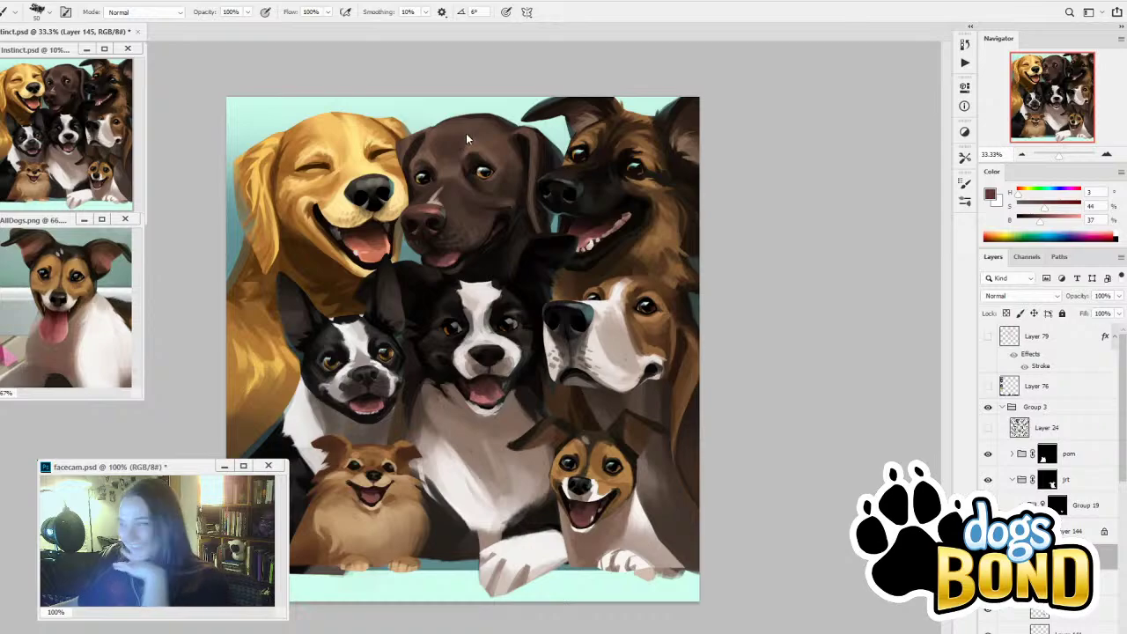
Outline a selection around the open mouth's interior and tongue on the small tan-faced dog in front
mouse_move(1125, 113)
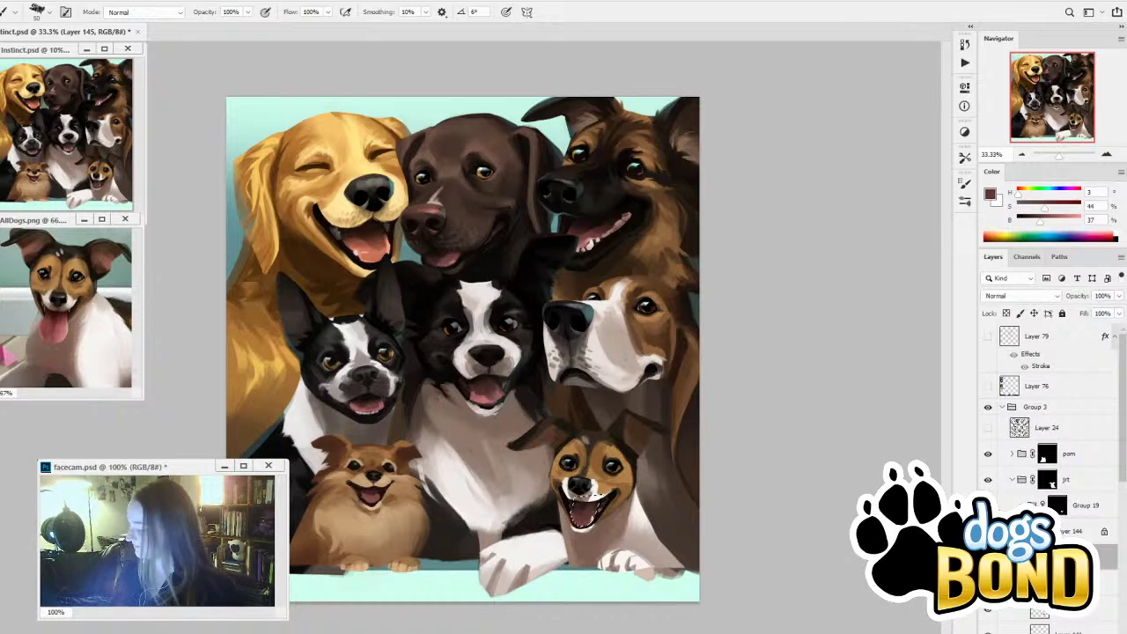
drag(580, 505, 585, 509)
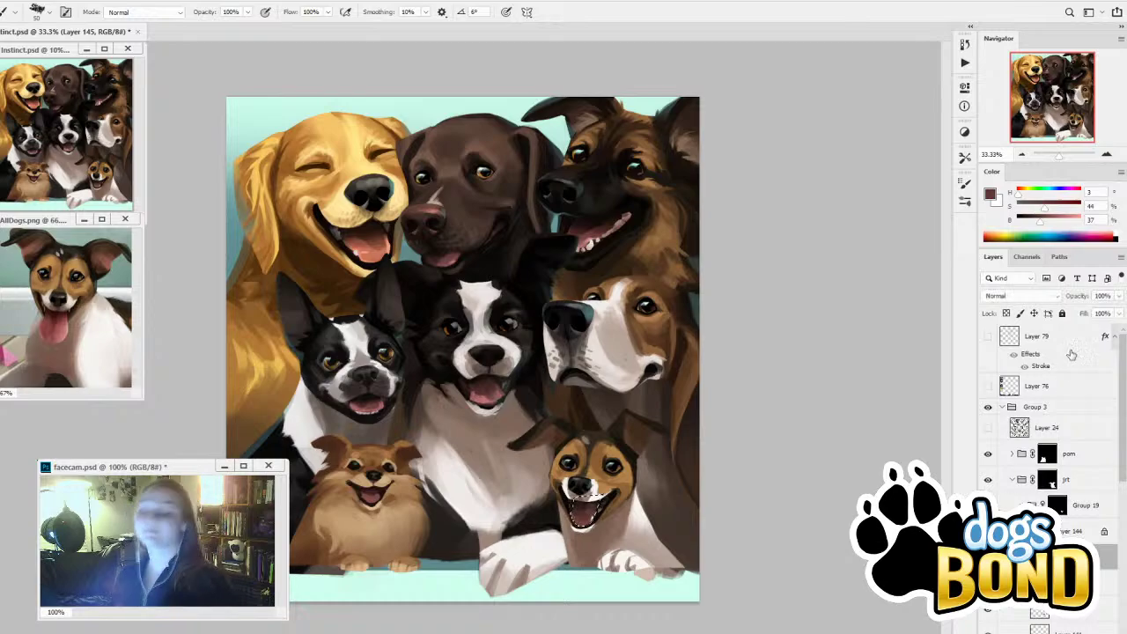
click(1107, 155)
click(1107, 156)
click(1106, 155)
click(1060, 222)
drag(776, 535, 528, 308)
drag(766, 514, 833, 347)
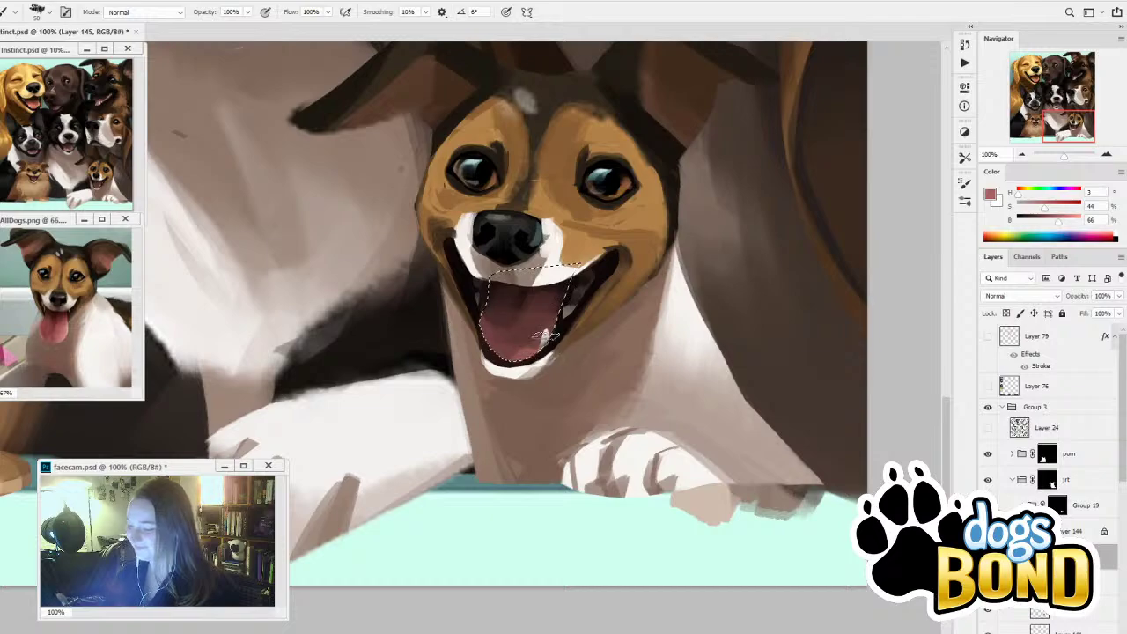
Brighten the small dog's tongue inside the selection with broad dusty pink strokes, using a size 300 brush
key(bracketright)
key(bracketright)
key(bracketright)
key(bracketright)
key(bracketright)
key(bracketright)
key(bracketright)
key(bracketright)
key(bracketright)
key(bracketright)
key(bracketright)
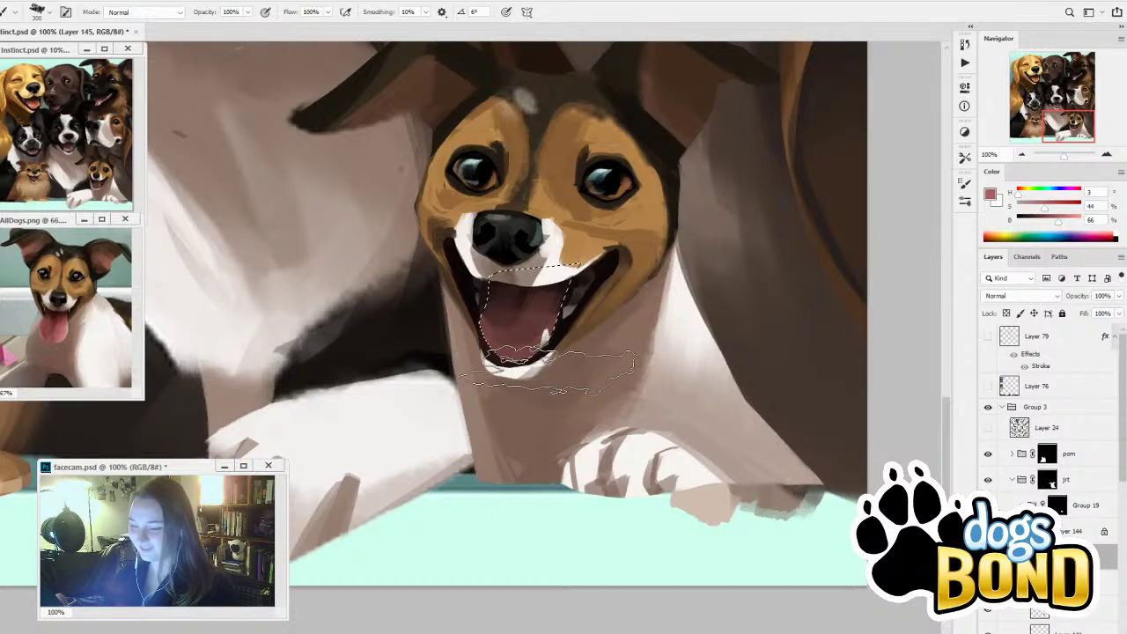
mouse_move(557, 365)
mouse_down()
mouse_move(658, 253)
mouse_move(585, 338)
mouse_move(619, 315)
mouse_up()
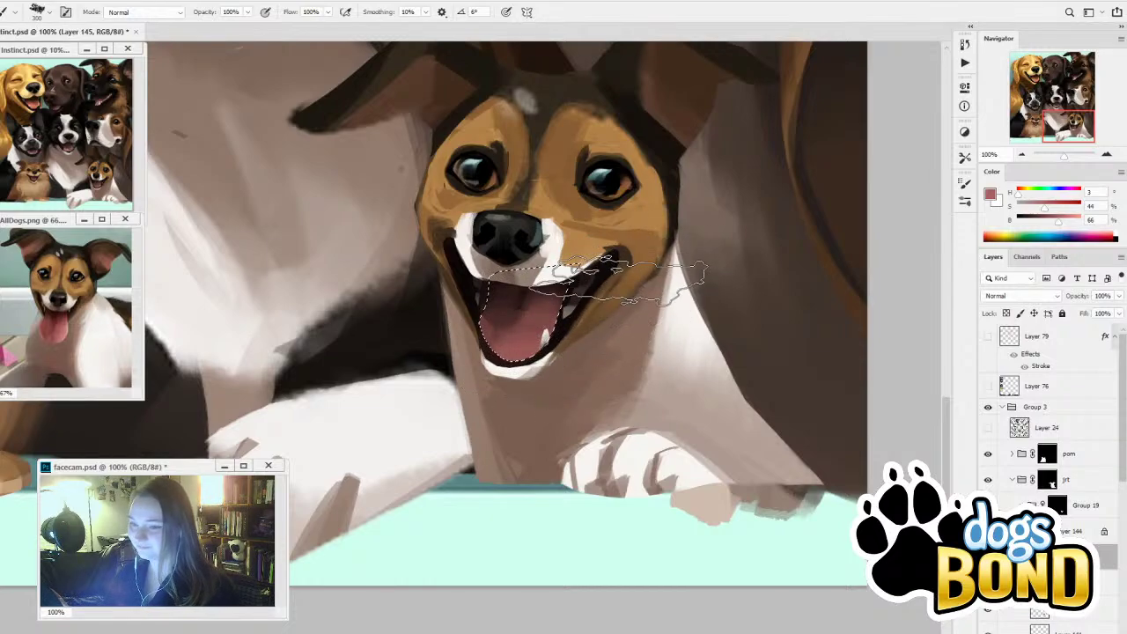
Darken the back of the mouth above the tongue with the dark brown sampled there, and clear the selection
alt+click(523, 292)
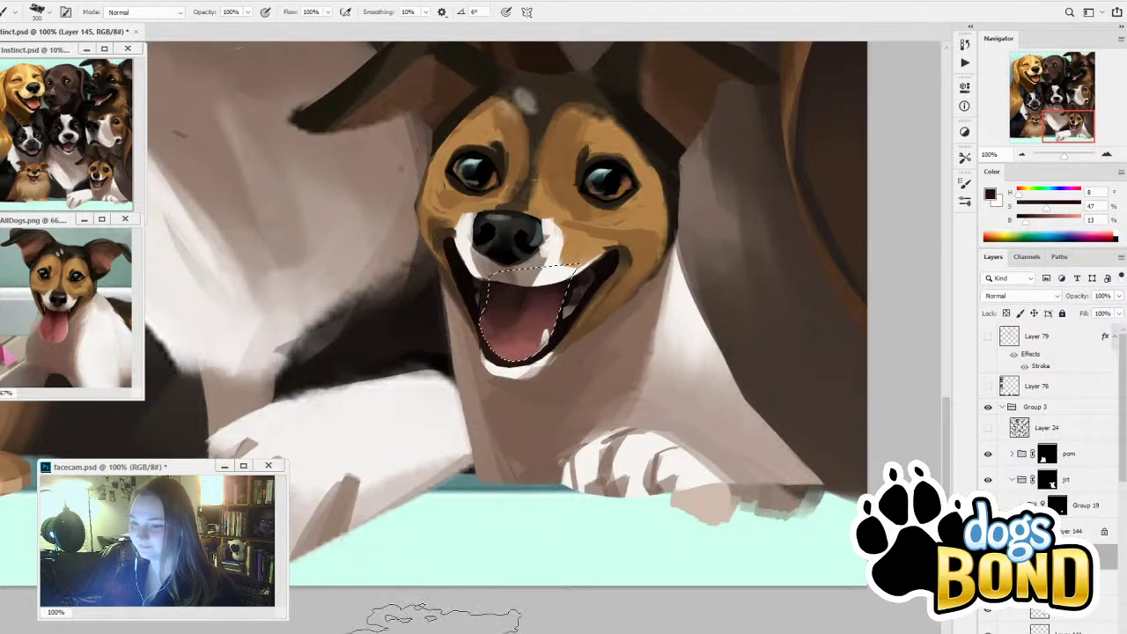
drag(554, 408, 687, 473)
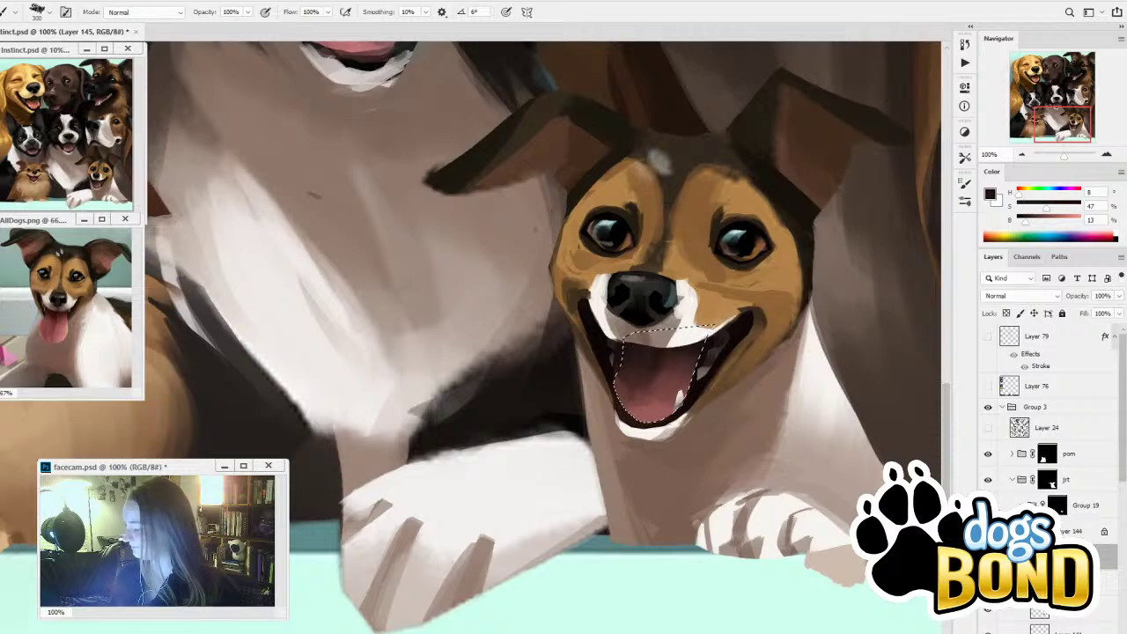
key(ctrl+d)
Compare the small dog before and after by toggling the face detail layer, the jrt group, Group 19 and Layer 137
click(989, 557)
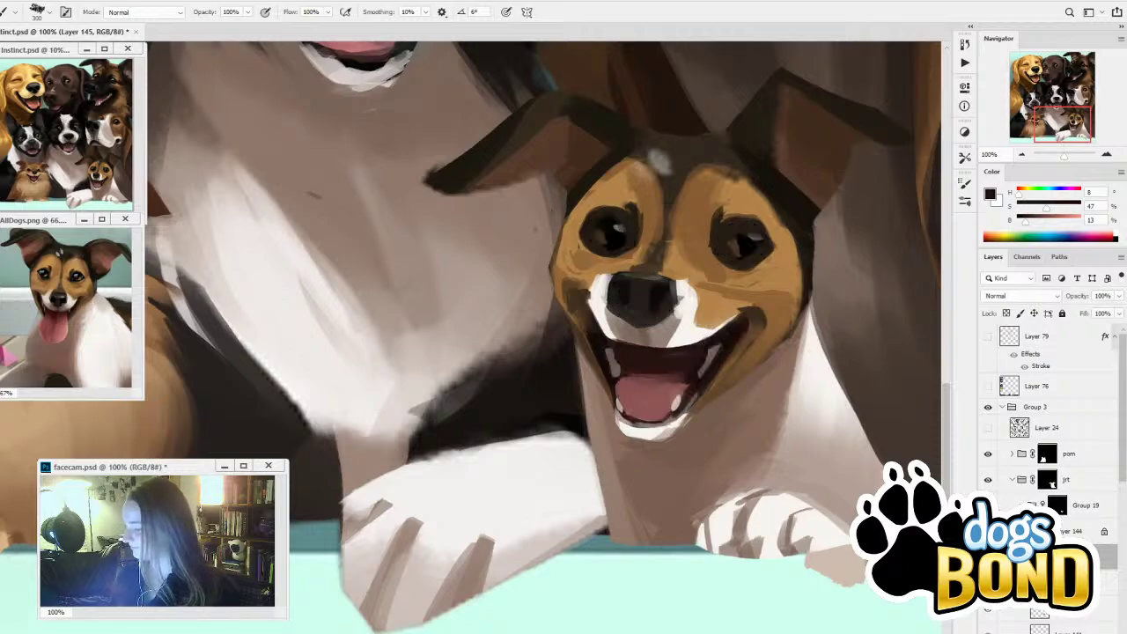
click(988, 556)
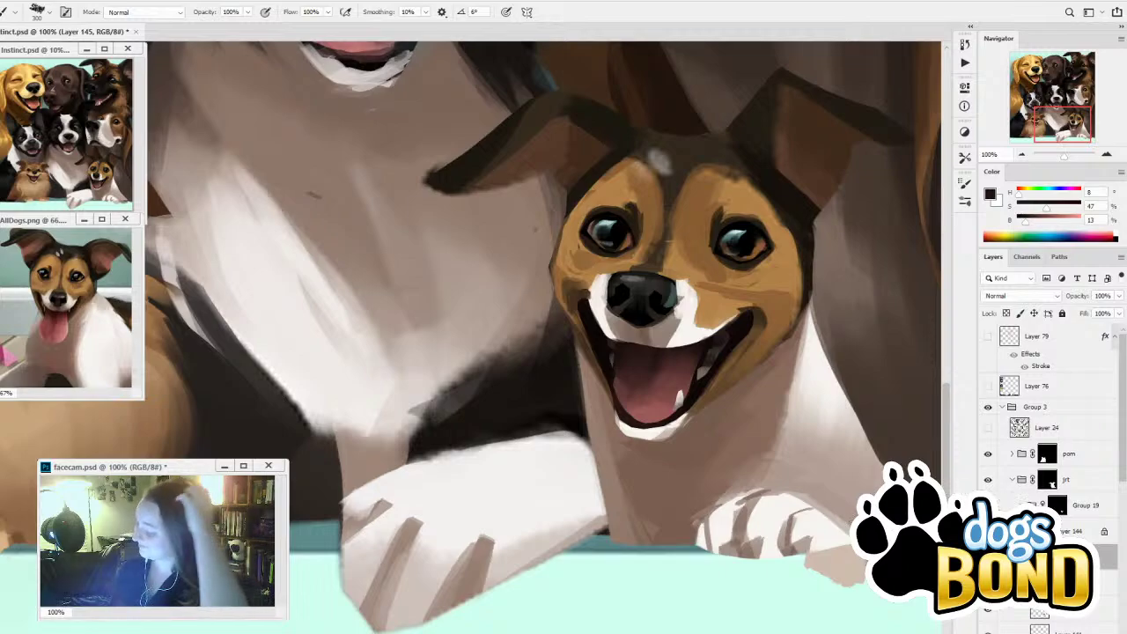
key(ctrl+z)
key(ctrl+shift+z)
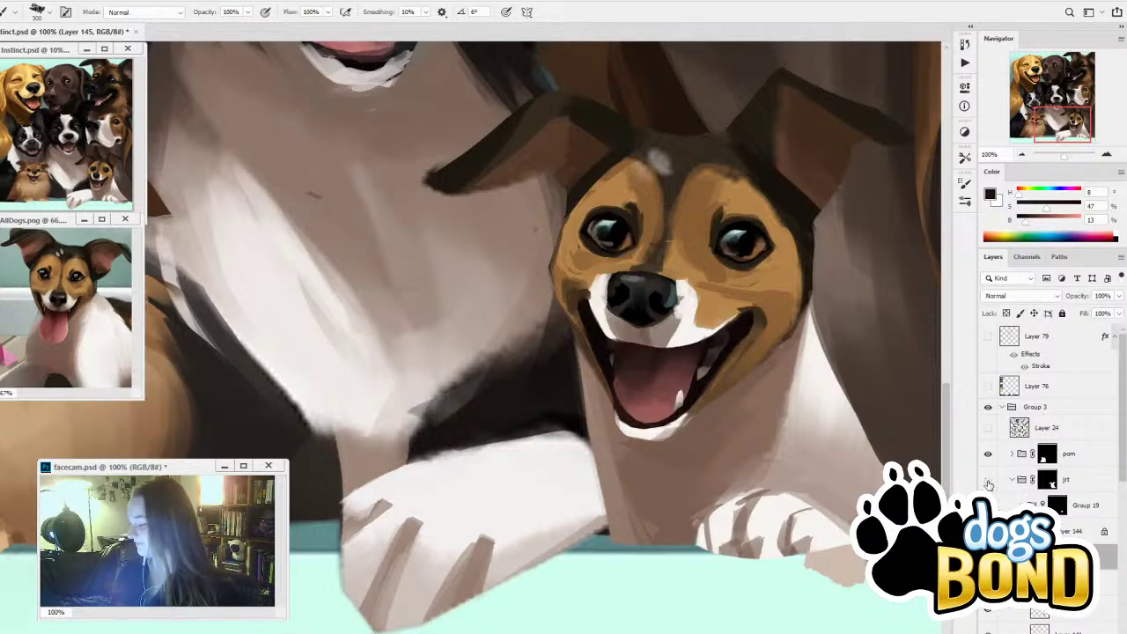
click(987, 480)
click(987, 480)
click(1064, 511)
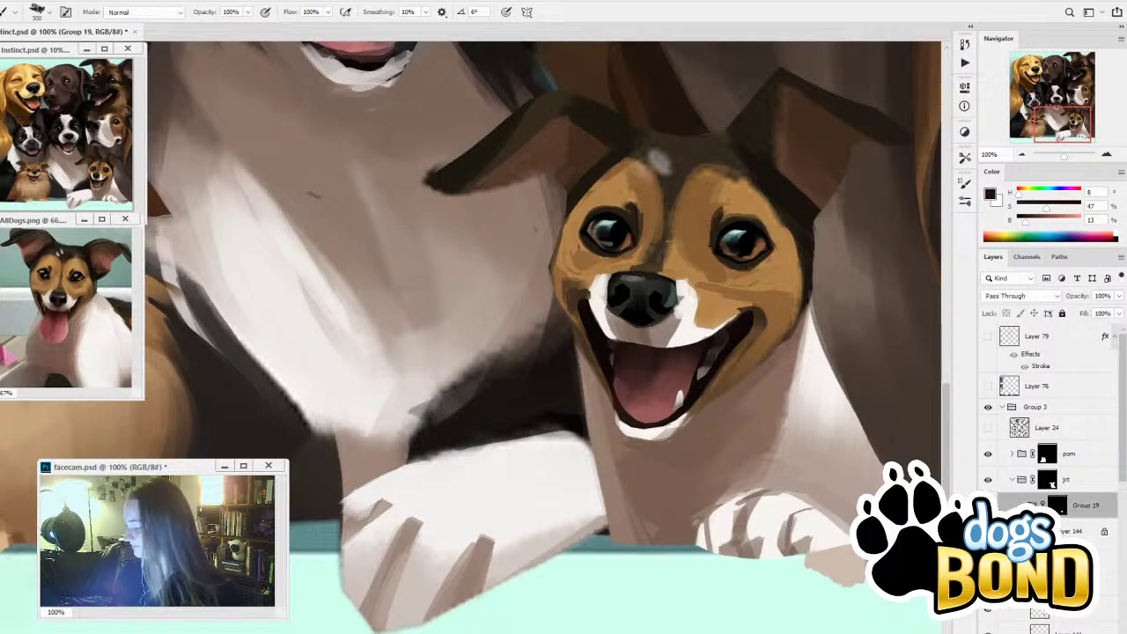
click(988, 505)
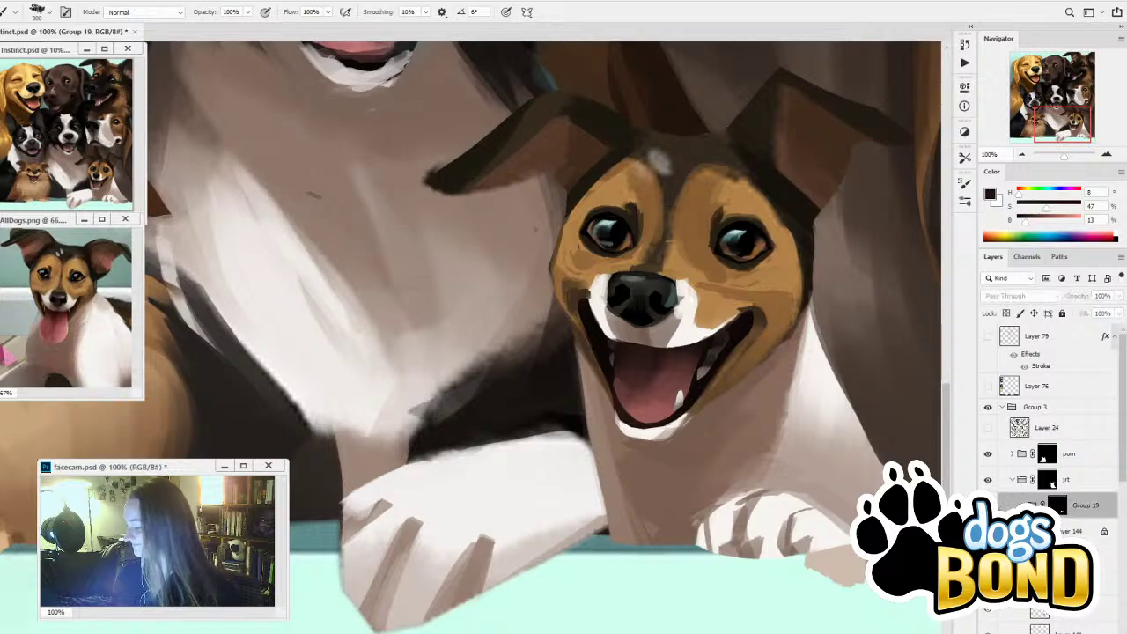
click(987, 506)
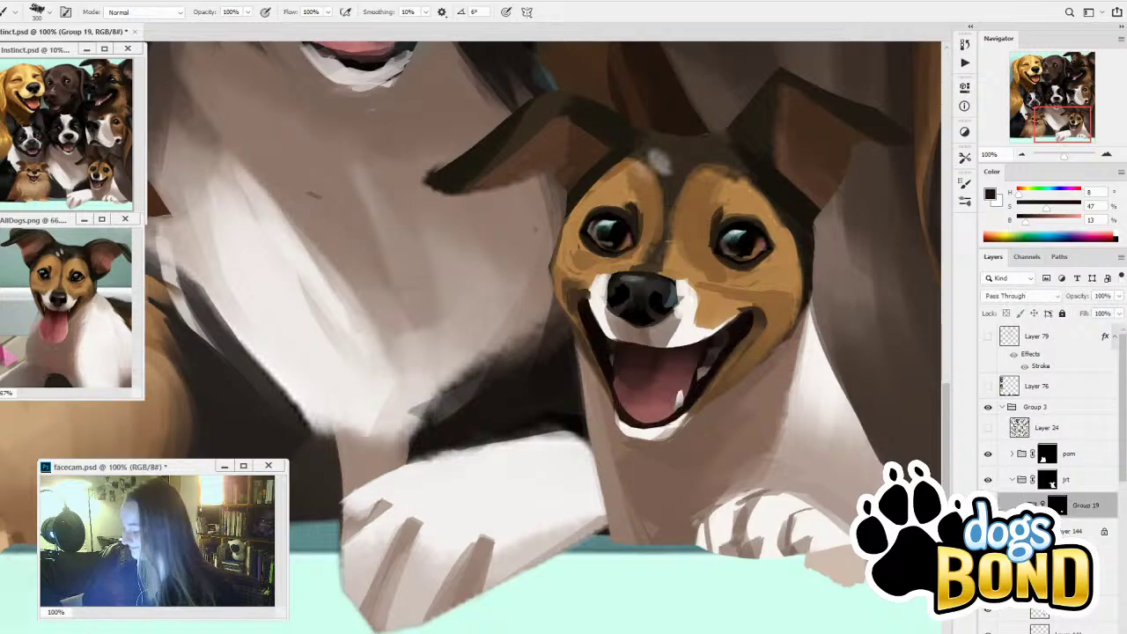
click(1021, 505)
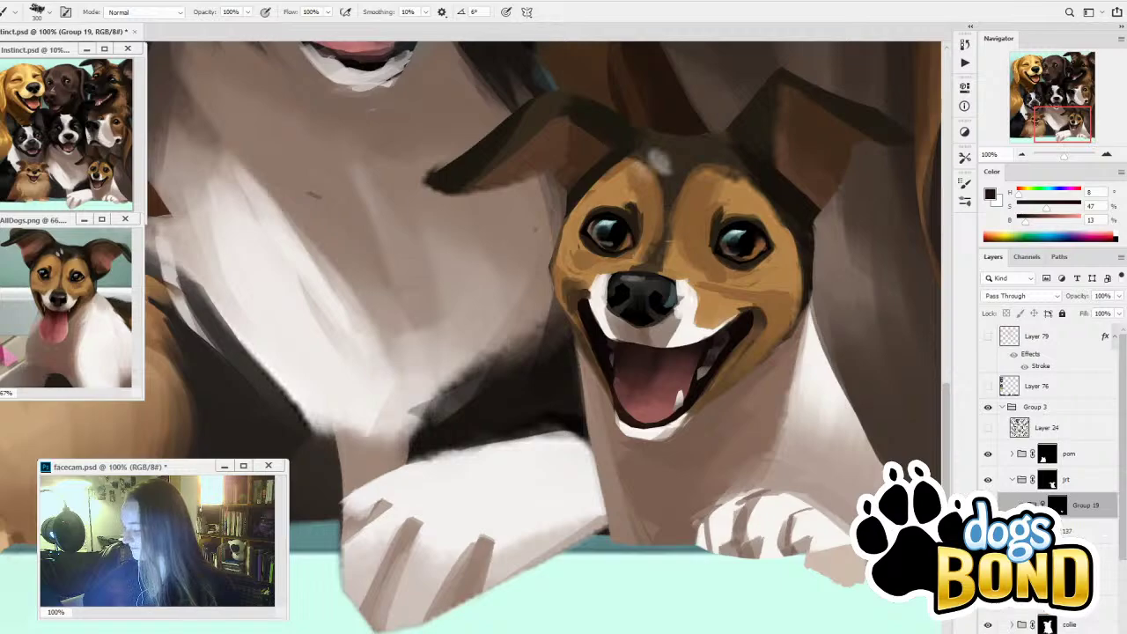
click(987, 531)
click(987, 531)
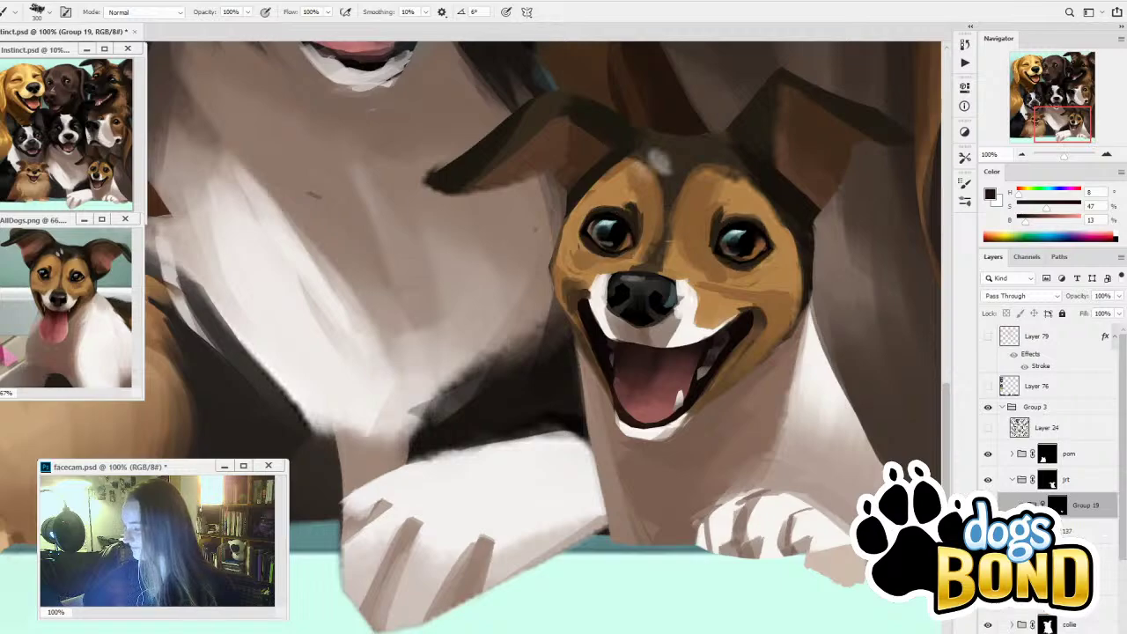
With Layer 137 active, lasso the small dog's whole head, following the jaw closely and looping loosely around both ears
click(1068, 530)
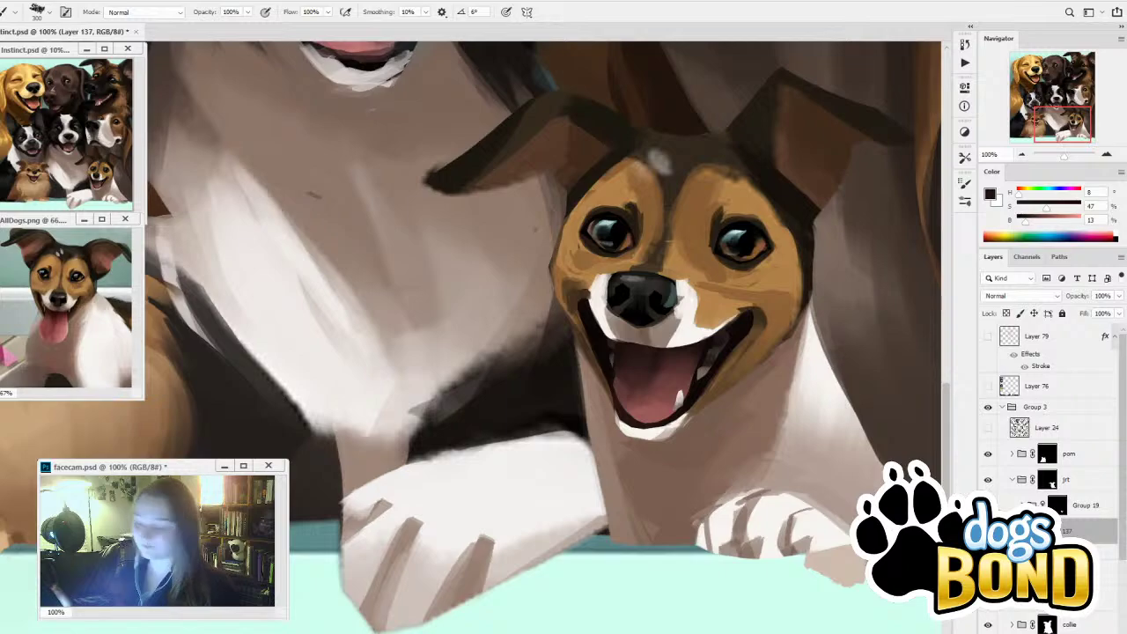
key(m)
click(910, 113)
click(917, 141)
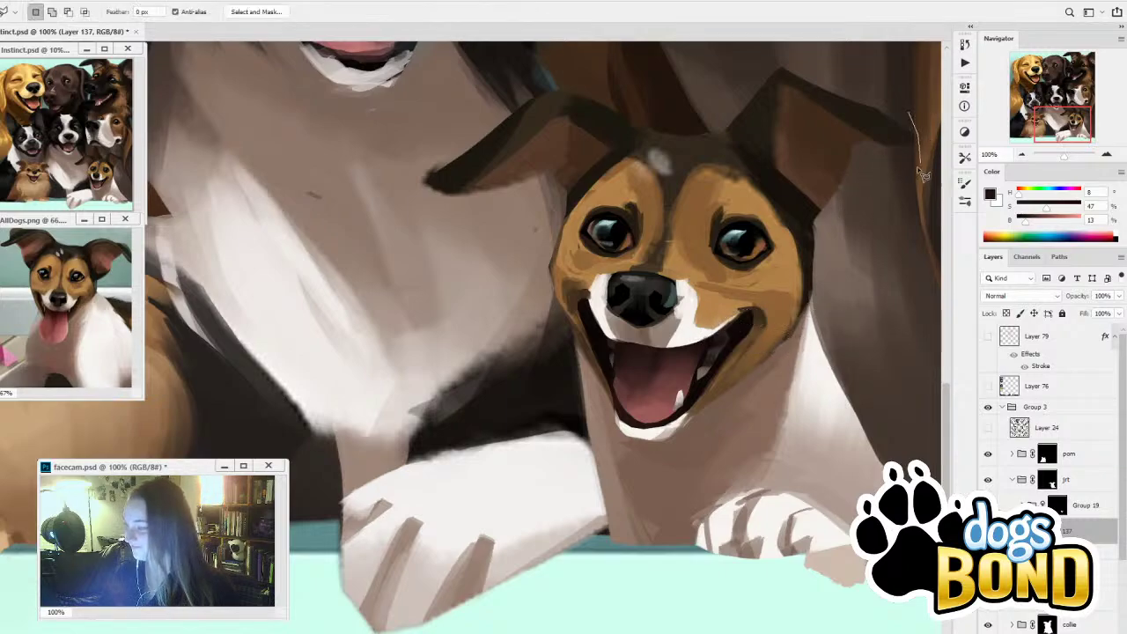
click(917, 167)
drag(812, 312, 750, 381)
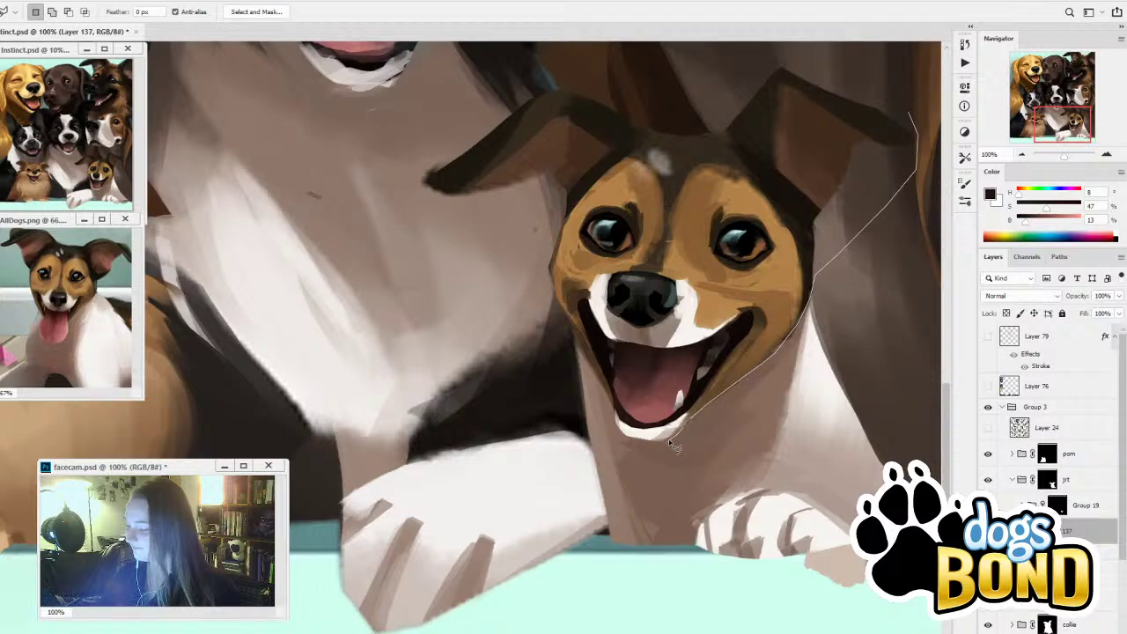
mouse_move(675, 446)
mouse_down()
mouse_move(616, 427)
mouse_move(610, 368)
mouse_up()
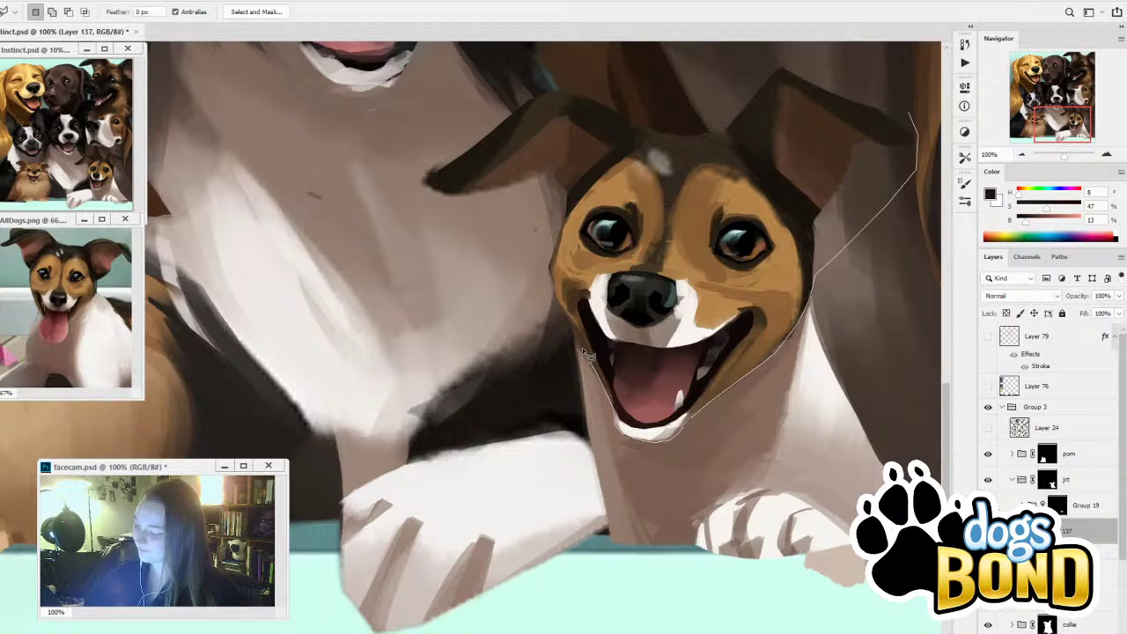
mouse_move(553, 331)
mouse_down()
mouse_move(382, 236)
mouse_move(415, 137)
mouse_move(550, 67)
mouse_move(737, 46)
mouse_move(841, 52)
mouse_move(913, 120)
mouse_up()
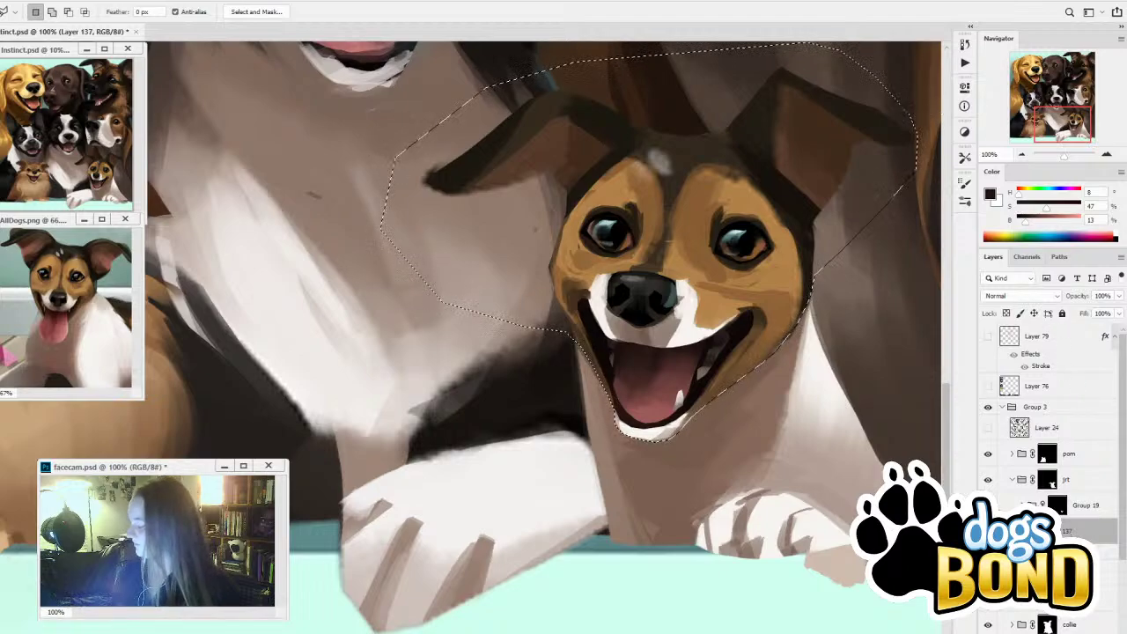
Hide Layer 137 and disable the jrt group's mask to inspect the unmasked paint underneath
click(988, 531)
click(988, 557)
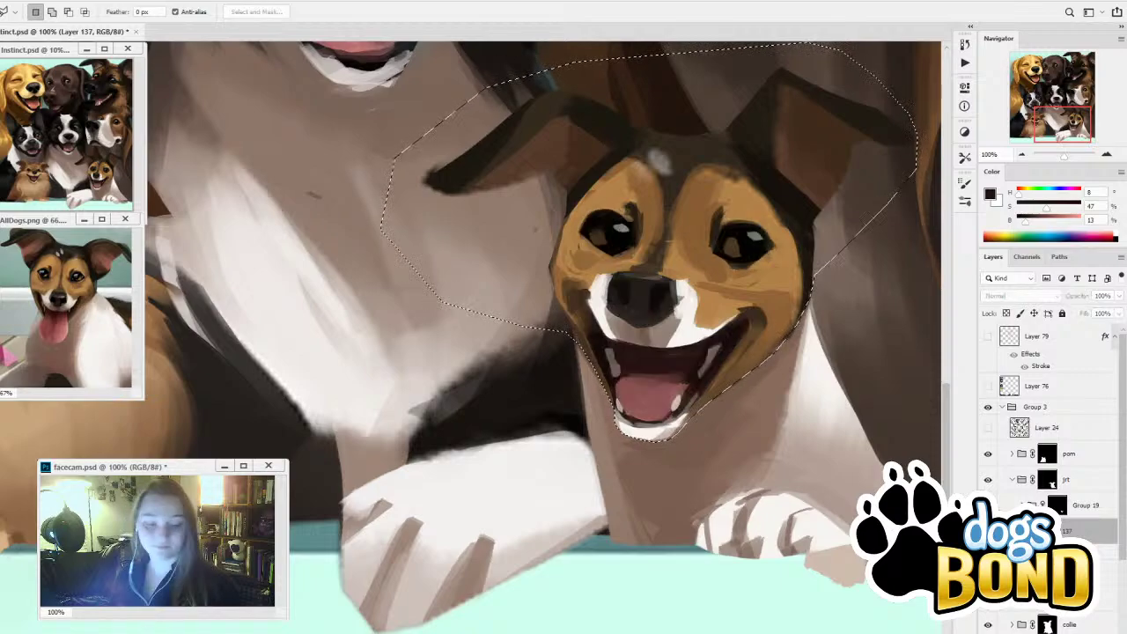
shift+click(1048, 481)
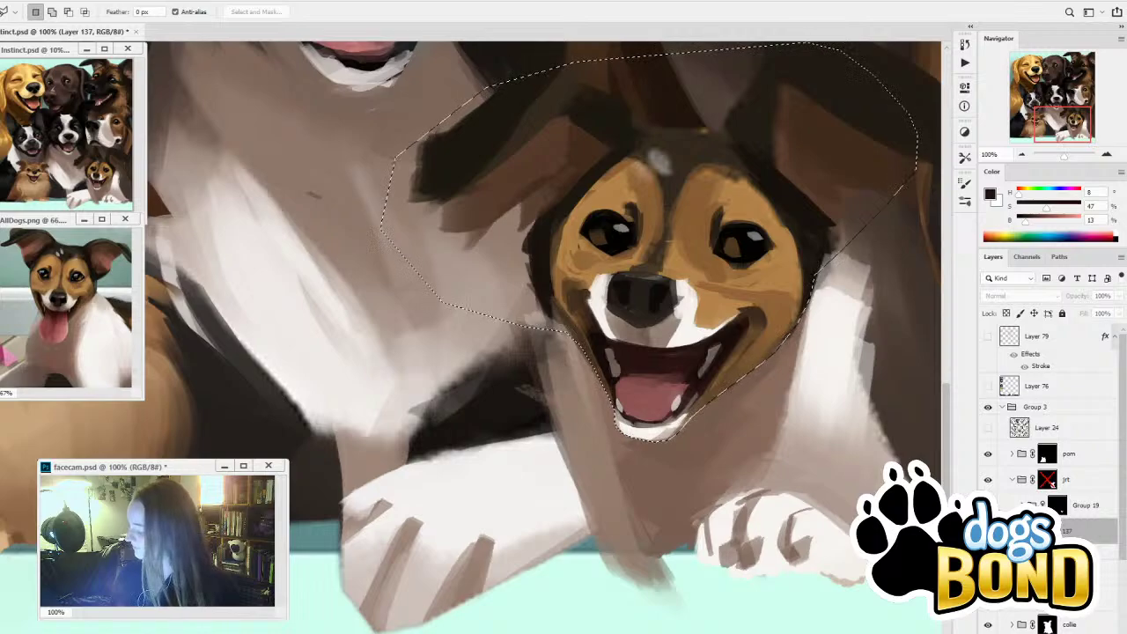
click(1067, 551)
key(ctrl+d)
click(1066, 526)
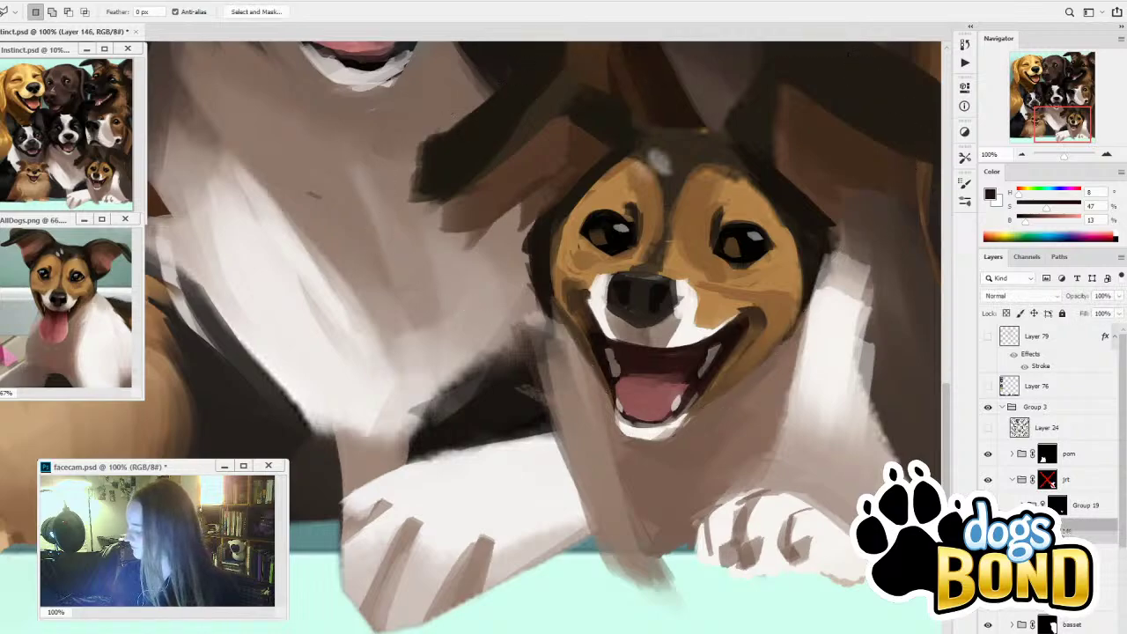
drag(1064, 523, 1064, 521)
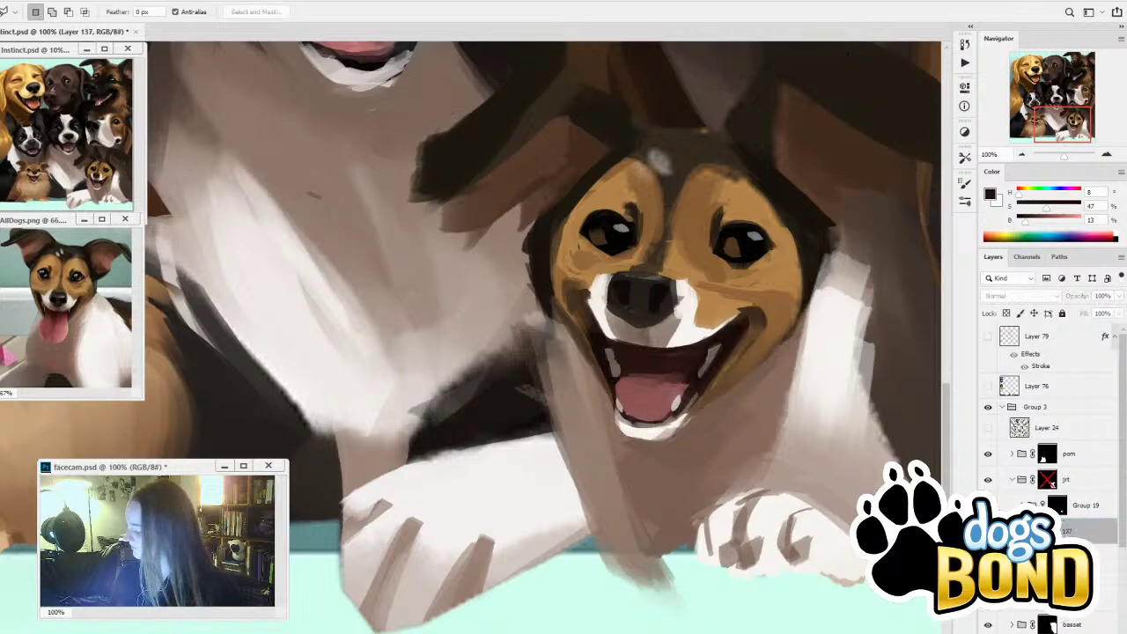
key(ctrl+shift+d)
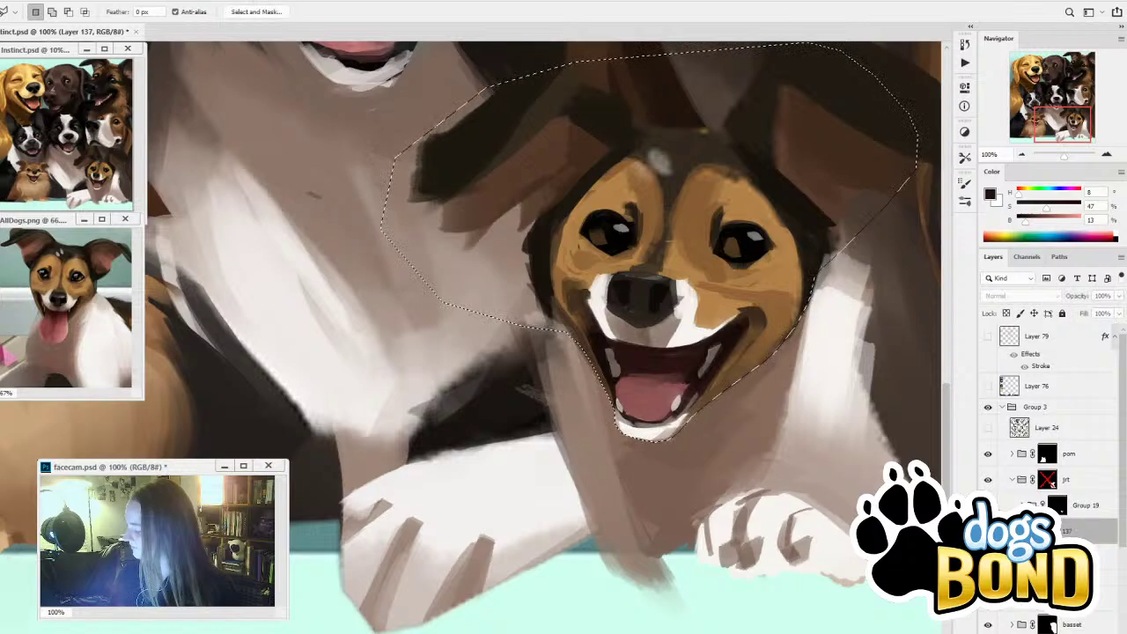
Show Layer 137 again, then group it with Group 19 and the head layer beneath, masked to the head selection
click(988, 531)
click(1092, 553)
shift+click(1087, 509)
key(ctrl+g)
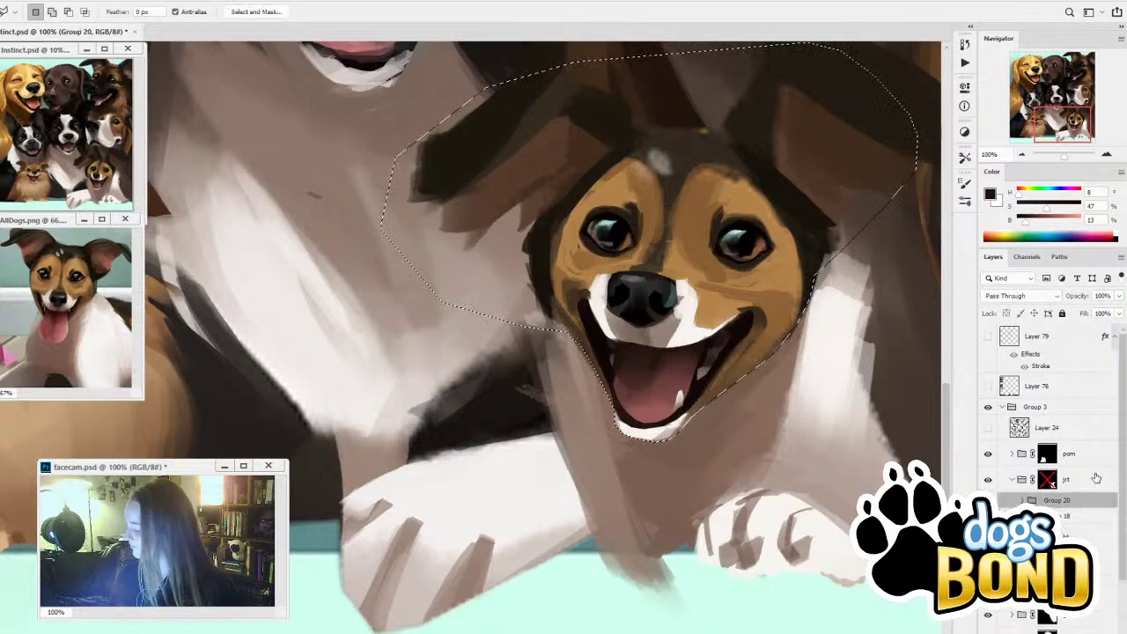
click(1053, 632)
Re-enable the jrt group's mask and toggle the group's visibility to check the small dog against the background
click(989, 480)
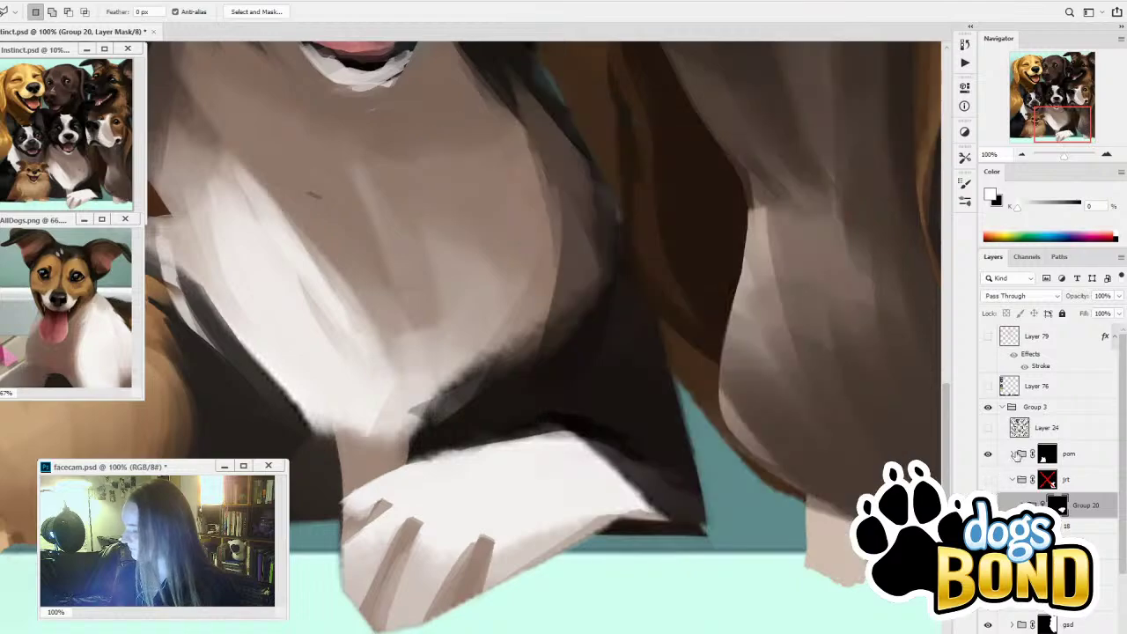
click(987, 479)
shift+click(1047, 479)
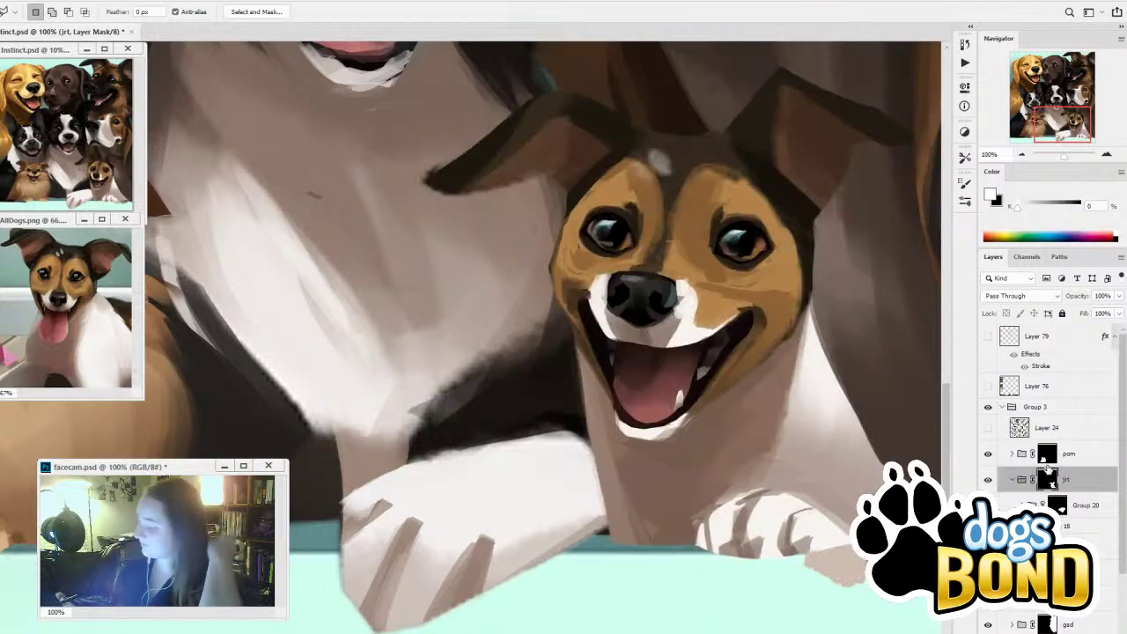
click(988, 479)
click(987, 479)
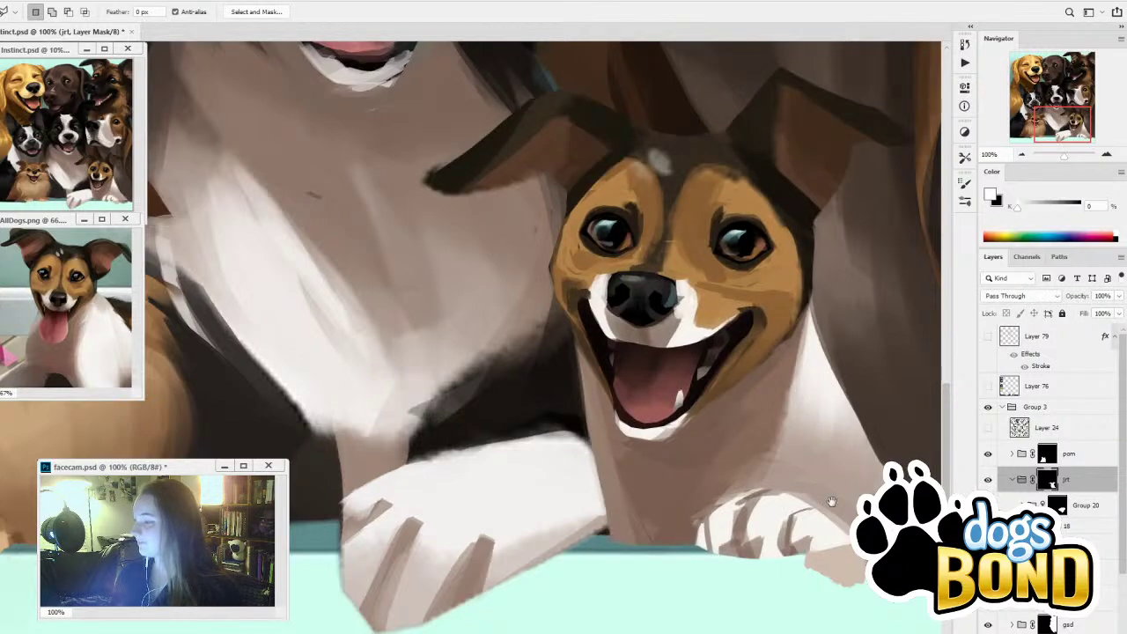
Trim the tip of the small dog's ear beside the collie's chest by painting black on the jrt mask with a smaller brush
drag(867, 509, 769, 512)
key(b)
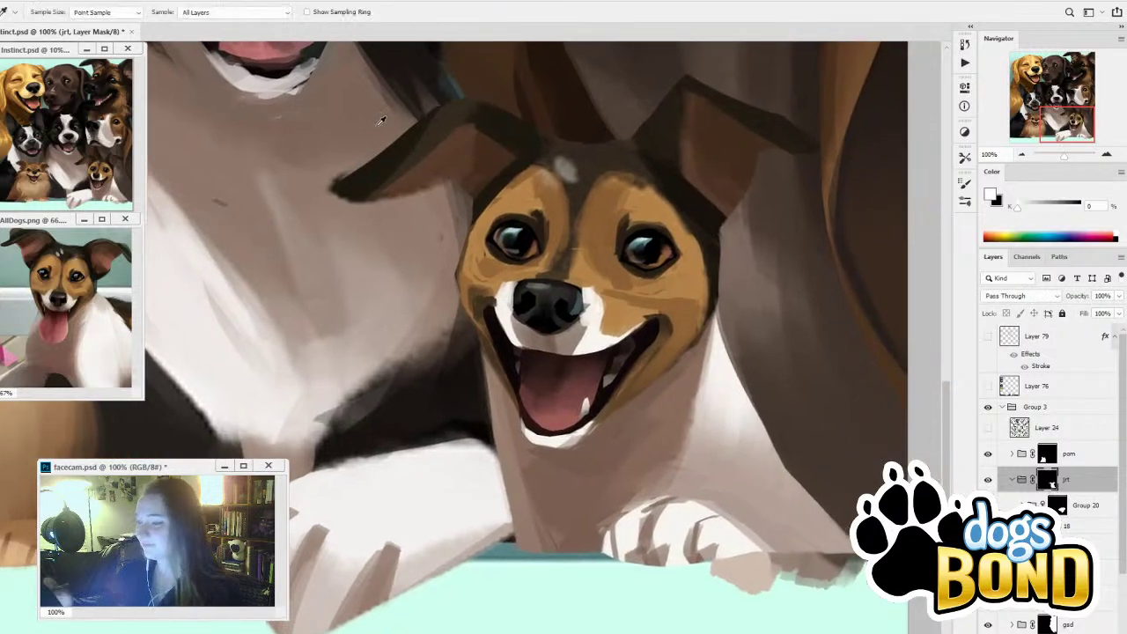
key(bracketleft)
key(bracketleft)
key(bracketleft)
key(bracketleft)
key(bracketleft)
key(bracketleft)
key(bracketleft)
key(bracketleft)
key(bracketleft)
key(bracketleft)
key(bracketleft)
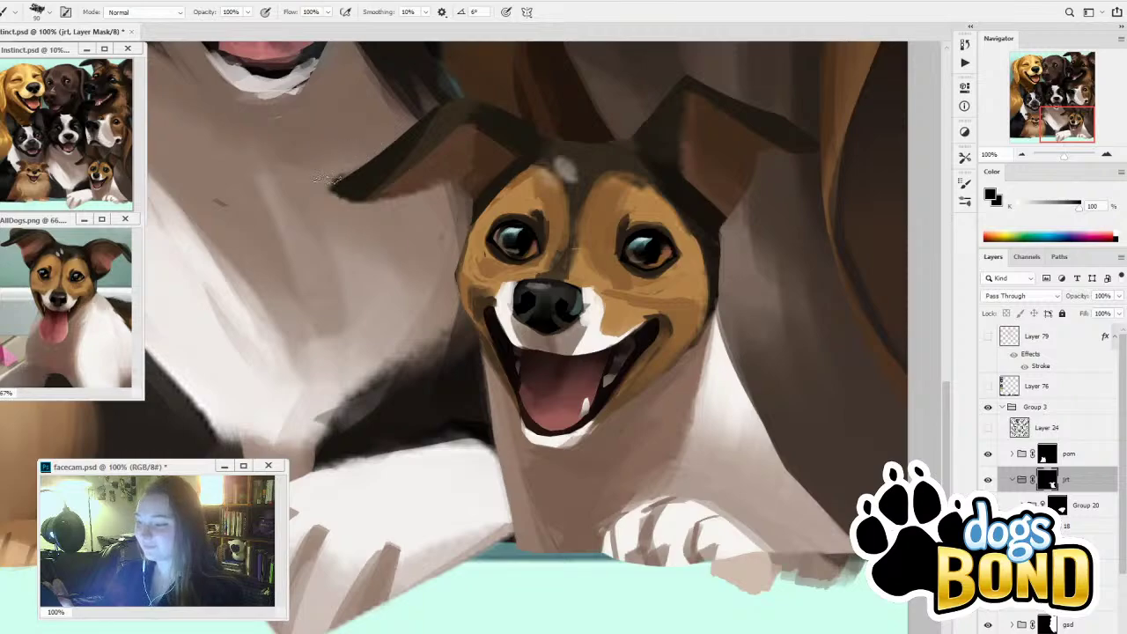
drag(343, 169, 328, 182)
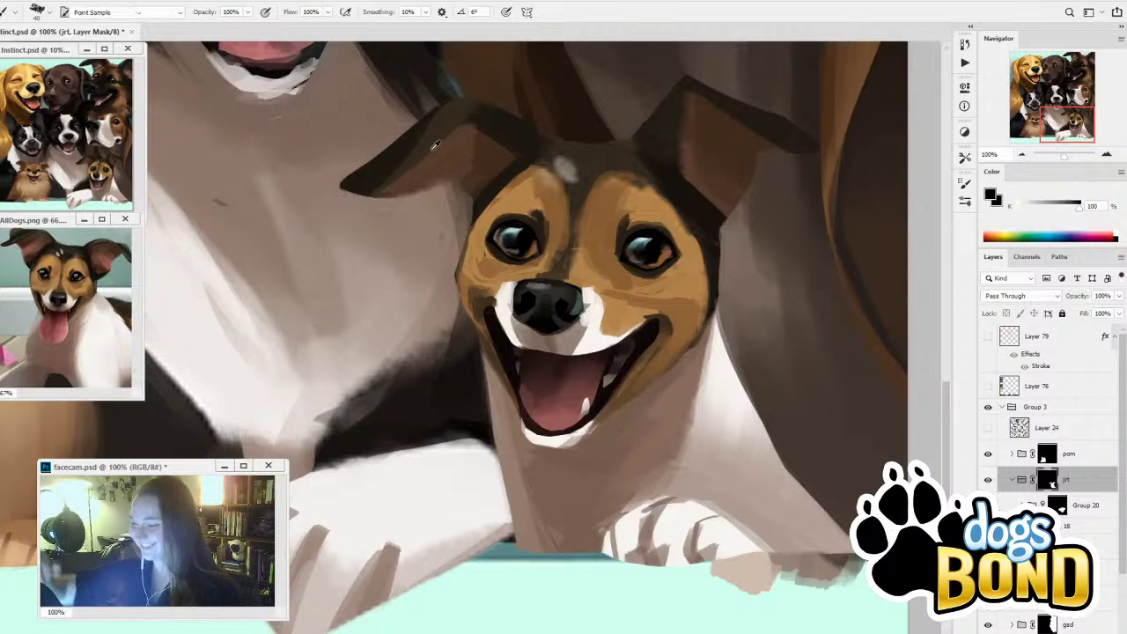
Paint white on the jrt mask to restore the small dog's edge where the other ear meets the cheek
key(x)
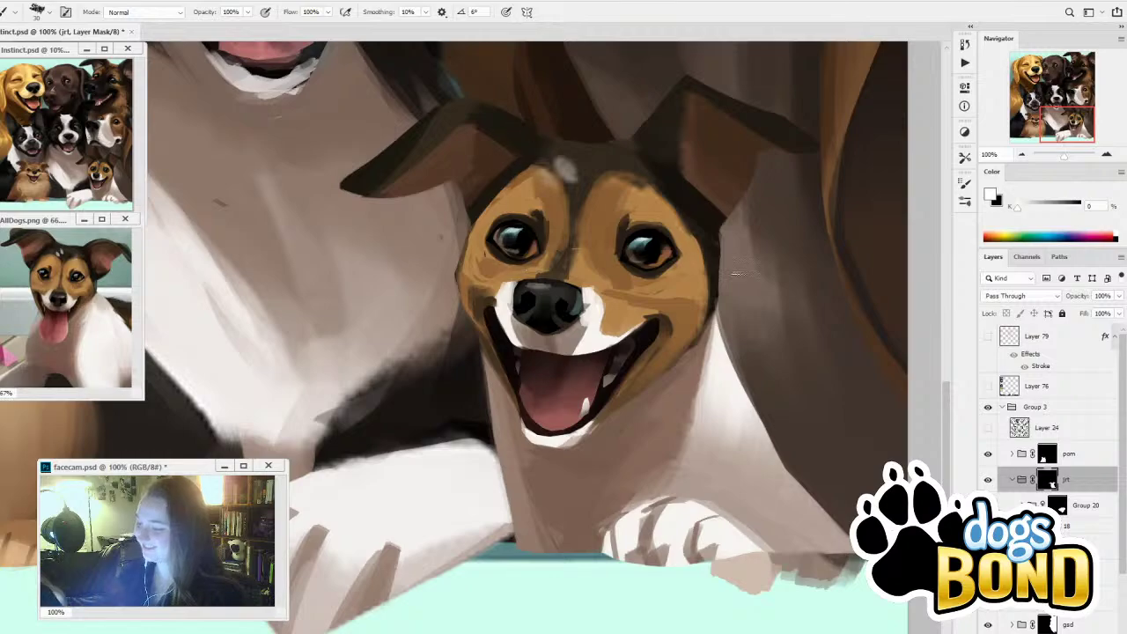
key(i)
key(x)
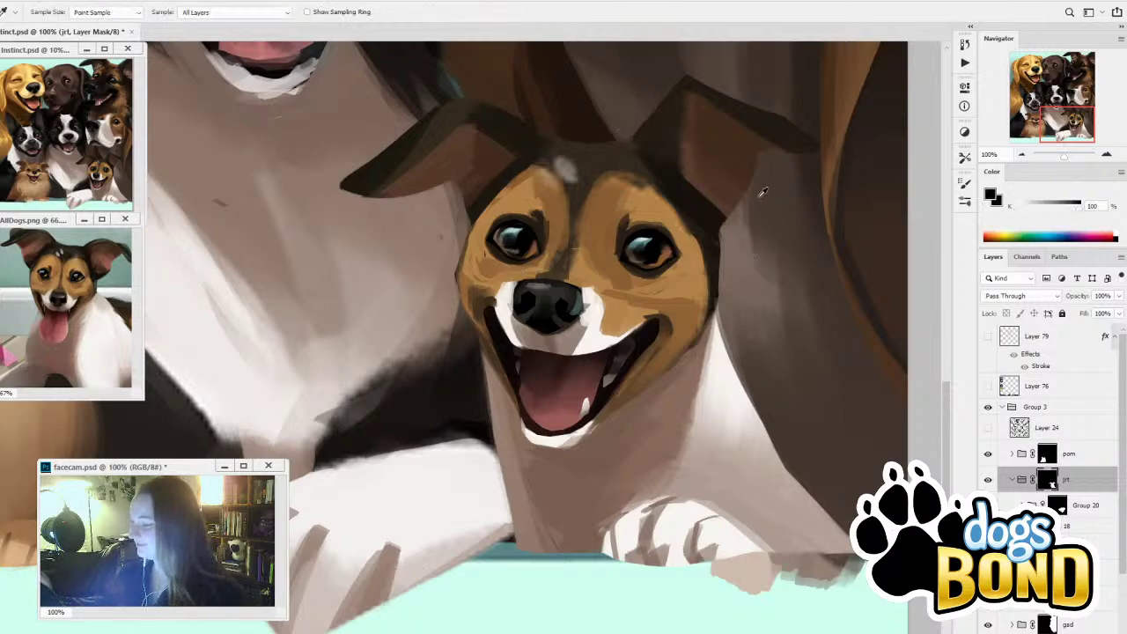
key(x)
drag(726, 222, 738, 199)
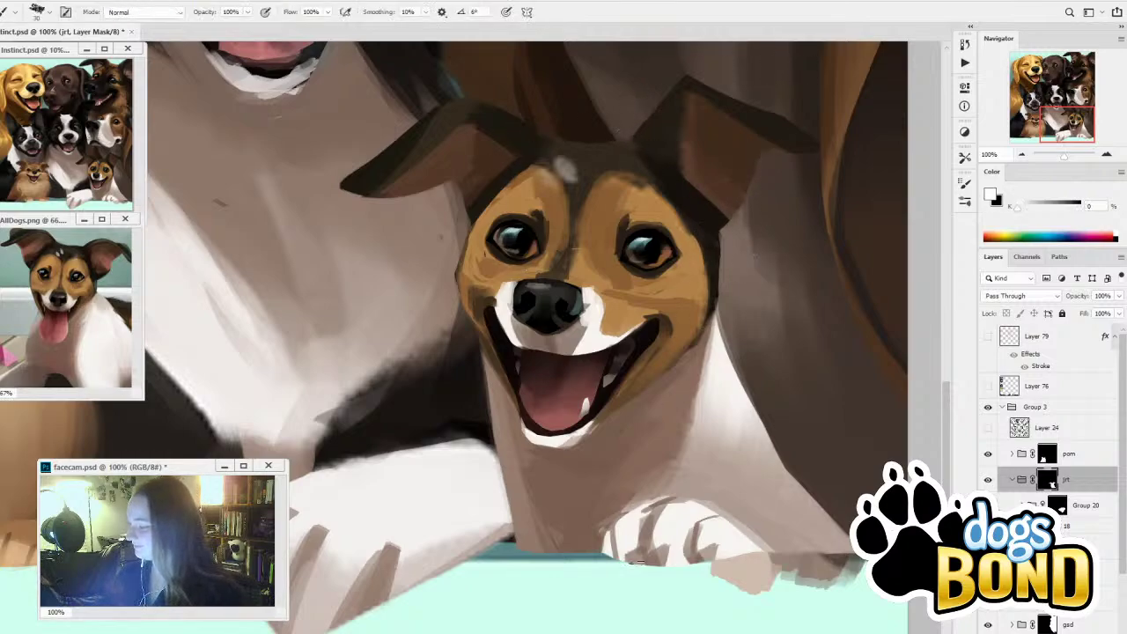
Refine the small dog's shoulder and foreleg edge against the dark dog behind by painting black and white on the jrt mask
alt+click(777, 394)
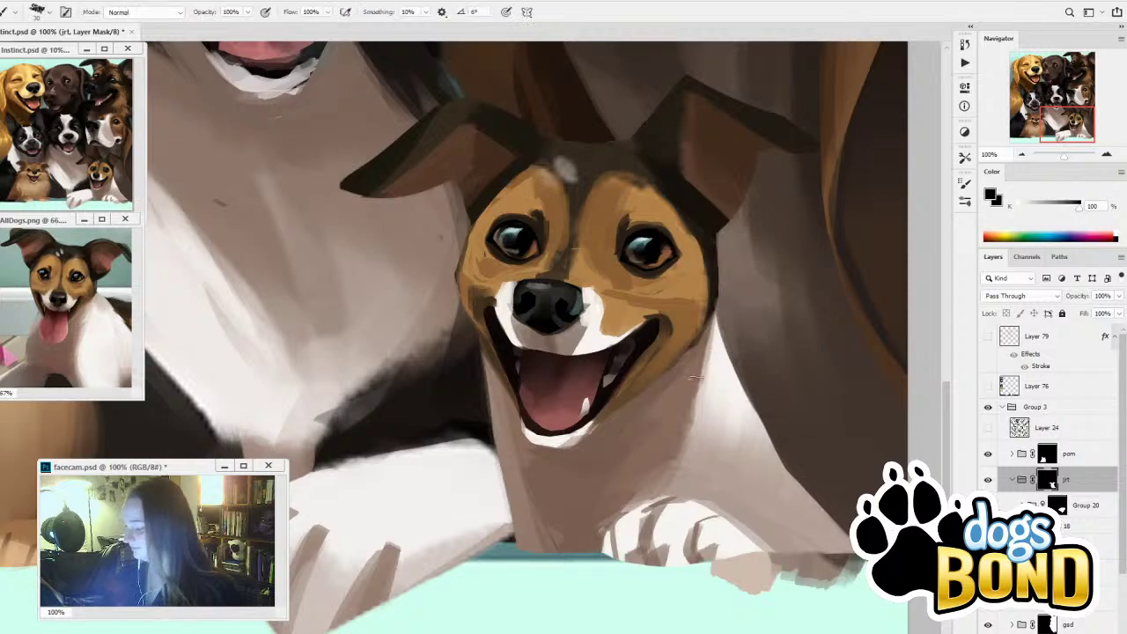
drag(842, 505, 764, 497)
alt+click(728, 515)
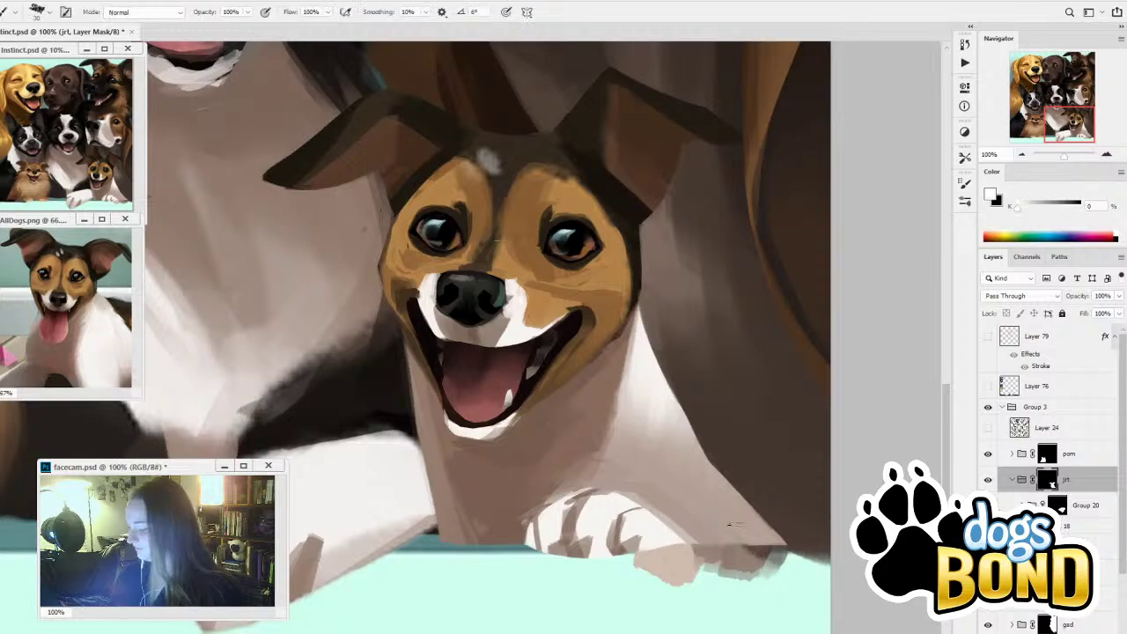
alt+click(795, 515)
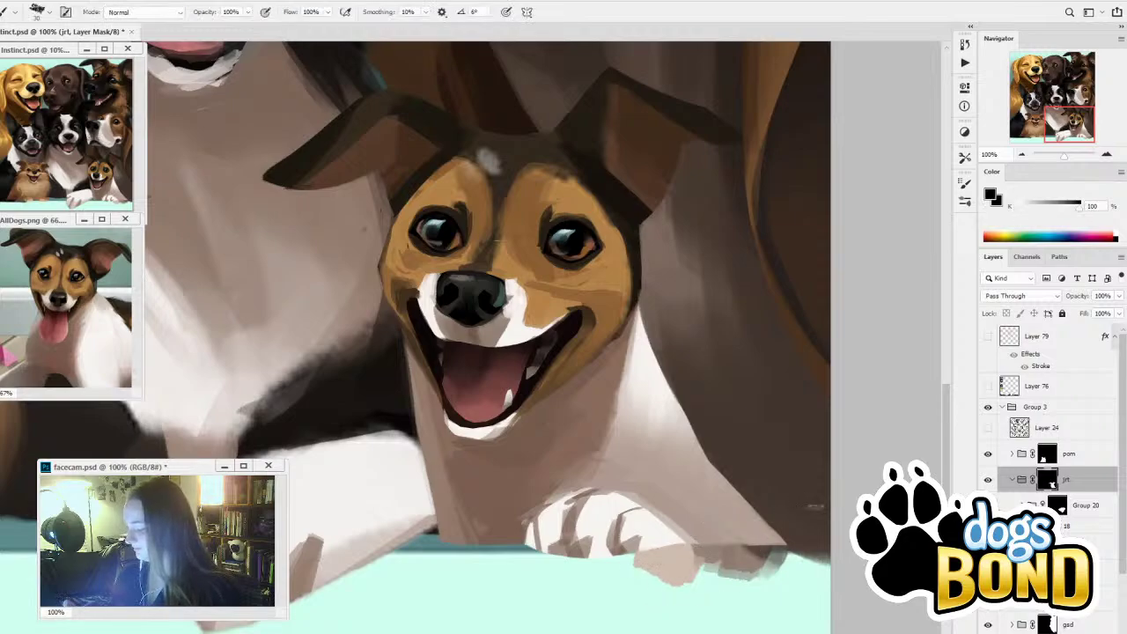
drag(755, 490, 796, 520)
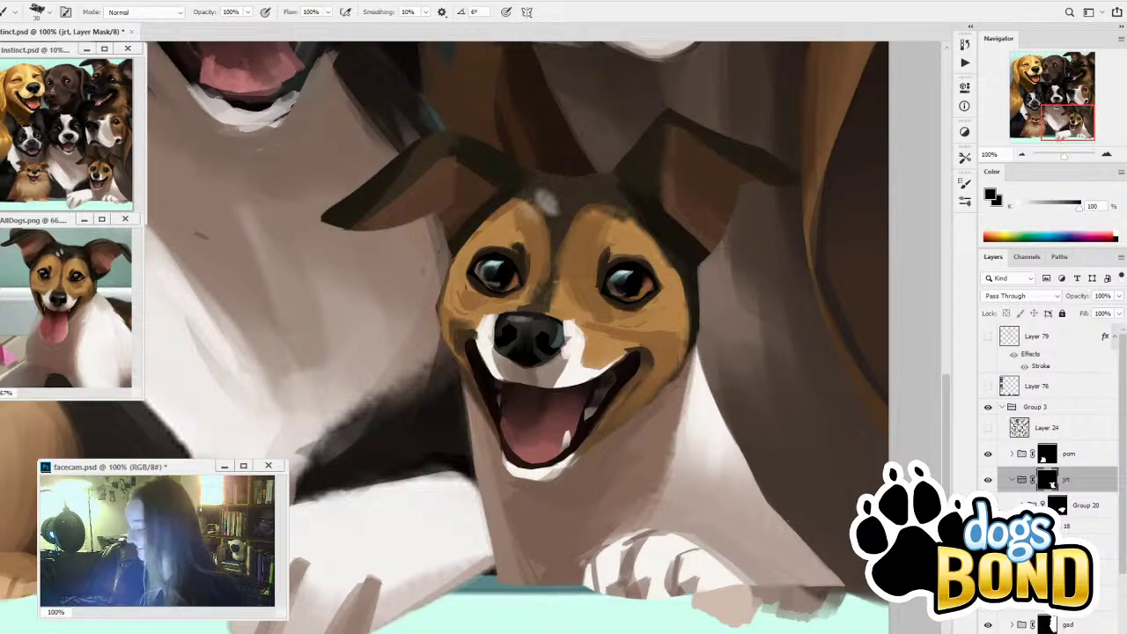
Toggle the jrt group's visibility to check the small dog's masked outline against the dogs behind
click(988, 480)
click(988, 480)
click(988, 481)
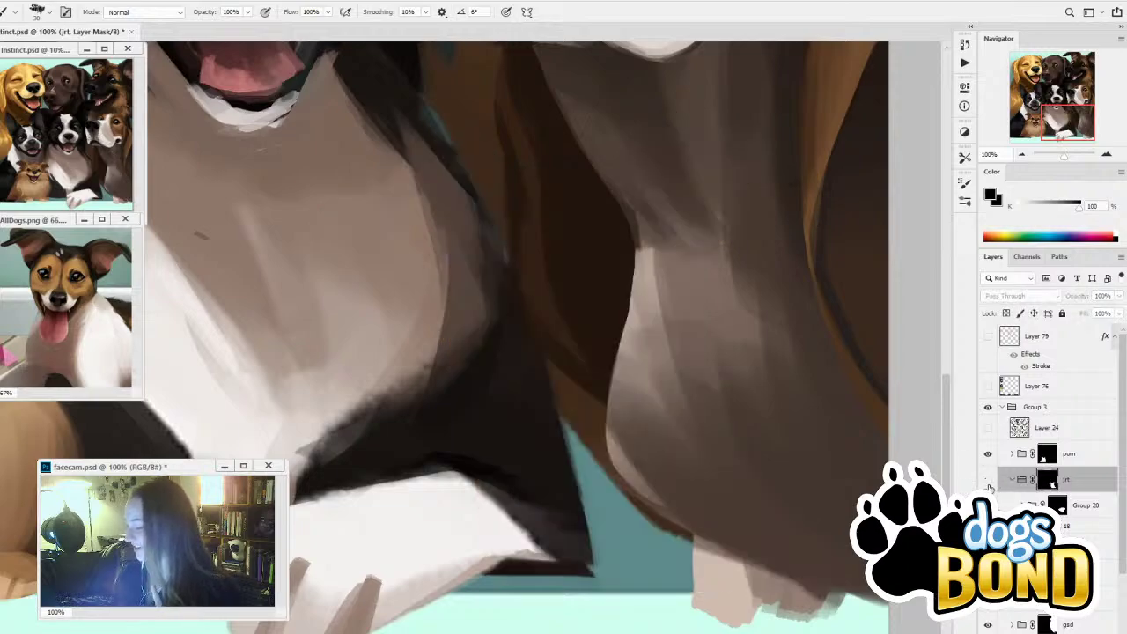
click(987, 481)
click(988, 481)
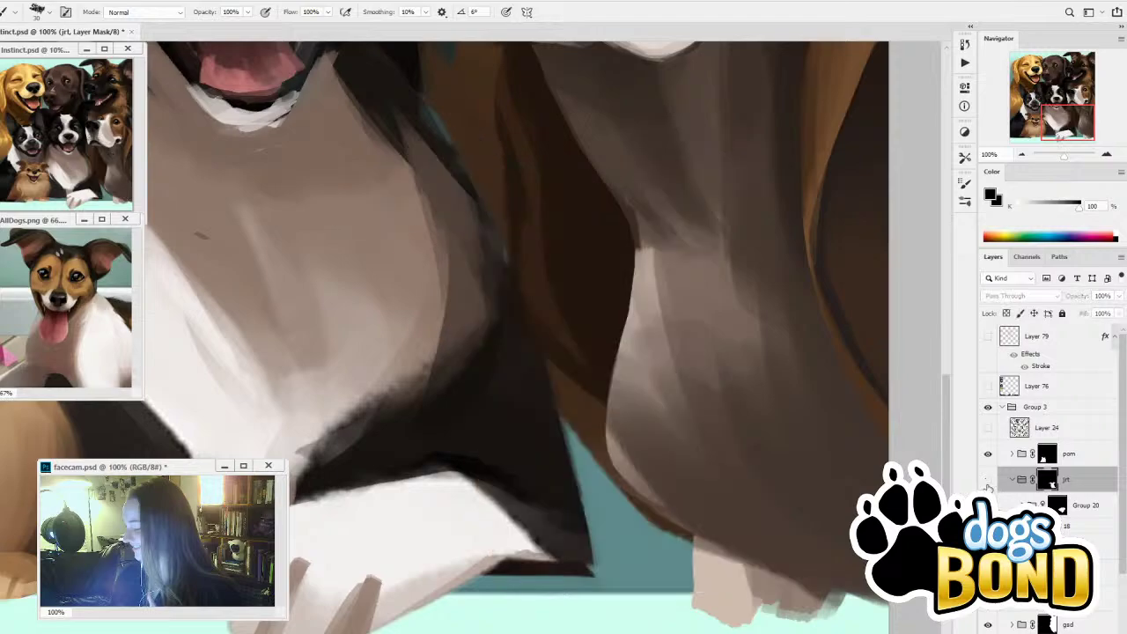
click(987, 481)
Expand the jrt group and its nested Group 20, then select Layer 137 and check its contents by toggling its visibility
click(1012, 479)
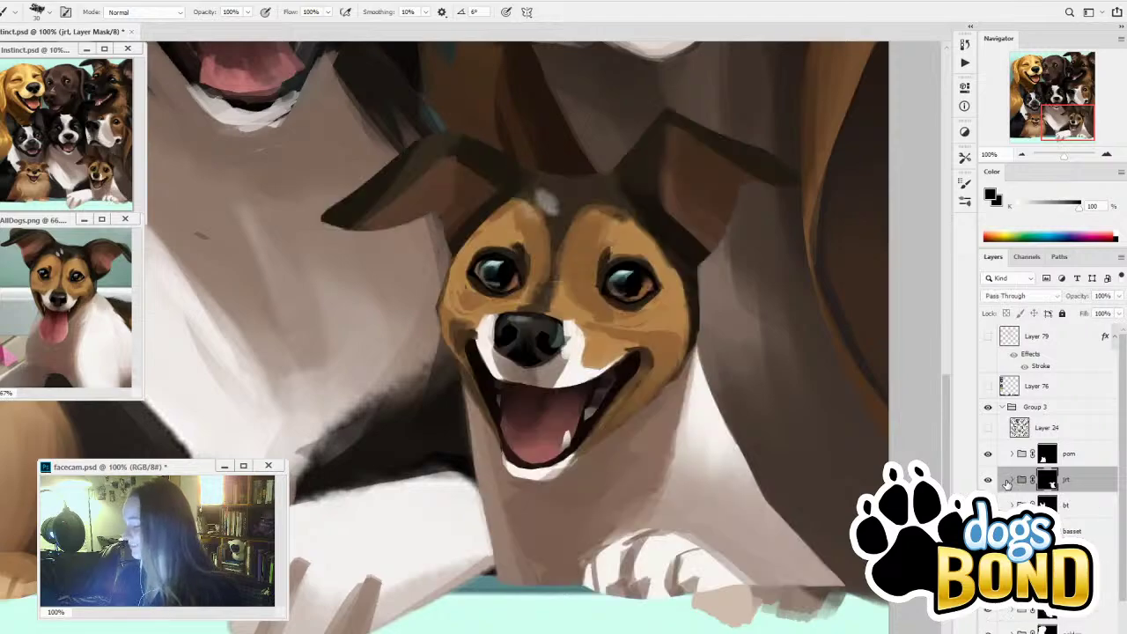
click(1008, 482)
click(1012, 480)
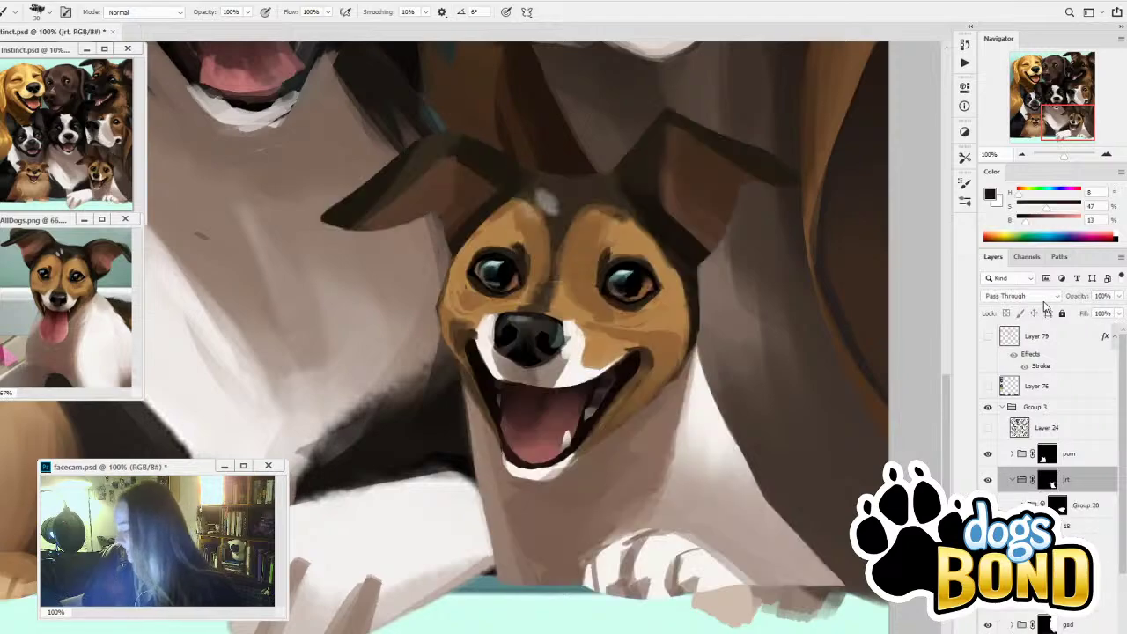
click(1026, 505)
scroll(1057, 509, down, 2)
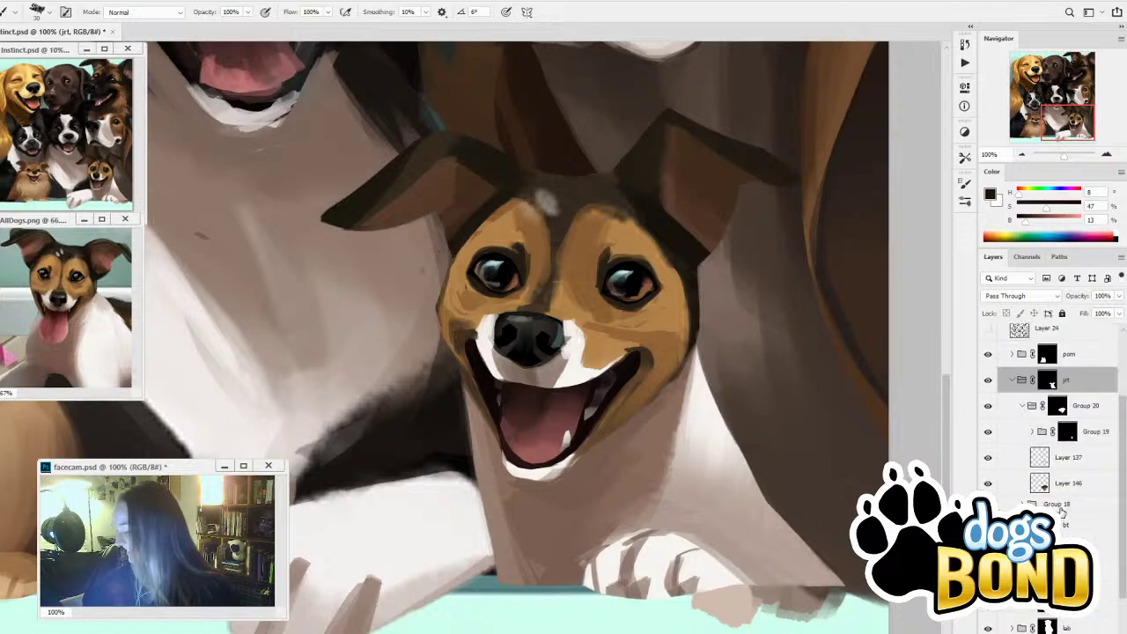
click(1061, 458)
click(988, 458)
click(989, 458)
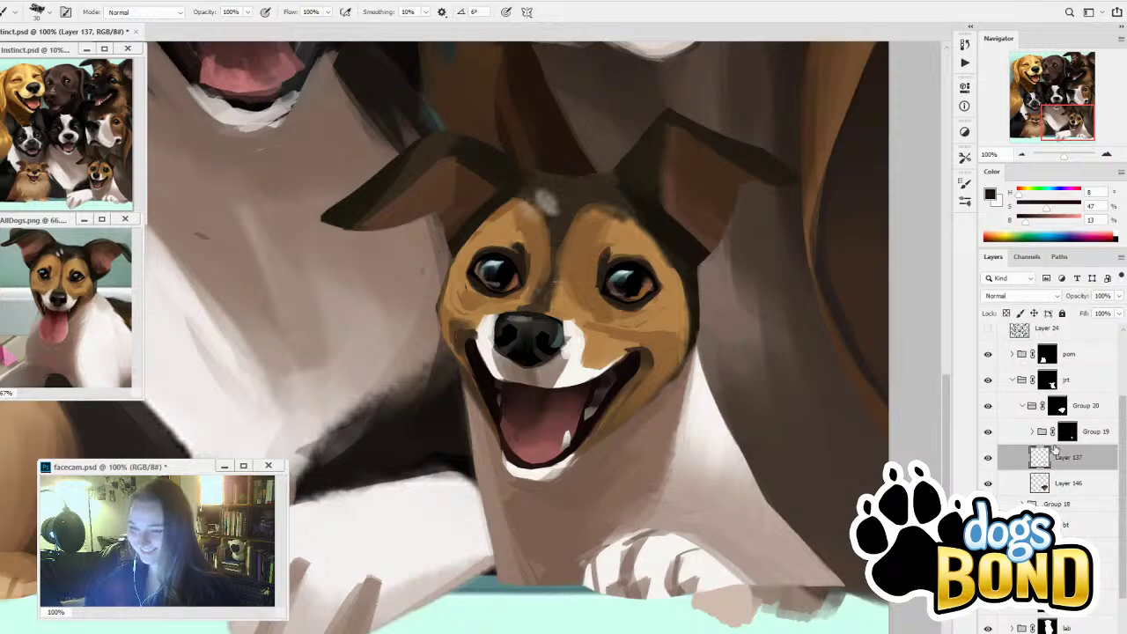
Paint over the dark stripe between the small dog's eyes on Layer 137 with tan and brown sampled from its face
alt+click(529, 262)
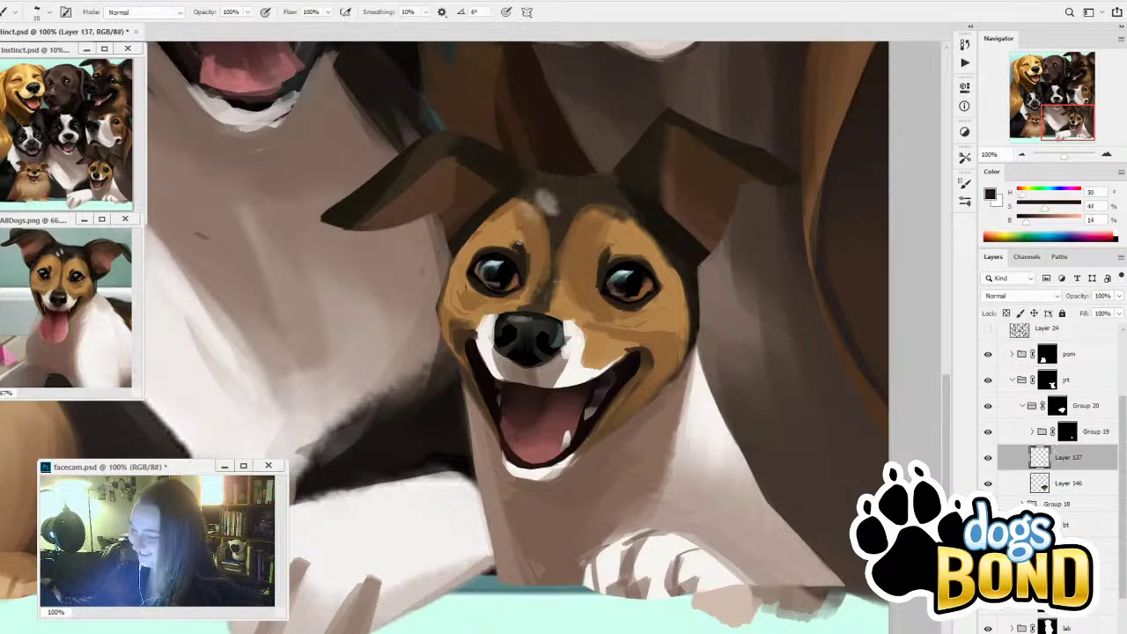
alt+click(549, 260)
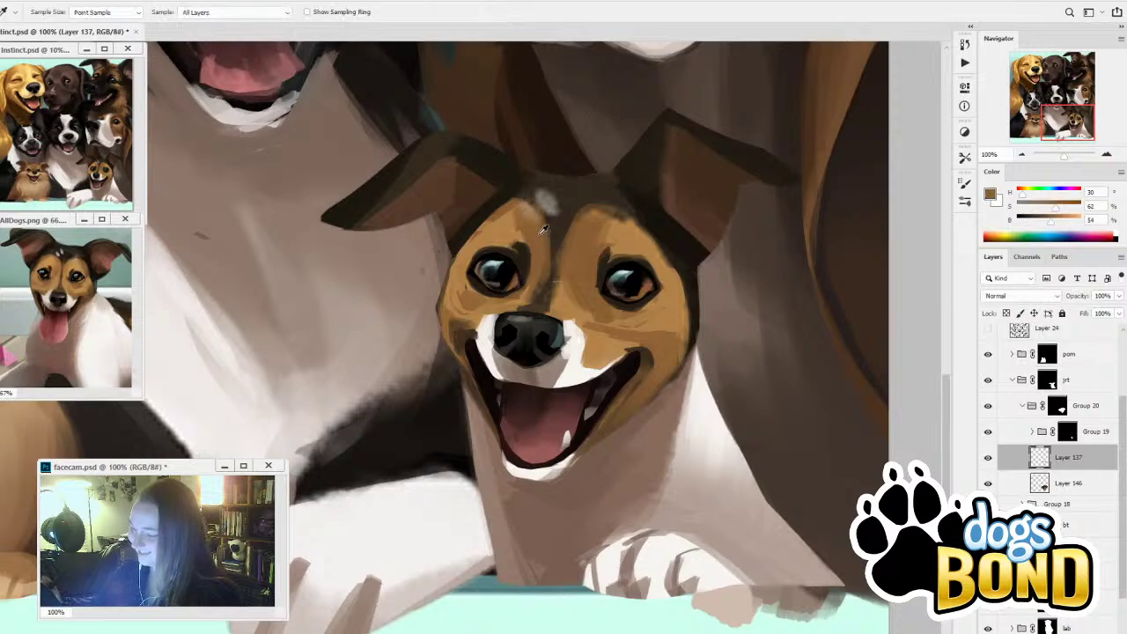
alt+click(583, 248)
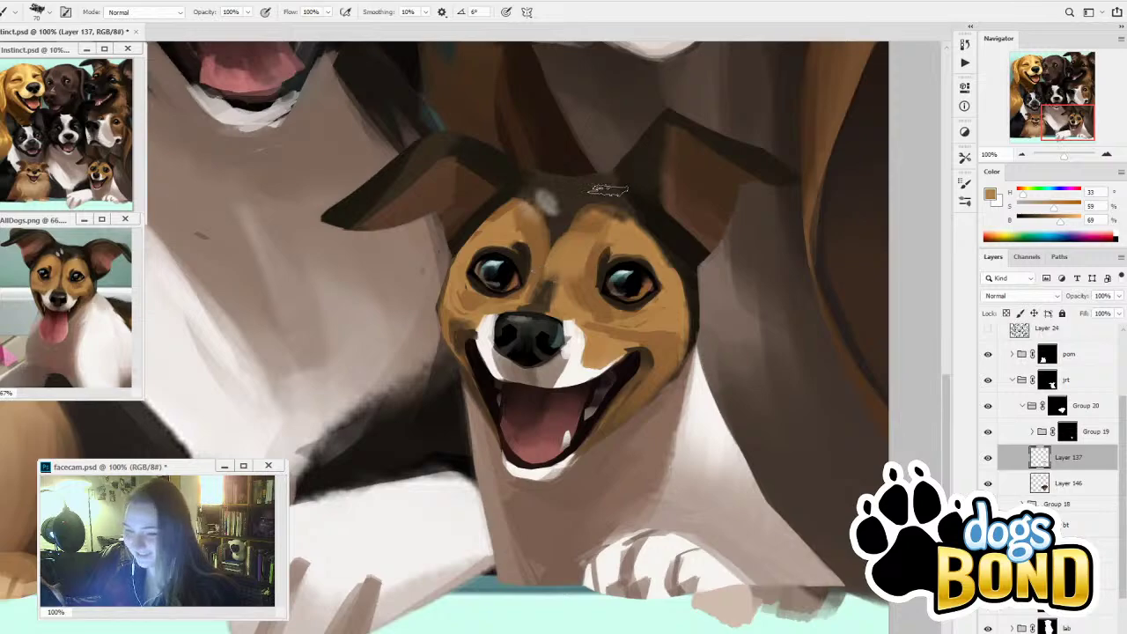
alt+click(584, 246)
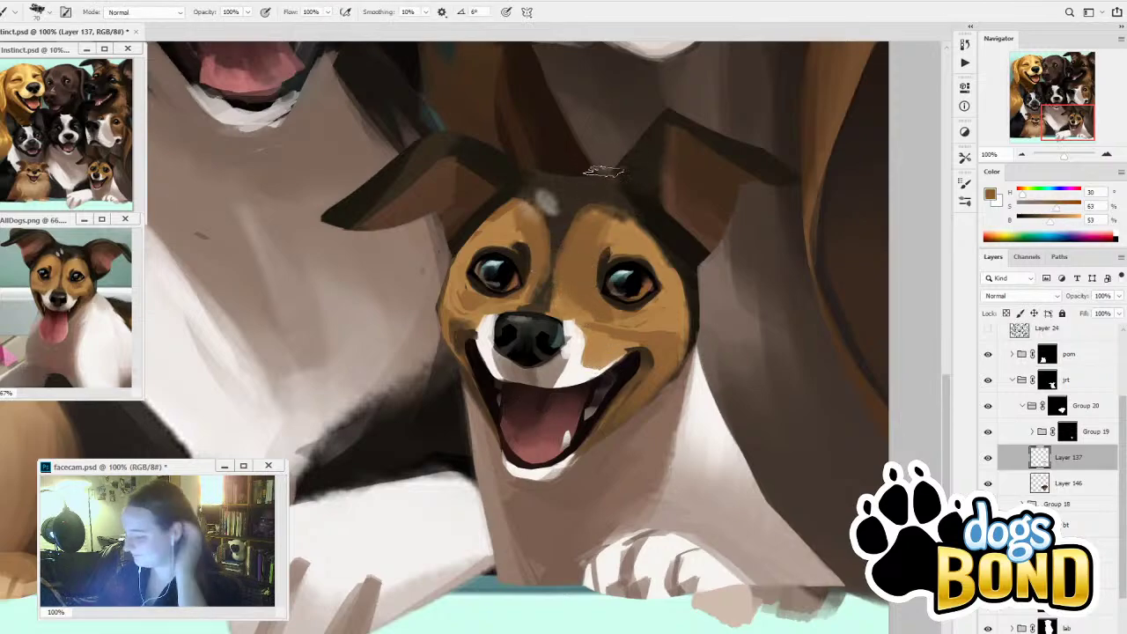
alt+click(584, 281)
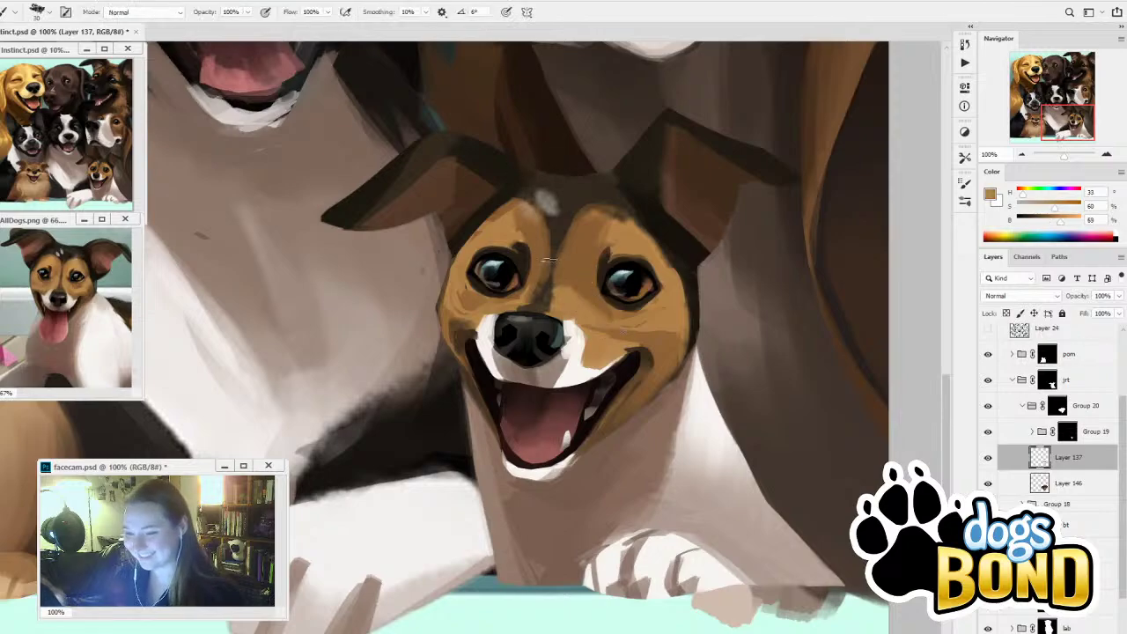
key(])
drag(556, 290, 493, 314)
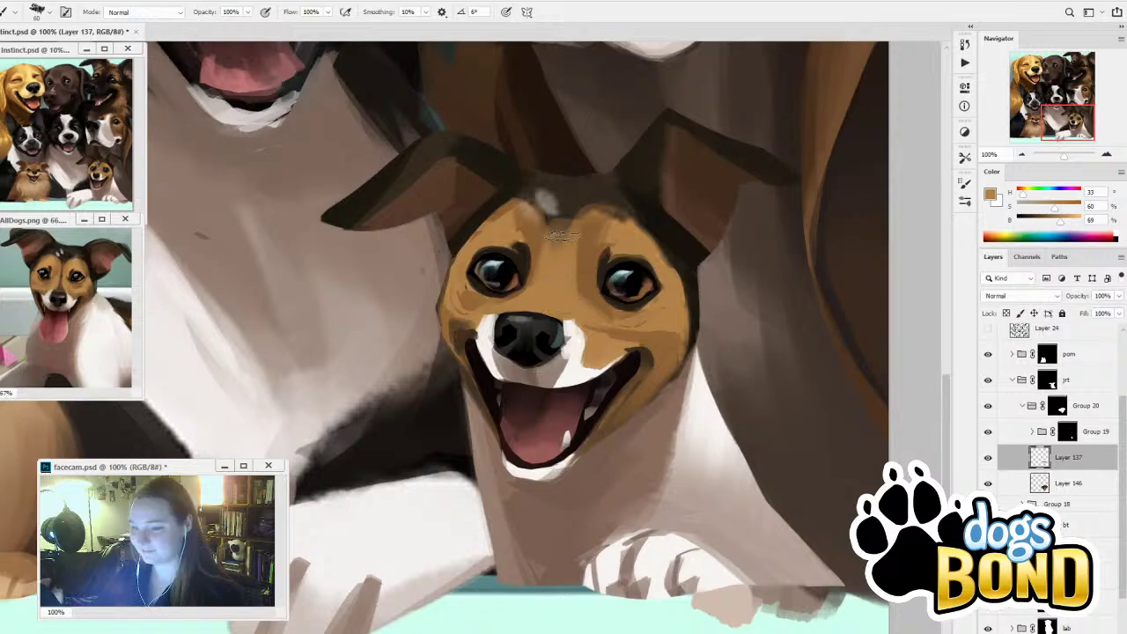
Shade the inner corner of the small dog's eye nearer the dark dog's chest with sampled brown and near-black
alt+click(600, 262)
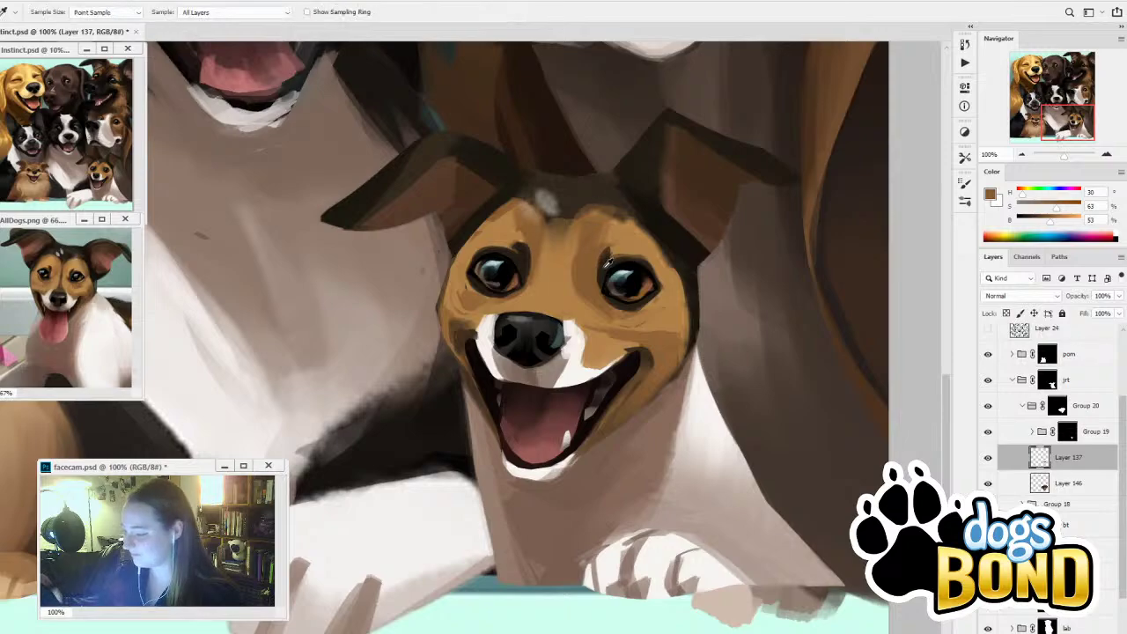
alt+click(611, 262)
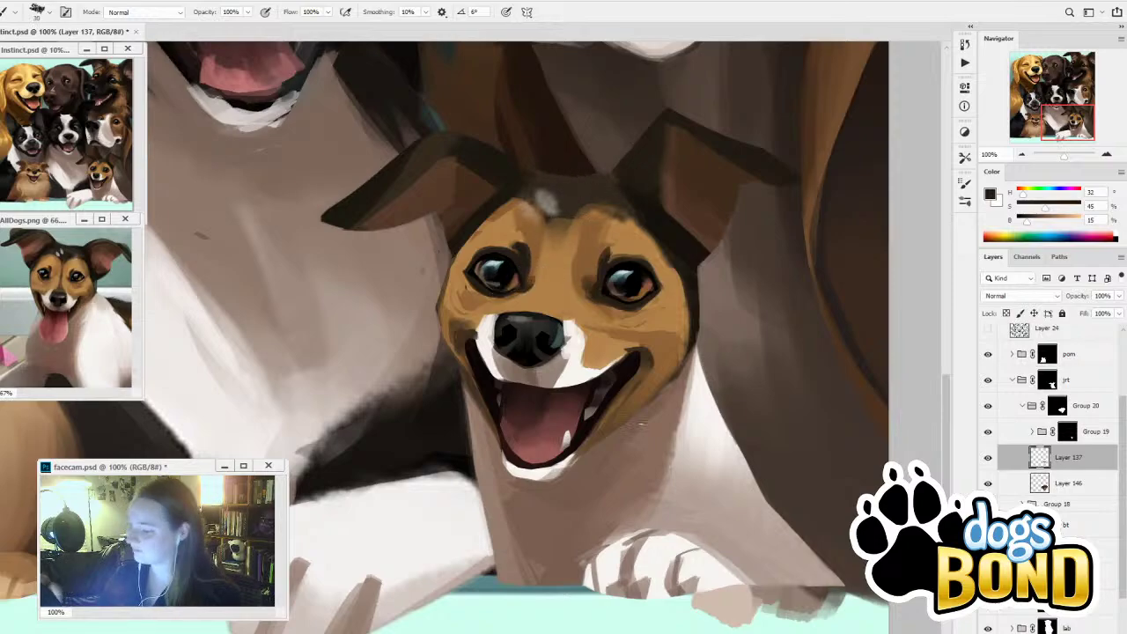
drag(668, 491, 725, 512)
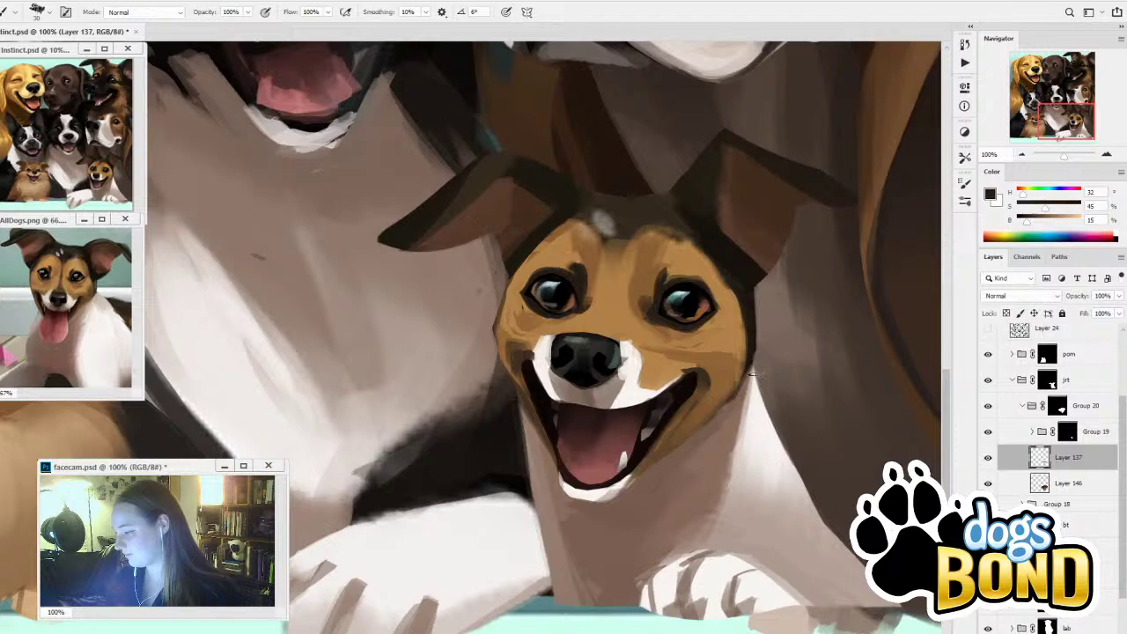
alt+click(701, 258)
key(bracketleft)
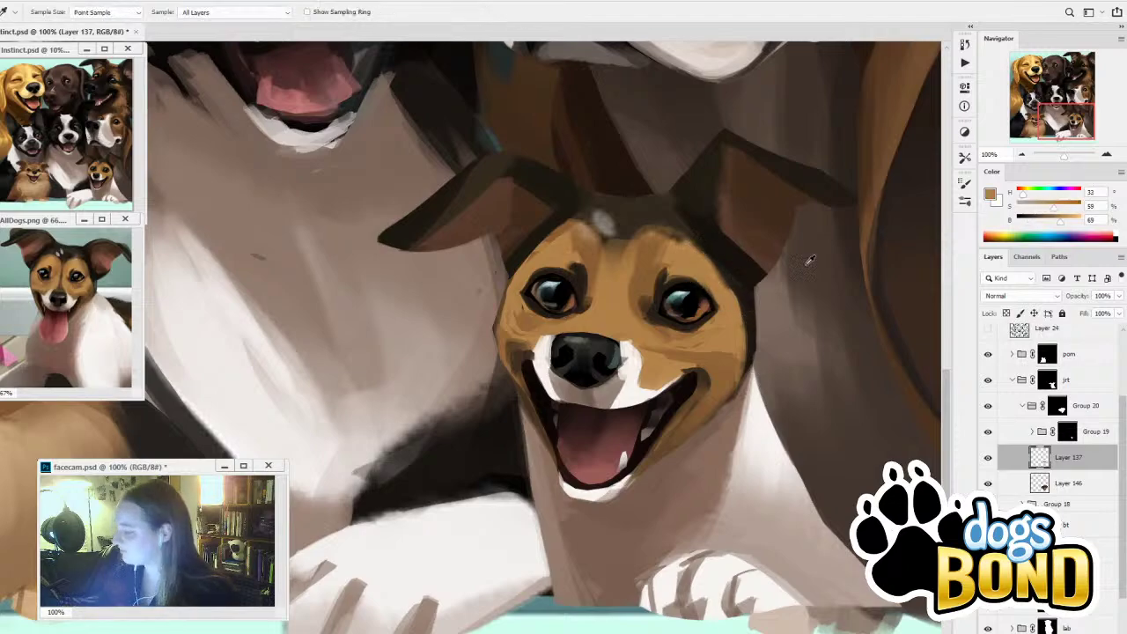
drag(1061, 221, 1074, 221)
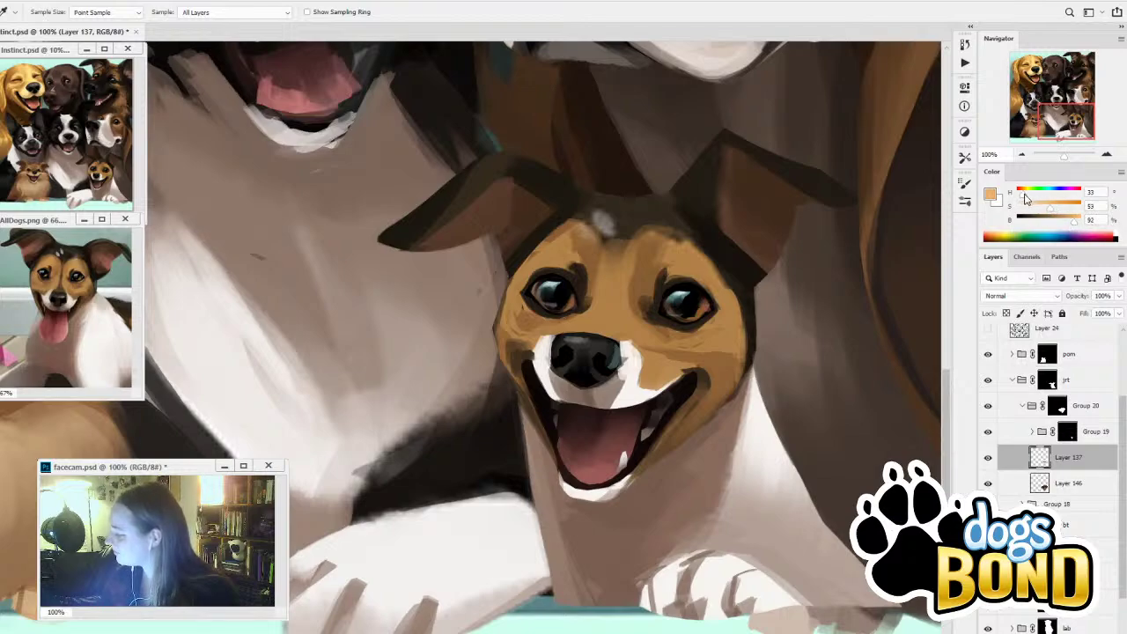
click(1024, 195)
key(ctrl+z)
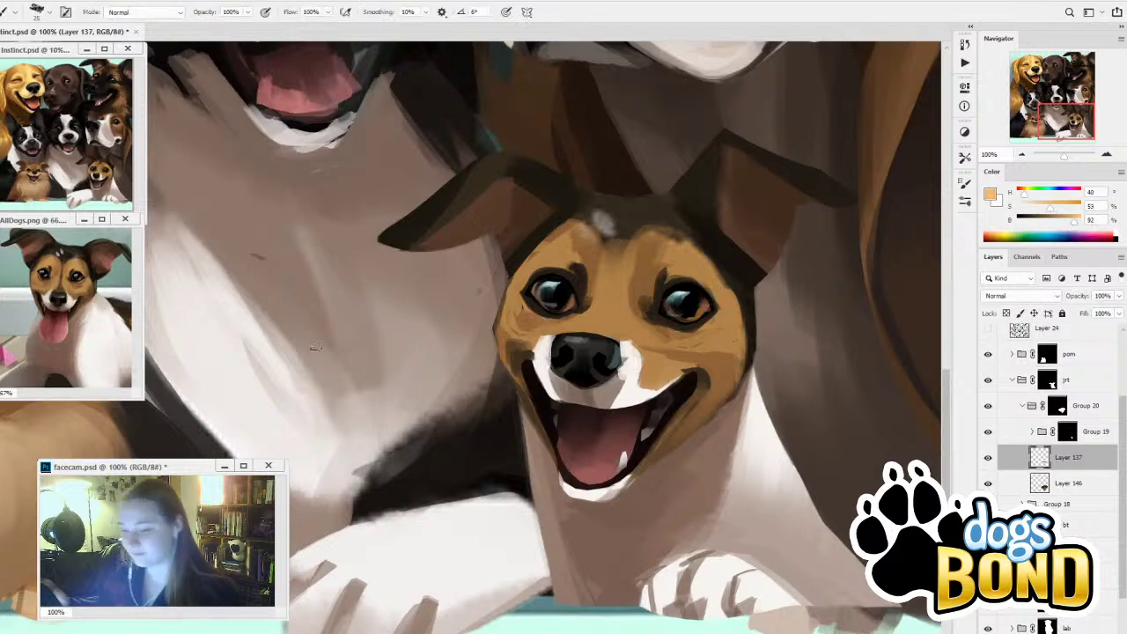
Sample light tan fur from the AllDogs reference, enlarge it to 100% around the Jack Russell's face, and return to the painting
key(i)
click(81, 262)
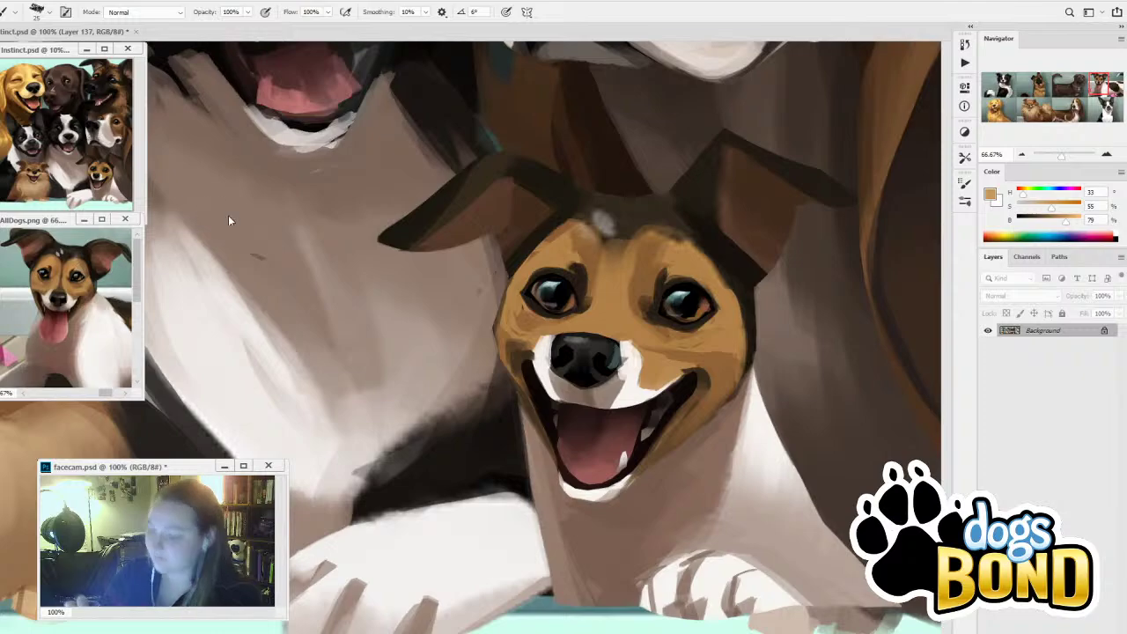
click(1107, 155)
drag(97, 290, 86, 329)
key(alt)
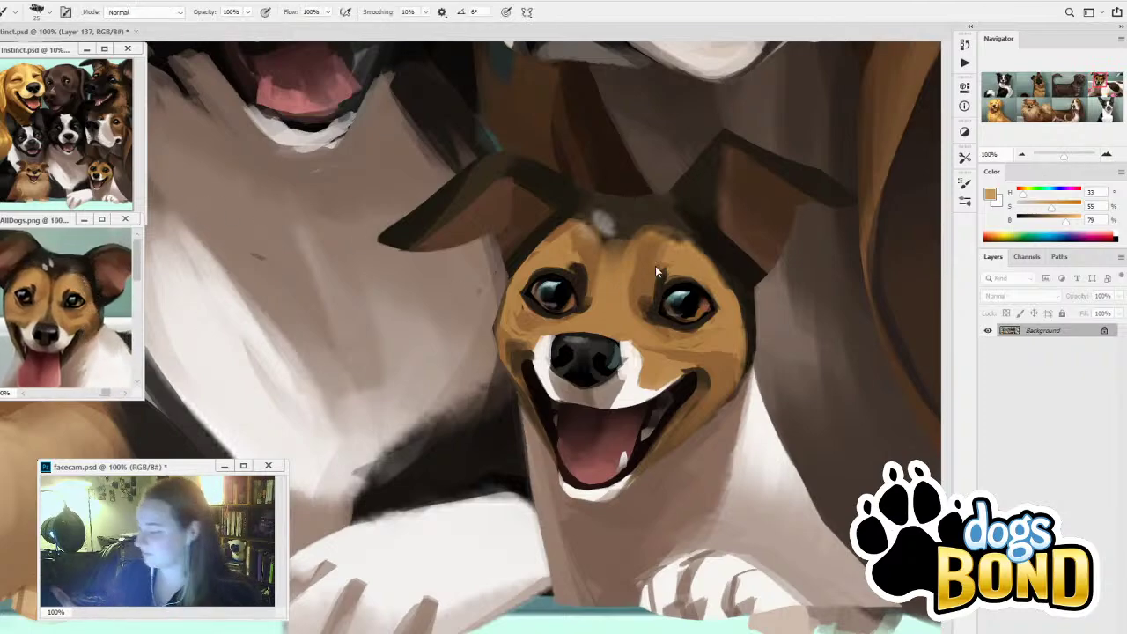
click(655, 265)
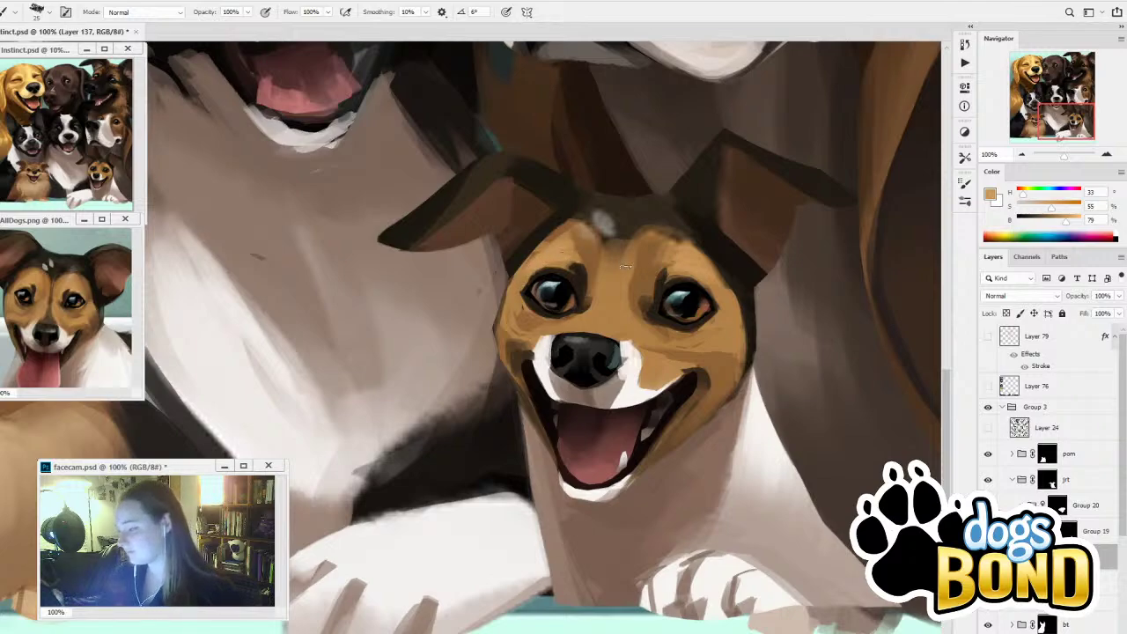
Blend the small dog's forehead and the bridge above its nose with sampled brown and tan, enlarging the brush to 60
key(i)
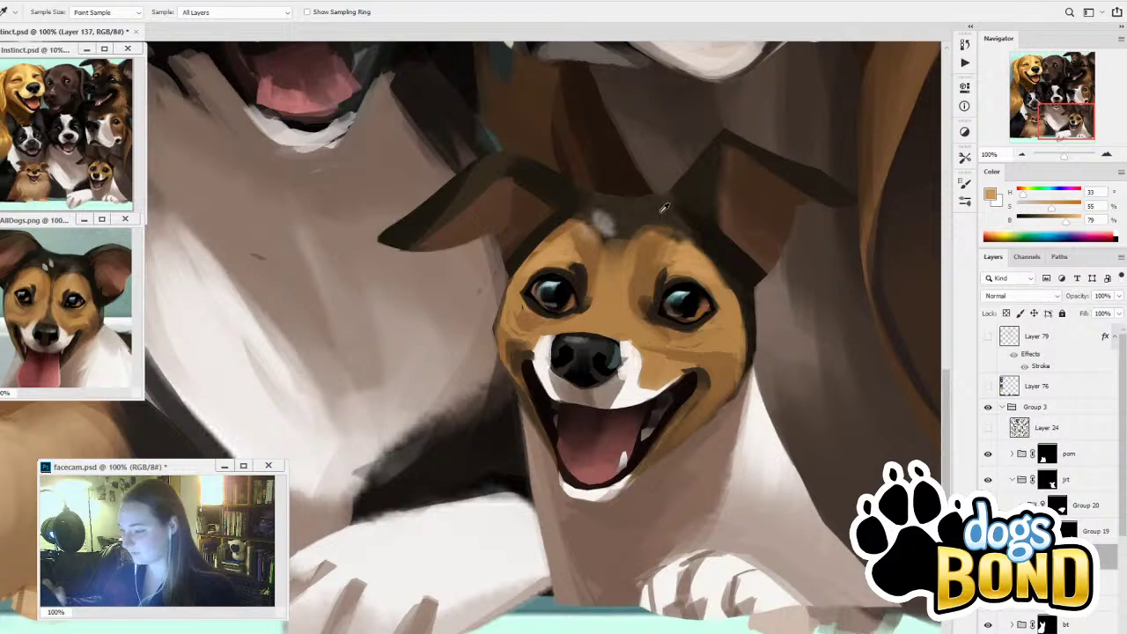
click(641, 273)
key(b)
drag(618, 241, 617, 275)
key(bracketright)
key(bracketright)
key(bracketright)
key(bracketright)
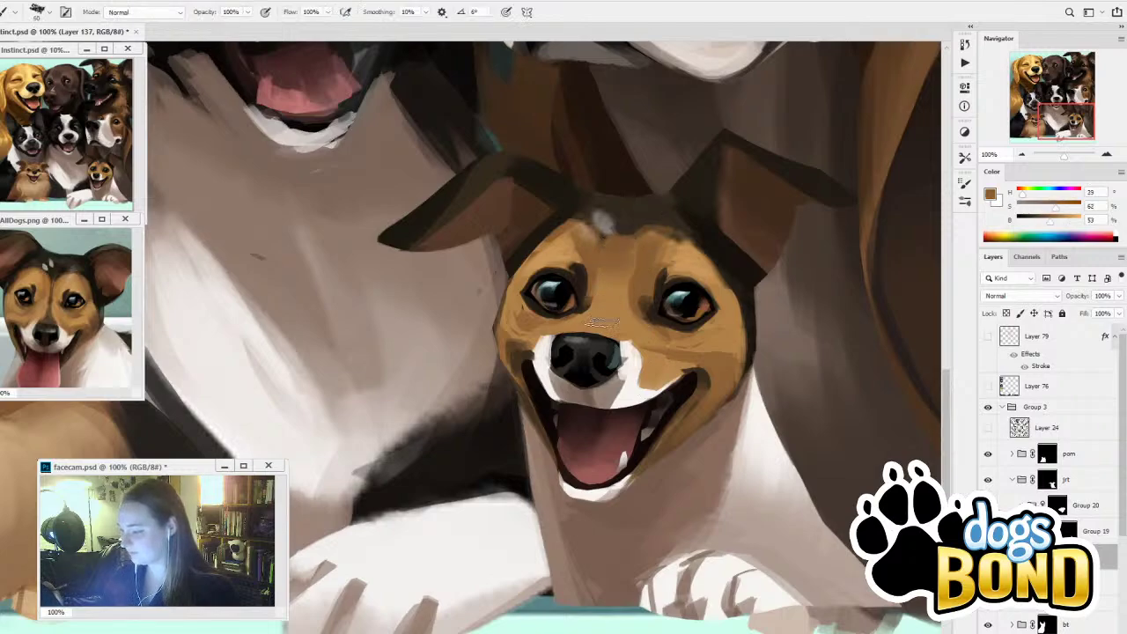
alt+click(616, 298)
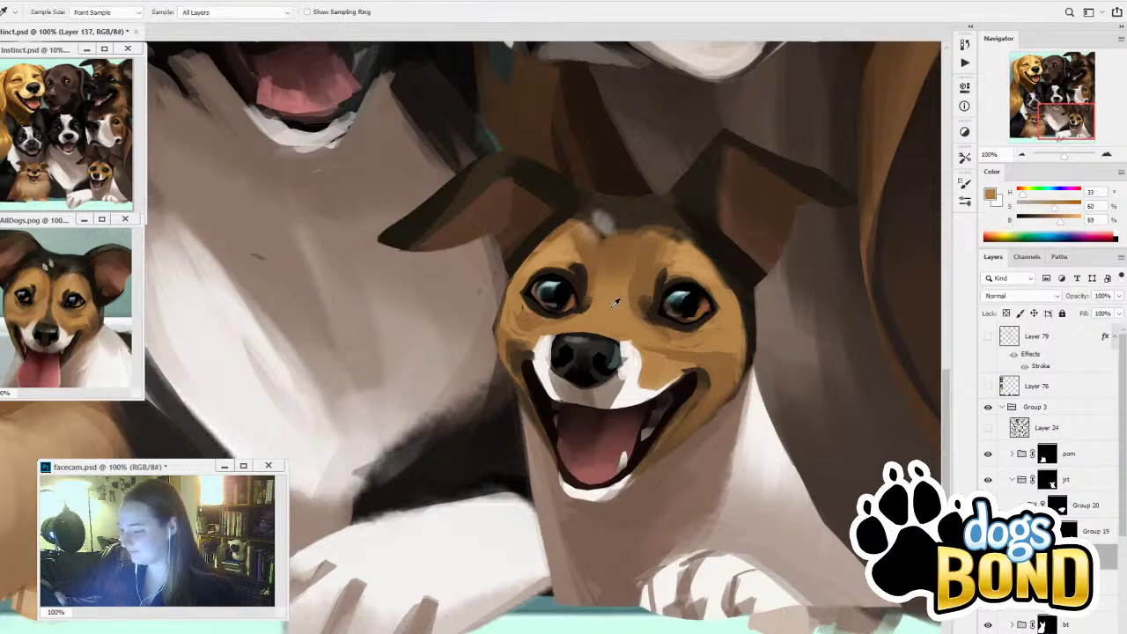
drag(609, 256, 608, 291)
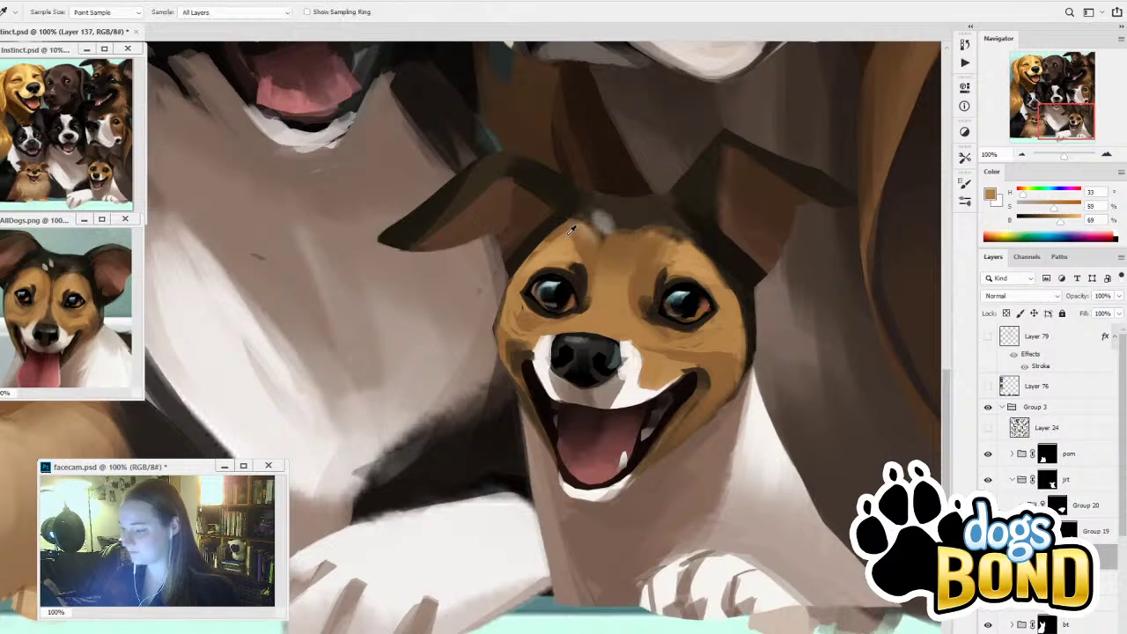
Extend the tan fur over the dark outer edge of the face beside the shaded eye, and smooth the fur beneath that eye
alt+click(533, 255)
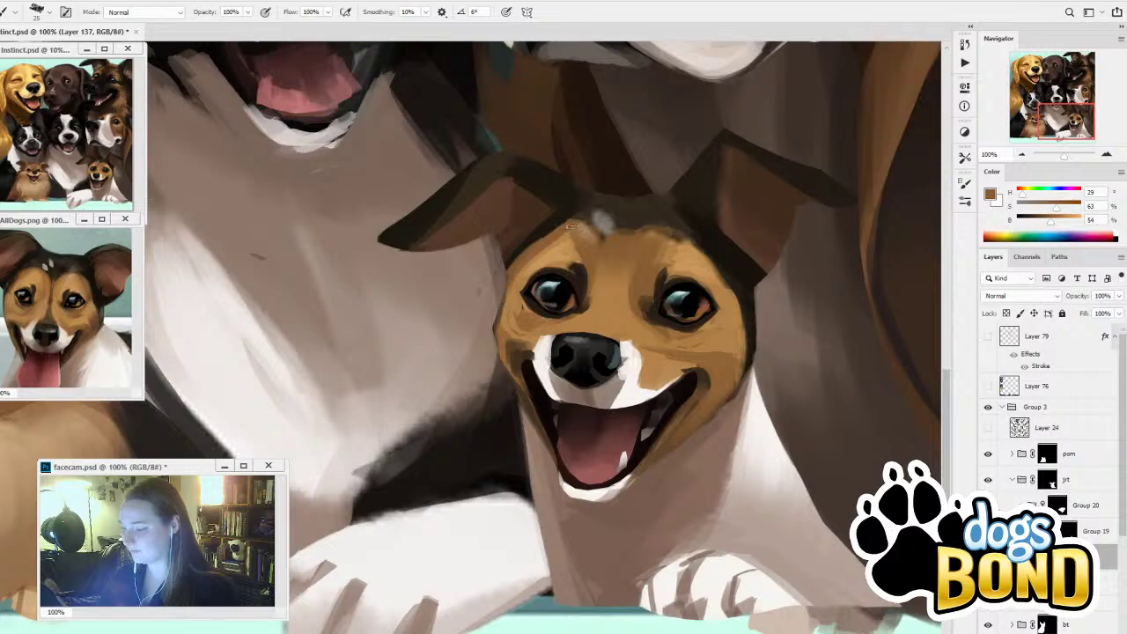
mouse_move(694, 237)
mouse_down()
mouse_move(738, 289)
mouse_move(752, 337)
mouse_up()
alt+click(729, 315)
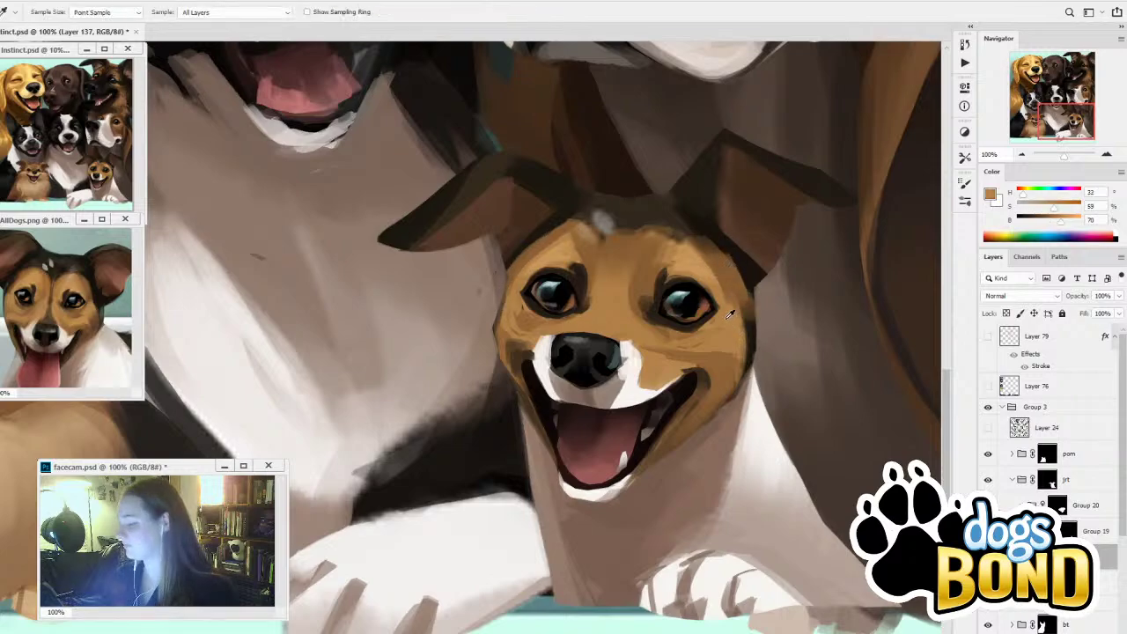
alt+click(666, 327)
drag(661, 328, 704, 337)
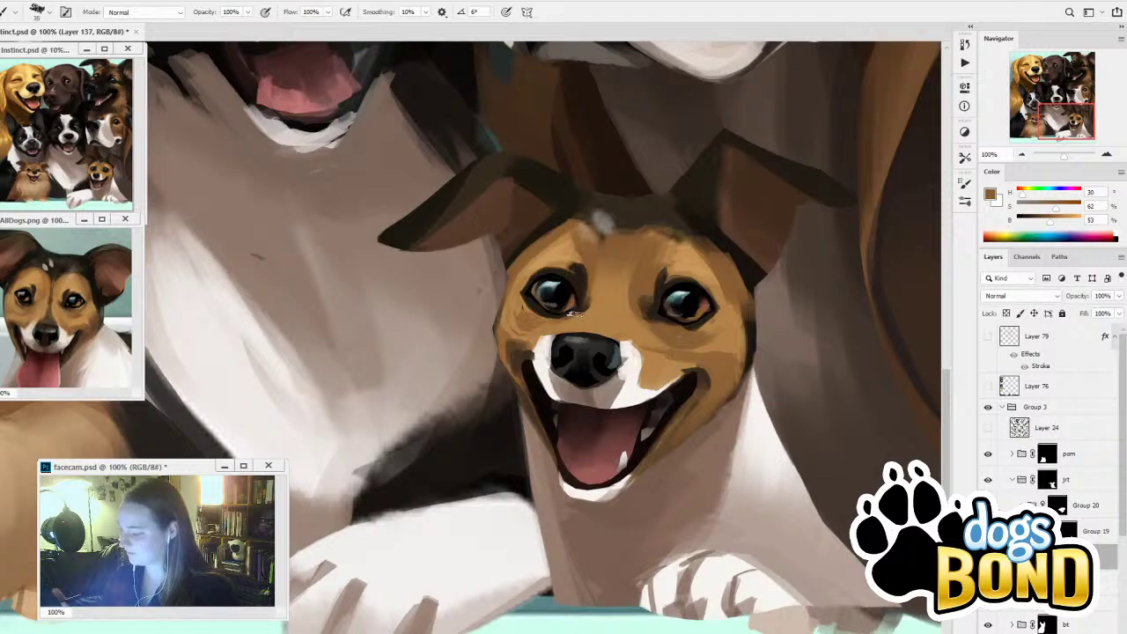
Shade the fur below the eye nearer the collie's chest with brown and sampled tan, using a smaller brush of size 30
key([)
drag(520, 314, 534, 322)
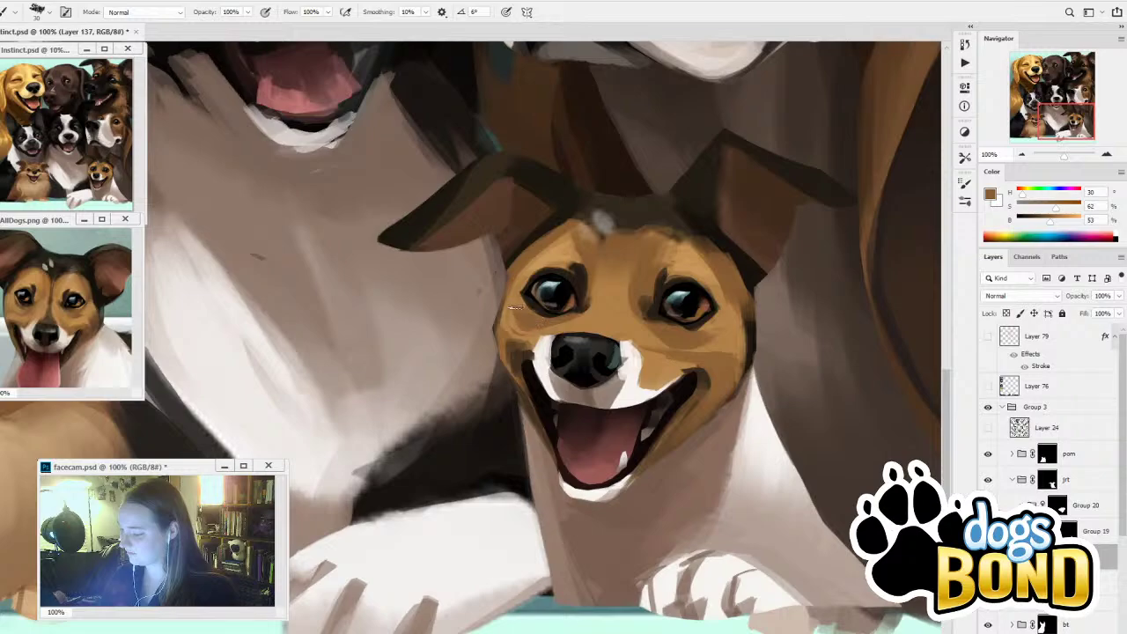
alt+click(528, 296)
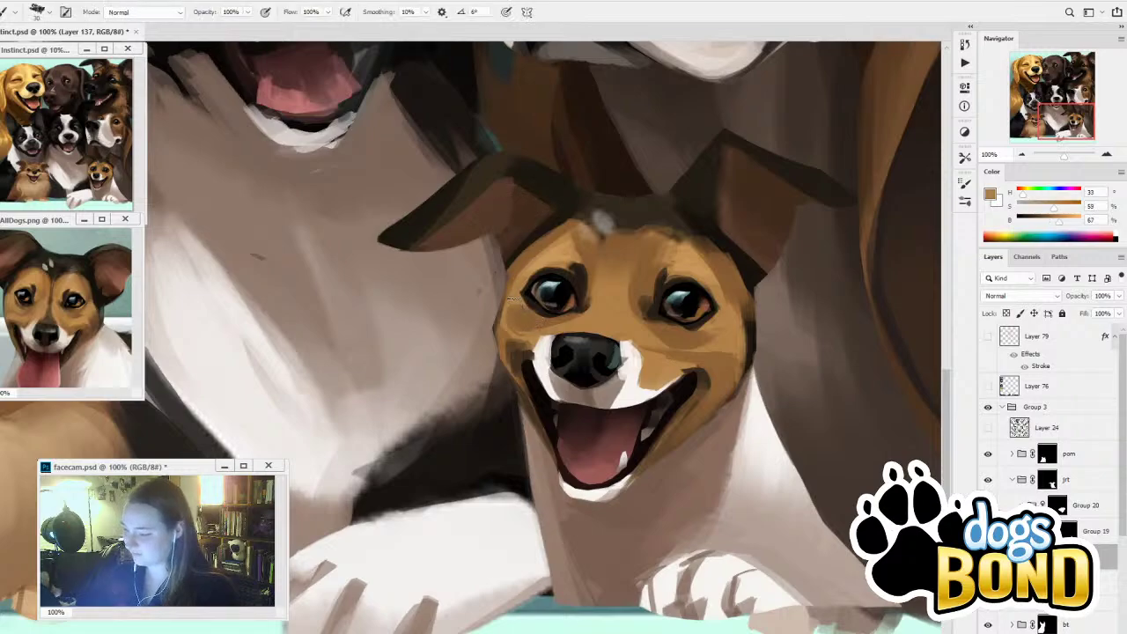
drag(515, 305, 535, 326)
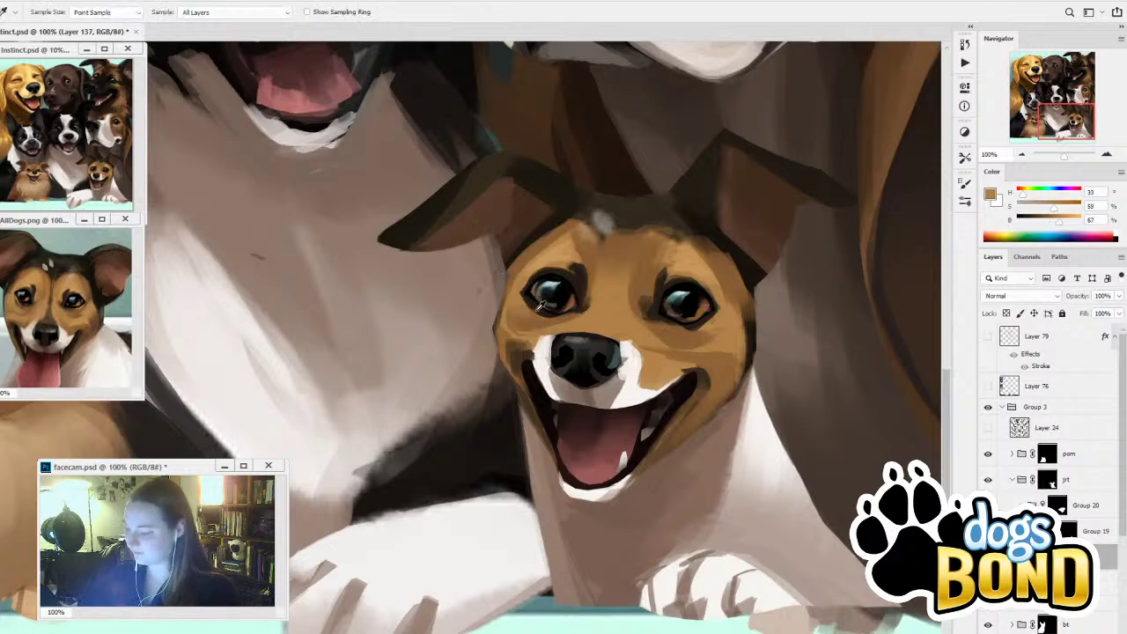
Darken the lower rims of both of the Jack Russell's eyes with sampled near-black, using a brush of size 15
alt+click(542, 302)
key(bracketleft)
key(bracketleft)
key(bracketleft)
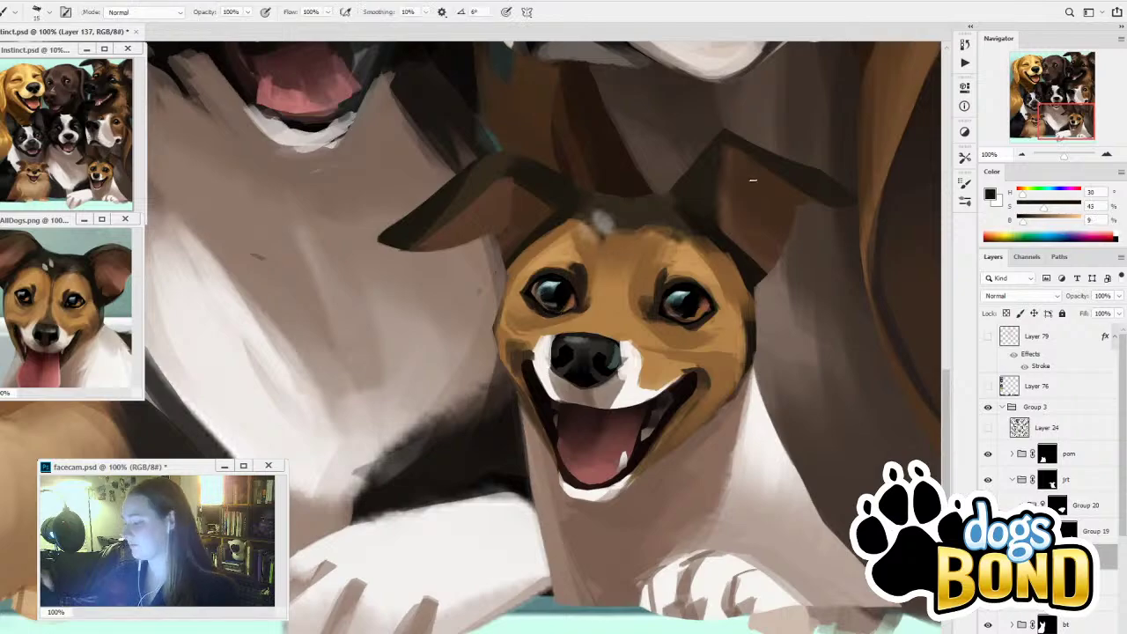
alt+click(663, 310)
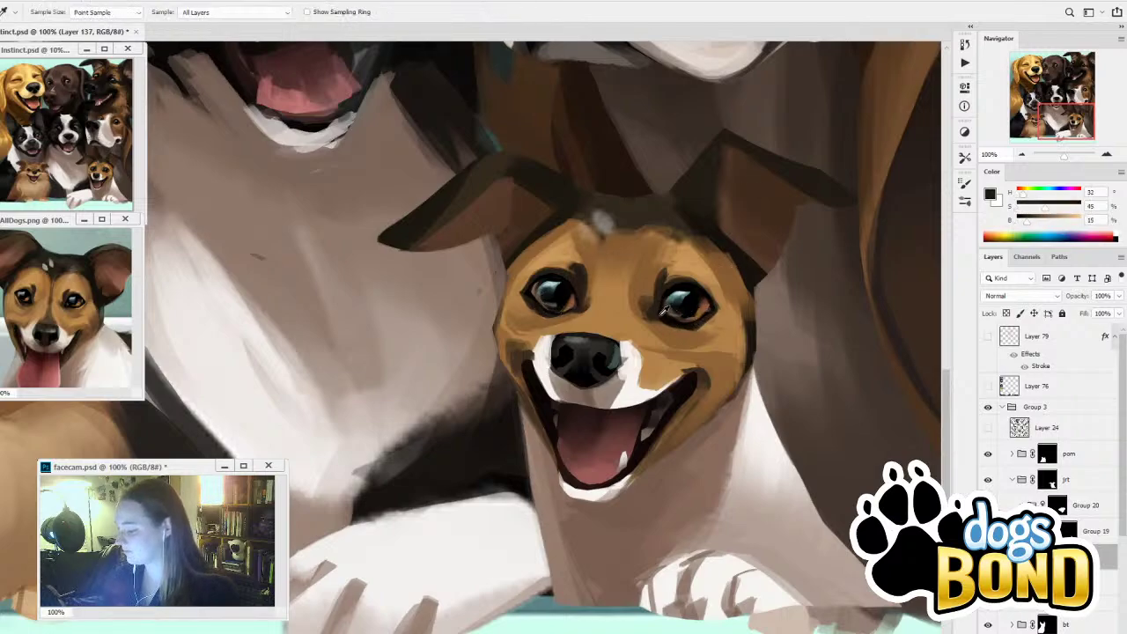
drag(661, 315, 693, 327)
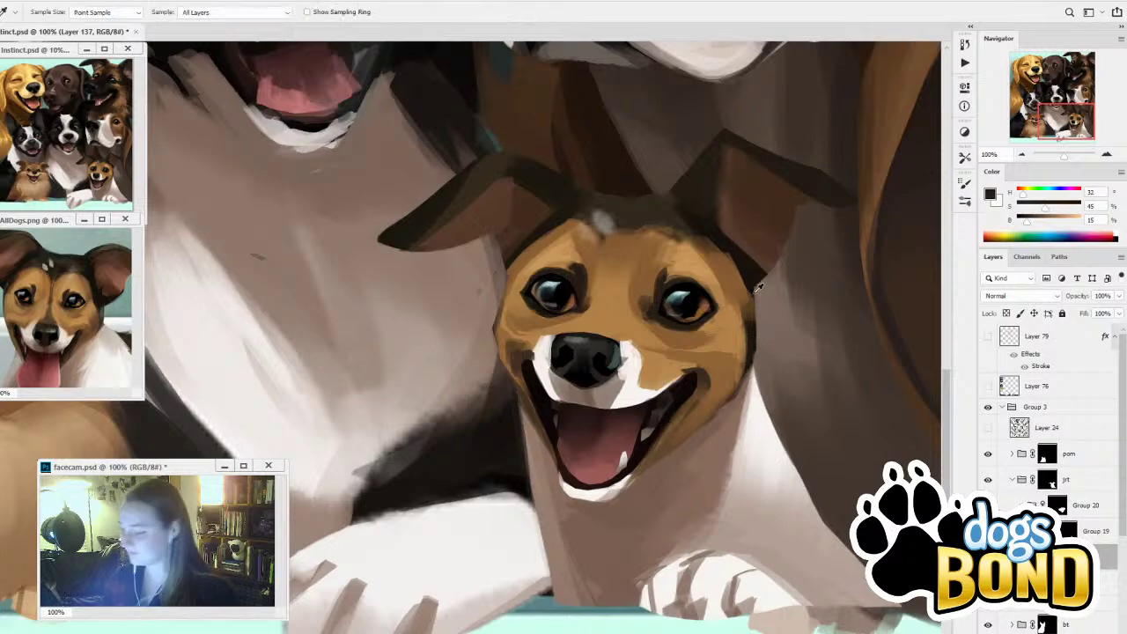
Paint the face edge below the ear on the shaded side with sampled dark brown, and touch up the nearby mouth corner
alt+click(700, 217)
drag(710, 241, 749, 319)
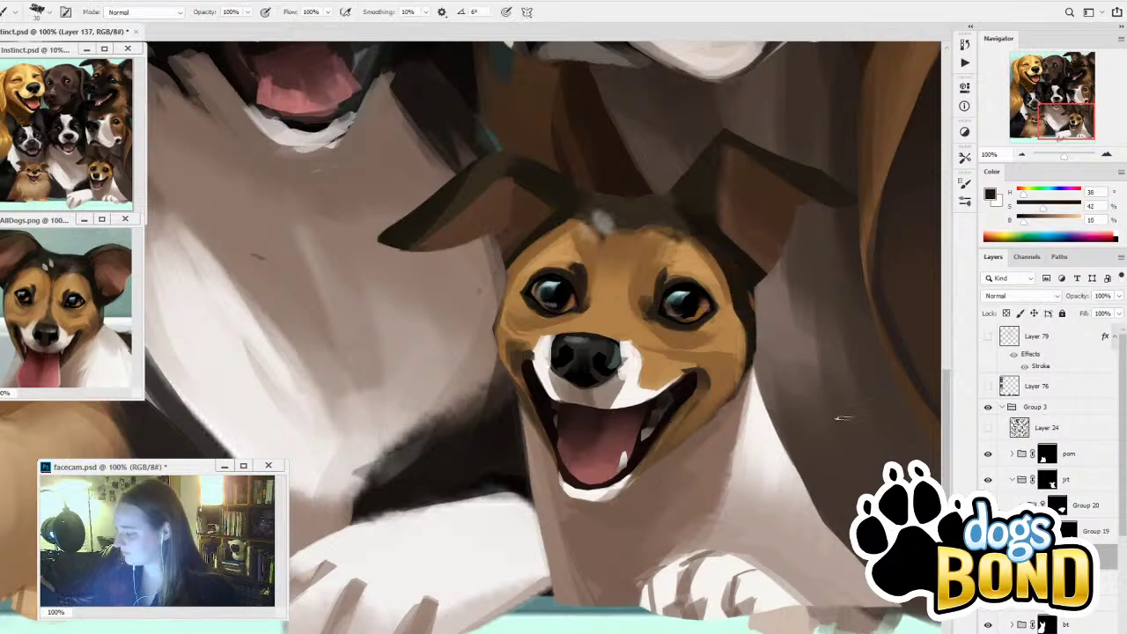
alt+click(706, 369)
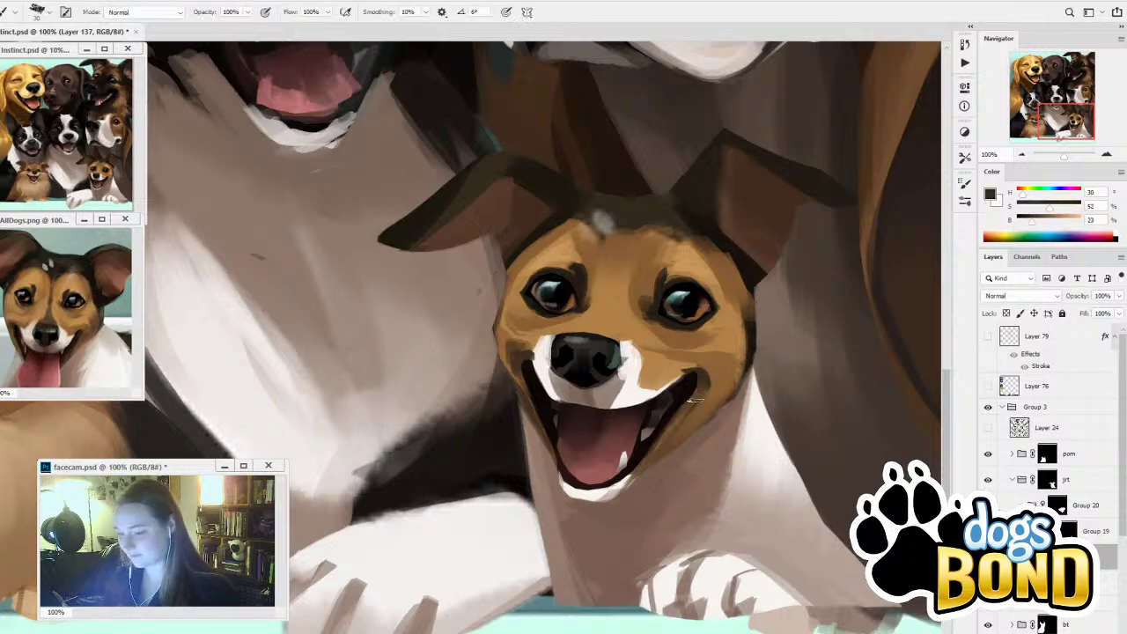
alt+click(696, 353)
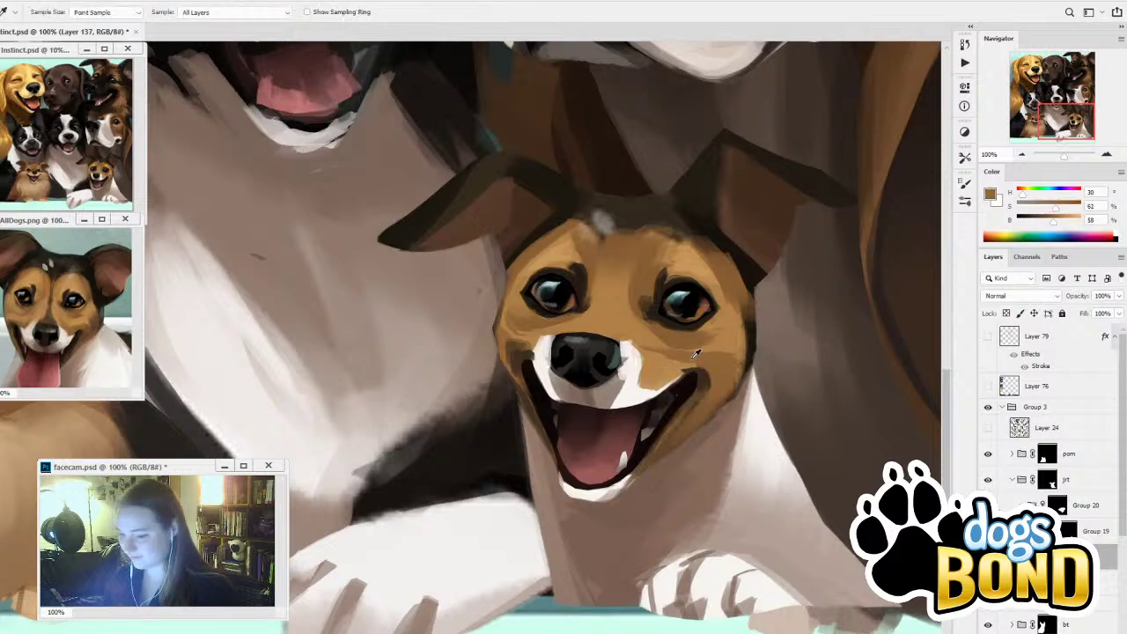
Smooth the cheek between the nose and the shaded-side mouth corner, and its outer edge, with sampled browns and tan
mouse_move(653, 347)
mouse_down()
mouse_move(685, 356)
mouse_move(670, 378)
mouse_up()
alt+click(650, 338)
alt+click(715, 361)
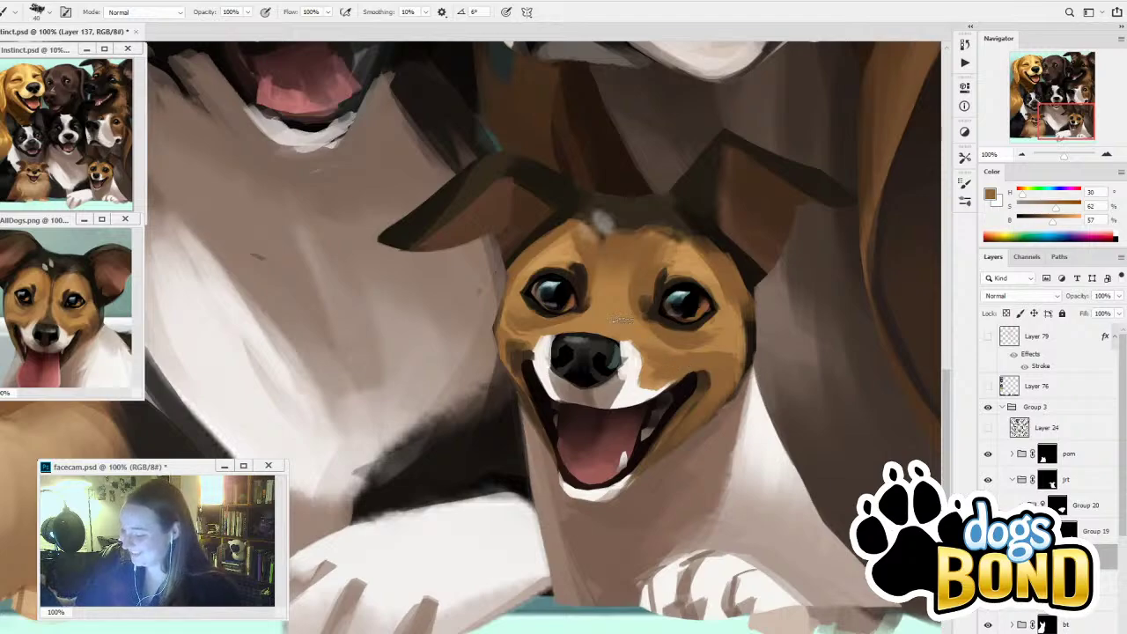
alt+click(642, 328)
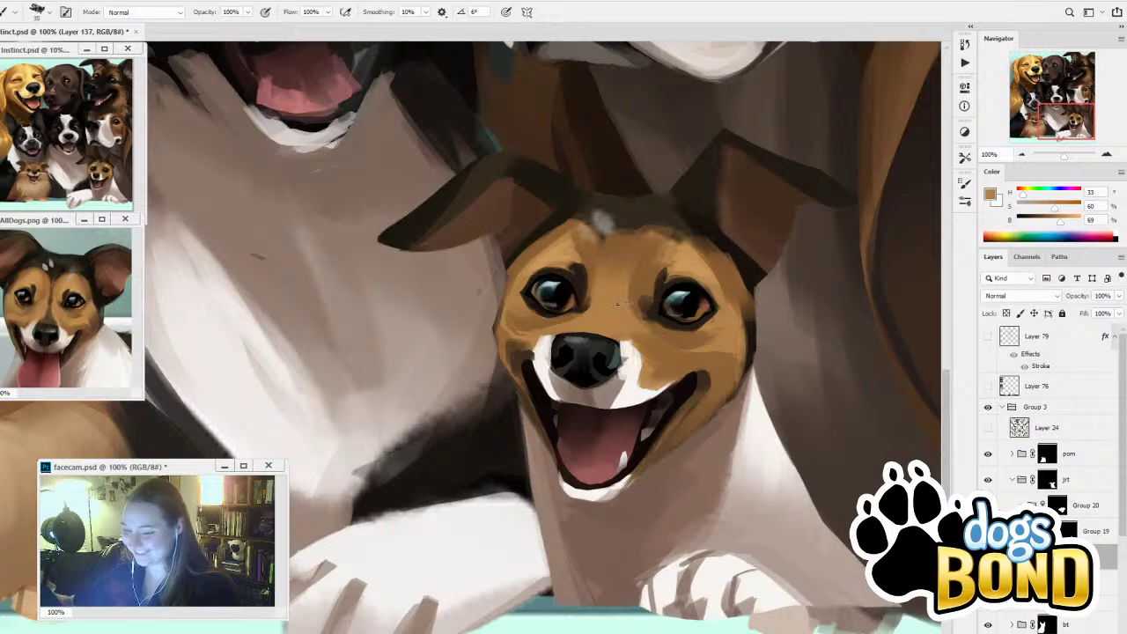
drag(635, 330, 659, 346)
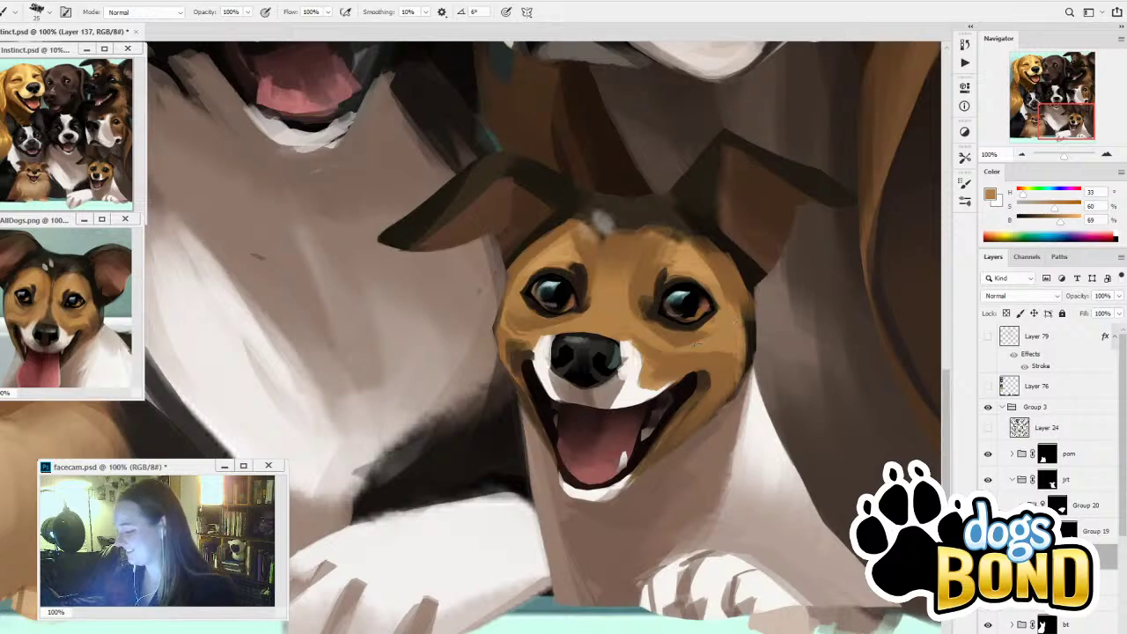
drag(740, 356, 728, 398)
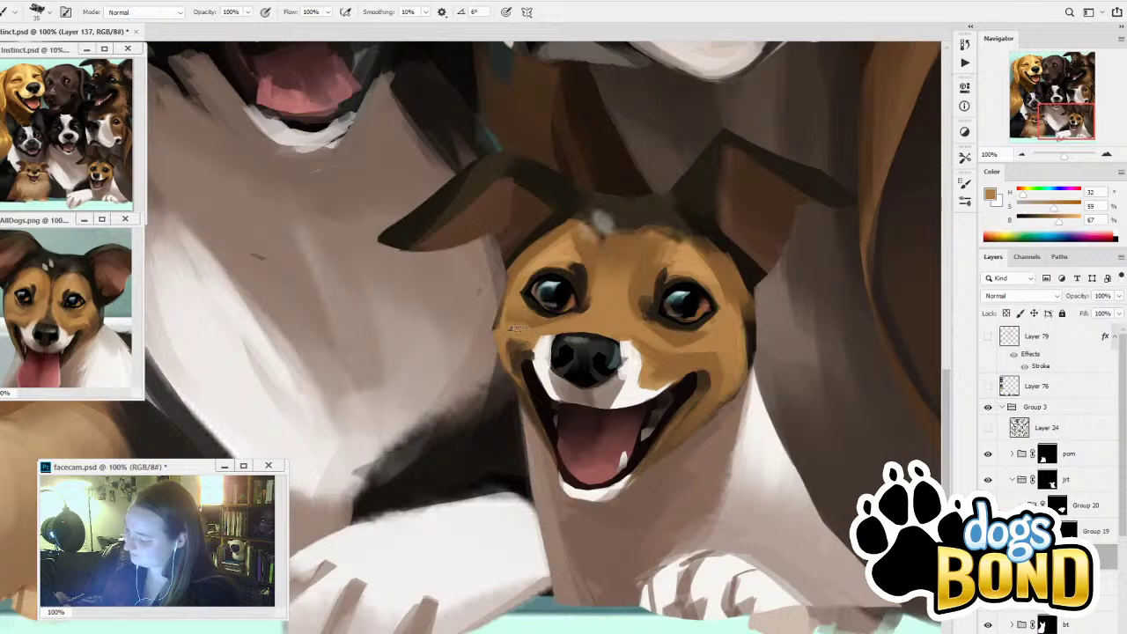
Repaint the fur under and outside the eye nearer the collie's chest with sampled brown and lighter tan
alt+click(528, 307)
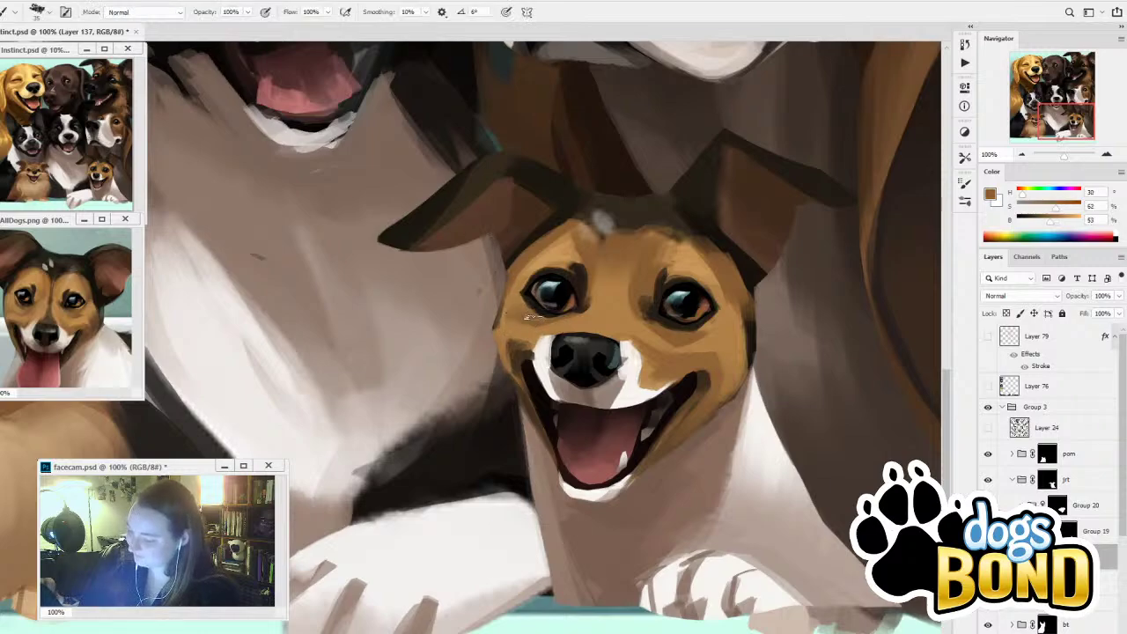
alt+click(527, 282)
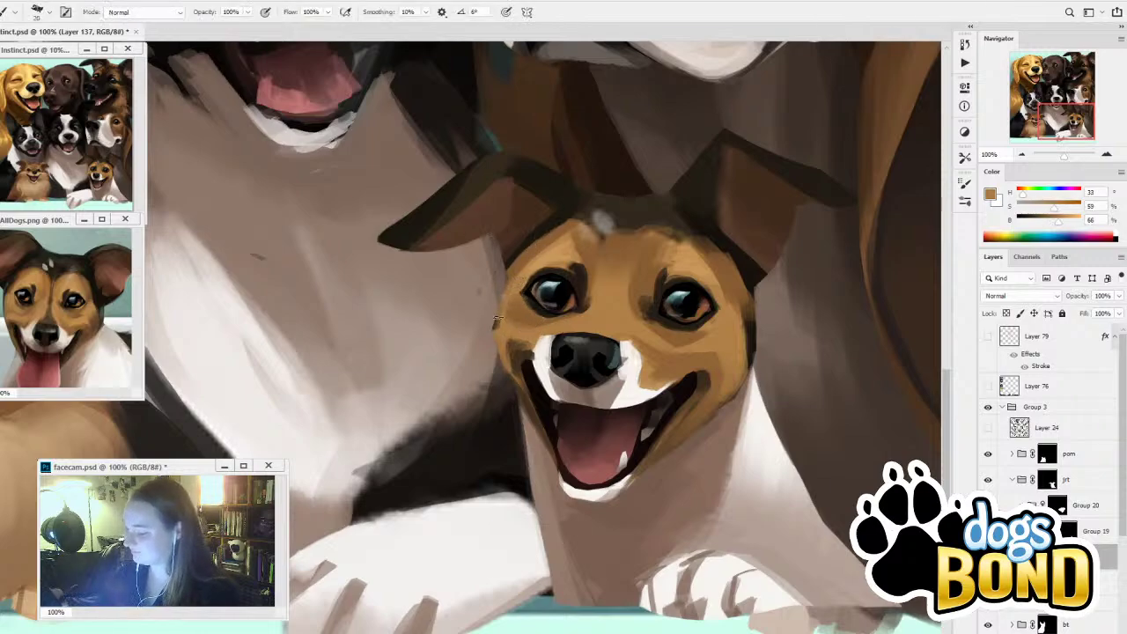
key(alt)
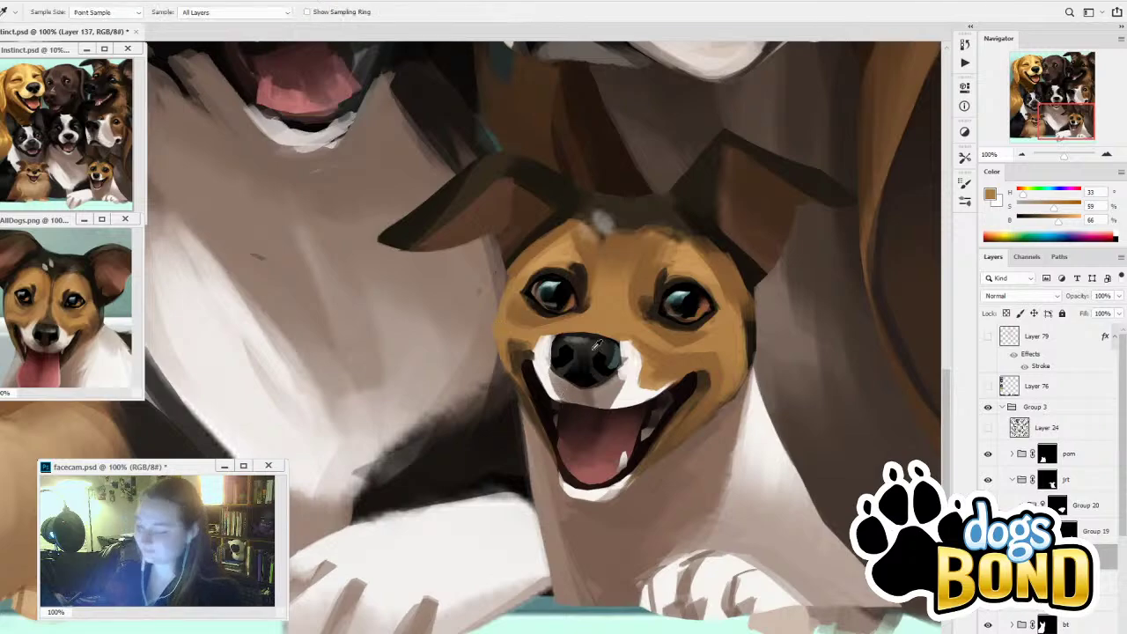
alt+click(717, 240)
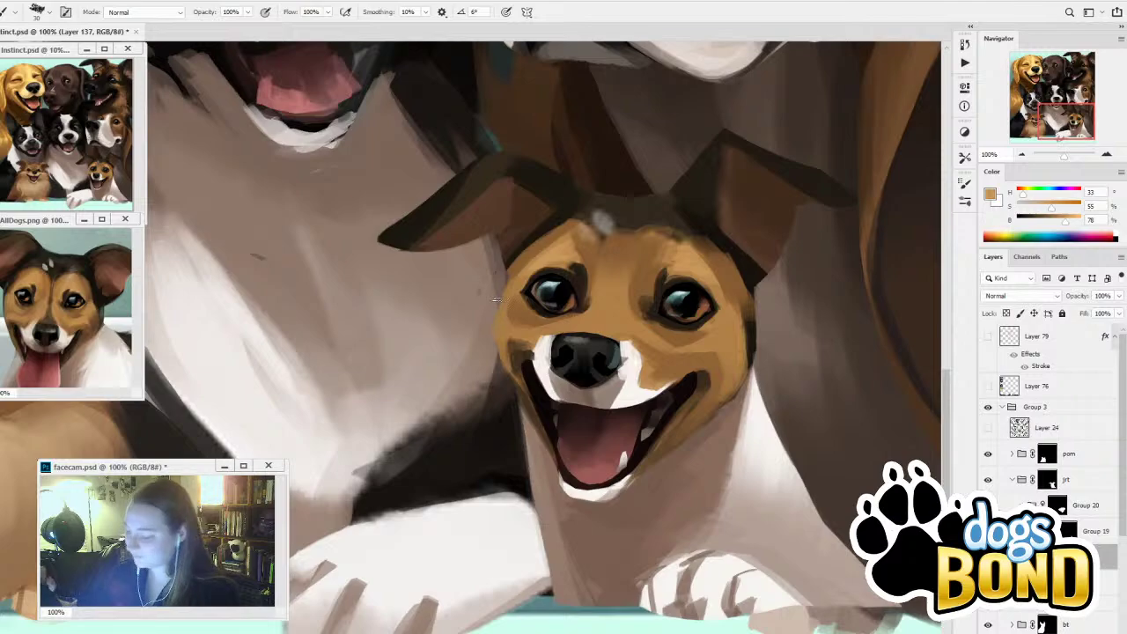
drag(502, 297, 530, 329)
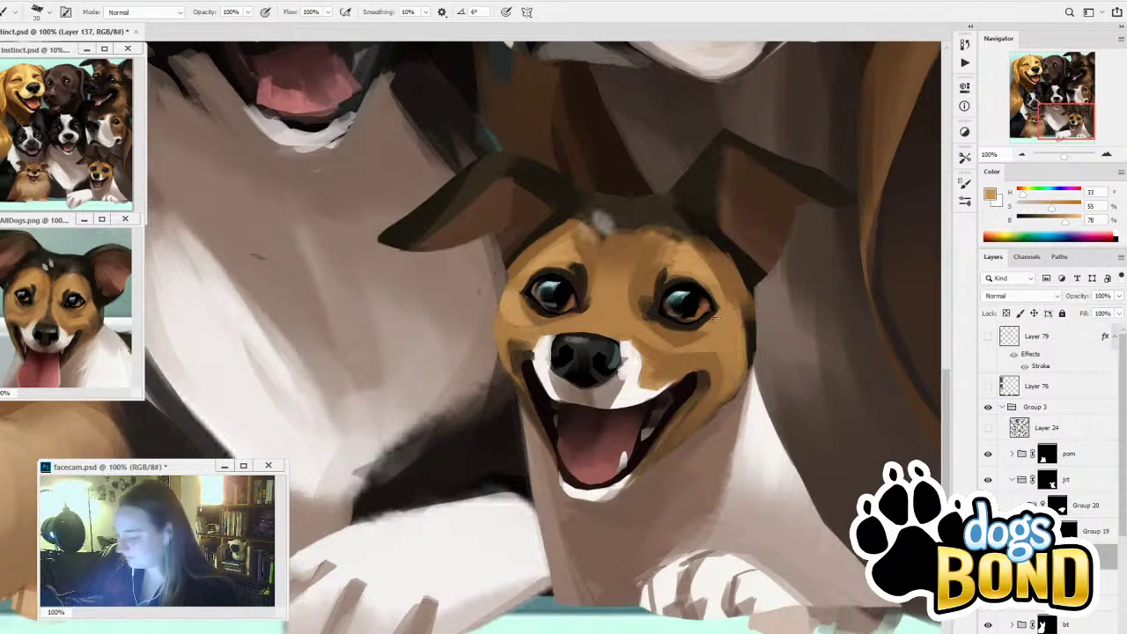
Blend the outer cheek above the shaded-side mouth corner with sampled dark brown and tan strokes
key(bracketright)
key(bracketright)
key(bracketright)
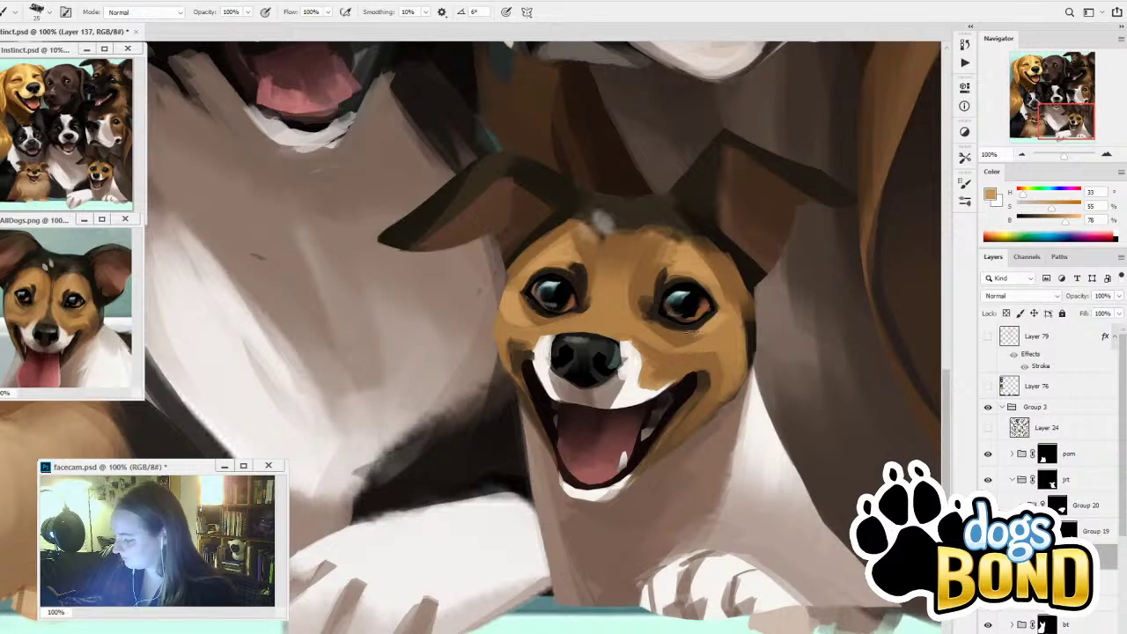
alt+click(751, 341)
drag(737, 349, 730, 396)
alt+click(739, 341)
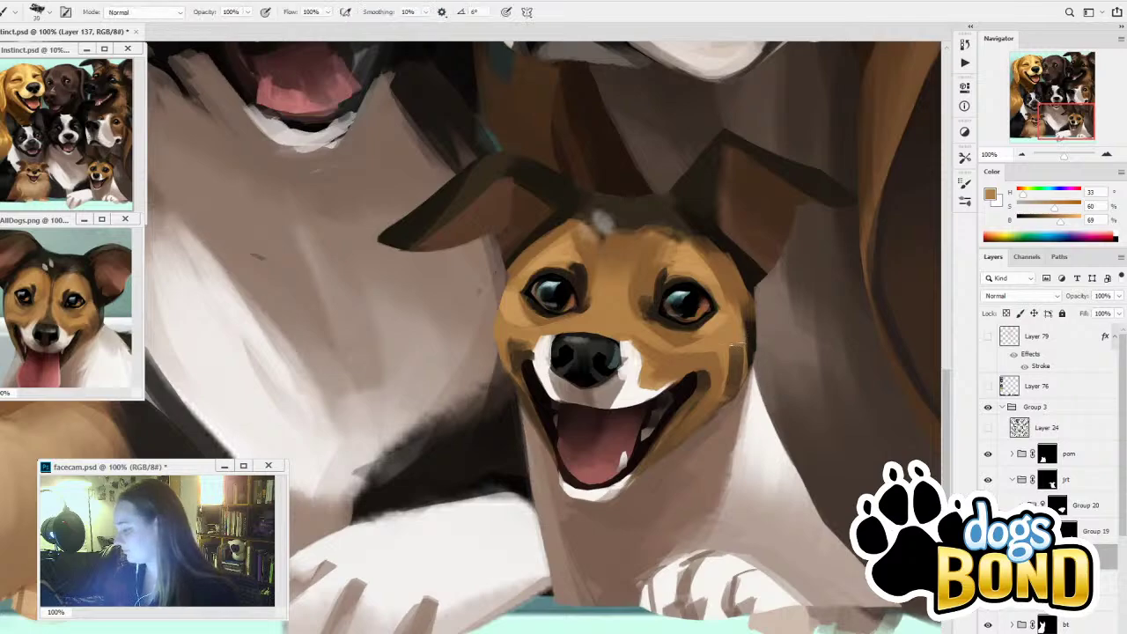
alt+click(722, 366)
drag(739, 348, 731, 386)
alt+click(729, 374)
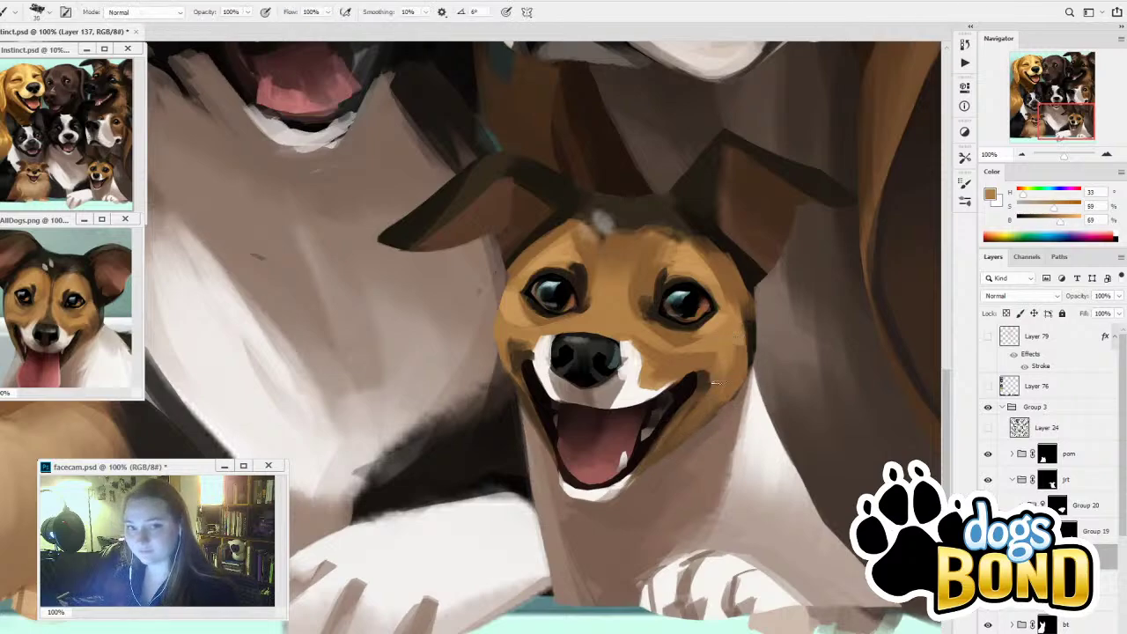
Darken the shaded-side cheek edge and jawline, and outline the lip from the mouth corner down to the chin
alt+click(756, 320)
key(bracketright)
mouse_move(753, 346)
mouse_down()
mouse_move(706, 419)
mouse_move(739, 392)
mouse_move(695, 433)
mouse_up()
alt+click(707, 385)
key(bracketleft)
key(bracketleft)
key(bracketleft)
mouse_move(700, 393)
mouse_down()
mouse_move(572, 477)
mouse_move(618, 495)
mouse_move(605, 488)
mouse_move(623, 486)
mouse_move(609, 503)
mouse_move(656, 451)
mouse_move(623, 482)
mouse_move(634, 495)
mouse_move(643, 469)
mouse_move(622, 499)
mouse_move(629, 482)
mouse_move(583, 508)
mouse_move(592, 488)
mouse_move(590, 498)
mouse_move(633, 469)
mouse_move(625, 489)
mouse_move(643, 464)
mouse_move(573, 500)
mouse_up()
Trim and soften the chin and lower jaw edge with colors sampled around the white lip and neck, using a brush of size 35
key(bracketright)
key(bracketright)
key(bracketright)
alt+click(634, 461)
alt+click(596, 494)
alt+click(616, 489)
alt+click(649, 465)
alt+click(598, 495)
alt+click(641, 470)
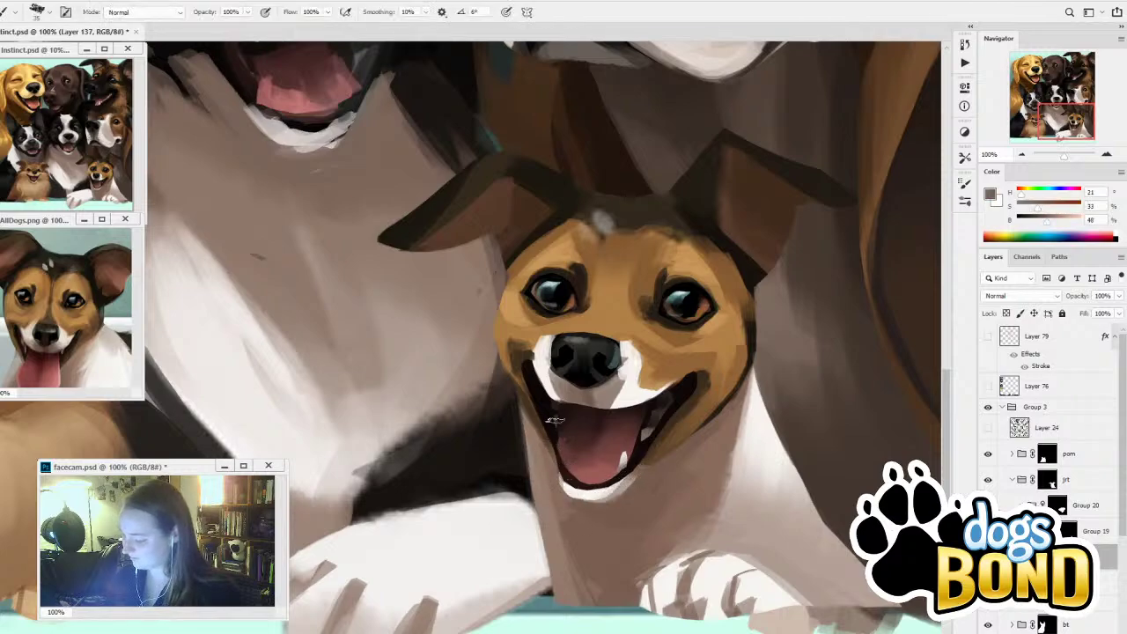
Refine the dark lip line nearer the collie's chest with sampled dark brown, and clean the white muzzle patch beside it with sampled off-white
alt+click(533, 398)
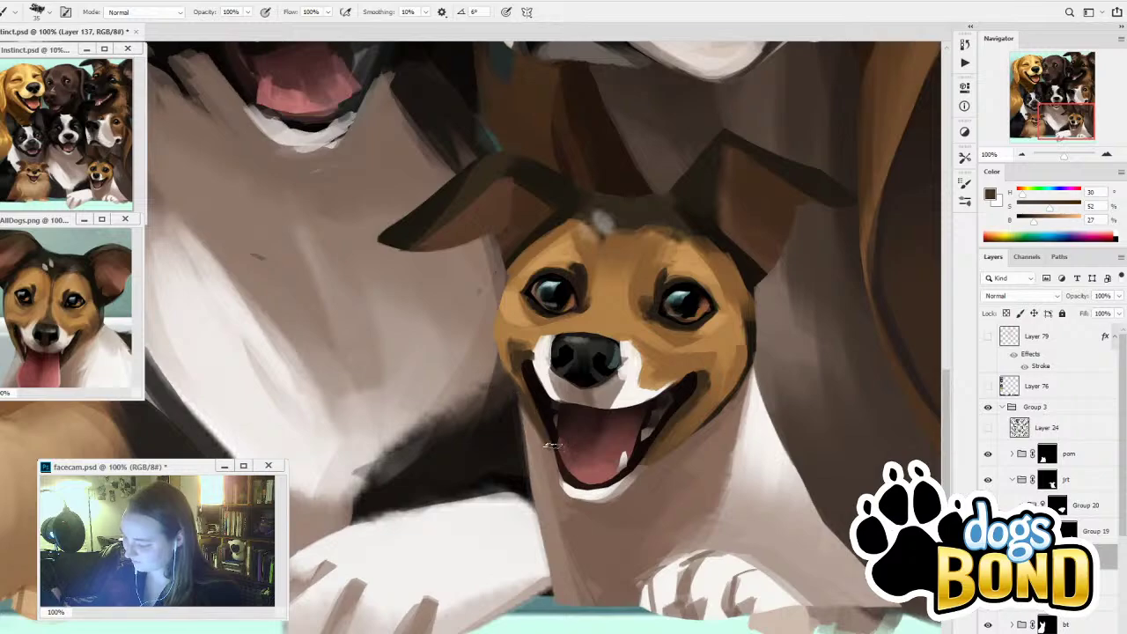
drag(531, 356, 515, 352)
alt+click(529, 354)
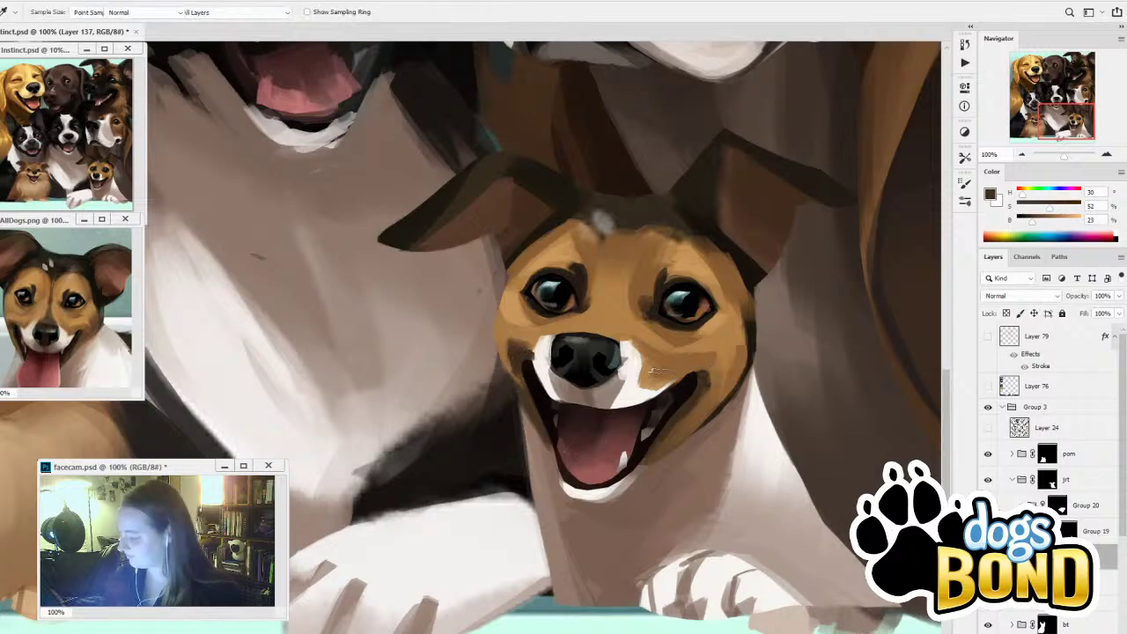
alt+click(543, 351)
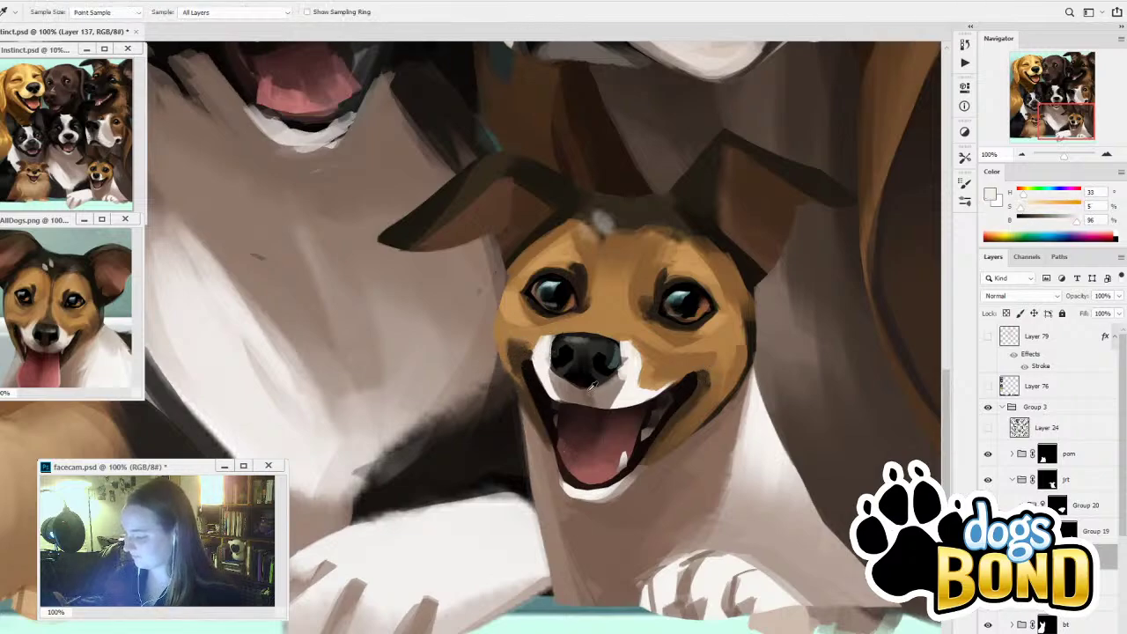
alt+click(516, 367)
Shade beneath the nose with dark brown sampled from the AllDogs reference, and repaint the white muzzle beside the nose with sampled off-white
alt+click(51, 337)
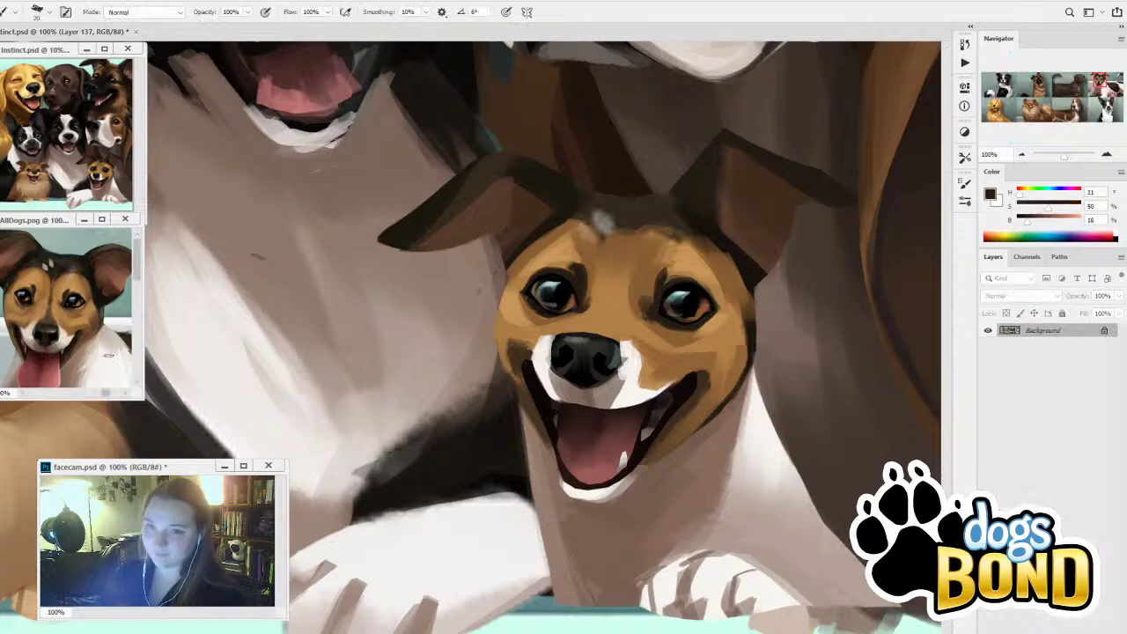
click(606, 350)
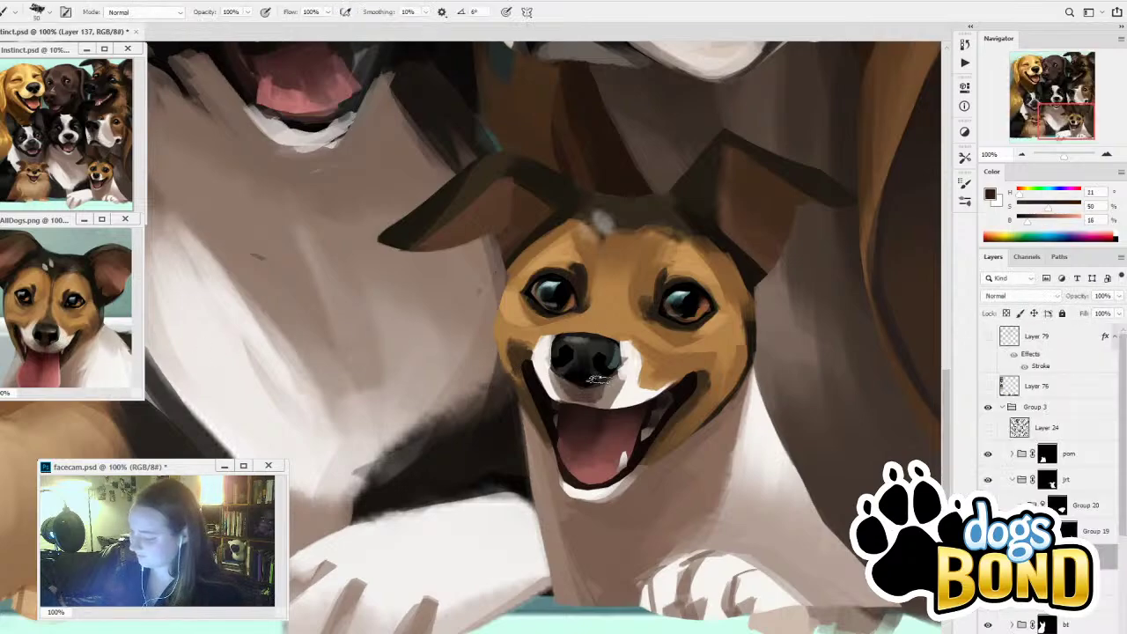
alt+click(622, 346)
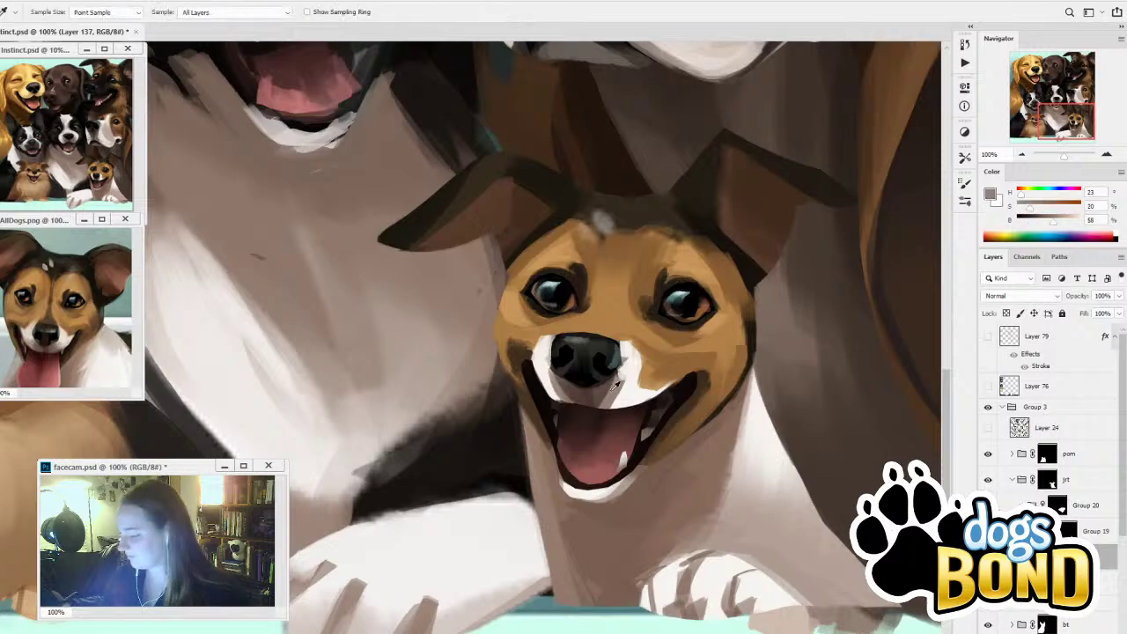
alt+click(619, 372)
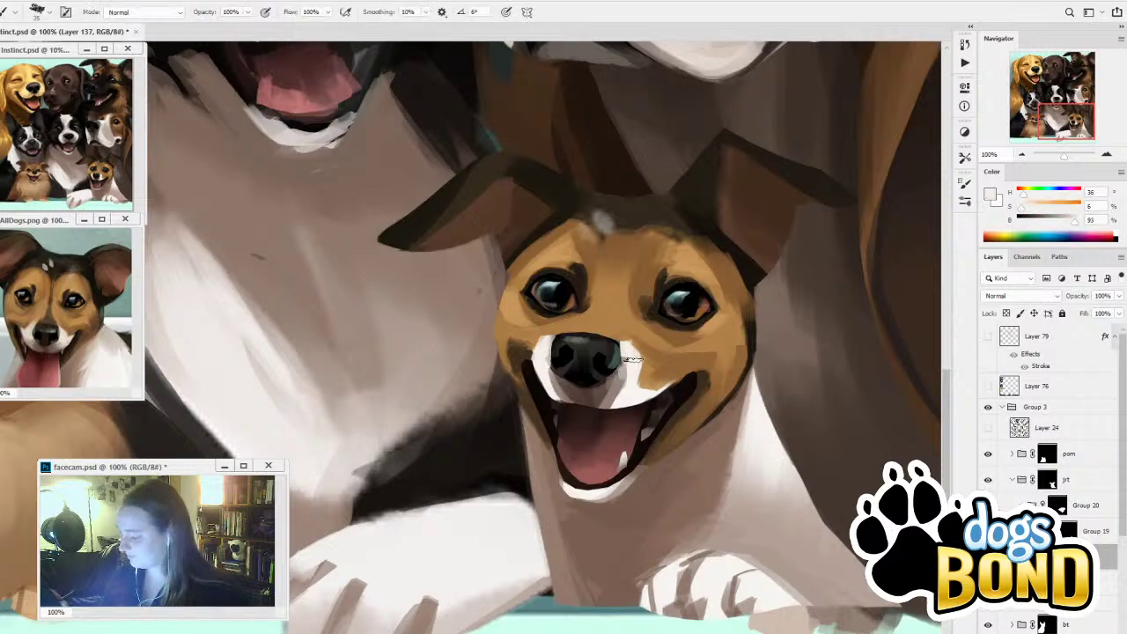
alt+click(636, 350)
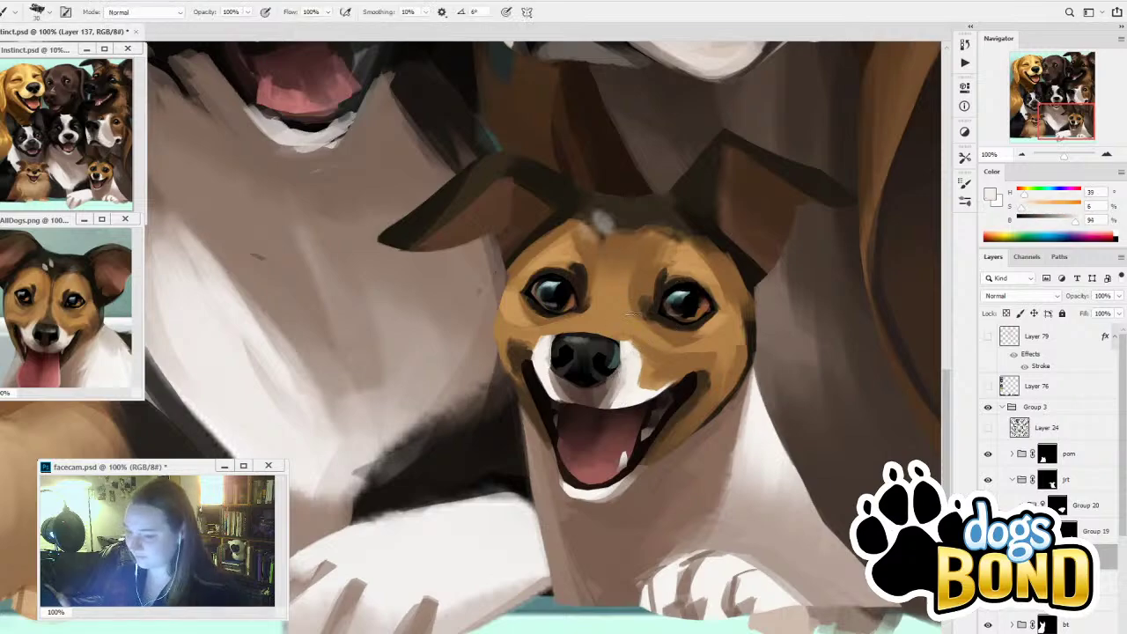
Cover the pale spot at the top of the forehead with sampled brown, enlarging the brush to 150
key(alt)
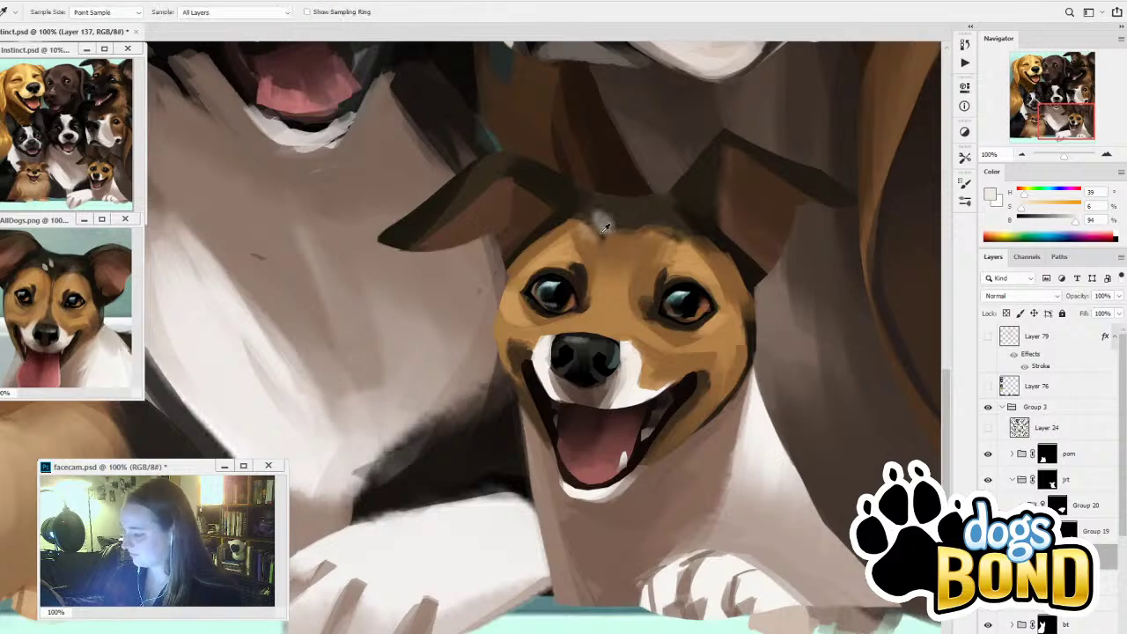
alt+click(605, 227)
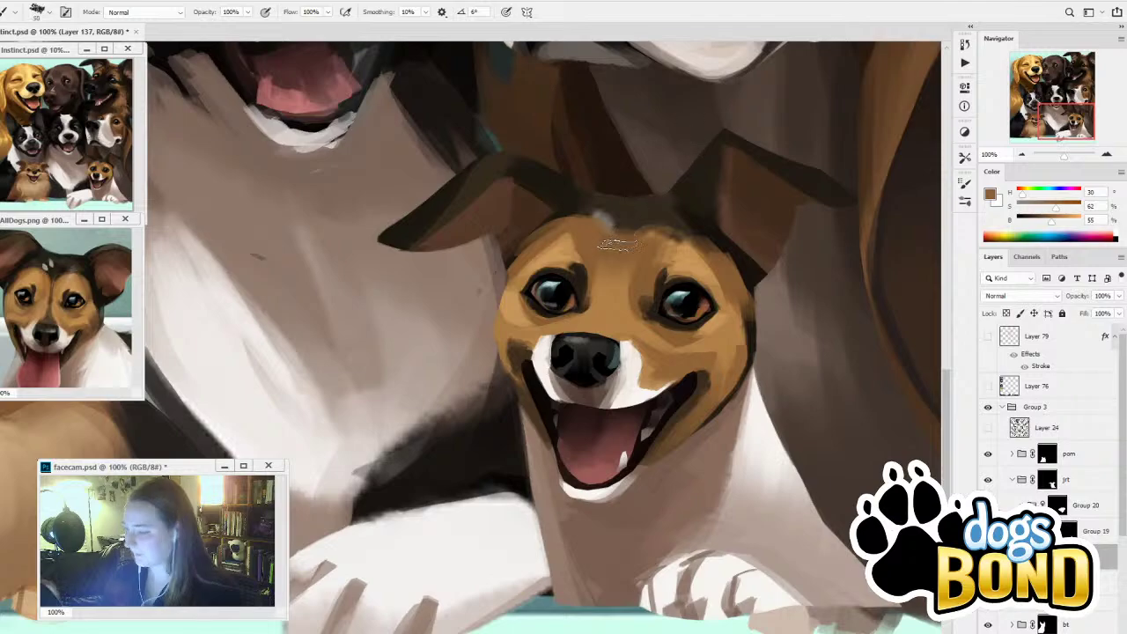
key(bracketright)
key(bracketright)
key(bracketright)
key(bracketright)
key(bracketright)
key(bracketright)
key(bracketright)
key(bracketright)
drag(629, 214, 636, 239)
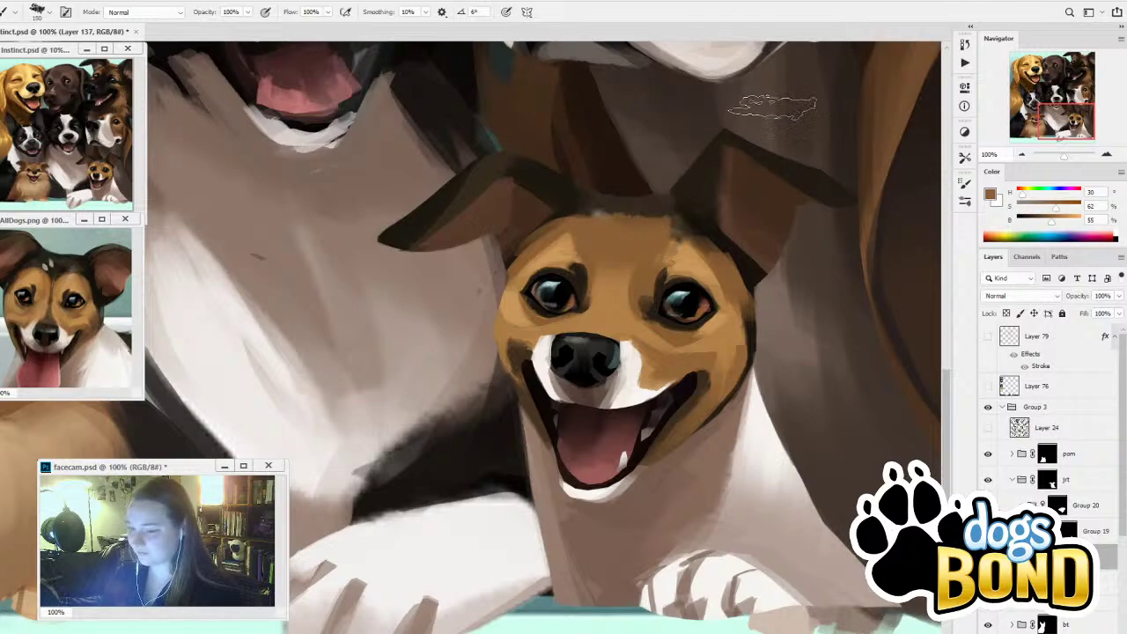
Blend the upper forehead and both brows with sampled tan and brown, using a brush of size 35
key(alt)
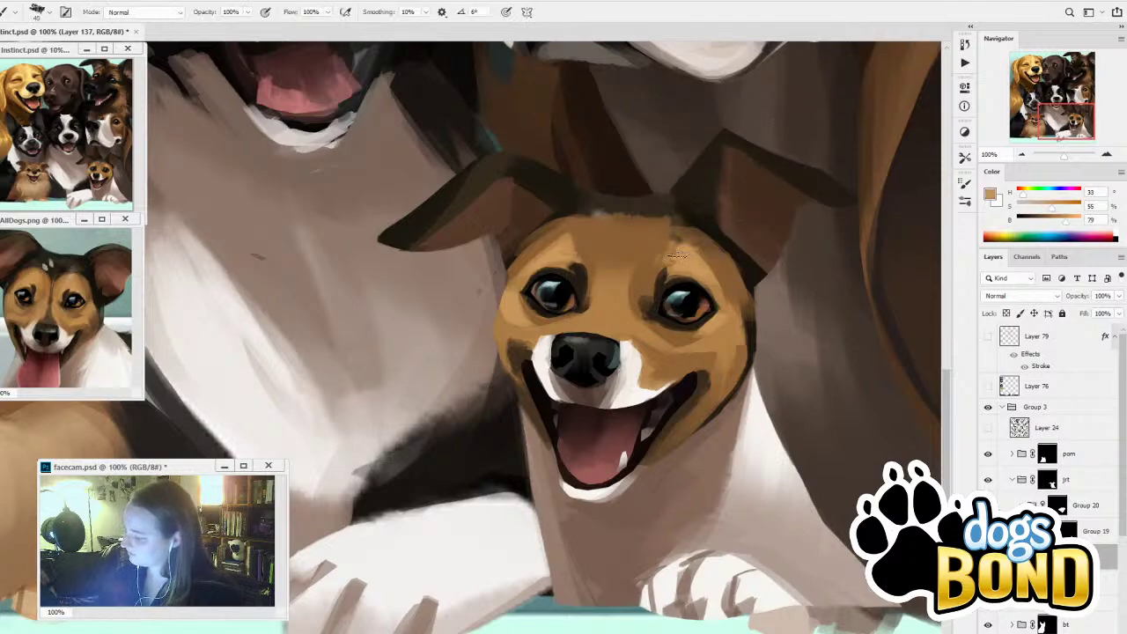
alt+click(682, 234)
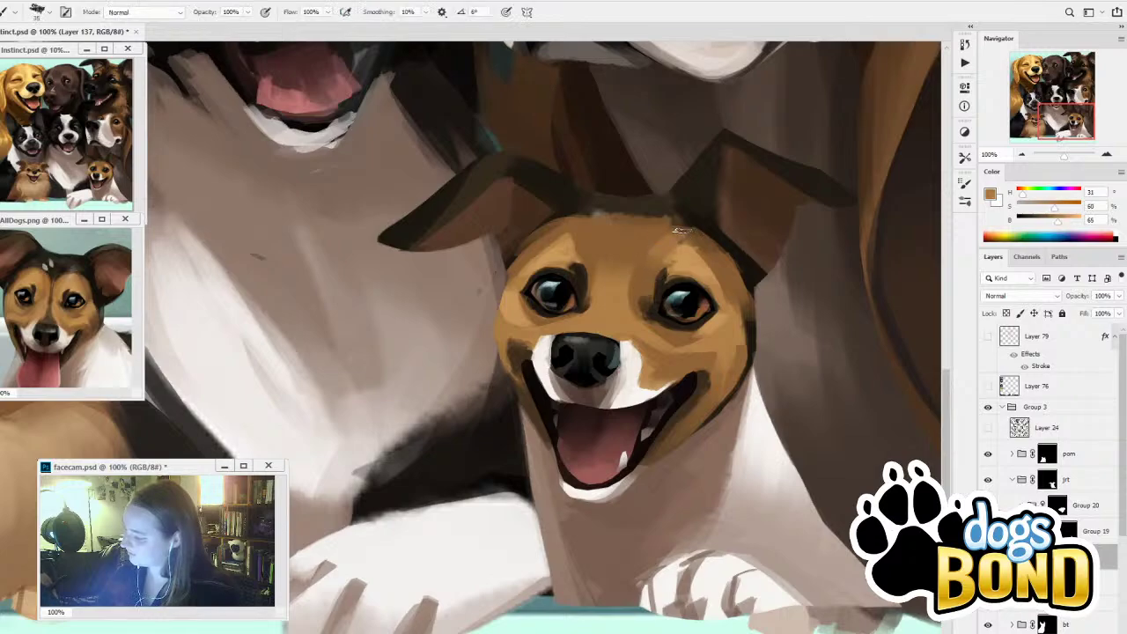
alt+click(578, 245)
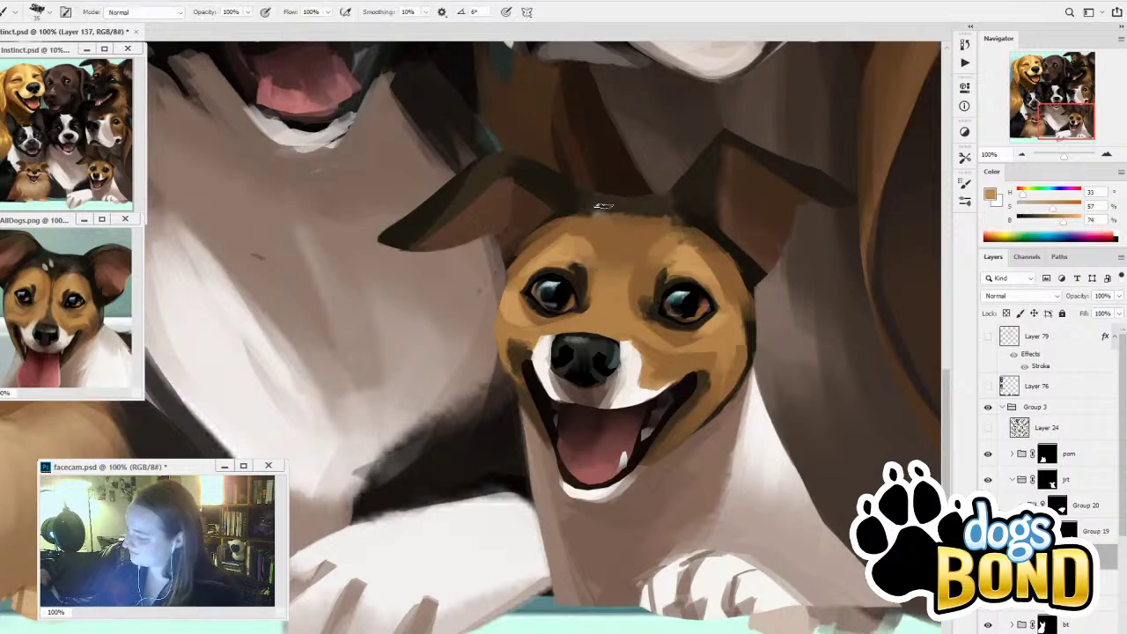
alt+click(594, 235)
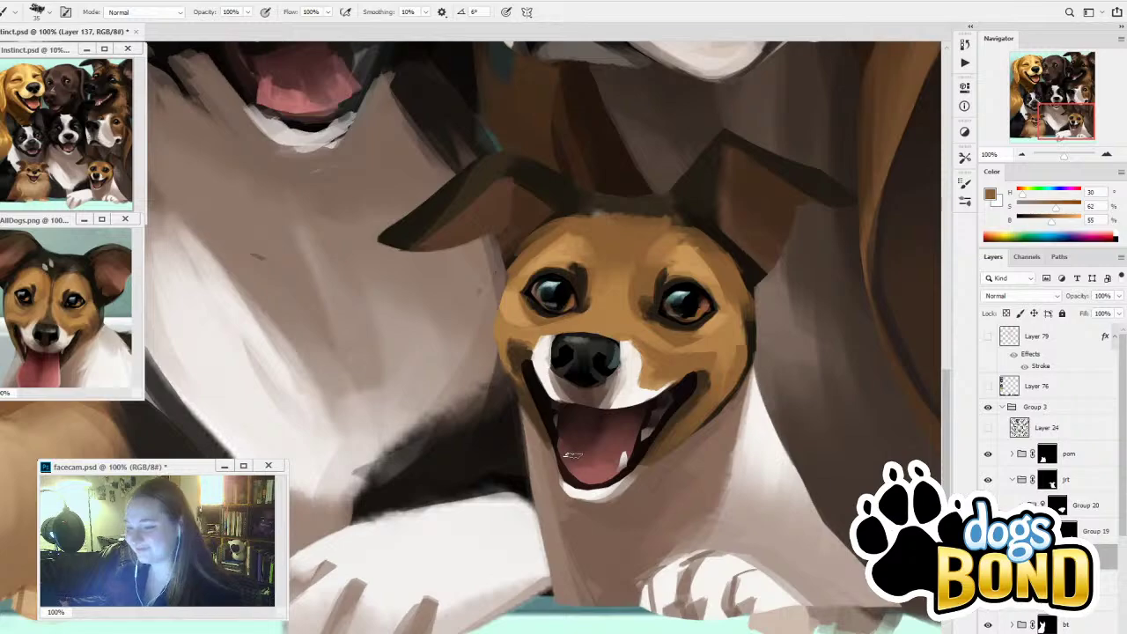
Refine the brow fur above the shaded eye with sampled tan, reducing the brush to size 20
key(bracketleft)
key(bracketleft)
key(bracketleft)
alt+click(688, 233)
alt+click(680, 251)
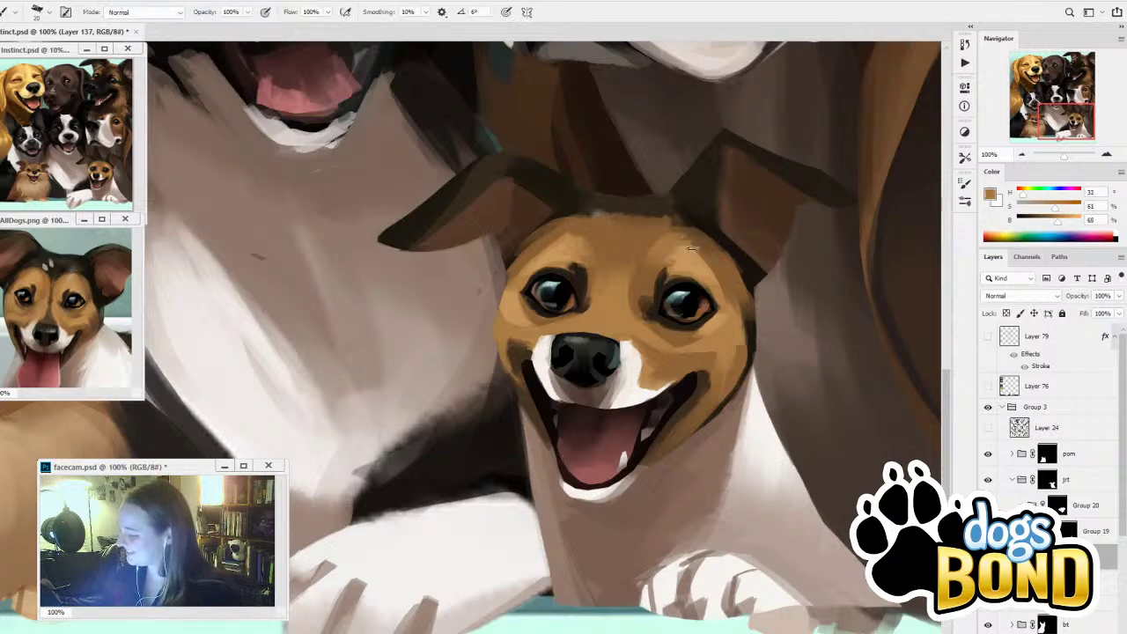
Refine the brow and outer cheek fur on the shaded side of the face with sampled tan and brown, enlarging the brush to 35
key(bracketright)
alt+click(695, 243)
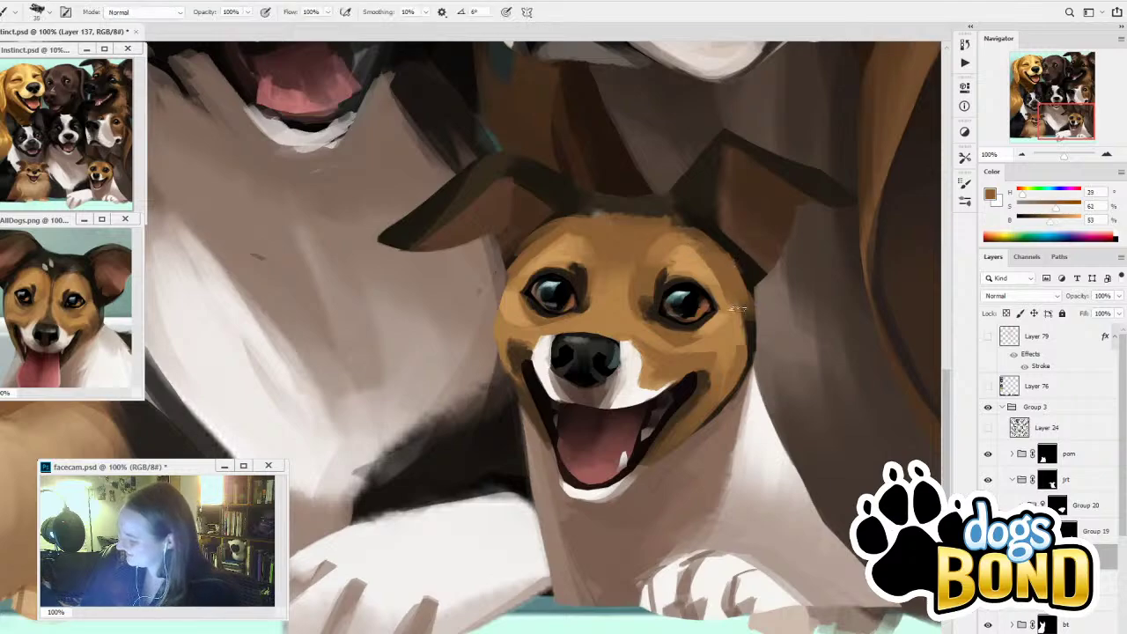
alt+click(744, 350)
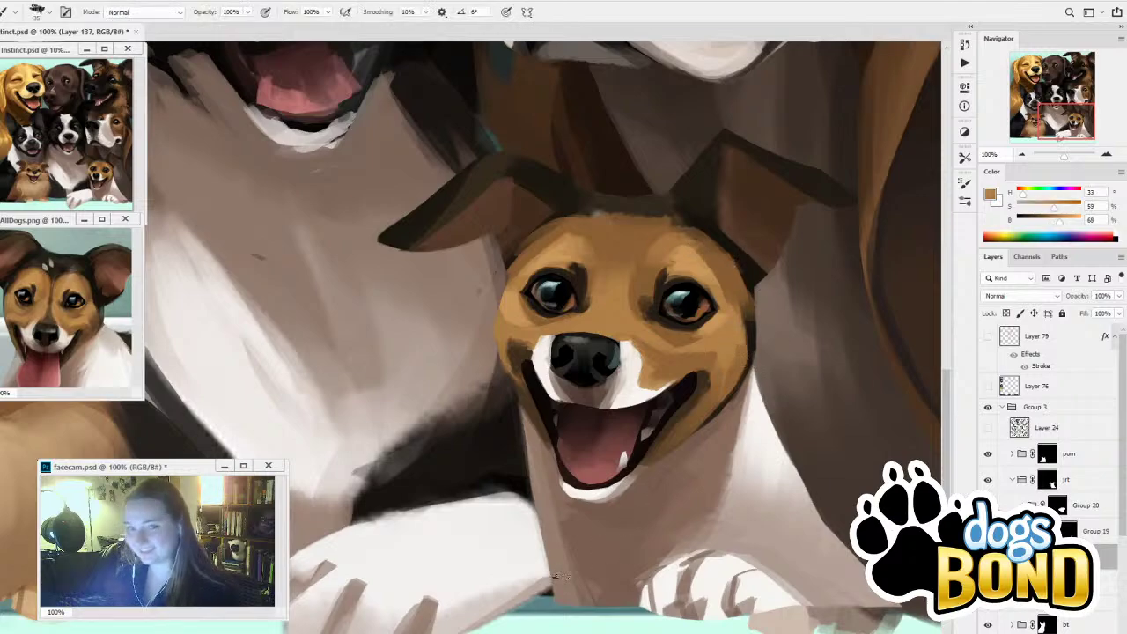
alt+click(640, 203)
Darken the mouth corner and cheek edge beside the narrow side of the white muzzle with sampled dark brown, using a brush of size 20
alt+click(527, 356)
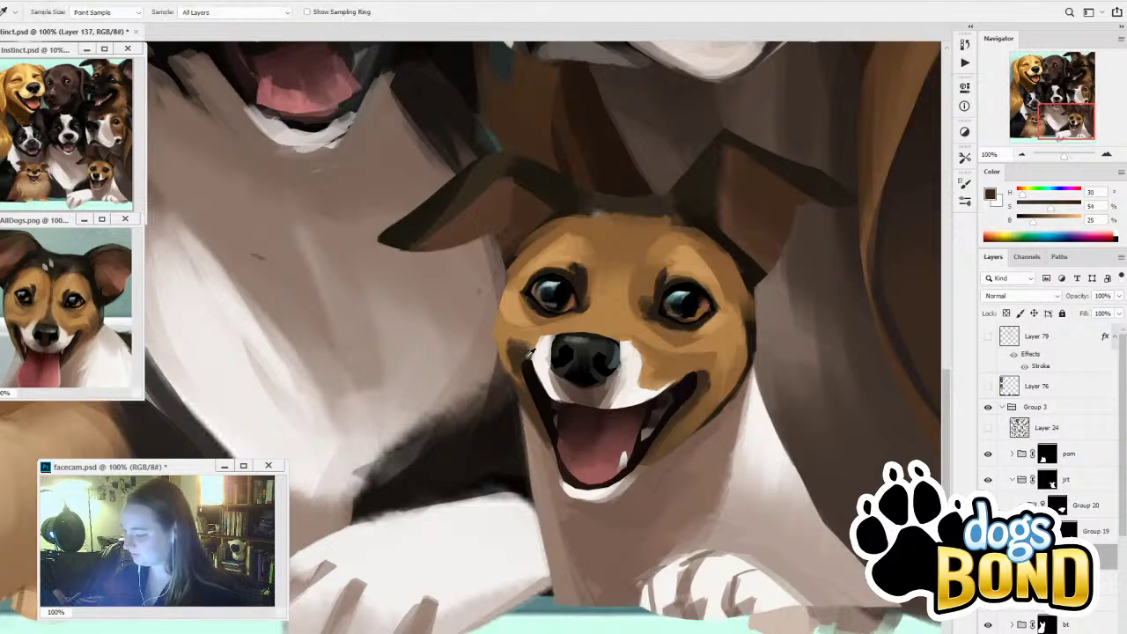
key(bracketleft)
key(bracketleft)
key(bracketleft)
drag(524, 359, 525, 377)
alt+click(527, 333)
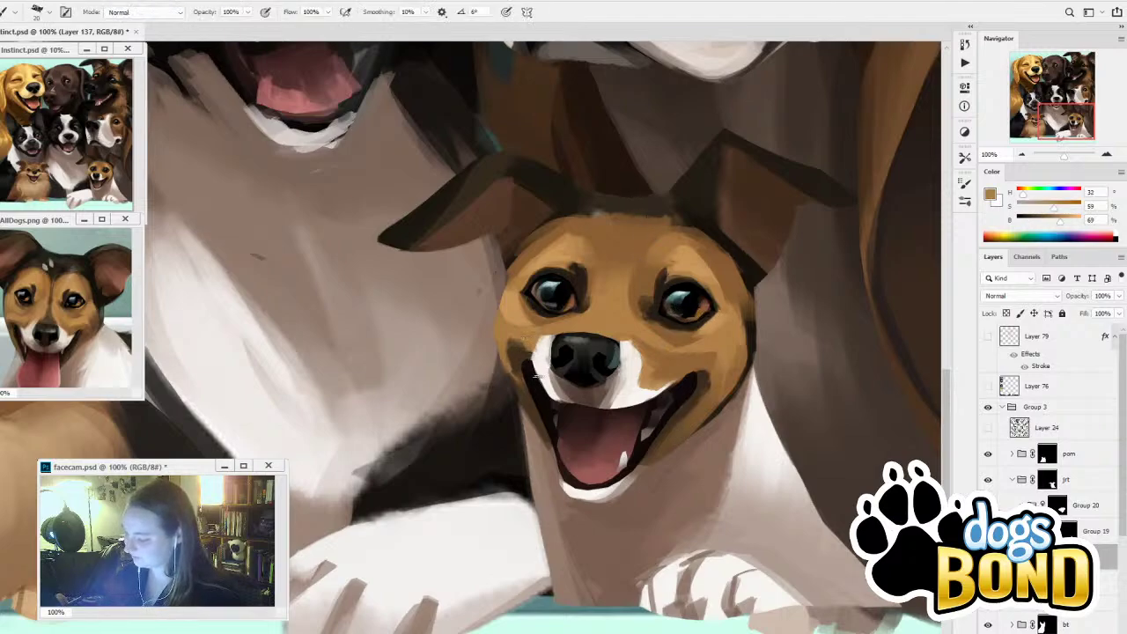
Blend the cheek fur and the jaw edge around the larger mouth corner with sampled mid and dark browns
alt+click(549, 327)
alt+click(632, 306)
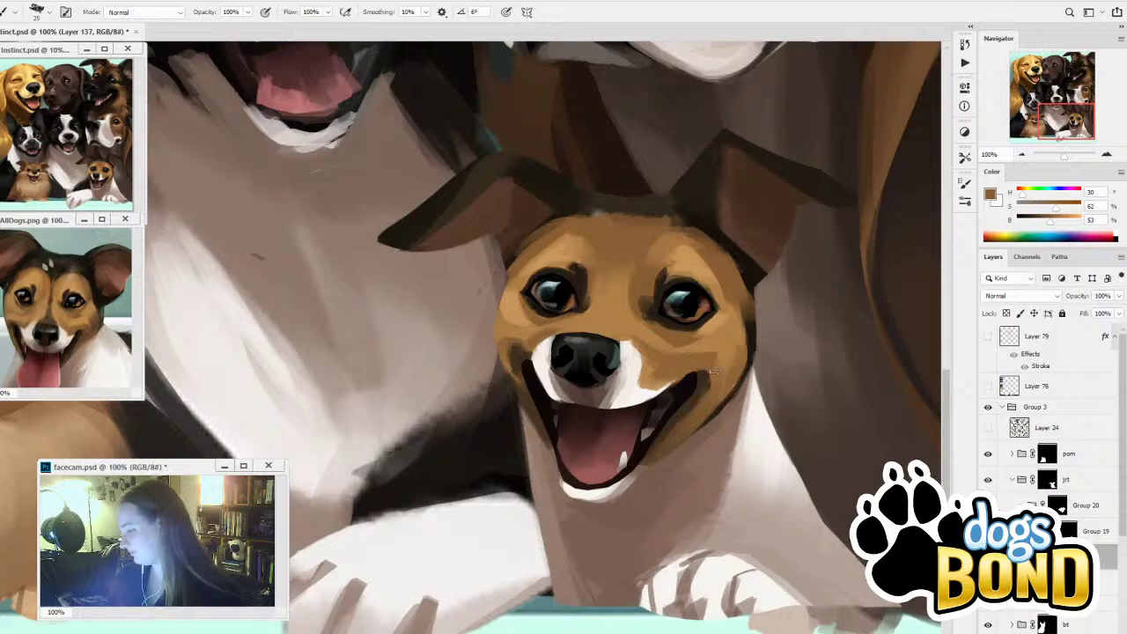
alt+click(702, 404)
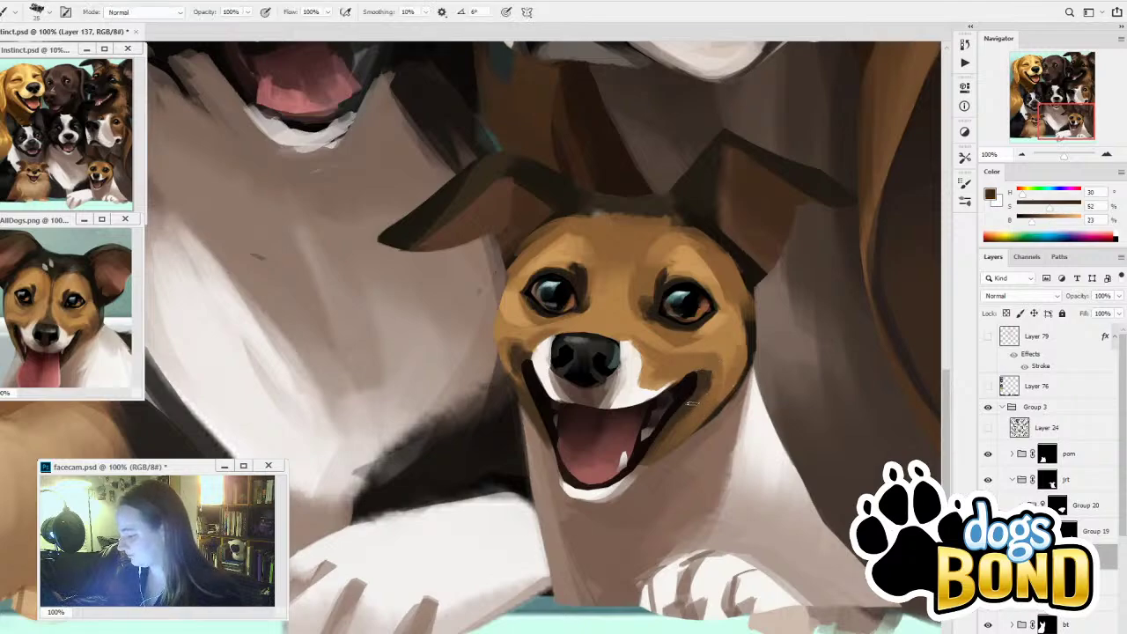
alt+click(692, 402)
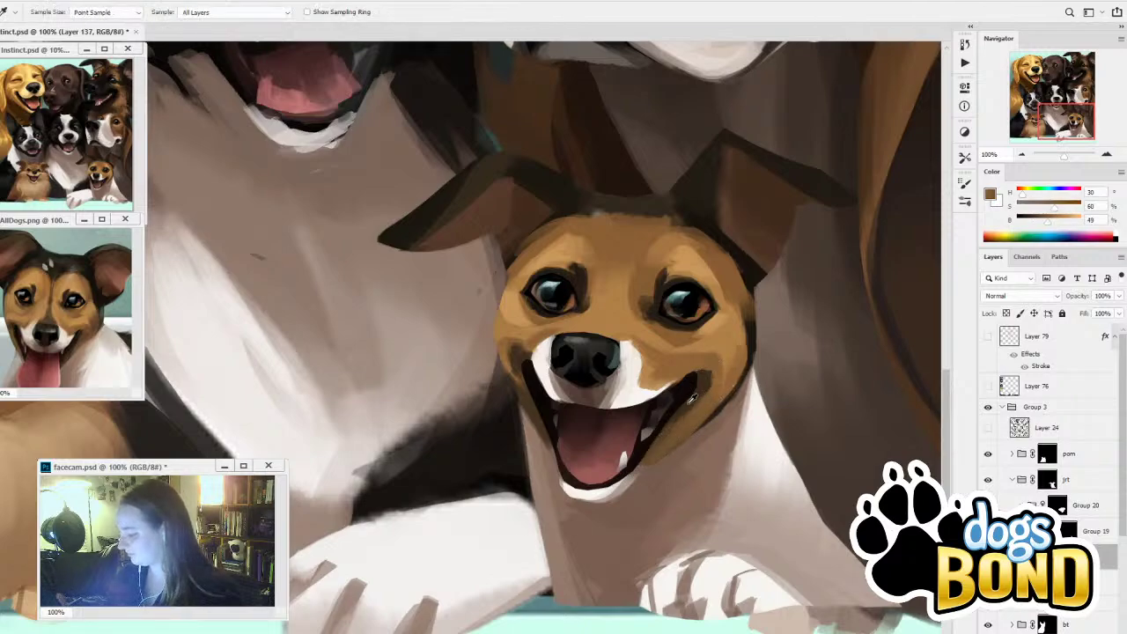
alt+click(574, 228)
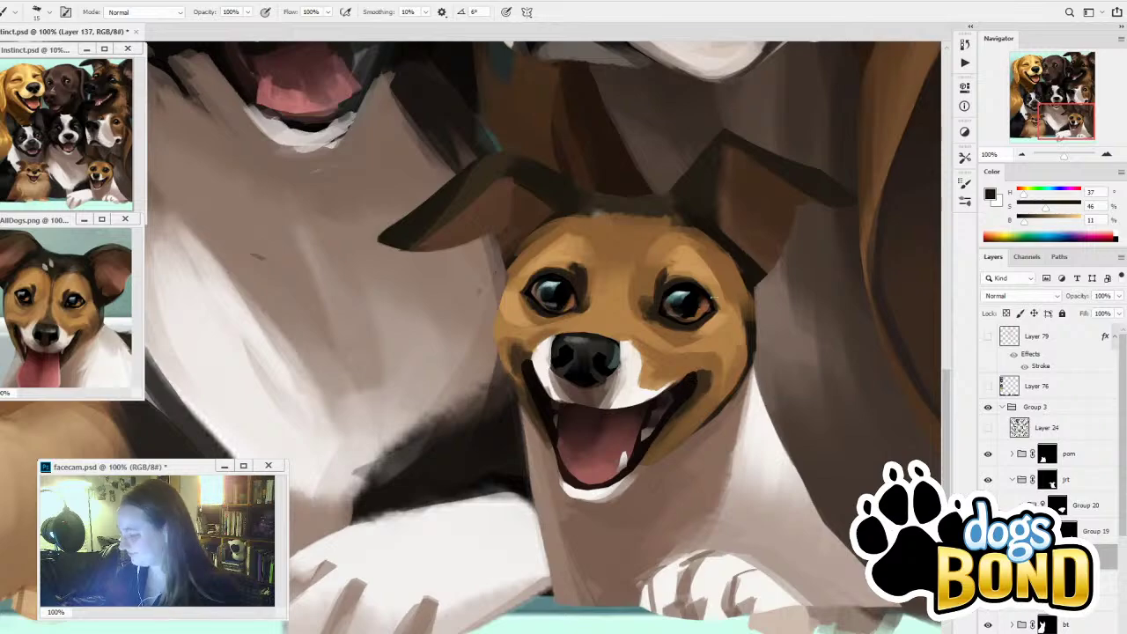
Paint dark fur from the ear bases down both outer sides of the face with sampled near-black brown, using a brush of size 60
drag(703, 459, 706, 440)
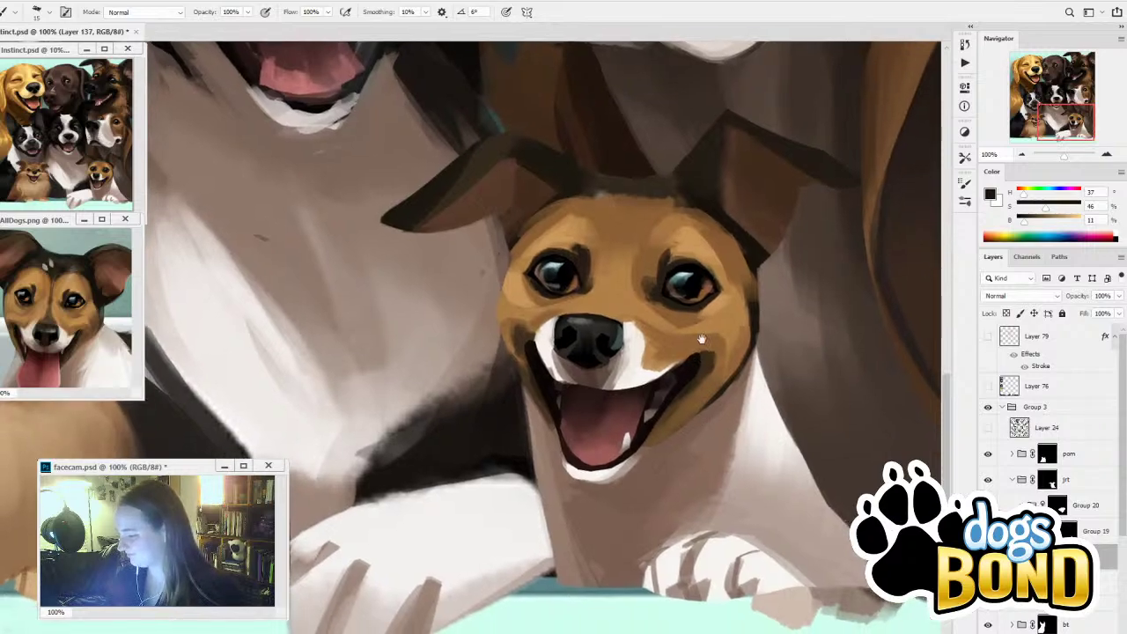
alt+click(562, 190)
key(])
key(])
key(])
key(])
key(])
key(])
key(])
key(])
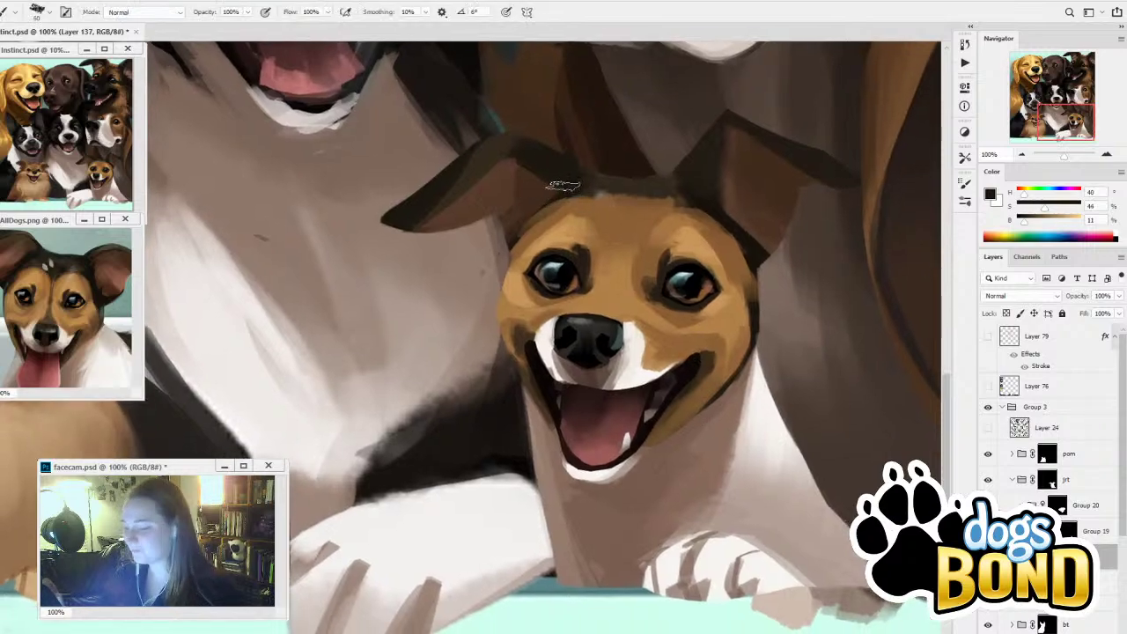
drag(562, 185, 489, 275)
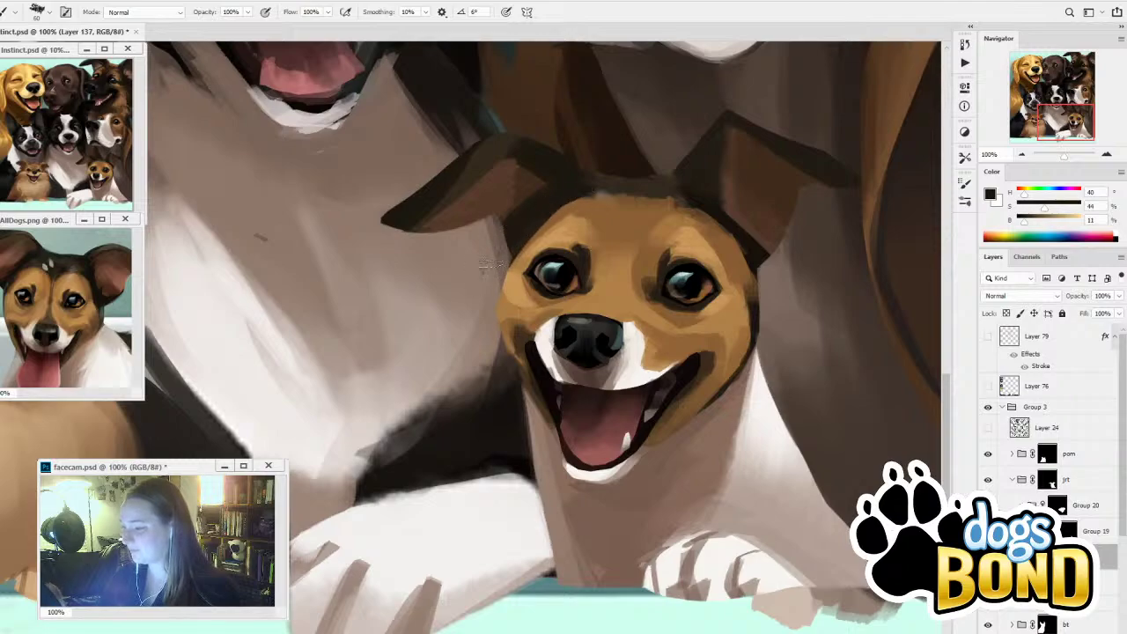
mouse_move(699, 204)
mouse_down()
mouse_move(753, 248)
mouse_move(763, 292)
mouse_up()
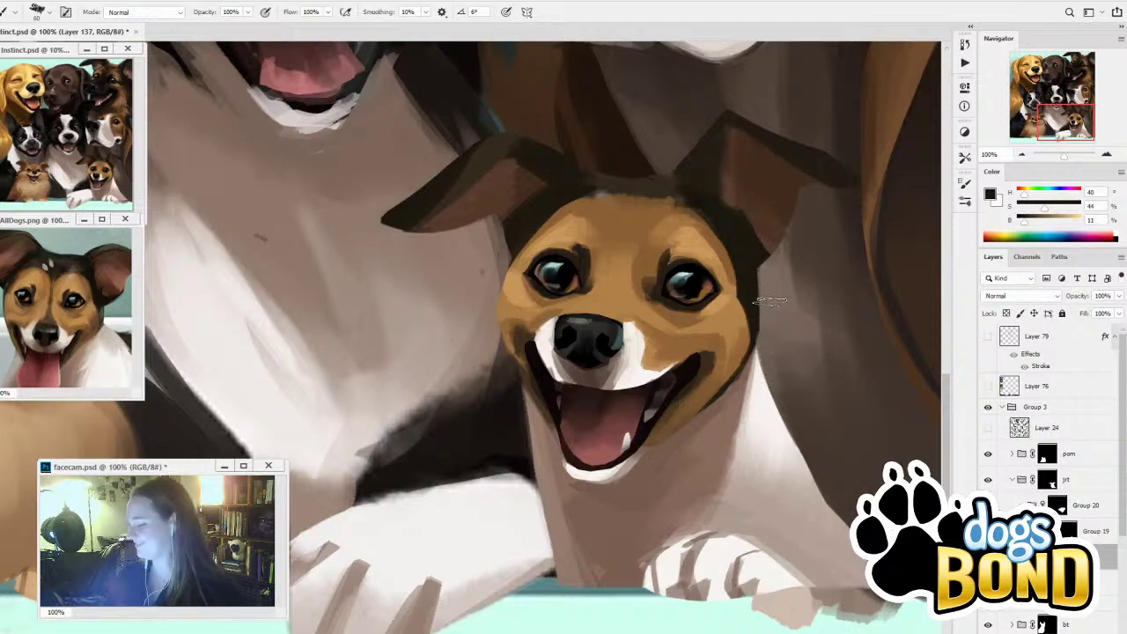
drag(766, 302, 740, 400)
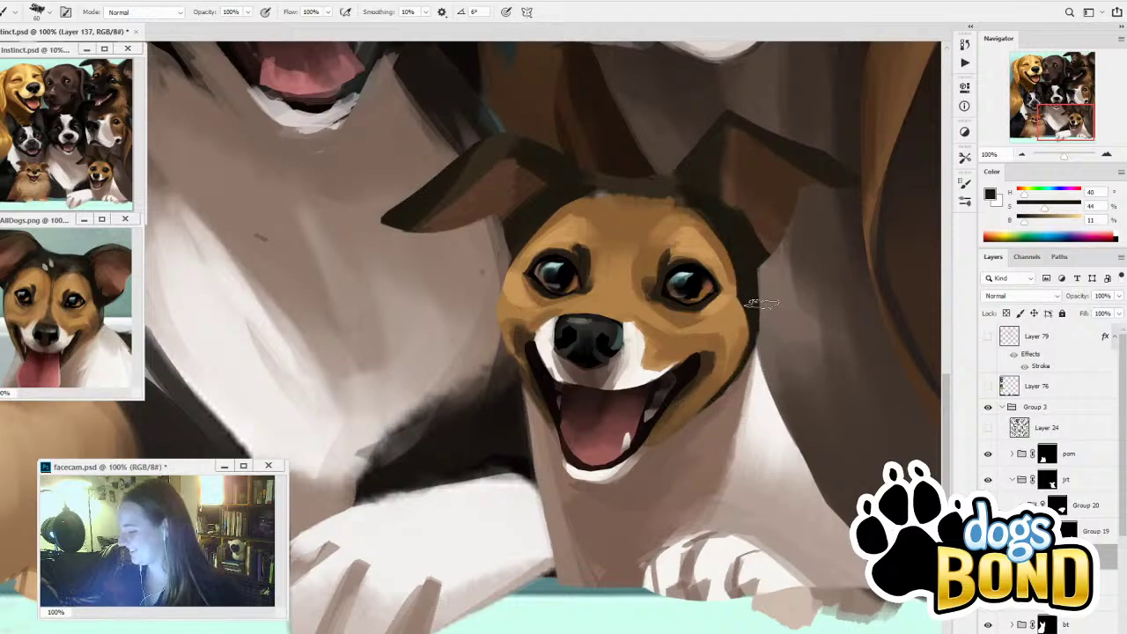
Cover the crown between the ears and the upper forehead with sampled near-black brown, leaving rounded tan patches above both eyes
drag(610, 249, 653, 288)
click(604, 238)
key(b)
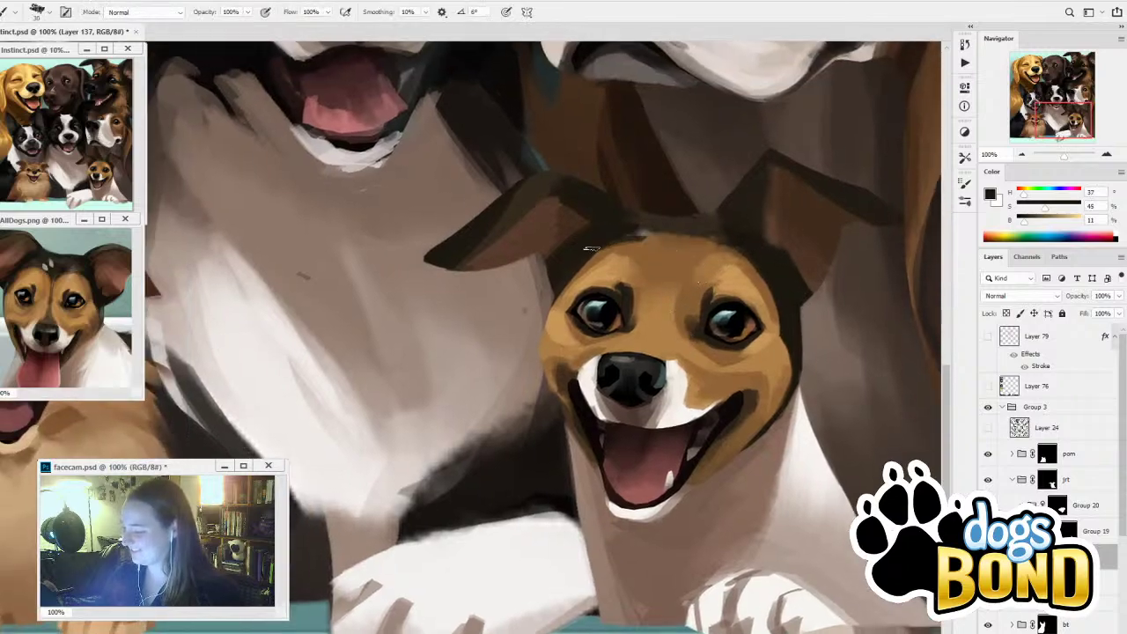
mouse_move(621, 236)
mouse_down()
mouse_move(661, 253)
mouse_move(625, 233)
mouse_move(662, 266)
mouse_move(717, 249)
mouse_move(688, 244)
mouse_move(741, 253)
mouse_move(643, 274)
mouse_move(667, 248)
mouse_up()
key(bracketright)
key(bracketright)
key(bracketright)
key(bracketright)
key(bracketright)
key(bracketright)
mouse_move(674, 204)
mouse_down()
mouse_move(671, 223)
mouse_move(631, 209)
mouse_move(659, 239)
mouse_move(716, 229)
mouse_move(763, 244)
mouse_up()
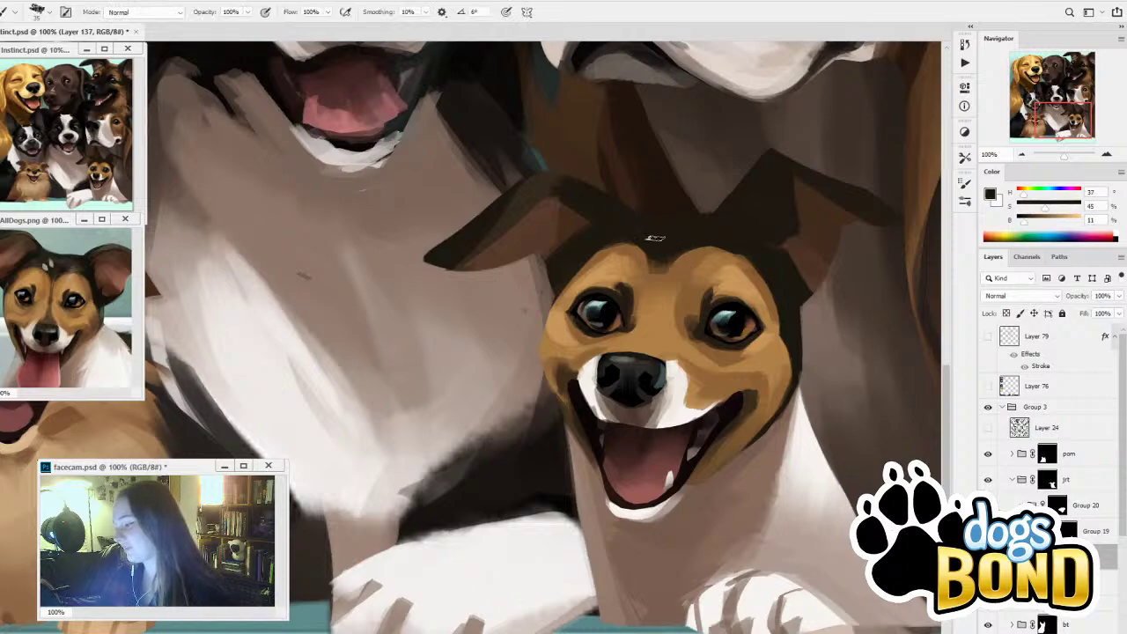
Paint a narrow dark stripe down the middle of the forehead to the nose with a smaller brush
key(bracketleft)
key(bracketleft)
key(bracketleft)
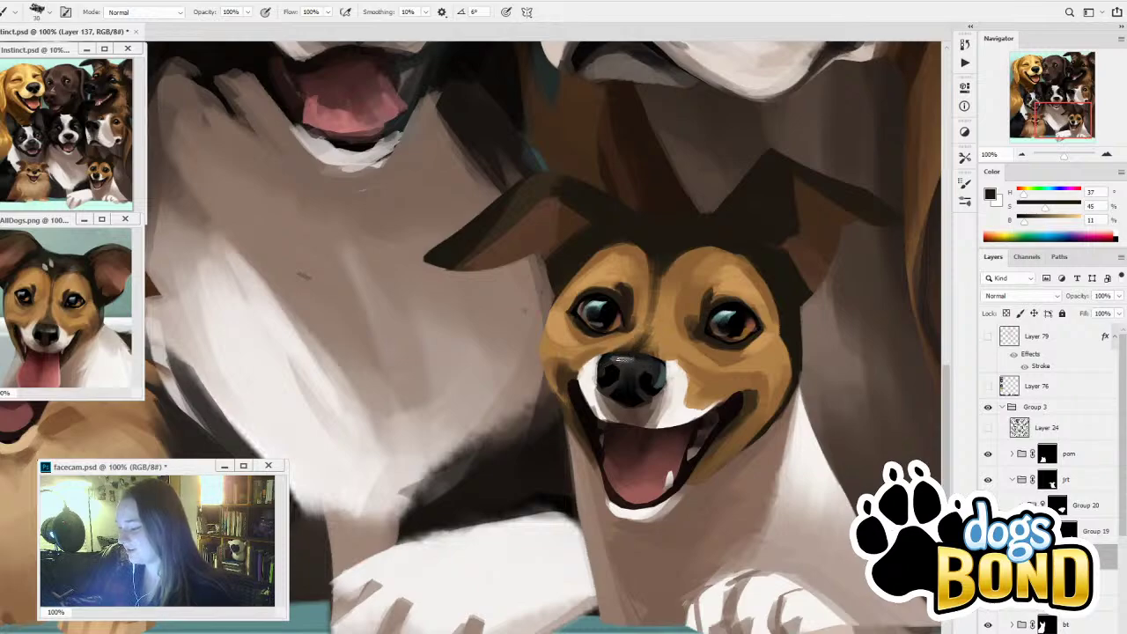
Blend the edges of the forehead stripe with sampled tan and mid brown, varying the brush between sizes 15 and 35
alt+click(659, 333)
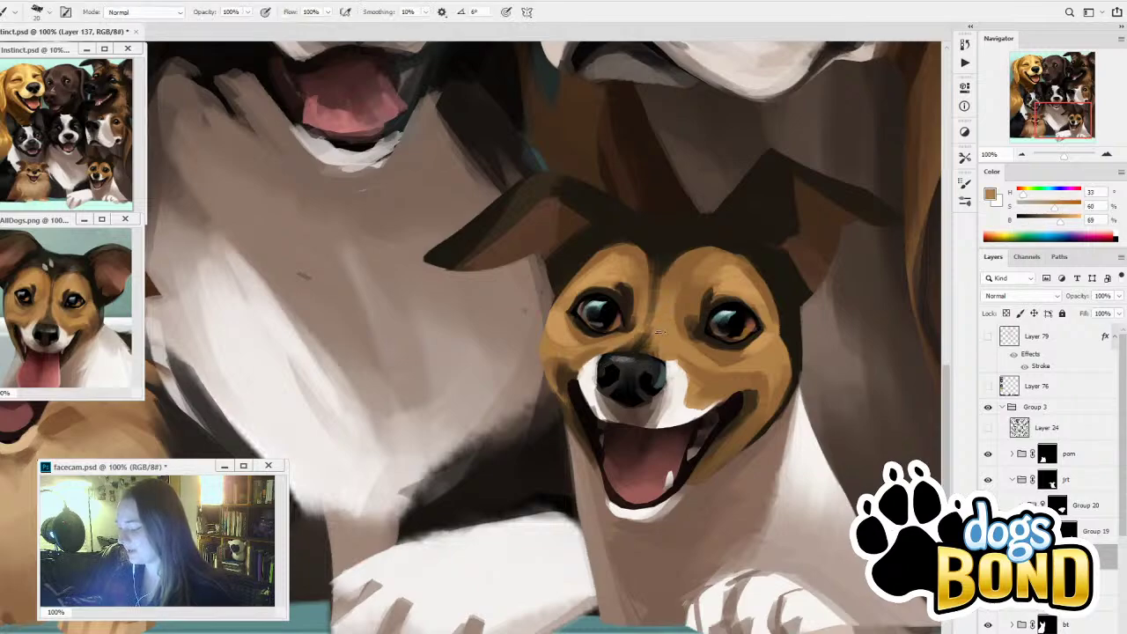
alt+click(659, 249)
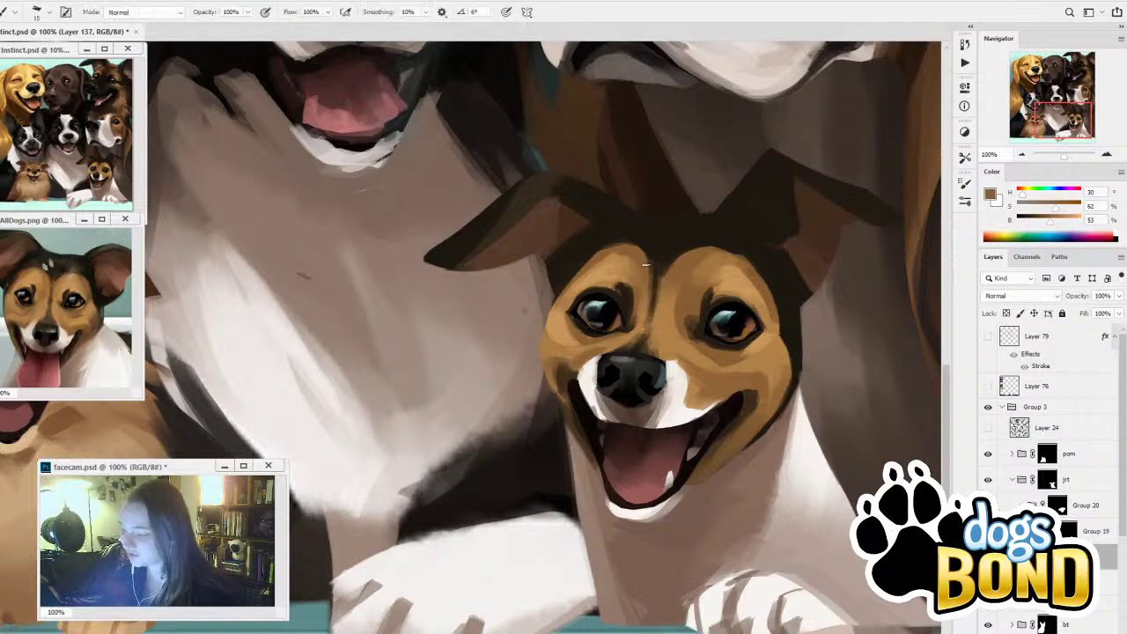
alt+click(644, 308)
key(bracketright)
key(bracketright)
key(bracketright)
key(bracketright)
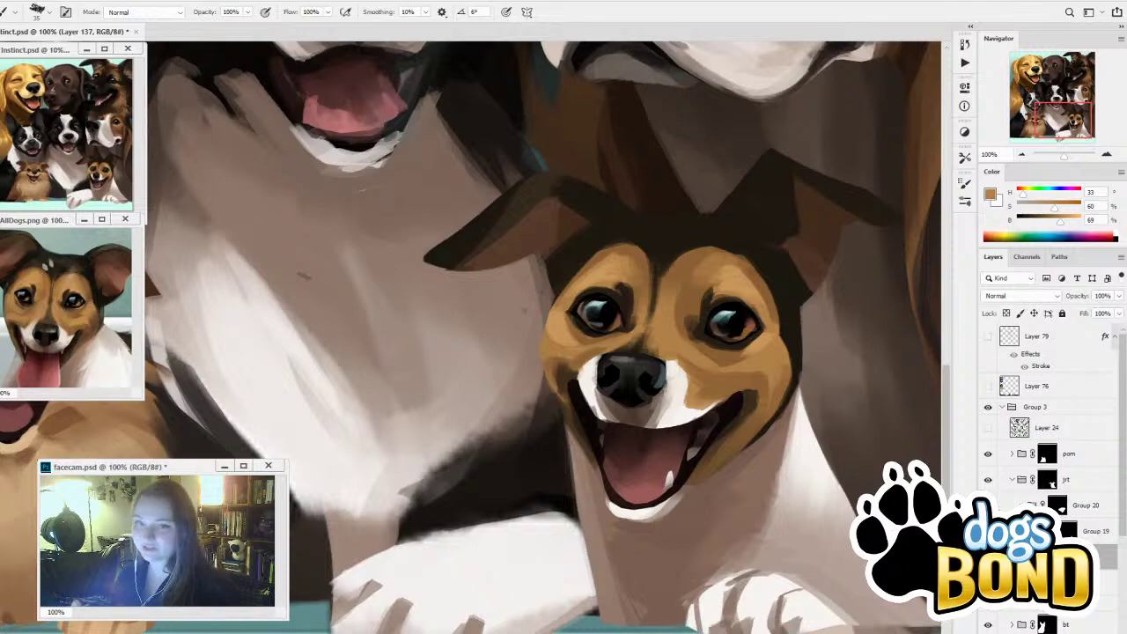
Deepen the lower end of the dark stripe above the nose with sampled near-black brown, using a brush of size 20
alt+click(675, 243)
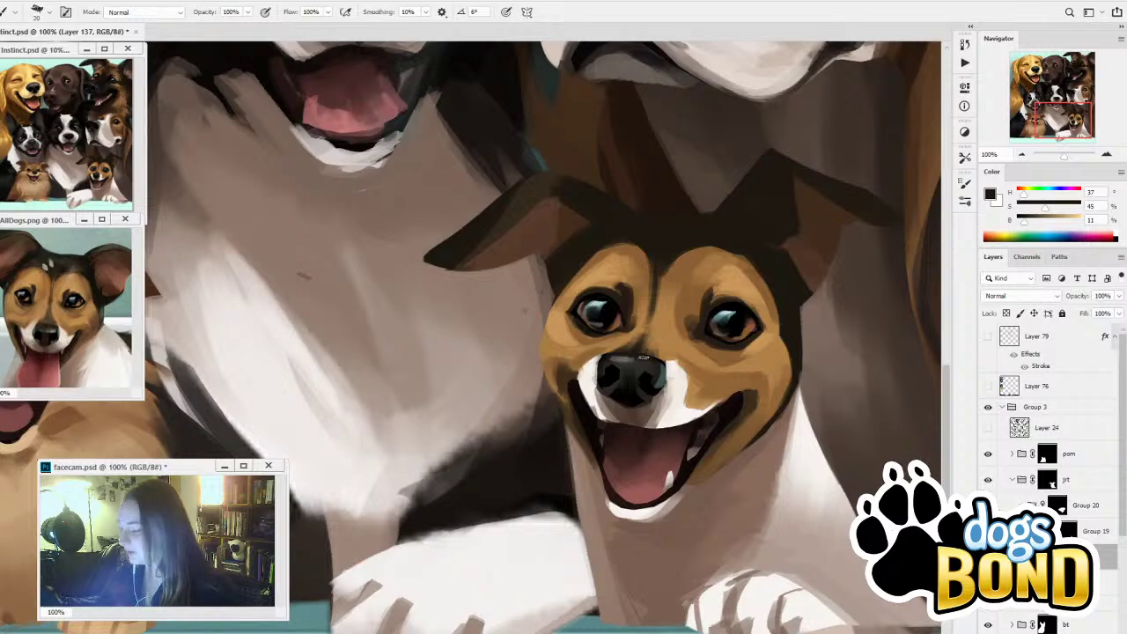
mouse_move(644, 352)
mouse_down()
mouse_move(654, 303)
mouse_move(648, 345)
mouse_up()
drag(655, 298, 645, 343)
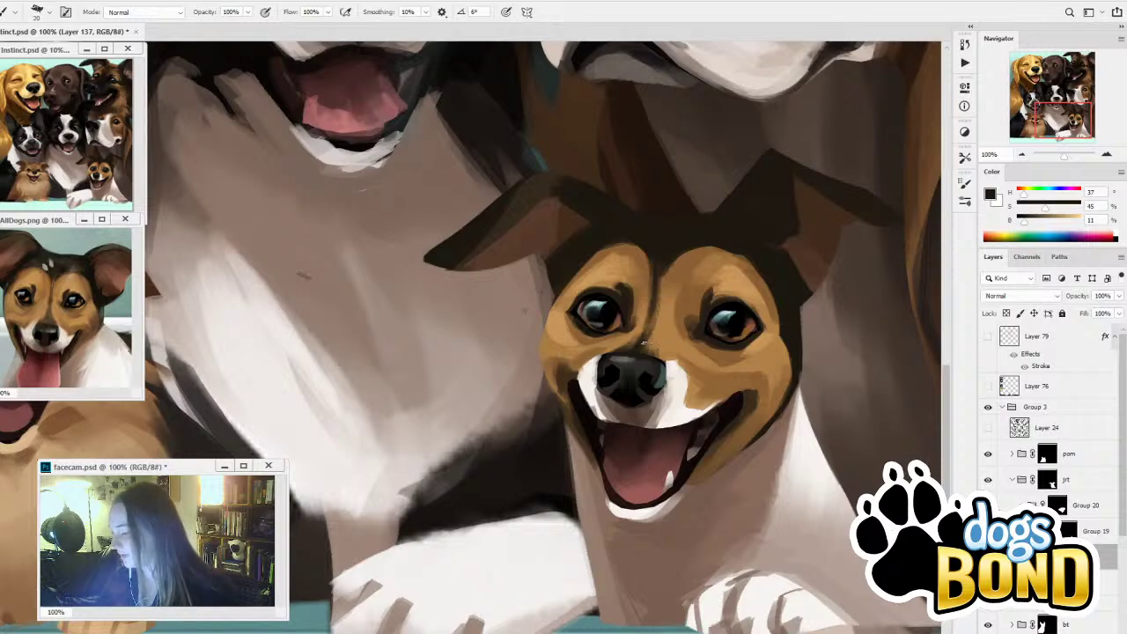
Refine the transition between the dark forehead markings and the tan brows with sampled tan, mid brown and near-black
alt+click(670, 268)
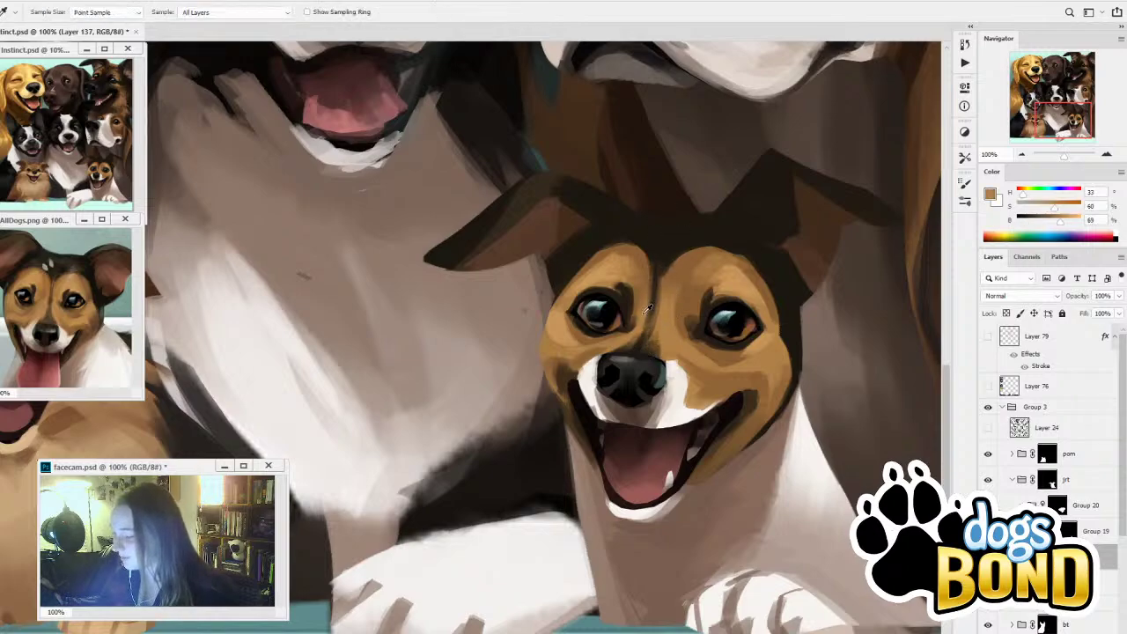
alt+click(665, 307)
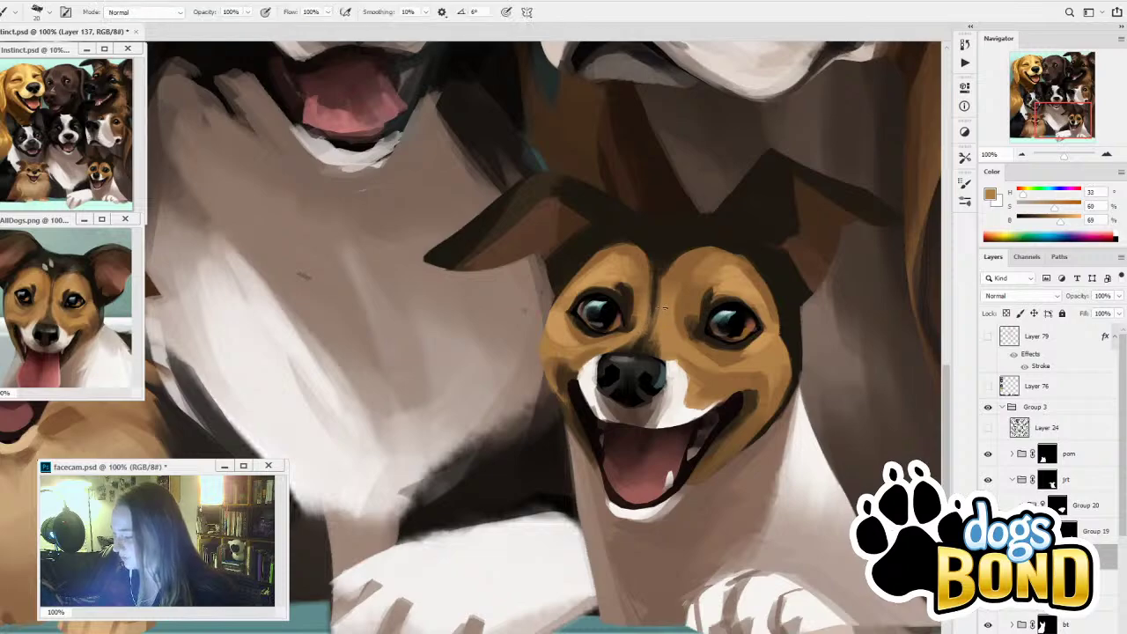
alt+click(662, 273)
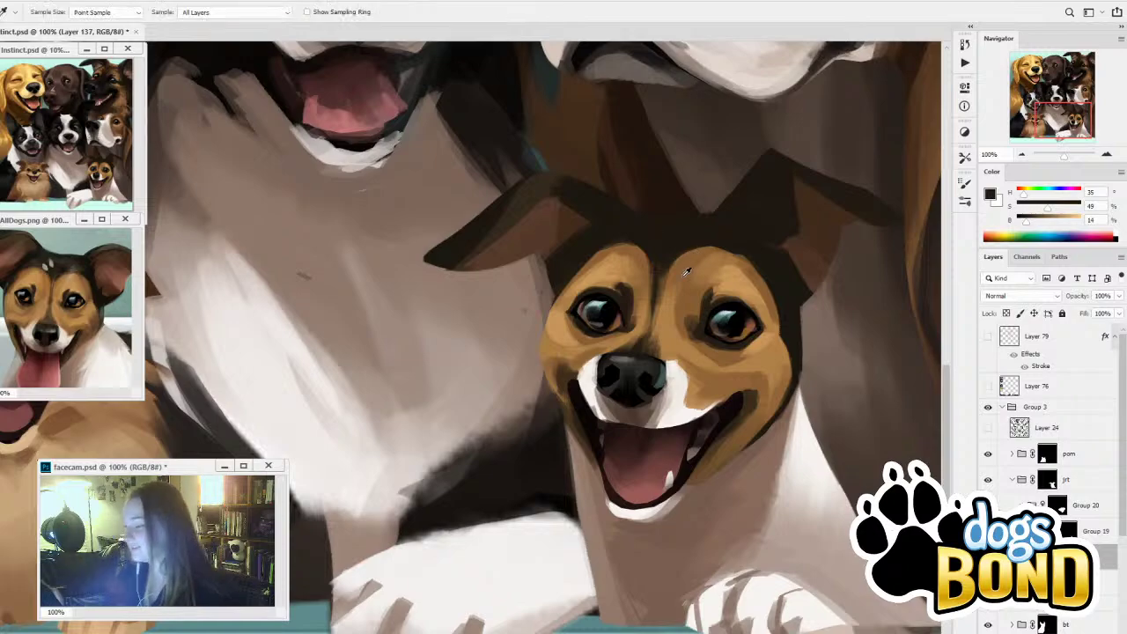
alt+click(668, 256)
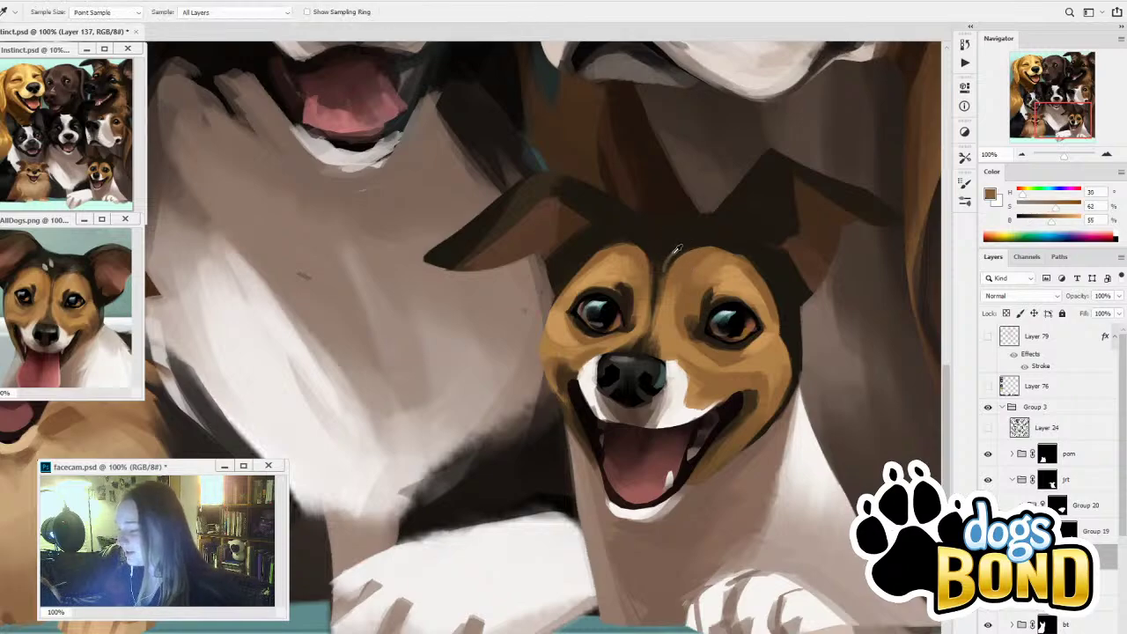
alt+click(676, 253)
alt+click(671, 256)
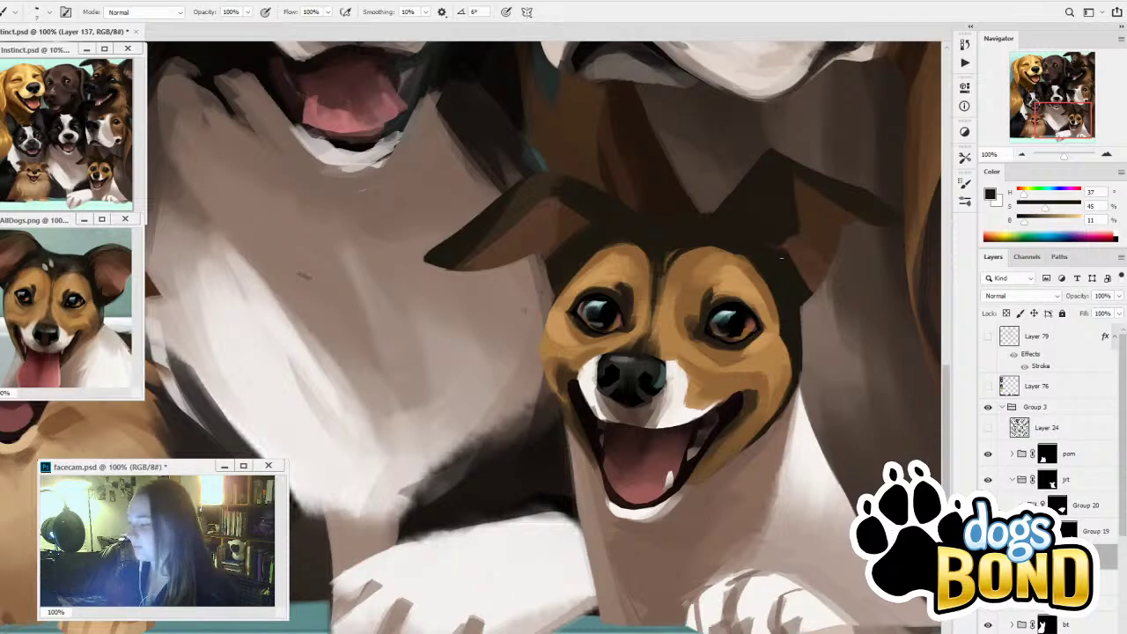
alt+click(763, 260)
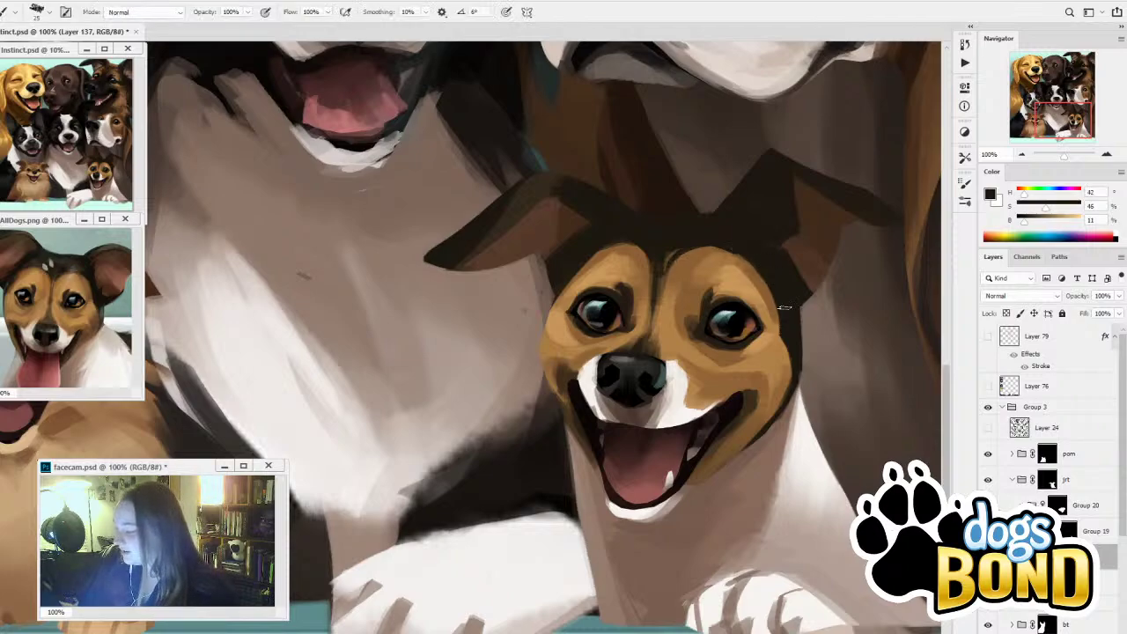
Repaint the white muzzle and the shading beneath the nose with sampled off-white, warm grey and dark brown, enlarging the brush to 70
alt+click(676, 382)
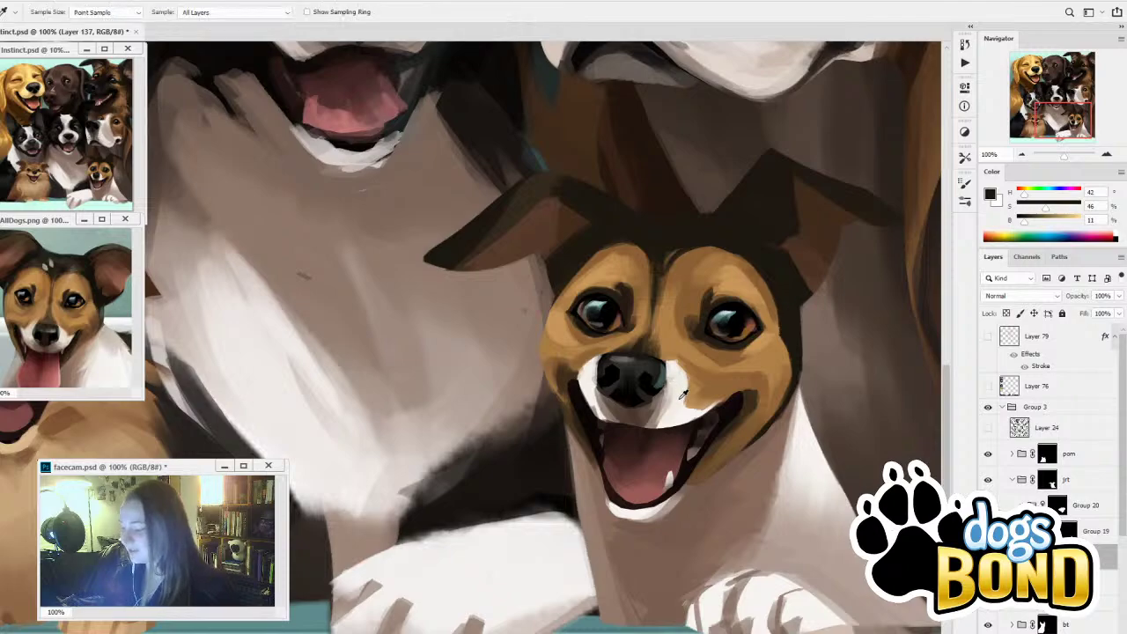
alt+click(677, 417)
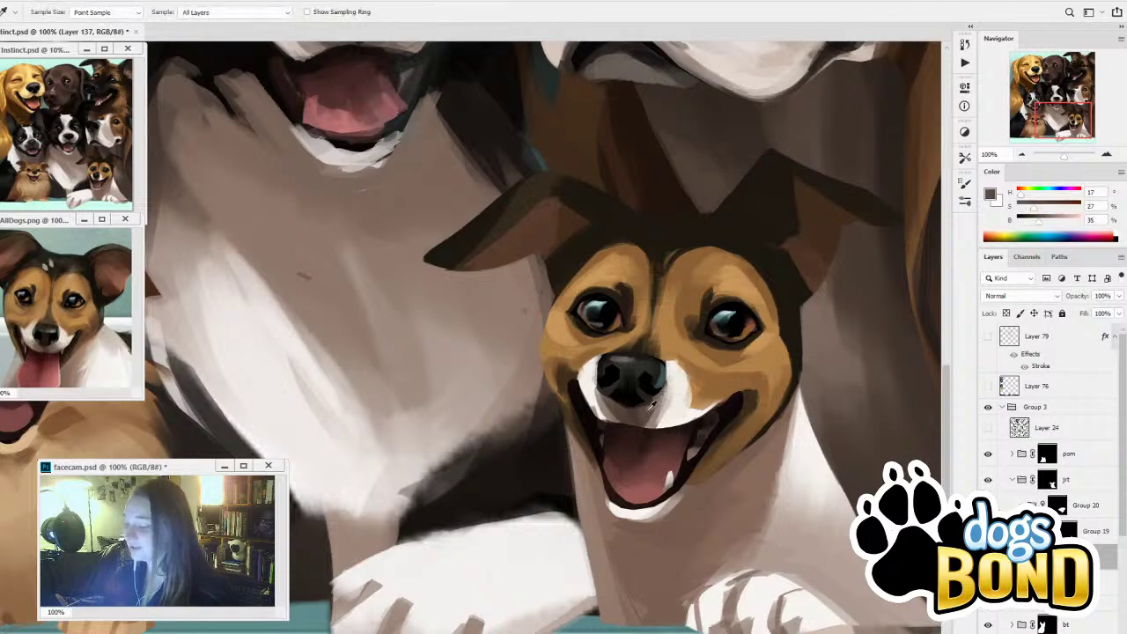
alt+click(648, 413)
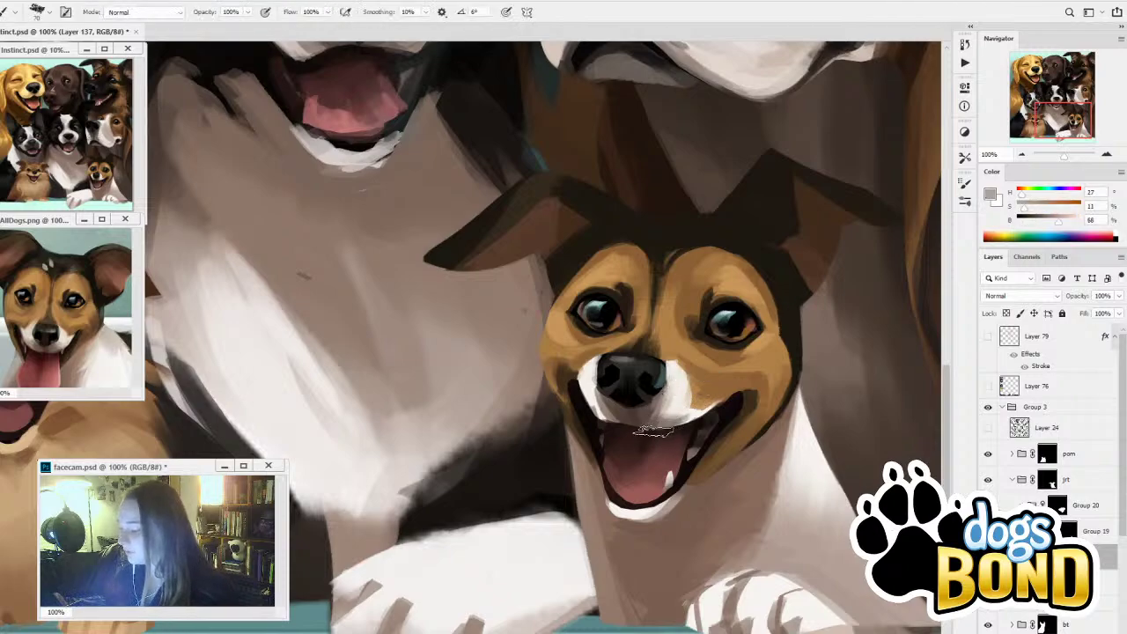
alt+click(636, 411)
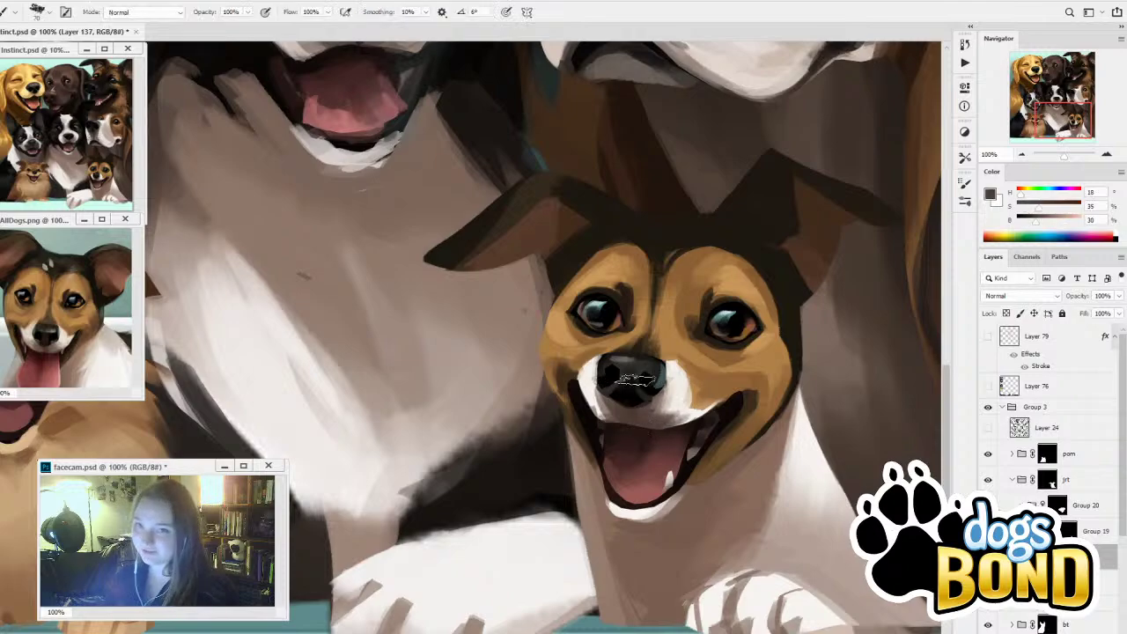
alt+click(599, 401)
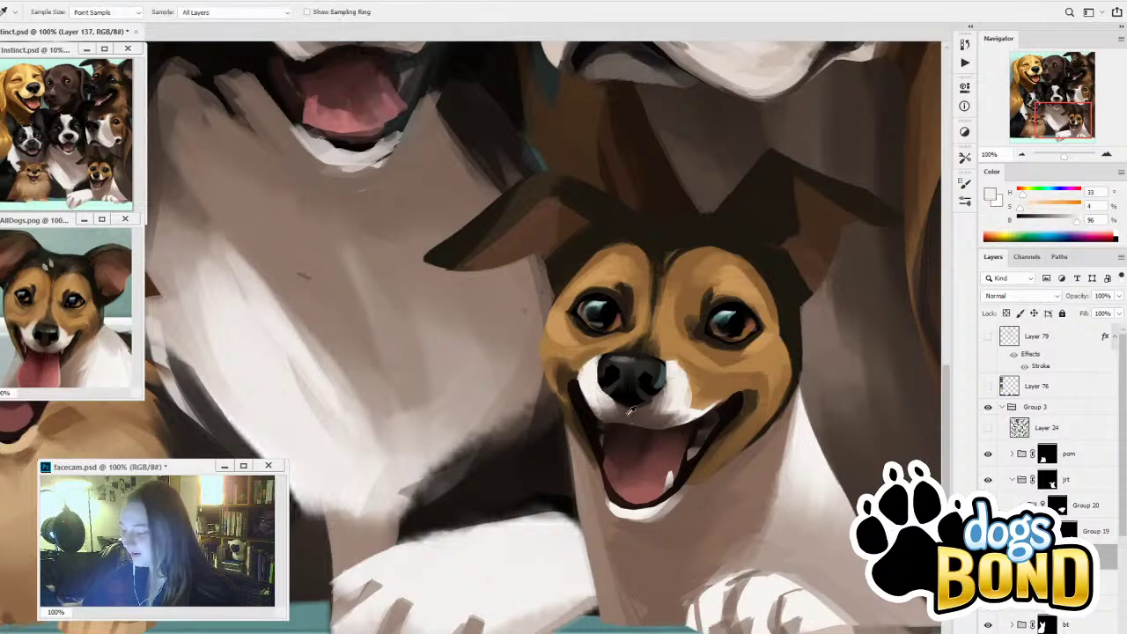
Define the upper lip edge and the underside of the nose with sampled near-black and dark brown, using smaller brush sizes
alt+click(625, 423)
alt+click(632, 399)
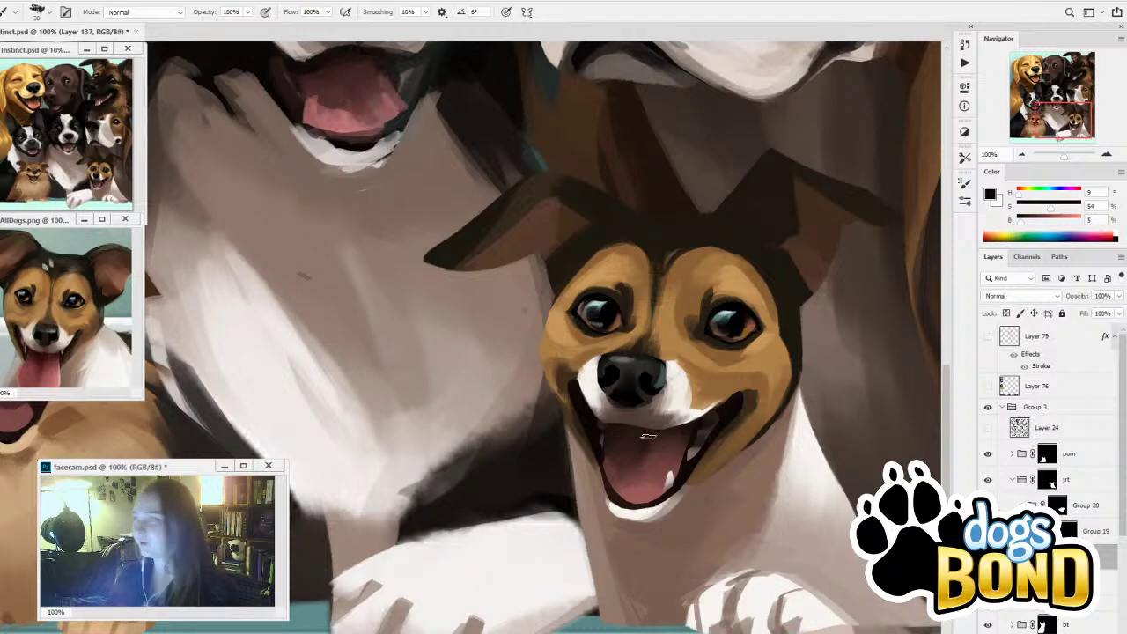
alt+click(648, 401)
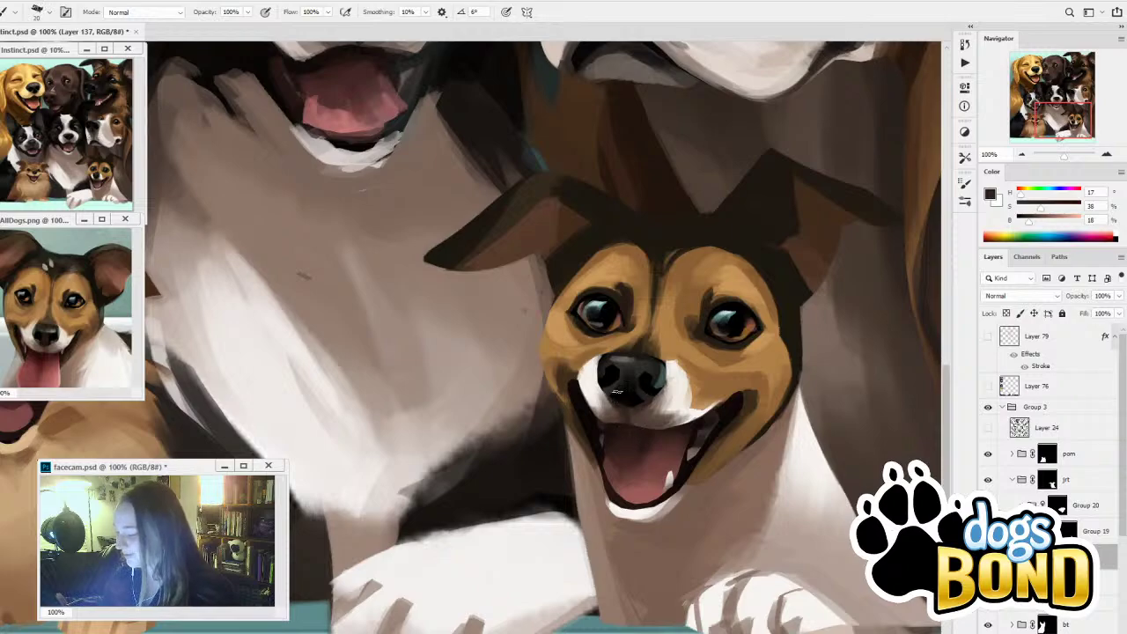
alt+click(619, 394)
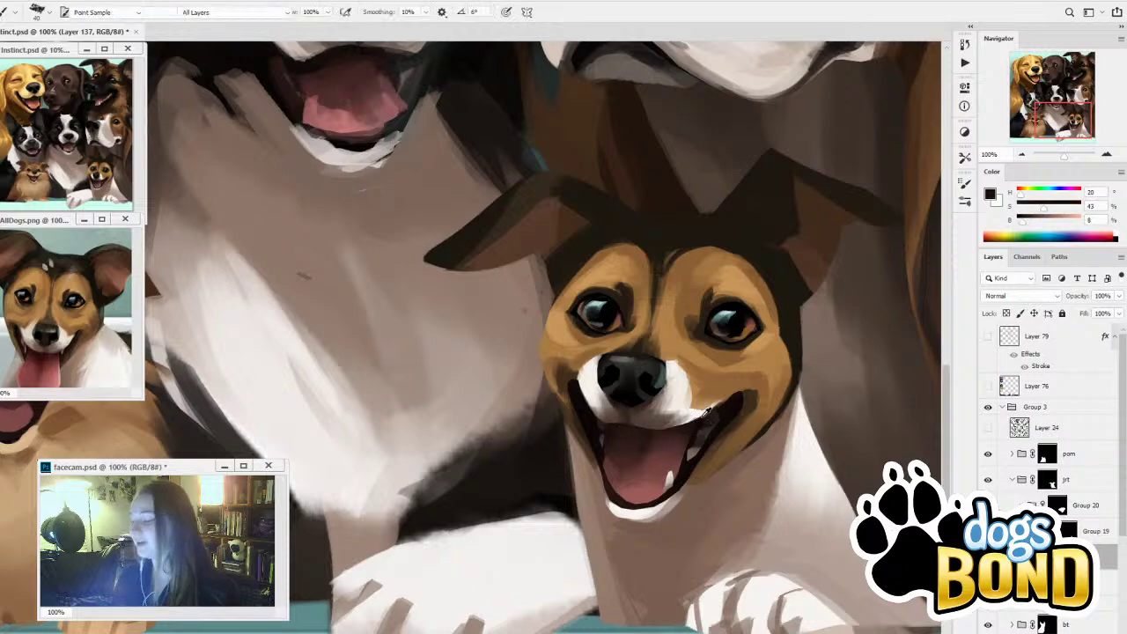
Refine the border between the white muzzle and the tan cheek beside the nose with sampled off-white and tan-brown, using brush size 20
alt+click(675, 401)
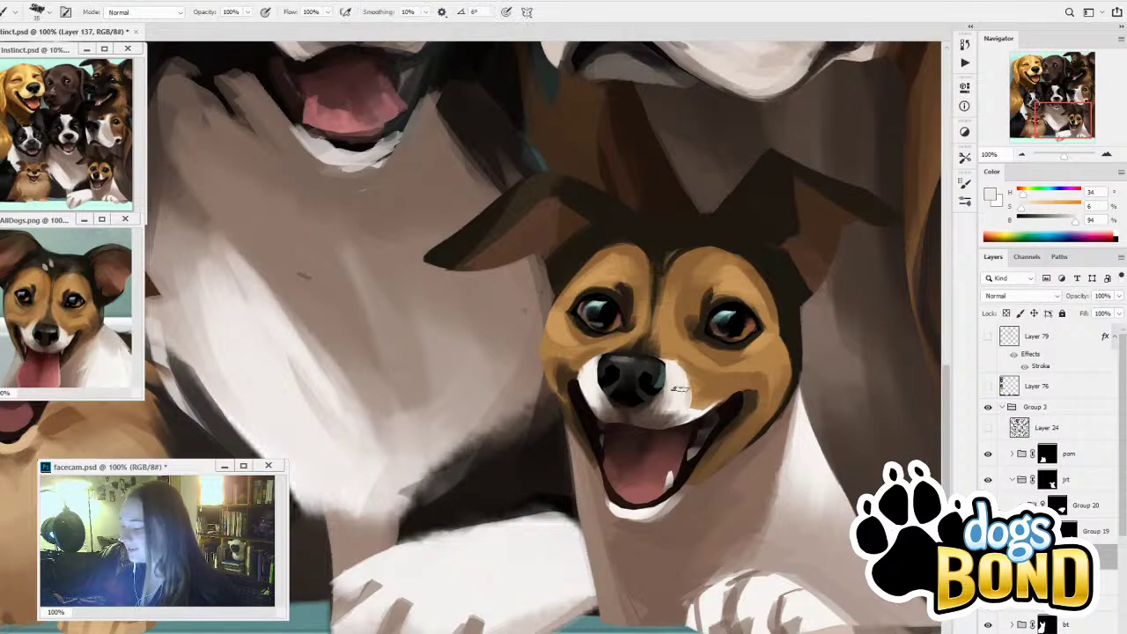
alt+click(687, 366)
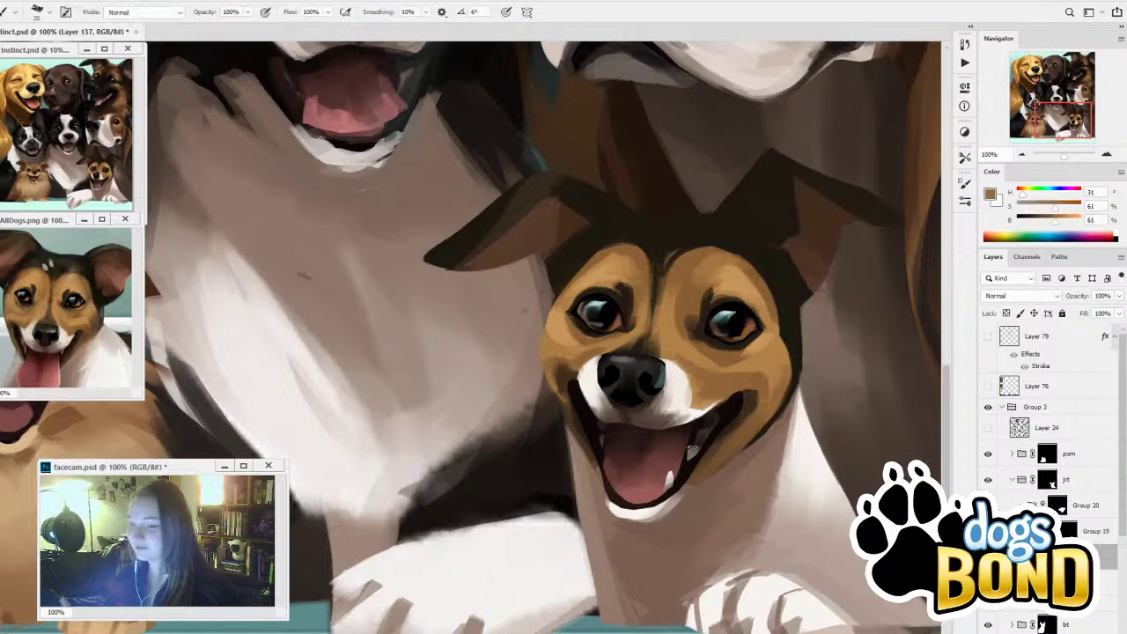
alt+click(666, 361)
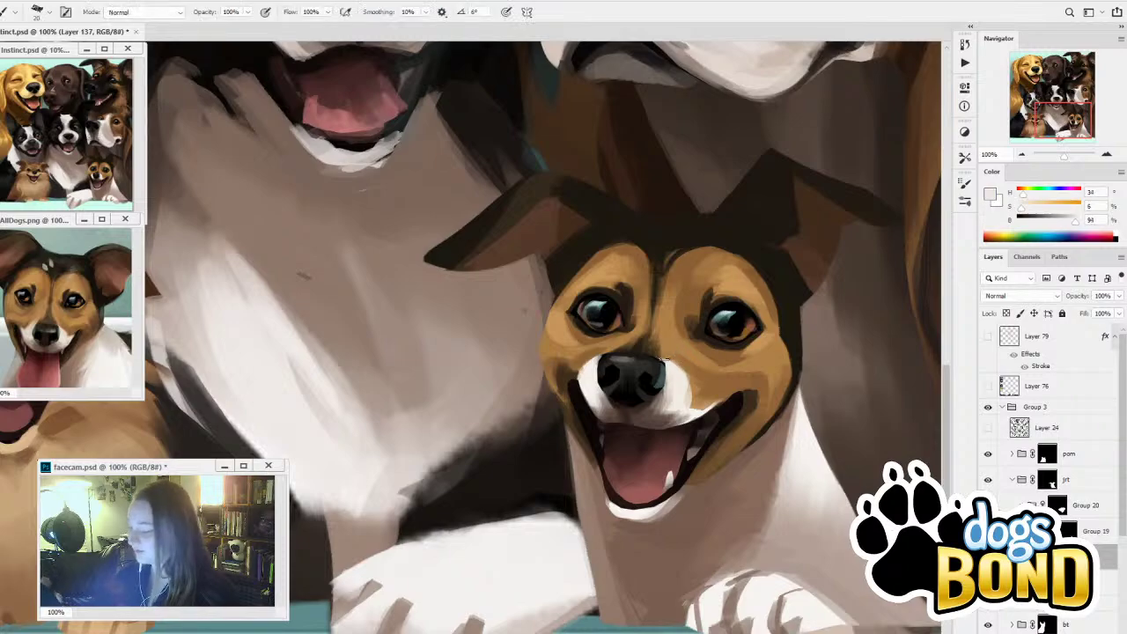
alt+click(684, 385)
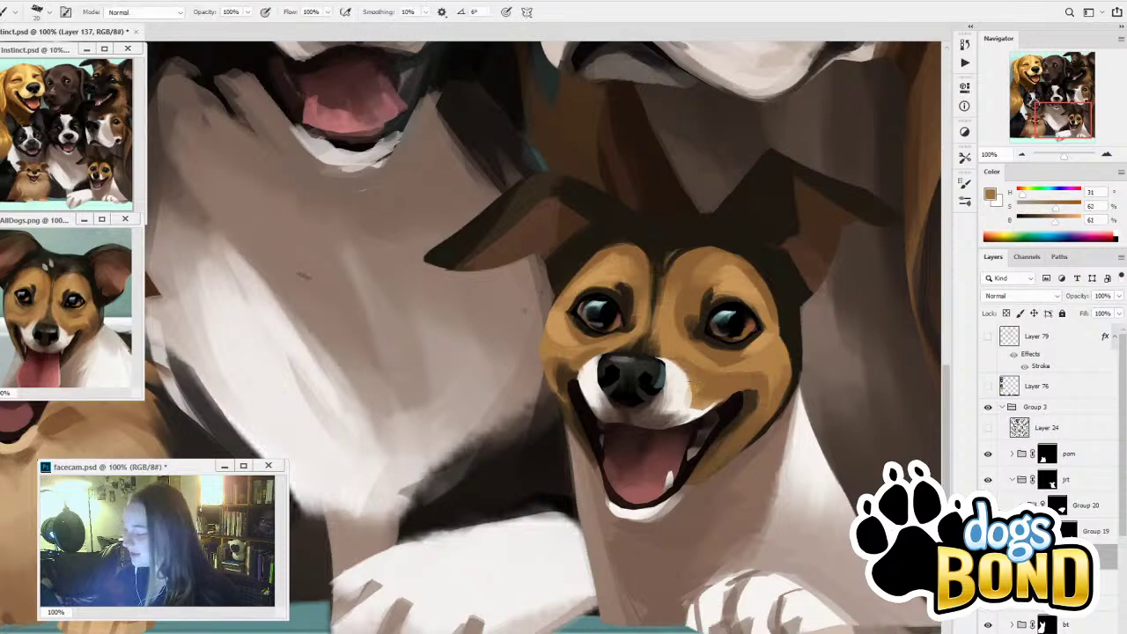
alt+click(684, 418)
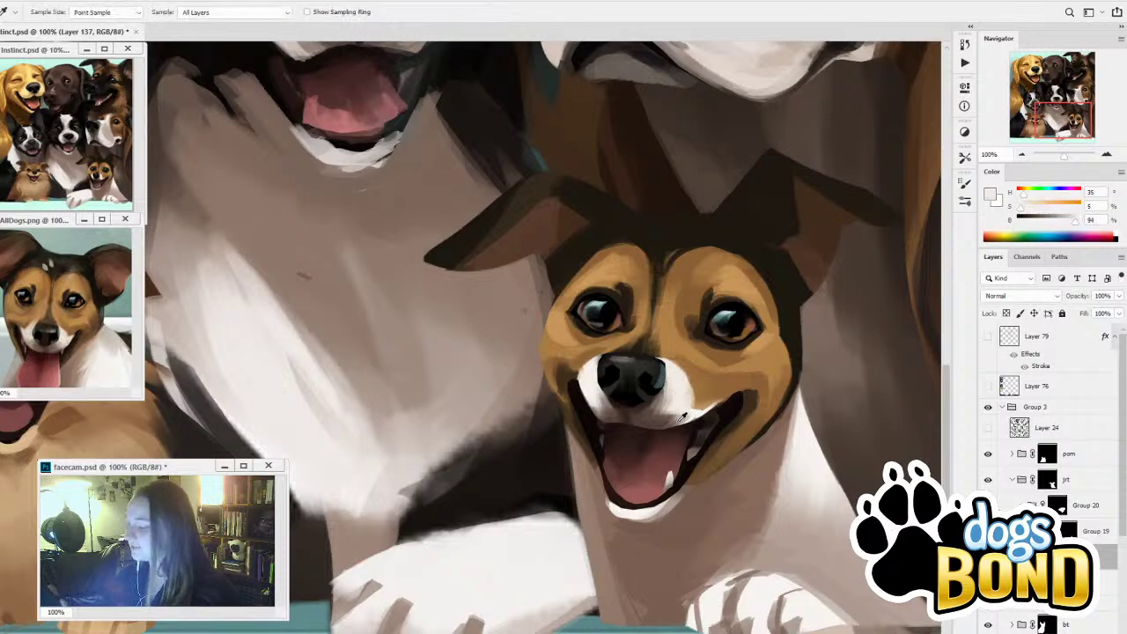
Reshape the white muzzle's lower edge and upper lip shading with sampled off-white and dark brown, enlarging the brush to 50
alt+click(687, 426)
drag(719, 407, 671, 424)
alt+click(680, 414)
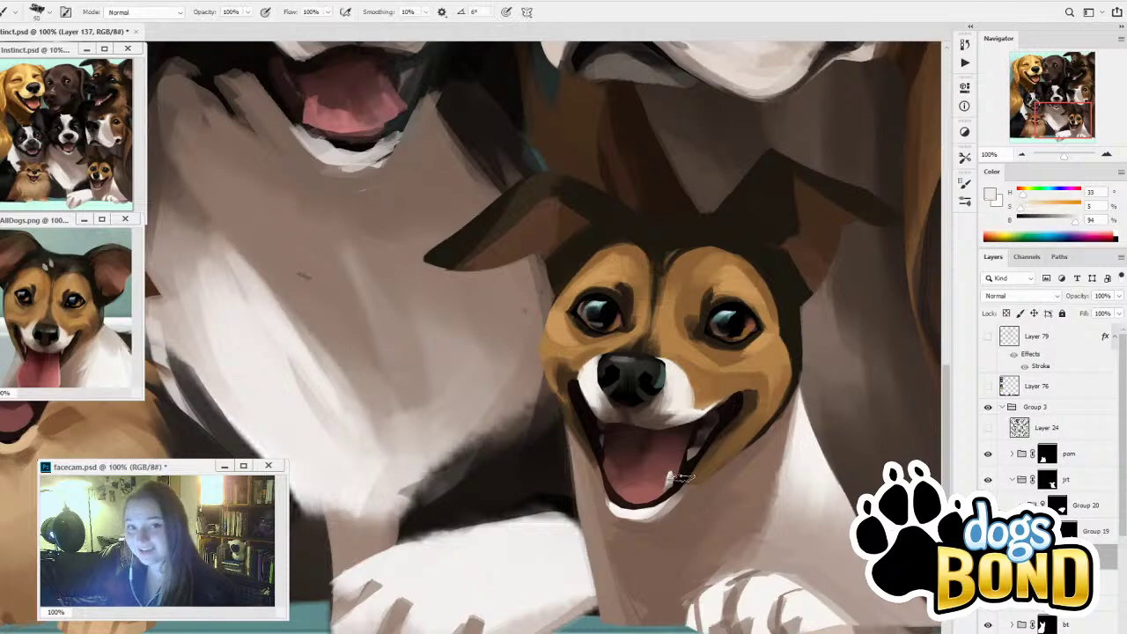
alt+click(660, 414)
drag(729, 401, 620, 427)
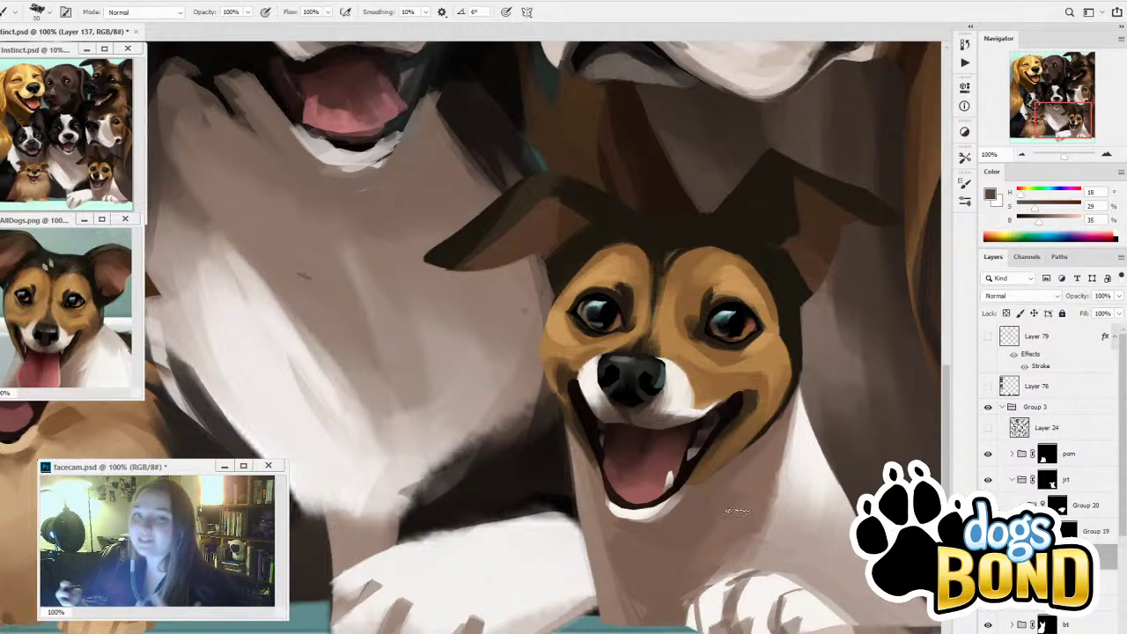
Touch up the nose and nostril edges with sampled grey-brown and near-black, using brush size 40
alt+click(612, 379)
key(bracketleft)
key(bracketleft)
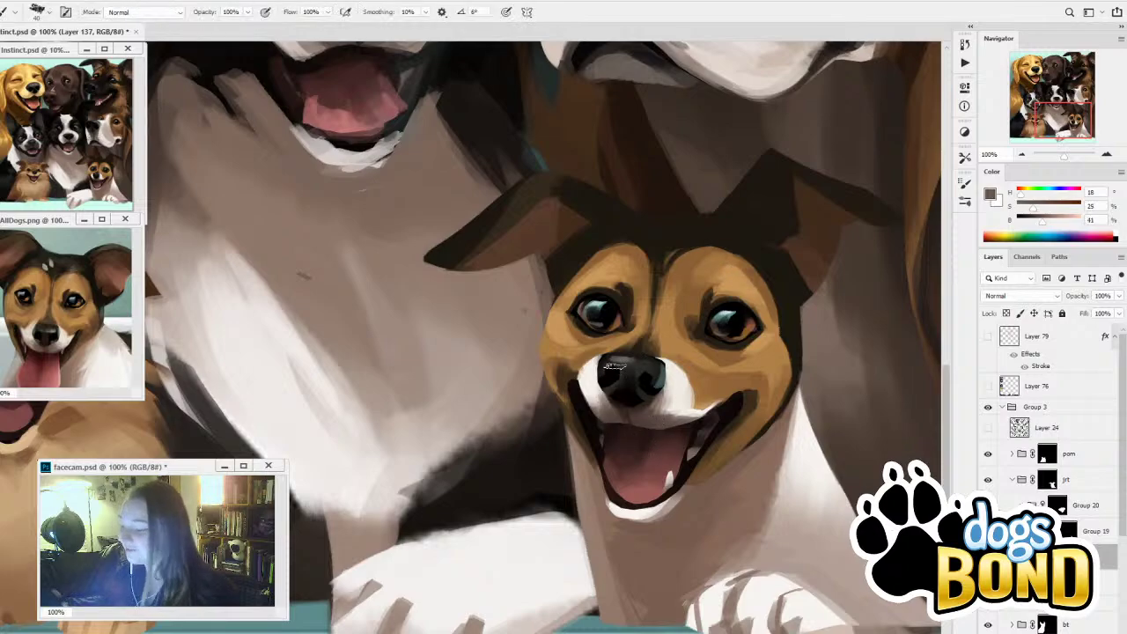
alt+click(623, 398)
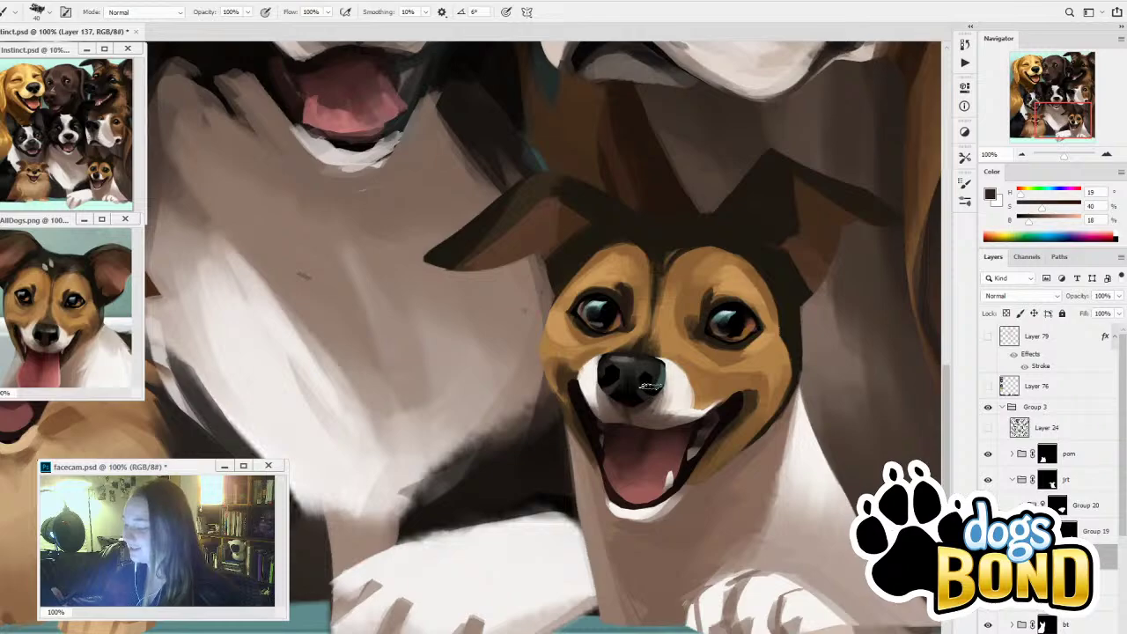
alt+click(650, 411)
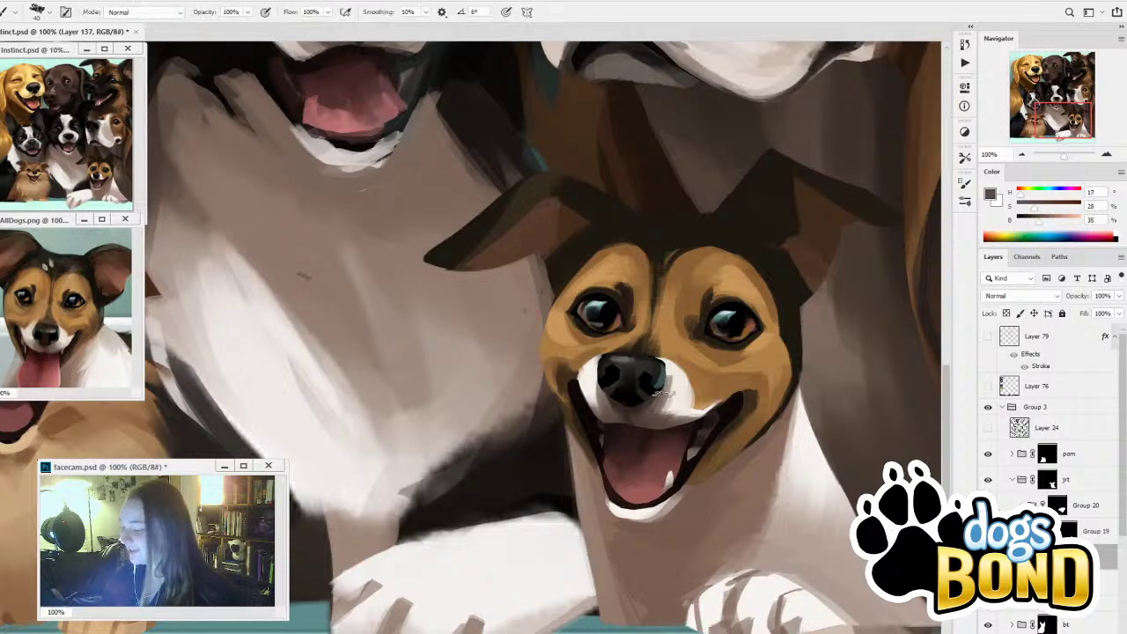
Blend the underside of the nose into the white muzzle with sampled off-white and dark browns
alt+click(678, 395)
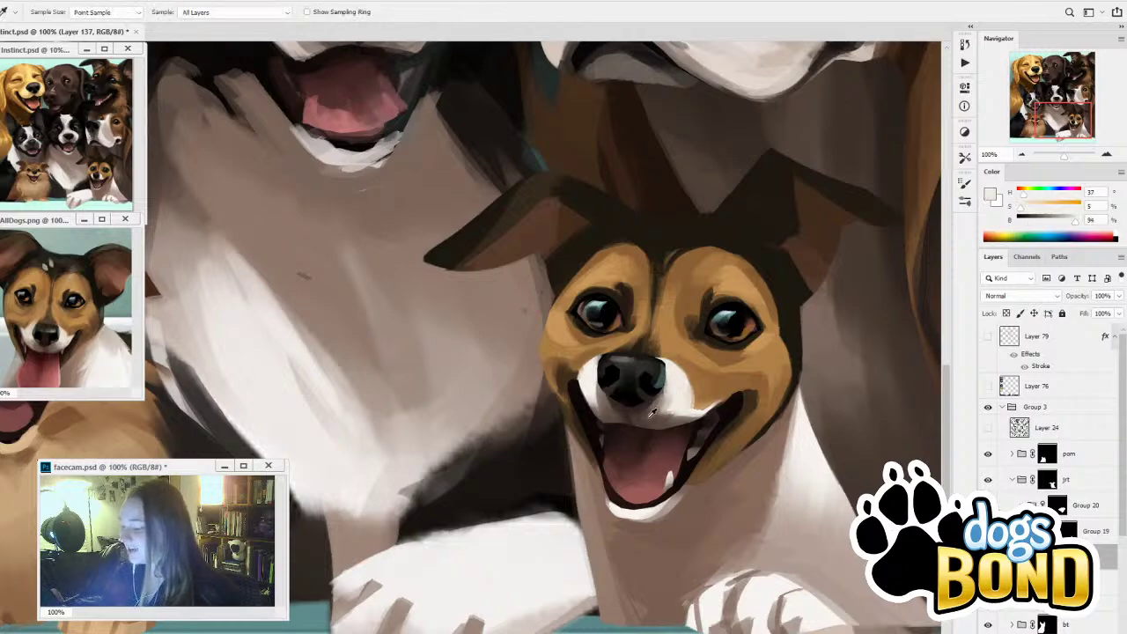
alt+click(652, 410)
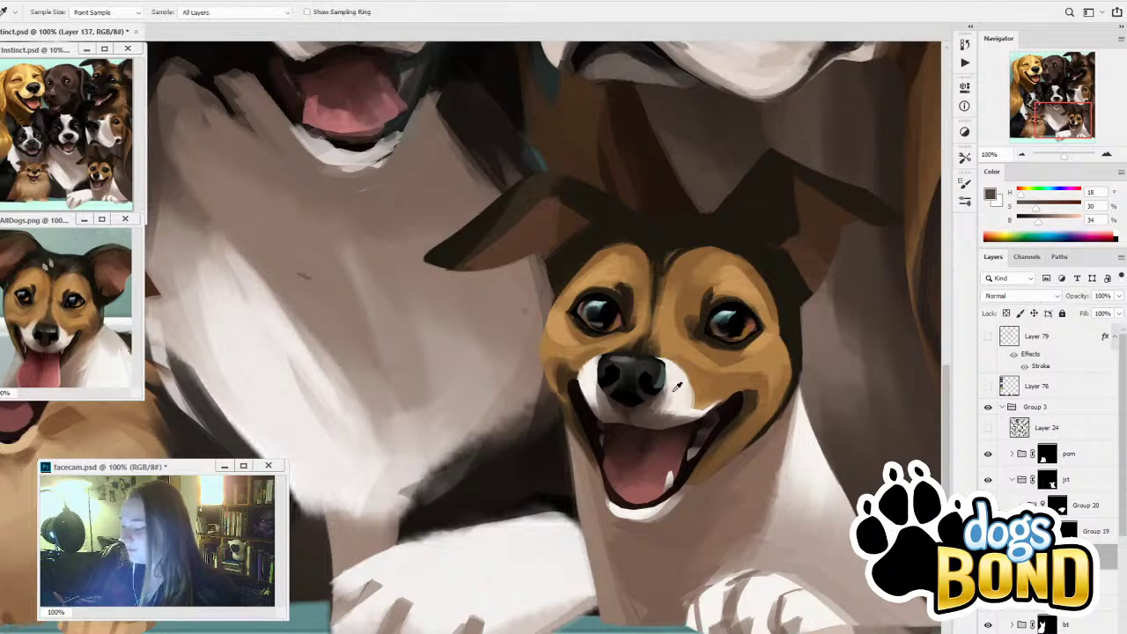
alt+click(654, 404)
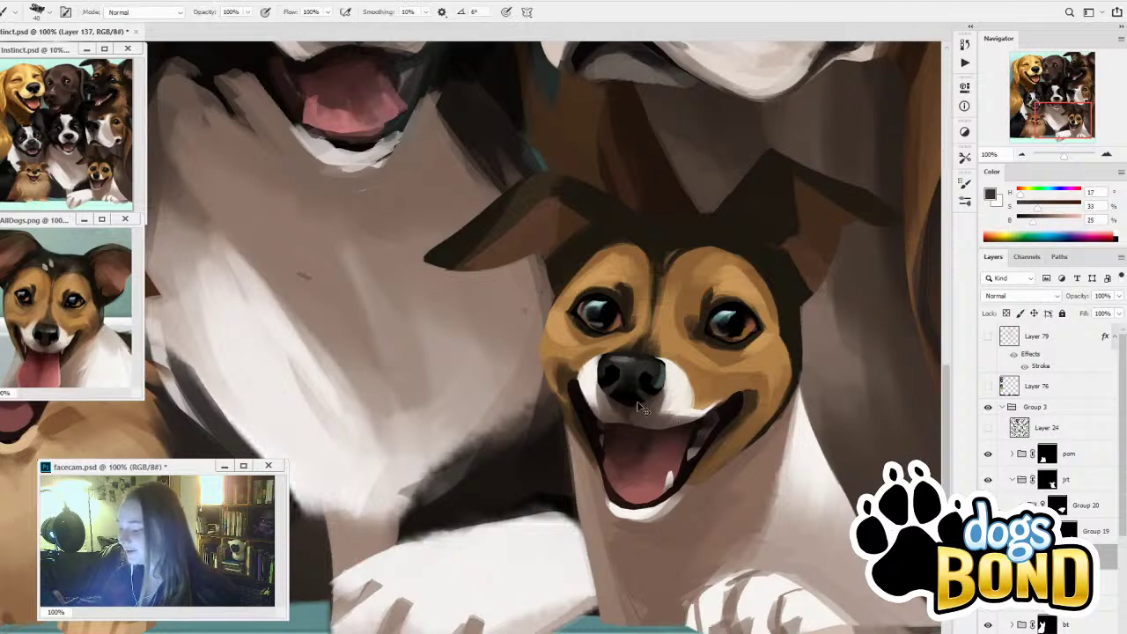
alt+click(626, 404)
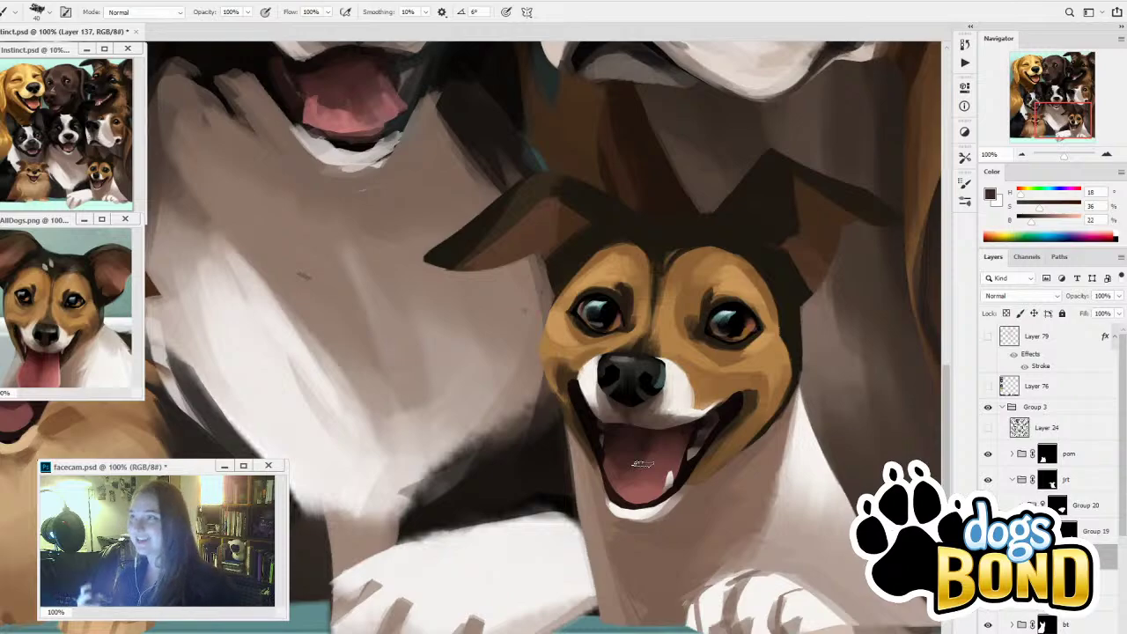
Paint two small white marks at the centre of the forehead with sampled off-white, replacing an oversized stroke and using a smaller brush
click(1022, 156)
click(1023, 156)
click(1022, 156)
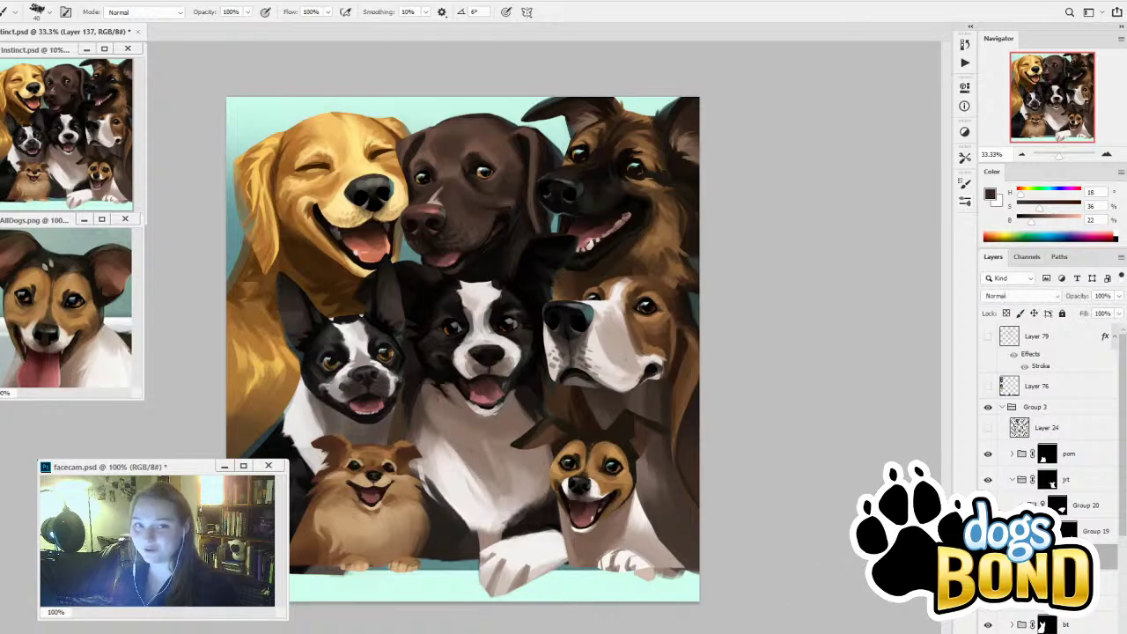
click(1107, 155)
click(1107, 155)
click(1107, 155)
drag(710, 491, 488, 237)
drag(665, 407, 663, 407)
alt+click(629, 509)
drag(585, 359, 595, 364)
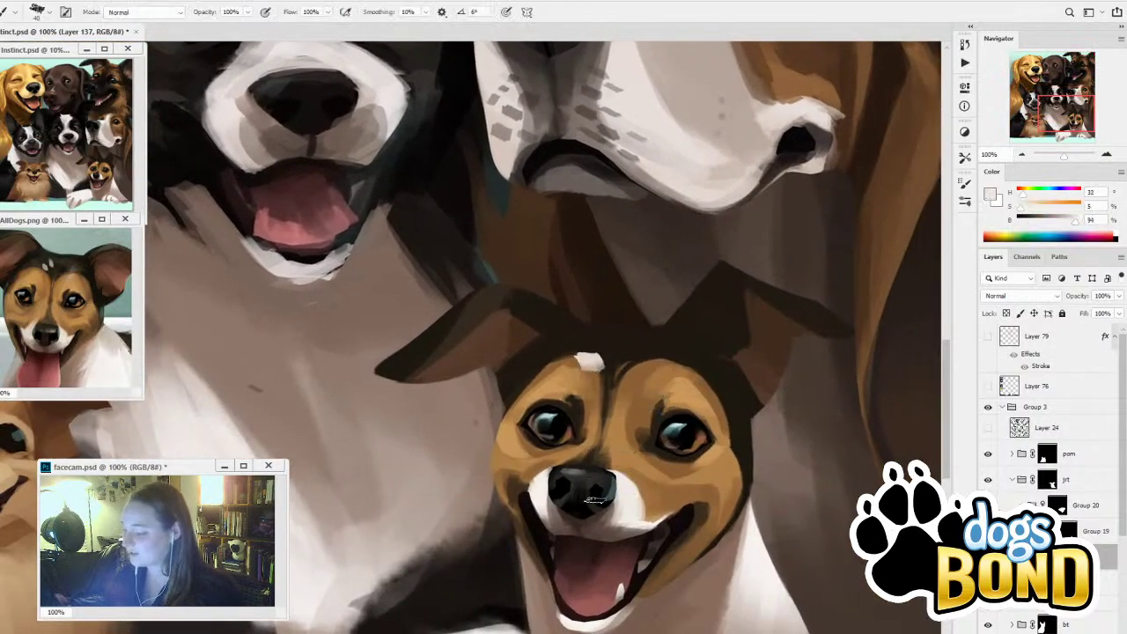
key(ctrl+z)
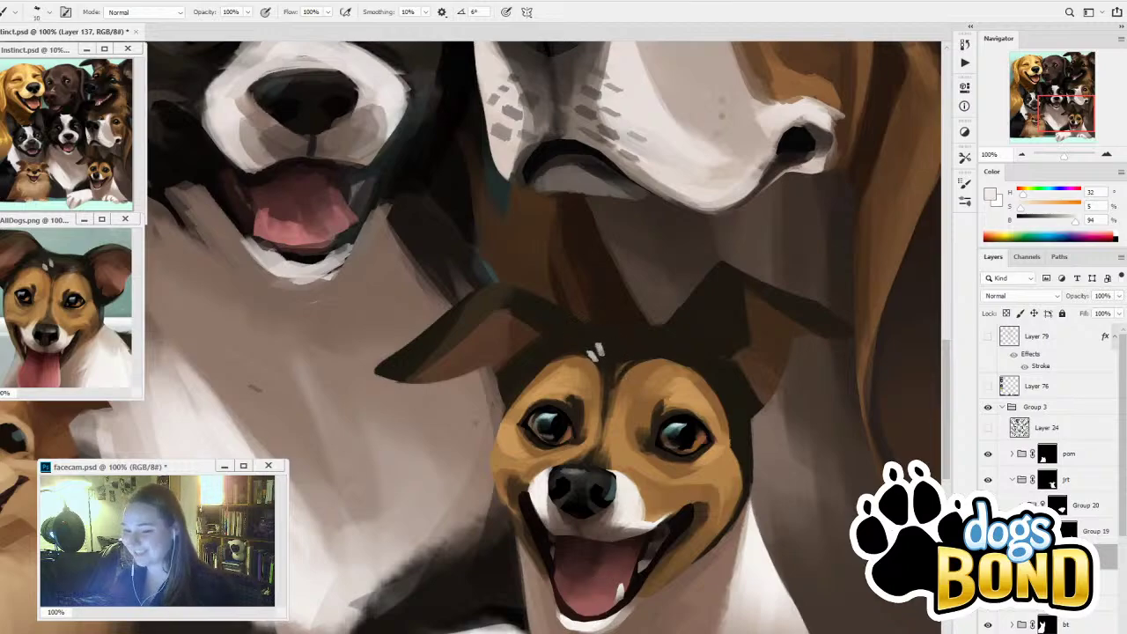
alt+click(82, 262)
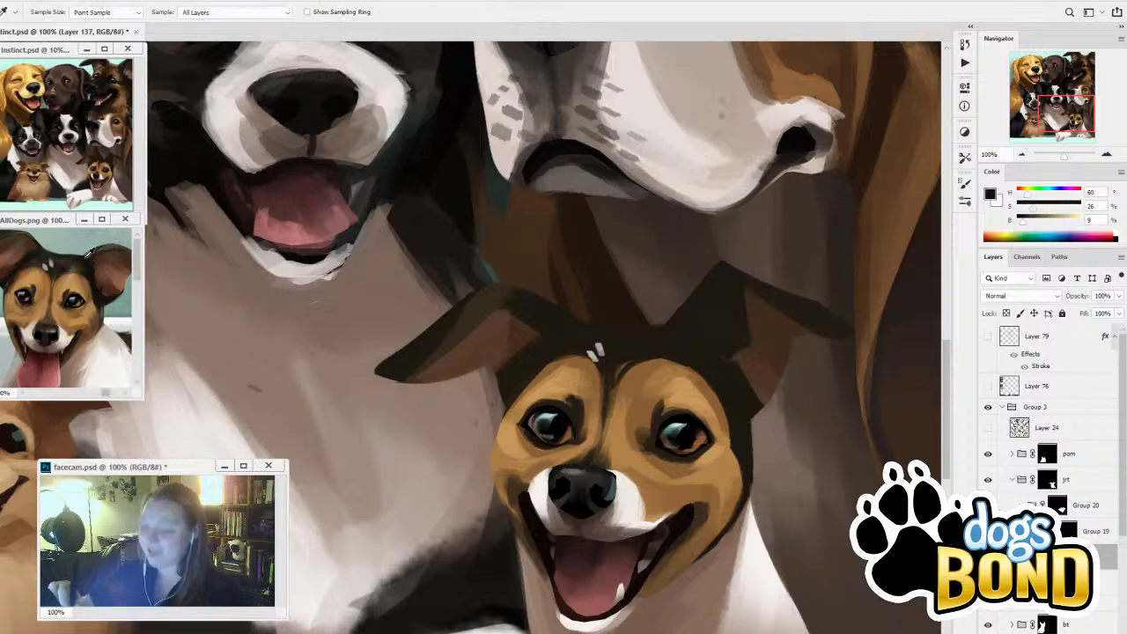
click(693, 329)
drag(680, 331, 710, 344)
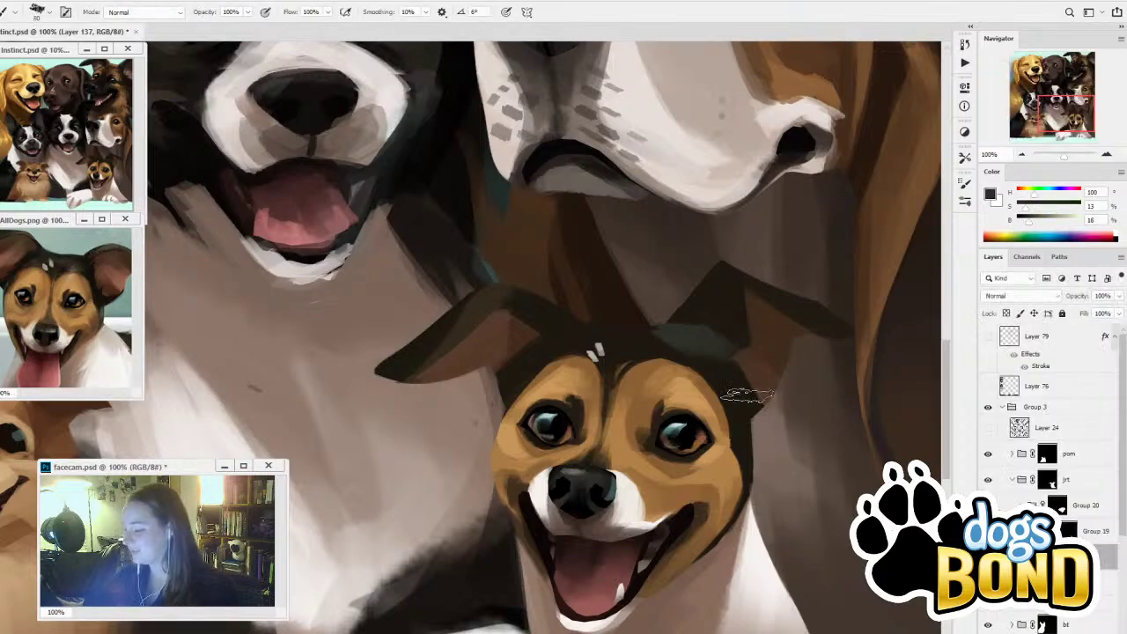
Darken the fur on the crown and around the ear base with near-black sampled from the reference photo, trimming the white forehead marks
key(i)
alt+click(89, 258)
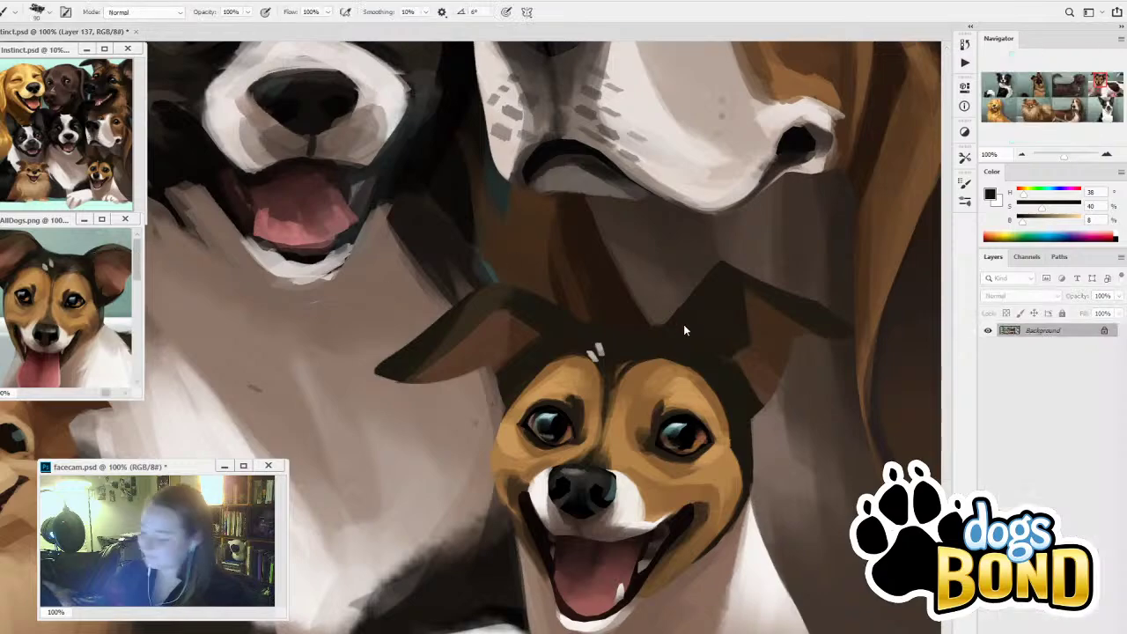
click(685, 324)
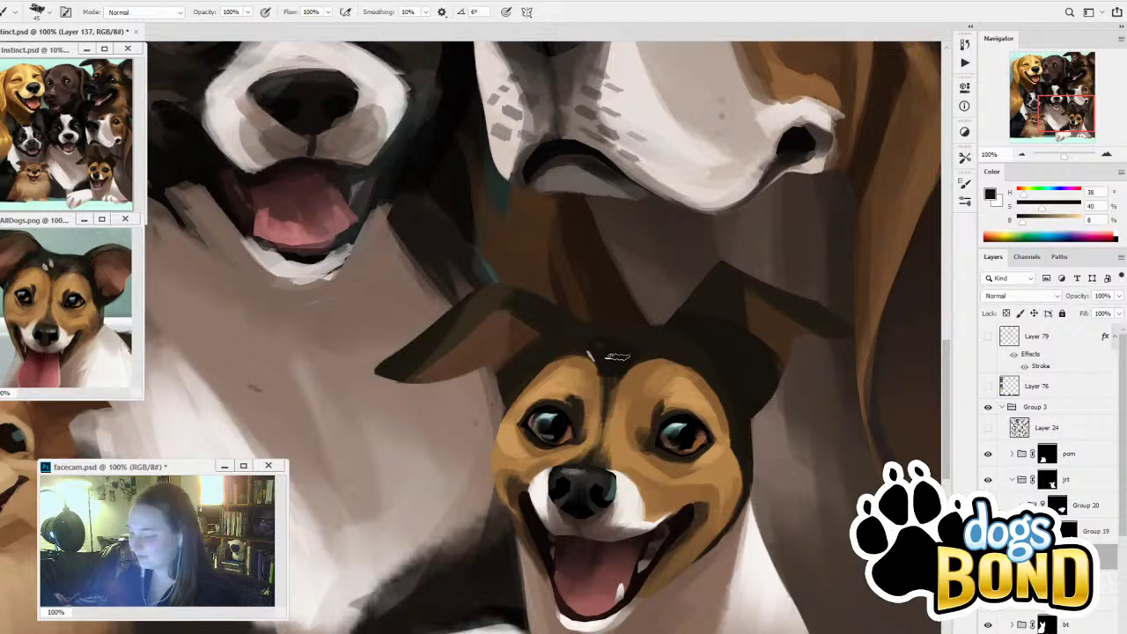
key(bracketleft)
key(bracketleft)
alt+click(590, 361)
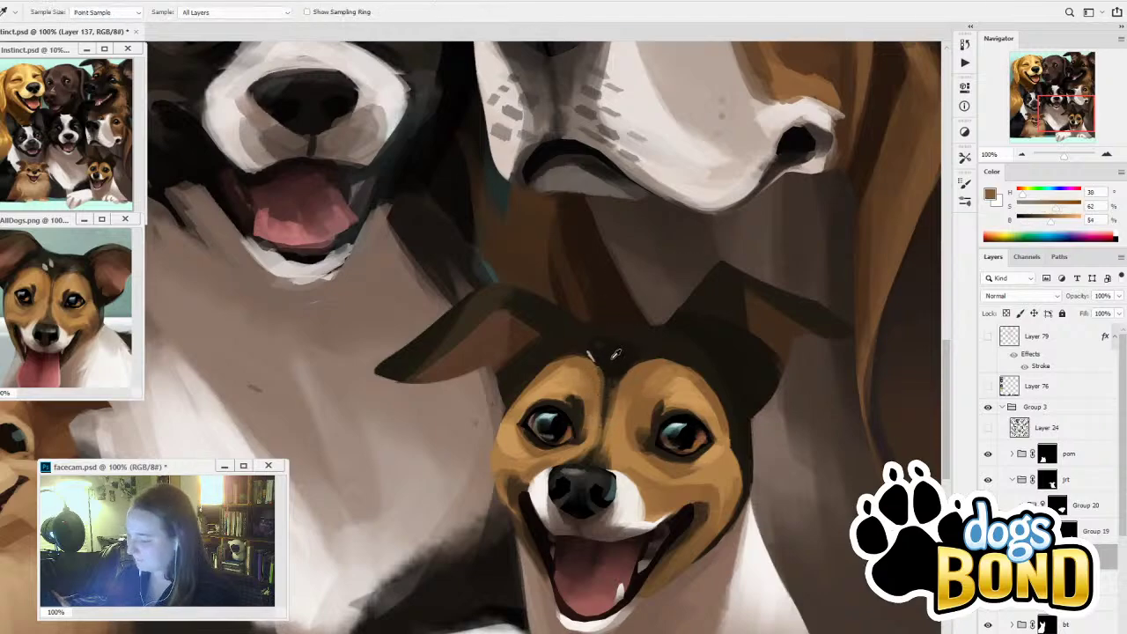
alt+click(564, 273)
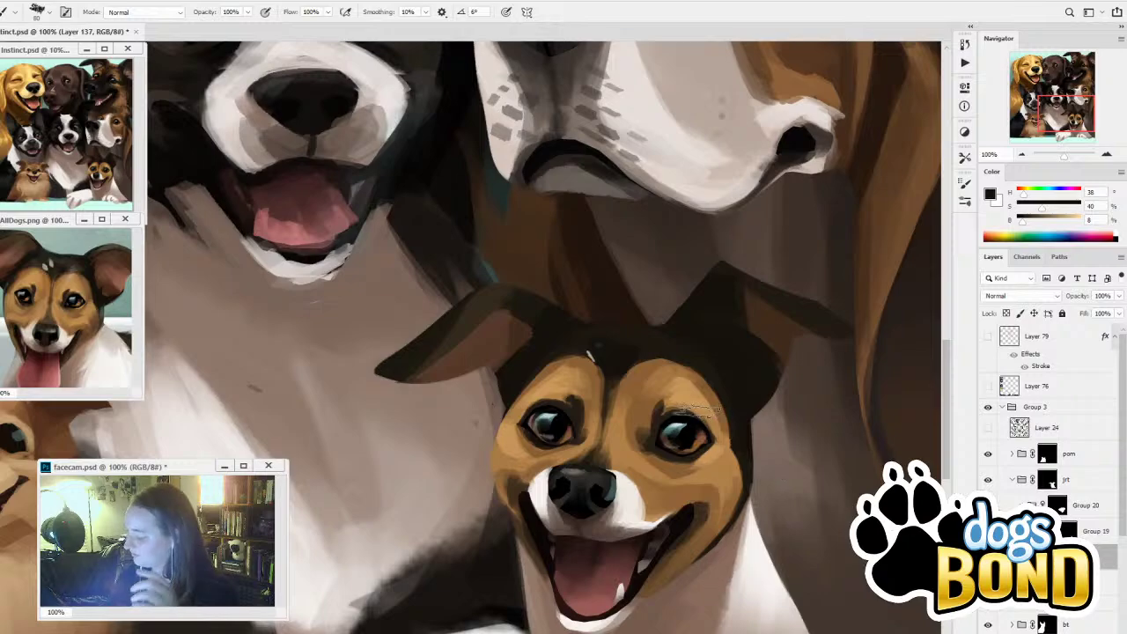
Refine the cheek edge and jaw line alongside the open mouth with sampled tan and dark browns, reducing the brush to 30
scroll(670, 520, down, 3)
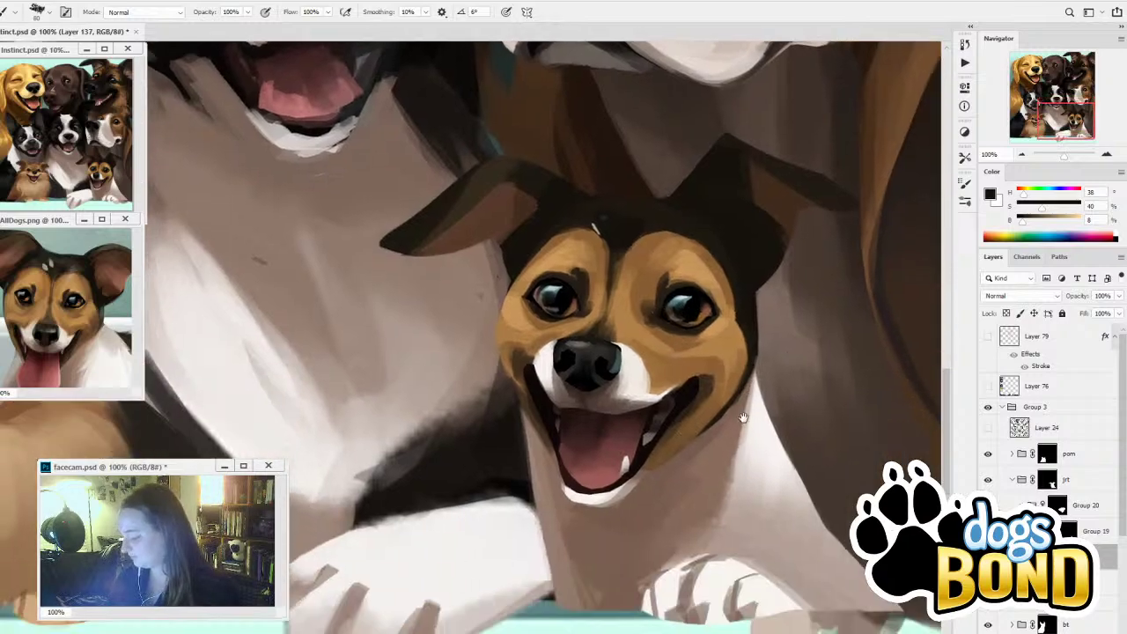
key(alt)
alt+click(528, 388)
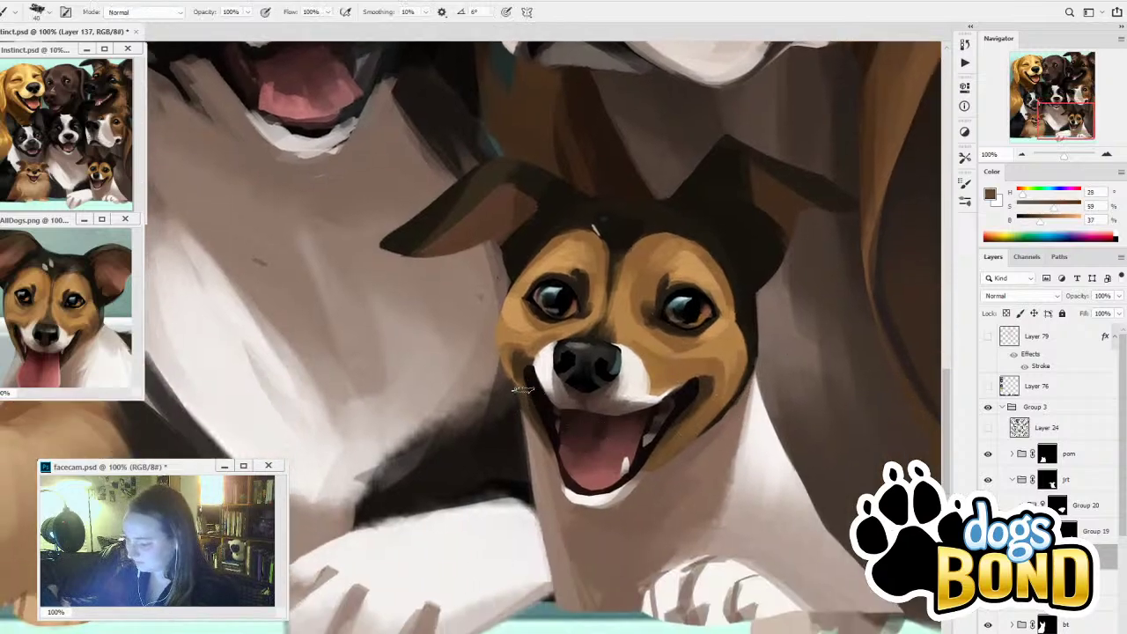
alt+click(526, 367)
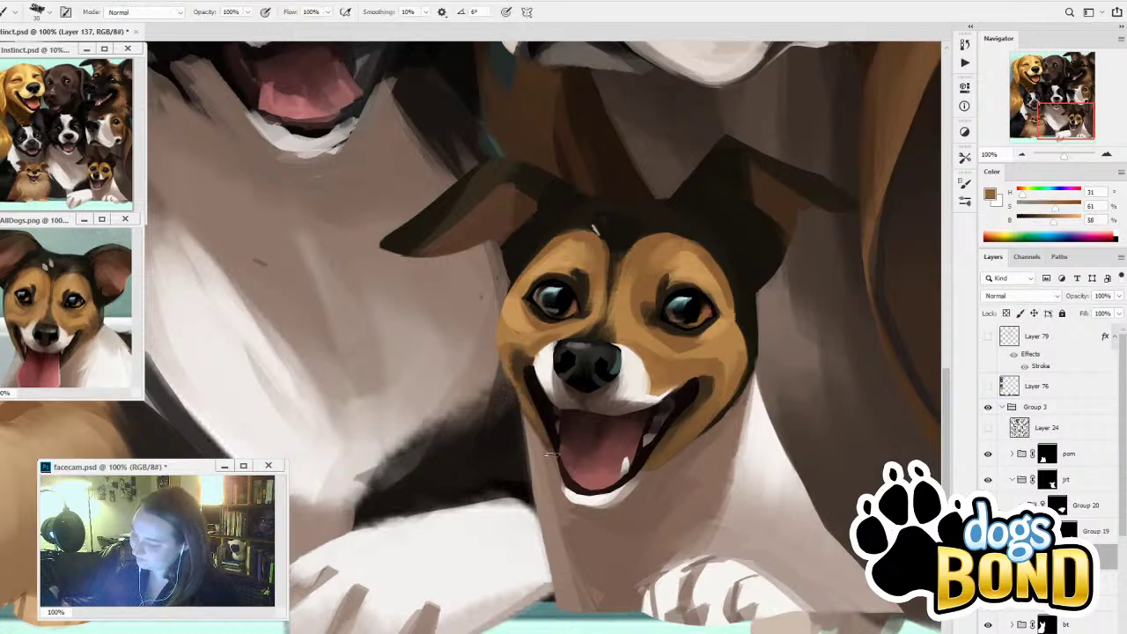
key(alt)
alt+click(526, 381)
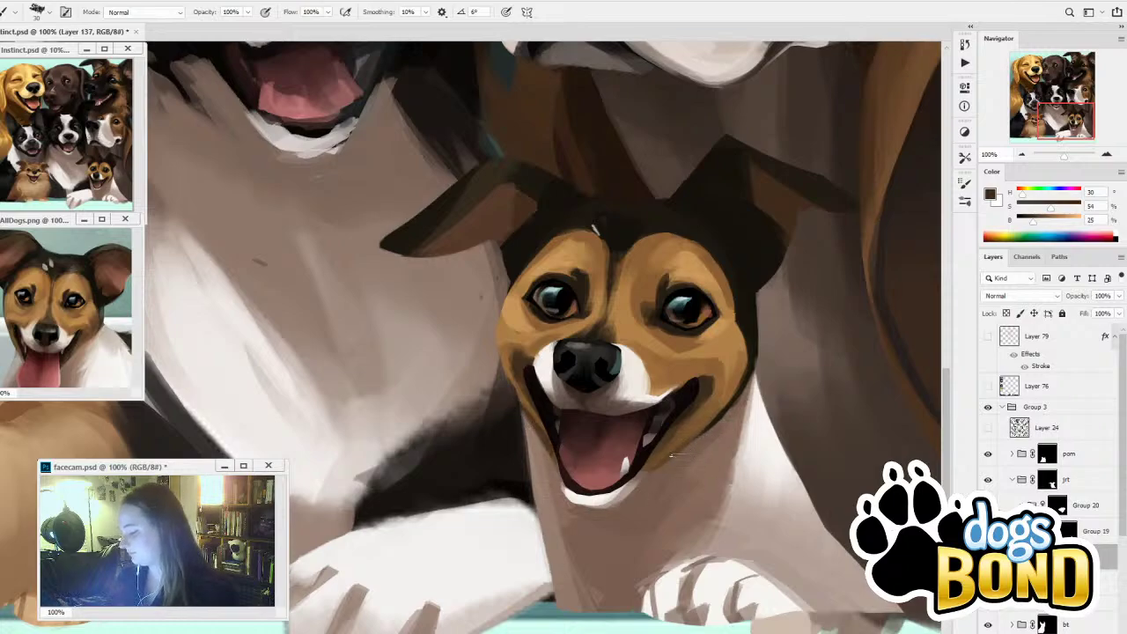
Add fine strokes at the inner corner of the viewer's-right eye with sampled mid brown and dark brown, using a very small brush
drag(738, 457, 744, 481)
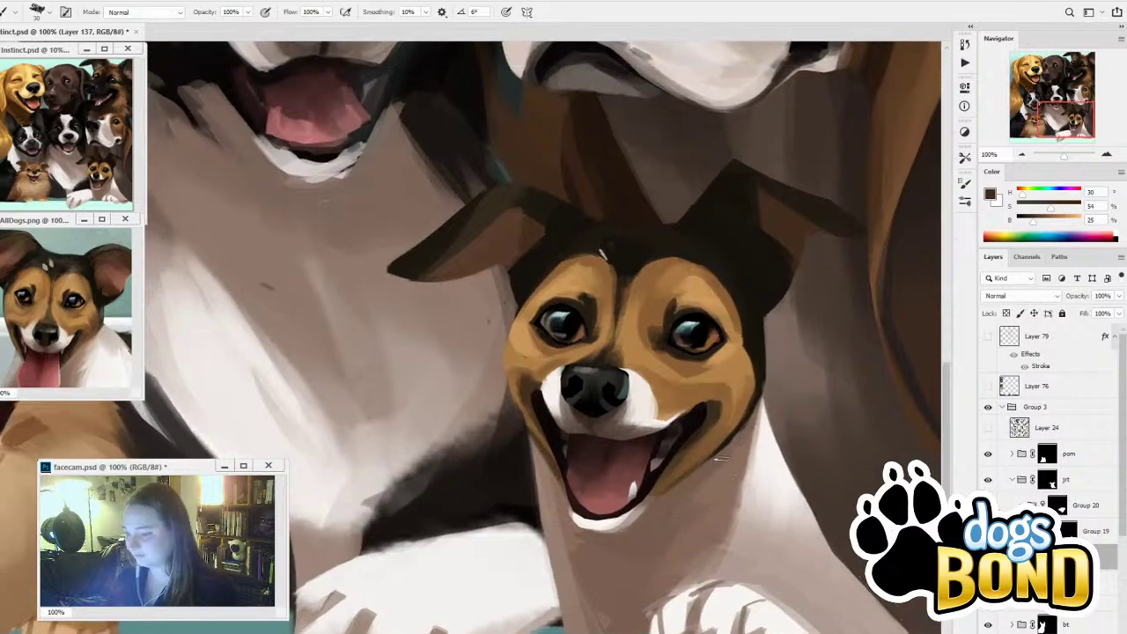
alt+click(664, 303)
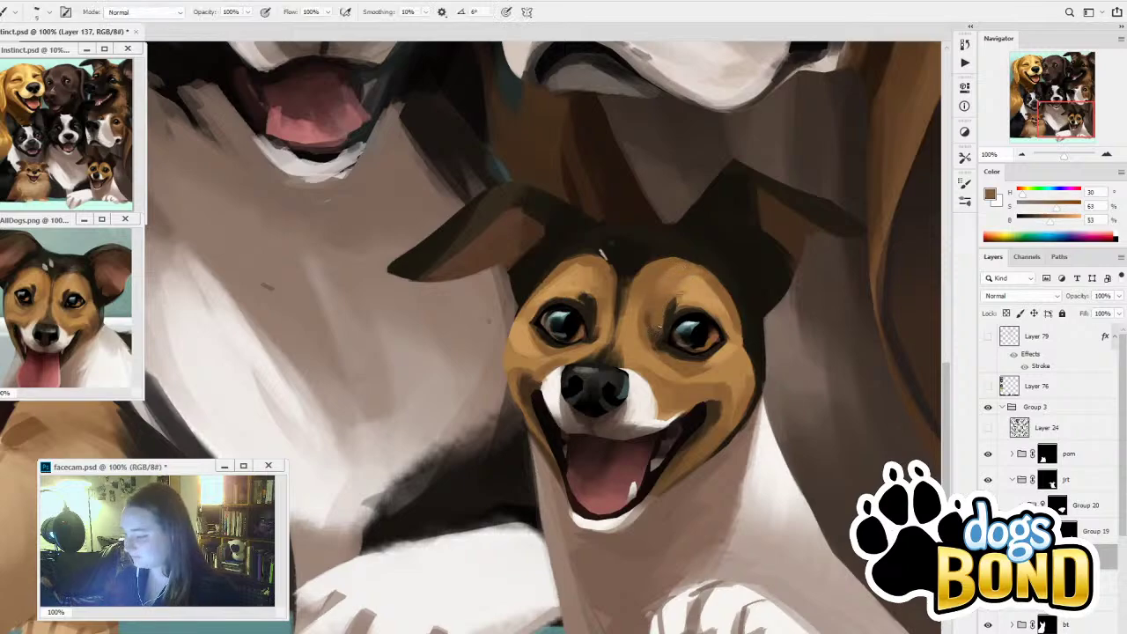
key(alt)
alt+click(660, 331)
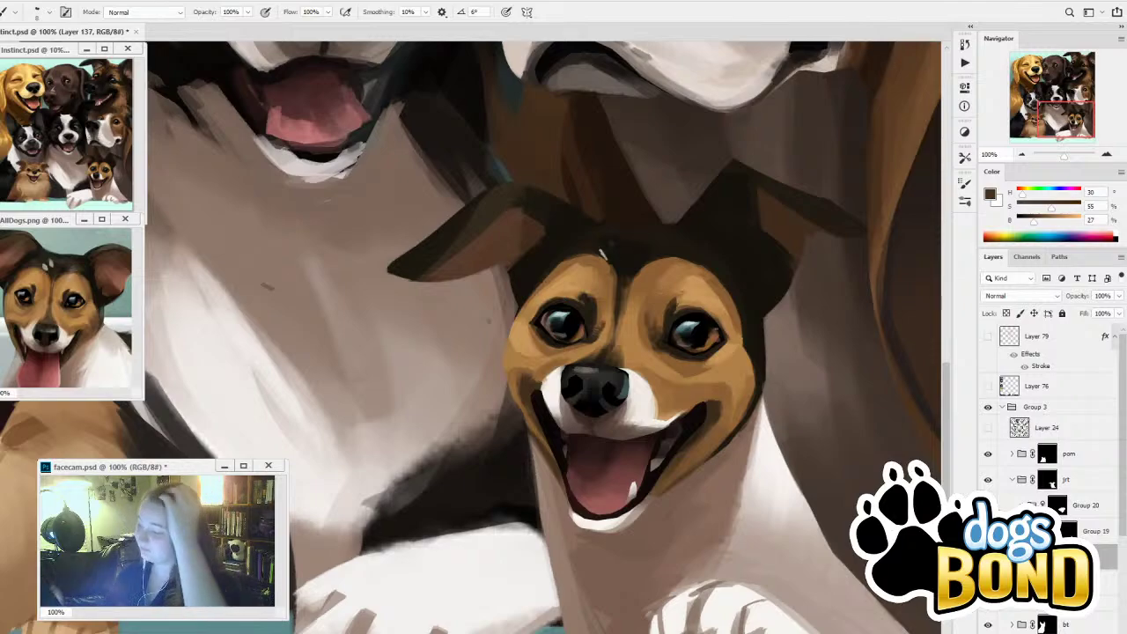
Detail the tan fur around the outer corner of the viewer's-right eye with sampled light tan and mid brown
alt+click(723, 327)
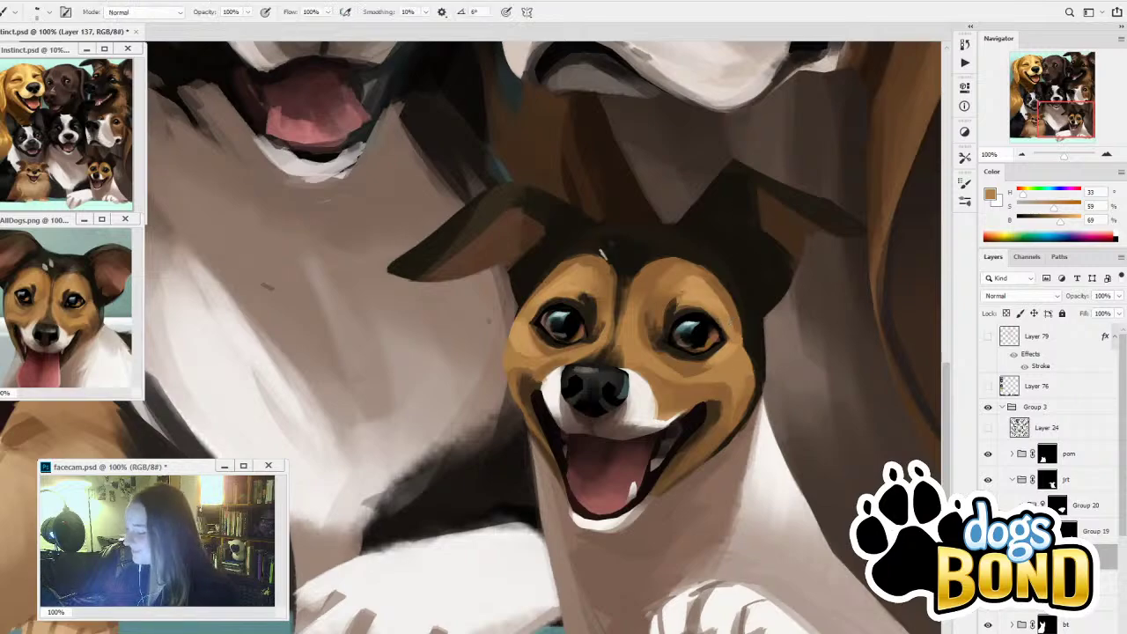
alt+click(603, 254)
key(alt)
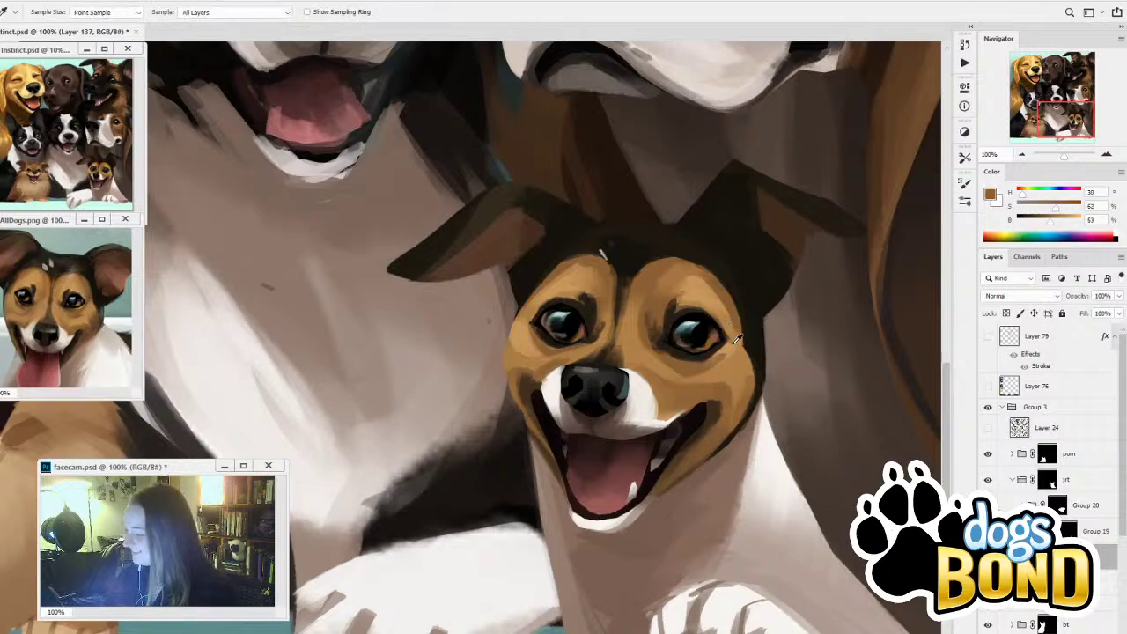
alt+click(740, 317)
alt+click(667, 354)
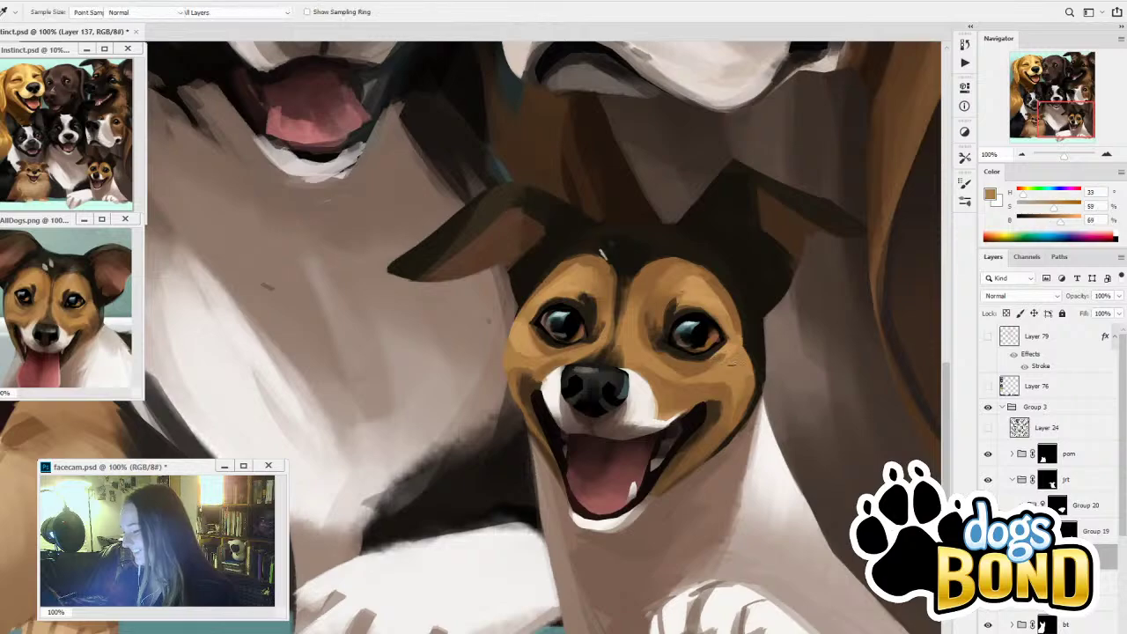
Refine the tan fur beneath the viewer's-right eye with mid and dark browns sampled from the reference photo and the painting
alt+click(659, 322)
alt+click(72, 307)
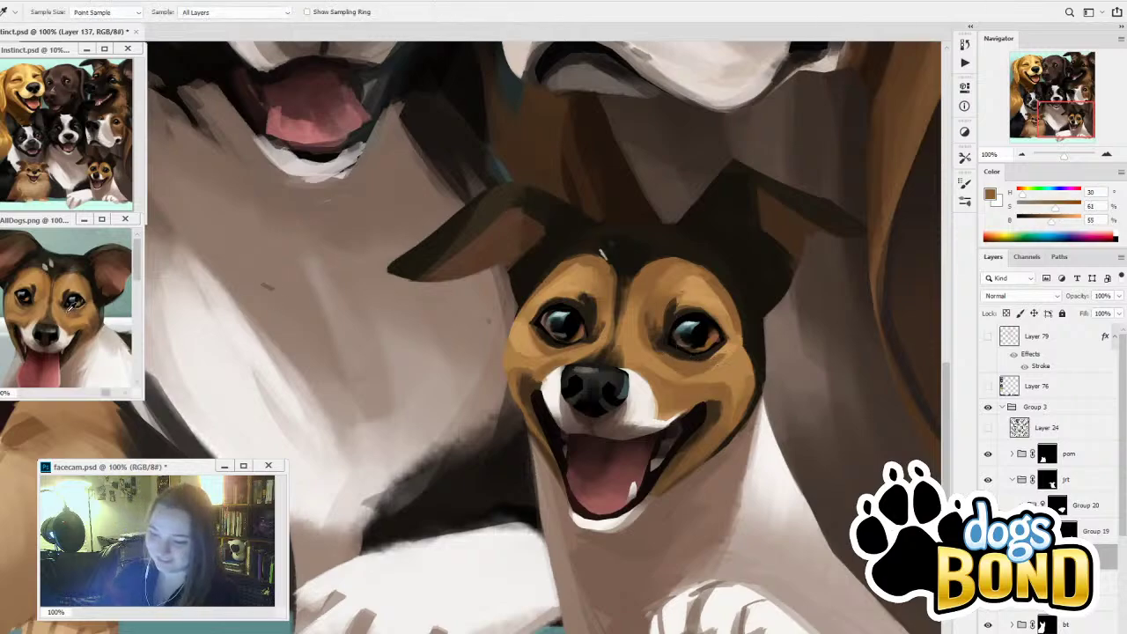
alt+click(90, 332)
click(669, 354)
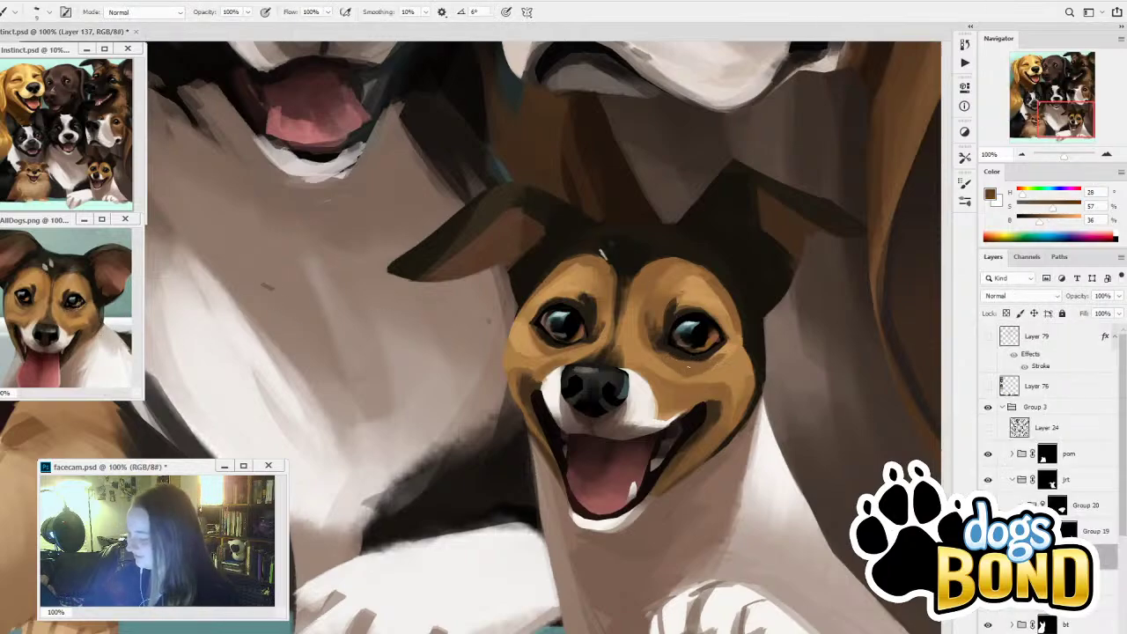
alt+click(678, 359)
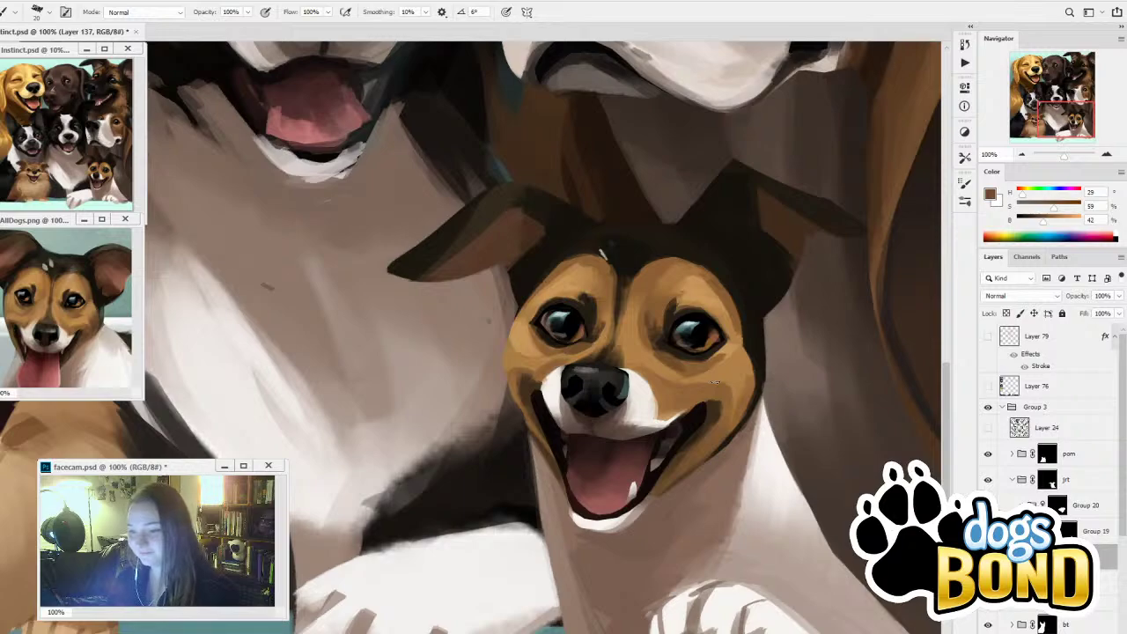
Paint over the white forehead marks and crown with dark brown (H 37, S 55, B 19) and sampled near-black
drag(749, 504, 769, 516)
drag(781, 554, 743, 529)
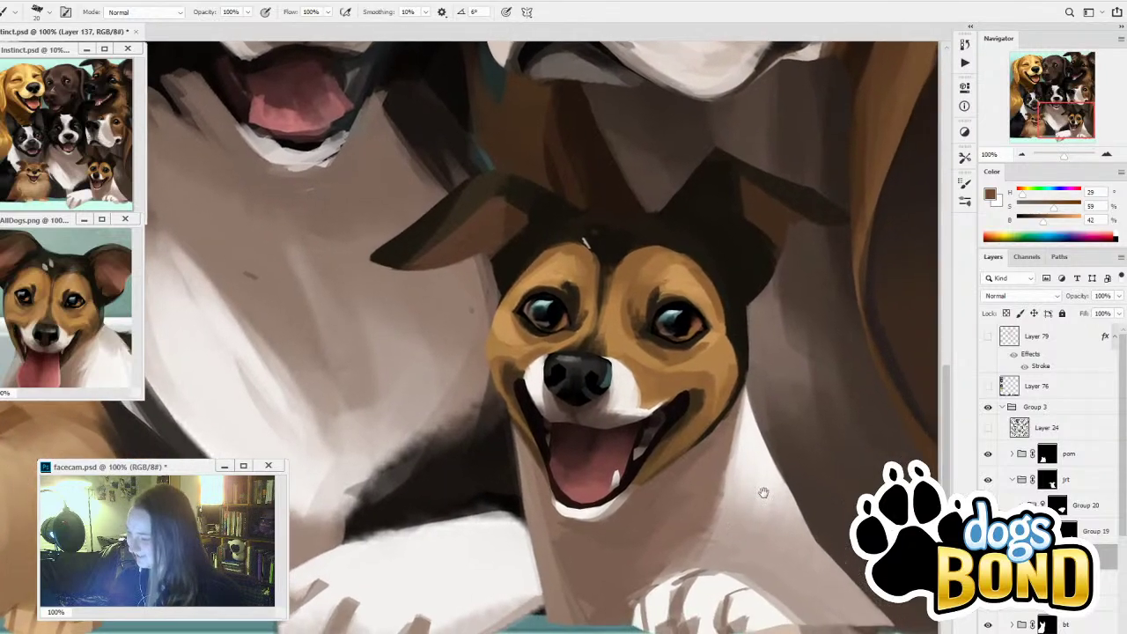
drag(764, 492, 788, 541)
key(i)
click(902, 262)
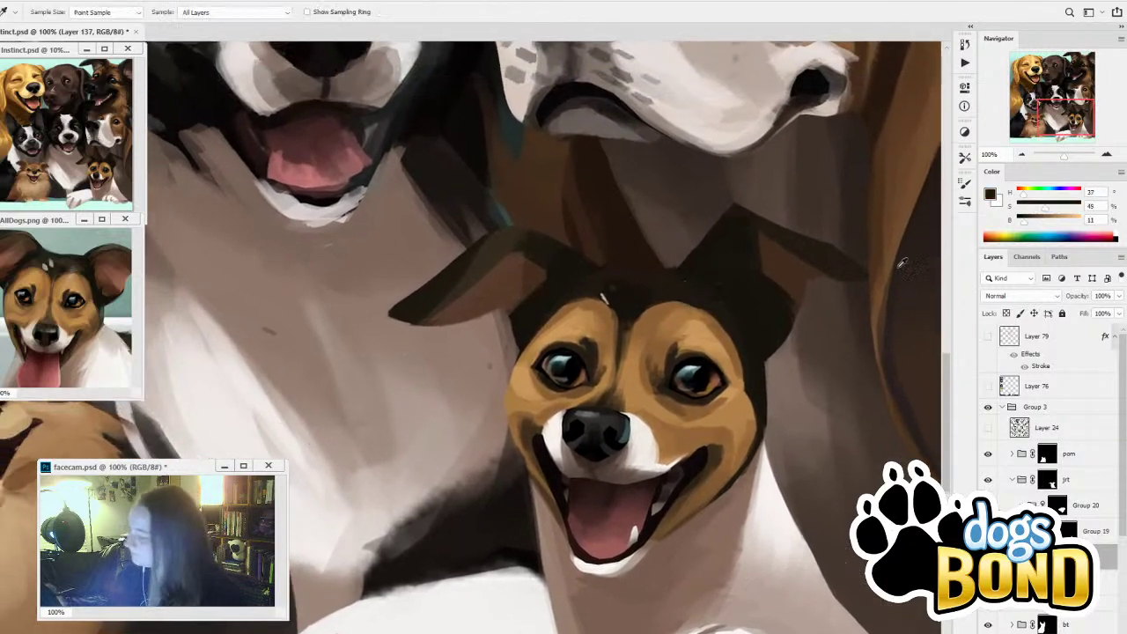
click(1030, 222)
click(1052, 209)
key(b)
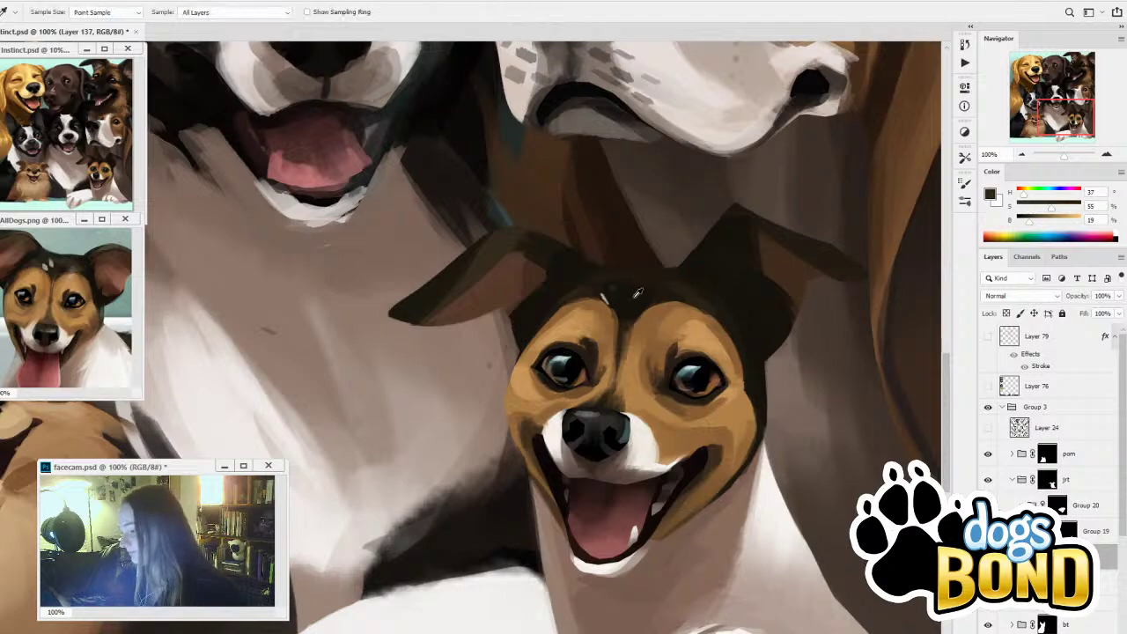
alt+click(614, 288)
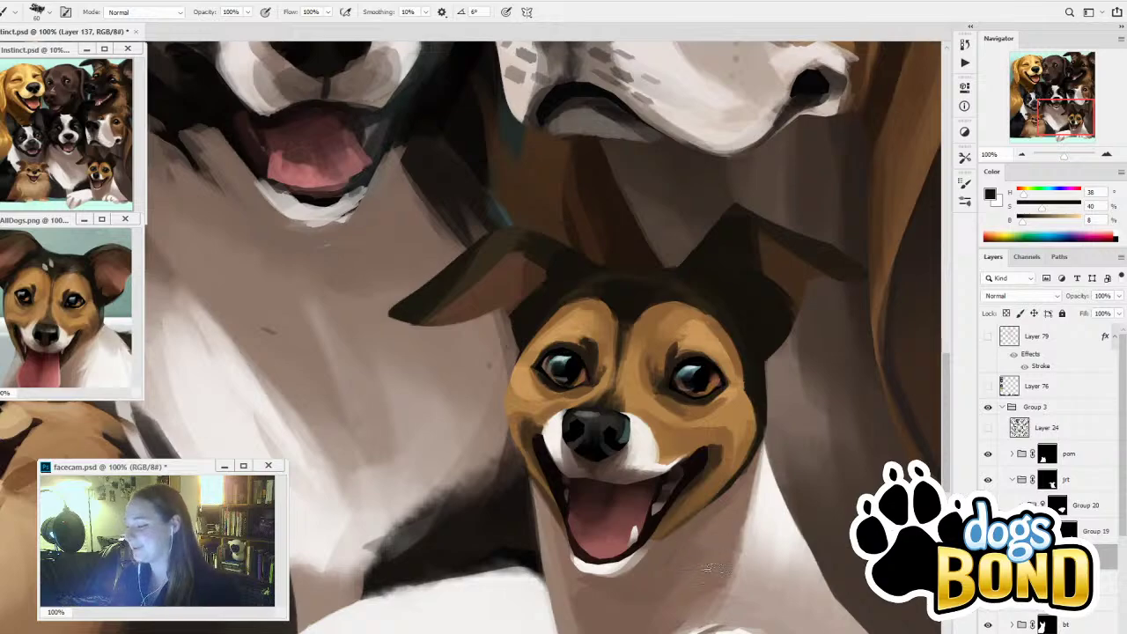
Reshape the inside of the viewer's-right ear as a wide dark brown area, using a size 40 brush
alt+click(792, 271)
mouse_move(760, 247)
mouse_down()
mouse_move(724, 279)
mouse_move(778, 337)
mouse_move(786, 323)
mouse_move(763, 240)
mouse_move(727, 273)
mouse_move(767, 355)
mouse_up()
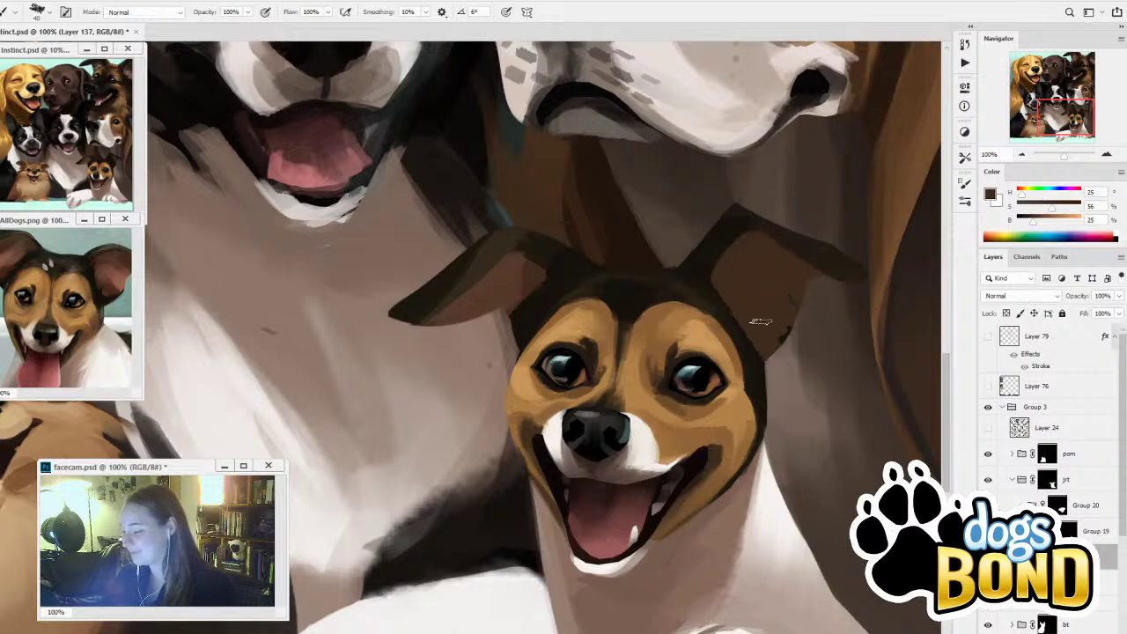
mouse_move(754, 236)
mouse_down()
mouse_move(726, 279)
mouse_move(749, 285)
mouse_up()
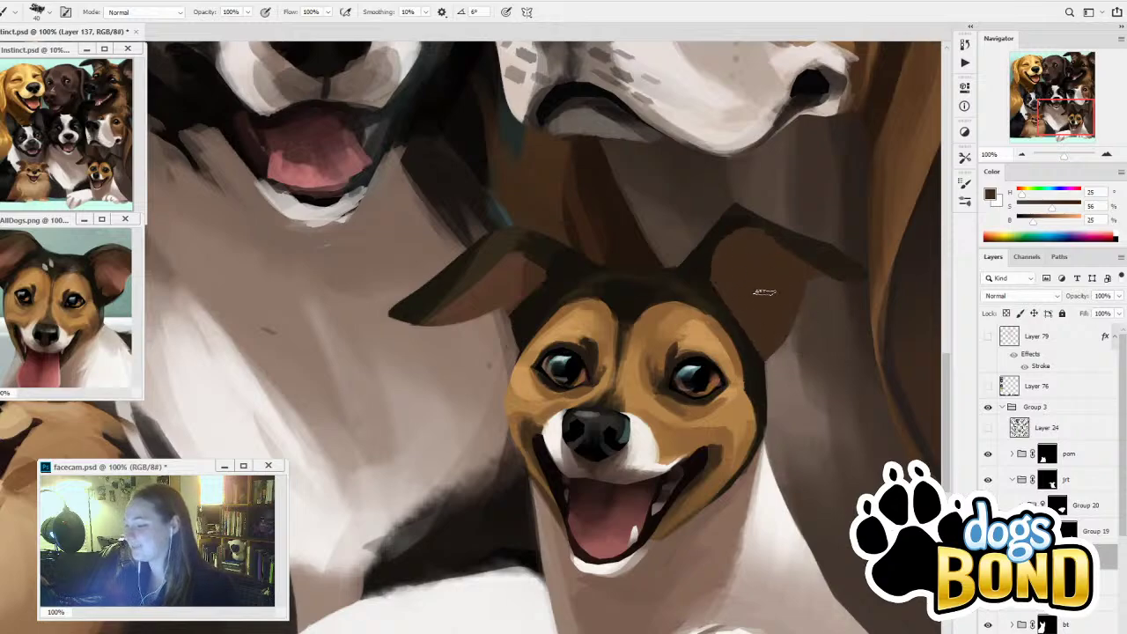
Darken the folded flap of the viewer's-right ear out to its tip with sampled near-black, enlarging the brush to 135
alt+click(808, 226)
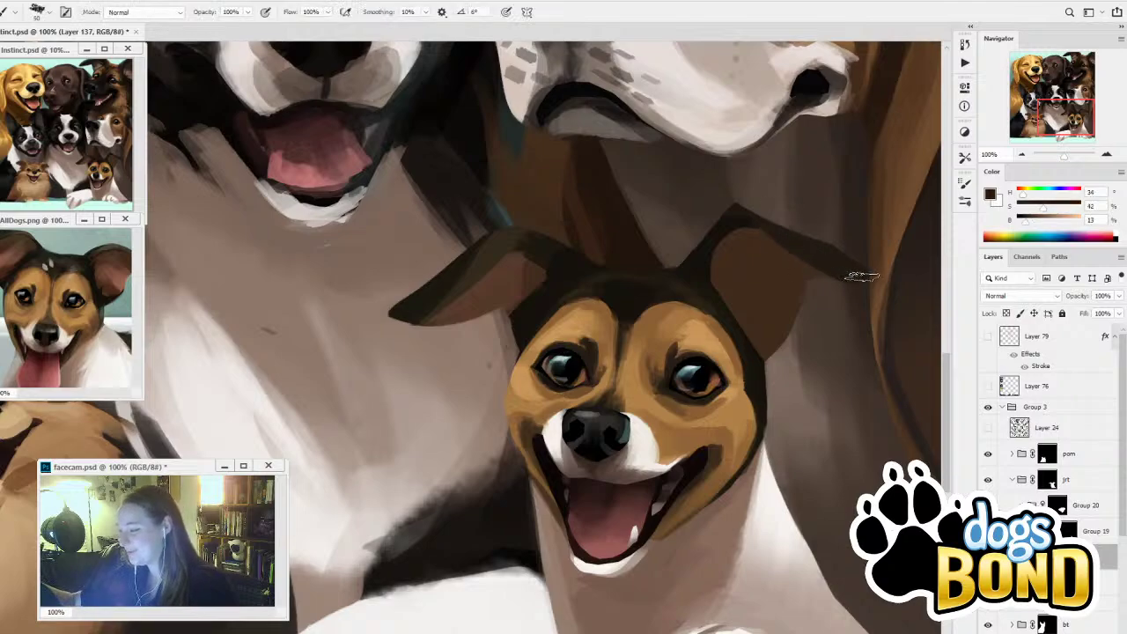
alt+click(727, 219)
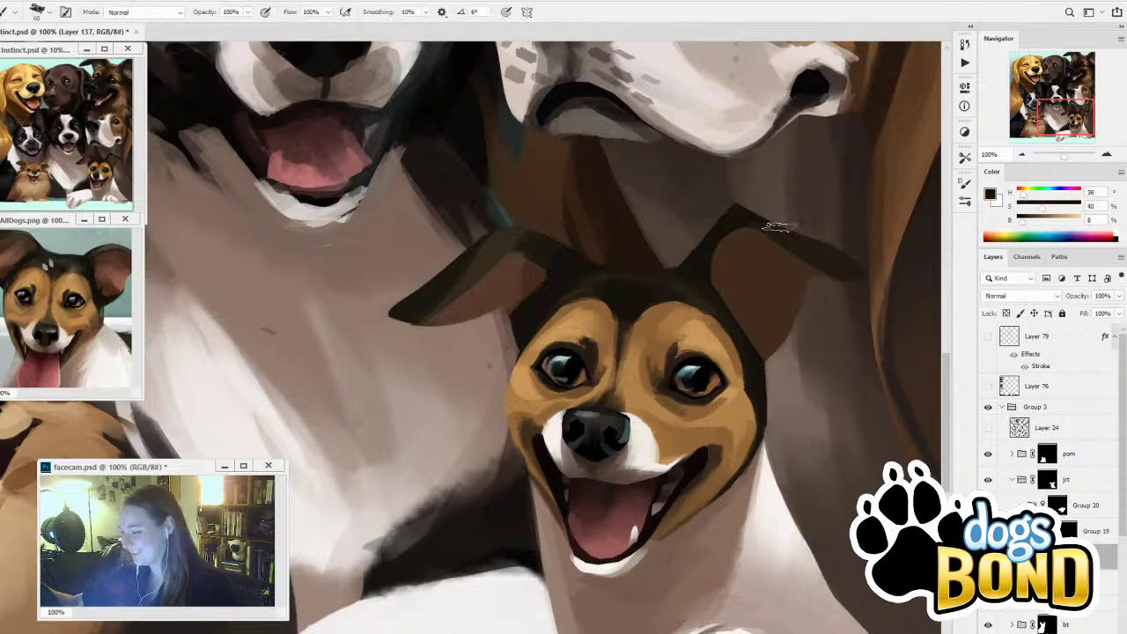
drag(751, 211, 877, 288)
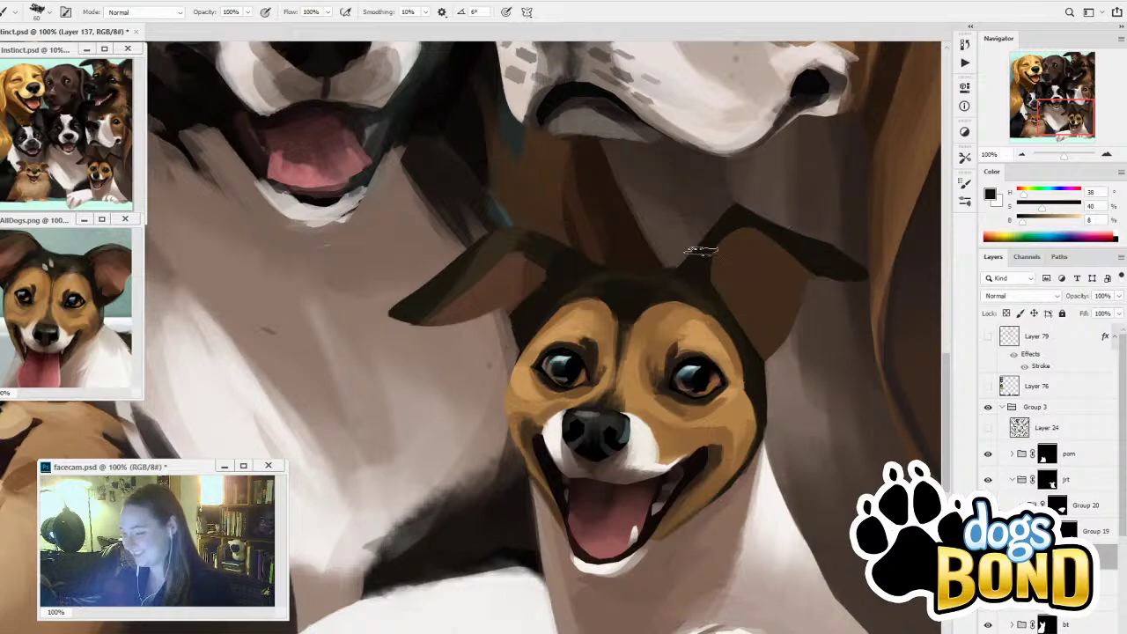
key(bracketright)
key(bracketright)
key(bracketright)
key(bracketright)
key(bracketright)
key(bracketright)
drag(771, 226, 900, 311)
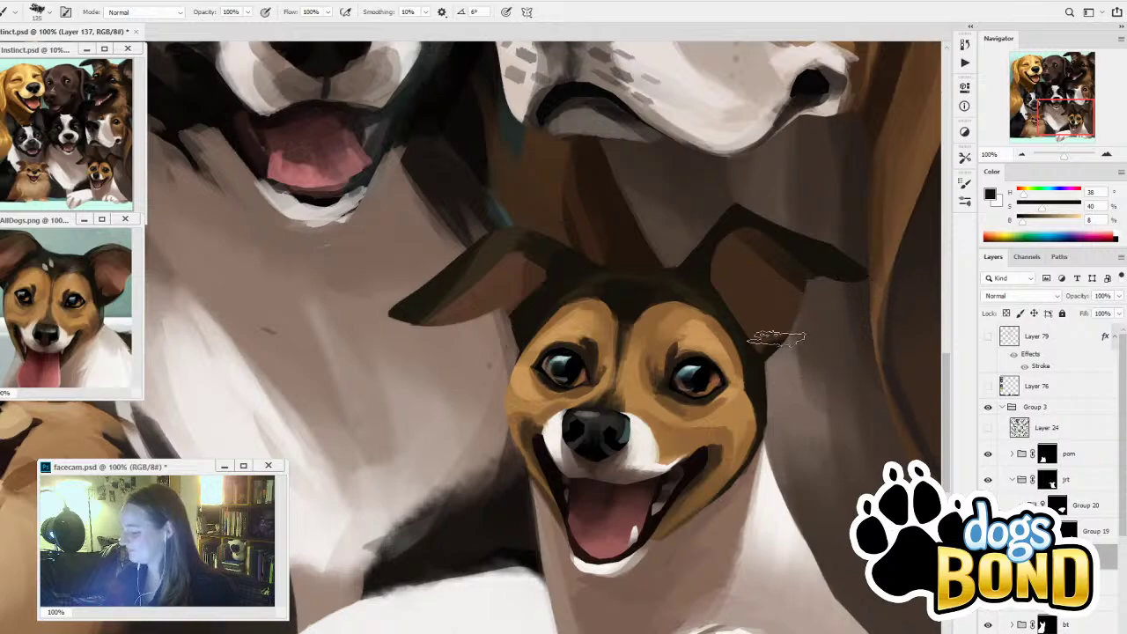
Define the inner and lower rim of the viewer's-right ear with near-black, reducing the brush to 30
key(bracketleft)
key(bracketleft)
key(bracketleft)
key(bracketleft)
key(bracketleft)
key(bracketleft)
key(bracketleft)
key(bracketleft)
key(bracketleft)
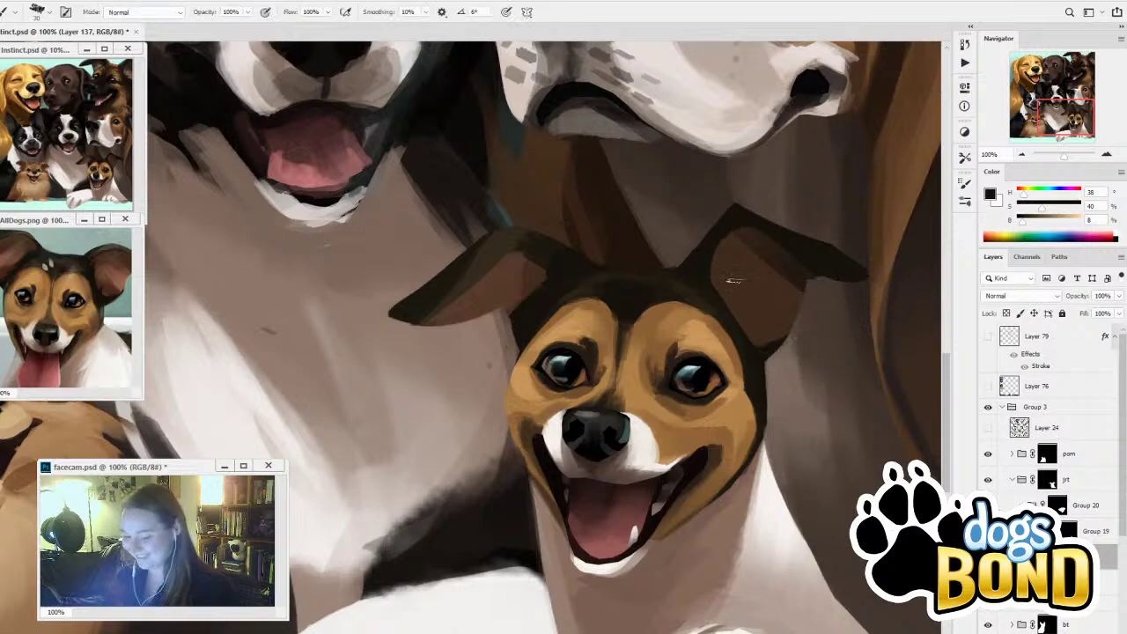
drag(730, 310, 780, 348)
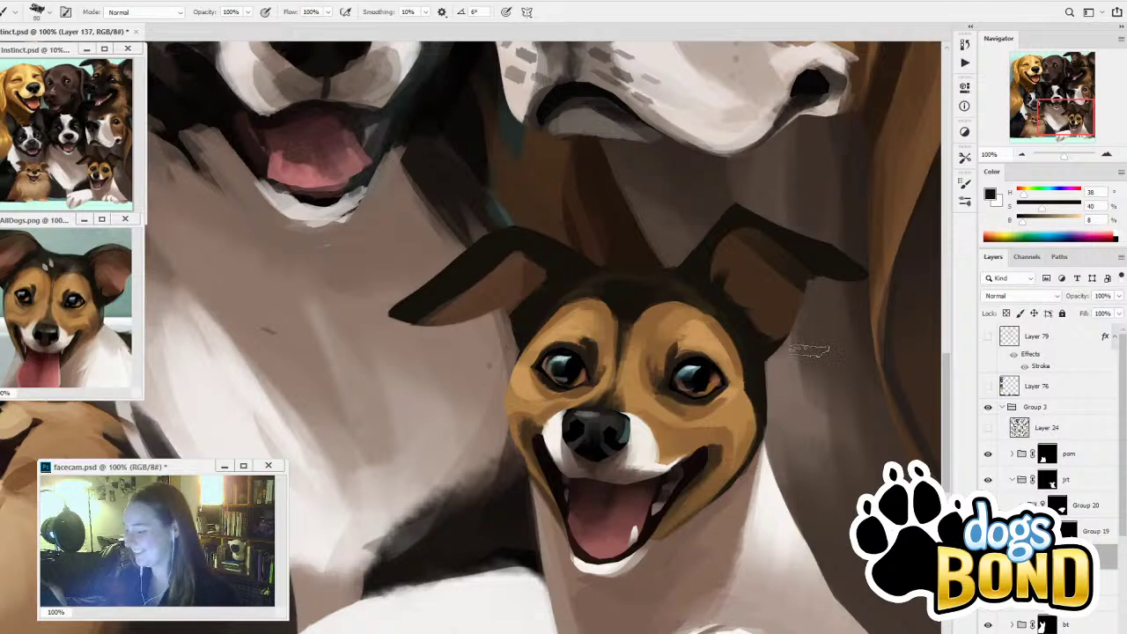
Cover the brown inside of the viewer's-left ear with sampled near-black, using a size 200 brush
alt+click(548, 250)
key(bracketright)
key(bracketright)
key(bracketright)
key(bracketright)
key(bracketright)
key(bracketright)
drag(523, 246, 414, 349)
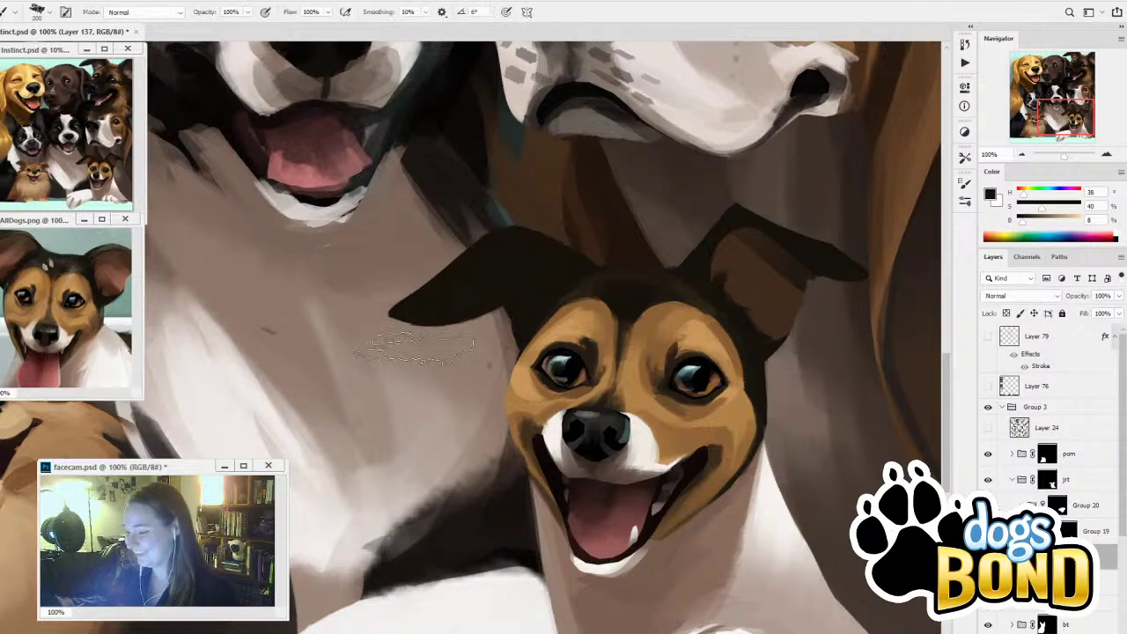
click(1066, 509)
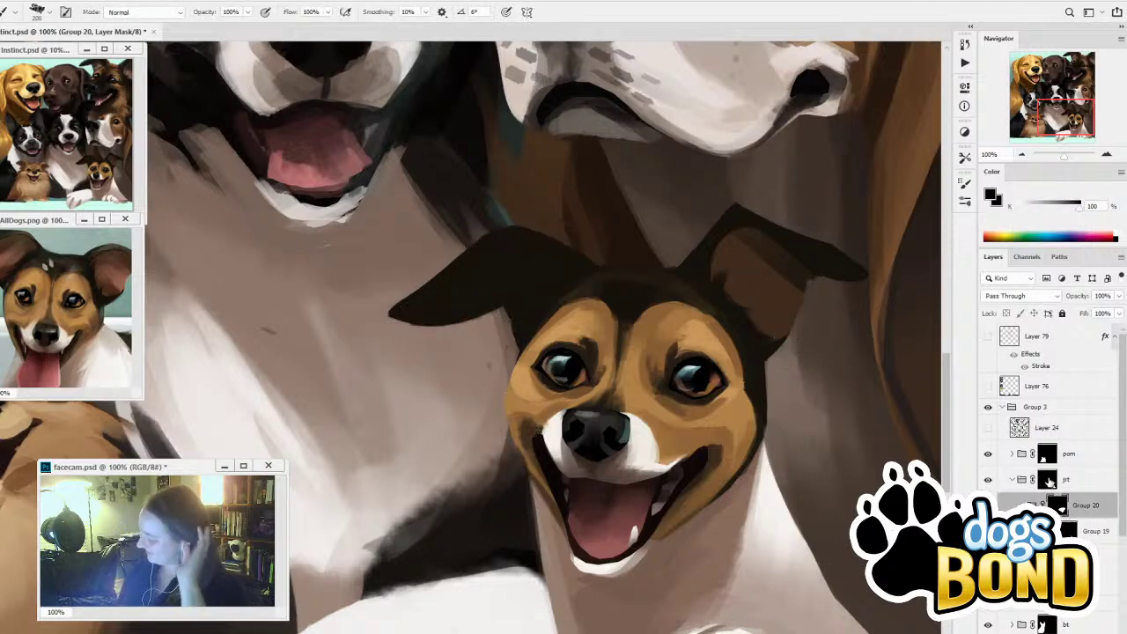
click(1049, 482)
alt+click(532, 284)
key(bracketleft)
key(bracketleft)
key(bracketleft)
key(bracketleft)
key(bracketleft)
key(bracketleft)
key(bracketleft)
key(bracketleft)
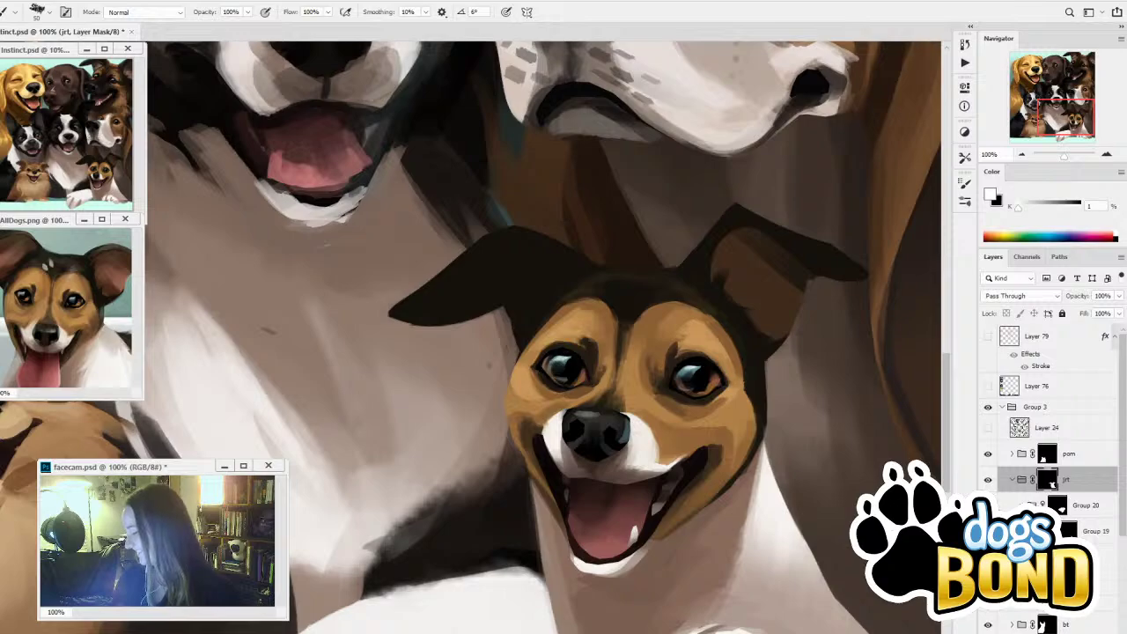
click(1101, 556)
click(988, 557)
click(988, 556)
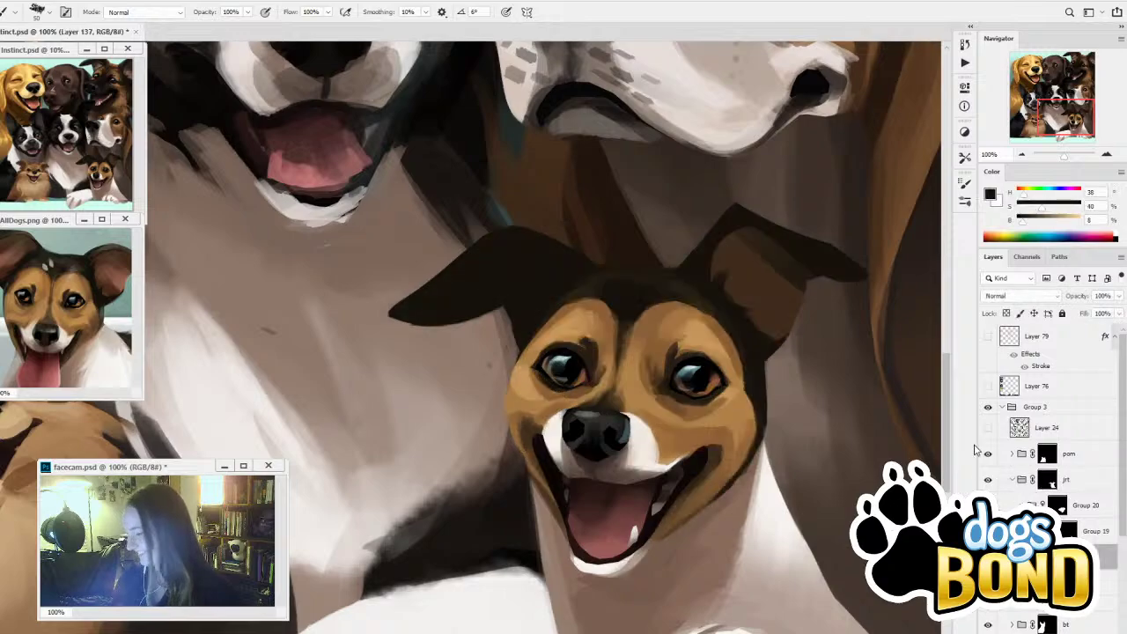
Brush the inside of the viewer's-right ear with sampled dark brown and a pinkish brown taken from the reference photo
key(i)
click(763, 294)
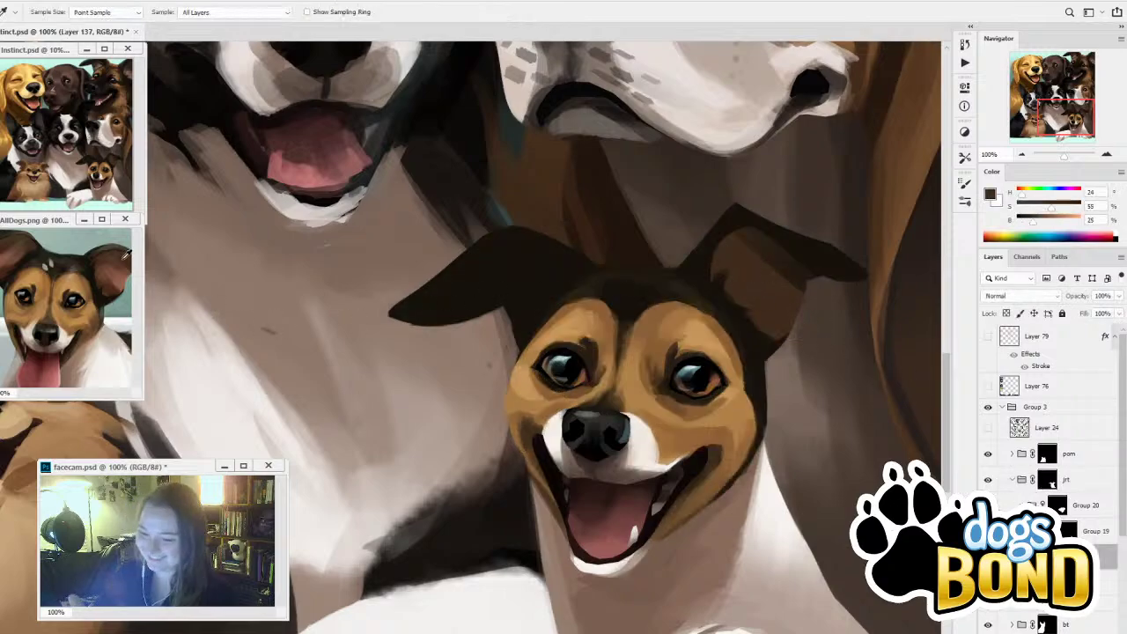
key(b)
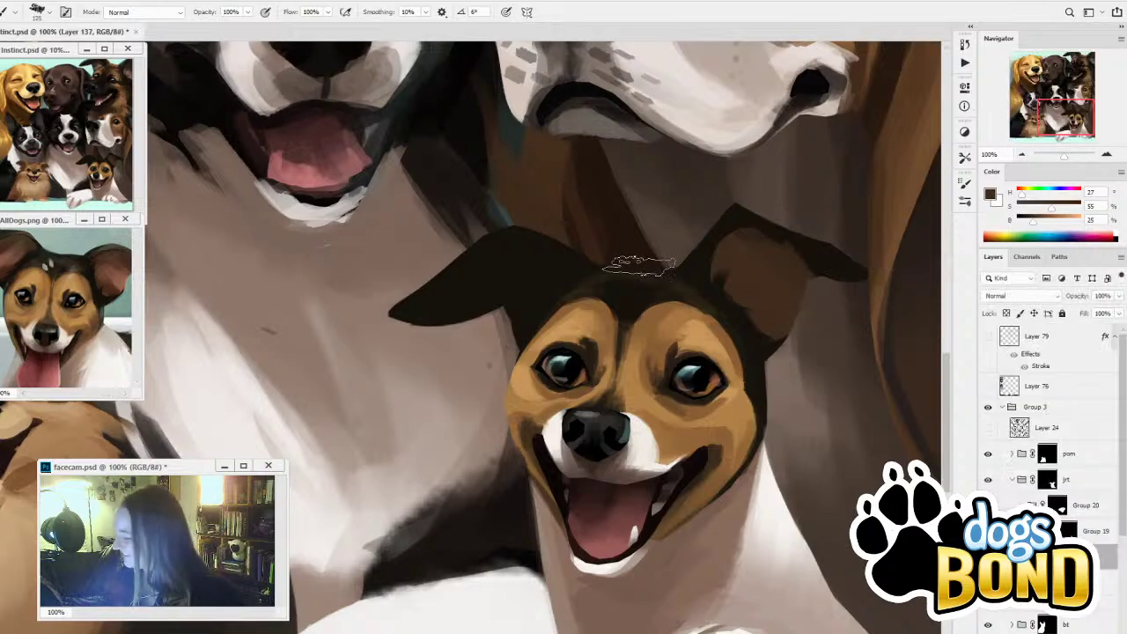
alt+click(119, 281)
click(763, 276)
drag(763, 277, 778, 314)
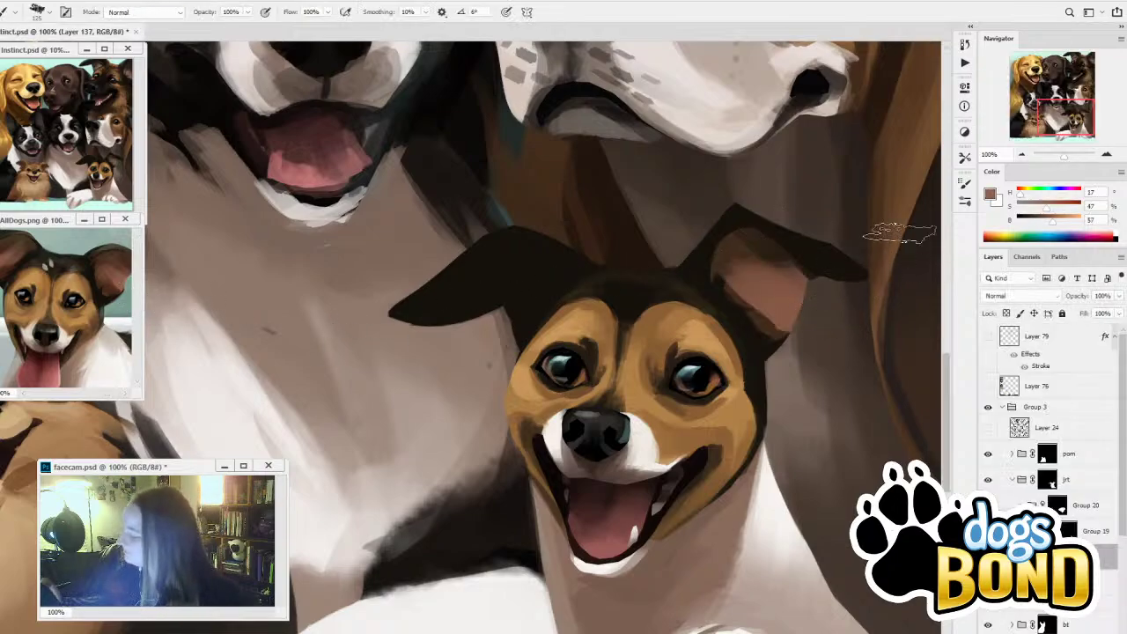
Build up a pinkish patch in the lower inside of the viewer's-right ear and blend its edges with sampled browns
drag(854, 500, 786, 479)
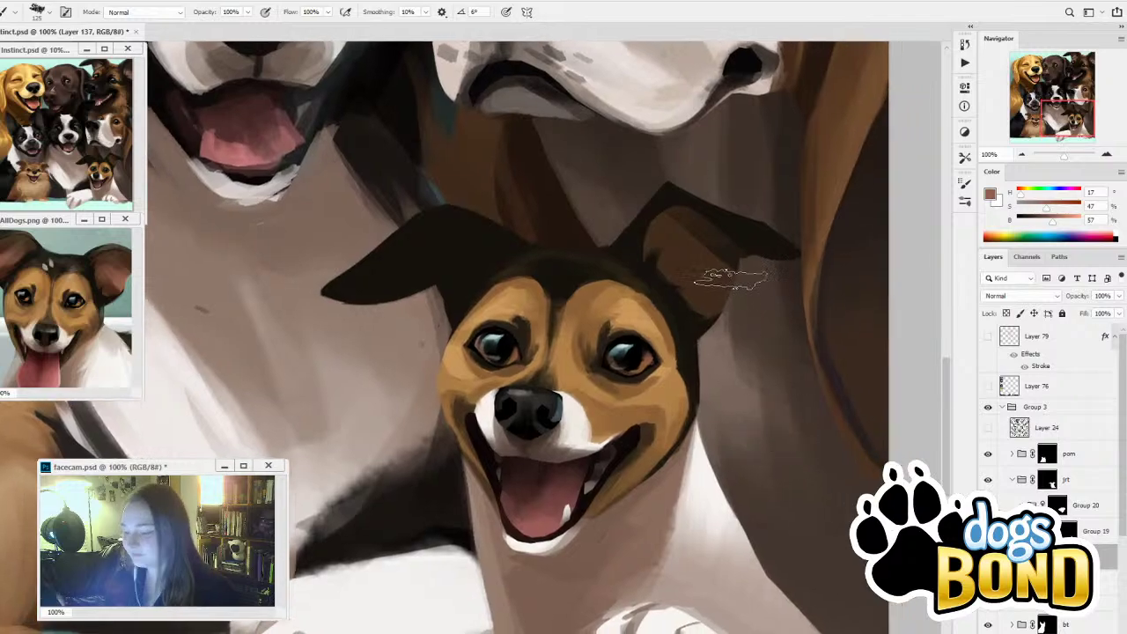
alt+click(740, 289)
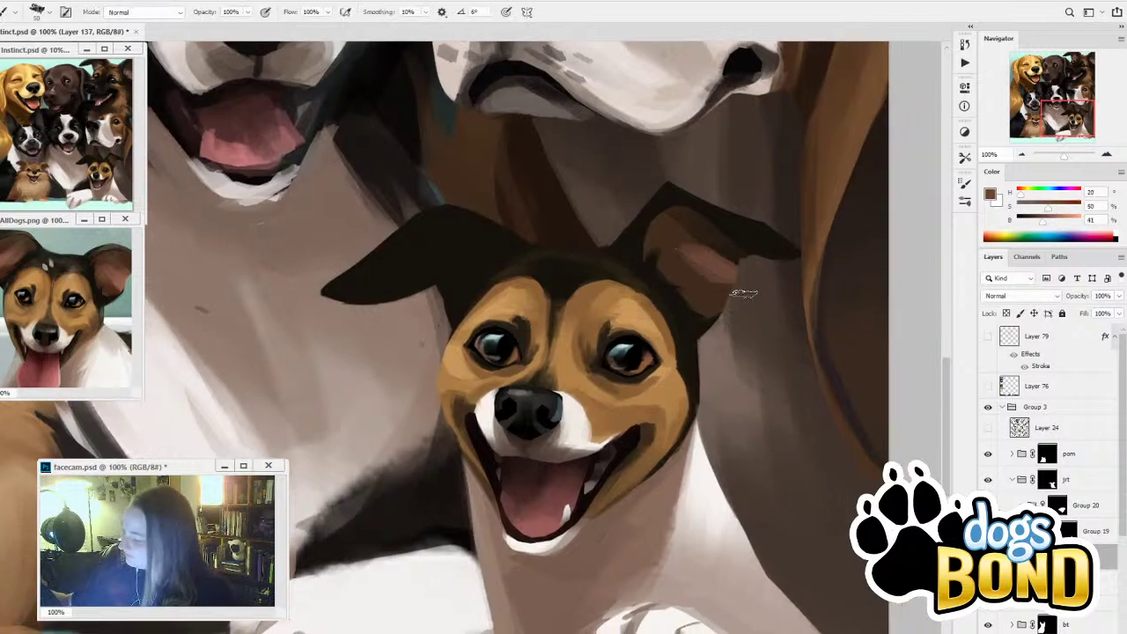
key(alt)
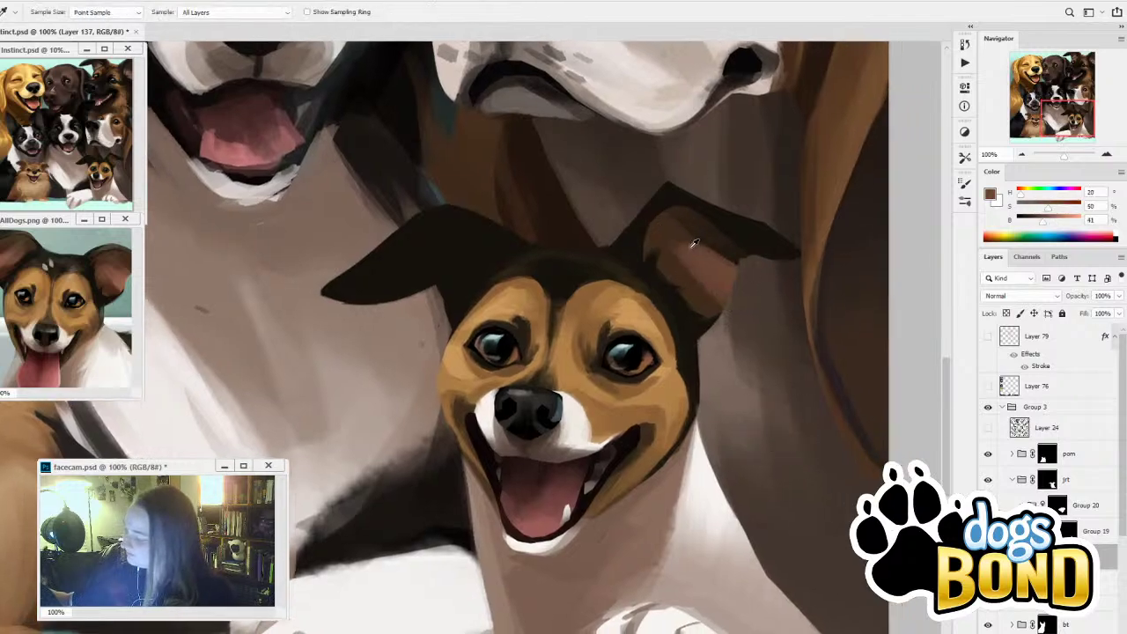
alt+click(694, 243)
key(alt)
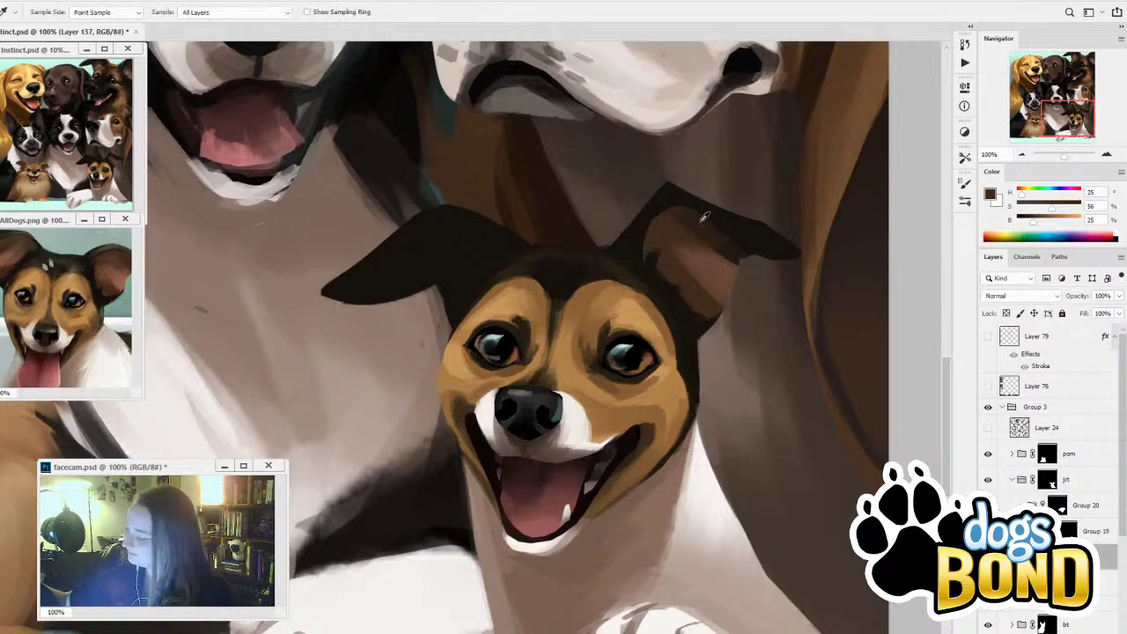
alt+click(705, 216)
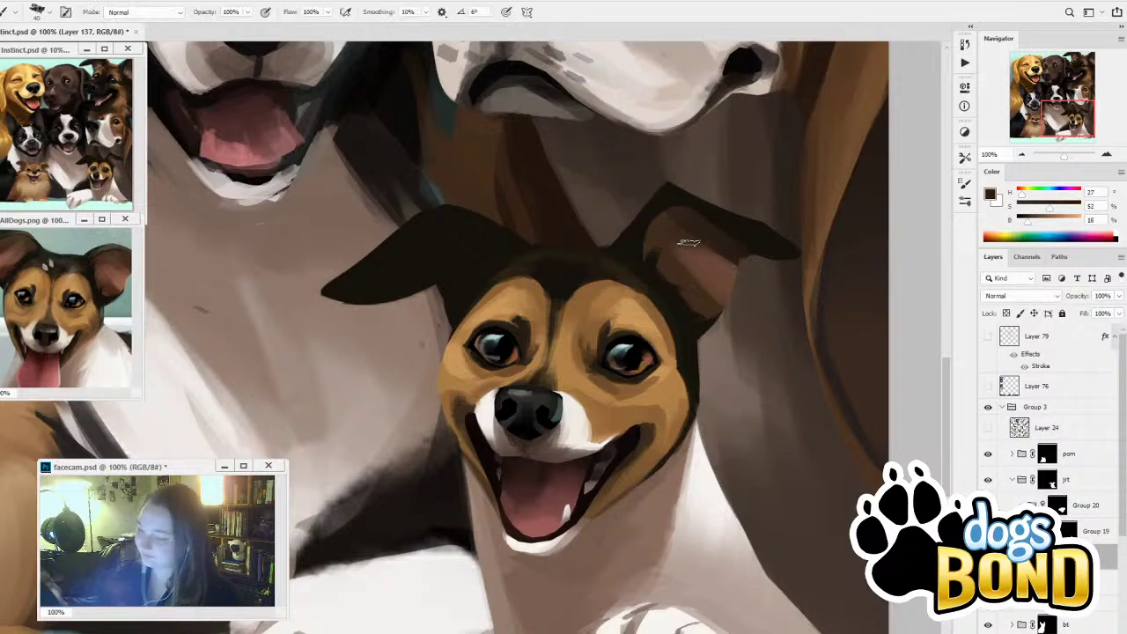
Refine the fold and outer rim of the viewer's-right ear with sampled dark olive-brown and near-black, using a size 25 brush
alt+click(630, 265)
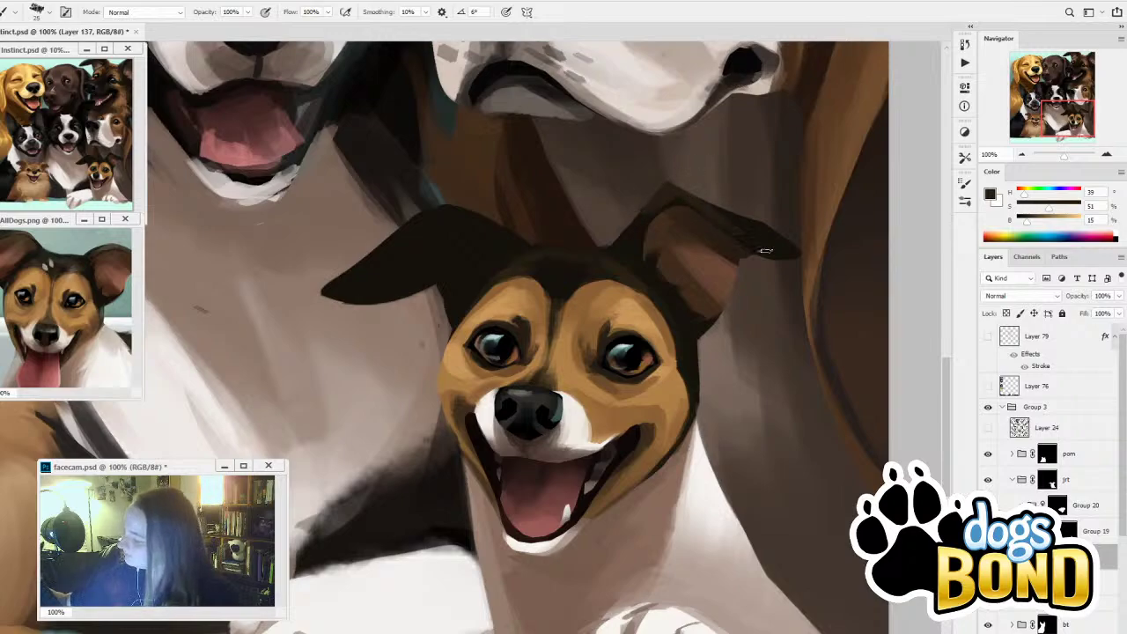
alt+click(766, 251)
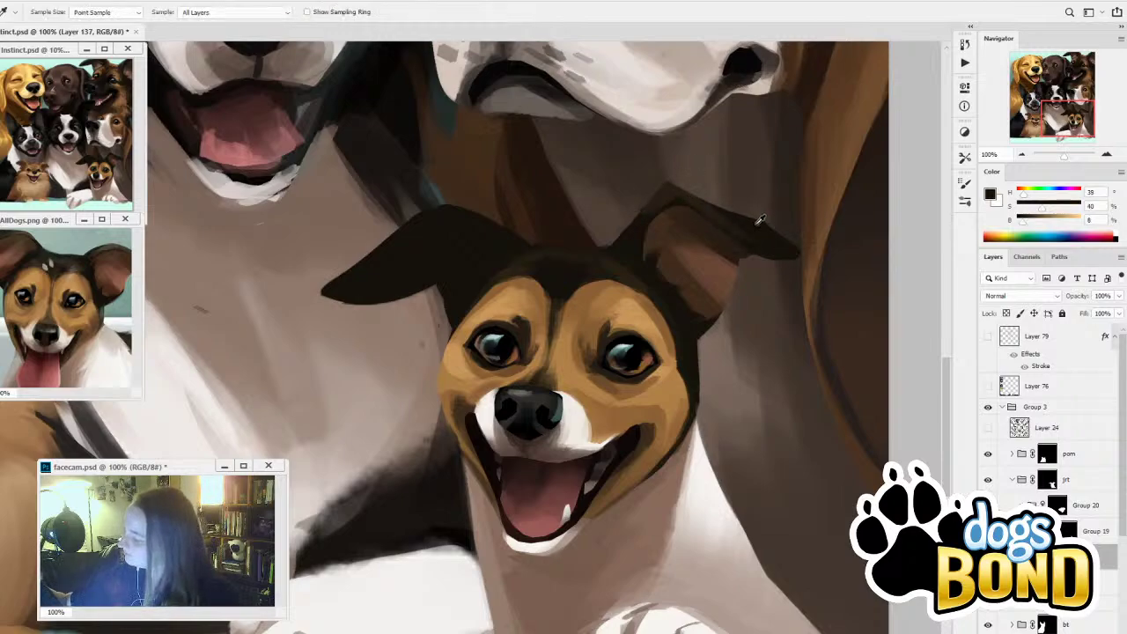
alt+click(655, 203)
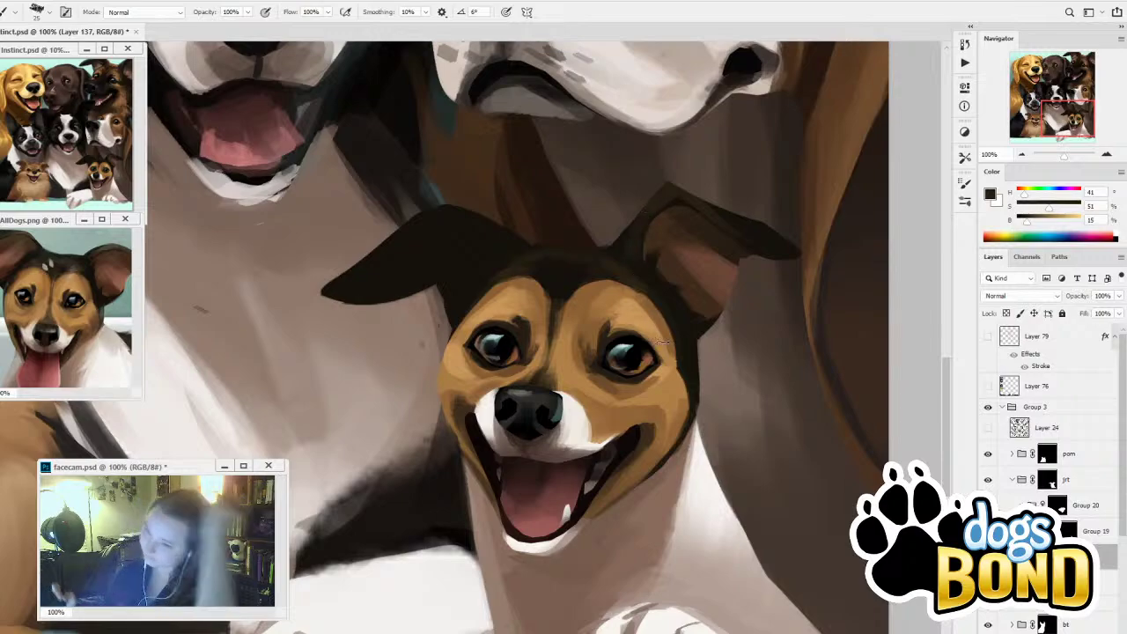
alt+click(679, 206)
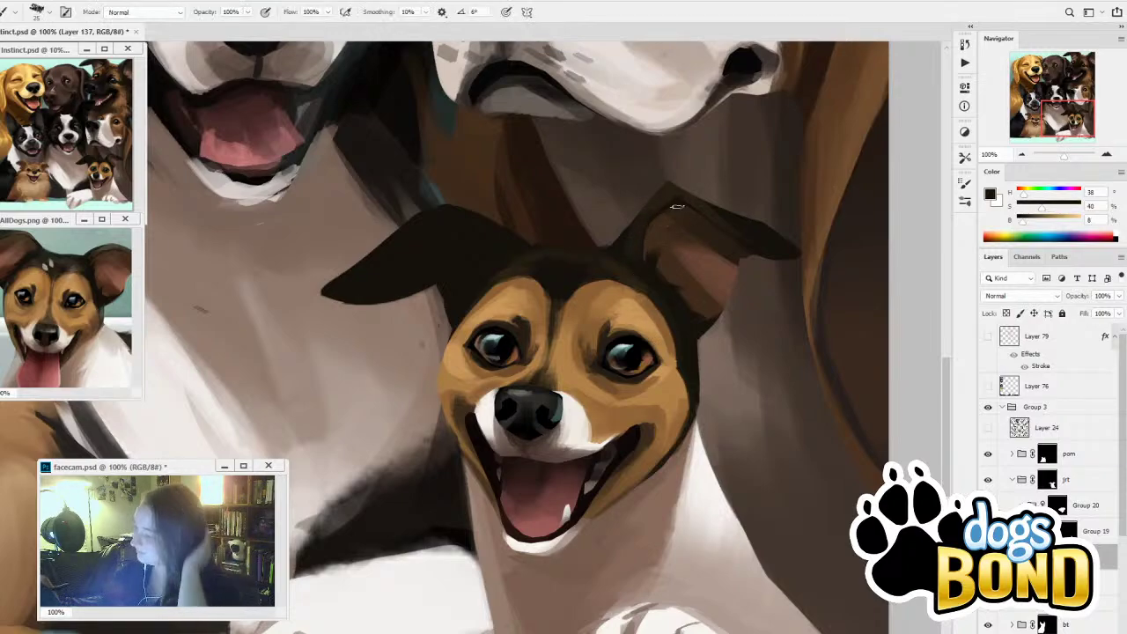
drag(677, 206, 646, 270)
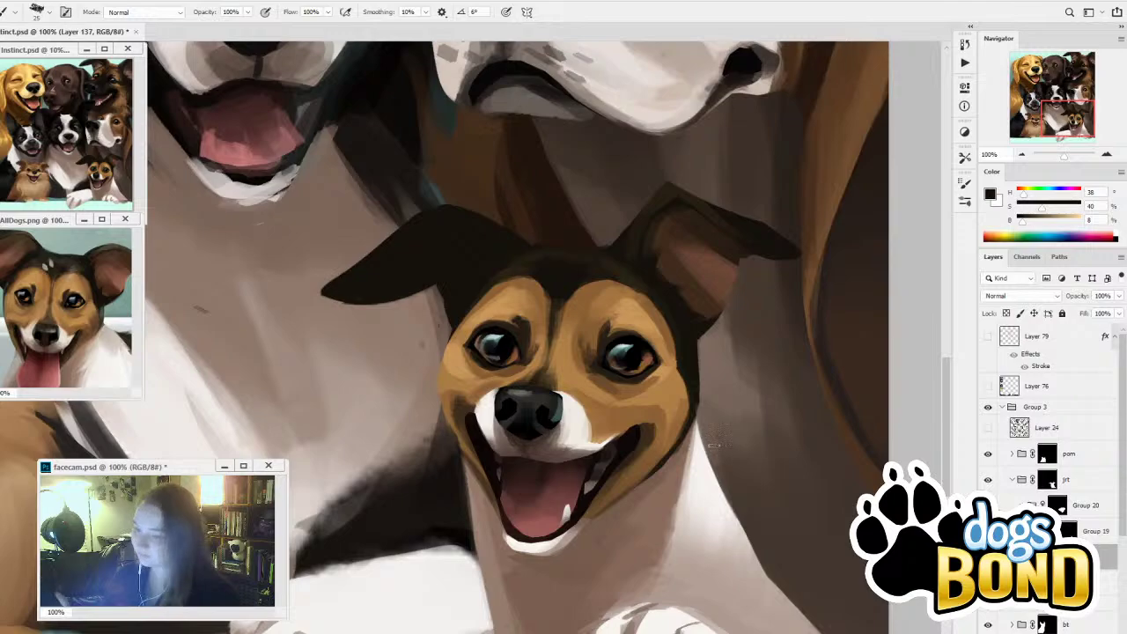
Outline a freehand selection around the inner part of the viewer's-left ear, following the side of the head
drag(655, 390, 679, 381)
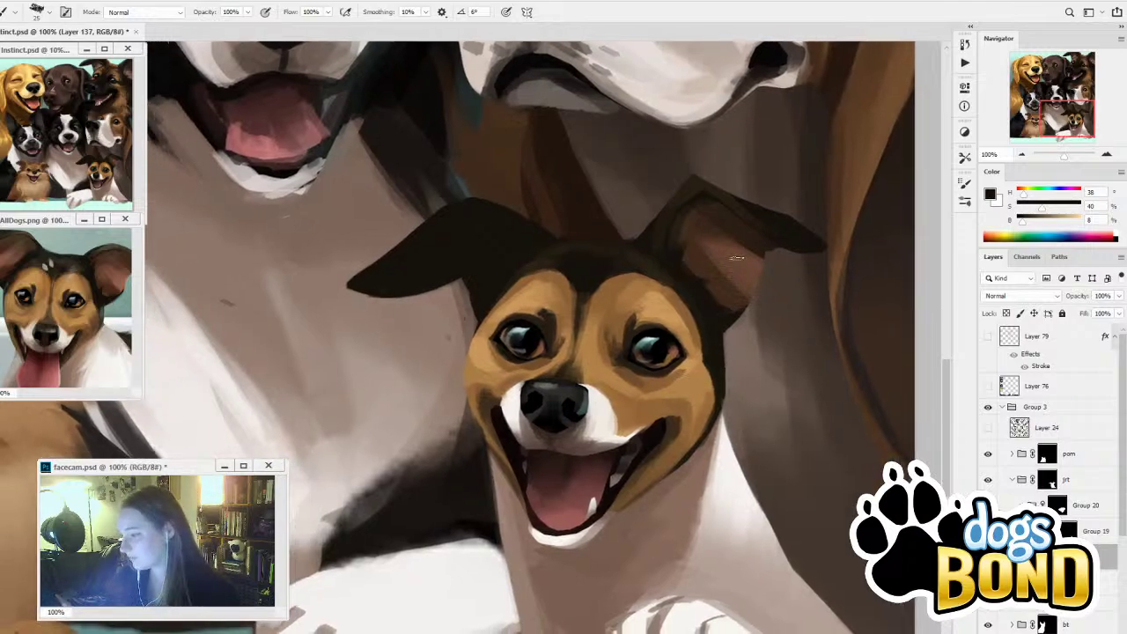
alt+click(588, 284)
key(l)
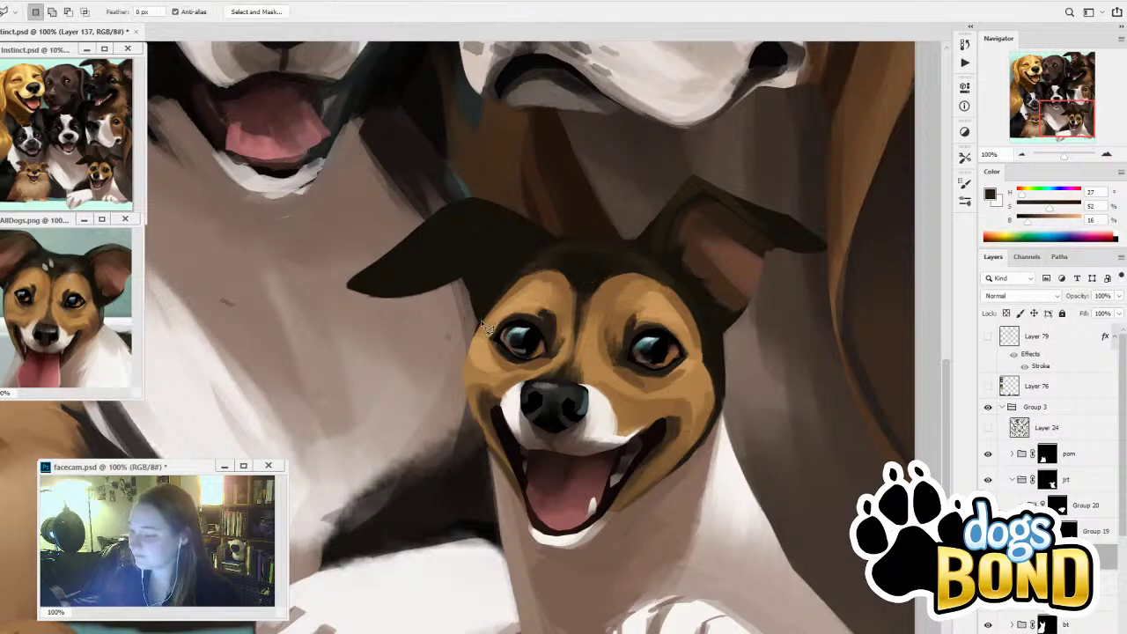
mouse_move(486, 321)
mouse_down()
mouse_move(535, 252)
mouse_move(503, 218)
mouse_move(469, 221)
mouse_move(419, 263)
mouse_move(353, 291)
mouse_move(481, 331)
mouse_up()
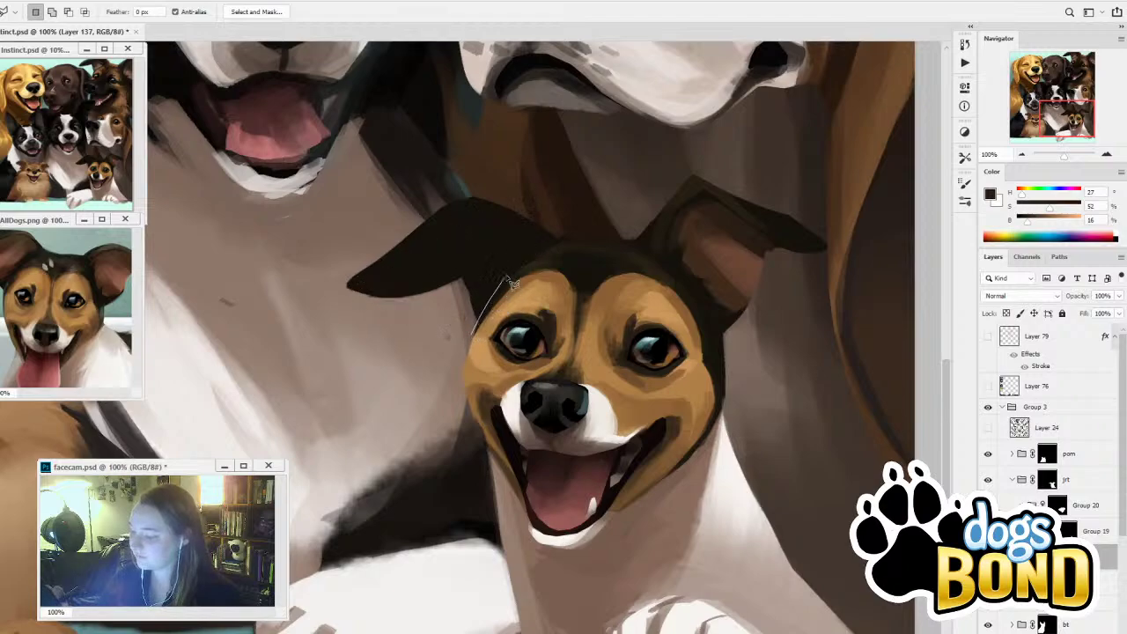
mouse_move(510, 282)
mouse_down()
mouse_move(537, 254)
mouse_move(502, 220)
mouse_move(482, 236)
mouse_up()
mouse_move(472, 280)
mouse_down()
mouse_move(445, 333)
mouse_move(474, 343)
mouse_up()
Fill the selected inner area of the viewer's-left ear with brown sampled from inside the other ear, using a size 150 brush
key(b)
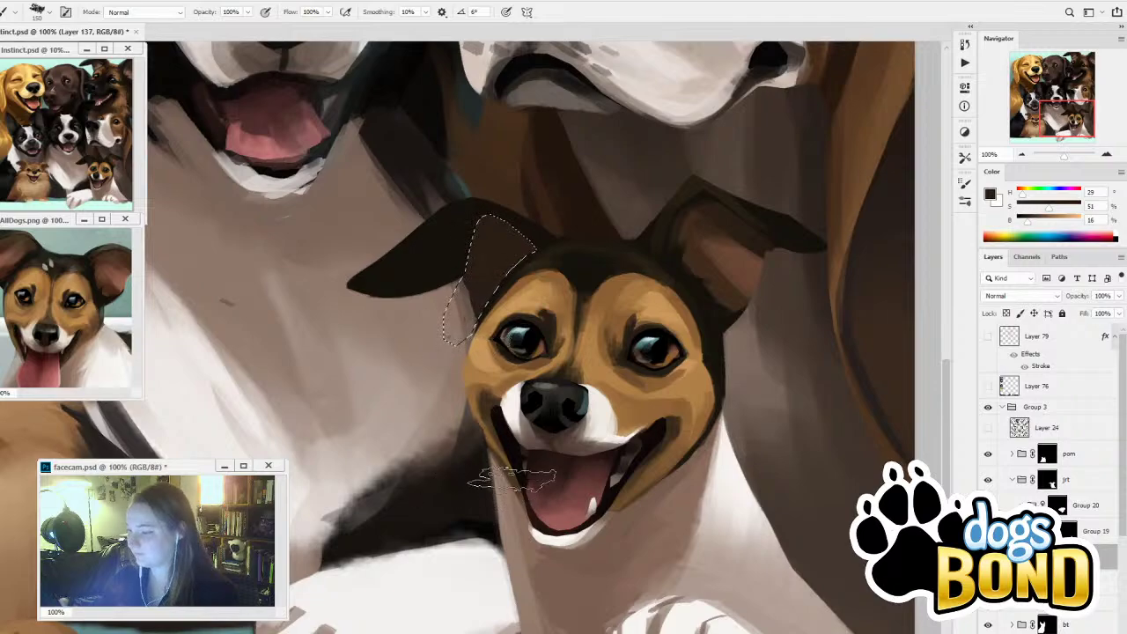
key(i)
click(743, 276)
key(b)
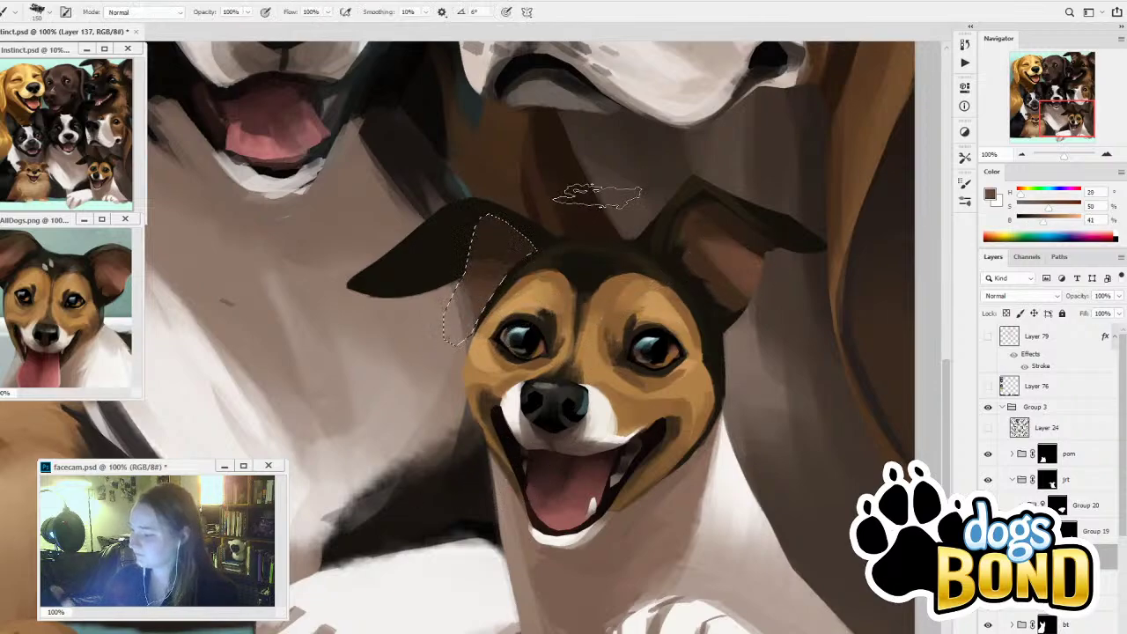
drag(511, 290, 481, 281)
Shade the inside of the viewer's-left ear beside the head with sampled near-black at brush size 40, and clear the selection
alt+click(530, 216)
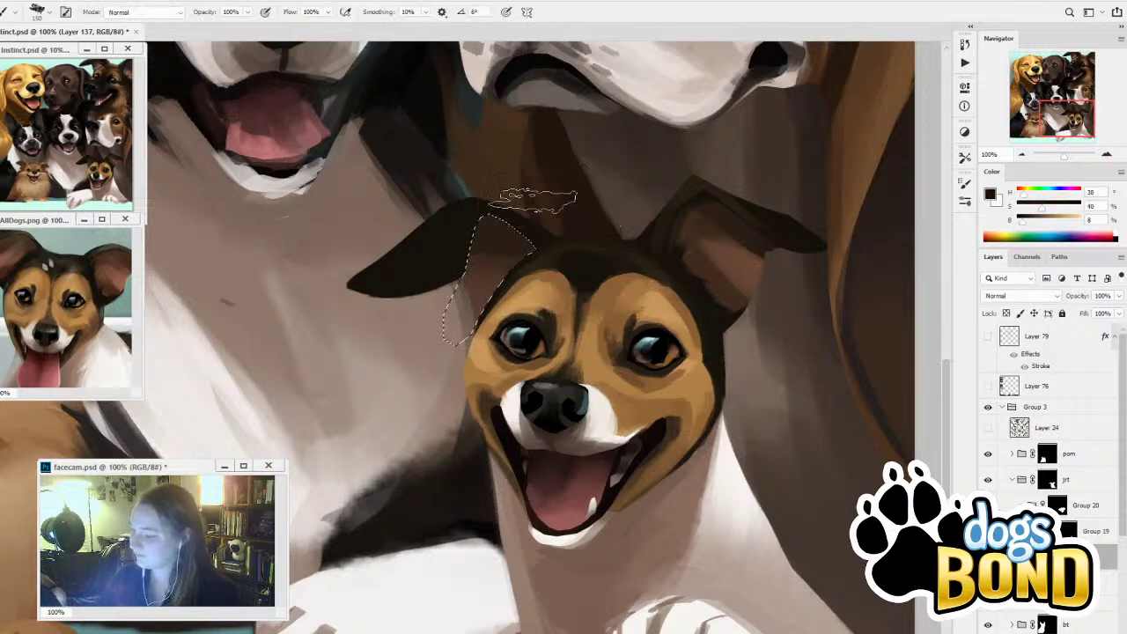
key([)
key([)
key([)
key([)
key([)
key([)
key([)
key([)
key([)
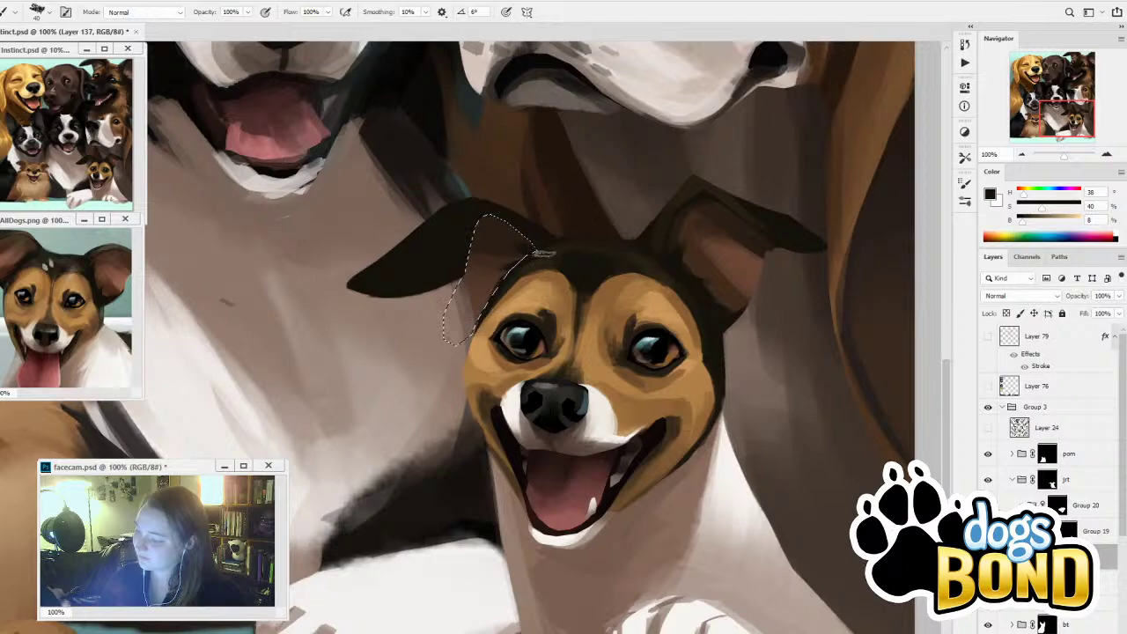
key(ctrl+d)
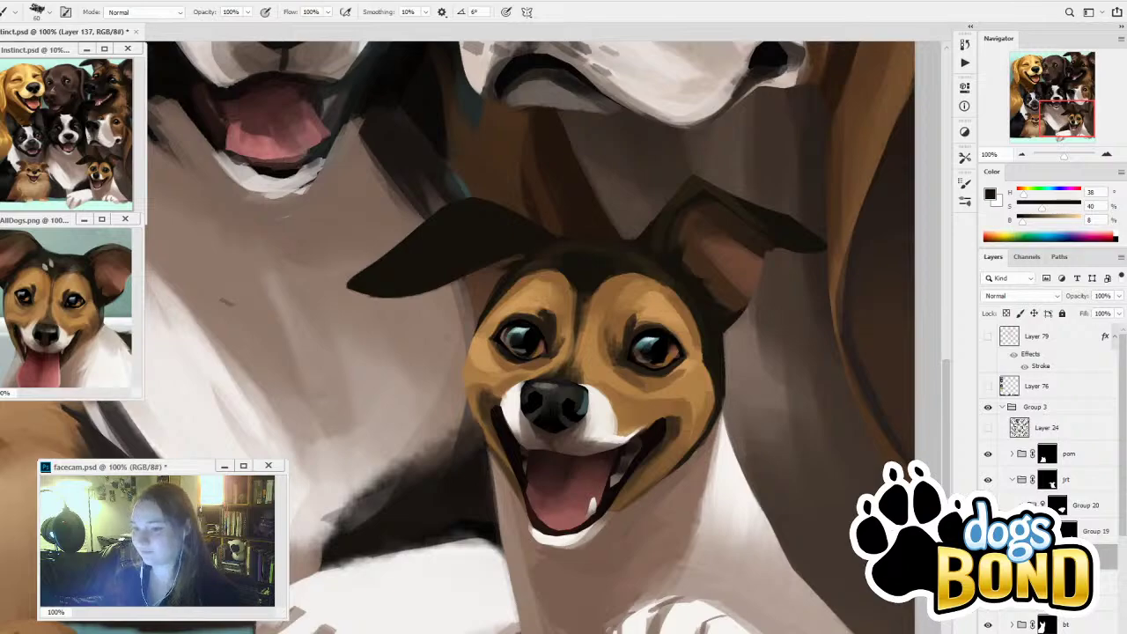
drag(480, 227, 506, 268)
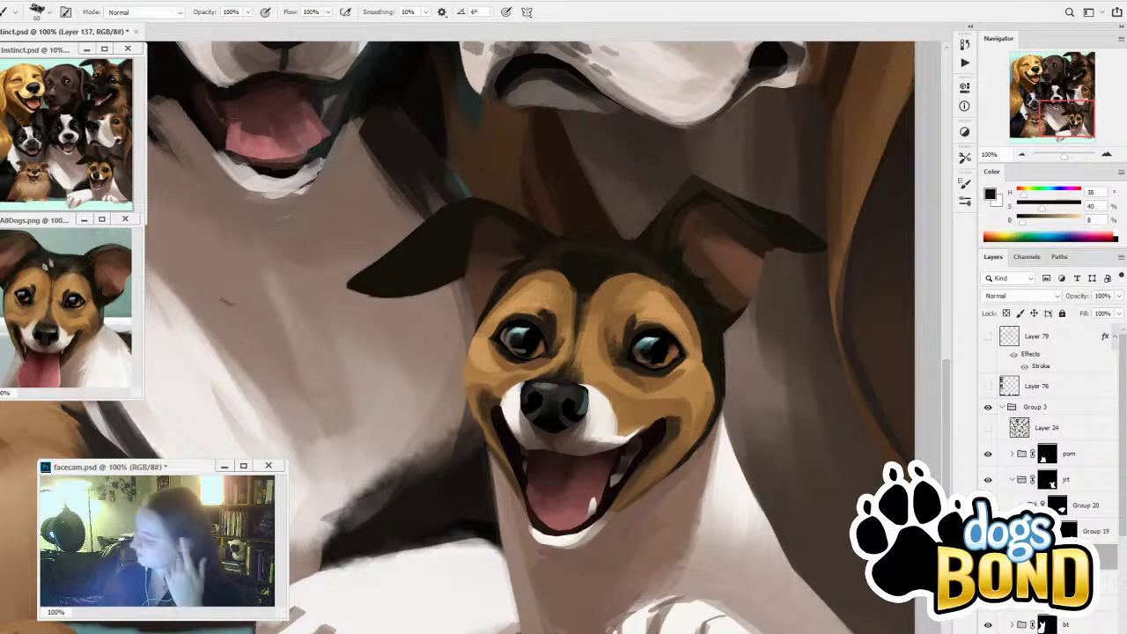
Shorten and reshape the outer tip of the viewer's-left ear by painting black on the jrt group's layer mask
click(1047, 479)
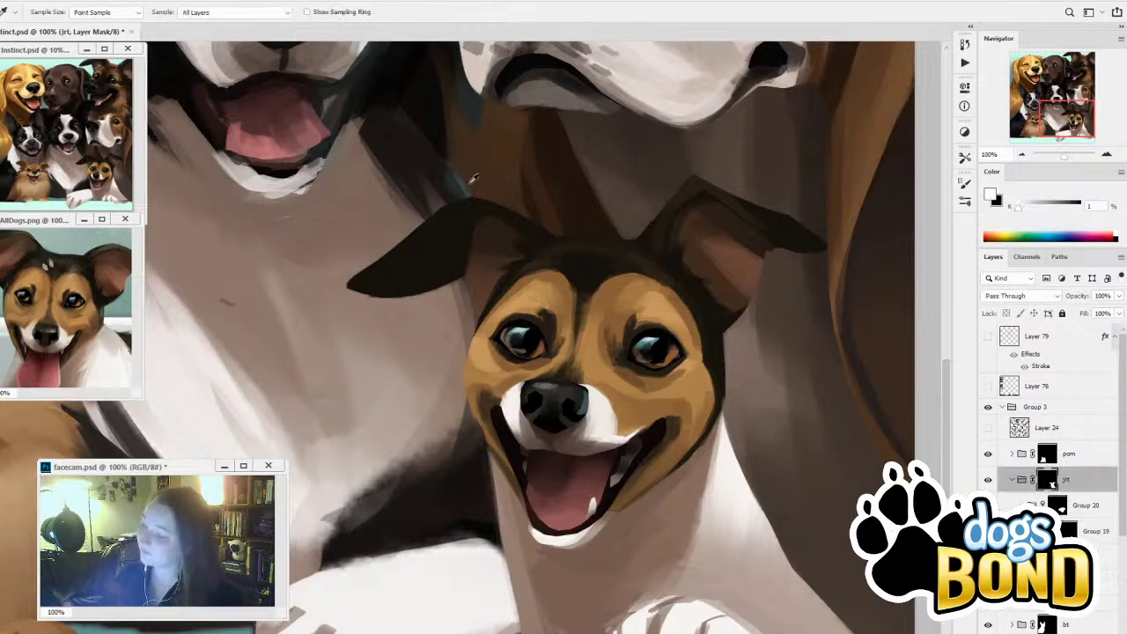
mouse_move(471, 195)
mouse_down()
mouse_move(392, 220)
mouse_move(353, 275)
mouse_up()
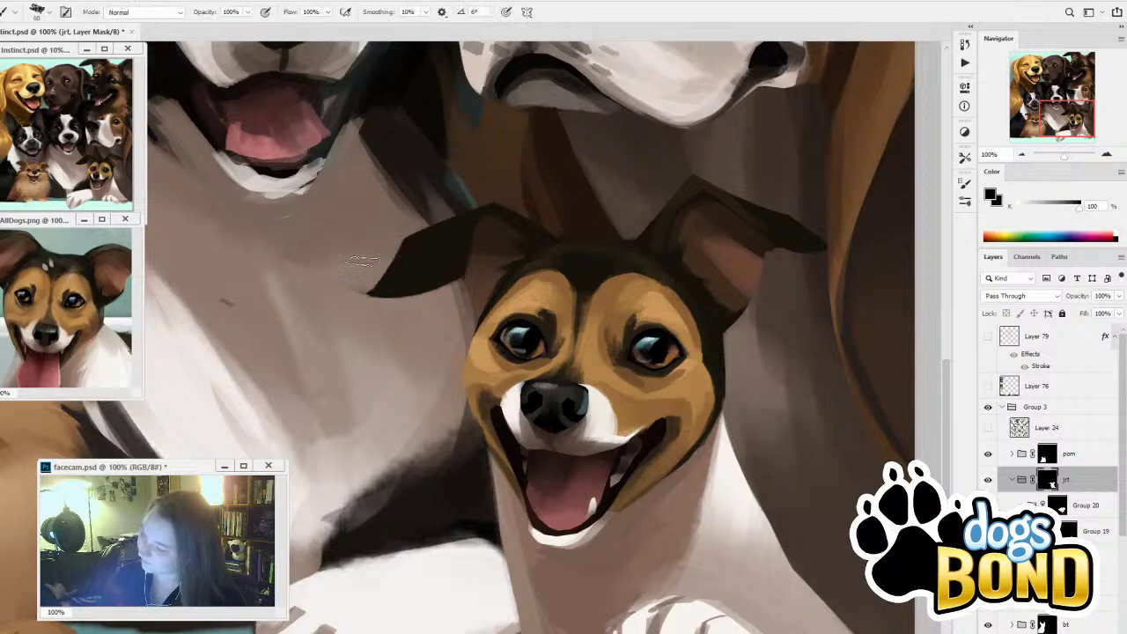
mouse_move(393, 244)
mouse_down()
mouse_move(361, 281)
mouse_move(361, 302)
mouse_up()
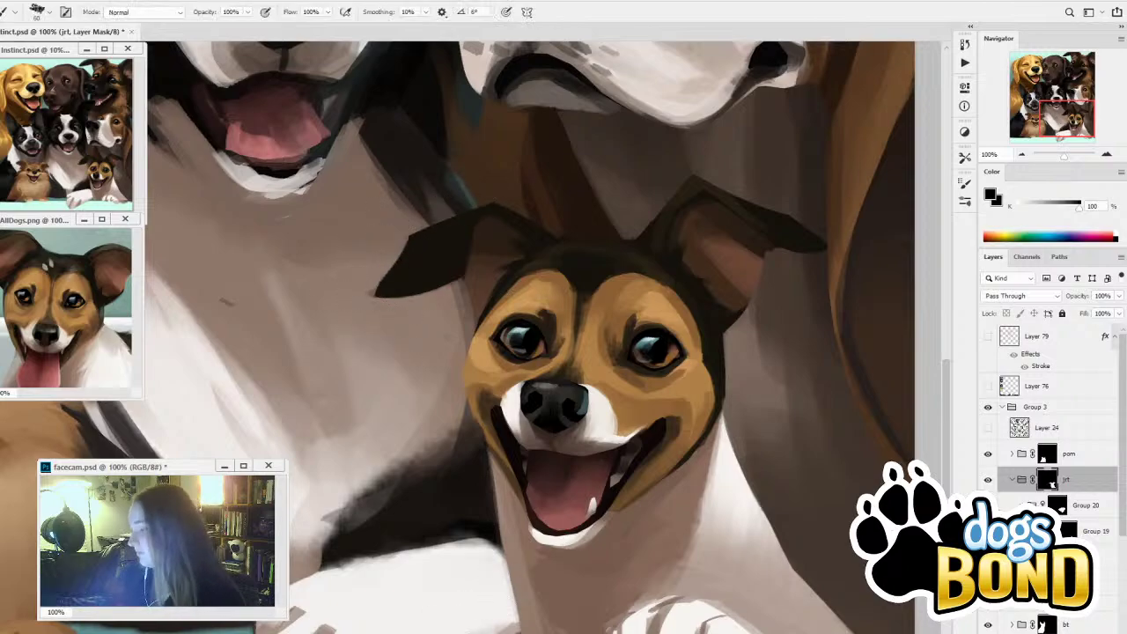
Blend the fold of the viewer's-left ear on Layer 137 with colours sampled from inside the ear
click(1066, 557)
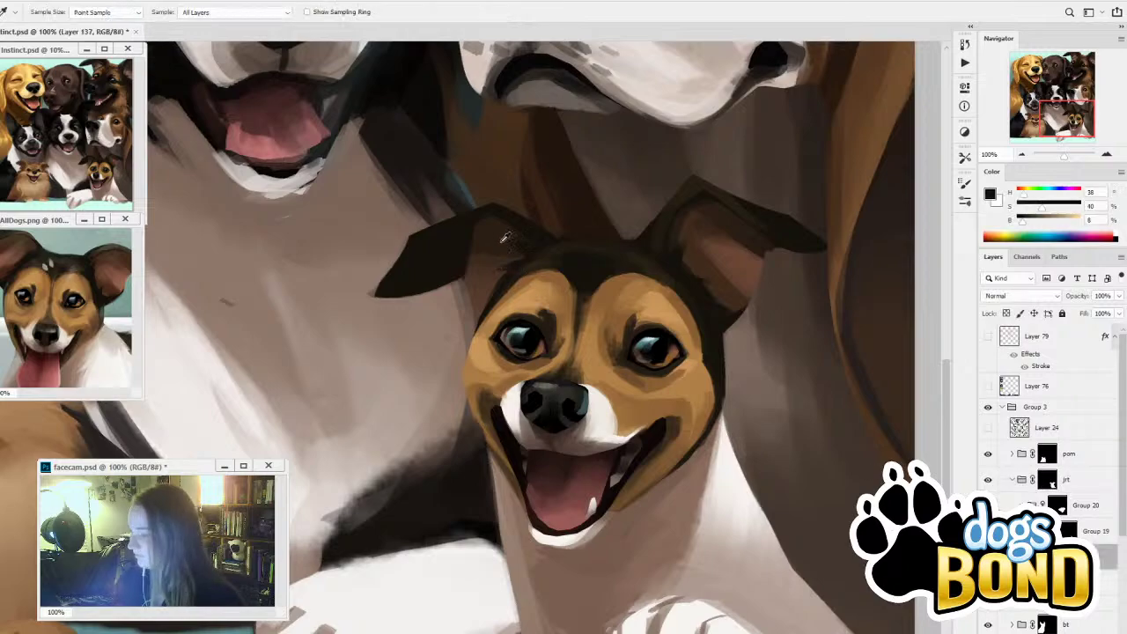
alt+click(501, 241)
drag(470, 231, 456, 272)
alt+click(485, 274)
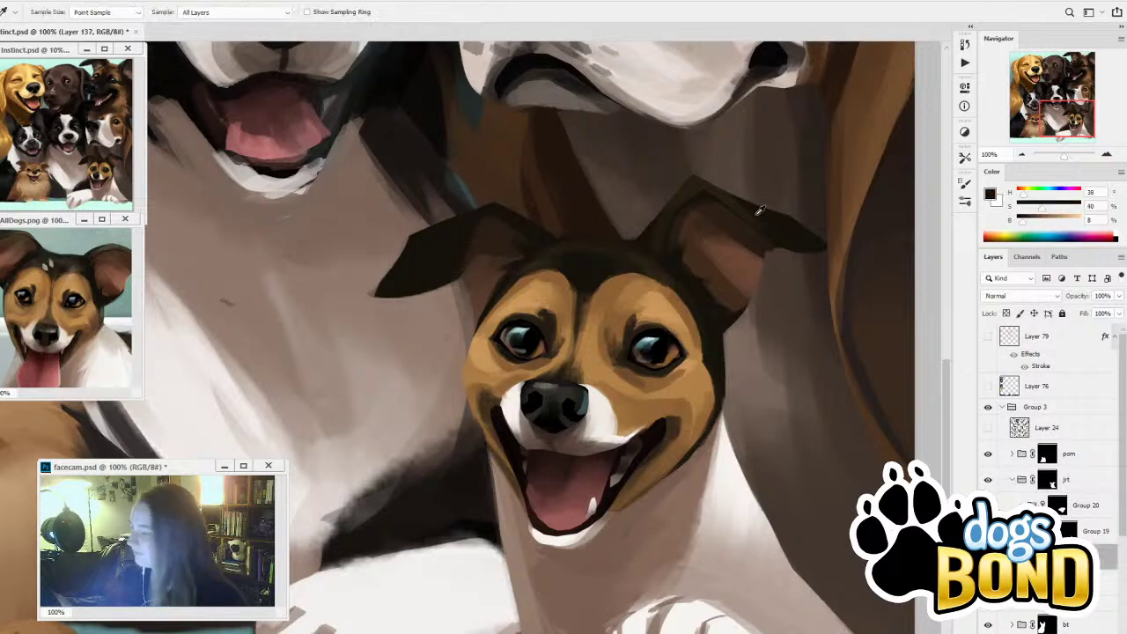
Mix a warmer dark brown with 57% saturation and 27% brightness and brush it over the viewer's-left ear flap at size 35
alt+click(702, 181)
click(1042, 219)
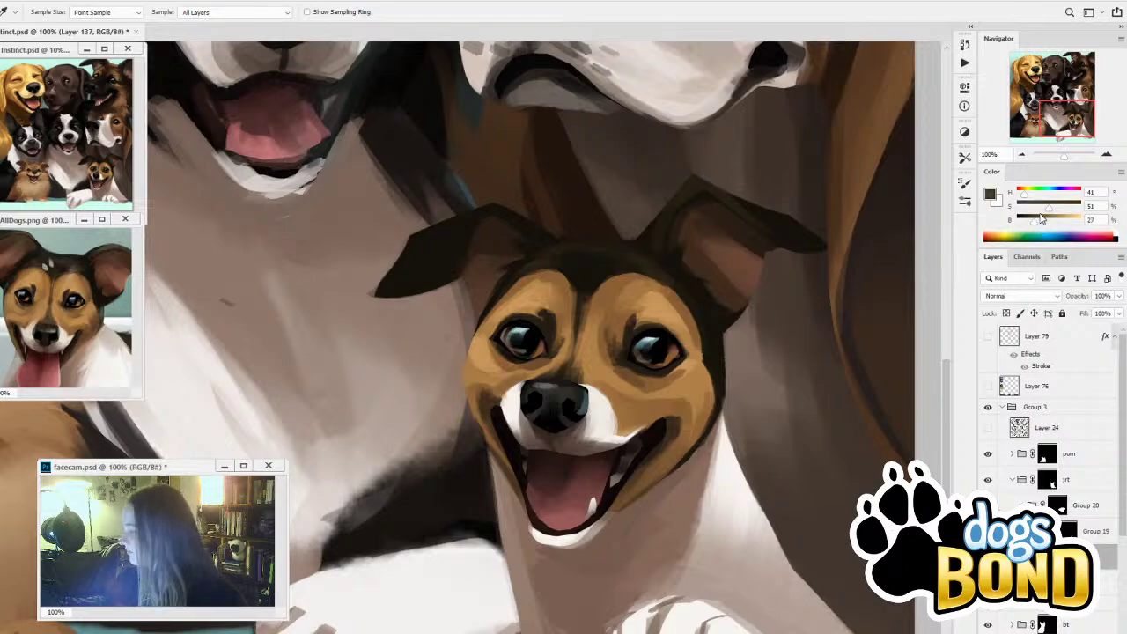
drag(1029, 196, 1021, 194)
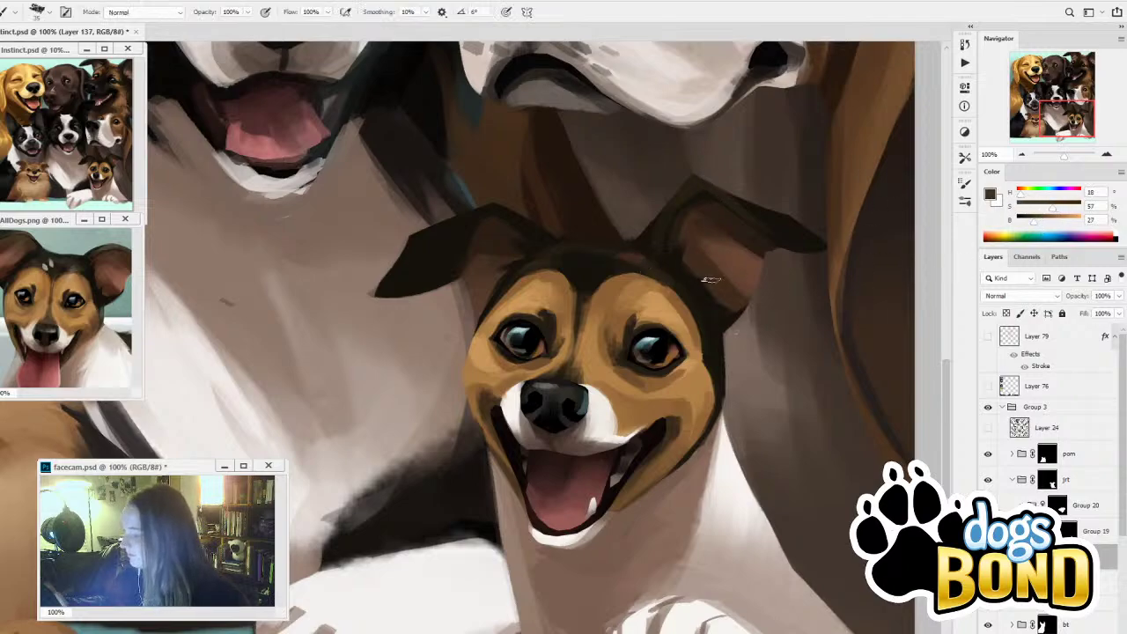
alt+click(566, 244)
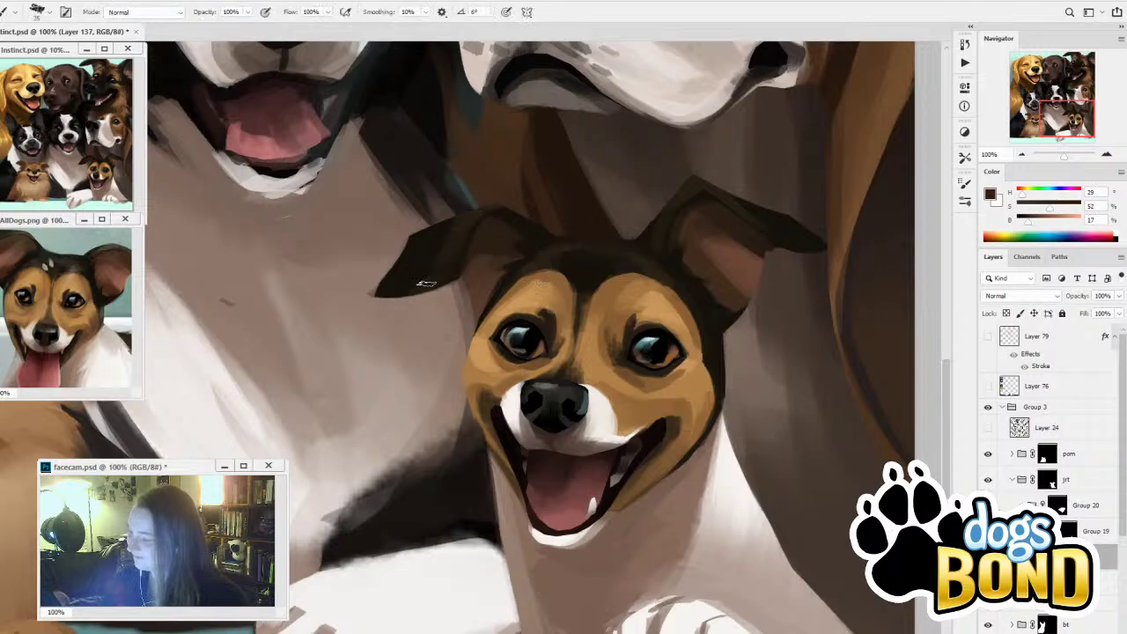
Define the fold and flap shadows of the viewer's-left ear with sampled near-black, using size 20 and 40 brushes
alt+click(498, 209)
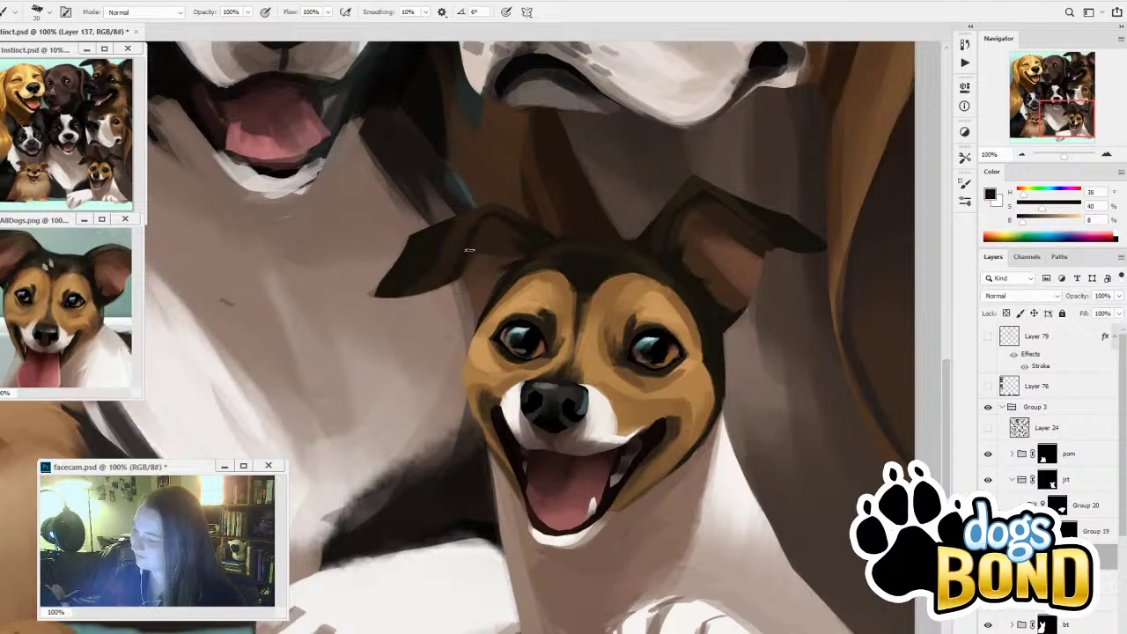
alt+click(426, 242)
key(bracketright)
key(bracketright)
key(bracketright)
key(bracketright)
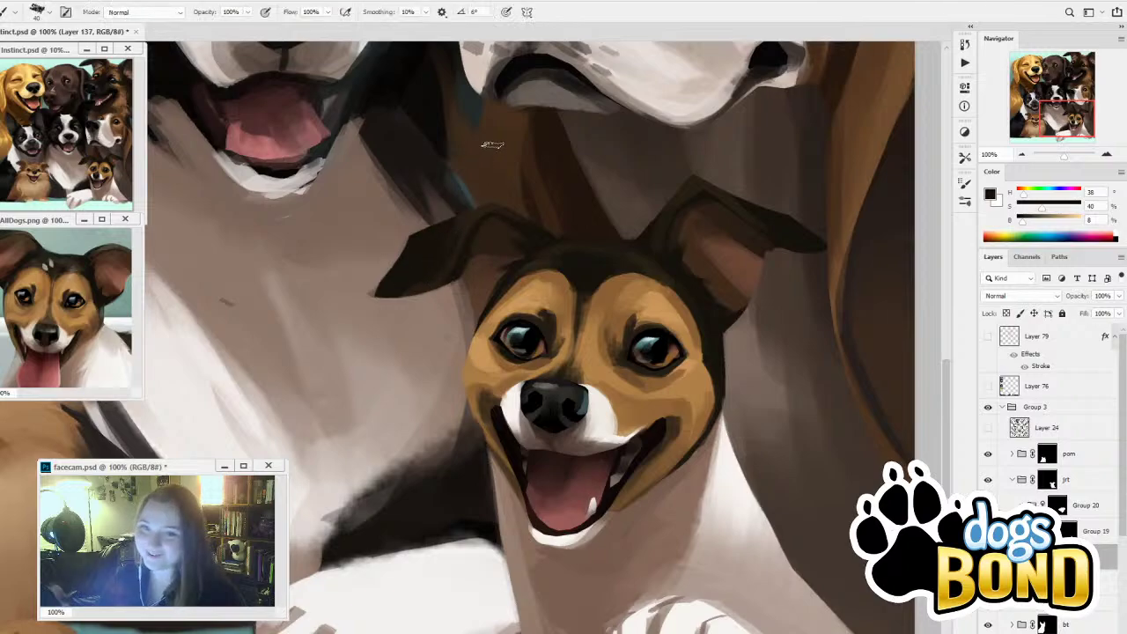
Refine the rim, tip and inner edges of the viewer's-right ear with sampled dark brown and near-black, using brush sizes 10 to 30
alt+click(483, 208)
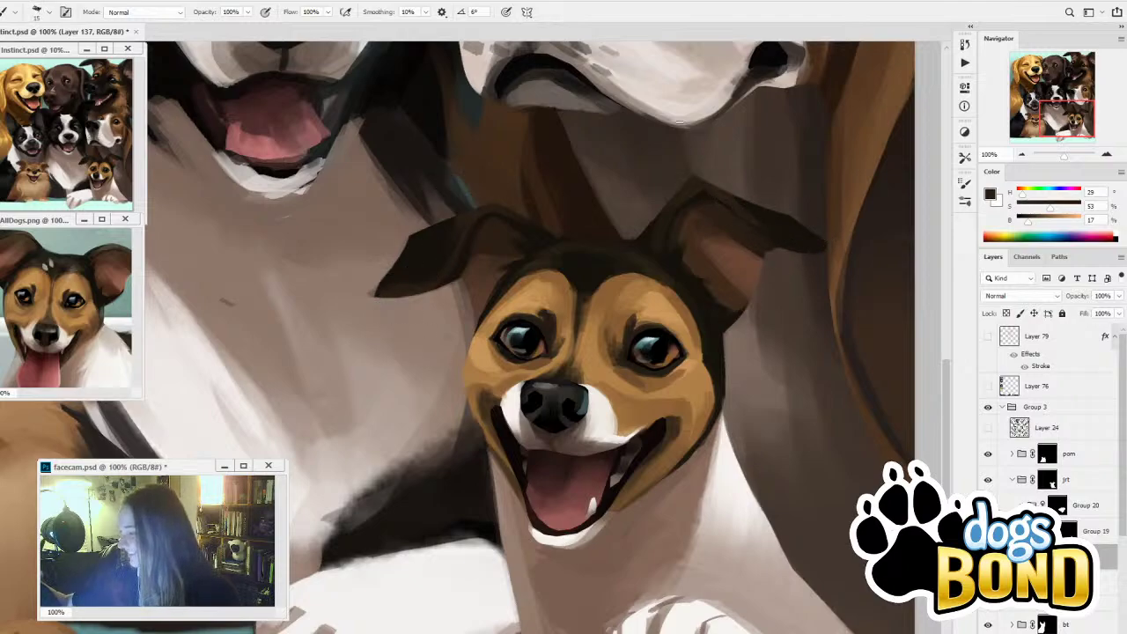
key(bracketright)
alt+click(659, 211)
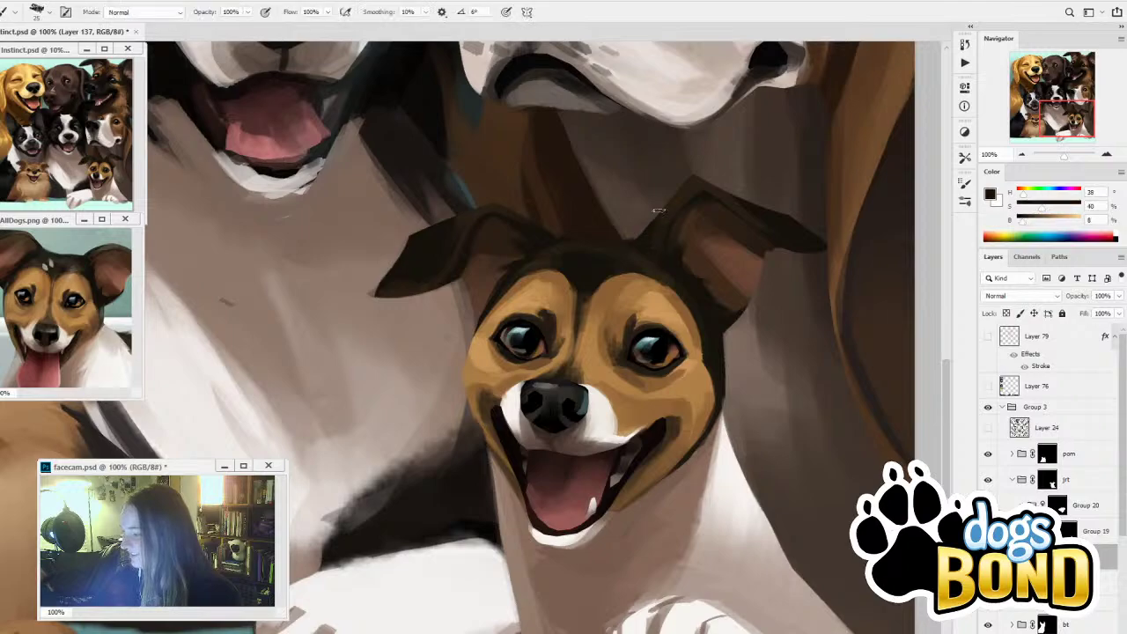
key(alt)
drag(703, 187, 676, 218)
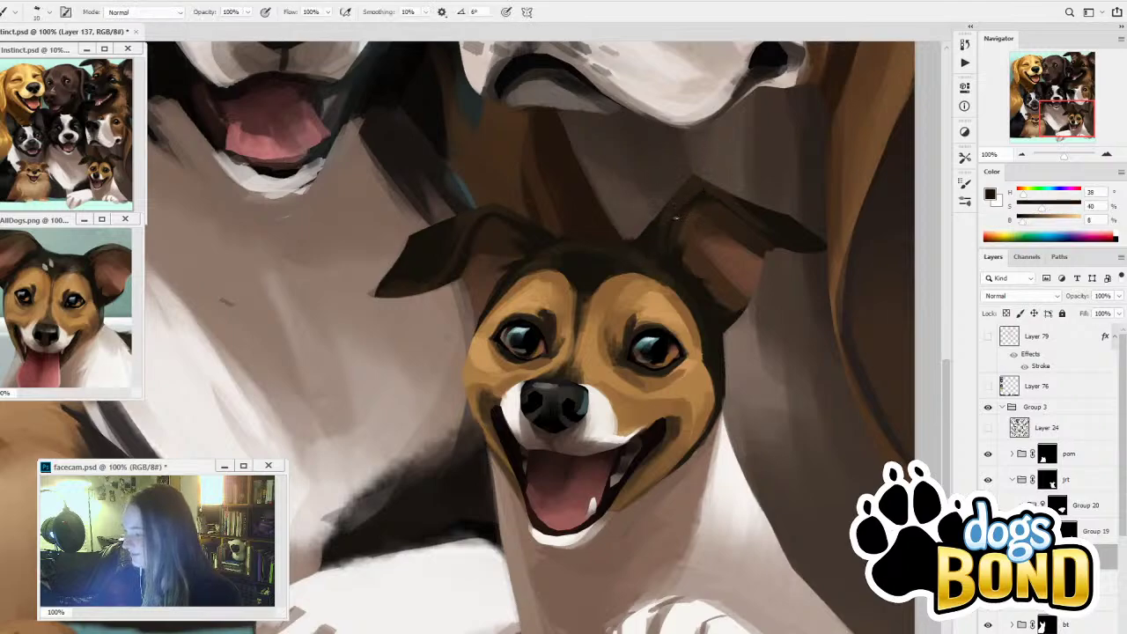
alt+click(799, 243)
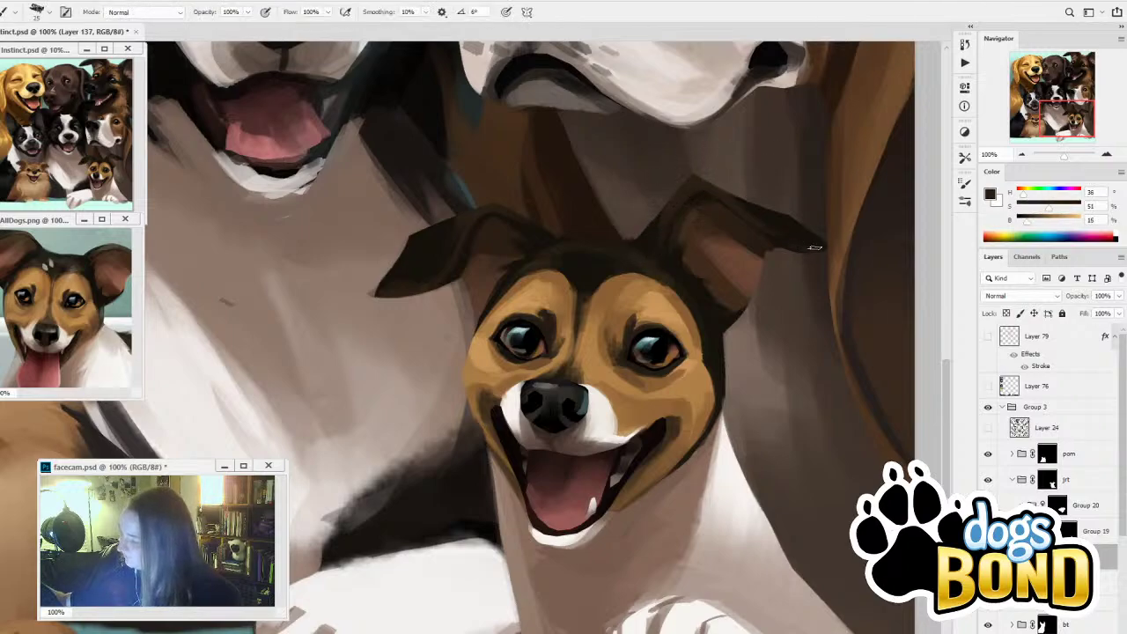
alt+click(693, 281)
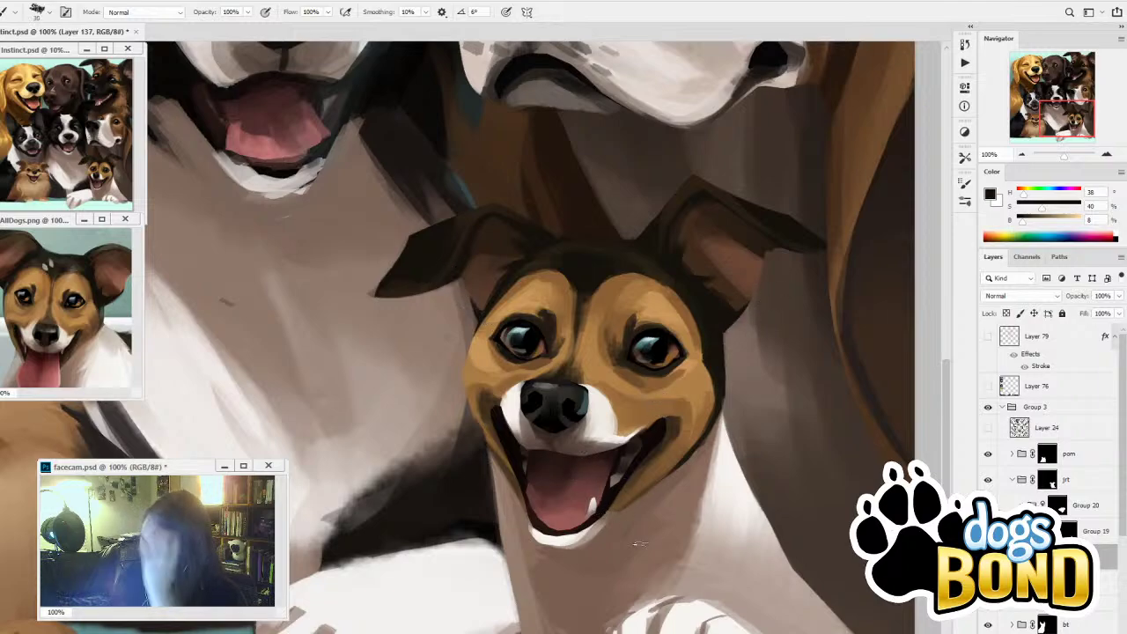
Toggle Layer 137's visibility to compare the Jack Russell's repainted head with the earlier version
scroll(707, 554, down, 5)
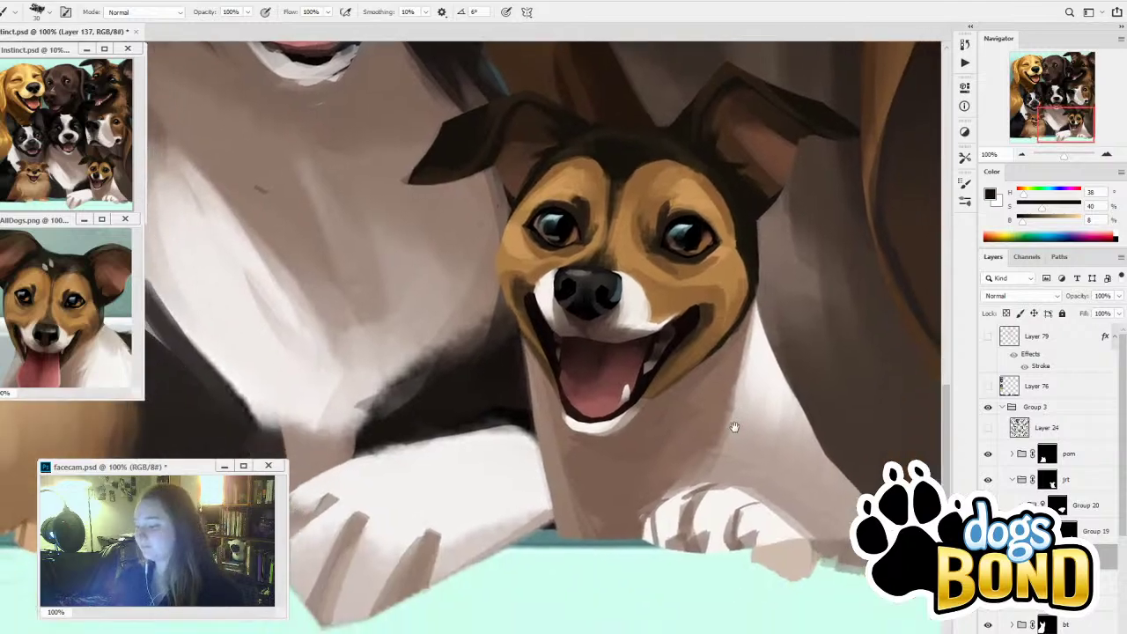
drag(765, 535, 719, 487)
click(989, 557)
click(988, 556)
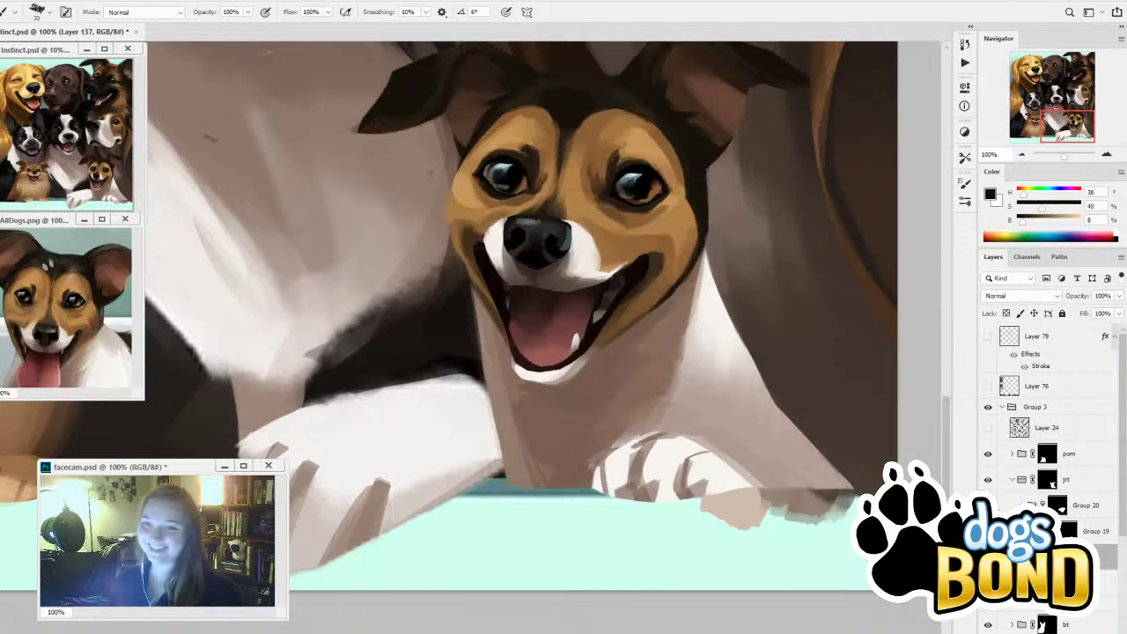
click(988, 557)
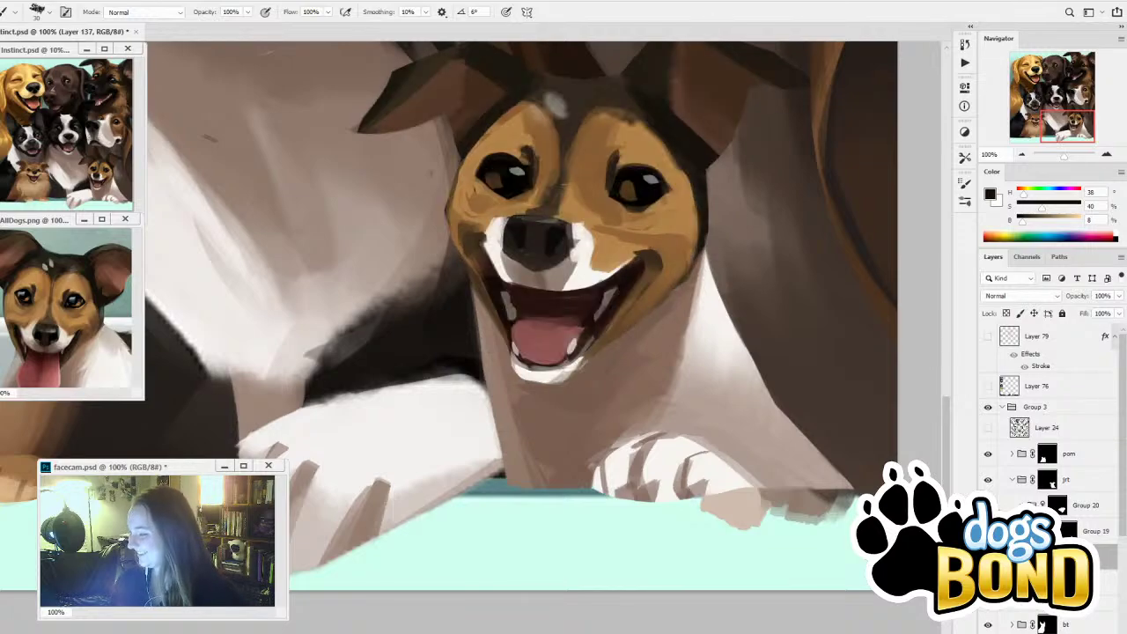
key(ctrl+shift+z)
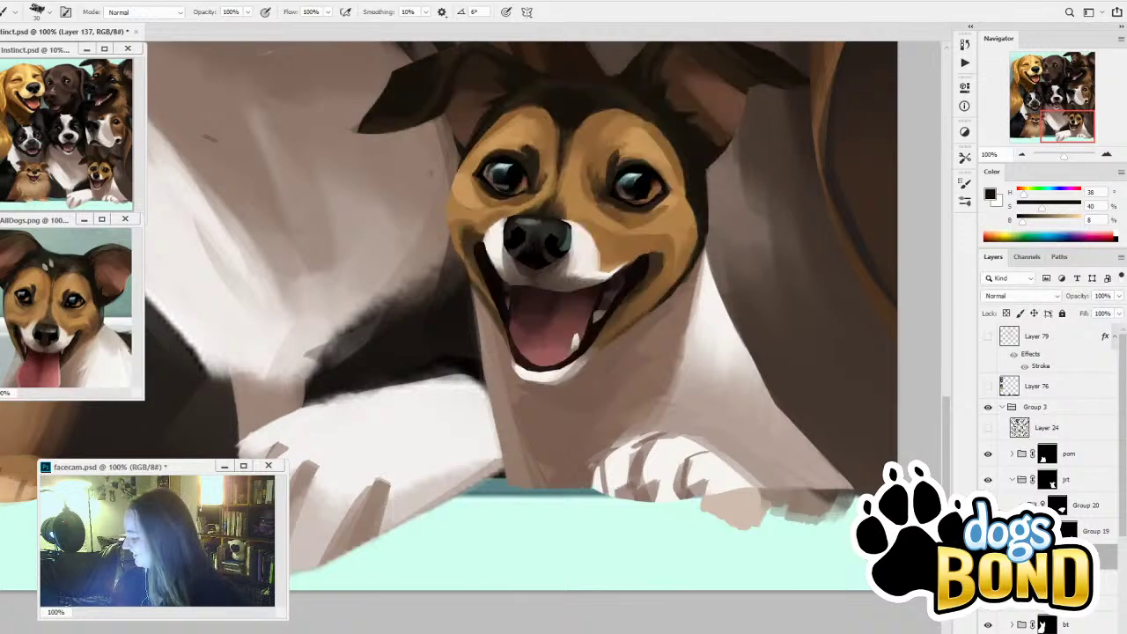
Collapse Group 20, select Layer 147, and shade the Jack Russell's chest under the chin with sampled greyish brown at brush size 80
click(1023, 505)
click(1081, 531)
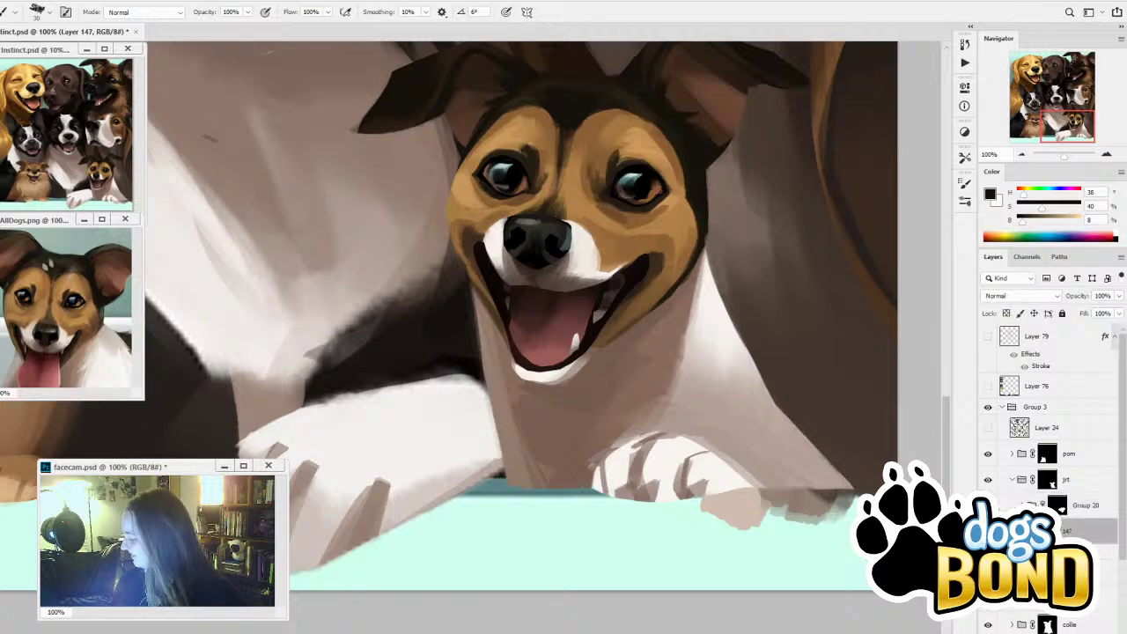
alt+click(665, 297)
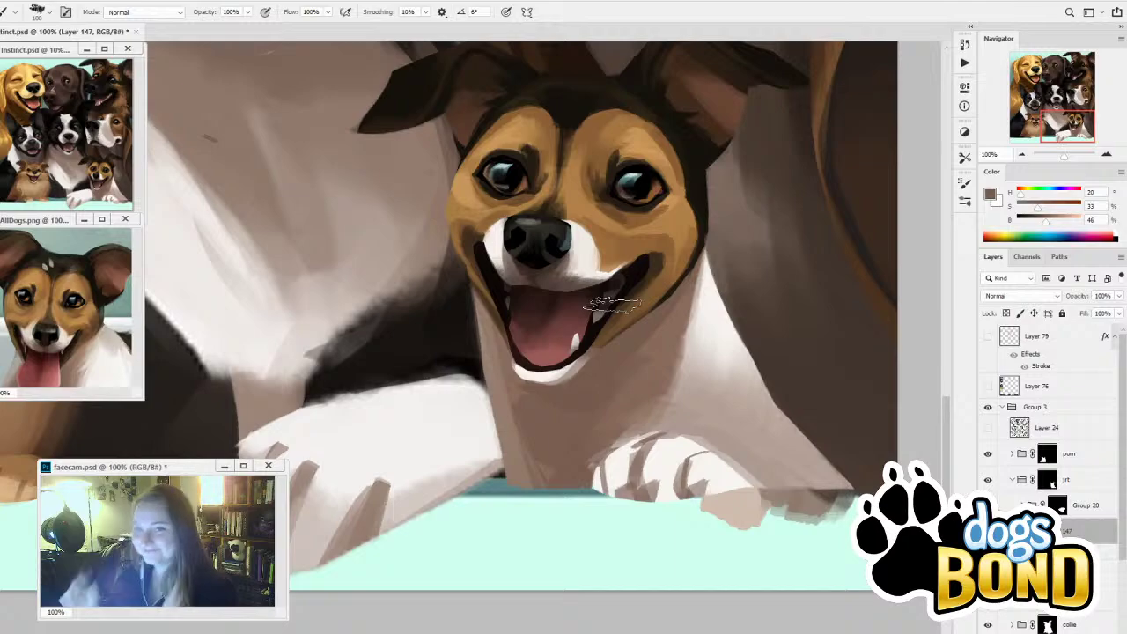
key(i)
key(b)
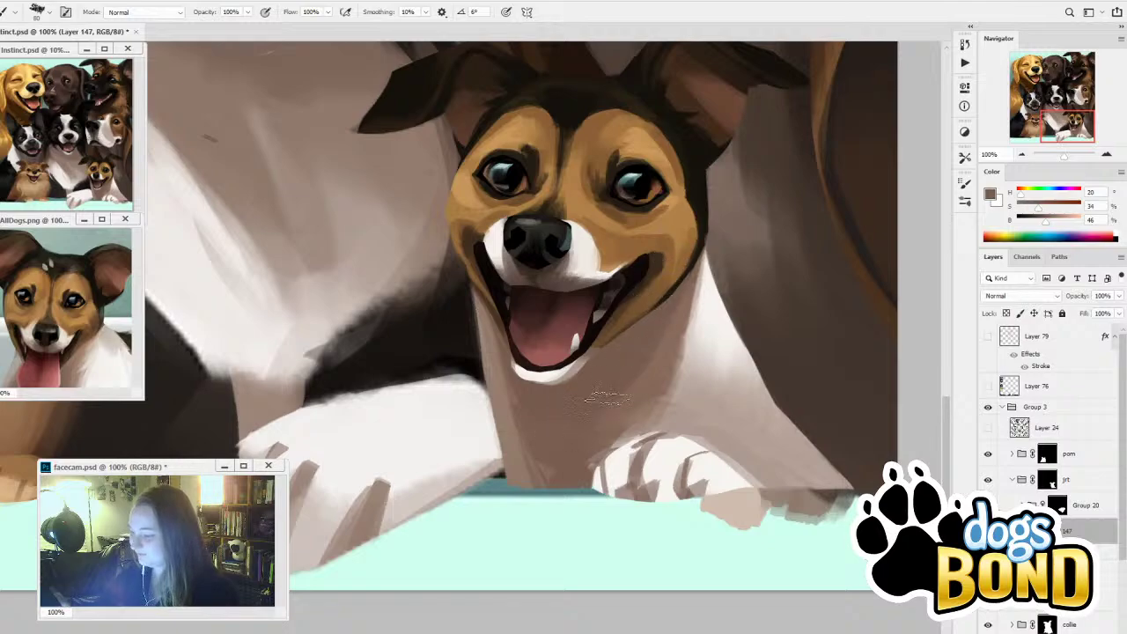
key(ctrl+minus)
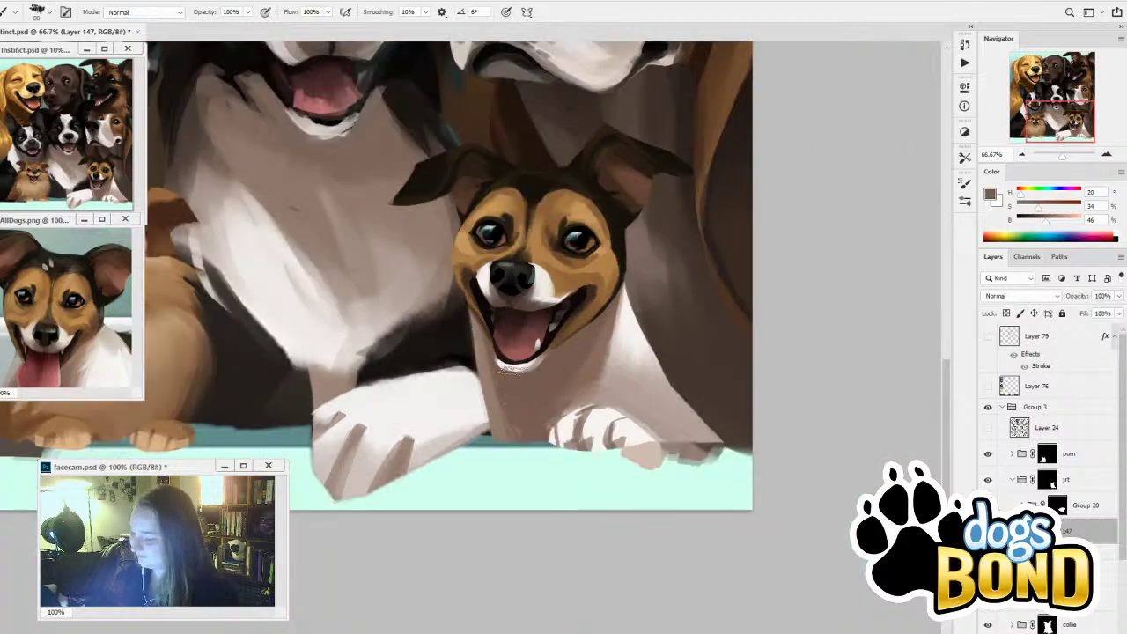
Blend the chest and neck shading down towards the paws with sampled lighter greyish browns, using size 45 and 40 brushes
alt+click(484, 350)
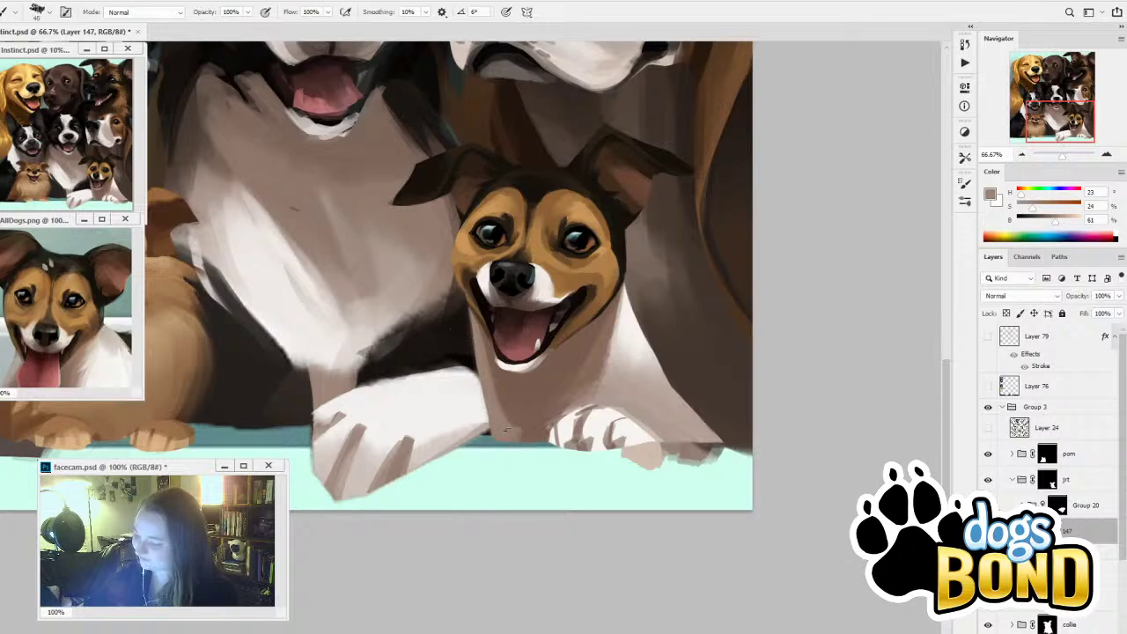
alt+click(621, 352)
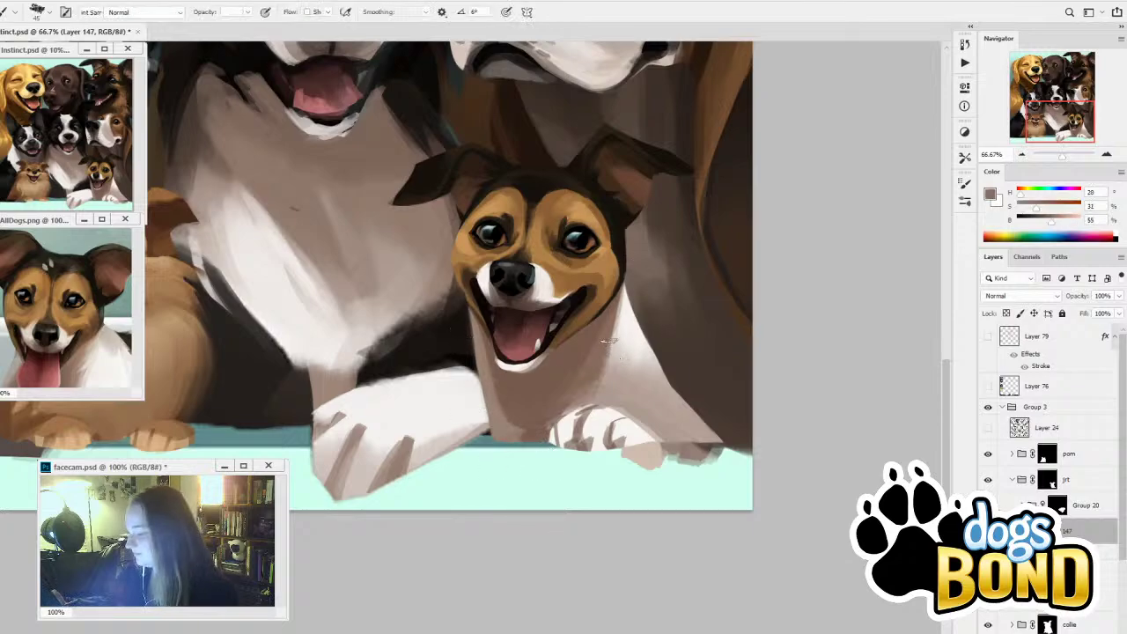
key(bracketleft)
key(bracketleft)
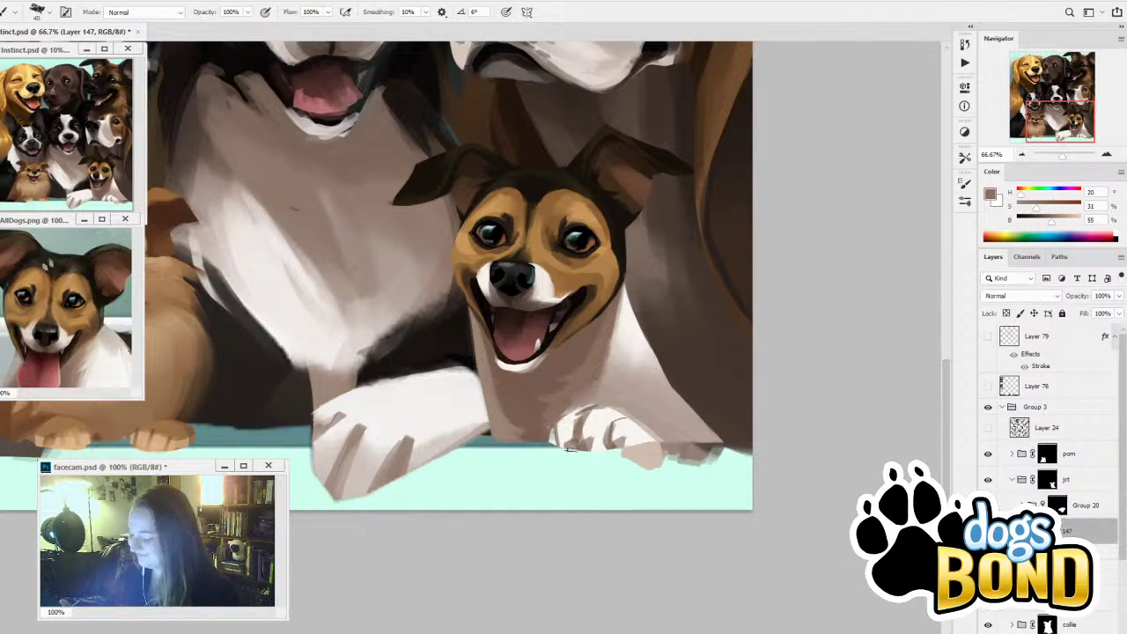
Soften the transition between the Jack Russell's chest shadow and its white shoulder with sampled light greyish brown at brush size 70
alt+click(617, 354)
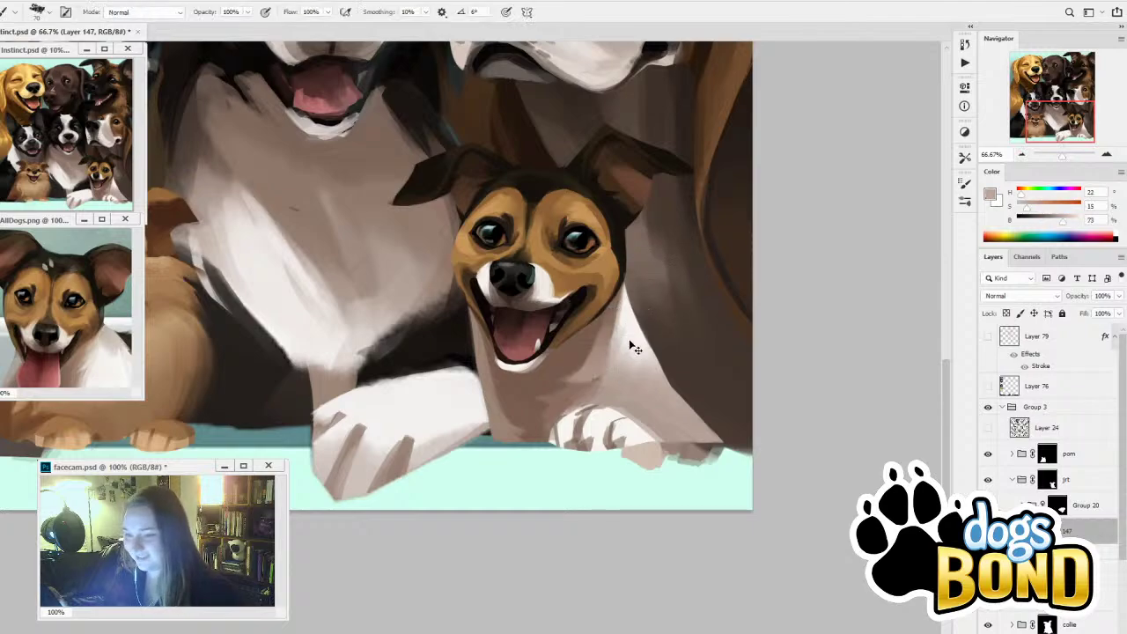
drag(608, 348, 552, 392)
drag(615, 334, 571, 377)
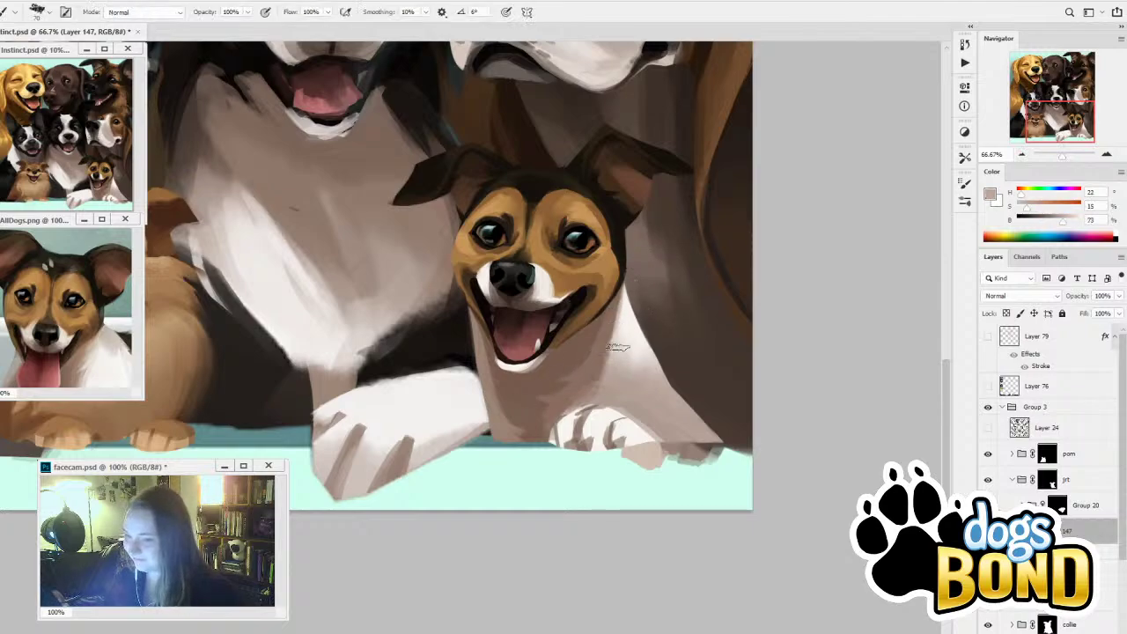
key([)
mouse_move(615, 343)
mouse_down()
mouse_move(592, 371)
mouse_move(550, 382)
mouse_move(600, 376)
mouse_up()
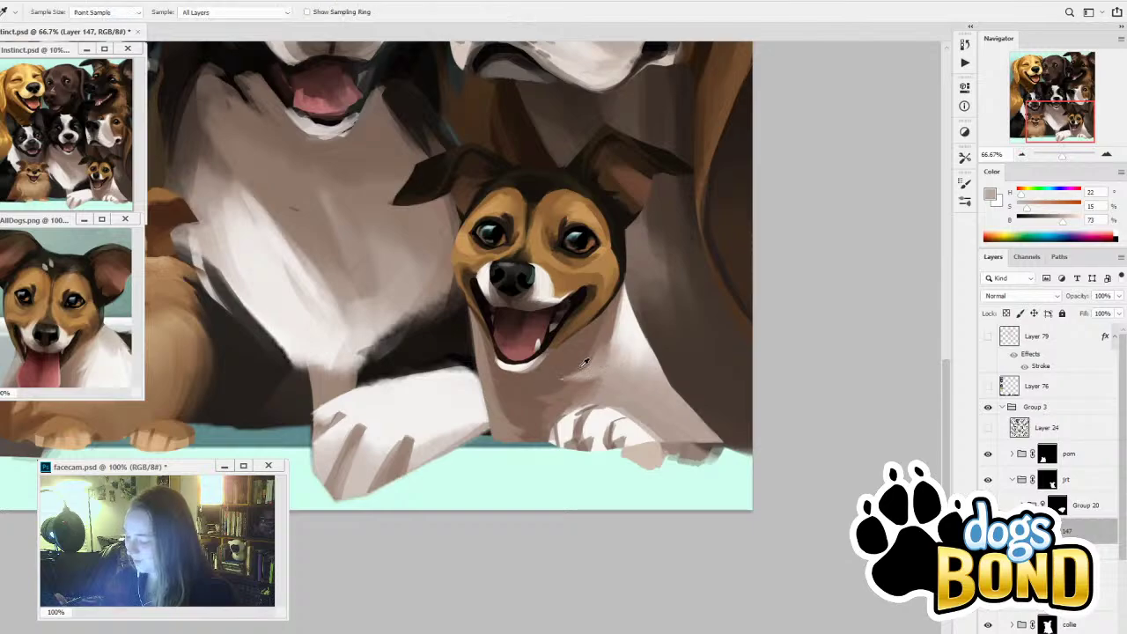
Refine the ragged edge of the neck shadow beside the white fur with sampled greyish browns, using brush sizes 45 and 35
alt+click(585, 364)
key(bracketleft)
key(bracketleft)
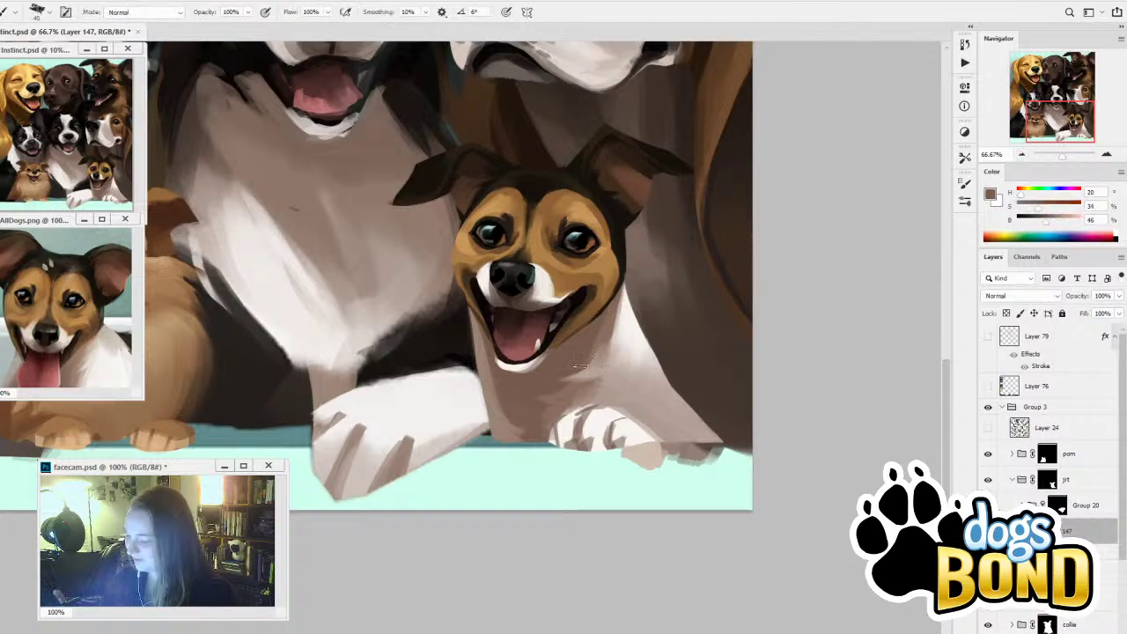
alt+click(582, 365)
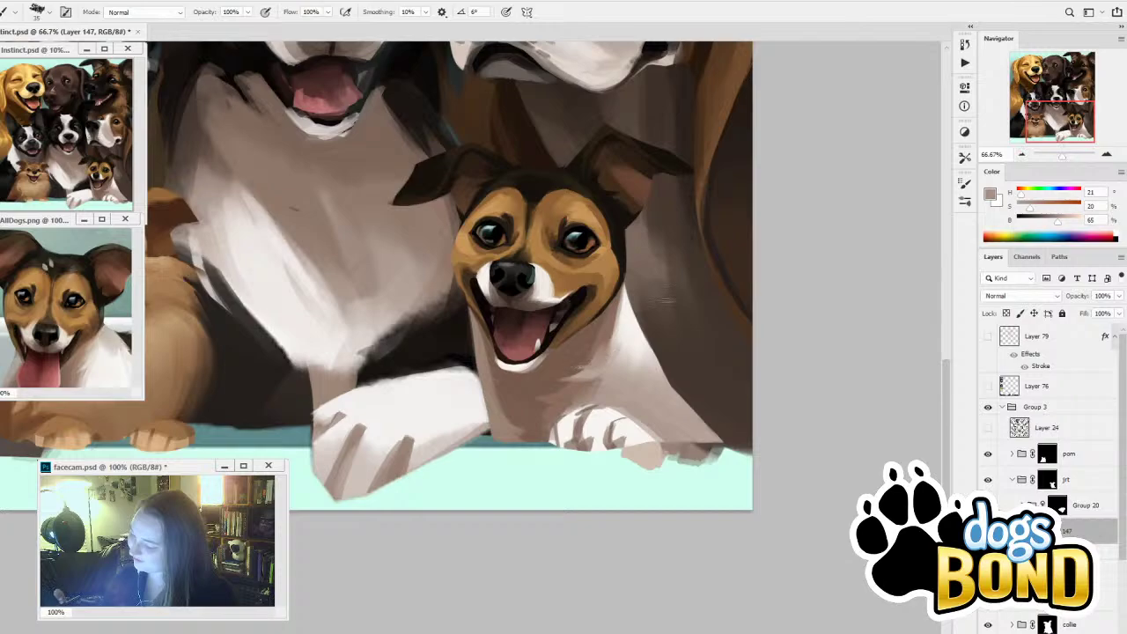
alt+click(603, 363)
drag(608, 363, 630, 303)
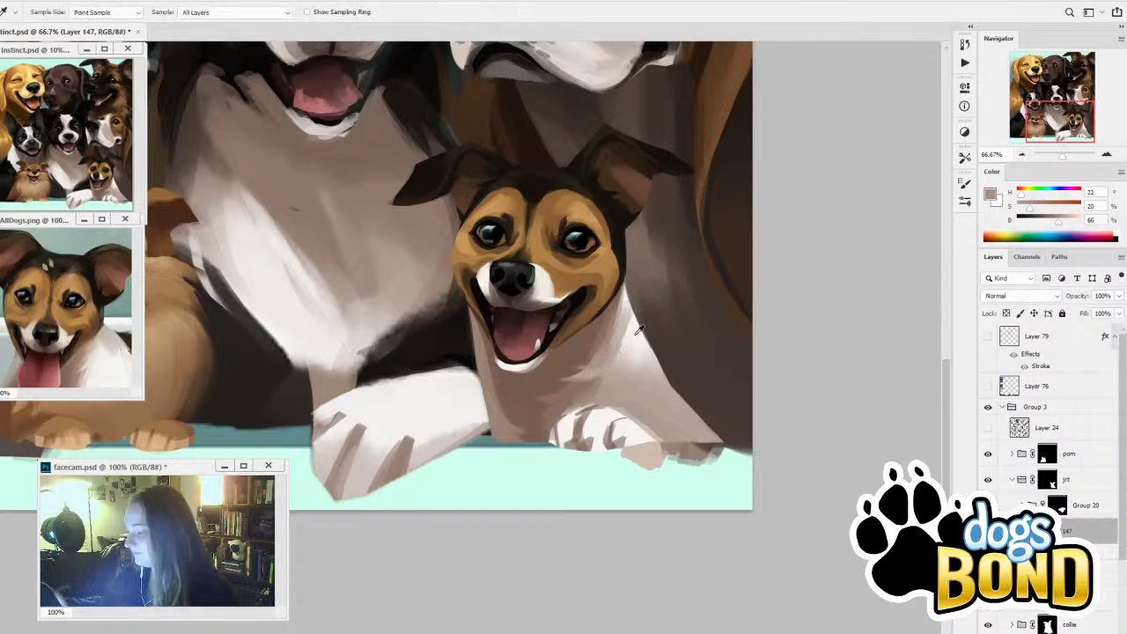
Lighten the white fur strip beside the neck with sampled off-white and pale grey, starting at size 50 and enlarging the brush
alt+click(637, 326)
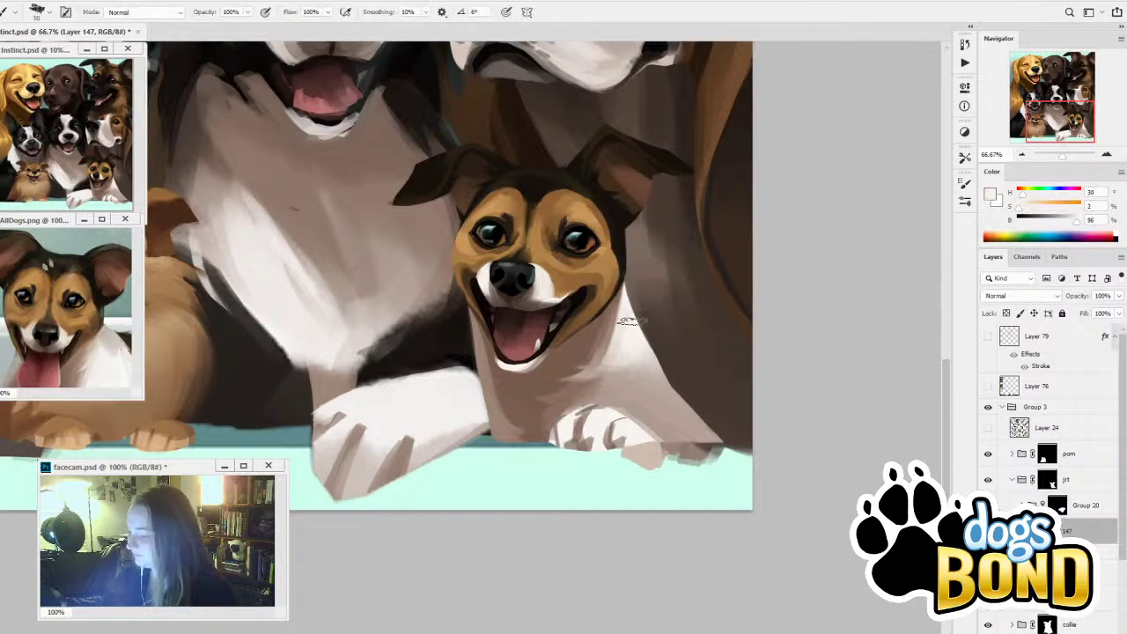
alt+click(612, 359)
alt+click(623, 359)
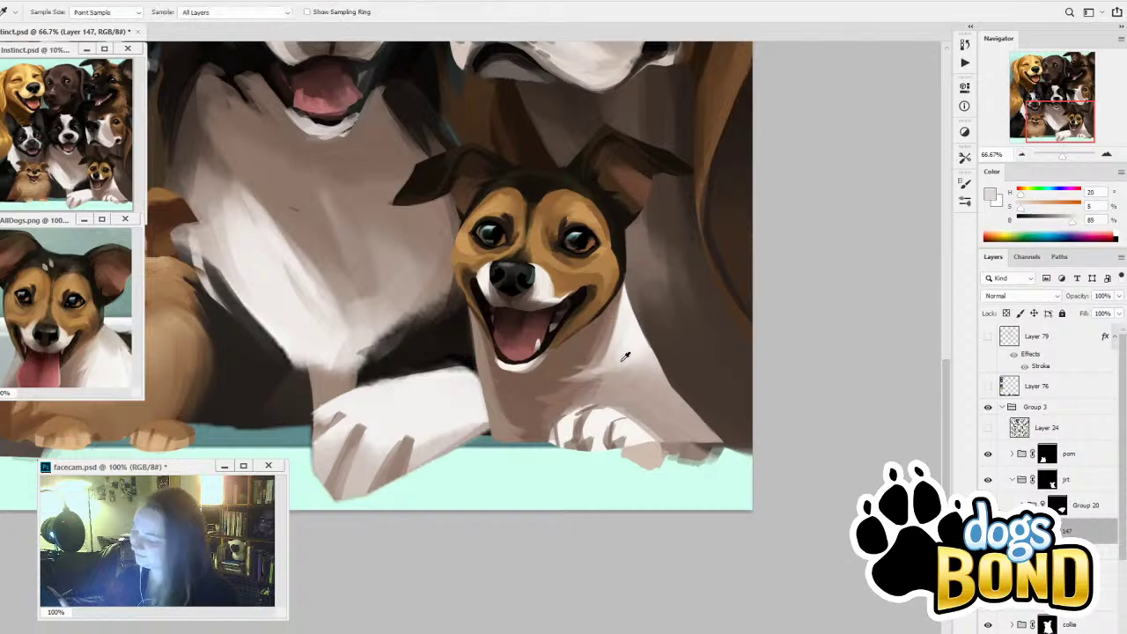
key(])
key(])
key(])
key(])
key(])
key(])
drag(617, 378, 660, 287)
Blend sampled pale grey over the Jack Russell's shoulder, using brush sizes 175 and 70
alt+click(649, 349)
key(])
key(])
key(])
key(])
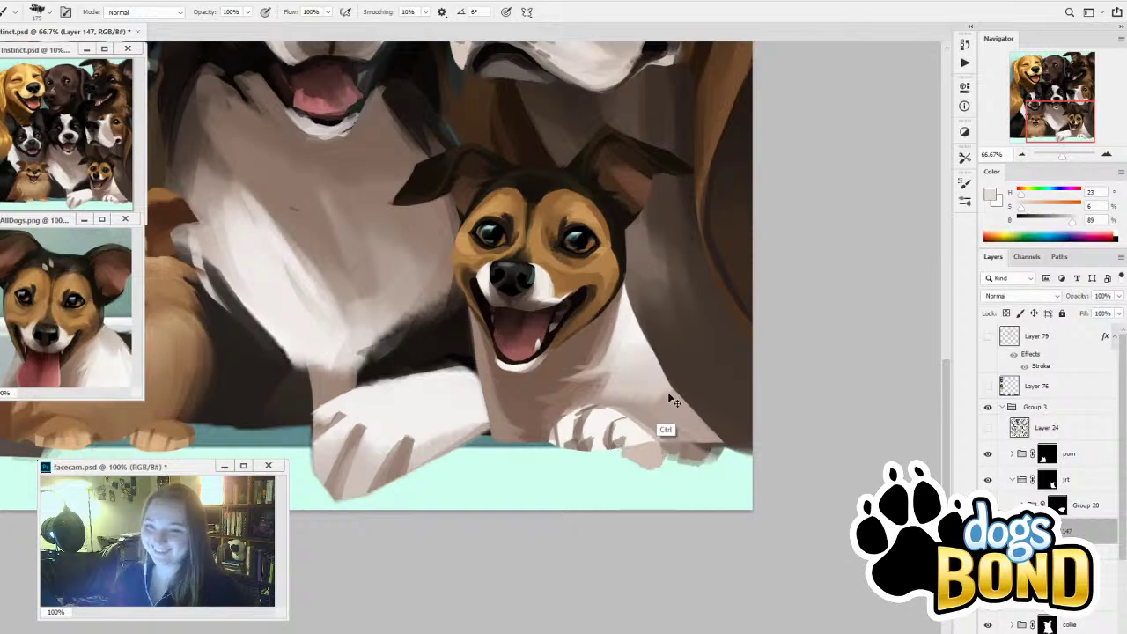
alt+click(648, 347)
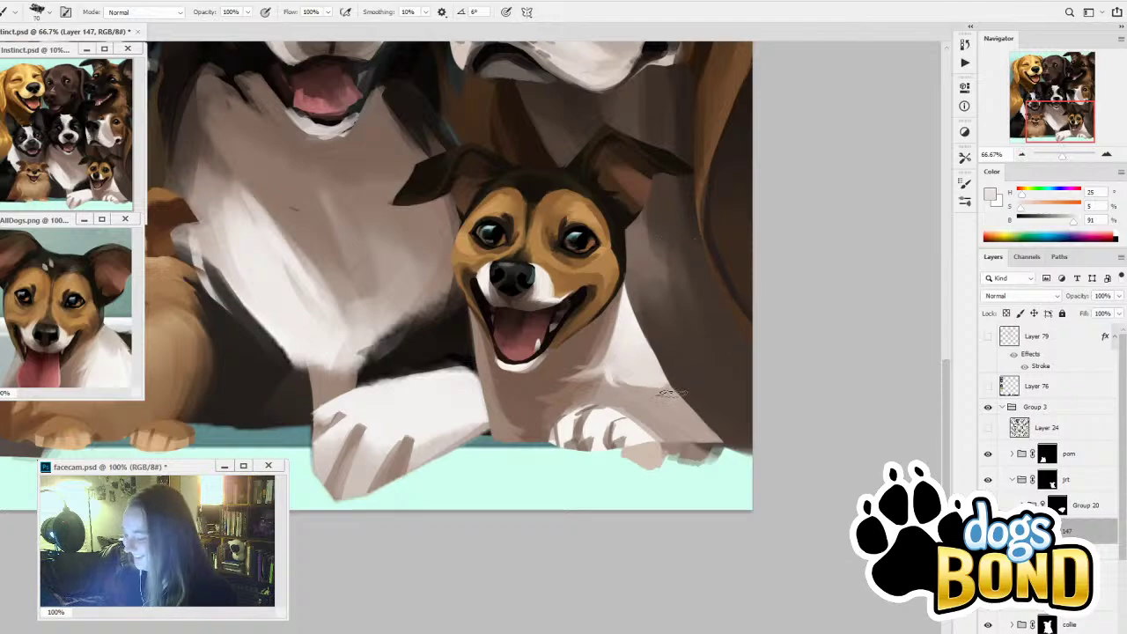
Cover the upper leg and the old striped paw with the sampled off-white at brush size 250
key(bracketright)
key(bracketright)
key(bracketright)
key(bracketright)
key(bracketright)
key(bracketright)
key(bracketright)
key(bracketright)
key(bracketright)
key(bracketright)
drag(674, 384, 657, 449)
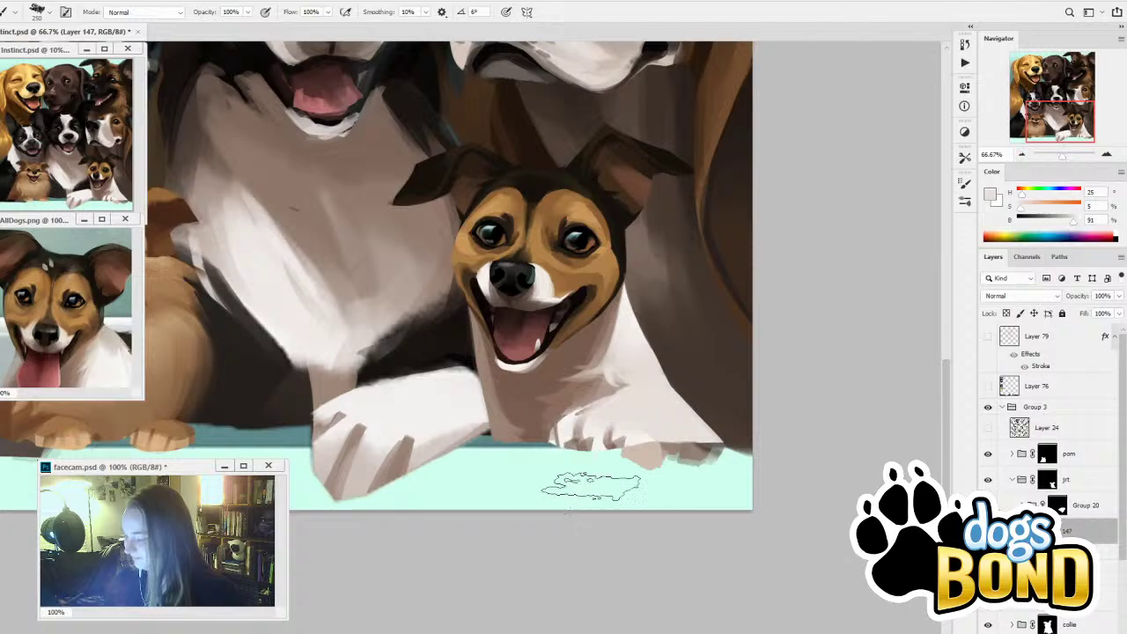
mouse_move(577, 458)
mouse_down()
mouse_move(600, 431)
mouse_move(632, 431)
mouse_move(599, 453)
mouse_up()
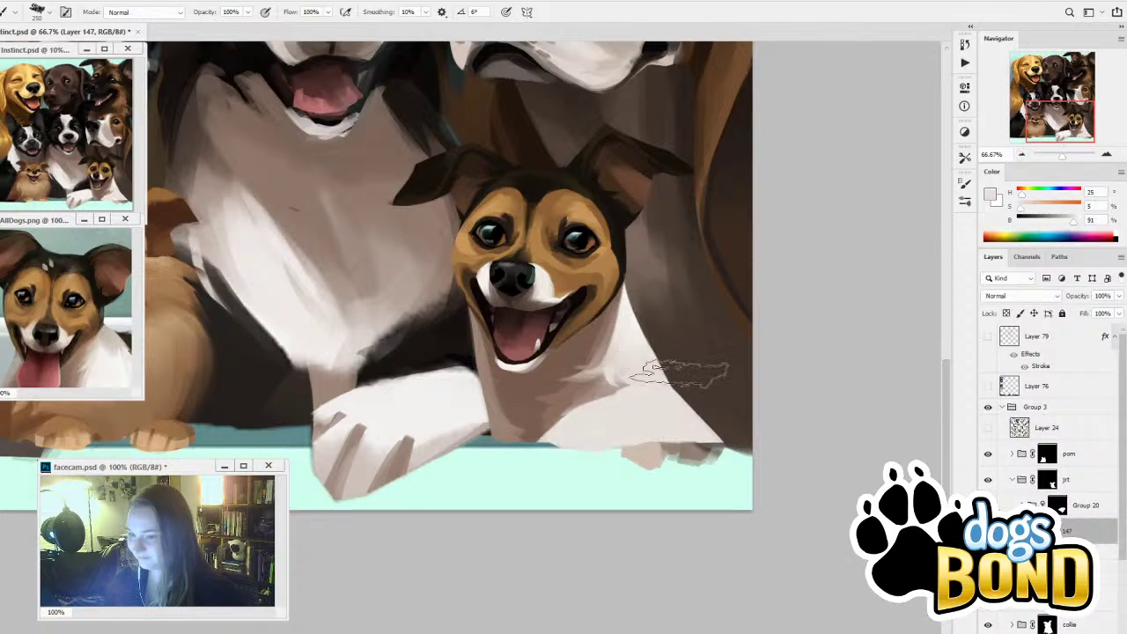
Rework the chest shadow and neck edge with sampled greyish browns at sizes 30 to 45, and set a darker brown of saturation 46, brightness 40
alt+click(572, 445)
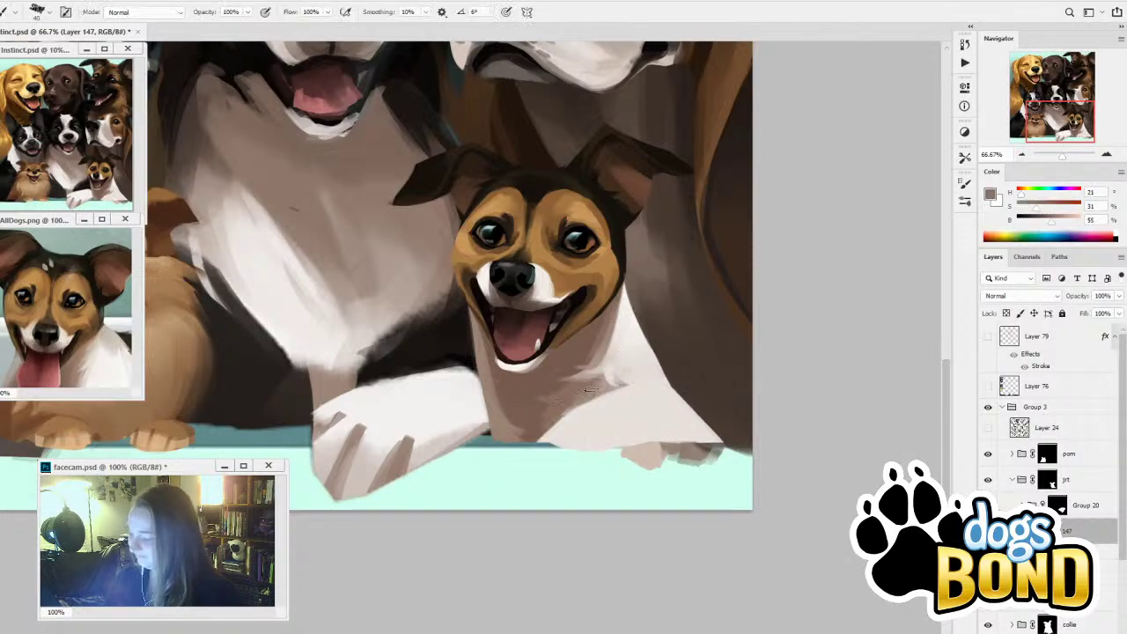
alt+click(574, 391)
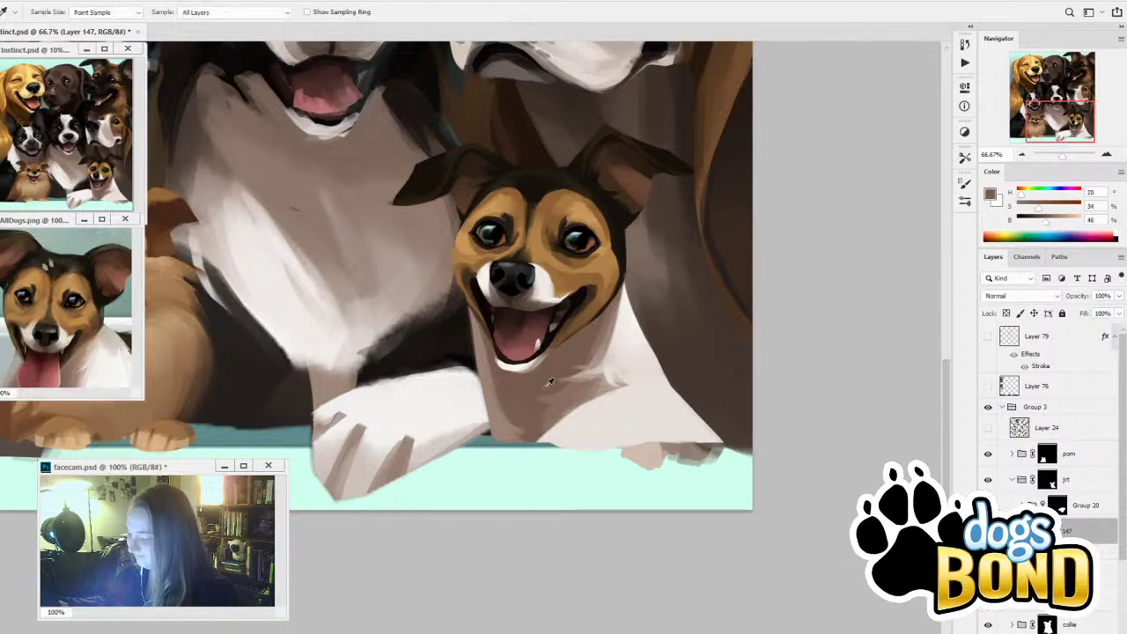
alt+click(506, 407)
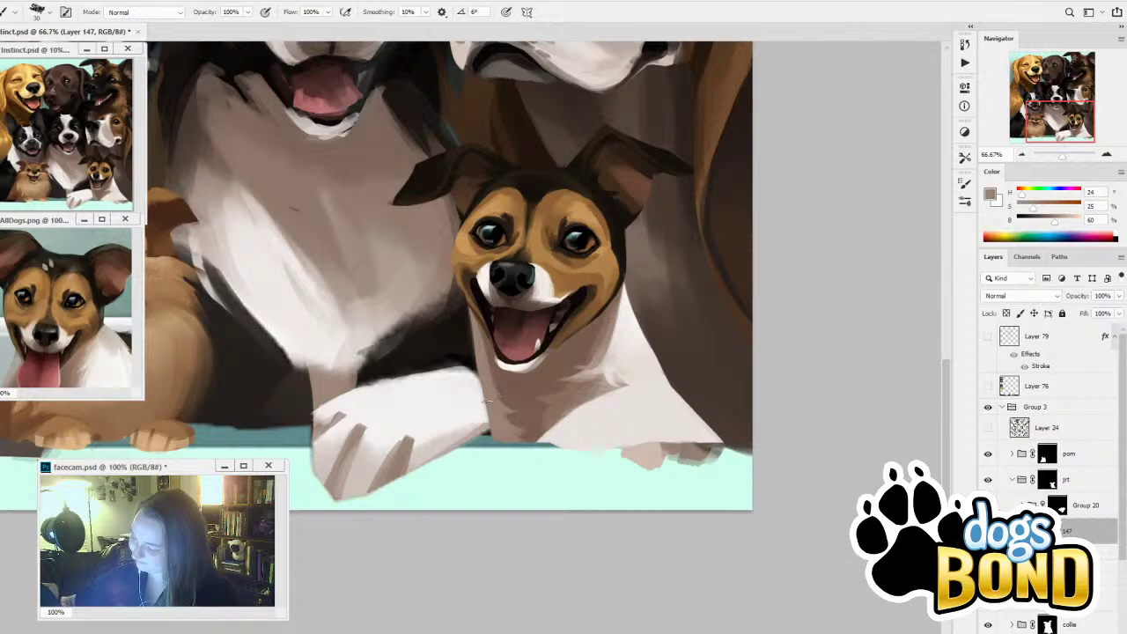
alt+click(549, 382)
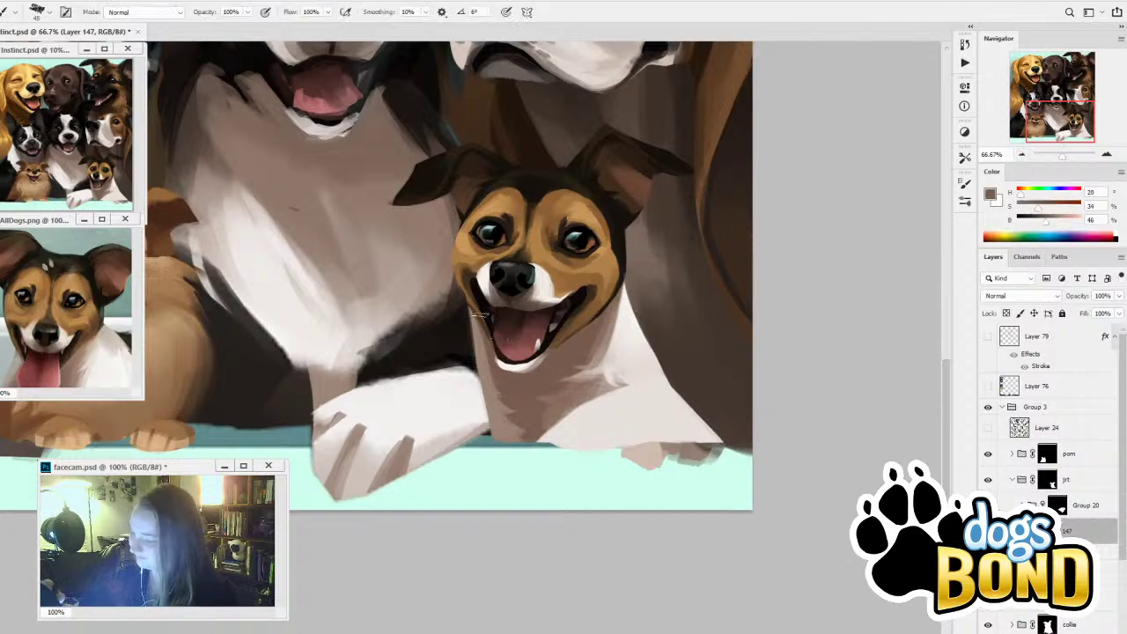
drag(480, 315, 484, 360)
click(1043, 220)
click(1046, 208)
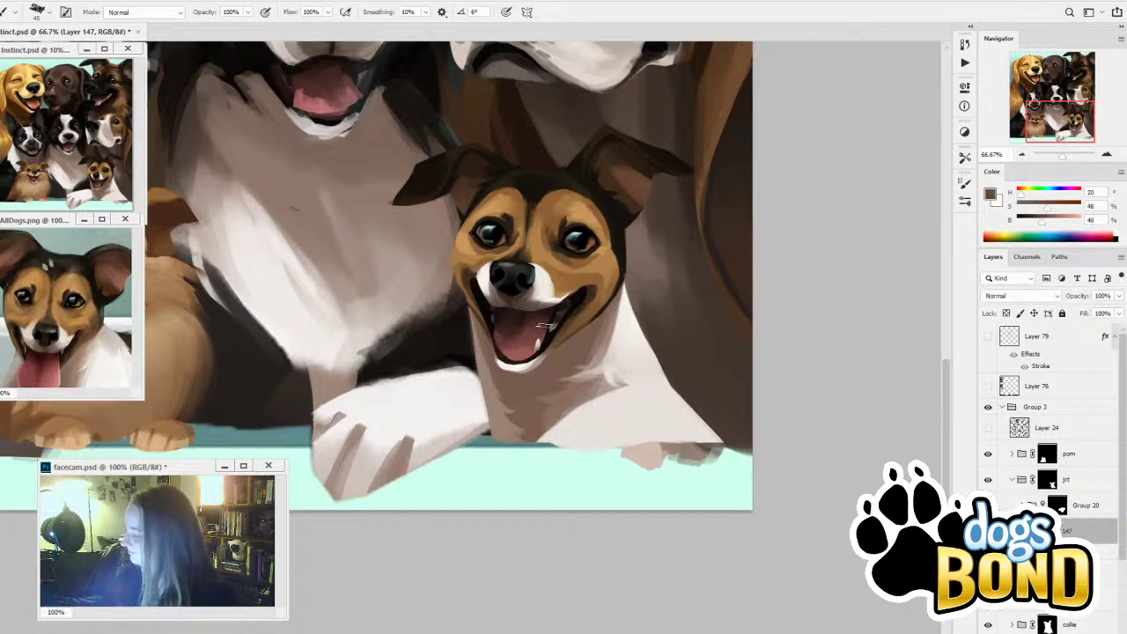
key(bracketright)
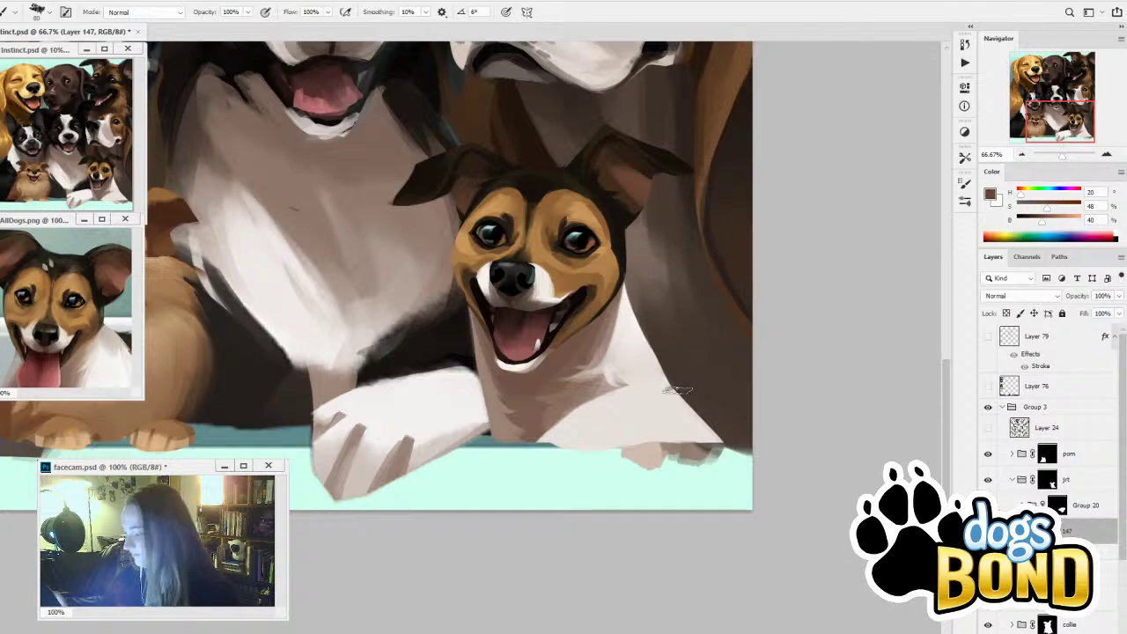
With Layer 147 hidden, add a new layer and lasso the outline of the Jack Russell's original paw
click(989, 532)
click(988, 531)
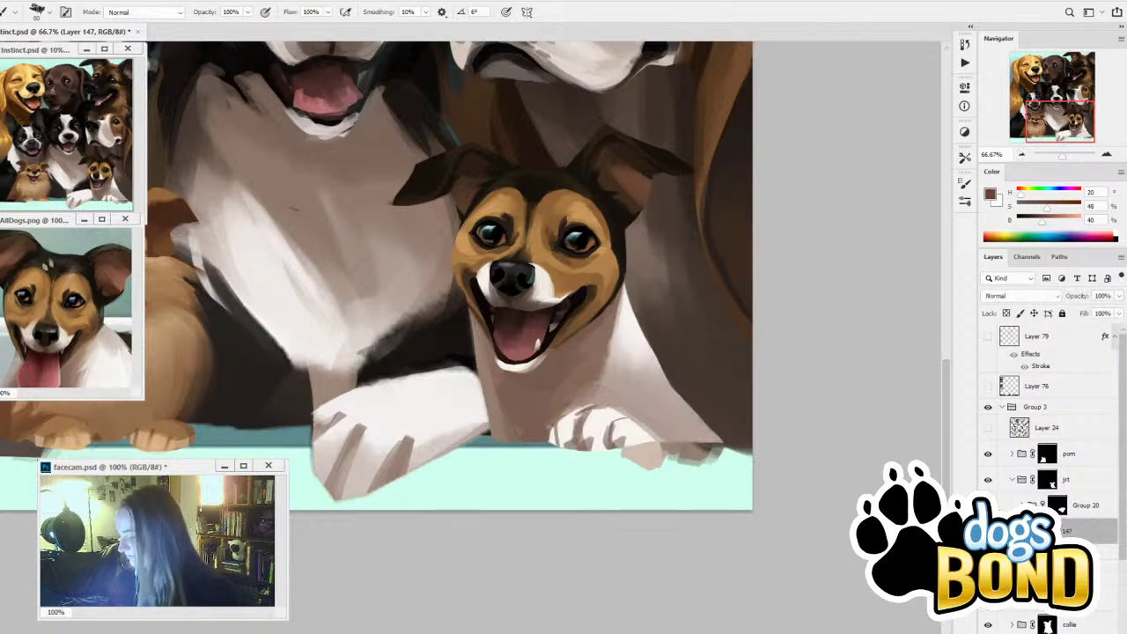
click(988, 532)
alt+click(705, 449)
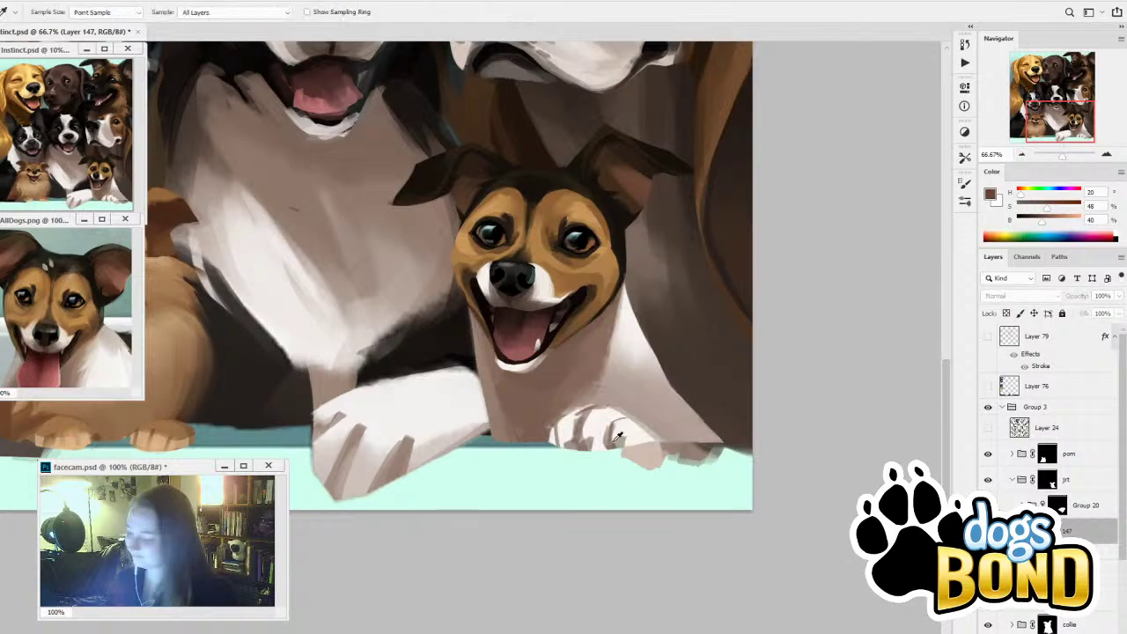
key(ctrl+shift+alt+n)
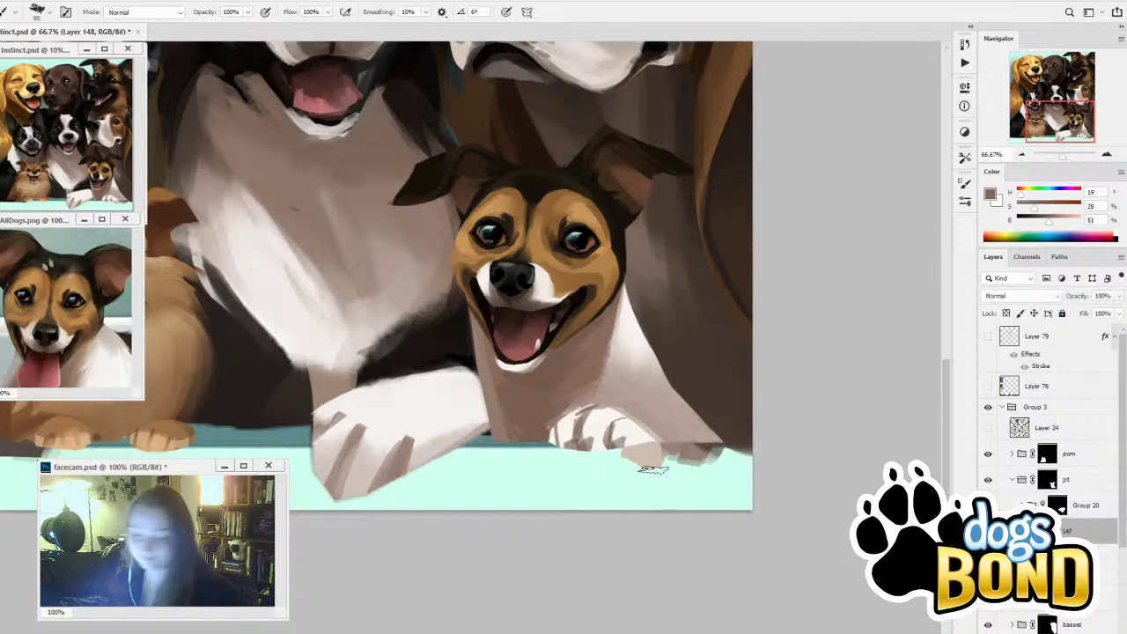
key(m)
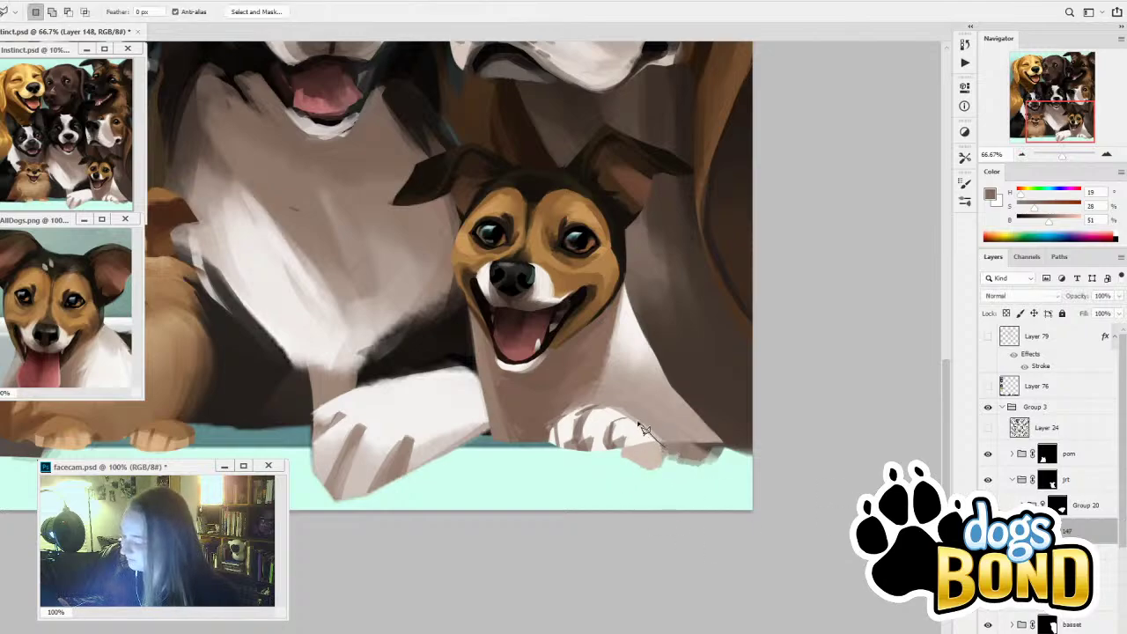
mouse_move(611, 410)
mouse_down()
mouse_move(568, 417)
mouse_move(549, 446)
mouse_move(563, 459)
mouse_move(651, 461)
mouse_move(675, 423)
mouse_move(636, 440)
mouse_move(663, 451)
mouse_up()
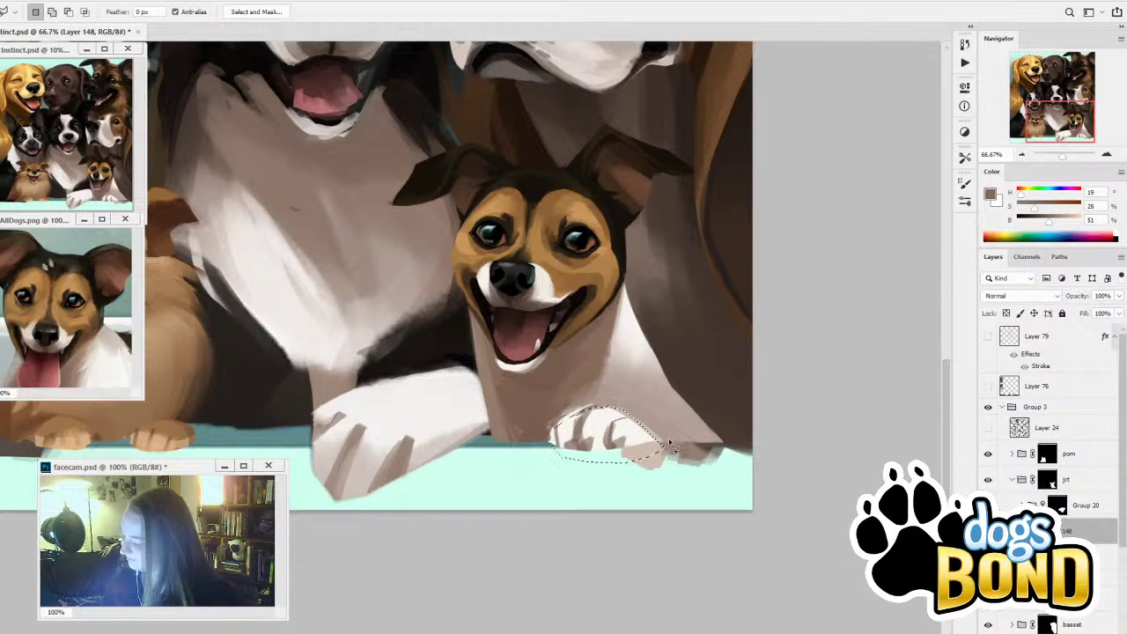
Sample off-white from the original paw, show Layer 147 again, and paint the selected paw shape at brush size 80, clearing the selection
key(i)
click(636, 434)
click(989, 557)
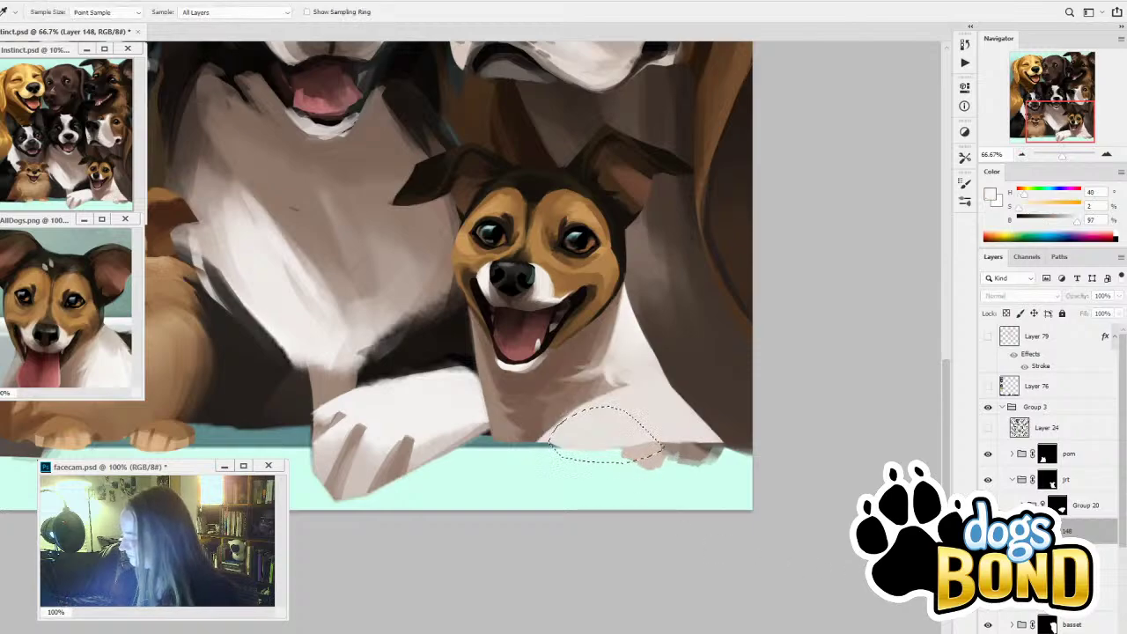
key(b)
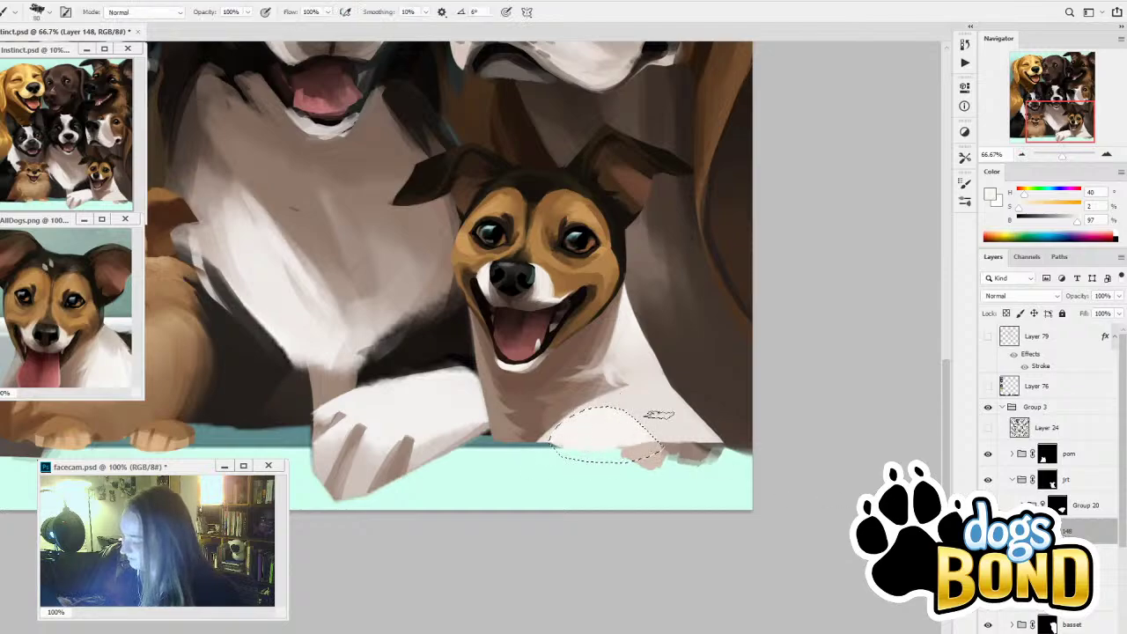
key(ctrl+d)
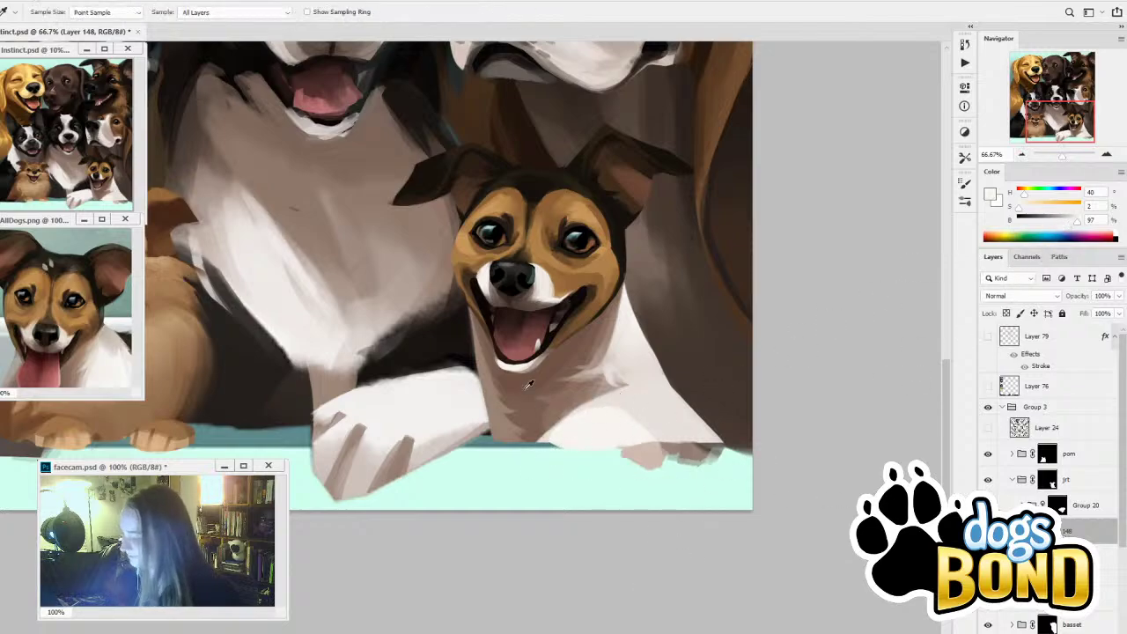
On a new layer, paint three curved toe lines across the paw in sampled dark greyish brown at brush size 35
alt+click(527, 388)
click(964, 201)
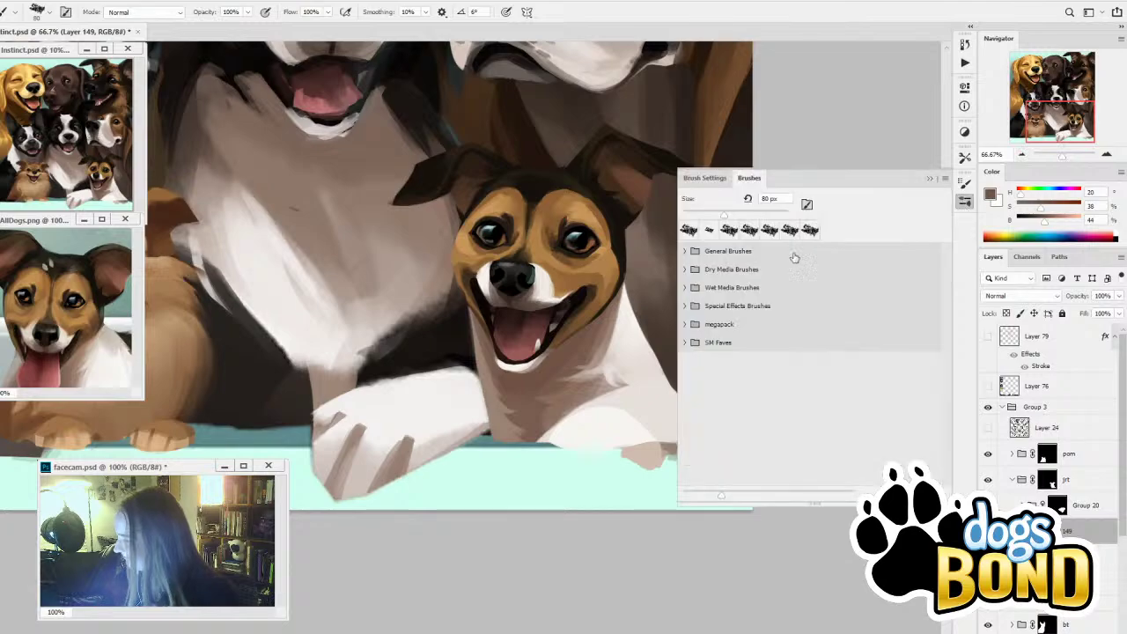
click(705, 178)
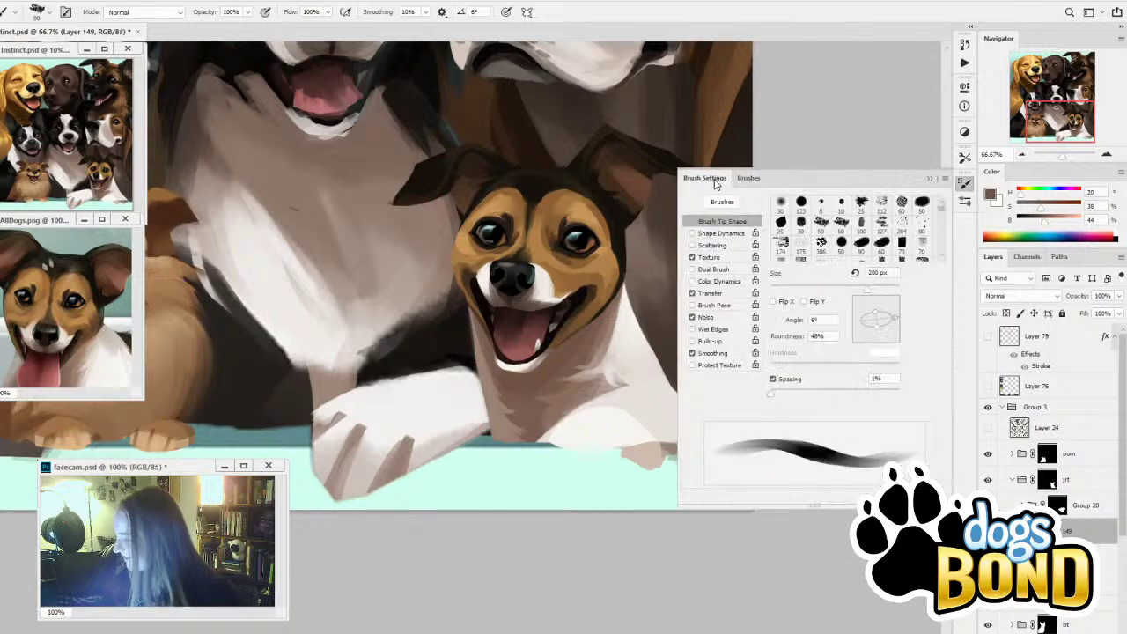
click(930, 178)
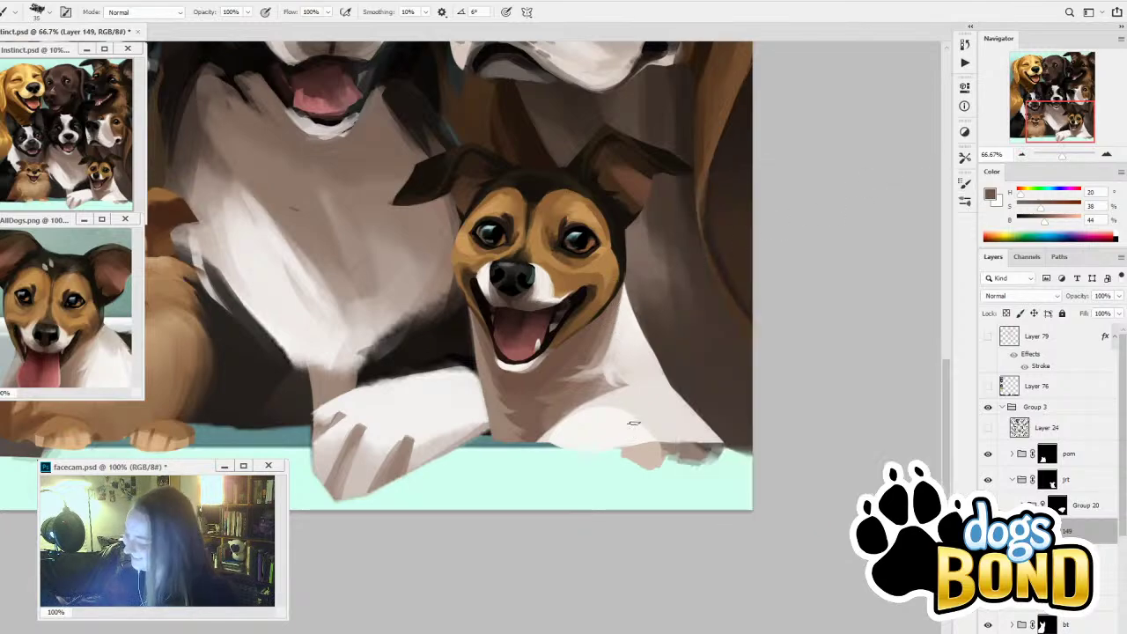
mouse_move(634, 424)
mouse_down()
mouse_move(616, 444)
mouse_move(599, 413)
mouse_move(615, 406)
mouse_move(589, 423)
mouse_move(602, 411)
mouse_move(585, 460)
mouse_up()
drag(591, 421, 584, 462)
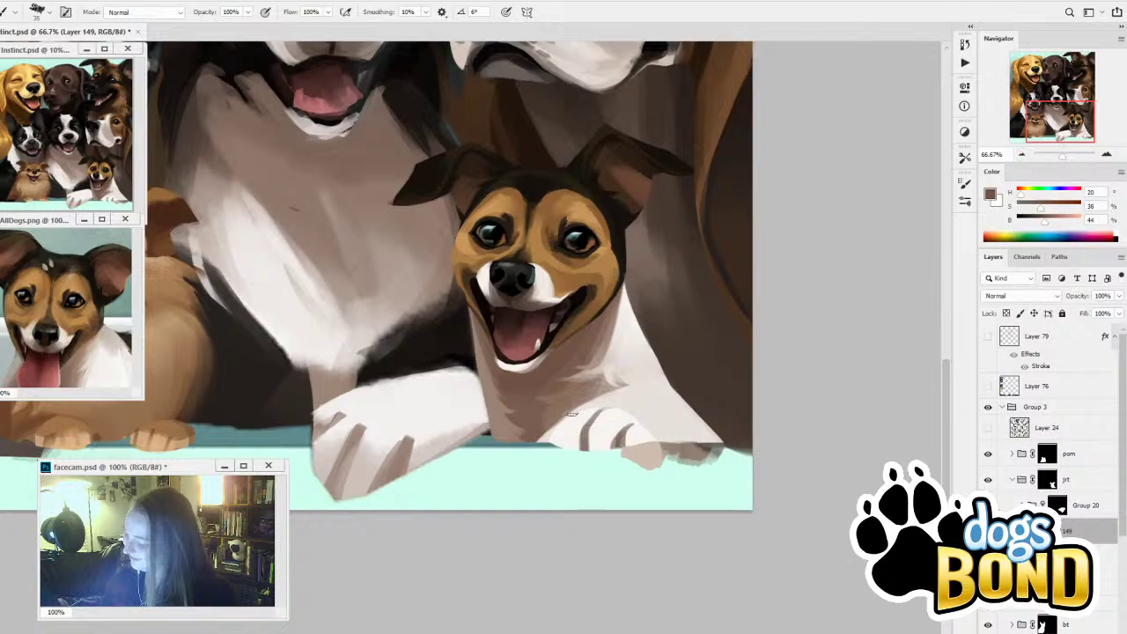
drag(574, 412, 568, 459)
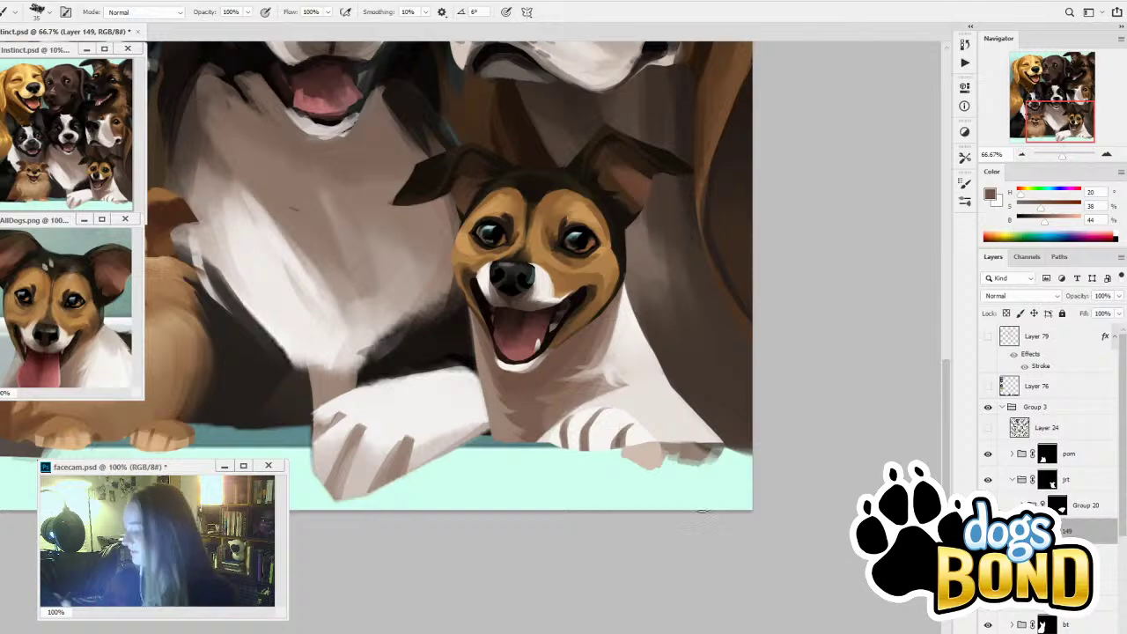
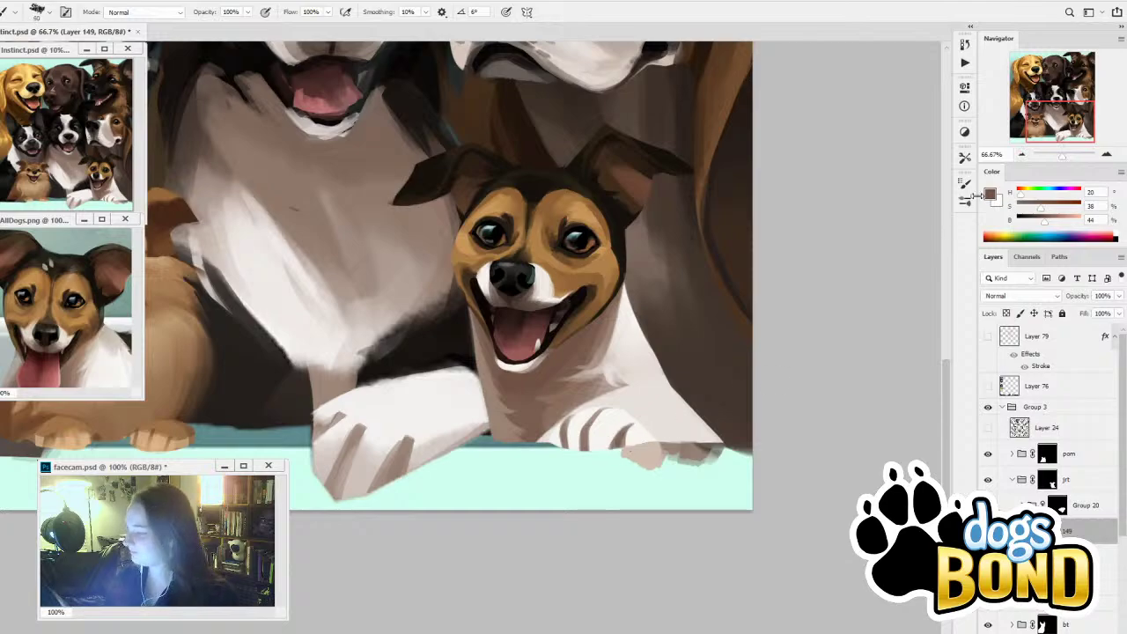
Sample a greyish brown from the Jack Russell's chin area and lock the transparent pixels of Layers 149 and 148
click(965, 201)
click(705, 178)
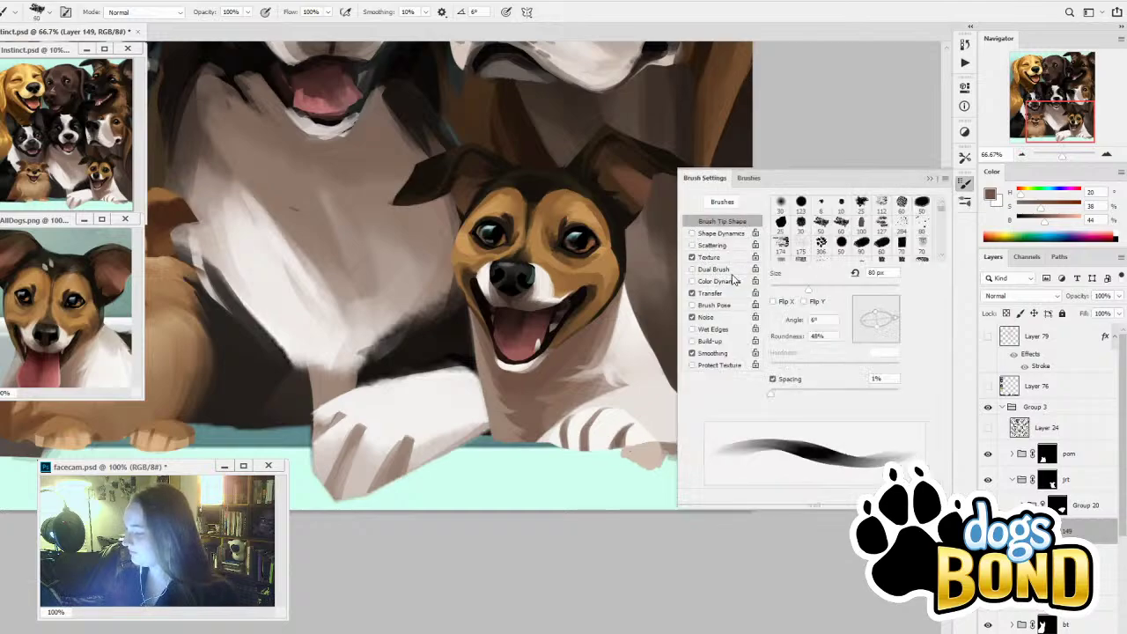
click(932, 180)
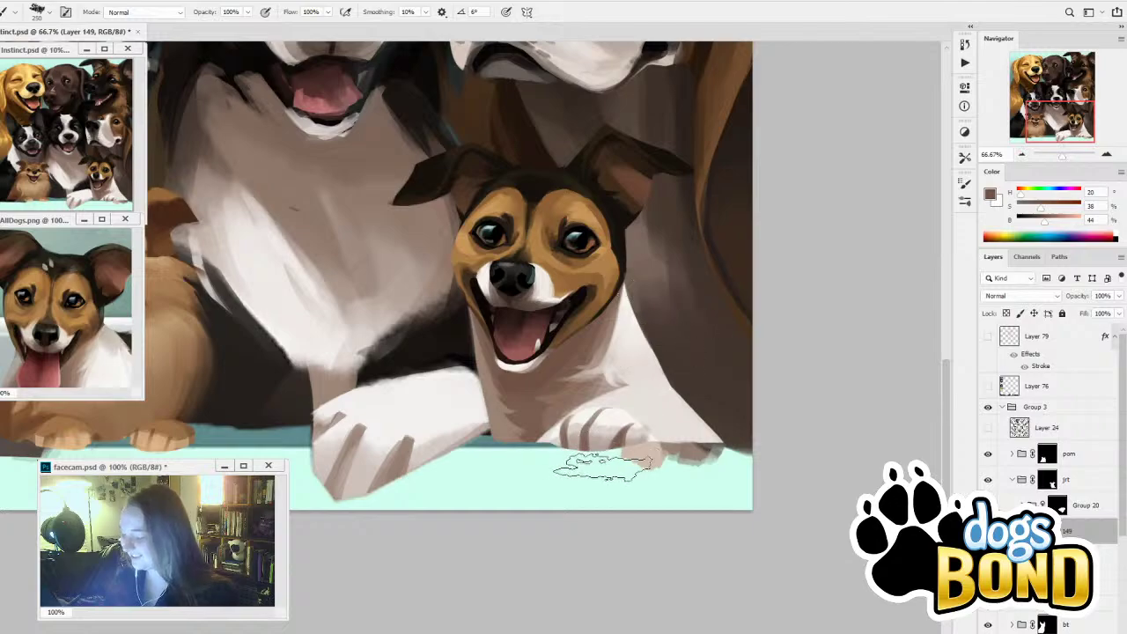
key(alt)
alt+click(569, 366)
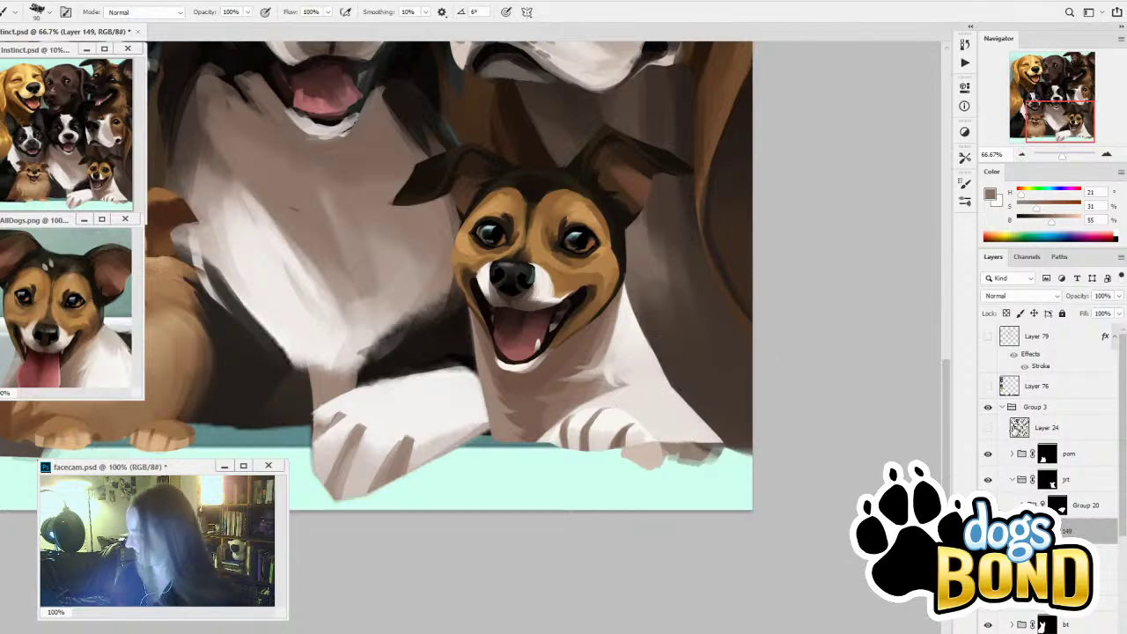
click(1004, 315)
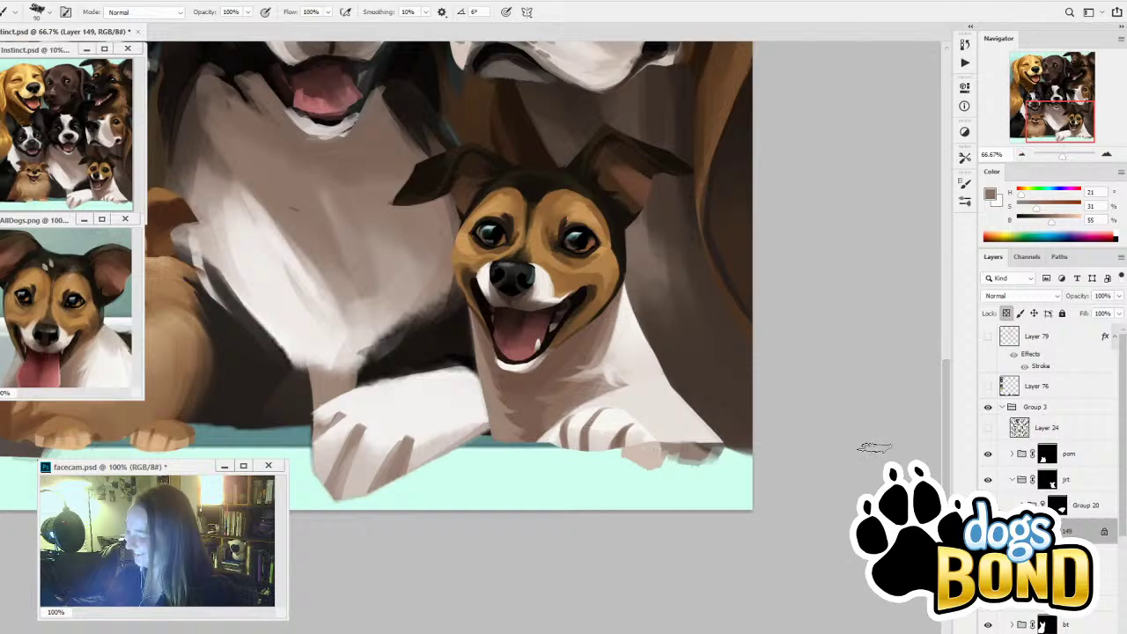
key(alt+bracketleft)
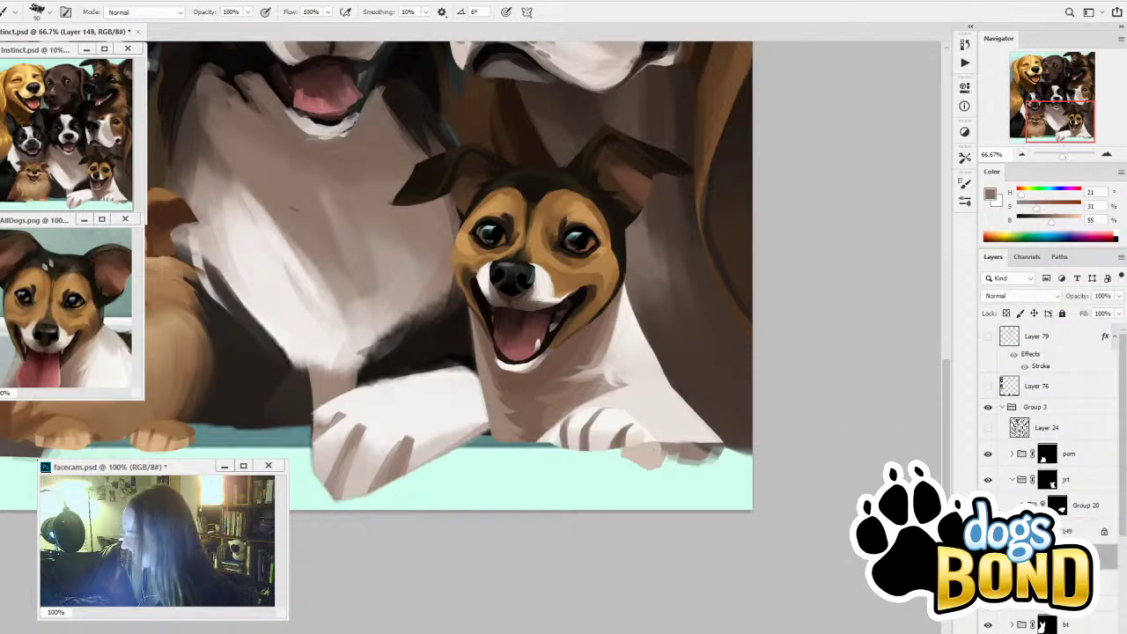
click(1006, 313)
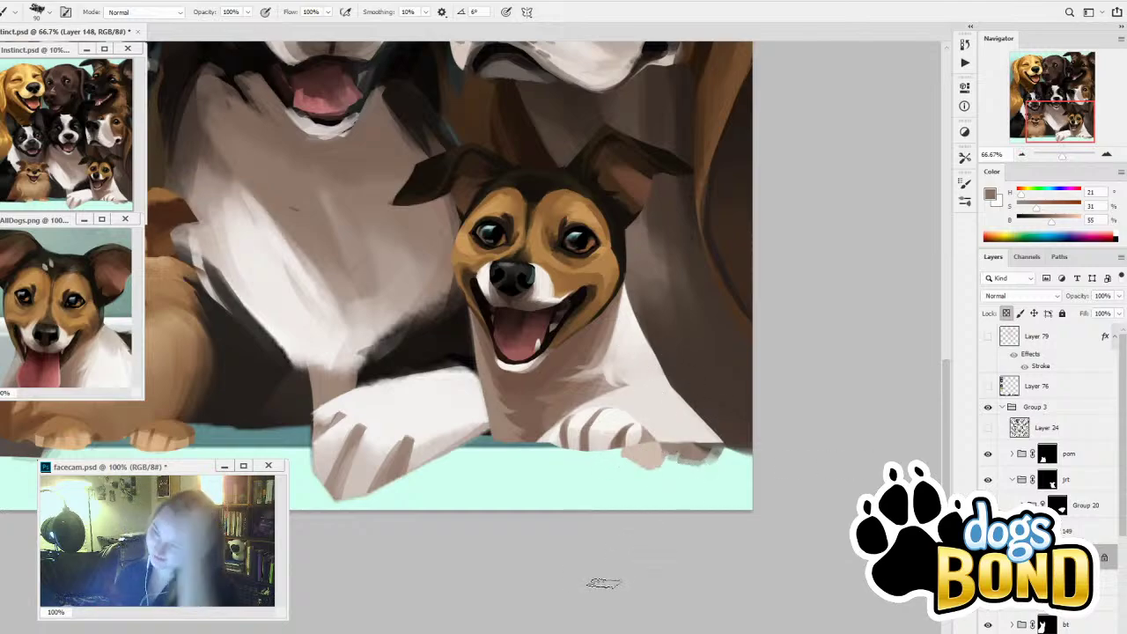
On Layer 149, paint small greyish-brown strokes along the lower ends of the paw's toe gaps at brush size 15
click(989, 532)
click(988, 532)
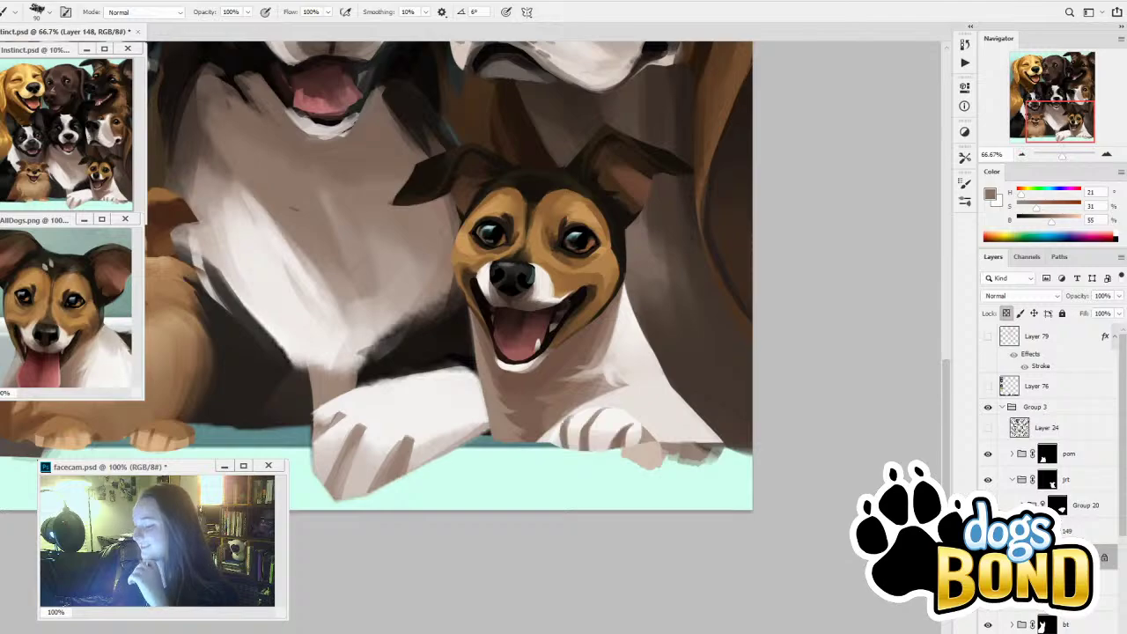
click(1068, 532)
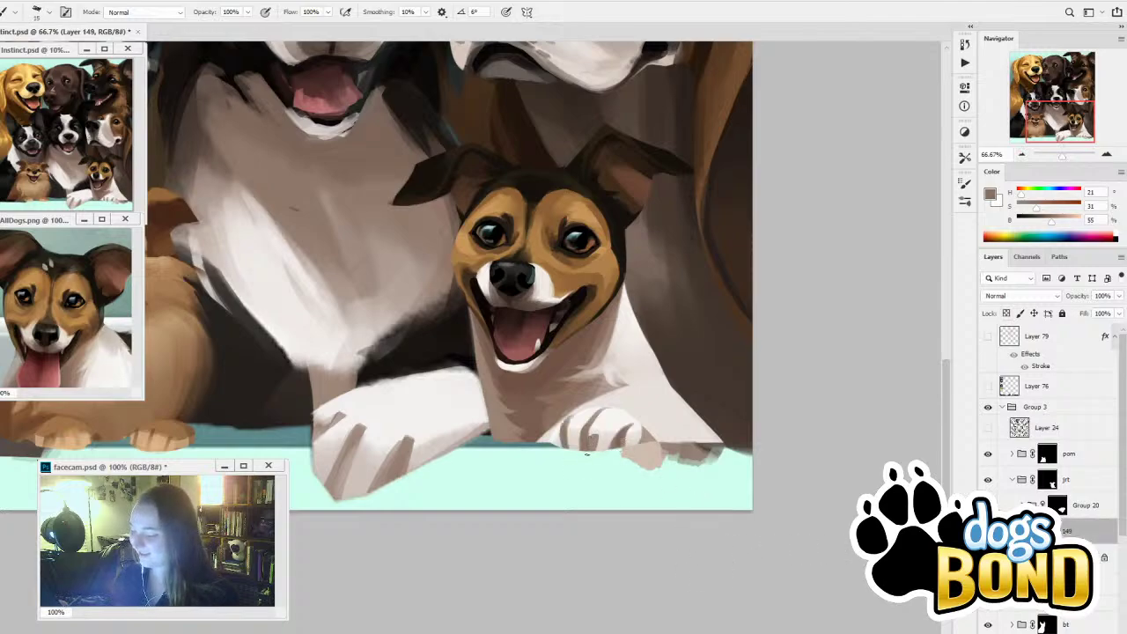
drag(575, 439, 584, 450)
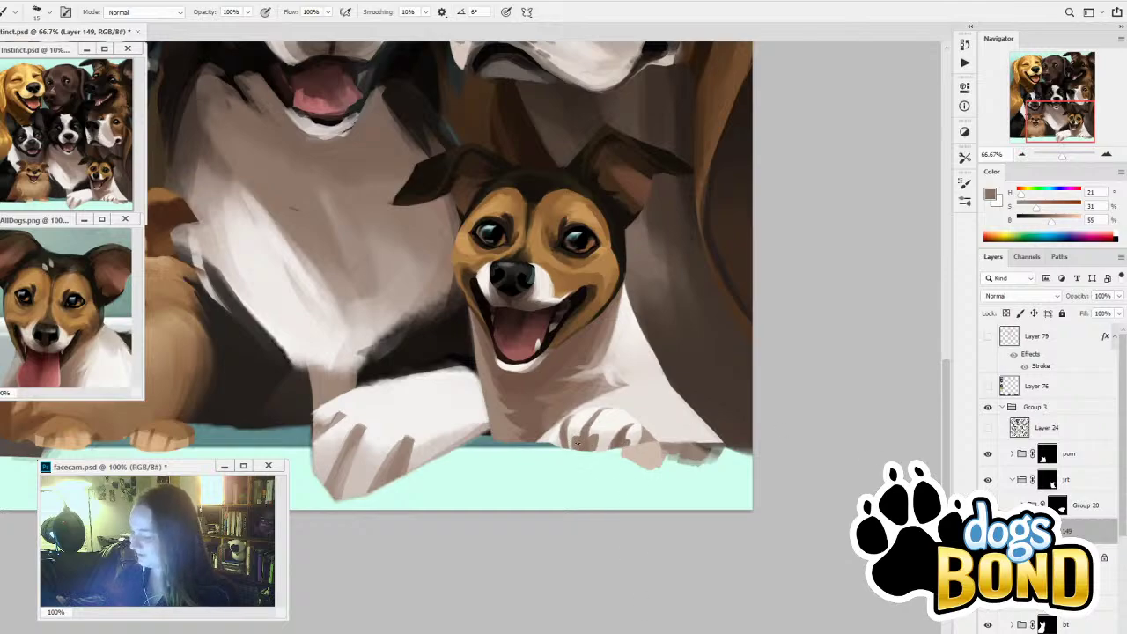
drag(556, 437, 561, 450)
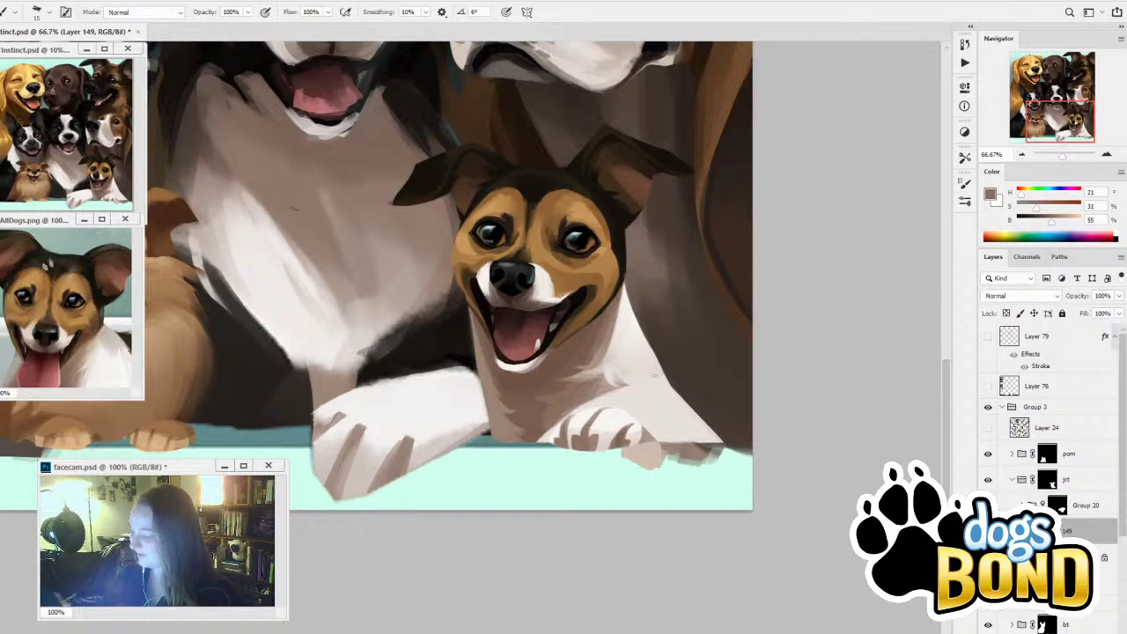
On Layer 147, deepen the chest shading around the paw with sampled greyish browns at brush sizes 60 and 50
alt+click(626, 366)
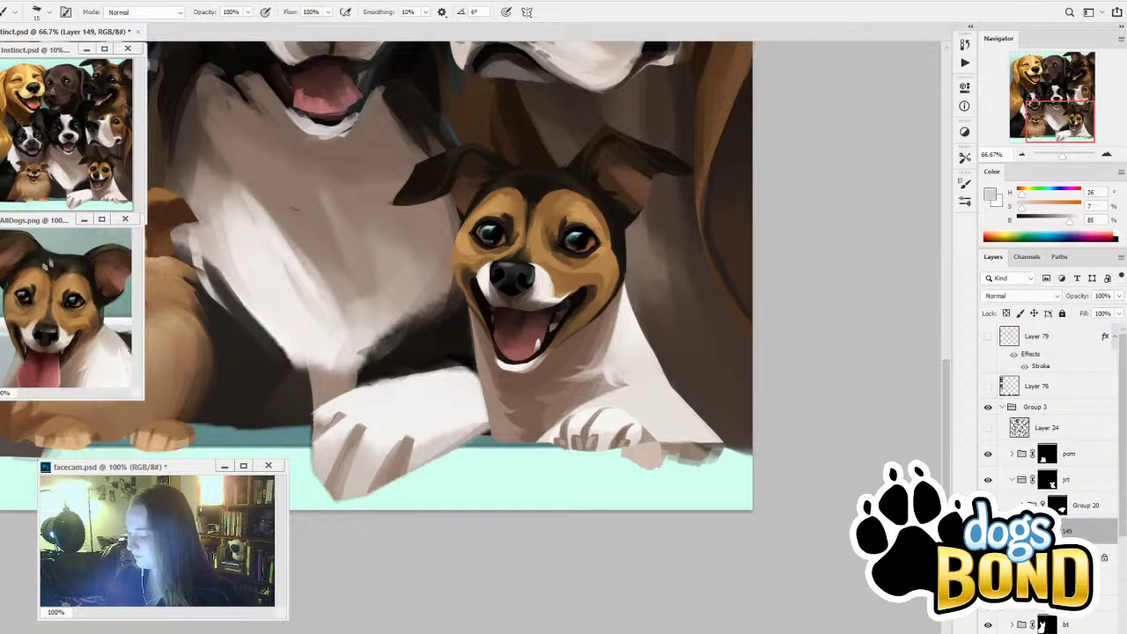
drag(662, 477, 738, 532)
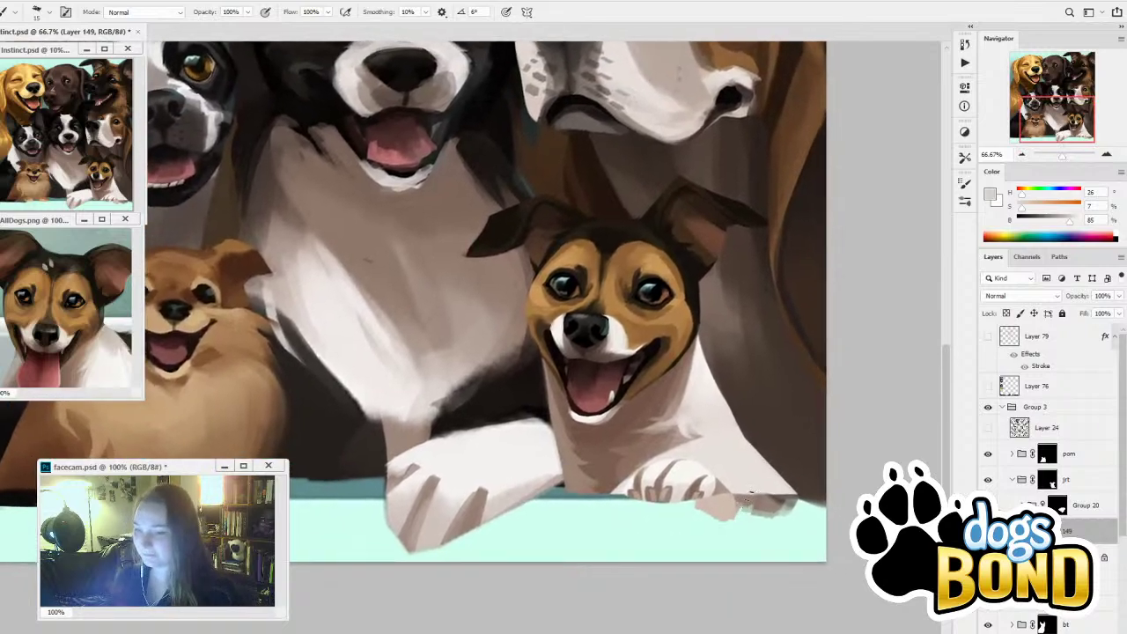
key(ctrl+z)
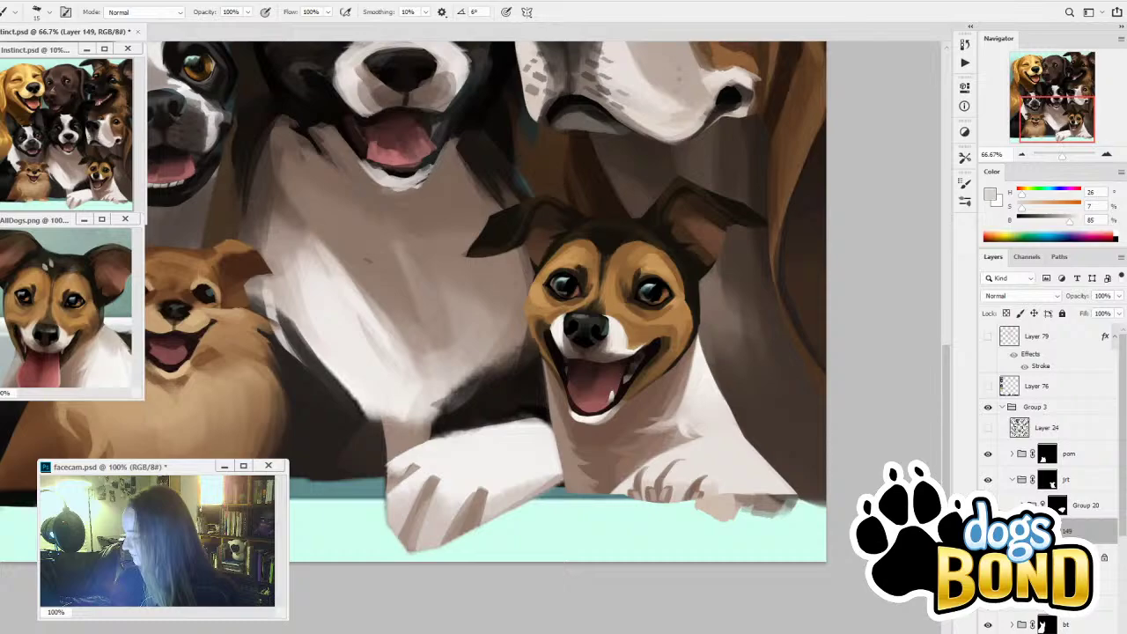
drag(645, 483, 727, 480)
alt+click(658, 449)
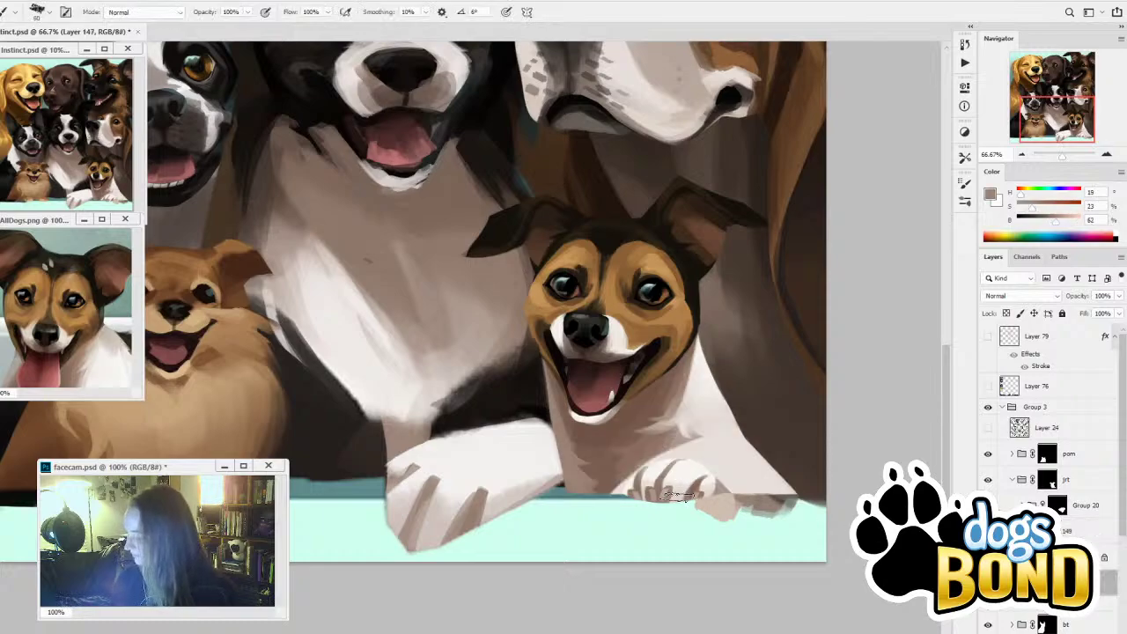
alt+click(659, 449)
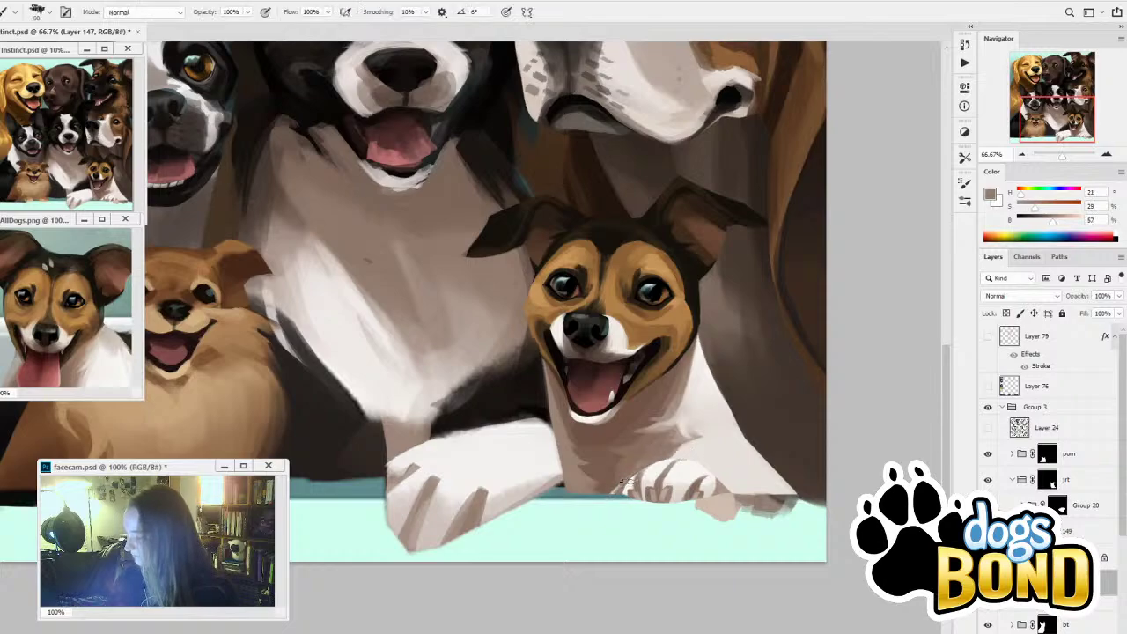
alt+click(624, 466)
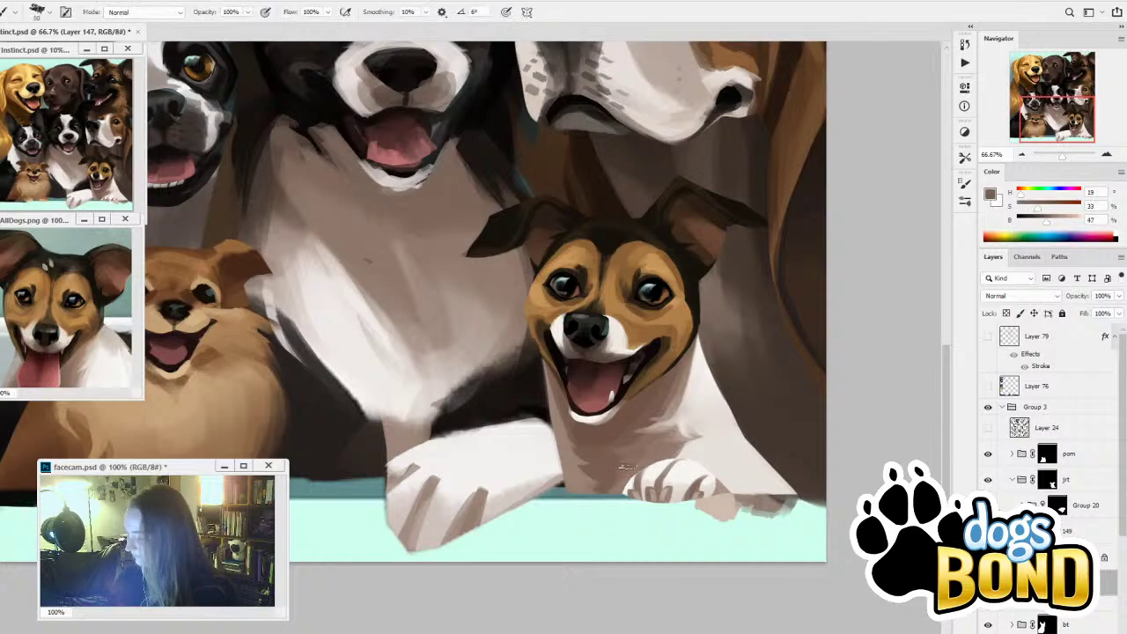
drag(623, 473, 647, 458)
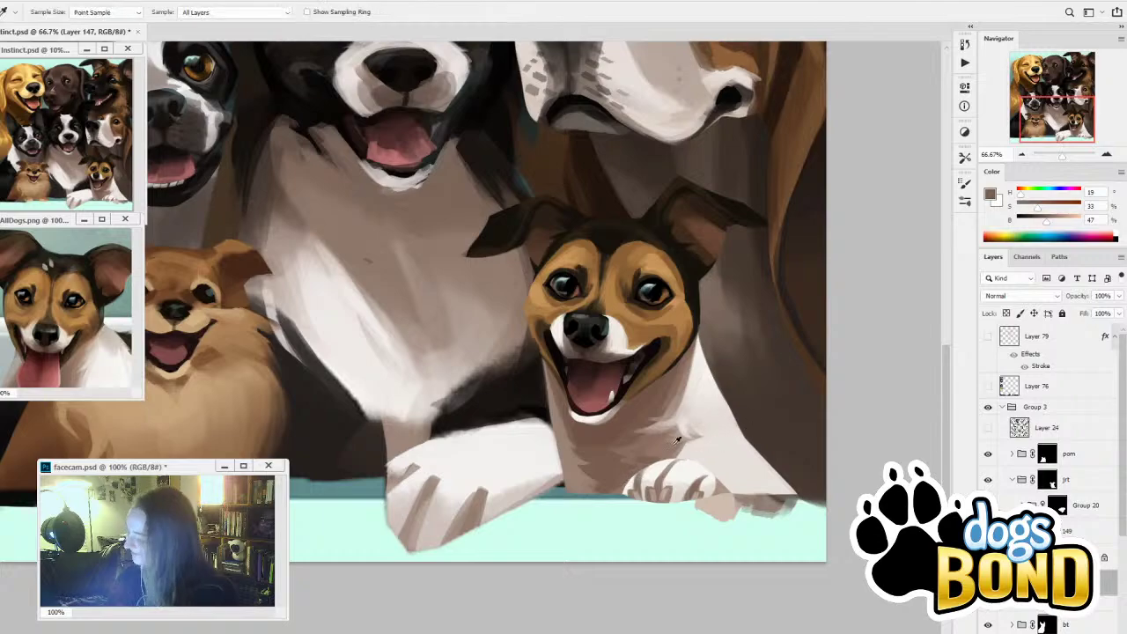
Enlarge the brush to 250 and softly shade the leg beside the paw with a sampled greyish brown
alt+click(736, 477)
key(bracketright)
key(bracketright)
key(bracketright)
key(bracketright)
key(bracketright)
key(bracketright)
key(bracketright)
key(bracketright)
key(bracketright)
key(bracketright)
key(bracketright)
drag(735, 491, 731, 464)
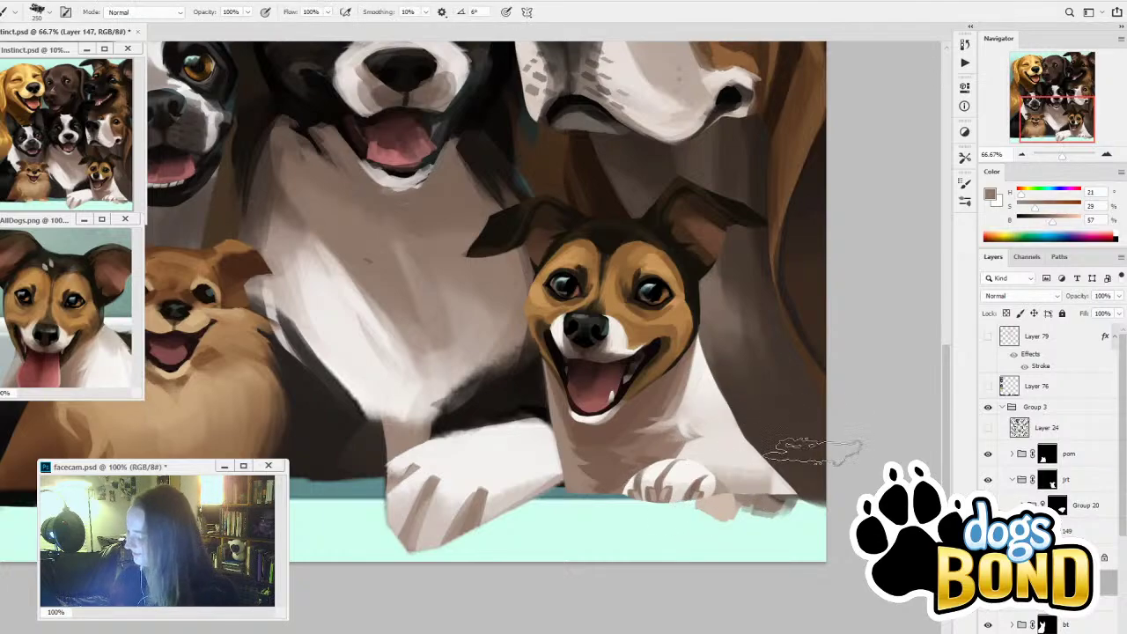
Rotate the brush tip to -32° and stroke a sampled greyish brown down the lower leg at size 250
alt+click(696, 379)
click(966, 203)
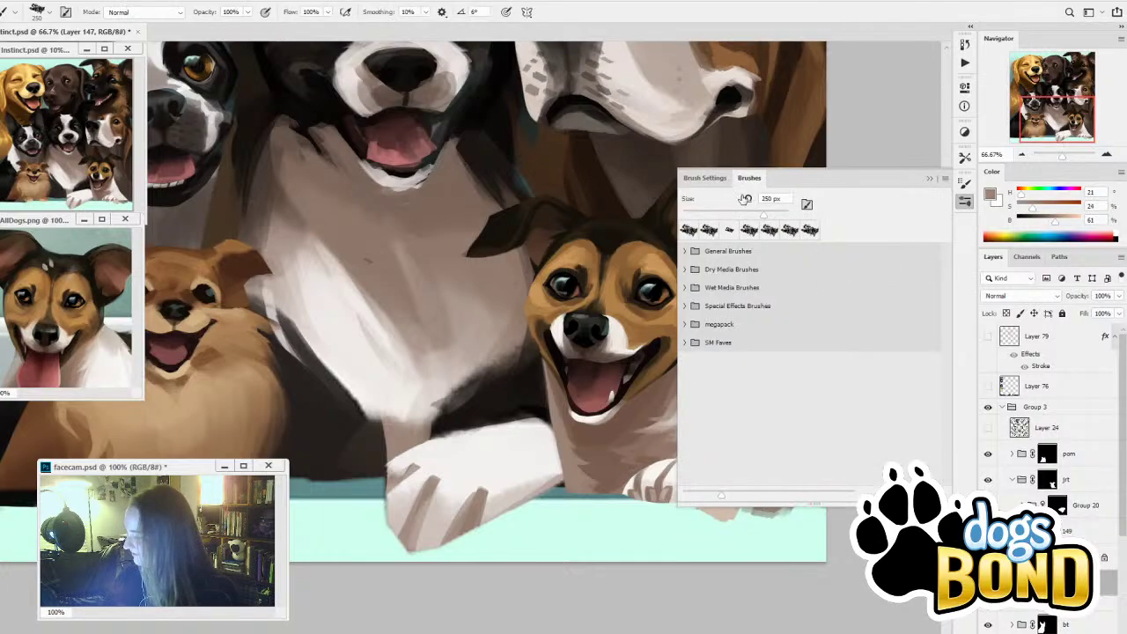
drag(899, 321, 899, 334)
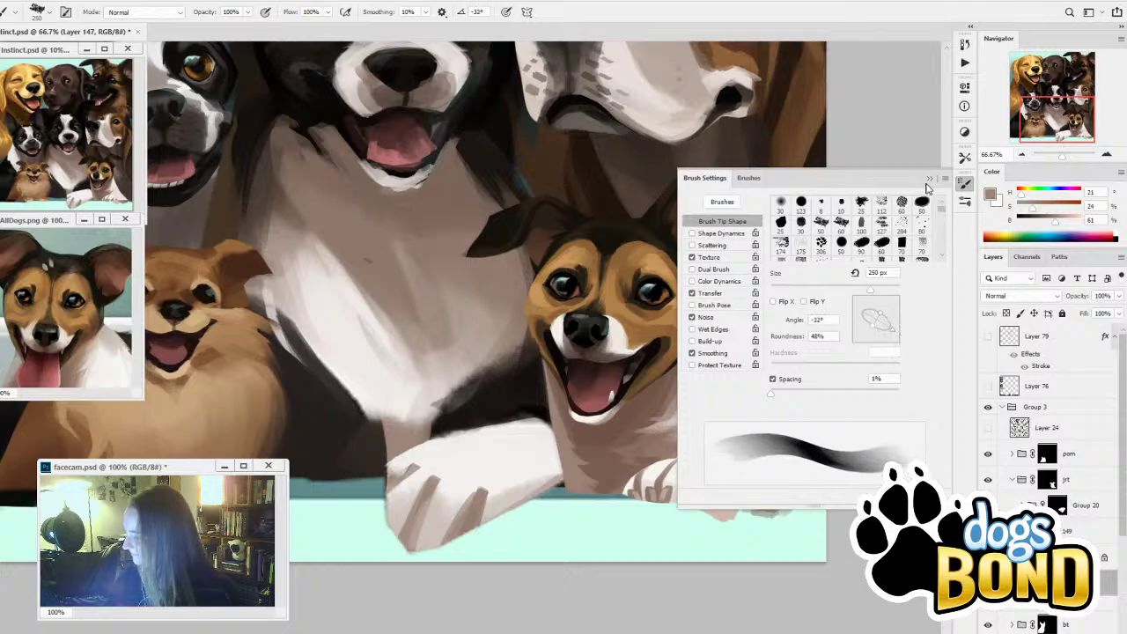
click(929, 180)
drag(734, 464, 720, 508)
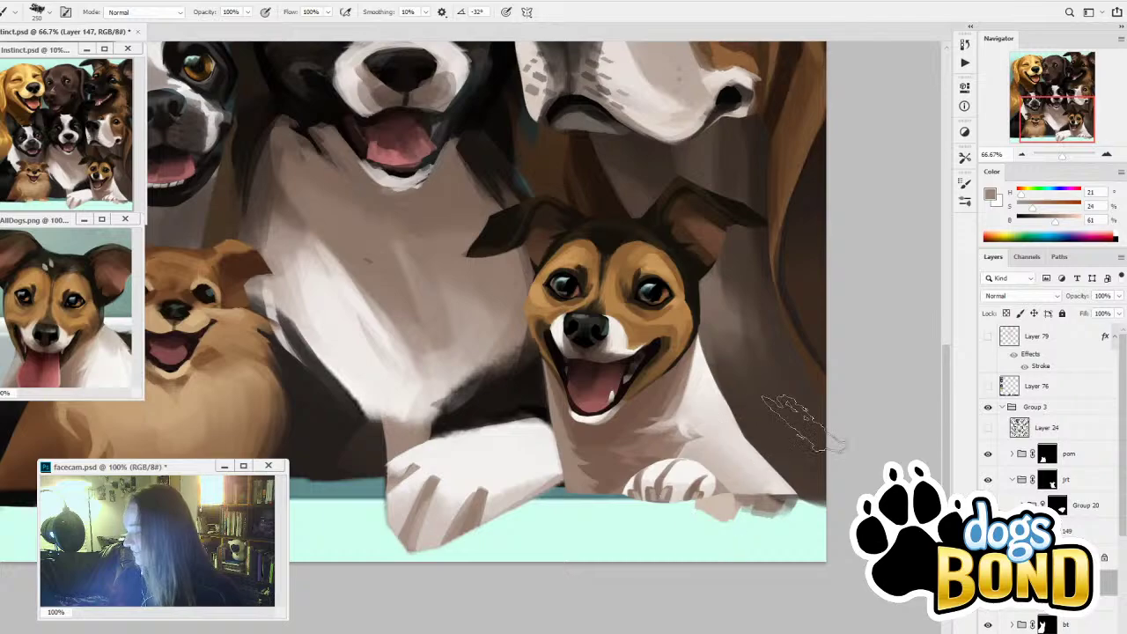
Sample an off-white from the shoulder and paint it over the leg beside the paw at brush size 90
key(alt)
alt+click(729, 411)
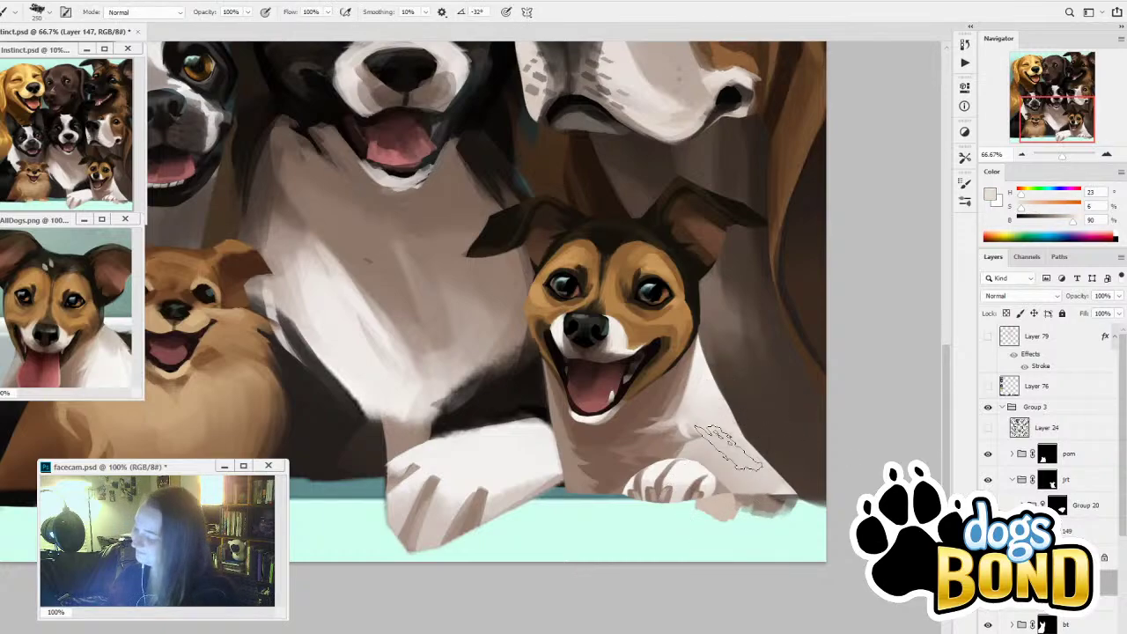
key(bracketleft)
key(bracketleft)
key(bracketleft)
key(bracketleft)
key(bracketleft)
drag(726, 430, 717, 492)
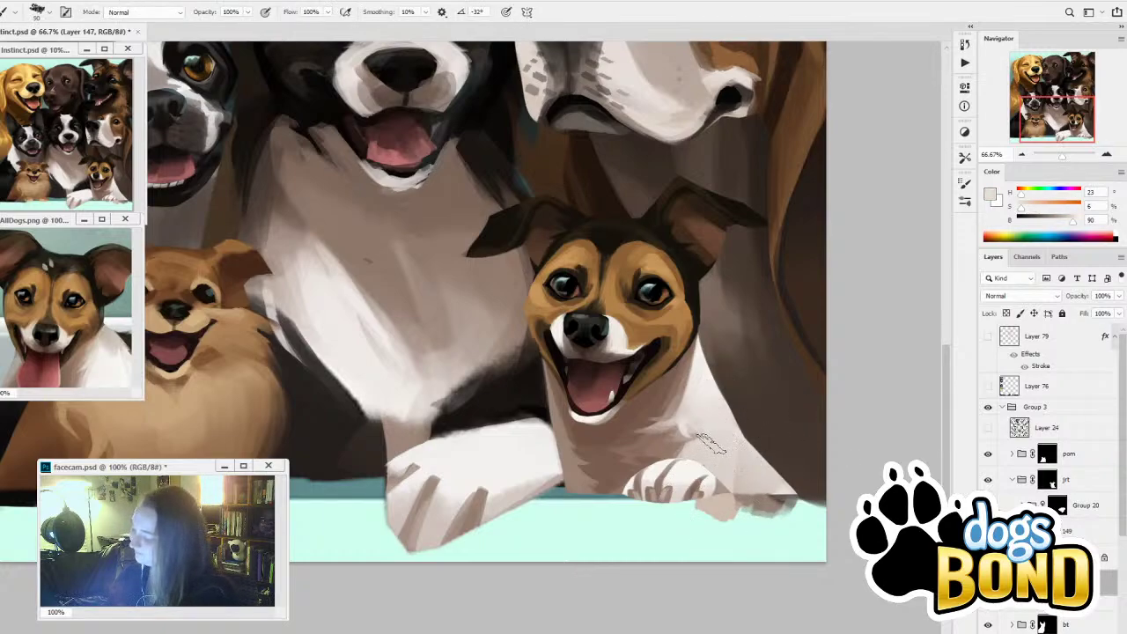
Brighten the outer edge of the shoulder and leg with a sampled off-white at brush size 200, redoing the first stroke
alt+click(718, 389)
key(bracketright)
key(bracketright)
key(bracketright)
key(bracketright)
key(bracketright)
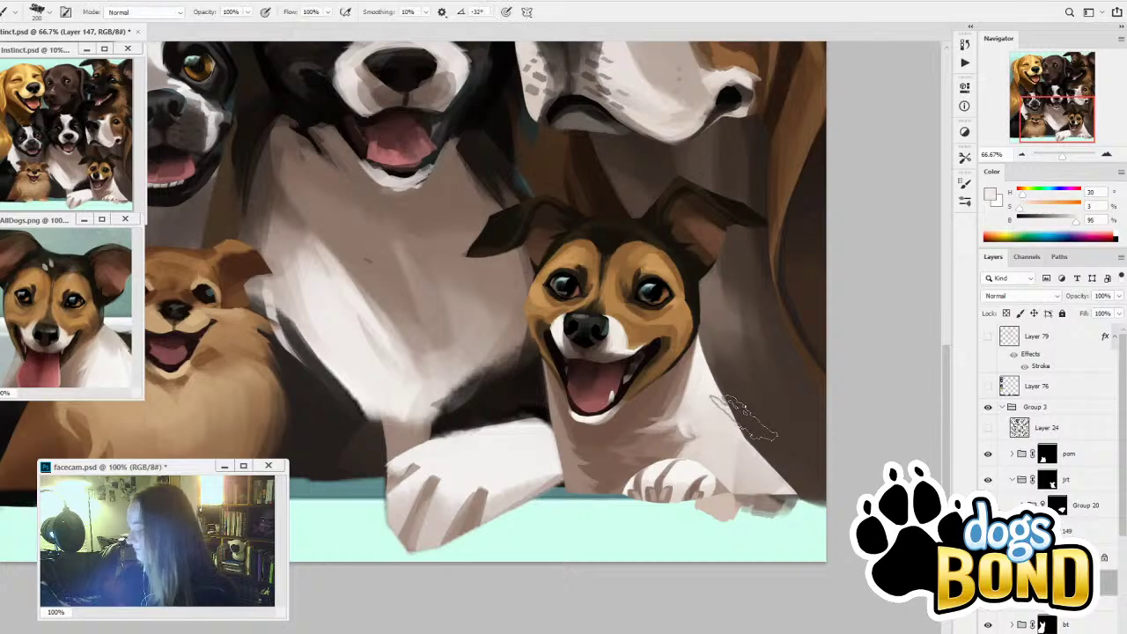
drag(743, 418, 803, 516)
key(ctrl+z)
drag(780, 465, 807, 508)
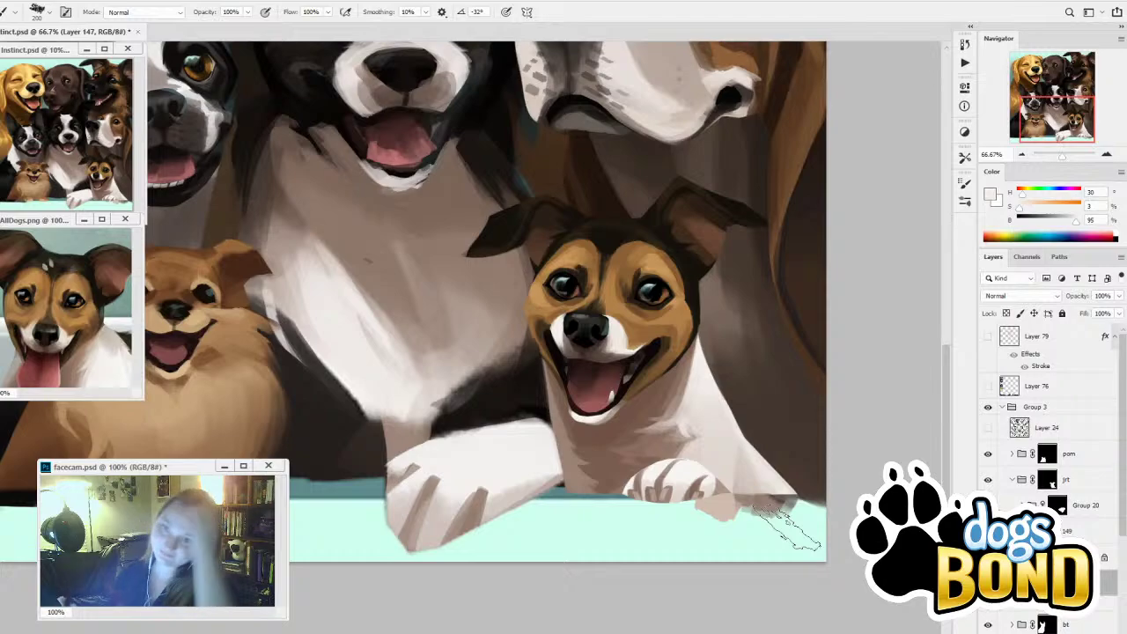
Compare the painting with and without Group 20, the jrt group, Layer 149 and Layer 147
click(988, 505)
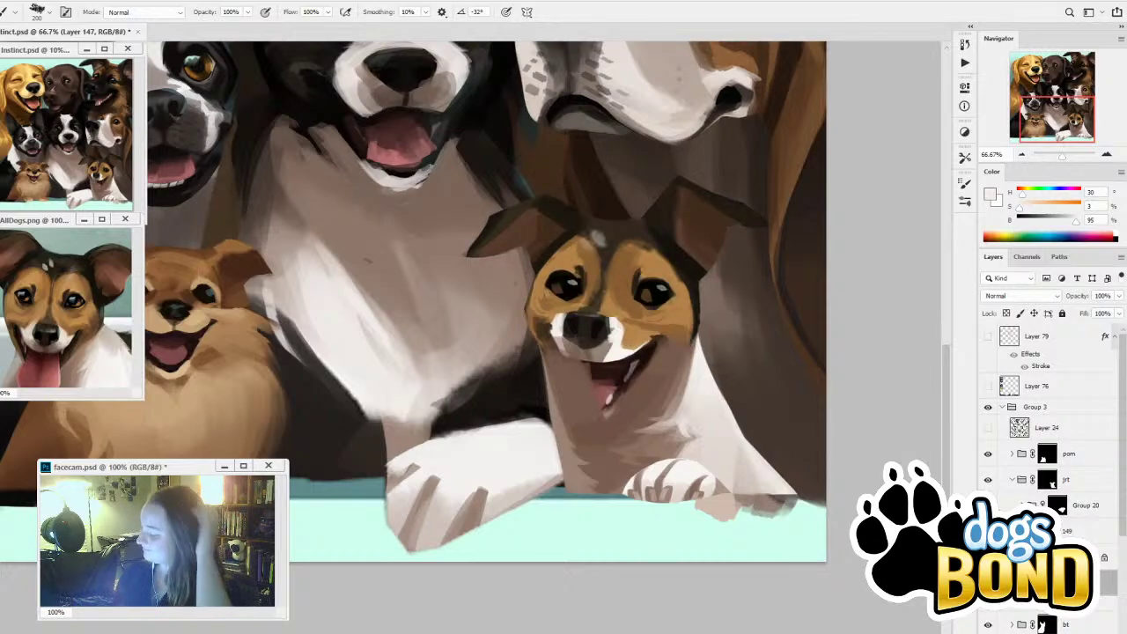
click(988, 505)
click(1016, 480)
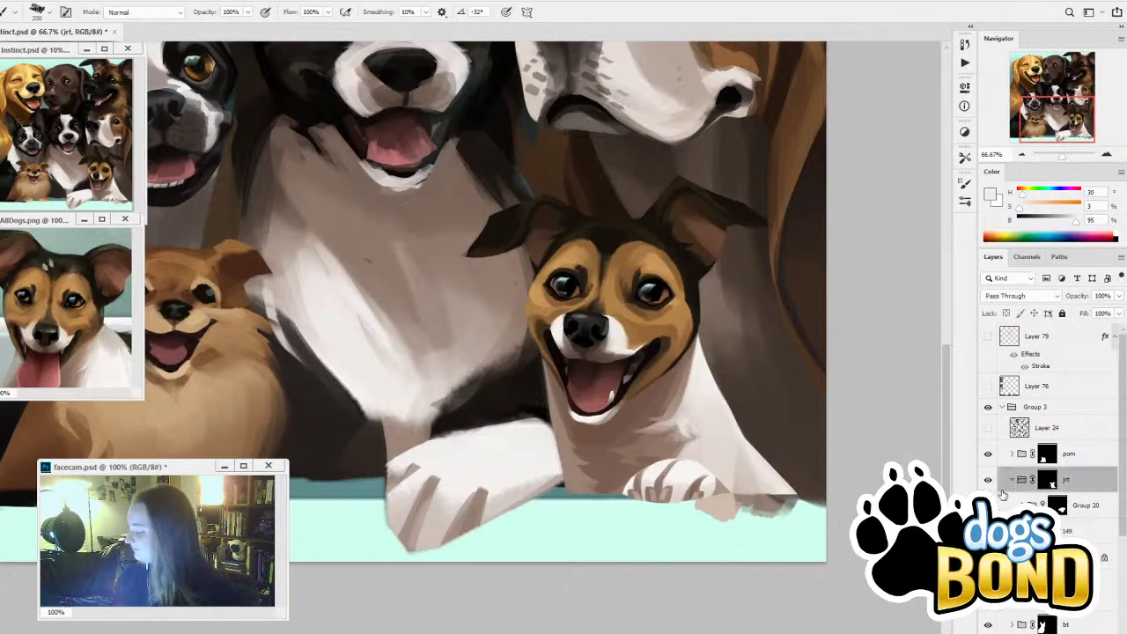
click(987, 480)
click(988, 480)
click(1013, 480)
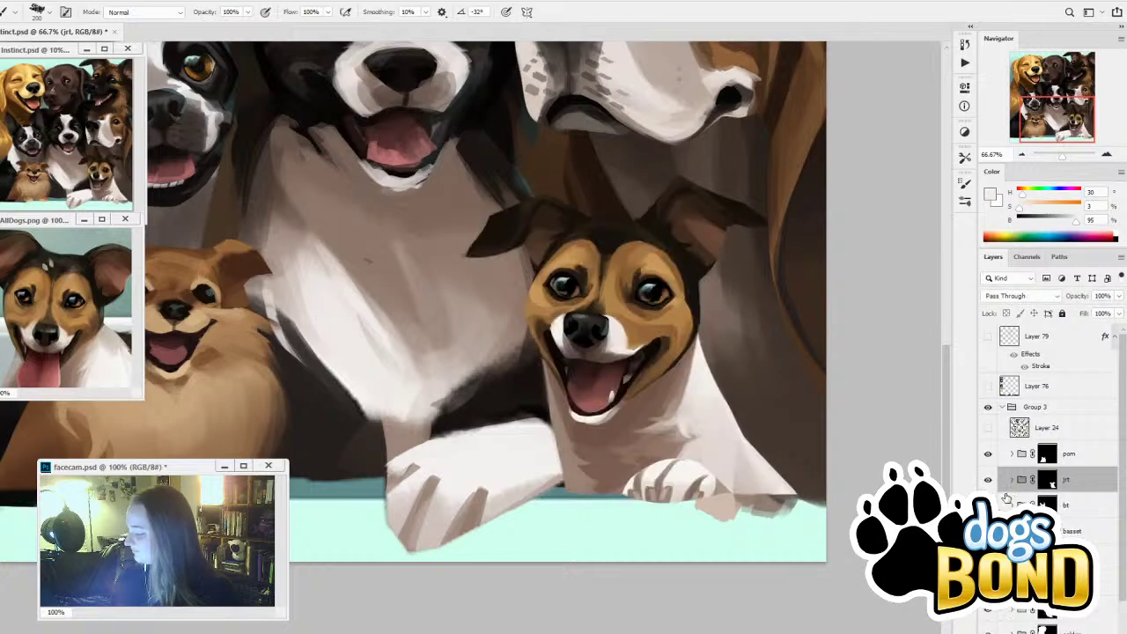
drag(667, 504, 667, 537)
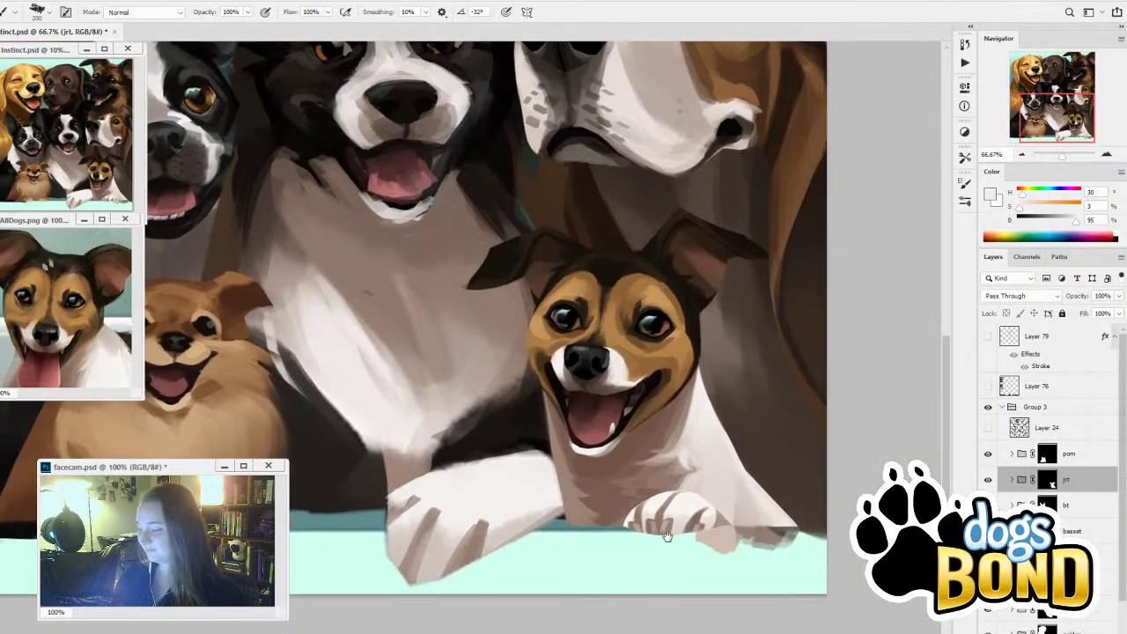
click(987, 480)
click(987, 480)
click(1013, 480)
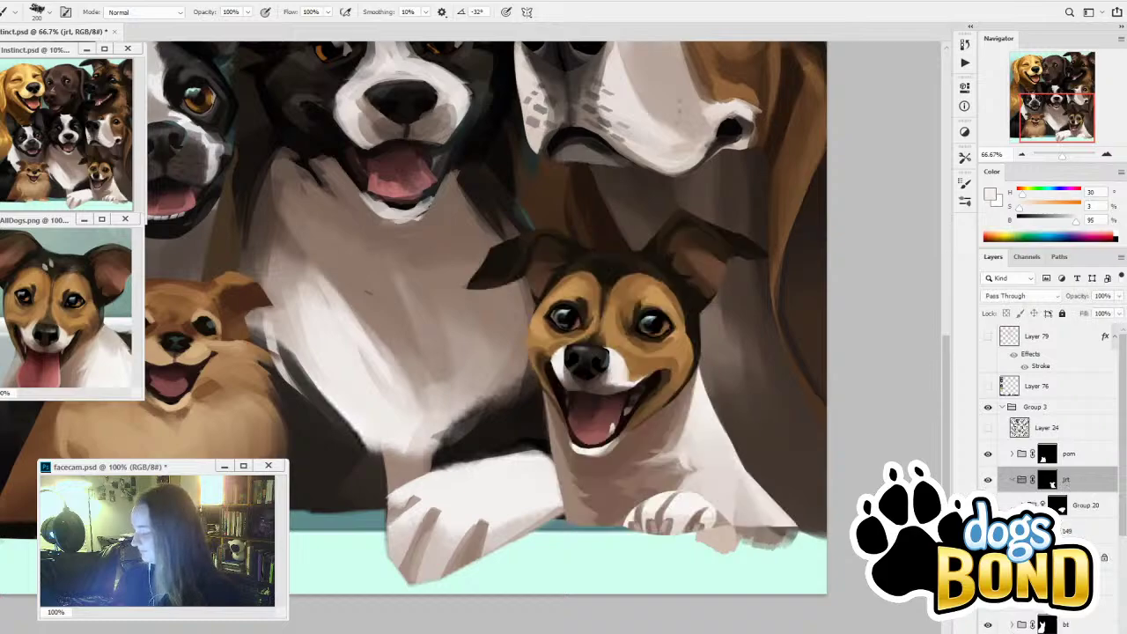
click(987, 506)
click(988, 506)
click(988, 531)
click(988, 531)
click(987, 582)
click(987, 582)
On Layer 147, rework the shadow edge between chest and shoulder with sampled light grey and greyish brown, reducing the brush to 40
click(1067, 582)
alt+click(712, 423)
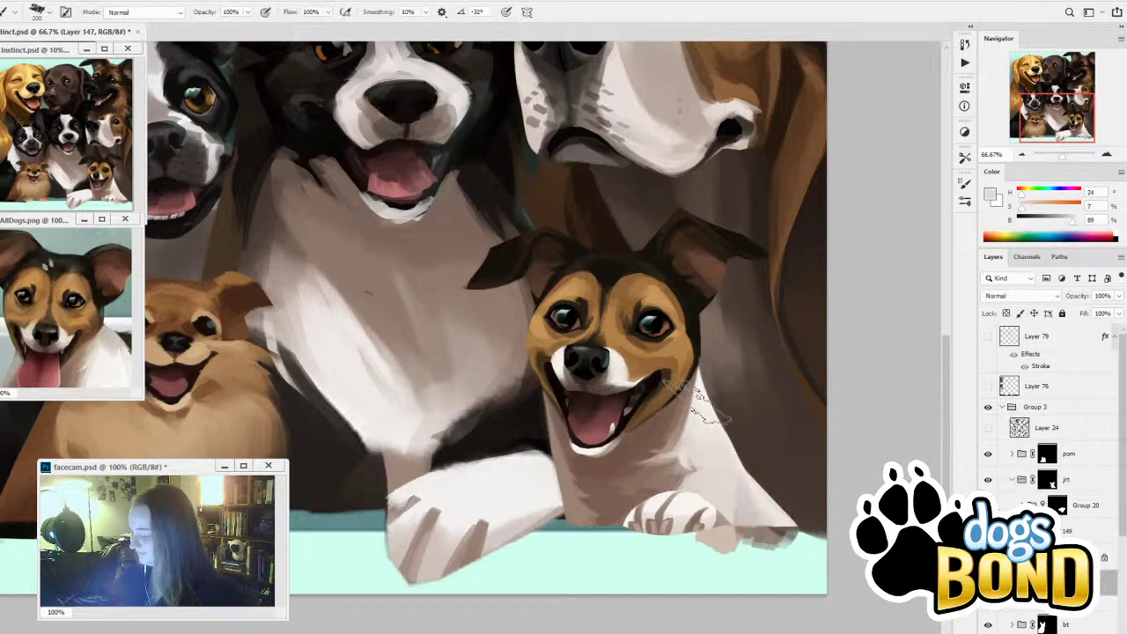
key(bracketleft)
alt+click(678, 469)
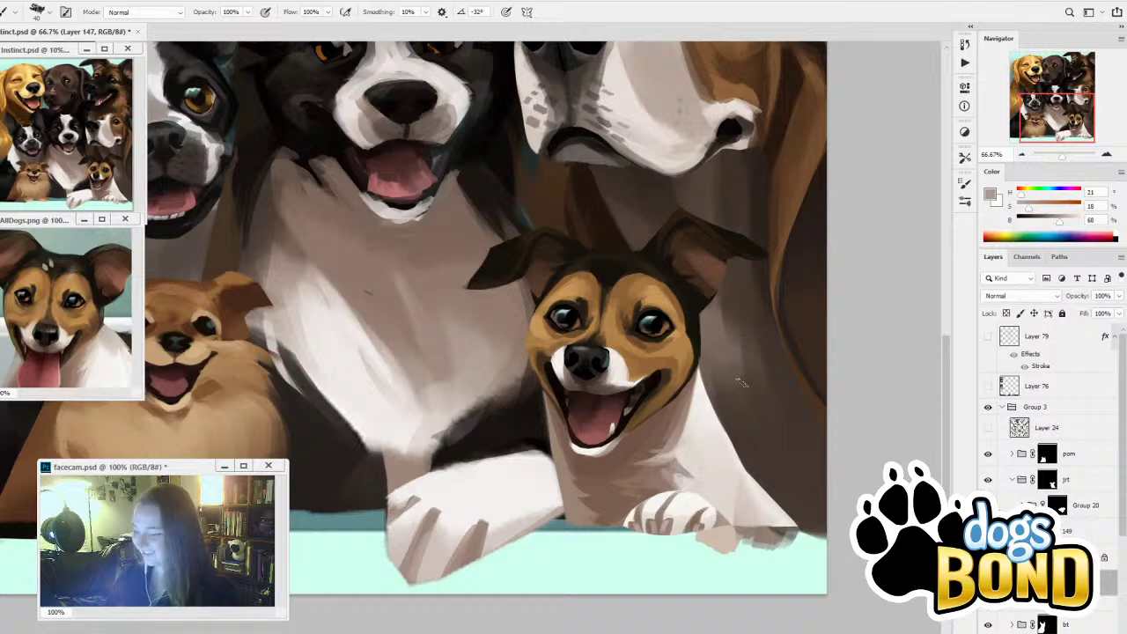
Refine the light areas of the shoulder and leg above the paw with sampled off-whites at brush size 35
alt+click(712, 463)
key(bracketright)
key(bracketright)
key(bracketright)
alt+click(707, 404)
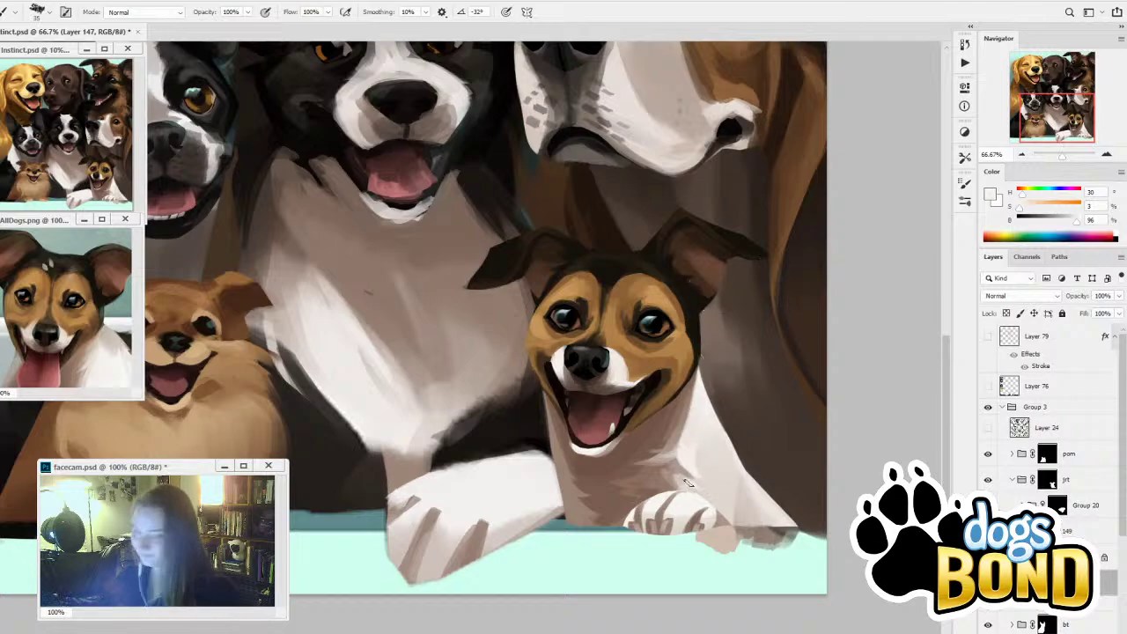
mouse_move(702, 475)
mouse_down()
mouse_move(756, 378)
mouse_move(763, 475)
mouse_up()
mouse_move(821, 526)
mouse_down()
mouse_move(782, 568)
mouse_move(757, 523)
mouse_move(735, 541)
mouse_up()
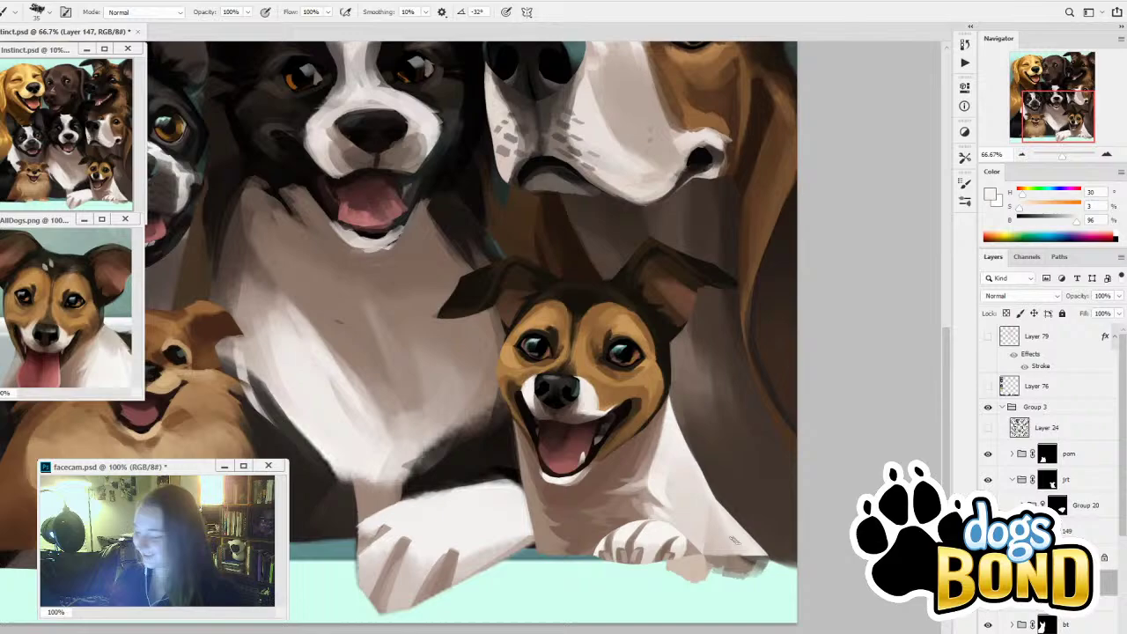
alt+click(674, 459)
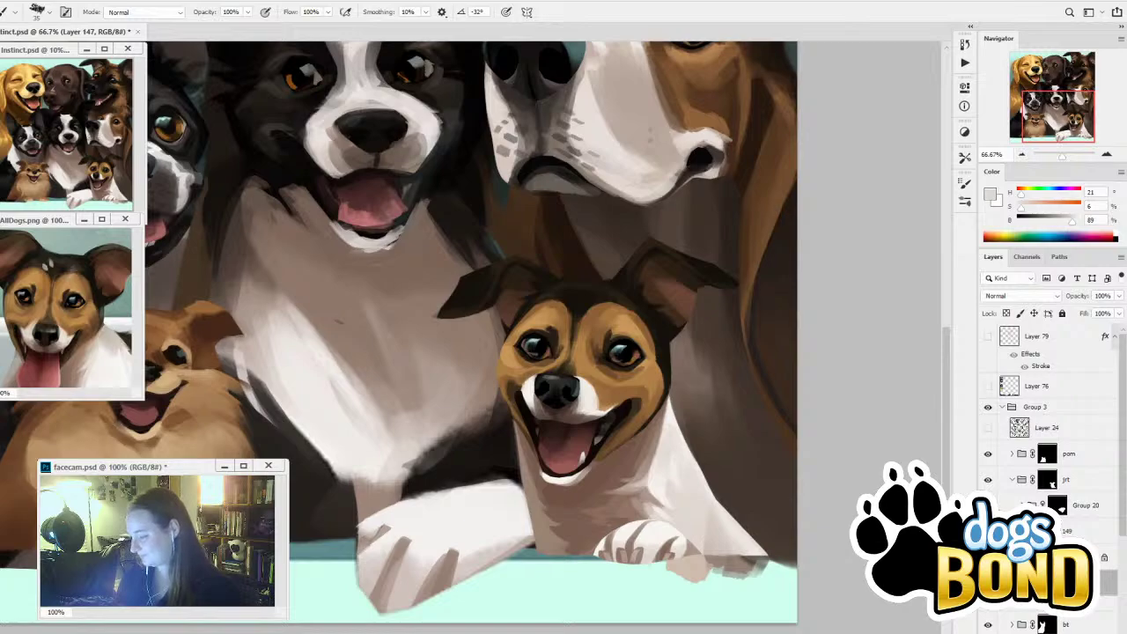
Check Layer 149 and the layer below by toggling their visibility, and scale down the Jack Russell's paw on Layer 149
click(988, 531)
click(988, 557)
click(989, 557)
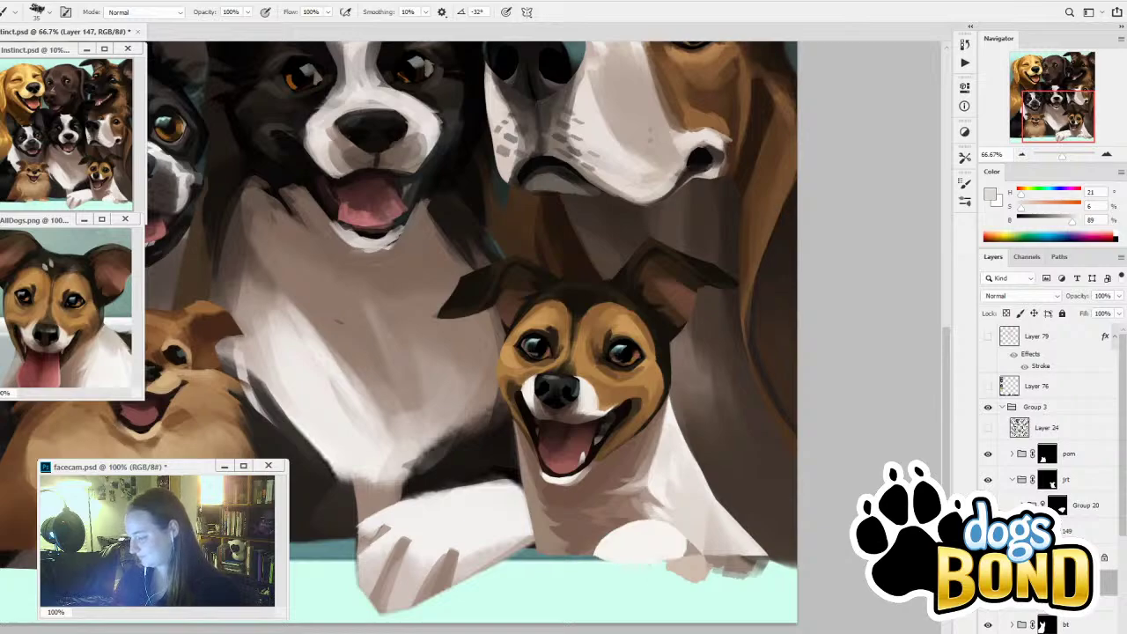
click(988, 531)
click(1066, 555)
key(ctrl+t)
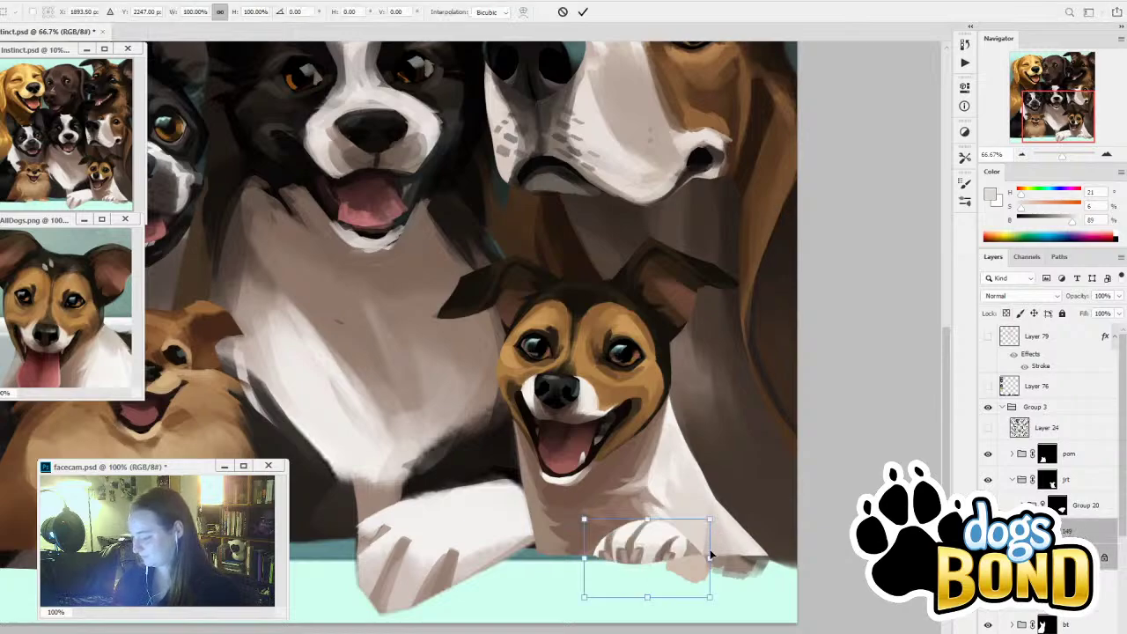
mouse_move(712, 559)
mouse_down()
mouse_move(702, 560)
mouse_move(696, 526)
mouse_up()
key(Return)
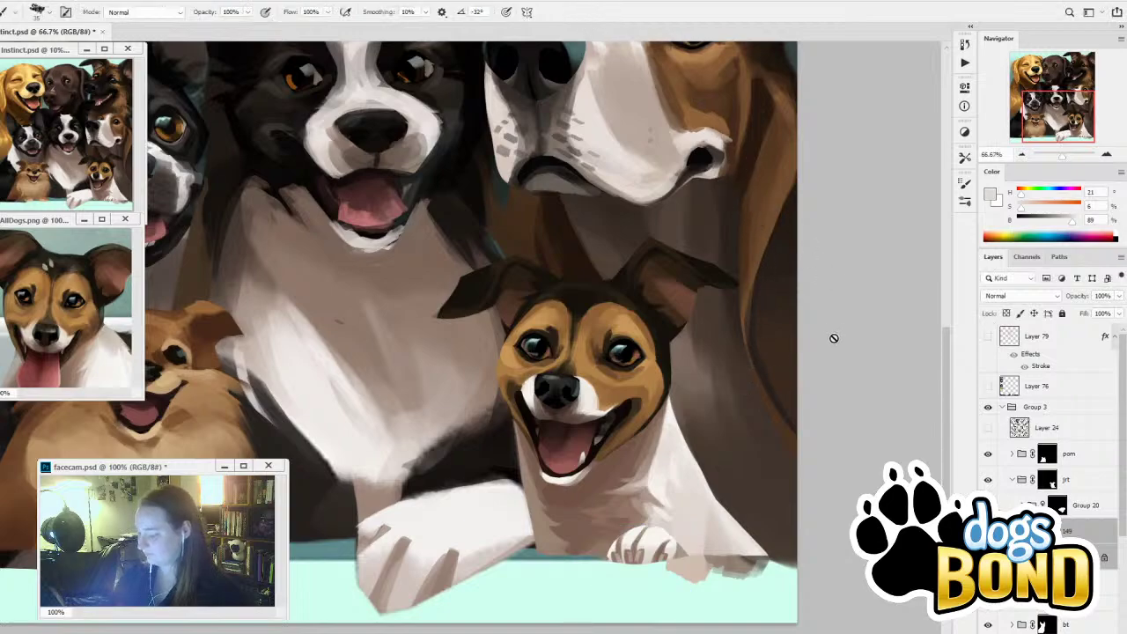
Nudge the Jack Russell's paw on Layer 149 upward in small increments along the ledge
key(v)
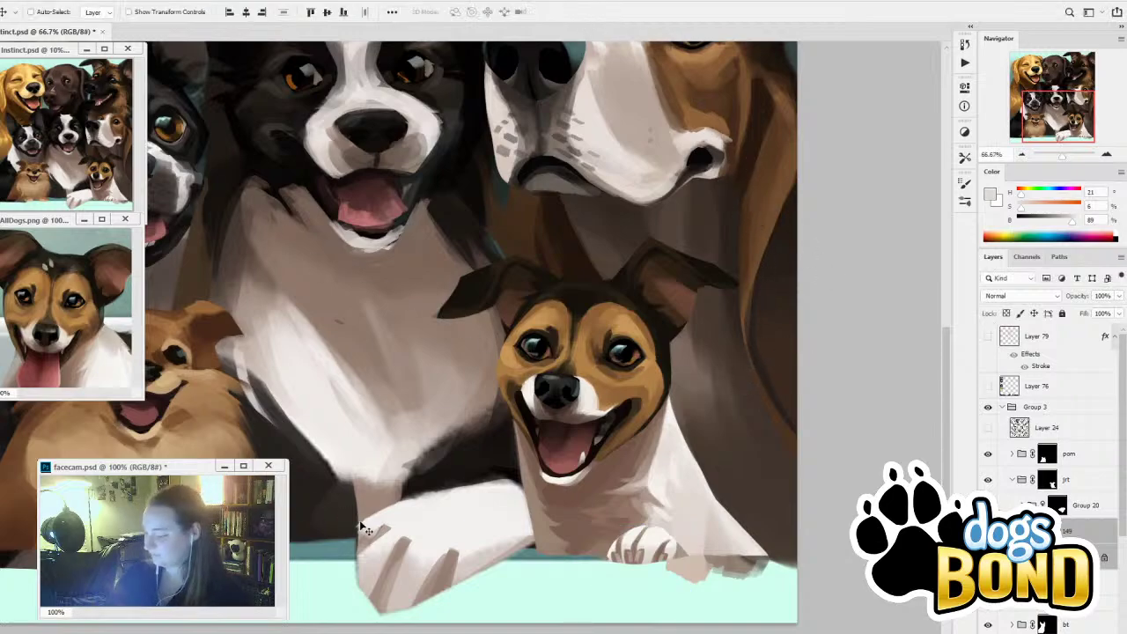
key(Up)
key(Up)
key(Up)
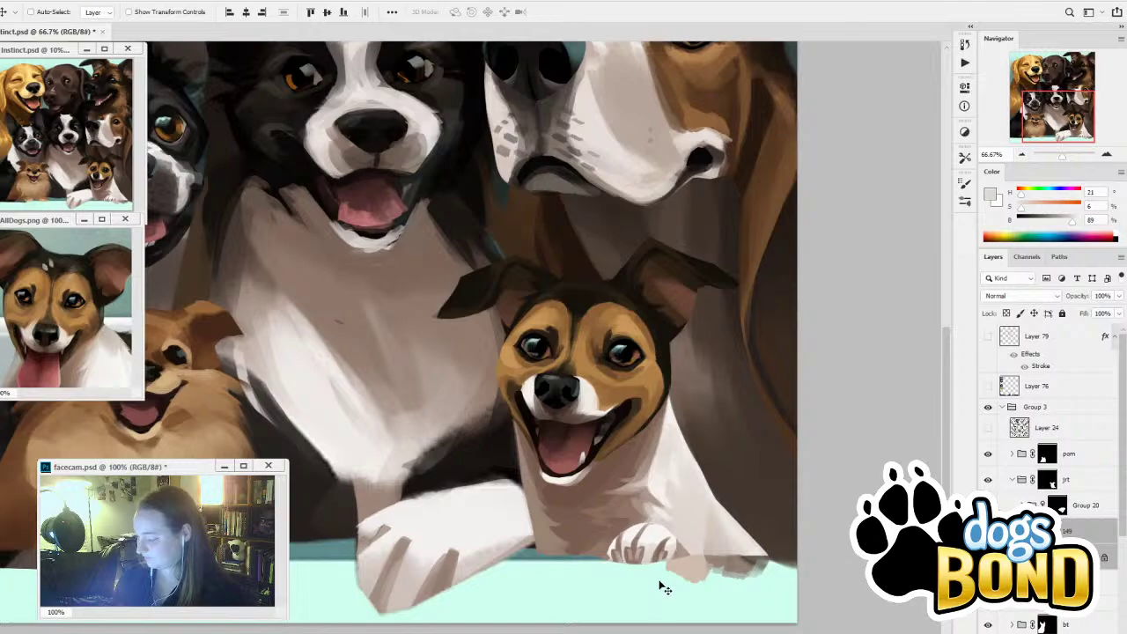
key(Up)
key(Up)
key(Up)
key(Up)
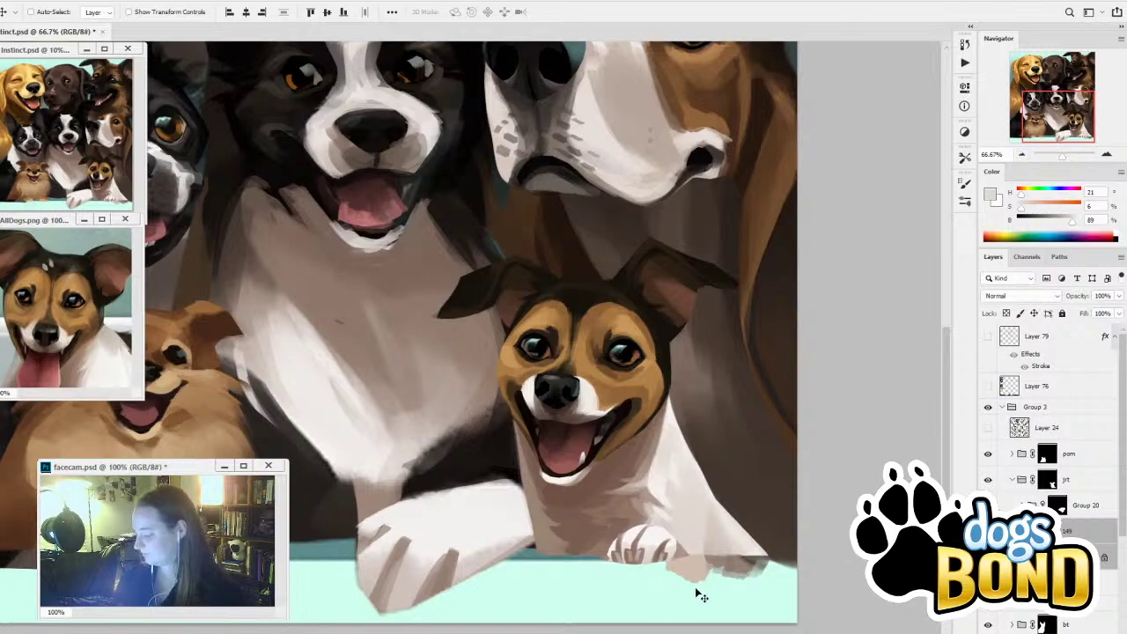
key(Up)
Compare the painting with and without the jrt and pom groups, collapsing the jrt group's contents
click(988, 481)
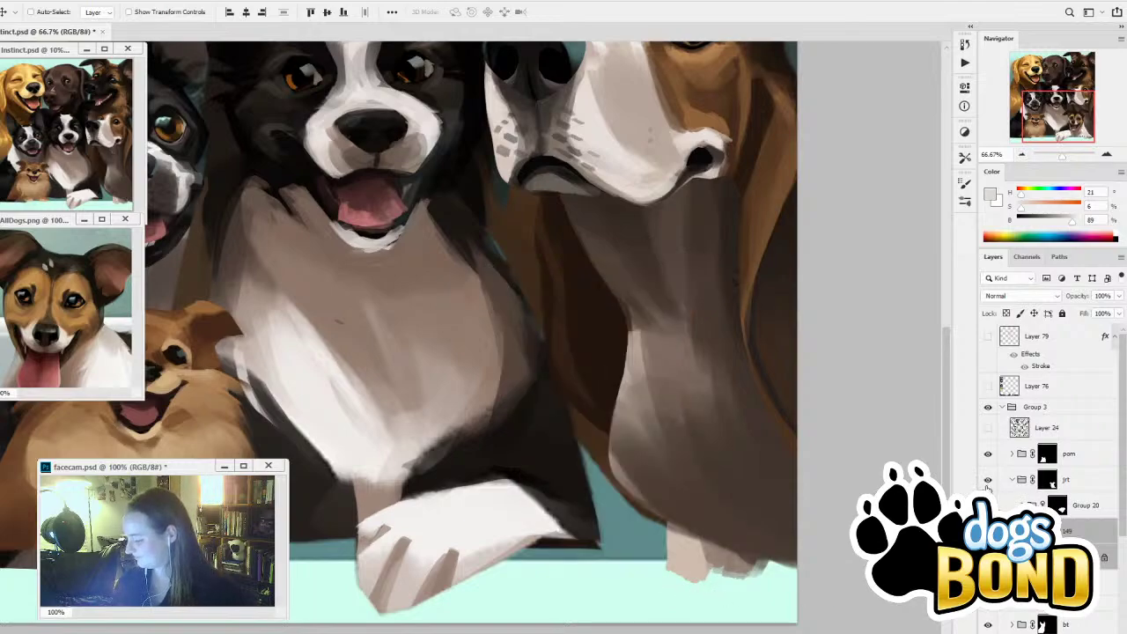
click(988, 480)
click(1012, 480)
click(1050, 480)
click(987, 482)
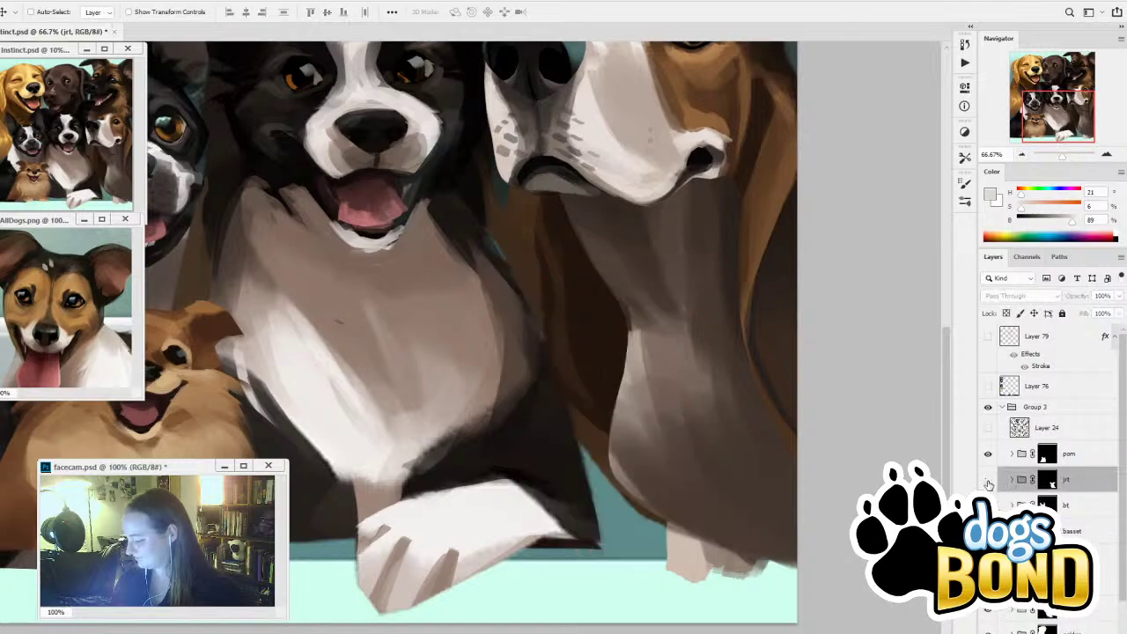
click(987, 482)
key(b)
drag(677, 553, 755, 549)
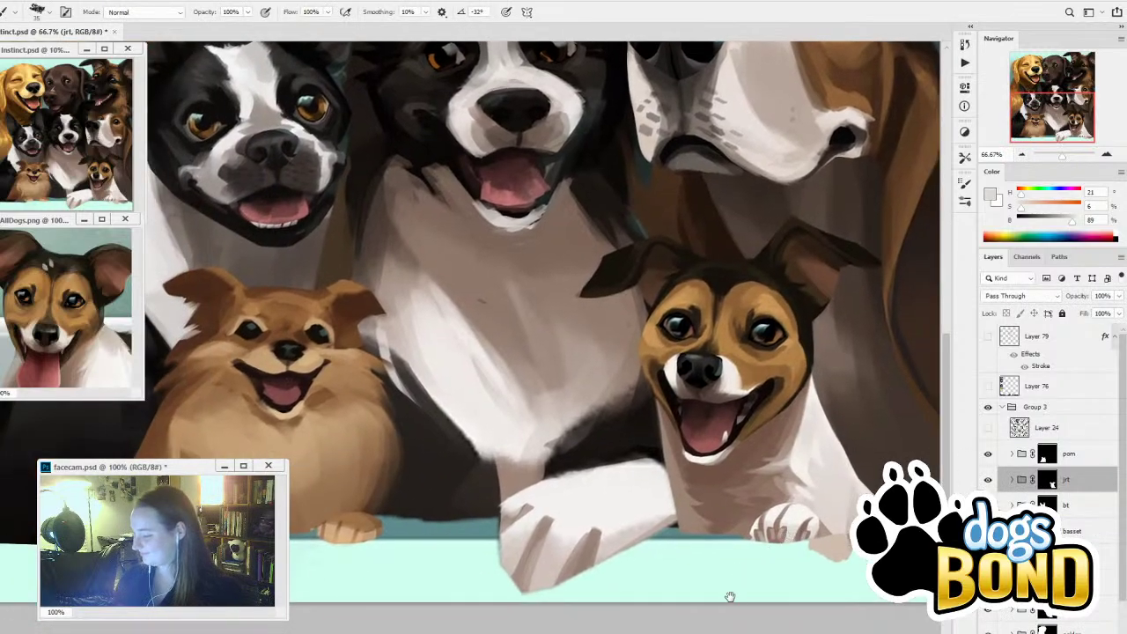
click(988, 454)
click(989, 453)
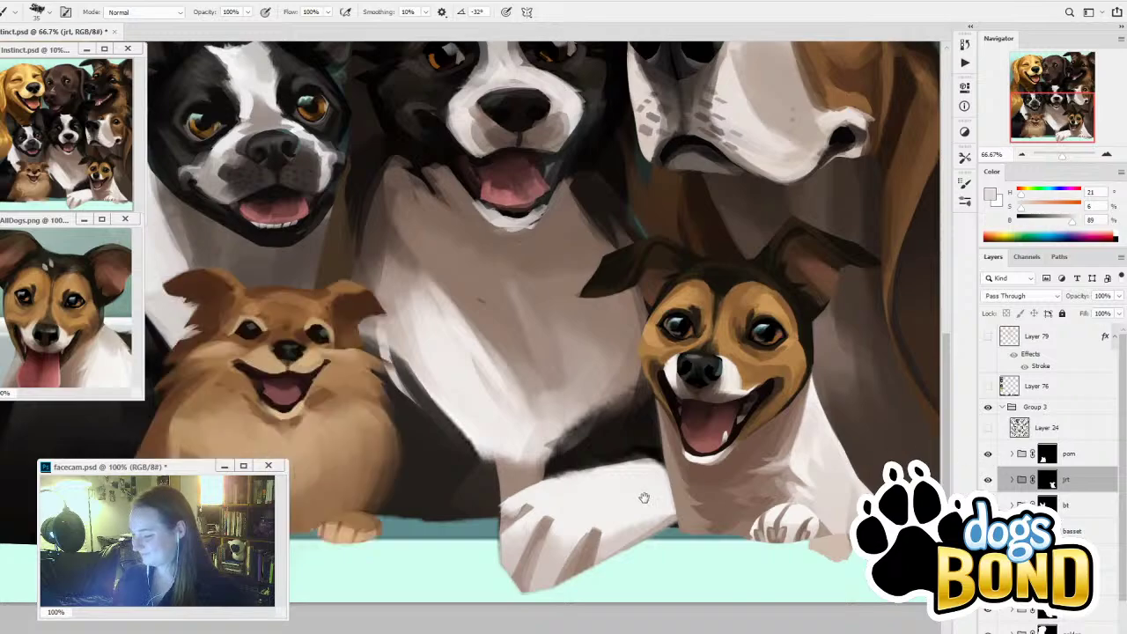
Expand the pom group, select Layer 64 and compare the Pomeranian with and without it
drag(600, 541, 776, 553)
click(1012, 453)
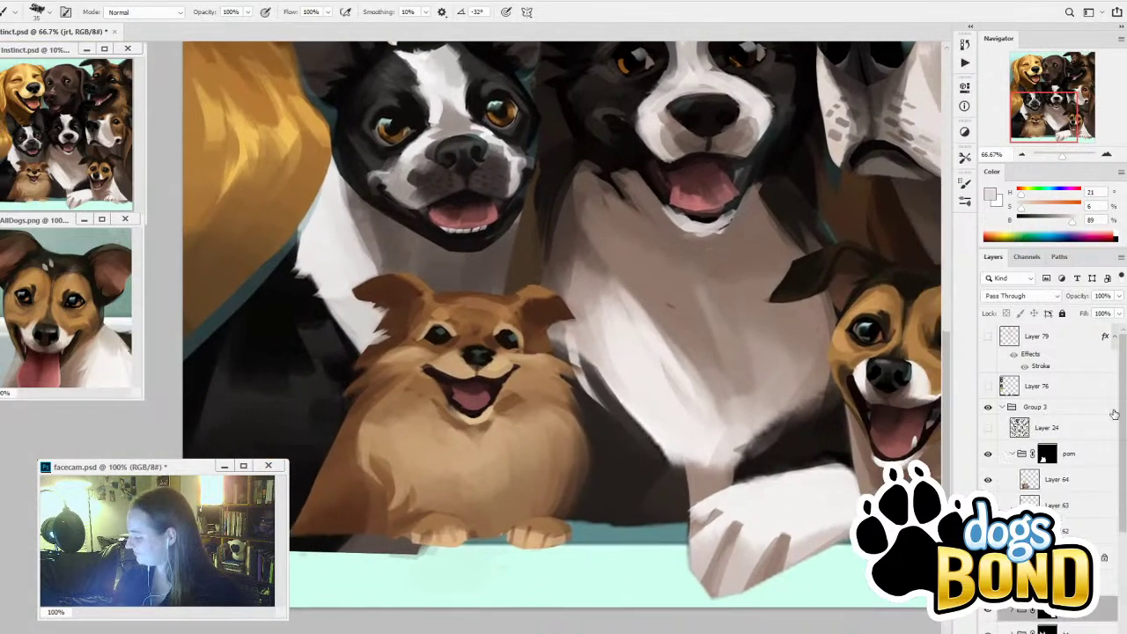
click(1027, 480)
click(988, 480)
click(988, 480)
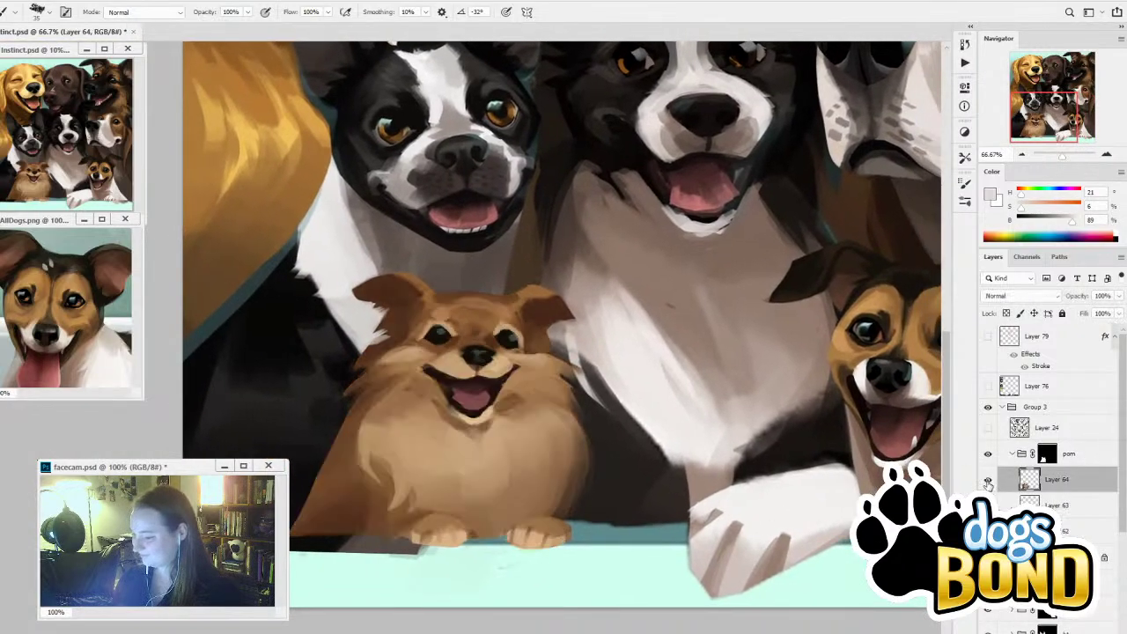
click(988, 480)
click(988, 480)
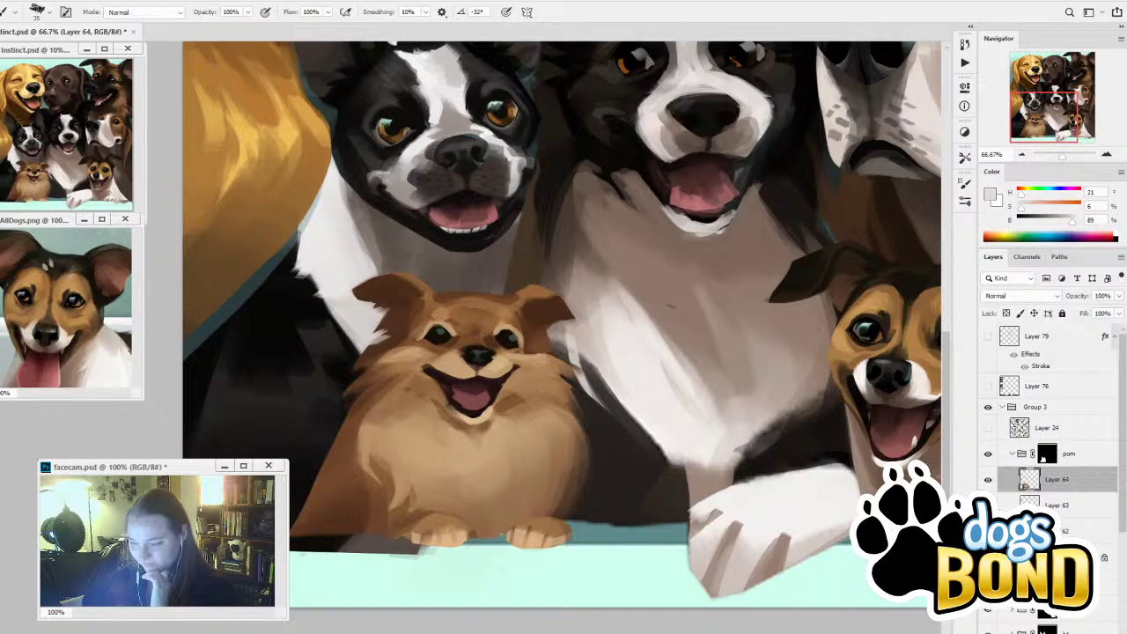
Show the Pomeranian in the AllDogs.png reference and enlarge the reference window around its head and chest
click(86, 370)
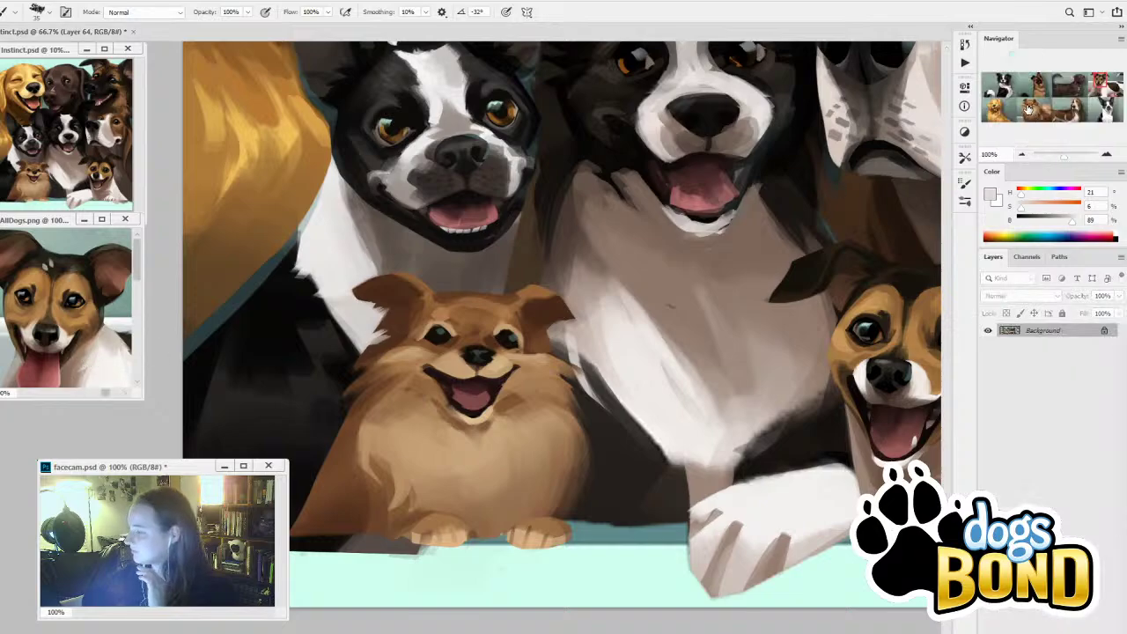
drag(1027, 111, 1030, 107)
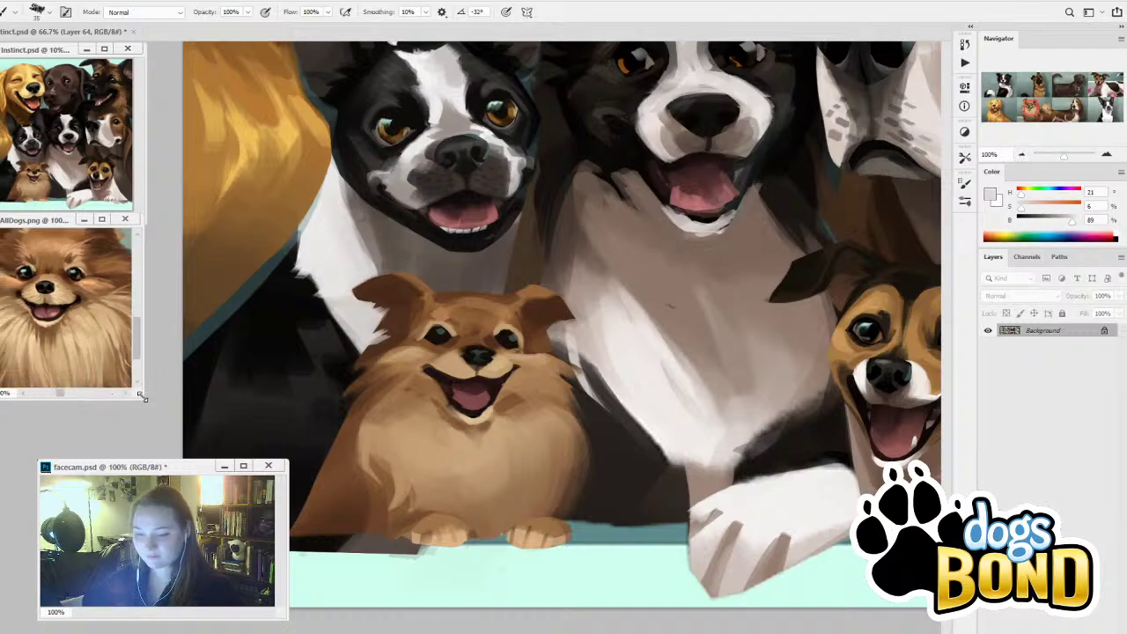
drag(141, 398, 166, 433)
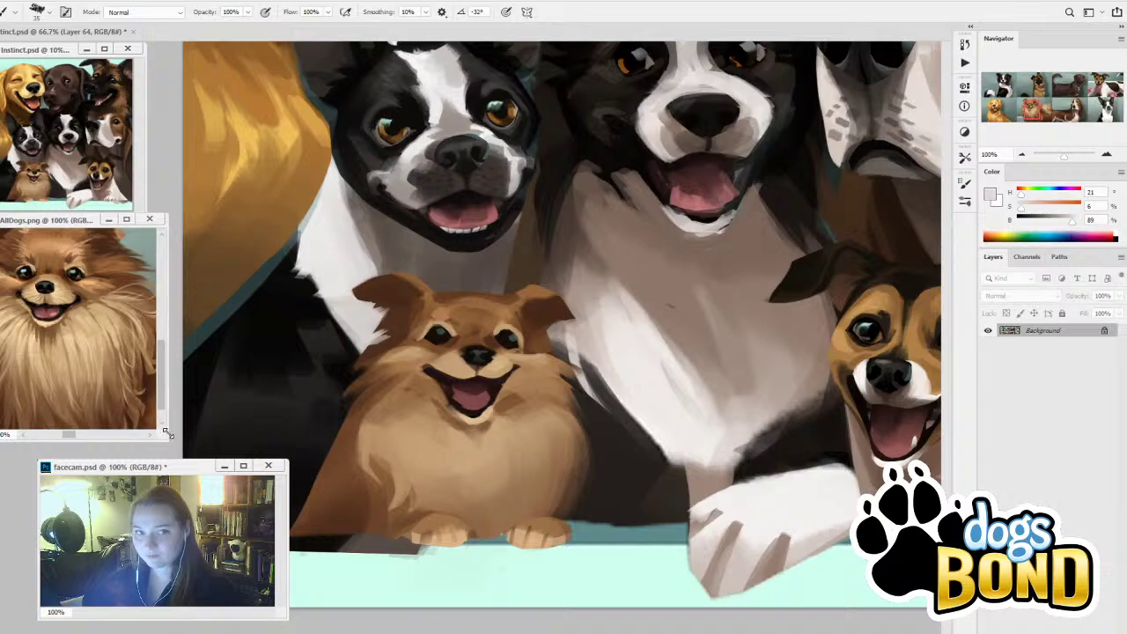
drag(41, 226, 41, 227)
mouse_move(39, 327)
mouse_down()
mouse_move(83, 346)
mouse_move(52, 343)
mouse_up()
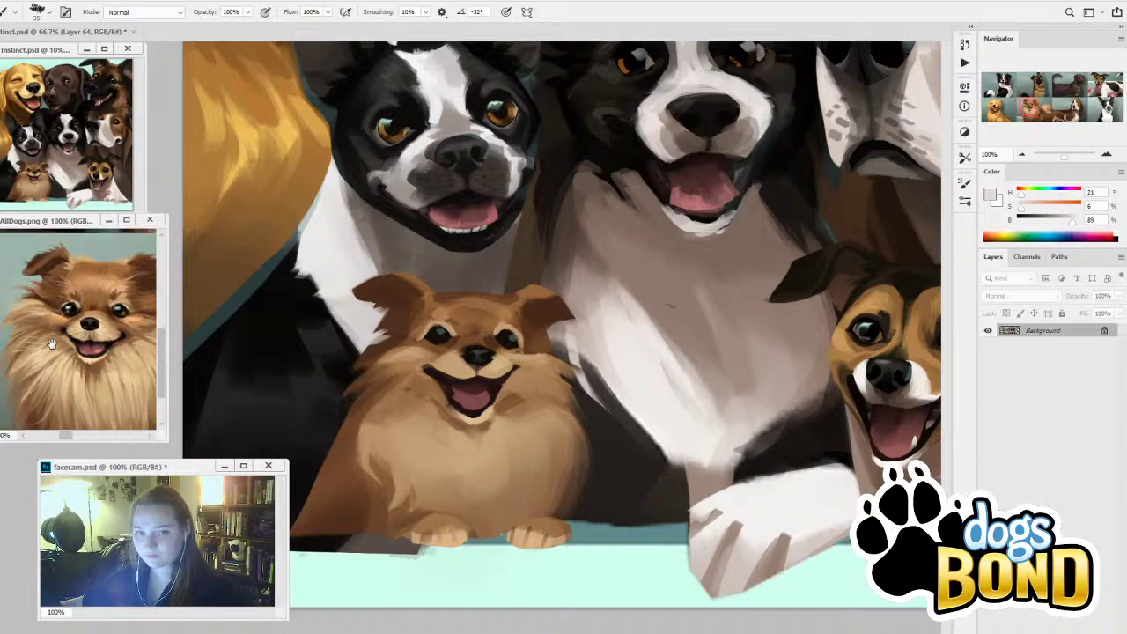
Compare the painted Pomeranian with and without Layer 64 against the reference, recentring the reference on its face
click(379, 313)
drag(490, 327, 566, 321)
mouse_move(578, 352)
mouse_down()
mouse_move(484, 290)
mouse_move(803, 298)
mouse_up()
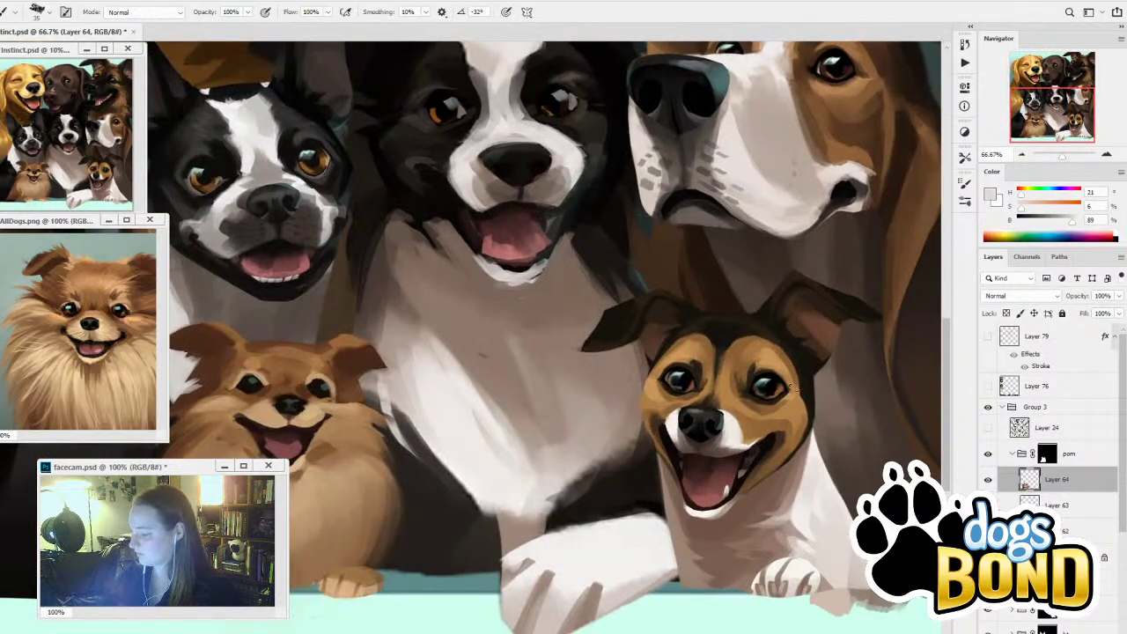
drag(680, 484, 950, 455)
click(987, 480)
click(988, 480)
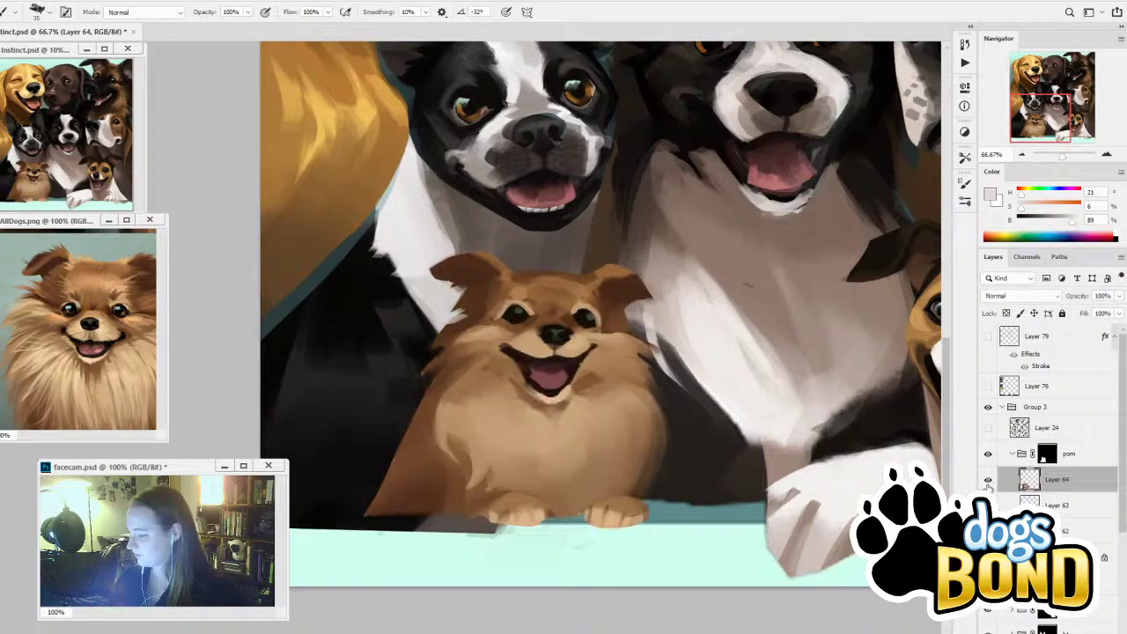
click(989, 482)
click(988, 481)
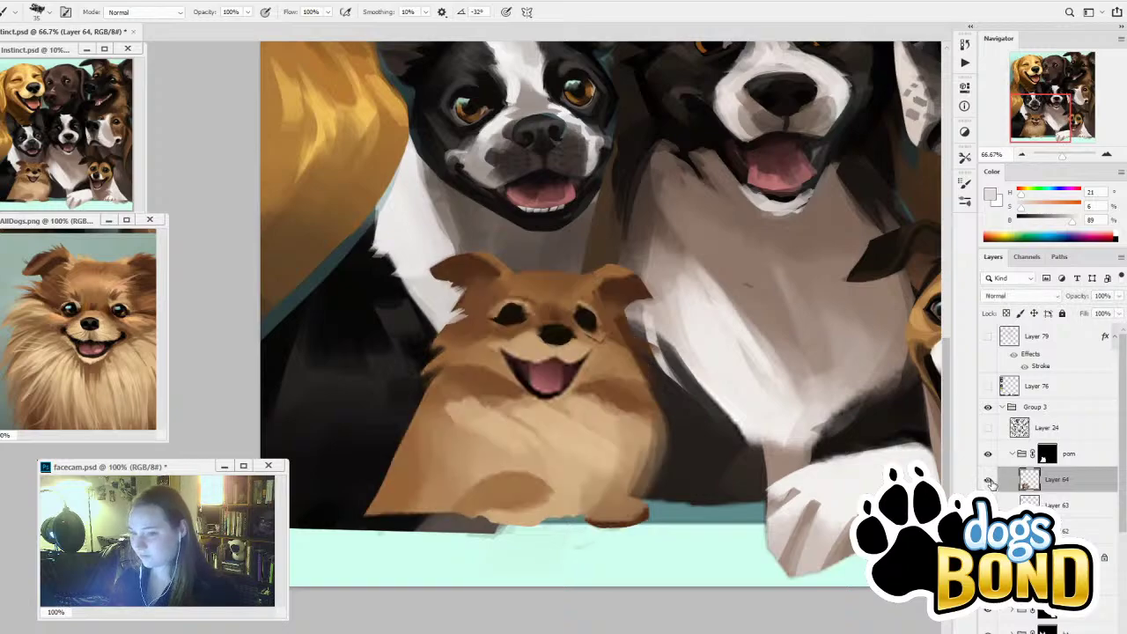
click(112, 381)
drag(125, 385, 100, 375)
click(965, 412)
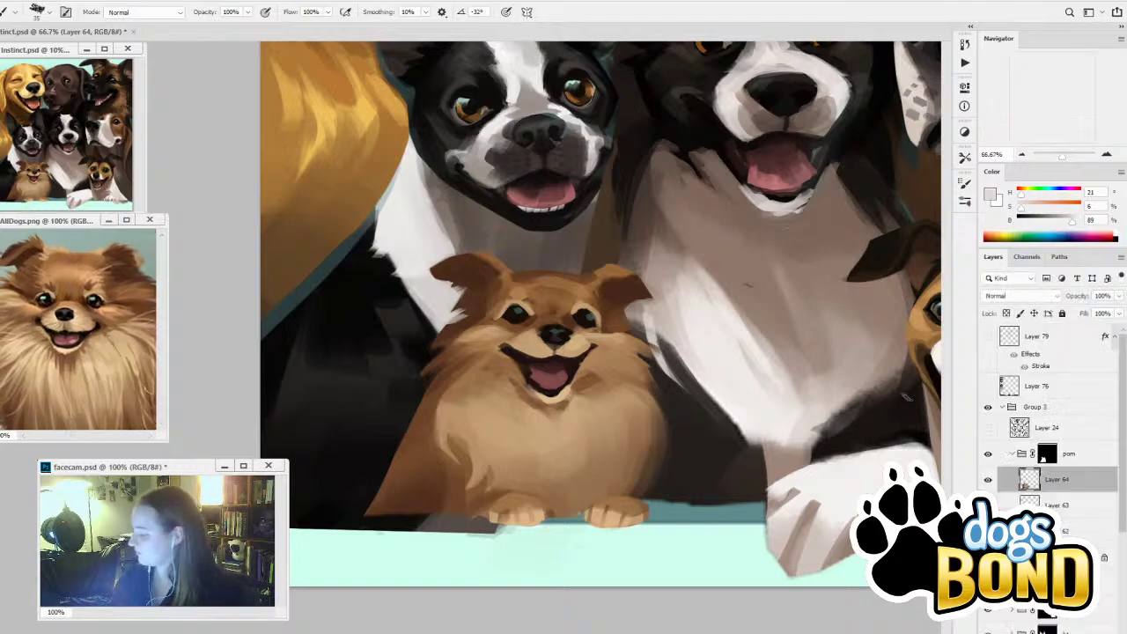
click(988, 480)
click(988, 481)
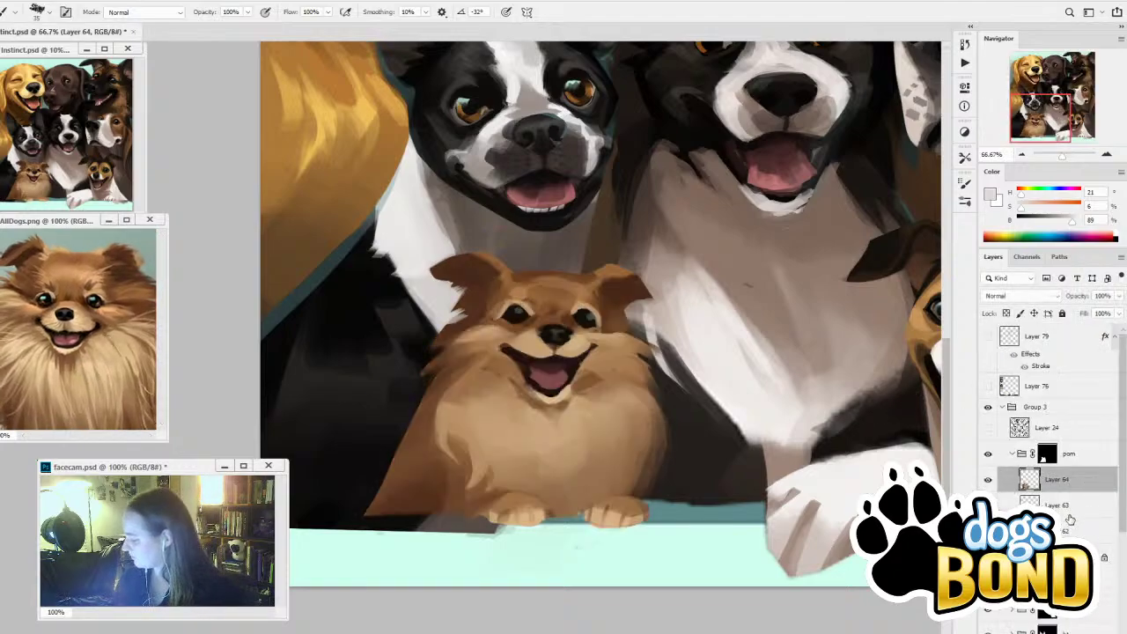
Group Layer 64 and the layers beneath it inside the pom group, and add a new layer above that group
shift+click(1064, 583)
key(ctrl+g)
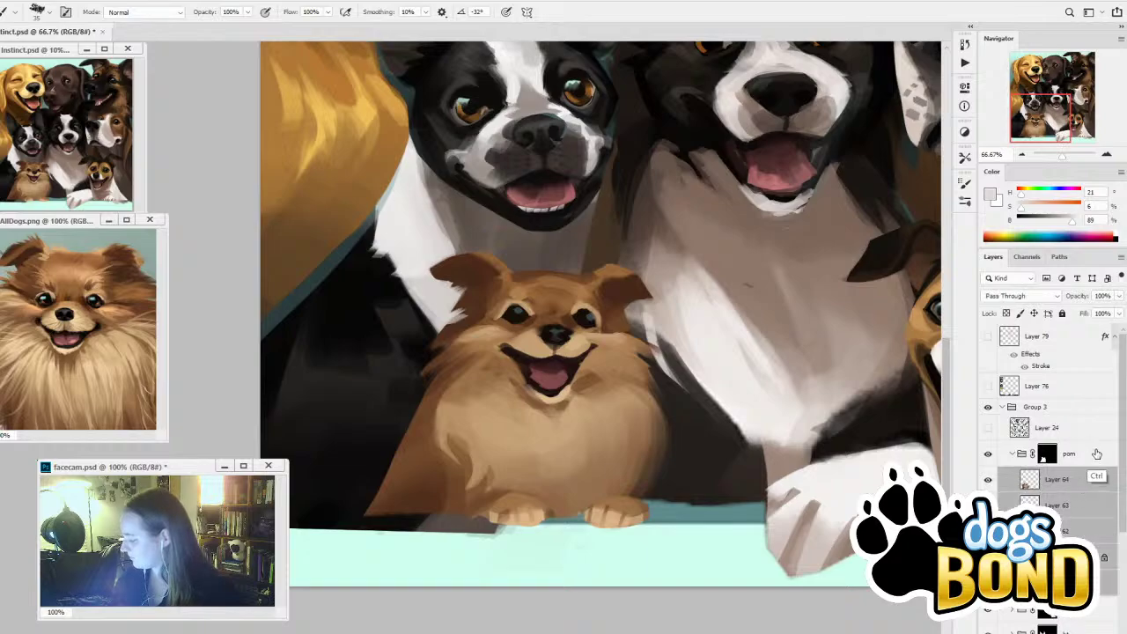
click(990, 476)
click(991, 477)
click(989, 475)
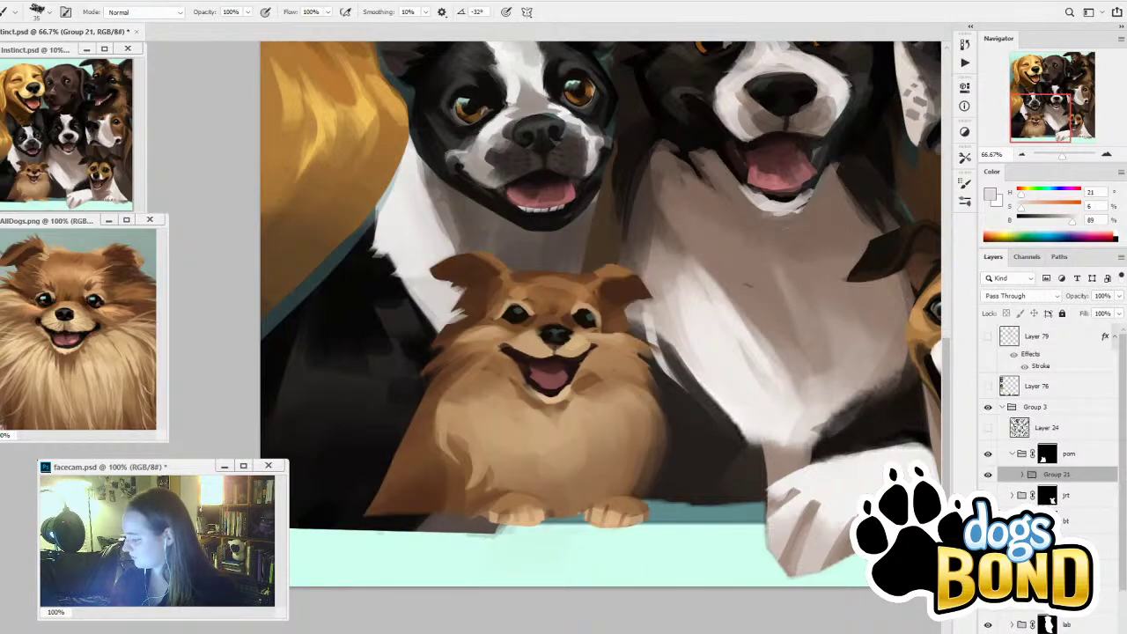
click(1091, 630)
Outline both of the Pomeranian's dark eyes with the Lasso tool as one combined selection
click(1107, 155)
click(1107, 155)
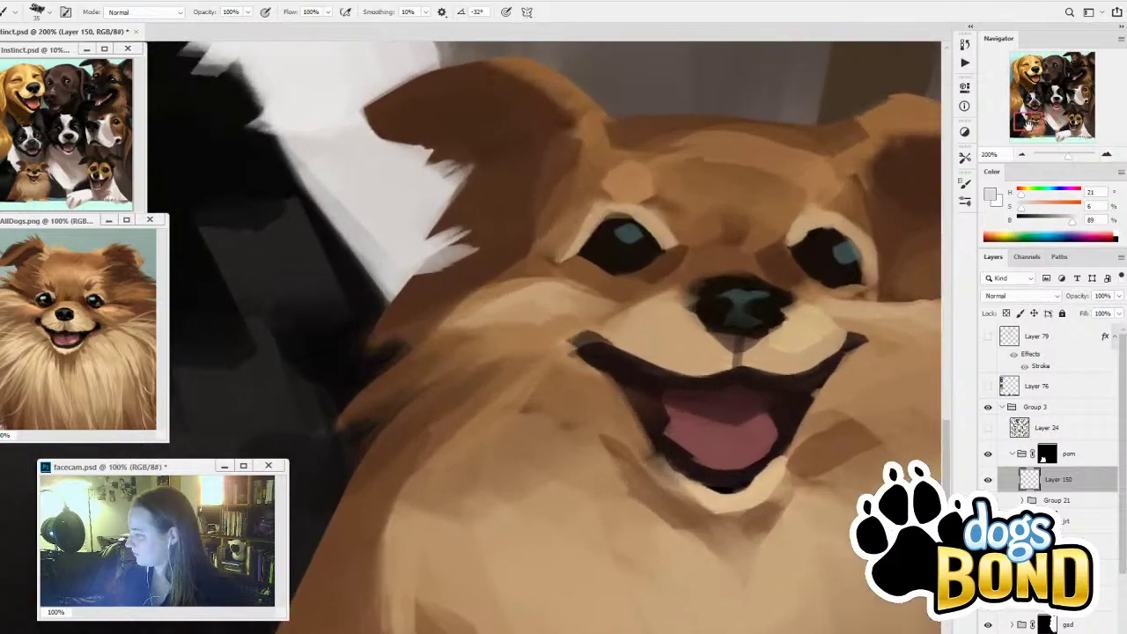
drag(1029, 125, 1034, 124)
scroll(719, 161, up, 1)
key(l)
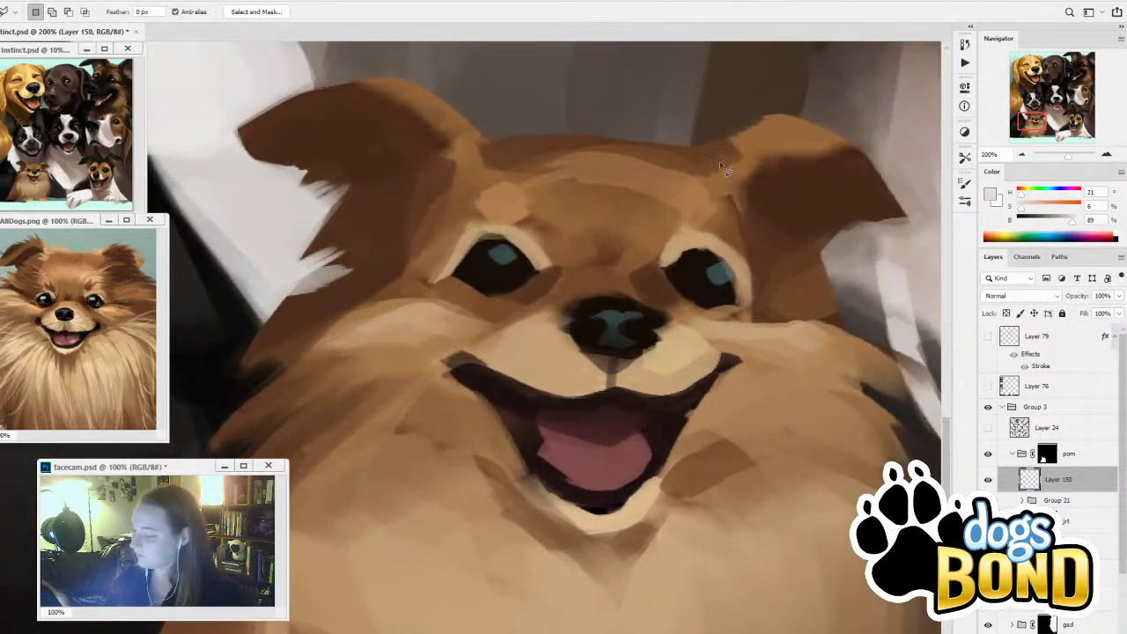
mouse_move(666, 280)
mouse_down()
mouse_move(687, 257)
mouse_move(717, 255)
mouse_up()
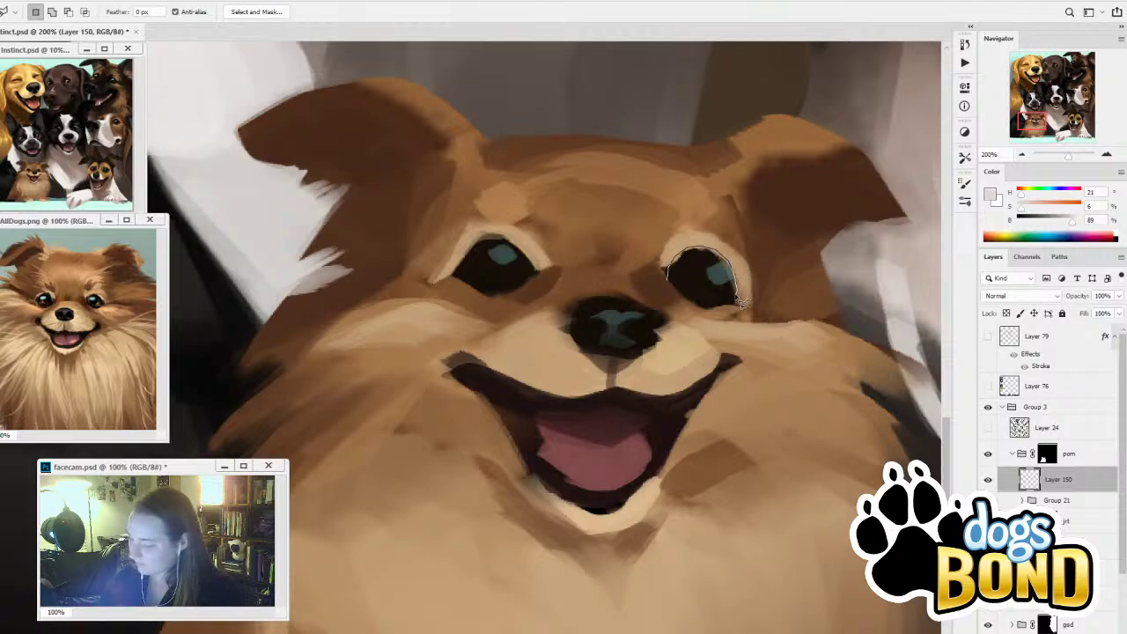
drag(679, 296, 668, 282)
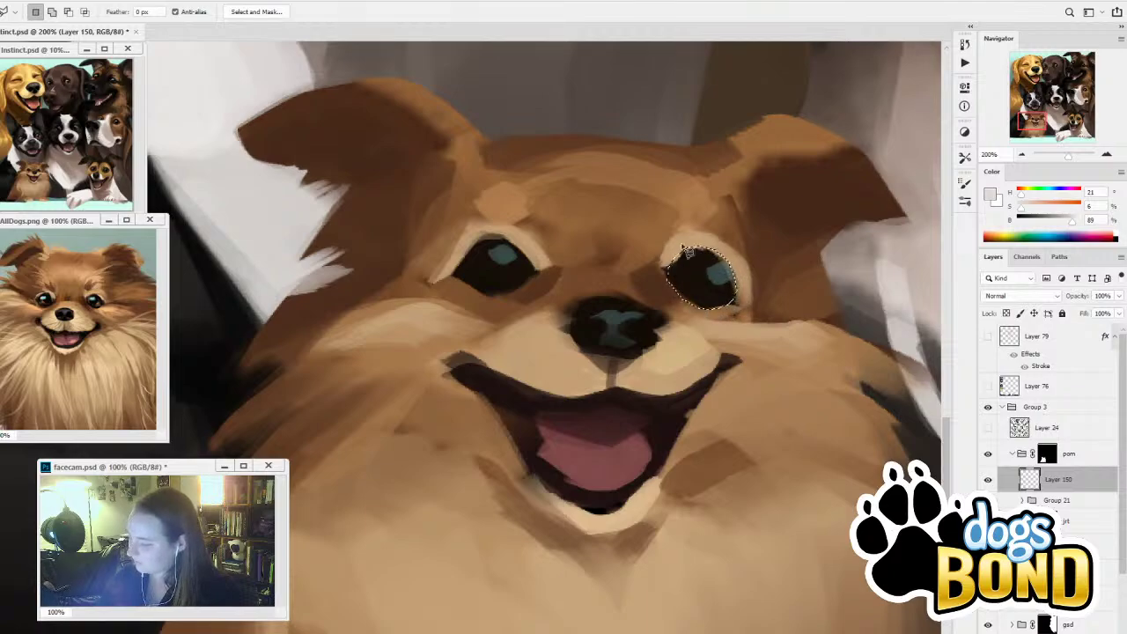
mouse_move(537, 276)
mouse_down()
mouse_move(511, 245)
mouse_move(481, 239)
mouse_move(465, 277)
mouse_up()
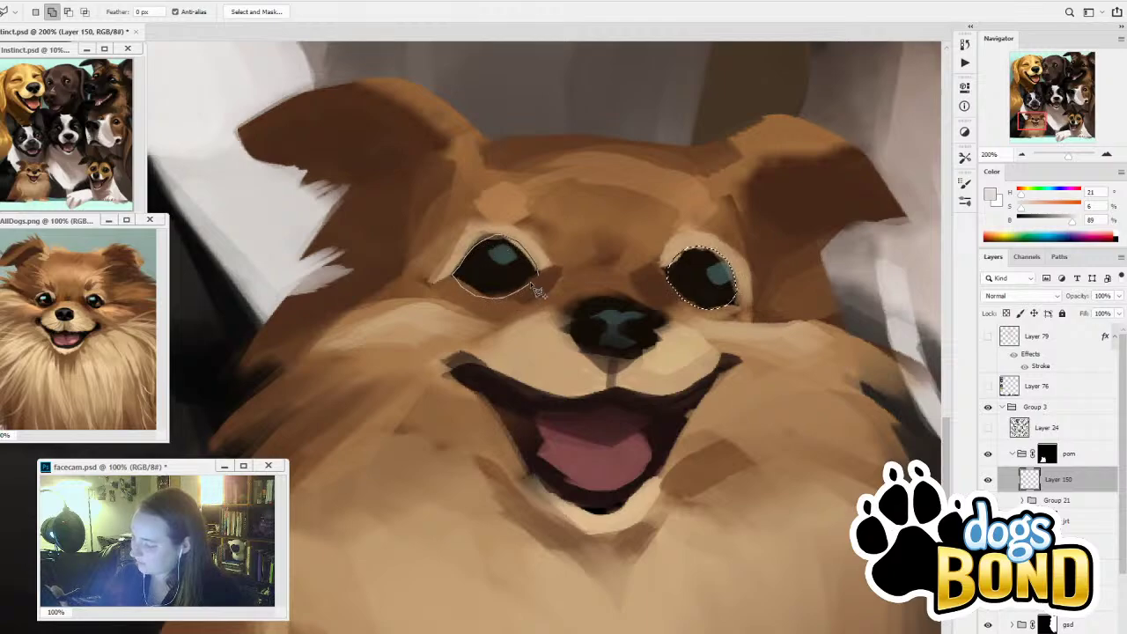
drag(537, 291, 539, 278)
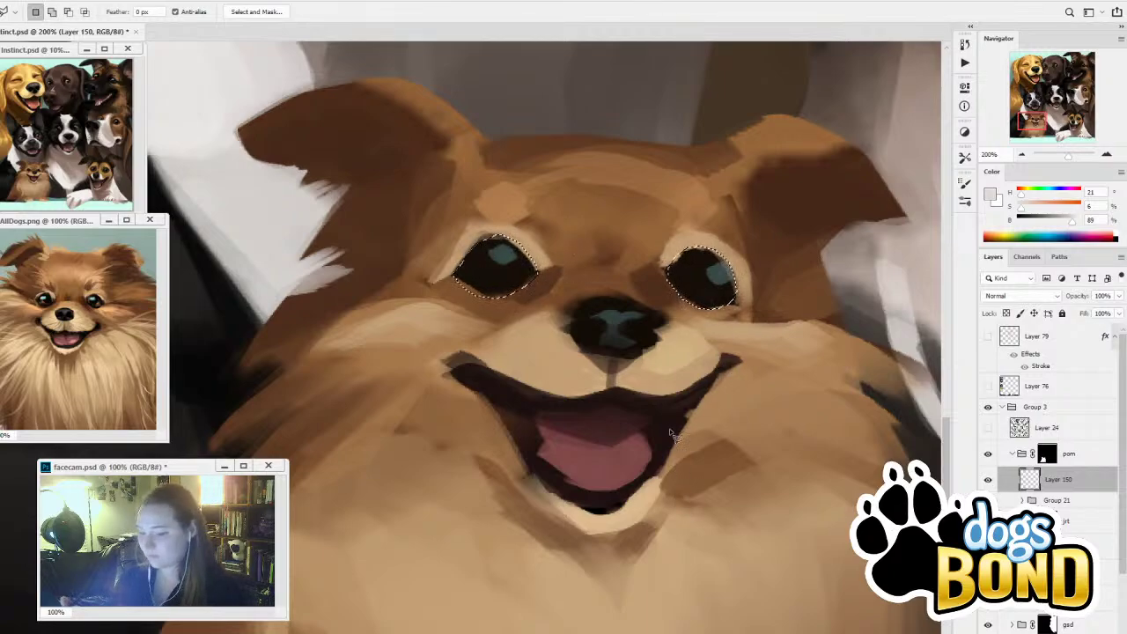
Add the Pomeranian's nose and open mouth to the eye selection with the Lasso tool
drag(582, 302, 652, 315)
mouse_move(648, 359)
mouse_down()
mouse_move(617, 363)
mouse_move(574, 328)
mouse_move(584, 301)
mouse_up()
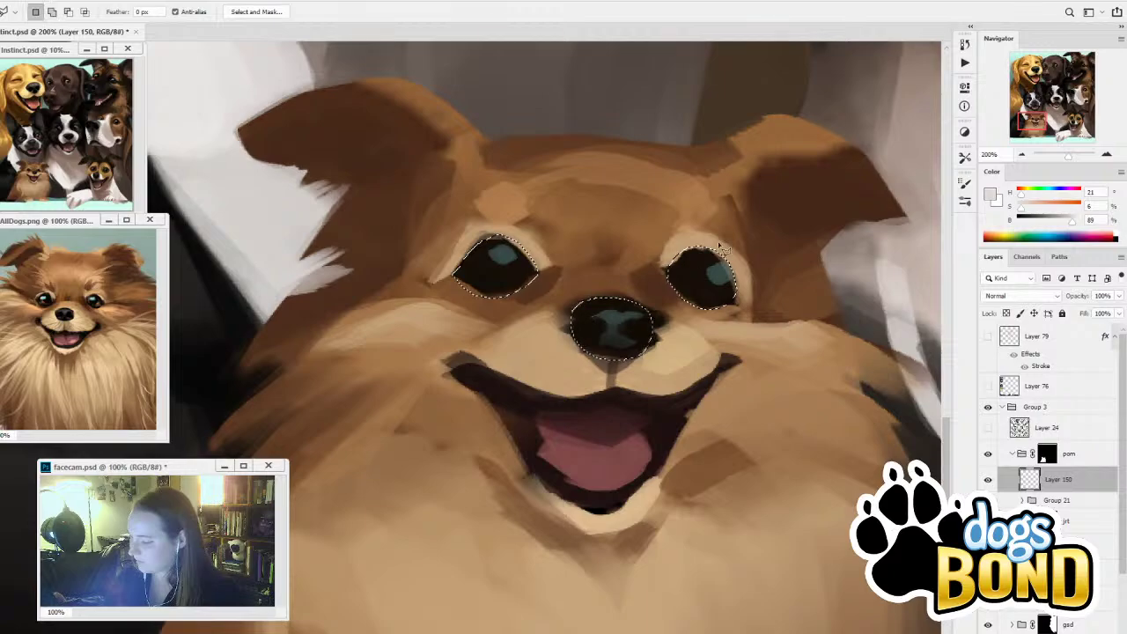
key(shift)
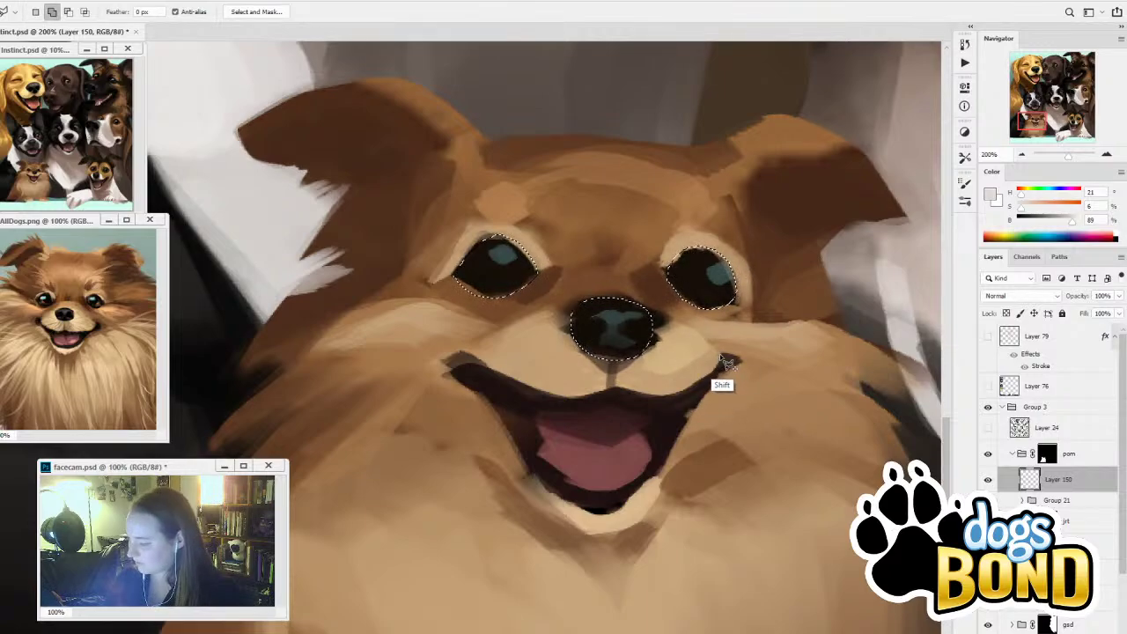
mouse_move(721, 356)
mouse_down()
mouse_move(744, 370)
mouse_move(715, 393)
mouse_up()
drag(687, 445, 662, 486)
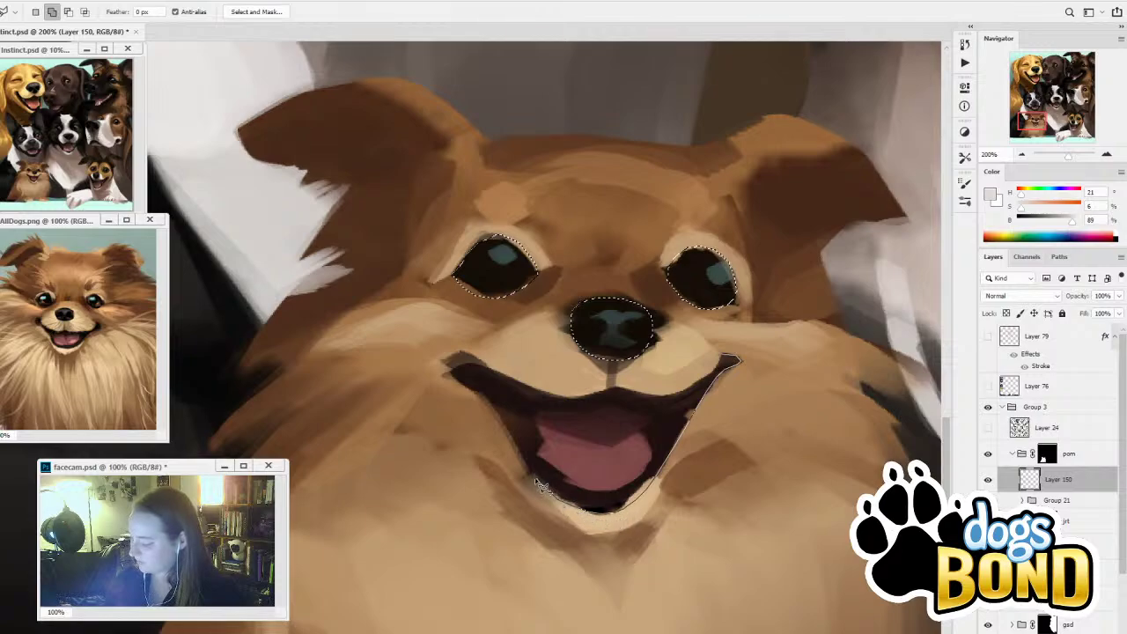
mouse_move(541, 488)
mouse_down()
mouse_move(493, 403)
mouse_move(449, 364)
mouse_move(473, 360)
mouse_move(519, 395)
mouse_move(511, 381)
mouse_move(577, 409)
mouse_up()
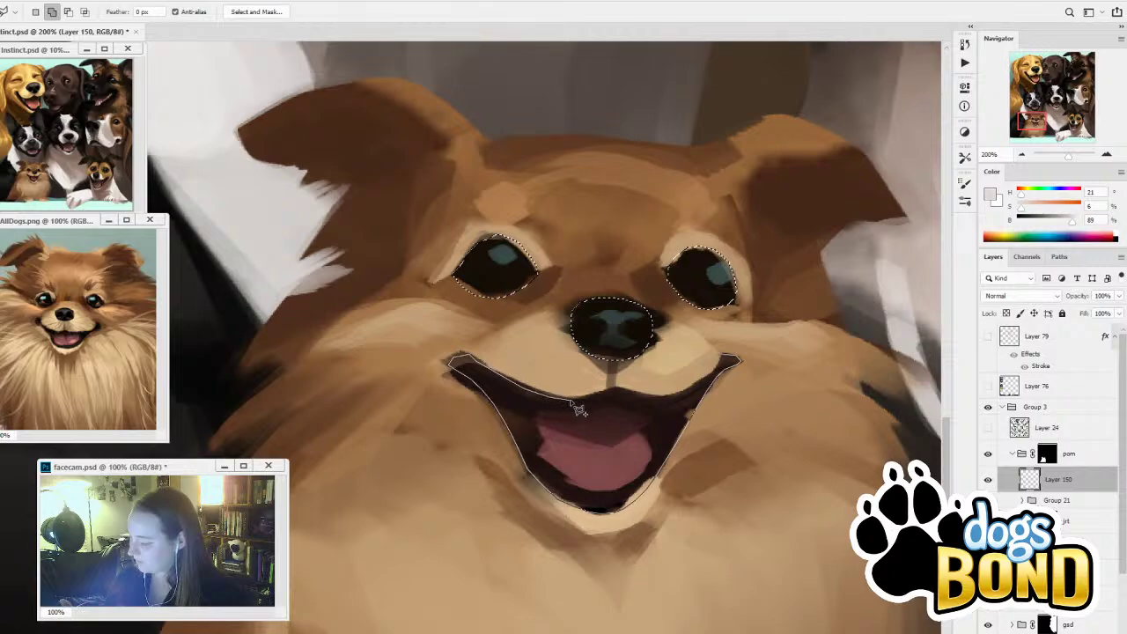
drag(659, 403, 738, 361)
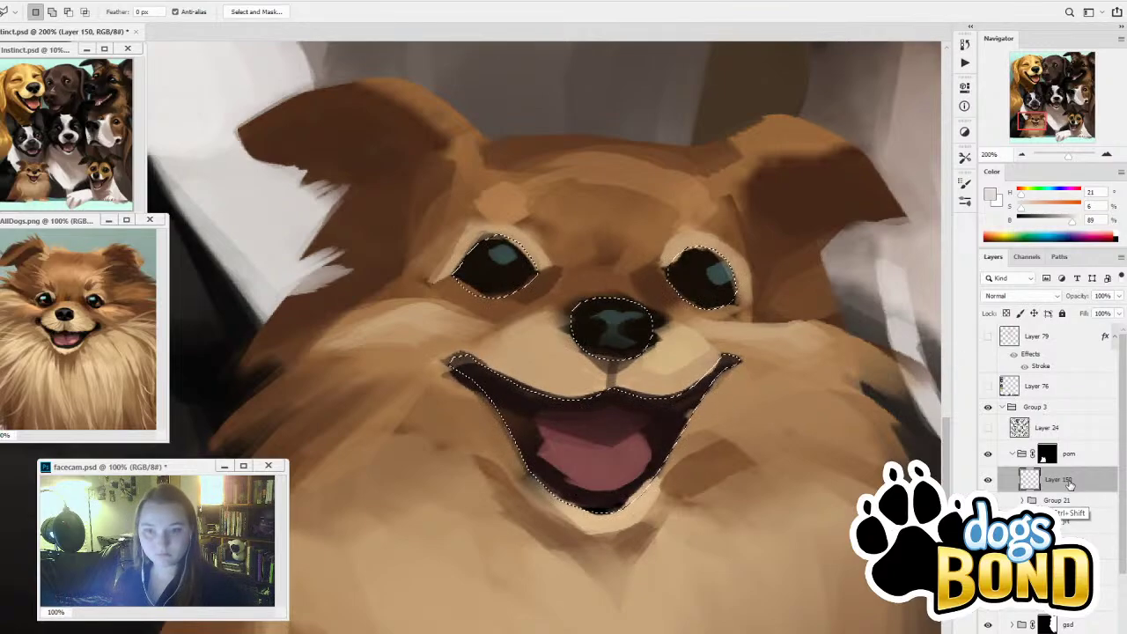
Place Layer 150 in a group masked to the shapes of the Pomeranian's eyes, nose and mouth, and add a new layer above Layer 150
key(ctrl+d)
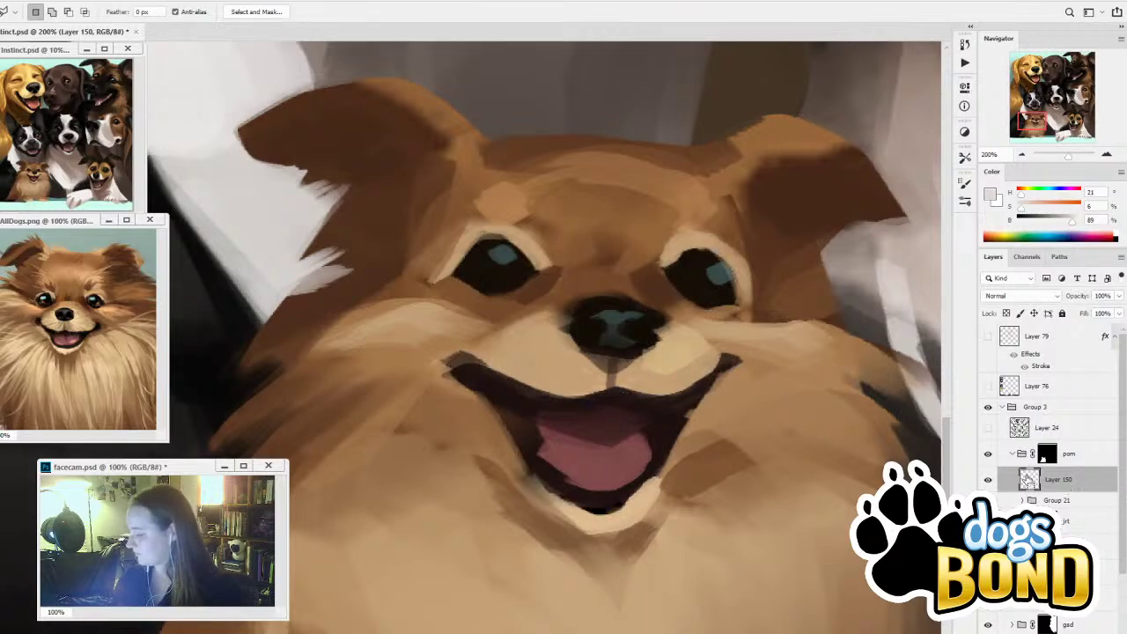
ctrl+click(1029, 480)
key(ctrl+g)
click(1043, 633)
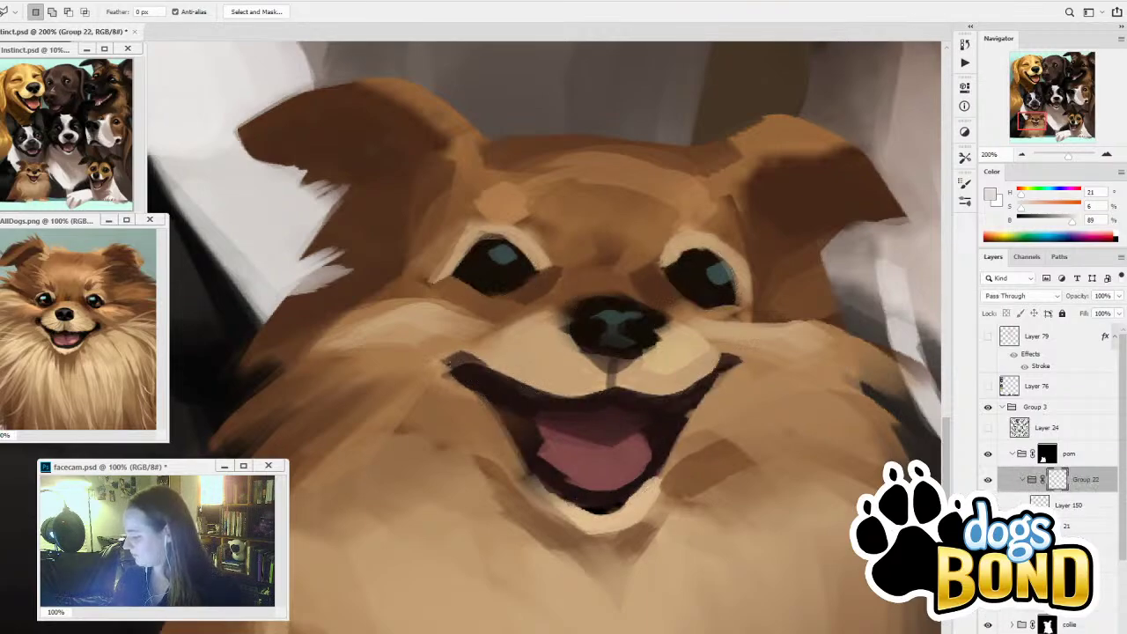
alt+click(1051, 629)
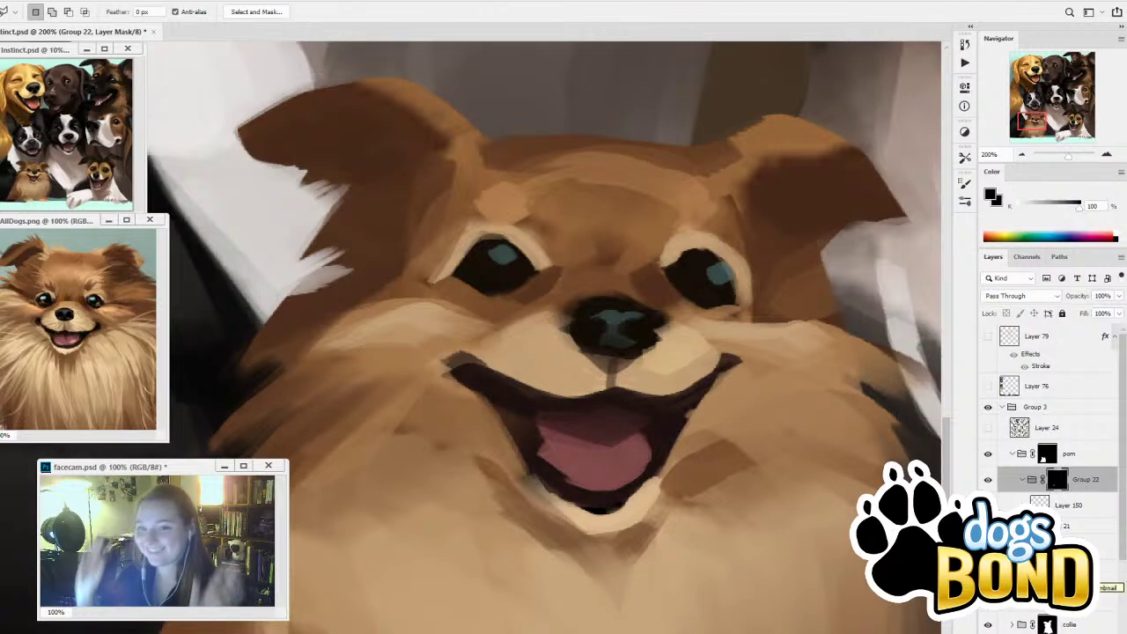
click(988, 481)
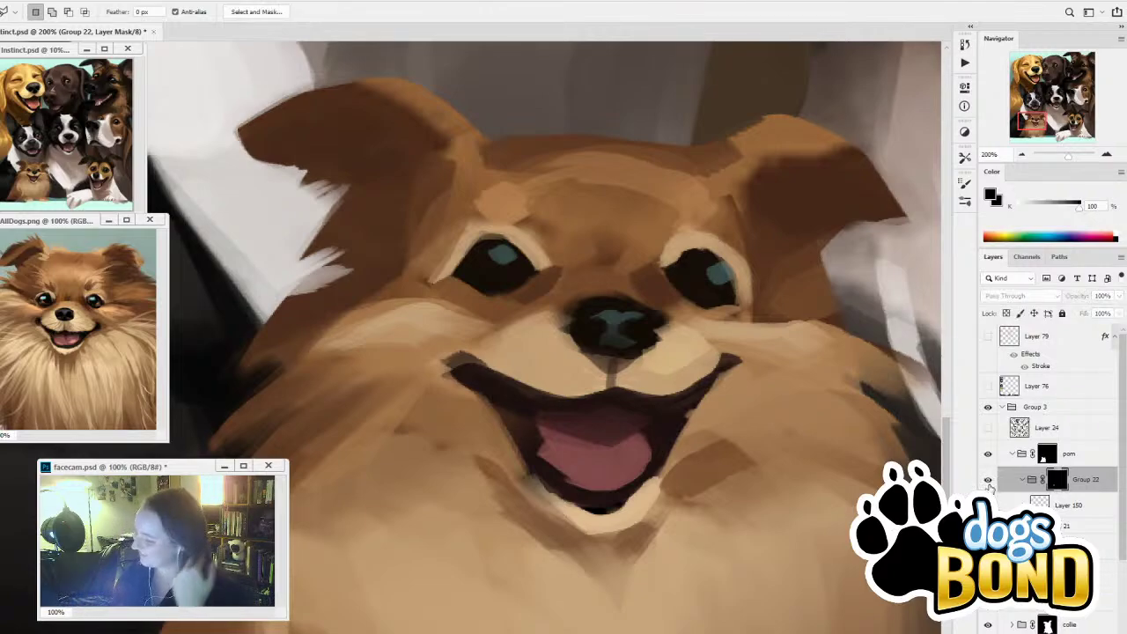
click(989, 481)
click(1083, 510)
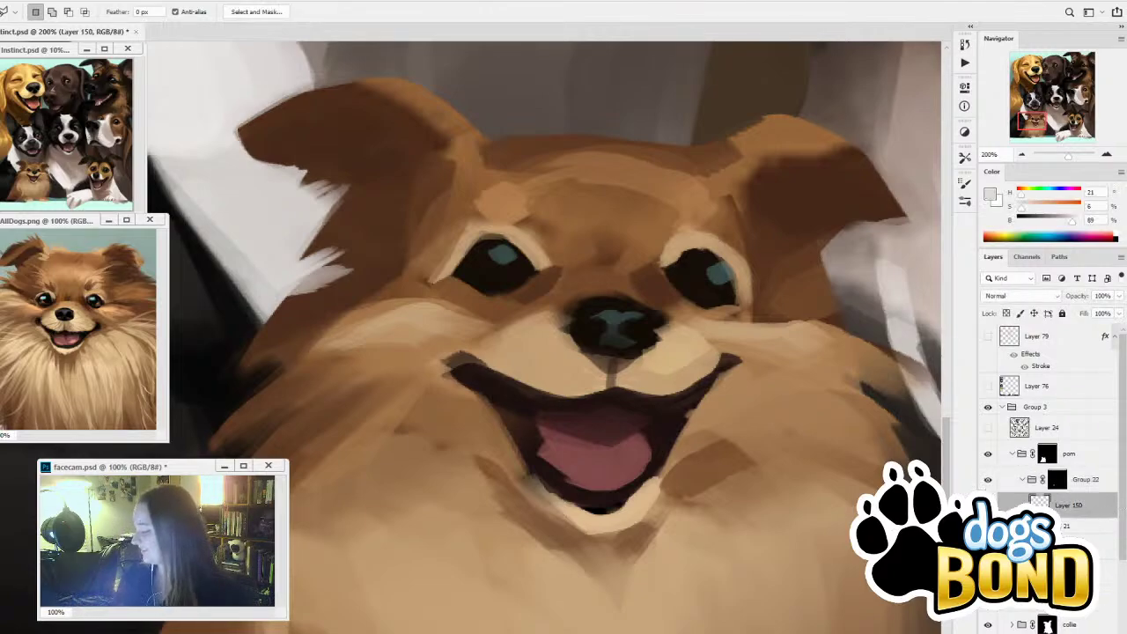
key(ctrl+shift+alt+n)
Try covering one of the Pomeranian's eyes with a light tan sampled from its fur, and undo the stroke
key(i)
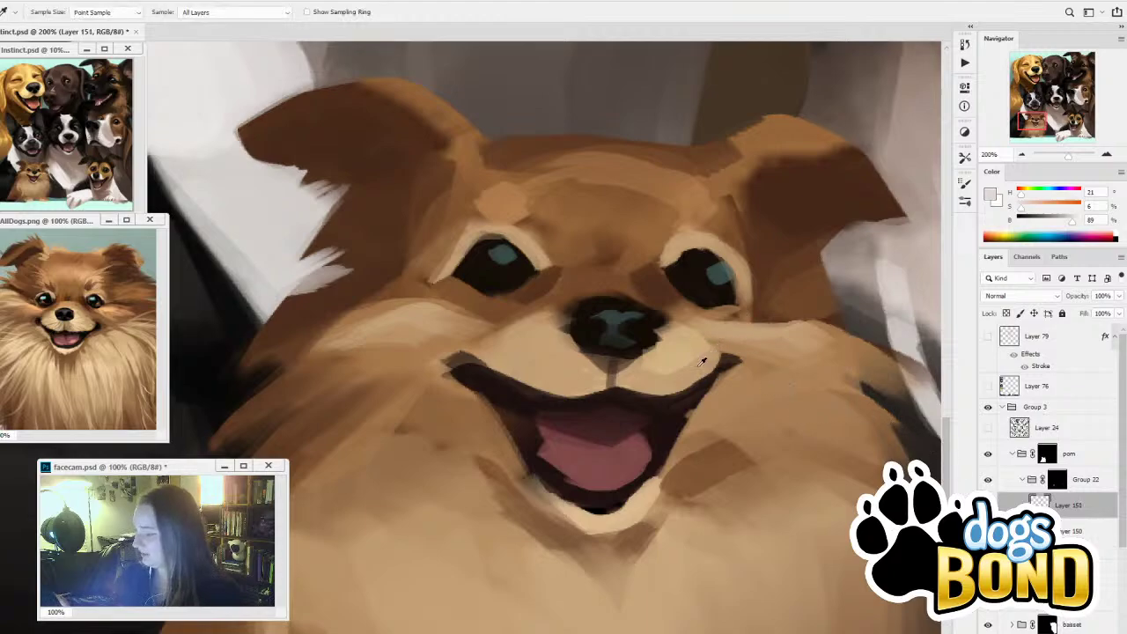
click(730, 329)
key(b)
mouse_move(682, 262)
mouse_down()
mouse_move(736, 266)
mouse_move(733, 295)
mouse_up()
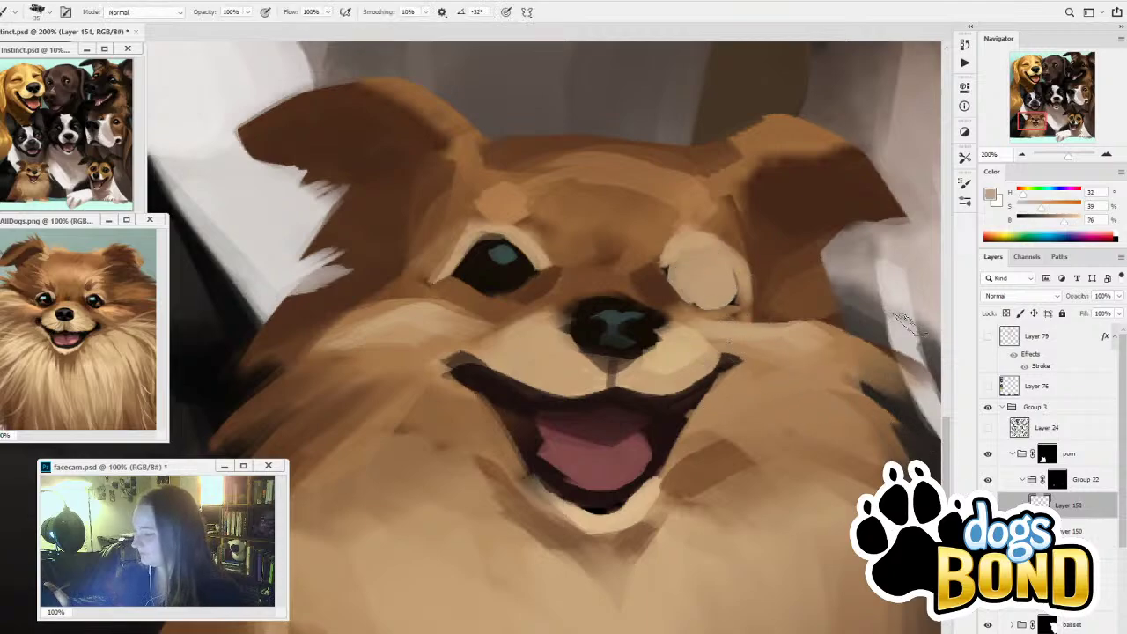
key(ctrl+z)
Sample the muted brown at the edge of the Jack Russell's eye and return to the Pomeranian's face
drag(760, 393, 601, 496)
drag(796, 424, 790, 630)
mouse_move(774, 467)
mouse_down()
mouse_move(623, 383)
mouse_move(524, 295)
mouse_up()
mouse_move(788, 507)
mouse_down()
mouse_move(623, 382)
mouse_move(551, 123)
mouse_up()
key(i)
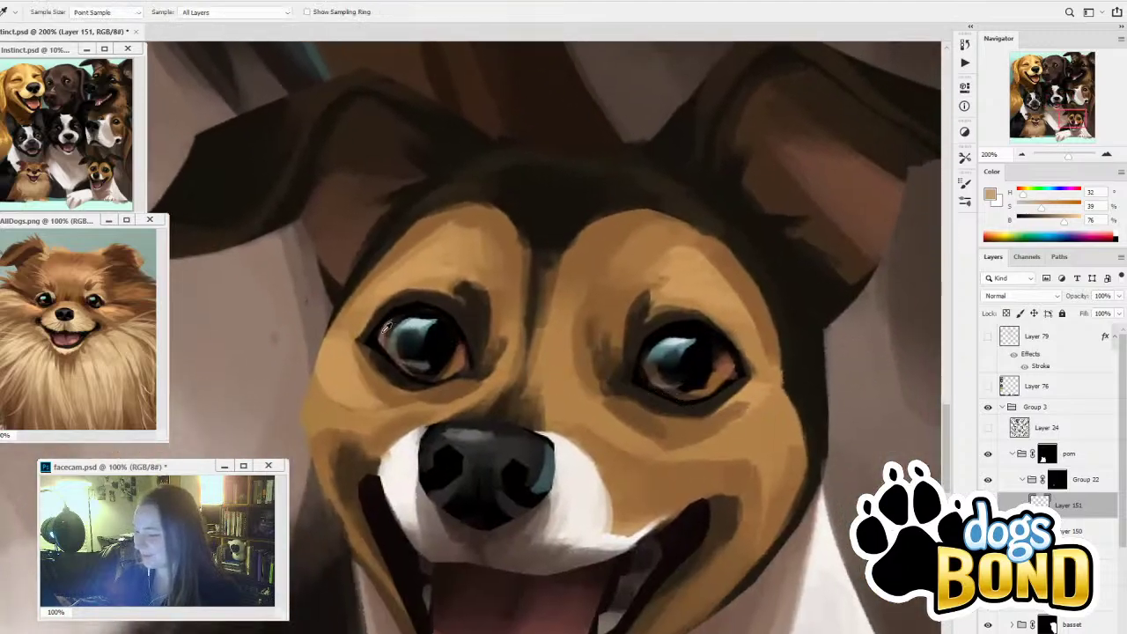
alt+click(387, 328)
drag(462, 458, 833, 434)
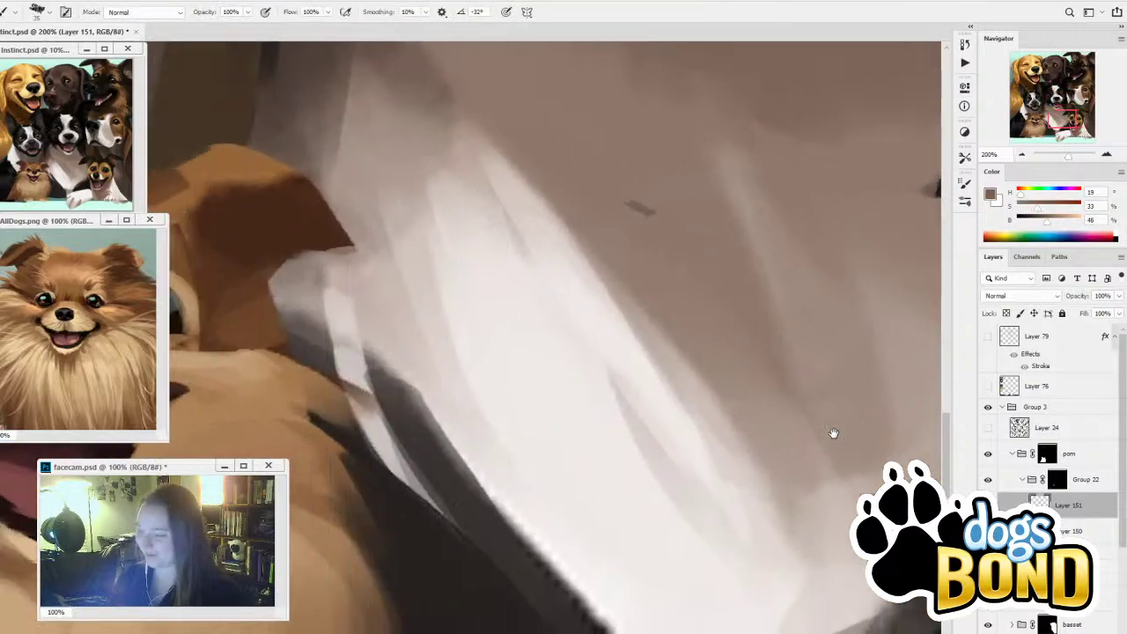
mouse_move(330, 470)
mouse_down()
mouse_move(778, 453)
mouse_move(860, 438)
mouse_up()
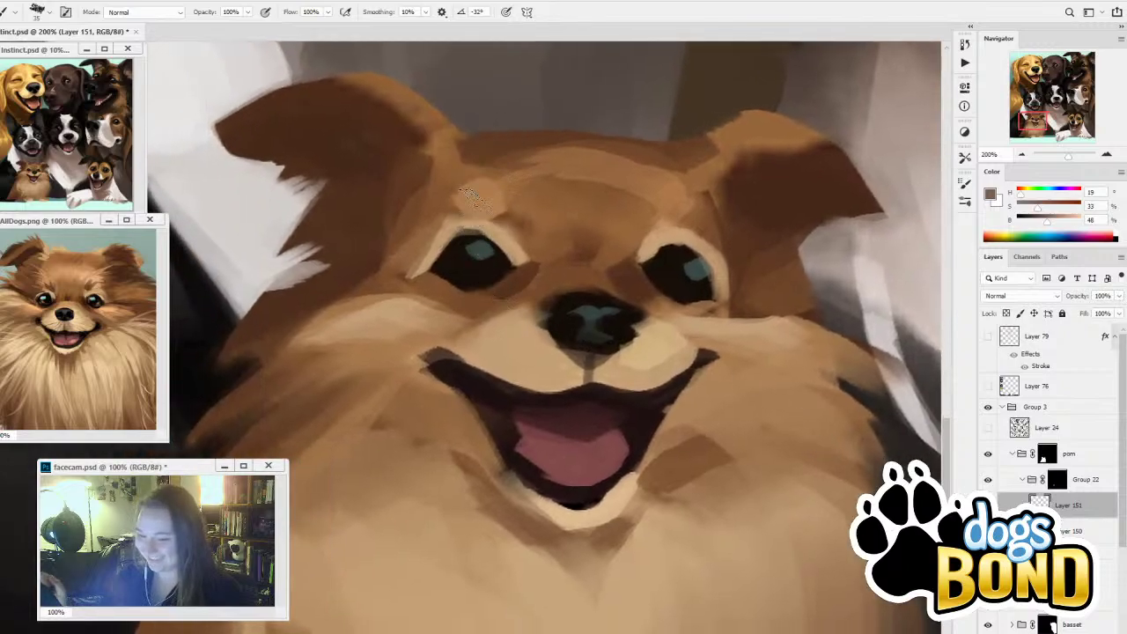
Try blocking in both of the Pomeranian's eyes with the muted brown, and undo the strokes
mouse_move(451, 248)
mouse_down()
mouse_move(458, 265)
mouse_move(497, 264)
mouse_move(467, 246)
mouse_move(442, 264)
mouse_up()
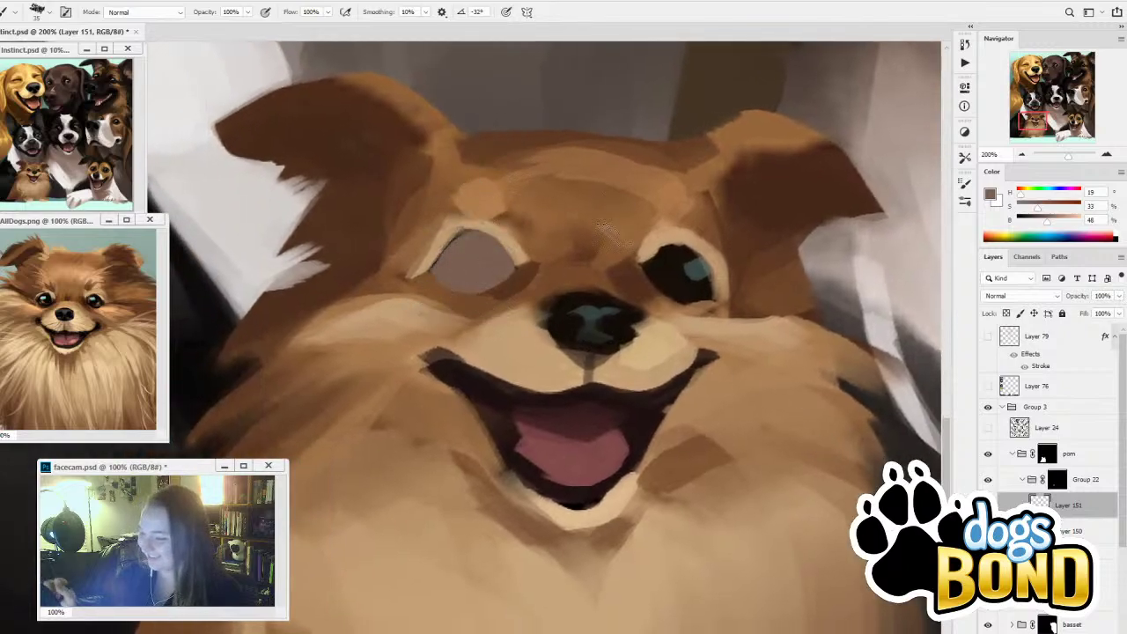
drag(656, 251, 670, 291)
drag(695, 255, 718, 299)
drag(643, 291, 696, 308)
drag(731, 247, 723, 259)
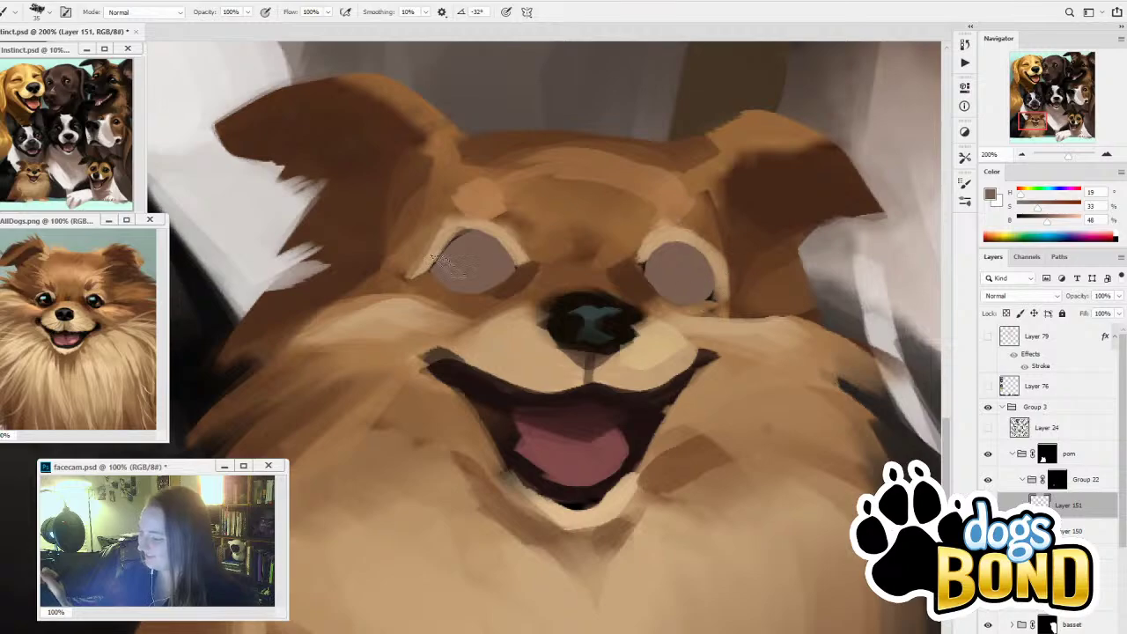
key(ctrl+z)
key(ctrl+z)
Collapse Group 22 and add a new layer between it and Group 21
click(1085, 479)
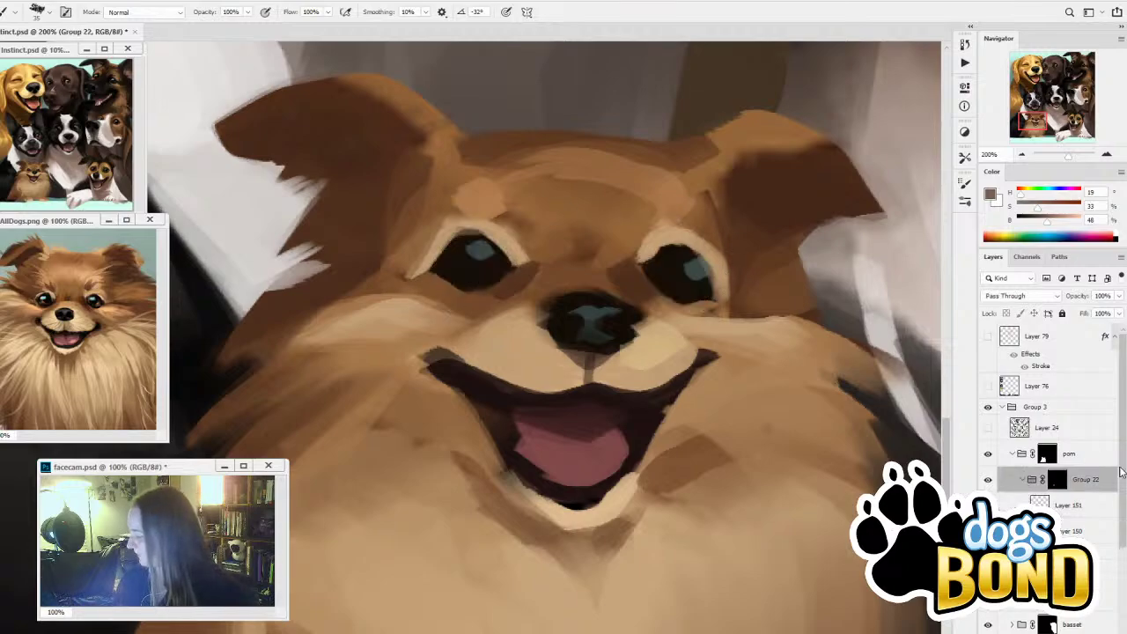
click(1021, 480)
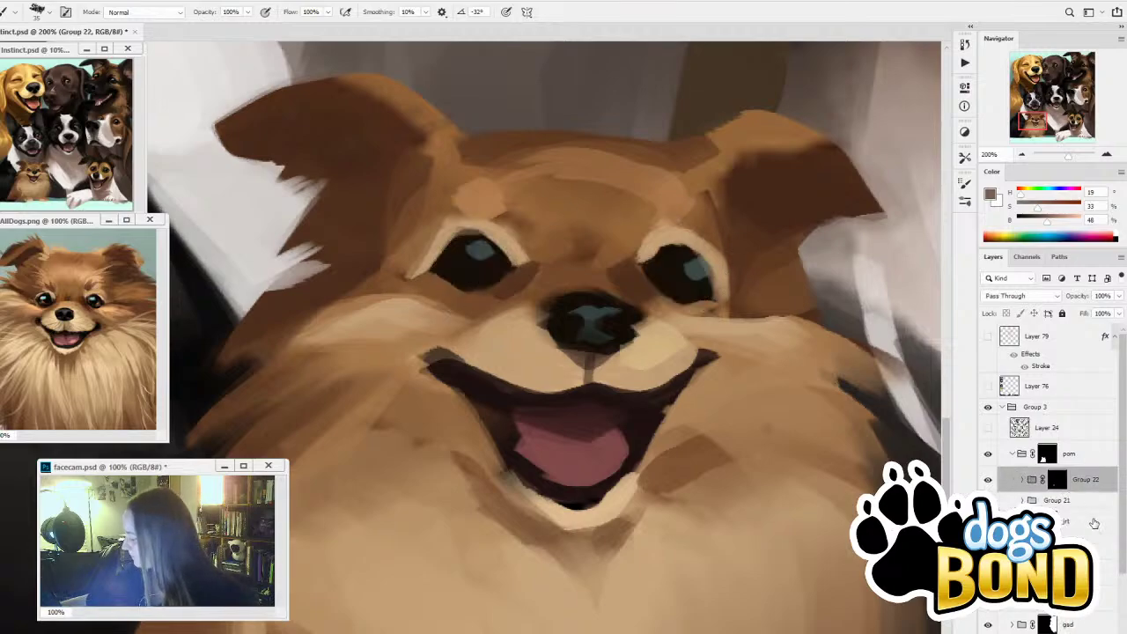
click(1089, 501)
key(ctrl+alt+shift+n)
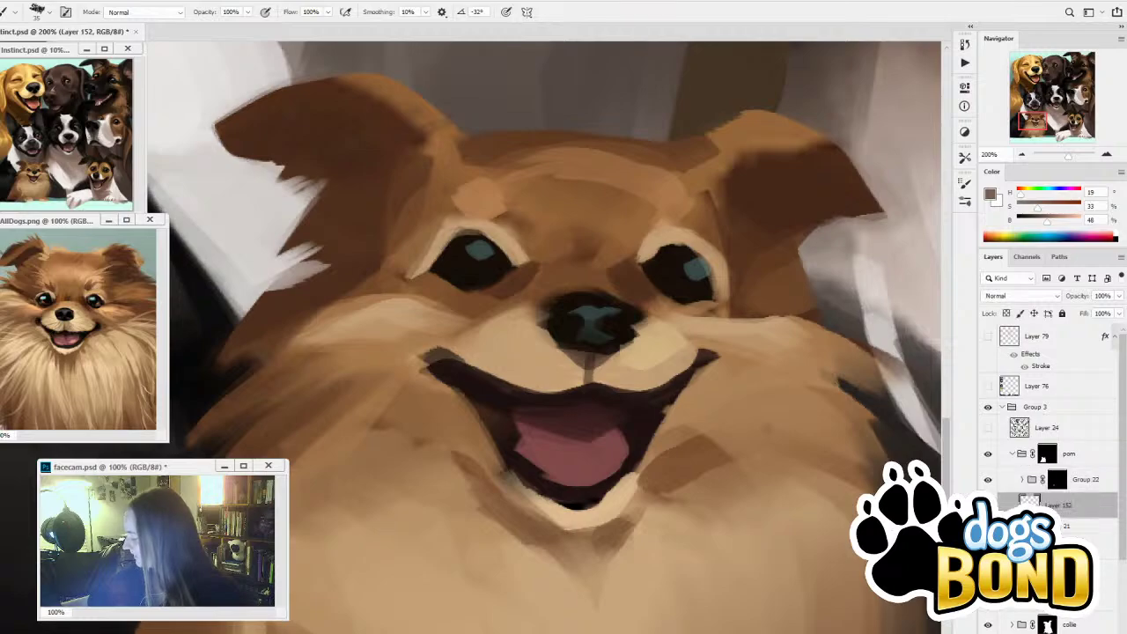
Repaint the fur rims around both of the Pomeranian's eyes with light and dark browns sampled nearby
alt+click(674, 247)
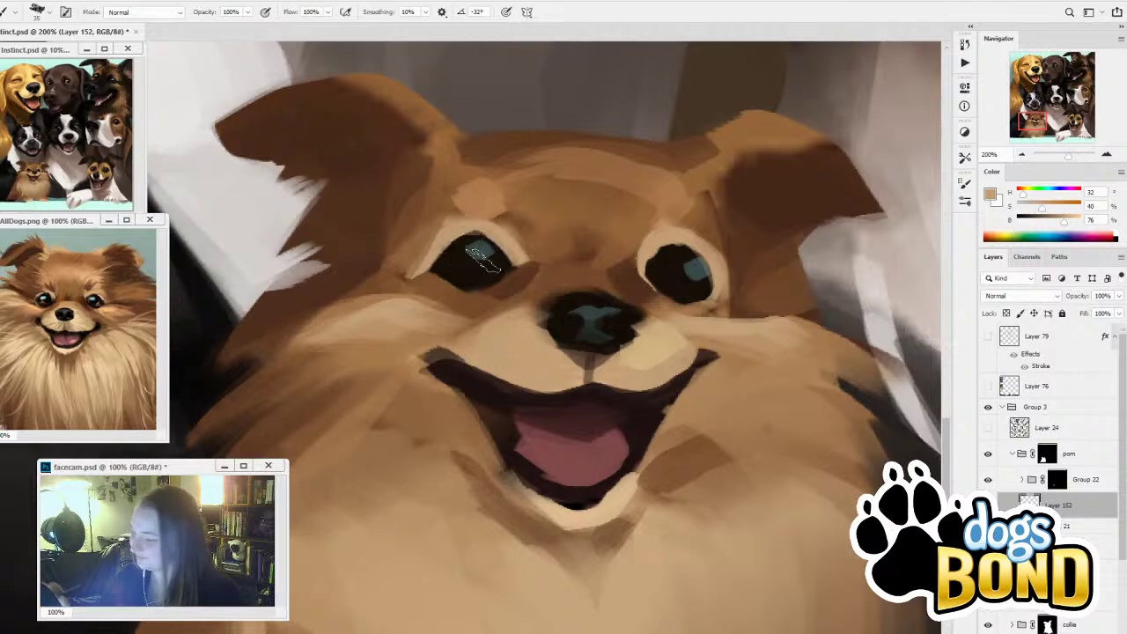
alt+click(445, 284)
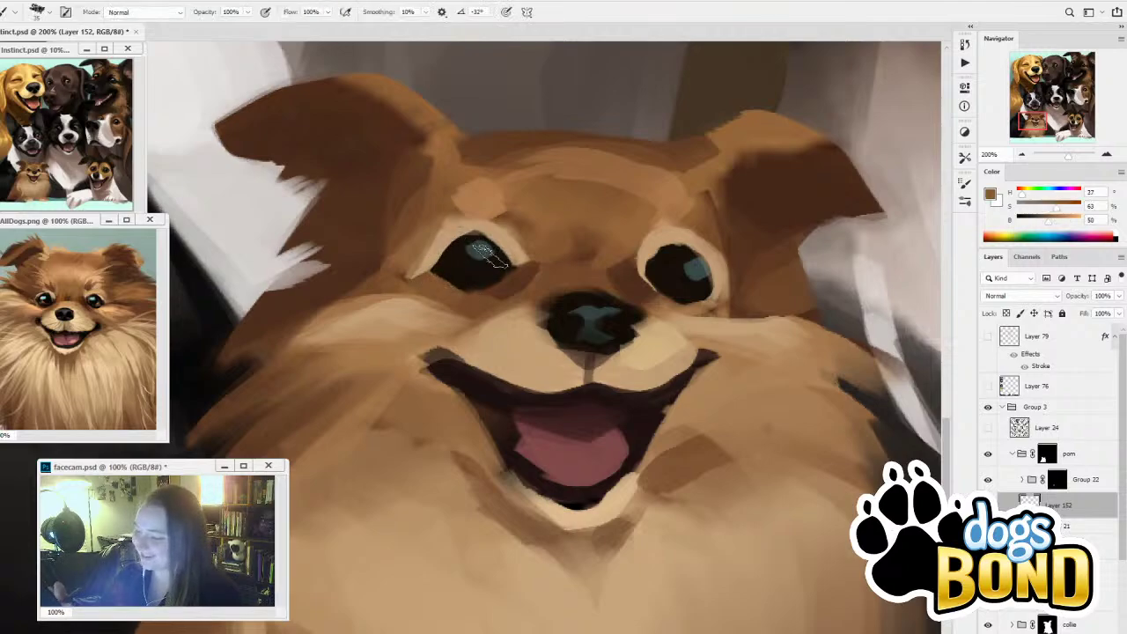
alt+click(511, 273)
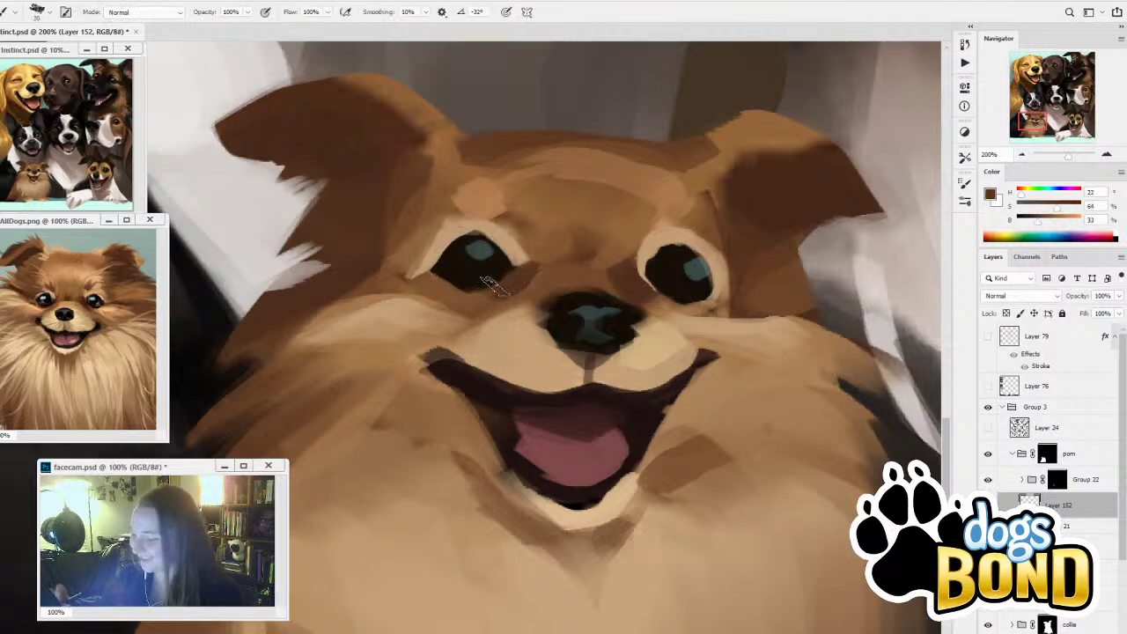
With a larger brush, repaint the muzzle's light fur to the right of the Pomeranian's nose and clean up that nose edge
alt+click(499, 352)
key(bracketright)
key(bracketright)
key(bracketright)
mouse_move(490, 372)
mouse_down()
mouse_move(512, 388)
mouse_move(530, 392)
mouse_move(618, 345)
mouse_move(600, 370)
mouse_move(513, 371)
mouse_move(613, 399)
mouse_move(654, 390)
mouse_up()
key(ctrl+z)
alt+click(649, 339)
drag(663, 333, 627, 366)
alt+click(652, 323)
drag(637, 324, 607, 354)
Tidy the left edge of the Pomeranian's nose with sampled muzzle fur colour and pick a dark brown from the nose
alt+click(547, 338)
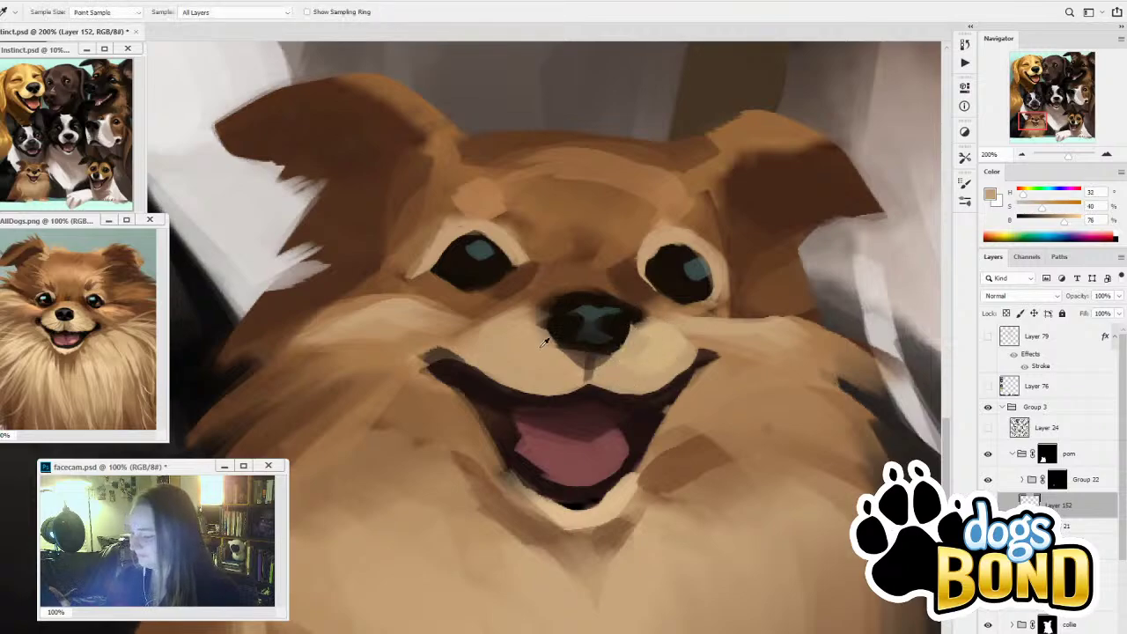
drag(542, 313, 552, 347)
alt+click(577, 314)
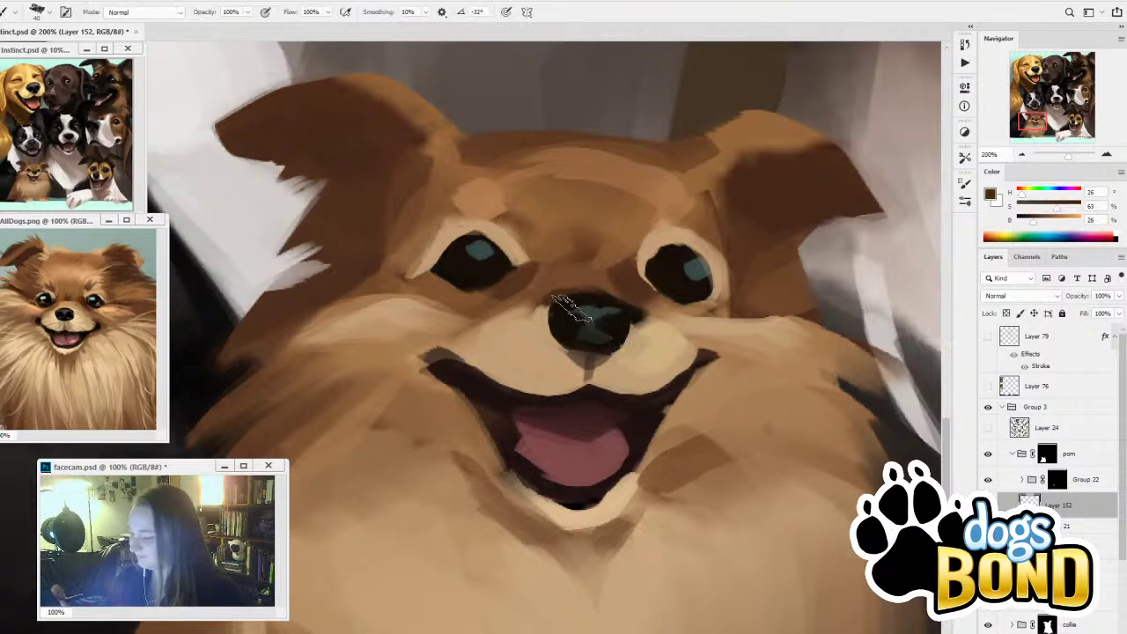
Paint a small dark brown shadow beside the Pomeranian's nose, using browns sampled from the surrounding fur
alt+click(647, 293)
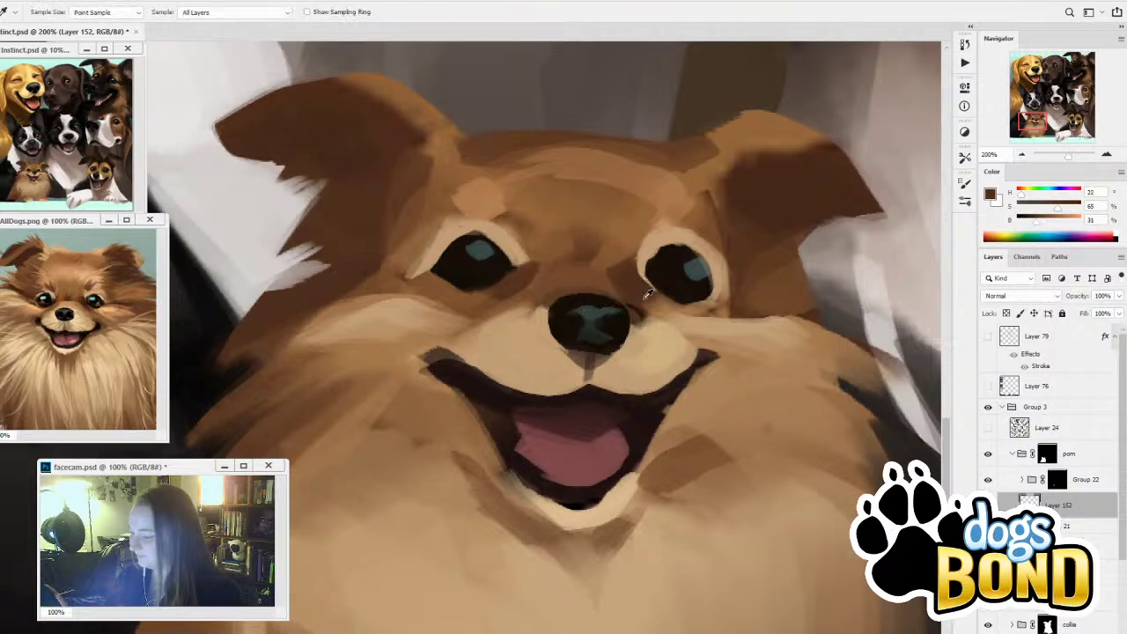
alt+click(652, 324)
mouse_move(647, 329)
mouse_down()
mouse_move(634, 317)
mouse_move(644, 324)
mouse_up()
alt+click(650, 300)
Refine the lower lip and chin edge around the Pomeranian's open mouth with sampled tan and cream
alt+click(683, 458)
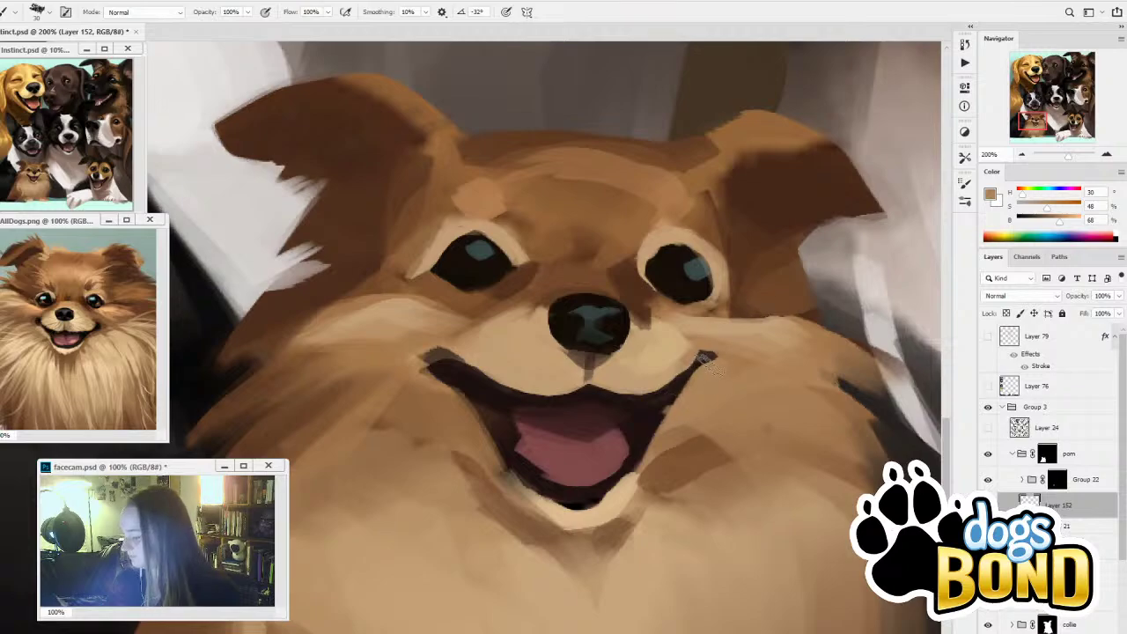
mouse_move(669, 428)
mouse_down()
mouse_move(636, 483)
mouse_move(645, 439)
mouse_move(623, 487)
mouse_move(644, 437)
mouse_move(605, 490)
mouse_move(504, 460)
mouse_up()
alt+click(627, 488)
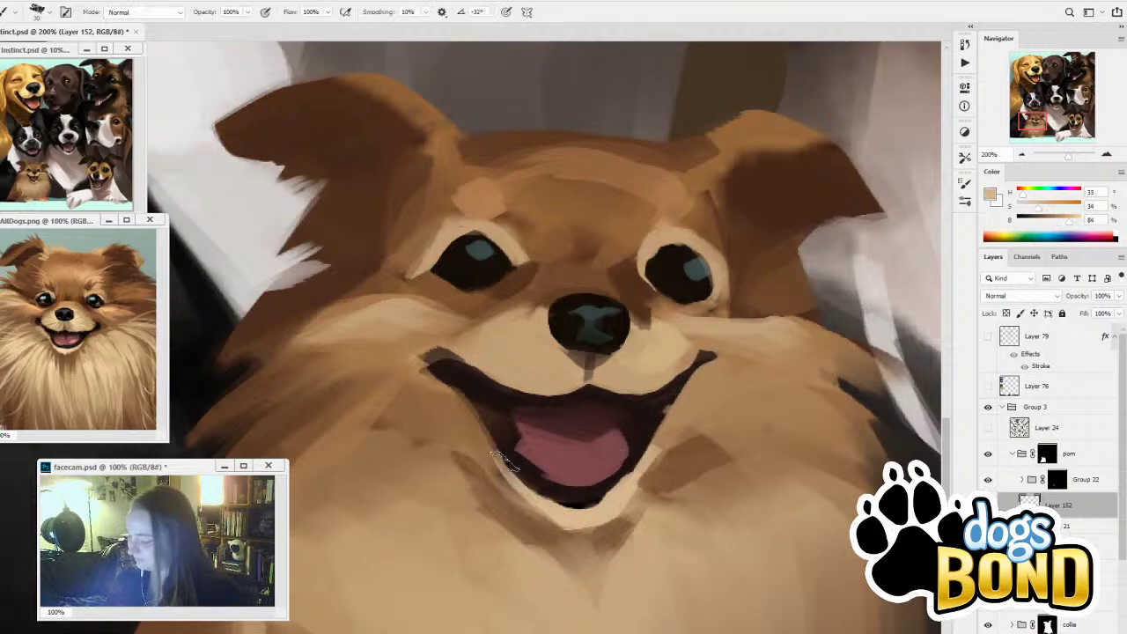
Paint brown shading around both corners of the Pomeranian's mouth with colors sampled from the face
alt+click(472, 414)
mouse_move(475, 414)
mouse_down()
mouse_move(510, 466)
mouse_move(455, 398)
mouse_move(449, 341)
mouse_move(436, 384)
mouse_move(464, 358)
mouse_move(425, 375)
mouse_move(451, 354)
mouse_move(422, 383)
mouse_up()
alt+click(456, 350)
alt+click(495, 288)
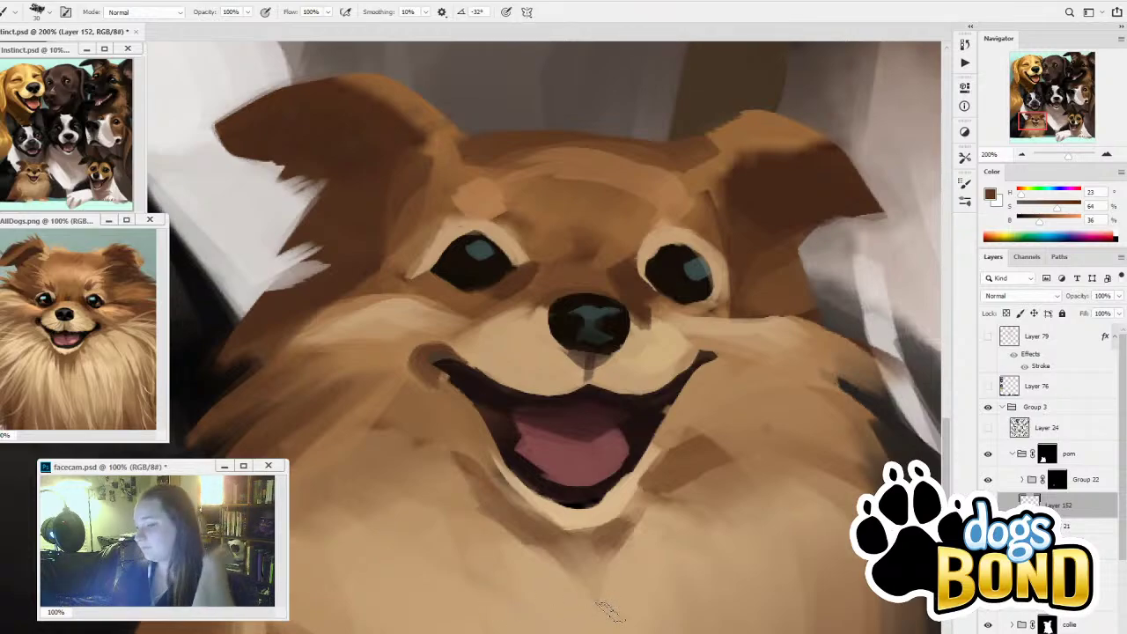
drag(715, 368, 704, 384)
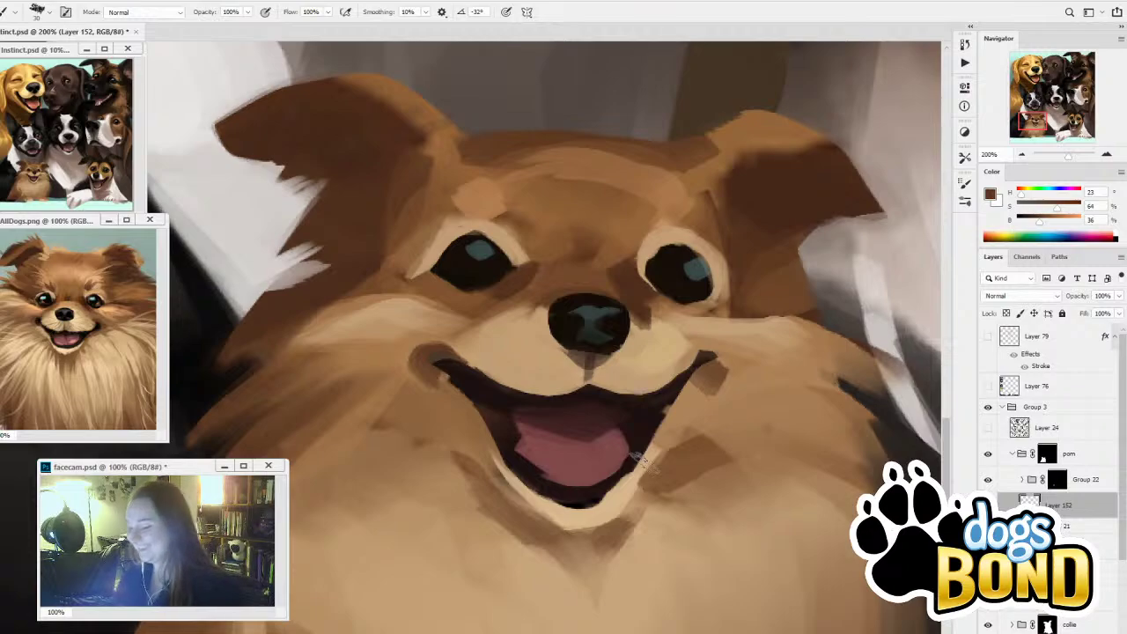
alt+click(660, 416)
drag(680, 396, 632, 474)
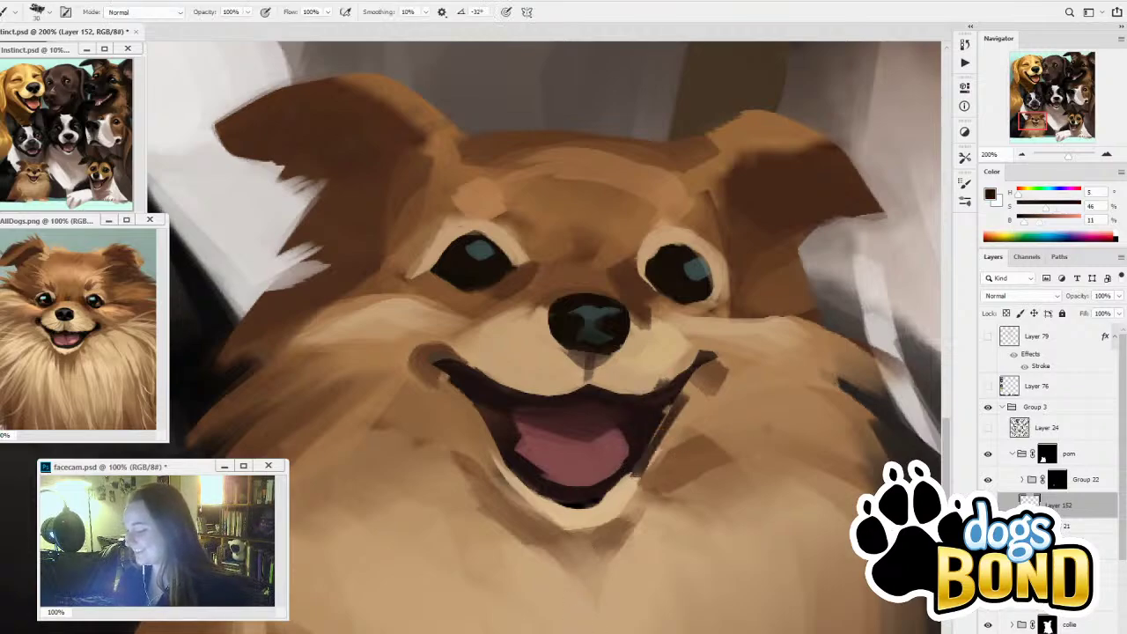
key(ctrl+z)
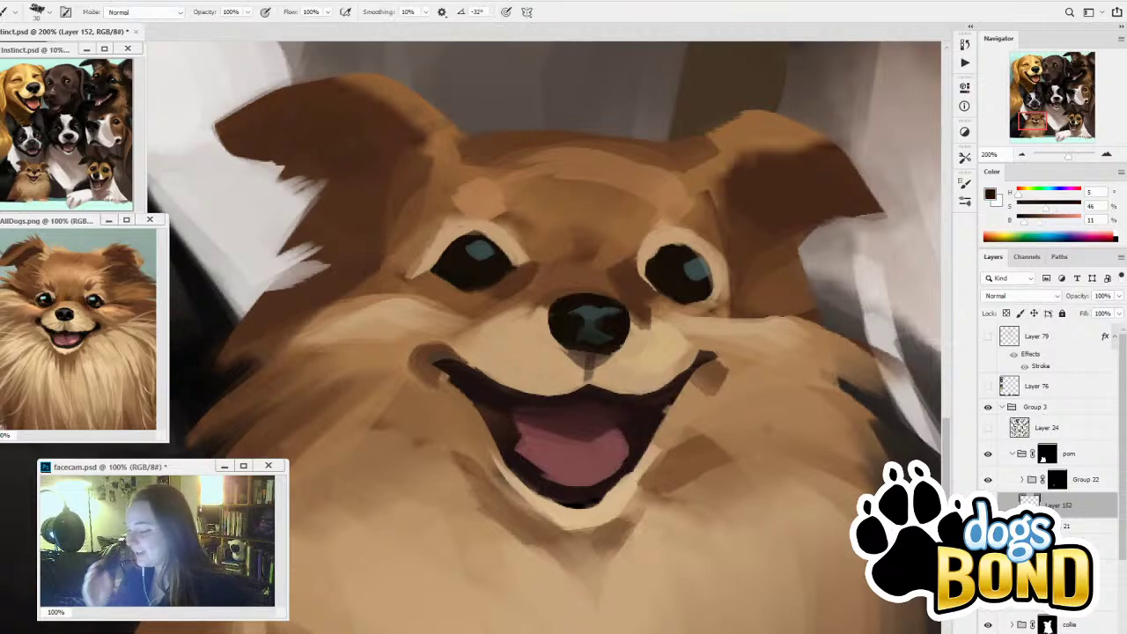
Toggle the visibility of Layer 152 and Group 22 to compare the Pomeranian's face with and without them
click(988, 505)
click(988, 504)
click(988, 505)
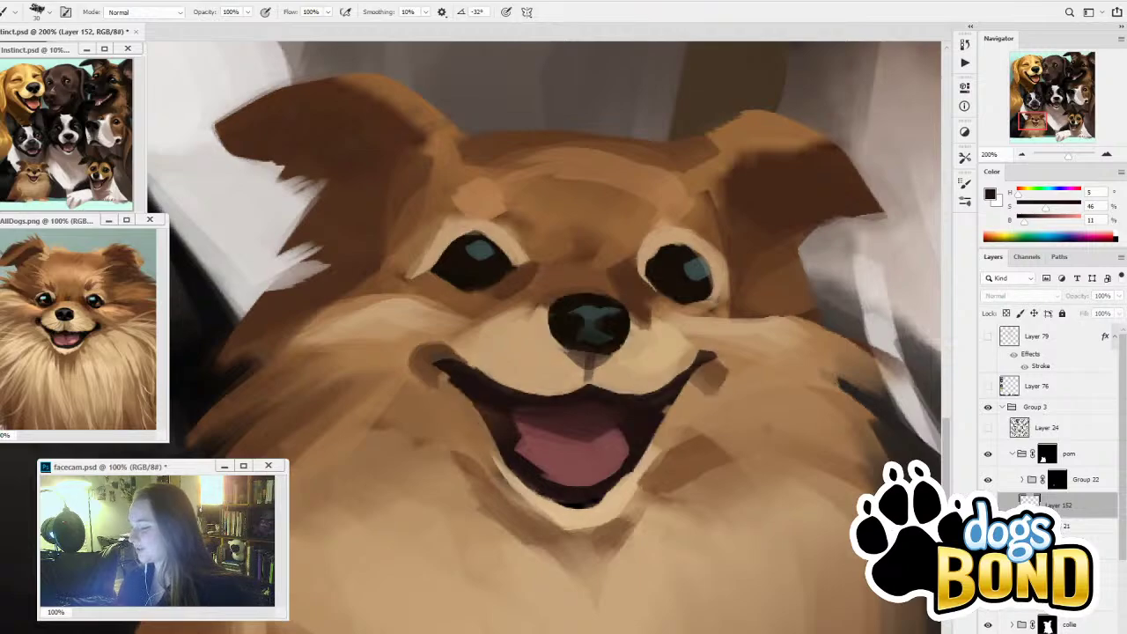
key(ctrl+comma)
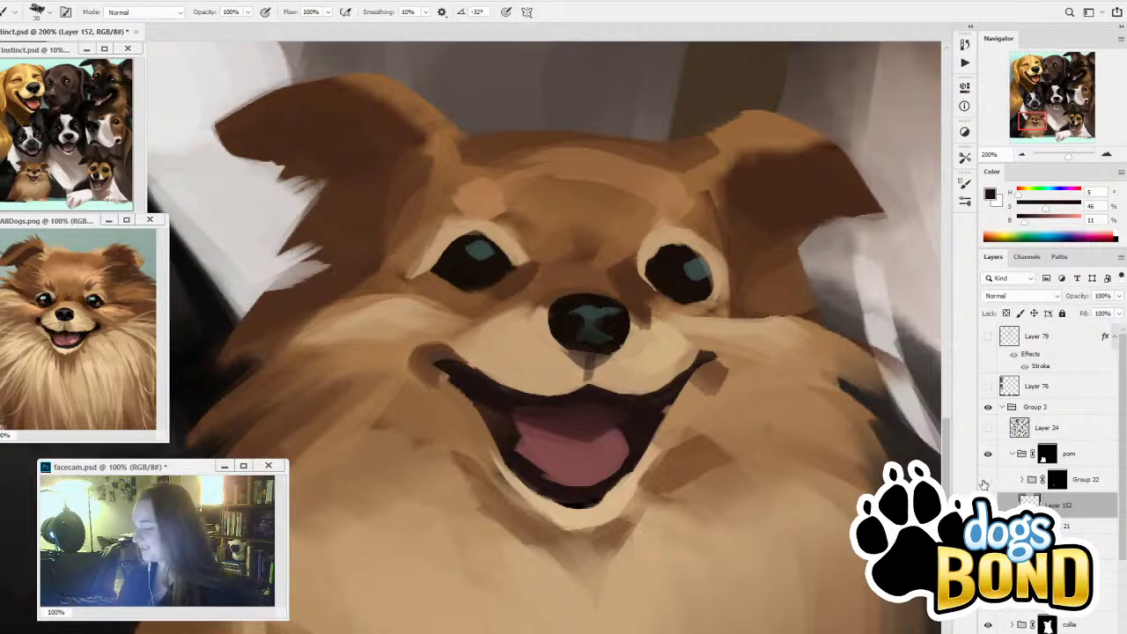
key(ctrl+comma)
key(ctrl+comma)
key(ctrl+comma)
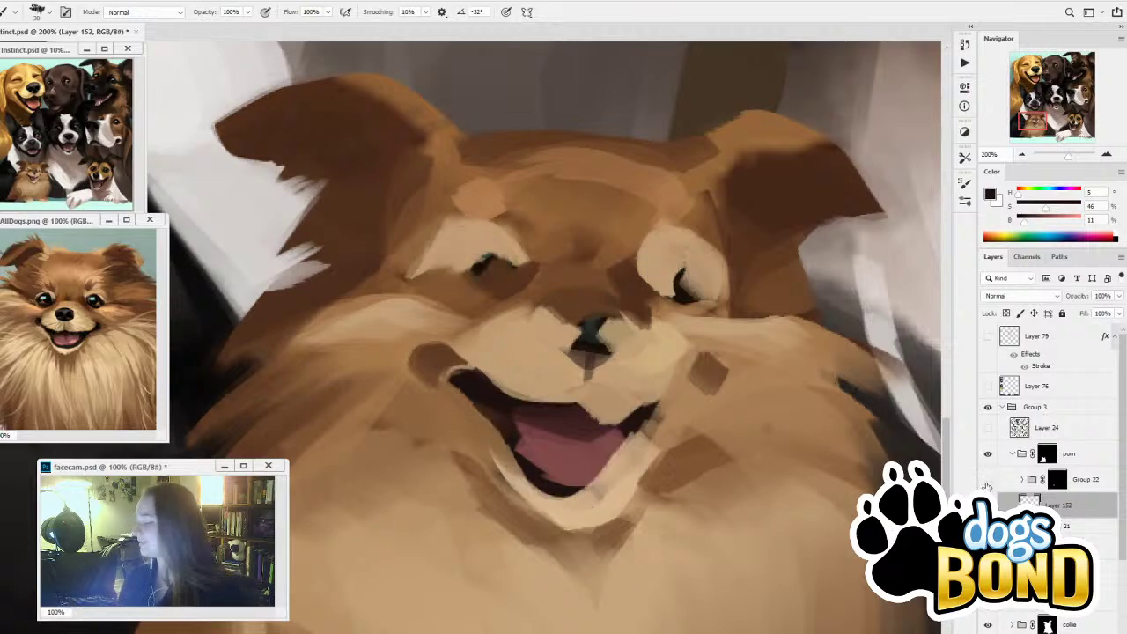
key(ctrl+comma)
click(988, 481)
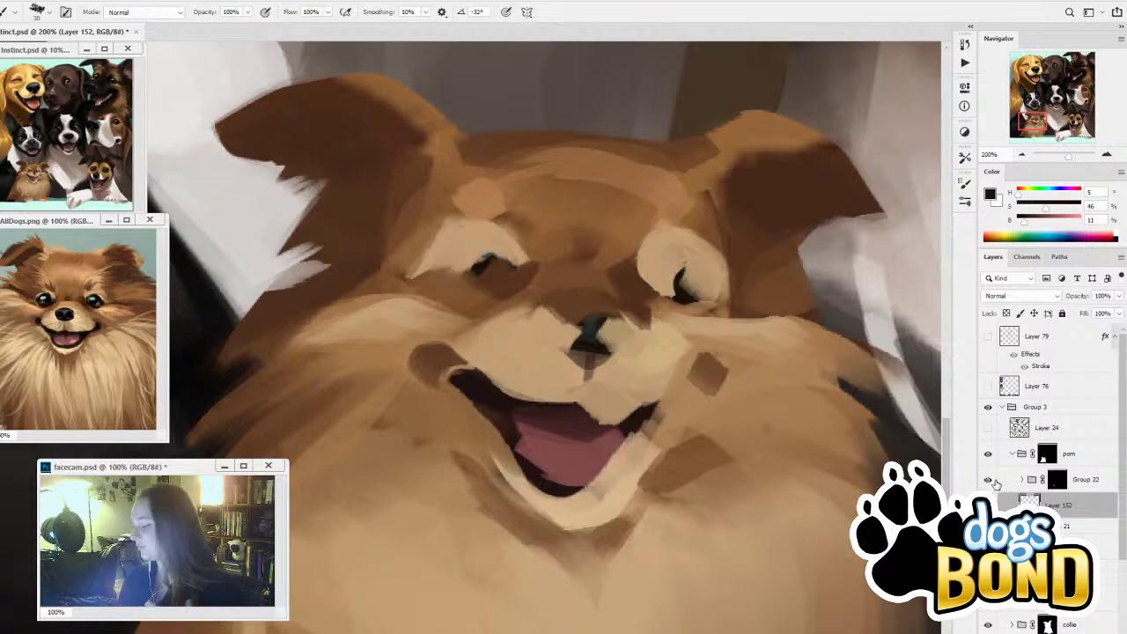
click(991, 481)
click(990, 481)
click(990, 480)
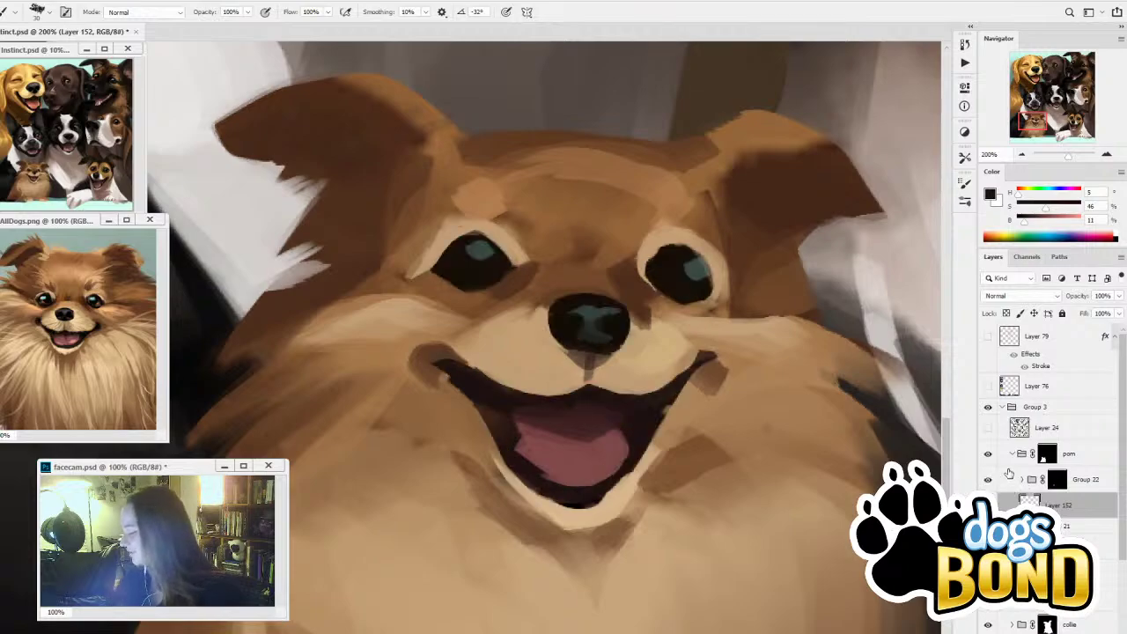
Select Layer 151 inside Group 22 and sample a grey-brown from the black-and-white dog's face
click(1020, 478)
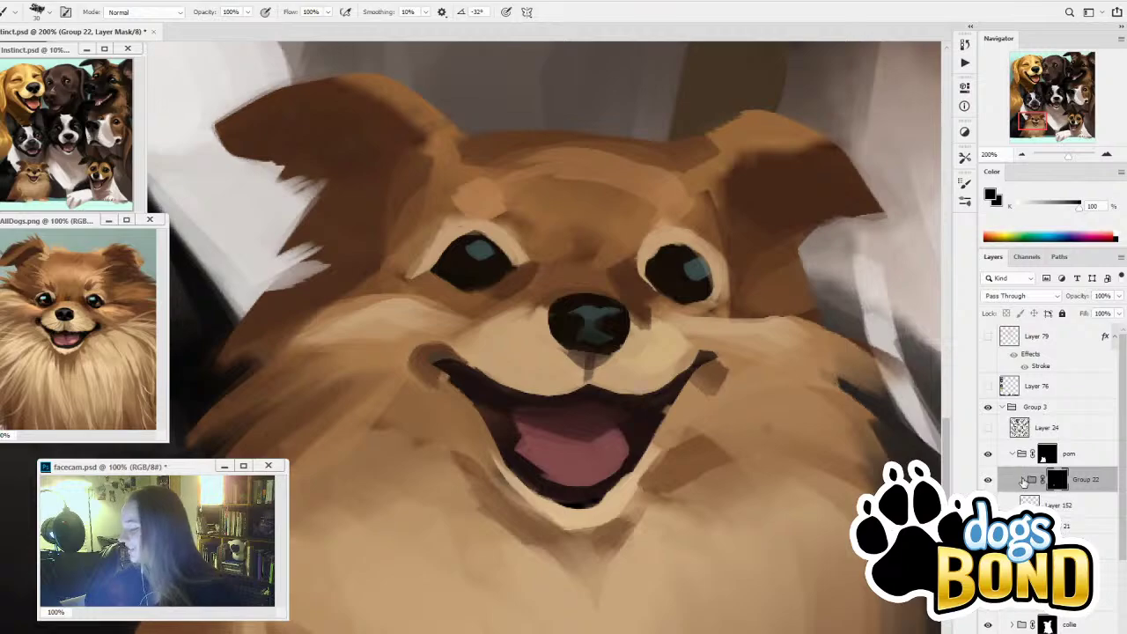
click(1024, 481)
click(1072, 512)
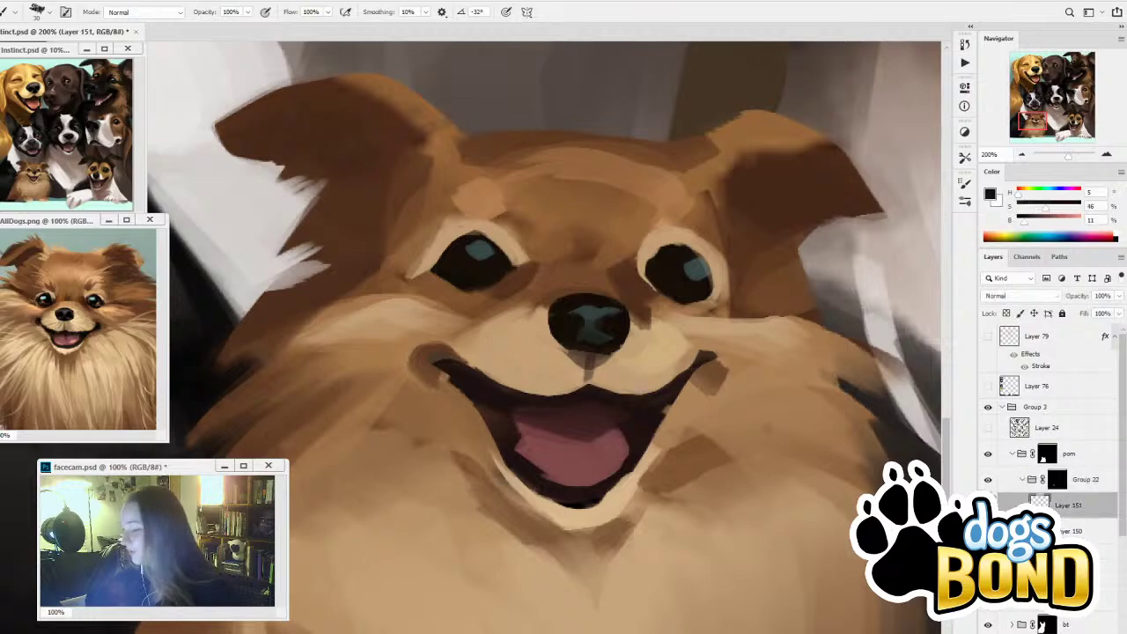
drag(785, 428, 657, 528)
drag(762, 456, 742, 488)
drag(768, 158, 818, 447)
key(alt)
drag(370, 436, 516, 365)
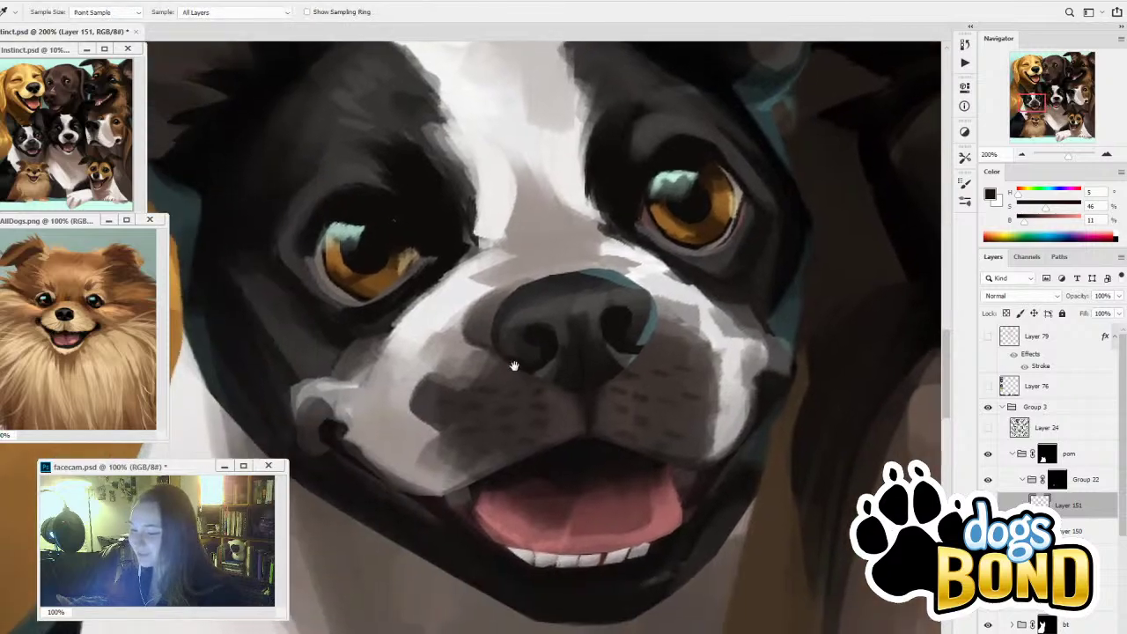
alt+click(412, 331)
mouse_move(696, 534)
mouse_down()
mouse_move(739, 334)
mouse_move(759, 104)
mouse_up()
drag(699, 482, 676, 521)
mouse_move(574, 308)
mouse_down()
mouse_move(557, 339)
mouse_move(591, 351)
mouse_up()
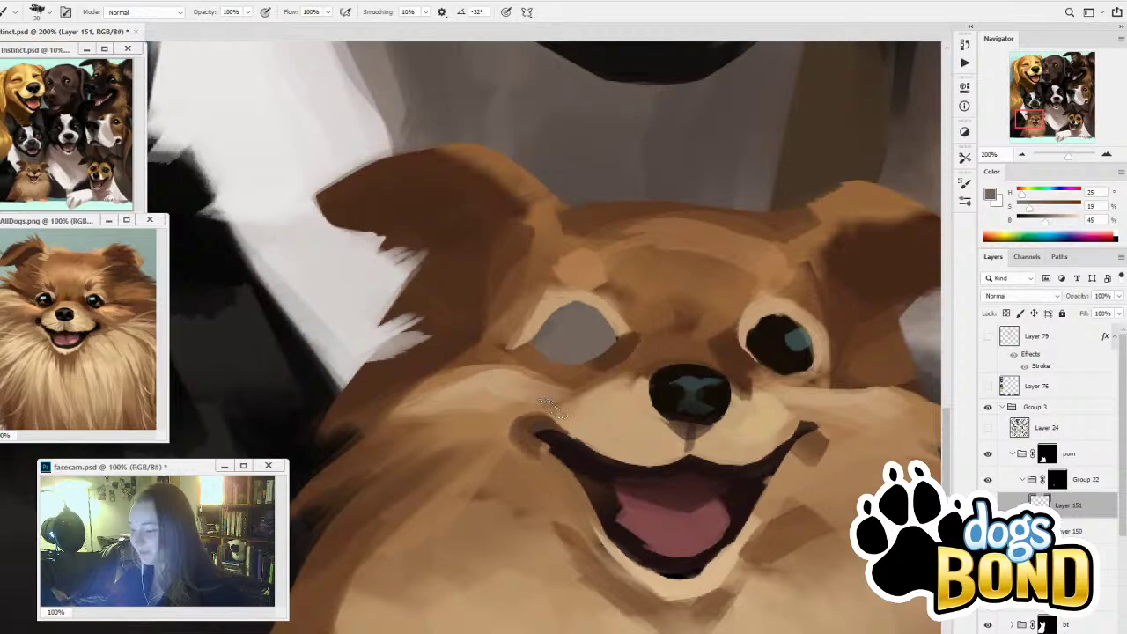
key(ctrl+z)
Set the color to 33% saturation and 65% brightness and block in both Pomeranian eyes on Layer 151
drag(1029, 208, 1038, 208)
click(1057, 220)
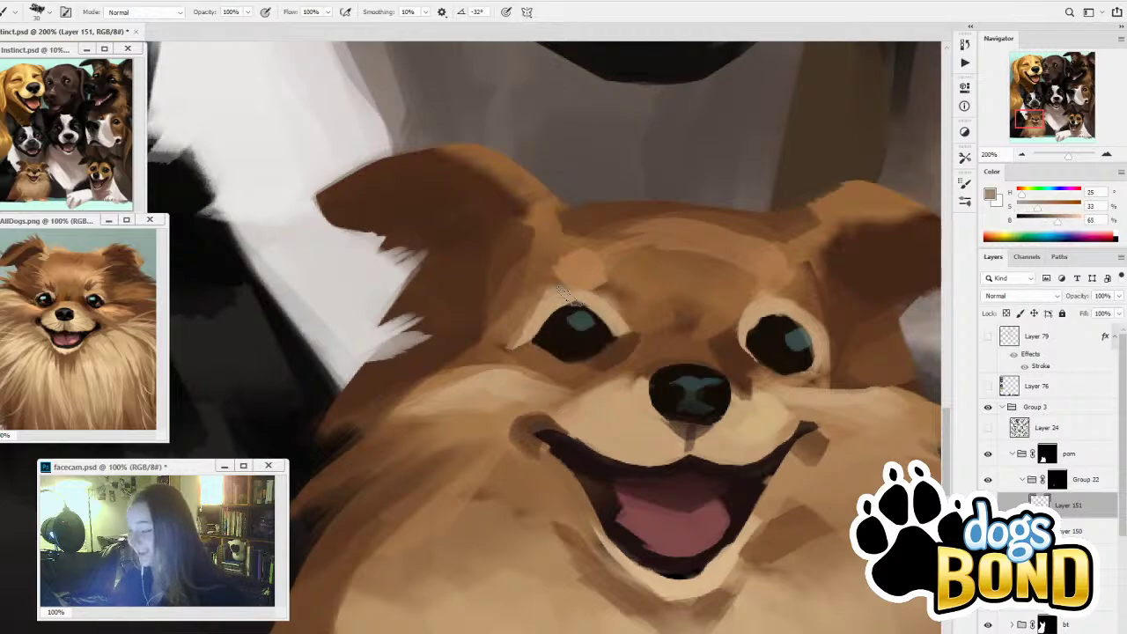
mouse_move(563, 295)
mouse_down()
mouse_move(582, 344)
mouse_move(617, 353)
mouse_up()
mouse_move(779, 304)
mouse_down()
mouse_move(781, 352)
mouse_move(809, 373)
mouse_up()
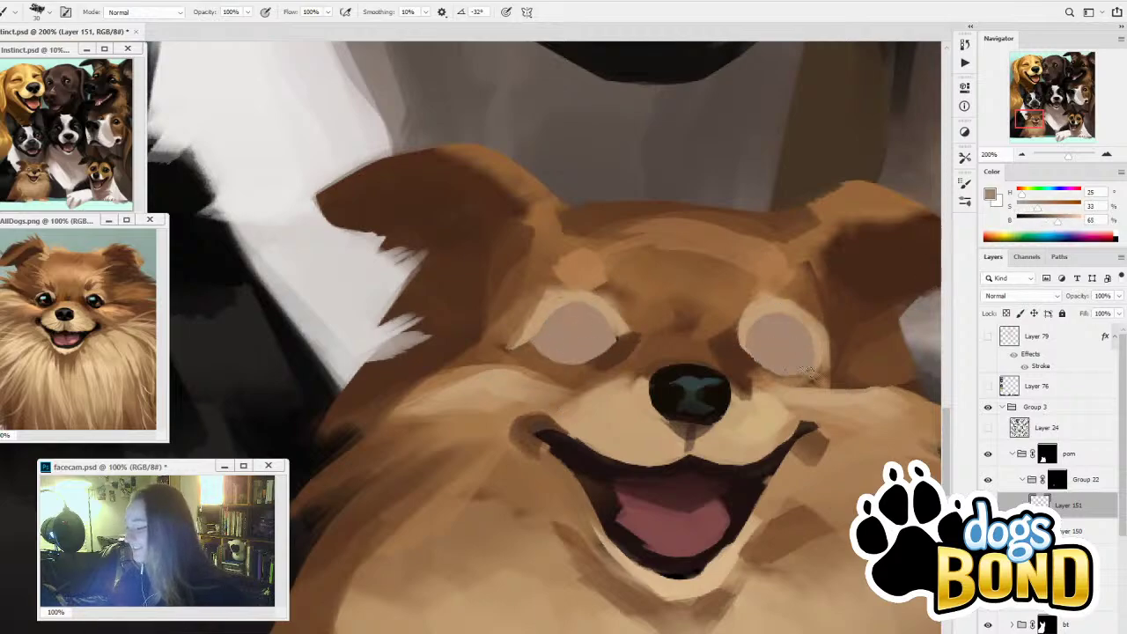
drag(840, 488, 768, 435)
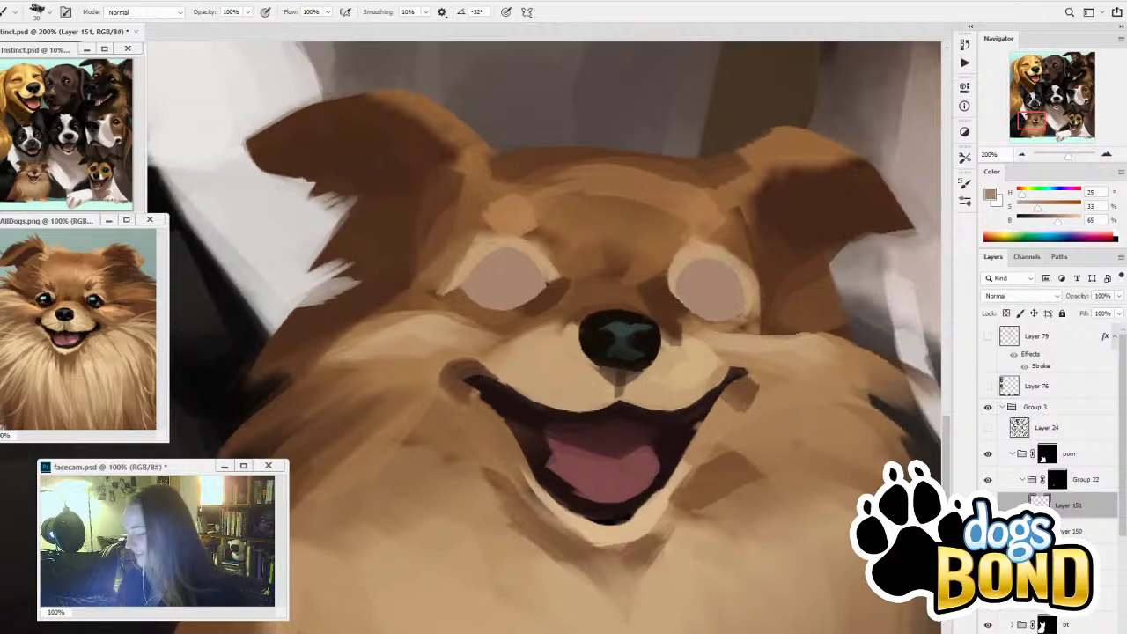
key(ctrl+z)
key(ctrl+shift+z)
Outline both Pomeranian eyes on a new layer above Layer 151, using the sampled dark mouth color darkened to 5% brightness
key(i)
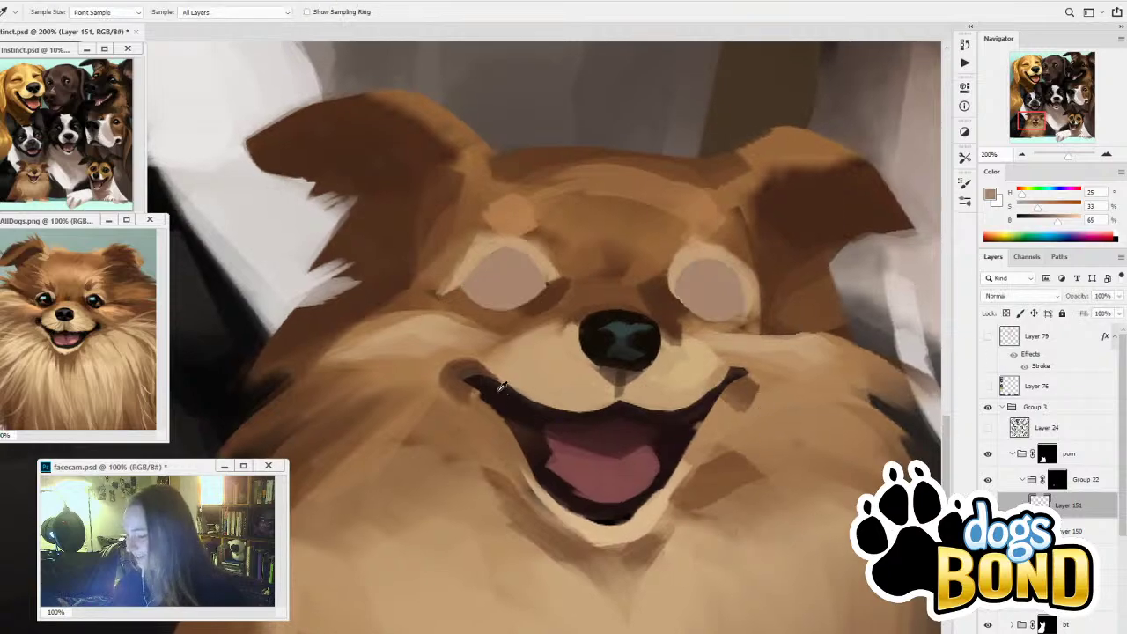
click(494, 391)
key(b)
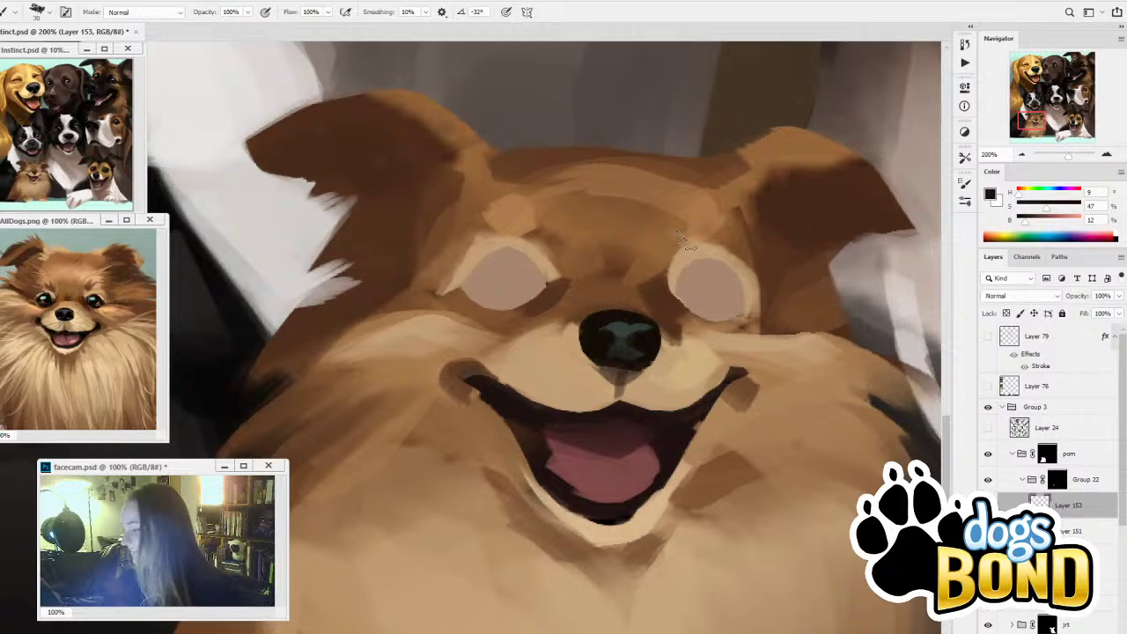
mouse_move(677, 292)
mouse_down()
mouse_move(681, 255)
mouse_move(690, 251)
mouse_move(662, 290)
mouse_move(716, 259)
mouse_up()
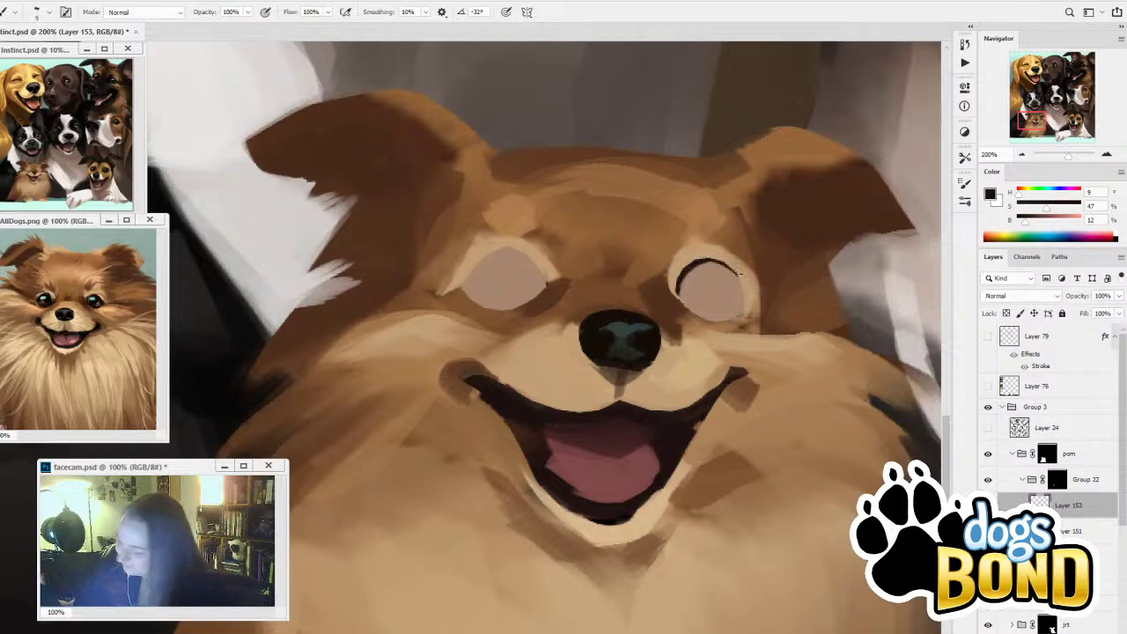
drag(1001, 224, 1020, 226)
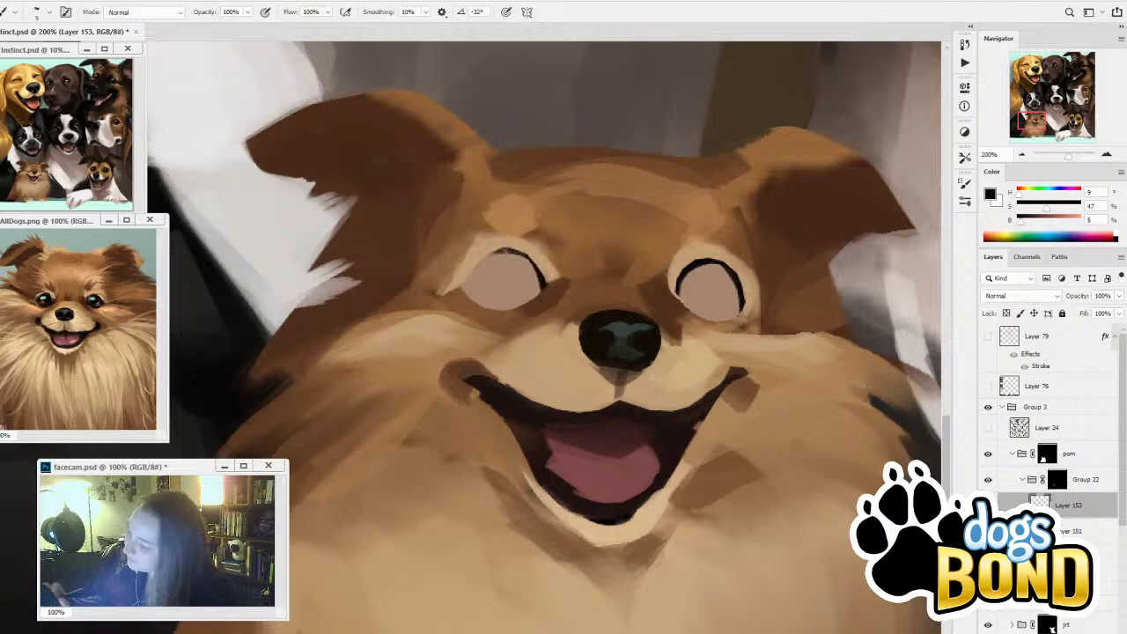
drag(525, 249, 476, 259)
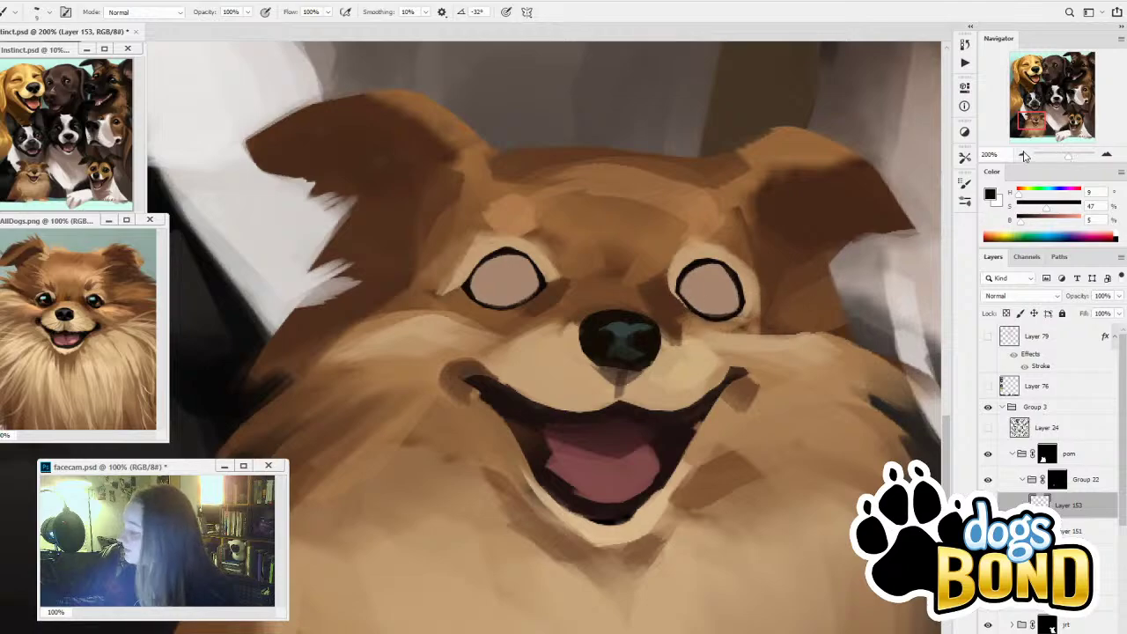
View the whole illustration at 25% and check it with the card overlay on Layer 76 shown and hidden
click(1023, 154)
click(1024, 154)
click(1024, 154)
click(1024, 154)
click(1023, 154)
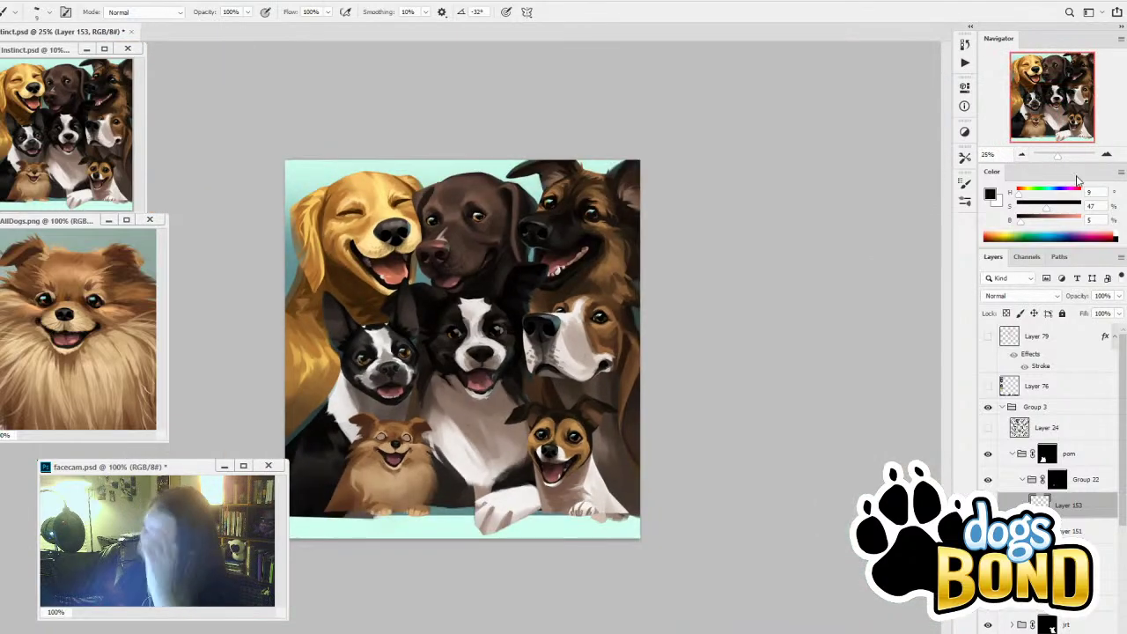
click(988, 387)
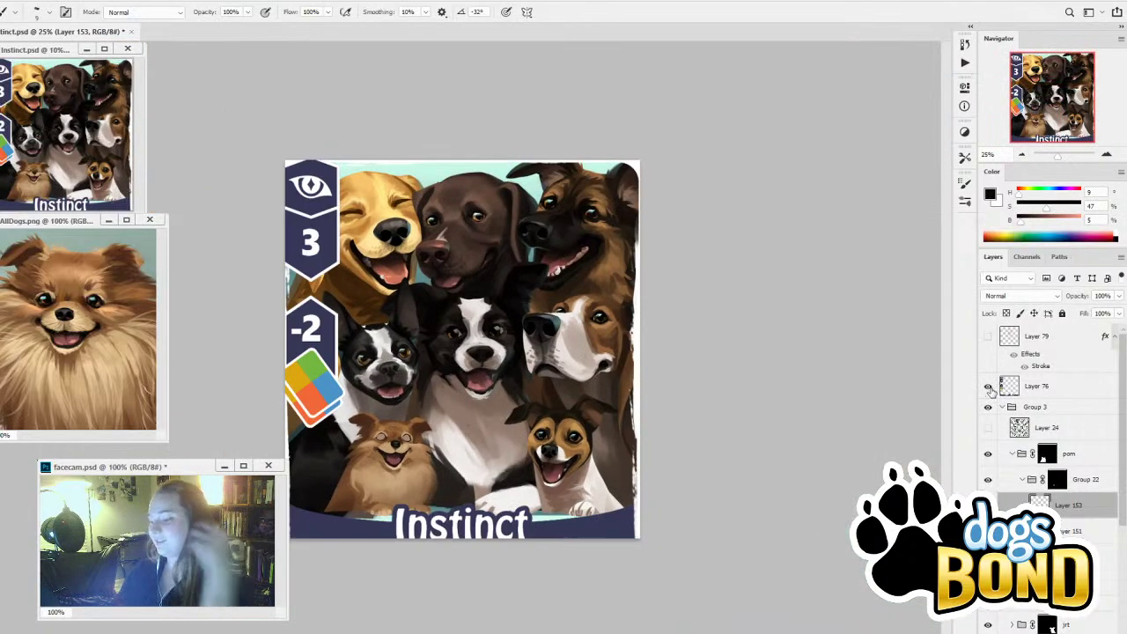
click(990, 388)
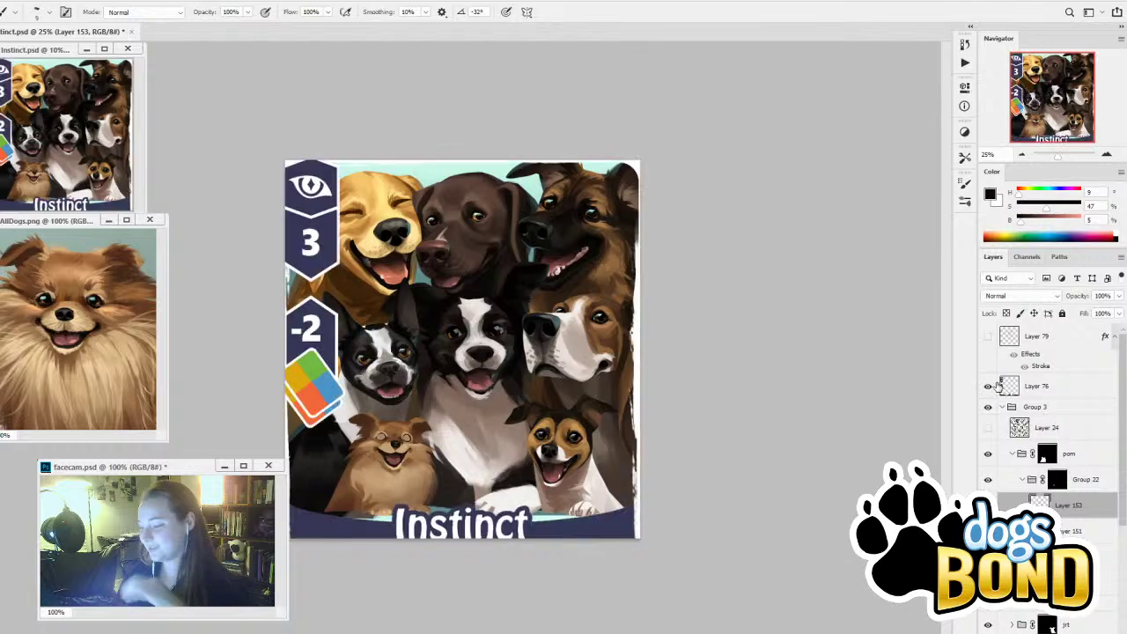
click(989, 388)
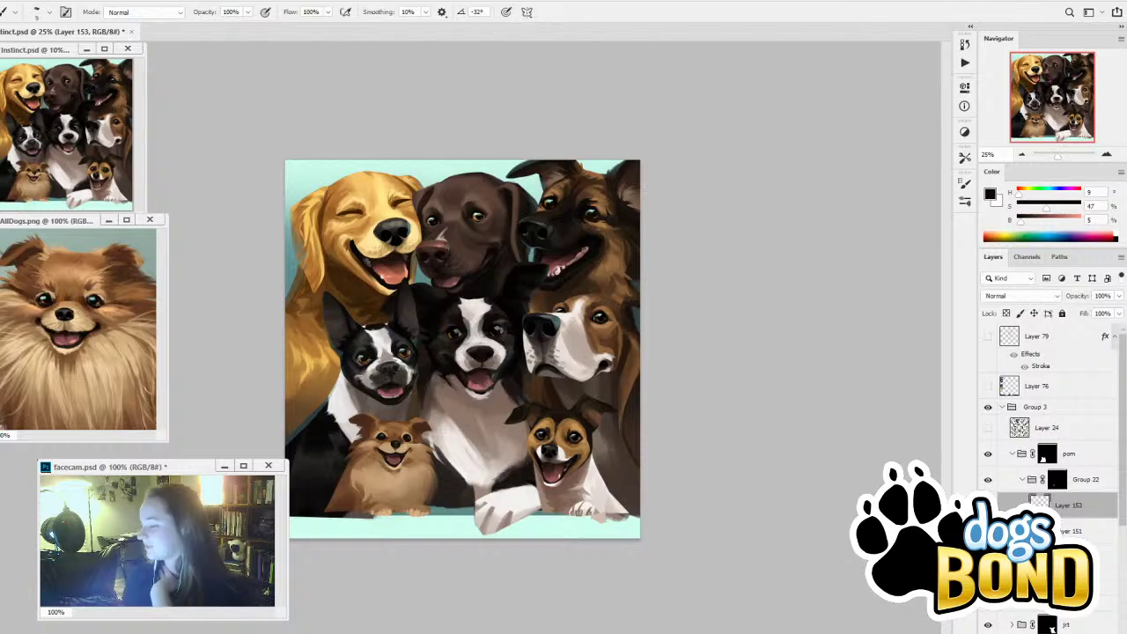
Select Layer 76 and toggle its visibility repeatedly to compare the dog group with and without the Instinct card frame
click(987, 386)
click(1064, 394)
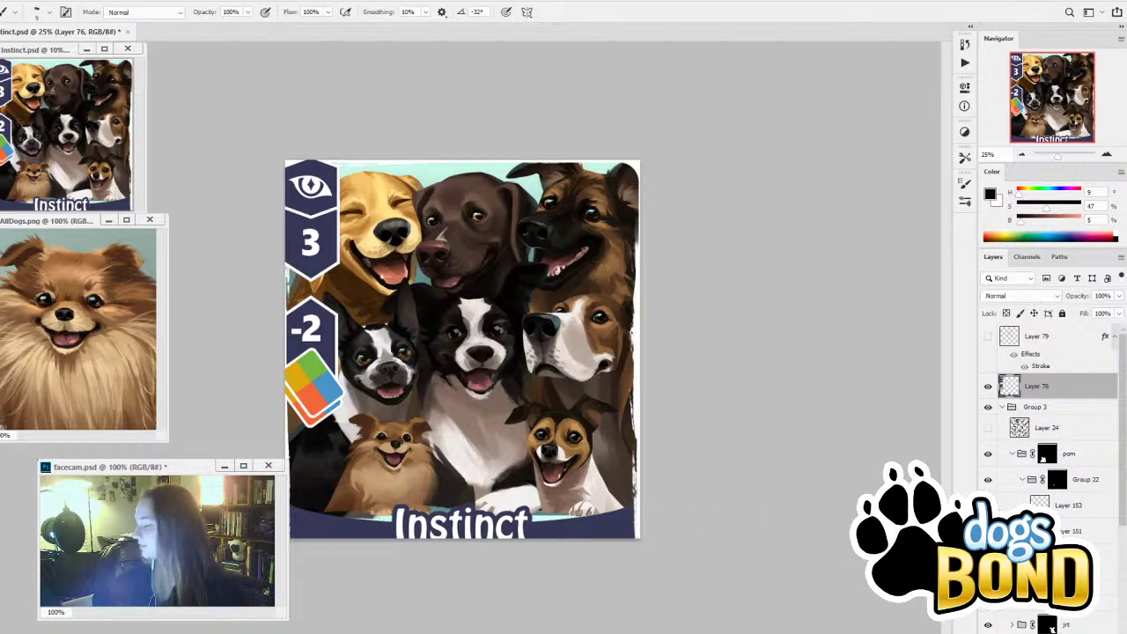
click(988, 386)
click(988, 385)
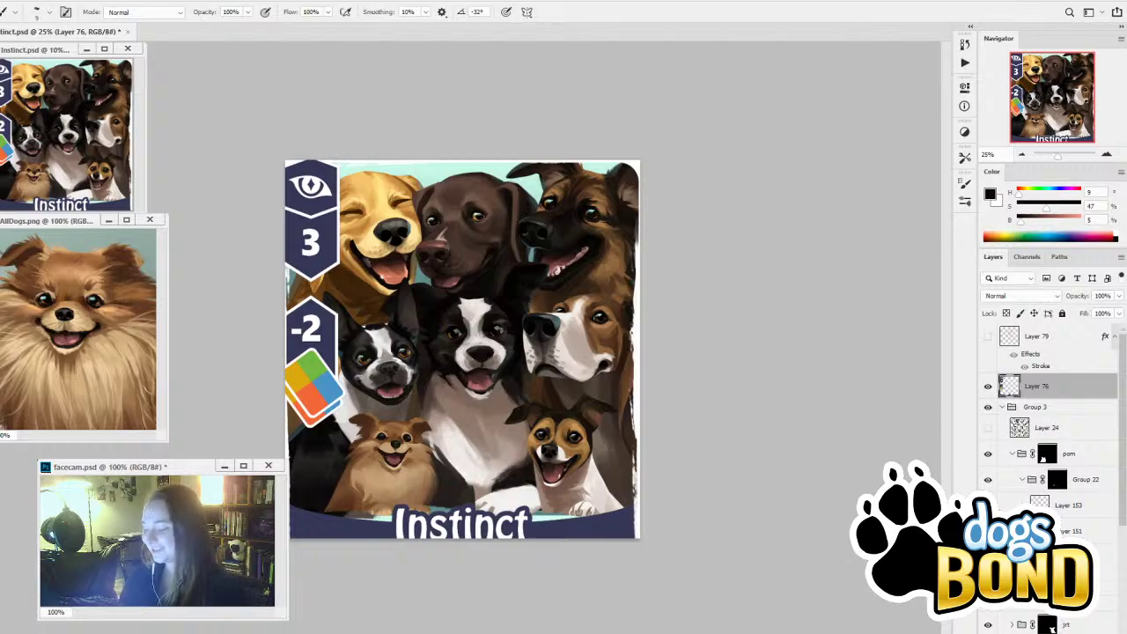
click(988, 386)
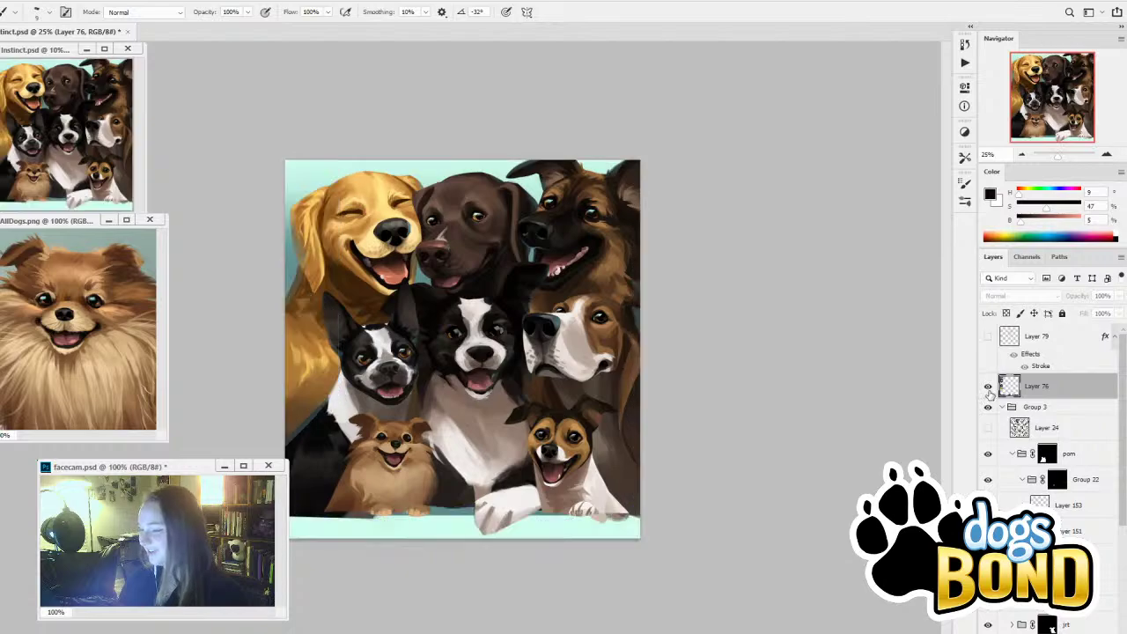
click(988, 386)
click(989, 387)
click(988, 387)
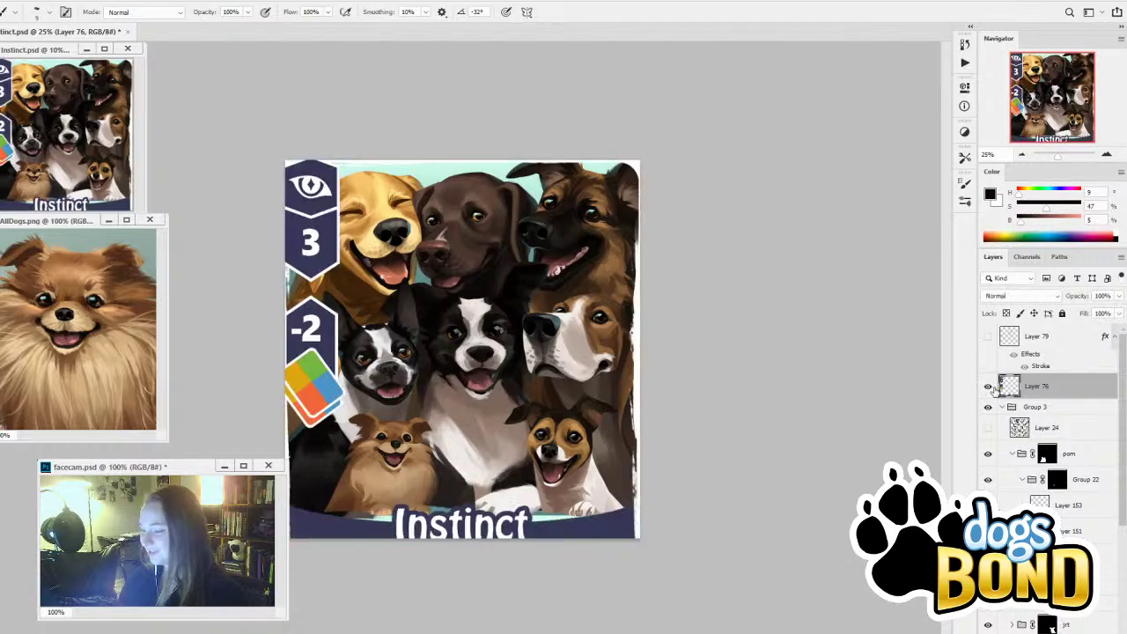
click(989, 386)
click(989, 387)
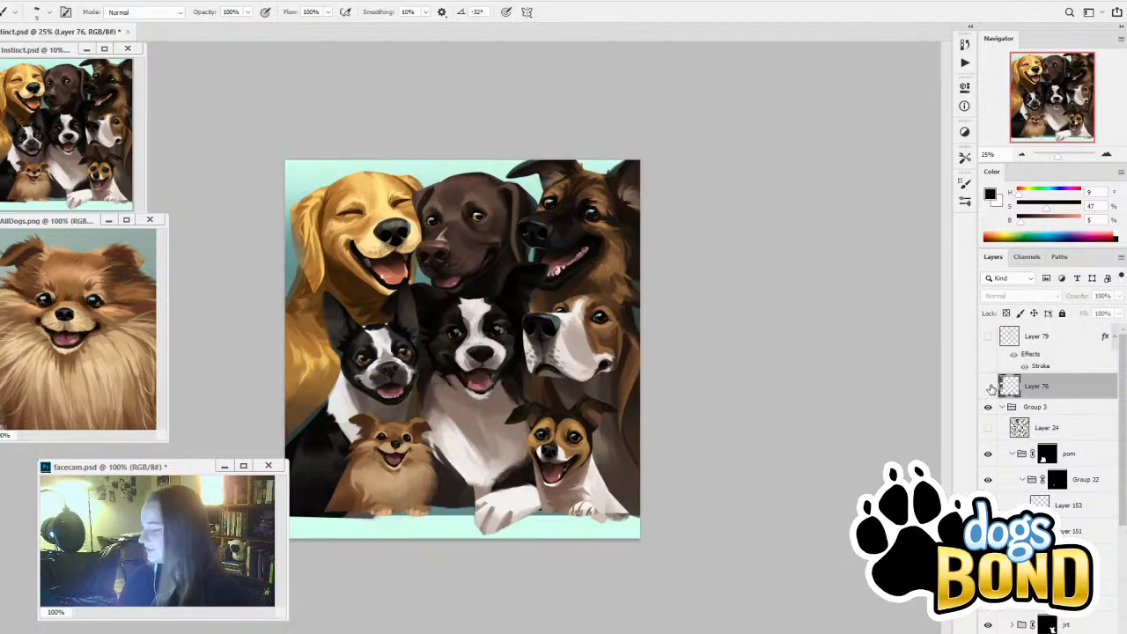
click(988, 387)
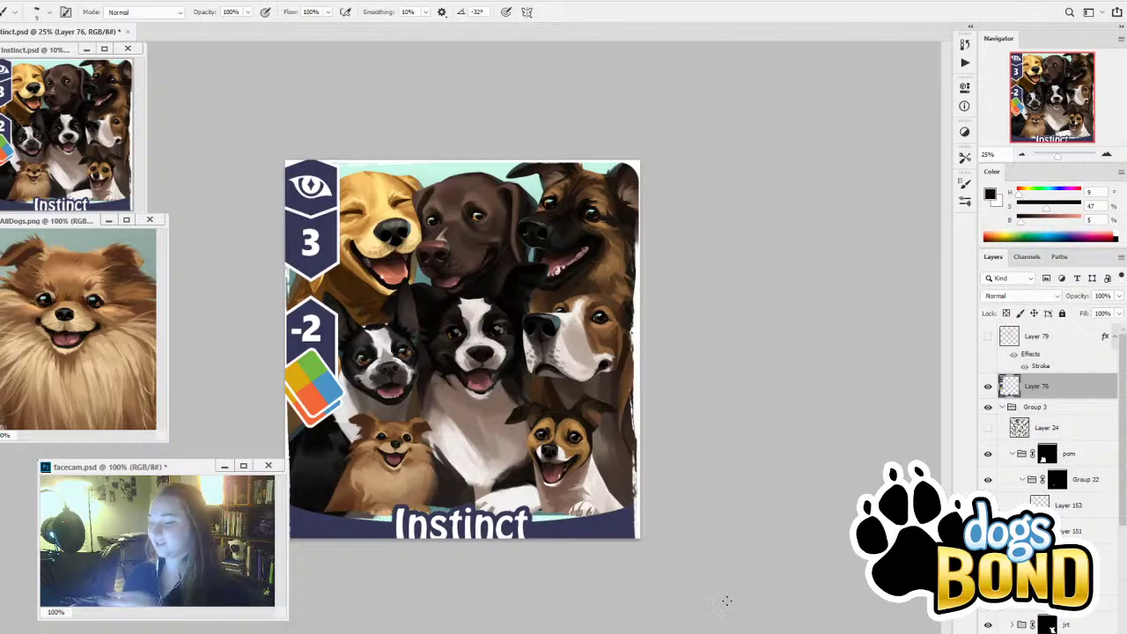
click(988, 388)
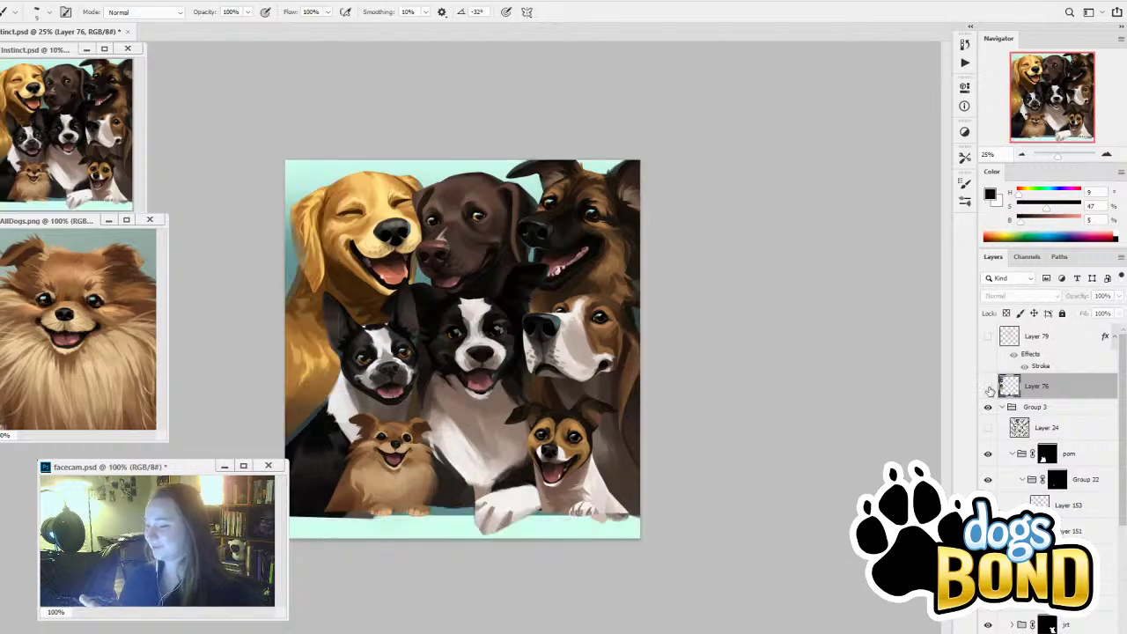
Compare the dog group with and without the Layer 24 sketch and the Layer 76 card overlay, leaving only the overlay shown
click(988, 387)
click(988, 388)
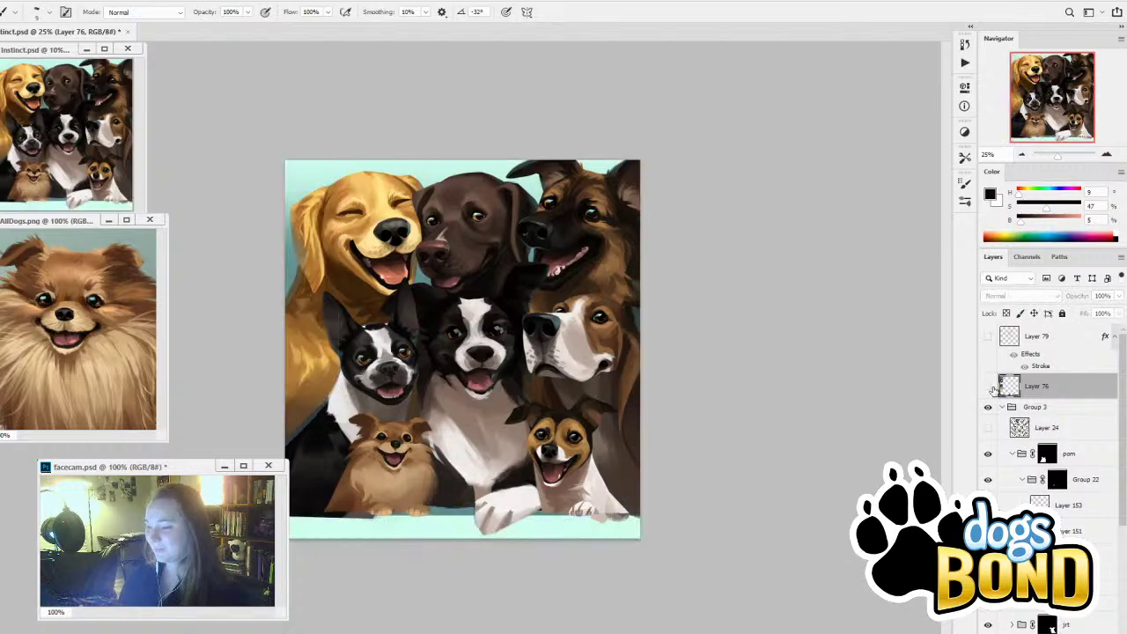
click(989, 388)
click(988, 388)
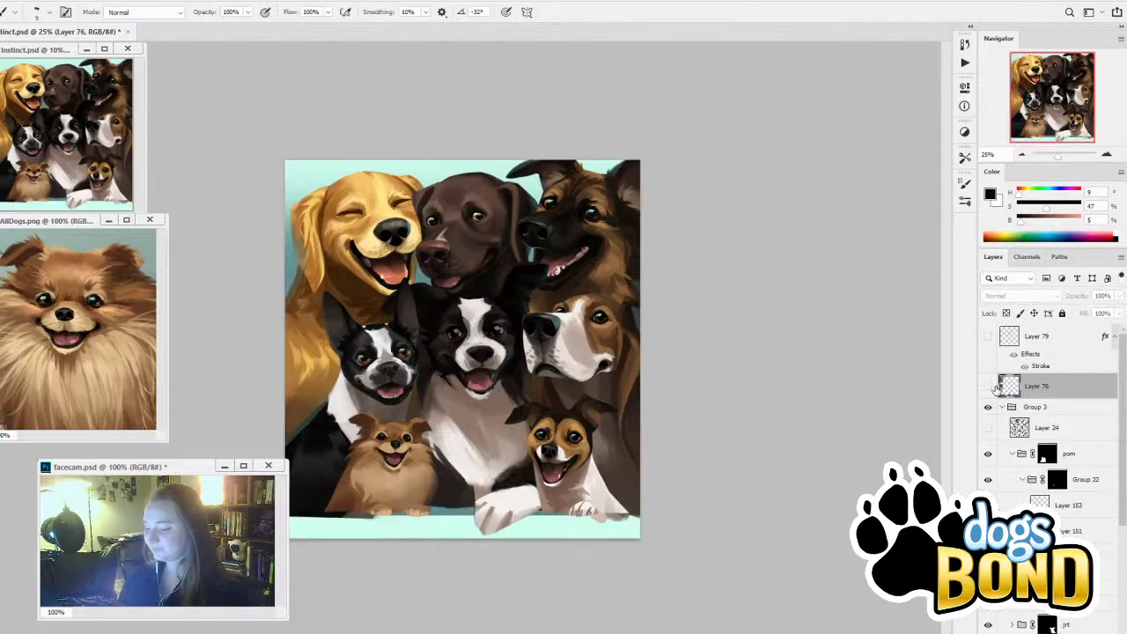
click(988, 429)
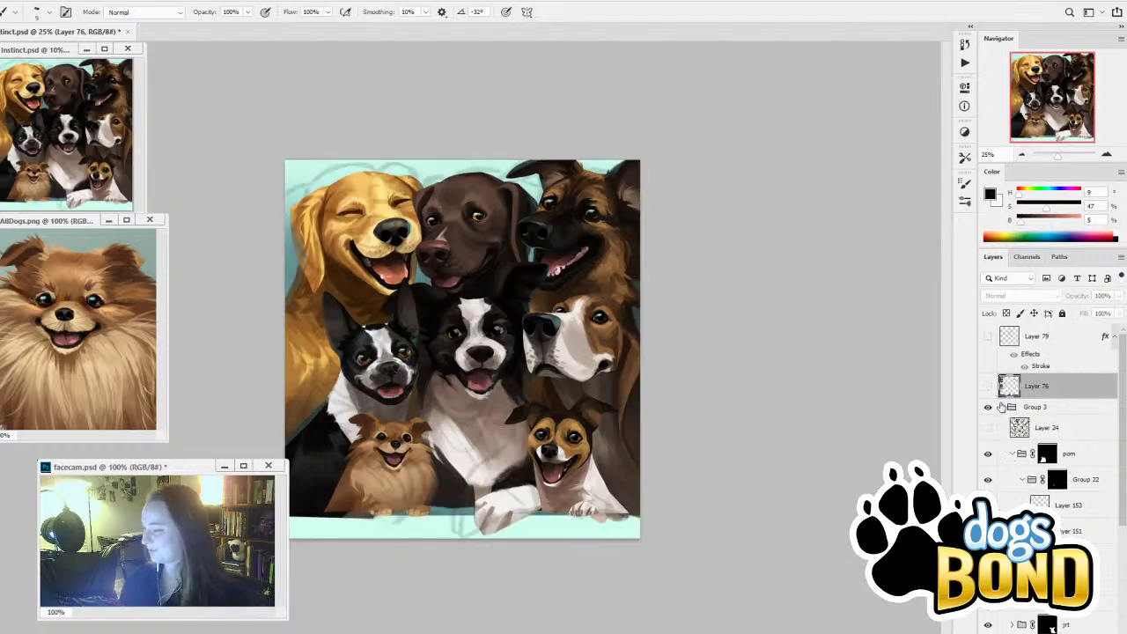
click(988, 387)
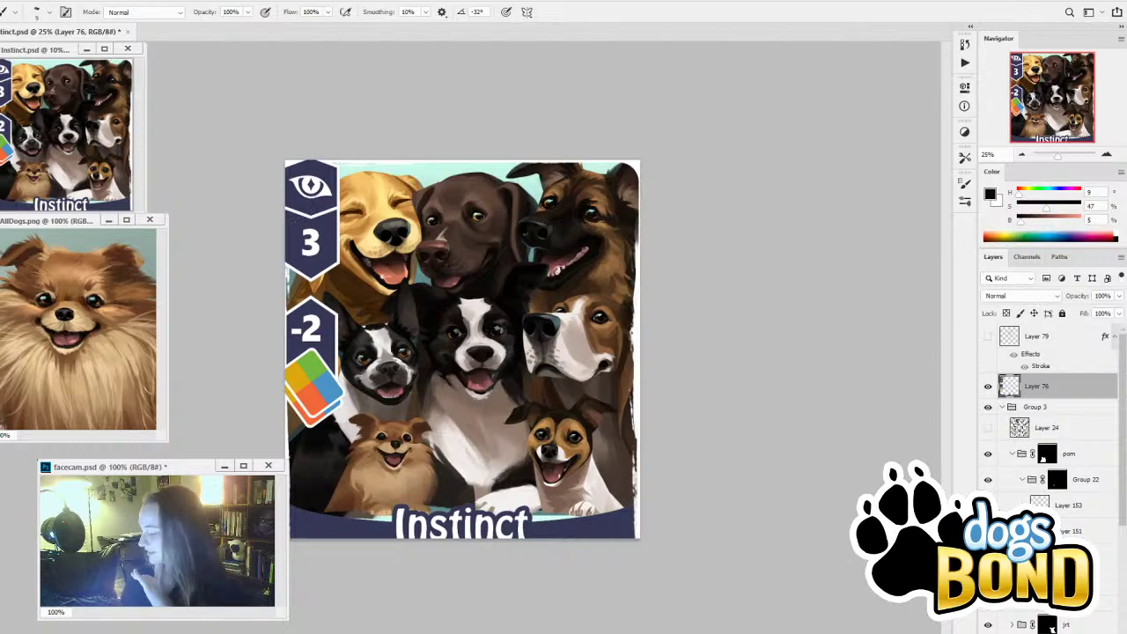
Select Layer 151 and reposition the floating Instinct.psd preview and AllDogs.png reference windows so both are fully in view
click(989, 531)
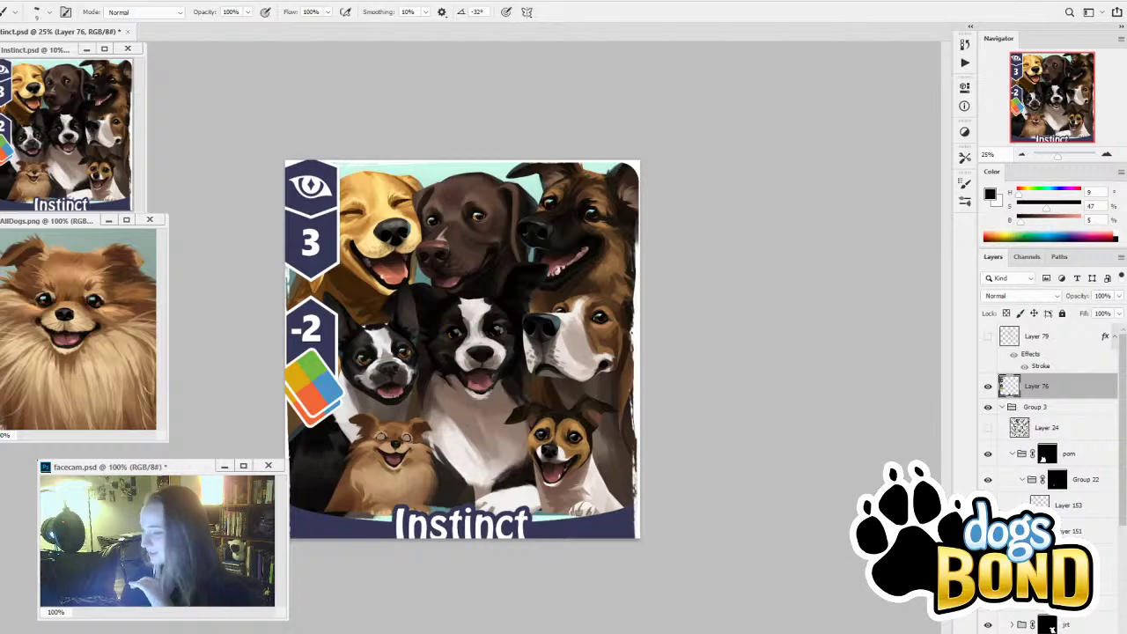
click(1072, 531)
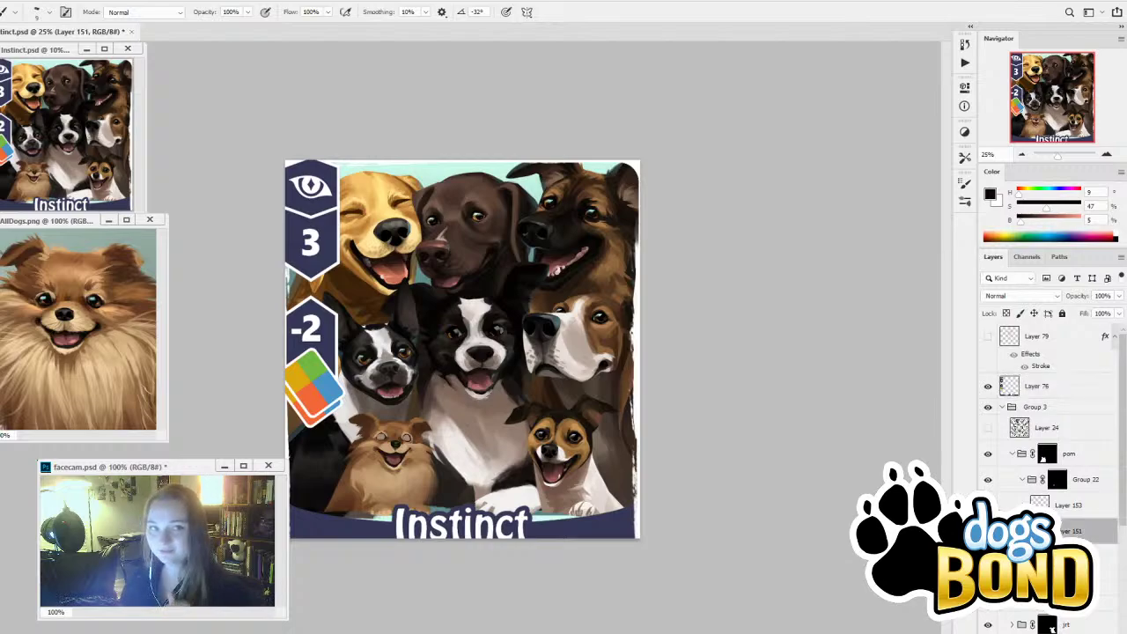
mouse_move(26, 50)
mouse_down()
mouse_move(58, 53)
mouse_move(46, 55)
mouse_up()
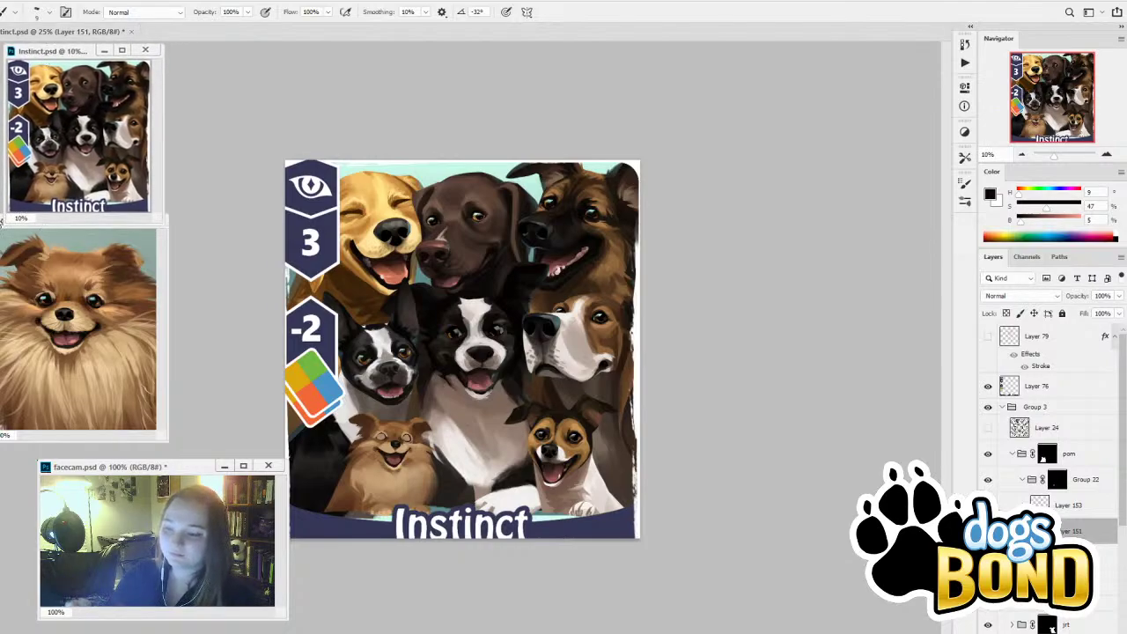
drag(38, 225, 56, 227)
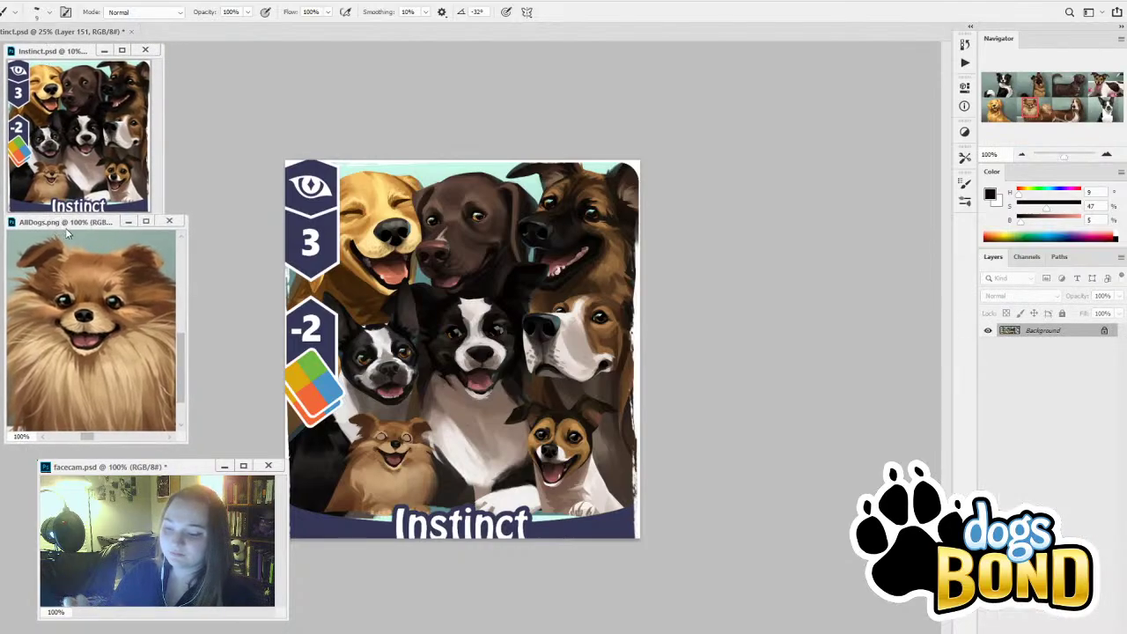
click(881, 479)
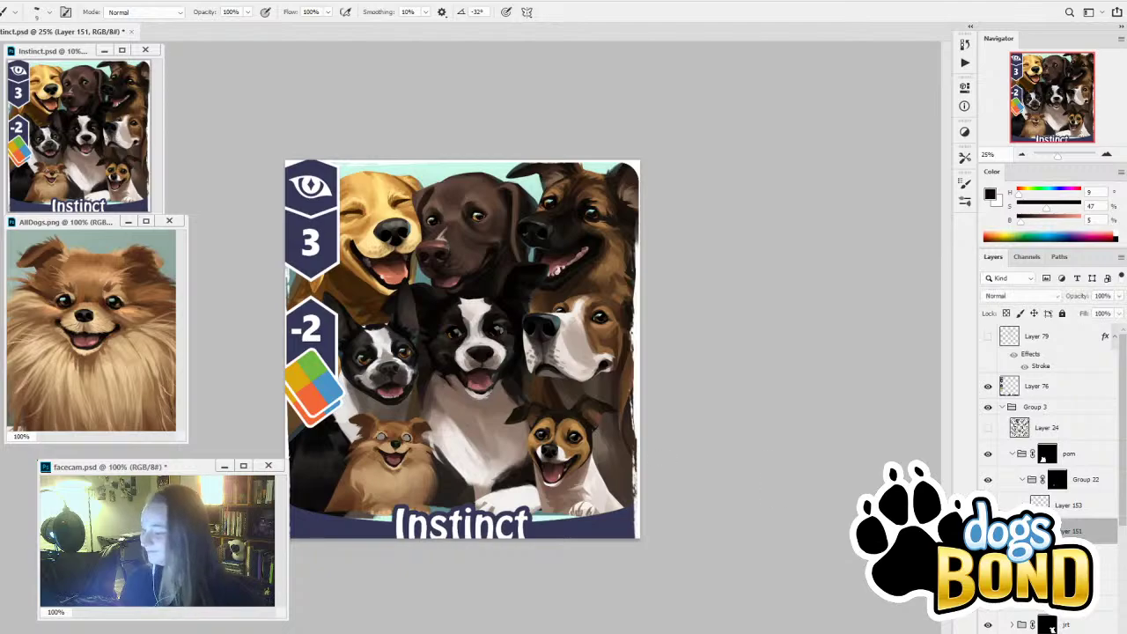
Lock the transparent pixels of Layer 151 and paint both Pomeranian eyes solid black with a sampled black
alt+click(499, 324)
click(1006, 314)
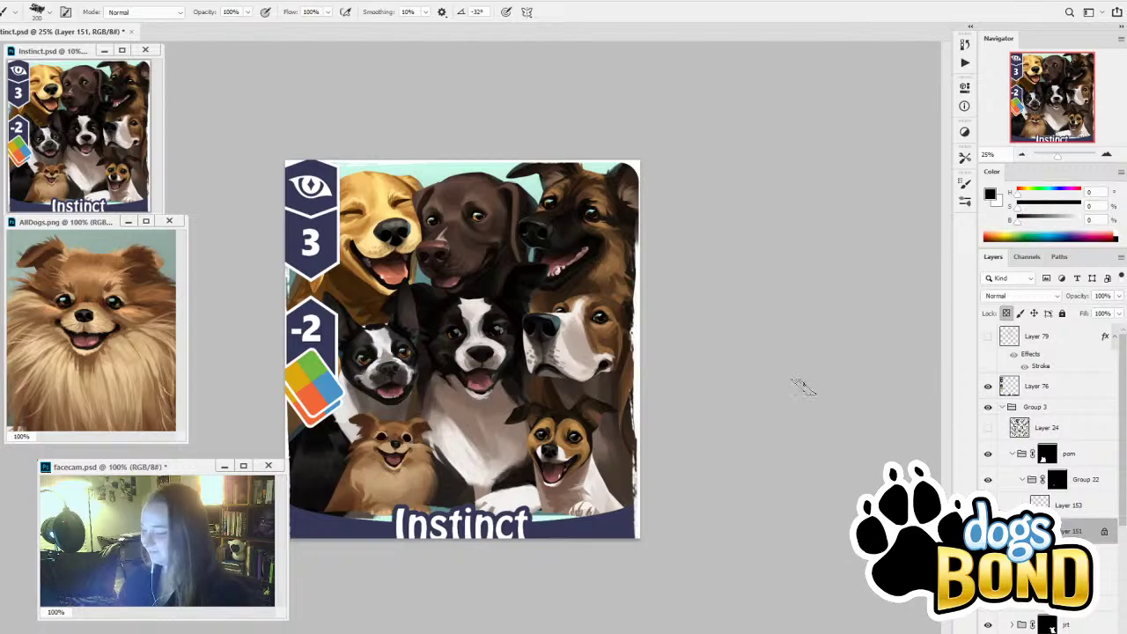
Paint brown irises in both Pomeranian eyes at 100% zoom, using hue 32, saturation 72%, brightness 55% and a 25 px brush
click(1107, 154)
click(1107, 155)
click(1107, 154)
click(1107, 154)
drag(743, 531, 925, 390)
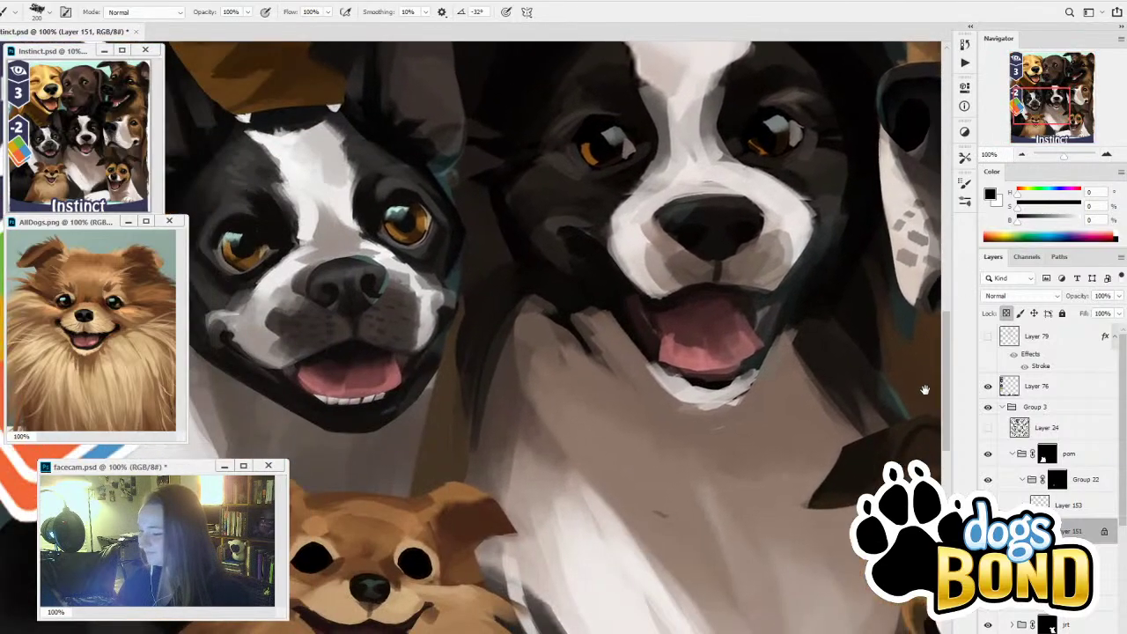
mouse_move(477, 541)
mouse_down()
mouse_move(735, 432)
mouse_move(762, 387)
mouse_move(728, 273)
mouse_up()
alt+click(726, 388)
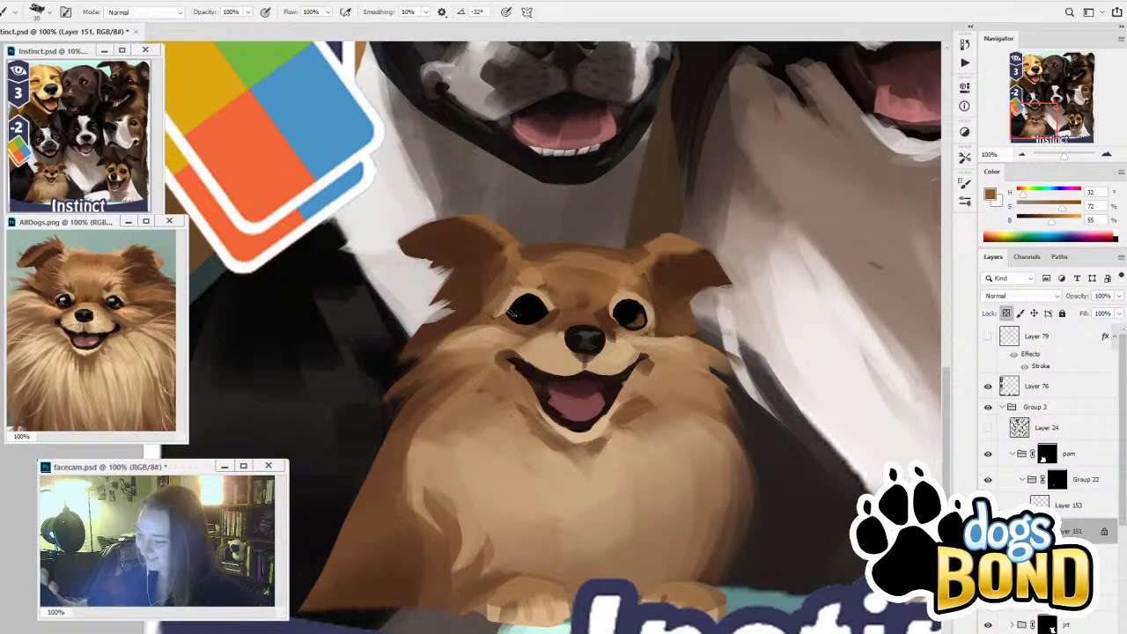
key([)
drag(515, 308, 521, 321)
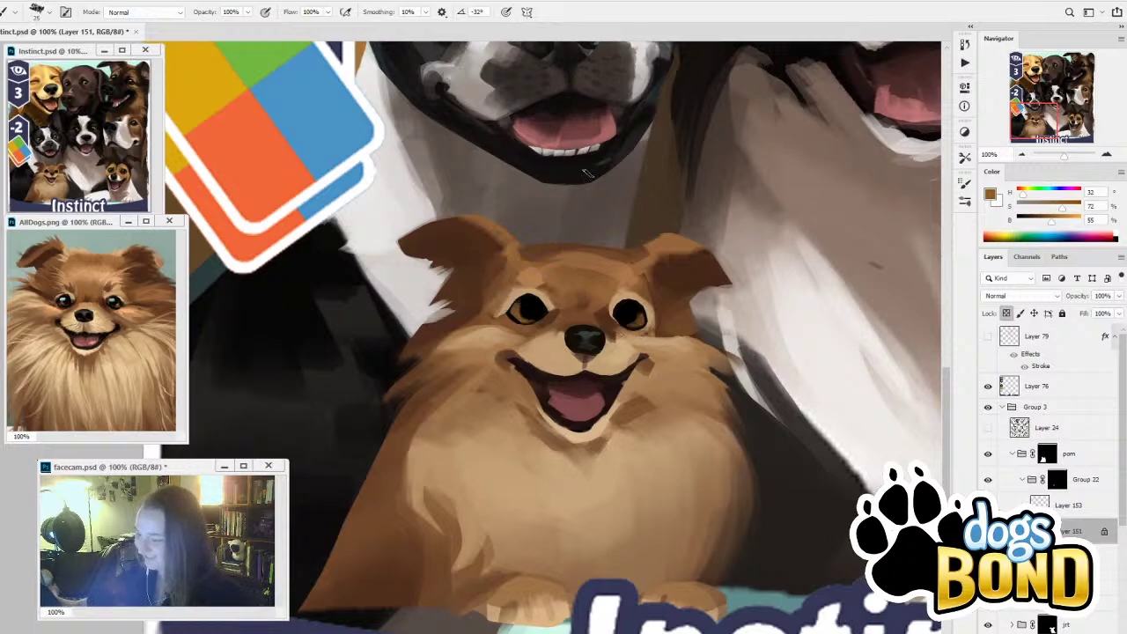
Refine the pupils and iris edges of both Pomeranian eyes with sampled black and a darker iris brown
alt+click(528, 308)
drag(526, 310, 526, 315)
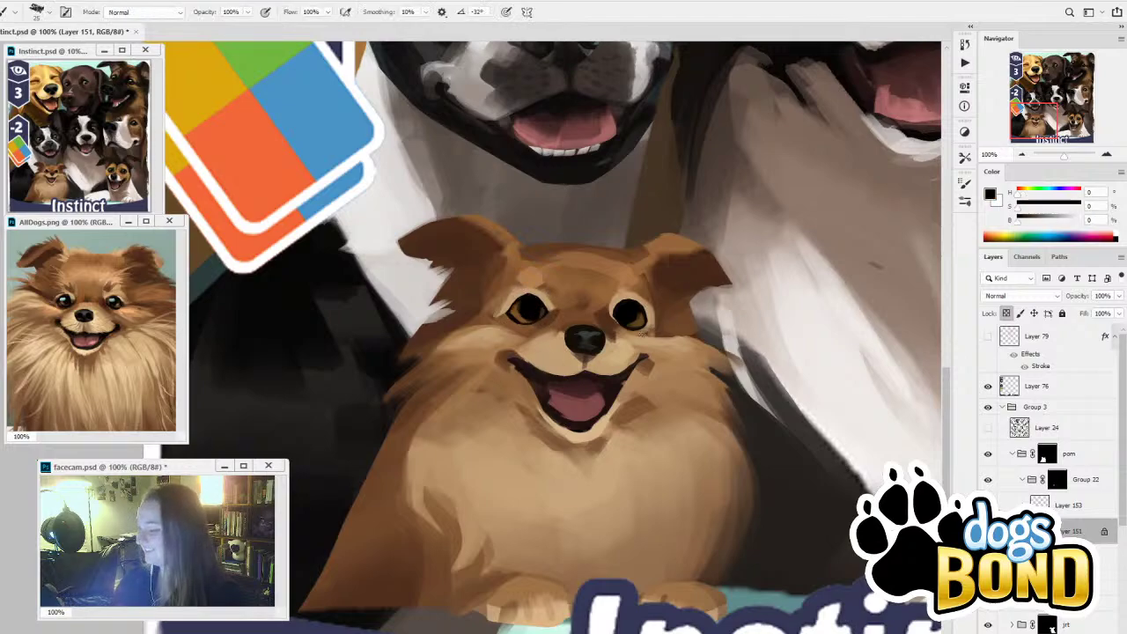
alt+click(643, 318)
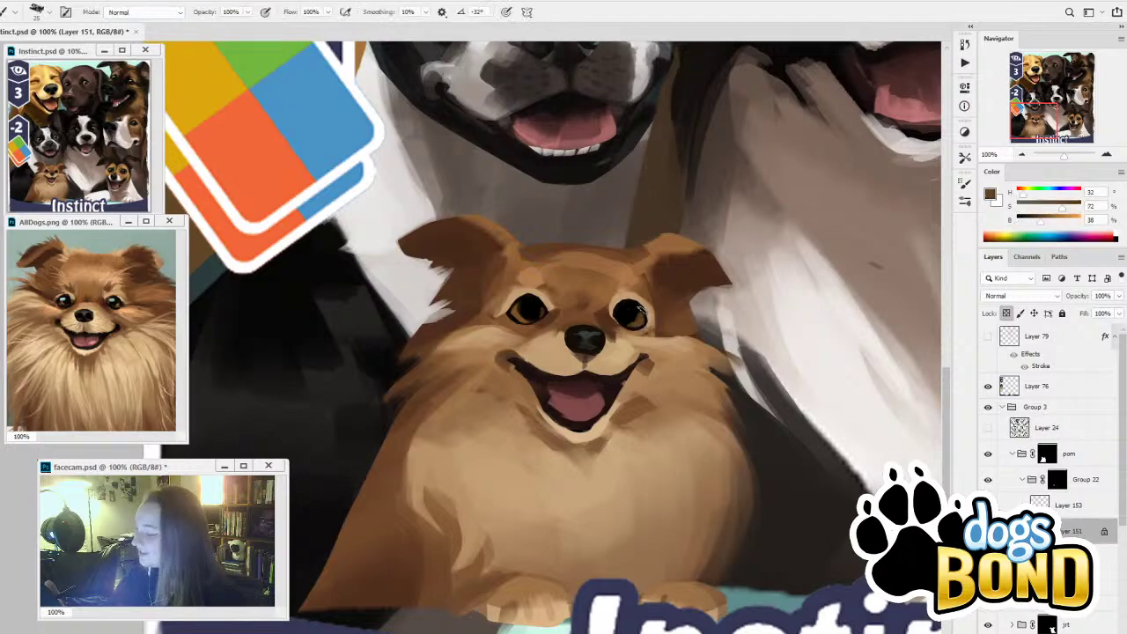
mouse_move(641, 310)
mouse_down()
mouse_move(632, 319)
mouse_move(634, 310)
mouse_up()
alt+click(631, 312)
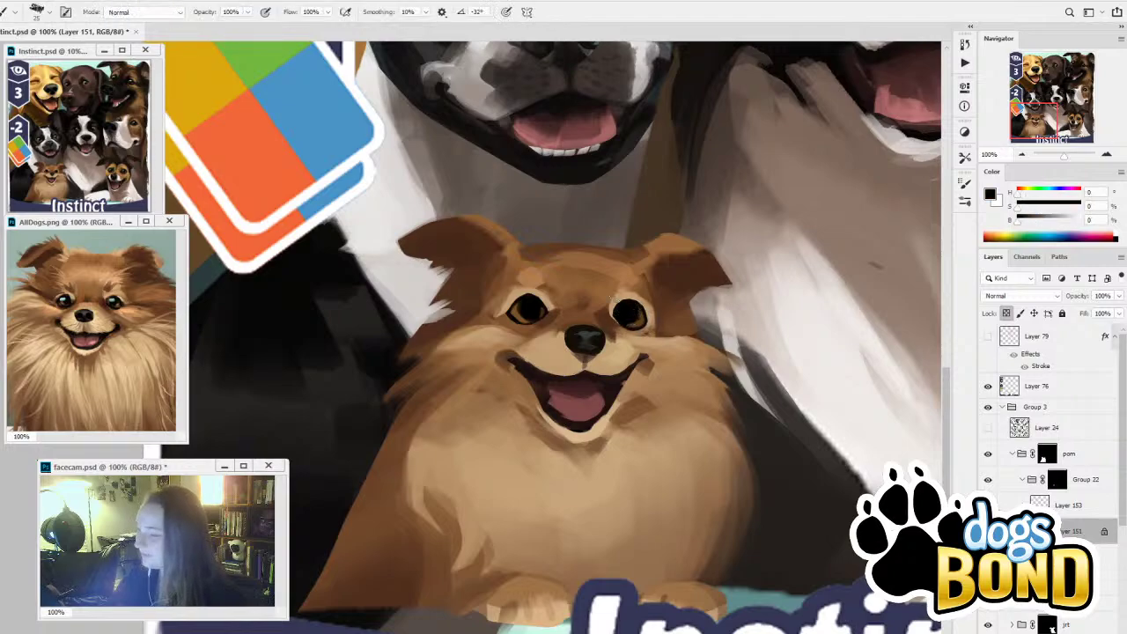
Sample the brown eye color from the Pomeranian reference in AllDogs.png and touch up the irises on Layer 151 with it
drag(597, 438, 606, 489)
drag(605, 559, 686, 610)
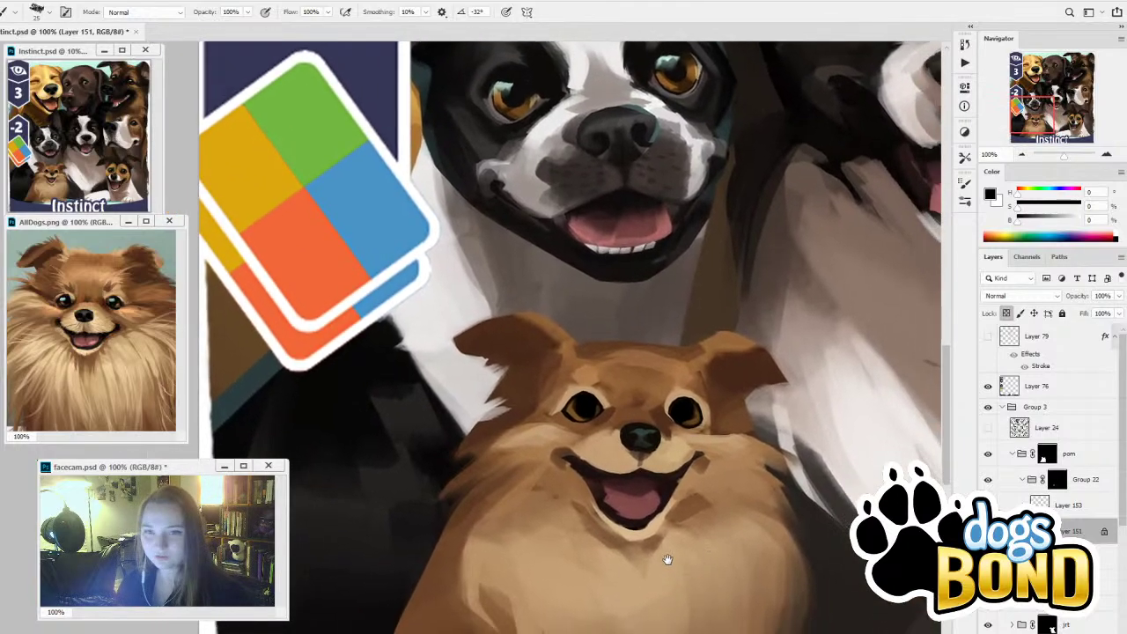
drag(668, 559, 667, 531)
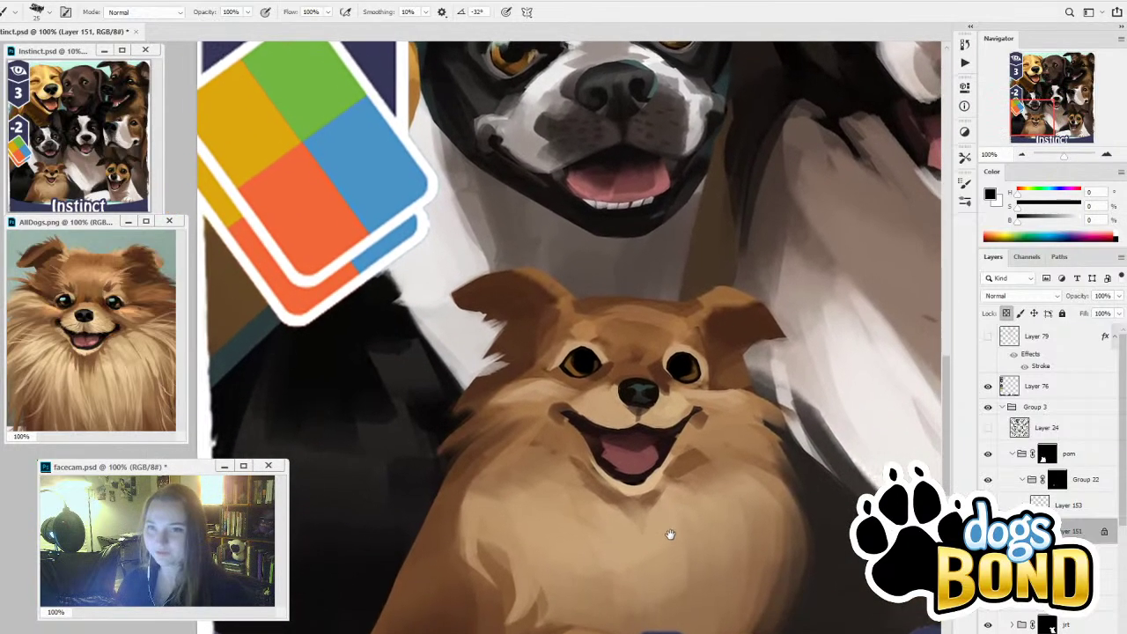
key(i)
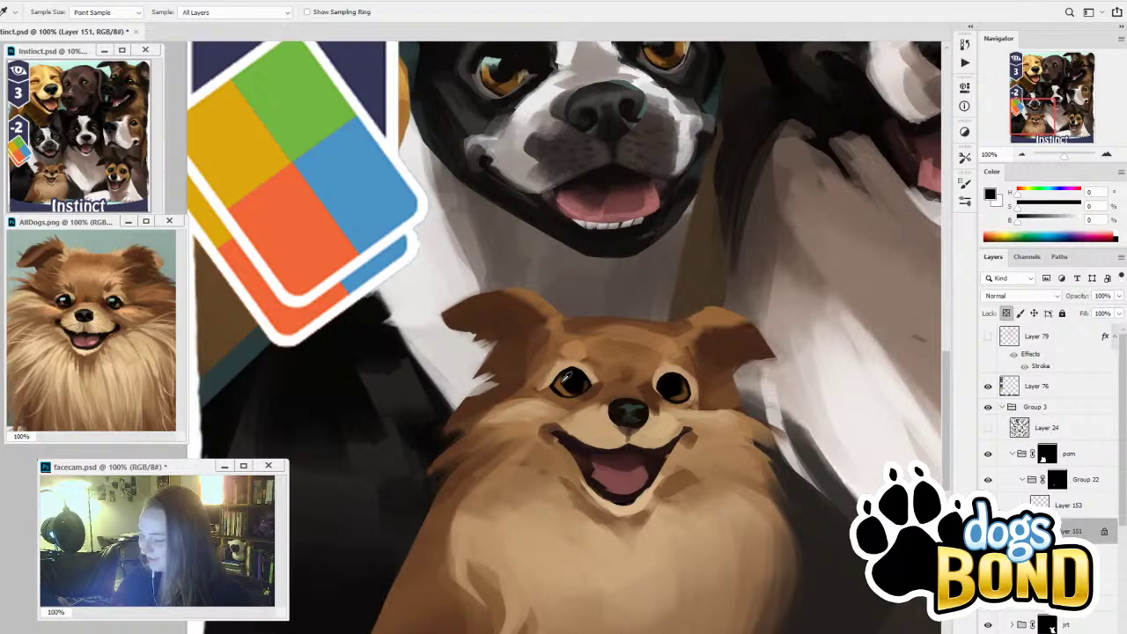
key(b)
key(i)
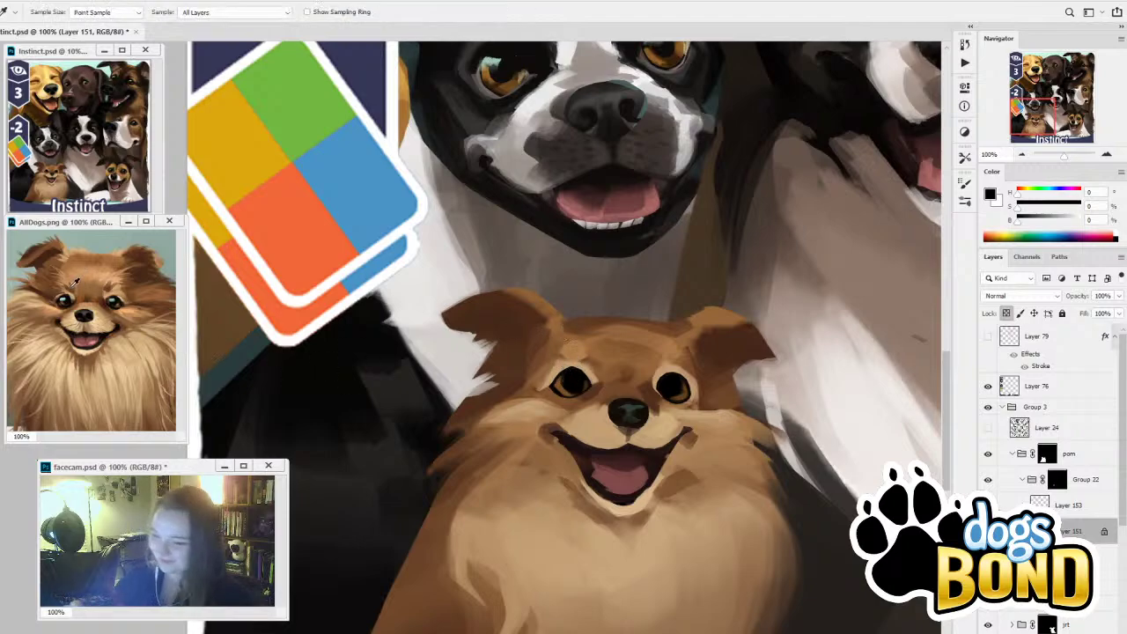
click(65, 300)
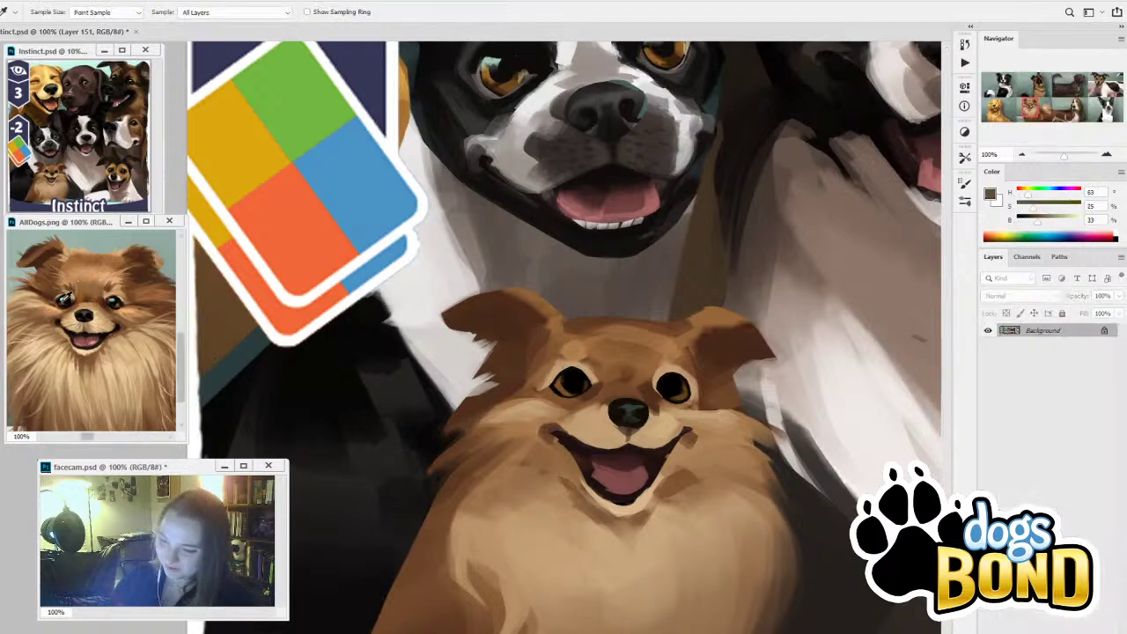
click(63, 297)
click(64, 297)
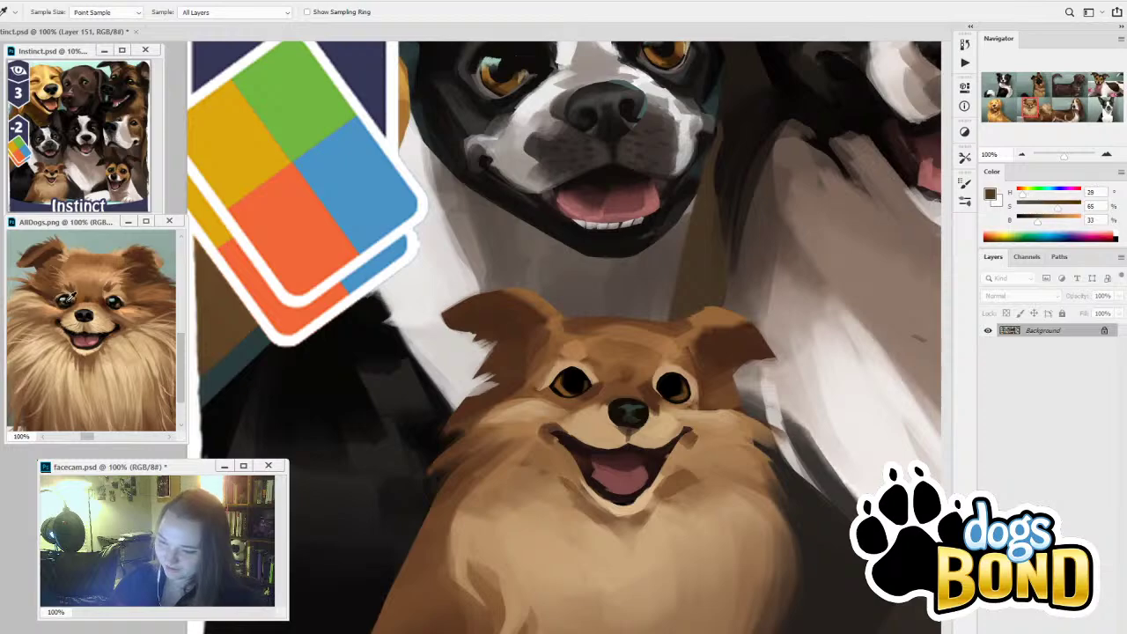
click(120, 301)
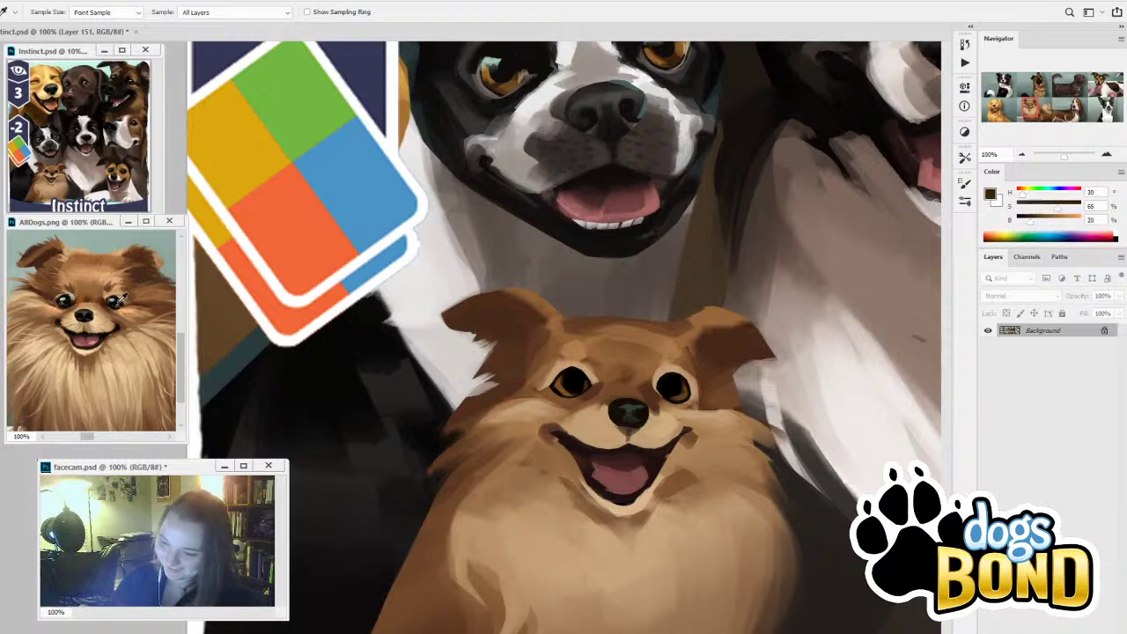
click(120, 300)
click(120, 300)
click(120, 300)
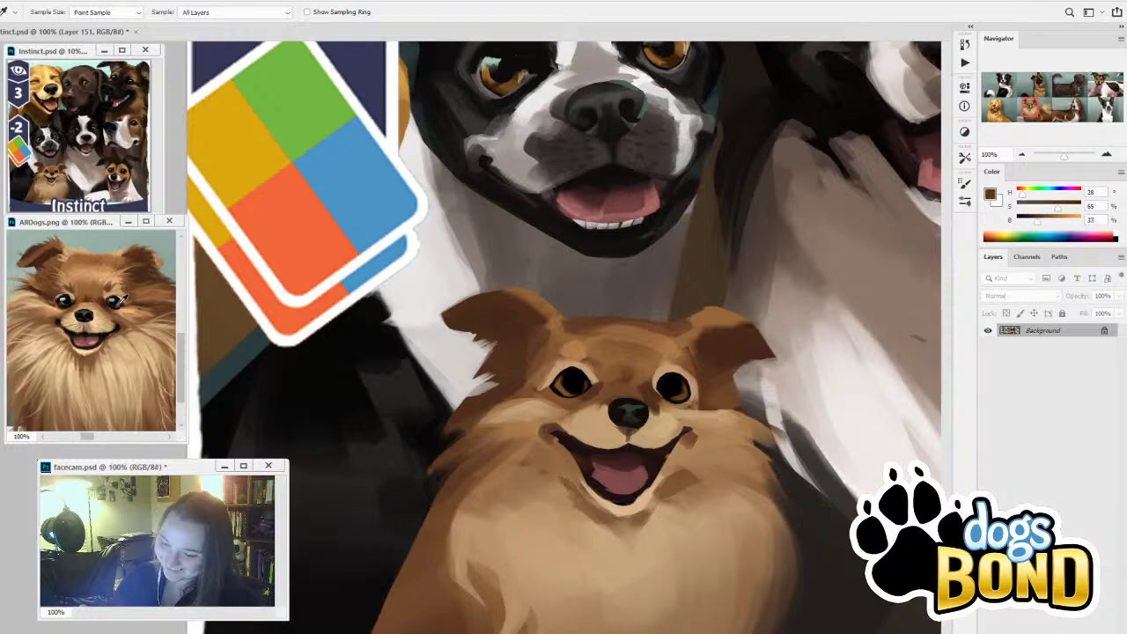
click(120, 301)
key(b)
click(574, 378)
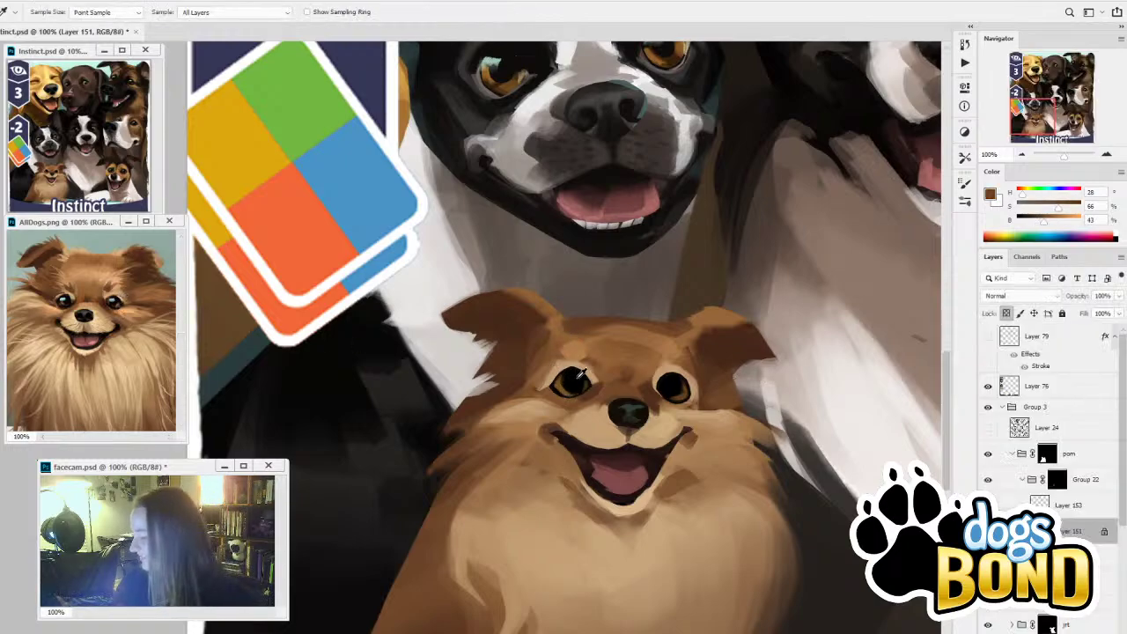
Brighten the lower irises of both Pomeranian eyes with an orange at hue 32, saturation 89% and brightness 72%
alt+click(568, 373)
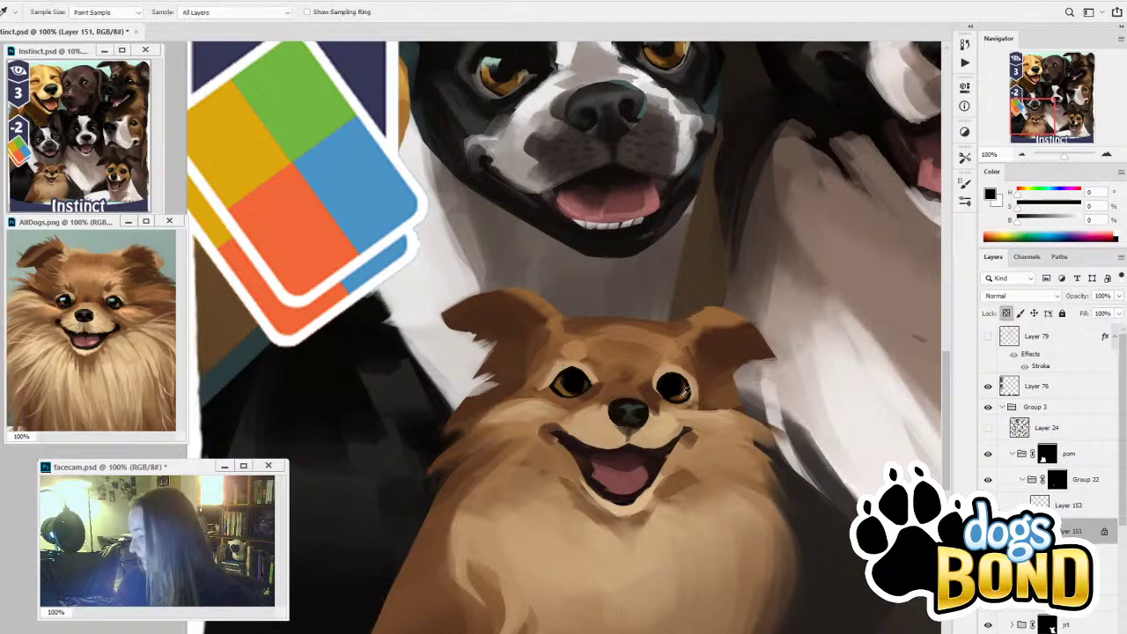
alt+click(689, 389)
click(1058, 224)
click(1072, 208)
click(1062, 222)
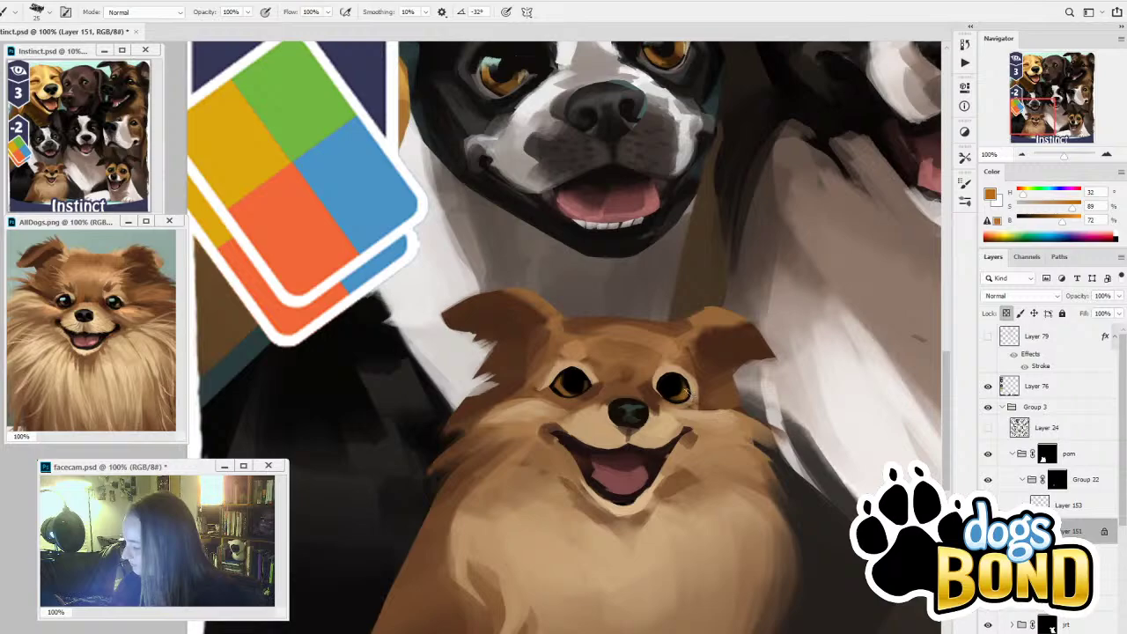
drag(560, 383, 565, 393)
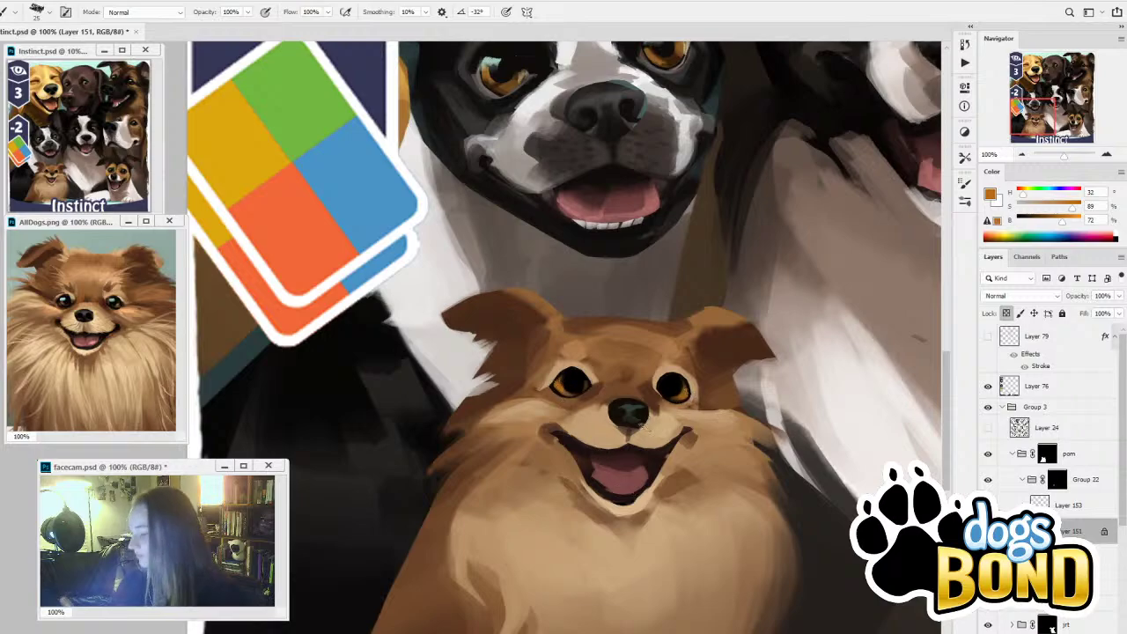
alt+click(572, 366)
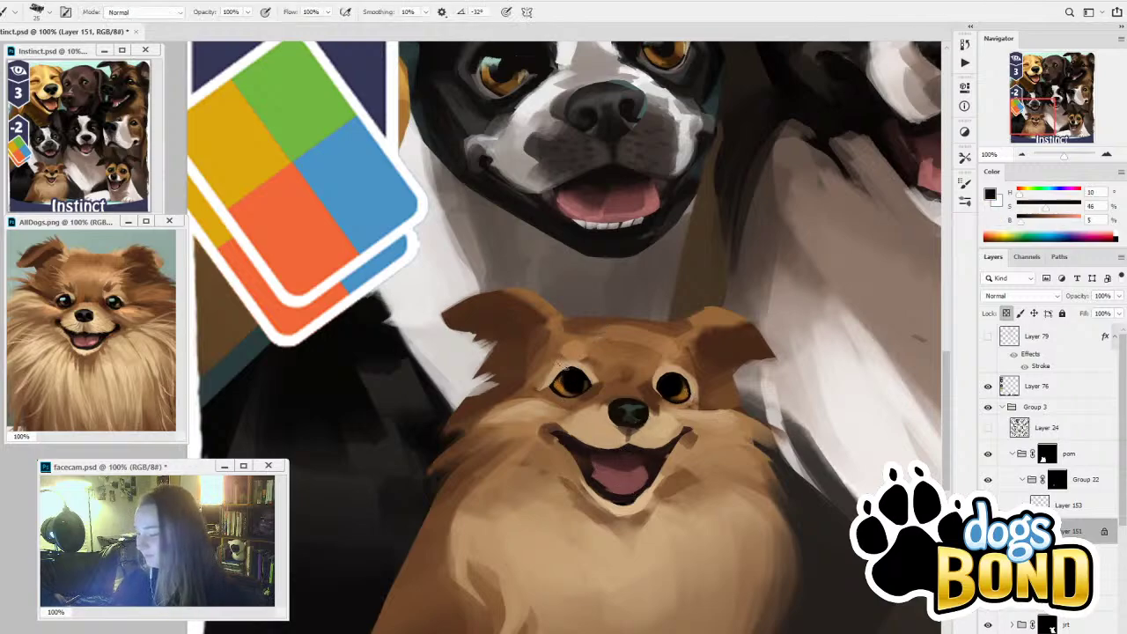
Create a new layer above Layer 153 and sample the pale mint background between the golden retriever and the Labrador for eye highlights
drag(688, 563, 611, 537)
click(1078, 507)
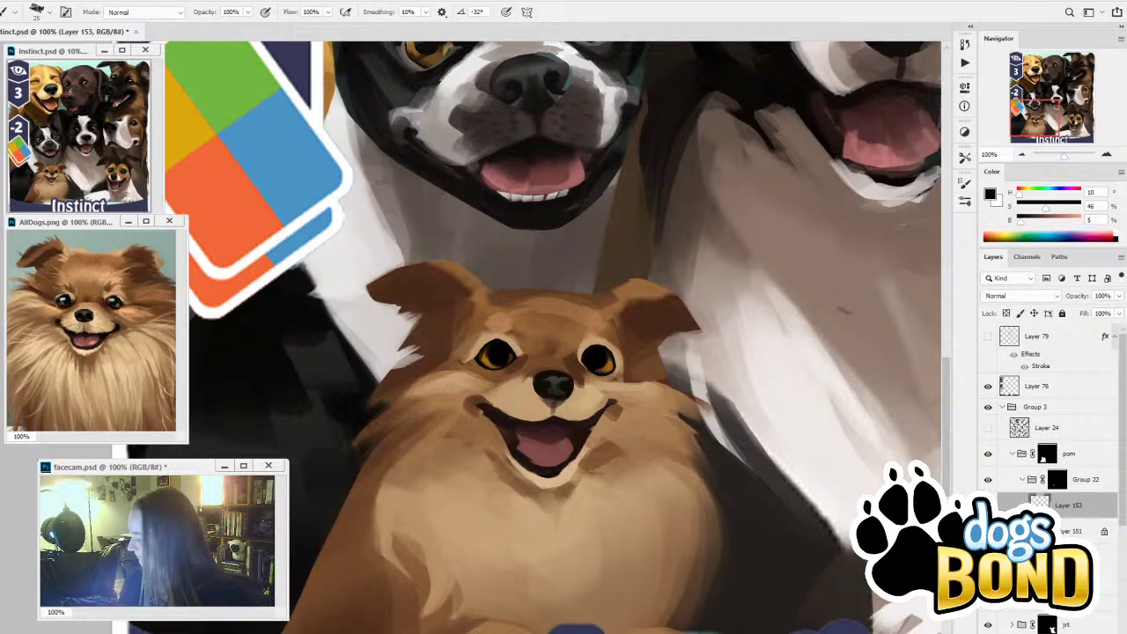
key(ctrl+shift+alt+n)
drag(752, 412, 747, 510)
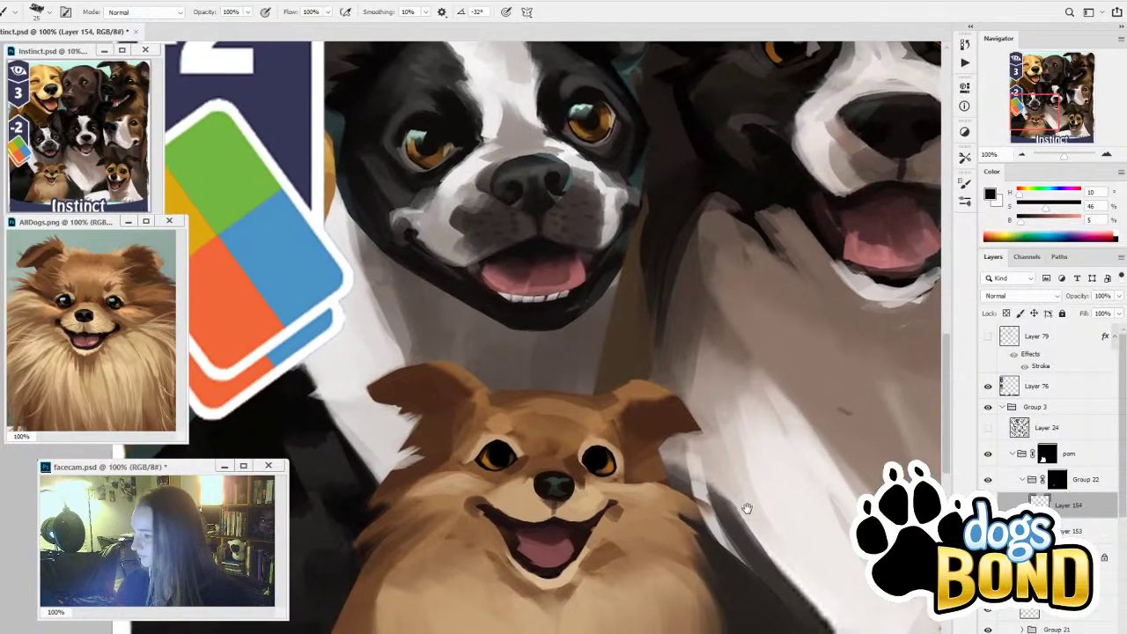
drag(742, 130, 715, 553)
drag(699, 396, 705, 534)
drag(701, 291, 701, 533)
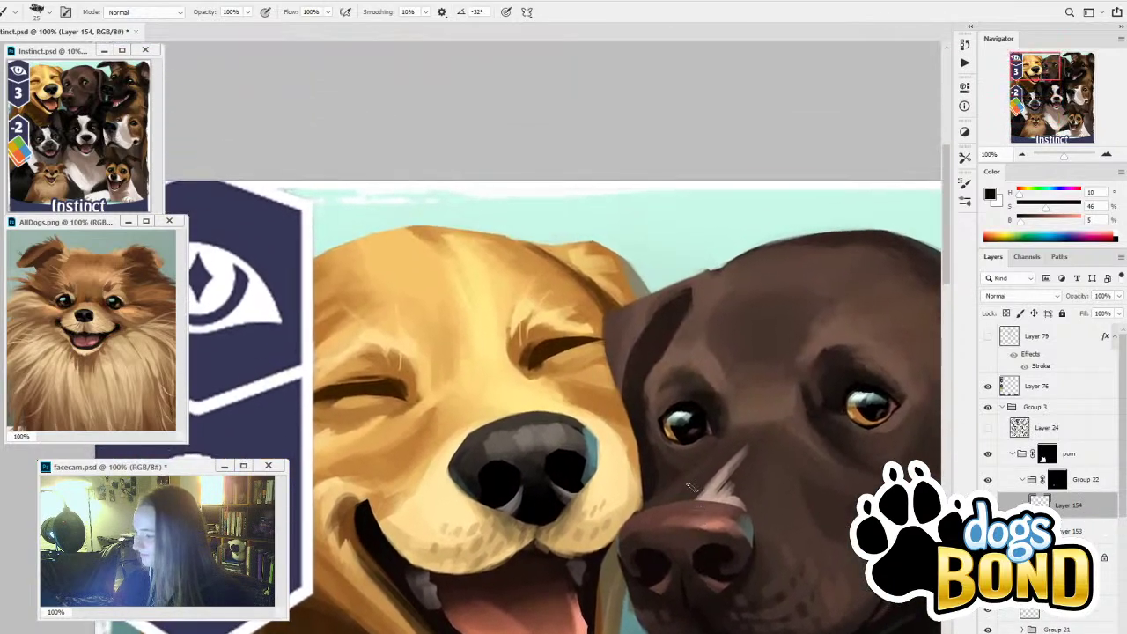
alt+click(675, 244)
drag(665, 607, 705, 132)
drag(657, 608, 707, 307)
mouse_move(714, 538)
mouse_down()
mouse_move(665, 493)
mouse_move(637, 505)
mouse_up()
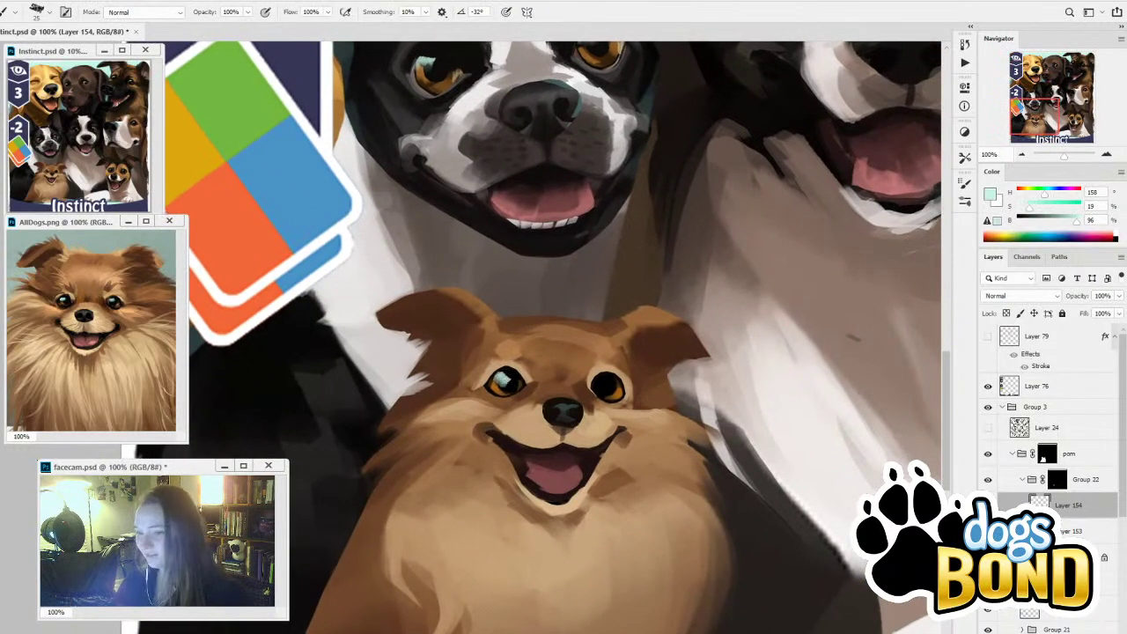
Set the brush tip angle to -5° and paint a mint highlight in the Pomeranian's eye on the image's left side
click(964, 183)
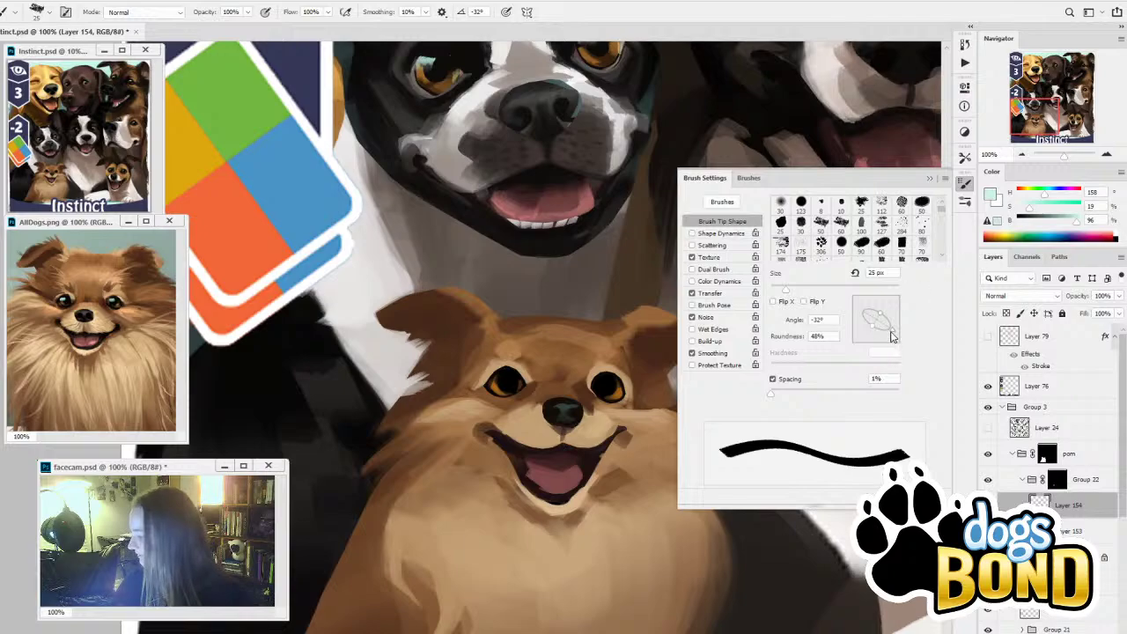
drag(895, 338, 903, 327)
drag(500, 380, 498, 396)
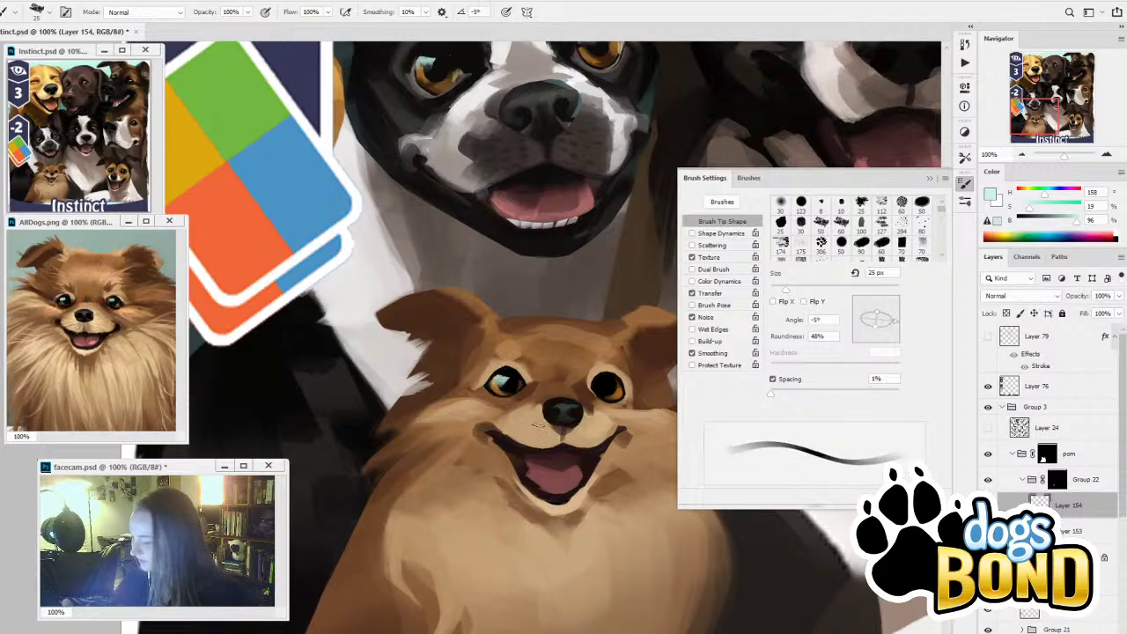
Refine the mint highlights in both Pomeranian eyes, and add white glints with an 8 px brush angled at 25°
key(ctrl+z)
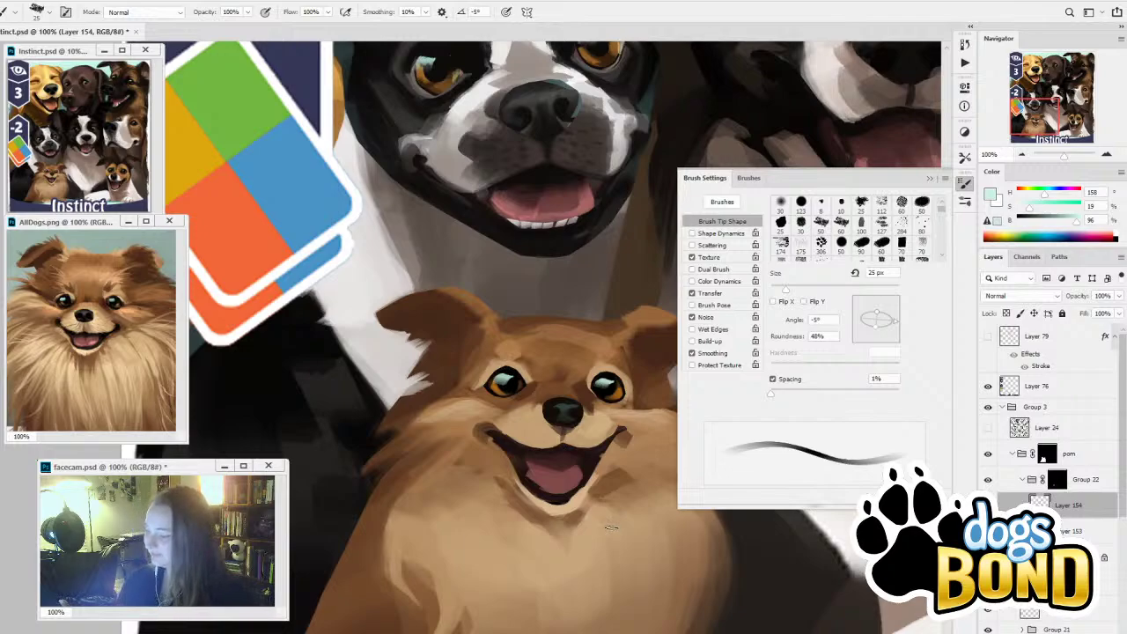
key(e)
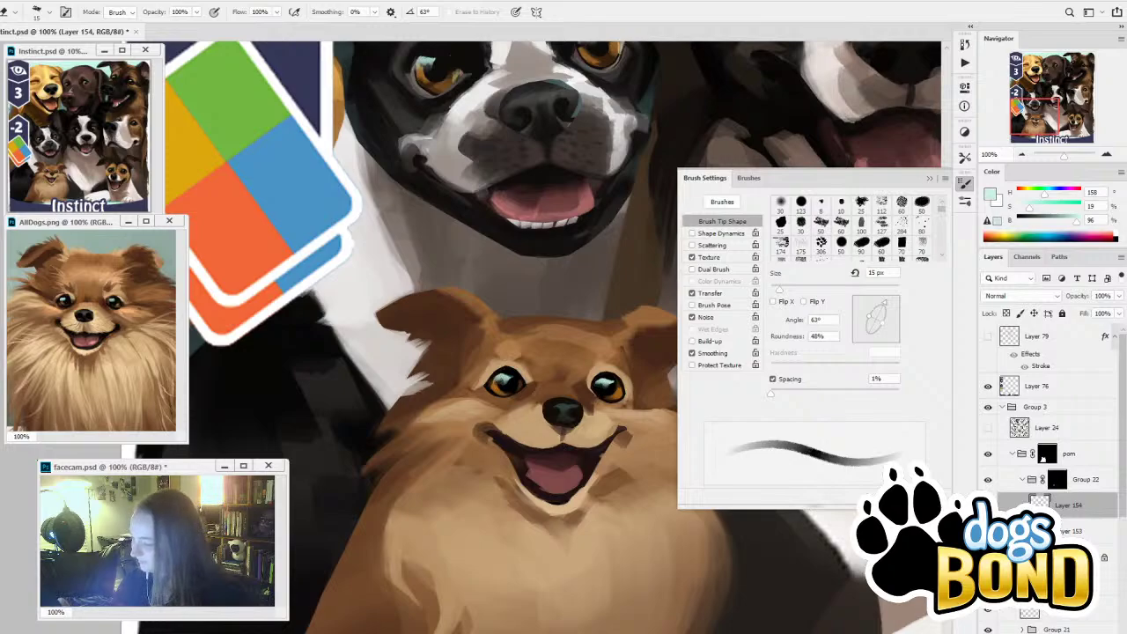
drag(1077, 223, 1096, 219)
drag(1021, 212, 1006, 212)
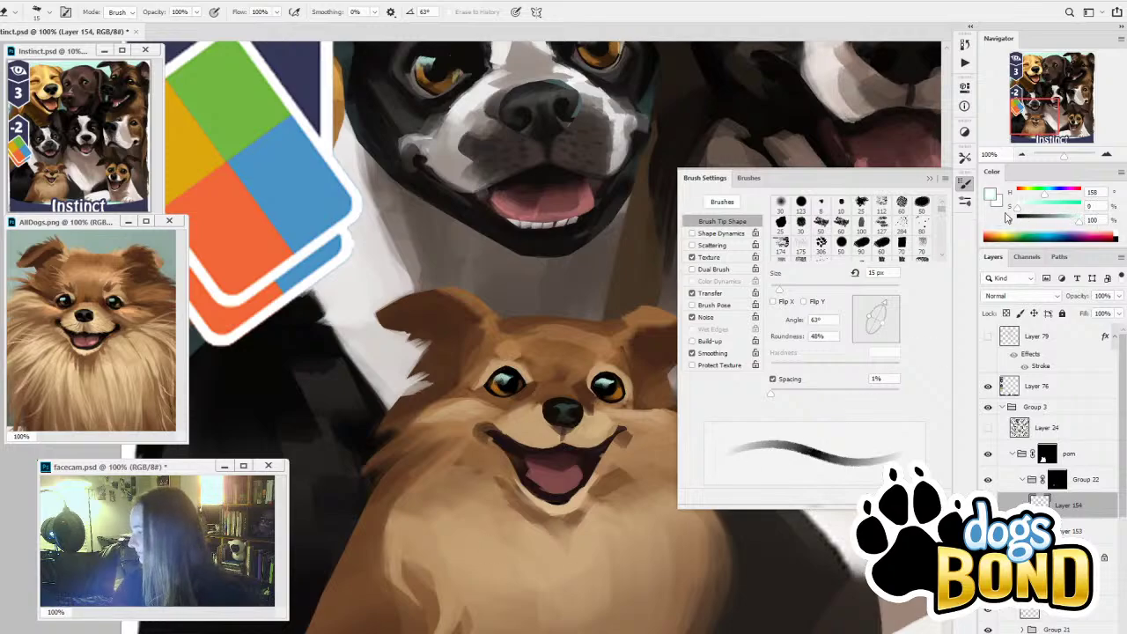
key(b)
drag(895, 306, 904, 308)
key(bracketleft)
key(bracketleft)
key(bracketleft)
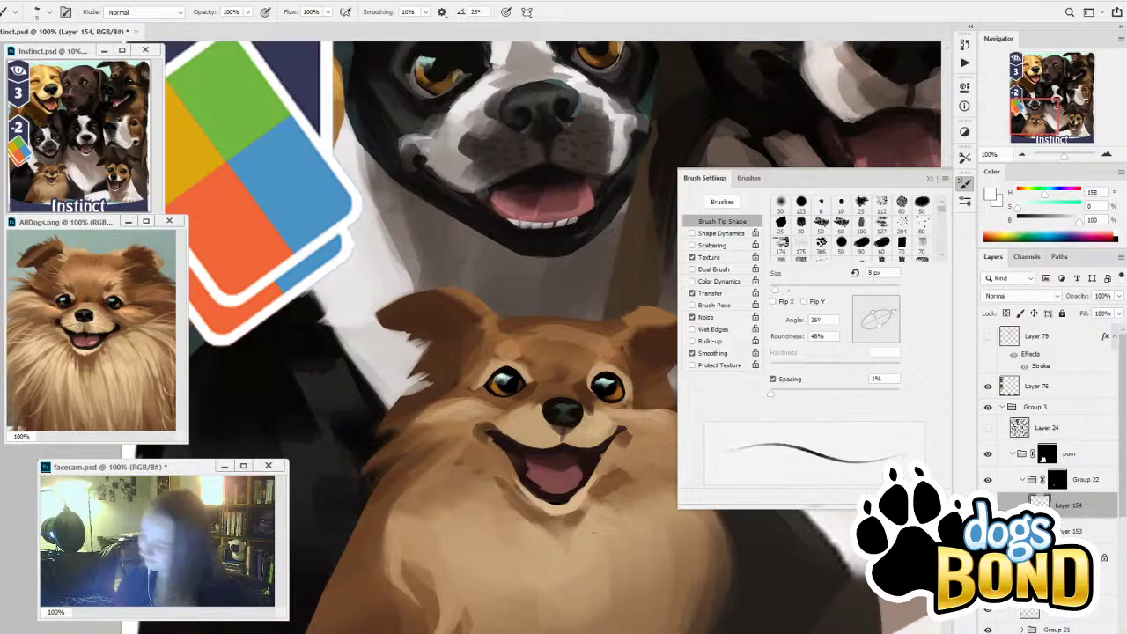
Add small reddish-orange reflections to the Pomeranian's irises with a 10 px brush at hue 15, saturation 76% and brightness 95%
key(i)
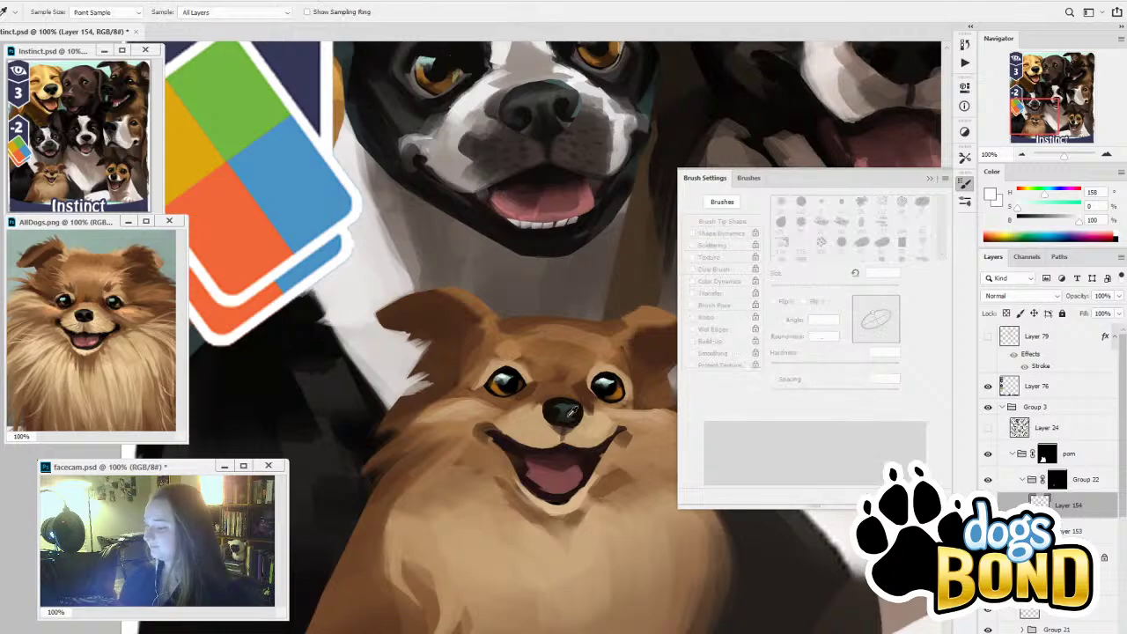
click(583, 405)
key(b)
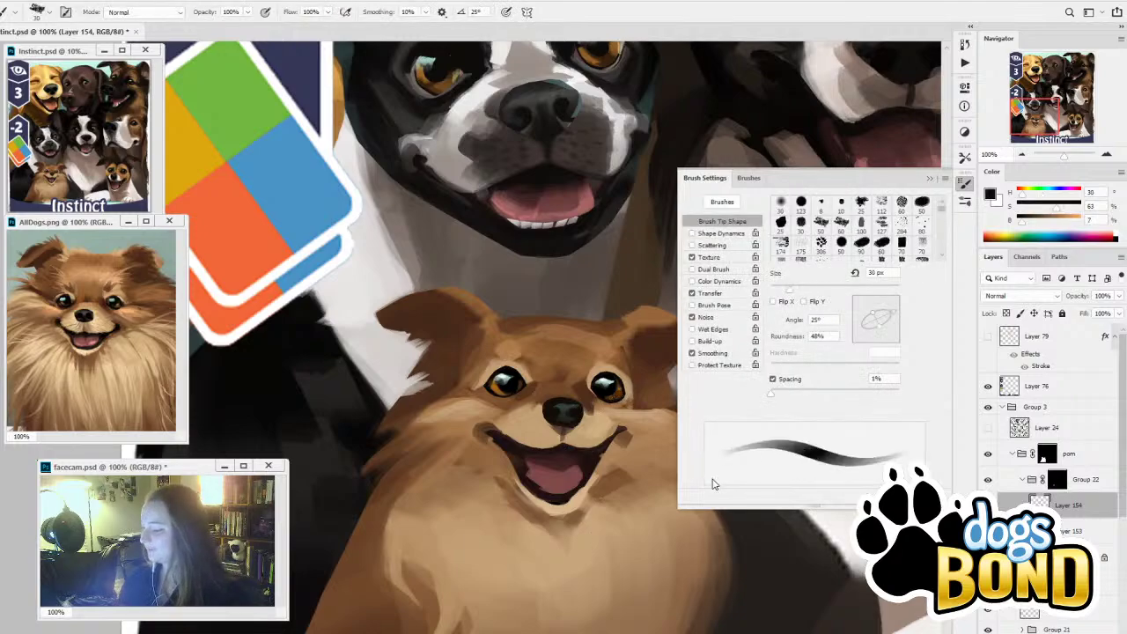
alt+click(621, 394)
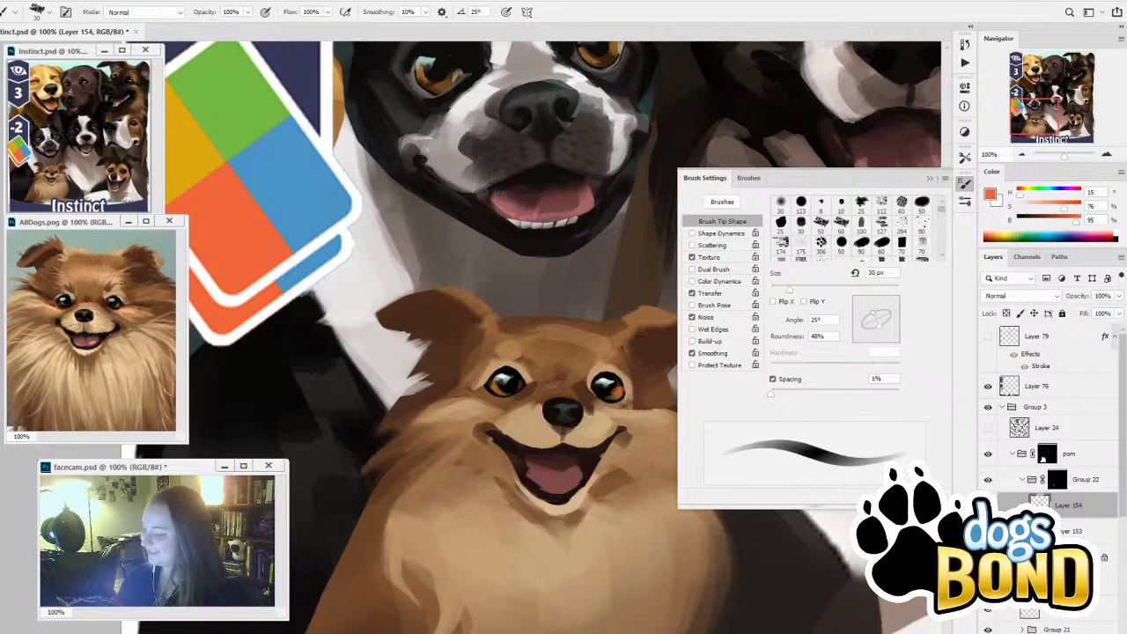
key(bracketleft)
key(bracketleft)
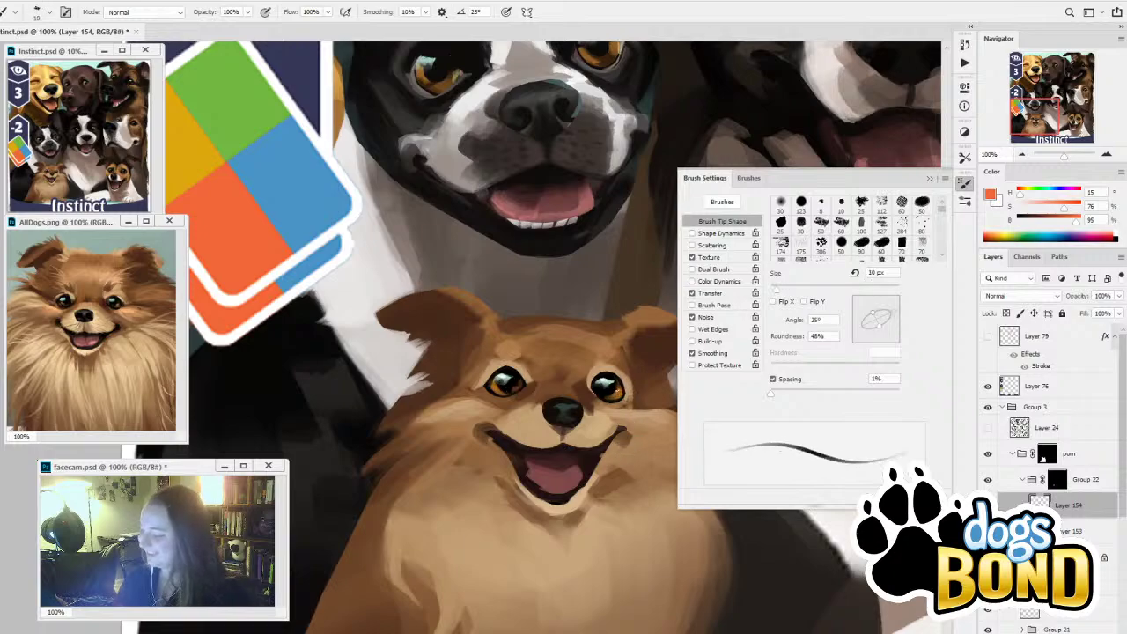
key(ctrl+z)
drag(624, 385, 621, 392)
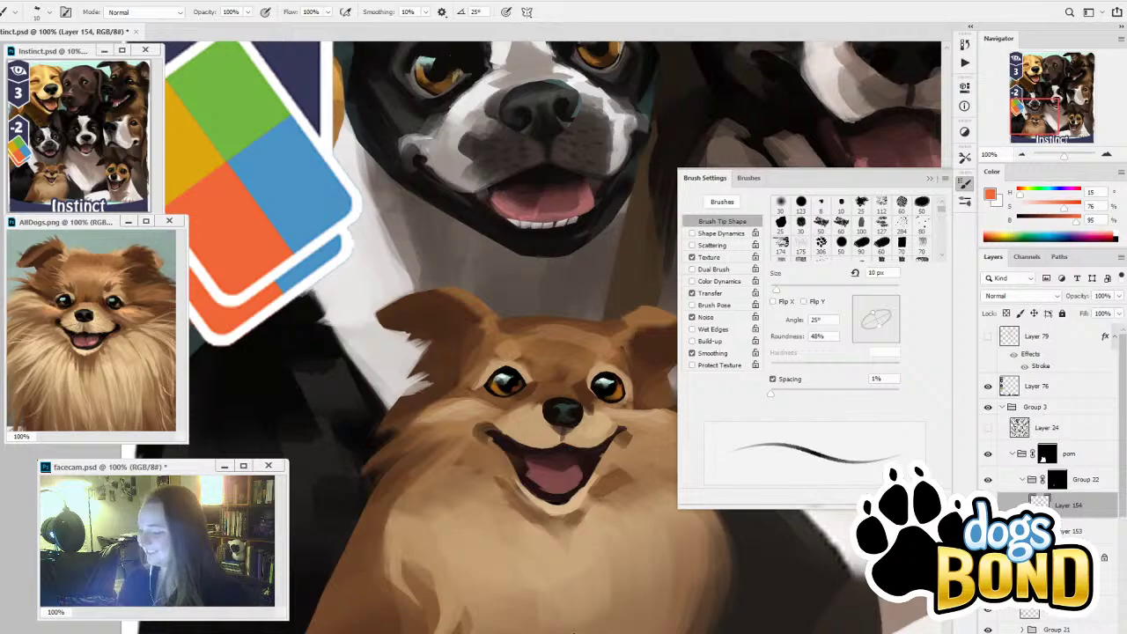
Compare the Pomeranian's face with and without Group 22 and the eye highlights on Layer 154
mouse_move(573, 631)
mouse_down()
mouse_move(576, 534)
mouse_move(518, 564)
mouse_up()
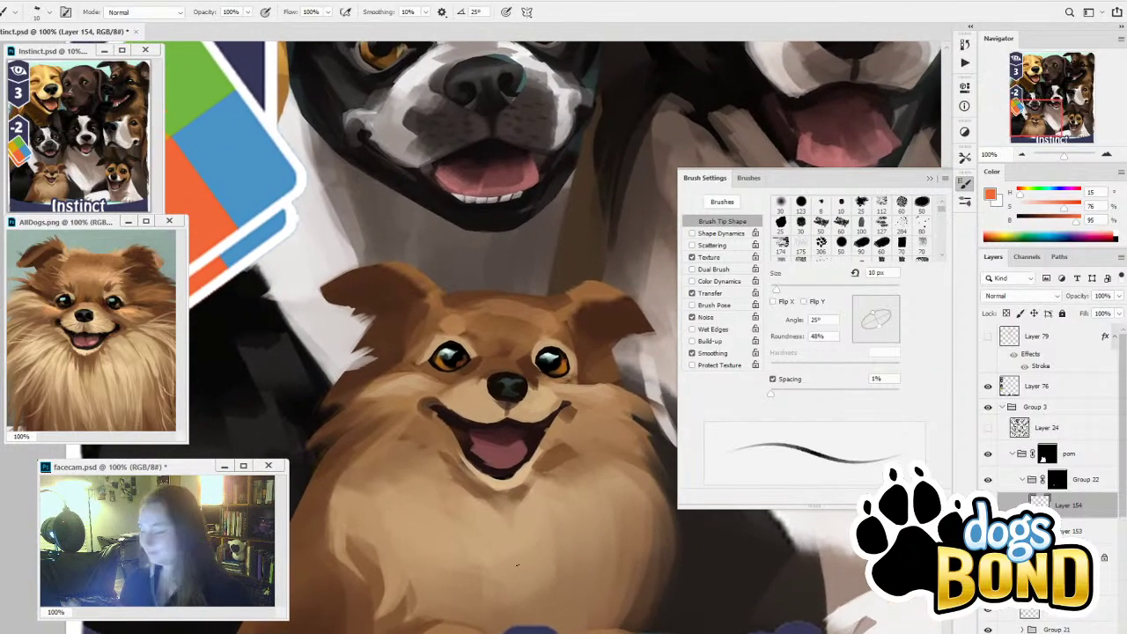
click(988, 480)
click(988, 481)
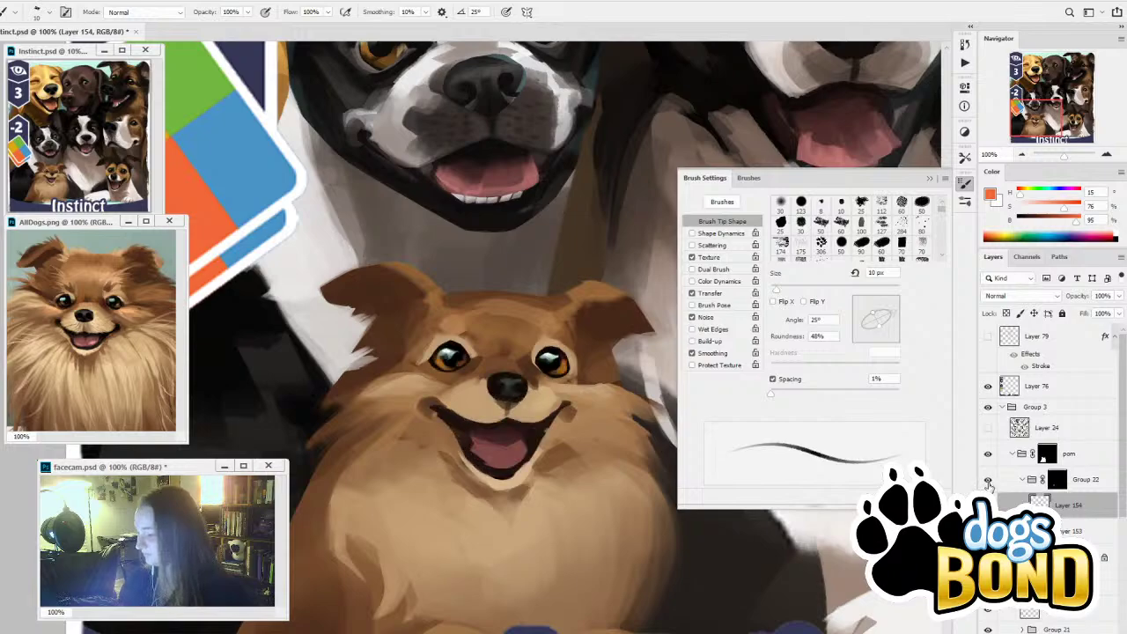
click(929, 179)
click(988, 506)
click(989, 505)
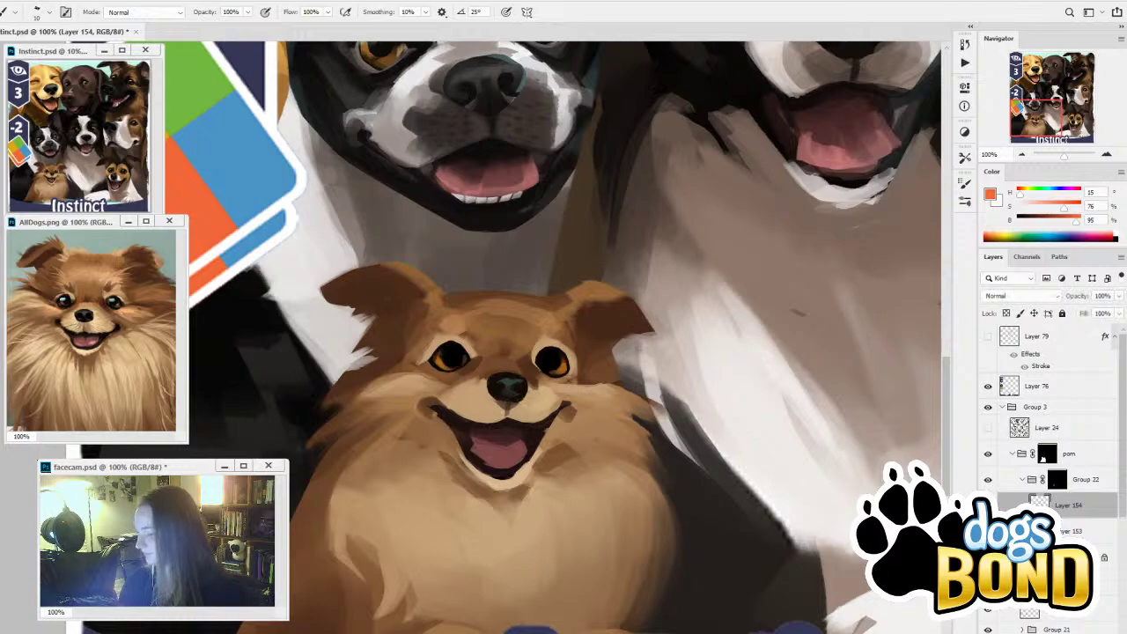
Outline the Pomeranian's nose with a polygonal selection
click(1110, 157)
drag(663, 510, 730, 427)
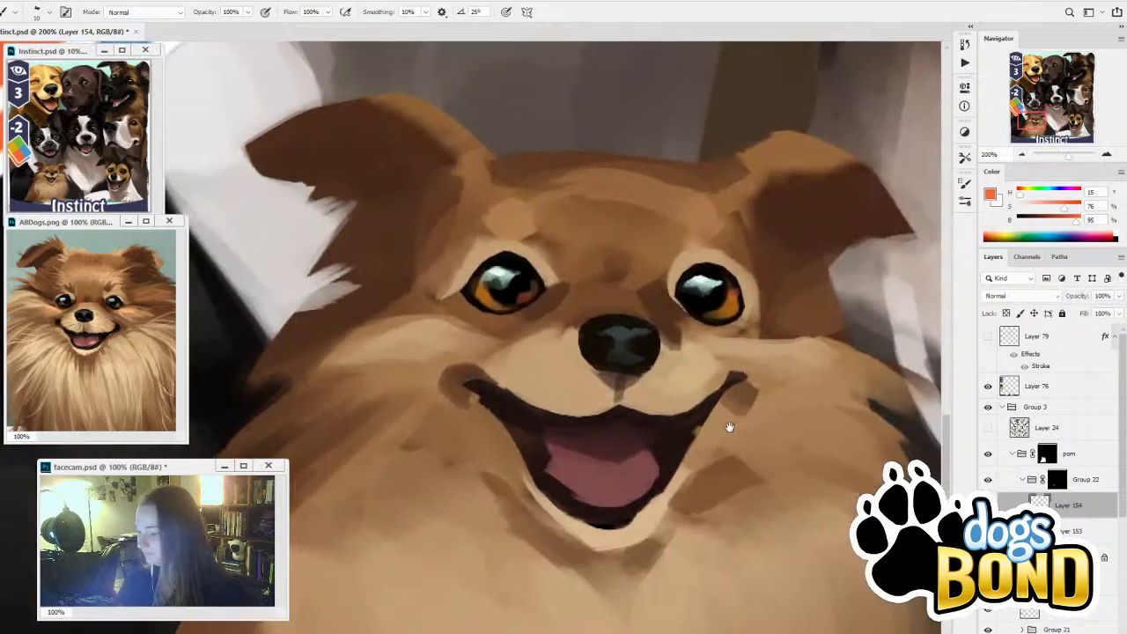
key(l)
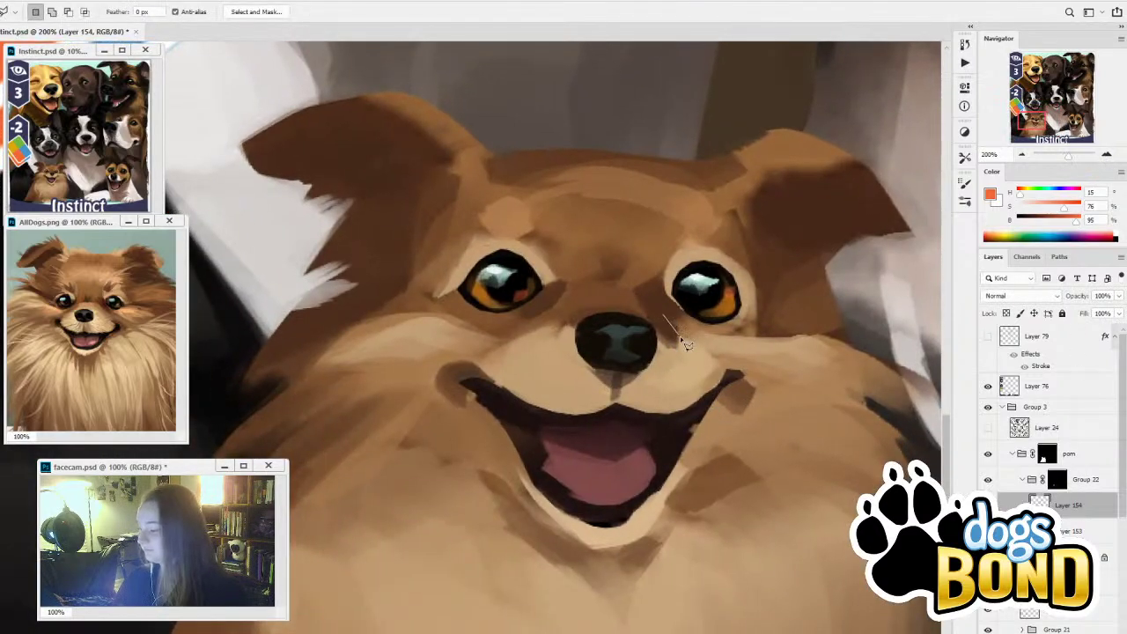
click(686, 347)
click(674, 384)
click(604, 398)
click(557, 378)
click(548, 328)
click(597, 304)
click(666, 316)
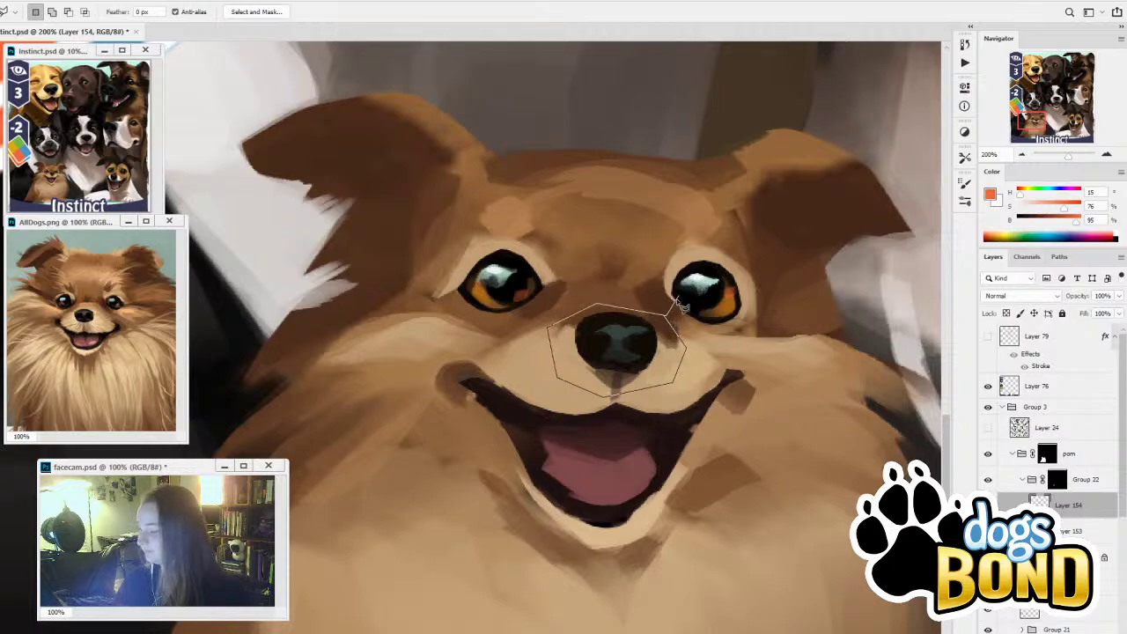
click(681, 304)
Sample the nose's near-black color, cover the selected nose with it using a 100 px brush, and clear the selection
key(b)
alt+click(621, 344)
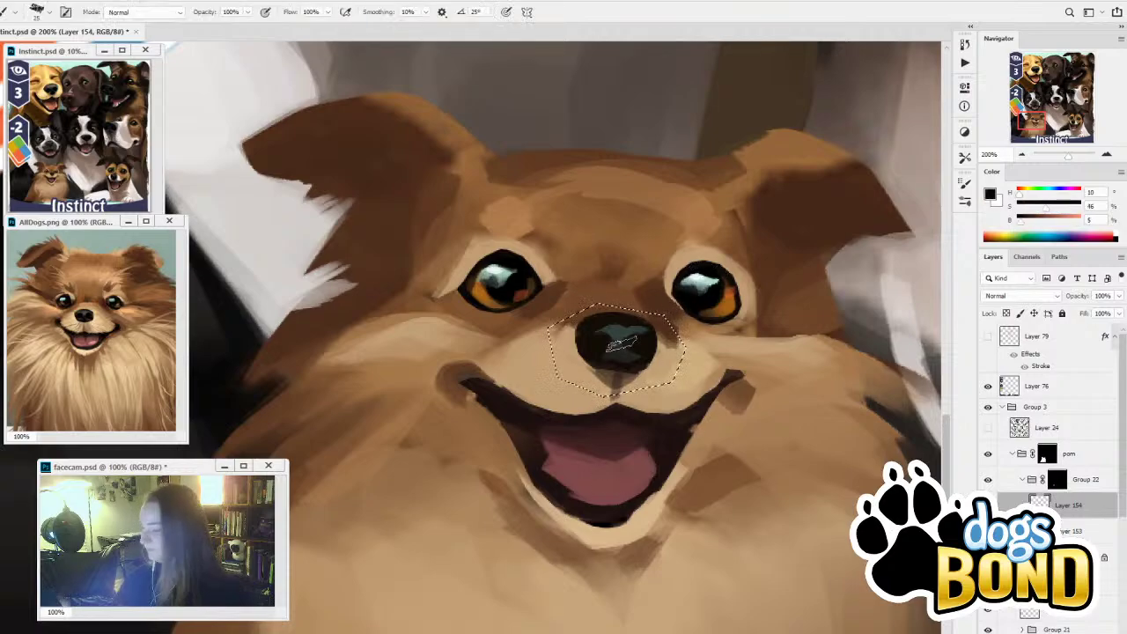
key(bracketright)
key(bracketright)
key(bracketright)
key(bracketright)
key(bracketright)
key(bracketright)
key(bracketright)
key(bracketright)
key(bracketright)
key(bracketright)
mouse_move(620, 319)
mouse_down()
mouse_move(612, 345)
mouse_move(627, 354)
mouse_up()
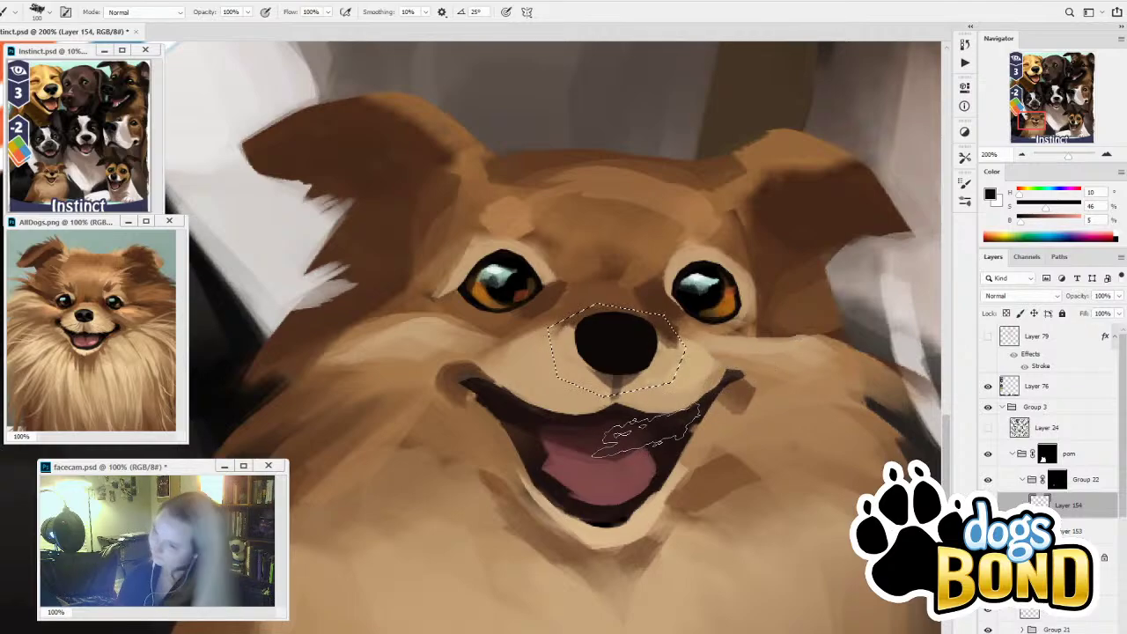
key(l)
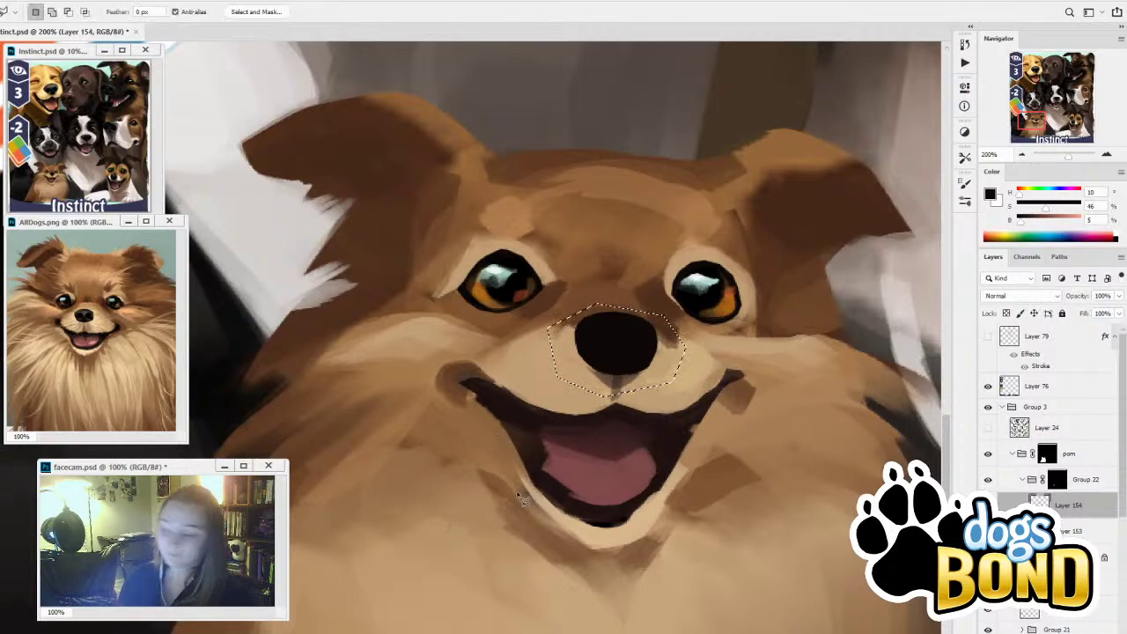
key(ctrl+d)
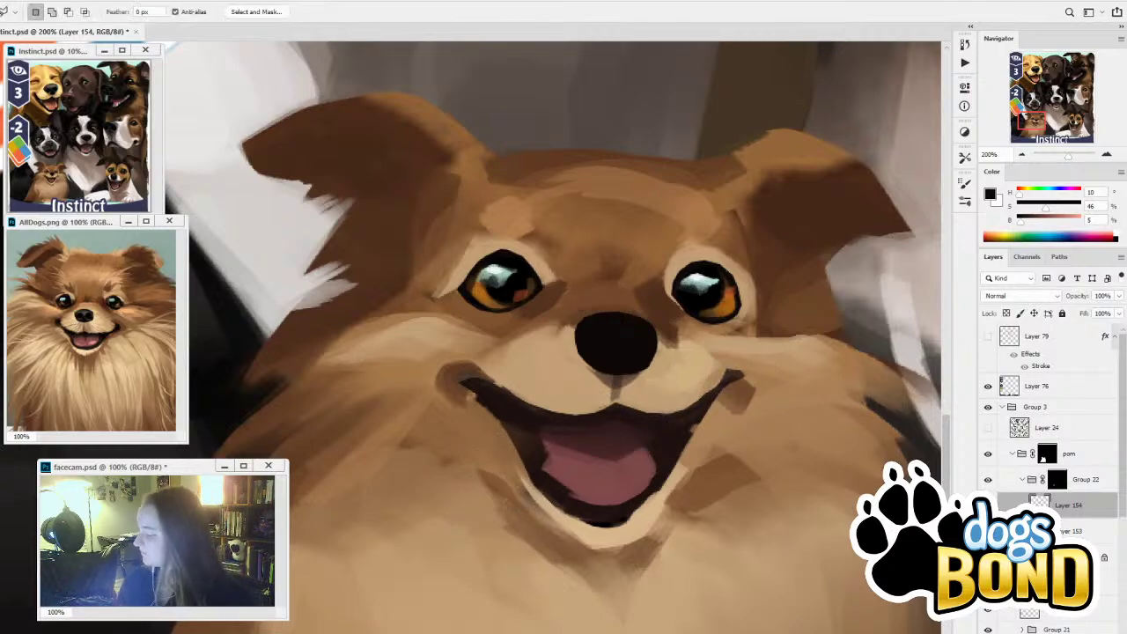
Temporarily hide Layer 154 to trace the nose's planes around the nostrils as a selection, and sample black from the pupil
click(988, 506)
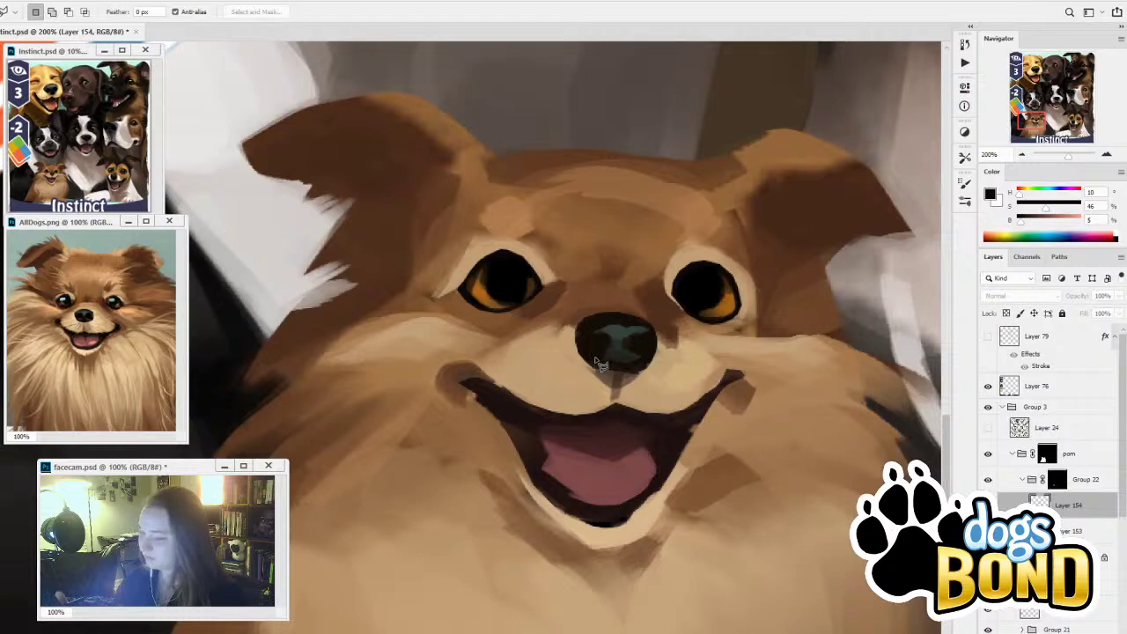
mouse_move(586, 353)
mouse_down()
mouse_move(619, 348)
mouse_move(583, 337)
mouse_move(606, 322)
mouse_move(657, 336)
mouse_move(655, 353)
mouse_move(635, 342)
mouse_move(650, 365)
mouse_move(621, 385)
mouse_move(625, 347)
mouse_move(616, 386)
mouse_move(586, 357)
mouse_move(626, 314)
mouse_move(601, 351)
mouse_move(680, 304)
mouse_up()
key(i)
click(714, 281)
key(b)
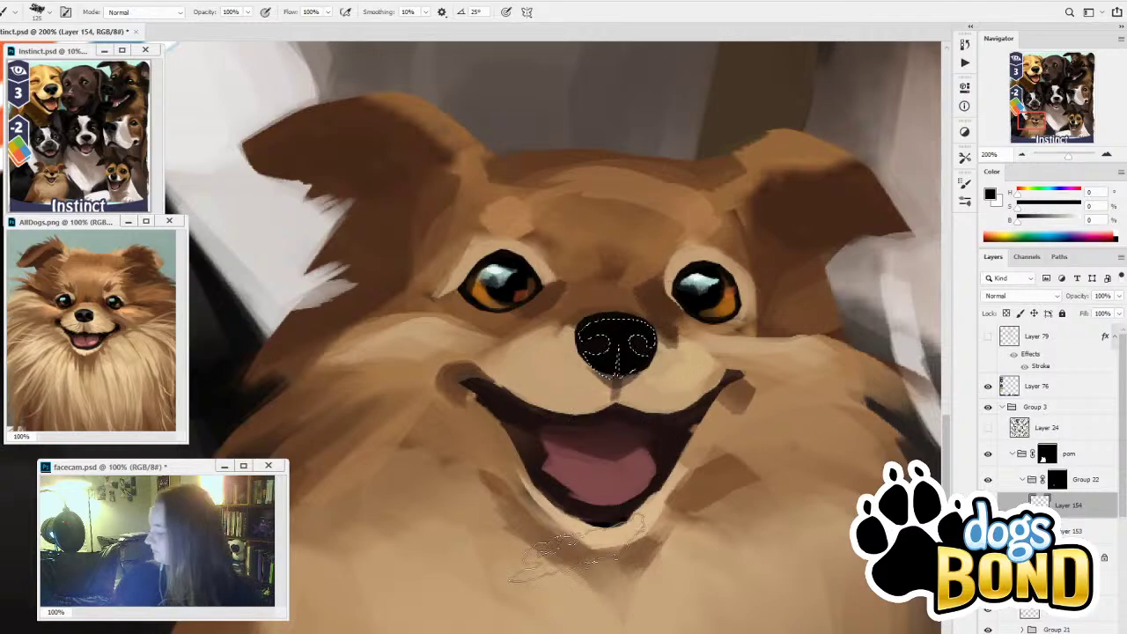
click(988, 506)
key(ctrl+shift+z)
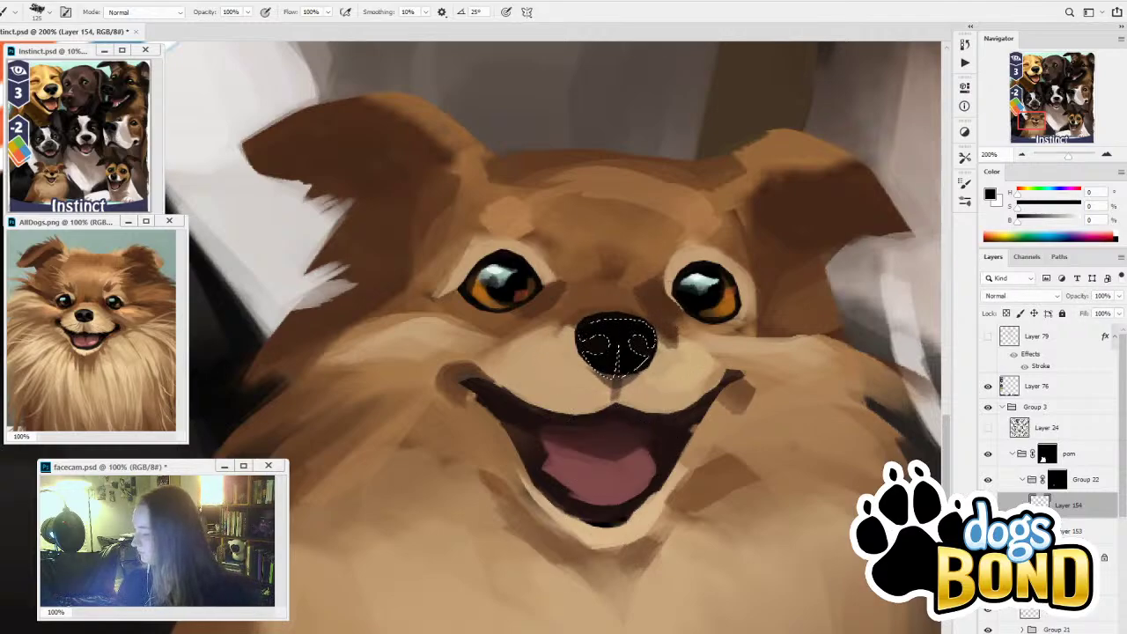
key(ctrl+z)
key(ctrl+shift+z)
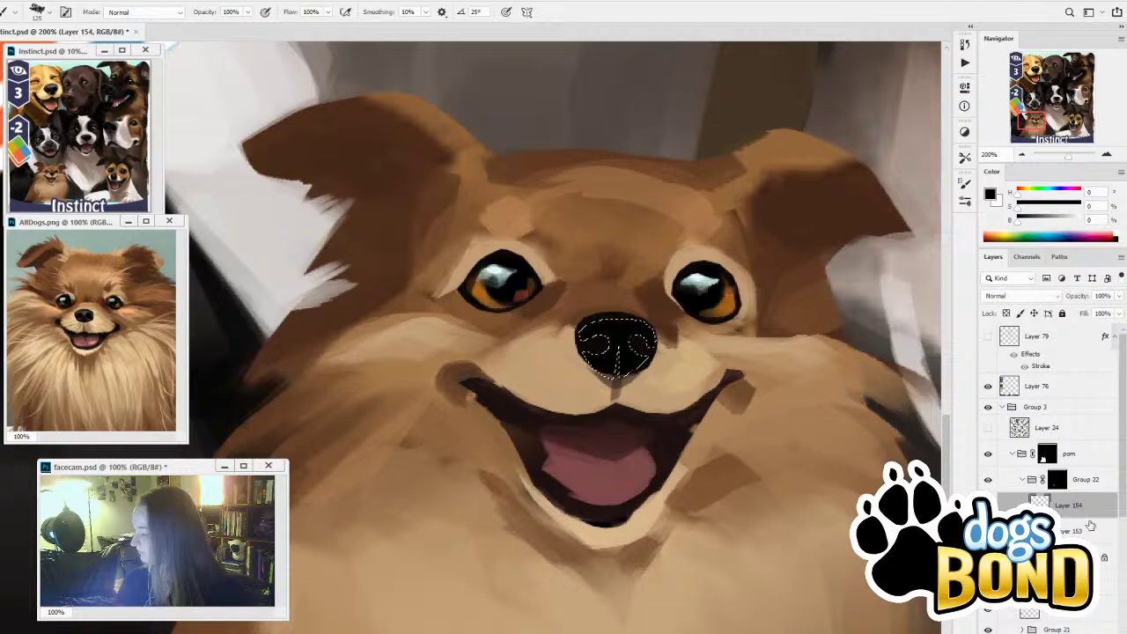
On a new layer above Layer 154, shade the nose around the nostrils with dark gray sampled from the AllDogs.png nose, brush angled at -4°
key(ctrl+shift+alt+n)
key(i)
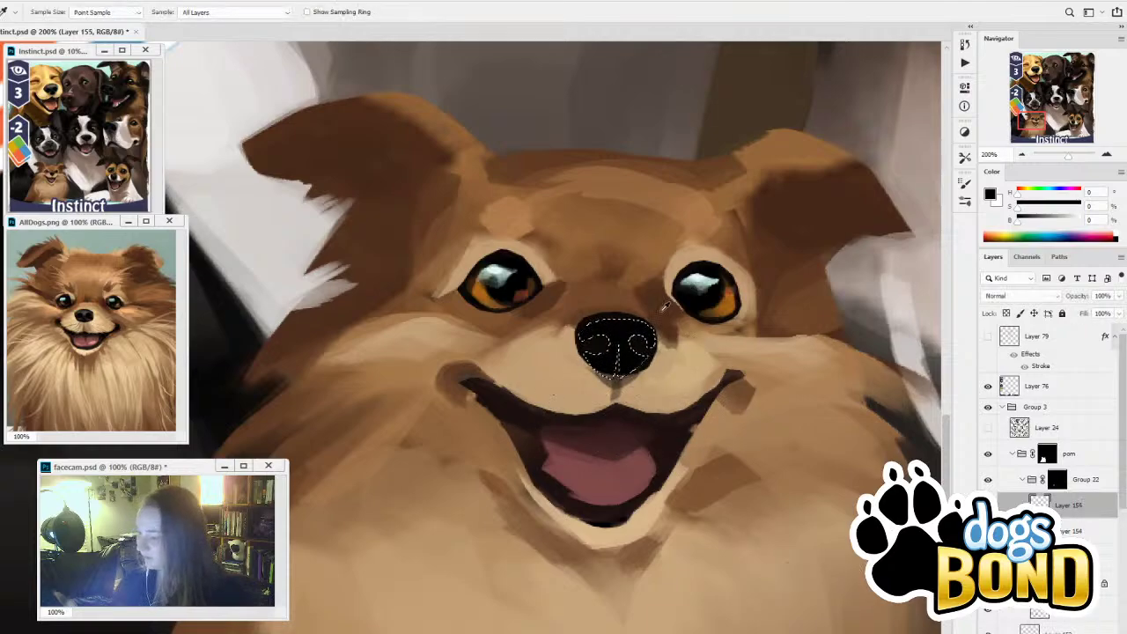
click(89, 304)
key(b)
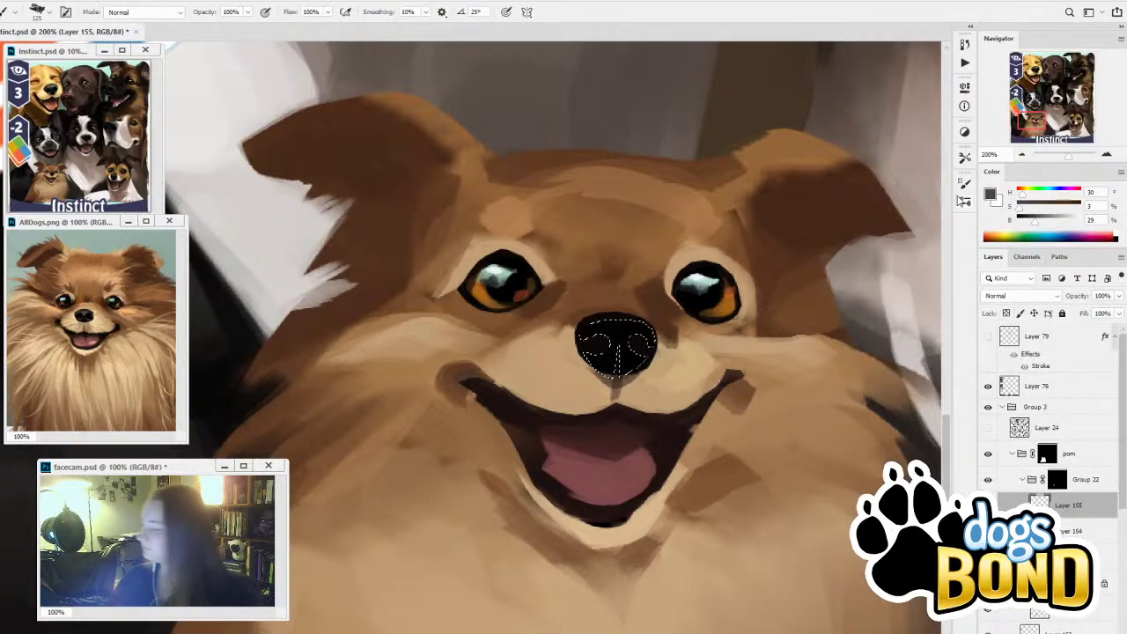
key(F5)
click(900, 323)
click(929, 178)
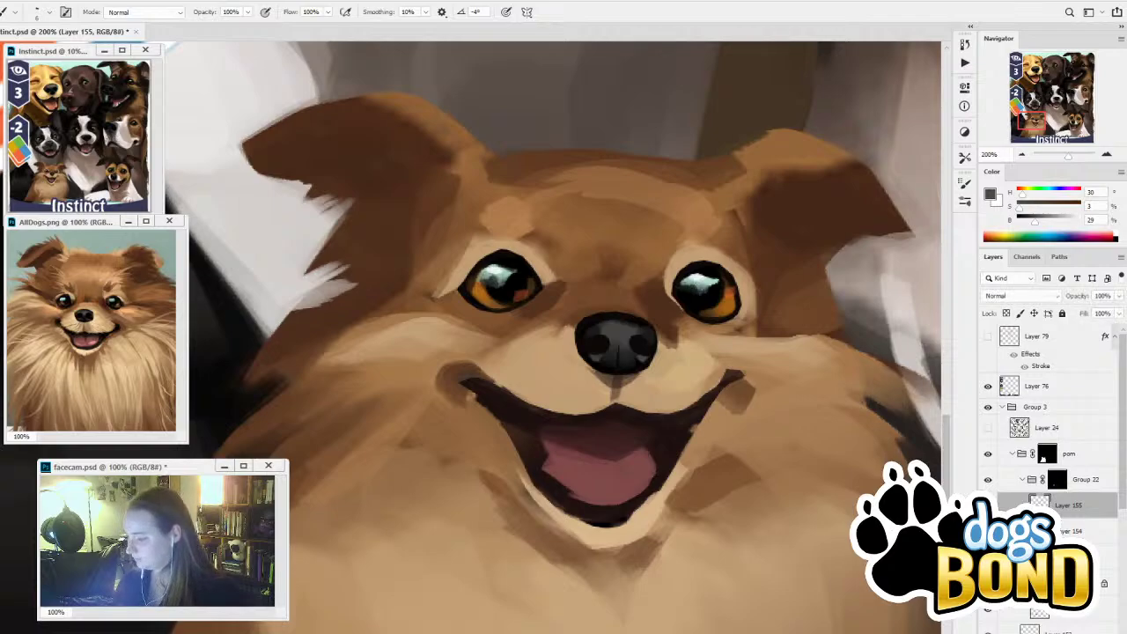
Toggle Group 22 and a lower layer to compare the face, and check the area covered by the group's mask
click(989, 481)
click(988, 481)
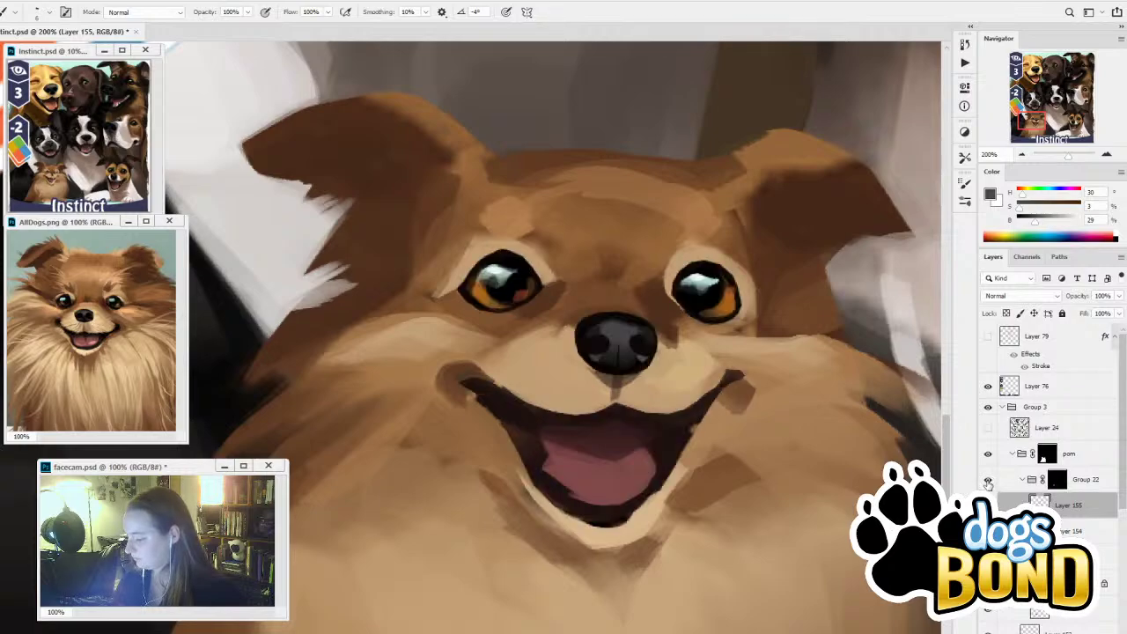
ctrl+click(1060, 481)
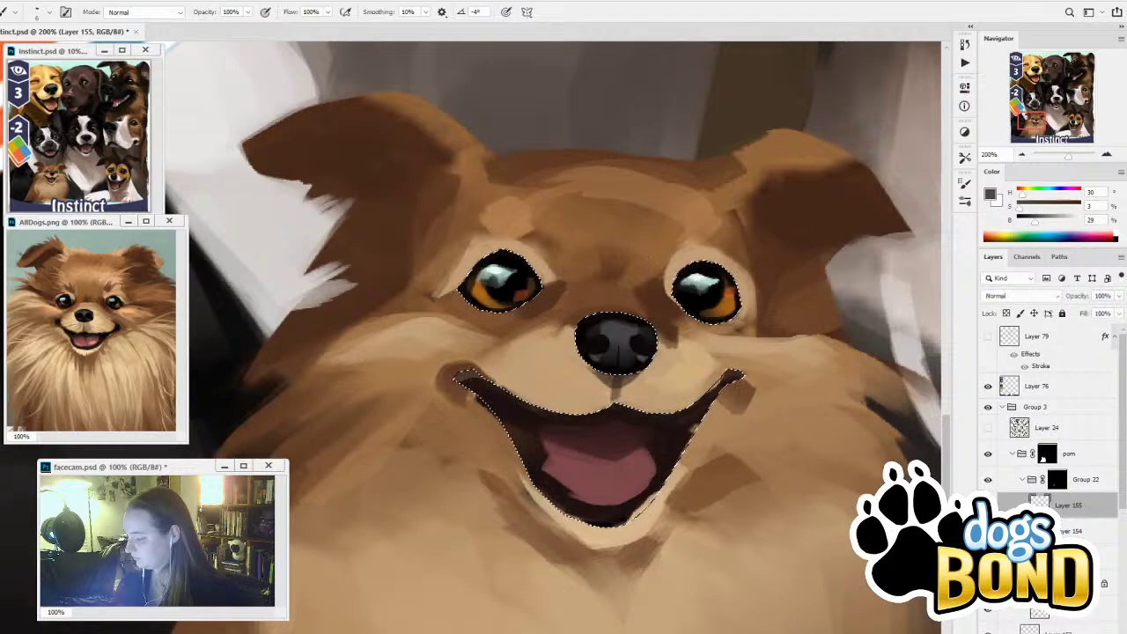
key(ctrl+d)
click(989, 612)
click(990, 614)
Load Group 22's mask as a selection and subtract the eyes and nose so only the mouth is selected
ctrl+click(1056, 480)
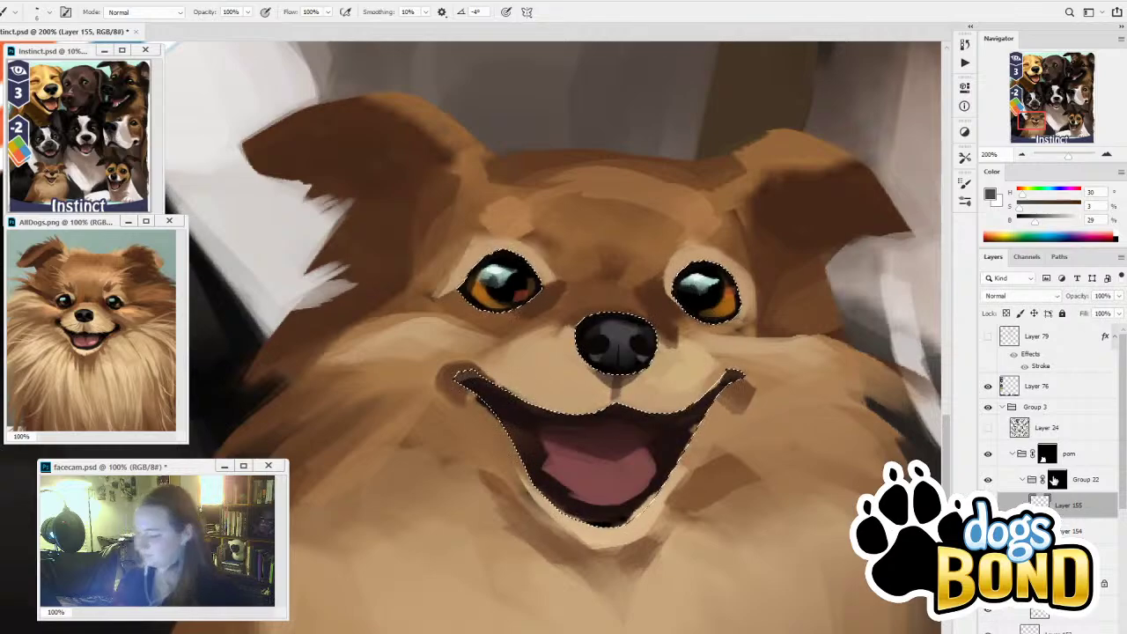
key(l)
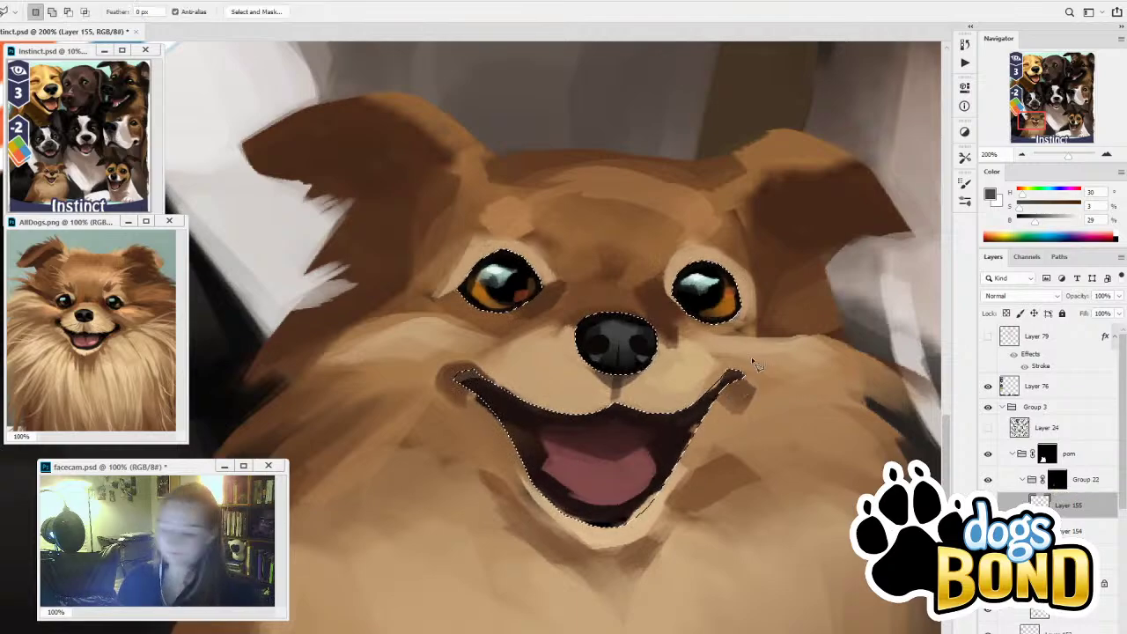
alt+click(782, 310)
click(556, 392)
click(489, 366)
click(422, 322)
click(403, 261)
click(454, 201)
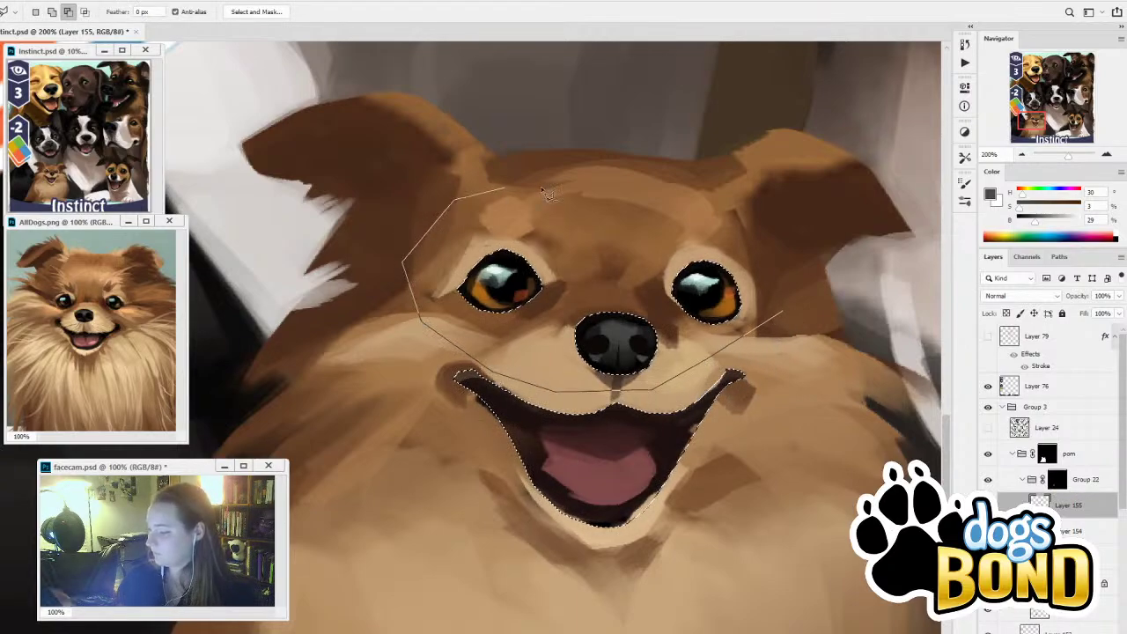
click(568, 188)
click(711, 216)
click(783, 260)
alt+click(784, 311)
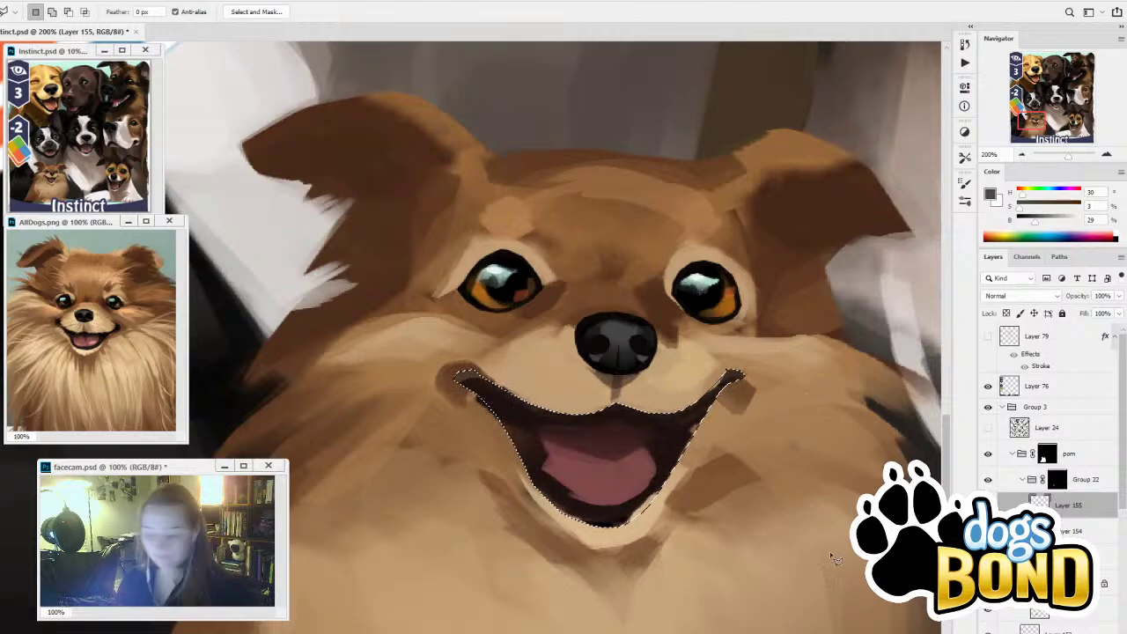
Copy the merged mouth onto a new layer above Group 22, and toggle the group to check the copy
click(1087, 488)
key(ctrl+shift+c)
key(ctrl+v)
drag(1084, 501, 1079, 466)
click(988, 506)
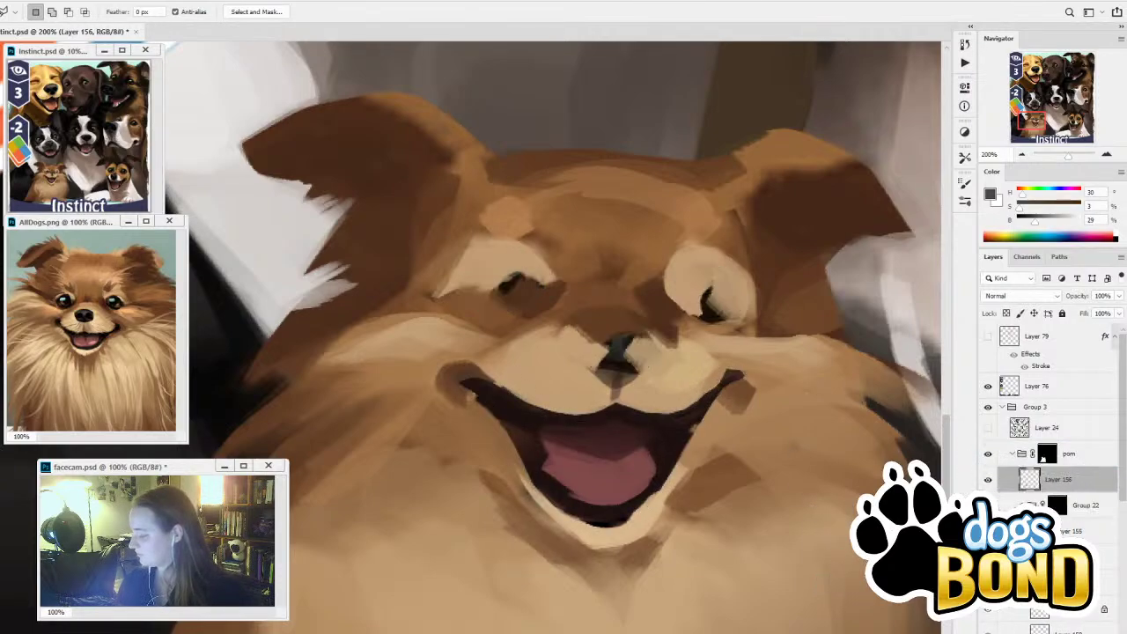
click(988, 506)
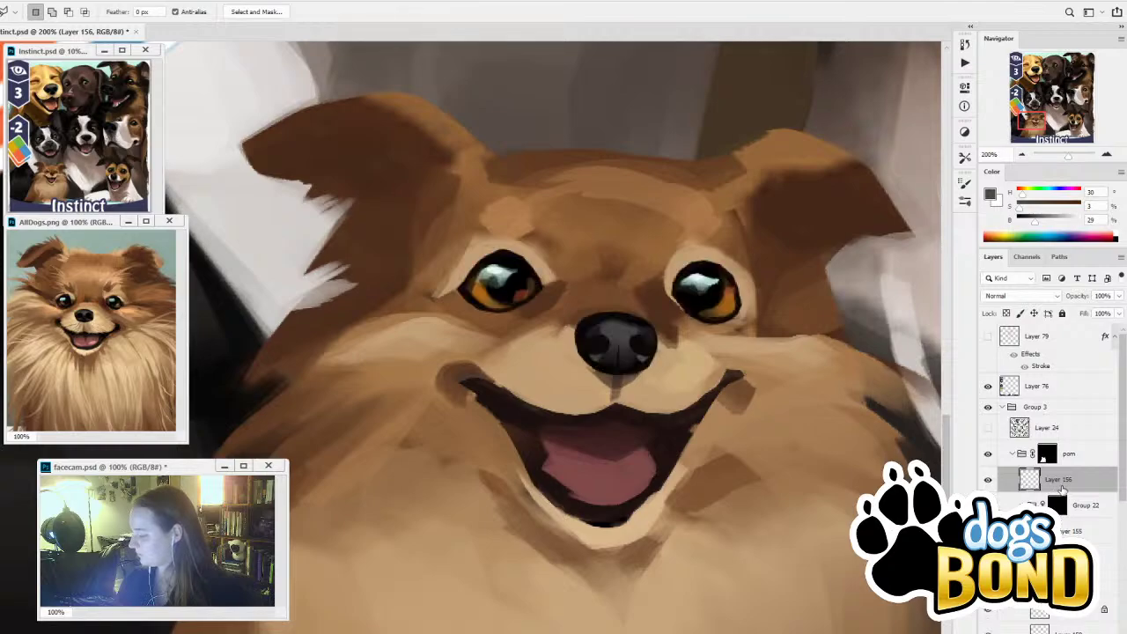
Scale the copied mouth on Layer 156 to 86.37%, rotate it 2°, and place it just beneath the nose
key(ctrl+t)
drag(749, 372, 726, 380)
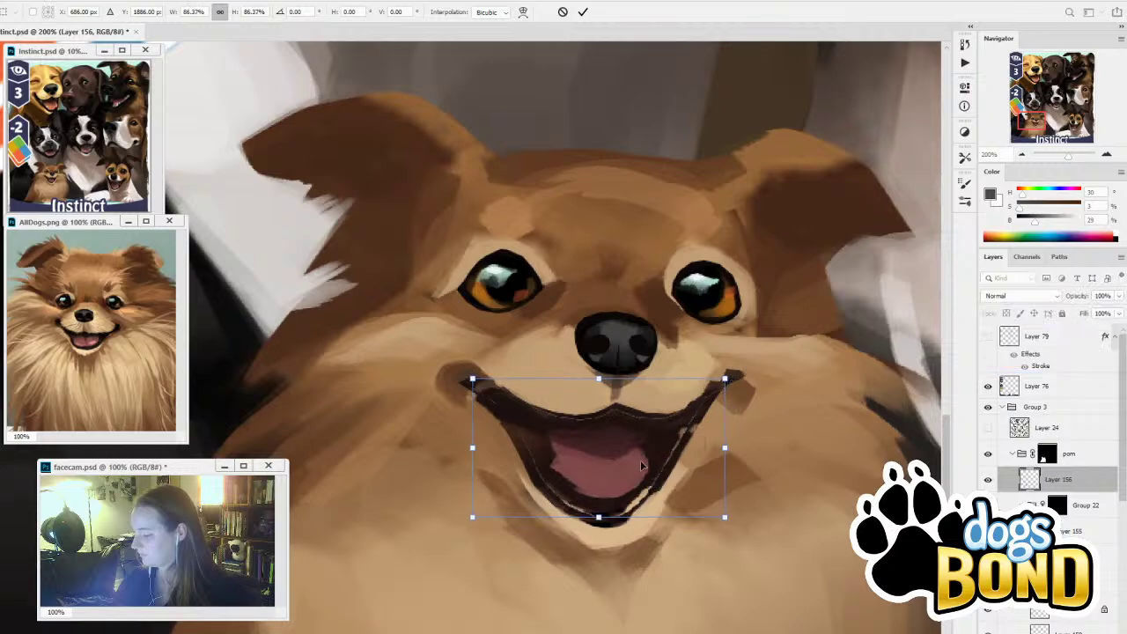
drag(641, 461, 644, 449)
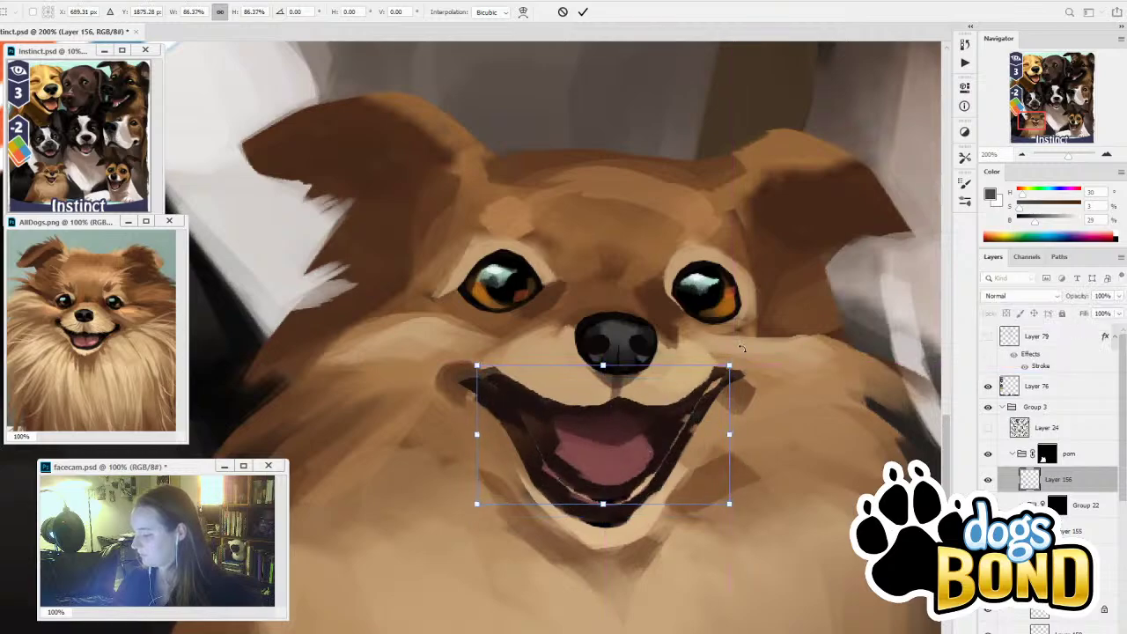
drag(742, 348, 741, 355)
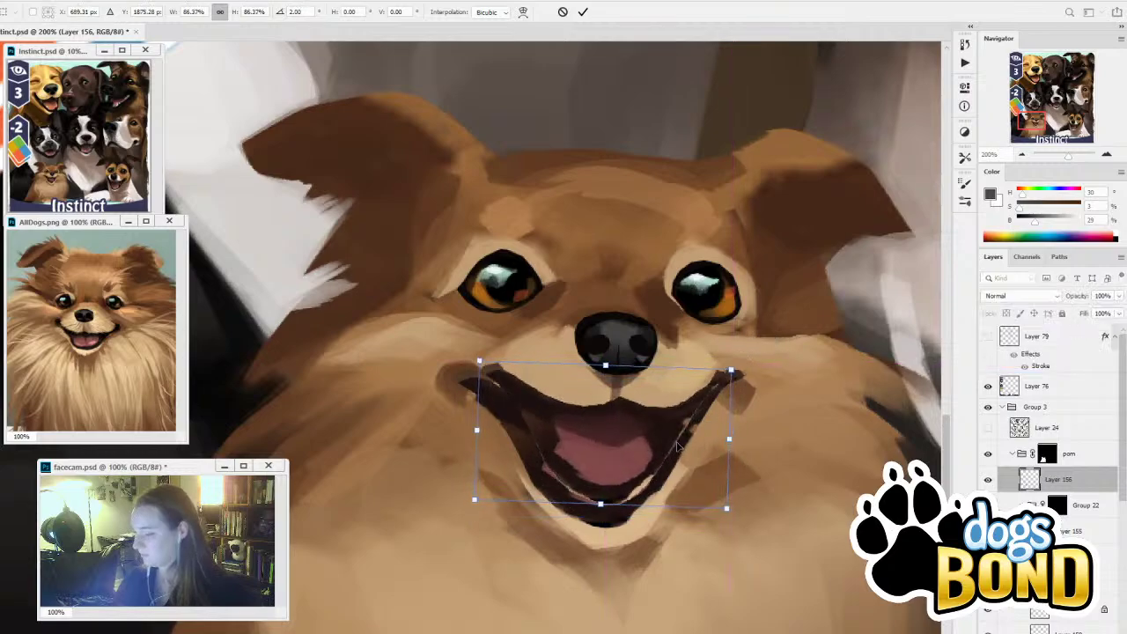
drag(678, 446, 664, 447)
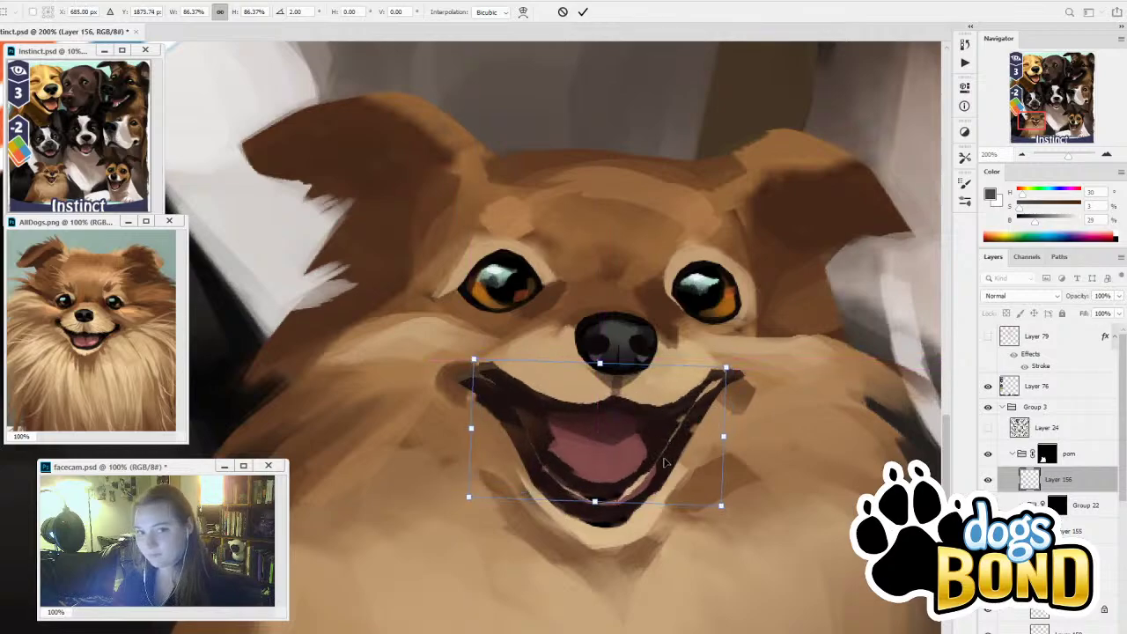
click(583, 11)
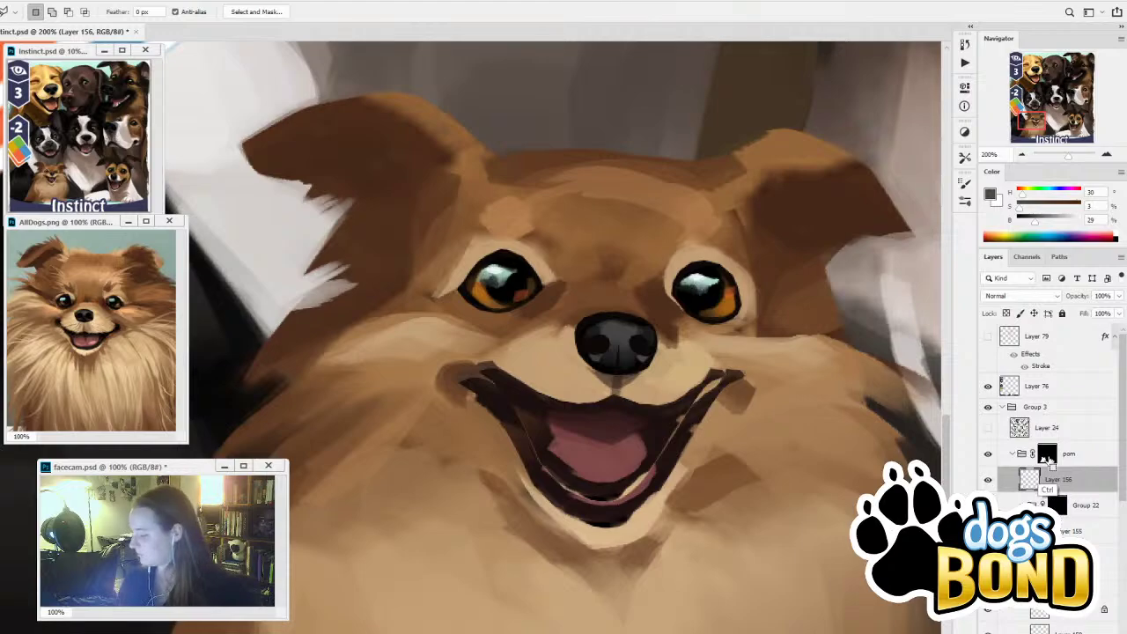
Try masking out the old mouth's lower and side edges on Group 22's mask, around the mouth selection
click(1057, 505)
key(i)
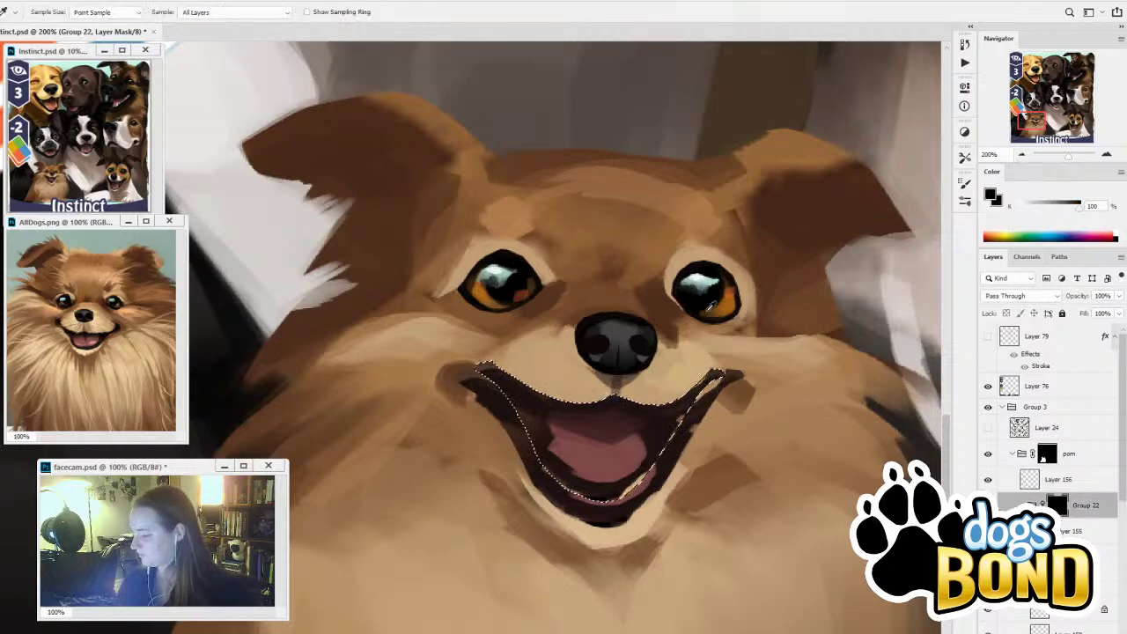
key(x)
key(b)
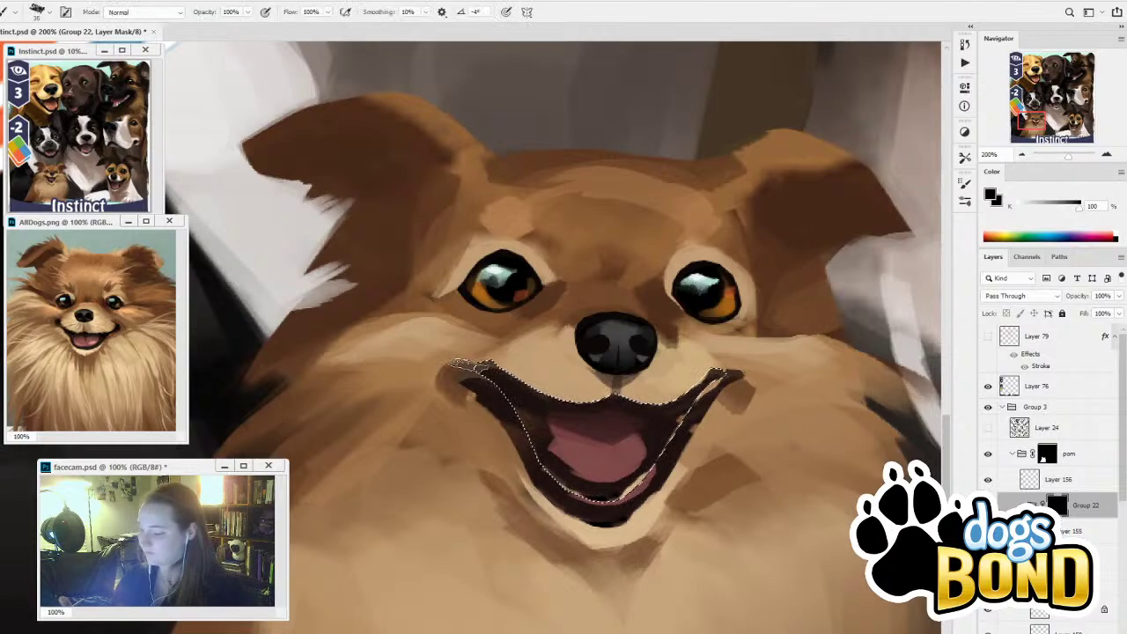
mouse_move(533, 505)
mouse_down()
mouse_move(557, 491)
mouse_move(610, 533)
mouse_move(735, 374)
mouse_up()
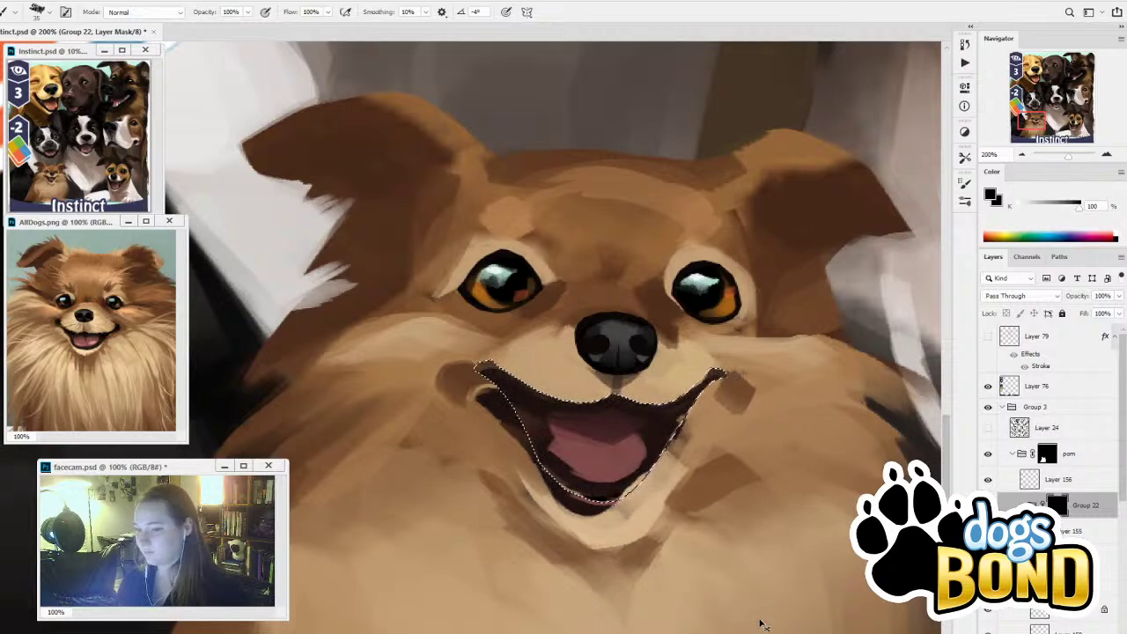
key(ctrl+z)
key(ctrl+2)
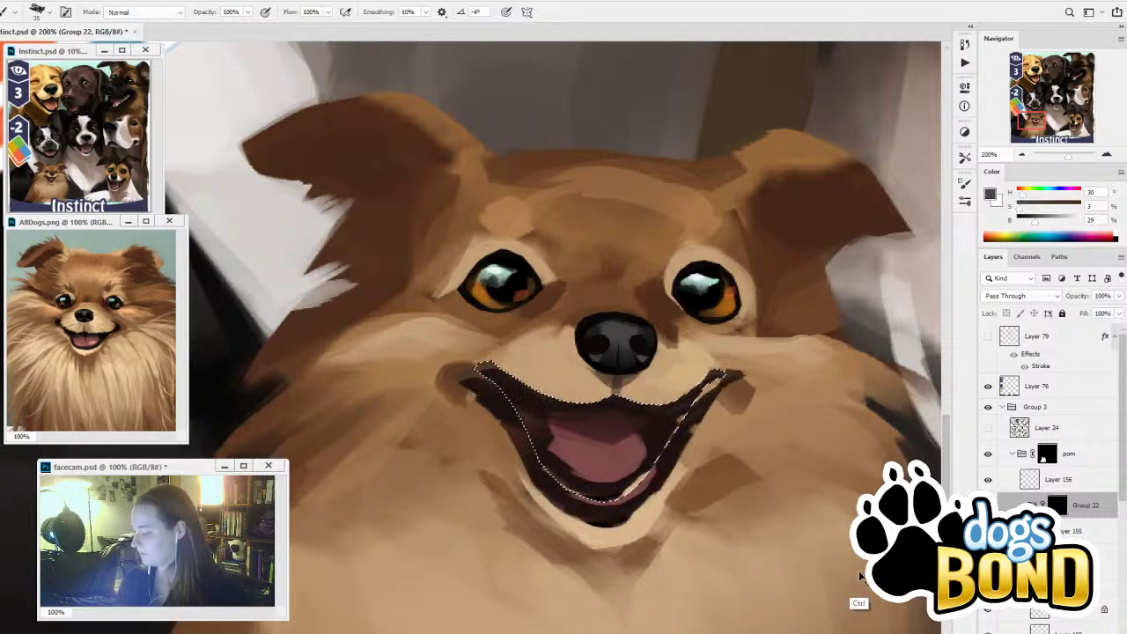
key(ctrl+d)
With Layer 156 hidden and the brush enlarged to 150, paint black on Group 22's mask over the old mouth's right side and lower edge
alt+click(713, 471)
key(bracketright)
key(bracketright)
key(bracketright)
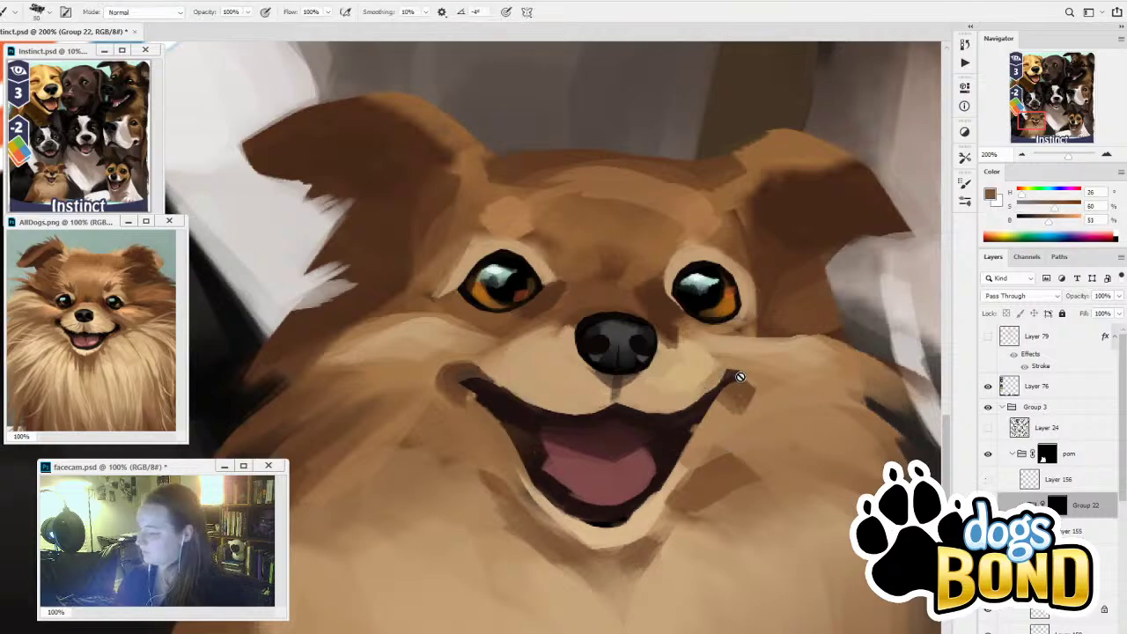
click(1058, 506)
key(bracketright)
key(bracketright)
key(bracketright)
key(bracketright)
key(bracketright)
key(bracketright)
key(bracketright)
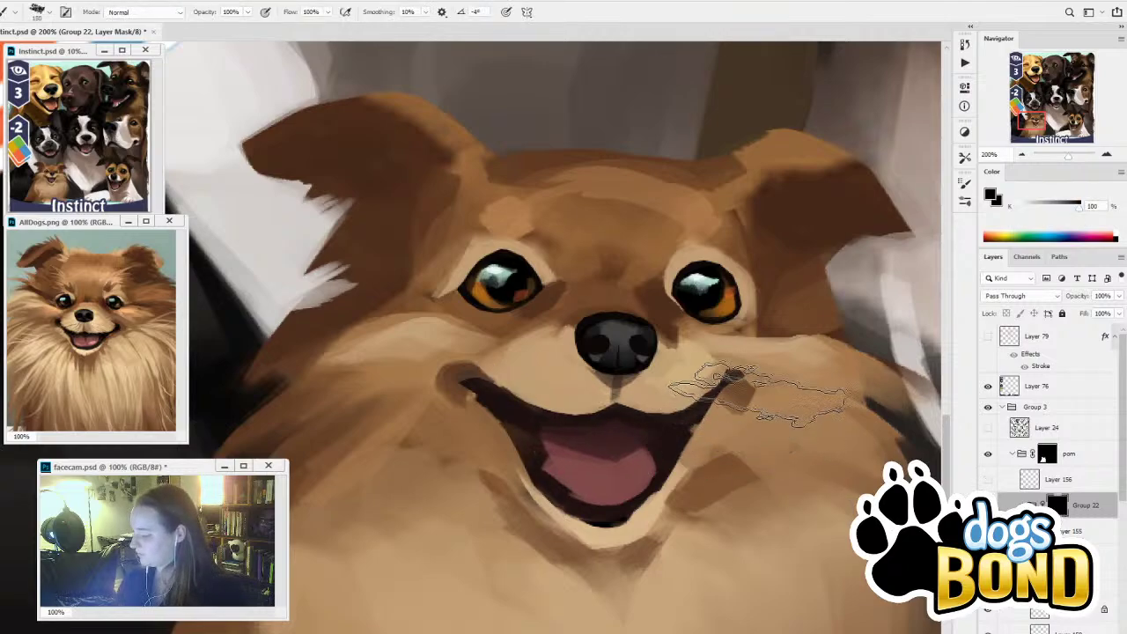
mouse_move(768, 388)
mouse_down()
mouse_move(667, 463)
mouse_move(605, 402)
mouse_move(478, 377)
mouse_move(597, 536)
mouse_move(618, 480)
mouse_move(627, 520)
mouse_up()
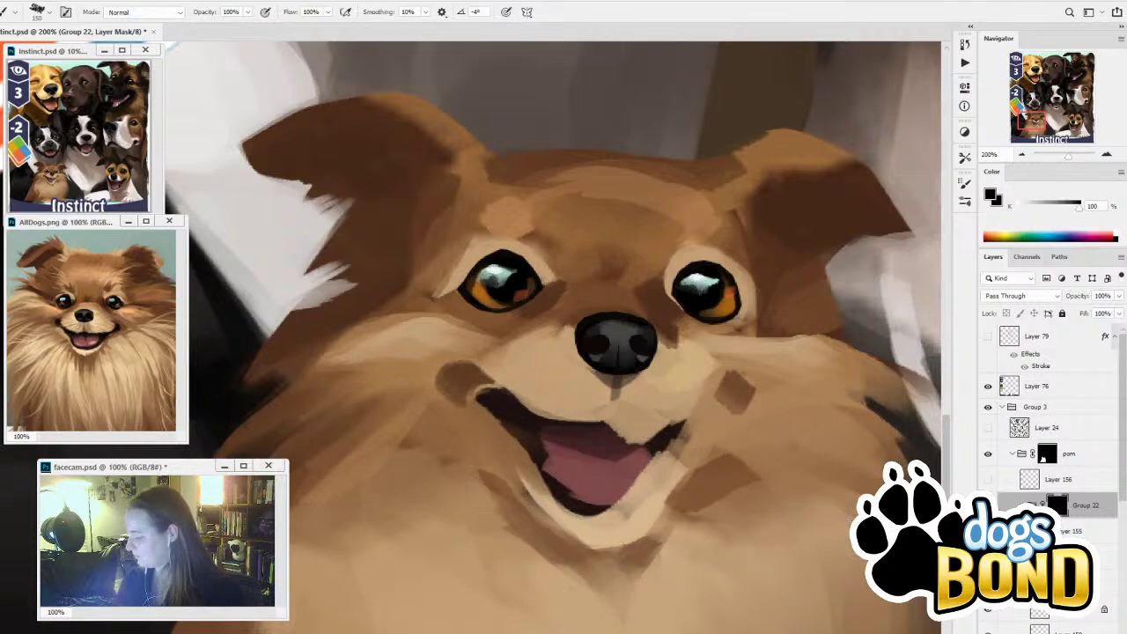
key(ctrl+z)
key(ctrl+shift+z)
key(ctrl+z)
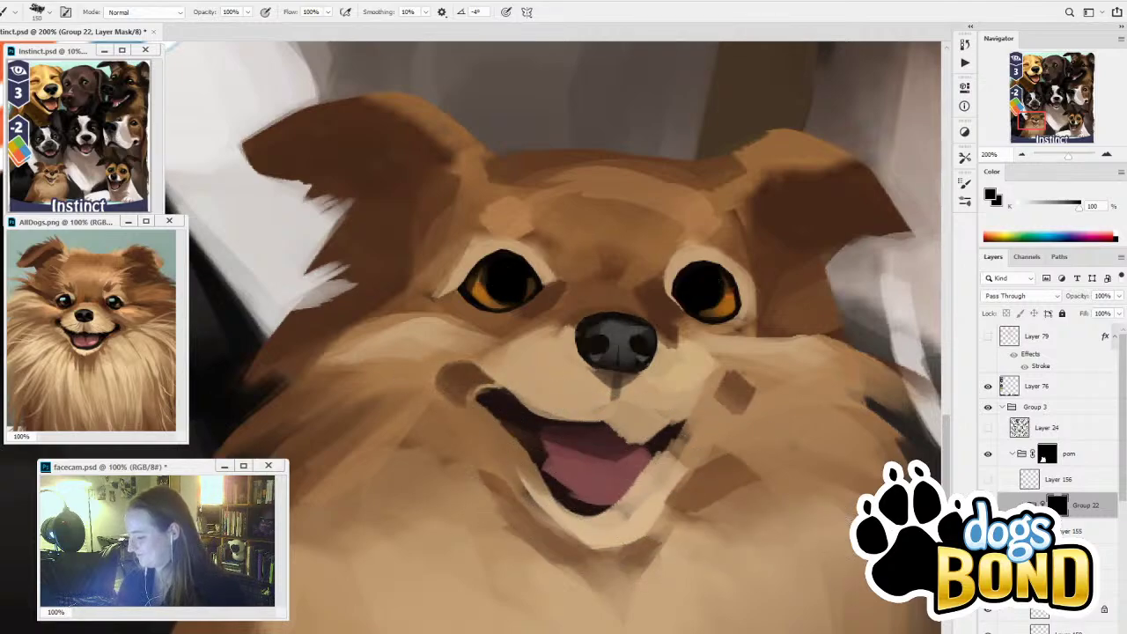
key(ctrl+shift+z)
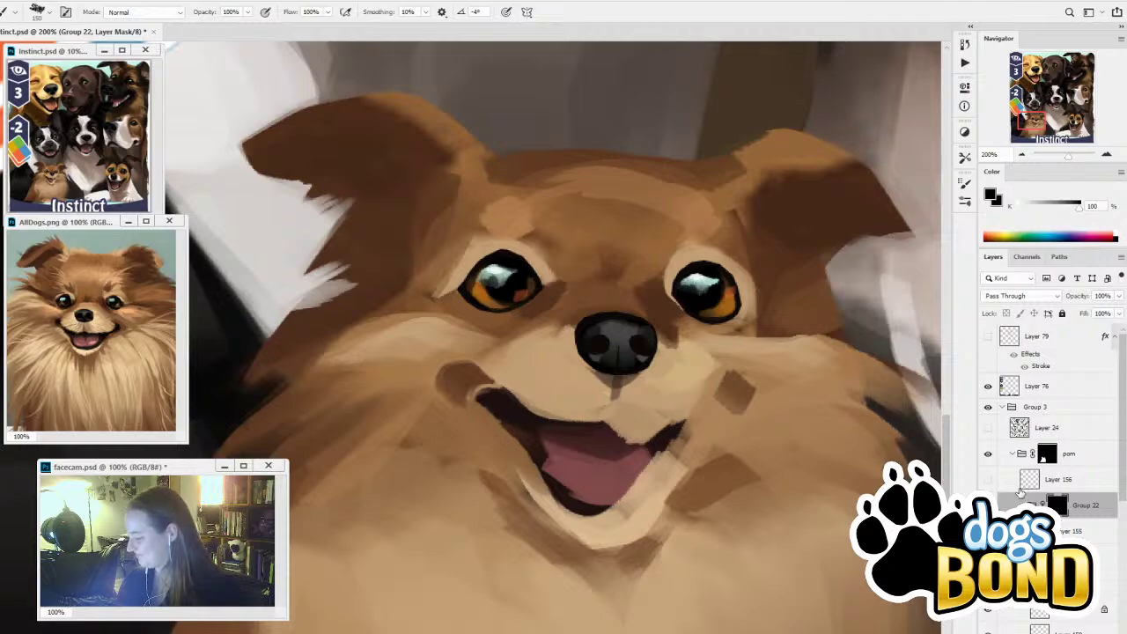
Show Layer 156 again, collapse Group 22, and select Layer 152 beneath it, toggling its visibility to check its content
click(987, 479)
click(1060, 483)
click(1023, 505)
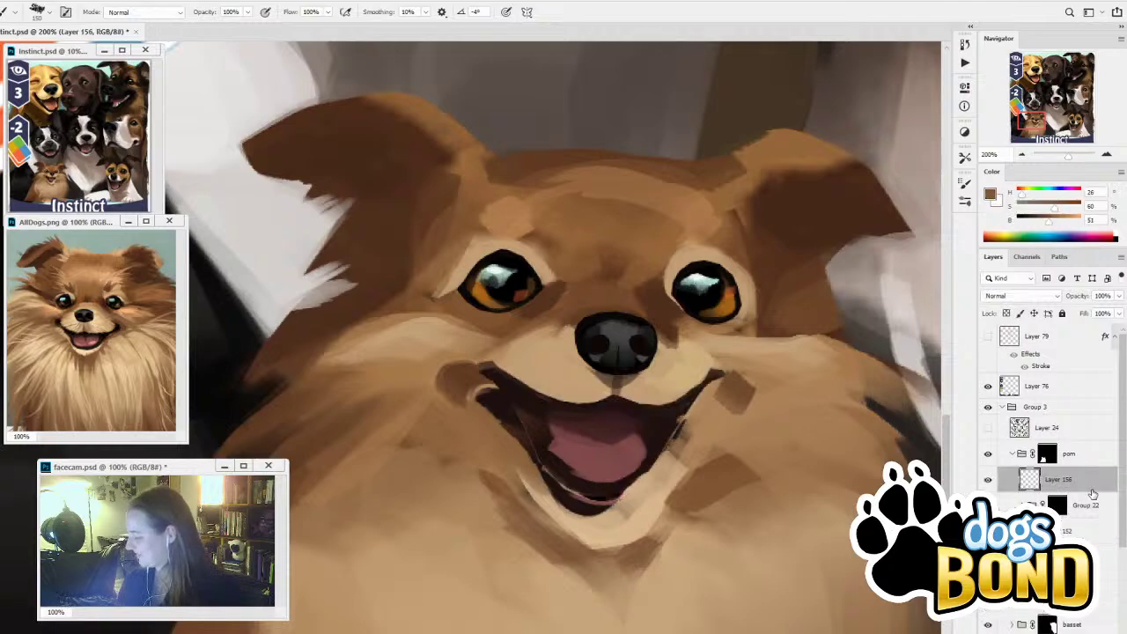
click(1092, 532)
click(987, 531)
click(988, 531)
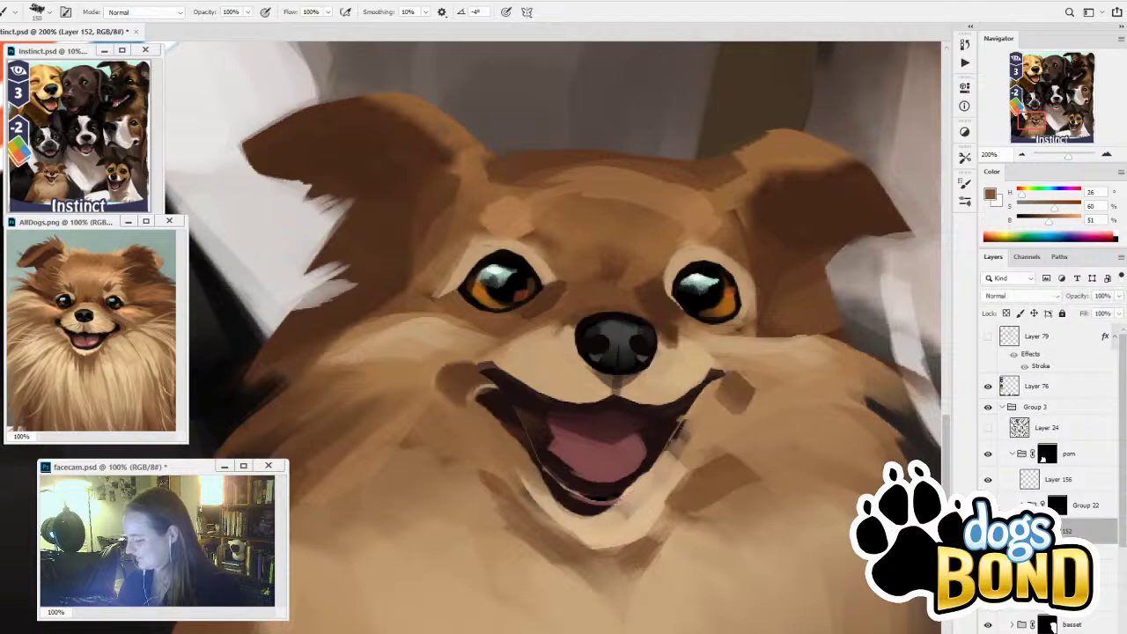
On Layer 152, paint sampled fur colors beneath the mouth, along its left side and around the left mouth corner
alt+click(621, 522)
mouse_move(620, 513)
mouse_down()
mouse_move(609, 441)
mouse_move(603, 517)
mouse_move(585, 417)
mouse_move(581, 470)
mouse_move(502, 424)
mouse_move(508, 406)
mouse_move(513, 415)
mouse_move(478, 395)
mouse_move(481, 359)
mouse_move(475, 447)
mouse_move(484, 363)
mouse_move(475, 413)
mouse_move(444, 356)
mouse_move(453, 417)
mouse_up()
alt+click(492, 428)
alt+click(462, 384)
alt+click(438, 356)
key([)
drag(451, 366, 456, 395)
Paint sampled browns around the right mouth corner and extend the shadow along the right jaw and under the chin
alt+click(743, 382)
mouse_move(745, 381)
mouse_down()
mouse_move(722, 372)
mouse_move(730, 382)
mouse_move(717, 391)
mouse_up()
alt+click(704, 484)
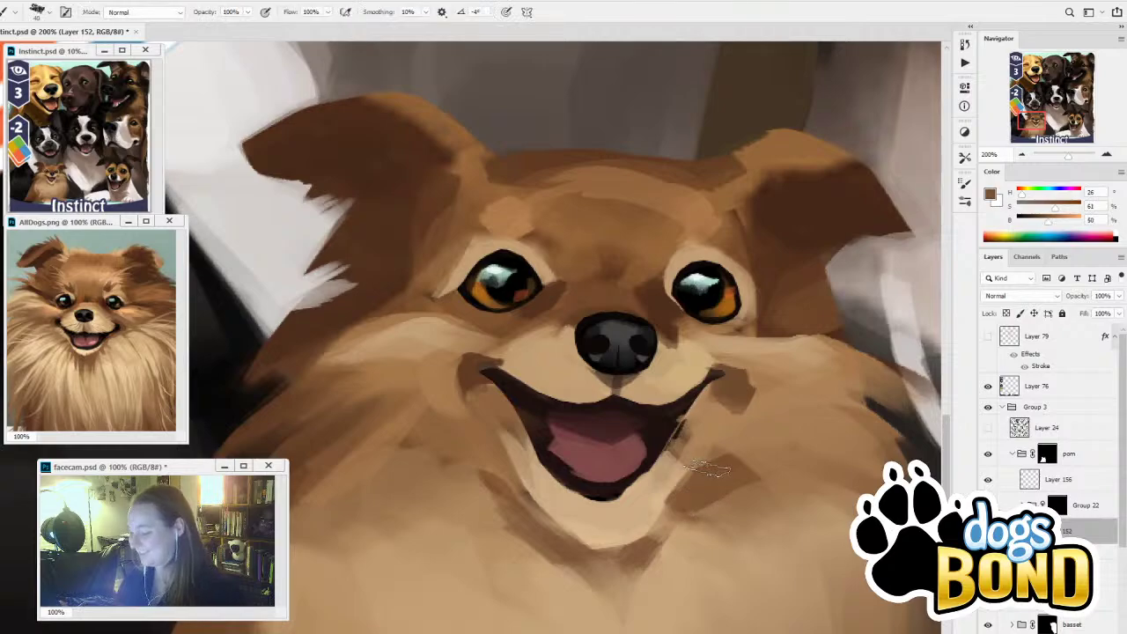
mouse_move(693, 485)
mouse_down()
mouse_move(622, 537)
mouse_move(567, 523)
mouse_move(520, 480)
mouse_move(527, 510)
mouse_move(476, 441)
mouse_move(567, 560)
mouse_move(507, 468)
mouse_move(622, 556)
mouse_move(617, 574)
mouse_move(527, 485)
mouse_move(699, 508)
mouse_move(565, 502)
mouse_move(747, 438)
mouse_up()
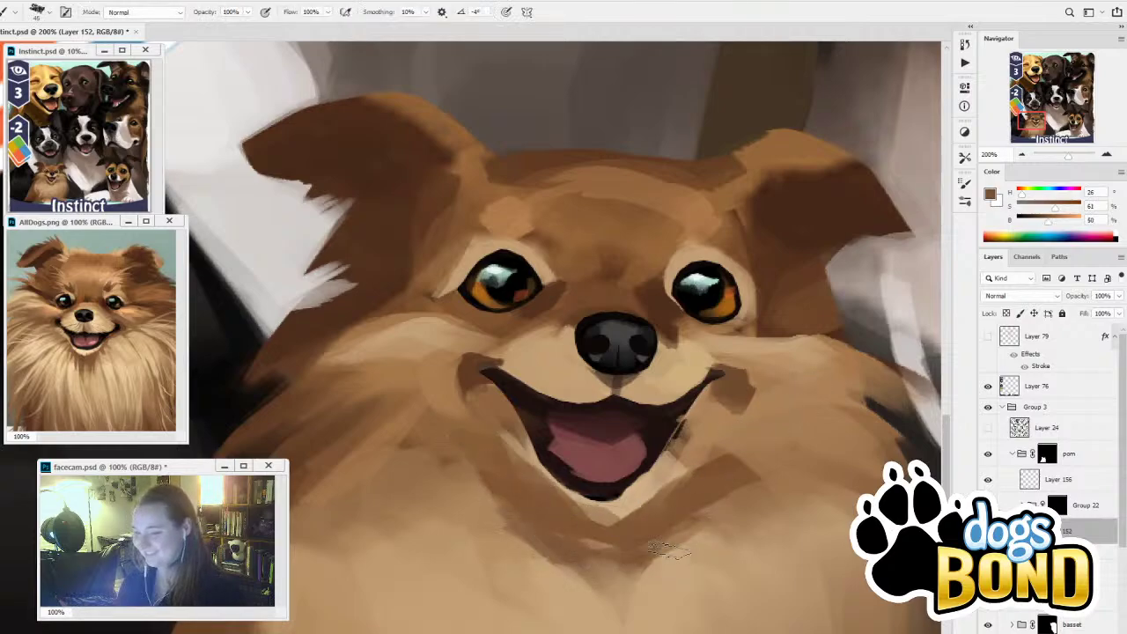
drag(669, 549, 609, 534)
Select Layer 156 and nudge the resized mouth slightly to align it beneath the nose
click(992, 486)
click(1069, 485)
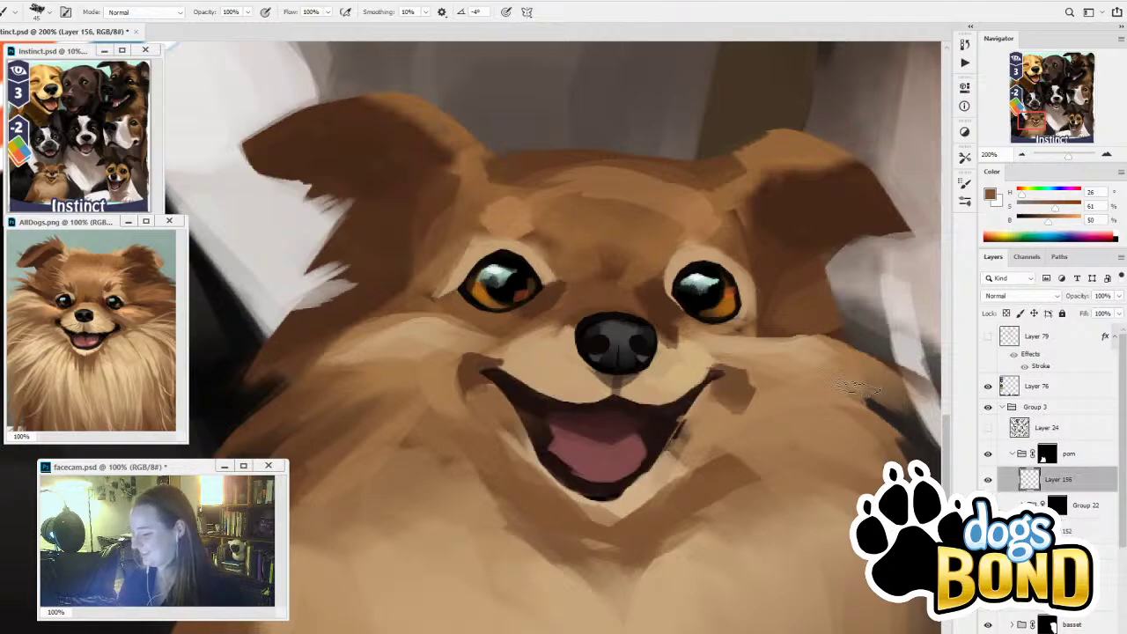
key(v)
drag(669, 448, 665, 464)
key(Left)
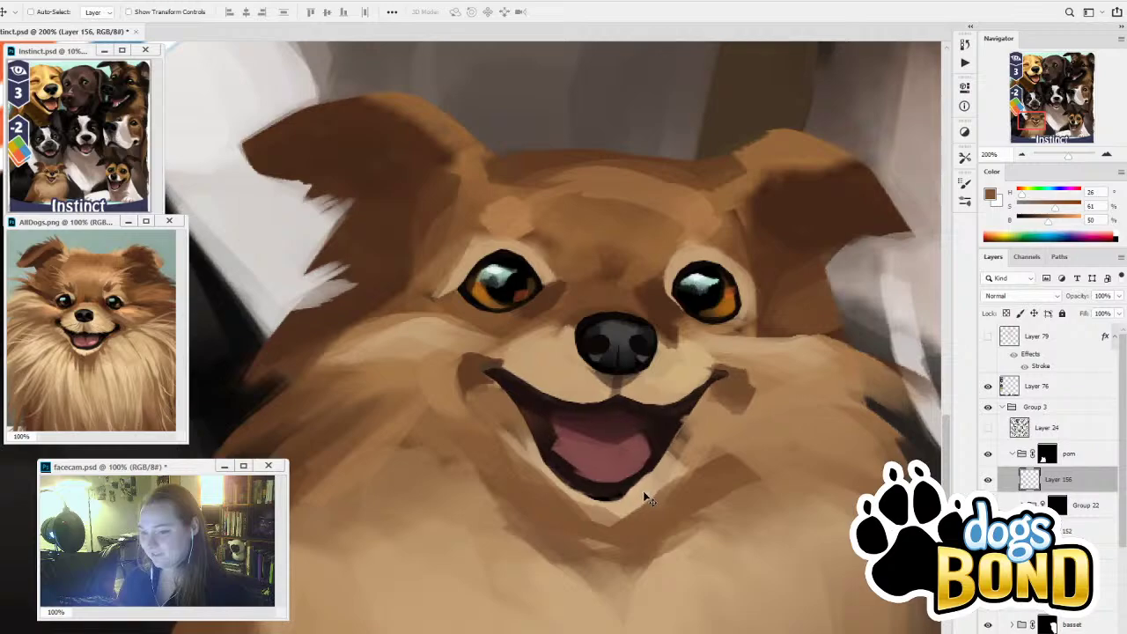
key(Right)
key(Down)
key(Up)
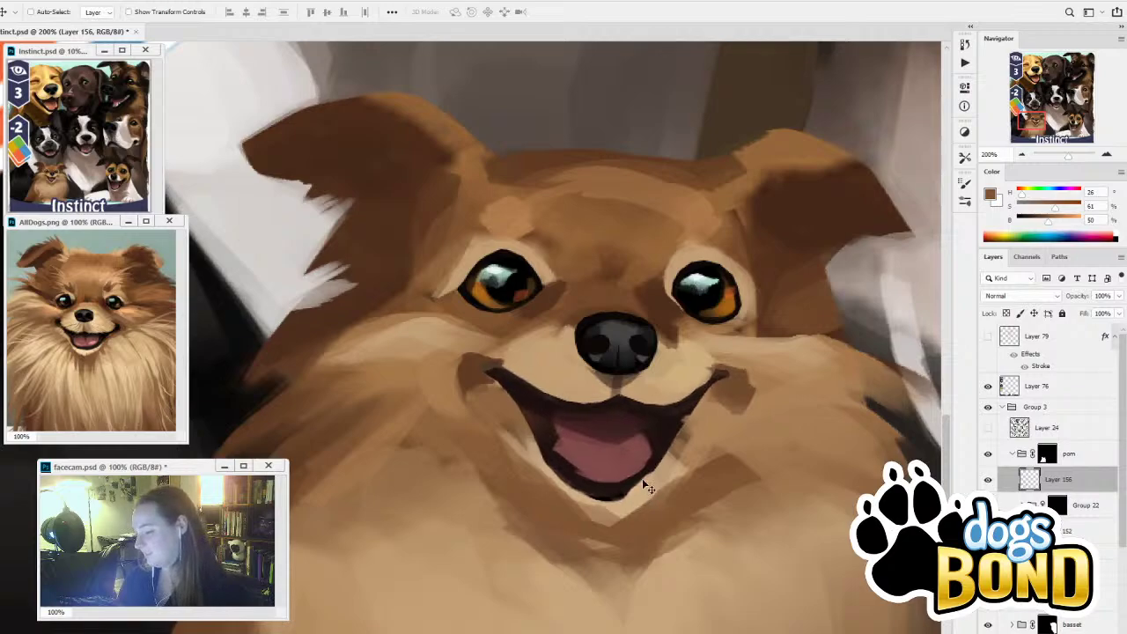
Load Layer 156's outline as a selection and paint it white on Group 22's mask to match the new mouth shape
ctrl+click(1030, 479)
click(1057, 505)
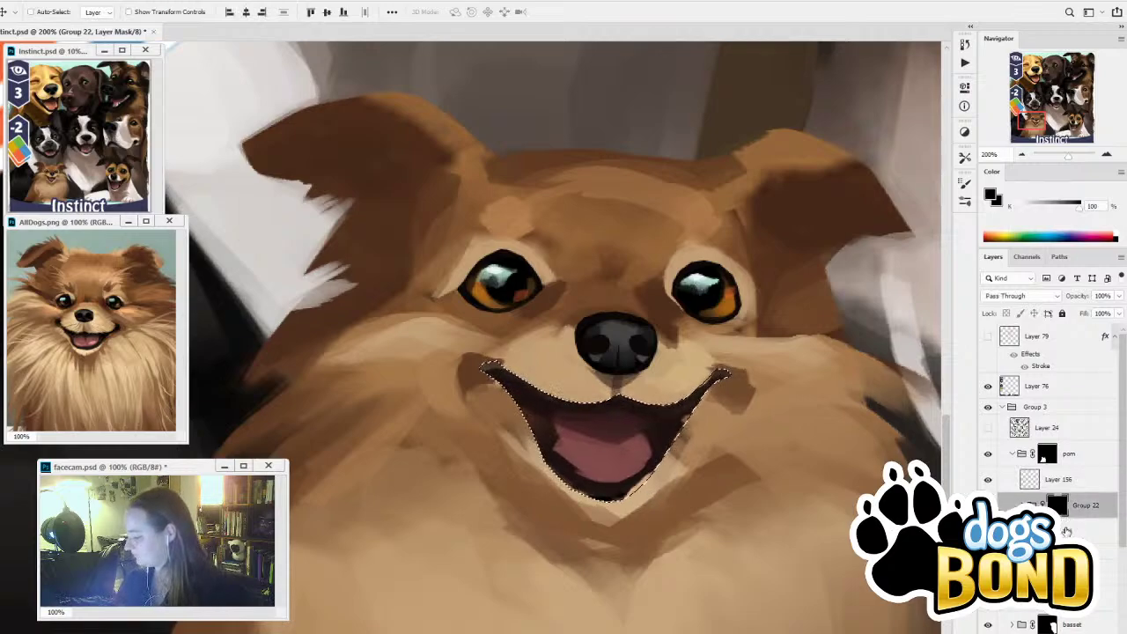
key(b)
key(x)
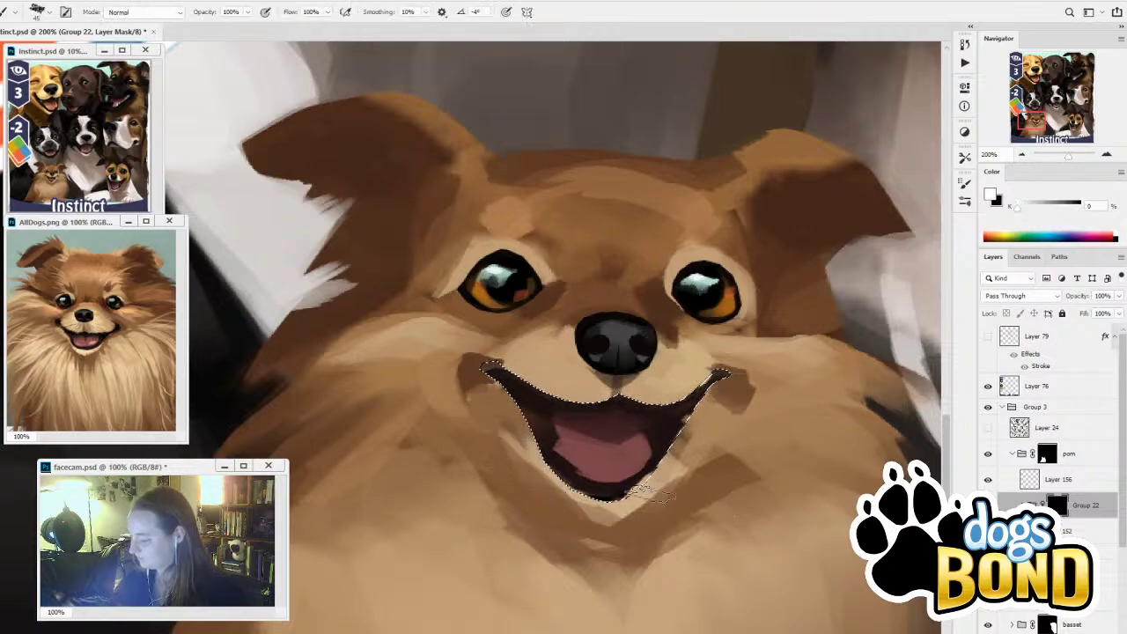
key(ctrl+d)
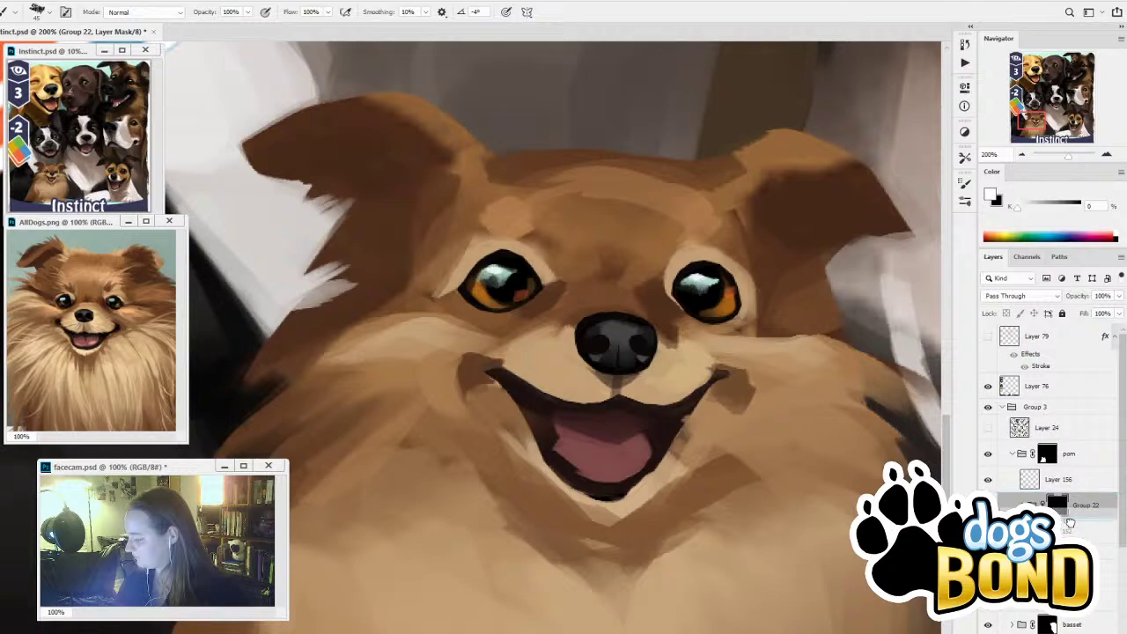
Move Layer 156 into Group 22, toggle it to compare, and touch up the group's mask within the mouth selection
drag(1070, 523, 1090, 512)
click(1021, 480)
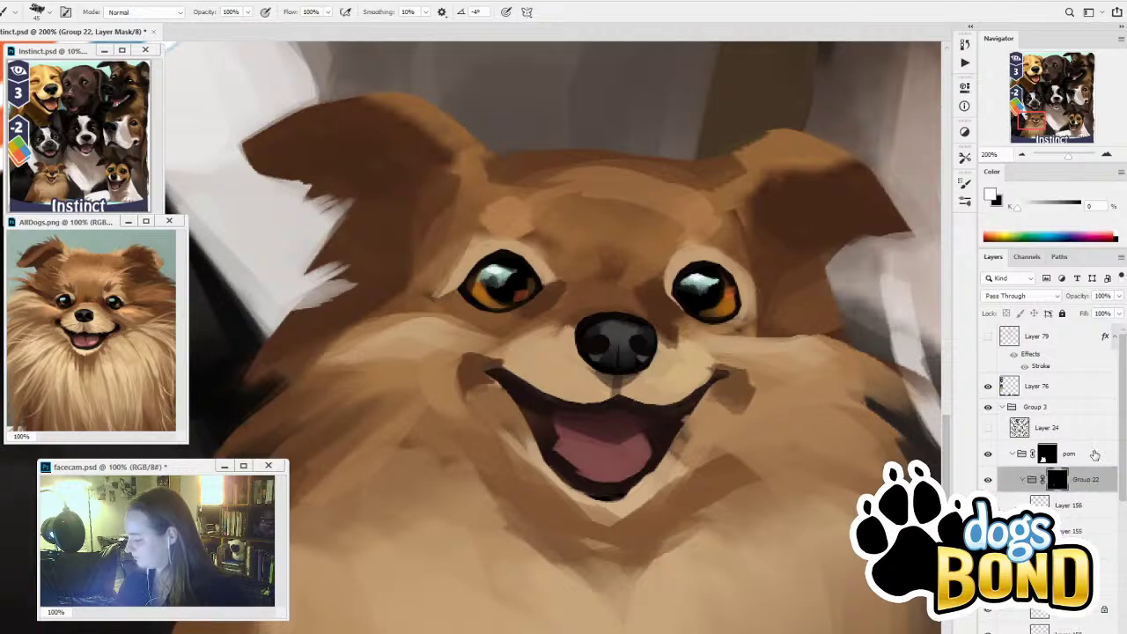
click(989, 506)
click(988, 506)
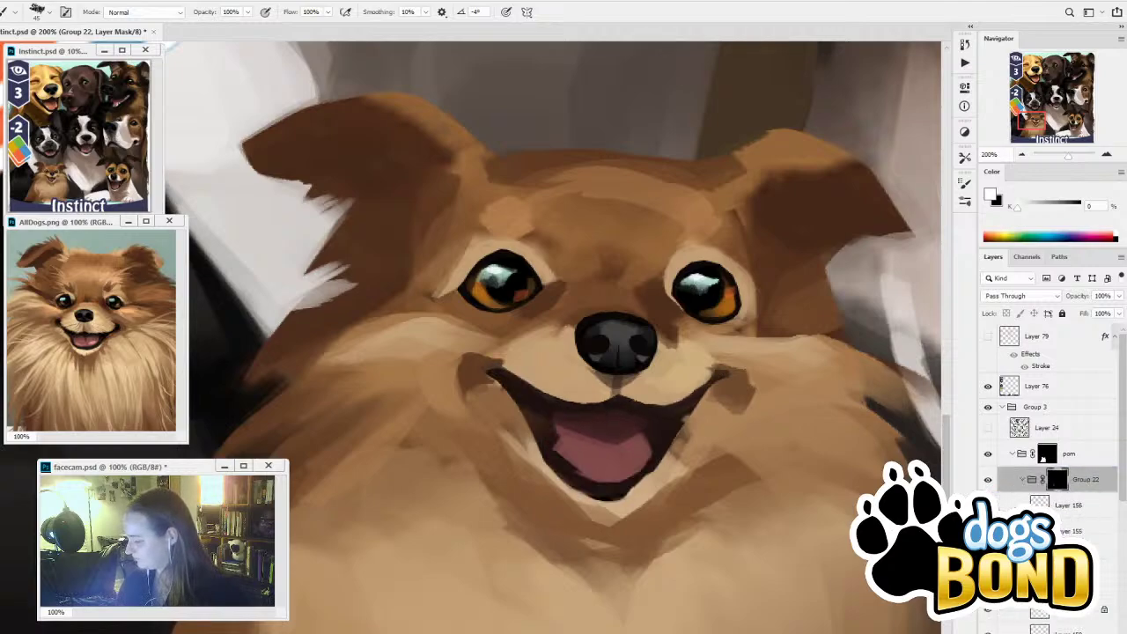
ctrl+click(1056, 485)
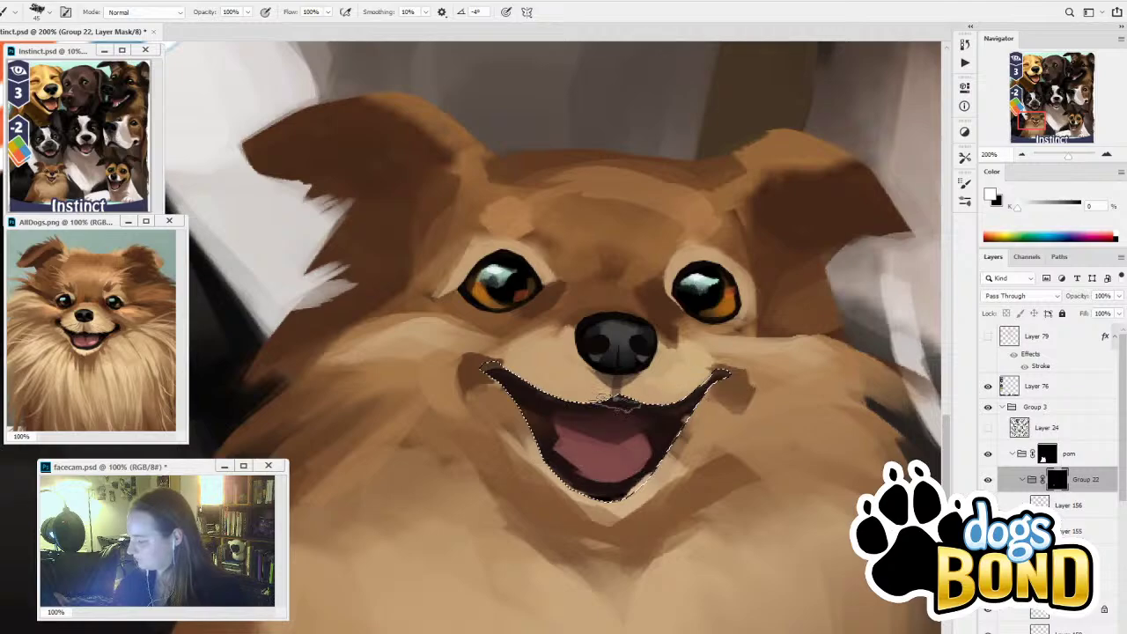
key(ctrl+d)
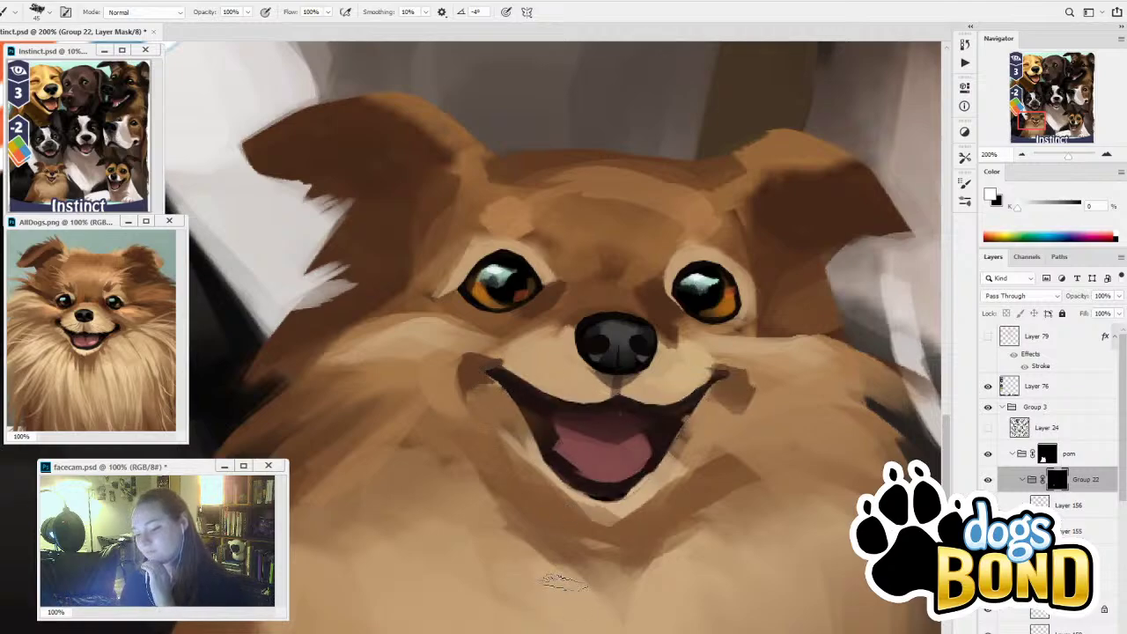
Toggle Group 22 and Layer 156 to compare the face with and without the refitted mouth
key(i)
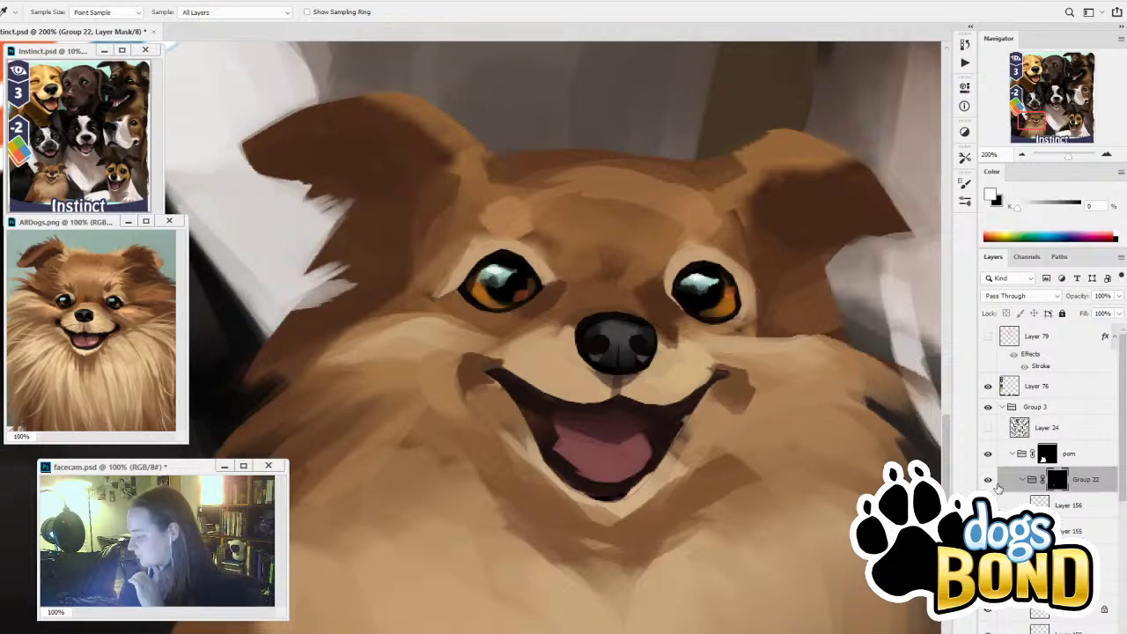
click(988, 480)
click(989, 480)
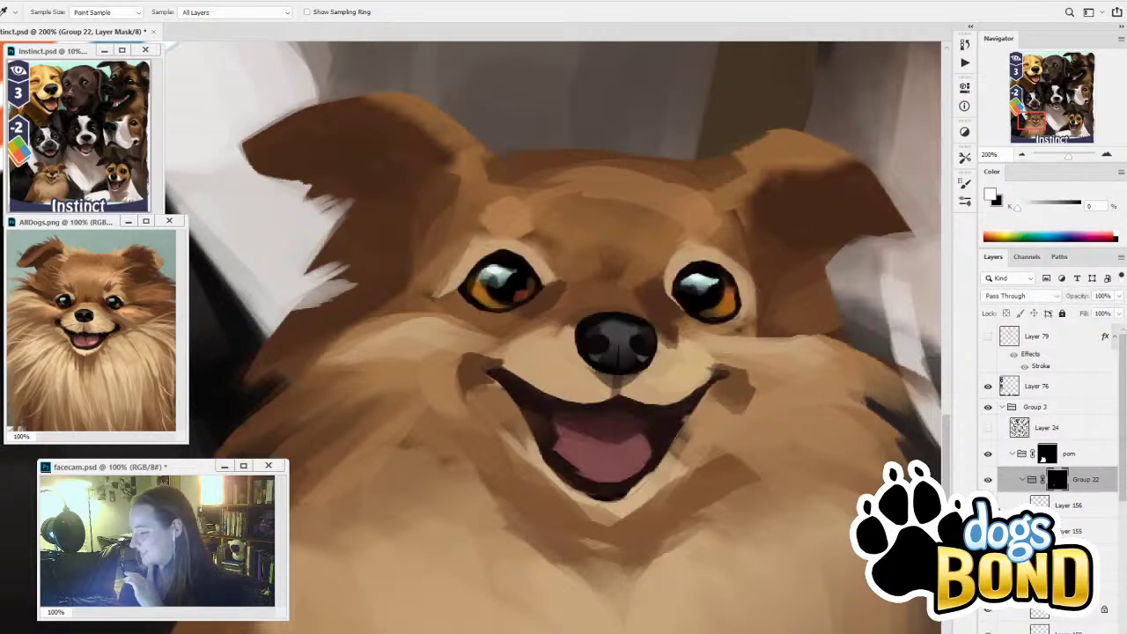
click(1063, 507)
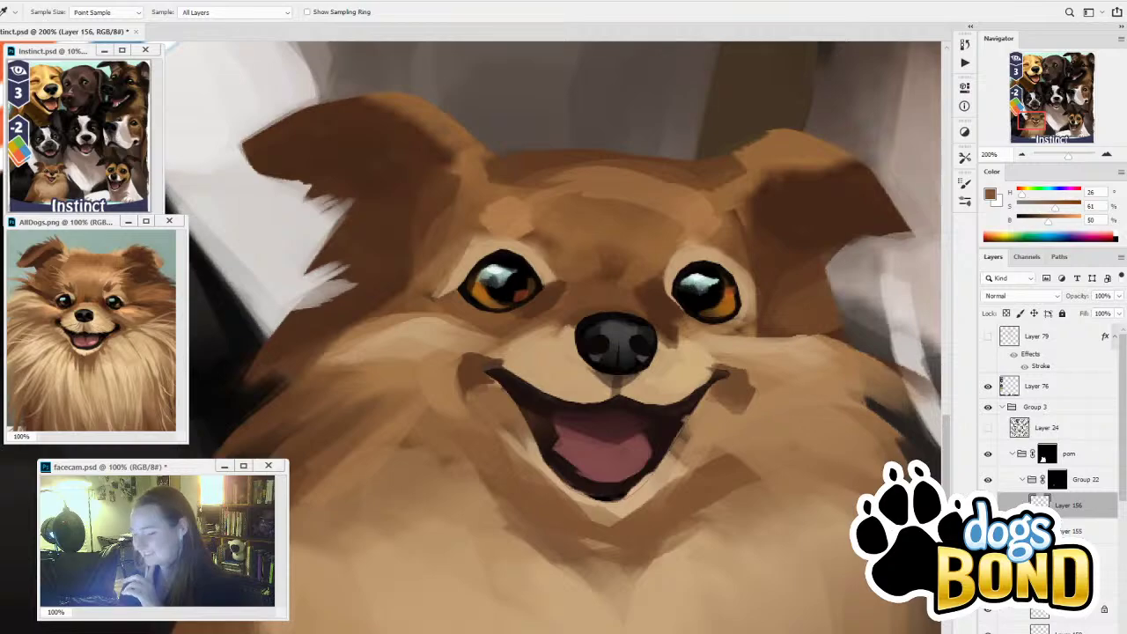
click(988, 506)
key(ctrl+comma)
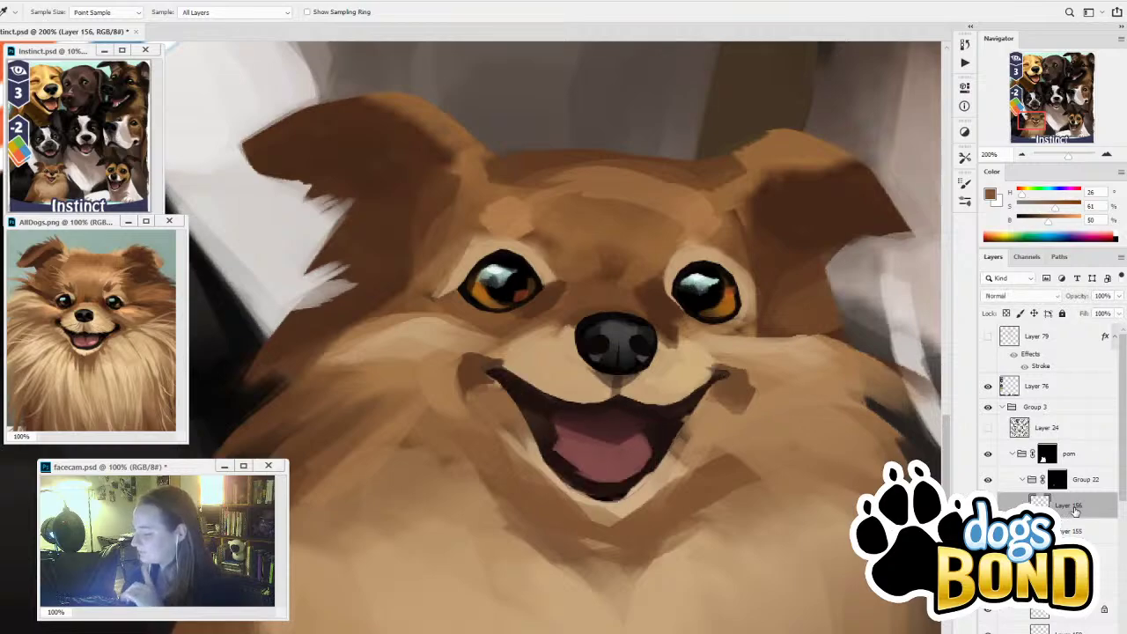
key(ctrl+comma)
key(ctrl+comma)
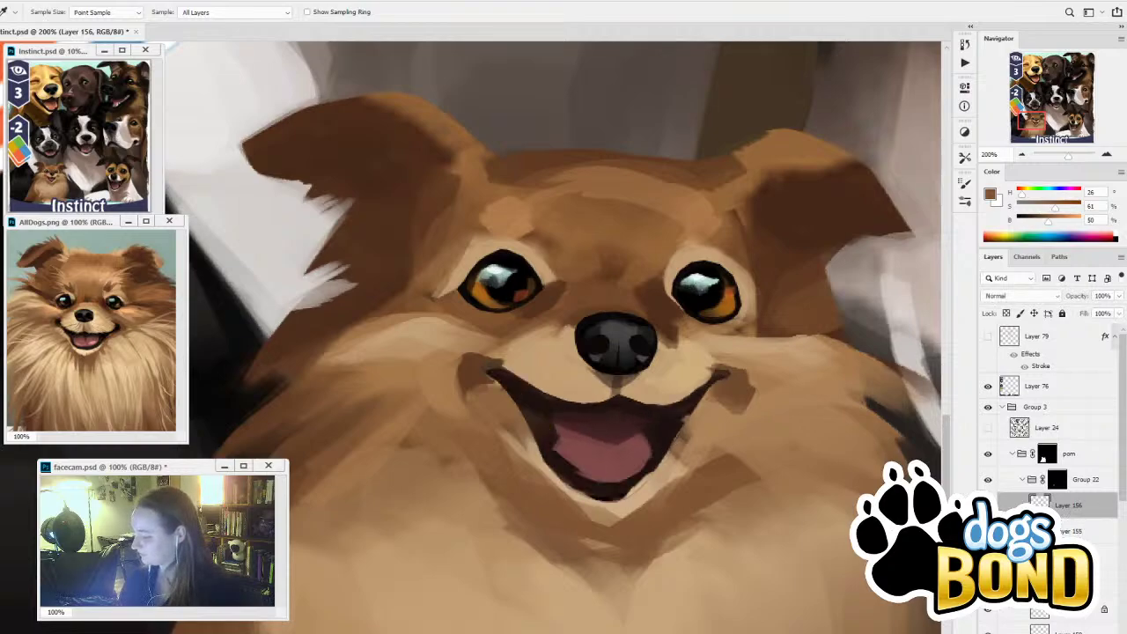
Paint dark brown sampled from the mouth's interior along the mouth's corners, sides and lower rim on Layer 156
alt+click(665, 427)
drag(728, 370, 686, 406)
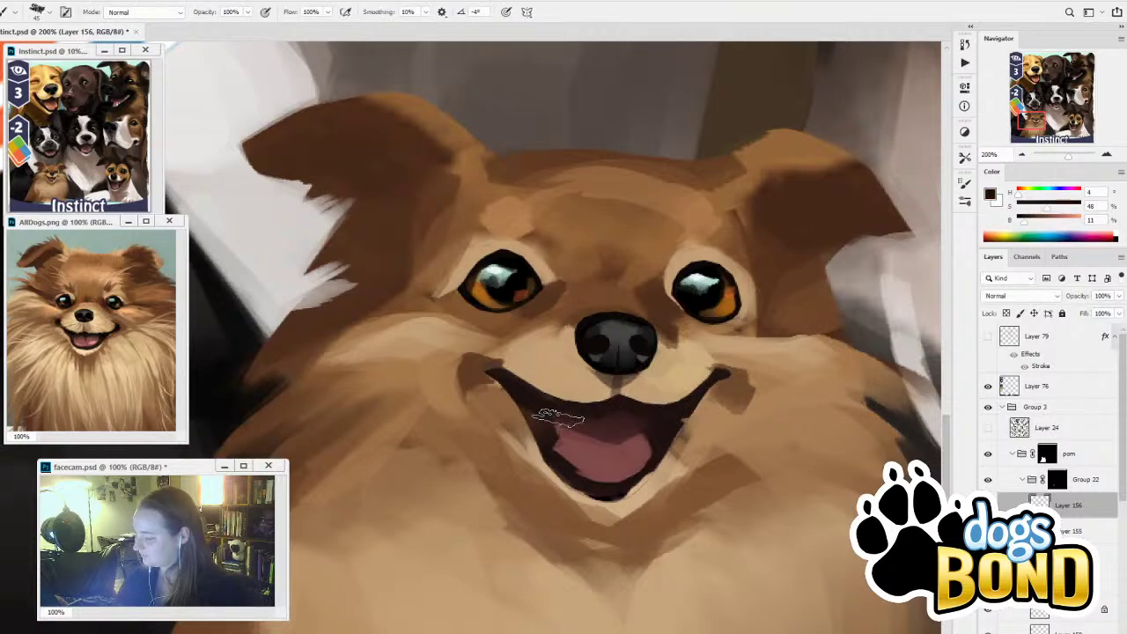
drag(523, 384, 494, 368)
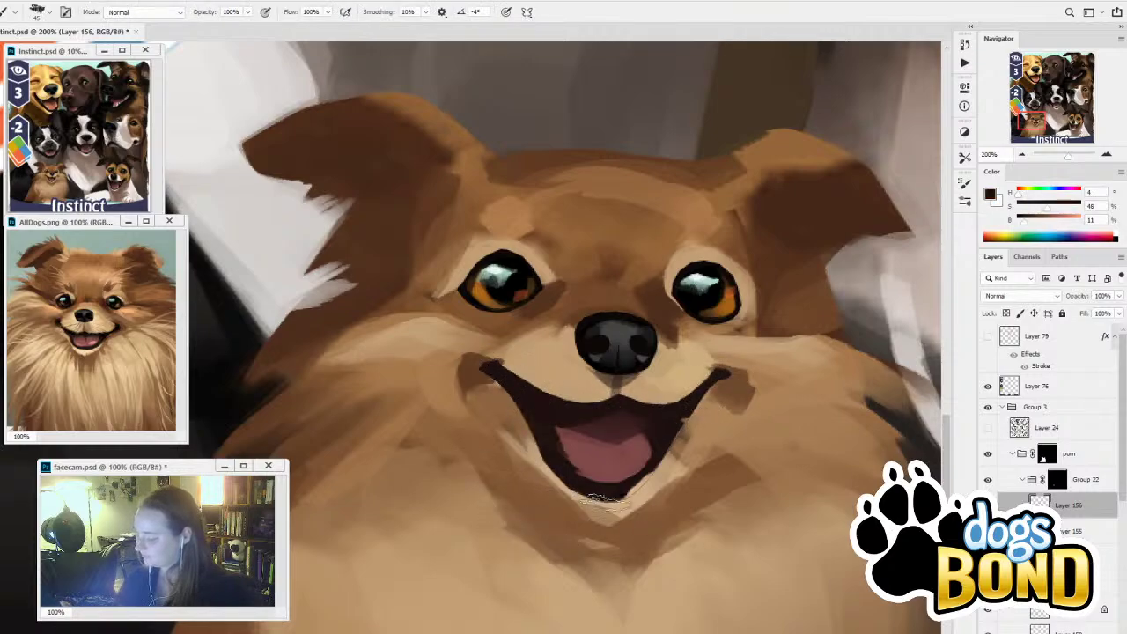
drag(641, 491, 686, 399)
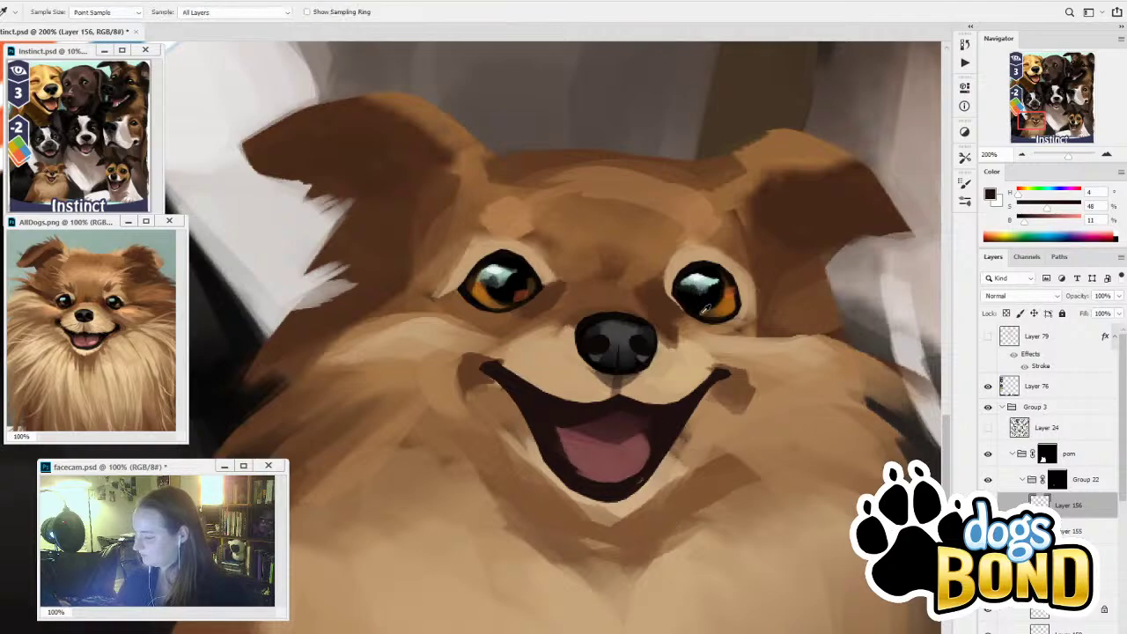
Cover the tongue with the dark interior brown and darken the mouth's corners, sides and rim to near black
alt+click(690, 298)
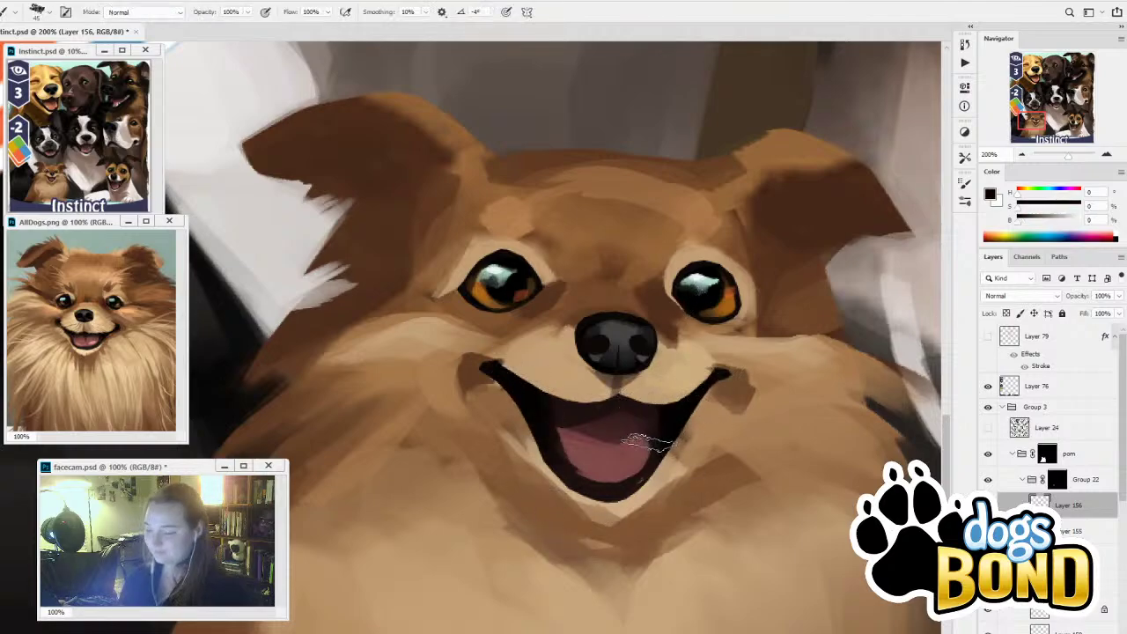
alt+click(617, 408)
mouse_move(612, 427)
mouse_down()
mouse_move(608, 483)
mouse_move(607, 429)
mouse_up()
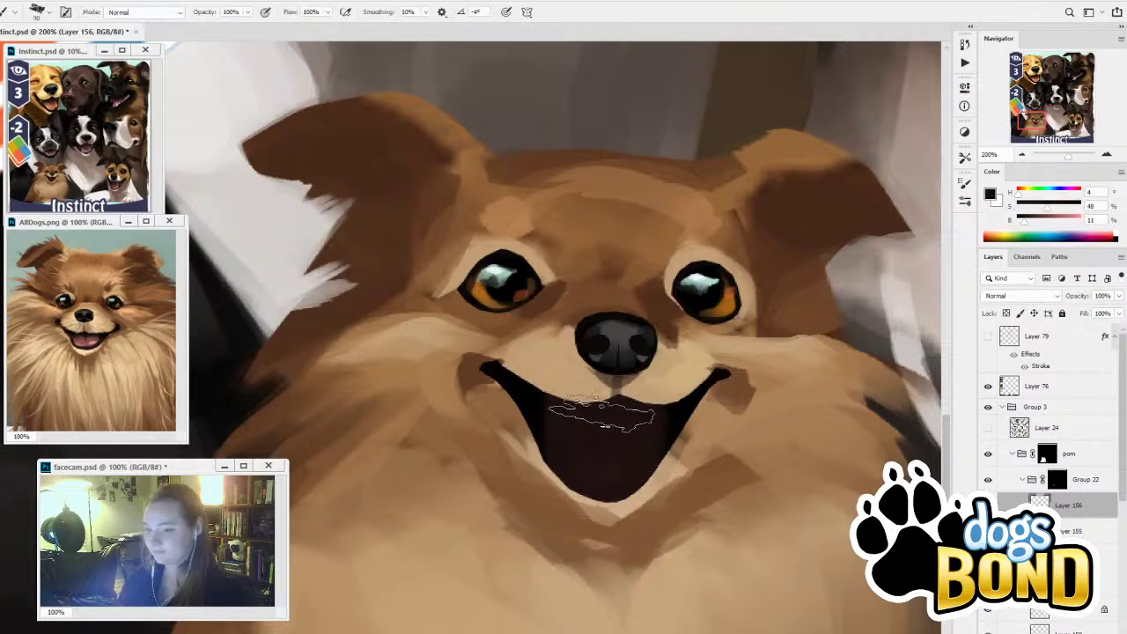
alt+click(679, 405)
alt+click(679, 405)
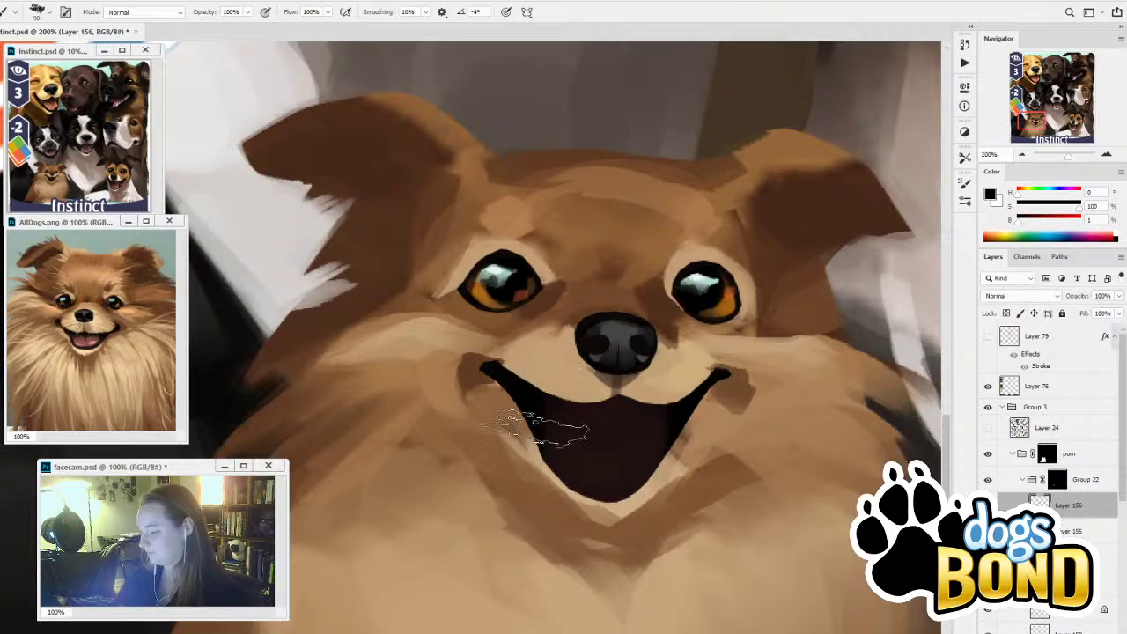
key(bracketleft)
mouse_move(544, 460)
mouse_down()
mouse_move(583, 491)
mouse_move(619, 494)
mouse_up()
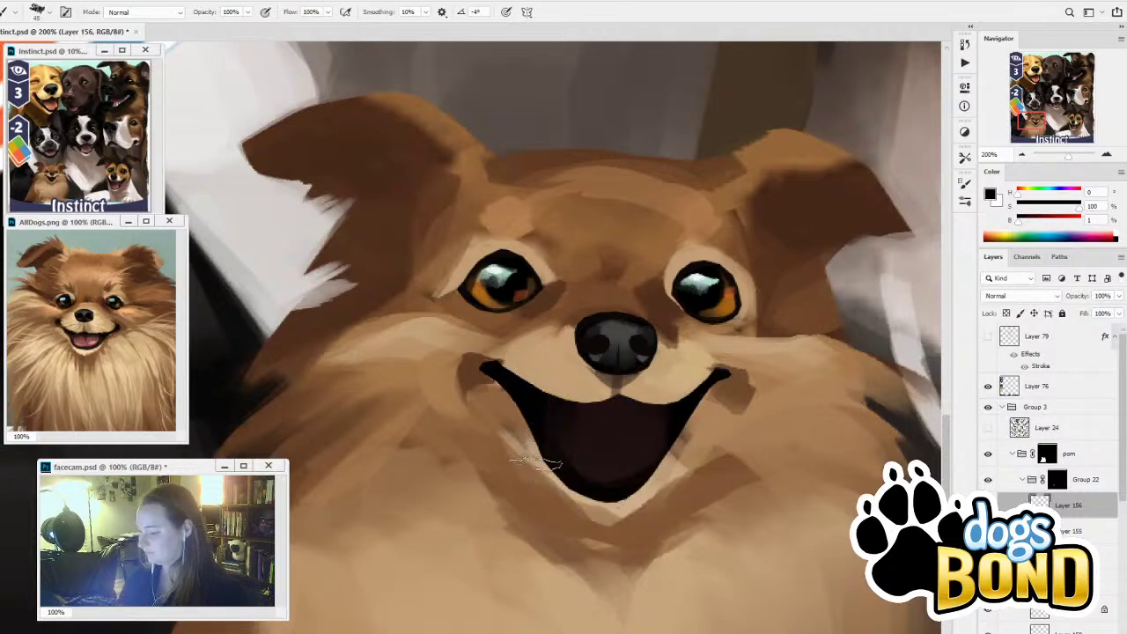
Select a tongue shape inside the mouth, sample the reference Pomeranian's tongue pink, and enlarge the brush to 150
key(l)
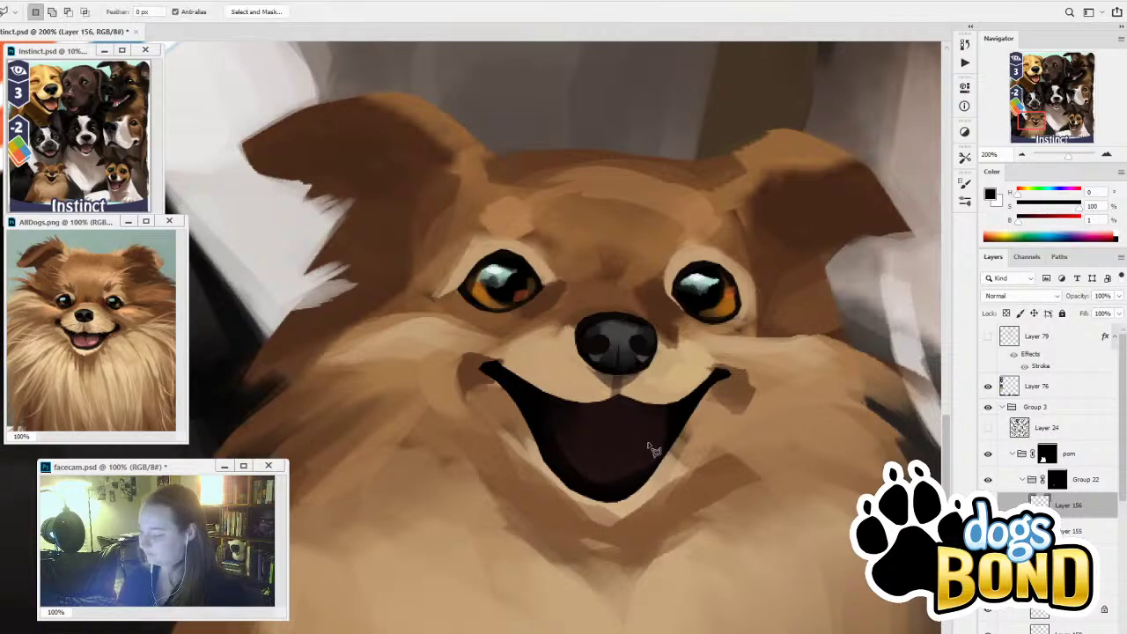
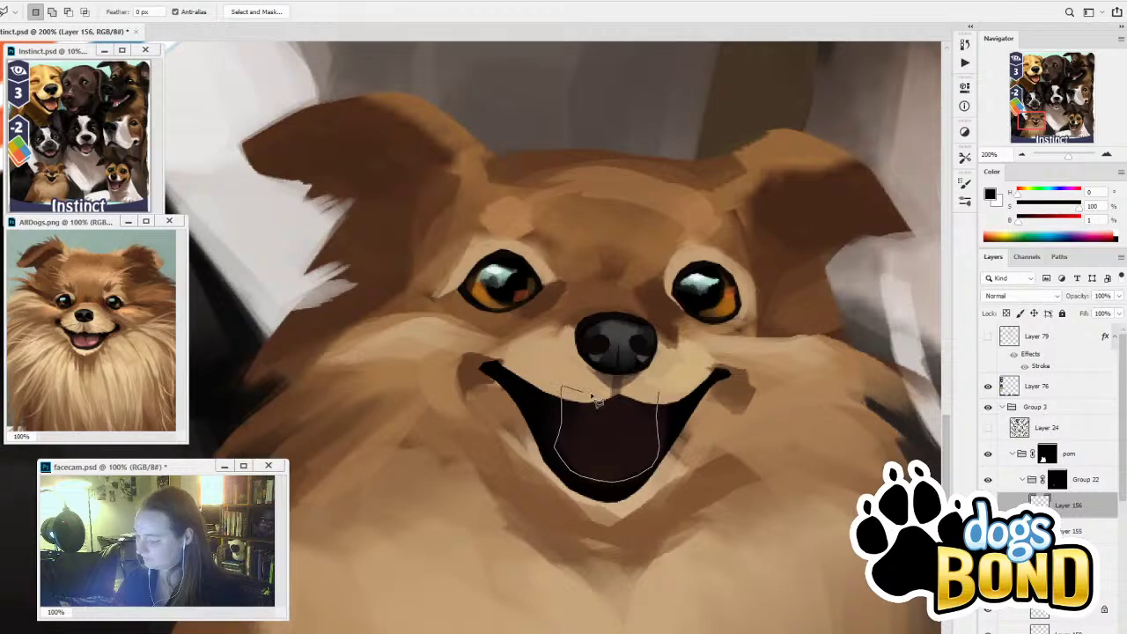
key(i)
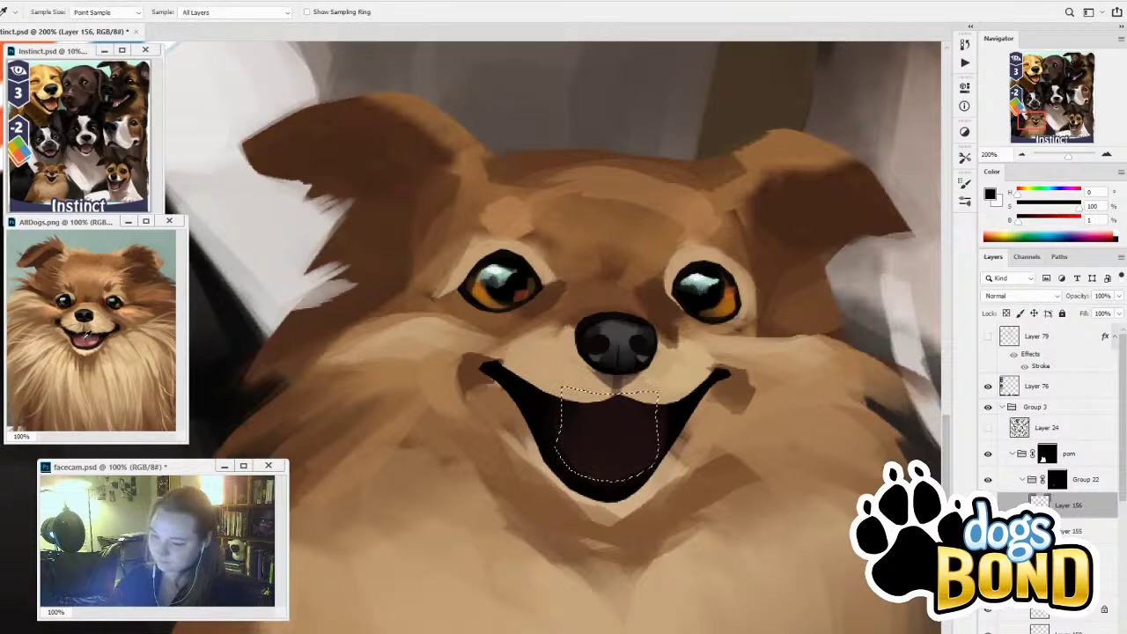
click(86, 336)
key(b)
click(632, 497)
key(bracketright)
key(bracketright)
key(bracketright)
key(bracketright)
key(bracketright)
key(bracketright)
key(bracketright)
key(bracketright)
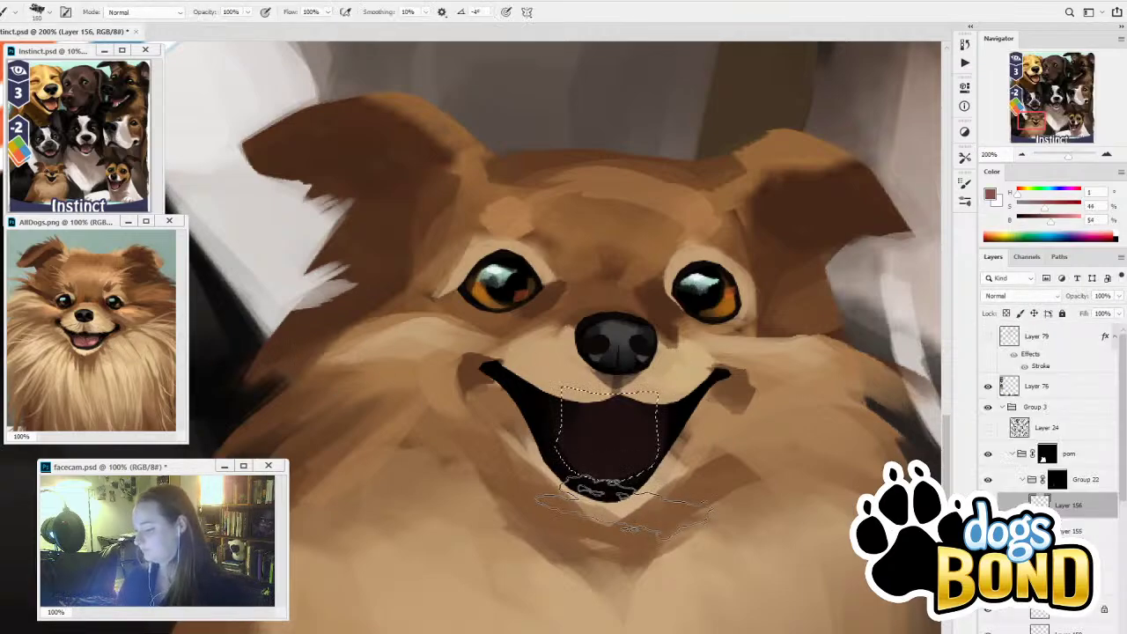
Paint the selected tongue area with the sampled pink, undoing the first stroke and building up the colour gradually
drag(600, 495, 604, 352)
key(ctrl+z)
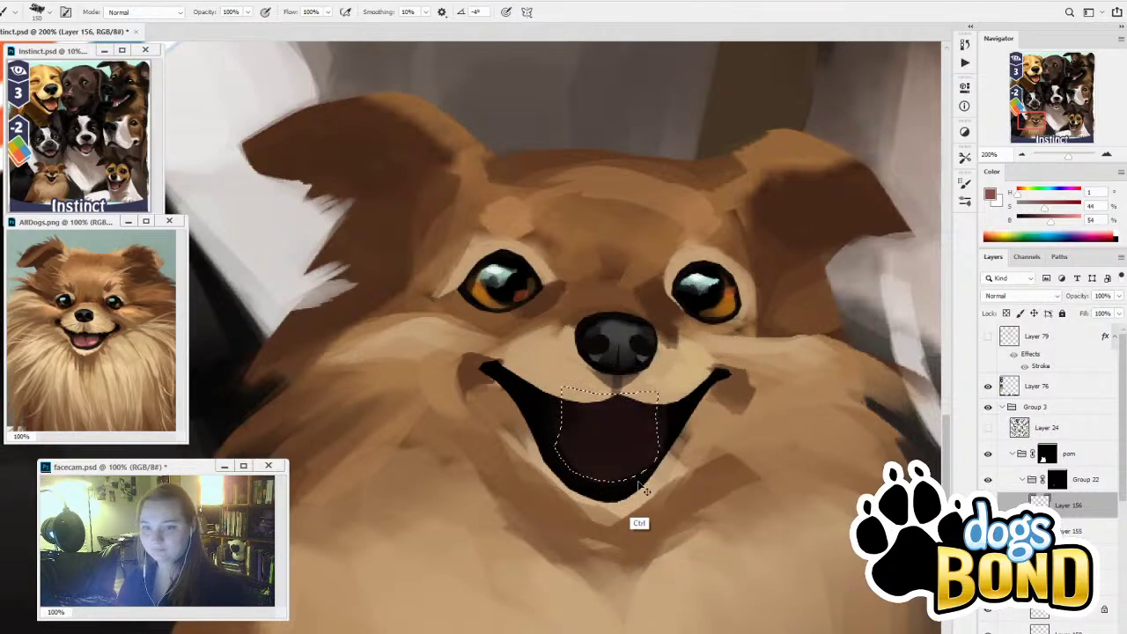
key(ctrl+alt+z)
drag(609, 510, 569, 287)
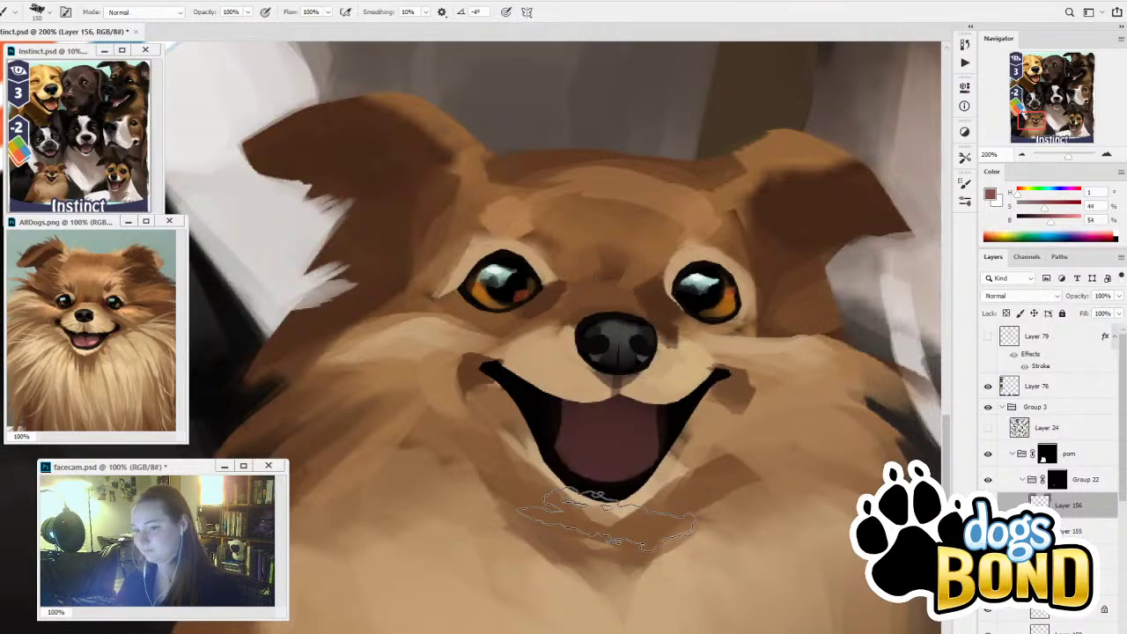
mouse_move(606, 522)
mouse_down()
mouse_move(616, 513)
mouse_move(584, 323)
mouse_up()
drag(674, 493, 730, 385)
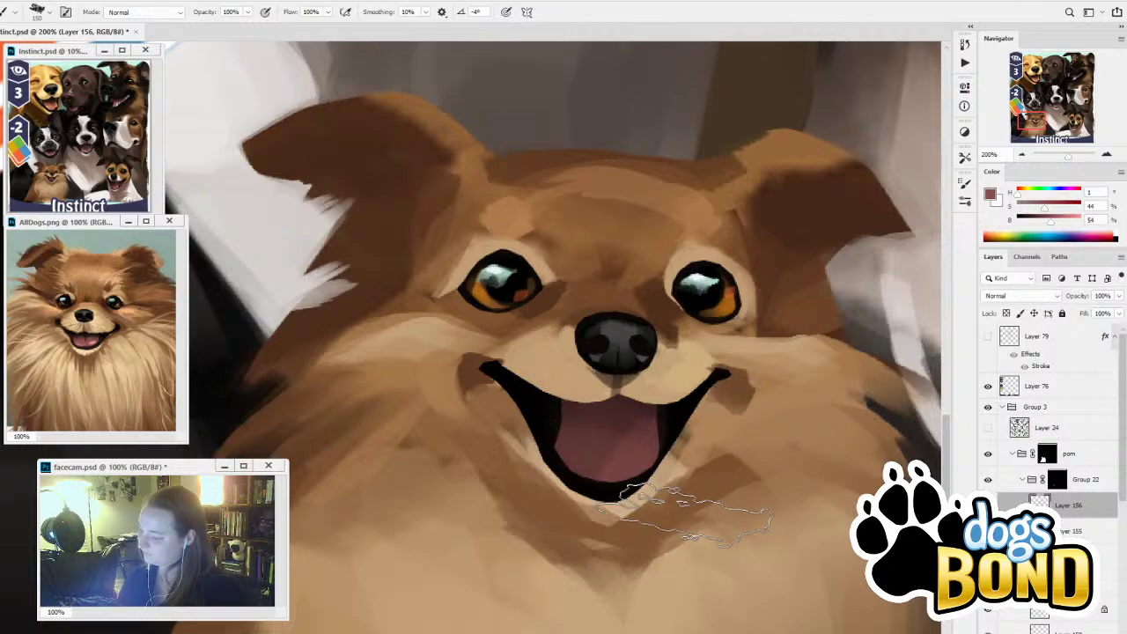
drag(700, 500, 631, 485)
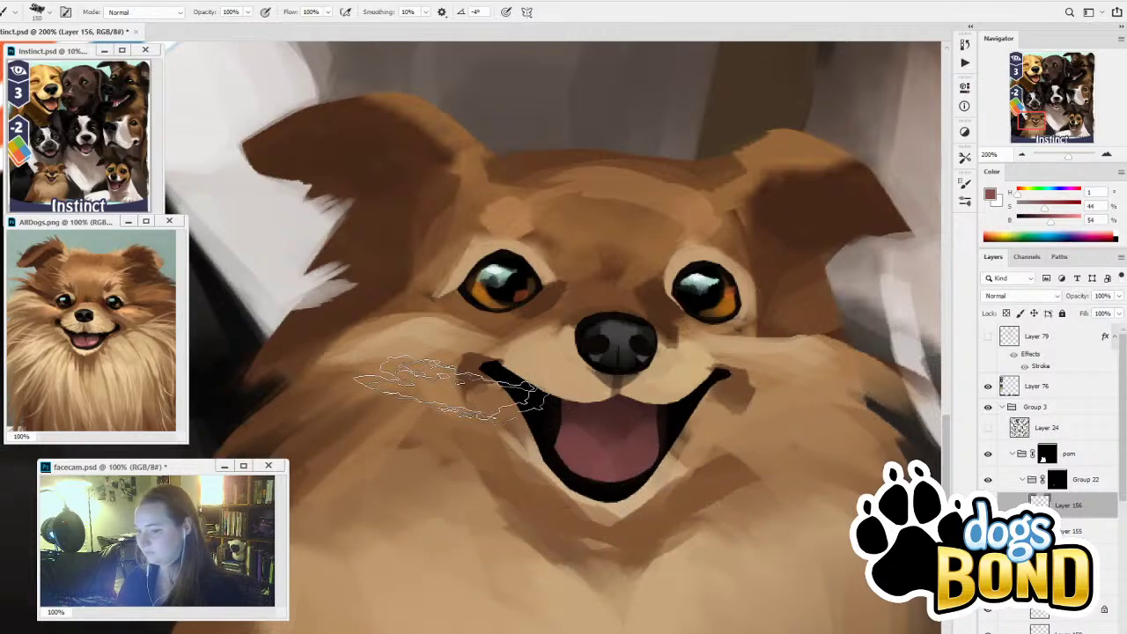
Shade the upper part of the tongue with near black sampled from the mouth, undoing the excess shading
alt+click(659, 408)
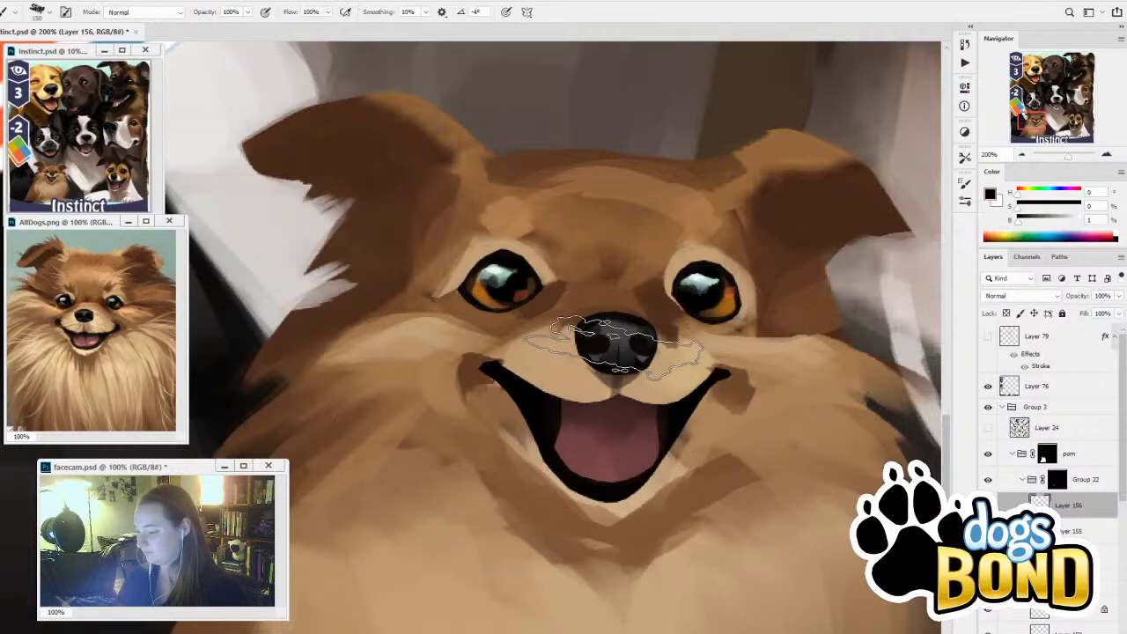
drag(583, 451, 602, 456)
key(ctrl+alt+z)
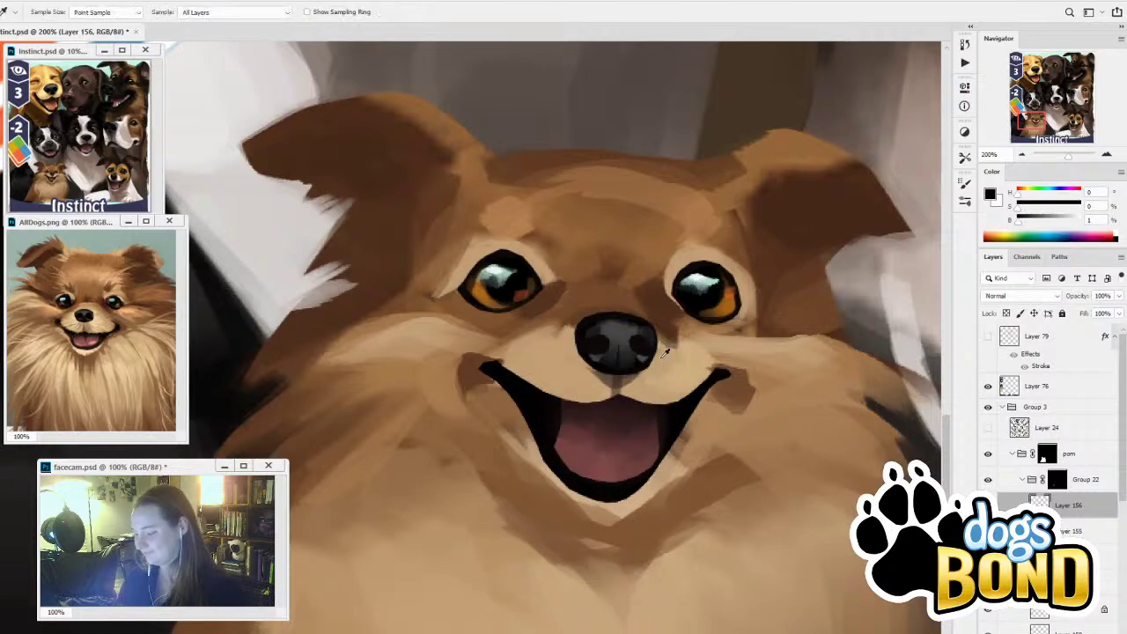
Sample the tongue's pink, raise its brightness to 78%, and paint a highlight along the tongue's outer edge
alt+click(636, 478)
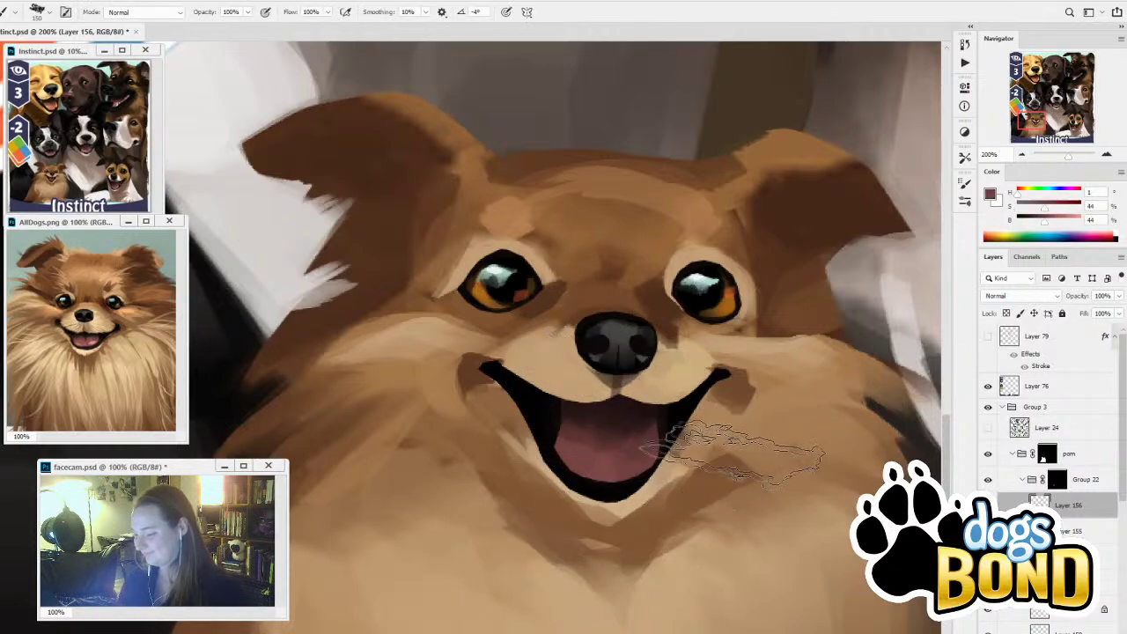
key(alt)
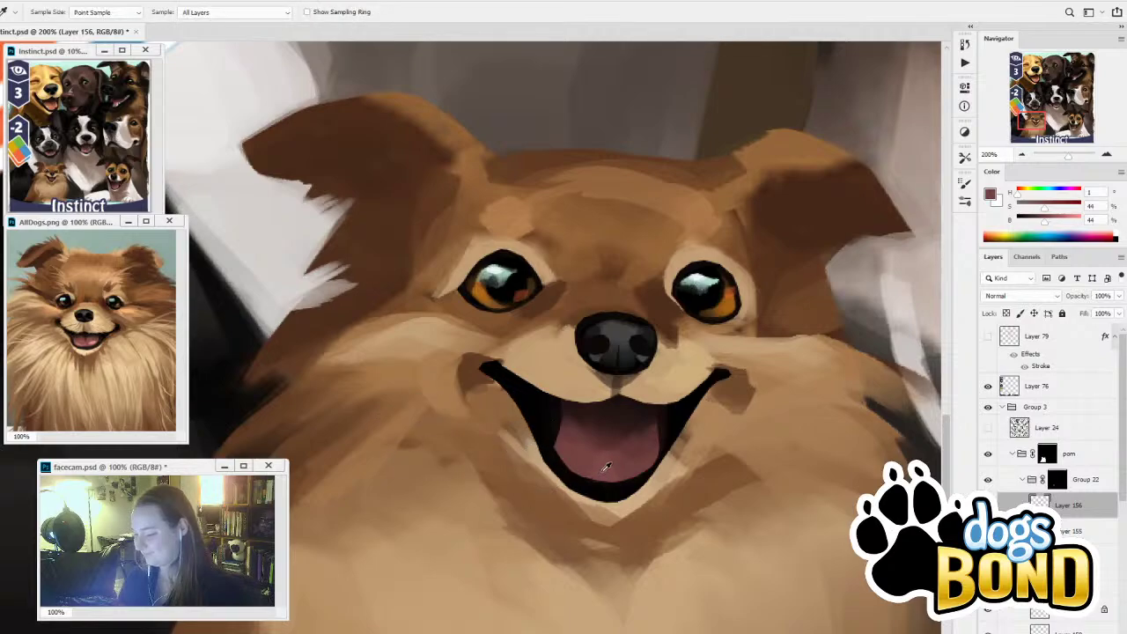
drag(1070, 228, 1066, 222)
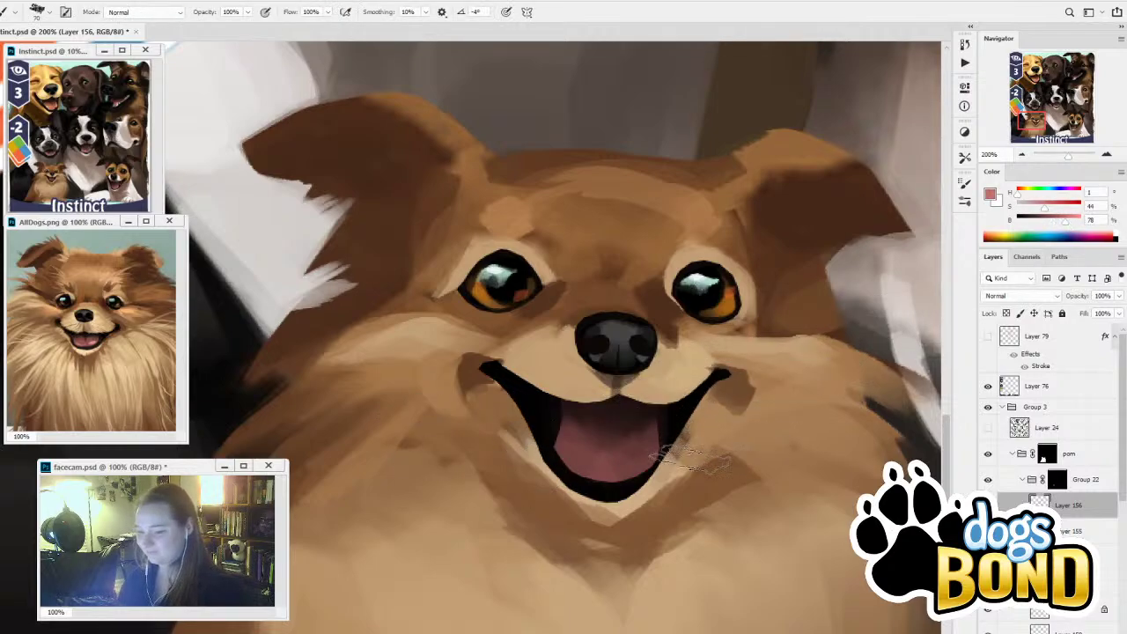
drag(675, 427, 632, 498)
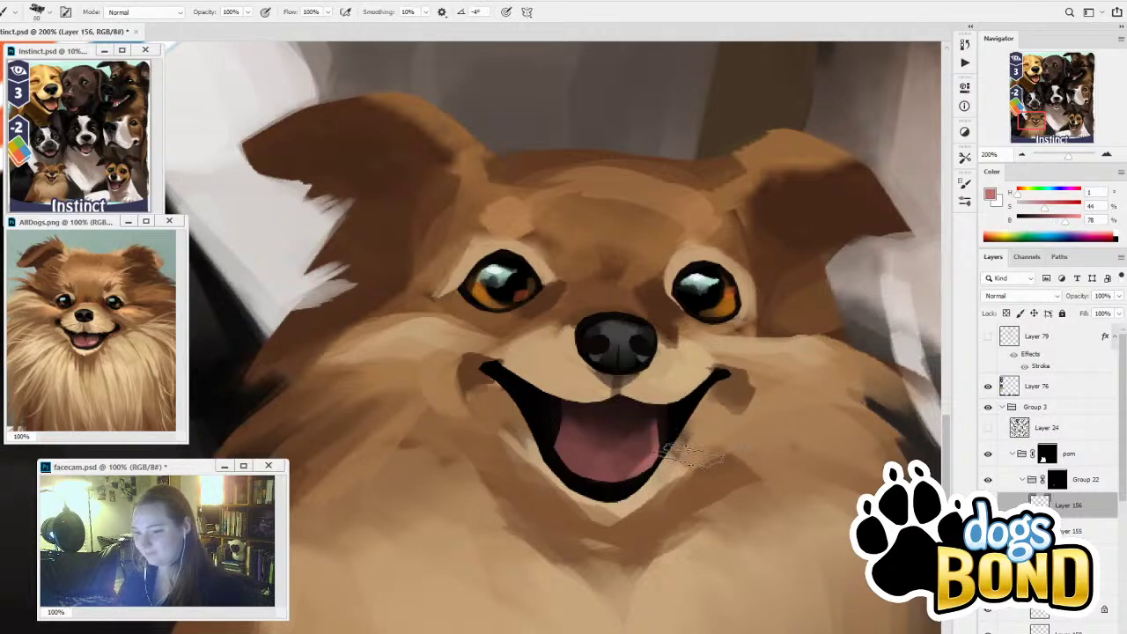
key(ctrl+z)
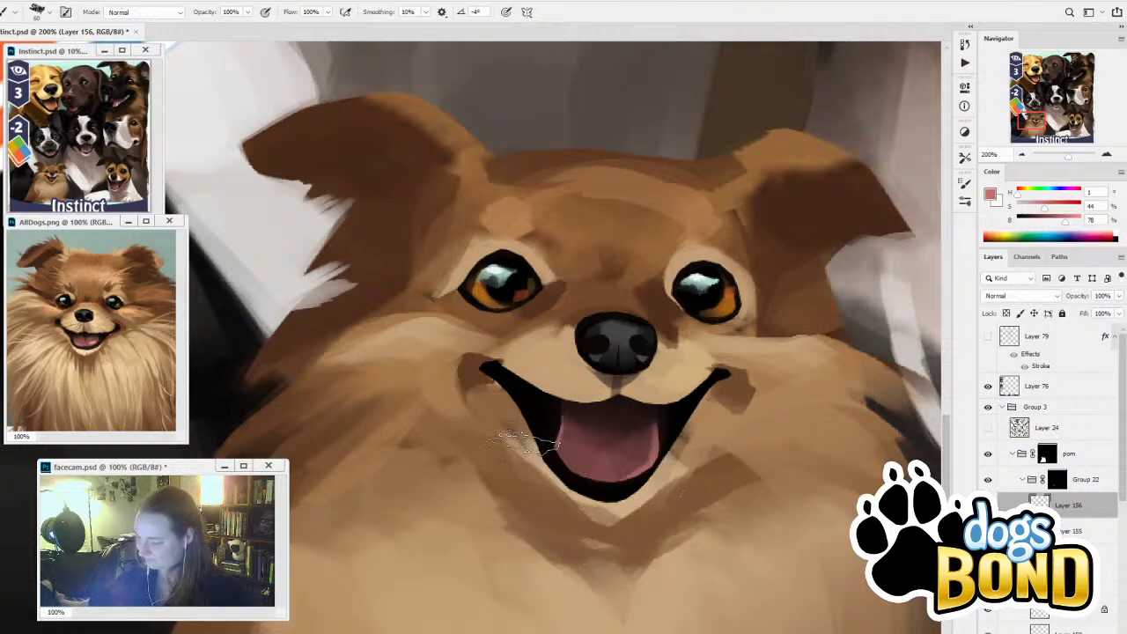
Paint a thin dark crease down the middle of the tongue with a size 7 brush in sampled dark brown
alt+click(624, 404)
key(bracketleft)
key(bracketleft)
key(bracketleft)
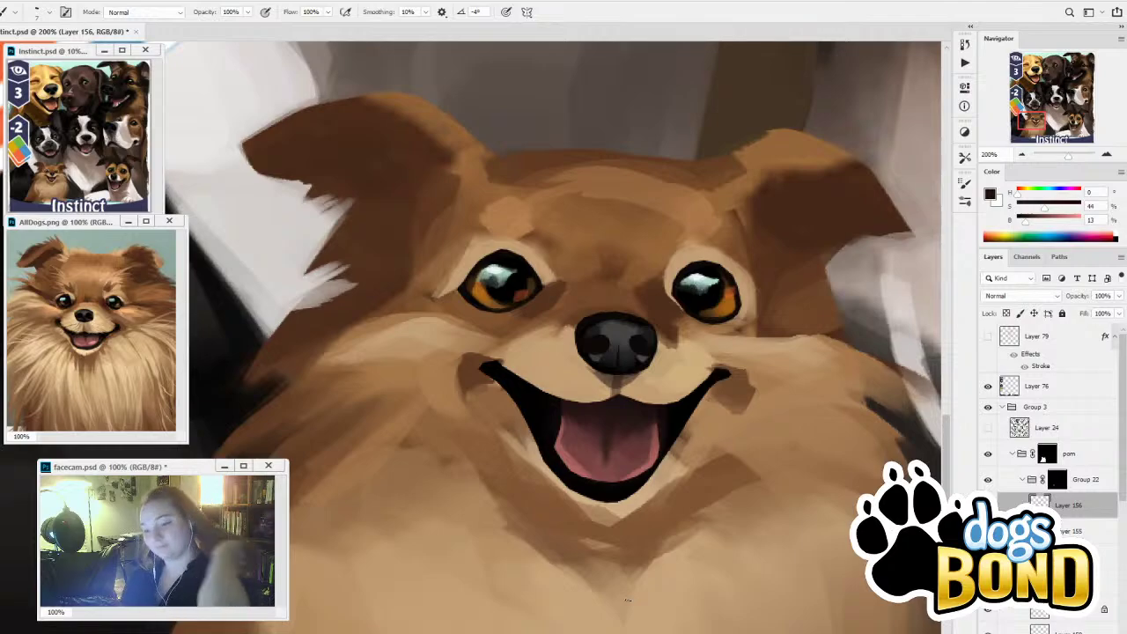
Add muted pink inner-cheek folds on both sides of the tongue and refine their edges with sampled near black
alt+click(614, 531)
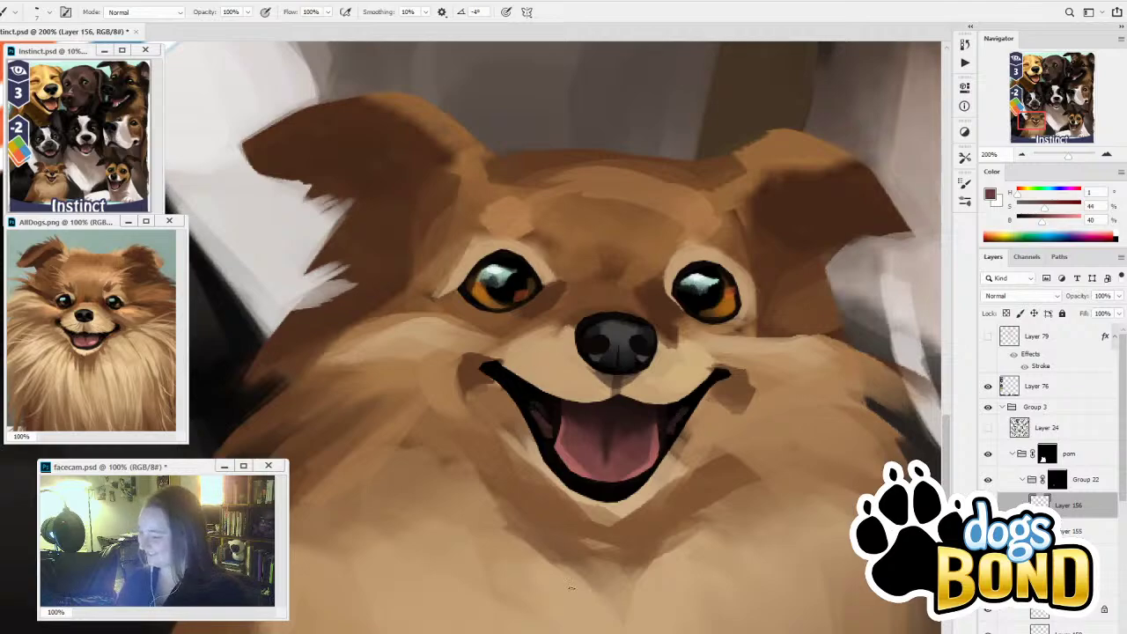
drag(744, 575, 676, 554)
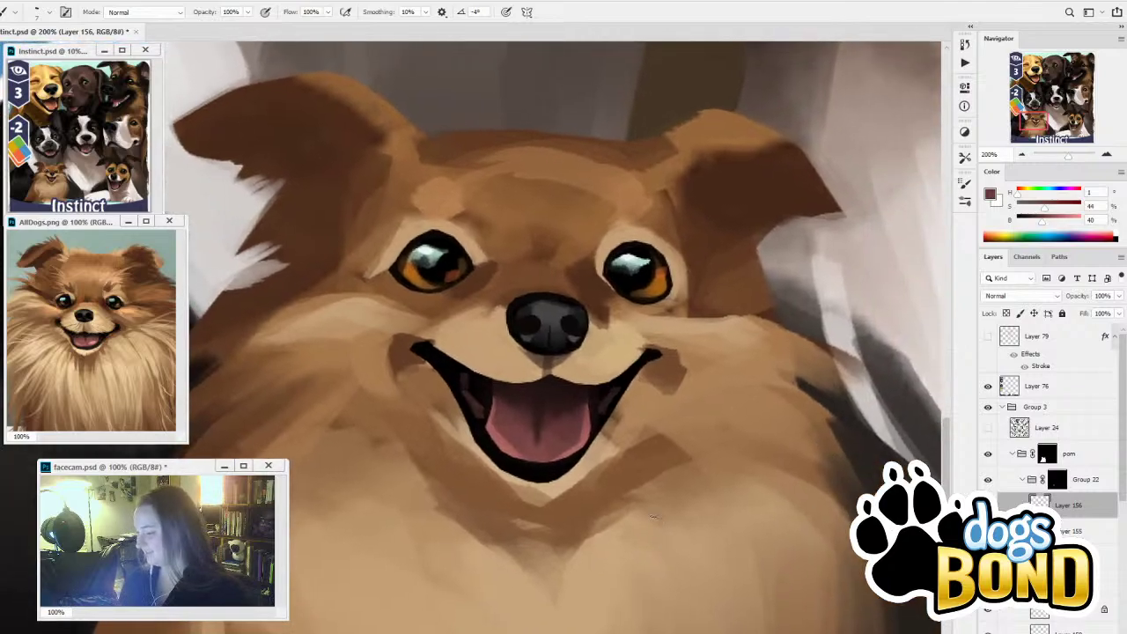
alt+click(462, 376)
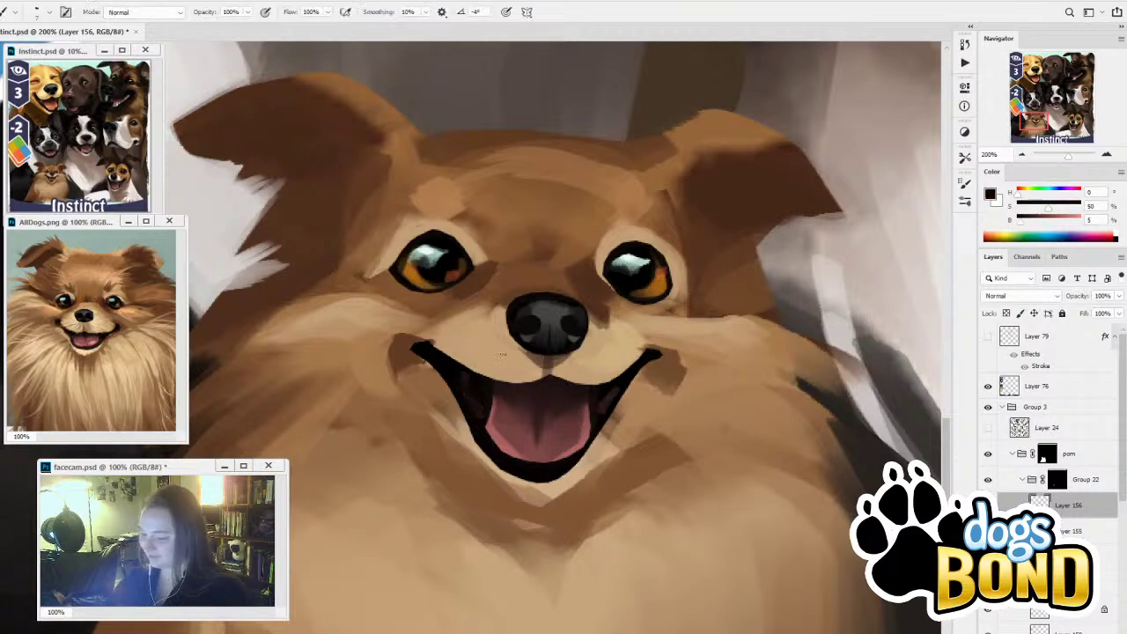
Paint small teeth inside the mouth's sides with sampled beige, and tone them down with near black
key(i)
click(636, 251)
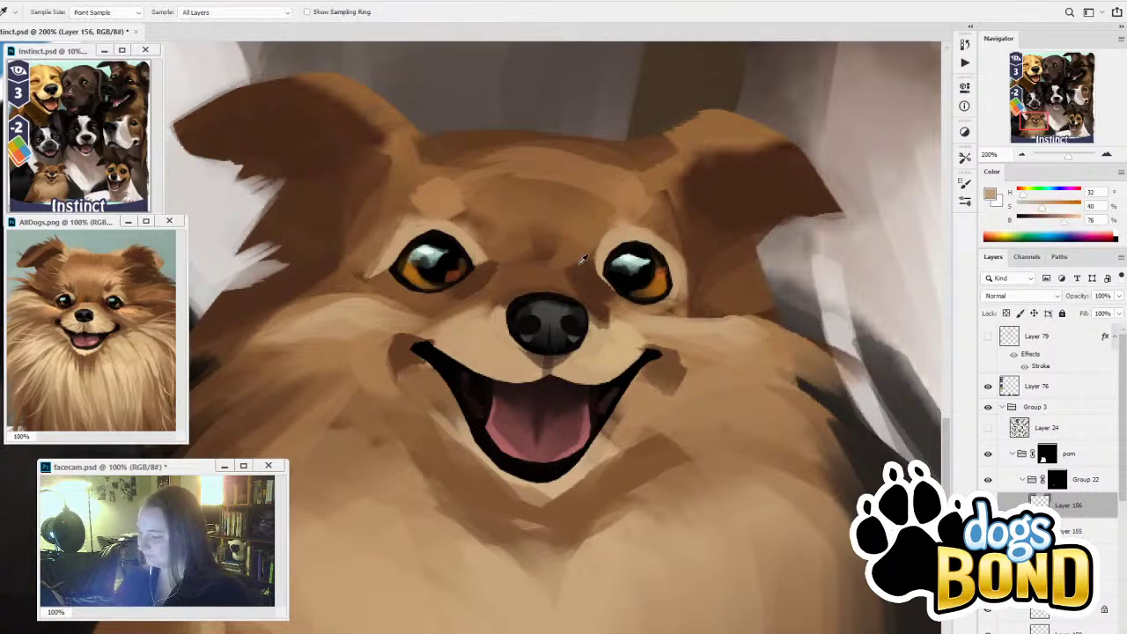
key(b)
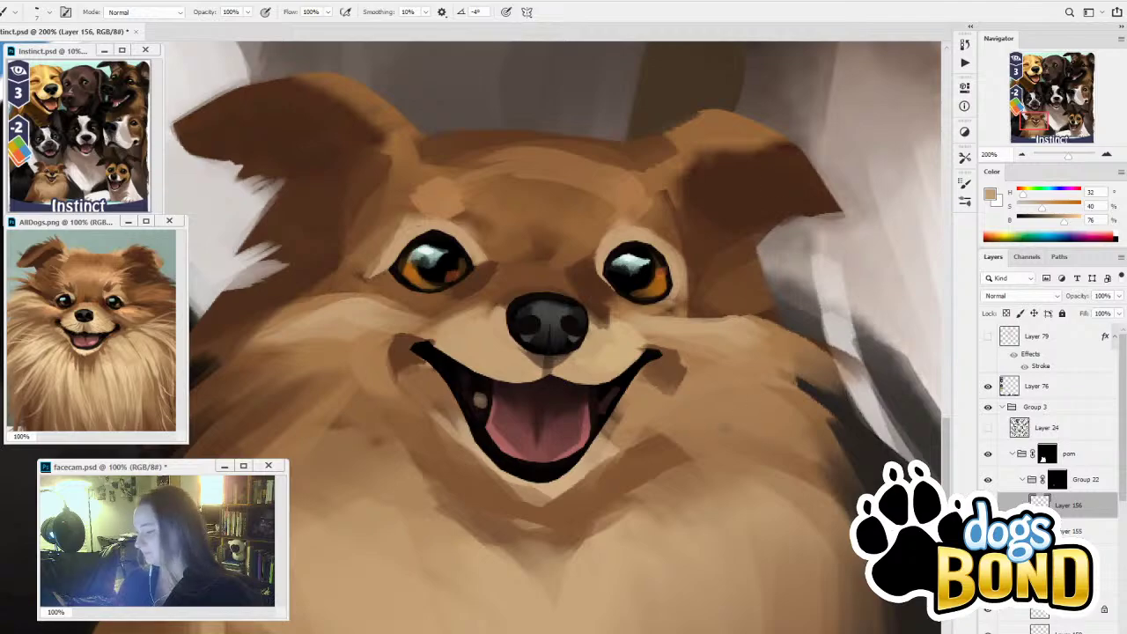
alt+click(484, 410)
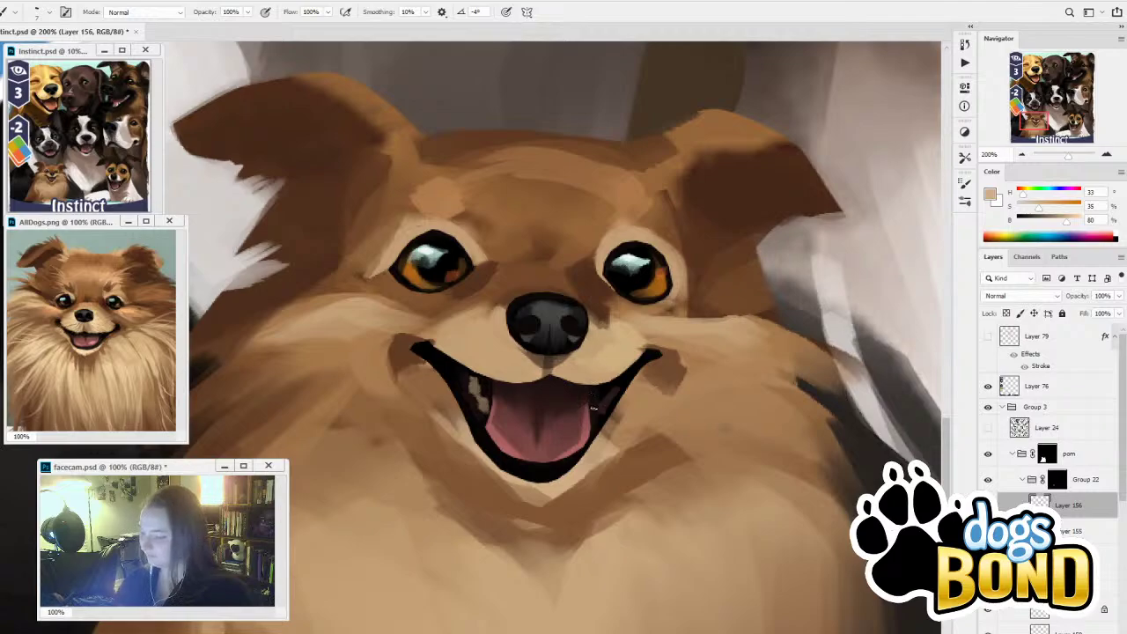
alt+click(474, 371)
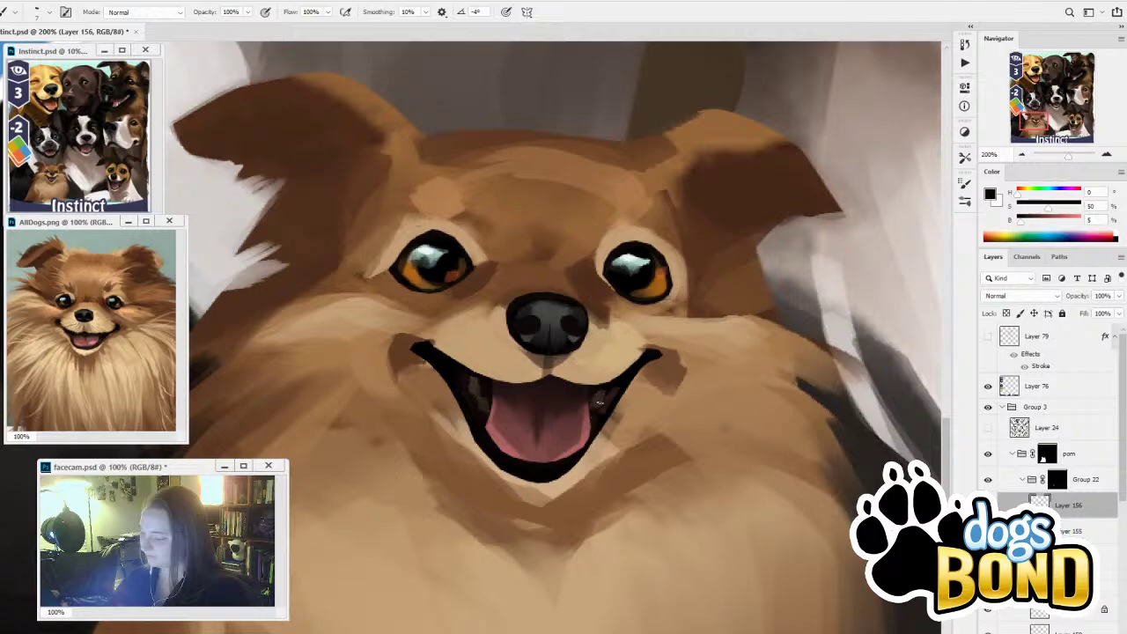
Toggle Group 22 and Layer 156 to compare the repainted mouth, and view the Pomeranian at 66.67% within the illustration
drag(676, 574, 730, 516)
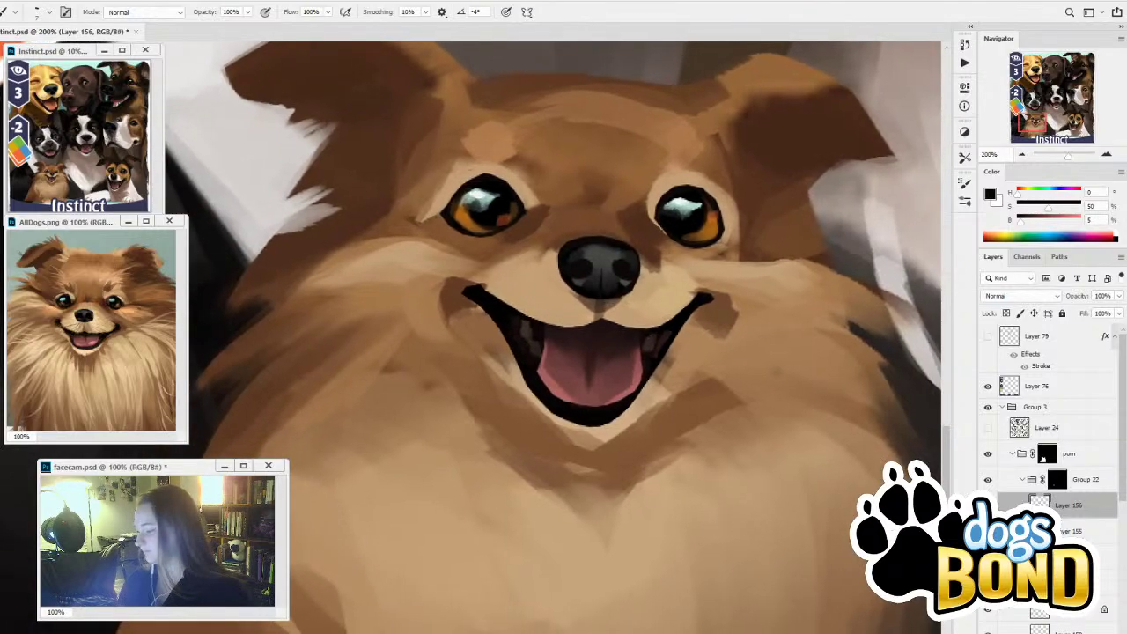
click(988, 480)
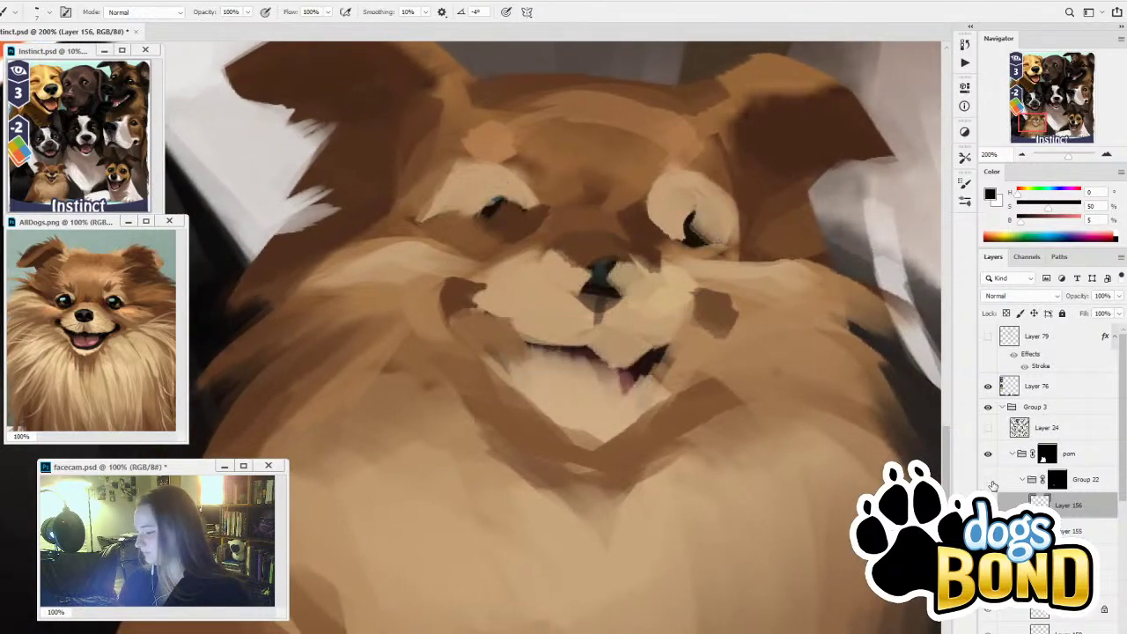
click(988, 480)
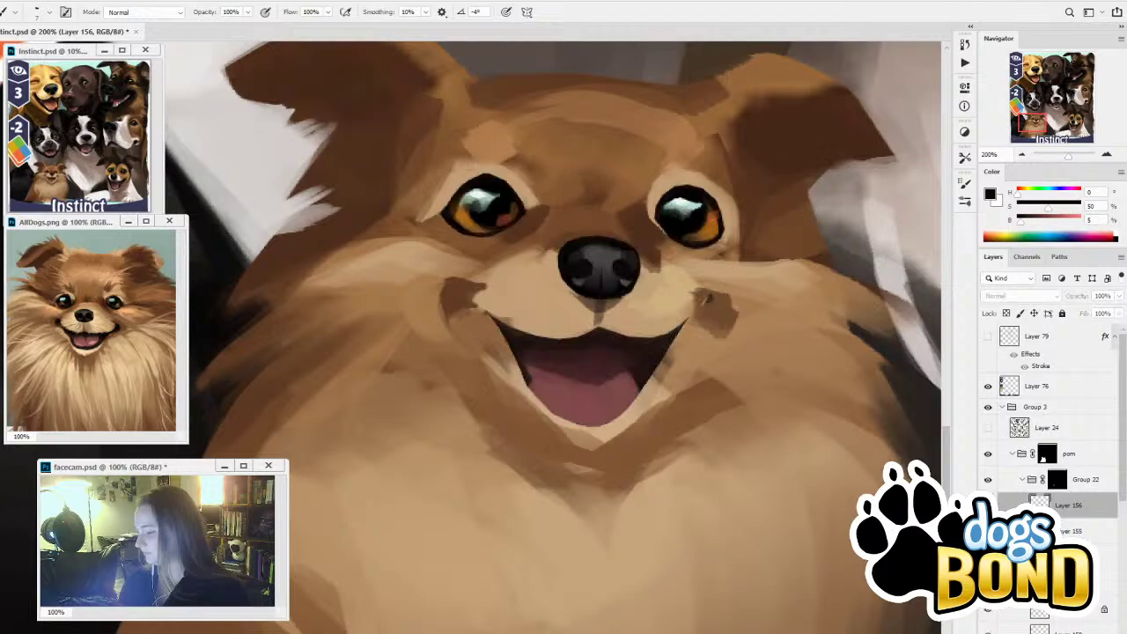
click(988, 506)
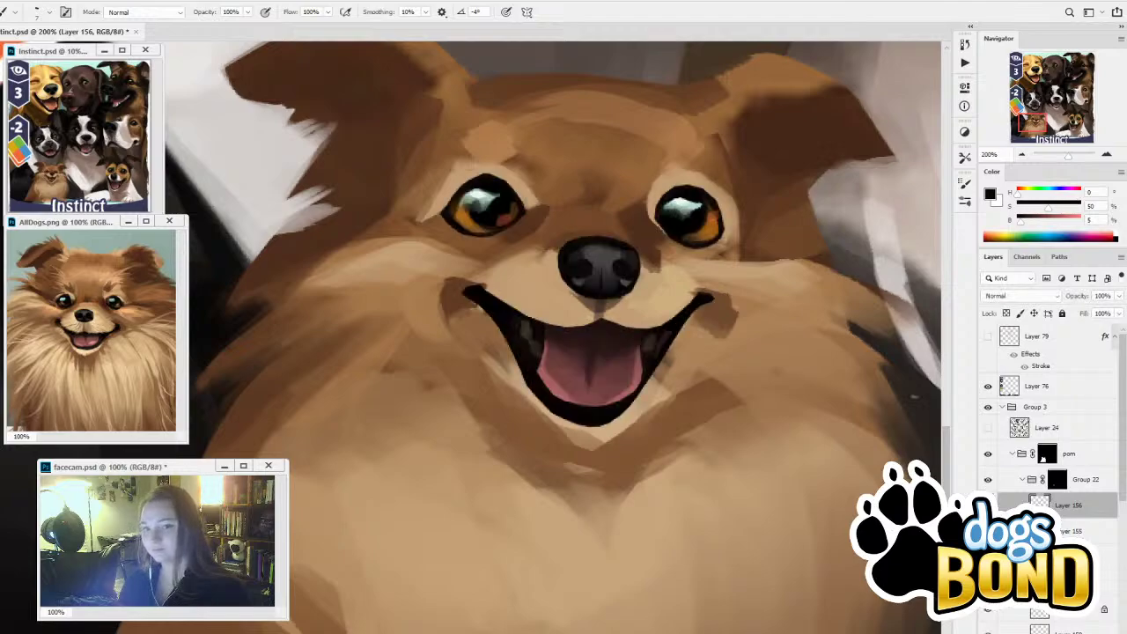
click(1022, 156)
click(1023, 156)
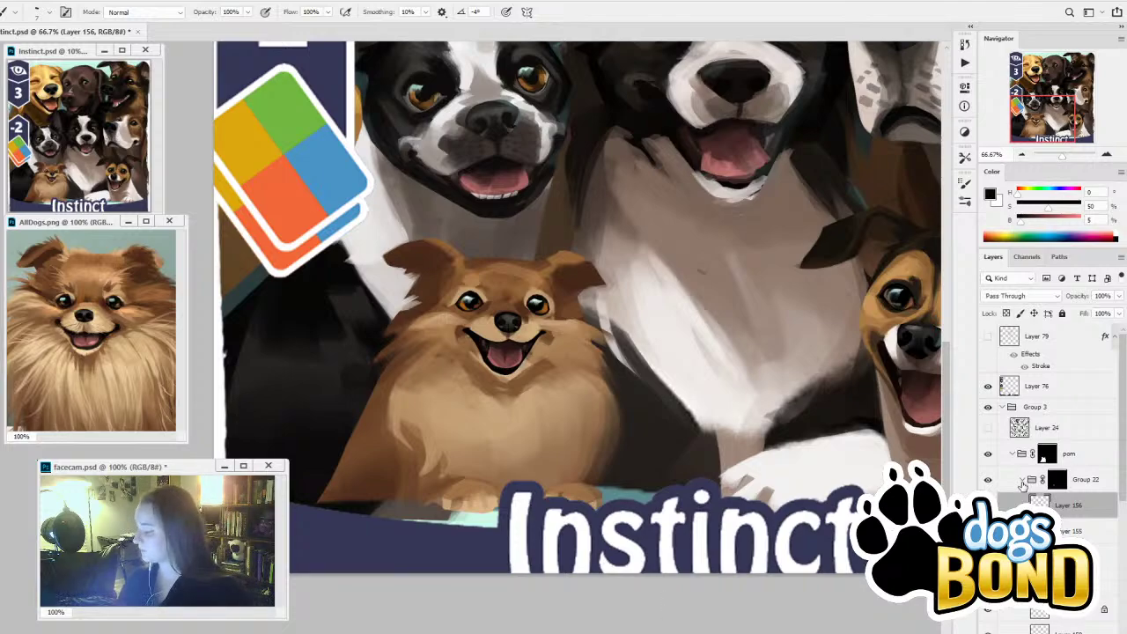
Duplicate Group 22 and flatten the copy into a single layer with its mask applied
click(1022, 483)
click(987, 480)
click(987, 479)
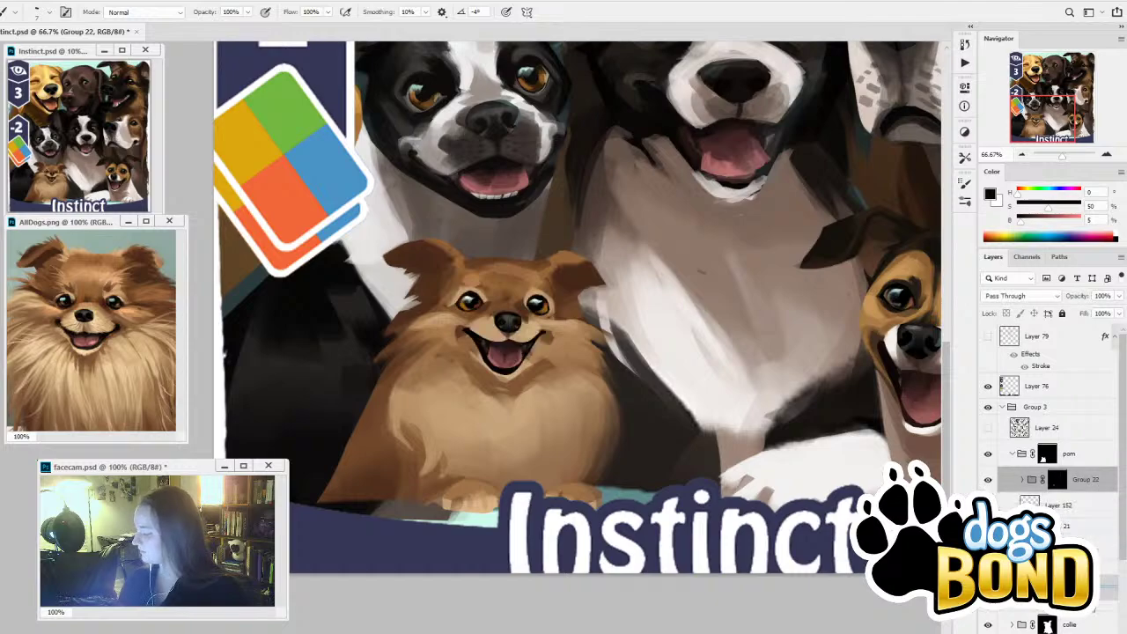
key(ctrl+j)
click(988, 480)
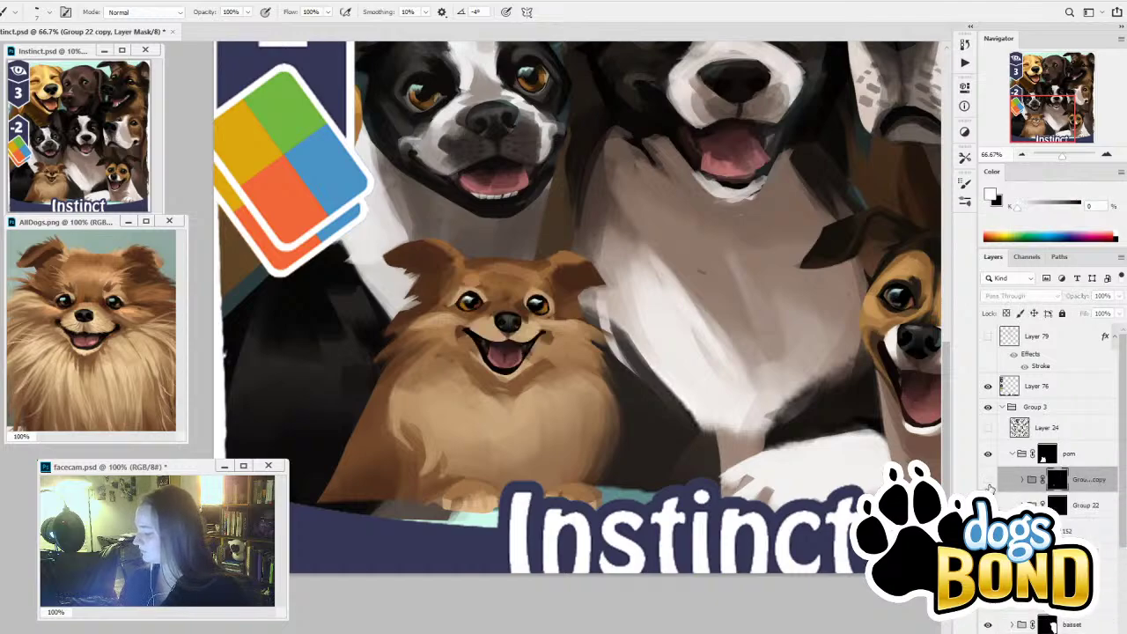
click(987, 480)
key(ctrl+e)
drag(1058, 482, 1091, 631)
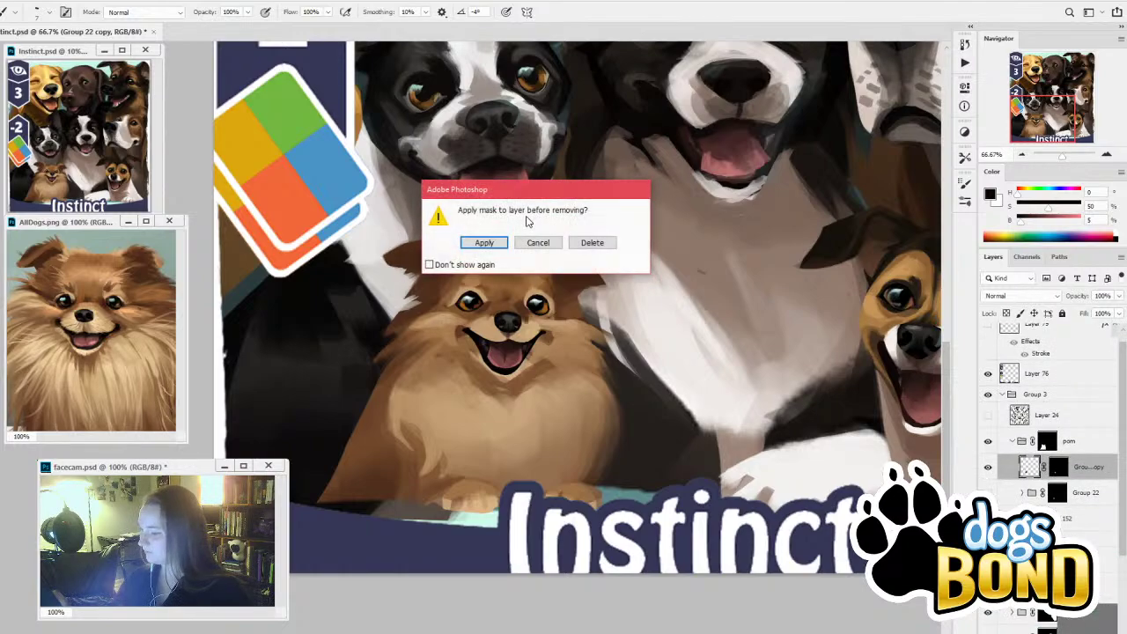
click(485, 243)
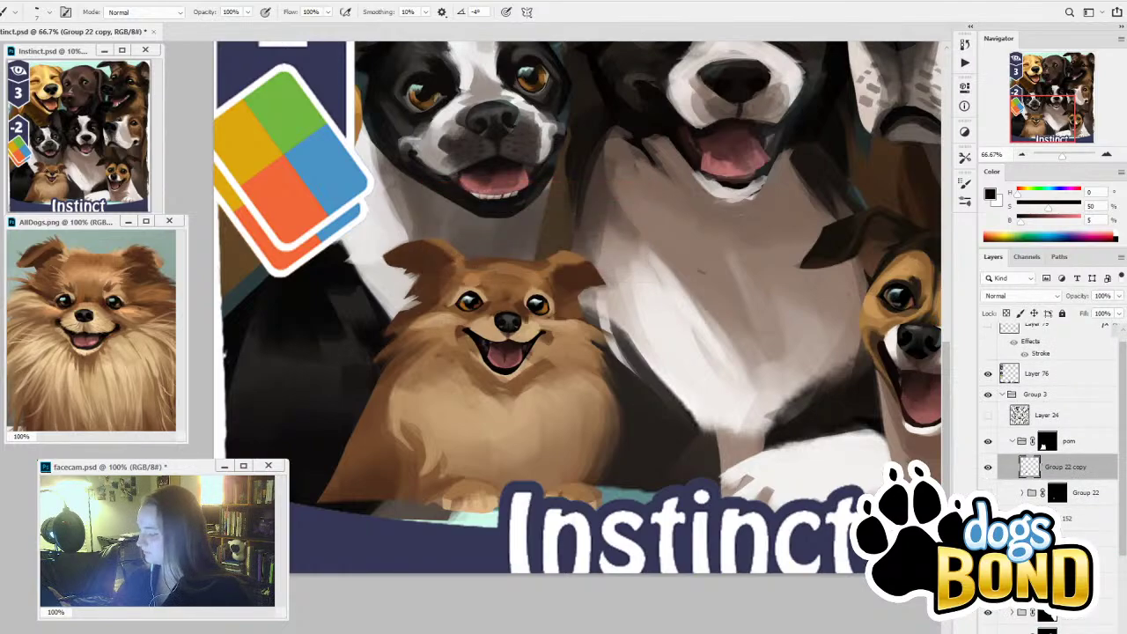
Hide Group 22 copy and paint over the old eye and mouth areas on Layer 152 with sampled beige and dark brown
click(988, 467)
click(987, 467)
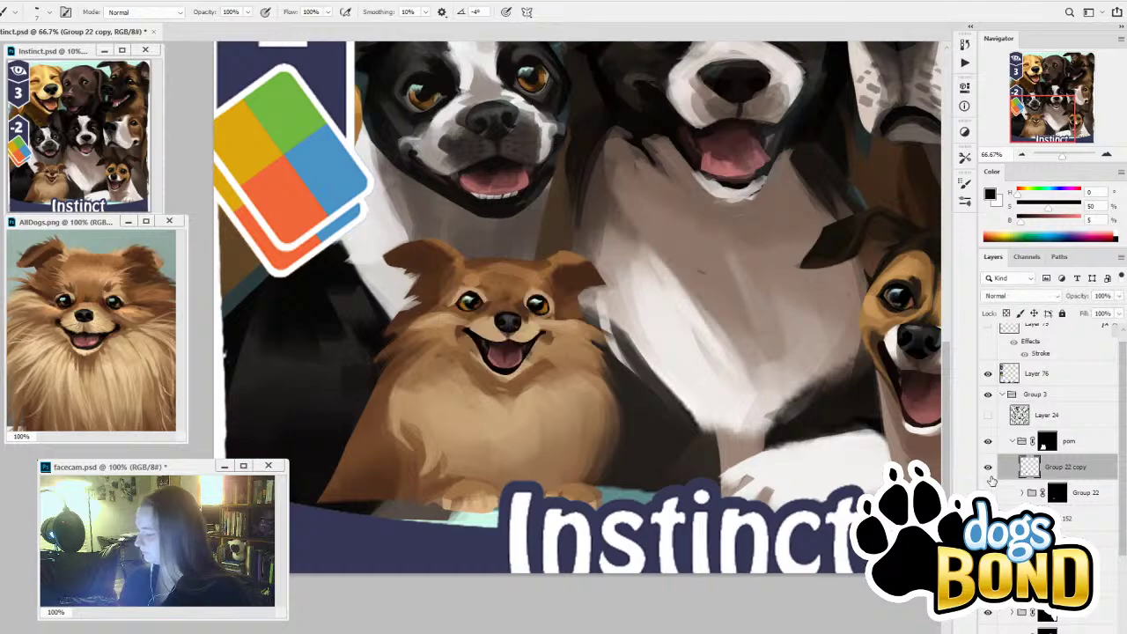
click(988, 467)
click(987, 466)
click(988, 466)
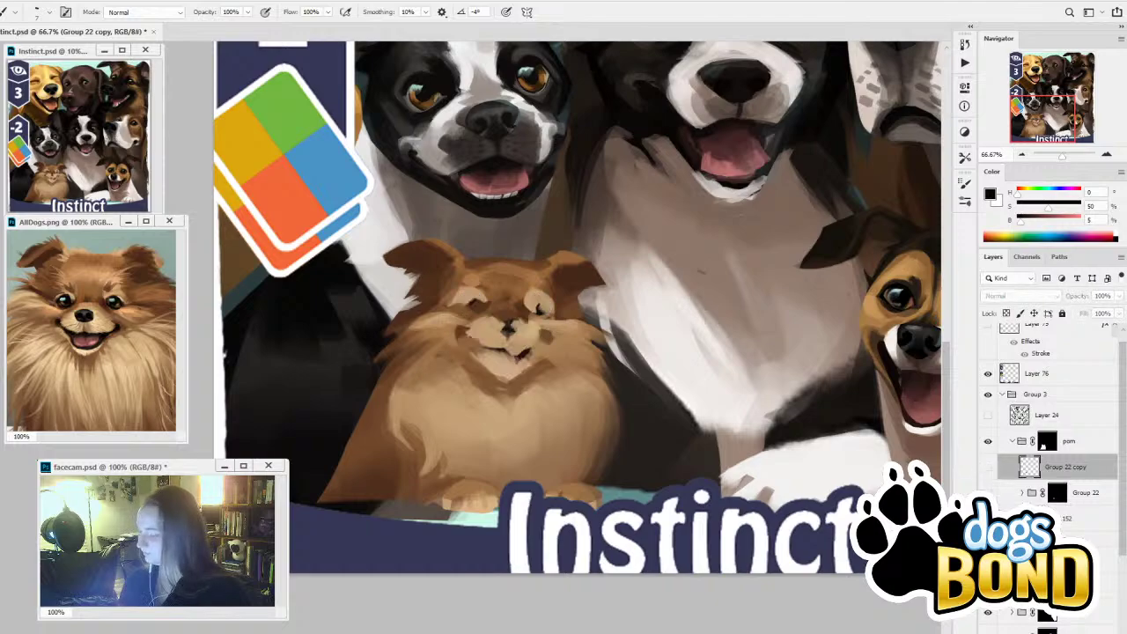
double_click(1032, 519)
click(746, 148)
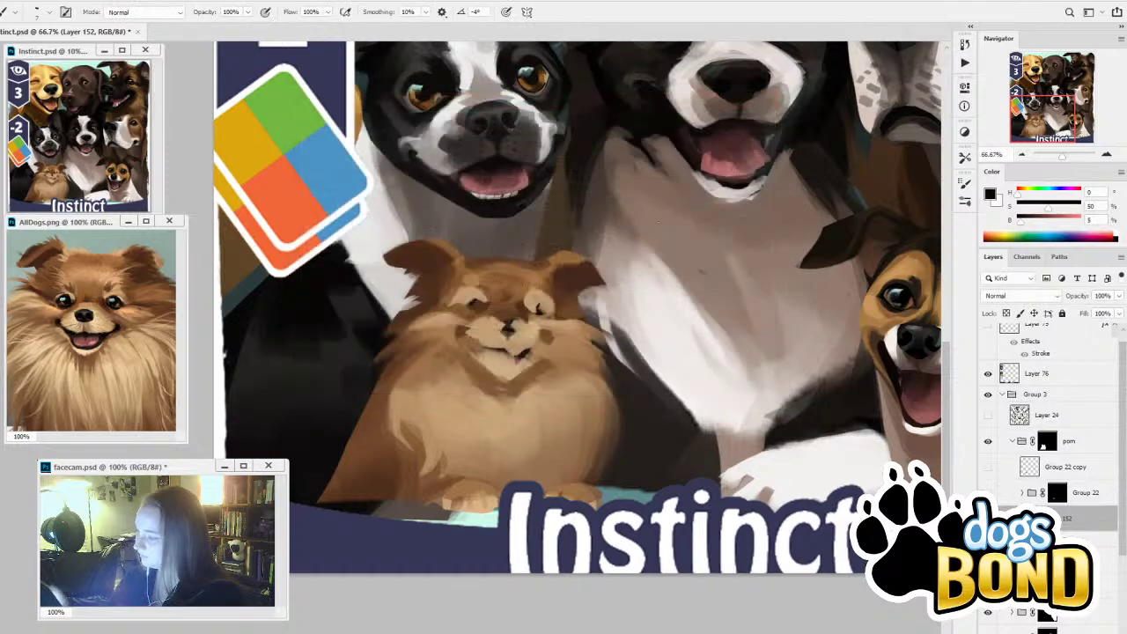
click(532, 329)
key(b)
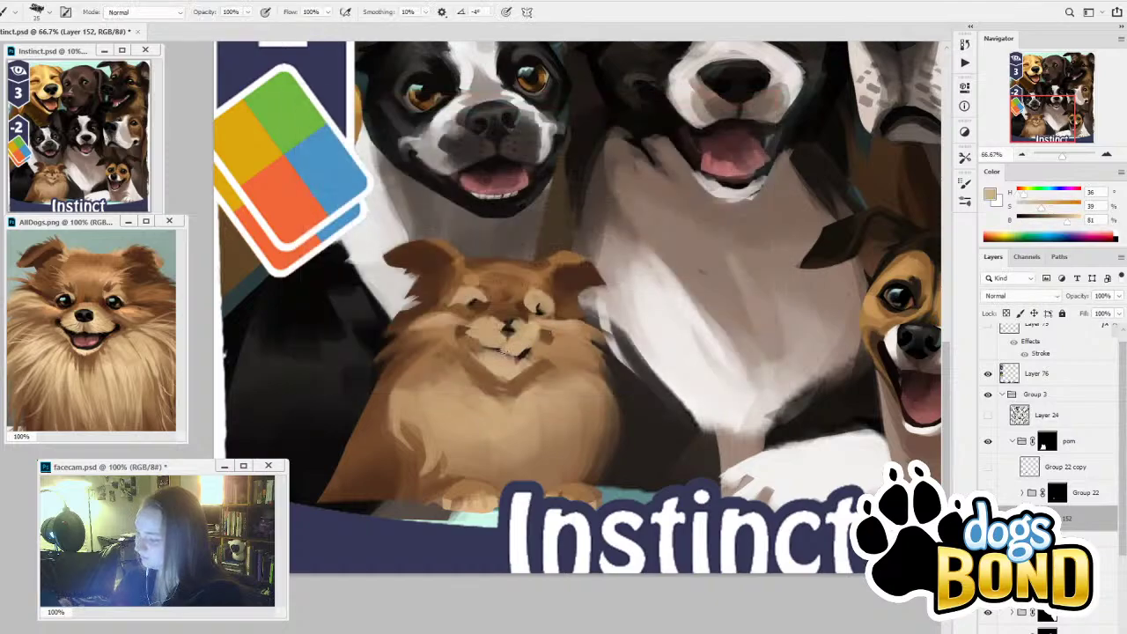
alt+click(479, 304)
key(bracketleft)
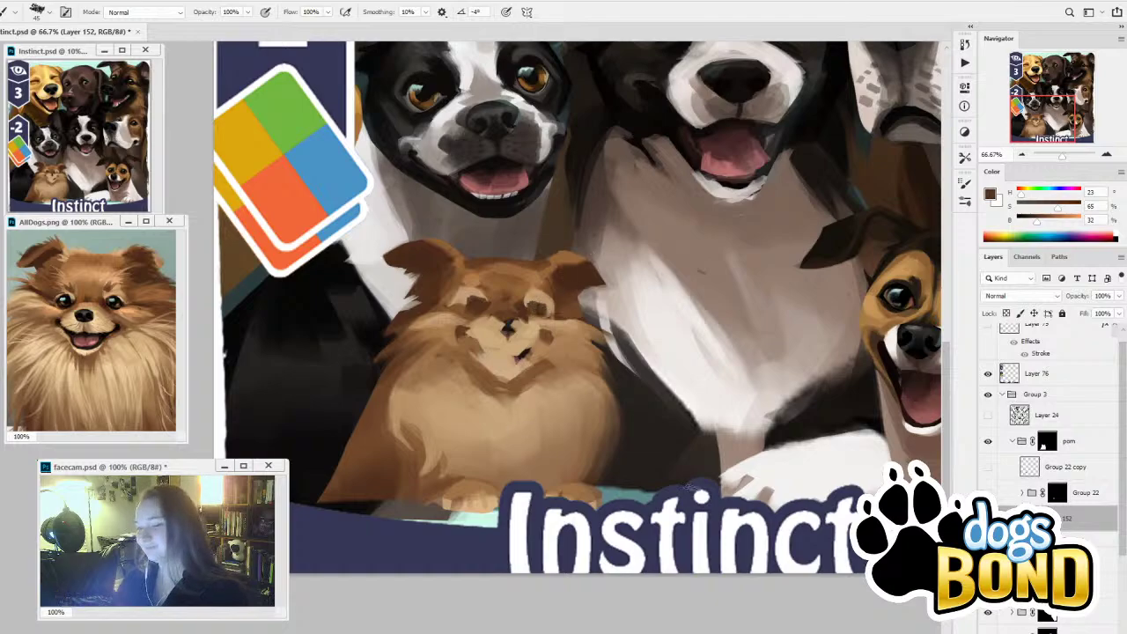
Show Group 22 copy, scale the Pomeranian's left-hand eye on it to 87.53%, and nudge the eye slightly down and toward the nose
click(987, 466)
click(1065, 469)
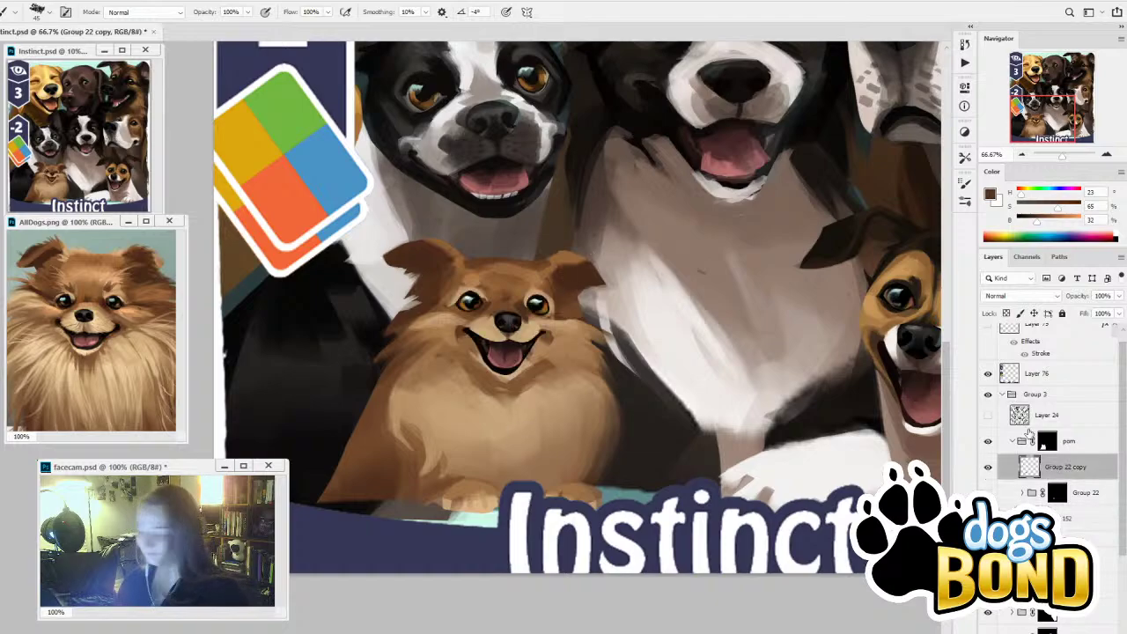
key(l)
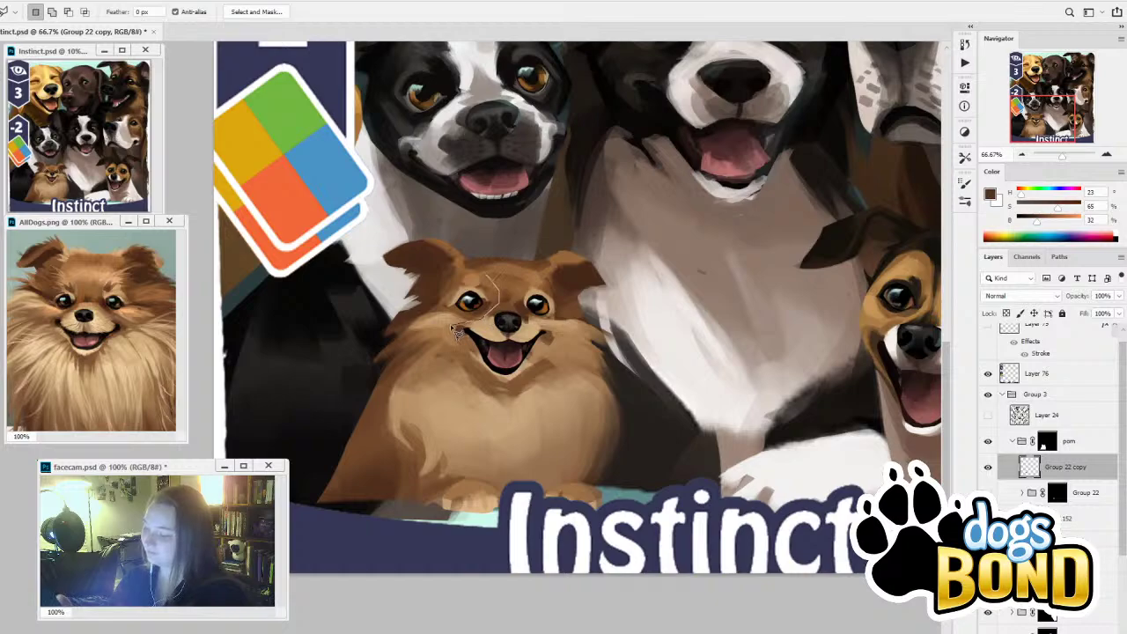
key(ctrl+t)
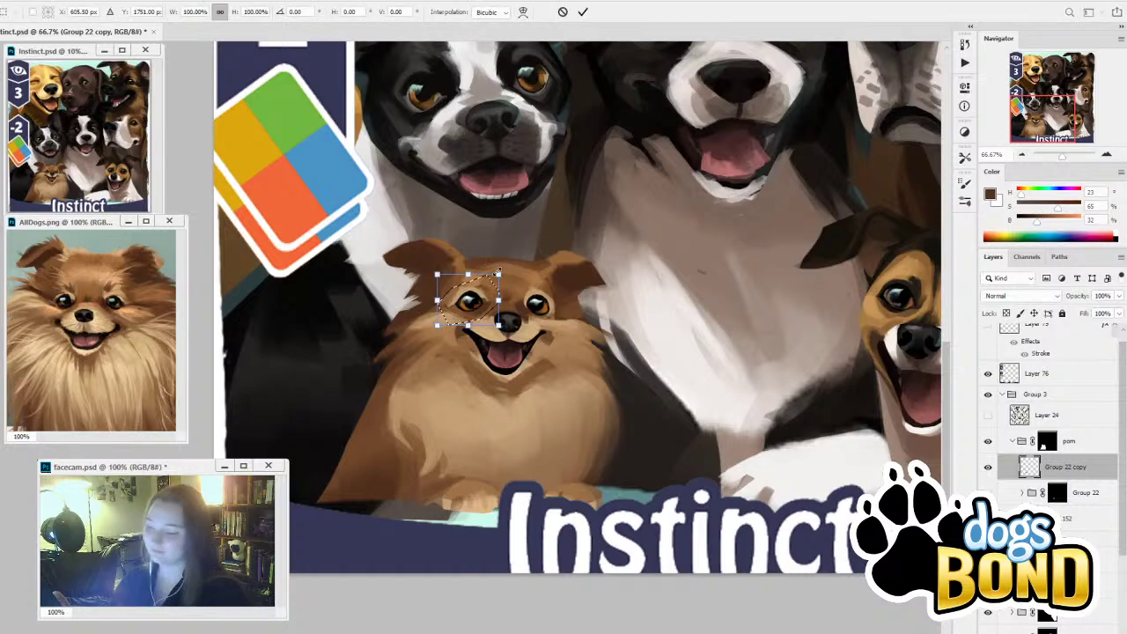
drag(502, 272, 495, 278)
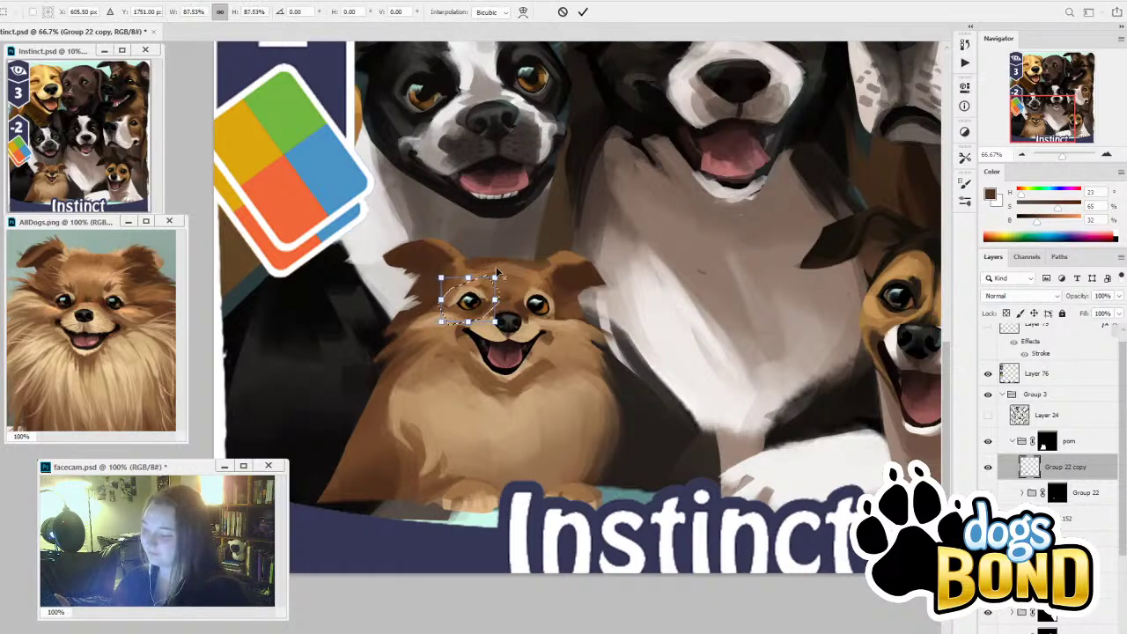
key(Down)
key(Down)
key(Down)
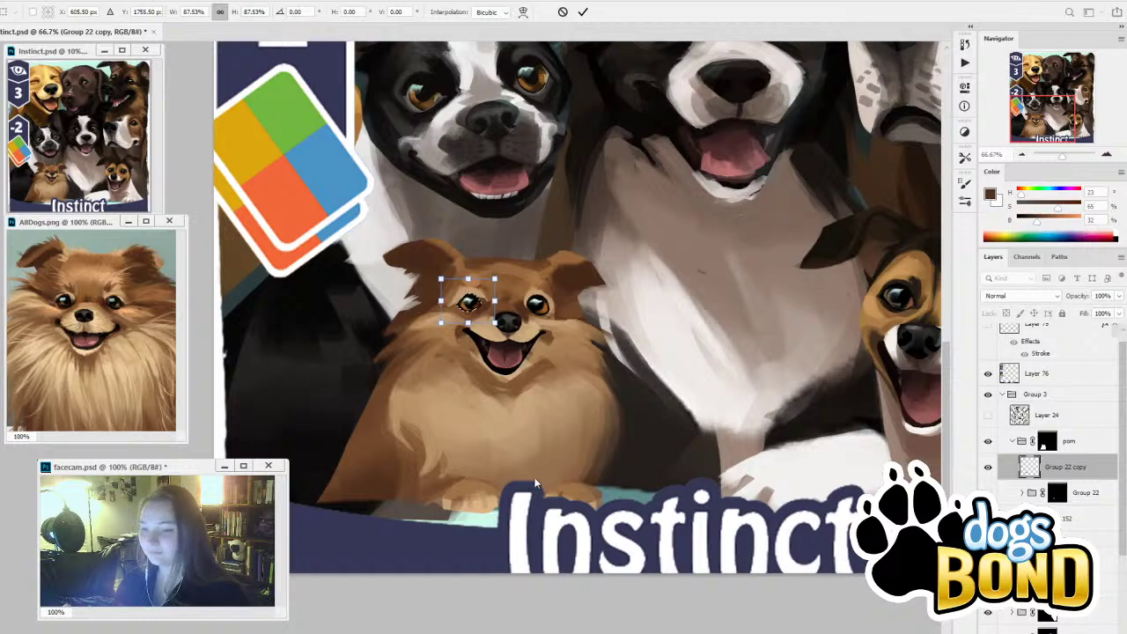
key(Right)
key(Right)
key(Right)
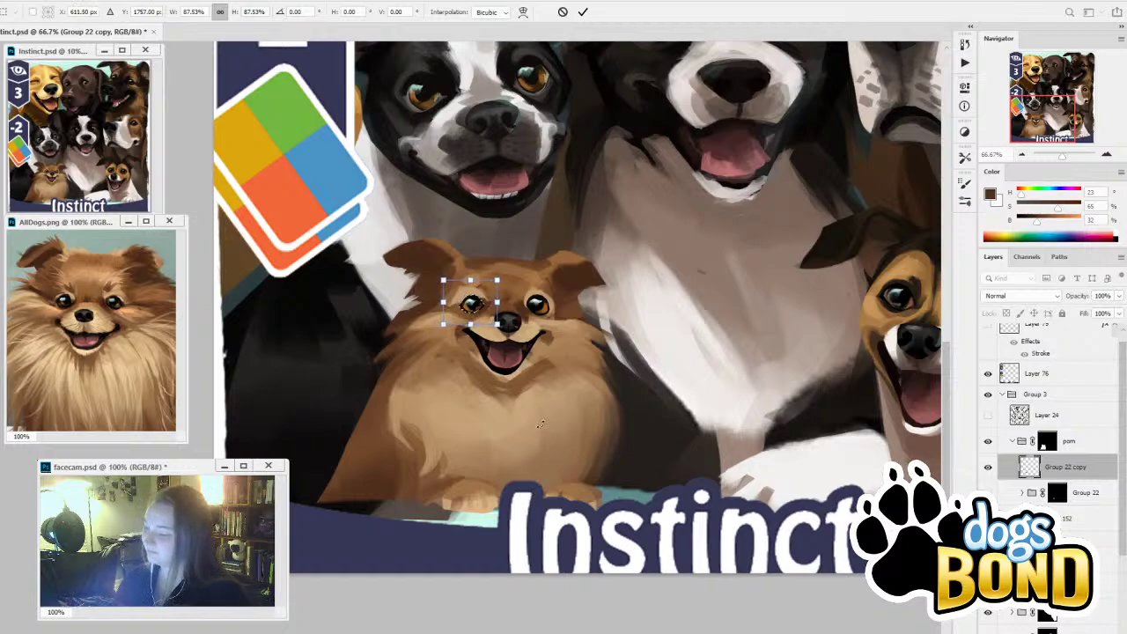
key(Right)
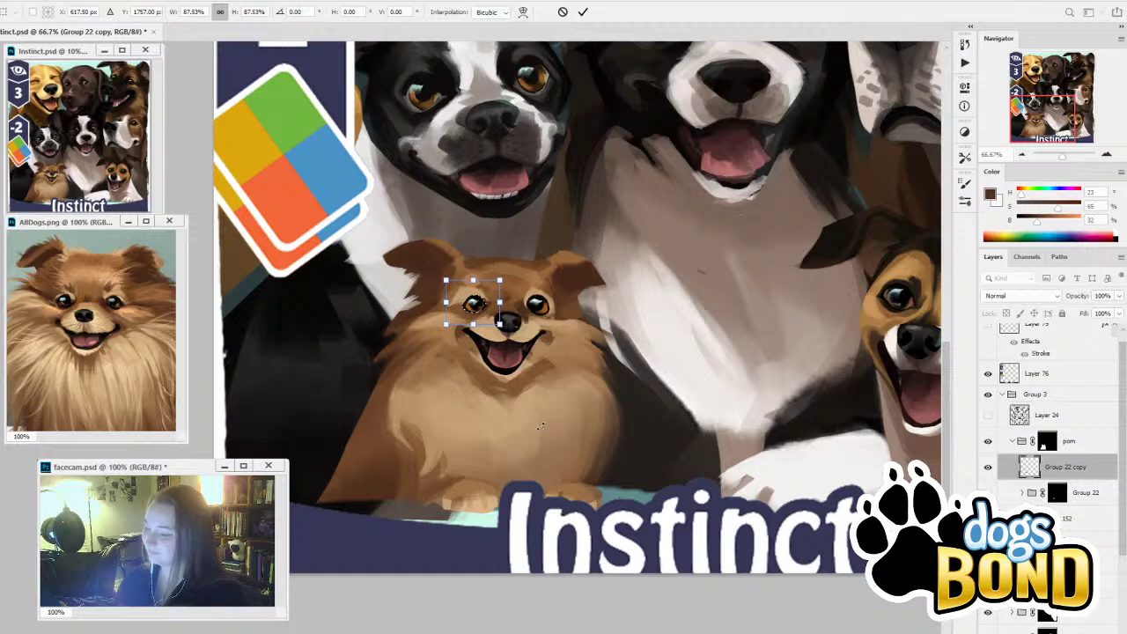
click(583, 11)
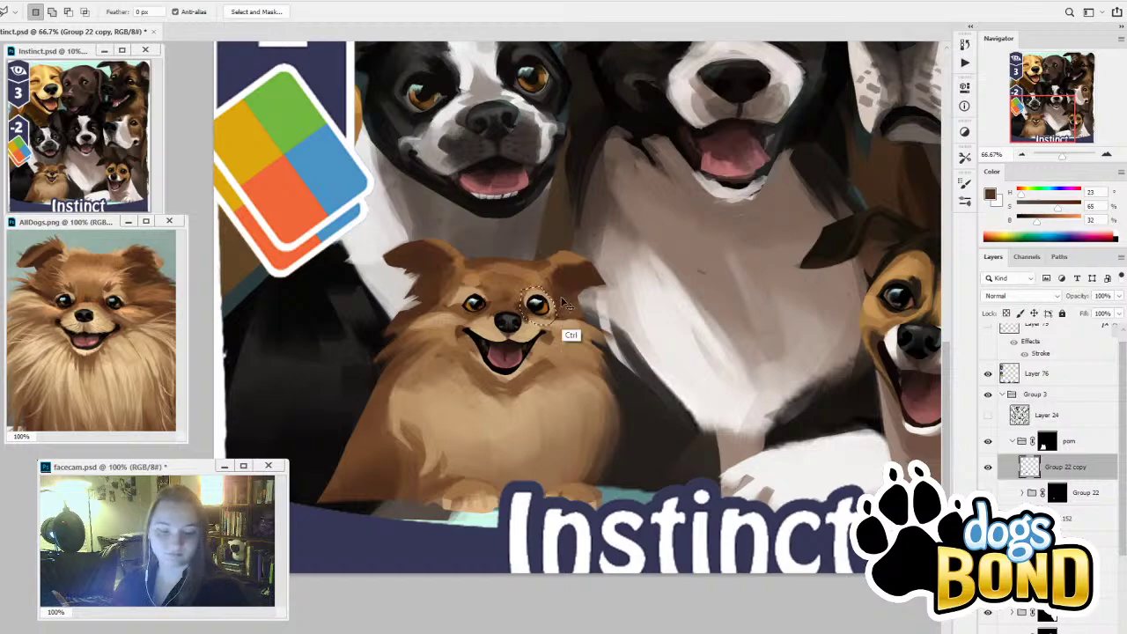
Lasso the Pomeranian's right-hand eye and scale it down to 79% close to the nose
key(ctrl+t)
drag(557, 285, 553, 291)
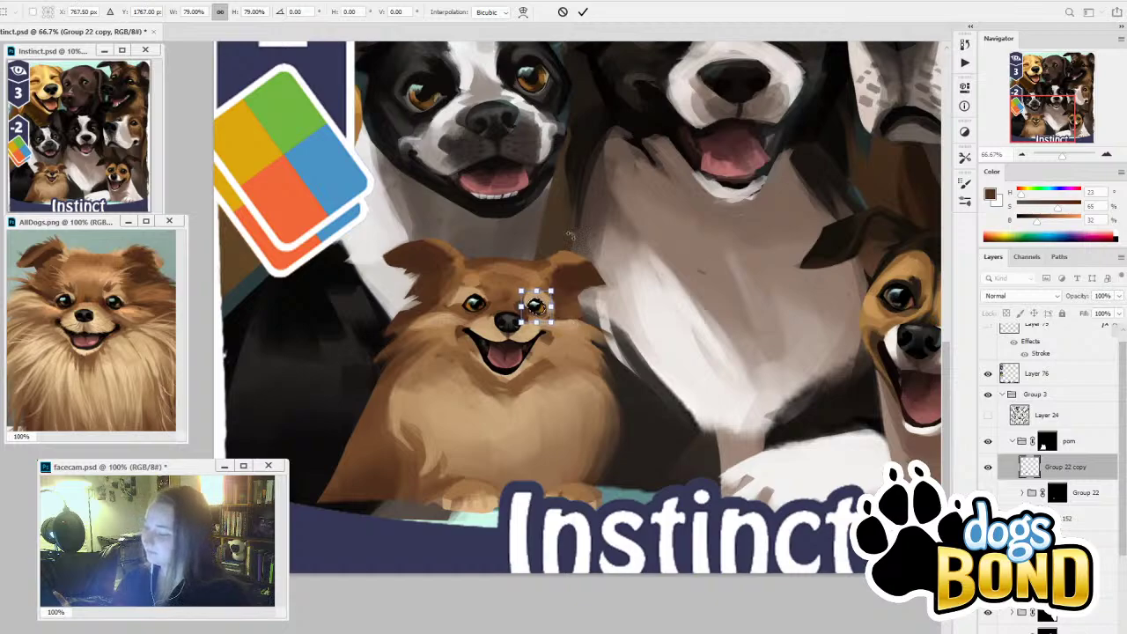
click(582, 12)
key(b)
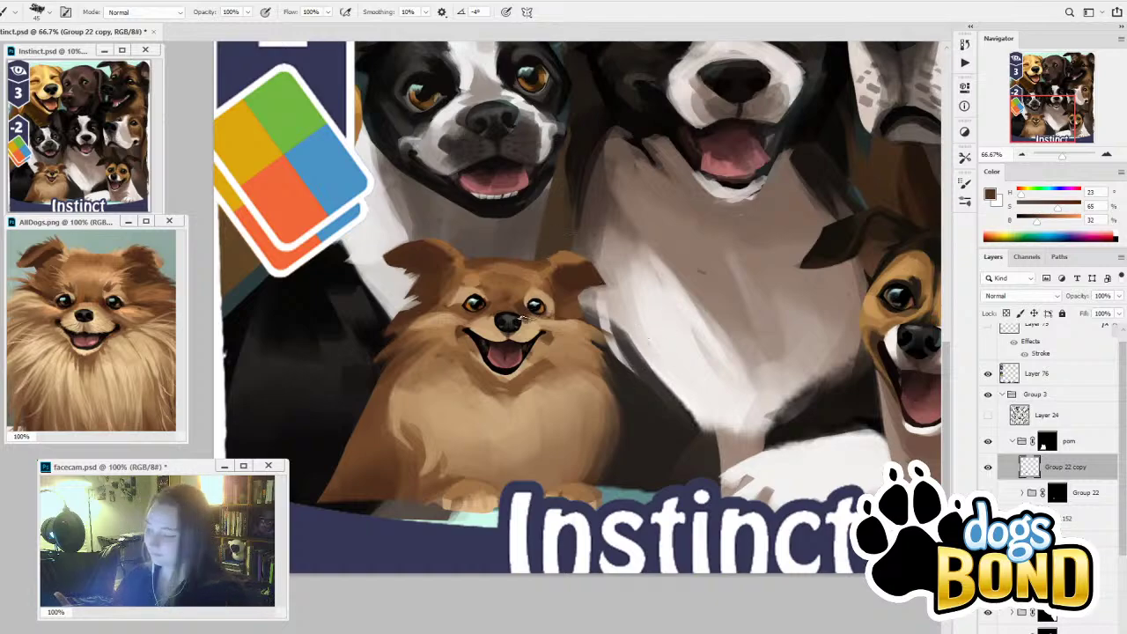
Lasso the Pomeranian's nose and scale it down to 92.03%
key(l)
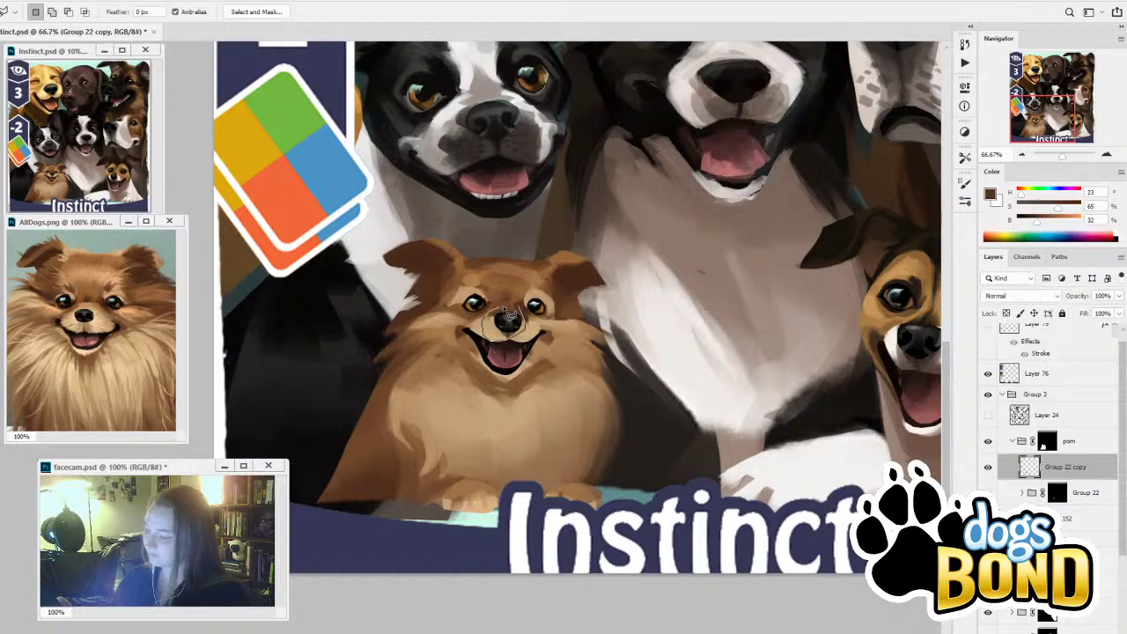
key(ctrl+t)
drag(526, 306, 524, 307)
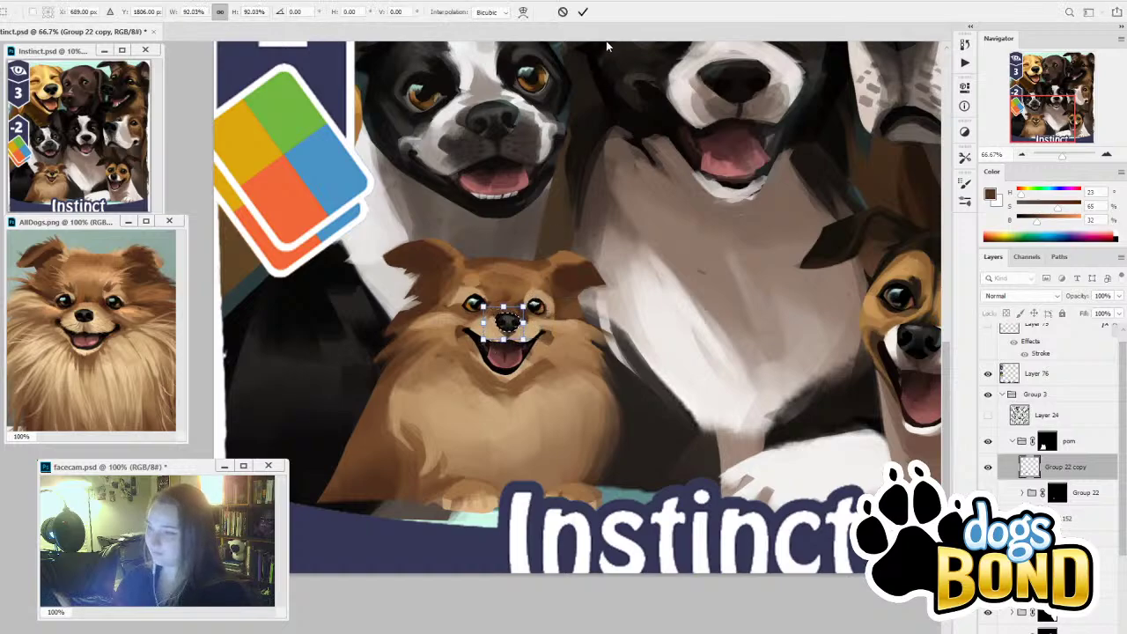
key(Return)
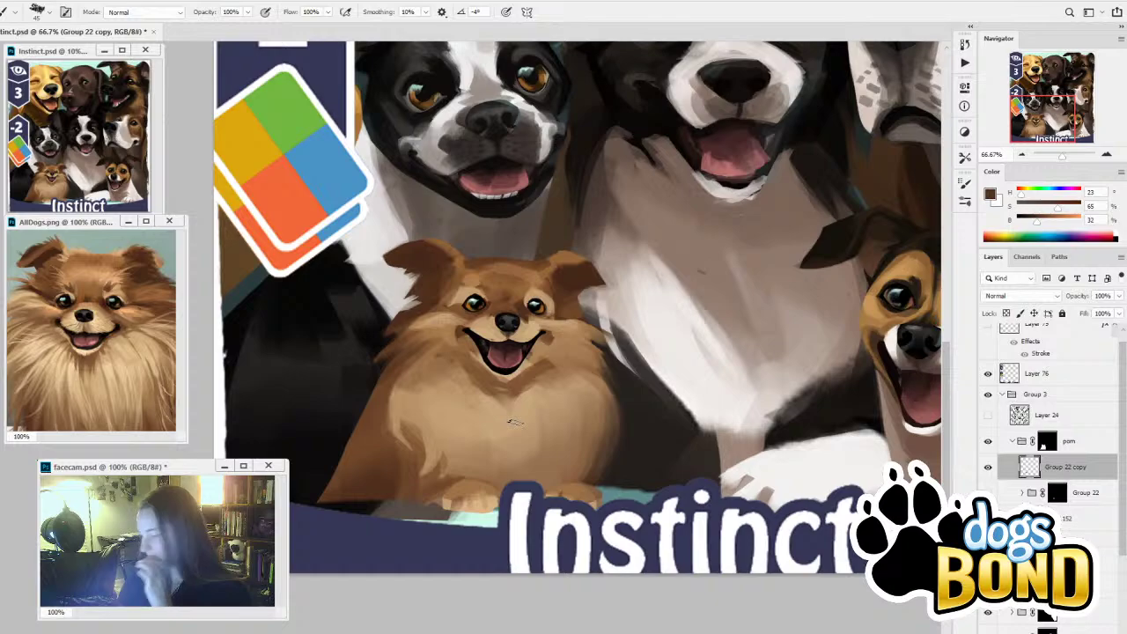
Try to rework the mouth's left-hand corner with sampled dark brown and near black, trimming it with the eraser
key(e)
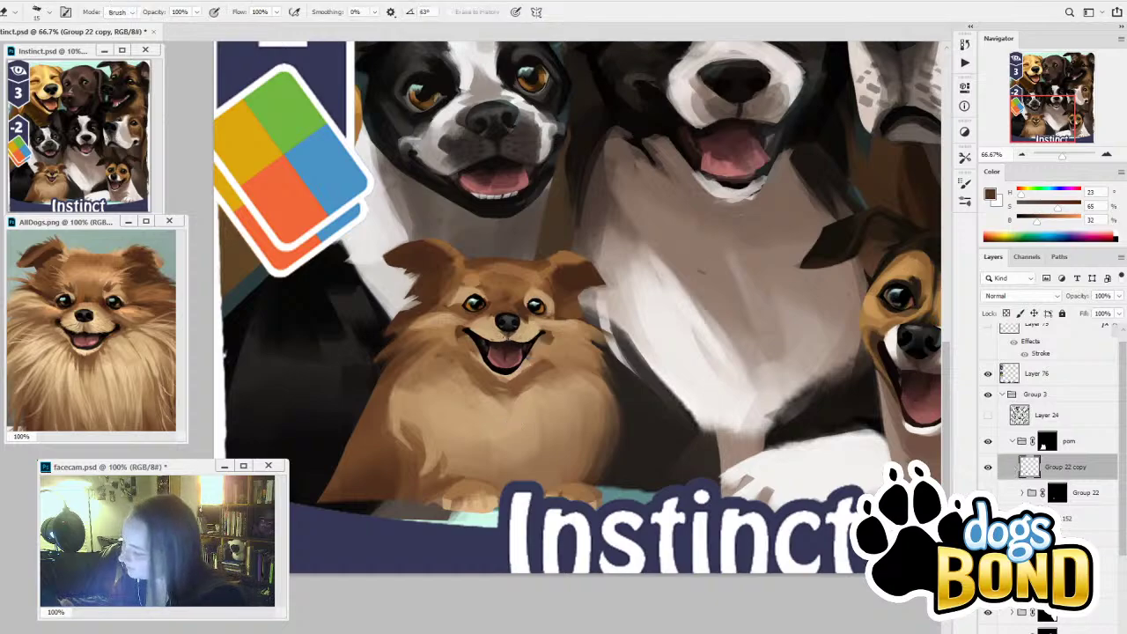
key(b)
alt+click(475, 338)
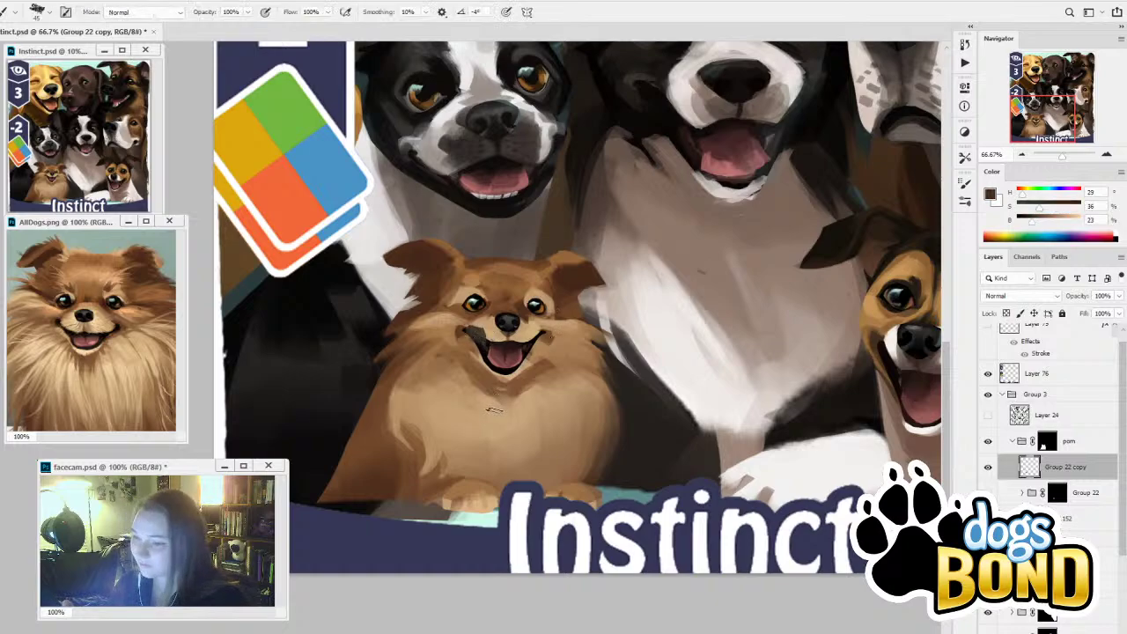
alt+click(480, 332)
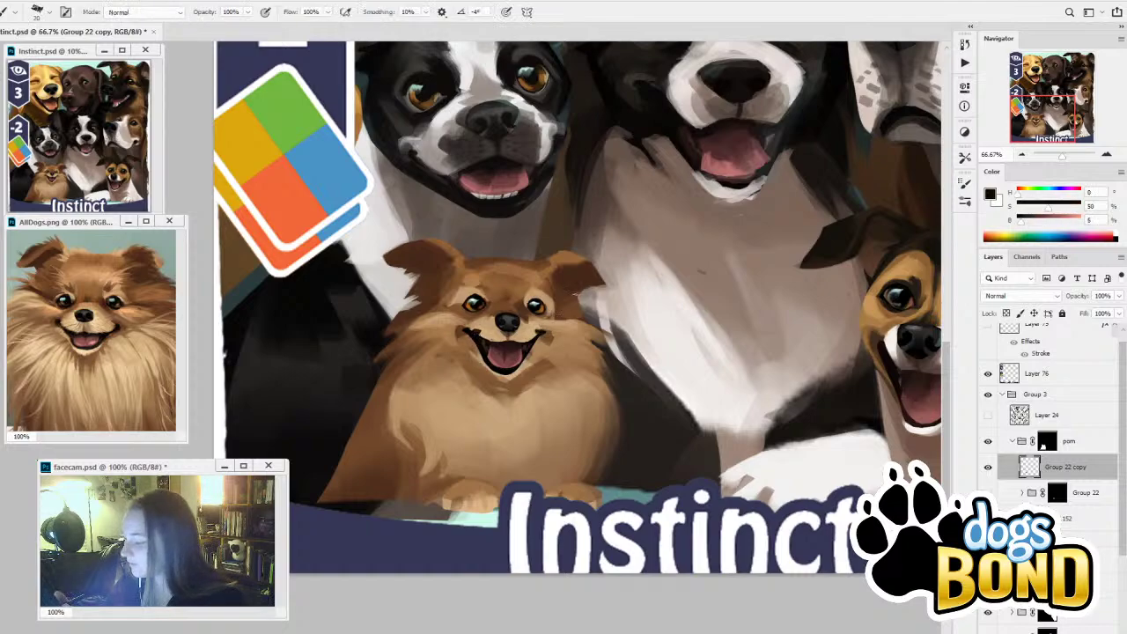
key(e)
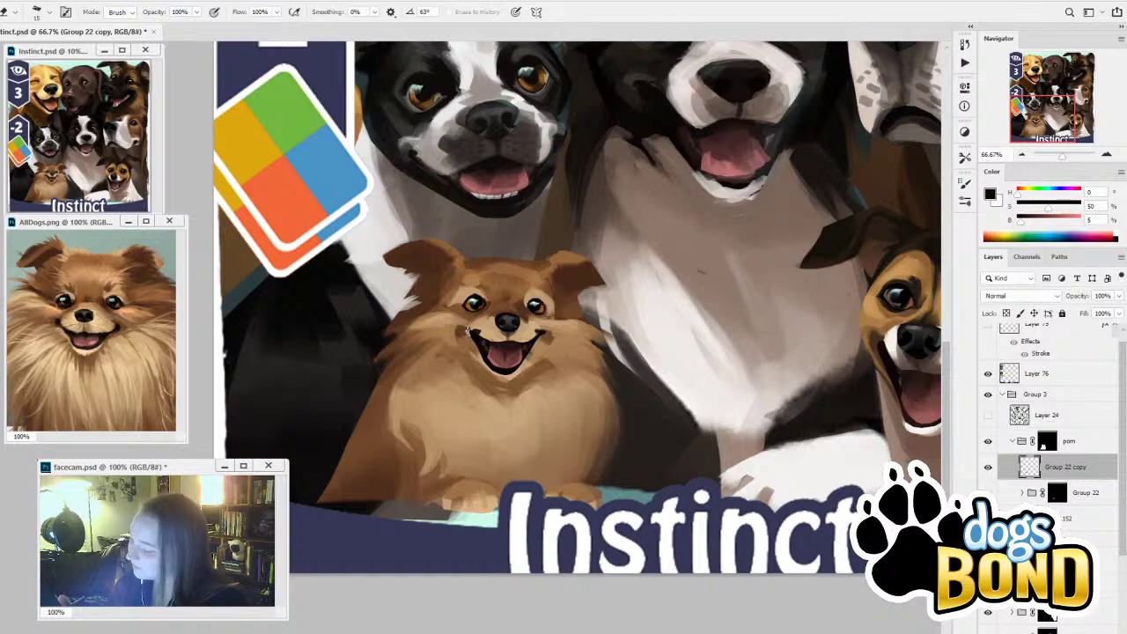
Revert the mouth's brush and eraser strokes to the history state just after the nose transform
click(965, 44)
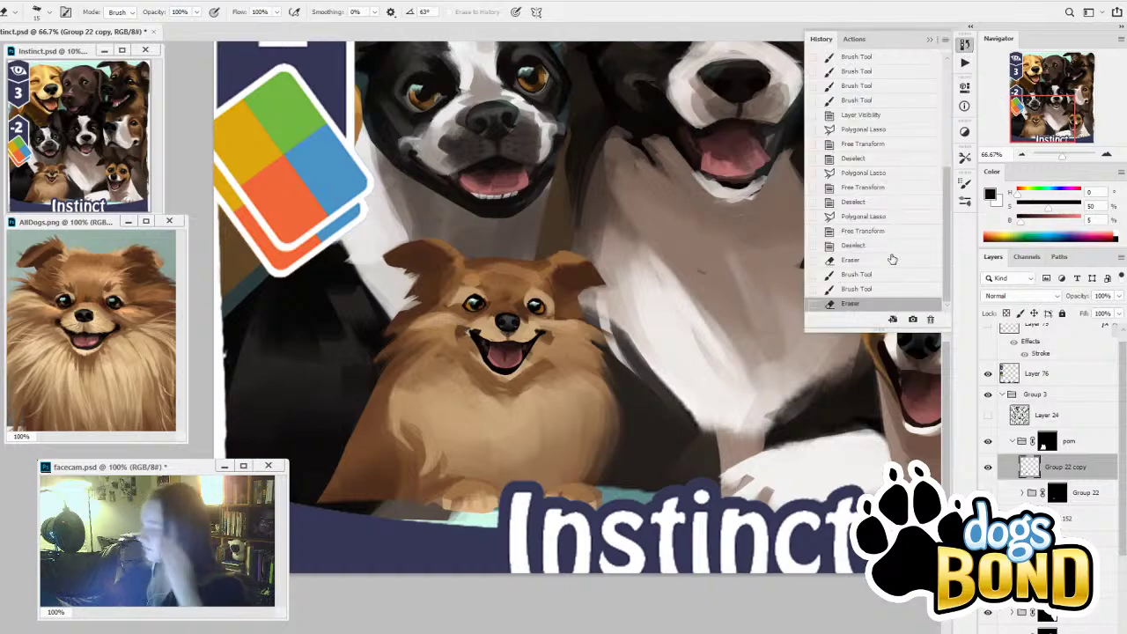
click(870, 277)
click(872, 260)
click(873, 248)
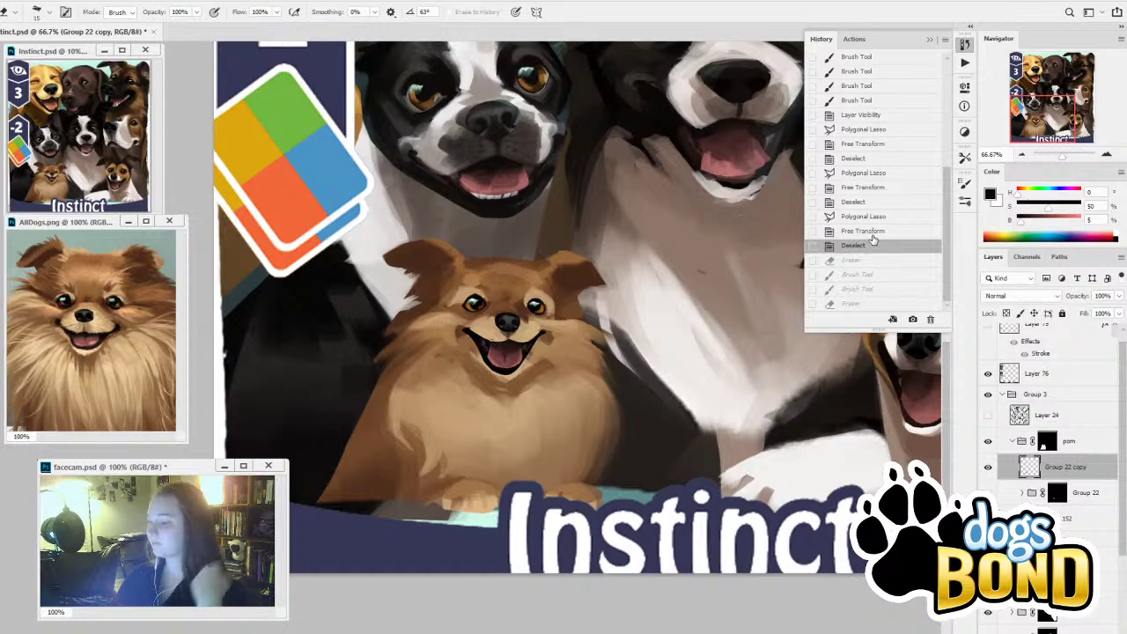
Repaint the Pomeranian's mouth corners in near black and thin the mouth's outer edges with a size 15 eraser
key(b)
drag(469, 326, 541, 333)
key(ctrl+z)
key(e)
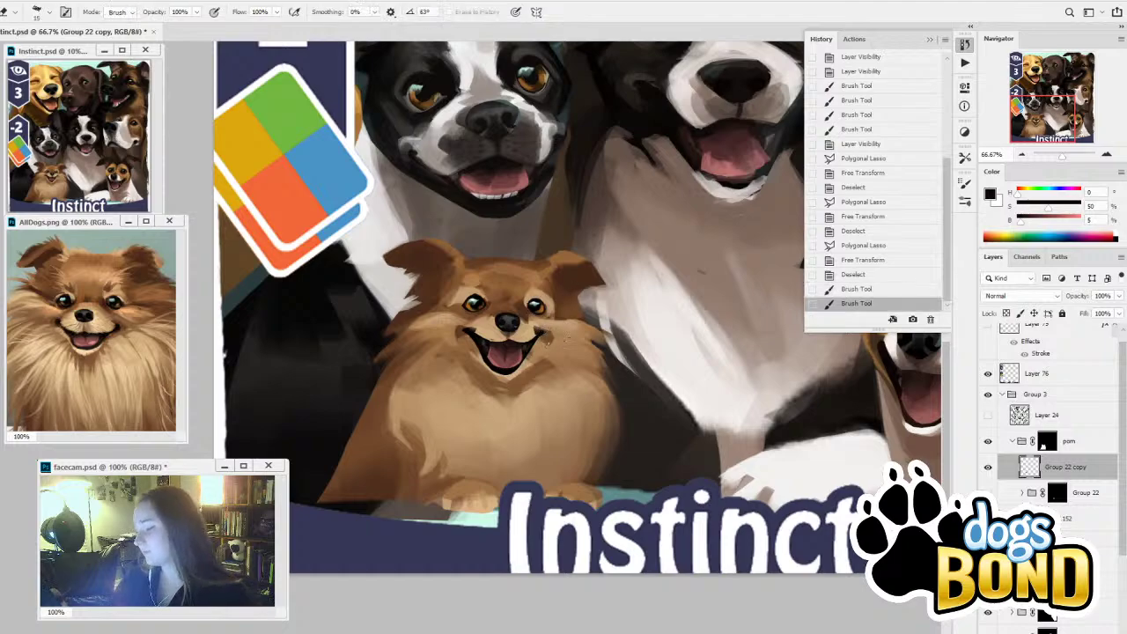
drag(518, 469, 524, 476)
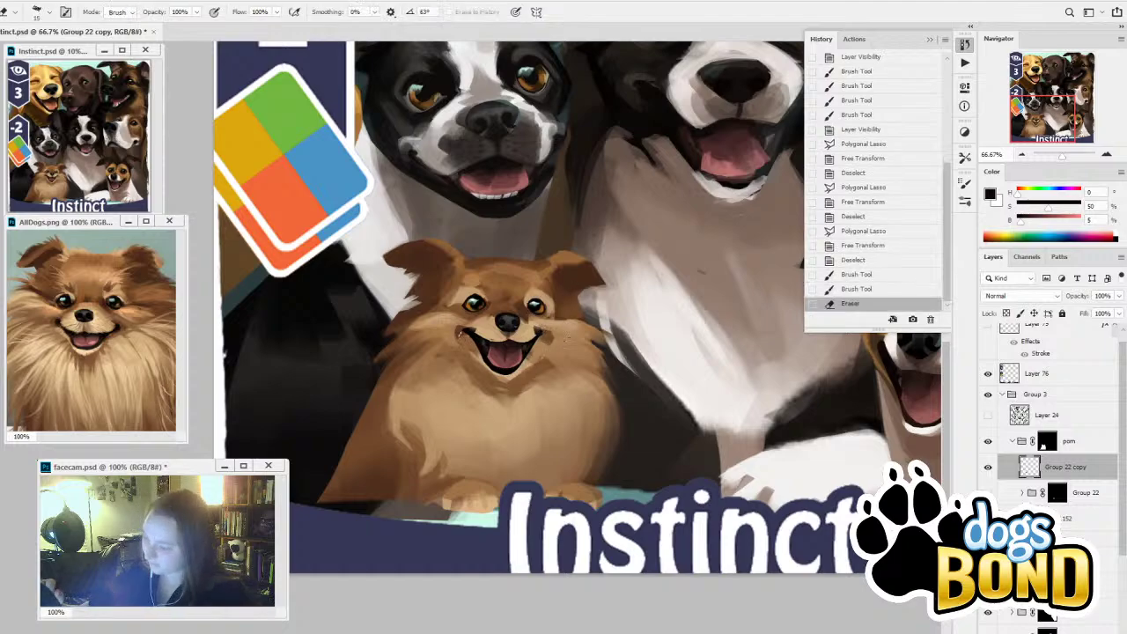
drag(548, 342, 533, 362)
drag(532, 363, 527, 367)
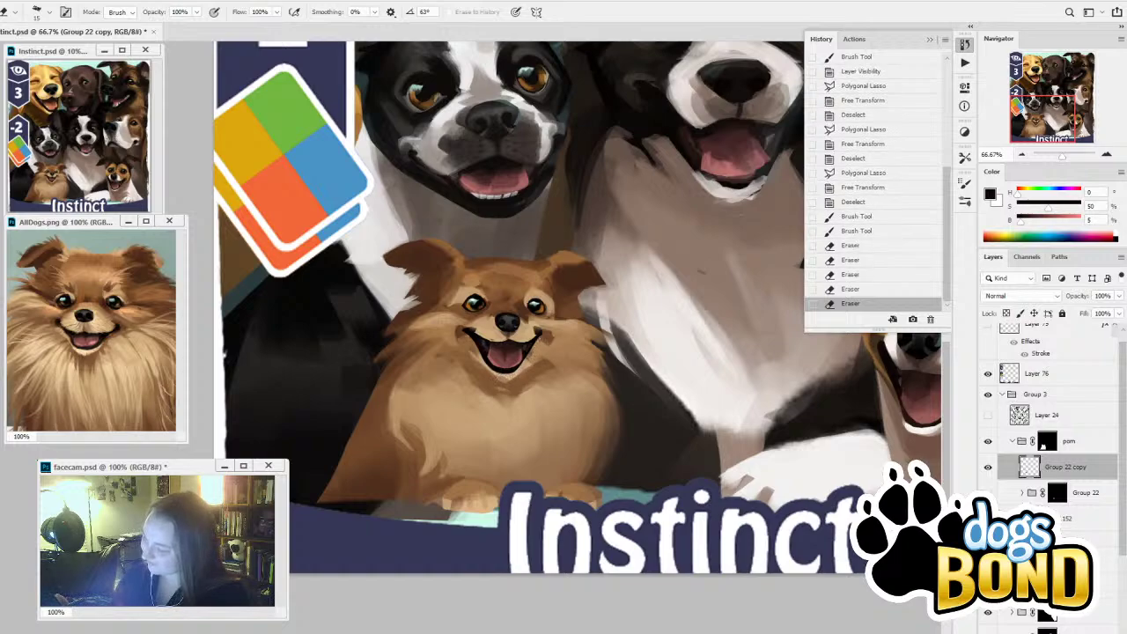
drag(556, 263, 558, 265)
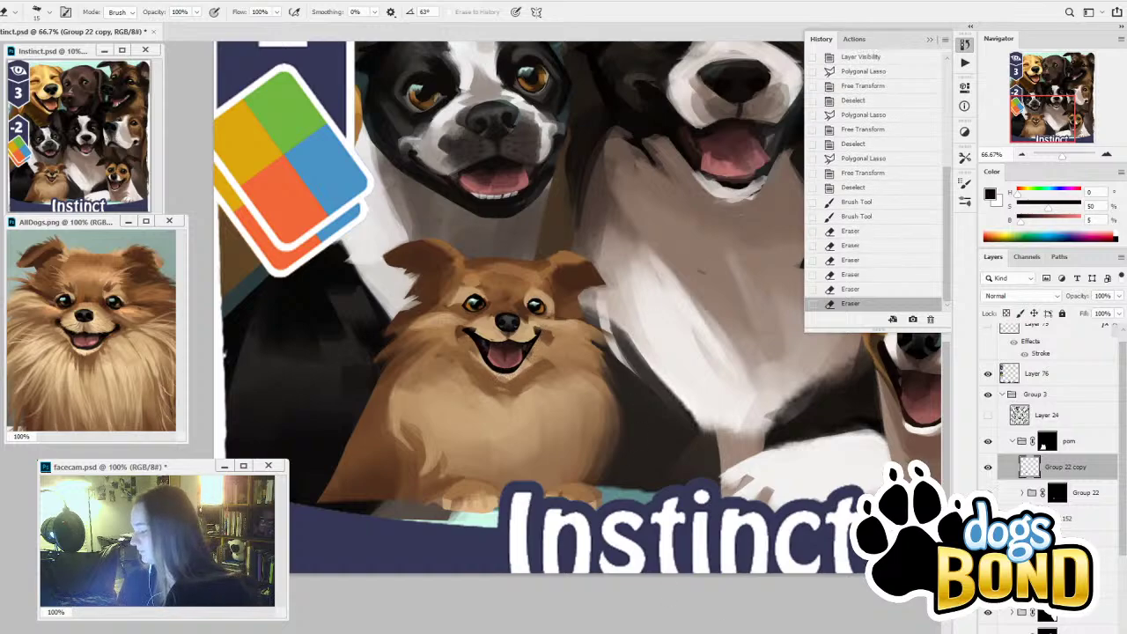
Toggle the original Group 22 to compare its larger features with the resized face, leaving it hidden
click(988, 494)
click(988, 493)
click(988, 493)
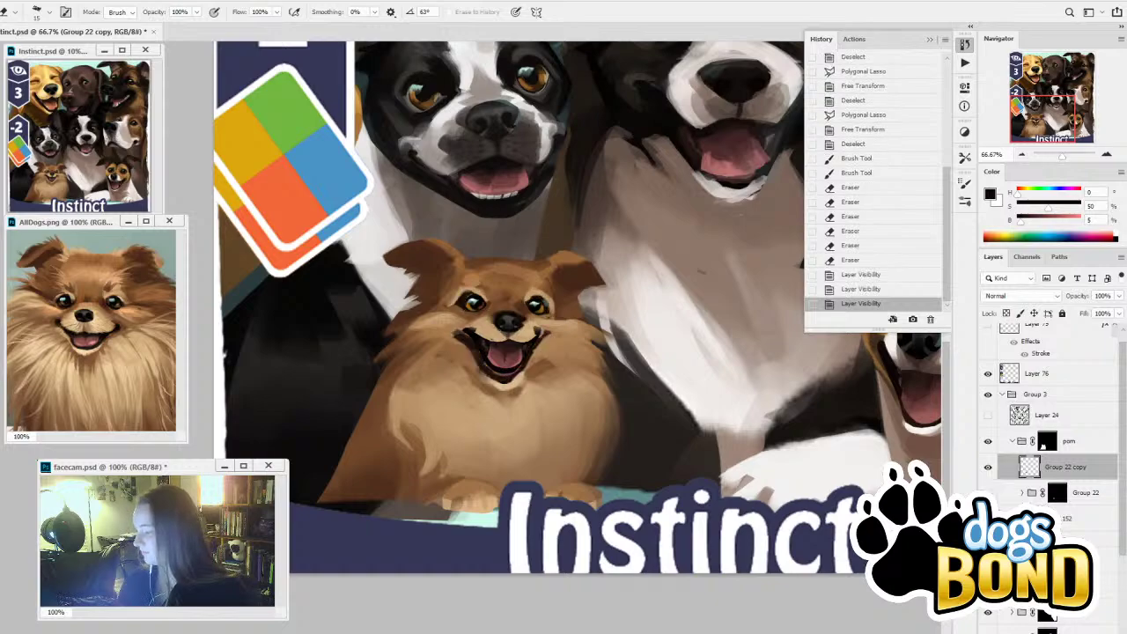
key(ctrl+comma)
On Layer 152, paint sampled dark brown fur shading around the inner corners of both of the Pomeranian's eyes
click(1082, 512)
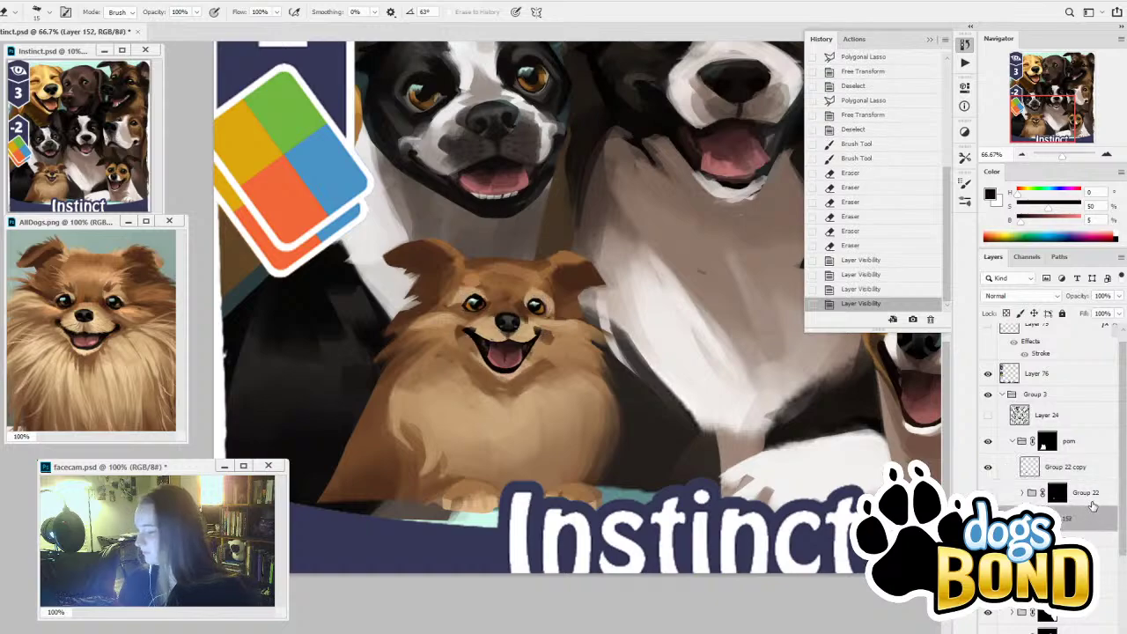
key(i)
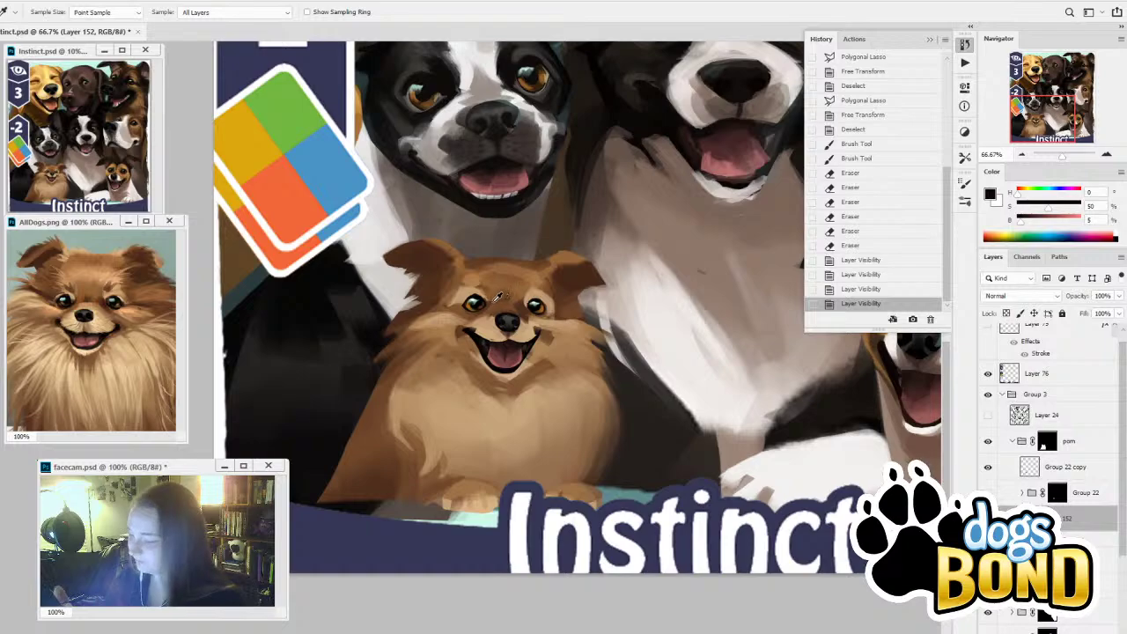
click(495, 301)
key(b)
drag(490, 304, 483, 280)
click(1108, 154)
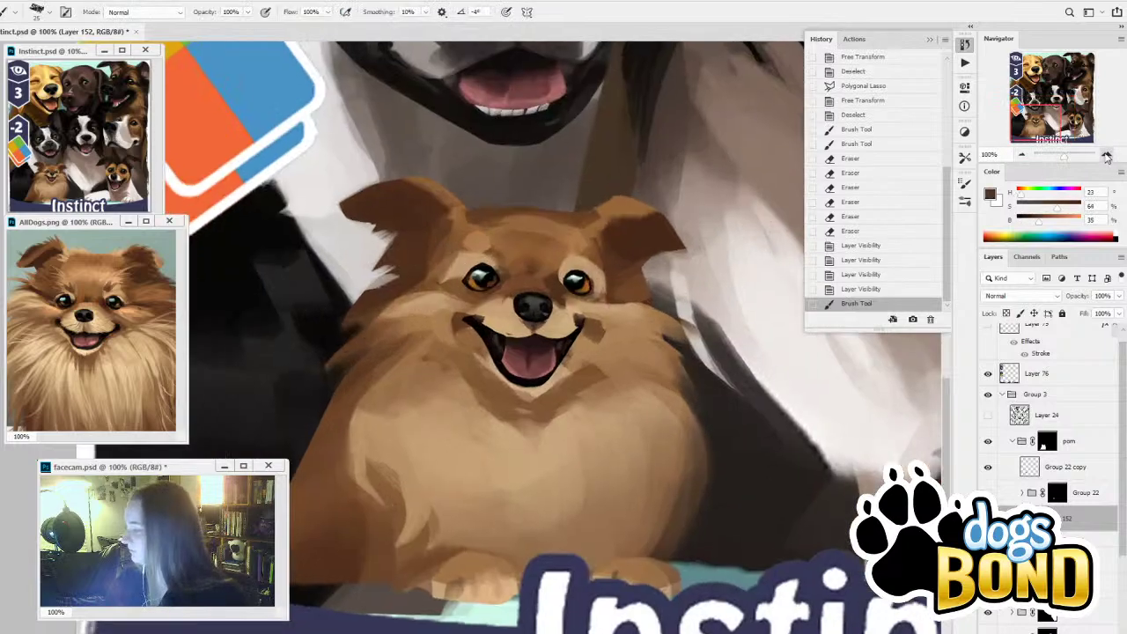
click(1108, 155)
click(930, 40)
alt+click(656, 219)
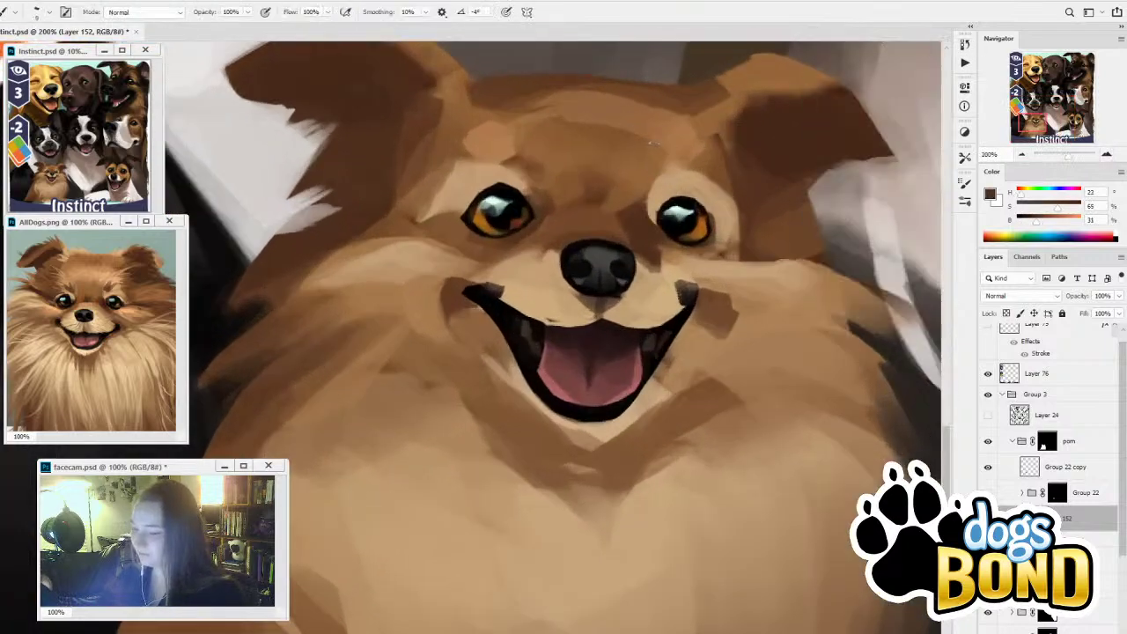
drag(657, 182, 654, 216)
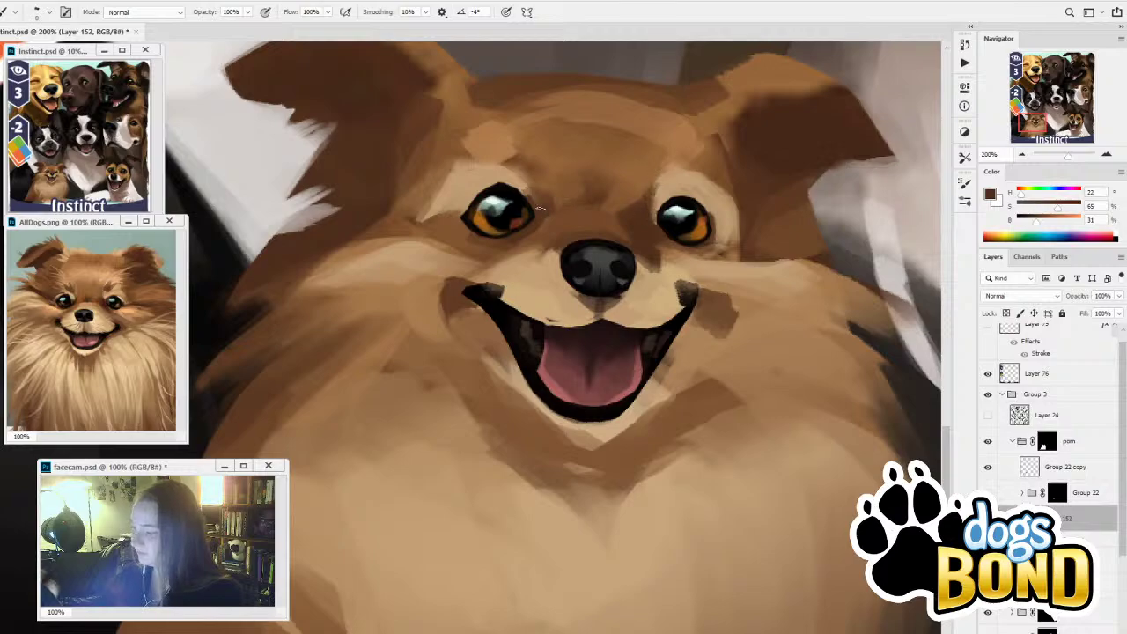
Paint over the light patch outside the Pomeranian's left-hand eye with sampled browns, narrowing the pale rim around the eye
key(i)
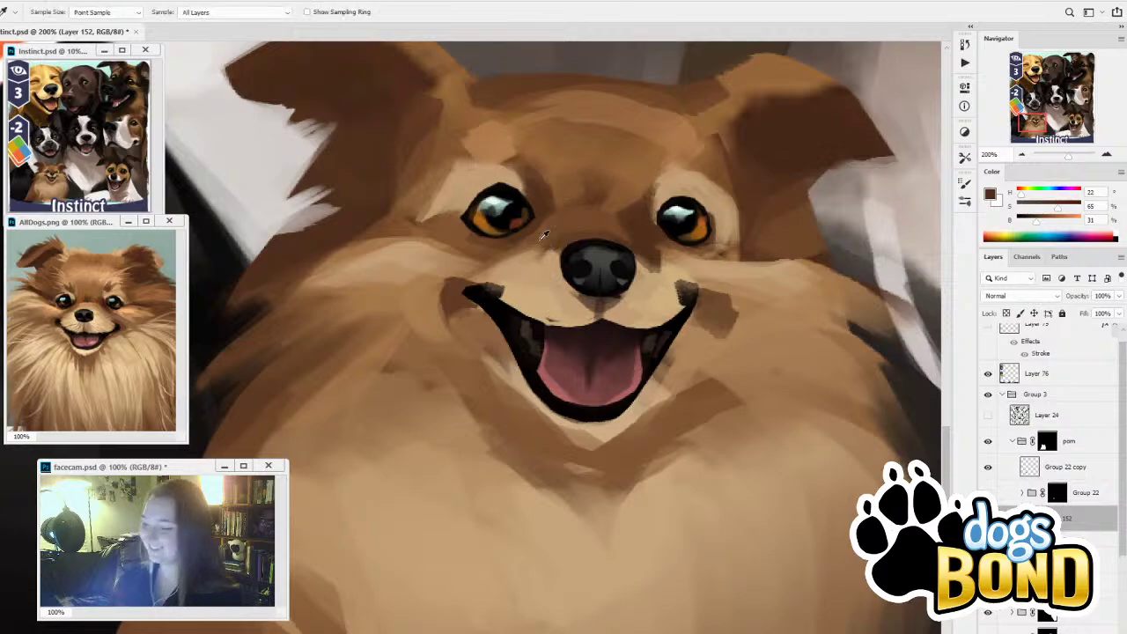
alt+click(523, 160)
drag(530, 182, 477, 173)
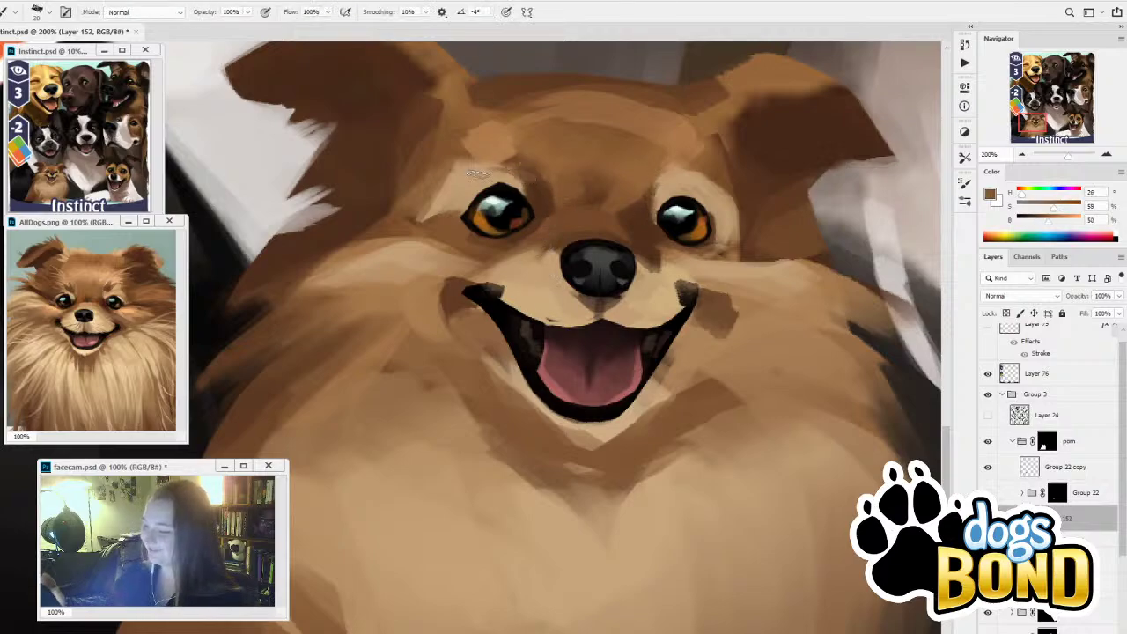
click(426, 169)
key(b)
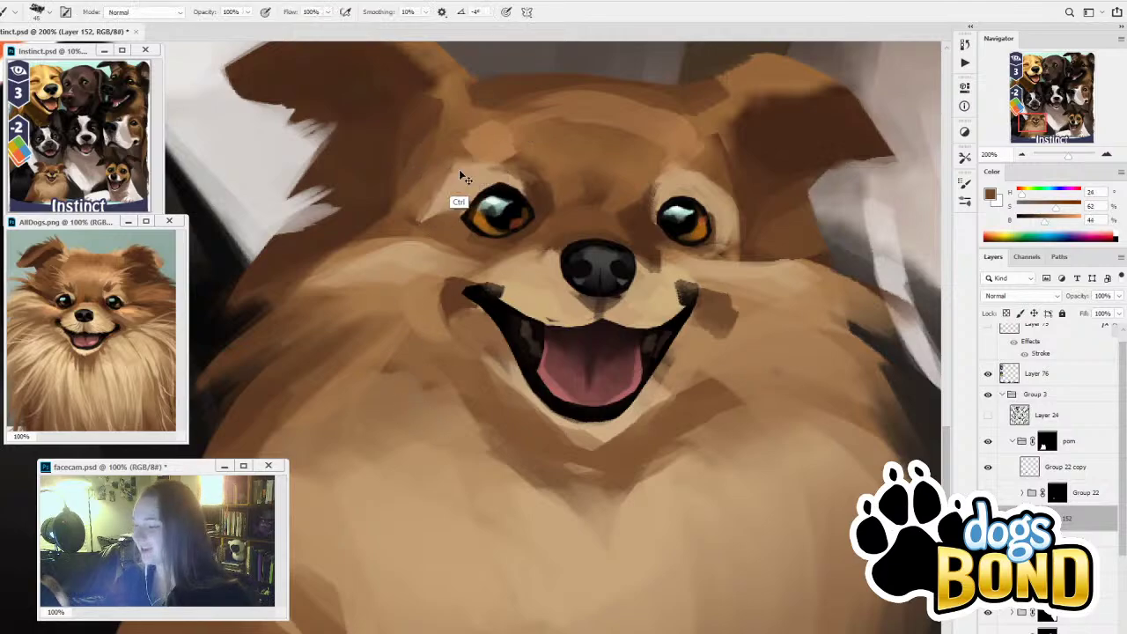
drag(455, 187, 422, 216)
alt+click(405, 199)
drag(449, 173, 421, 192)
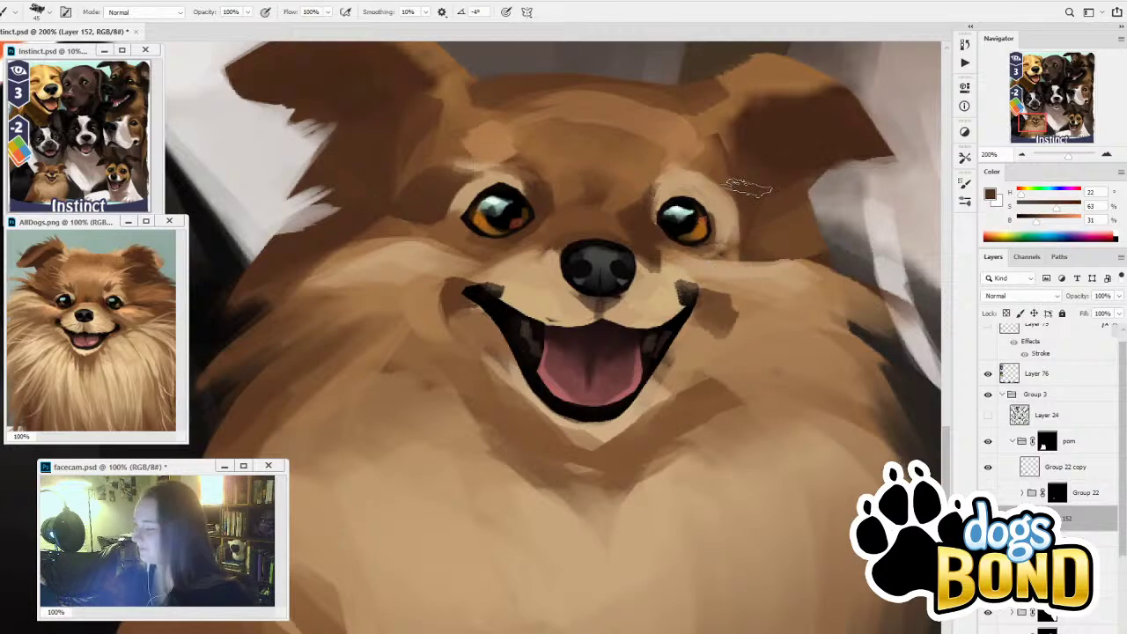
Lighten the muzzle edge and repaint the upper cheek fur beneath both eyes with sampled tans, using brush sizes up to 40
drag(699, 453, 648, 511)
alt+click(517, 359)
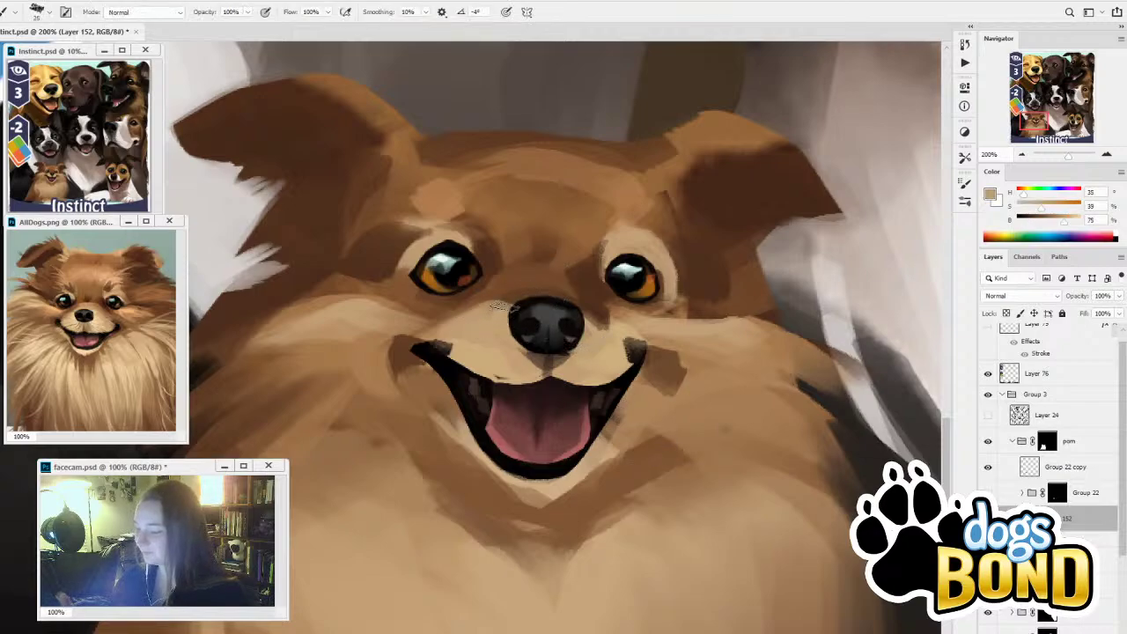
key(i)
click(478, 289)
key(b)
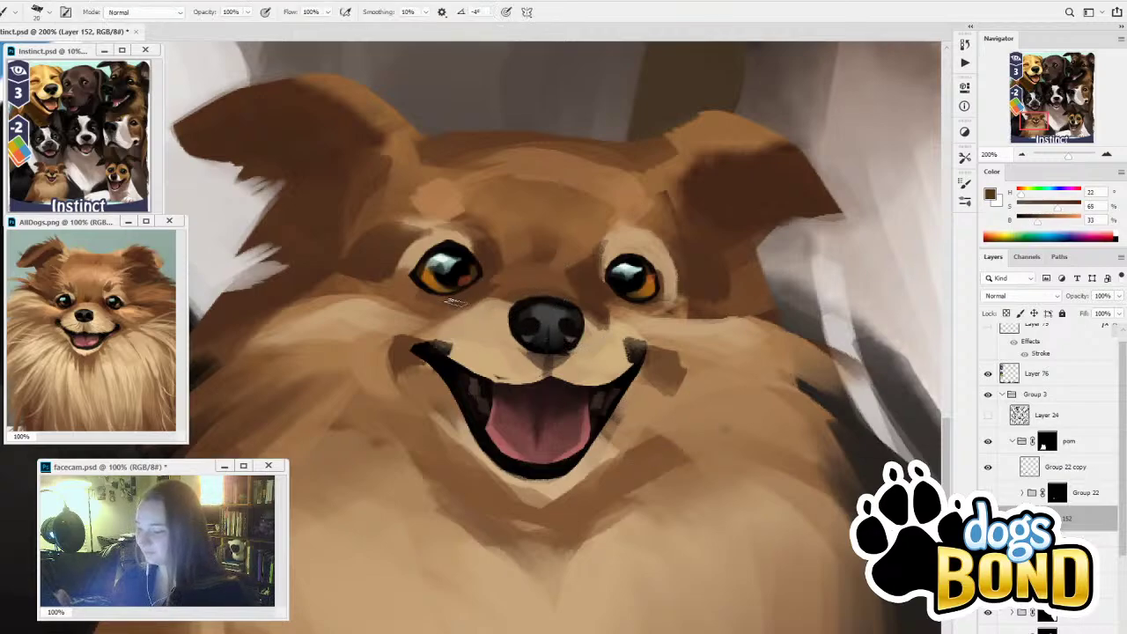
alt+click(433, 299)
key(bracketright)
key(bracketright)
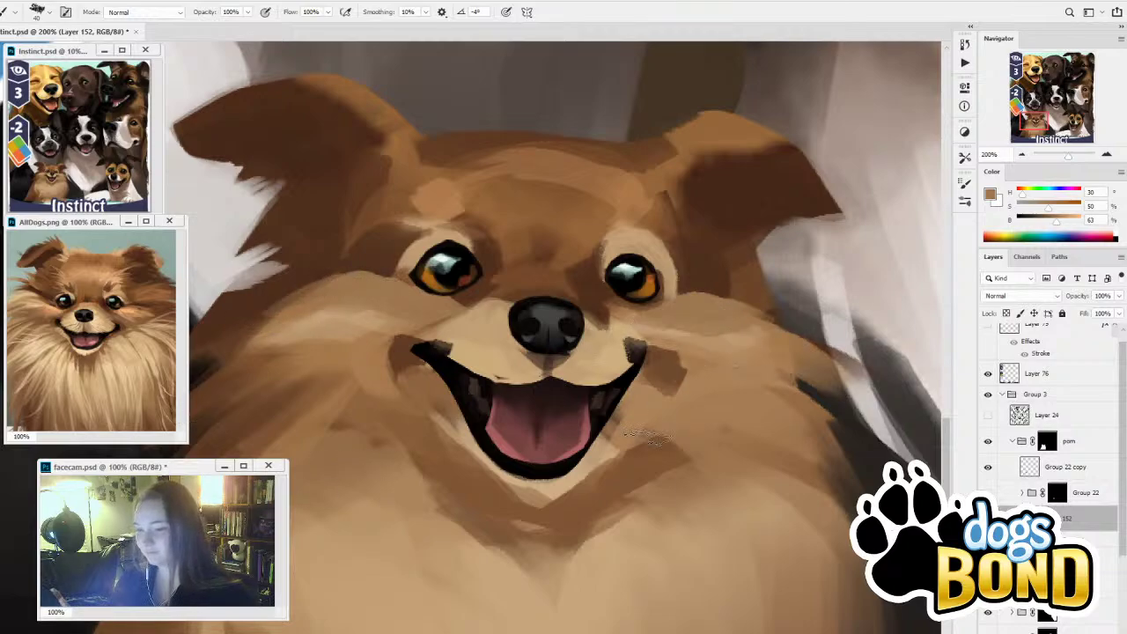
Extend the pale rims around both eyes with sampled light tan and tidy the right-hand brow in mid brown
key(i)
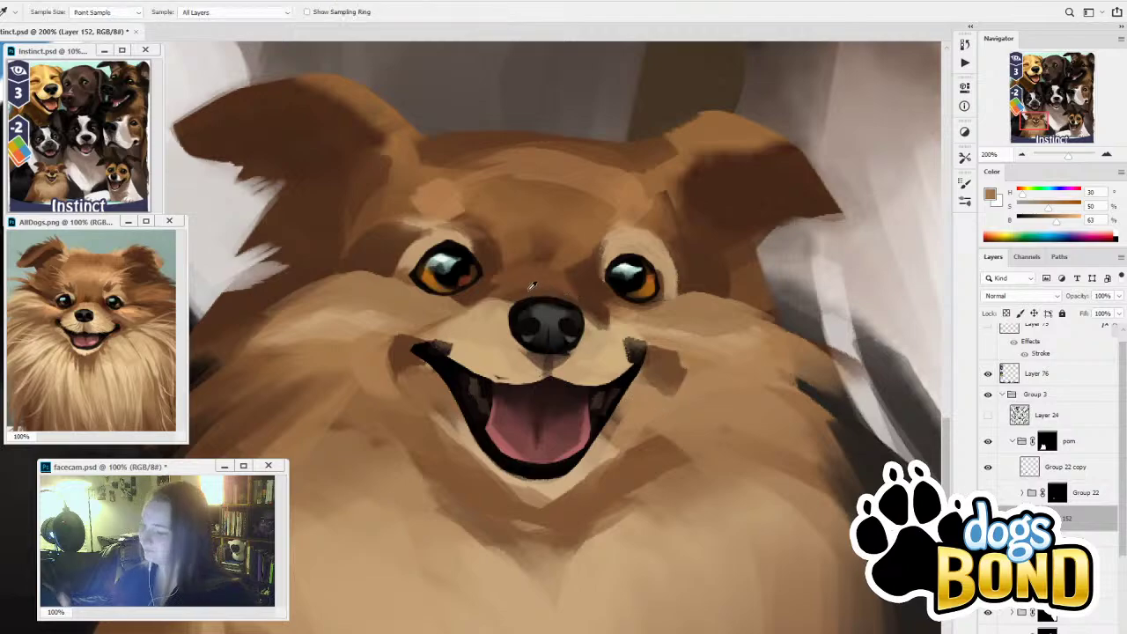
click(466, 231)
key(b)
drag(476, 241, 488, 264)
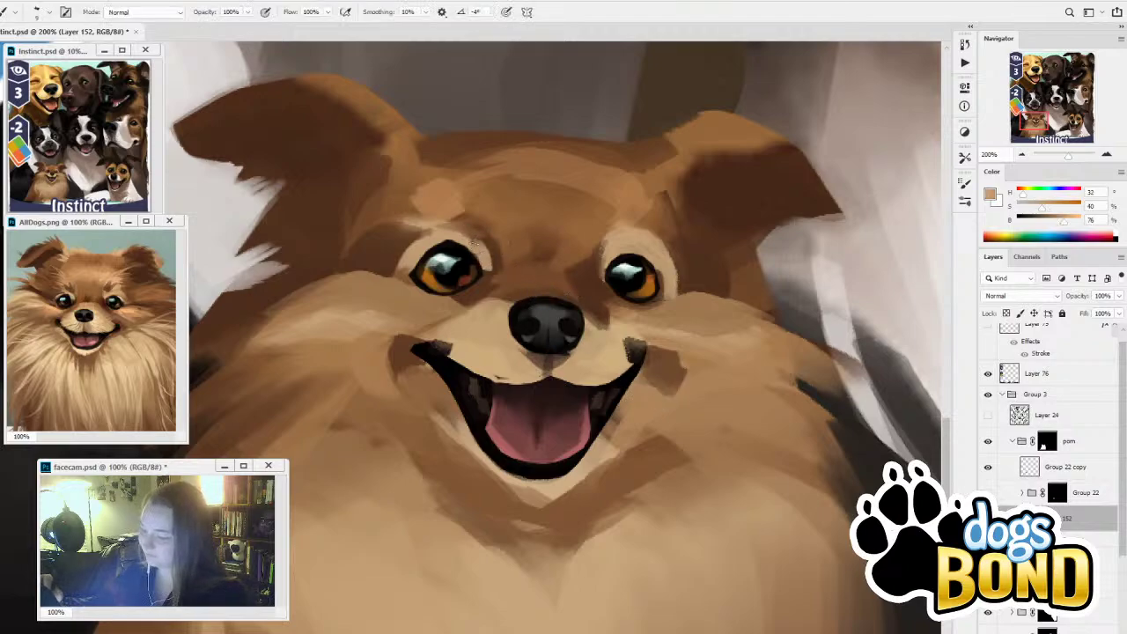
mouse_move(599, 255)
mouse_down()
mouse_move(600, 270)
mouse_move(650, 236)
mouse_move(671, 256)
mouse_up()
alt+click(592, 243)
key(bracketright)
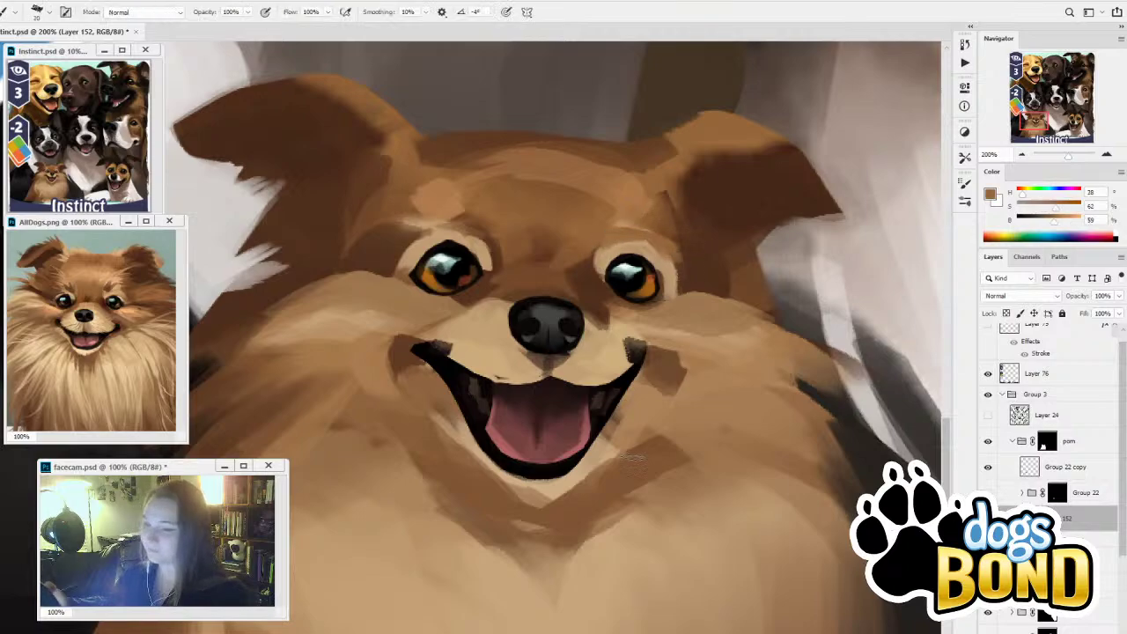
Smooth the nose bridge and forehead fur with browns sampled from the face, using an enlarged brush
key(i)
click(539, 251)
key(b)
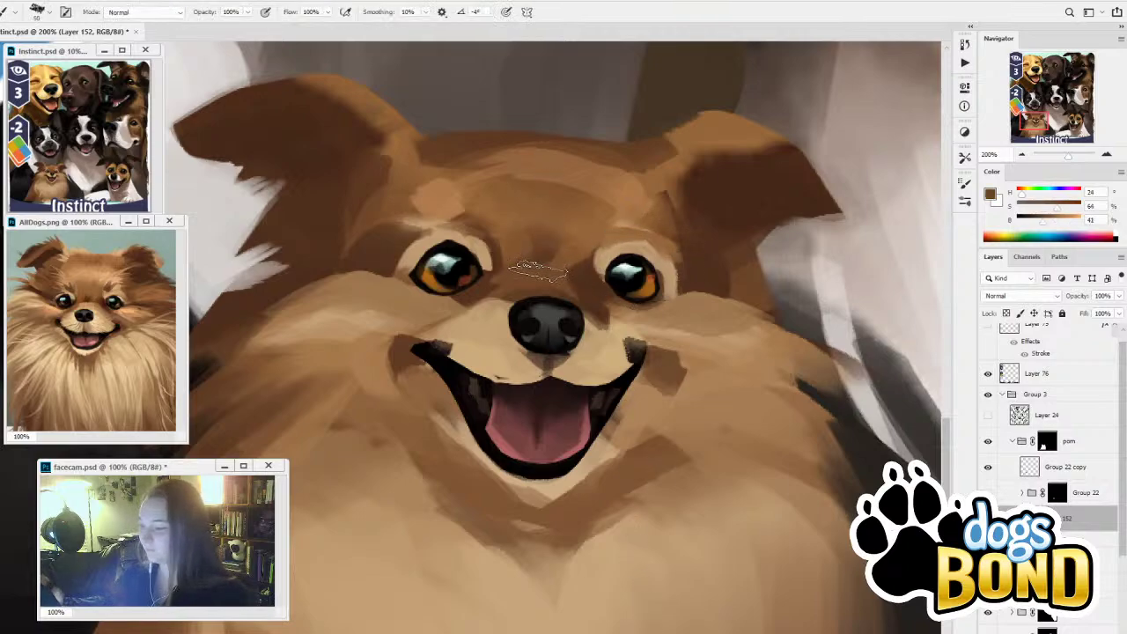
key(i)
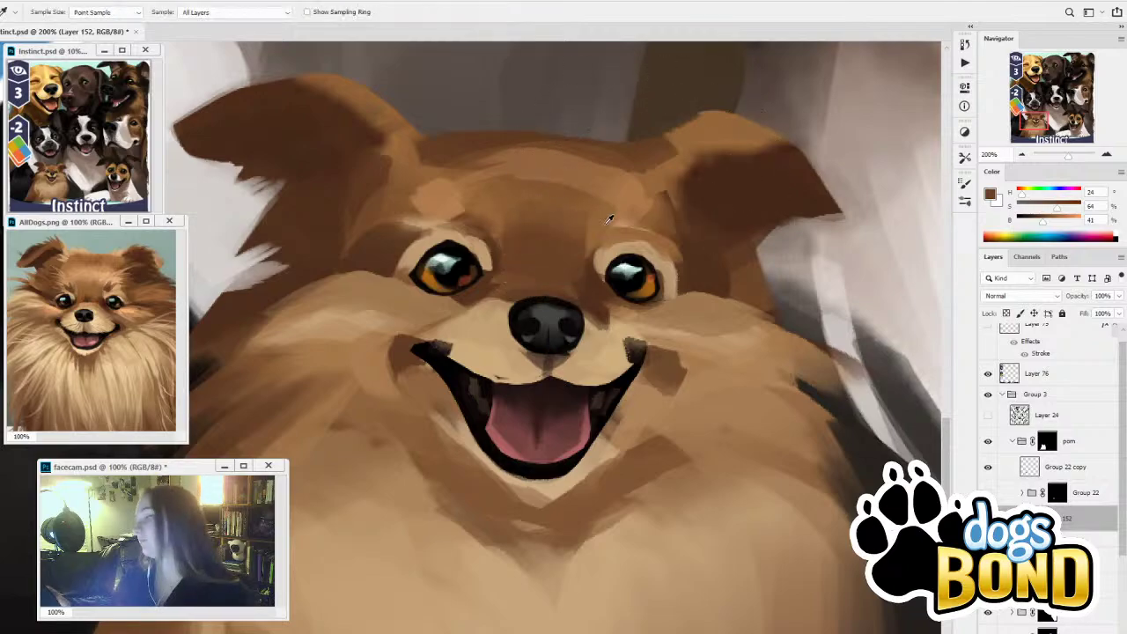
click(581, 201)
key(b)
key(bracketright)
key(bracketright)
key(bracketright)
key(bracketright)
key(bracketright)
key(bracketright)
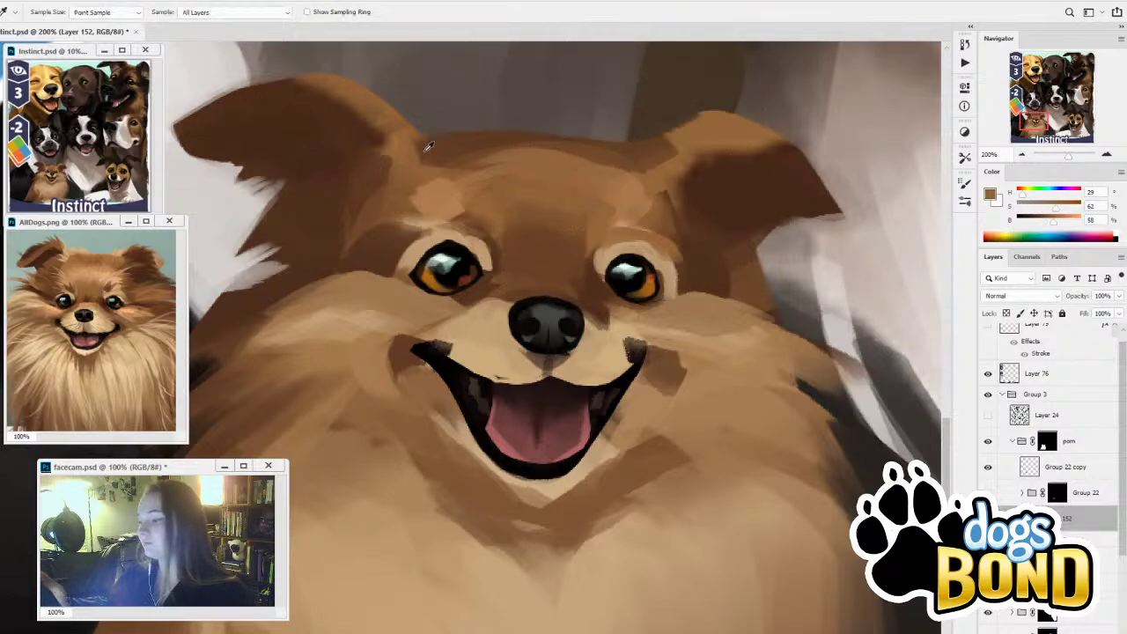
Reshape the folded rims of both ears with sampled mid brown, using a size 45 brush
alt+click(414, 165)
alt+click(393, 128)
key(bracketleft)
key(bracketleft)
key(bracketleft)
key(bracketleft)
drag(328, 81, 377, 157)
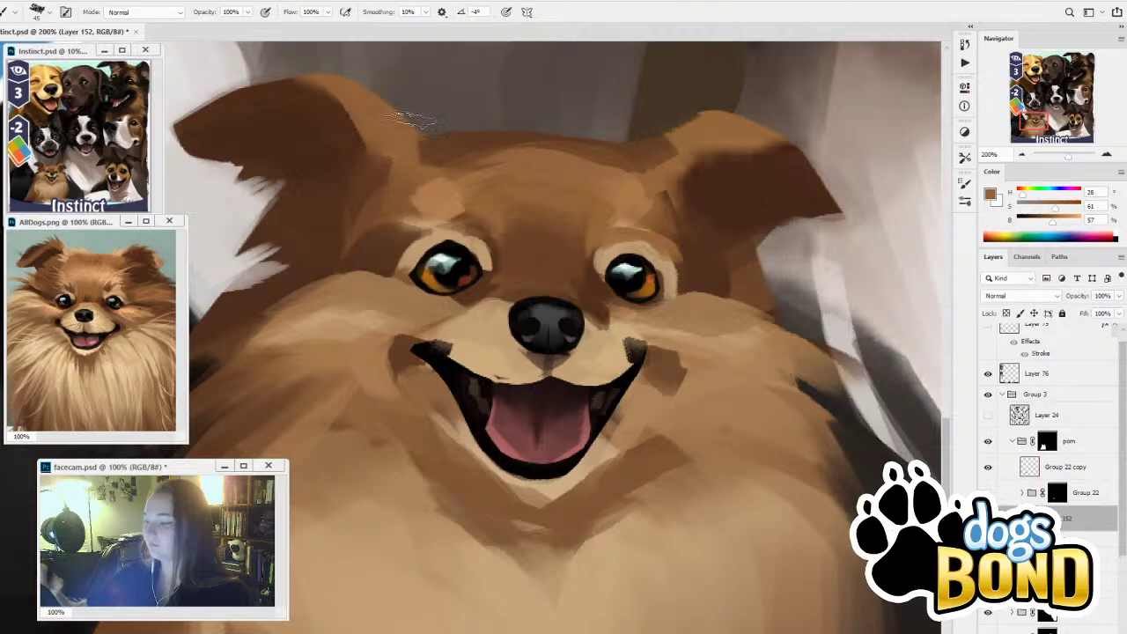
mouse_move(659, 145)
mouse_down()
mouse_move(654, 167)
mouse_move(823, 174)
mouse_up()
Repaint the dark flaps of both ears with sampled dark brown, using a size 90 brush
alt+click(737, 171)
key(bracketright)
key(bracketright)
key(bracketright)
key(bracketright)
key(bracketright)
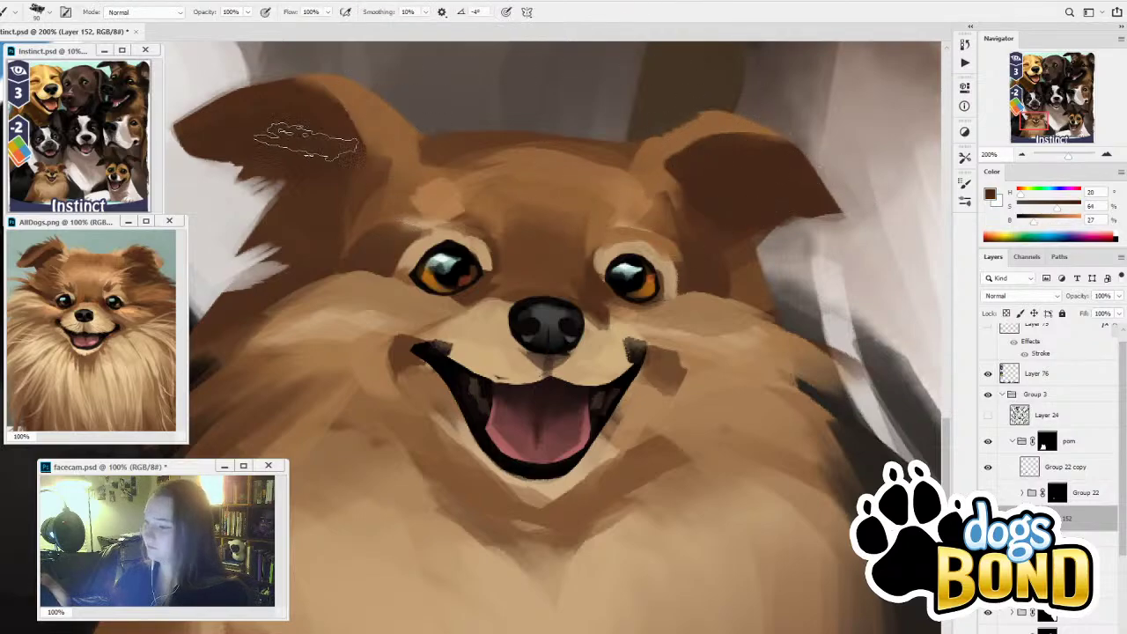
key(i)
click(319, 99)
drag(306, 95, 363, 151)
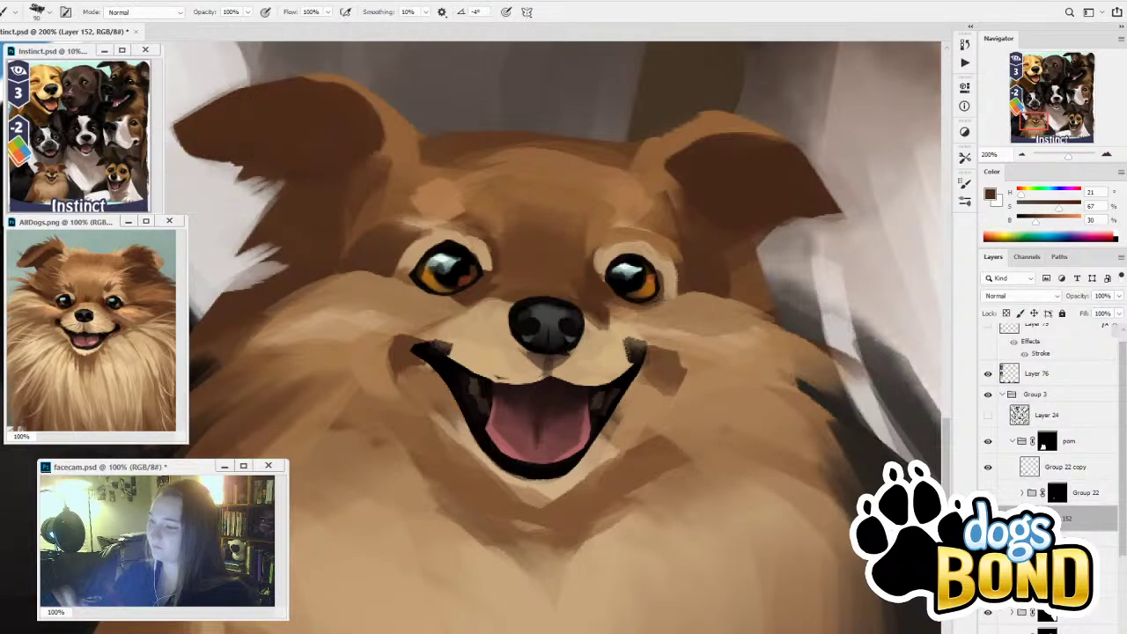
Toggle Layer 24, the pom group, Group 22 copy and Group 22 to compare the face, restoring each layer's original visibility
click(1047, 442)
alt+click(352, 155)
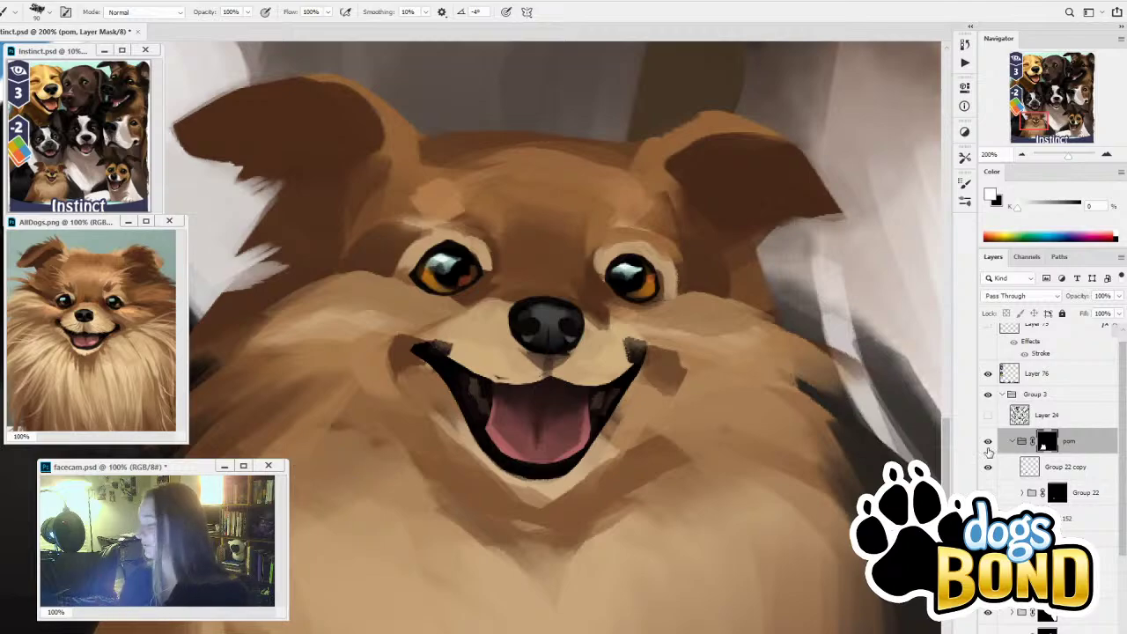
click(988, 415)
click(989, 417)
click(988, 442)
click(989, 442)
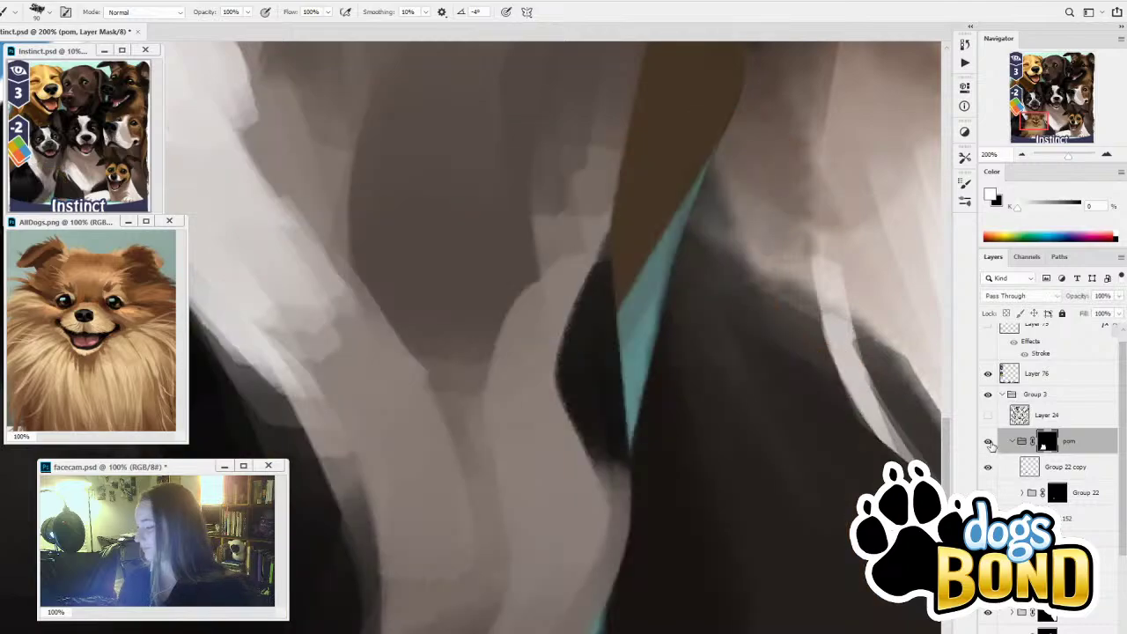
click(1060, 476)
click(989, 468)
click(988, 468)
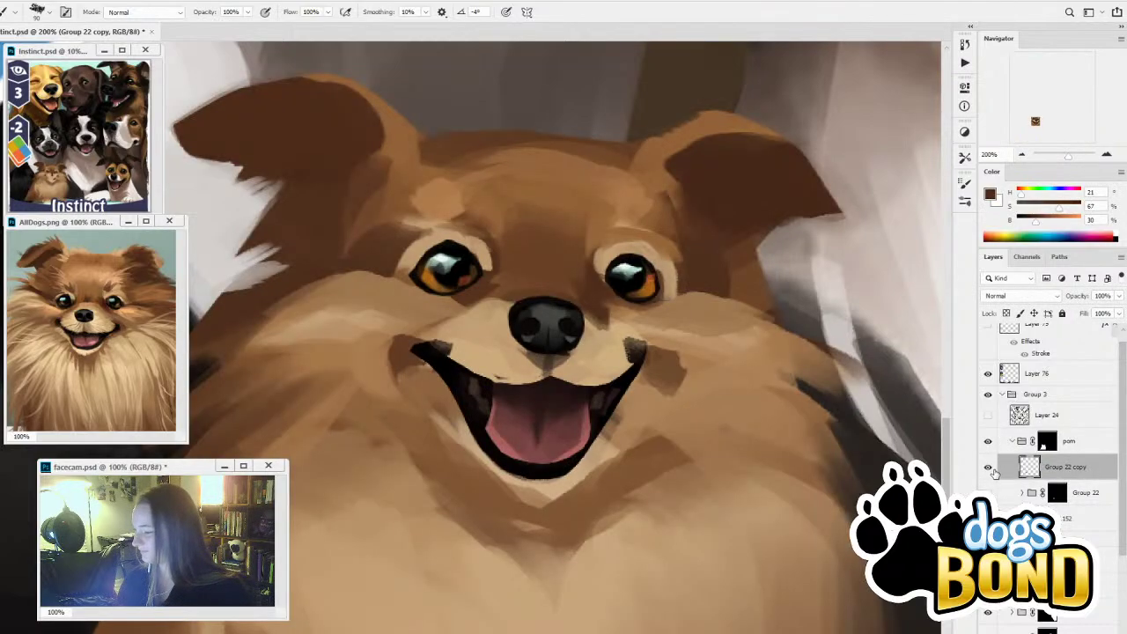
click(988, 493)
click(988, 492)
click(988, 469)
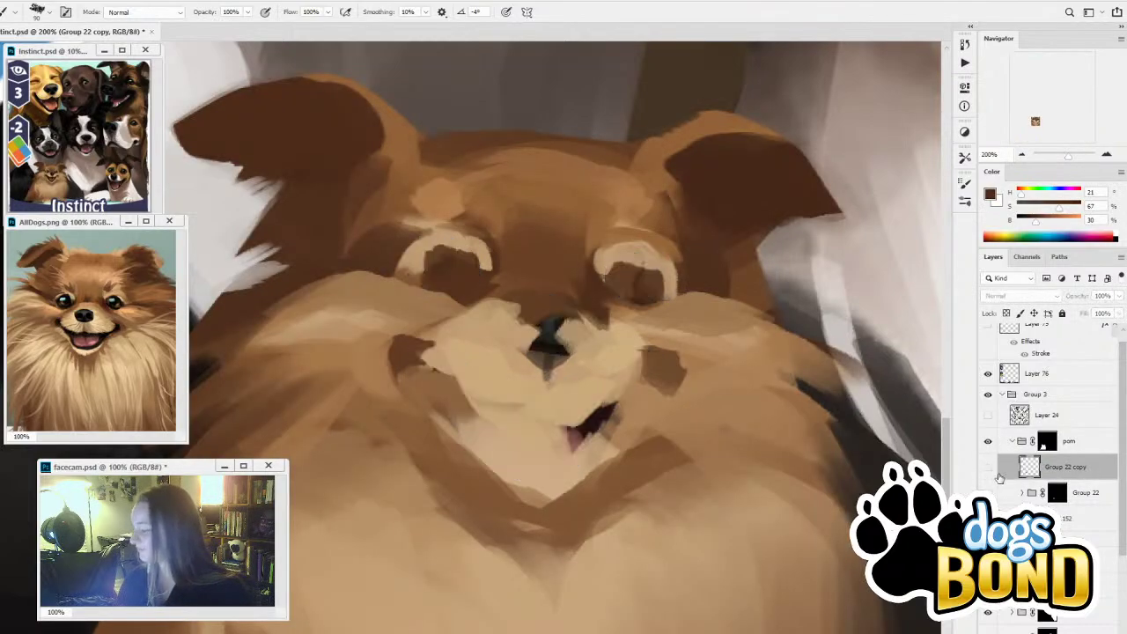
click(988, 468)
click(988, 493)
click(988, 493)
On Layer 152, paint dark brown brow marks above the inner corners of both eyes with a size 20 brush
click(1067, 519)
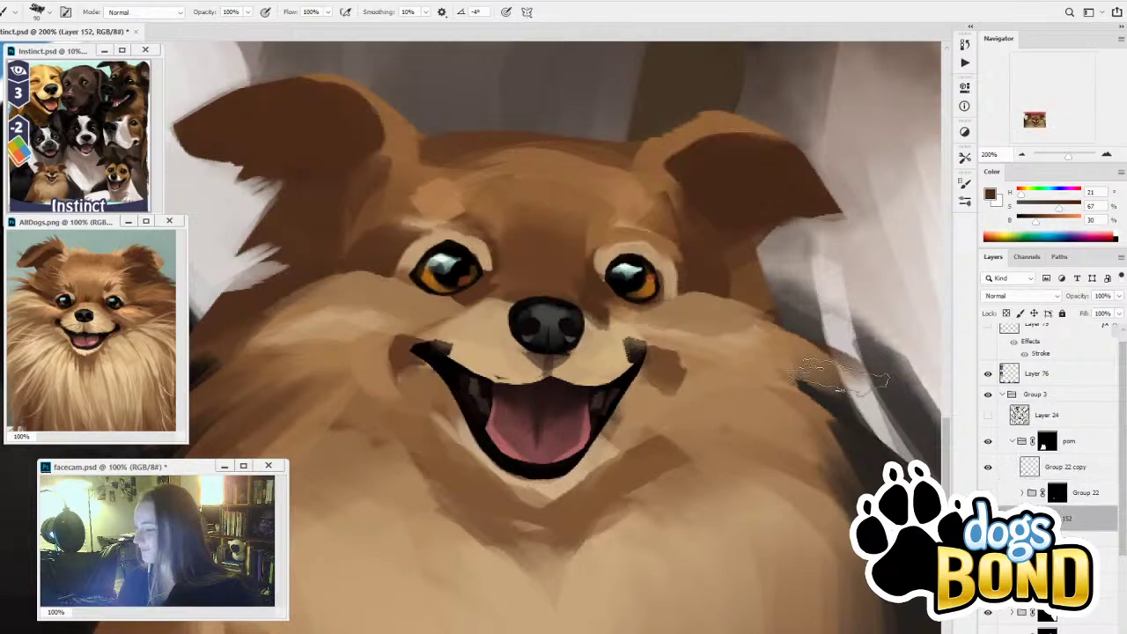
alt+click(593, 289)
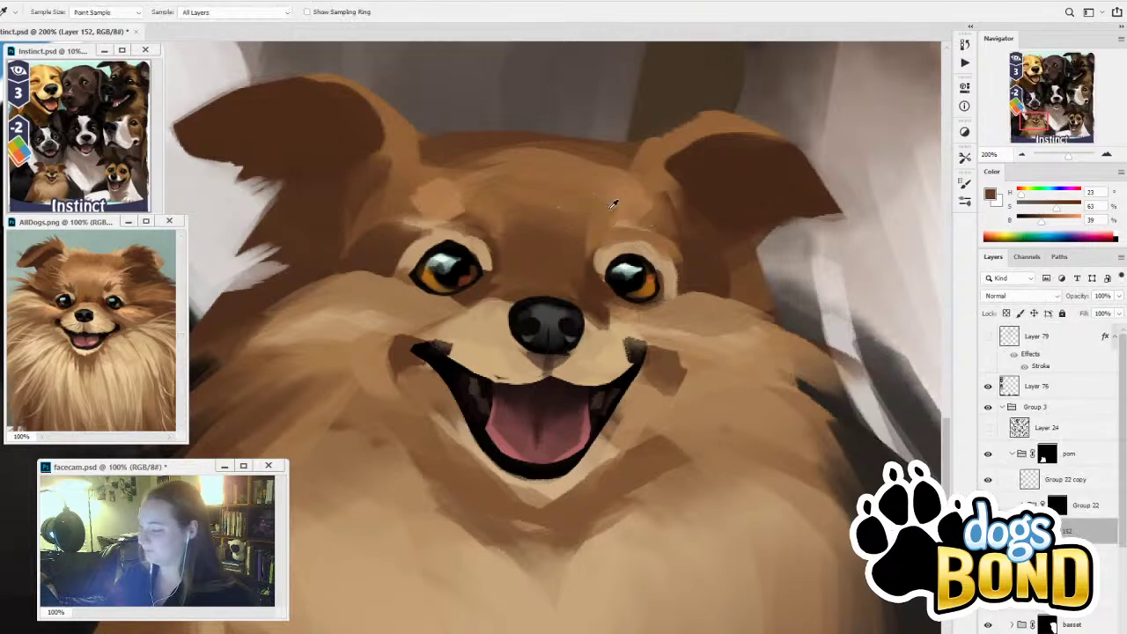
key(b)
key([)
key([)
key([)
key([)
mouse_move(614, 217)
mouse_down()
mouse_move(603, 248)
mouse_move(636, 226)
mouse_up()
mouse_move(489, 248)
mouse_down()
mouse_move(480, 214)
mouse_move(463, 223)
mouse_up()
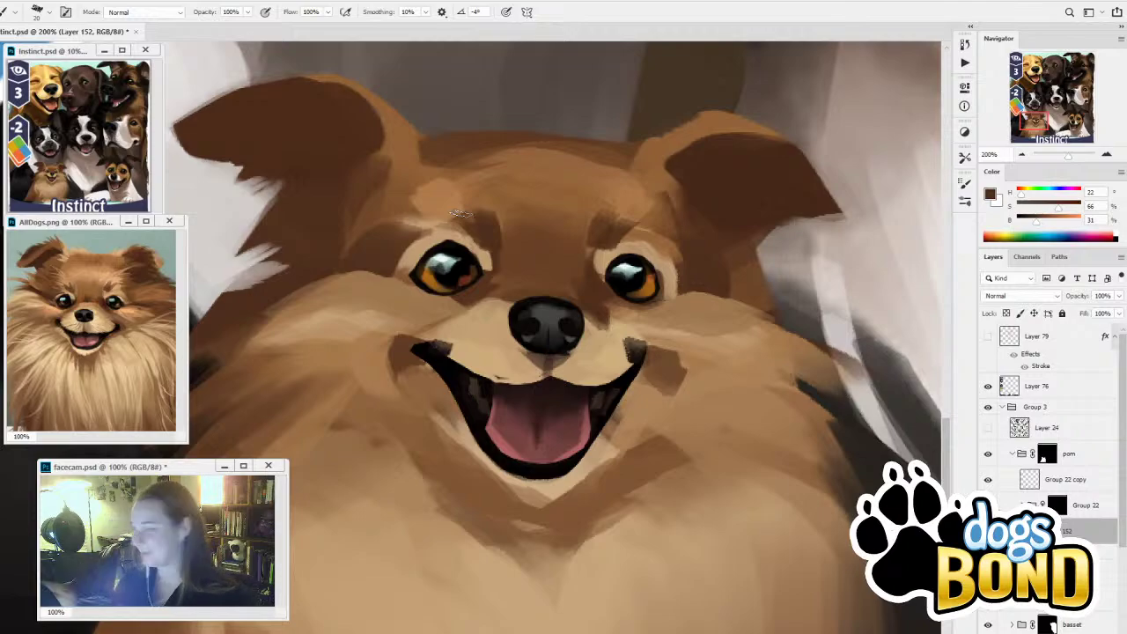
Shade the Pomeranian's ears with dark brown sampled from each ear, enlarging the brush to size 45 and up to 90
click(1021, 155)
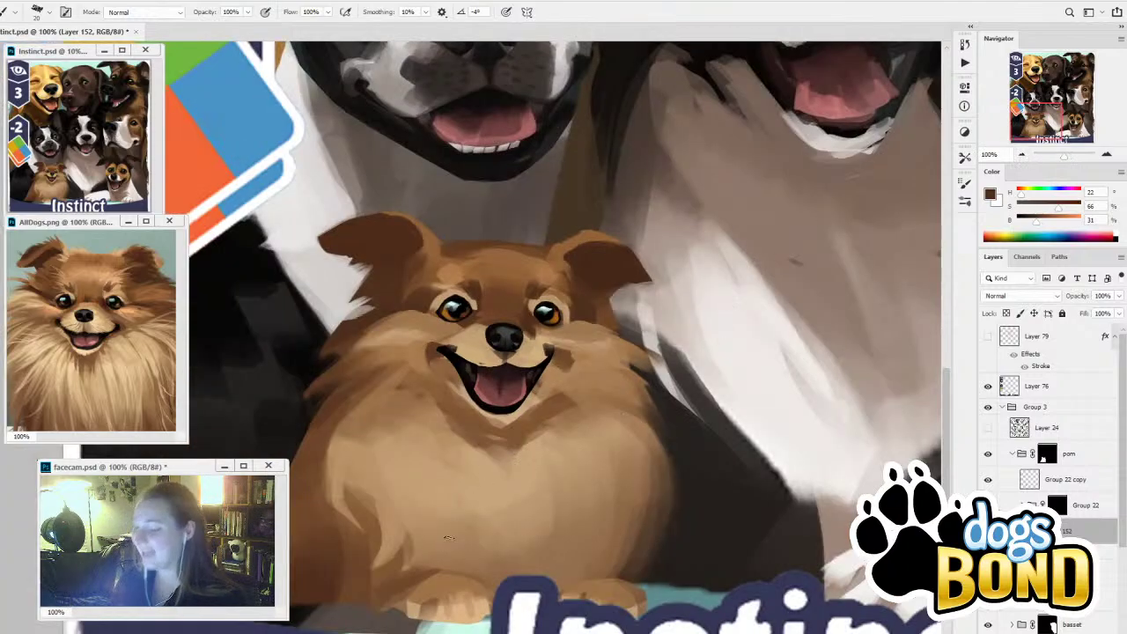
alt+click(380, 235)
key(])
key(])
key(])
key(])
key(])
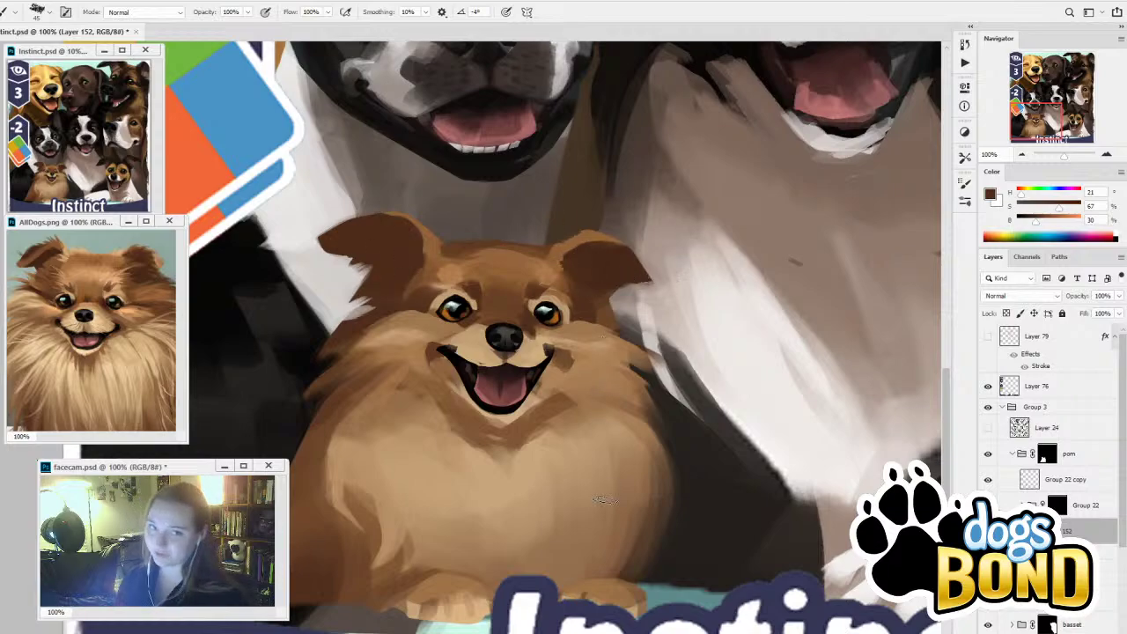
alt+click(614, 262)
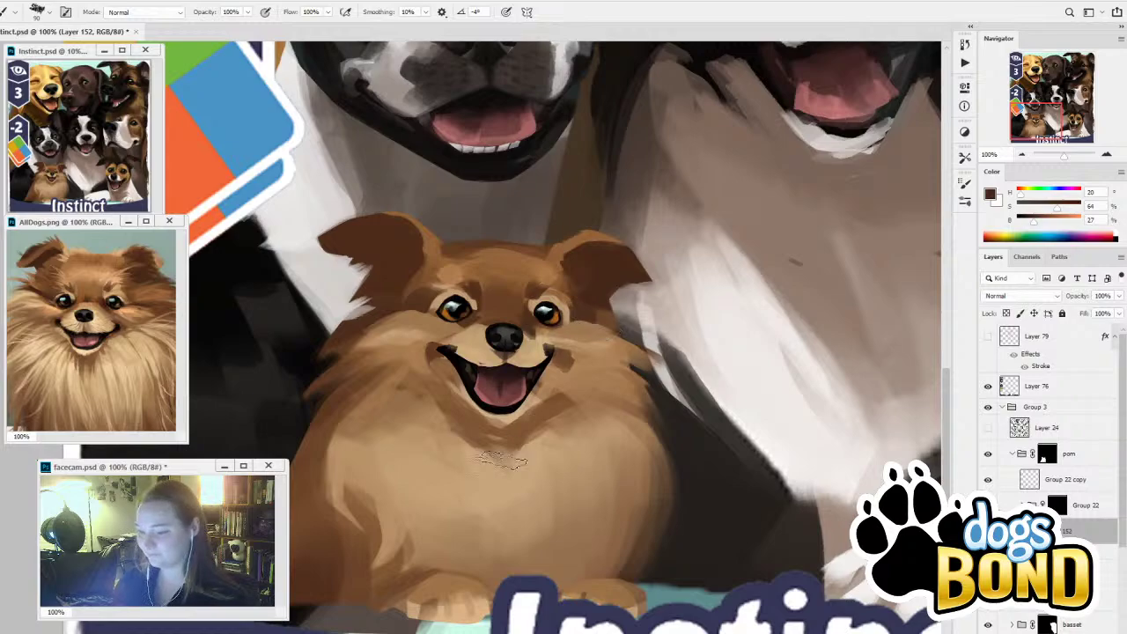
On Layer 152, shade the Pomeranian's forehead between the eyes with dark brown sampled from the reference portrait's ear
click(1047, 454)
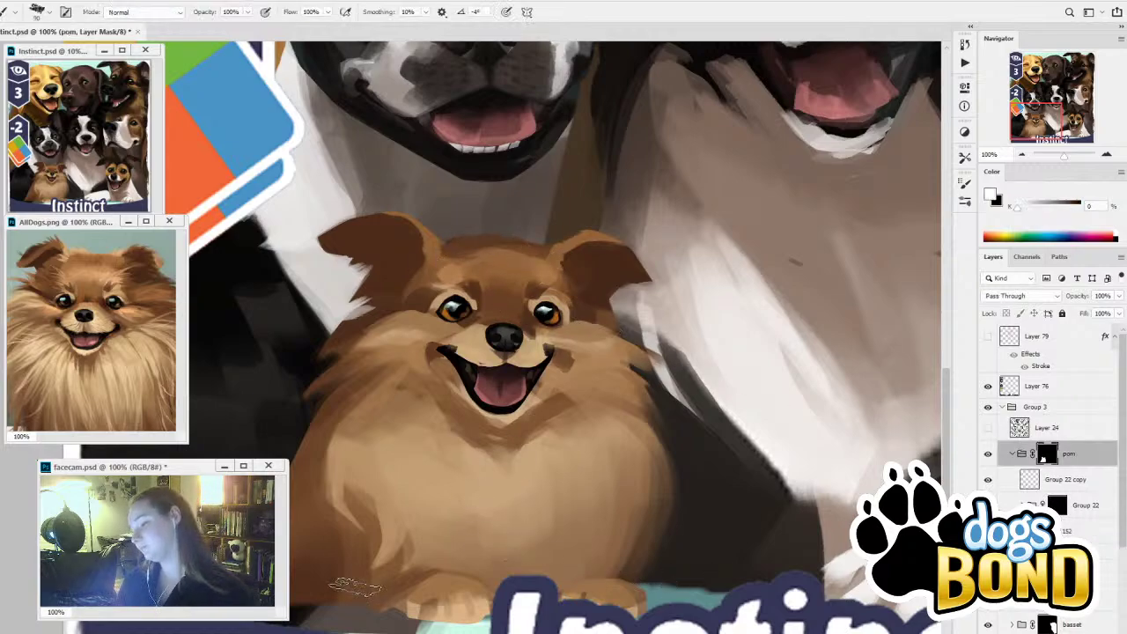
click(1065, 530)
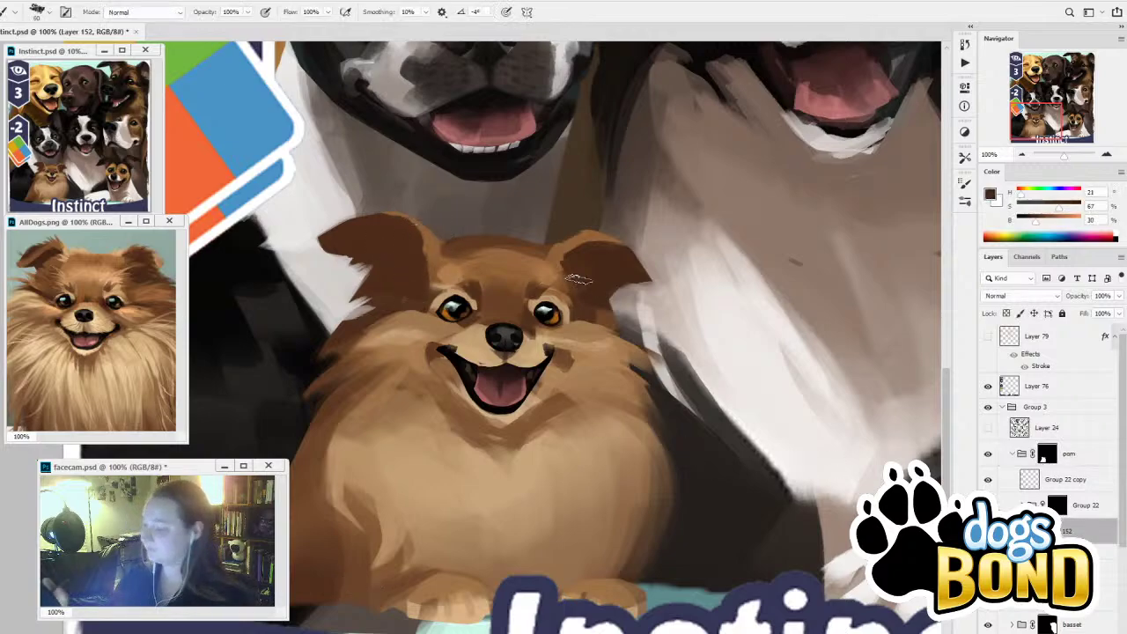
alt+click(48, 256)
click(262, 253)
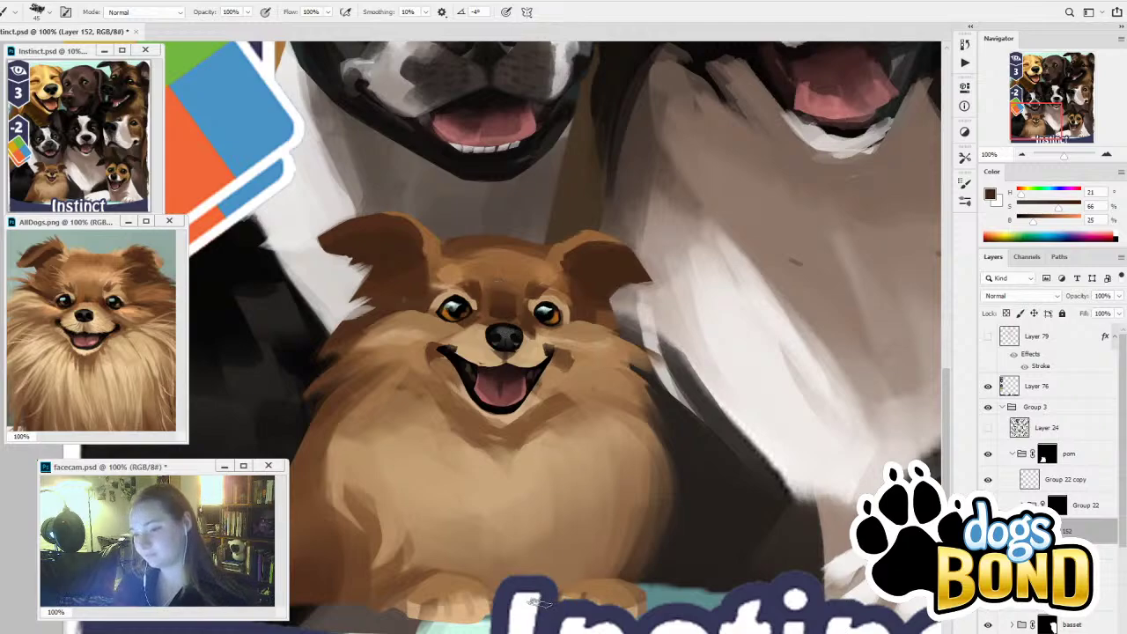
Paint lighter tan fur below the Pomeranian's eye and along the muzzle with tones sampled from the face
alt+click(480, 324)
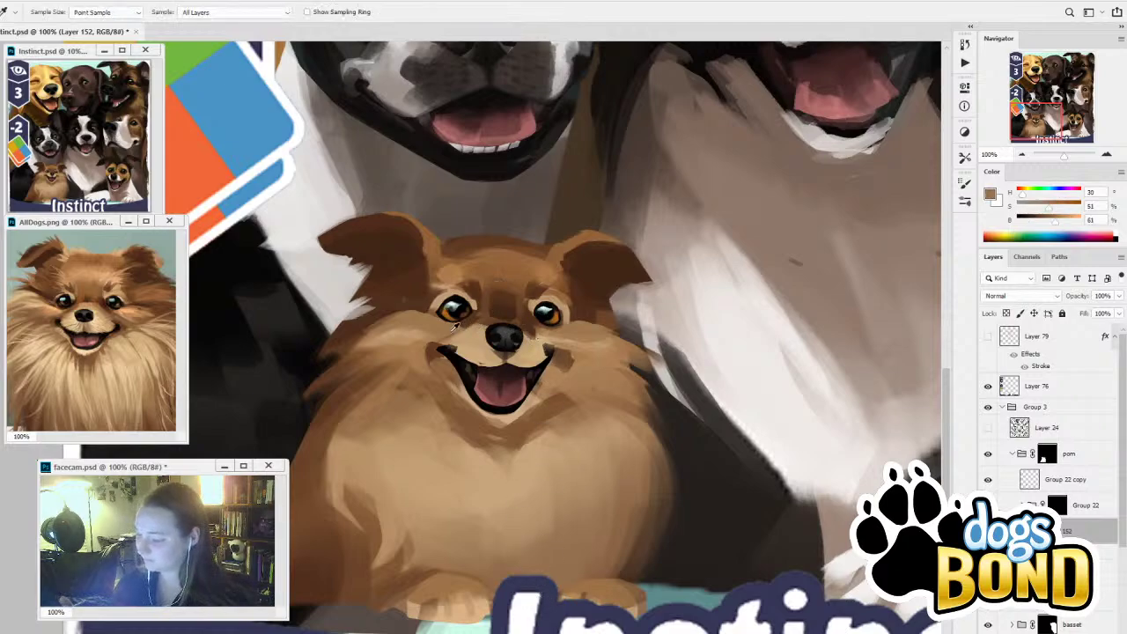
alt+click(411, 332)
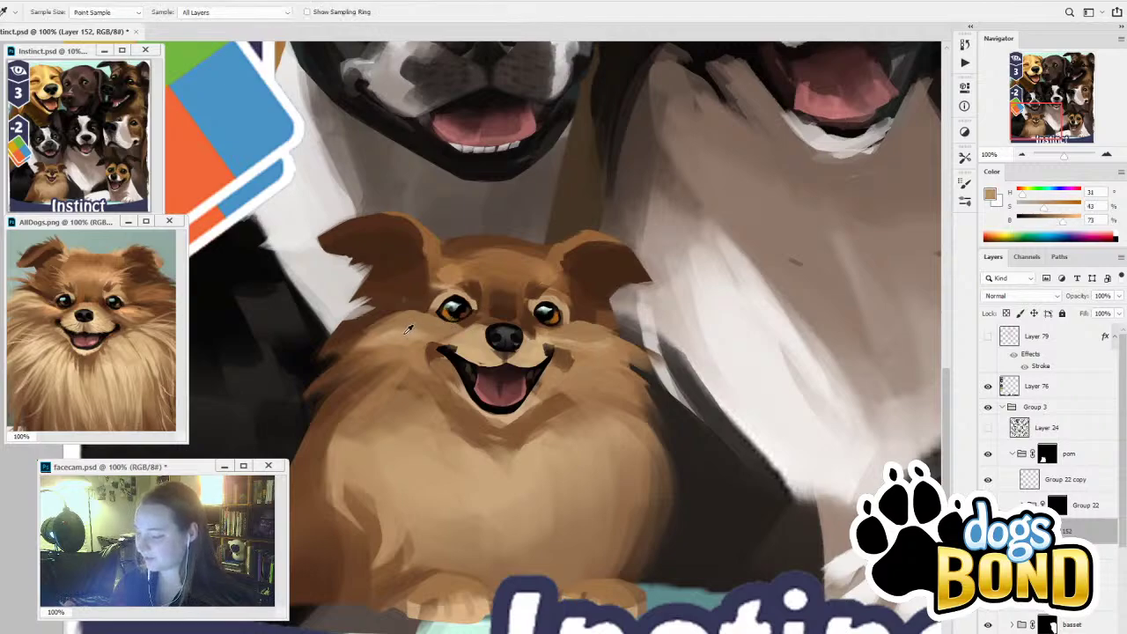
drag(420, 328, 429, 315)
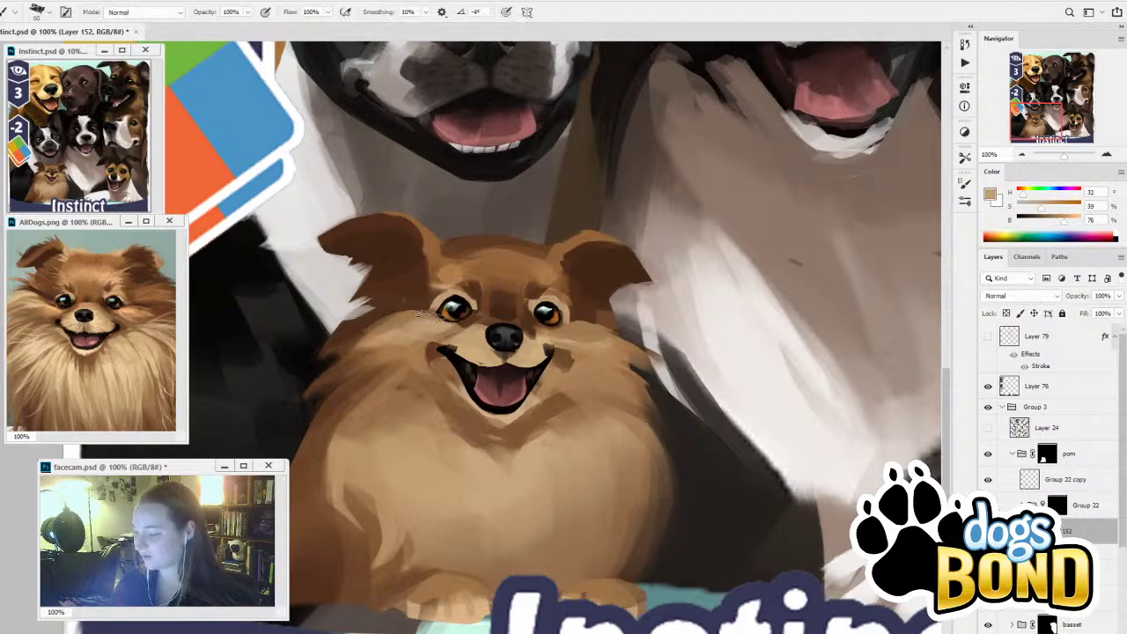
alt+click(521, 333)
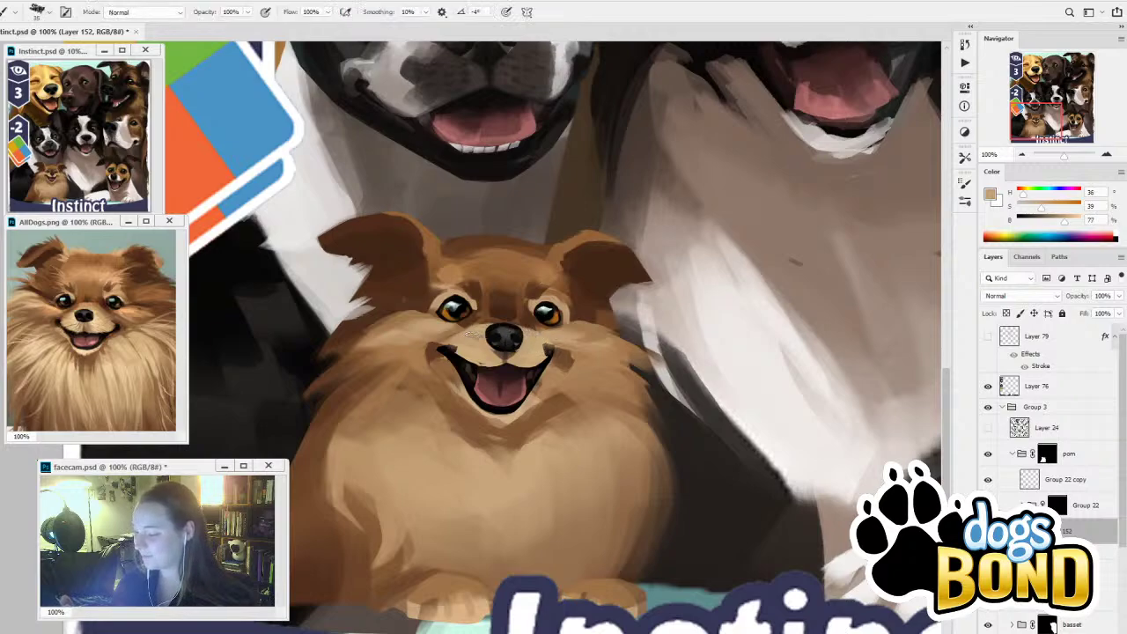
Darken the fur around both mouth corners with sampled browns and refine the chin's lower edge with light tan, using a size 20 brush
alt+click(449, 342)
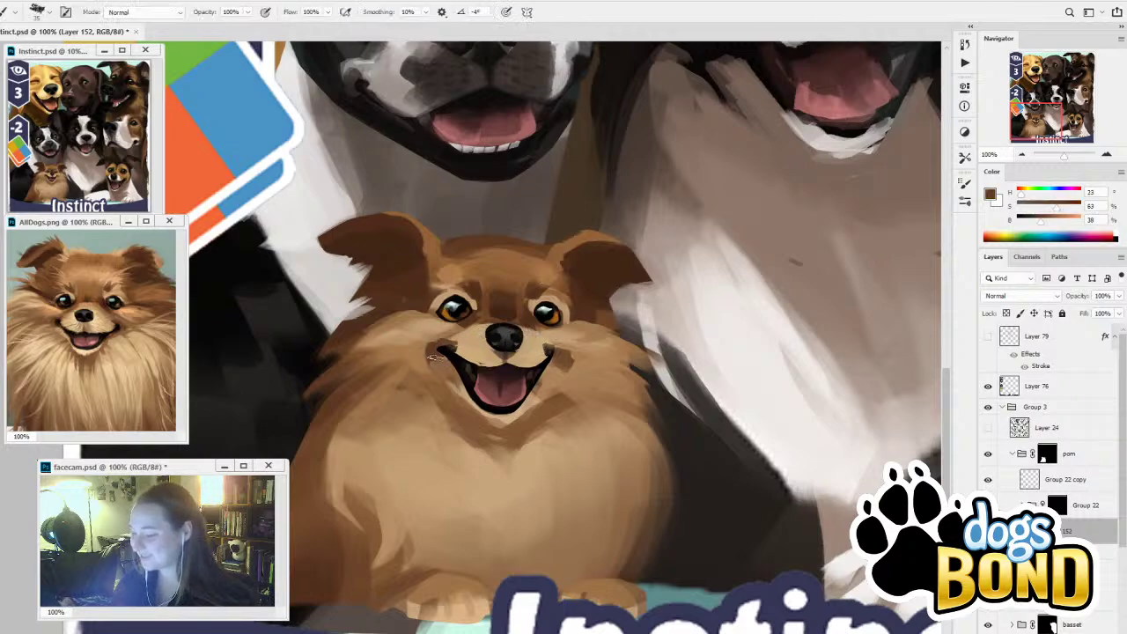
alt+click(565, 354)
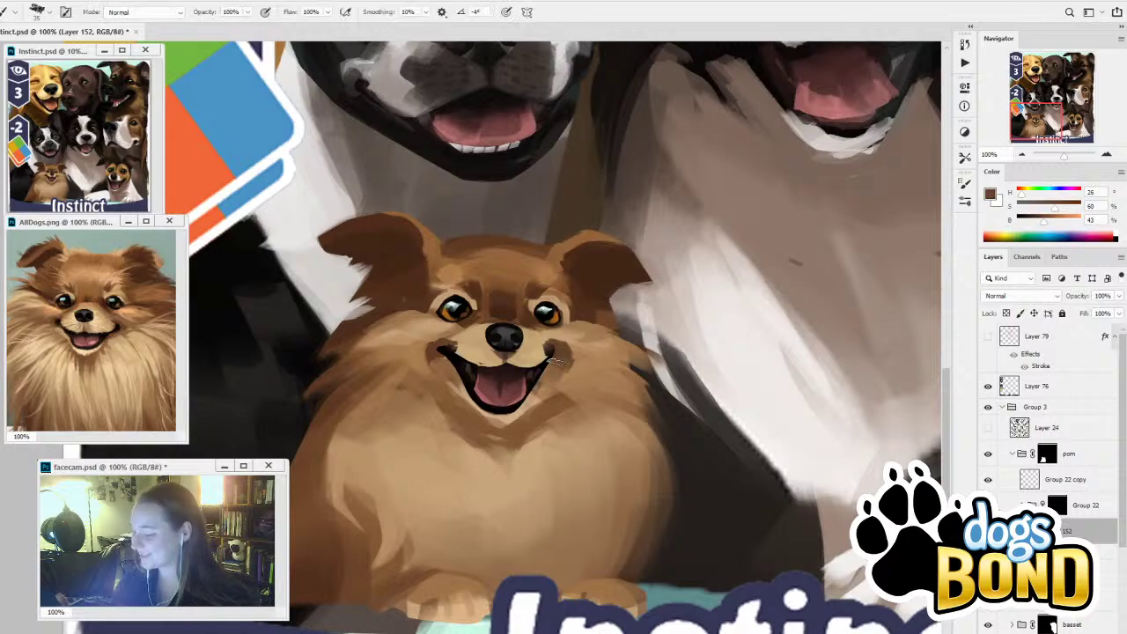
alt+click(483, 410)
alt+click(516, 426)
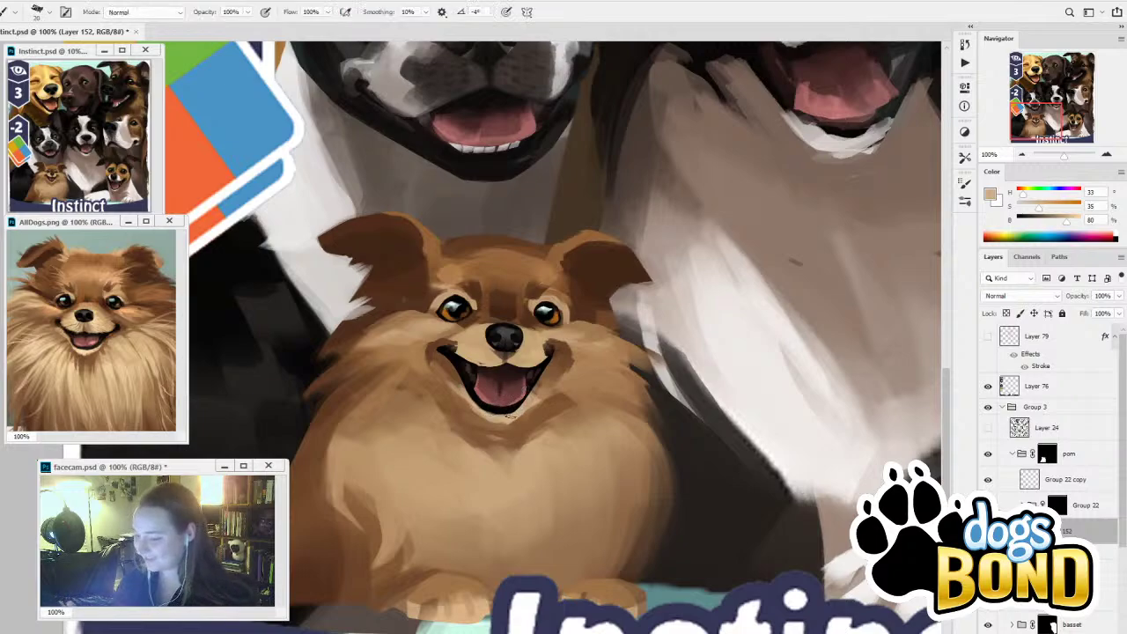
alt+click(516, 415)
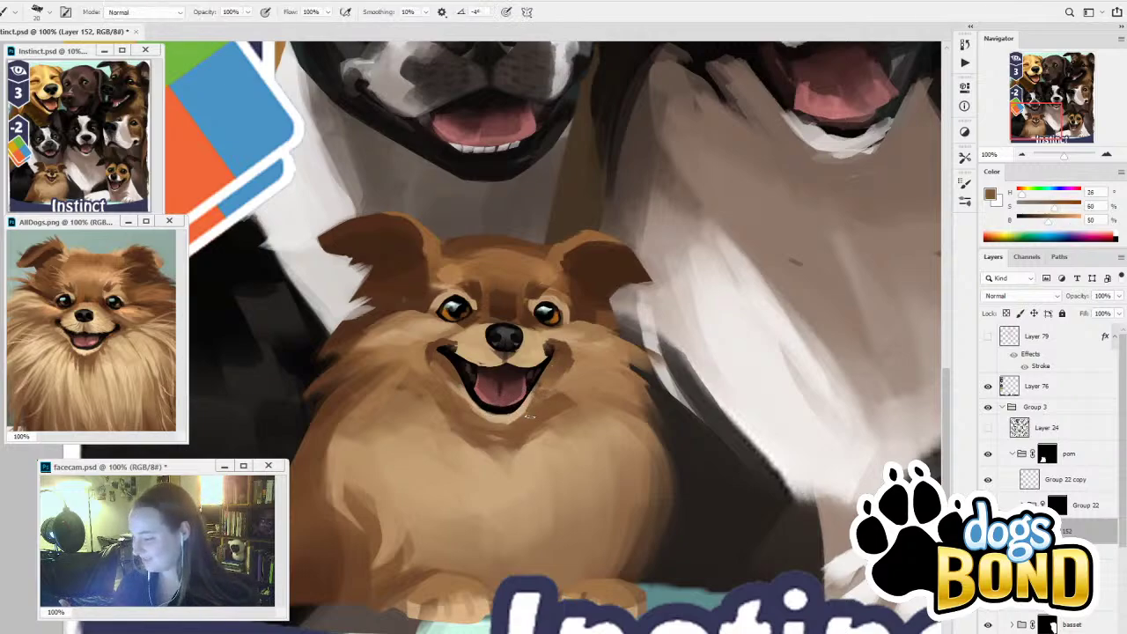
Extend the brown shadow beneath the chin down onto the chest with a size 45 brush
alt+click(477, 430)
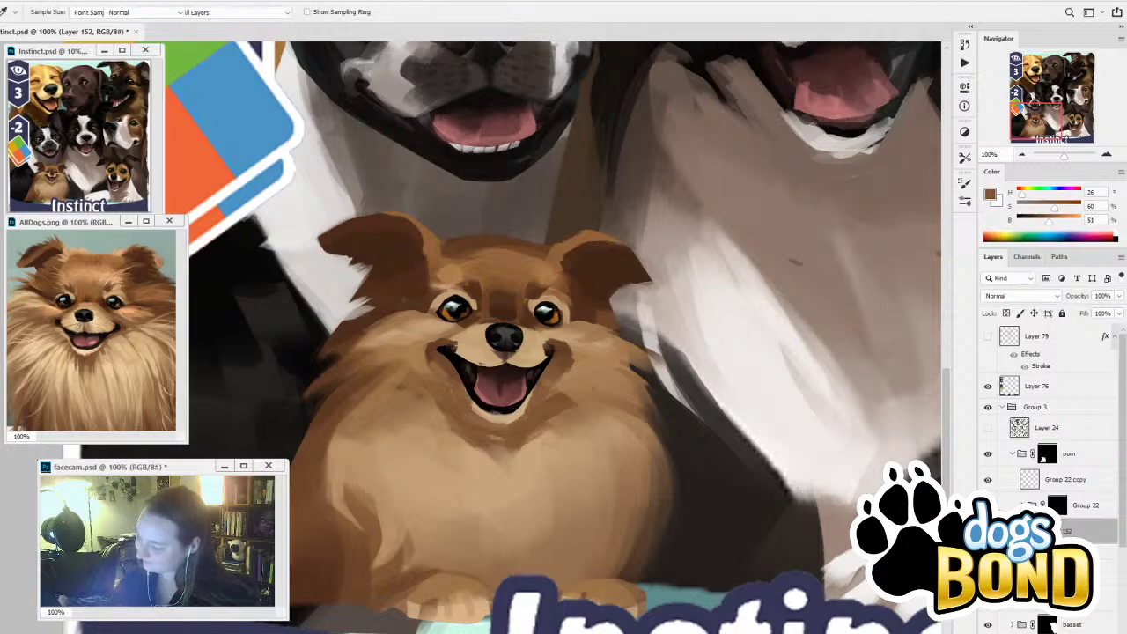
key(bracketright)
key(bracketright)
key(bracketright)
key(bracketright)
key(bracketright)
drag(472, 431, 516, 462)
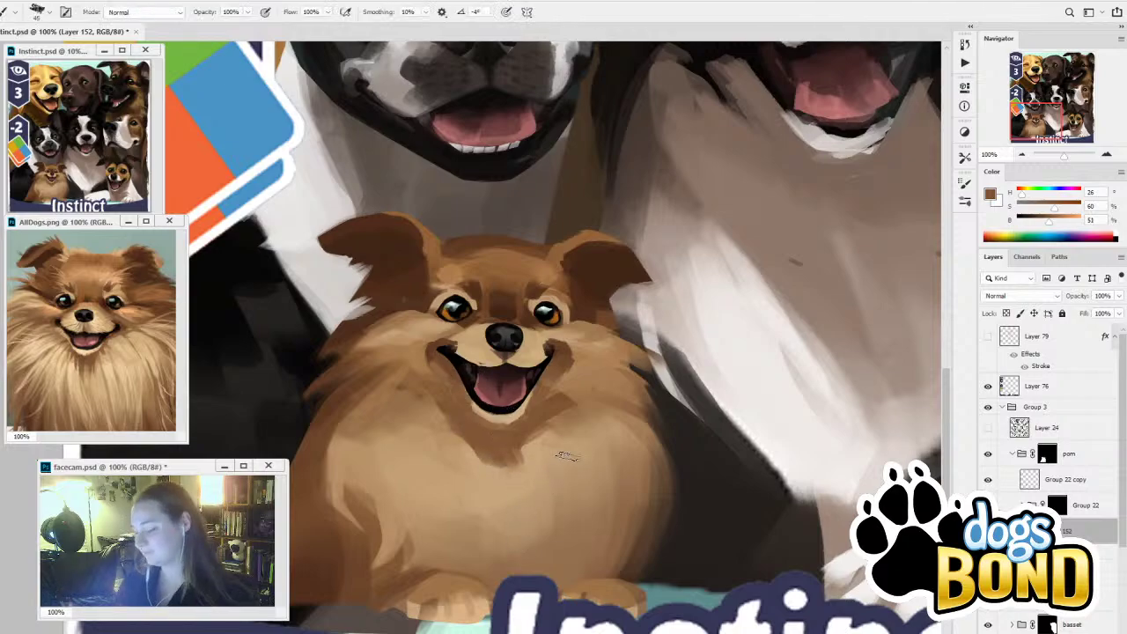
Paint broad light tan fur bands down both cheeks with a size 70 brush, and undo the last stroke
alt+click(406, 342)
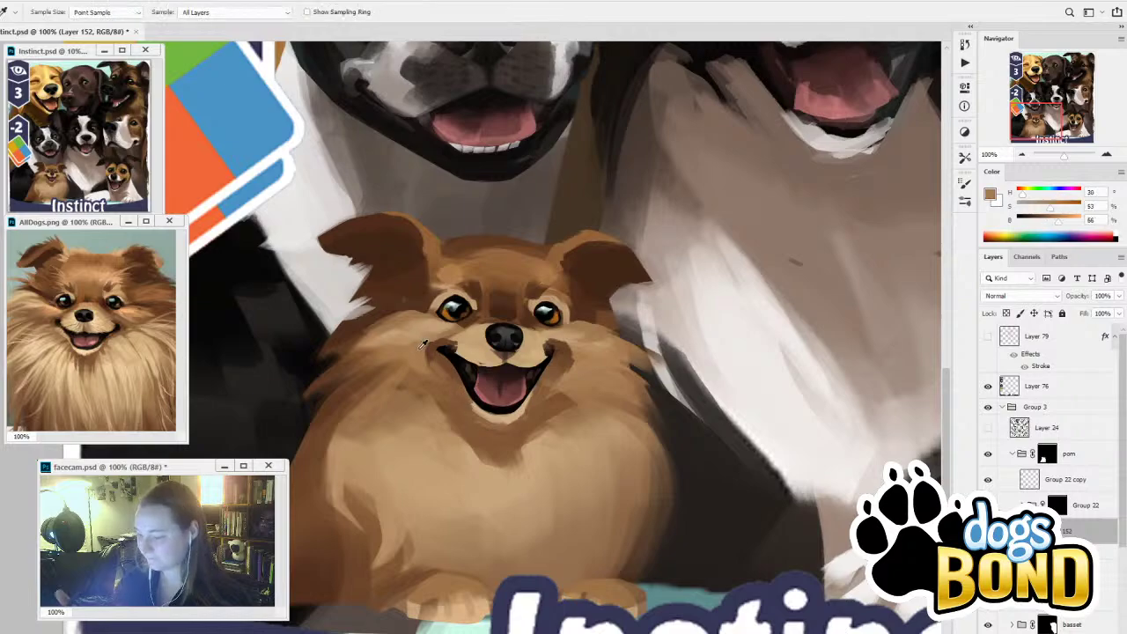
mouse_move(399, 362)
mouse_down()
mouse_move(417, 418)
mouse_move(389, 372)
mouse_move(407, 414)
mouse_up()
alt+click(438, 328)
drag(578, 345, 579, 418)
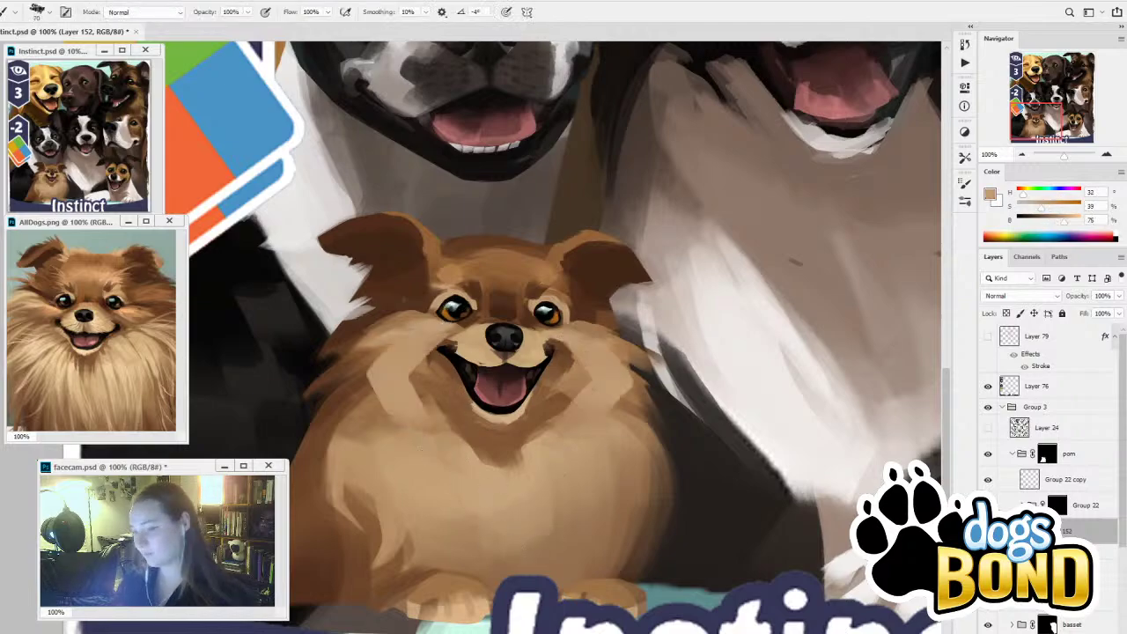
key(ctrl+z)
Shade the fur beside the eyes and below the ears with sampled dark browns, starting with a smaller size 40 brush
key(bracketleft)
key(bracketleft)
key(bracketleft)
key(bracketleft)
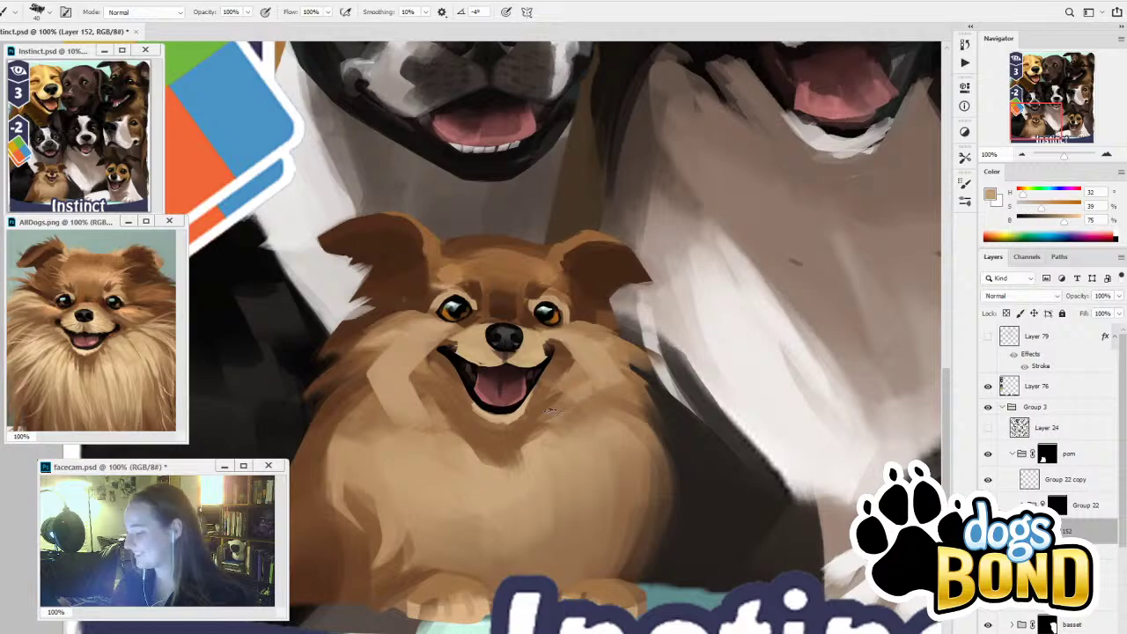
key(i)
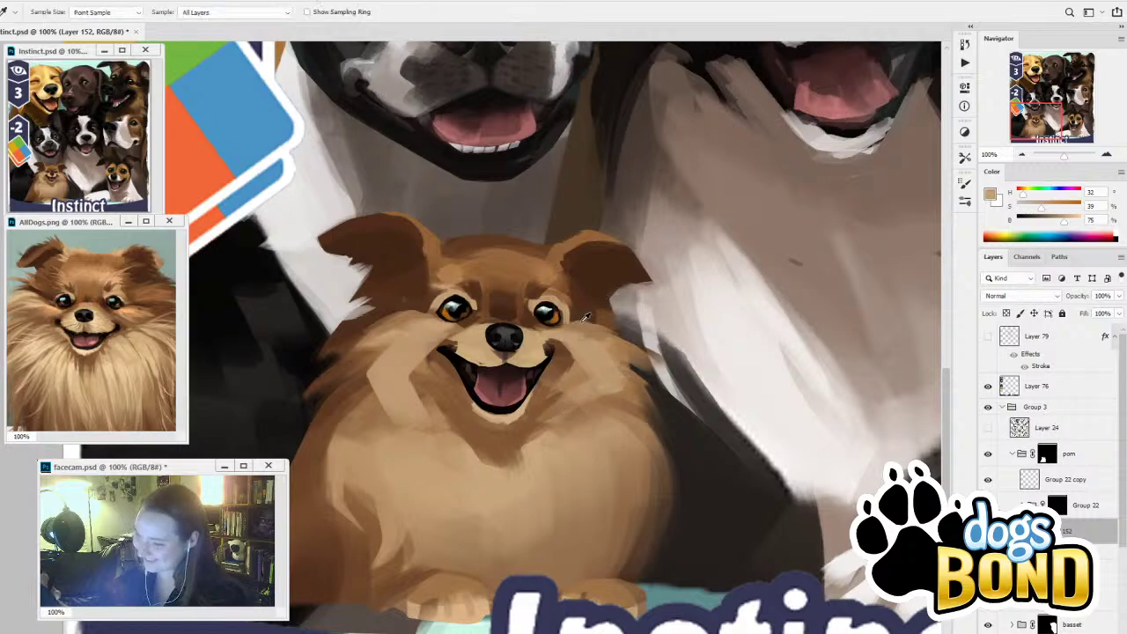
click(586, 314)
key(b)
alt+click(586, 322)
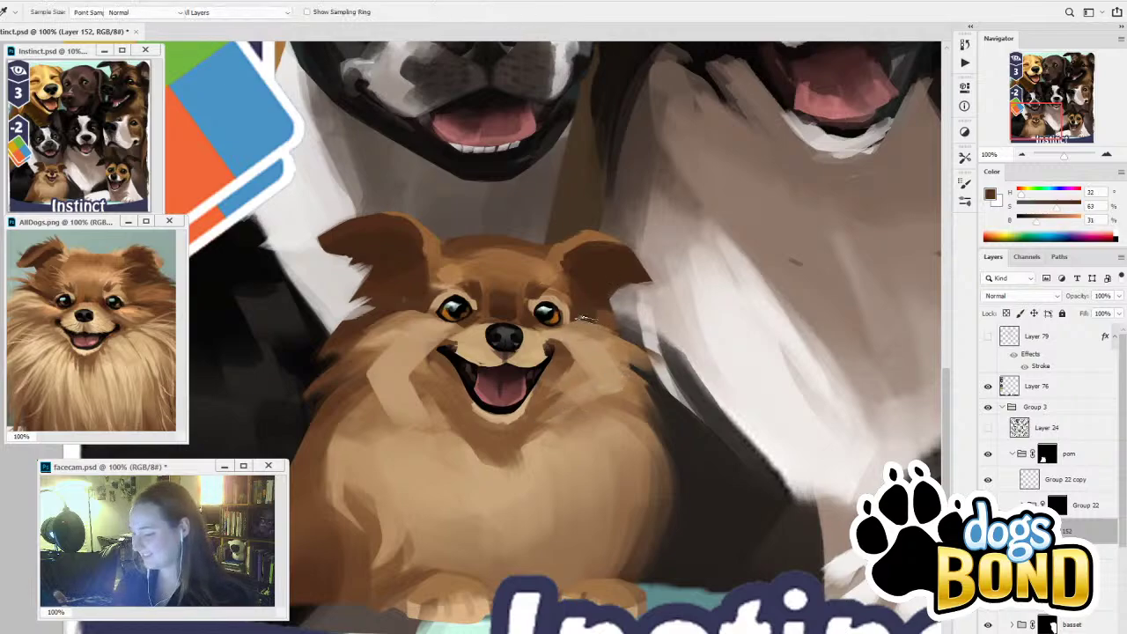
alt+click(586, 324)
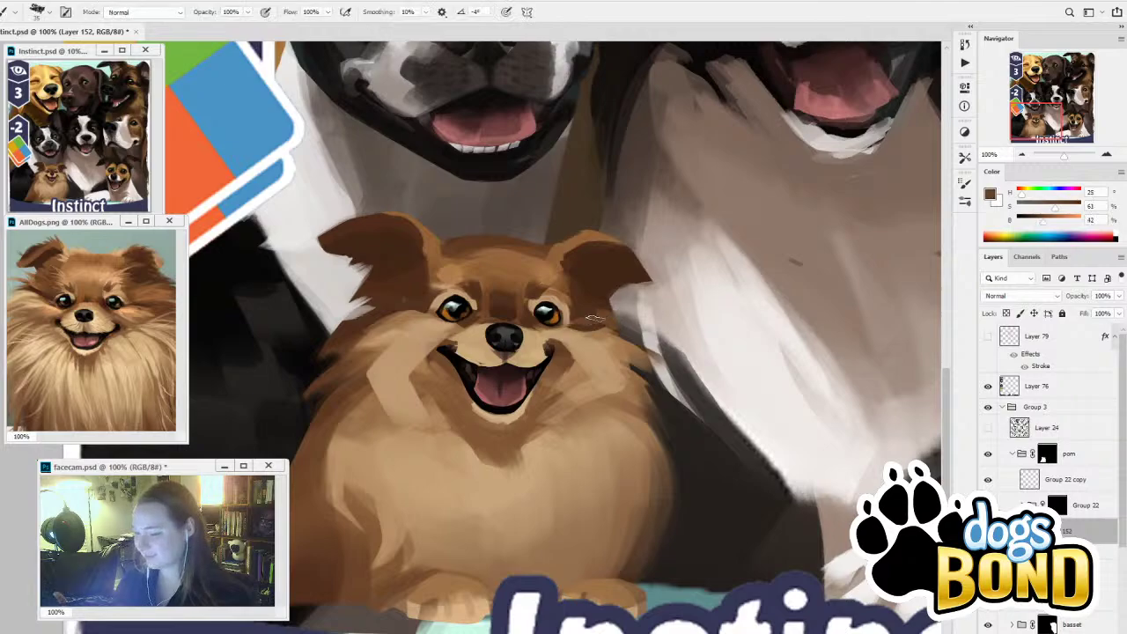
key(alt)
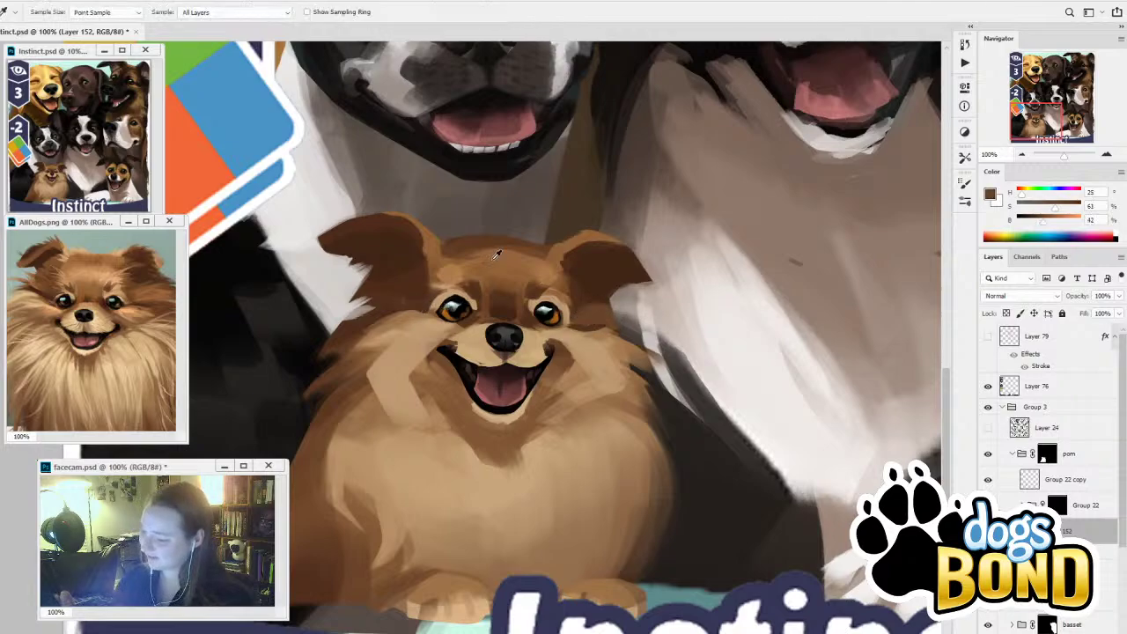
alt+click(597, 313)
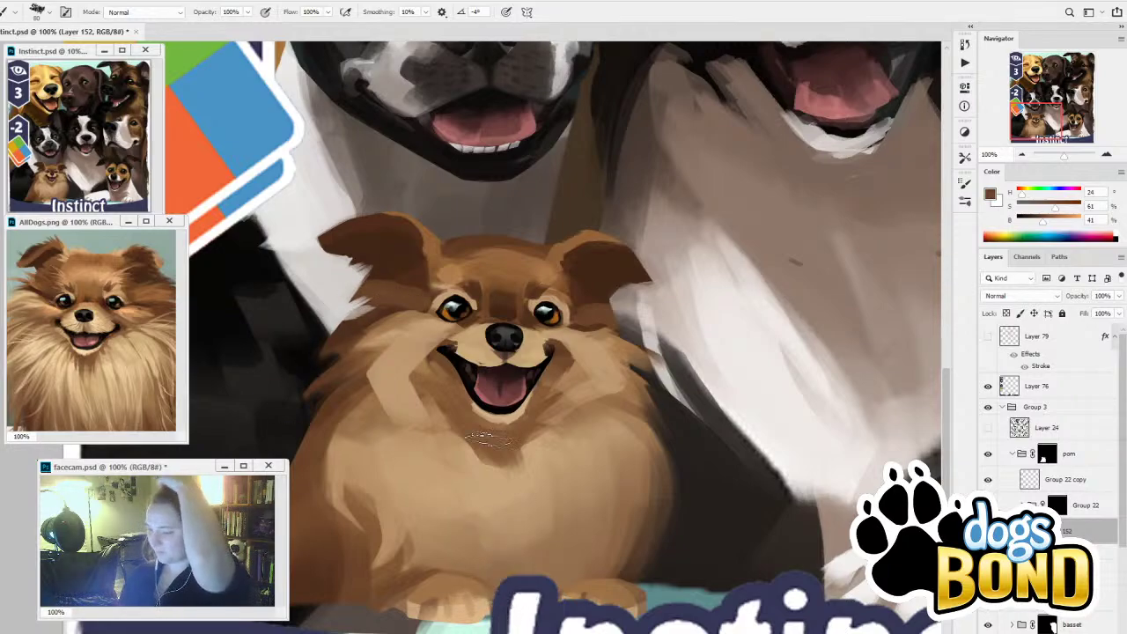
Brush sampled mid-brown shading from the mouth corners across both cheeks with a size 80 brush
key(alt)
alt+click(441, 348)
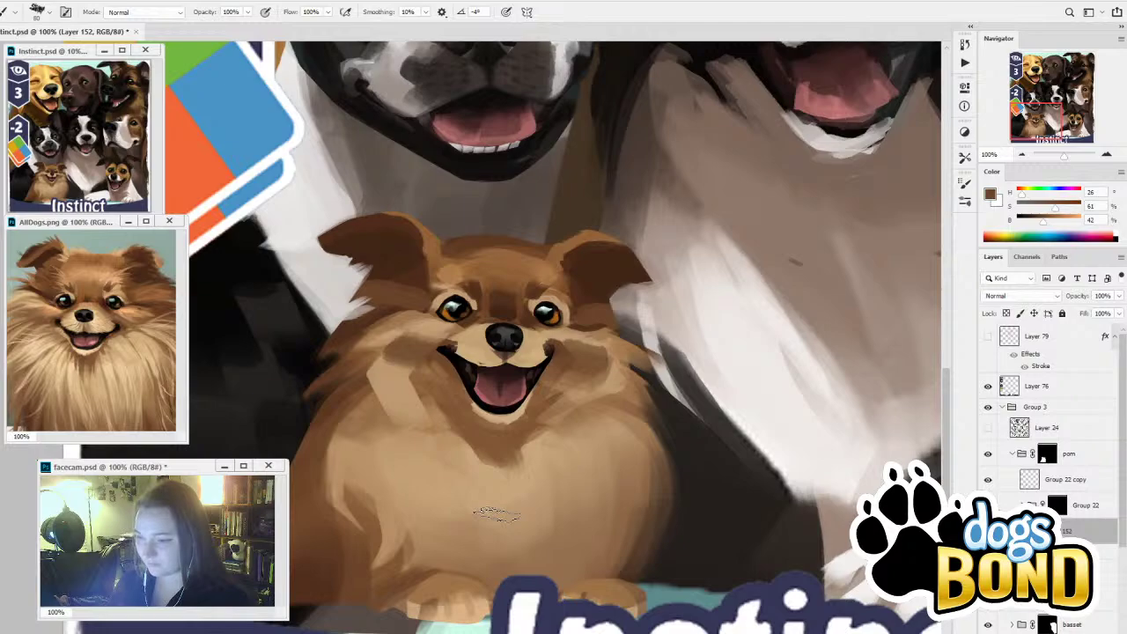
key(ctrl+minus)
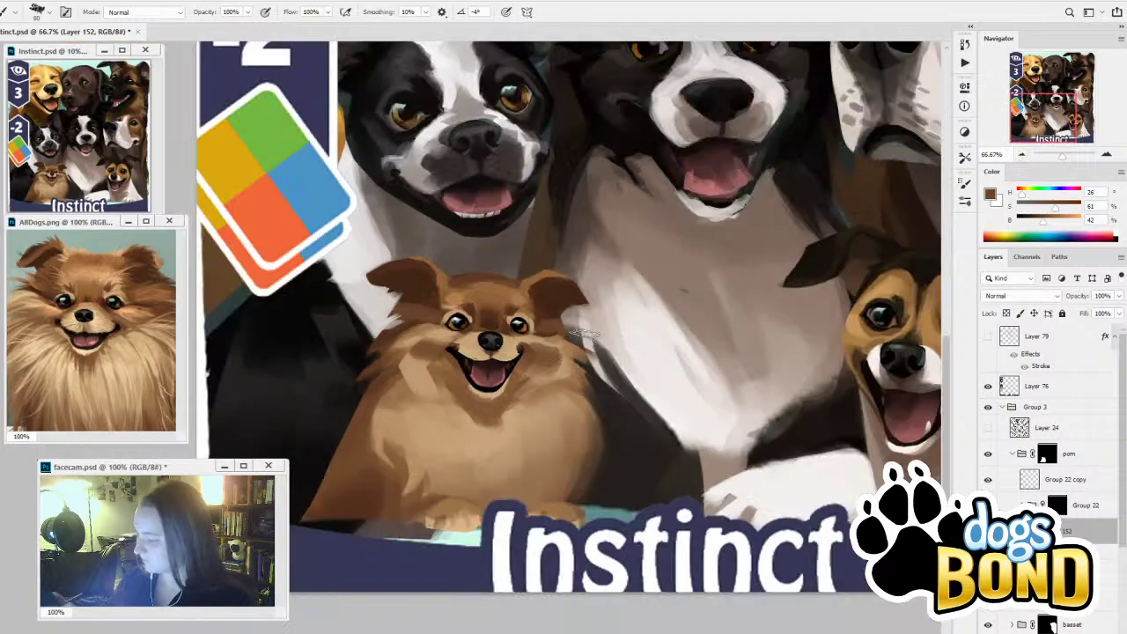
alt+click(565, 366)
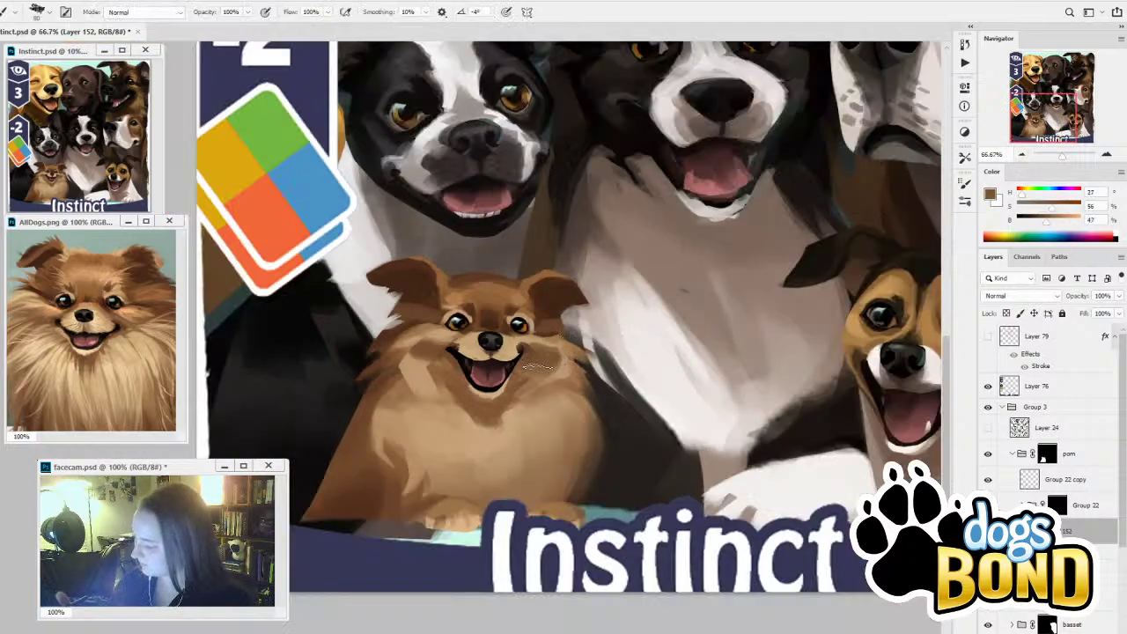
alt+click(490, 405)
drag(432, 357, 433, 393)
alt+click(417, 363)
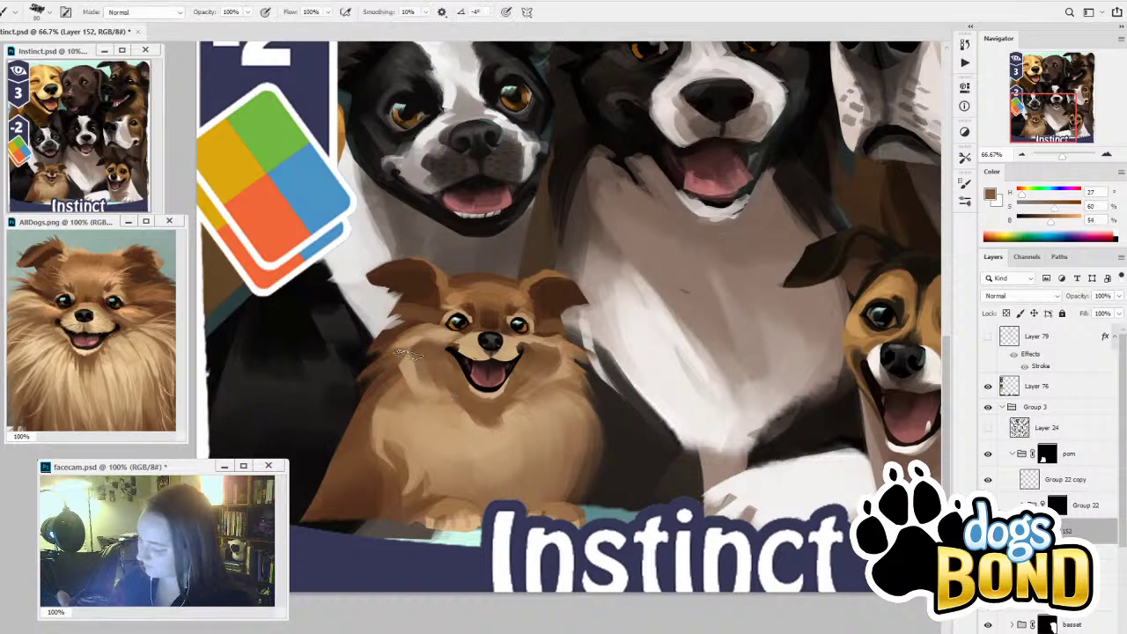
Darken the outer cheek ruff and the shaded side of the body with sampled browns, enlarging the brush to size 90
mouse_move(403, 357)
mouse_down()
mouse_move(371, 384)
mouse_move(402, 362)
mouse_move(345, 446)
mouse_up()
key(bracketleft)
alt+click(392, 339)
key(bracketright)
key(bracketright)
drag(382, 374, 342, 488)
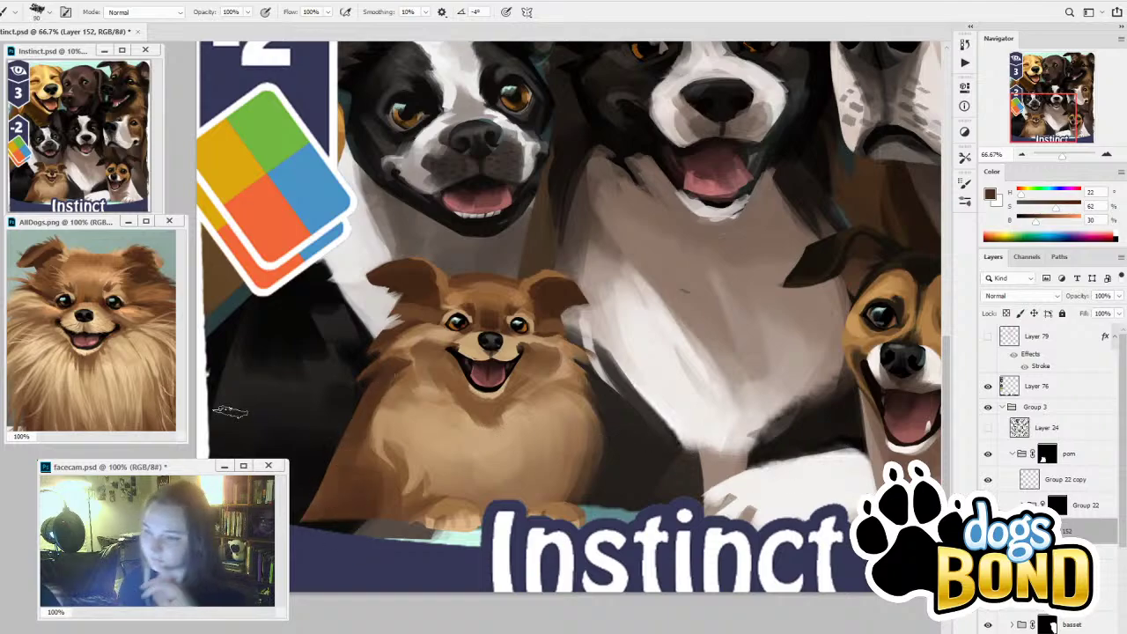
Find and open the BirthdayCard image from the Dog's Bond Events folder, under Group A
click(3, 11)
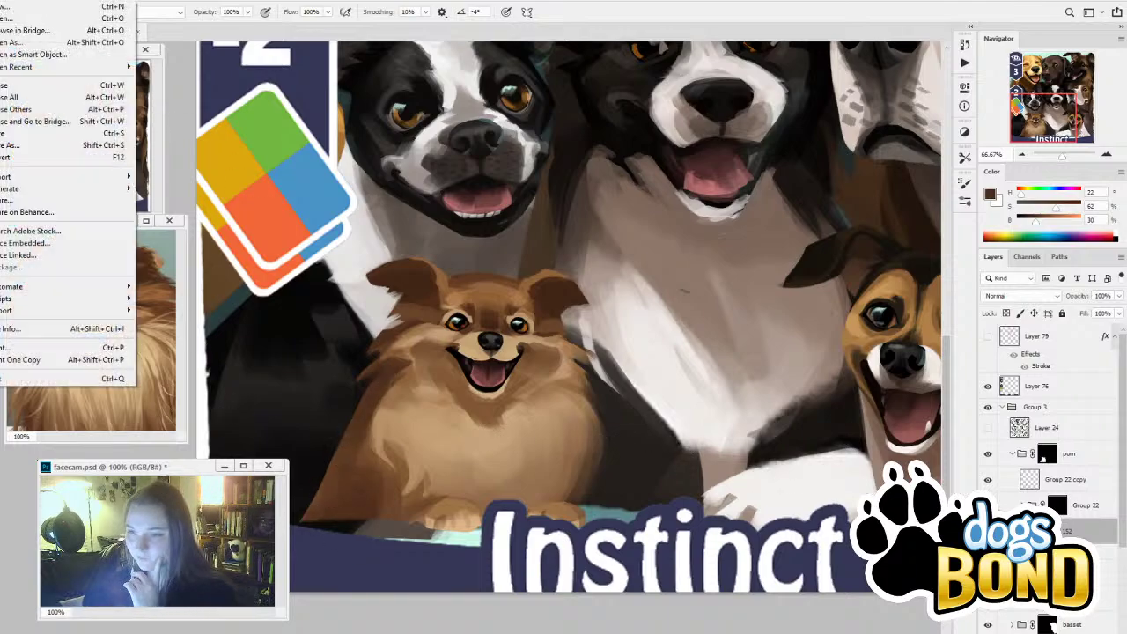
click(35, 21)
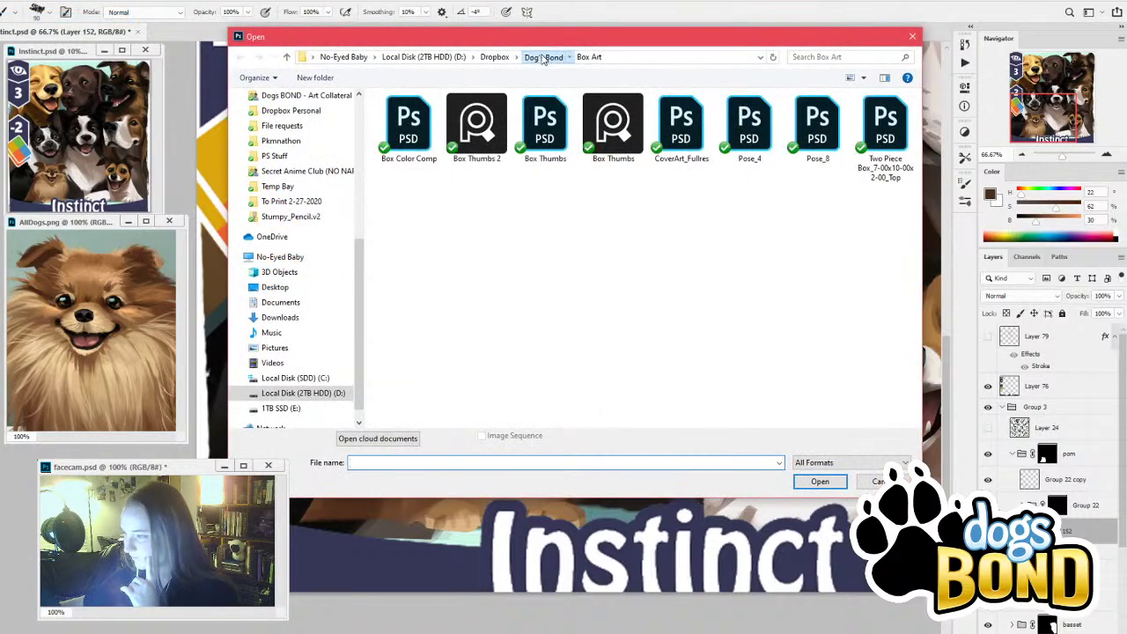
click(542, 56)
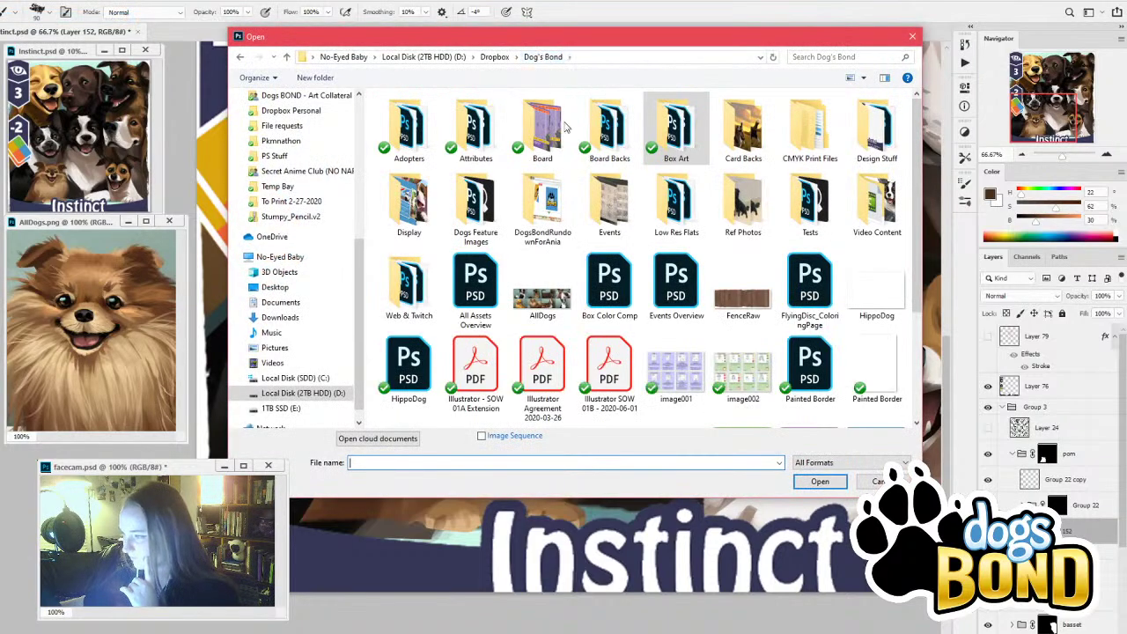
double_click(599, 211)
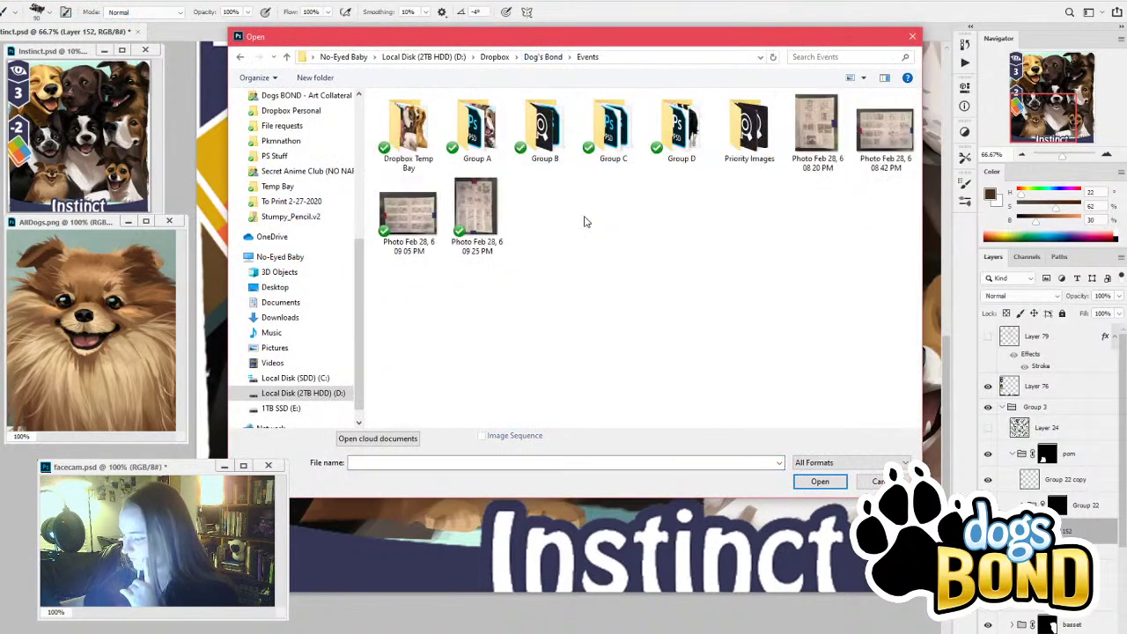
double_click(543, 132)
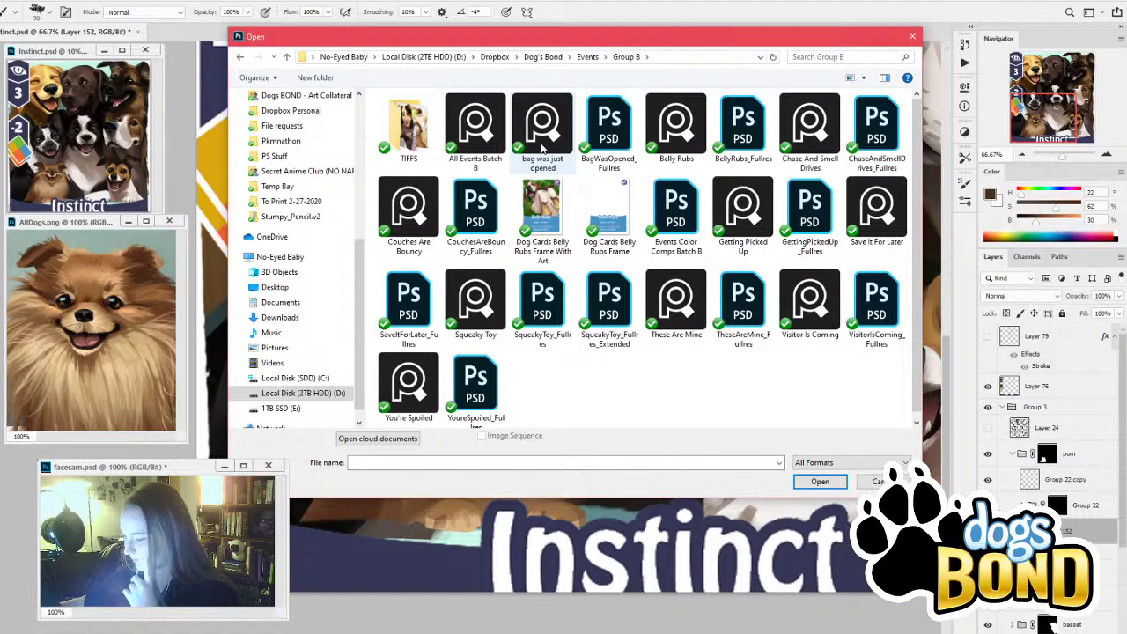
click(588, 58)
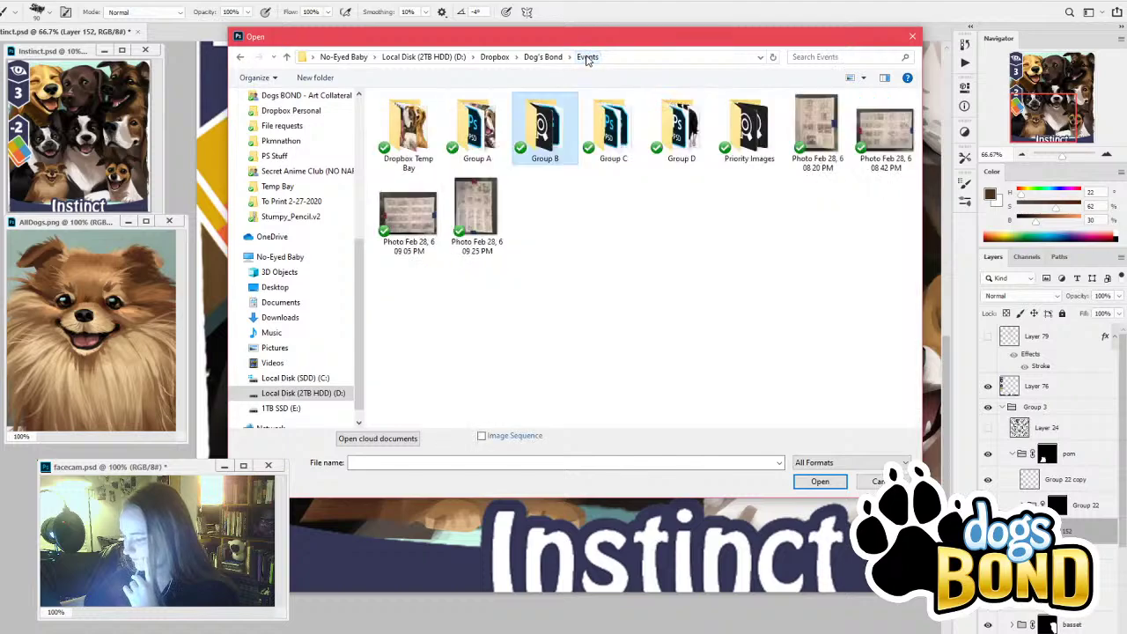
double_click(640, 122)
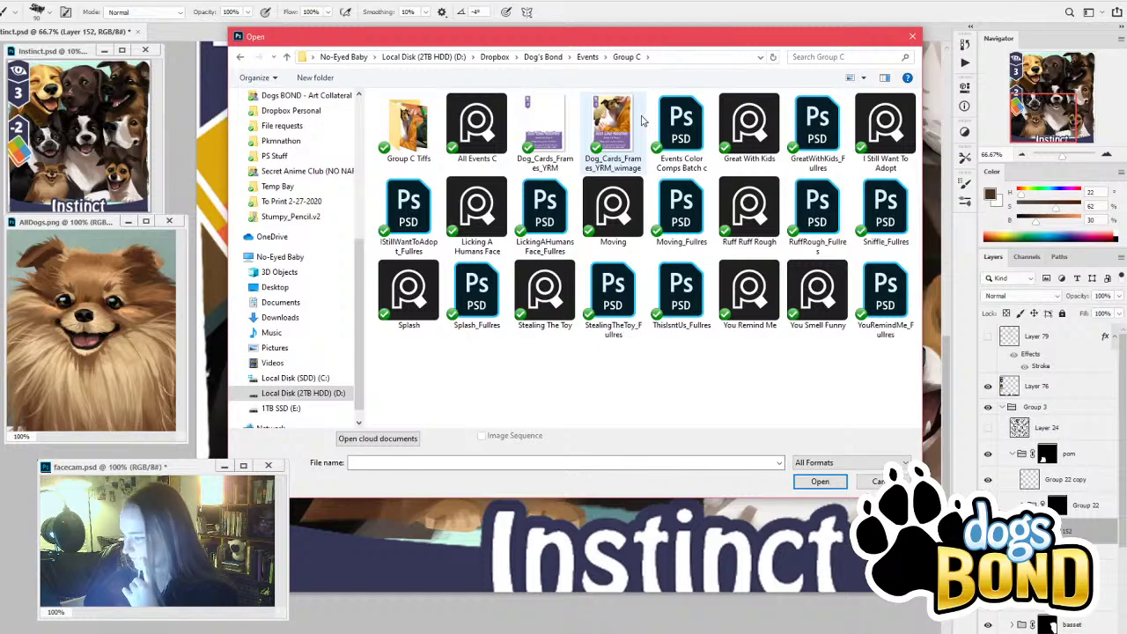
click(585, 58)
double_click(504, 132)
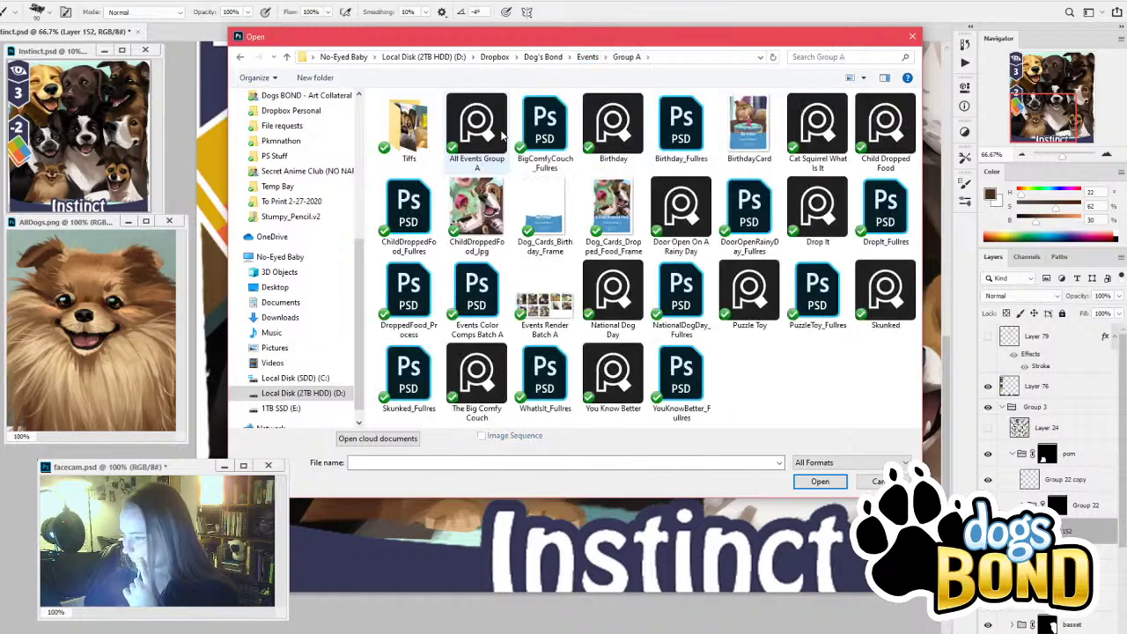
click(748, 123)
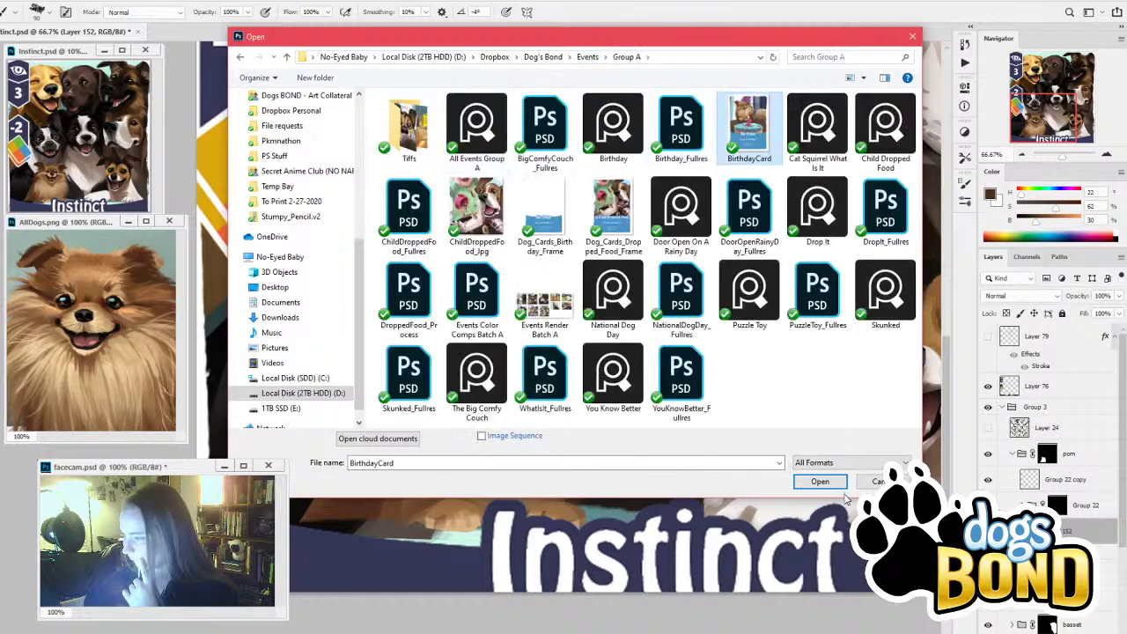
click(820, 481)
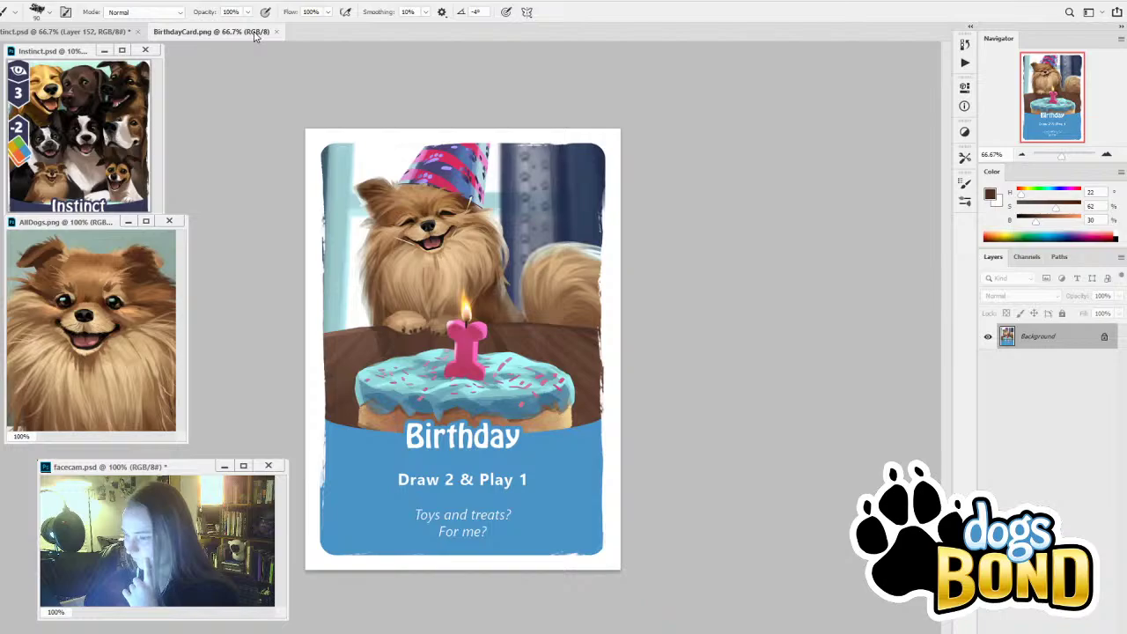
Dock the BirthdayCard image in the AllDogs reference window, frame its Pomeranian, and return to the Instinct document
drag(255, 33, 104, 237)
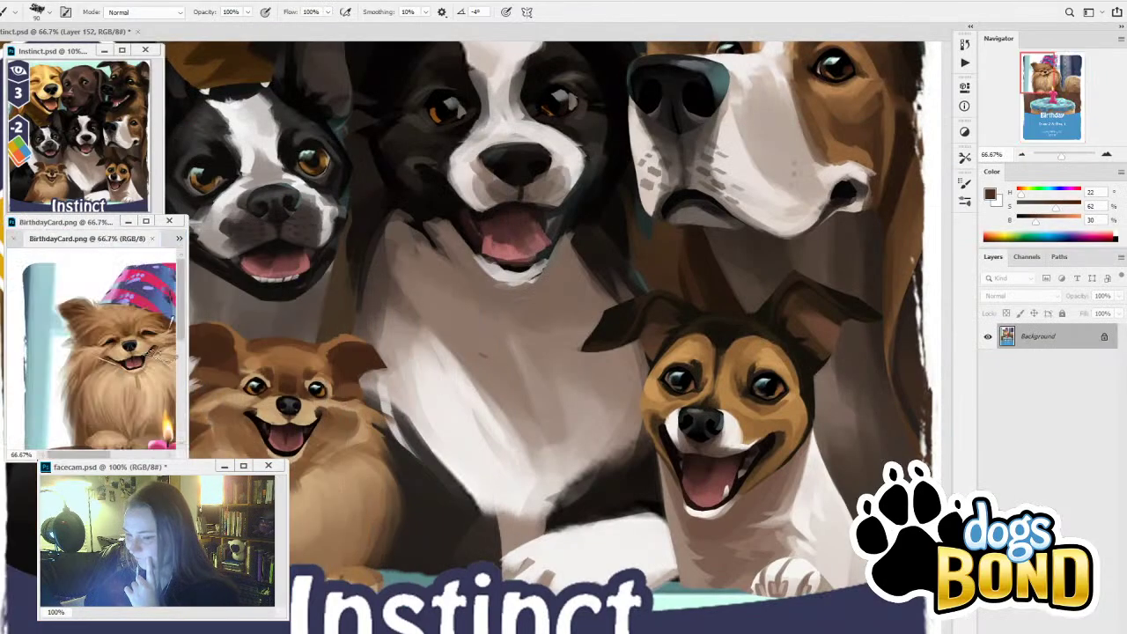
drag(70, 456, 88, 456)
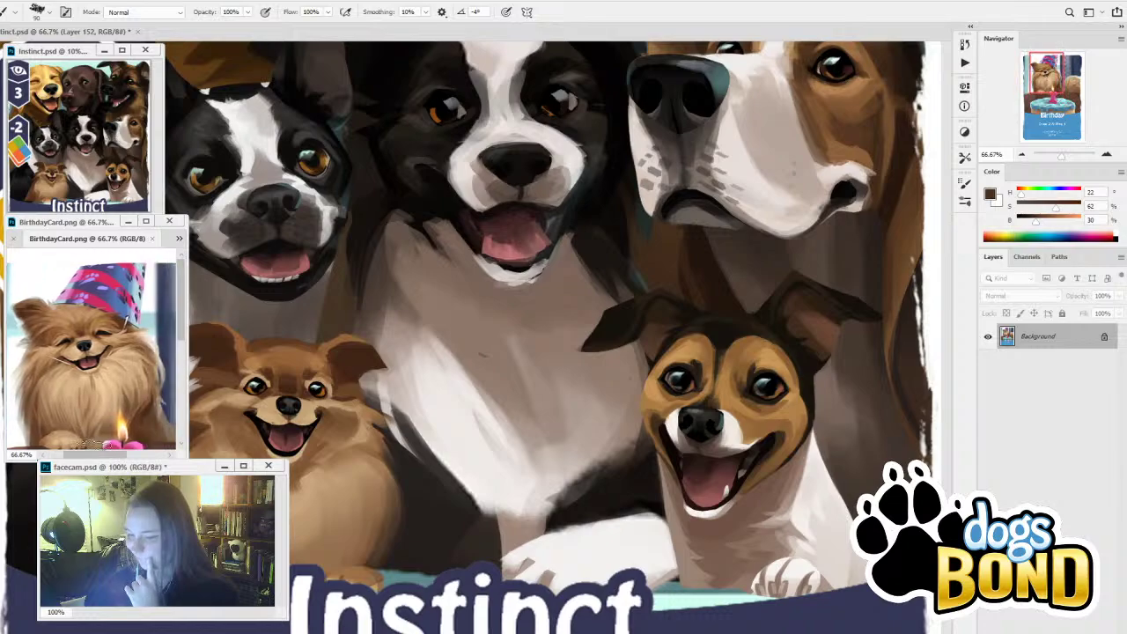
drag(184, 298, 185, 304)
click(484, 430)
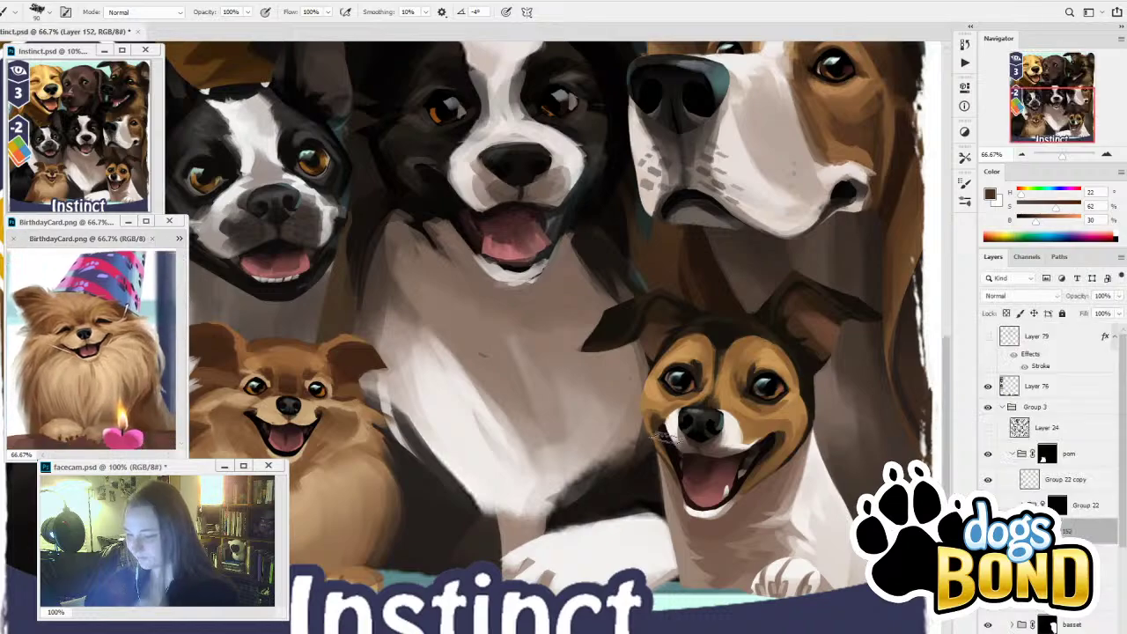
Brush sampled warm light brown across the Pomeranian's forehead with a size 35 brush
drag(462, 482, 567, 433)
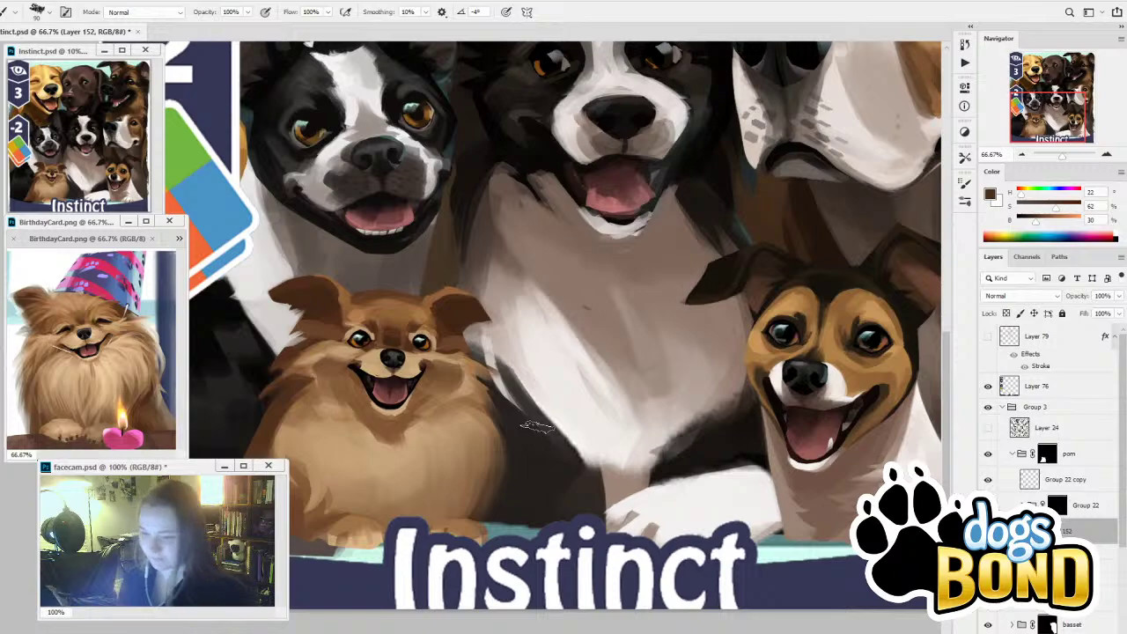
alt+click(384, 297)
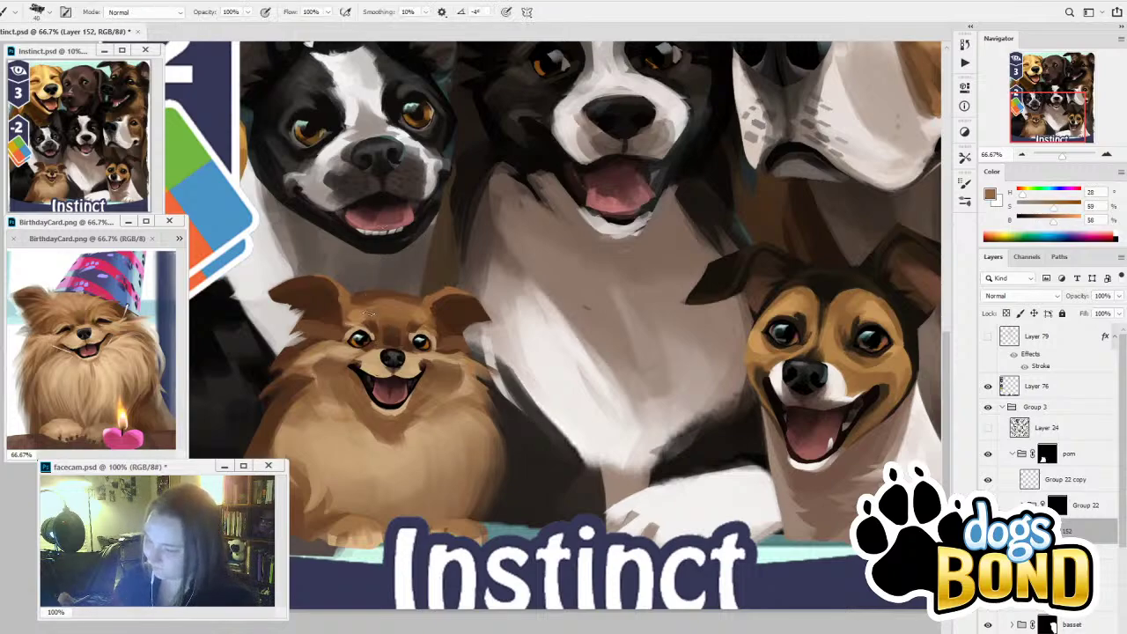
alt+click(355, 315)
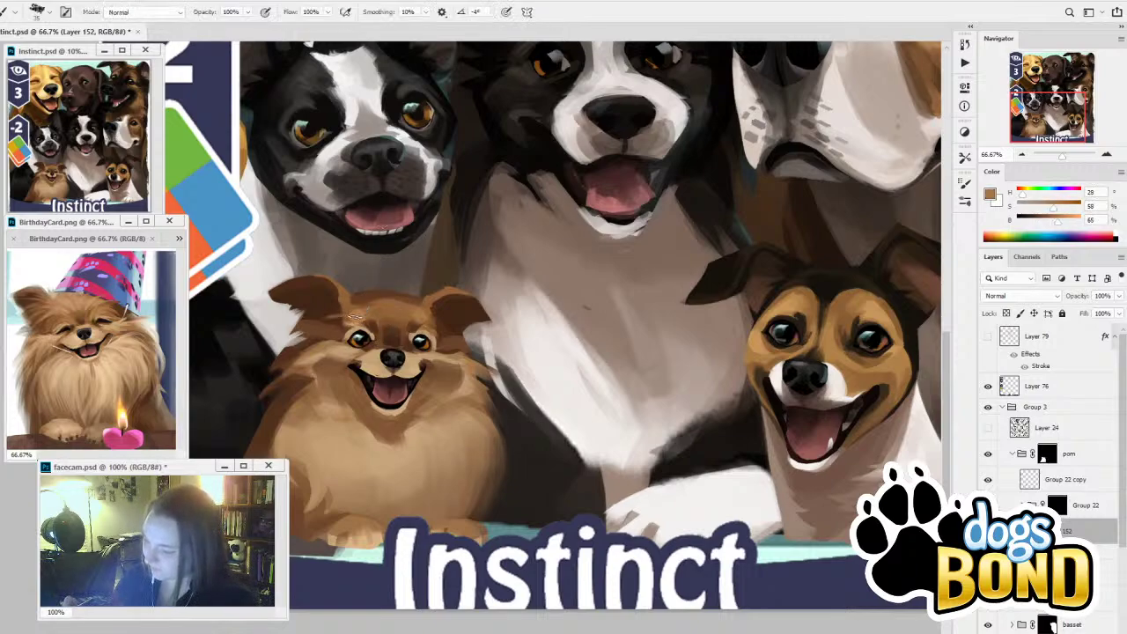
drag(361, 310, 384, 309)
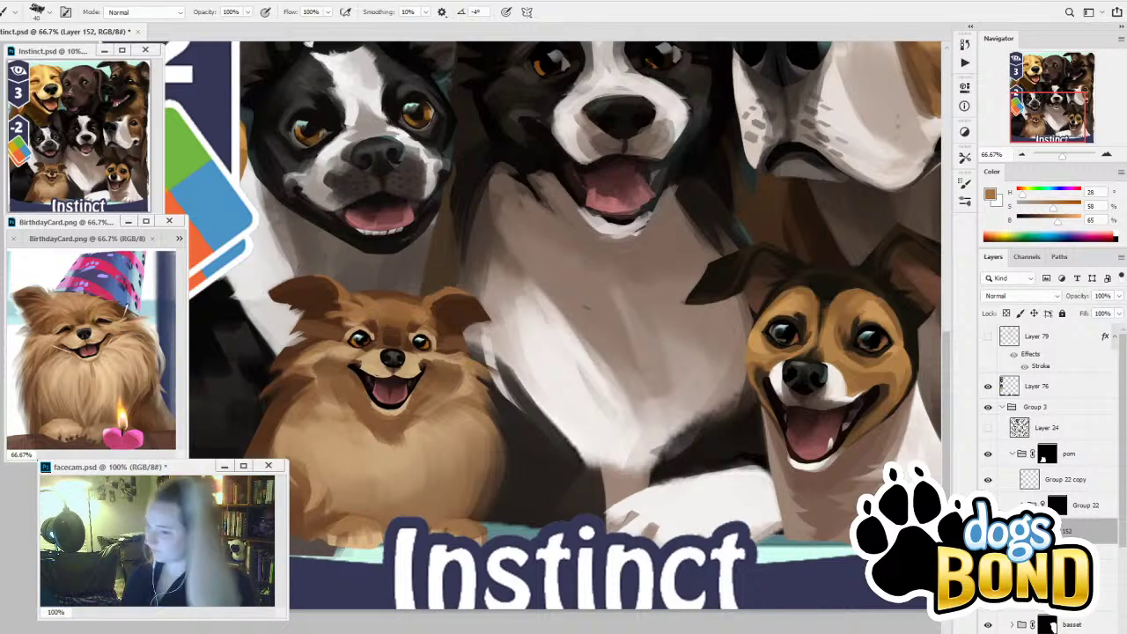
Make the Group 22 copy layer in the pom group active and toggle its visibility to check its content
click(1046, 456)
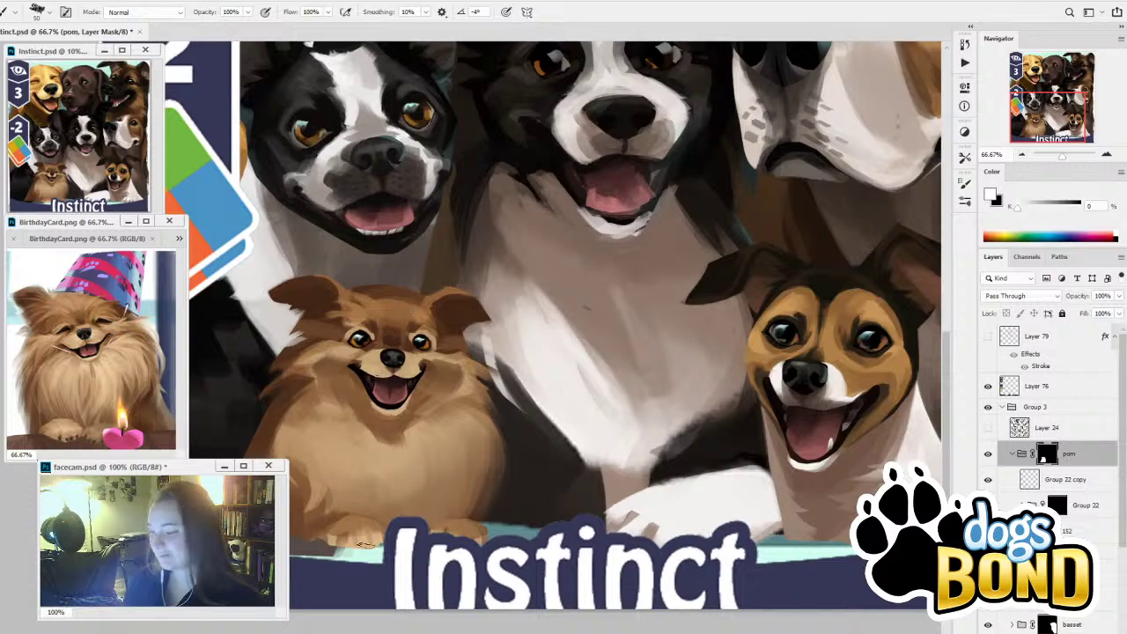
click(1045, 484)
click(988, 482)
click(988, 482)
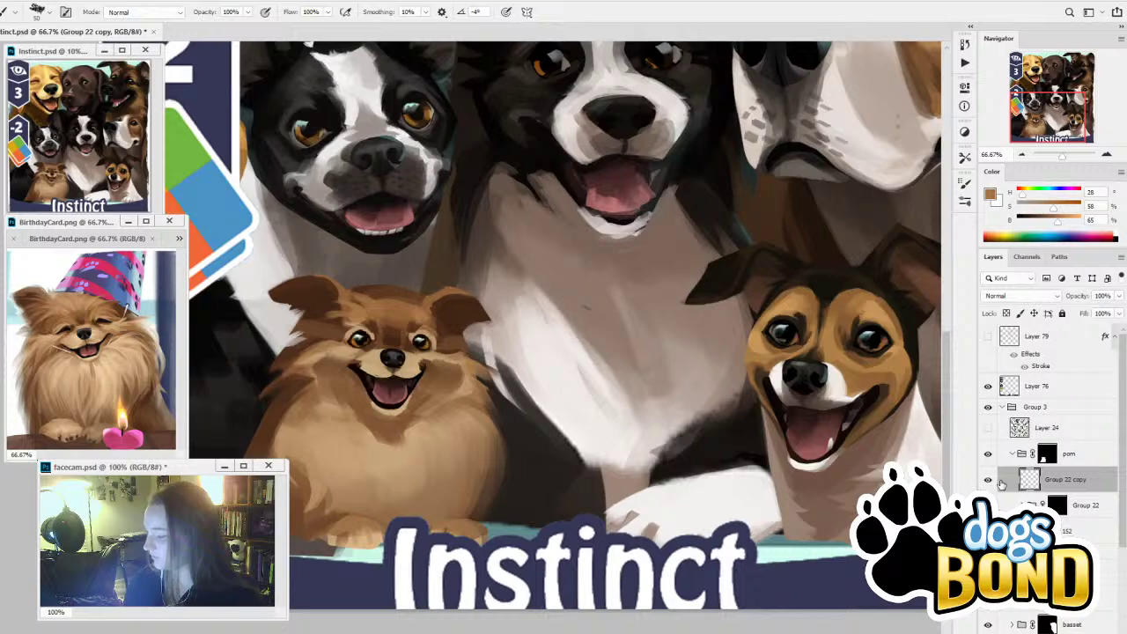
Paint the Pomeranian's chest and lower cheek ruff with sampled light tan using a size 125 brush
alt+click(350, 346)
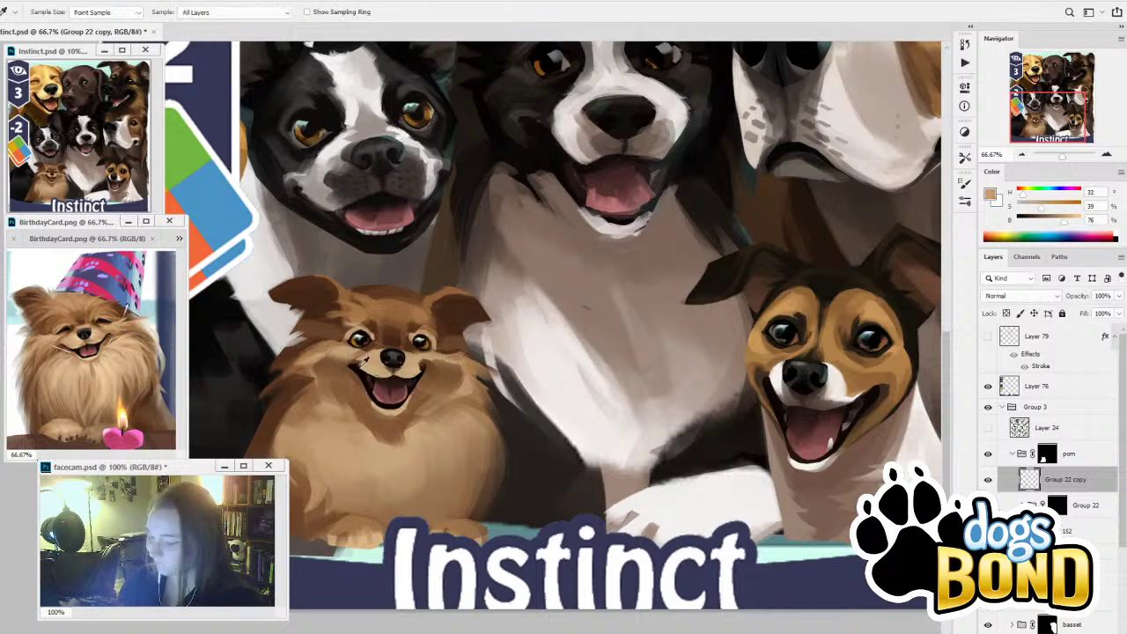
alt+click(341, 424)
drag(335, 392, 370, 468)
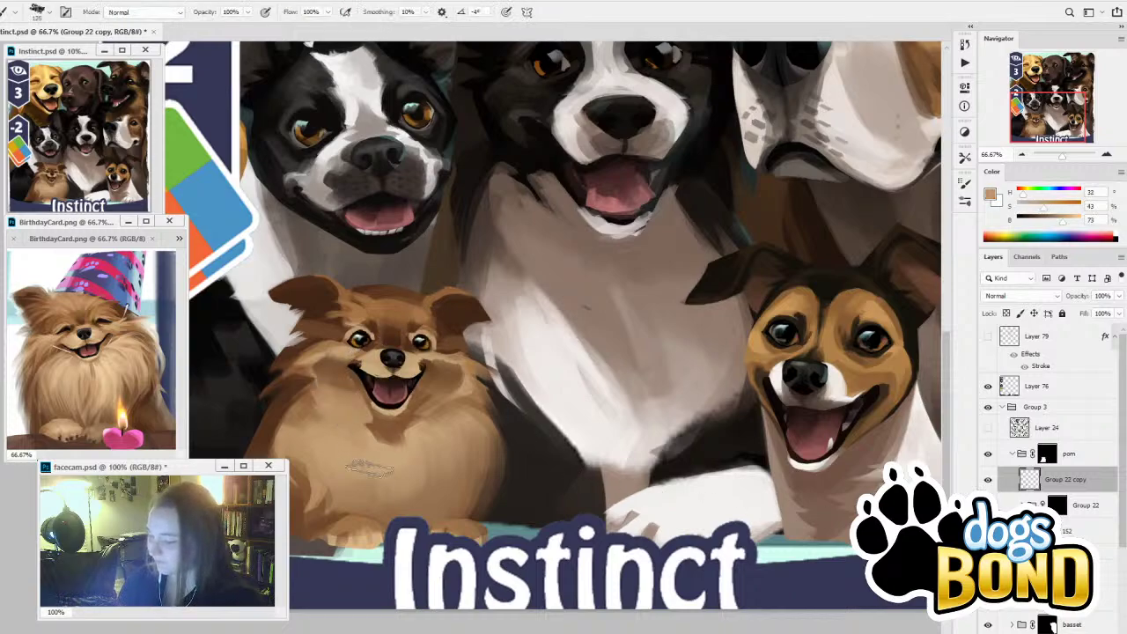
mouse_move(331, 401)
mouse_down()
mouse_move(306, 421)
mouse_move(304, 399)
mouse_move(280, 425)
mouse_up()
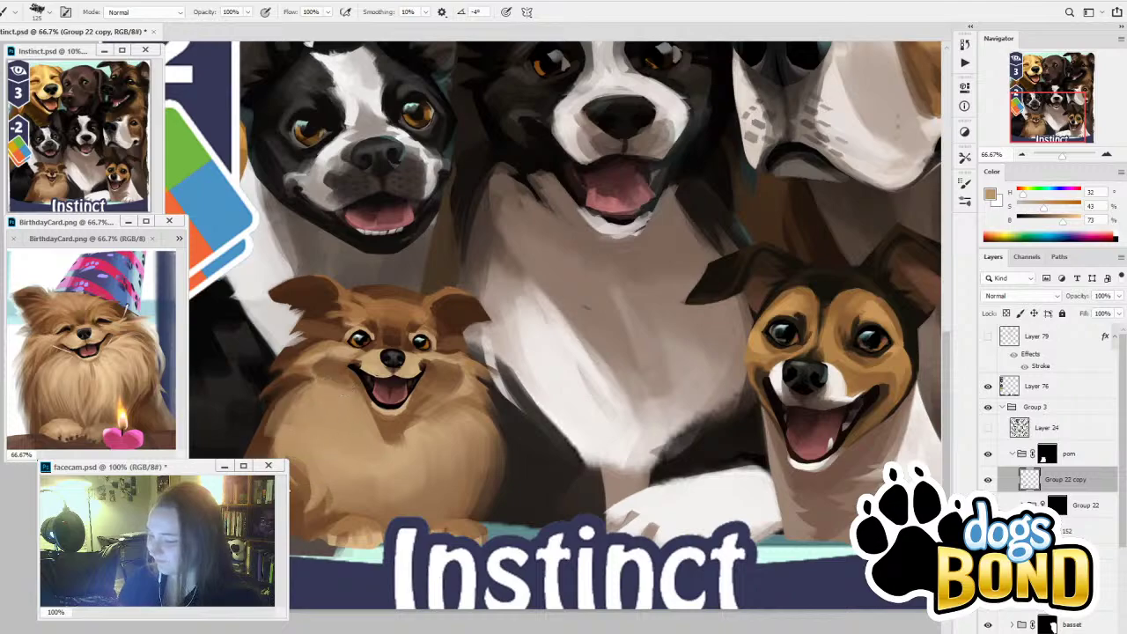
mouse_move(461, 399)
mouse_down()
mouse_move(398, 441)
mouse_move(429, 404)
mouse_move(494, 453)
mouse_move(386, 443)
mouse_up()
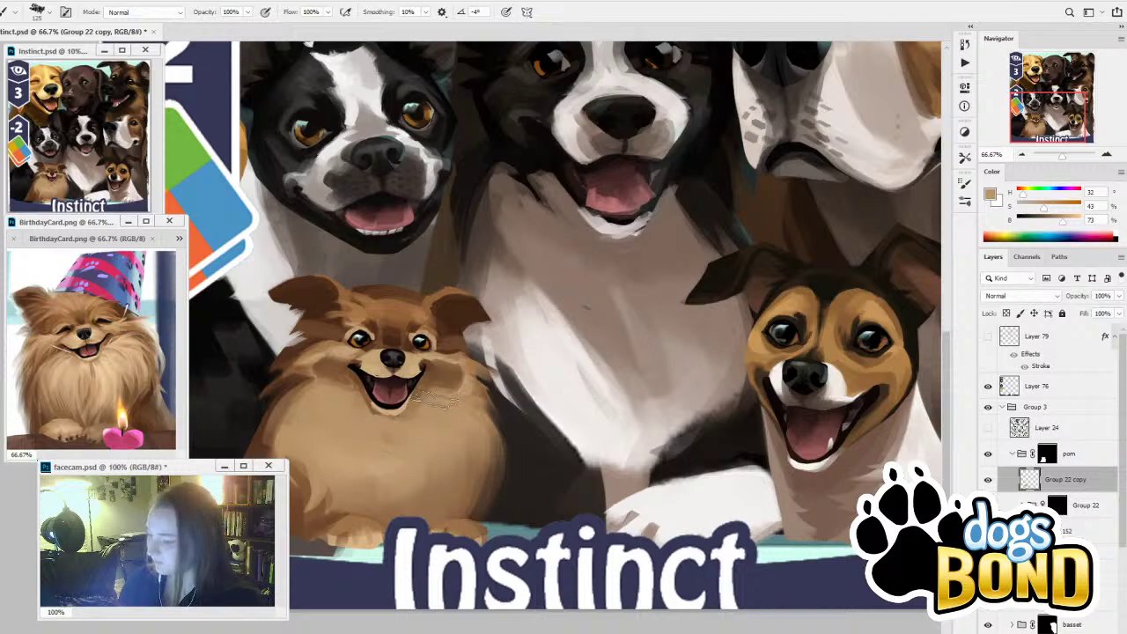
Add a small sampled light tan fur stroke on the cheek beneath the Pomeranian's right-hand eye with a size 15 brush
alt+click(442, 350)
key([)
key([)
key([)
key([)
key([)
key([)
key([)
key([)
key([)
key([)
key([)
key([)
key([)
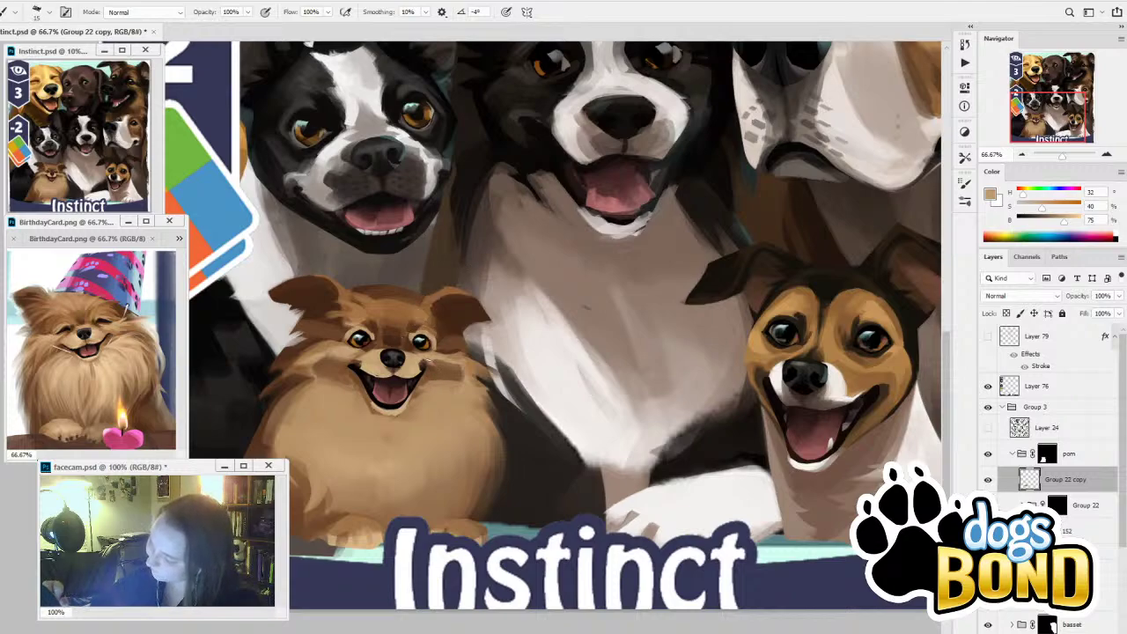
drag(429, 358, 441, 361)
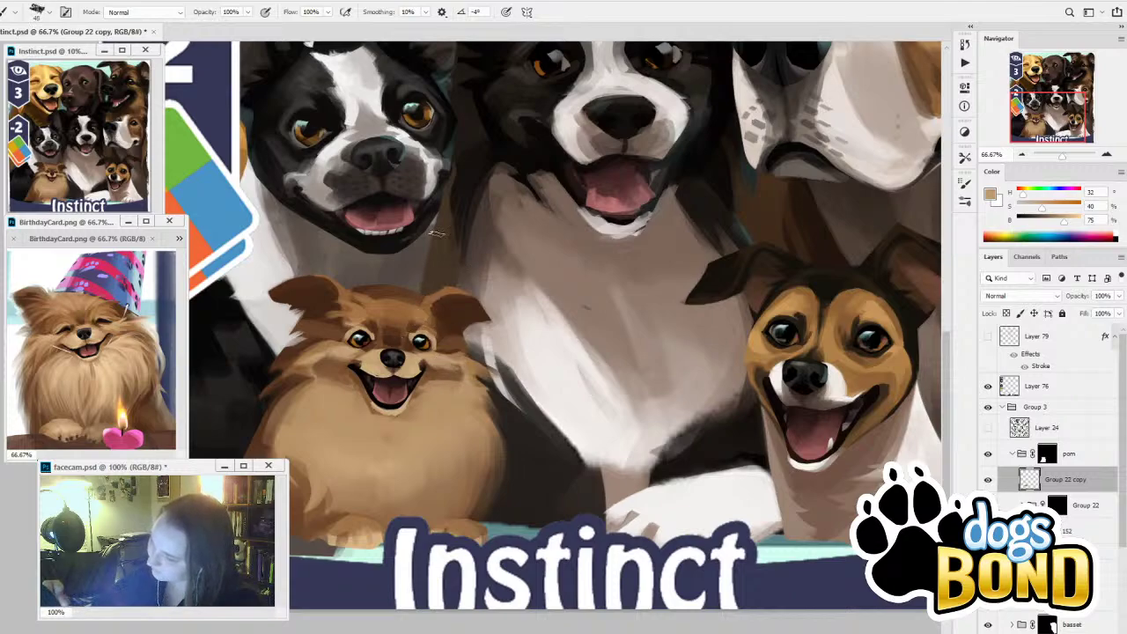
Refine the Pomeranian's brows and the fur around both eyes with sampled dark browns and tans, using brushes of about size 10 to 25
alt+click(422, 323)
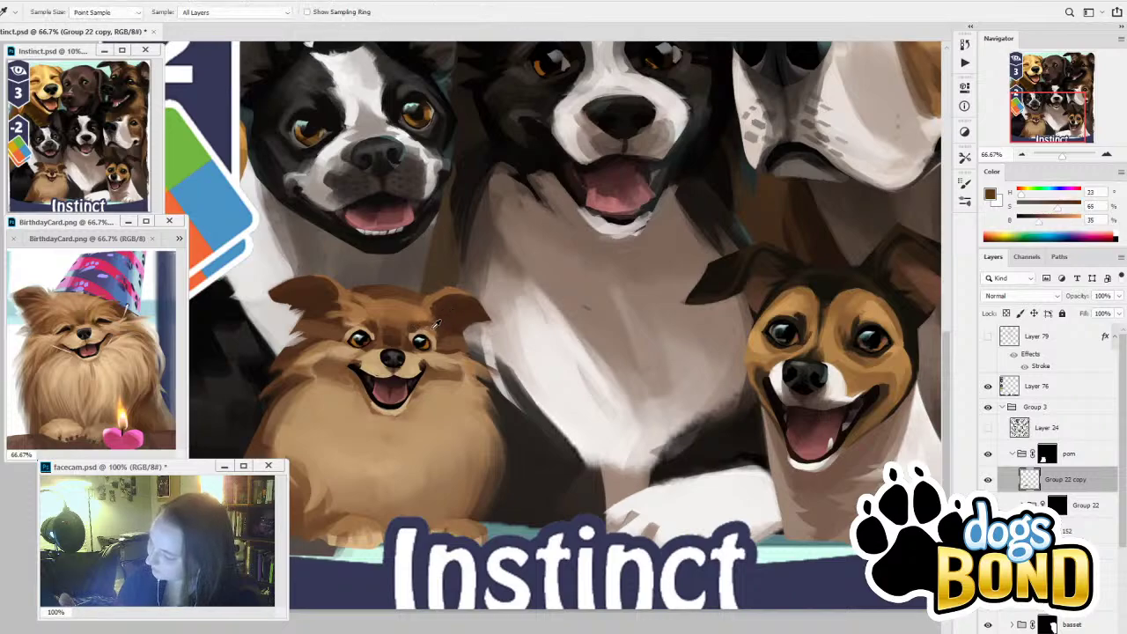
alt+click(418, 329)
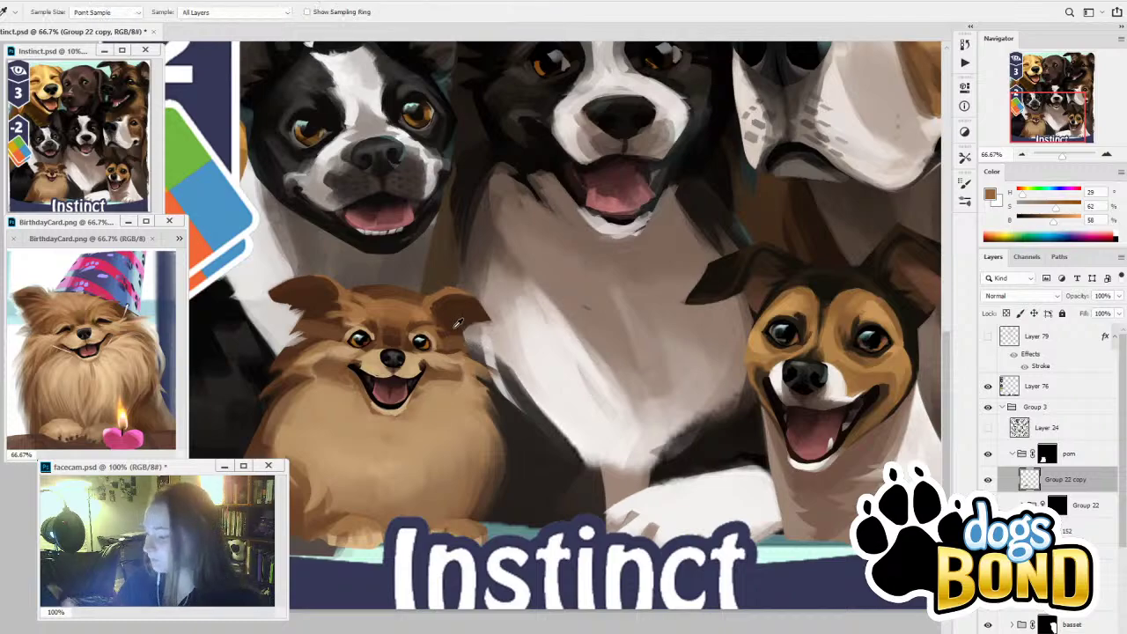
alt+click(442, 317)
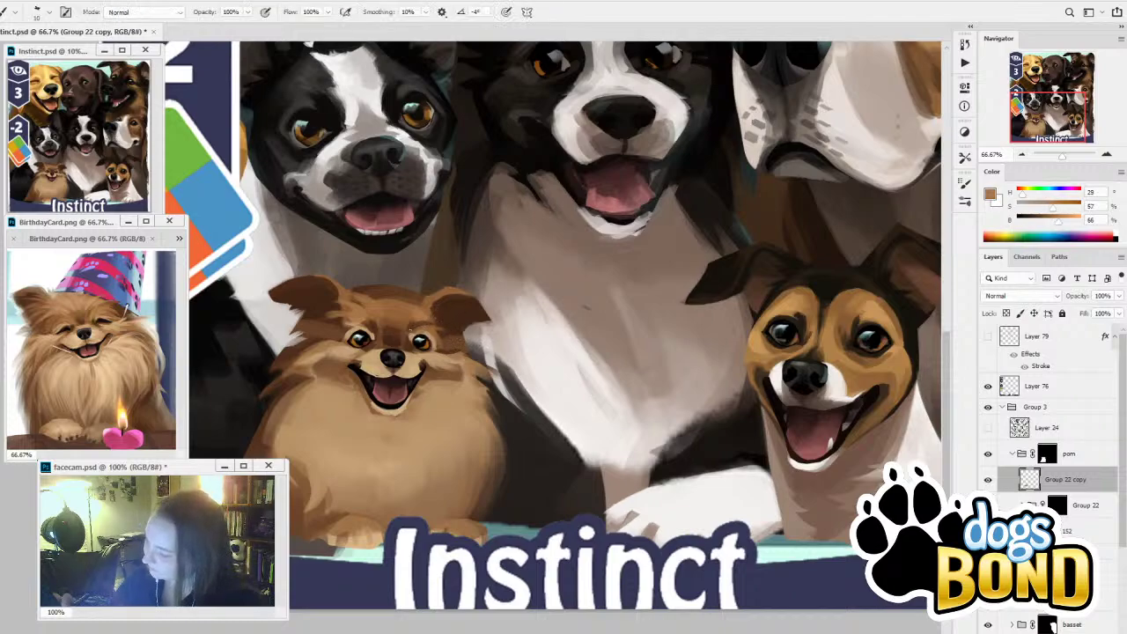
alt+click(398, 335)
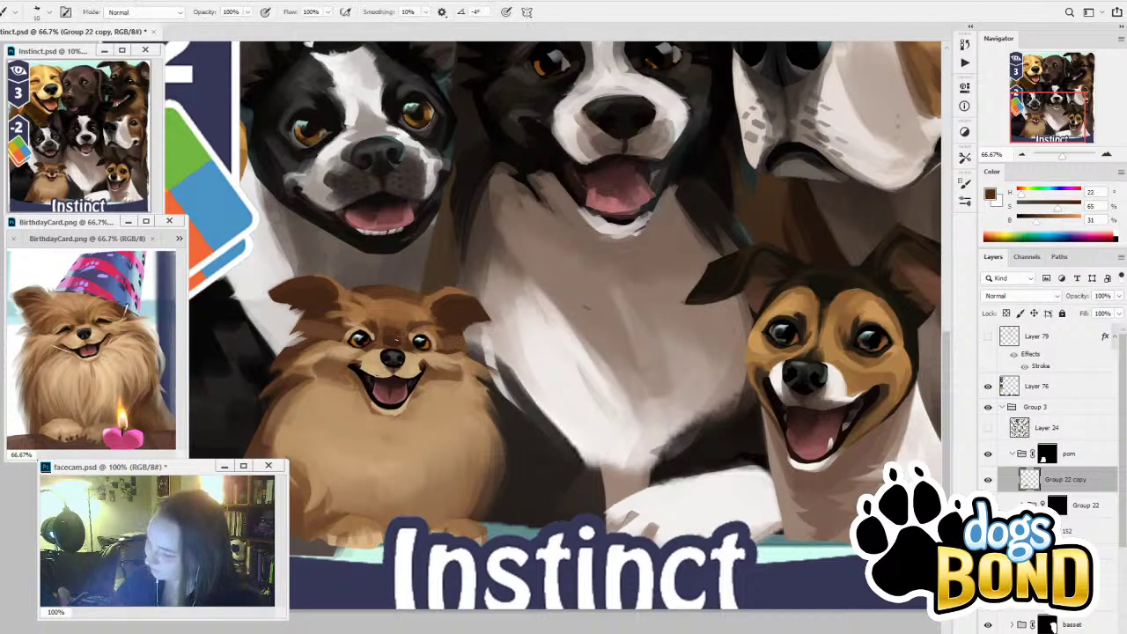
alt+click(388, 315)
alt+click(379, 329)
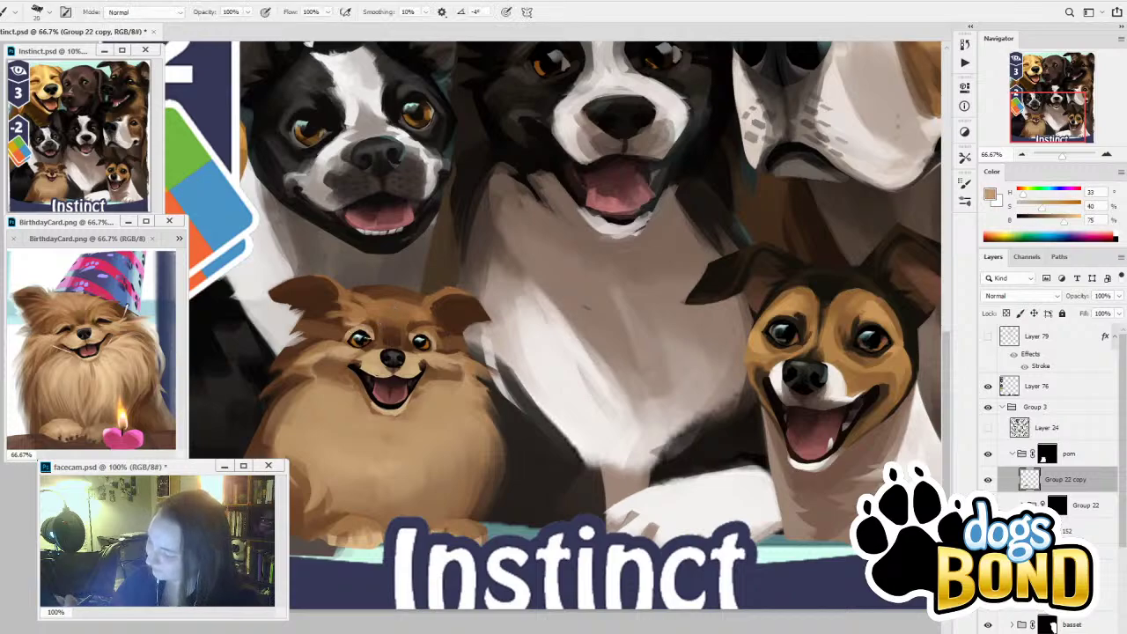
alt+click(341, 336)
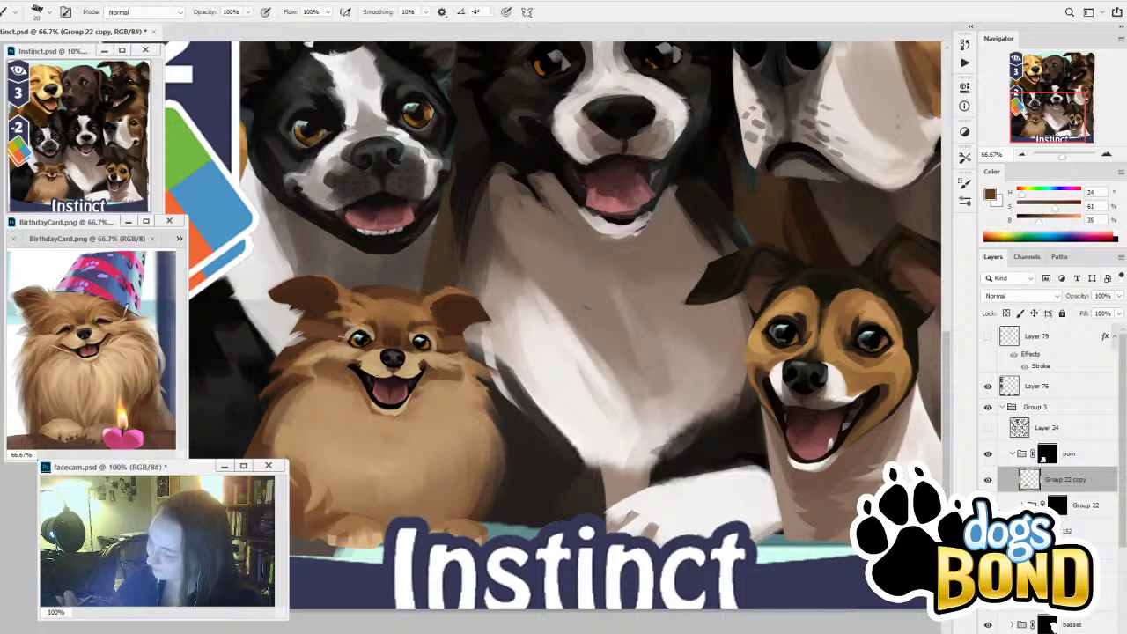
Shade the Pomeranian's left-hand ear with a very dark brown, enlarging the brush to size 150
alt+click(324, 296)
drag(1033, 222, 1064, 208)
key(])
key(])
key(])
key(])
key(])
key(])
key(])
key(])
key(])
key(])
key(])
key(])
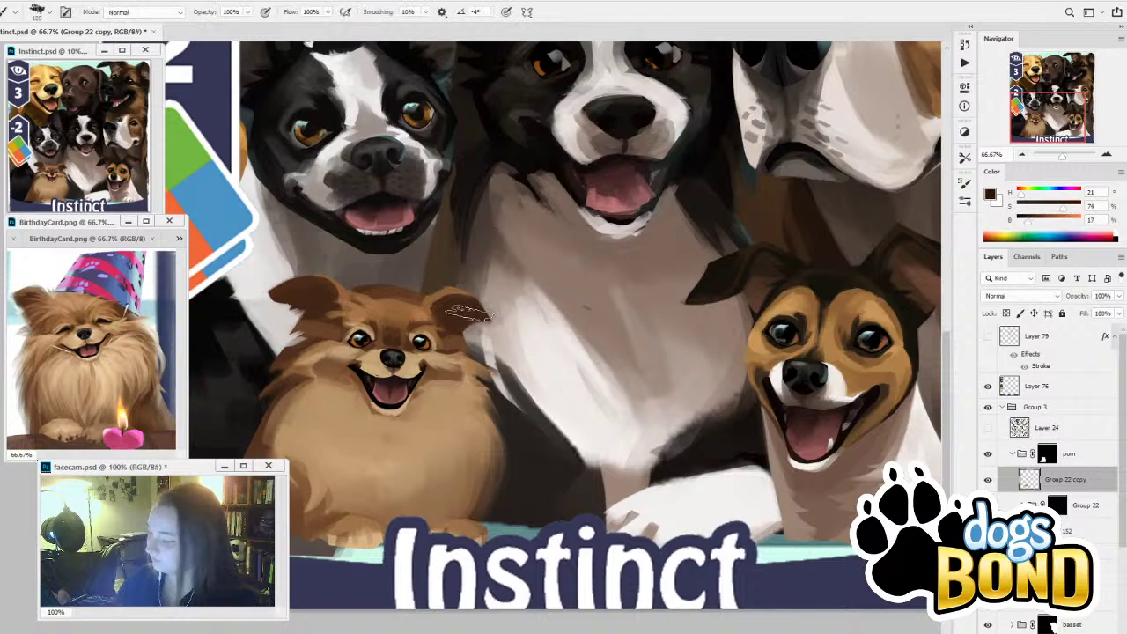
drag(293, 291, 282, 312)
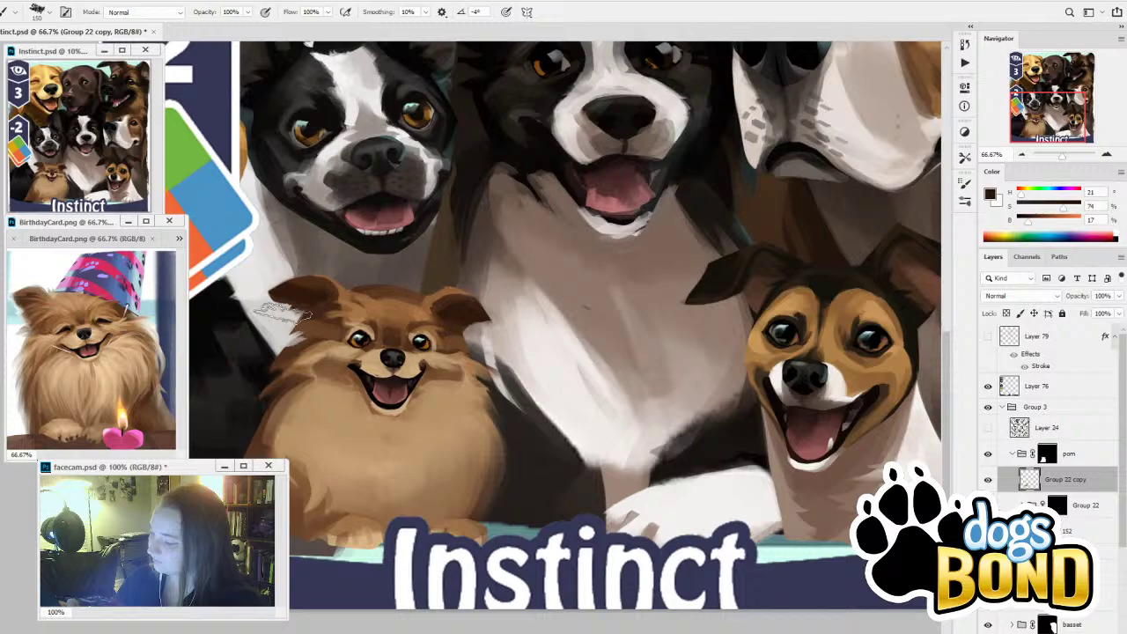
Refine the shading of the Pomeranian's left-hand ear with sampled dark browns, using brushes of about size 20 to 35
alt+click(335, 302)
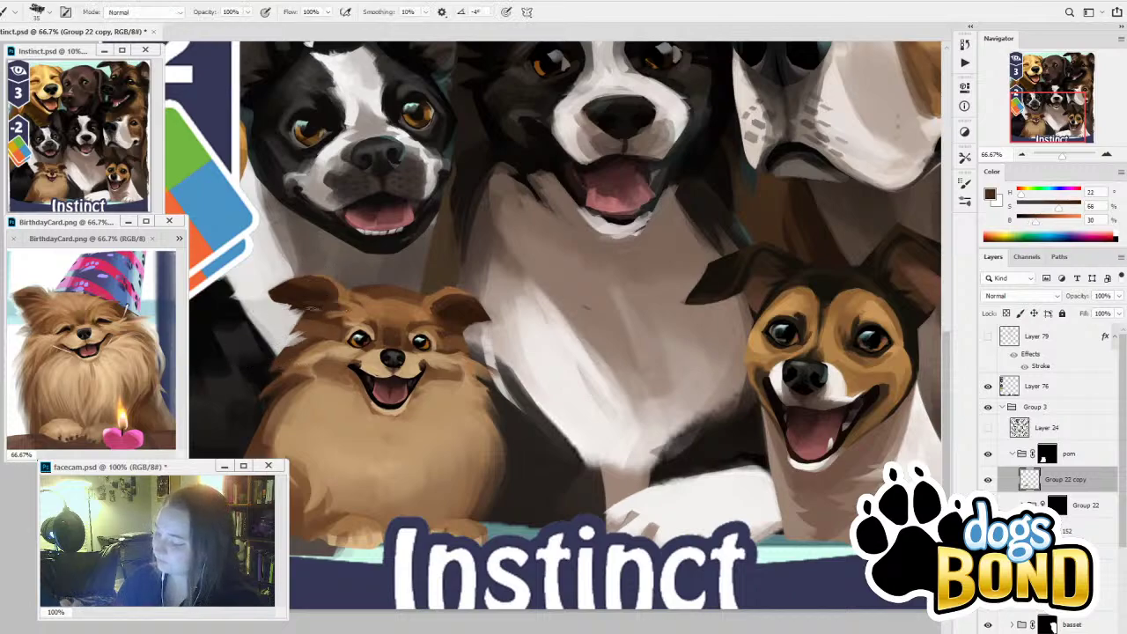
alt+click(314, 296)
key(])
key(])
key(])
key(])
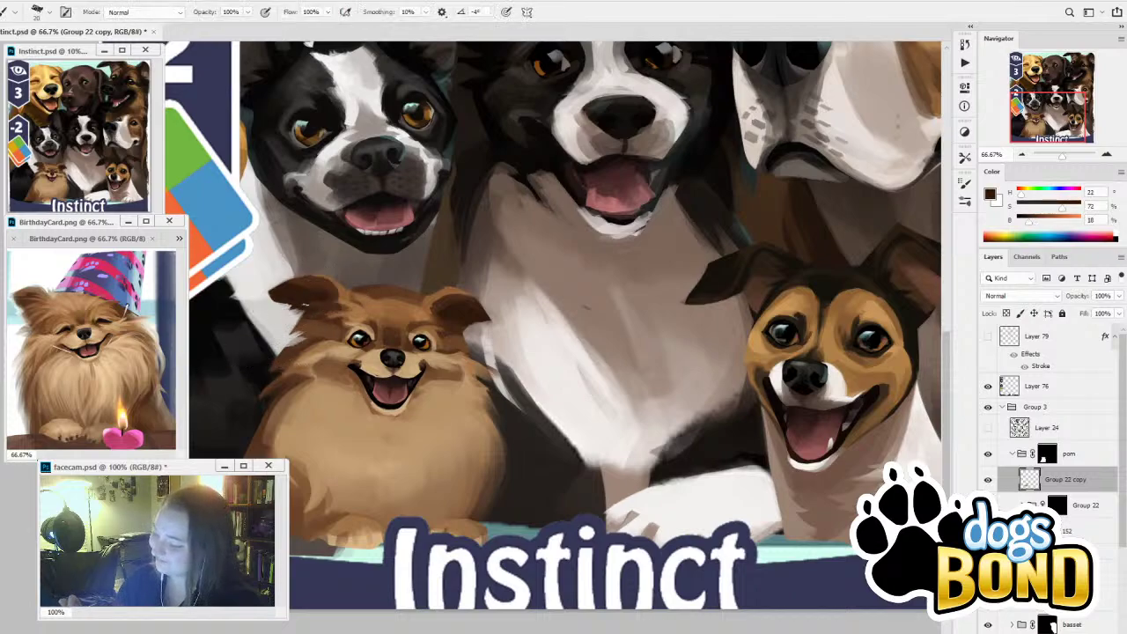
Rework the fur above the Pomeranian's left-hand eye with sampled light tan and warm browns using a size 20 brush
alt+click(345, 320)
mouse_move(349, 306)
mouse_down()
mouse_move(314, 306)
mouse_move(329, 303)
mouse_up()
key(ctrl+z)
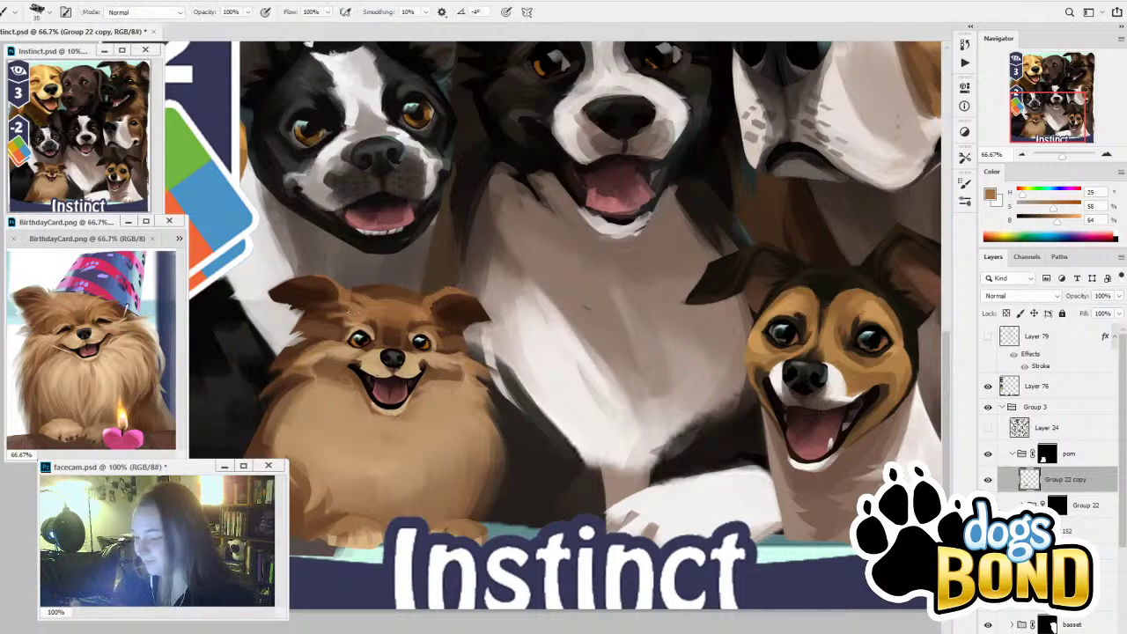
key(bracketleft)
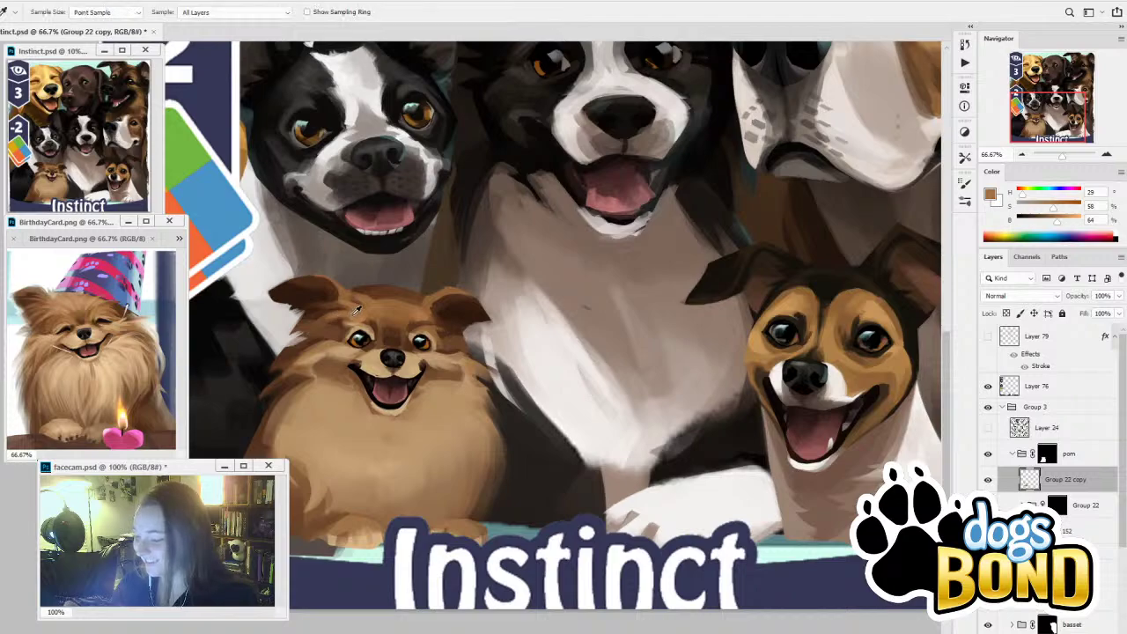
alt+click(352, 324)
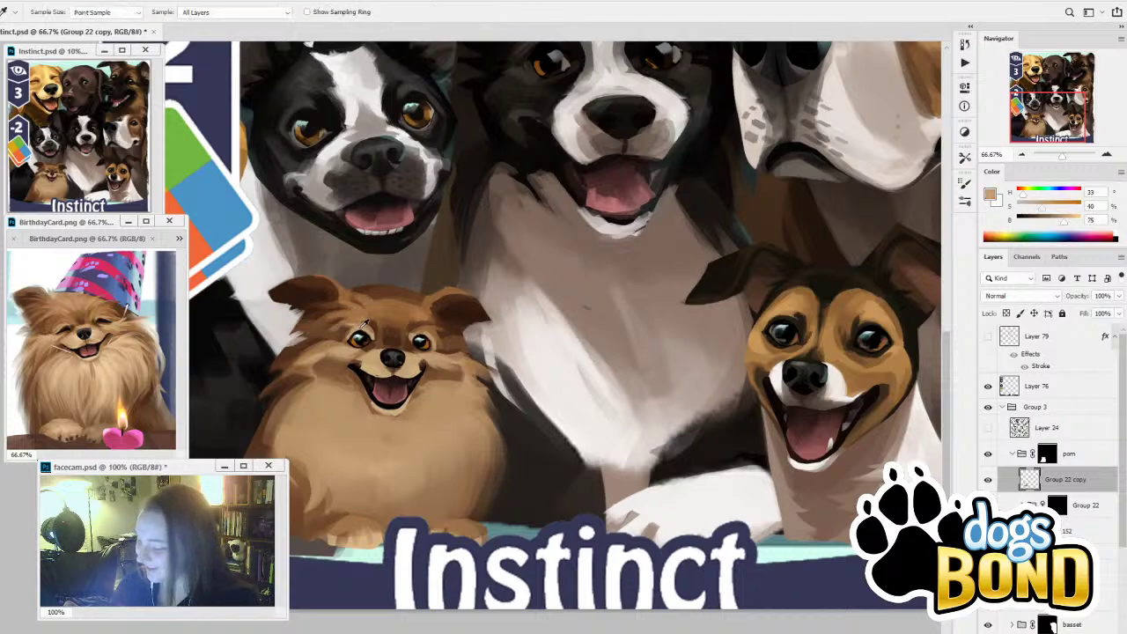
key(bracketright)
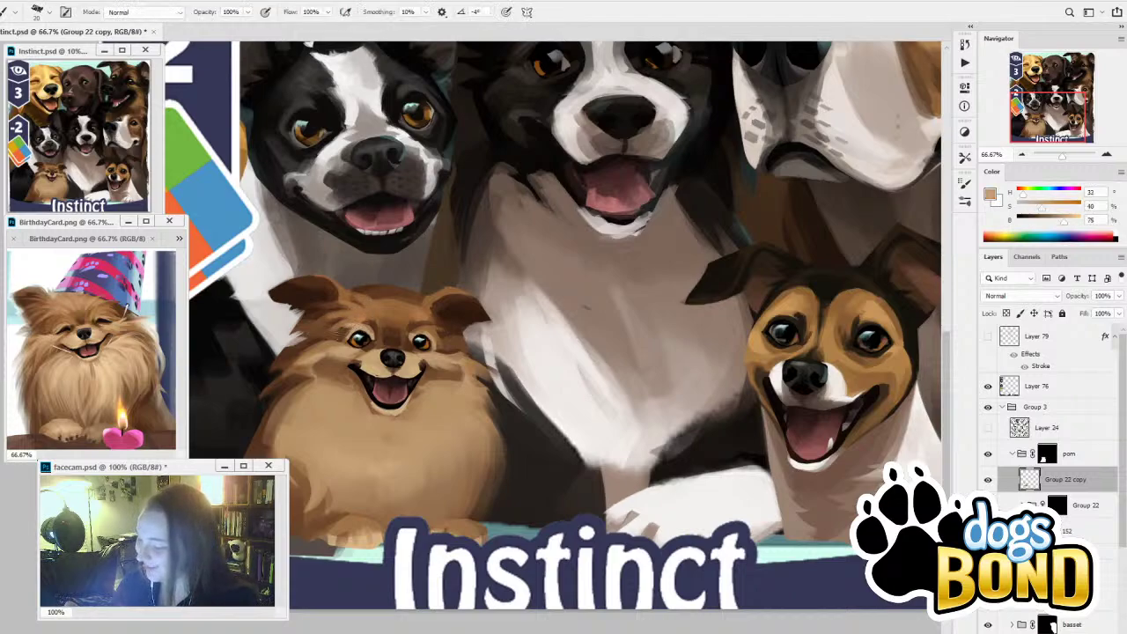
key(i)
alt+click(351, 322)
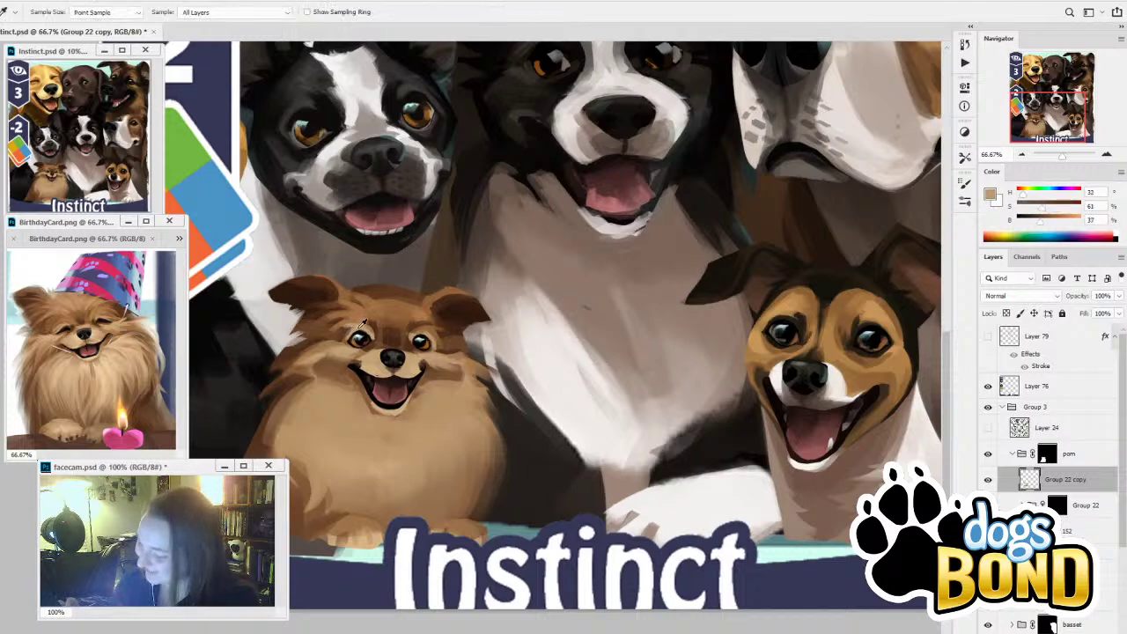
alt+click(345, 328)
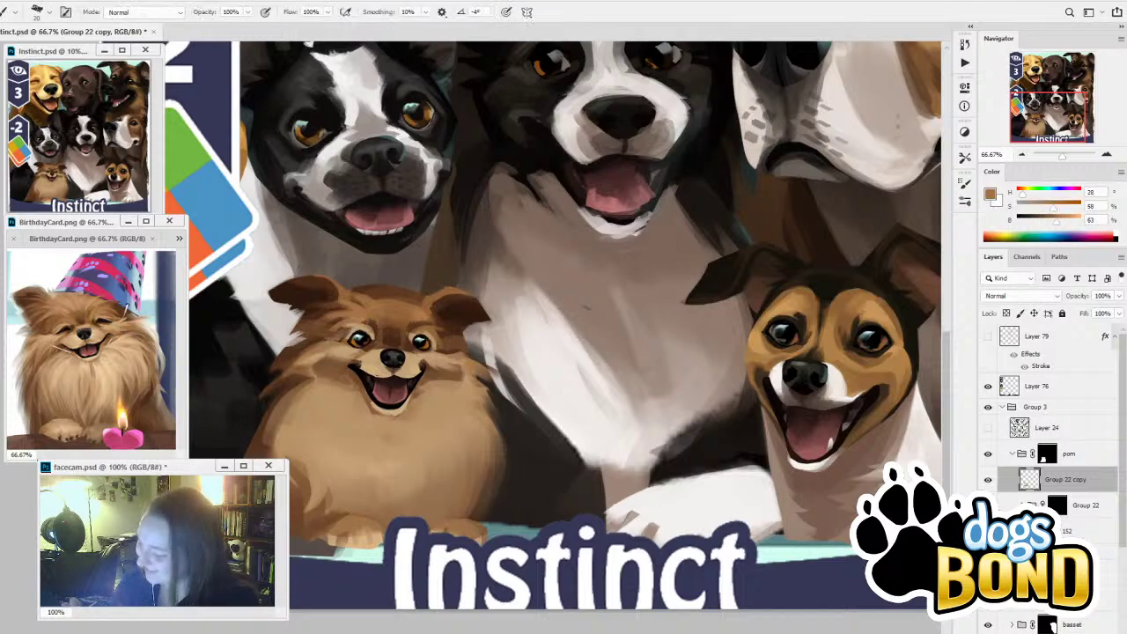
alt+click(350, 328)
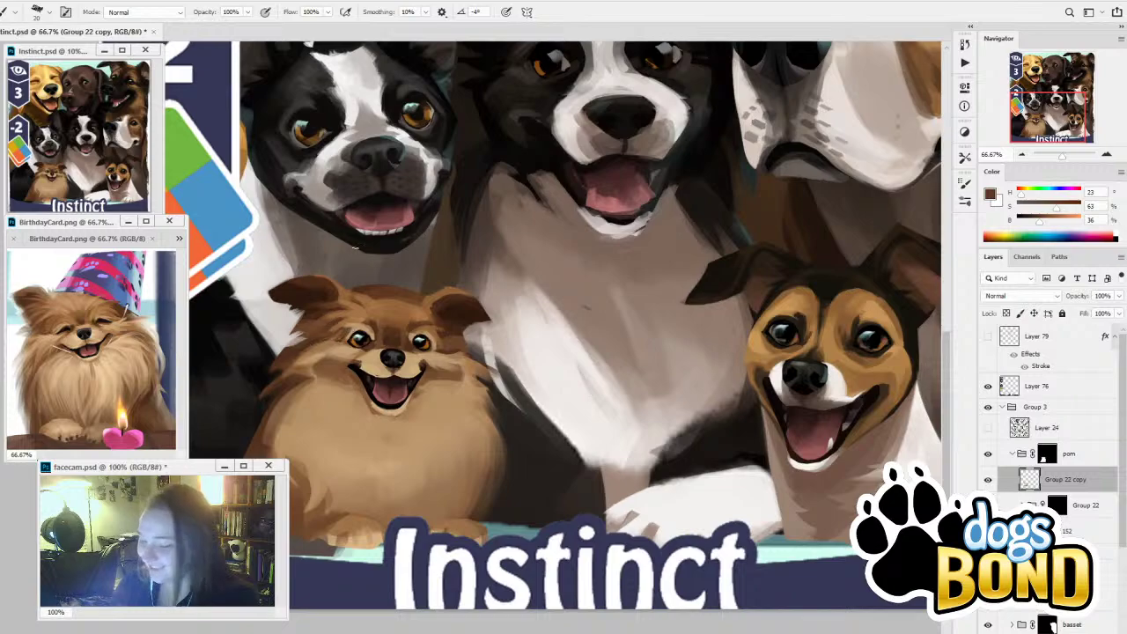
Touch up the Pomeranian's forehead and brow fur with sampled dark and warm browns, using brushes of size 30 to 45
alt+click(323, 308)
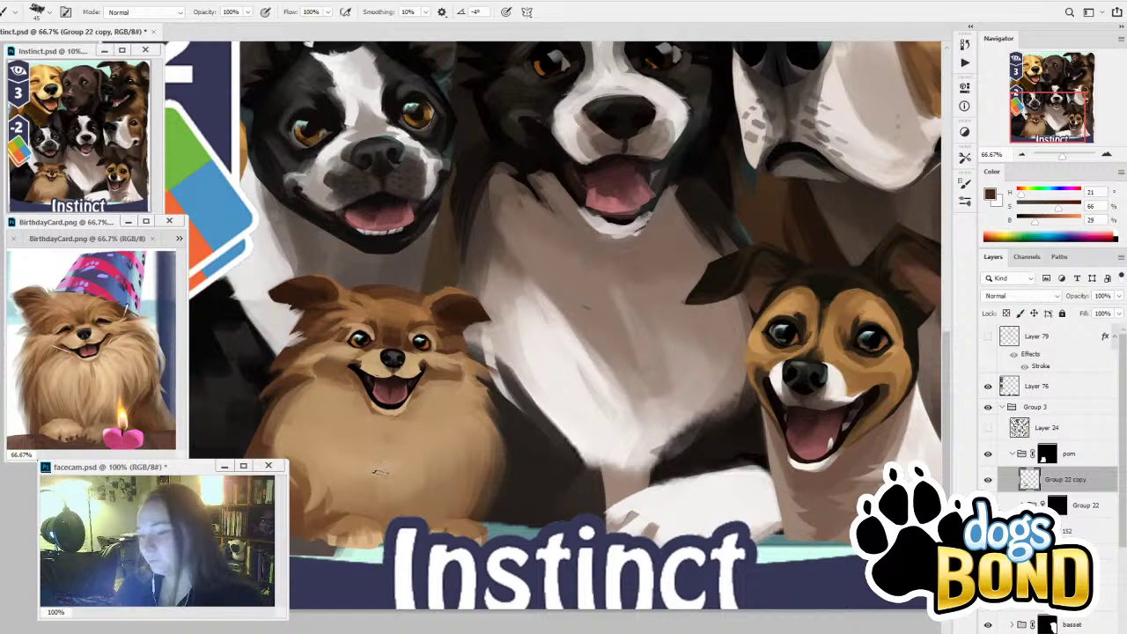
alt+click(364, 324)
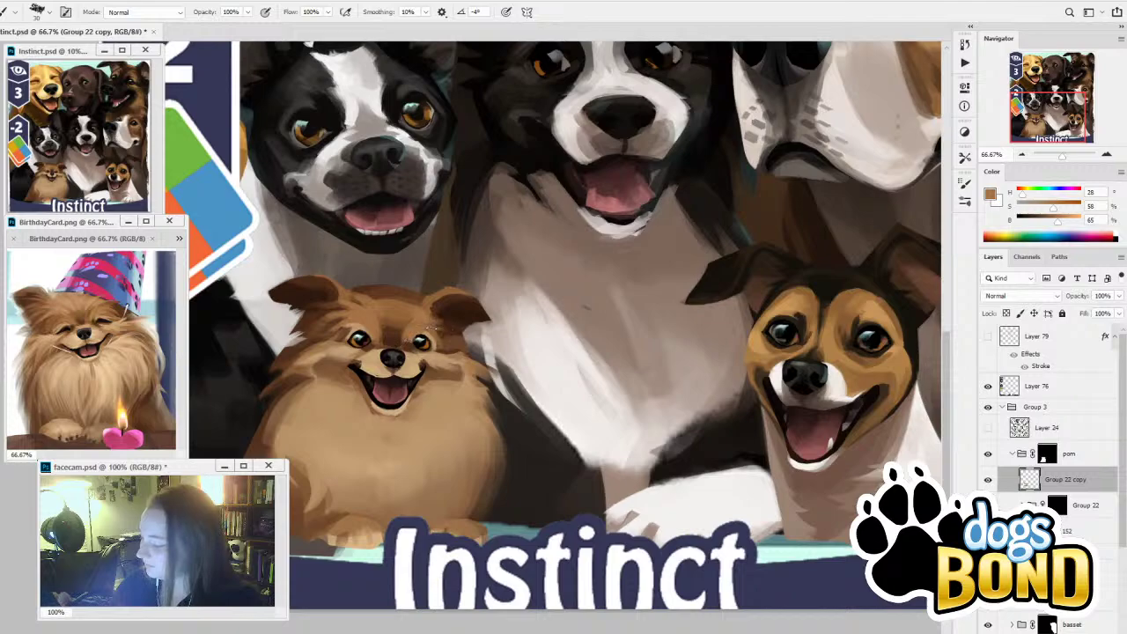
alt+click(386, 298)
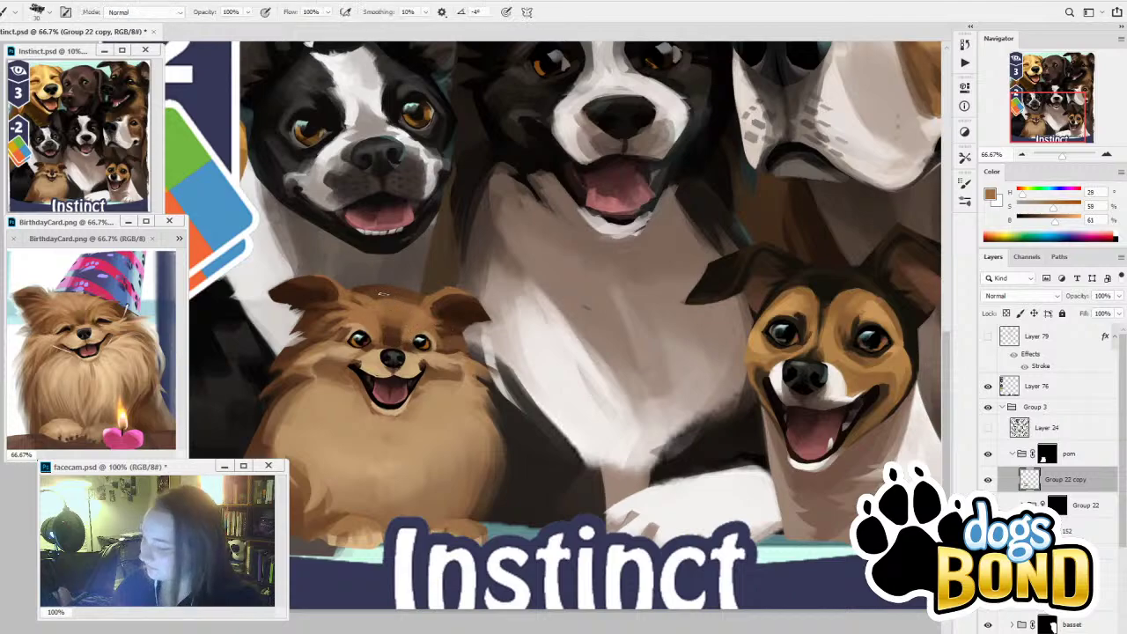
alt+click(402, 259)
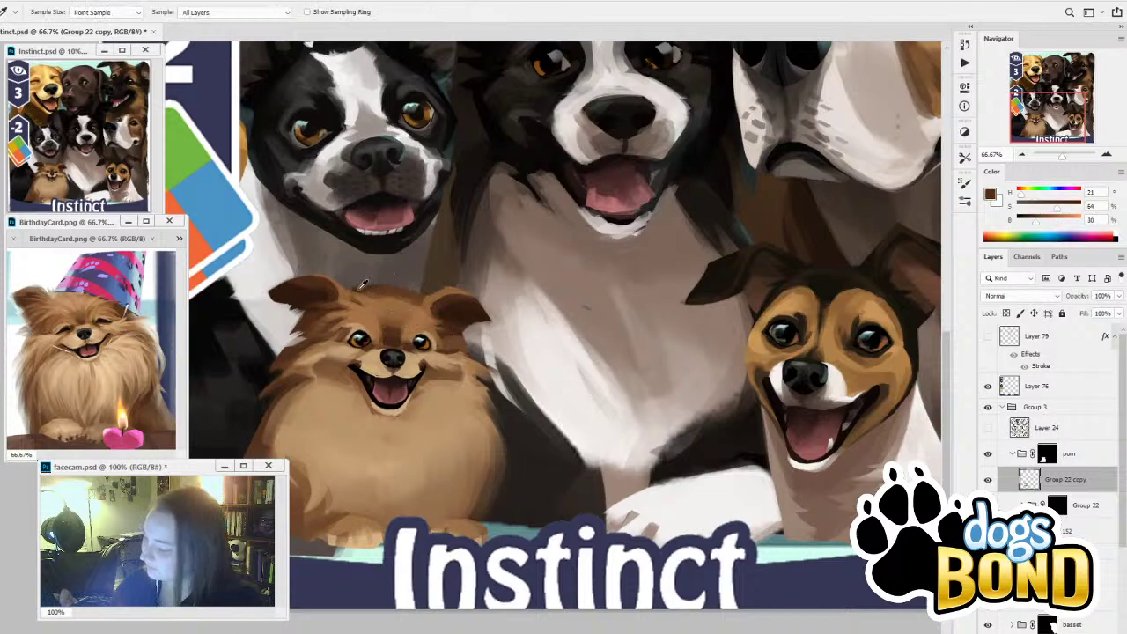
Paint the upper edge of the Pomeranian's left-hand ear with a sampled medium brown using a brush of about size 40
key(bracketleft)
key(bracketleft)
key(bracketleft)
key(bracketleft)
alt+click(352, 300)
key(bracketright)
key(bracketright)
key(bracketright)
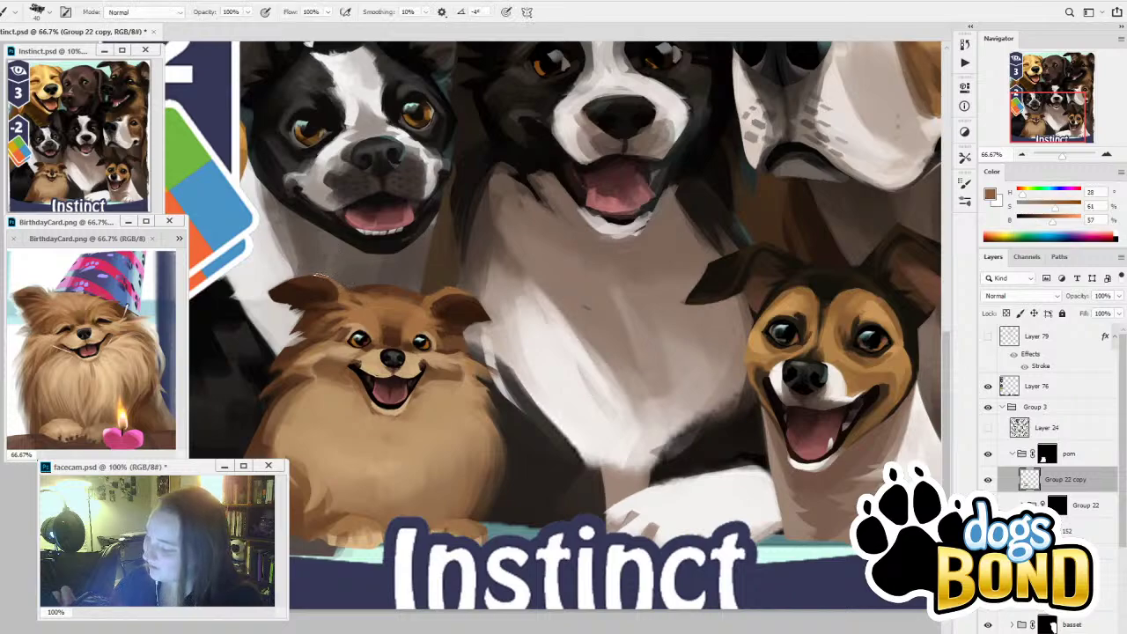
drag(342, 289, 301, 275)
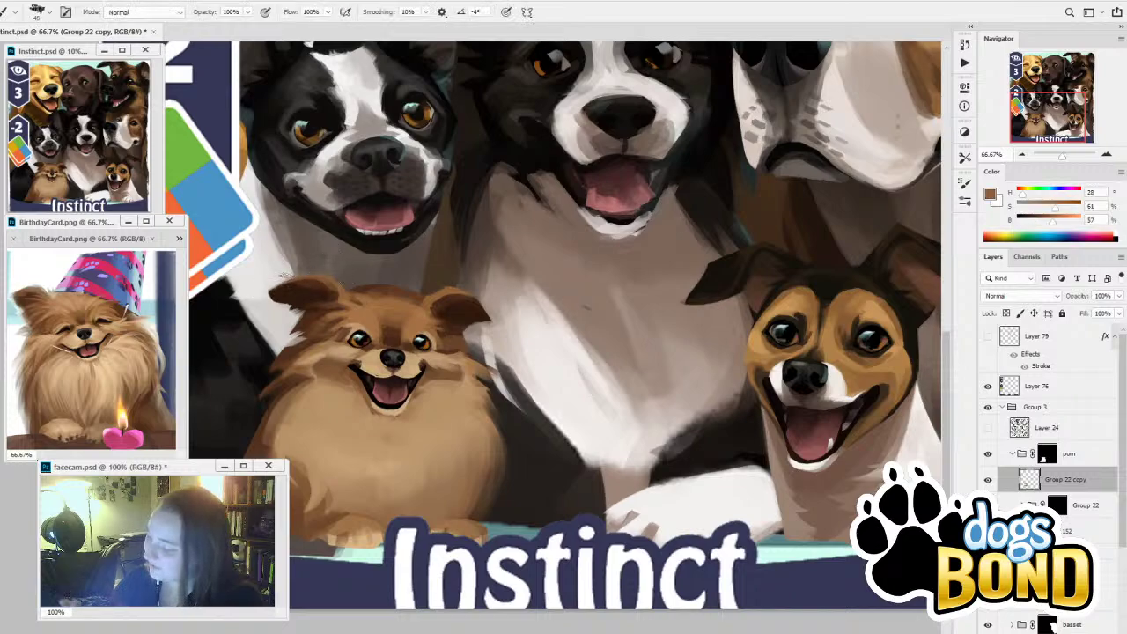
Shade both of the Pomeranian's ears with sampled dark browns using a size 45 brush
alt+click(308, 268)
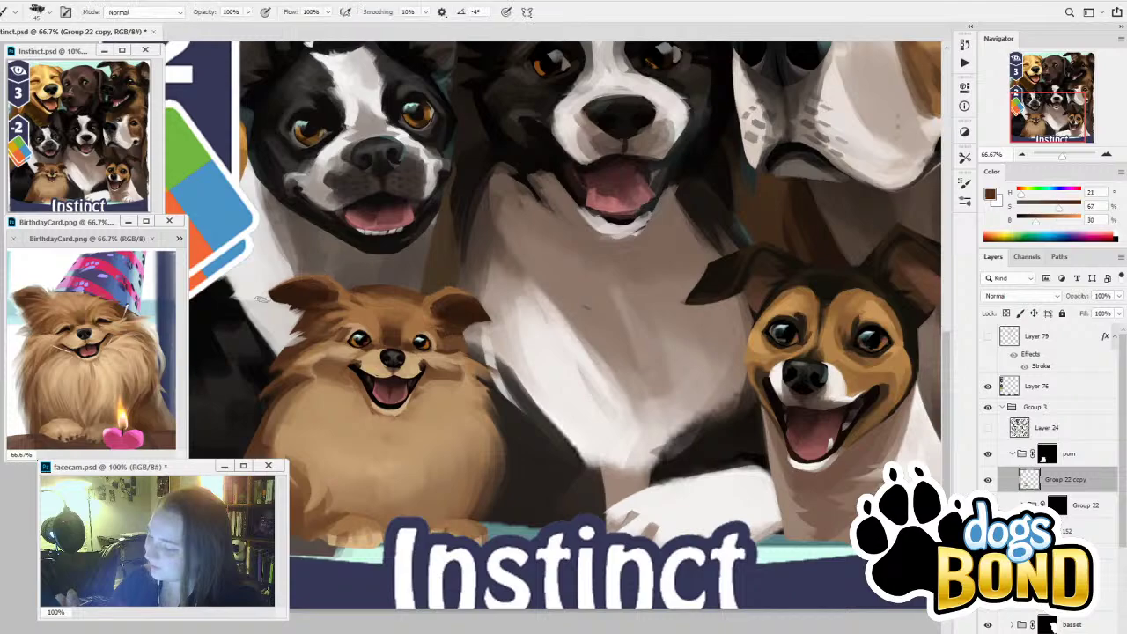
alt+click(307, 289)
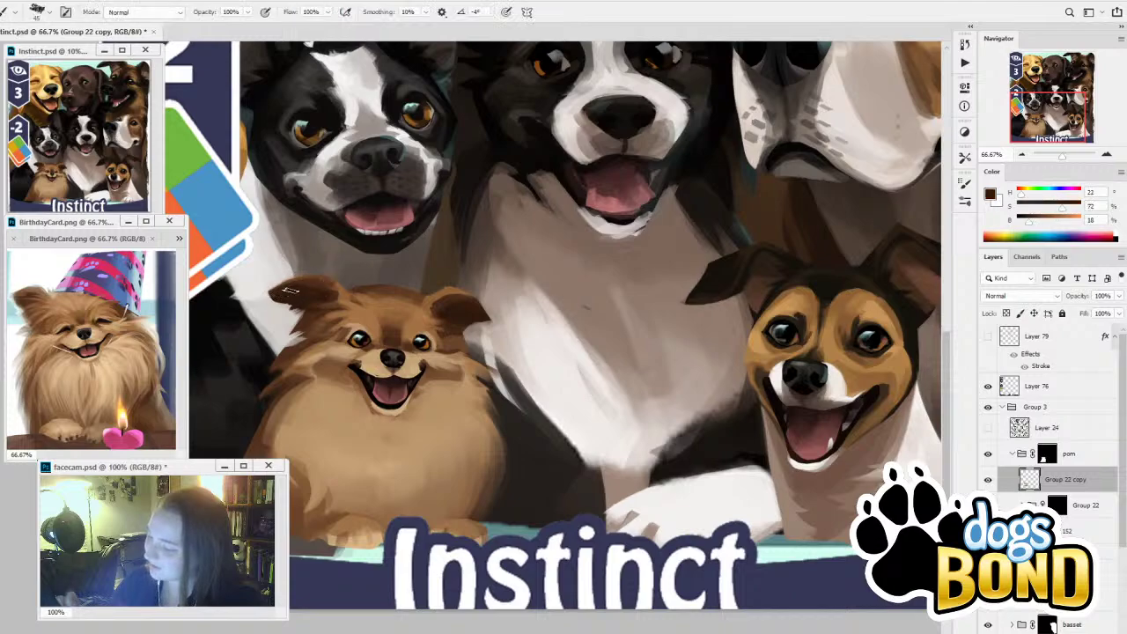
alt+click(427, 290)
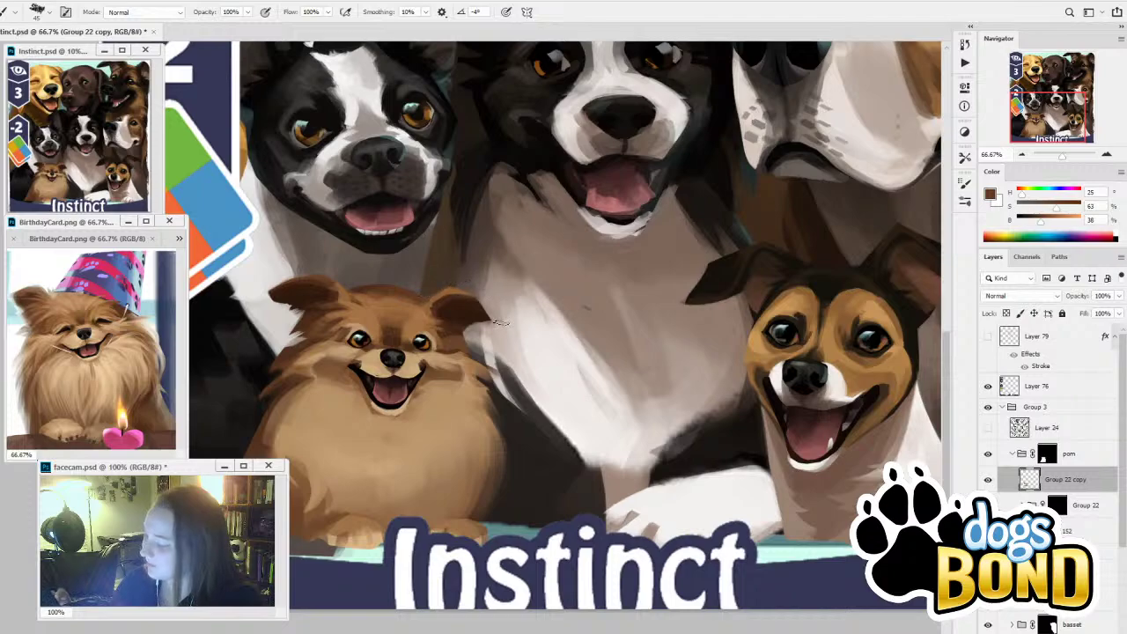
alt+click(465, 333)
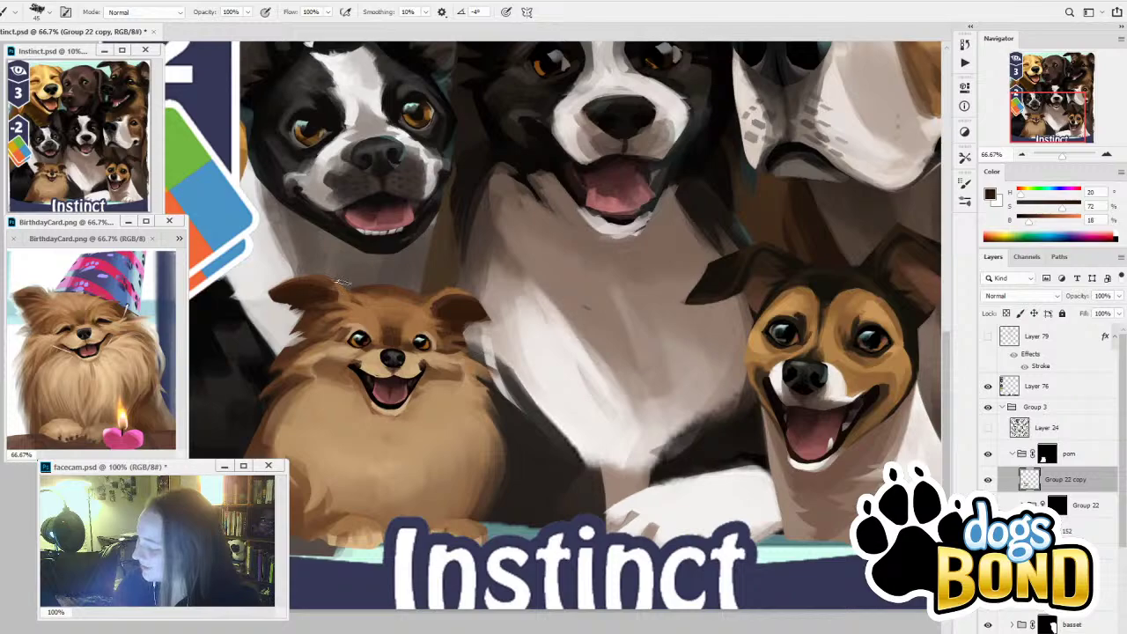
alt+click(312, 315)
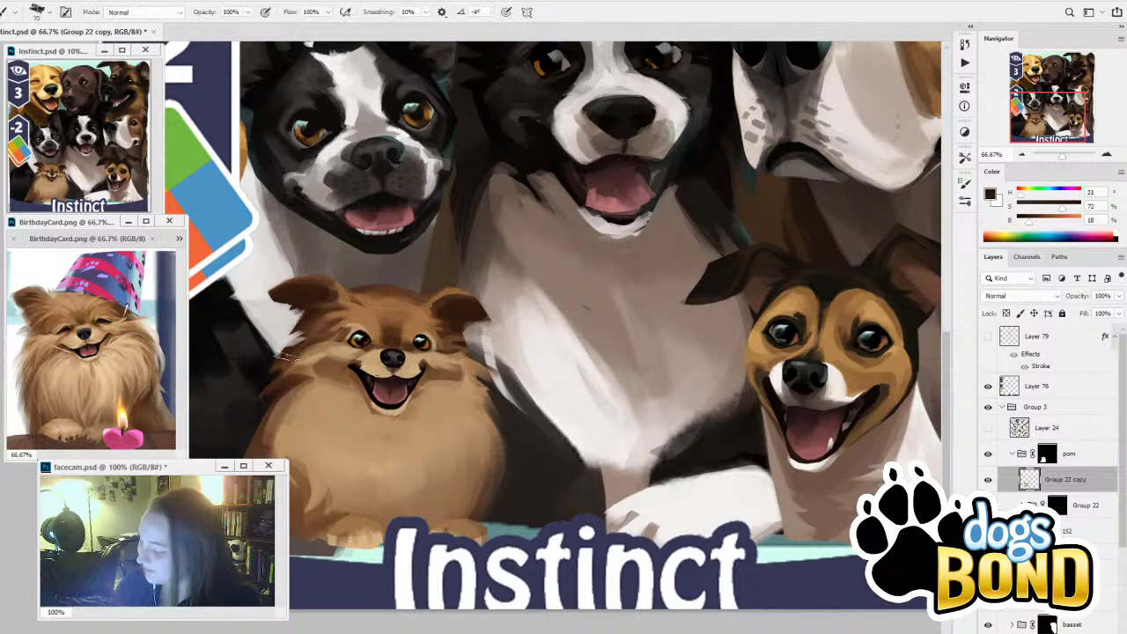
Paint darker brown fur on both sides of the Pomeranian's cheek ruff with sampled browns, using size 100 and 70 brushes
alt+click(456, 342)
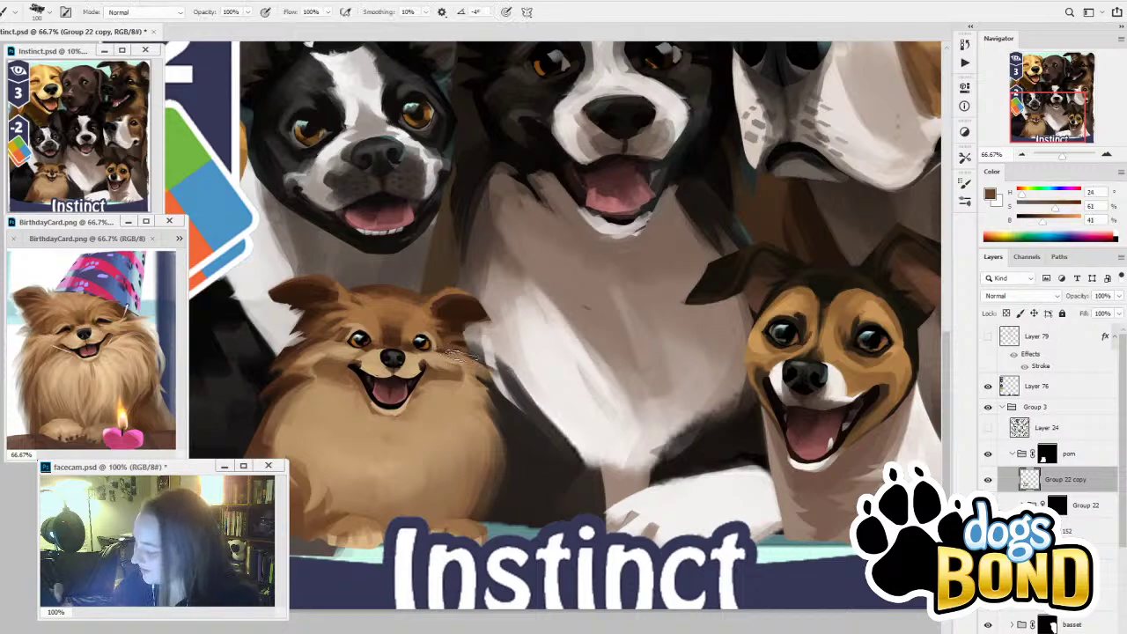
drag(465, 382, 493, 415)
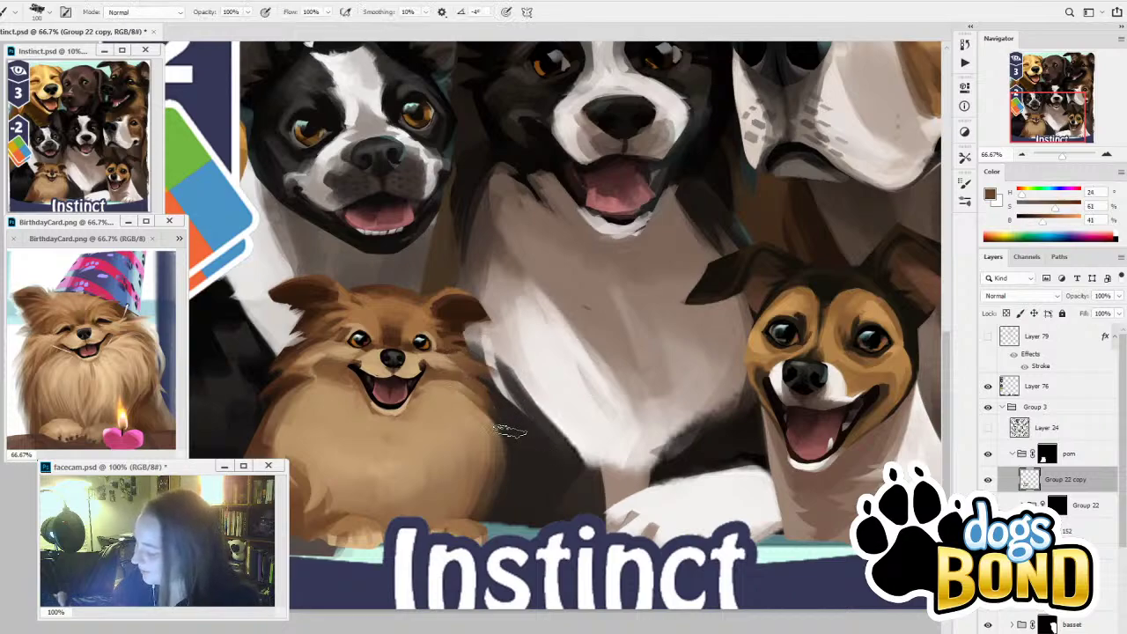
alt+click(266, 416)
key([)
key([)
key([)
drag(301, 379, 272, 431)
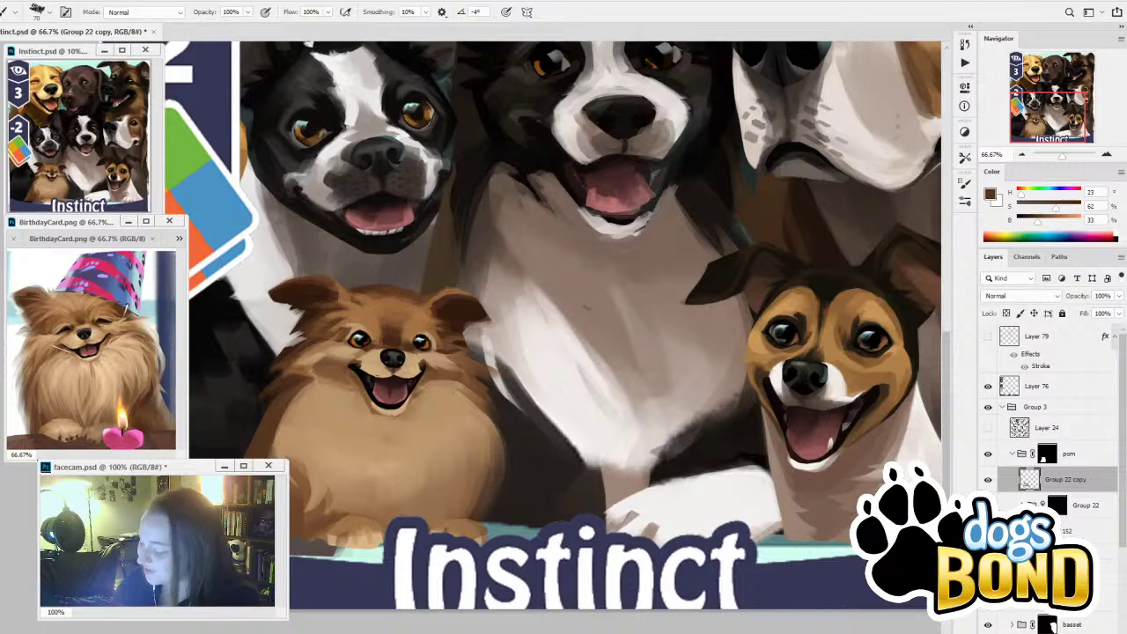
Touch up the fur around the Pomeranian's eyes with sampled light tan using a size 40 brush
key(alt)
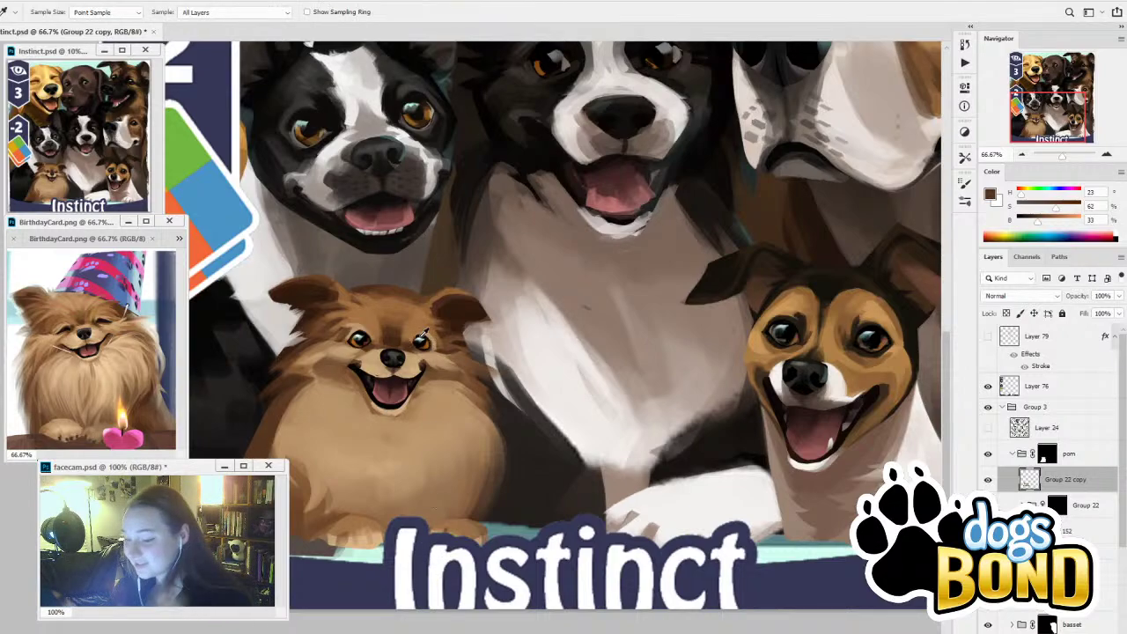
alt+click(355, 326)
alt+click(358, 326)
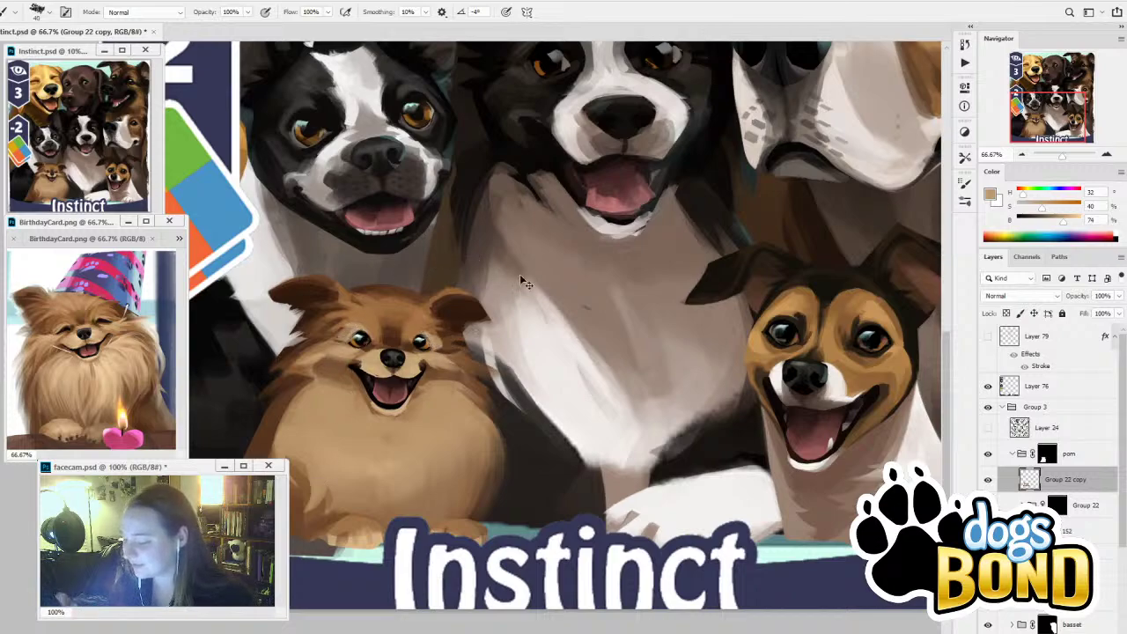
Compare the Pomeranian with the Group 22 copy layer hidden and shown, both in the overall view and on the face at 200%
click(988, 480)
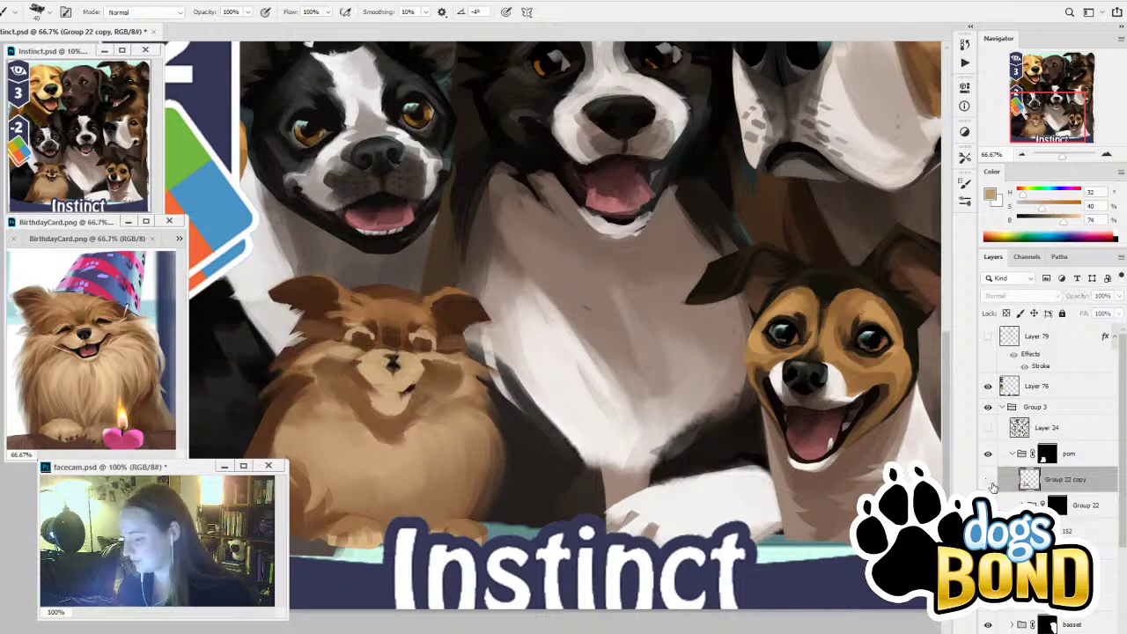
click(988, 480)
click(988, 480)
click(988, 480)
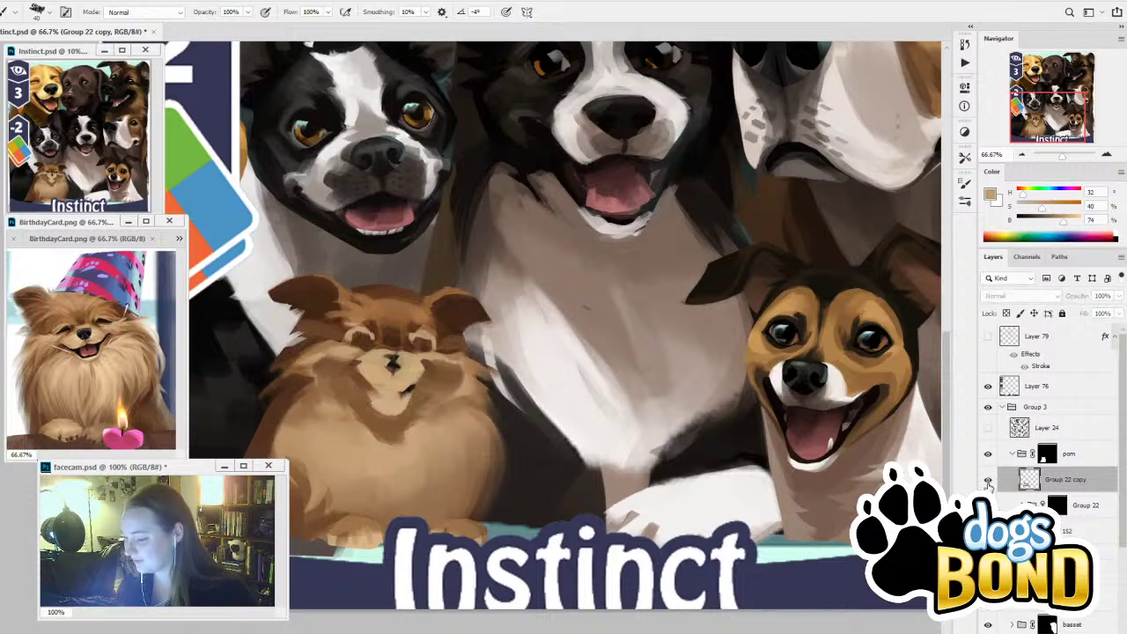
click(988, 480)
click(1108, 157)
click(1107, 157)
drag(432, 386, 793, 368)
alt+click(518, 278)
key(b)
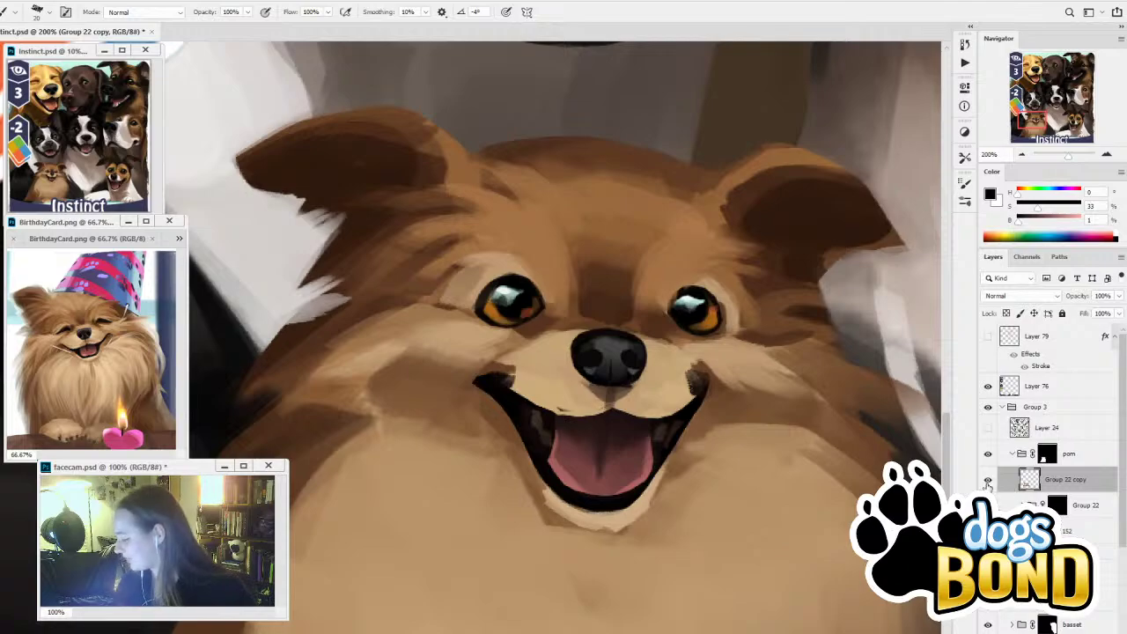
click(988, 480)
click(988, 481)
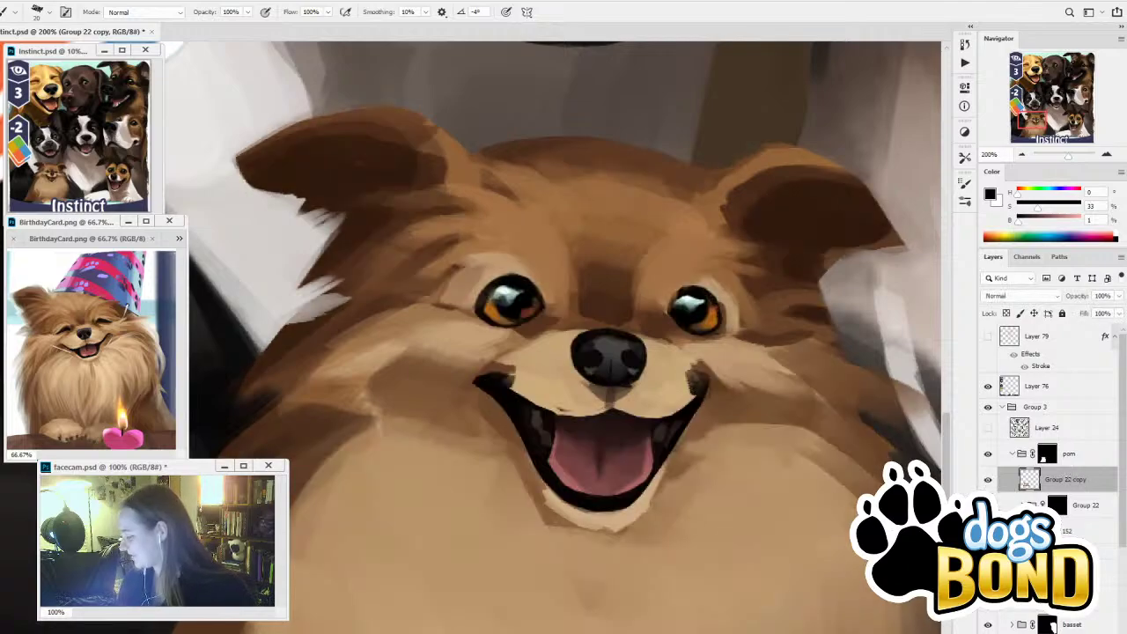
On a new layer above Group 22 copy, paint fine dark brown and light tan fur strokes around the Pomeranian's left-hand eye
key(ctrl+shift+alt+n)
alt+click(459, 262)
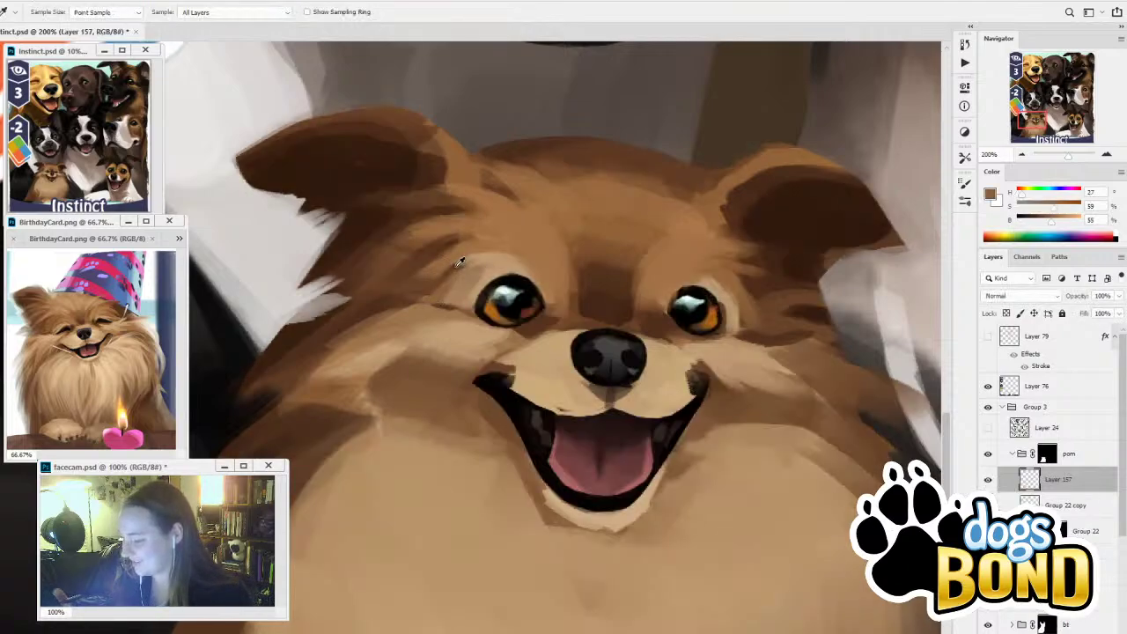
alt+click(458, 264)
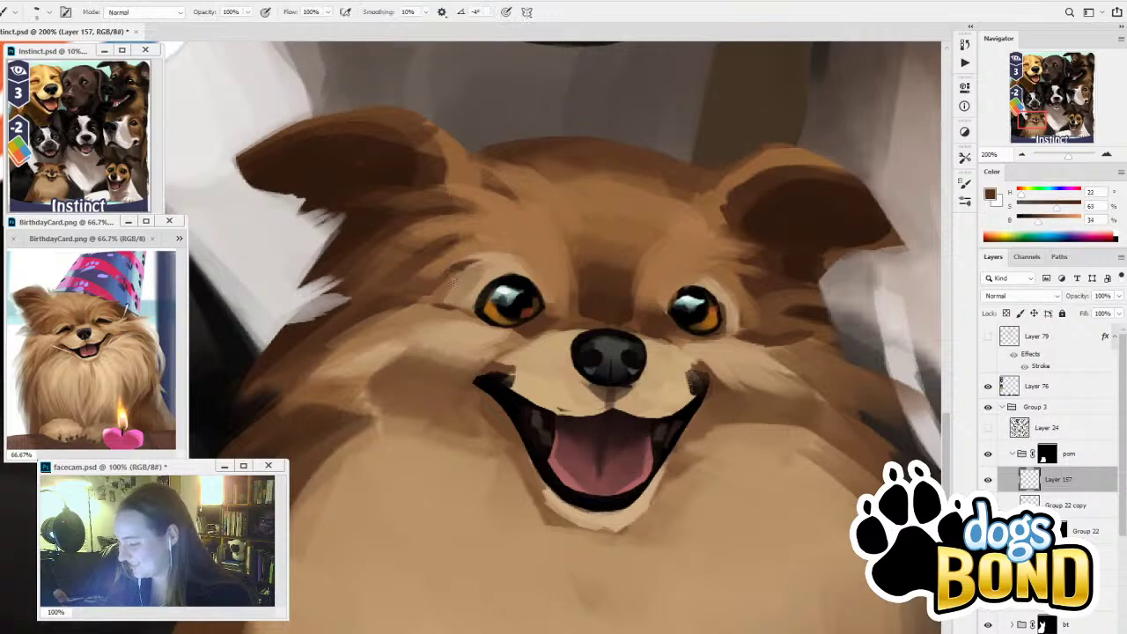
mouse_move(451, 280)
mouse_down()
mouse_move(444, 298)
mouse_move(464, 303)
mouse_up()
alt+click(498, 265)
key(bracketright)
key(bracketright)
drag(477, 280, 463, 305)
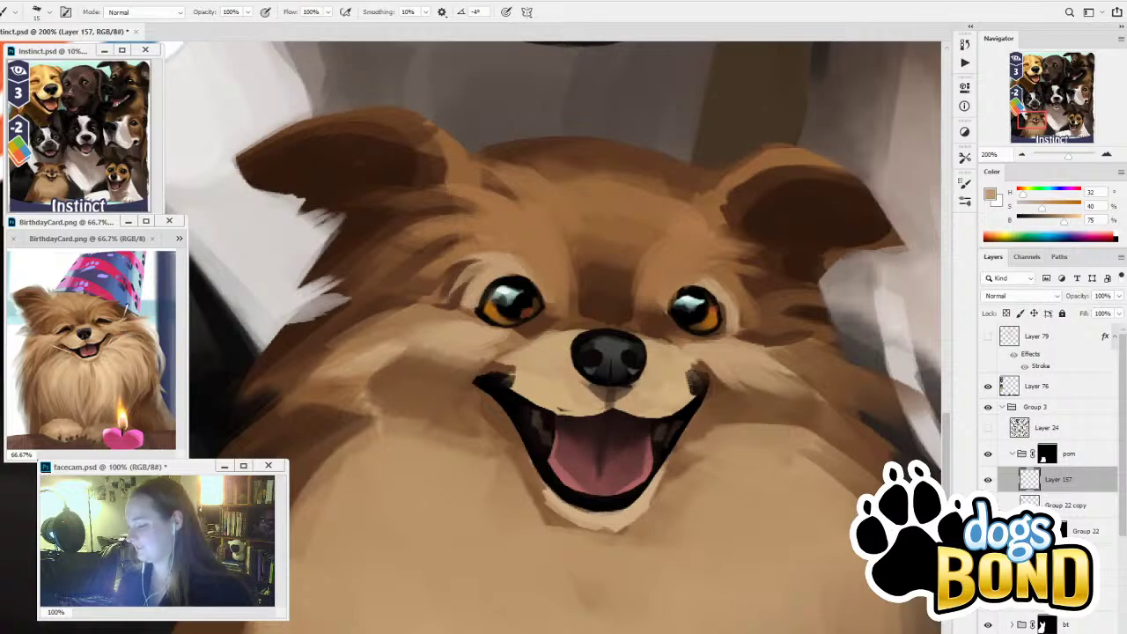
Select both of the Pomeranian's eyes with freehand outlines combined into one selection
key(ctrl+shift+d)
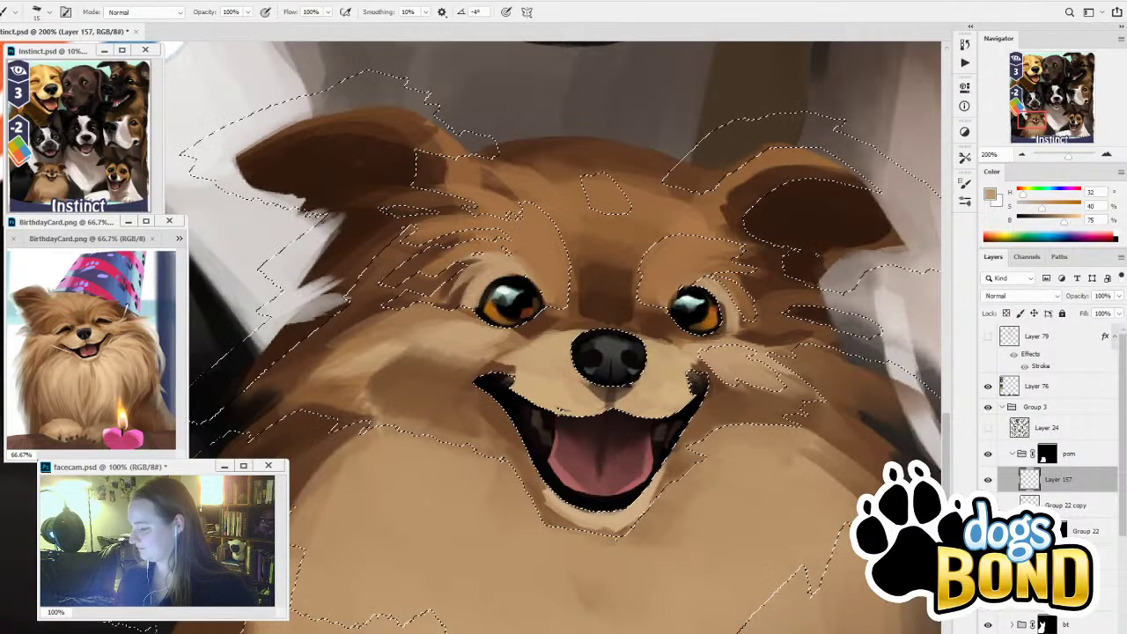
key(ctrl+d)
key(m)
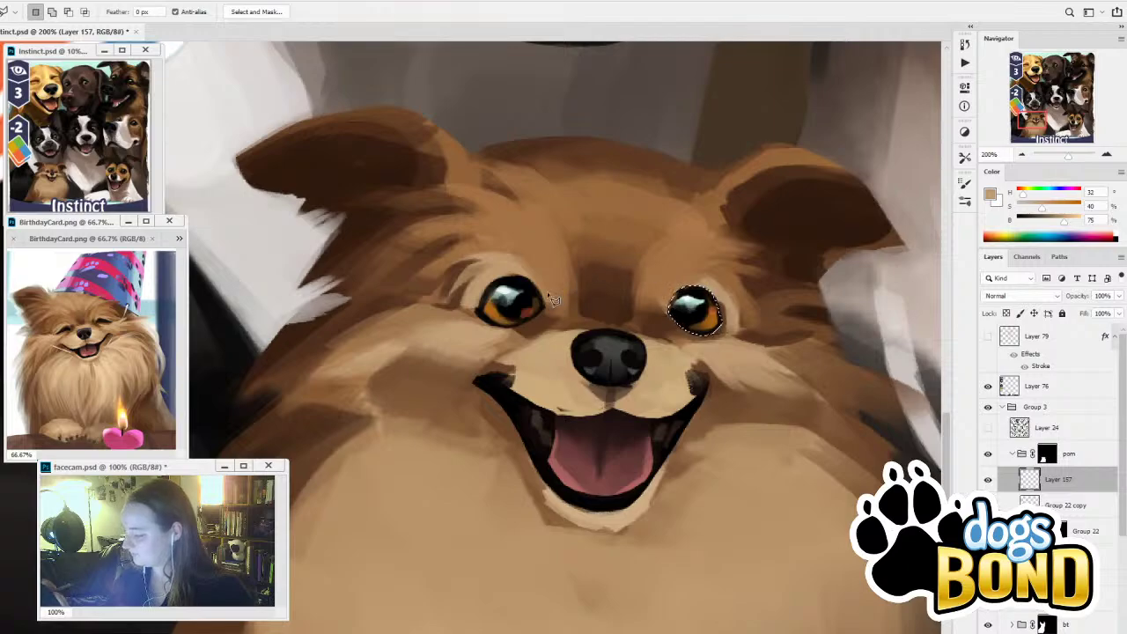
key(shift)
mouse_move(522, 282)
mouse_down()
mouse_move(502, 285)
mouse_move(478, 315)
mouse_move(497, 329)
mouse_move(546, 323)
mouse_move(544, 303)
mouse_up()
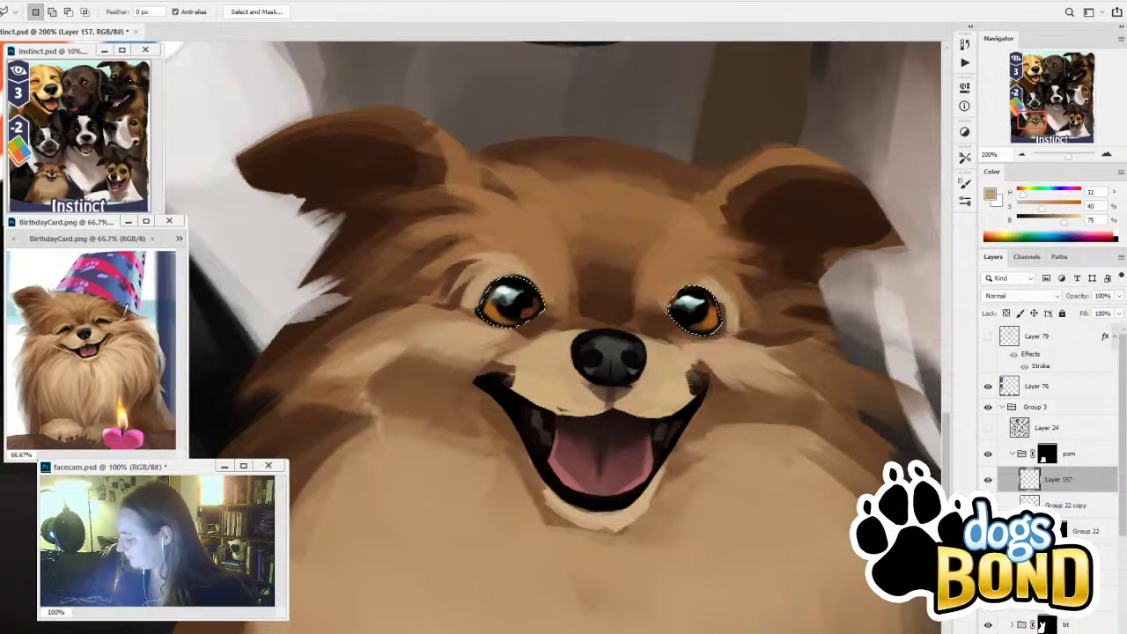
Load Layer 157's contents as a selection and subtract the fur areas, keeping only the Pomeranian's eyes, nose and mouth selected
ctrl+click(1030, 480)
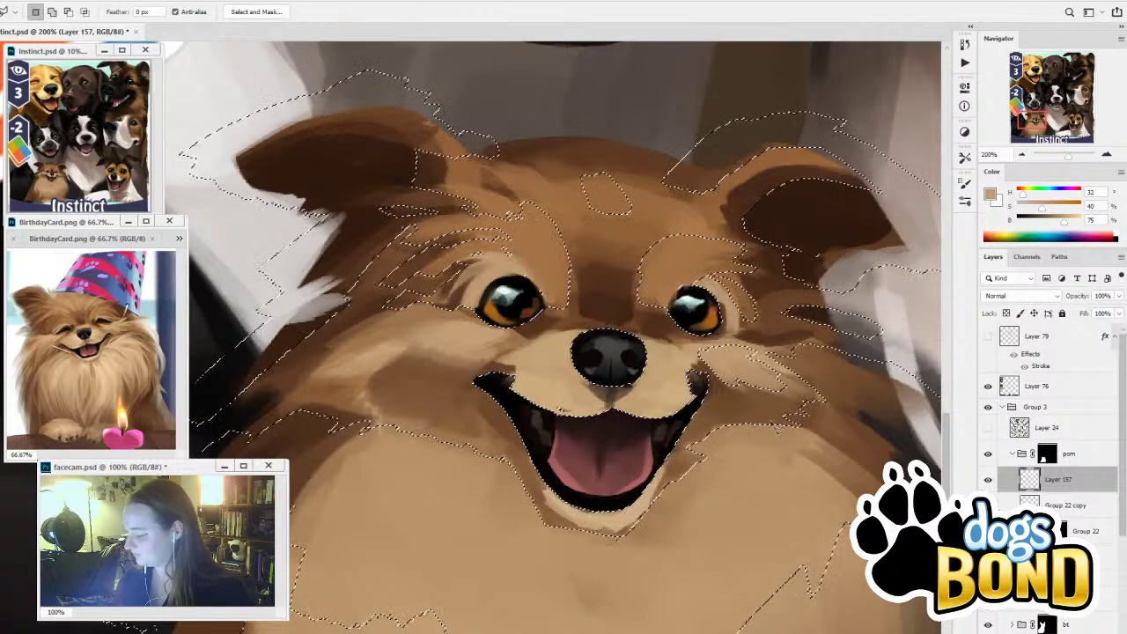
mouse_move(626, 396)
mouse_down()
mouse_move(589, 417)
mouse_move(626, 398)
mouse_up()
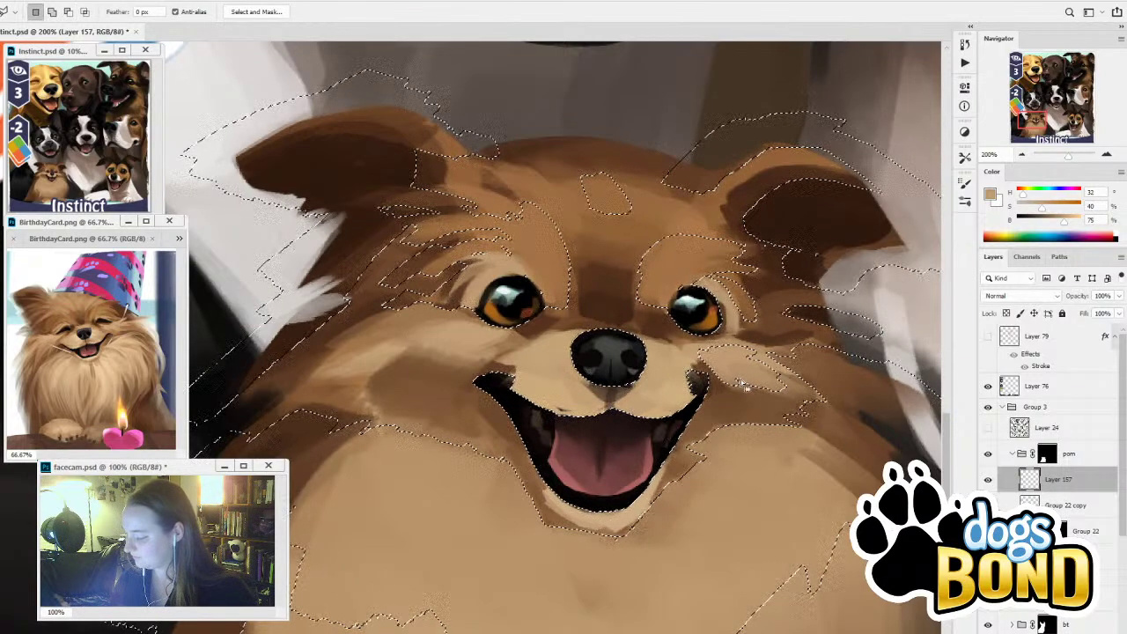
mouse_move(698, 361)
mouse_down()
mouse_move(716, 412)
mouse_move(653, 511)
mouse_up()
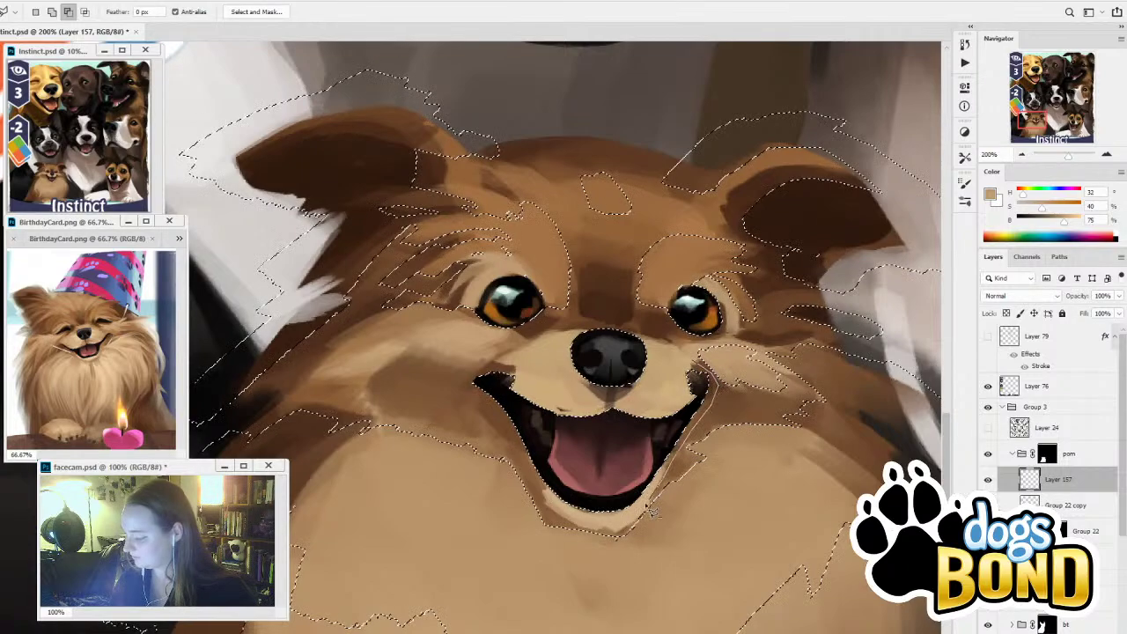
mouse_move(548, 499)
mouse_down()
mouse_move(519, 460)
mouse_move(469, 437)
mouse_move(425, 512)
mouse_move(488, 591)
mouse_move(608, 598)
mouse_move(726, 541)
mouse_move(768, 443)
mouse_move(756, 373)
mouse_move(715, 373)
mouse_up()
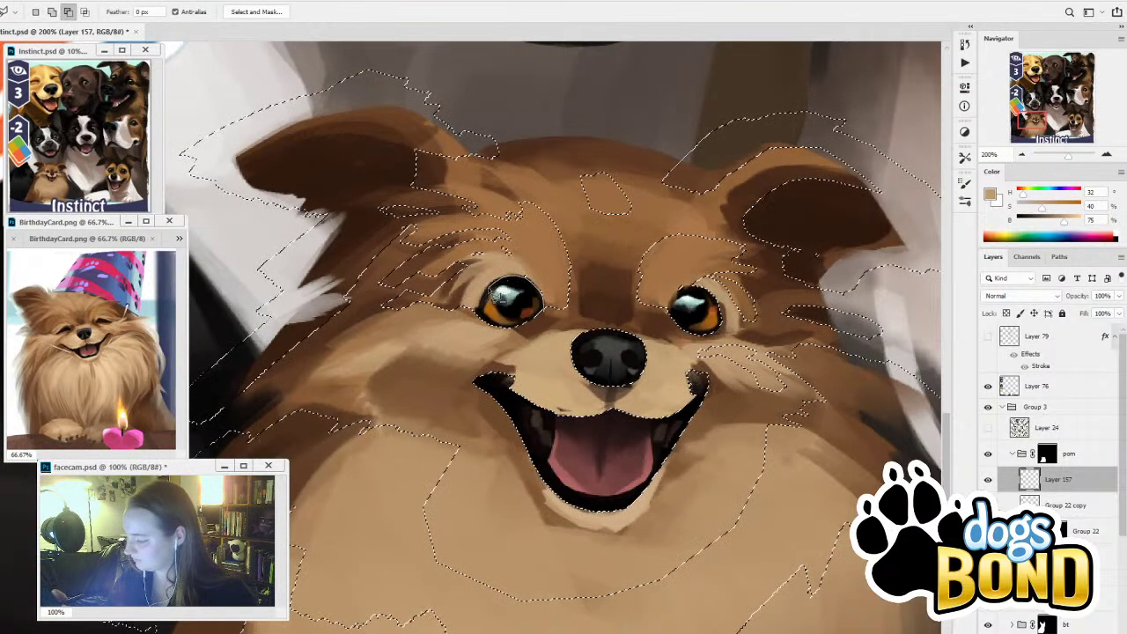
mouse_move(493, 304)
mouse_down()
mouse_move(457, 328)
mouse_move(396, 313)
mouse_move(392, 232)
mouse_move(537, 168)
mouse_move(602, 240)
mouse_move(582, 313)
mouse_move(542, 317)
mouse_up()
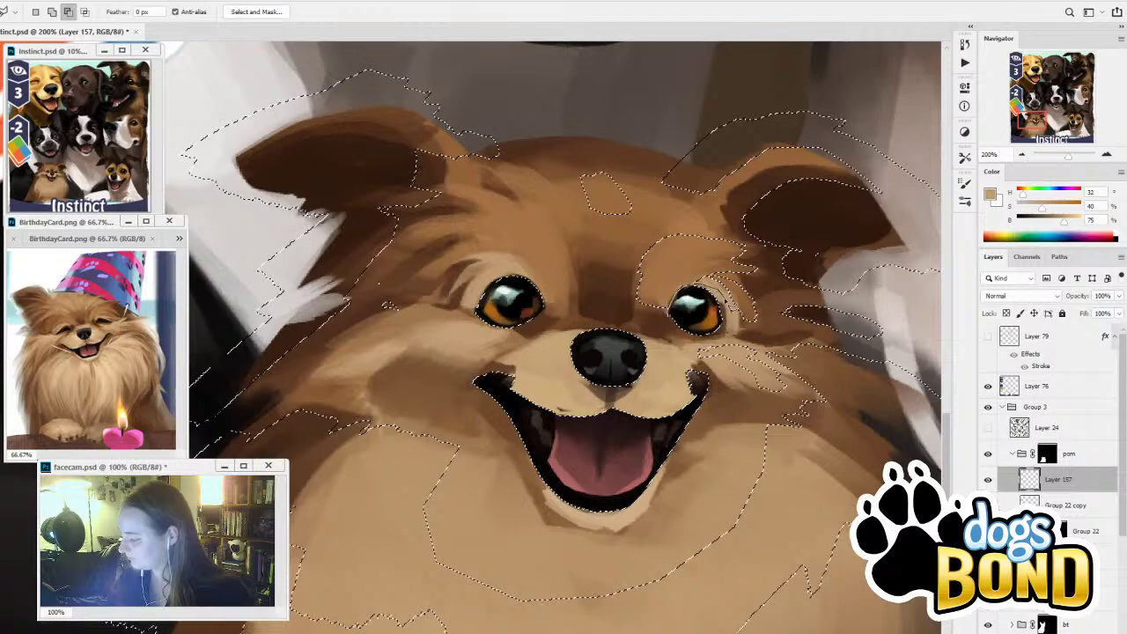
mouse_move(724, 293)
mouse_down()
mouse_move(732, 332)
mouse_move(890, 354)
mouse_move(946, 294)
mouse_move(943, 203)
mouse_move(789, 81)
mouse_move(659, 85)
mouse_move(567, 231)
mouse_move(611, 310)
mouse_move(641, 327)
mouse_move(781, 511)
mouse_move(855, 502)
mouse_move(931, 394)
mouse_move(868, 325)
mouse_move(742, 327)
mouse_move(696, 357)
mouse_up()
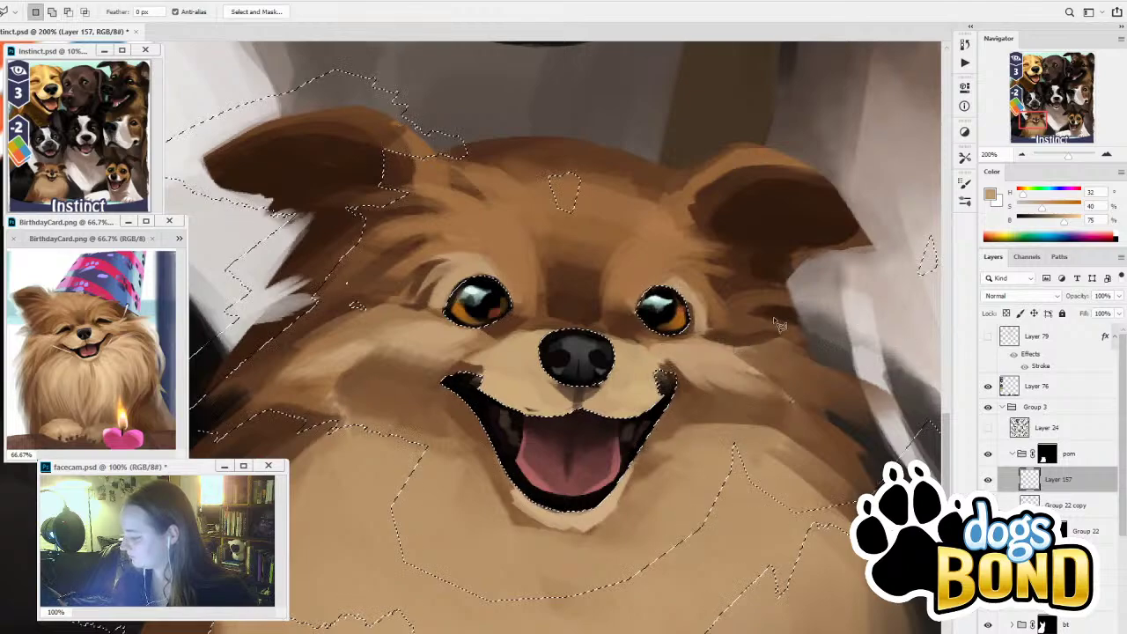
click(1023, 157)
mouse_move(729, 299)
mouse_down()
mouse_move(671, 301)
mouse_move(542, 444)
mouse_move(487, 455)
mouse_move(454, 406)
mouse_move(438, 349)
mouse_move(449, 306)
mouse_move(558, 290)
mouse_move(561, 257)
mouse_move(520, 205)
mouse_move(412, 185)
mouse_move(328, 213)
mouse_move(255, 295)
mouse_move(222, 400)
mouse_move(336, 598)
mouse_move(817, 556)
mouse_move(871, 483)
mouse_move(818, 379)
mouse_move(729, 300)
mouse_up()
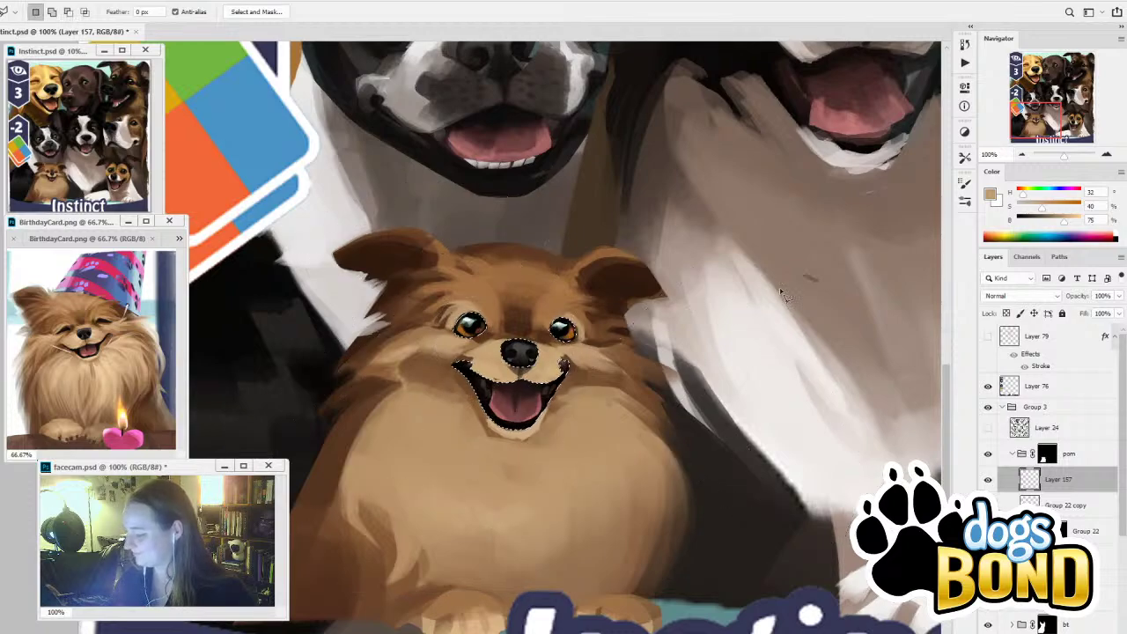
Compare the Pomeranian's face with Layer 157 hidden and shown at 100%
click(989, 482)
click(989, 482)
click(989, 482)
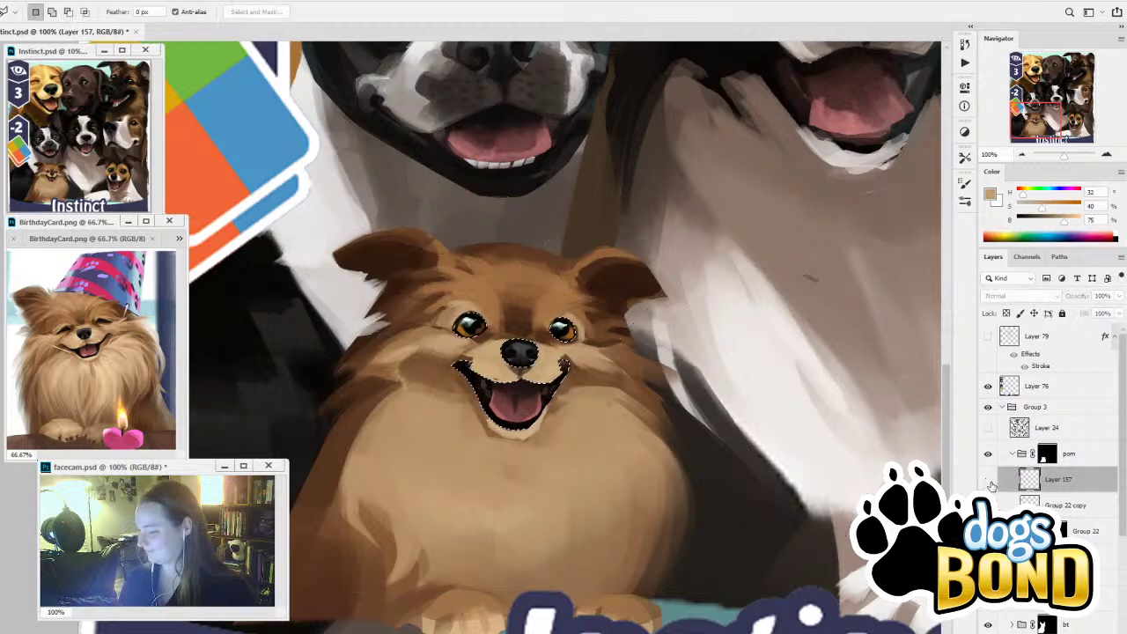
click(988, 480)
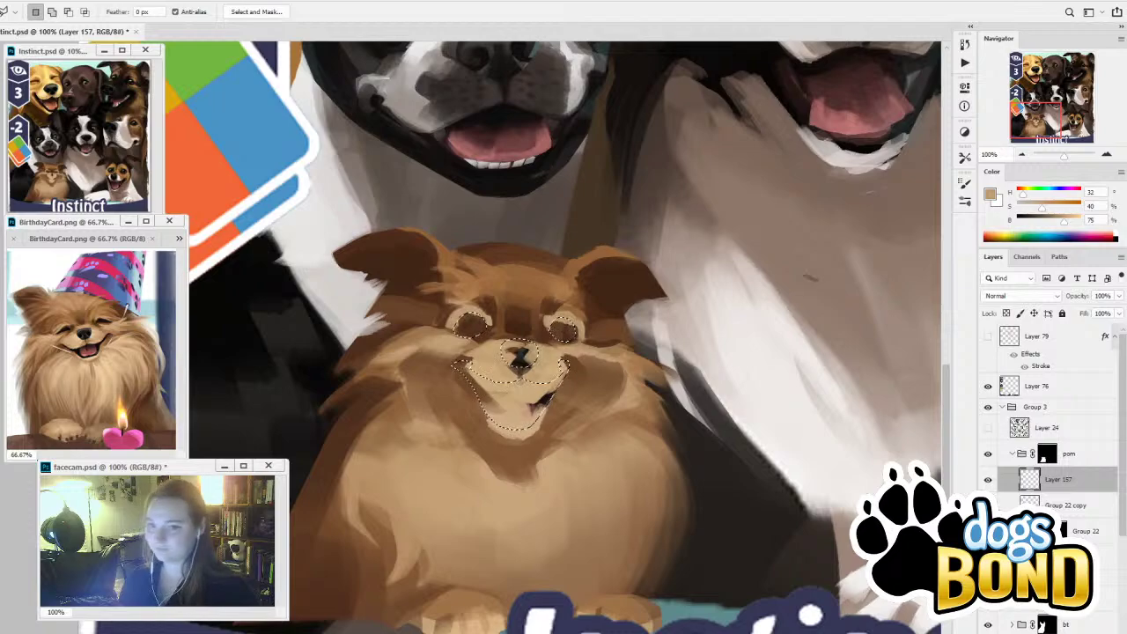
click(989, 480)
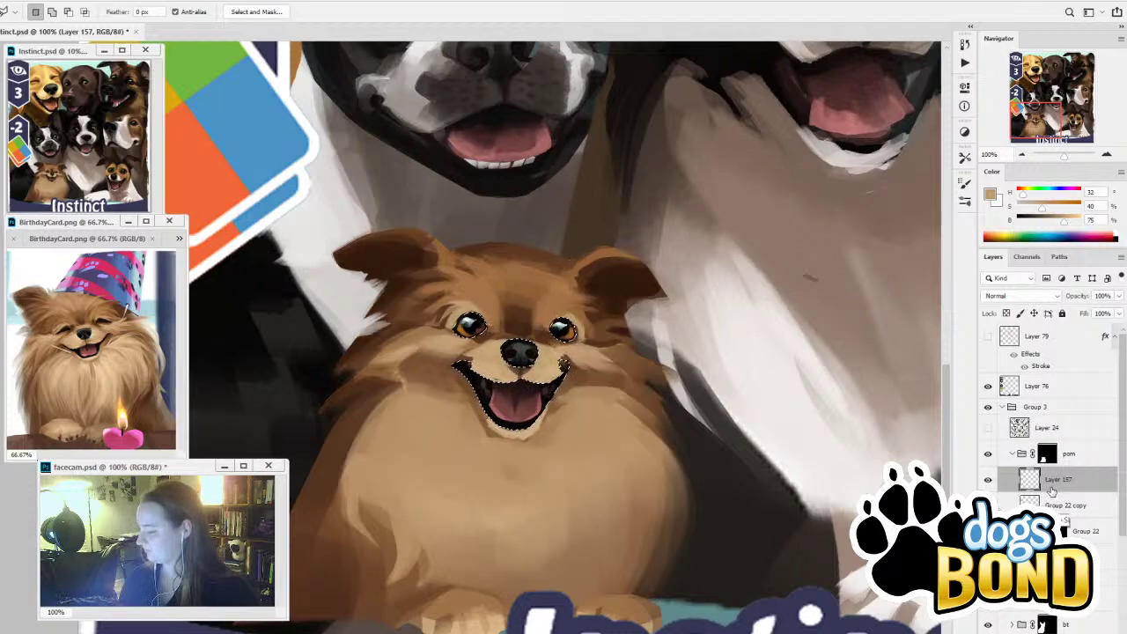
Copy the selected eyes, nose and mouth to a new layer, lock its transparent pixels, and make Layer 157 active again
key(ctrl+d)
key(ctrl+v)
key(ctrl+z)
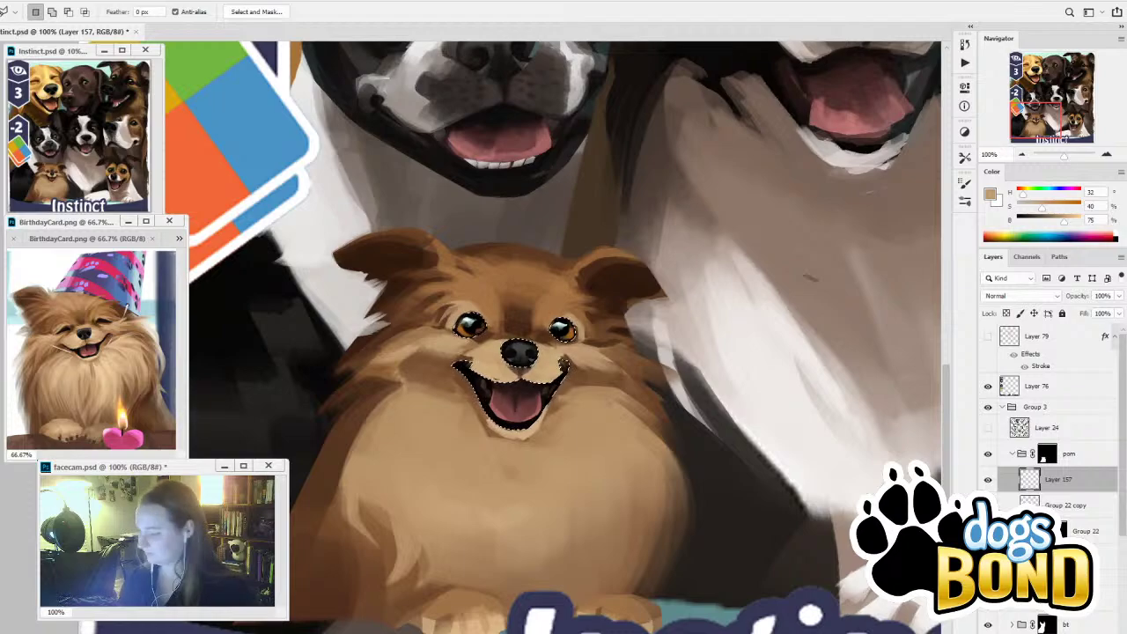
key(ctrl+j)
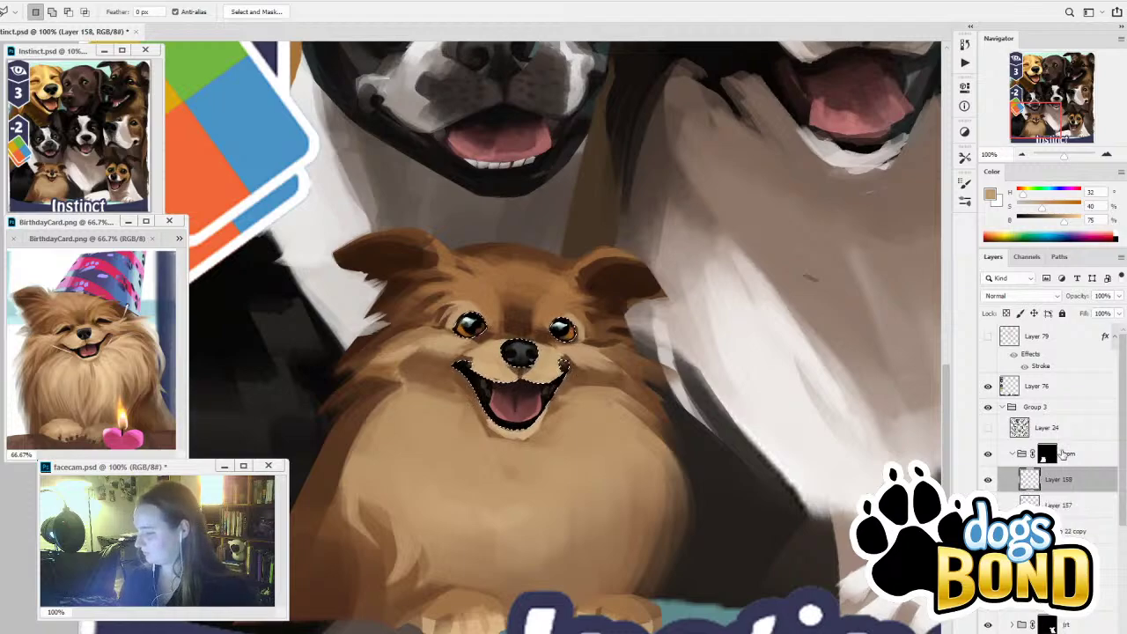
key(/)
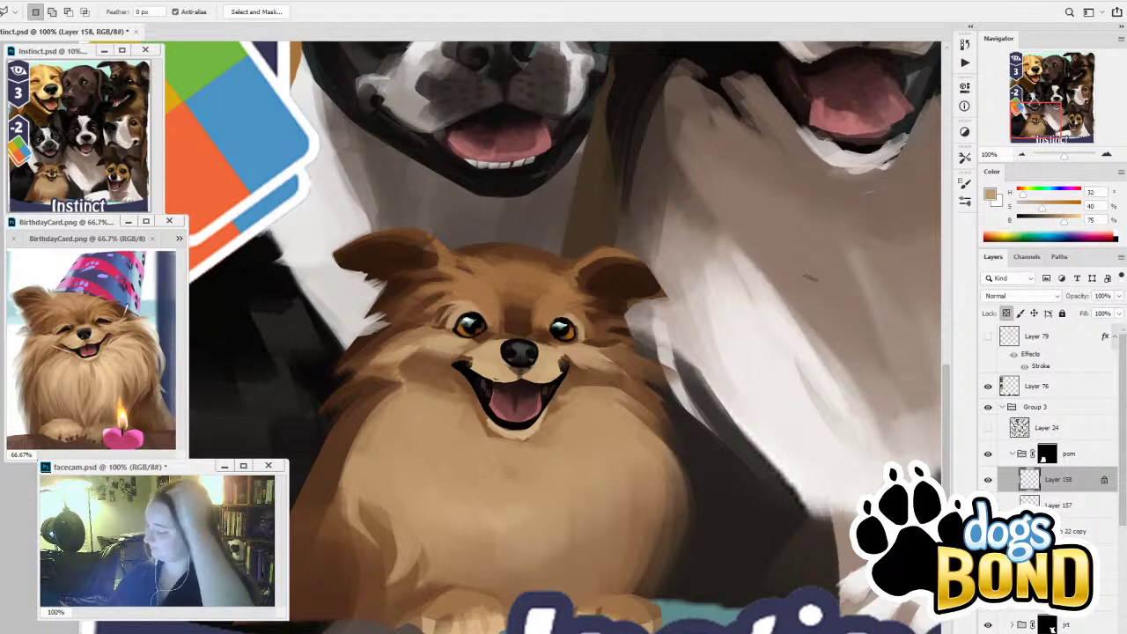
key(alt+bracketleft)
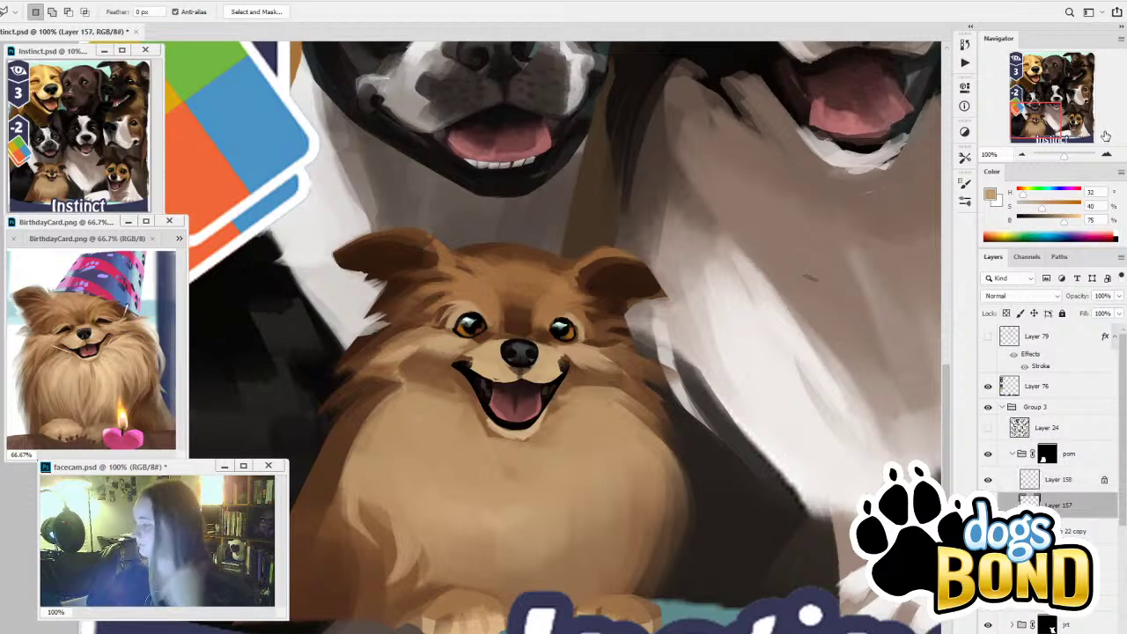
Paint light tan rims above both of the Pomeranian's eyes with colour H 32, S 39, B 83 and a size 15 brush
click(1108, 155)
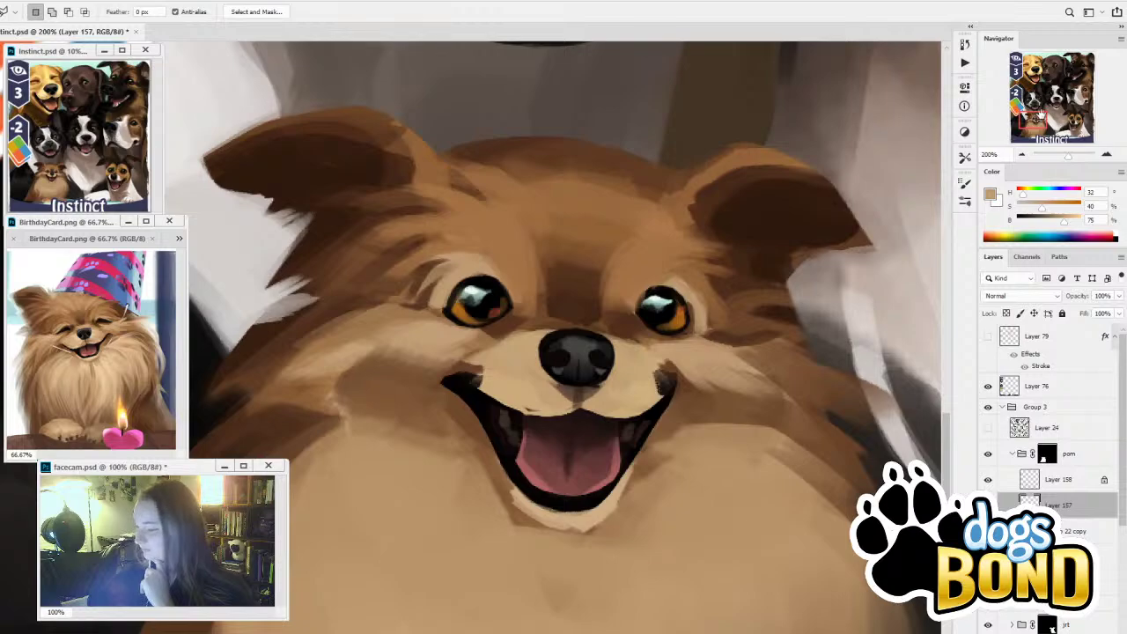
key(i)
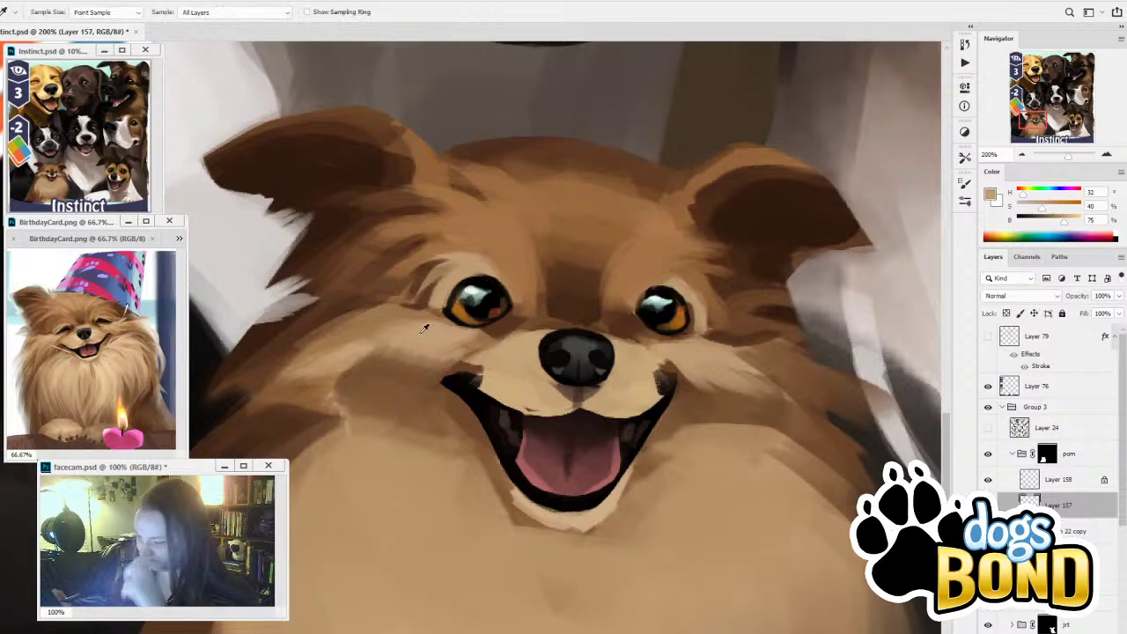
drag(1069, 227, 1045, 213)
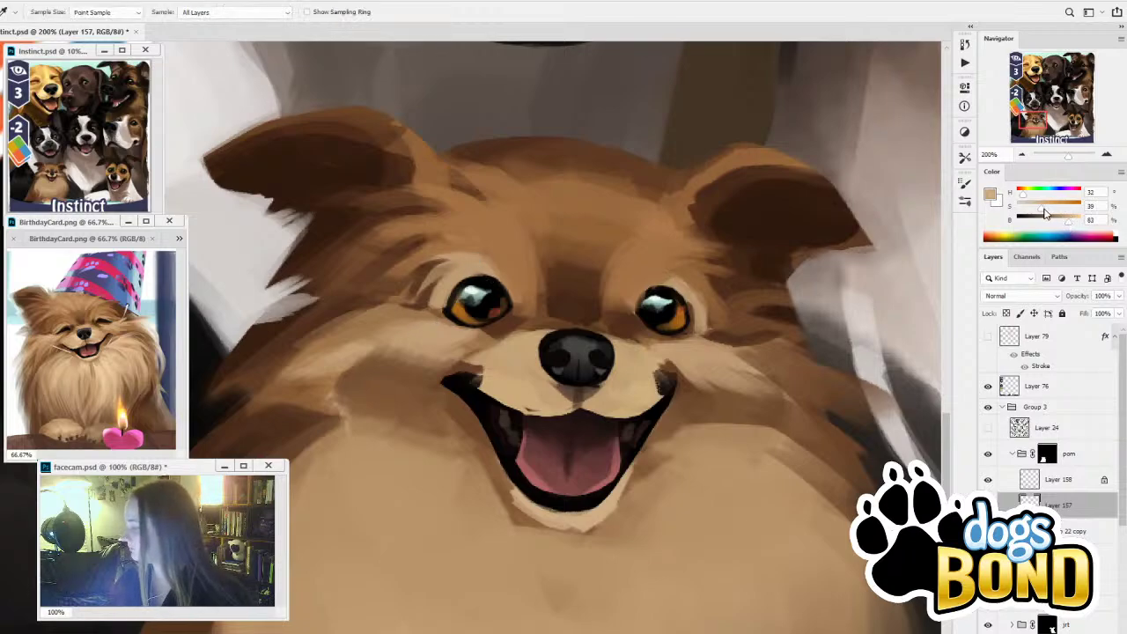
key(b)
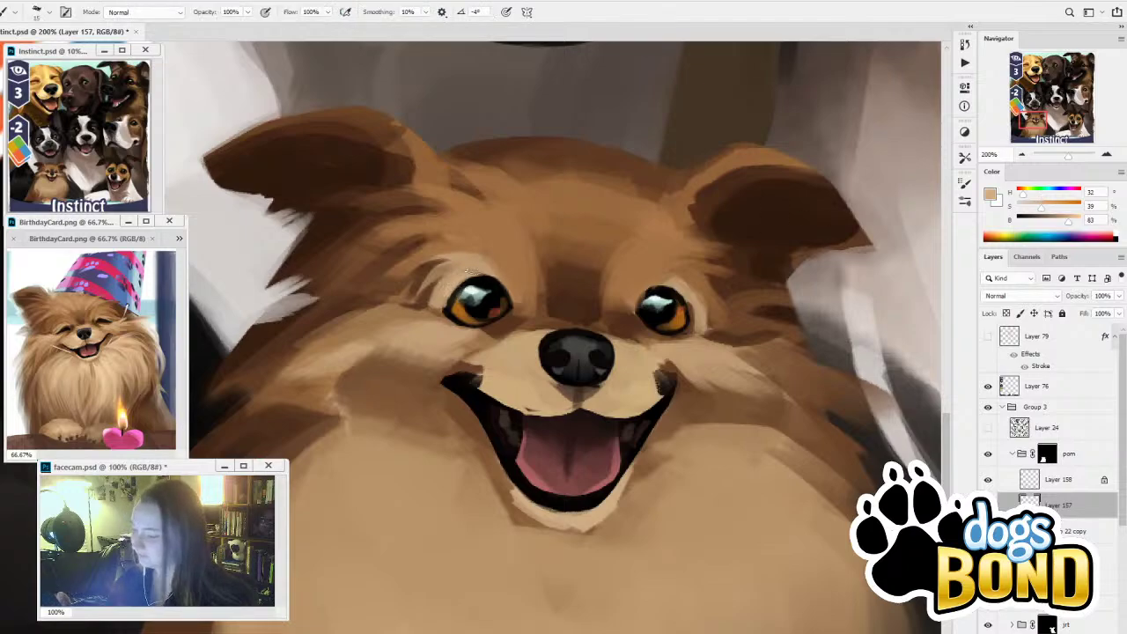
drag(472, 272, 510, 289)
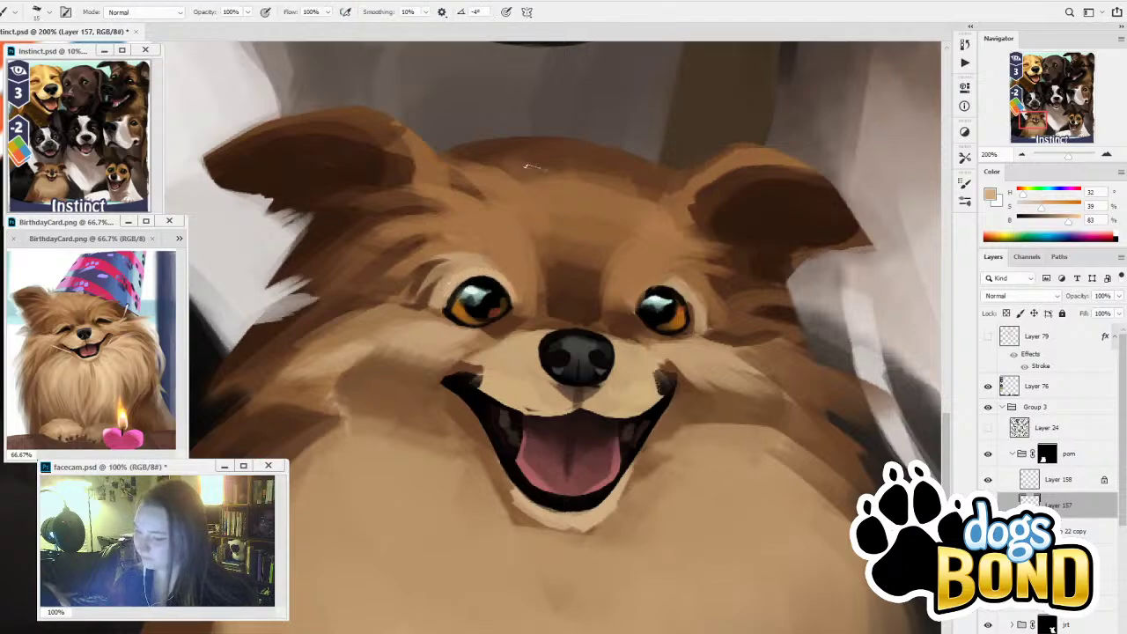
mouse_move(654, 300)
mouse_down()
mouse_move(679, 290)
mouse_move(643, 287)
mouse_move(676, 288)
mouse_move(631, 315)
mouse_move(694, 287)
mouse_up()
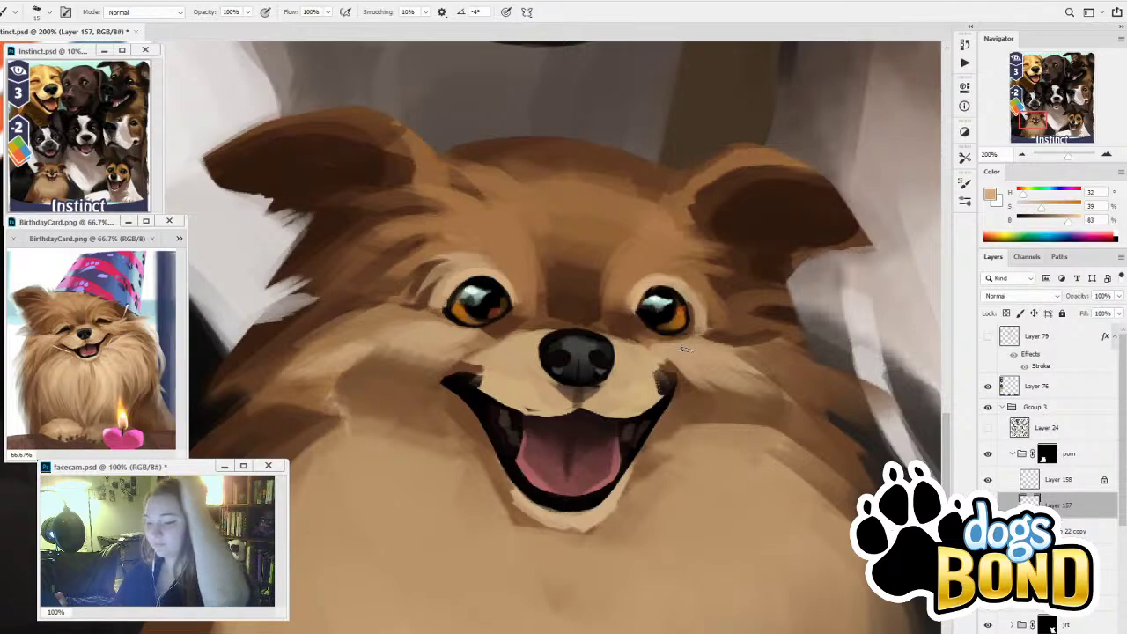
Refine the fur around the outer corner of the right-hand eye with thin strokes in sampled tan and dark brown
alt+click(685, 284)
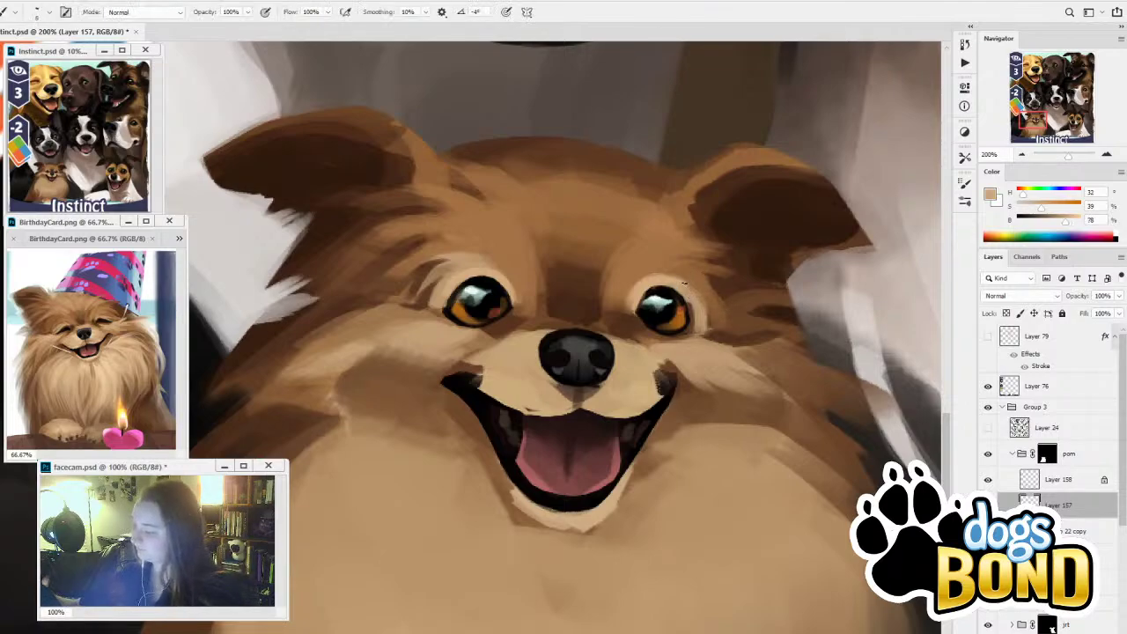
alt+click(710, 320)
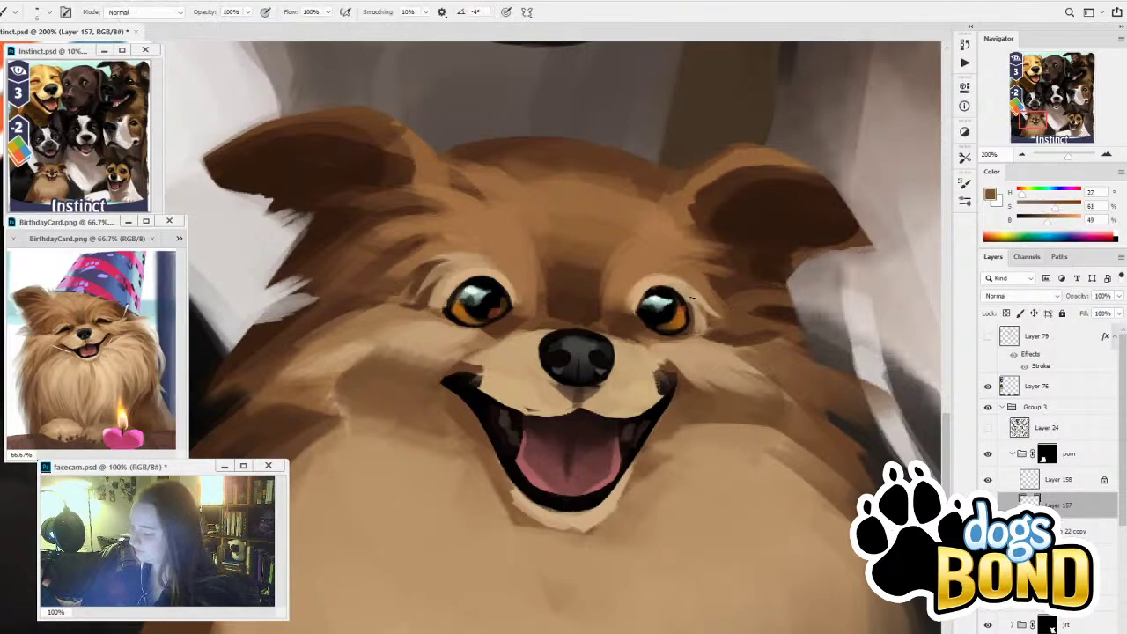
alt+click(694, 324)
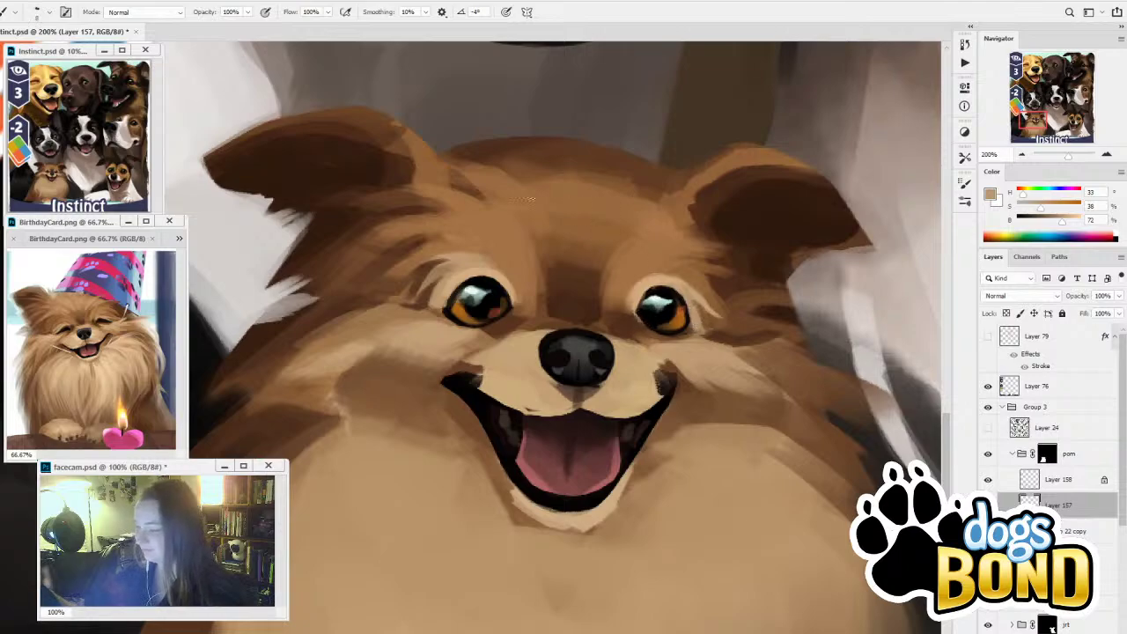
Paint fur strokes over the brow above the left-hand eye using sampled browns and a size 20 brush
alt+click(475, 259)
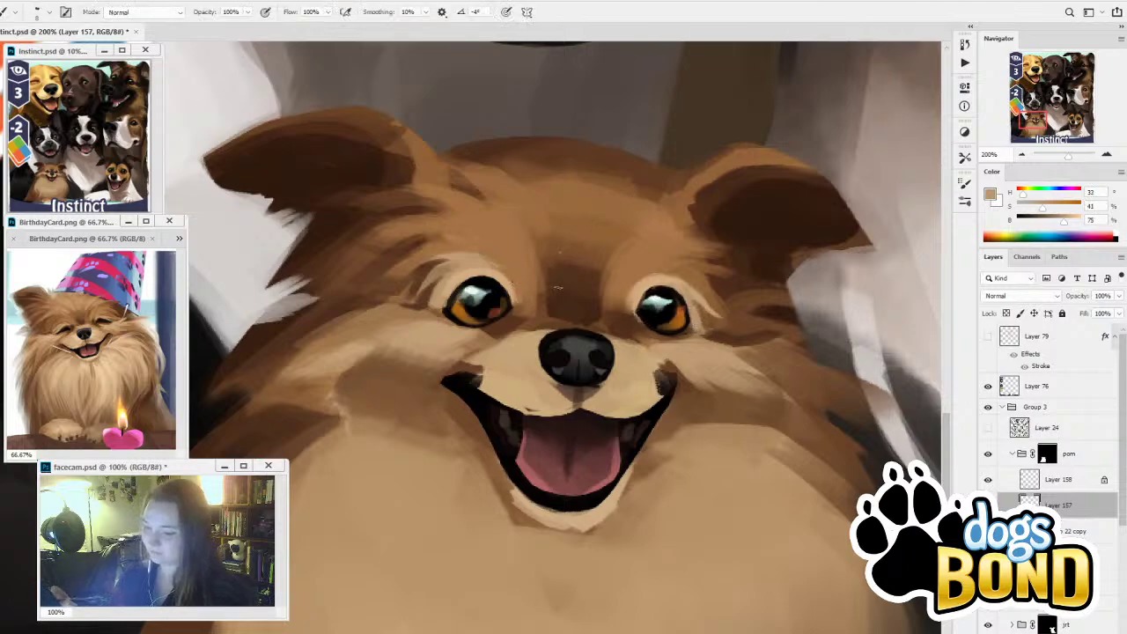
key(alt)
alt+click(562, 255)
drag(456, 226, 500, 243)
alt+click(487, 243)
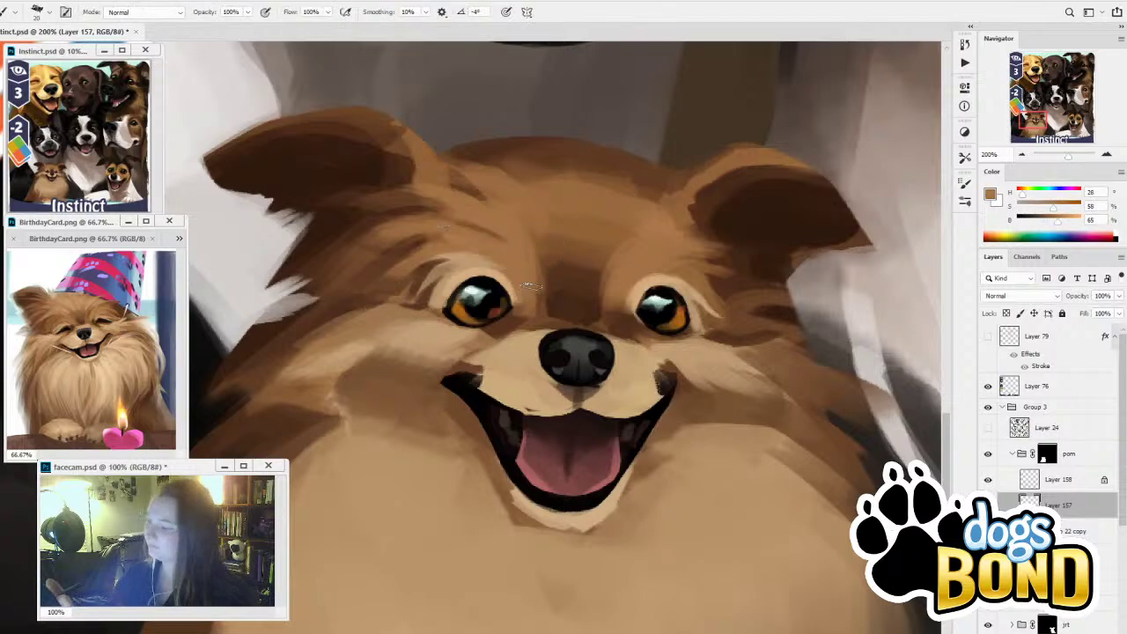
alt+click(475, 216)
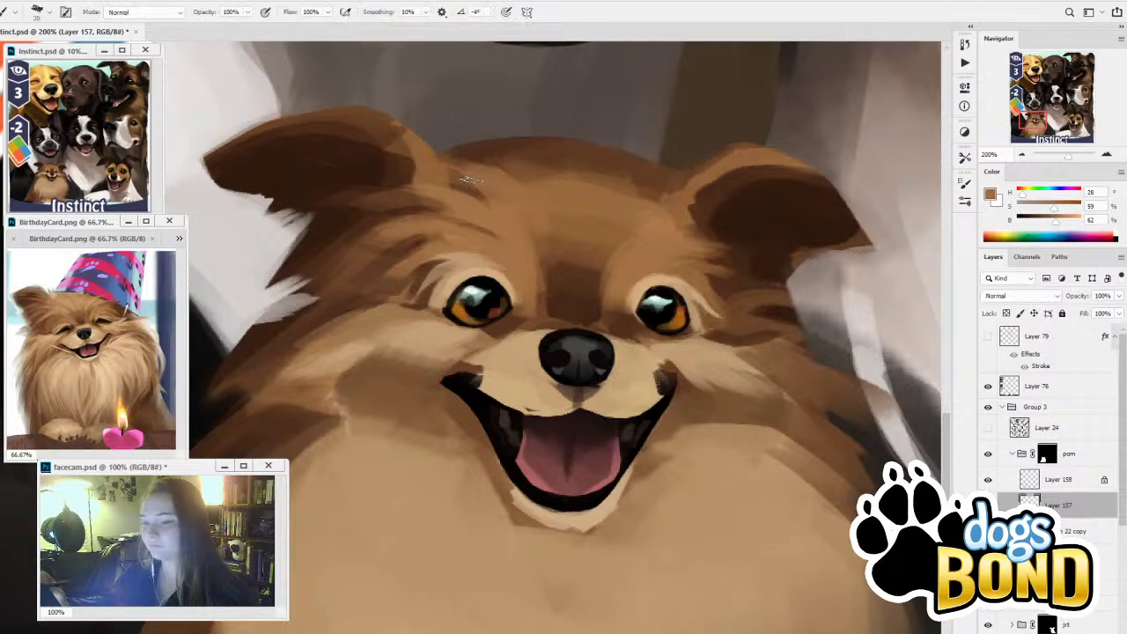
key(alt)
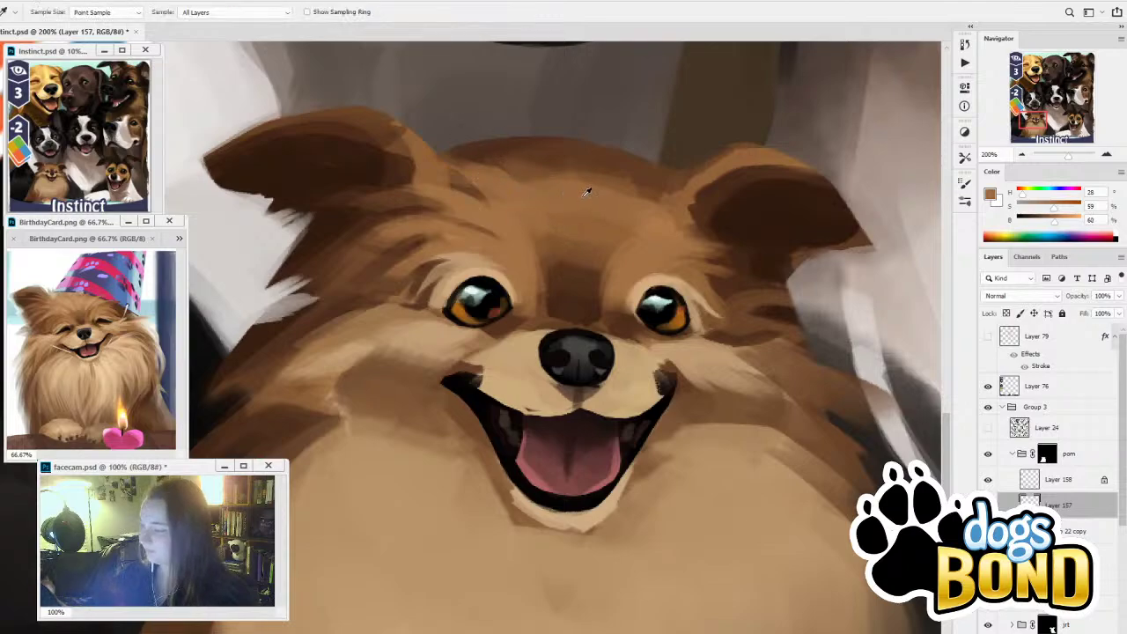
Set the colour to H 28, S 52, B 70 and paint lighter fur strokes over the brow above the right-hand eye
click(1061, 217)
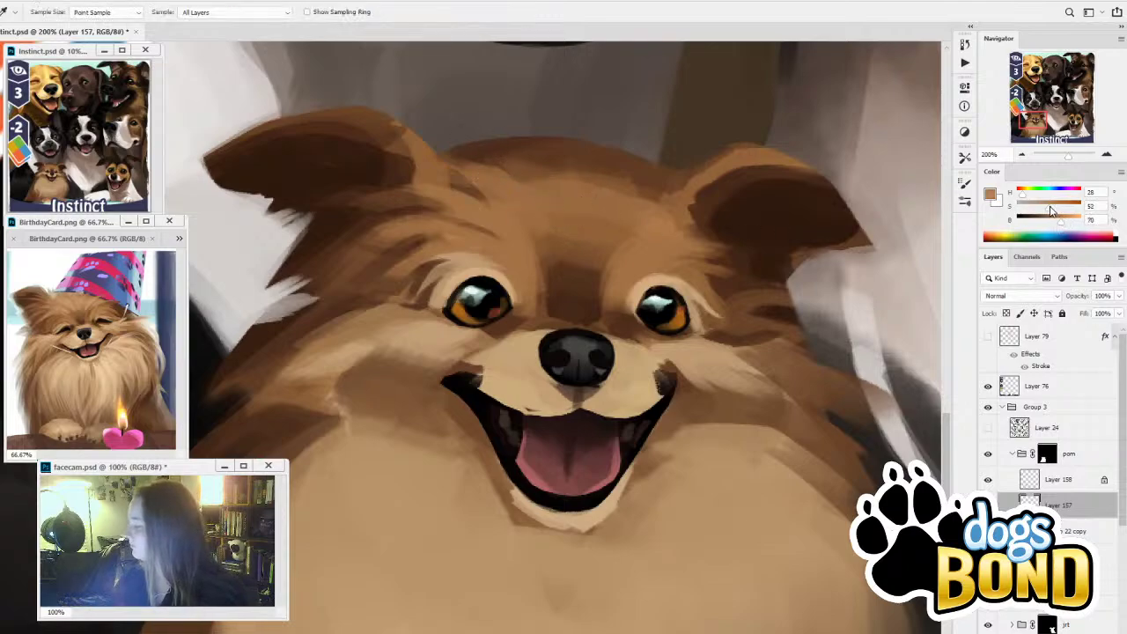
click(965, 202)
click(704, 179)
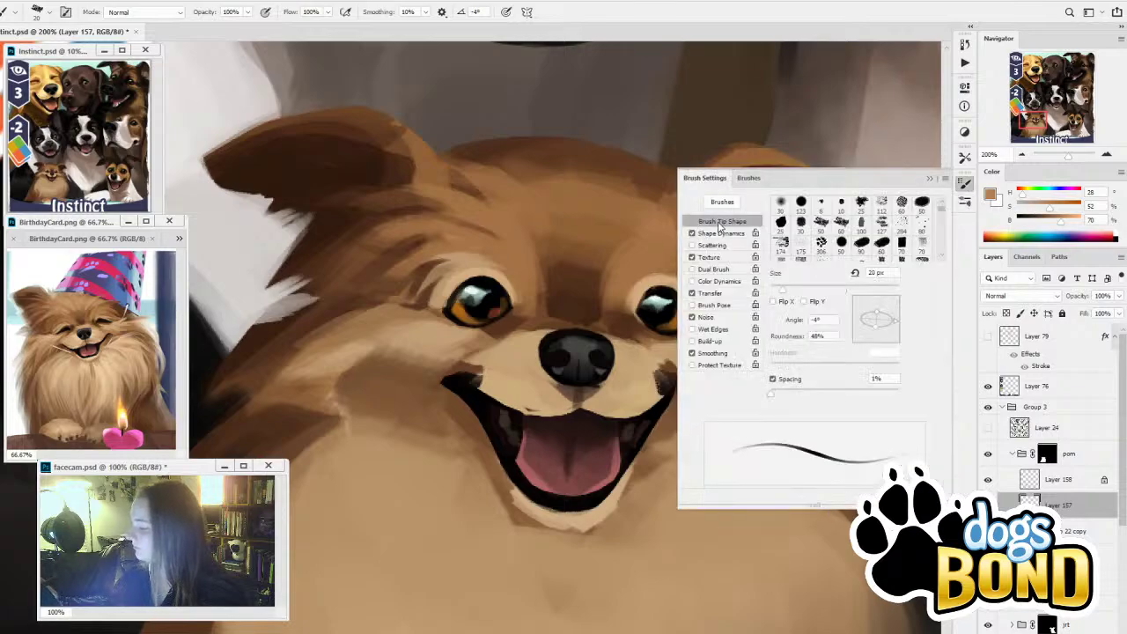
click(932, 180)
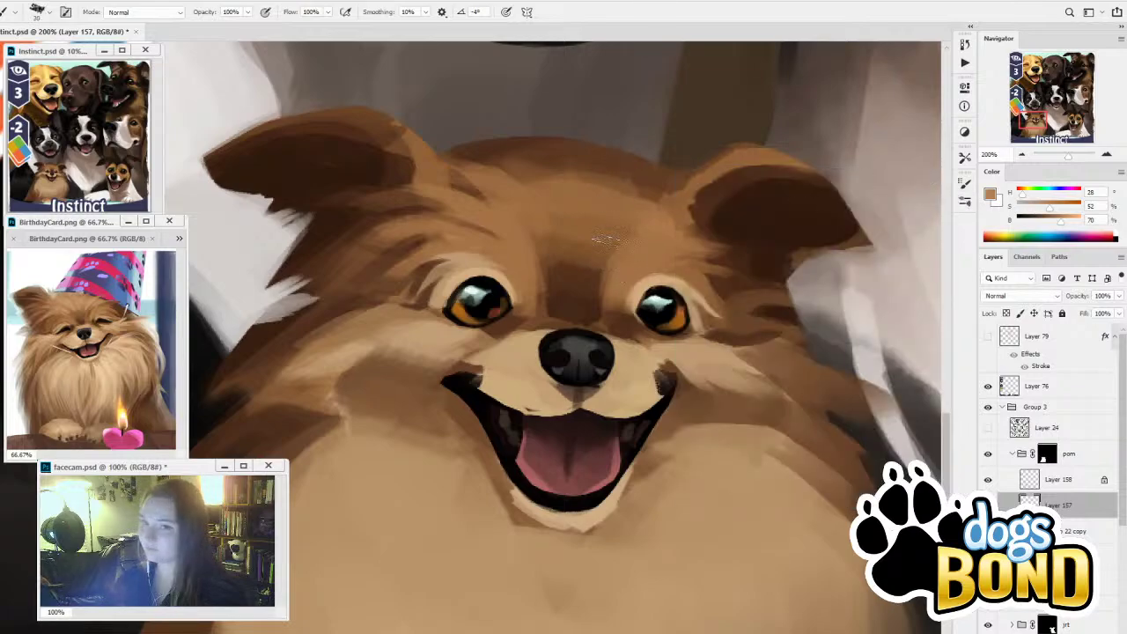
mouse_move(614, 281)
mouse_down()
mouse_move(669, 208)
mouse_move(625, 282)
mouse_move(694, 237)
mouse_up()
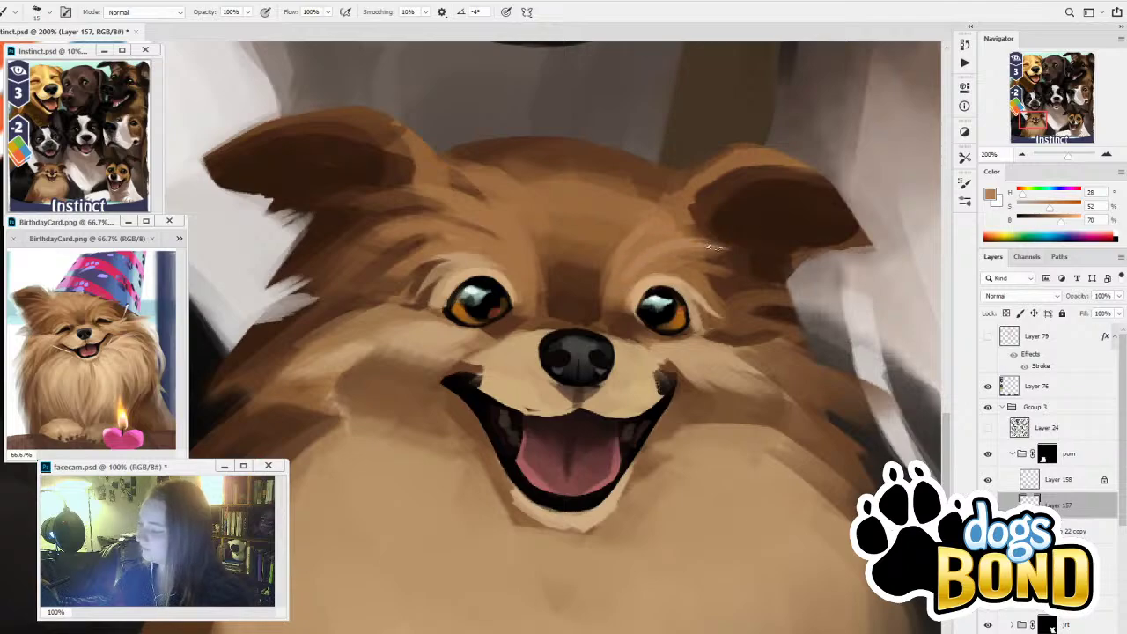
drag(674, 256, 744, 275)
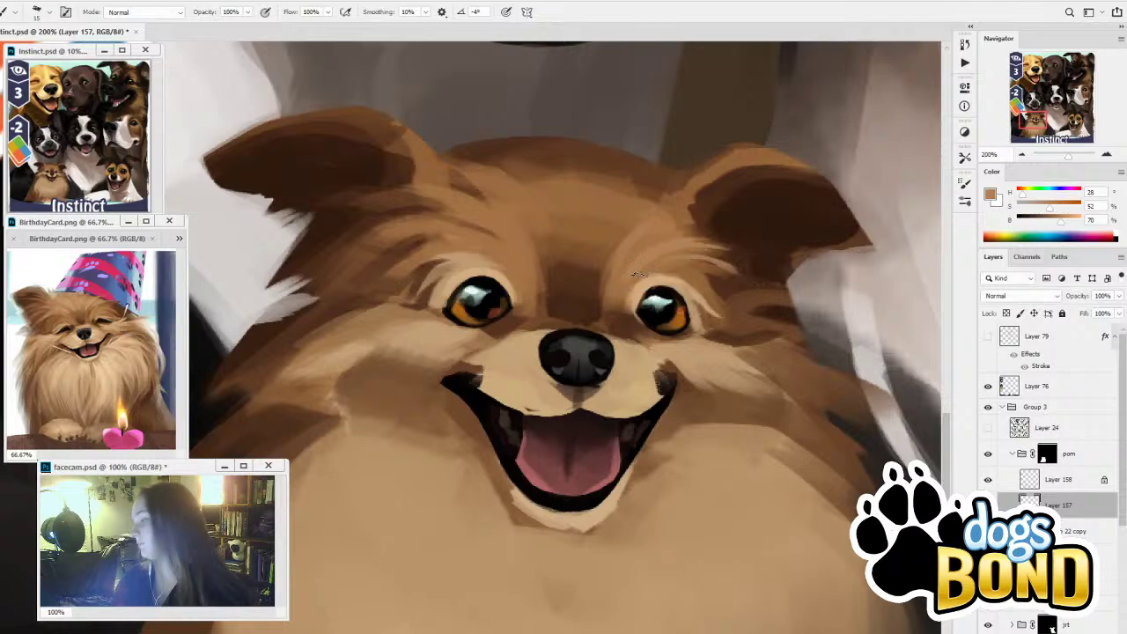
Paint light brown fur strokes across the Pomeranian's forehead and dark brown fur between the eyes
drag(604, 272, 639, 203)
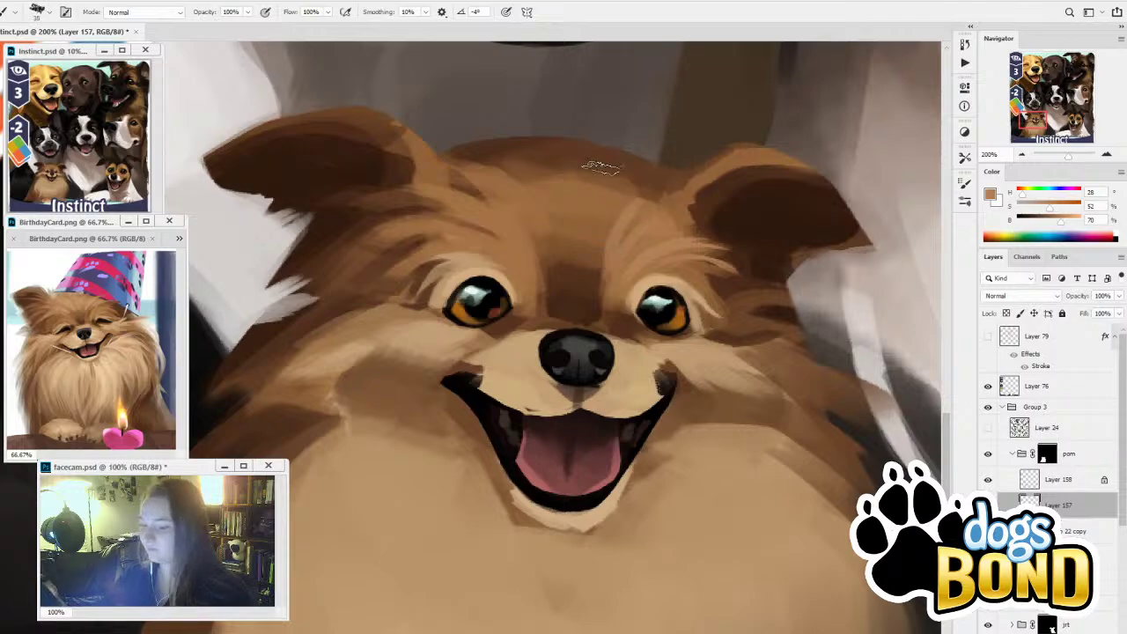
mouse_move(588, 256)
mouse_down()
mouse_move(586, 169)
mouse_move(566, 144)
mouse_move(590, 196)
mouse_move(571, 263)
mouse_move(551, 187)
mouse_up()
drag(570, 208, 525, 156)
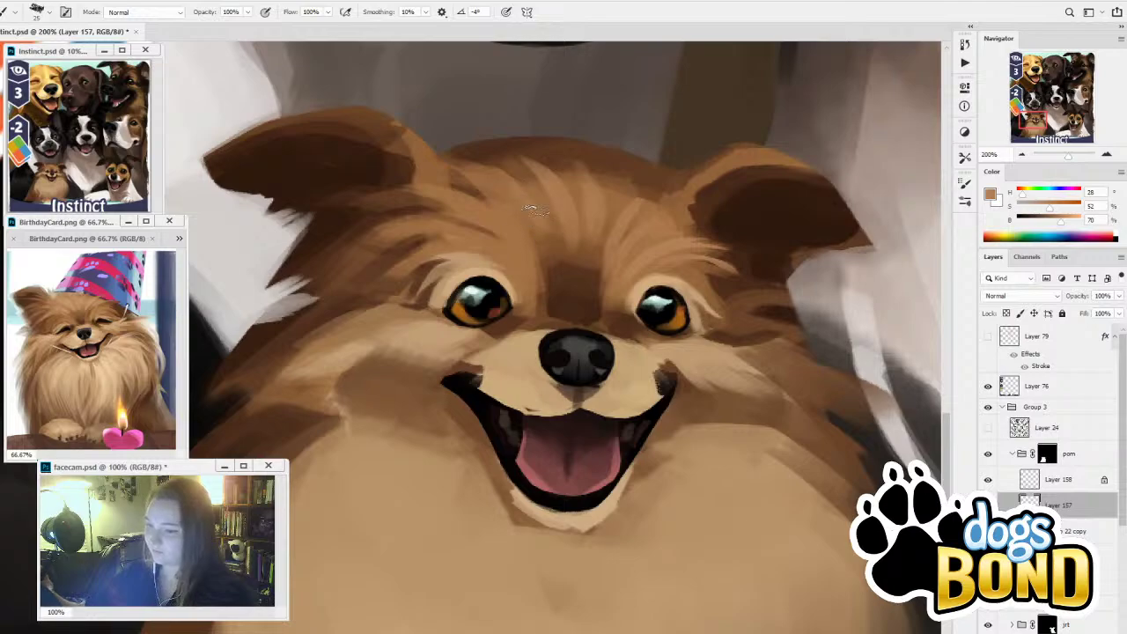
key(alt)
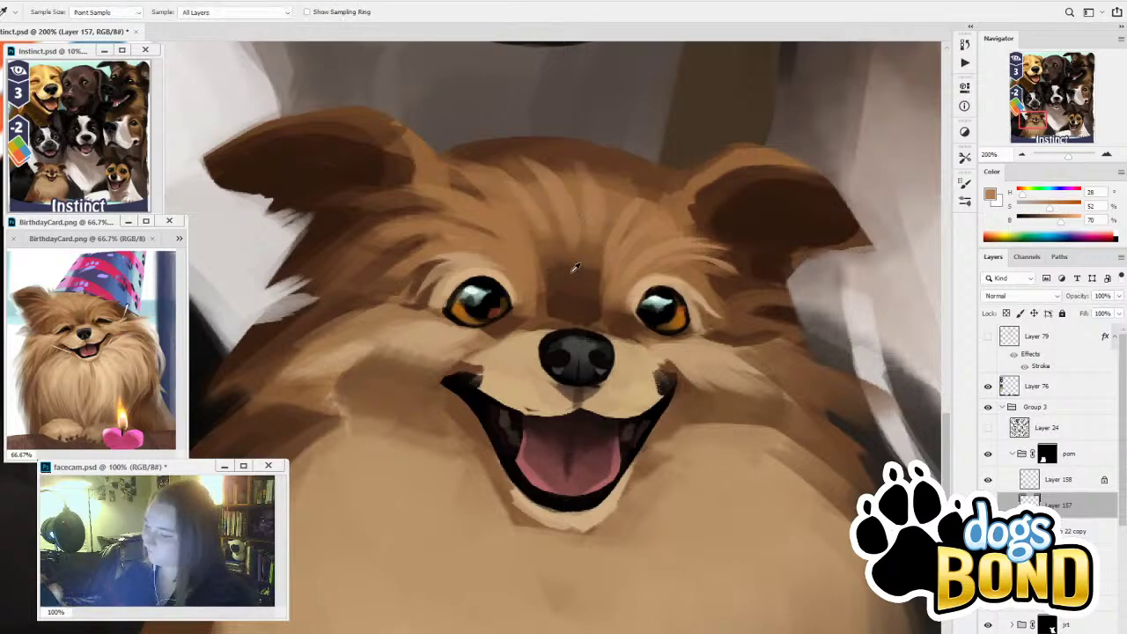
alt+click(574, 267)
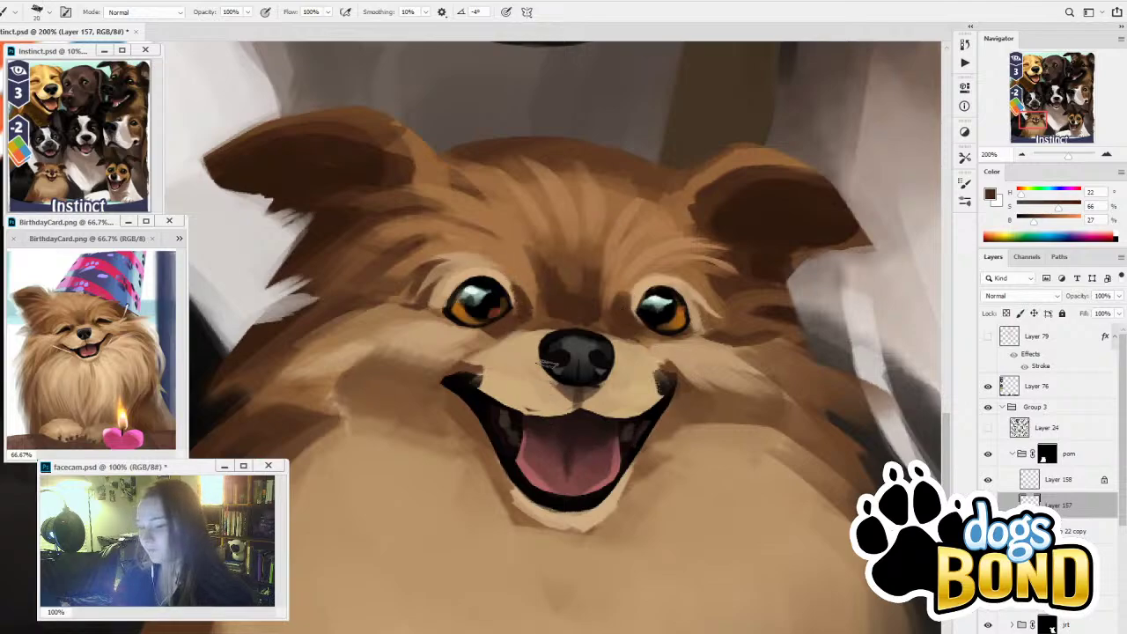
alt+click(599, 211)
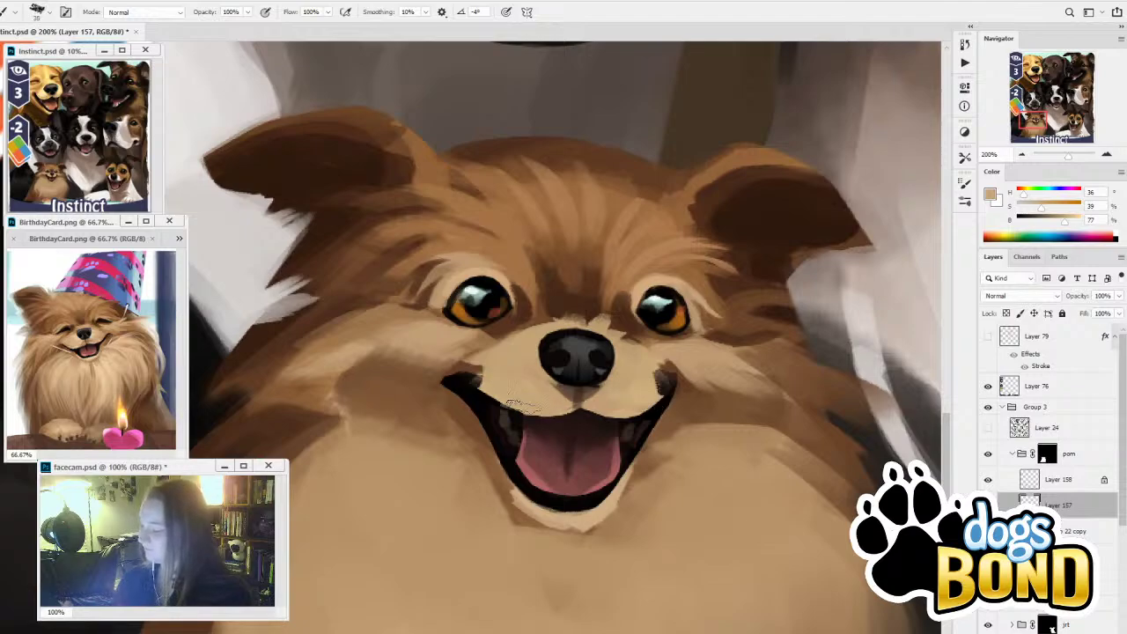
Try a pale cream highlight with about 96% brightness on the muzzle beside the nose, and undo it
key(i)
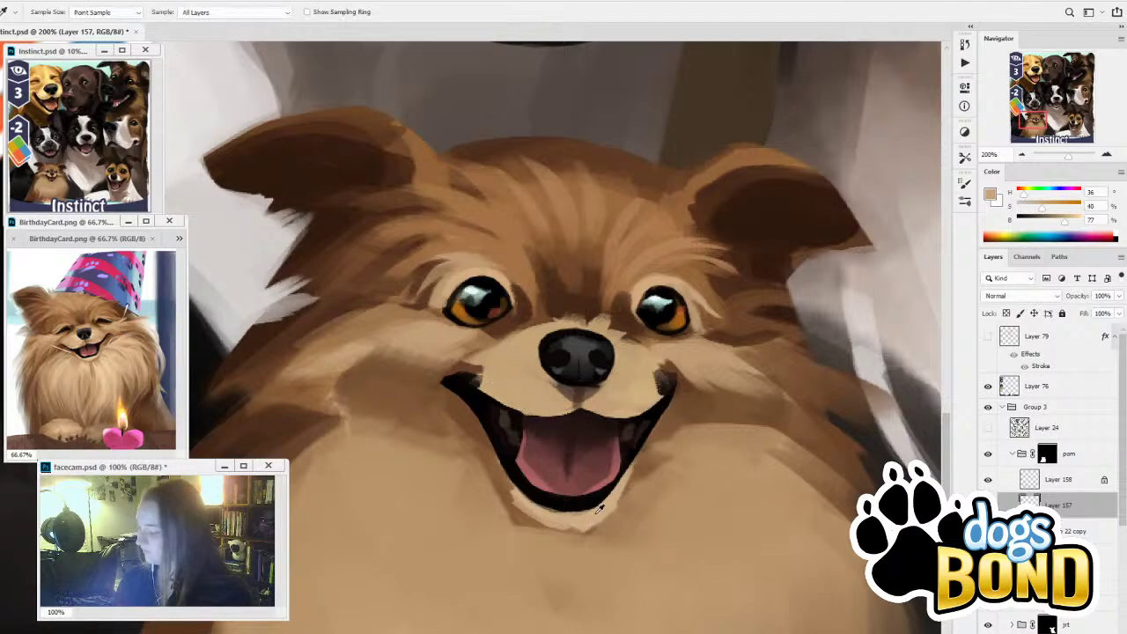
click(1077, 219)
key(b)
drag(521, 363, 535, 398)
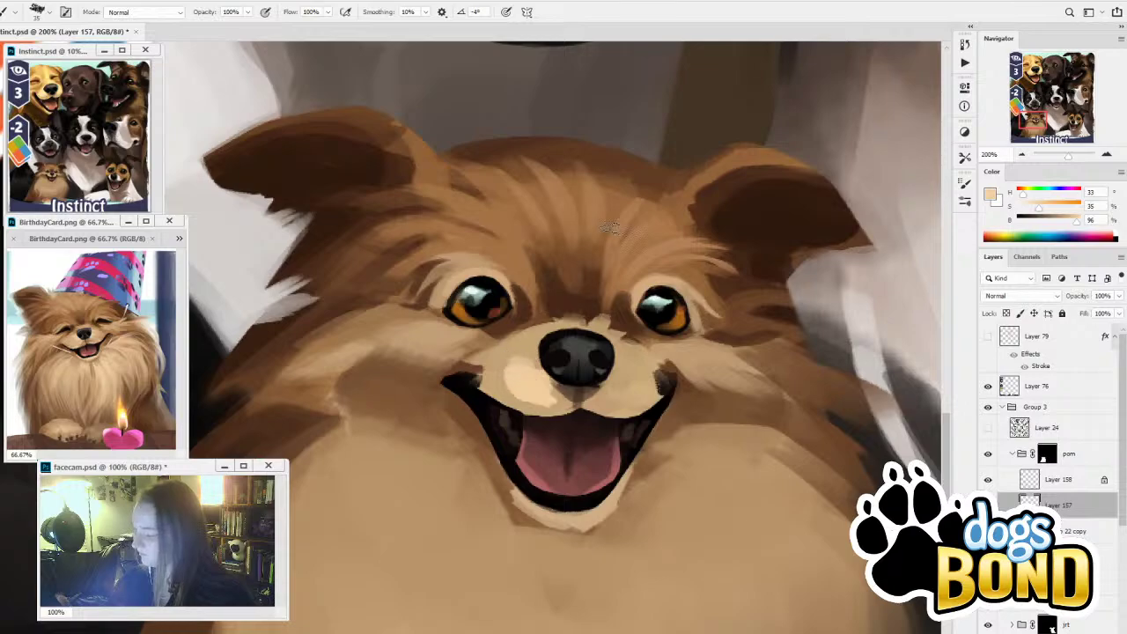
key(ctrl+z)
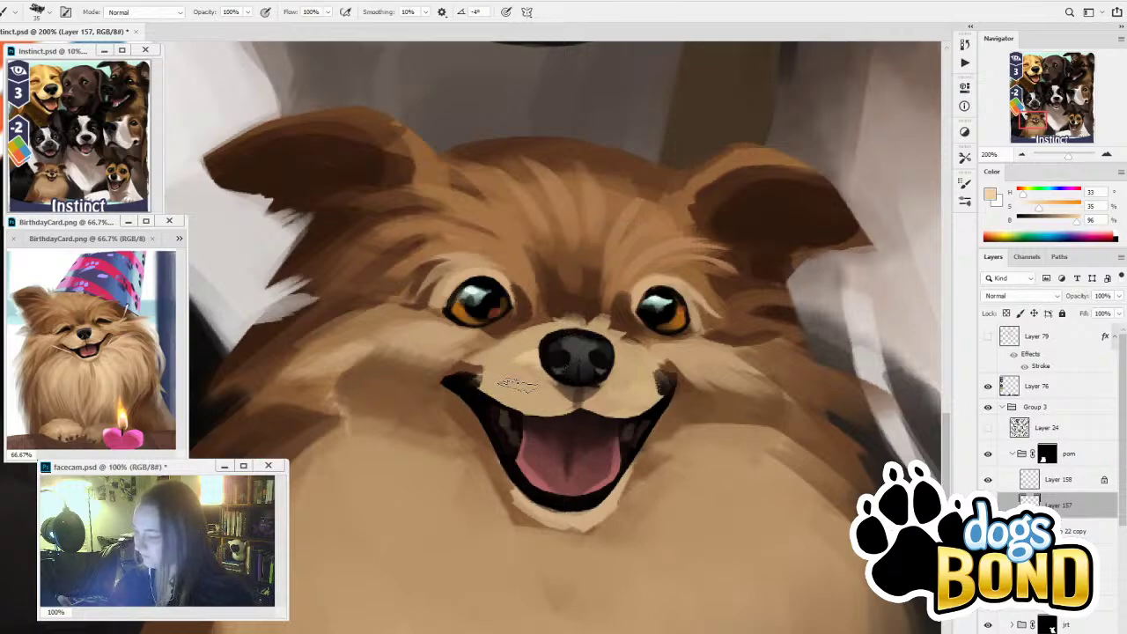
Lighten the muzzle with sampled cream and paint a dark brown shadow directly beneath the nose
alt+click(541, 364)
key(b)
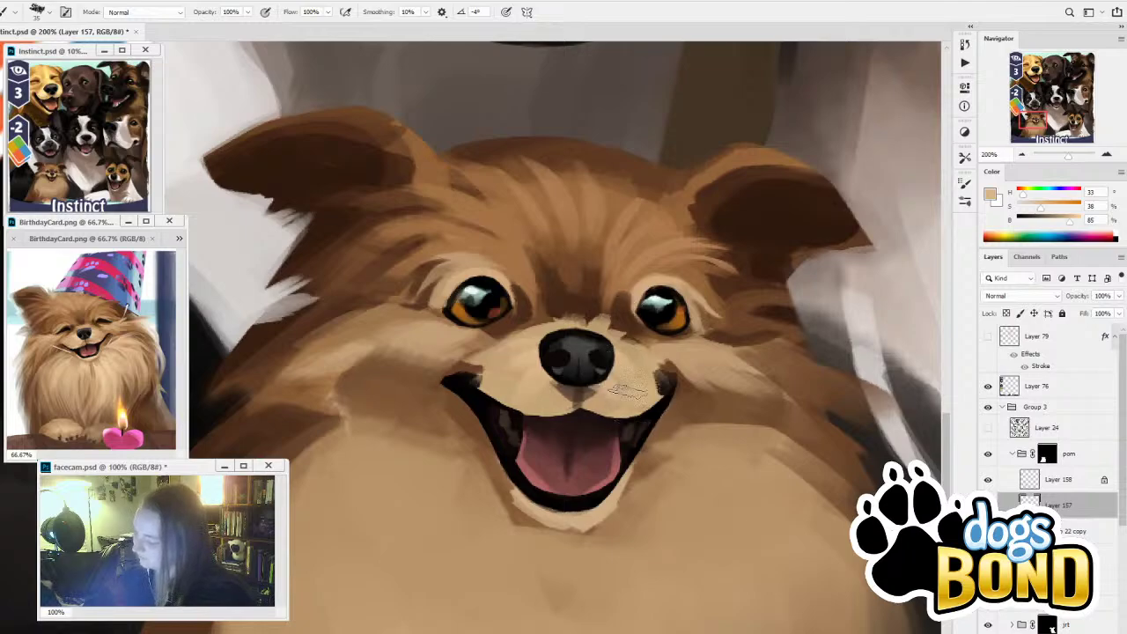
key(i)
alt+click(583, 393)
mouse_move(571, 386)
mouse_down()
mouse_move(544, 361)
mouse_move(567, 389)
mouse_up()
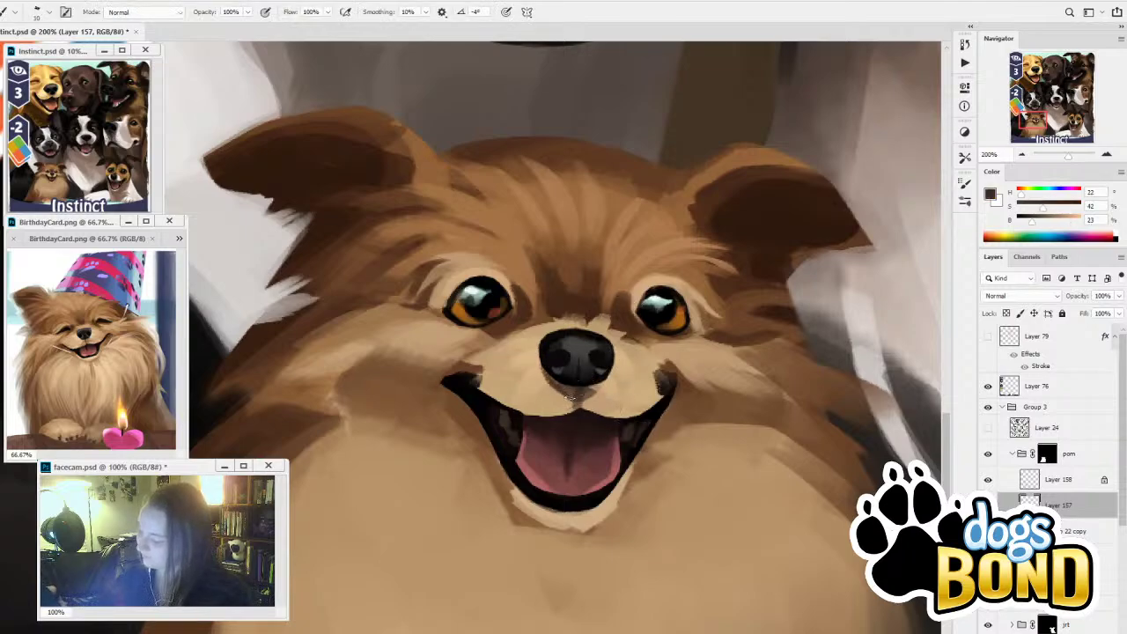
click(574, 387)
Display the brush settings, soften the shadow under the nose, and reduce the brush size to 10 px
click(967, 206)
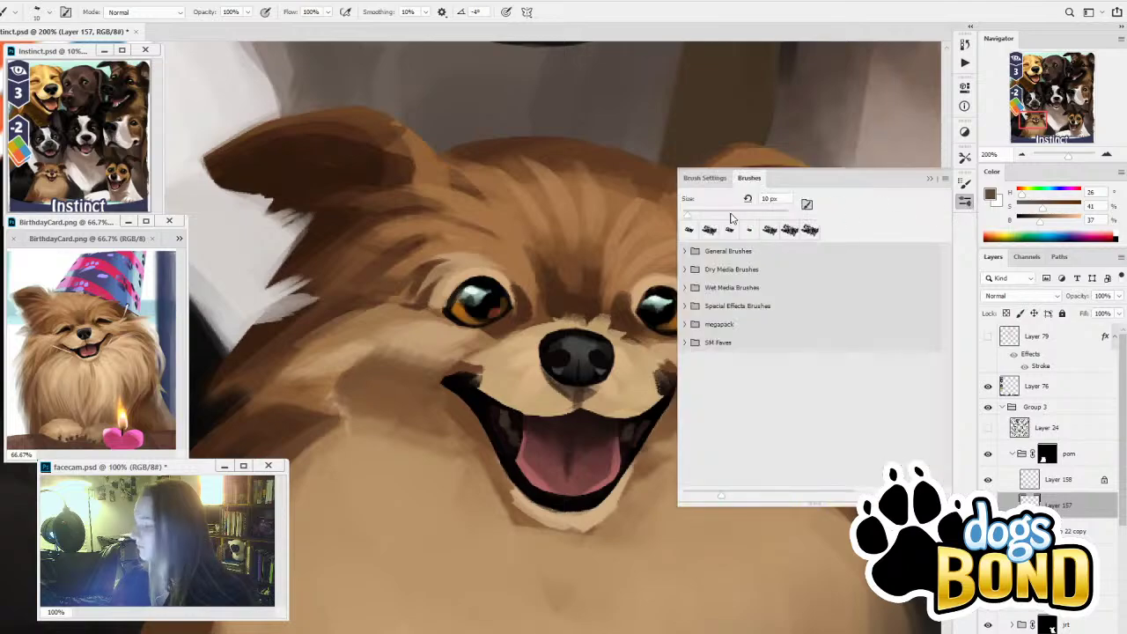
click(705, 178)
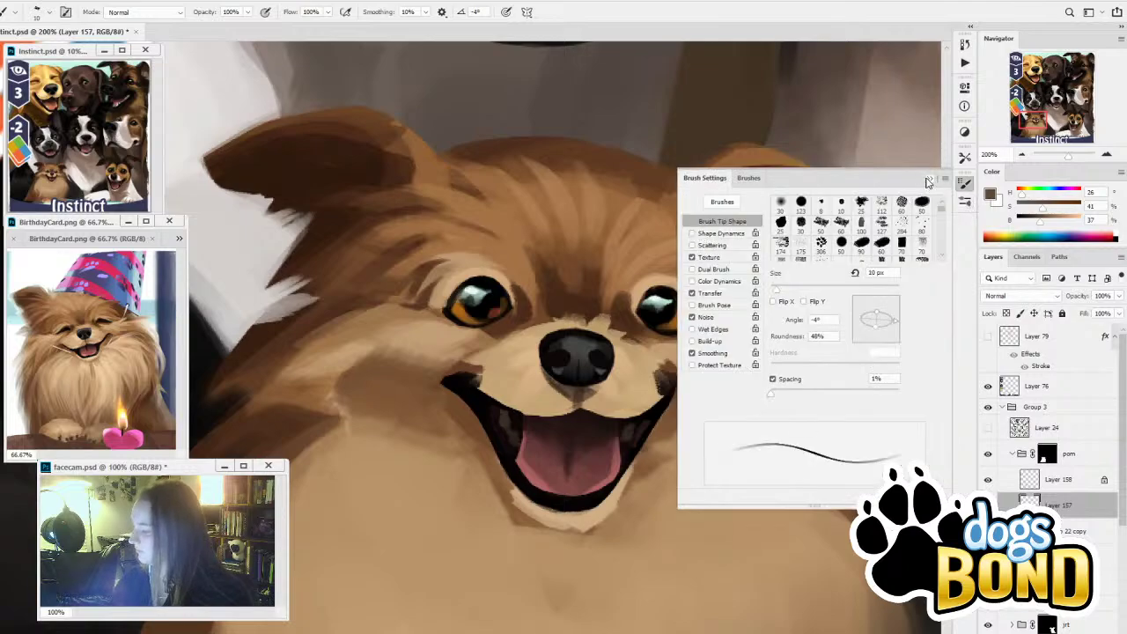
key(i)
key(b)
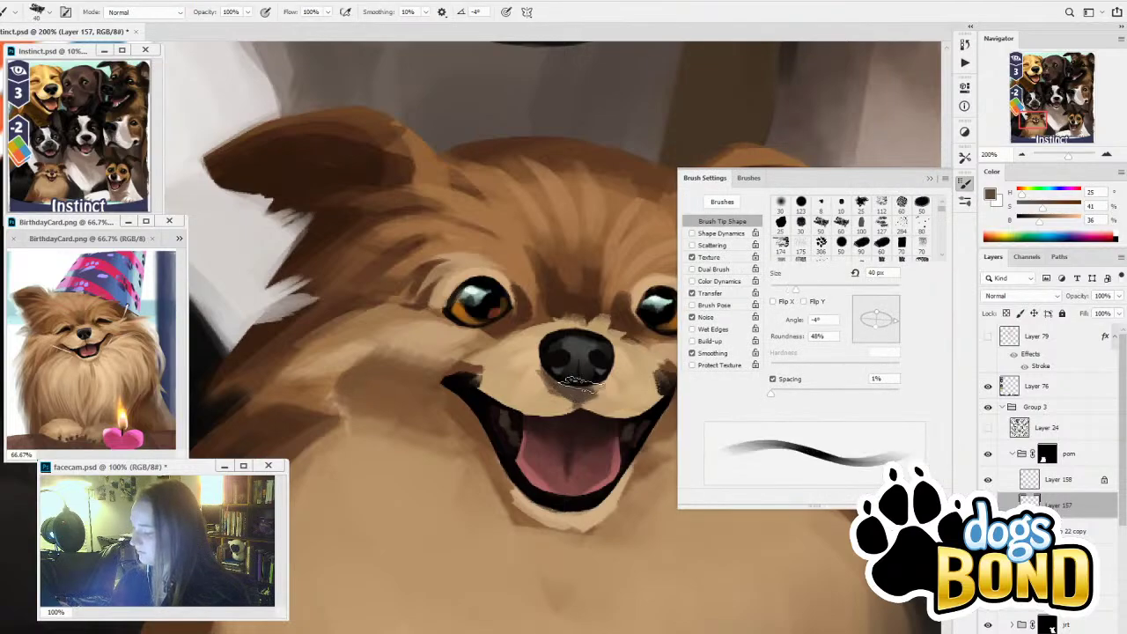
key(bracketleft)
key(bracketleft)
key(bracketleft)
key(bracketleft)
key(bracketleft)
key(bracketleft)
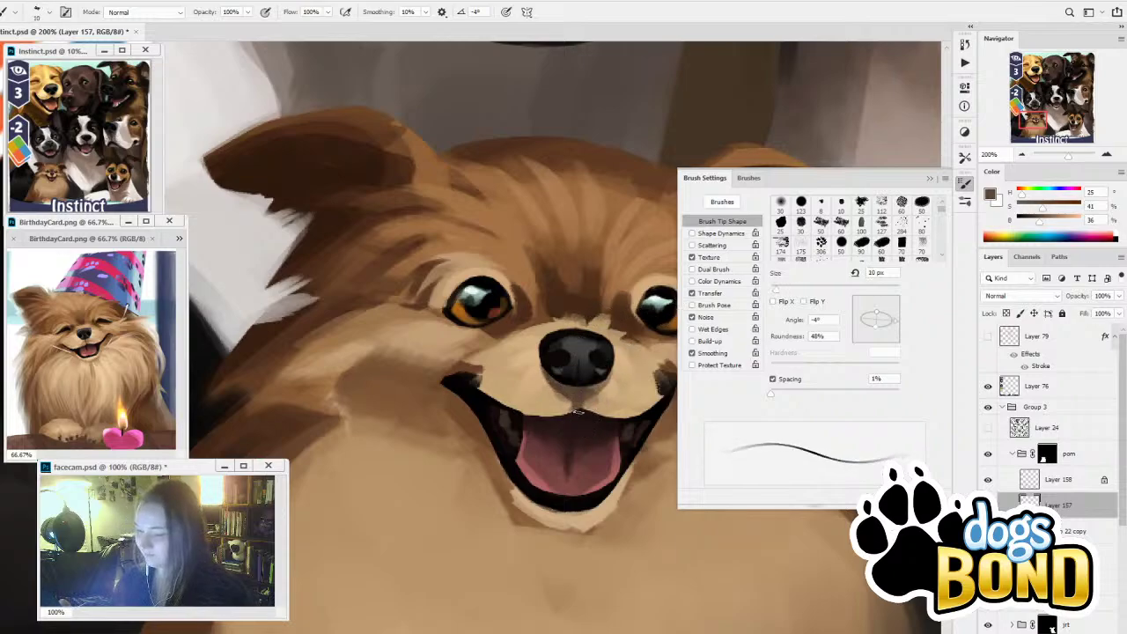
Refine the muzzle between nose and mouth at 25 px, using tan from the reference photo and dark brown from under the nose
key(i)
click(86, 336)
key(b)
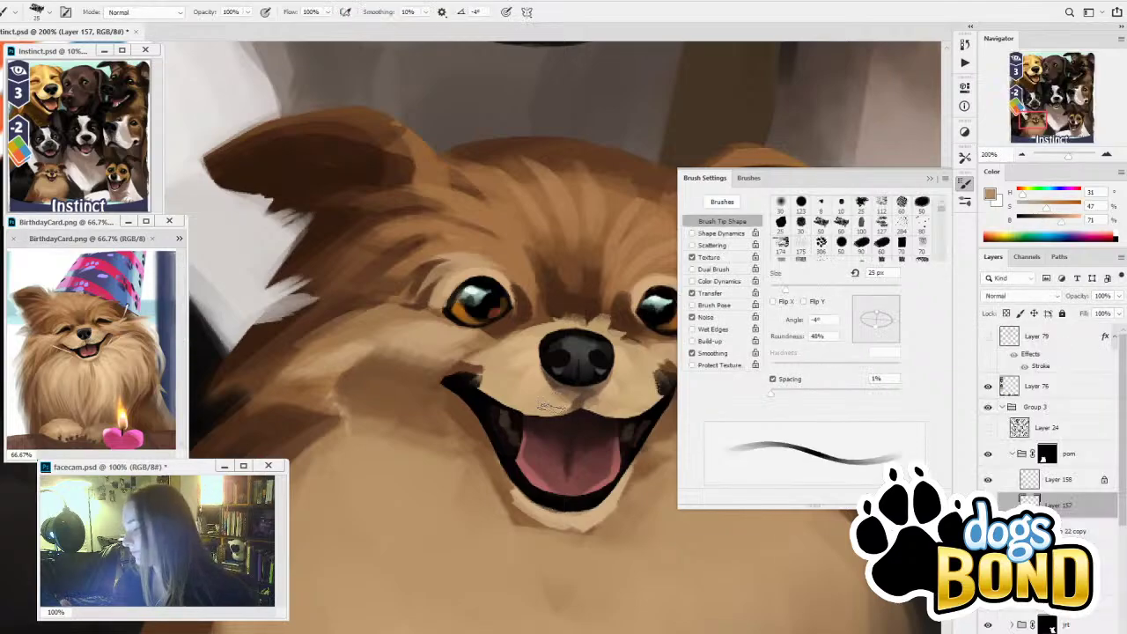
key(i)
alt+click(582, 383)
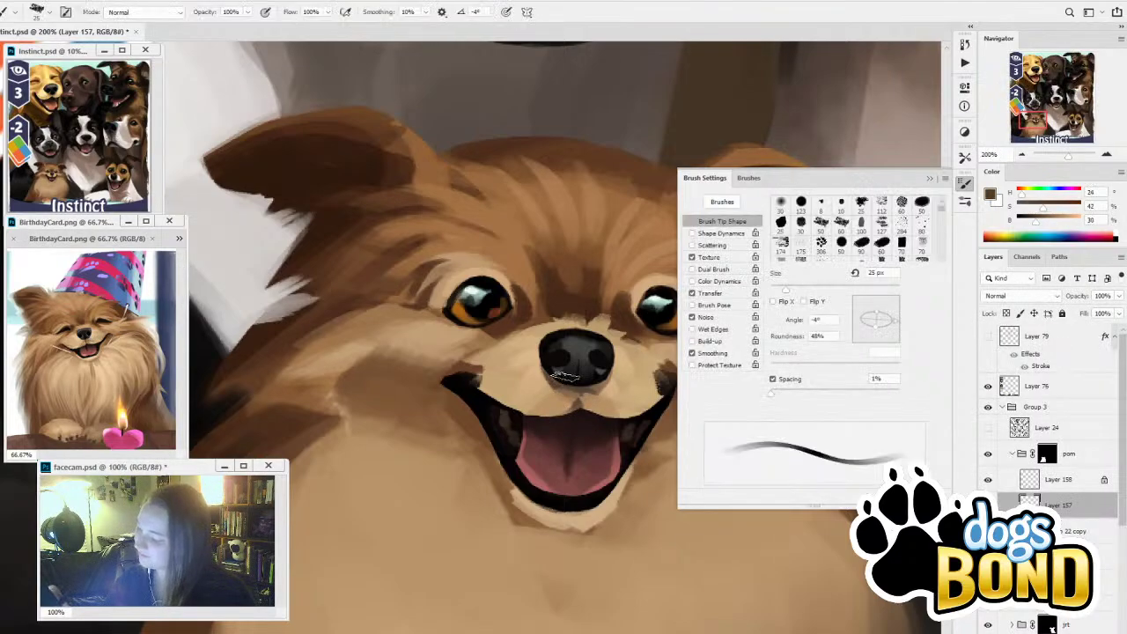
drag(569, 389, 584, 403)
alt+click(588, 394)
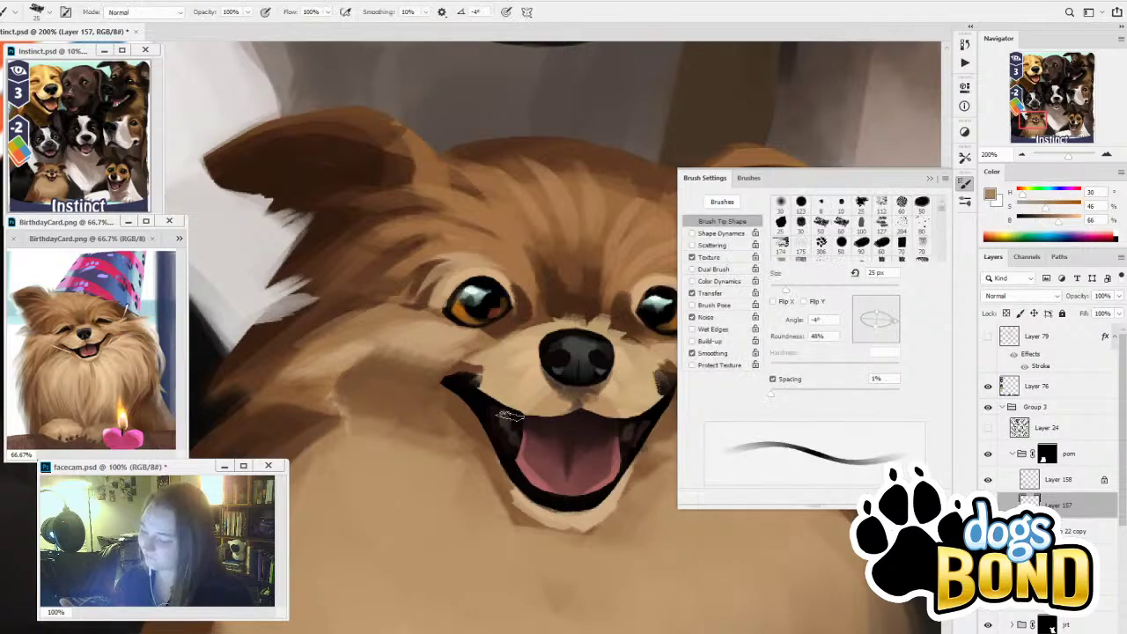
Sample dark reddish brown from the reference photo and shade the fur around the mouth corner with it
key(i)
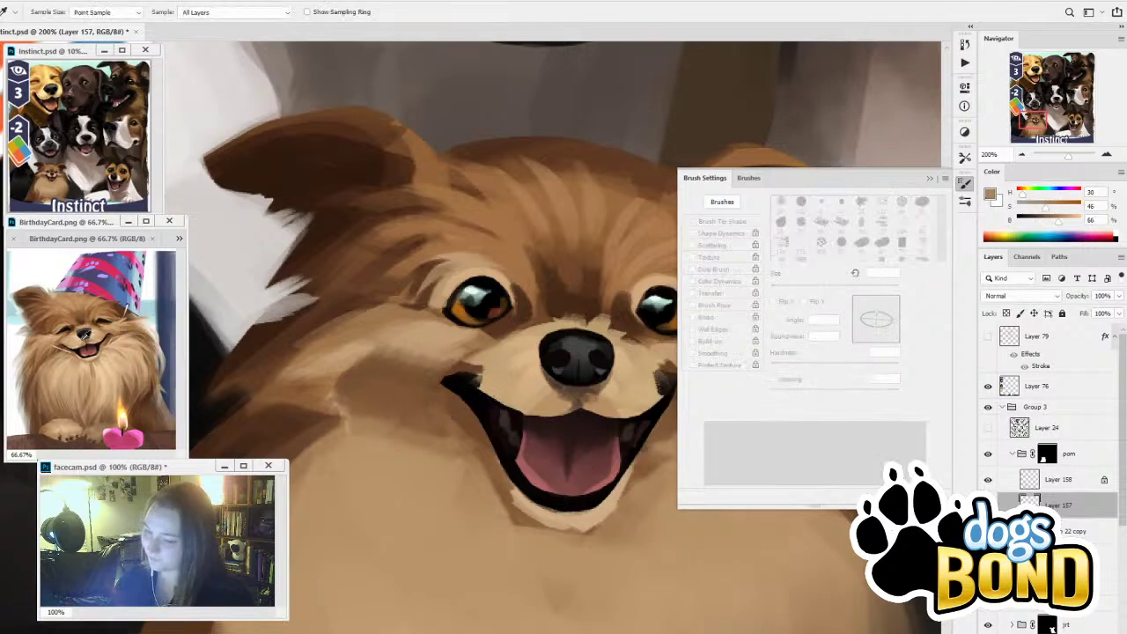
alt+click(62, 345)
click(435, 400)
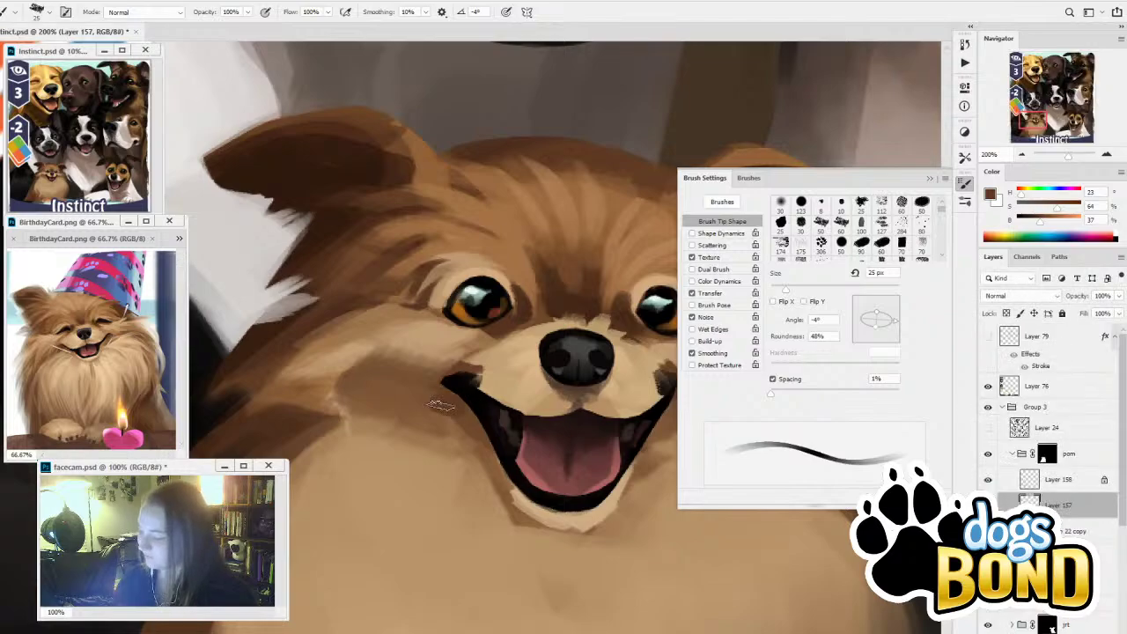
click(929, 178)
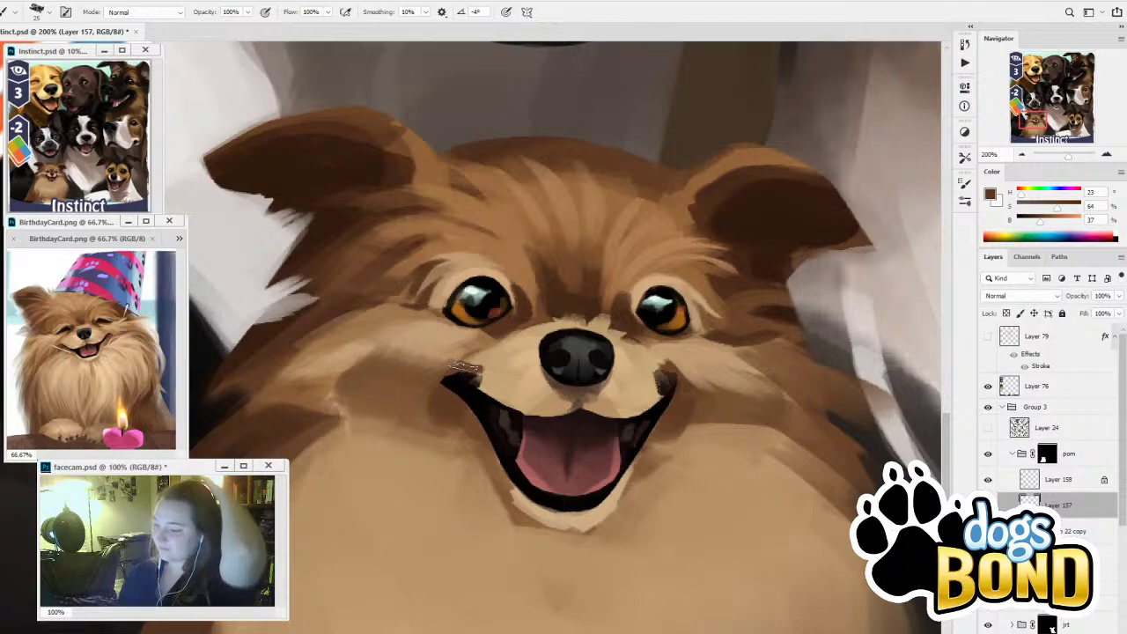
Paint sampled tan fur strokes from the left mouth corner outward over the brown lower cheek
alt+click(455, 344)
click(964, 200)
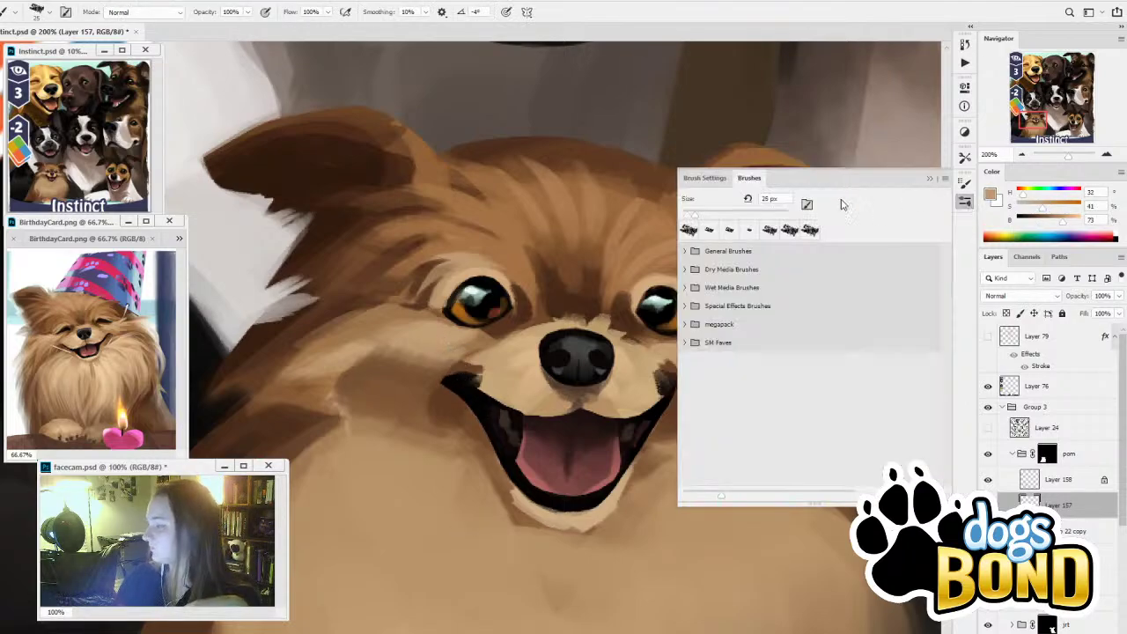
click(705, 178)
click(930, 178)
key(alt)
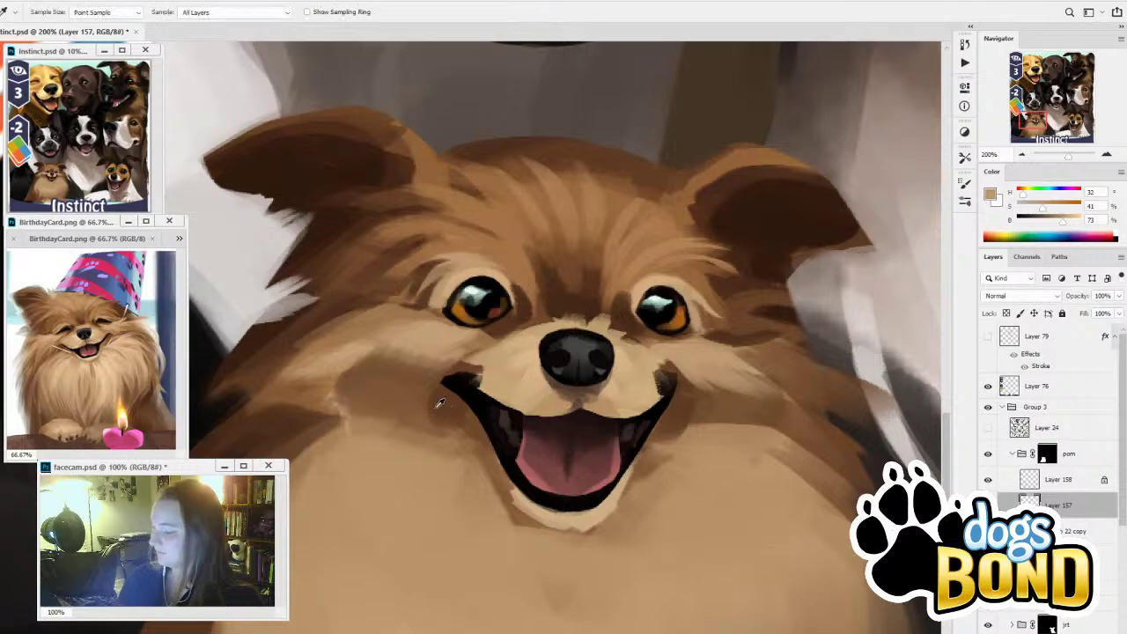
alt+click(448, 356)
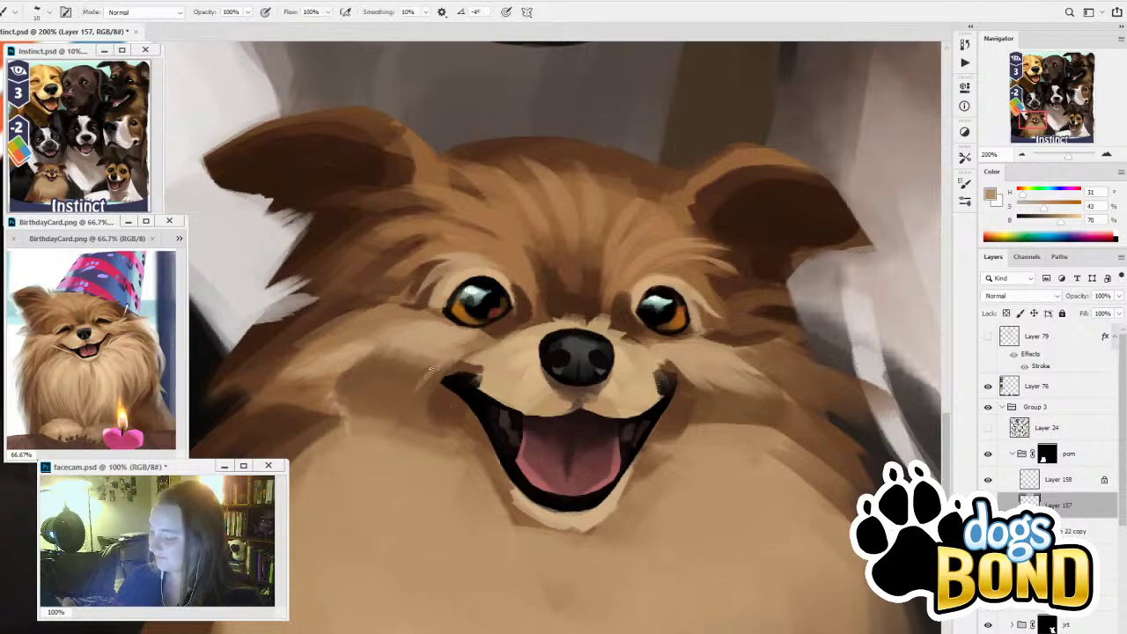
mouse_move(421, 384)
mouse_down()
mouse_move(487, 338)
mouse_move(445, 343)
mouse_move(460, 340)
mouse_move(373, 403)
mouse_up()
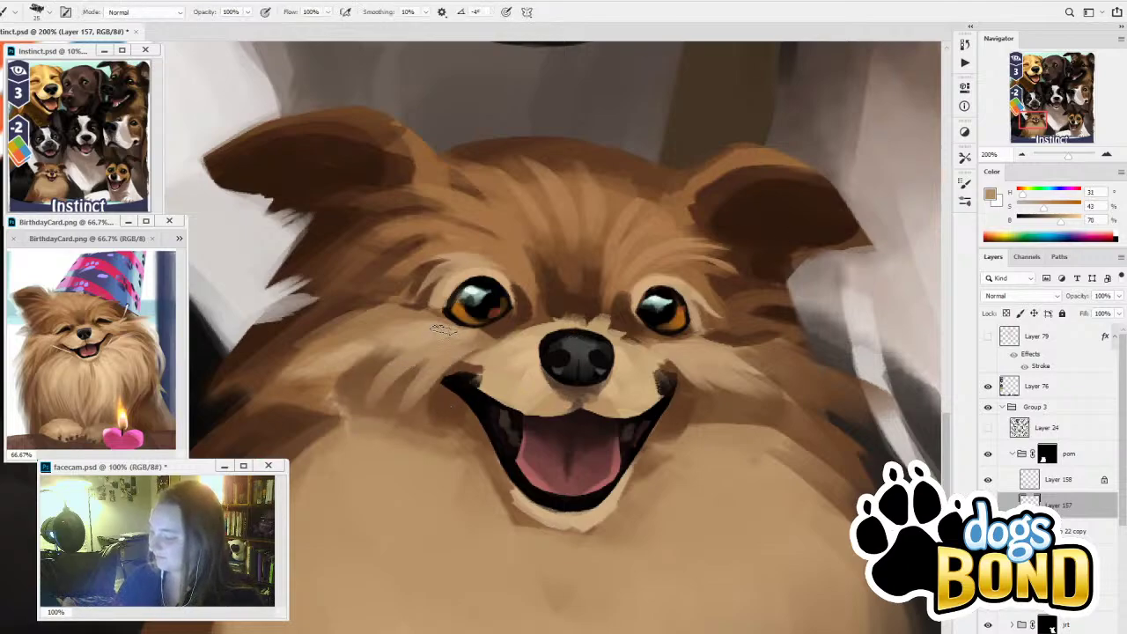
Add lighter tan fur strokes sweeping from below the left eye across the cheek
alt+click(437, 341)
mouse_move(427, 354)
mouse_down()
mouse_move(388, 376)
mouse_move(365, 410)
mouse_up()
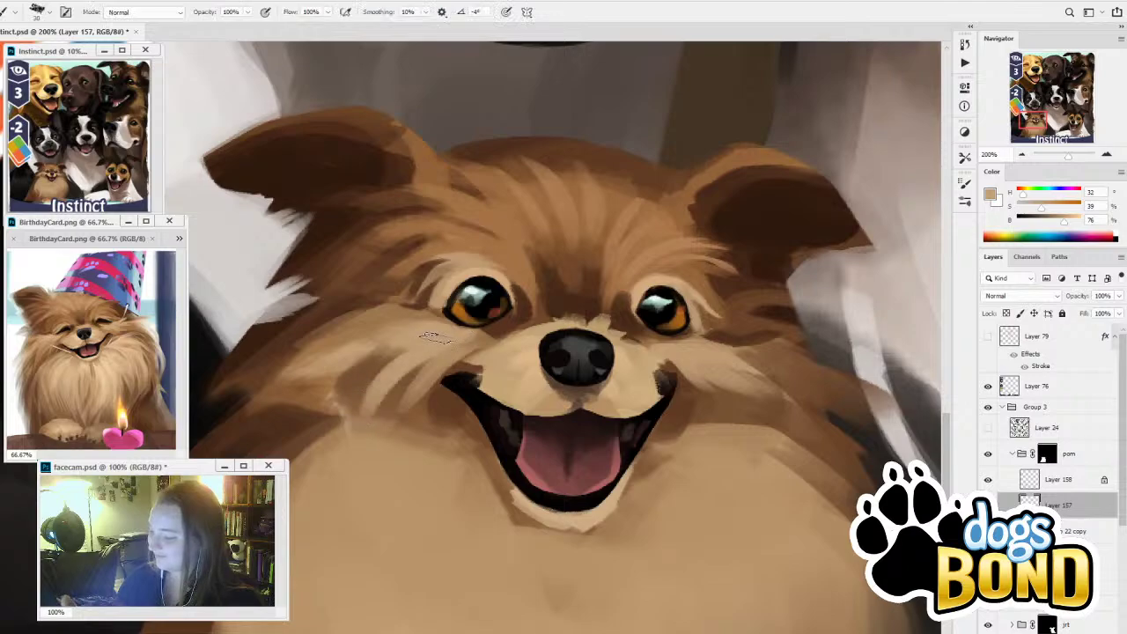
drag(407, 348, 294, 379)
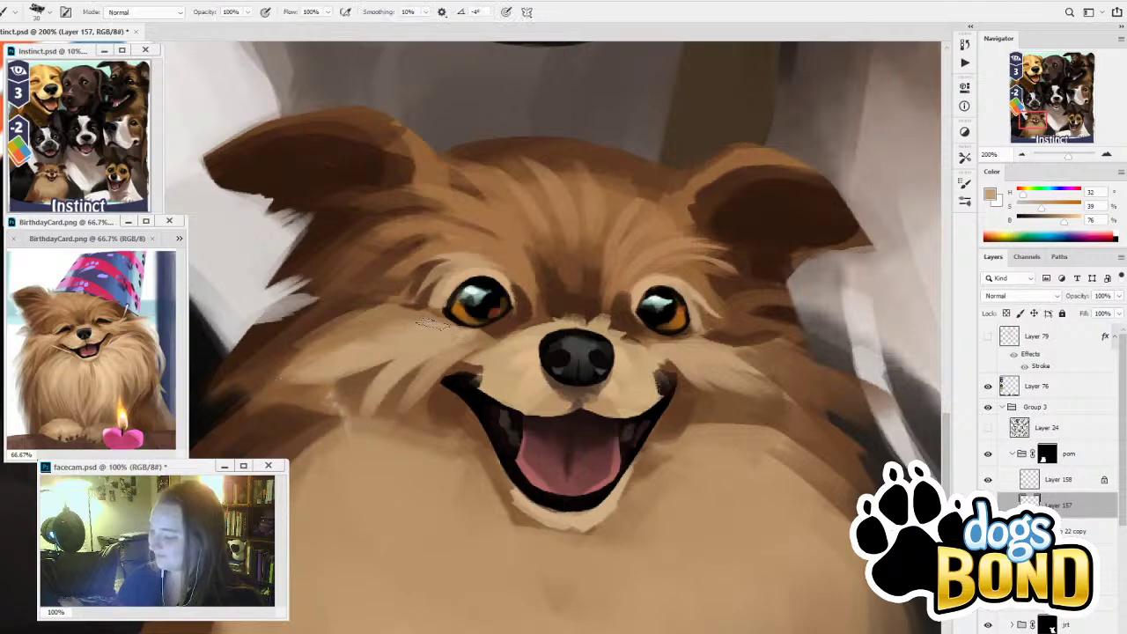
drag(432, 325, 355, 320)
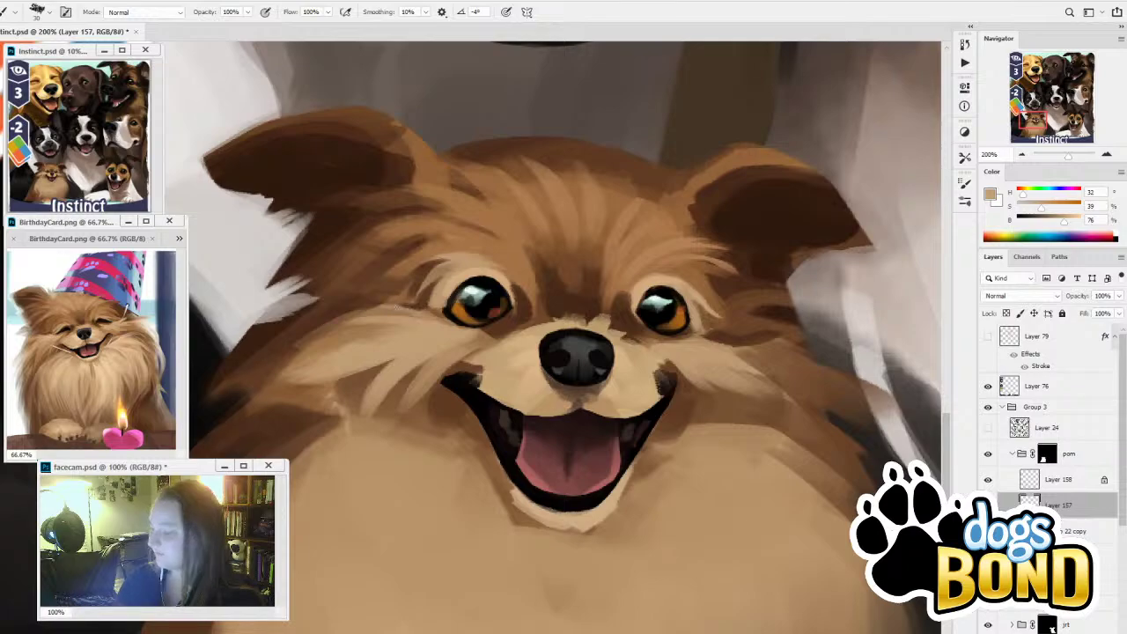
Touch up the fur beneath the left eye with sampled dark brown and light tan strokes
key(alt)
alt+click(501, 331)
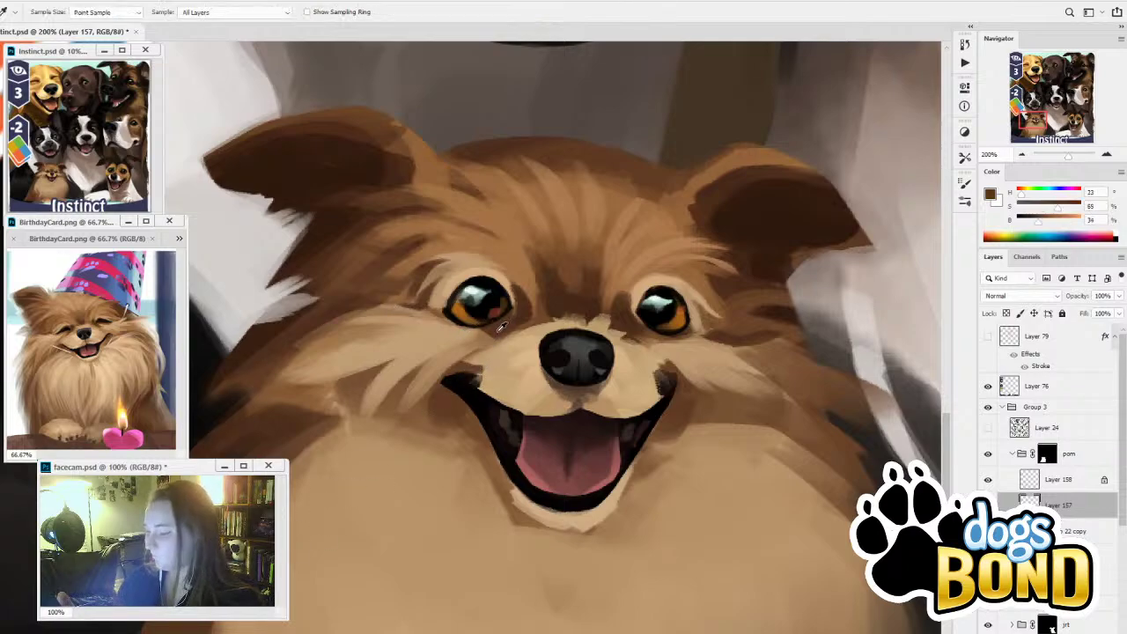
drag(478, 339, 458, 343)
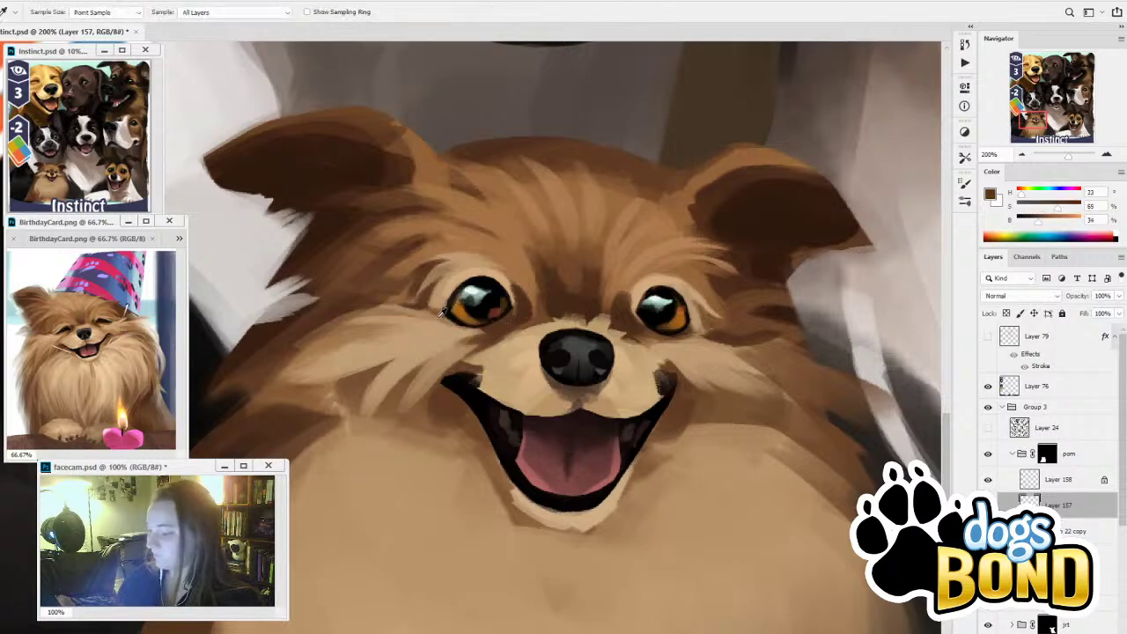
alt+click(439, 312)
alt+click(465, 274)
key(])
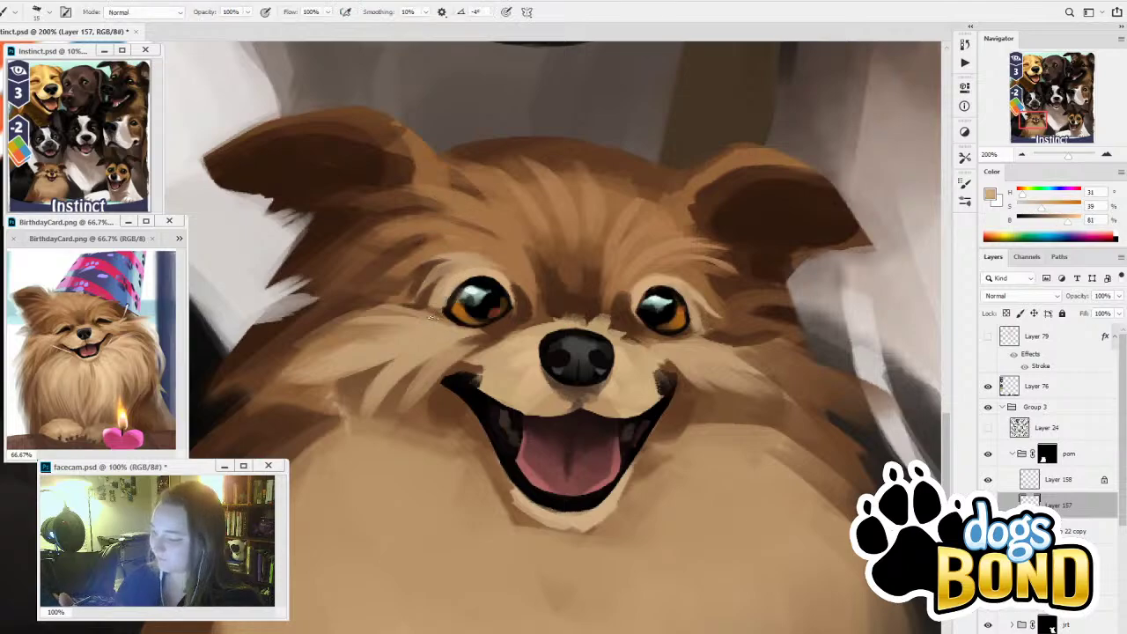
Break up the left cheek's light fur with sampled brown strokes using a 40 px brush, and pick up a medium brown from the cheek
alt+click(396, 289)
key(])
key(])
key(])
key(])
key(])
key(])
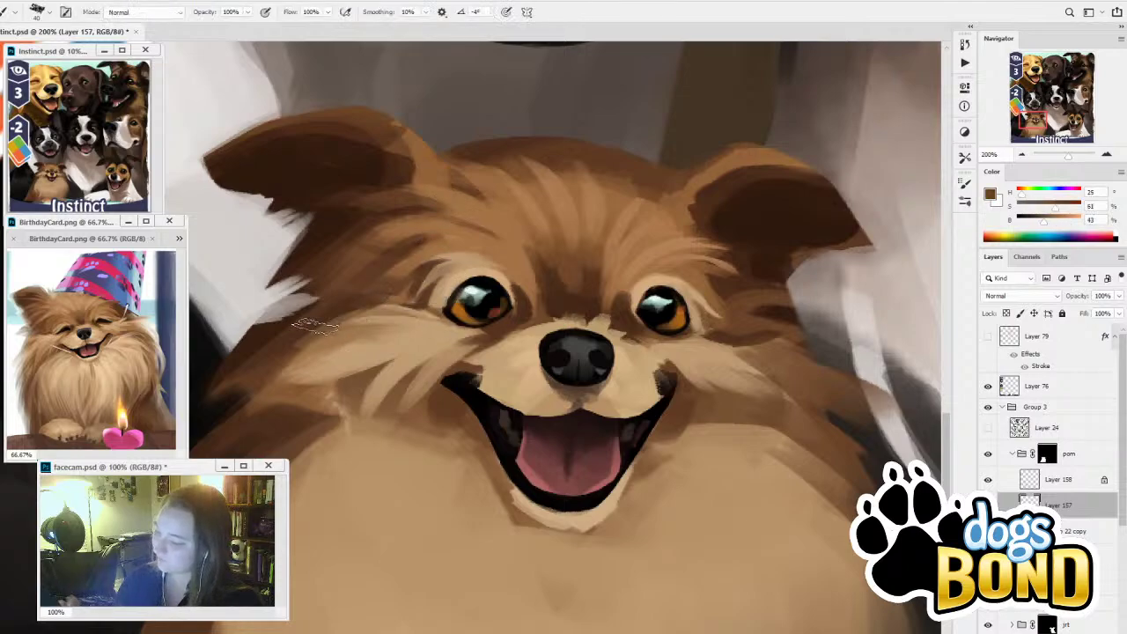
drag(402, 309, 277, 362)
drag(370, 342, 277, 364)
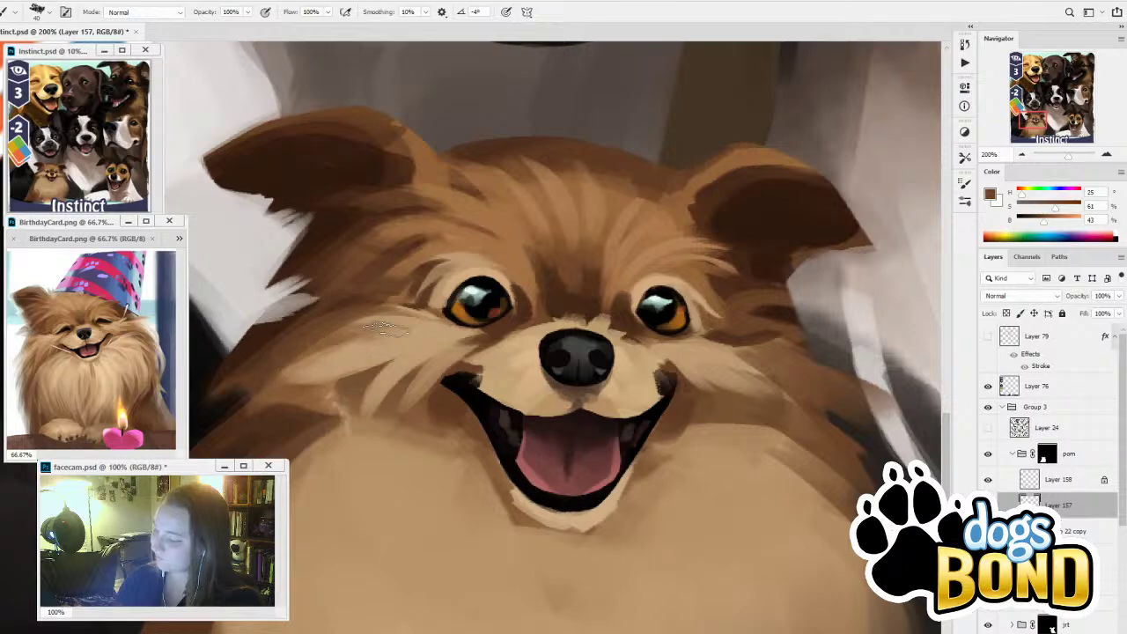
mouse_move(405, 329)
mouse_down()
mouse_move(300, 347)
mouse_move(286, 370)
mouse_move(286, 428)
mouse_up()
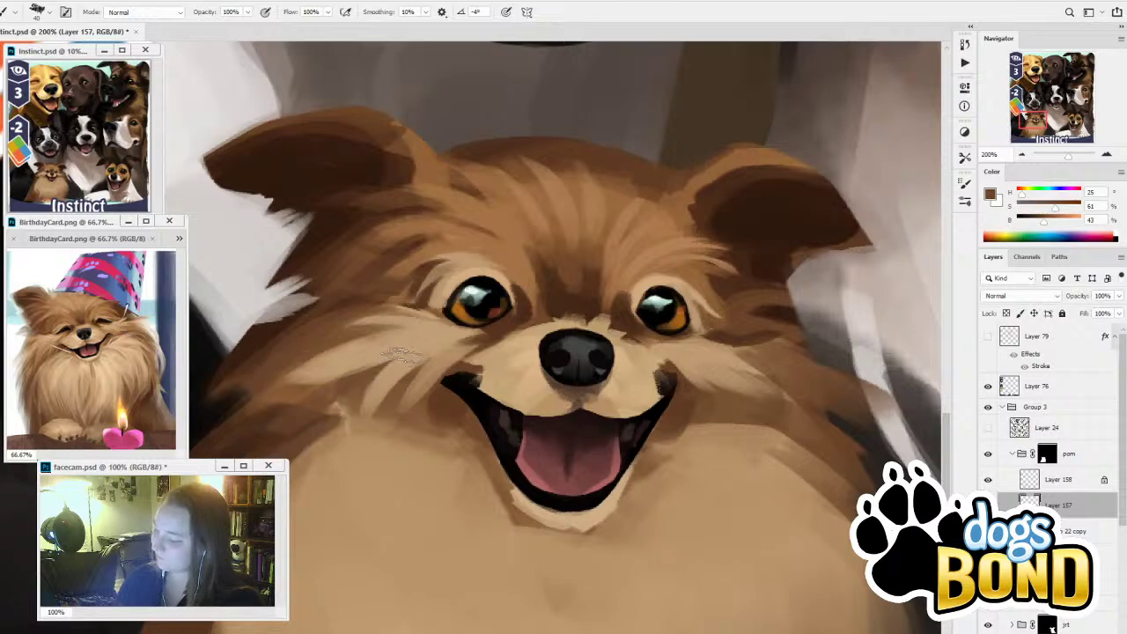
drag(395, 358, 299, 426)
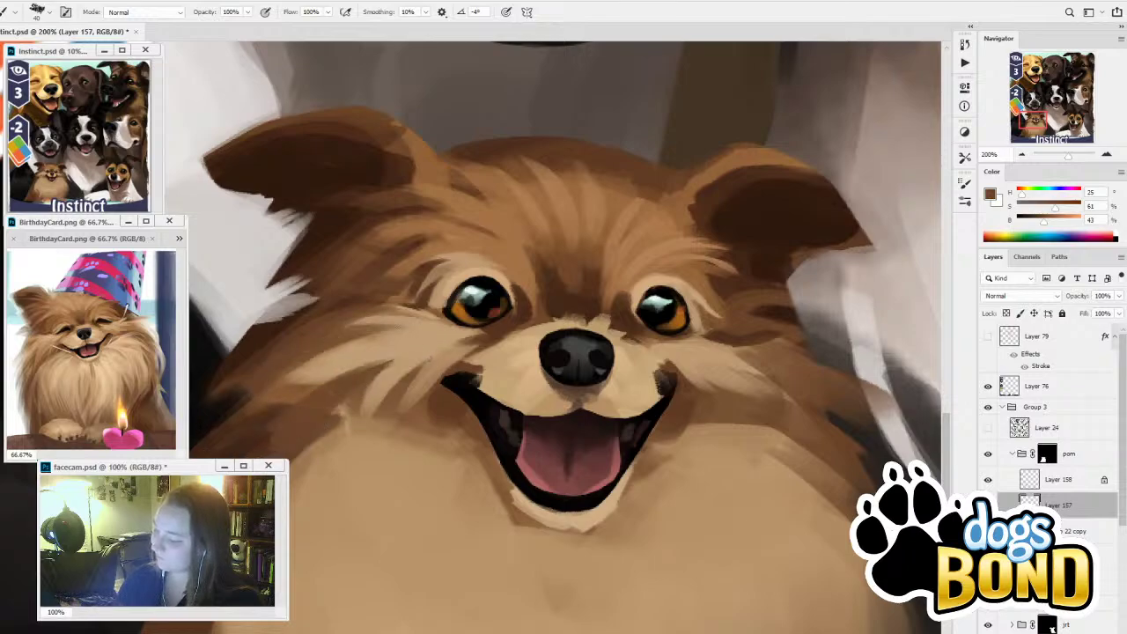
alt+click(398, 381)
alt+click(399, 385)
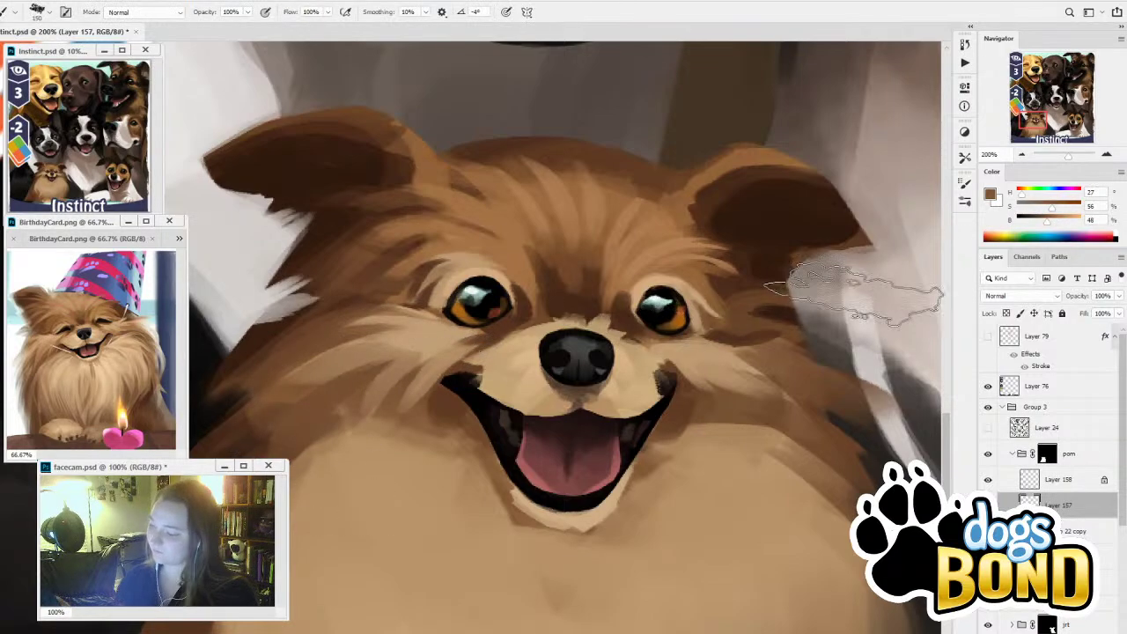
Paint sampled light tan fur strokes from beneath the left eye outward across the left cheek
scroll(462, 348, down, 1)
alt+click(438, 345)
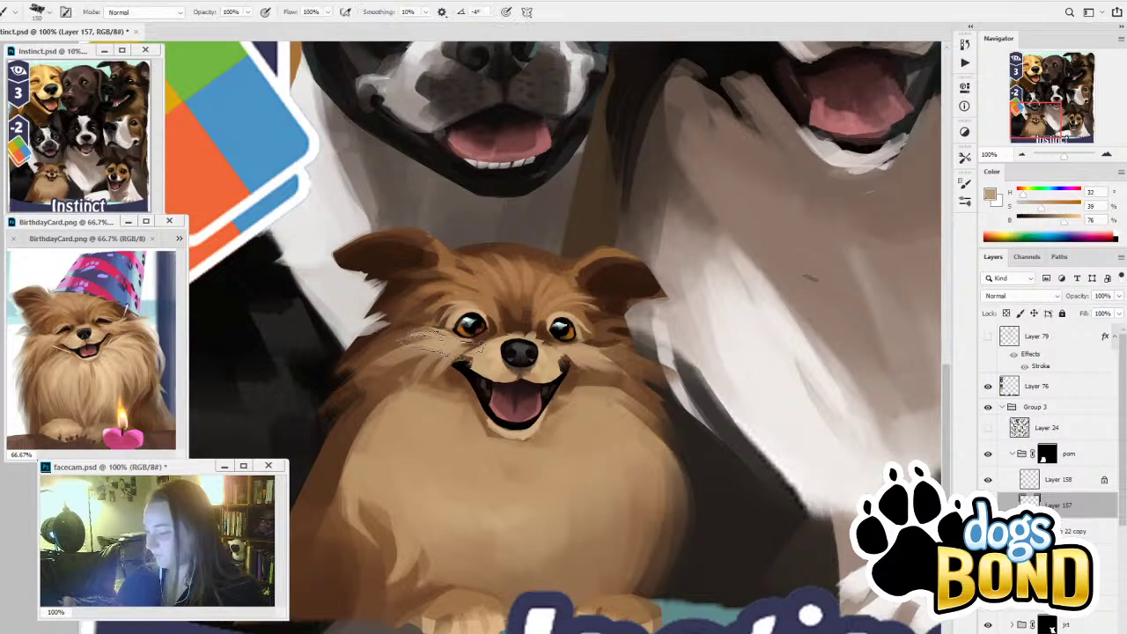
drag(445, 342, 388, 396)
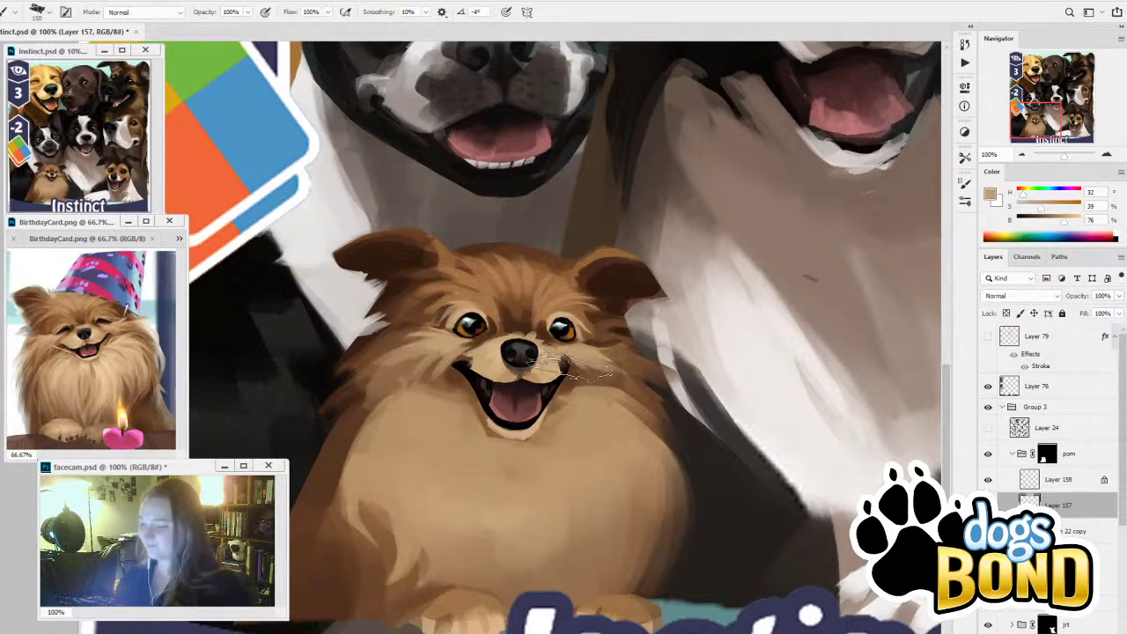
Touch up the muzzle beside the nose and at both mouth corners with sampled tan and brown using a 30 px brush
key(alt)
alt+click(473, 349)
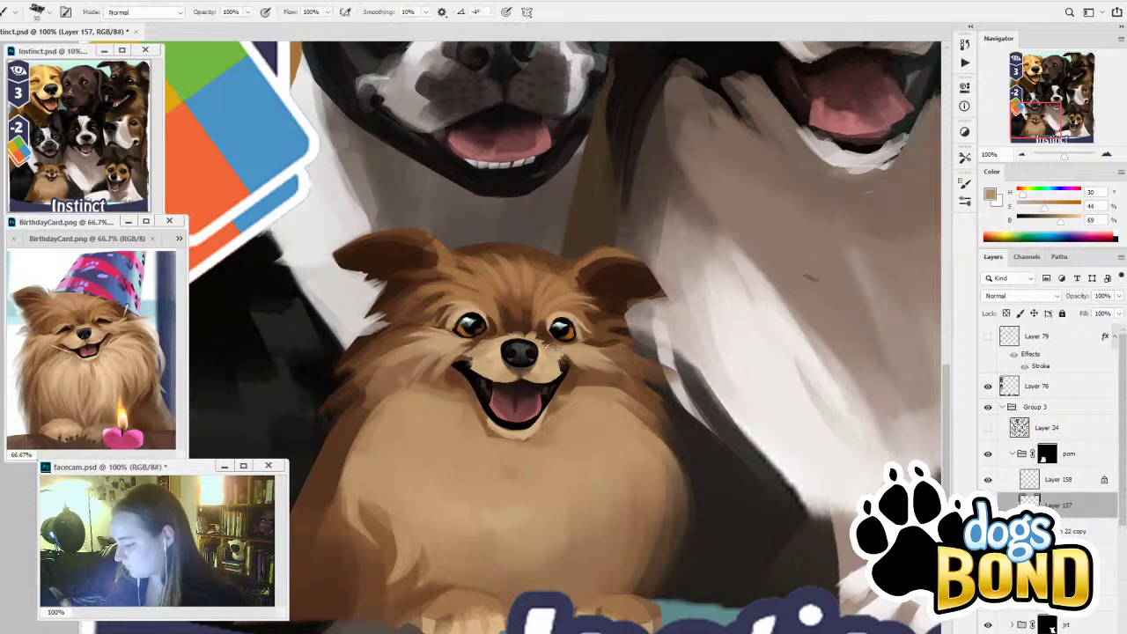
drag(550, 348, 568, 361)
alt+click(593, 369)
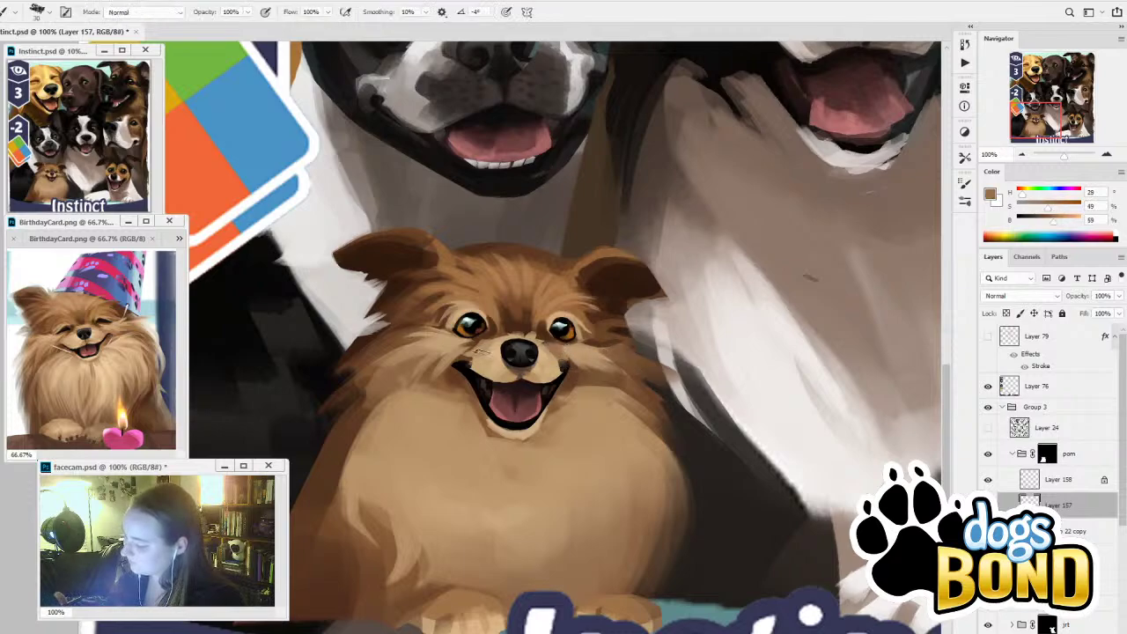
drag(482, 350, 470, 359)
alt+click(489, 332)
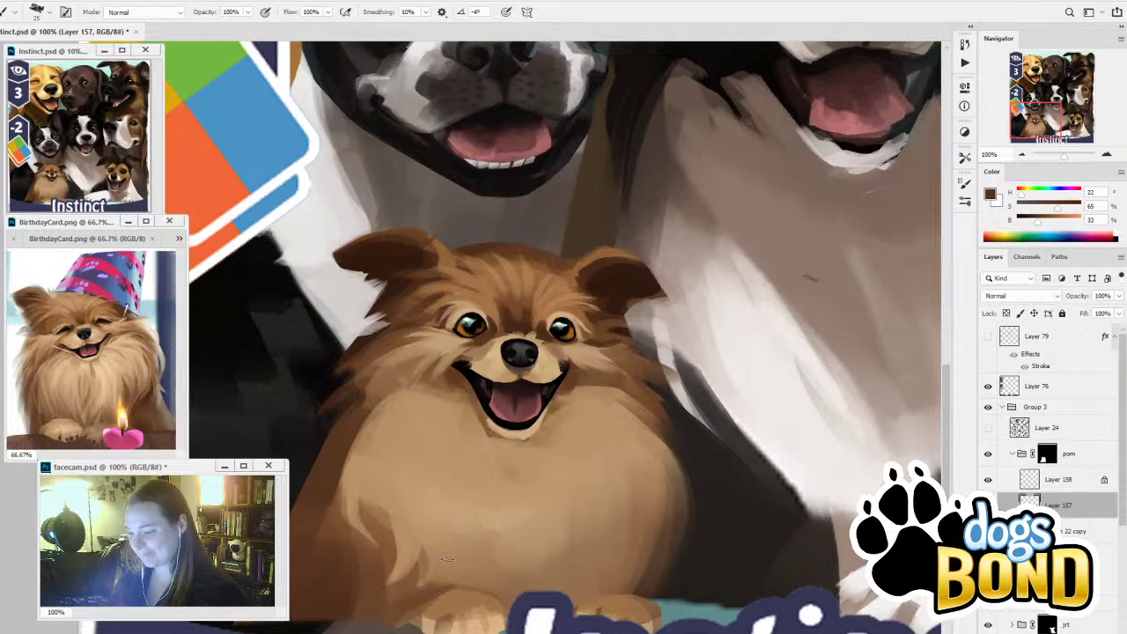
key(alt)
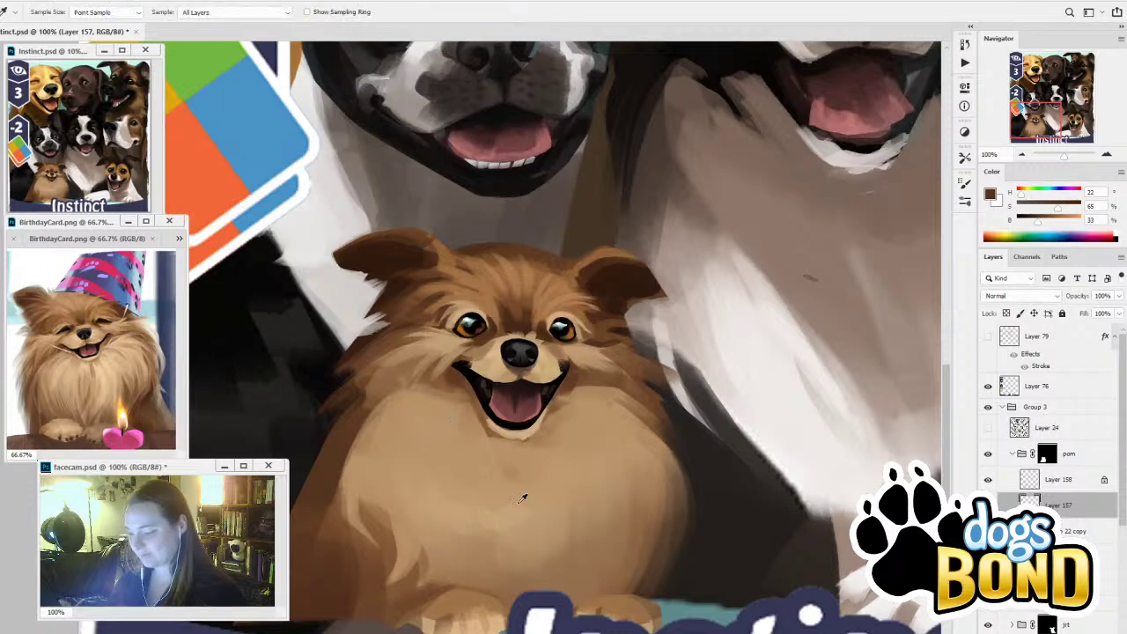
alt+click(496, 430)
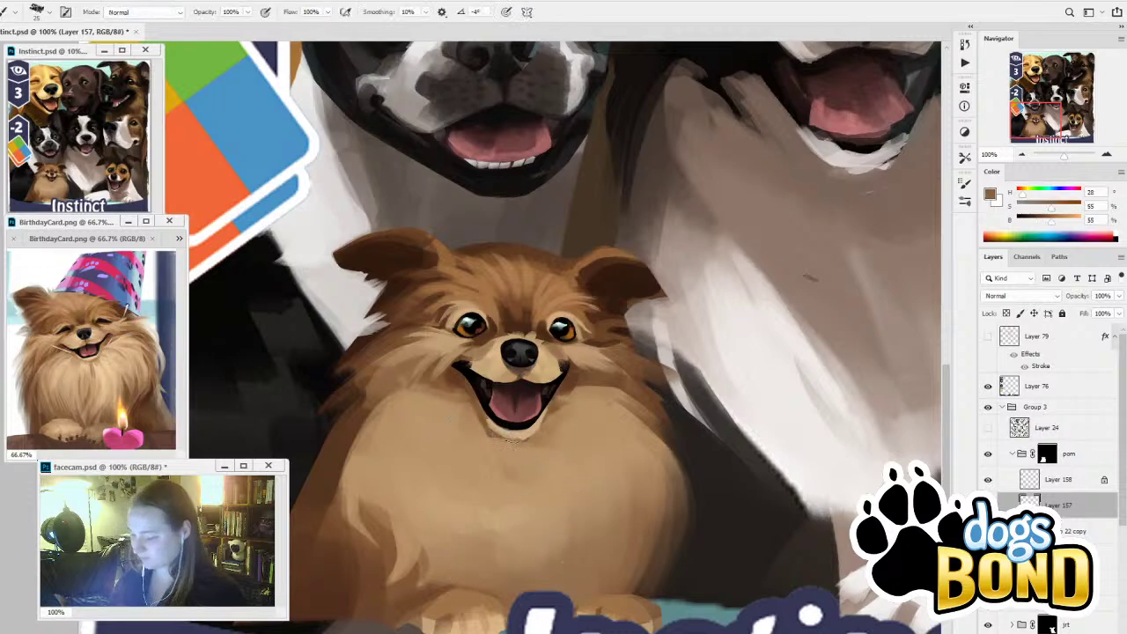
drag(497, 430, 530, 527)
key(ctrl+z)
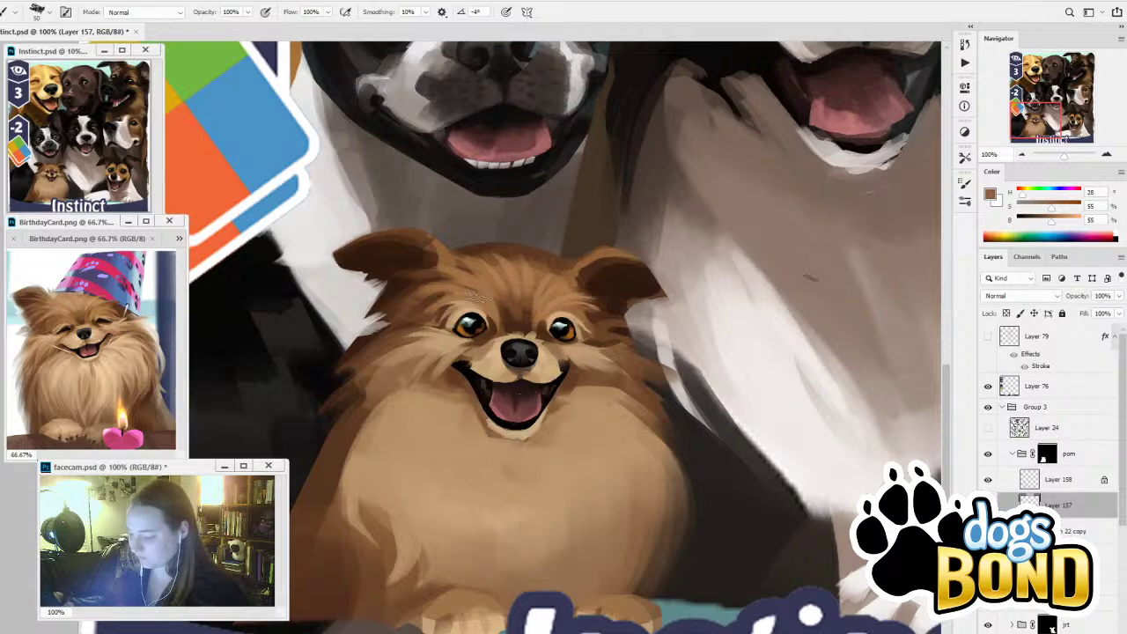
Paint a broad sampled brown shading stroke from the right side of the chest toward its lower middle with a 300 px brush
key(alt)
alt+click(604, 557)
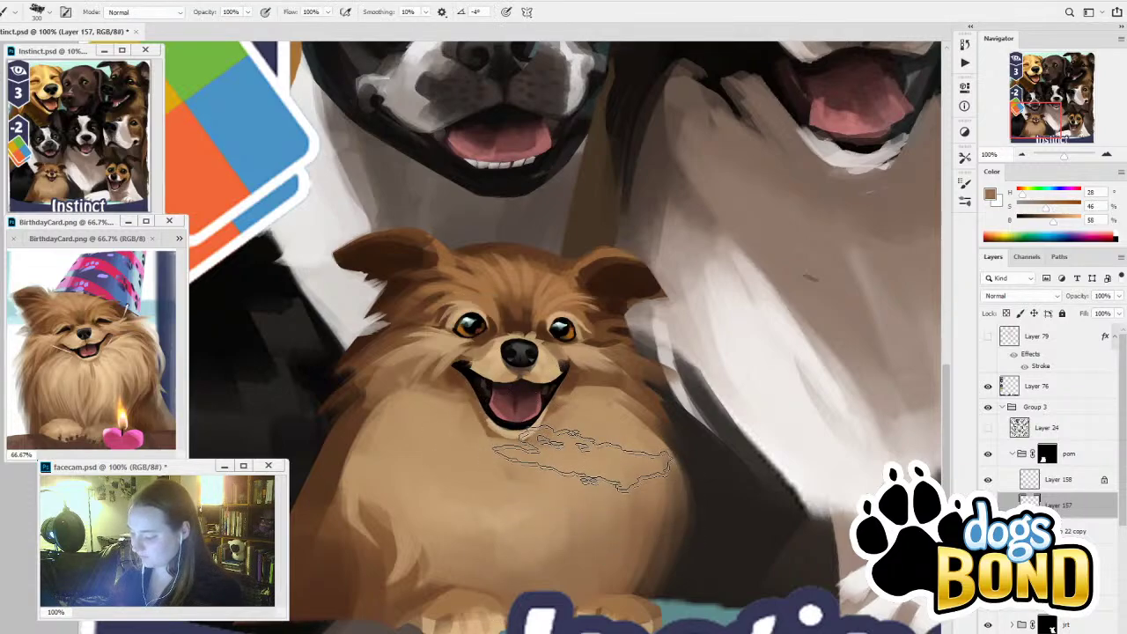
key(ctrl+z)
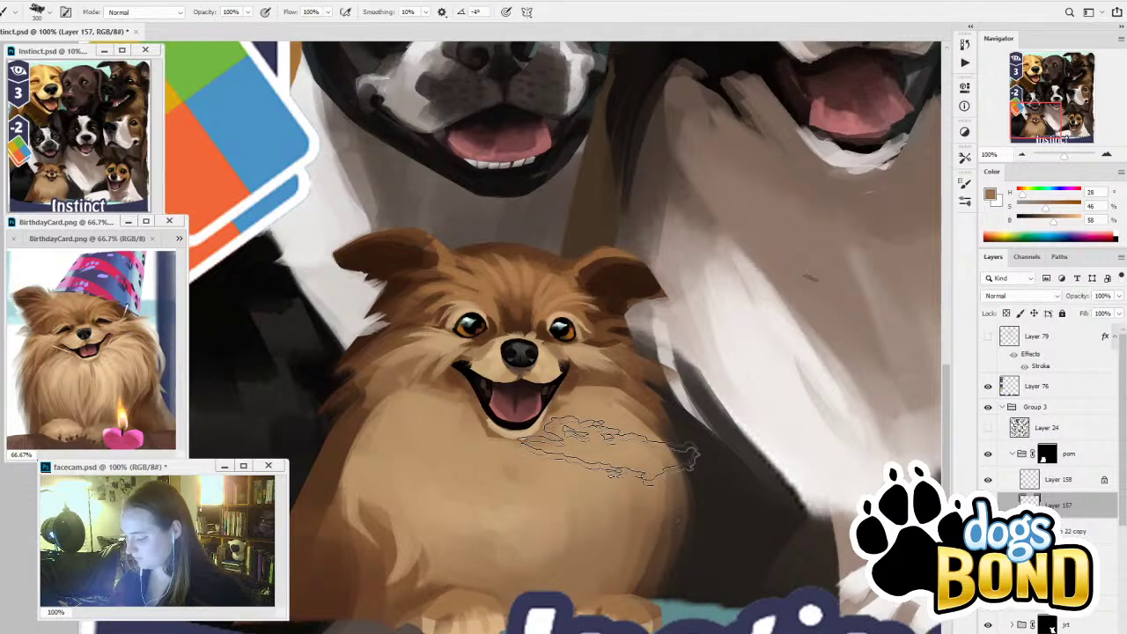
drag(627, 447, 537, 583)
Paint a brown fur shadow from beneath the chin down the middle of the chest with a 100 px brush
key(bracketleft)
key(bracketleft)
key(bracketleft)
key(bracketleft)
key(bracketleft)
key(bracketleft)
drag(518, 426, 522, 541)
key(ctrl+z)
mouse_move(518, 428)
mouse_down()
mouse_move(522, 544)
mouse_move(548, 457)
mouse_move(532, 564)
mouse_up()
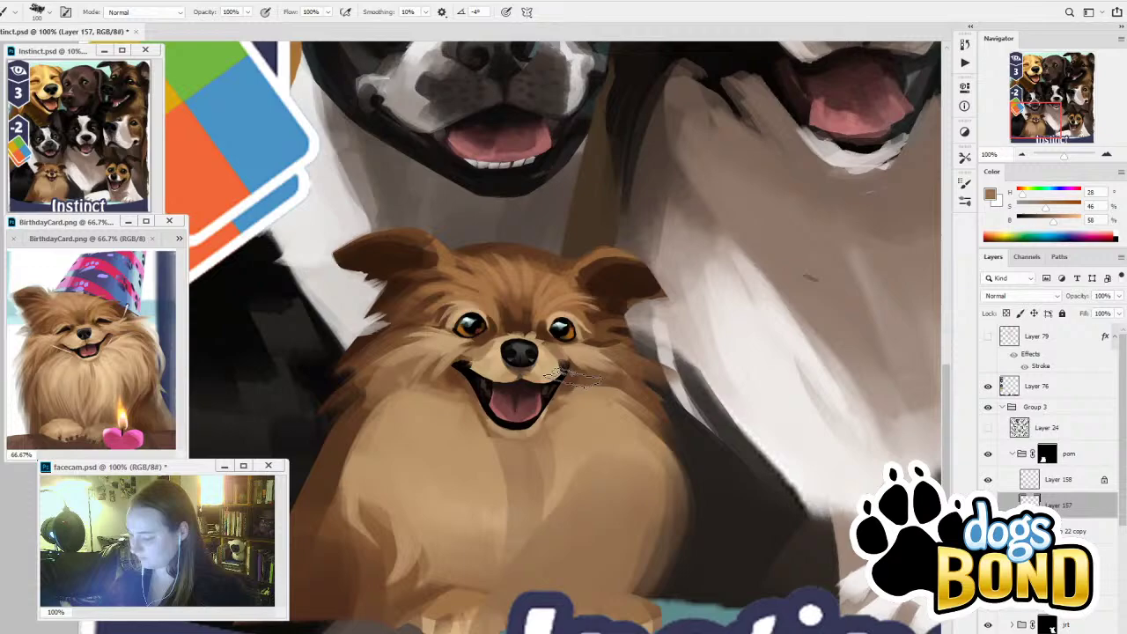
Paint light tan fur clumps across both sides of the chest and blend the gaps below the chin with sampled mid tans
alt+click(588, 388)
alt+click(556, 317)
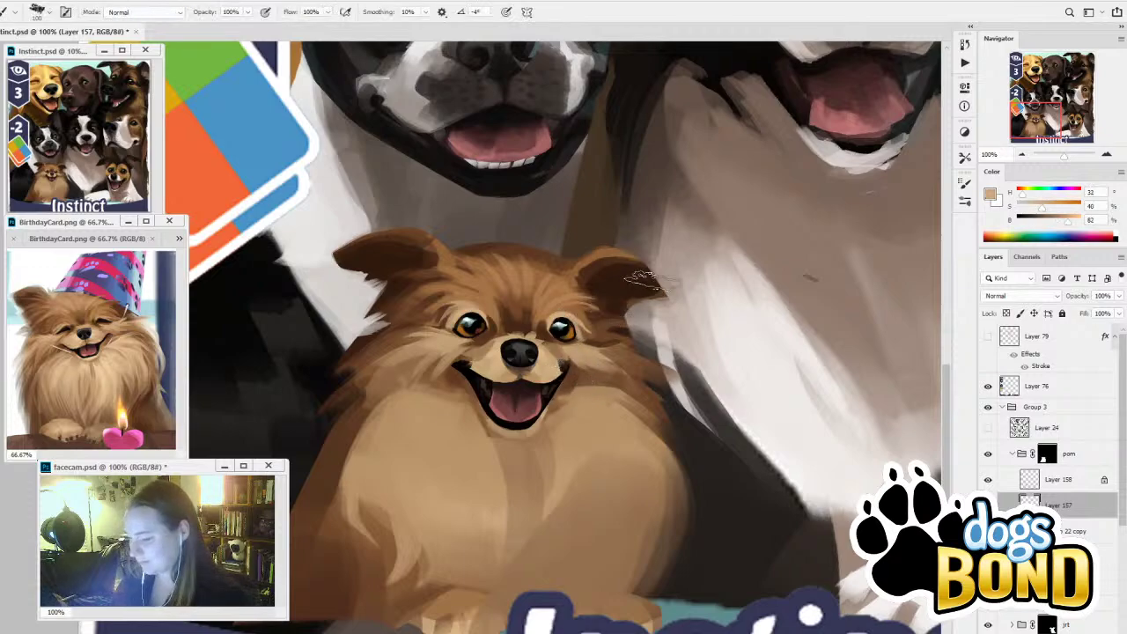
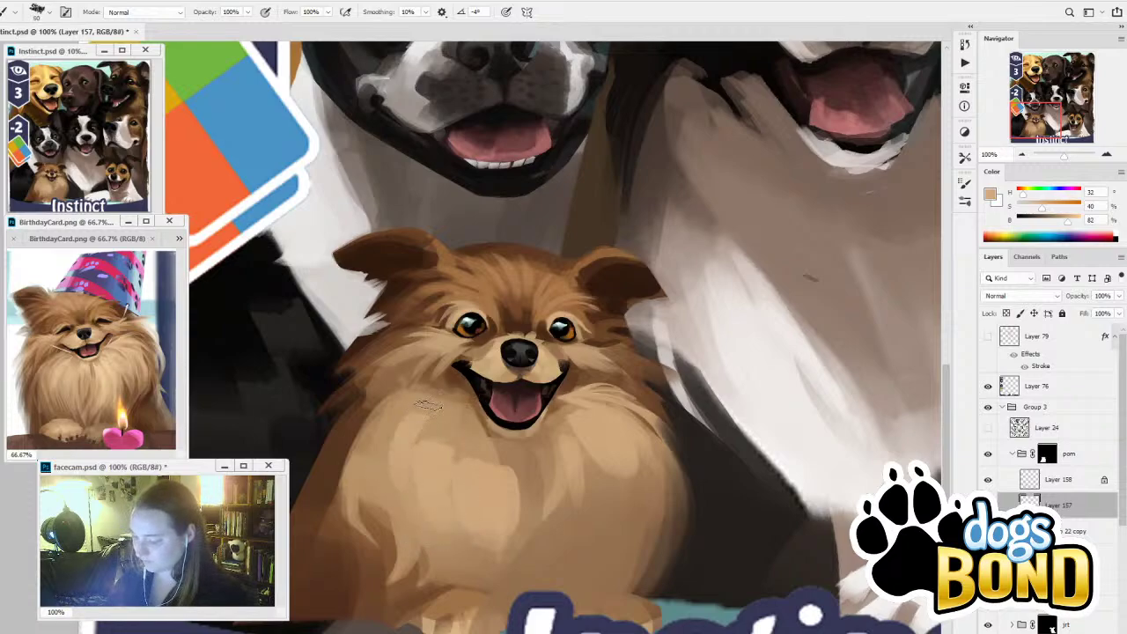
alt+click(480, 450)
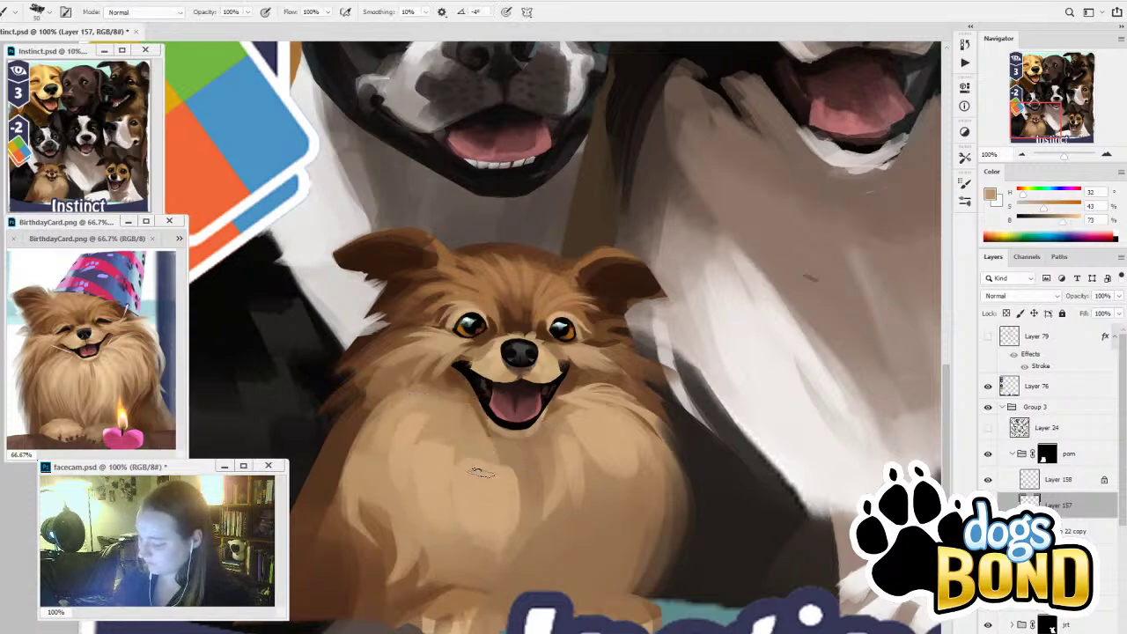
alt+click(496, 450)
Refine the fur along the left jaw and chin edge with sampled browns and tan using a 25 px brush
key(alt)
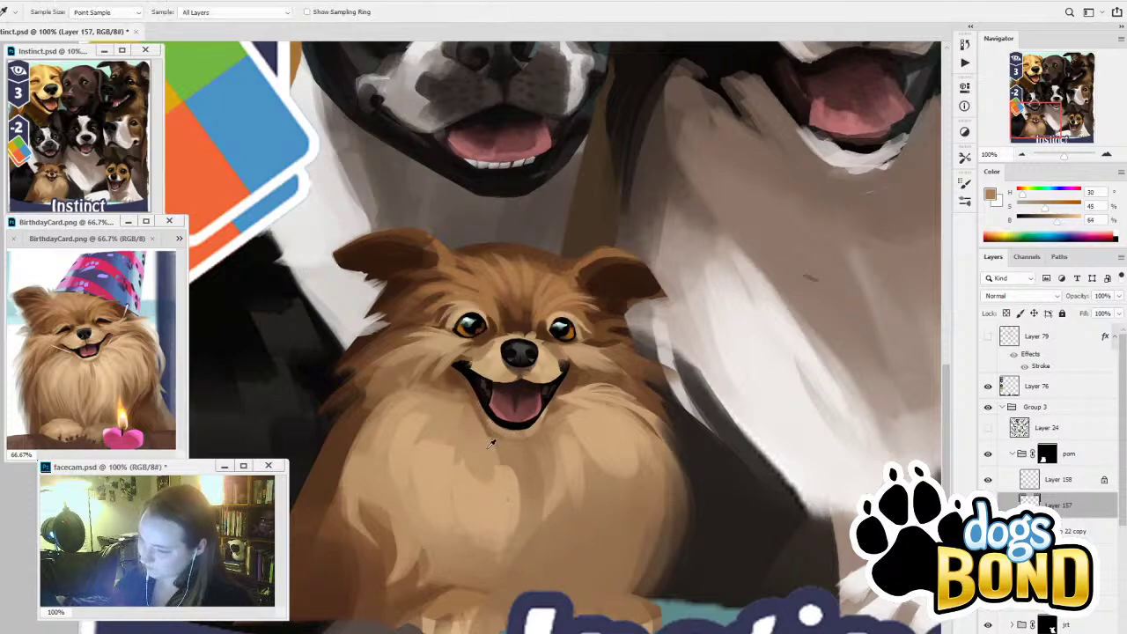
alt+click(473, 420)
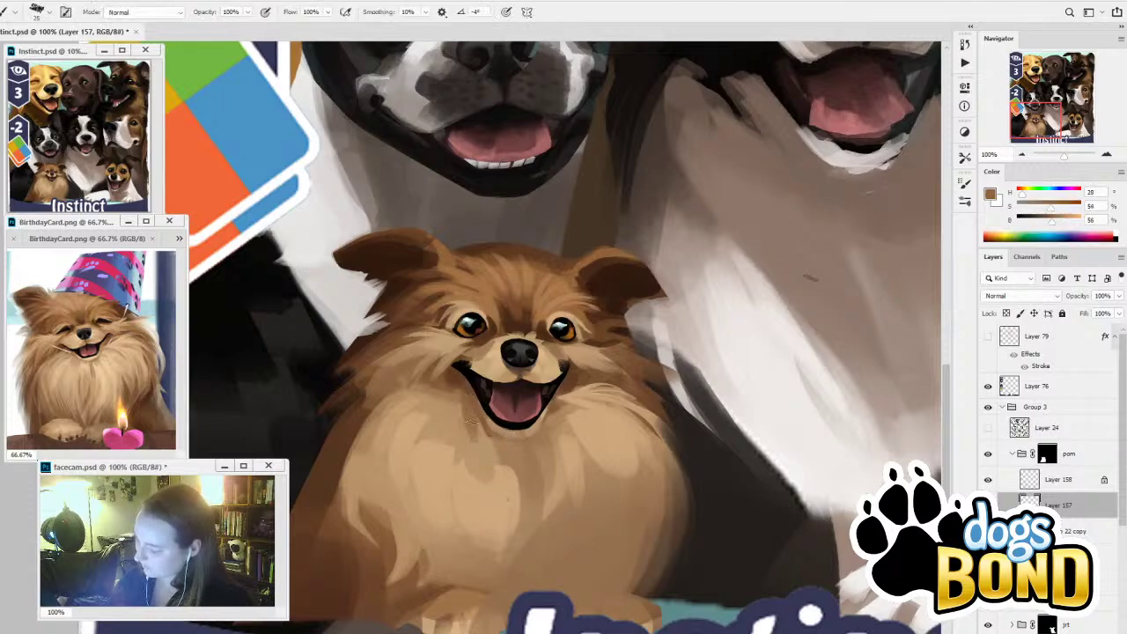
alt+click(487, 420)
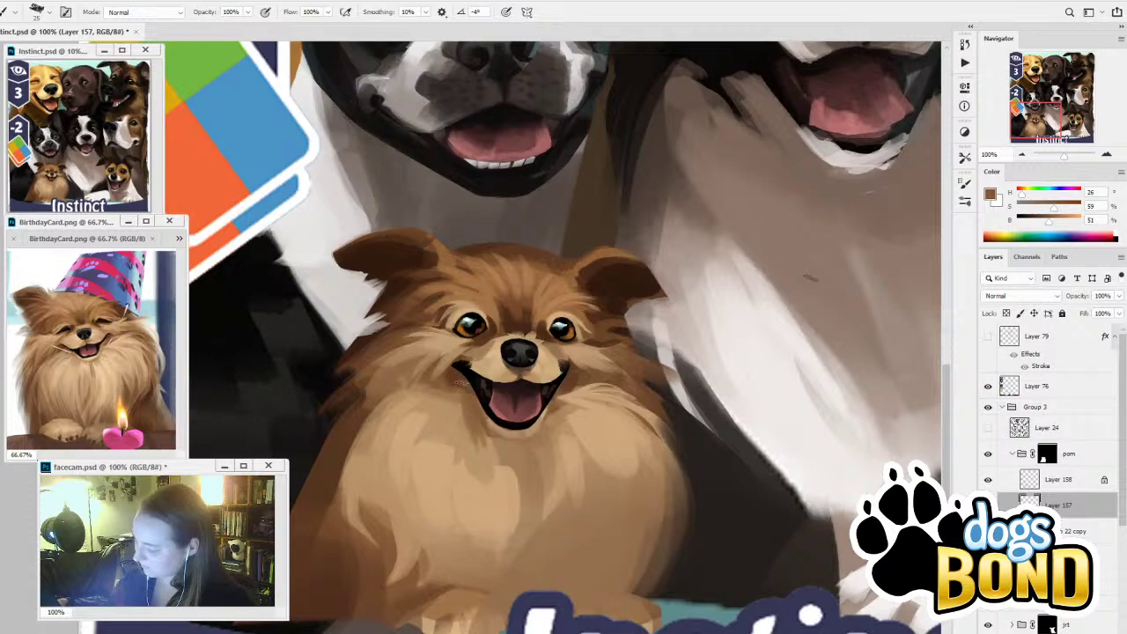
alt+click(462, 382)
alt+click(497, 416)
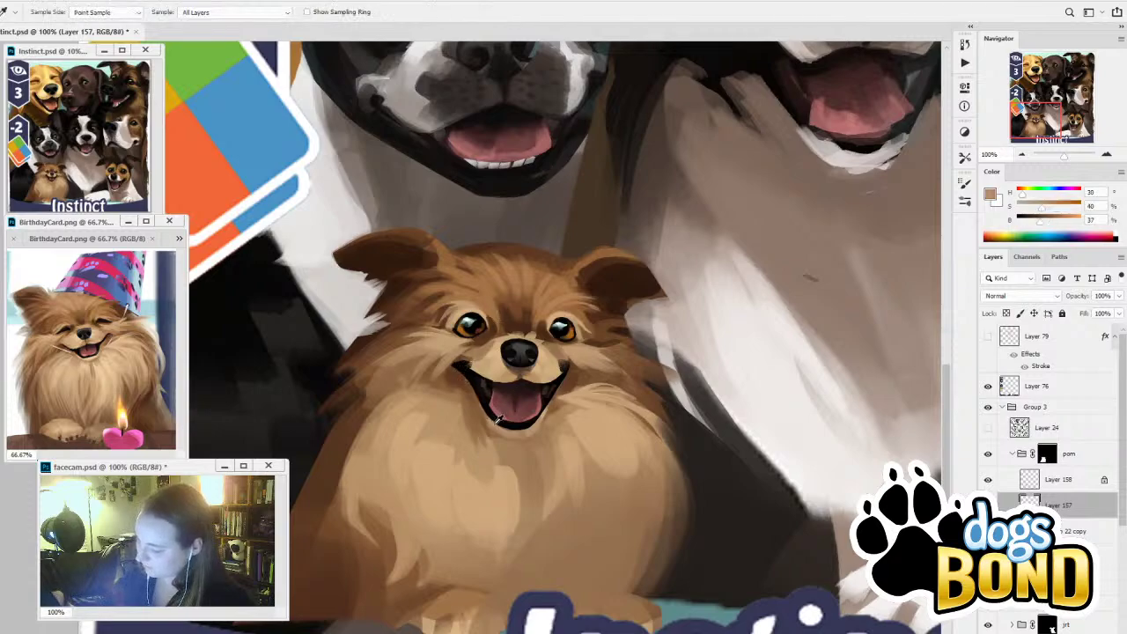
alt+click(497, 421)
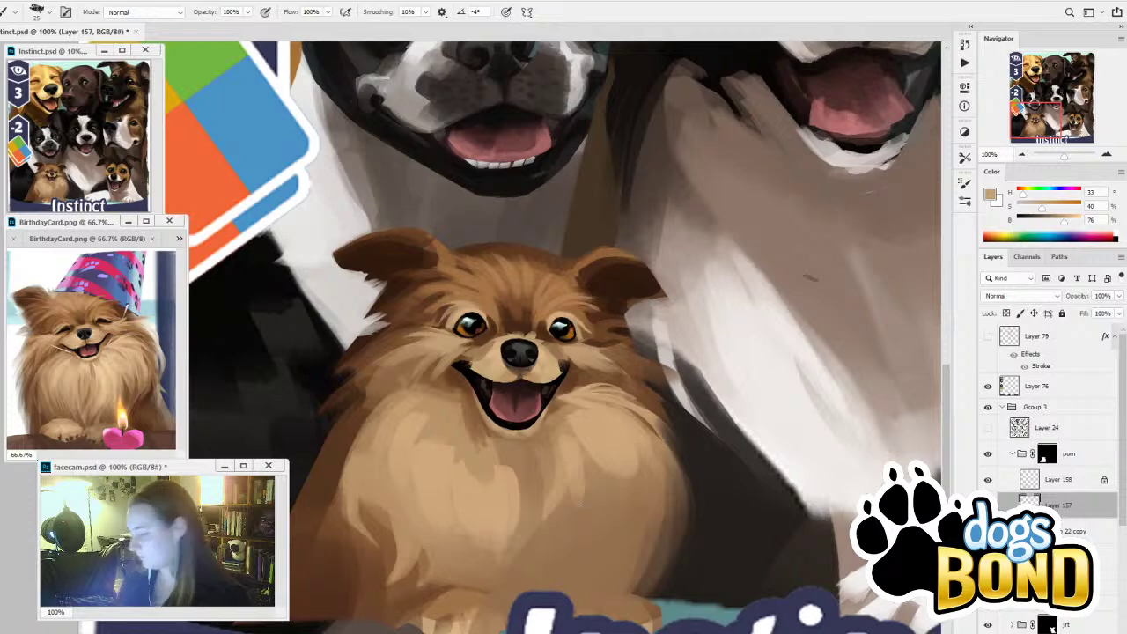
Add a layer mask to Layer 158 and trim the lower lip's dark outline with black
click(987, 479)
click(1070, 484)
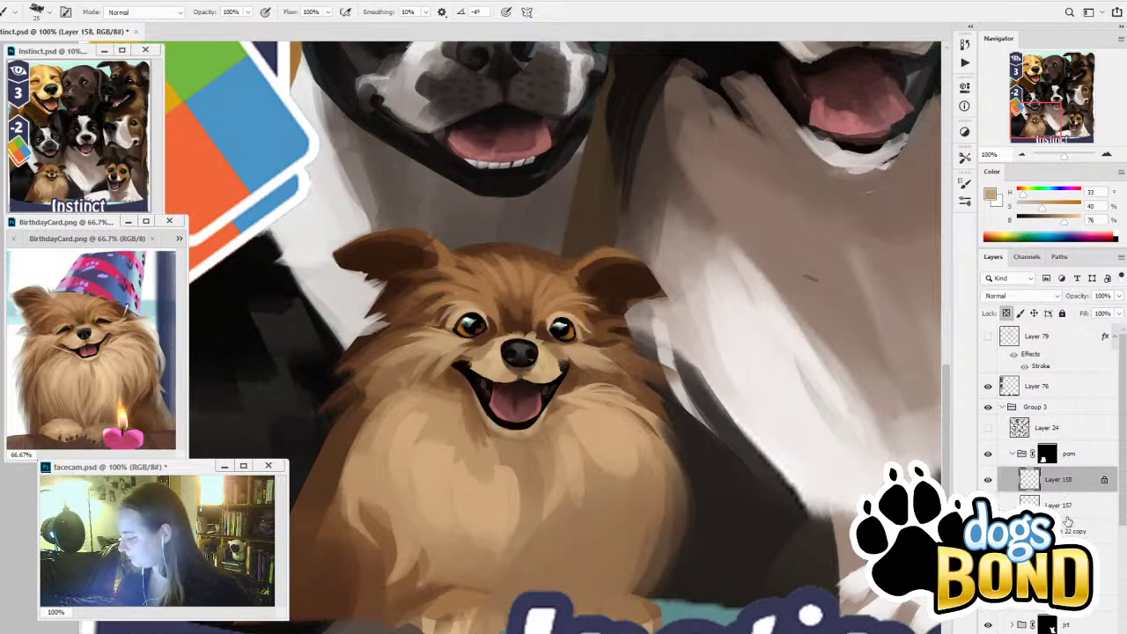
click(1041, 632)
key(x)
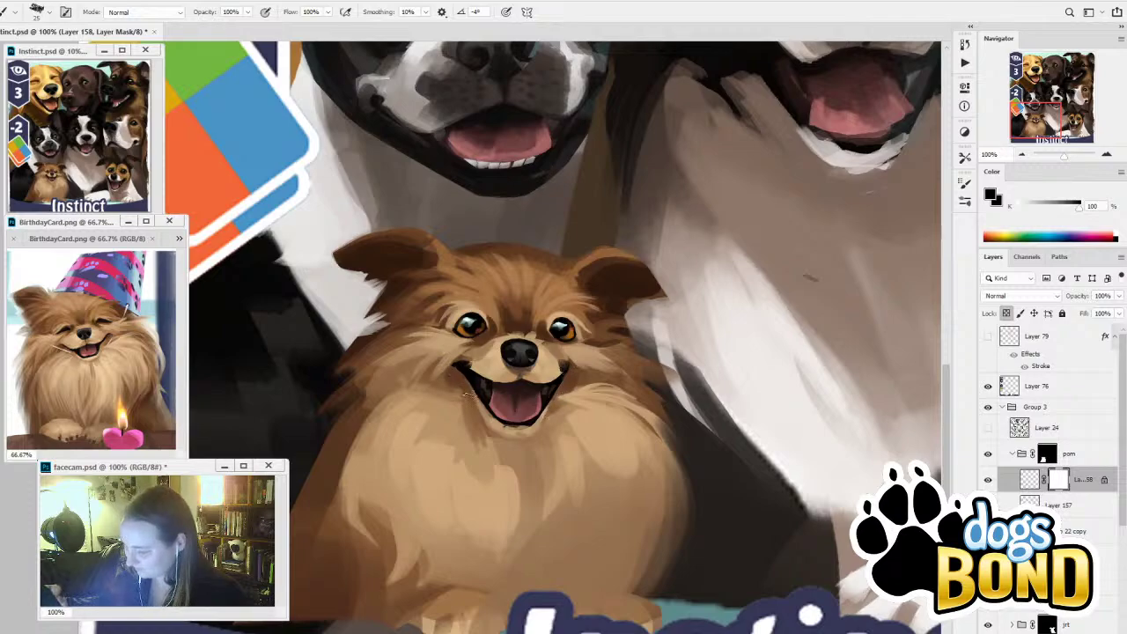
Compare the Pomeranian before and after the recent fur painting by stepping back and forth through the edit history
key(ctrl+z)
key(ctrl+z)
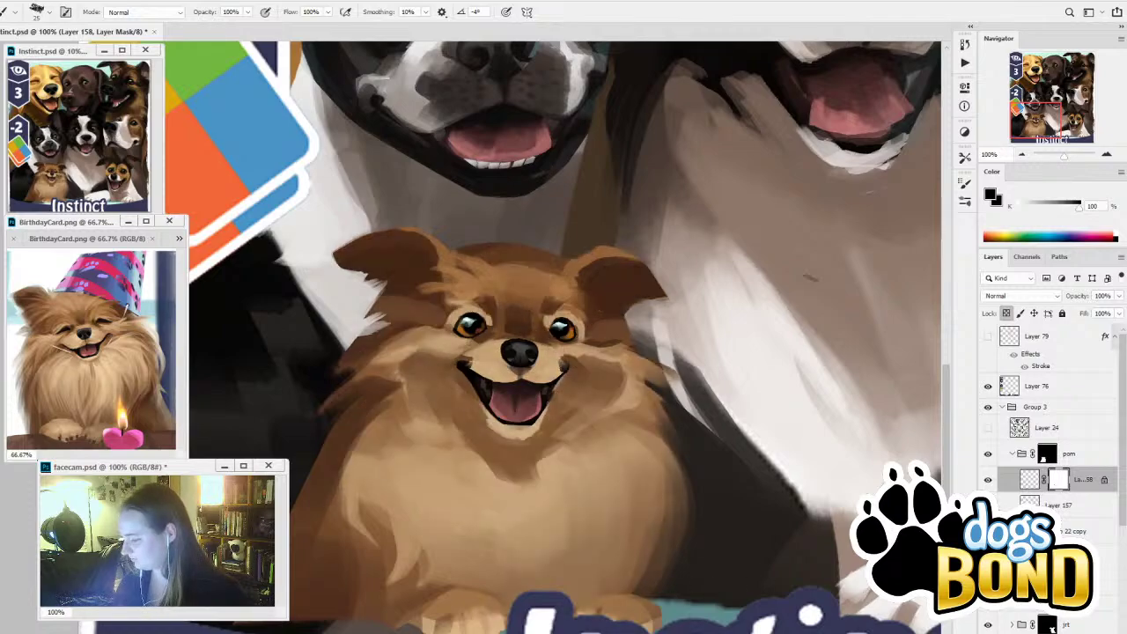
key(ctrl+shift+z)
key(ctrl+z)
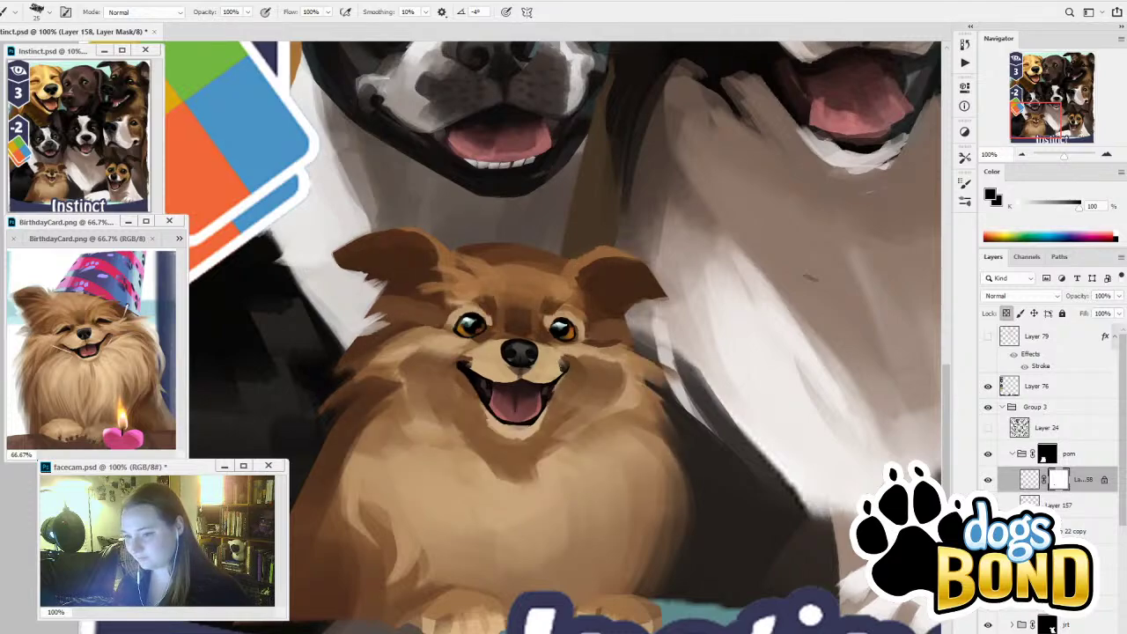
key(ctrl+shift+z)
key(ctrl+shift+z)
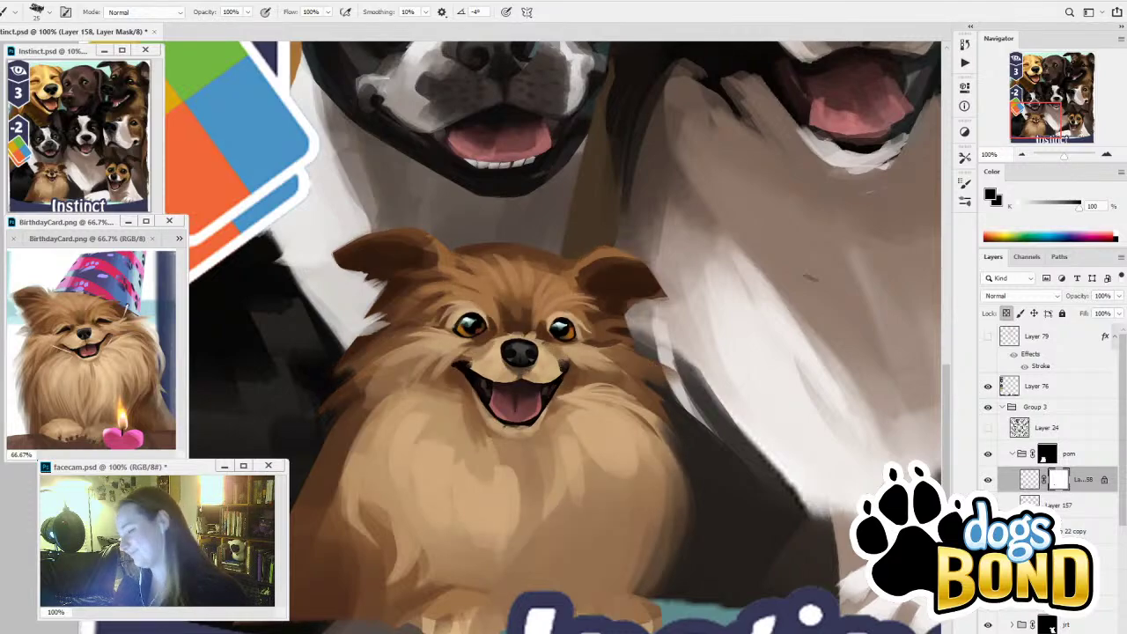
On Layer 157, touch up the fur beneath the mouth and along the right jaw with sampled tan and brown
click(1060, 508)
click(988, 506)
click(988, 505)
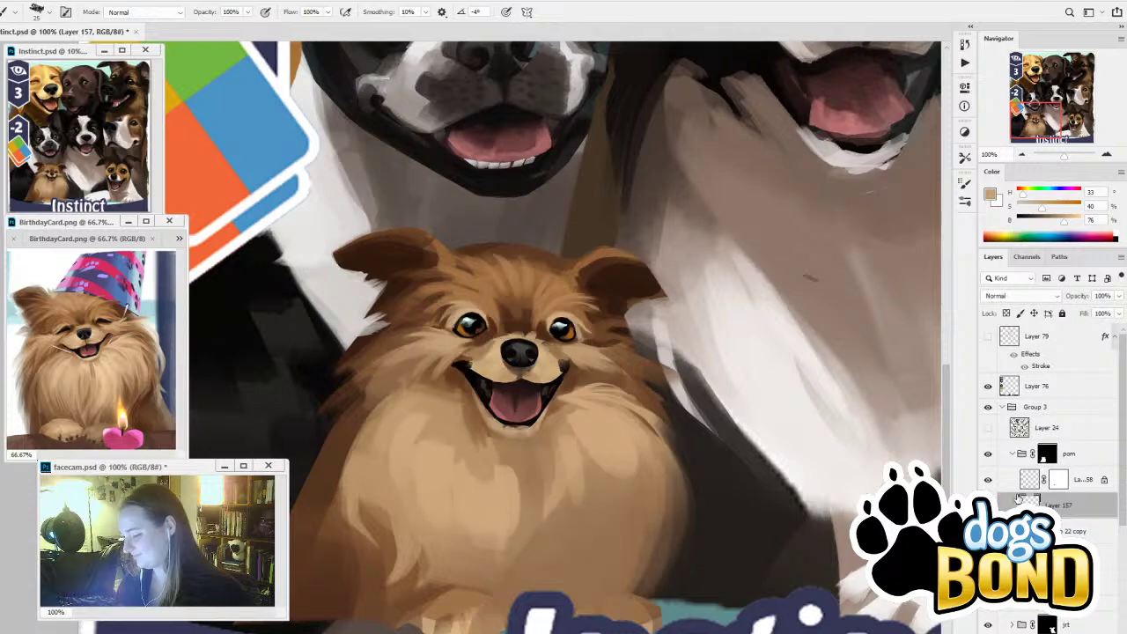
click(487, 394)
key(b)
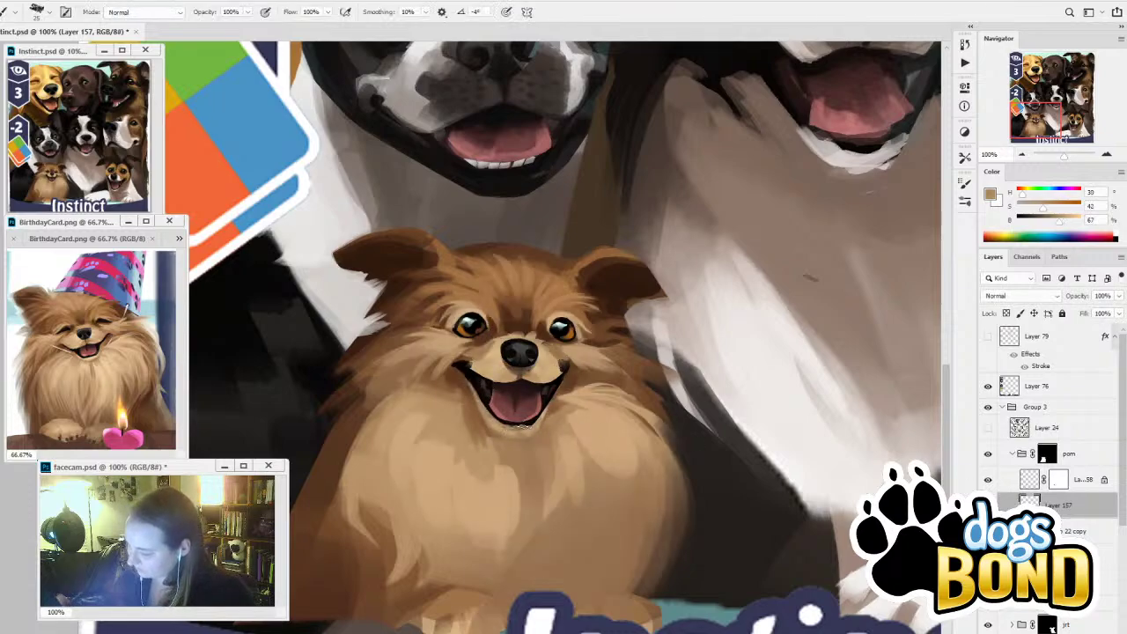
key(i)
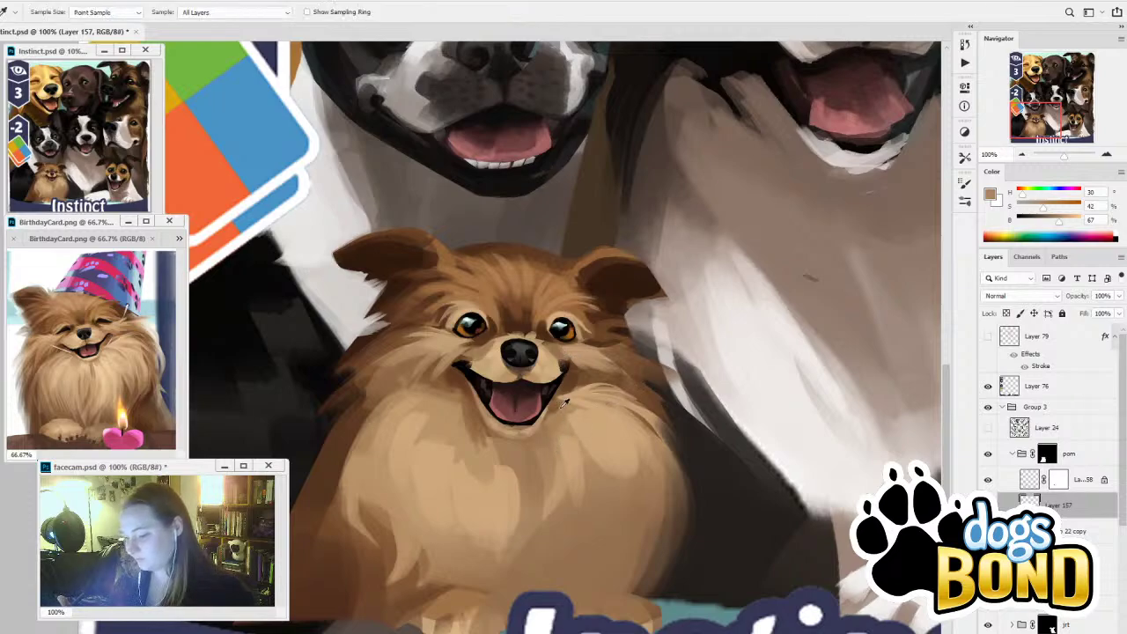
click(556, 400)
key(b)
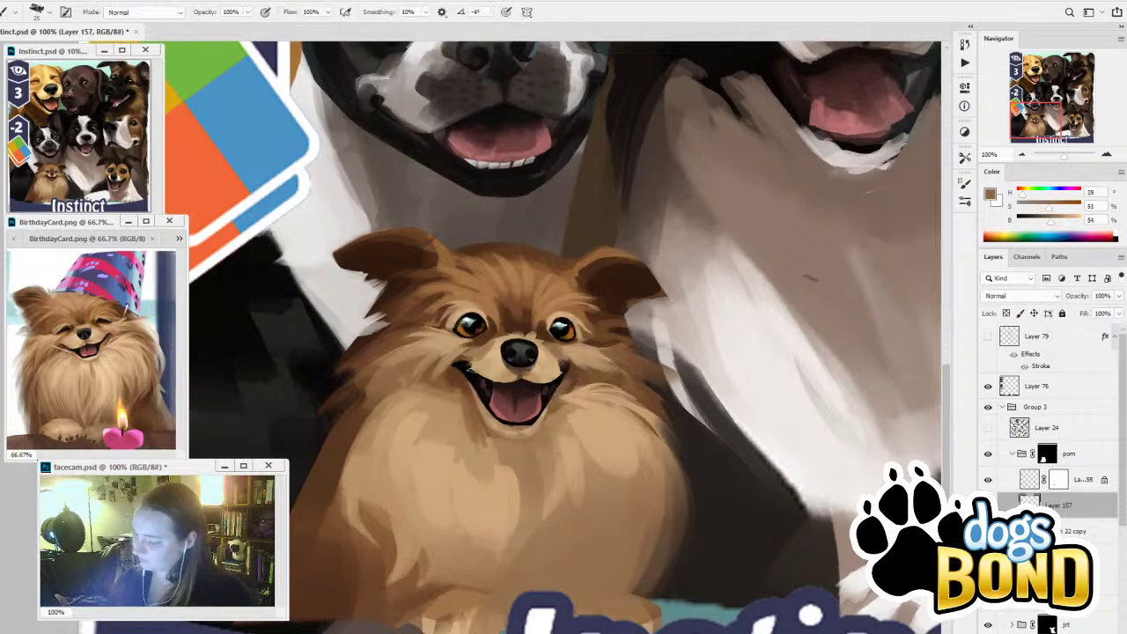
Add sampled medium brown fur touches around the left mouth corner and the temple above the left eye
key(i)
click(431, 374)
key(b)
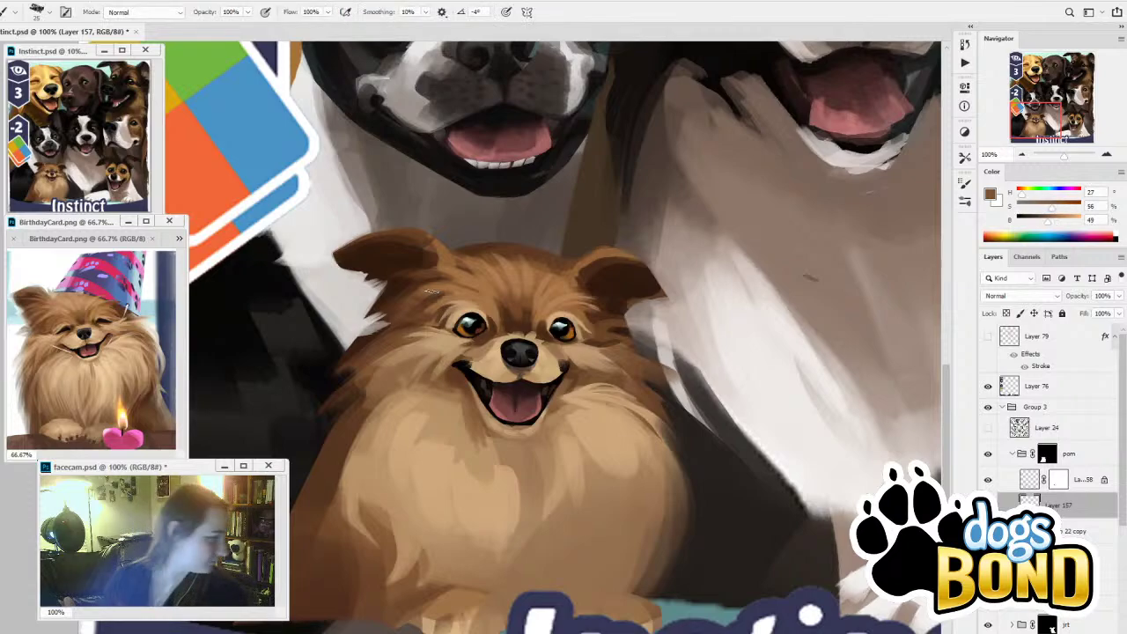
key(i)
click(445, 365)
key(b)
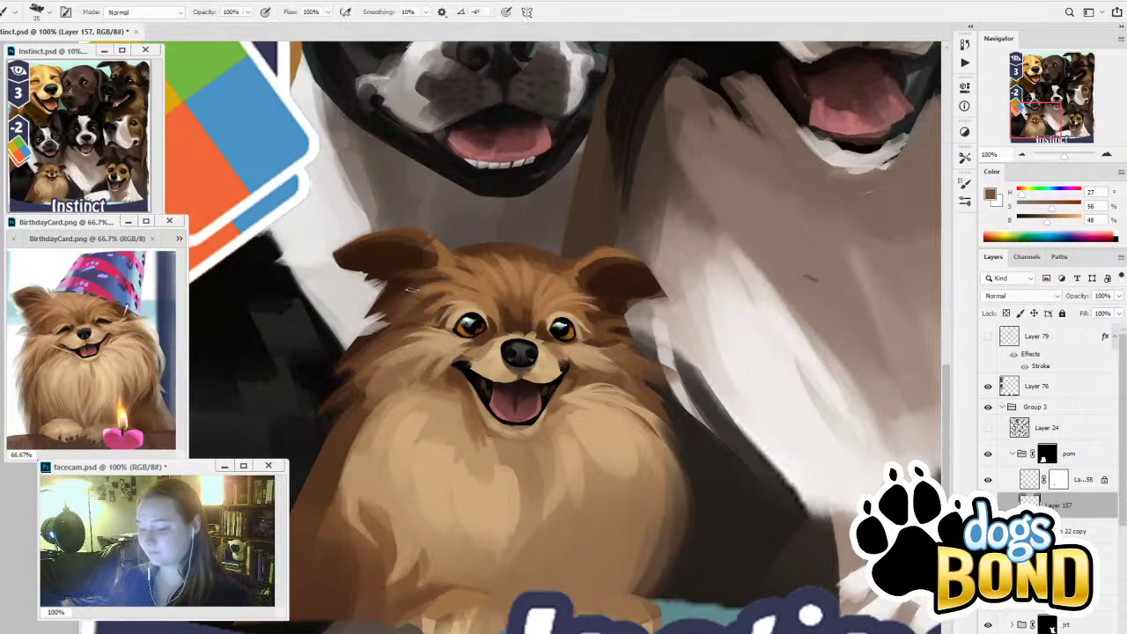
Break up the outer left cheek fur with sampled medium and darker brown strokes using a 40 px brush
key(i)
click(368, 398)
key(b)
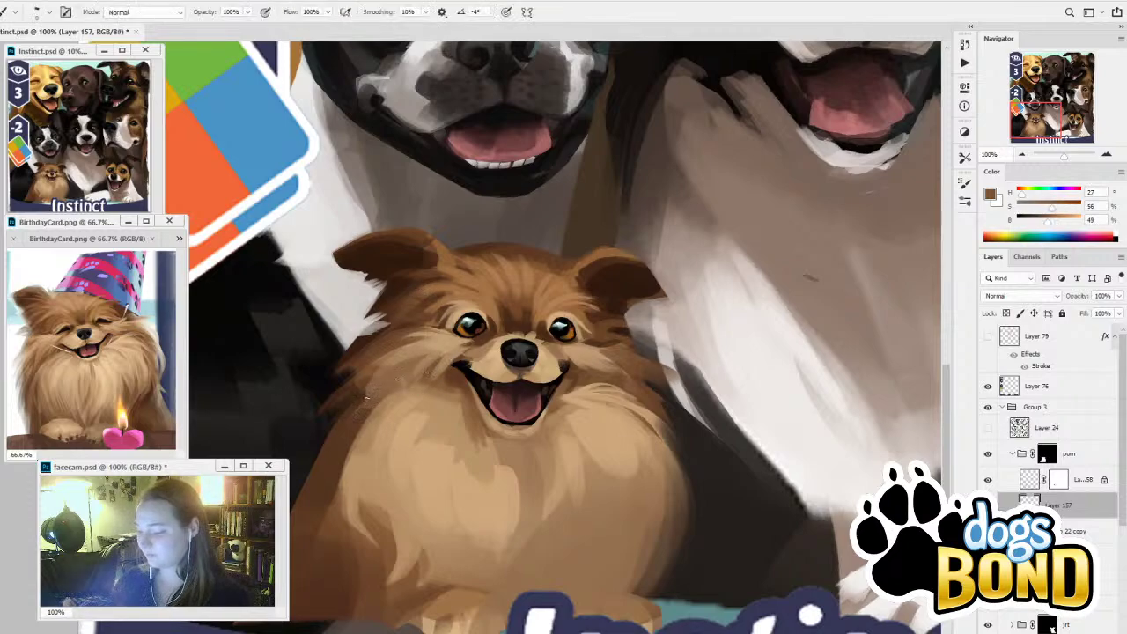
key(i)
click(384, 377)
key(b)
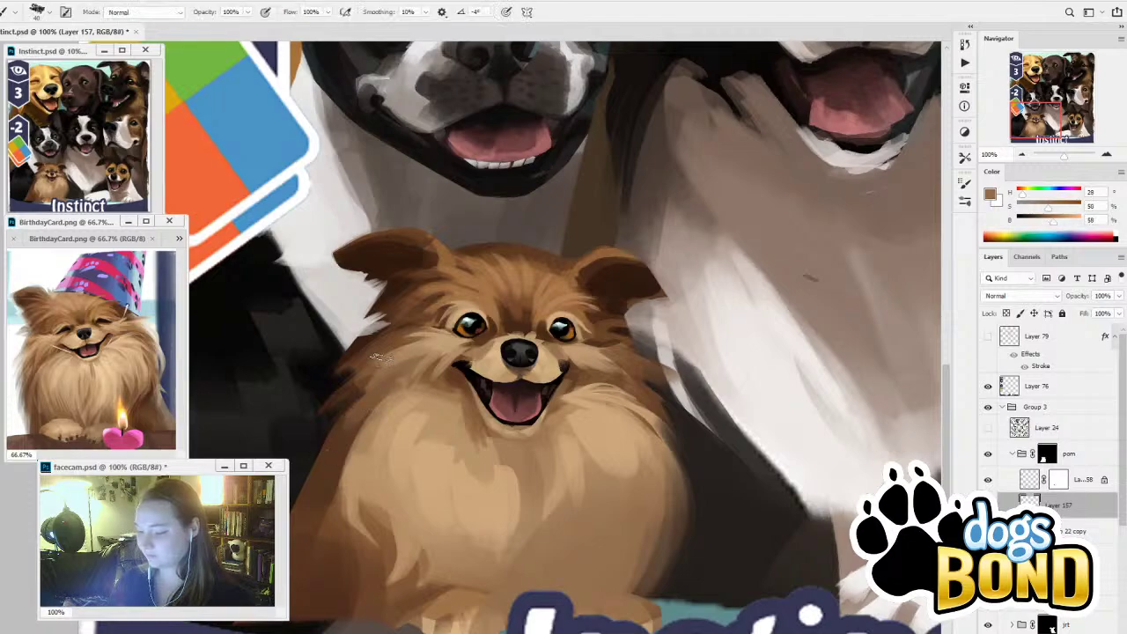
key(i)
click(367, 368)
key(b)
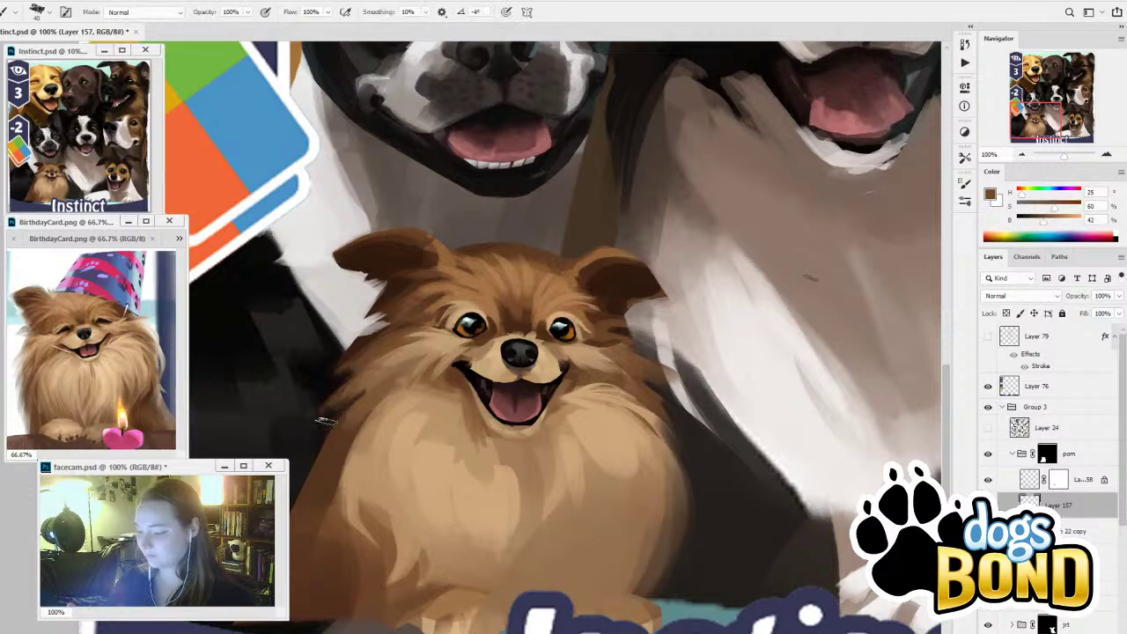
Deepen the outer cheek fur on both sides of the Pomeranian's face with sampled dark browns on Layer 157
key(i)
click(361, 348)
key(b)
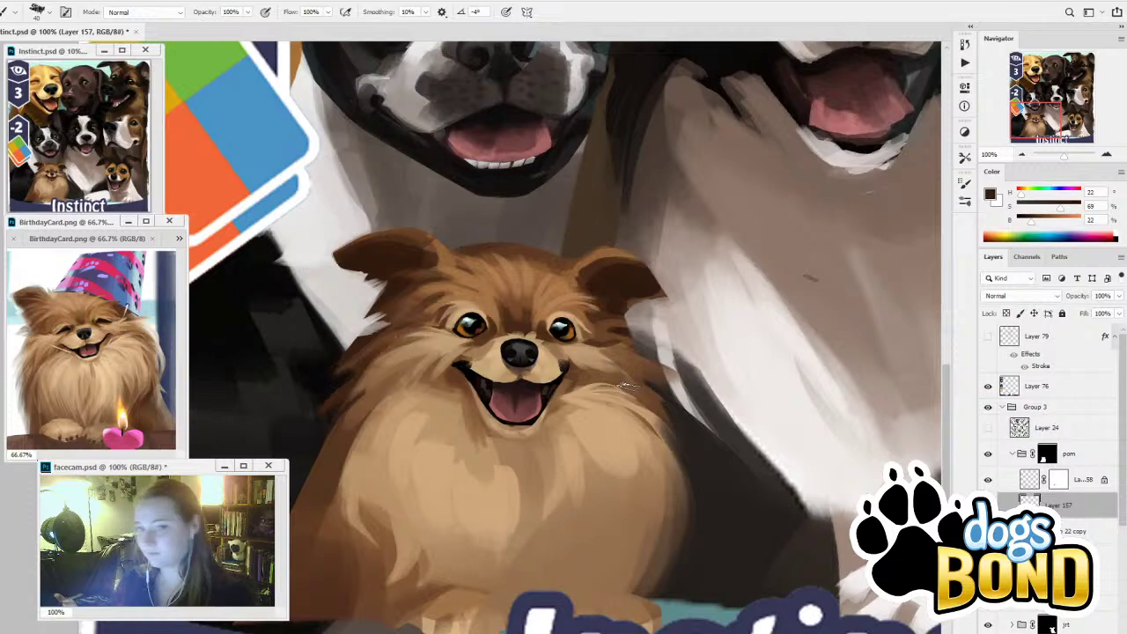
key(i)
click(620, 307)
key(b)
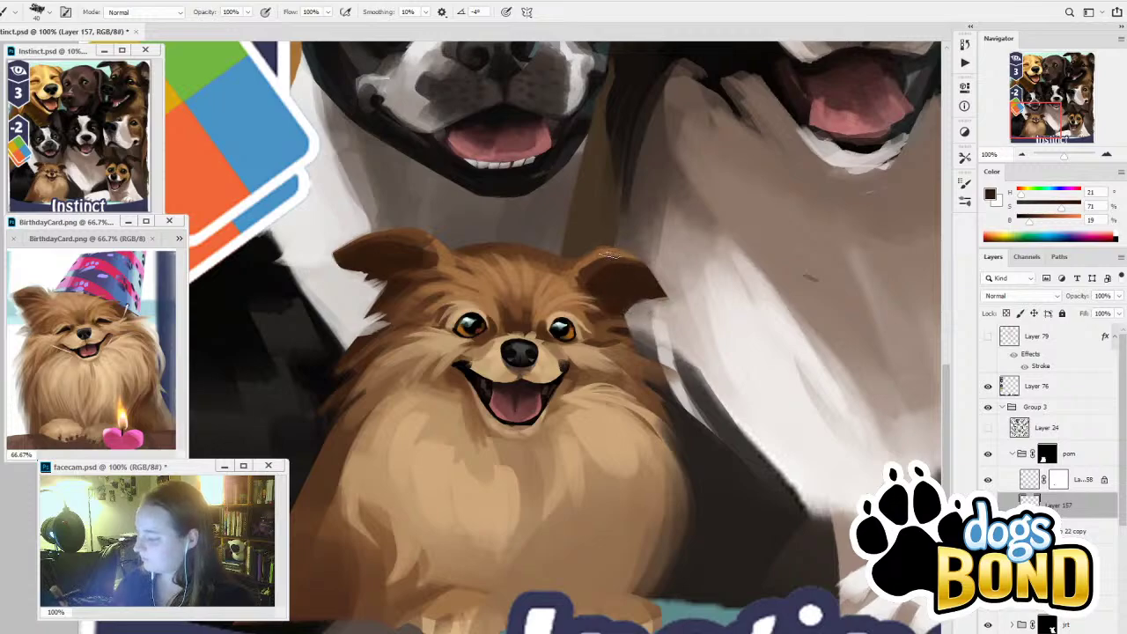
Smooth and shade the Pomeranian's left ear with medium and dark browns sampled from the ear and its base
key(i)
click(445, 270)
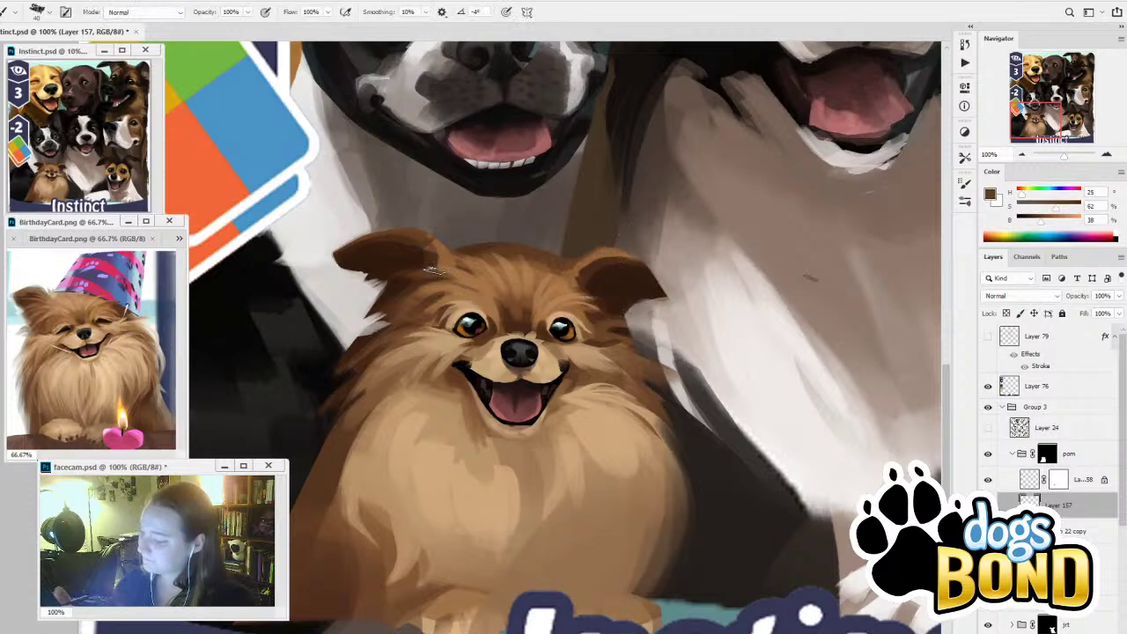
click(423, 236)
key(b)
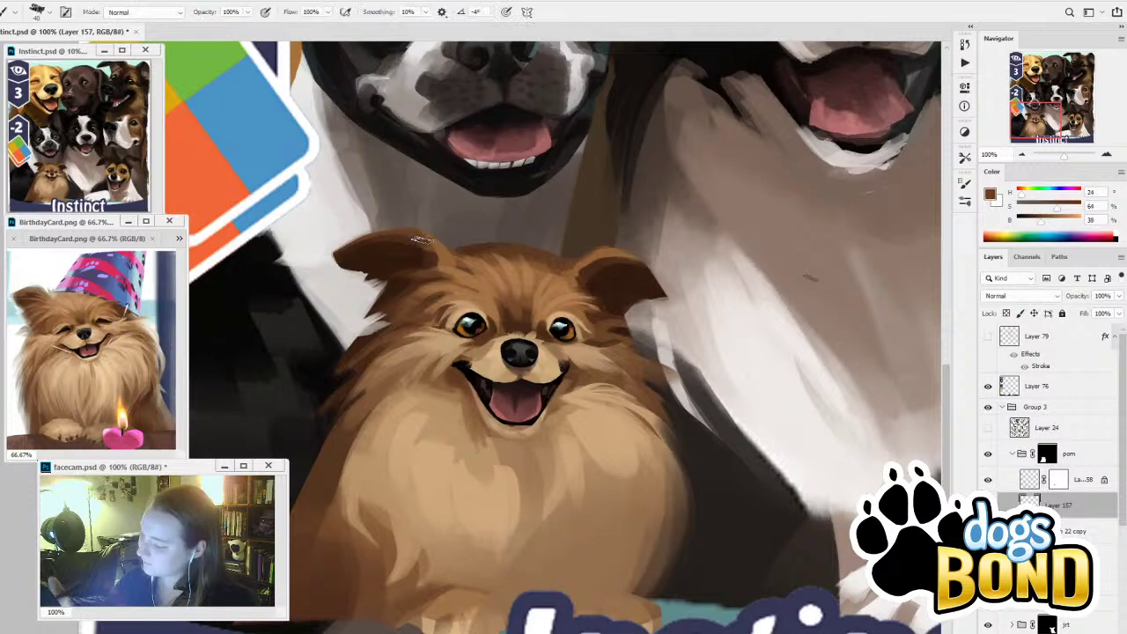
alt+click(426, 250)
alt+click(417, 254)
alt+click(415, 252)
mouse_move(428, 250)
mouse_down()
mouse_move(437, 259)
mouse_move(373, 243)
mouse_up()
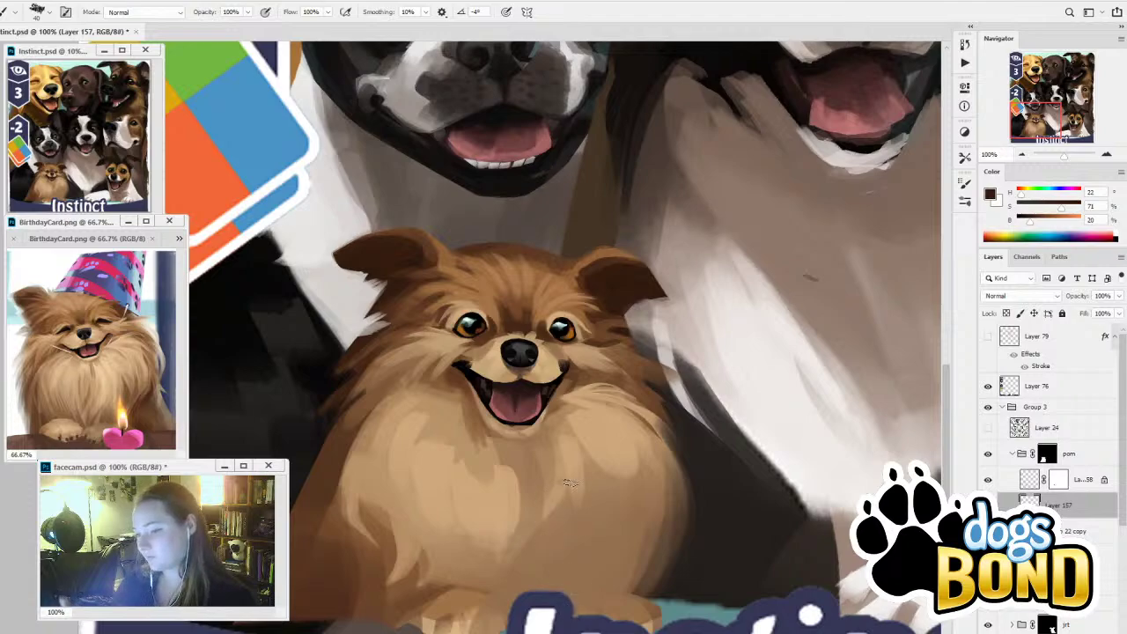
Add sampled brown fur touches beside the right corner of the mouth and on the outer right cheek
alt+click(575, 382)
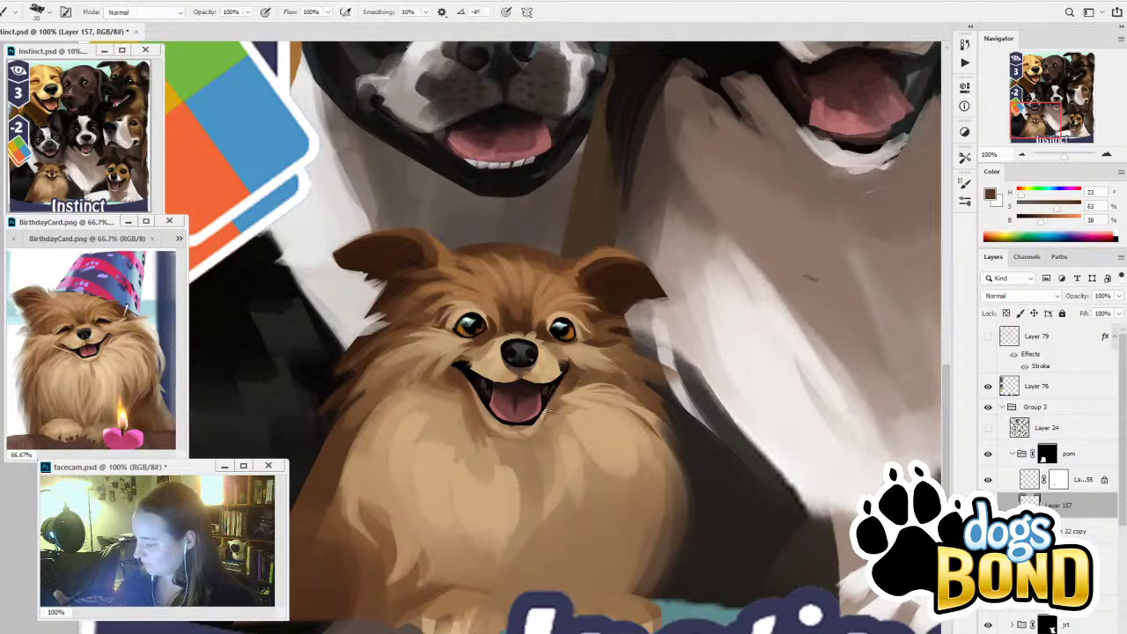
alt+click(624, 354)
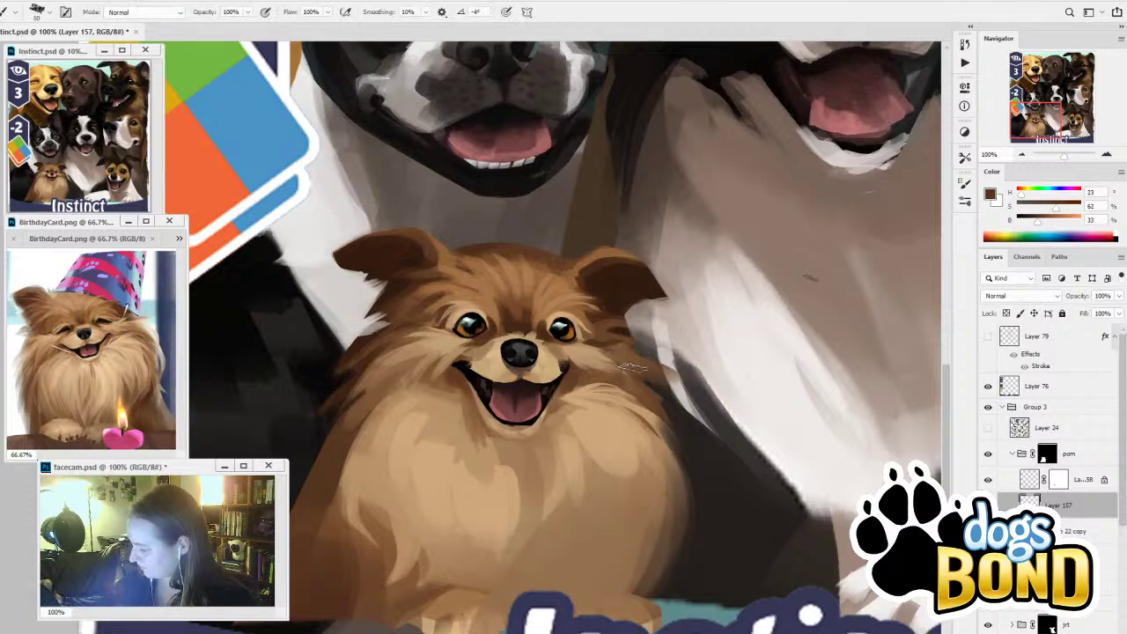
key(alt)
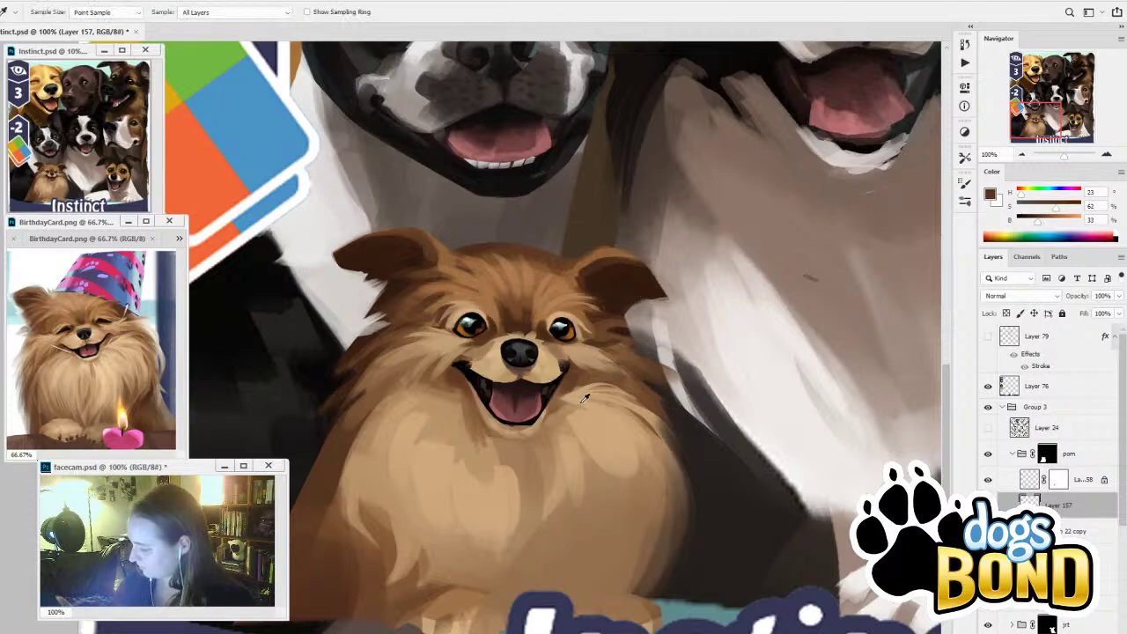
Shade the right side of the chest with a sampled tan darkened to 46% brightness, enlarging the brush for broader strokes
alt+click(609, 439)
alt+click(588, 572)
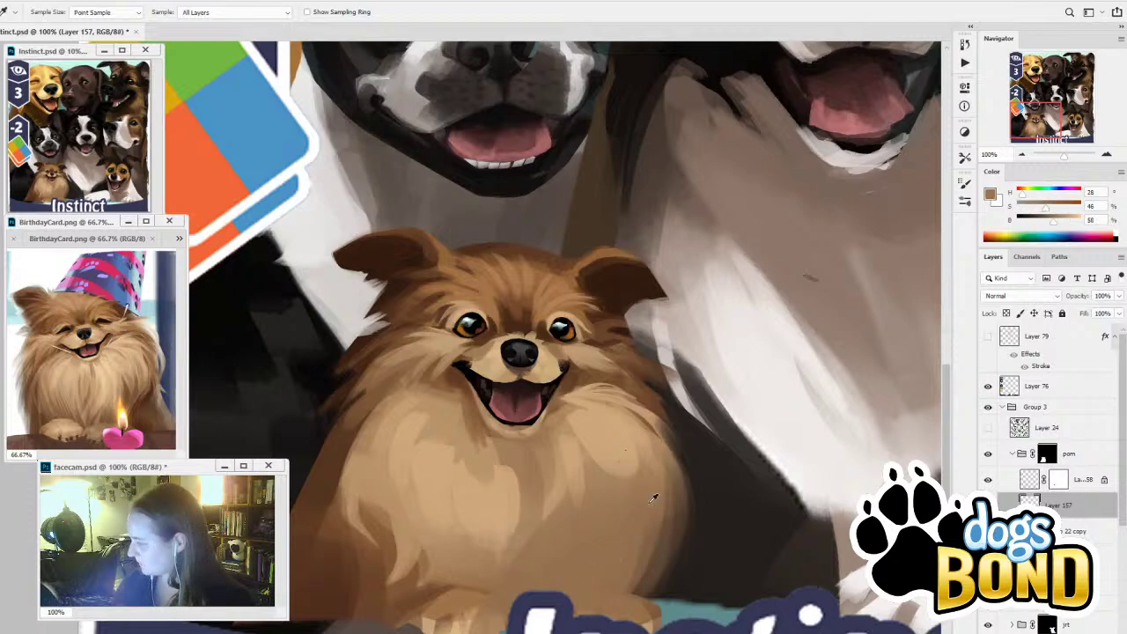
drag(1053, 224, 1047, 224)
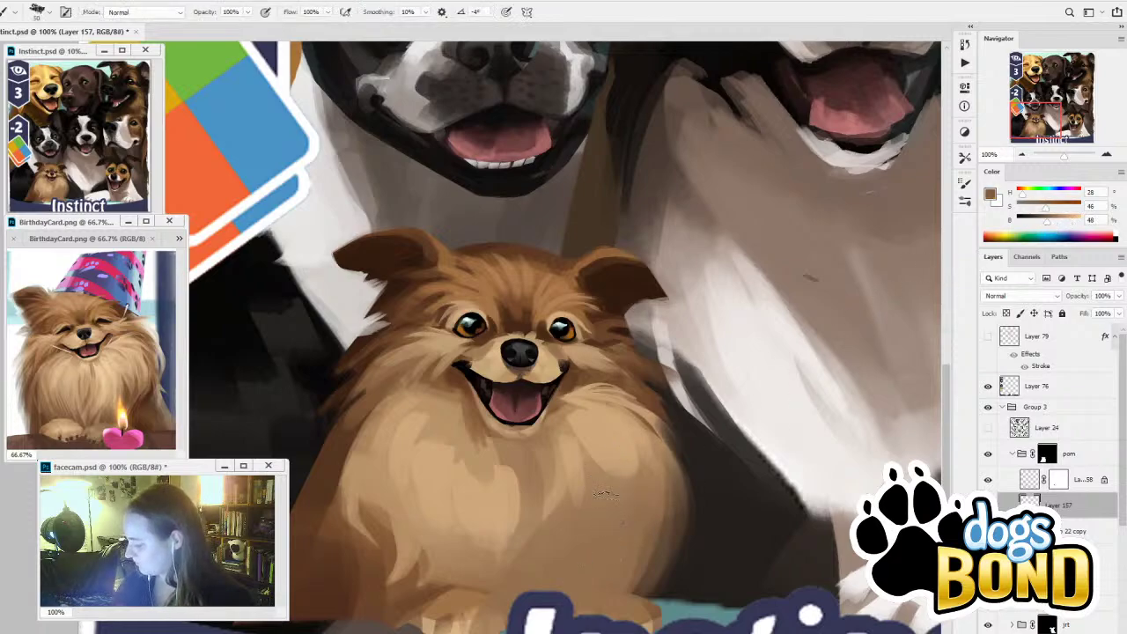
drag(611, 500, 556, 599)
key(bracketright)
key(bracketright)
key(bracketright)
key(bracketright)
key(bracketright)
key(bracketright)
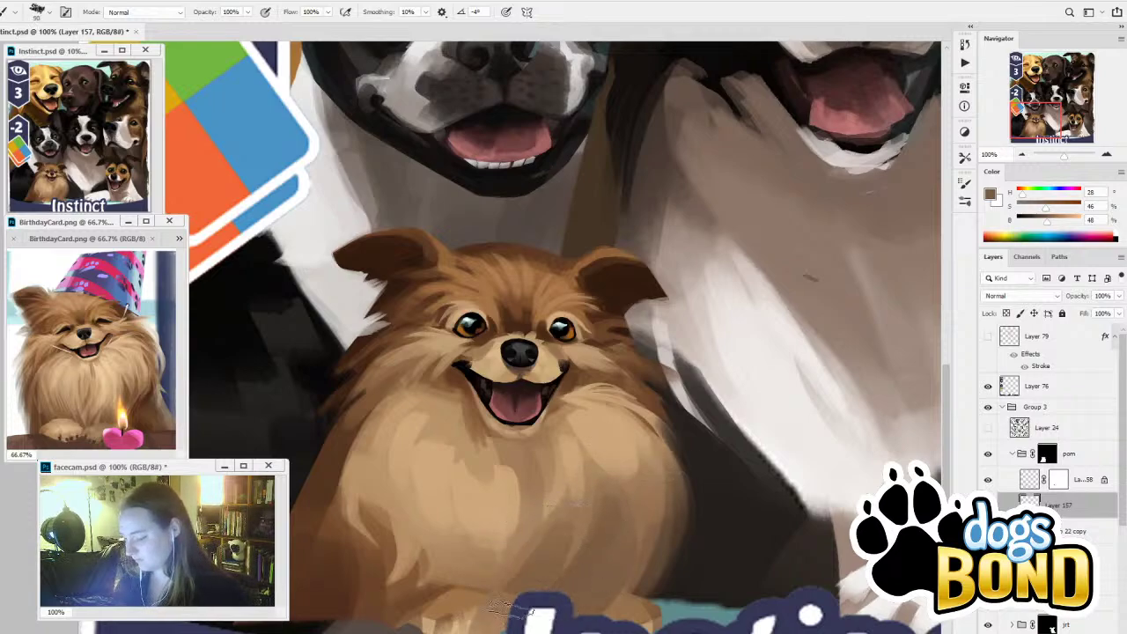
Paint light tan and brown fur strands down the middle of the chest below the mouth, reducing the brush to 20 px
alt+click(531, 506)
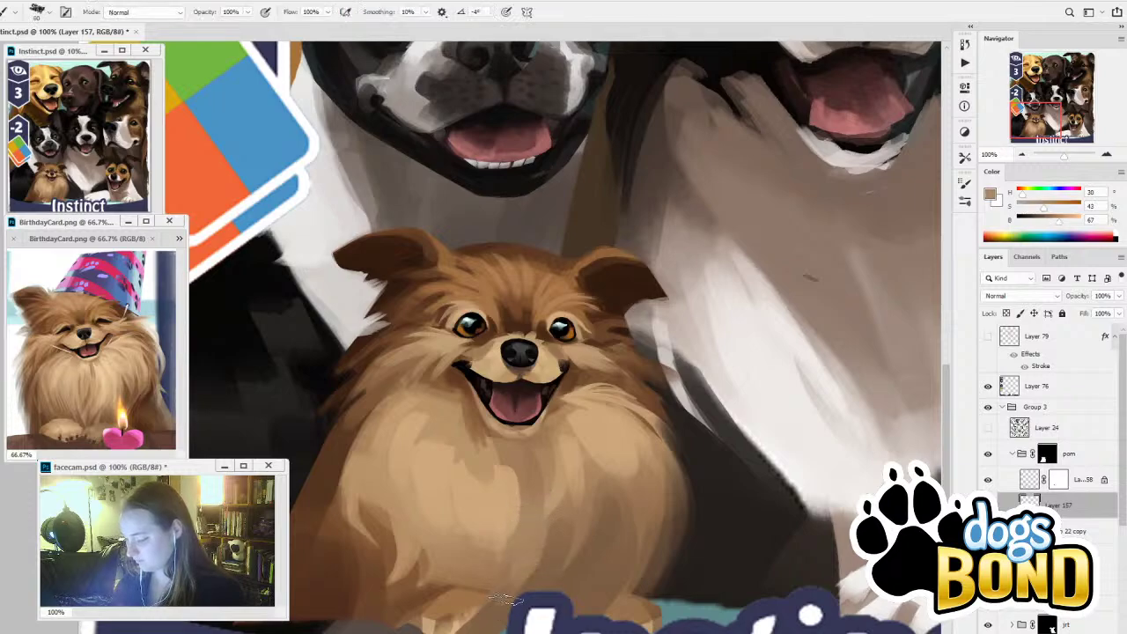
alt+click(544, 354)
key(bracketleft)
key(bracketleft)
key(bracketleft)
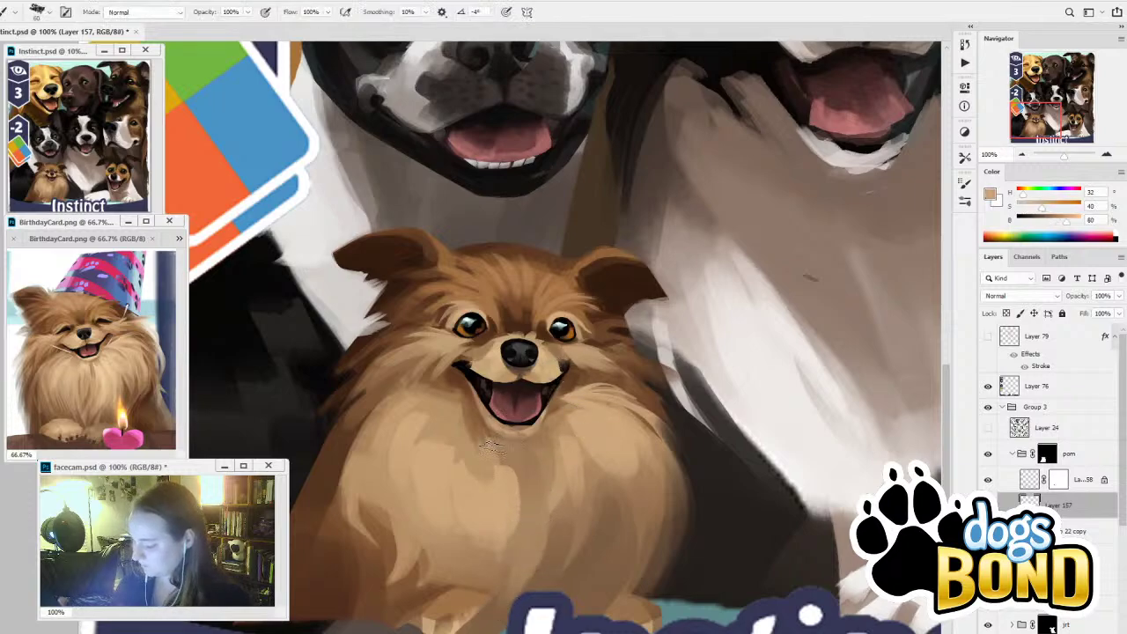
alt+click(494, 483)
alt+click(499, 526)
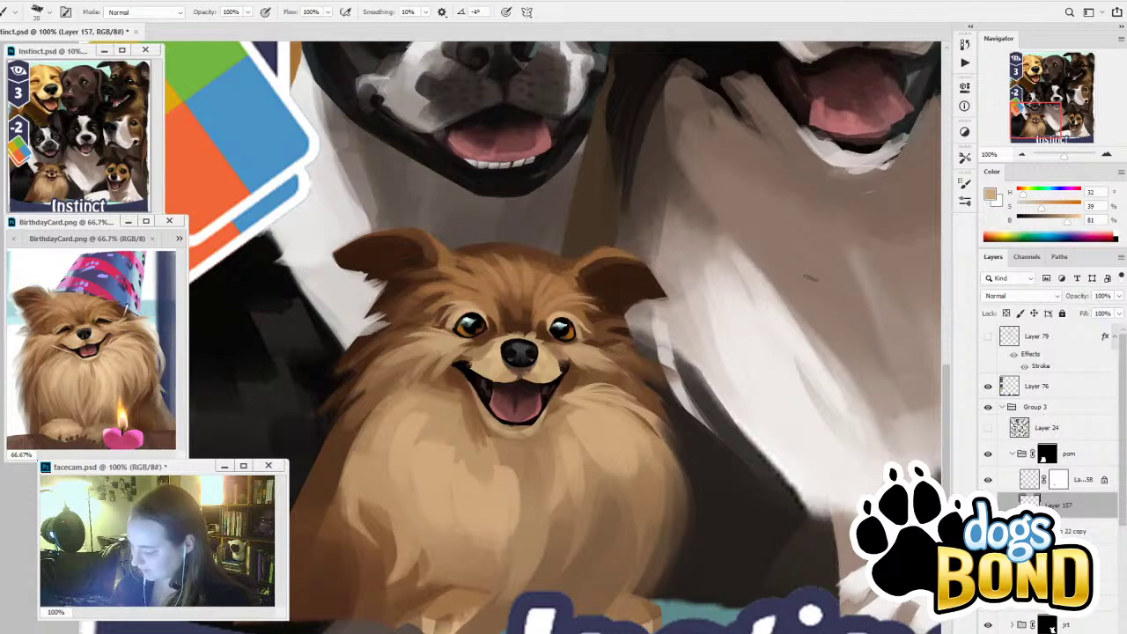
alt+click(523, 425)
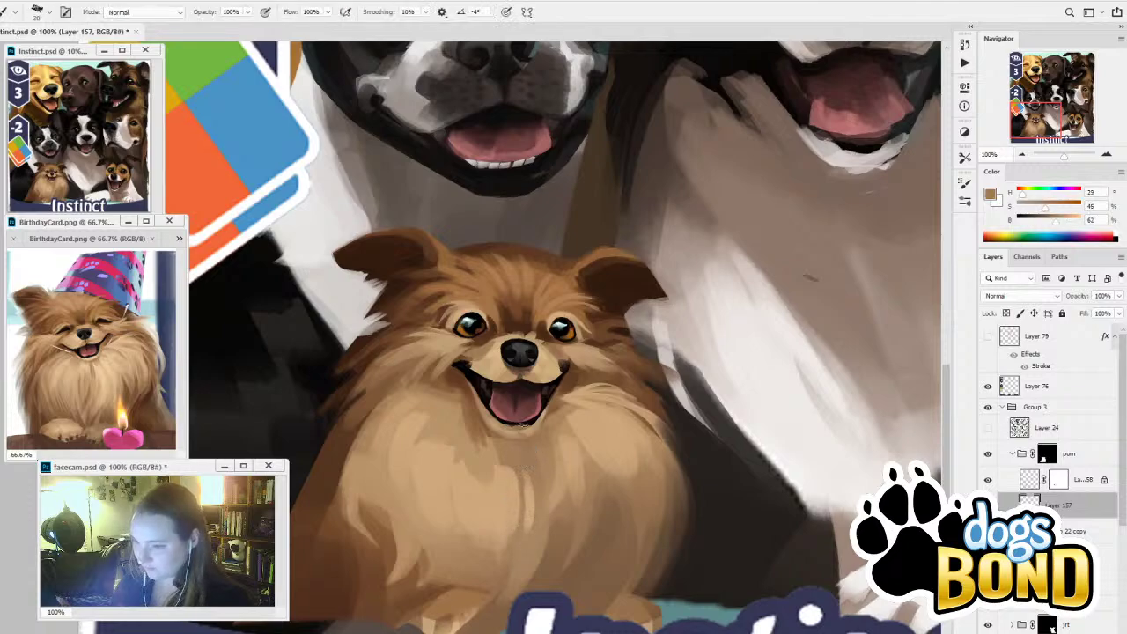
alt+click(448, 410)
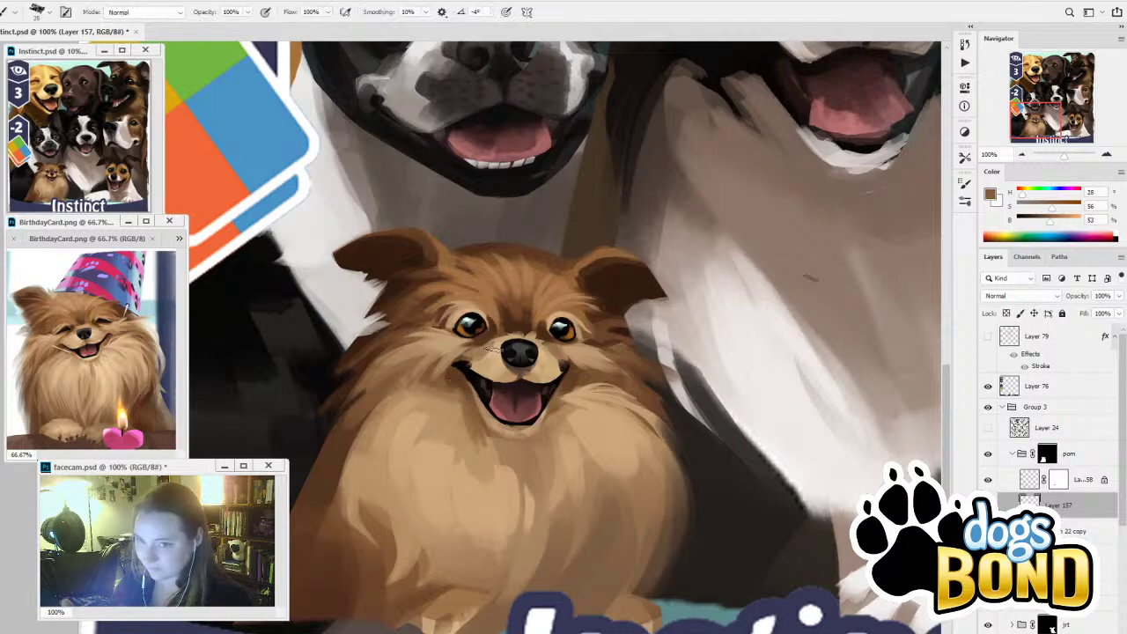
Define the upper left edge of the chest ruff with sampled brown and light tan strokes, undoing the last stroke
alt+click(445, 385)
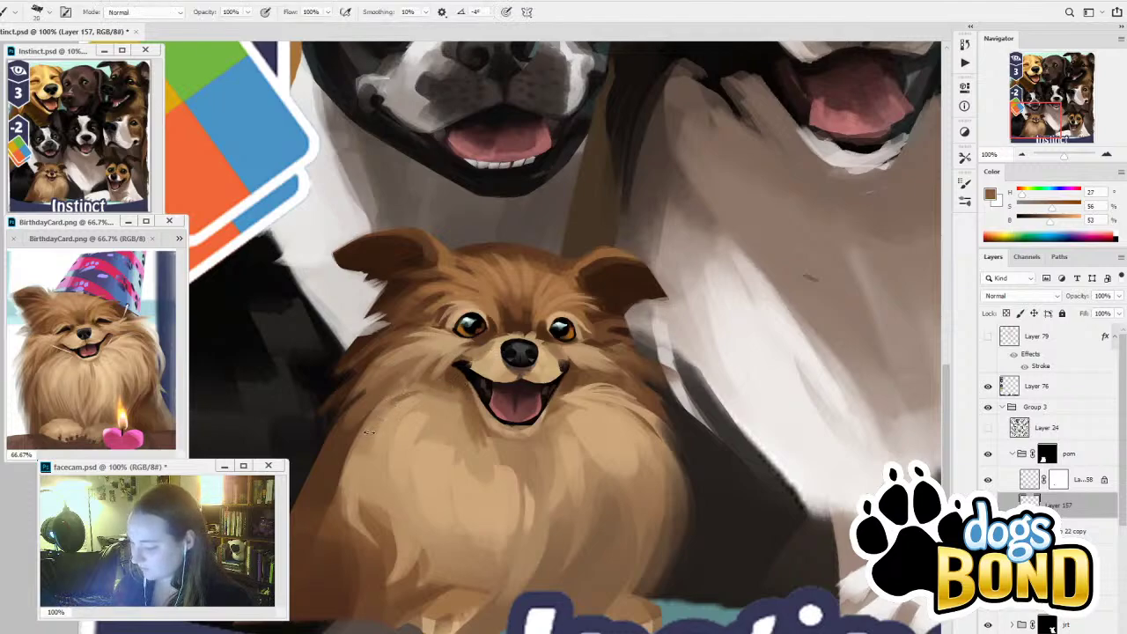
mouse_move(370, 432)
mouse_down()
mouse_move(399, 399)
mouse_move(433, 390)
mouse_up()
alt+click(412, 391)
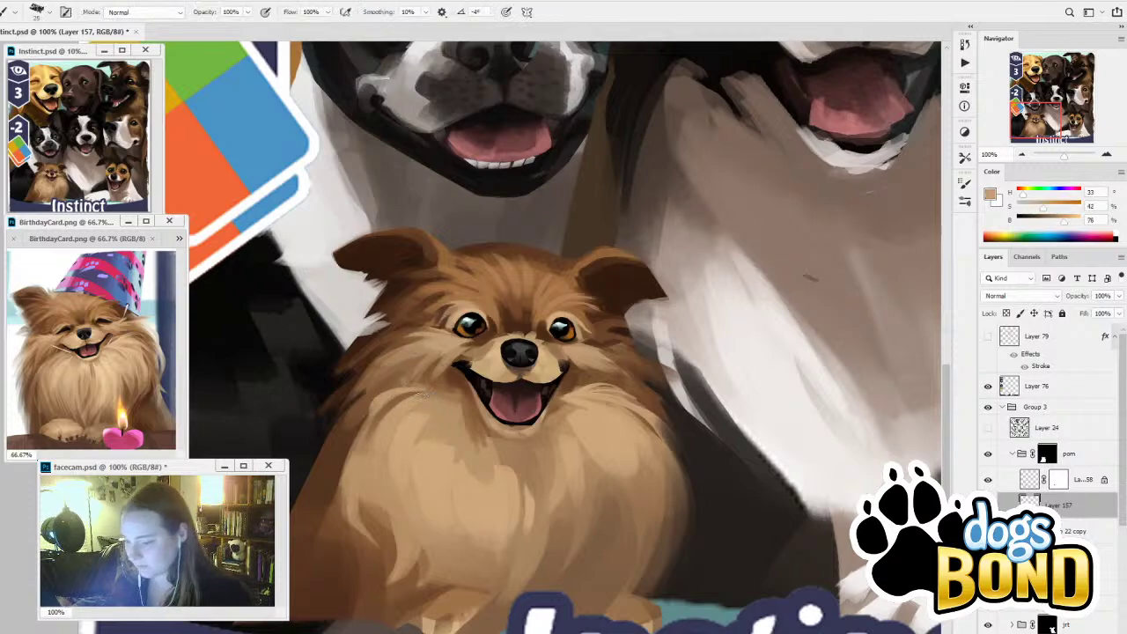
key(ctrl+z)
key(bracketleft)
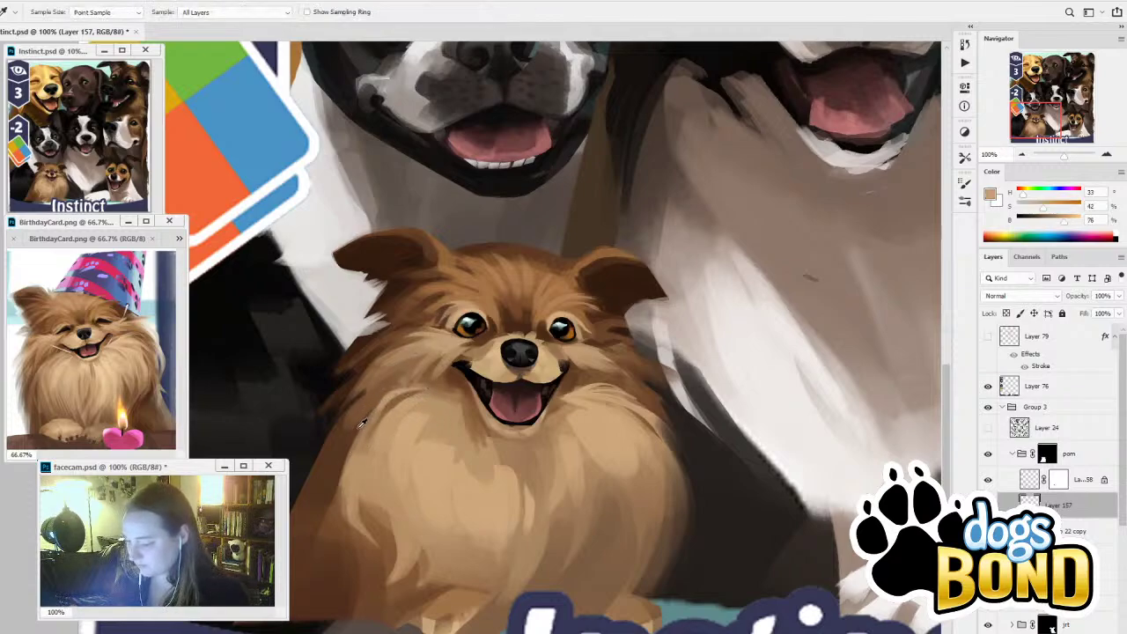
Darken the left shoulder and the outer edges of the cheek fur with sampled dark browns
alt+click(345, 448)
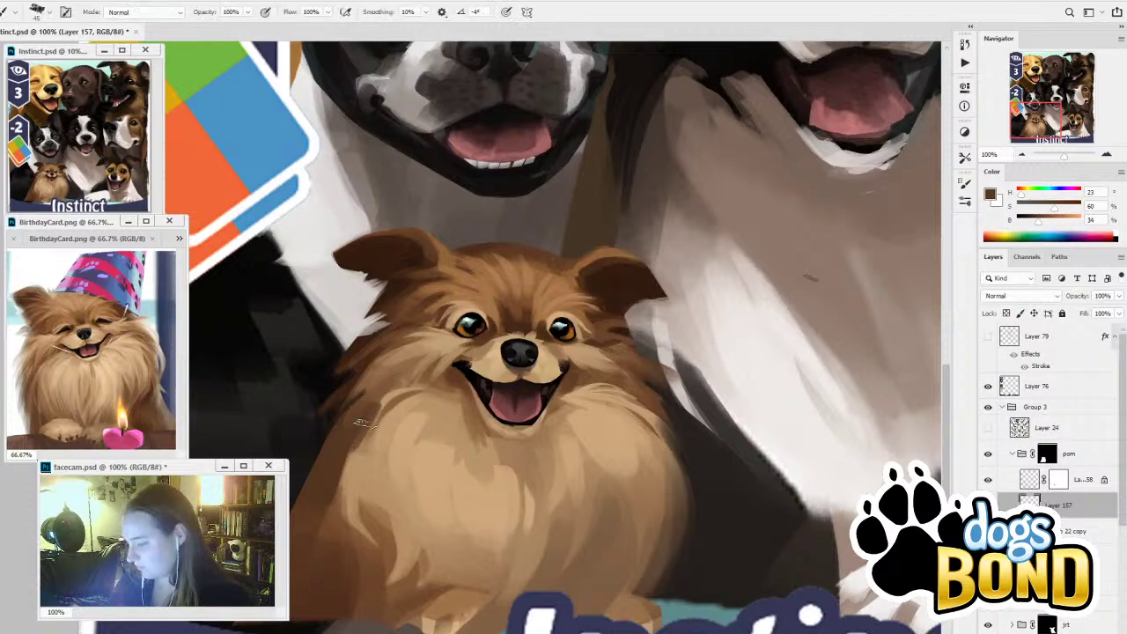
alt+click(370, 353)
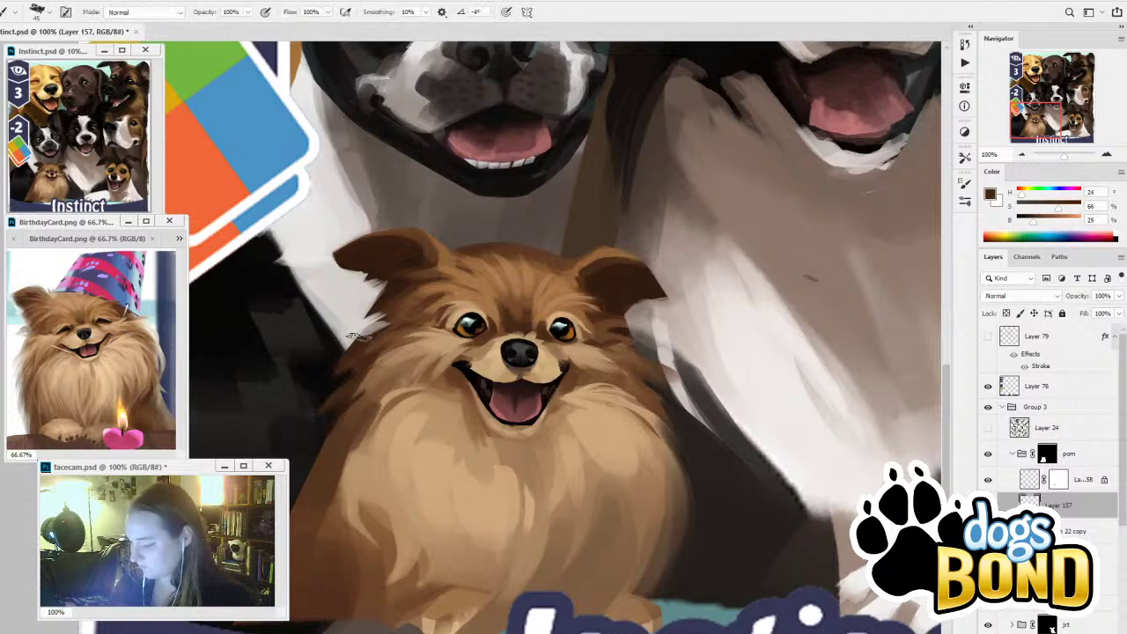
alt+click(360, 337)
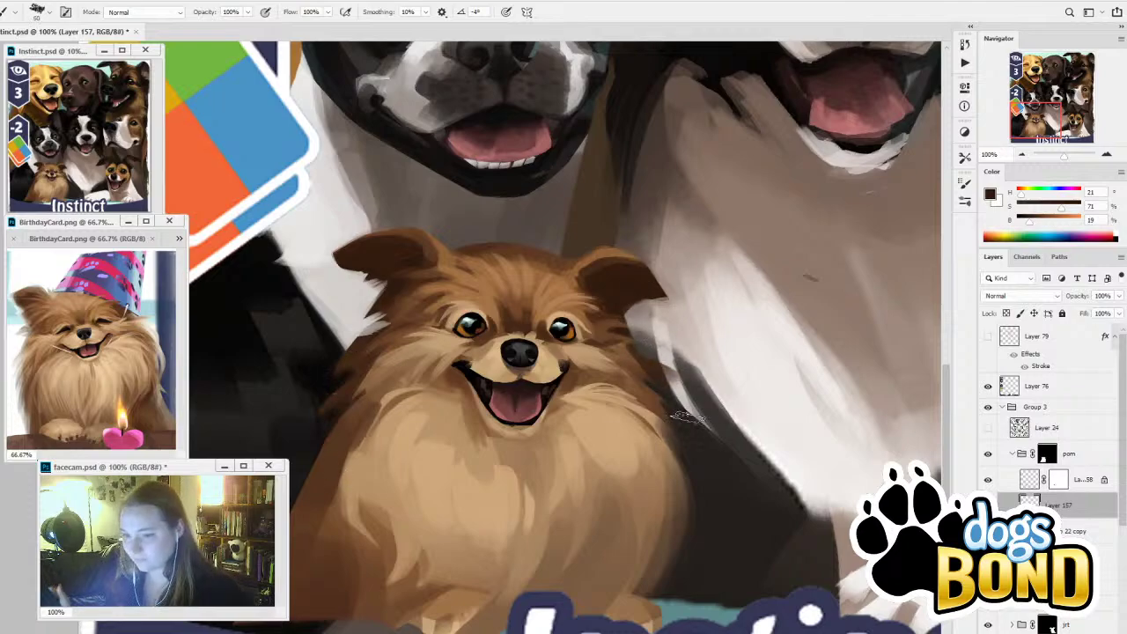
Shape curved fur tufts along the lower left edge of the chest with sampled brown and light tan at 30 px
drag(623, 495, 658, 386)
alt+click(418, 423)
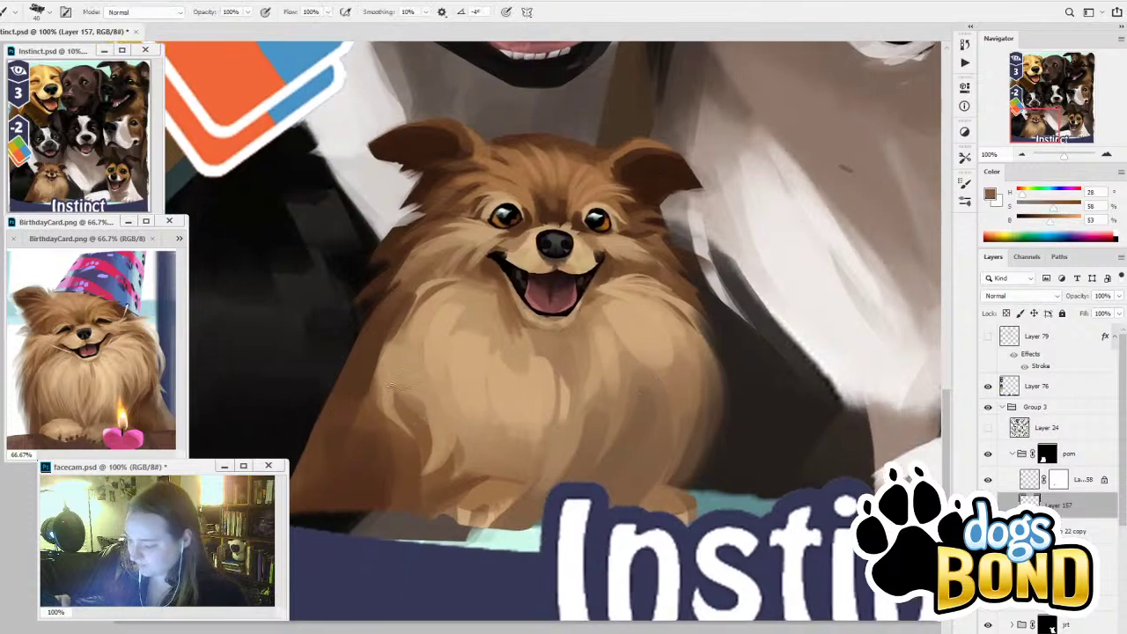
drag(393, 386, 426, 447)
key(bracketleft)
mouse_move(400, 392)
mouse_down()
mouse_move(398, 374)
mouse_move(424, 404)
mouse_up()
alt+click(398, 363)
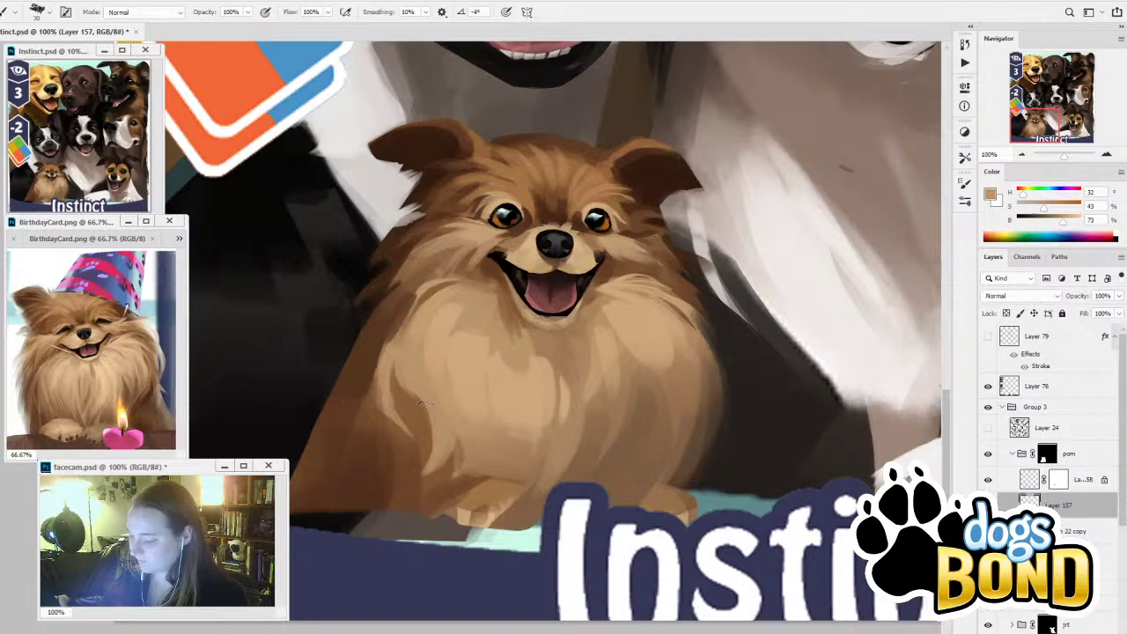
alt+click(435, 463)
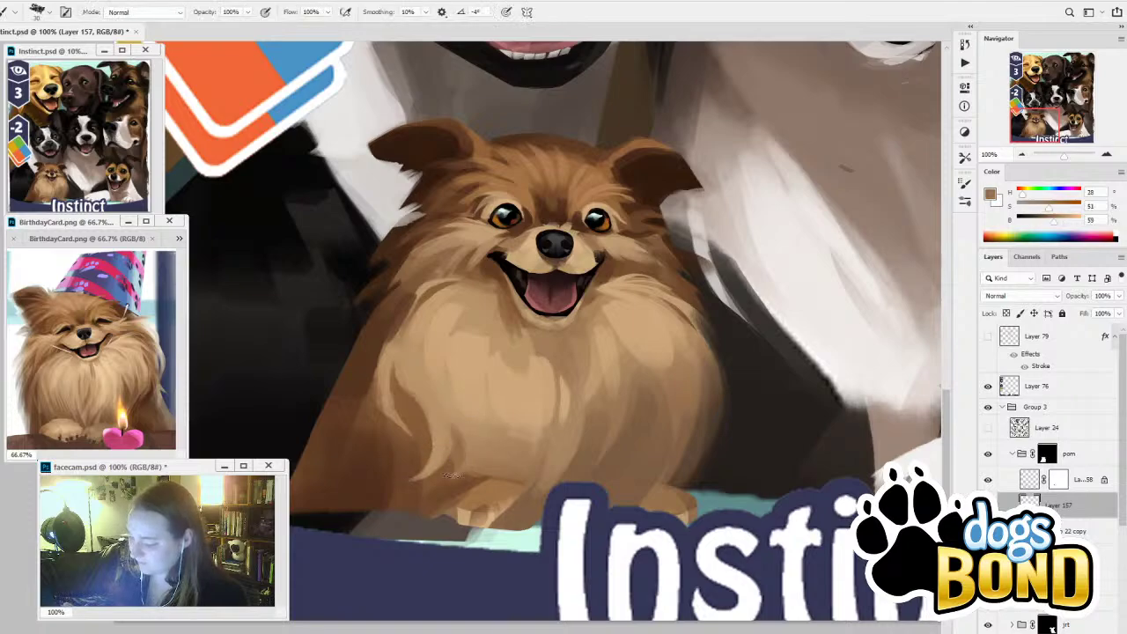
alt+click(467, 465)
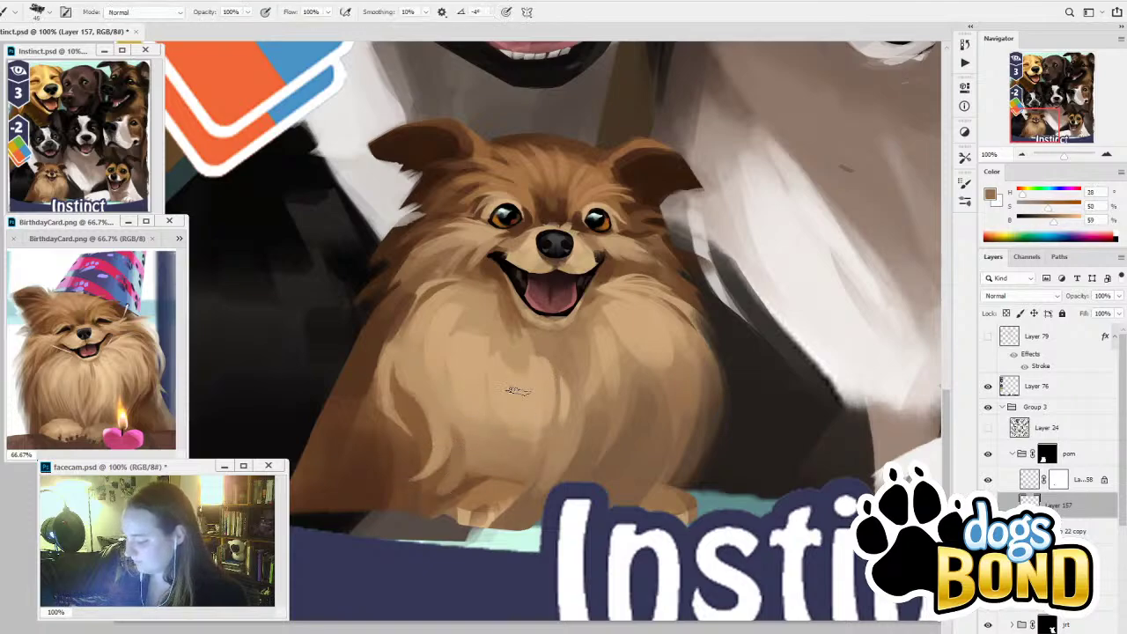
Separate the left chest fur into long wavy locks with sampled brown and light tan, using progressively smaller brushes
alt+click(418, 344)
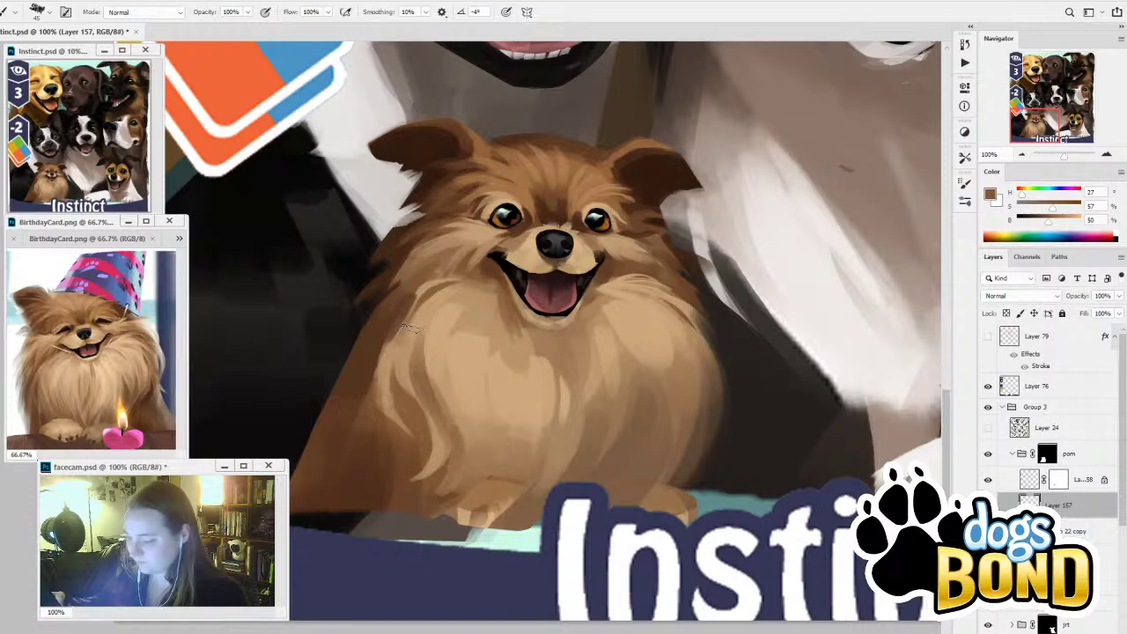
alt+click(431, 340)
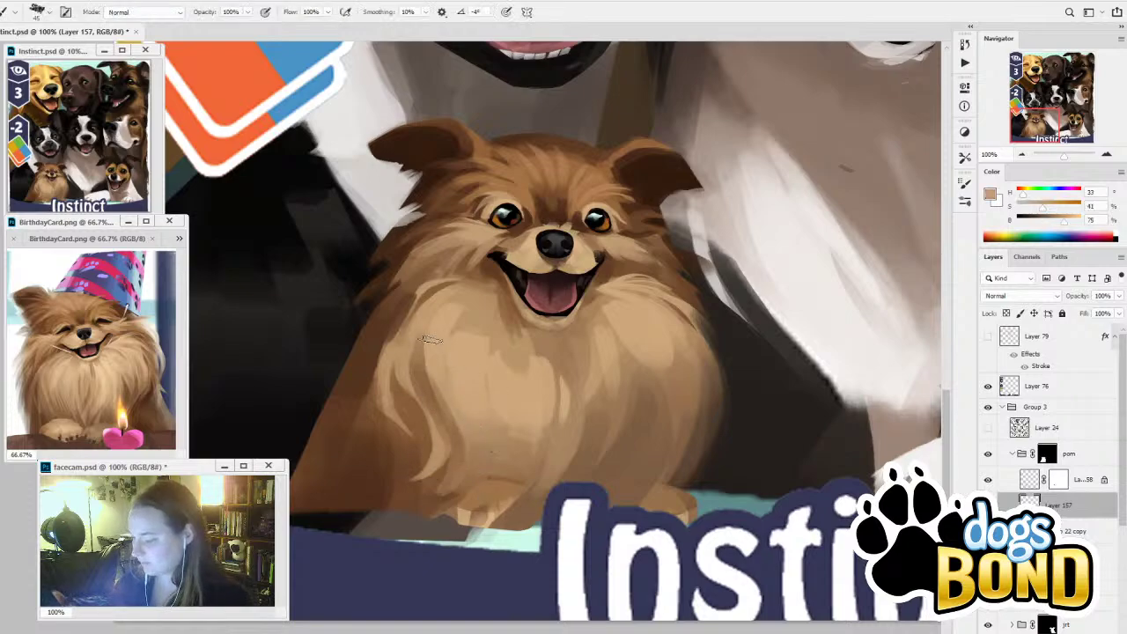
alt+click(430, 340)
key(bracketleft)
key(bracketleft)
key(bracketleft)
mouse_move(426, 338)
mouse_down()
mouse_move(429, 391)
mouse_move(459, 460)
mouse_up()
alt+click(440, 374)
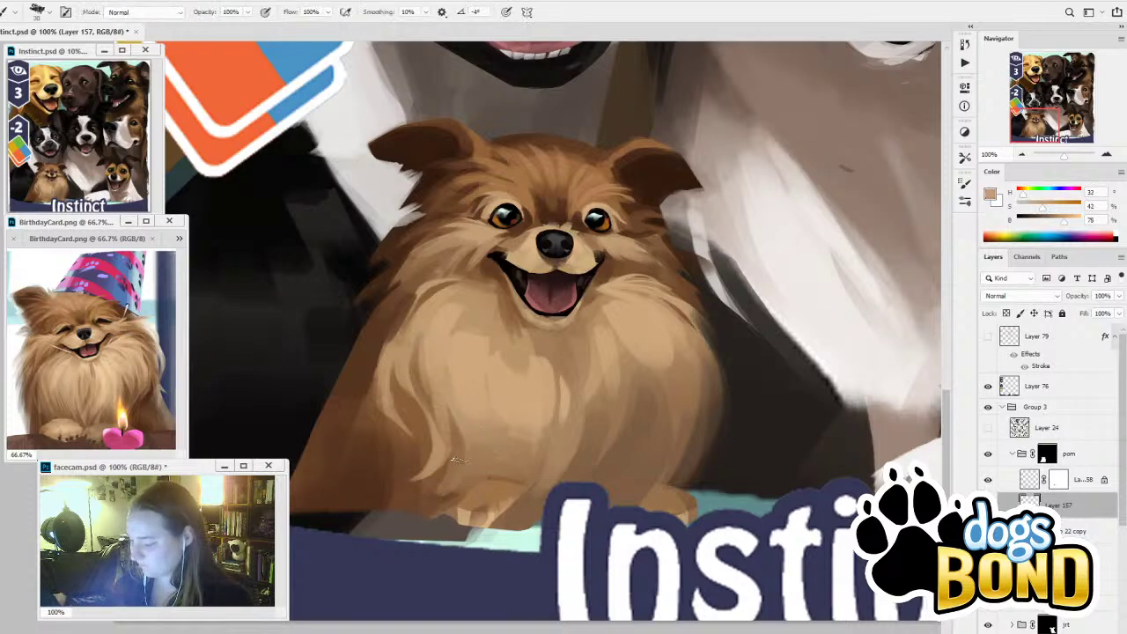
alt+click(437, 340)
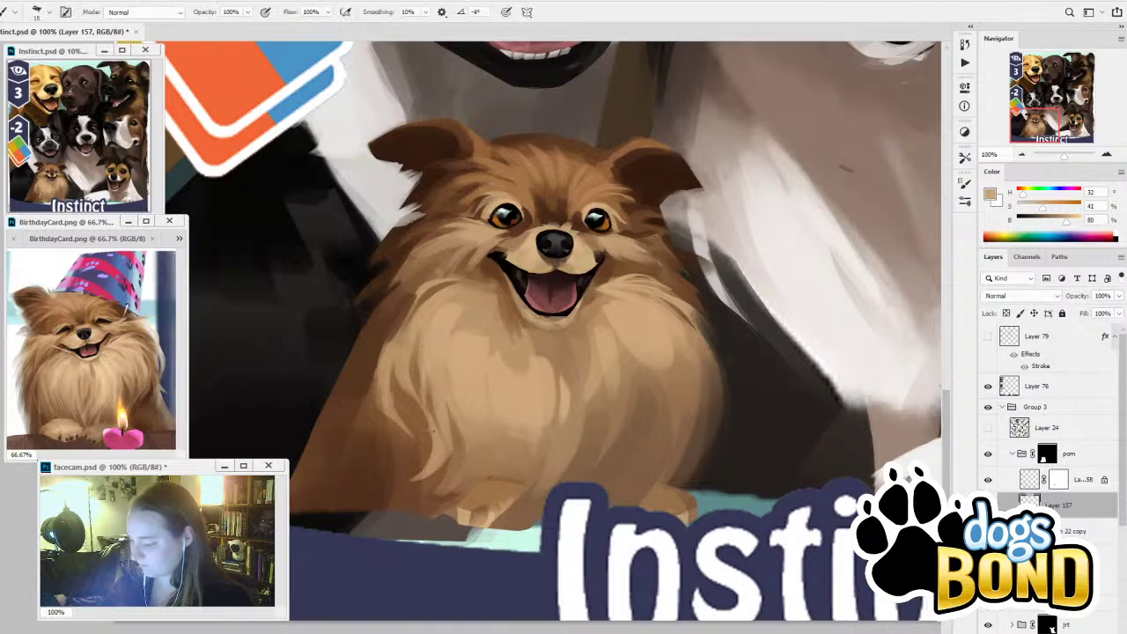
drag(424, 379, 430, 429)
Cover the left flank beside the chest ruff with broad strokes of sampled dark brown, using a much larger brush
key(bracketright)
key(bracketright)
key(bracketright)
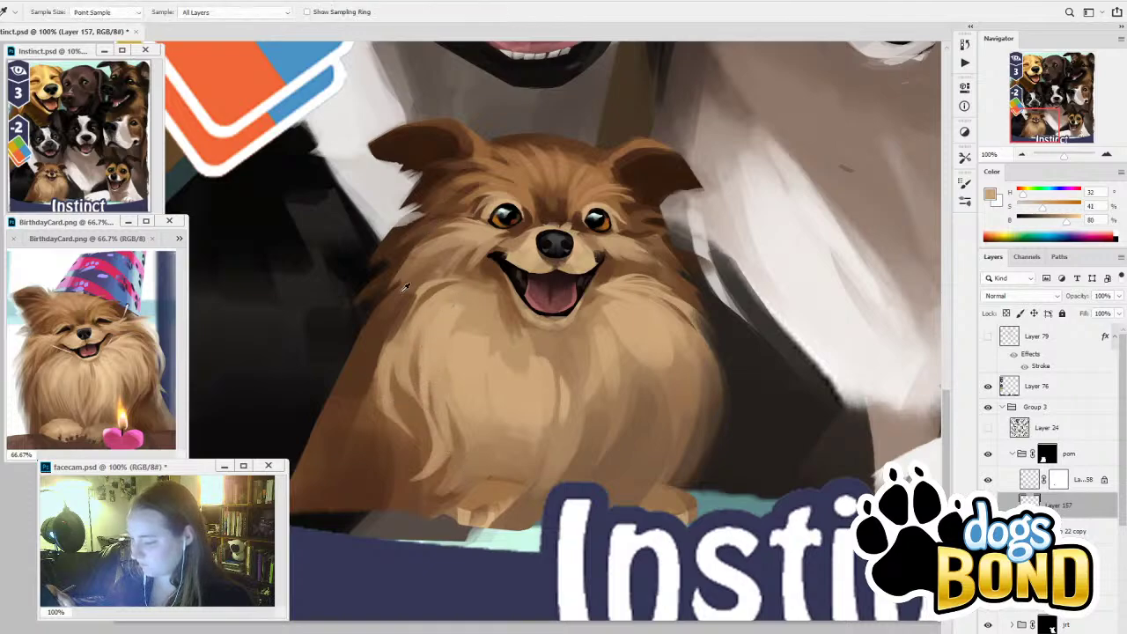
alt+click(356, 379)
key(bracketright)
key(bracketright)
key(bracketright)
key(bracketright)
mouse_move(354, 392)
mouse_down()
mouse_move(333, 416)
mouse_move(311, 493)
mouse_up()
alt+click(329, 487)
key(bracketright)
key(bracketright)
key(bracketright)
key(bracketright)
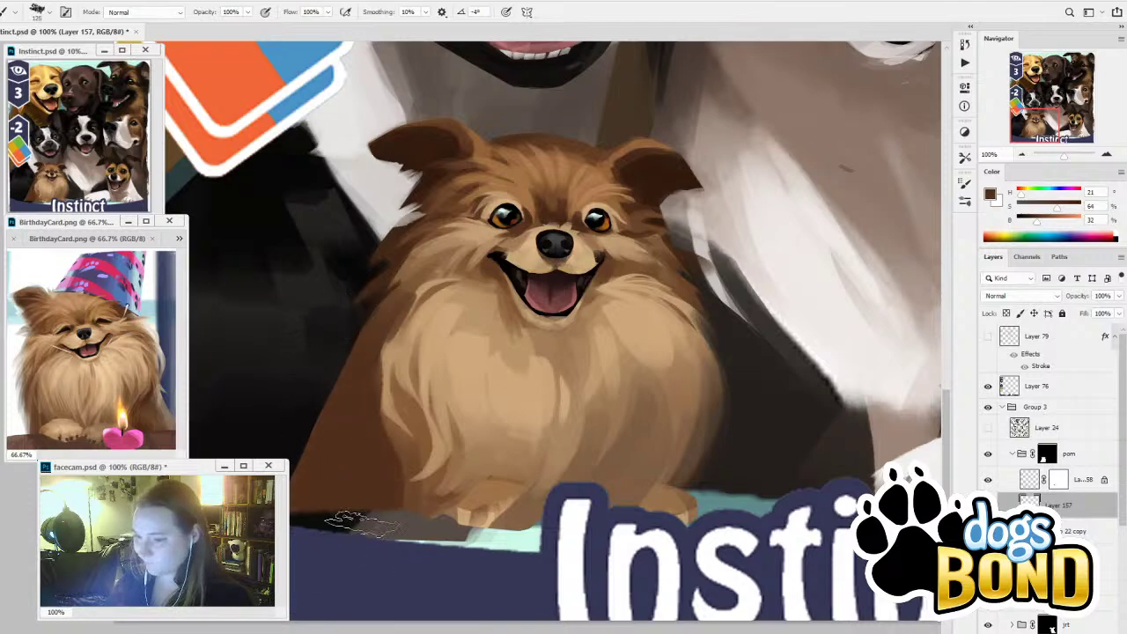
Paint light tan tufts from the chest's left edge over the dark flank and beneath the left cheek with a 30 px brush
alt+click(392, 353)
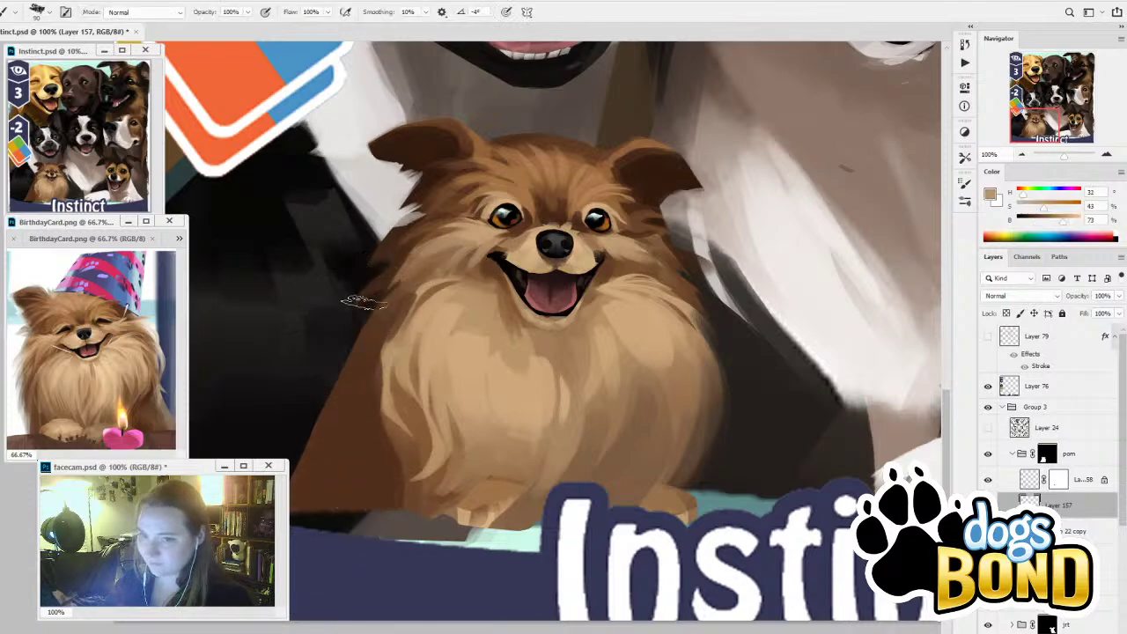
drag(386, 365, 384, 411)
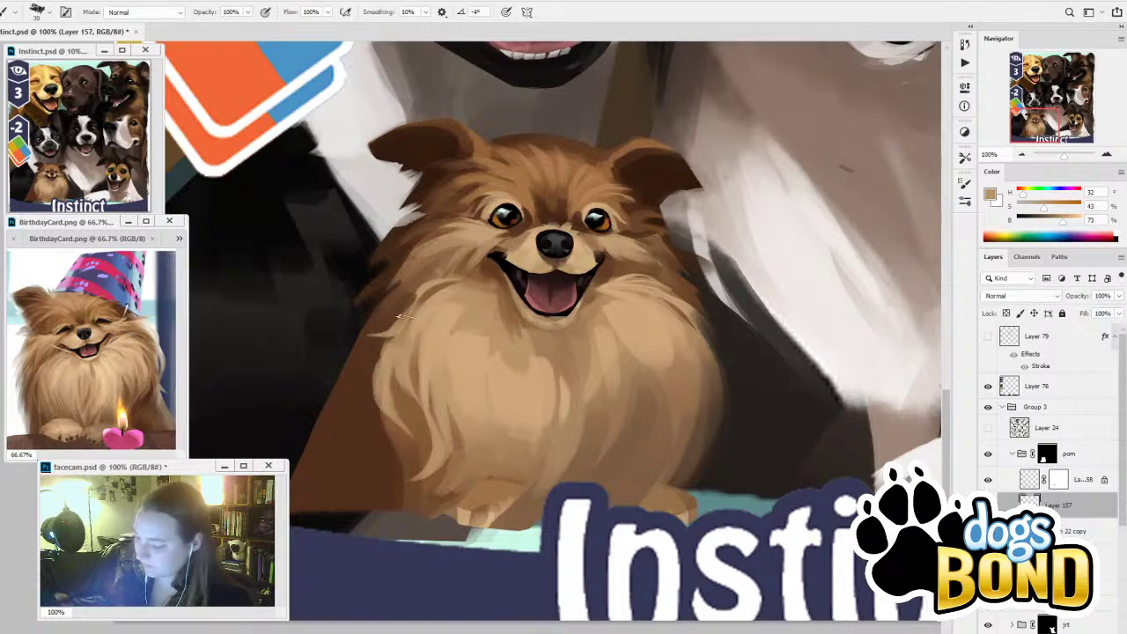
mouse_move(403, 317)
mouse_down()
mouse_move(414, 290)
mouse_move(480, 269)
mouse_up()
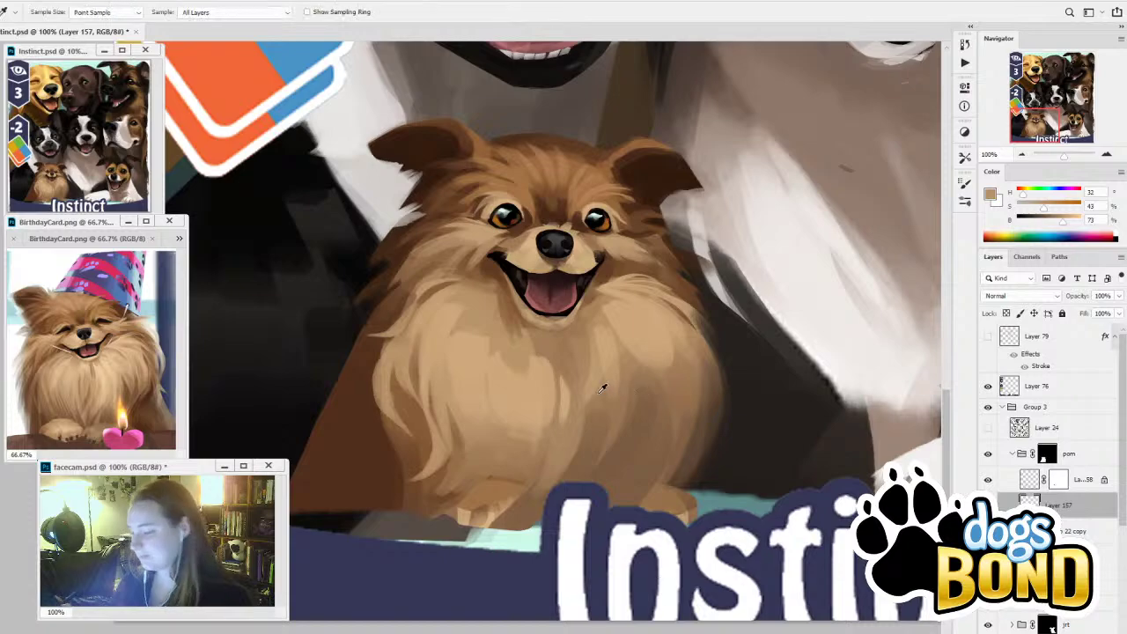
Paint a dark shadow on the chest just beneath the chin with brown sampled from the reference photo at 30 px
alt+click(568, 353)
alt+click(139, 405)
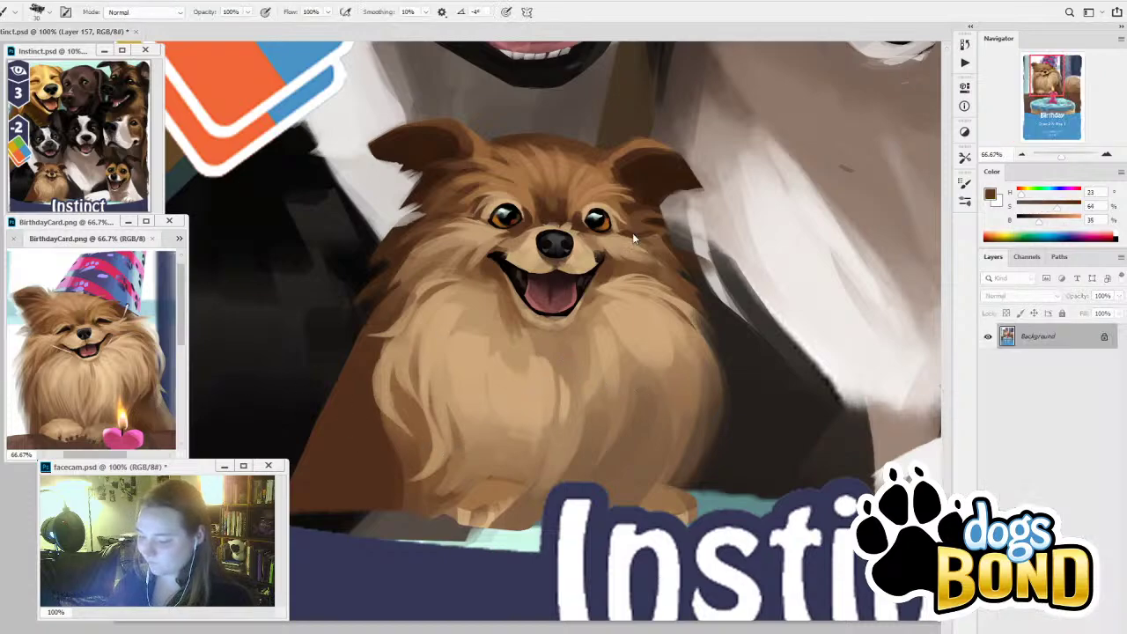
click(606, 356)
drag(539, 329, 568, 355)
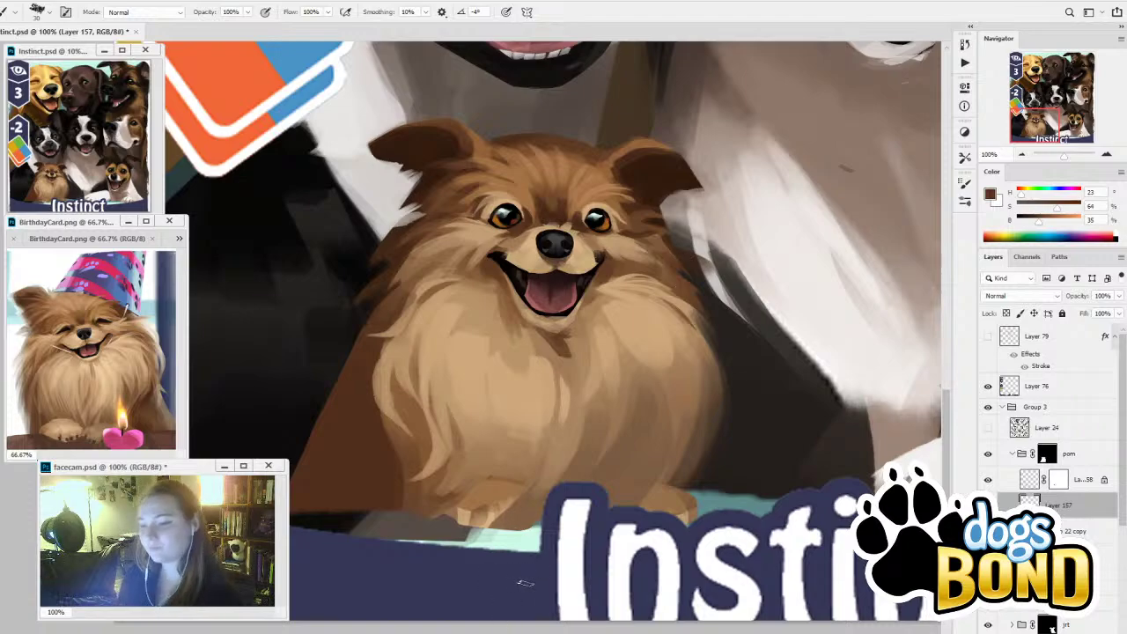
Paint curved locks across the right side of the chest with sampled mid-browns, using brush sizes from 70 down to 30 and 40 px
alt+click(695, 393)
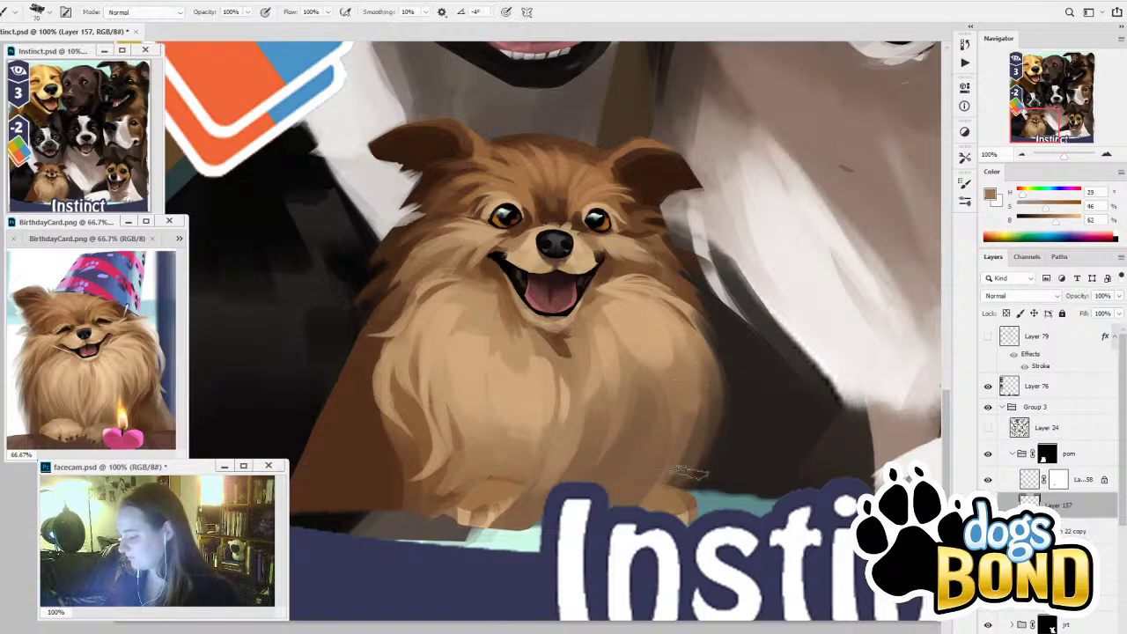
alt+click(650, 385)
key(bracketleft)
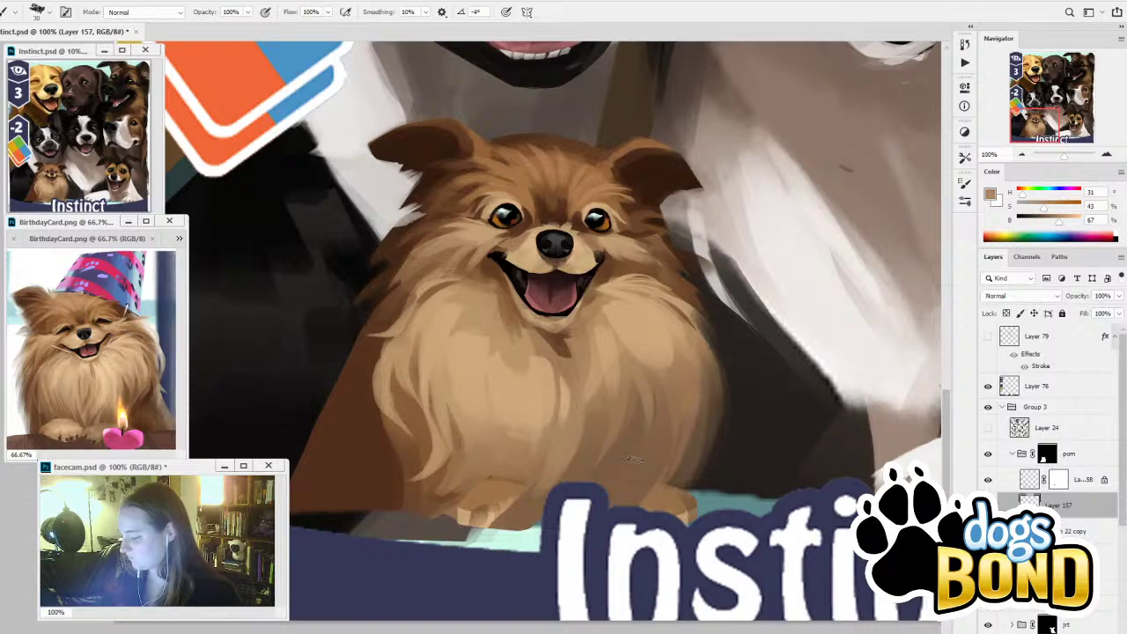
alt+click(663, 360)
key(bracketright)
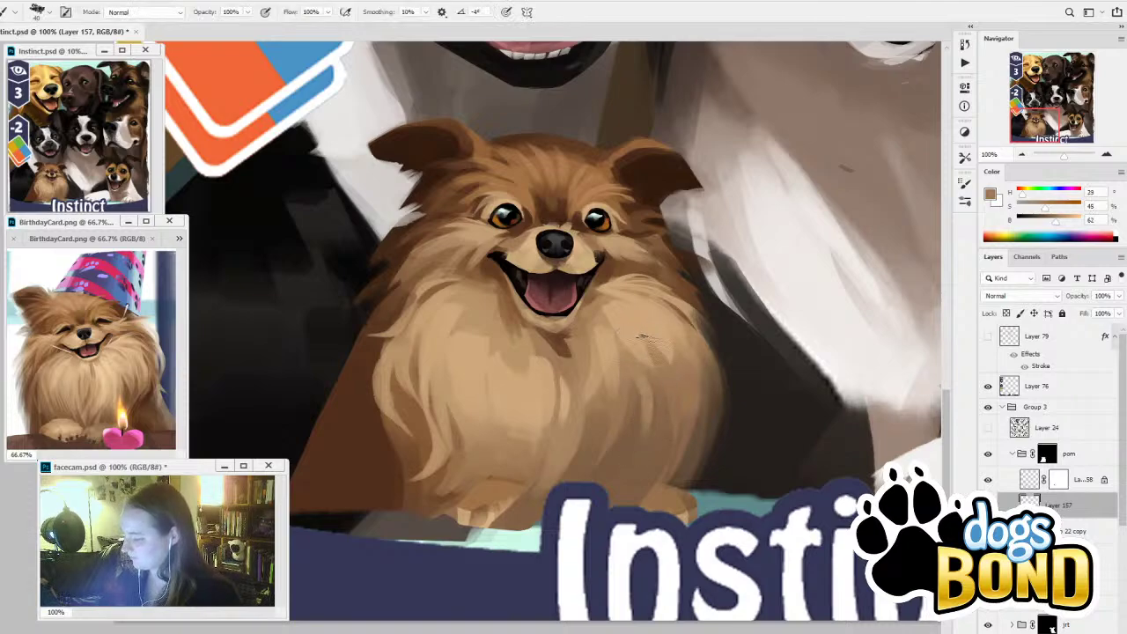
Cover the left flank beside the chest ruff with medium brown fur strokes in a sampled brown at 90 px
key(alt)
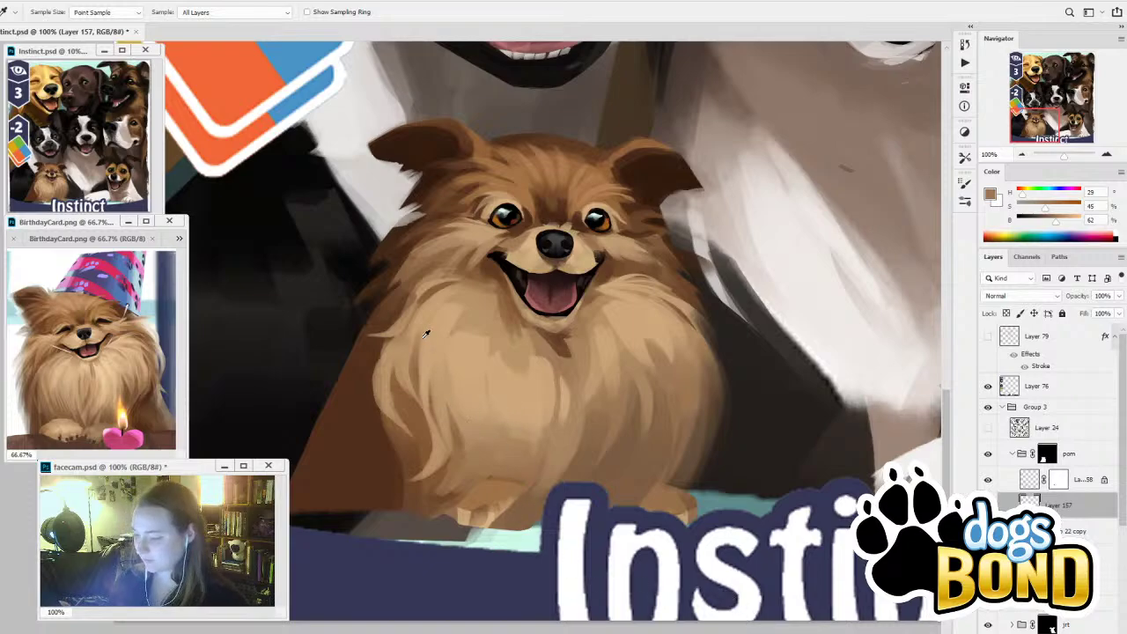
alt+click(476, 281)
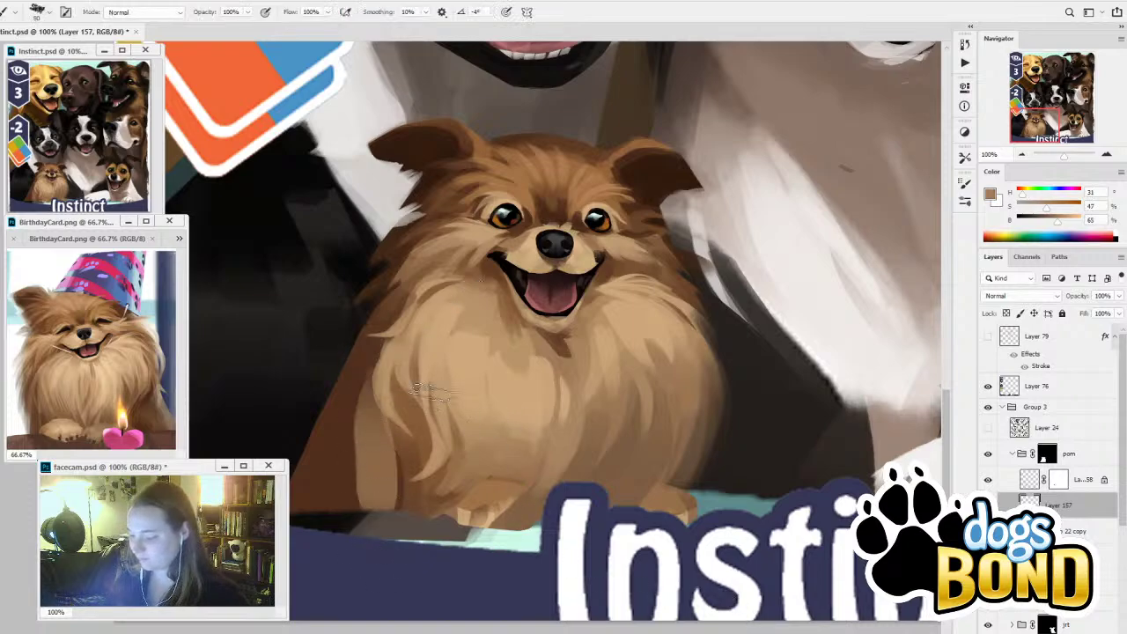
key(alt)
alt+click(417, 432)
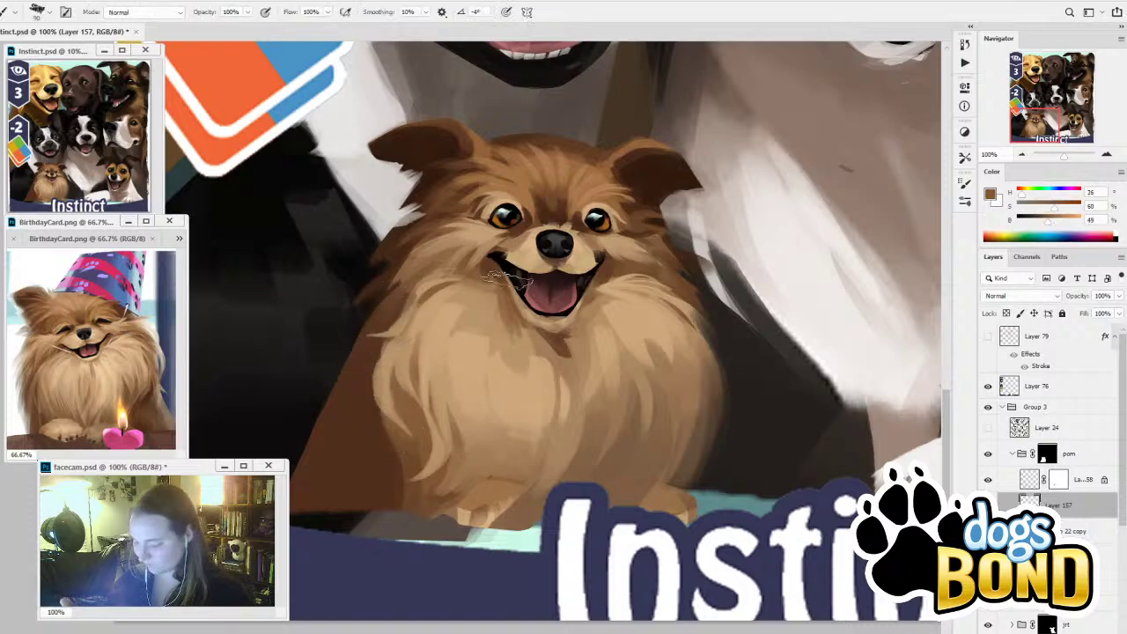
click(964, 183)
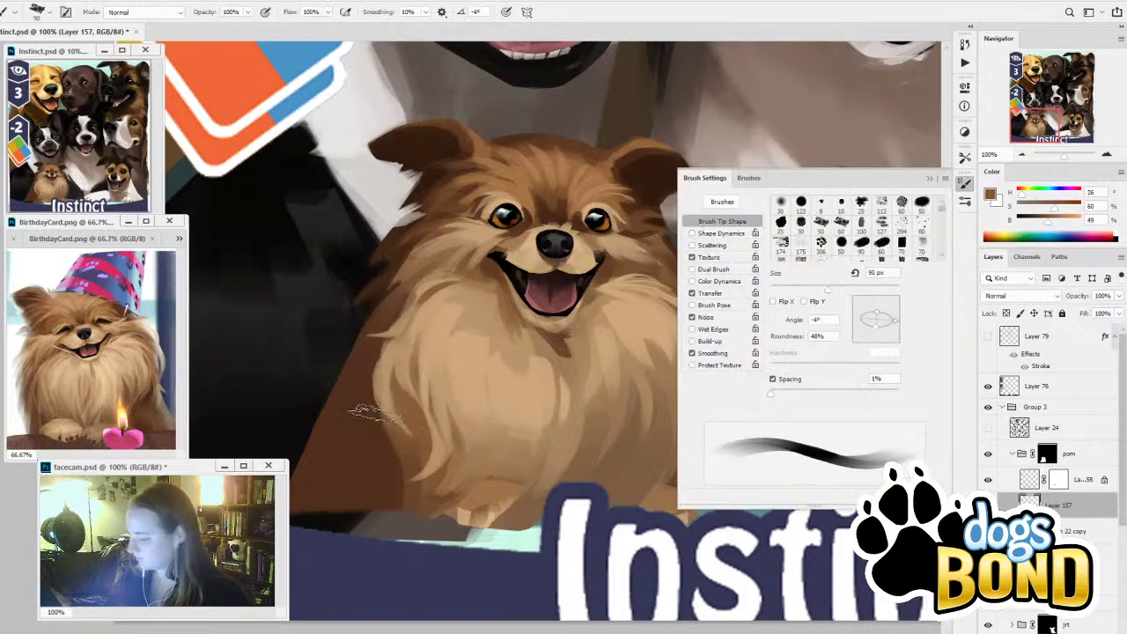
drag(358, 403, 364, 498)
key(ctrl+z)
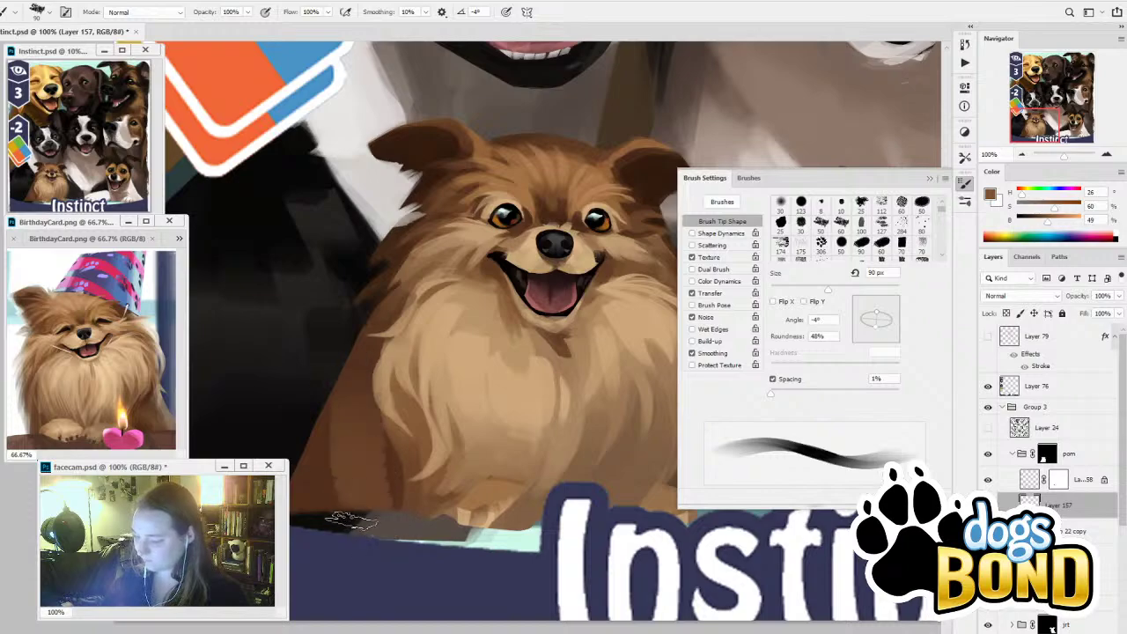
Darken the outer and lower edges of the left flank with sampled dark browns at 90 px
alt+click(370, 339)
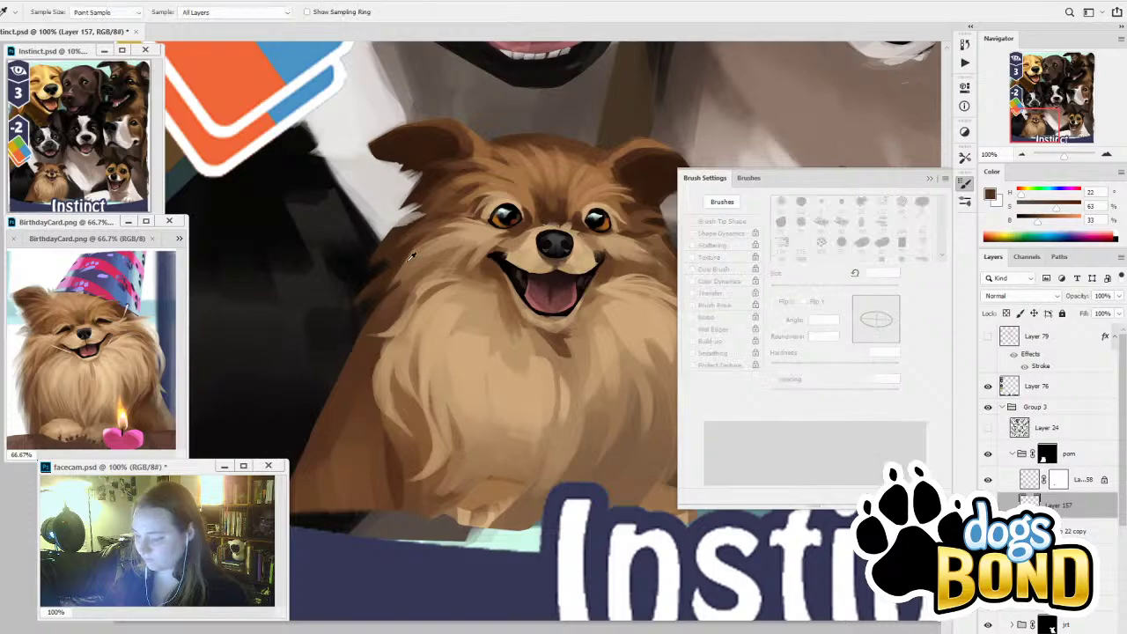
alt+click(424, 189)
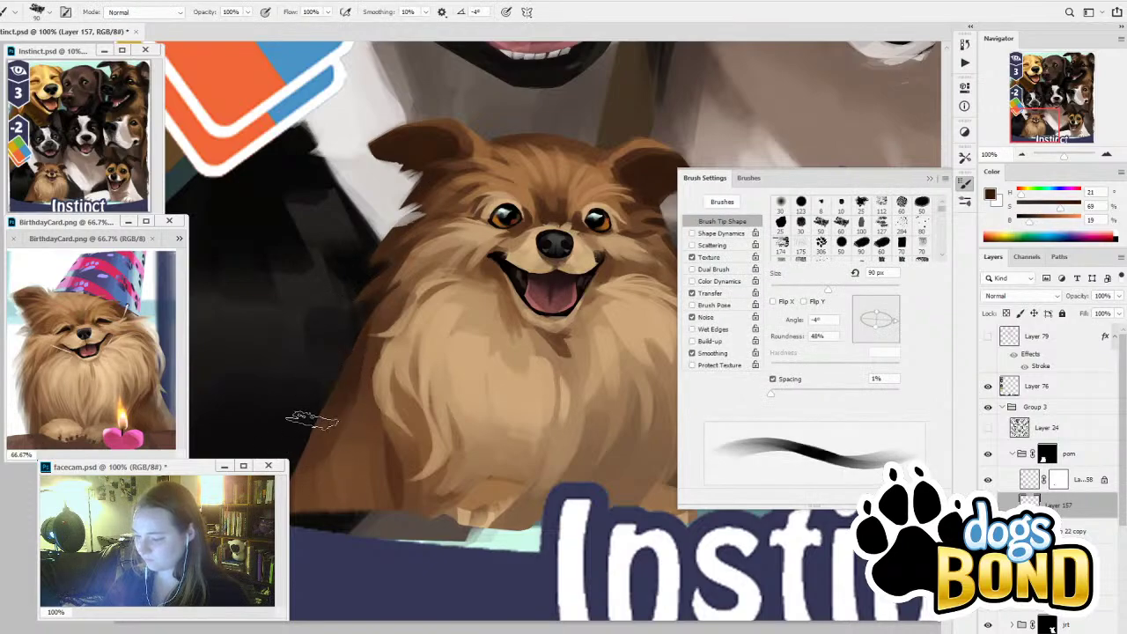
drag(314, 389, 435, 292)
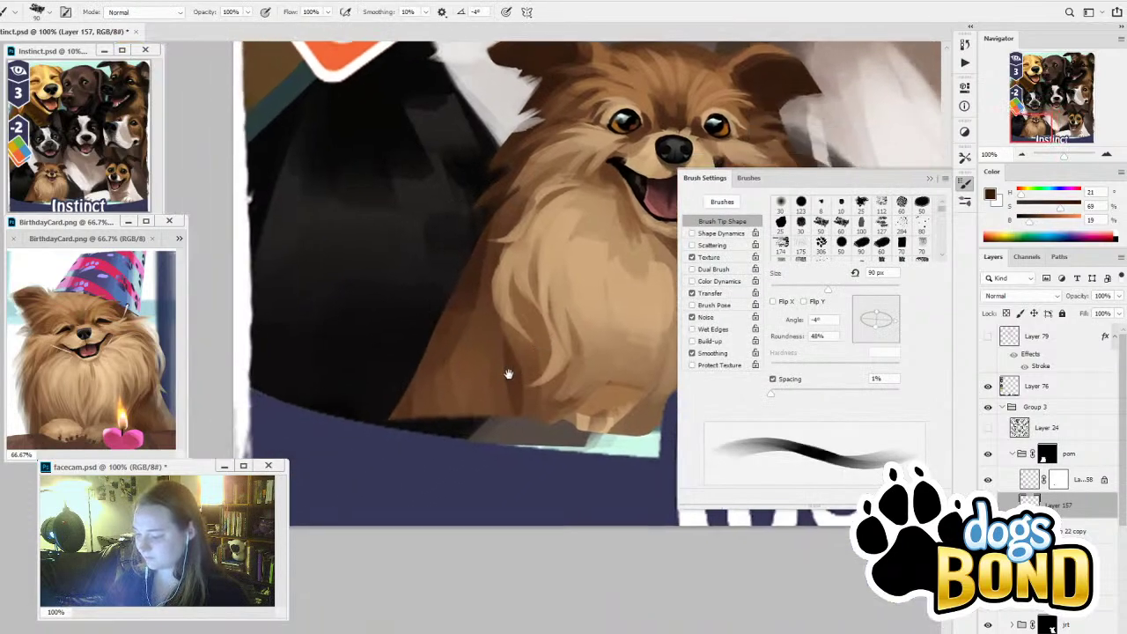
drag(431, 339, 414, 405)
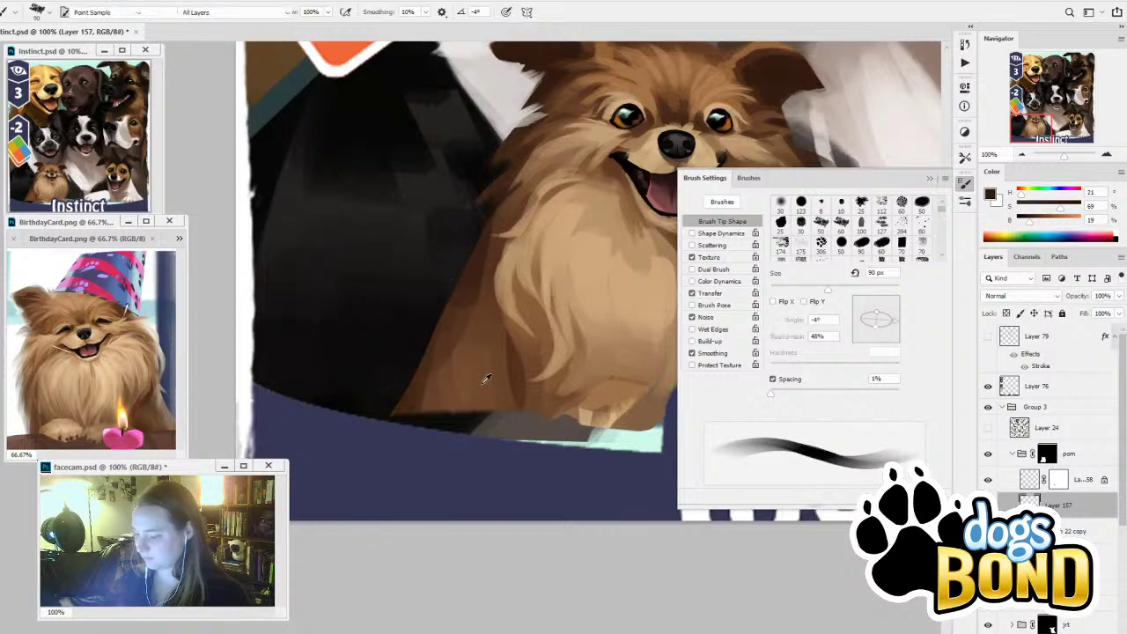
Deepen the shadow between the left chest locks and the flank with sampled dark brown, reducing the brush to 45 and 40 px
alt+click(530, 332)
drag(490, 293, 427, 274)
key(bracketleft)
key(bracketleft)
key(bracketleft)
key(bracketleft)
key(bracketleft)
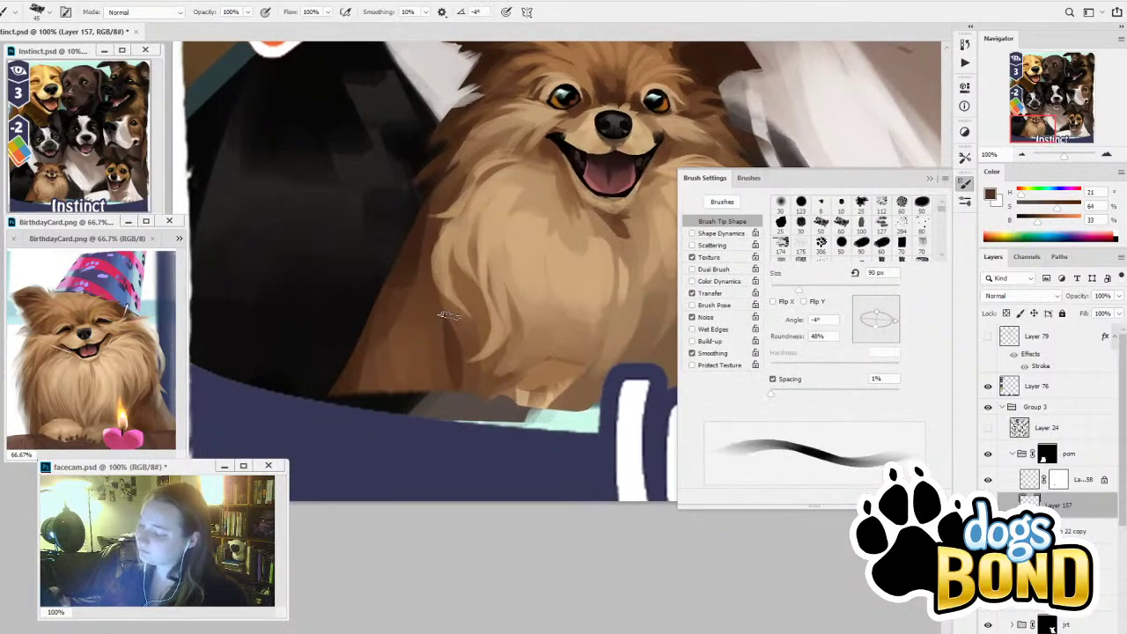
drag(517, 517, 435, 571)
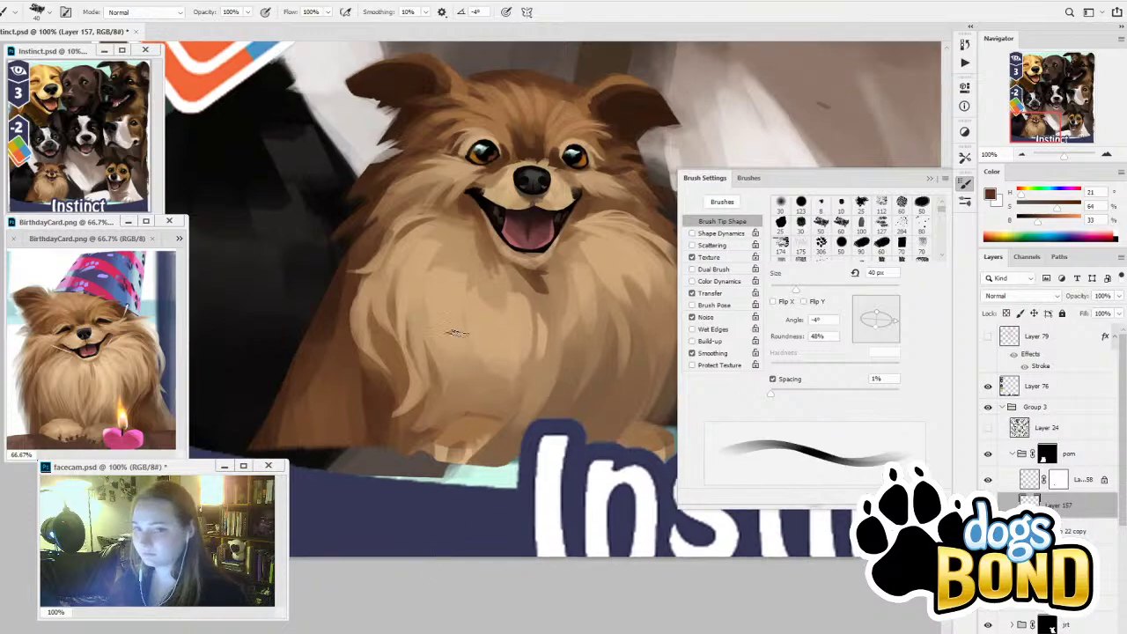
Refine the tips of the lower left chest locks with sampled light tan, using a fine brush of 9 to 20 px
alt+click(414, 385)
key(bracketleft)
key(bracketleft)
key(bracketleft)
key(bracketleft)
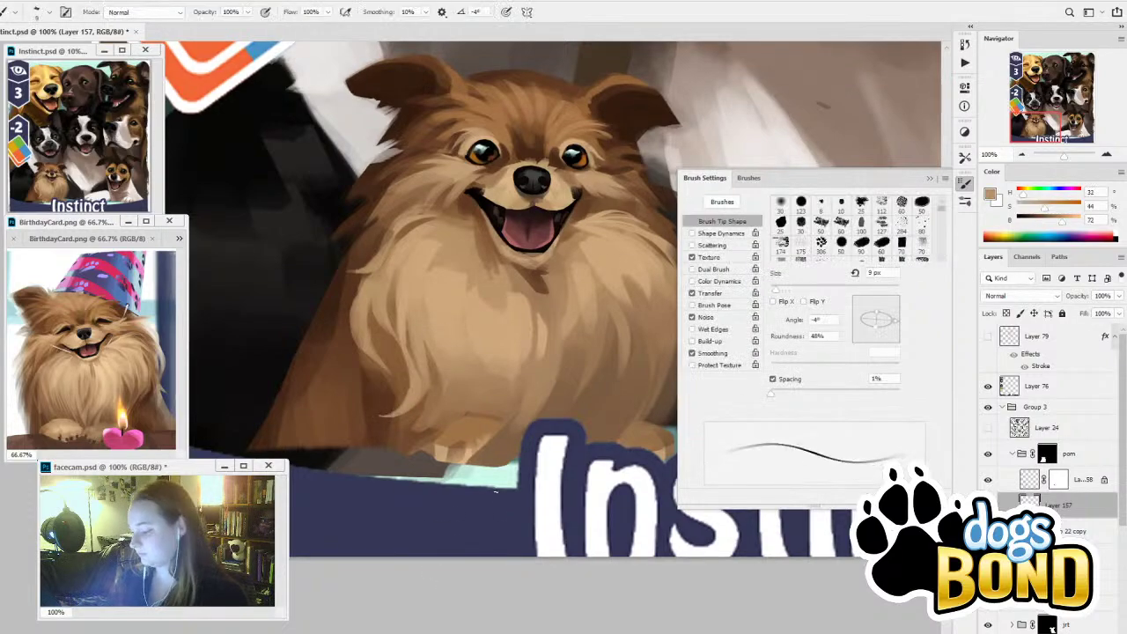
key(bracketright)
key(bracketright)
Draw a lasso selection around the left paw with Layer 157 hidden, and show the layer again
click(989, 504)
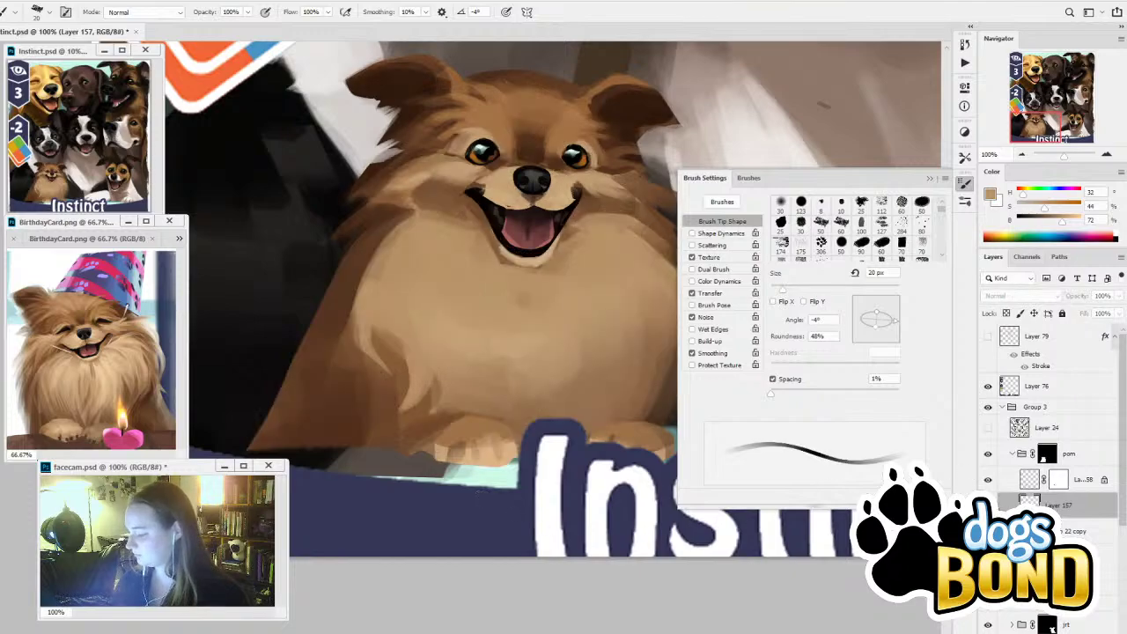
click(989, 505)
click(989, 505)
key(l)
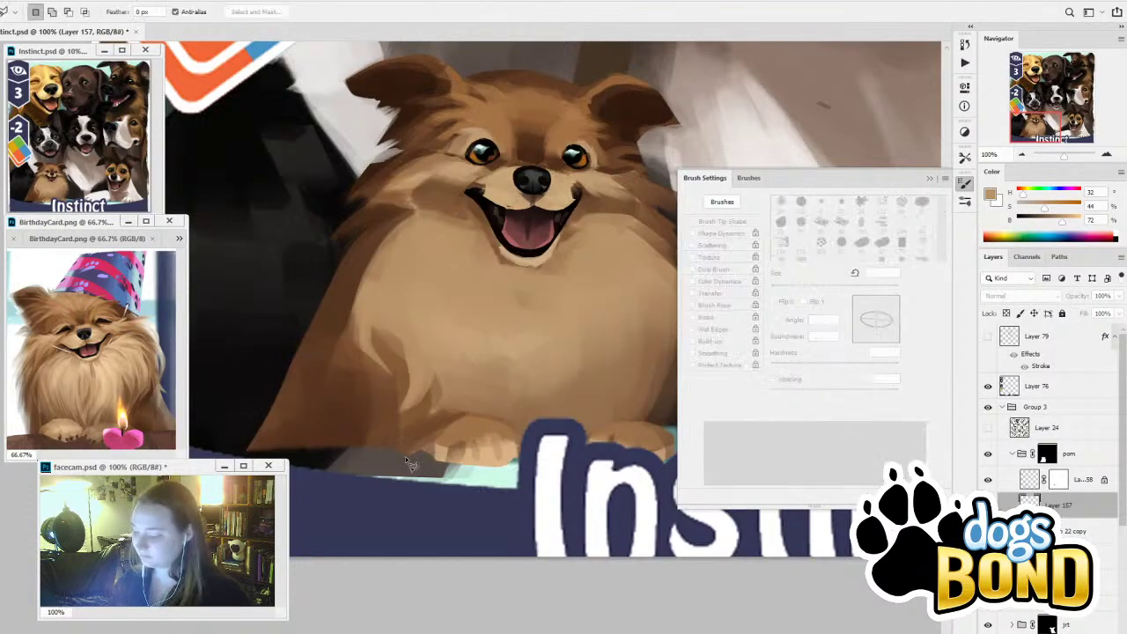
mouse_move(509, 429)
mouse_down()
mouse_move(526, 460)
mouse_move(516, 473)
mouse_move(471, 485)
mouse_move(415, 452)
mouse_up()
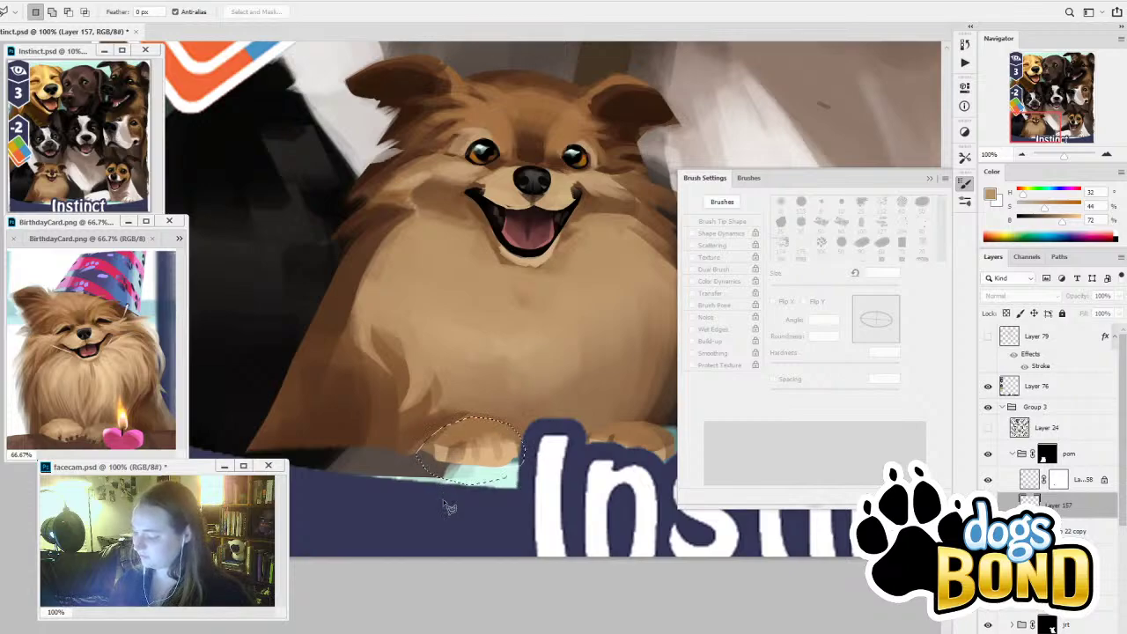
click(989, 504)
Fill the selected left paw with a flat sampled brown, using a brush of 100 to 250 px
key(b)
alt+click(491, 429)
key(b)
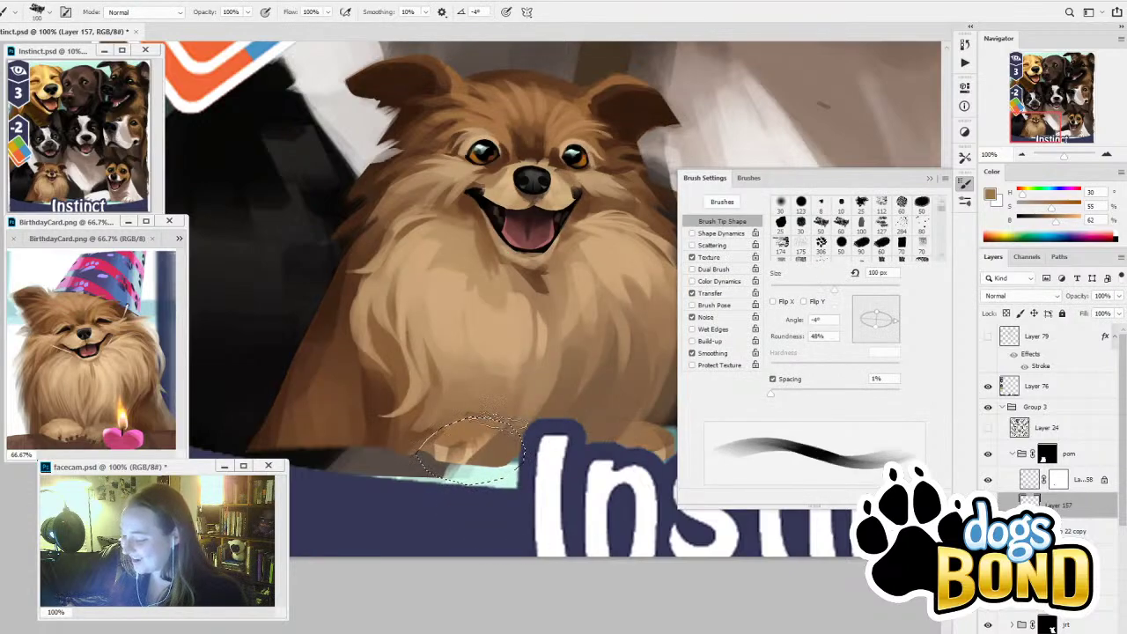
drag(613, 545, 532, 536)
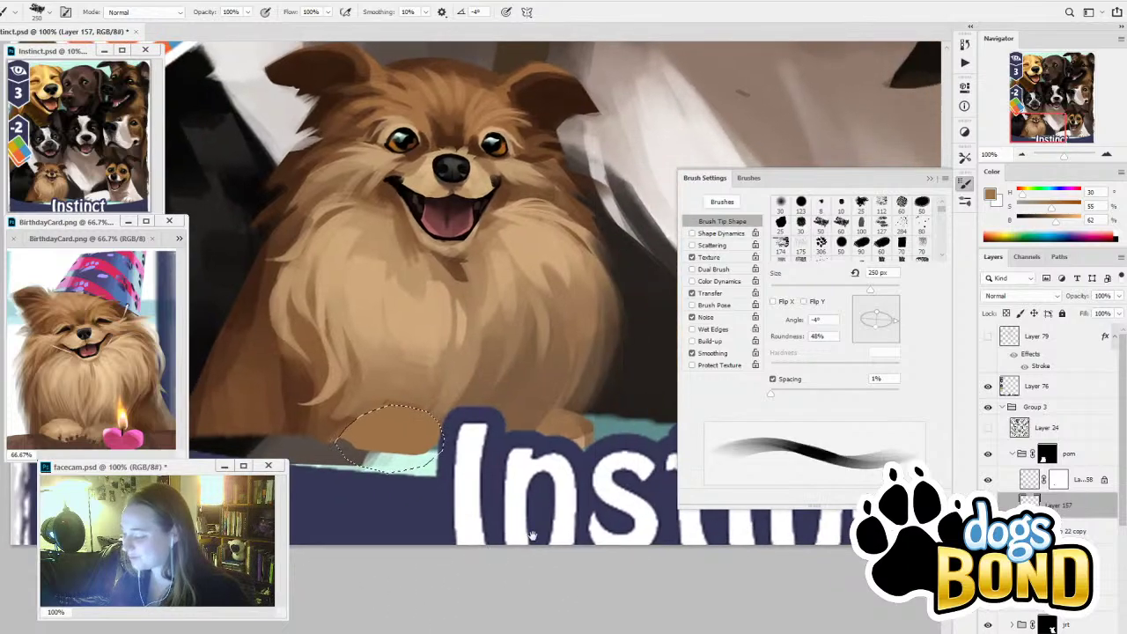
Hide Layer 76, add the right paw to the lasso selection, and cover that paw with the same flat brown
click(987, 385)
click(930, 179)
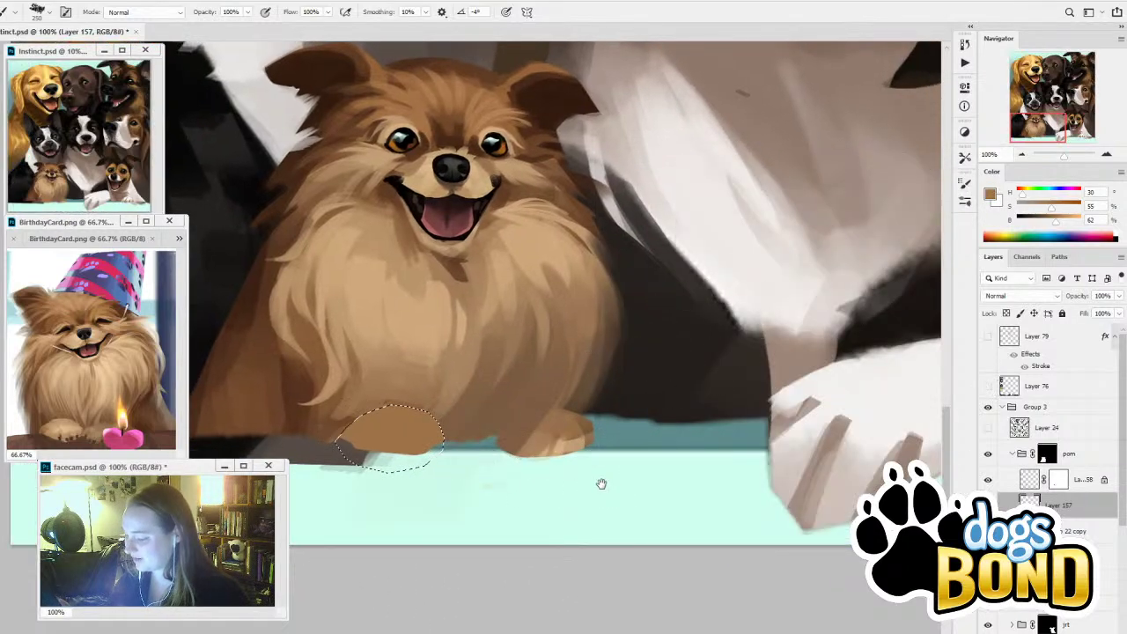
drag(599, 484, 657, 500)
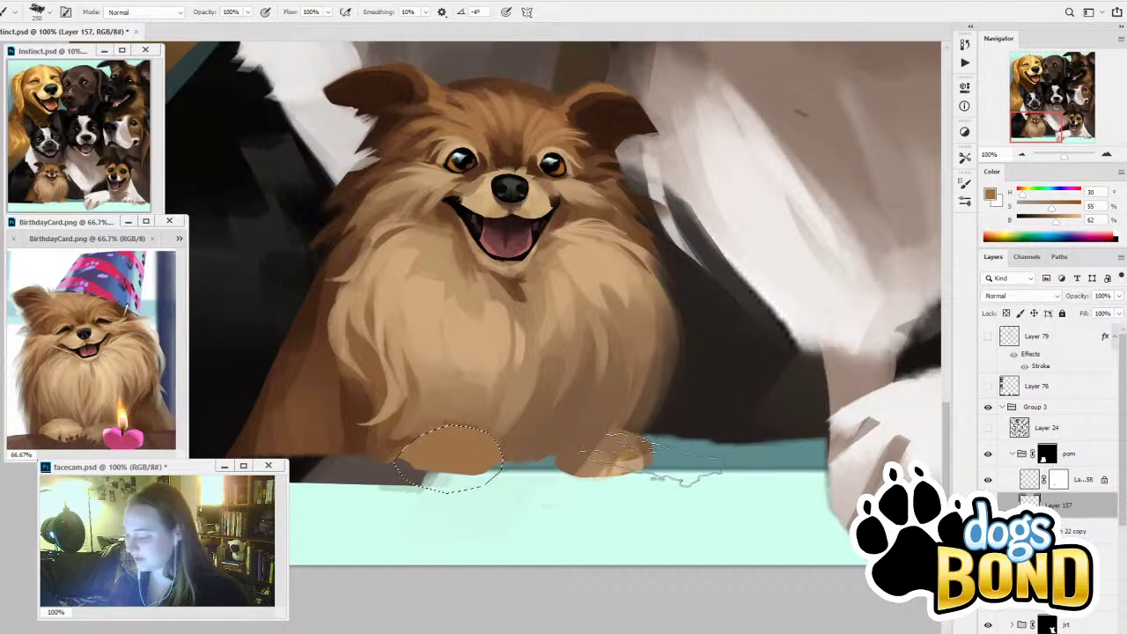
key(l)
mouse_move(654, 454)
mouse_down()
mouse_move(621, 430)
mouse_move(580, 441)
mouse_move(555, 472)
mouse_move(642, 491)
mouse_move(654, 467)
mouse_up()
key(b)
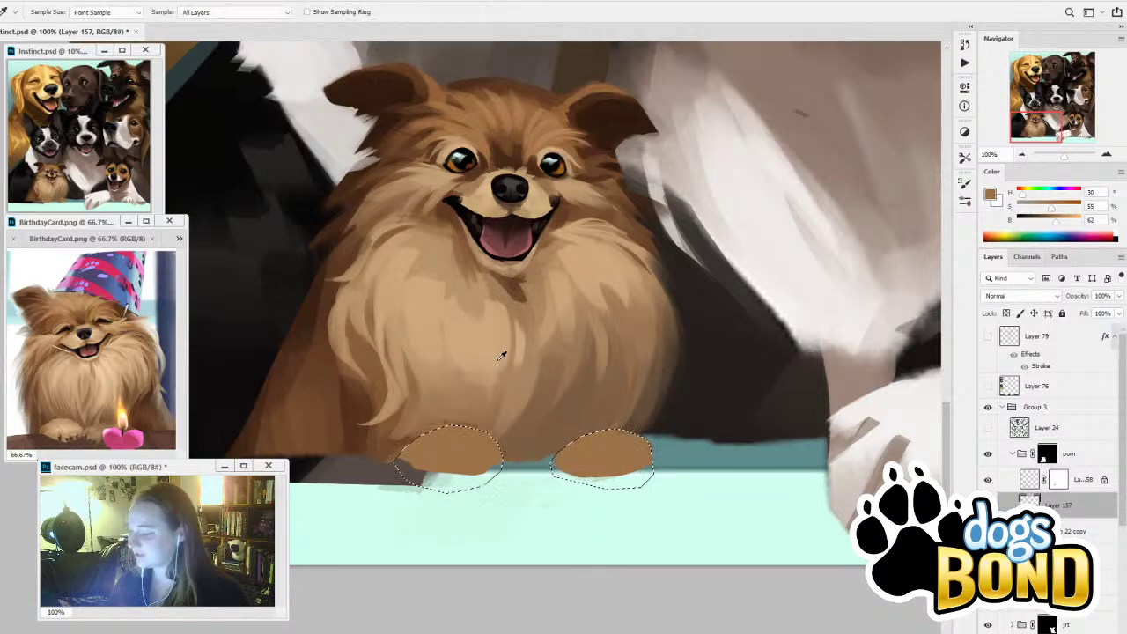
Lighten the front of both paws with light tan sampled from the chest at 90 px
alt+click(503, 355)
drag(586, 473, 627, 468)
key(ctrl+z)
mouse_move(589, 503)
mouse_down()
mouse_move(599, 485)
mouse_move(643, 493)
mouse_move(669, 455)
mouse_move(632, 494)
mouse_move(588, 490)
mouse_up()
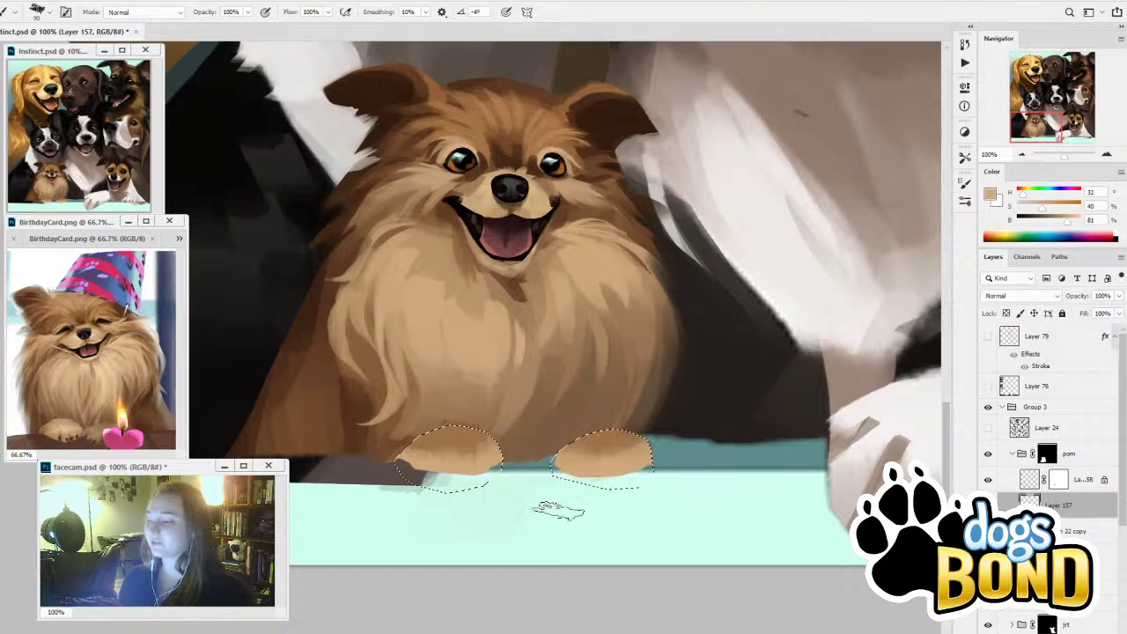
Divide both paws into toes with sampled dark brown lines and tan touch-ups at 20 px
alt+click(339, 258)
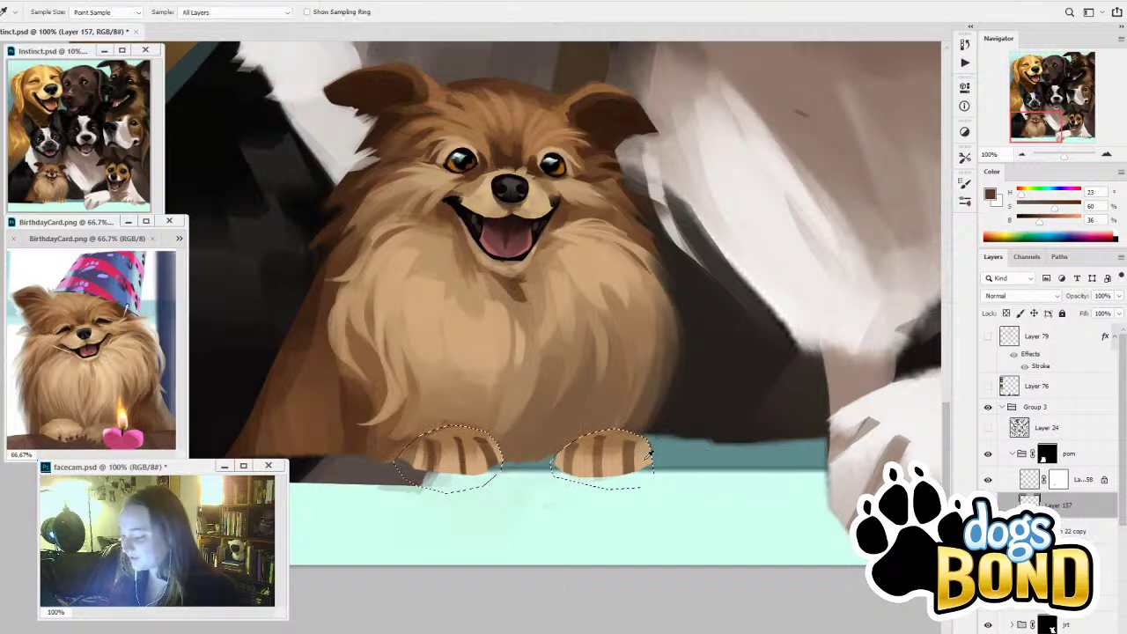
alt+click(624, 458)
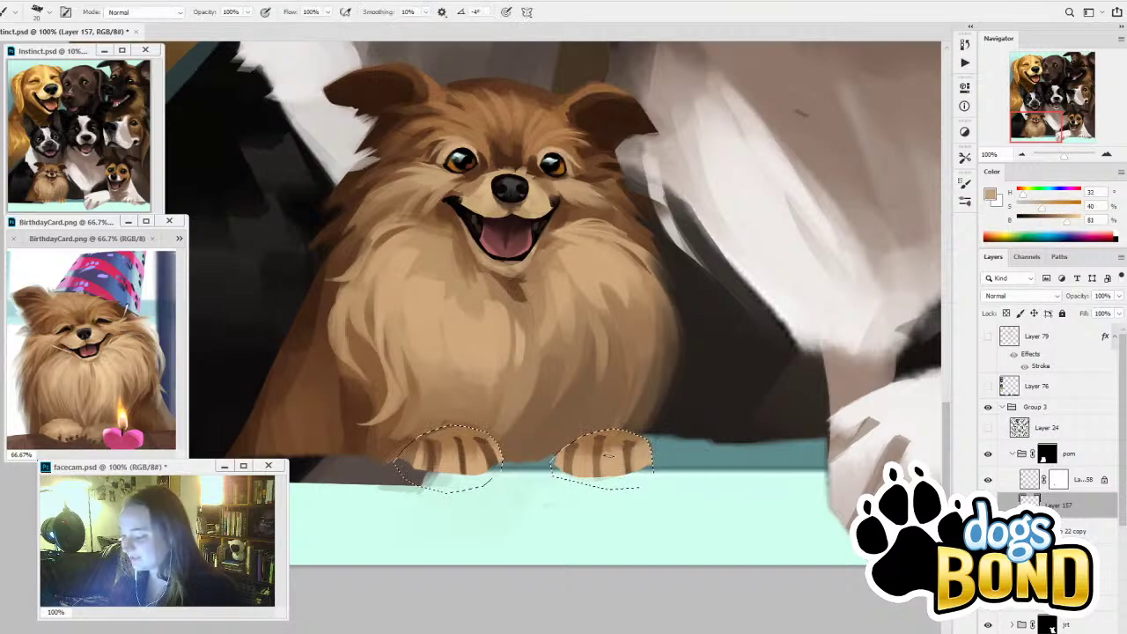
alt+click(492, 403)
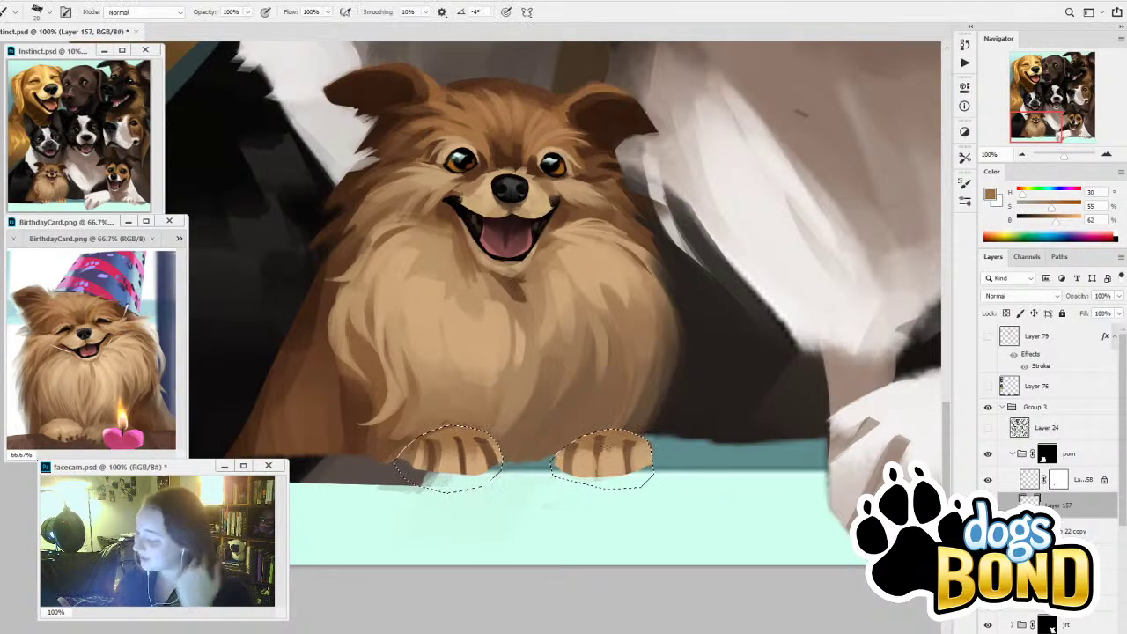
alt+click(599, 447)
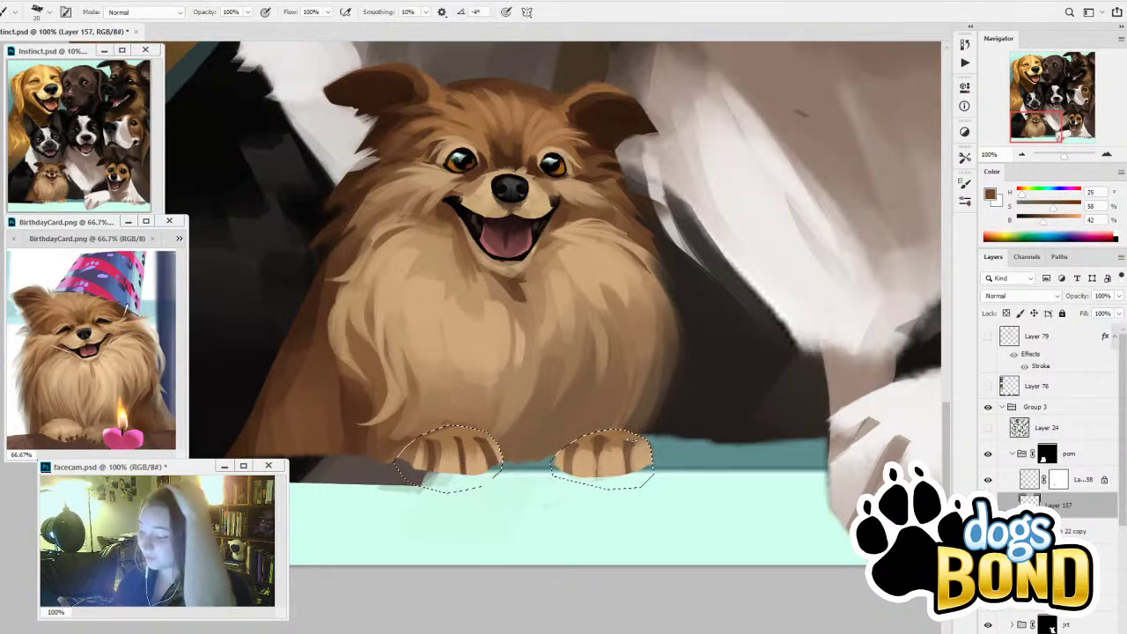
alt+click(650, 475)
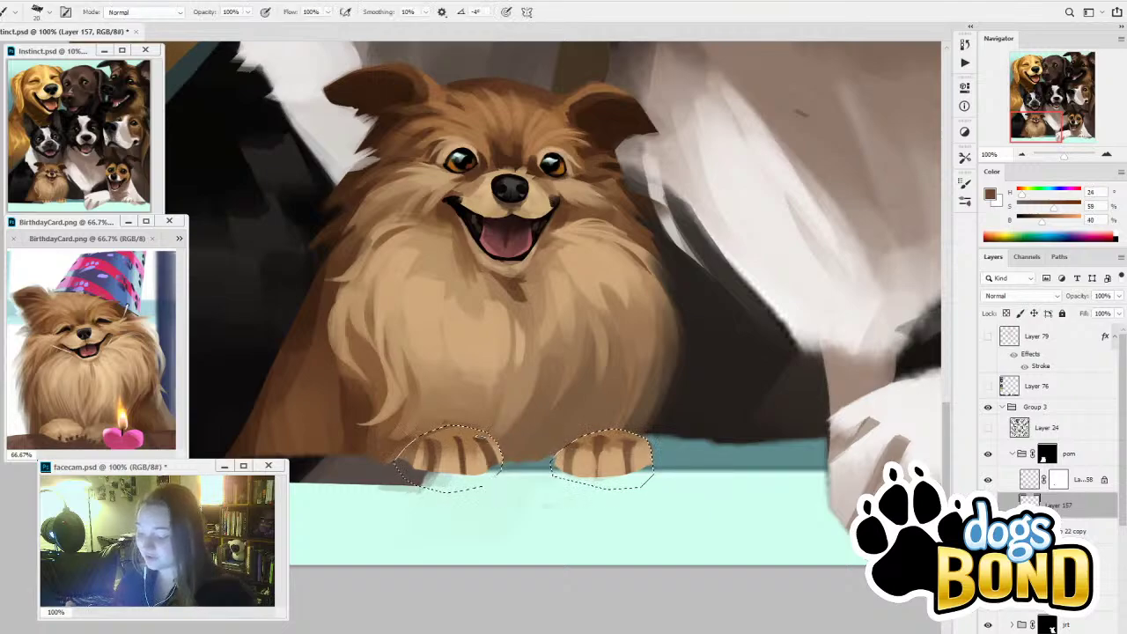
Round and blend the toes on both paws with sampled brown and light tan at 30 px
key(bracketright)
alt+click(458, 434)
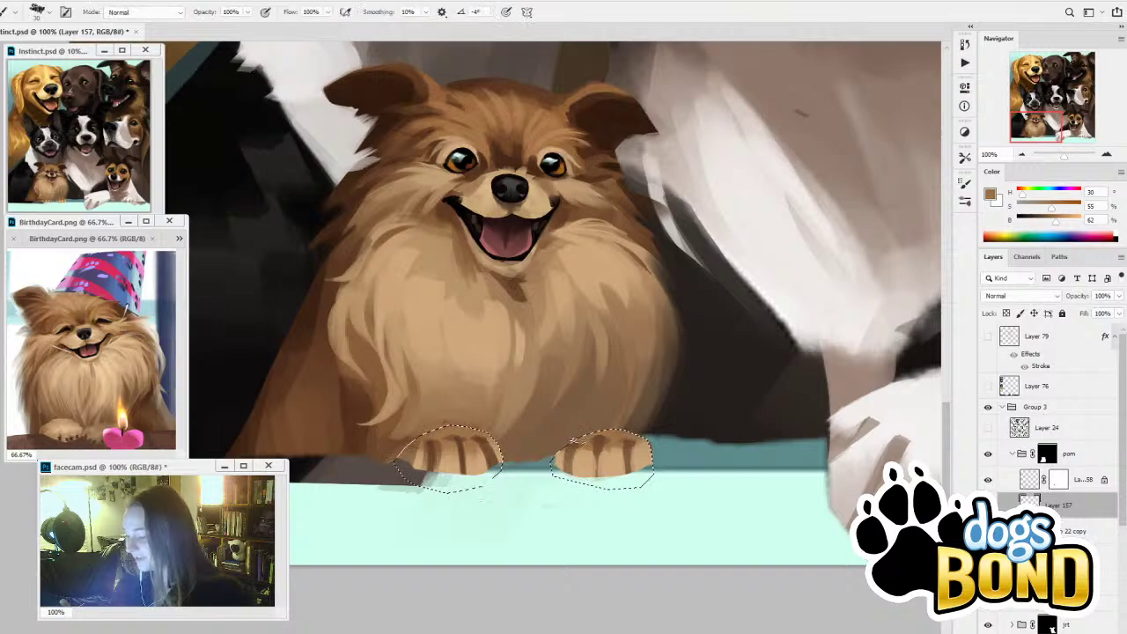
alt+click(480, 464)
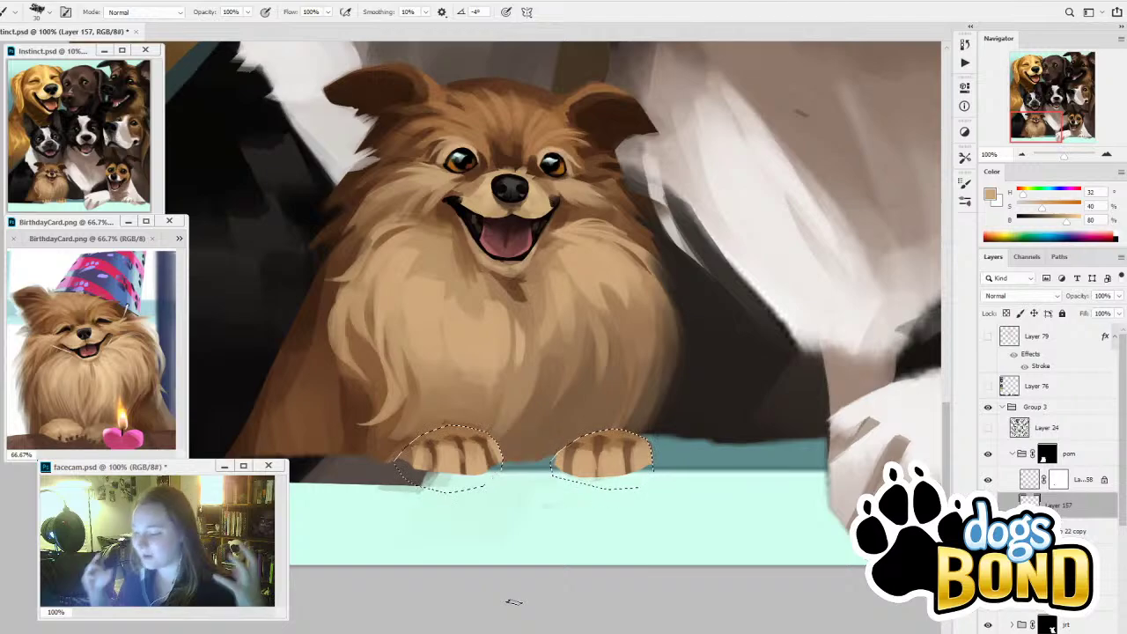
Paint small dark brown claws at the toe tips of both paws with a much smaller brush
alt+click(484, 439)
key(bracketleft)
key(bracketleft)
key(bracketleft)
key(bracketleft)
key(bracketleft)
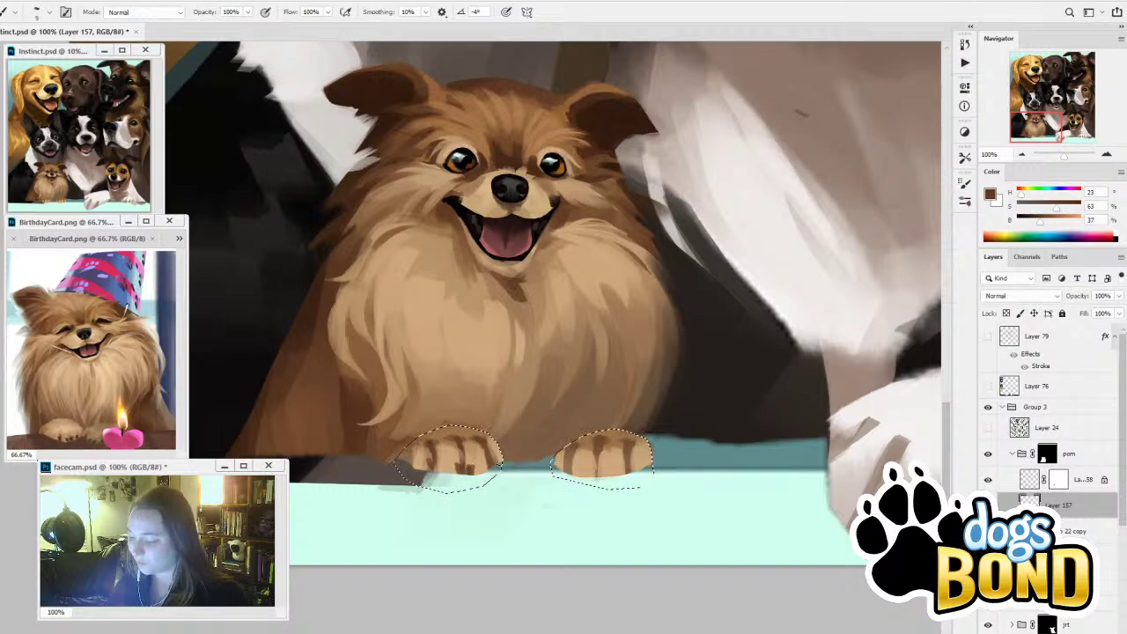
drag(606, 474, 635, 470)
drag(666, 524, 622, 589)
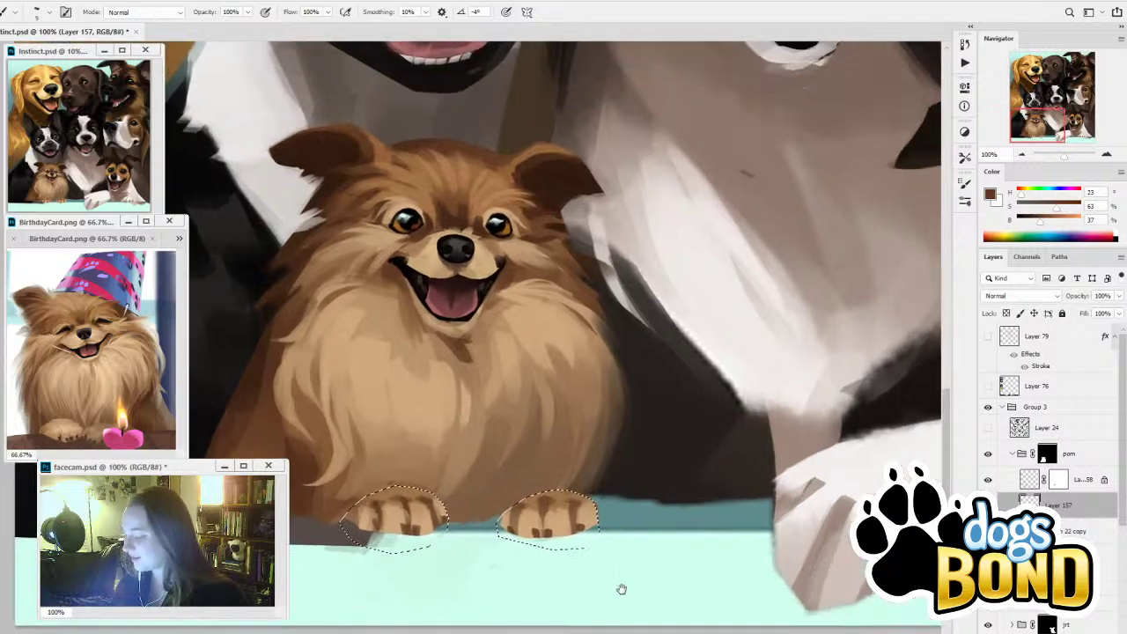
Deselect the paws and soften the fur edge above the Pomeranian's left paw with a sampled tan-brown at 10 px
key(ctrl+d)
drag(490, 524, 661, 494)
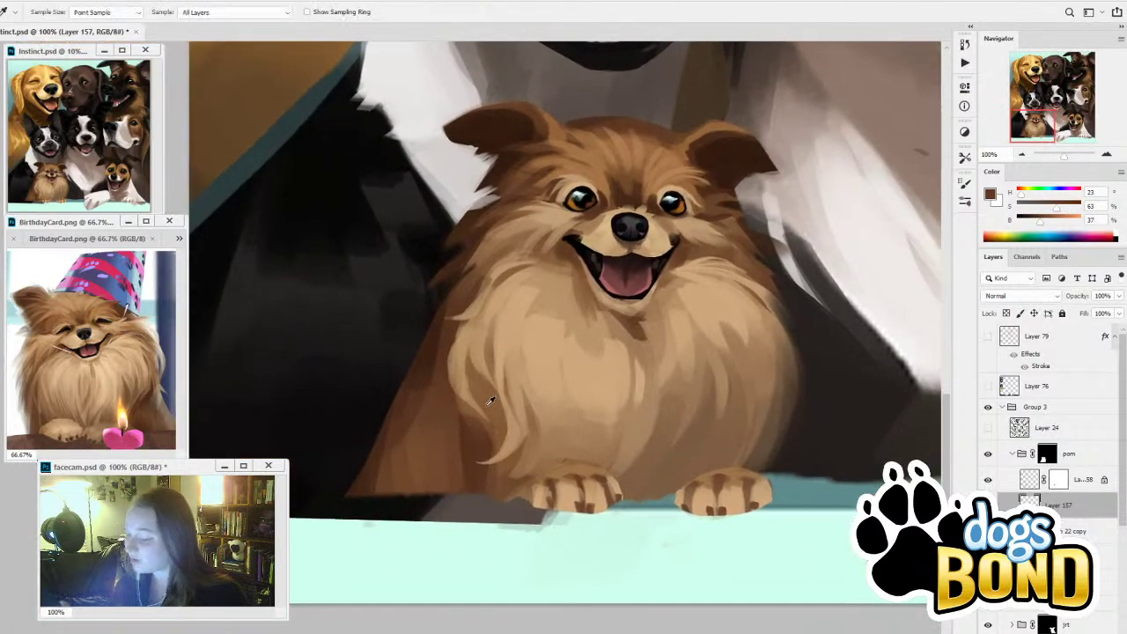
alt+click(591, 466)
drag(591, 467, 567, 467)
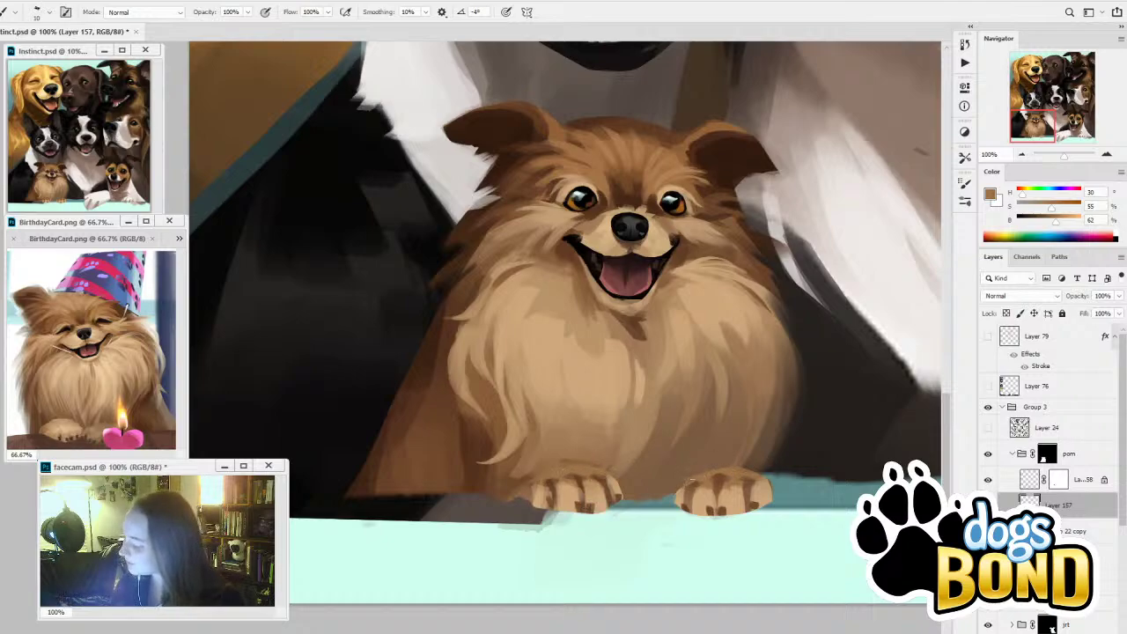
Blend the fur around the left paw and lower chest with sampled browns, reducing the brush from 40 to 25 px
click(1020, 155)
click(1020, 155)
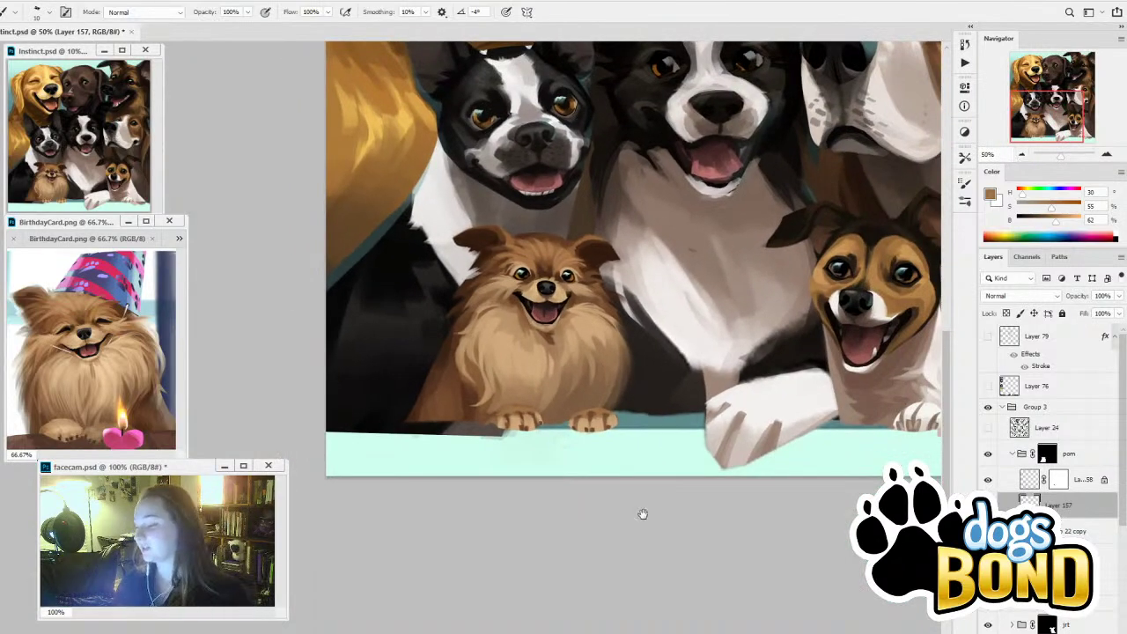
drag(643, 514, 633, 556)
alt+click(515, 443)
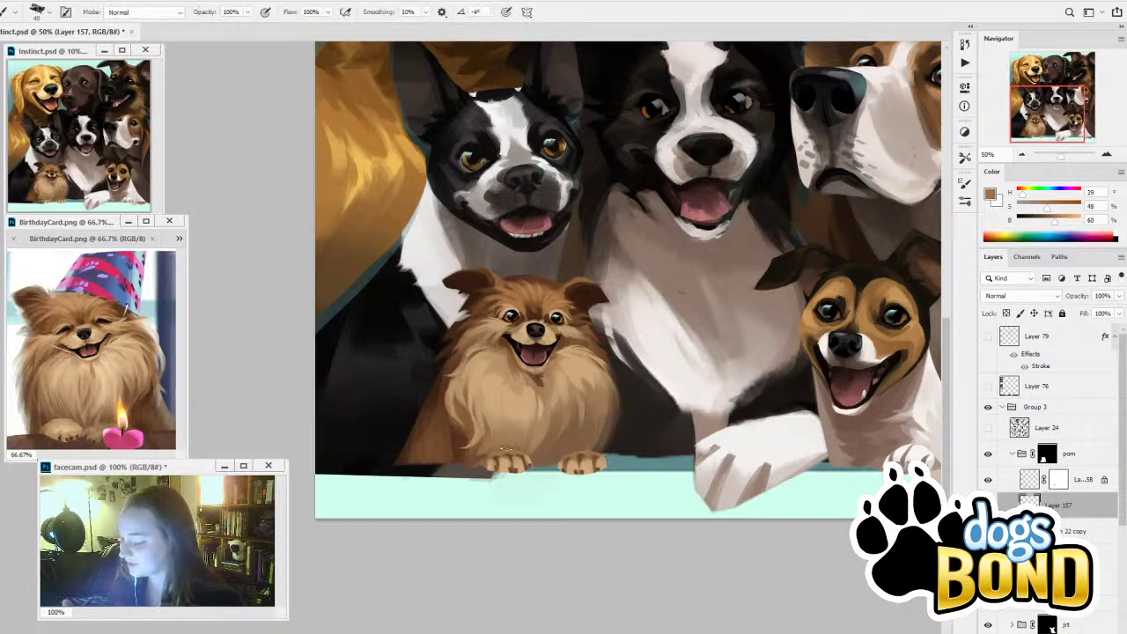
alt+click(482, 447)
key([)
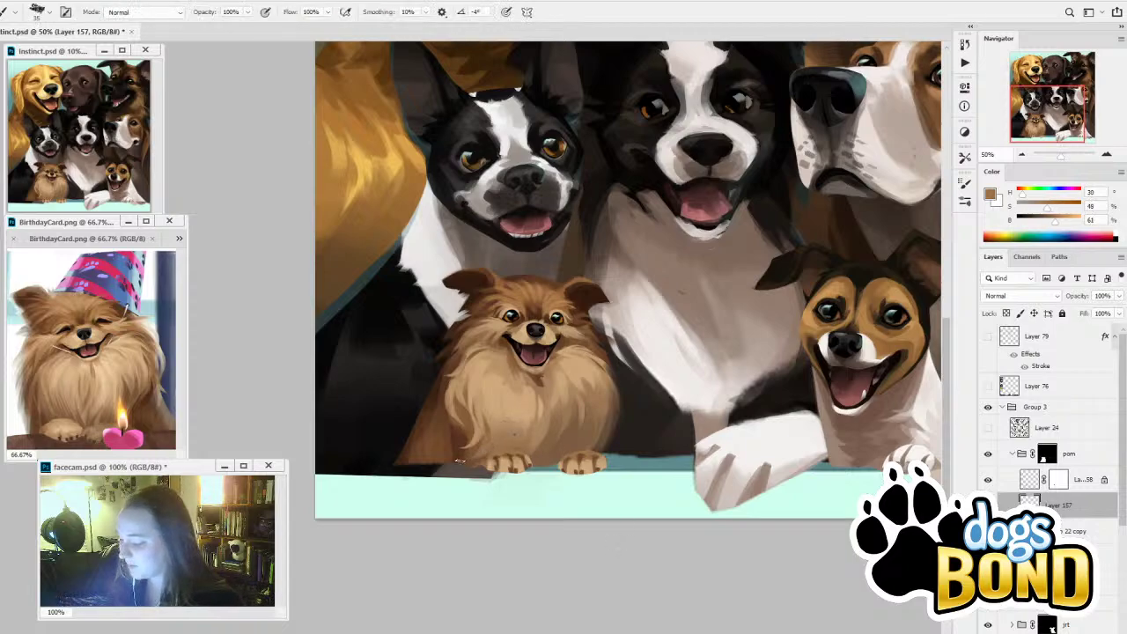
alt+click(479, 458)
key(bracketleft)
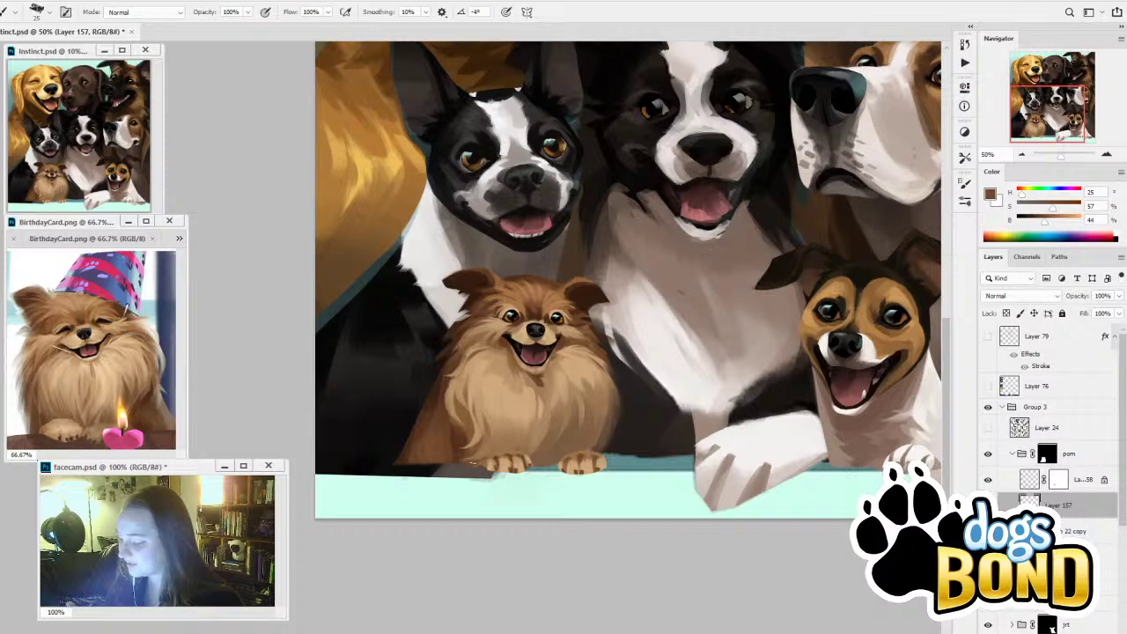
alt+click(453, 458)
key(bracketright)
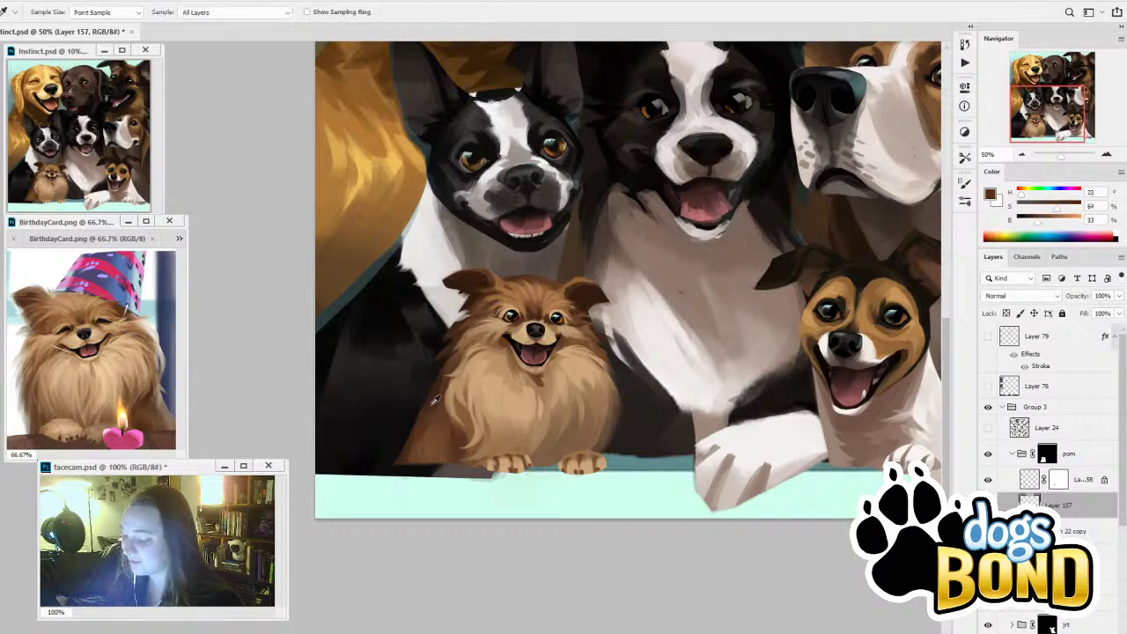
Darken the outer edge of the Pomeranian's flank with sampled dark brown at 100 px
alt+click(438, 402)
key(bracketright)
key(bracketright)
key(bracketright)
key(bracketright)
key(bracketright)
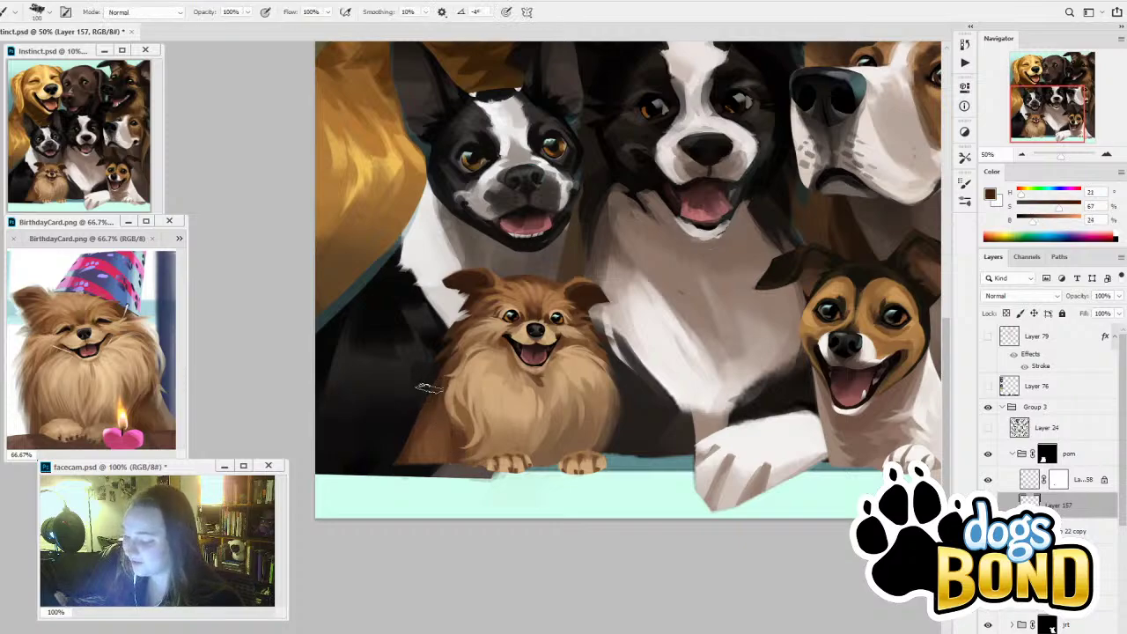
Blend the lower flank down to the table edge with sampled mid and dark browns at 100 and 70 px
alt+click(432, 454)
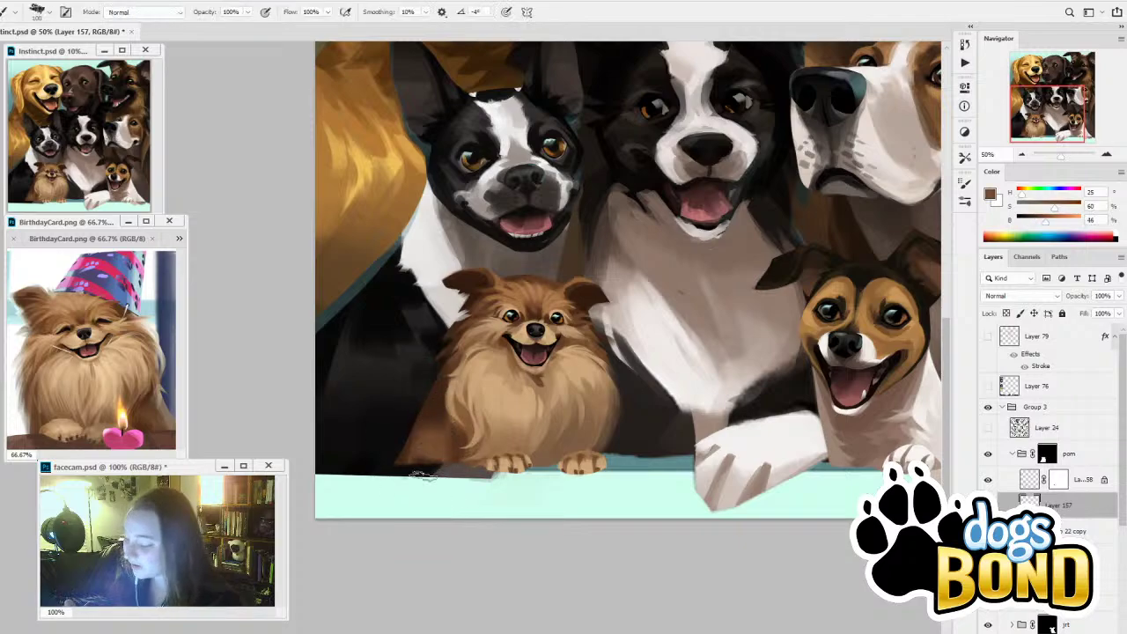
alt+click(423, 469)
drag(431, 475, 465, 472)
alt+click(437, 446)
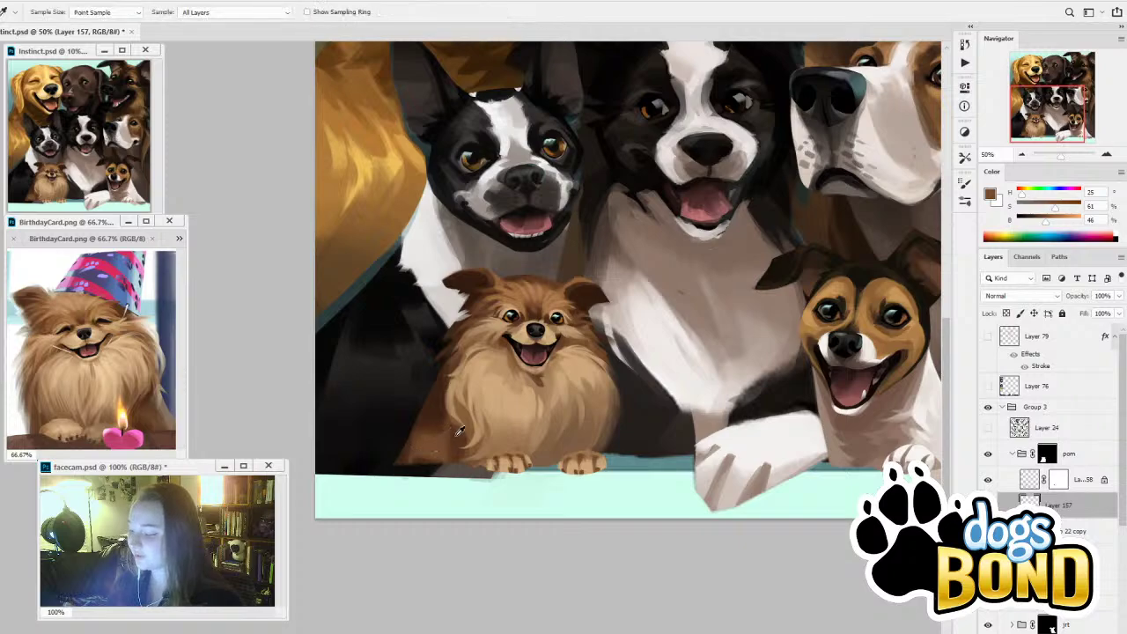
alt+click(430, 446)
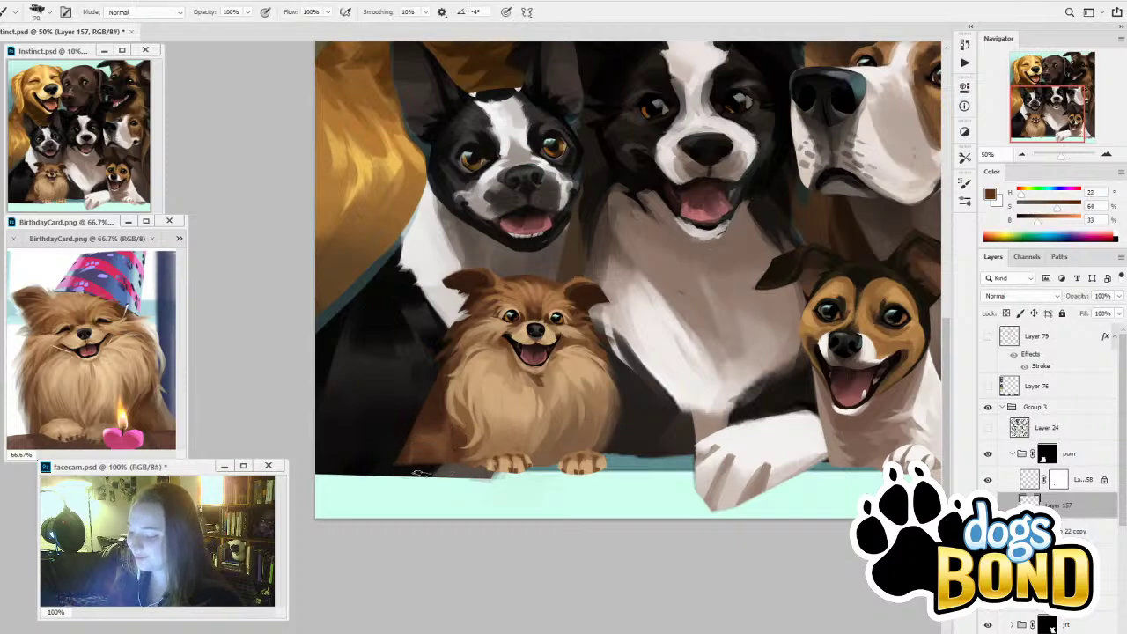
alt+click(421, 474)
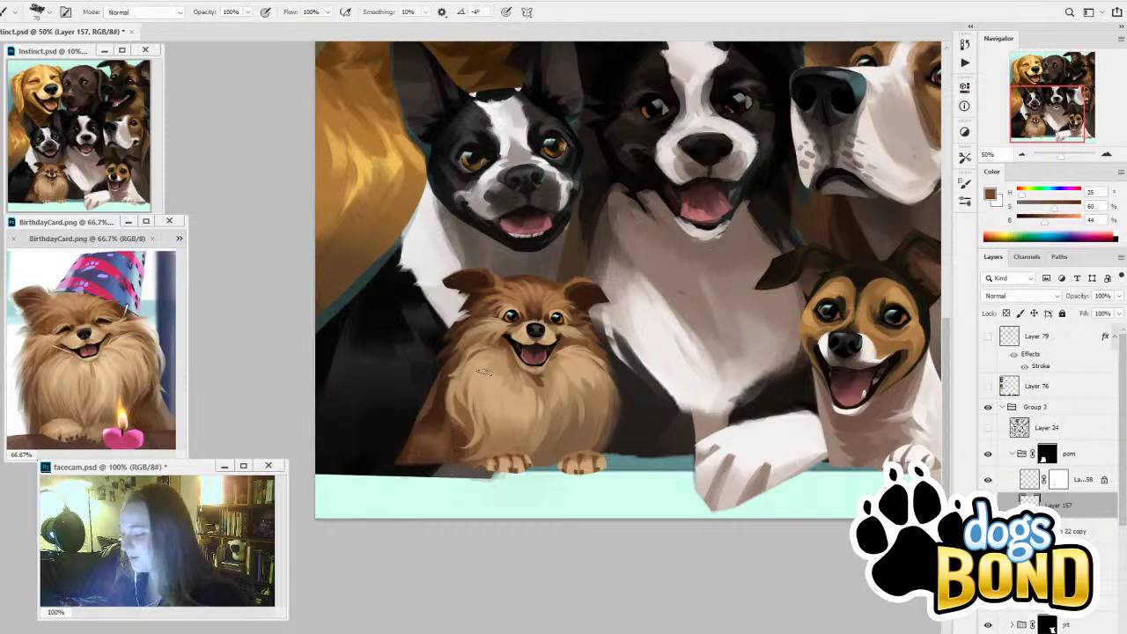
Paint a teal rim along the Pomeranian's outer edges with the sampled background colour at 150 px
scroll(388, 378, up, 5)
alt+click(350, 238)
scroll(350, 238, down, 5)
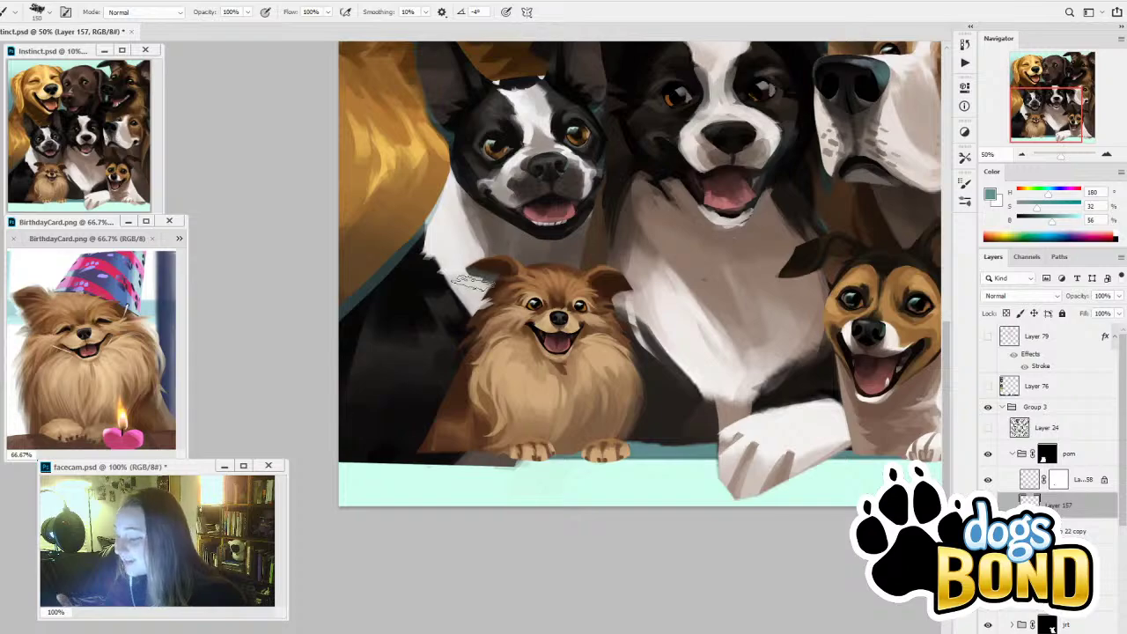
mouse_move(471, 327)
mouse_down()
mouse_move(463, 303)
mouse_move(475, 303)
mouse_up()
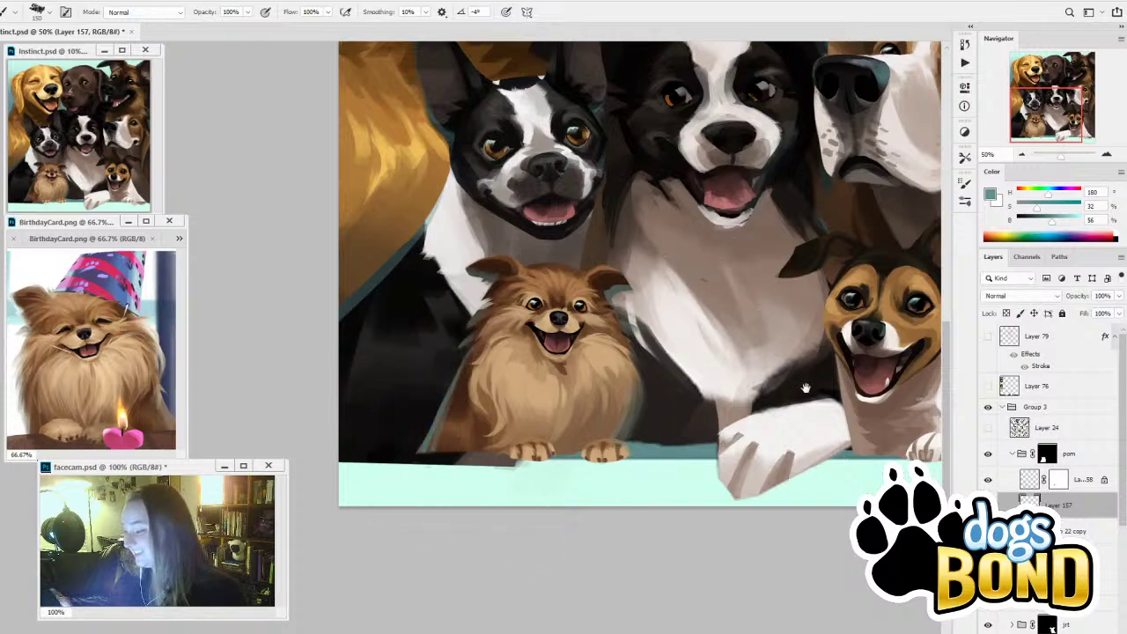
Refine the pom group's layer mask around the head and ears, alternating black and white at 40 px
drag(793, 399, 739, 457)
click(1046, 453)
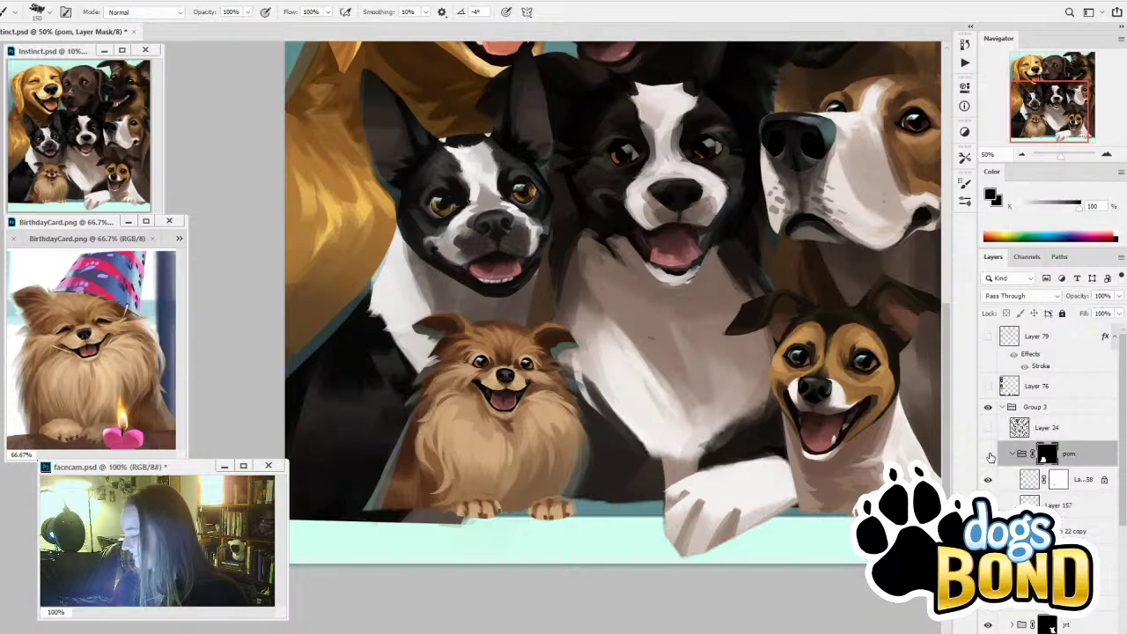
click(988, 455)
click(988, 455)
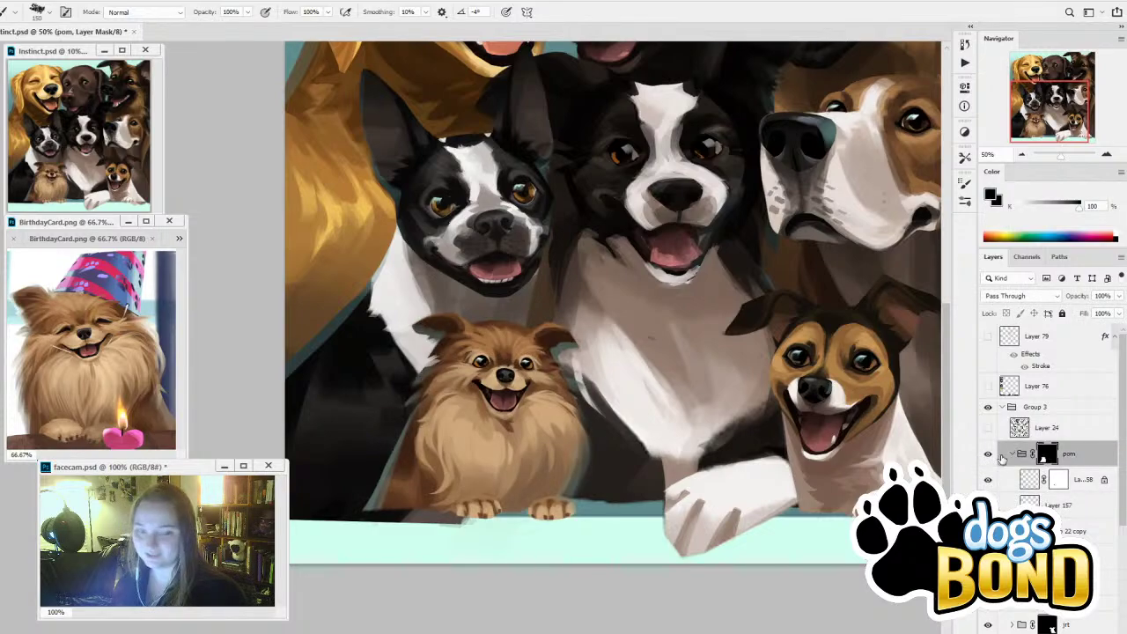
key(x)
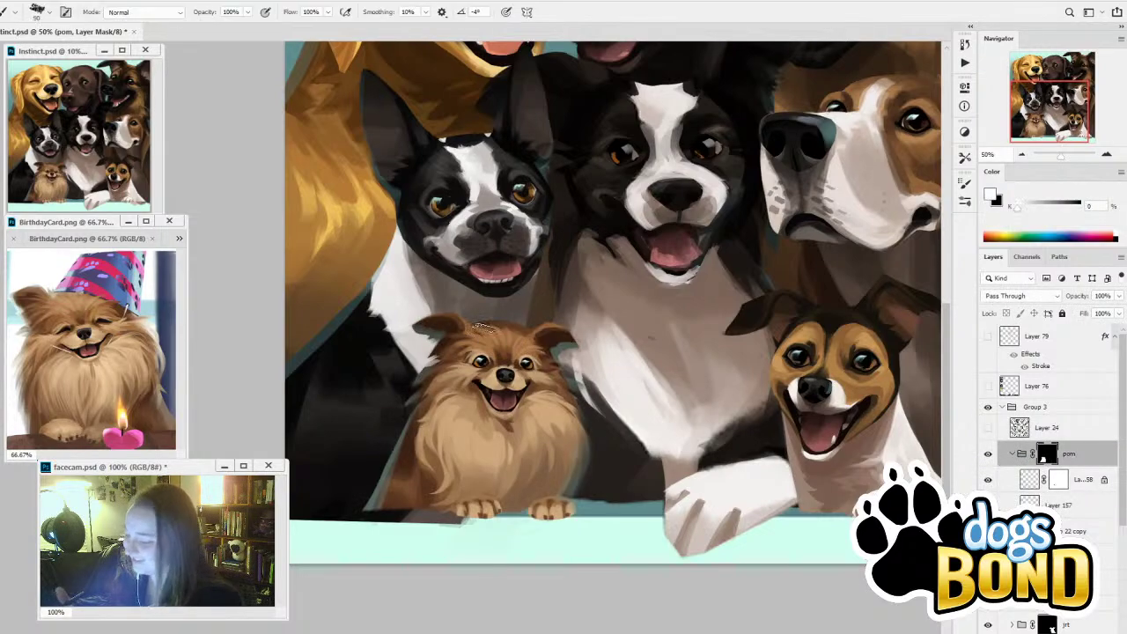
key(x)
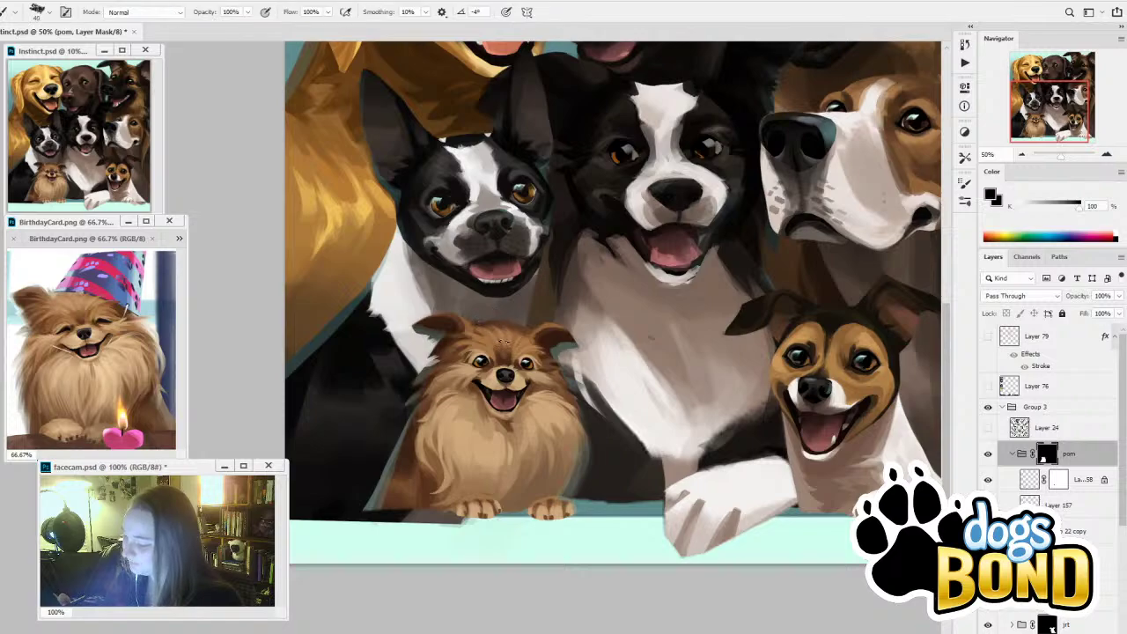
key(x)
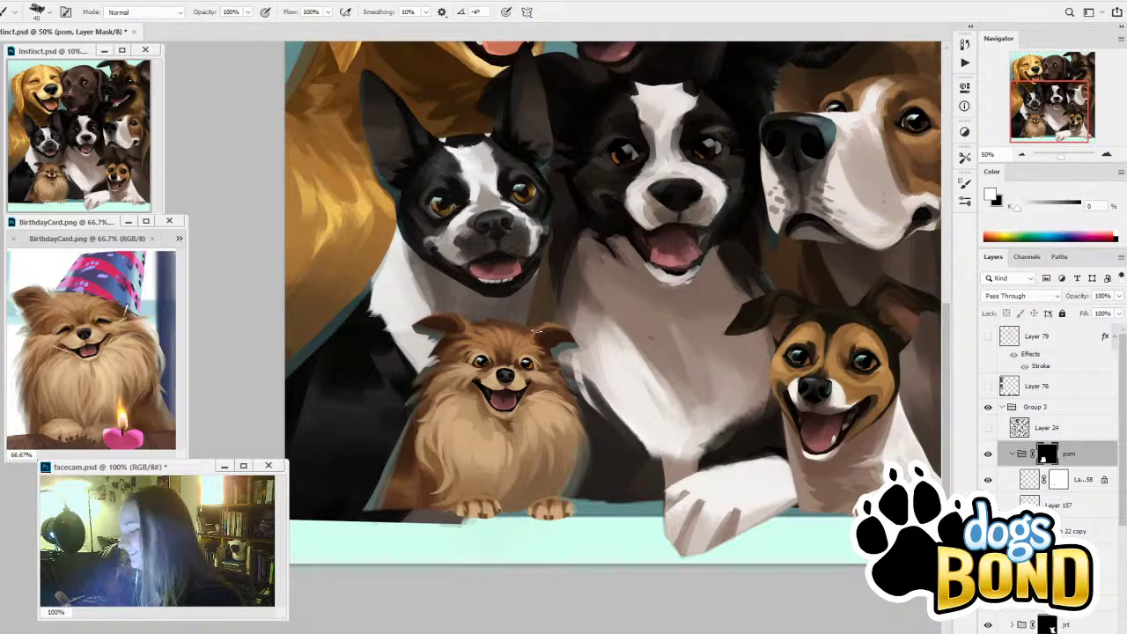
key(x)
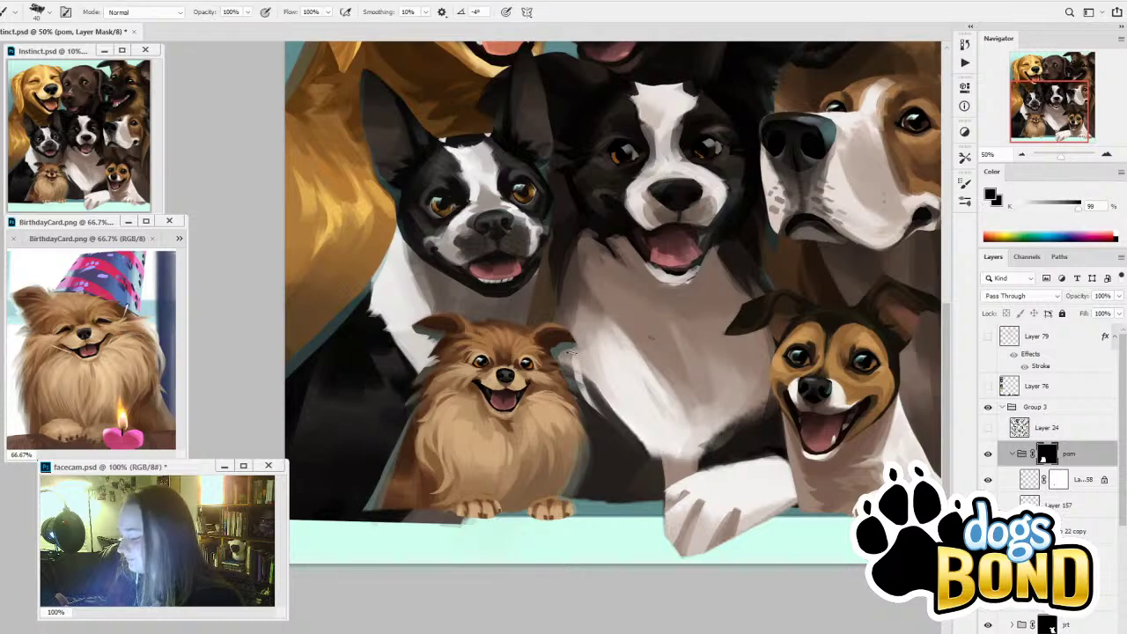
key(x)
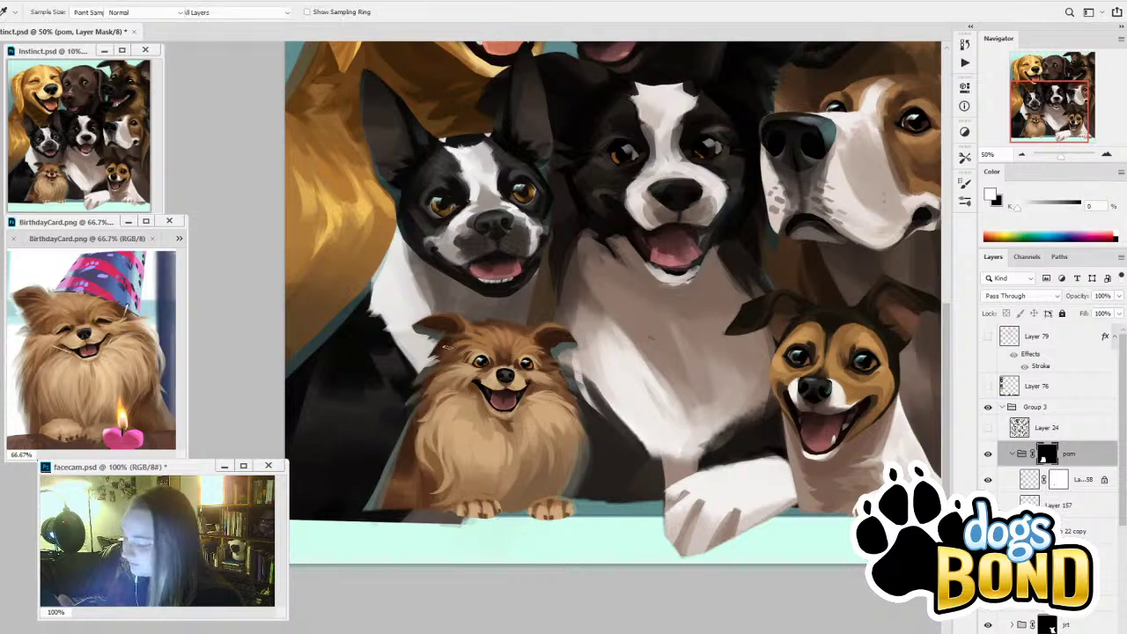
Trim the mask along the right side of the chest with black at 50 px and soften it with light grey at 20 px
alt+click(603, 409)
key(b)
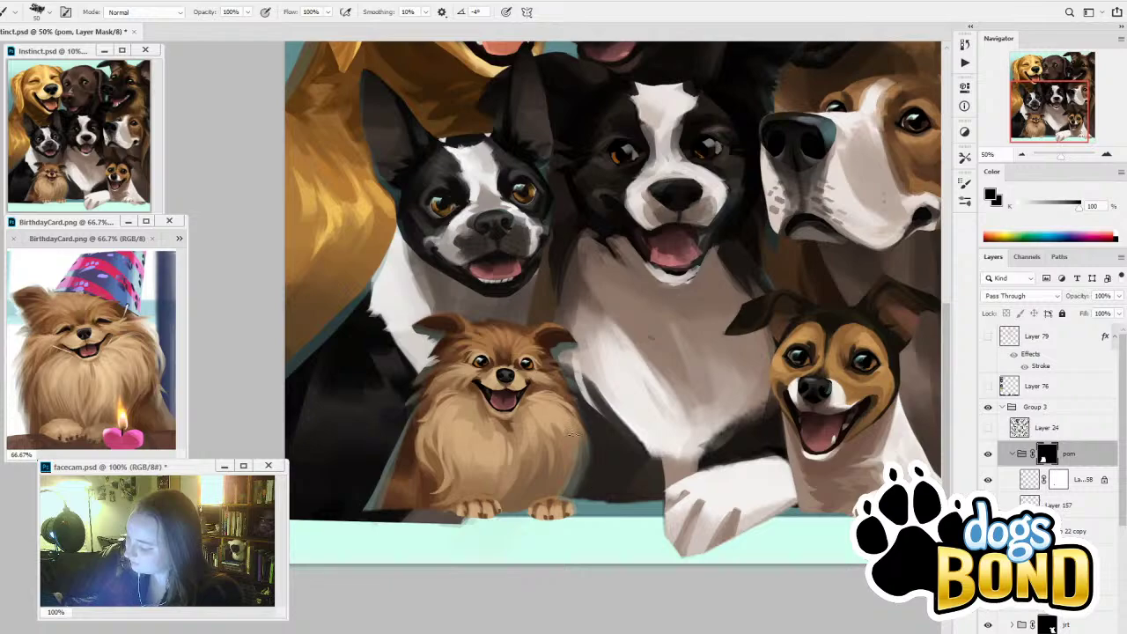
drag(584, 457, 577, 492)
alt+click(575, 460)
key(bracketleft)
key(bracketleft)
key(bracketleft)
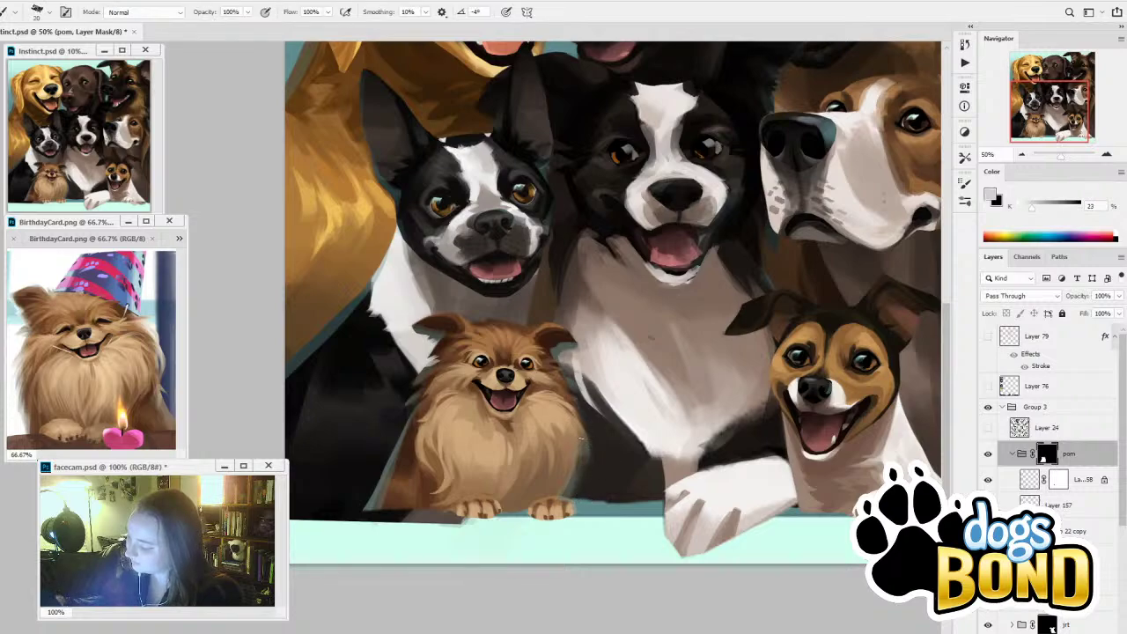
drag(588, 447, 582, 481)
Restore the lower right chest edge on the mask with white at 45 px
alt+click(566, 478)
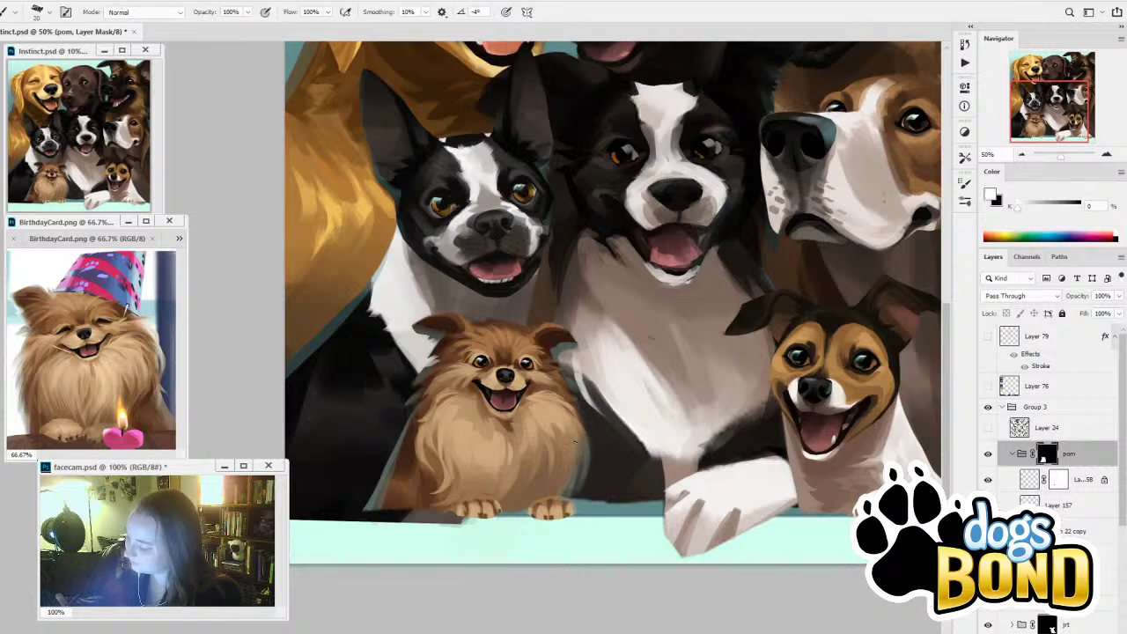
key(bracketright)
key(bracketright)
key(bracketright)
key(bracketright)
key(bracketright)
drag(574, 440, 560, 496)
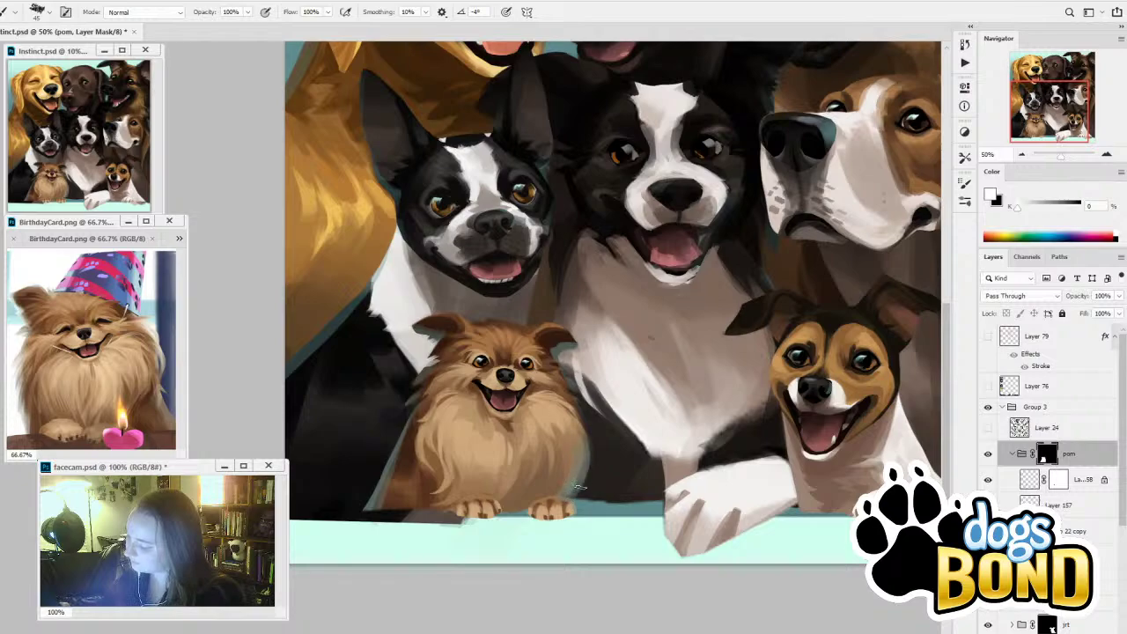
Trim the fur edge just above the right paw on the mask with black at 90 px
alt+click(607, 429)
key(bracketright)
key(bracketright)
key(bracketright)
key(bracketright)
drag(589, 493, 582, 500)
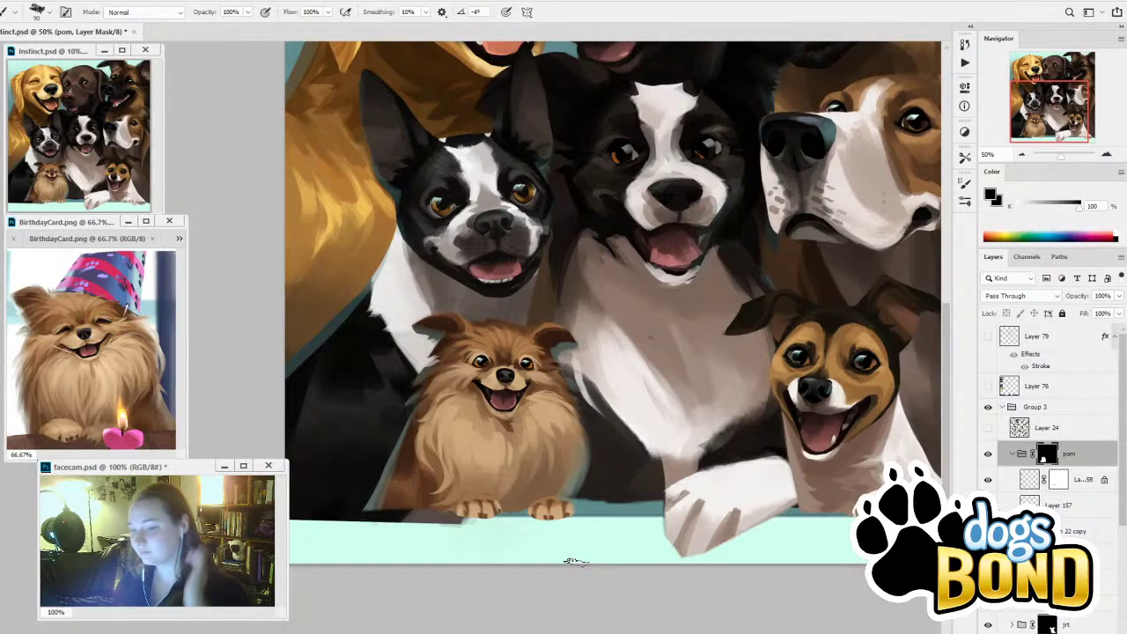
Compare the painting with Group 3 and the pom group hidden and shown, and collapse the pom group
drag(684, 541, 593, 548)
click(987, 407)
click(987, 407)
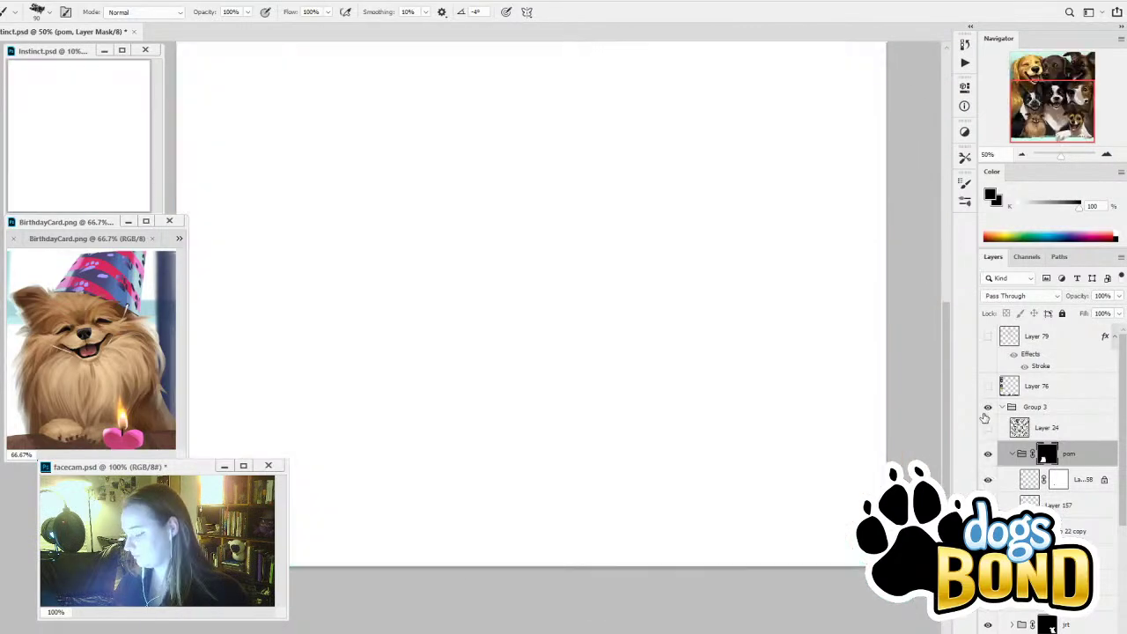
click(988, 454)
click(989, 455)
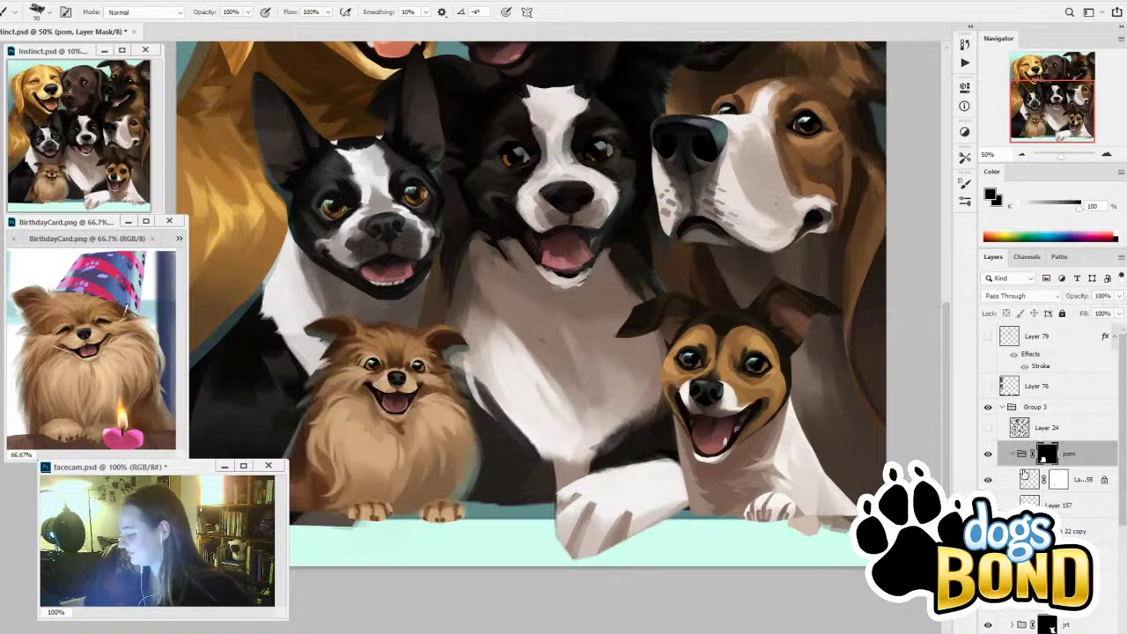
click(1013, 454)
click(988, 454)
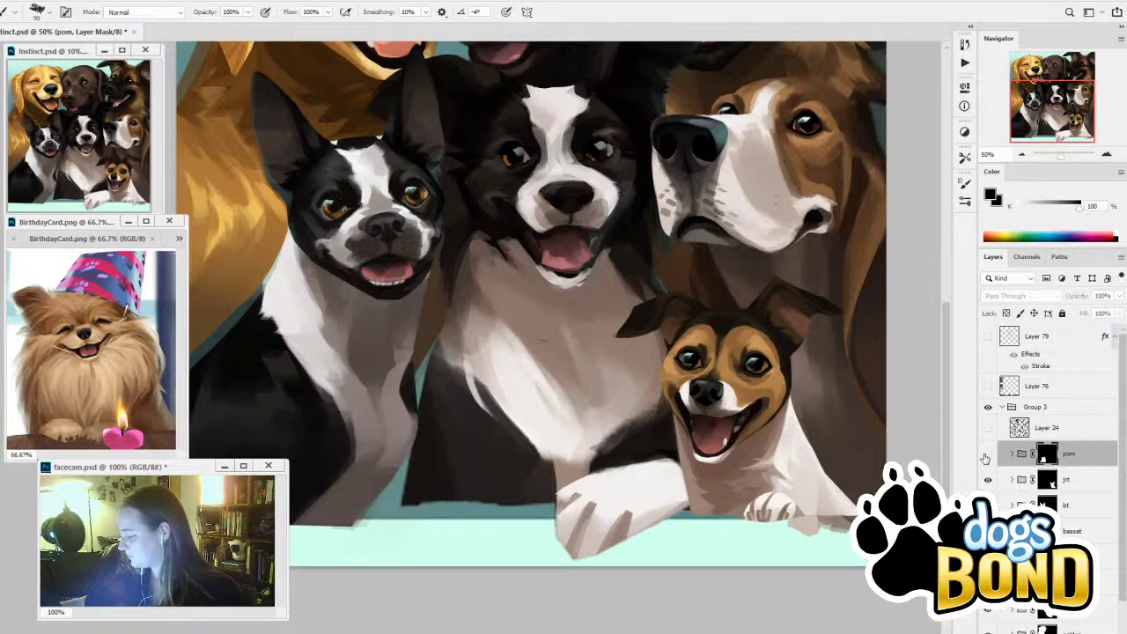
click(988, 455)
Review the whole composition at 16.67% zoom with Group 3 hidden and shown
drag(788, 438, 826, 349)
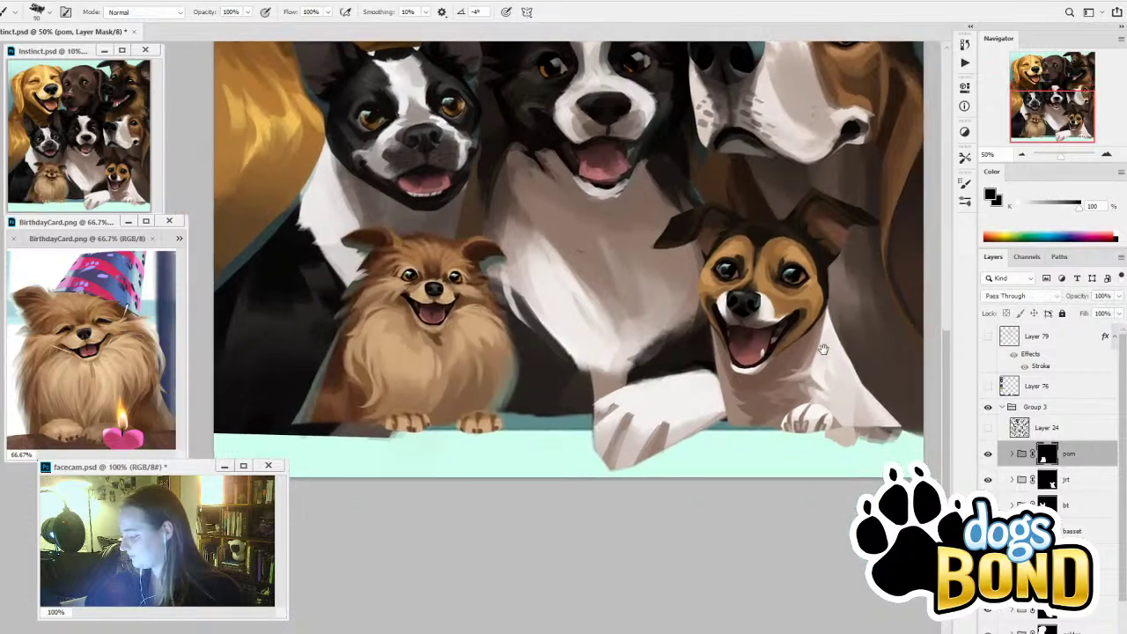
drag(607, 266, 821, 349)
click(1021, 156)
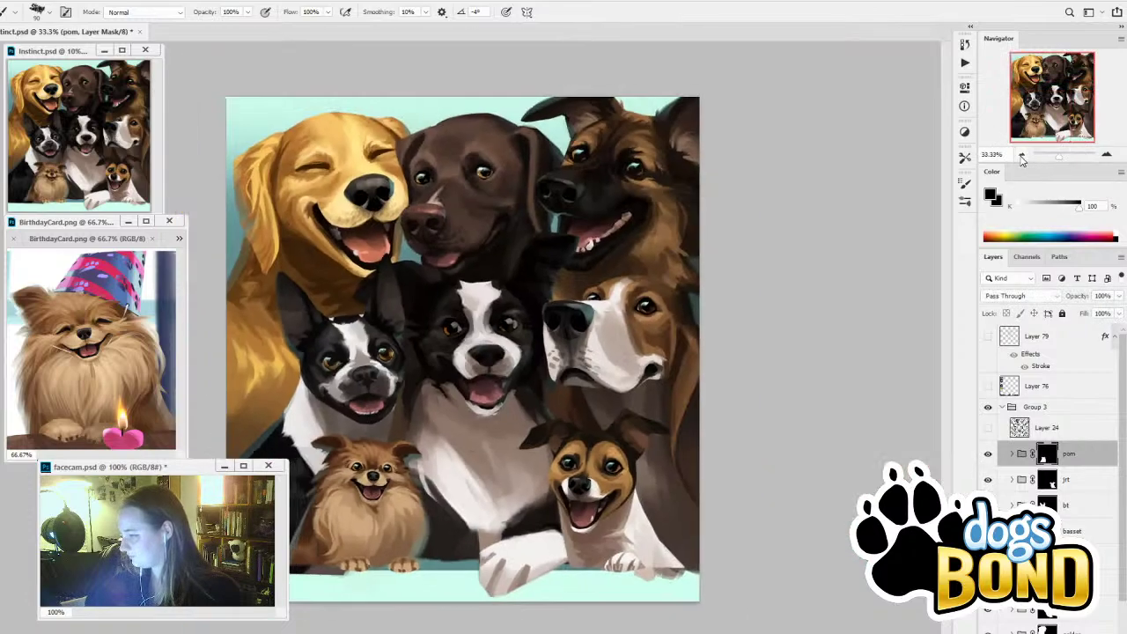
click(1022, 156)
click(1022, 156)
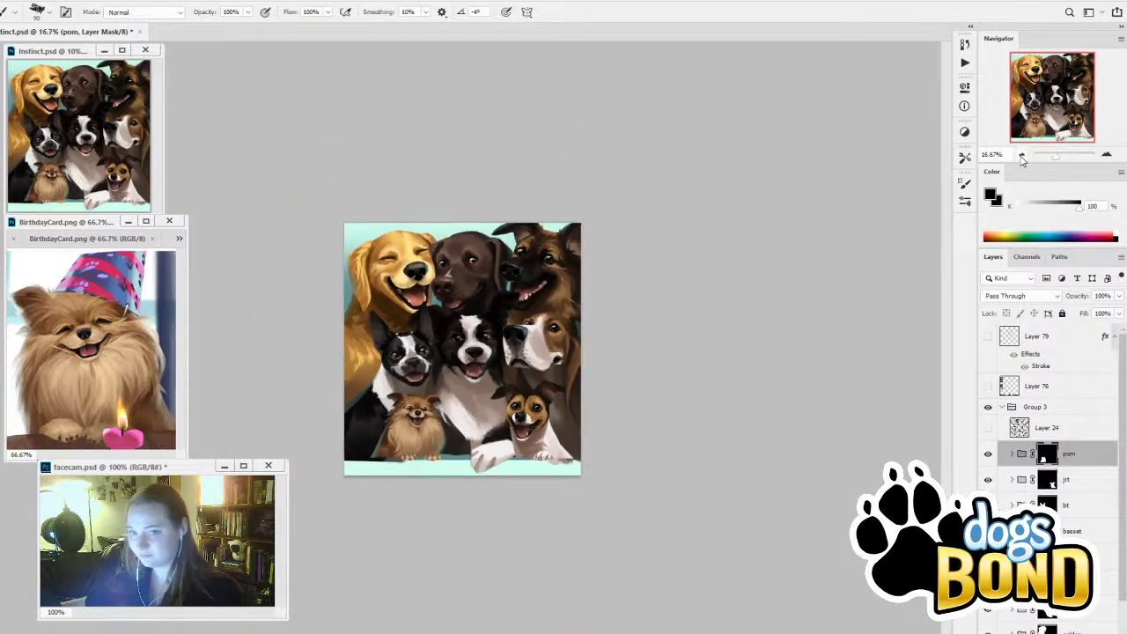
click(989, 408)
click(989, 408)
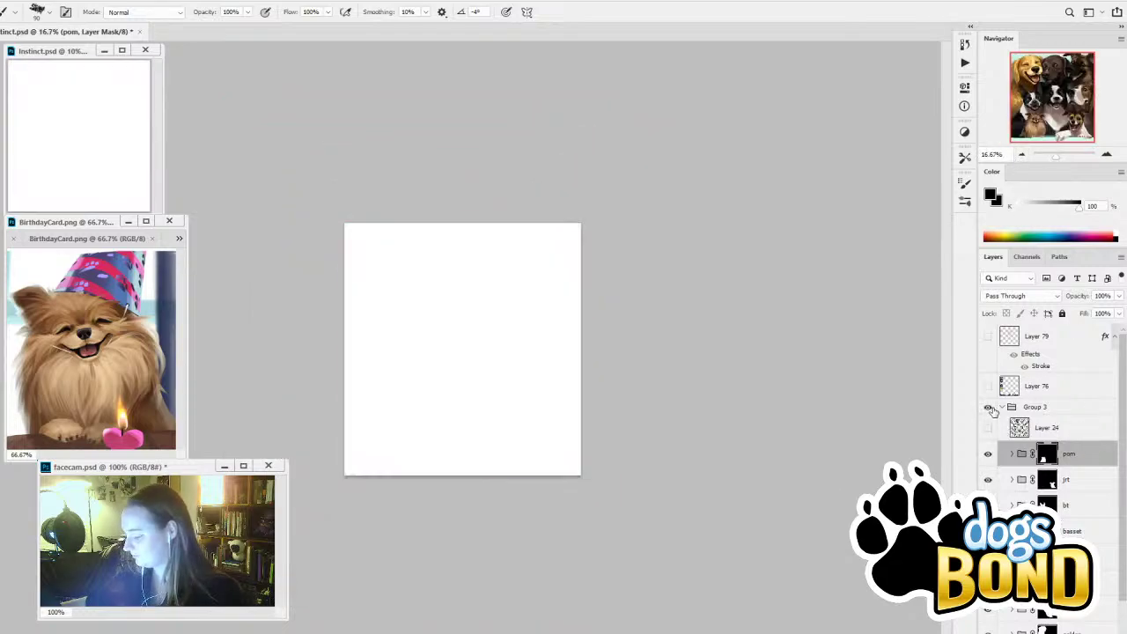
Add a new empty layer directly above the pom group
click(1092, 454)
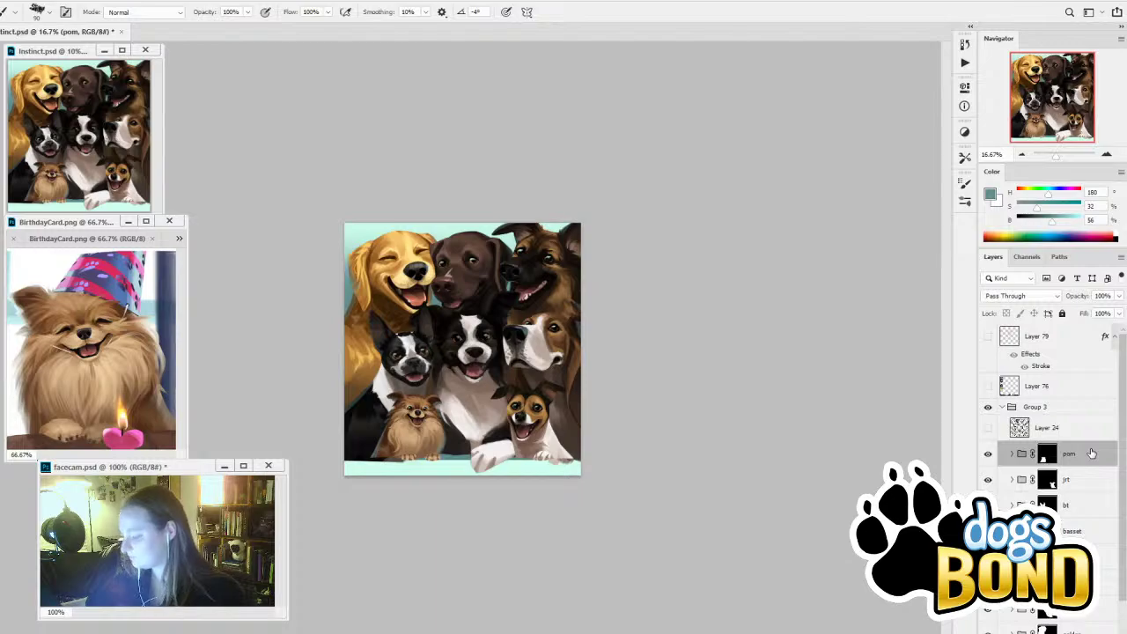
key(ctrl+alt+shift+n)
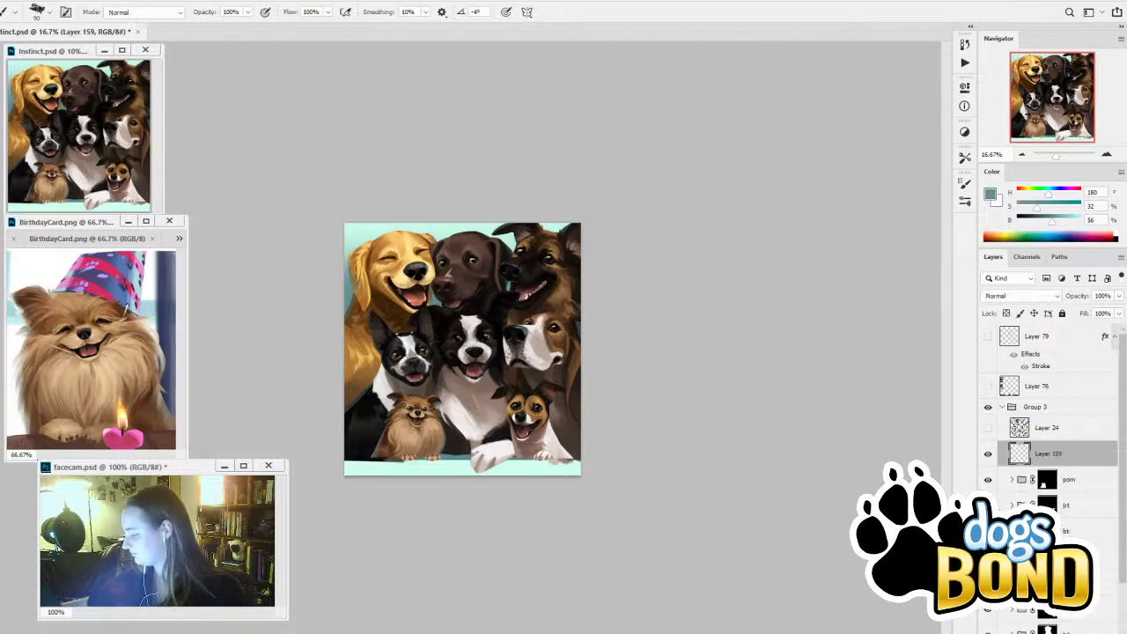
Select a rectangular strip across the full bottom edge of the artwork and fill it with the light mint sampled from the background
key(m)
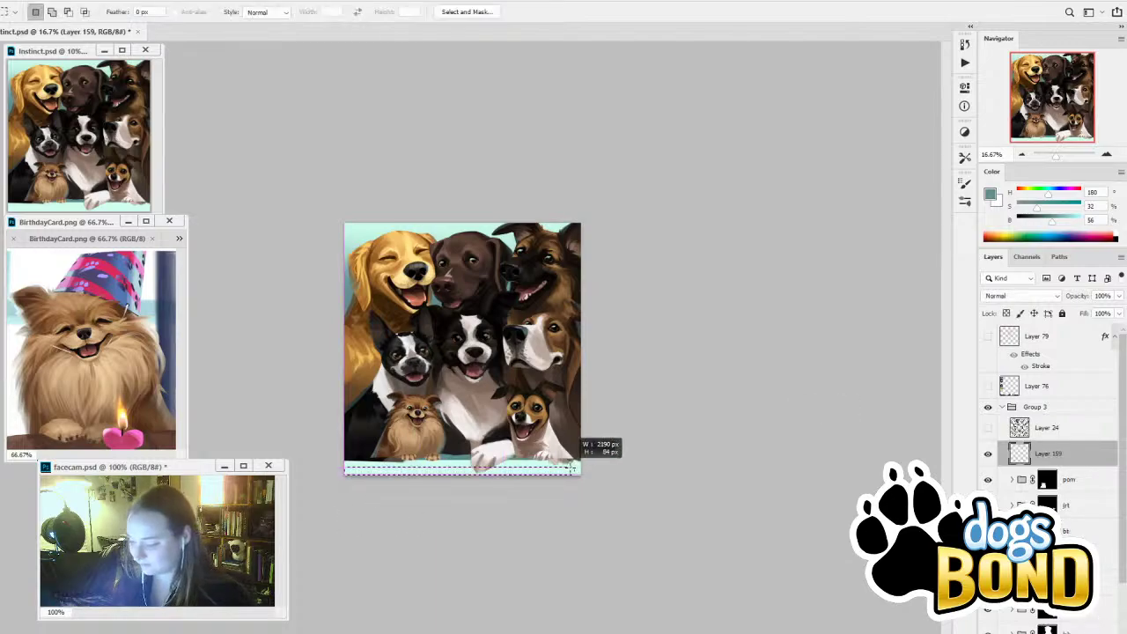
mouse_move(573, 469)
mouse_down()
mouse_move(590, 456)
mouse_move(555, 341)
mouse_up()
key(i)
click(532, 467)
key(b)
key(g)
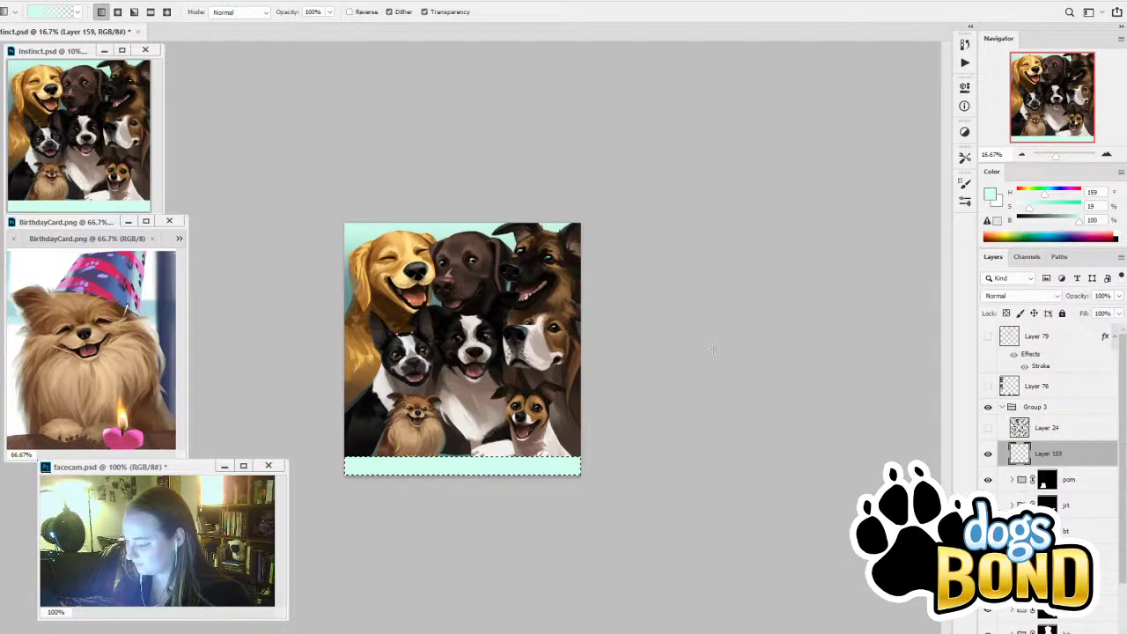
Refill the selected bottom strip with a darker muted teal at hue 169, saturation 21 and brightness 76
click(1071, 216)
click(1062, 217)
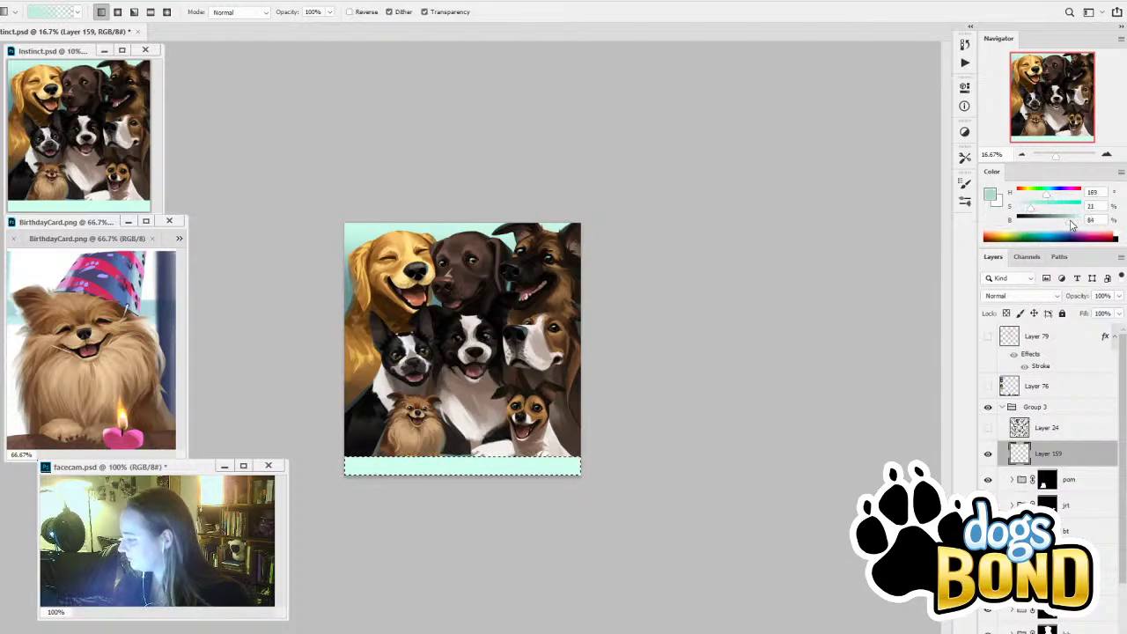
key(alt+BackSpace)
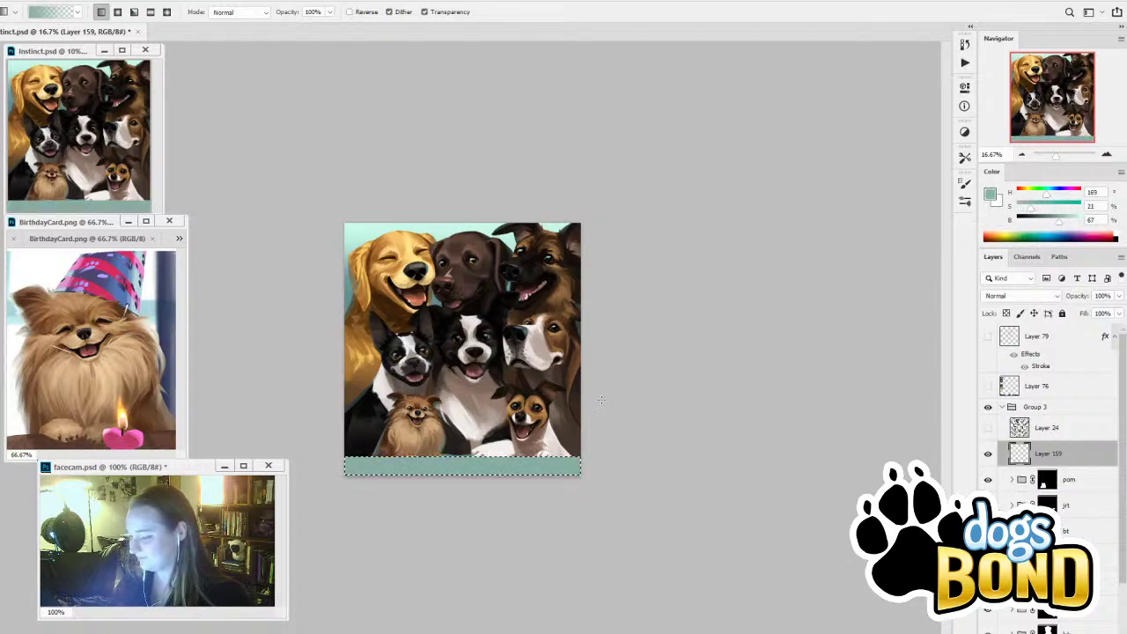
click(1065, 217)
key(alt+BackSpace)
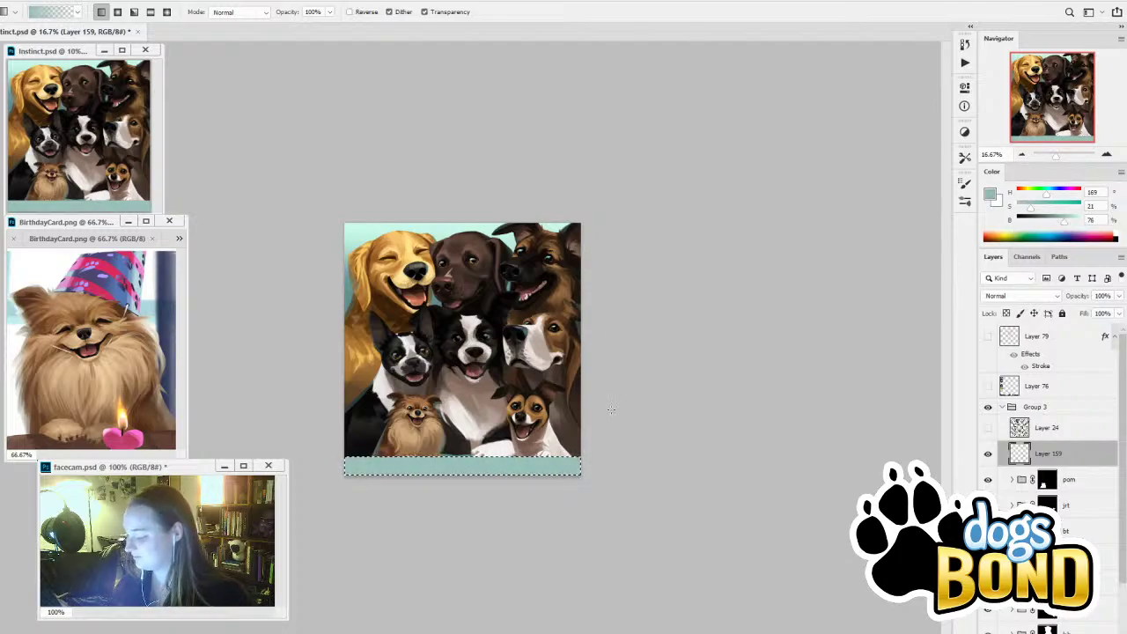
Set the brush colour to dark teal (H 169, S 20, B 44) and lower the strip layer's opacity to 78%
click(1041, 216)
key(b)
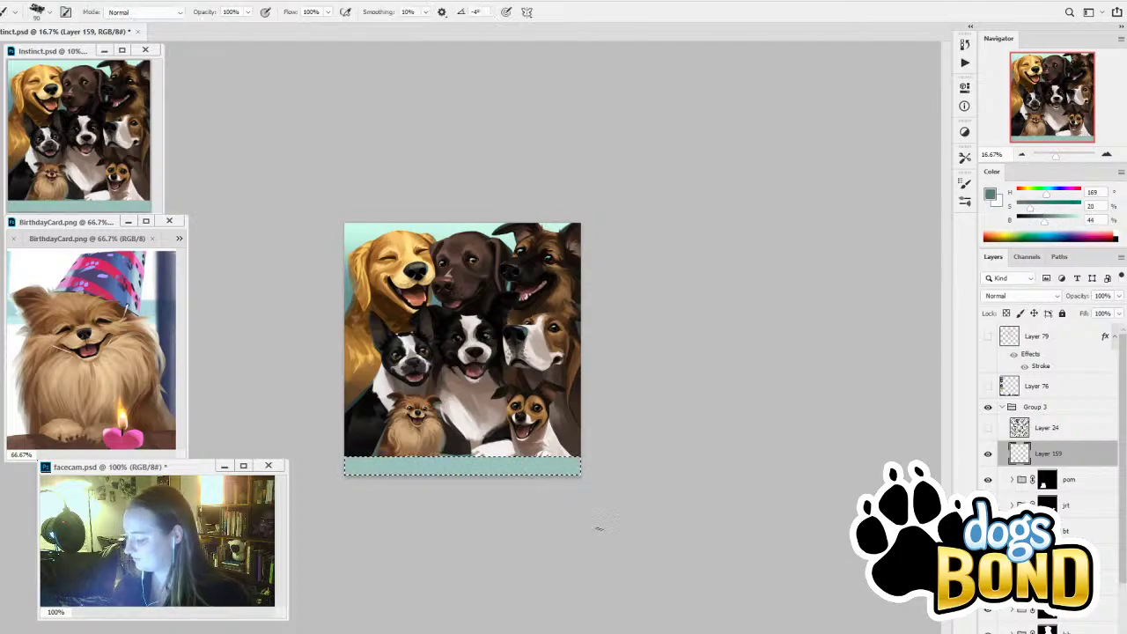
drag(1074, 297, 1060, 297)
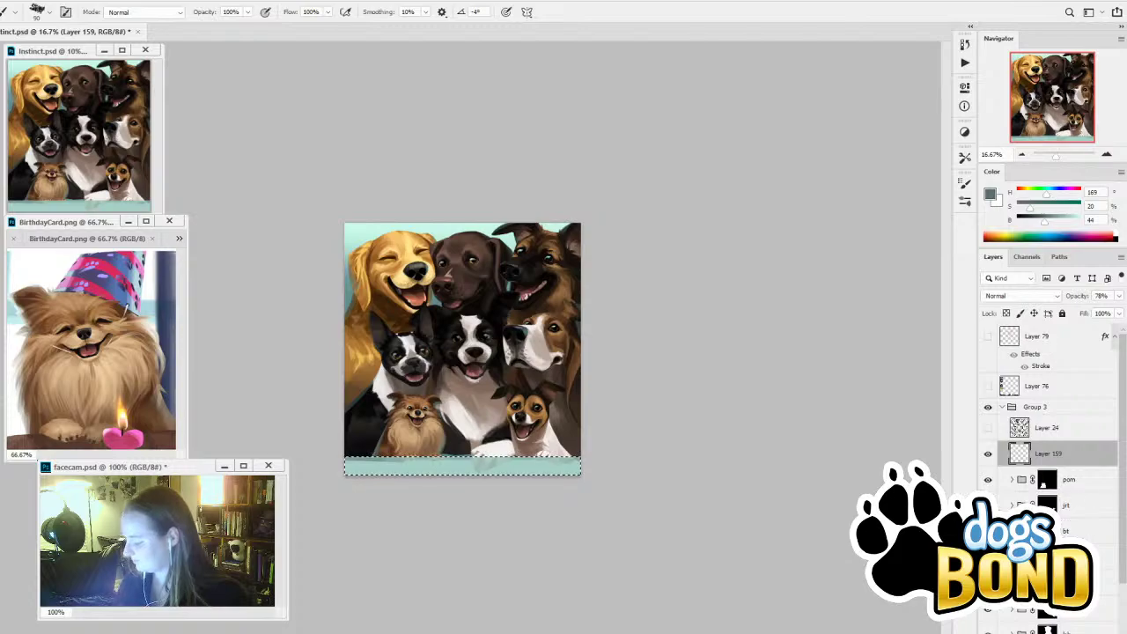
Add a new layer above the strip and paint the dark teal shadow under the large white paw with a 250 px brush
key(ctrl+shift+alt+n)
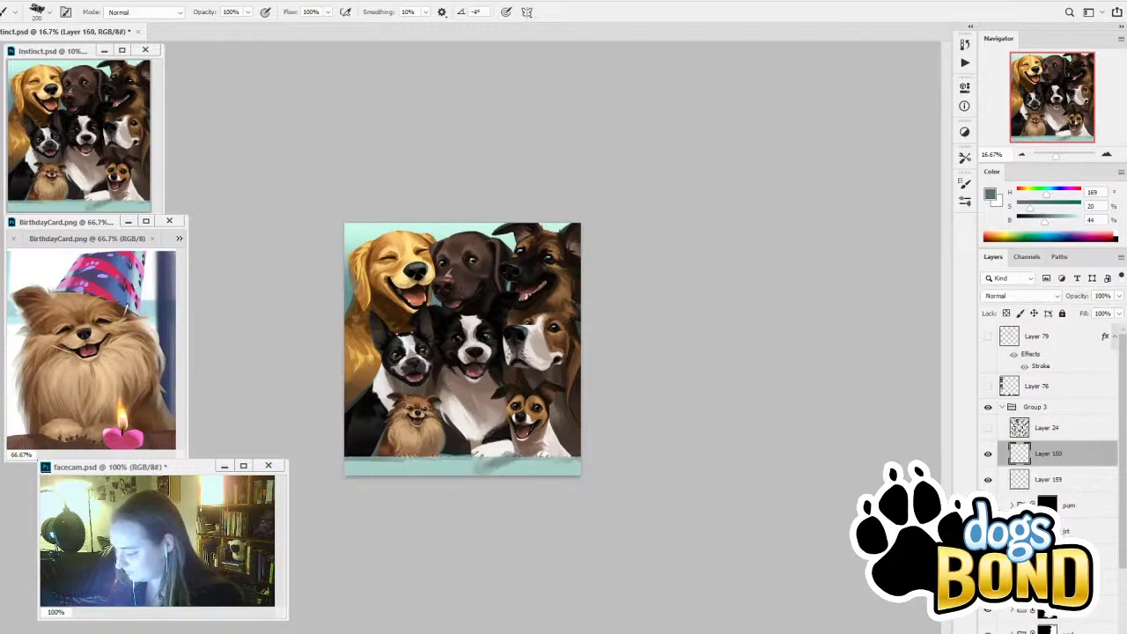
key(])
mouse_move(511, 455)
mouse_down()
mouse_move(473, 481)
mouse_move(479, 493)
mouse_up()
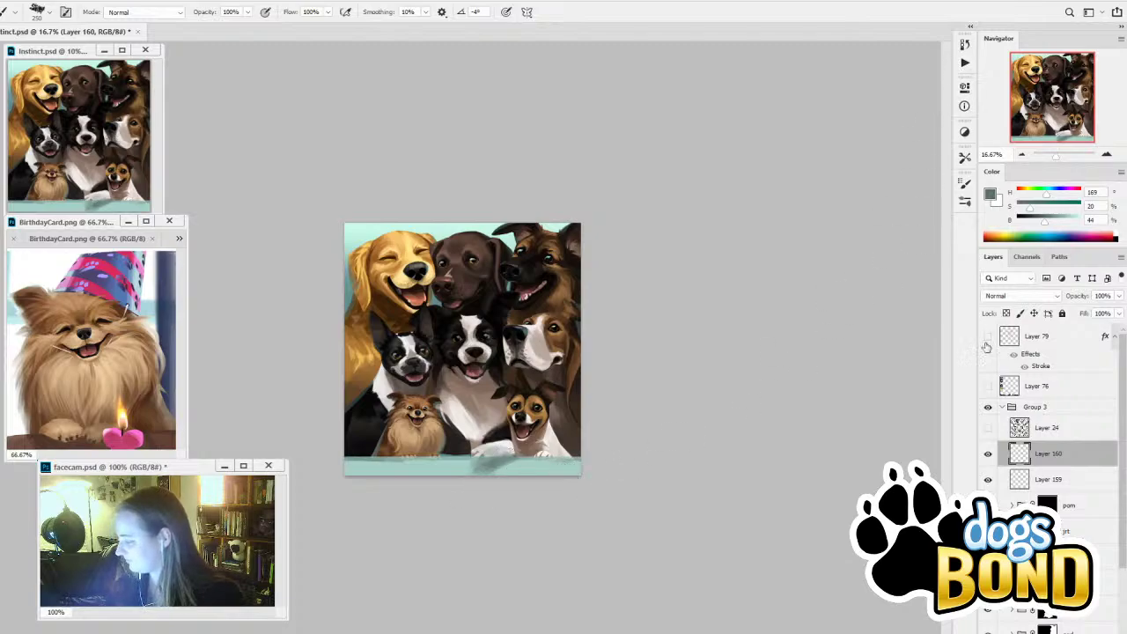
Clip the shadow layer to the strip layer and compare the artwork with the shadow hidden and shown
click(988, 453)
click(987, 479)
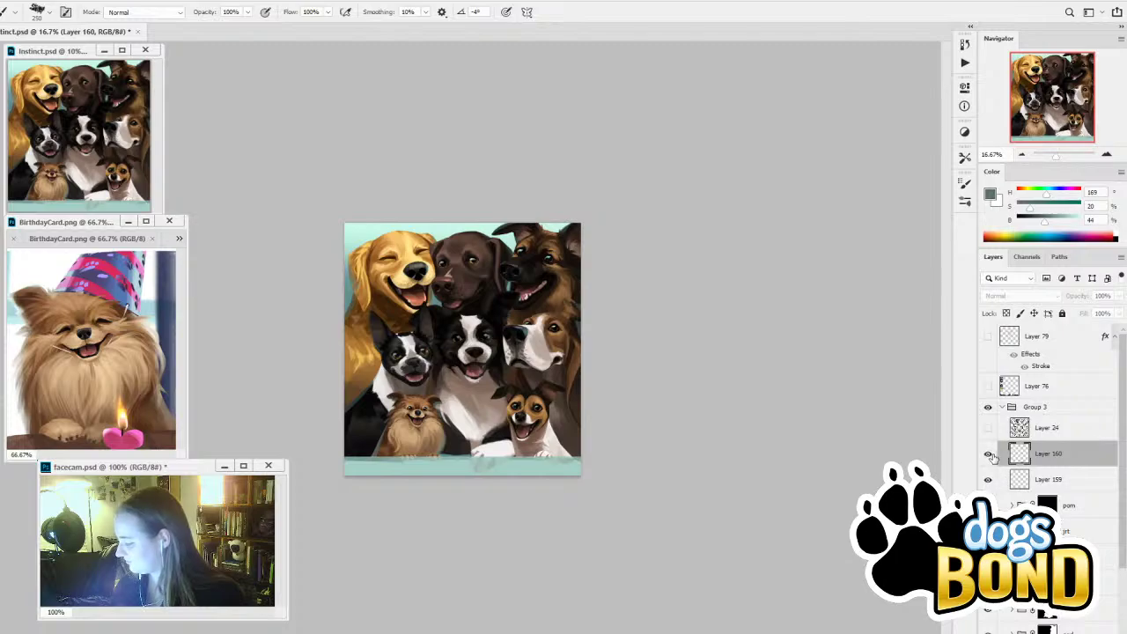
click(988, 453)
alt+click(1062, 466)
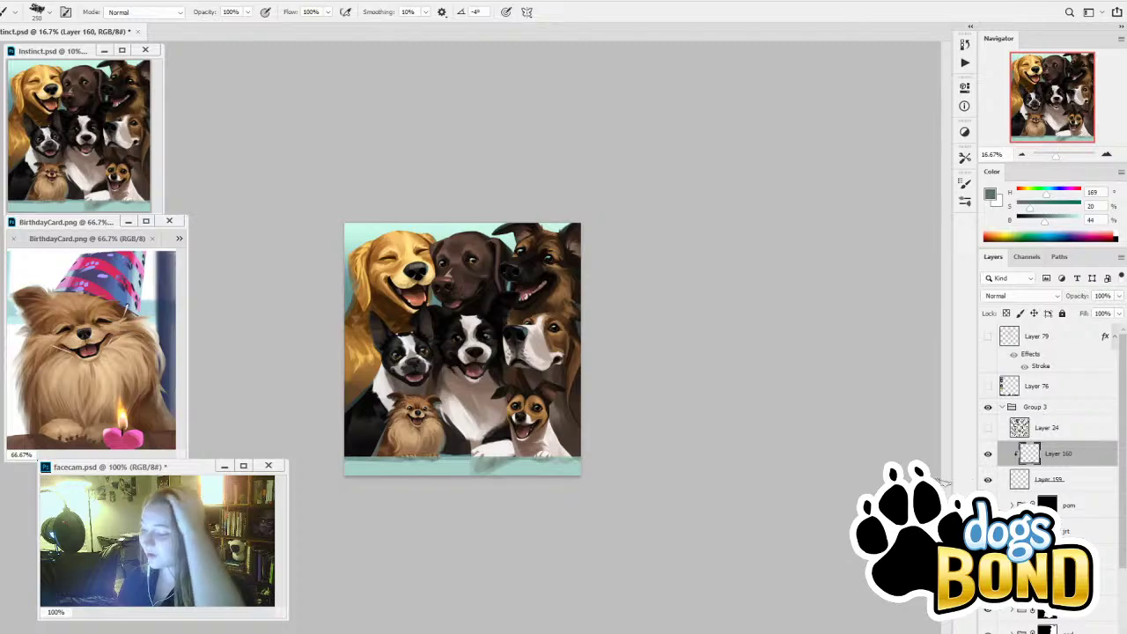
click(989, 430)
click(988, 454)
click(988, 456)
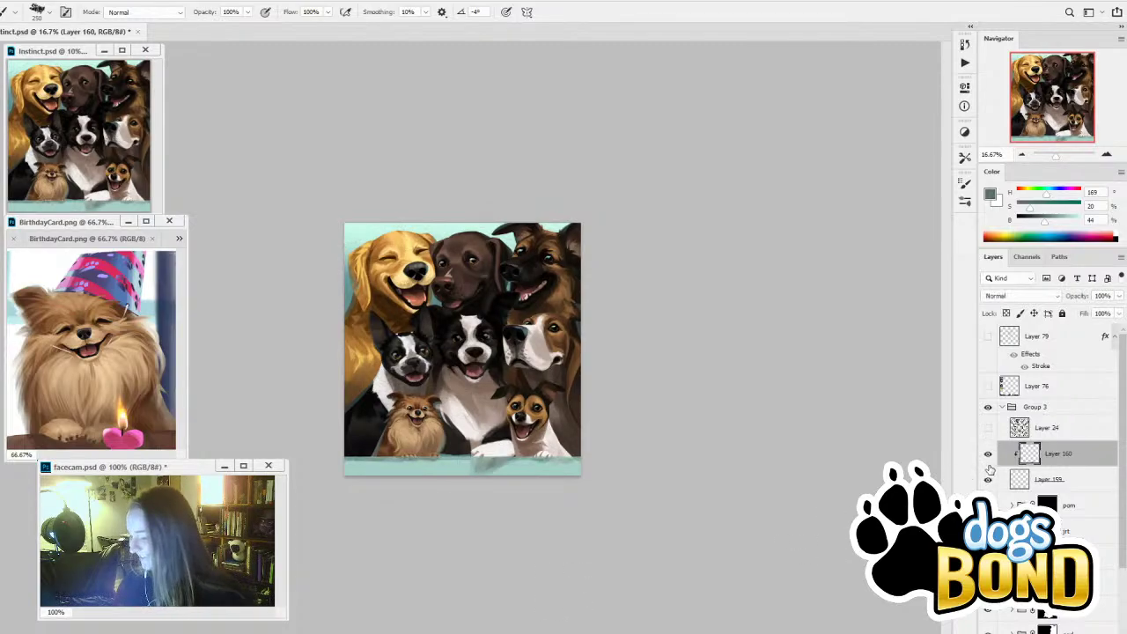
Restore the strip layer's opacity to 100% and add a layer mask to it
click(1076, 477)
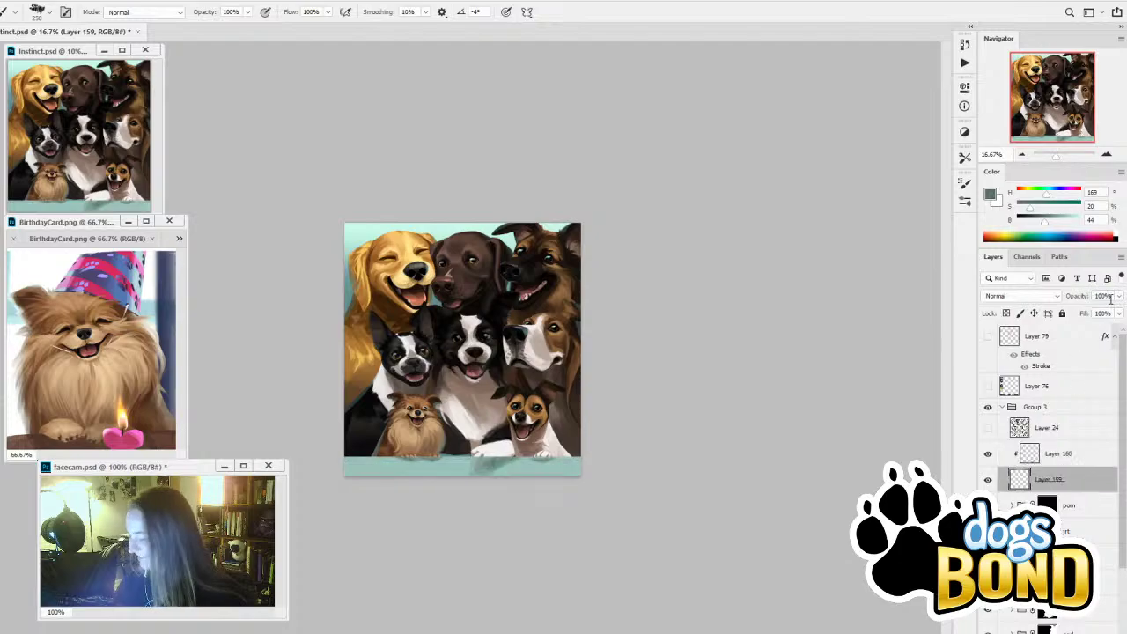
ctrl+click(1047, 531)
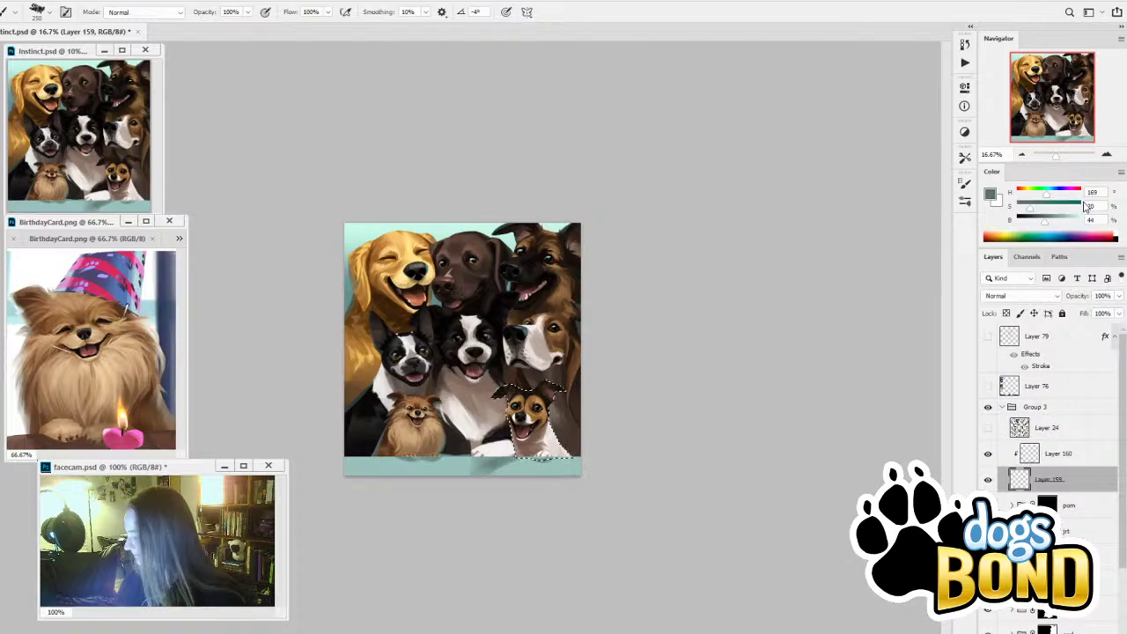
click(1107, 155)
click(1107, 154)
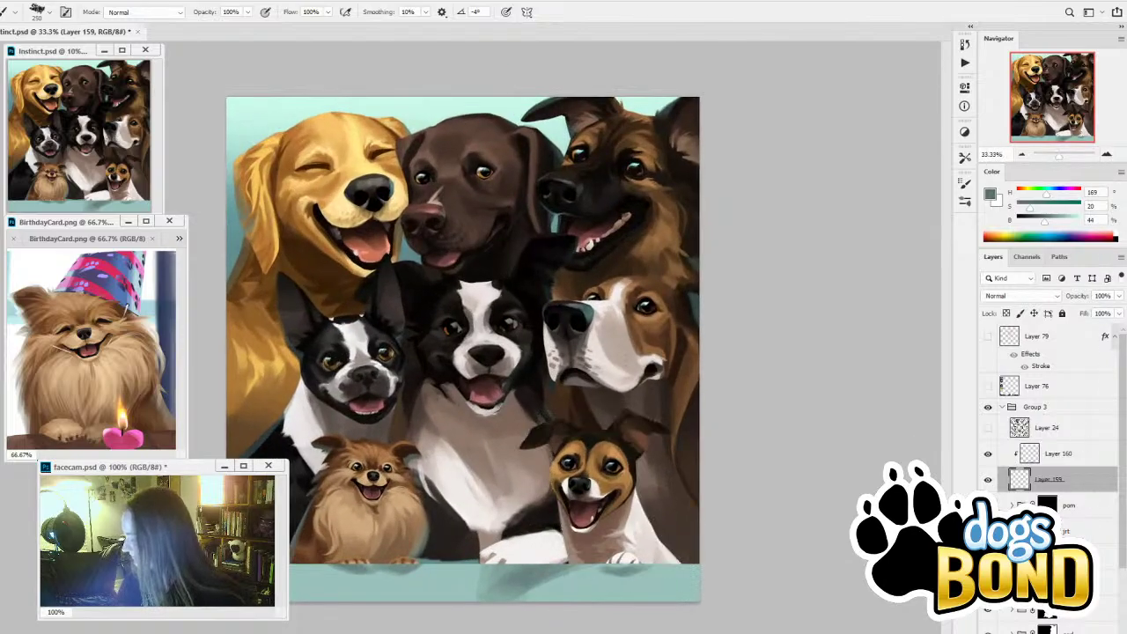
key(alt+l)
key(m)
key(r)
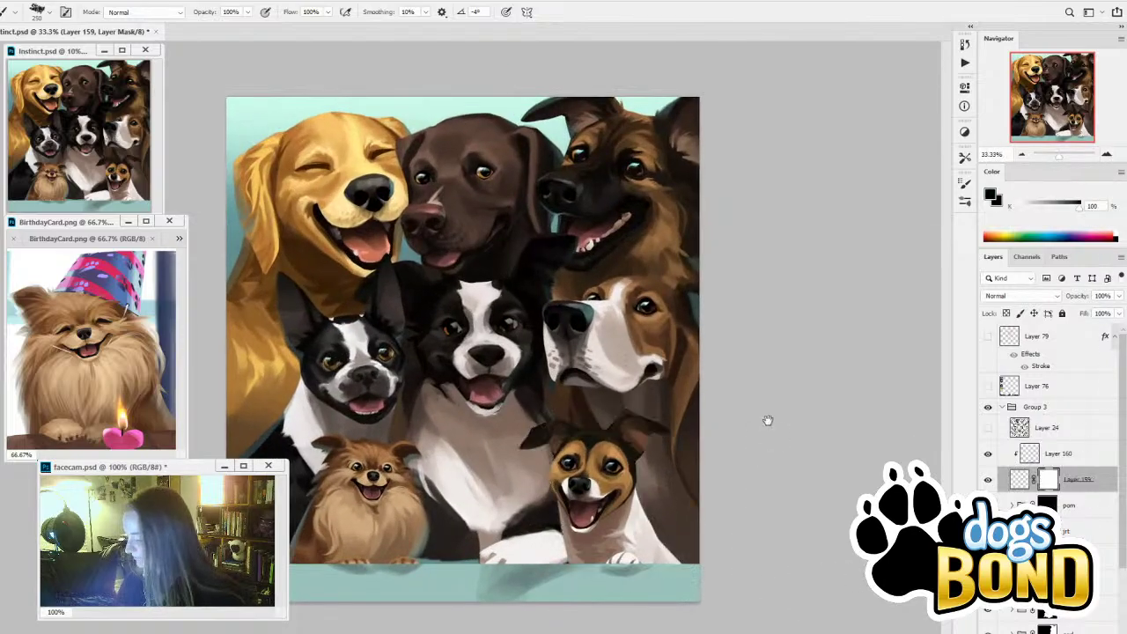
Paint on the strip's mask around the small terrier's front paw with a 45 px brush, inside the jrt mask selection
key(i)
key(b)
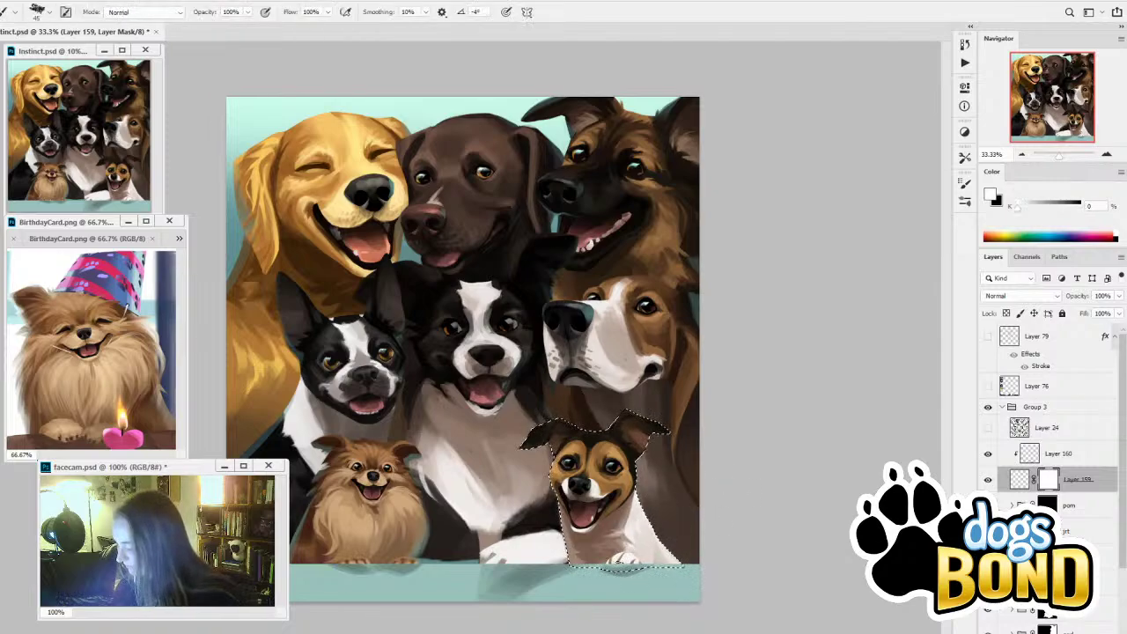
key(i)
key(b)
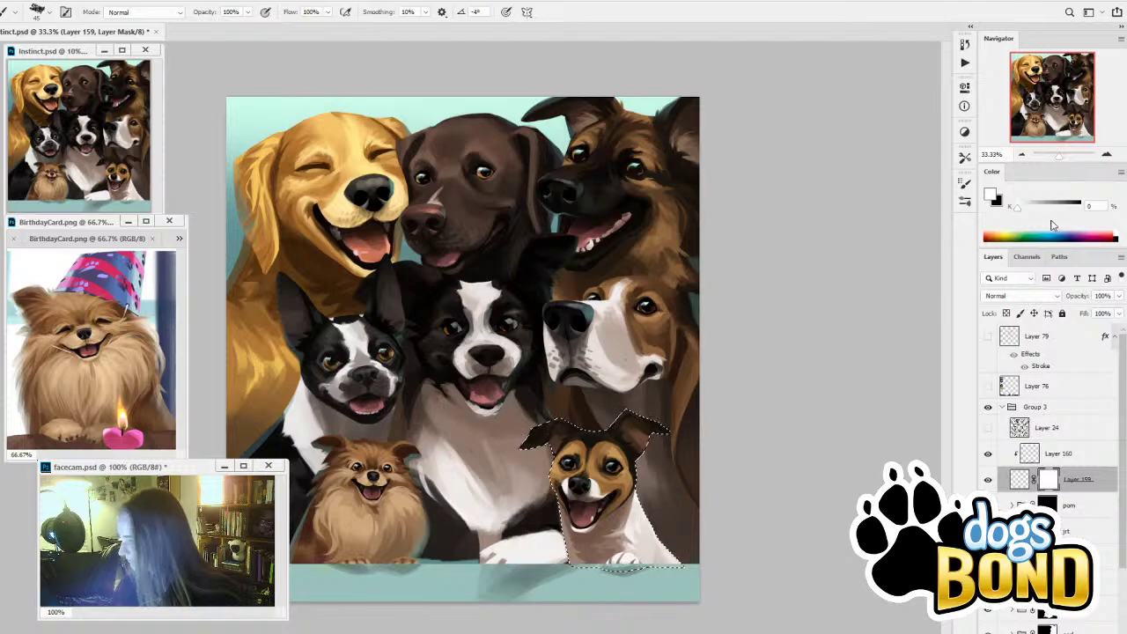
alt+click(643, 547)
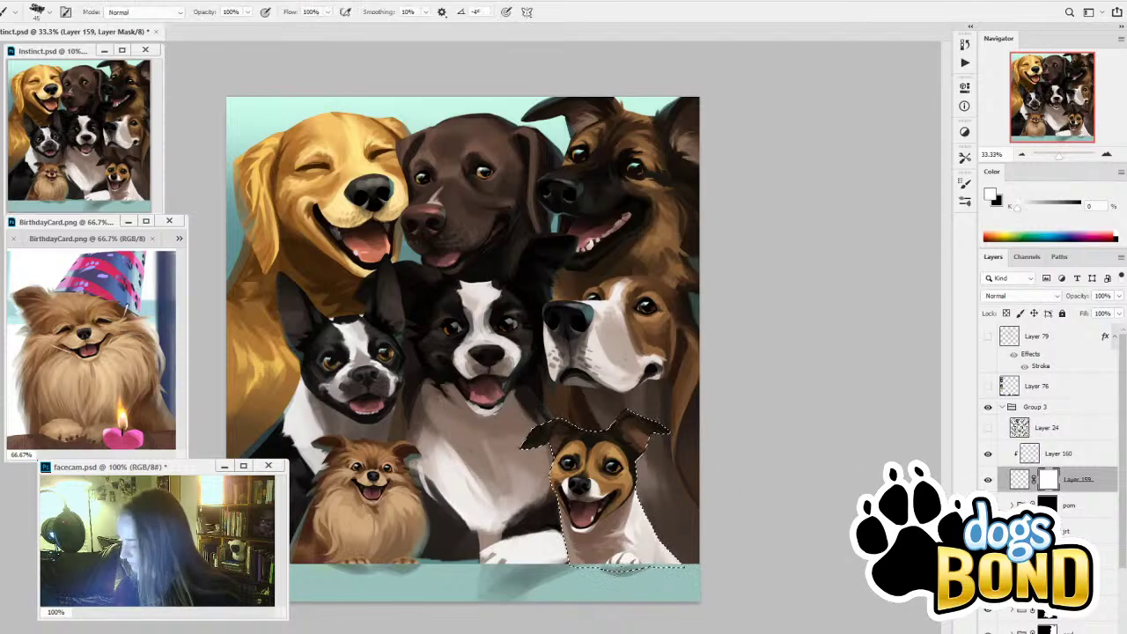
alt+click(622, 561)
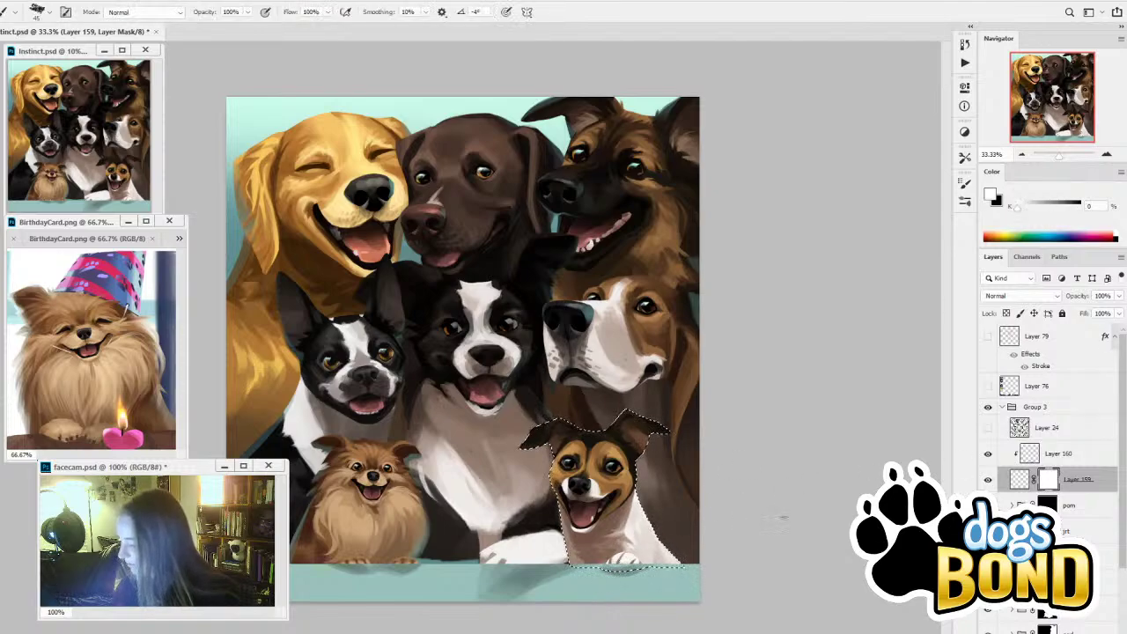
Check the strip's mask in Select and Mask, and paint black on it to uncover the small terrier's front paw
double_click(1049, 480)
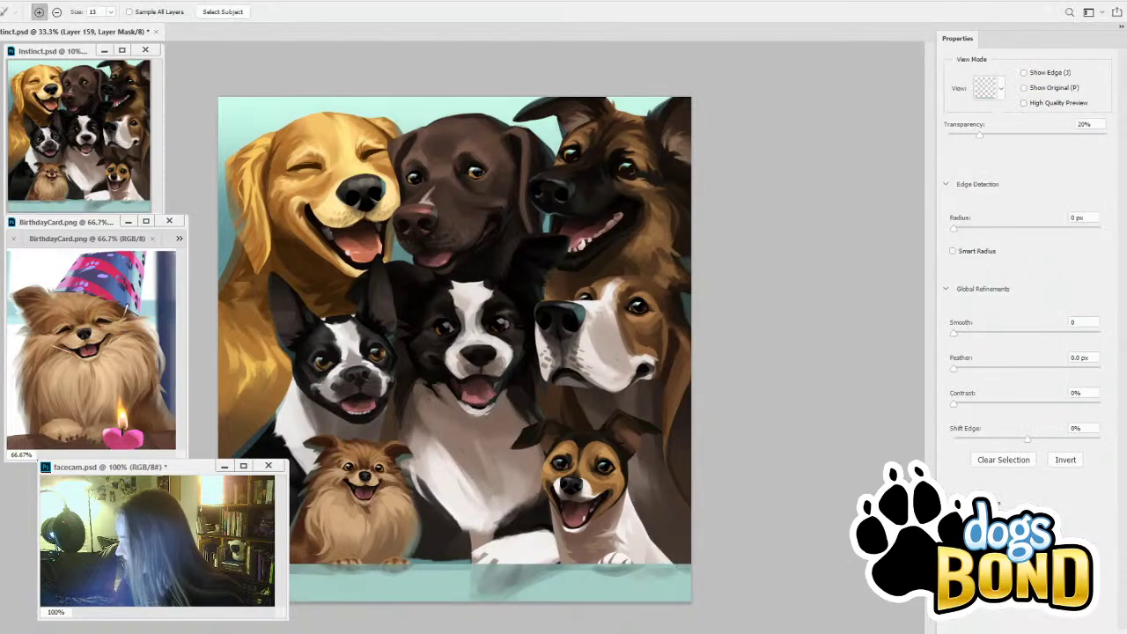
key(Return)
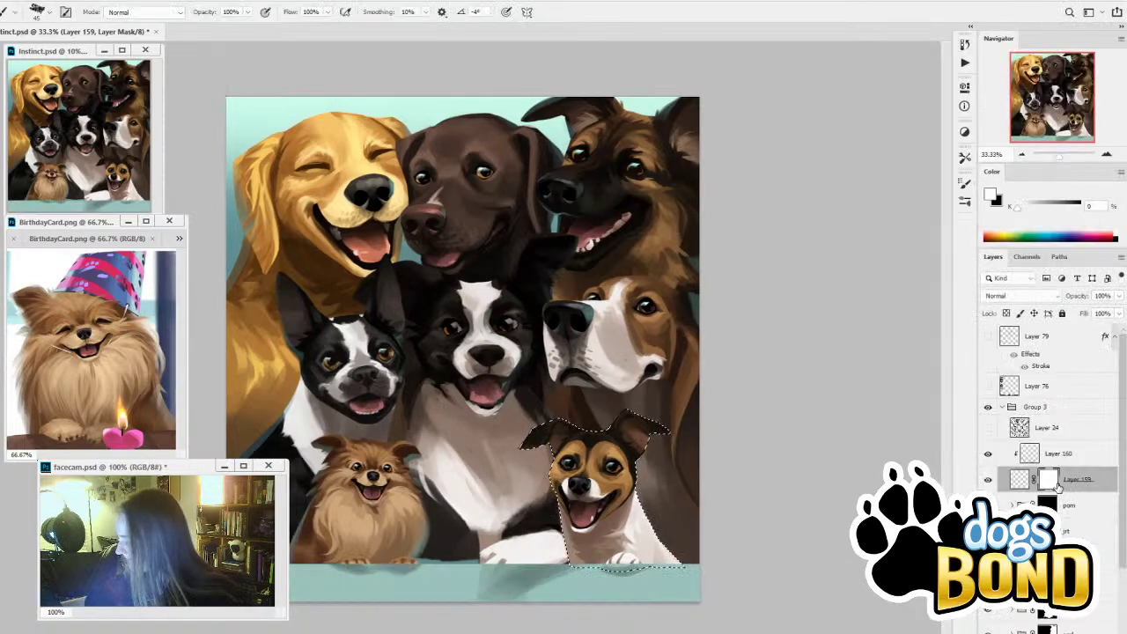
click(989, 482)
click(988, 482)
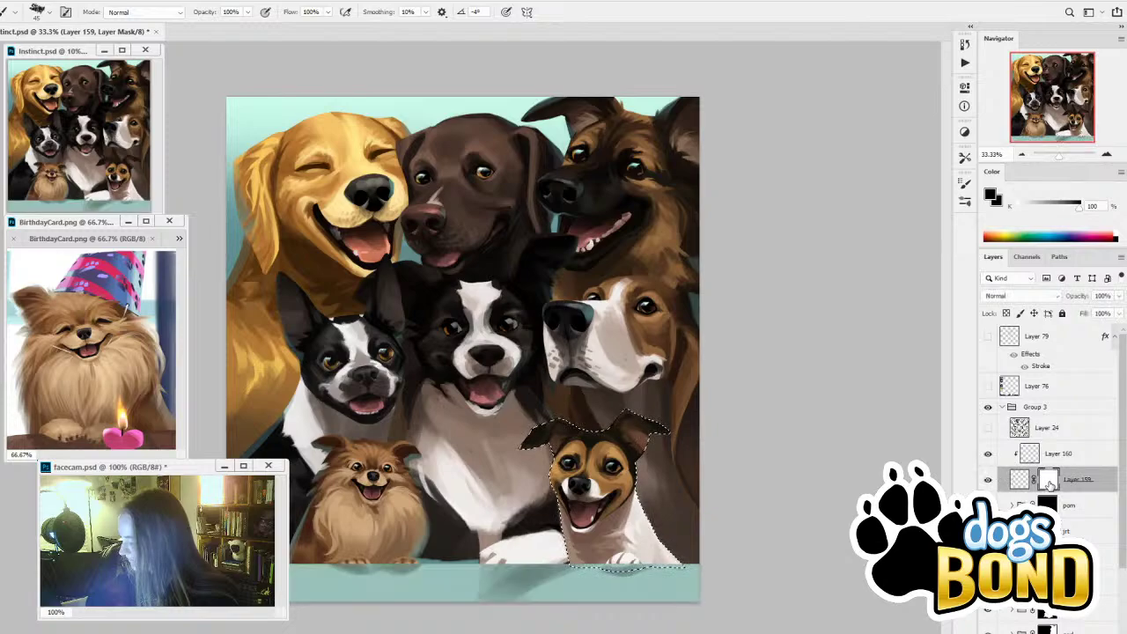
double_click(1049, 482)
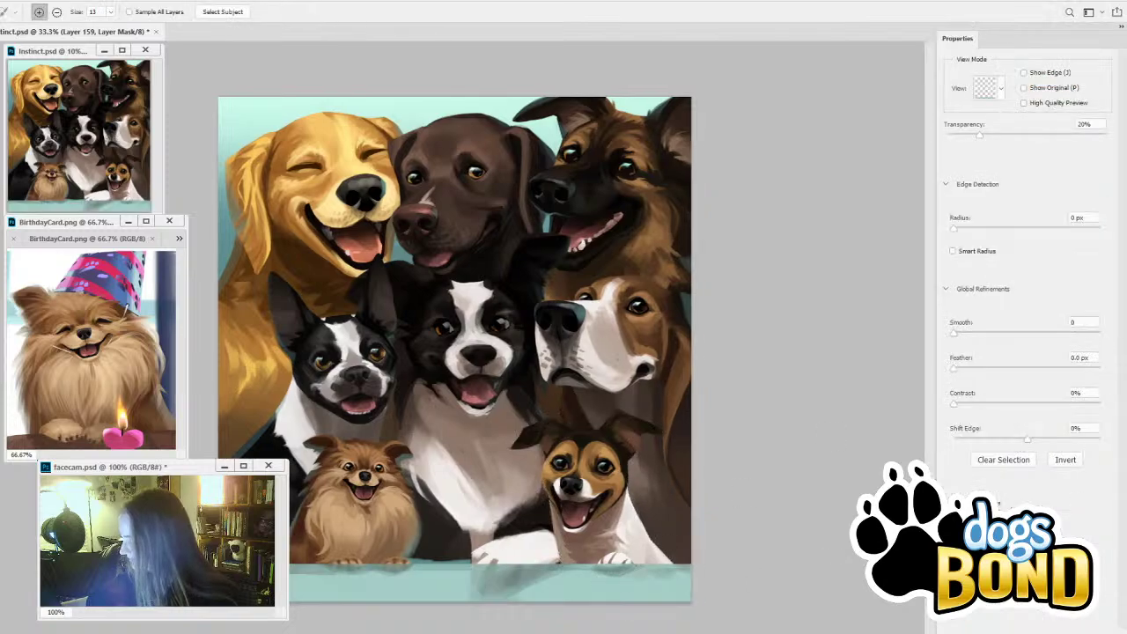
key(Return)
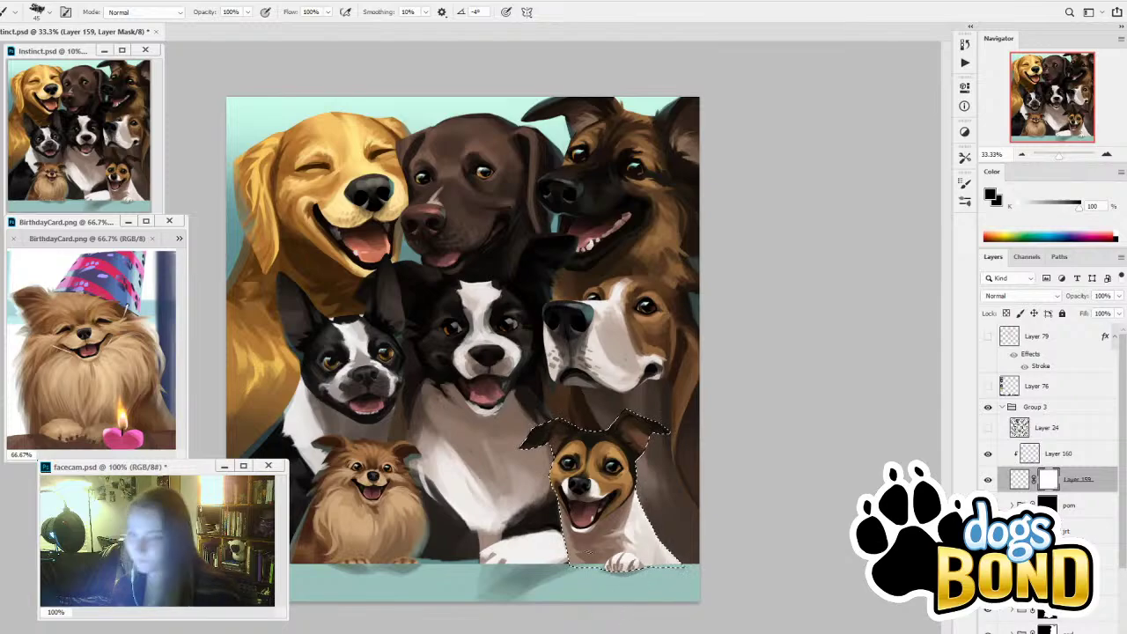
Try painting black on the strip's mask within the pom mask selection to uncover the Pomeranian's paws, and undo the strokes
key(ctrl+d)
ctrl+click(1047, 532)
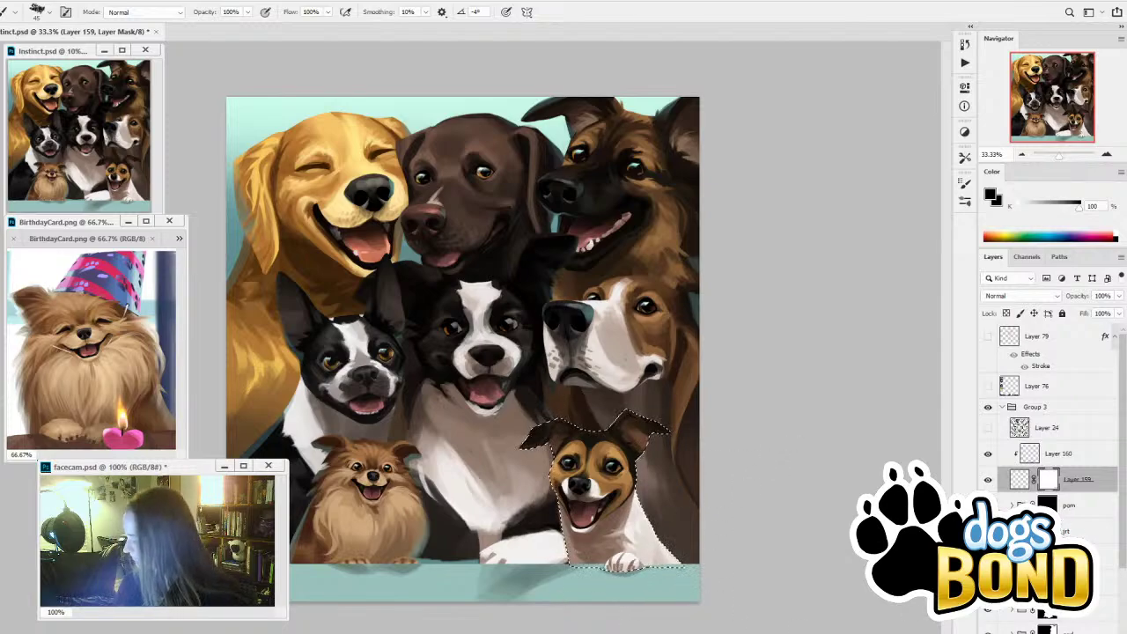
ctrl+click(1048, 506)
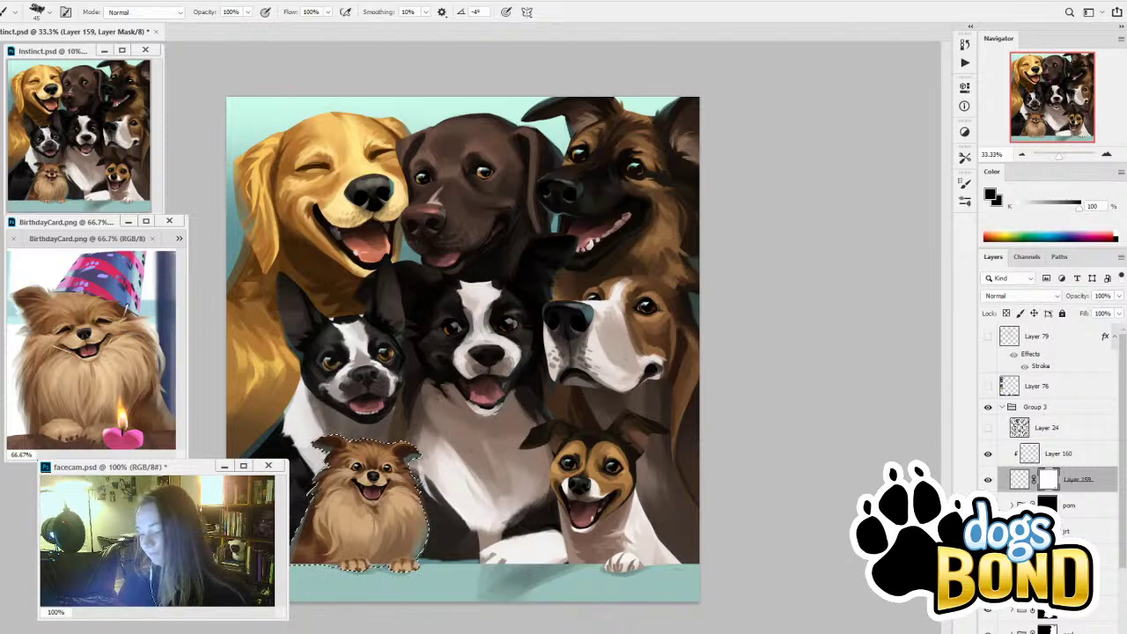
click(964, 43)
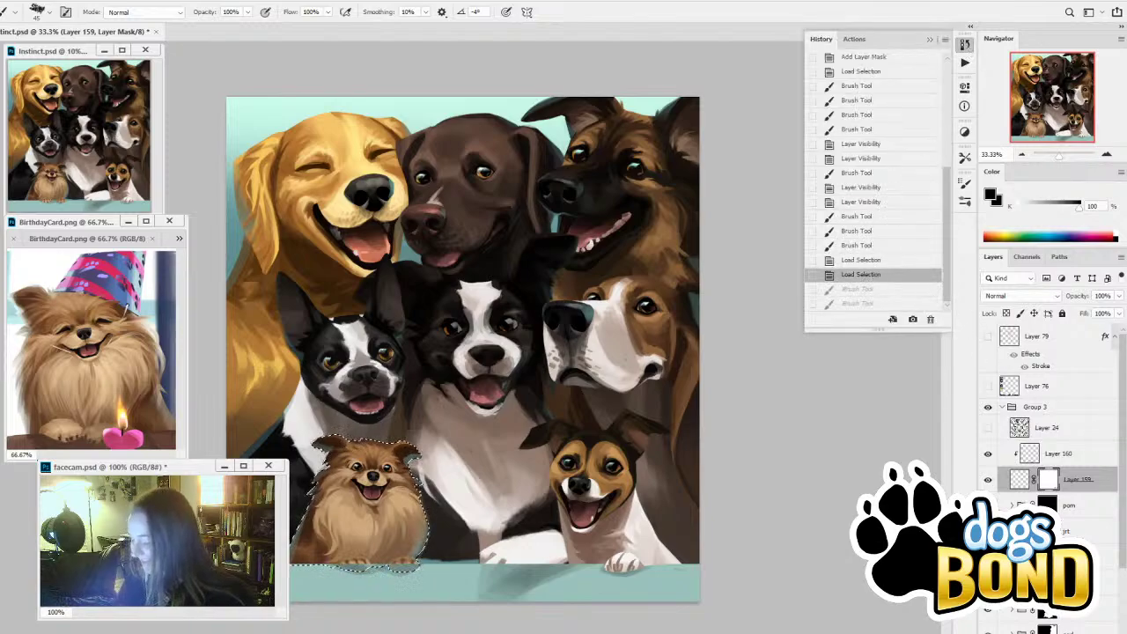
key(ctrl+d)
With the strip layer hidden, compare the artwork with the pom group and its topmost layer hidden and shown
click(988, 480)
click(989, 506)
click(988, 506)
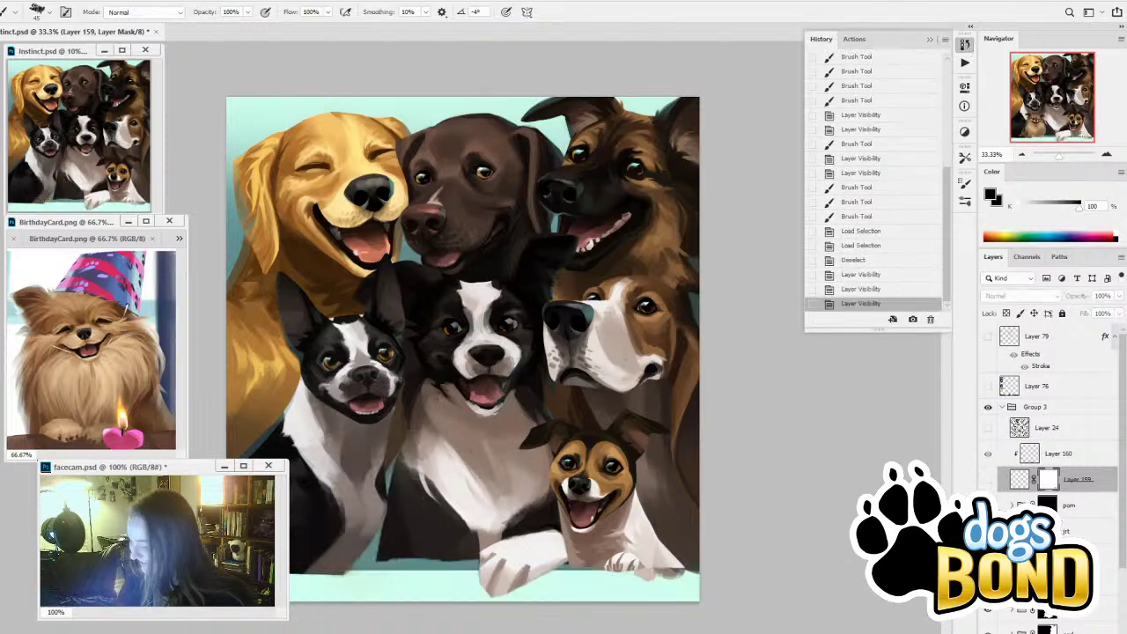
click(1021, 504)
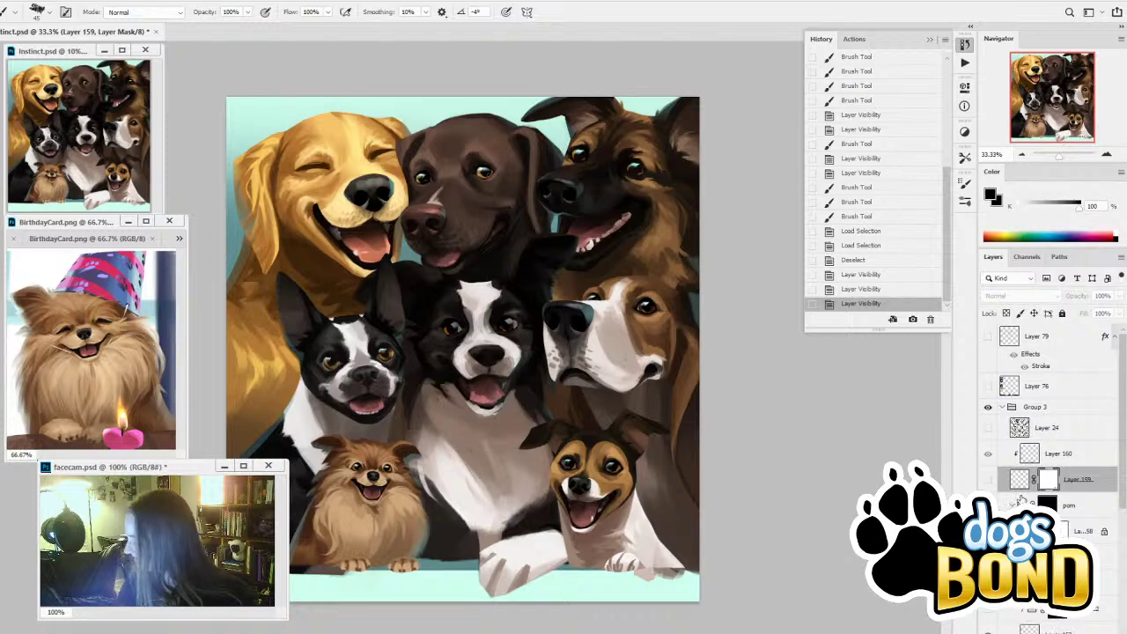
click(988, 532)
click(988, 531)
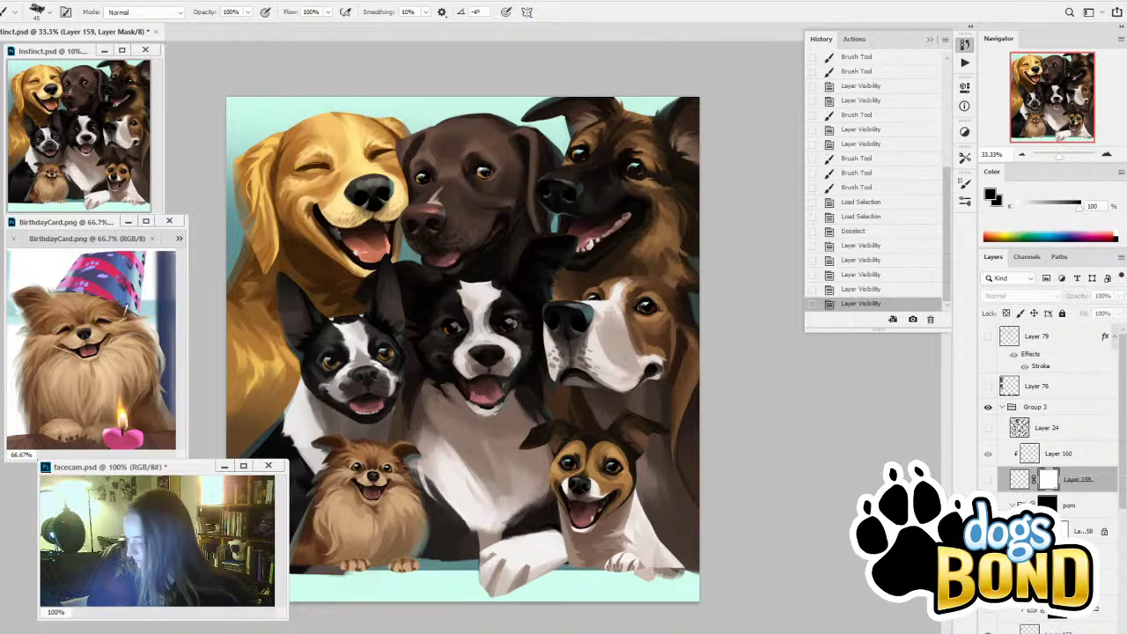
click(988, 531)
click(989, 532)
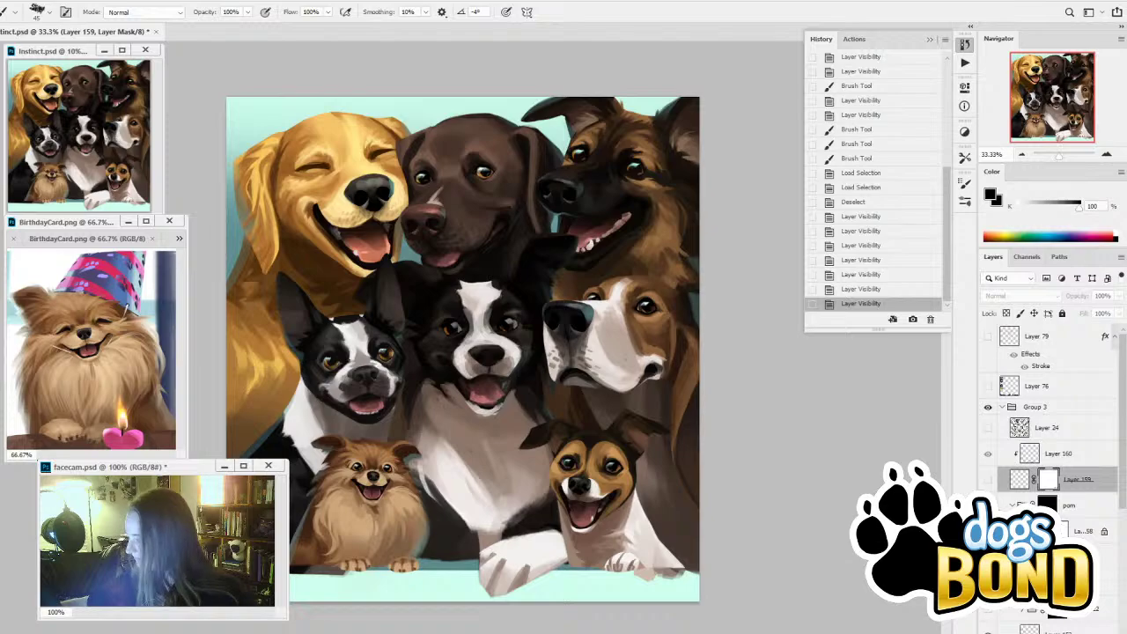
Dock the floating Instinct.psd overview window as a tab and close the 66.7% view of the document
key(ctrl+plus)
key(ctrl+plus)
drag(556, 479, 649, 353)
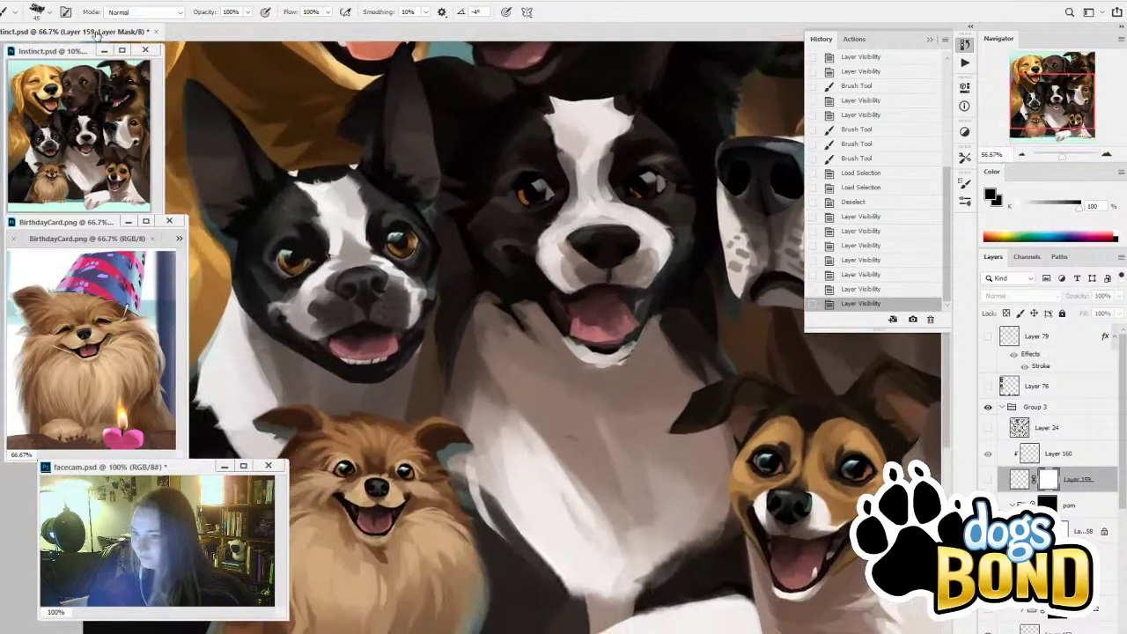
drag(96, 35, 221, 32)
drag(77, 55, 181, 33)
click(150, 37)
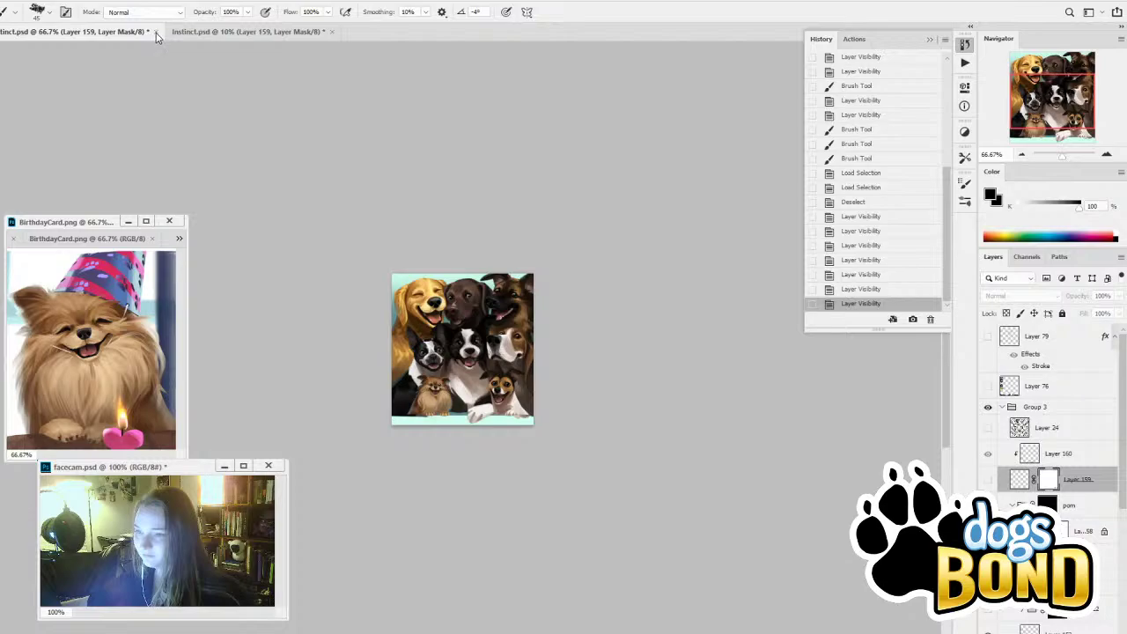
click(156, 32)
click(195, 2)
mouse_move(211, 8)
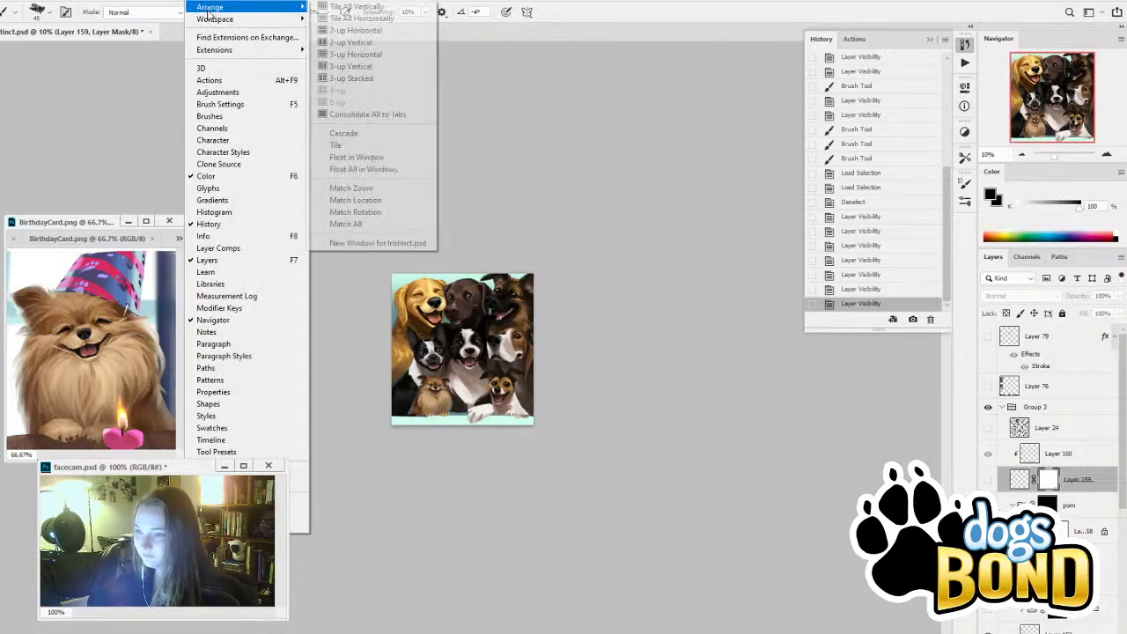
click(371, 243)
drag(229, 33, 291, 33)
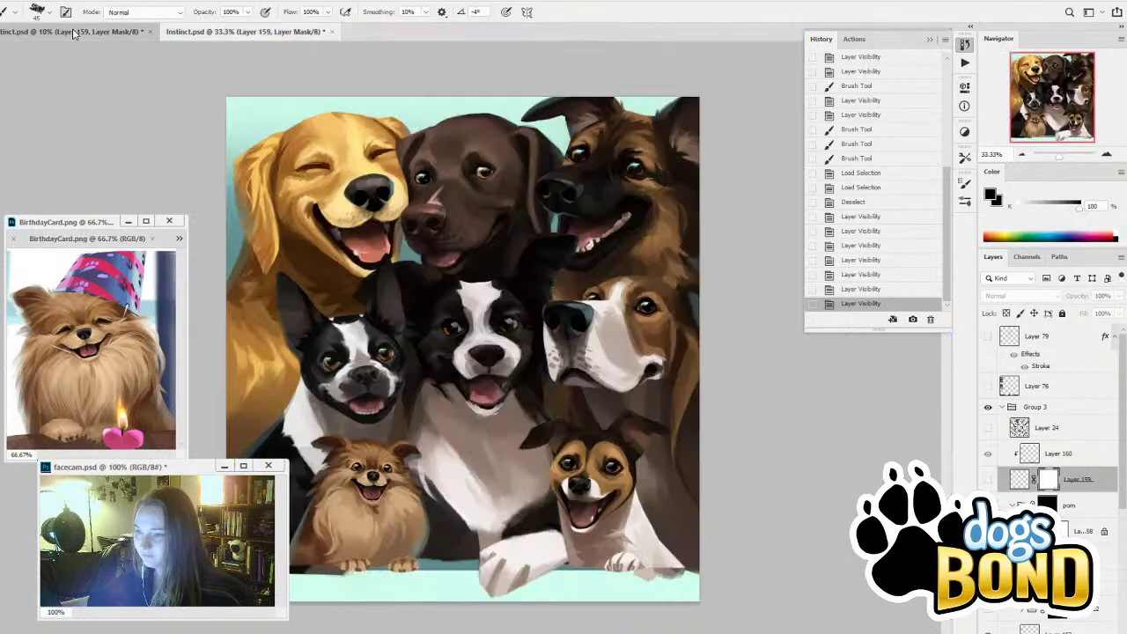
drag(76, 33, 91, 53)
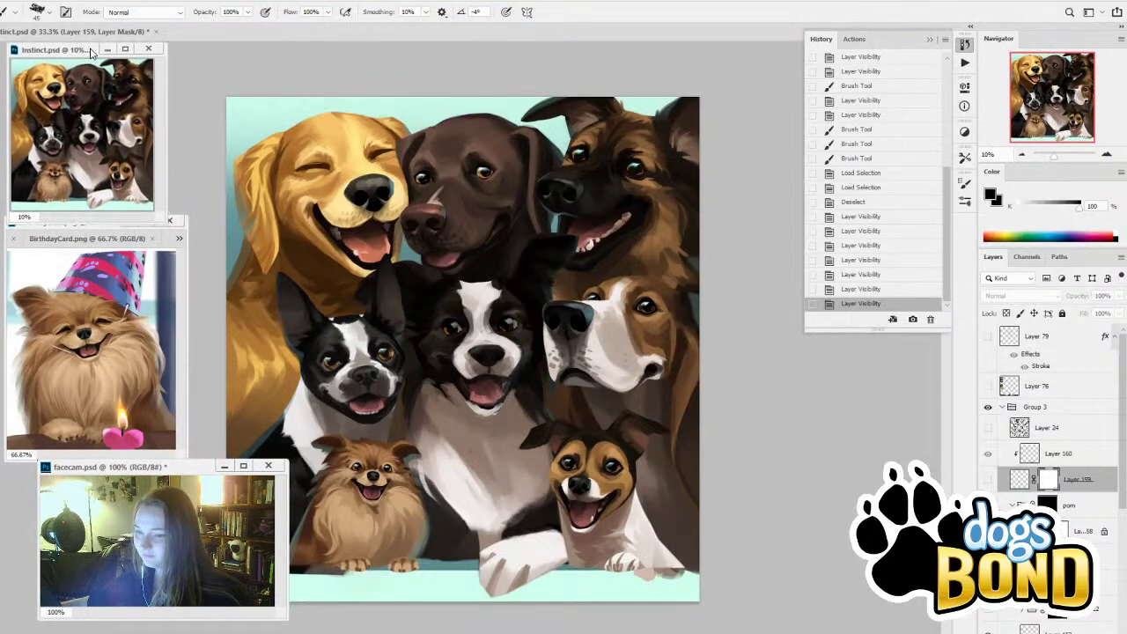
click(526, 394)
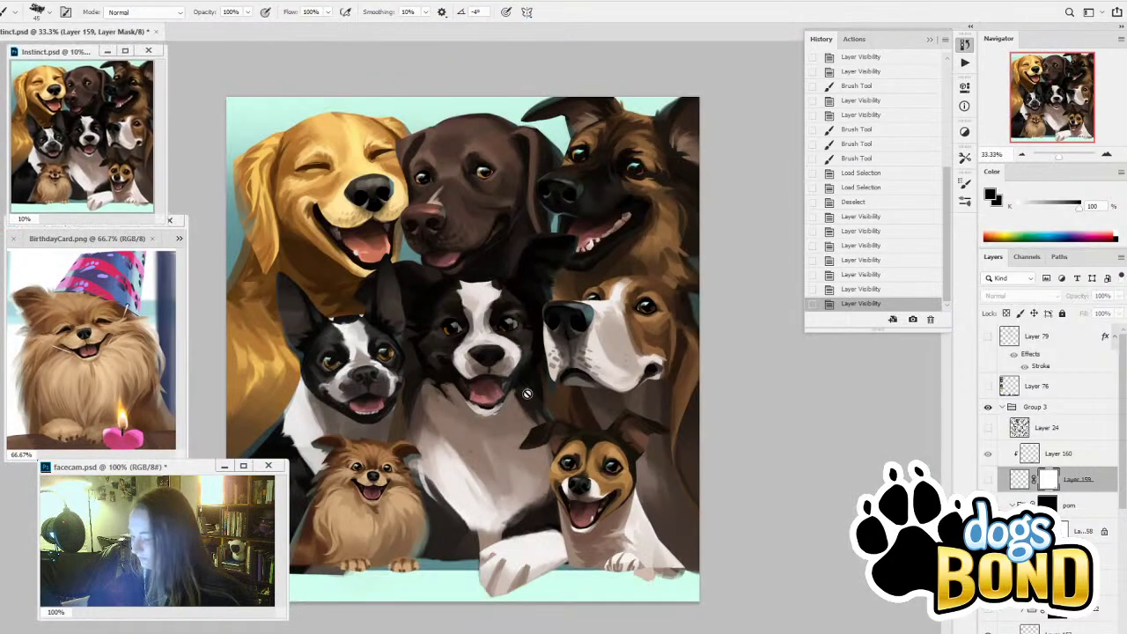
click(1108, 157)
click(1108, 156)
click(1108, 157)
drag(690, 481, 746, 374)
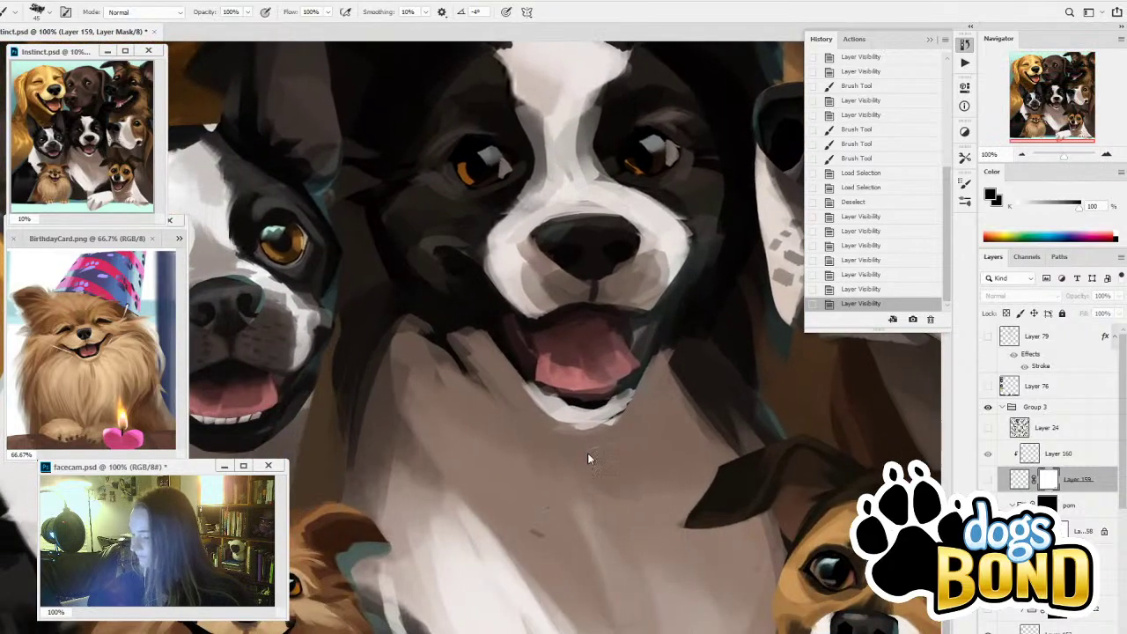
drag(53, 52, 229, 35)
click(127, 33)
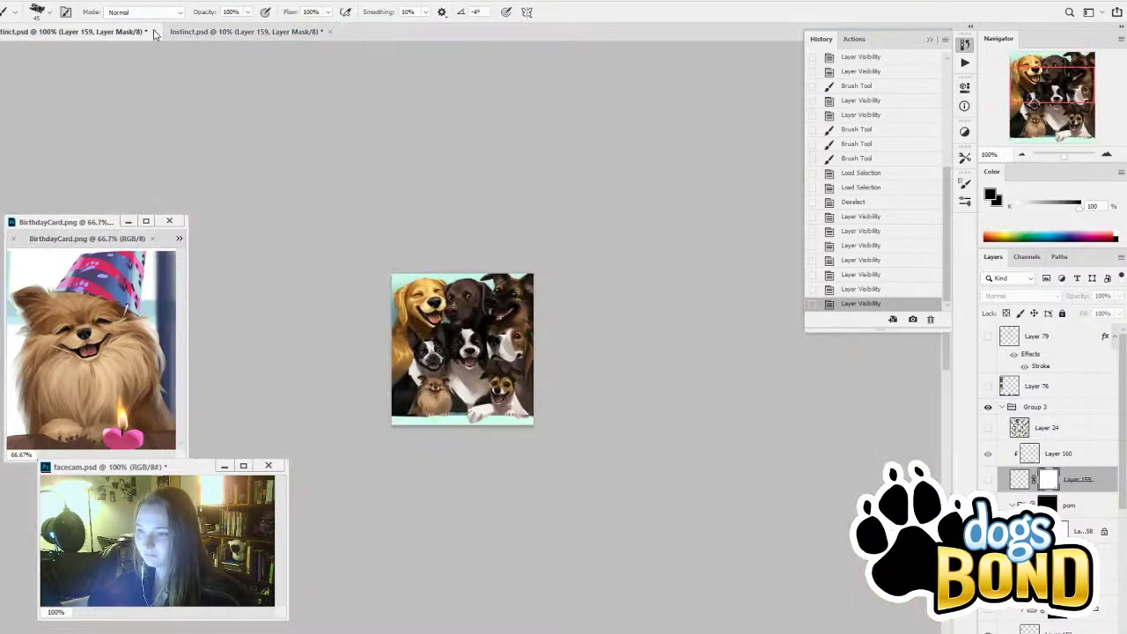
click(148, 32)
Open a second window of Instinct.psd and float the 10% view as a small overview above the BirthdayCard.png reference
click(206, 3)
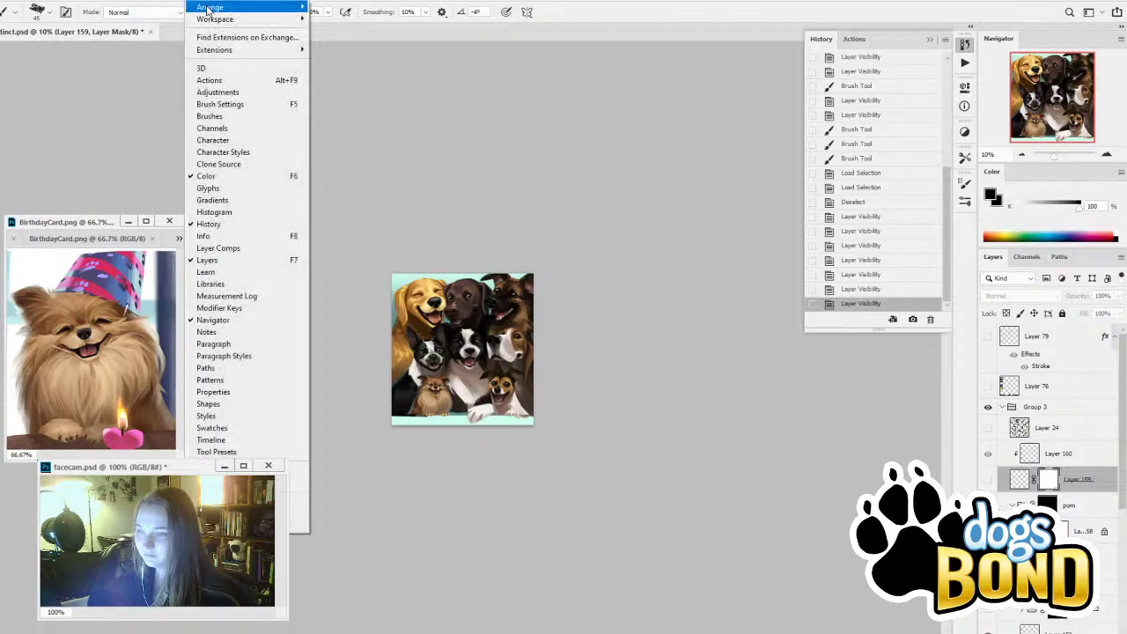
mouse_move(220, 7)
click(407, 244)
mouse_move(254, 33)
mouse_down()
mouse_move(256, 68)
mouse_move(273, 32)
mouse_up()
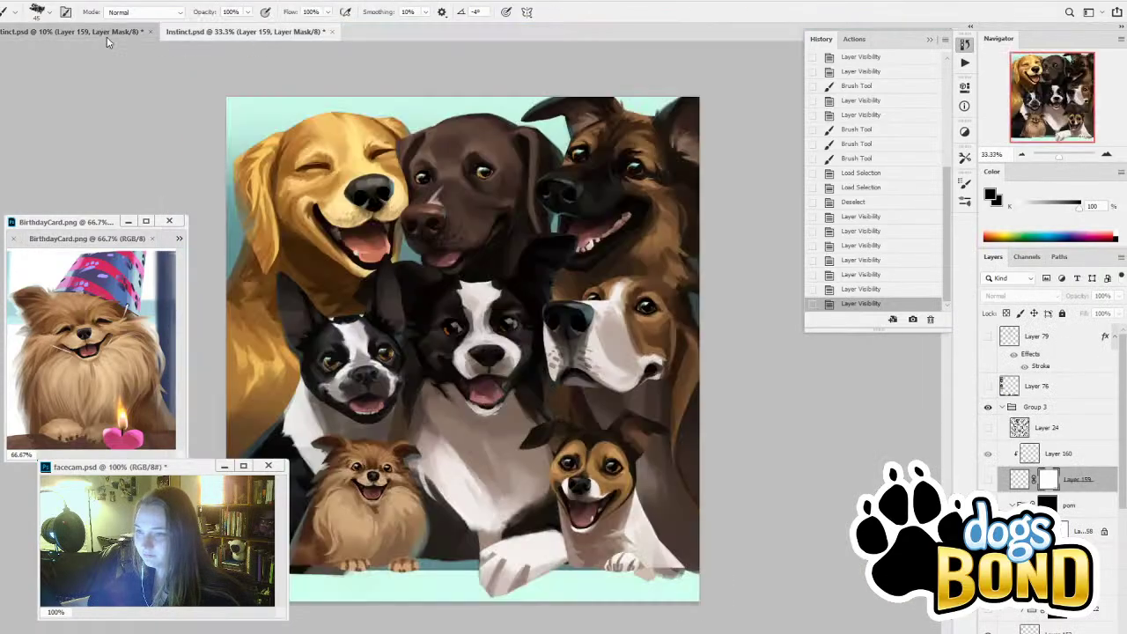
drag(107, 35, 77, 61)
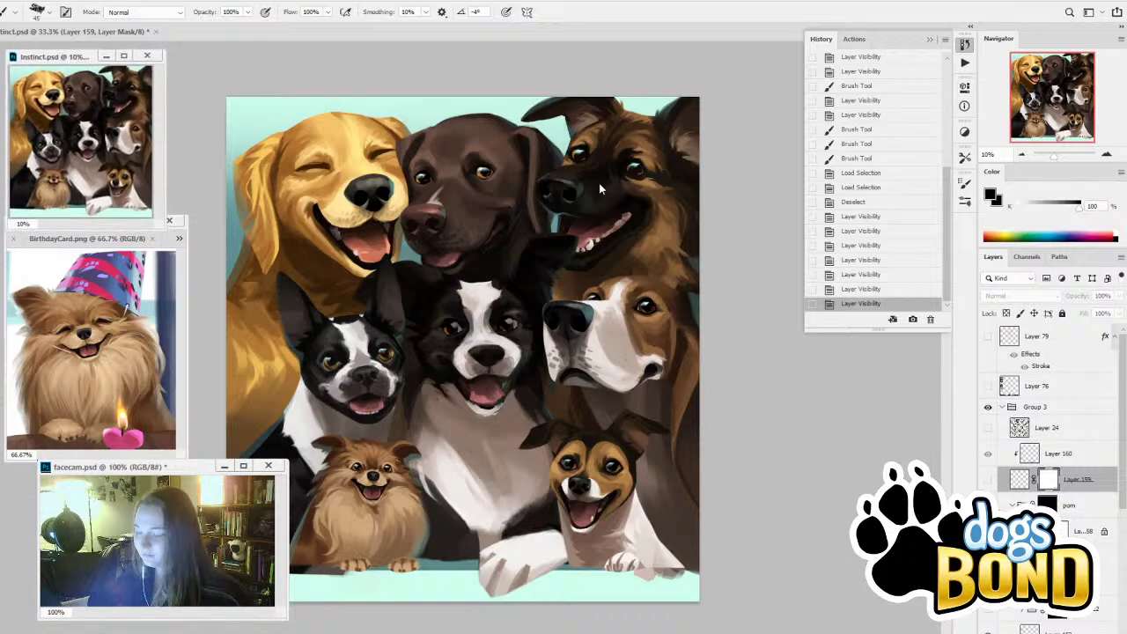
click(636, 172)
Compare the Pomeranian's paws at 200% zoom with the teal strip on Layer 159 shown and hidden
click(1107, 155)
click(1106, 155)
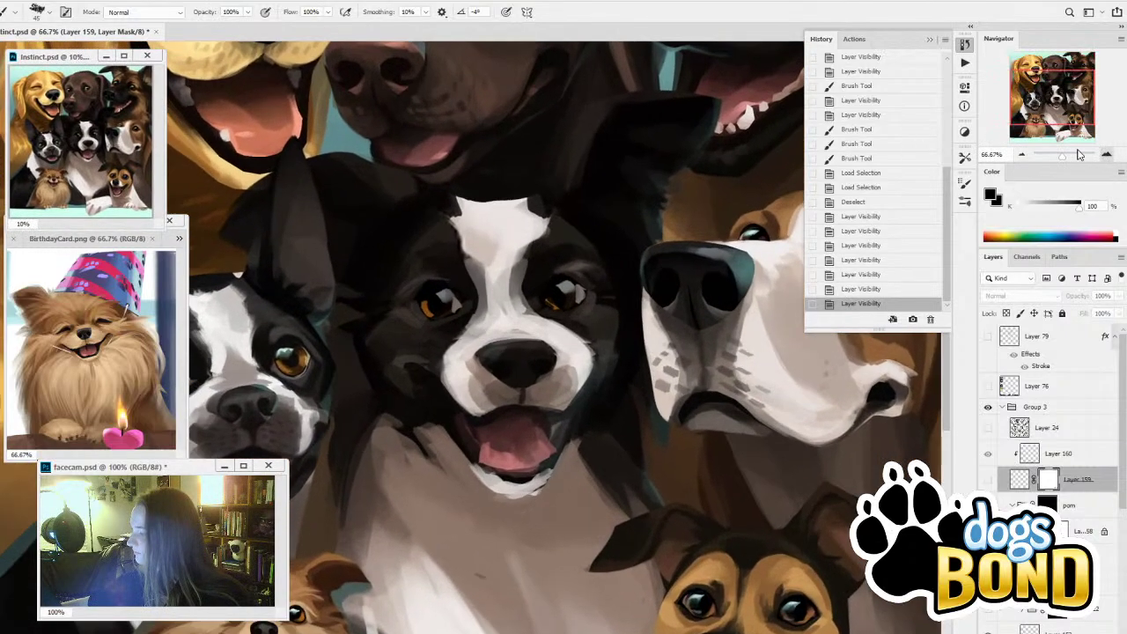
click(1106, 155)
click(1038, 136)
click(1105, 157)
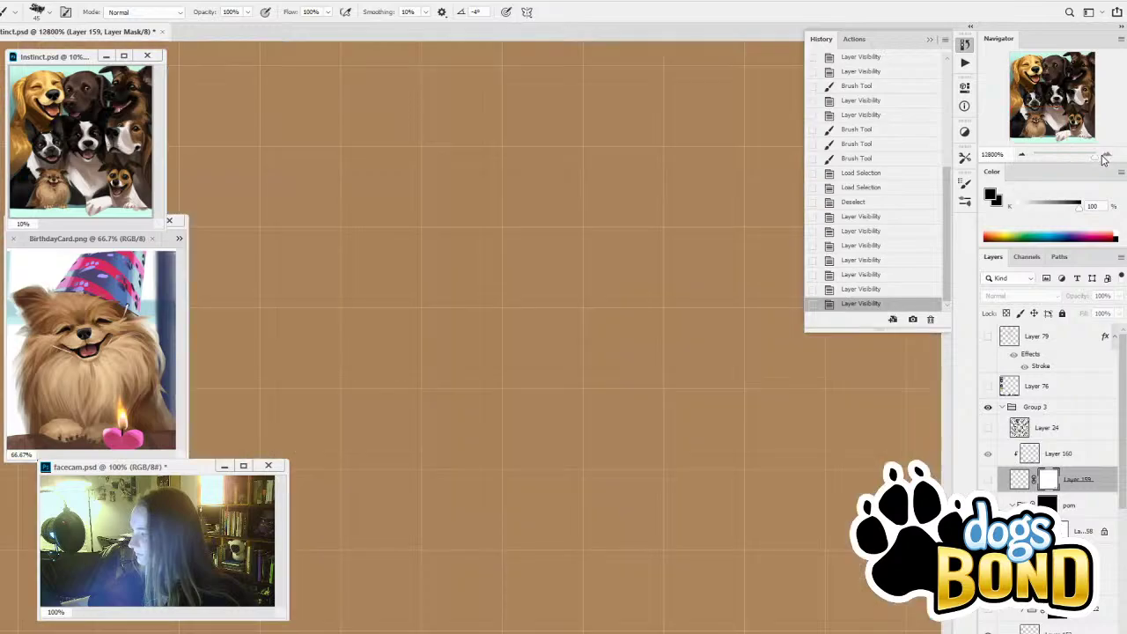
click(1062, 155)
click(1106, 155)
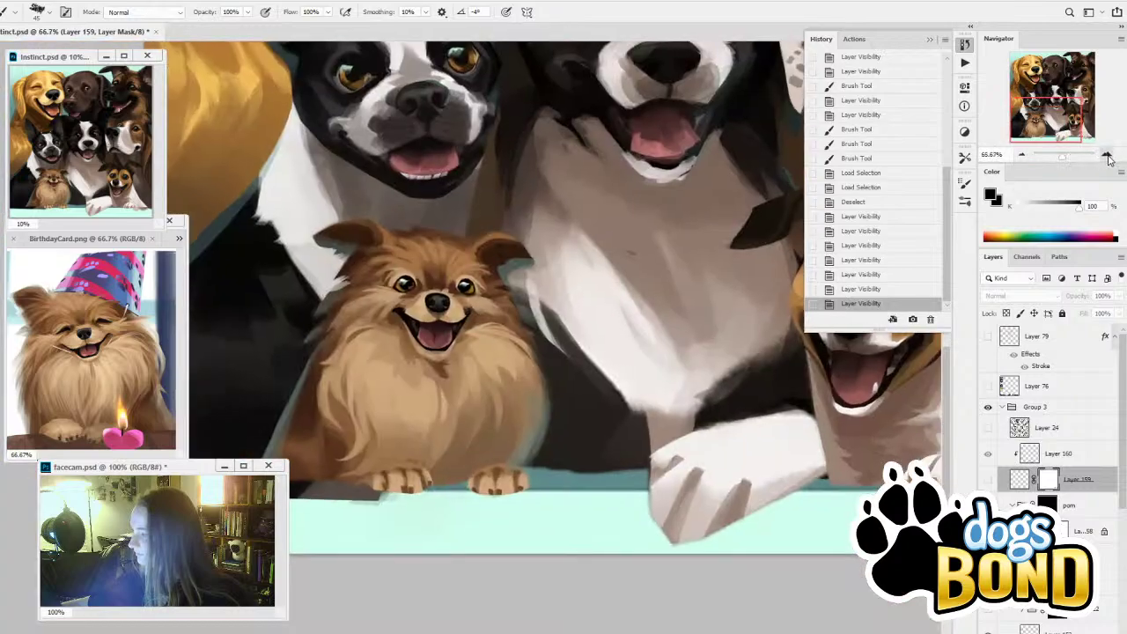
drag(1054, 106, 1046, 141)
click(1106, 155)
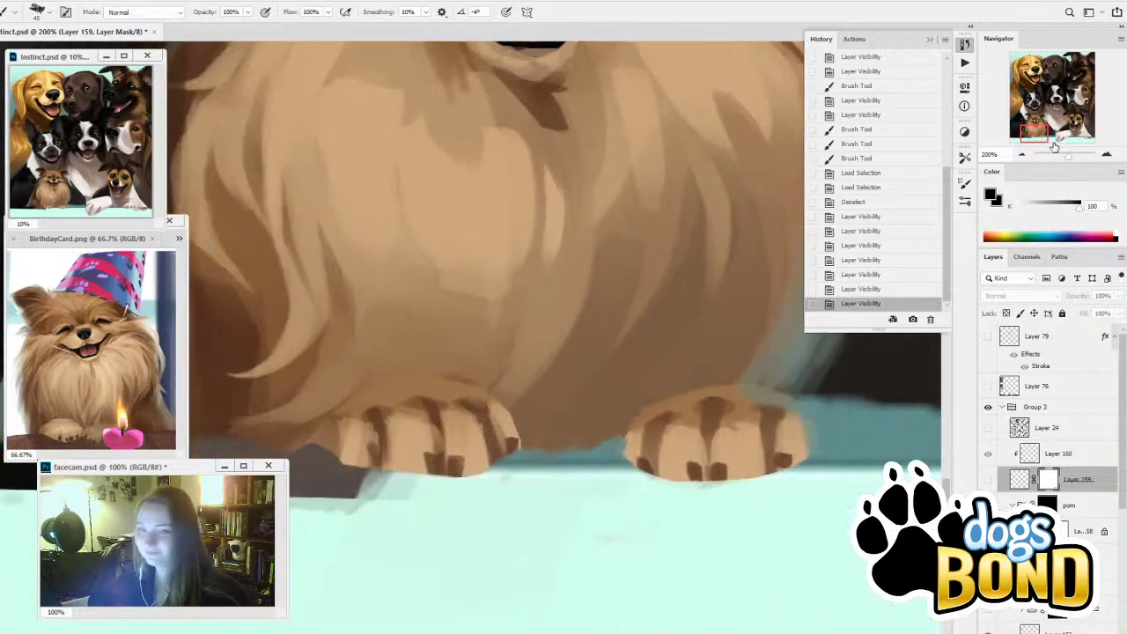
key(m)
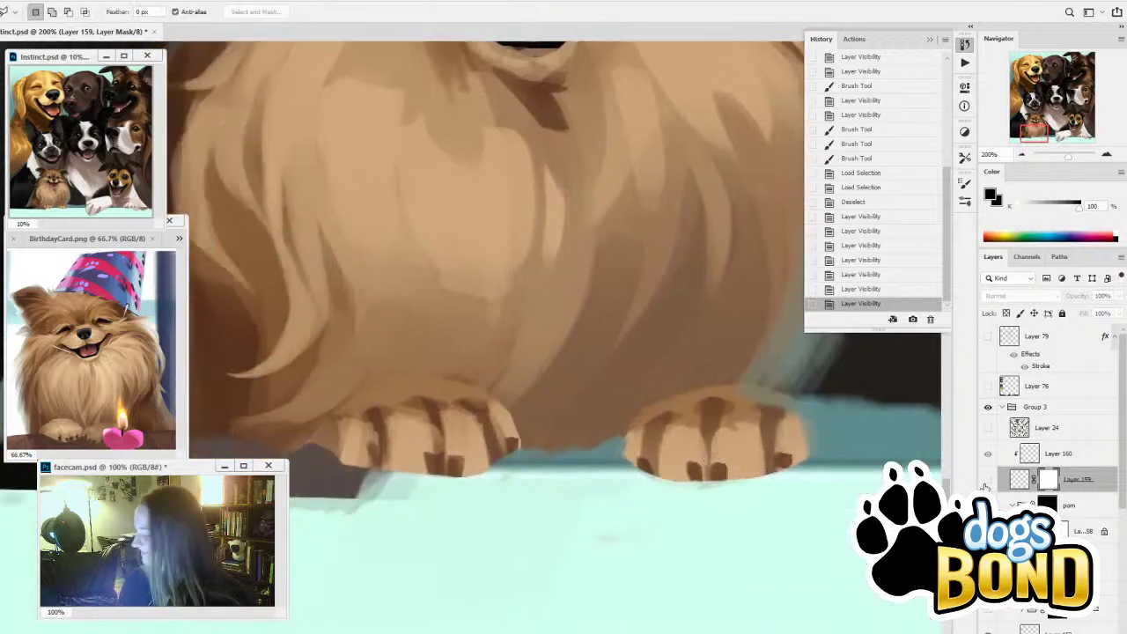
click(988, 480)
click(988, 479)
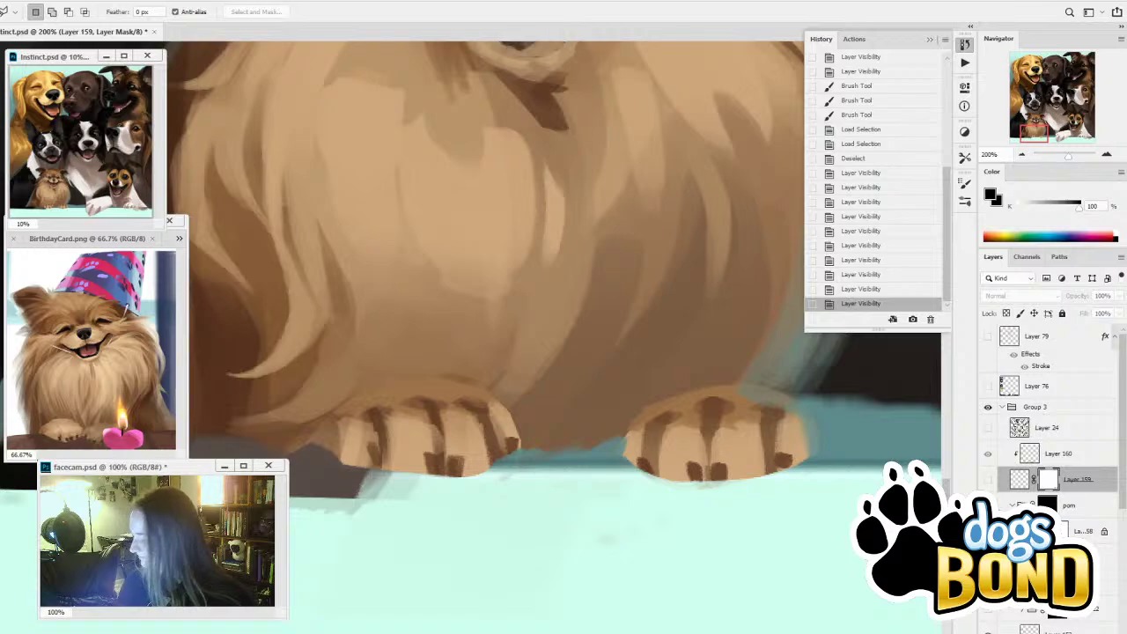
Outline both Pomeranian paws on Layer 157 with the Polygonal Lasso as one combined selection
click(987, 531)
click(987, 557)
click(987, 557)
click(1079, 557)
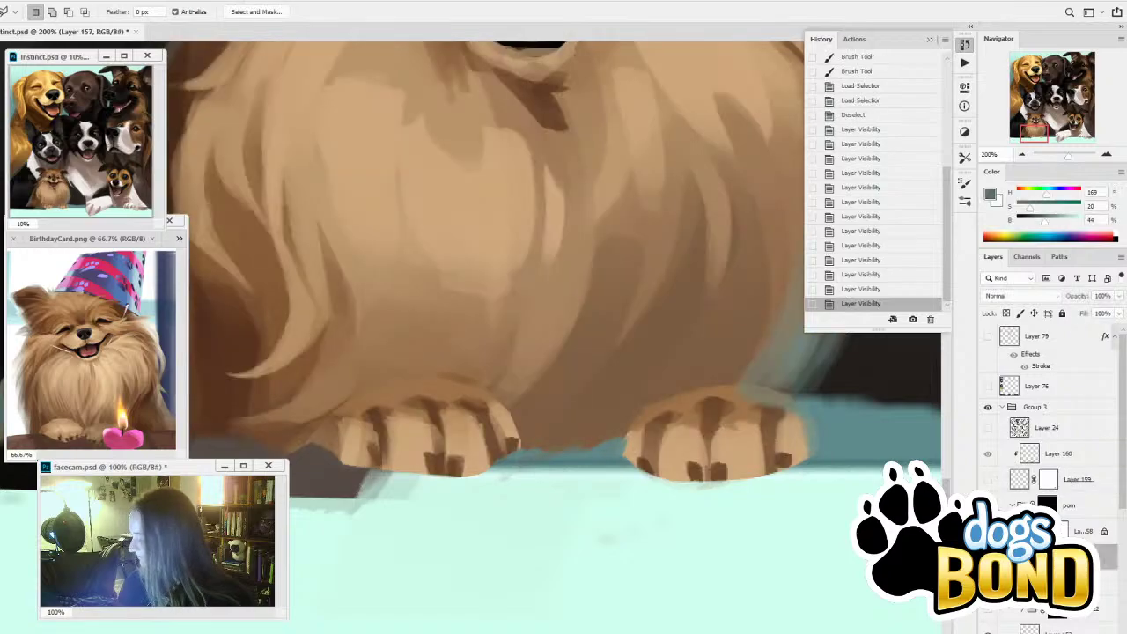
mouse_move(759, 505)
mouse_down()
mouse_move(652, 489)
mouse_move(628, 469)
mouse_up()
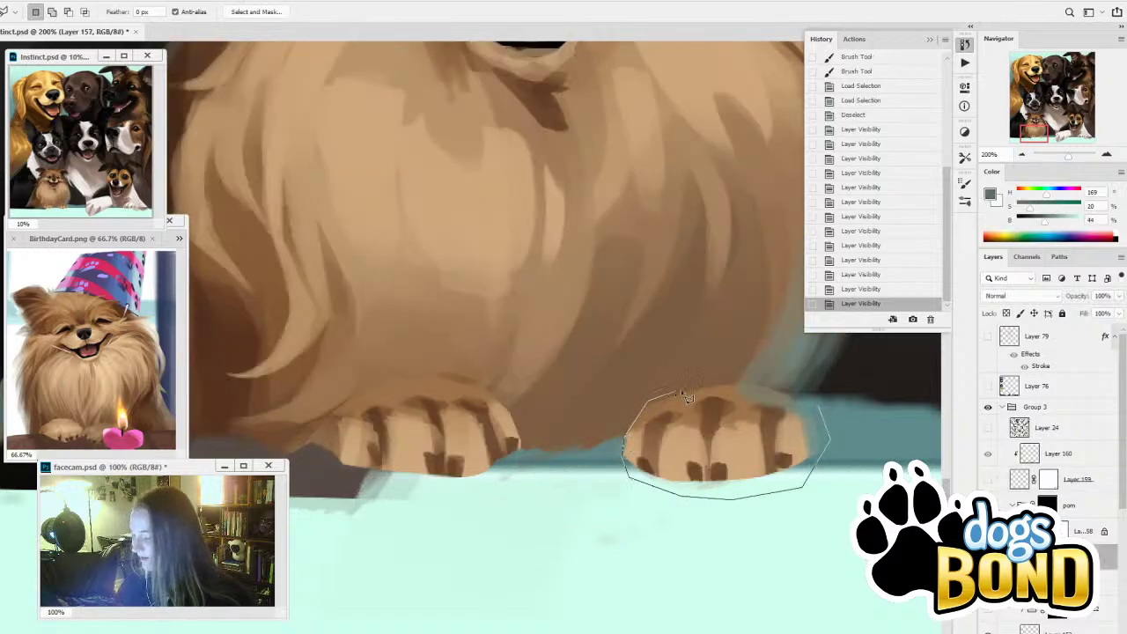
click(822, 416)
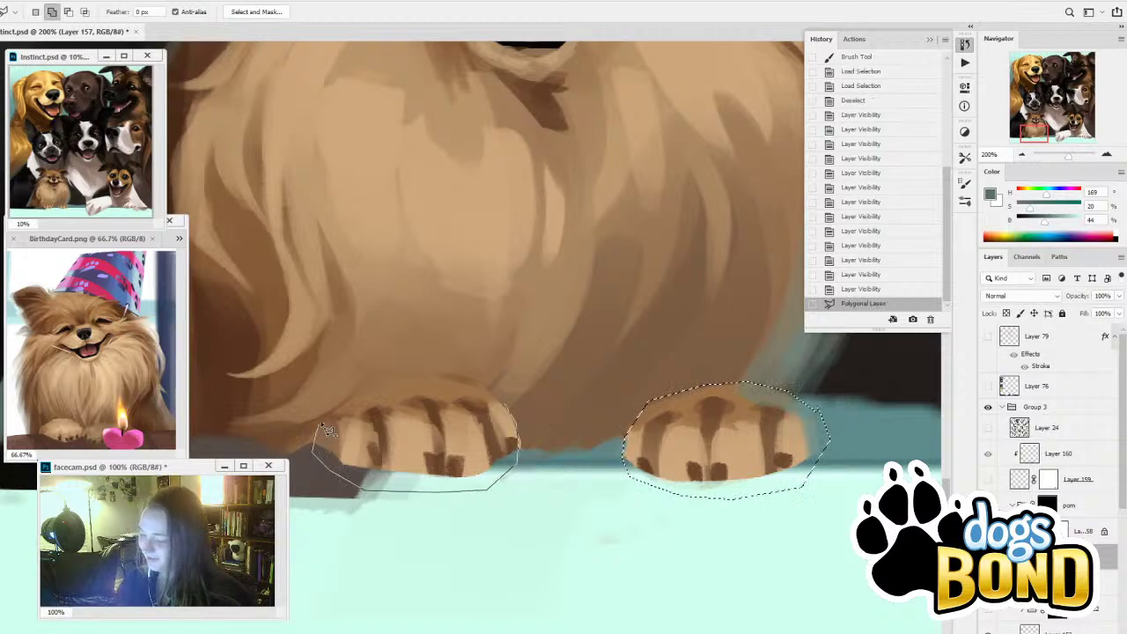
click(508, 406)
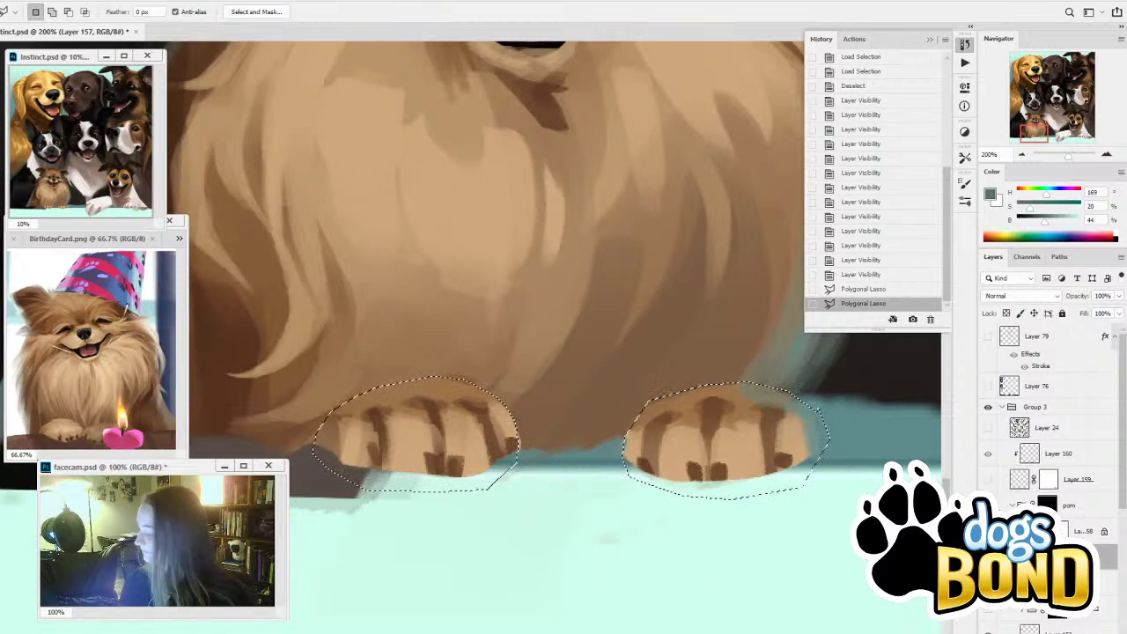
Paste the paws onto a new layer above the pom group, scale them to about 76% and reposition them over the original paws
key(ctrl+shift+v)
drag(1070, 517, 1048, 500)
key(ctrl+t)
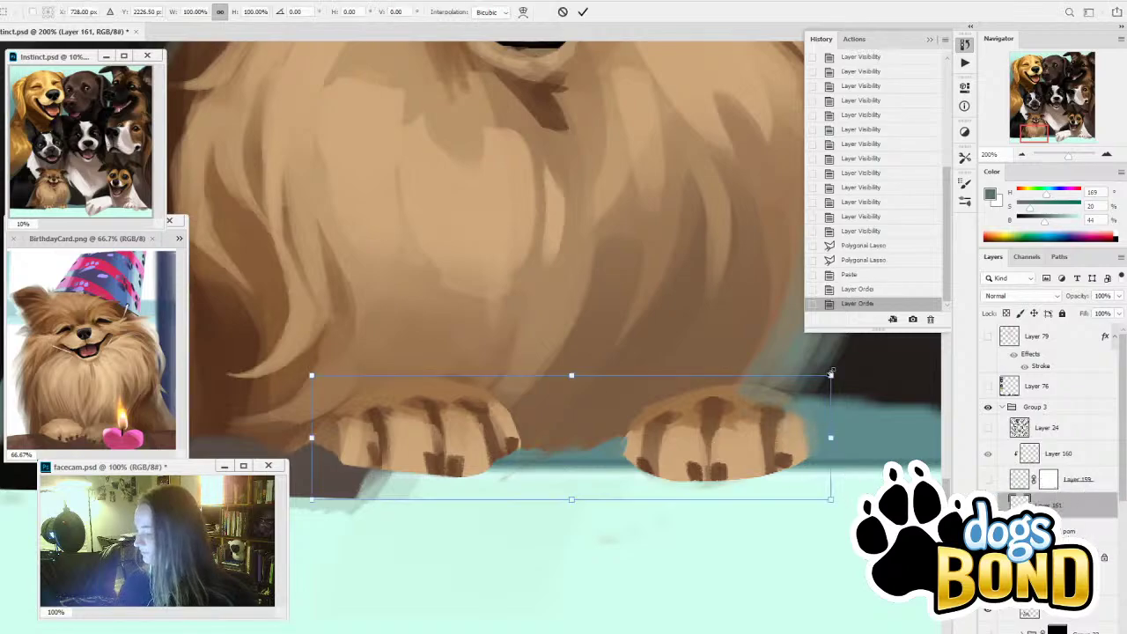
drag(832, 378, 768, 393)
drag(704, 447, 692, 458)
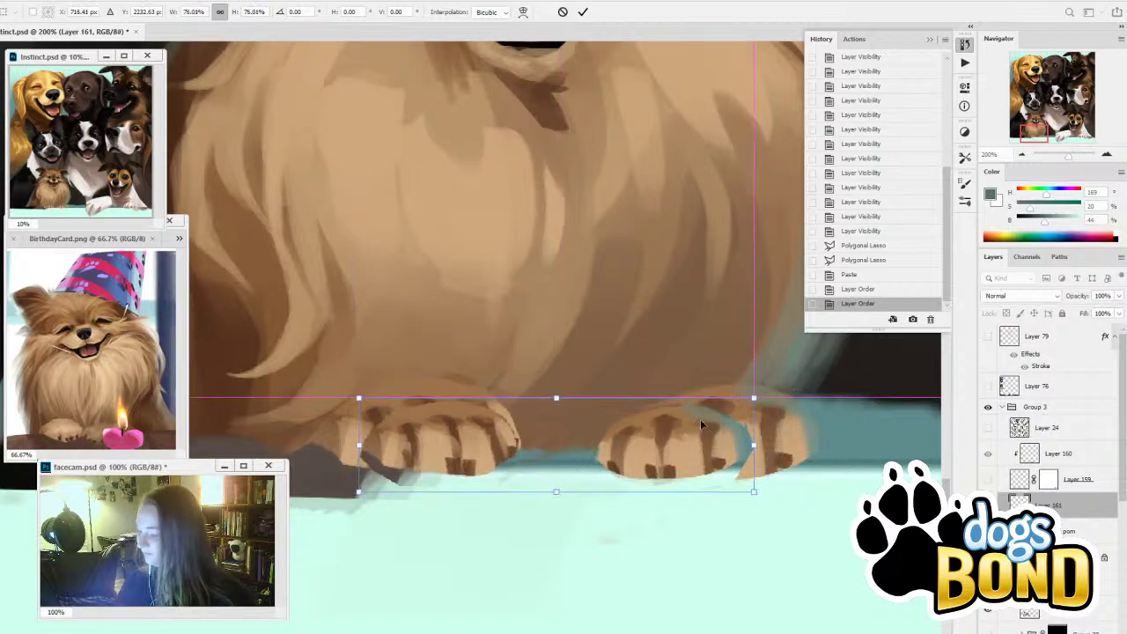
click(583, 13)
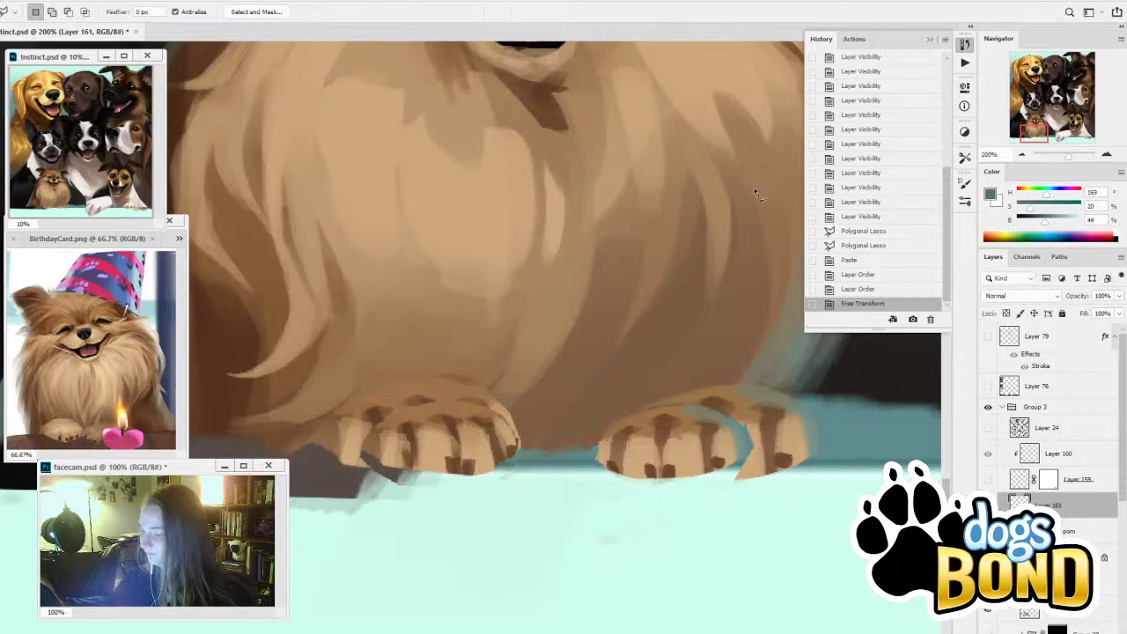
Check the pasted paws against the teal strip, and erase the leftover edges around them on Layer 161
click(987, 480)
click(988, 481)
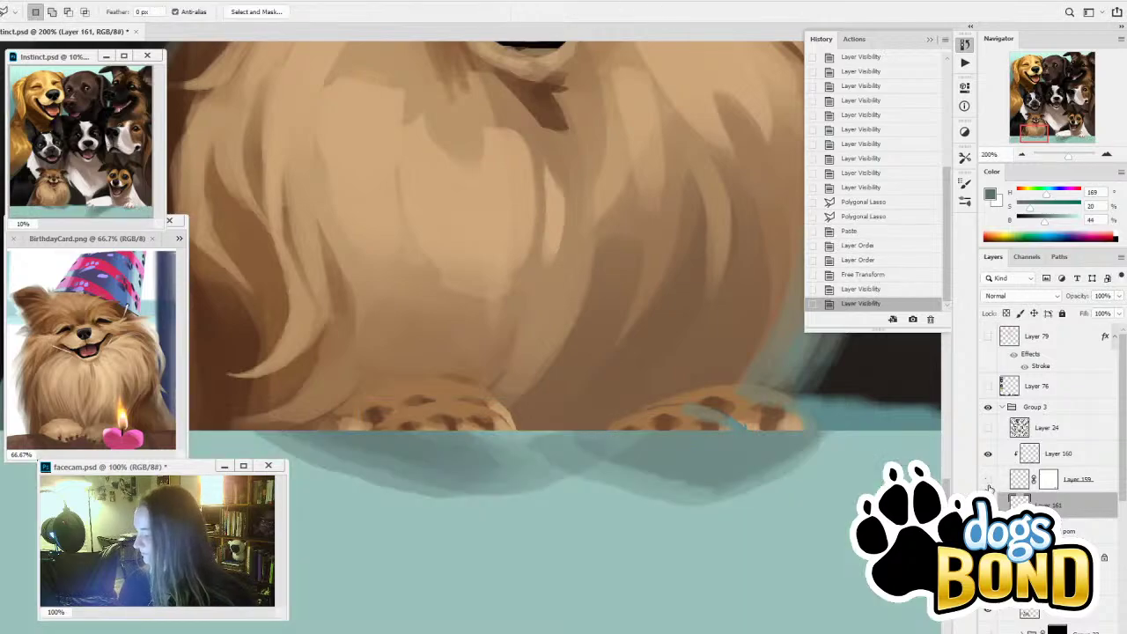
click(988, 505)
click(988, 504)
double_click(1020, 505)
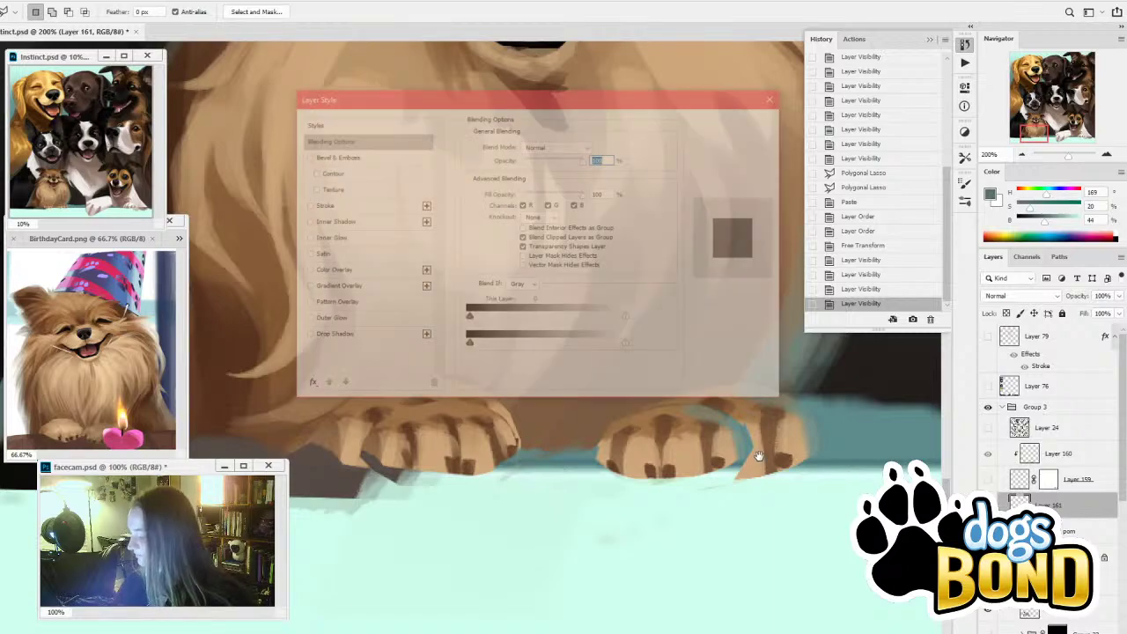
click(745, 145)
key(b)
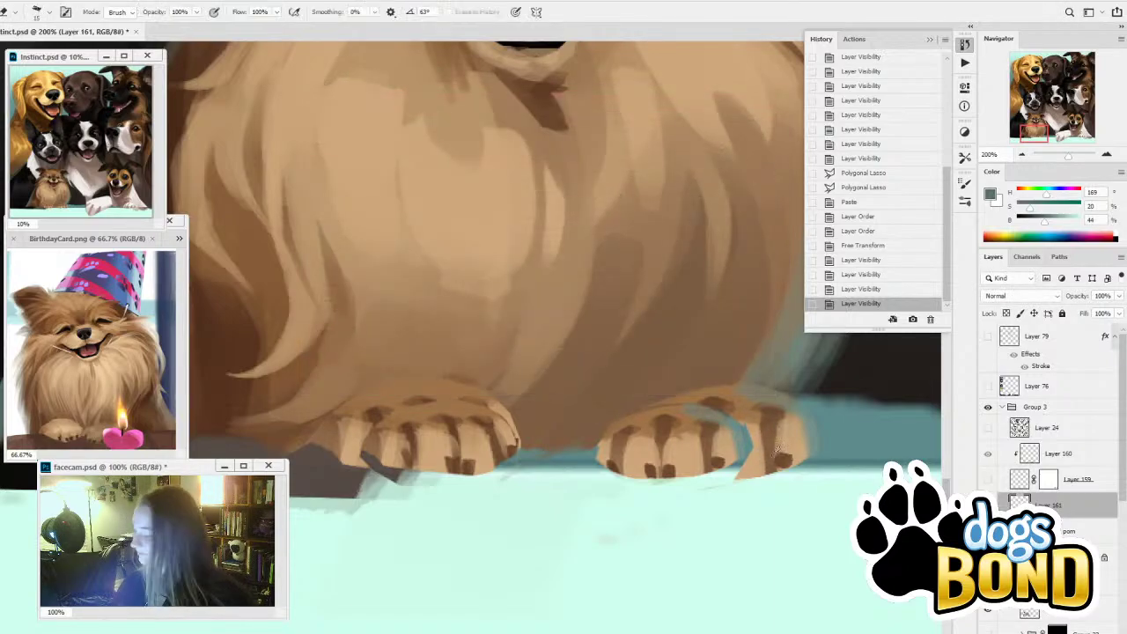
mouse_move(746, 480)
mouse_down()
mouse_move(712, 495)
mouse_move(743, 471)
mouse_move(682, 497)
mouse_up()
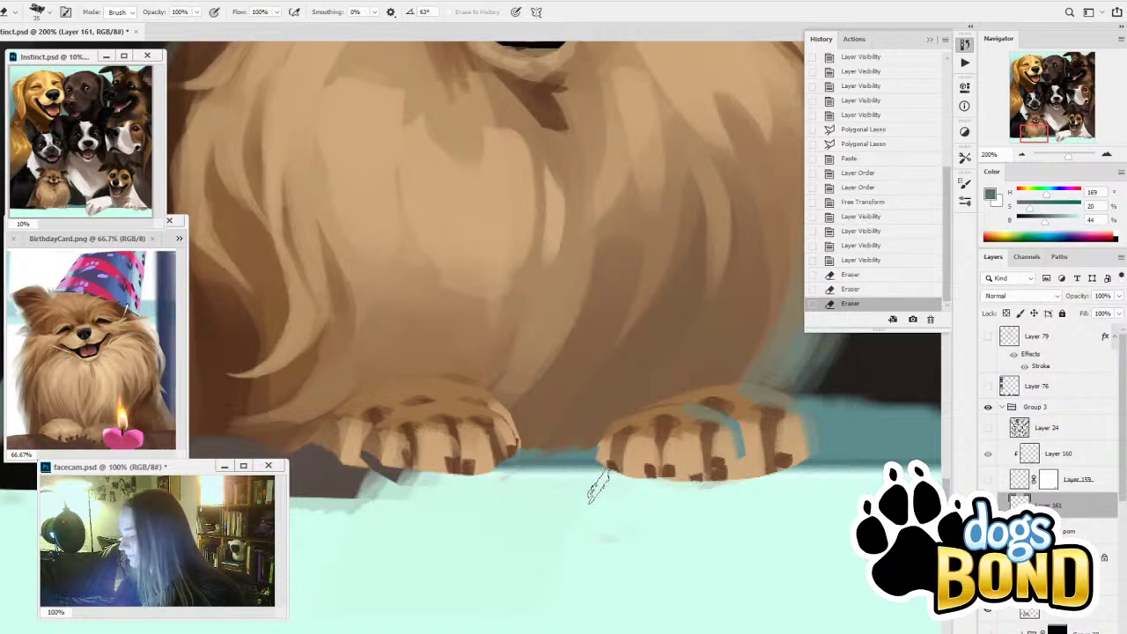
drag(591, 426, 563, 440)
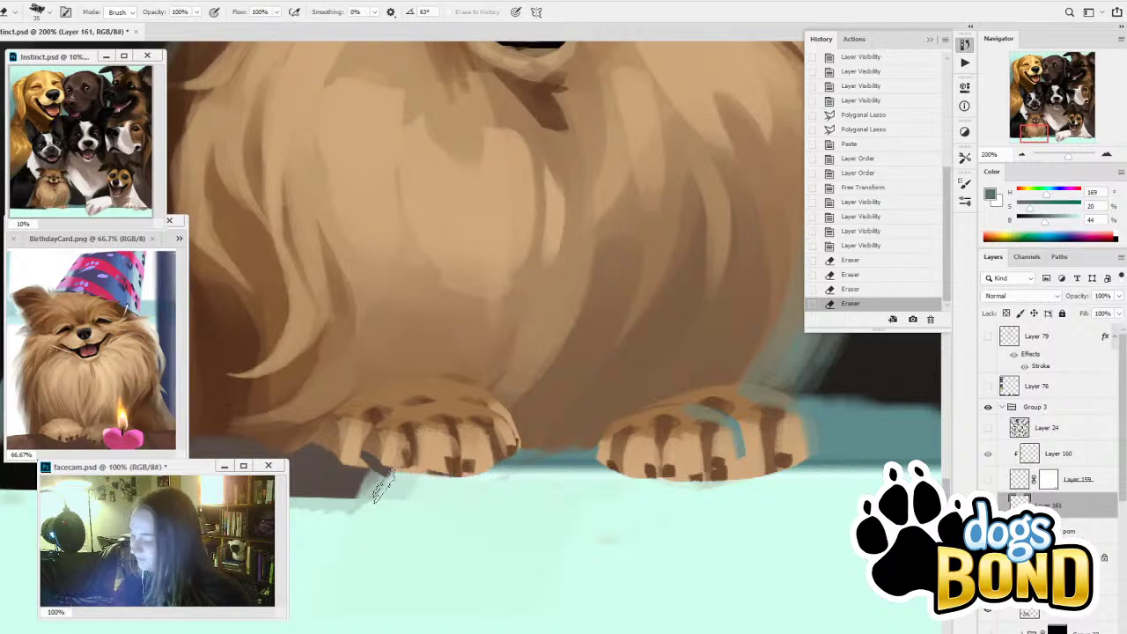
drag(363, 472, 323, 470)
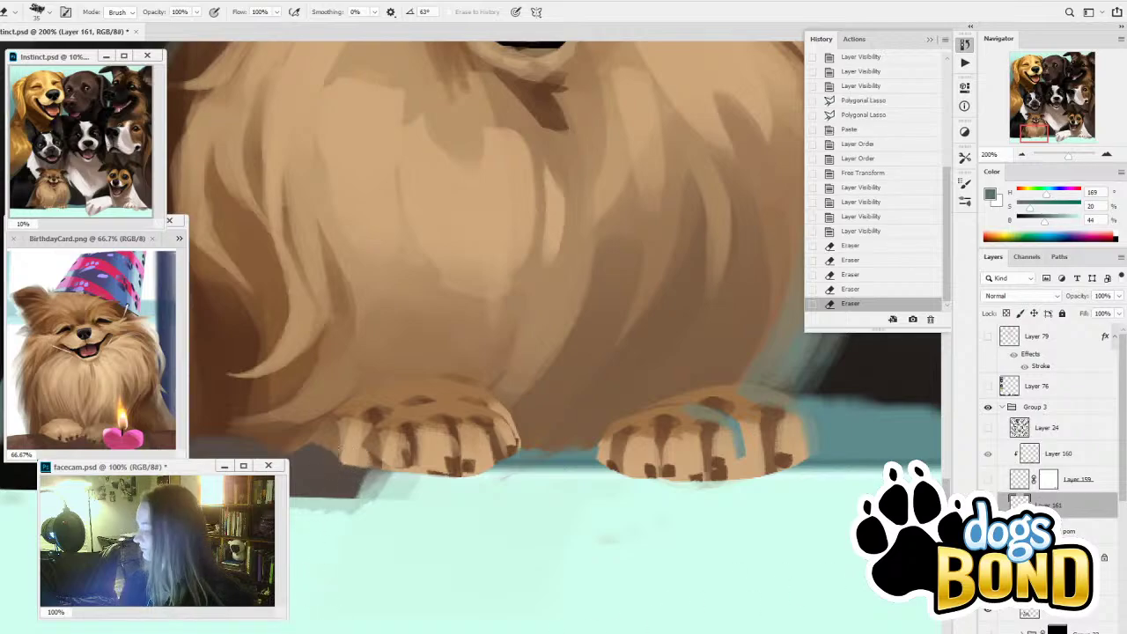
Paint black on the pom group's mask to hide the parts of the original paws sticking out around the smaller copies
ctrl+click(1020, 504)
ctrl+click(1020, 504)
click(1048, 531)
key(i)
click(705, 358)
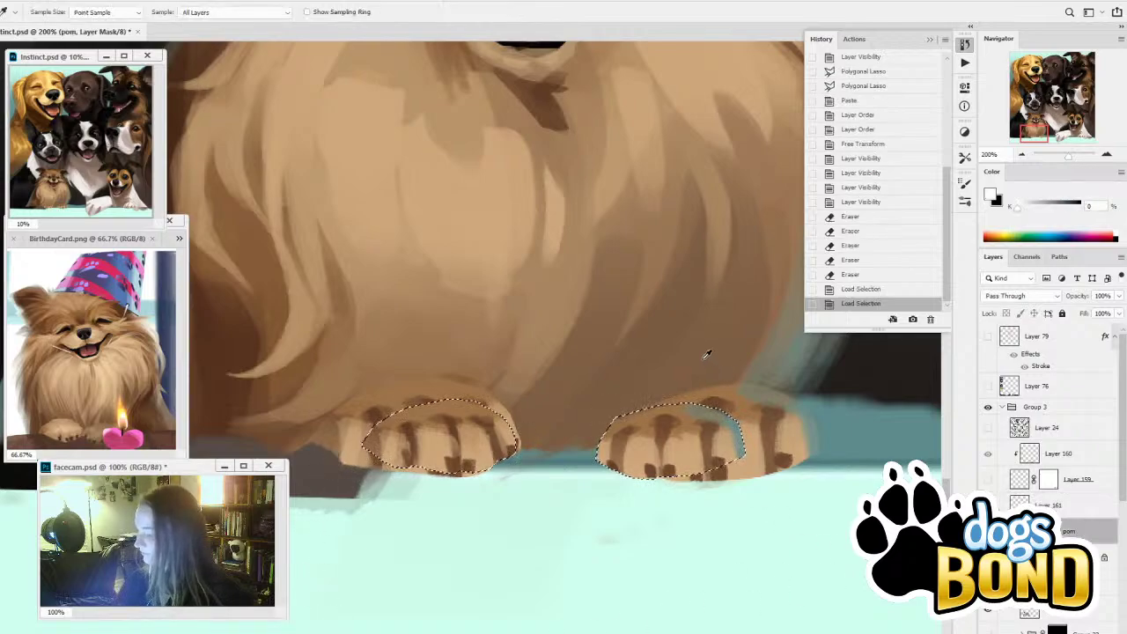
key(b)
key(ctrl+d)
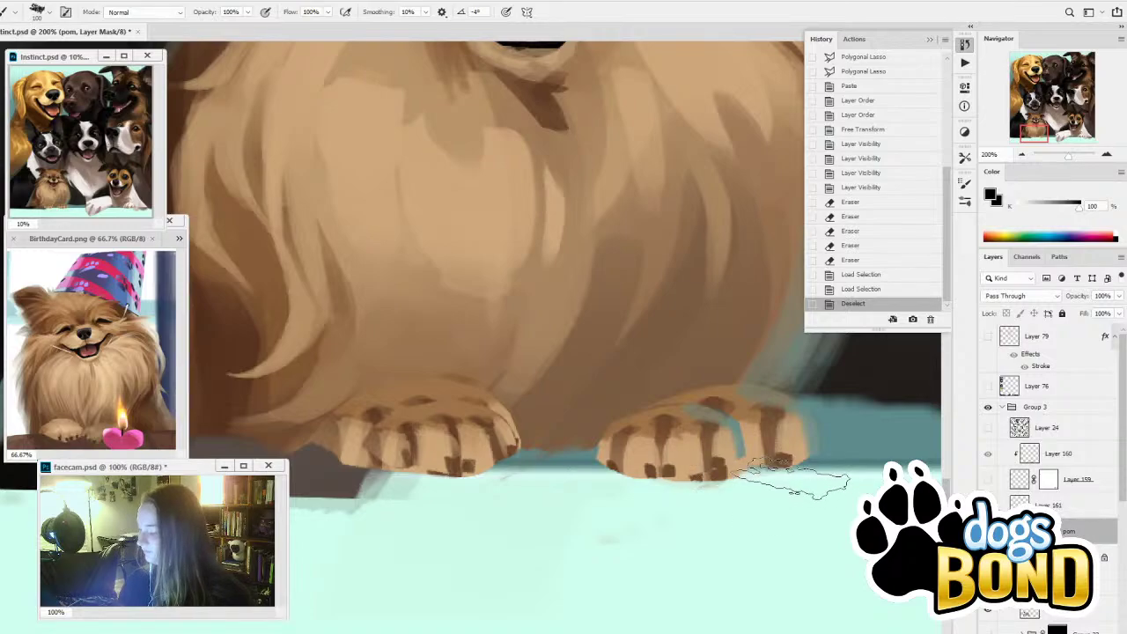
drag(802, 478, 782, 427)
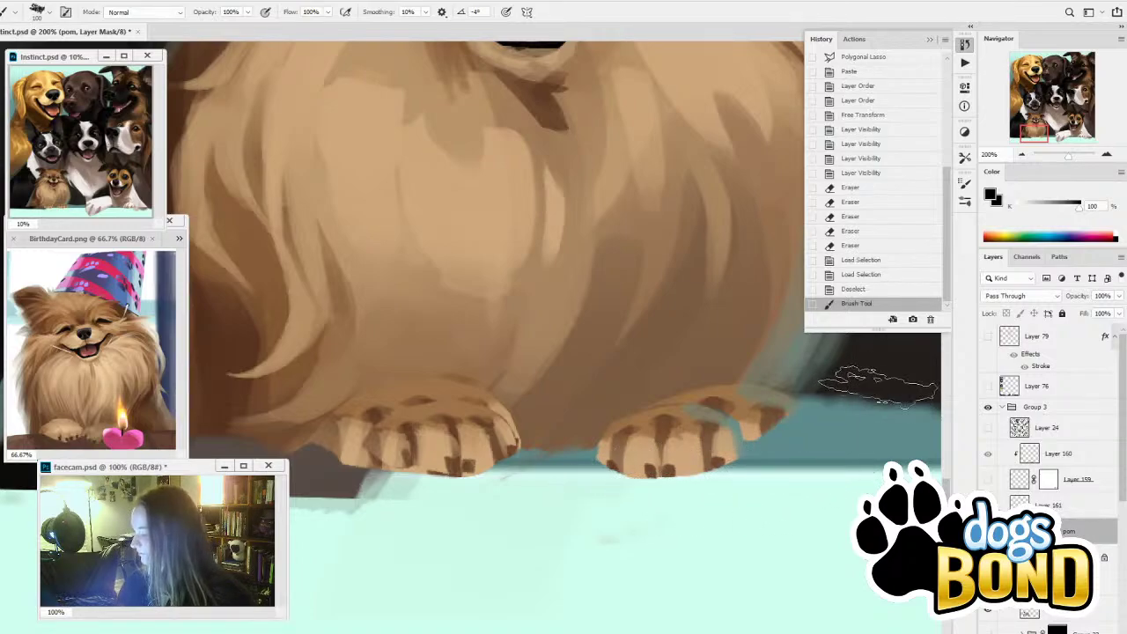
drag(878, 388, 769, 482)
mouse_move(502, 487)
mouse_down()
mouse_move(423, 487)
mouse_move(336, 465)
mouse_up()
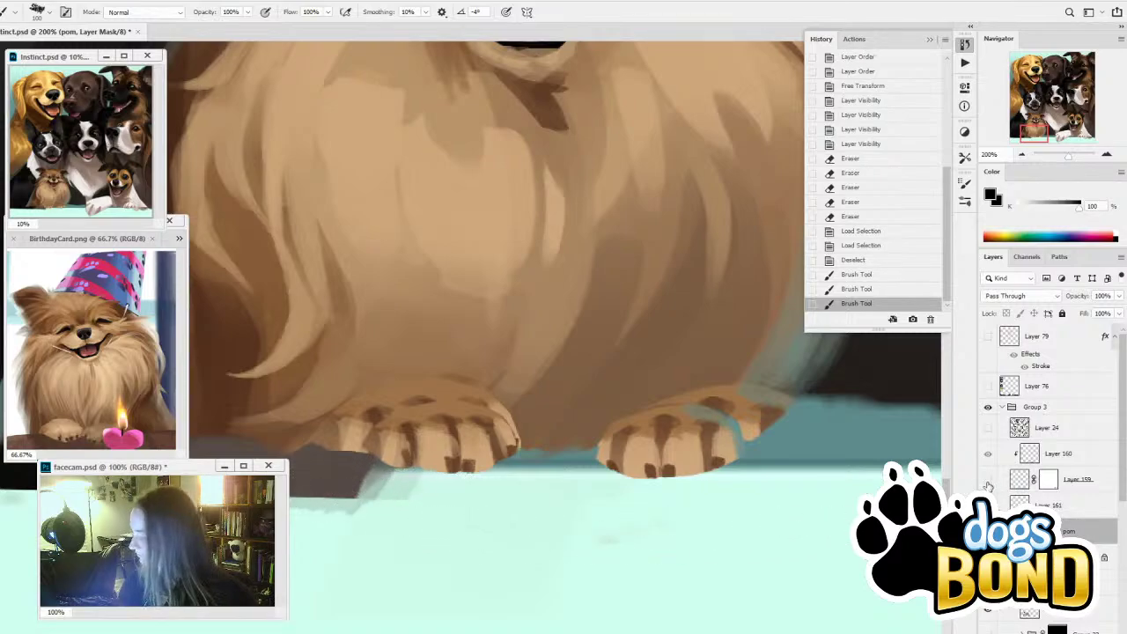
Show the teal strip on Layer 159 again and load the outline of the pasted Pomeranian paws as a selection
click(988, 480)
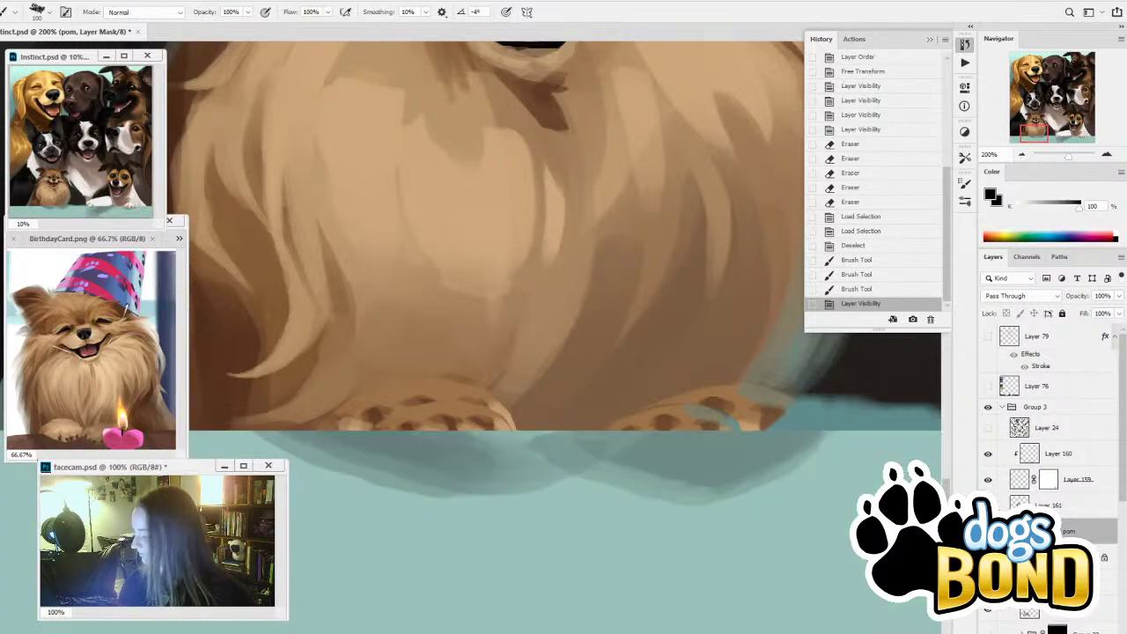
ctrl+click(1020, 481)
click(1033, 459)
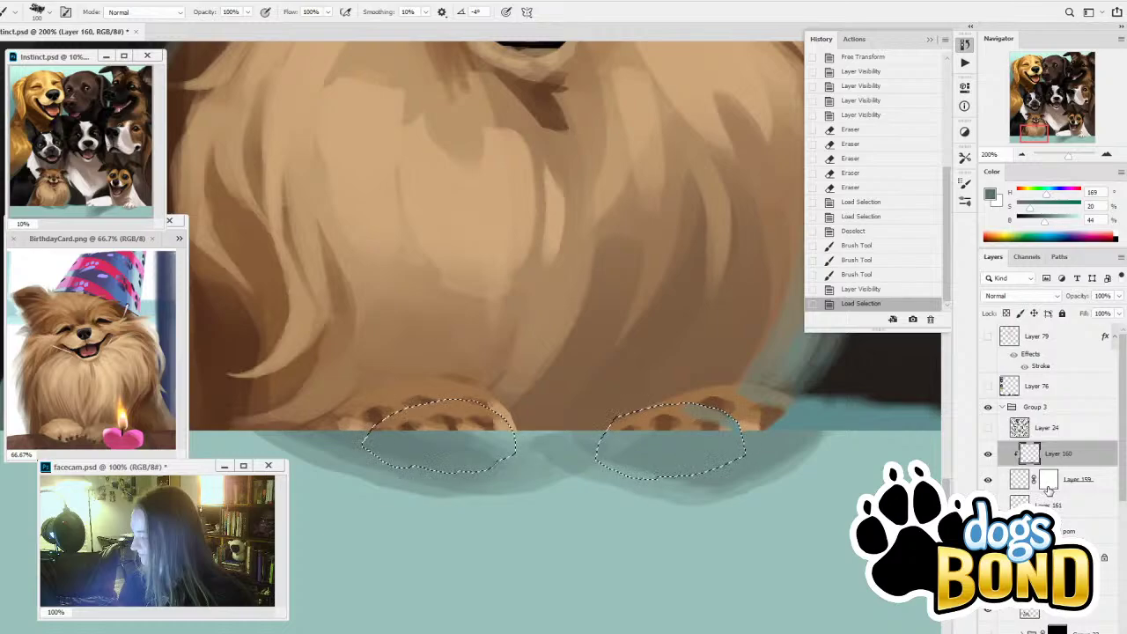
alt+click(653, 388)
mouse_move(656, 407)
mouse_down()
mouse_move(647, 419)
mouse_move(717, 450)
mouse_up()
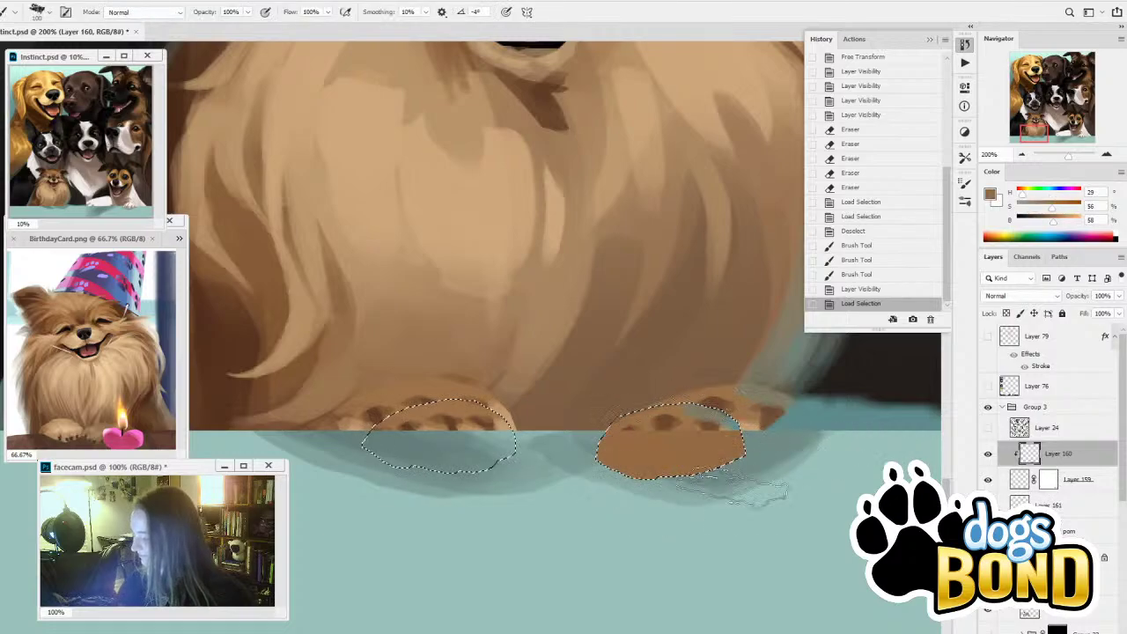
key(ctrl+z)
Paint black on Layer 159's mask inside the paw selection so both Pomeranian paws overlap the teal strip, and clear the selection
click(1048, 479)
key(i)
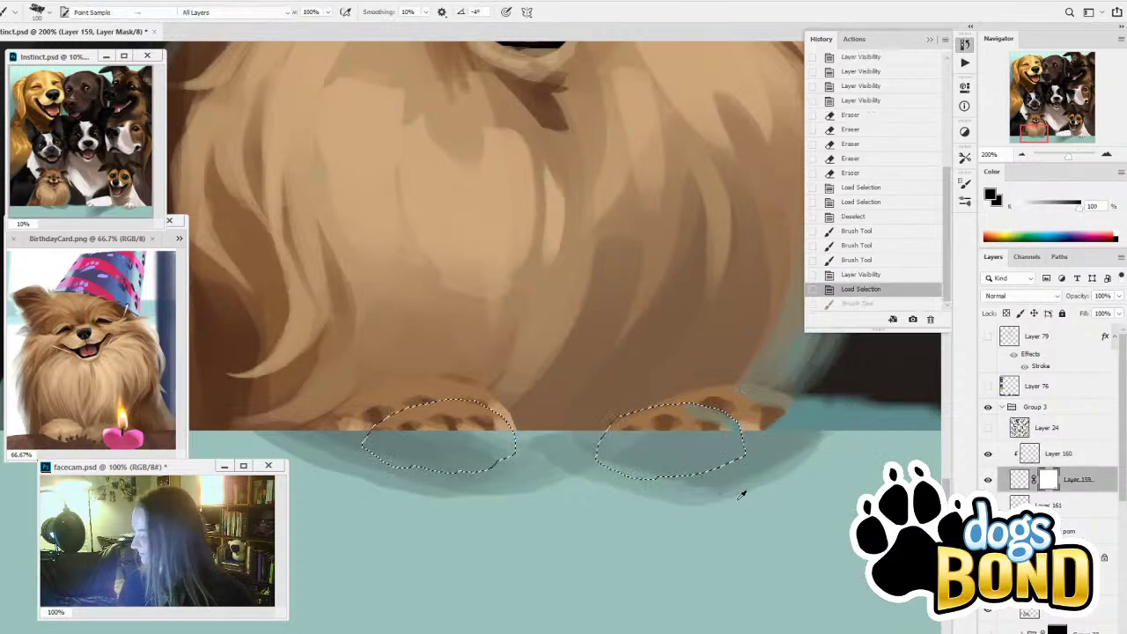
key(b)
key(x)
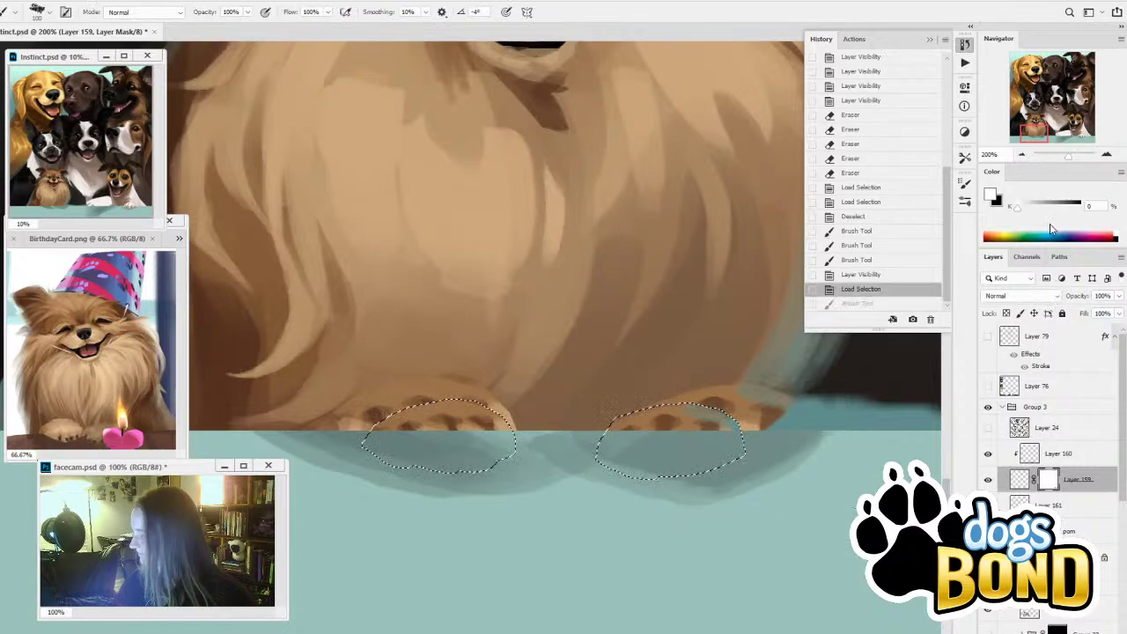
key(x)
drag(705, 427, 674, 491)
drag(440, 436, 469, 505)
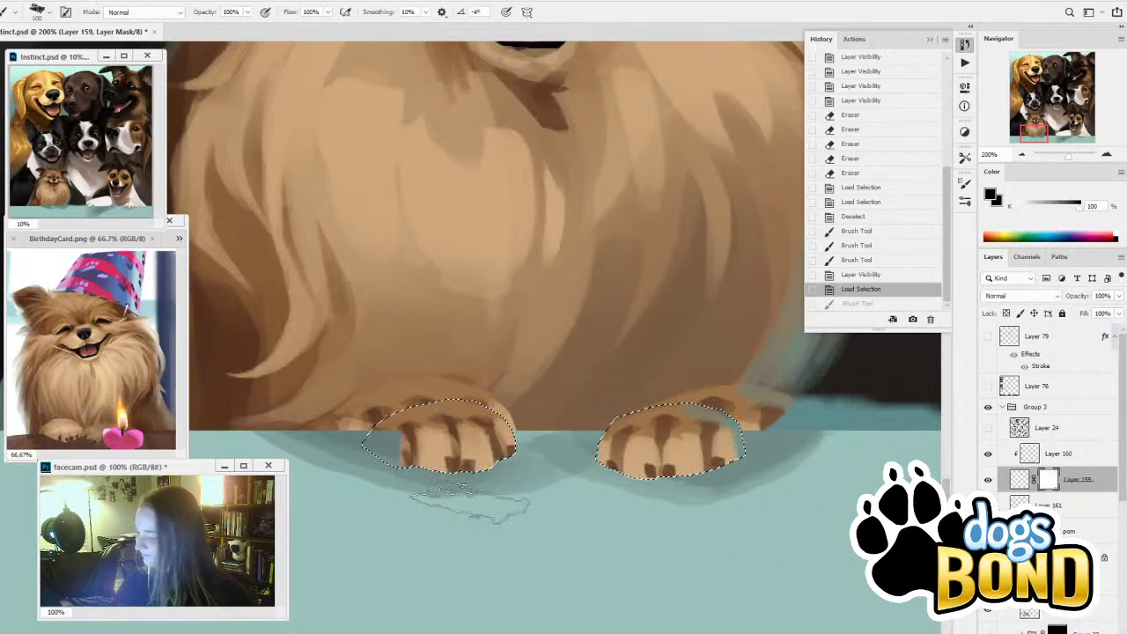
key(ctrl+d)
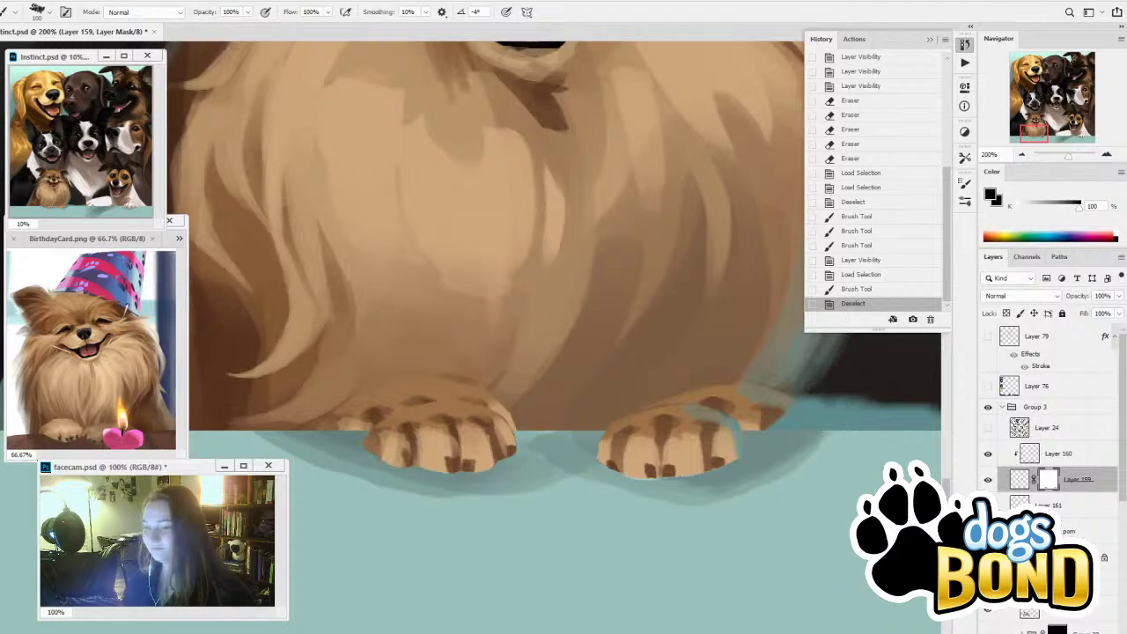
On Layer 157, paint sampled fur and background colours over the old paw remnants beside the Pomeranian's paw nearest the chihuahua-coloured terrier
click(1065, 582)
click(989, 582)
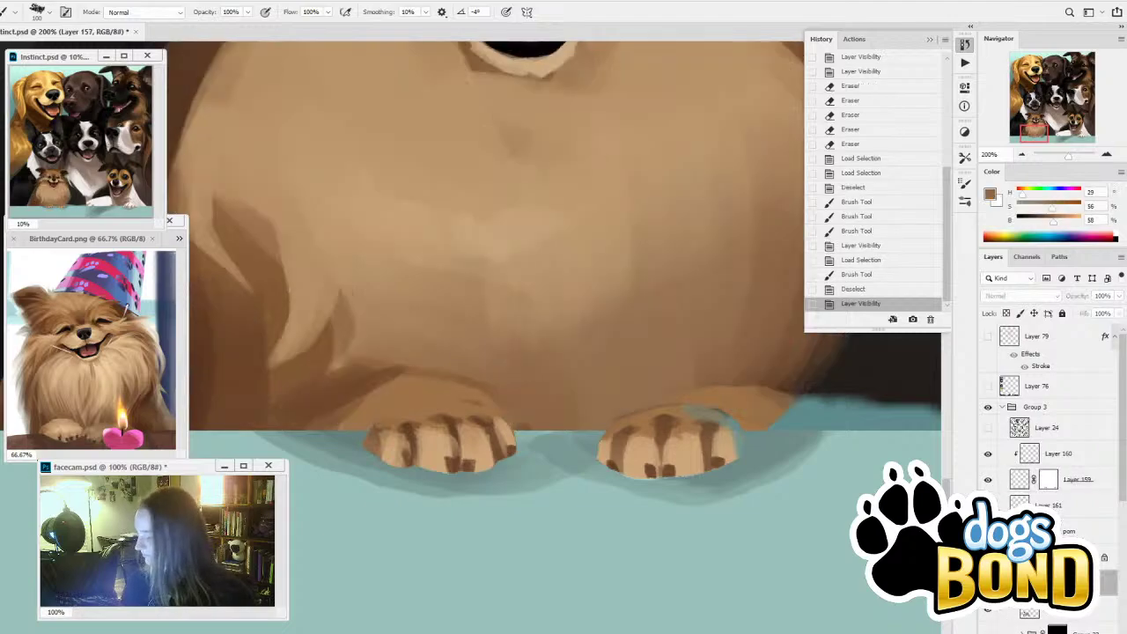
click(988, 582)
key(i)
alt+click(717, 370)
mouse_move(749, 380)
mouse_down()
mouse_move(665, 457)
mouse_move(793, 371)
mouse_move(754, 418)
mouse_up()
alt+click(798, 342)
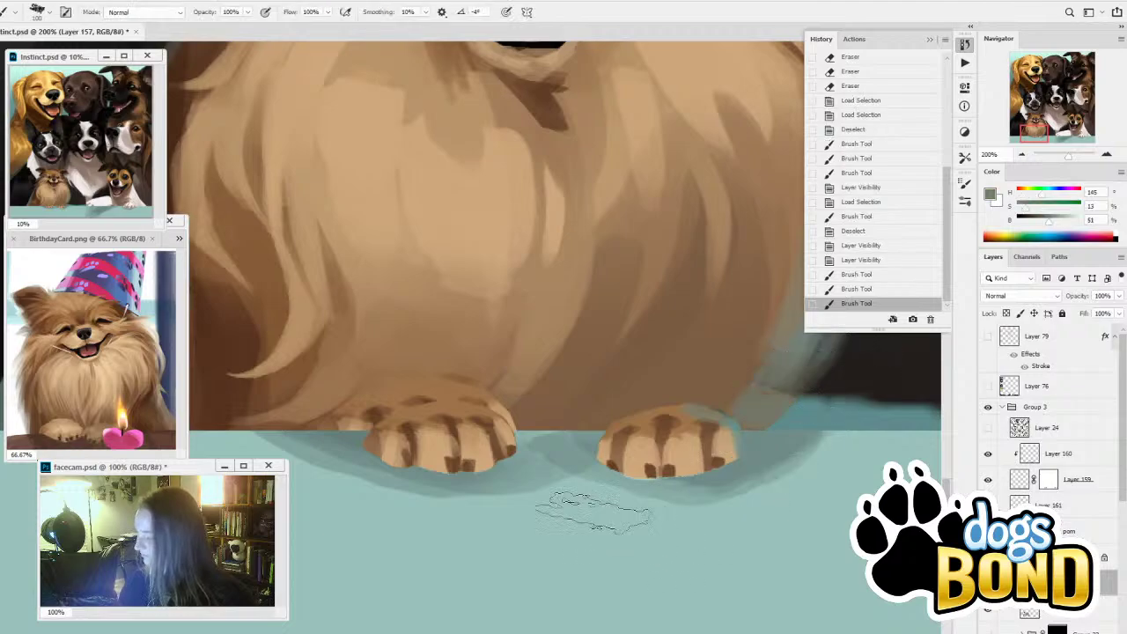
Paint sampled browns on Layer 157 over the old markings around the Pomeranian's other paw and along the lower fur
alt+click(446, 352)
mouse_move(480, 377)
mouse_down()
mouse_move(325, 421)
mouse_move(418, 377)
mouse_up()
alt+click(298, 428)
key(ctrl+z)
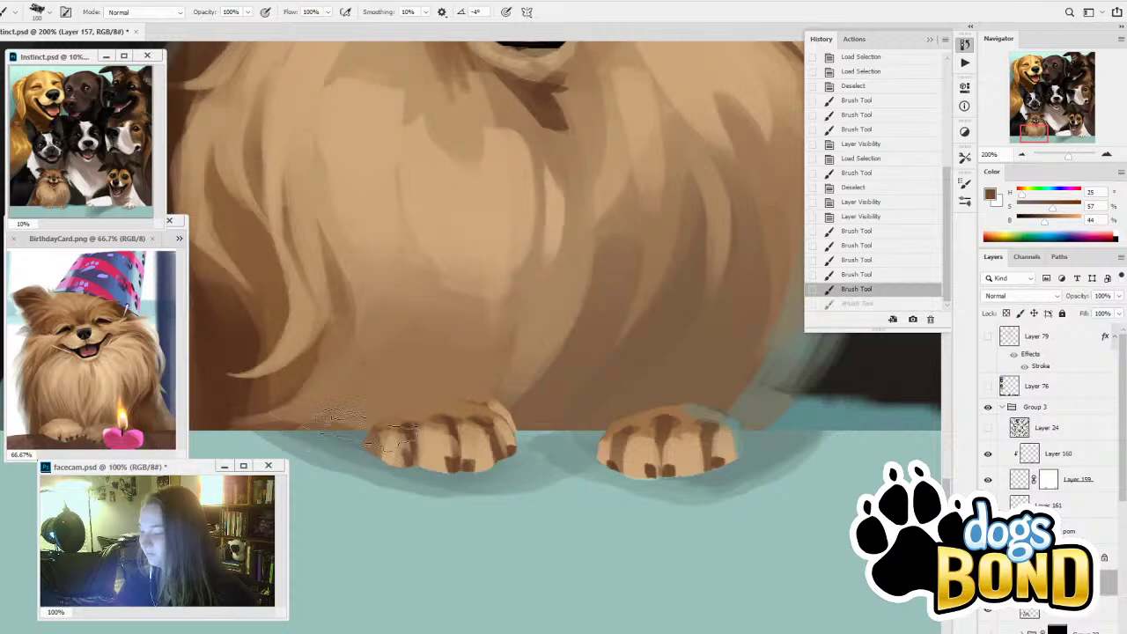
drag(343, 436, 362, 408)
alt+click(523, 395)
drag(504, 426, 542, 350)
Check how the Pomeranian, its pasted paws and the teal strip fit together by toggling their layers' visibility
click(1023, 156)
click(1022, 156)
click(1023, 156)
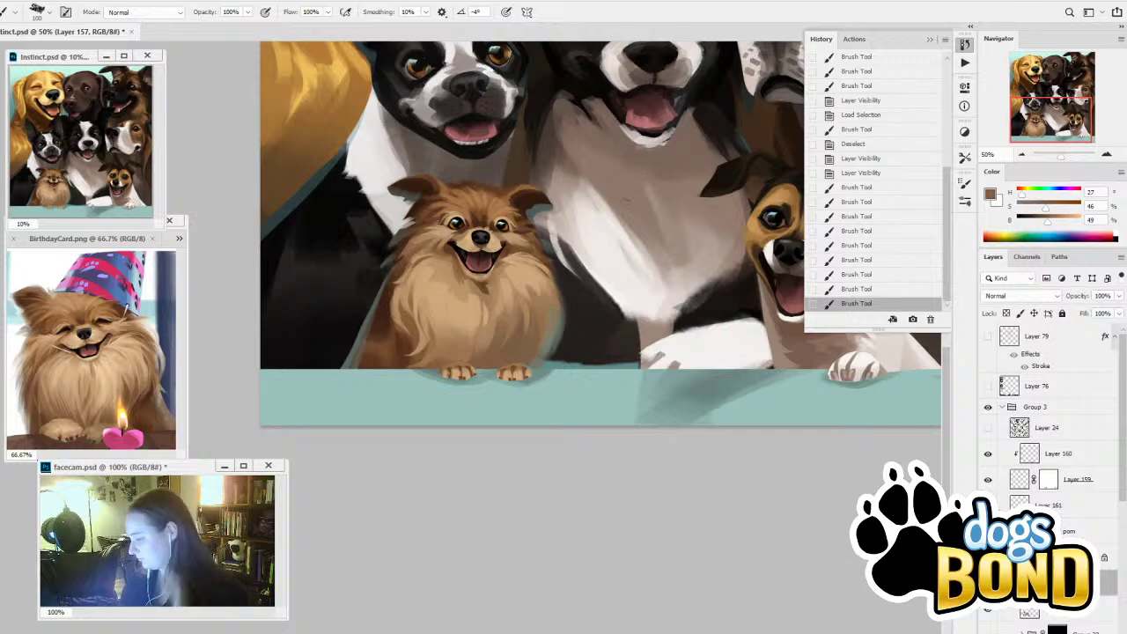
click(1069, 531)
click(989, 531)
click(988, 531)
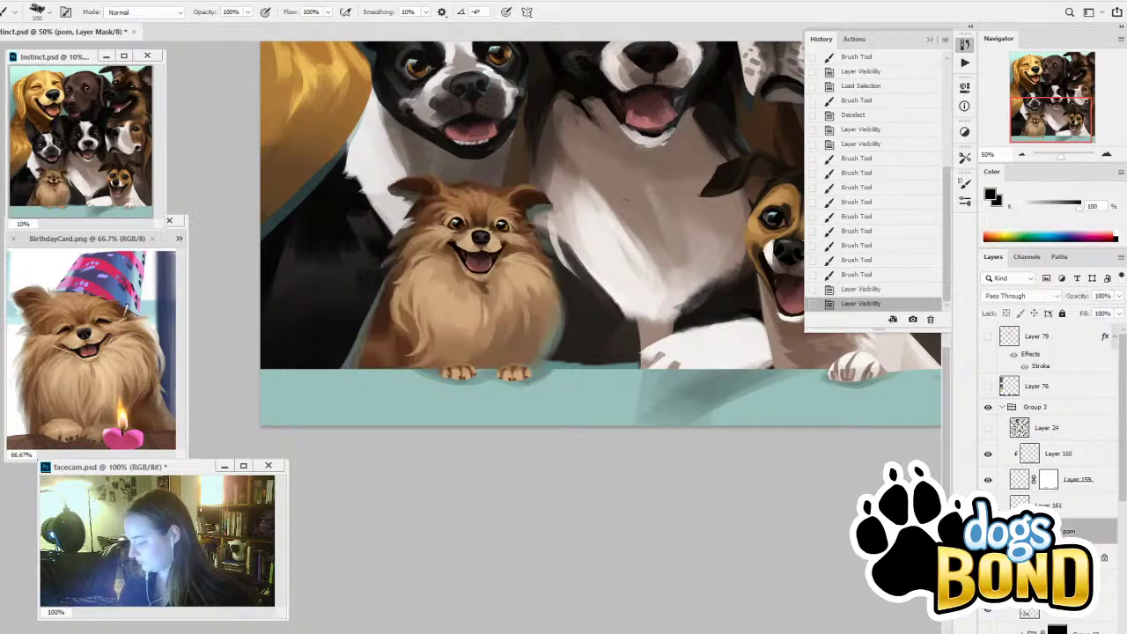
click(989, 506)
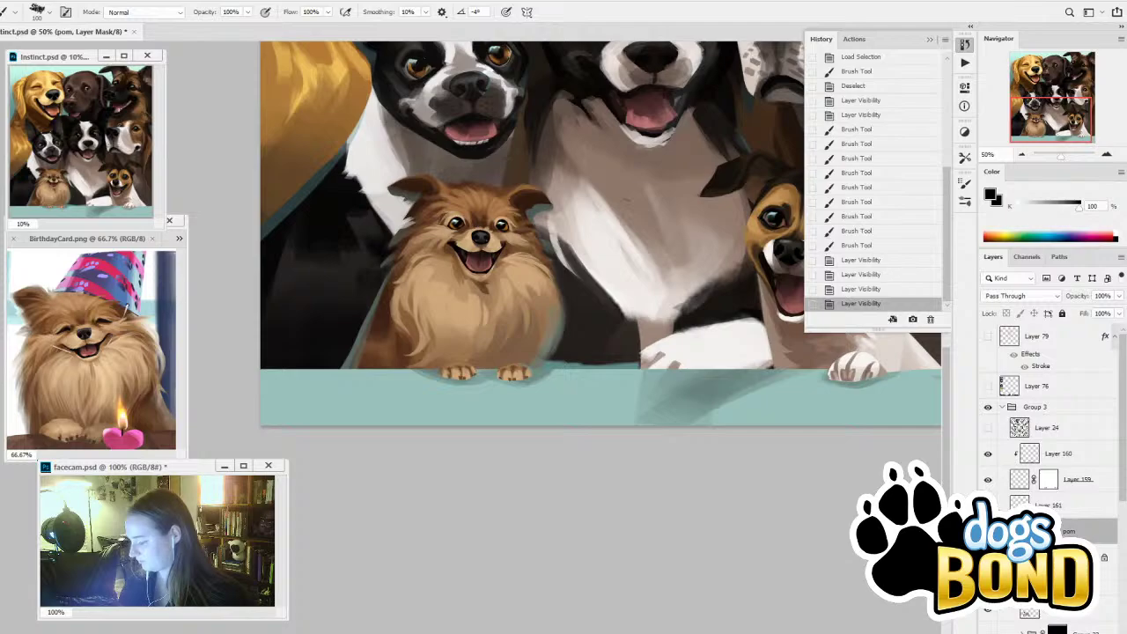
click(988, 480)
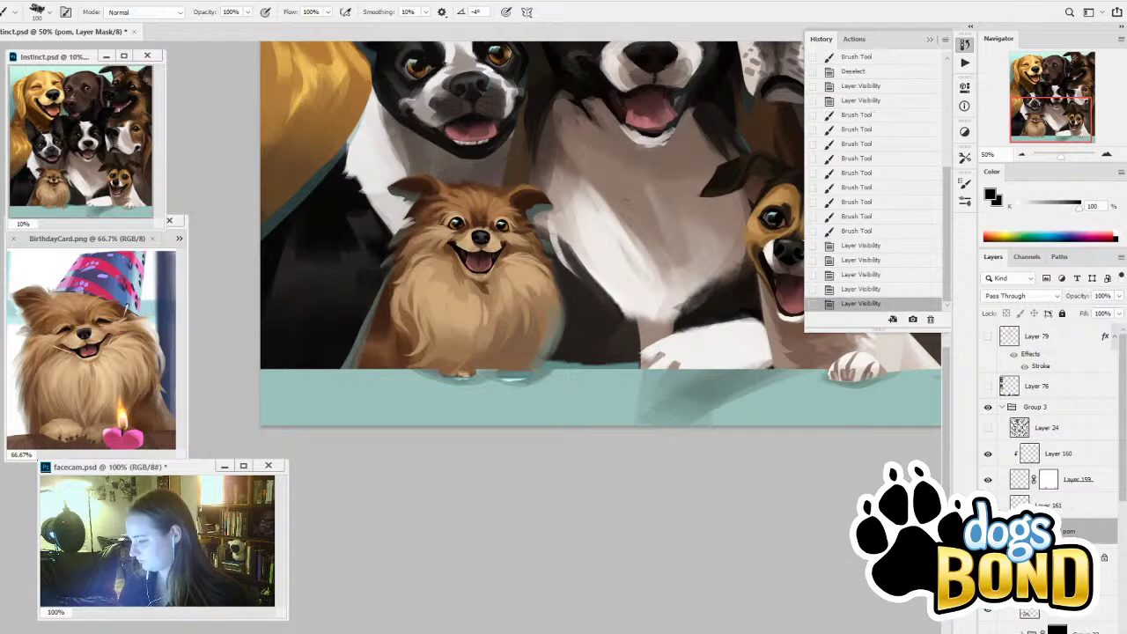
click(989, 480)
Touch up Layer 159's mask with black along the edges of both Pomeranian paws on the teal strip
click(1043, 460)
click(1048, 479)
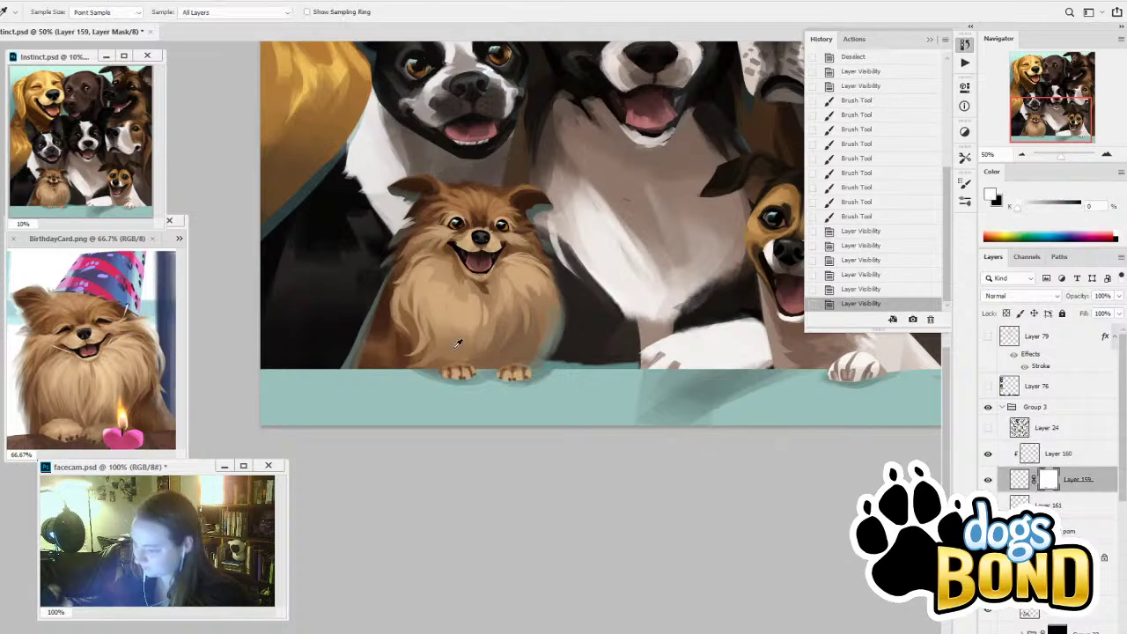
key(x)
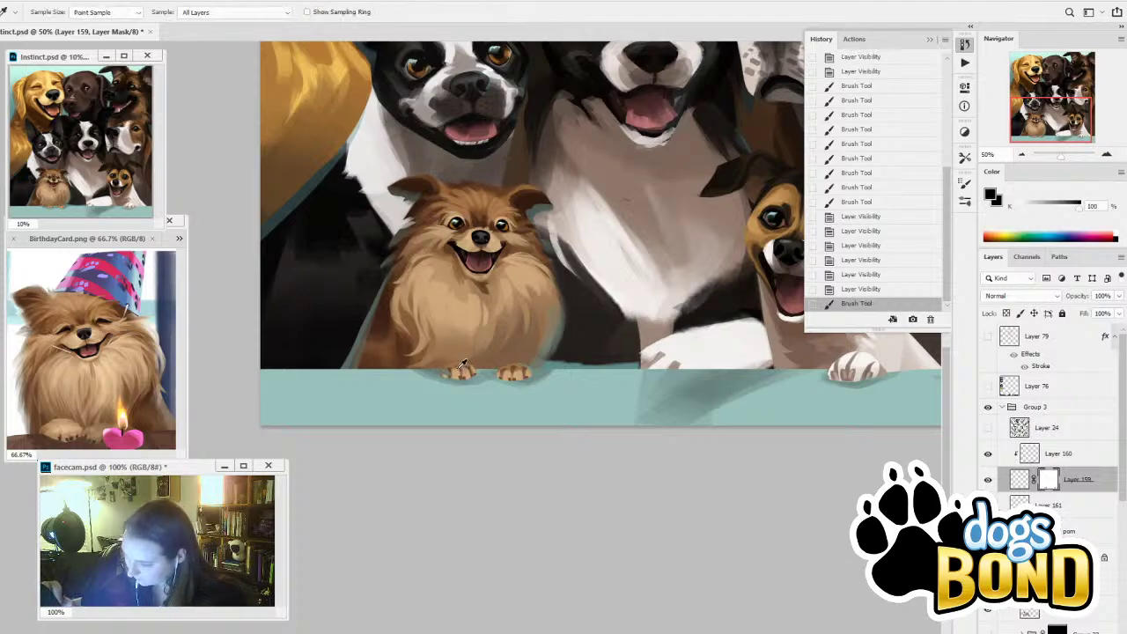
drag(463, 365, 444, 371)
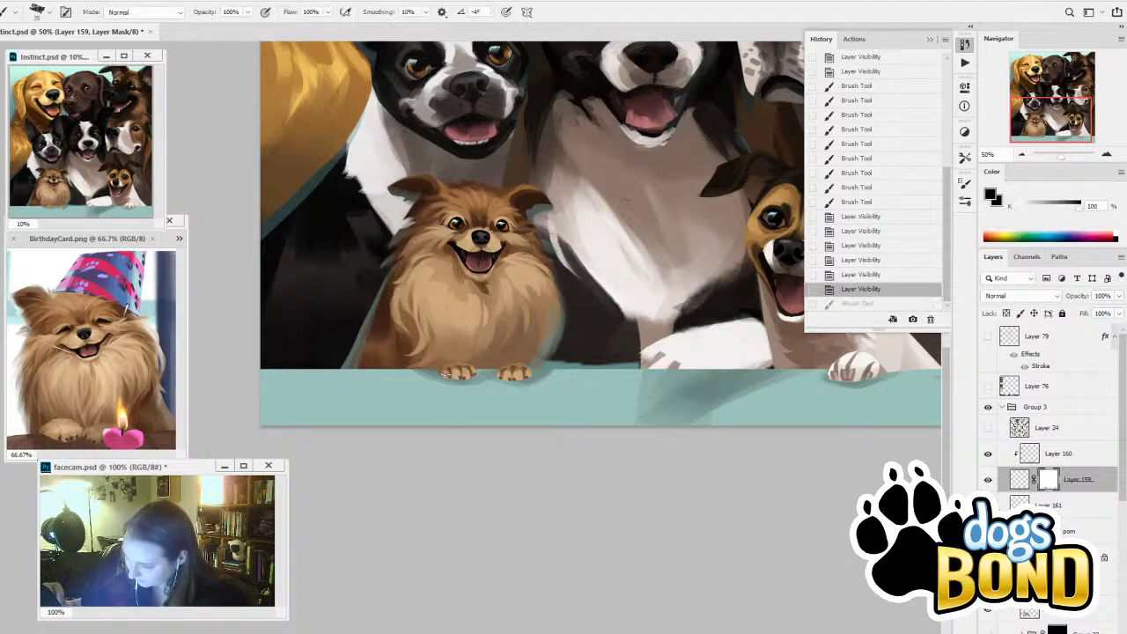
mouse_move(526, 373)
mouse_down()
mouse_move(534, 360)
mouse_move(505, 374)
mouse_up()
Examine the lower row of dogs with Layer 24 and the teal strip on Layer 159 toggled on and off
drag(679, 507, 735, 554)
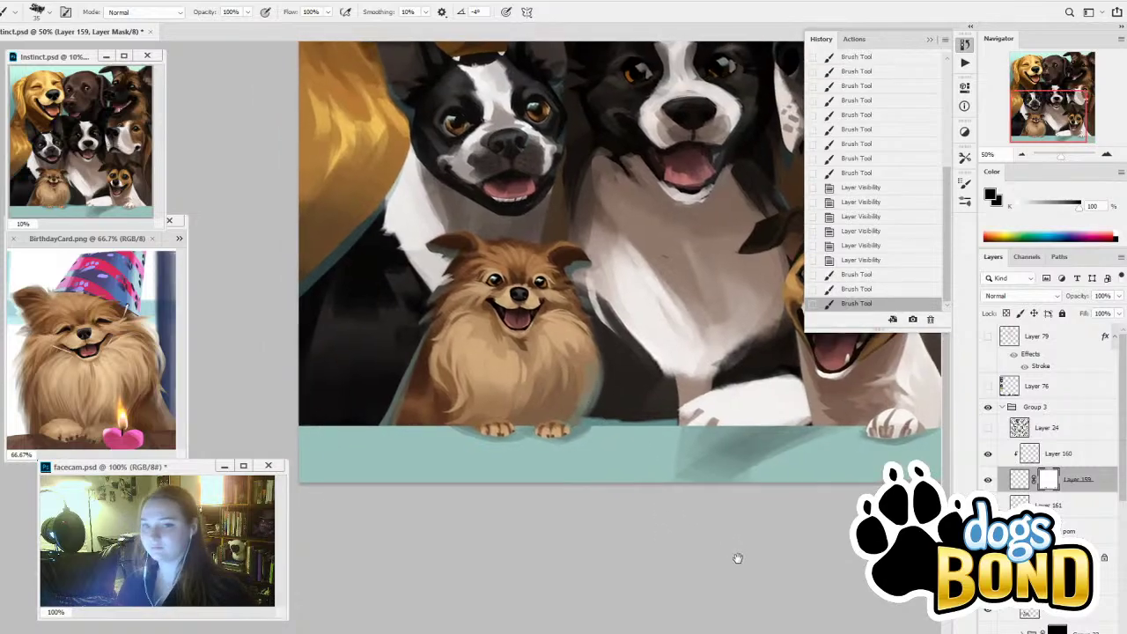
click(989, 427)
click(988, 427)
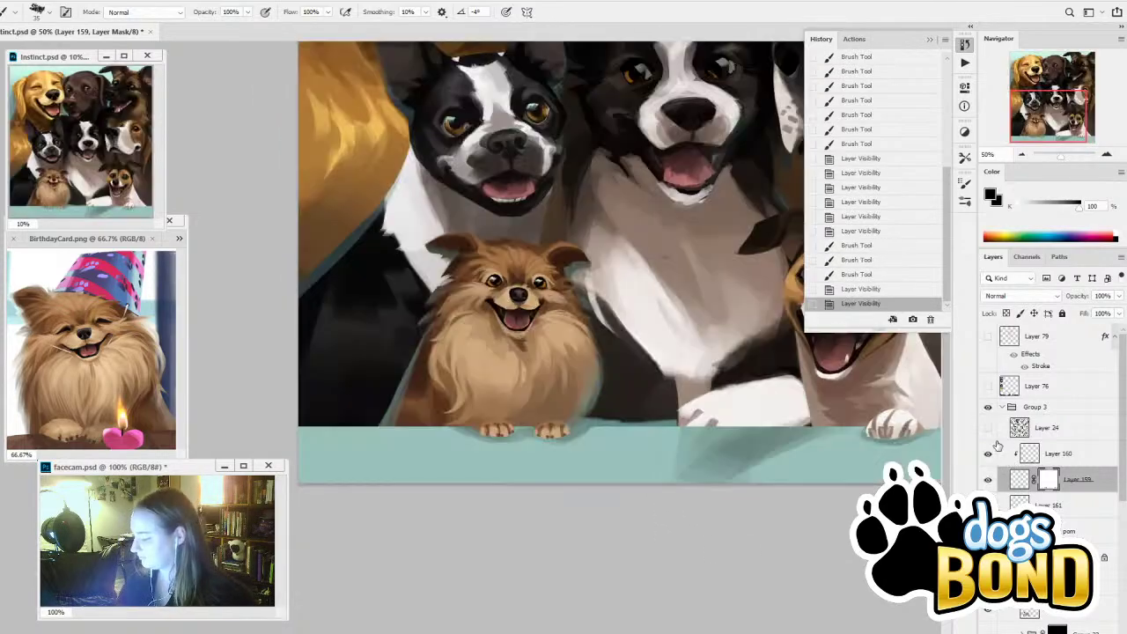
click(989, 481)
click(988, 480)
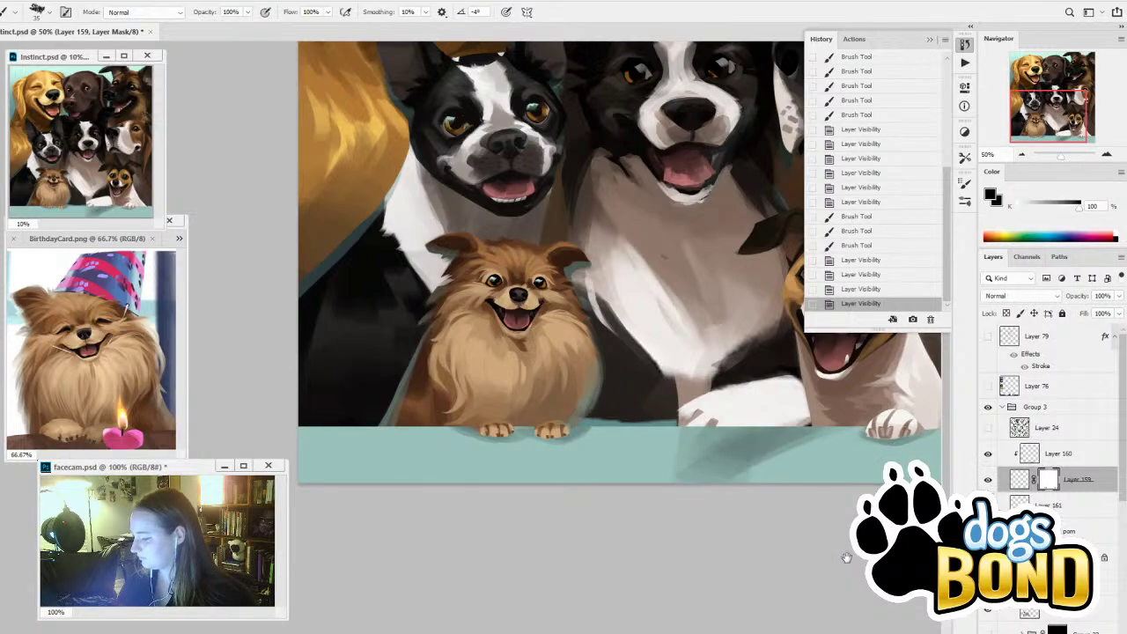
drag(845, 557, 685, 572)
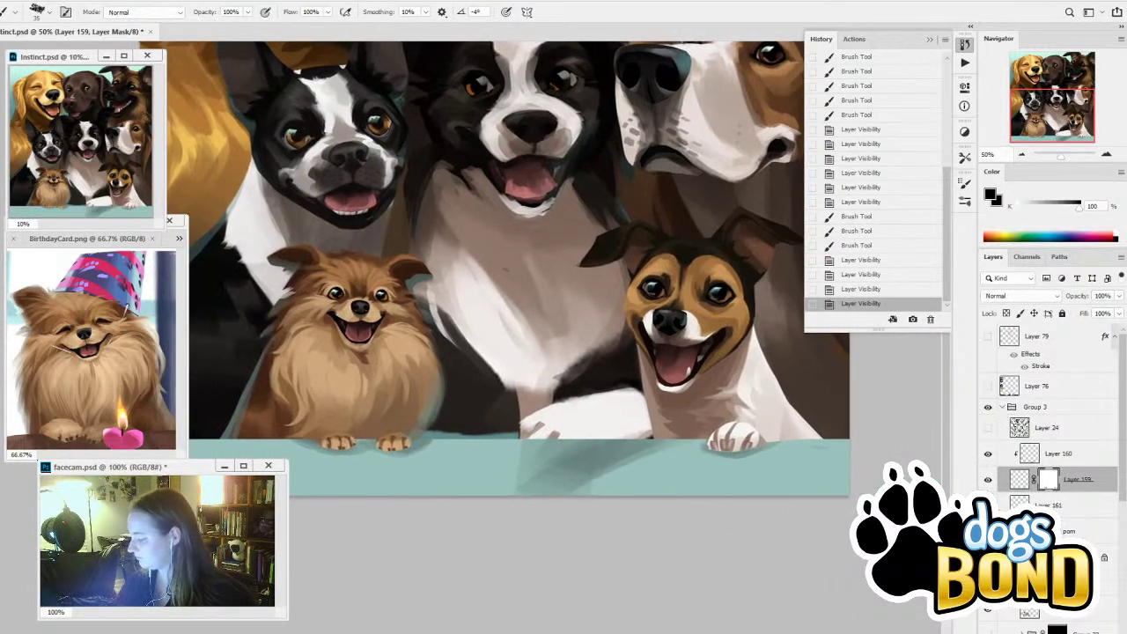
click(988, 481)
click(988, 481)
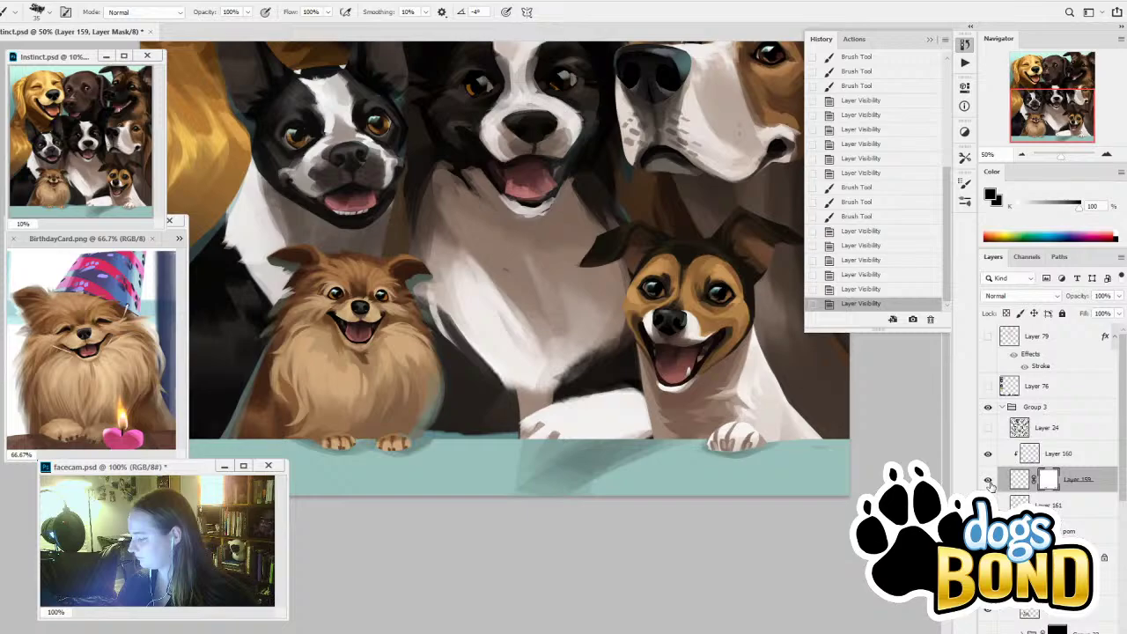
Group the teal strip's Layer 159 with its clipped Layer 160, hide the group, and check Layer 161 without it
shift+click(1080, 460)
key(ctrl+g)
click(988, 449)
click(989, 471)
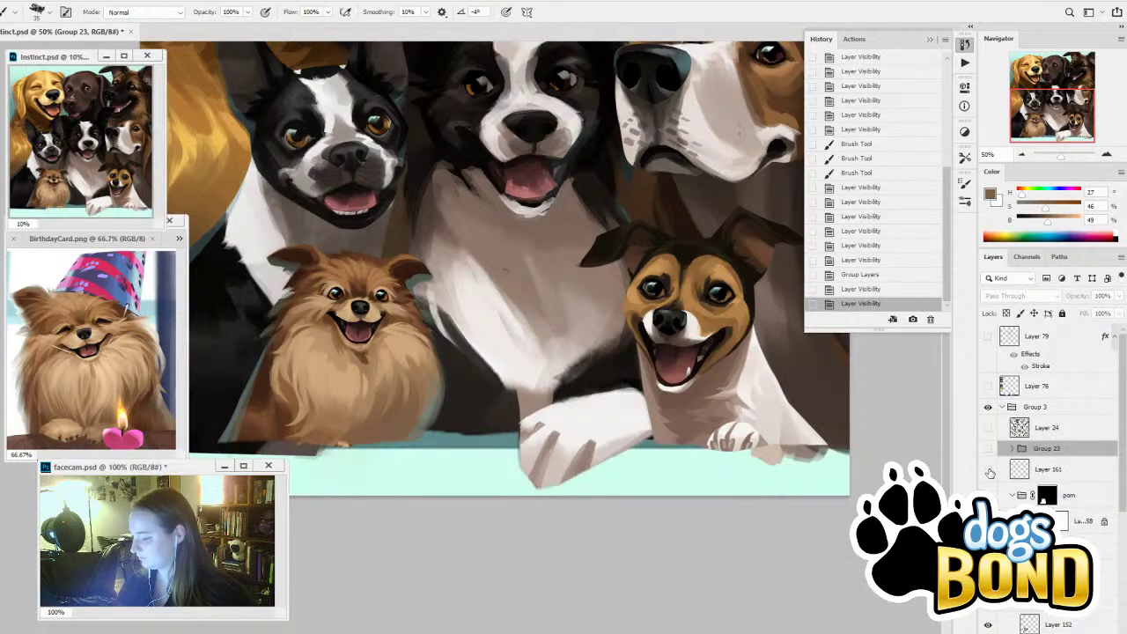
click(988, 470)
Load the pasted paws as a selection, fill it with a white gradient on the pom group's mask, and deselect
ctrl+click(1047, 495)
click(1046, 495)
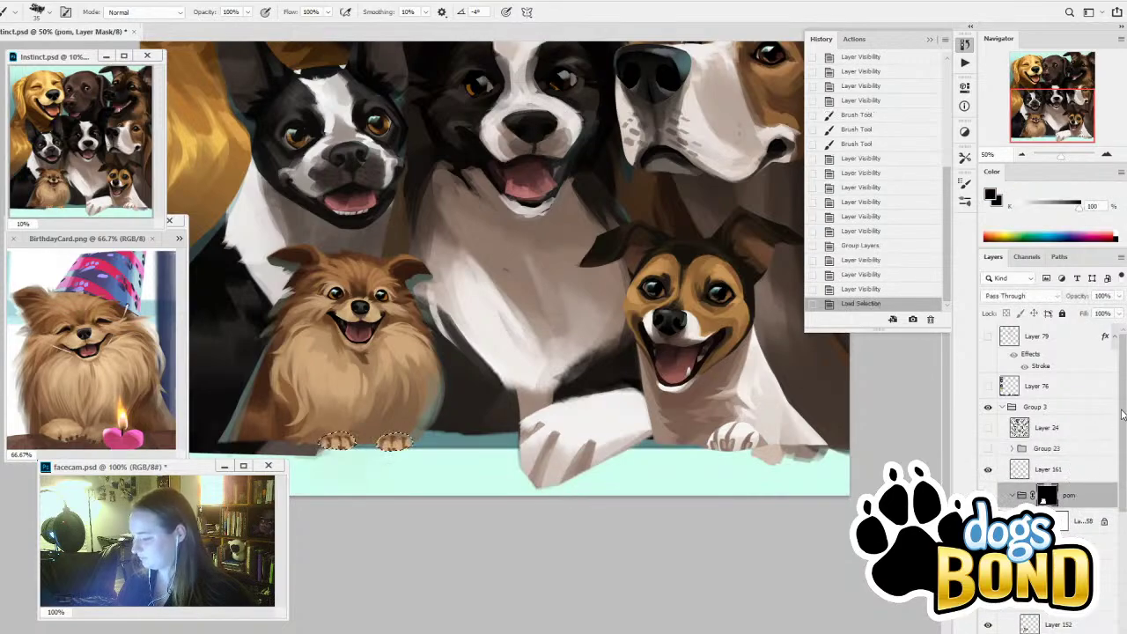
alt+click(395, 412)
key(g)
drag(441, 408, 621, 361)
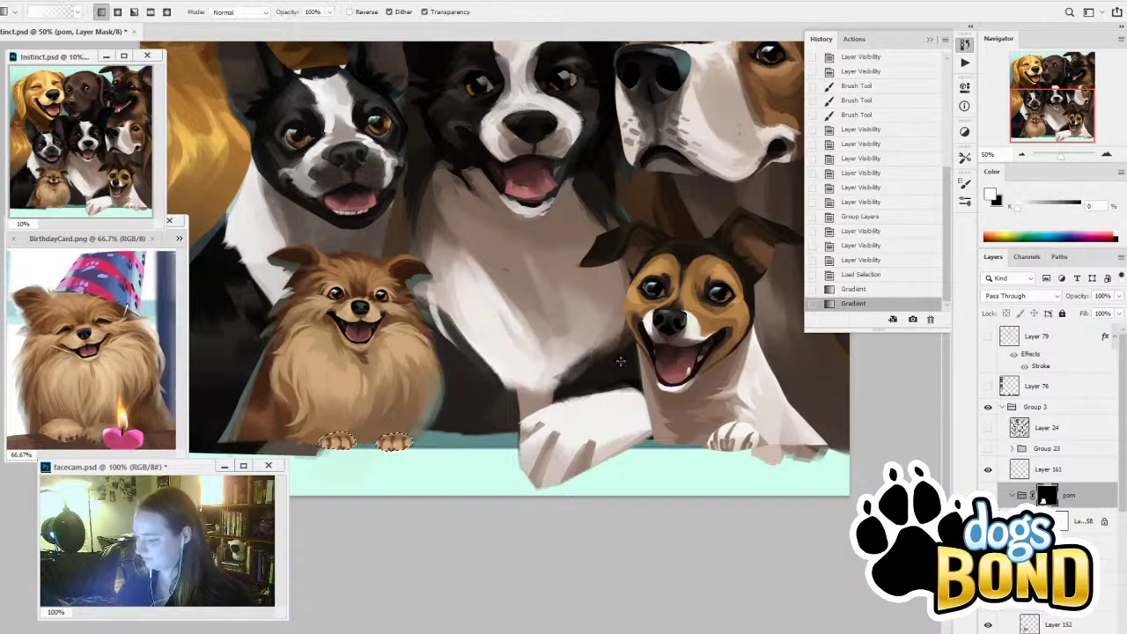
key(ctrl+d)
Move Layer 161 to the top inside the pom group and check the group by toggling its visibility
drag(1076, 470, 1089, 502)
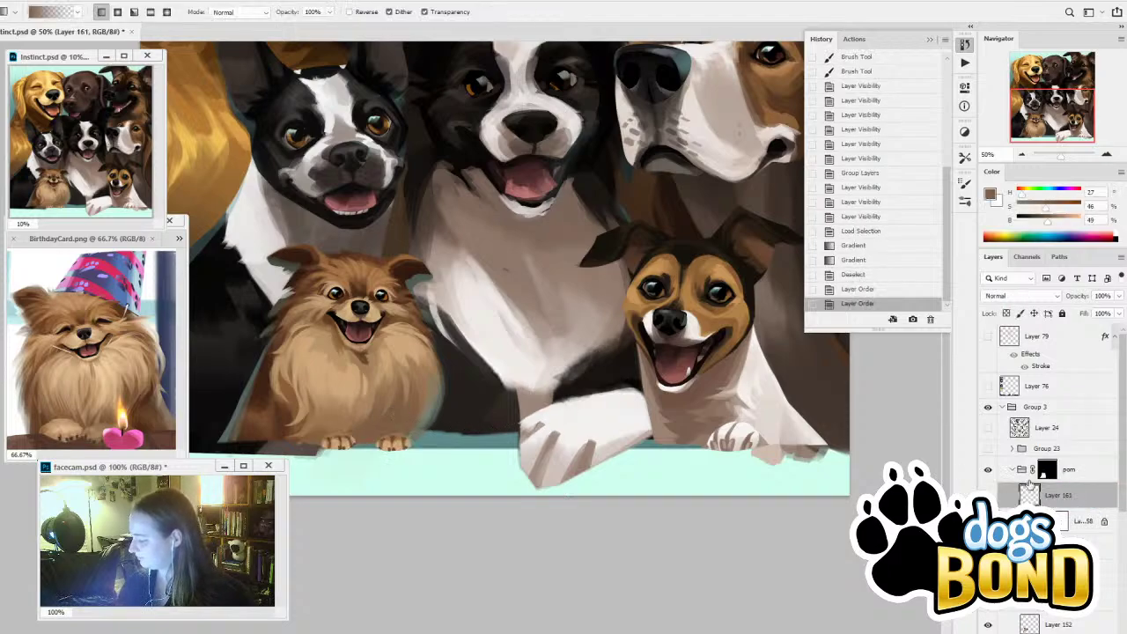
click(988, 469)
click(989, 470)
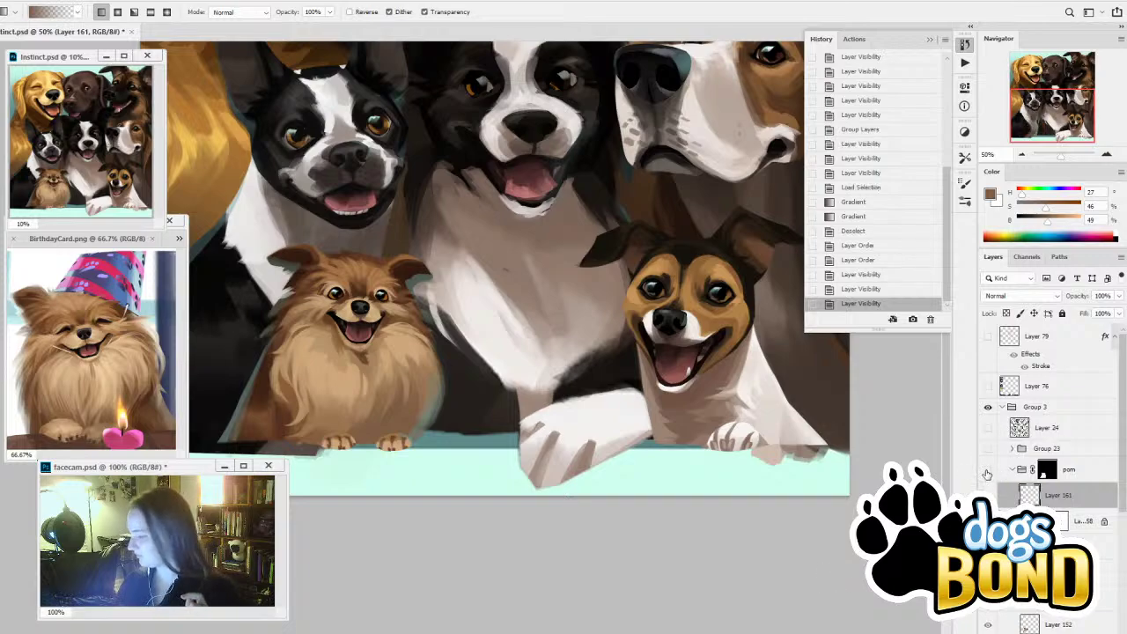
Compare the illustration with and without the teal ledge group, and toggle the pom group's visibility
drag(798, 475, 817, 581)
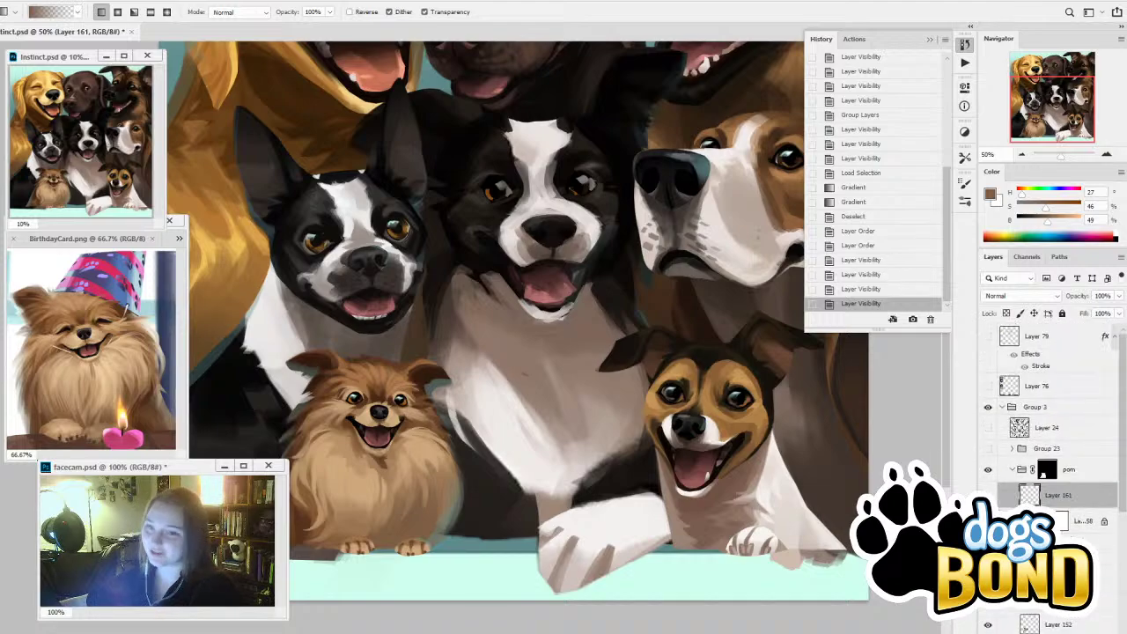
click(989, 451)
click(989, 451)
click(989, 451)
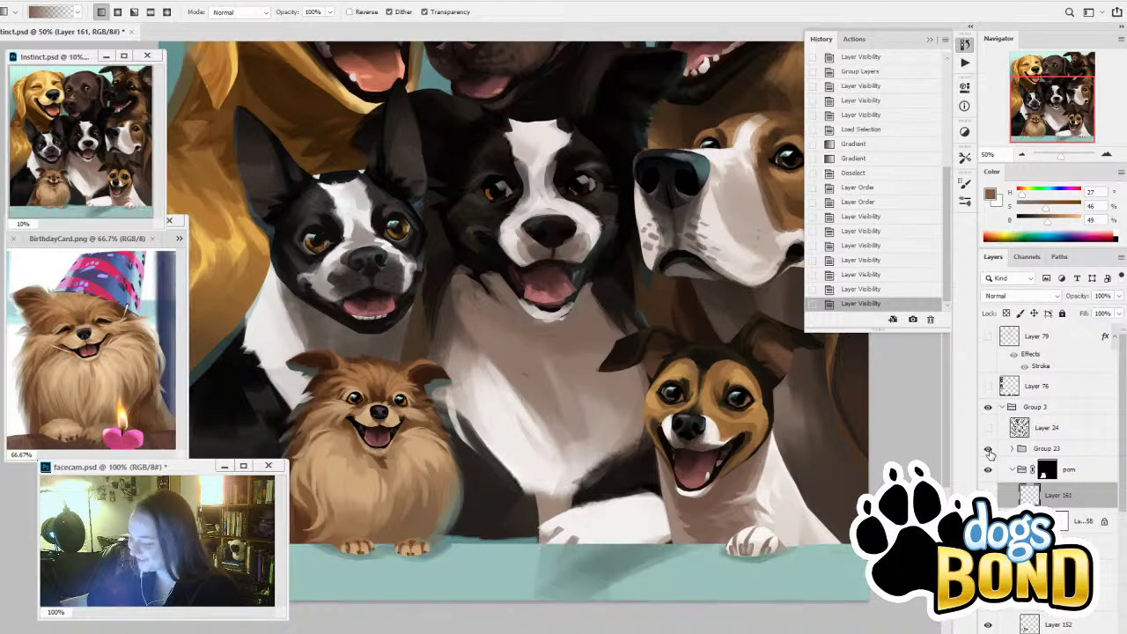
click(989, 451)
click(989, 470)
click(989, 470)
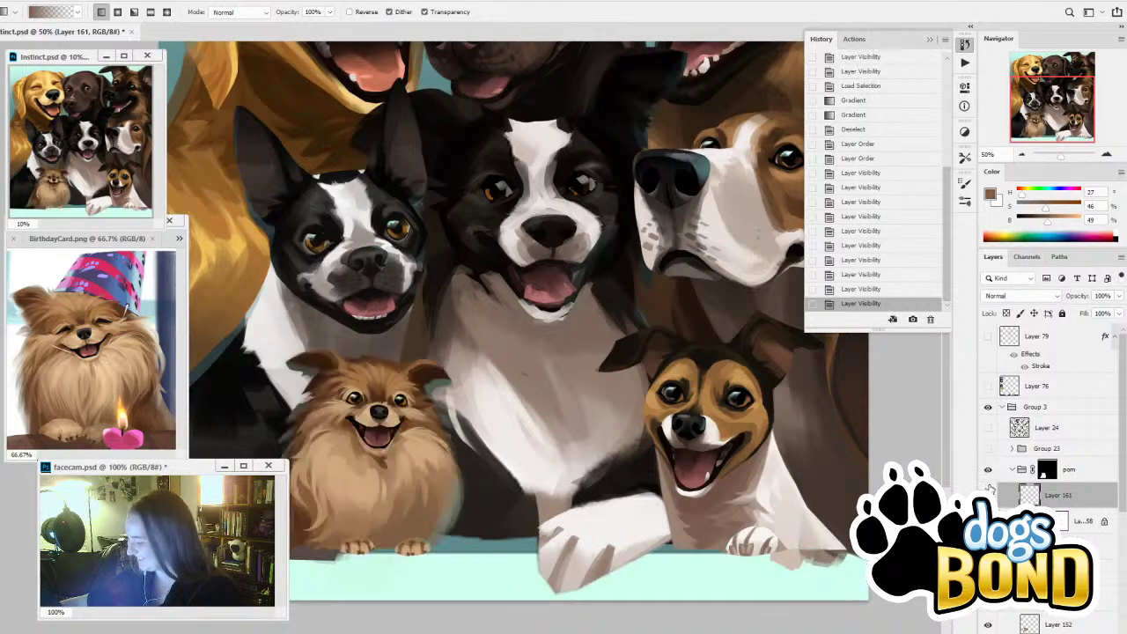
Collapse the pom group and examine the central collie by toggling the collie group's visibility
scroll(1007, 477, down, 2)
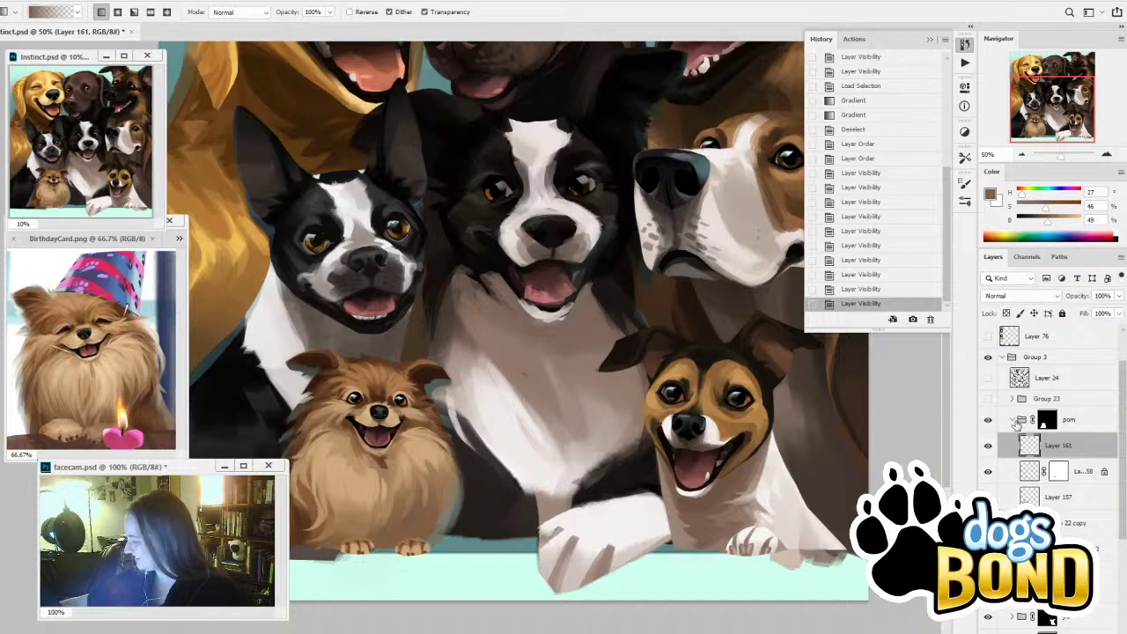
click(1015, 421)
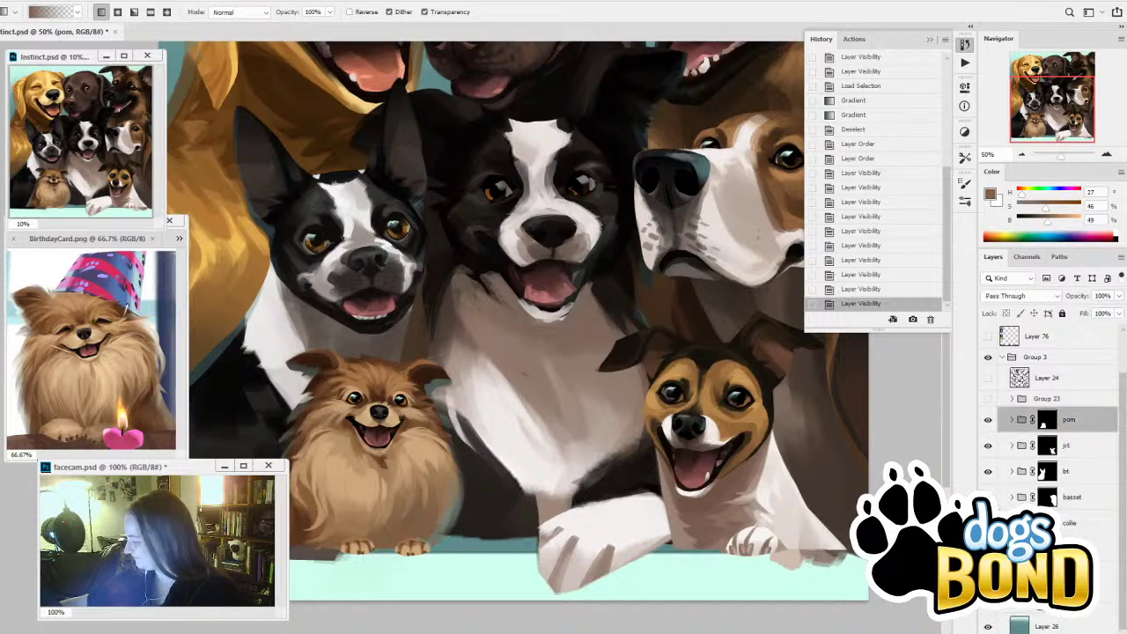
click(988, 522)
click(988, 523)
click(988, 522)
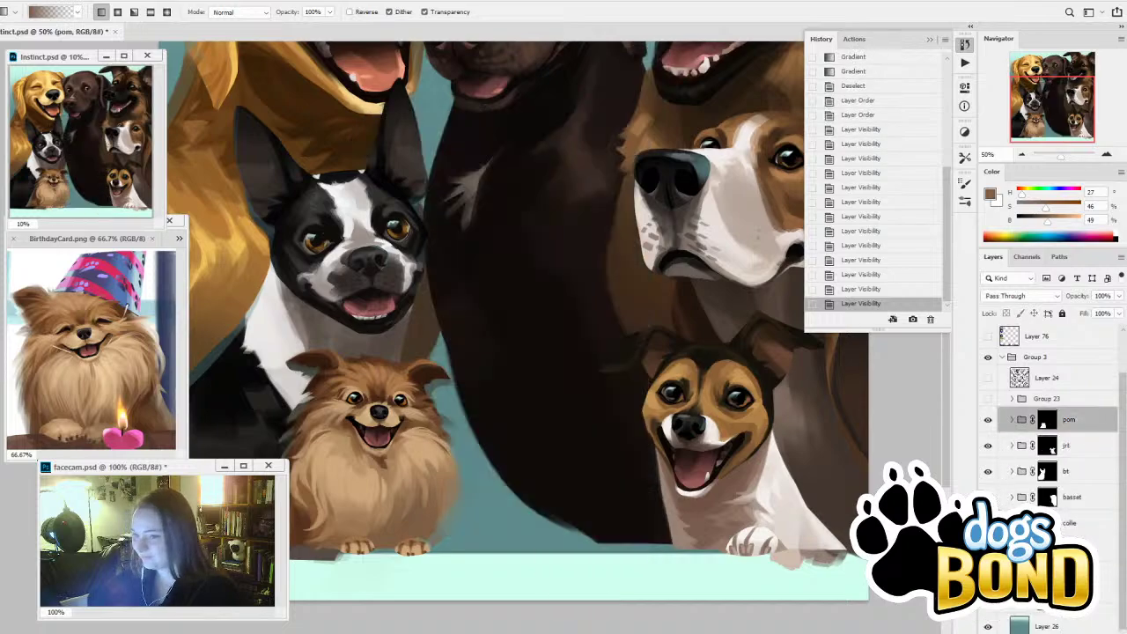
click(988, 522)
click(988, 523)
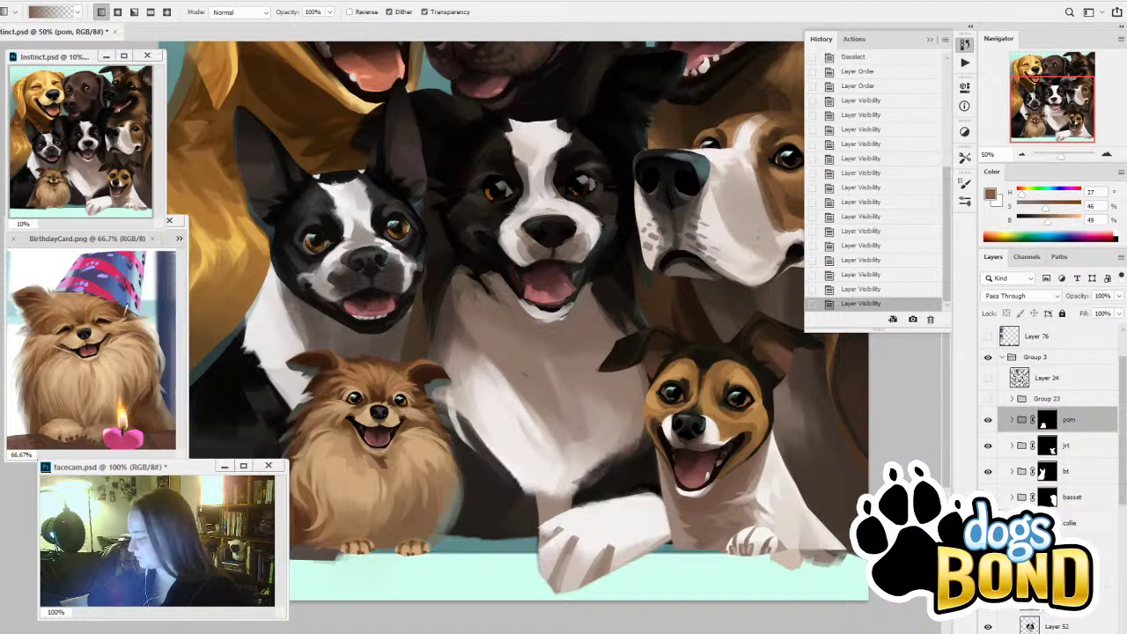
click(989, 523)
click(988, 522)
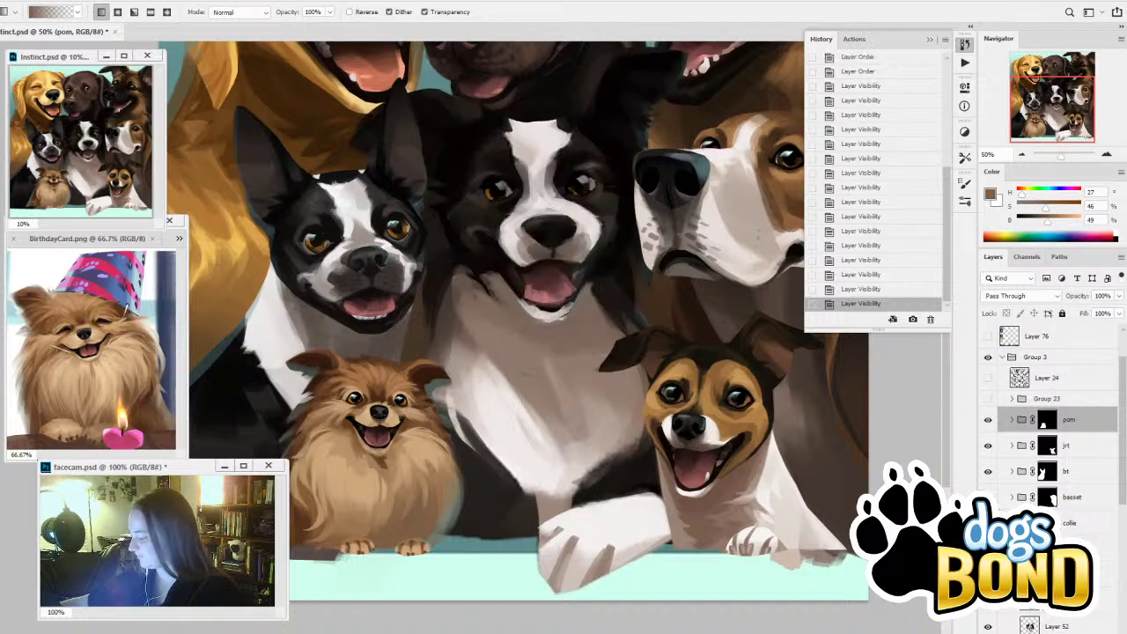
Delete the selected layer and compare the collie artwork by toggling visibility of the collie group and Layer 69
drag(1088, 549, 1110, 633)
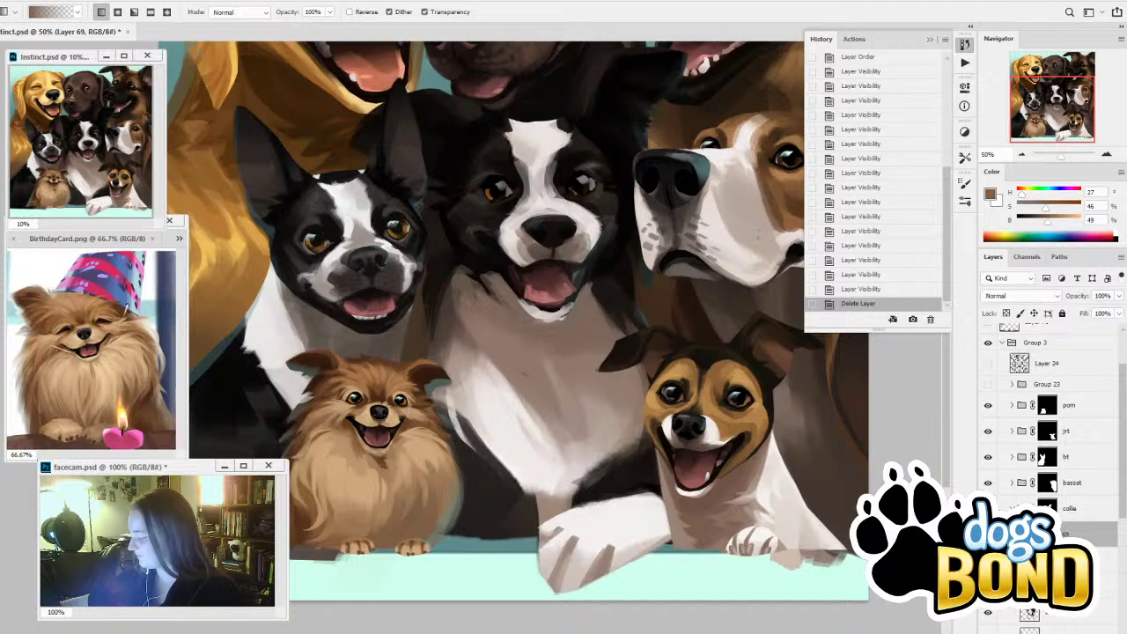
click(989, 508)
click(988, 508)
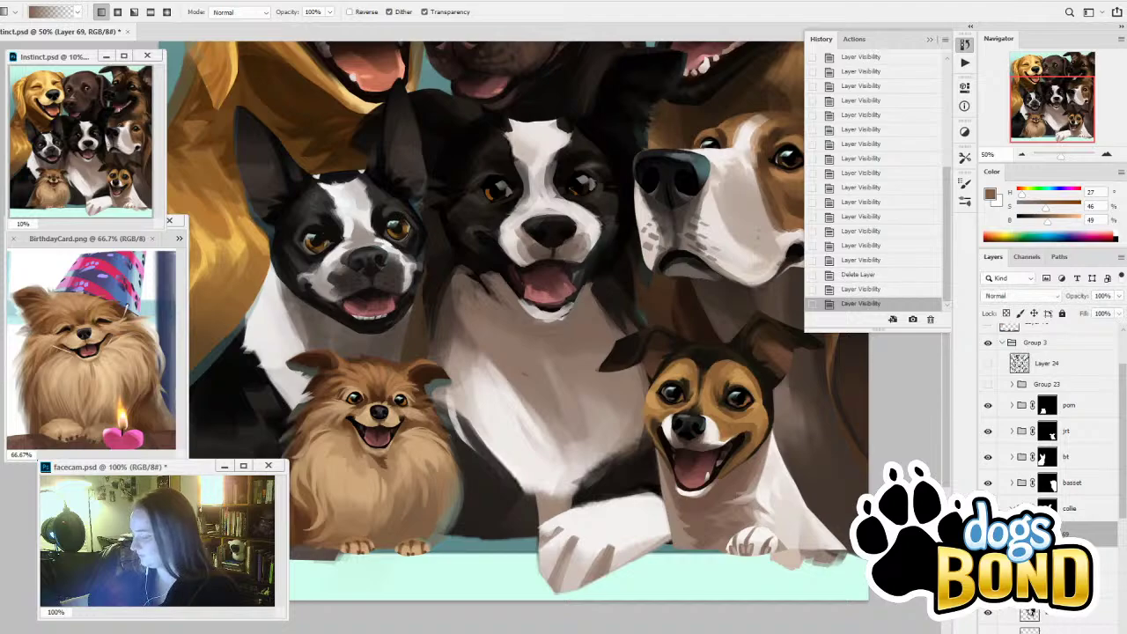
click(988, 534)
click(988, 534)
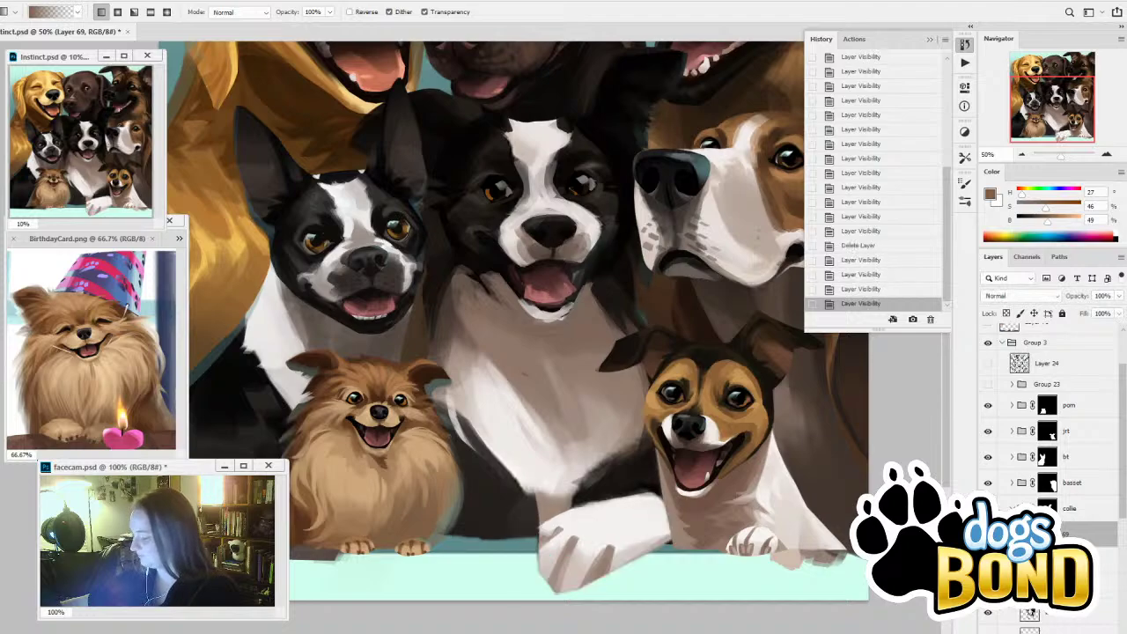
click(988, 533)
click(988, 534)
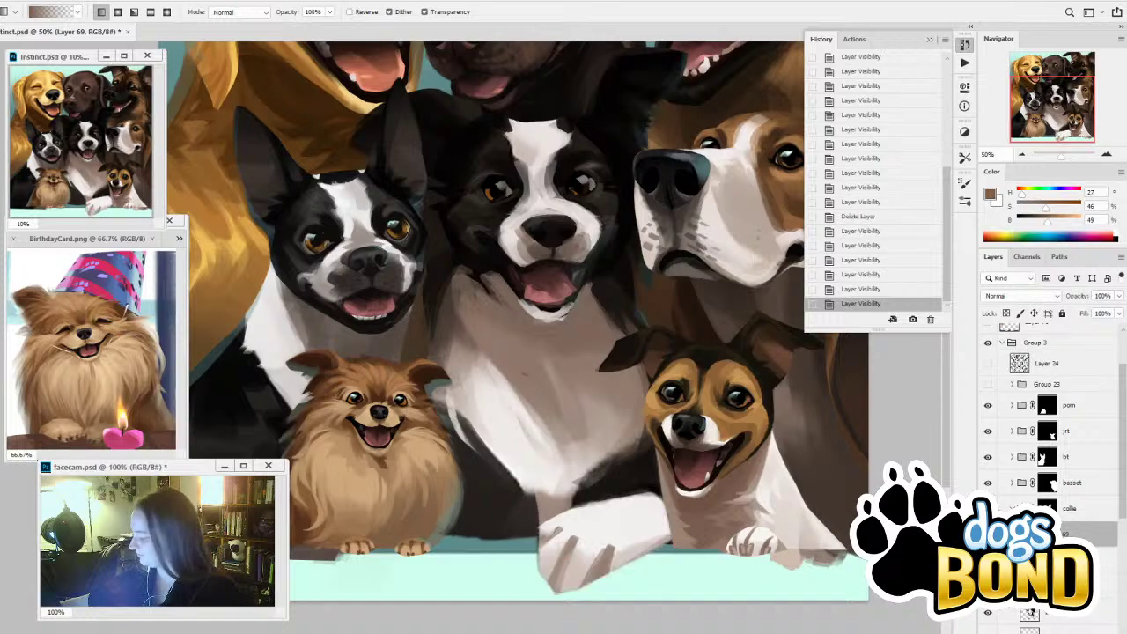
Group the collie's artwork layers from Layer 69 down and check the new group by toggling its visibility
scroll(1048, 476, down, 2)
shift+click(1061, 591)
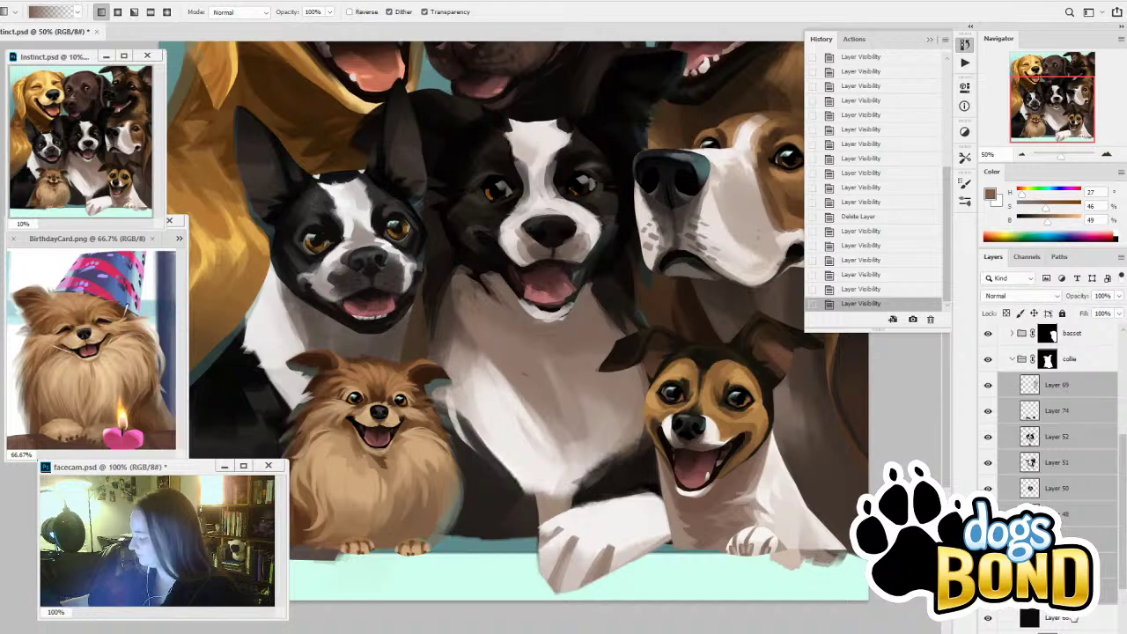
key(ctrl+g)
click(988, 514)
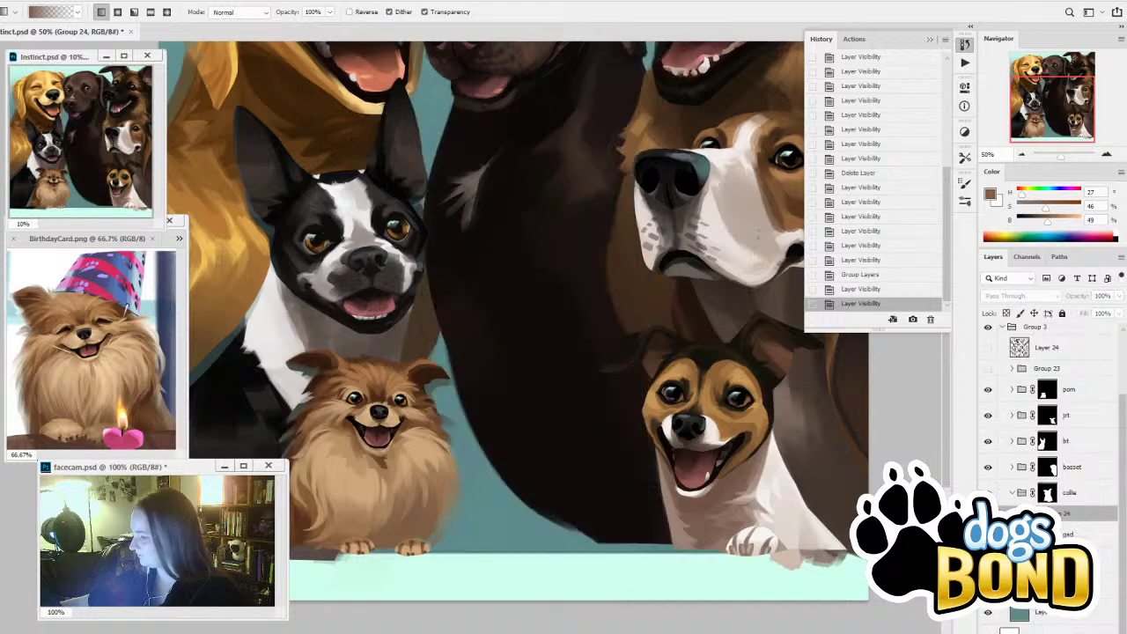
click(988, 513)
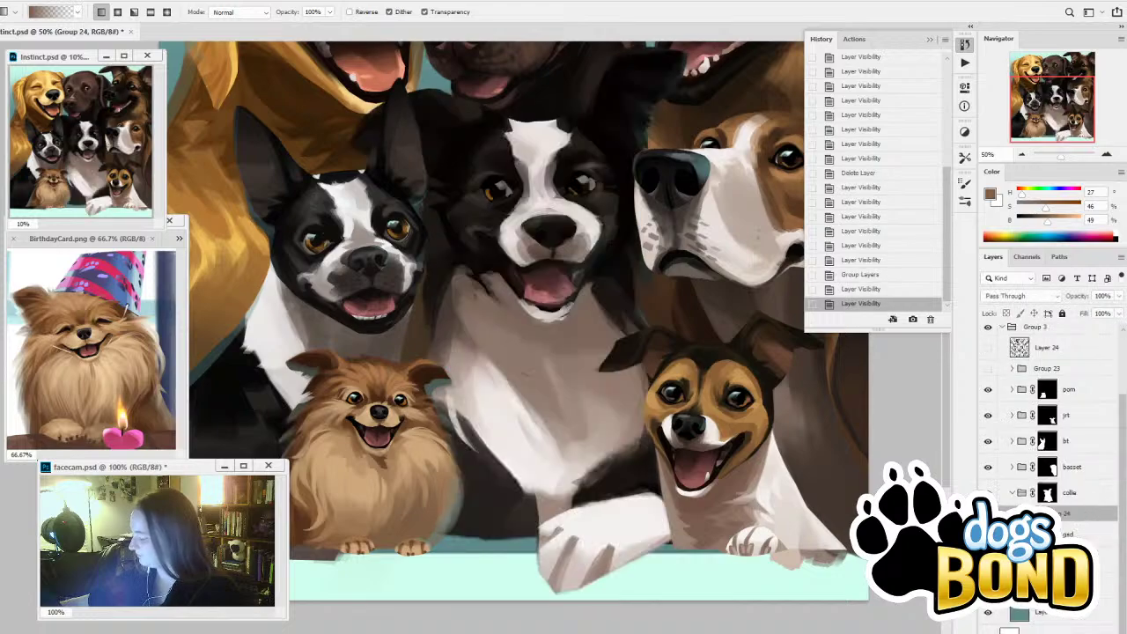
Add a blank layer above the grouped artwork inside the collie group for refining the dog's face
key(ctrl+shift+alt+n)
click(1107, 153)
click(1107, 153)
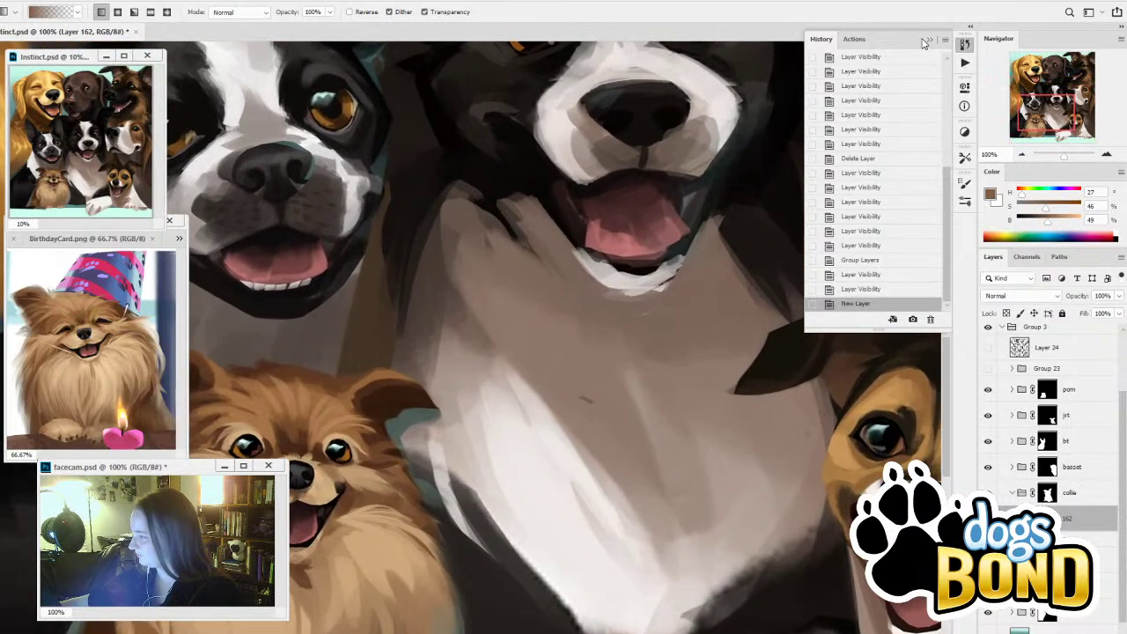
click(928, 43)
drag(1061, 118, 1062, 97)
key(m)
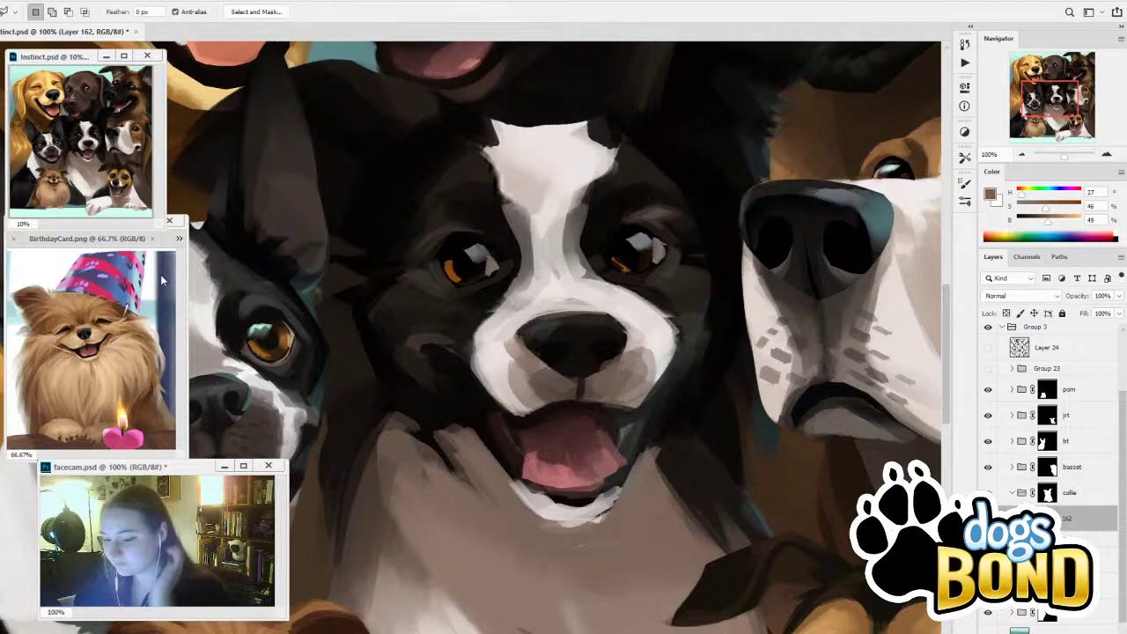
Close the BirthdayCard.png reference, show the border collie in AllDogs.png, and return to the illustration
click(151, 239)
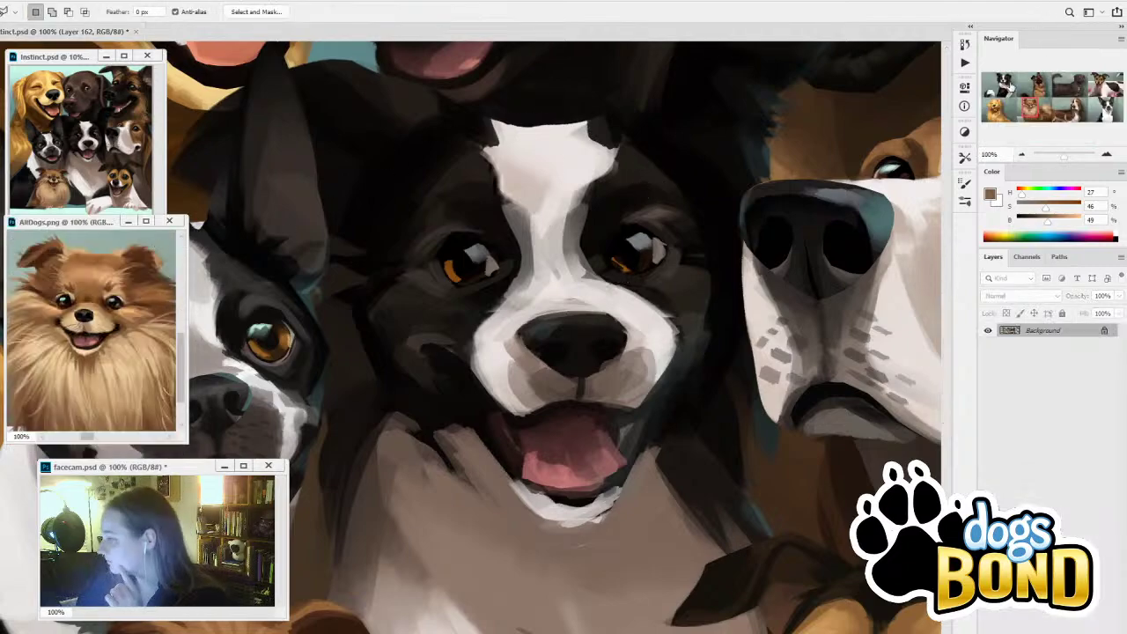
drag(1004, 84, 1003, 84)
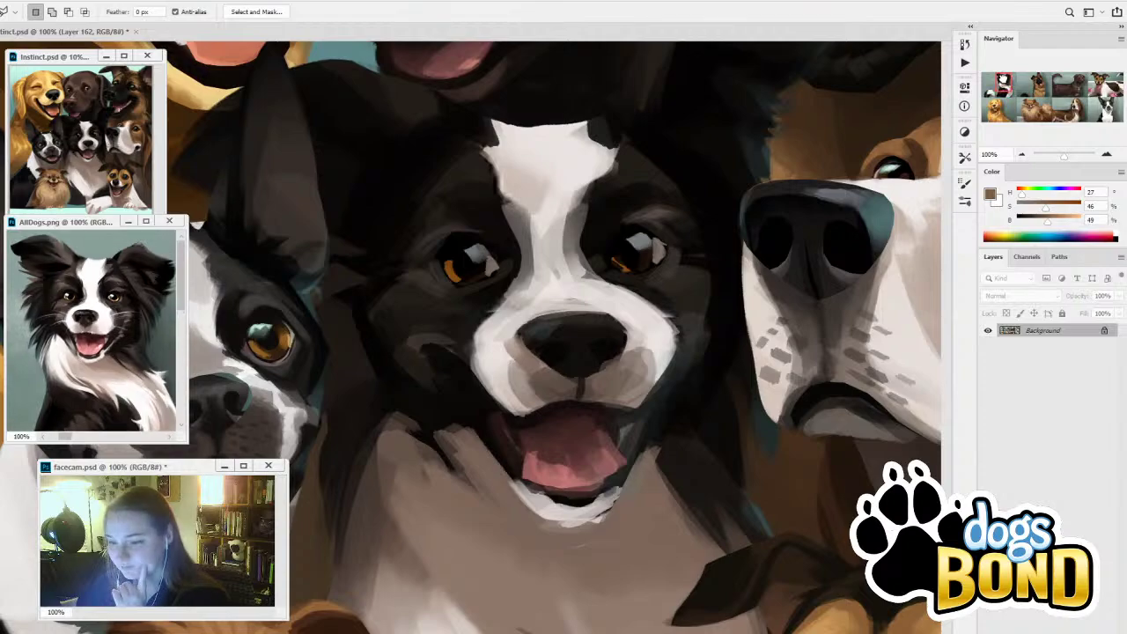
click(750, 287)
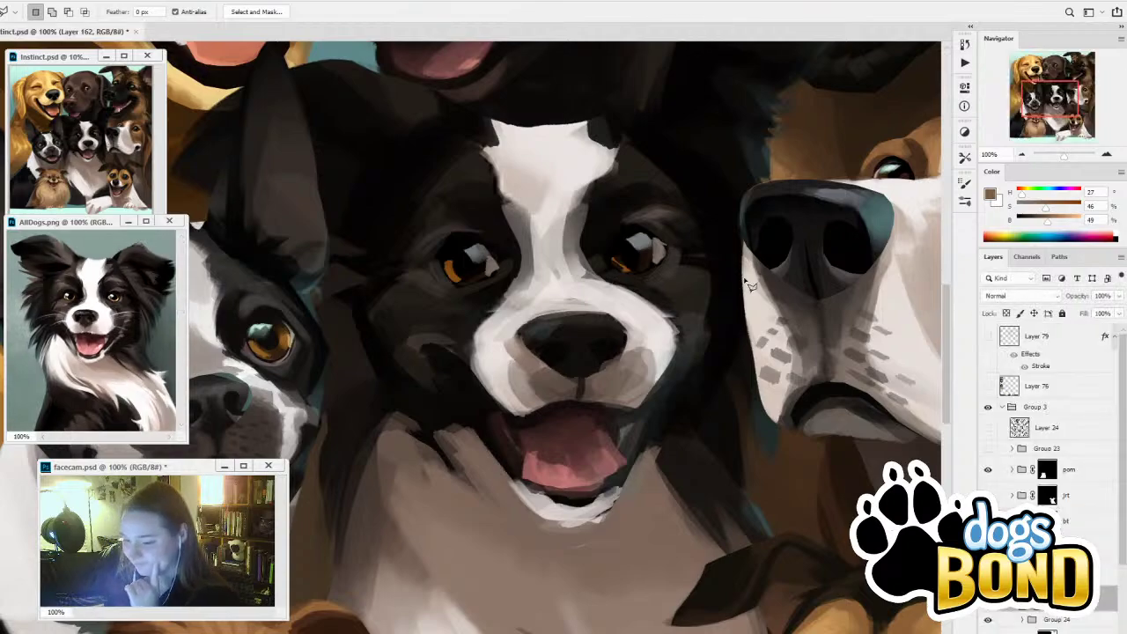
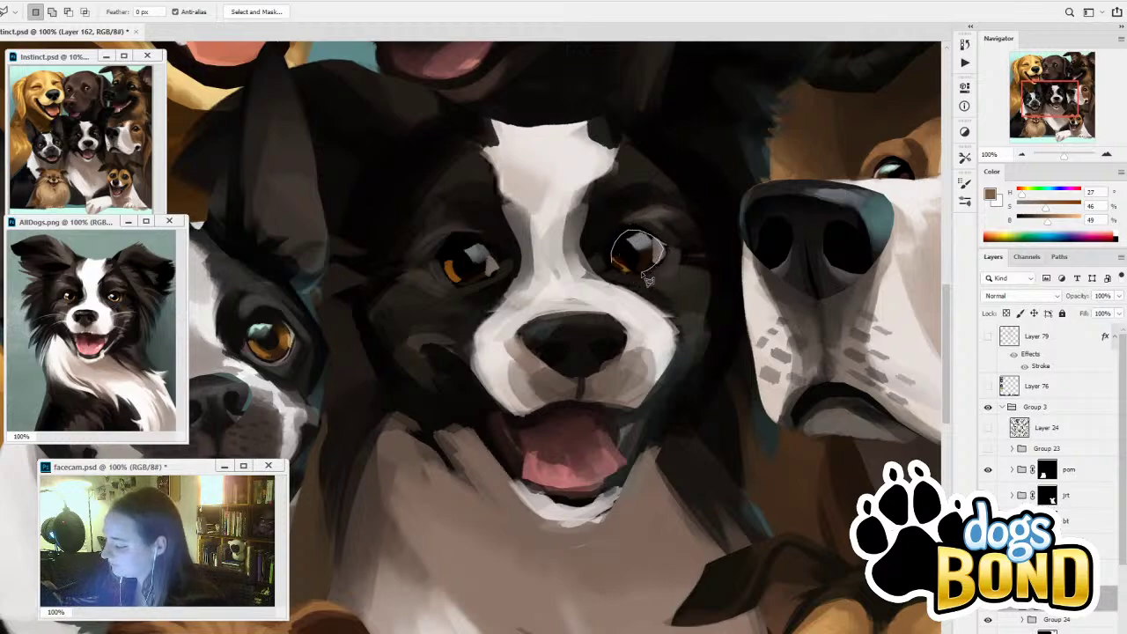
Outline the collie's two eyes, nose and open mouth with the lasso as one combined selection
mouse_move(648, 280)
mouse_down()
mouse_move(629, 284)
mouse_move(615, 257)
mouse_up()
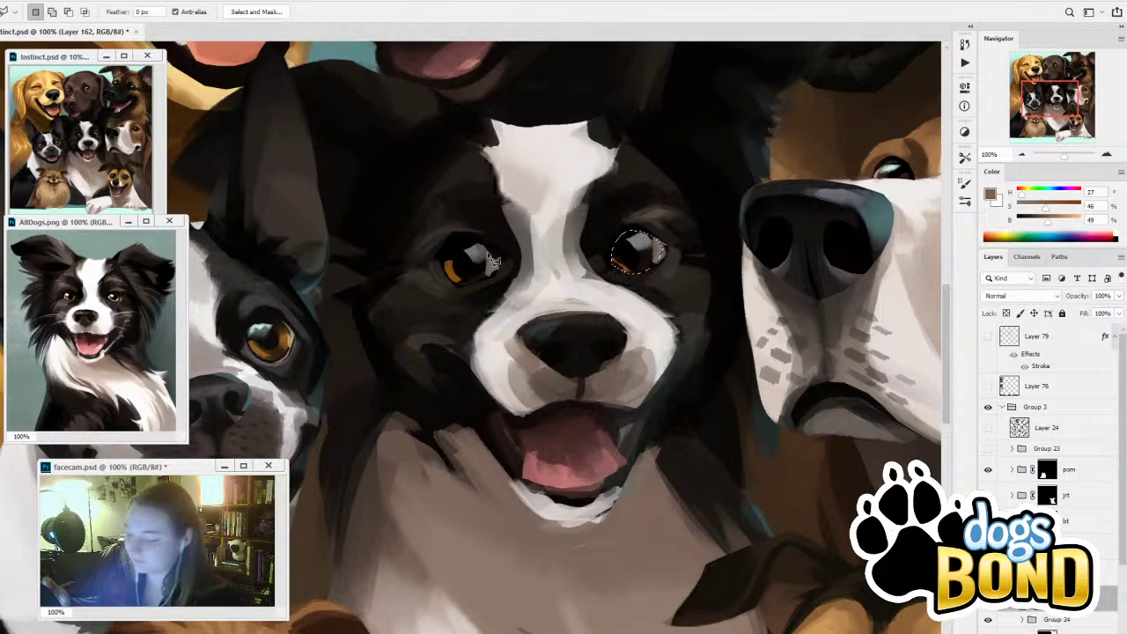
key(shift)
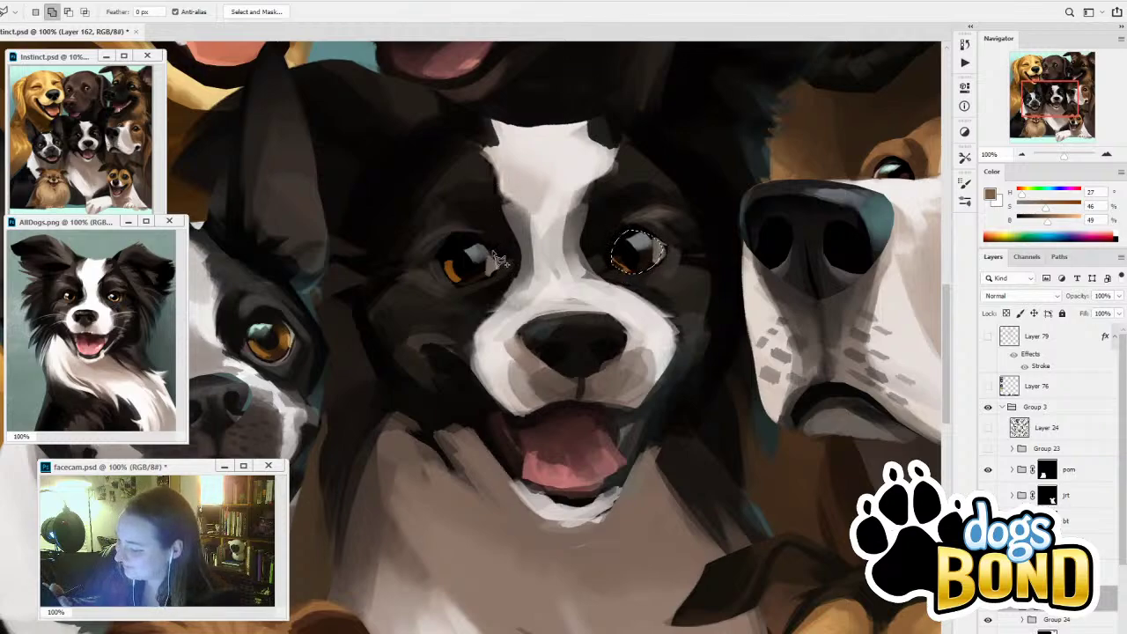
mouse_move(499, 257)
mouse_down()
mouse_move(480, 240)
mouse_move(451, 251)
mouse_move(447, 266)
mouse_move(480, 292)
mouse_move(506, 283)
mouse_move(499, 259)
mouse_up()
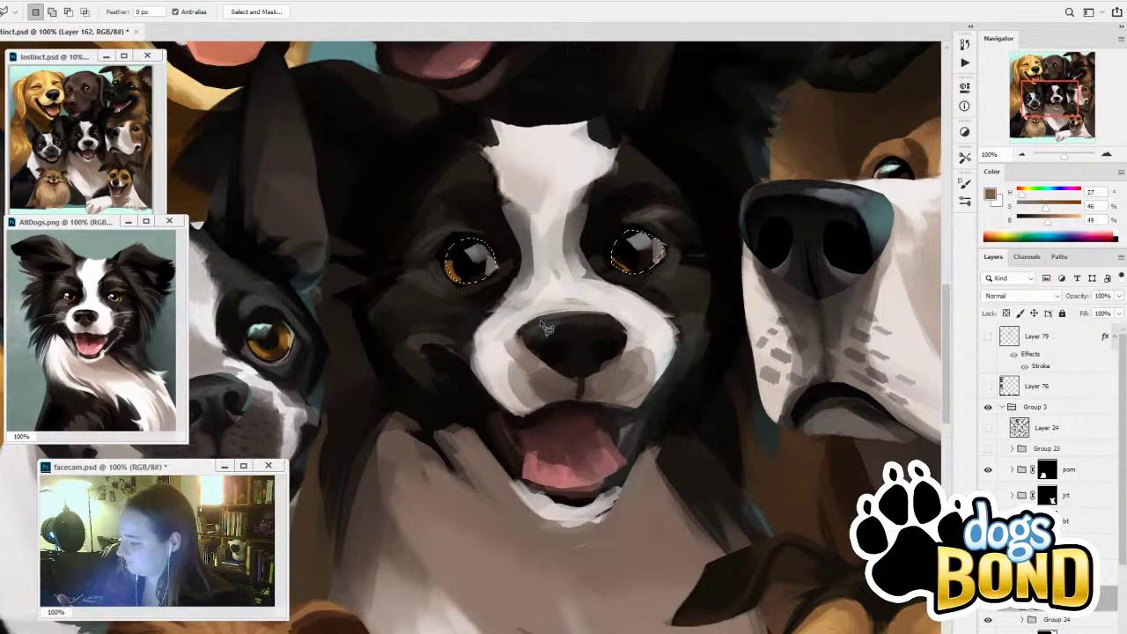
key(shift)
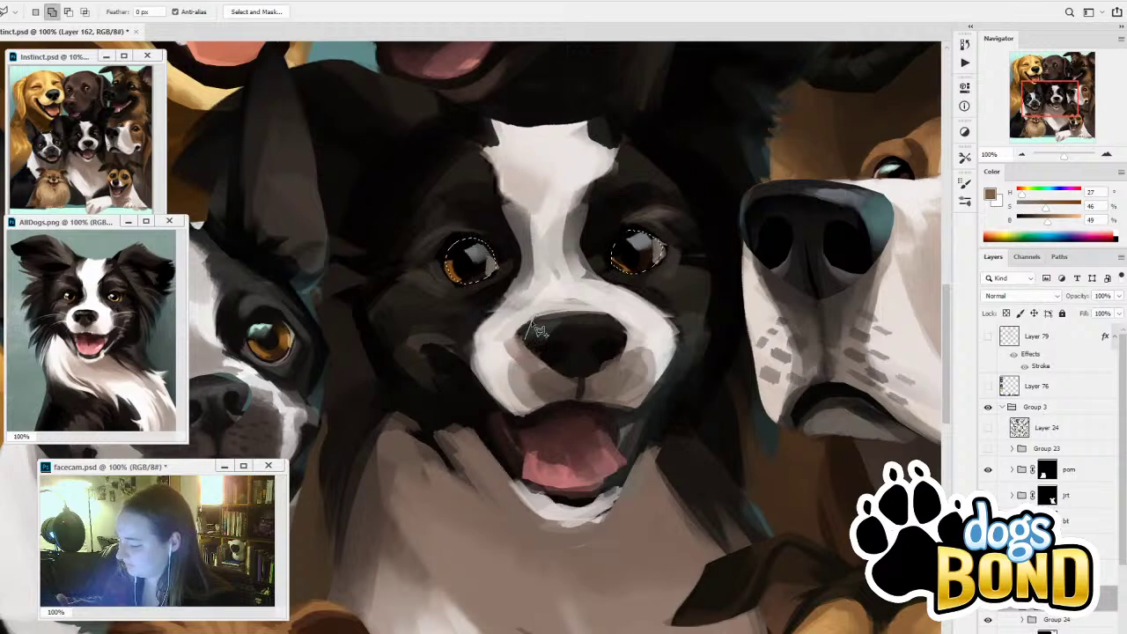
mouse_move(530, 335)
mouse_down()
mouse_move(588, 312)
mouse_move(621, 319)
mouse_move(628, 341)
mouse_move(606, 374)
mouse_move(574, 381)
mouse_move(544, 368)
mouse_move(529, 339)
mouse_up()
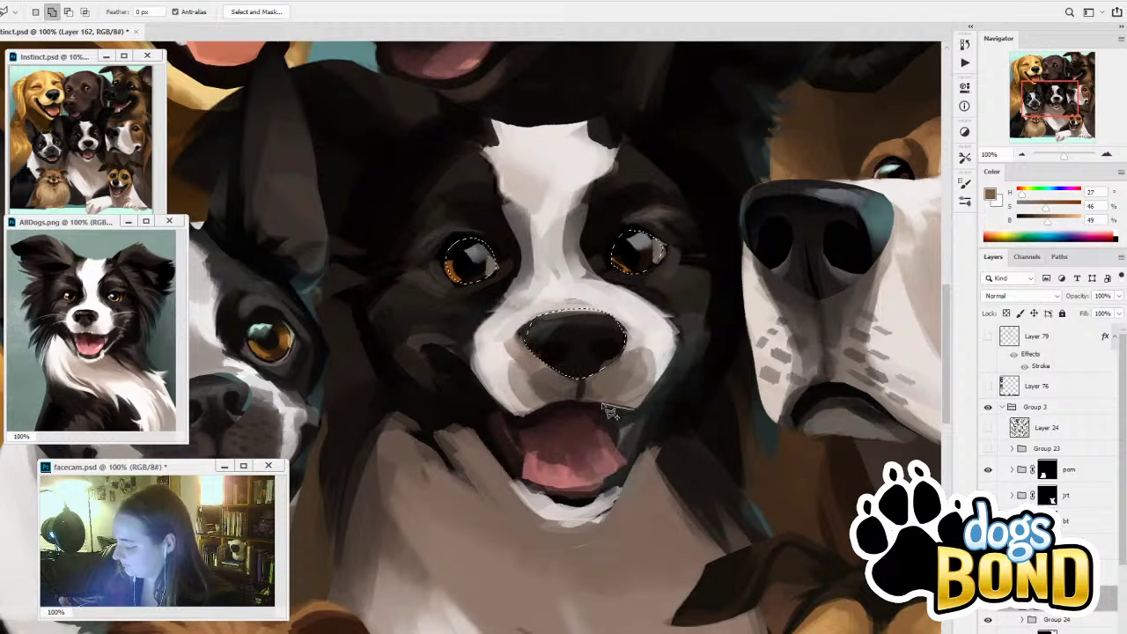
mouse_move(605, 406)
mouse_down()
mouse_move(511, 414)
mouse_move(433, 347)
mouse_move(436, 371)
mouse_move(479, 426)
mouse_move(472, 404)
mouse_move(519, 498)
mouse_move(524, 484)
mouse_move(555, 509)
mouse_up()
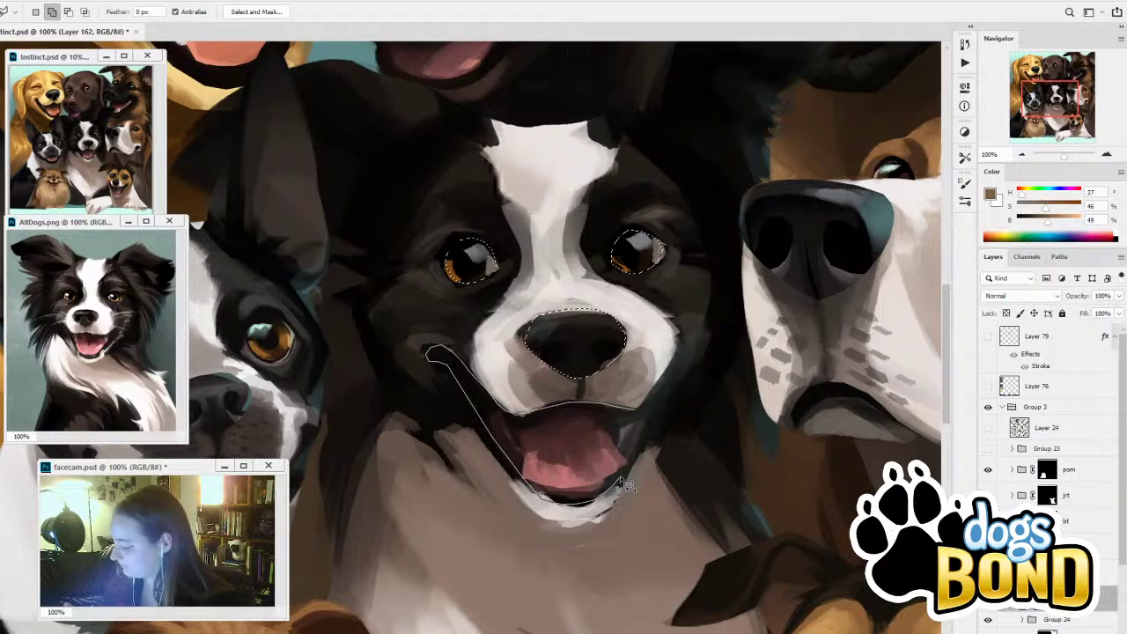
mouse_move(622, 481)
mouse_down()
mouse_move(691, 356)
mouse_move(675, 395)
mouse_move(643, 414)
mouse_up()
Sample near-black from the collie's mouth line and put Layer 162 in a group masked to the facial selection
key(i)
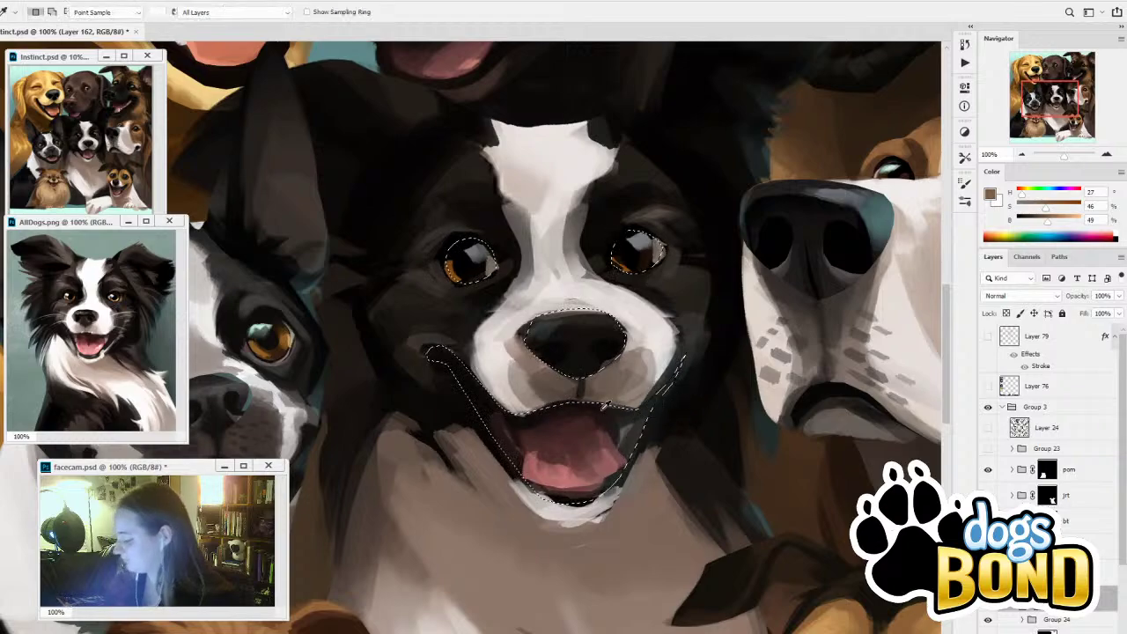
click(603, 409)
key(b)
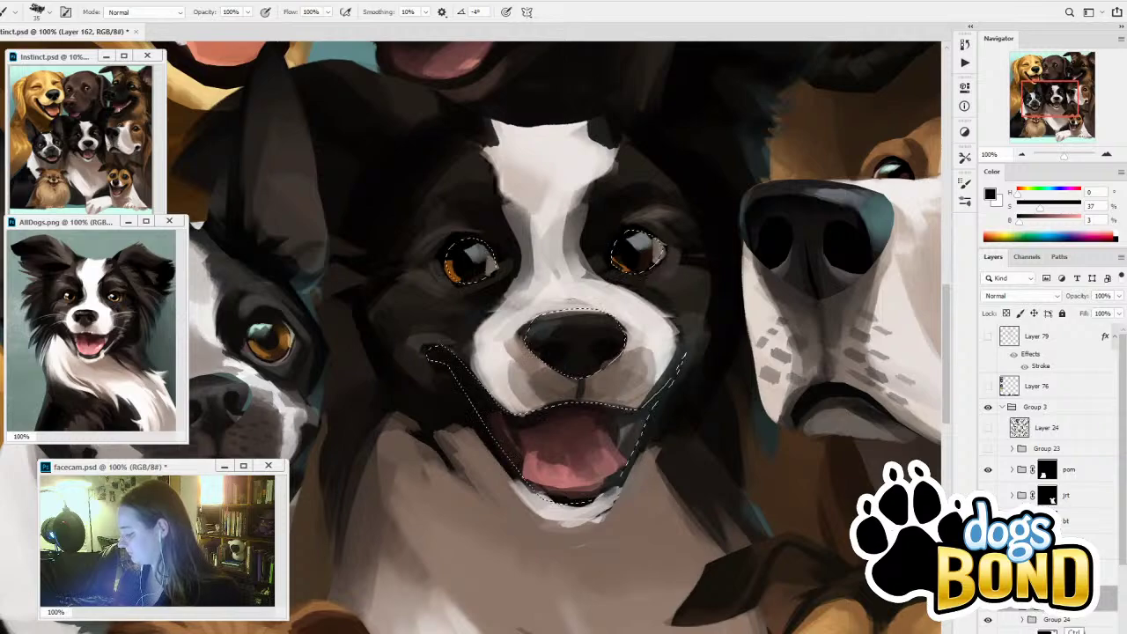
key(ctrl+d)
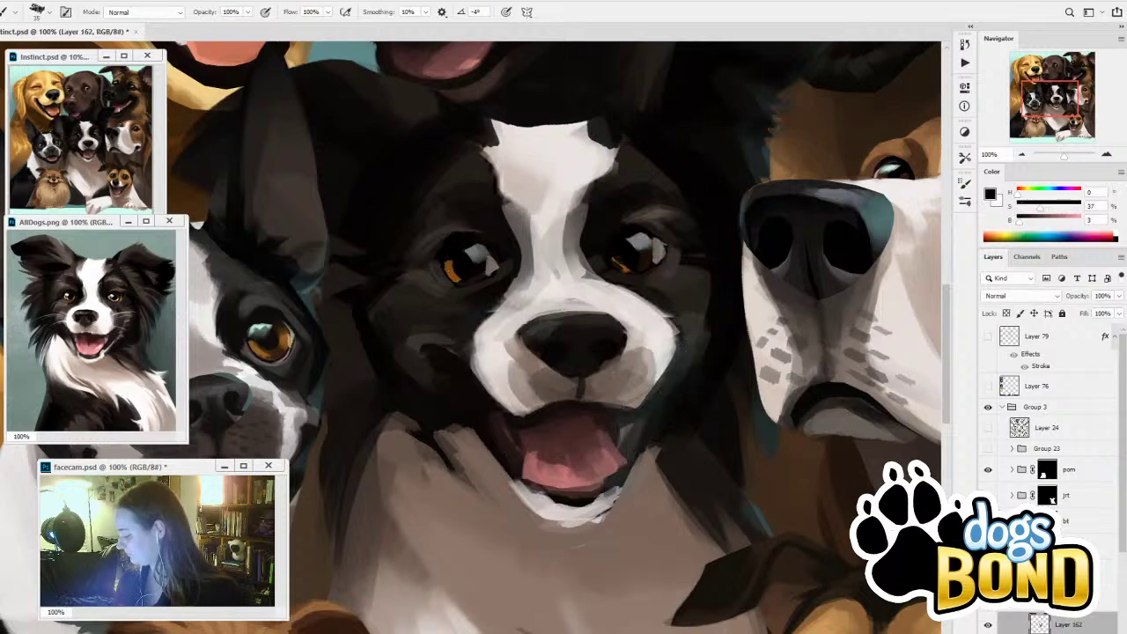
Cover both collie eyes with a sampled light beige on a new layer in the masked group, and hide that layer
key(i)
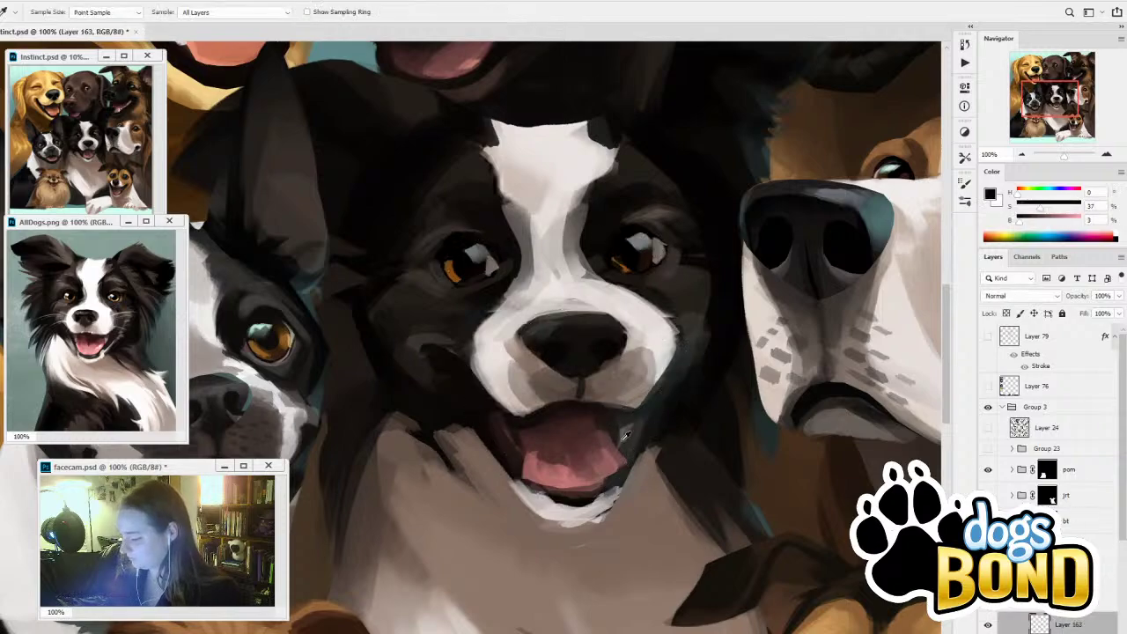
click(925, 245)
key(b)
mouse_move(616, 227)
mouse_down()
mouse_move(607, 267)
mouse_move(649, 237)
mouse_move(654, 273)
mouse_up()
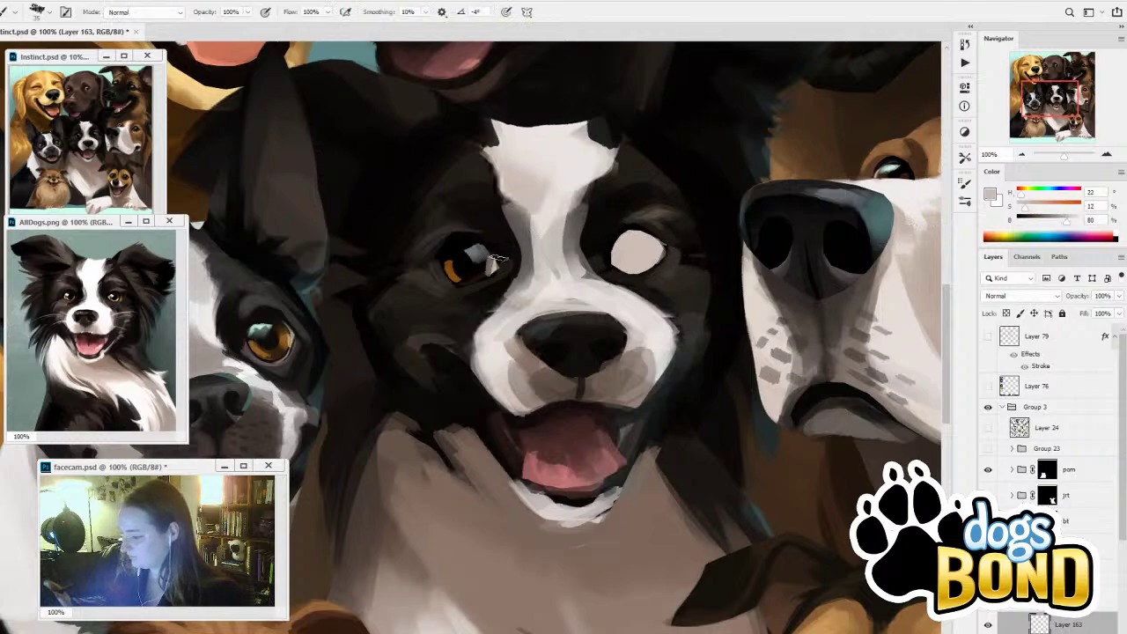
mouse_move(493, 264)
mouse_down()
mouse_move(466, 281)
mouse_move(472, 234)
mouse_move(451, 264)
mouse_up()
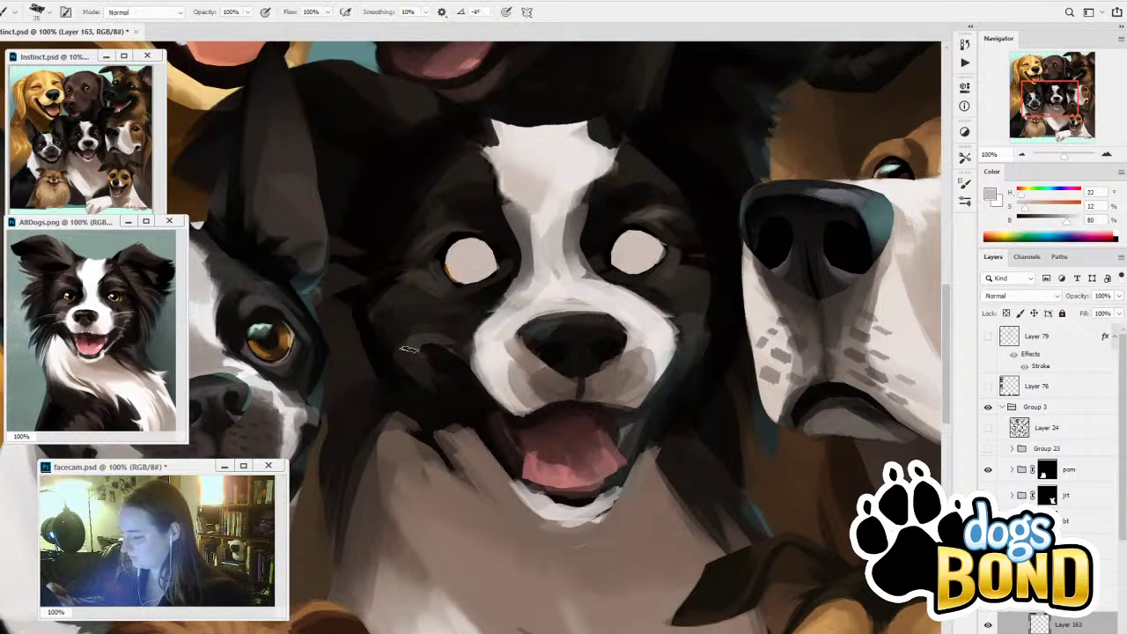
click(988, 625)
scroll(1124, 483, down, 5)
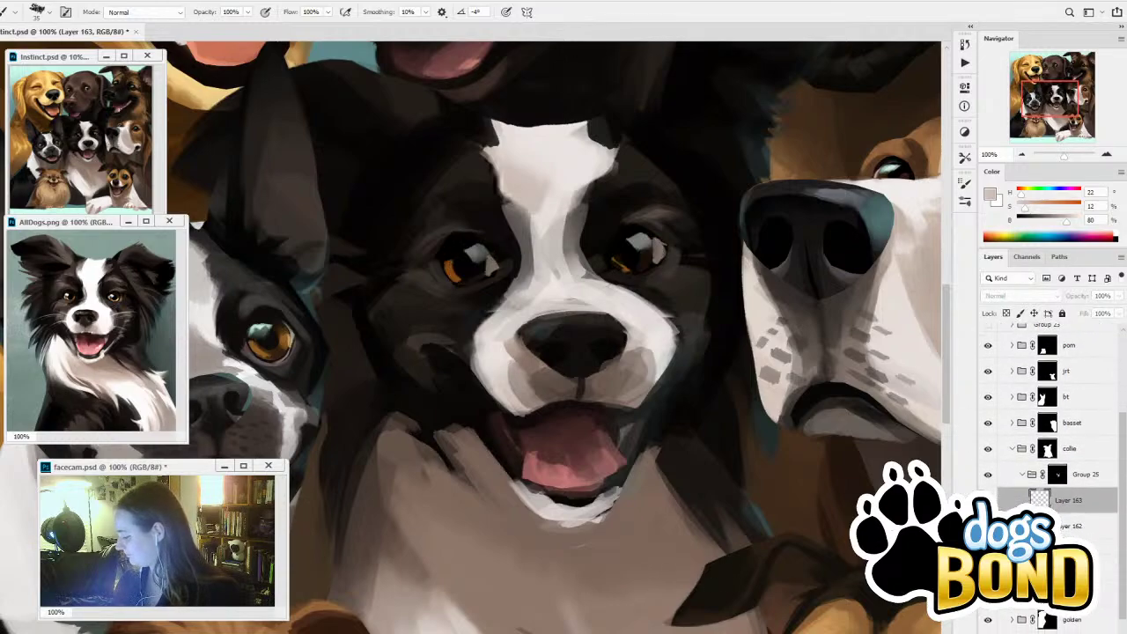
Add a layer beneath the masked facial group and refine the dark fur around both collie eyes with sampled tones
key(ctrl+shift+alt+n)
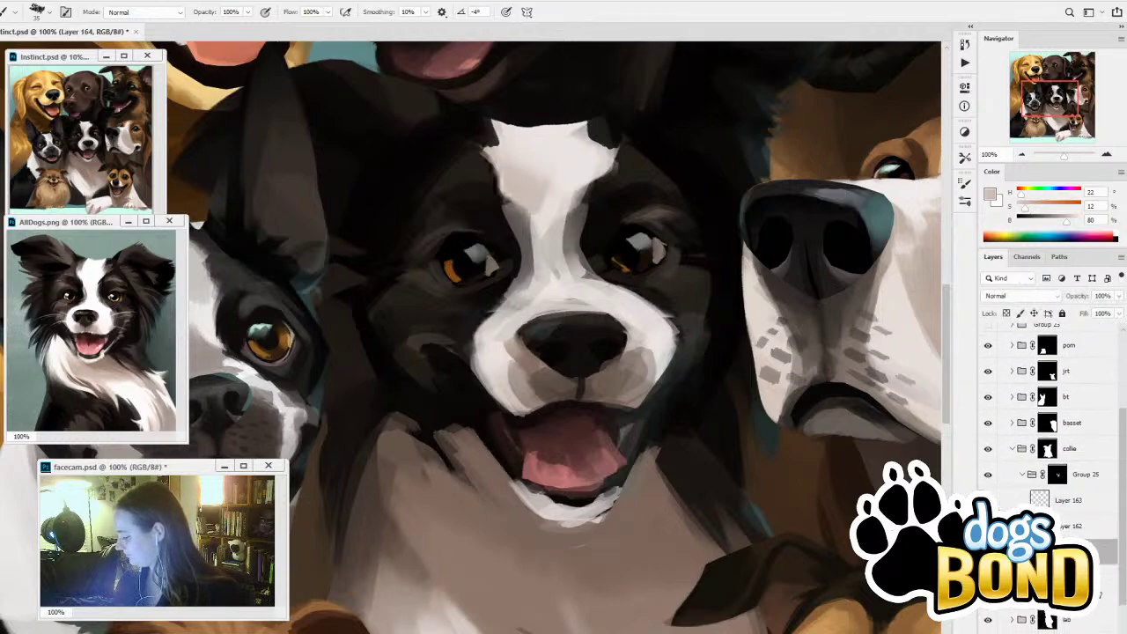
alt+click(672, 260)
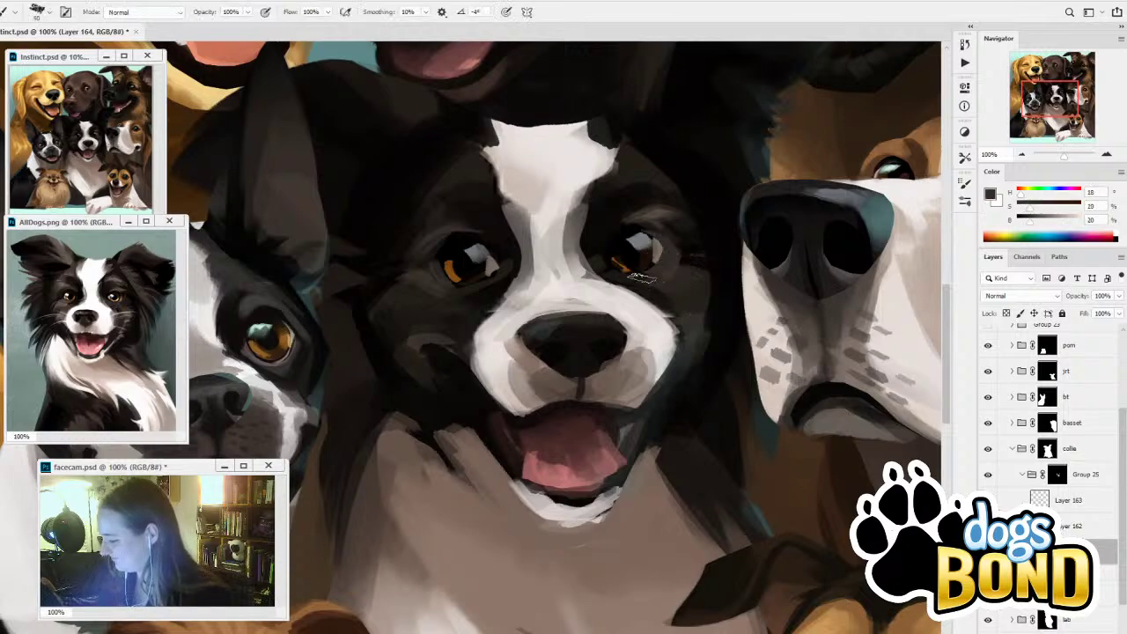
alt+click(636, 226)
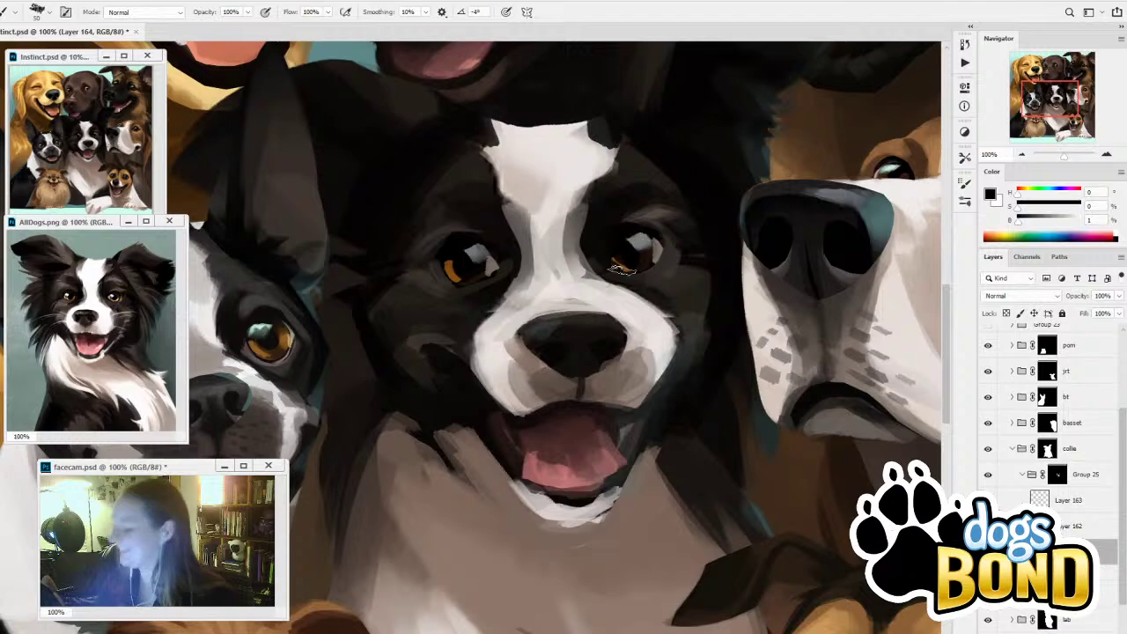
alt+click(445, 234)
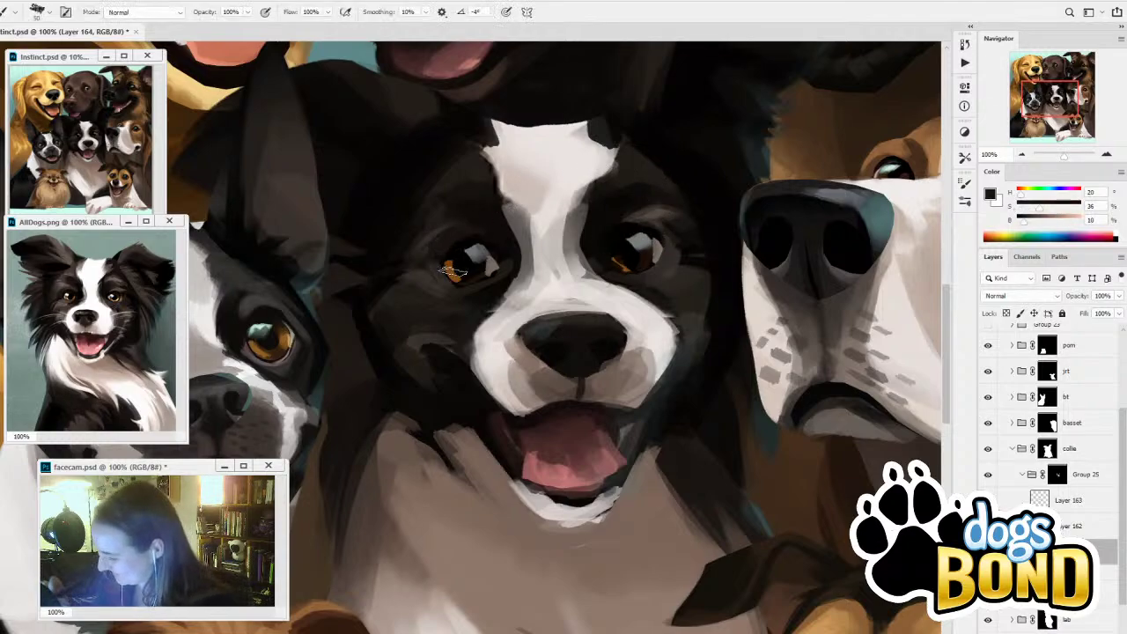
alt+click(445, 234)
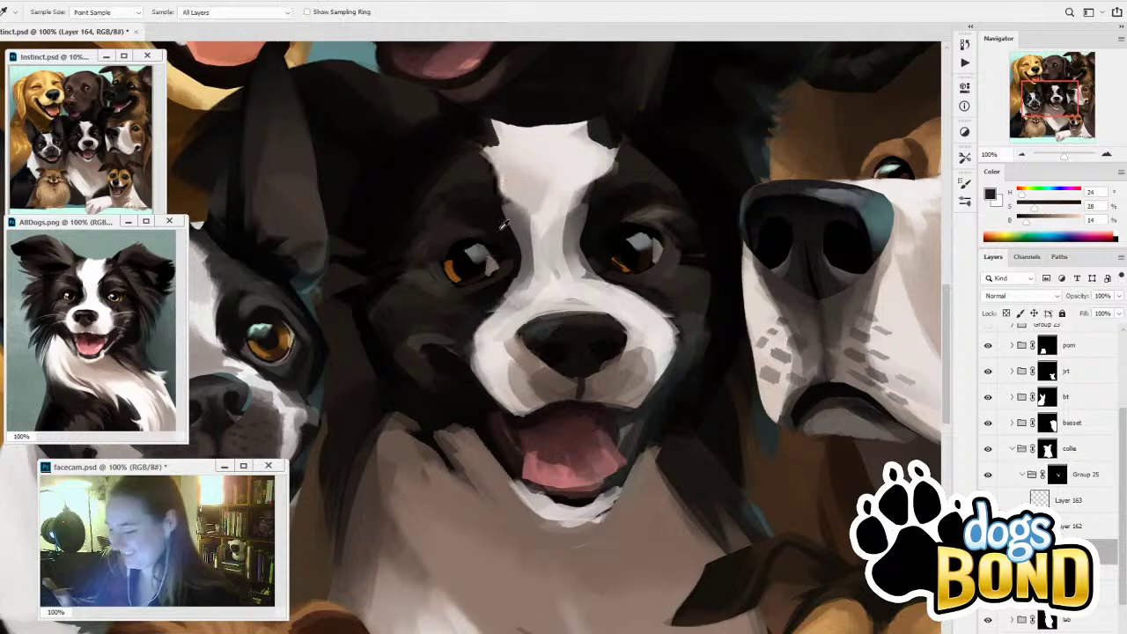
alt+click(499, 230)
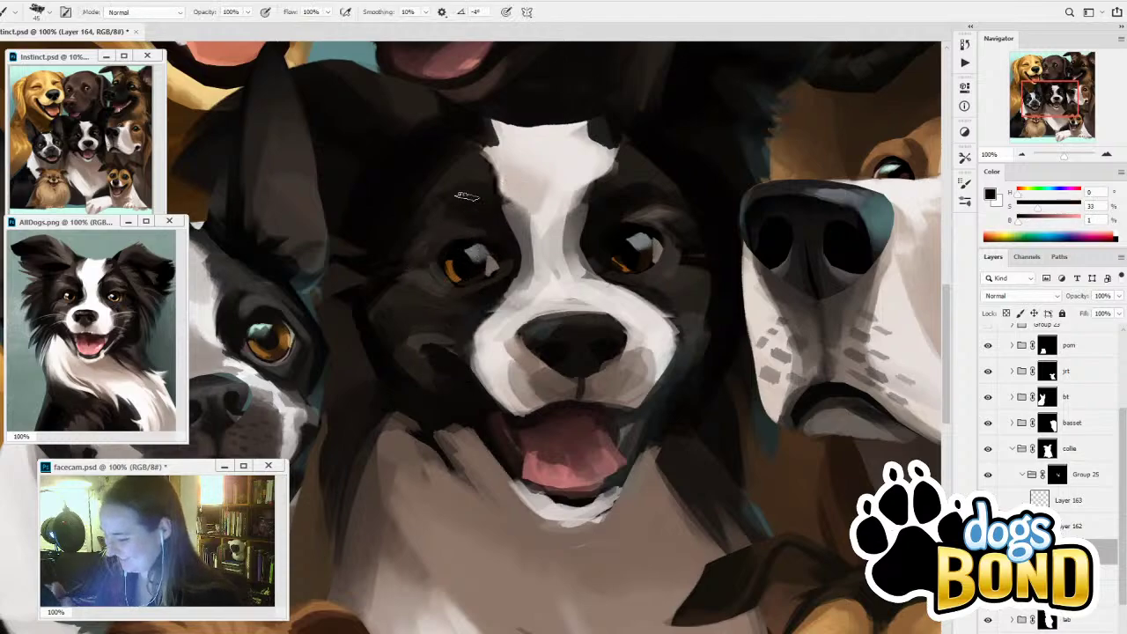
alt+click(416, 172)
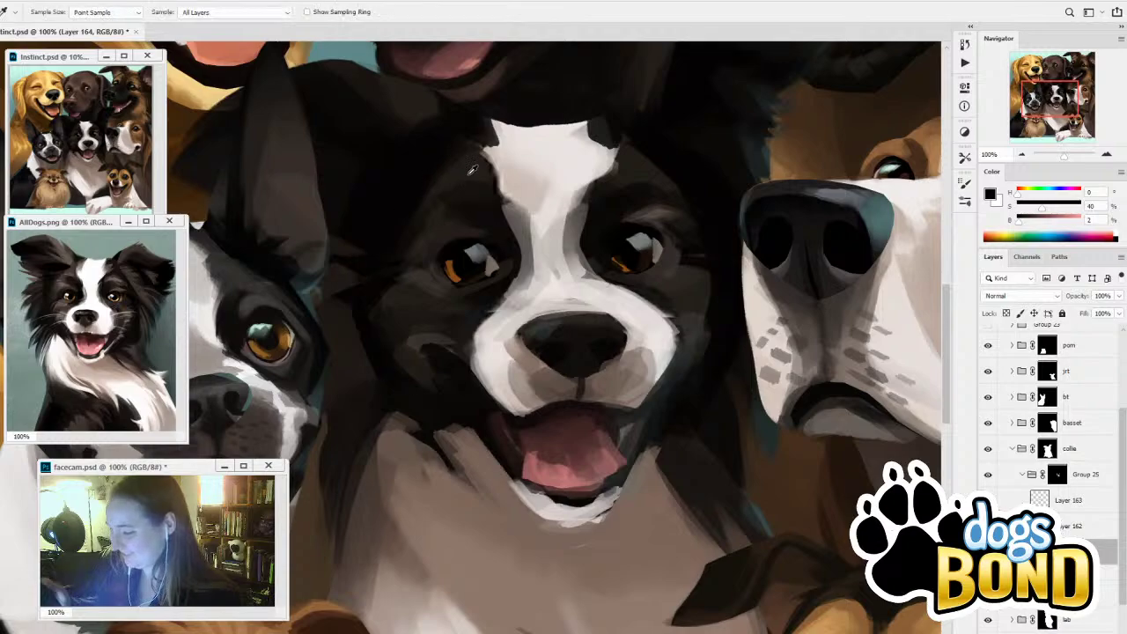
Sample a dark brown from the collie reference and paint a lighter fur patch along the brow beside the white blaze
alt+click(72, 265)
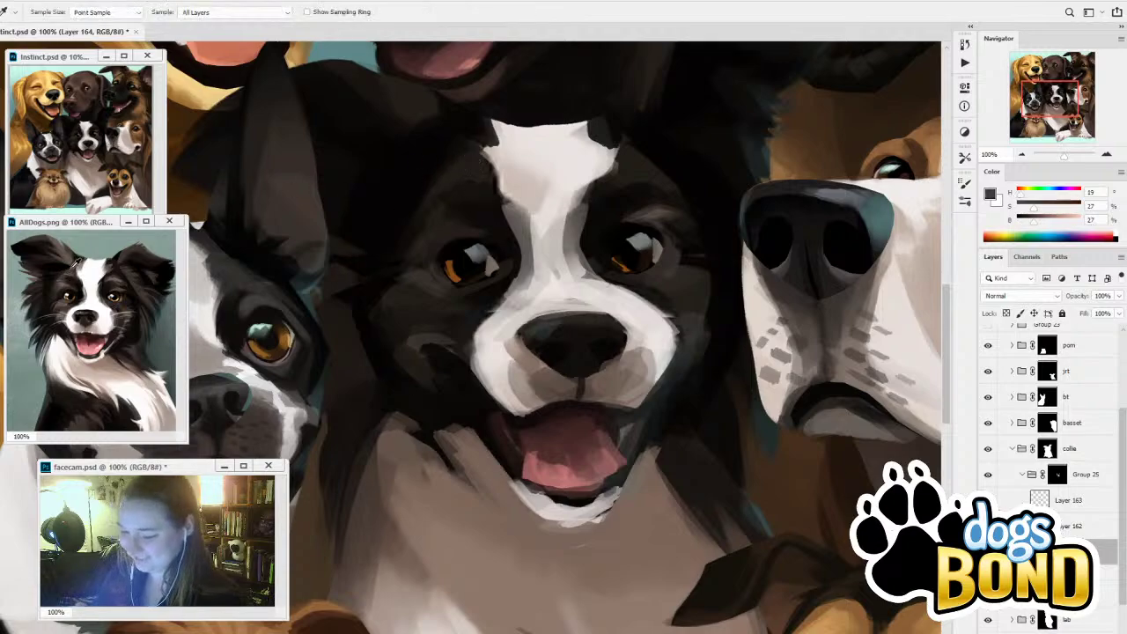
click(471, 170)
drag(481, 157, 412, 226)
alt+click(473, 152)
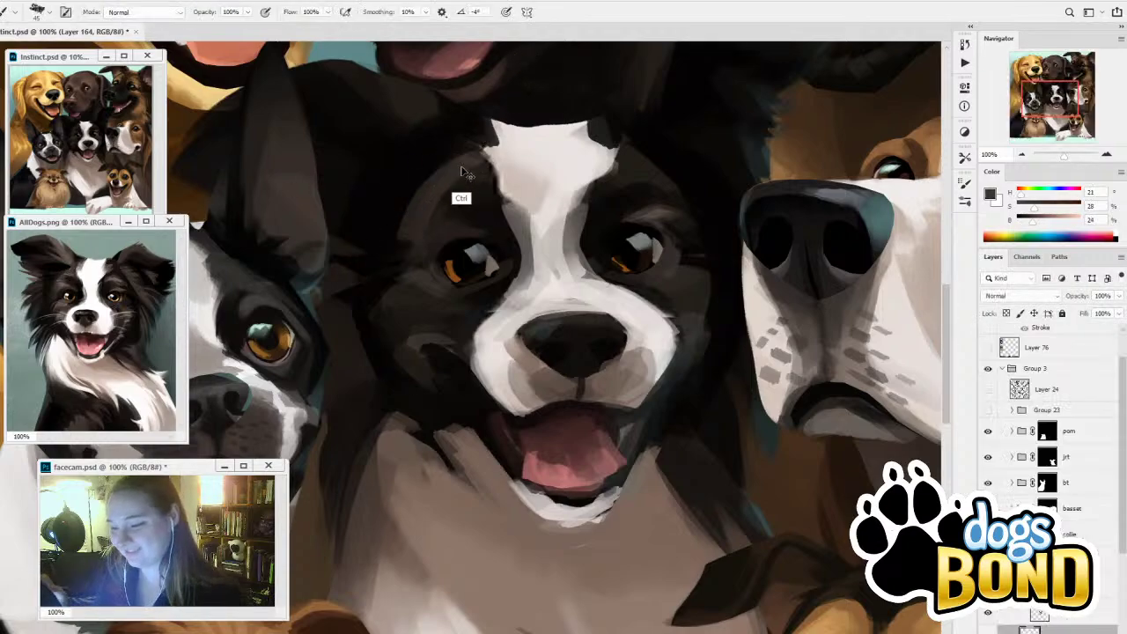
Sample a dark brown from the collie's left-hand brow and paint lighter fur from the brow up into the ear fold
alt+click(468, 162)
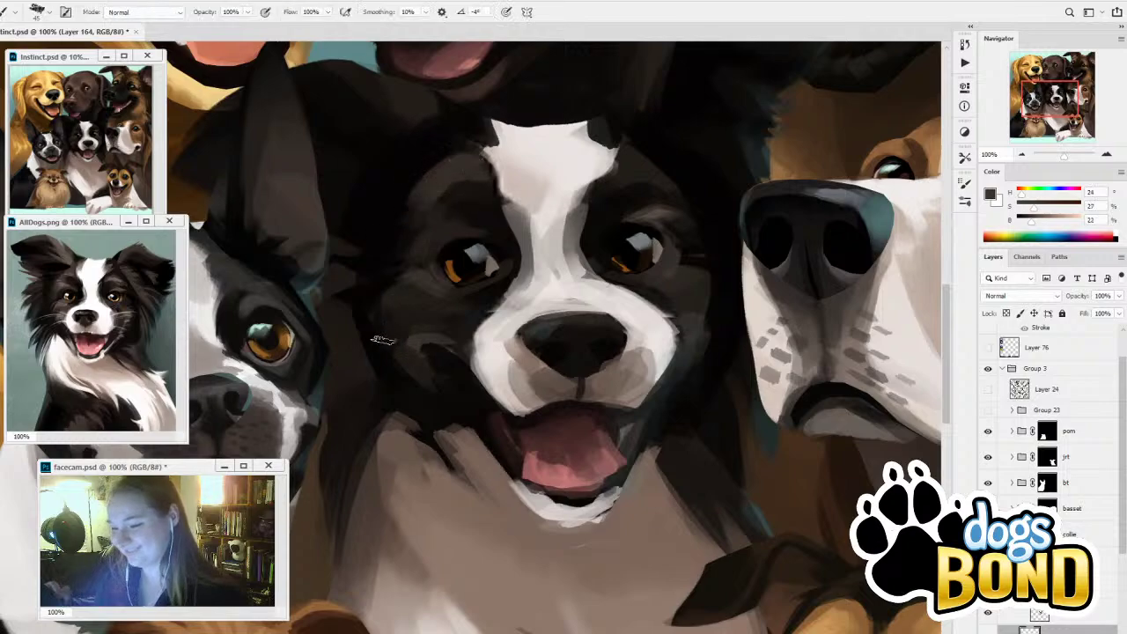
alt+click(469, 162)
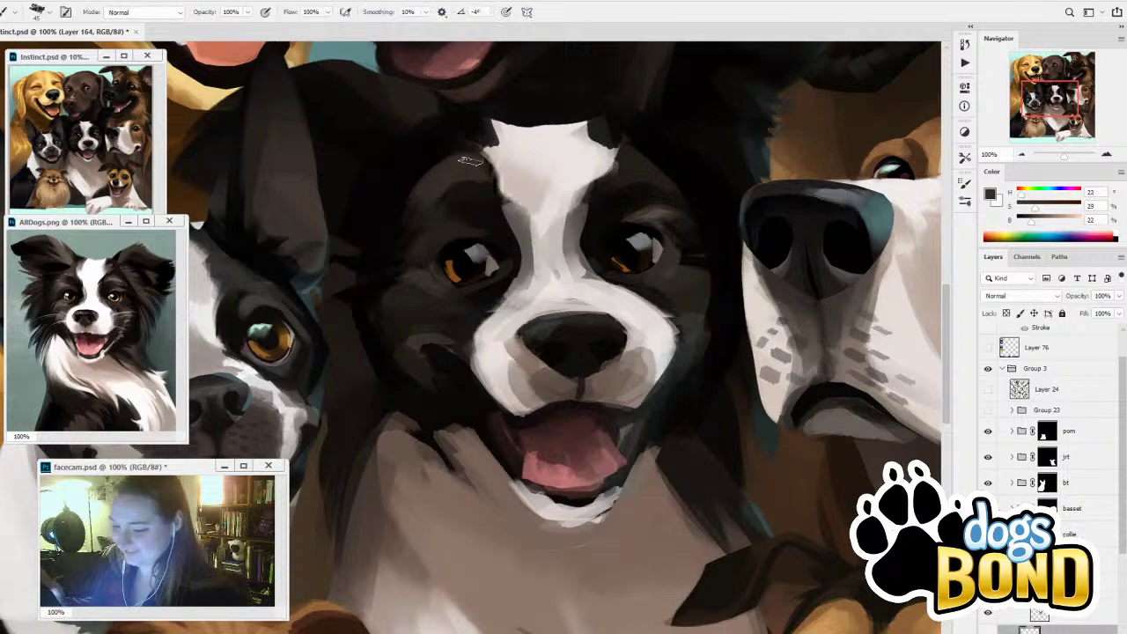
mouse_move(474, 145)
mouse_down()
mouse_move(437, 167)
mouse_move(461, 148)
mouse_move(382, 95)
mouse_move(464, 155)
mouse_move(391, 79)
mouse_move(453, 151)
mouse_move(360, 68)
mouse_up()
key(bracketright)
key(bracketright)
key(bracketright)
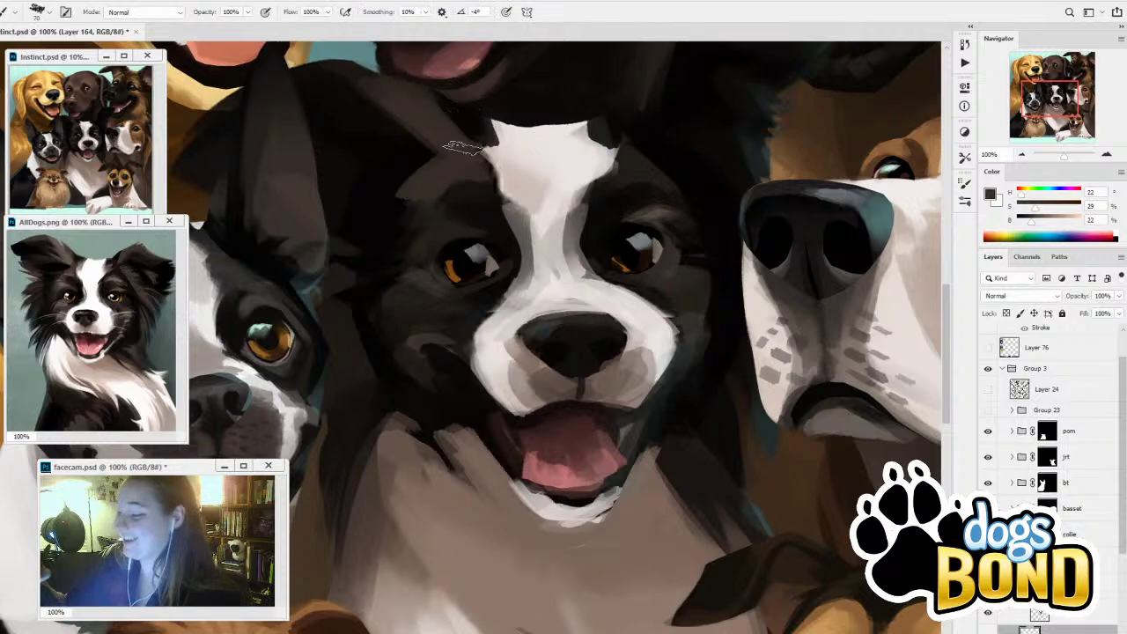
key(bracketleft)
key(bracketleft)
key(bracketleft)
key(bracketleft)
key(bracketleft)
key(bracketleft)
drag(473, 144, 456, 115)
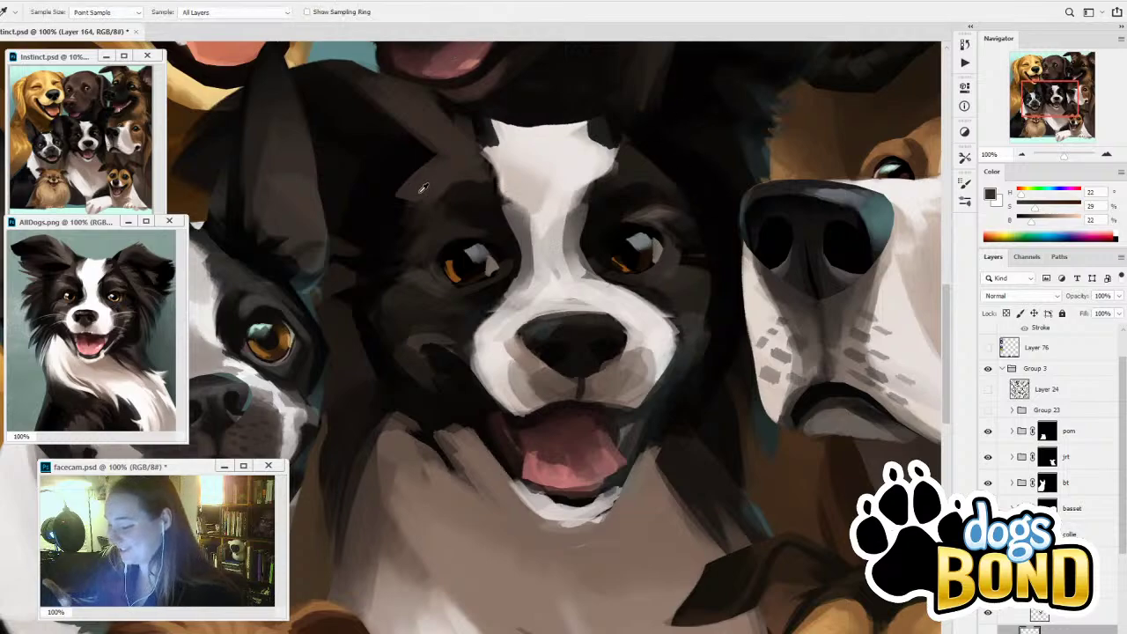
Sharpen the dark fur shapes beside the collie's left-hand brow and above that eye with sampled near-black tones
alt+click(397, 176)
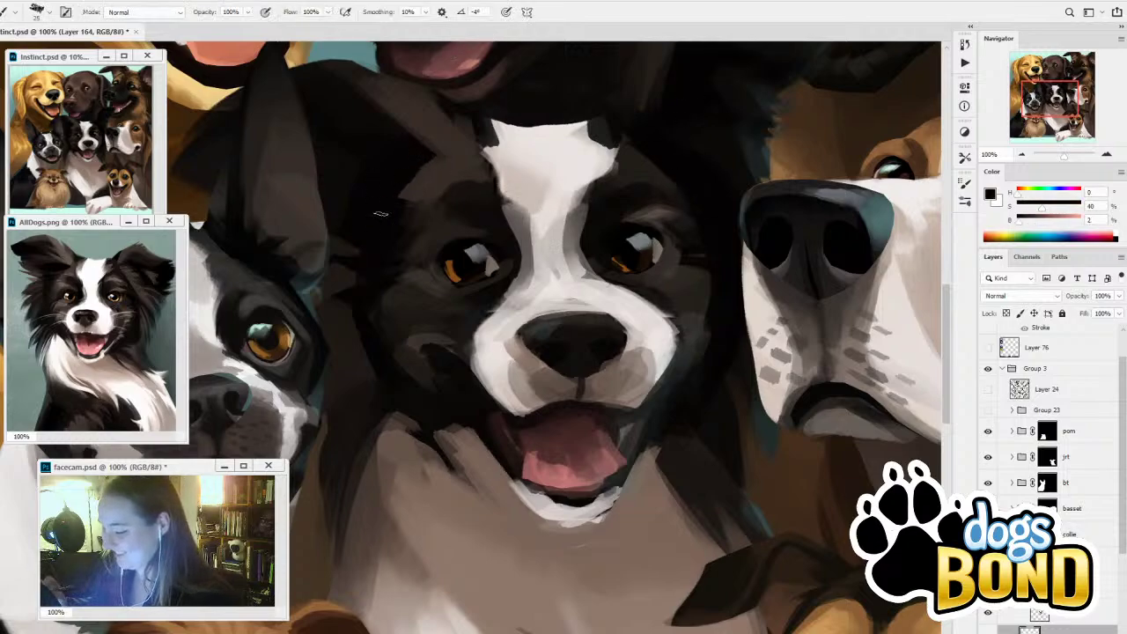
alt+click(483, 235)
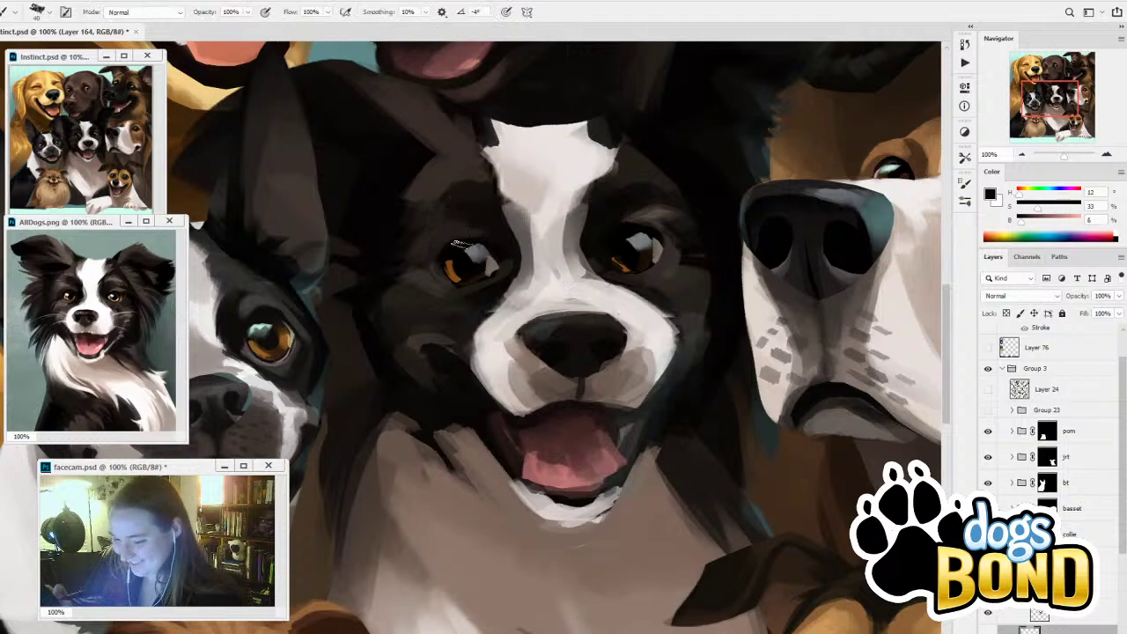
key(alt)
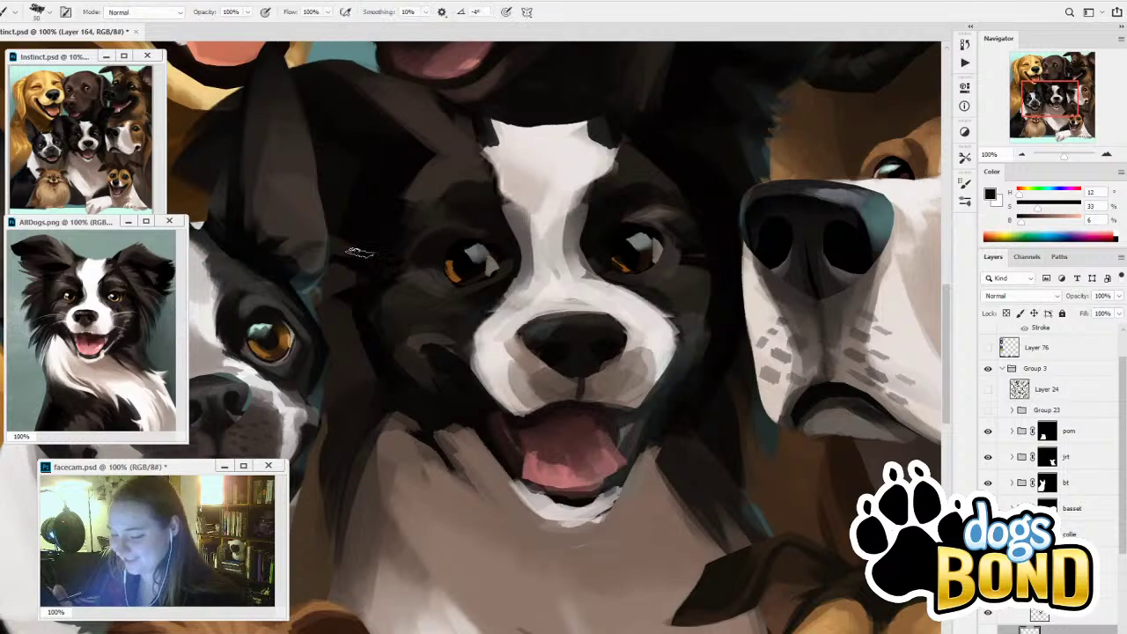
Paint the lower lid rim of the collie's left-hand eye with a sampled muted brown and define it using near-black
alt+click(65, 297)
alt+click(459, 277)
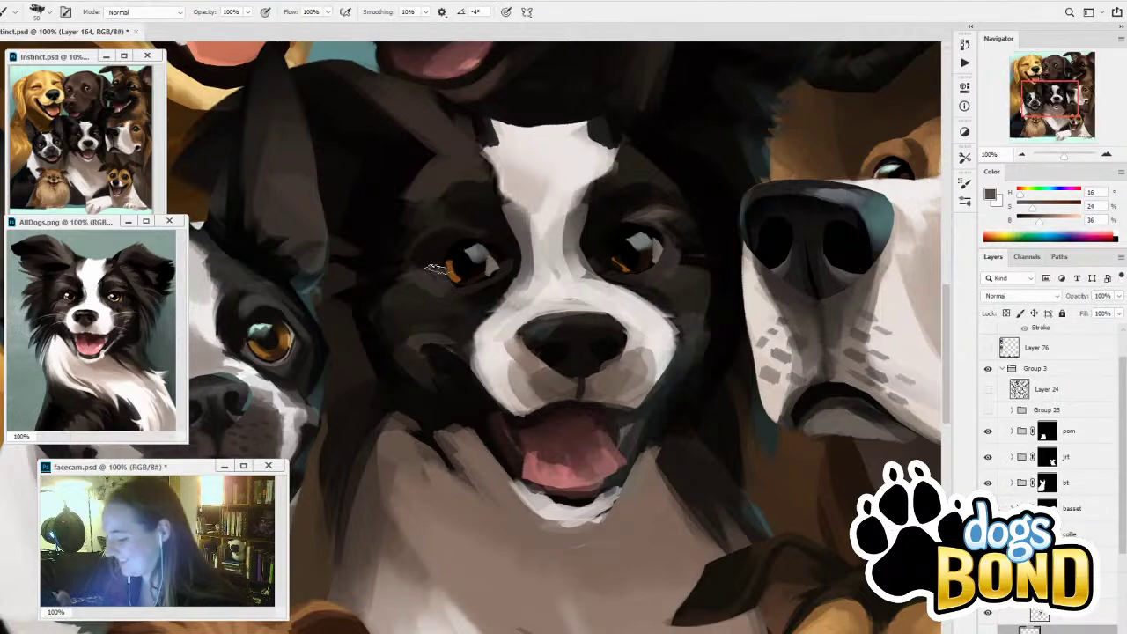
key([)
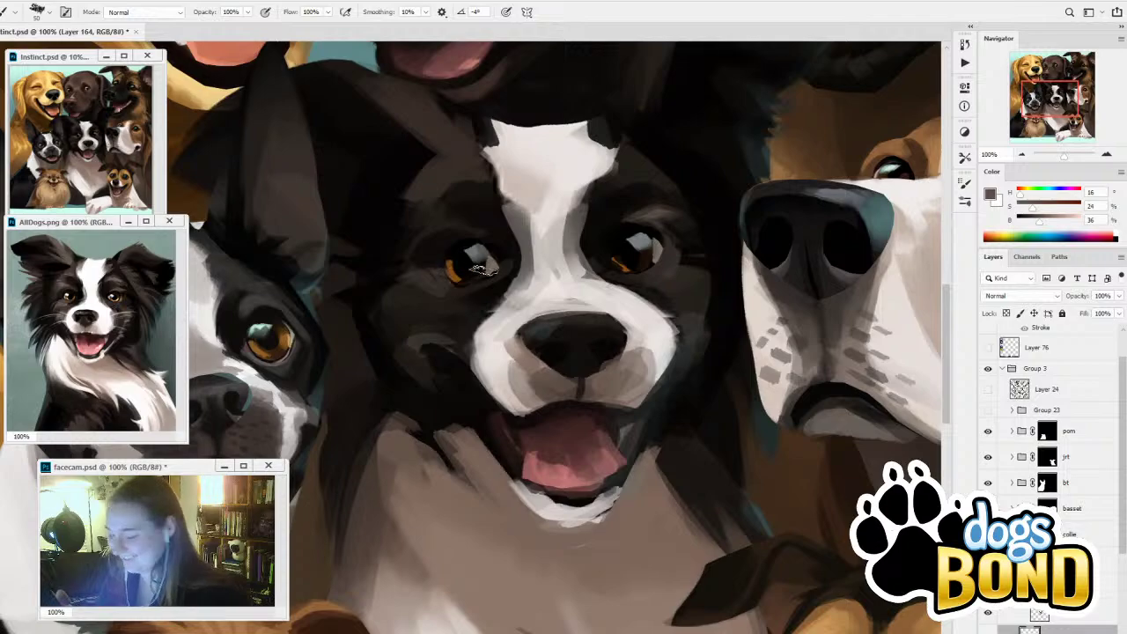
drag(475, 281, 442, 275)
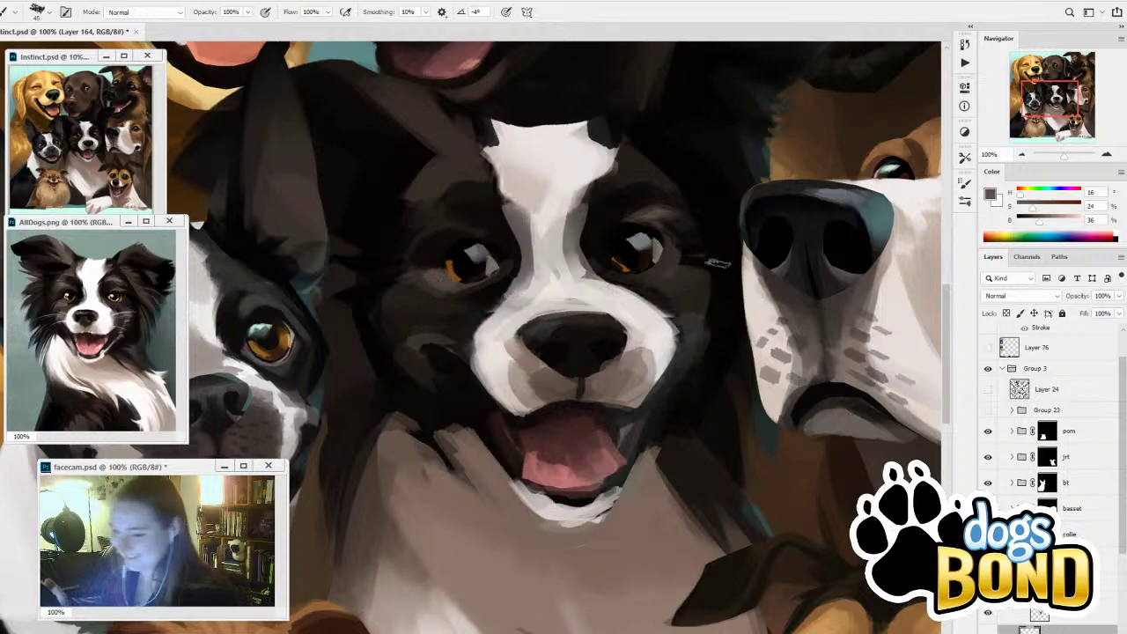
drag(556, 415, 530, 353)
alt+click(415, 178)
mouse_move(418, 204)
mouse_down()
mouse_move(420, 222)
mouse_move(451, 221)
mouse_up()
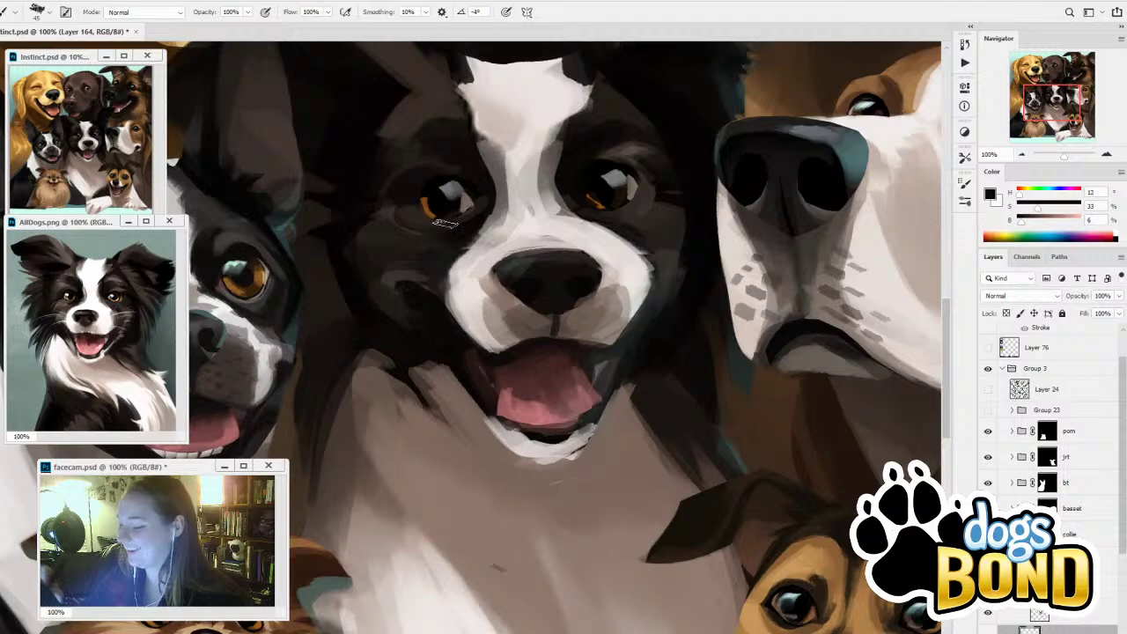
Reshape the collie's nose outline and blend the surrounding muzzle fur with sampled dark and beige-gray tones
alt+click(524, 237)
key([)
key([)
mouse_move(538, 250)
mouse_down()
mouse_move(501, 274)
mouse_move(503, 260)
mouse_move(551, 305)
mouse_move(520, 293)
mouse_move(534, 316)
mouse_move(560, 319)
mouse_up()
alt+click(548, 308)
key(])
key(])
key(])
alt+click(543, 315)
alt+click(575, 319)
alt+click(611, 266)
drag(606, 273, 586, 299)
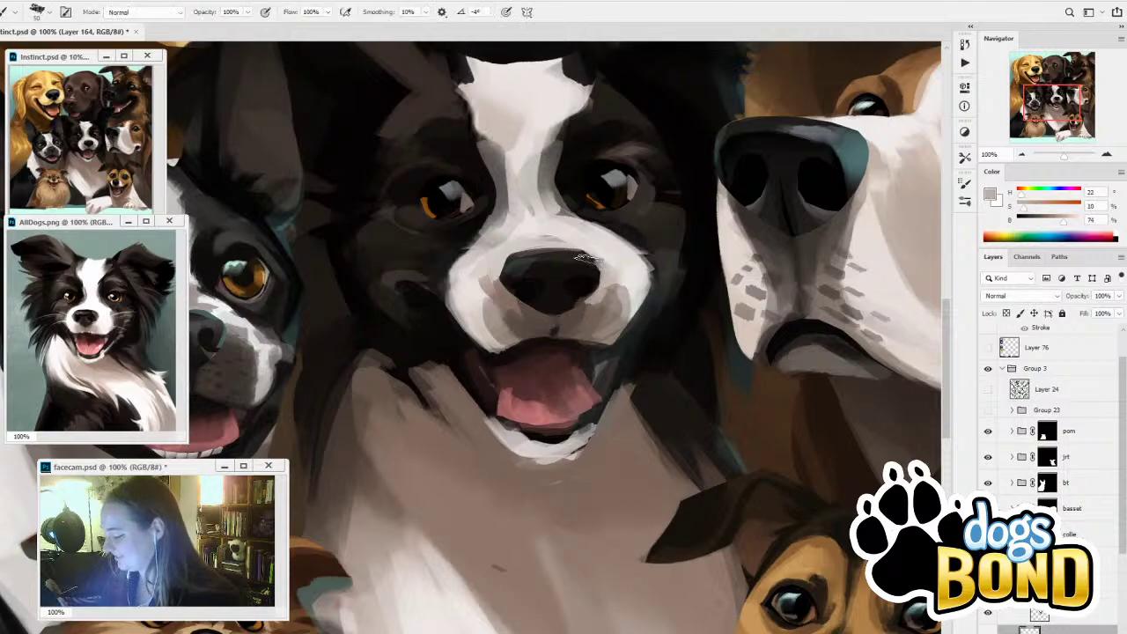
Soften the outer corner of the collie's right-hand eye and smooth the muzzle shading below the nose with sampled tones
alt+click(635, 193)
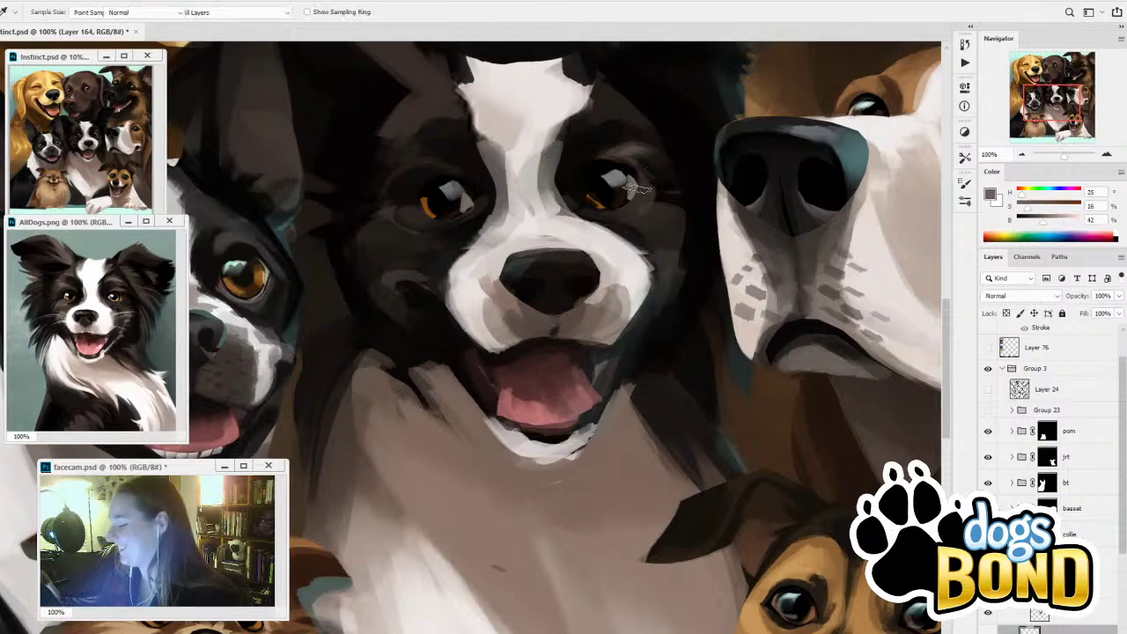
drag(641, 180, 645, 196)
alt+click(584, 335)
mouse_move(584, 340)
mouse_down()
mouse_move(511, 349)
mouse_move(469, 324)
mouse_up()
alt+click(537, 333)
alt+click(504, 333)
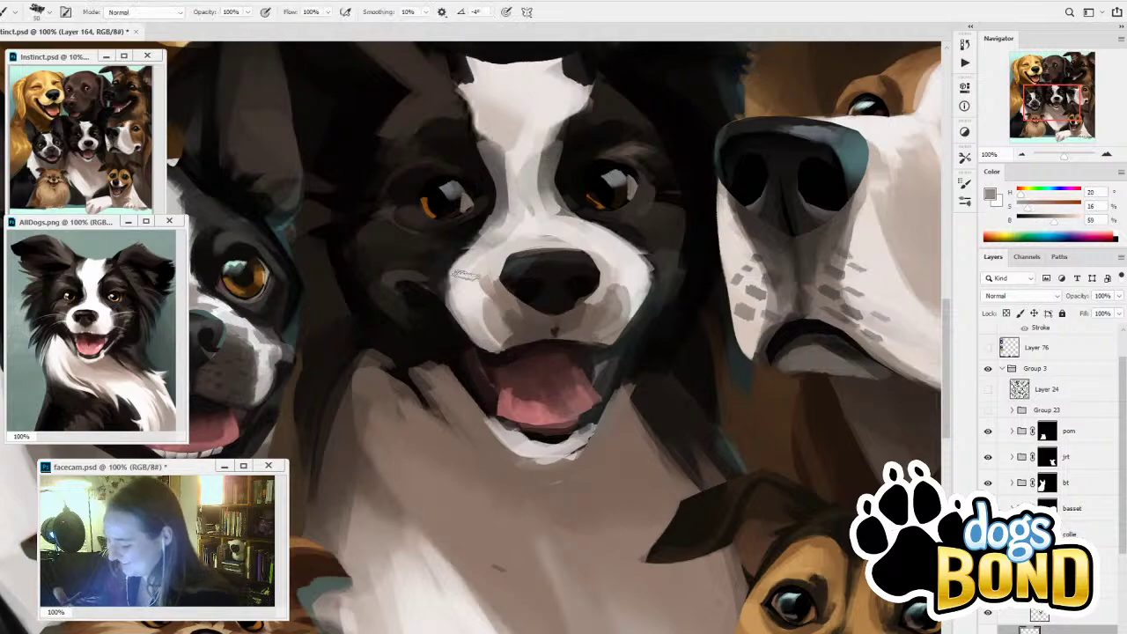
Clean up the muzzle's left-hand edge and repaint the dark fur between the cheek and mouth corner with sampled colors
alt+click(465, 284)
drag(451, 283, 449, 309)
alt+click(432, 295)
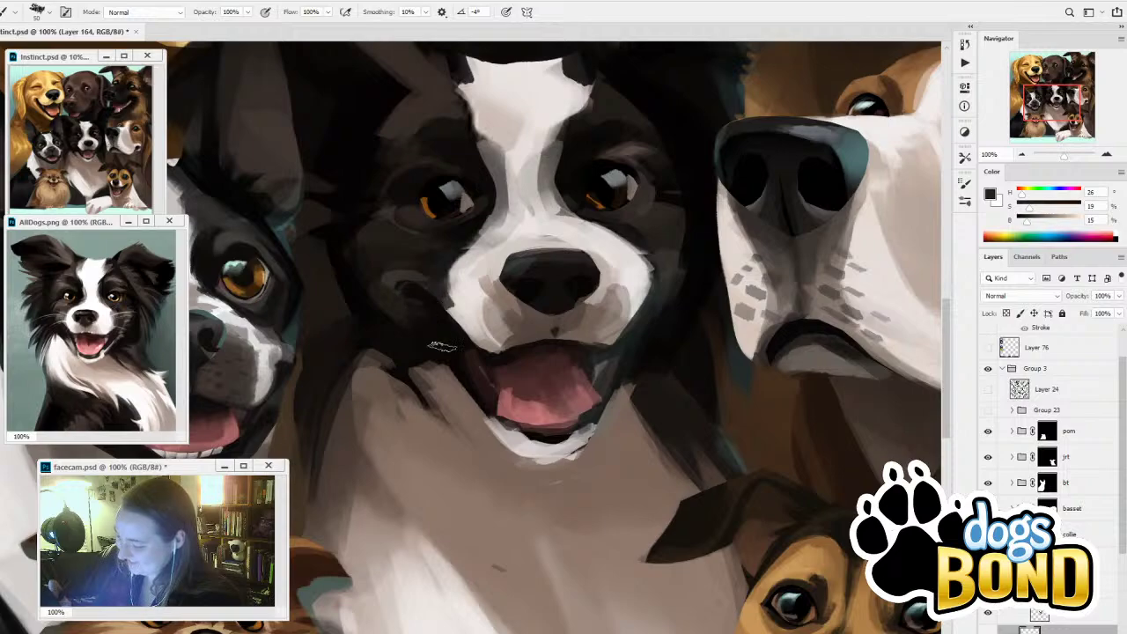
alt+click(427, 310)
drag(443, 347, 409, 313)
Sample a light gray from the collie's chin and paint a cleaner, smoother white rim around the lower jaw
alt+click(487, 407)
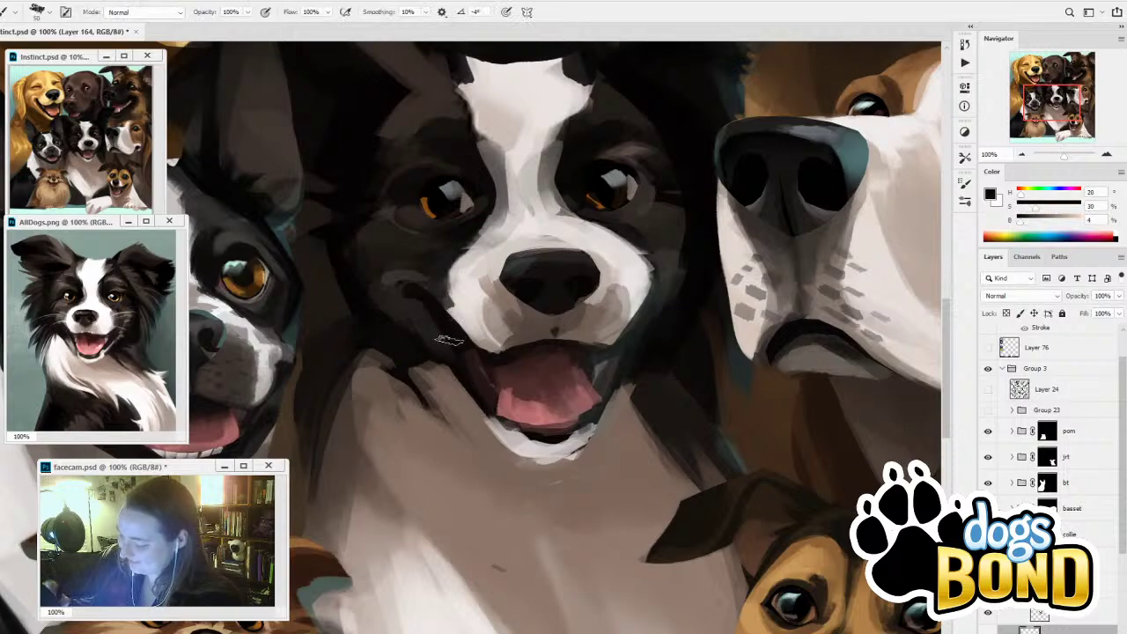
alt+click(518, 441)
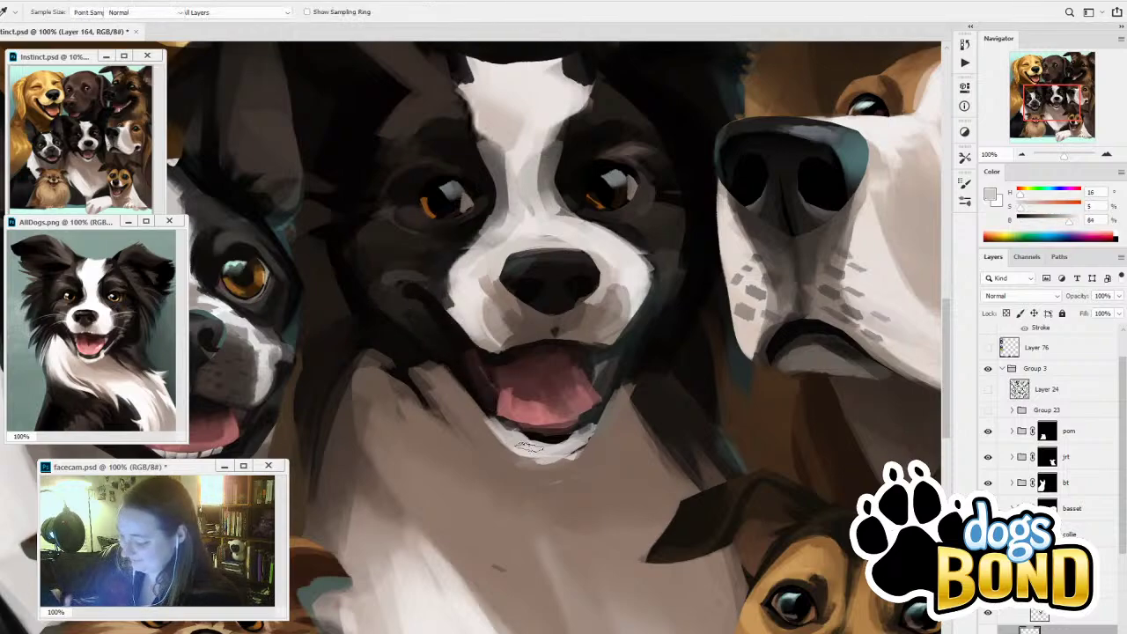
mouse_move(486, 405)
mouse_down()
mouse_move(542, 443)
mouse_move(610, 252)
mouse_move(555, 440)
mouse_move(582, 417)
mouse_move(563, 445)
mouse_up()
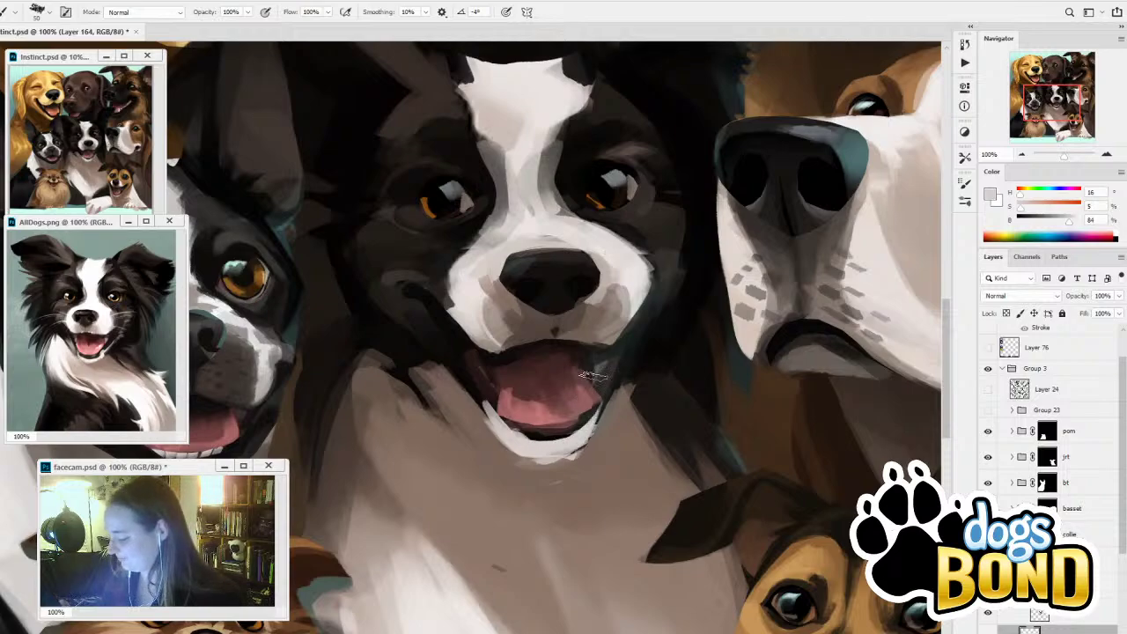
drag(605, 396, 589, 433)
Paint the right-hand side of the collie's mouth and lower cheek with sampled near-black to define the jaw edge
alt+click(685, 274)
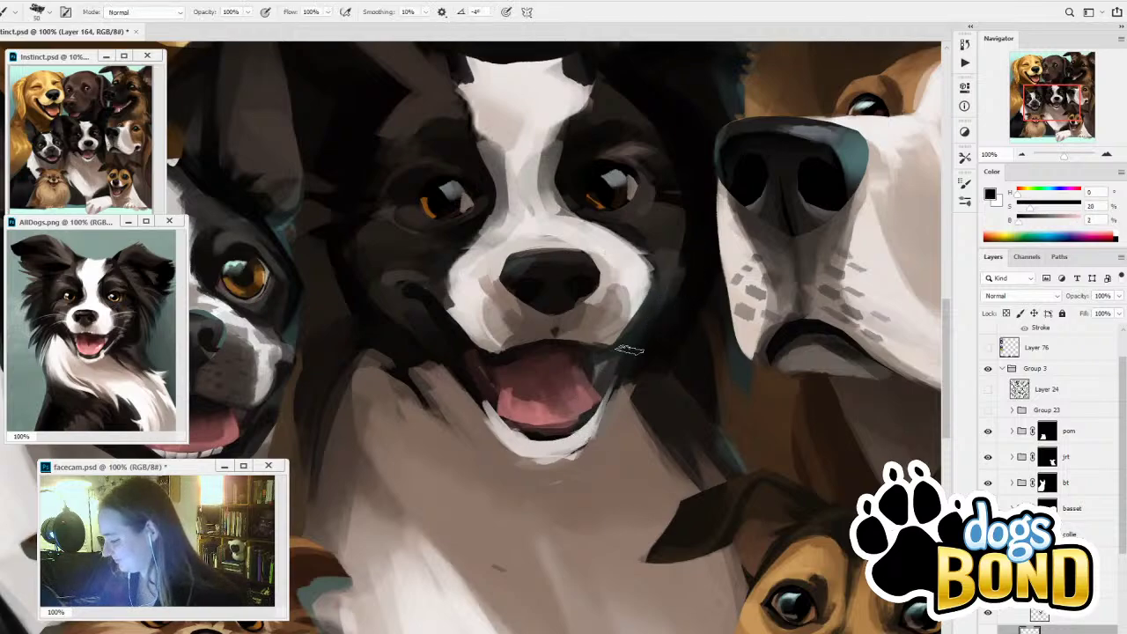
drag(628, 346, 606, 396)
drag(641, 321, 588, 415)
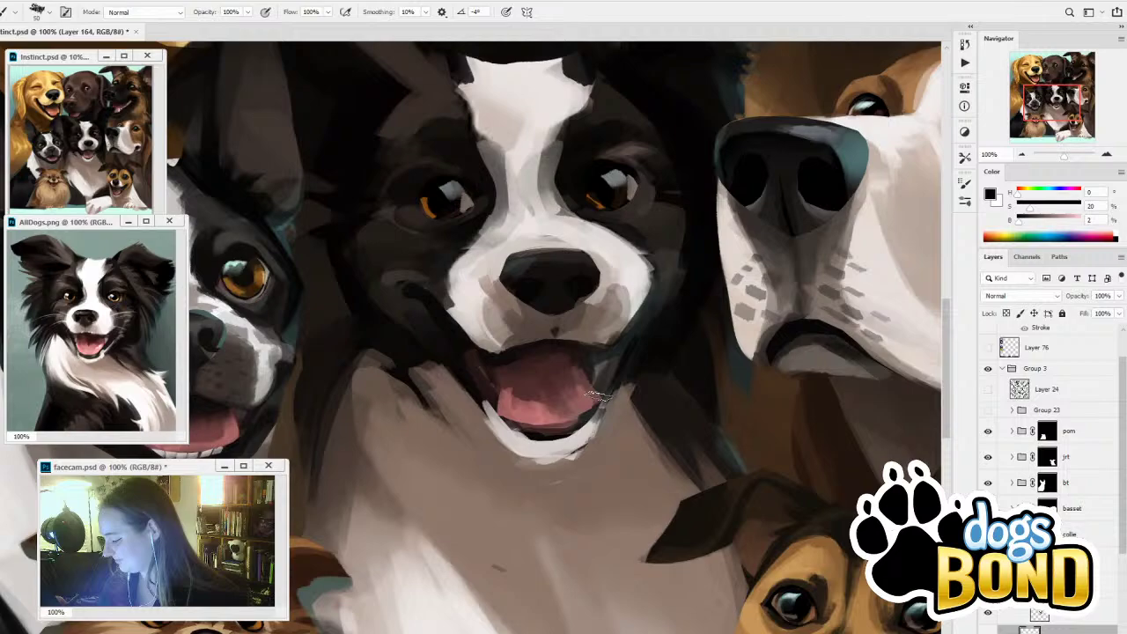
alt+click(685, 255)
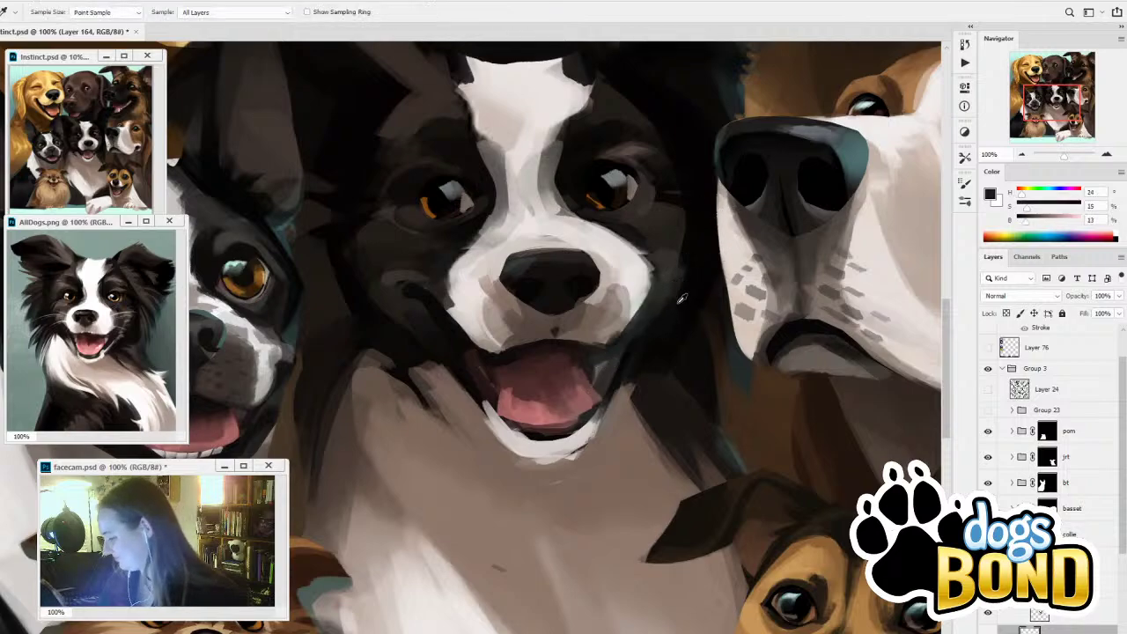
alt+click(676, 303)
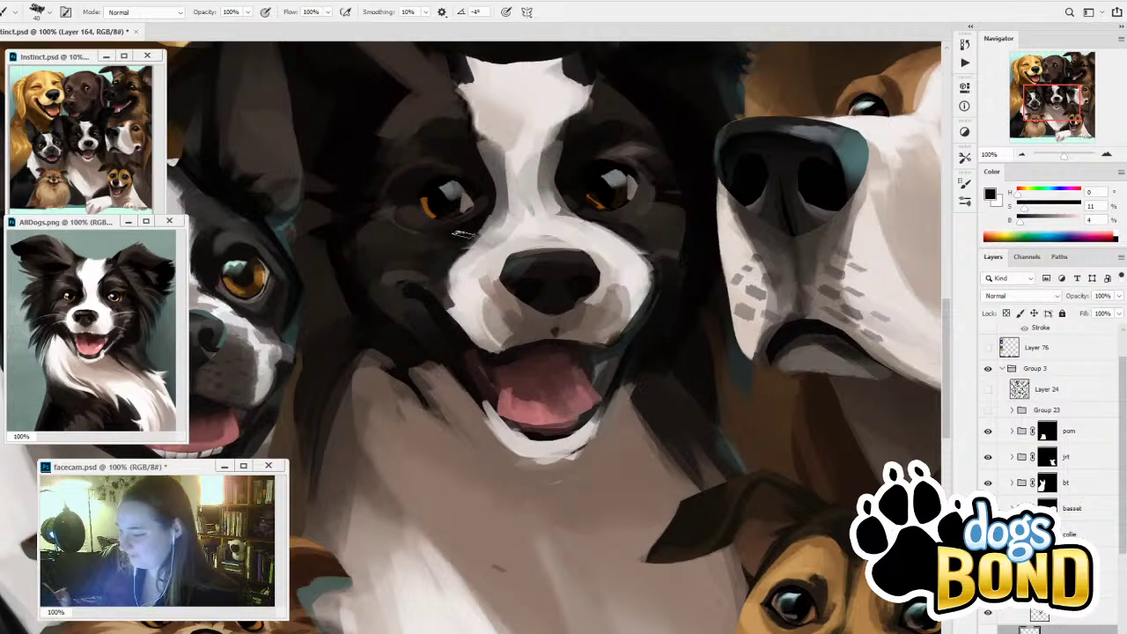
Sample a dark brown from the collie reference's cheek and paint lighter brown fur over both of the central collie's cheeks
alt+click(410, 273)
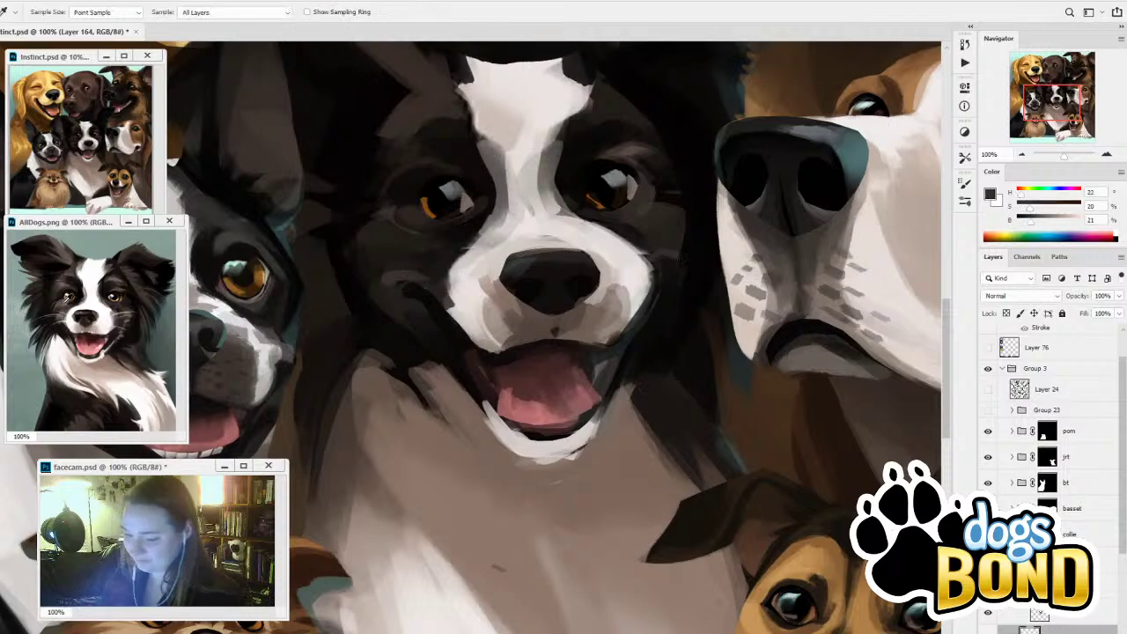
alt+click(64, 306)
click(450, 244)
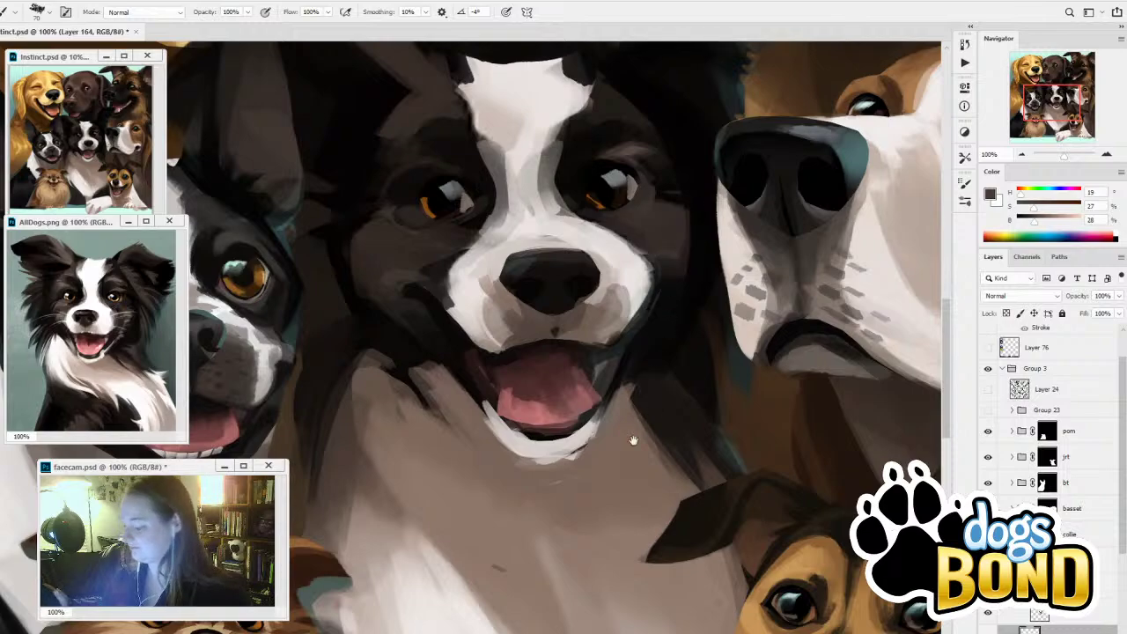
Sample near-black beside the collie's face and darken the fur along the outer edges of the head and cheeks
drag(634, 441, 590, 524)
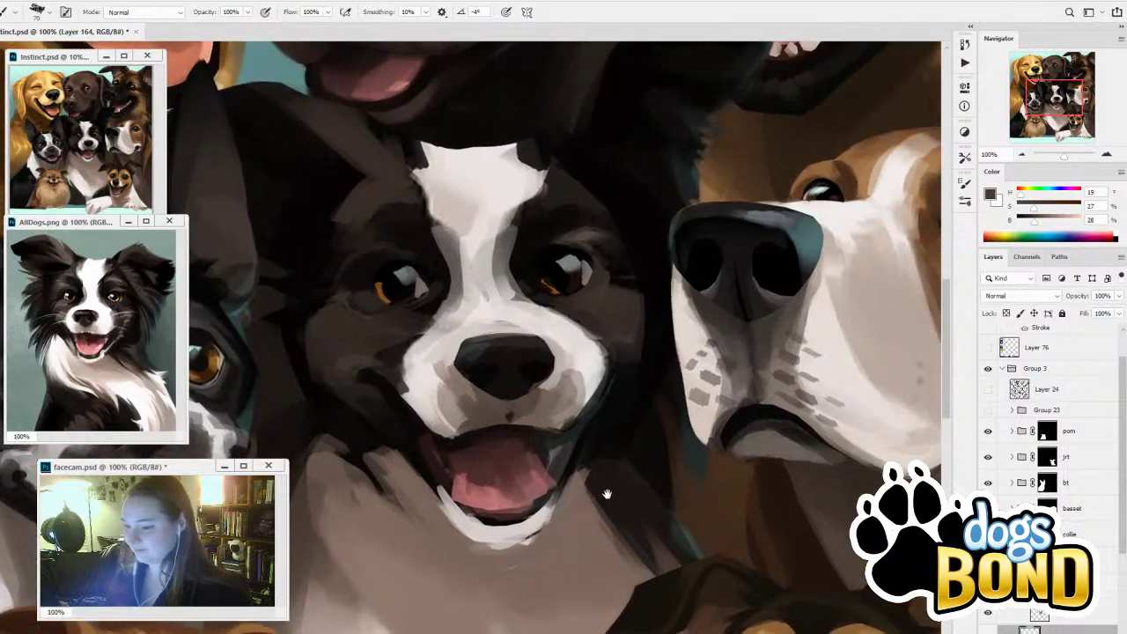
alt+click(299, 307)
mouse_move(323, 238)
mouse_down()
mouse_move(308, 361)
mouse_move(343, 359)
mouse_up()
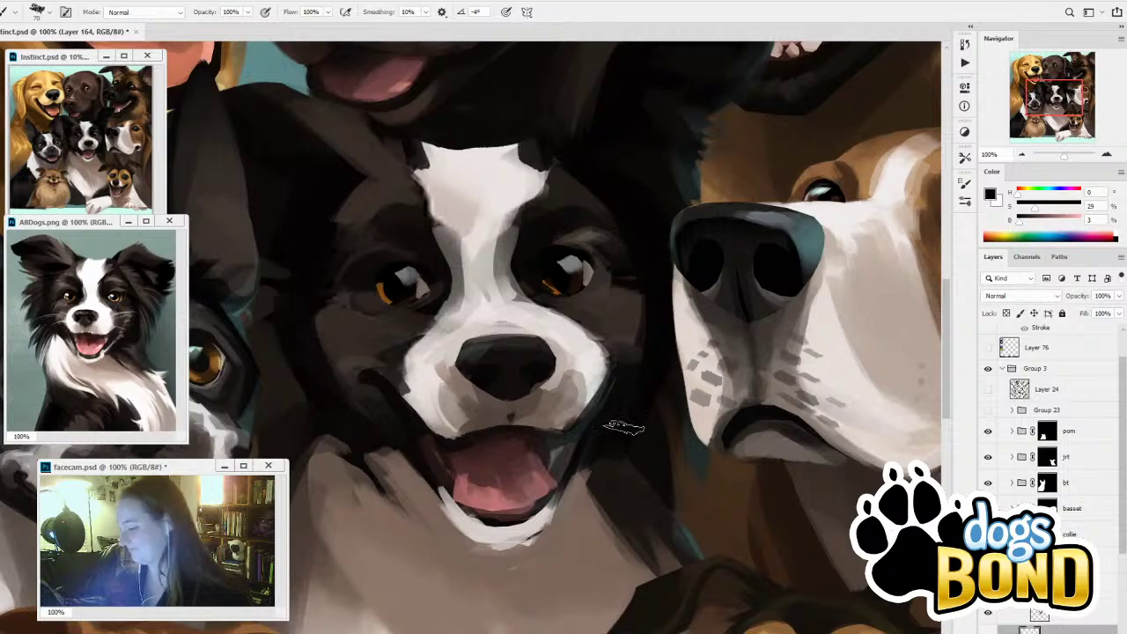
Sample the brow's dark brown and extend it down the collie's left-hand temple toward the cheek
drag(676, 487, 711, 396)
key(i)
click(418, 188)
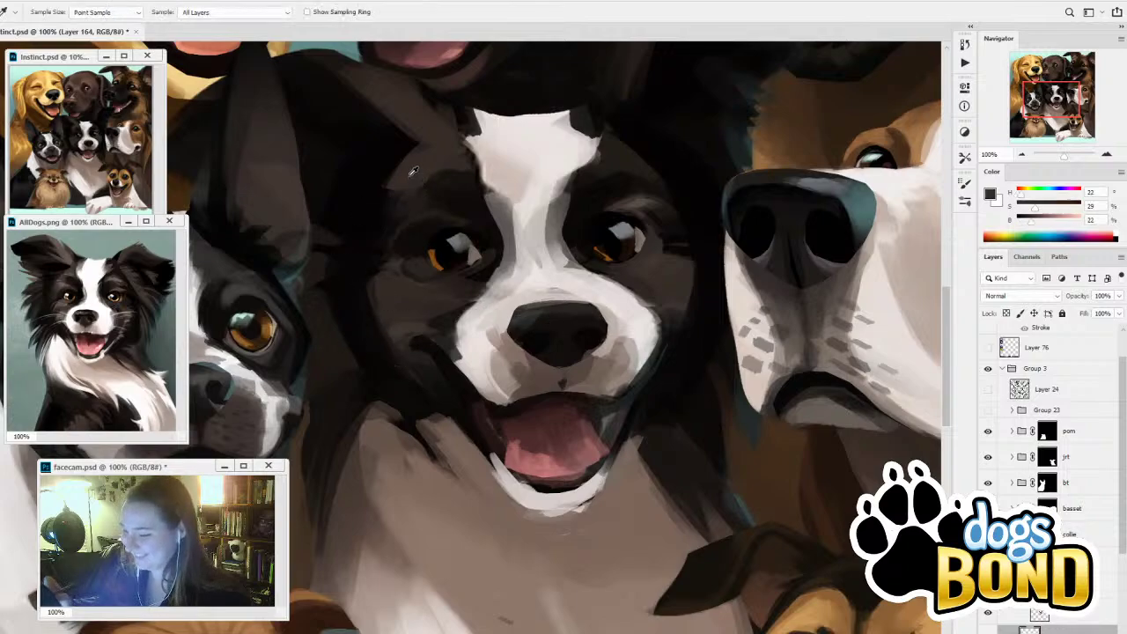
key(b)
drag(396, 233, 377, 271)
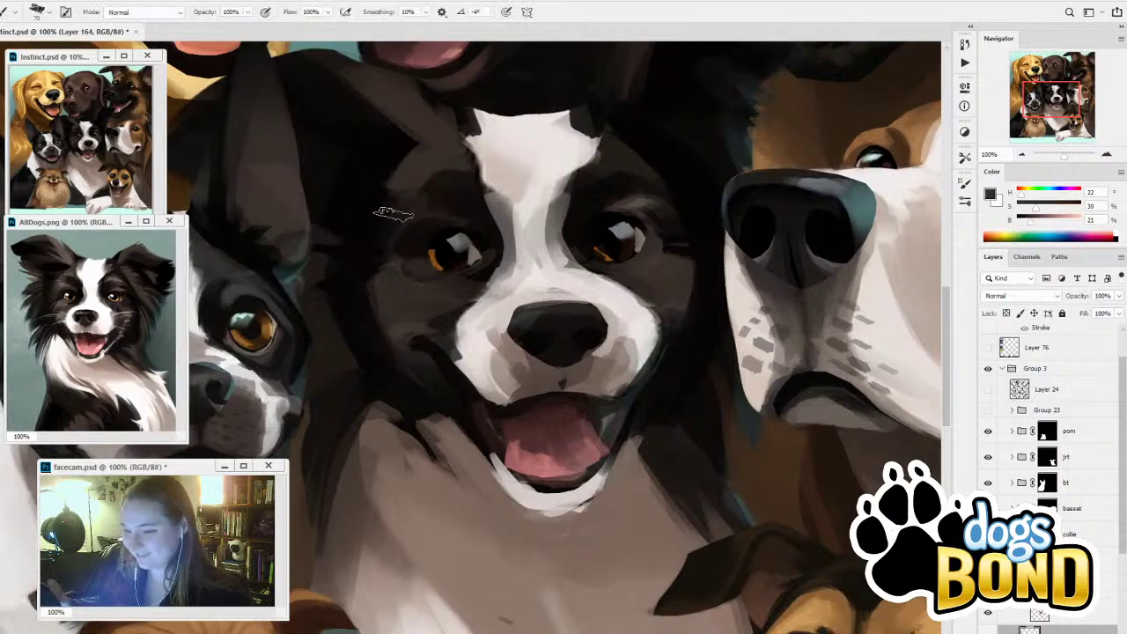
drag(396, 197, 380, 274)
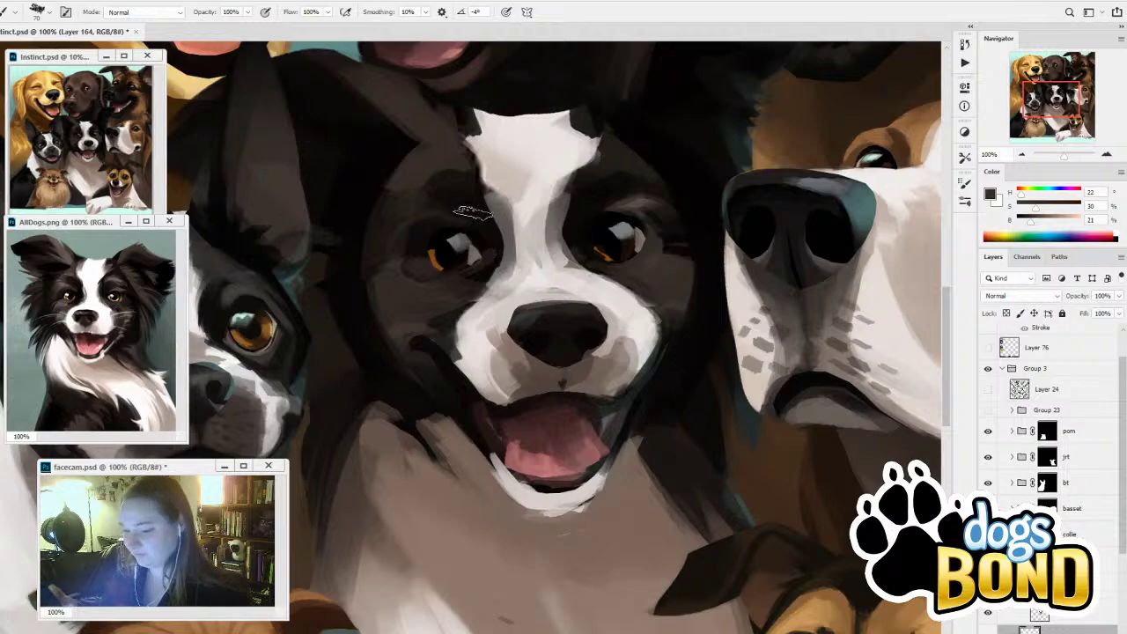
Refine the dark fur between the collie's left-hand brow, eye and white blaze with repeatedly sampled dark brown and near-black tones
key(i)
click(419, 219)
key(b)
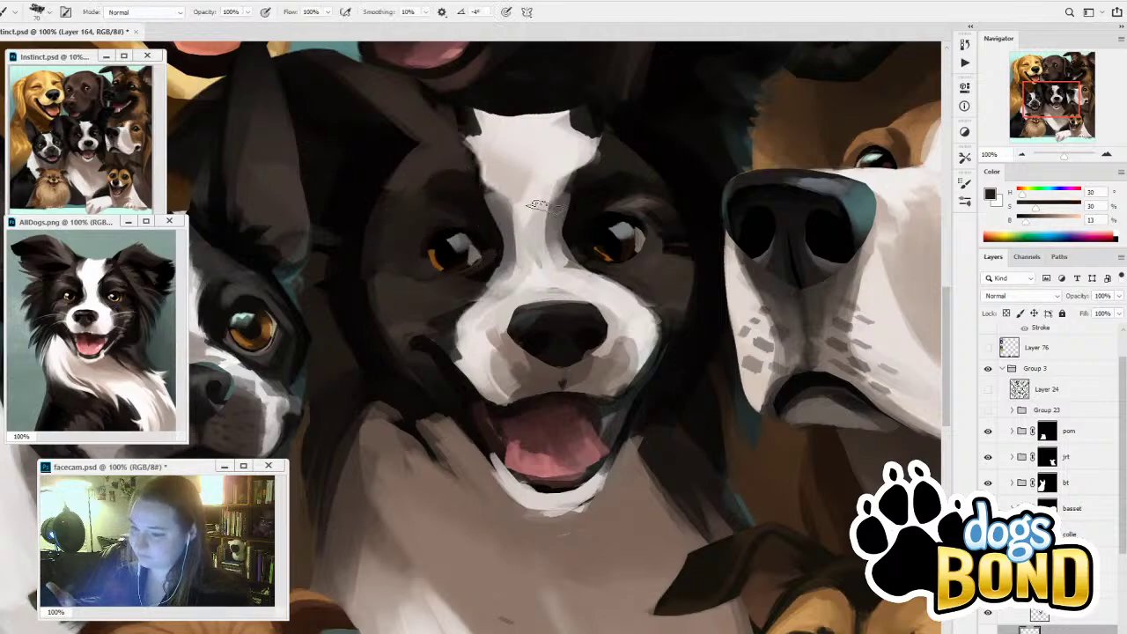
key(i)
click(482, 238)
key(b)
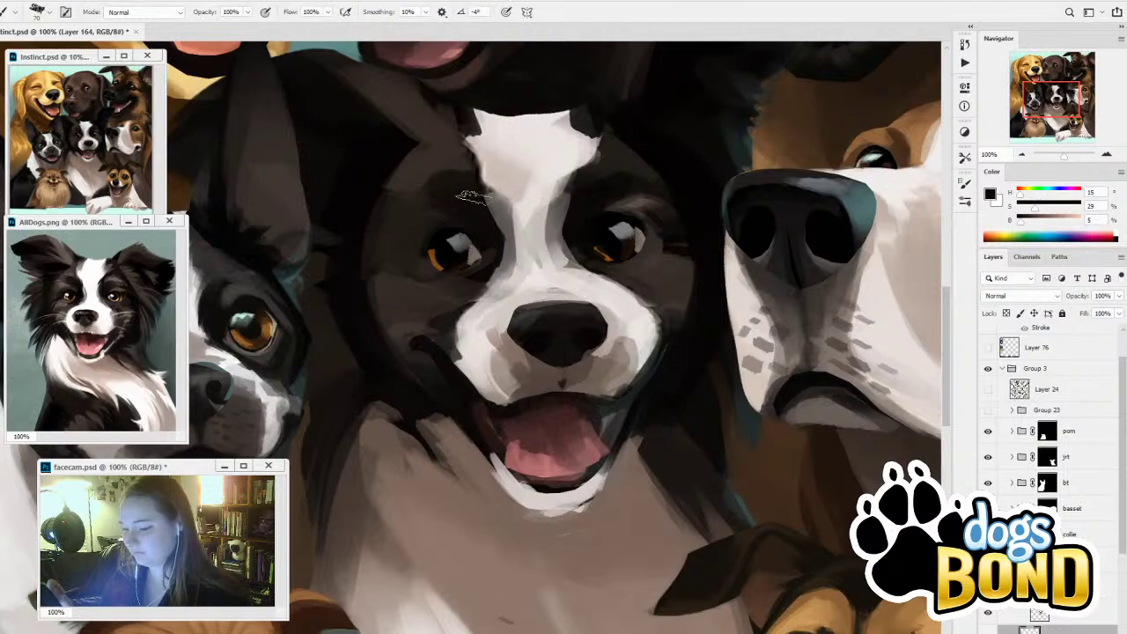
key(i)
click(458, 113)
key(b)
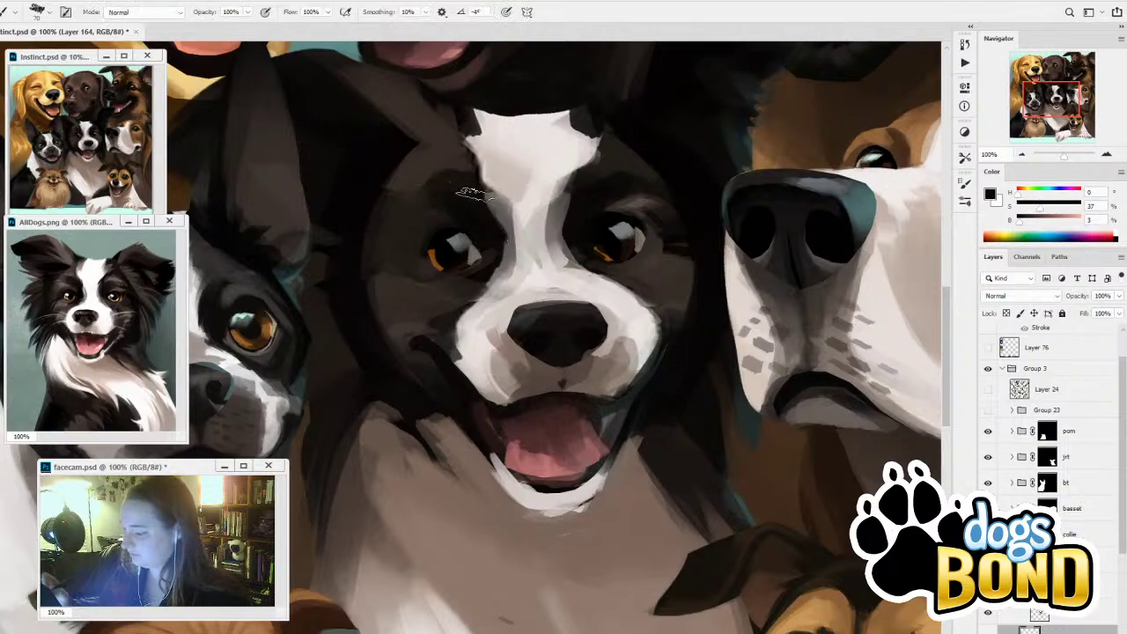
key(i)
click(445, 215)
key(b)
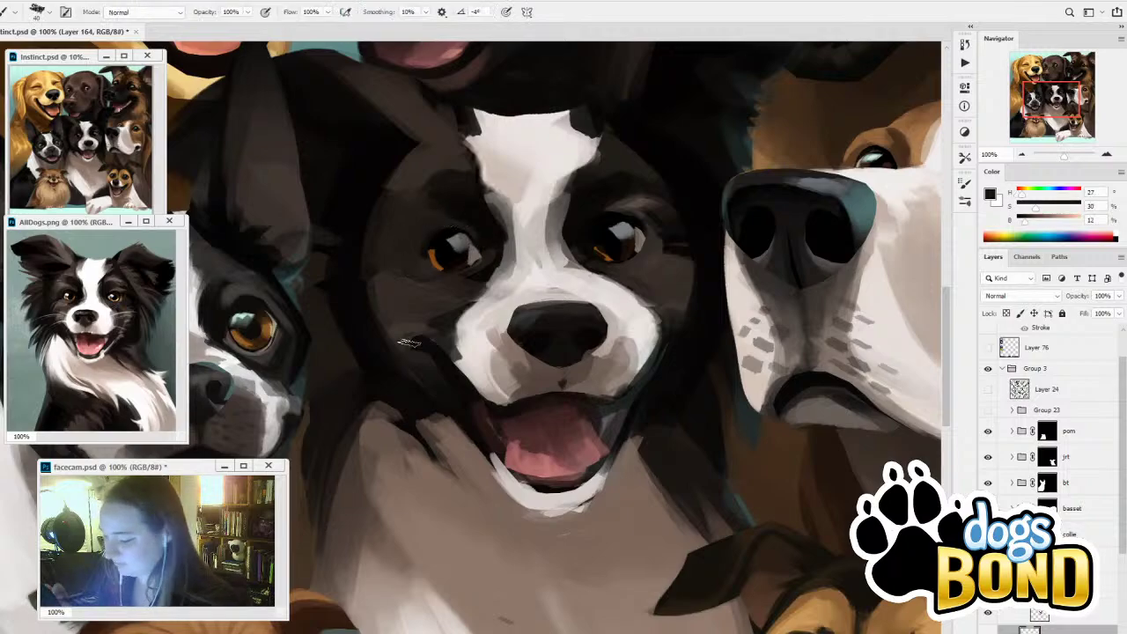
Blend the fur on the upper cheek and outer corner of the collie's left-hand eye with sampled dark tones
key(i)
click(430, 301)
key(b)
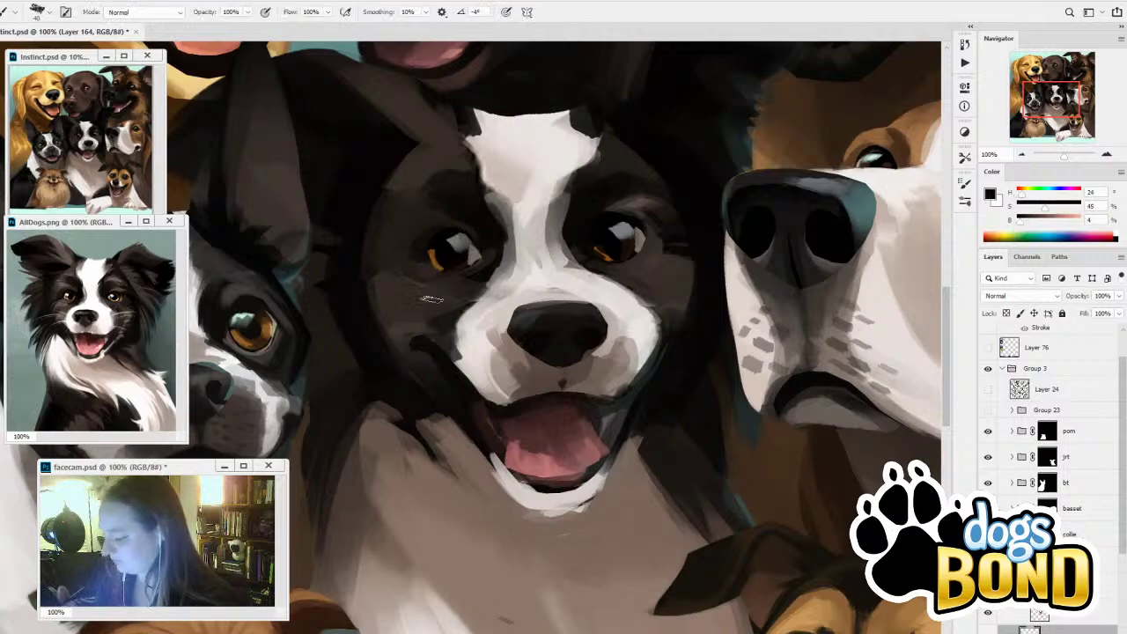
key(i)
click(425, 273)
key(b)
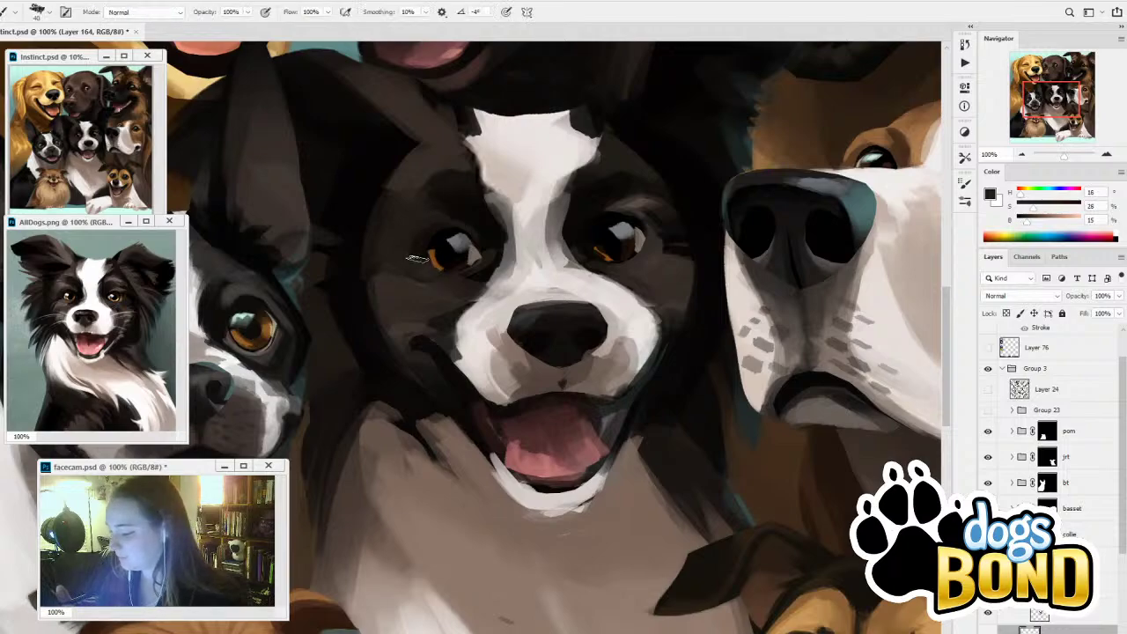
Sample dark brown and near-black tones from the collie's fur and refine the right-hand cheek with a size 90 brush
drag(712, 512, 683, 521)
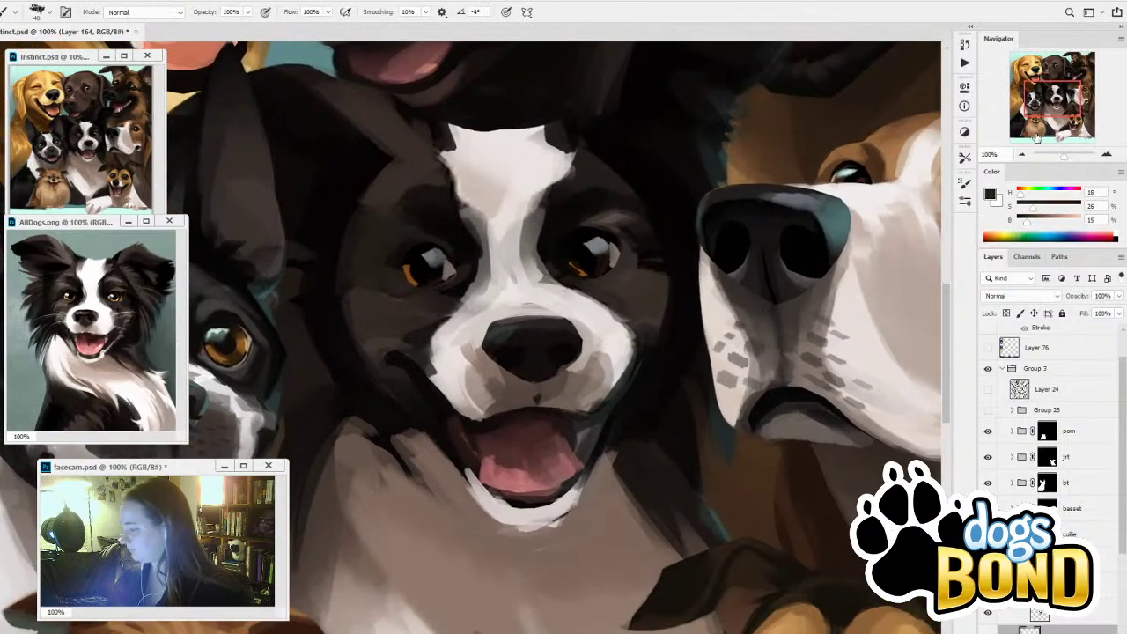
key(ctrl+minus)
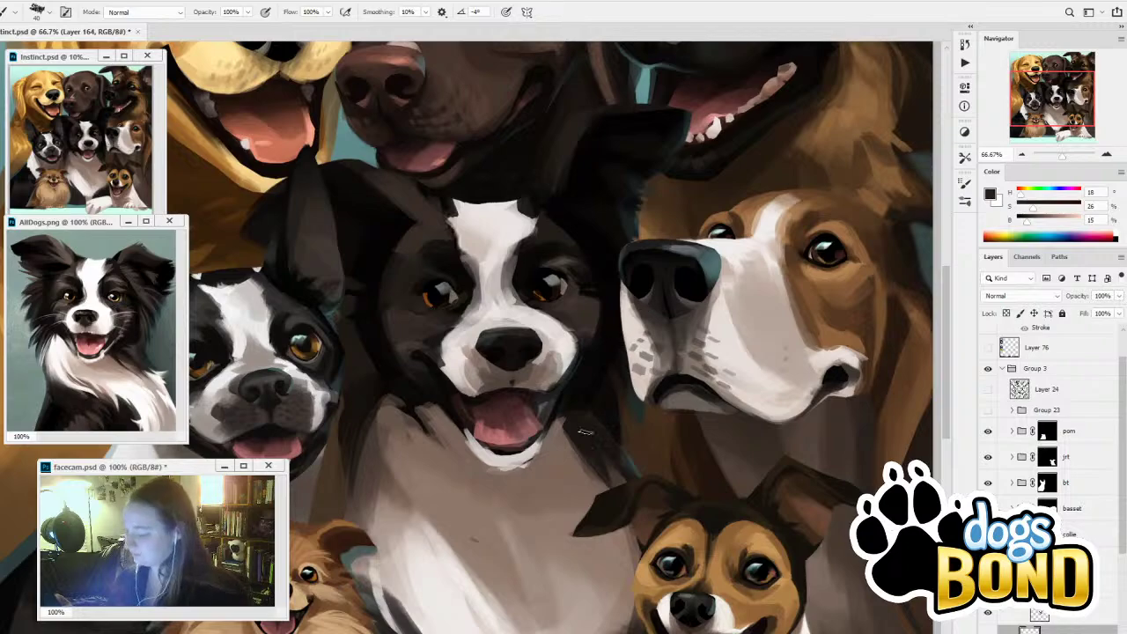
alt+click(412, 344)
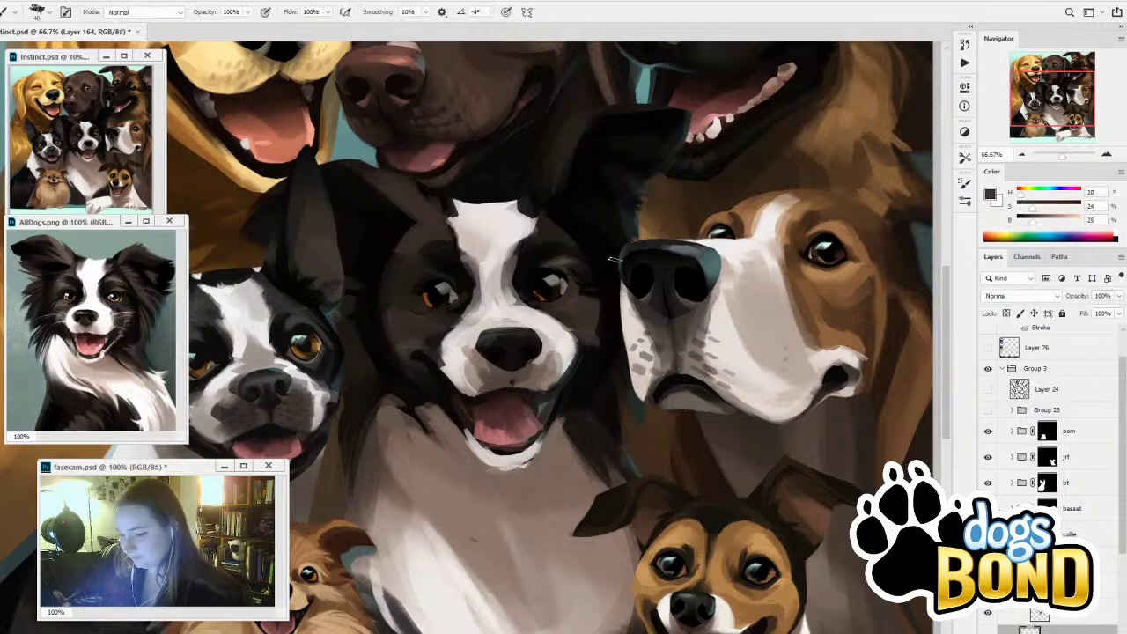
alt+click(613, 300)
key(bracketright)
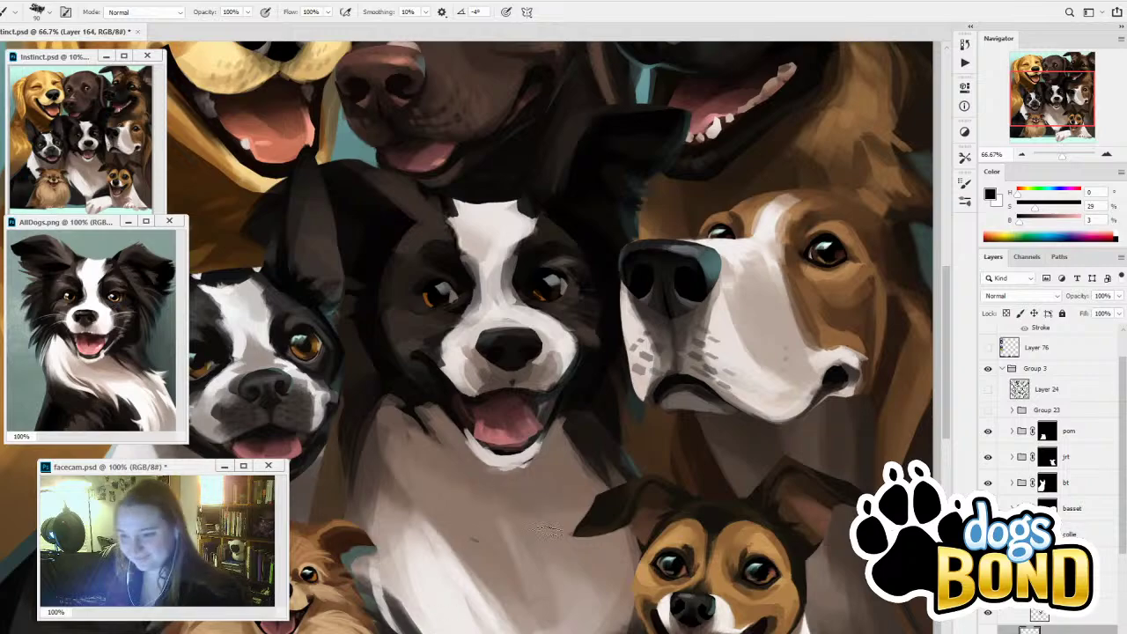
drag(588, 511, 617, 469)
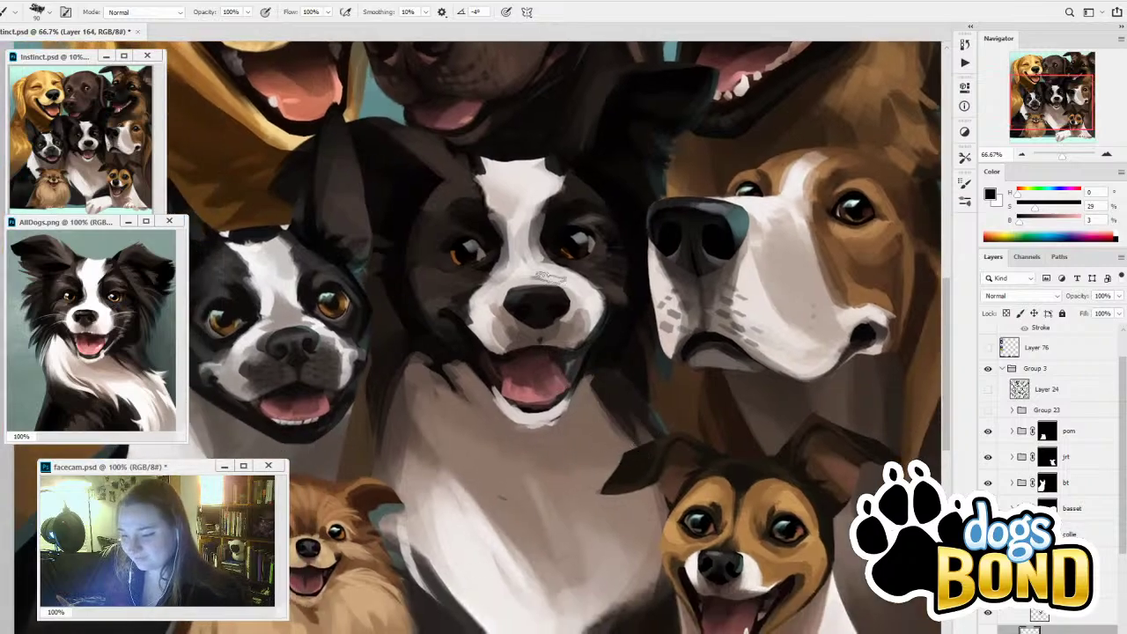
Sample a lighter grey-brown for the brow highlight above the collie's left-hand eye and reduce the brush size to 40
key(alt)
alt+click(421, 224)
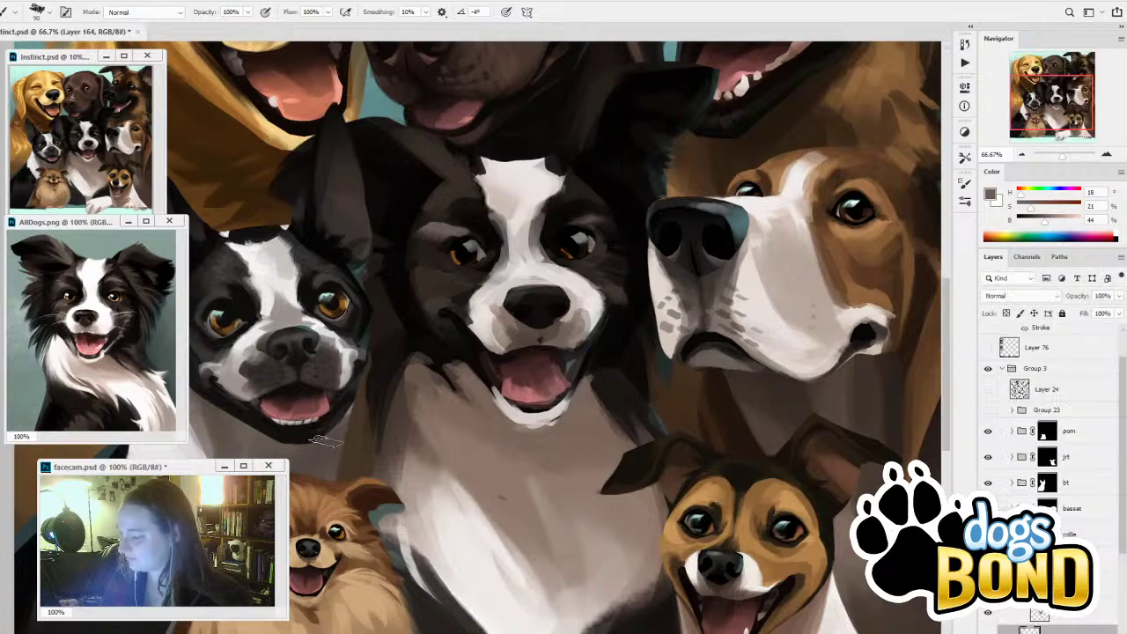
key(bracketleft)
key(bracketleft)
key(bracketleft)
key(bracketleft)
key(bracketleft)
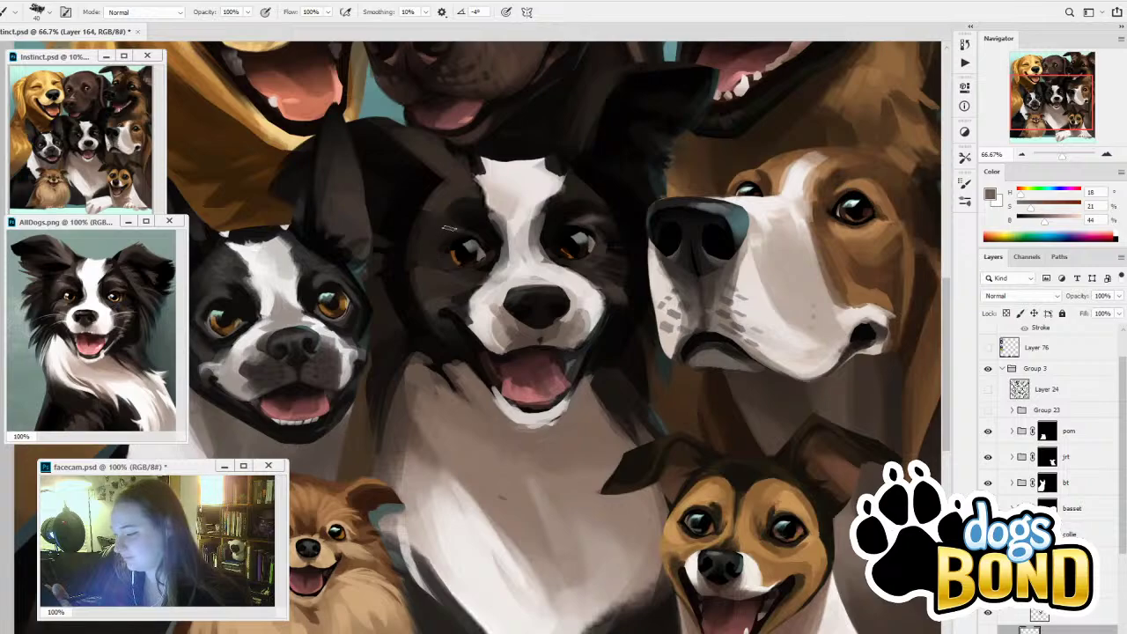
Sample the muted brown beside the collie's left-hand eye and refine the brow fur with a size 15 brush
alt+click(429, 240)
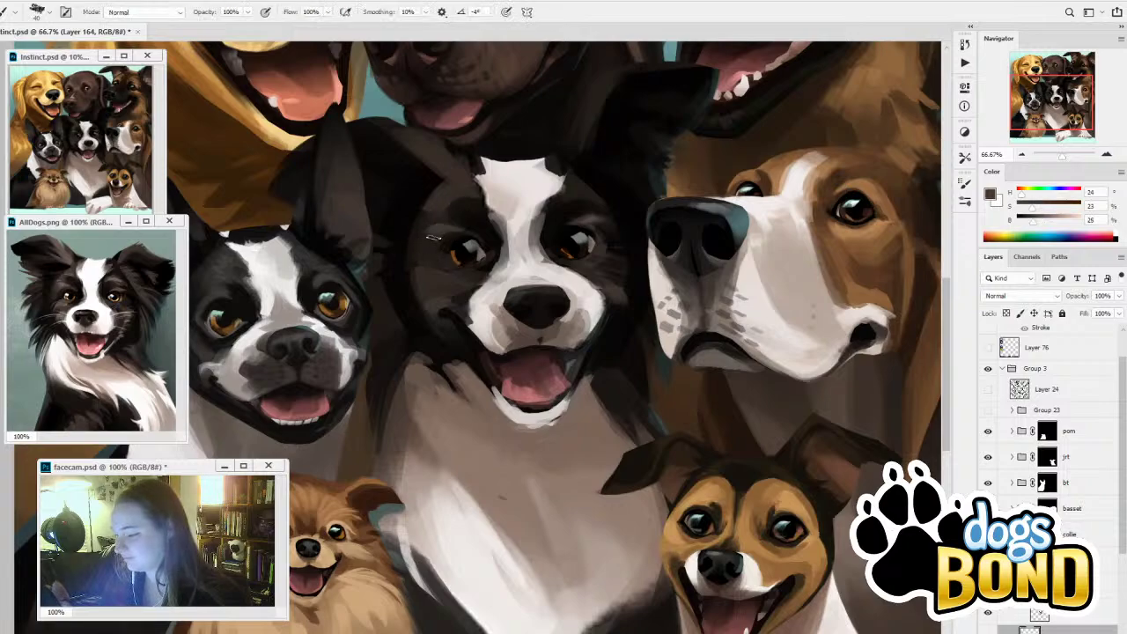
key(bracketleft)
key(bracketleft)
key(bracketleft)
key(bracketleft)
key(bracketleft)
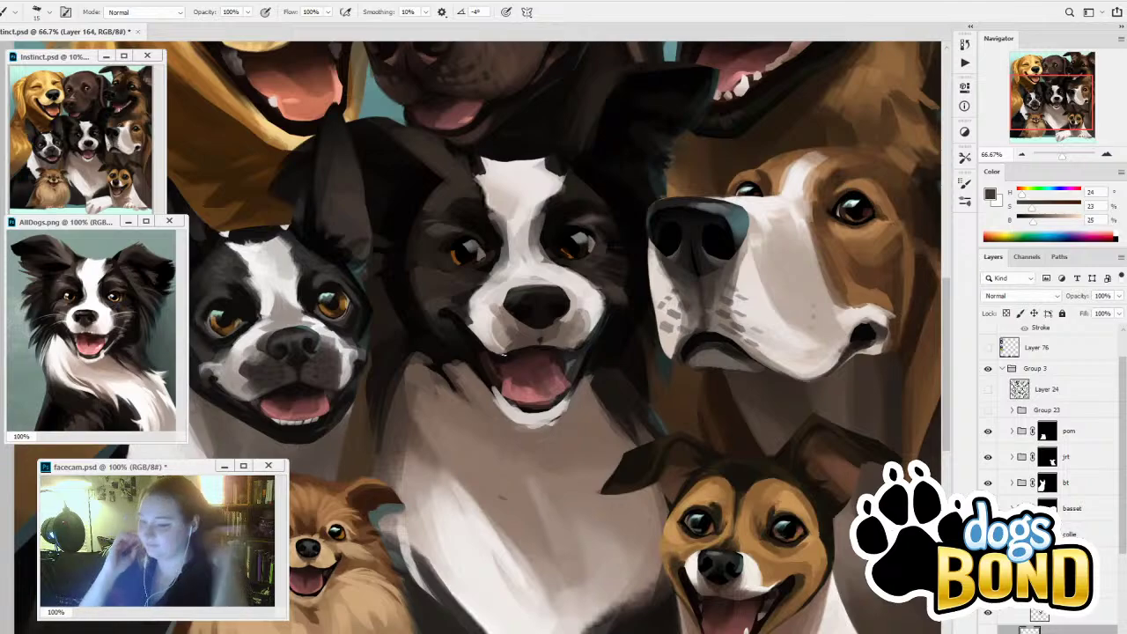
Blend the fur from the collie's forehead into the base of the left-hand ear using sampled dark tones and a size 50 brush
alt+click(474, 185)
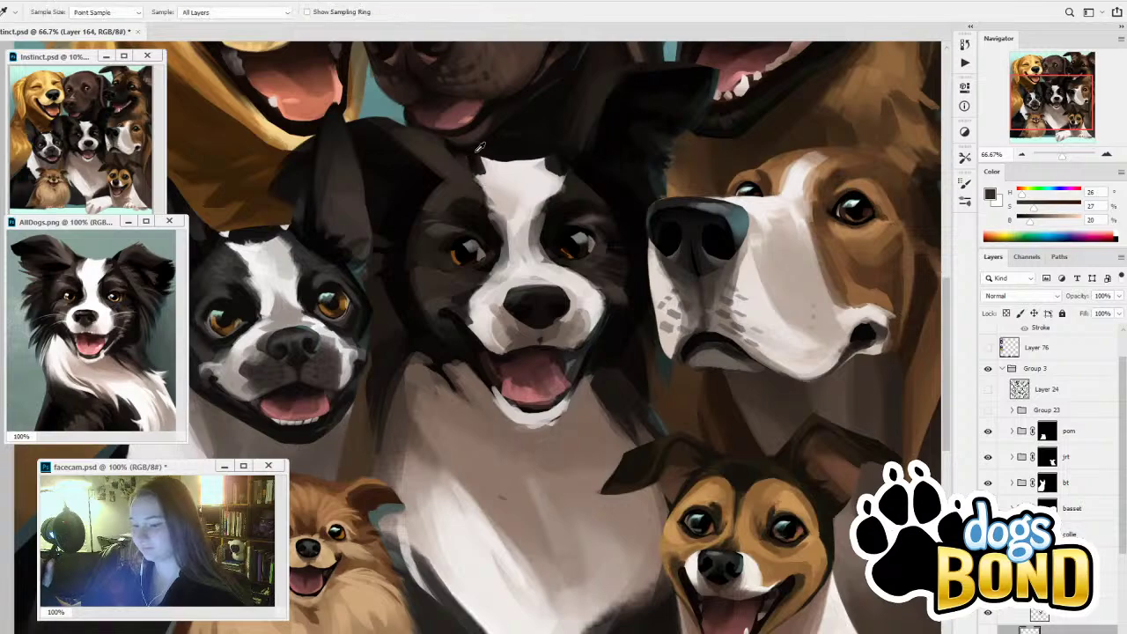
alt+click(474, 158)
key(bracketright)
key(bracketright)
key(bracketright)
mouse_move(471, 159)
mouse_down()
mouse_move(467, 168)
mouse_move(396, 154)
mouse_up()
alt+click(431, 167)
alt+click(361, 132)
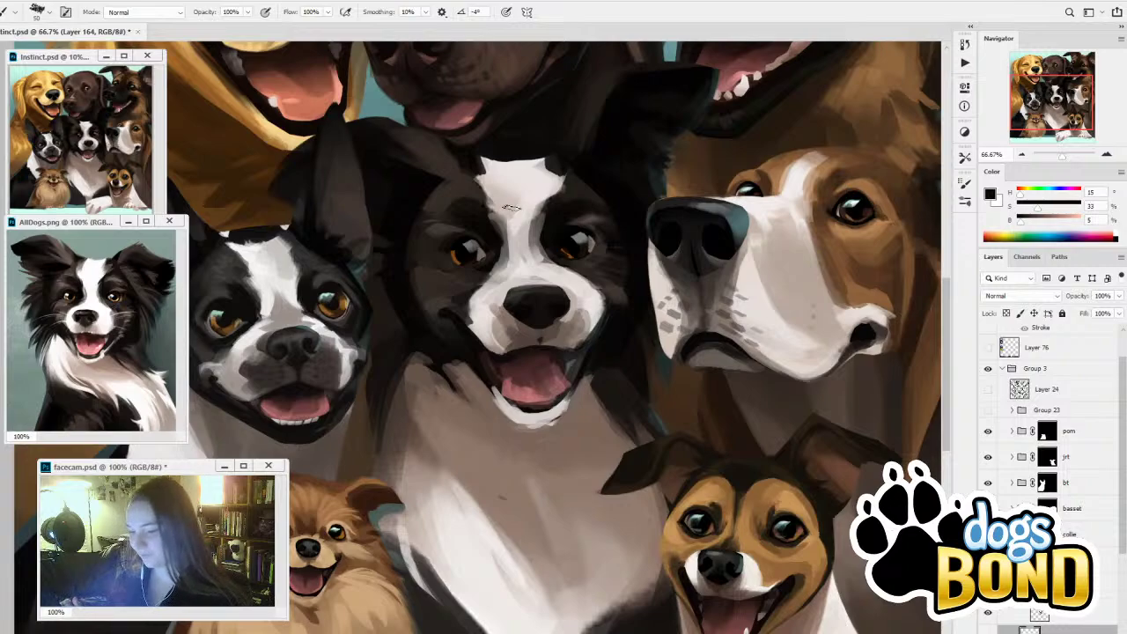
Touch up the dark fur on both sides of the collie's jaw with sampled near-black tones and save the illustration
alt+click(469, 337)
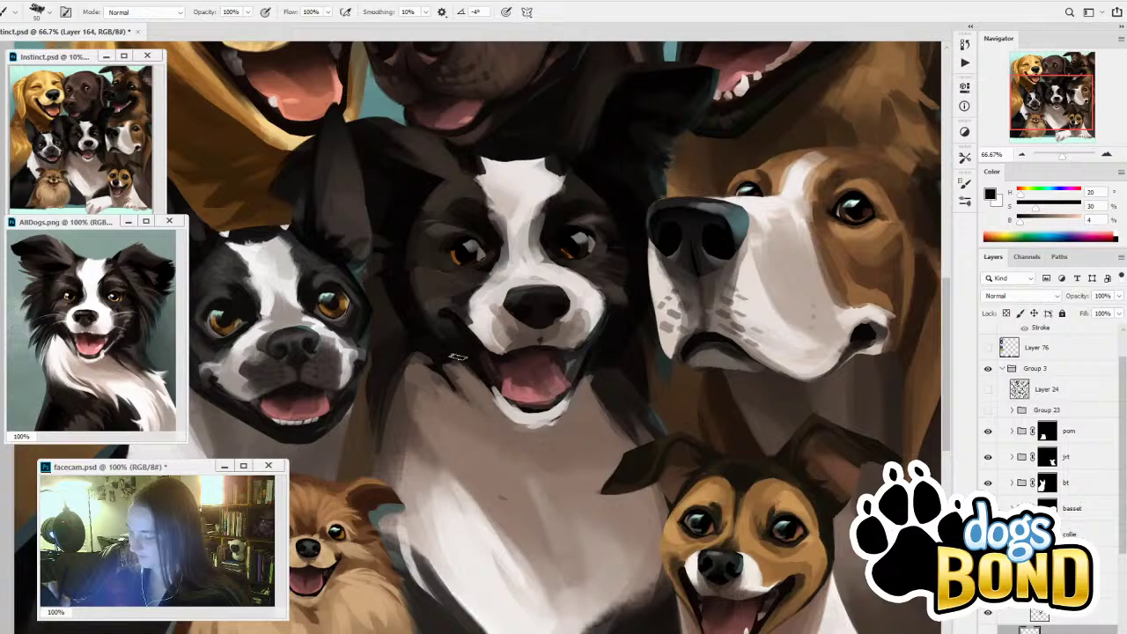
alt+click(608, 334)
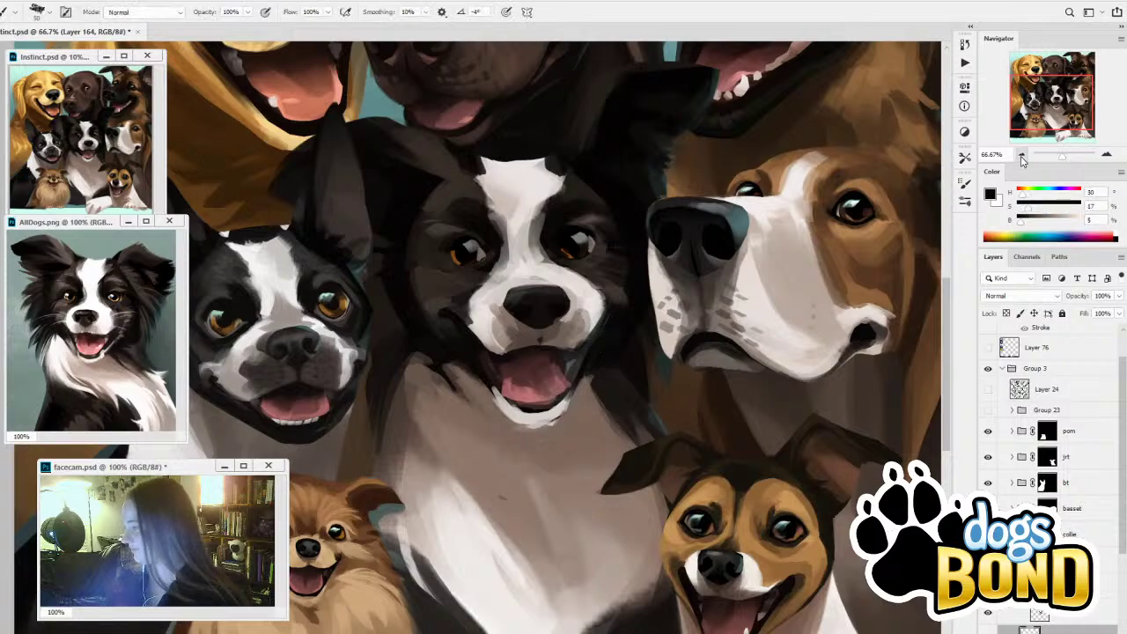
key(ctrl+minus)
key(ctrl+minus)
key(ctrl+s)
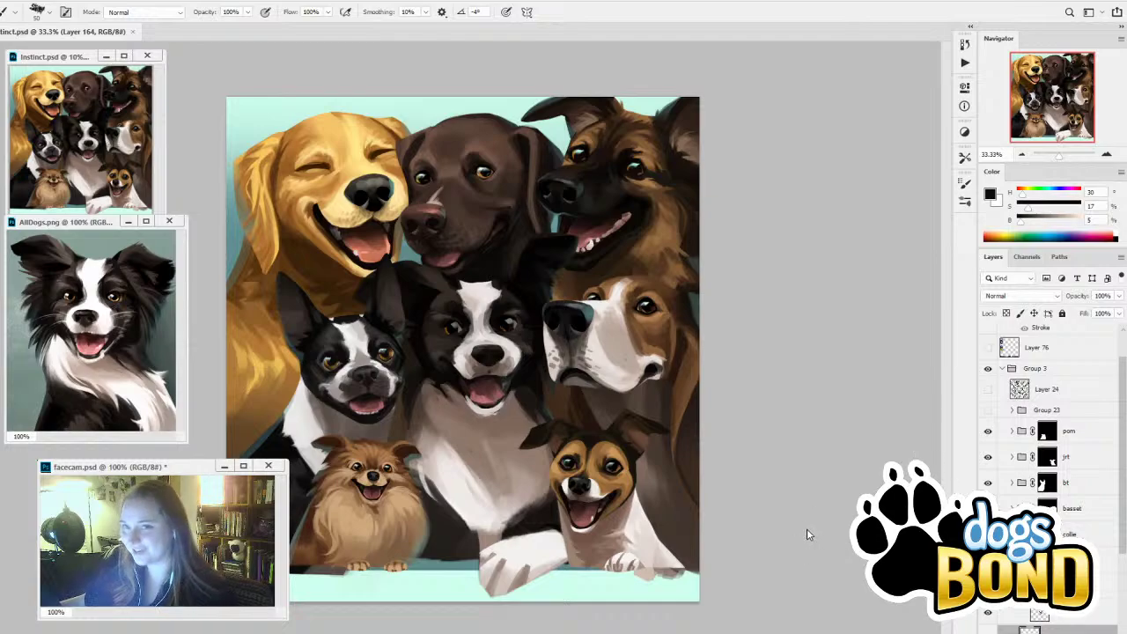
Hide and restore the collie's painted eye details to compare the face, and inspect the whole group of dogs
click(988, 574)
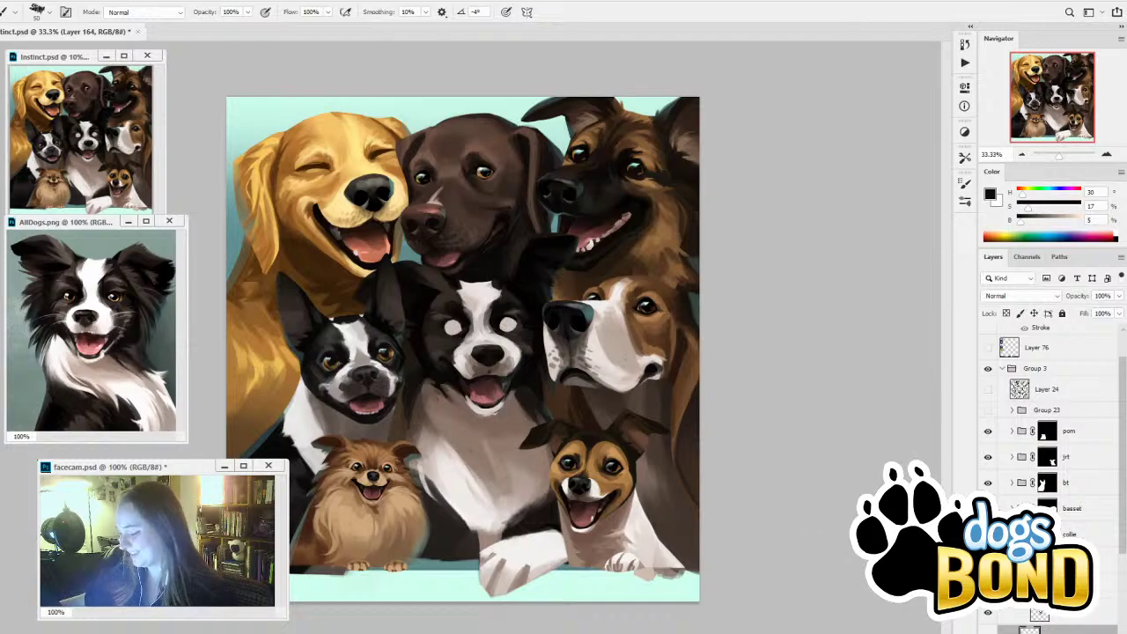
click(988, 574)
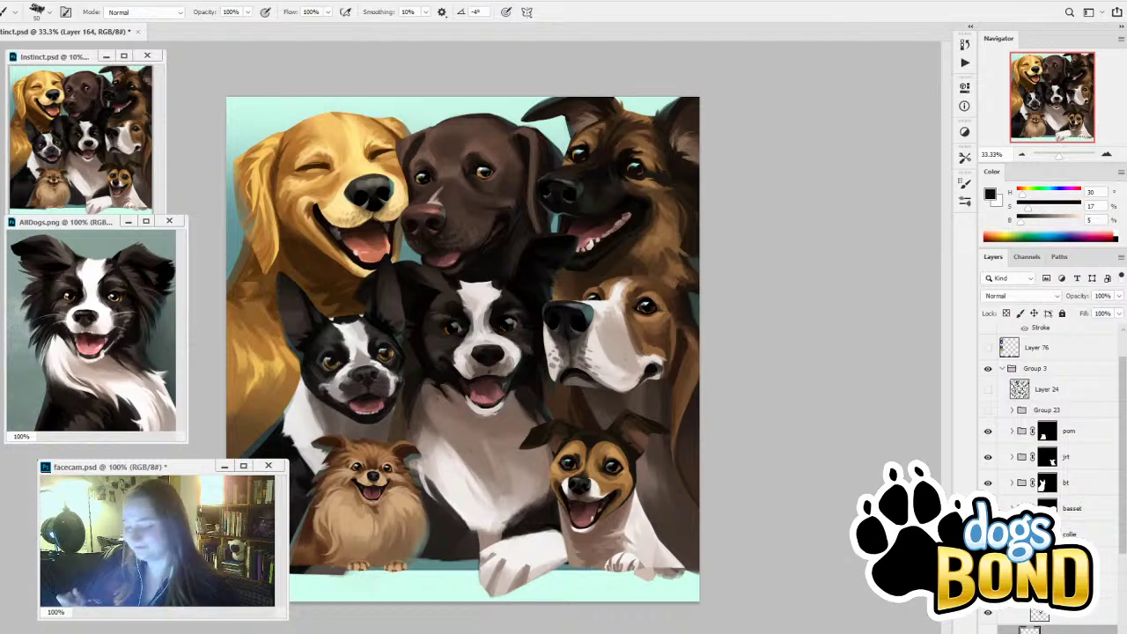
click(1107, 154)
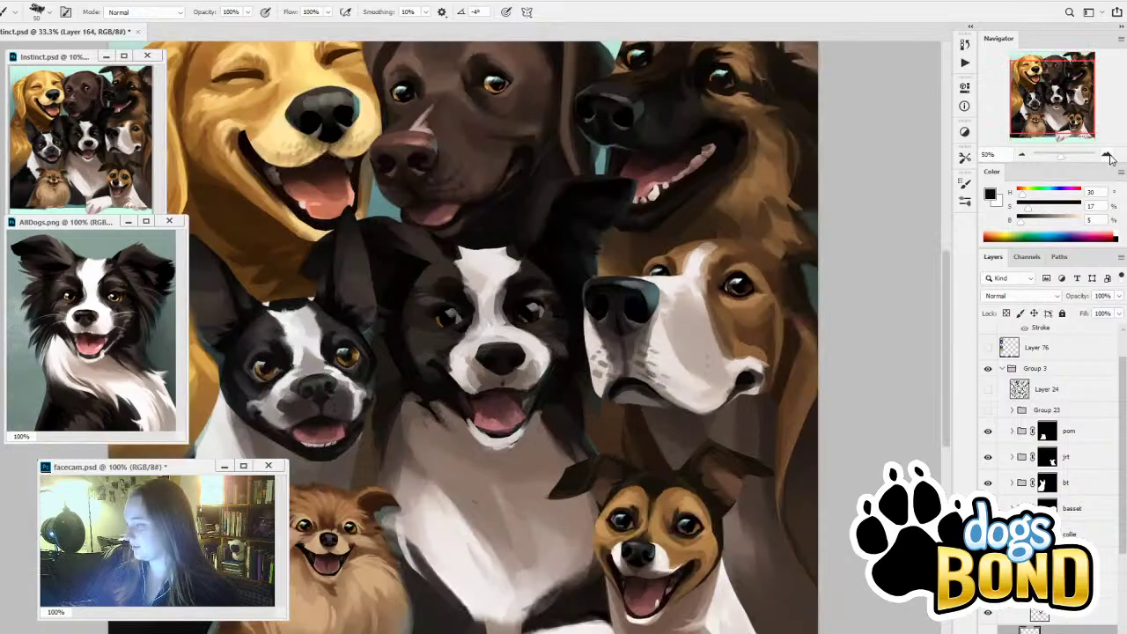
Hide the border collie's existing painted eyes and add a new layer above Layer 163
click(1107, 155)
click(1061, 132)
drag(1060, 132, 1044, 141)
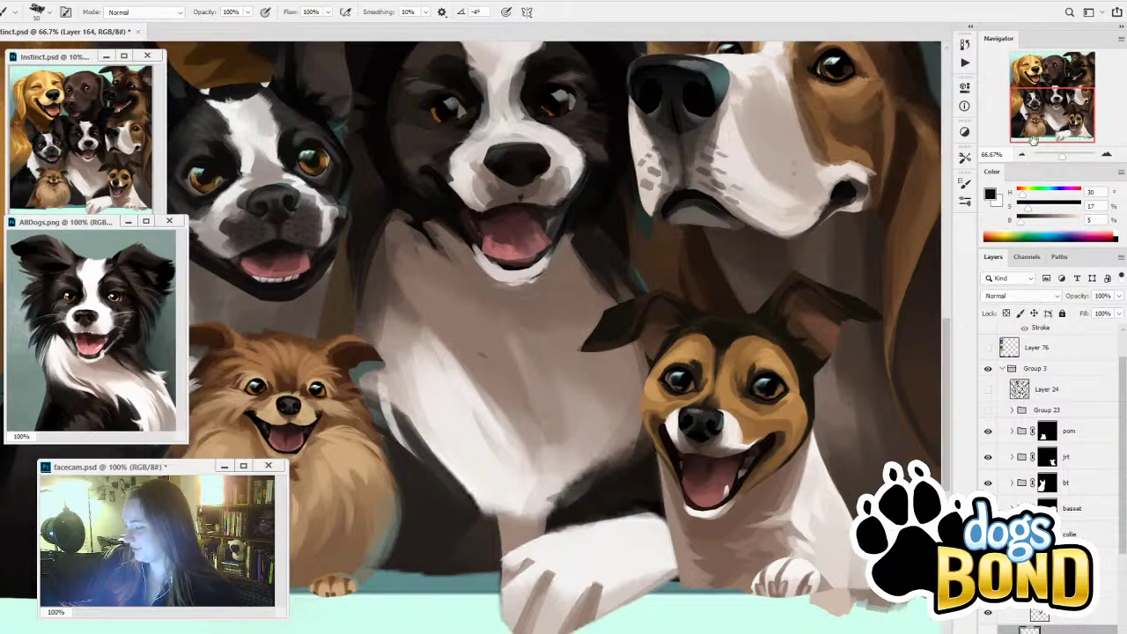
click(988, 632)
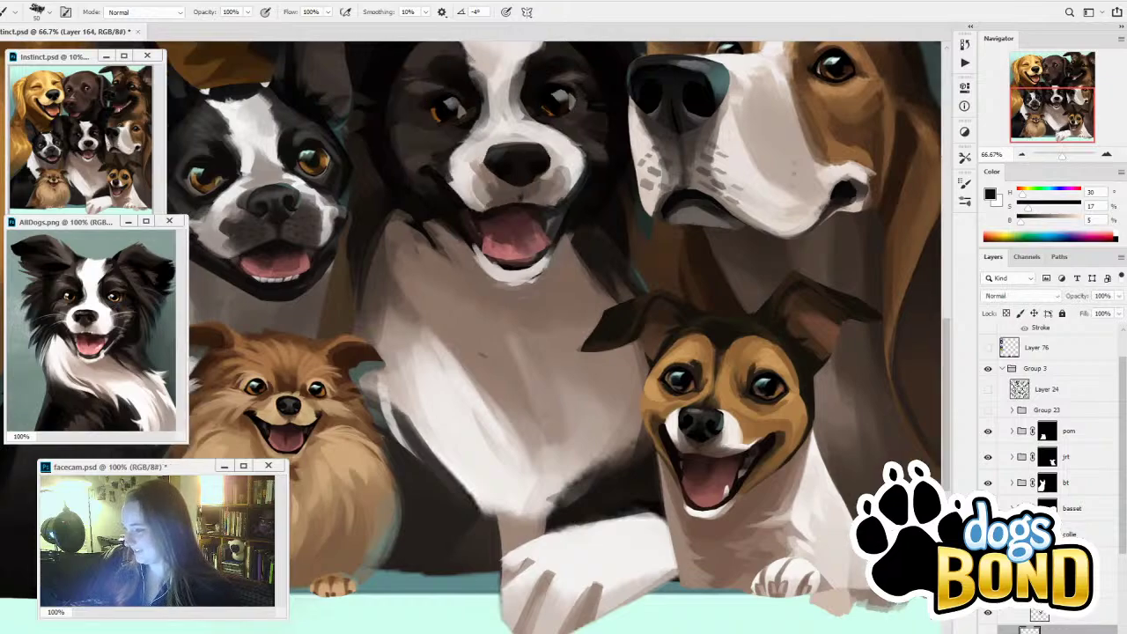
click(988, 632)
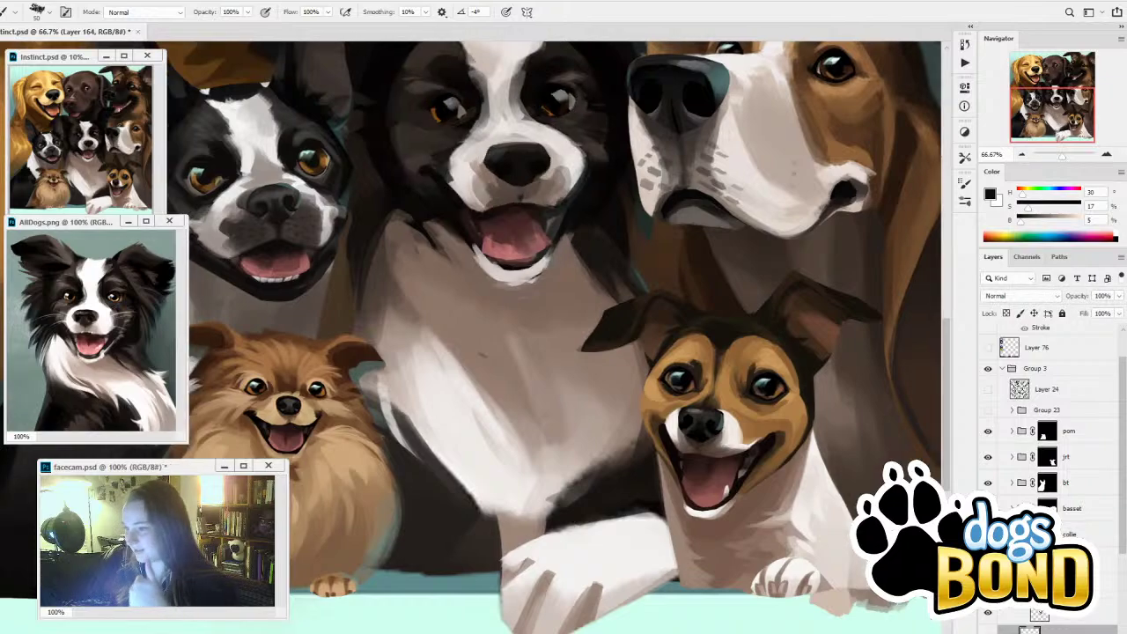
click(988, 632)
click(988, 631)
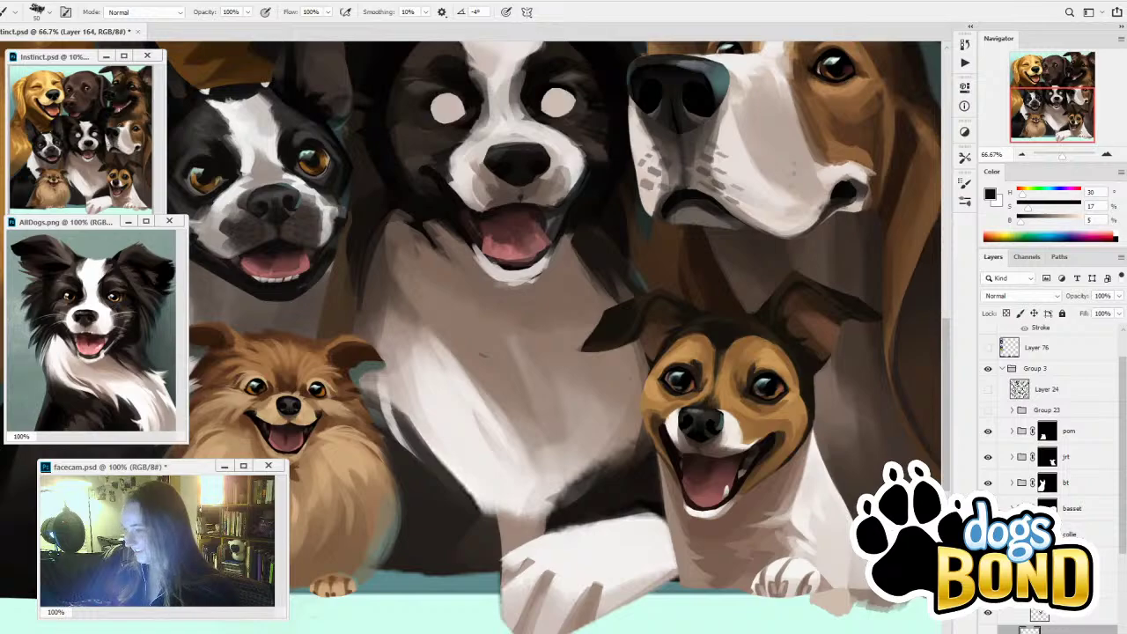
key(alt+bracketleft)
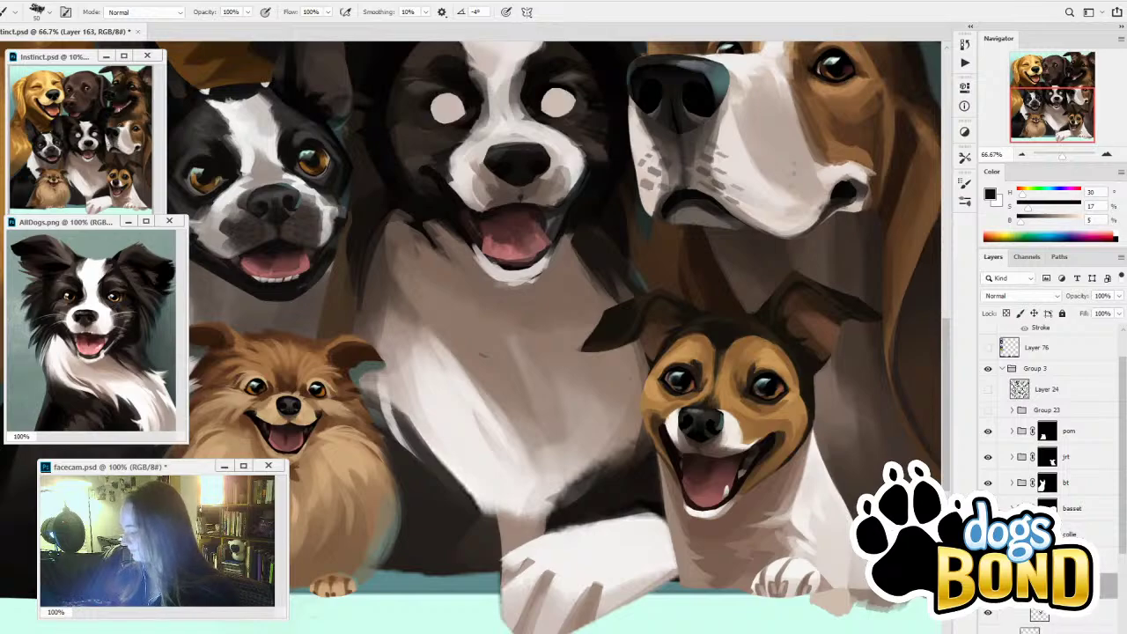
key(ctrl+shift+alt+n)
Sample a near-black fur colour, set its brightness to 0 %, and darken the rims around the border collie's blank eyes
click(1107, 155)
click(1108, 155)
click(1055, 101)
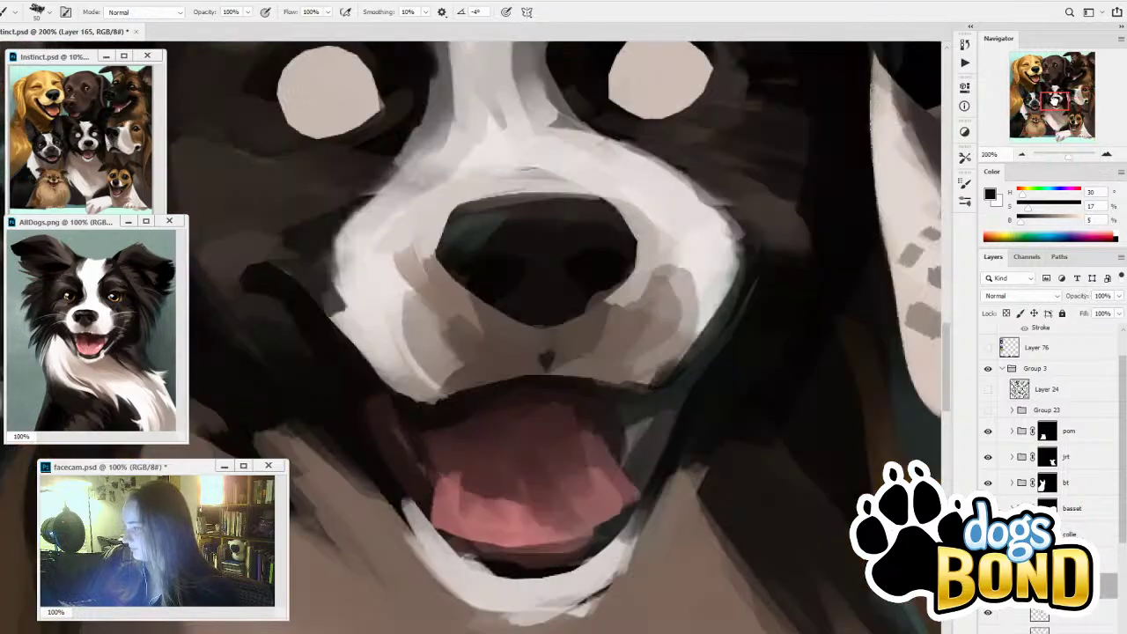
drag(1055, 101, 1056, 88)
key(i)
click(759, 312)
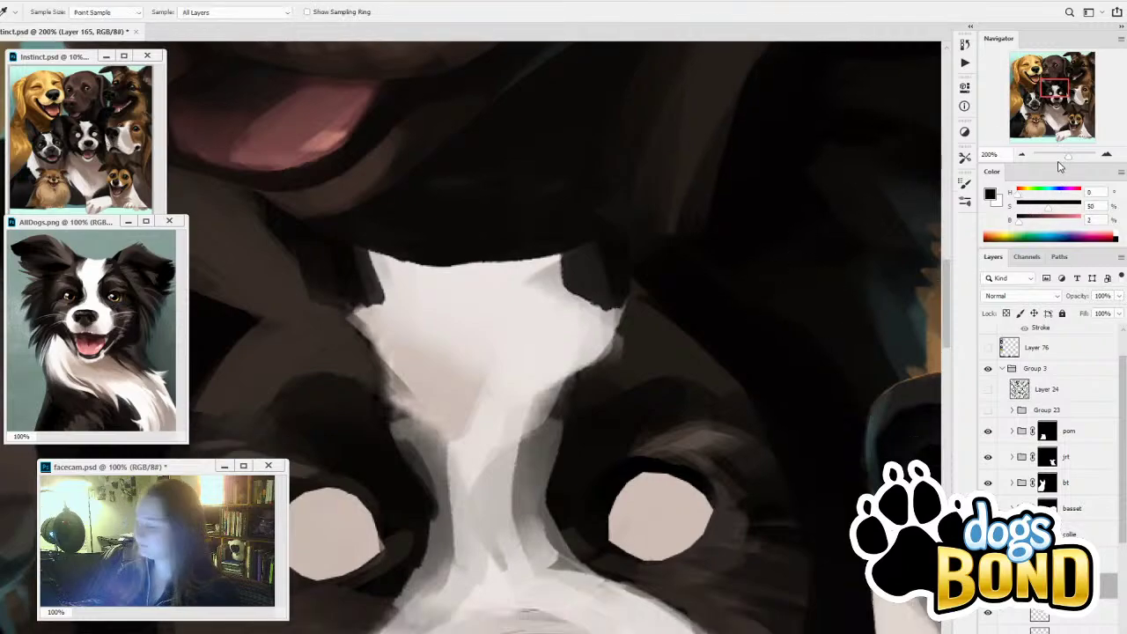
click(1022, 155)
key(h)
key(b)
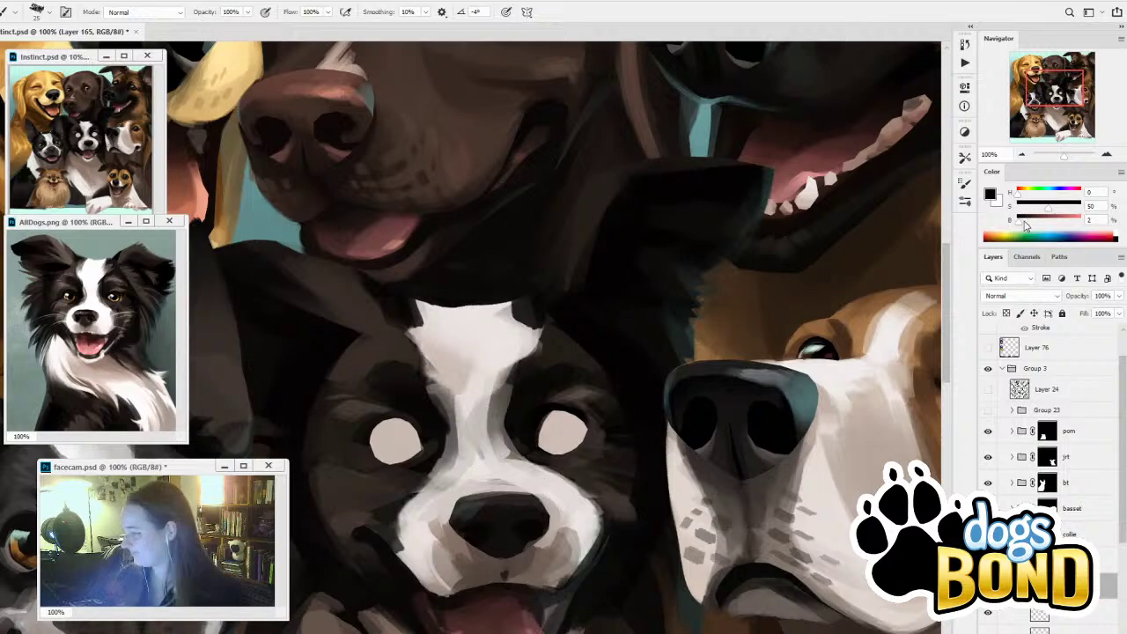
drag(1024, 226, 1015, 228)
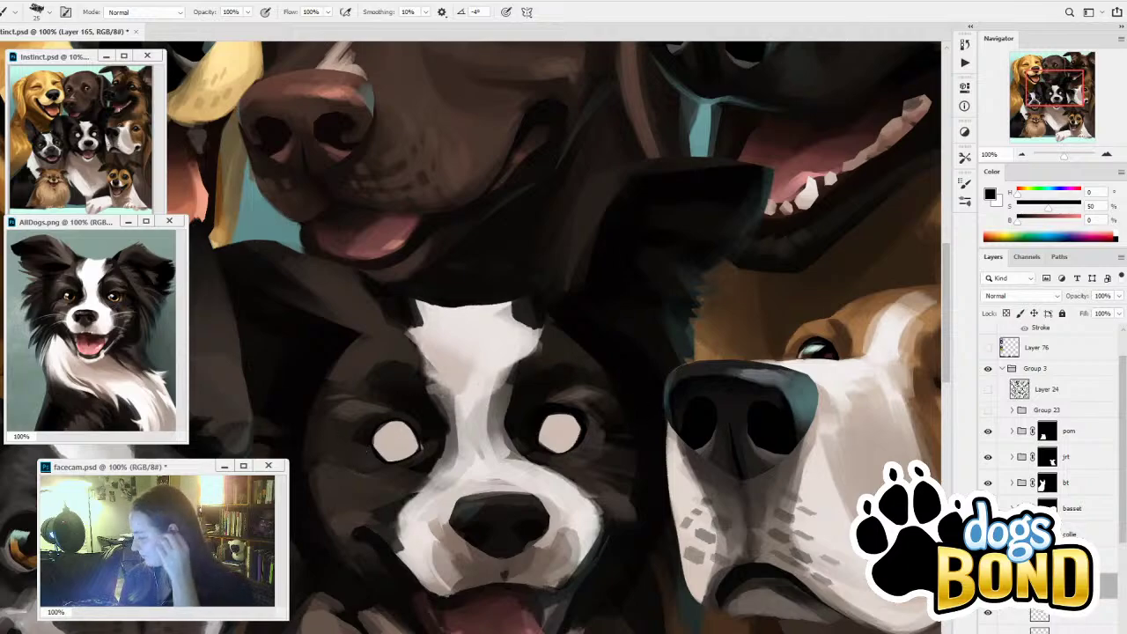
On another new layer, paint both of the collie's blank eyes black, leaving a thin pale sliver at one edge of each
click(987, 617)
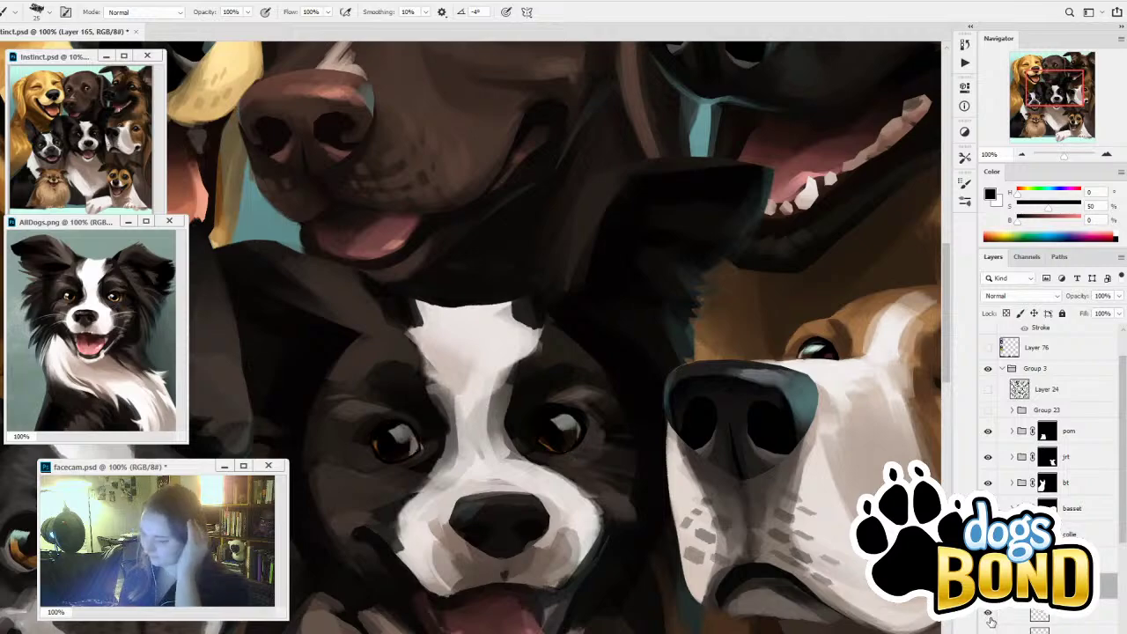
click(989, 615)
click(1080, 618)
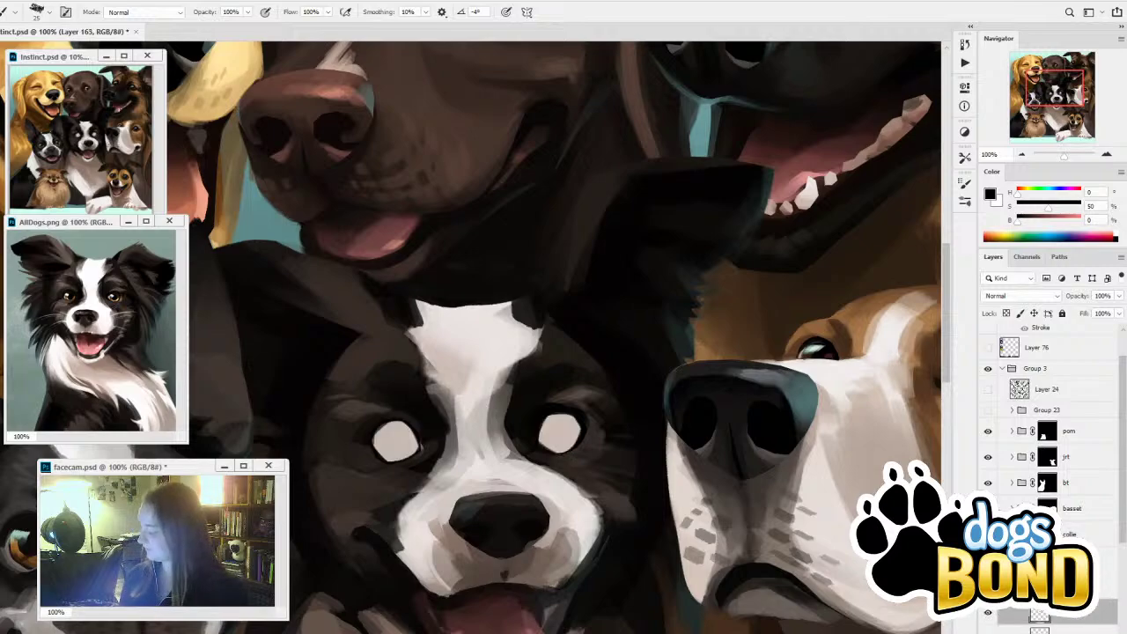
drag(627, 531, 737, 362)
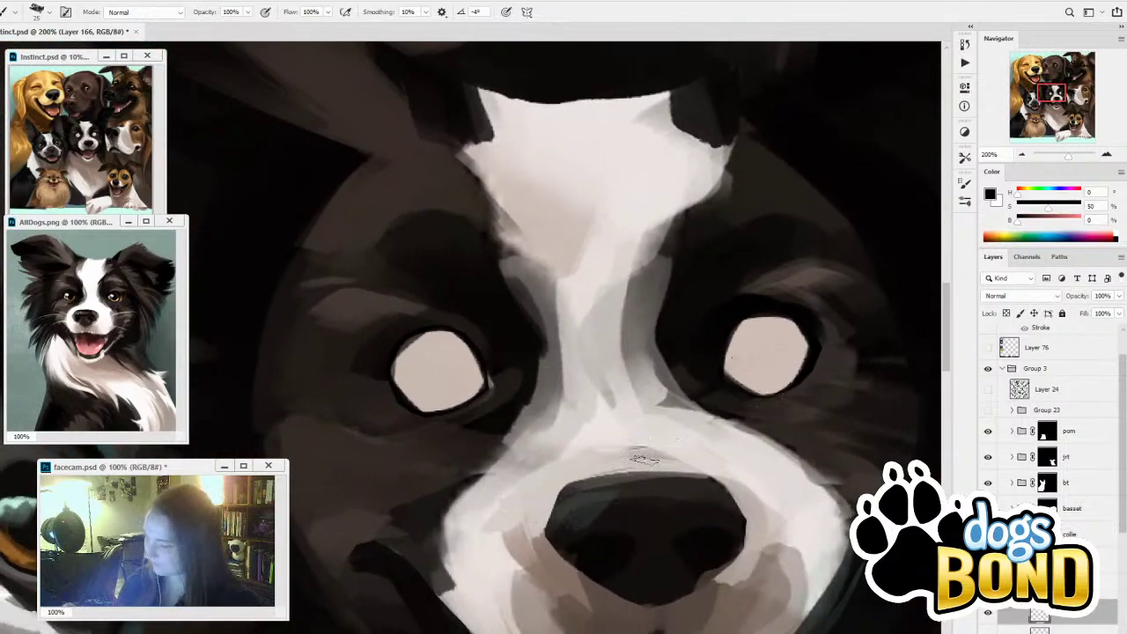
mouse_move(740, 324)
mouse_down()
mouse_move(759, 398)
mouse_move(744, 322)
mouse_move(775, 336)
mouse_move(793, 370)
mouse_move(783, 315)
mouse_up()
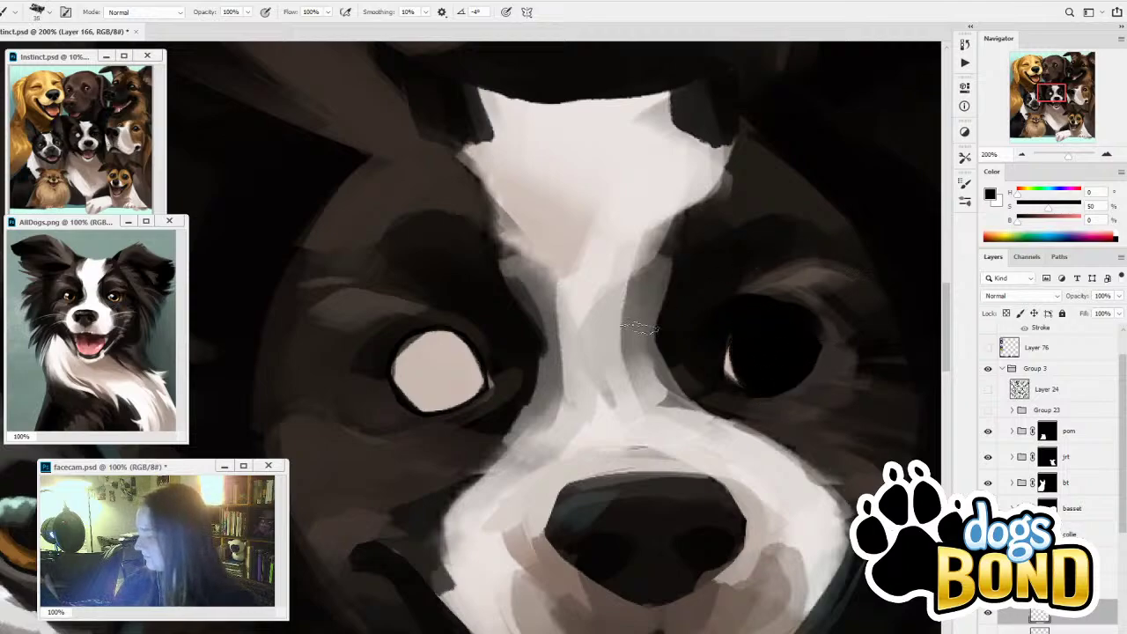
mouse_move(445, 333)
mouse_down()
mouse_move(429, 407)
mouse_move(414, 352)
mouse_move(467, 370)
mouse_move(445, 410)
mouse_move(458, 412)
mouse_up()
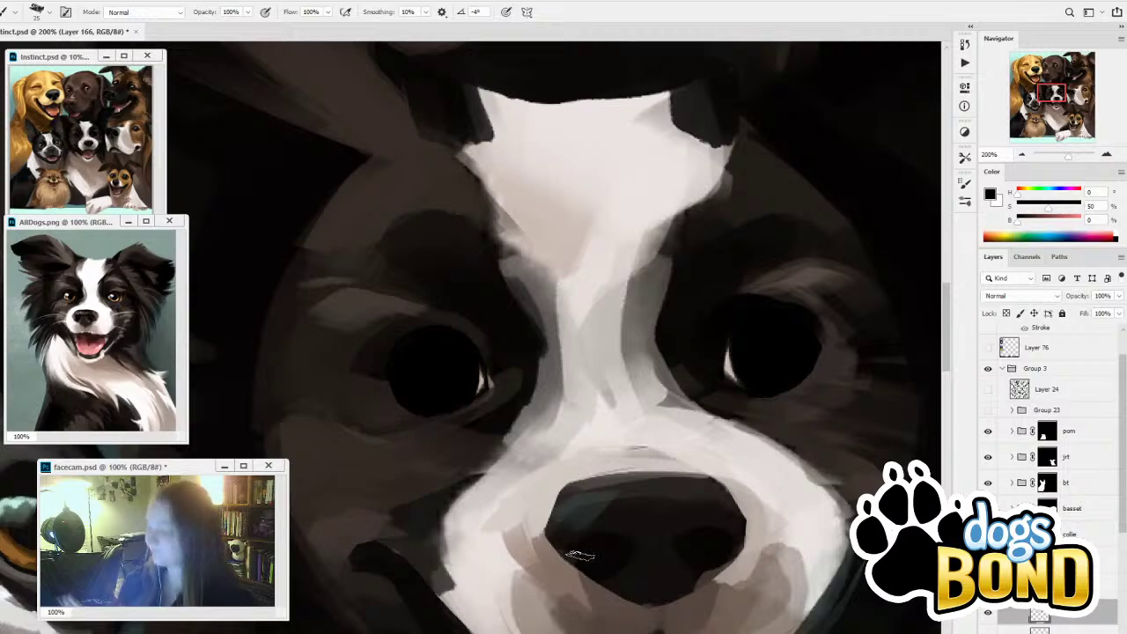
Erase and repaint the black, using the earlier eyes as reference, so a thin white crescent remains along each eye's right edge
click(989, 615)
click(990, 623)
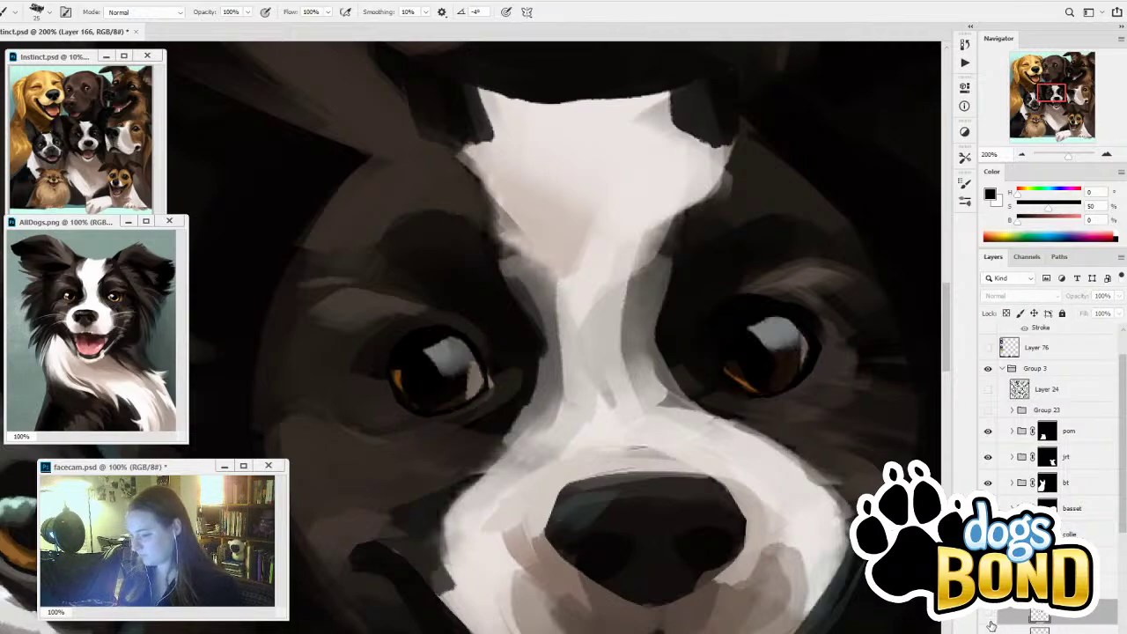
click(988, 616)
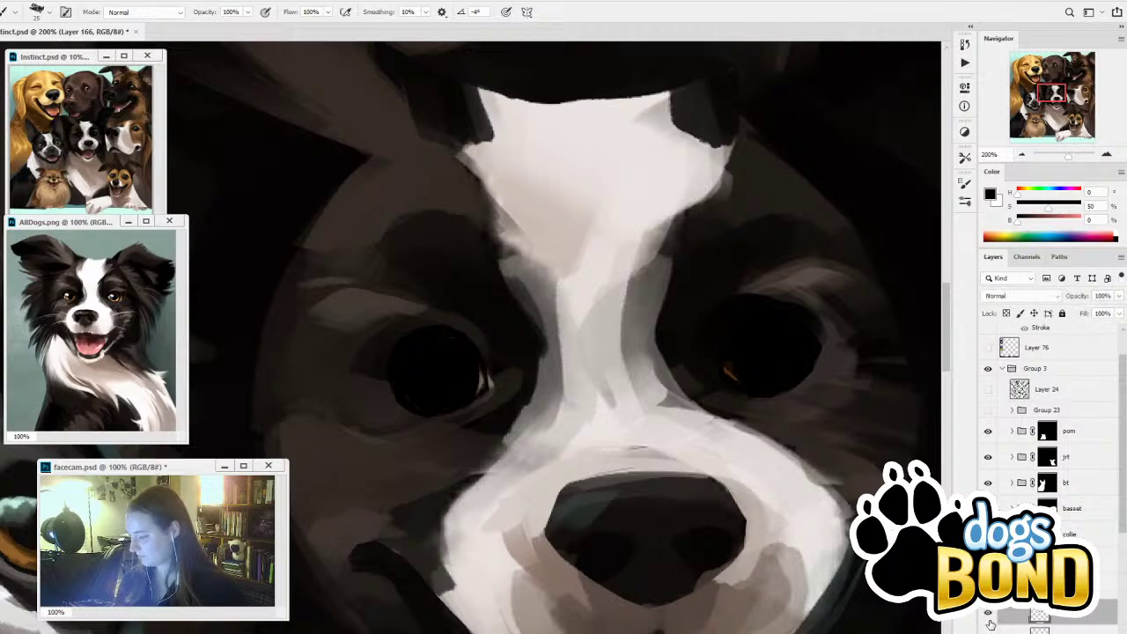
key(e)
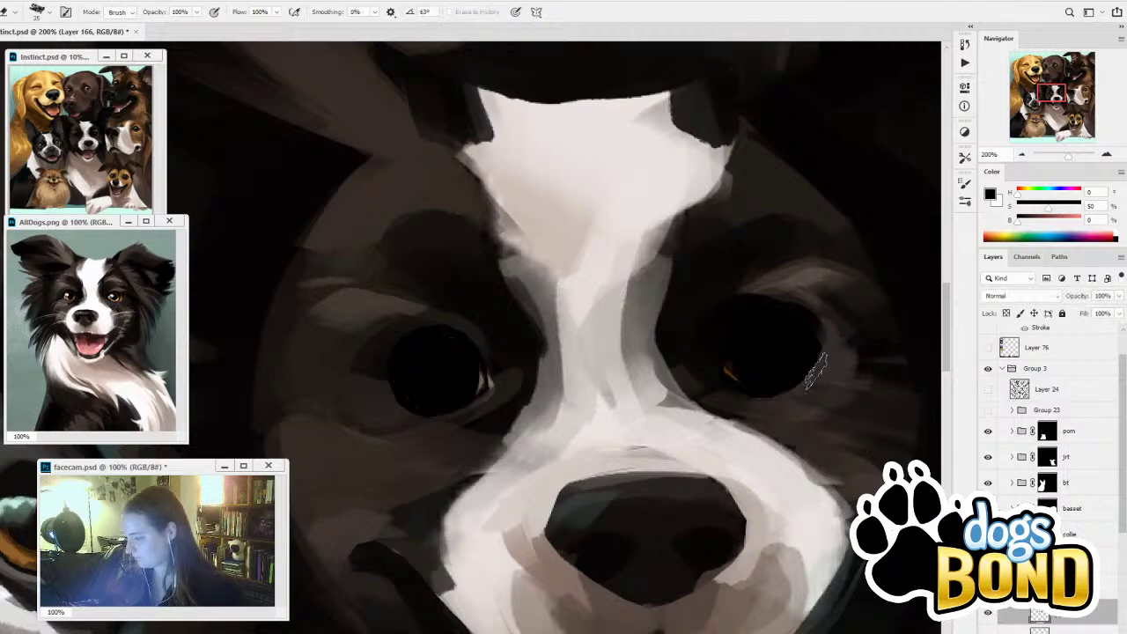
drag(804, 296, 810, 362)
mouse_move(793, 292)
mouse_down()
mouse_move(813, 325)
mouse_move(797, 296)
mouse_move(804, 375)
mouse_up()
key(b)
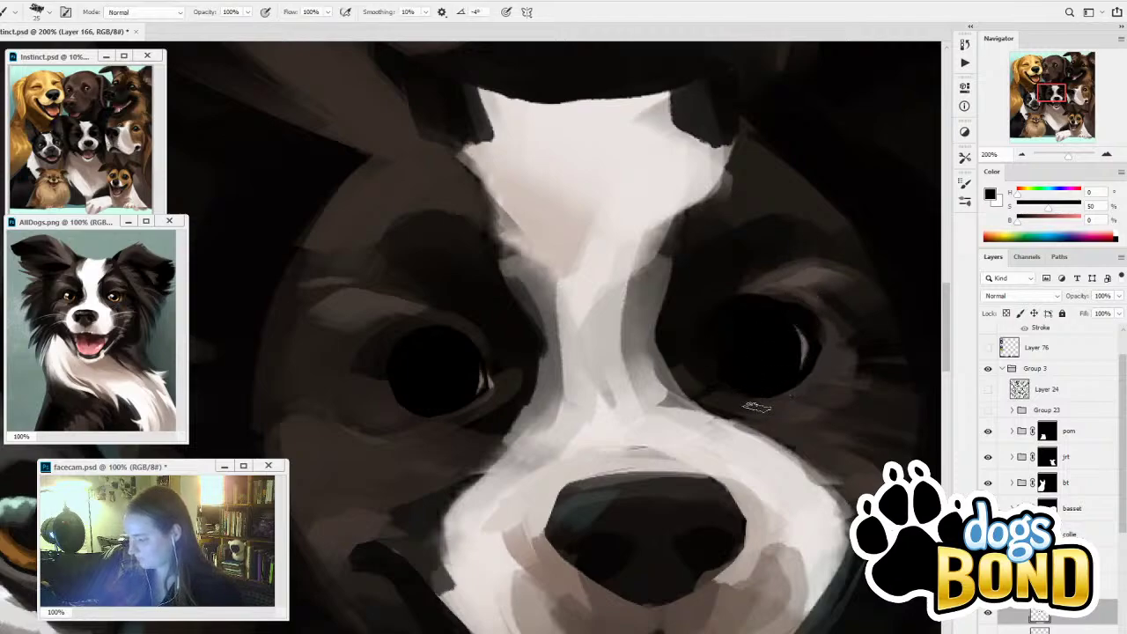
key(e)
drag(470, 329, 470, 435)
key(b)
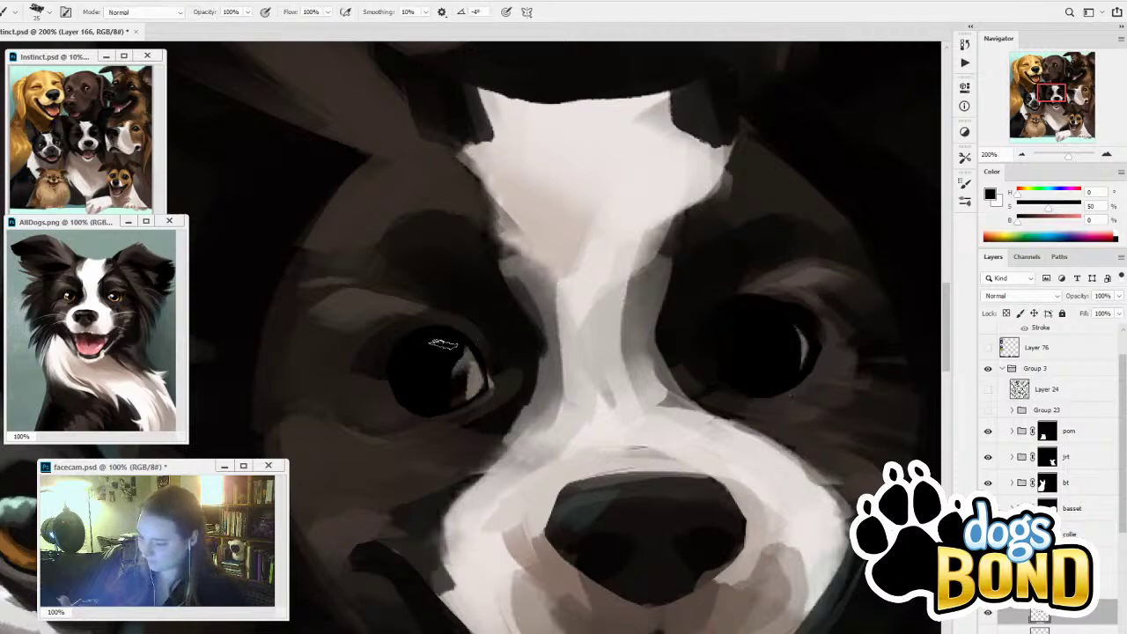
drag(444, 345, 447, 406)
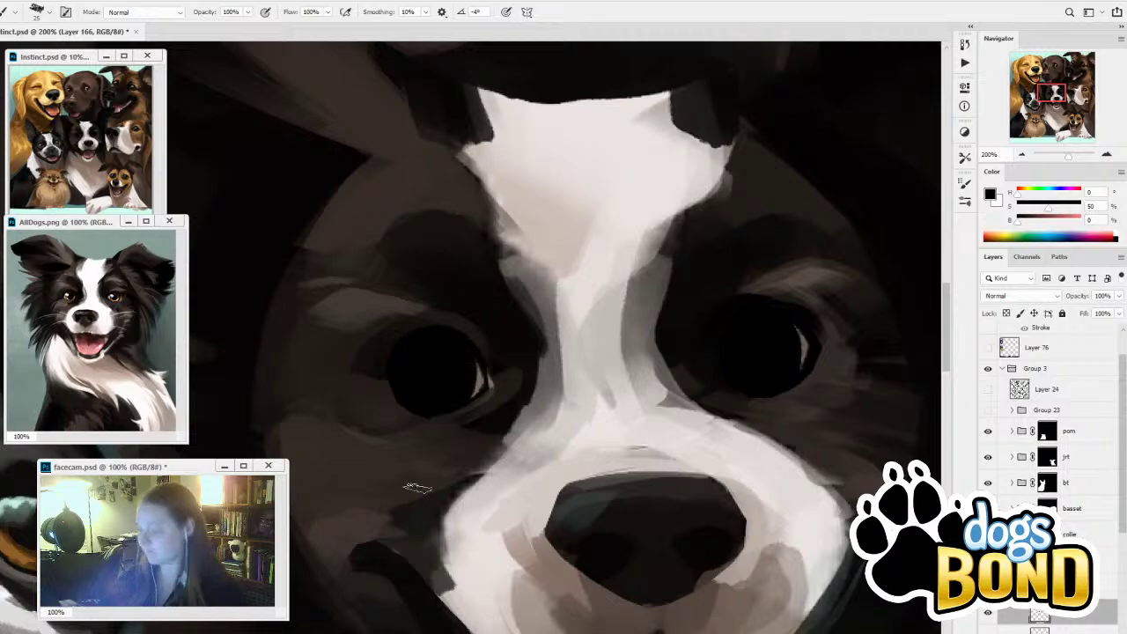
Sample a dark brown from the earlier version of the eyes and lock the transparent pixels of the new eye layer
click(988, 615)
click(988, 615)
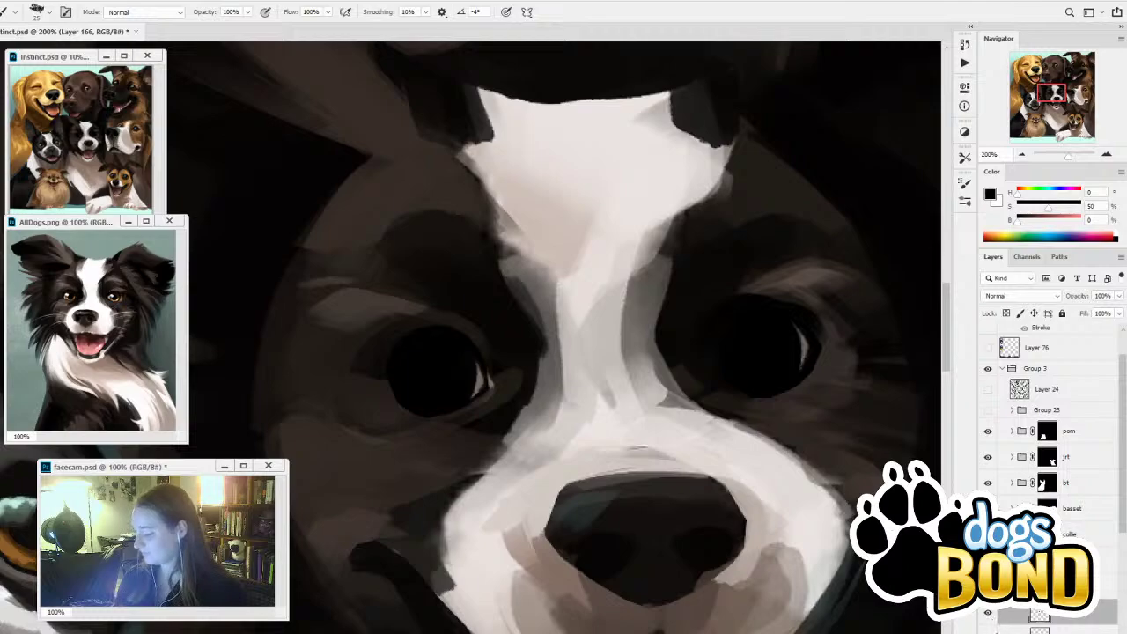
click(988, 614)
click(989, 615)
click(990, 618)
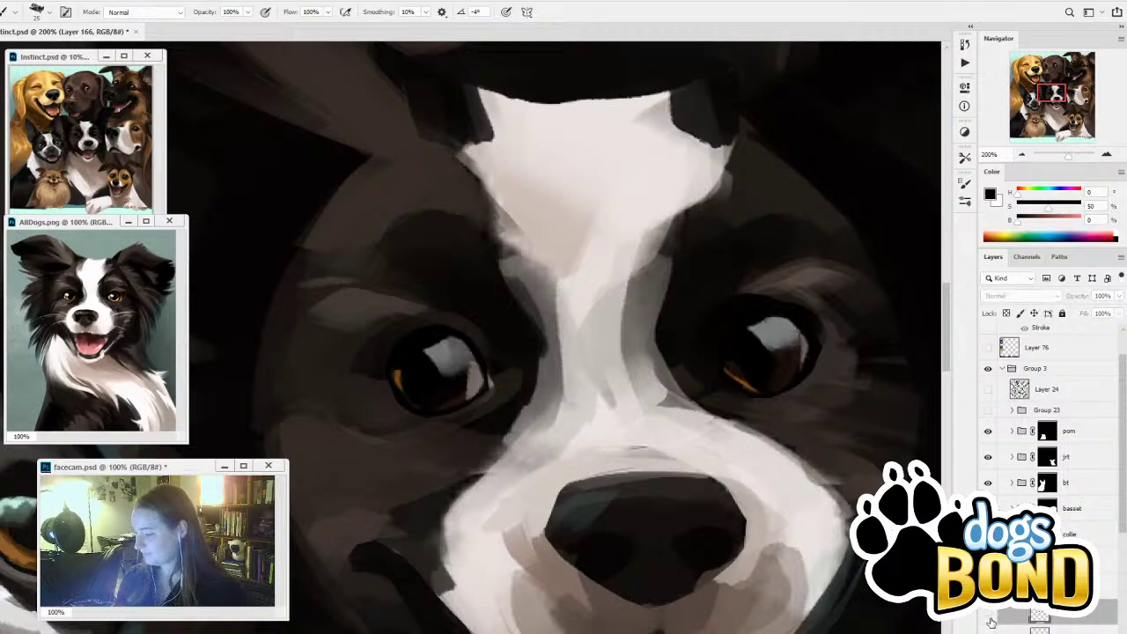
key(i)
click(460, 398)
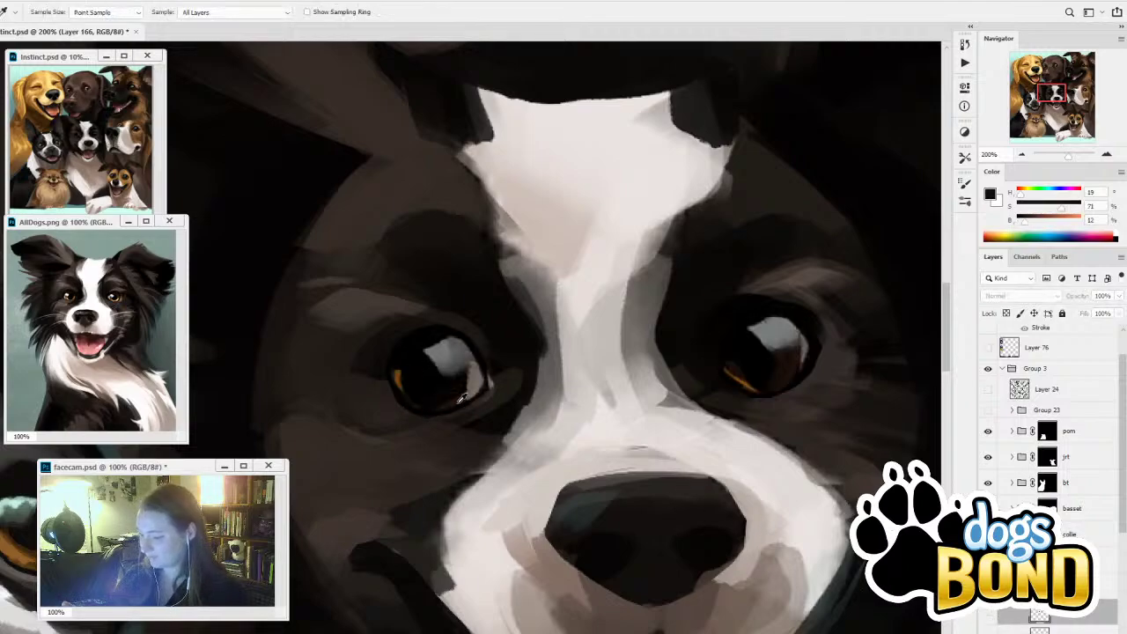
click(989, 615)
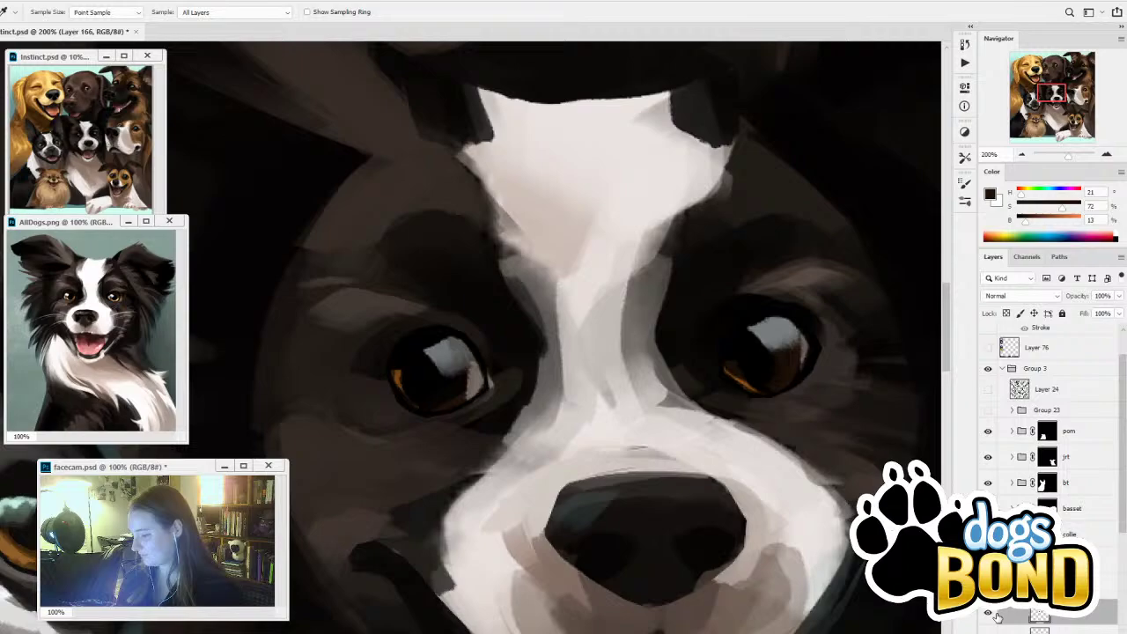
click(1008, 315)
key(ctrl+BackSpace)
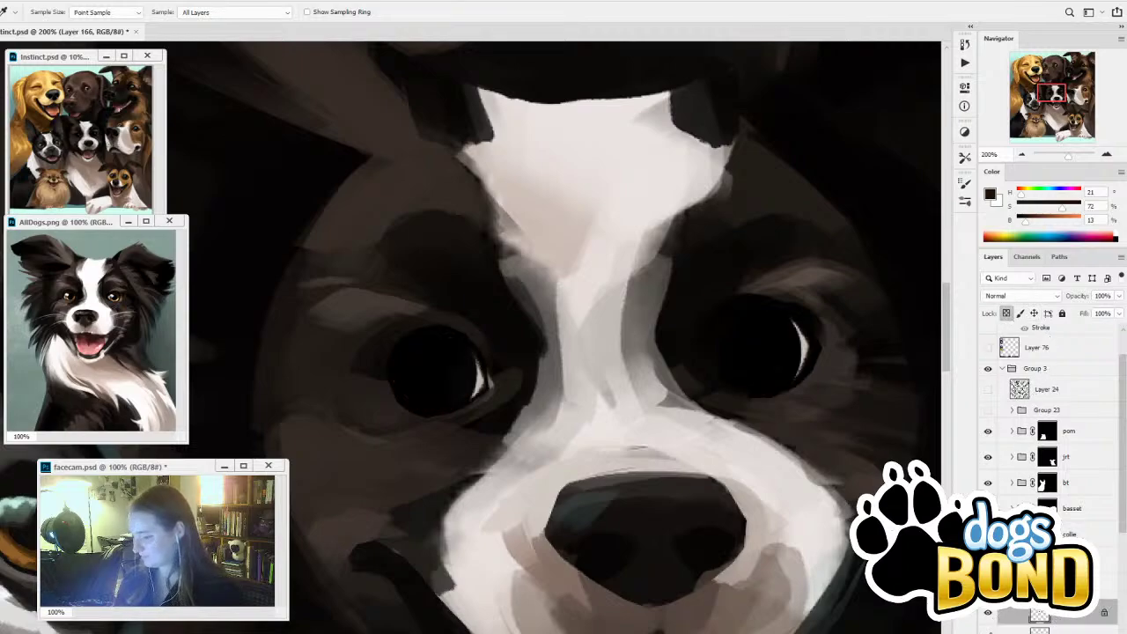
Lasso ring-shaped iris selections in both of the collie's eyes, leaving the round pupils out
key(l)
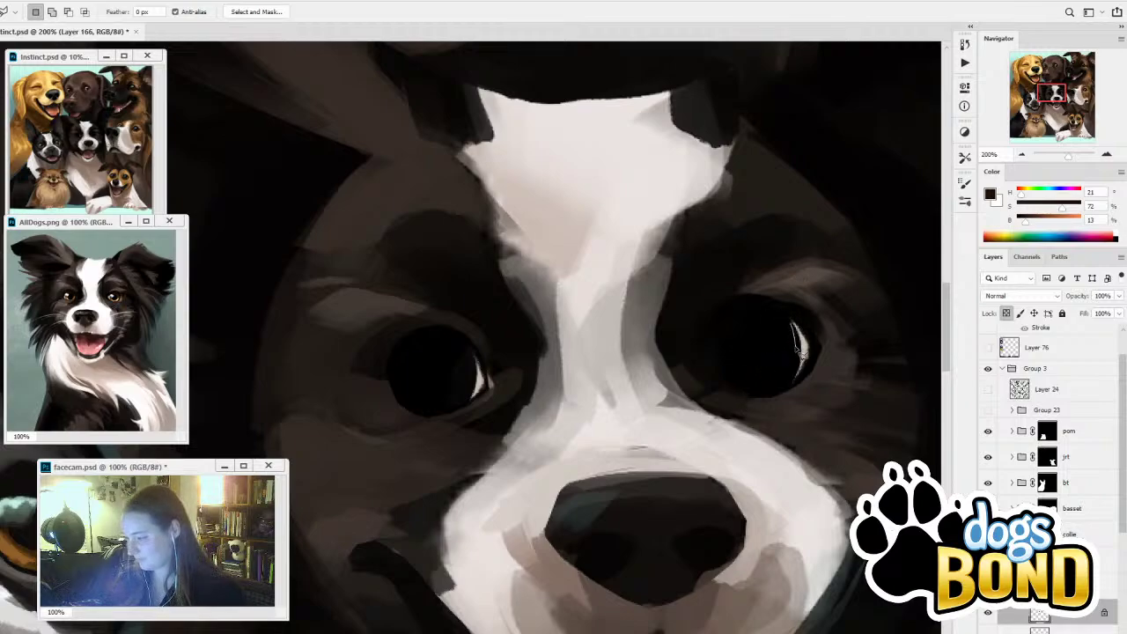
mouse_move(788, 399)
mouse_down()
mouse_move(742, 402)
mouse_move(750, 308)
mouse_move(795, 328)
mouse_move(765, 388)
mouse_move(736, 349)
mouse_move(764, 330)
mouse_up()
key(alt)
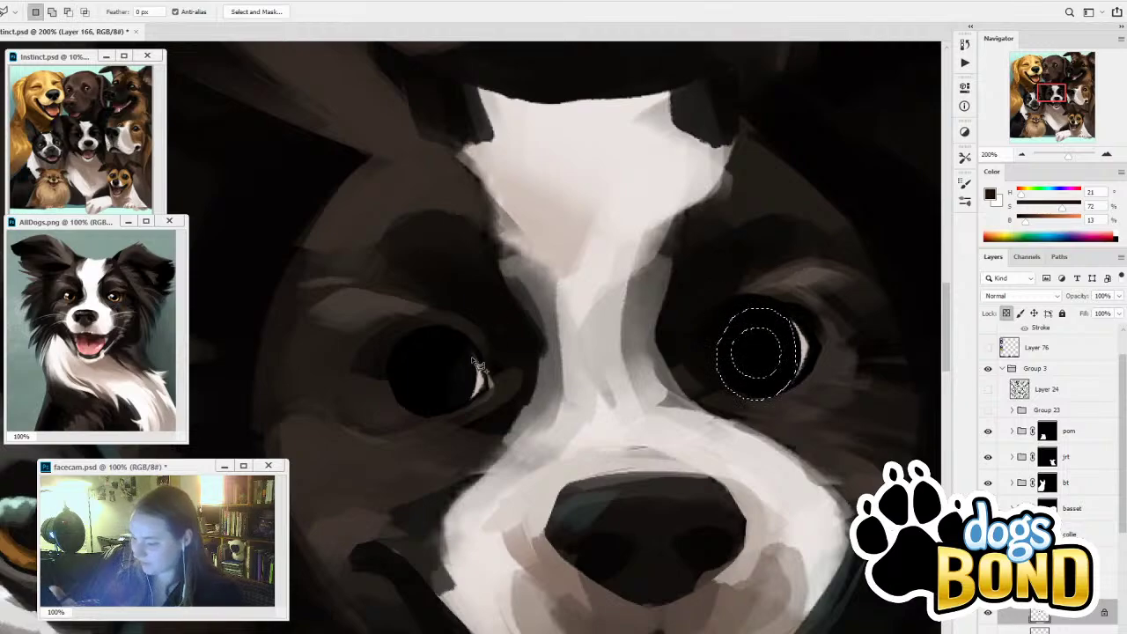
mouse_move(466, 335)
mouse_down()
mouse_move(475, 396)
mouse_move(462, 386)
mouse_move(466, 338)
mouse_move(466, 373)
mouse_move(476, 370)
mouse_up()
key(ctrl+d)
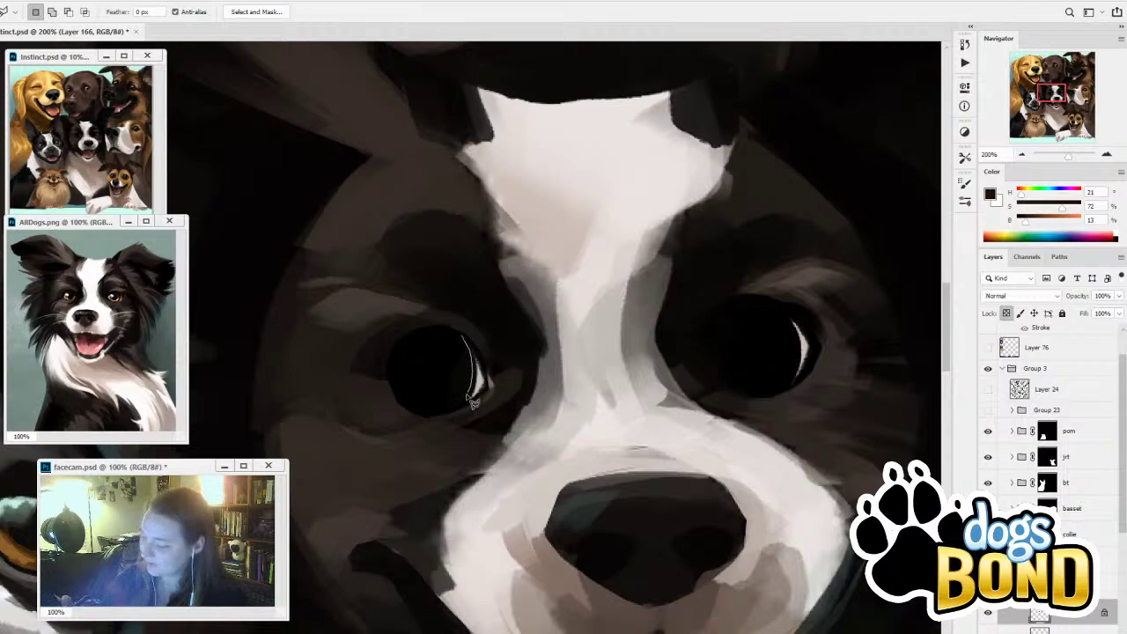
mouse_move(457, 418)
mouse_down()
mouse_move(398, 409)
mouse_move(377, 350)
mouse_move(406, 321)
mouse_move(457, 332)
mouse_move(452, 398)
mouse_move(421, 396)
mouse_move(408, 377)
mouse_move(435, 353)
mouse_up()
key(alt)
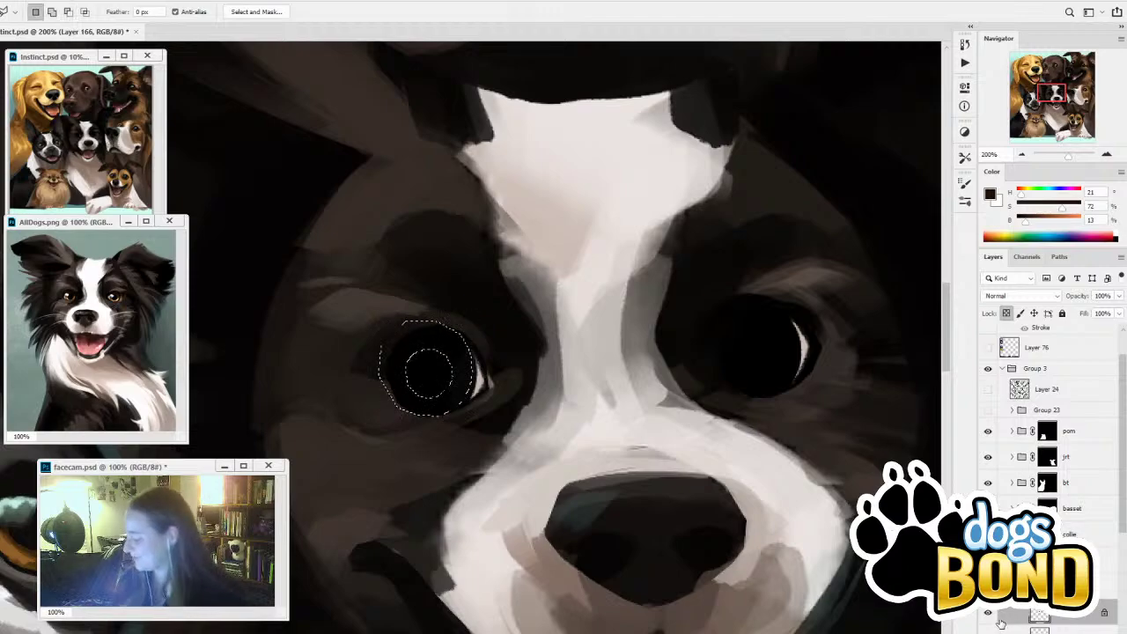
click(990, 614)
click(990, 614)
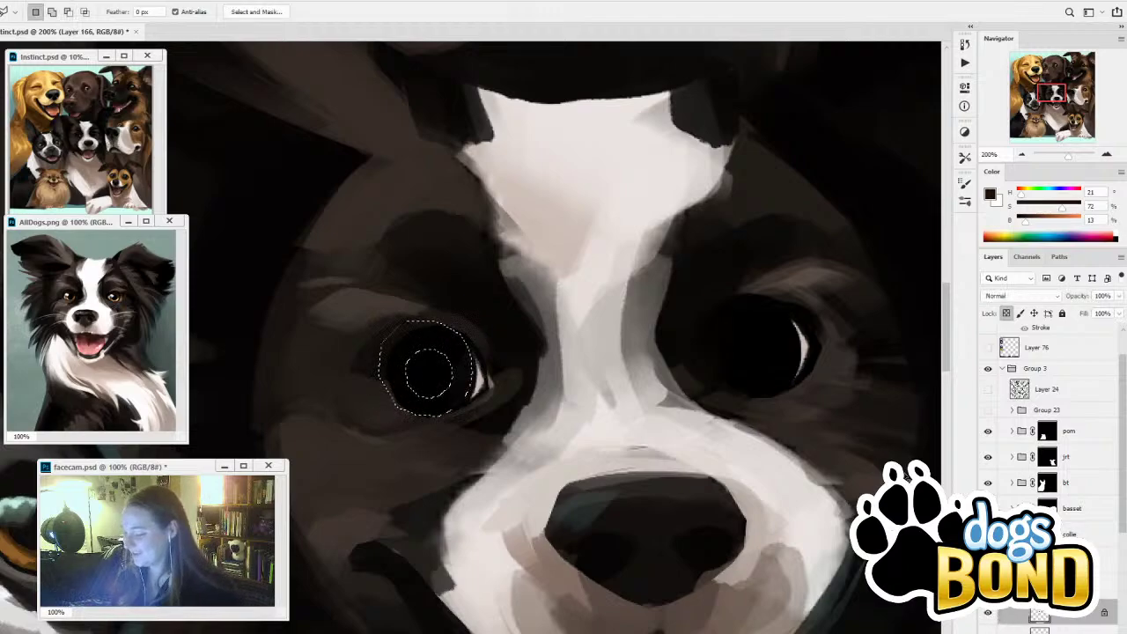
mouse_move(782, 309)
mouse_down()
mouse_move(806, 375)
mouse_move(793, 398)
mouse_move(732, 398)
mouse_move(725, 339)
mouse_move(768, 306)
mouse_move(788, 350)
mouse_move(775, 380)
mouse_move(742, 366)
mouse_move(750, 334)
mouse_move(779, 343)
mouse_move(768, 339)
mouse_up()
Compare with the earlier eyes and brush the dark brown into both irises, enlarging the brush to 50
click(1023, 156)
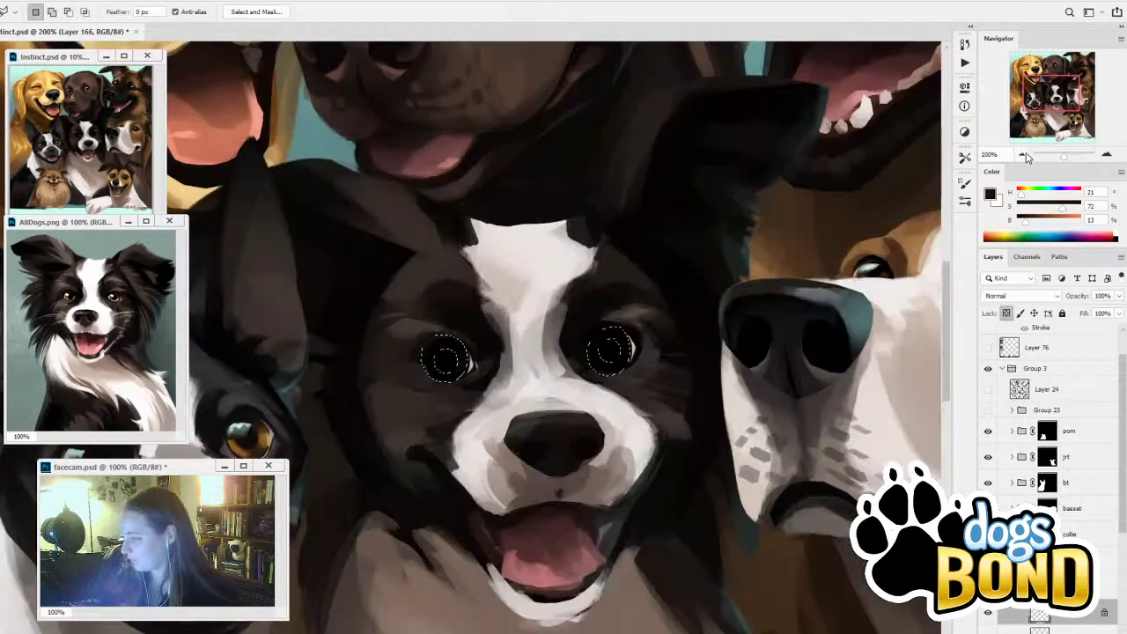
click(989, 613)
click(988, 613)
click(988, 613)
click(988, 613)
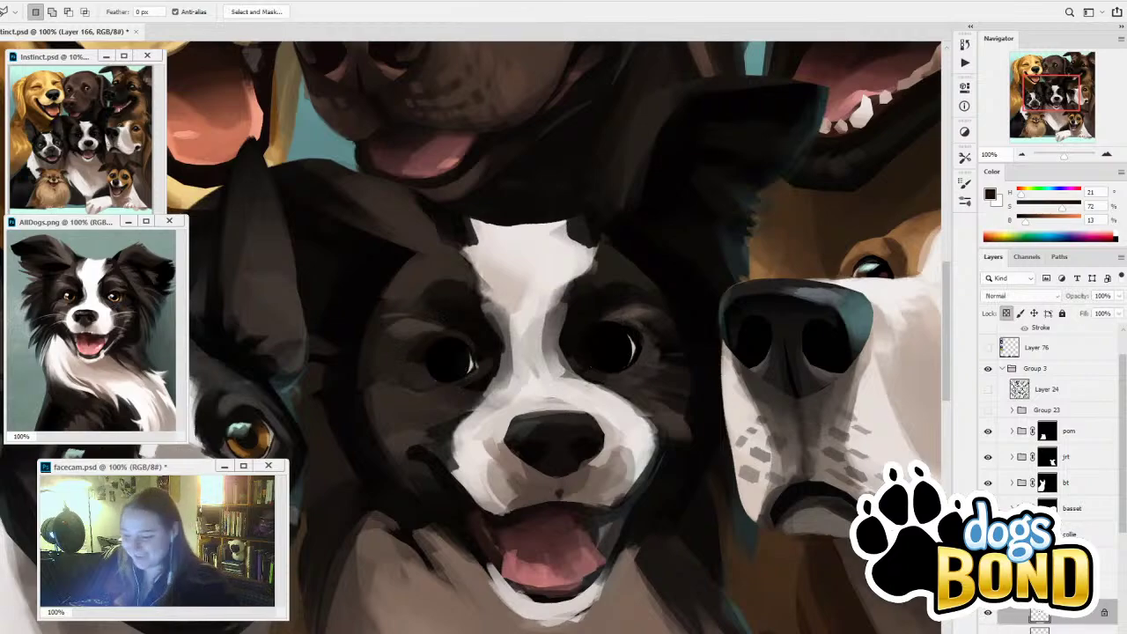
key(ctrl+d)
key(b)
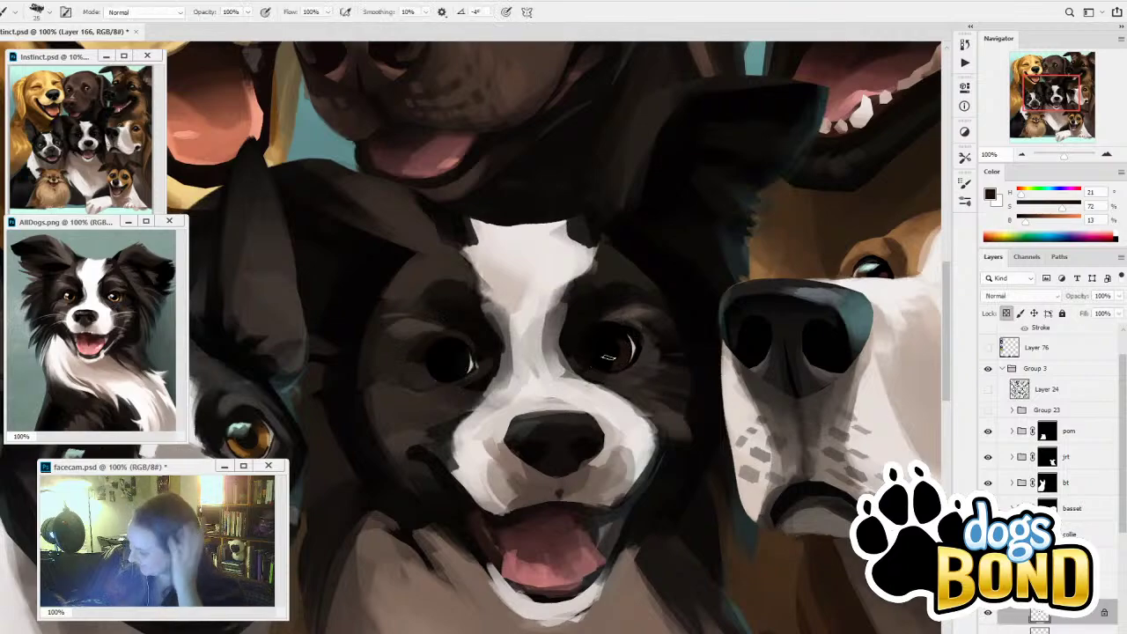
key(bracketright)
key(bracketright)
key(bracketright)
key(bracketright)
key(bracketright)
mouse_move(464, 380)
mouse_down()
mouse_move(466, 348)
mouse_move(438, 358)
mouse_move(461, 377)
mouse_up()
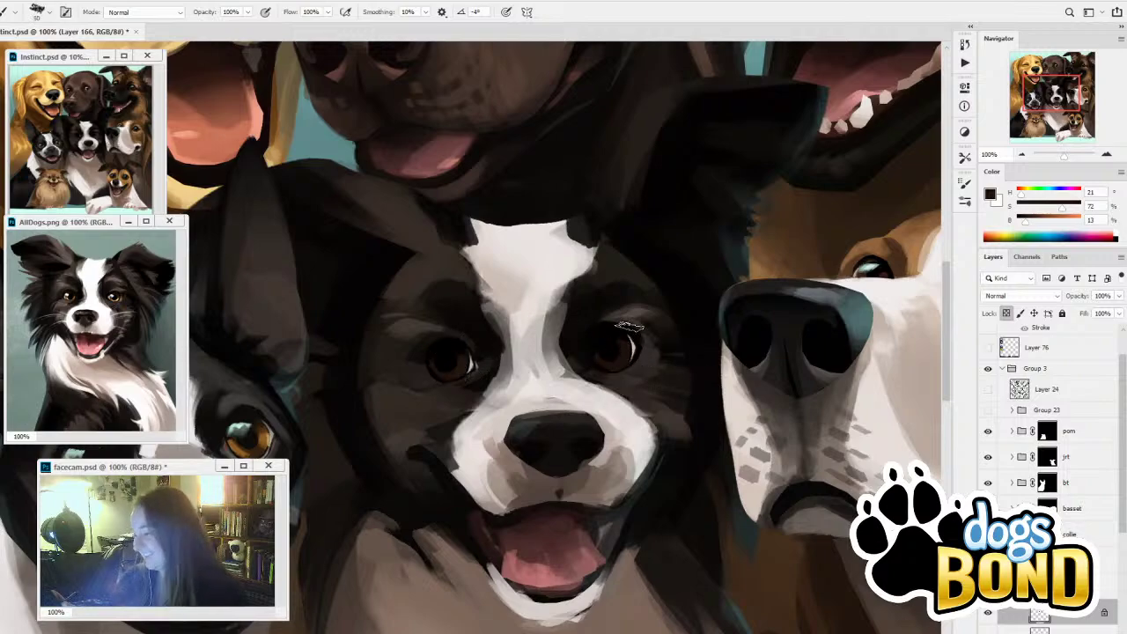
Sample a light tan brown from the neighbouring dog and brush it into the lower right of both of the collie's irises
alt+click(789, 261)
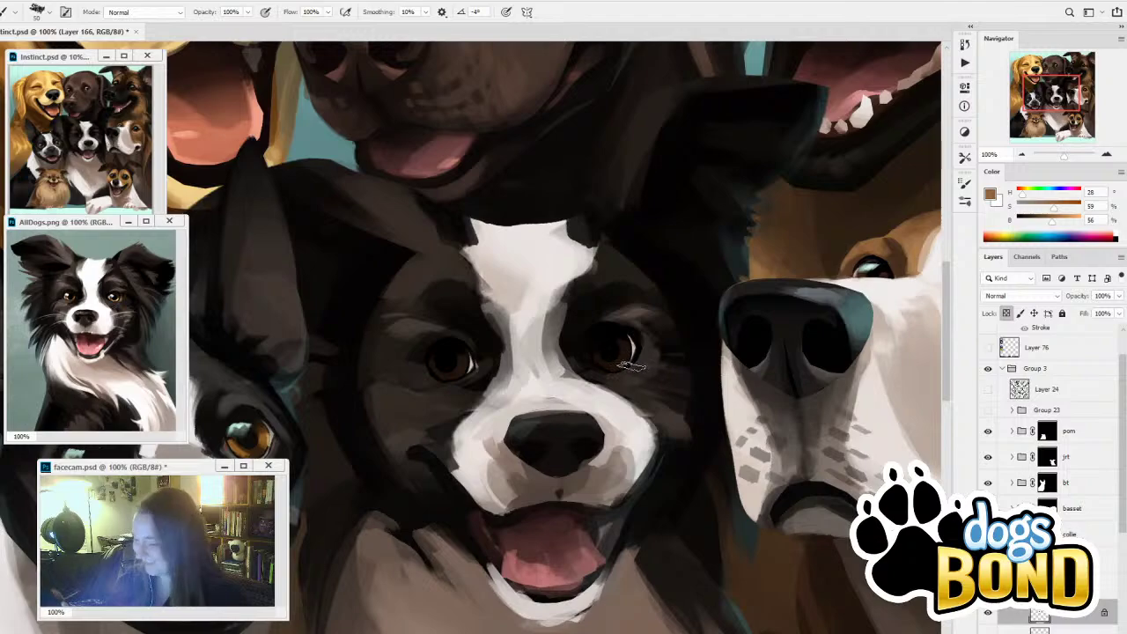
mouse_move(633, 368)
mouse_down()
mouse_move(642, 347)
mouse_move(627, 359)
mouse_up()
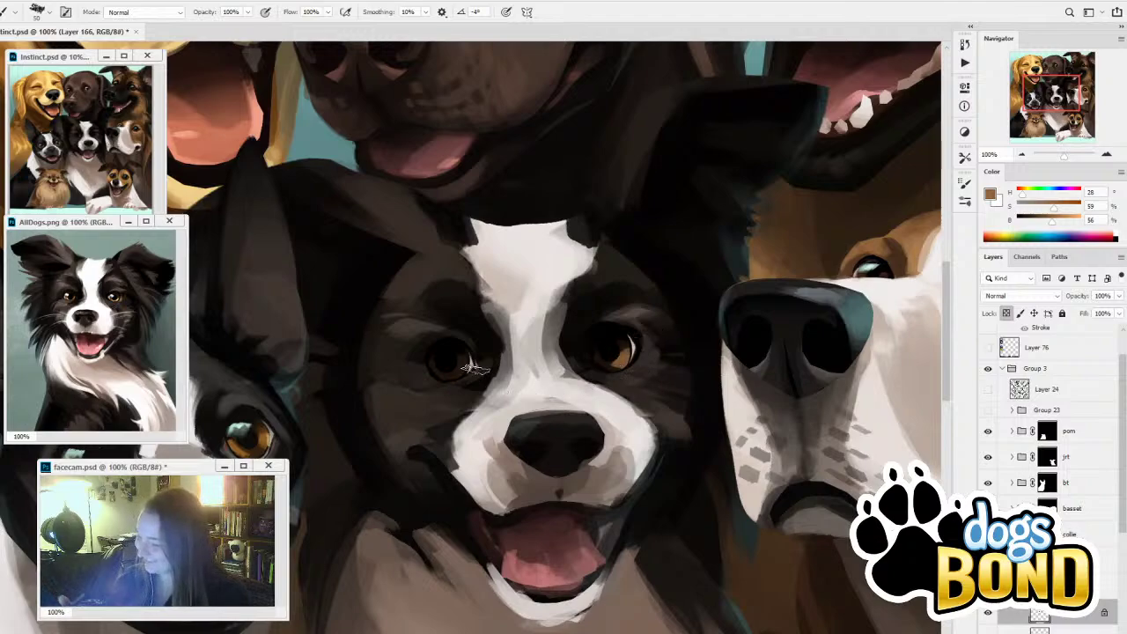
mouse_move(467, 369)
mouse_down()
mouse_move(457, 374)
mouse_move(471, 360)
mouse_move(453, 379)
mouse_up()
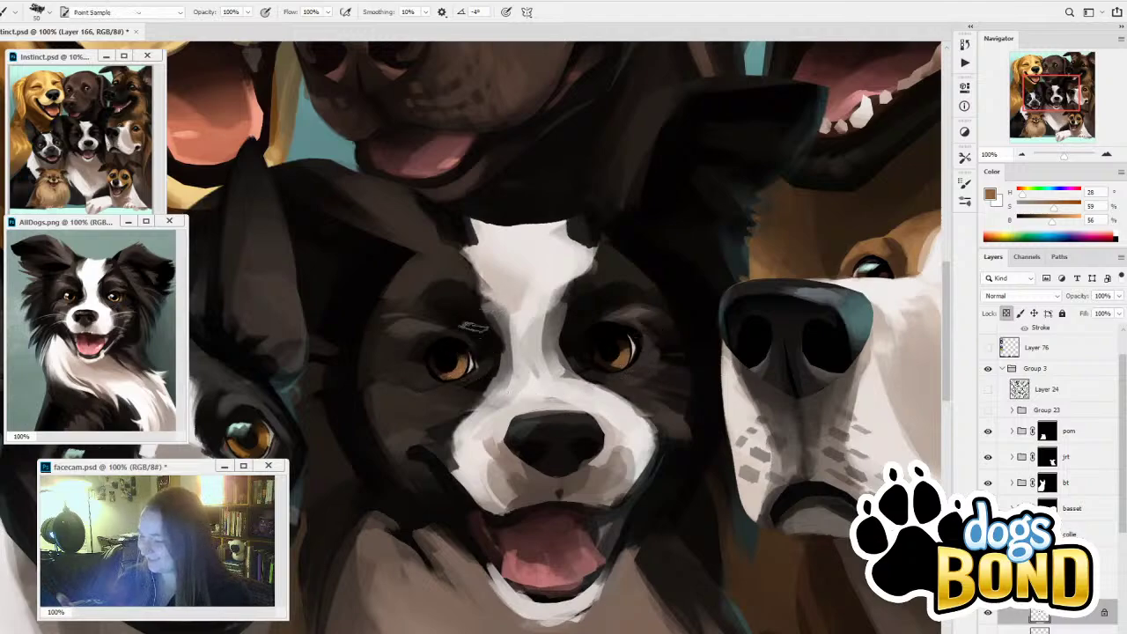
Sample a golden brown from the black-and-white neighbour's eye, brush it over the collie's irises, and compare with the layer hidden
alt+click(476, 329)
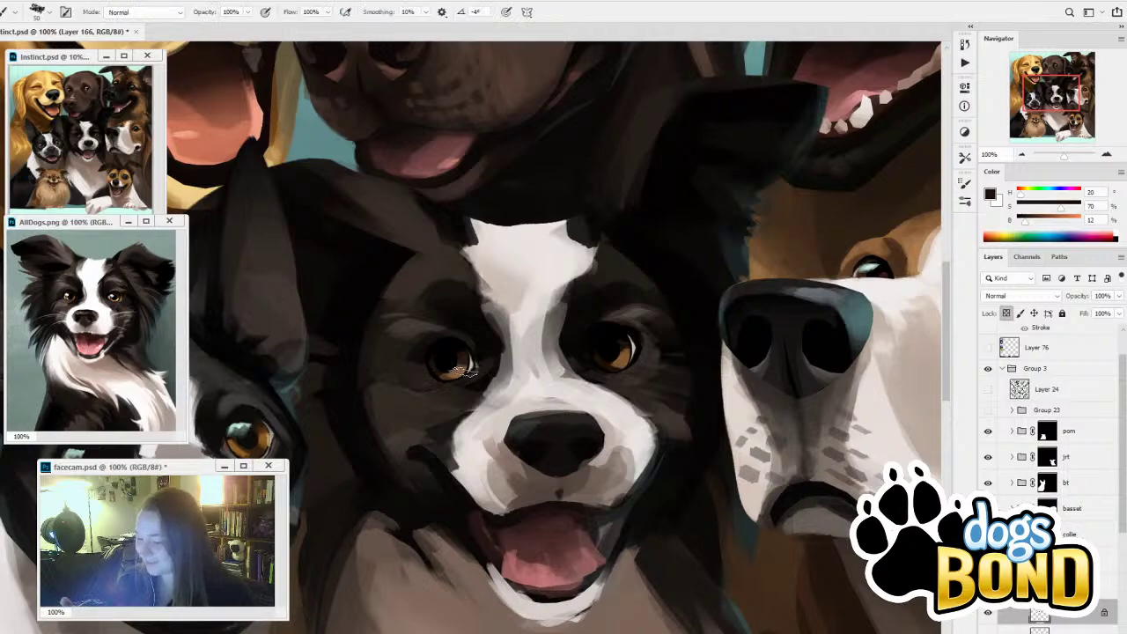
alt+click(268, 432)
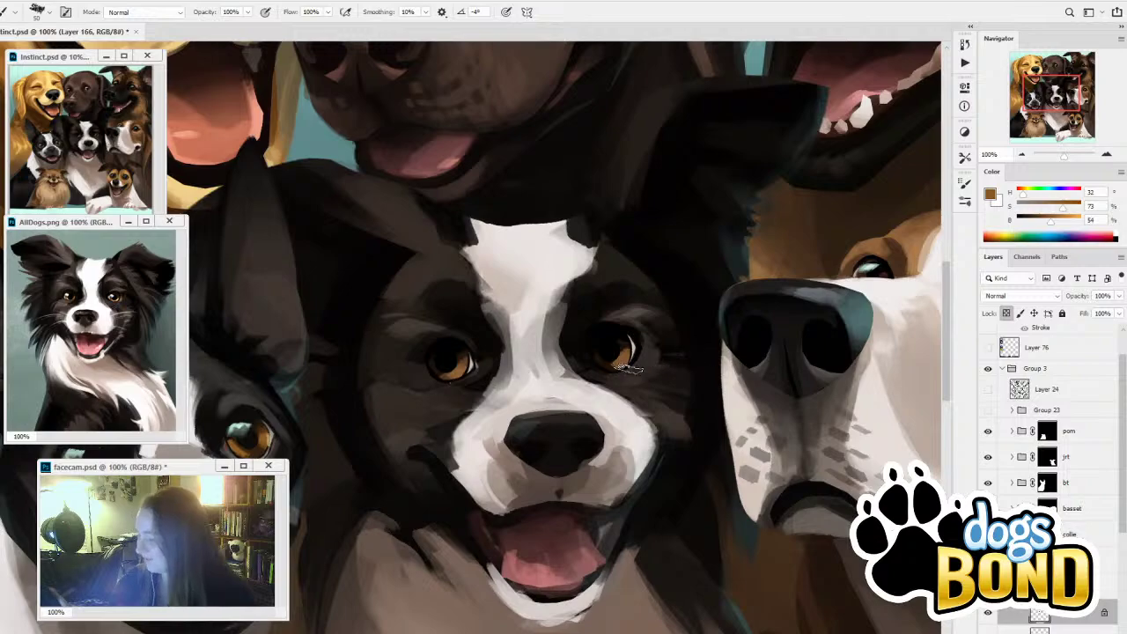
drag(636, 343, 619, 366)
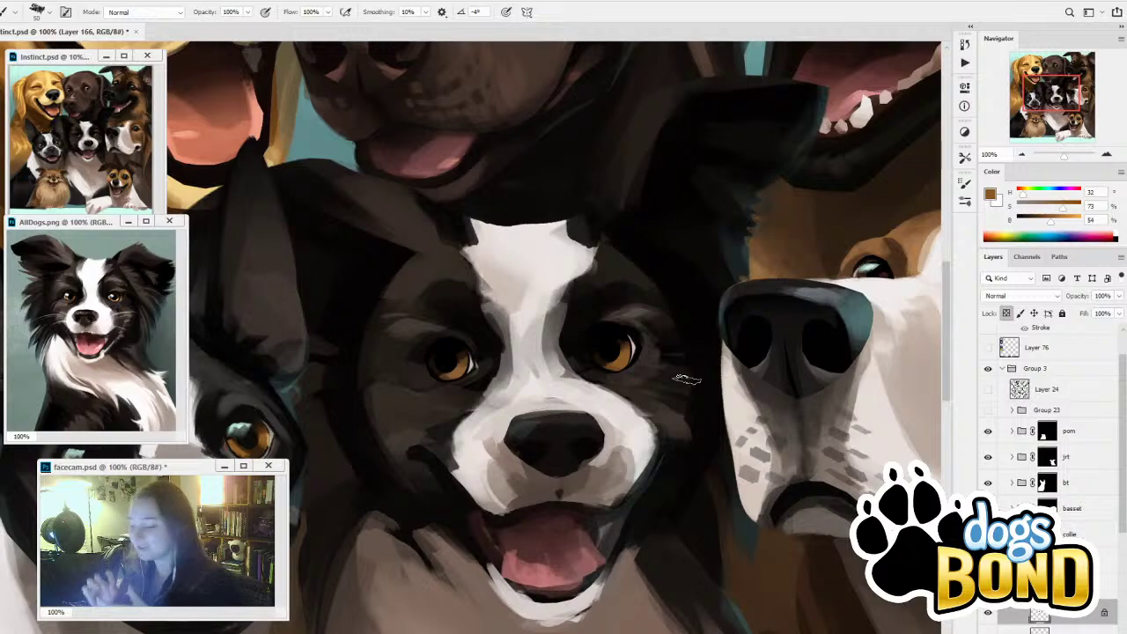
click(989, 614)
click(990, 614)
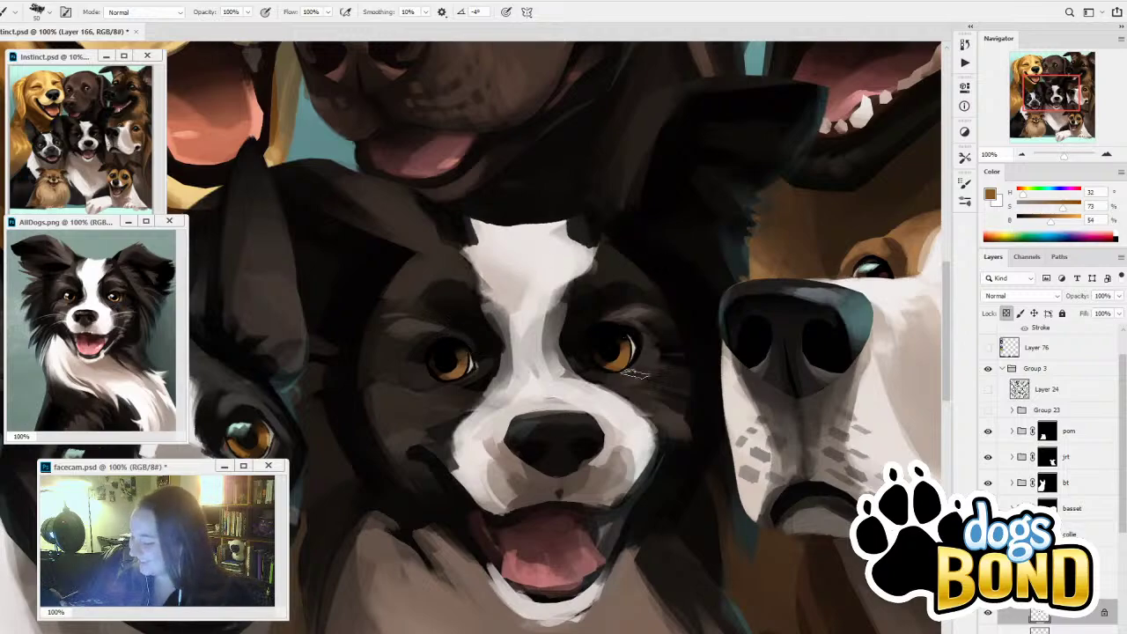
Sample a reddish brown from the collie's eye in the AllDogs.png reference for the darker parts of the irises
alt+click(630, 343)
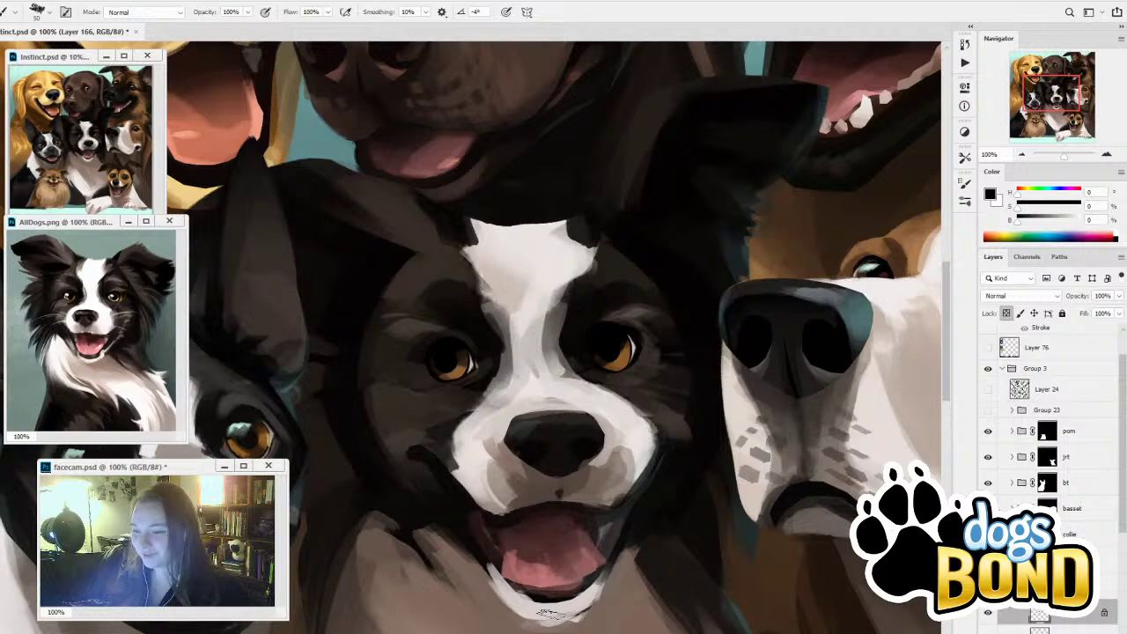
alt+click(454, 378)
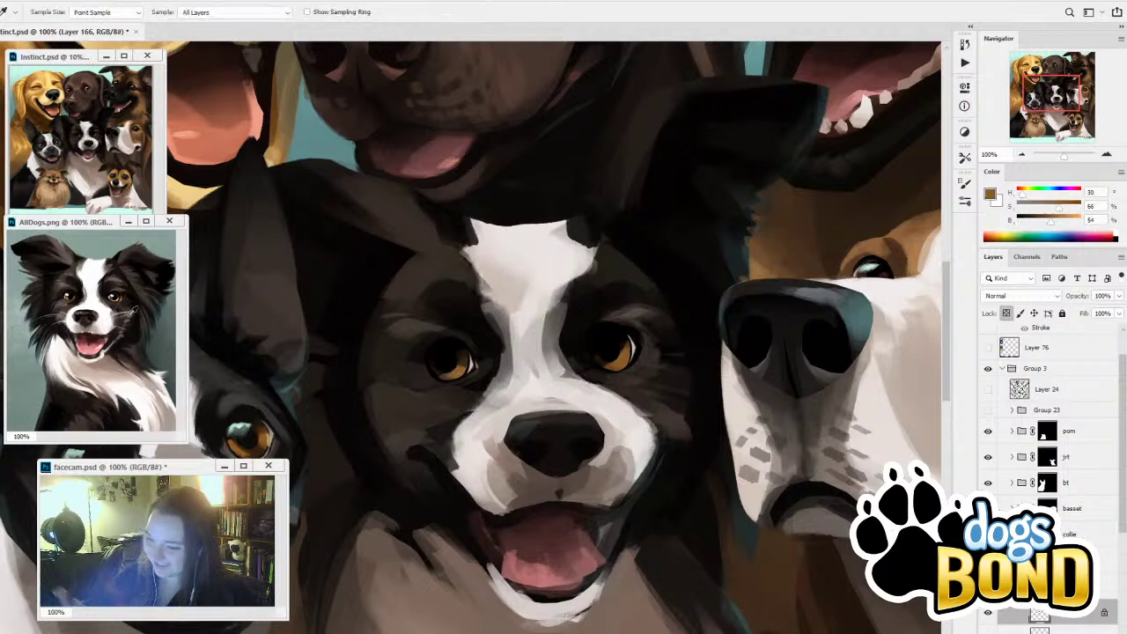
click(78, 291)
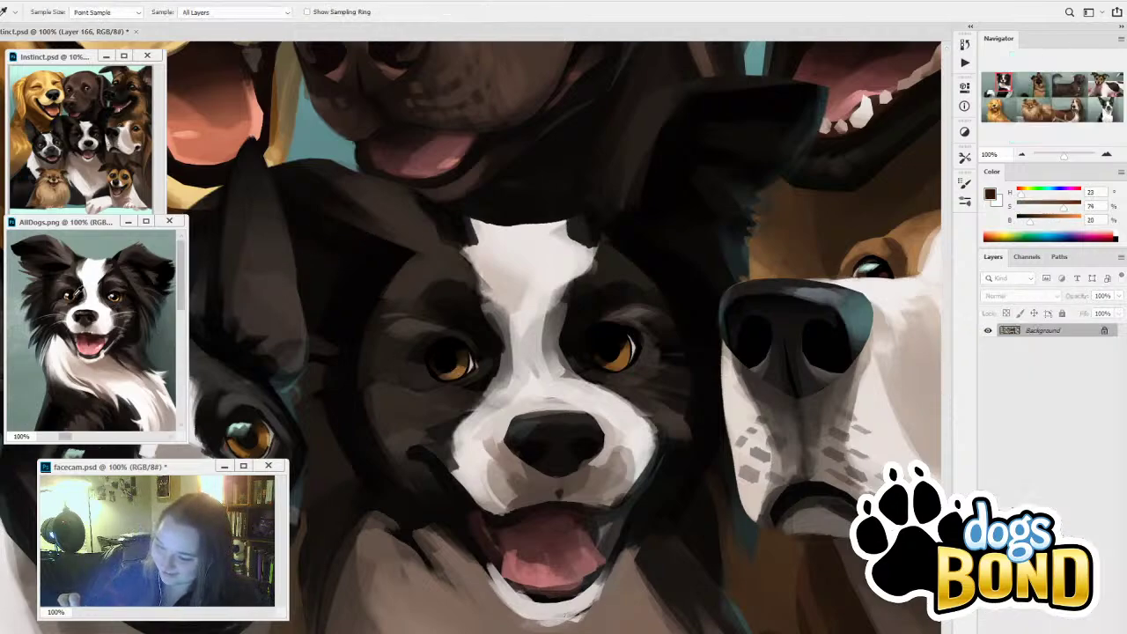
click(79, 290)
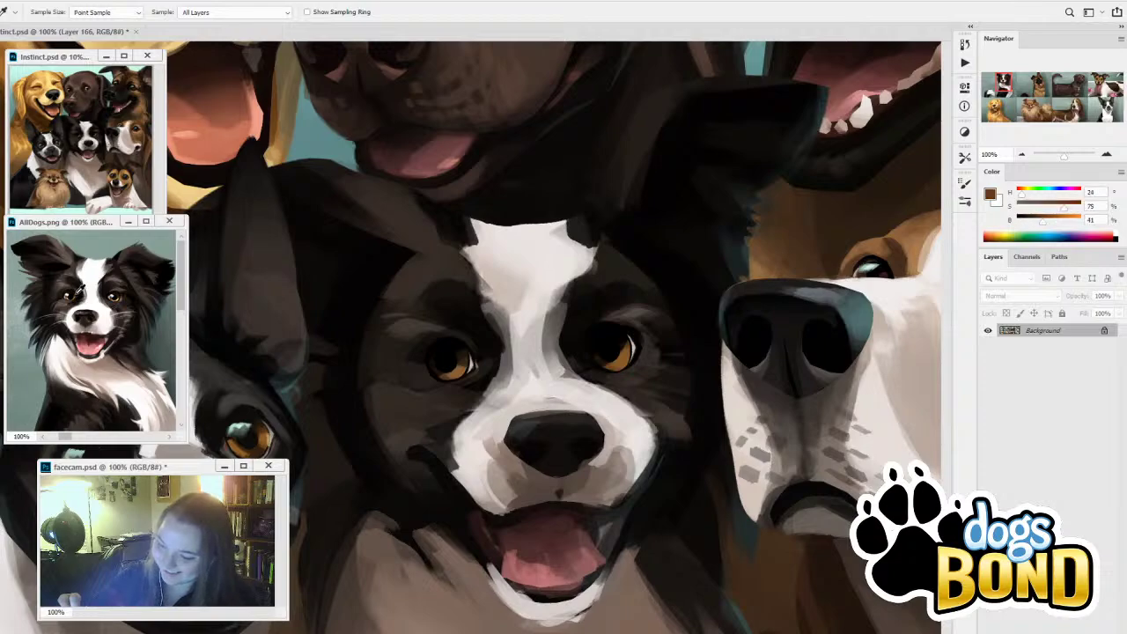
click(414, 384)
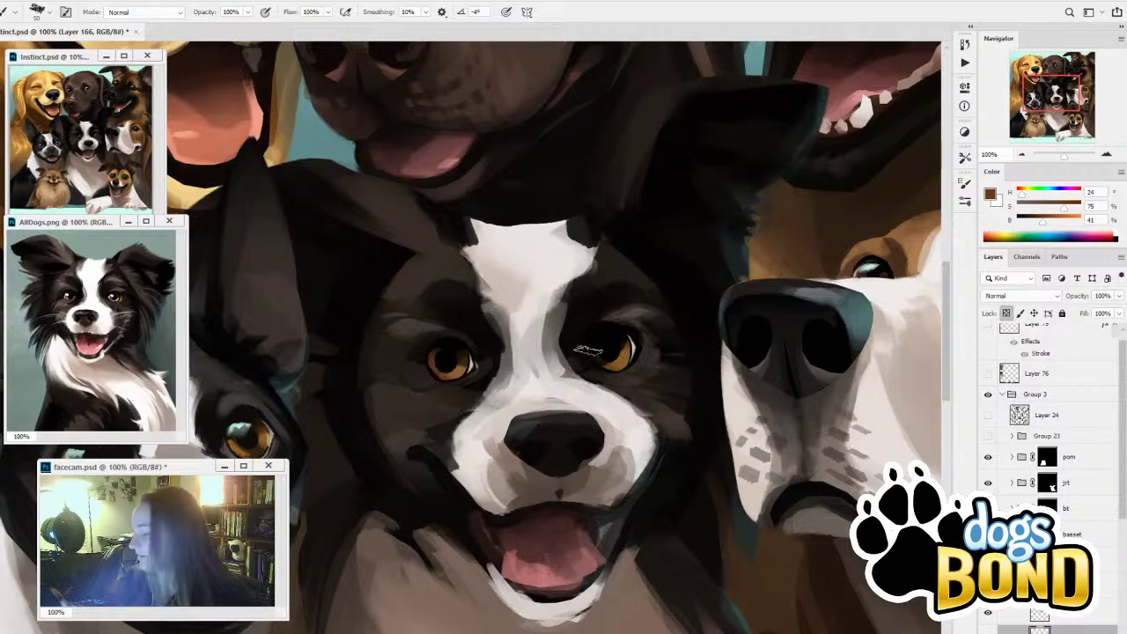
Resample black and dark brown from the collie's eyes and refine the pupils and iris shading with a smaller brush
key(alt)
click(626, 343)
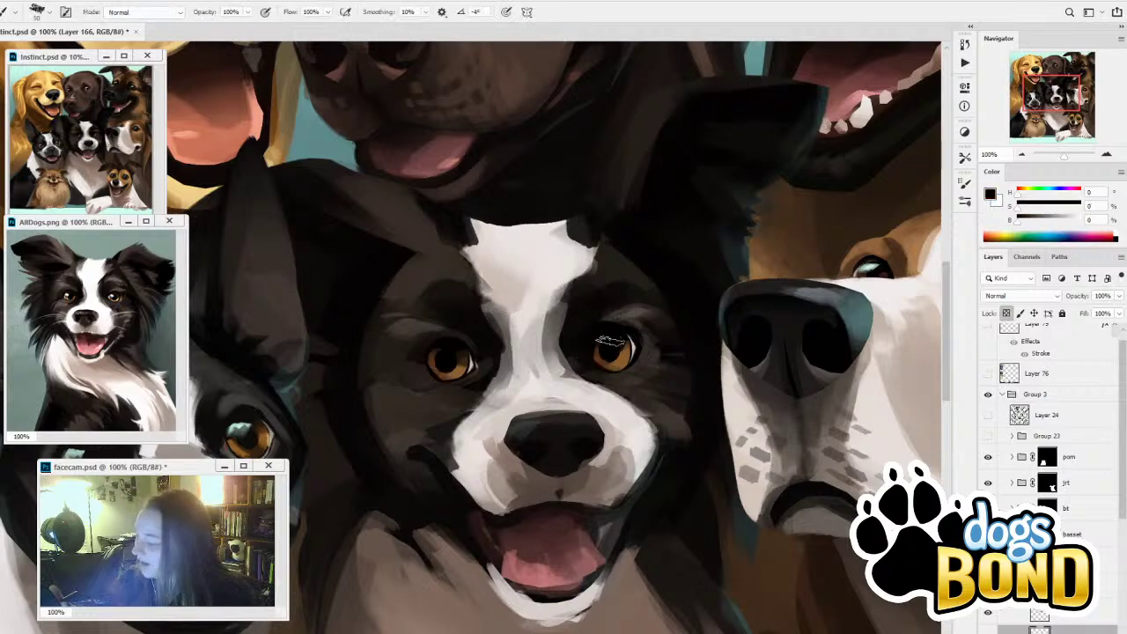
click(443, 354)
key(b)
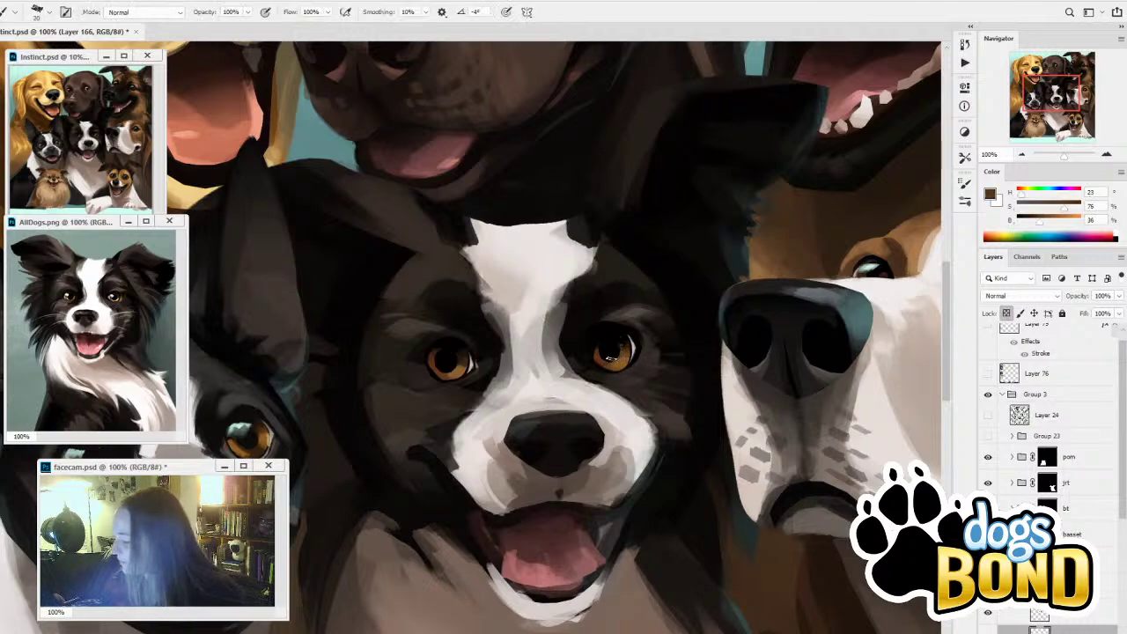
alt+click(621, 361)
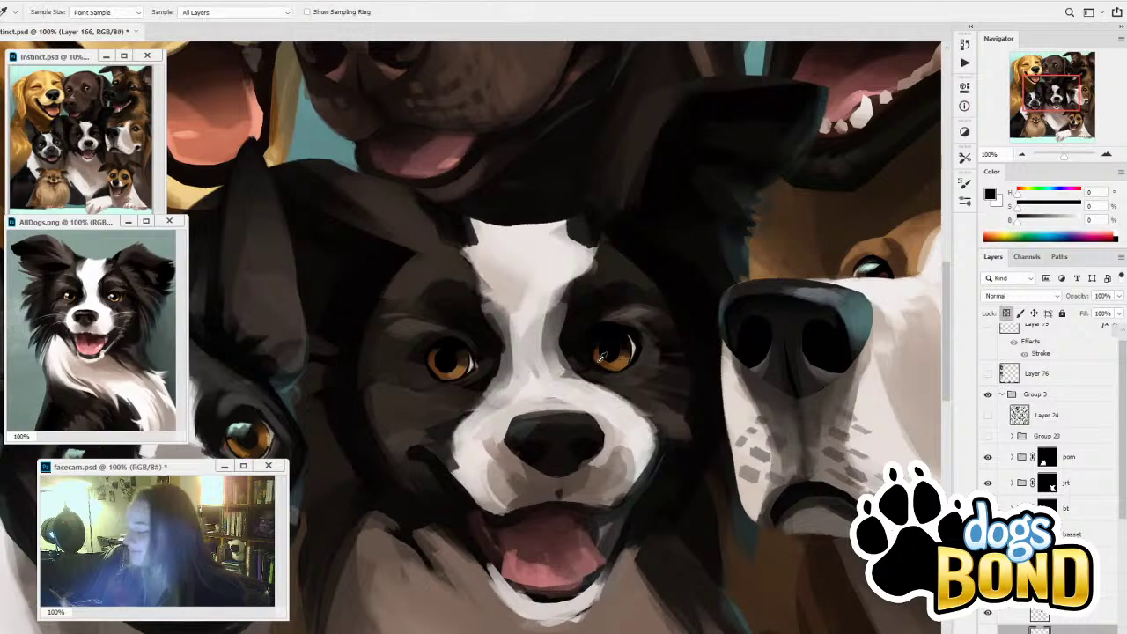
alt+click(606, 356)
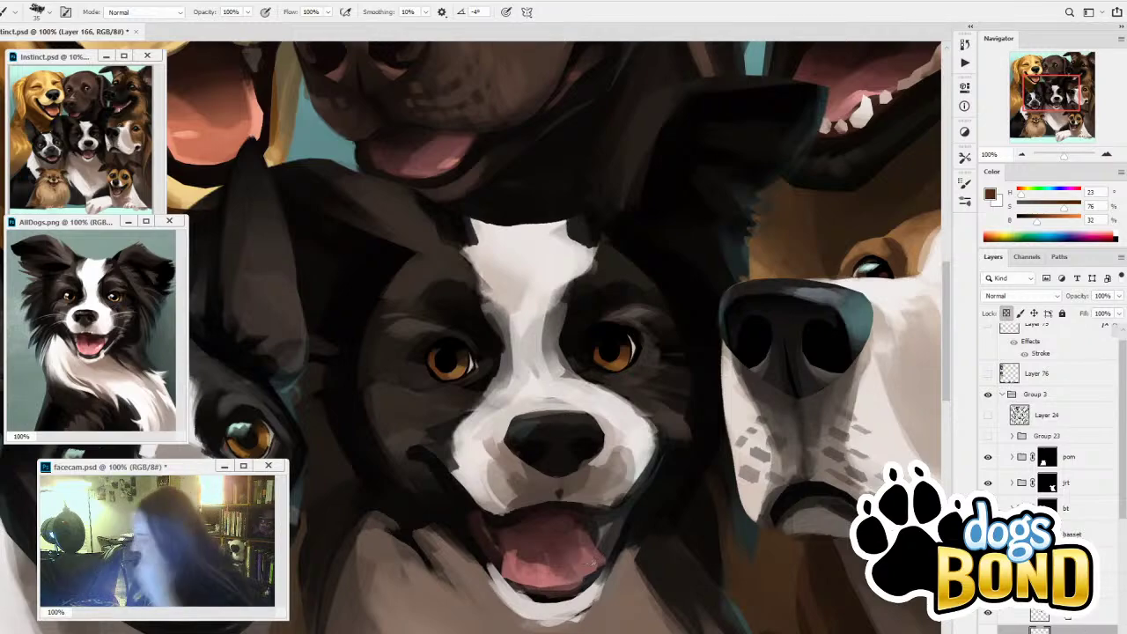
Select Layer 165 and toggle its visibility to compare the collie's eyes with and without it
click(1053, 616)
click(989, 618)
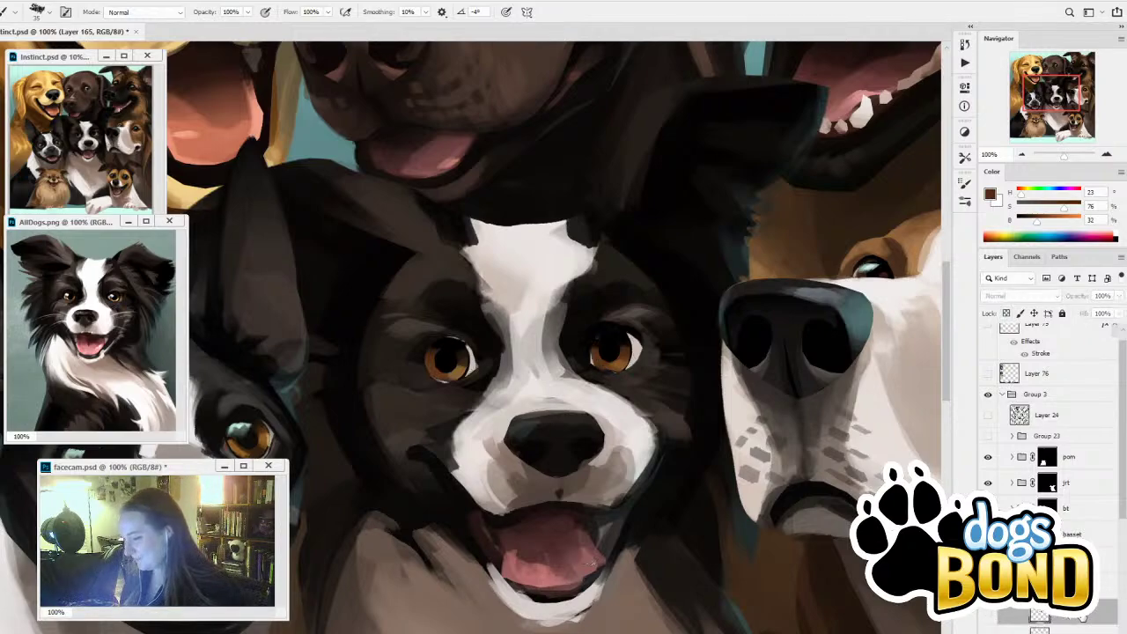
click(988, 614)
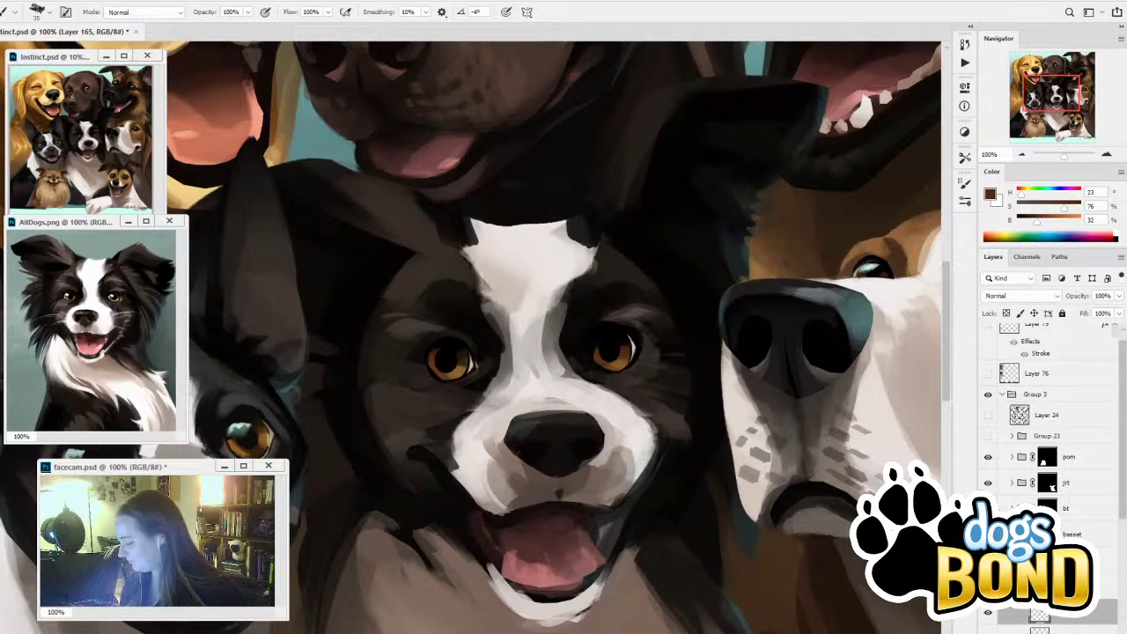
Create a new layer for the eye highlights and sample the pale mint background beside the chocolate dog's head
alt+click(306, 118)
drag(366, 132, 358, 542)
alt+click(609, 151)
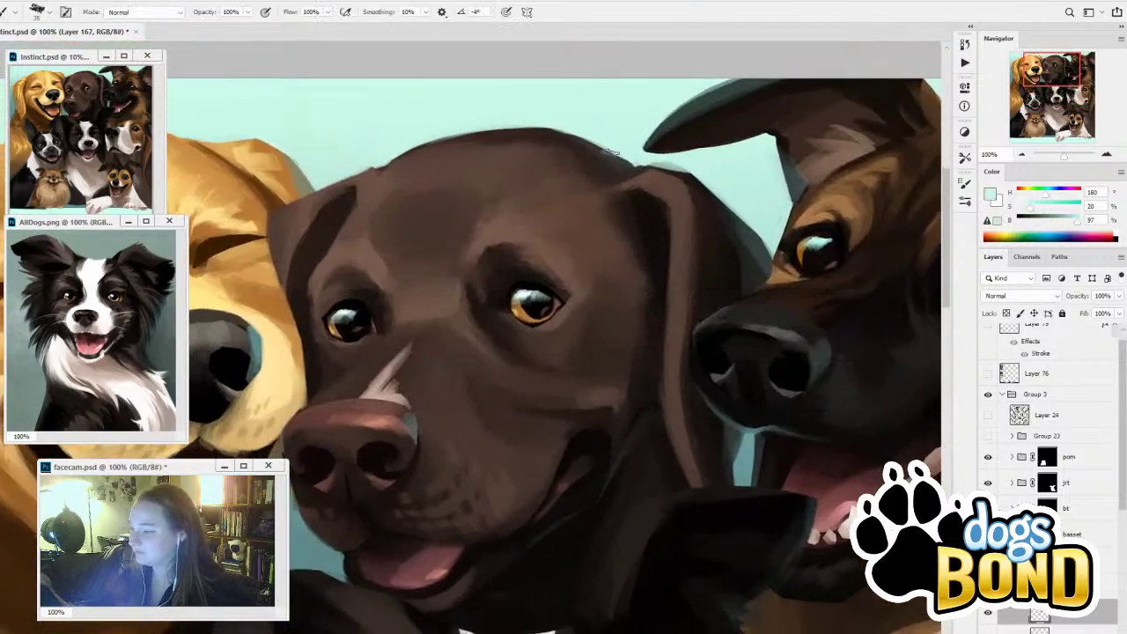
drag(665, 592, 696, 290)
drag(678, 490, 692, 347)
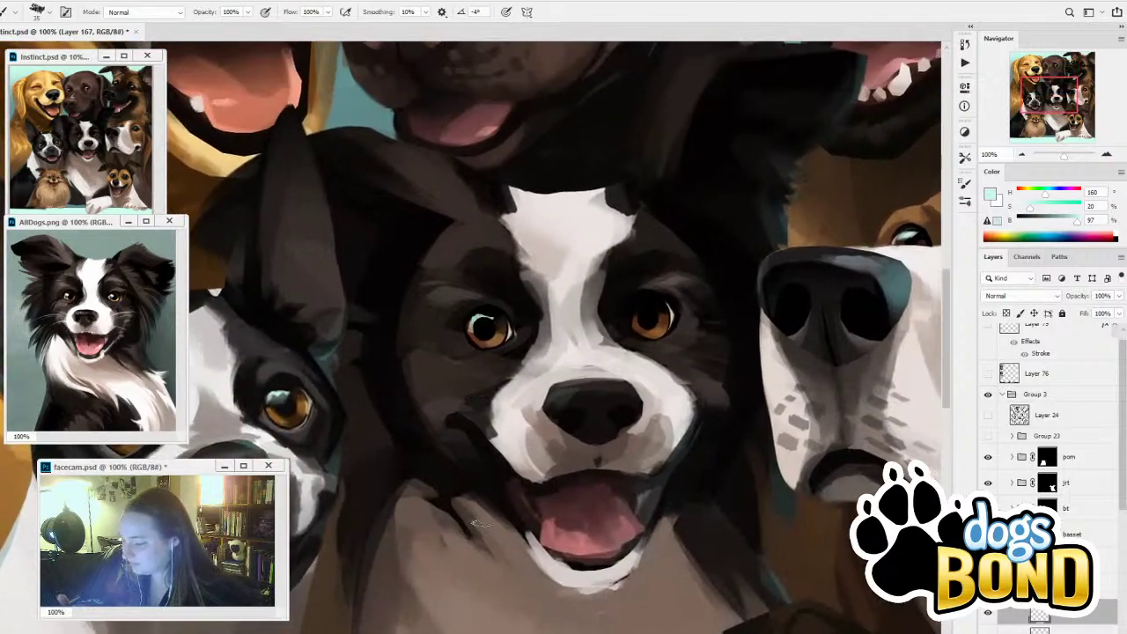
Try a small pale mint highlight in the collie's left-hand eye, compare it with the layer hidden, and undo it
click(988, 614)
click(989, 617)
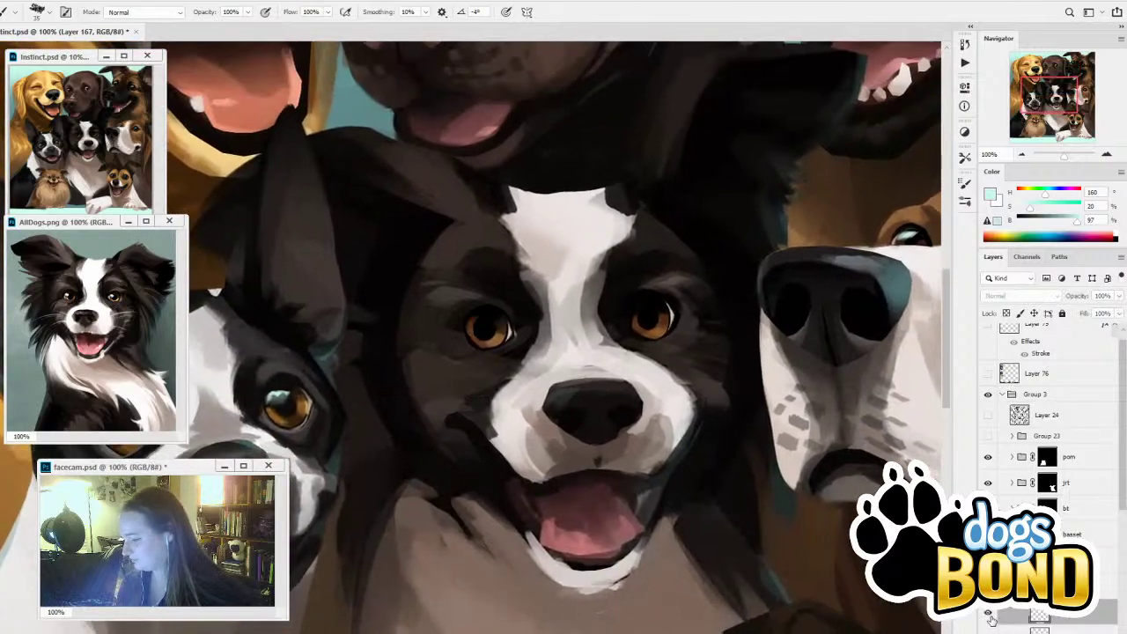
click(990, 618)
click(988, 614)
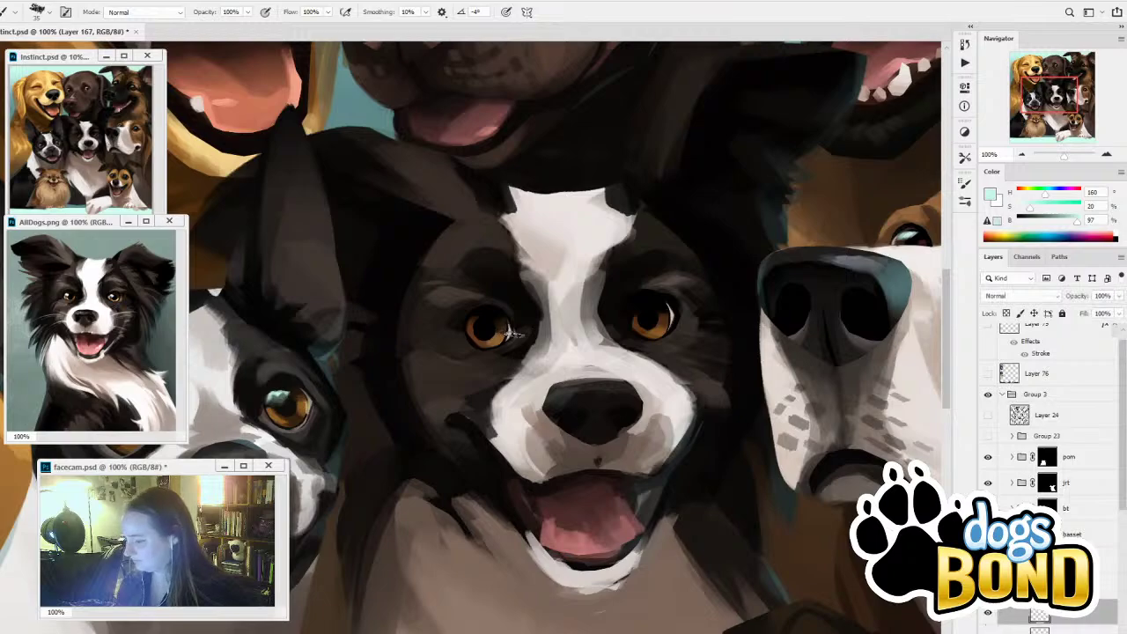
drag(490, 316, 480, 321)
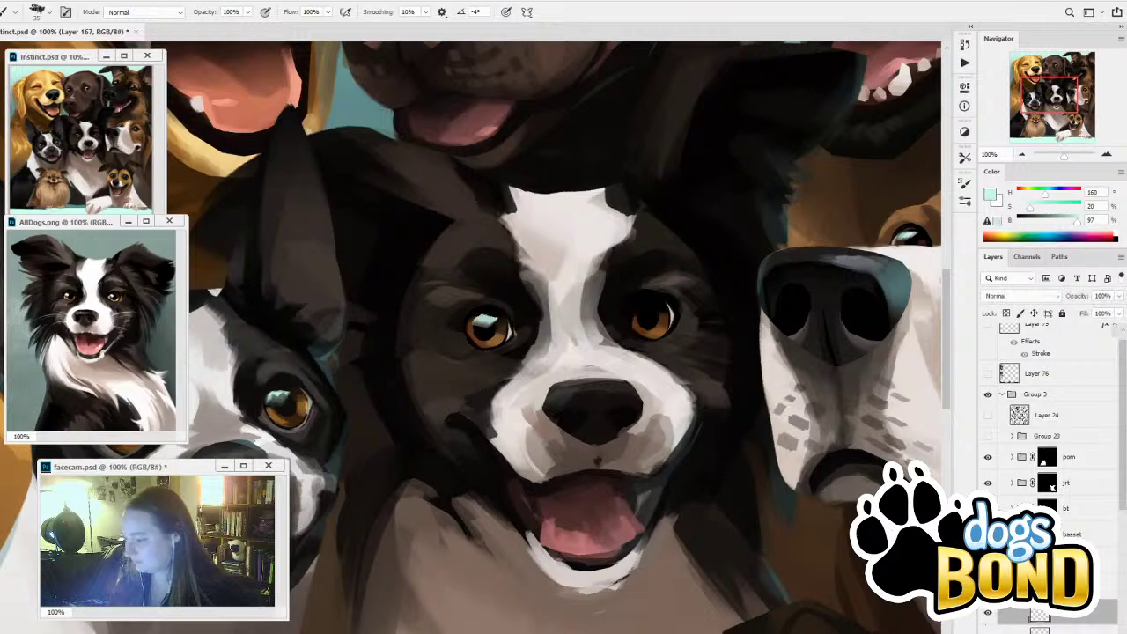
key(ctrl+z)
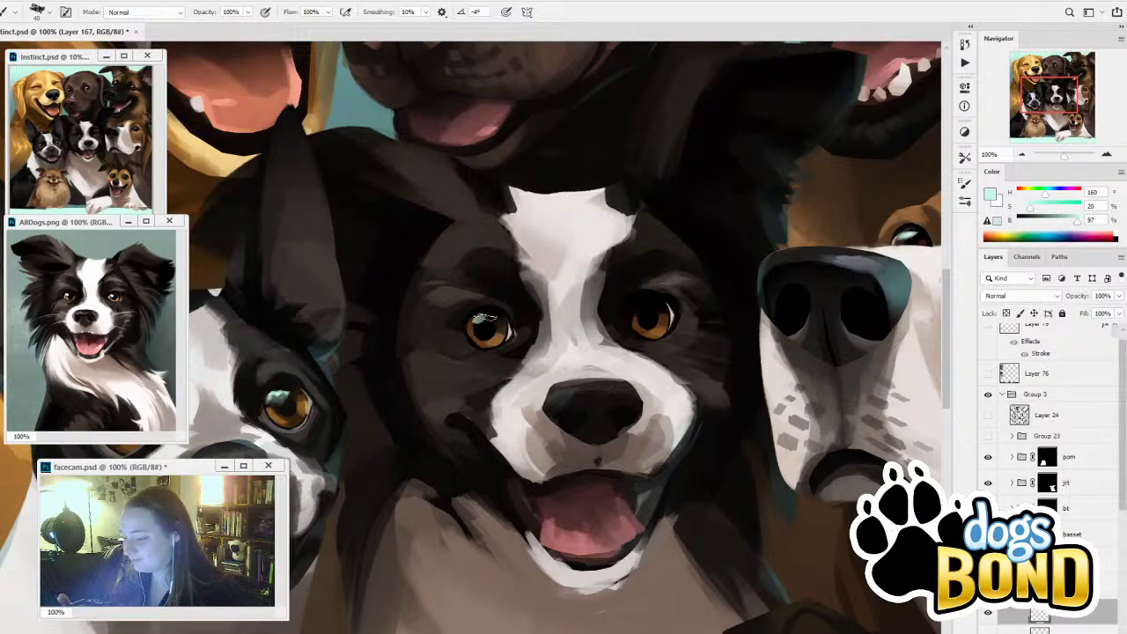
Brush pale mint highlights onto the upper left of both eyes, trim them with the Eraser, and compare with the layer hidden
drag(489, 315, 481, 320)
drag(650, 309, 642, 315)
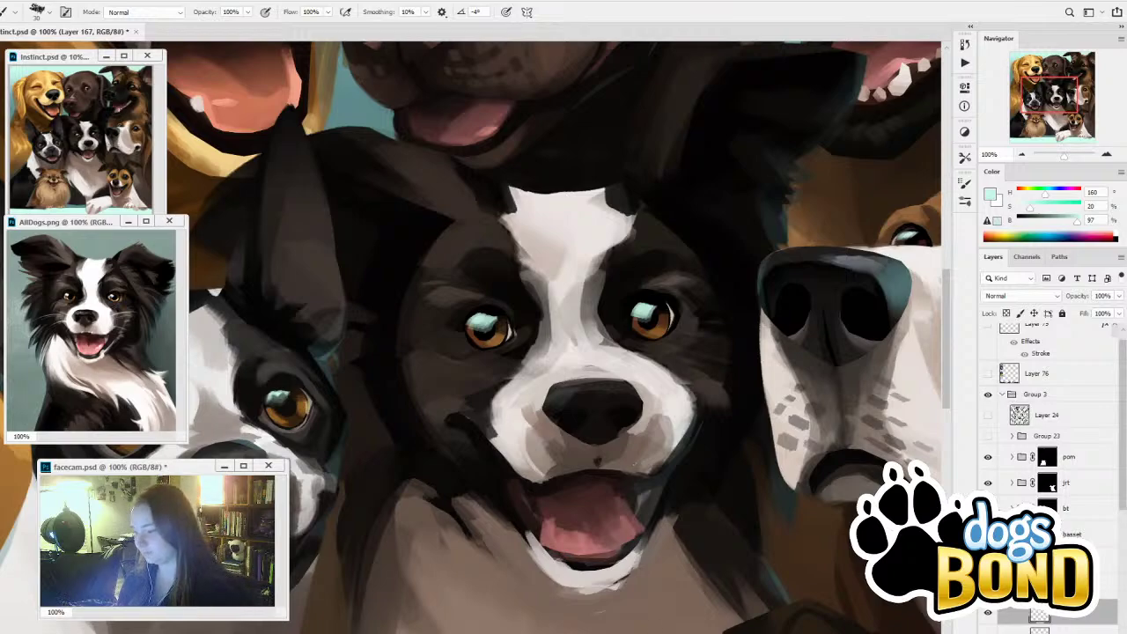
key(e)
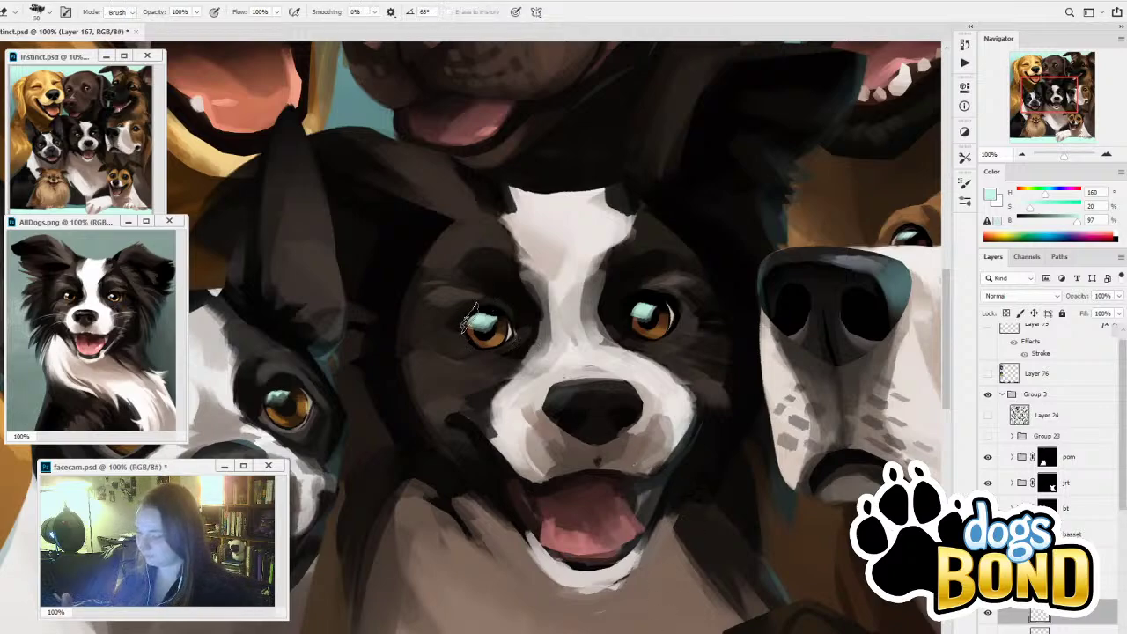
drag(473, 315, 498, 325)
drag(636, 310, 656, 314)
key(b)
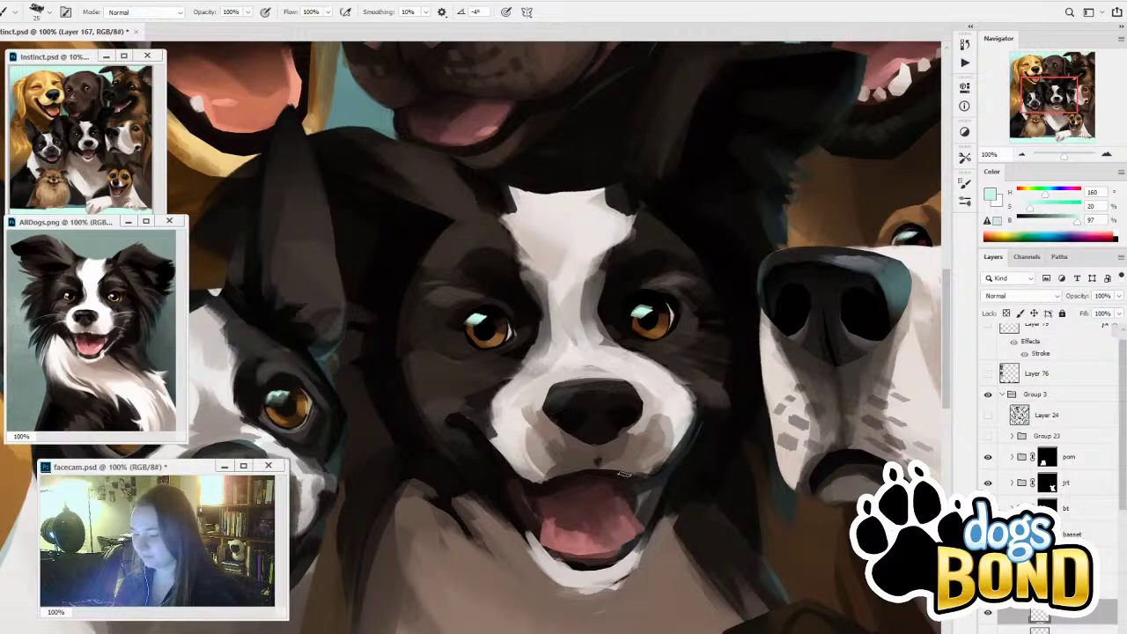
click(988, 615)
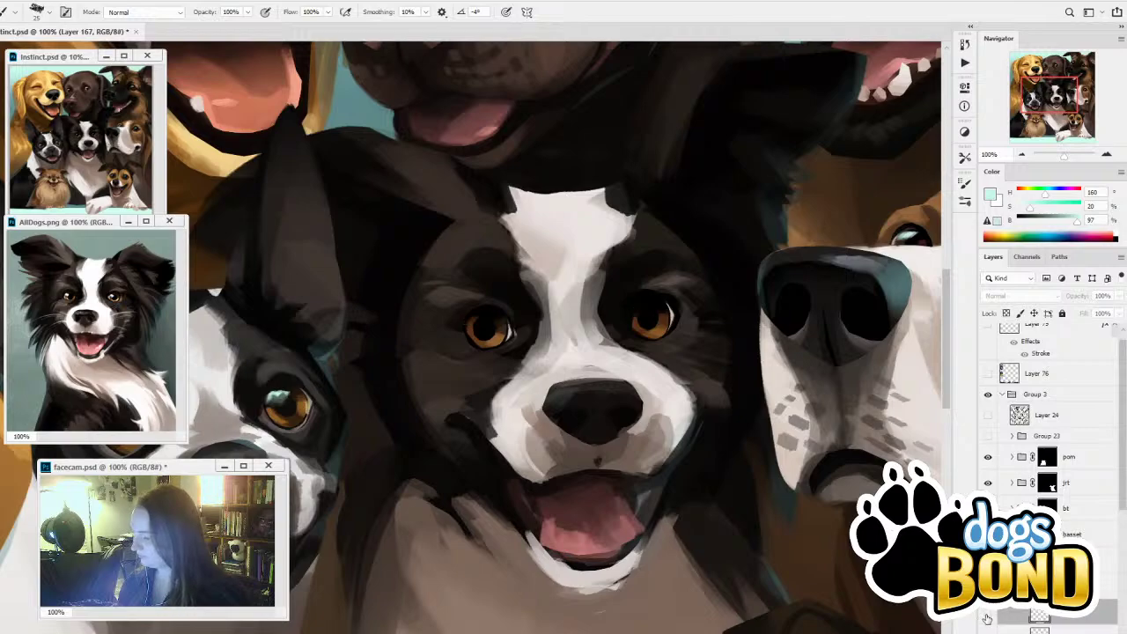
click(987, 615)
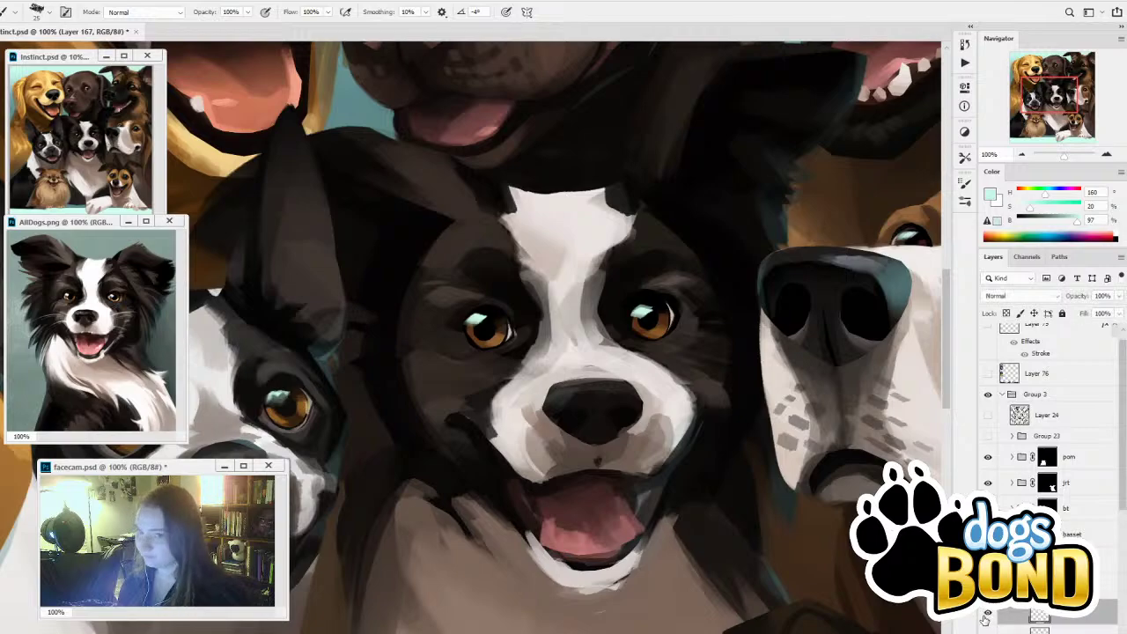
Sample the muted red of the collie's tongue and set its saturation to 65%
key(i)
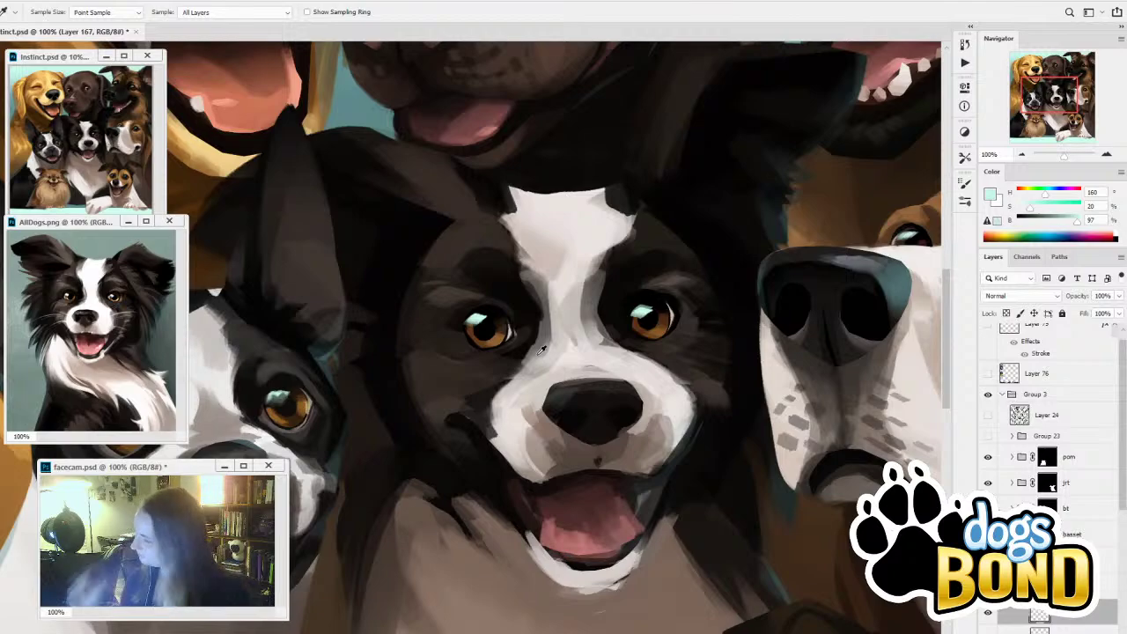
click(634, 523)
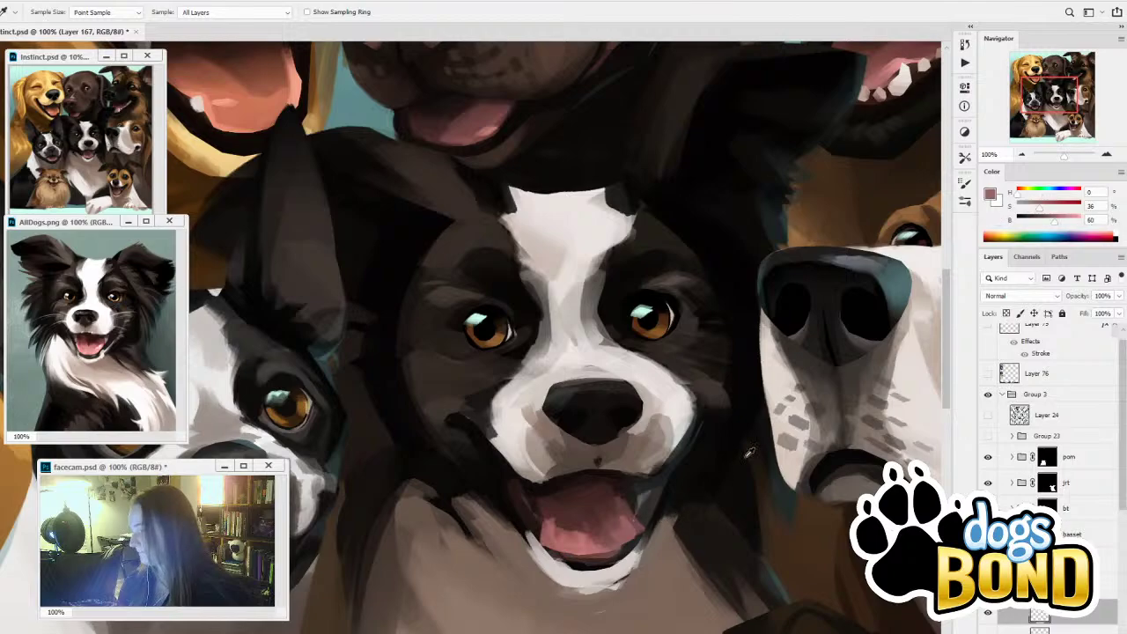
click(1058, 207)
key(b)
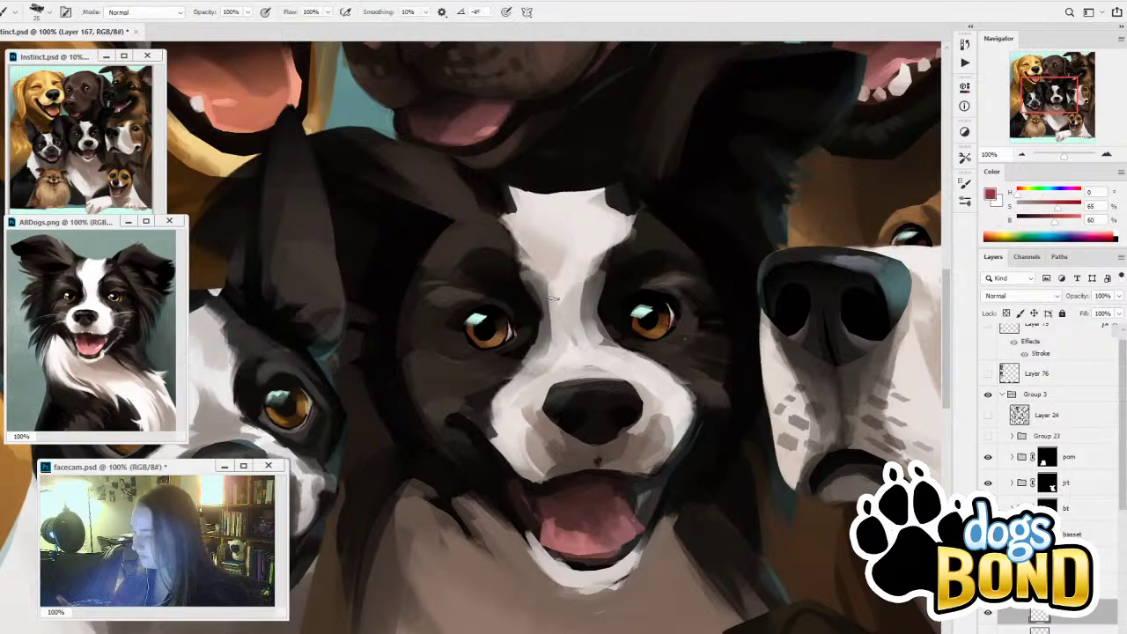
key(e)
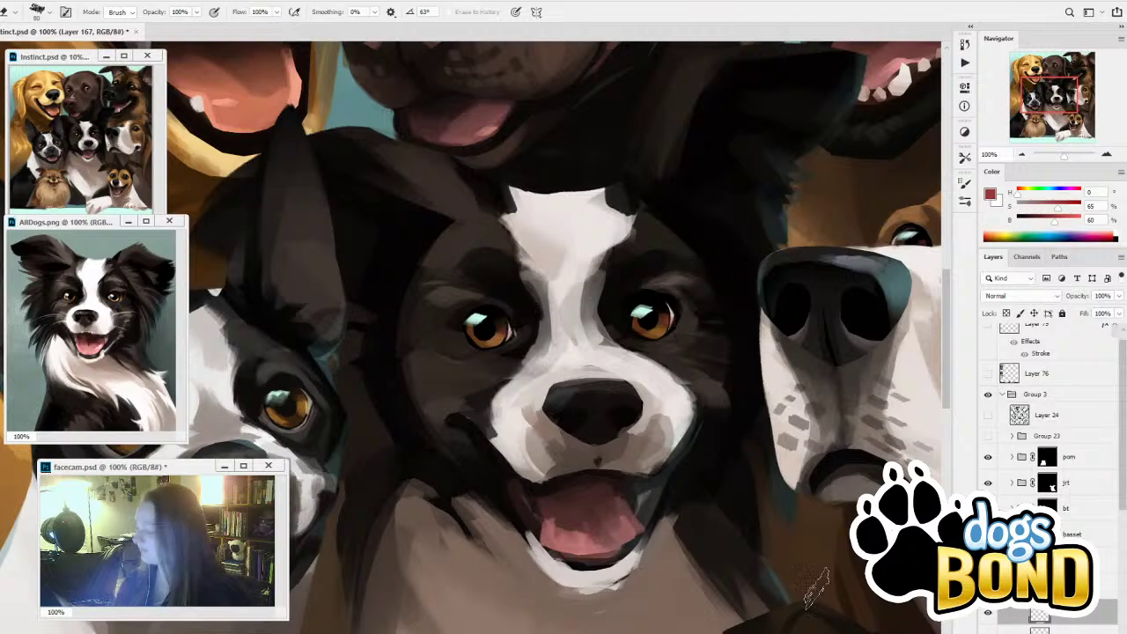
Check the last layer by toggling its visibility, and paint the collie's nose solid near-black on a new layer
click(985, 617)
click(987, 617)
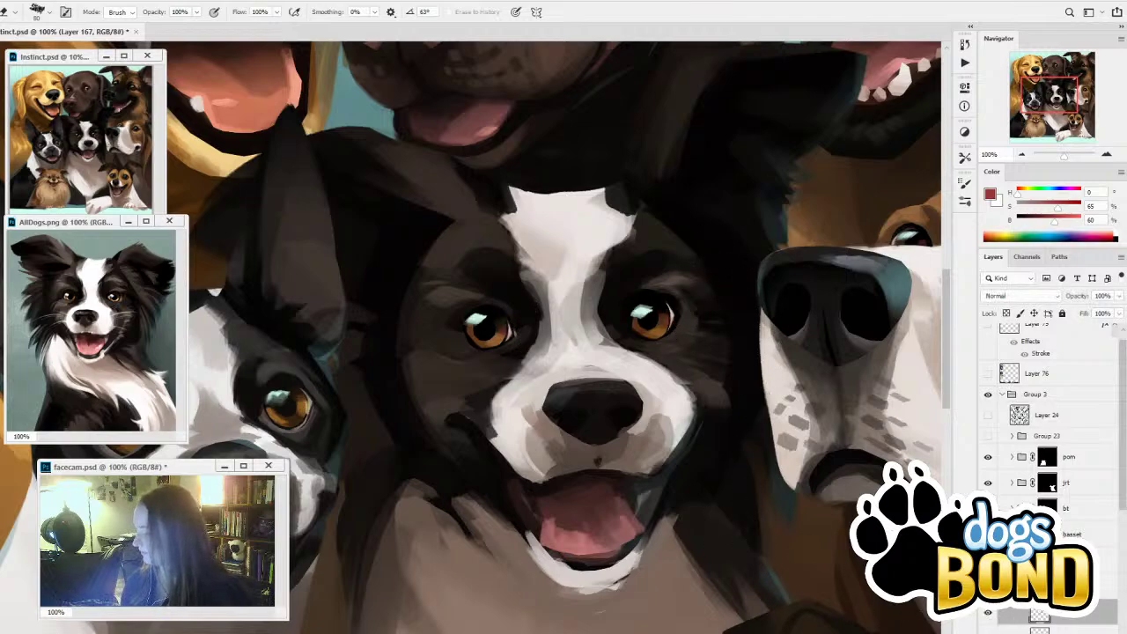
key(b)
alt+click(573, 404)
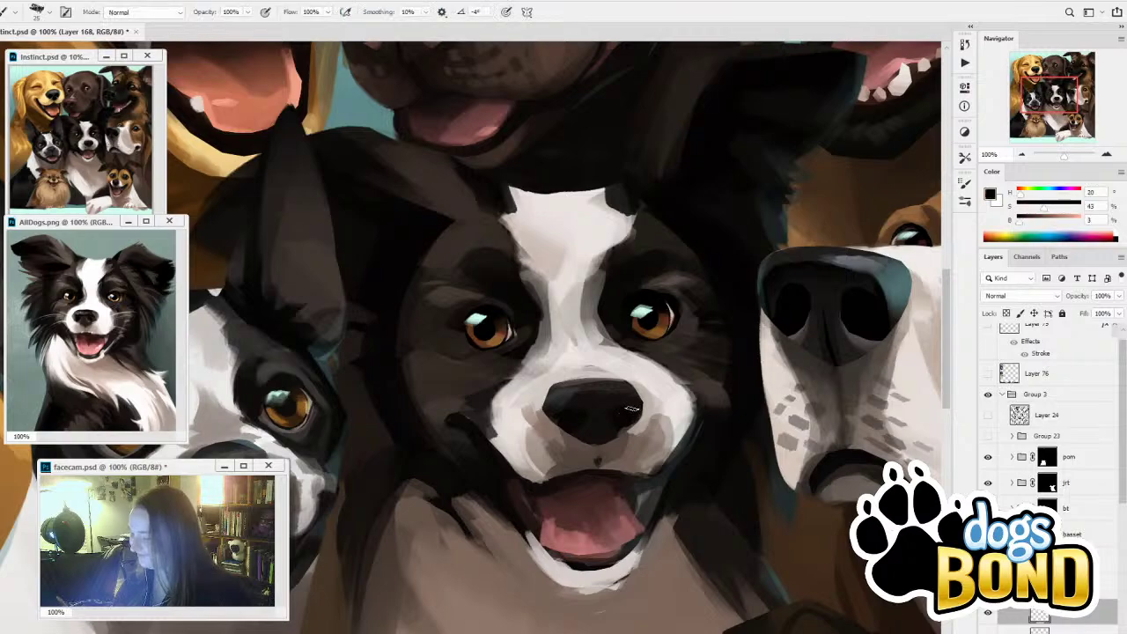
mouse_move(550, 394)
mouse_down()
mouse_move(612, 377)
mouse_move(557, 418)
mouse_move(629, 416)
mouse_up()
key(bracketright)
key(bracketright)
key(bracketright)
key(bracketright)
key(bracketright)
key(bracketright)
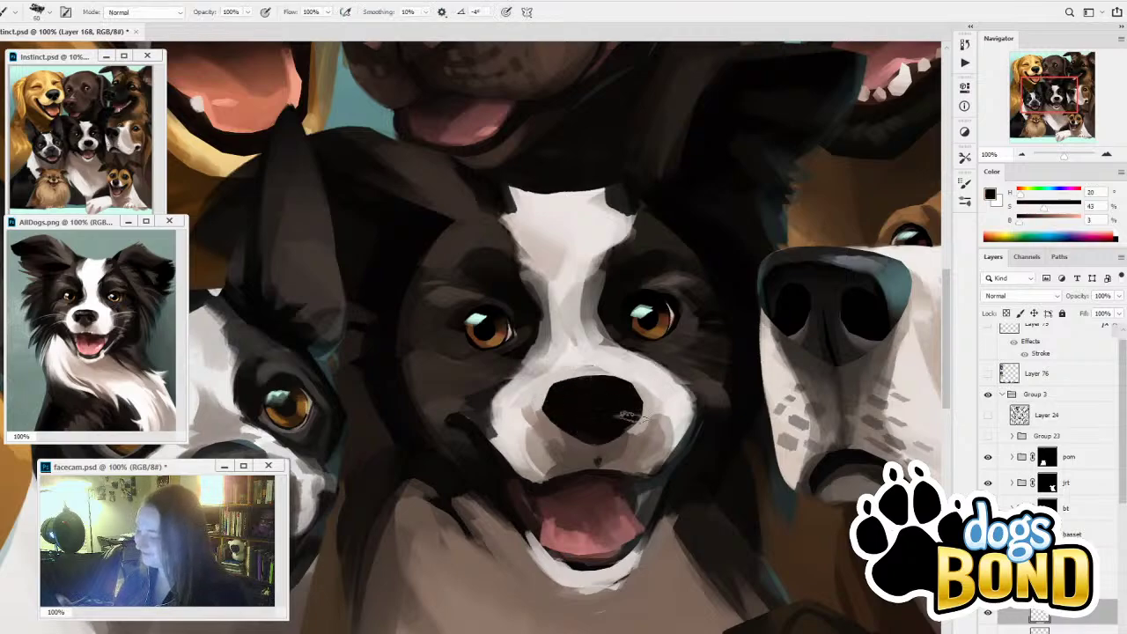
Lasso the front of the collie's nose around the nostrils and shade it with the dark brown sampled from its cheek
alt+click(460, 351)
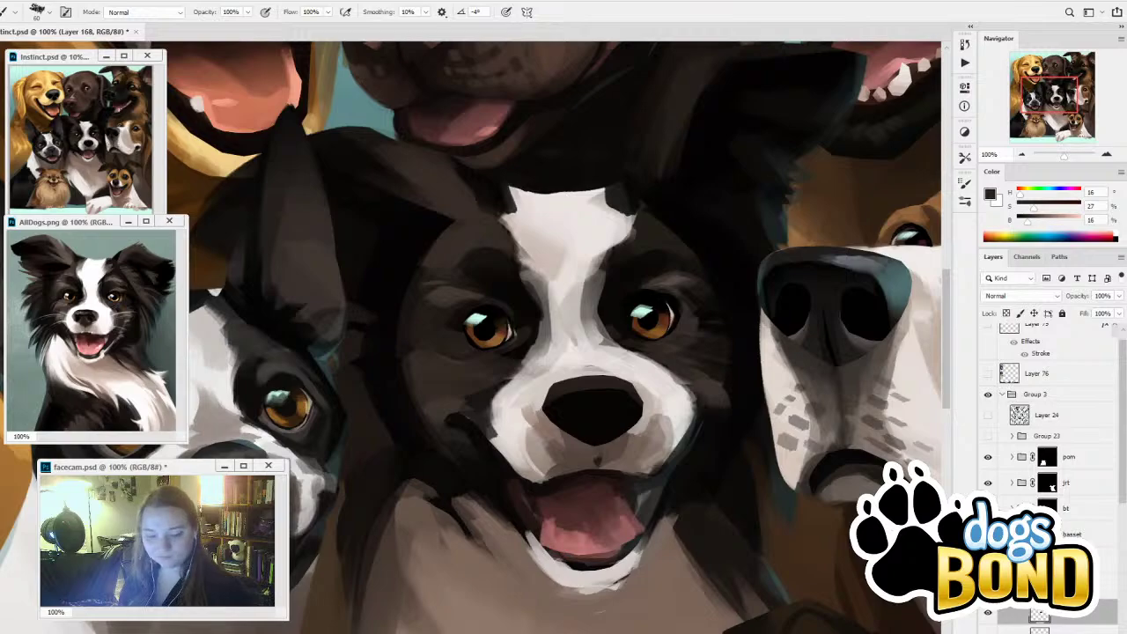
key(l)
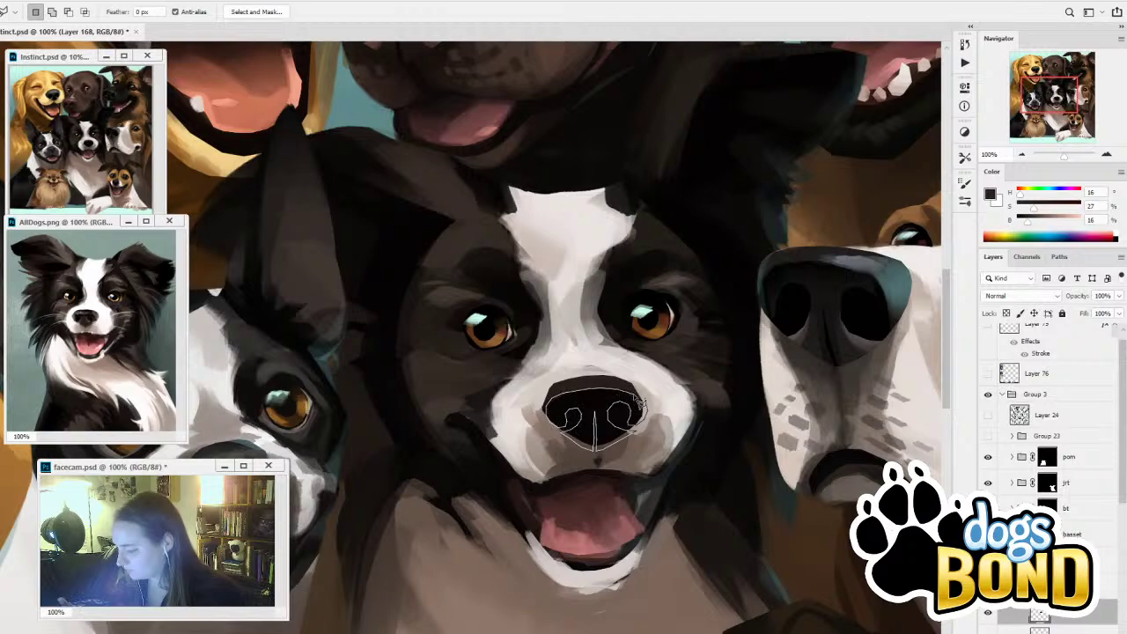
drag(650, 406, 646, 408)
key(b)
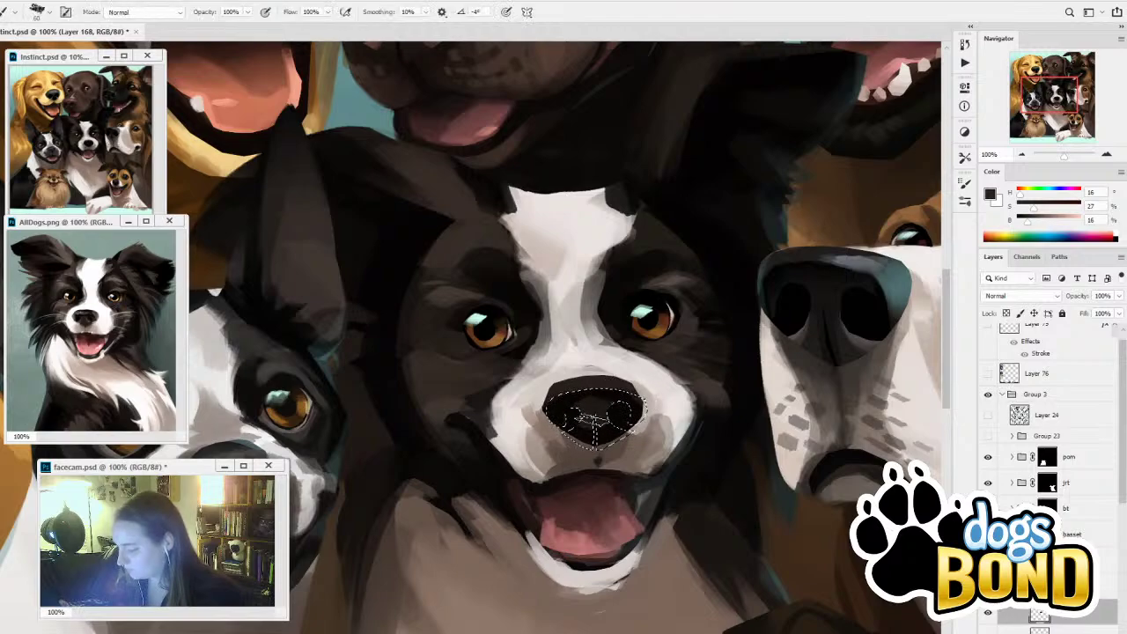
key(ctrl+z)
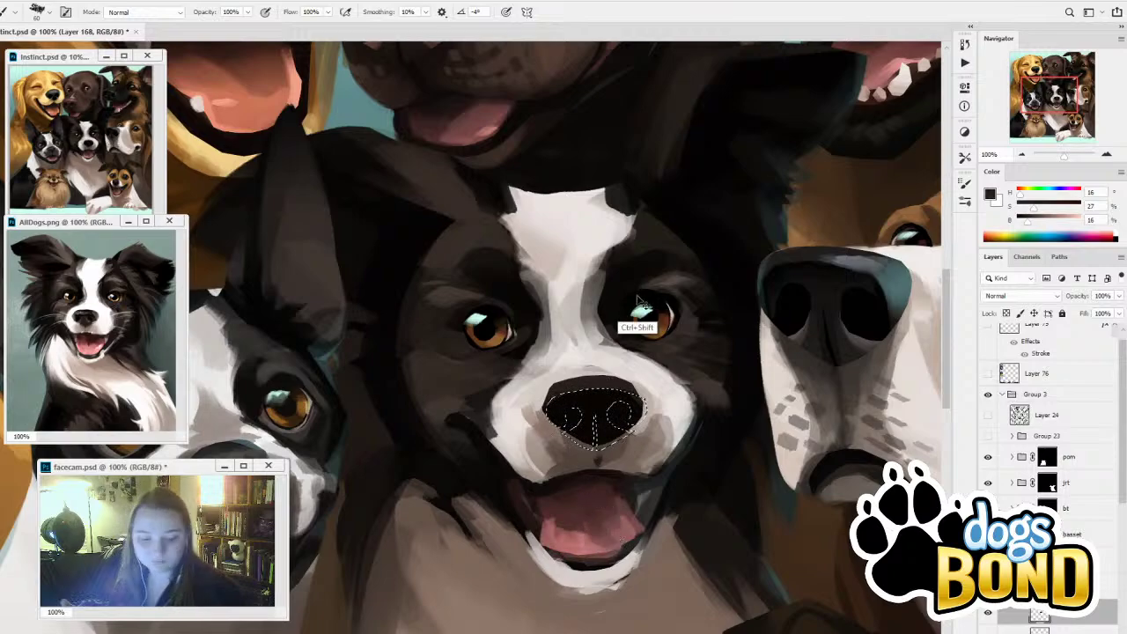
key(ctrl+alt+z)
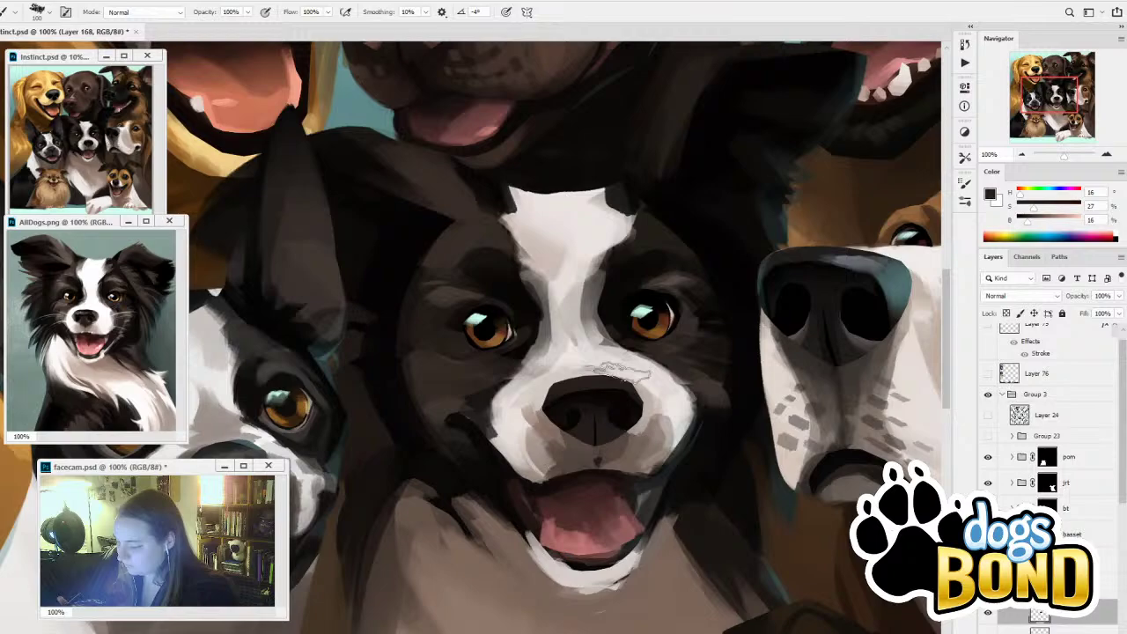
Refine the nose's upper plane and nostrils with sampled greyish brown and near-black, and add a muted teal rim along its right edge
key(i)
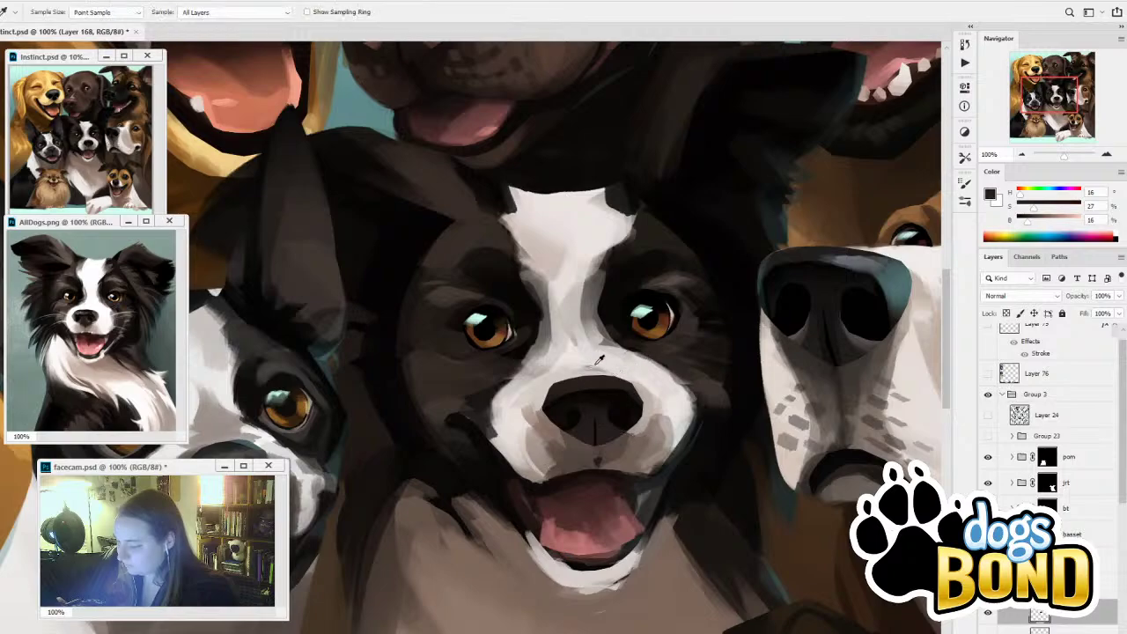
click(881, 304)
key(b)
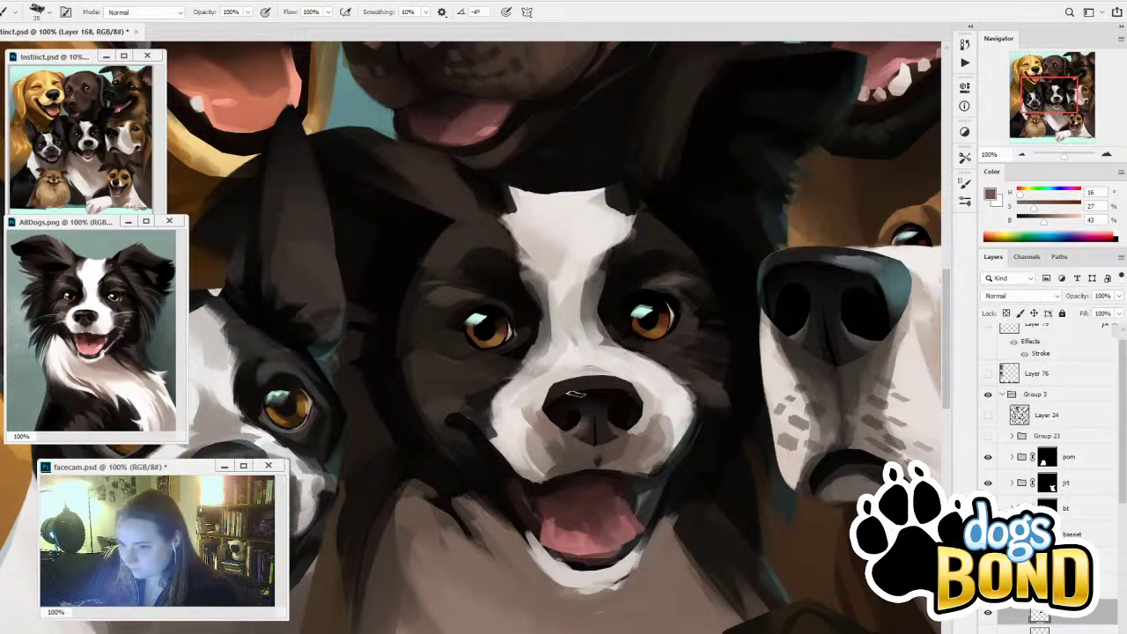
alt+click(593, 406)
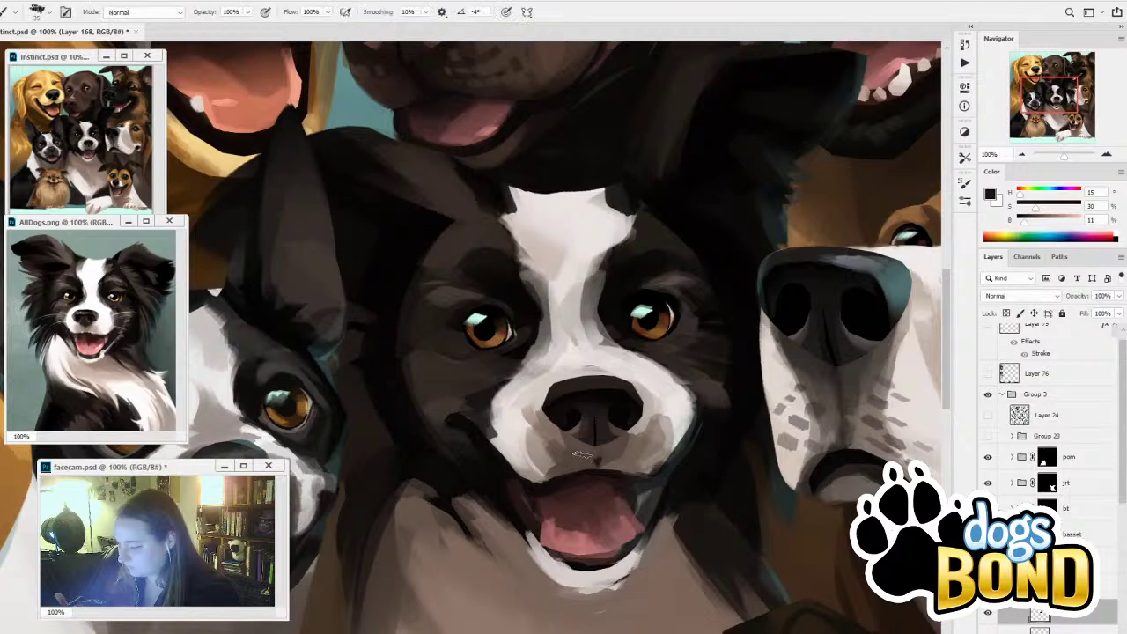
alt+click(579, 429)
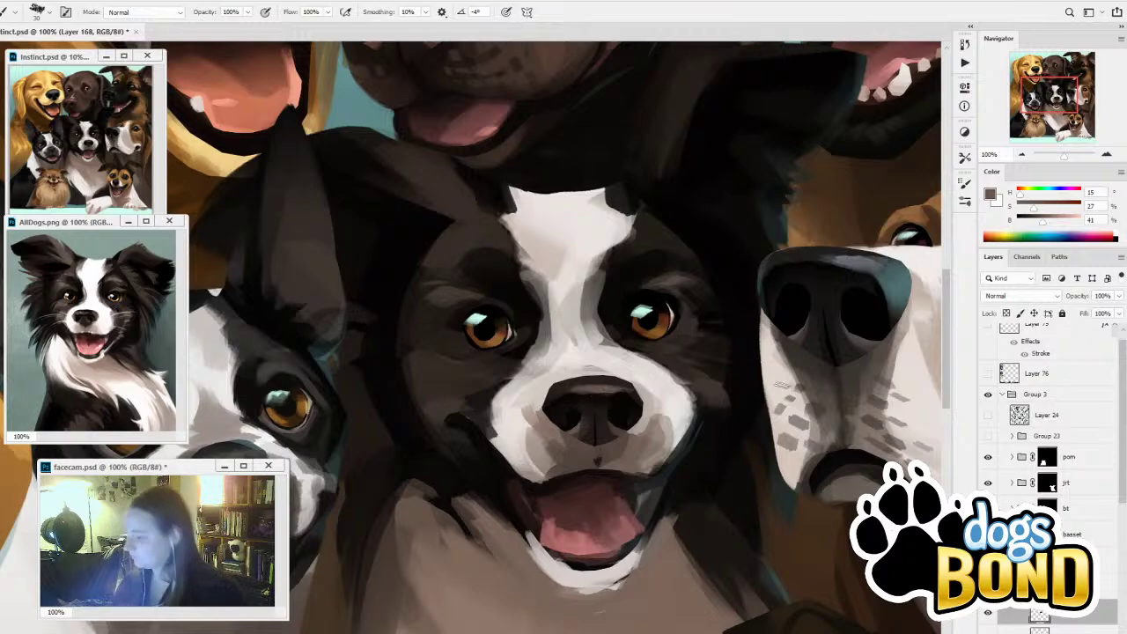
alt+click(905, 276)
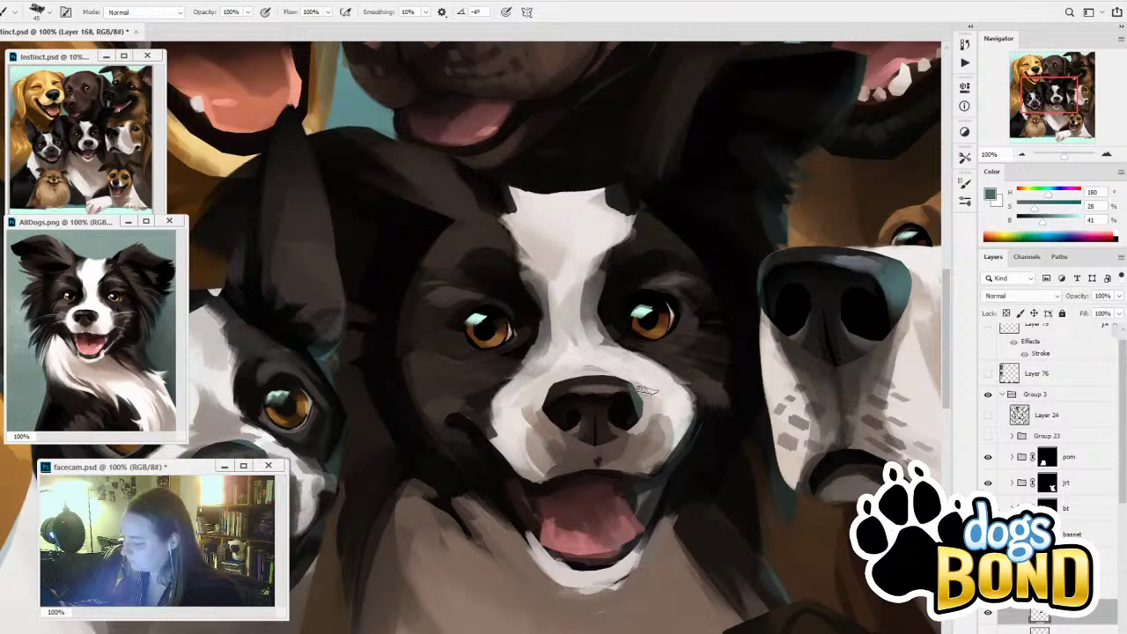
Sample near-black beside the collie's mouth and outline the lower muzzle, mouth and chin with the Polygonal Lasso
drag(690, 577, 699, 506)
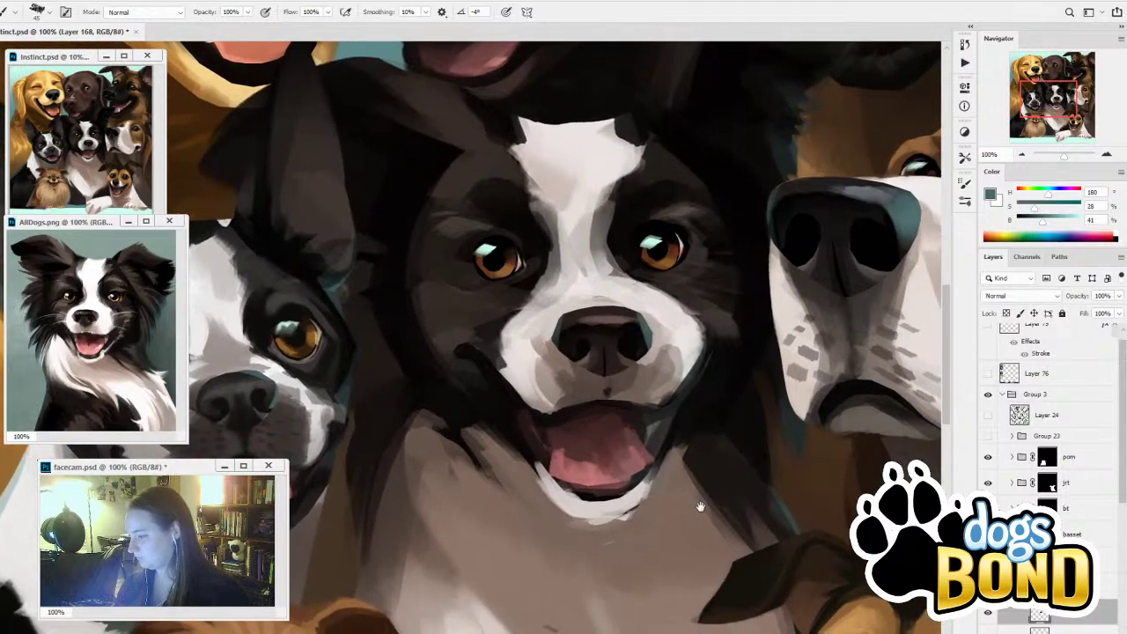
alt+click(517, 396)
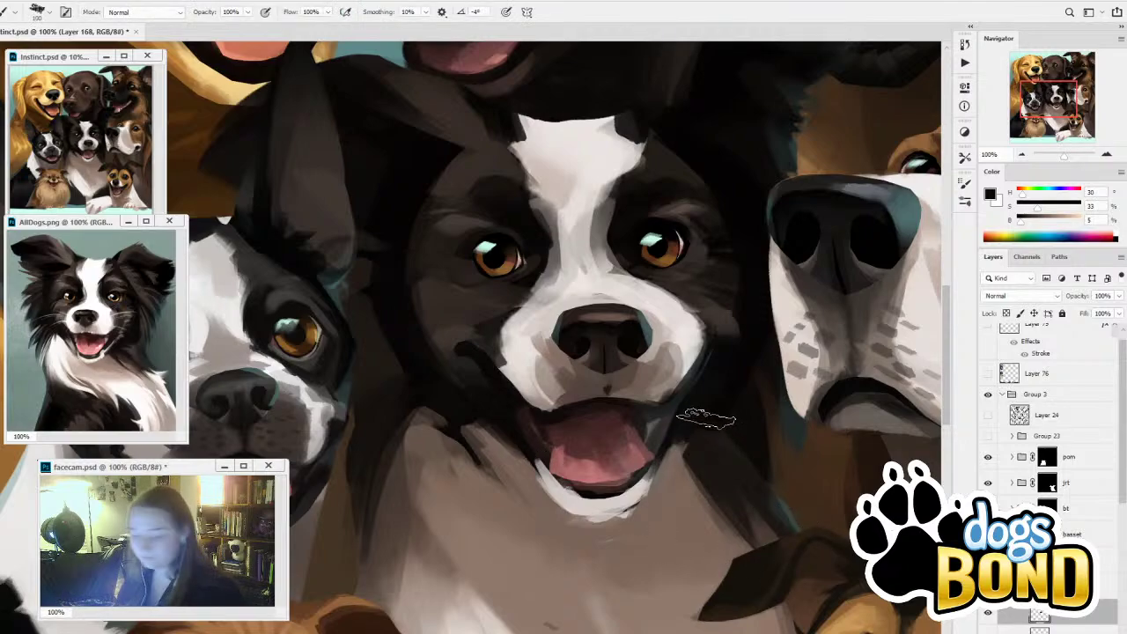
key(l)
click(742, 310)
click(721, 305)
click(664, 376)
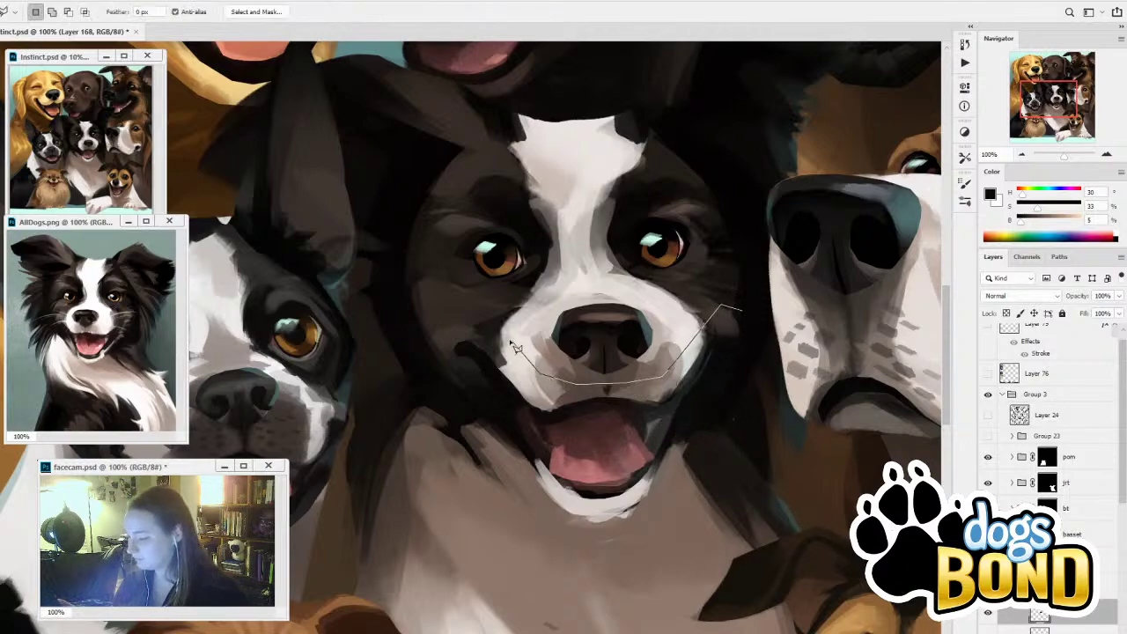
click(743, 313)
key(b)
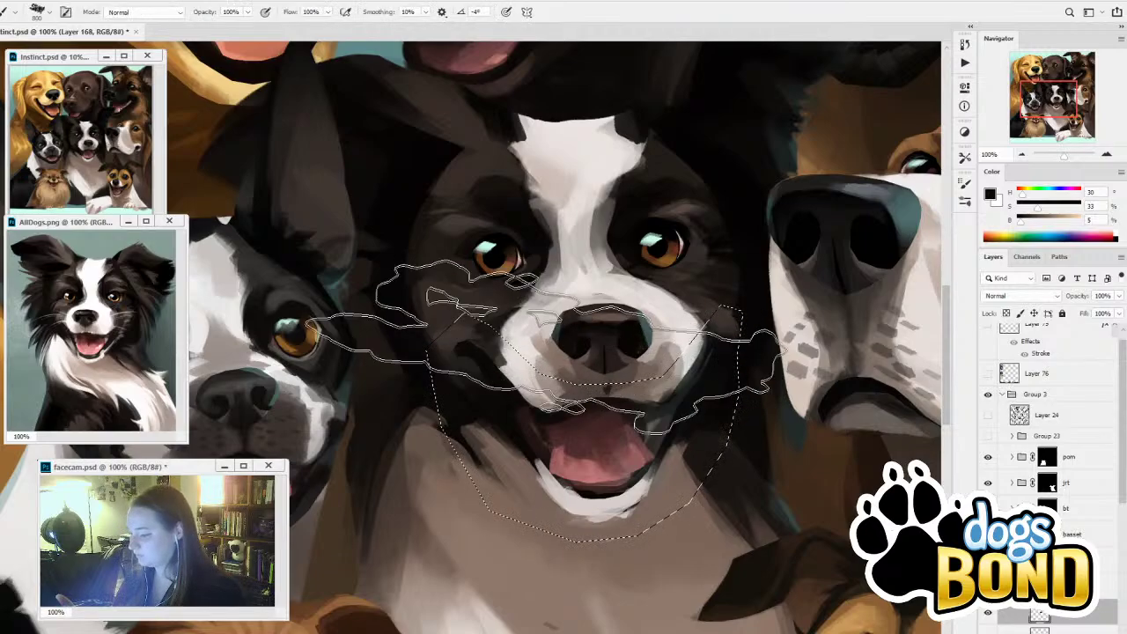
Undo a trial near-black stroke across the selected mouth, and fill the upper mouth with sampled dark reddish brown using a smaller brush
mouse_move(582, 438)
mouse_down()
mouse_move(588, 555)
mouse_move(585, 539)
mouse_up()
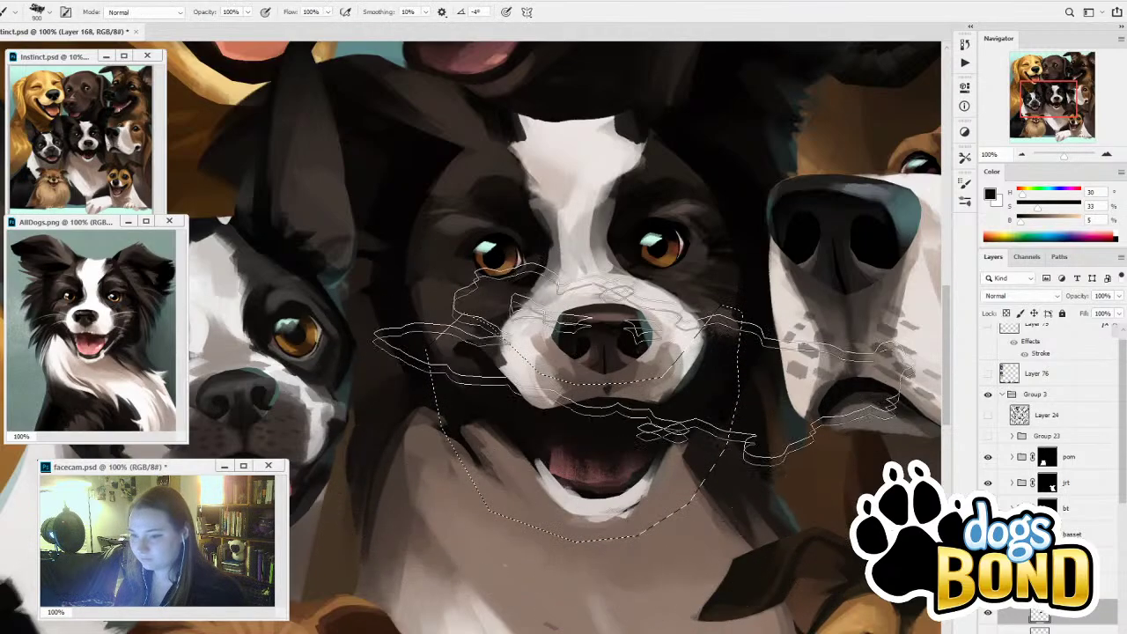
key(ctrl+z)
key([)
key([)
key([)
key([)
key([)
key([)
key([)
key([)
key([)
key([)
key([)
alt+click(555, 419)
mouse_move(544, 403)
mouse_down()
mouse_move(566, 411)
mouse_move(557, 422)
mouse_up()
mouse_move(599, 384)
mouse_down()
mouse_move(662, 379)
mouse_move(627, 370)
mouse_up()
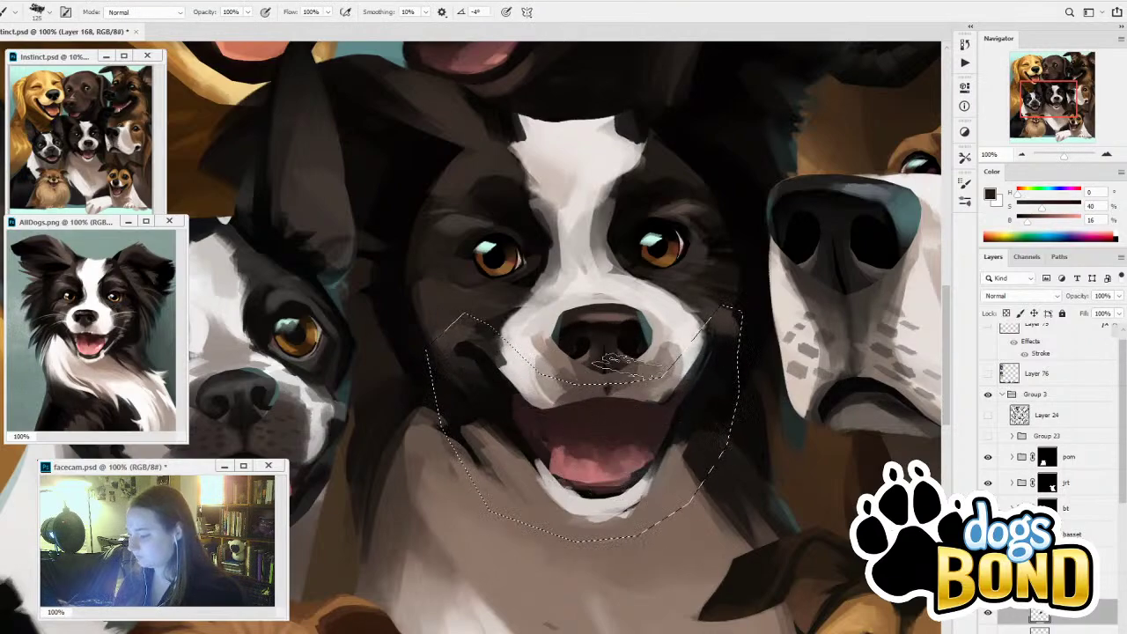
drag(519, 379, 538, 423)
Sample near-black from the cheek and redefine the mouth's corners and the lower lip line inside the selection
alt+click(499, 360)
drag(467, 337, 518, 406)
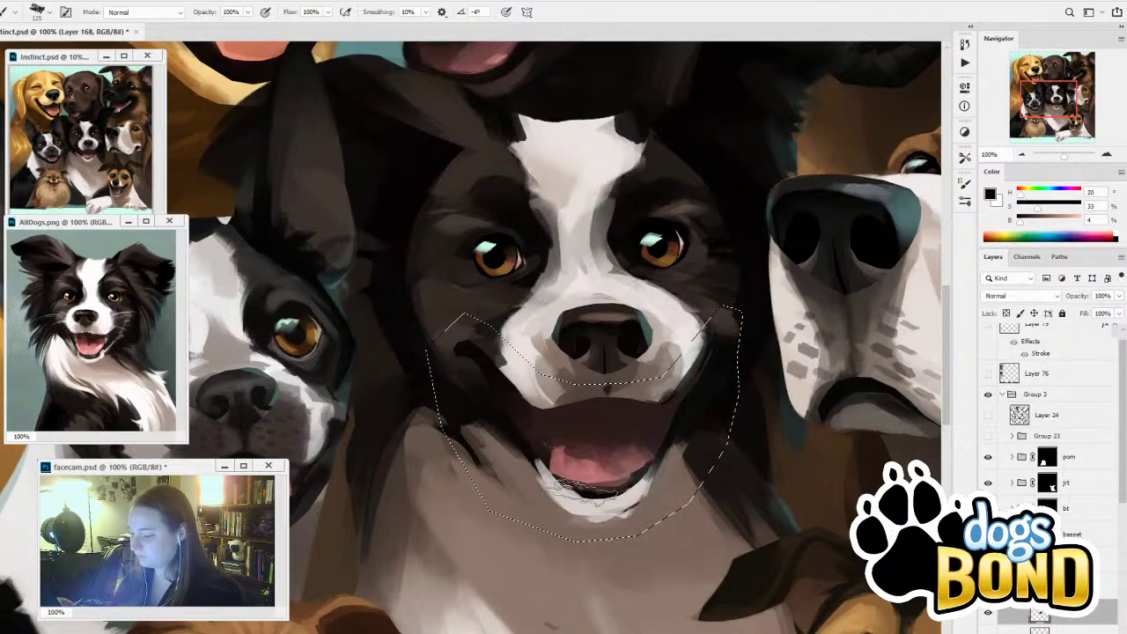
mouse_move(698, 398)
mouse_down()
mouse_move(671, 432)
mouse_move(658, 423)
mouse_move(689, 379)
mouse_move(684, 418)
mouse_move(671, 407)
mouse_move(671, 468)
mouse_move(685, 467)
mouse_move(627, 486)
mouse_up()
key([)
key([)
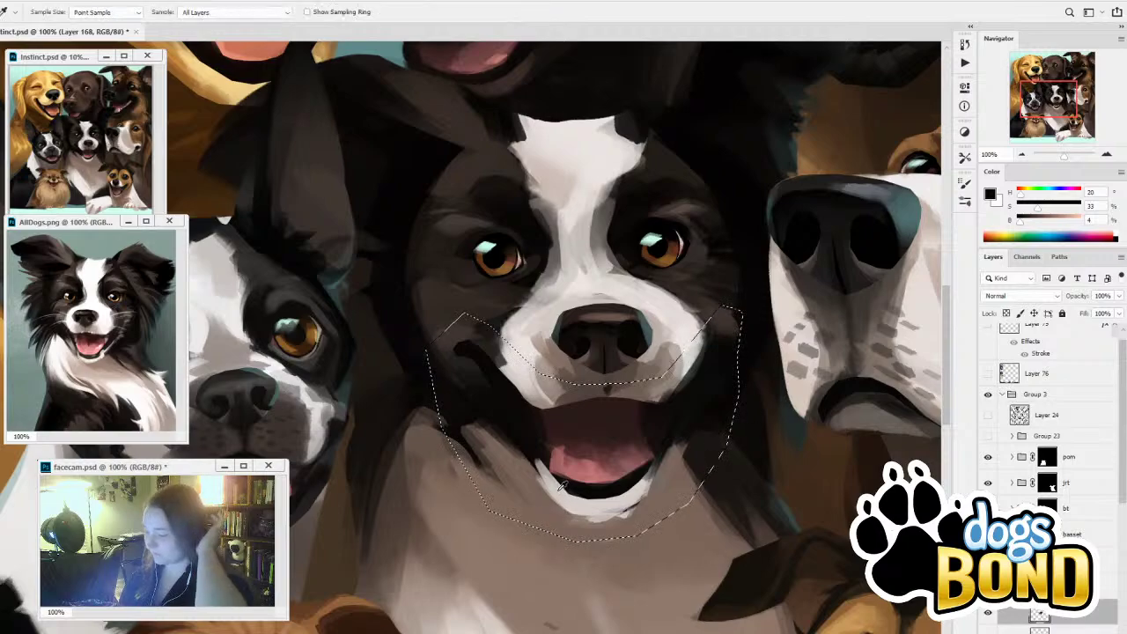
Sample tones around the muzzle and paint greyish-brown lip patches at both corners of the collie's open mouth
alt+click(604, 388)
alt+click(605, 390)
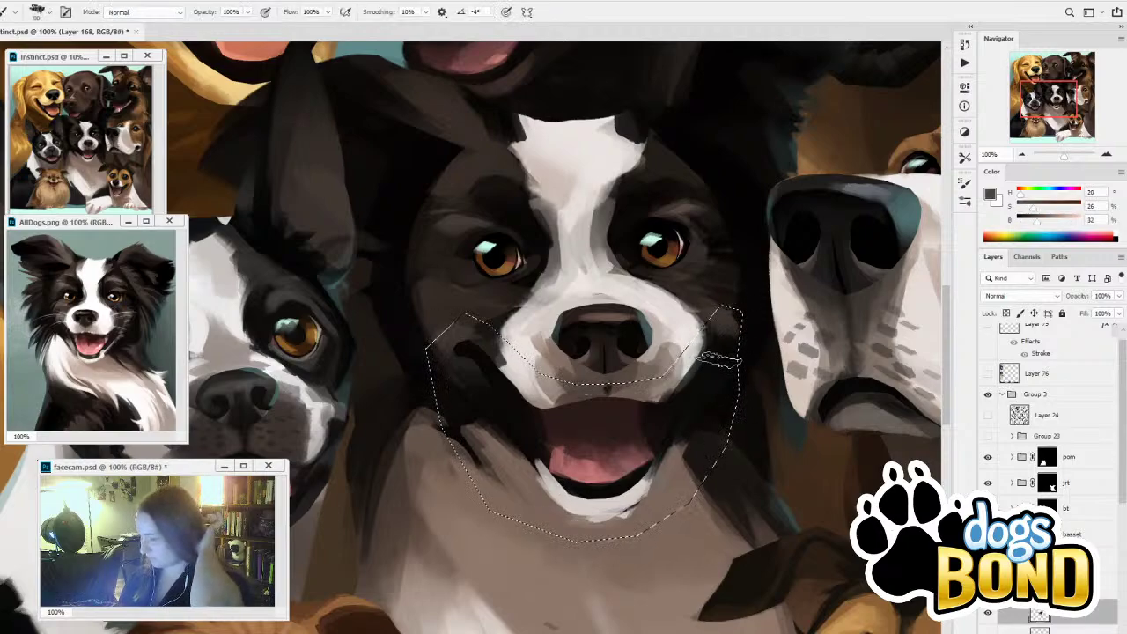
alt+click(682, 451)
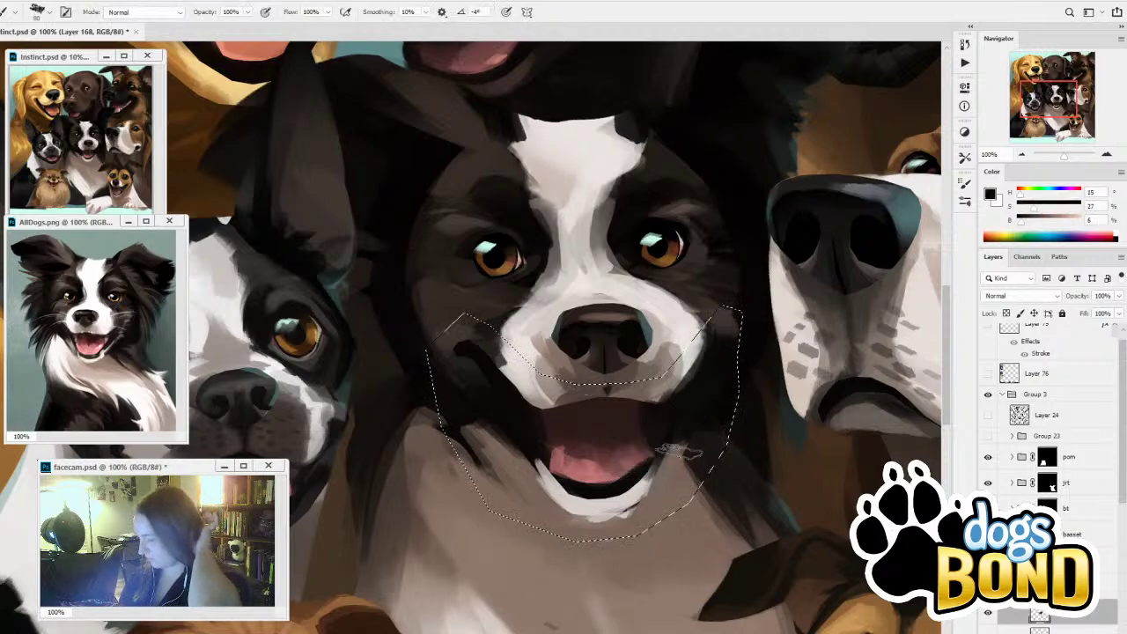
alt+click(667, 401)
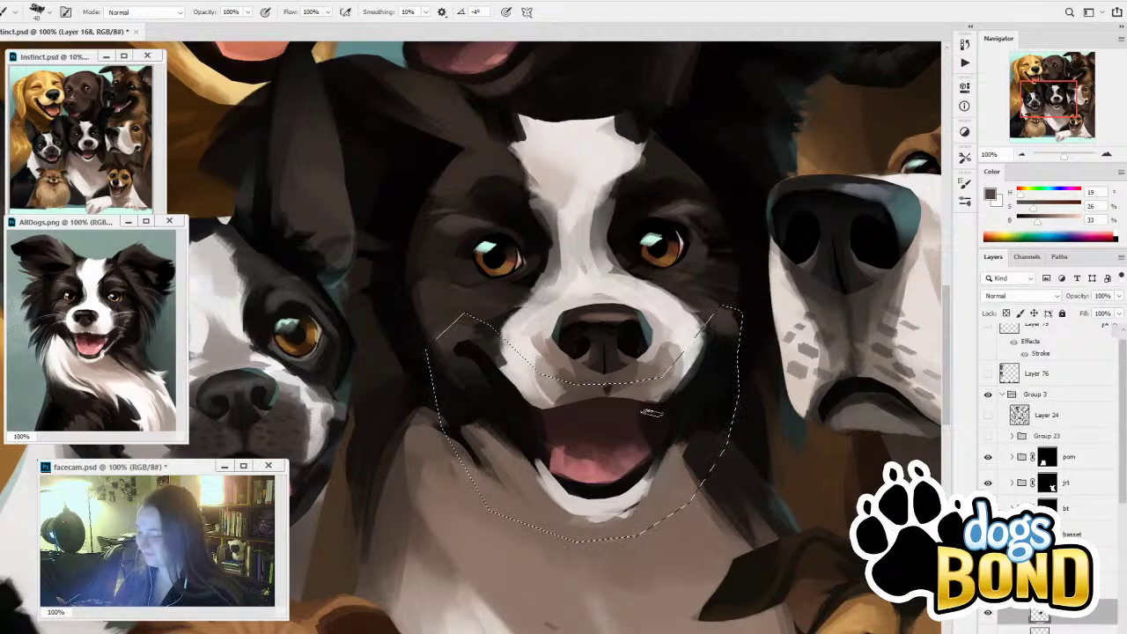
drag(651, 422, 652, 427)
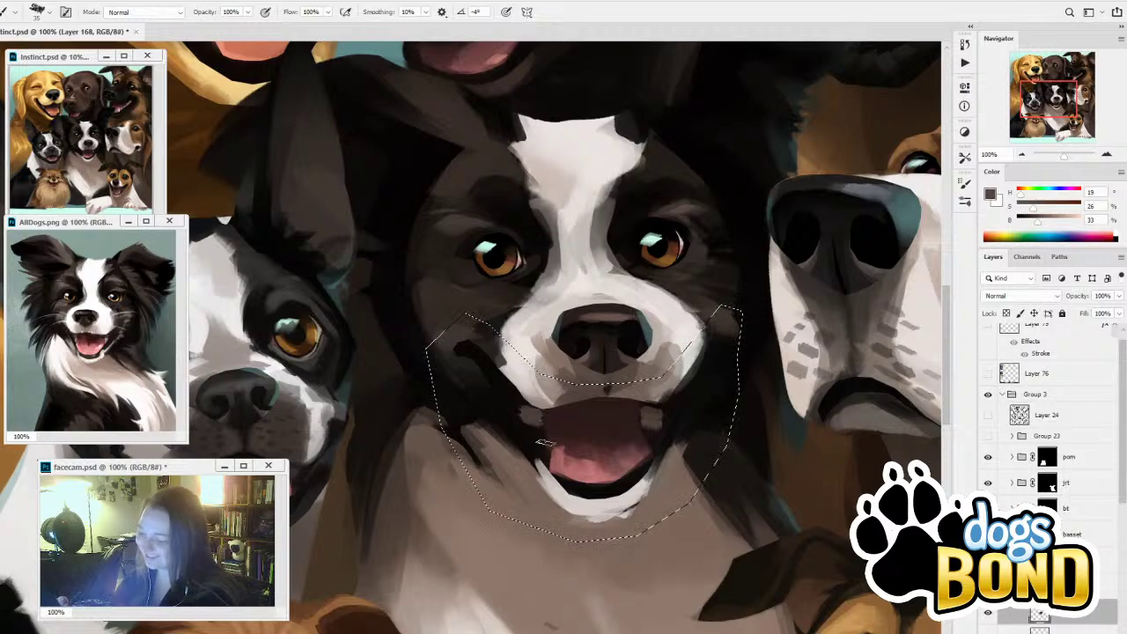
Trim and shape the greyish-brown lip patches with near-black sampled beside the mouth, adjusting the brush size
alt+click(673, 417)
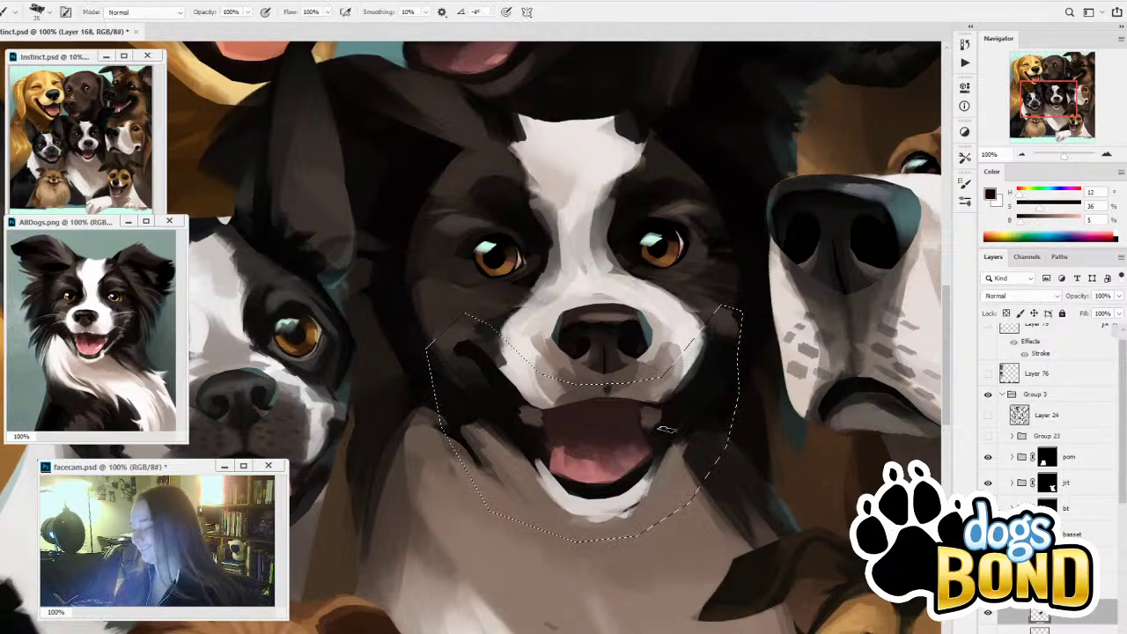
alt+click(508, 400)
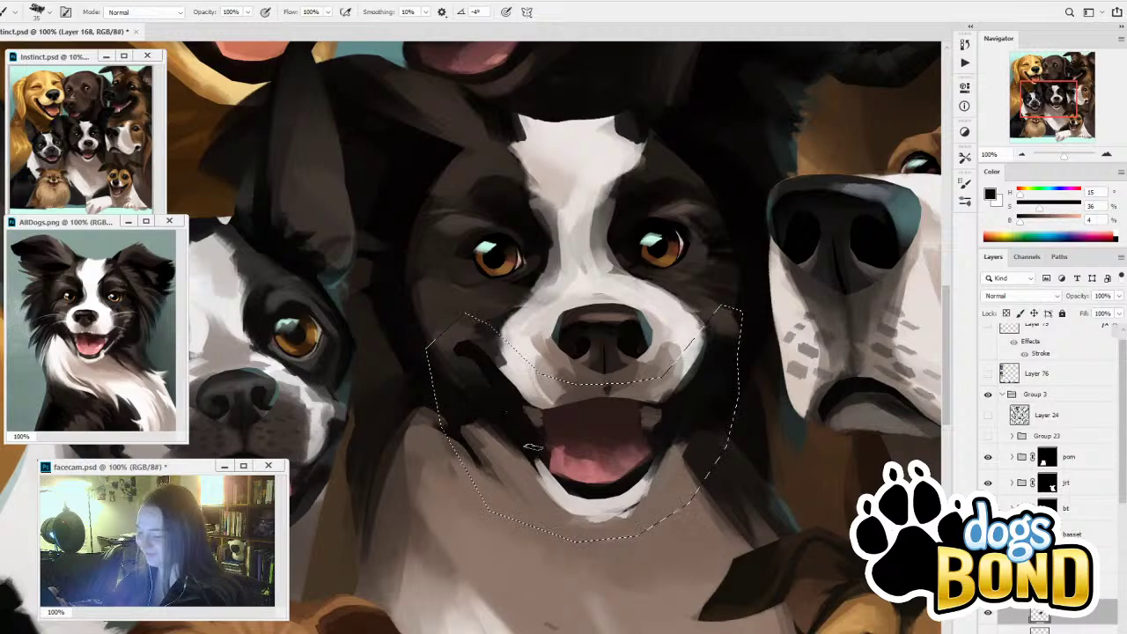
alt+click(657, 429)
key(bracketleft)
key(bracketleft)
key(bracketleft)
key(bracketleft)
key(bracketleft)
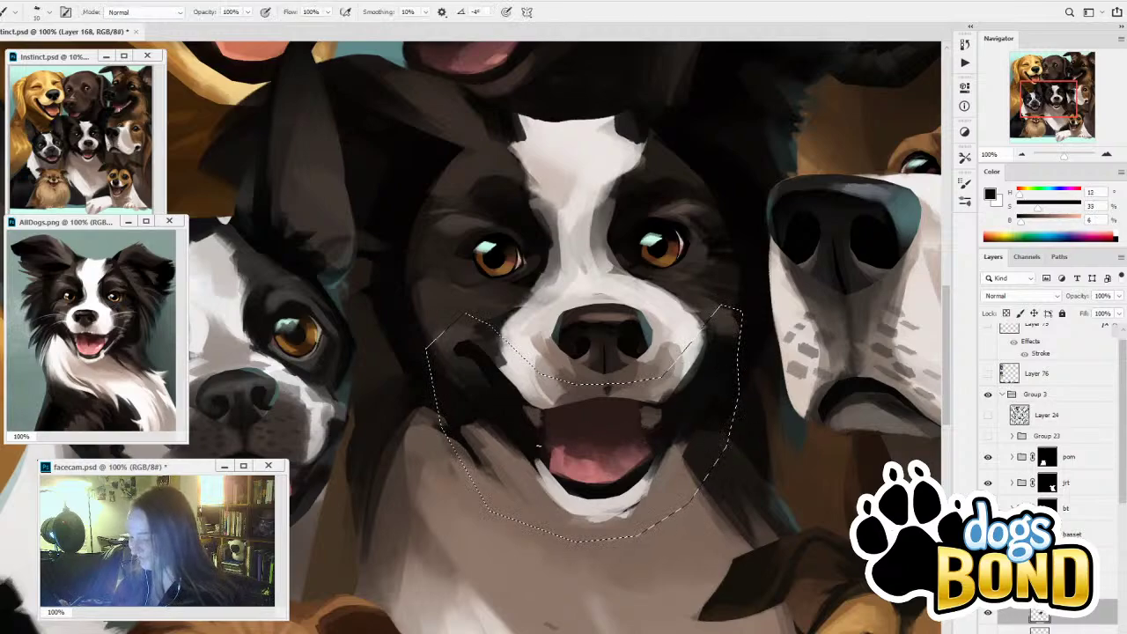
key(bracketright)
key(bracketright)
key(bracketright)
key(bracketright)
key(bracketright)
key(bracketright)
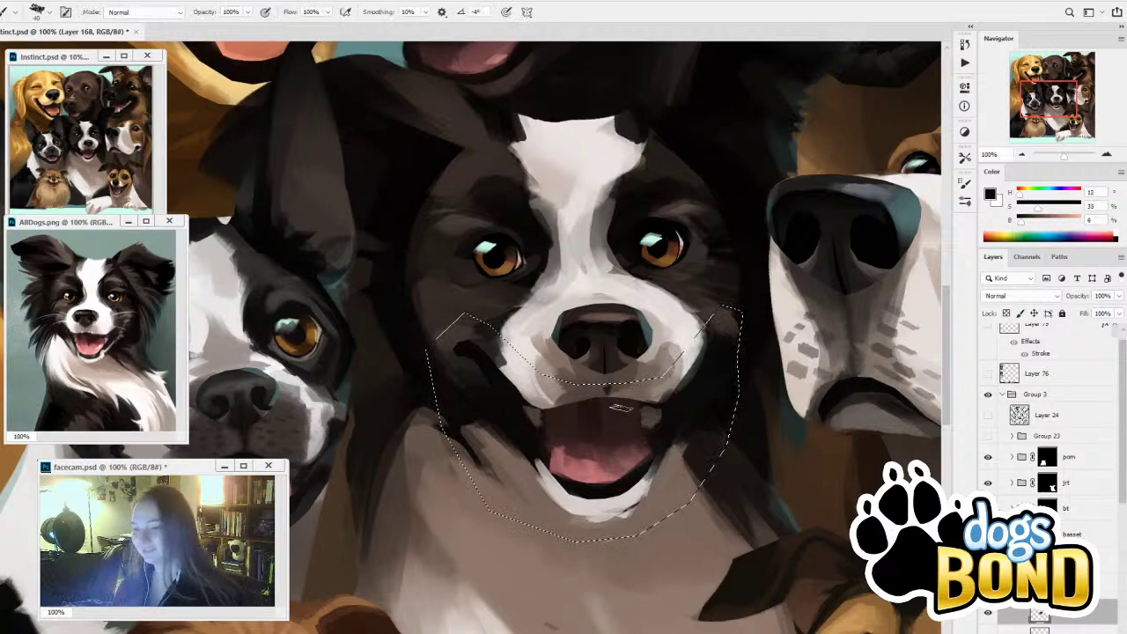
Clear the selection, lasso the tongue and mouth interior, and brush the tongue with its sampled muted pink on a new layer
key(ctrl+d)
key(l)
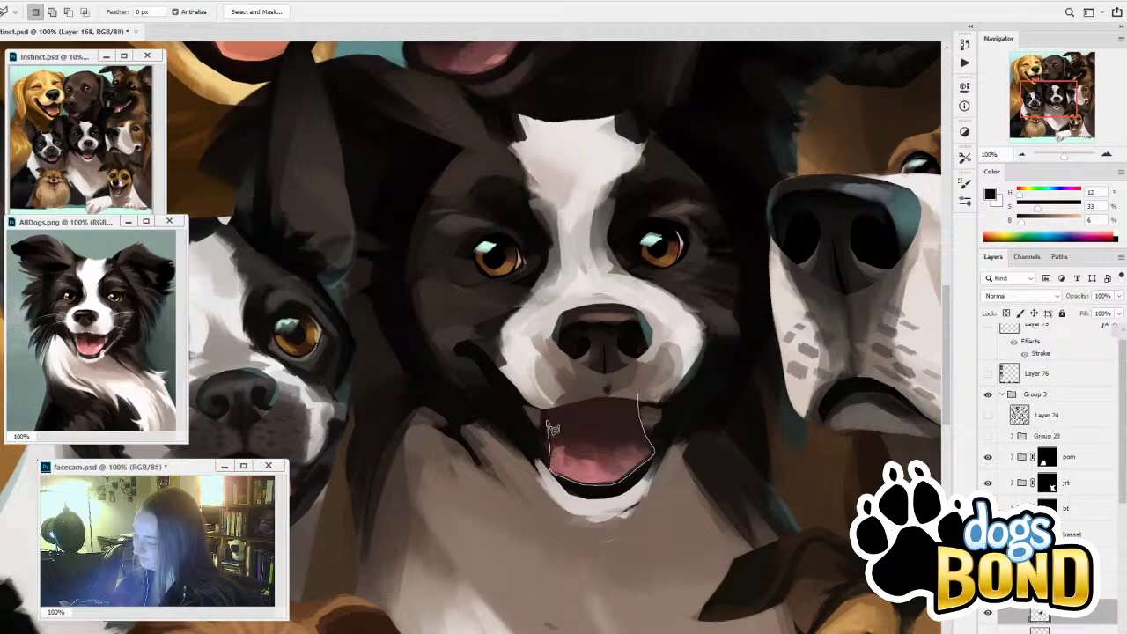
drag(647, 404, 639, 389)
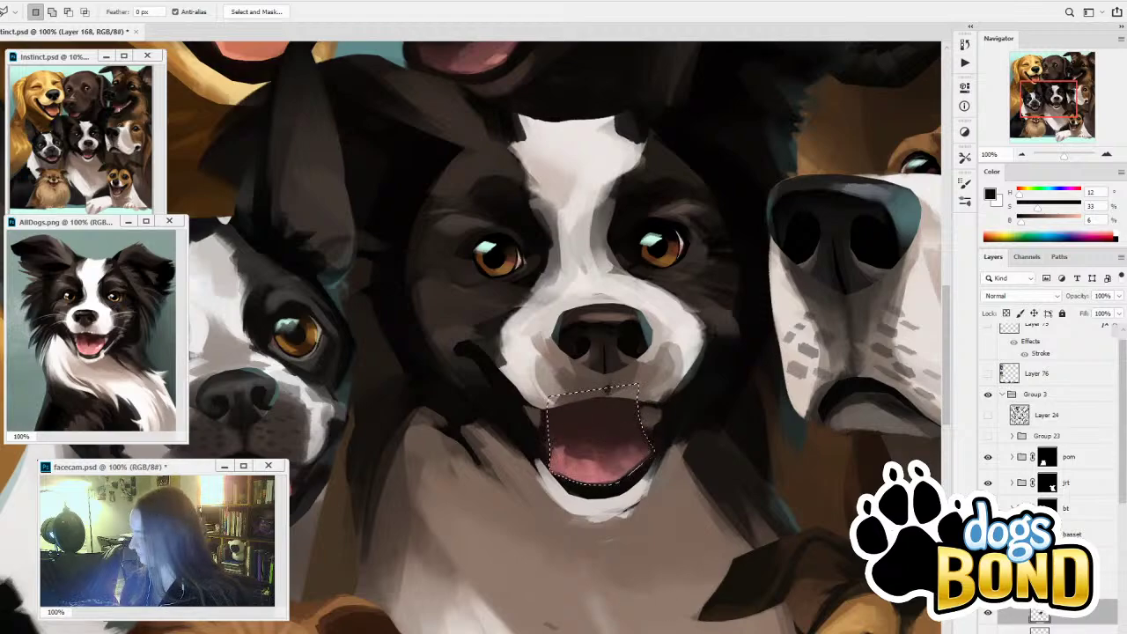
key(b)
alt+click(600, 462)
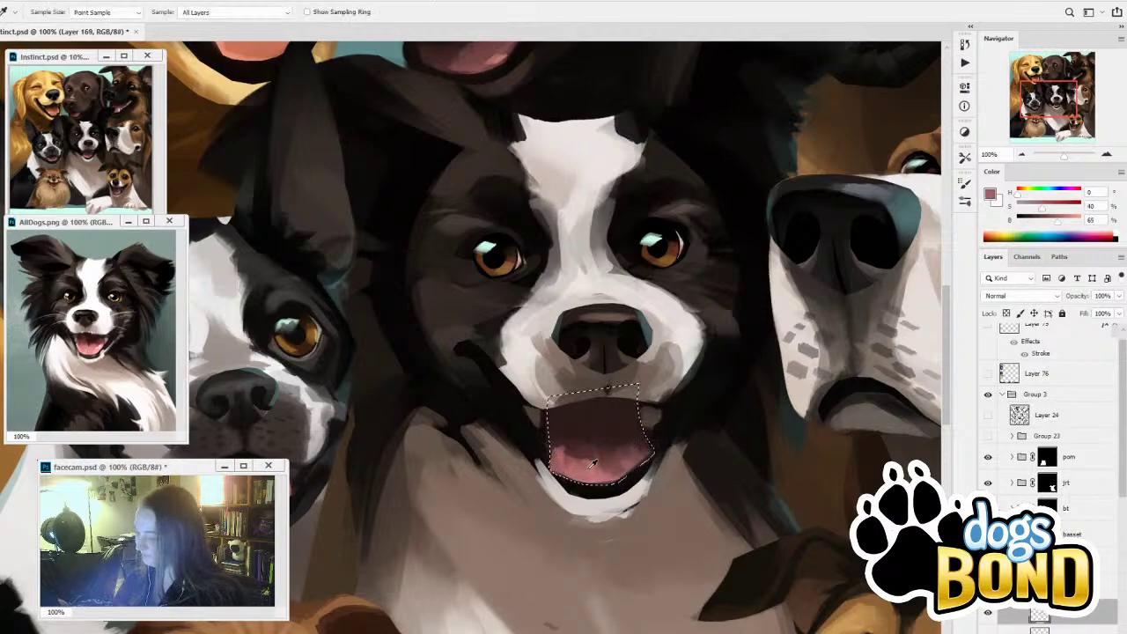
drag(606, 460, 570, 460)
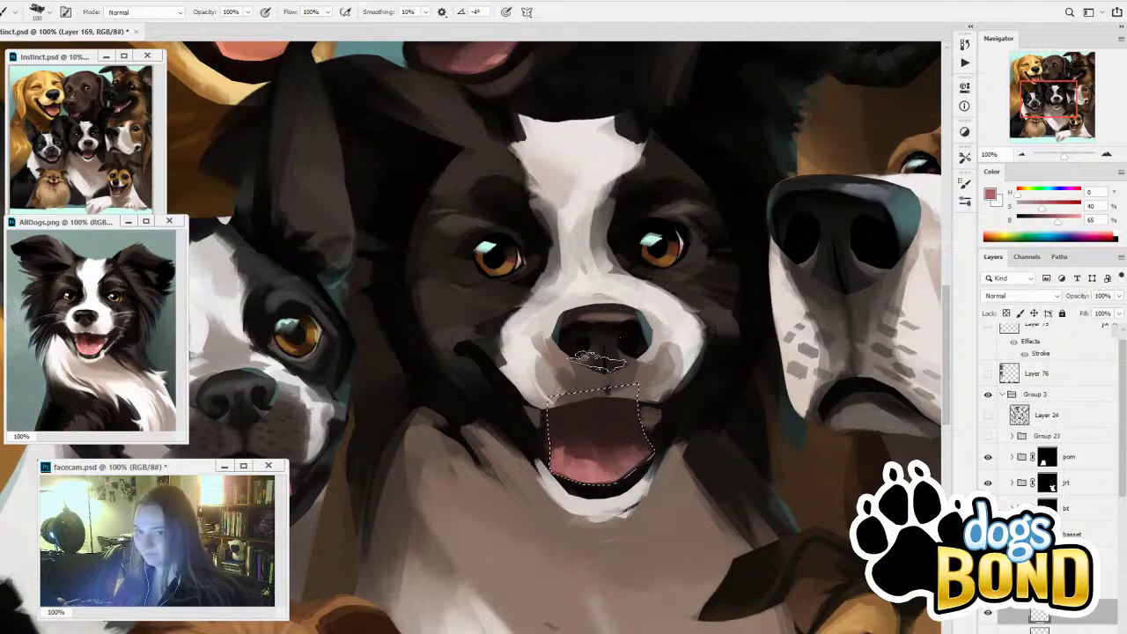
Darken the tongue and mouth interior inside the selection with sampled dark reddish-brown, and pick up near-black from the roof of the mouth
key(i)
alt+click(588, 445)
mouse_move(597, 435)
mouse_down()
mouse_move(606, 430)
mouse_move(593, 465)
mouse_up()
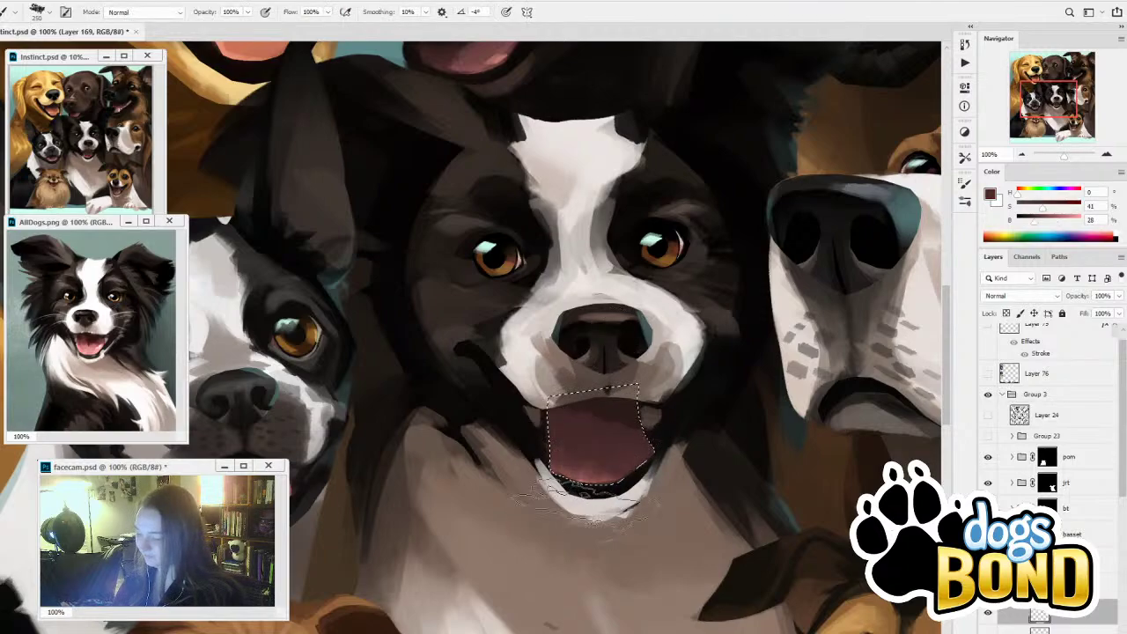
key(i)
click(604, 405)
key(b)
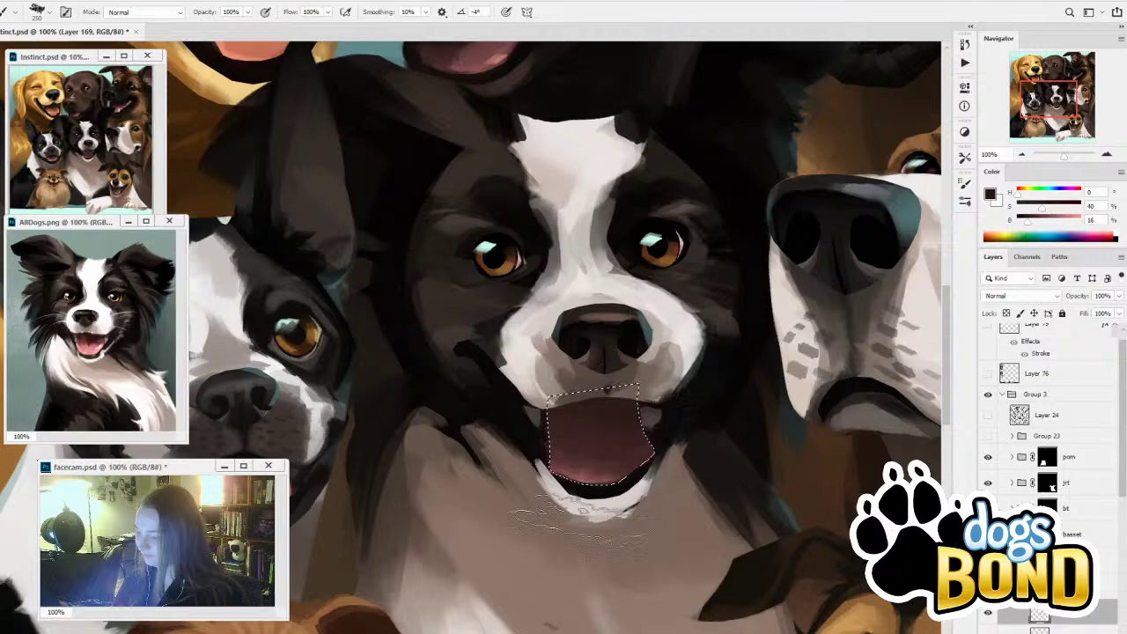
Rebuild the tongue's base color with muted pink sampled from the original tongue and deeper red sampled from the collie reference
click(989, 615)
alt+click(595, 460)
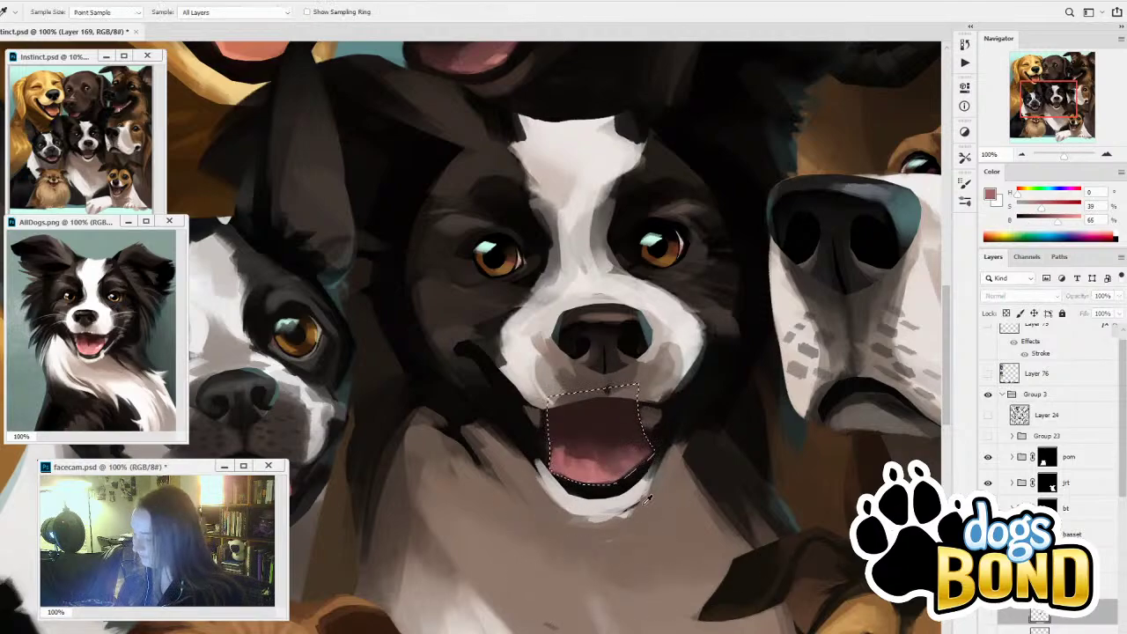
click(989, 615)
drag(606, 472, 564, 467)
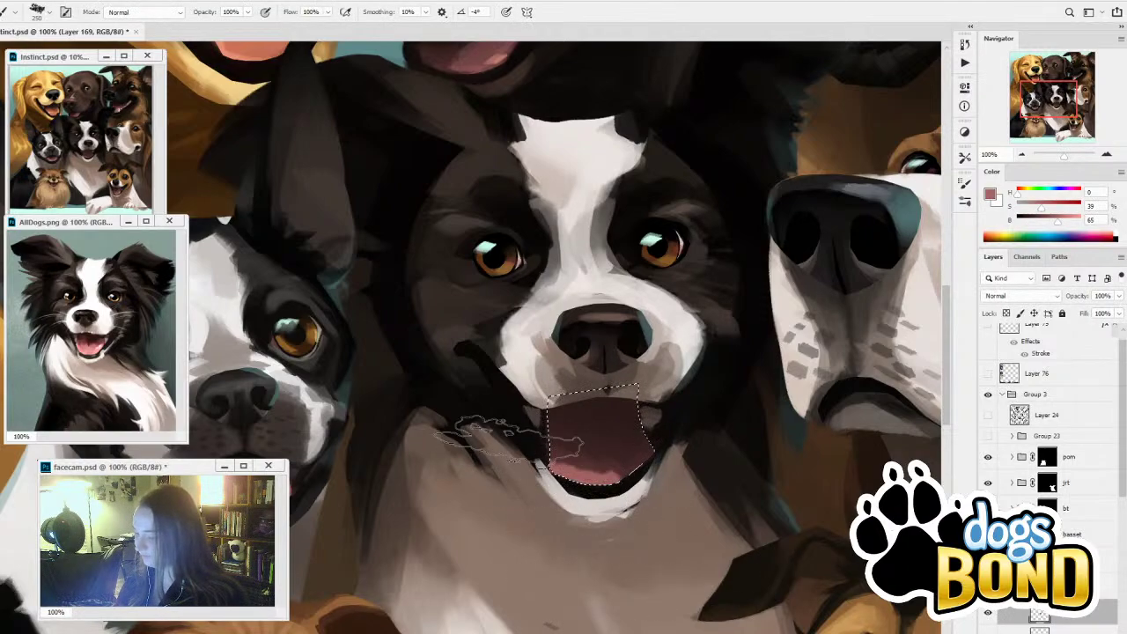
alt+click(100, 344)
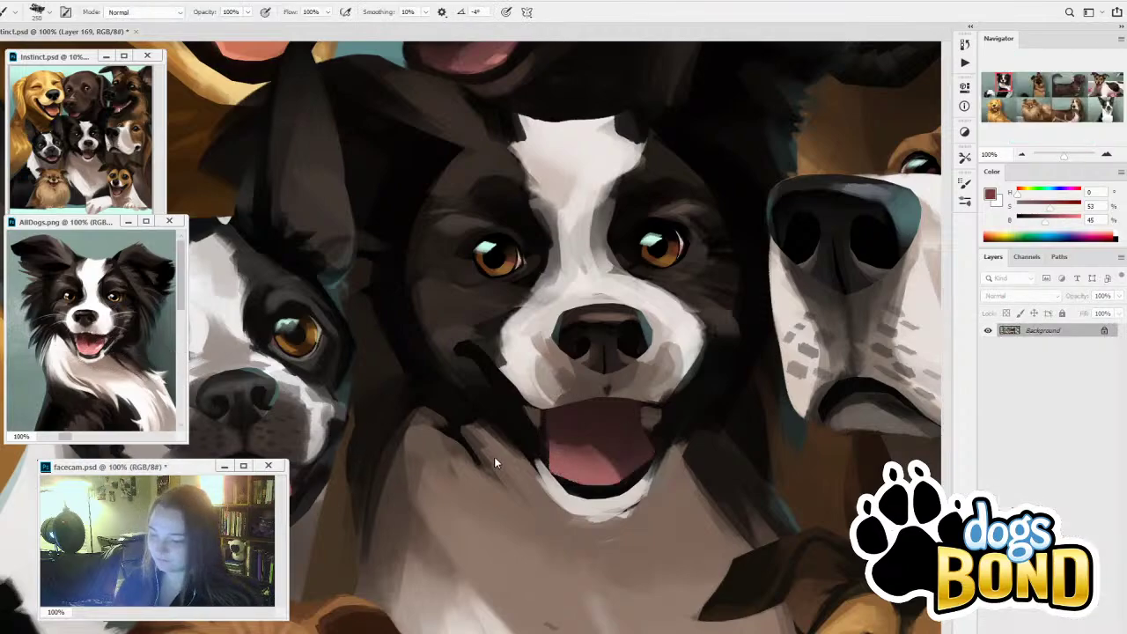
ctrl+click(546, 511)
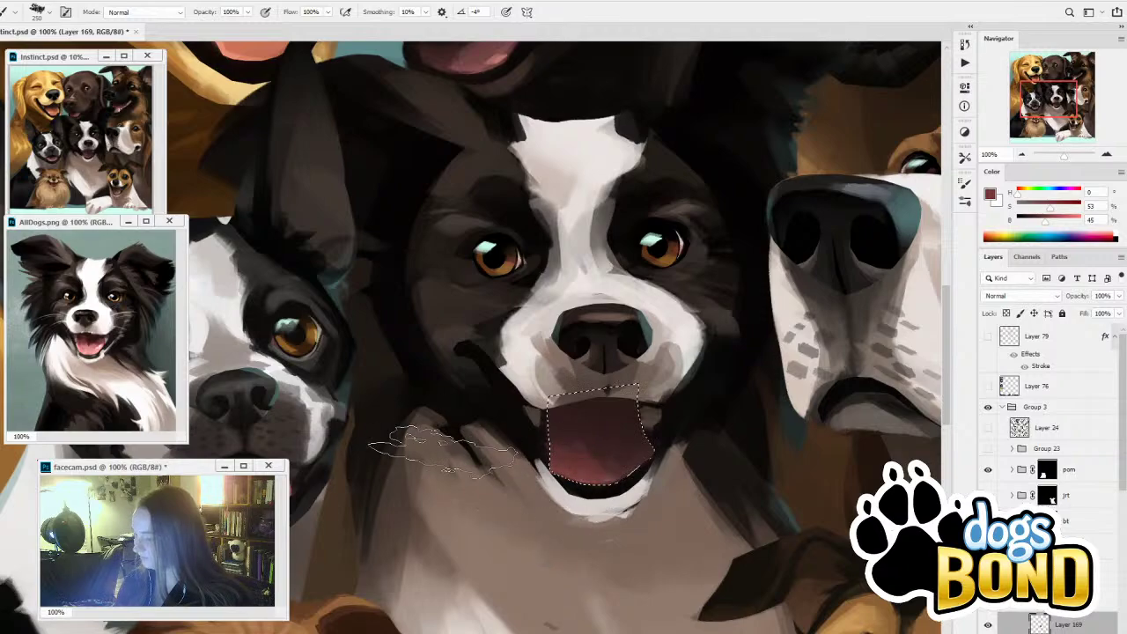
mouse_move(443, 453)
mouse_down()
mouse_move(562, 529)
mouse_move(505, 420)
mouse_move(531, 517)
mouse_move(664, 528)
mouse_move(639, 387)
mouse_move(646, 506)
mouse_move(548, 428)
mouse_up()
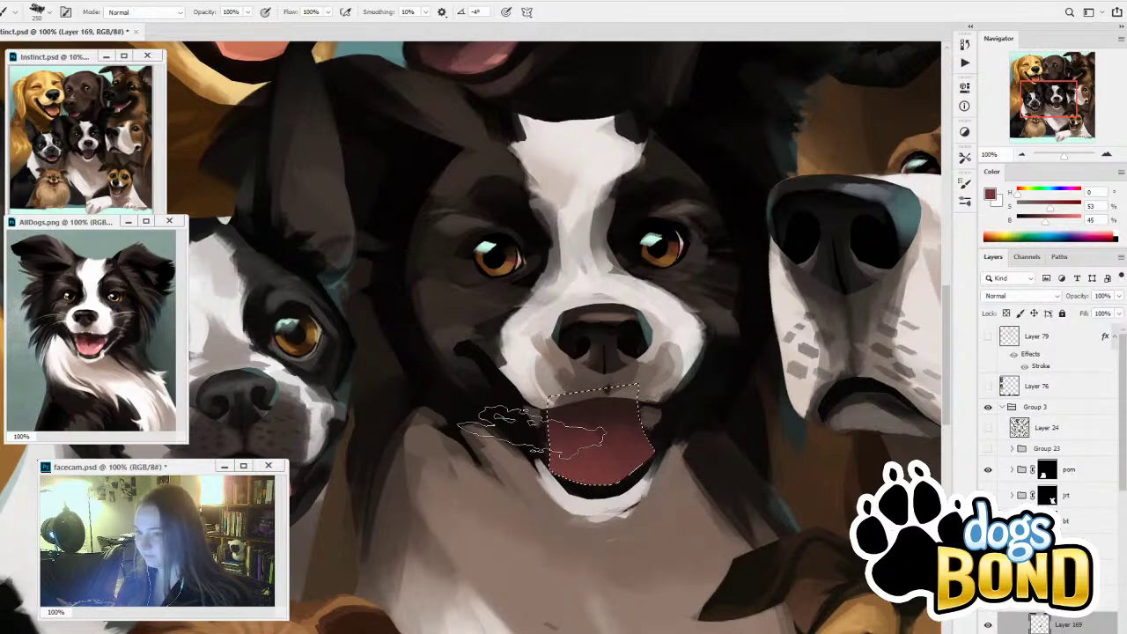
Shade the back of the mouth above the tongue with near-black sampled from its roof, using a smaller brush
alt+click(605, 410)
key(bracketleft)
key(bracketleft)
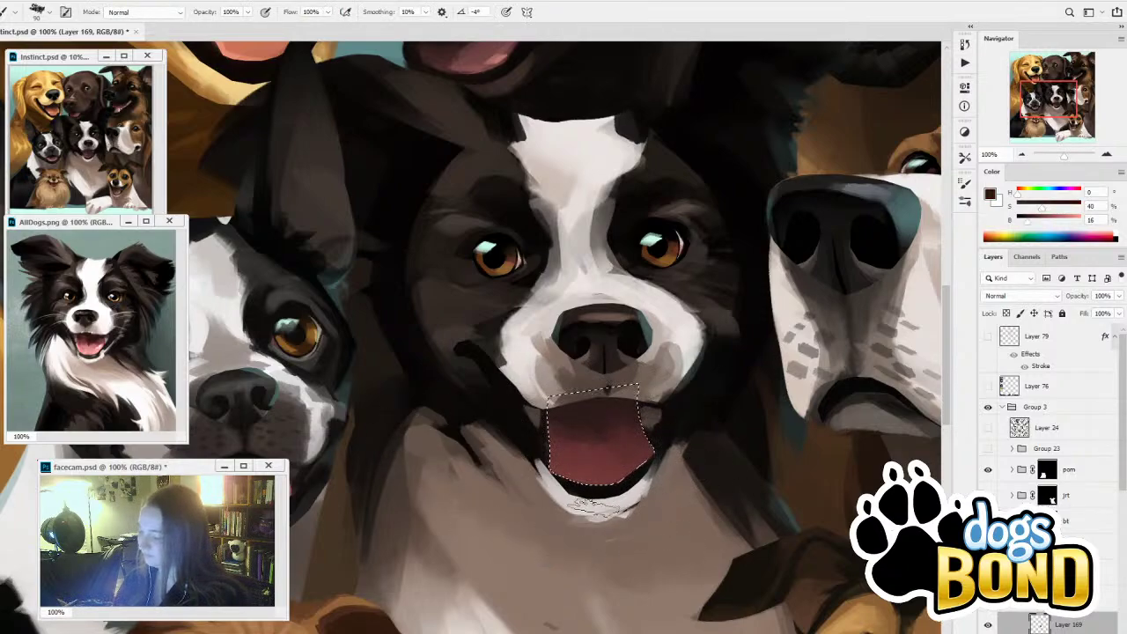
key(alt)
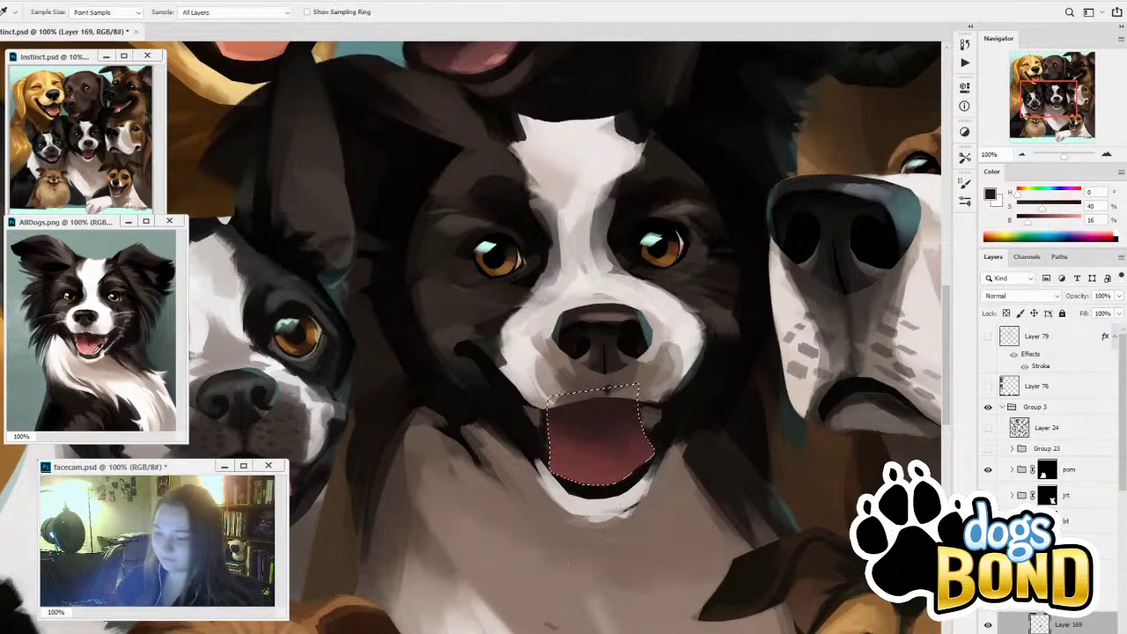
Sample light pink from the reference collie's tongue, brighten both sides of the tongue, and shape its central crease with darker muted red
alt+click(92, 346)
click(589, 494)
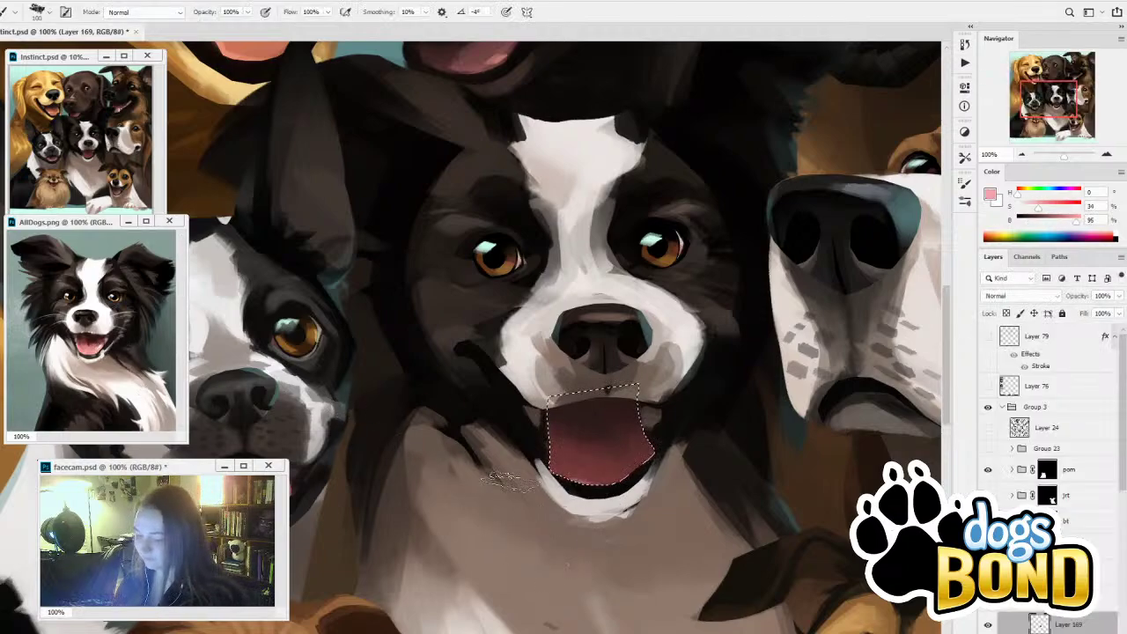
key(bracketleft)
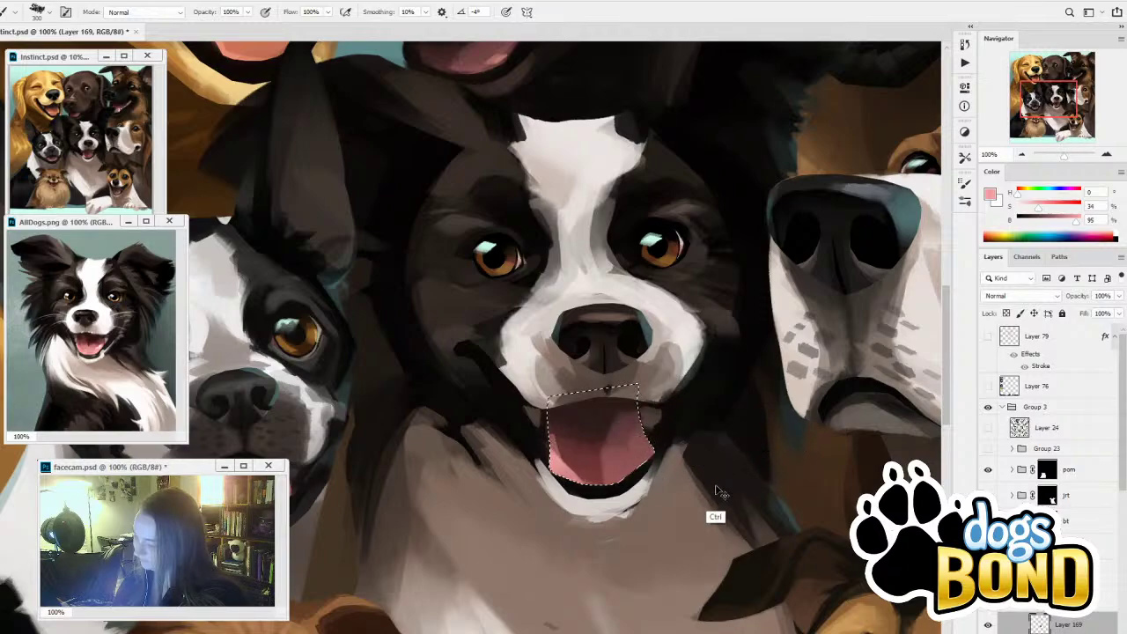
alt+click(748, 392)
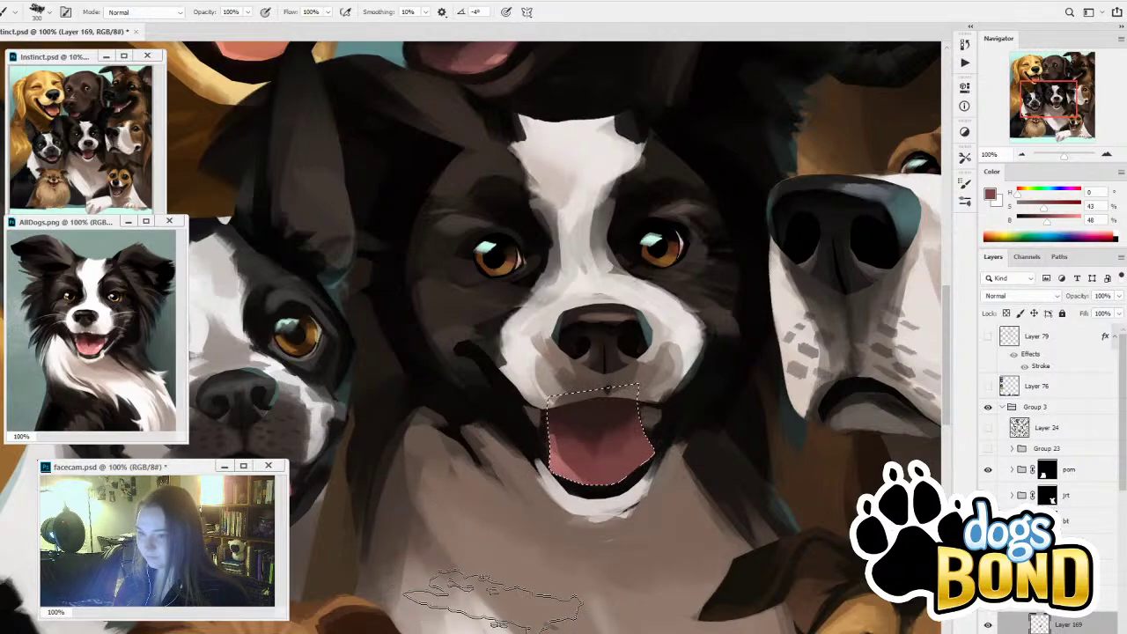
key(alt)
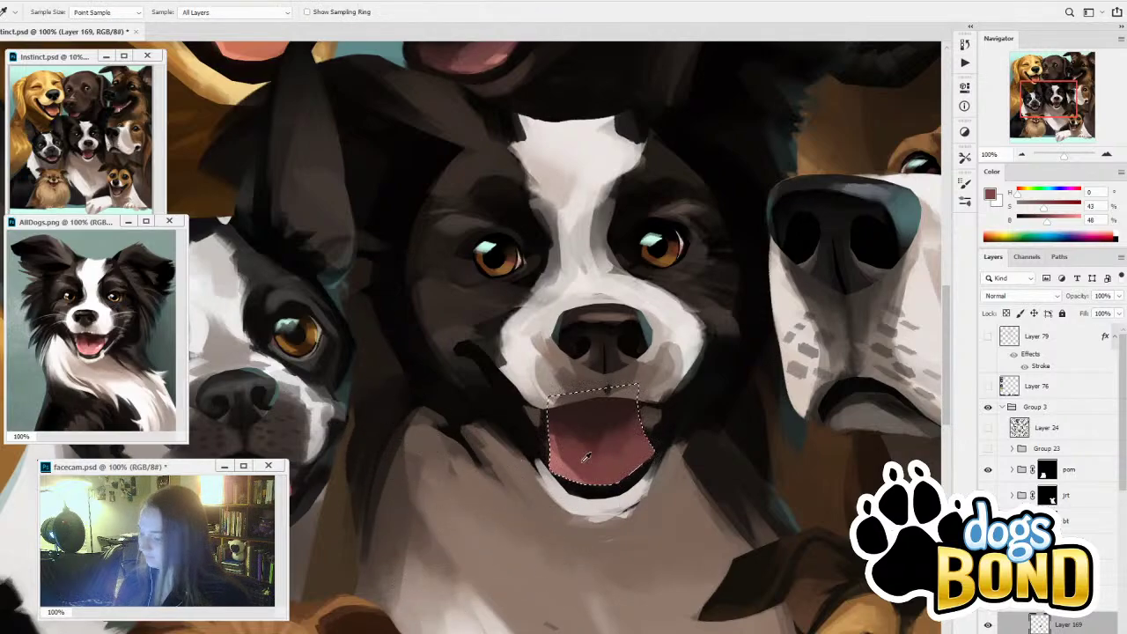
Warm the tongue's edge near the mouth corner with a more saturated pink, reducing the brush size to 100
alt+click(584, 456)
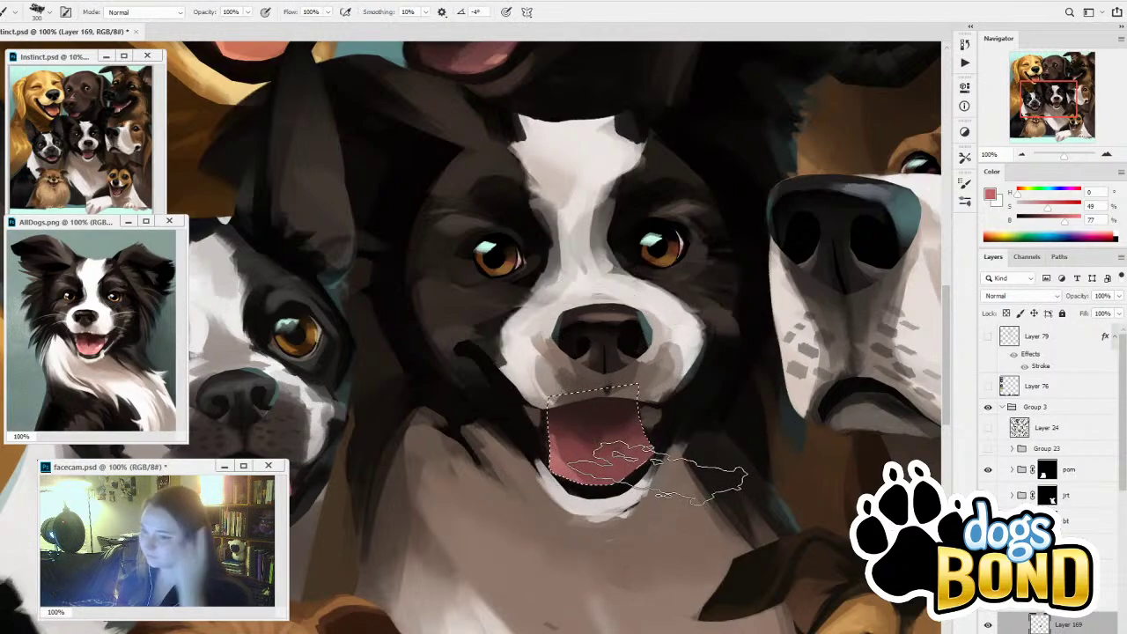
key(bracketleft)
key(bracketleft)
key(bracketleft)
key(bracketleft)
key(bracketleft)
key(bracketleft)
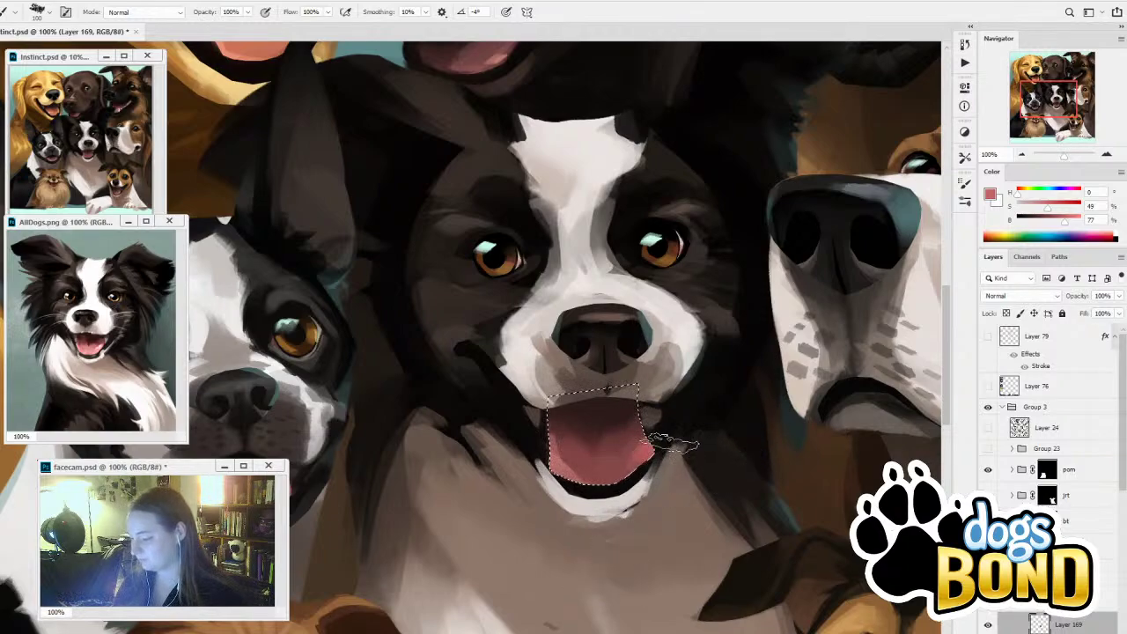
alt+click(607, 388)
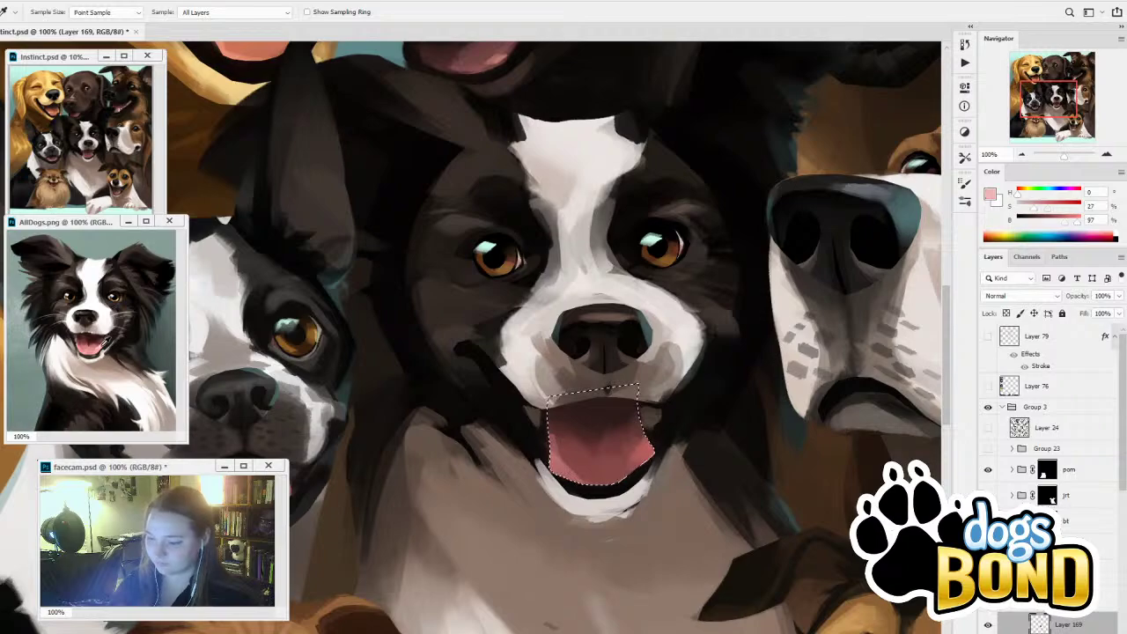
Add a small pale wet highlight near the tongue's edge using a size 20 brush and blend it with sampled pinks
alt+click(177, 381)
click(642, 449)
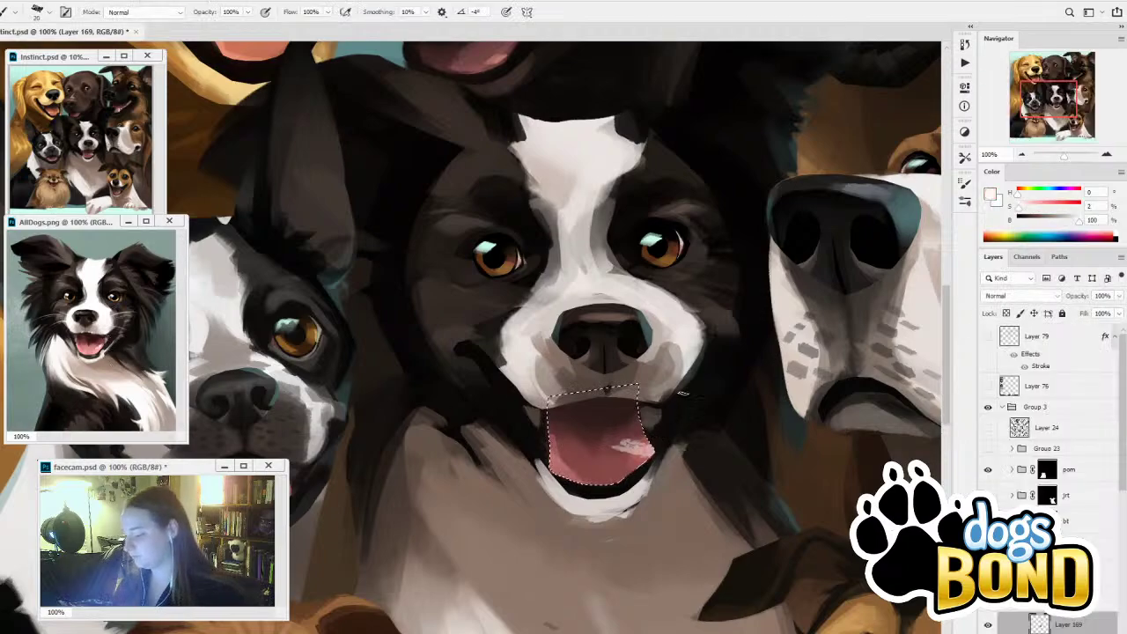
alt+click(561, 465)
alt+click(627, 459)
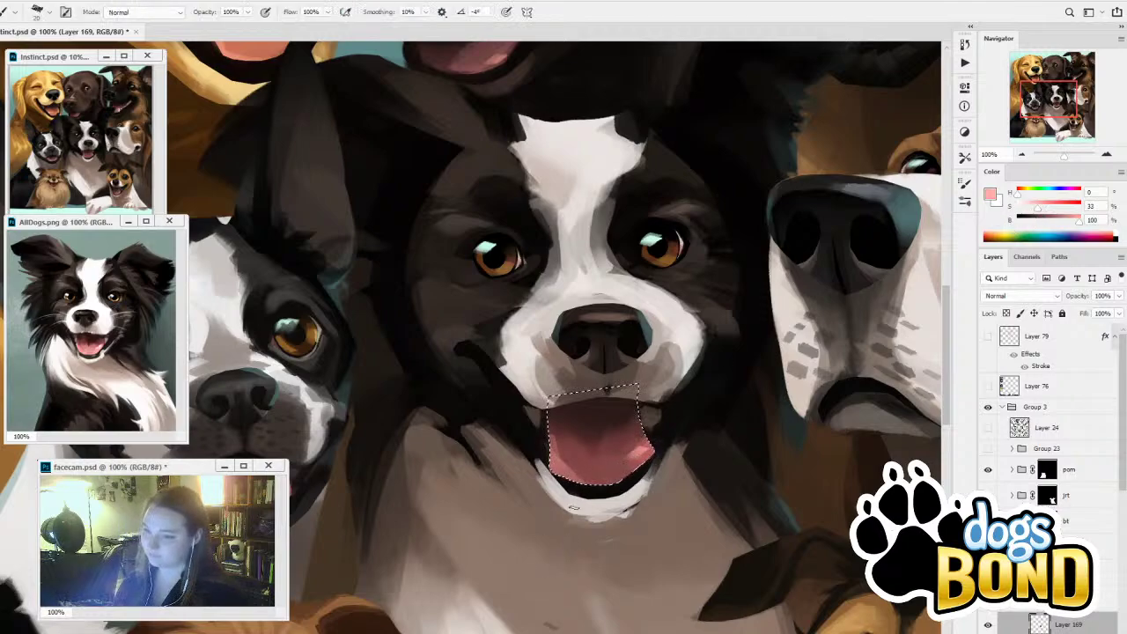
key(alt)
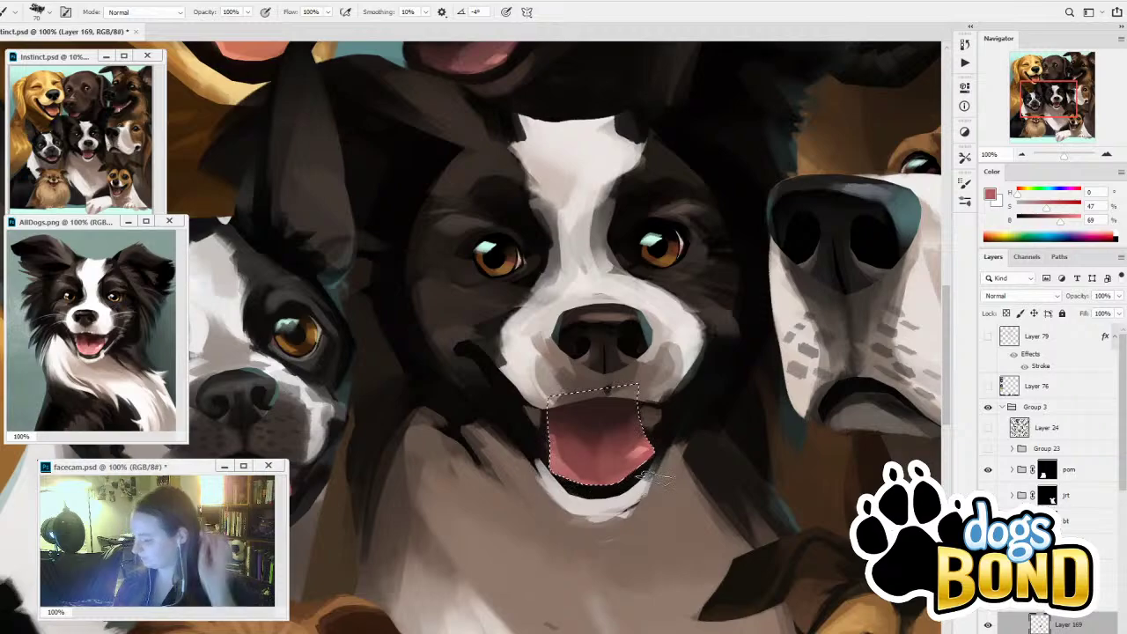
Sample near-black beside the mouth corner, switch back to the brush, and clear the mouth selection
key(i)
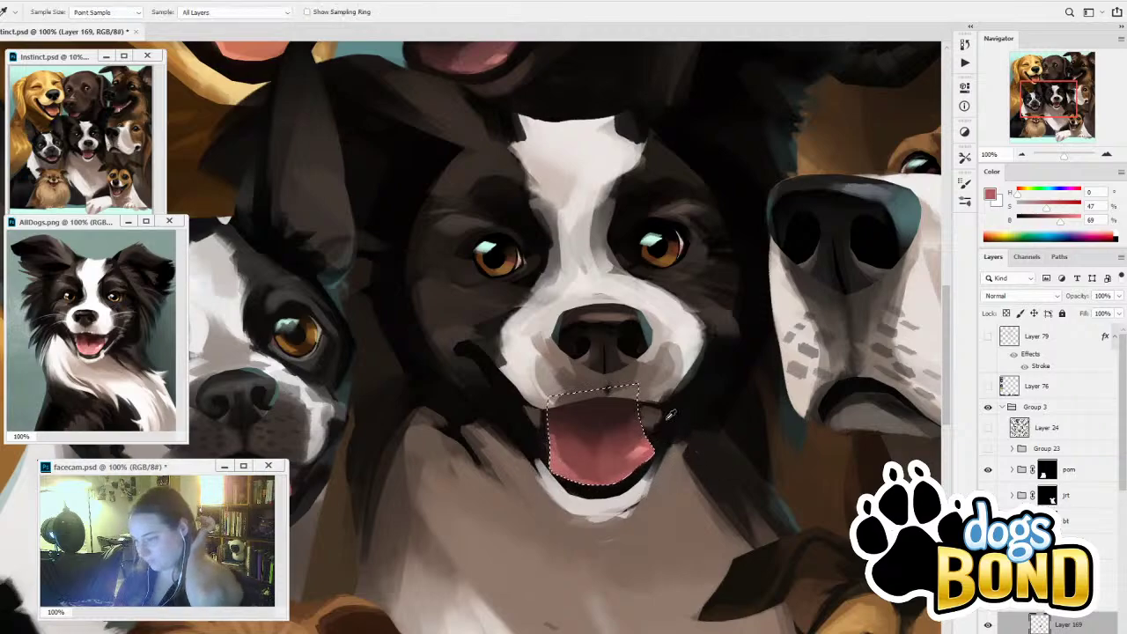
click(674, 405)
key(b)
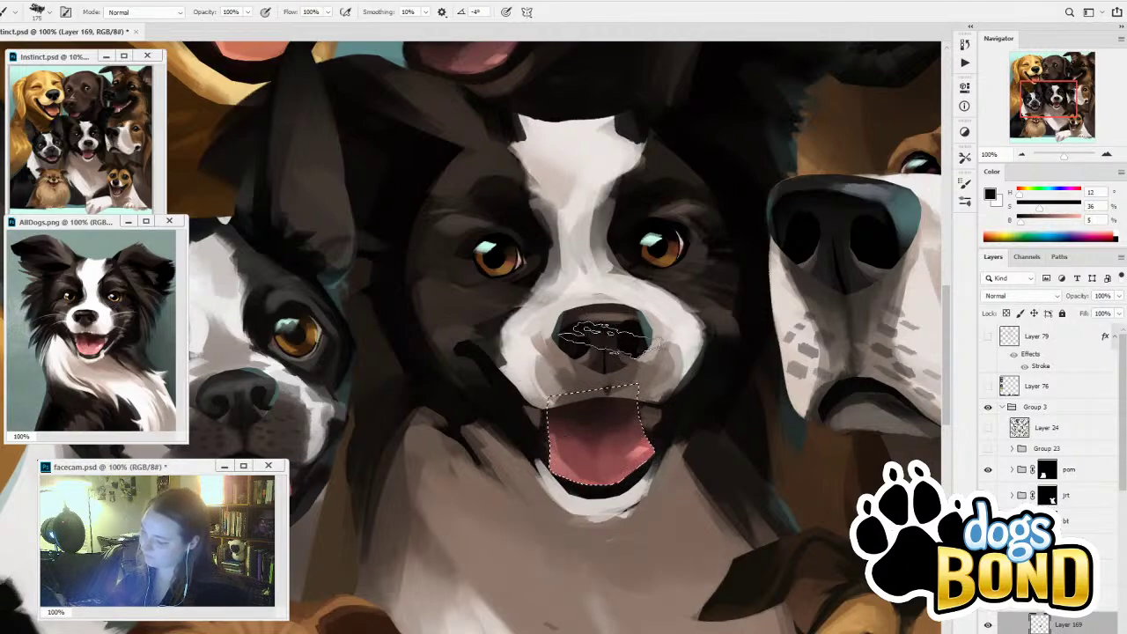
key(ctrl+d)
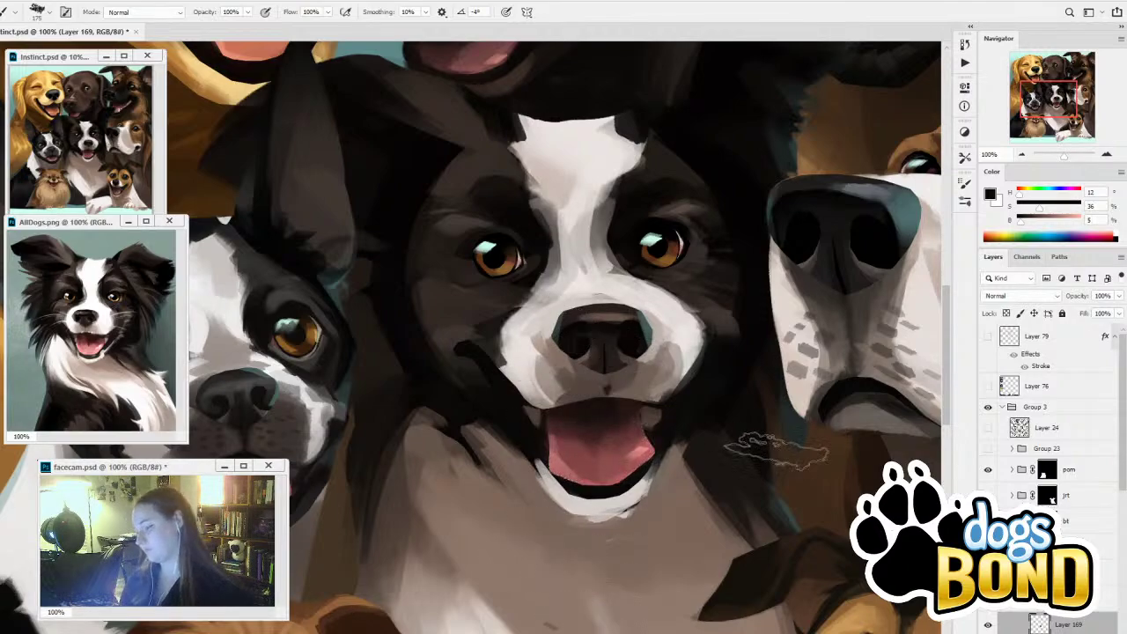
Compare the collie's face with and without the repaint layers, and check the painted area by loading it as a selection
drag(708, 500, 697, 527)
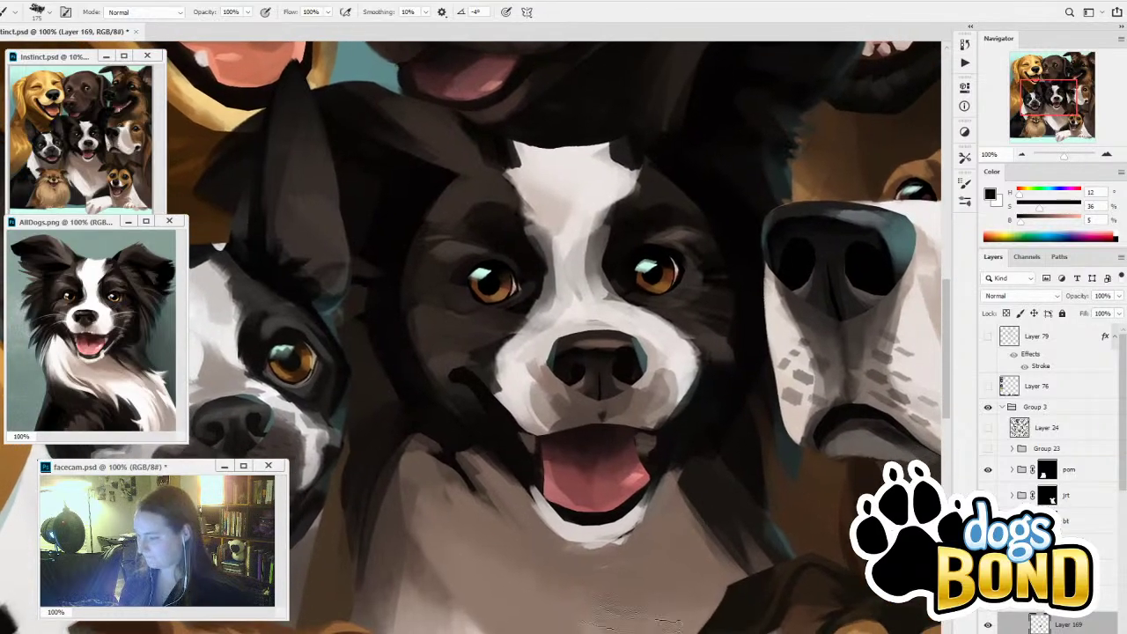
click(989, 606)
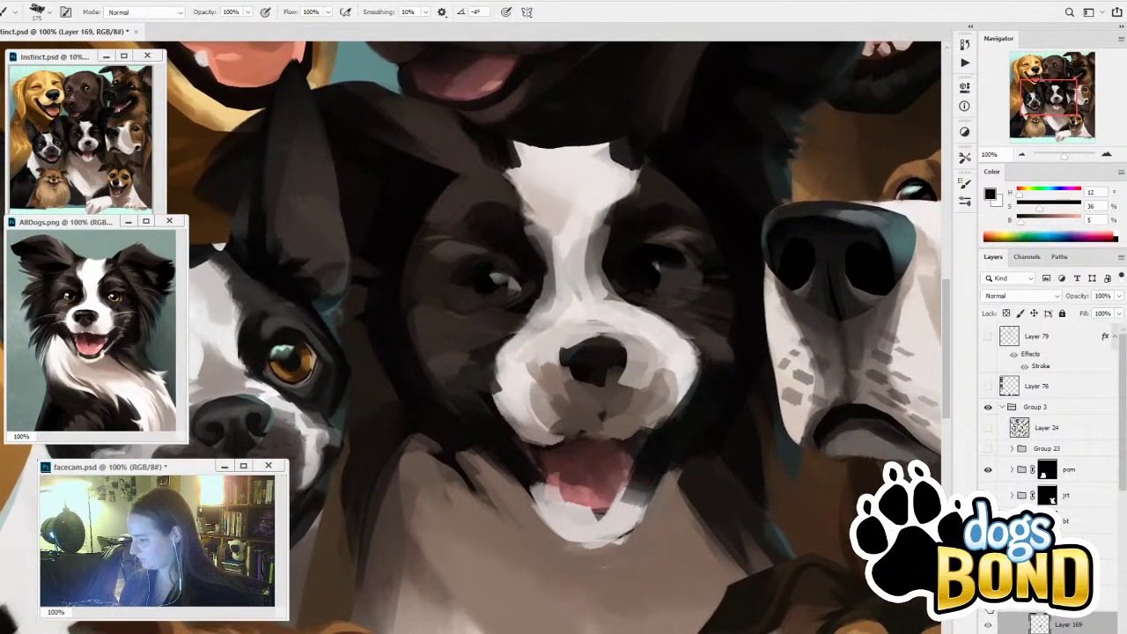
click(988, 612)
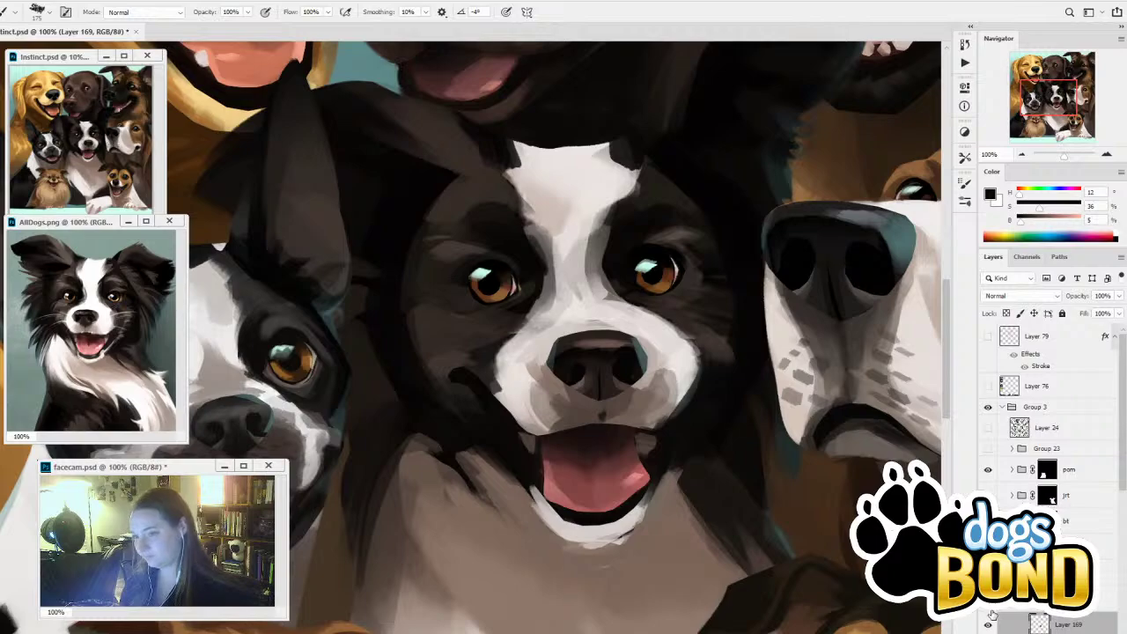
click(988, 611)
click(989, 612)
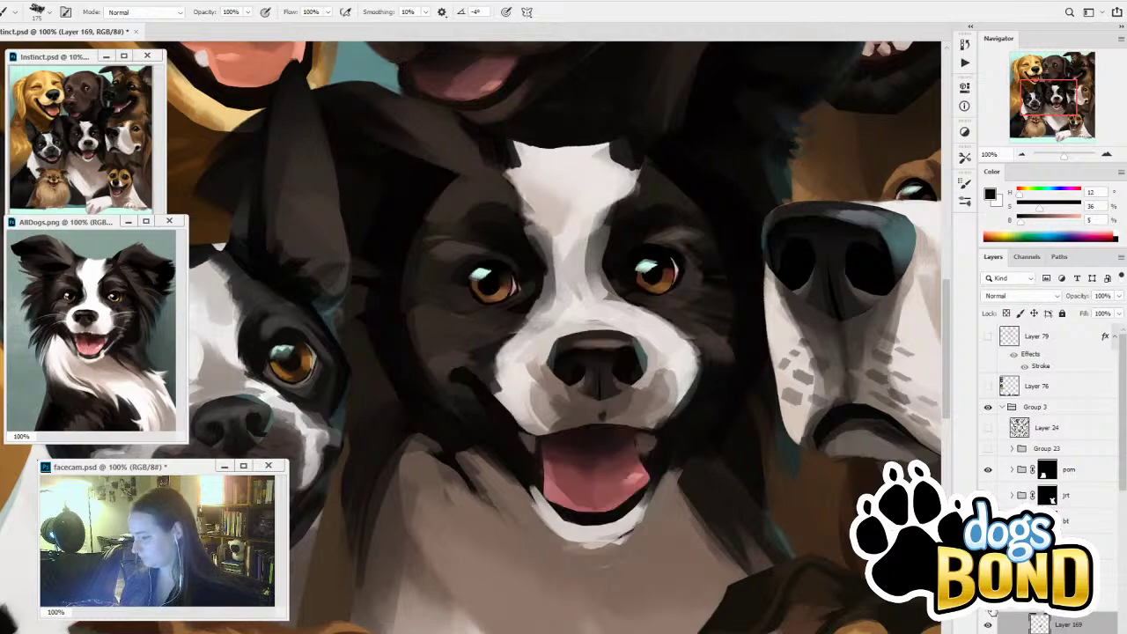
ctrl+click(1044, 625)
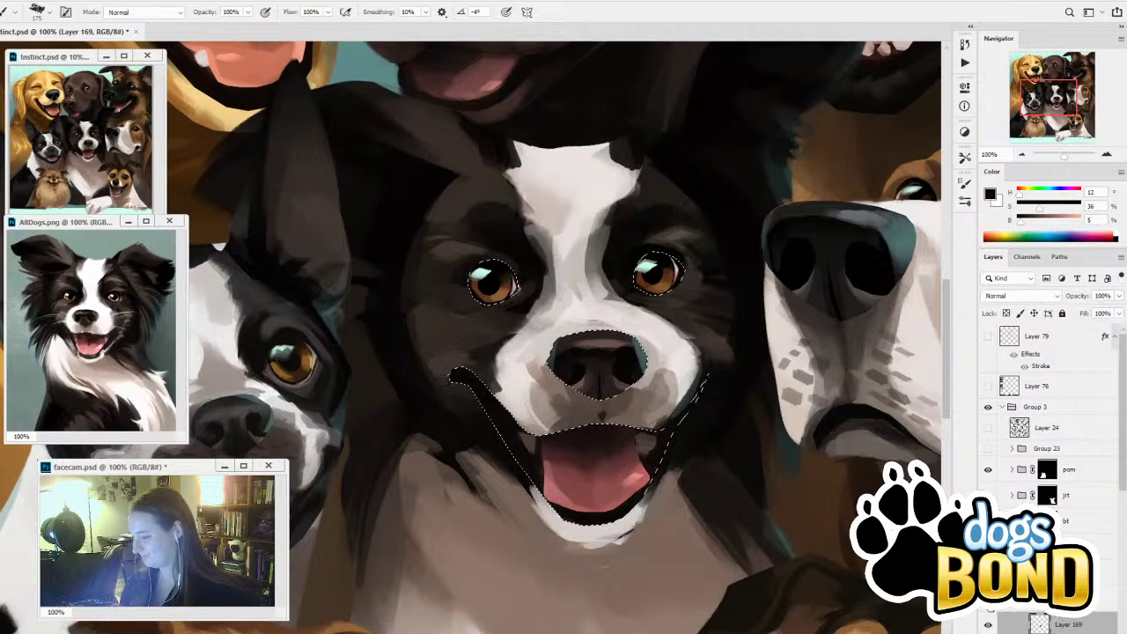
click(988, 612)
key(ctrl+d)
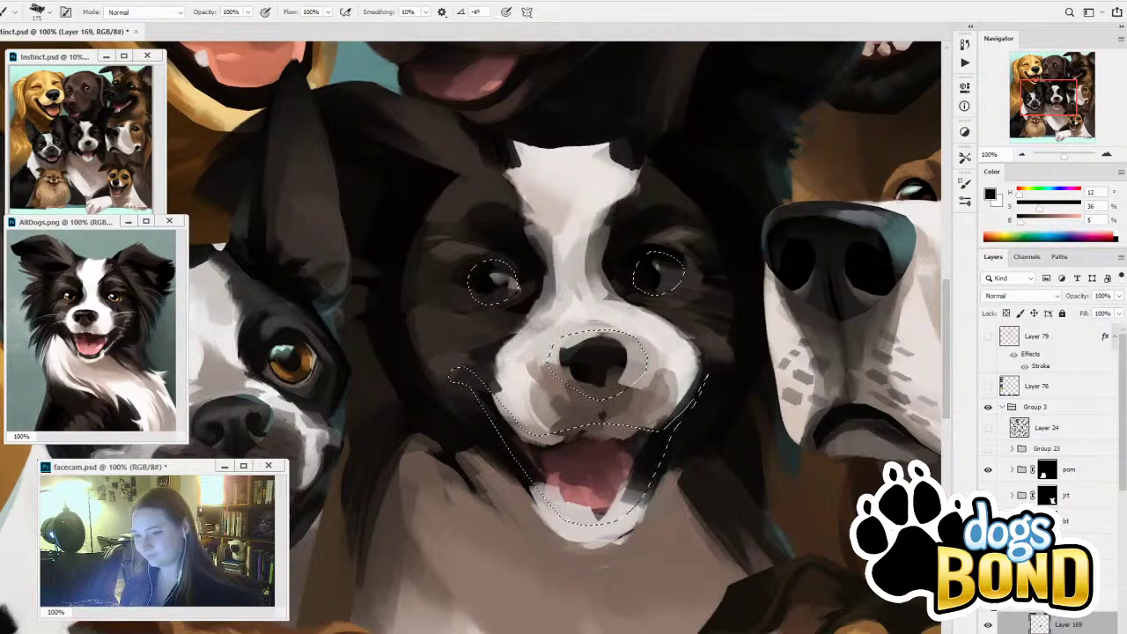
click(988, 611)
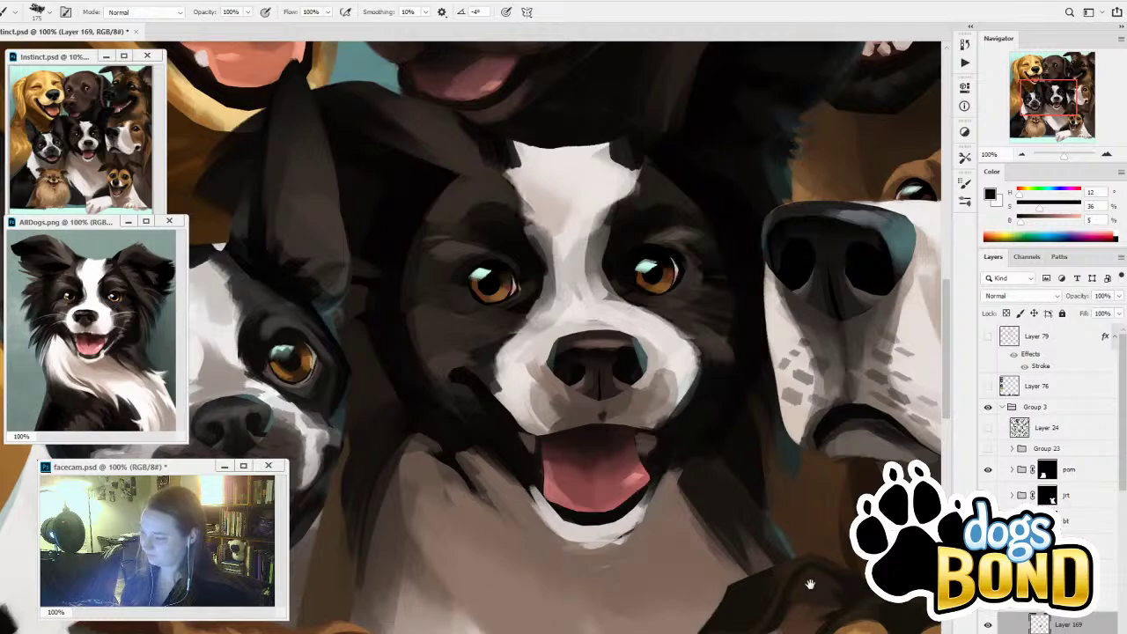
Check the collie's face in a horizontally flipped canvas and restore the original orientation
drag(820, 535, 834, 518)
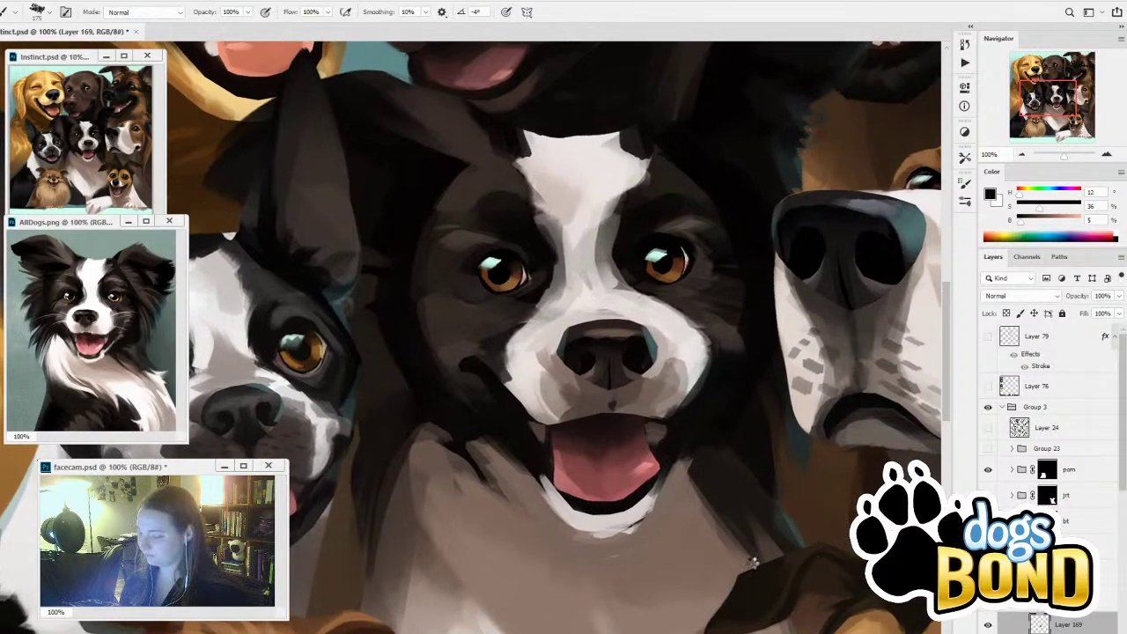
key(ctrl+shift+h)
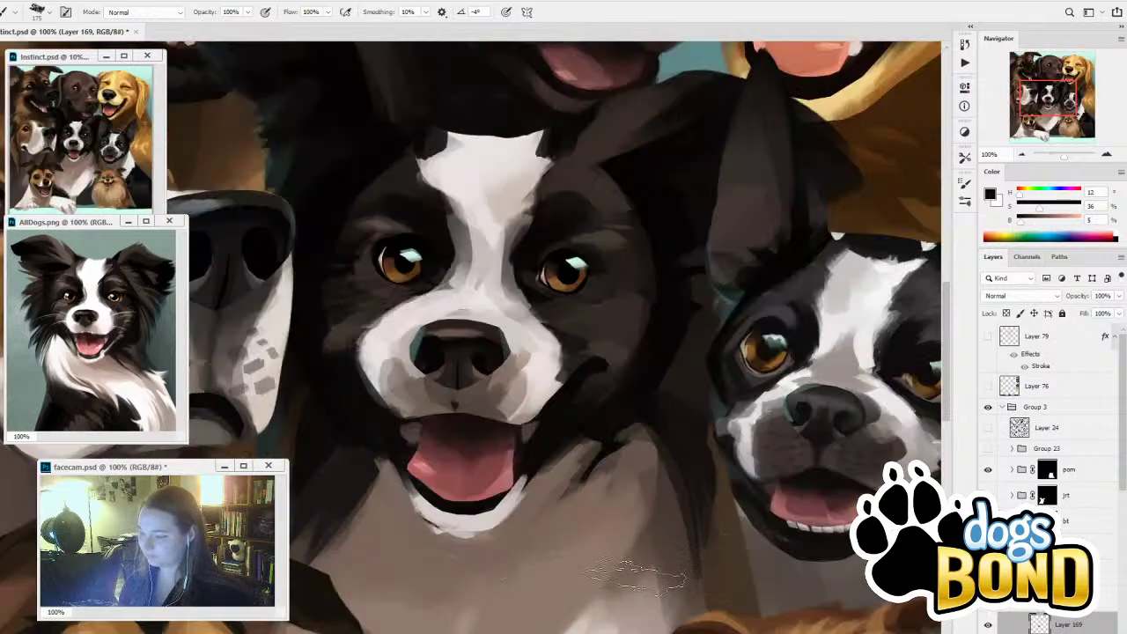
drag(636, 577, 661, 562)
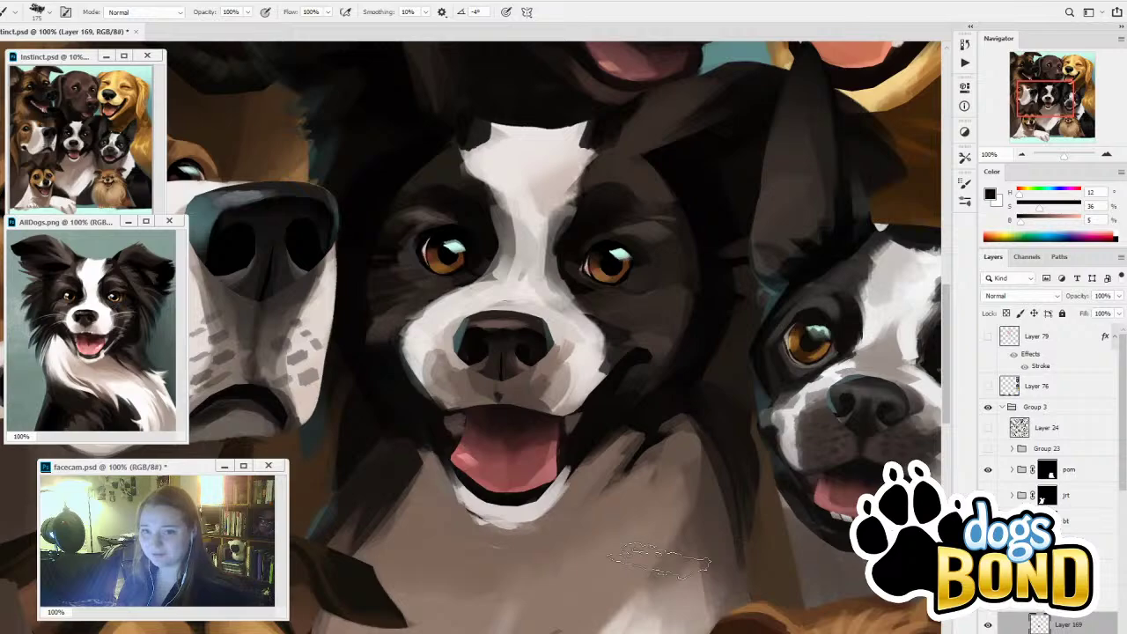
key(ctrl+shift+h)
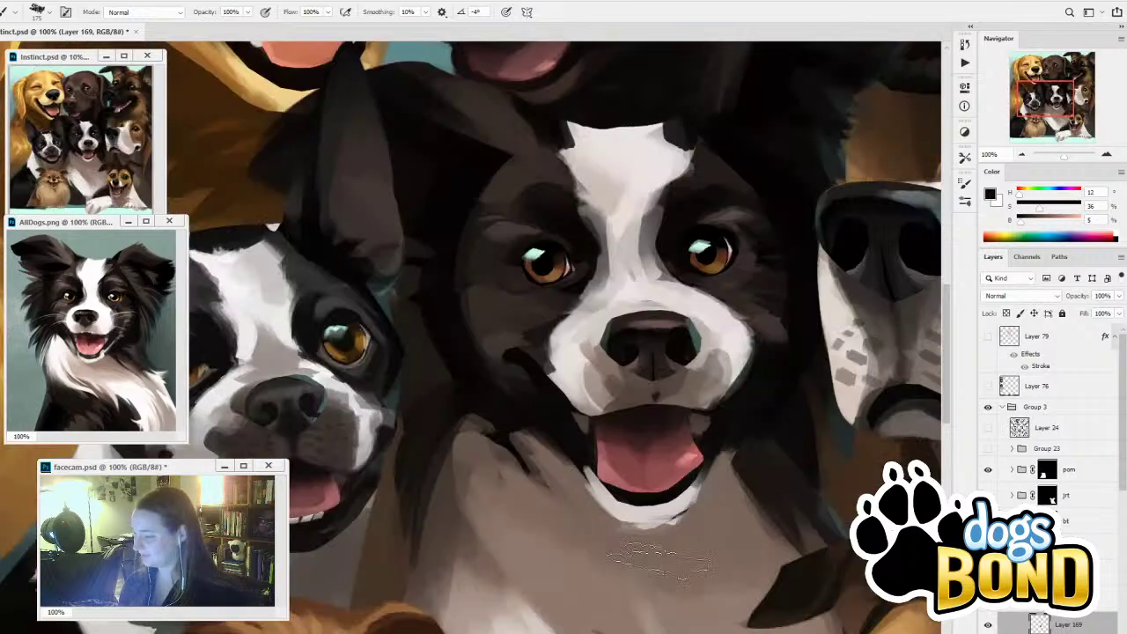
Compare the eyes, nose and mouth before and after the repaint, and select the group holding the repaint layers
click(987, 609)
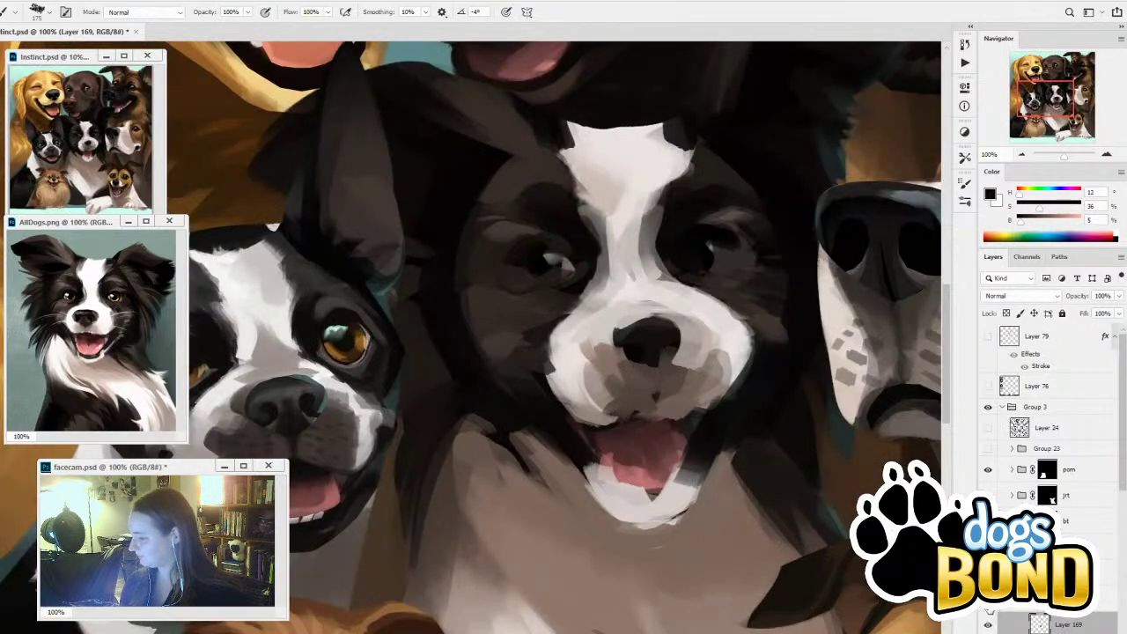
click(988, 609)
click(1024, 605)
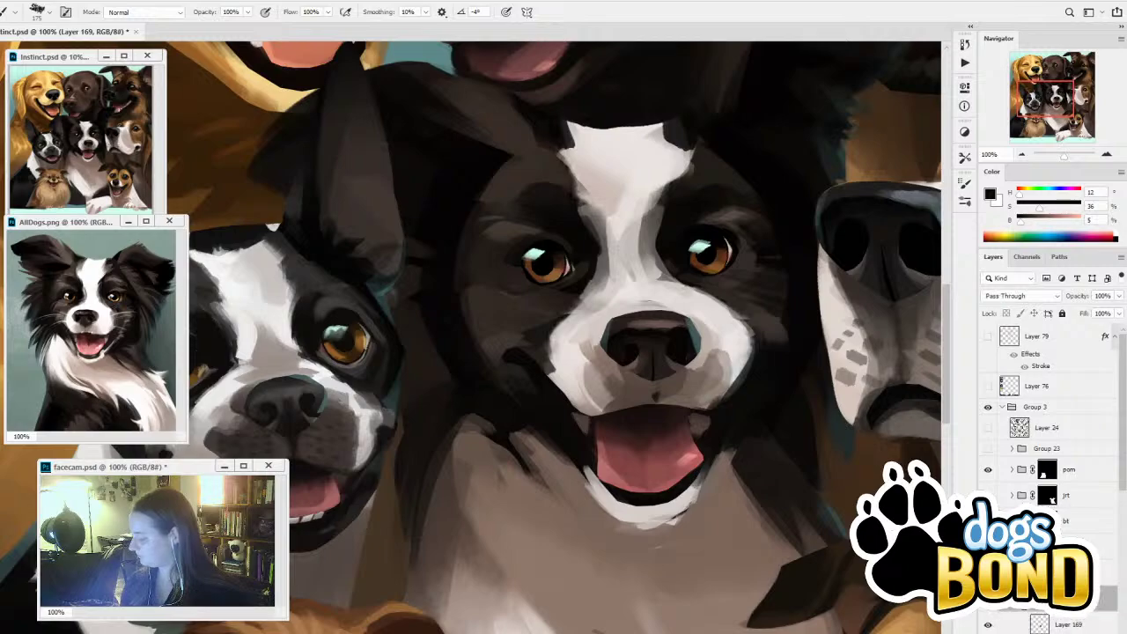
Collapse the repaint group inside the collie group and compare the collie's face with and without its painting
scroll(1052, 476, down, 5)
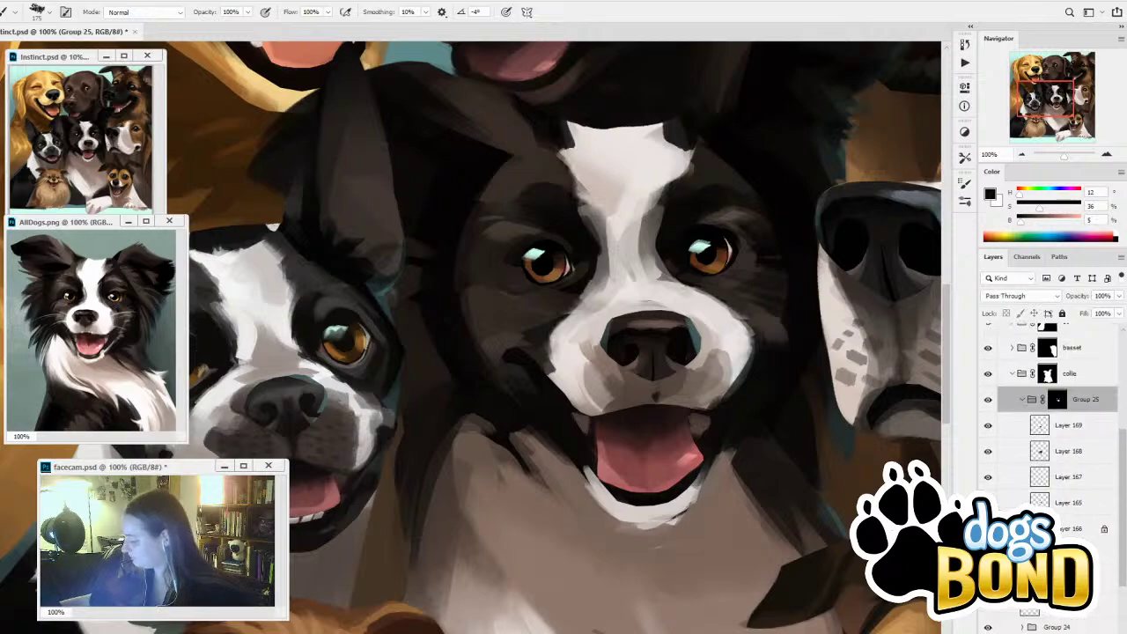
click(1023, 401)
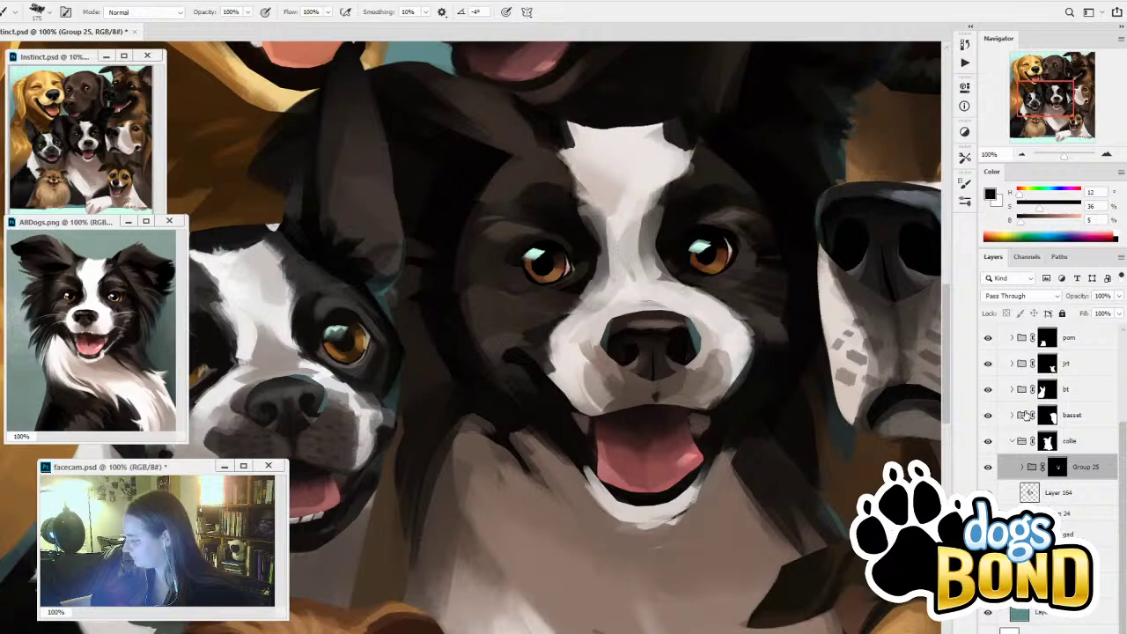
click(988, 467)
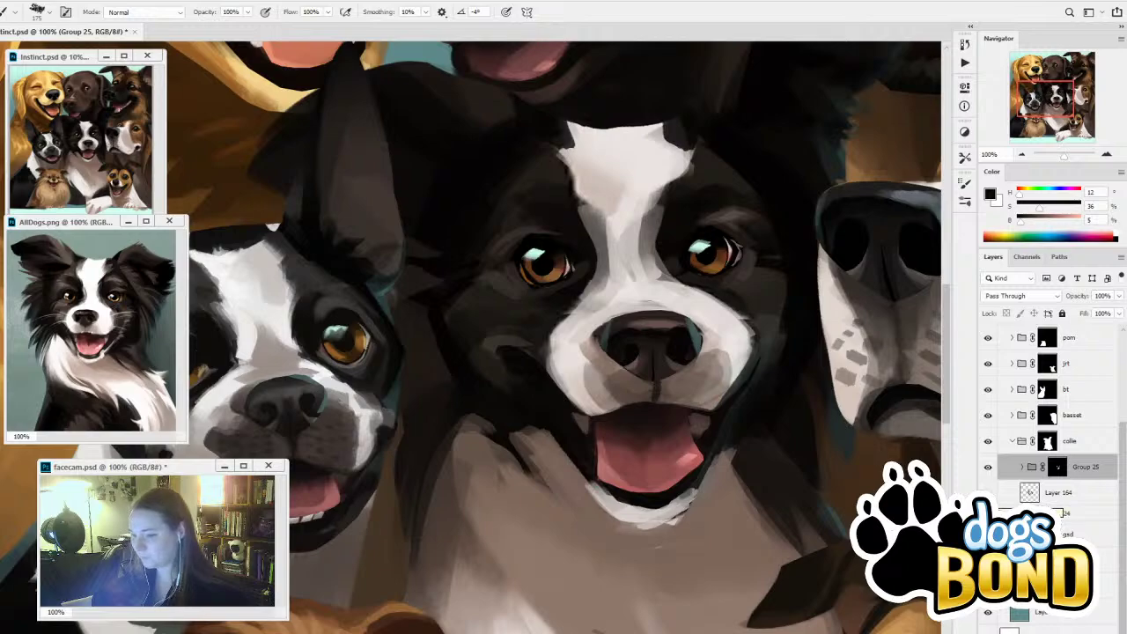
click(988, 493)
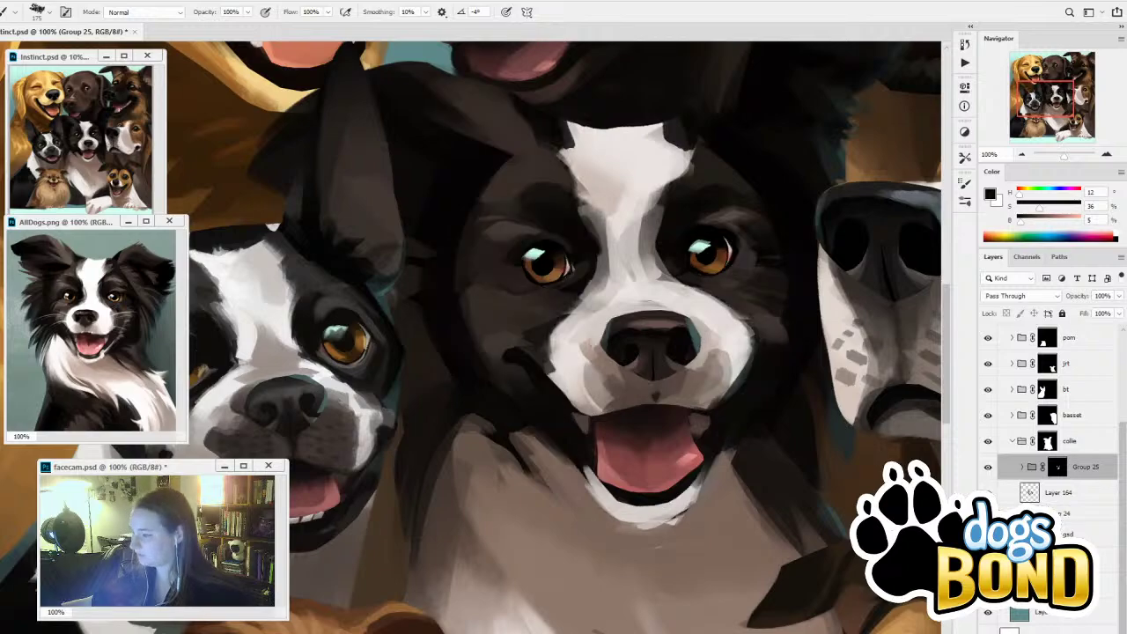
Select Layer 164 beneath the repaint group and sample a dark brown fur tone between the collie's left ear and forehead
alt+click(479, 168)
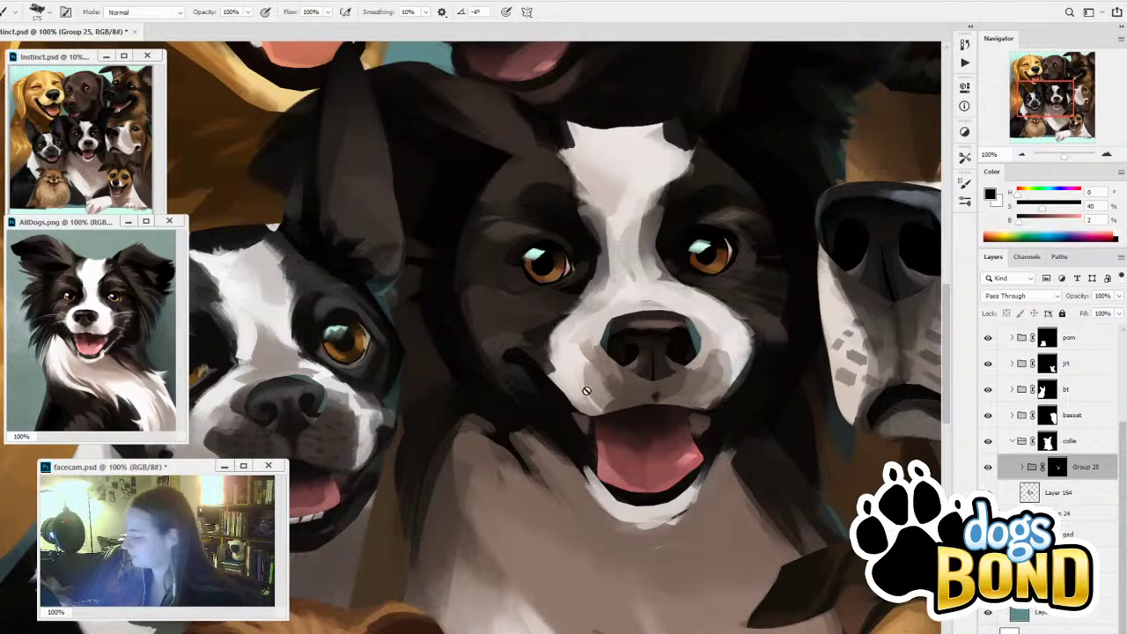
click(1054, 499)
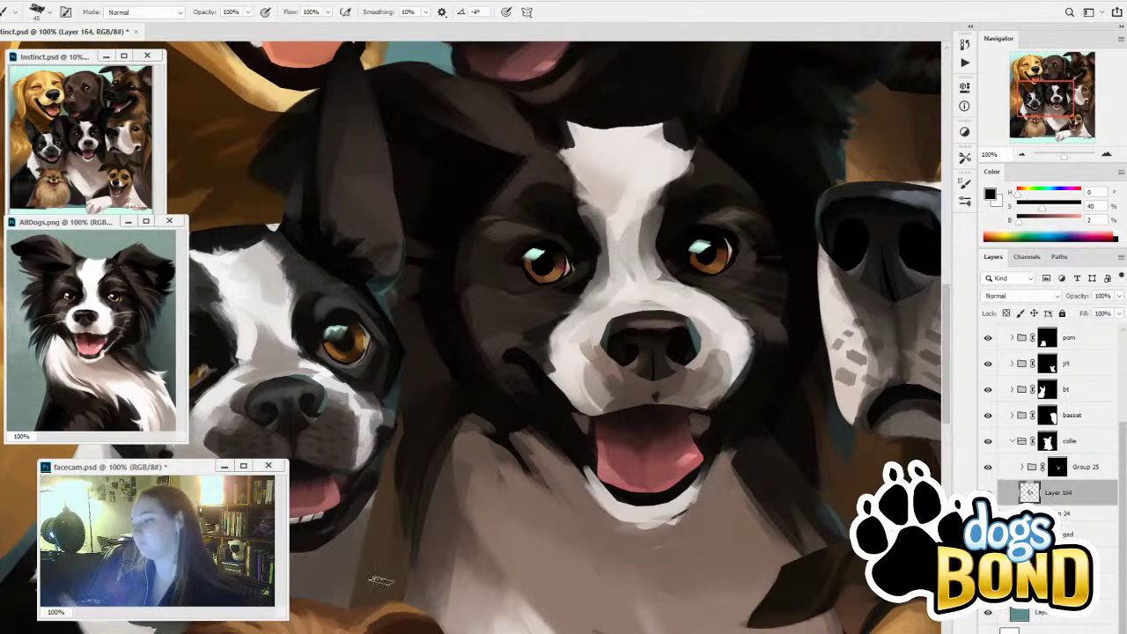
drag(648, 460, 628, 510)
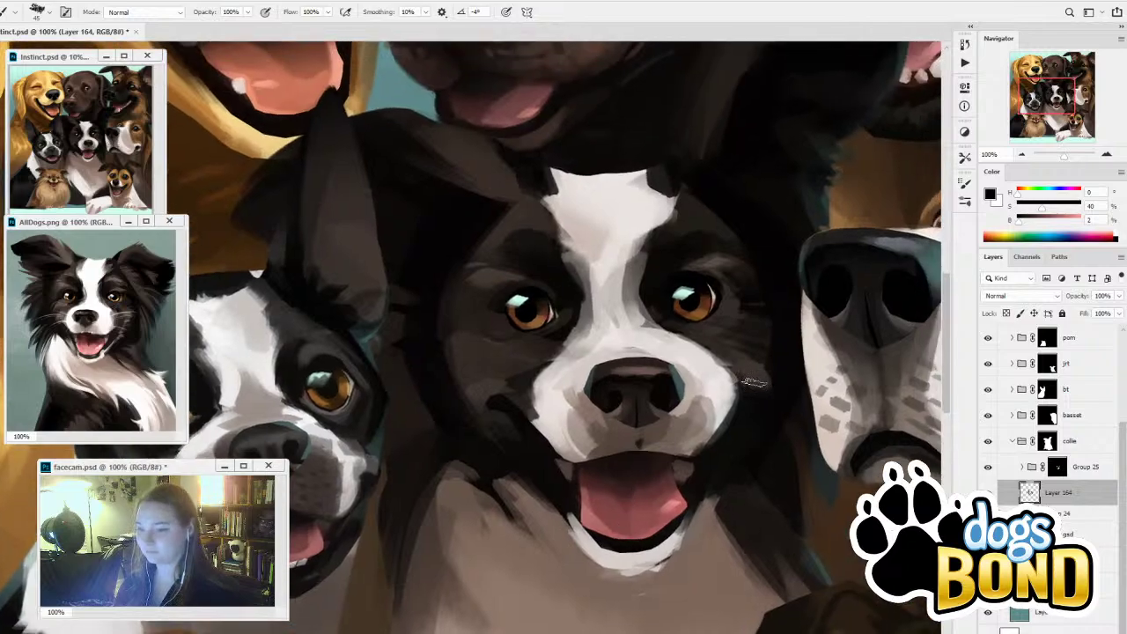
click(1022, 155)
alt+click(508, 252)
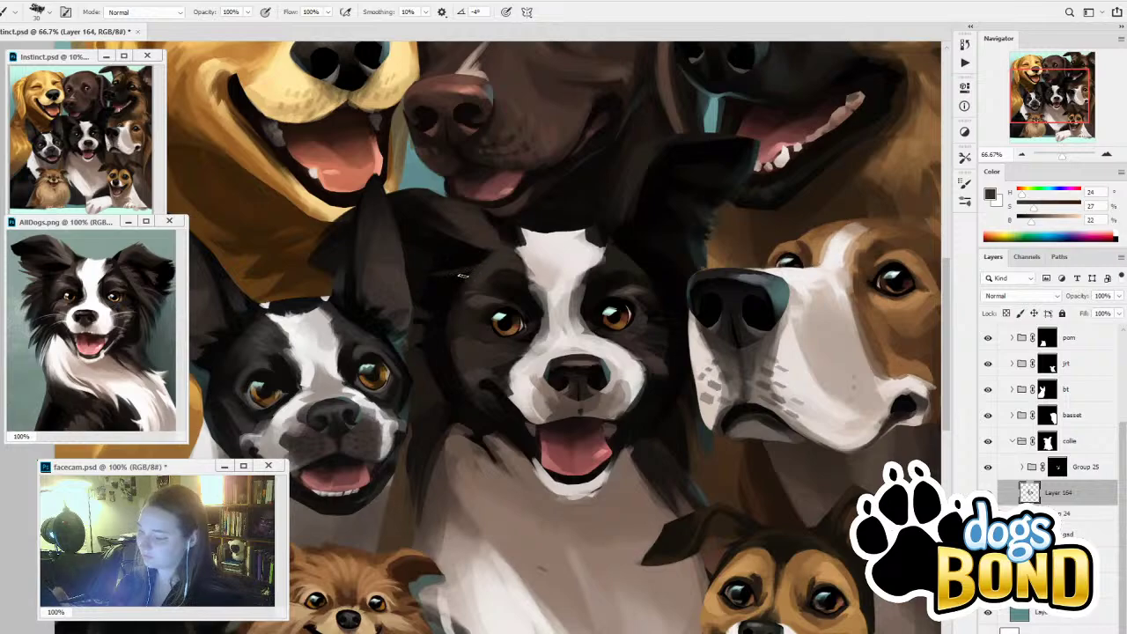
Blend the fur edge between the collie's left ear, forehead and cheek with repeatedly sampled near-black and dark brown strokes
alt+click(475, 271)
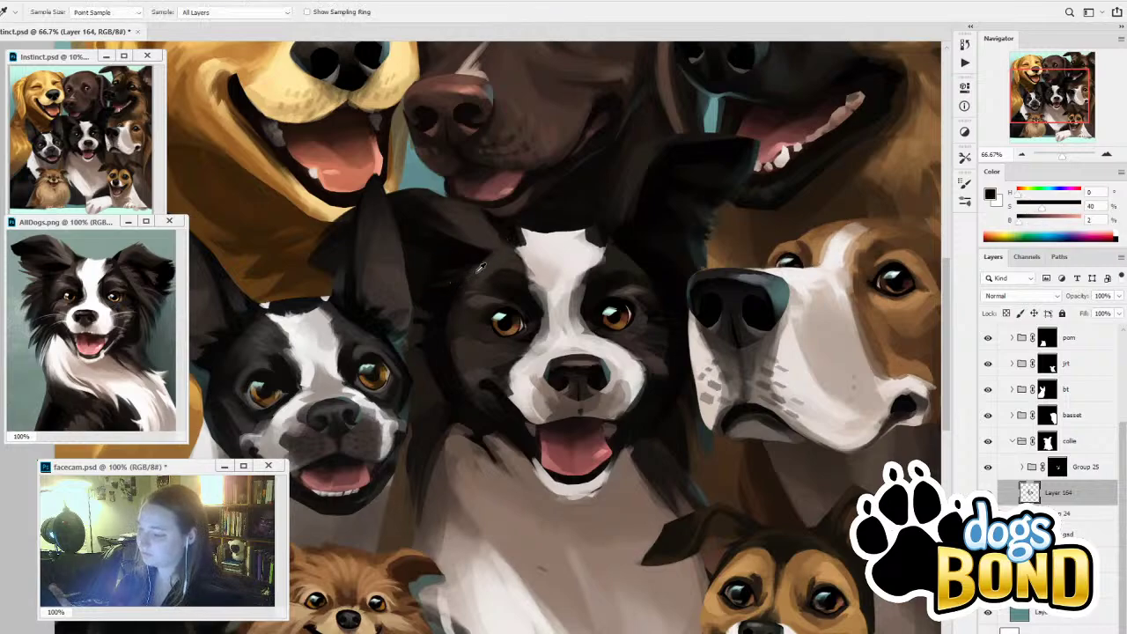
alt+click(471, 268)
alt+click(476, 270)
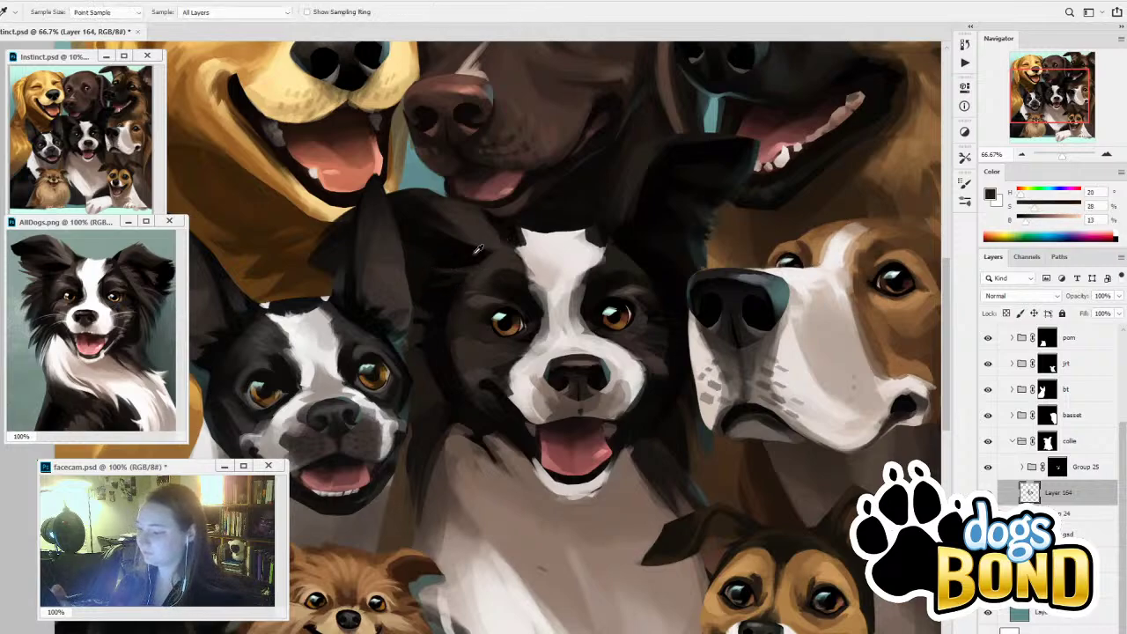
alt+click(444, 268)
alt+click(476, 269)
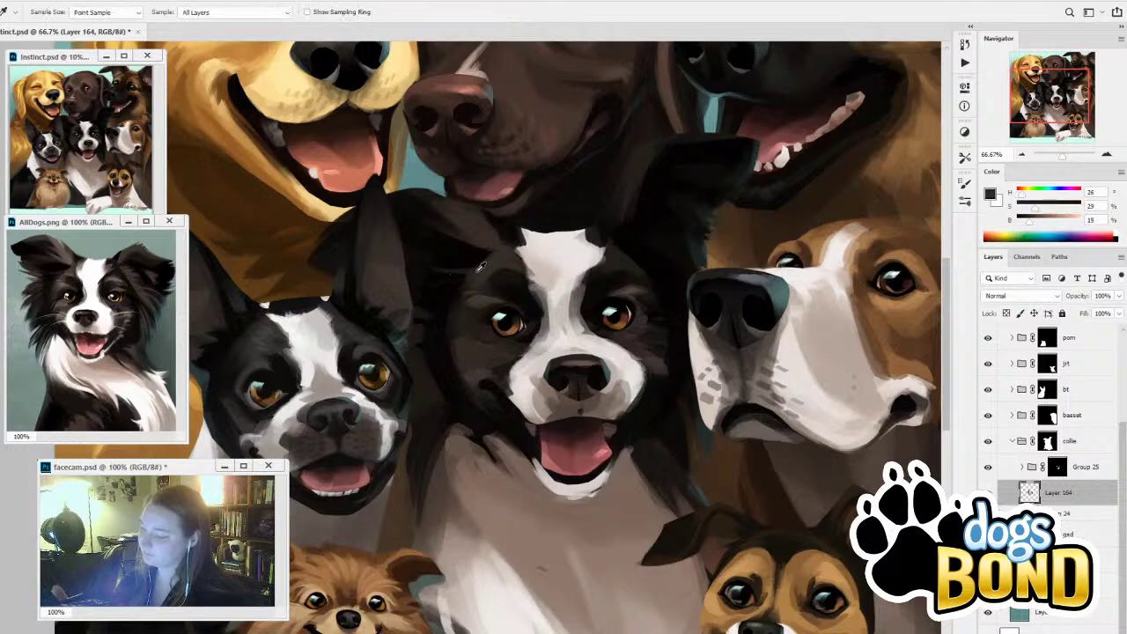
alt+click(471, 271)
alt+click(469, 276)
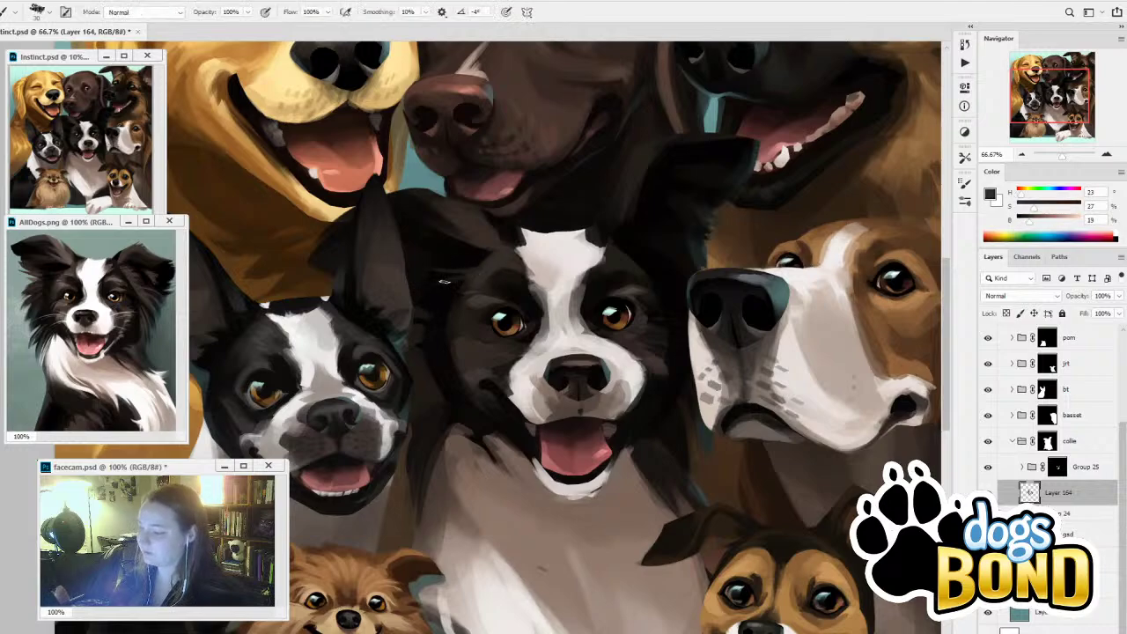
alt+click(443, 358)
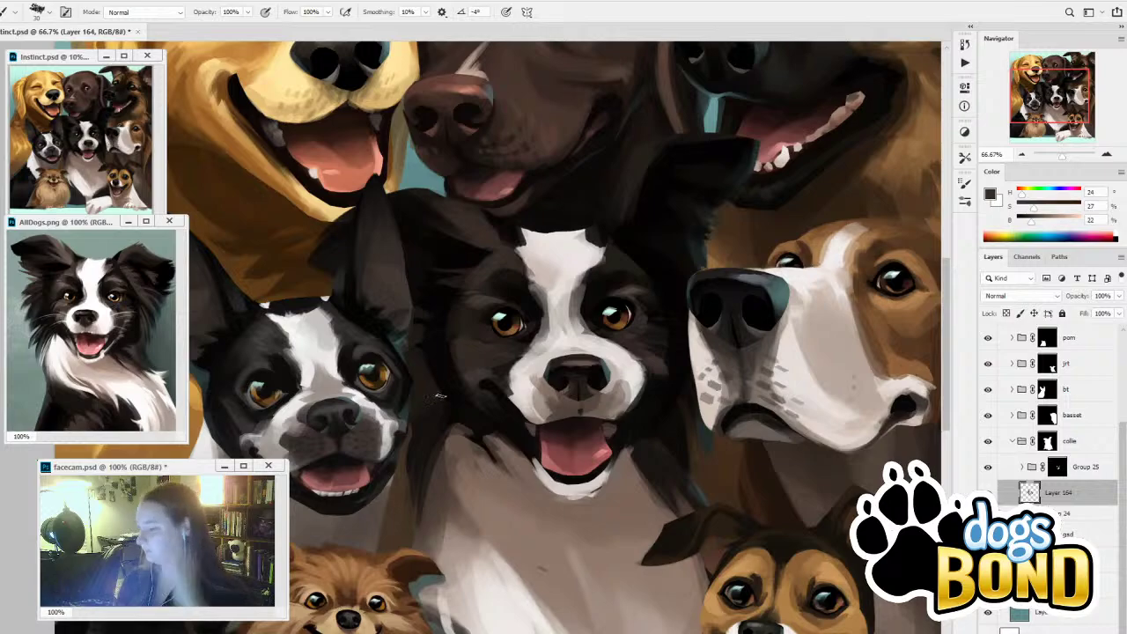
alt+click(451, 270)
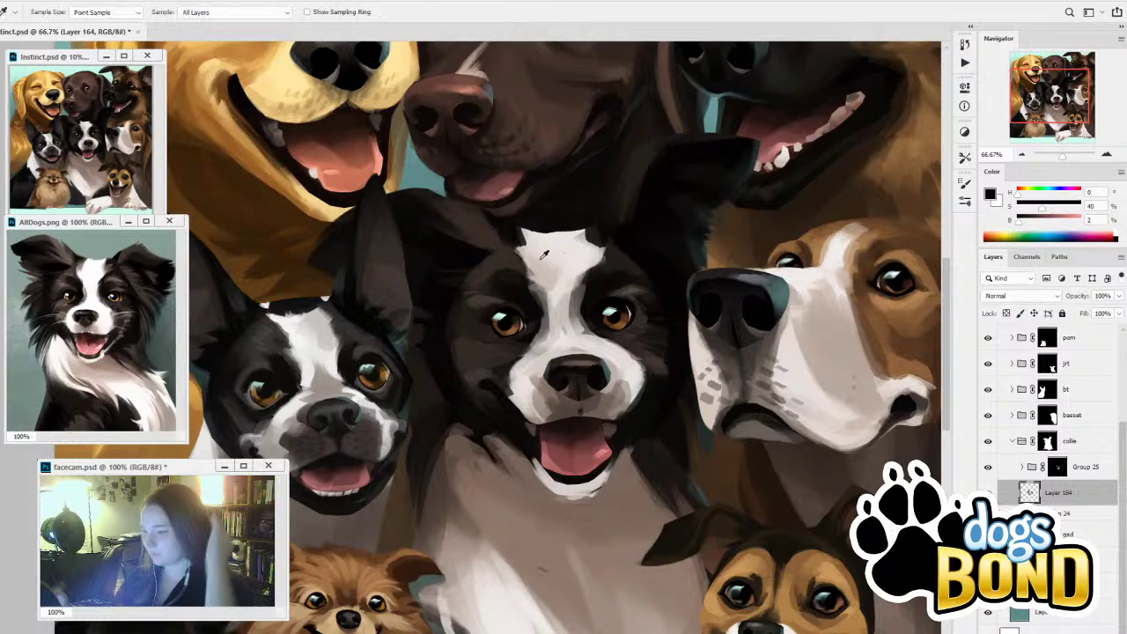
Paint sampled dark brown over the forehead beside the white blaze and enlarge the brush to 125 px
alt+click(513, 262)
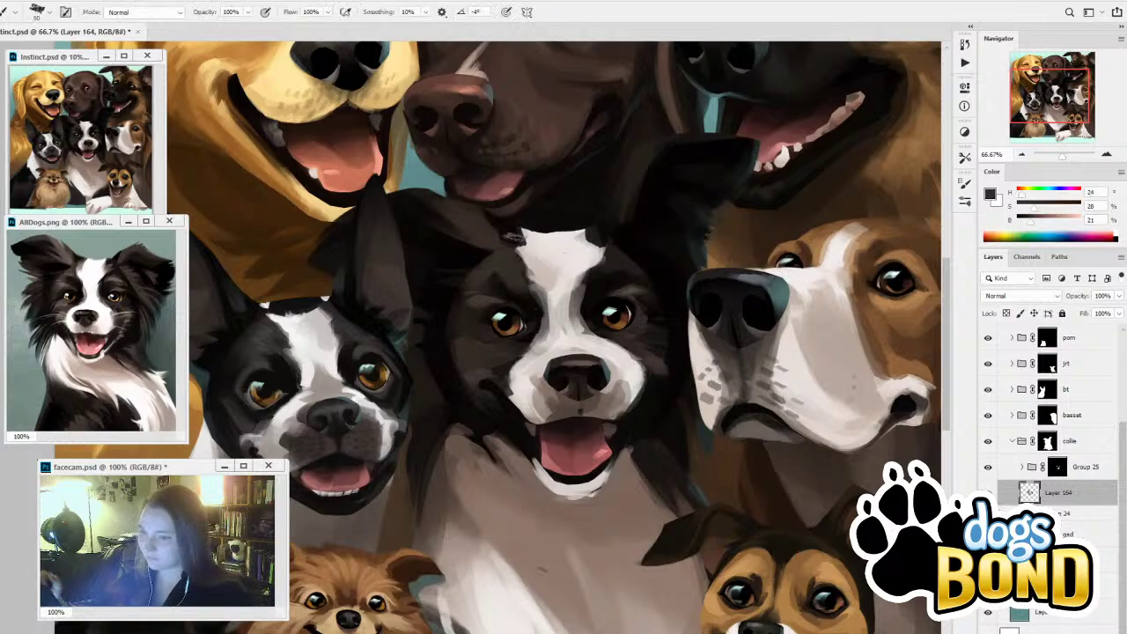
drag(514, 274, 510, 289)
key(bracketright)
key(bracketright)
key(bracketright)
key(bracketright)
key(bracketright)
key(bracketright)
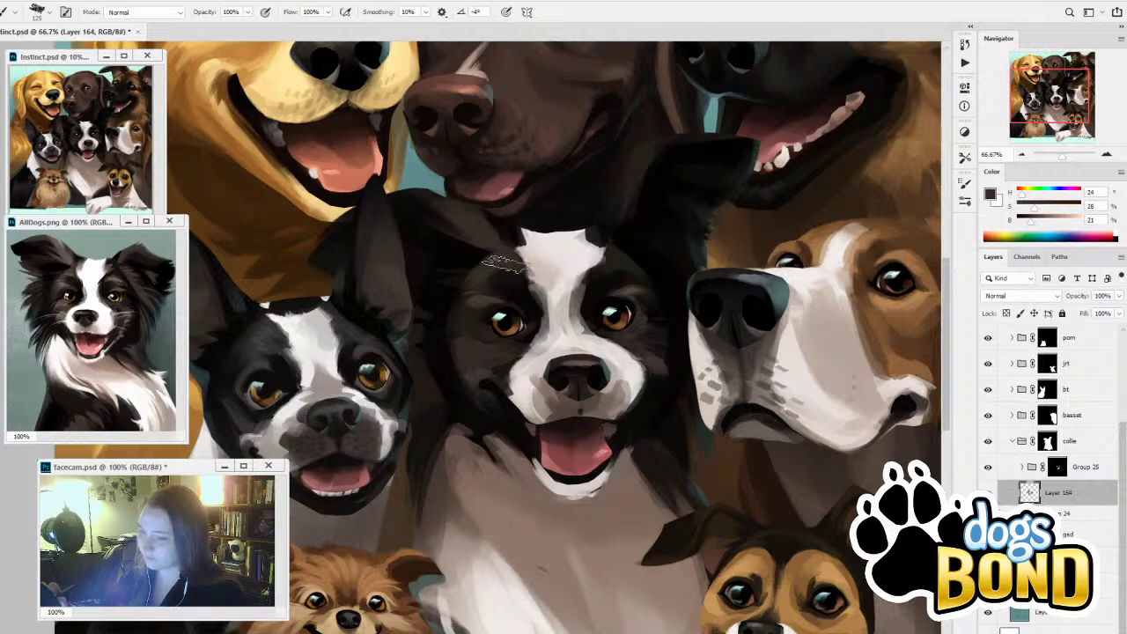
Lasso the dark forehead patch between the white blaze and the left eye, and sample near-black from its inner corner for brushing
key(l)
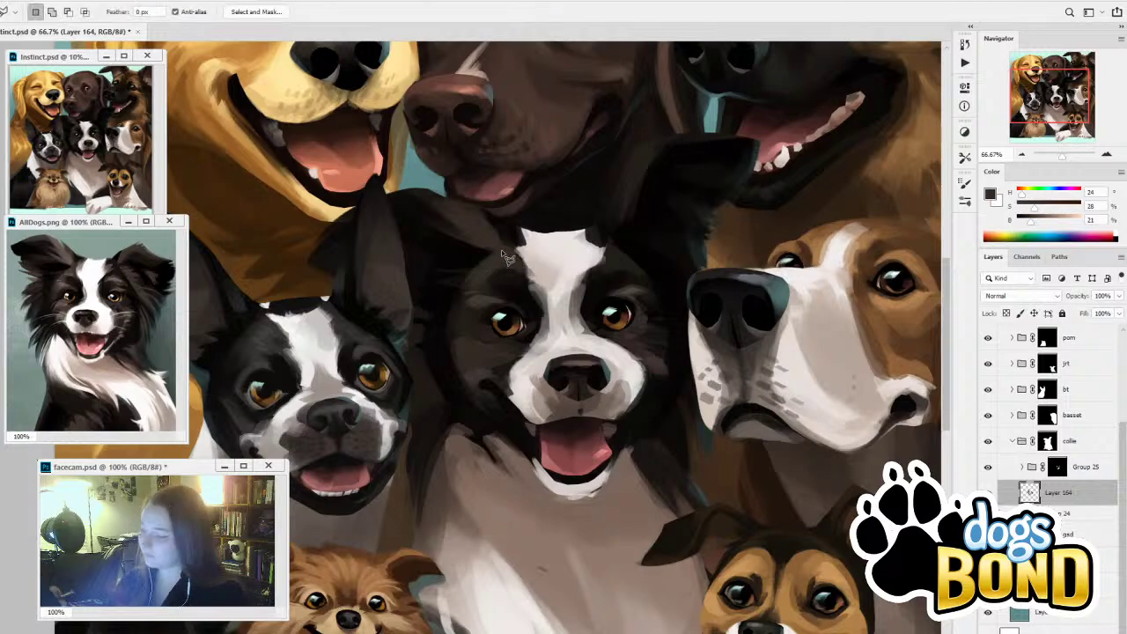
mouse_move(513, 243)
mouse_down()
mouse_move(476, 265)
mouse_move(450, 324)
mouse_move(489, 308)
mouse_move(544, 327)
mouse_up()
drag(521, 253, 445, 126)
key(g)
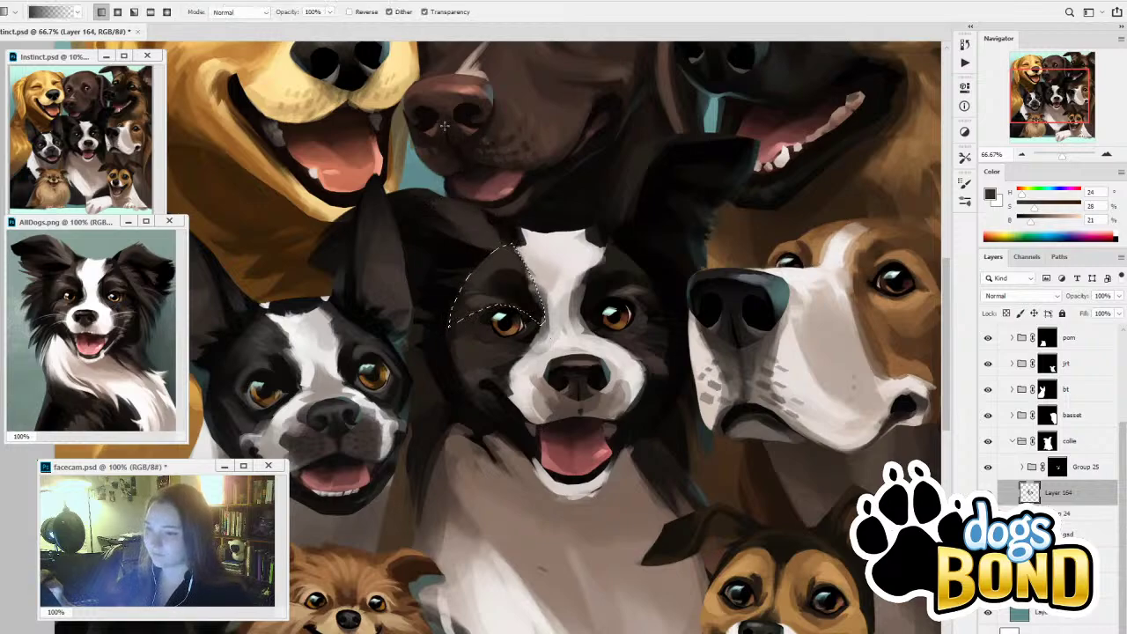
alt+click(533, 307)
key(b)
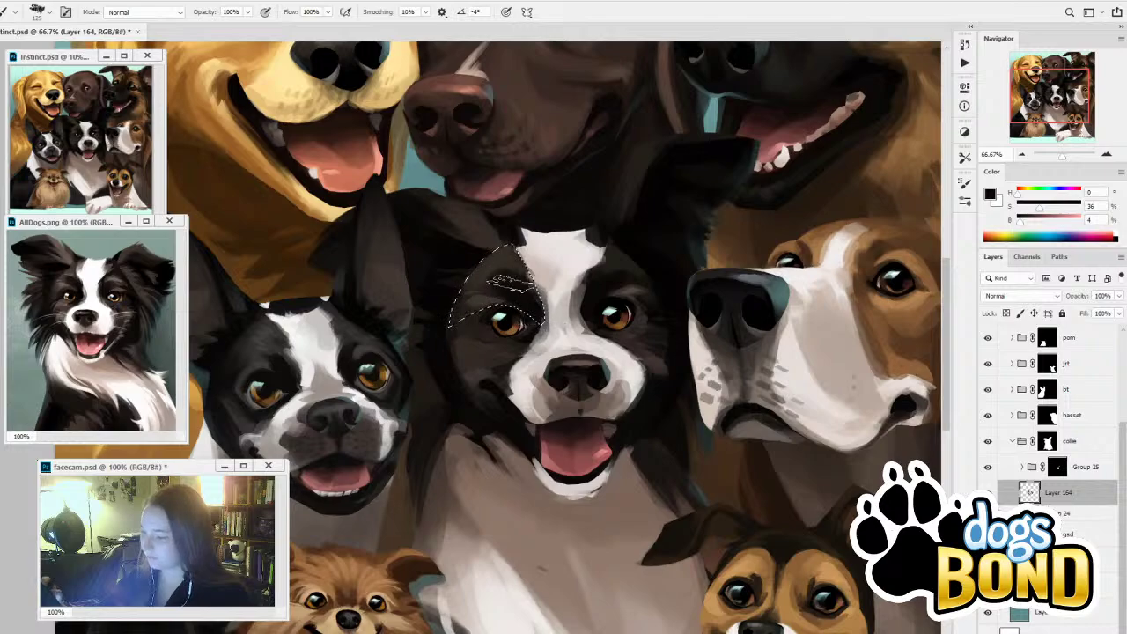
Repaint the selected forehead patch above the left eye with sampled dark browns, enlarging the brush to 250 px
alt+click(506, 308)
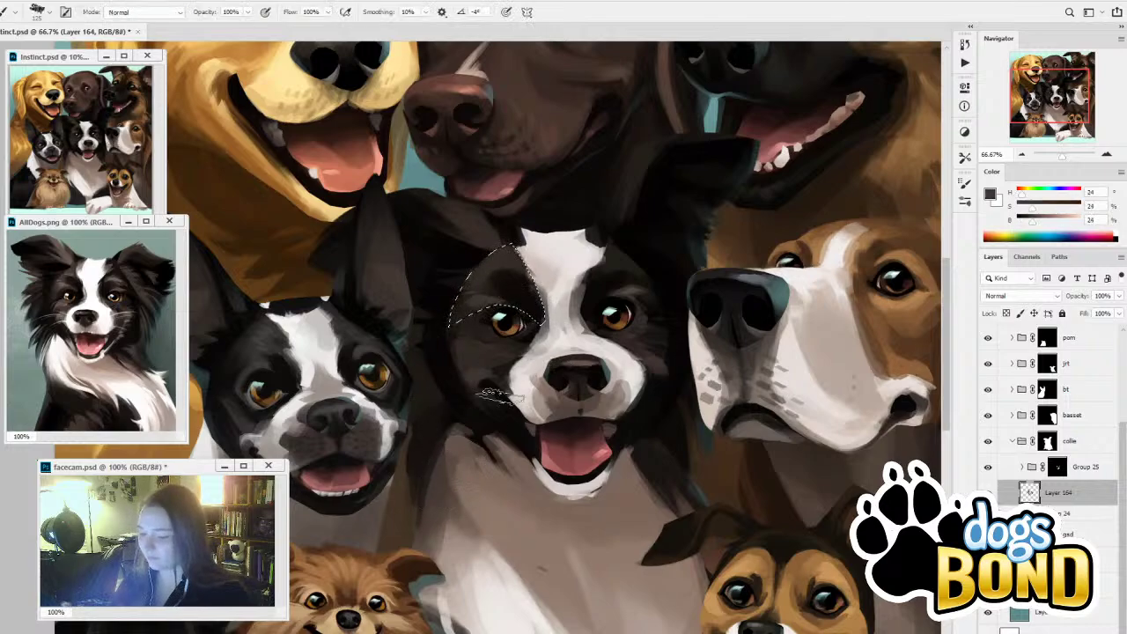
key(i)
click(518, 255)
key(b)
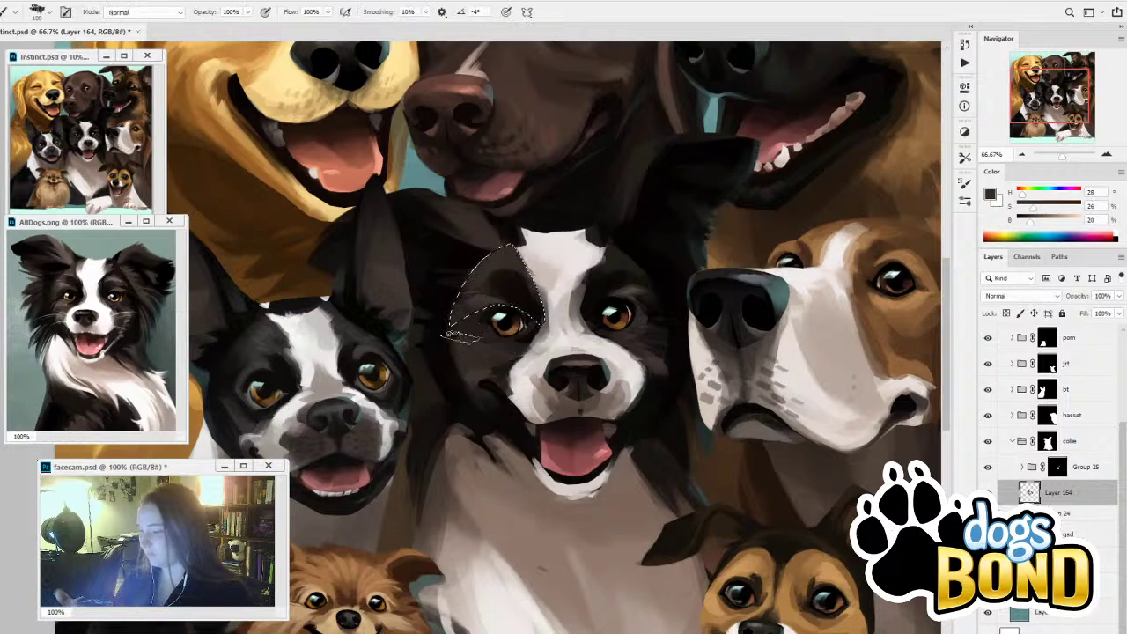
key(bracketright)
key(bracketright)
Sample near-black beside the right eye, set the brush tip angle to -44°, and shade the selected patch above the left eye
alt+click(599, 291)
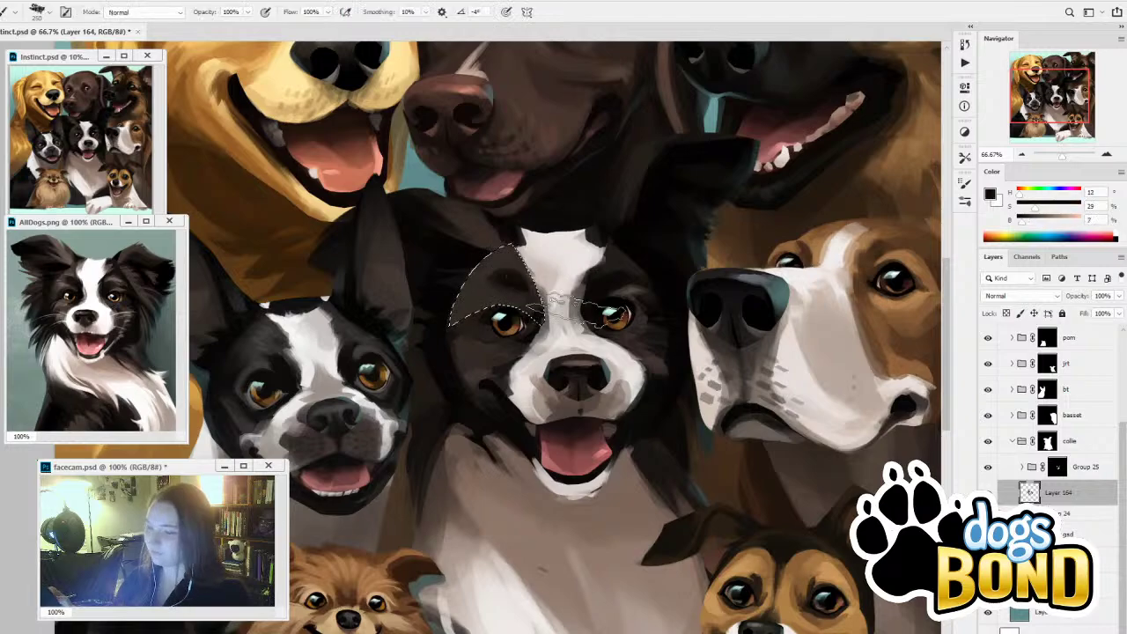
click(965, 203)
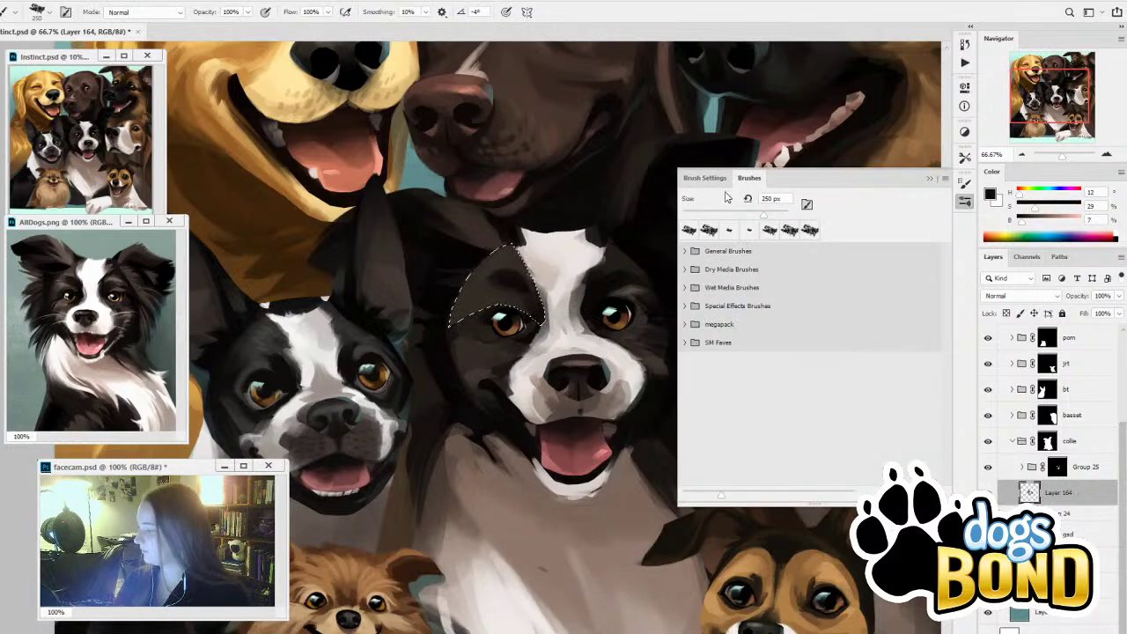
click(715, 180)
drag(891, 319, 899, 342)
mouse_move(465, 324)
mouse_down()
mouse_move(499, 284)
mouse_move(491, 380)
mouse_move(480, 314)
mouse_up()
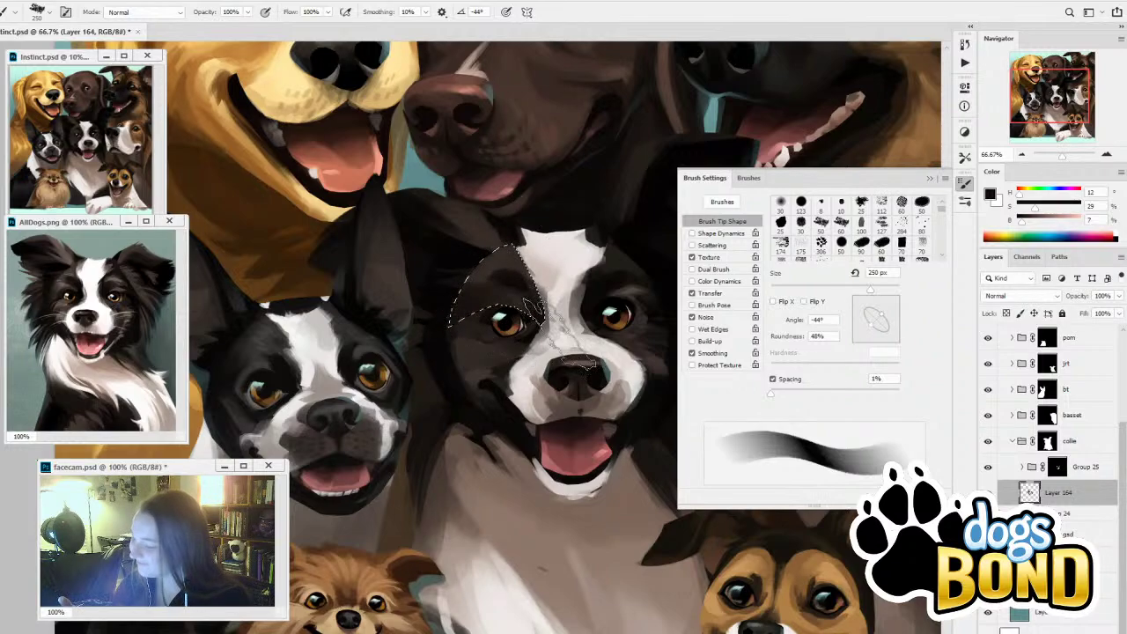
Refine the brow and lid edge above the left eye with a 60 px brush in sampled browns and near-black, and clear the selection
alt+click(631, 295)
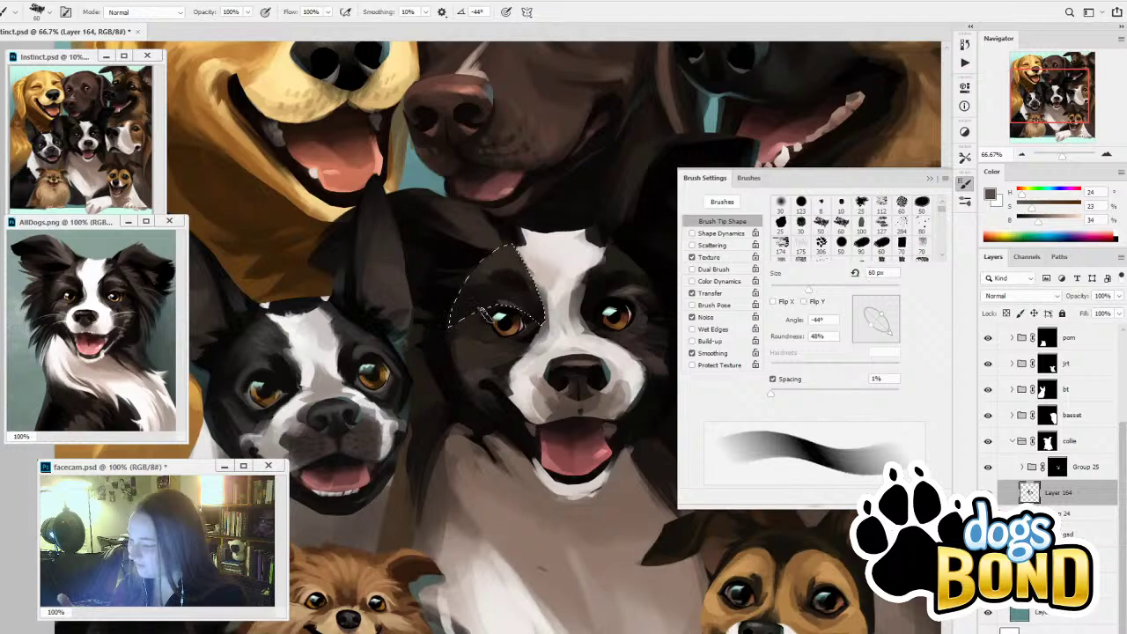
alt+click(516, 312)
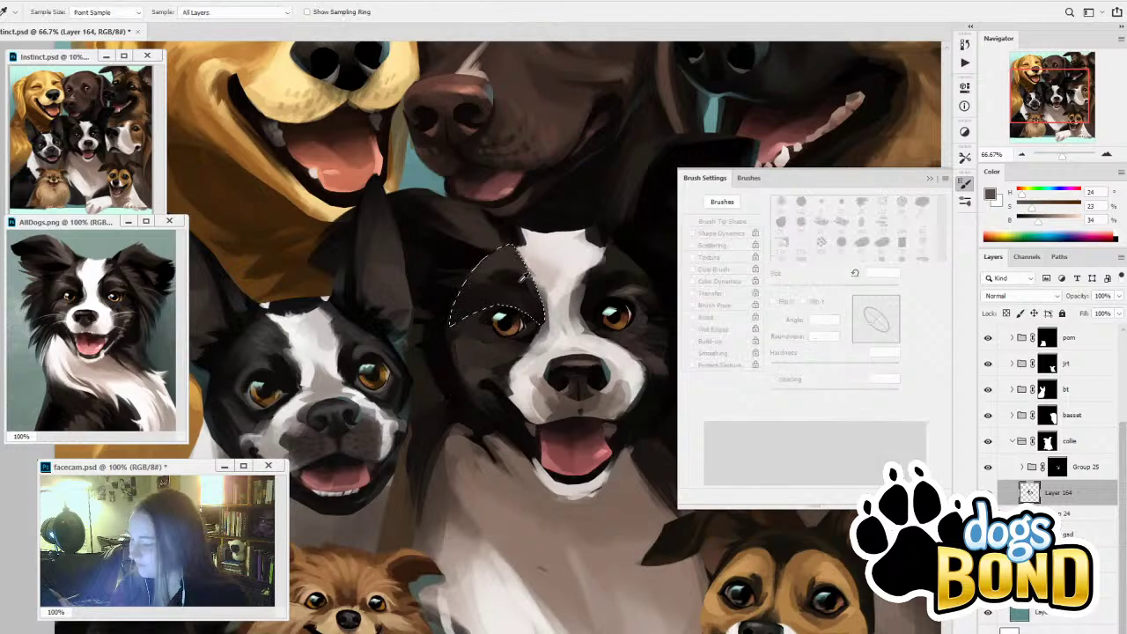
alt+click(531, 321)
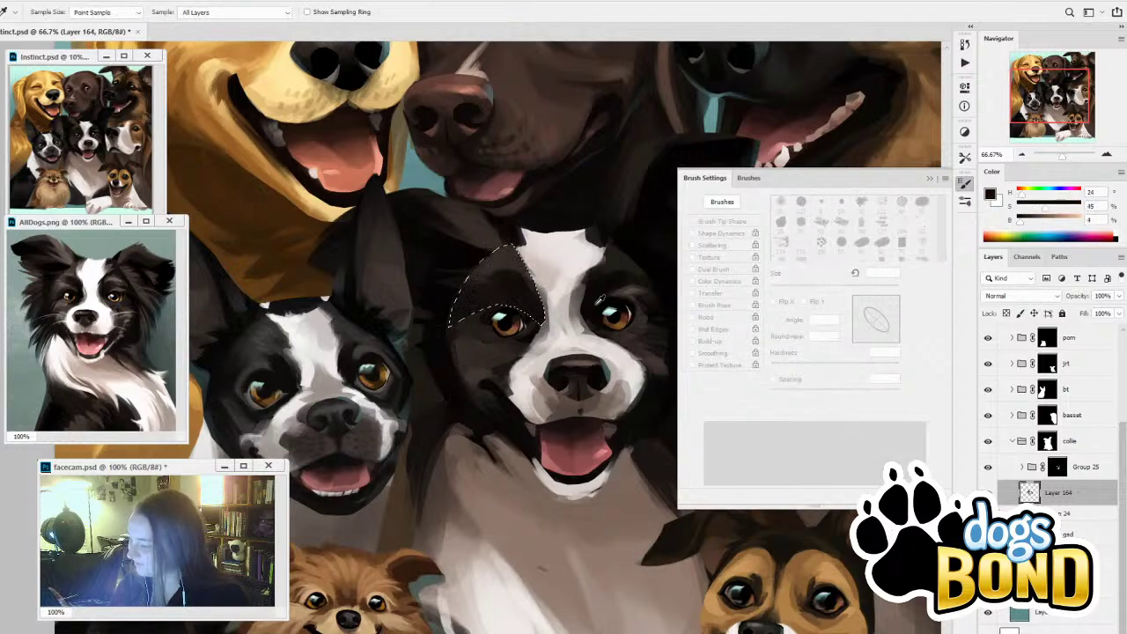
alt+click(511, 281)
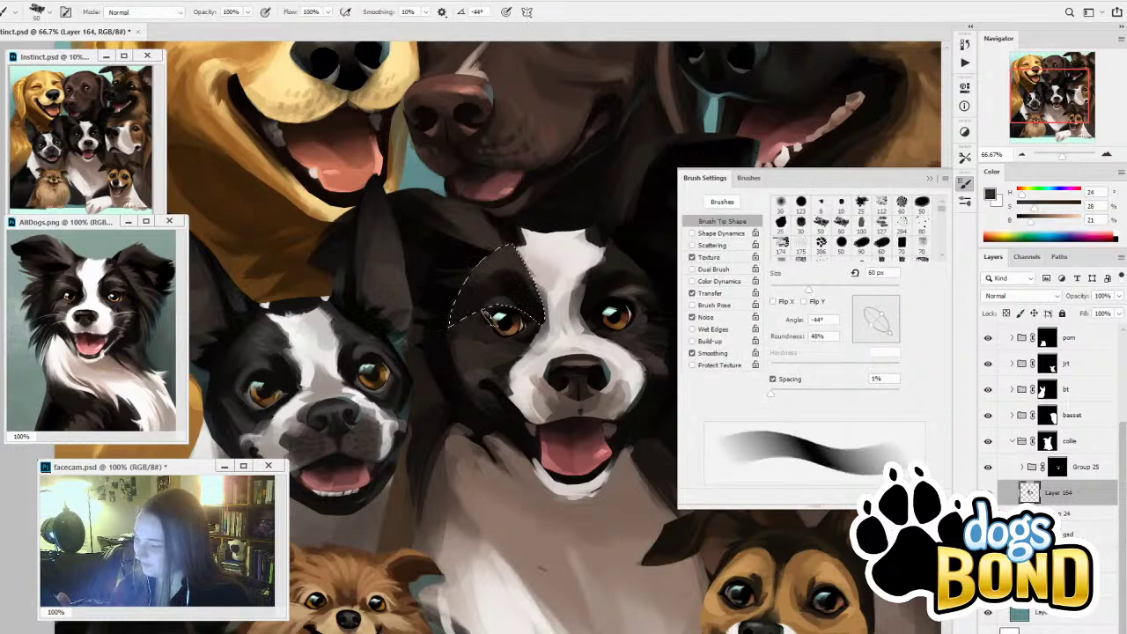
key(ctrl+d)
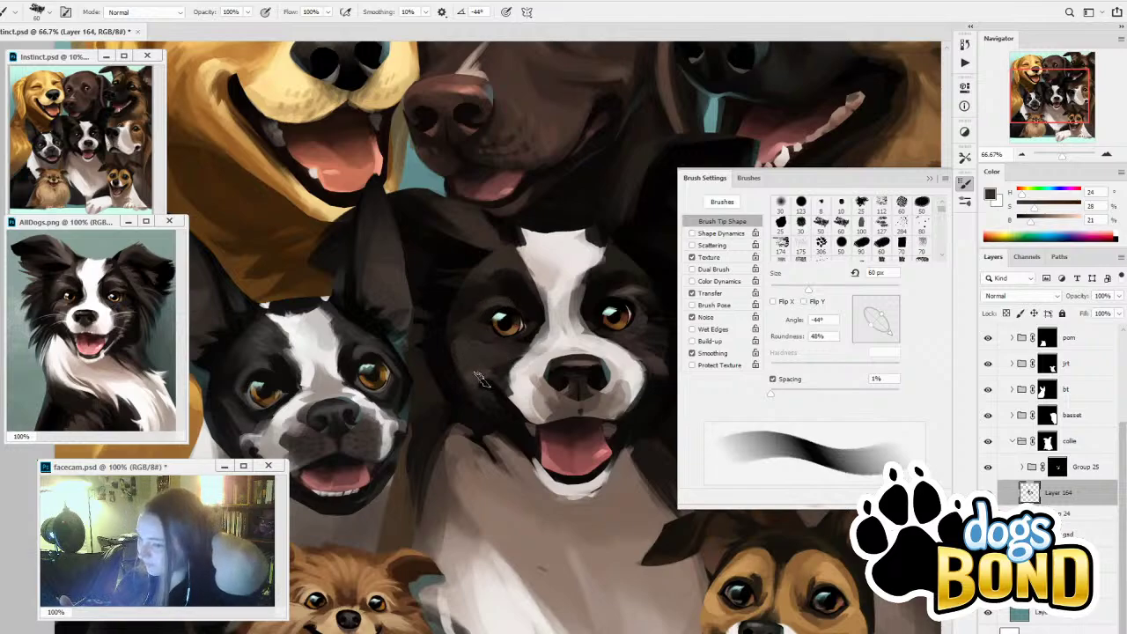
Sample a lighter grey-brown from the brow in the collie reference picture and dab it above the painted collie's left eye
alt+click(486, 286)
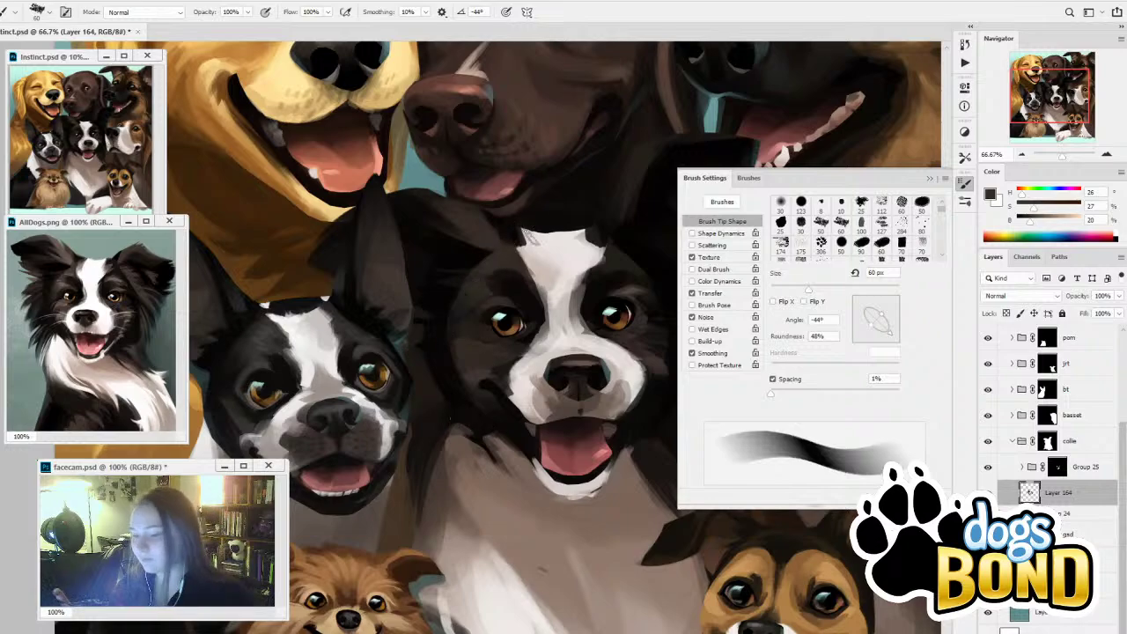
key(alt)
alt+click(69, 280)
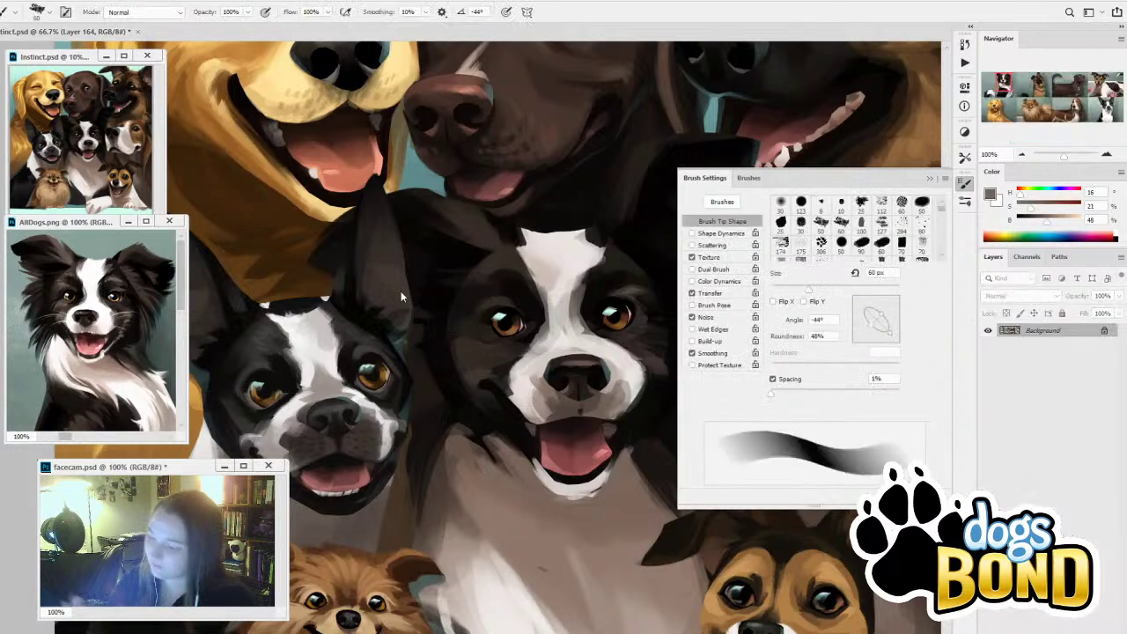
drag(483, 290, 491, 302)
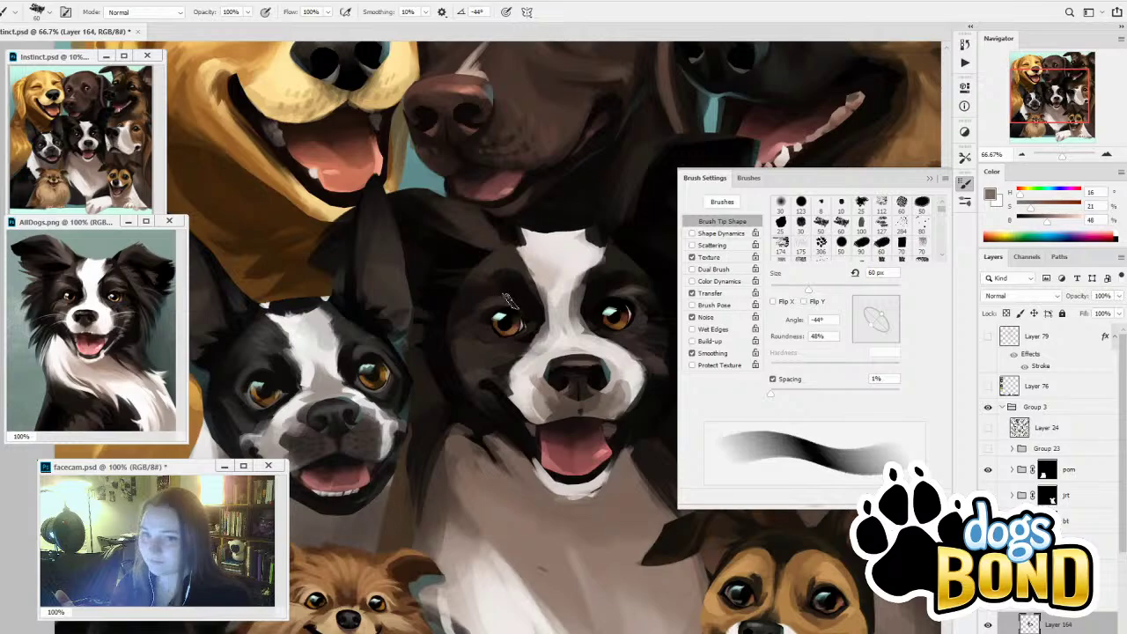
Lasso the brow patch above the collie's left eye, shade it with a 150 px brush, and clear the selection
key(m)
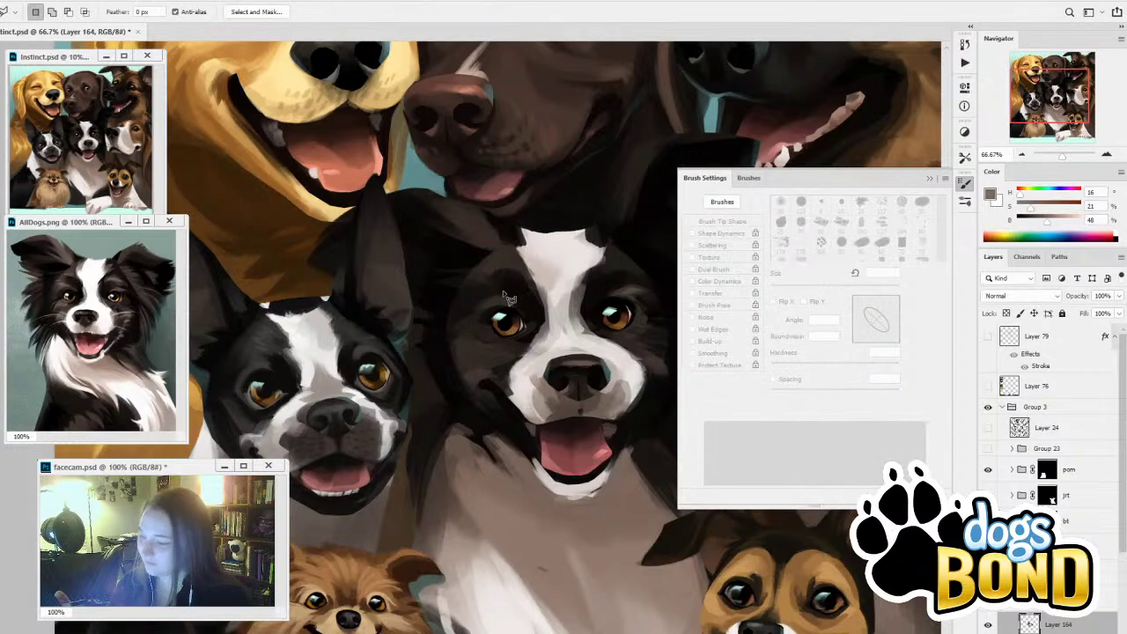
mouse_move(504, 295)
mouse_down()
mouse_move(482, 278)
mouse_move(459, 295)
mouse_move(509, 303)
mouse_move(495, 289)
mouse_up()
key(ctrl+h)
key(b)
key(l)
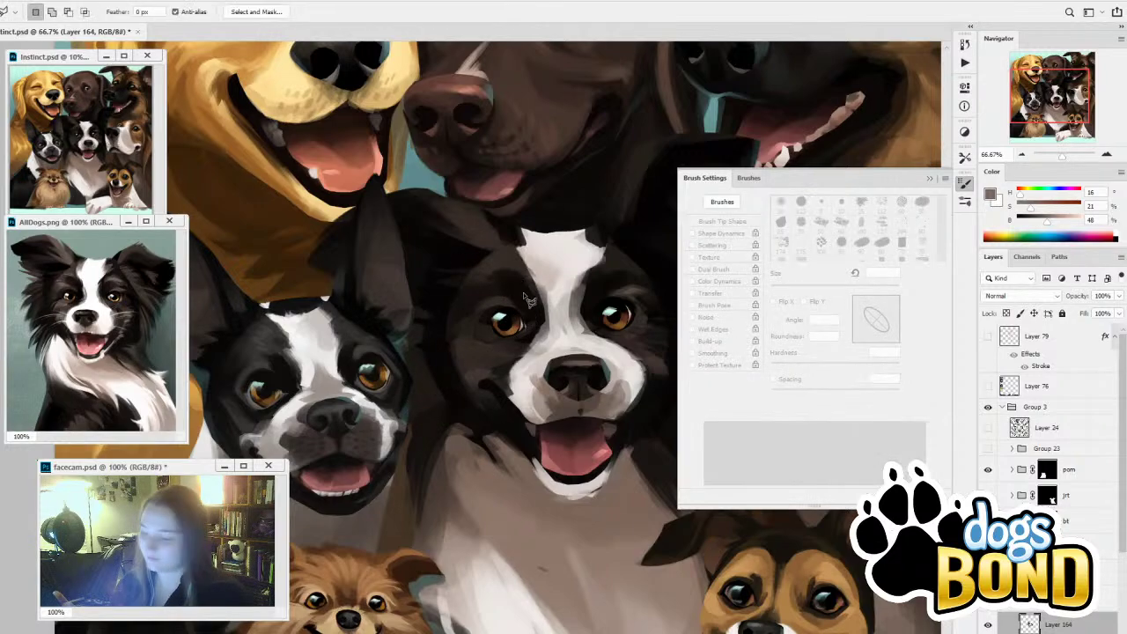
mouse_move(497, 289)
mouse_down()
mouse_move(480, 282)
mouse_move(472, 298)
mouse_move(489, 314)
mouse_move(520, 310)
mouse_move(478, 283)
mouse_move(471, 310)
mouse_up()
key(ctrl+d)
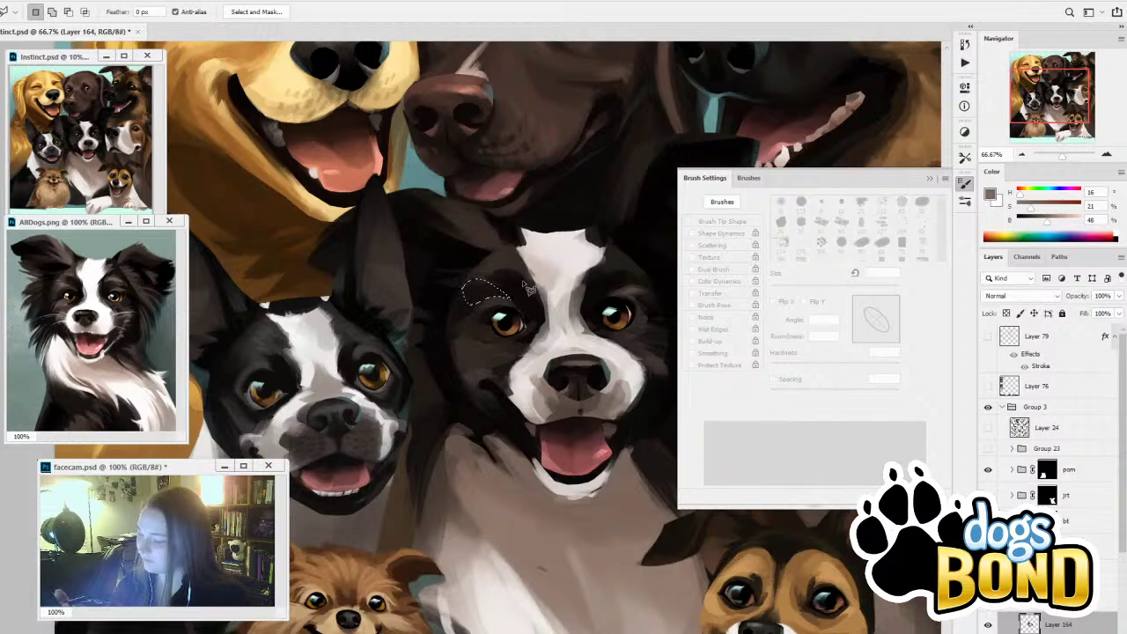
key(b)
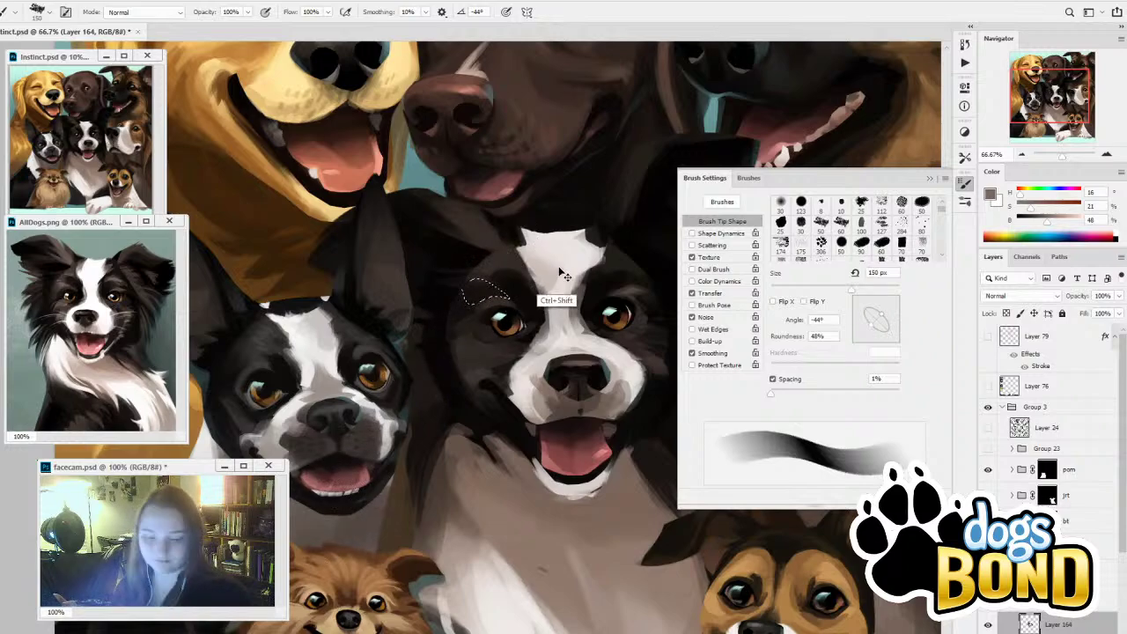
key(ctrl+d)
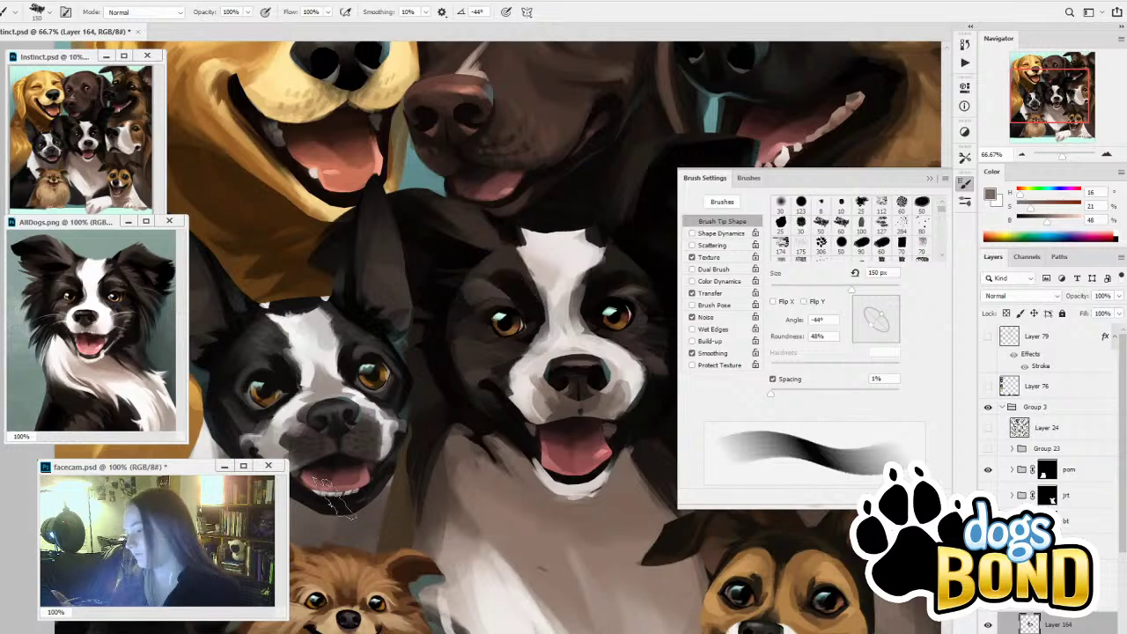
Sample grey-brown from the reference collie's brow and paint a lighter brow highlight above the painted collie's left eye
alt+click(509, 296)
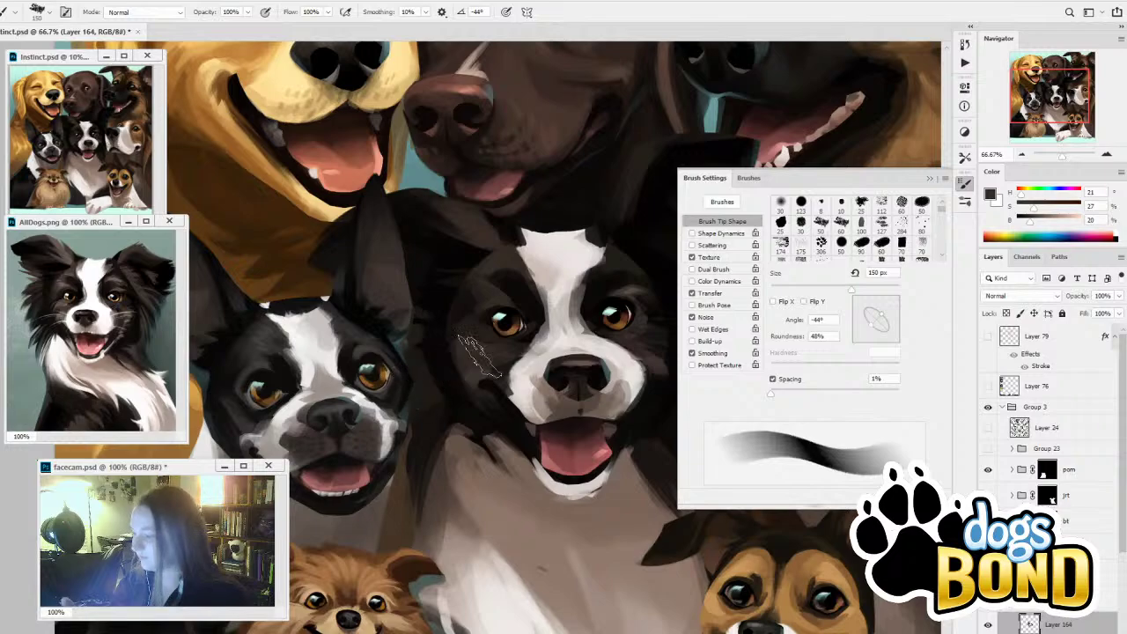
key(alt)
alt+click(72, 277)
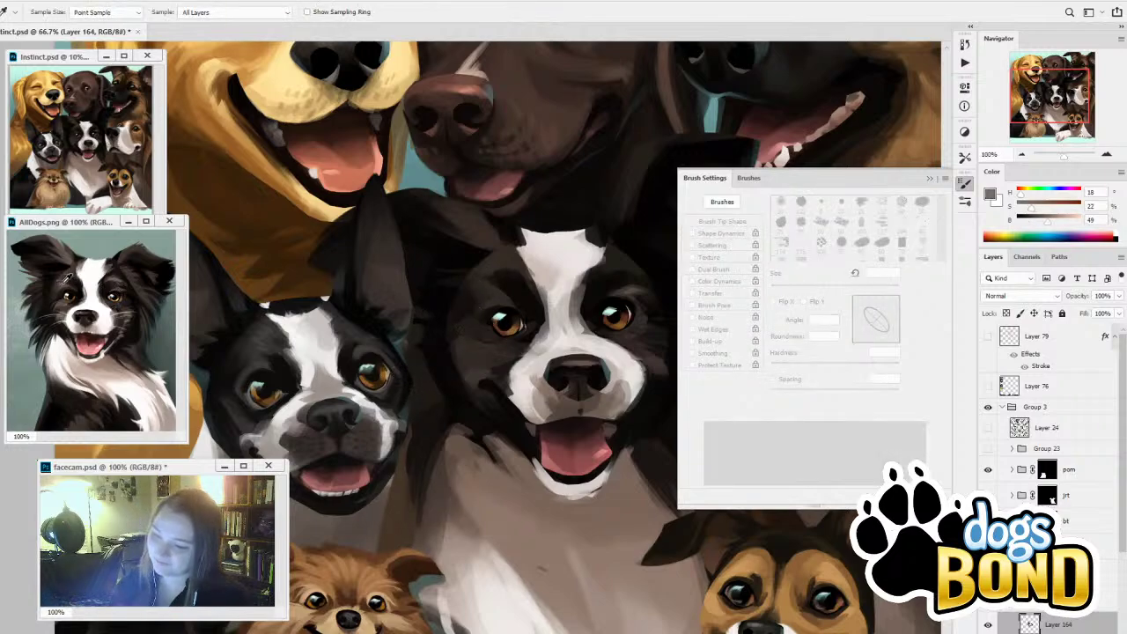
click(495, 295)
drag(511, 306, 491, 298)
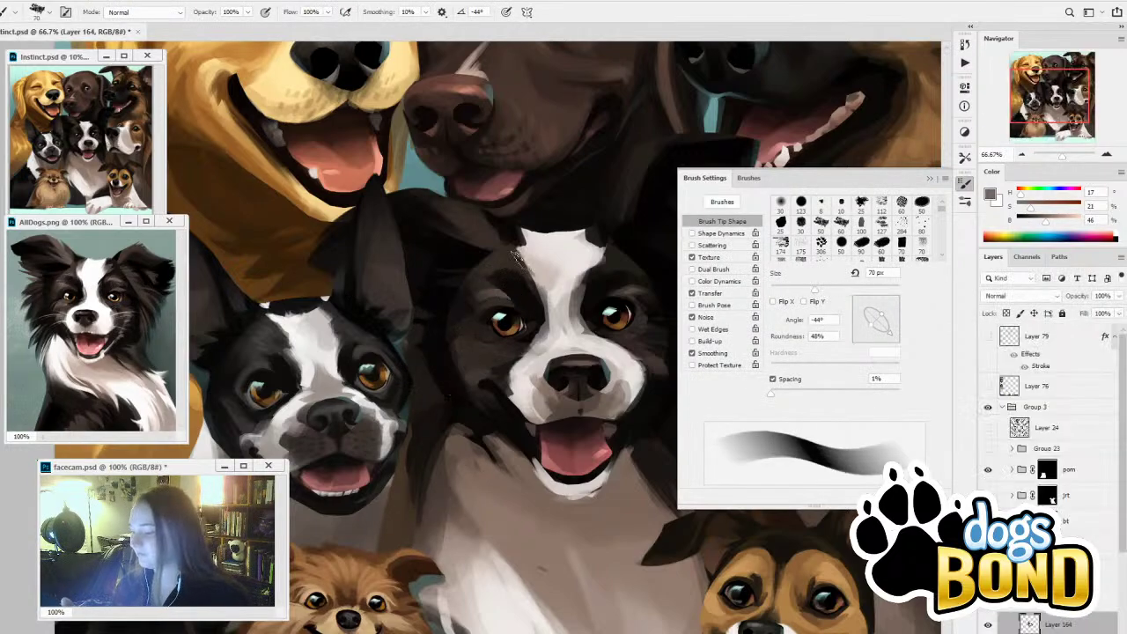
Blend the highlight above the left eye into the forehead with sampled near-black and dark browns, reducing the brush to 30 px
alt+click(478, 294)
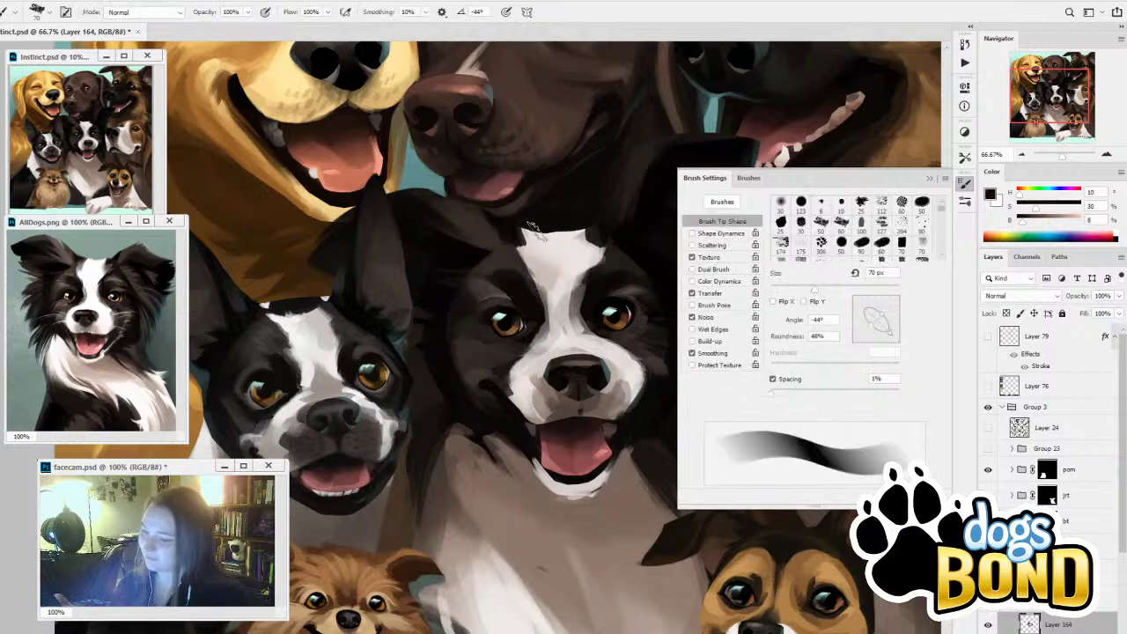
alt+click(473, 294)
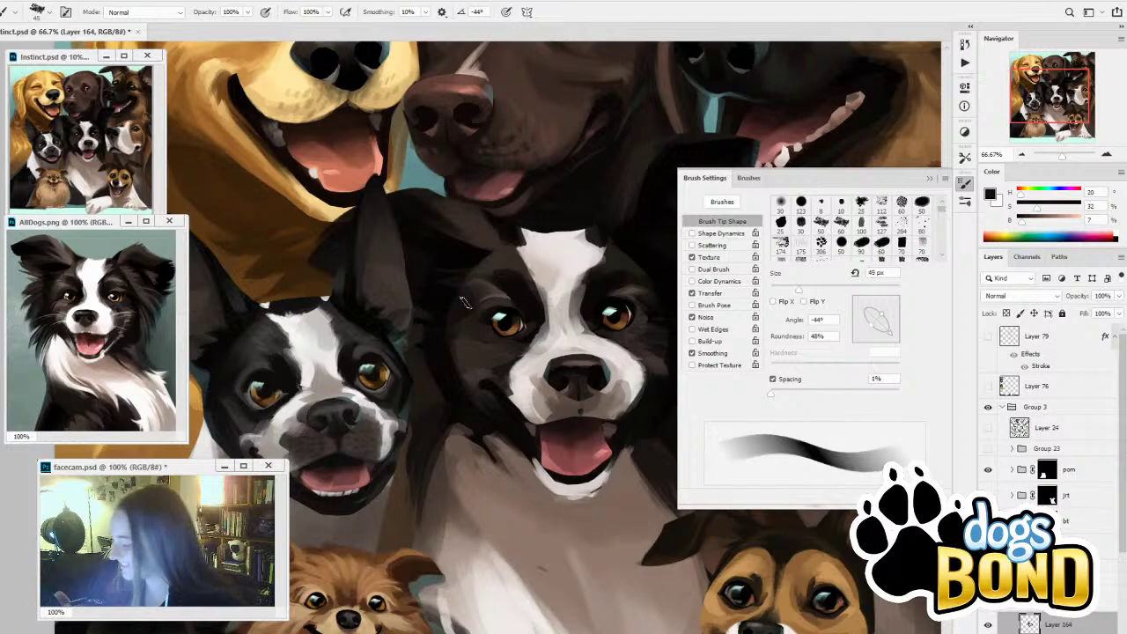
alt+click(477, 290)
alt+click(500, 290)
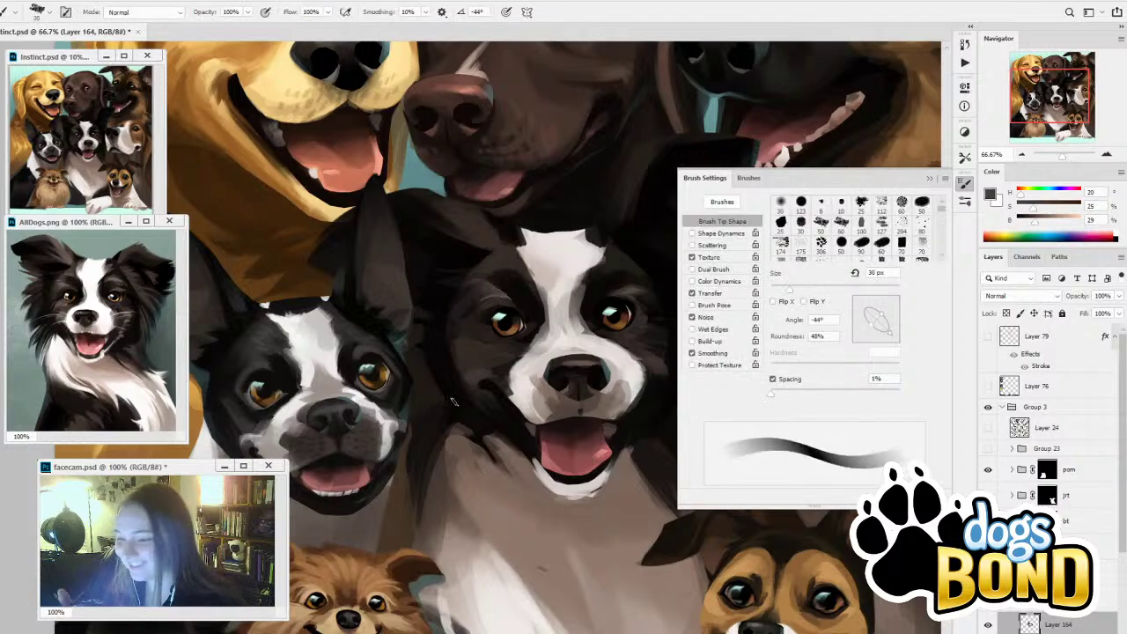
alt+click(498, 264)
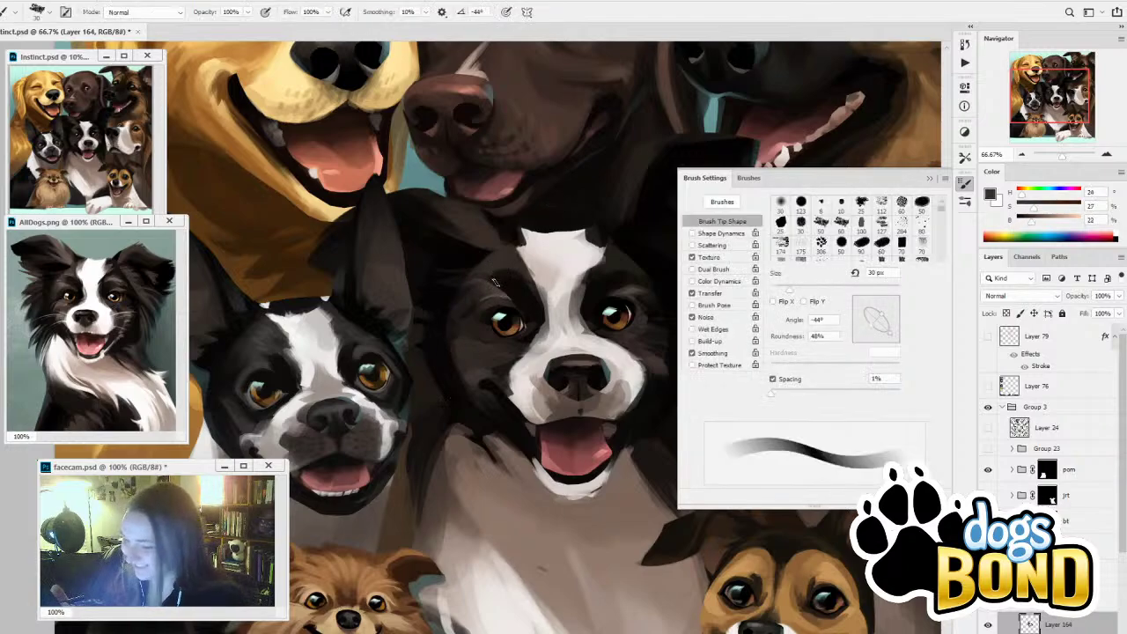
Refine the fur strands above the left eye in a sampled dark brown, adjusting the brush to 40 px, and close the brush settings
key(bracketleft)
key(bracketright)
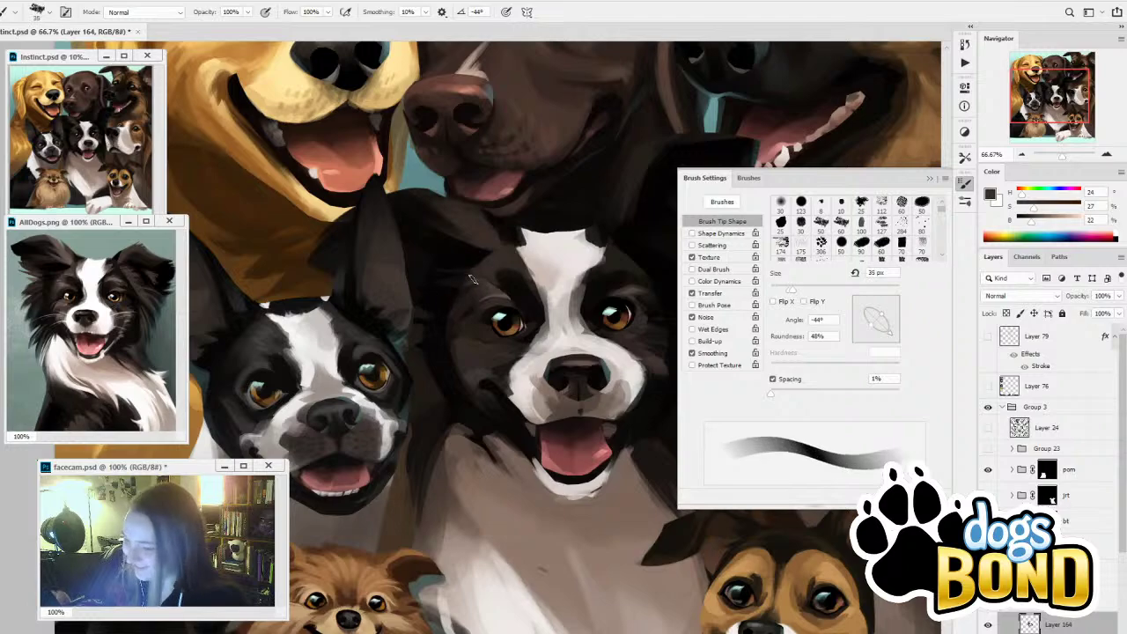
alt+click(505, 290)
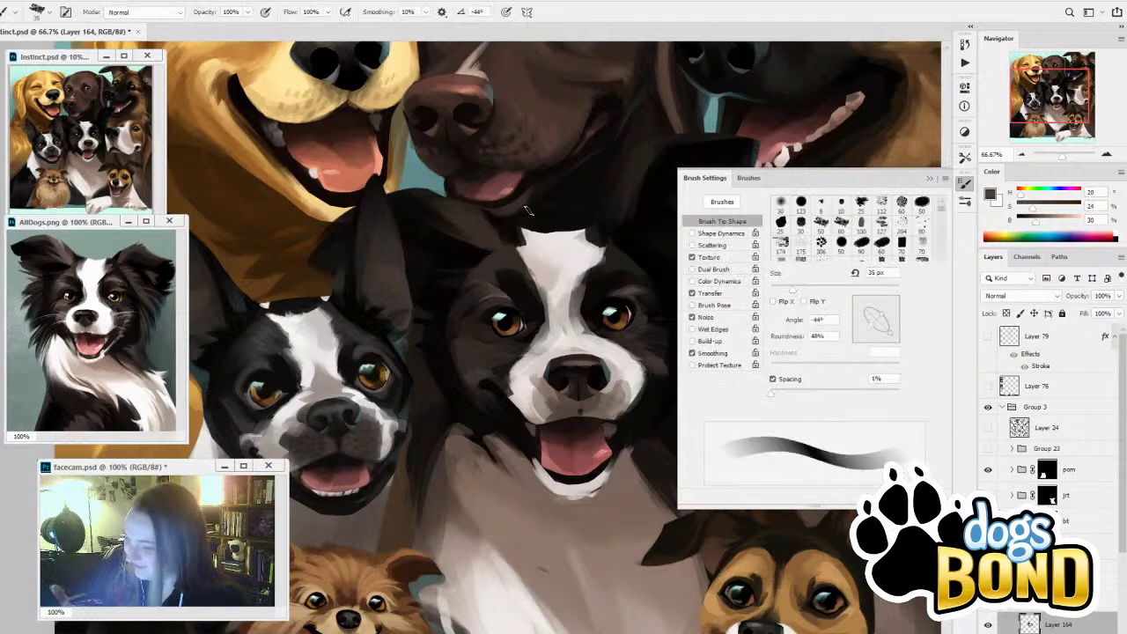
key(bracketleft)
key(bracketleft)
key(bracketleft)
key(bracketleft)
key(bracketleft)
key(bracketright)
key(bracketright)
key(bracketright)
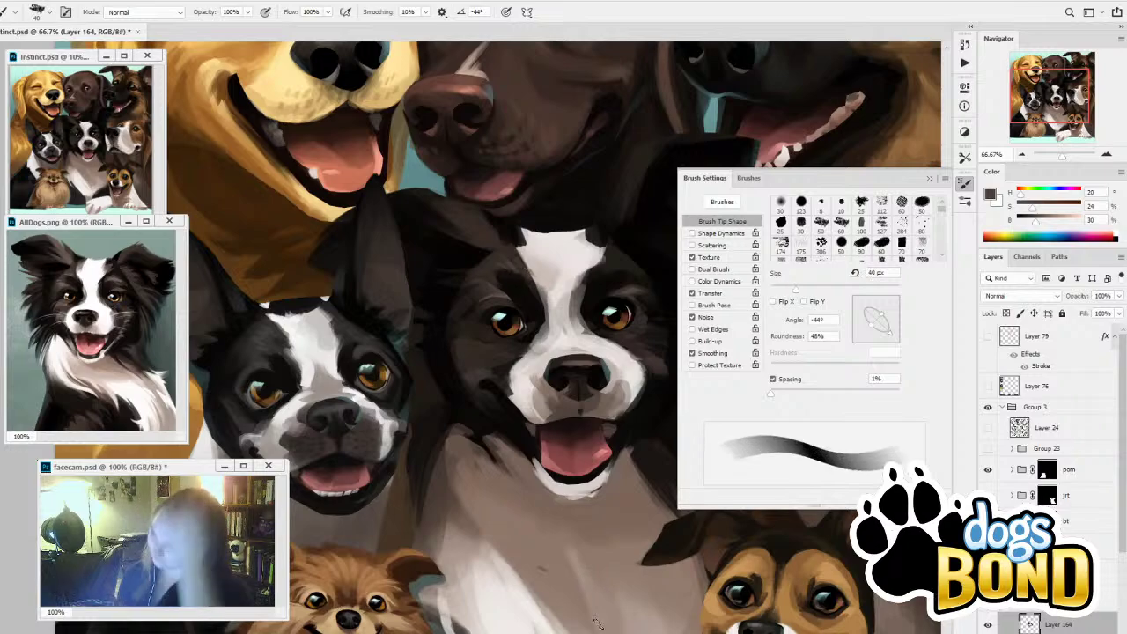
key(F5)
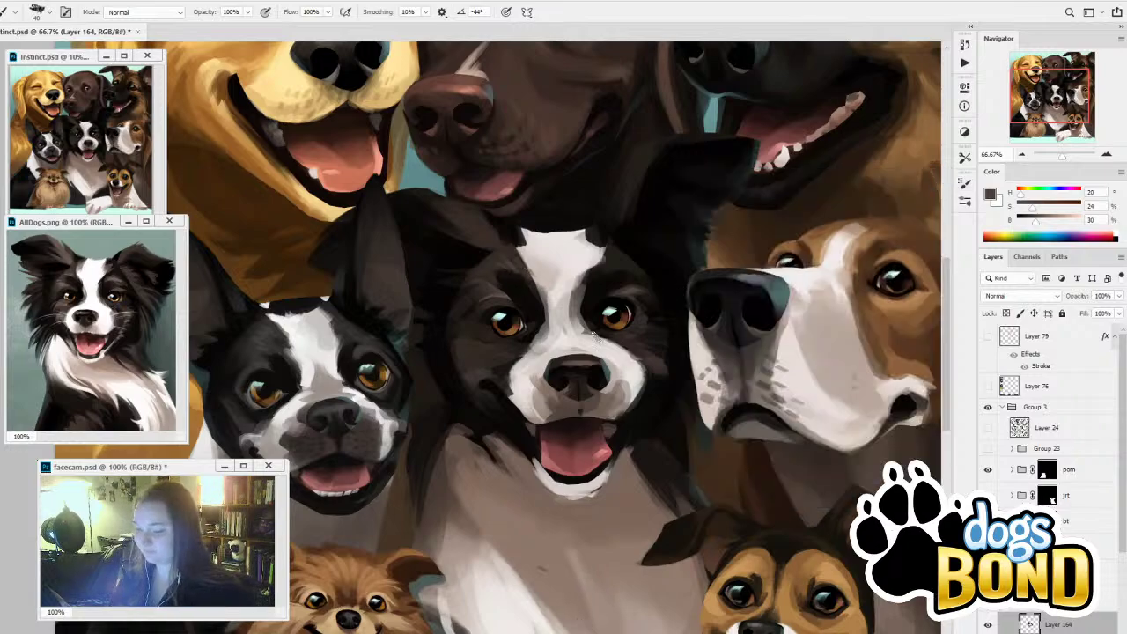
Sample near-black at the left eyelid and dark browns beside the white blaze, and define the fur on the left forehead
alt+click(501, 306)
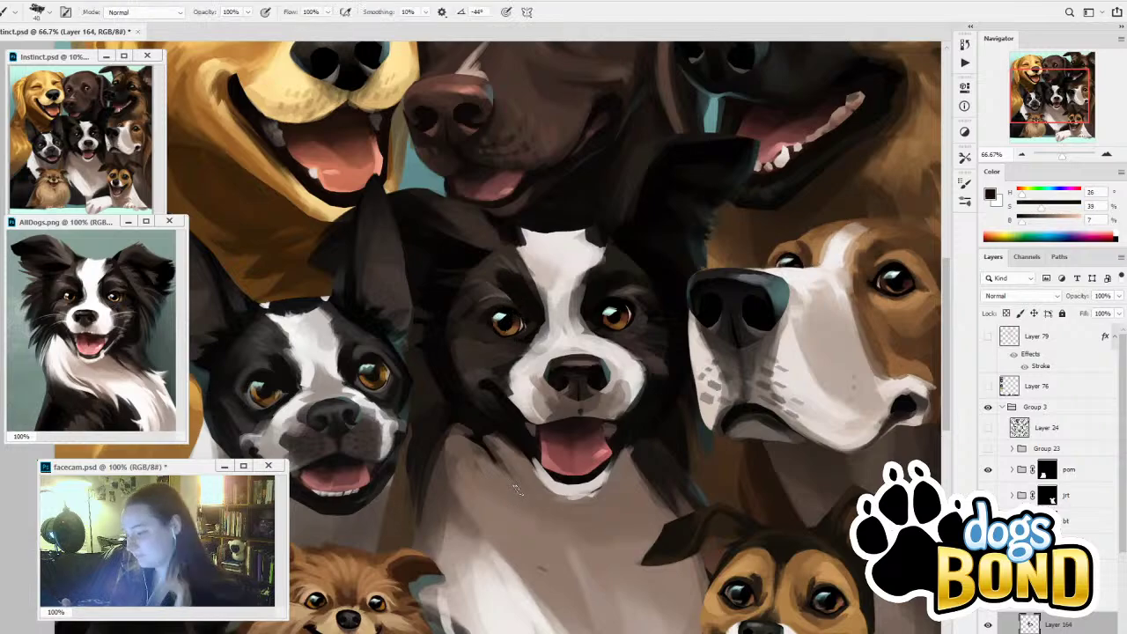
key(b)
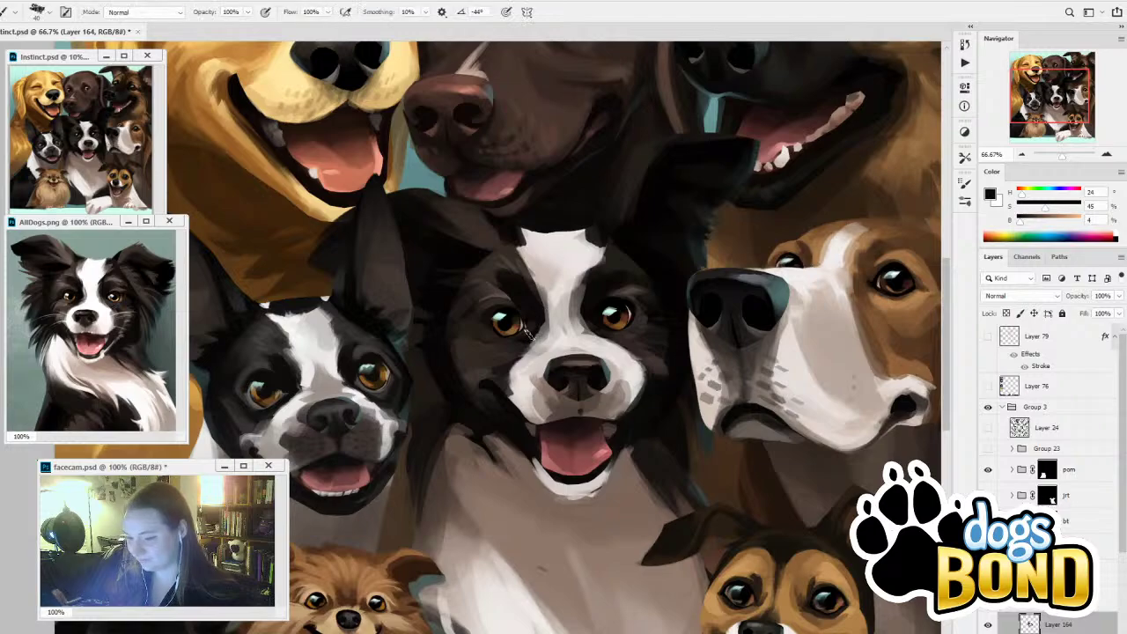
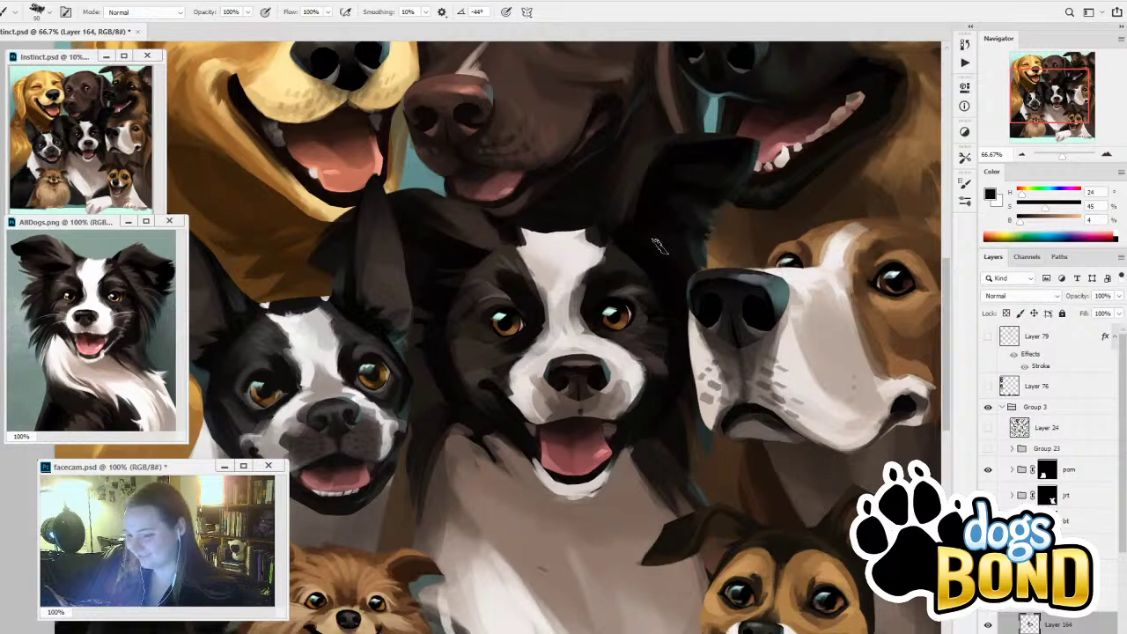
alt+click(502, 262)
alt+click(515, 260)
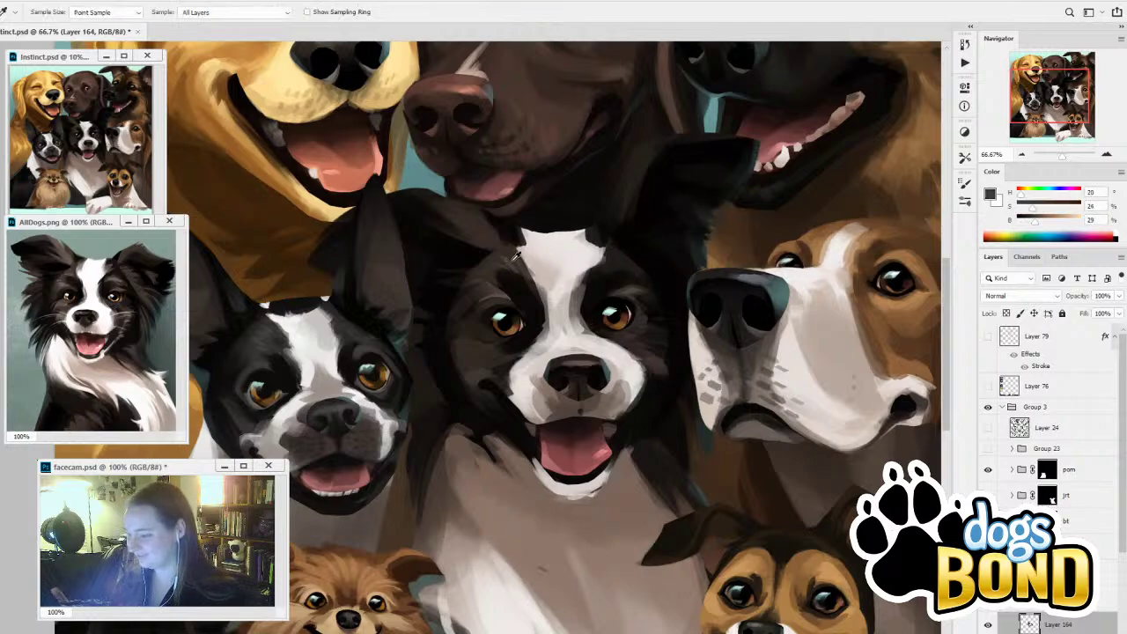
click(513, 253)
key(b)
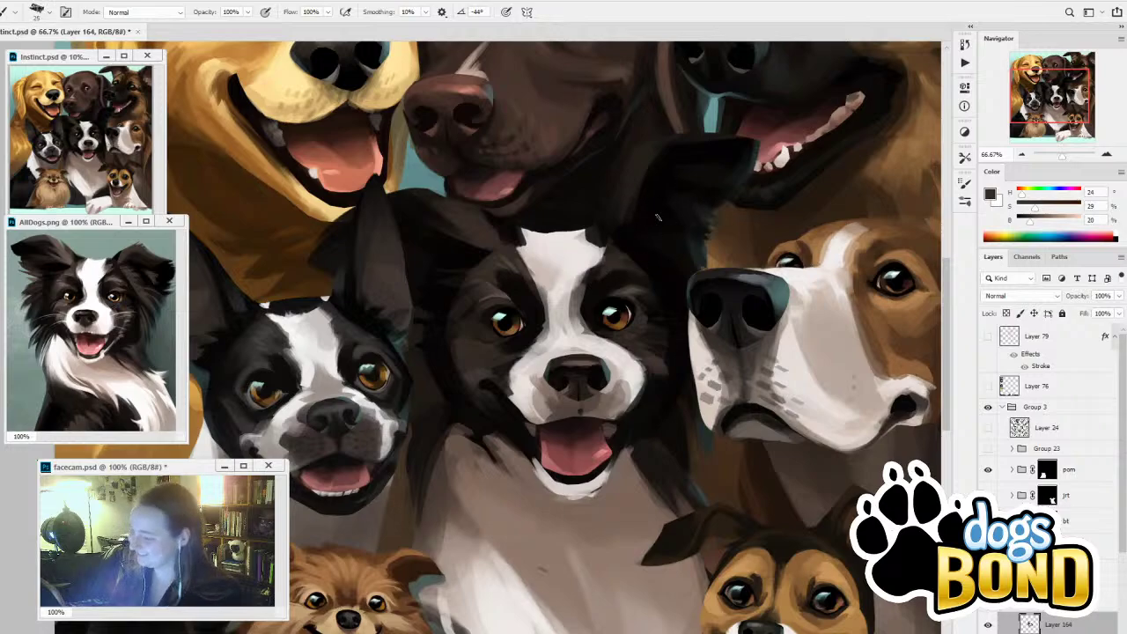
Sample blacks and dark browns from the right side of the forehead and paint the fur above the right eye at 25 px
key(i)
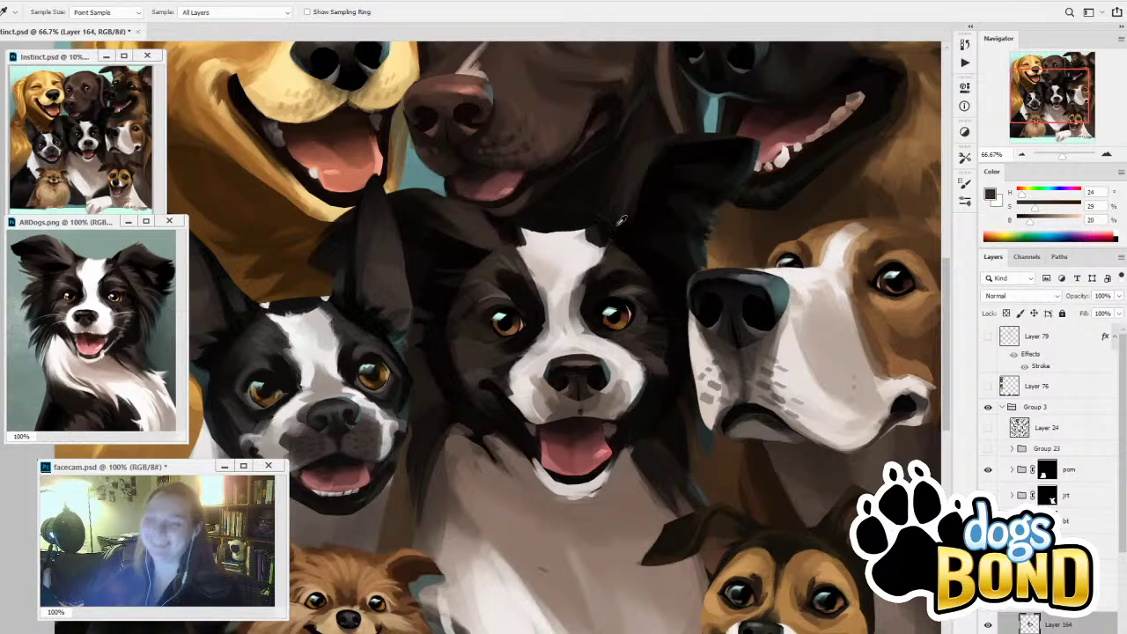
click(654, 261)
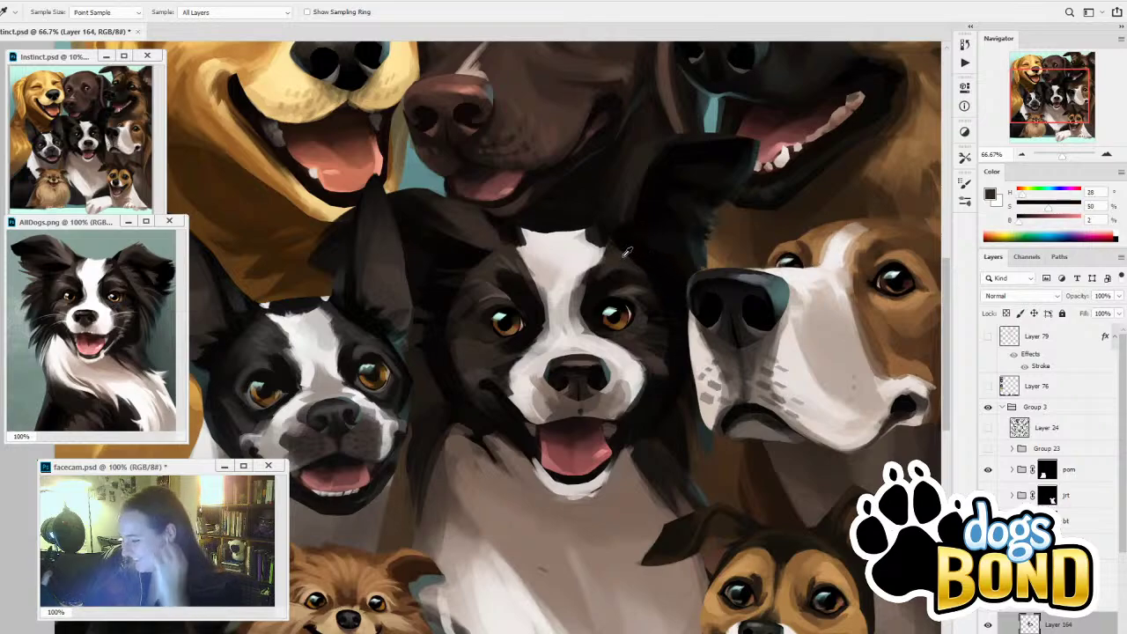
click(626, 253)
key(b)
alt+click(634, 257)
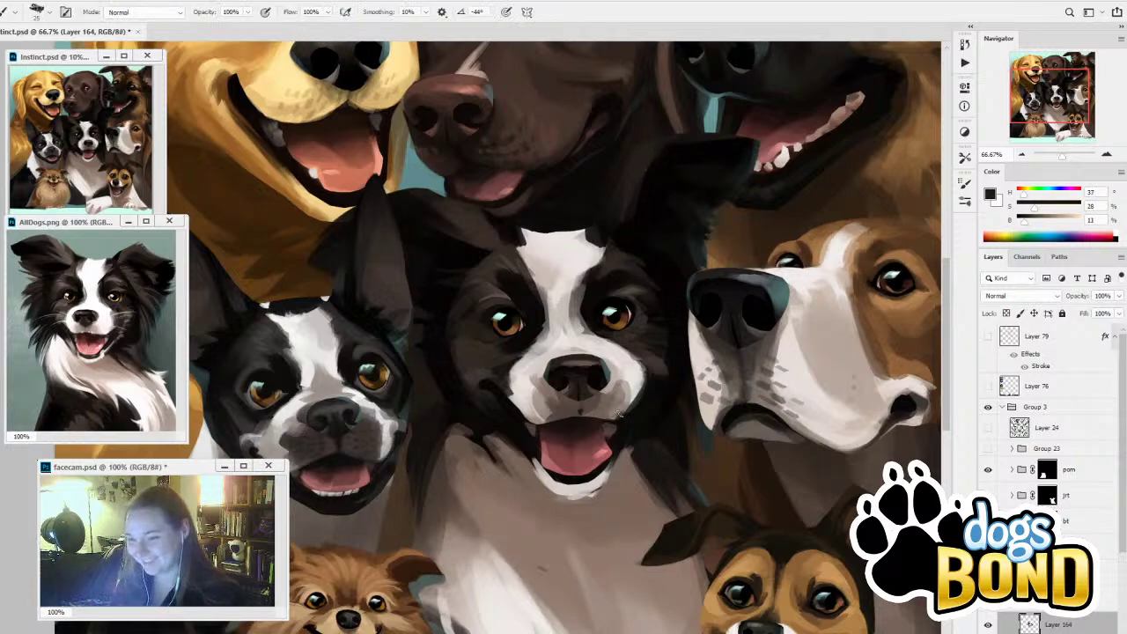
Rework the fur around the right eye's outer corner and lid with sampled near-black and grey-brown, reducing the brush to 20 px
alt+click(657, 322)
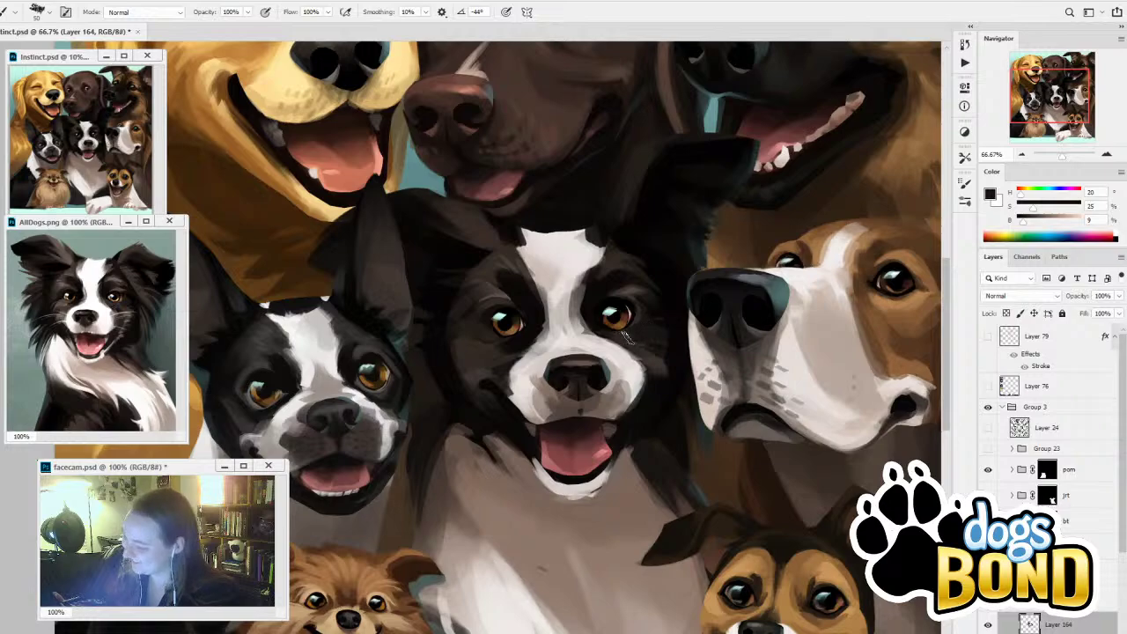
alt+click(659, 310)
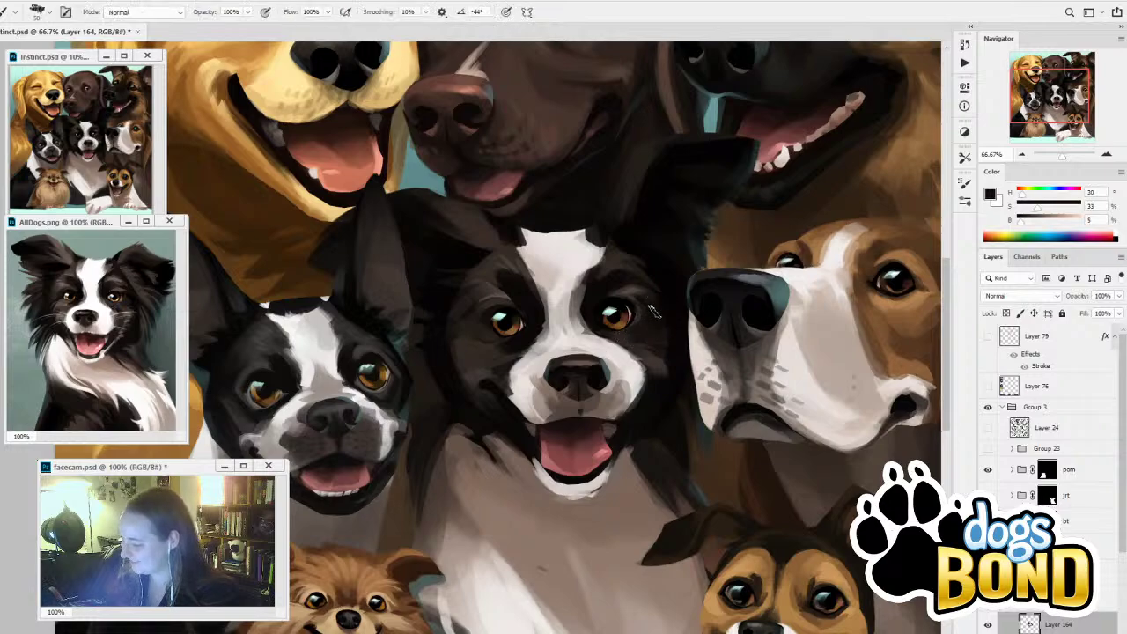
alt+click(645, 281)
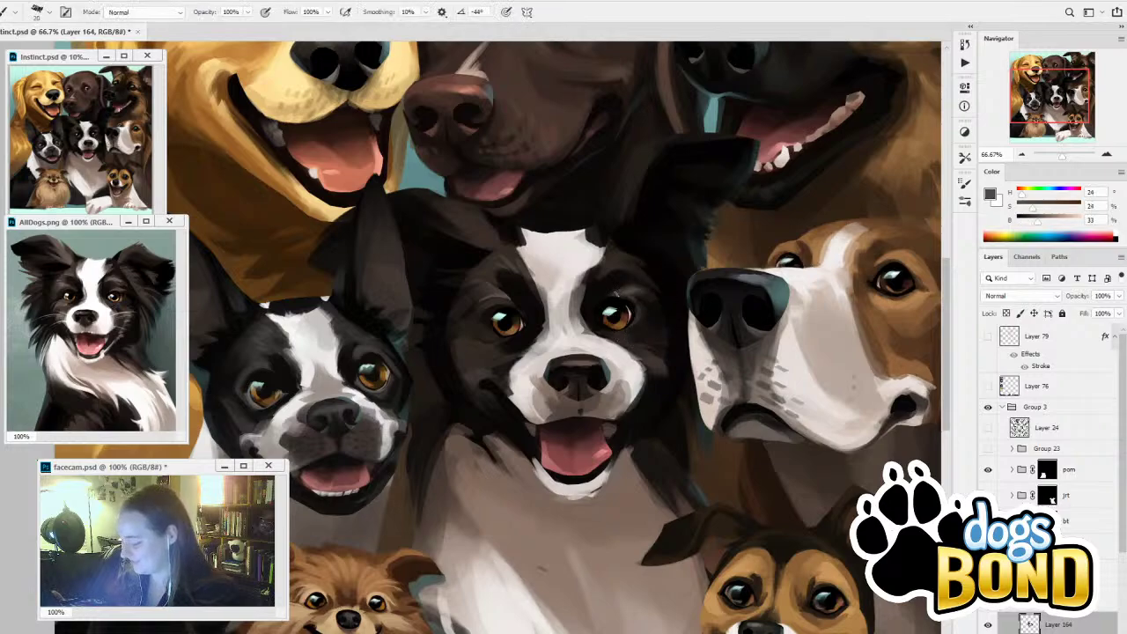
alt+click(602, 296)
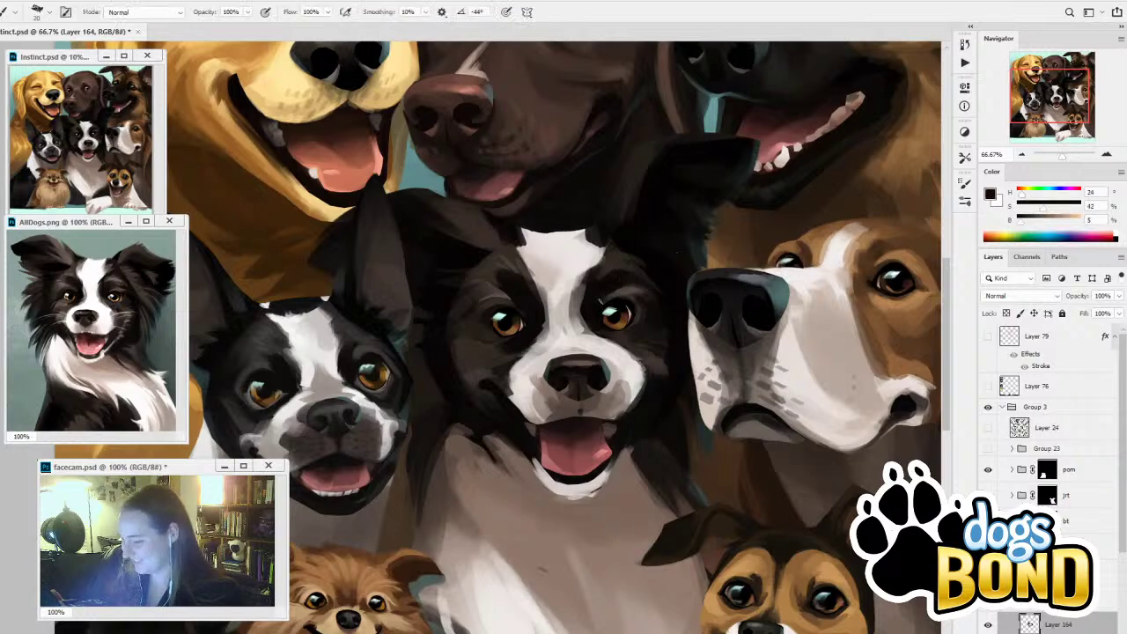
Sample brow tones from the collie reference and paint the right brow at 30 px, darkening the blaze edge with sampled near-black
alt+click(120, 273)
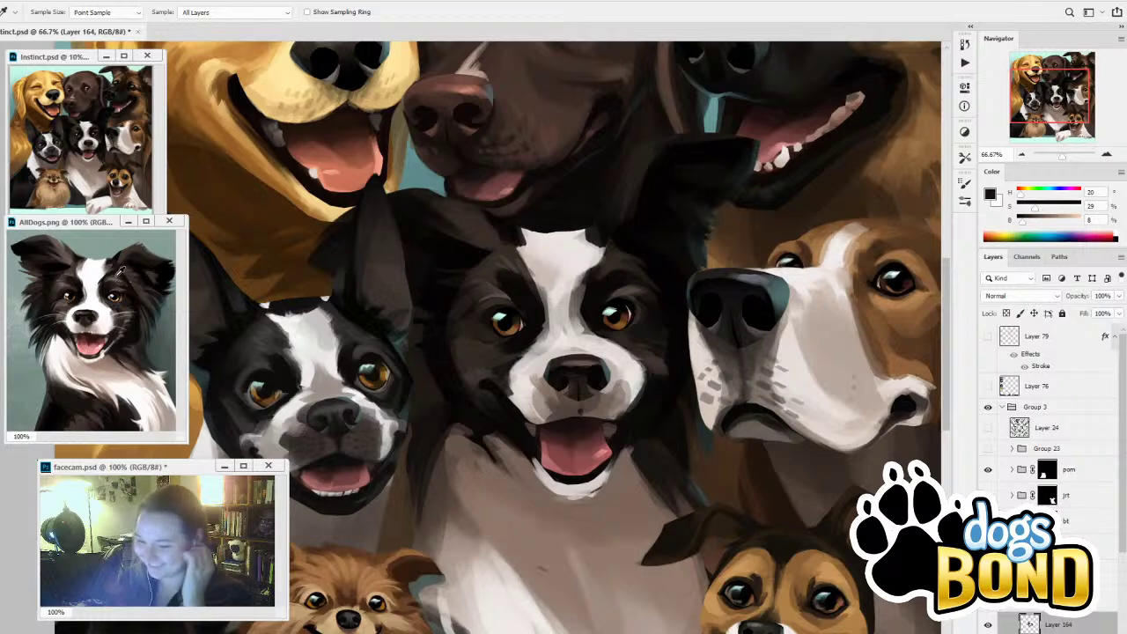
alt+click(120, 272)
click(632, 277)
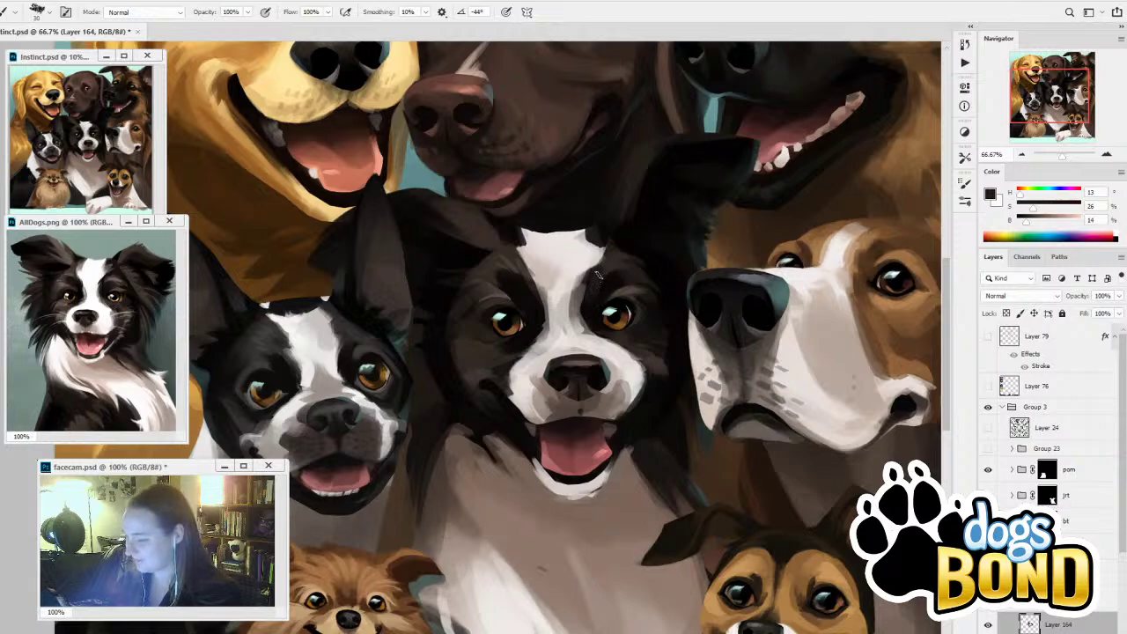
alt+click(620, 243)
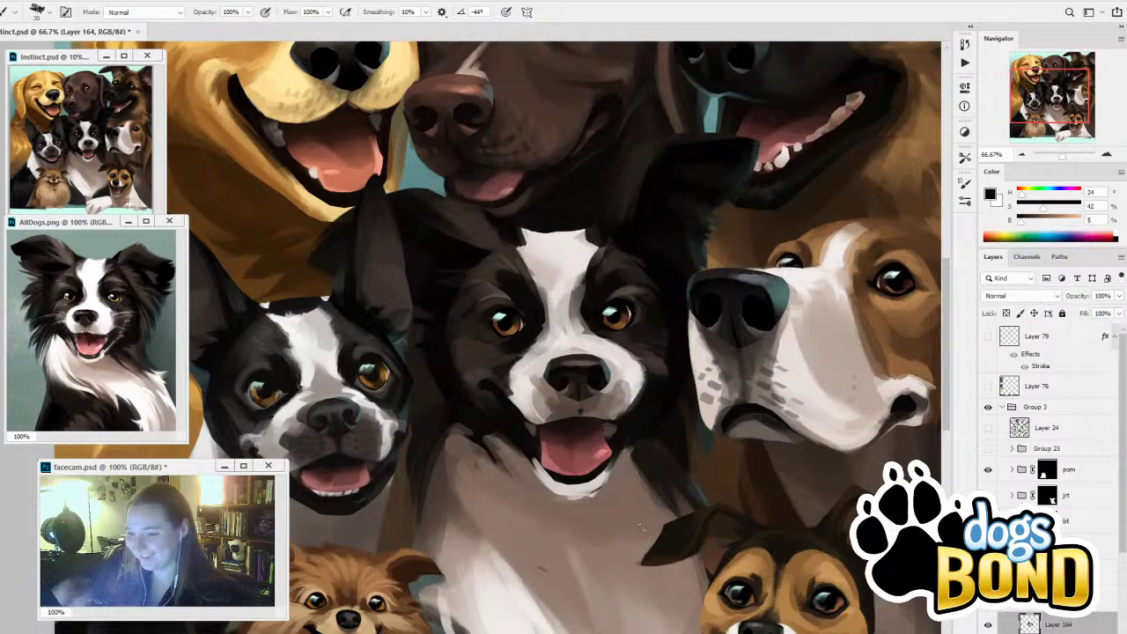
alt+click(629, 283)
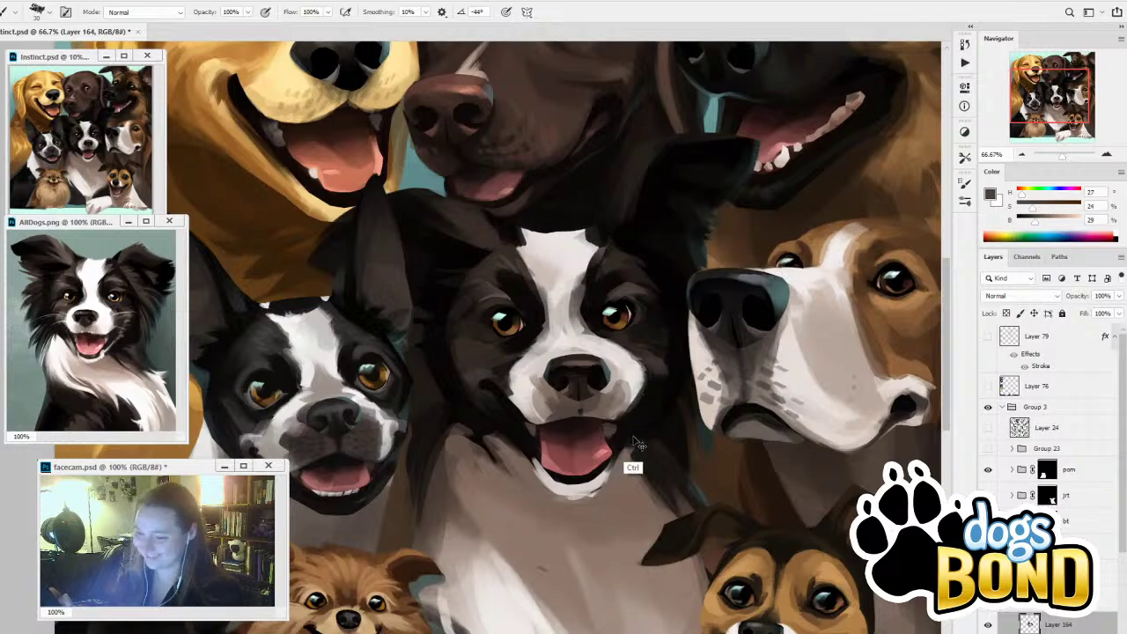
Sample dark brown and near-black above the left eye, enlarge the brush to 70 px, and darken the fur around that eye
key(alt)
alt+click(505, 300)
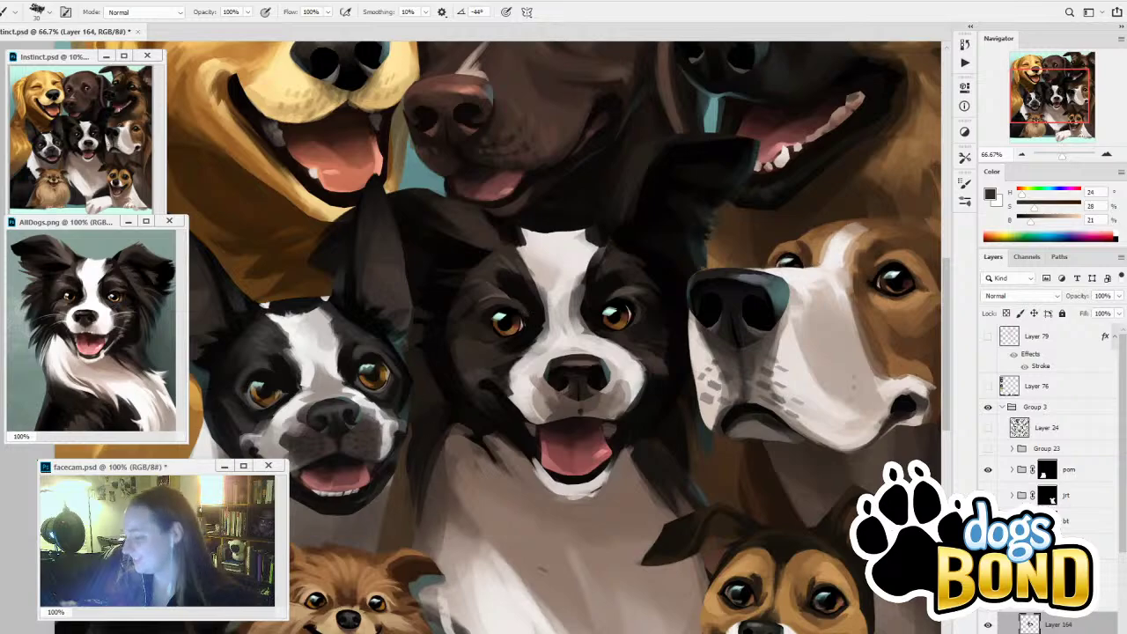
alt+click(524, 284)
key(bracketright)
key(bracketright)
key(bracketright)
key(bracketright)
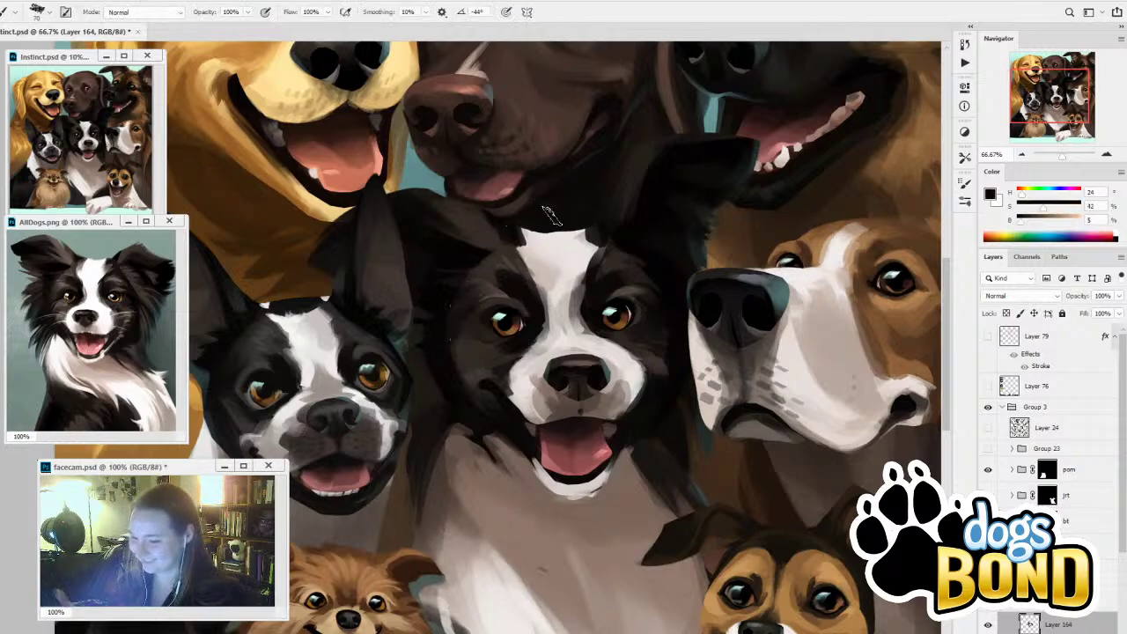
drag(489, 330, 494, 324)
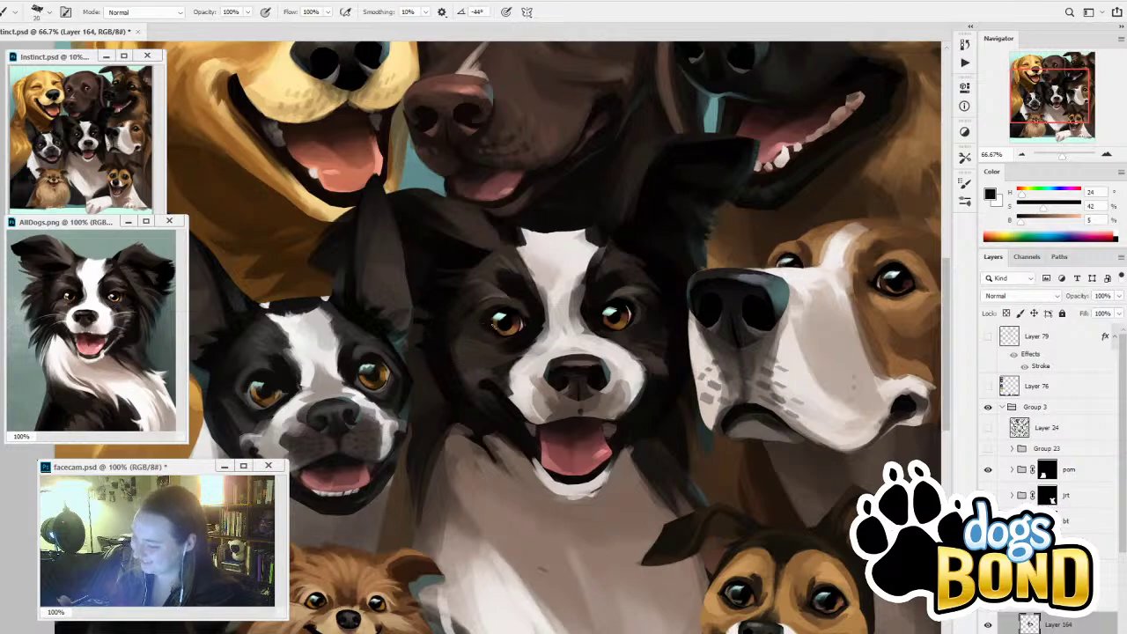
Refine the fur at the left eye's outer corner with sampled near-black and dark brown at 15 and 10 px, undoing the last stroke
alt+click(490, 327)
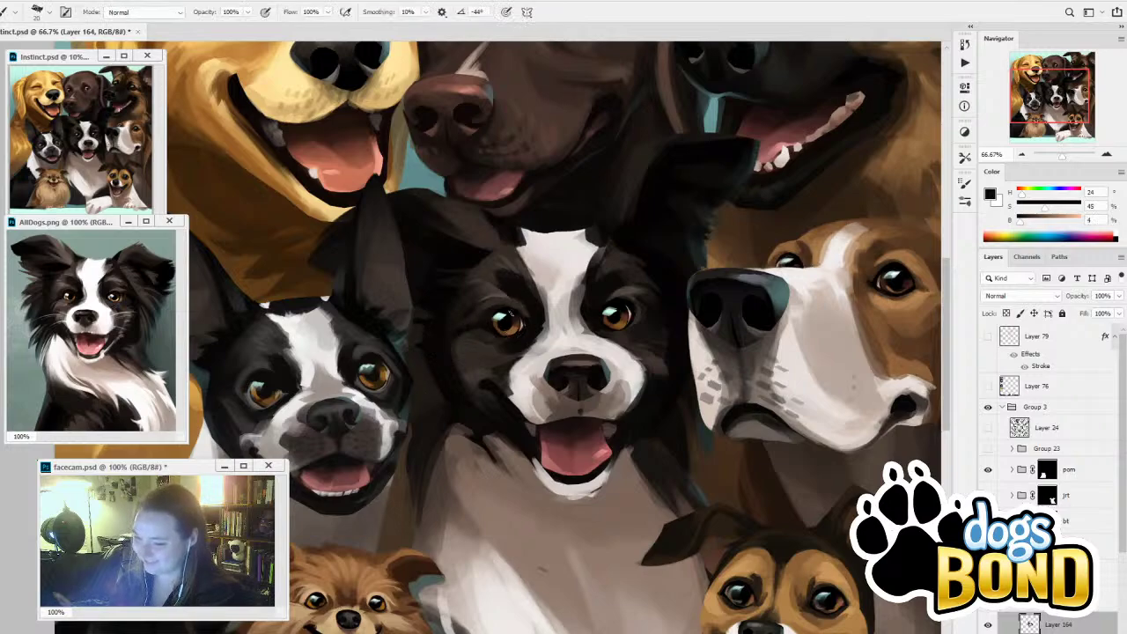
alt+click(471, 334)
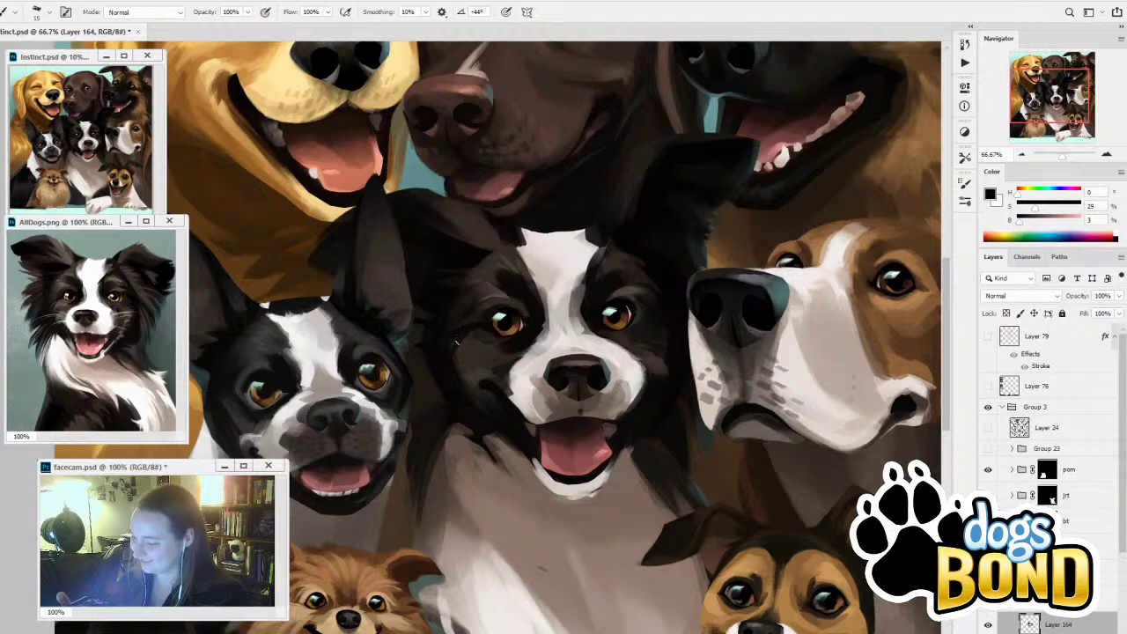
alt+click(480, 328)
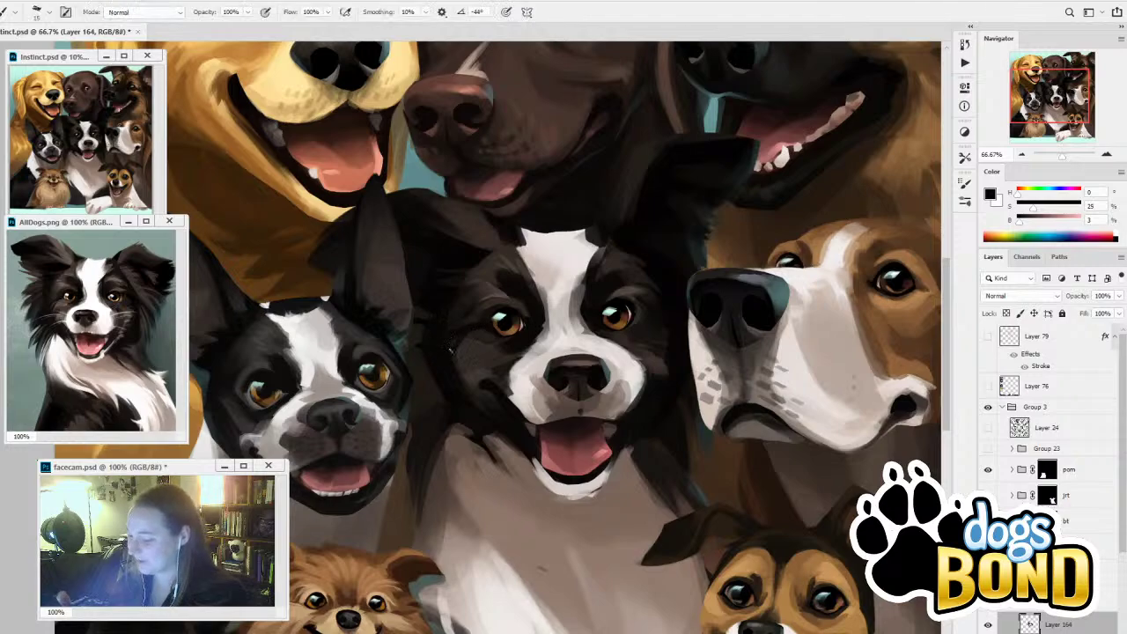
alt+click(473, 341)
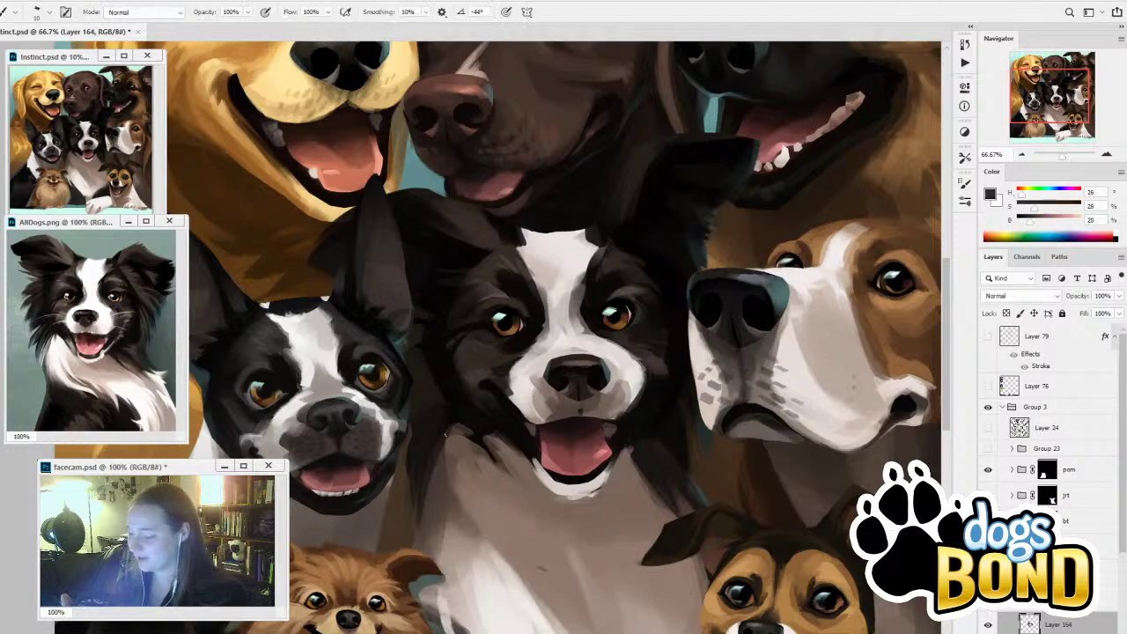
key(ctrl+z)
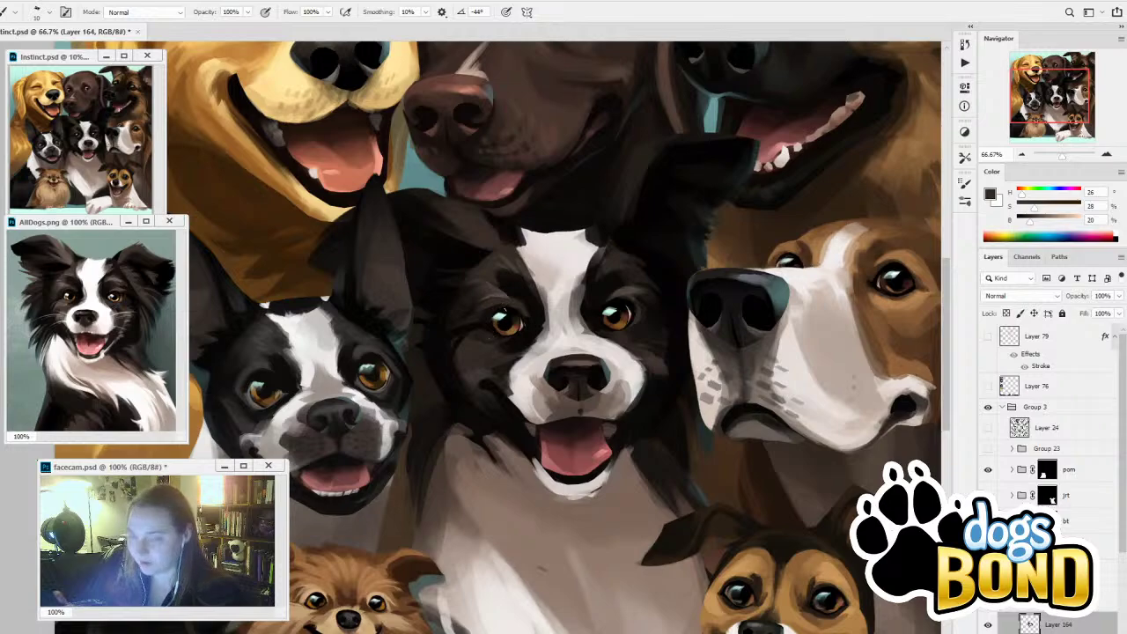
Darken the fur along the left cheek and below the left eye with sampled near-black, enlarging the brush to 25 and 50 px
alt+click(447, 352)
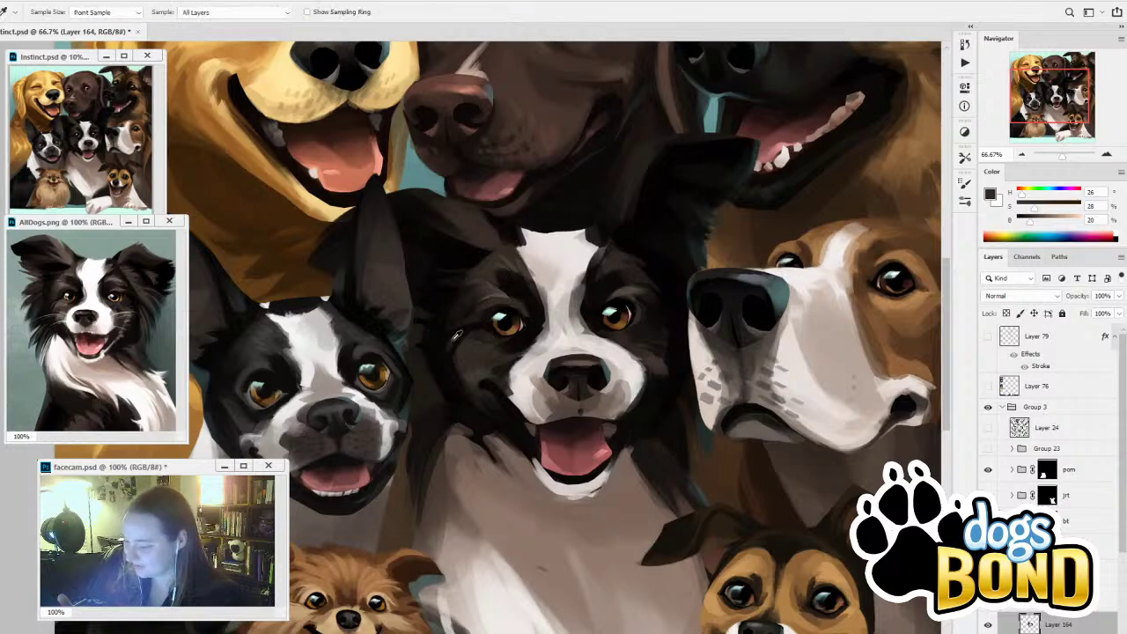
key(bracketright)
key(bracketright)
drag(450, 342, 444, 368)
alt+click(449, 372)
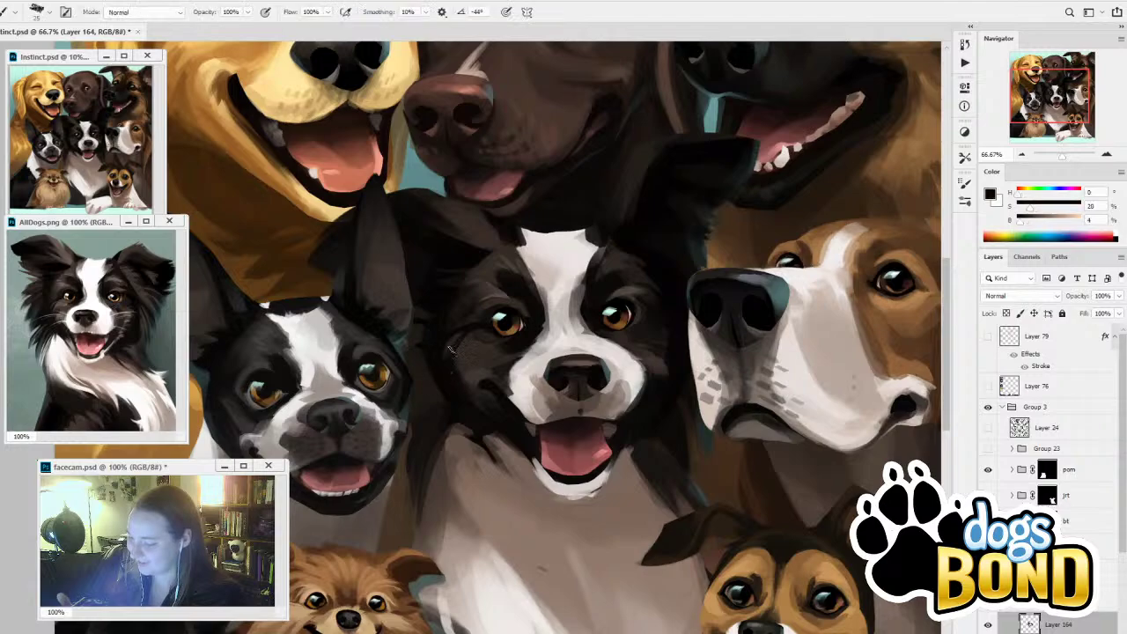
alt+click(522, 342)
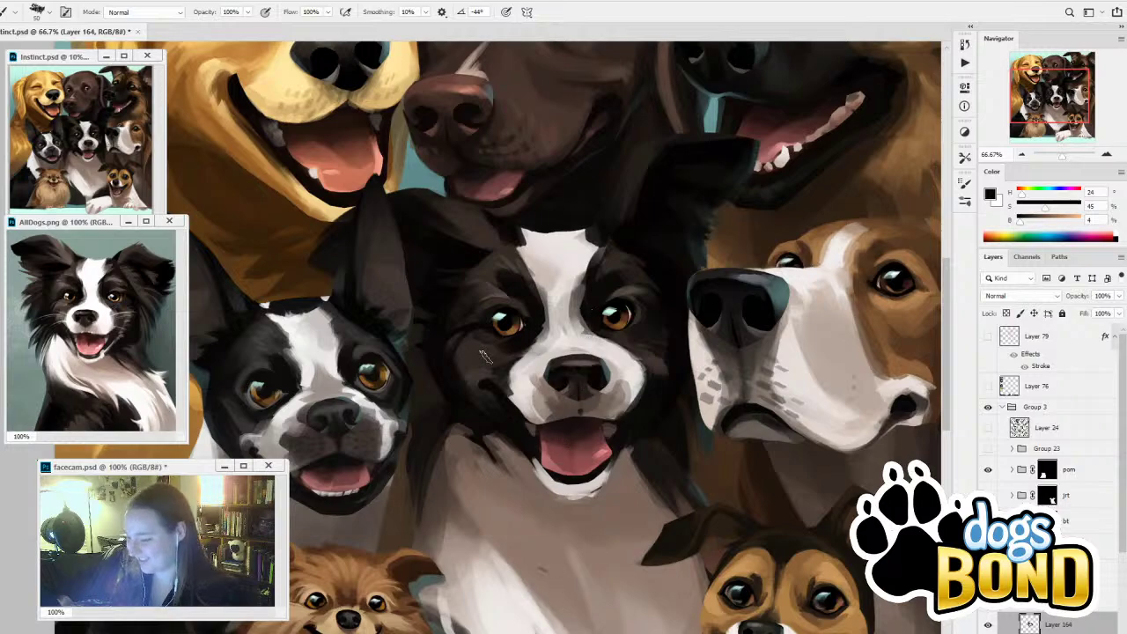
Sample off-white from the collie's muzzle and repaint the white fur left of the nose at 50 px
click(1021, 154)
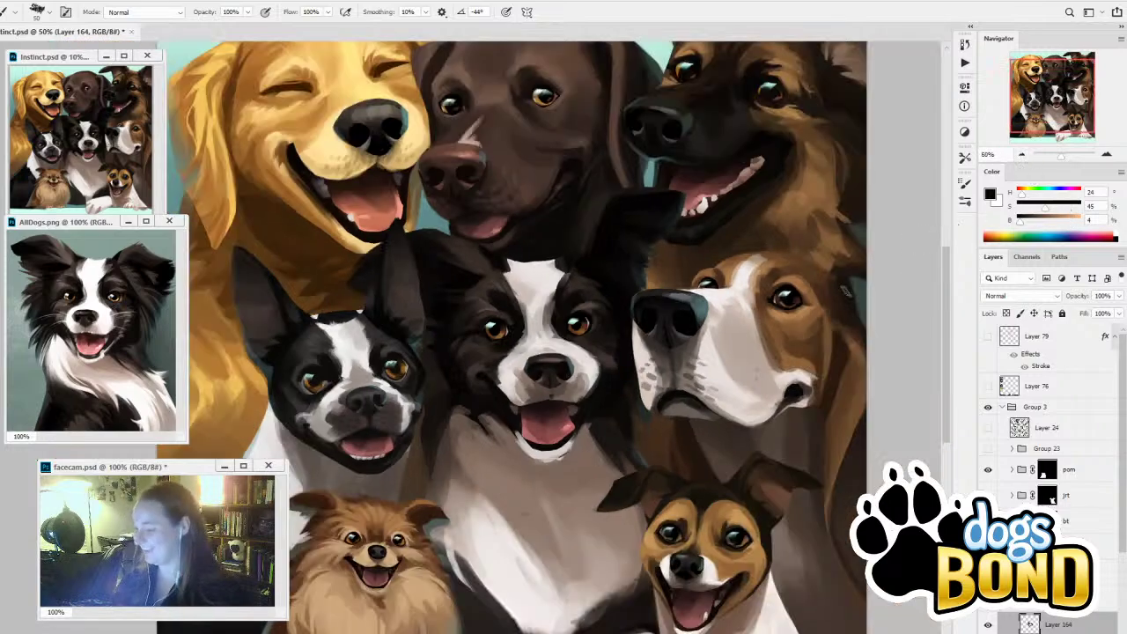
key(alt)
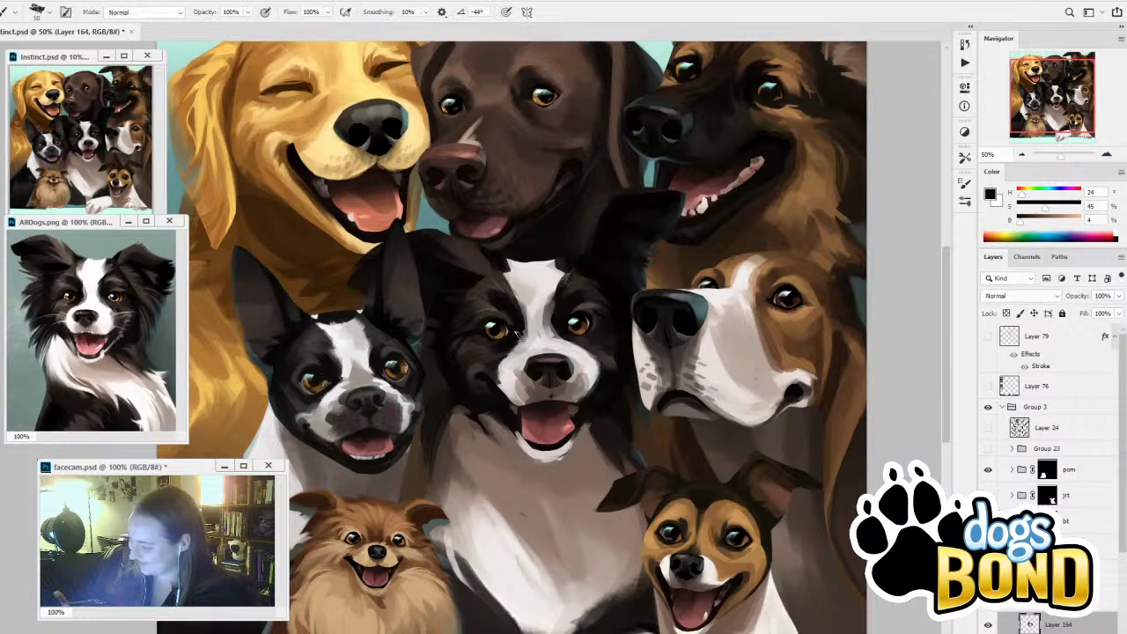
alt+click(517, 356)
mouse_move(529, 349)
mouse_down()
mouse_move(507, 377)
mouse_move(681, 265)
mouse_move(522, 389)
mouse_up()
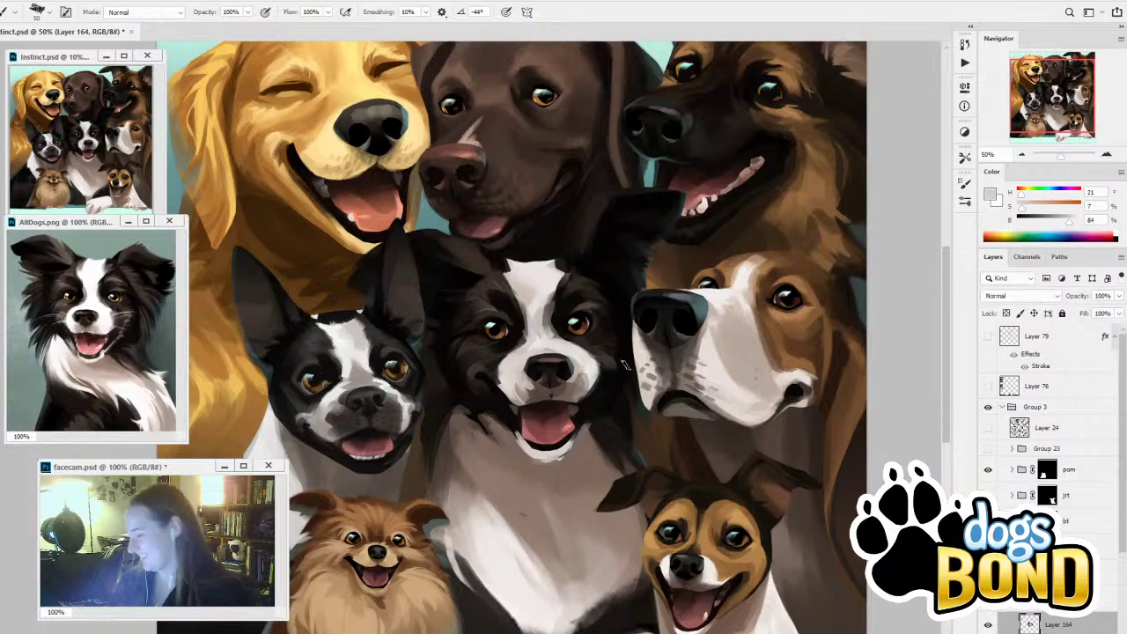
alt+click(581, 334)
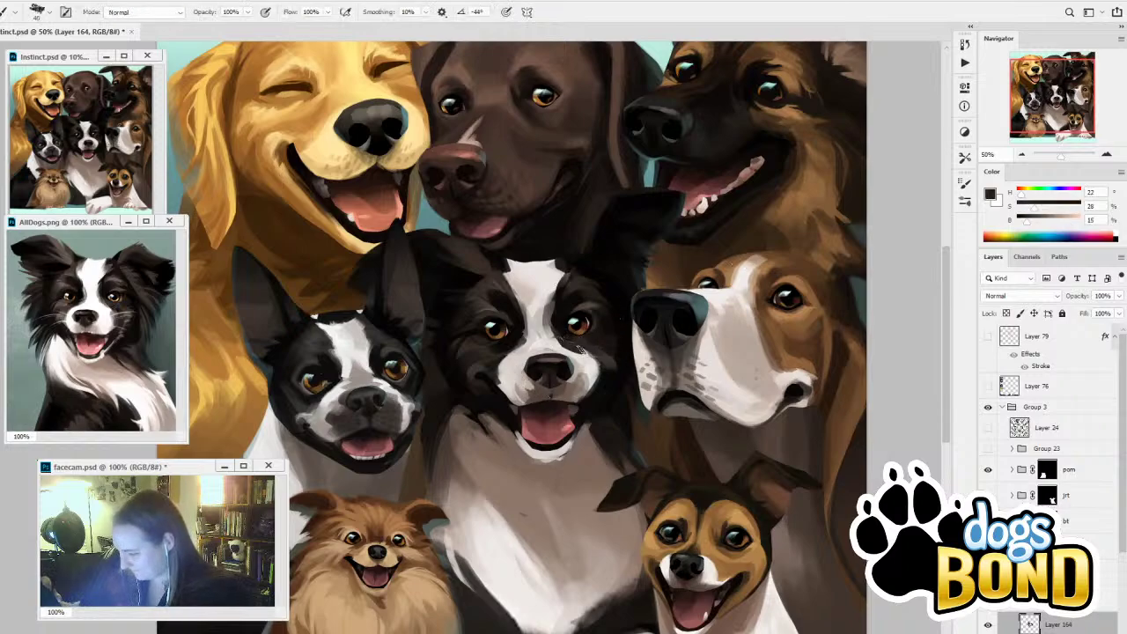
mouse_move(583, 350)
mouse_down()
mouse_move(597, 370)
mouse_move(586, 399)
mouse_up()
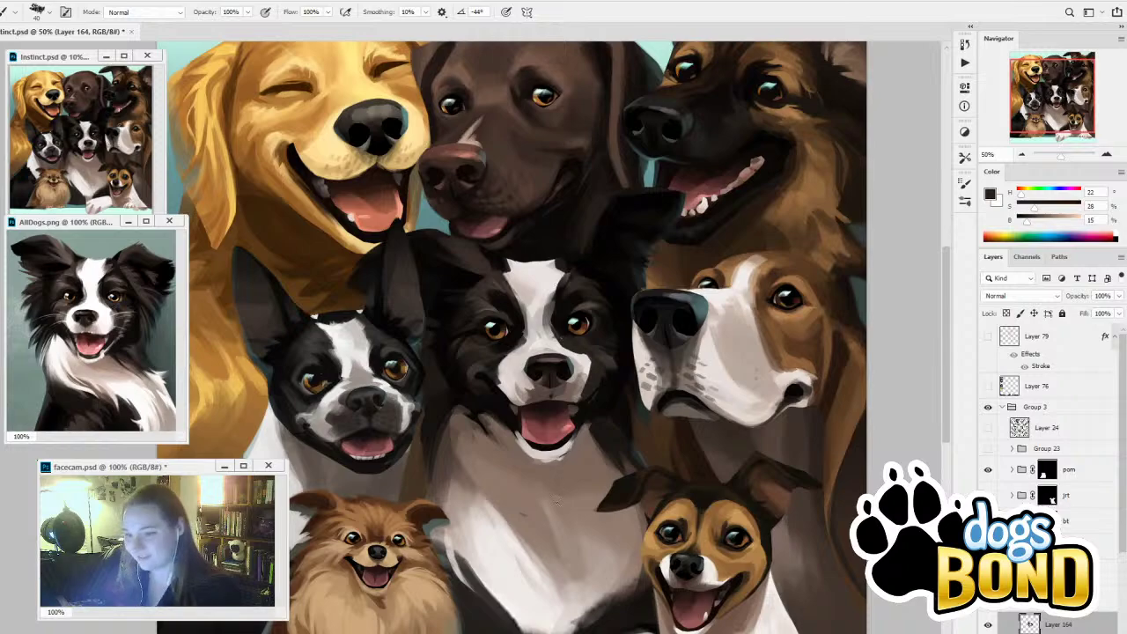
key(ctrl+z)
Sample near-black beside the right eye and paint along its lower lid with the brush reduced to 30 px
alt+click(572, 339)
key(bracketleft)
key(bracketleft)
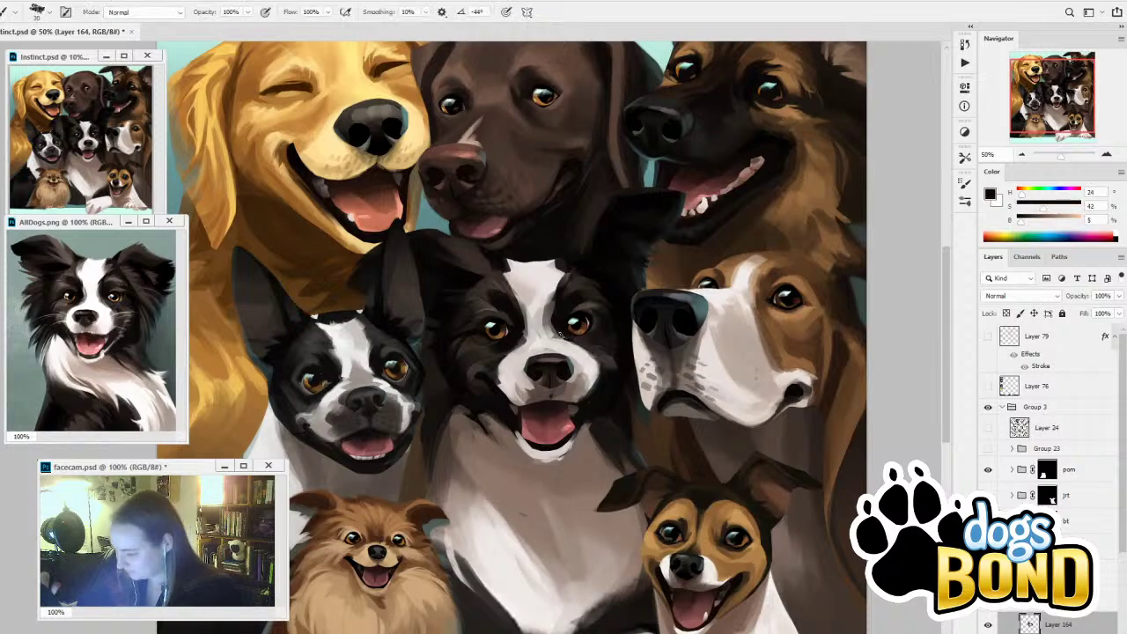
drag(561, 335, 588, 345)
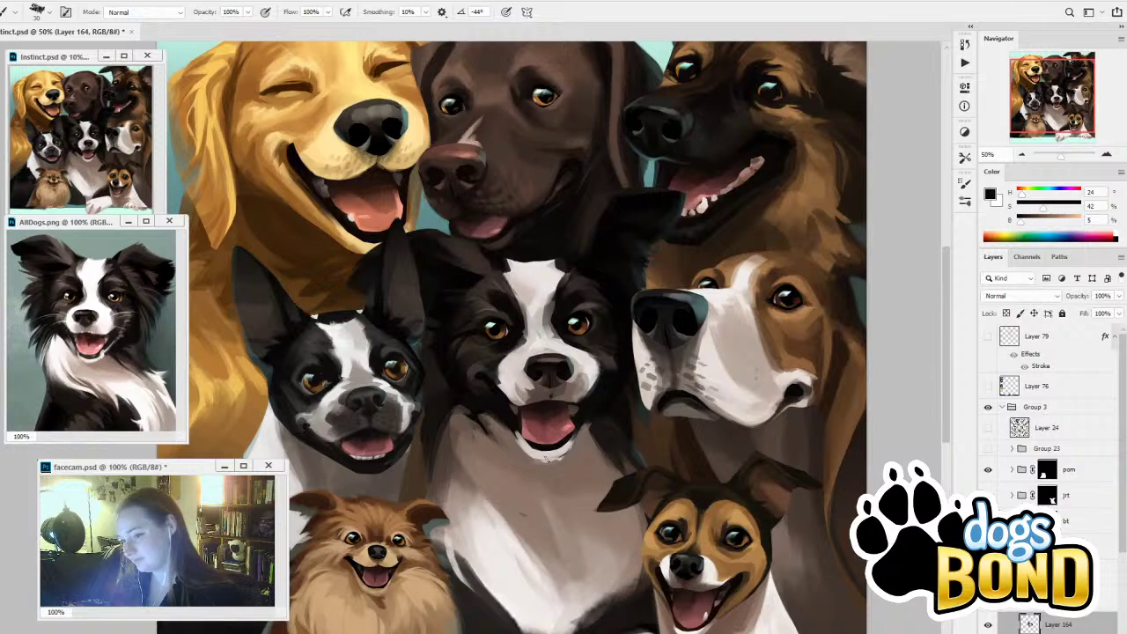
Sample grey-brown and dark brown from both brows and paint the right brow at 30 px, undoing the last stroke
key(alt)
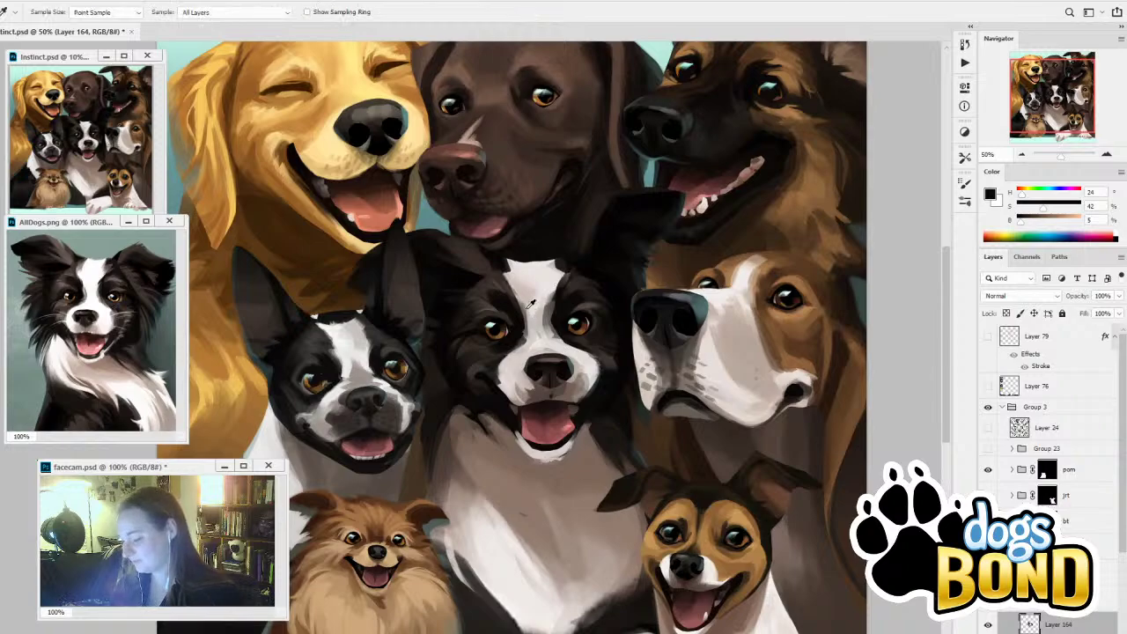
alt+click(499, 305)
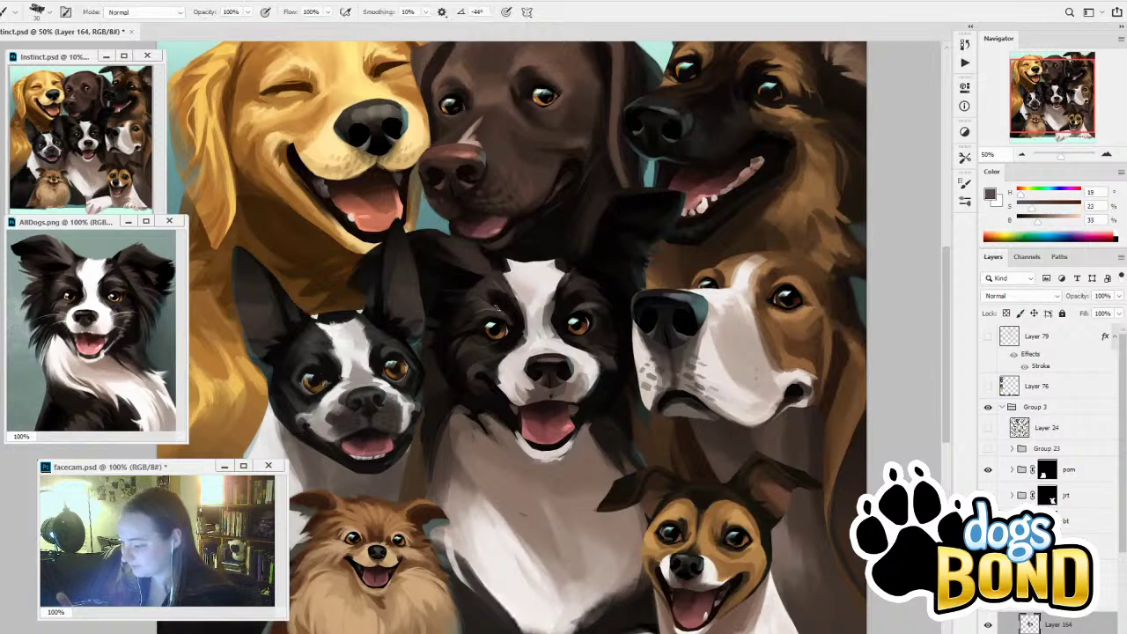
alt+click(581, 306)
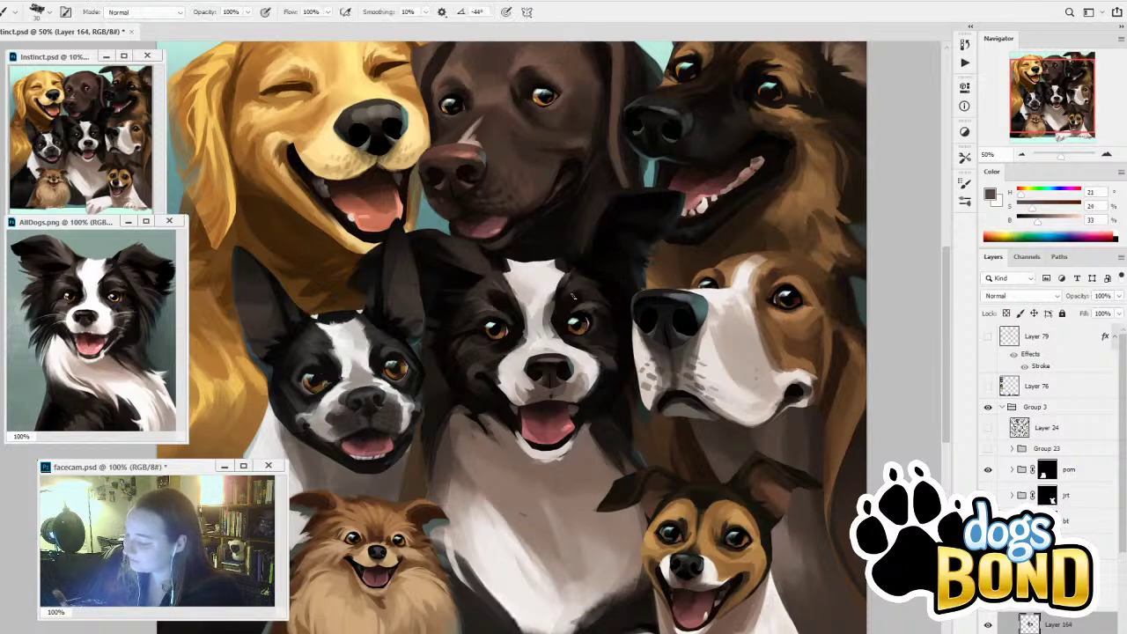
alt+click(584, 286)
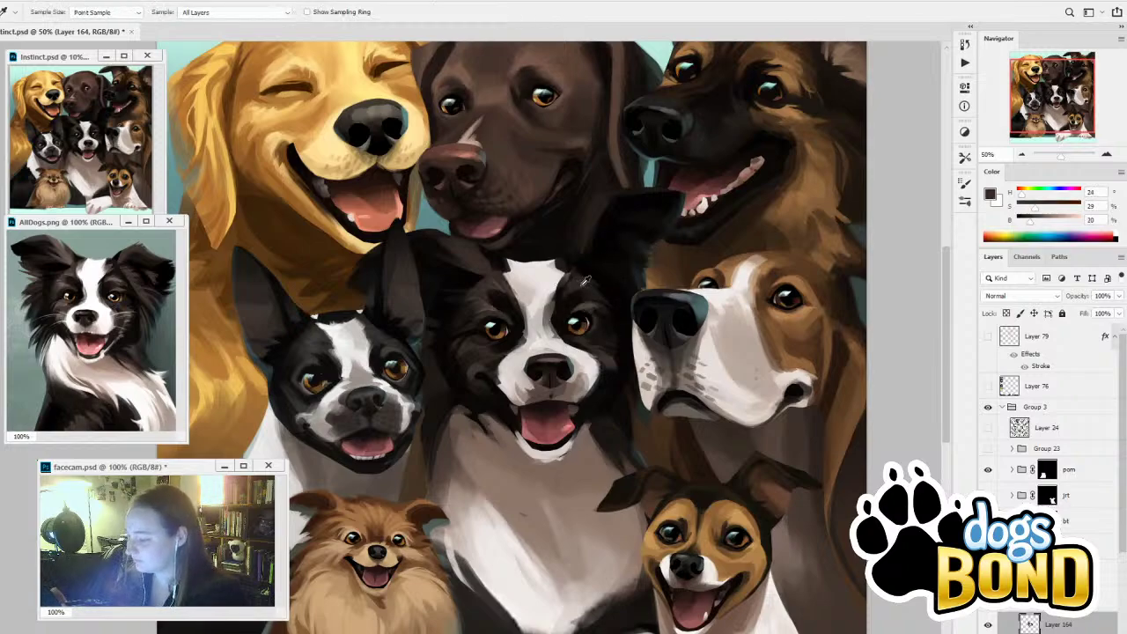
drag(569, 298, 593, 297)
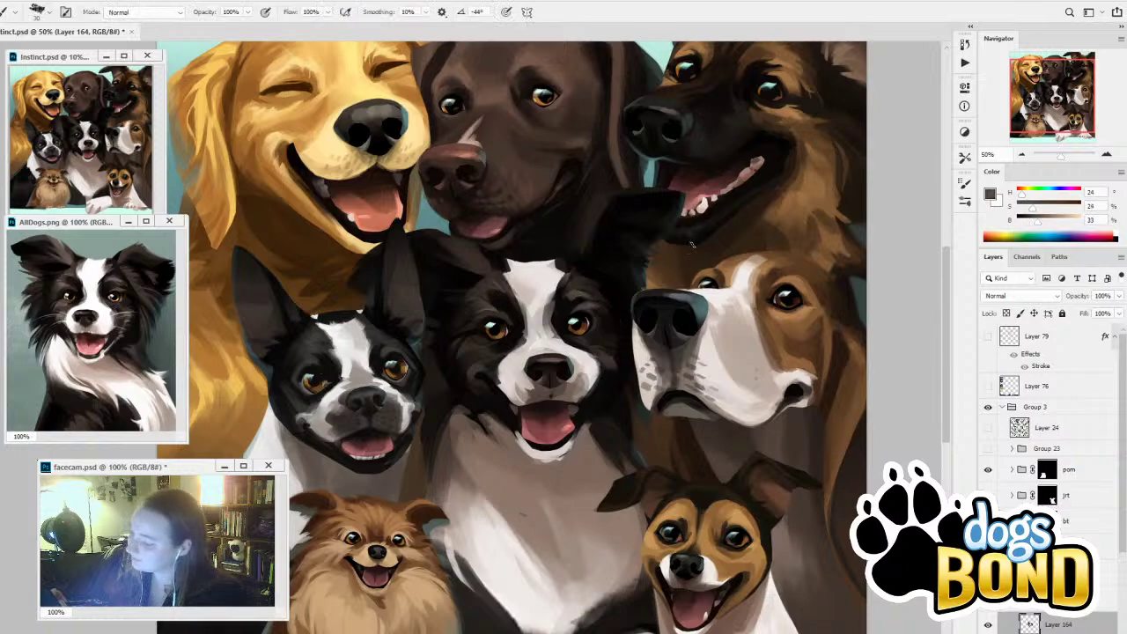
key(ctrl+z)
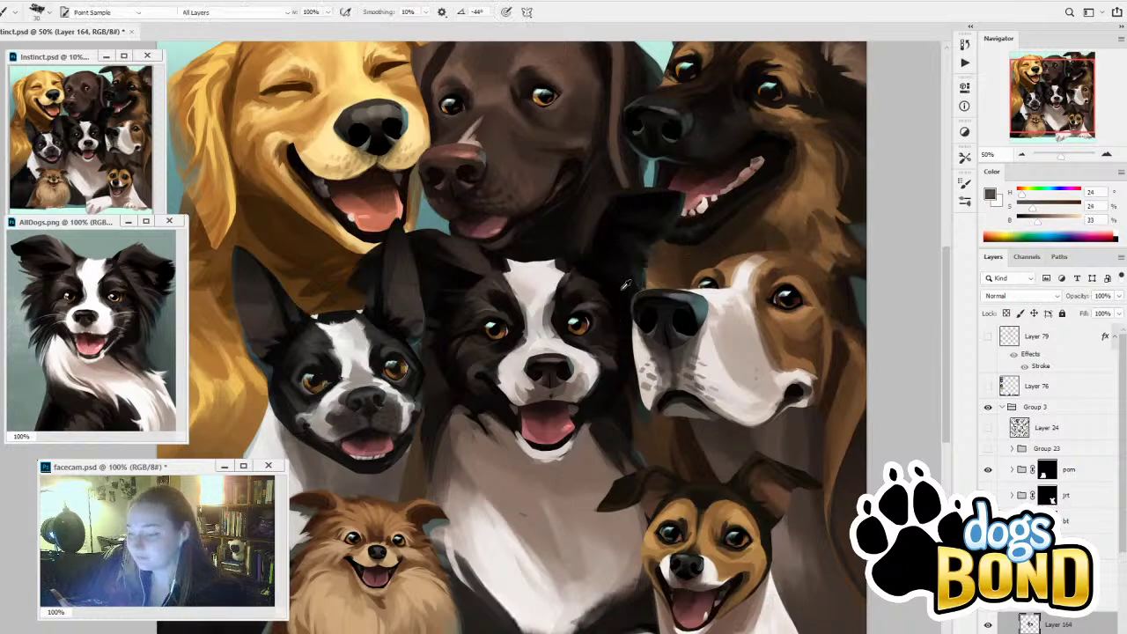
Rework the right eye's upper lid and the fur above it with sampled dark brown, near-black and grey-brown at 30 px
alt+click(593, 308)
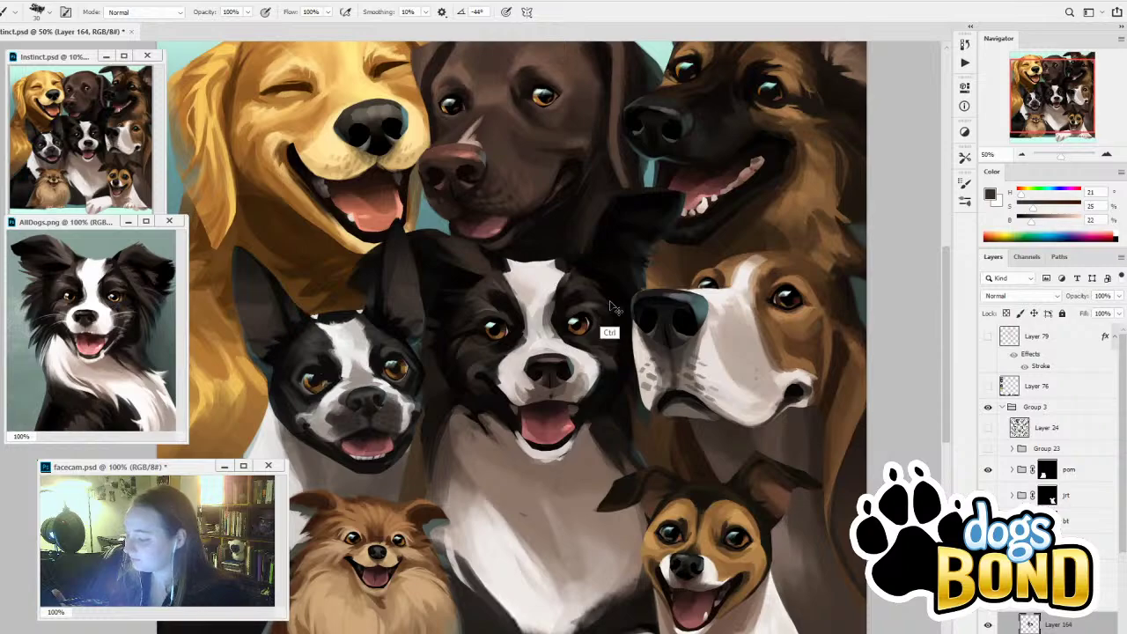
alt+click(577, 309)
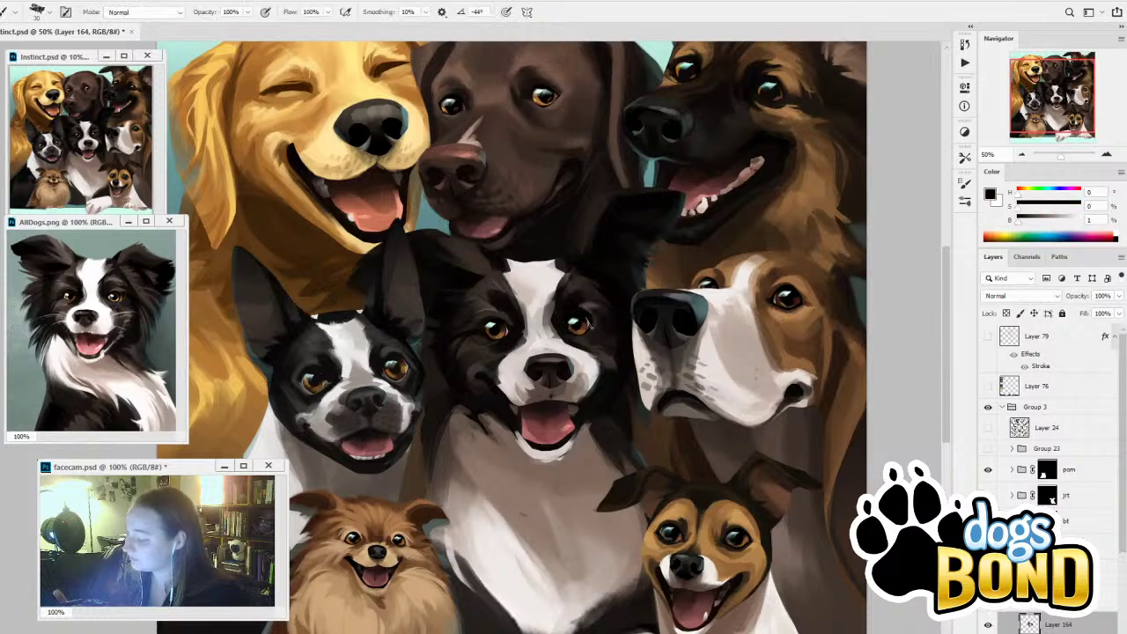
alt+click(602, 318)
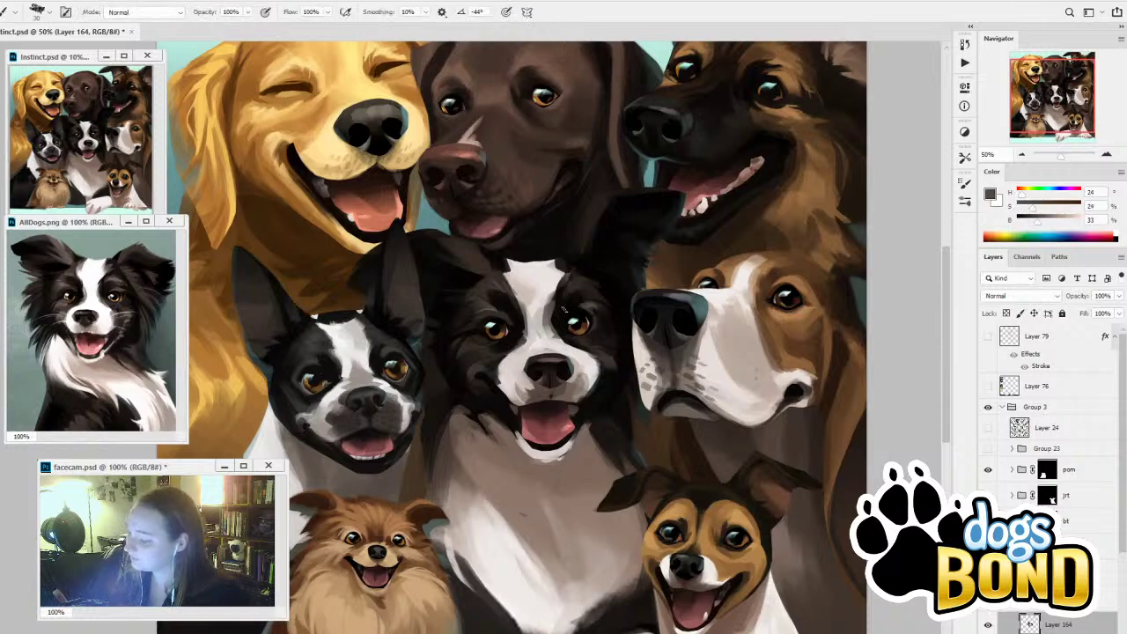
alt+click(571, 311)
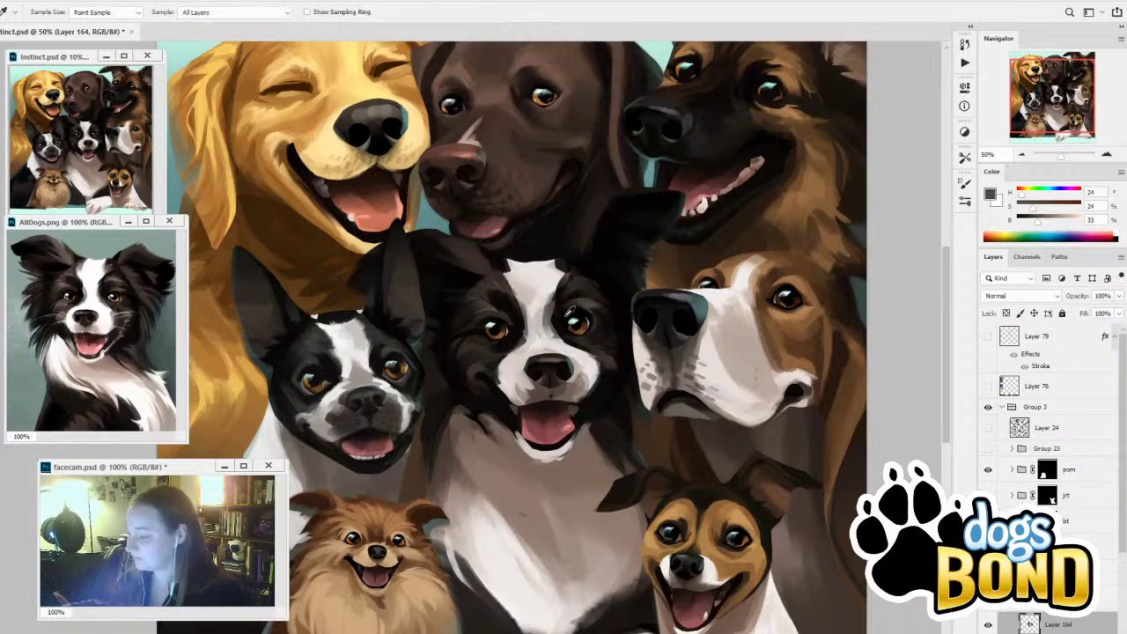
alt+click(578, 309)
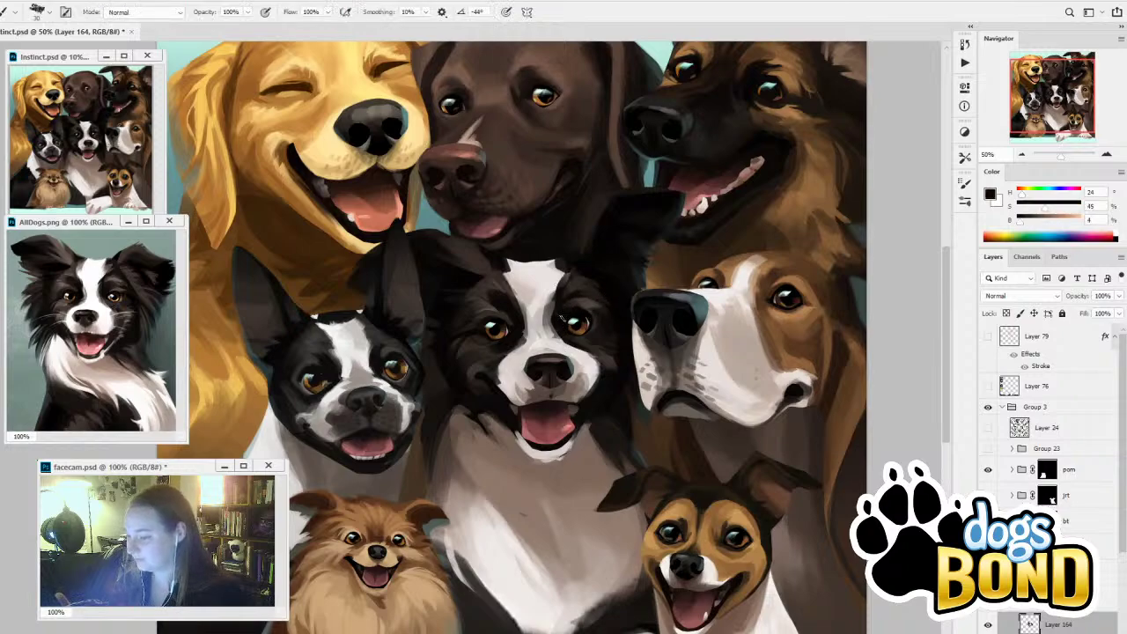
Refine the fur between the right eye and the blaze with sampled near-black and mid-grey, reducing the brush to 25 px
alt+click(507, 311)
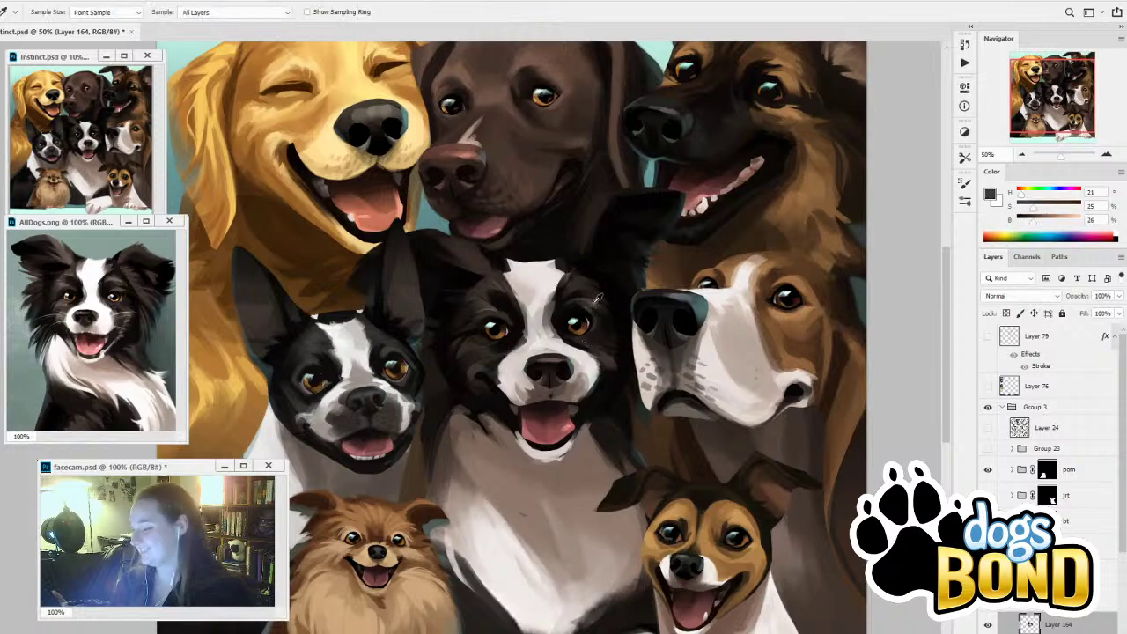
alt+click(548, 319)
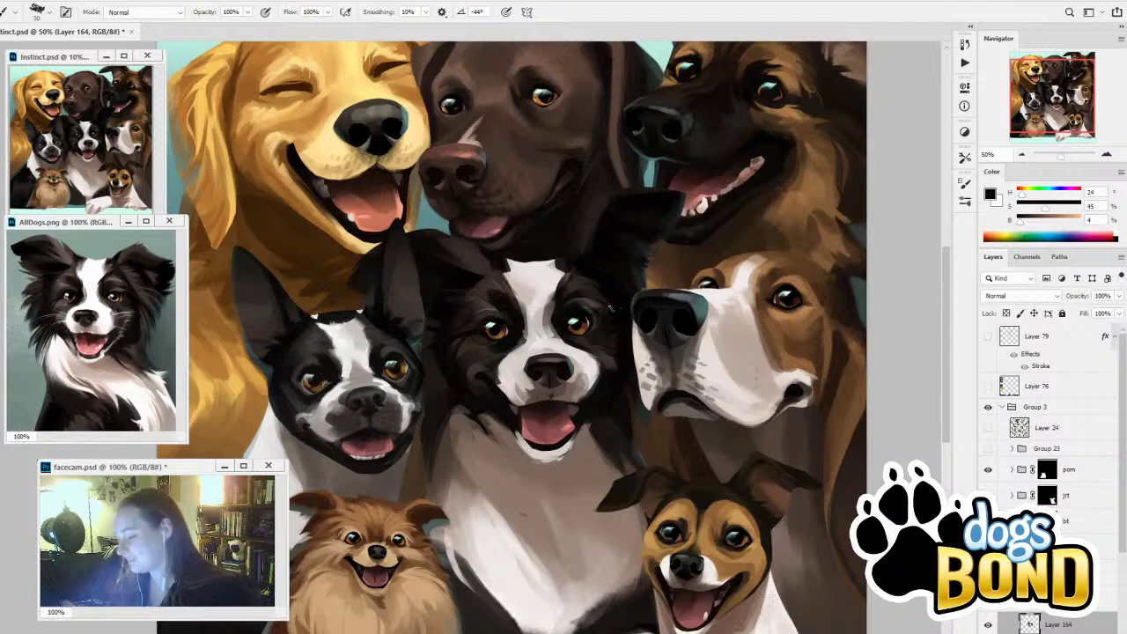
alt+click(582, 339)
alt+click(553, 312)
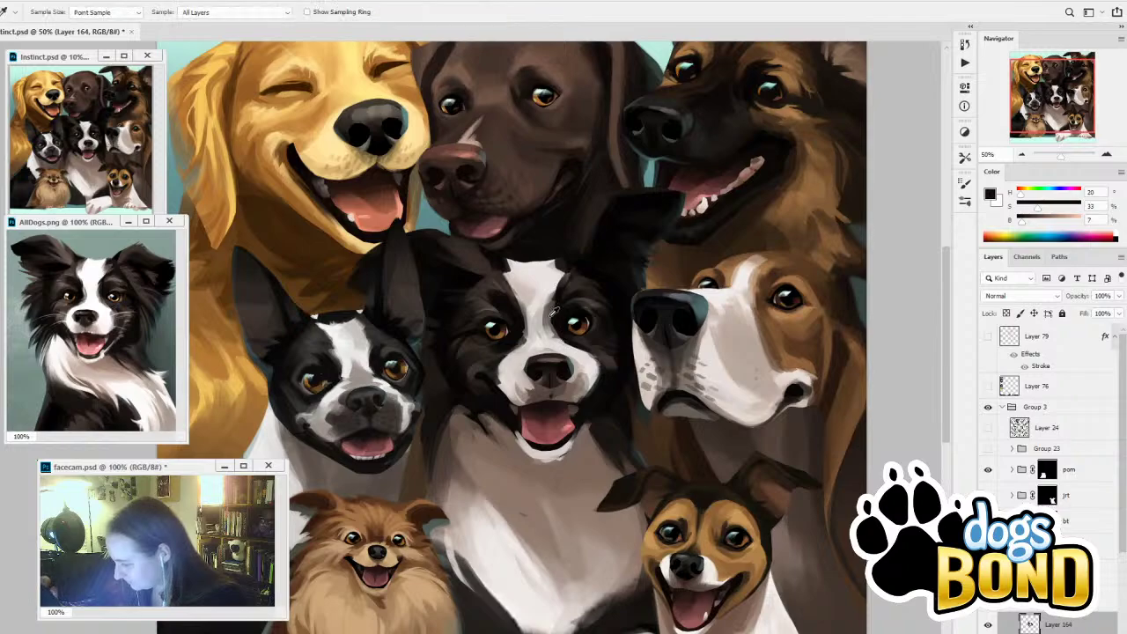
alt+click(555, 313)
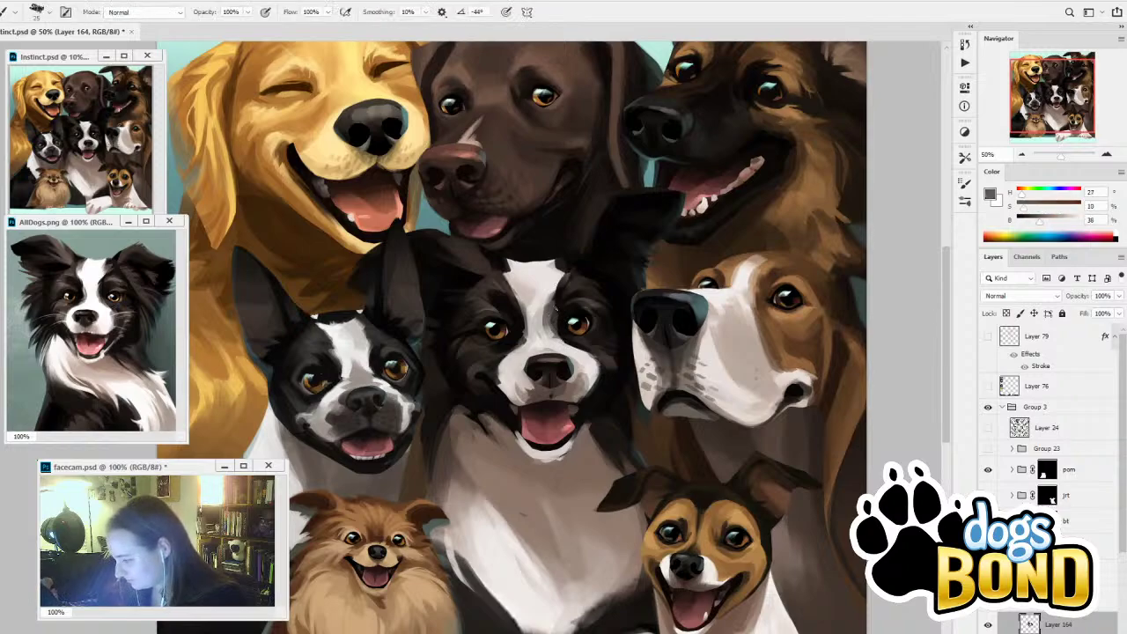
Sample light grey and off-white from the blaze and repaint its right edge, enlarging the brush to 45 px
alt+click(535, 315)
drag(545, 334, 550, 298)
key(])
key(])
key(])
key(])
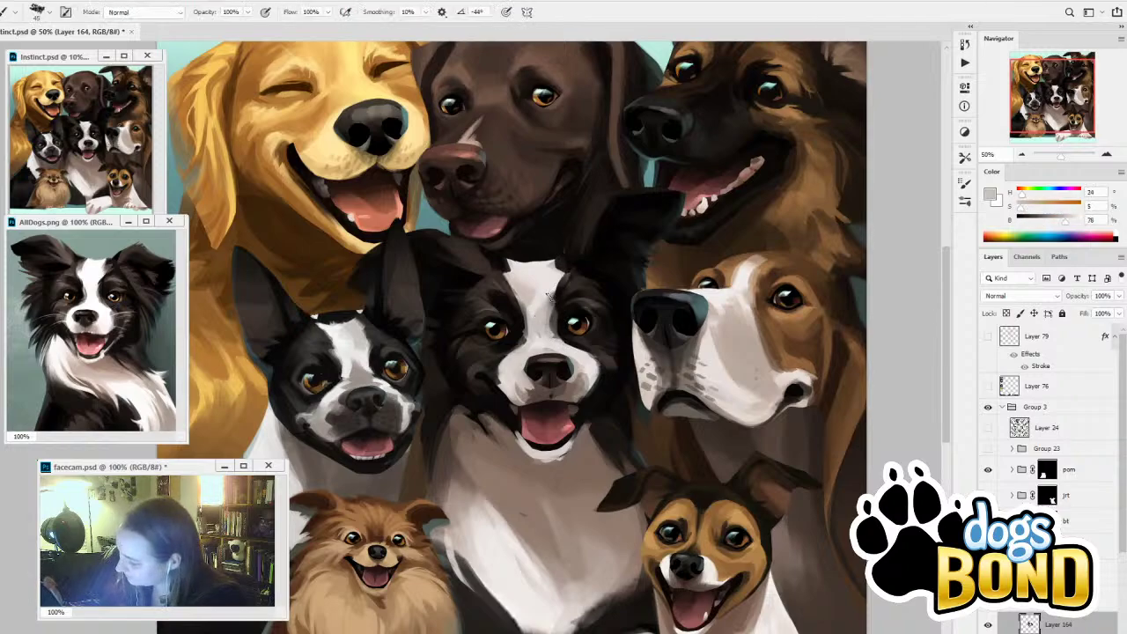
alt+click(546, 298)
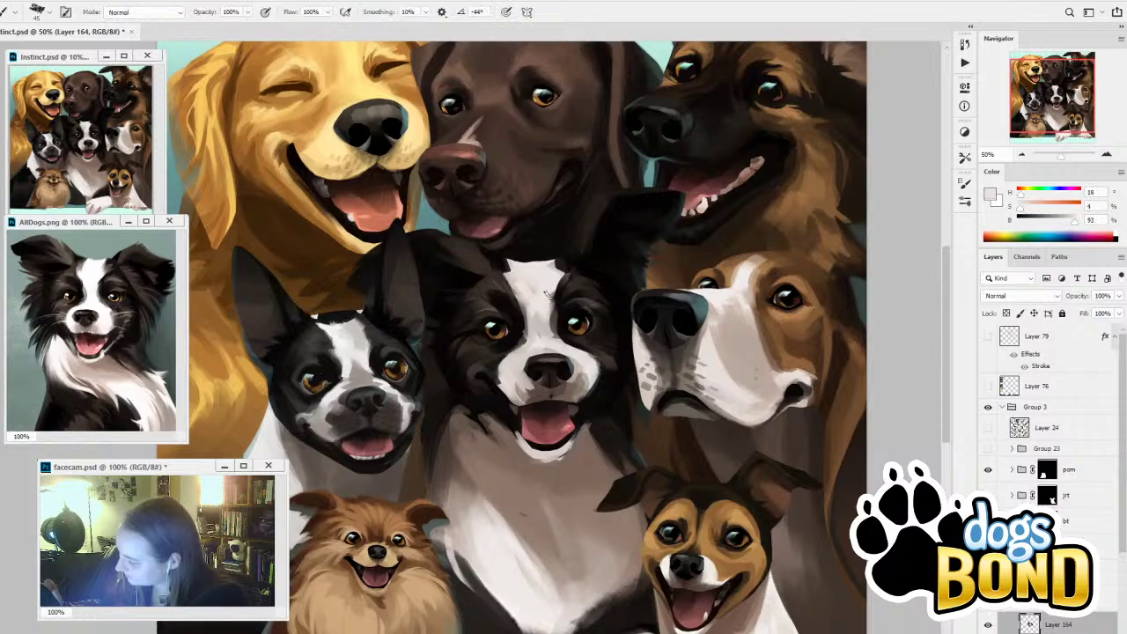
Repaint the muzzle's right side and the shading below the nose with sampled dark brown, near-black, grey-brown and light grey, enlarging the brush to 80 px
alt+click(592, 341)
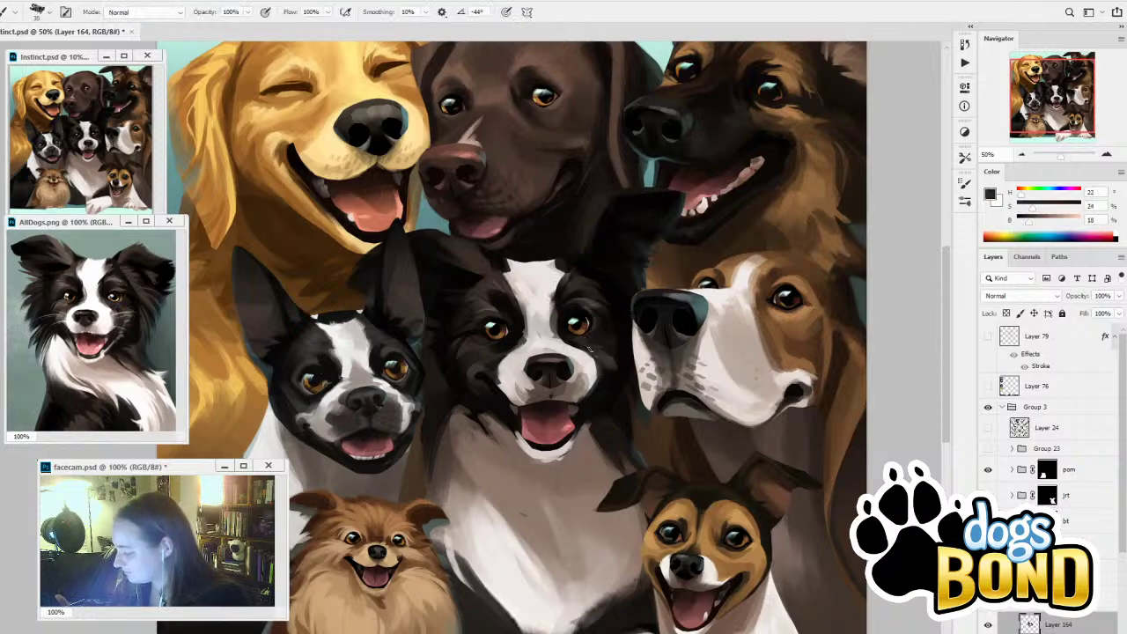
alt+click(589, 387)
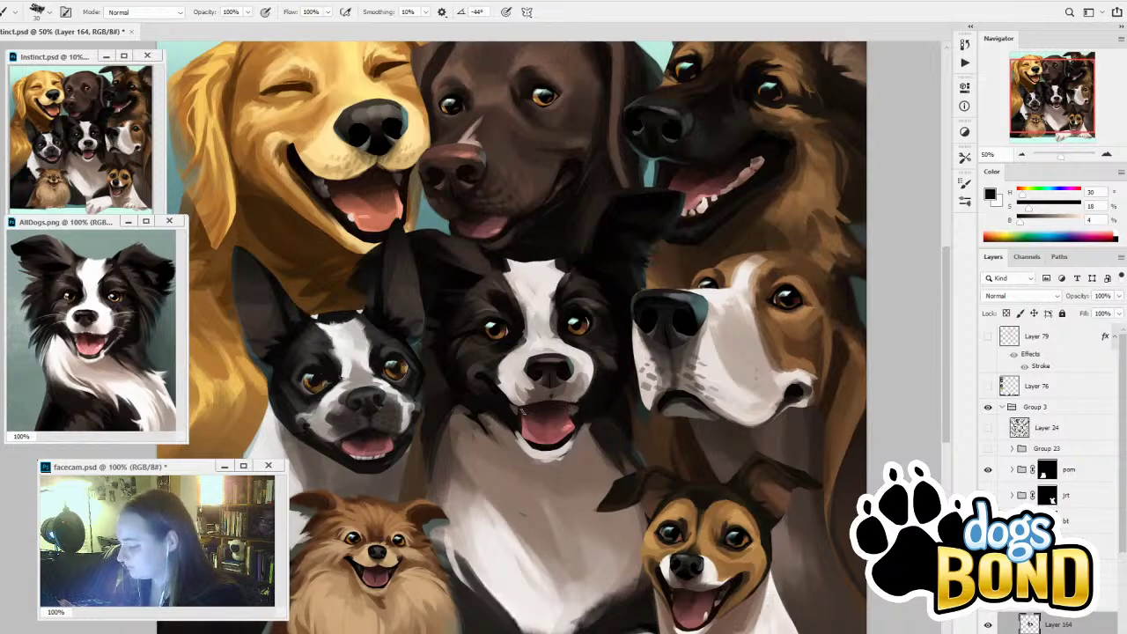
alt+click(550, 396)
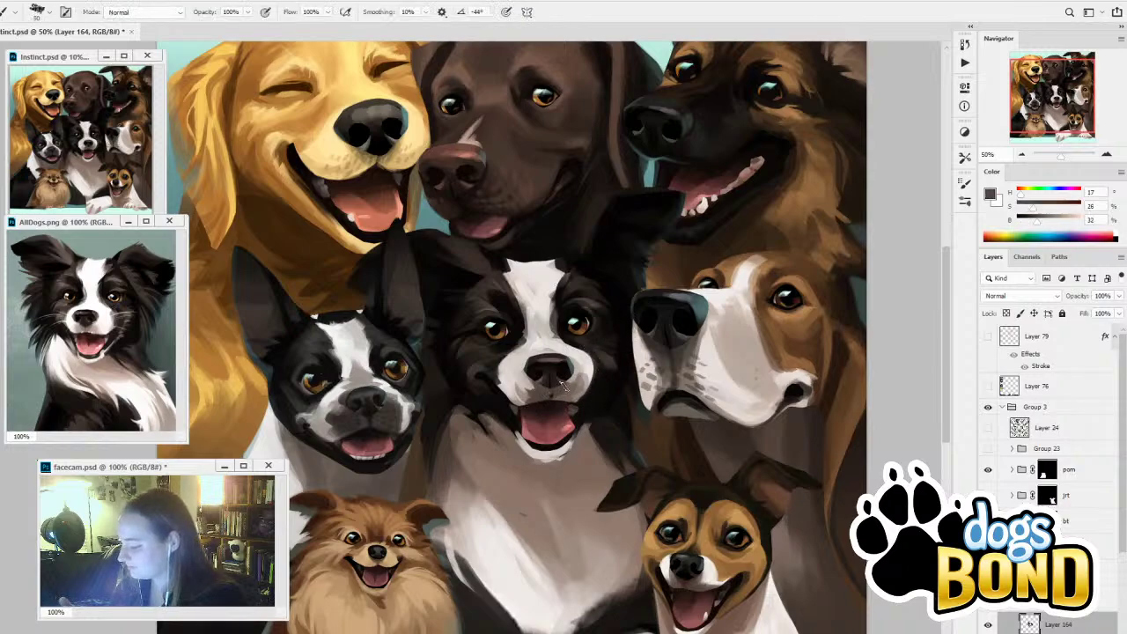
alt+click(545, 387)
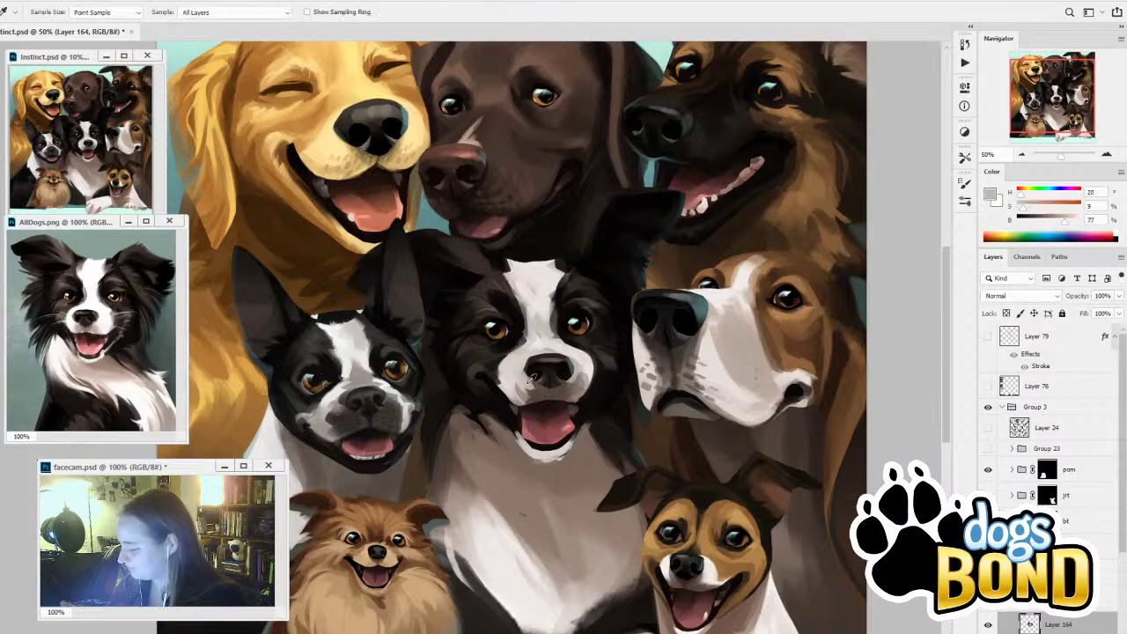
alt+click(520, 401)
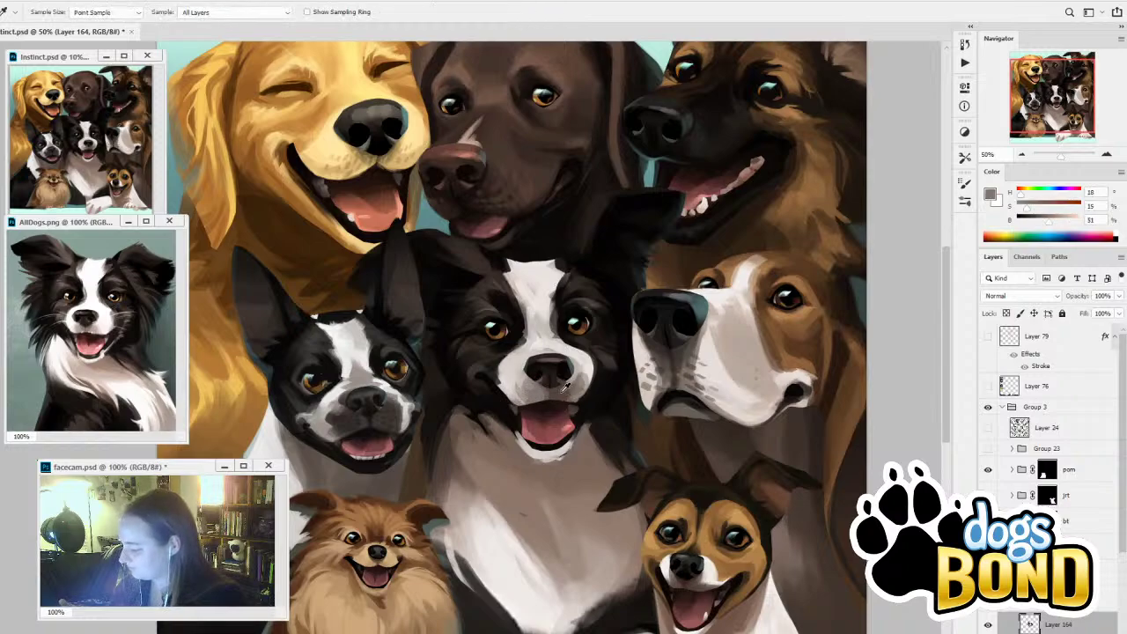
alt+click(559, 389)
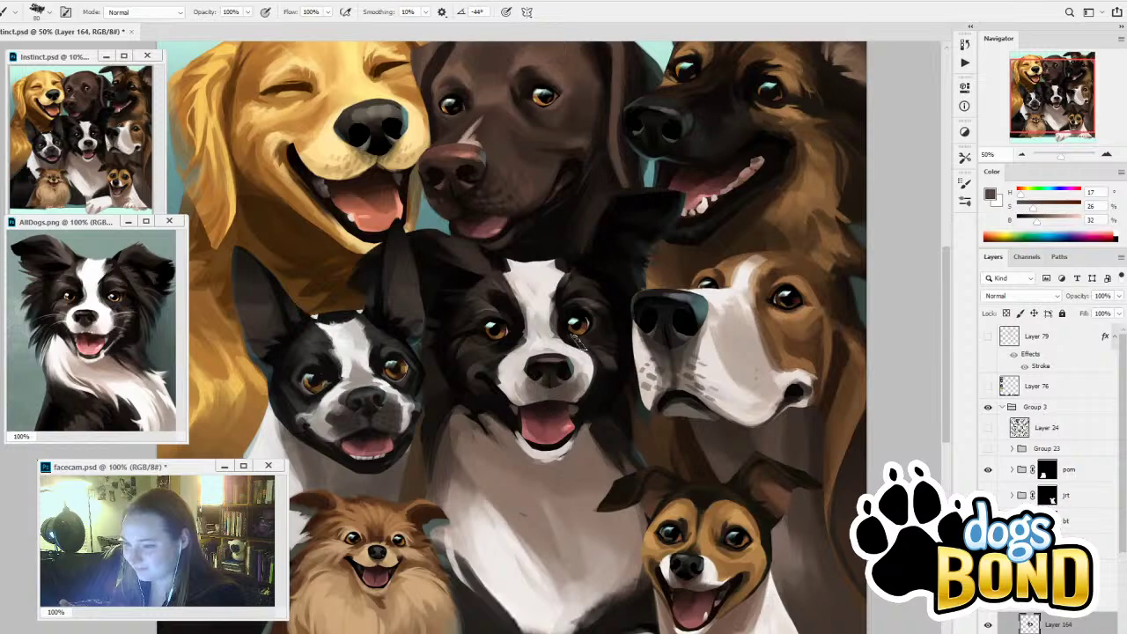
Refine both outer edges of the white muzzle with sampled off-white, light grey, dark brown and mid-grey, reducing the brush to 25 px
alt+click(593, 367)
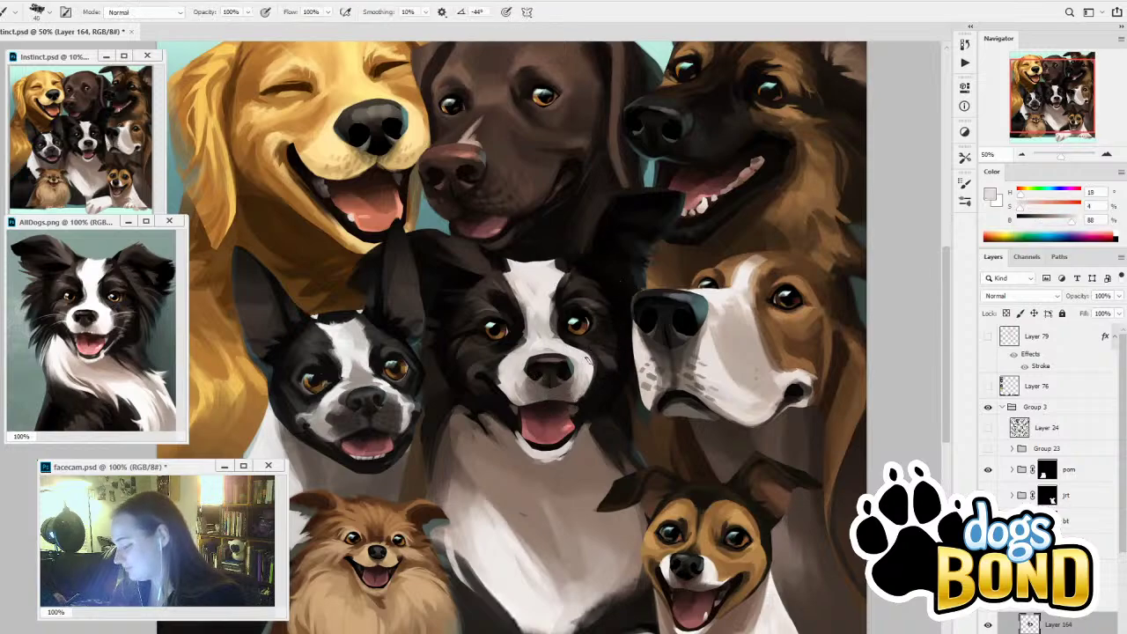
alt+click(515, 385)
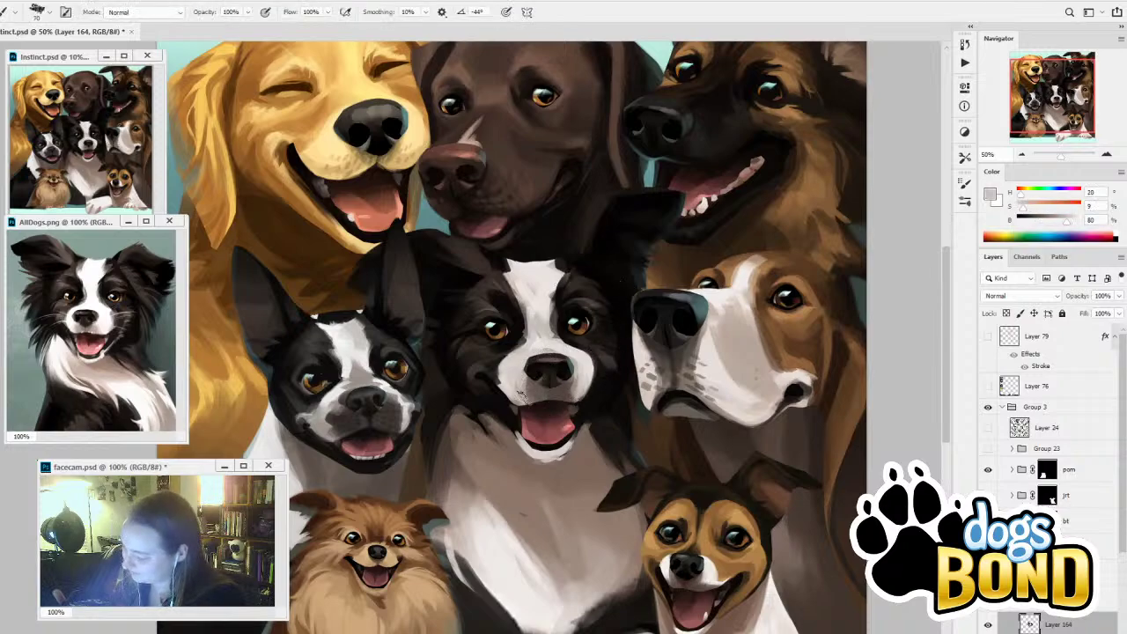
alt+click(500, 366)
alt+click(498, 365)
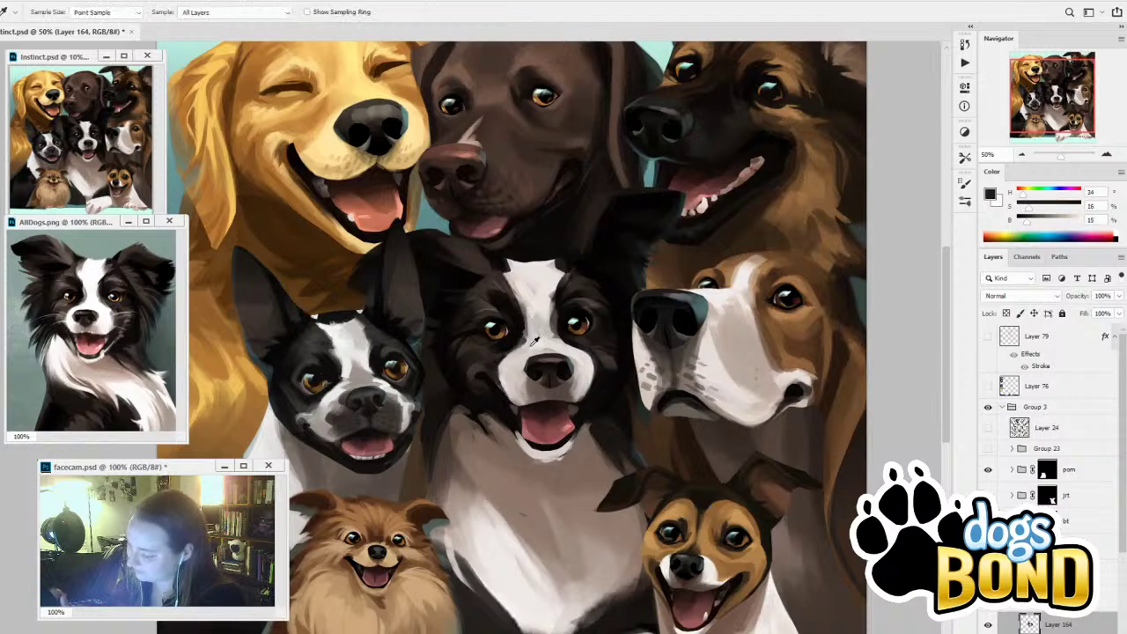
alt+click(561, 332)
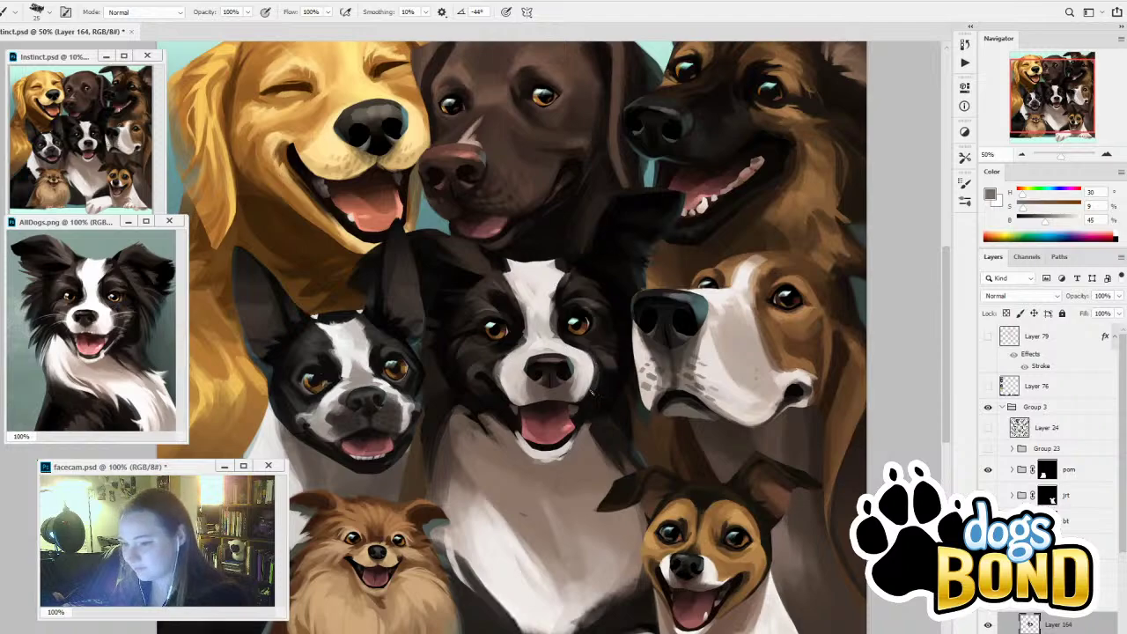
Sample off-white from the nose bridge, raise its brightness to 100%, and brighten the white blaze with the brush enlarged to 100 px
alt+click(555, 342)
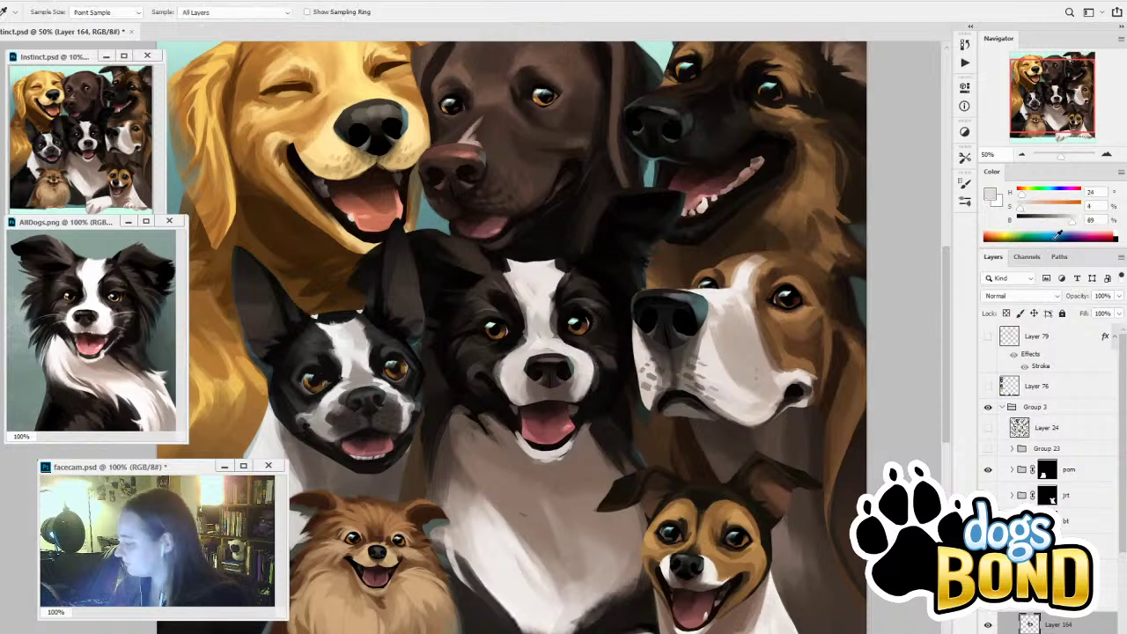
drag(1074, 221, 1085, 222)
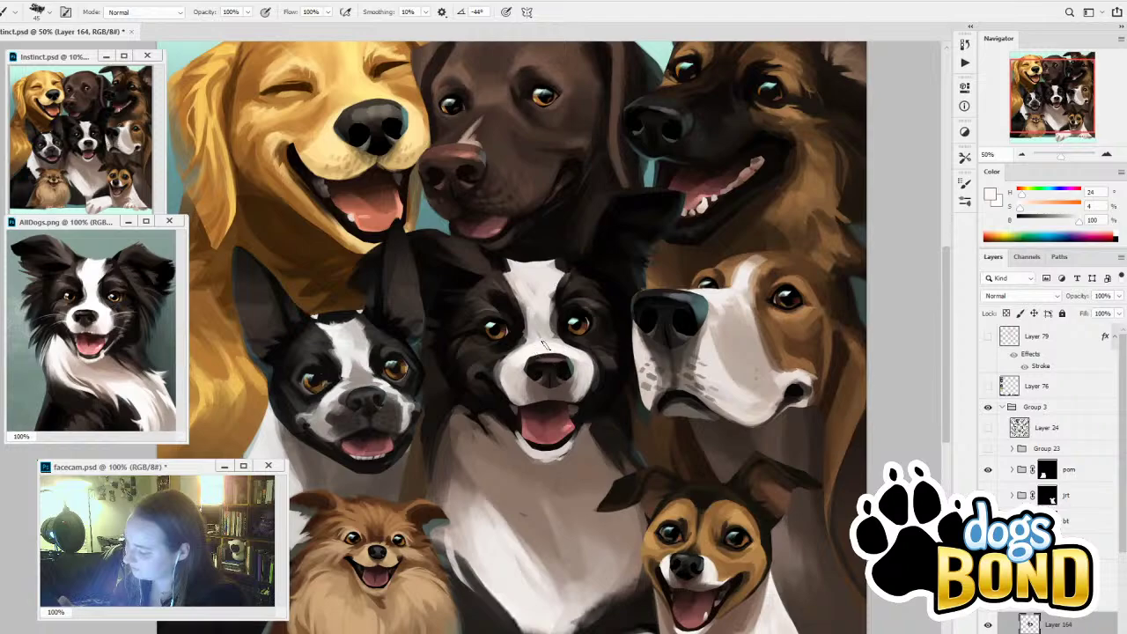
key(bracketright)
key(bracketright)
key(bracketright)
key(bracketright)
key(bracketright)
key(bracketright)
key(bracketright)
key(bracketright)
key(bracketright)
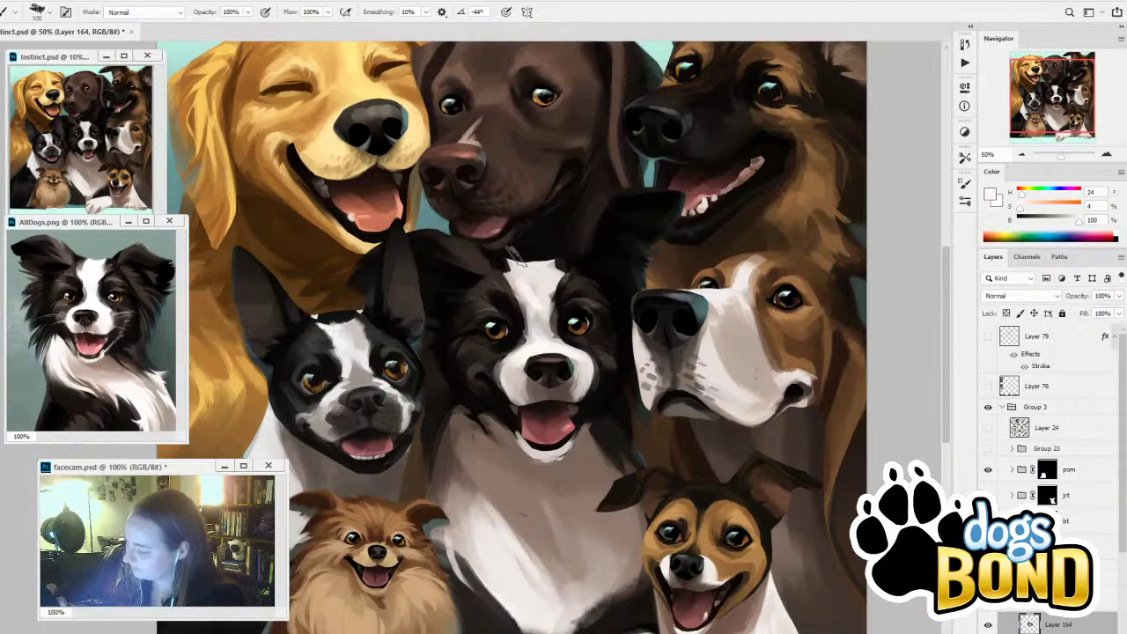
Reduce the brush to 45 px and smaller and soften the blaze's edge near the right eye with sampled mid-grey
key(bracketleft)
key(bracketleft)
key(bracketleft)
key(bracketleft)
key(bracketleft)
key(bracketleft)
alt+click(569, 281)
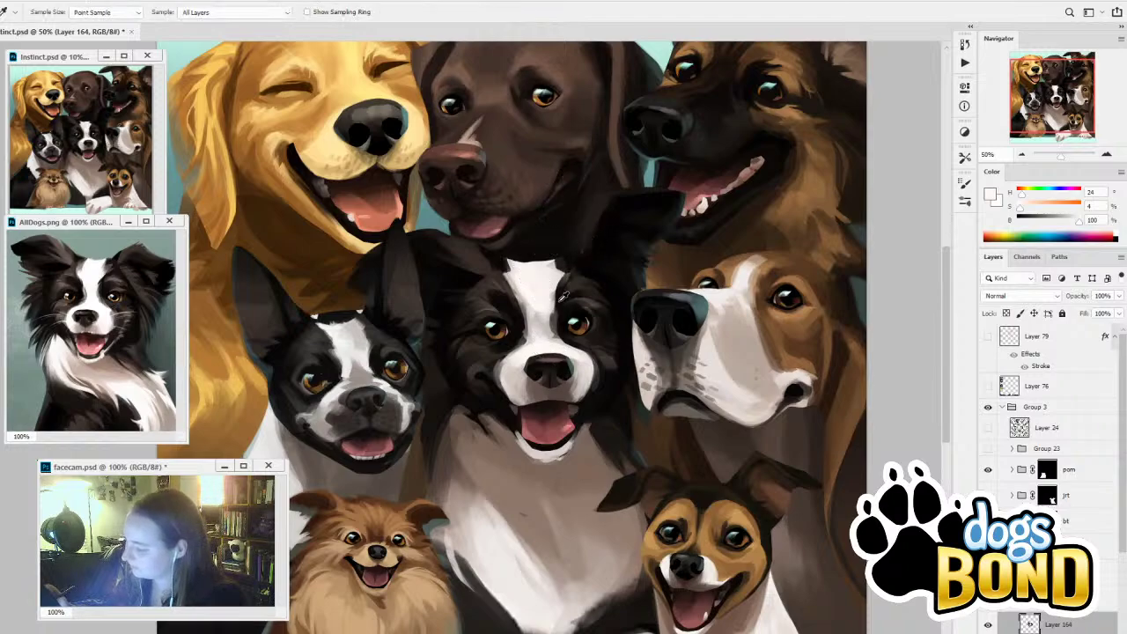
alt+click(562, 303)
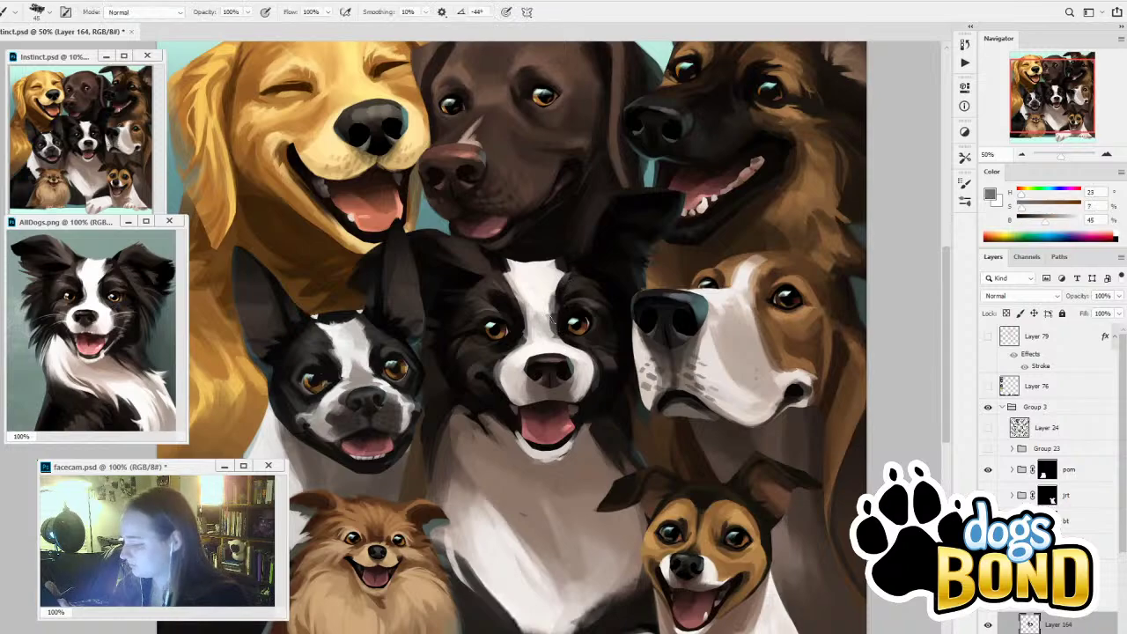
key(bracketleft)
key(bracketleft)
key(bracketleft)
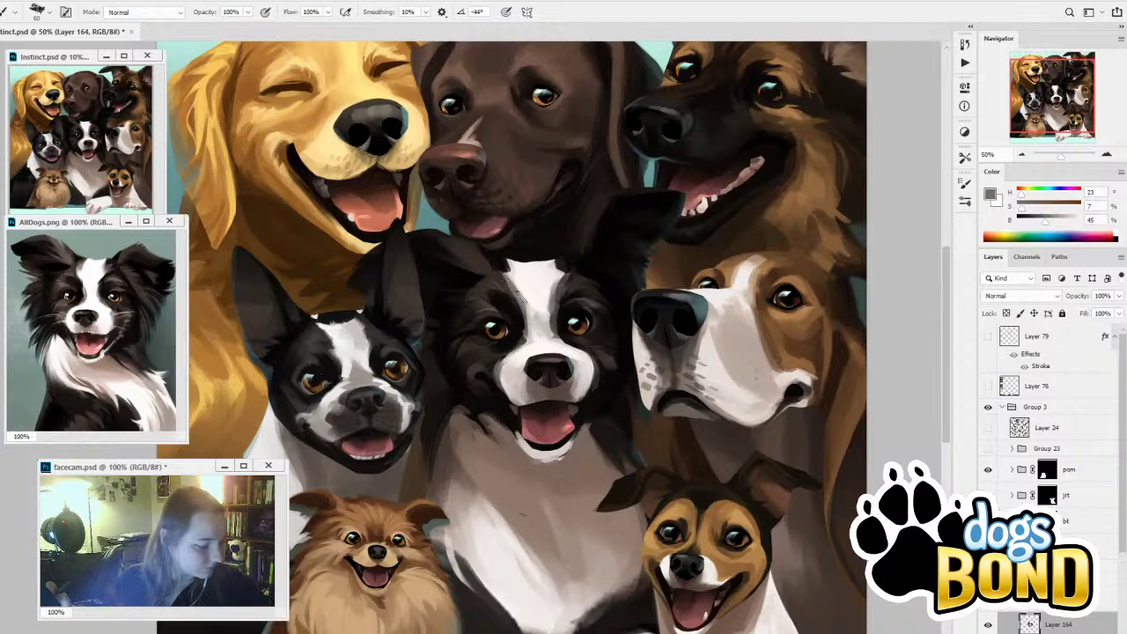
Reshape the top of the blaze with sampled near-black and off-white, working from 60 px down to 30 px
alt+click(511, 259)
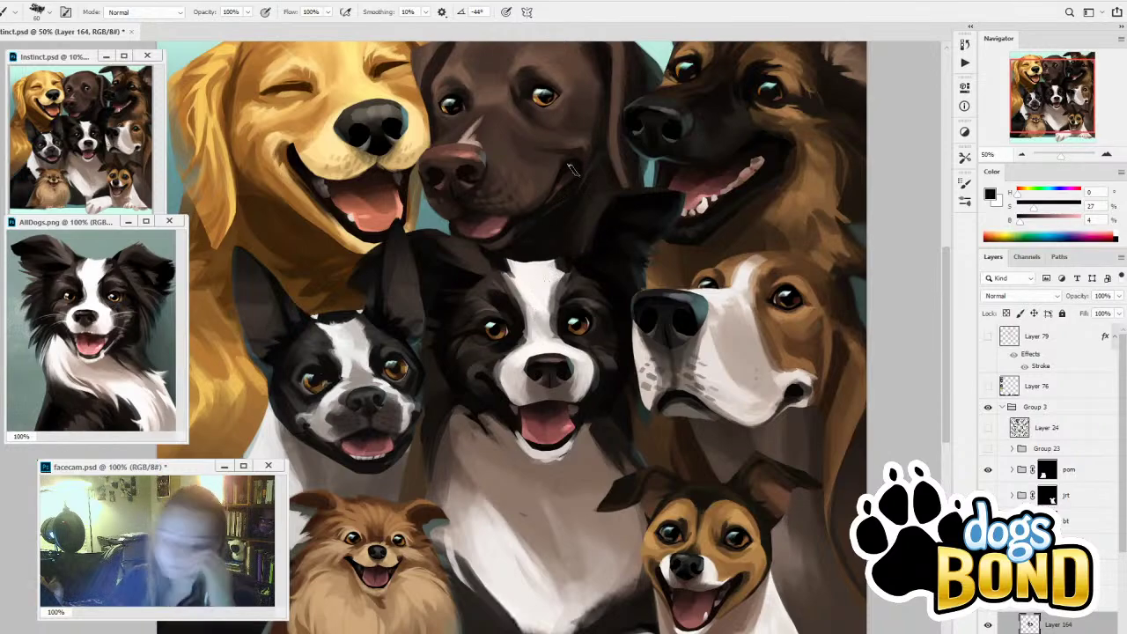
alt+click(520, 263)
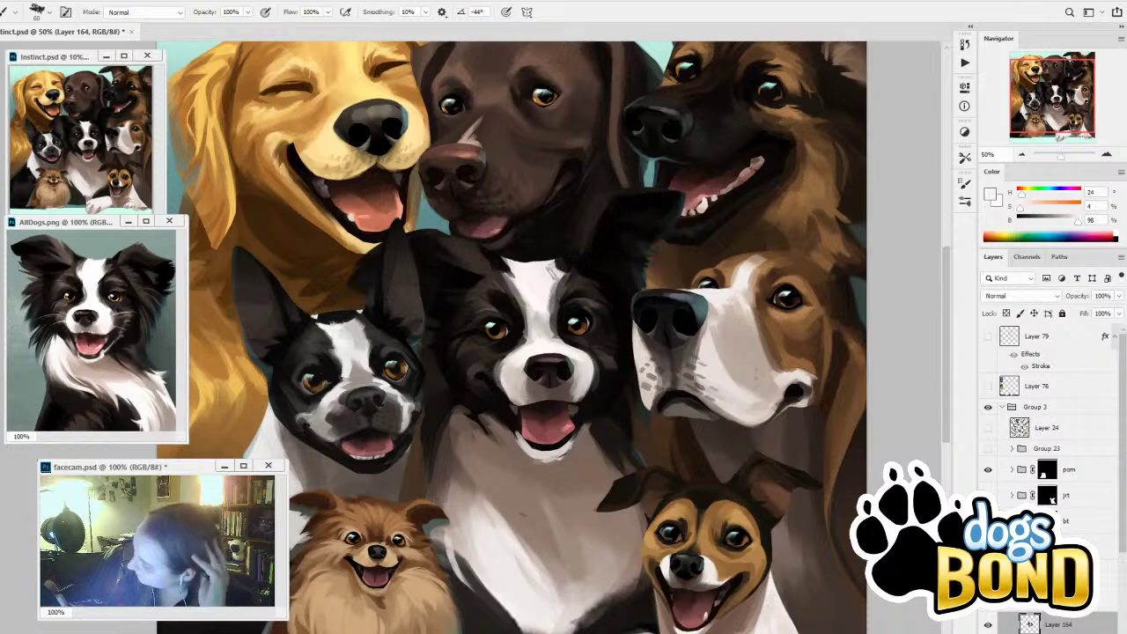
alt+click(573, 218)
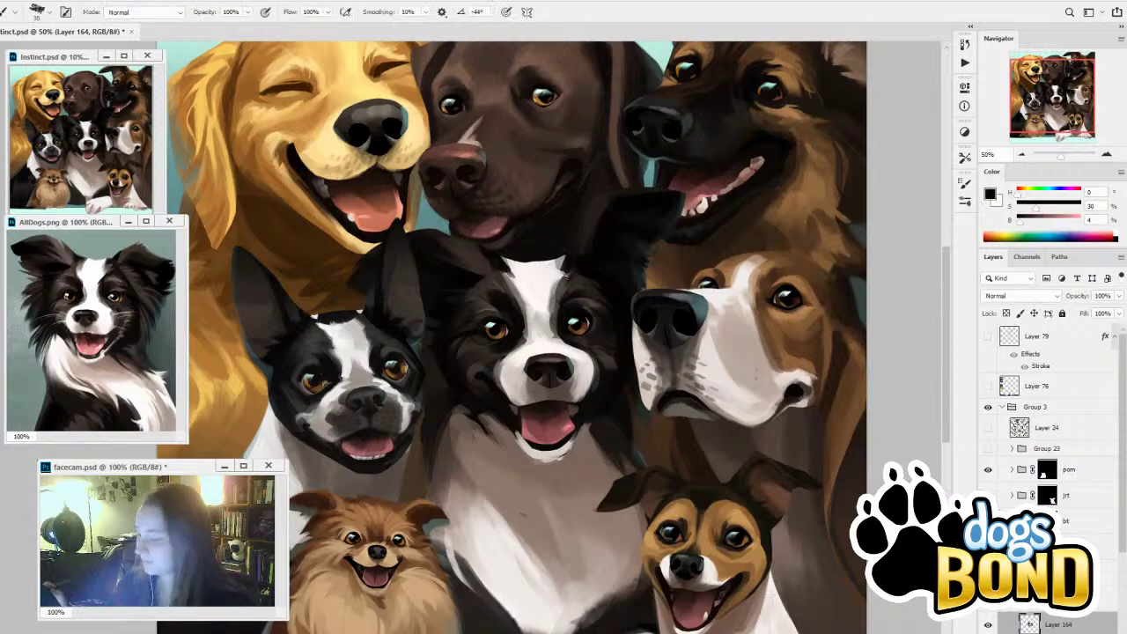
alt+click(565, 268)
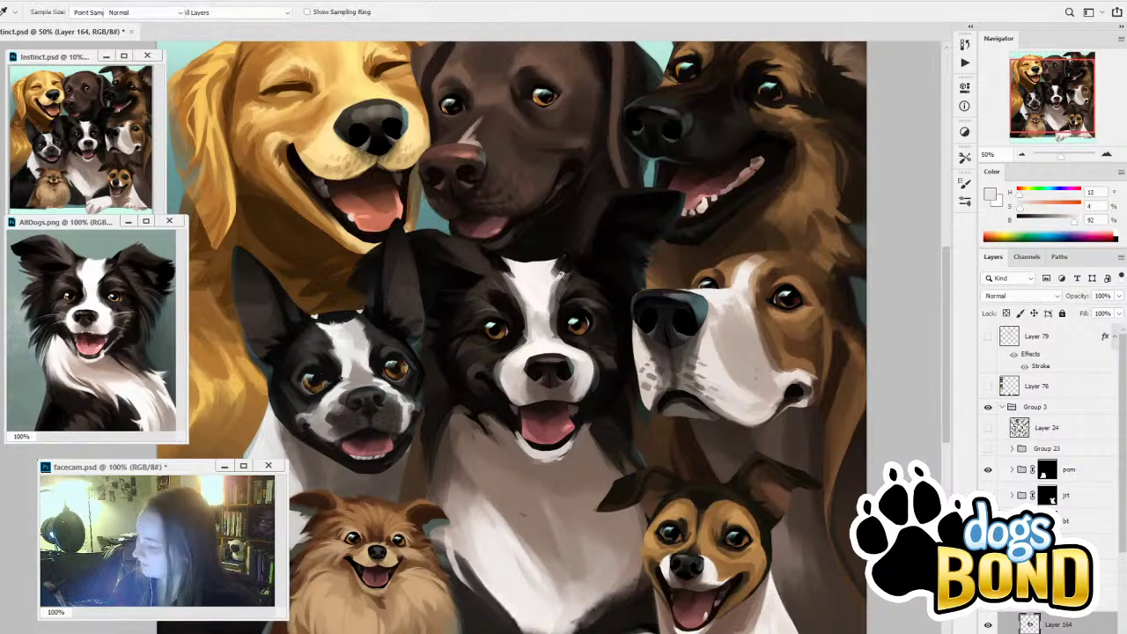
Darken the blaze's right edge with sampled dark brown and near-black at 35 px, and touch up with sampled dark grey at 15 px
alt+click(574, 279)
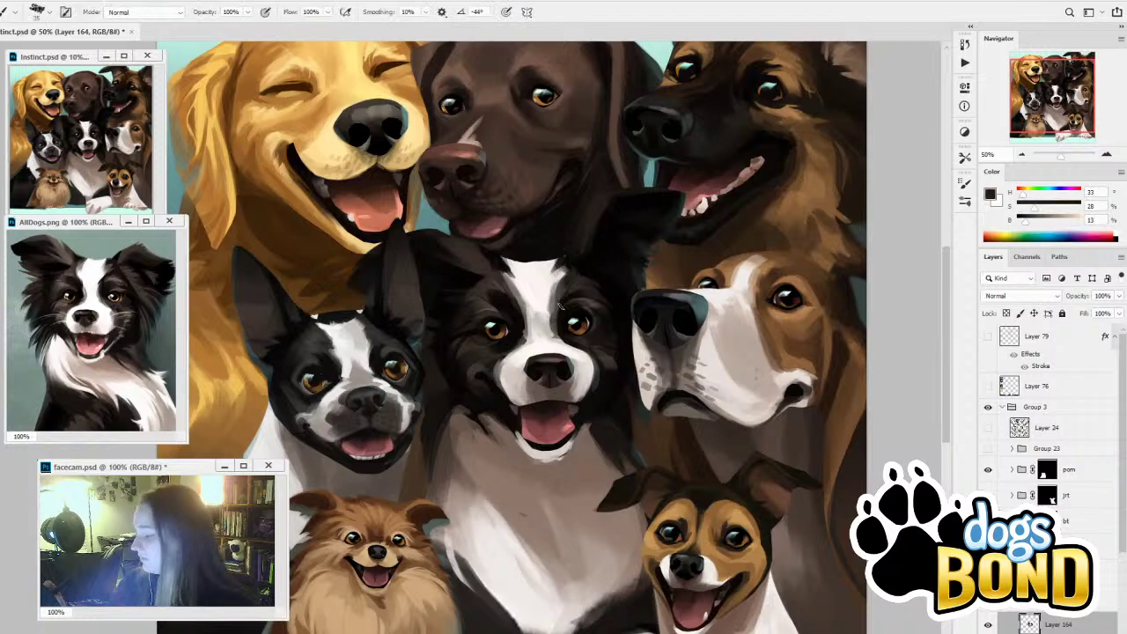
alt+click(571, 285)
alt+click(566, 297)
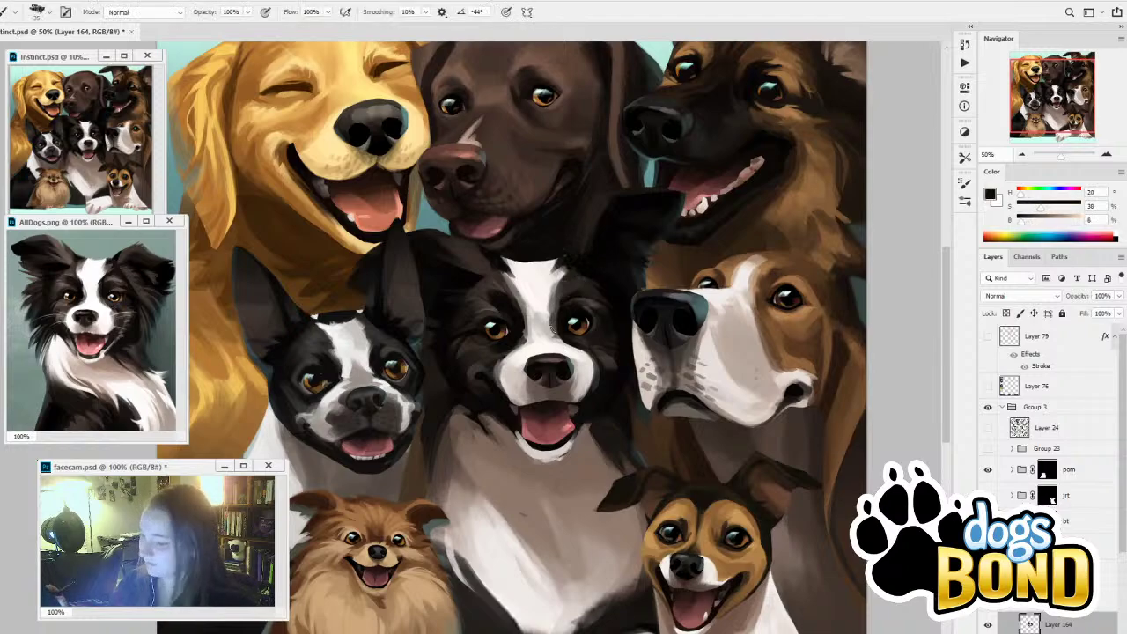
drag(559, 308, 558, 324)
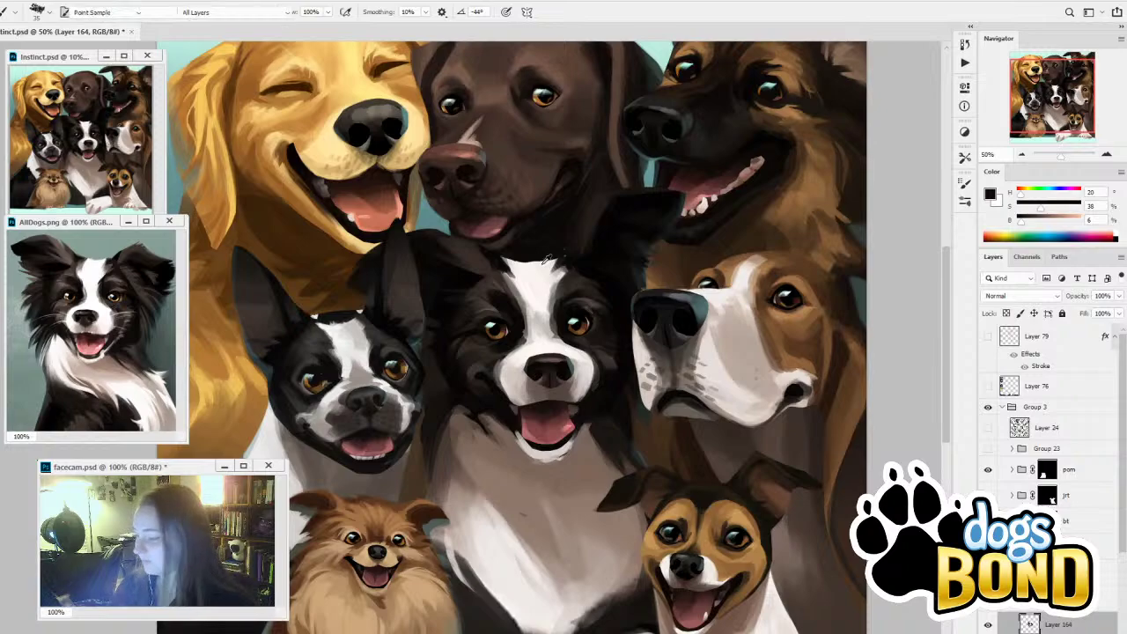
alt+click(528, 314)
key(bracketleft)
key(bracketleft)
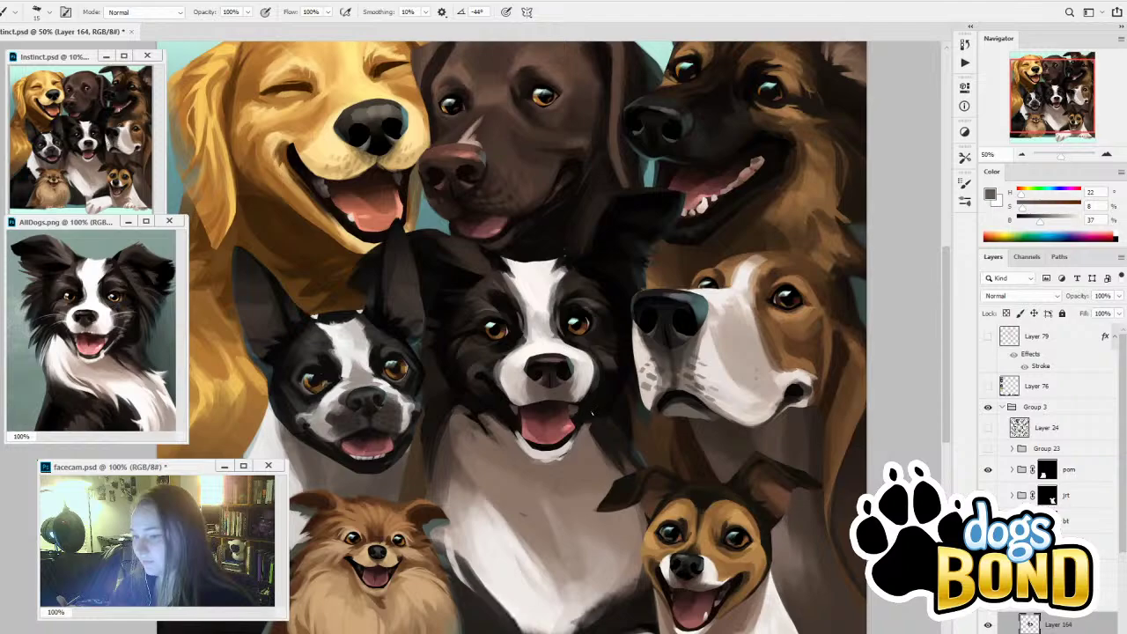
Try a stroke across the cheek below the right eye at 45 px in a grey sampled from the AllDogs.png reference, and undo it
key(i)
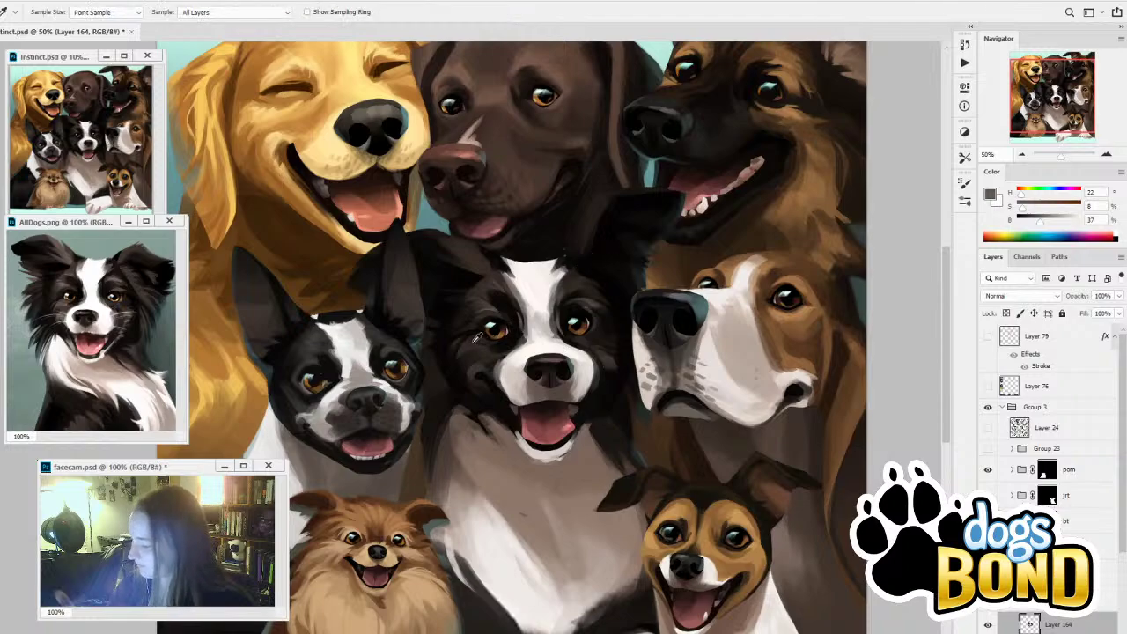
click(483, 336)
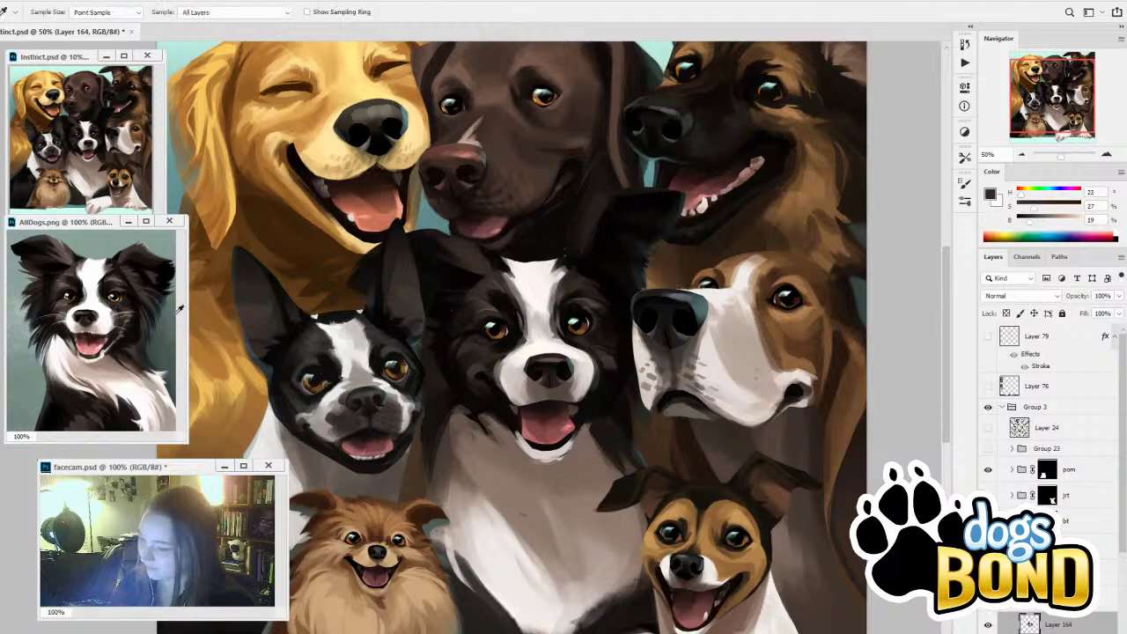
click(127, 296)
key(b)
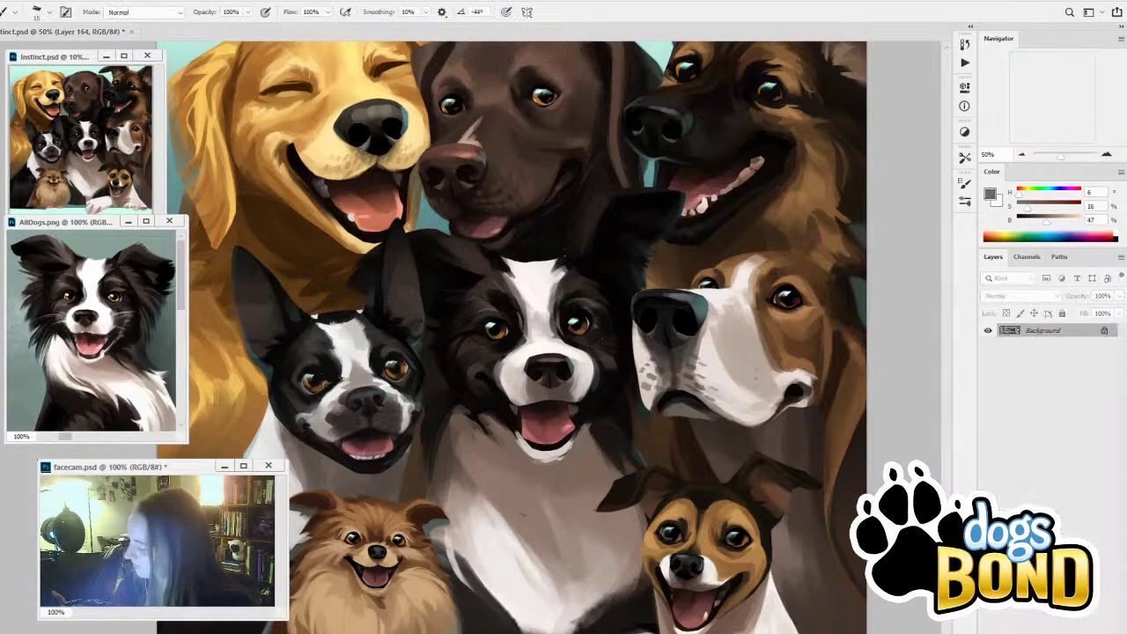
drag(583, 338, 623, 341)
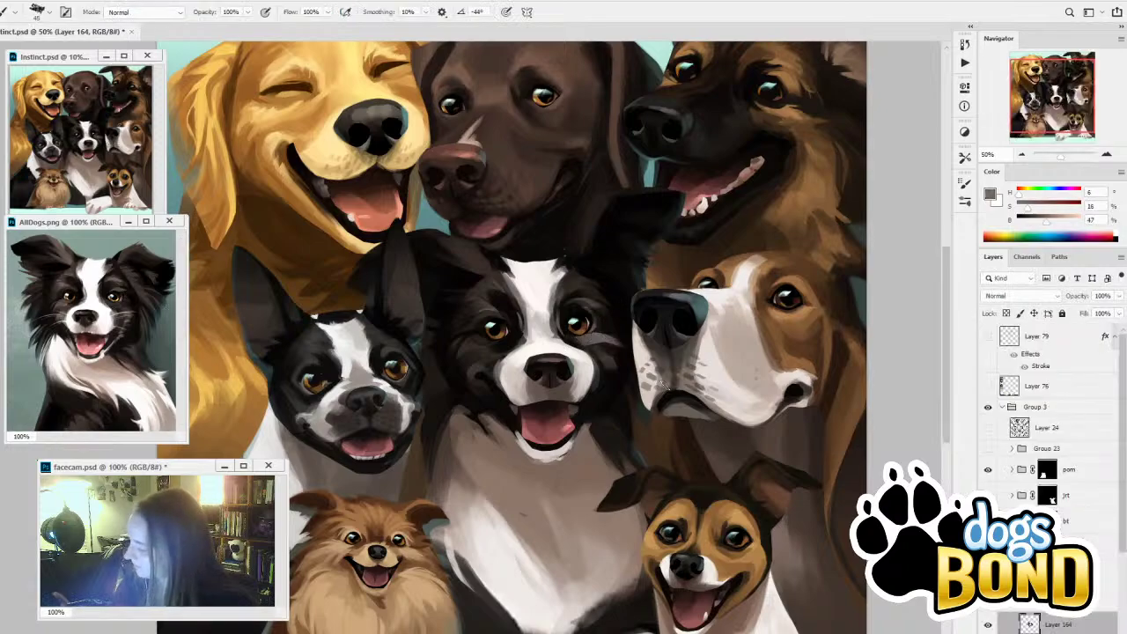
key(ctrl+z)
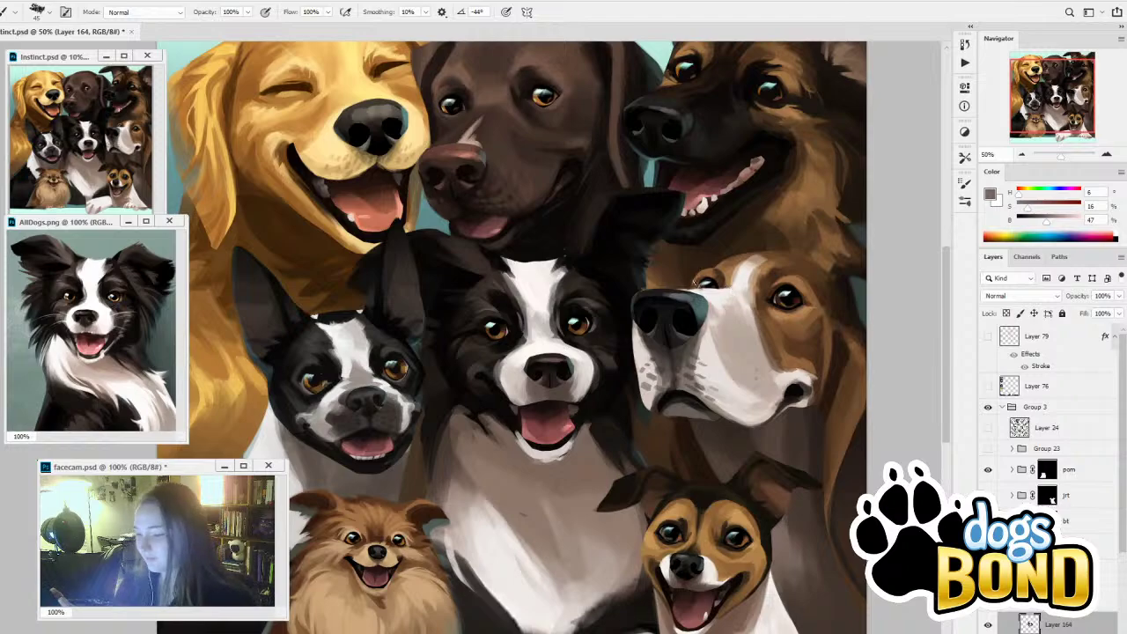
Sample dark brown from the right cheek and compare the face with Layer 164 hidden and shown again
alt+click(611, 357)
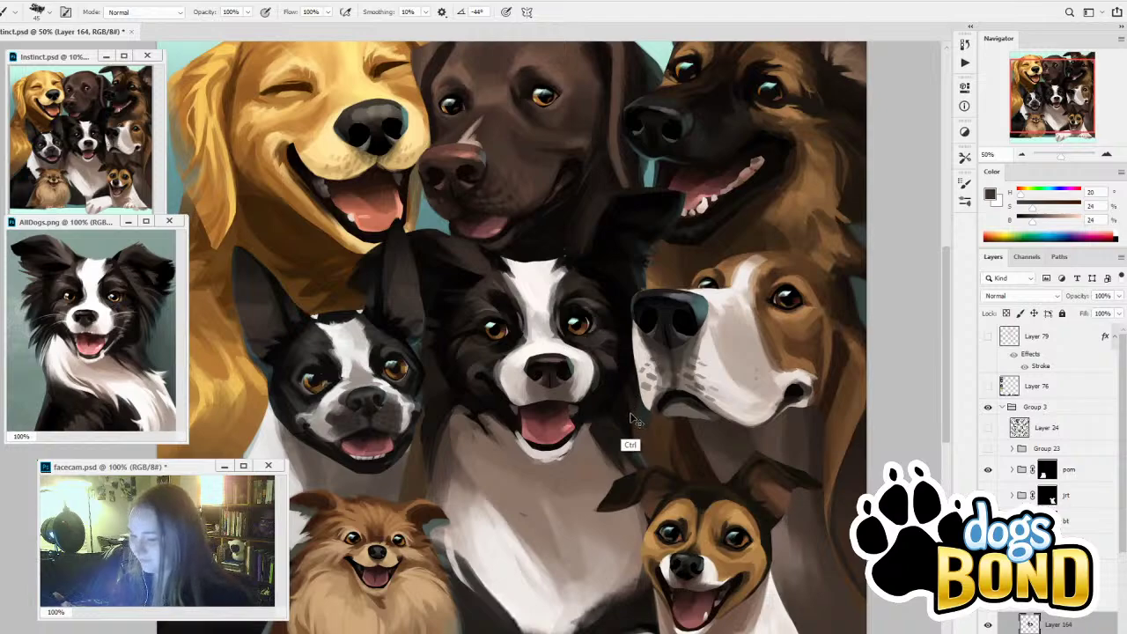
click(989, 626)
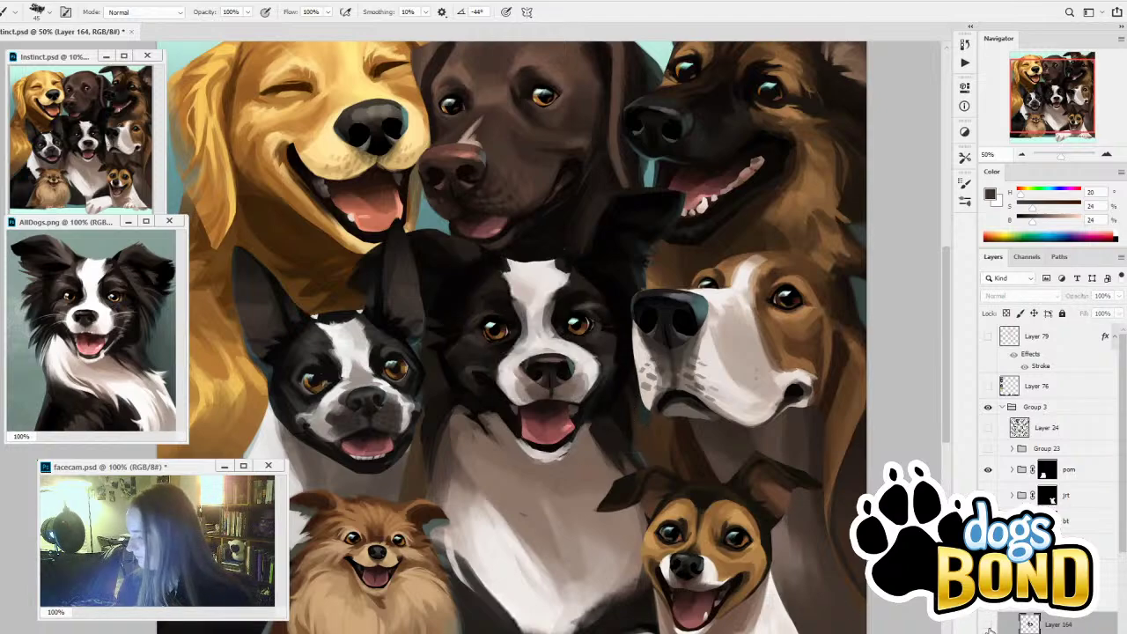
click(989, 625)
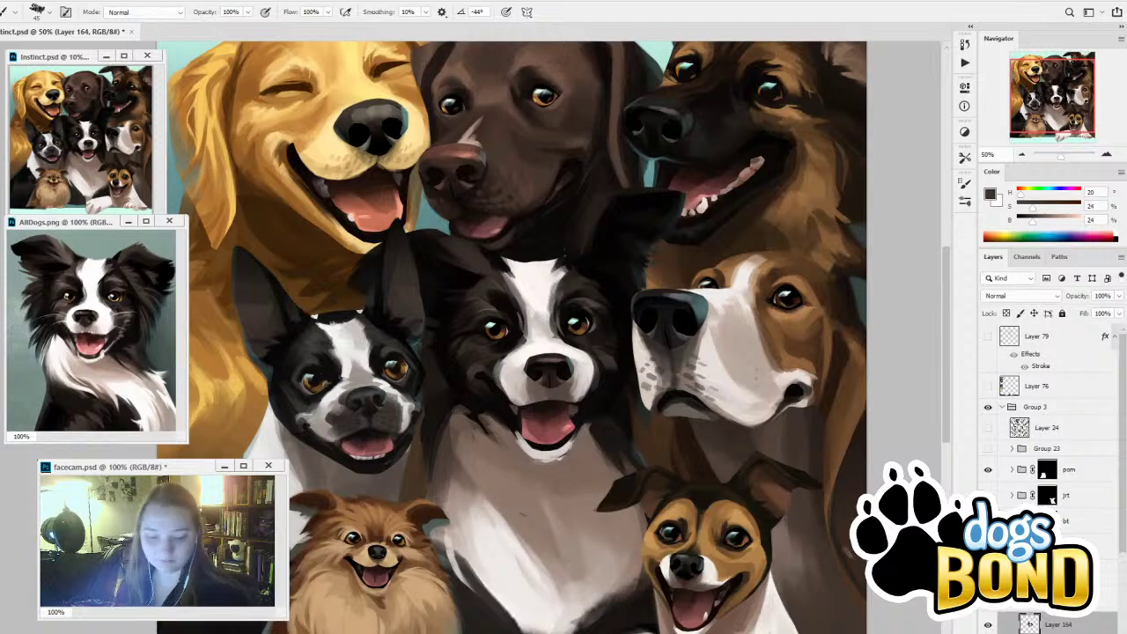
Lasso the area around both of the border collie's eyes and brows and copy it onto a new layer
key(l)
mouse_move(597, 280)
mouse_down()
mouse_move(613, 337)
mouse_move(584, 348)
mouse_move(534, 336)
mouse_move(484, 359)
mouse_move(471, 350)
mouse_move(460, 310)
mouse_move(493, 286)
mouse_move(597, 280)
mouse_up()
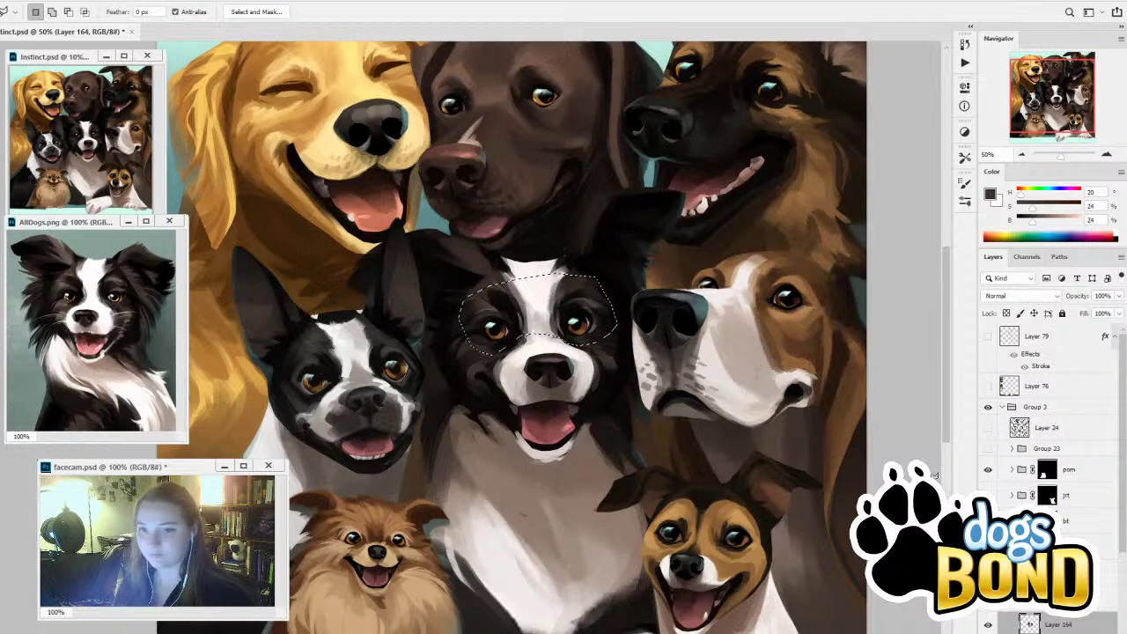
click(1059, 600)
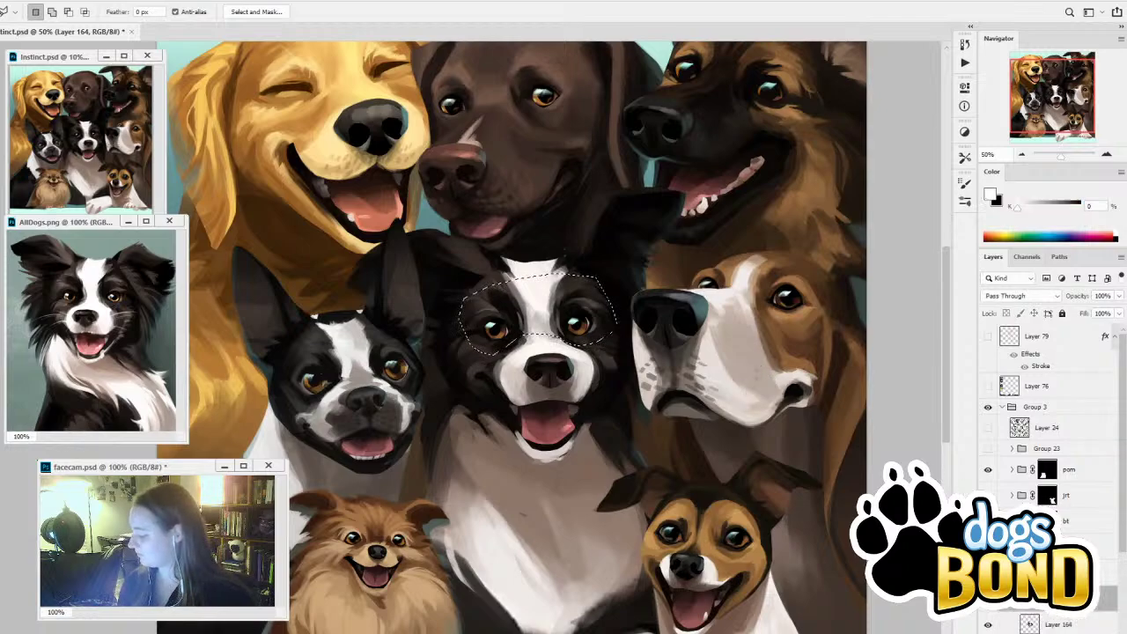
key(ctrl+j)
Move the copied eye area 12 px down and 4 px right with Free Transform, and compare it with the earlier placement
key(ctrl+t)
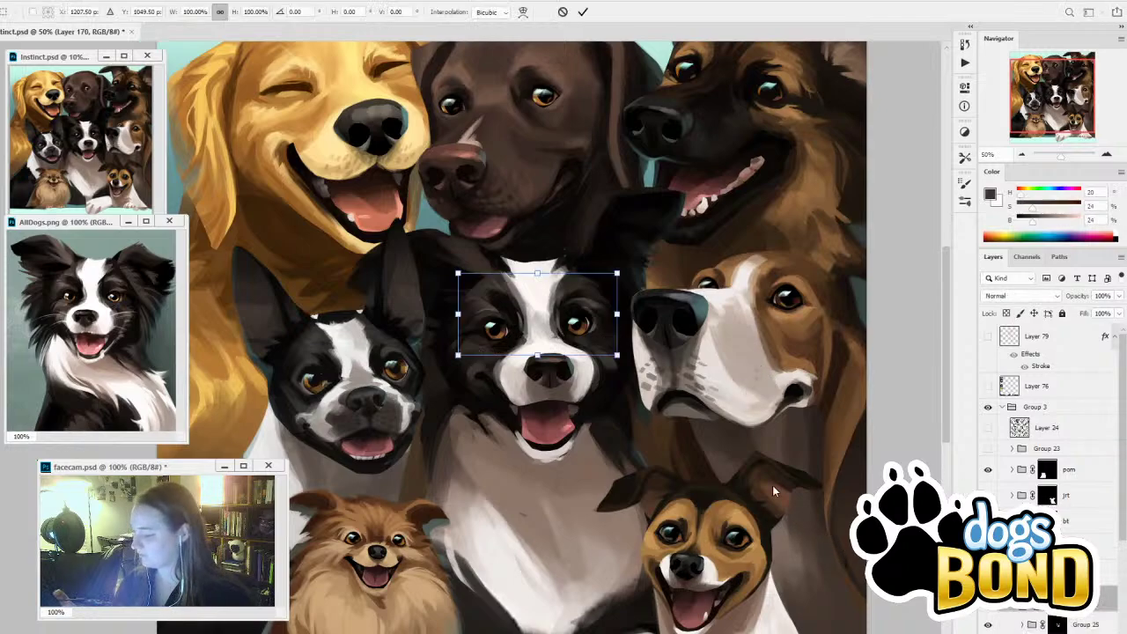
key(Down)
key(Down)
key(Down)
key(Down)
key(Down)
key(Down)
key(Down)
key(Down)
key(Down)
key(Down)
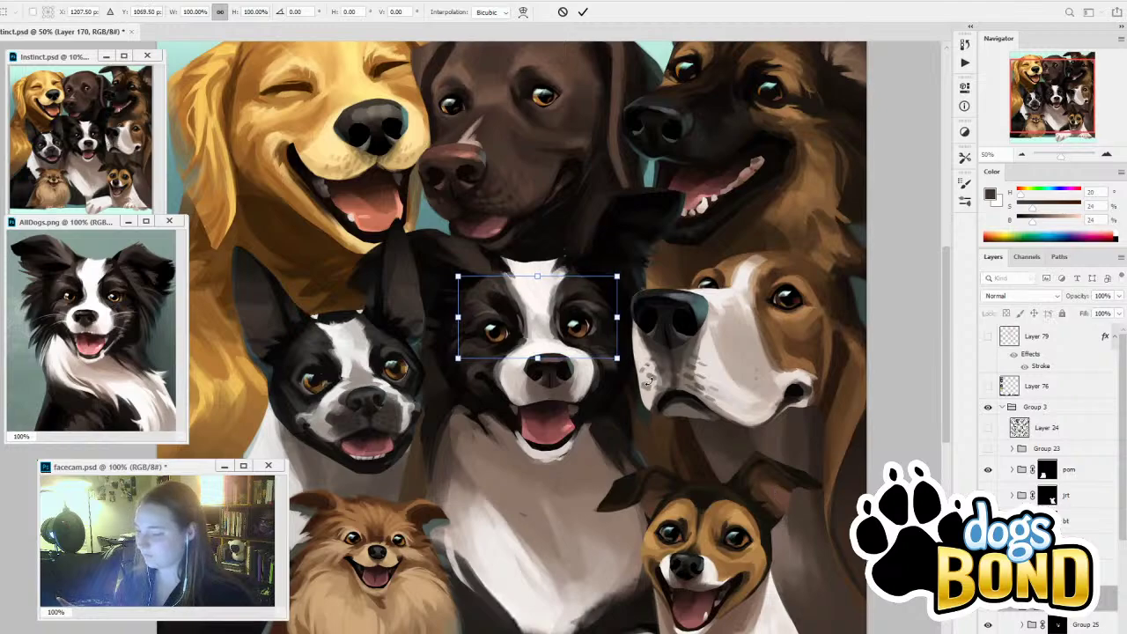
key(Right)
key(Right)
key(Right)
key(Right)
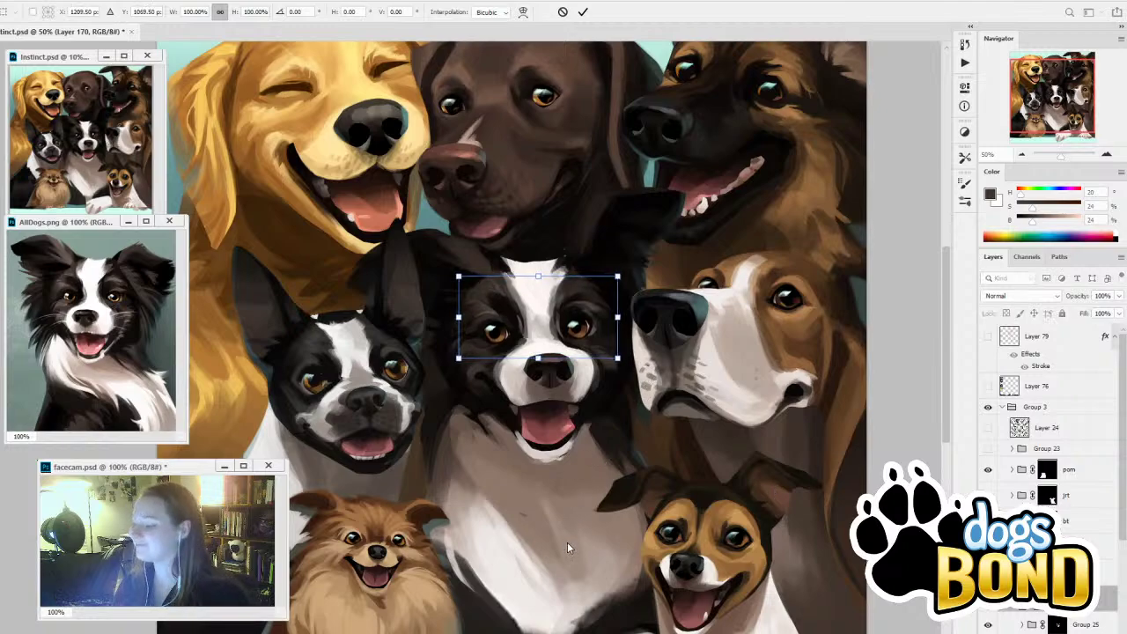
key(Down)
key(Down)
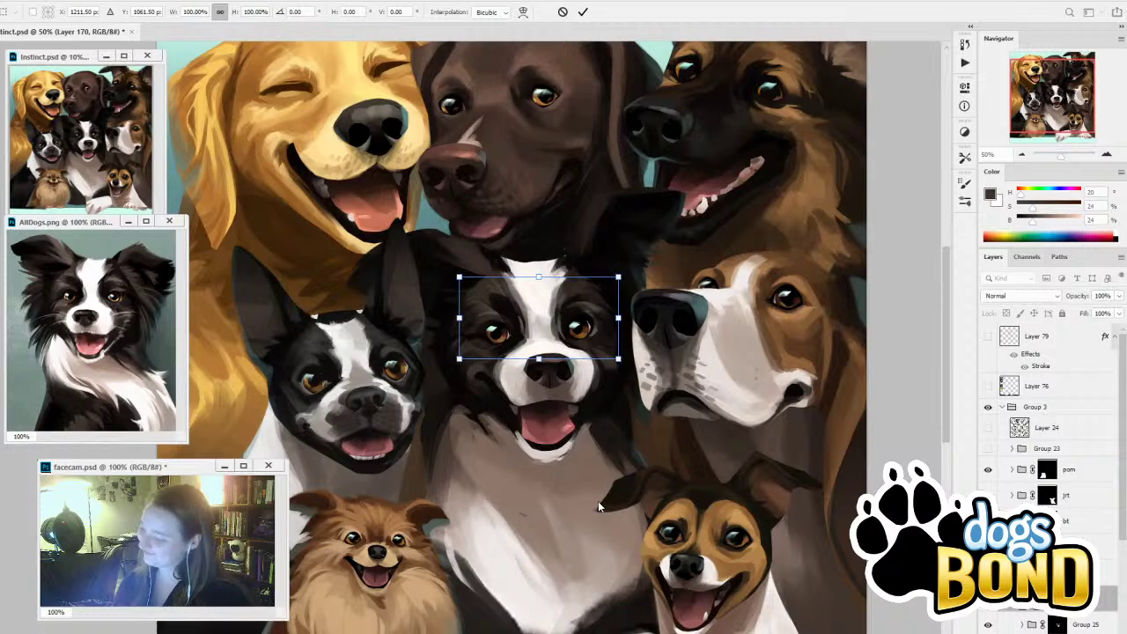
key(Return)
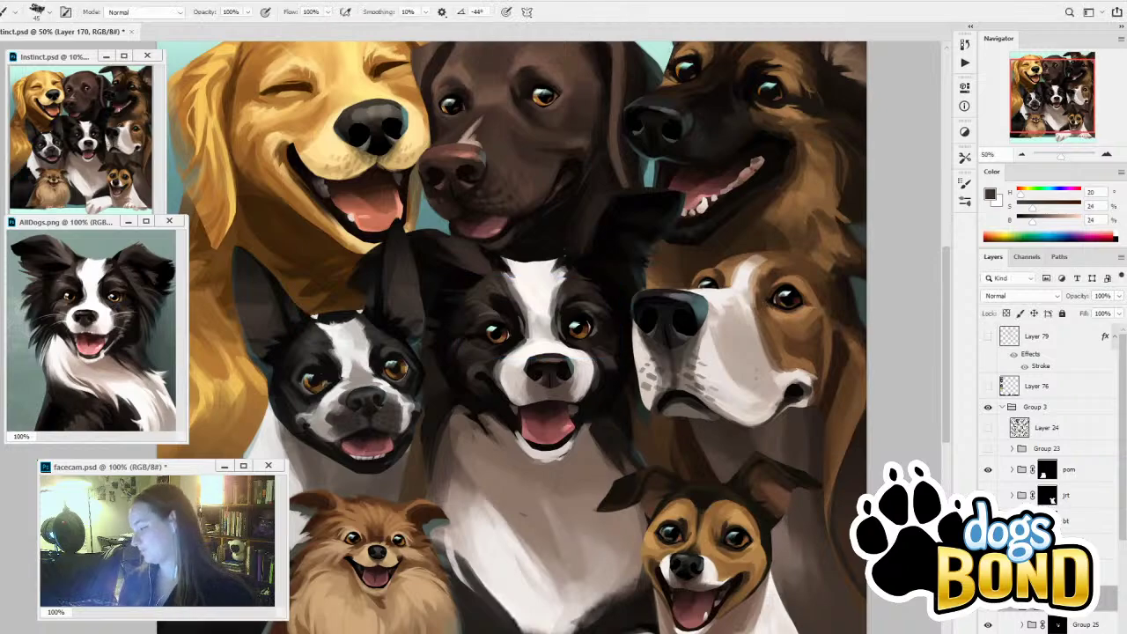
key(ctrl+z)
key(ctrl+shift+z)
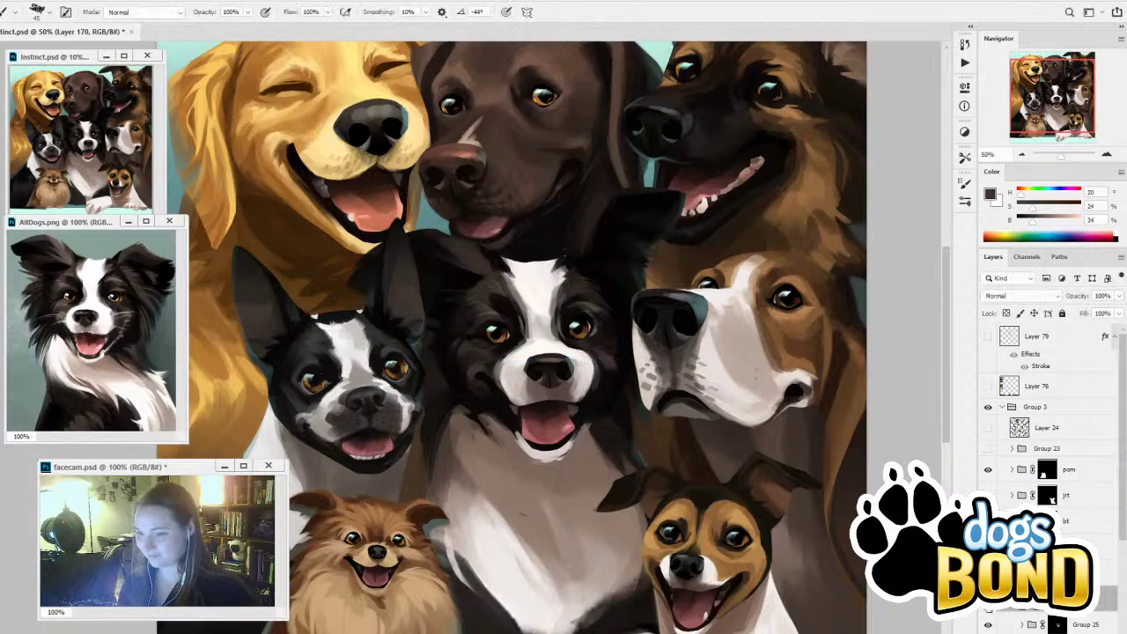
Blend the lower blaze and the right eye's inner edge with sampled off-white, light greys and dark brown, at roughly 50 to 70 px
alt+click(542, 319)
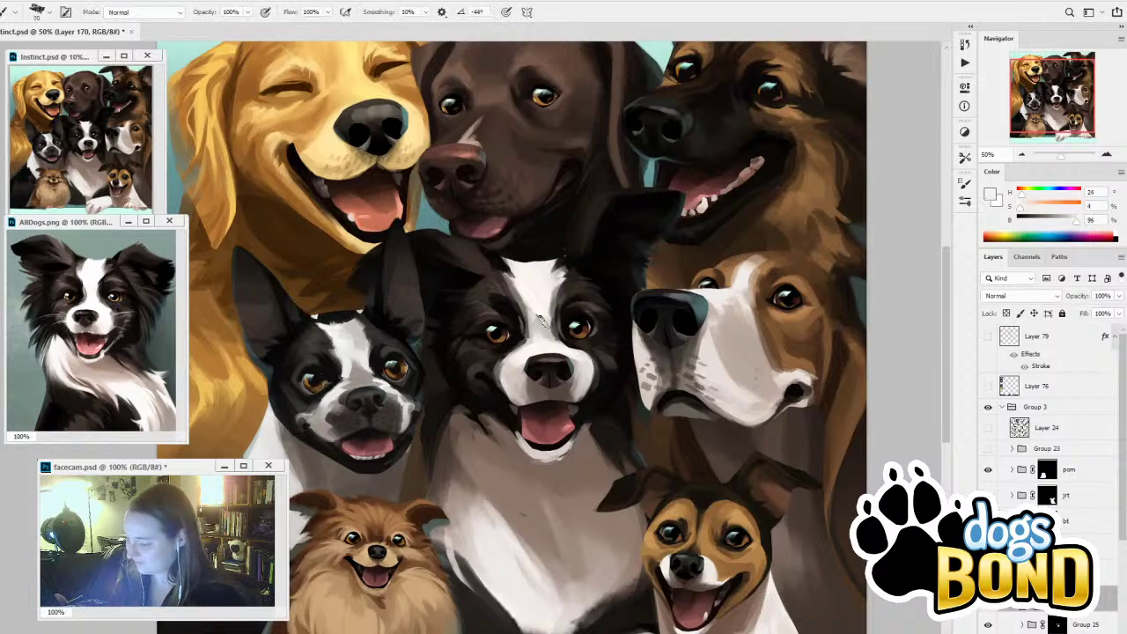
alt+click(542, 324)
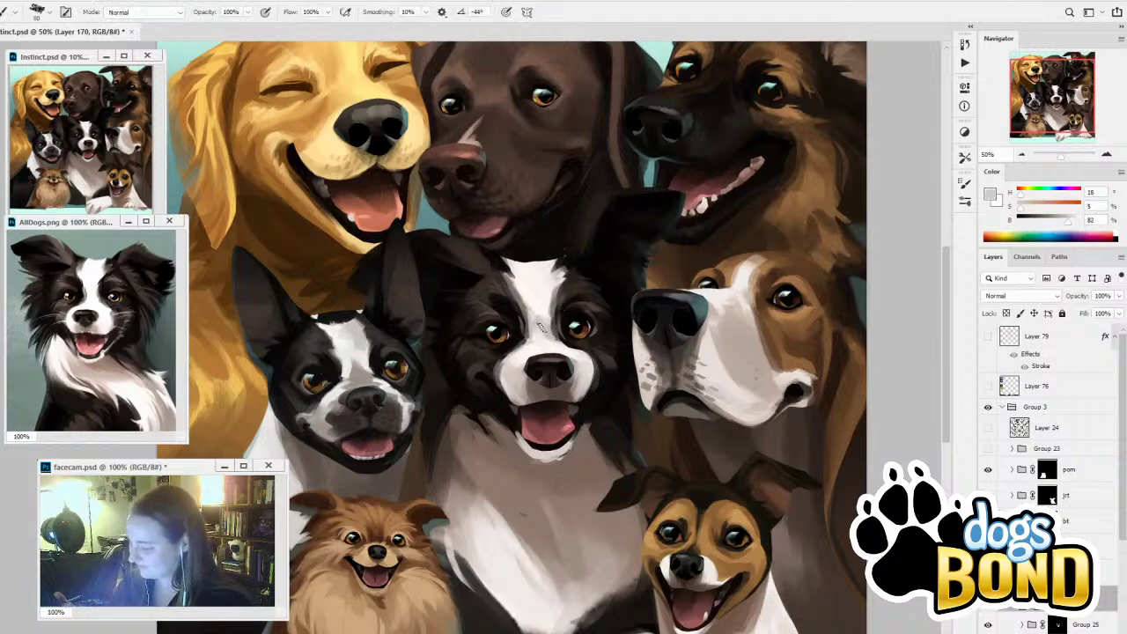
alt+click(532, 315)
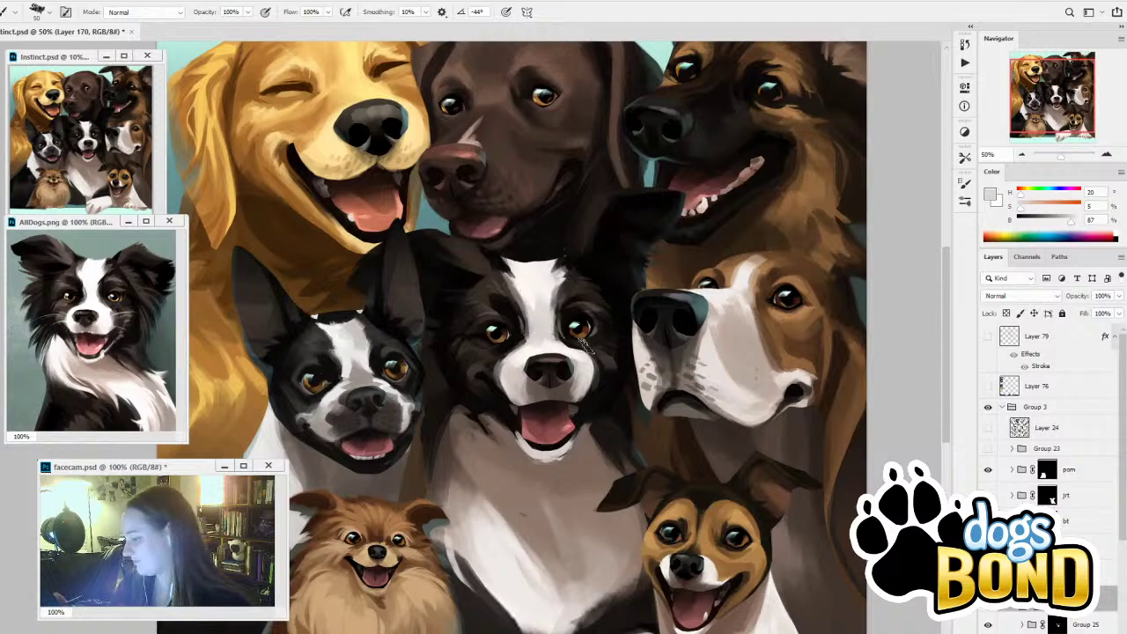
alt+click(592, 304)
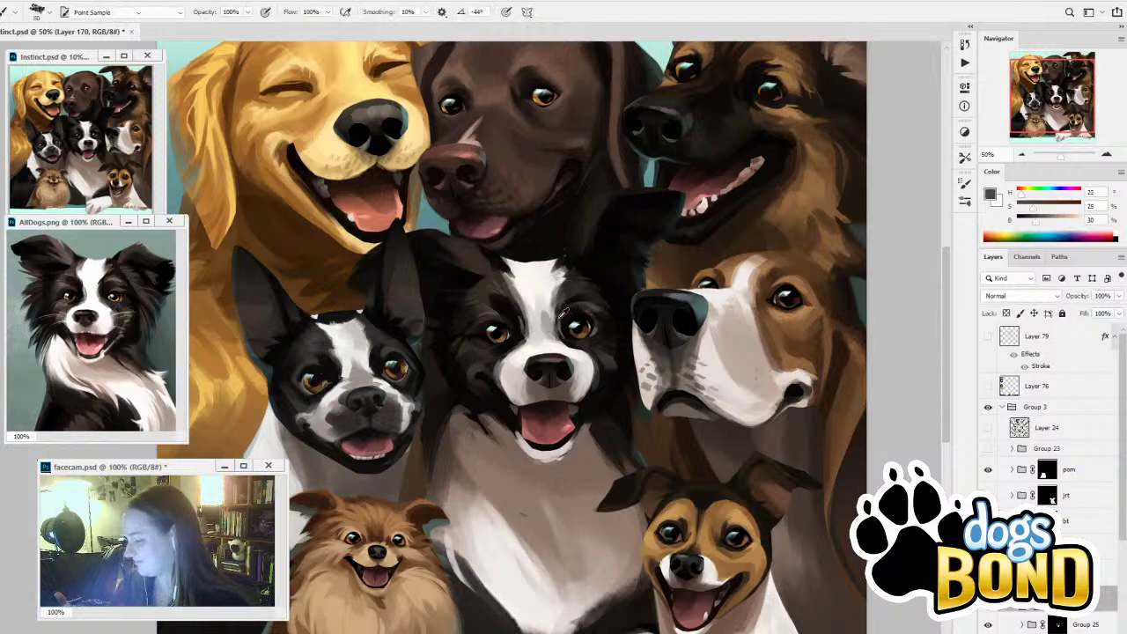
alt+click(564, 313)
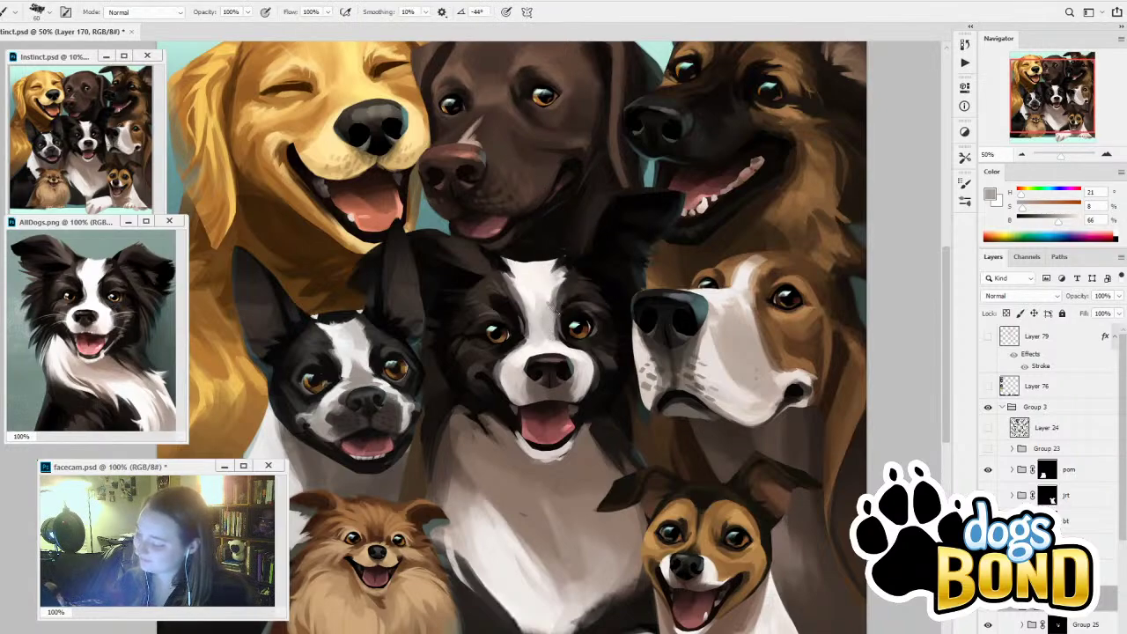
alt+click(560, 337)
alt+click(546, 340)
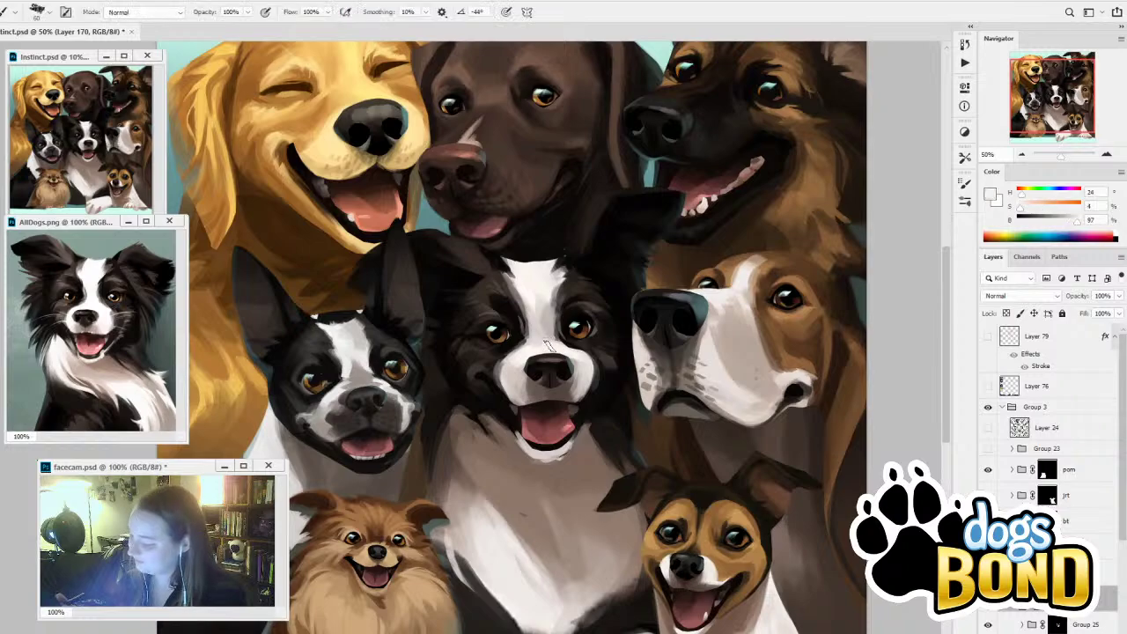
Refine the nose's upper and side edges at 25 px with sampled near-black, light warm grey and dark grey-brown
alt+click(563, 368)
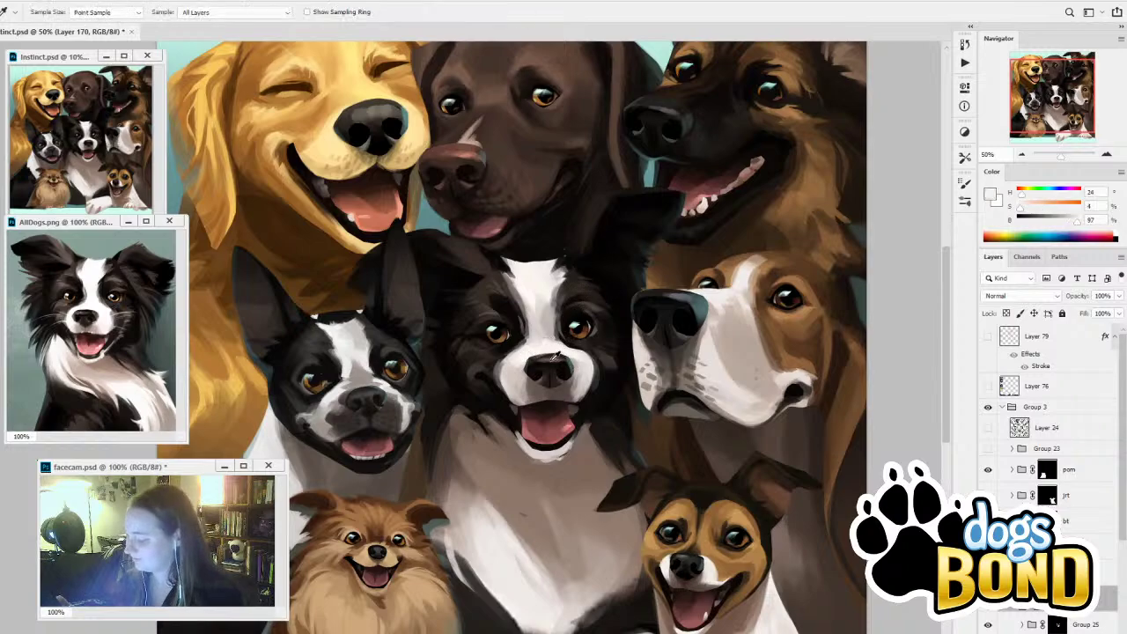
alt+click(536, 359)
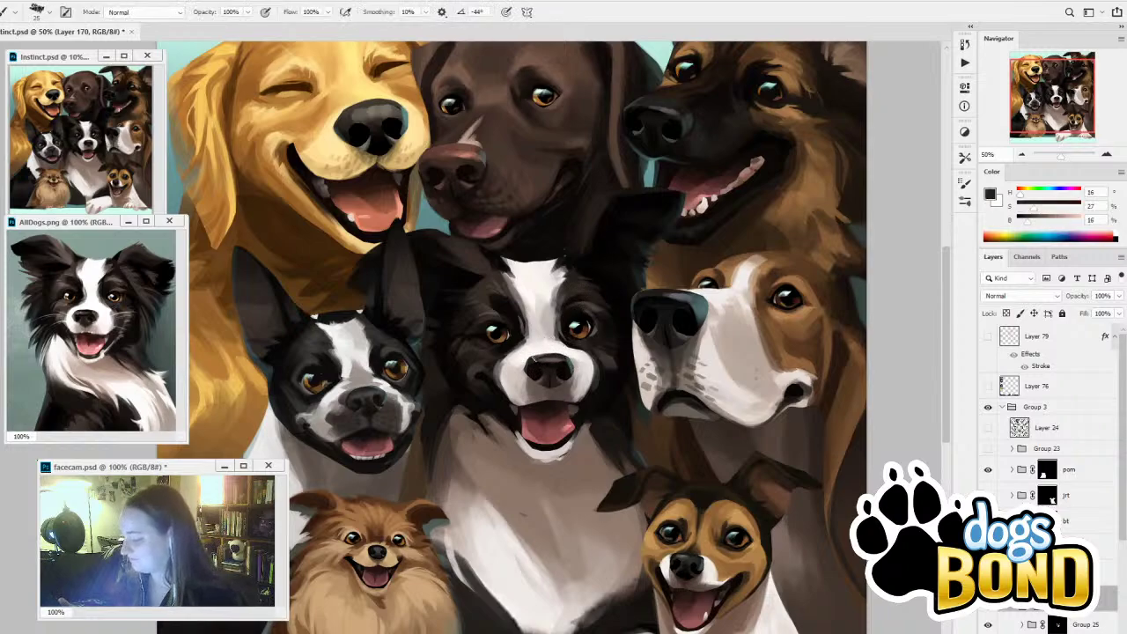
key(alt)
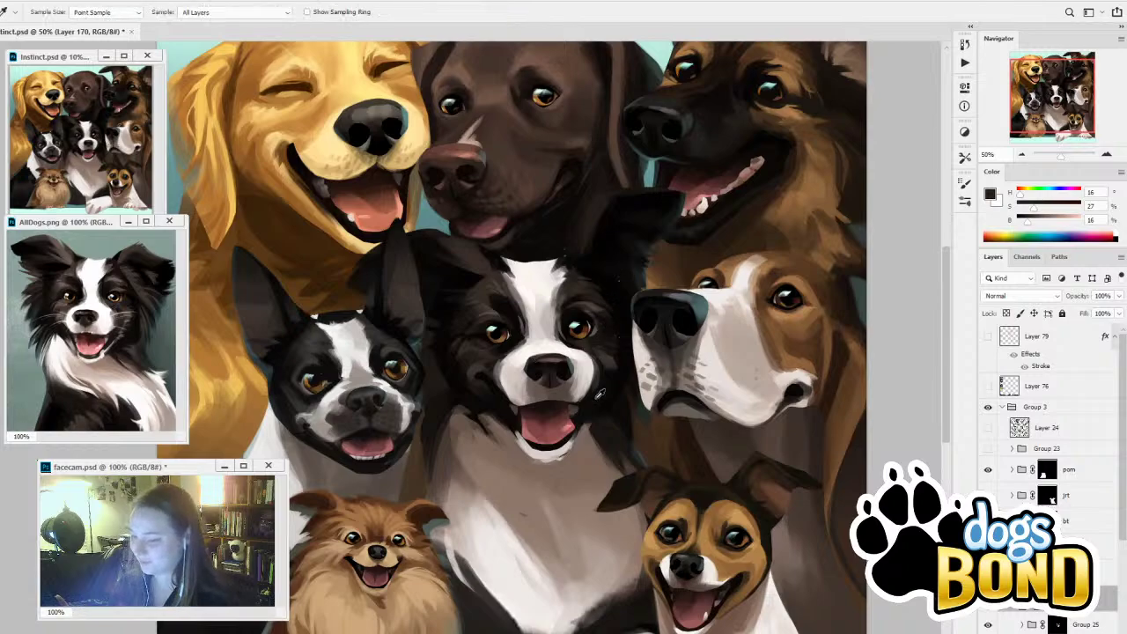
alt+click(580, 364)
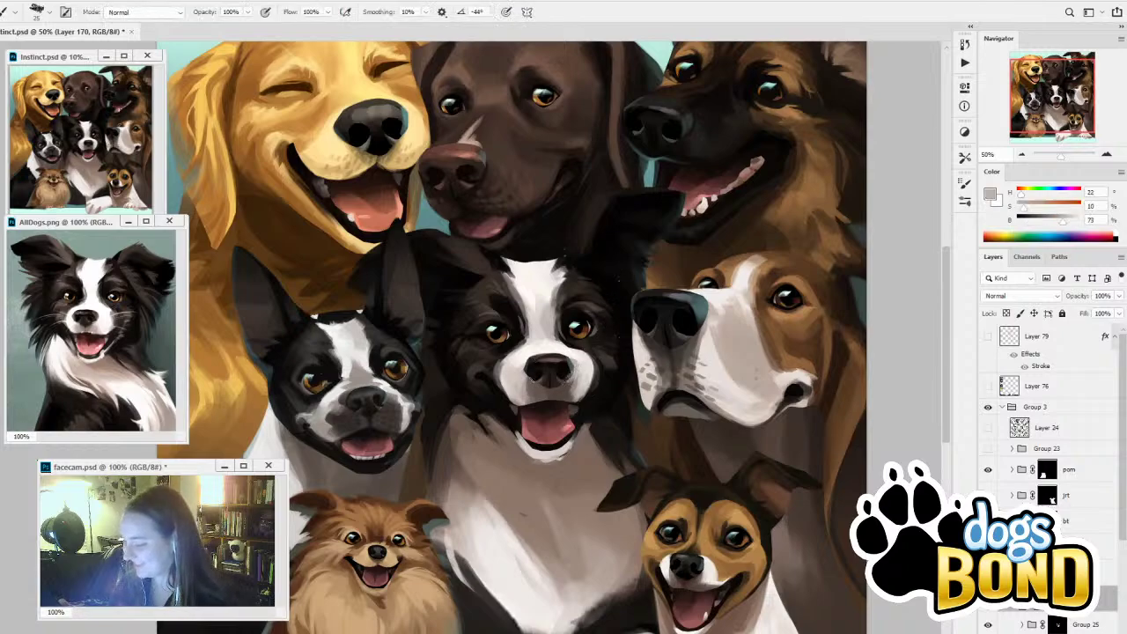
alt+click(528, 378)
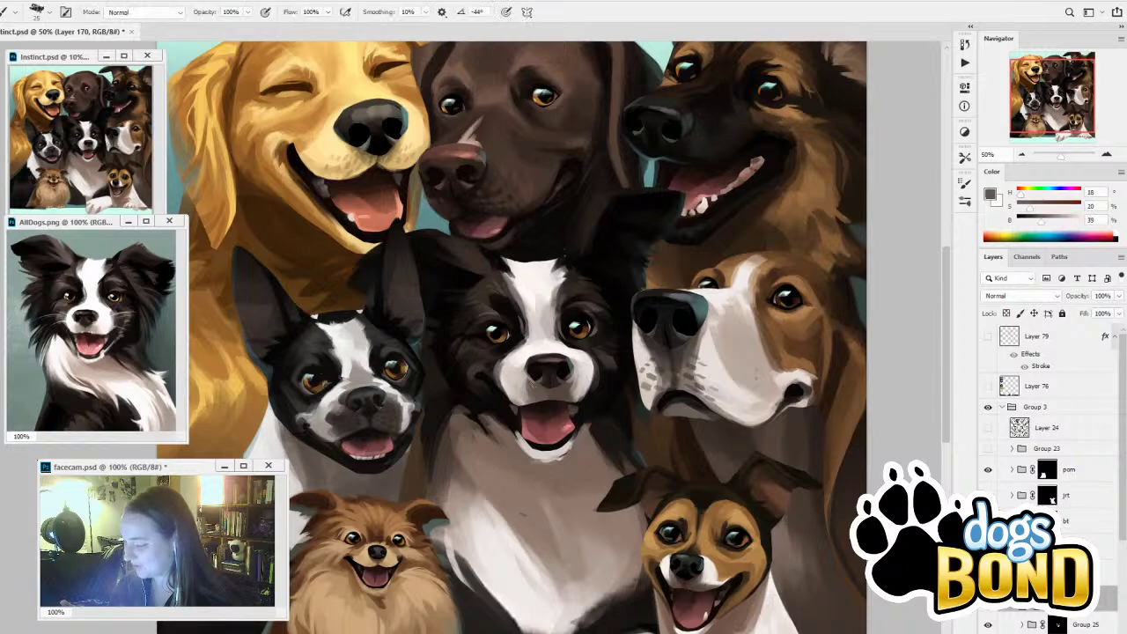
Retouch the underside of the nose and the upper lip with sampled near-black and grey-brown, starting at 15 px
alt+click(556, 381)
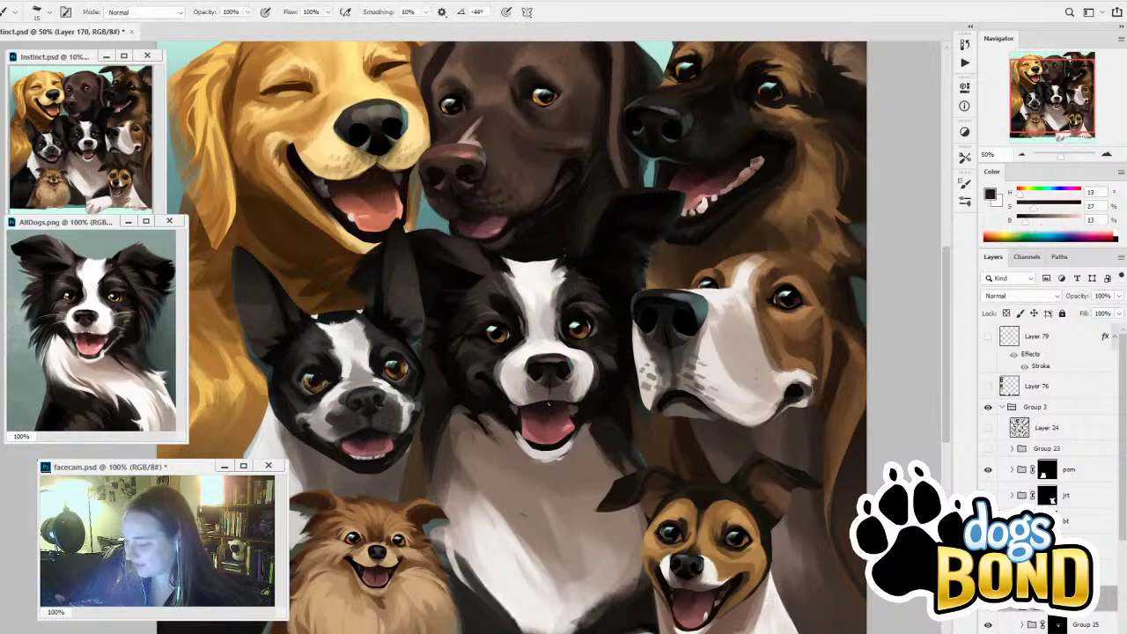
alt+click(527, 389)
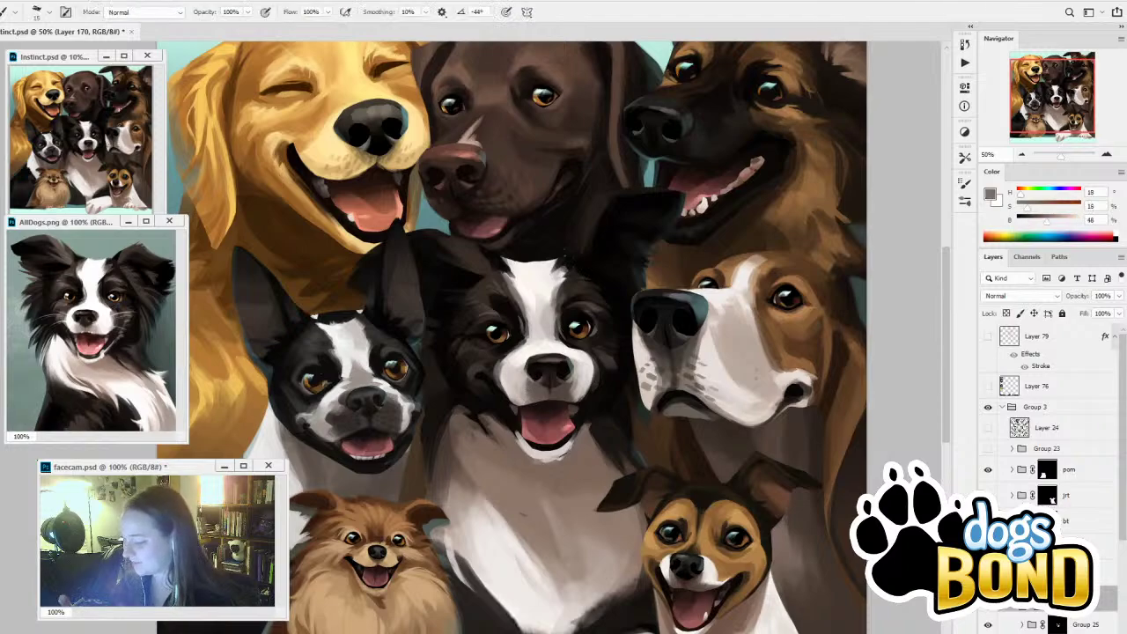
alt+click(536, 388)
mouse_move(534, 386)
mouse_down()
mouse_move(521, 398)
mouse_move(566, 400)
mouse_up()
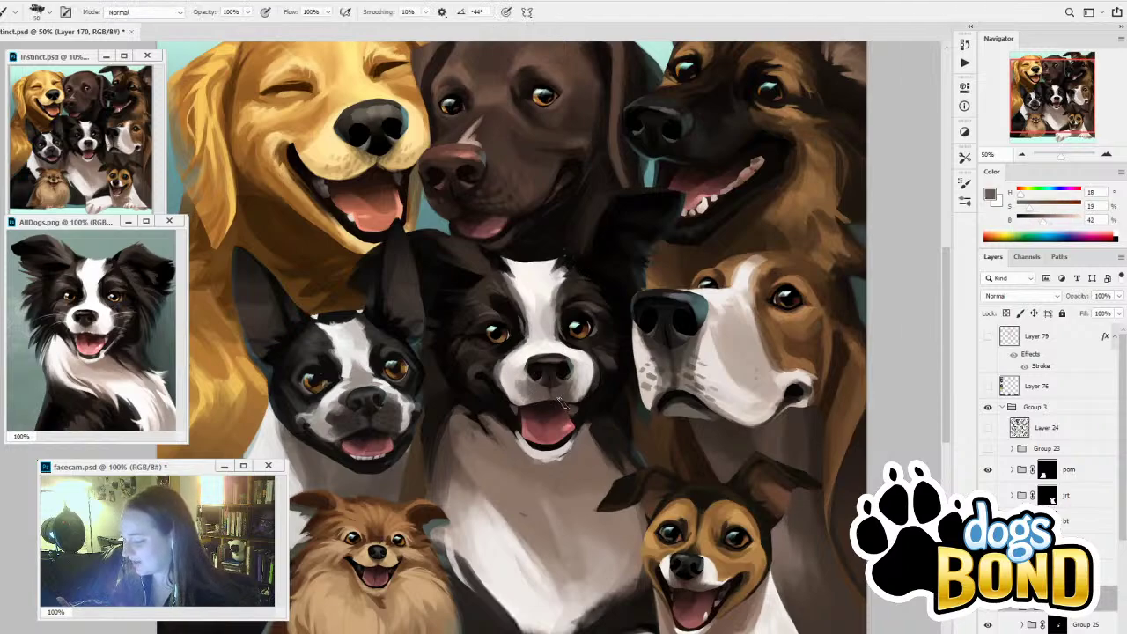
Soften the muzzle's sides with sampled light and mid greys, and touch up the fur below the left eye with sampled dark browns at 35 px
alt+click(586, 374)
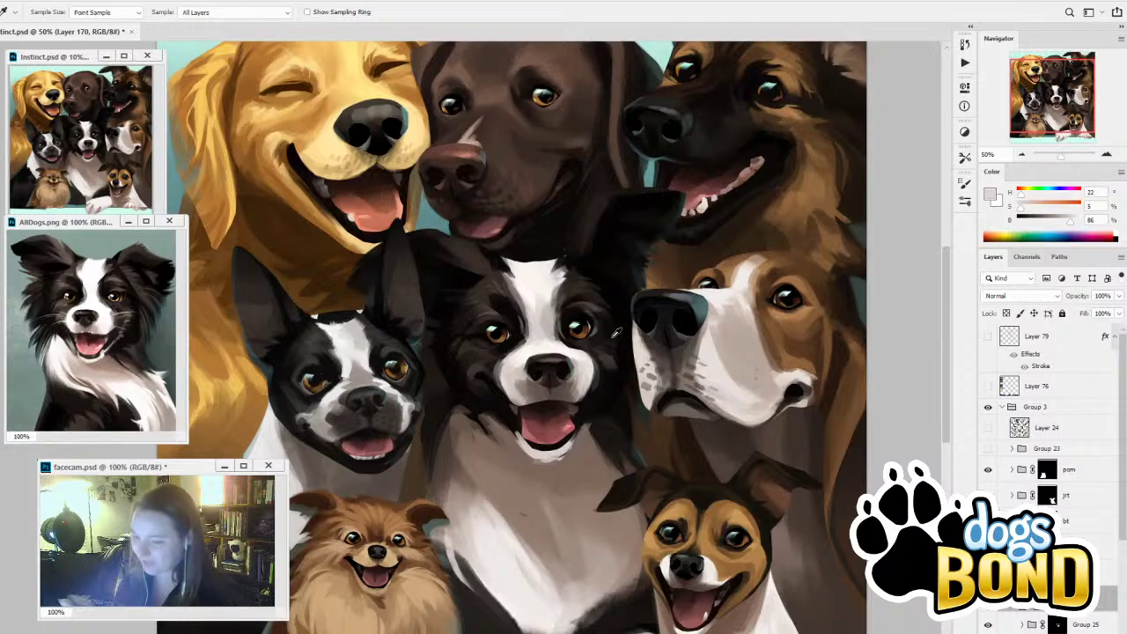
alt+click(506, 363)
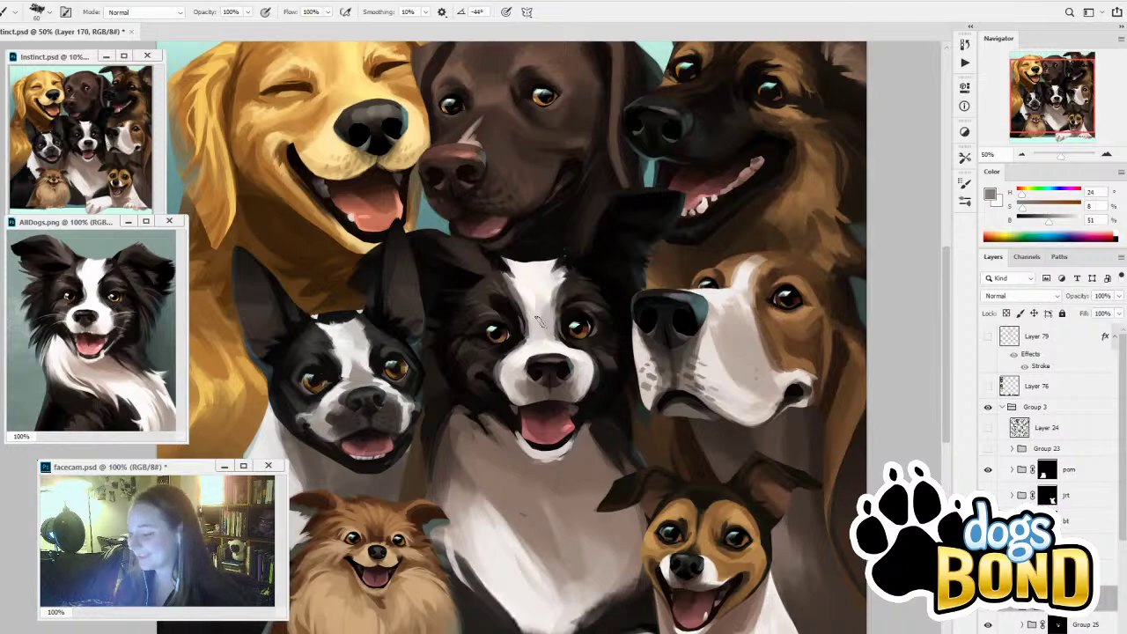
alt+click(473, 345)
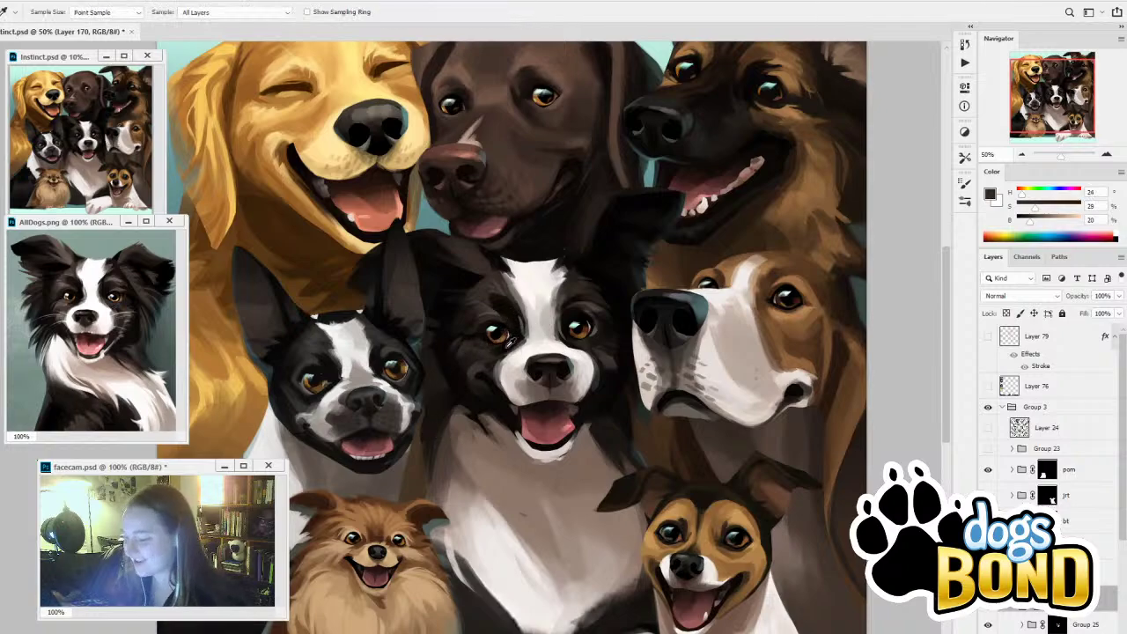
alt+click(483, 340)
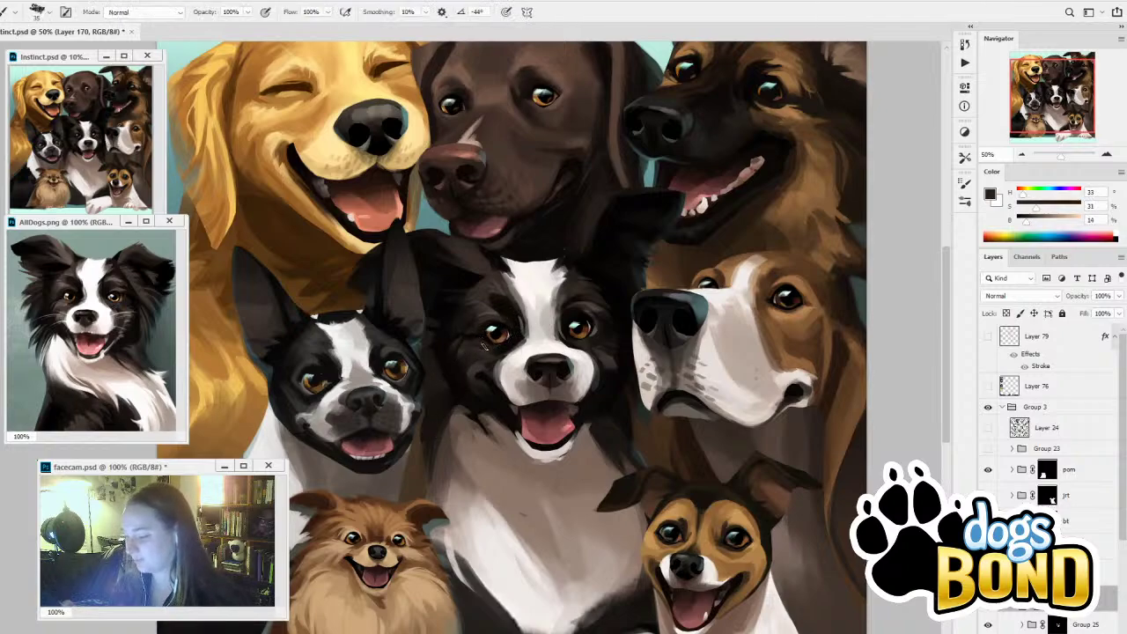
alt+click(476, 363)
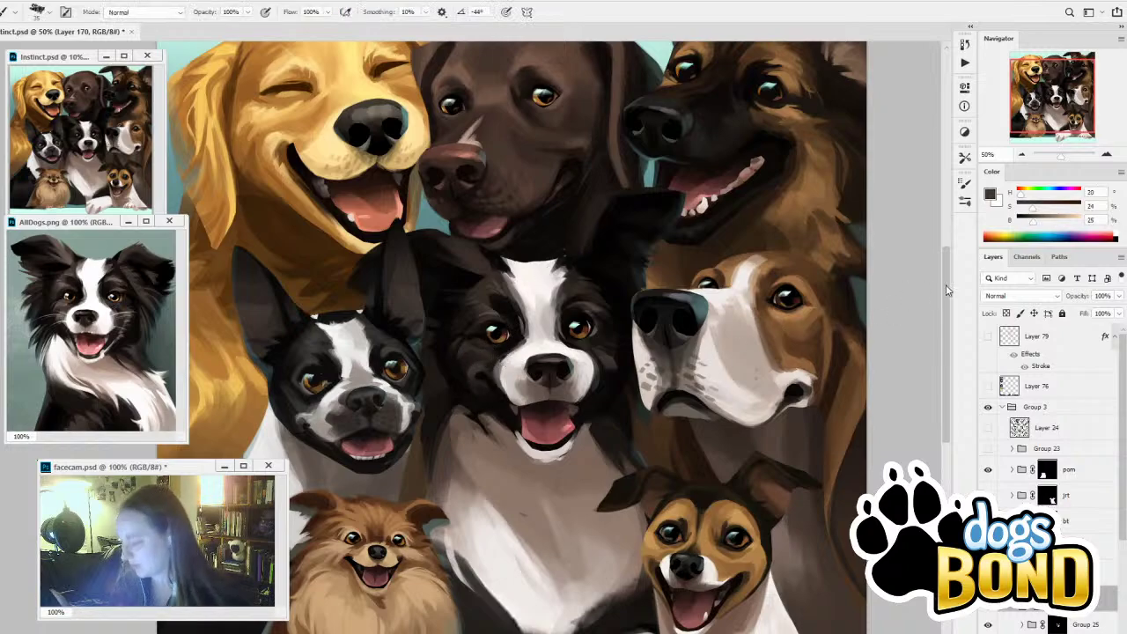
Set the brush tip angle to 1° and sample near-black from the outer edge of the left eye
click(965, 201)
click(706, 178)
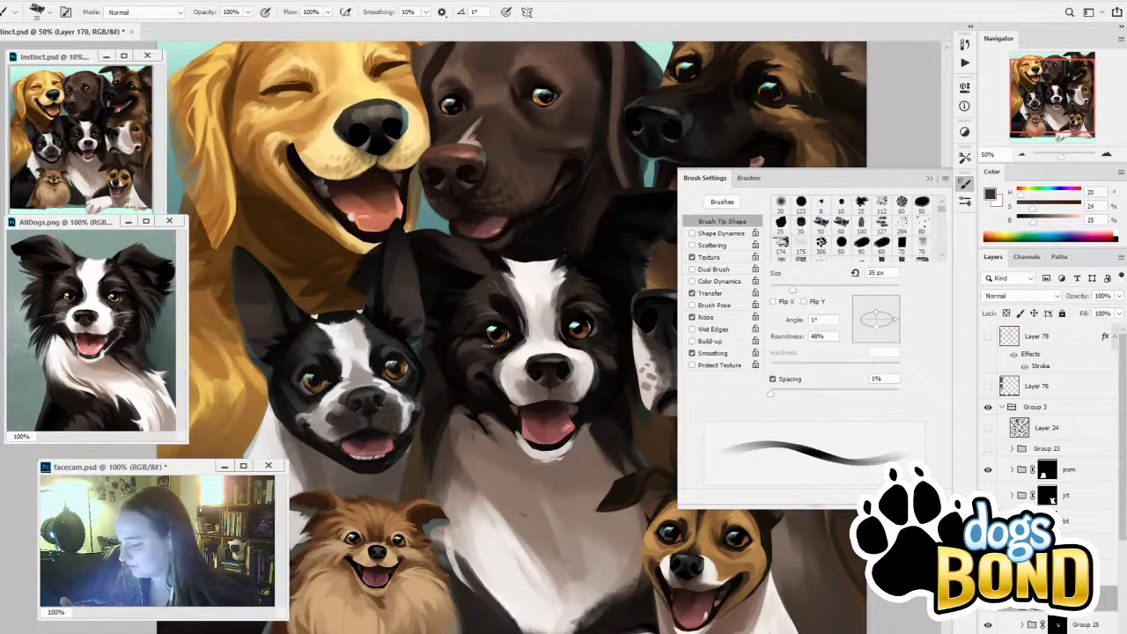
key(i)
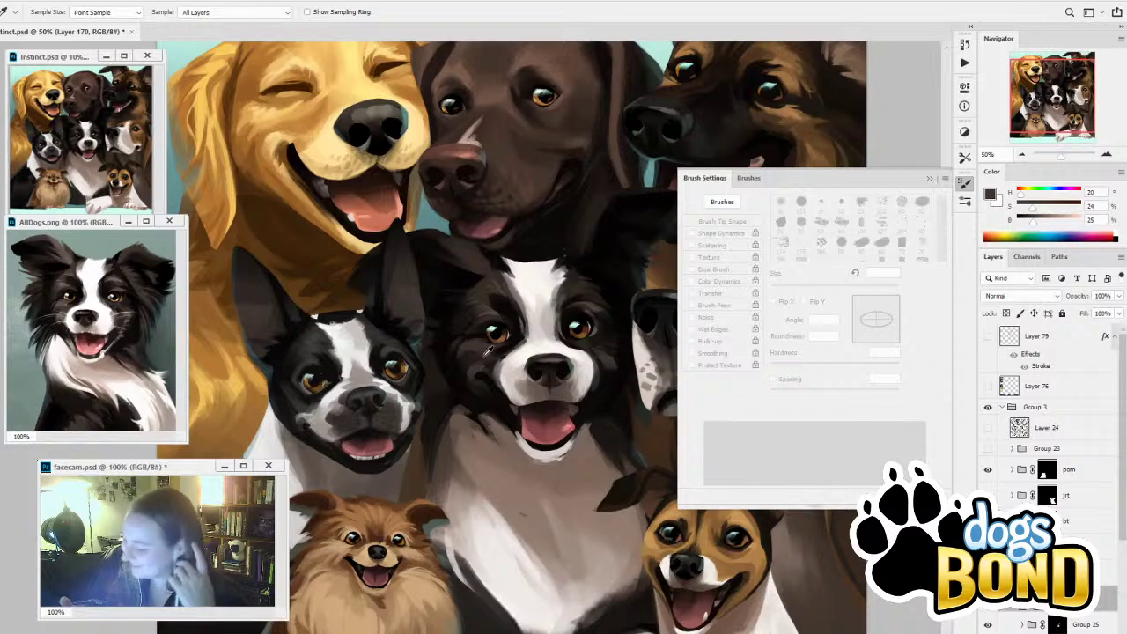
key(b)
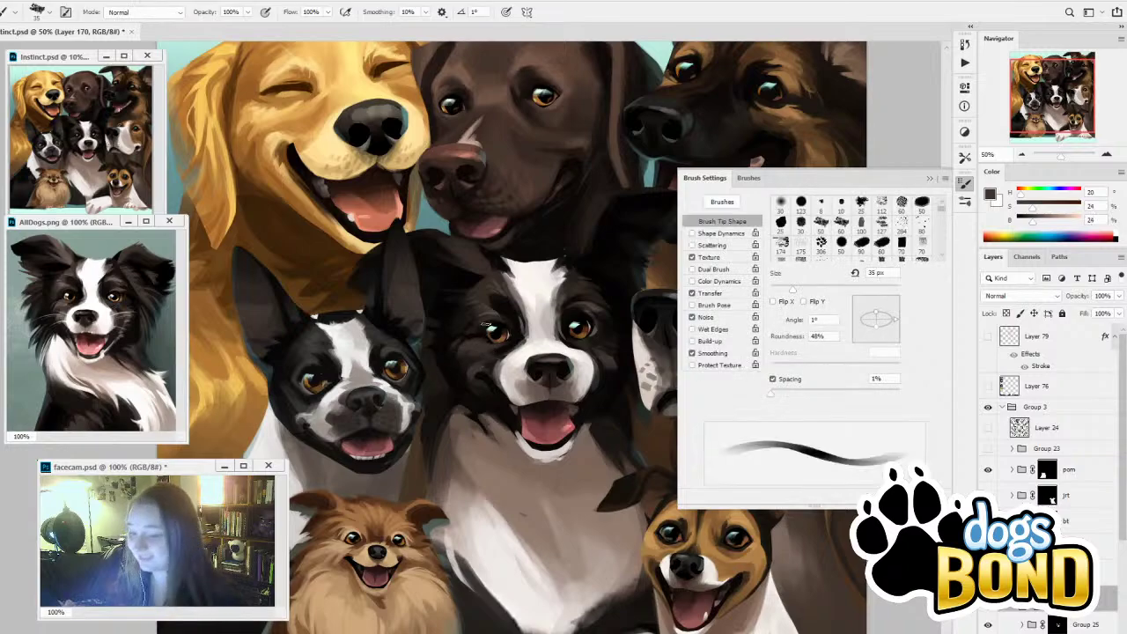
key(i)
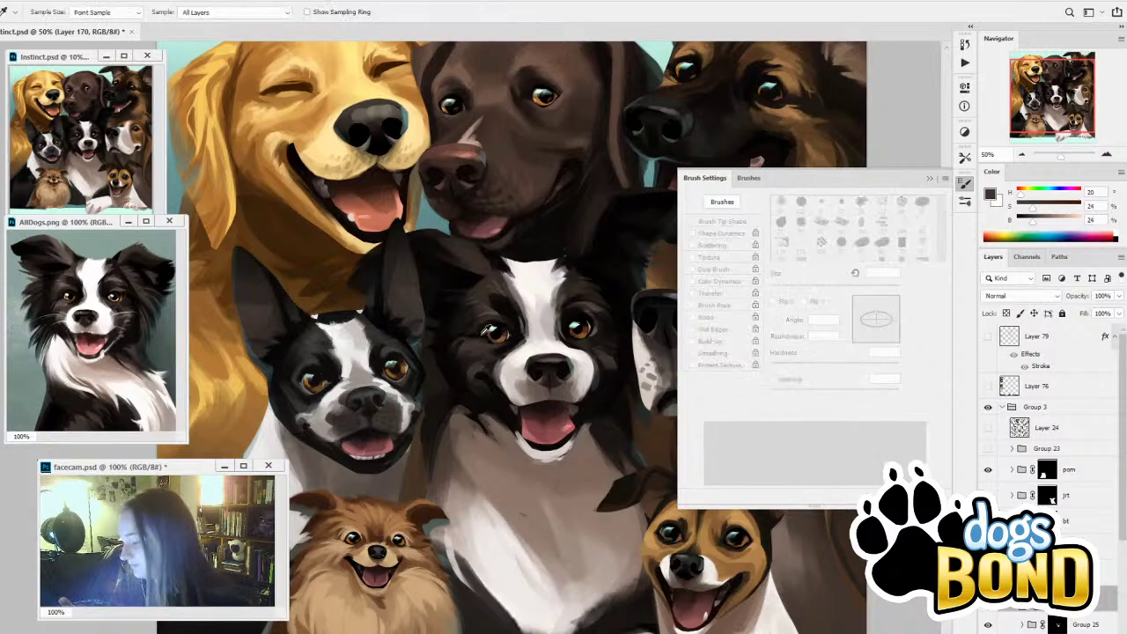
click(480, 331)
key(b)
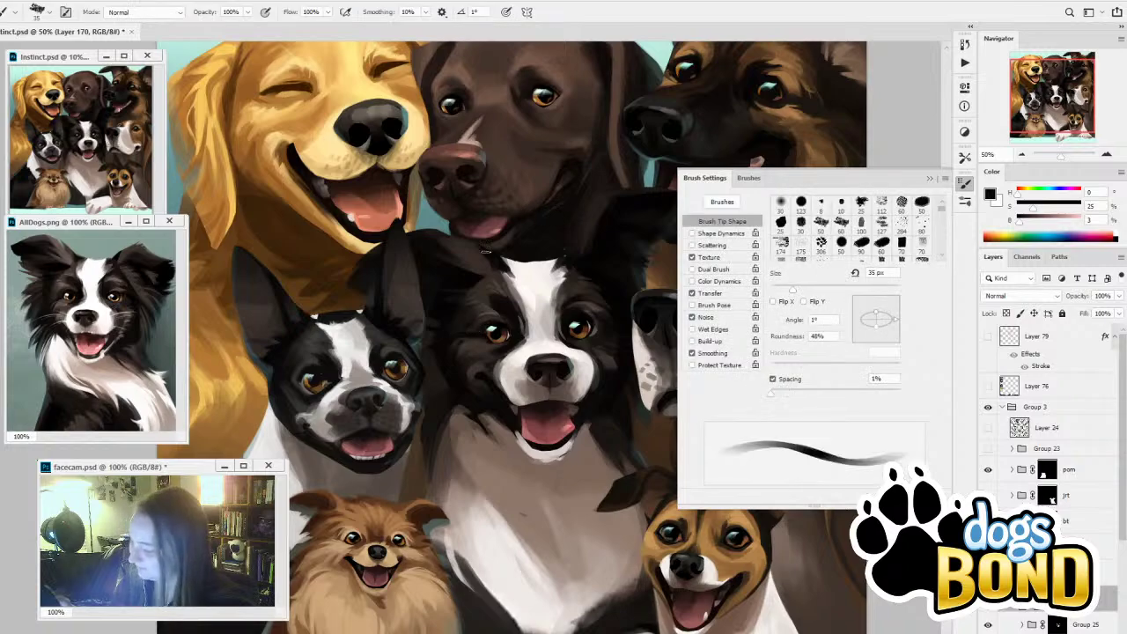
Enlarge the brush to about 90 px and darken the cheek and eye-surround fur with near-black sampled from the cheek and inner eye corner
alt+click(480, 401)
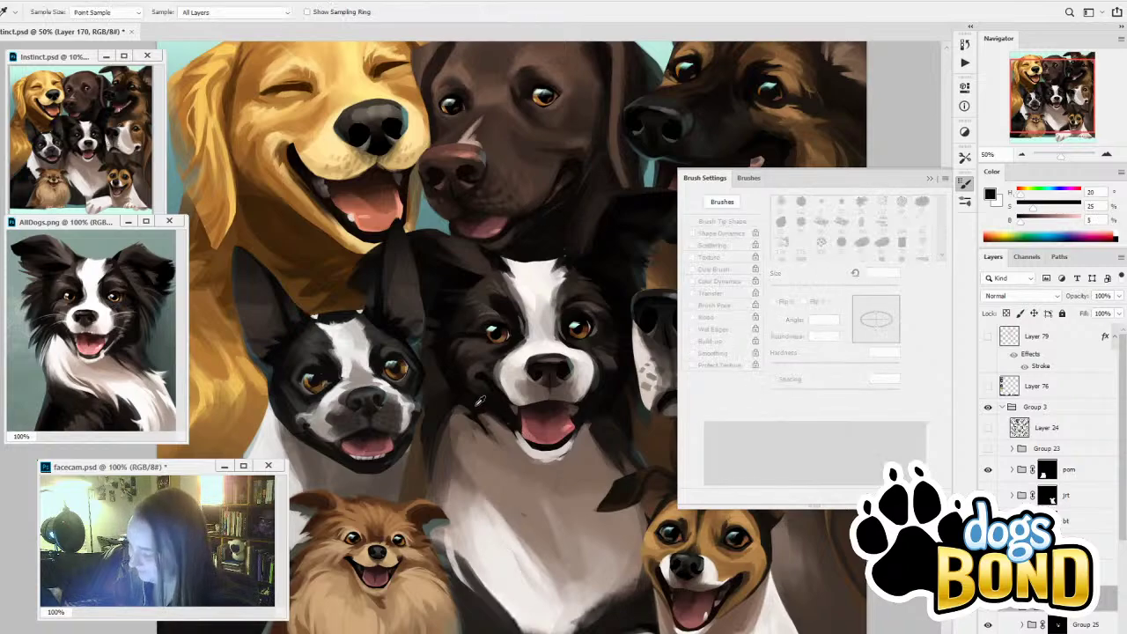
key(bracketright)
key(bracketright)
key(bracketright)
key(bracketright)
key(bracketright)
key(bracketright)
key(bracketright)
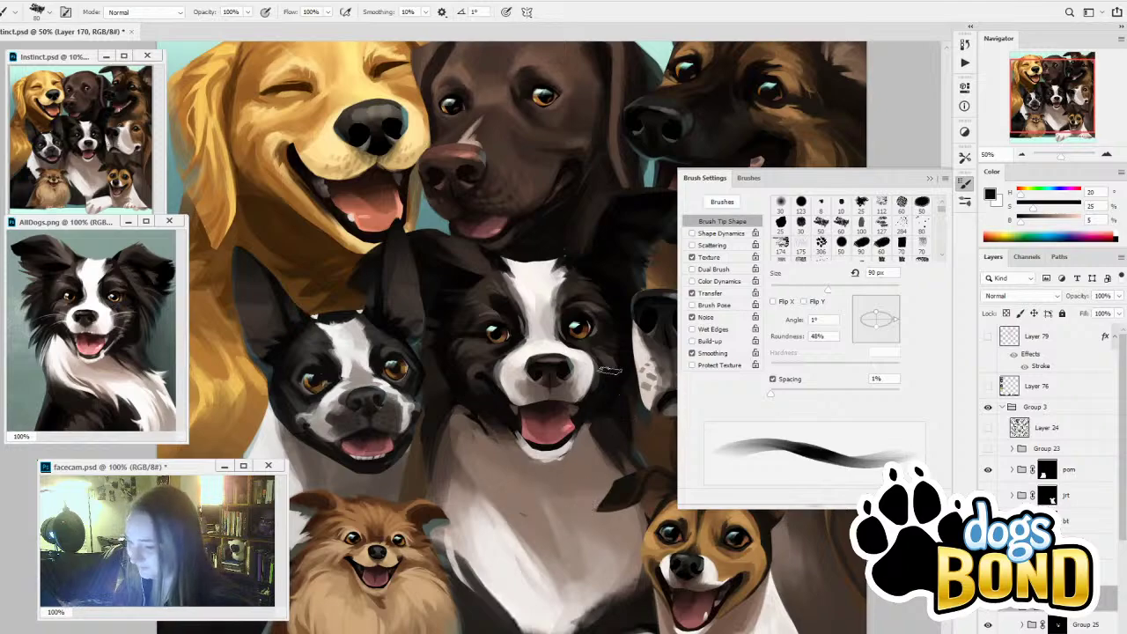
alt+click(519, 336)
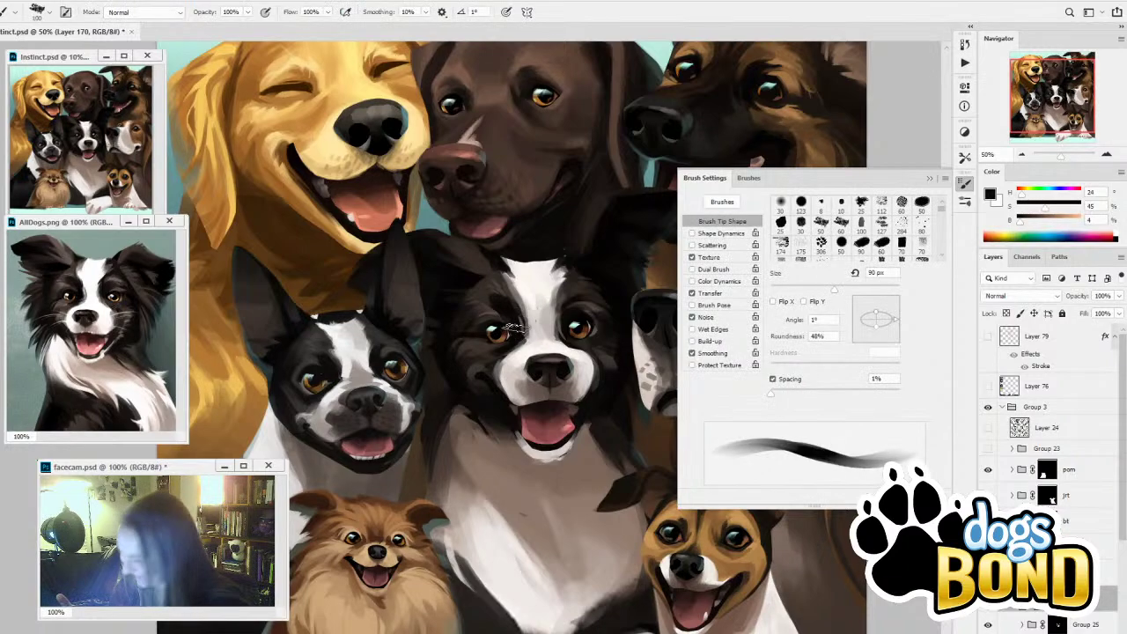
Refine the border collie's fur between the eyes and beside the right eye with sampled near-black, using a 15 to 45 px brush
key(alt)
alt+click(504, 317)
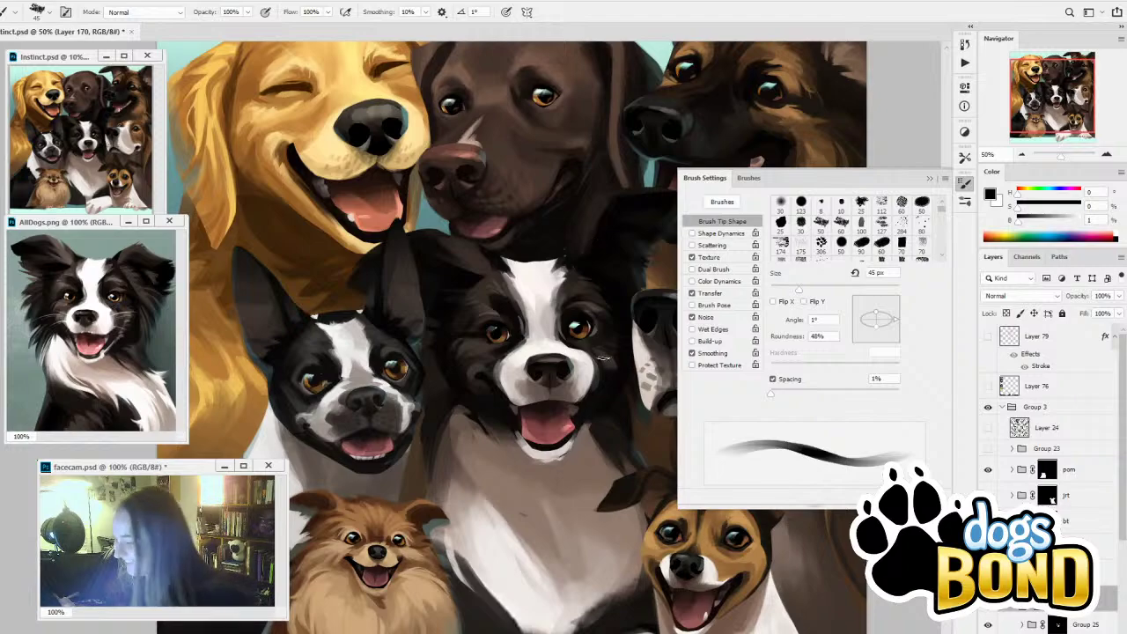
key(bracketleft)
key(bracketleft)
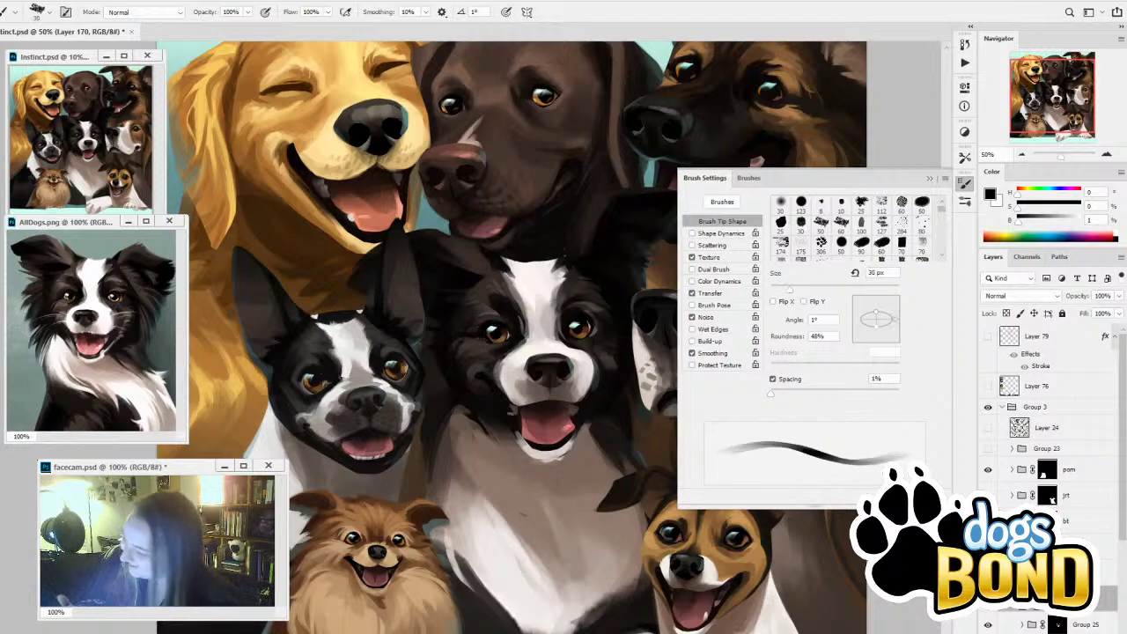
key(bracketleft)
key(bracketleft)
key(bracketleft)
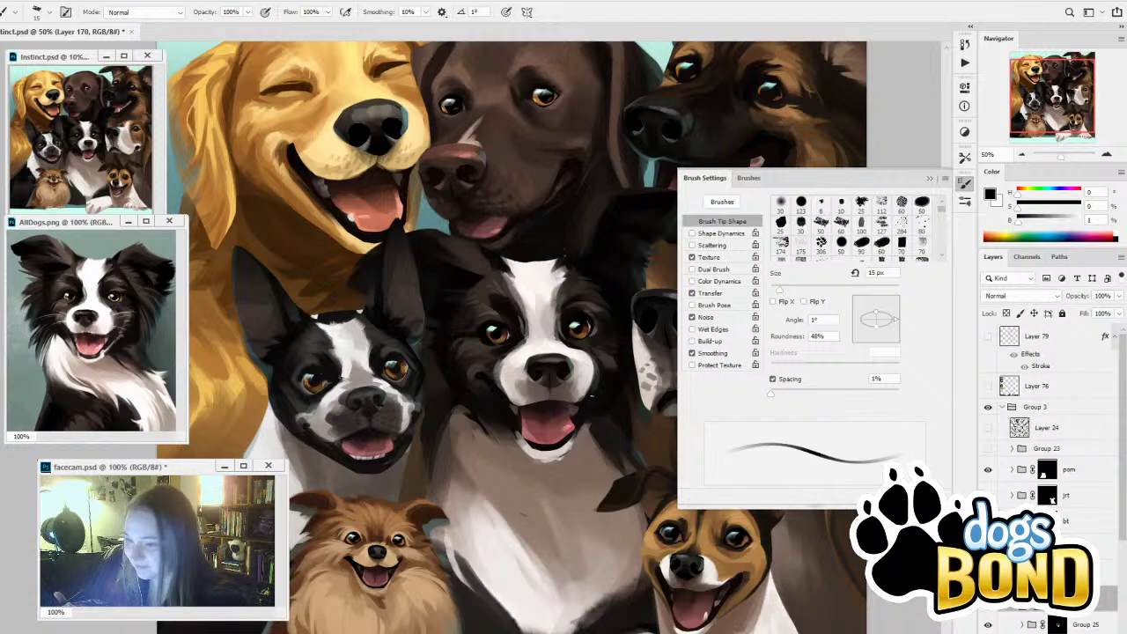
key(bracketright)
key(bracketright)
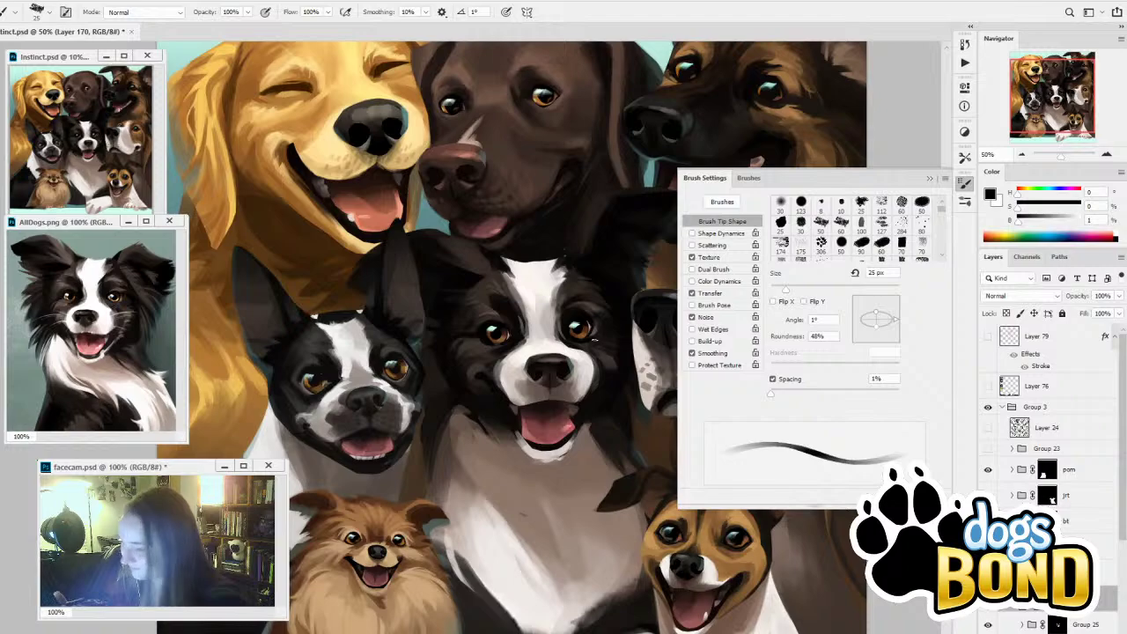
Touch up the right cheek and outer eye-surround fur with sampled dark grey and dark brown, enlarging the brush from 25 px
alt+click(614, 364)
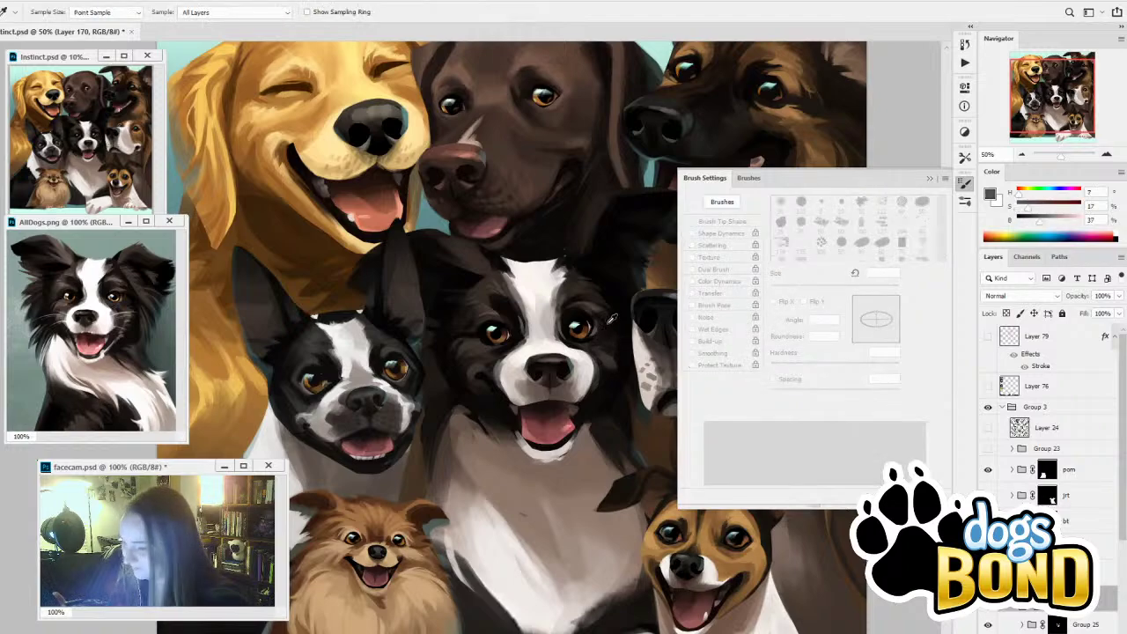
alt+click(607, 333)
key(bracketright)
key(bracketright)
key(bracketright)
key(bracketright)
key(bracketright)
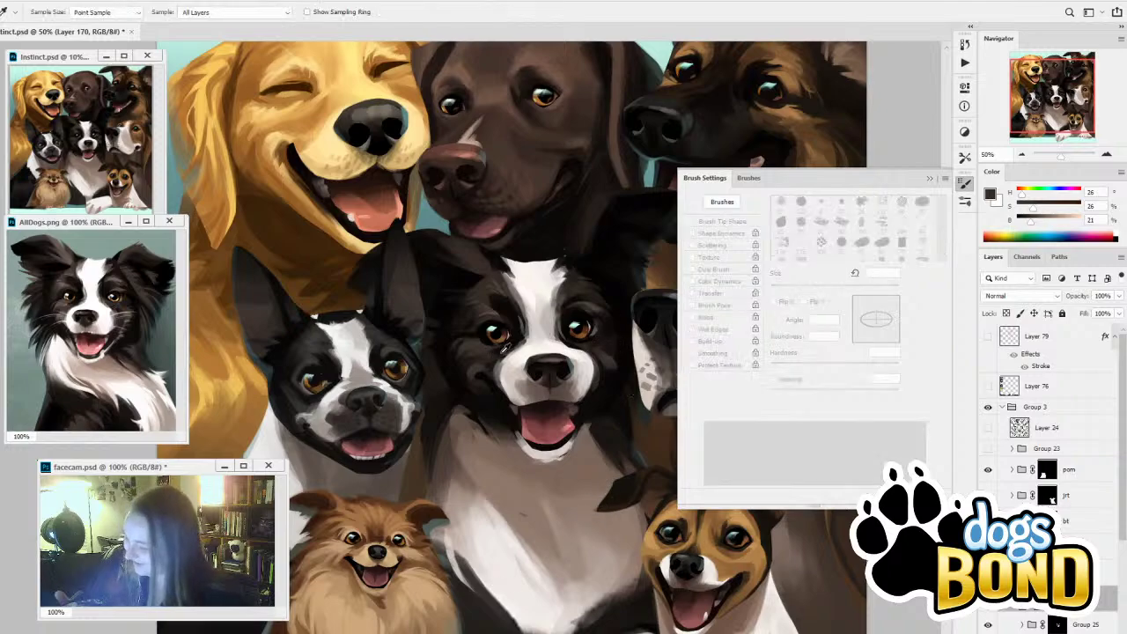
Darken the left cheek and neck-edge fur at 125 px with near-black sampled below the left eye and from the cheek
alt+click(481, 349)
key(bracketright)
key(bracketright)
key(bracketright)
key(bracketright)
key(bracketright)
key(bracketright)
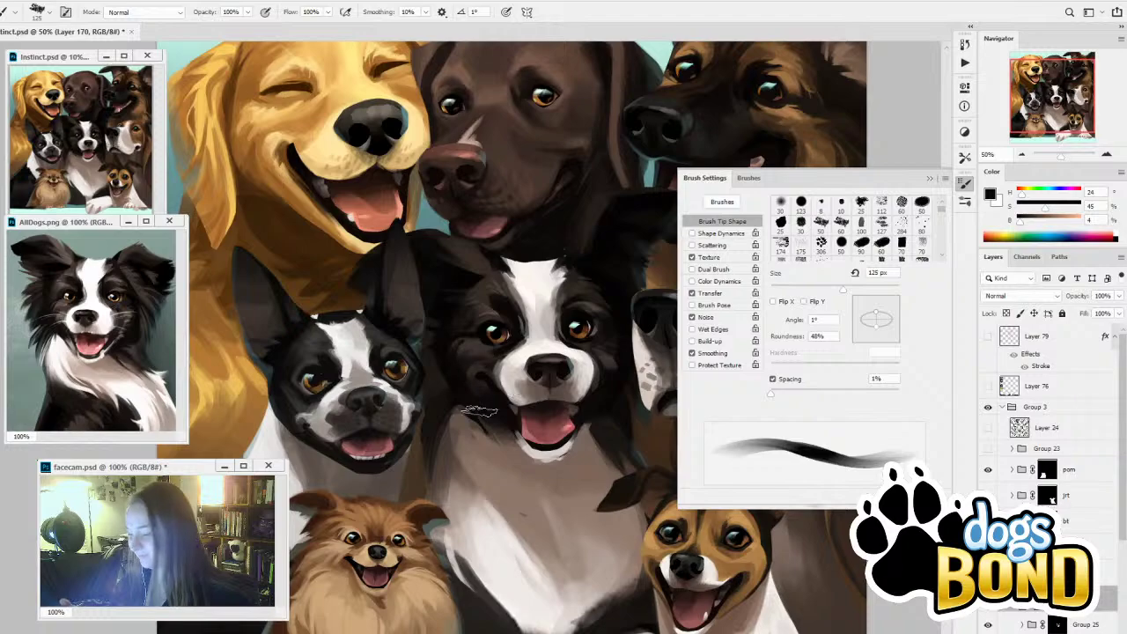
key(alt)
alt+click(458, 378)
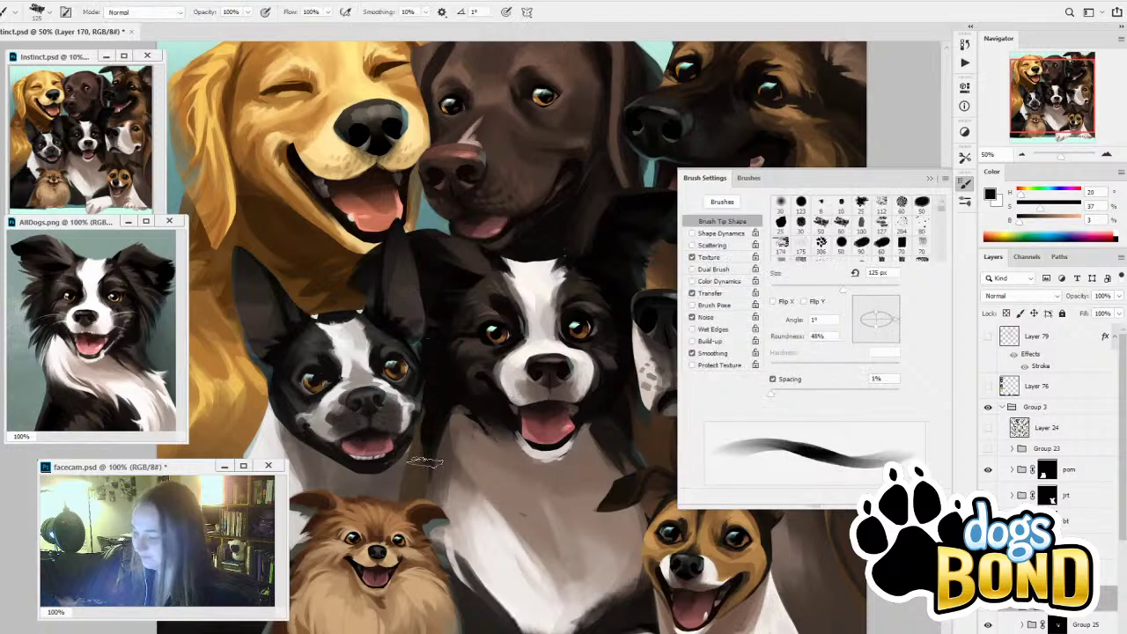
Enlarge the brush to 200 px and rework the collie's ears with near-black and dark brown sampled from both ears
drag(586, 510, 477, 490)
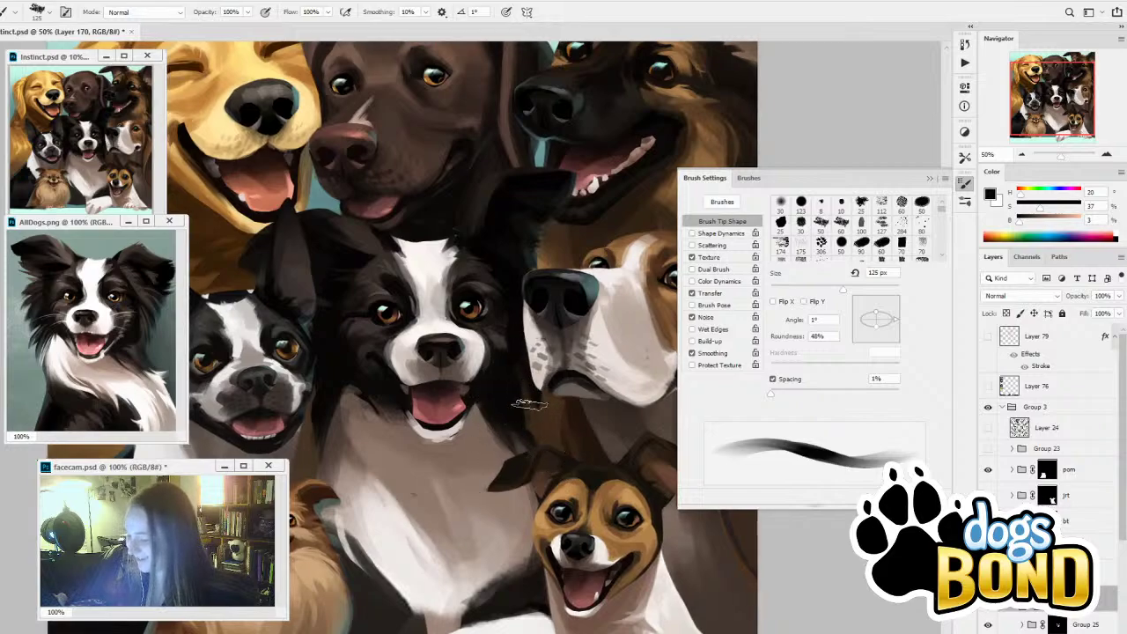
drag(573, 337, 599, 379)
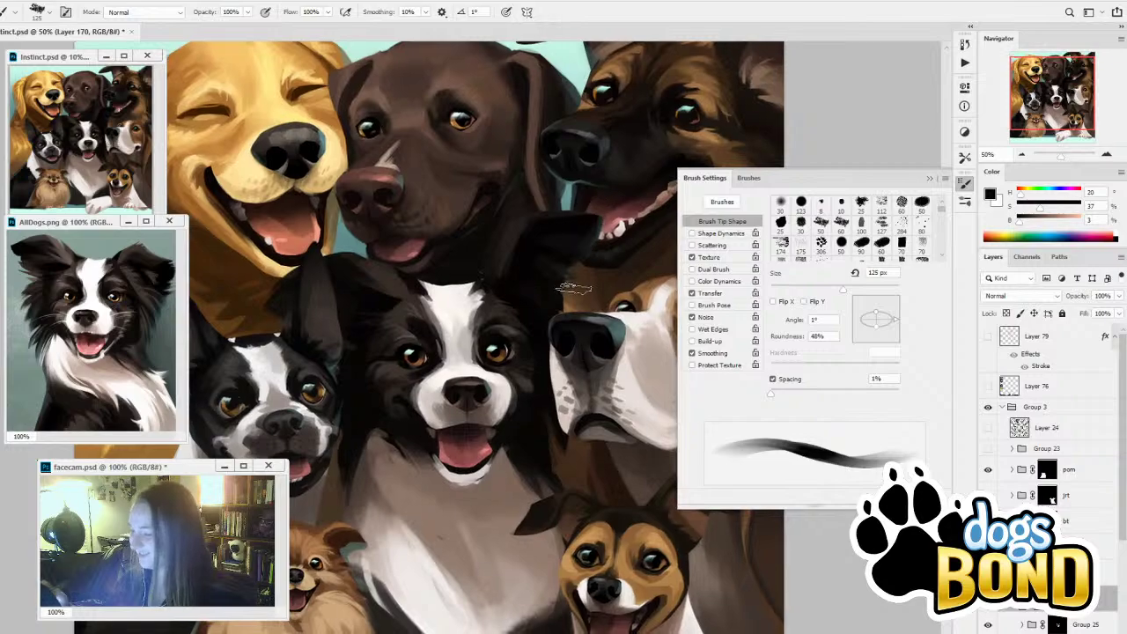
key(bracketright)
key(bracketright)
key(bracketright)
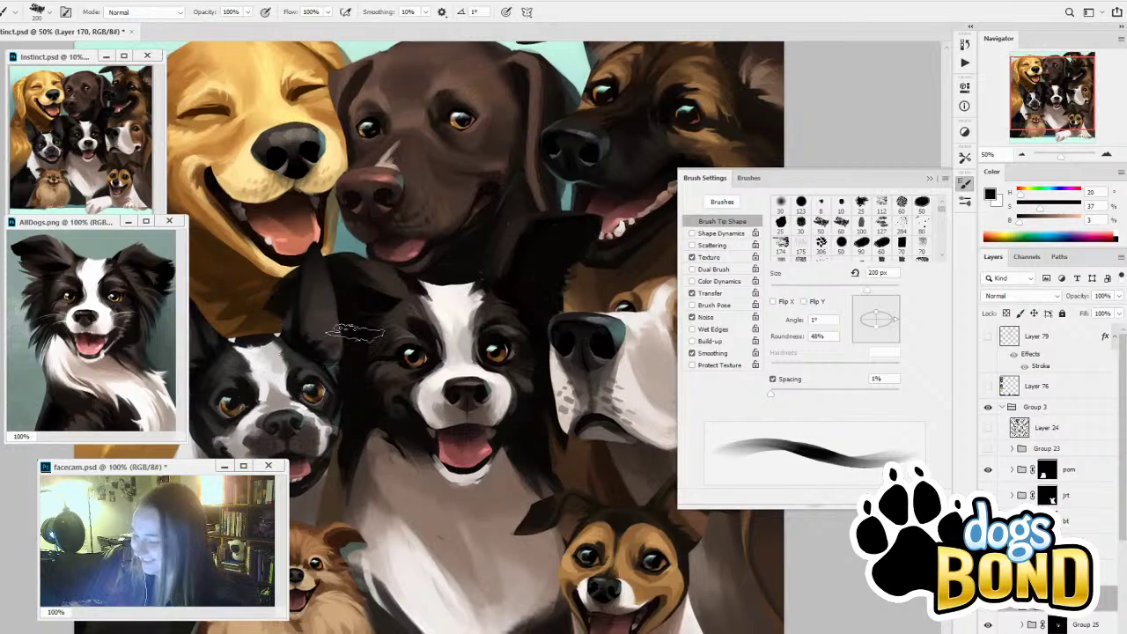
alt+click(414, 289)
alt+click(563, 226)
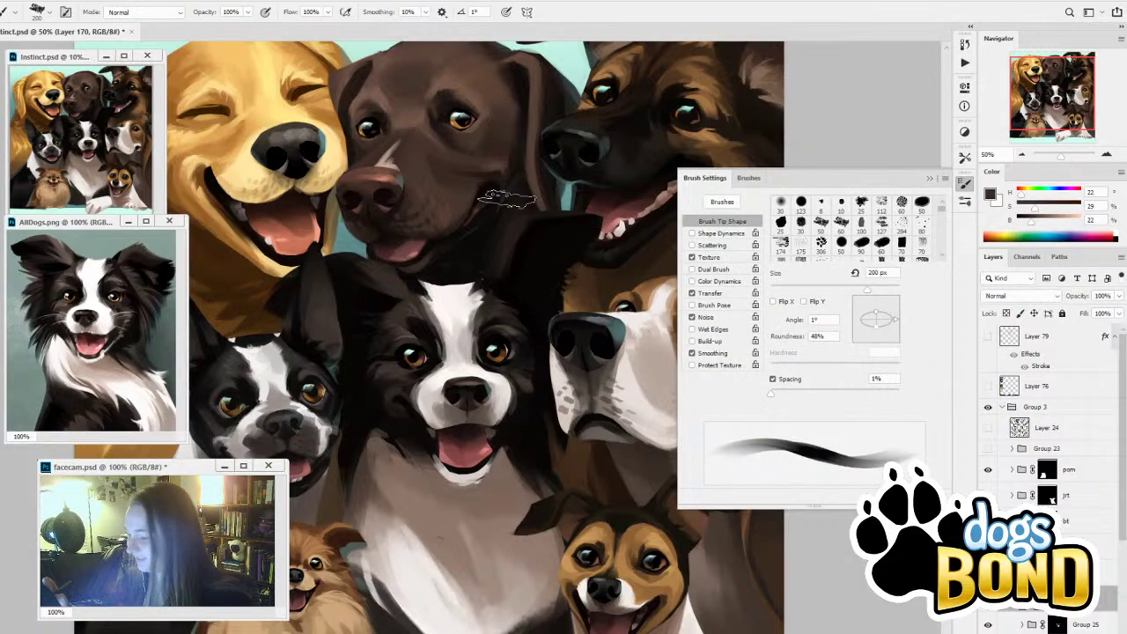
alt+click(406, 283)
alt+click(414, 278)
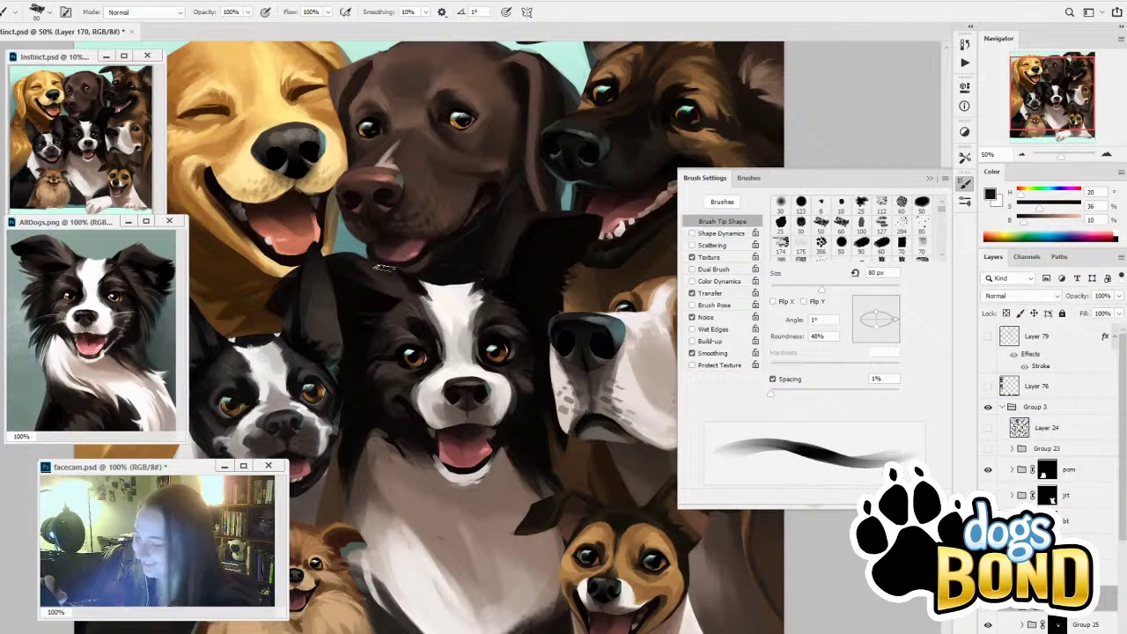
Refine the folded top and base of the left ear with sampled near-black and dark brown at 30 to 45 px
alt+click(375, 268)
key(bracketleft)
key(bracketleft)
key(bracketleft)
key(bracketleft)
key(bracketleft)
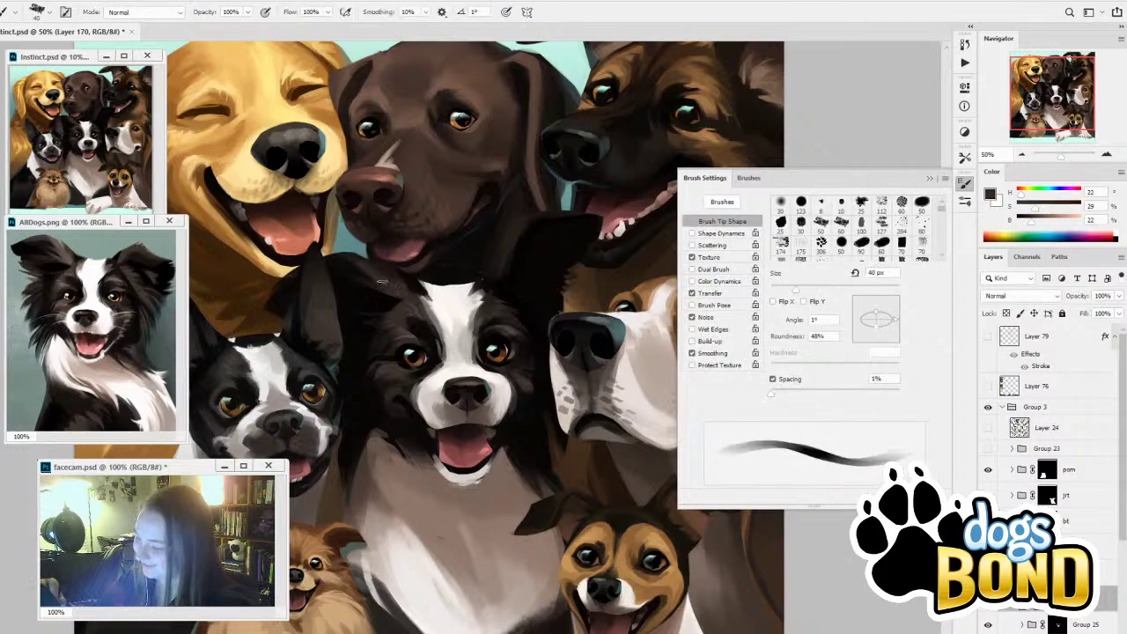
key(bracketright)
alt+click(387, 280)
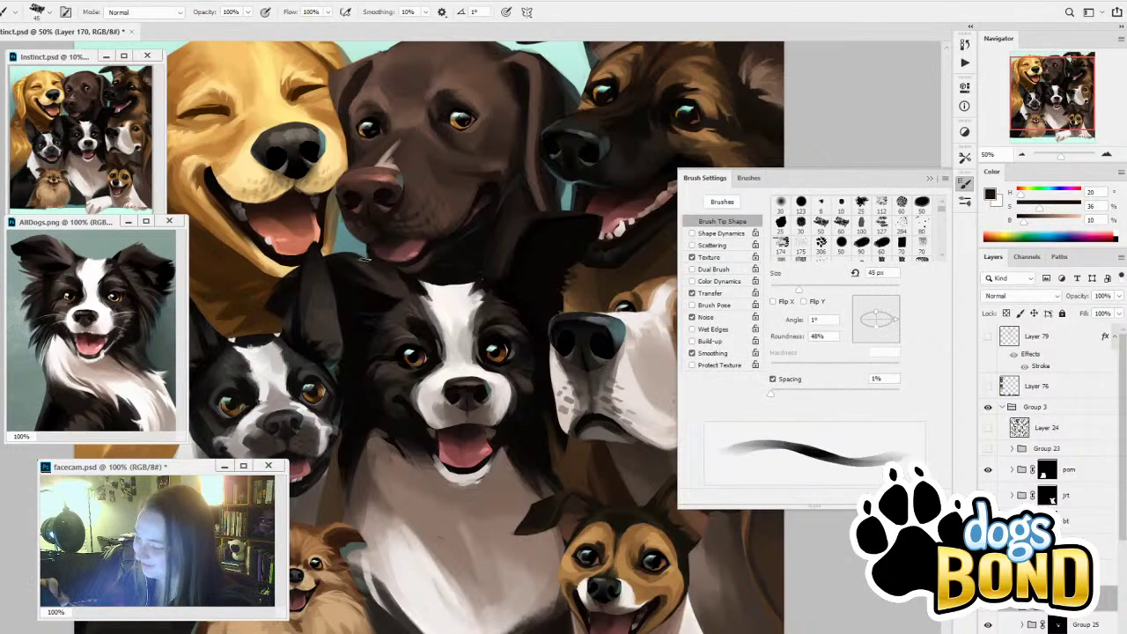
alt+click(386, 276)
key(bracketleft)
key(bracketleft)
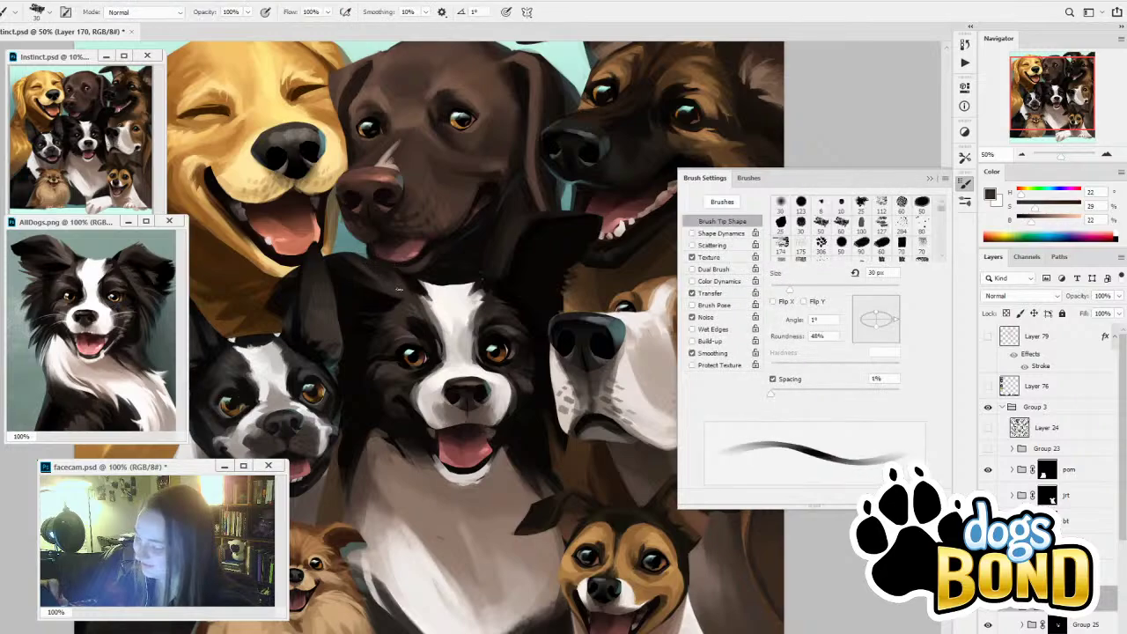
alt+click(401, 280)
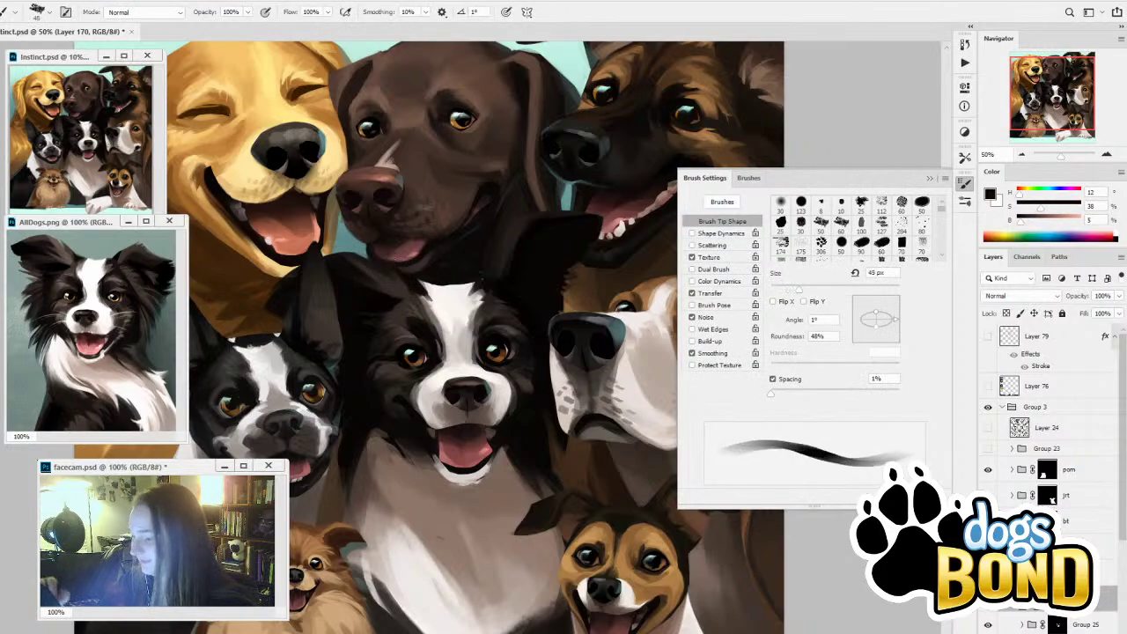
Shade the inside of the right ear with near-black and dark brown sampled from the ear, reducing the brush from 70 to 45 px
alt+click(544, 245)
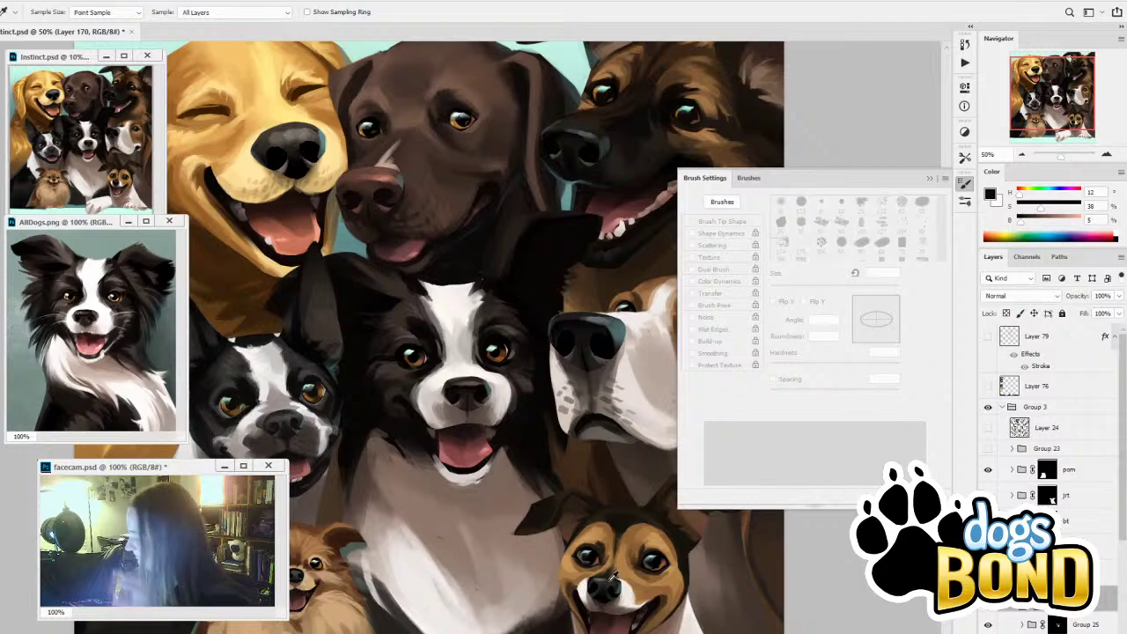
alt+click(531, 279)
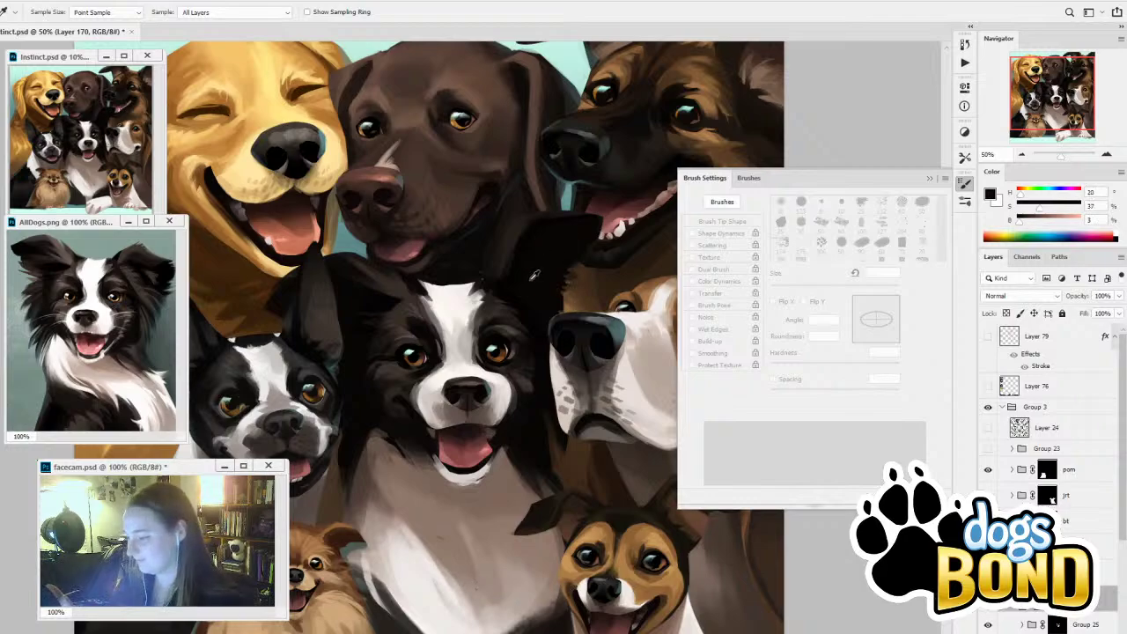
key(alt)
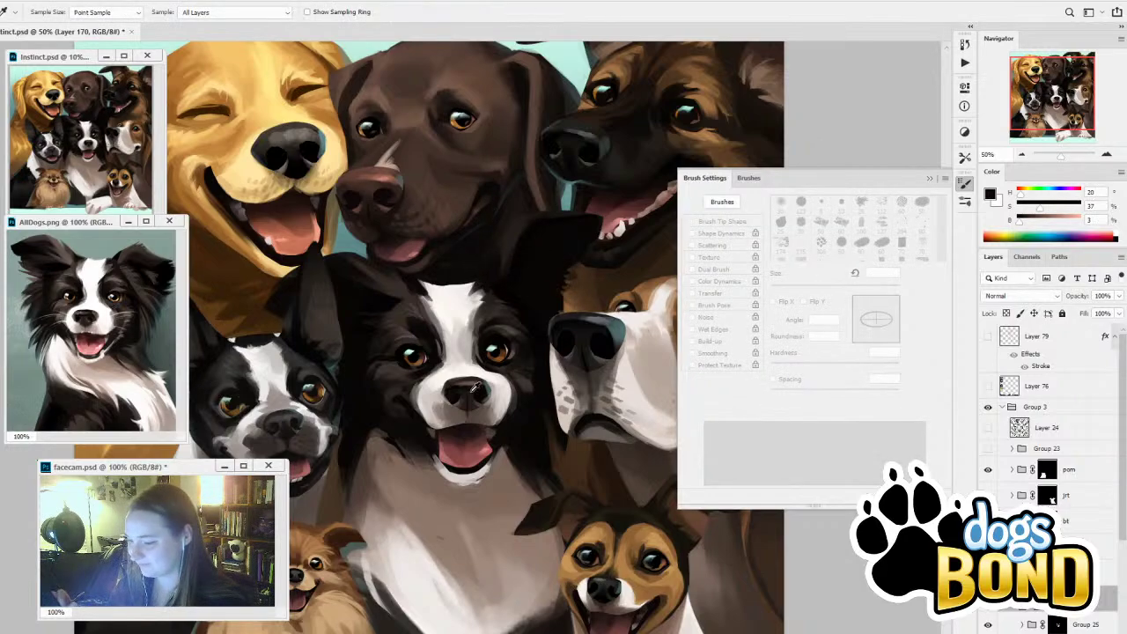
alt+click(506, 247)
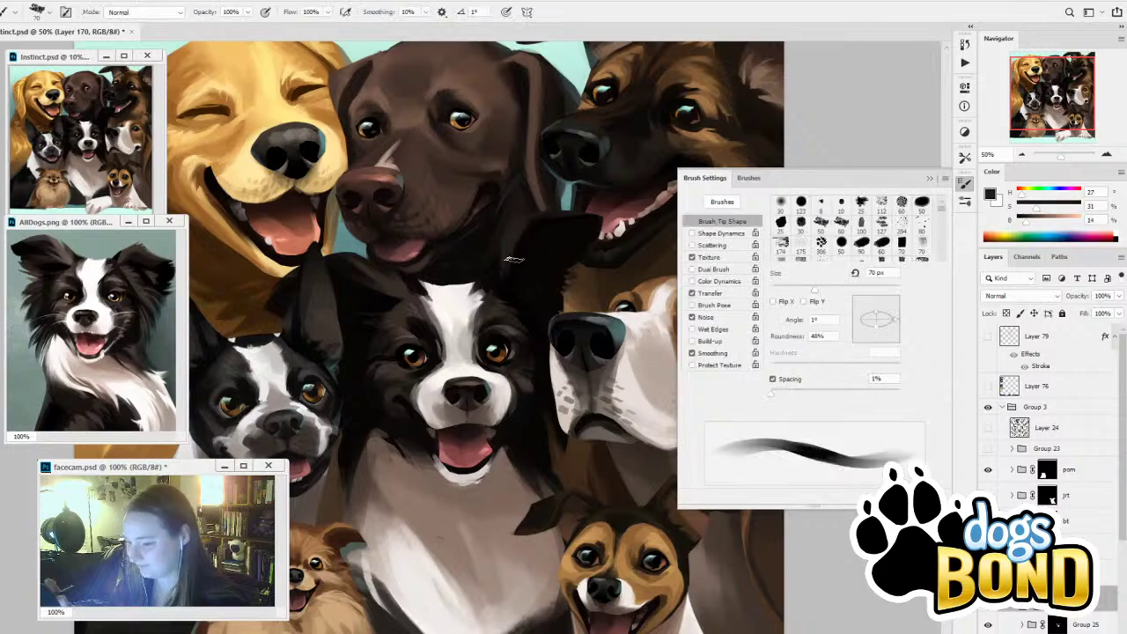
key(bracketright)
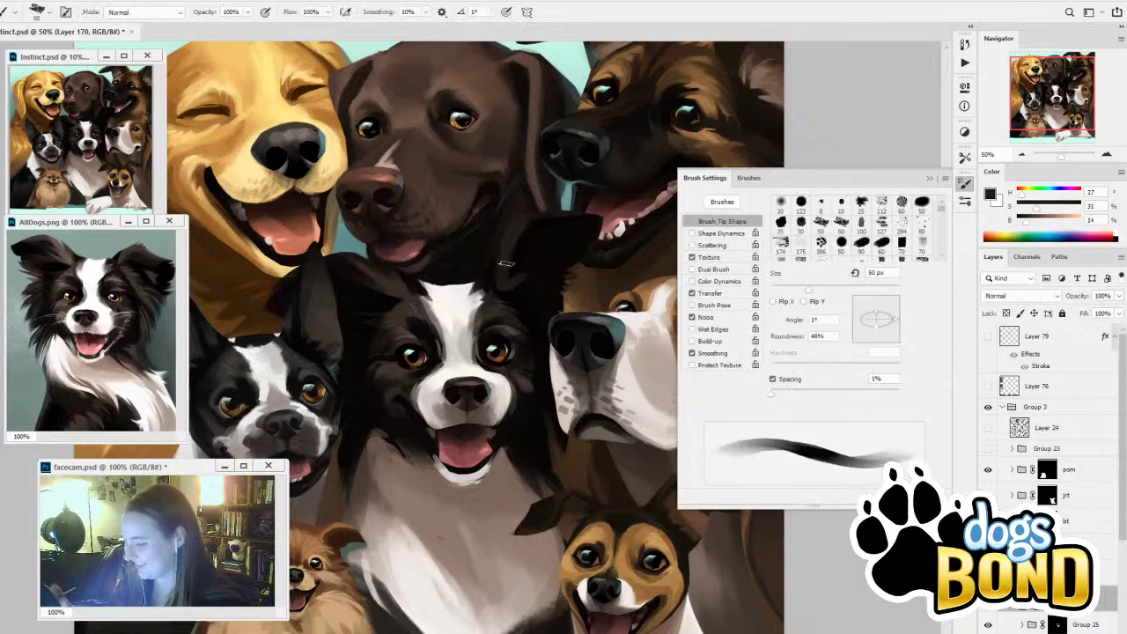
key(bracketleft)
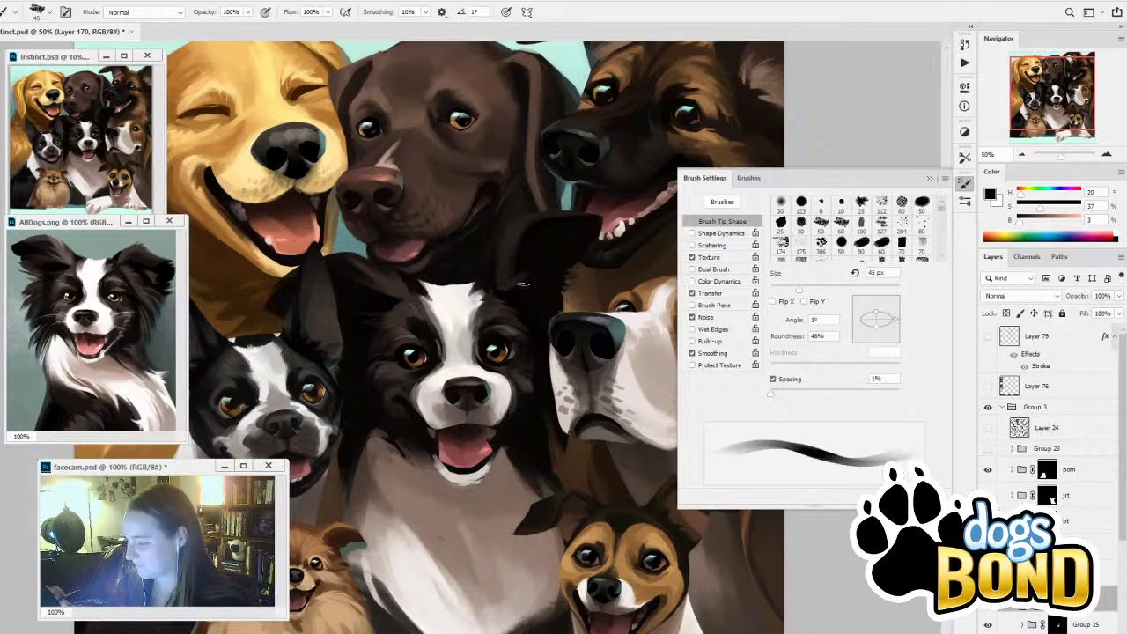
Paint dark brown fur from the base of the right ear down the side of the head, starting at 50 px
key(alt)
key(bracketright)
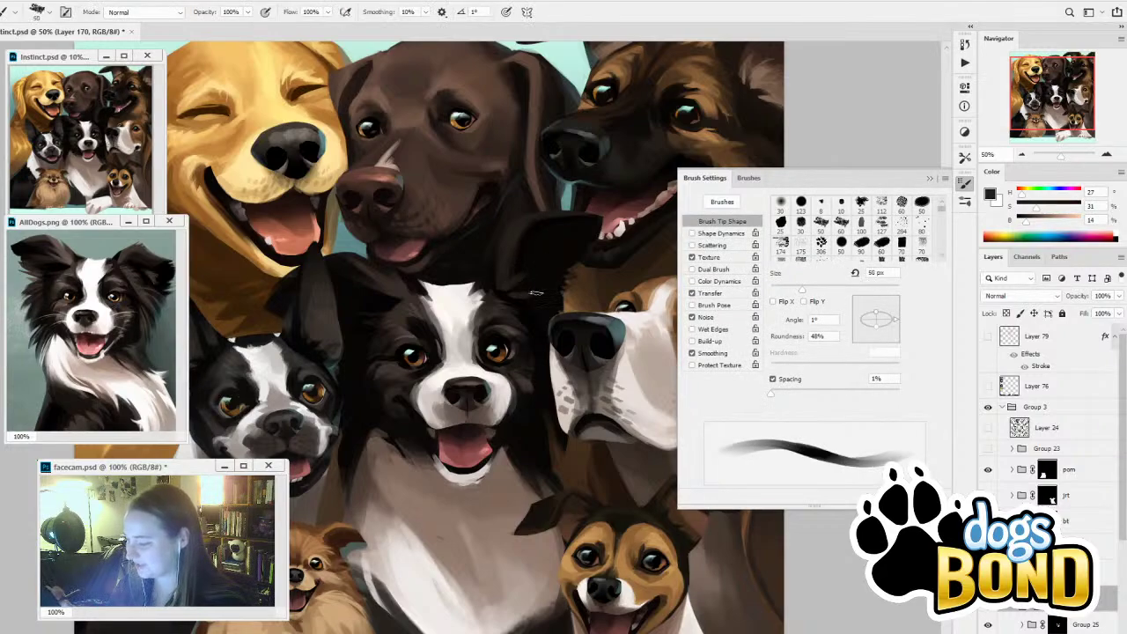
key(bracketright)
key(bracketright)
drag(543, 304, 558, 363)
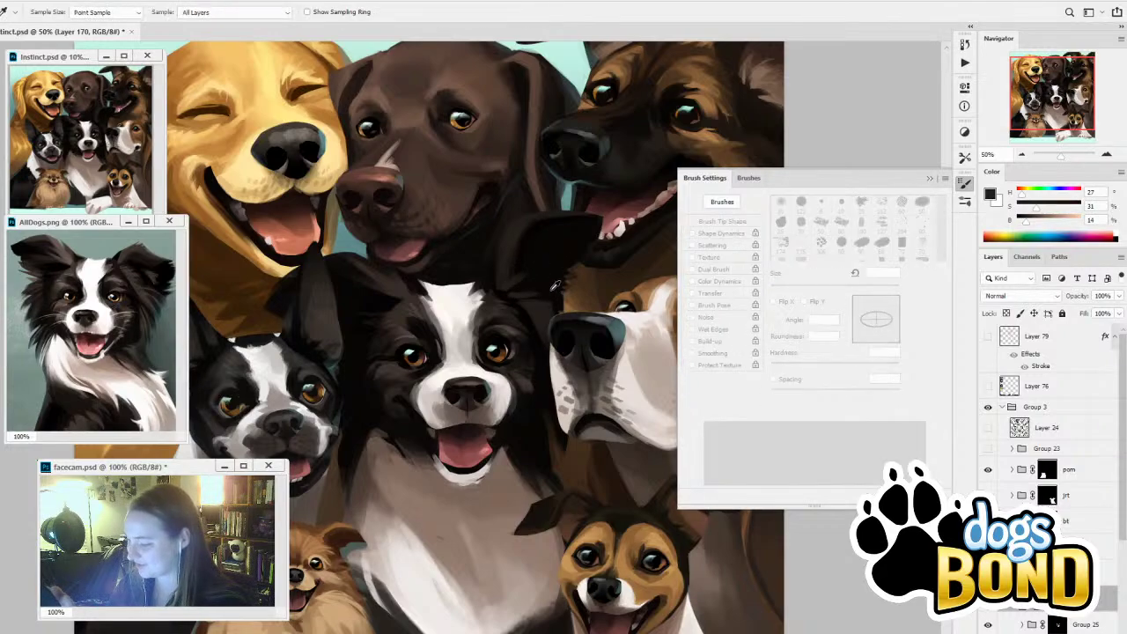
Shape the fur tufts below the right ear and the head's edge with sampled near-black, going from 30 to 150 px
alt+click(551, 292)
key(bracketleft)
key(bracketleft)
key(bracketleft)
key(bracketleft)
key(bracketleft)
key(bracketleft)
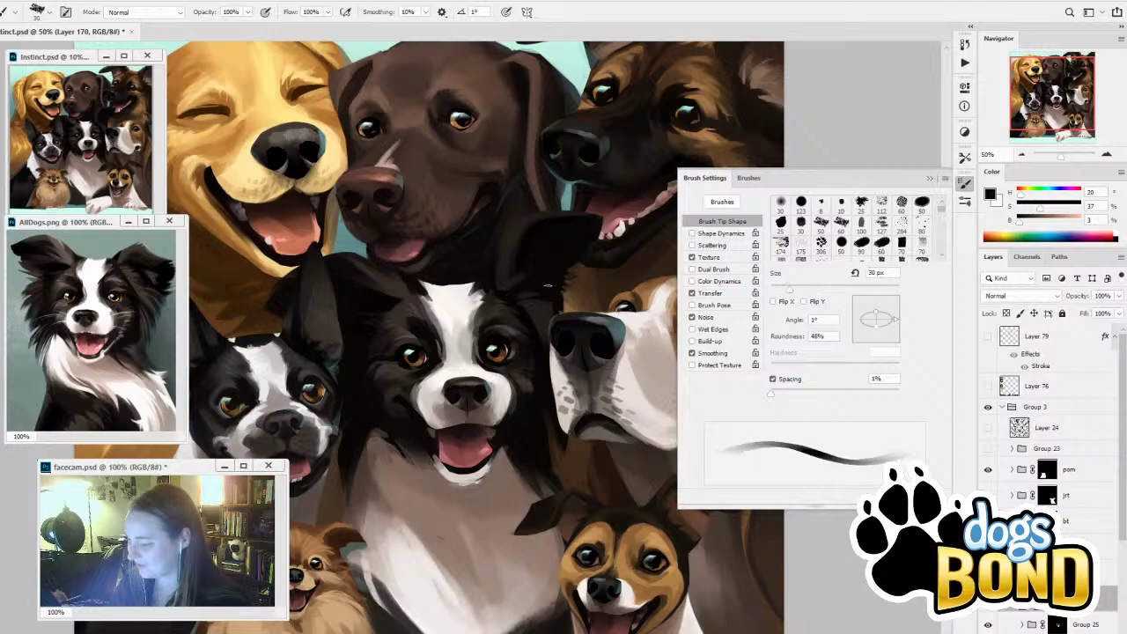
key(bracketright)
key(bracketright)
key(bracketright)
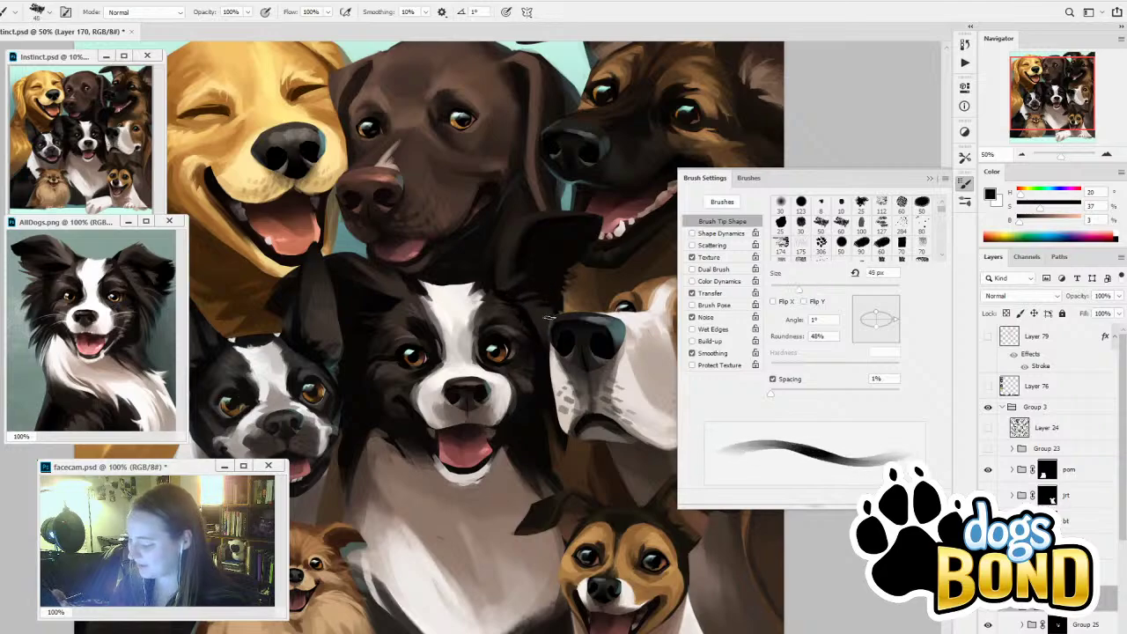
key(bracketright)
key(bracketright)
key(bracketright)
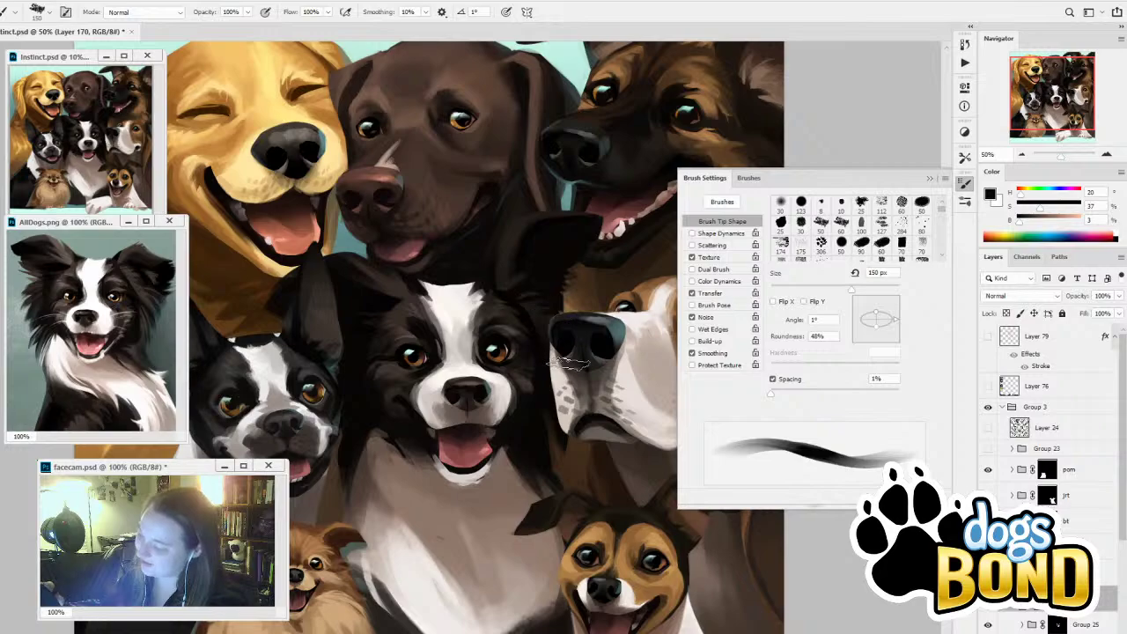
Add lighter dark-brown hair strokes below the right ear with a tone sampled from its tufts, at 25 and 35 px
alt+click(556, 279)
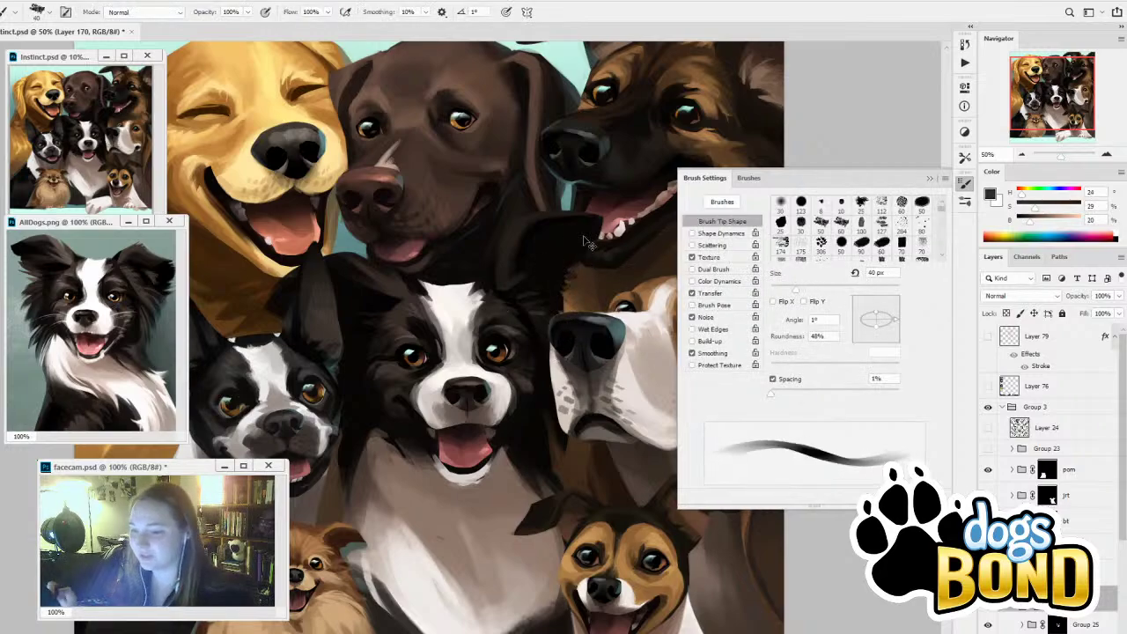
key(bracketleft)
key(bracketleft)
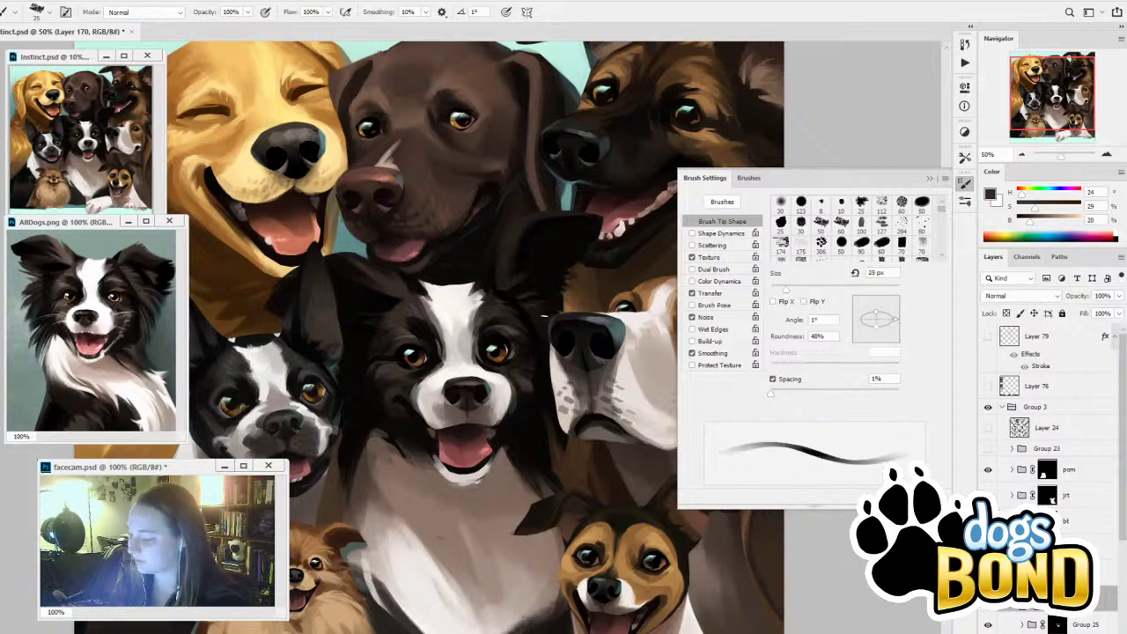
key(bracketright)
key(bracketright)
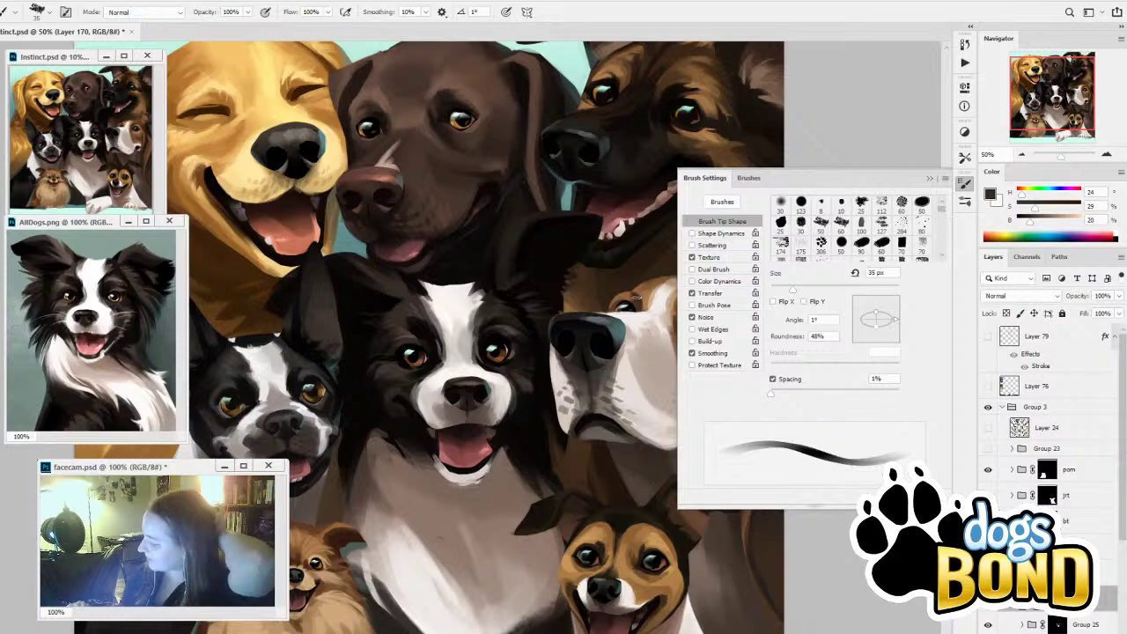
Rework the inner base of the right ear with sampled near-black and dark brown, enlarging the brush from 35 to 80 px
alt+click(530, 274)
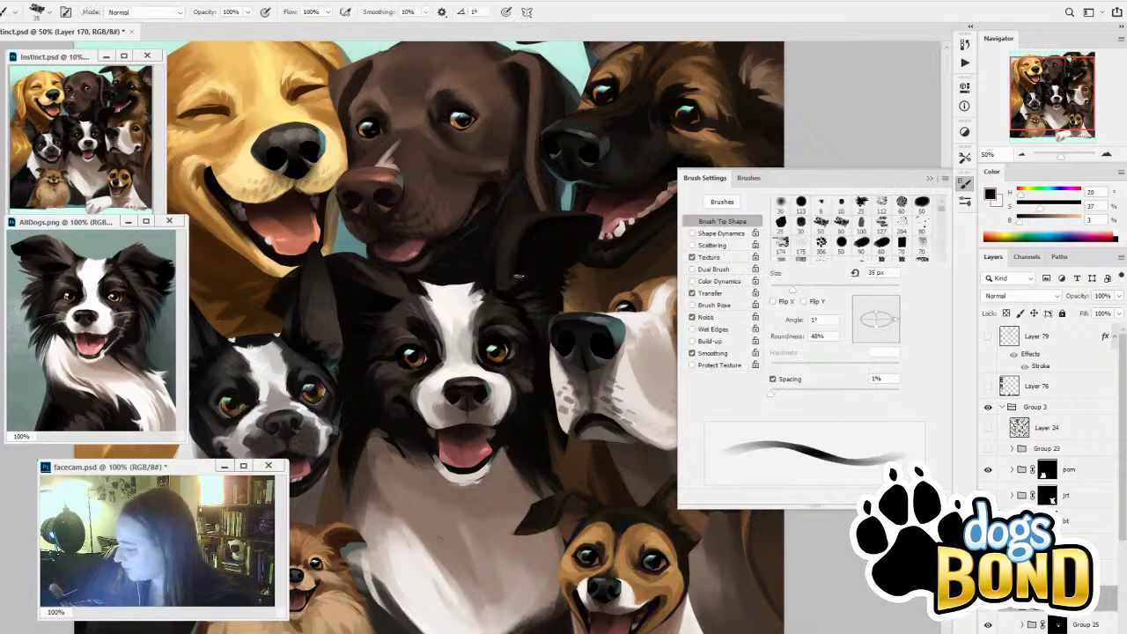
alt+click(531, 275)
key(bracketright)
key(bracketright)
key(bracketright)
key(bracketright)
key(bracketright)
key(bracketright)
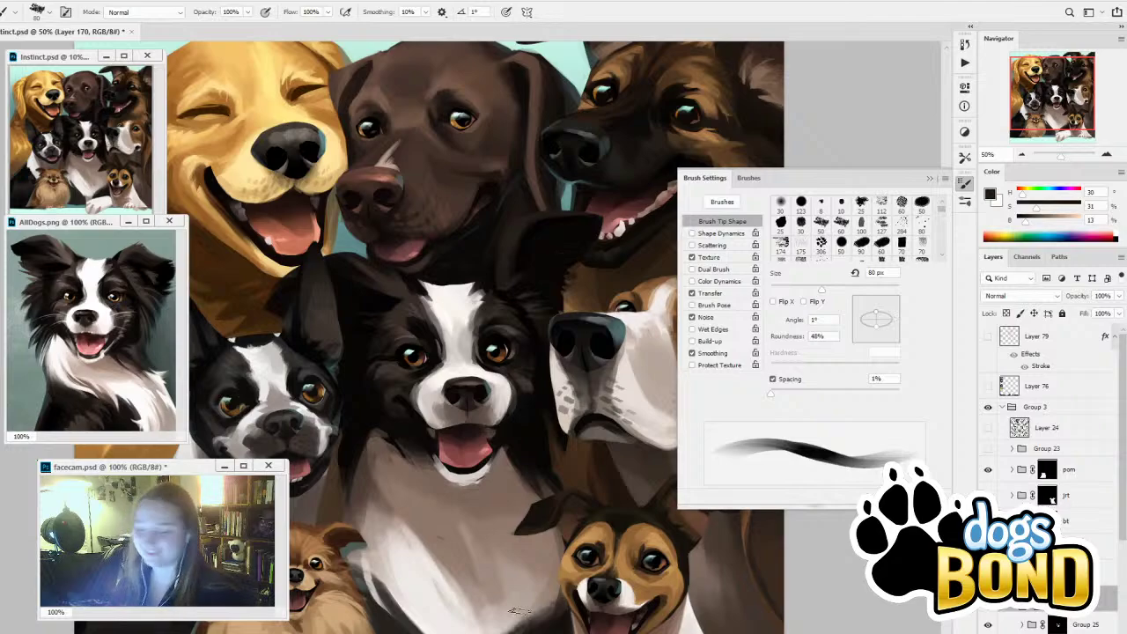
Refine the right ear's inner fur with the sampled dark brown, using brush sizes of 40 and 70 px
key(bracketleft)
key(bracketleft)
key(bracketleft)
key(bracketleft)
key(bracketleft)
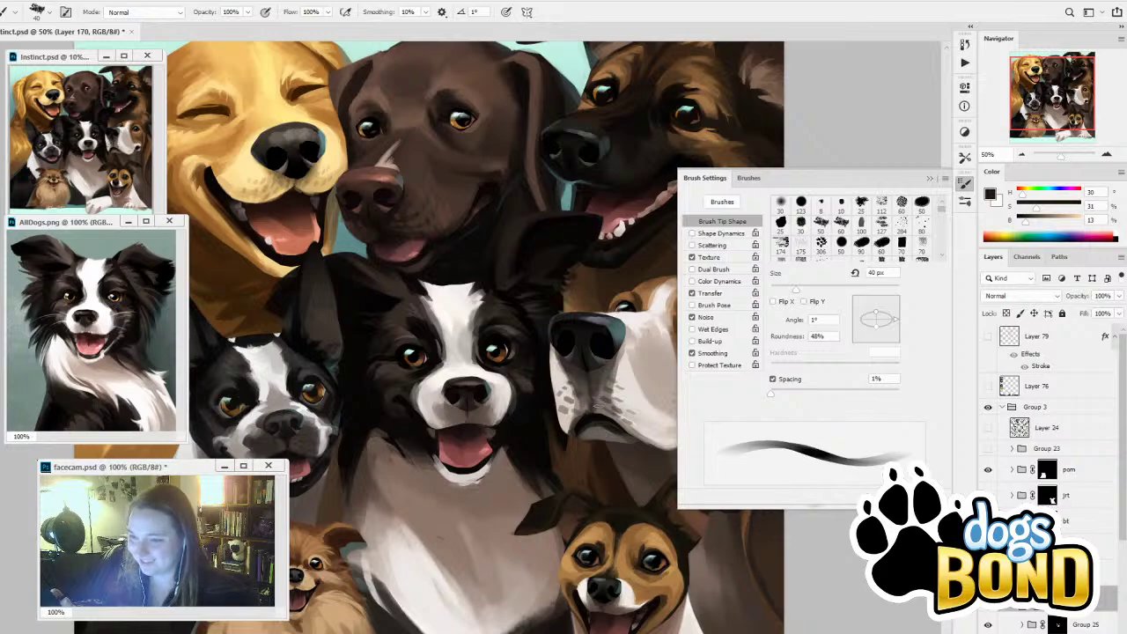
key(bracketright)
key(bracketright)
key(bracketright)
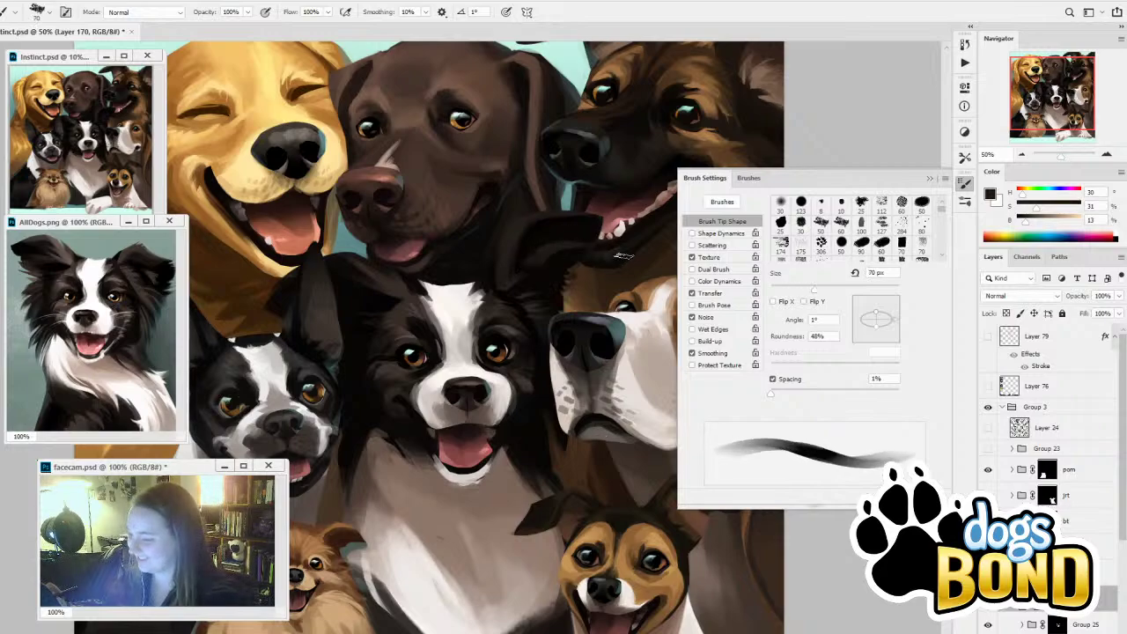
Detail the fur at the base of the collie's right ear with near-black at 35 px and sampled dark brown at 60 px
key(bracketleft)
key(bracketleft)
key(bracketleft)
key(bracketleft)
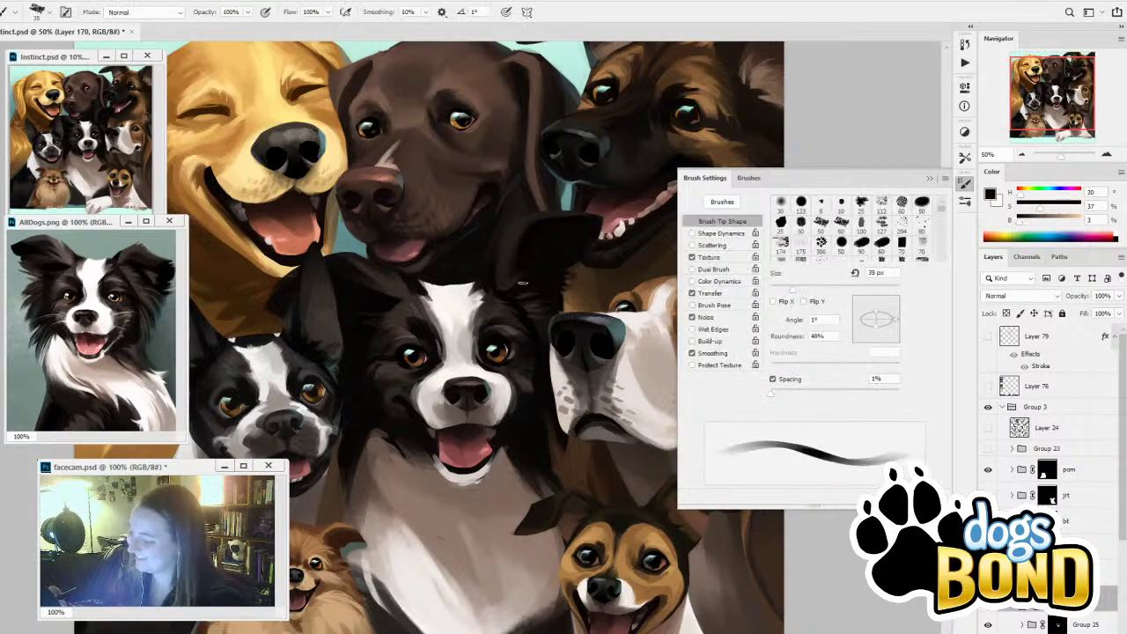
alt+click(511, 295)
key(bracketright)
key(bracketright)
key(bracketright)
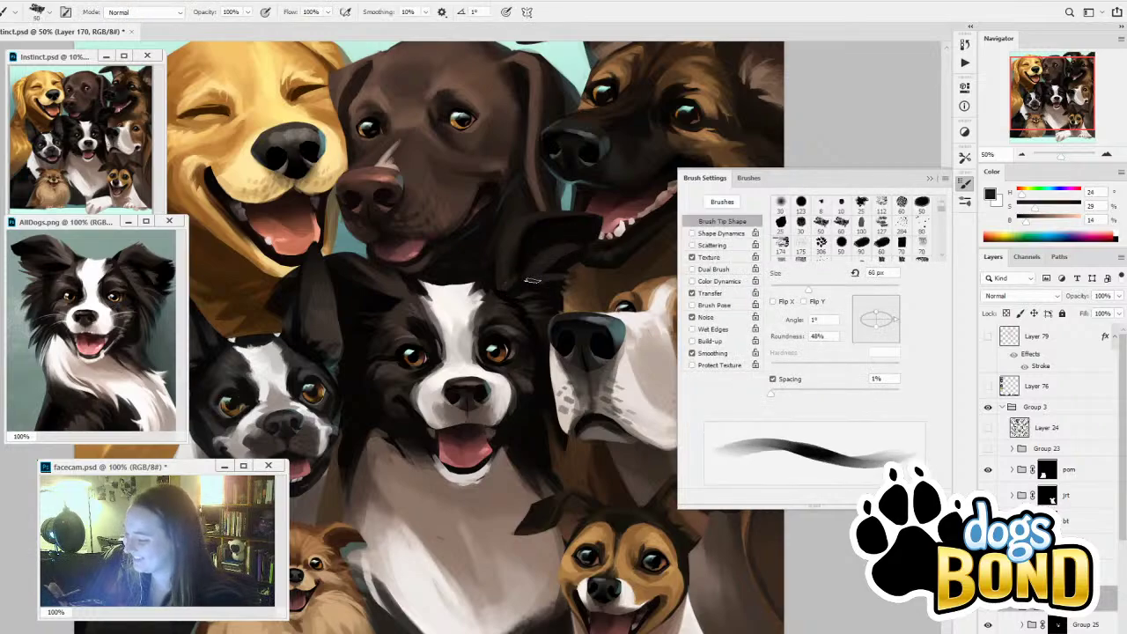
Darken the inside of the right ear with sampled near-black, enlarging the brush from 60 to 150 px
alt+click(543, 289)
key(bracketright)
key(bracketright)
key(bracketright)
key(bracketright)
key(bracketright)
key(bracketright)
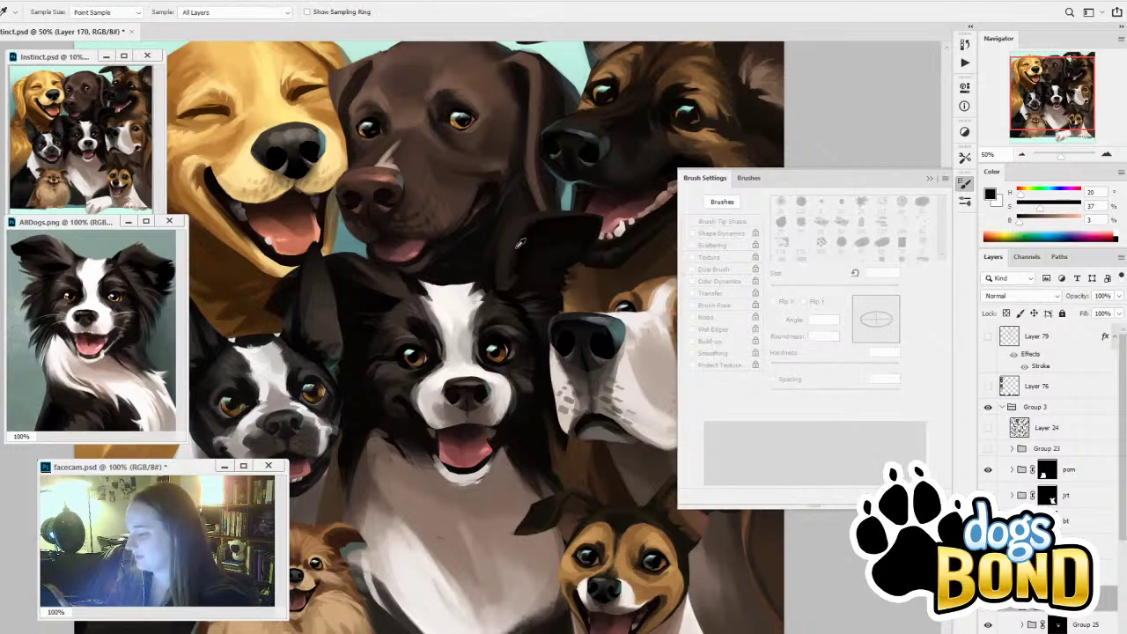
Paint dark-brown hair strokes inside the right ear with a tone sampled there, reducing the brush to 60 px
alt+click(552, 247)
key(bracketleft)
key(bracketleft)
key(bracketleft)
key(bracketleft)
key(bracketleft)
key(bracketleft)
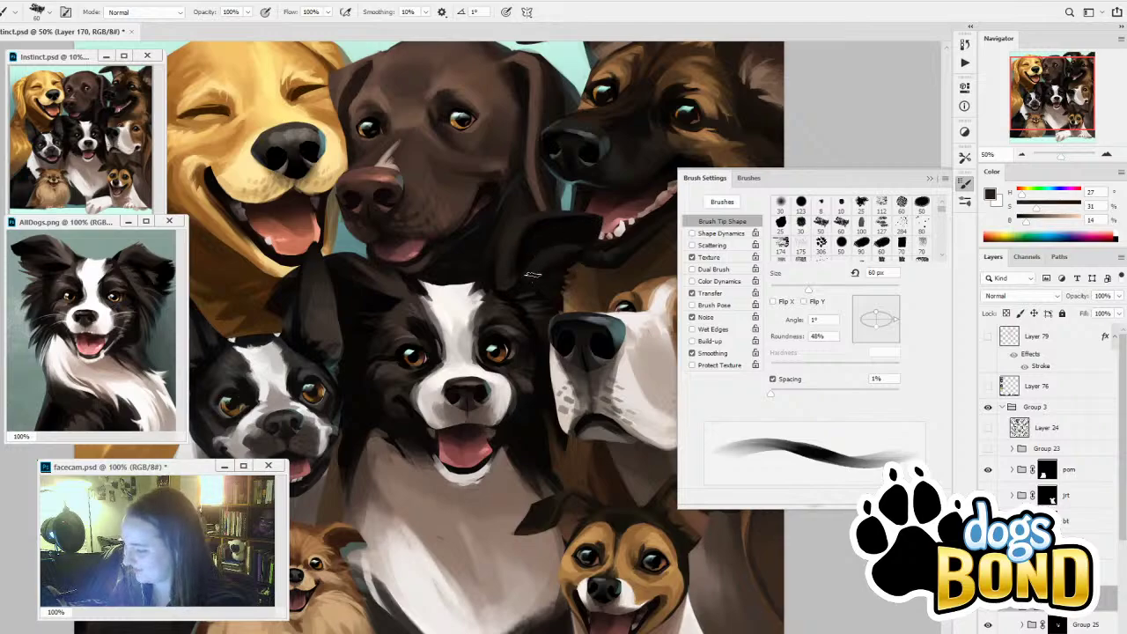
Blend the right ear's inner fur with sampled near-black and dark brown, using the brush at 150 px
alt+click(558, 262)
key(bracketright)
key(bracketright)
key(bracketright)
key(bracketright)
key(bracketright)
key(bracketright)
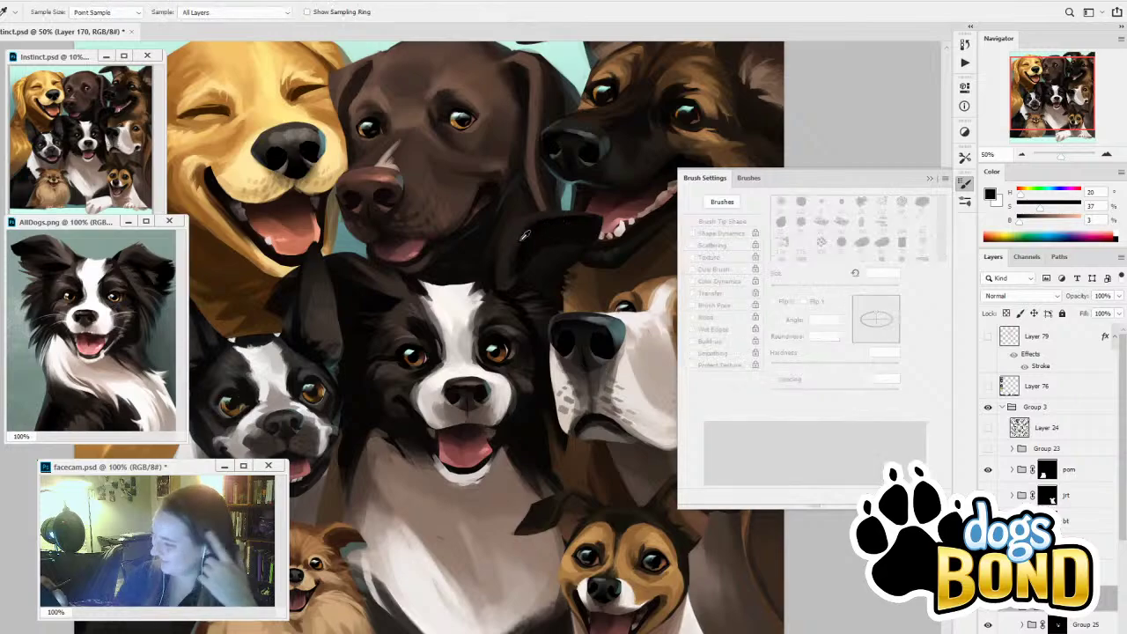
alt+click(531, 221)
alt+click(526, 223)
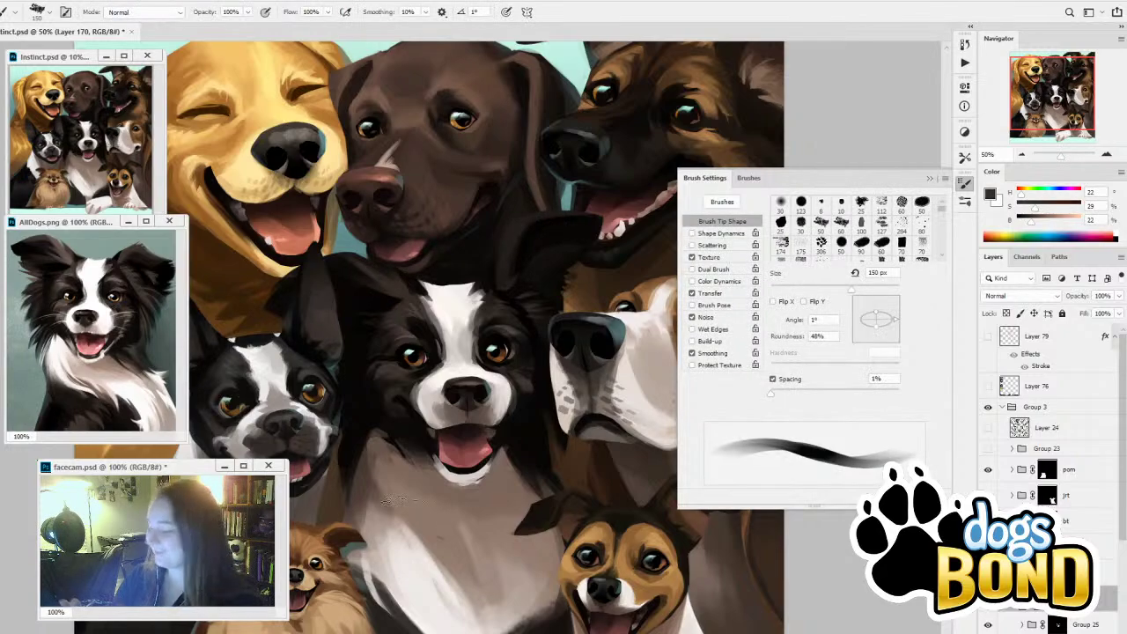
Hide the Boston terrier group and repaint the collie's left ear with dark brown and sampled near-black at 150 px
click(988, 520)
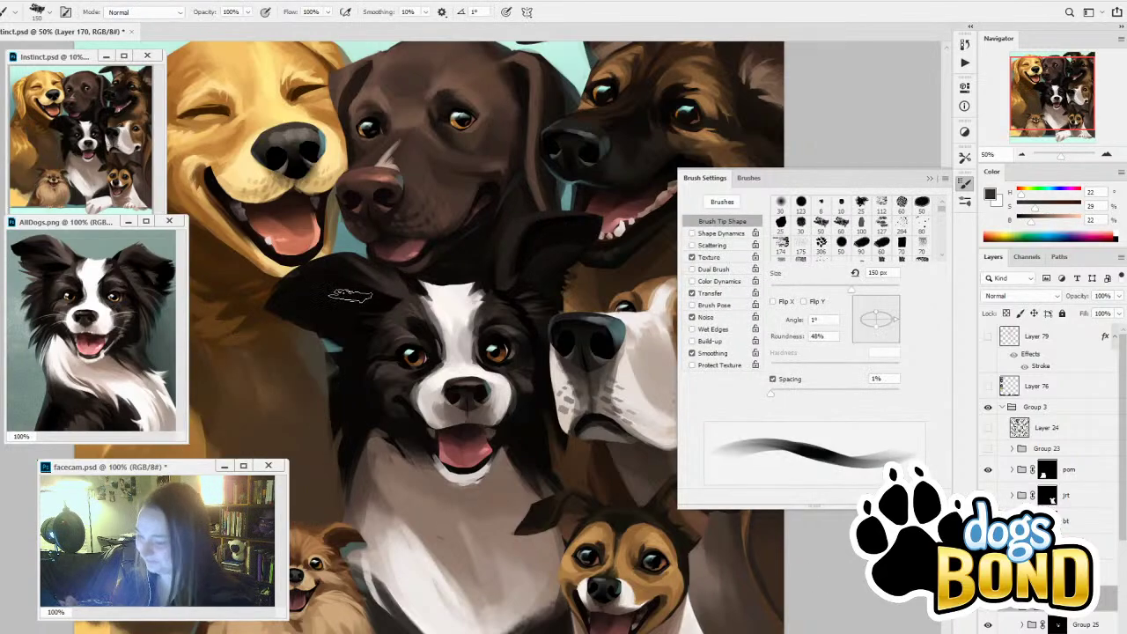
drag(345, 297, 292, 333)
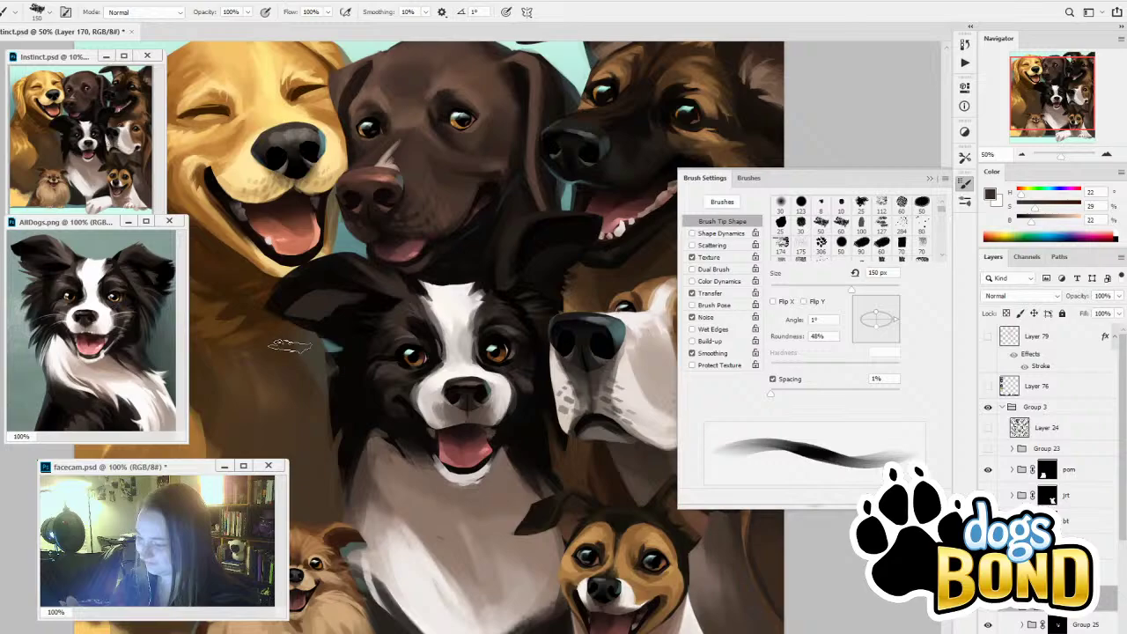
alt+click(385, 296)
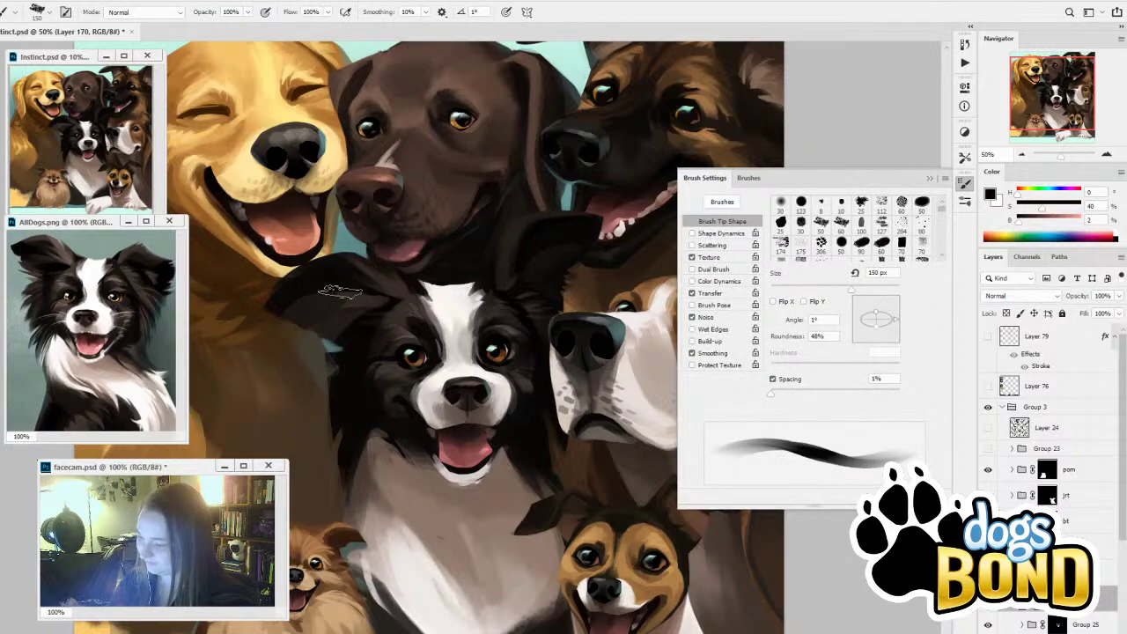
mouse_move(388, 308)
mouse_down()
mouse_move(348, 301)
mouse_move(291, 336)
mouse_move(359, 311)
mouse_move(326, 347)
mouse_up()
Refine the left ear's inner fur with sampled dark browns and near-black, using brush sizes of 80 and 60 px
alt+click(380, 278)
key(bracketleft)
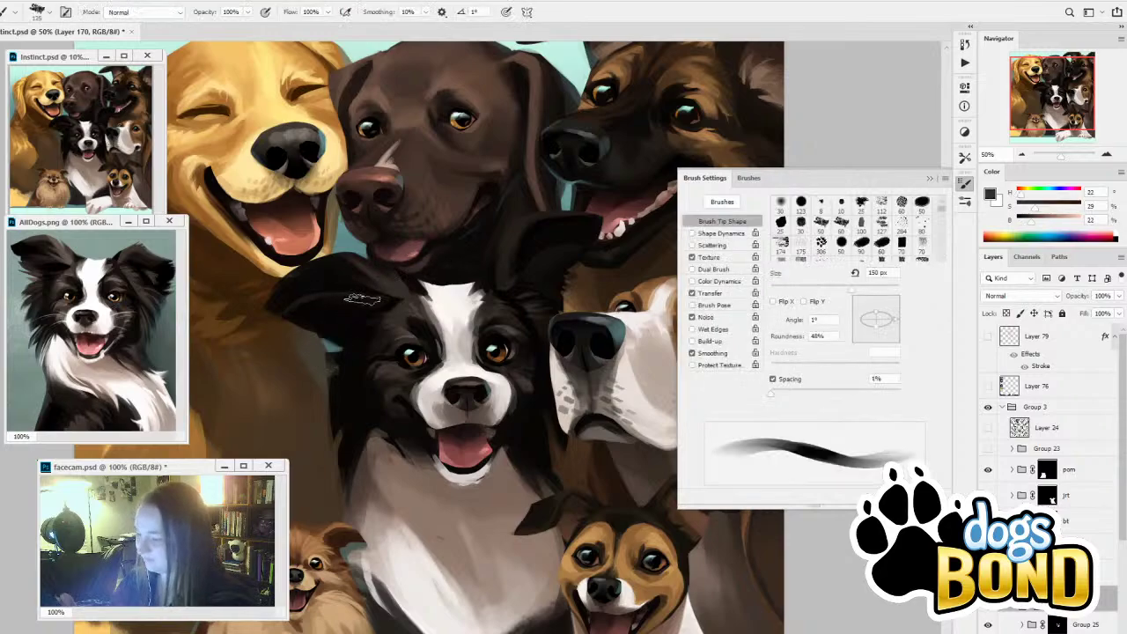
key(bracketleft)
key(bracketleft)
key(bracketleft)
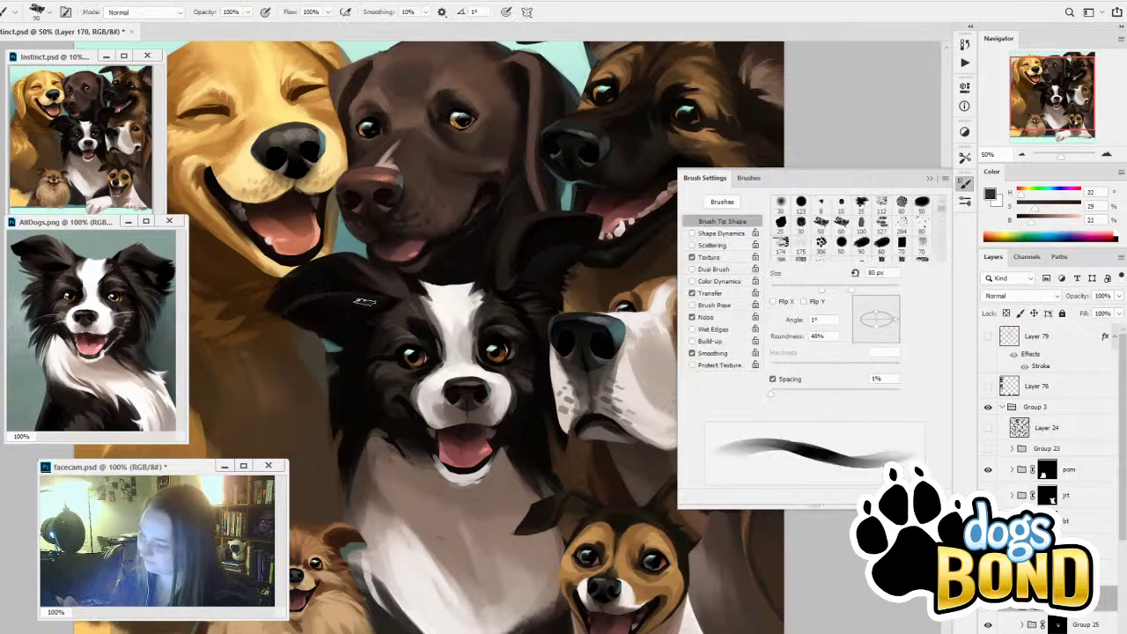
alt+click(370, 298)
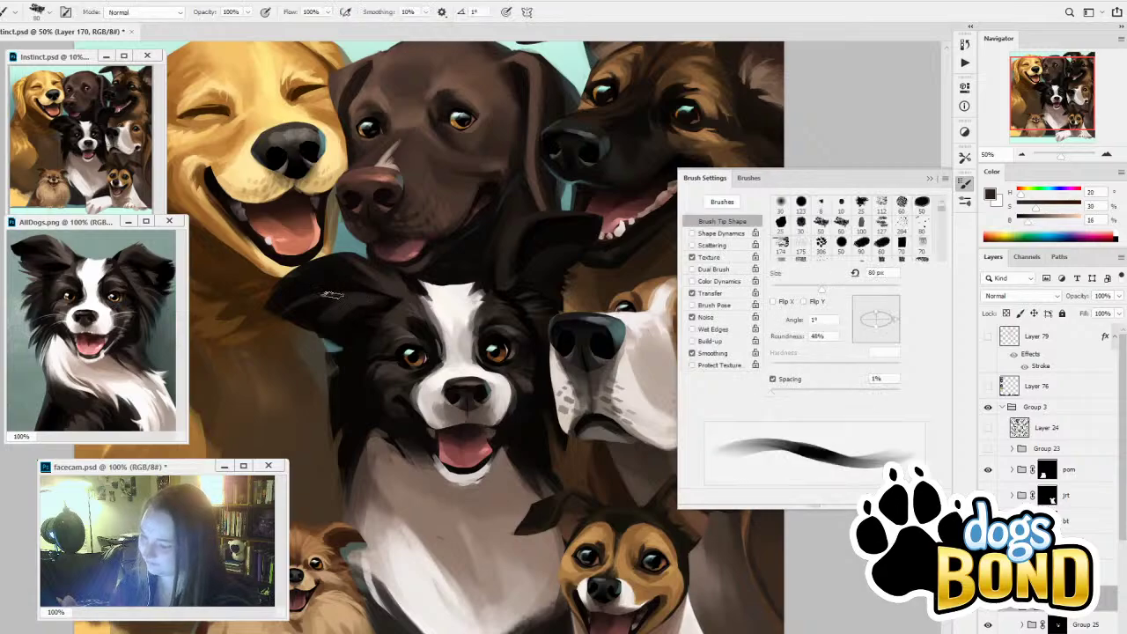
alt+click(354, 307)
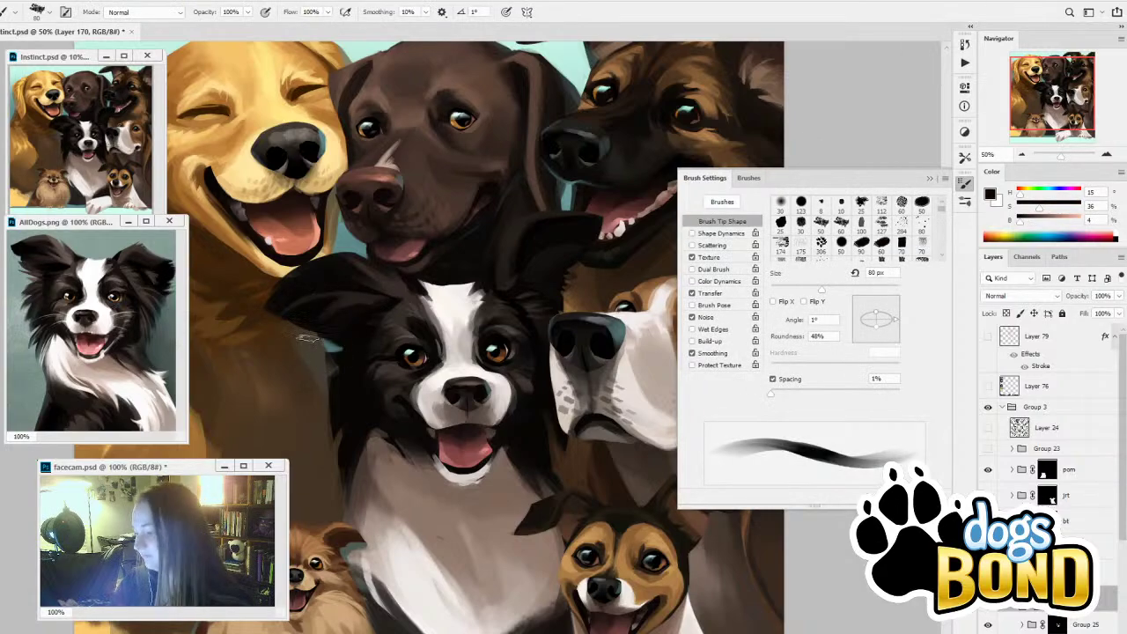
alt+click(356, 308)
key(bracketleft)
key(bracketleft)
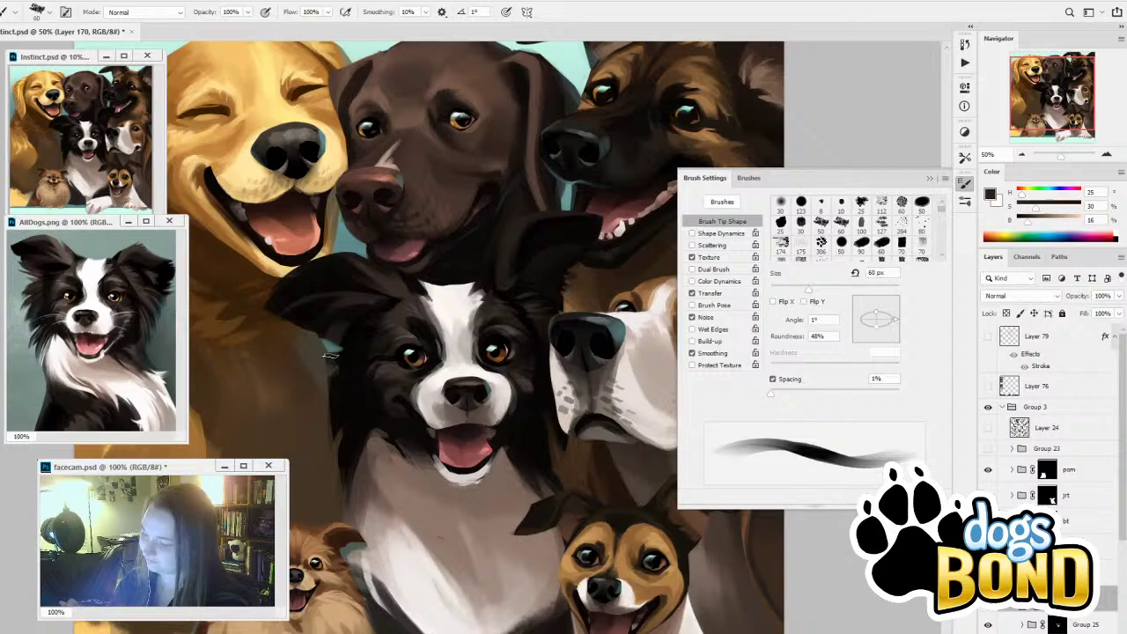
Deepen the base of the left ear with sampled near-black, enlarging the brush from 60 to 150 px
alt+click(355, 308)
key(bracketright)
key(bracketright)
key(bracketright)
key(bracketright)
key(bracketright)
key(bracketright)
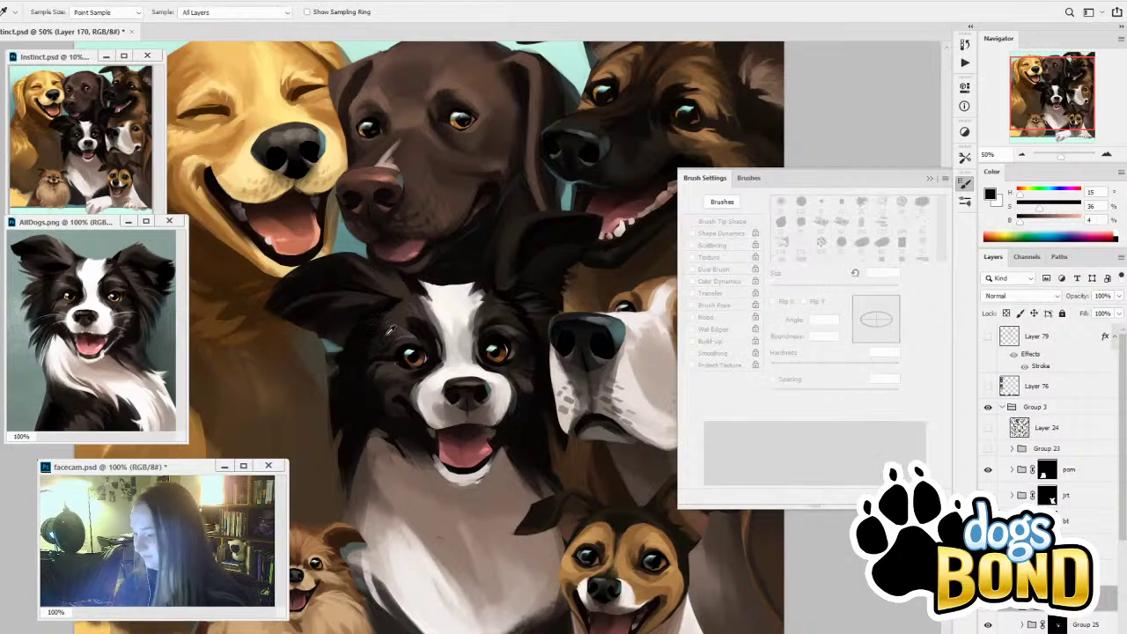
Paint the head's edge and cheek fur below the left ear with sampled dark tones at 150 px
alt+click(335, 610)
drag(341, 359, 344, 430)
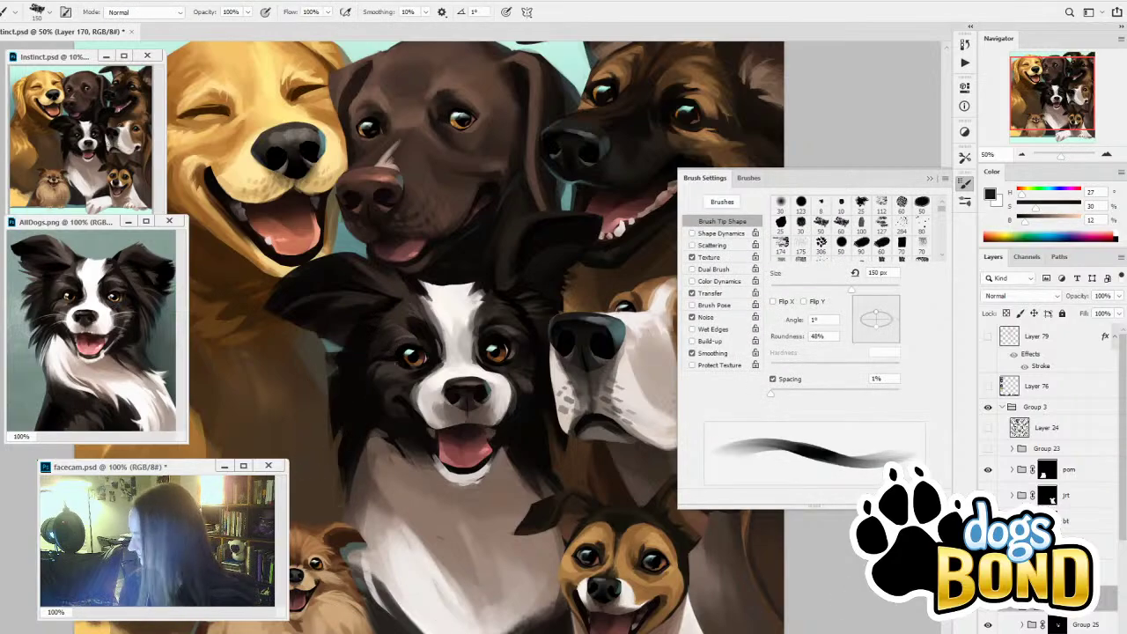
drag(337, 347, 342, 381)
alt+click(363, 345)
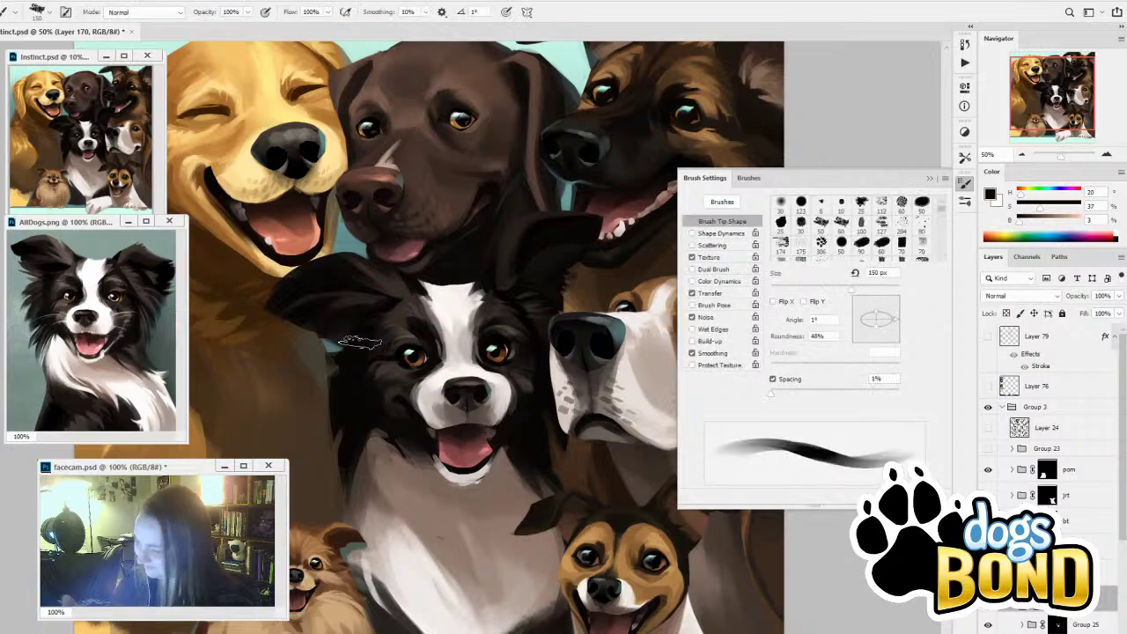
drag(359, 342, 349, 351)
Reveal more fur below the left ear on the collie group's layer mask with white, enlarging the brush from 80 to 125 px
key(ctrl+alt+r)
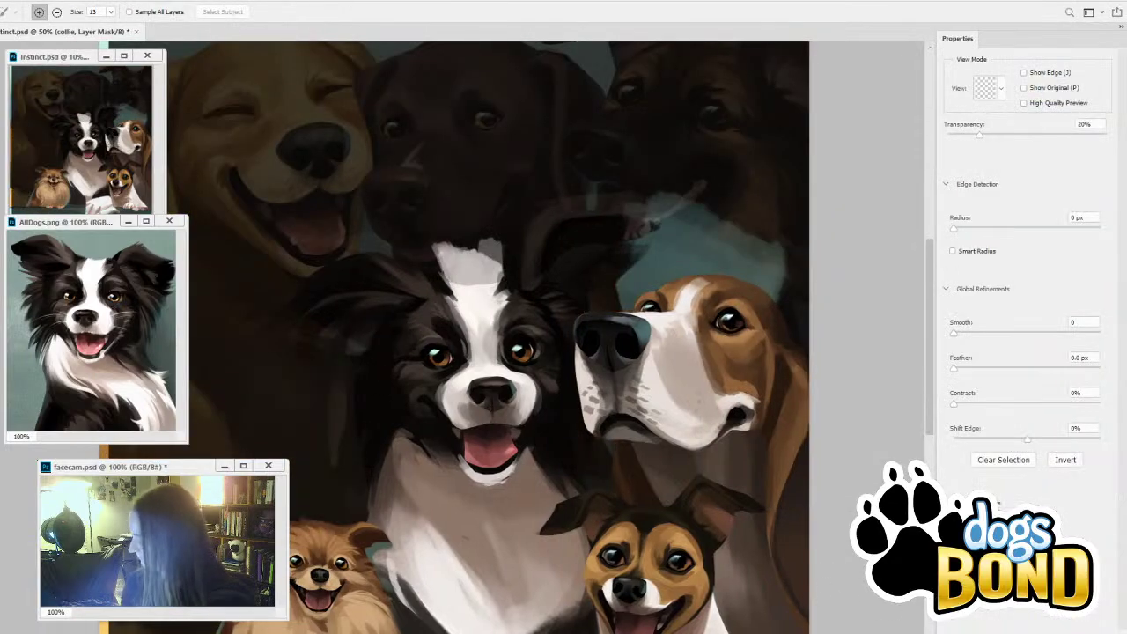
key(Escape)
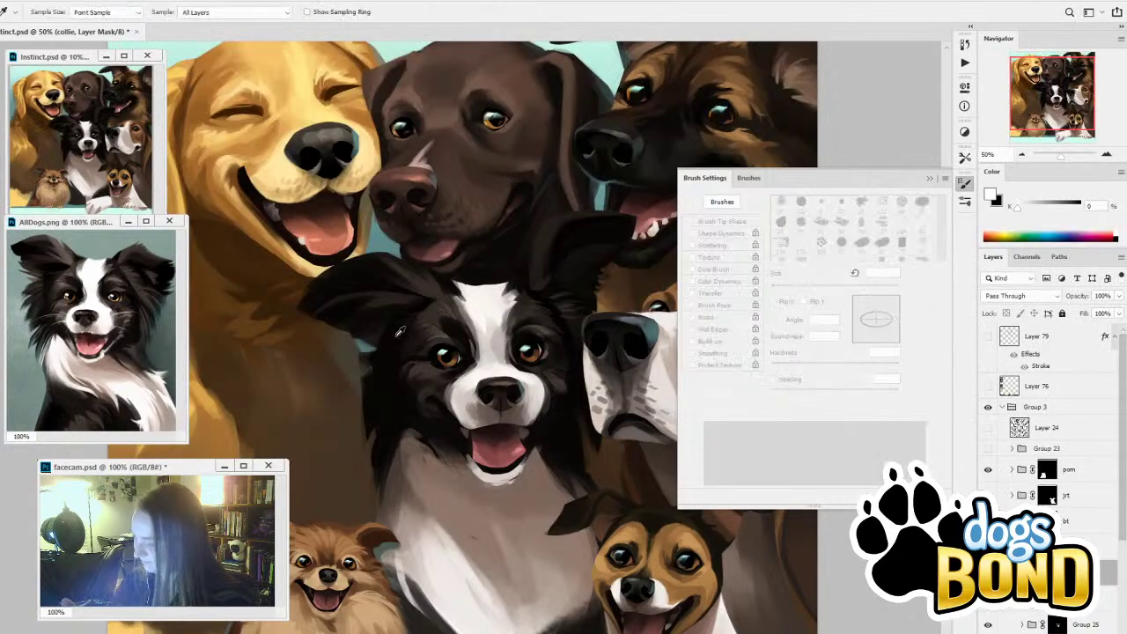
key(b)
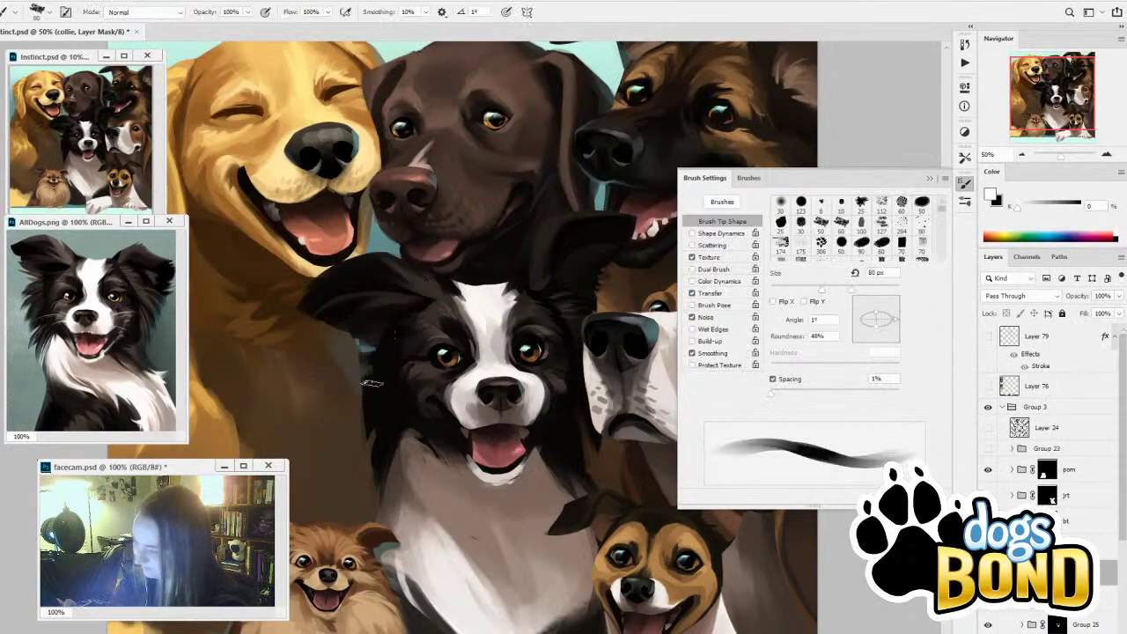
key(bracketright)
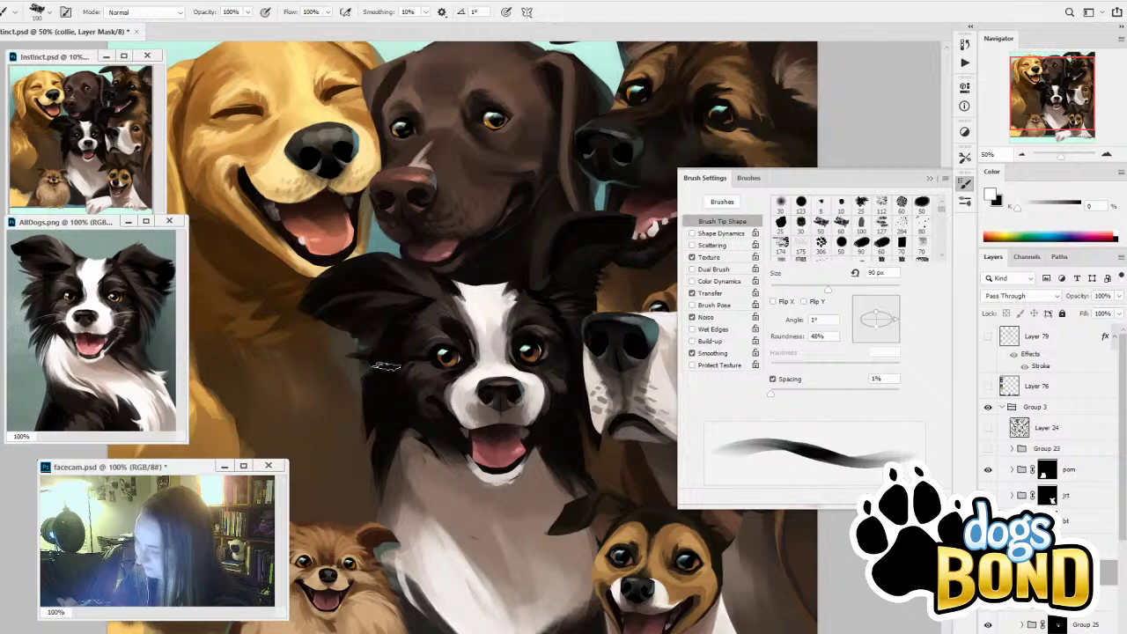
key(bracketright)
key(bracketright)
Trim the fur edge below the left ear on the mask with black, setting the brush to a 41° angle and 60 px
key(x)
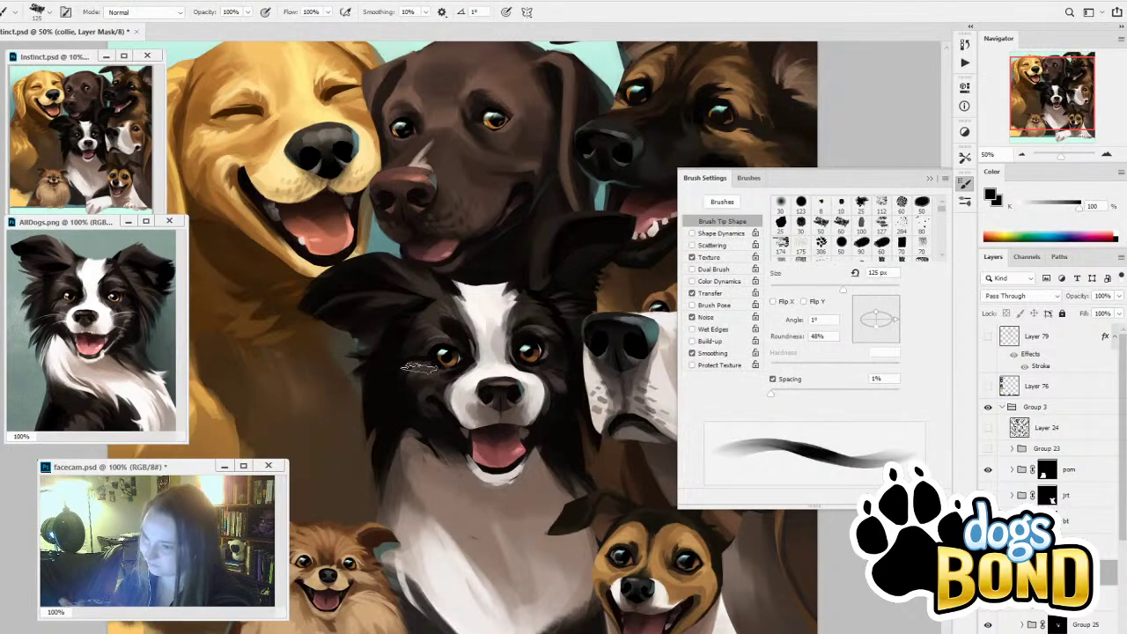
drag(885, 324, 898, 318)
key(bracketleft)
key(bracketleft)
key(bracketleft)
key(bracketleft)
key(bracketleft)
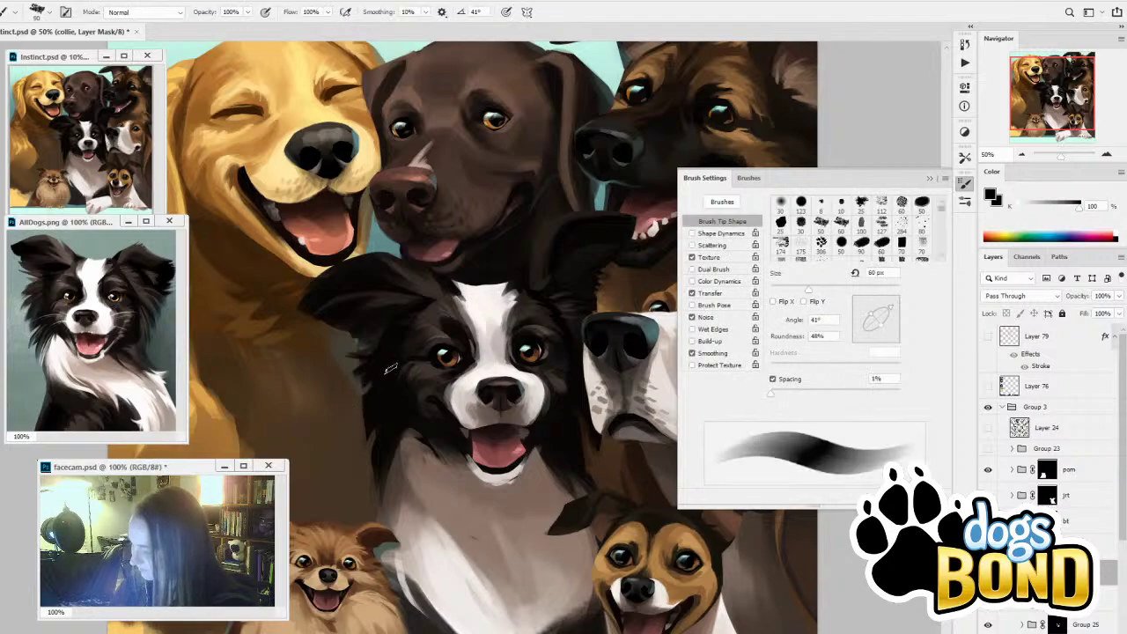
Shape the fur edge along the collie's left cheek and neck on the mask with white and sampled dark grays at 60 px
key(x)
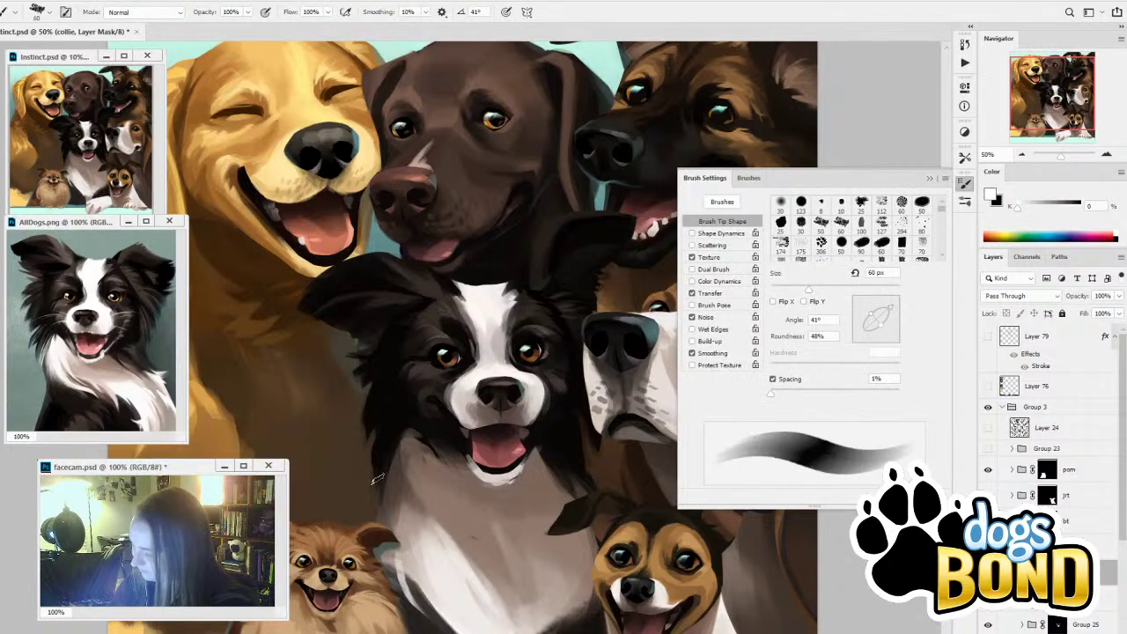
alt+click(363, 440)
alt+click(393, 422)
alt+click(369, 447)
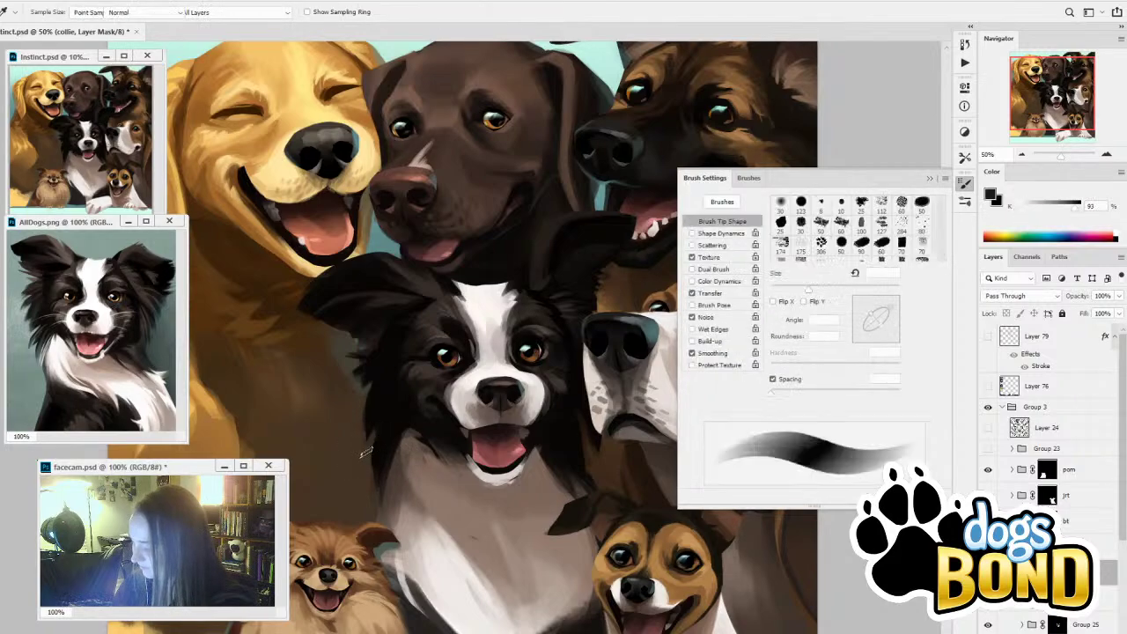
alt+click(370, 433)
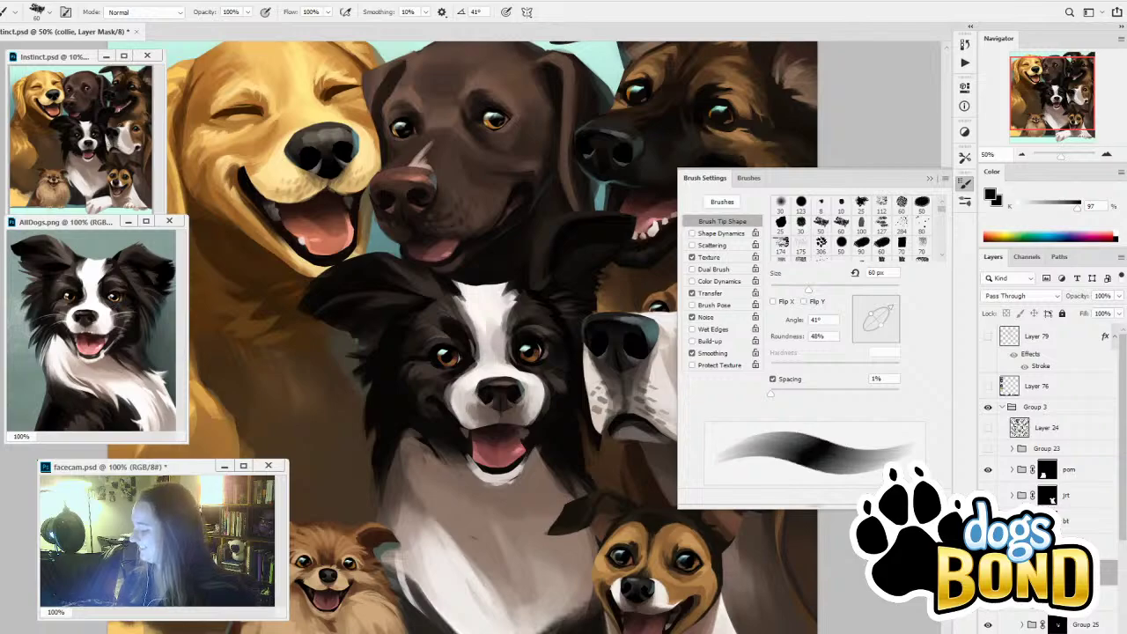
Hide the beagle's layer group and close the brush settings to expose the collie's neck edge
click(988, 520)
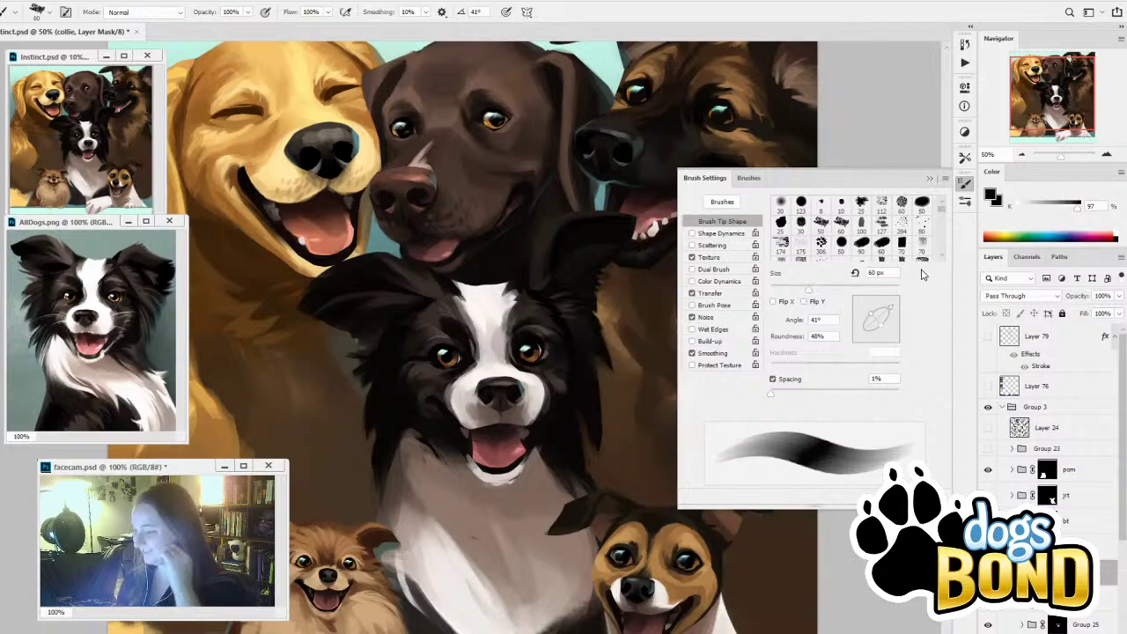
click(930, 179)
drag(664, 406, 641, 367)
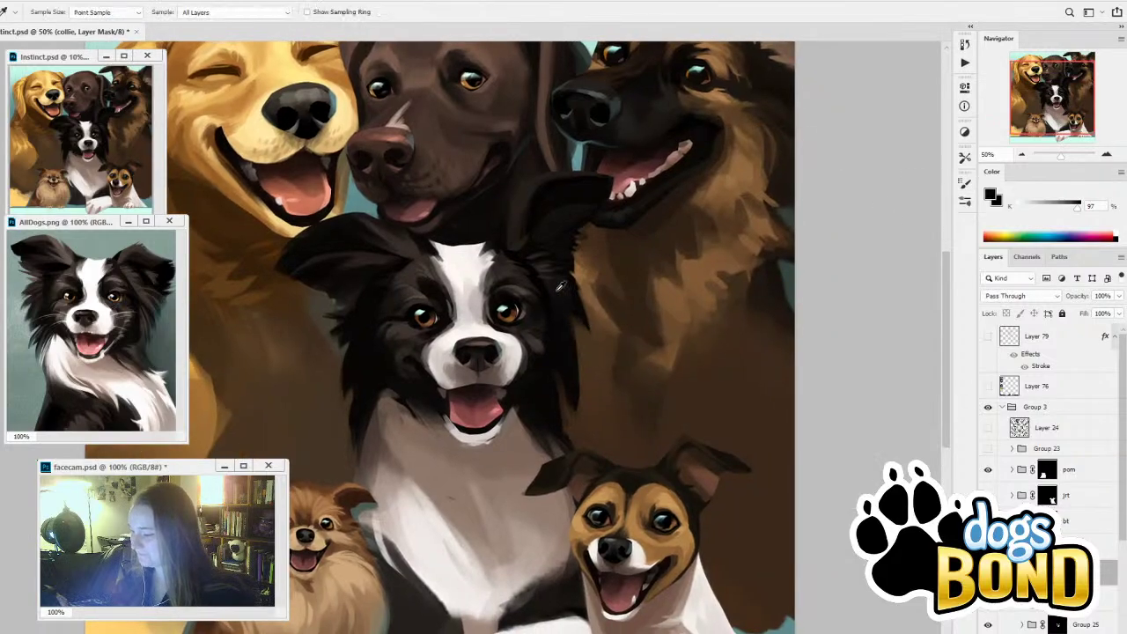
Restore the default colours and repaint the fur edge of the collie's neck on its layer mask
key(d)
mouse_move(574, 319)
mouse_down()
mouse_move(587, 375)
mouse_move(577, 363)
mouse_move(569, 452)
mouse_up()
key(ctrl+z)
drag(549, 381, 574, 443)
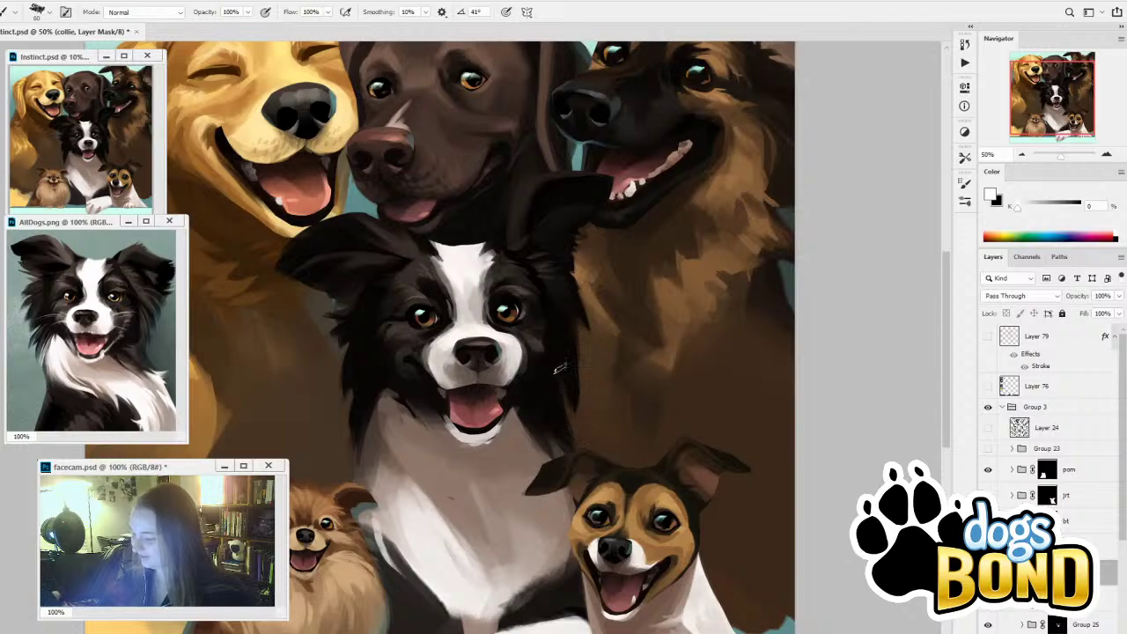
key(x)
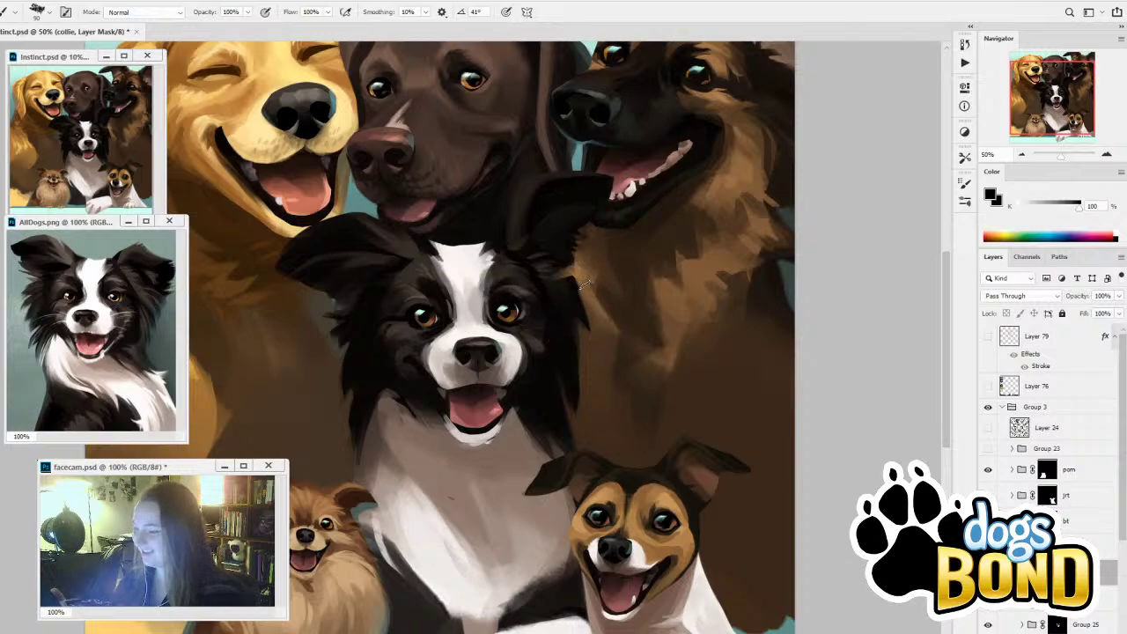
Refine the collie's mask edge below the ear against the shepherd's chest, alternating black and white
alt+click(554, 282)
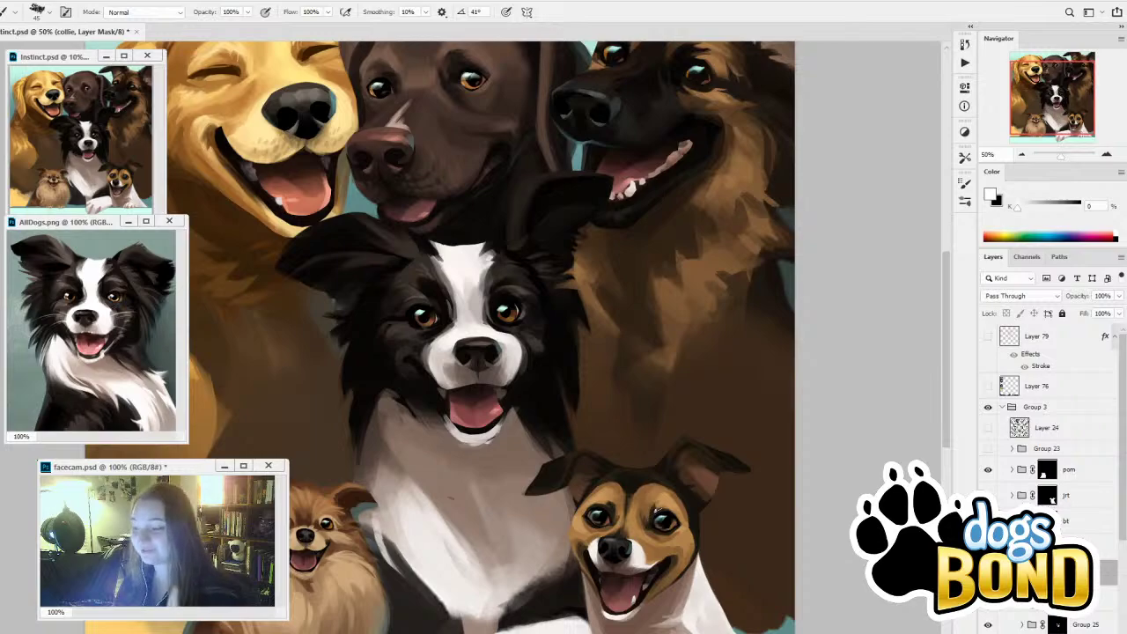
alt+click(624, 328)
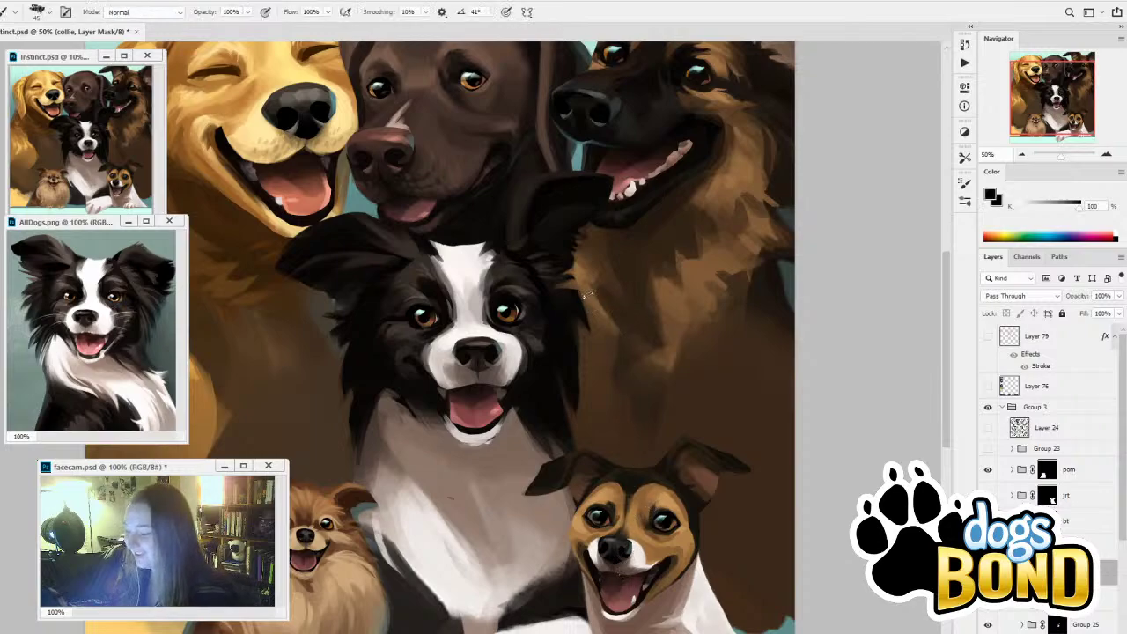
alt+click(570, 305)
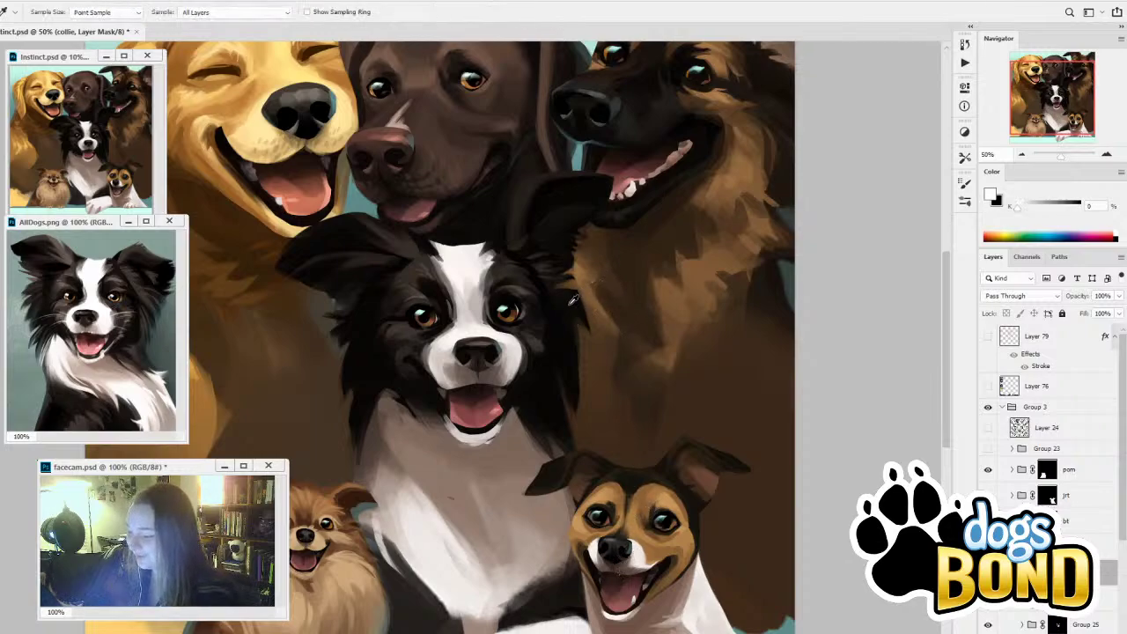
alt+click(579, 362)
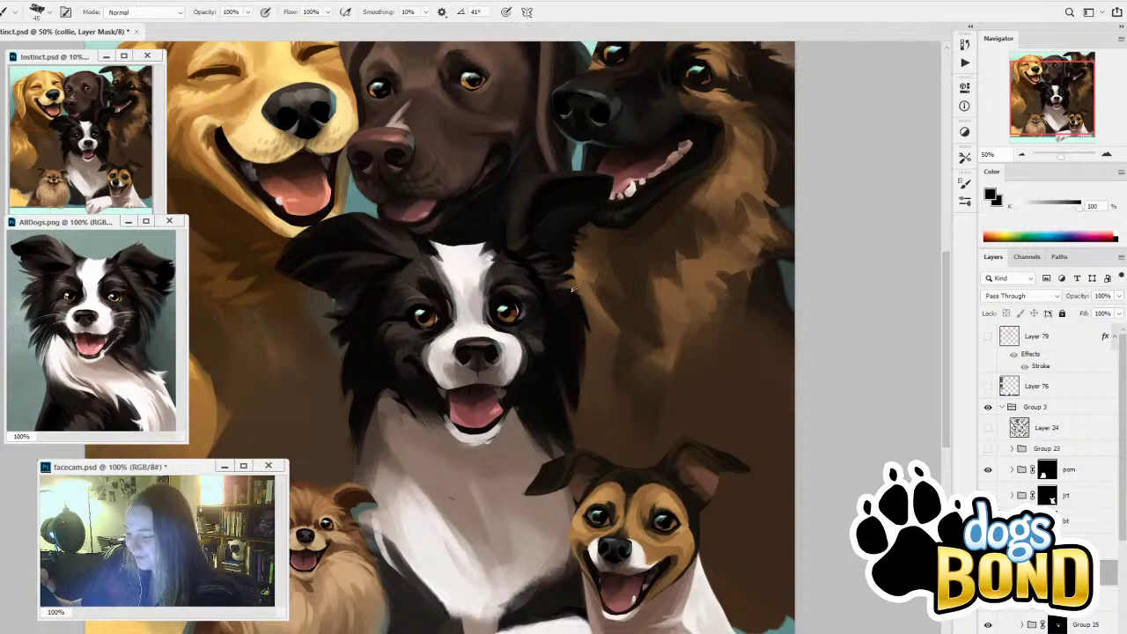
key(x)
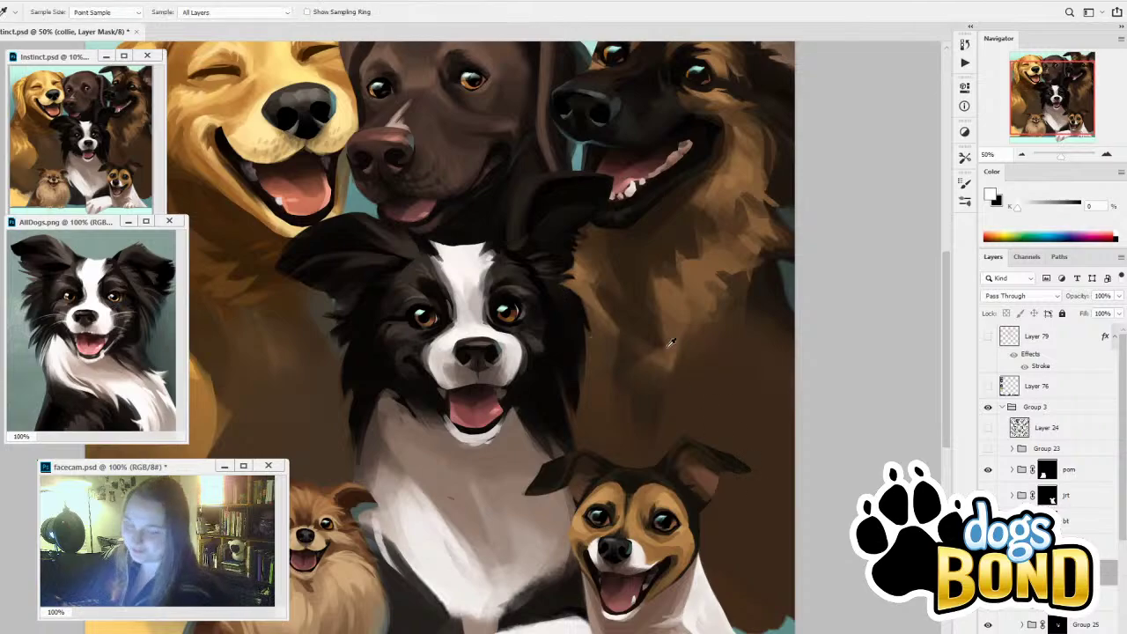
Reshape the outer contour of the collie's ruff on the mask with a brush enlarged to 100 px
alt+click(637, 340)
key(])
key(])
key(])
key(])
key(])
mouse_move(596, 341)
mouse_down()
mouse_move(576, 315)
mouse_move(599, 376)
mouse_up()
key(ctrl+z)
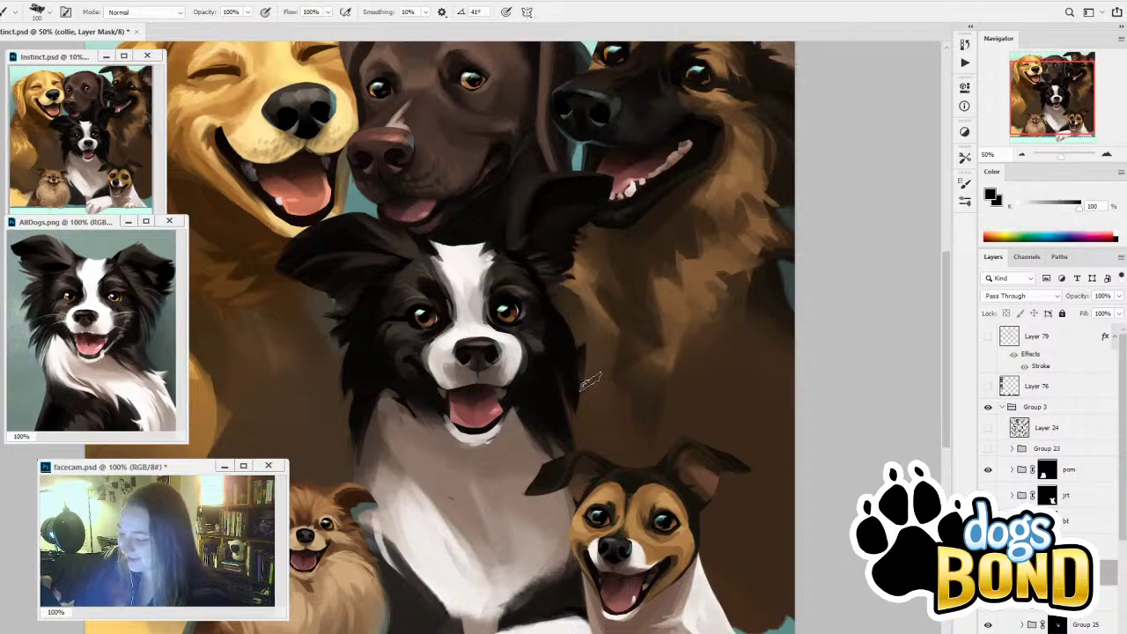
key(x)
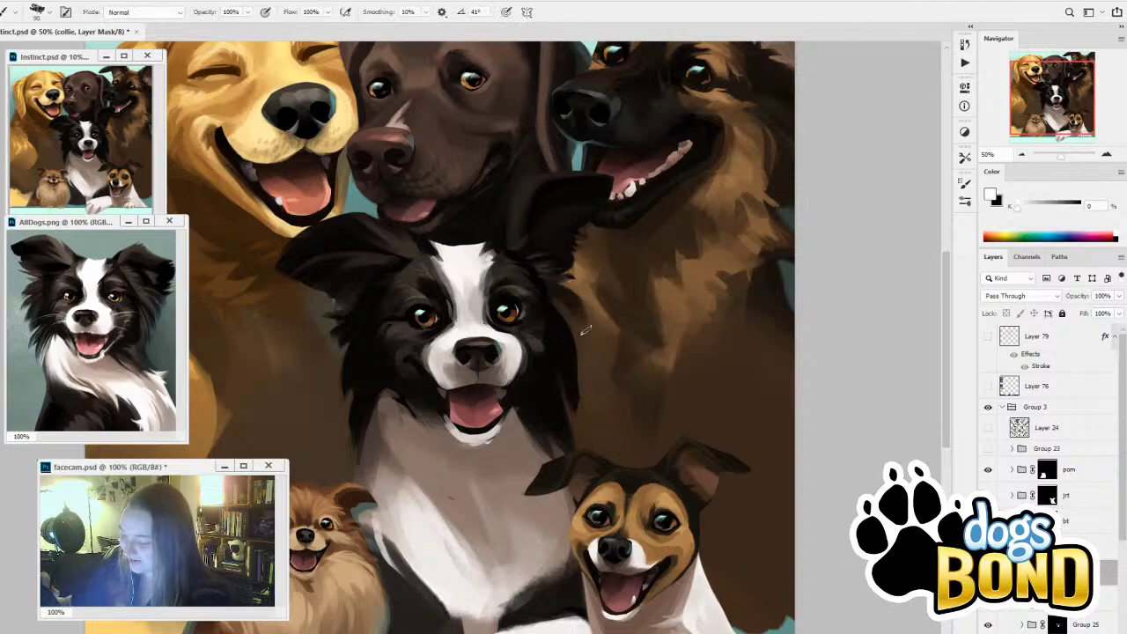
key(x)
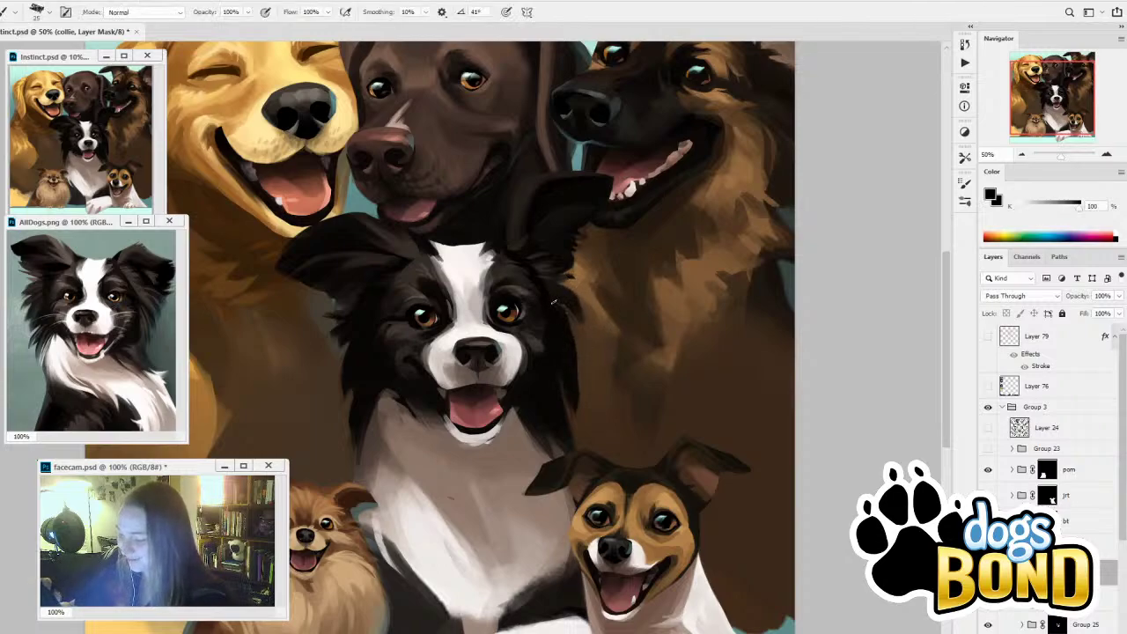
Paint small fur tufts below the collie's ear and along the ruff on the mask in black and white
key(bracketright)
drag(564, 305, 579, 320)
alt+click(553, 301)
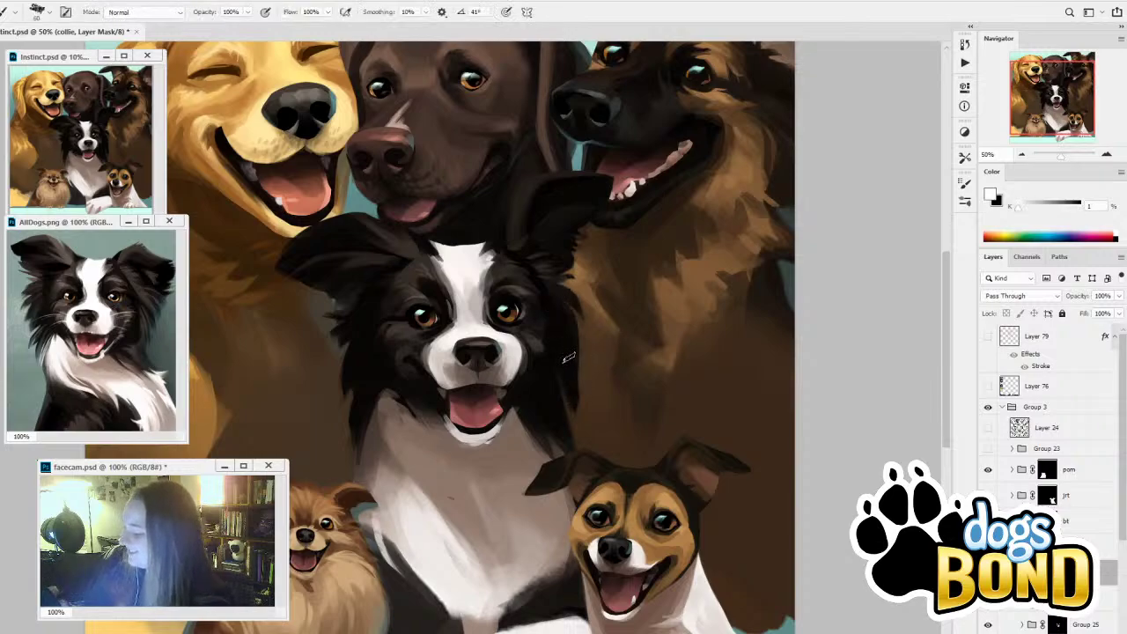
alt+click(601, 342)
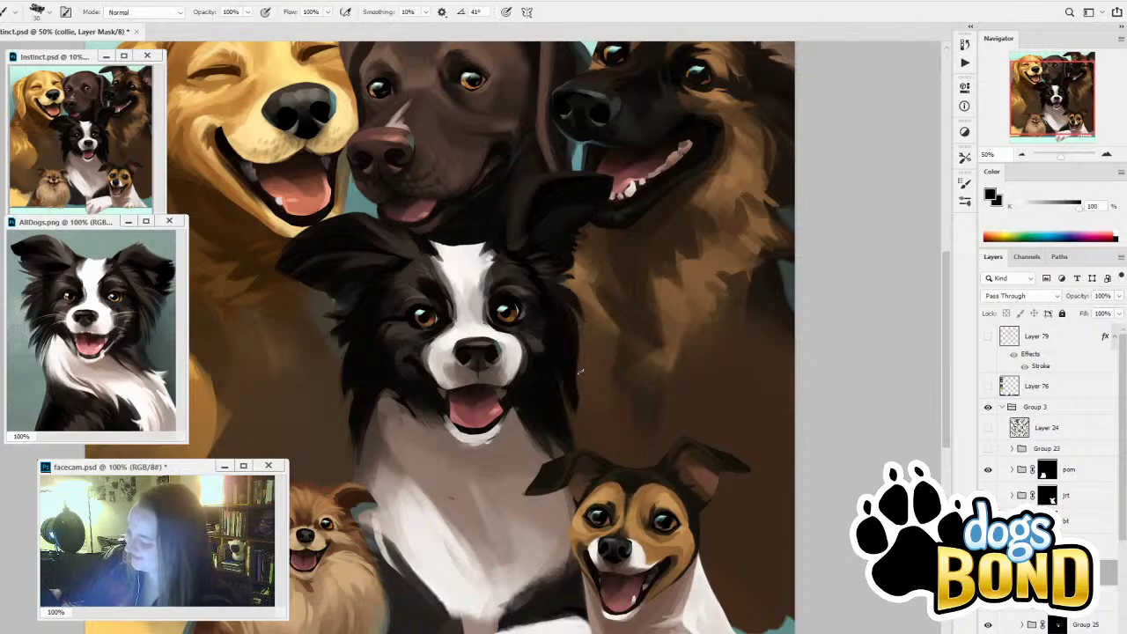
alt+click(577, 409)
key(bracketleft)
key(bracketleft)
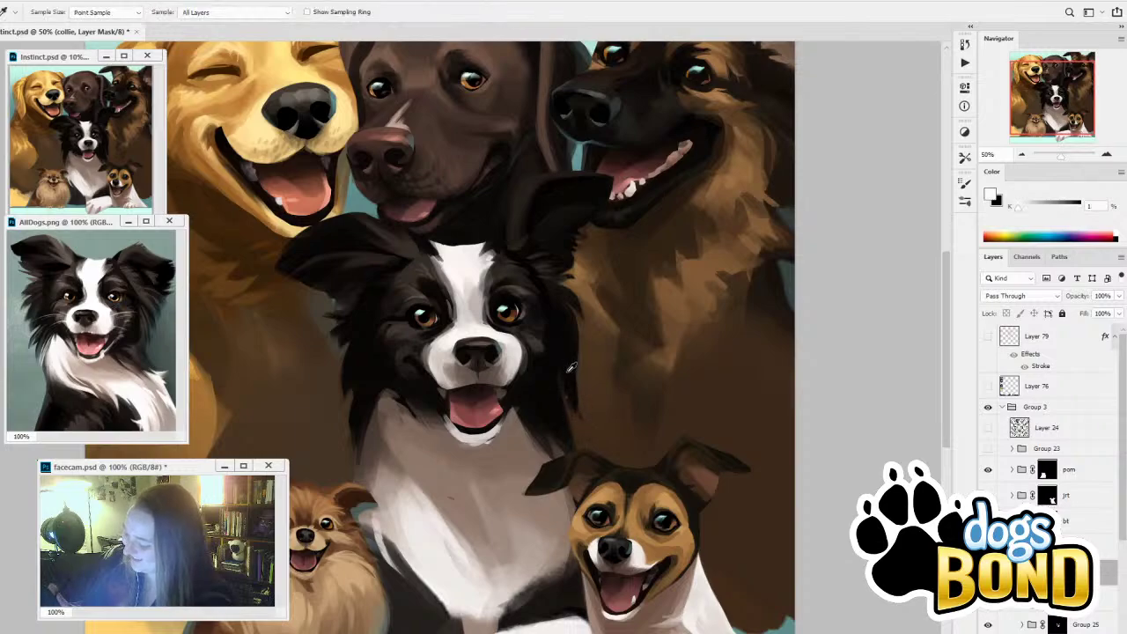
Clean up the lower tip of the collie's ruff on the mask with a larger brush
key(bracketright)
key(bracketright)
key(bracketright)
key(bracketright)
key(bracketright)
alt+click(585, 347)
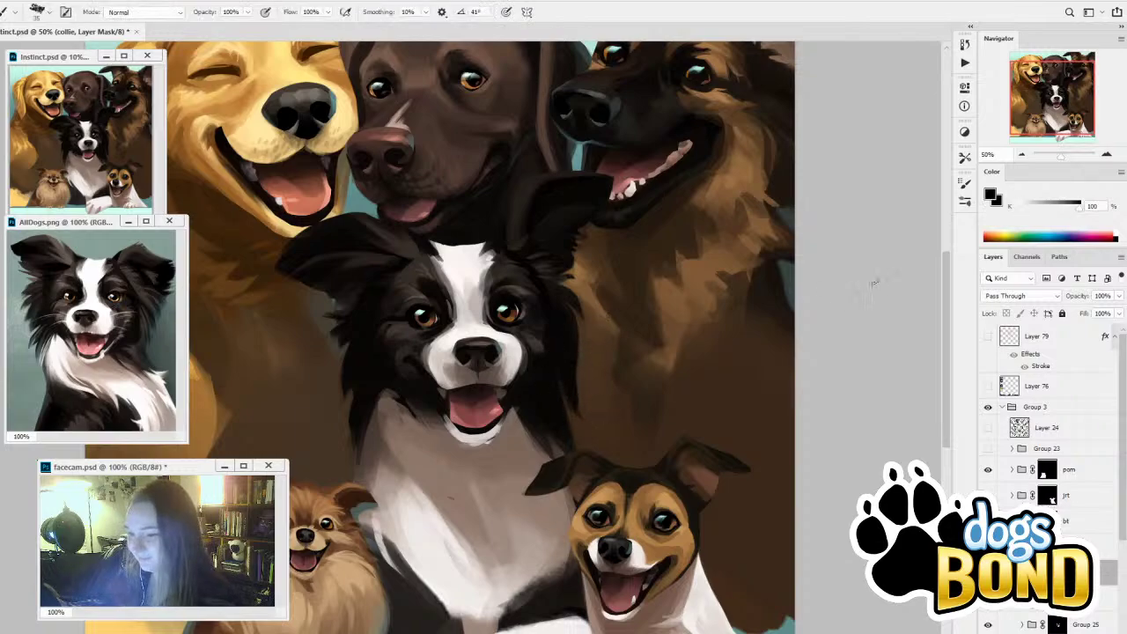
Set the brush tip's angle to -73° and its size to 80 px
click(967, 200)
click(704, 178)
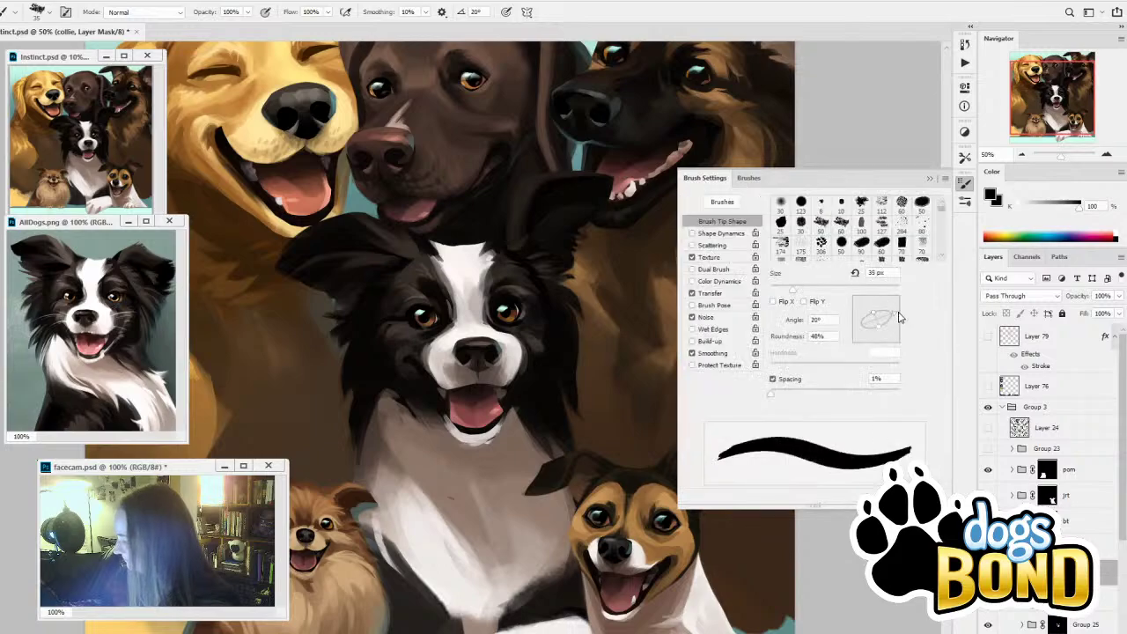
key(bracketright)
key(bracketright)
key(bracketright)
key(bracketright)
key(bracketright)
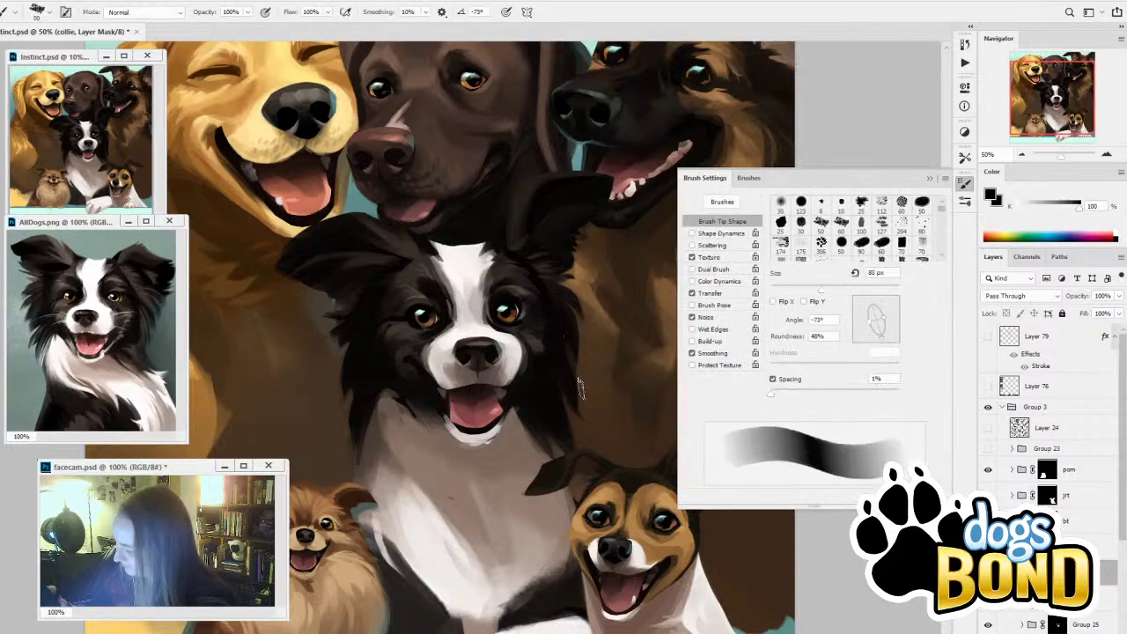
Brush the side of the collie's ruff on the mask, reduce the brush to 70 px and close the brush settings
drag(558, 330, 577, 398)
alt+click(555, 314)
drag(559, 324, 567, 432)
key(bracketleft)
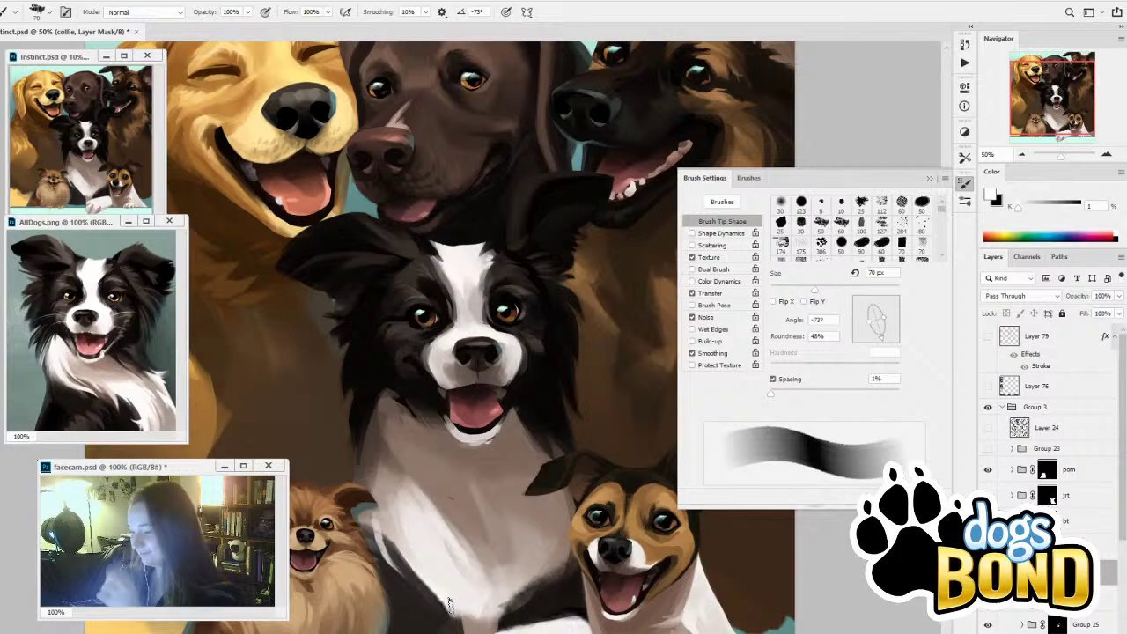
click(969, 183)
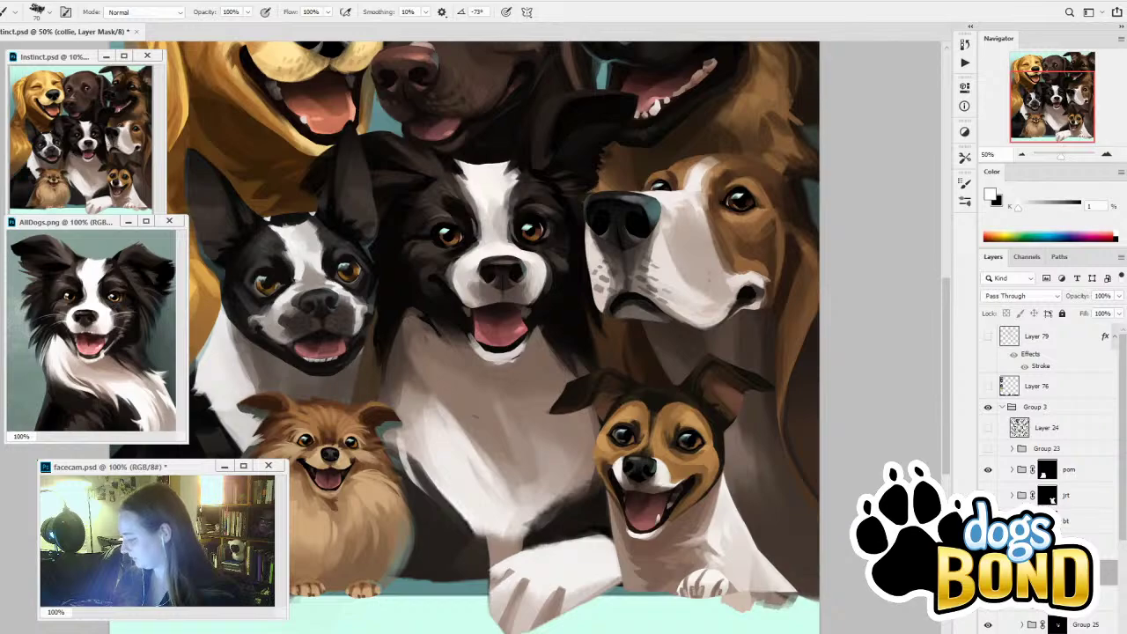
Select Layer 170 in the collie group and toggle its visibility to check its contents
click(1084, 599)
click(988, 601)
click(989, 602)
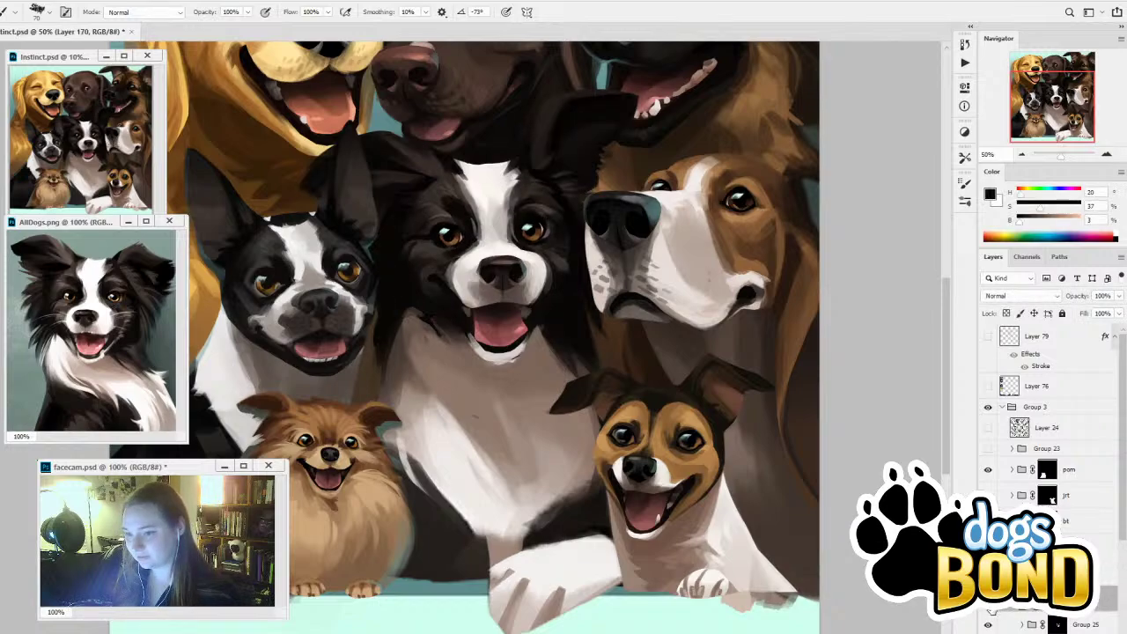
click(989, 601)
click(990, 601)
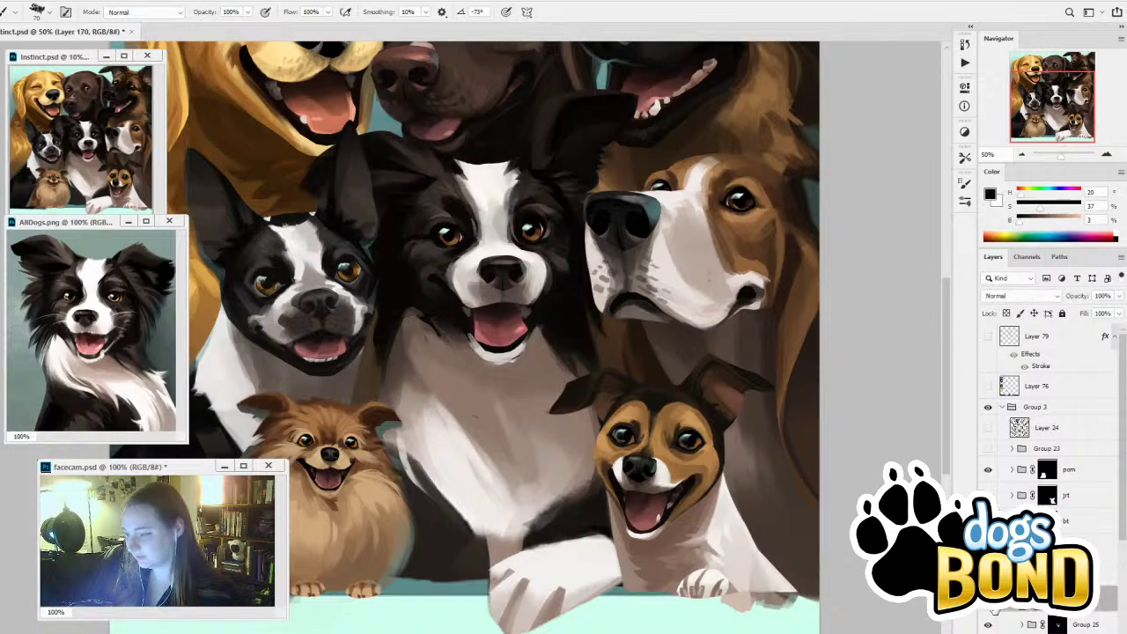
Sample black from the collie's cheek and paint its lower fur over the chest with a 40 px brush
alt+click(416, 290)
key(bracketleft)
key(bracketleft)
key(bracketleft)
key(bracketleft)
key(bracketleft)
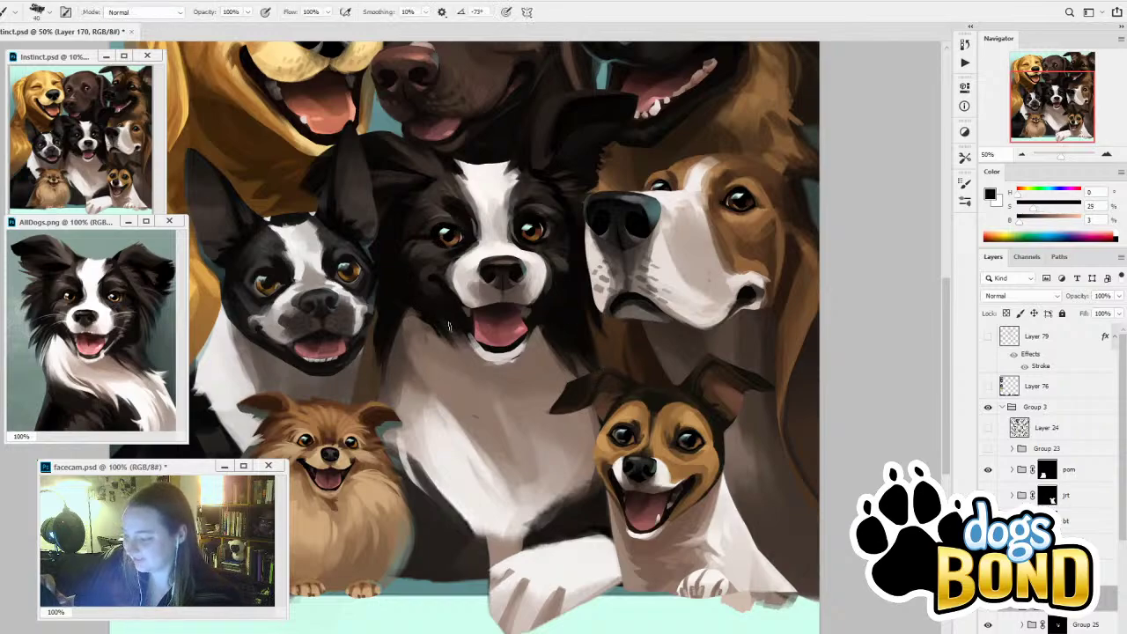
Refine the lower edge of the collie's chin with sampled light grey and brownish shadow colours
alt+click(534, 348)
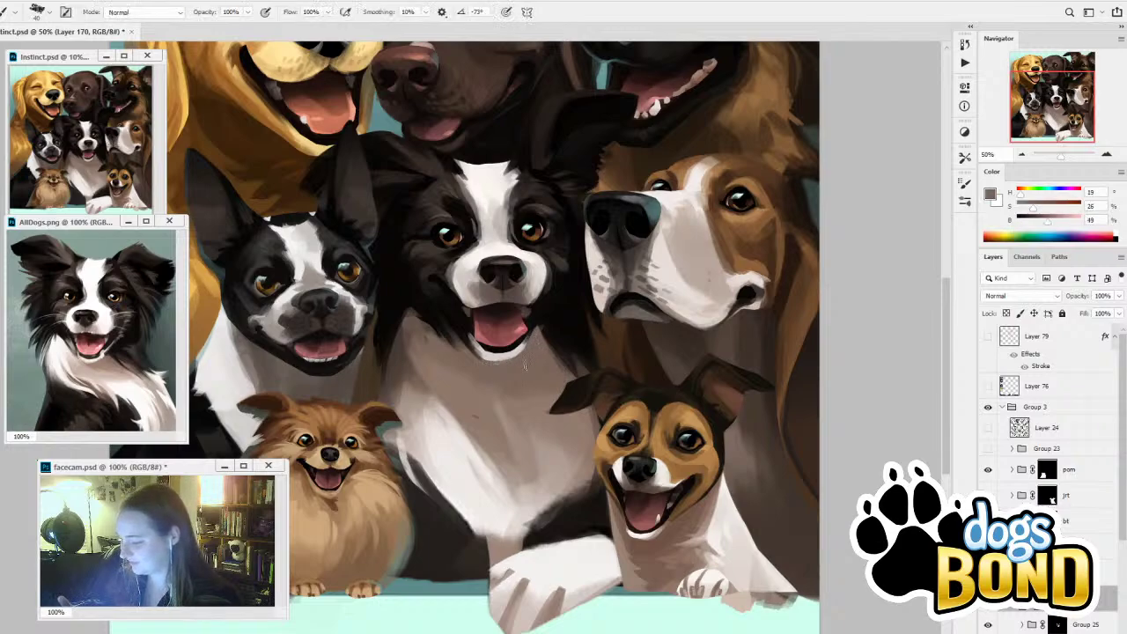
alt+click(504, 353)
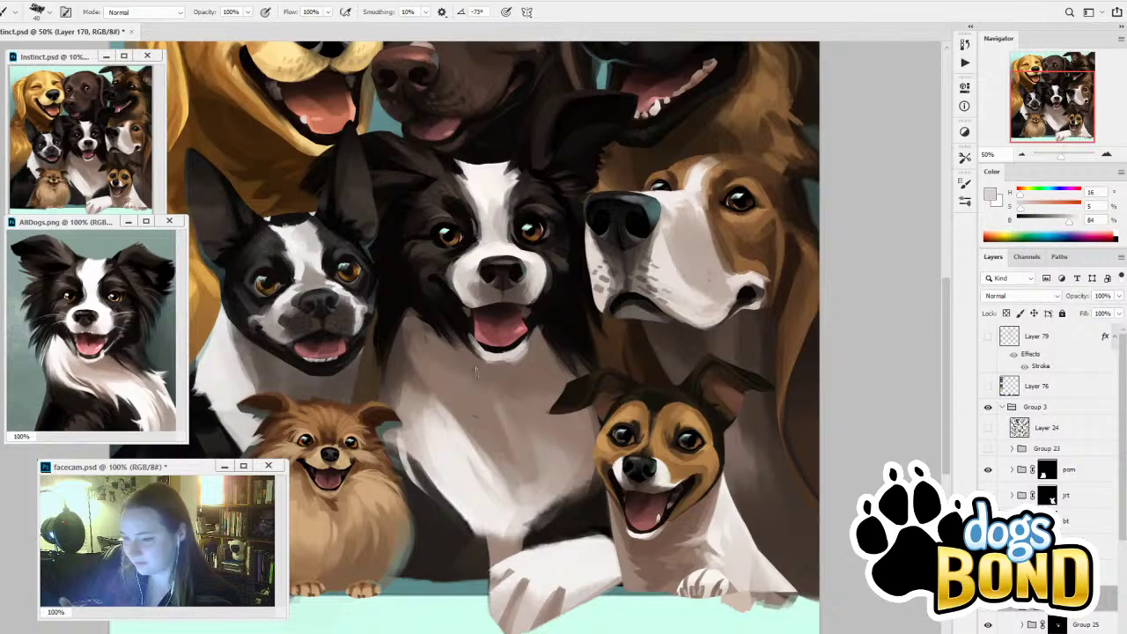
alt+click(540, 348)
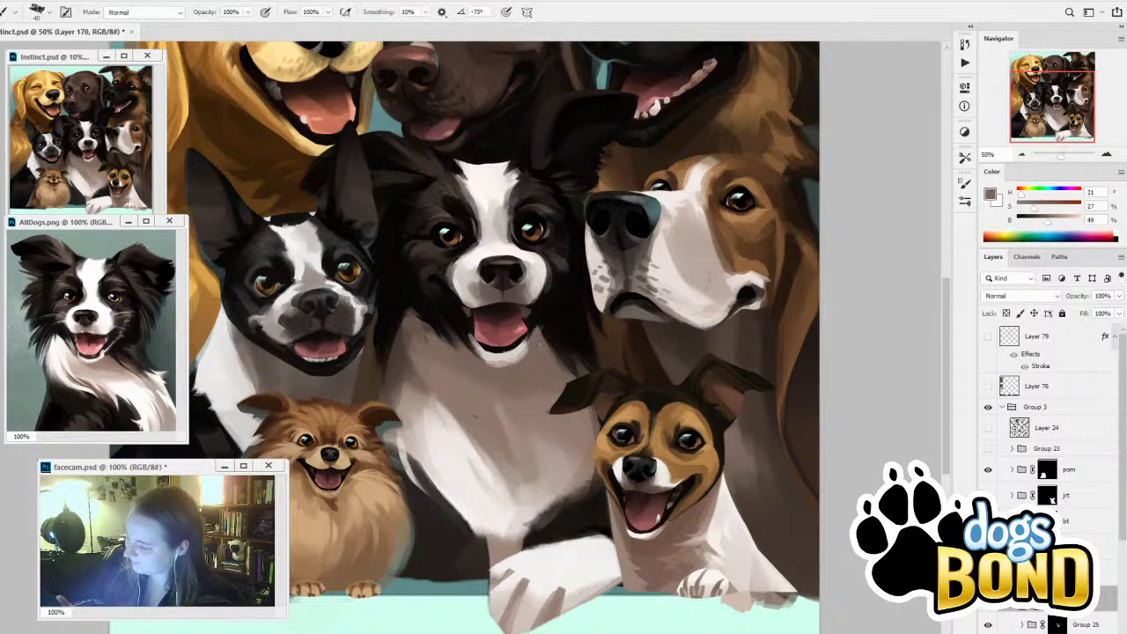
drag(501, 367, 508, 364)
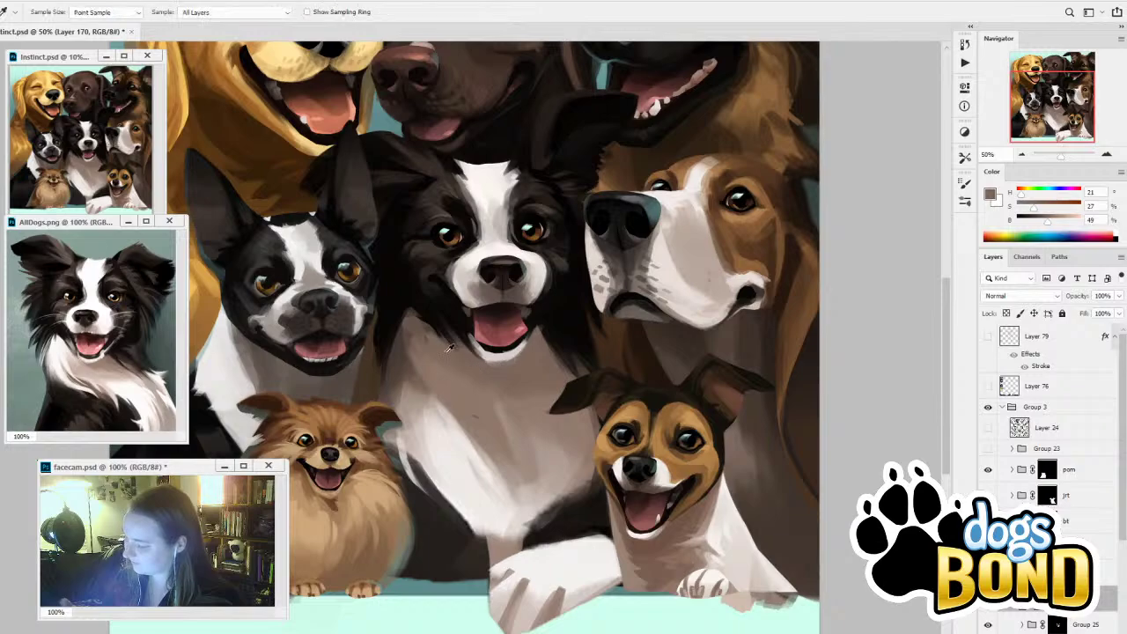
Sample the chest's shadow colour from the collie in the AllDogs.png reference
alt+click(106, 356)
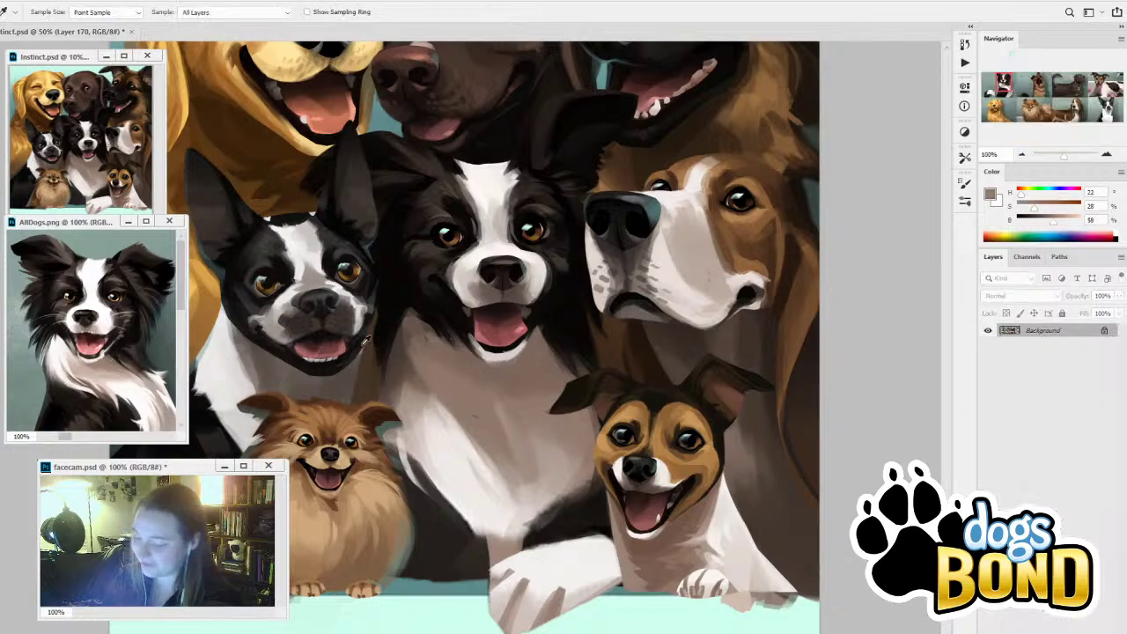
alt+click(166, 404)
key(alt)
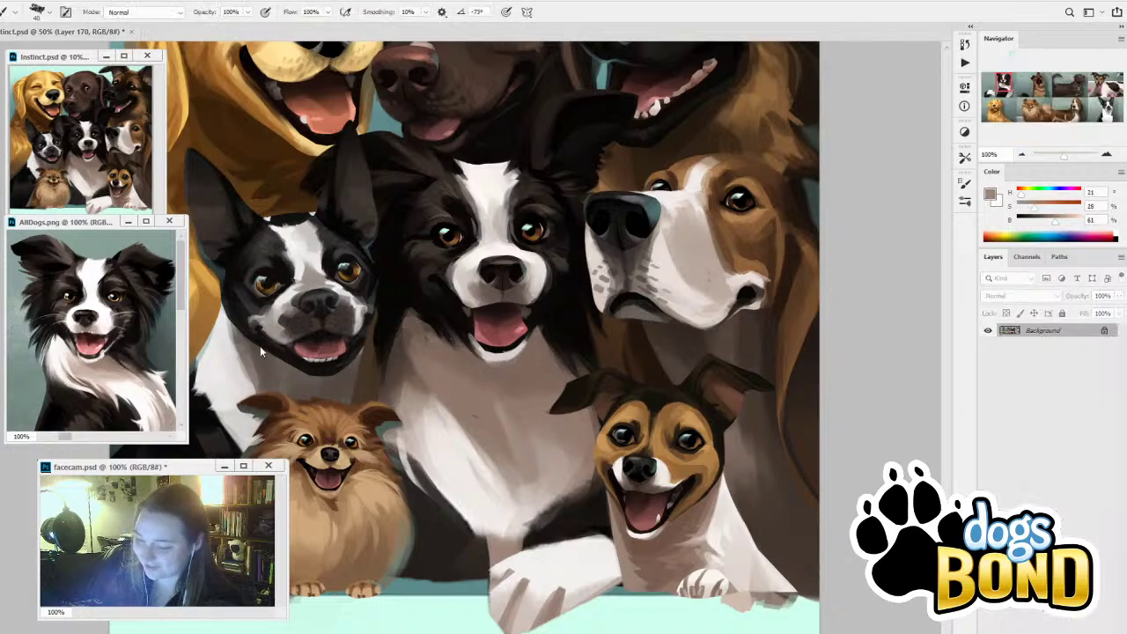
Return to Instinct.psd and step back two brush strokes in the history
click(260, 346)
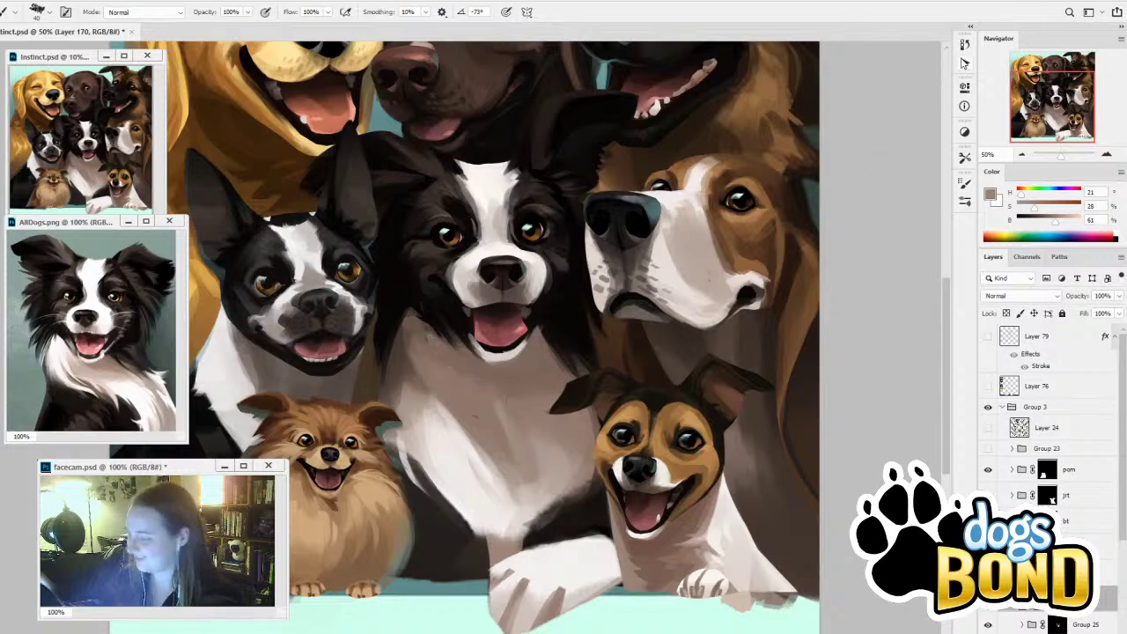
click(964, 44)
click(885, 274)
Try a lighter beige sampled from the reference collie's chest with strokes below the painted collie's chin
key(alt)
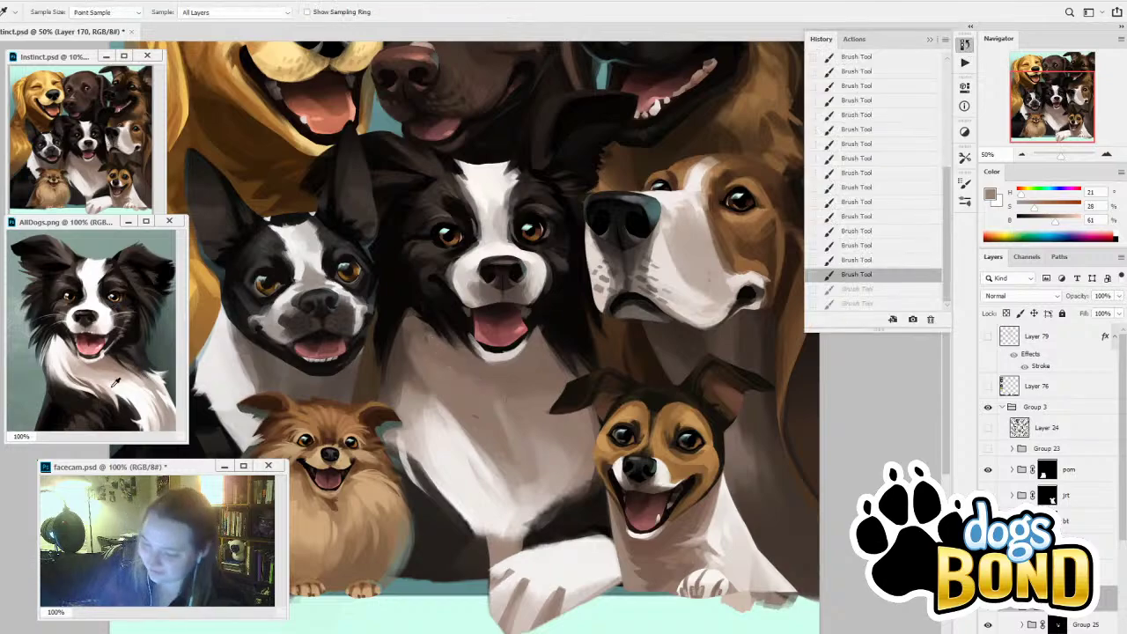
alt+click(104, 386)
click(473, 377)
drag(487, 381, 503, 417)
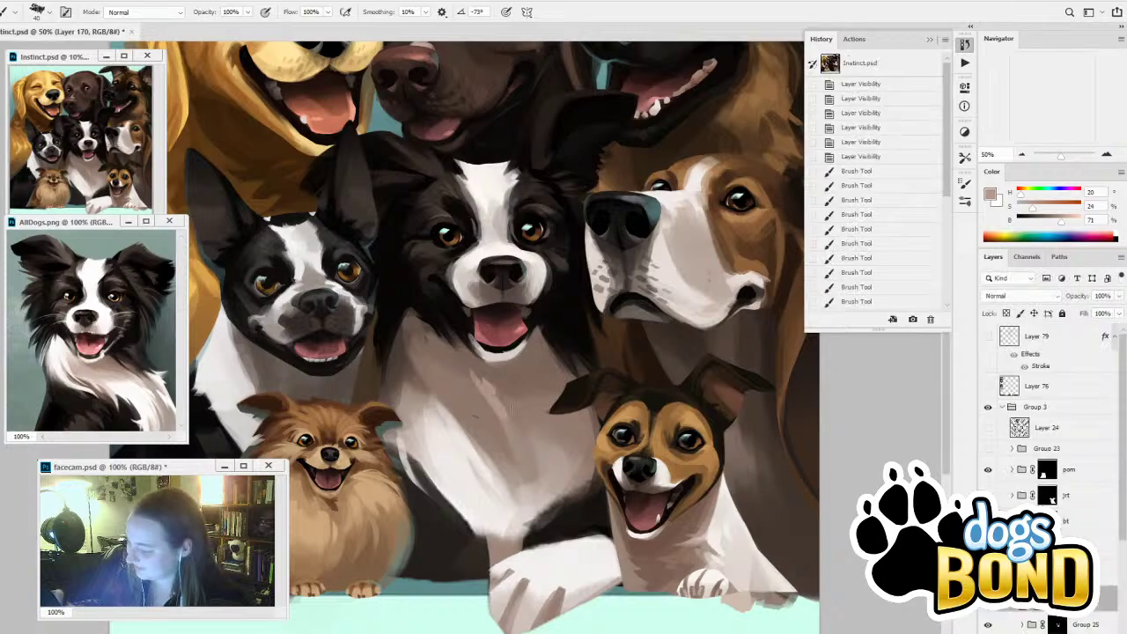
key(ctrl+z)
Darken the sampled brown to 43% saturation and 41% brightness and paint shadows under the collie's chin and on its upper chest
alt+click(531, 308)
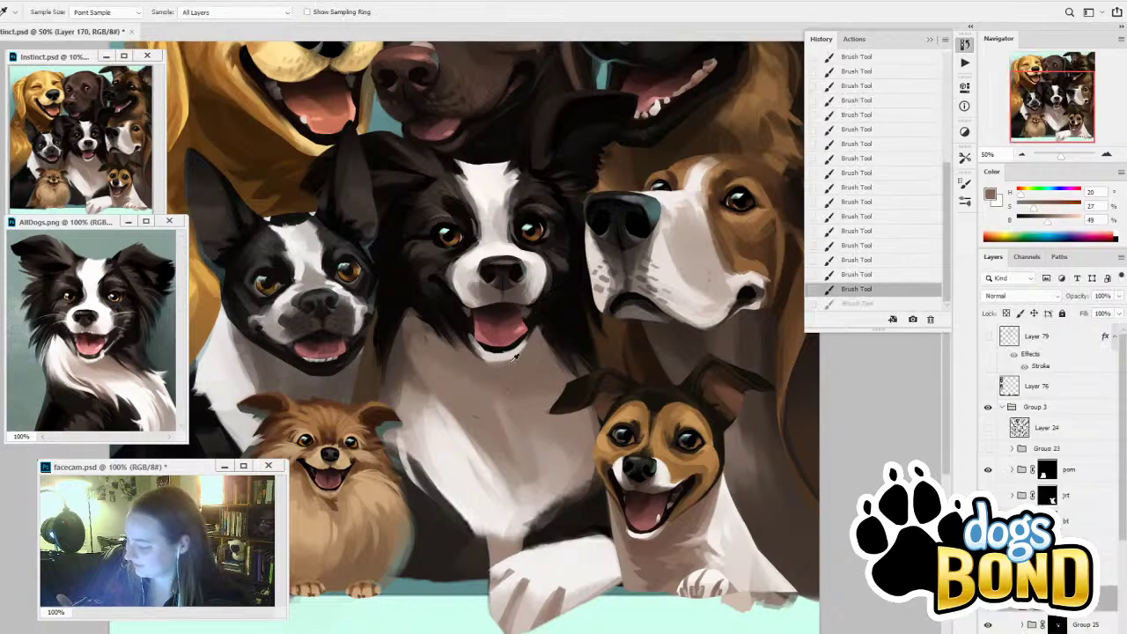
click(1044, 210)
drag(515, 376, 520, 361)
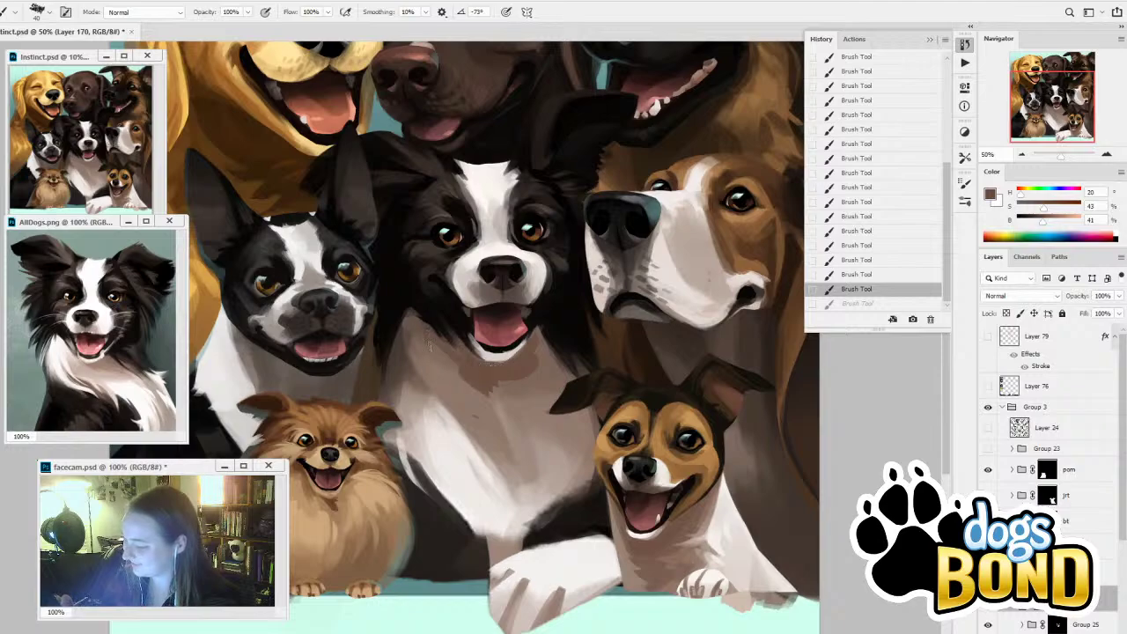
mouse_move(431, 348)
mouse_down()
mouse_move(421, 378)
mouse_move(466, 404)
mouse_up()
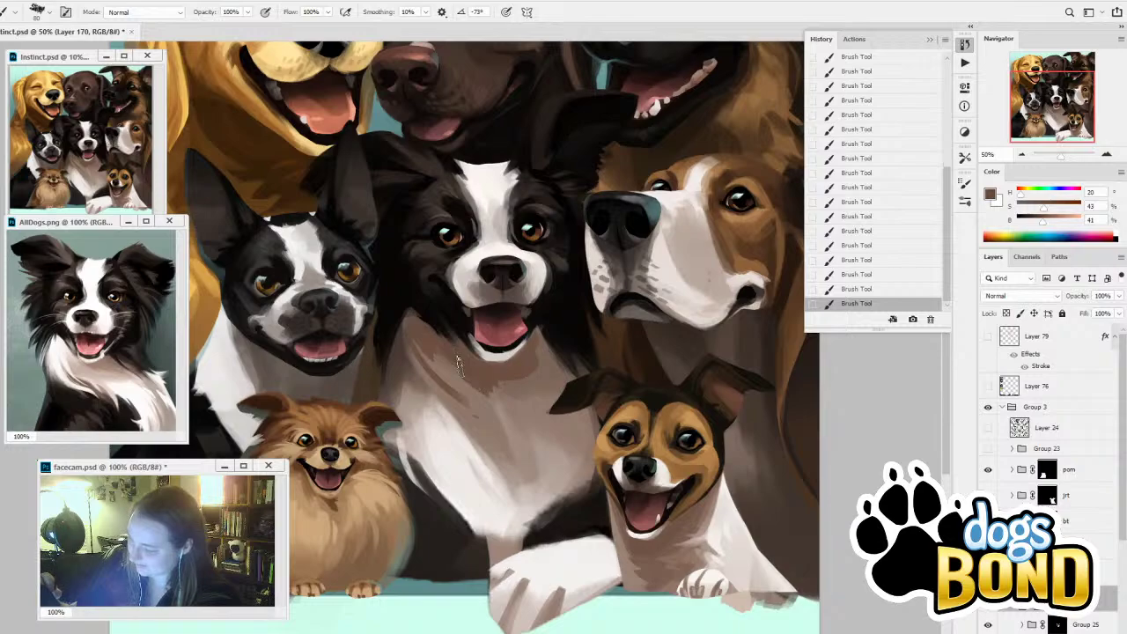
Add a dark brown shadow stroke across the collie's upper chest and compare the painting with the layer hidden and shown
drag(467, 382, 495, 415)
click(990, 613)
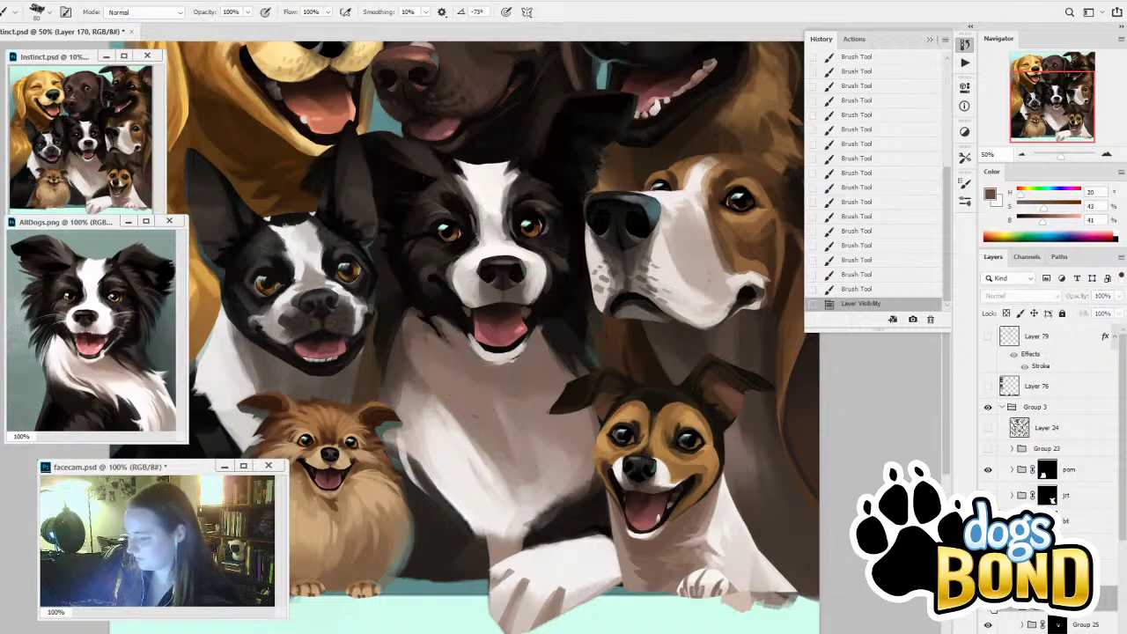
click(990, 614)
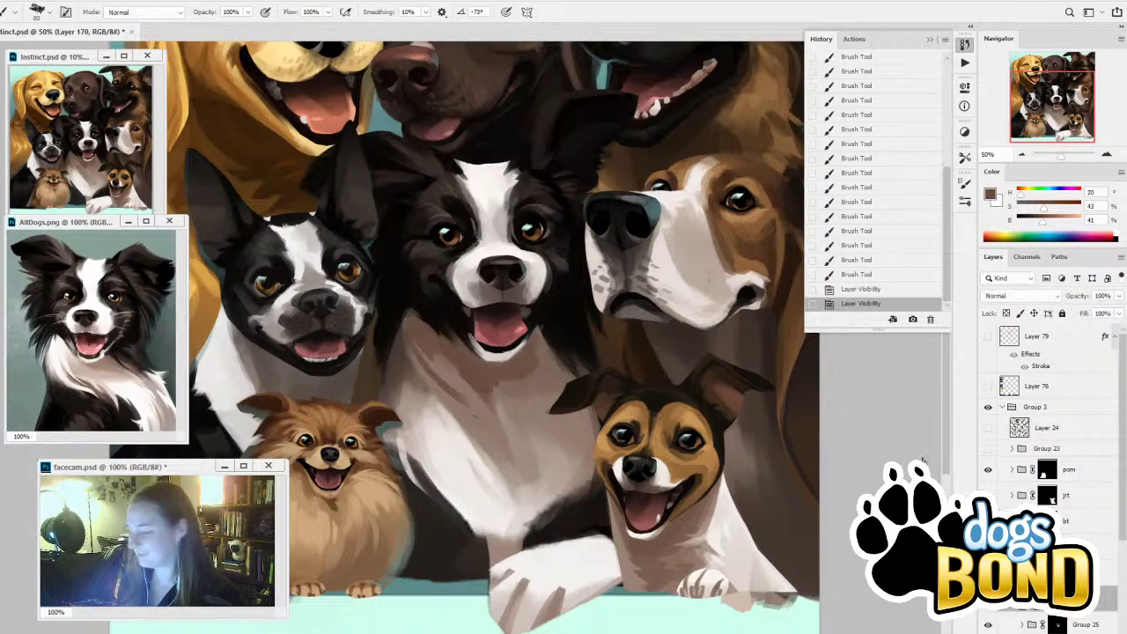
Step back through the history to remove the recent dark brown shadow strokes on the collie's chest
click(858, 288)
click(878, 274)
click(869, 261)
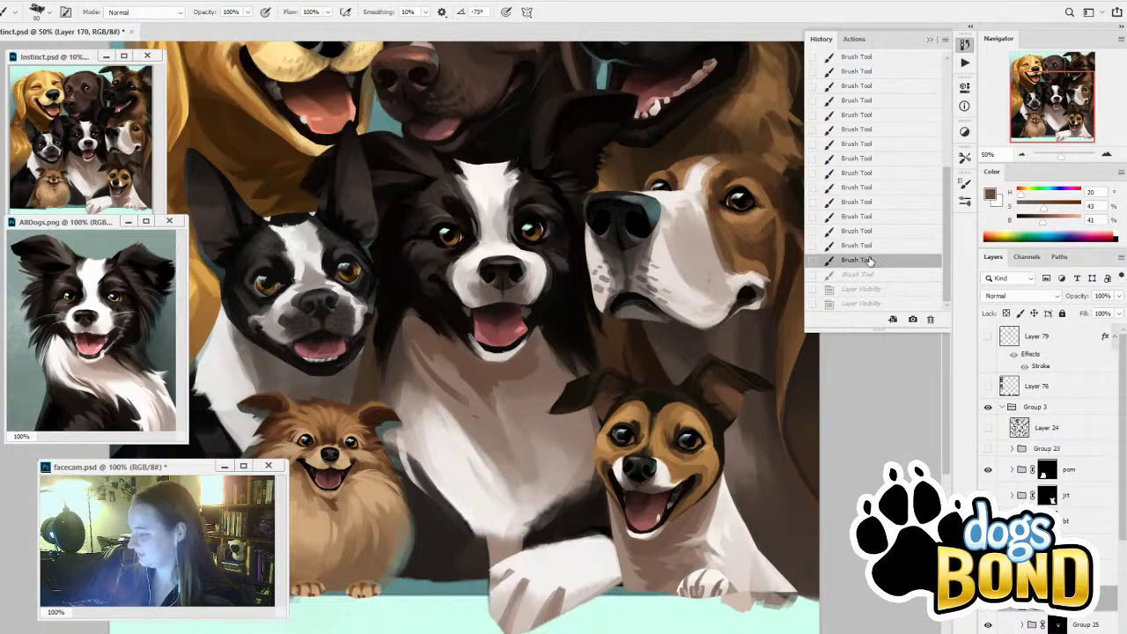
click(868, 246)
click(869, 231)
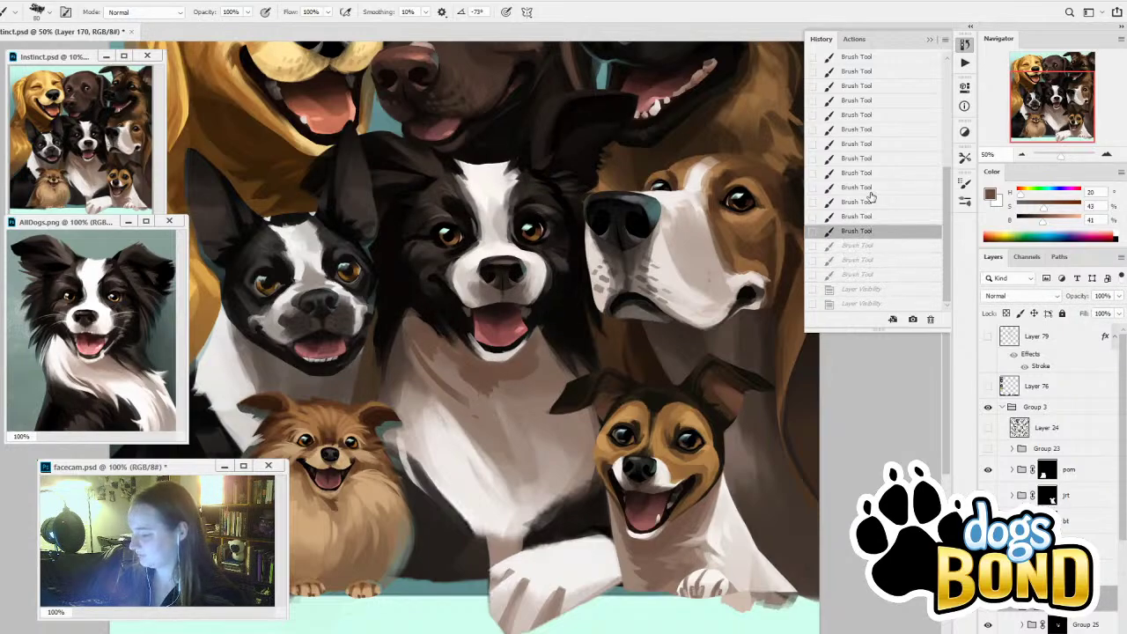
click(872, 202)
click(872, 173)
click(869, 187)
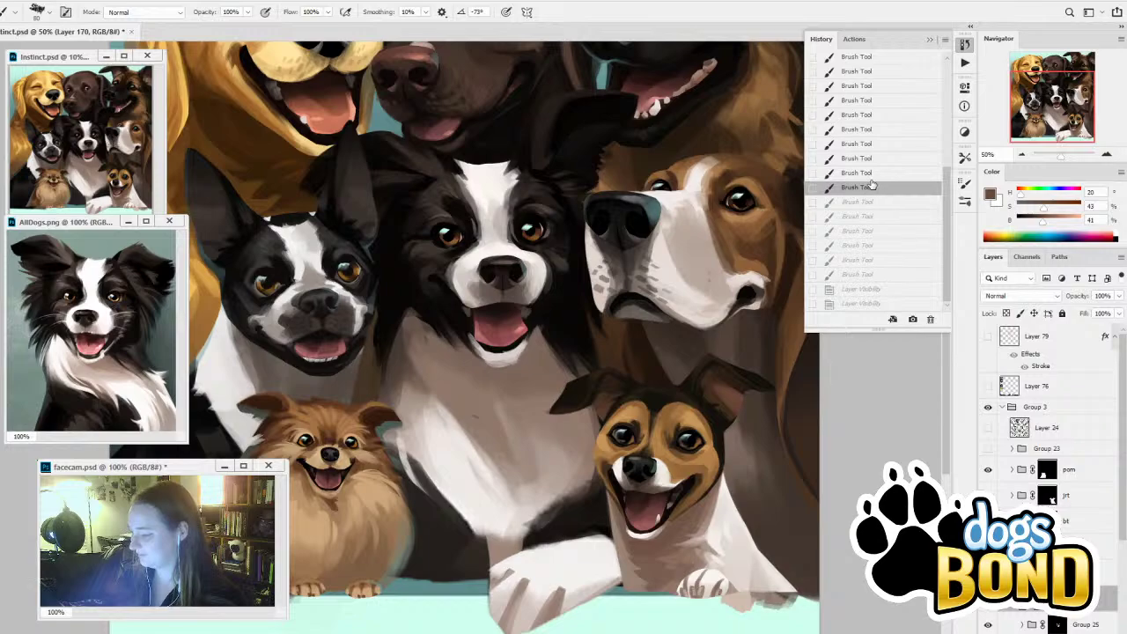
Create a new layer and paint a diagonal brown shadow from the collie's left cheek across the chest with a 175 px brush
key(ctrl+alt+shift+n)
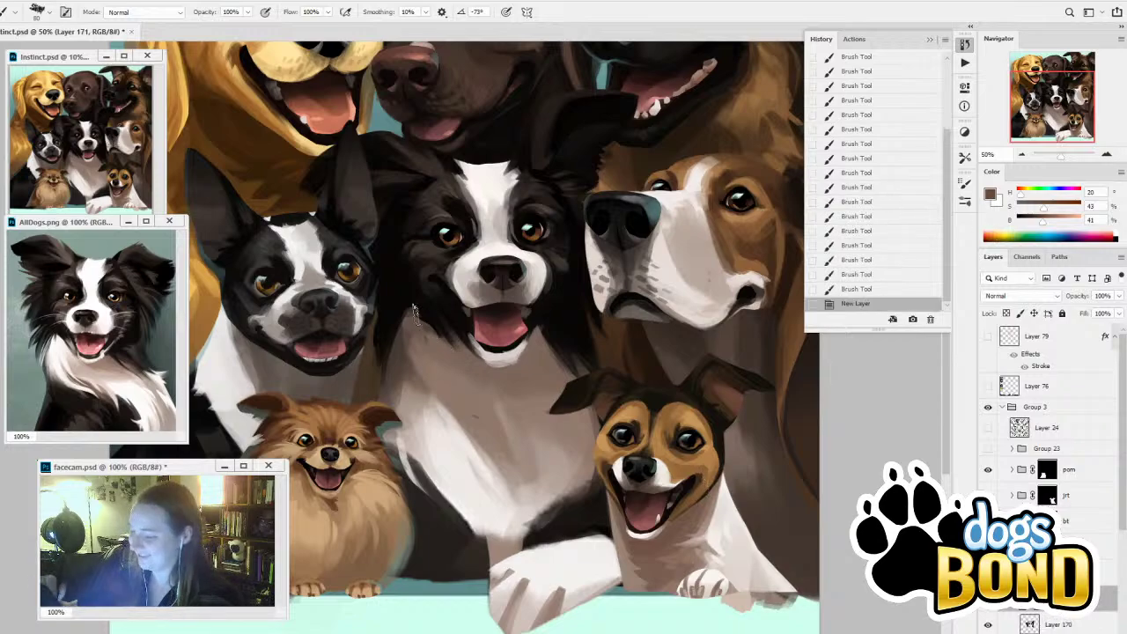
key(bracketright)
key(bracketright)
drag(429, 321, 497, 386)
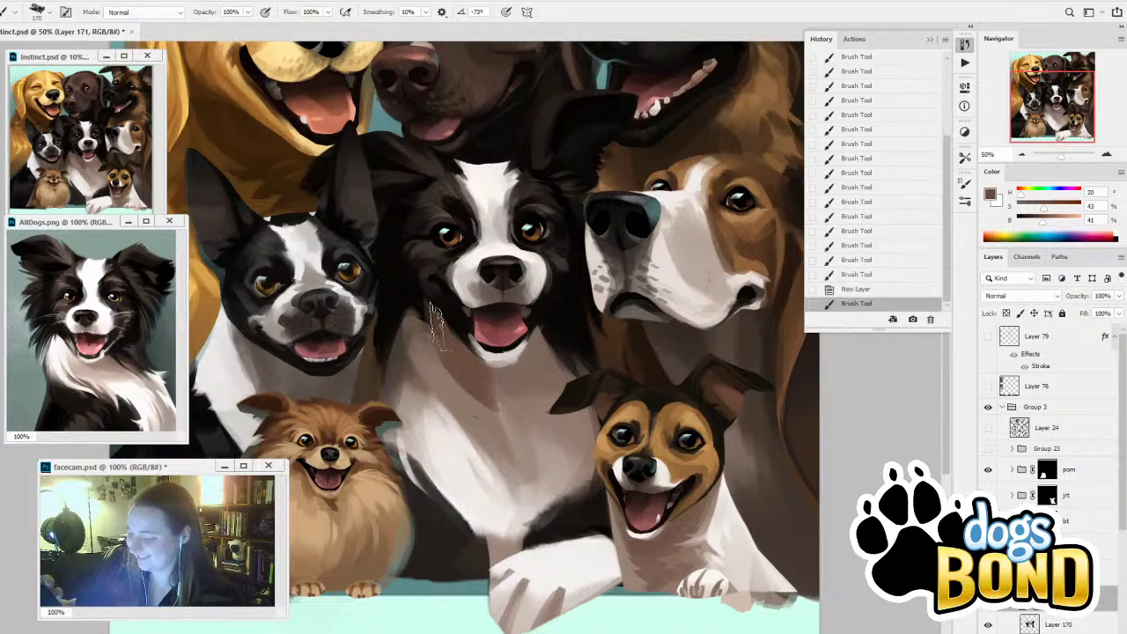
key(ctrl+z)
drag(434, 332, 524, 410)
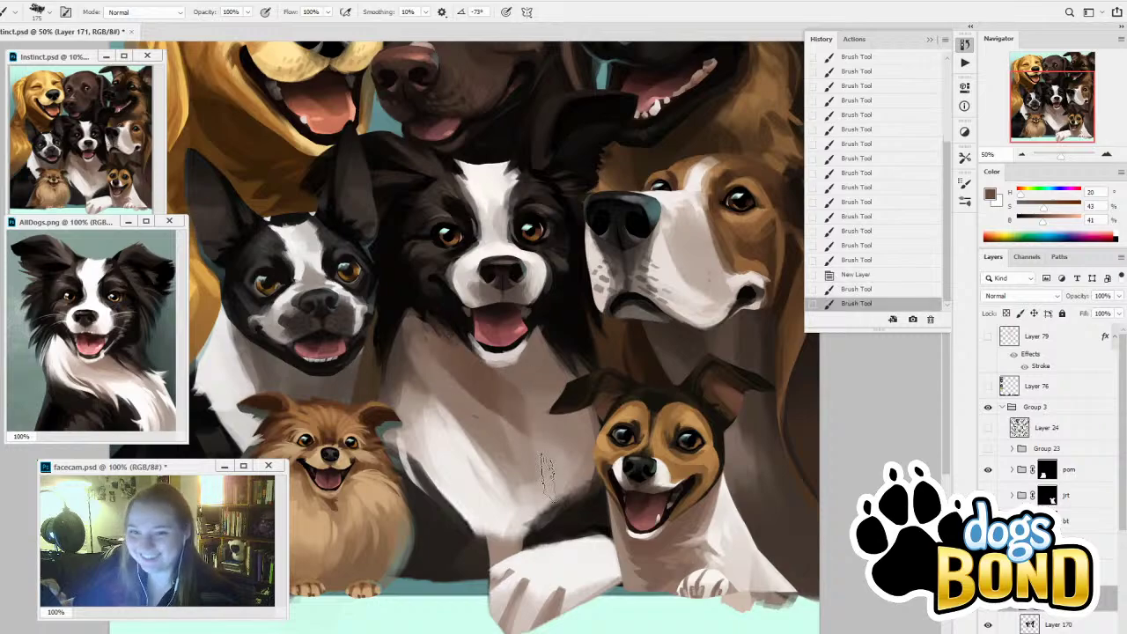
Broaden the shadow beneath the collie's chin and down the middle of the chest using a sampled brown and a 250 px brush
alt+click(517, 388)
key(bracketright)
key(bracketright)
drag(477, 379, 524, 431)
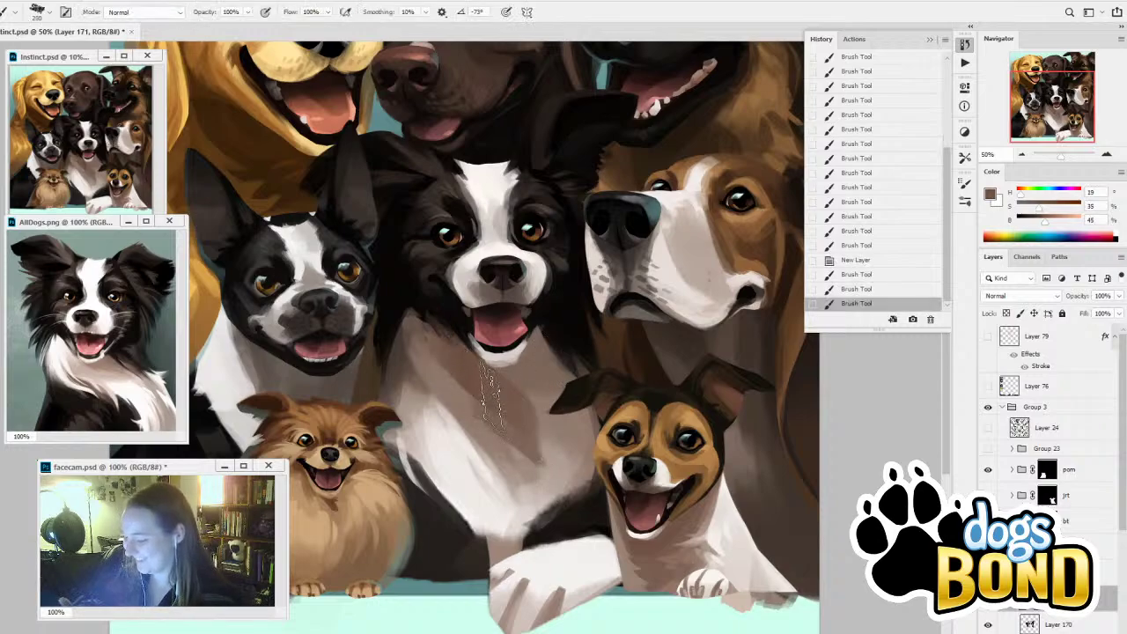
drag(493, 397, 540, 402)
mouse_move(543, 357)
mouse_down()
mouse_move(548, 395)
mouse_move(511, 448)
mouse_up()
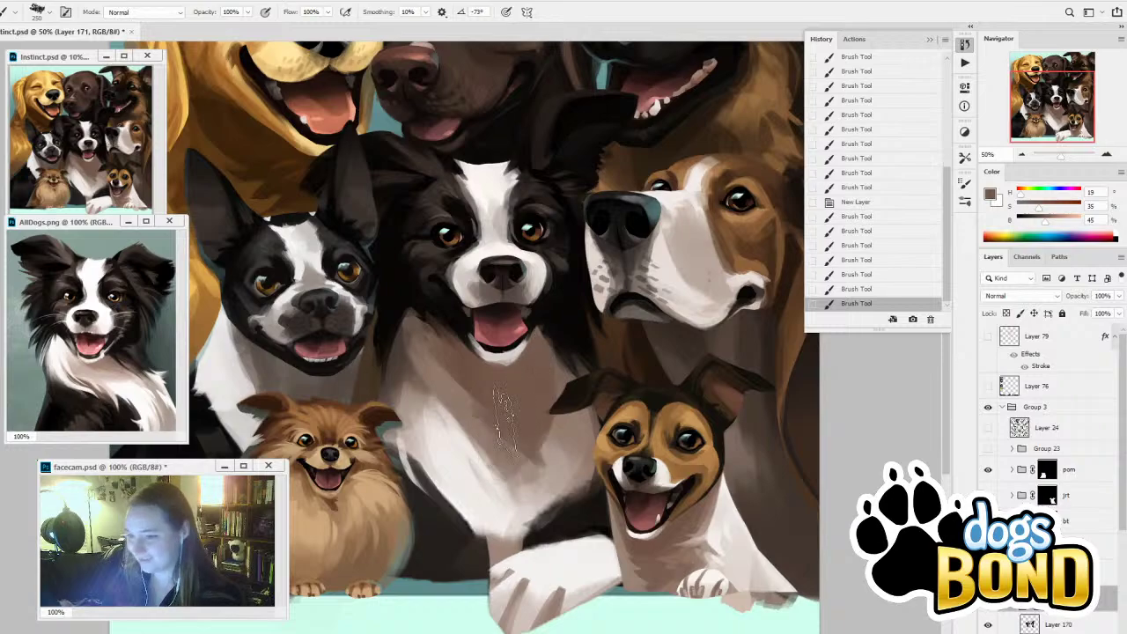
drag(536, 407, 477, 503)
Shade the right side of the collie's chest with a brown sampled beside the Jack Russell's ear
alt+click(581, 427)
mouse_move(556, 357)
mouse_down()
mouse_move(591, 392)
mouse_move(578, 392)
mouse_move(583, 418)
mouse_move(561, 474)
mouse_up()
drag(586, 392, 548, 483)
mouse_move(541, 341)
mouse_down()
mouse_move(580, 405)
mouse_move(542, 324)
mouse_move(594, 390)
mouse_up()
Paint near-black fur strands over the chest along the collie's cheeks with sampled dark fur colours and a smaller brush
alt+click(530, 319)
key(bracketleft)
key(bracketleft)
key(bracketleft)
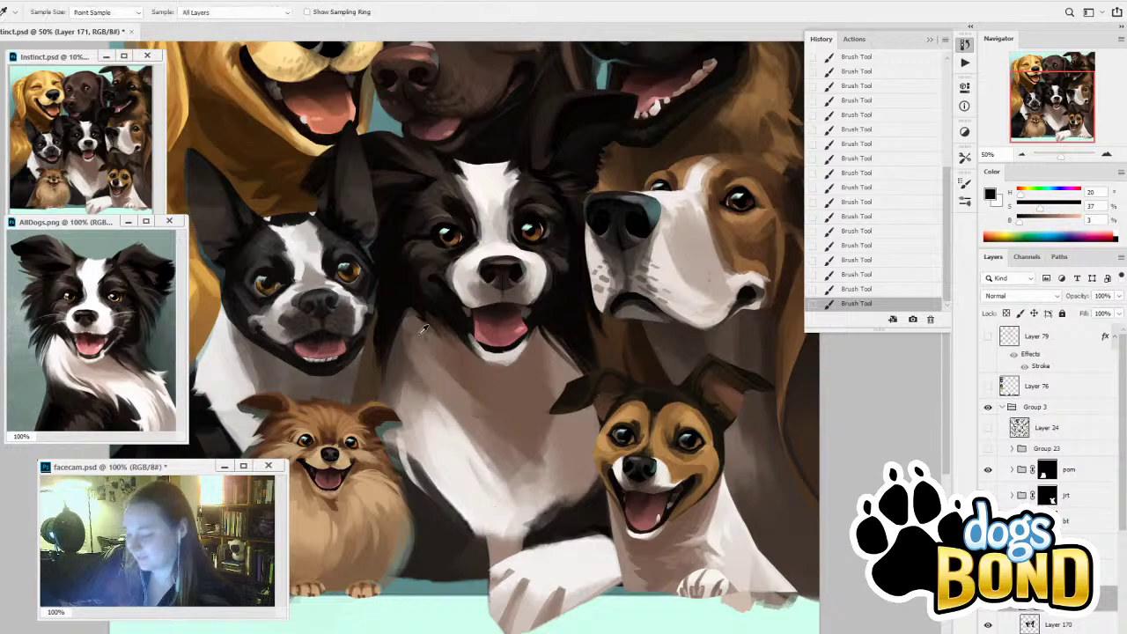
alt+click(420, 291)
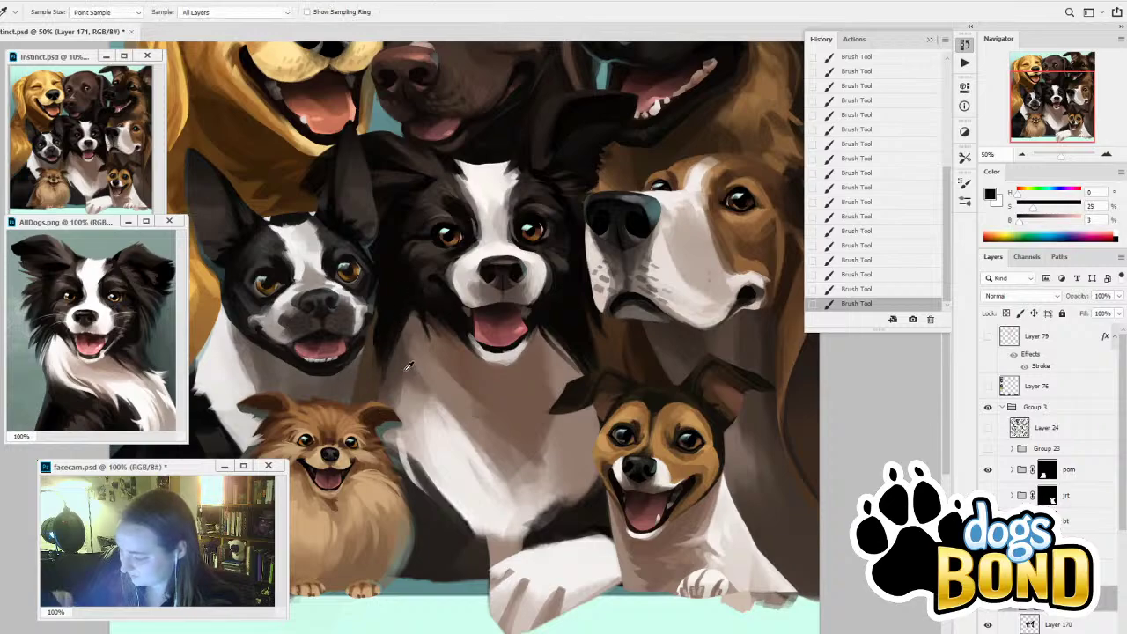
Darken the left edge of the collie's chest with sampled grey-brown tones using a 150 px brush
alt+click(400, 325)
mouse_move(374, 449)
mouse_down()
mouse_move(401, 414)
mouse_move(432, 476)
mouse_move(411, 452)
mouse_up()
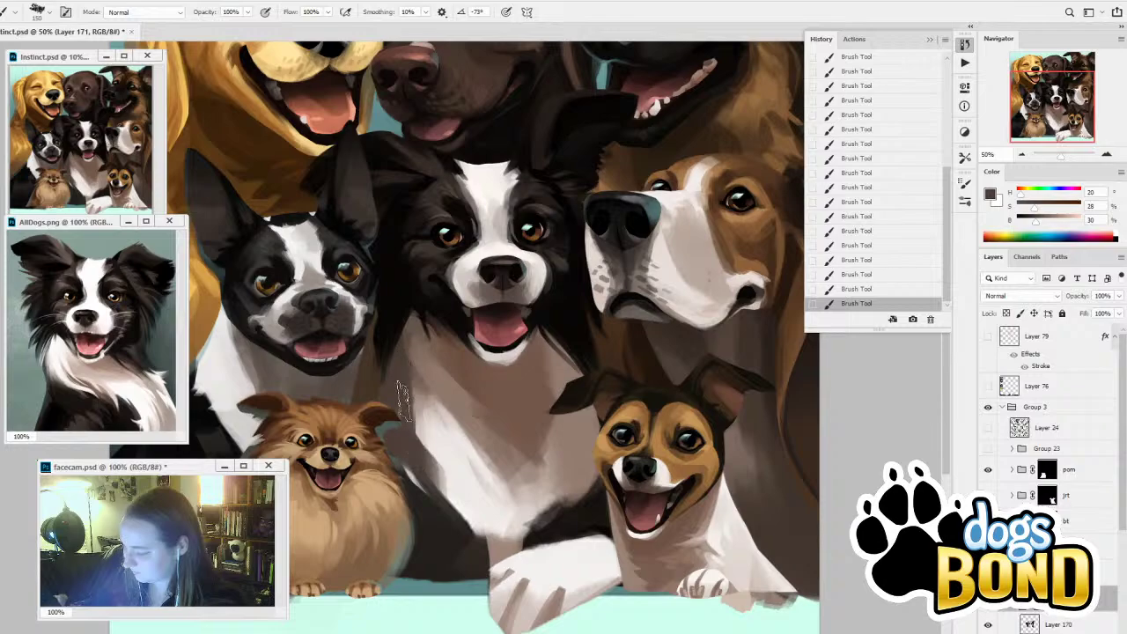
alt+click(418, 372)
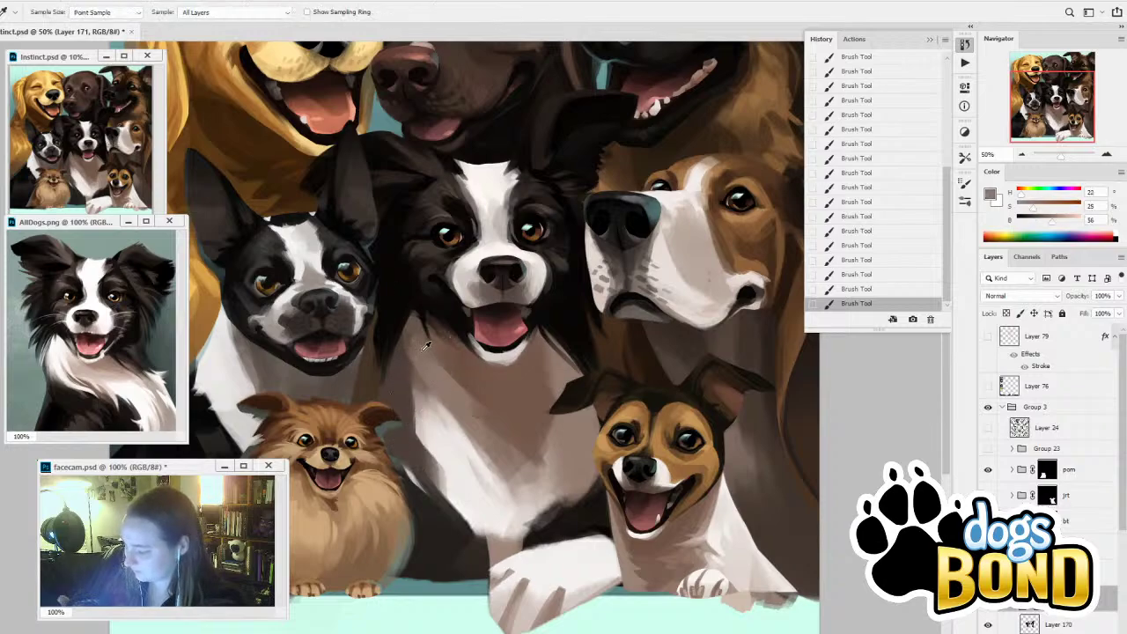
alt+click(438, 376)
mouse_move(418, 383)
mouse_down()
mouse_move(424, 410)
mouse_move(440, 416)
mouse_move(419, 411)
mouse_move(454, 403)
mouse_move(408, 454)
mouse_up()
Cover the left side of the collie's white chest with a sampled mid-brown shade using a 400 px brush
alt+click(459, 357)
key(bracketright)
key(bracketright)
key(bracketright)
key(bracketright)
key(bracketright)
key(ctrl+z)
alt+click(430, 370)
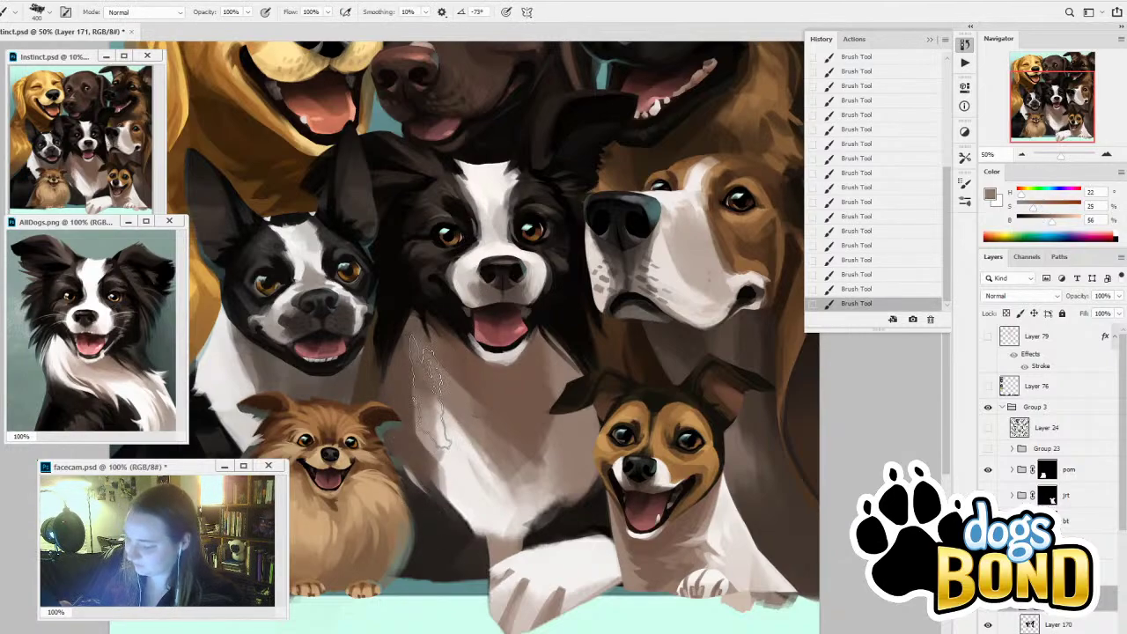
drag(430, 396, 422, 444)
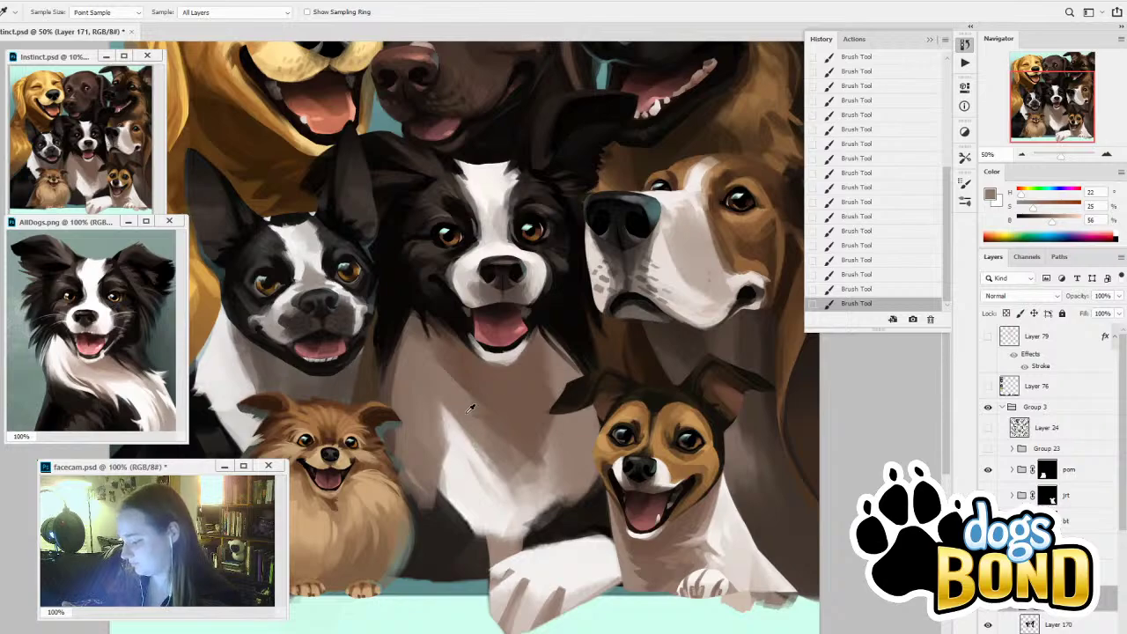
Set the brush angle to -24° and paint the brown shade across the collie's lower chest
click(965, 185)
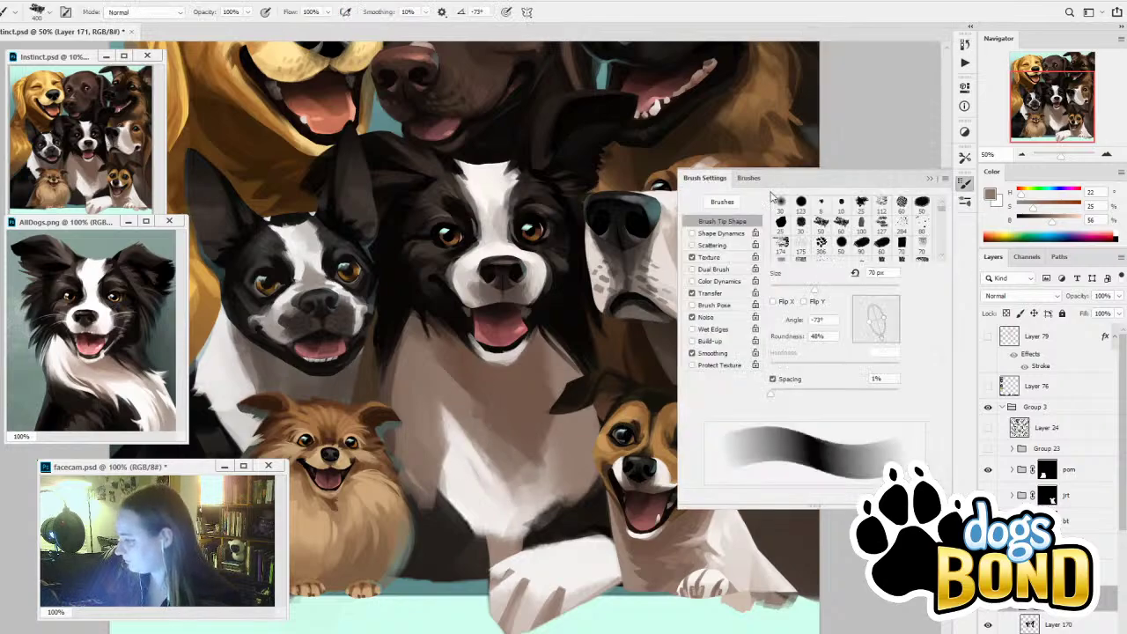
drag(885, 344, 895, 328)
drag(461, 526, 479, 471)
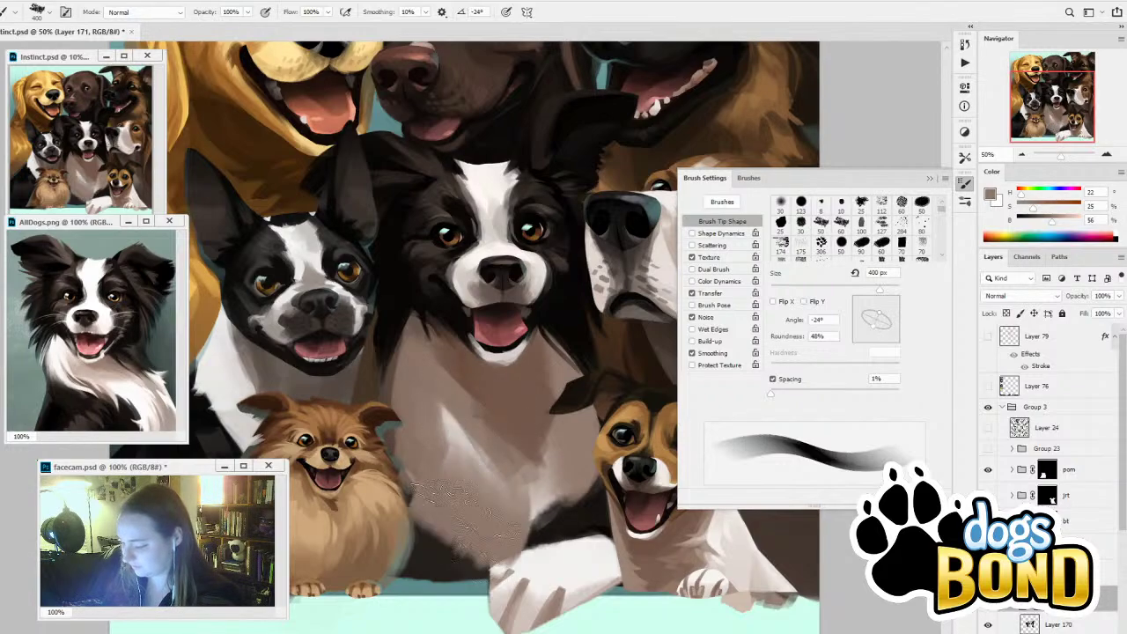
Sample the light chest colour, enable Shape Dynamics and paint thin light fur wisps on the chest with a 40 px brush
alt+click(457, 415)
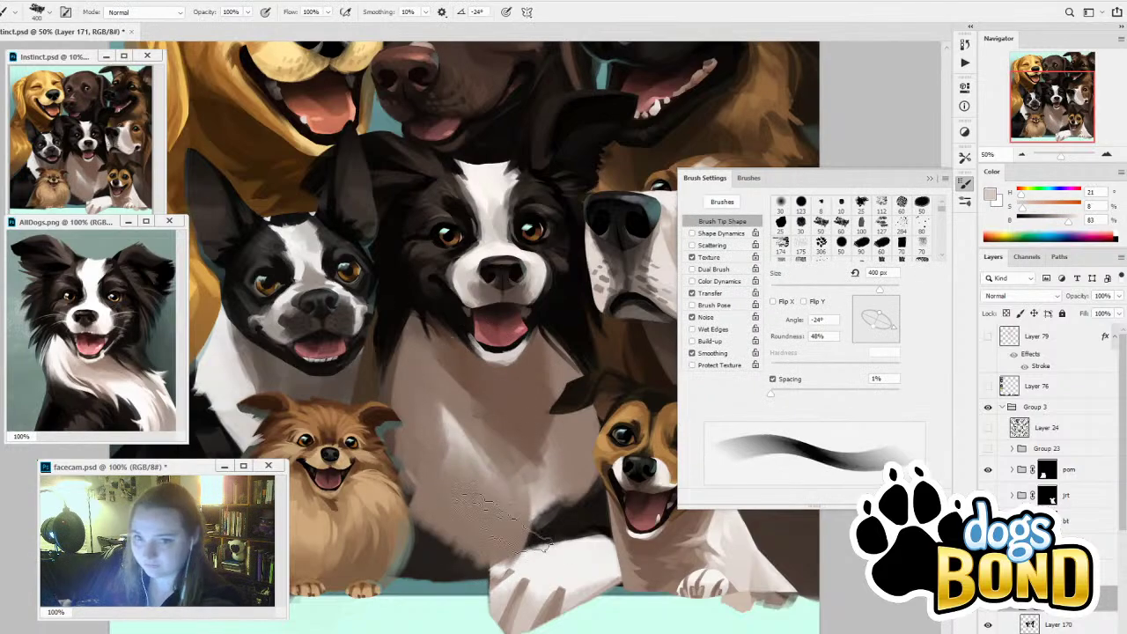
key(bracketleft)
key(bracketleft)
key(bracketleft)
key(bracketleft)
key(bracketleft)
key(bracketleft)
key(bracketleft)
key(bracketleft)
key(bracketleft)
click(693, 233)
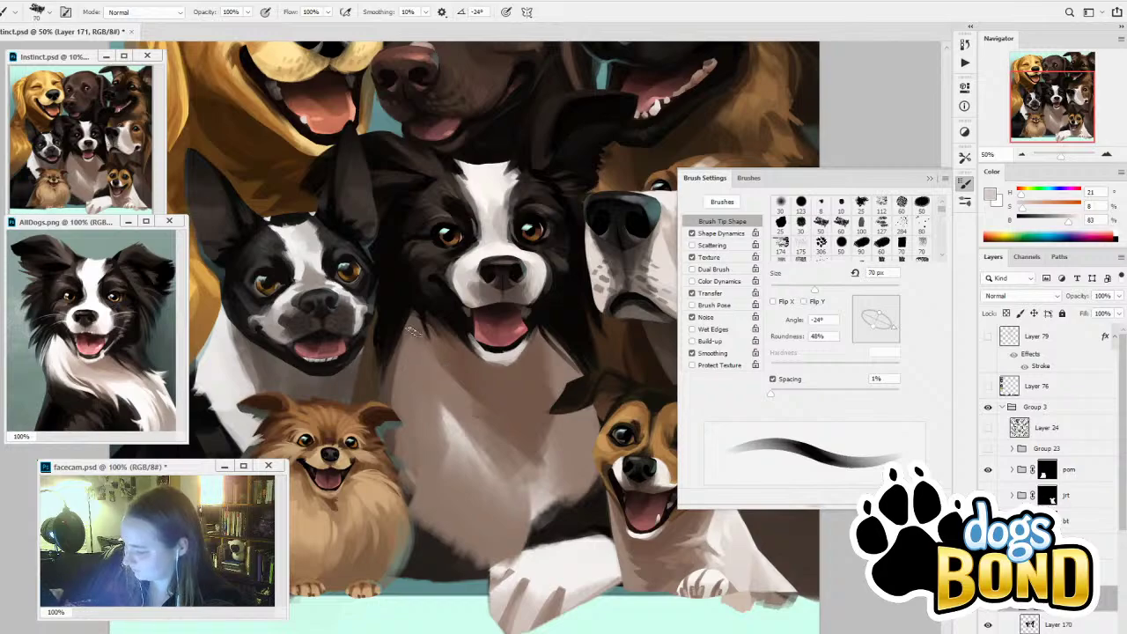
key(bracketleft)
key(bracketleft)
key(bracketleft)
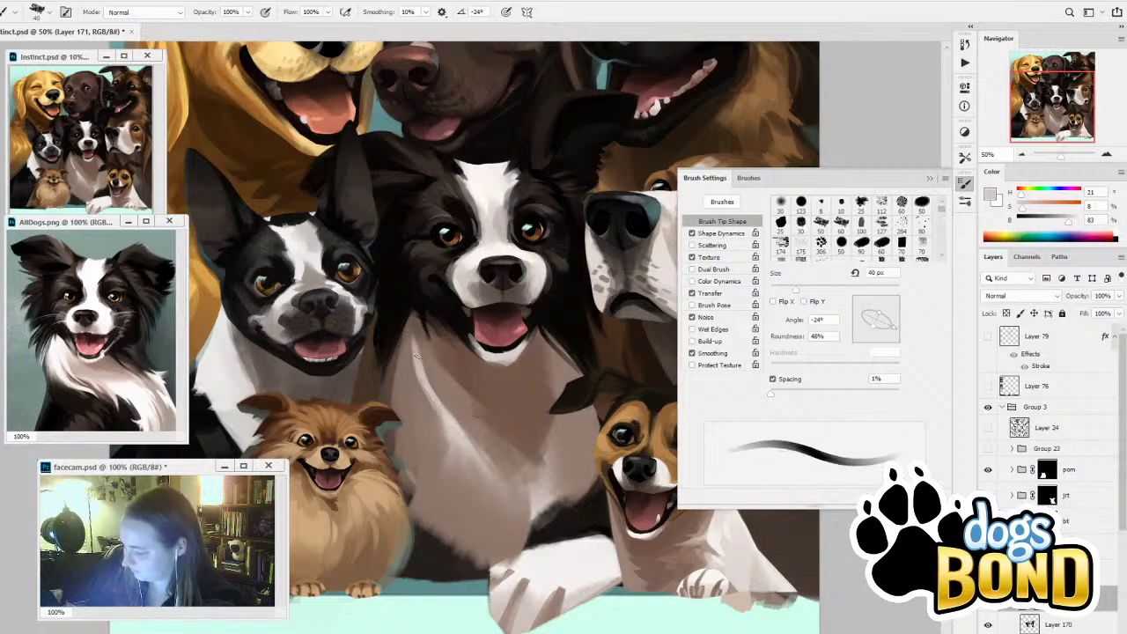
Paint longer light fur strands down the left side of the collie's chest with a brush of up to 70 px
key(bracketright)
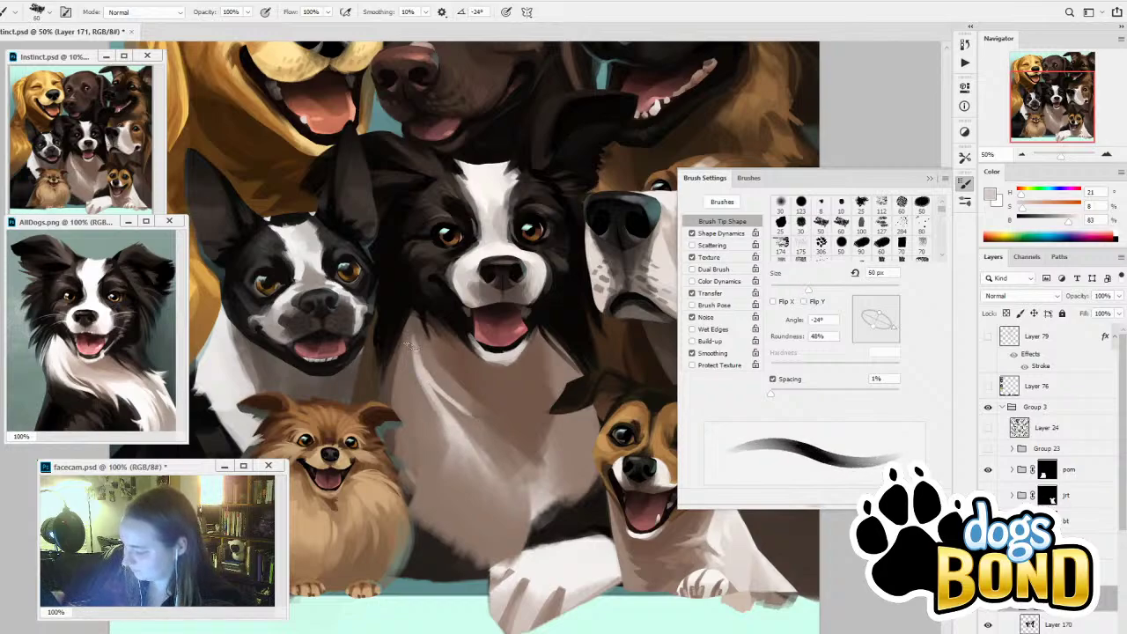
key(bracketright)
key(bracketright)
drag(413, 354, 430, 432)
drag(416, 377, 430, 432)
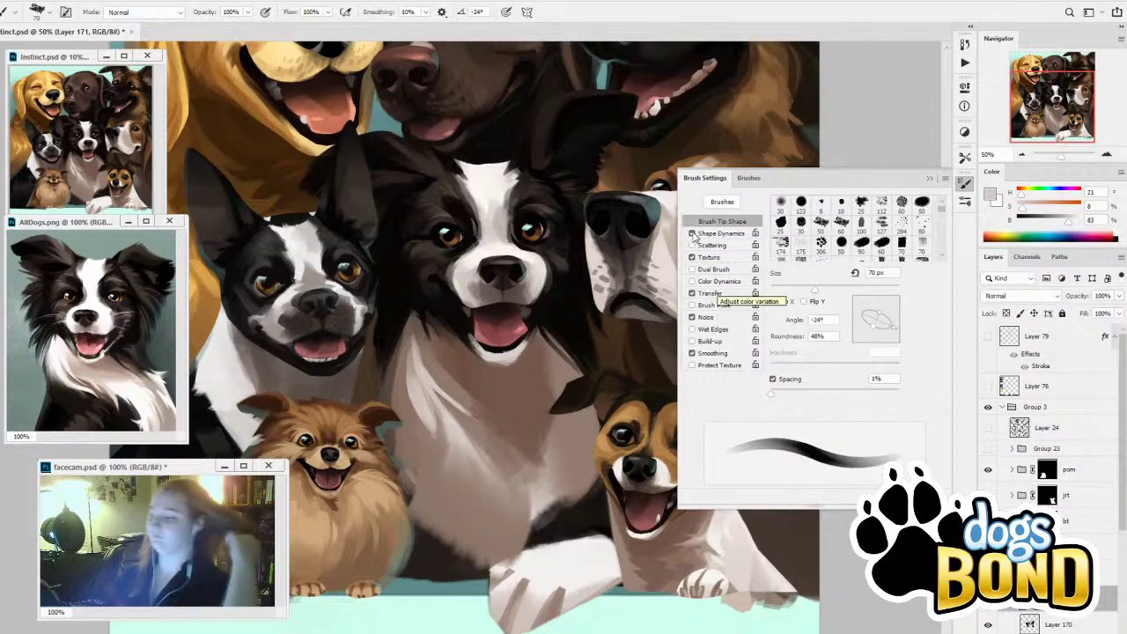
Turn off Shape Dynamics and blend the chest's light and shadow areas with sampled tones using a 125 to 150 px brush
click(693, 234)
key(bracketright)
key(bracketright)
key(bracketright)
key(bracketright)
key(bracketright)
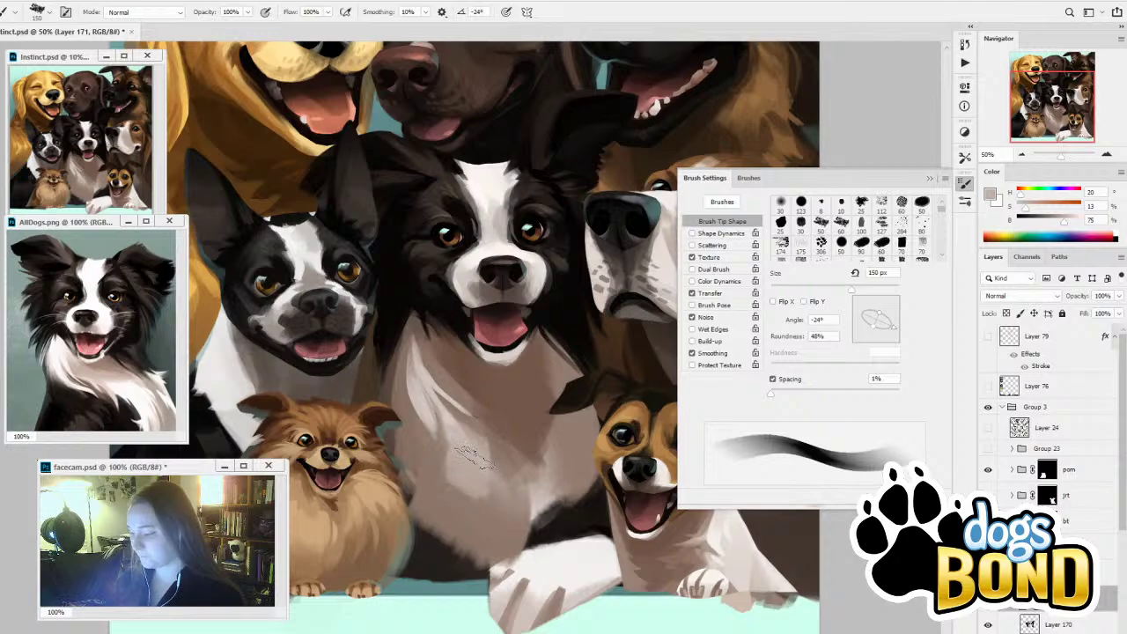
alt+click(472, 455)
key(bracketleft)
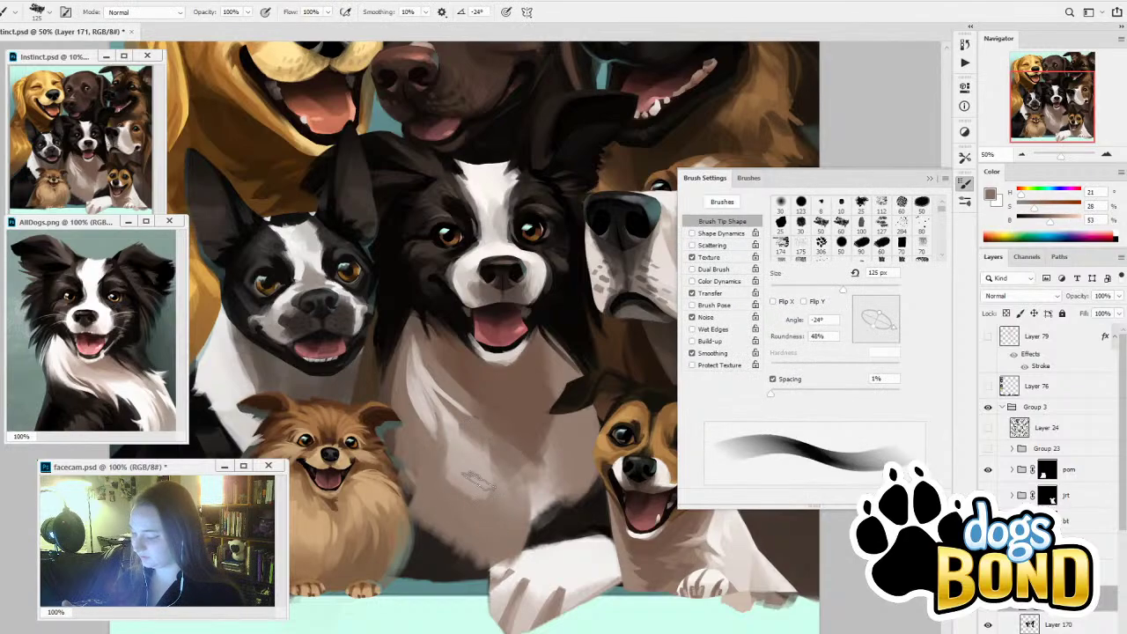
alt+click(426, 370)
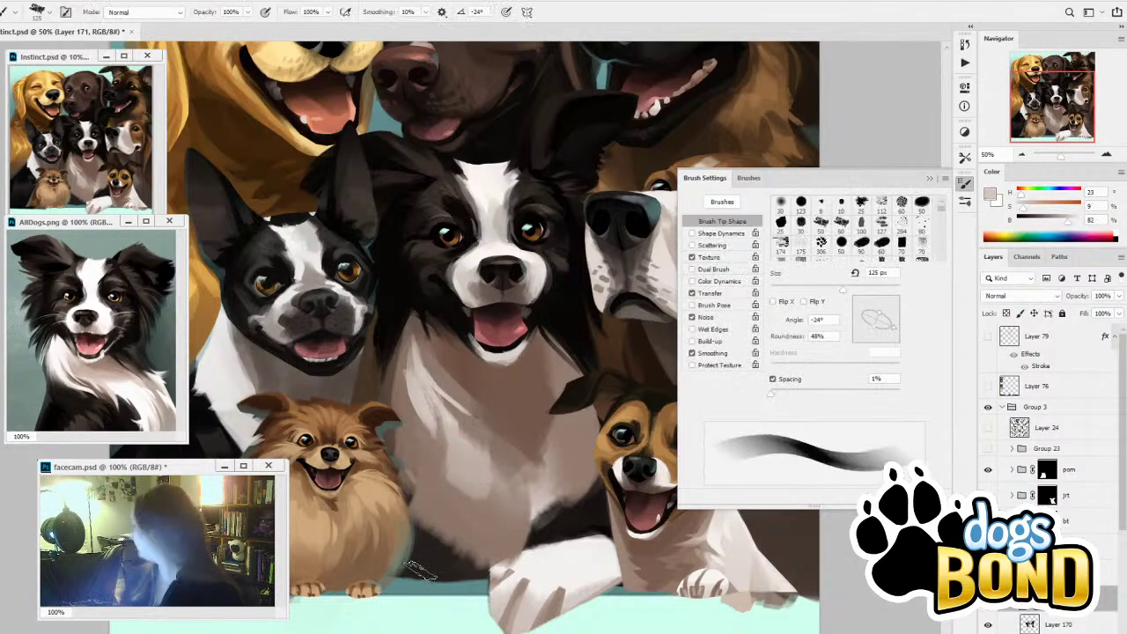
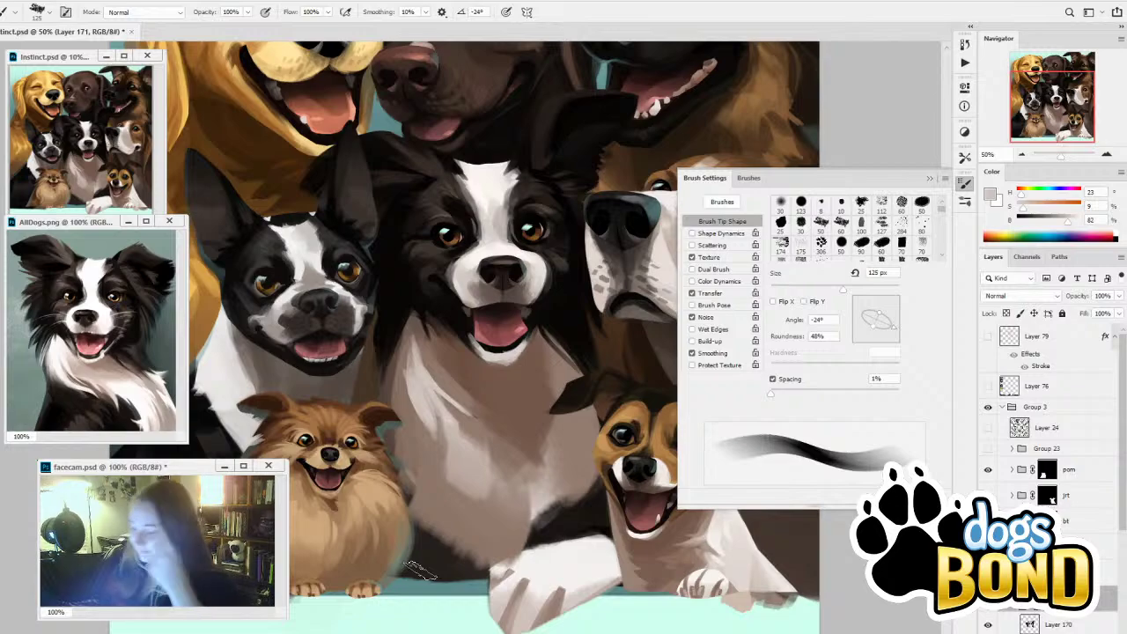
Refine the light fur tufts on the chest's upper left with sampled brown and light beige tones and a smaller brush
alt+click(431, 361)
key(bracketleft)
key(bracketleft)
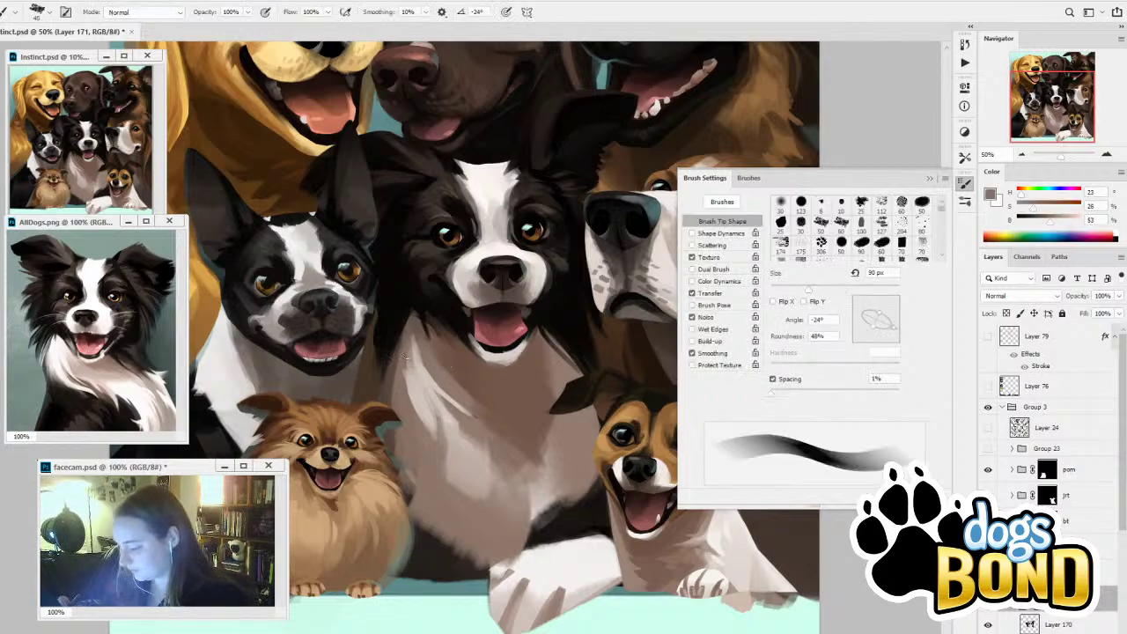
alt+click(406, 356)
alt+click(420, 351)
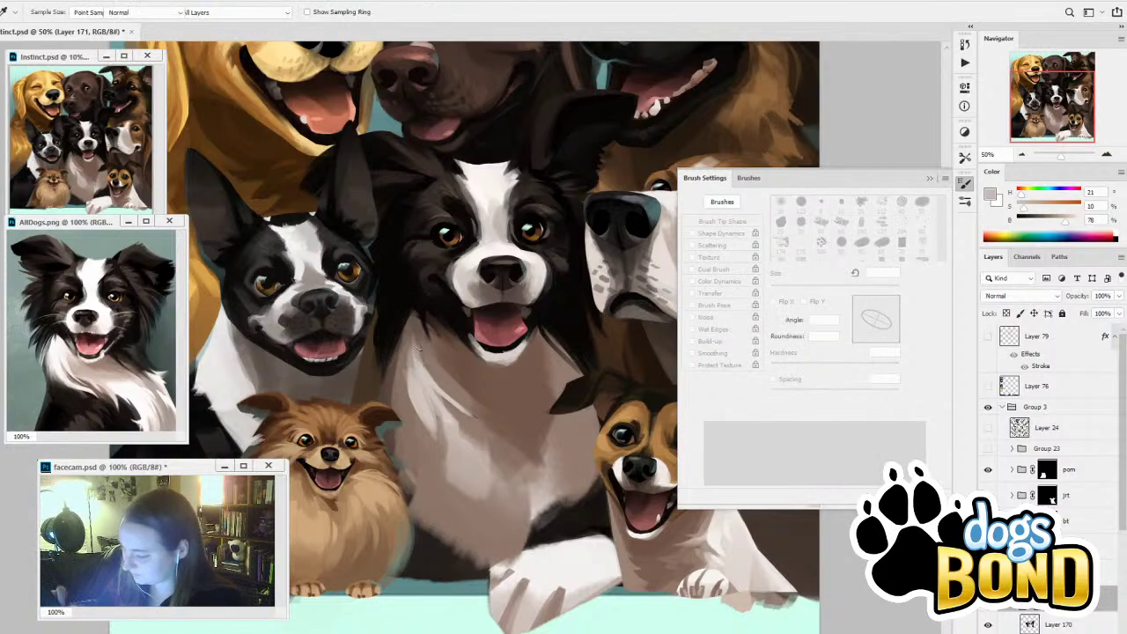
key(bracketleft)
key(bracketleft)
key(bracketleft)
key(bracketleft)
key(bracketleft)
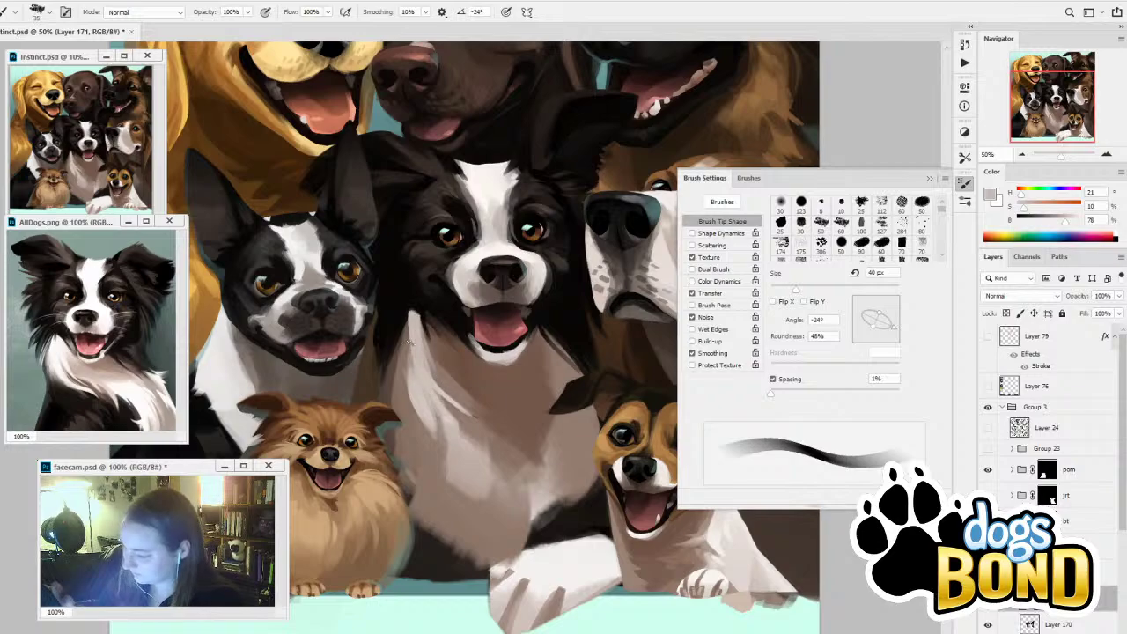
Sharpen the dark fur edge where the collie's left cheek meets the chest using sampled near-black tones and a 15 to 40 px brush
alt+click(417, 302)
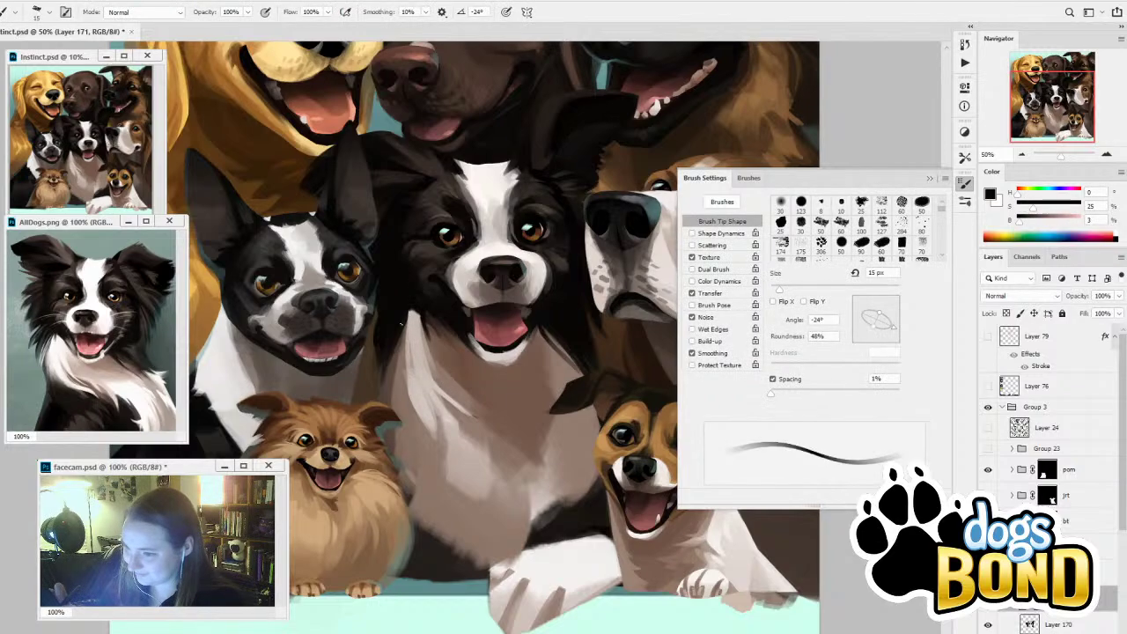
key(bracketright)
key(bracketright)
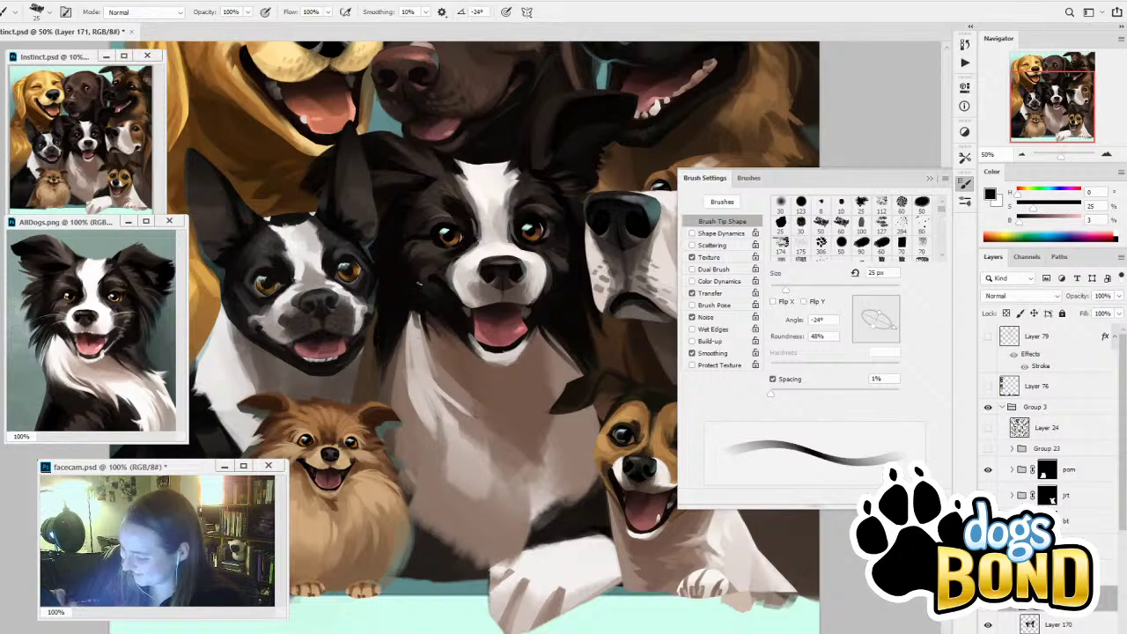
alt+click(419, 308)
alt+click(421, 312)
key(bracketright)
key(bracketright)
key(bracketright)
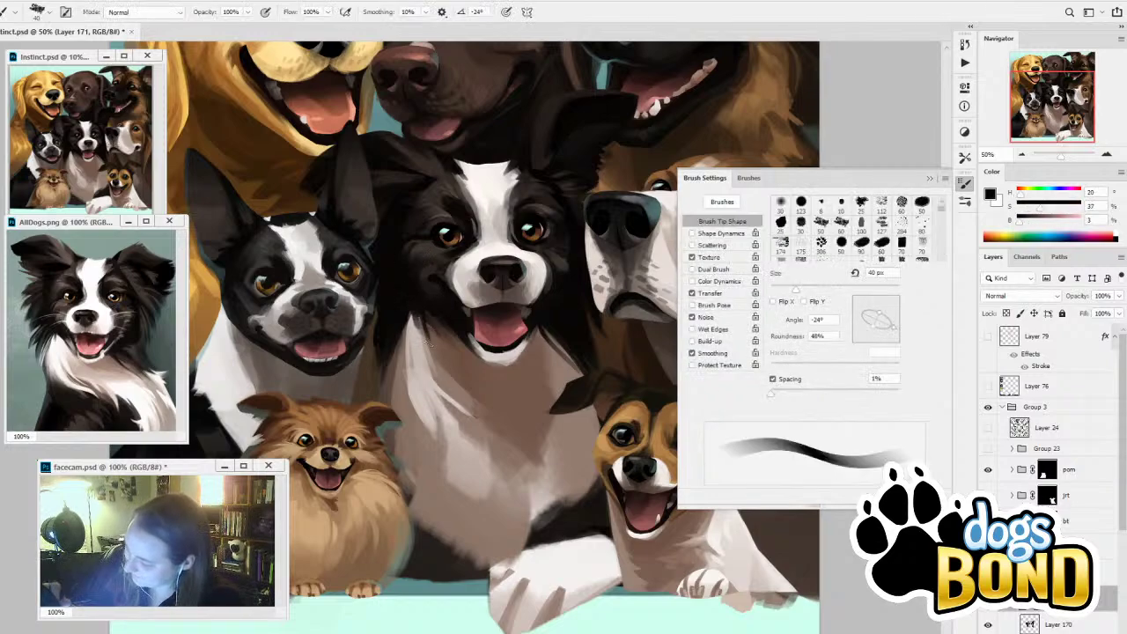
alt+click(434, 341)
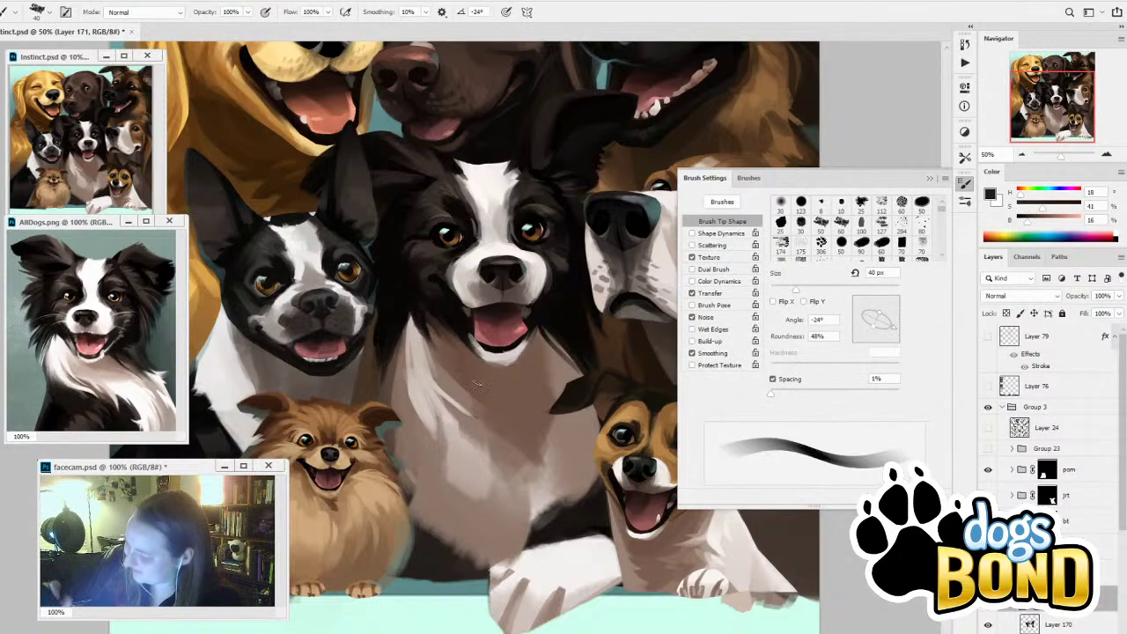
alt+click(424, 300)
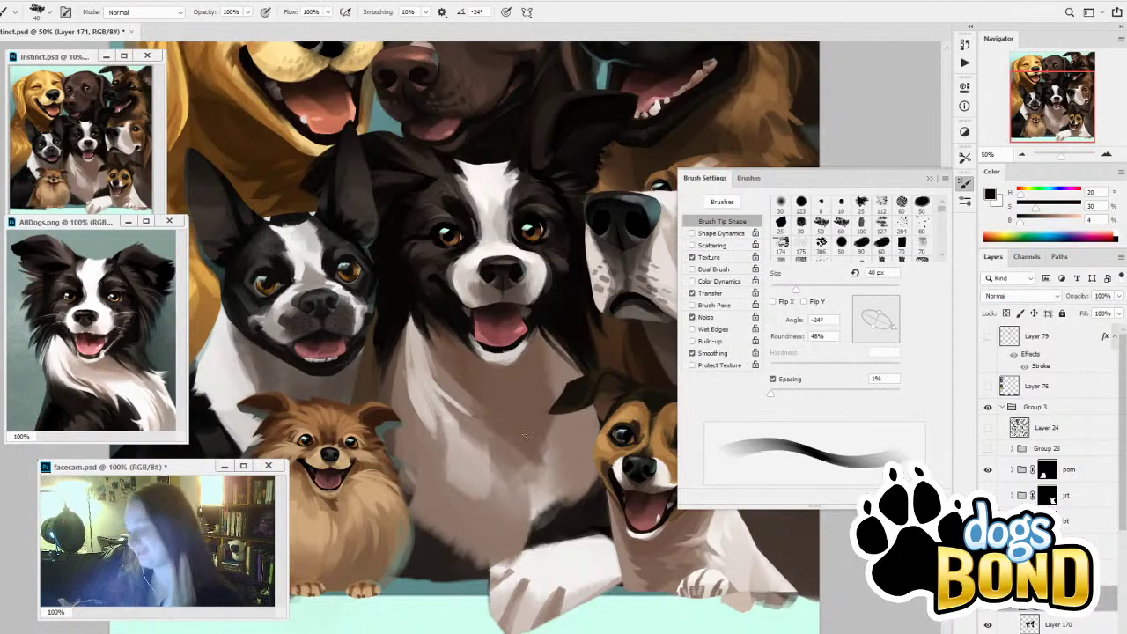
Soften the light fur along the chest's upper left edge with sampled grey-beige tones and a 45 to 60 px brush
alt+click(457, 296)
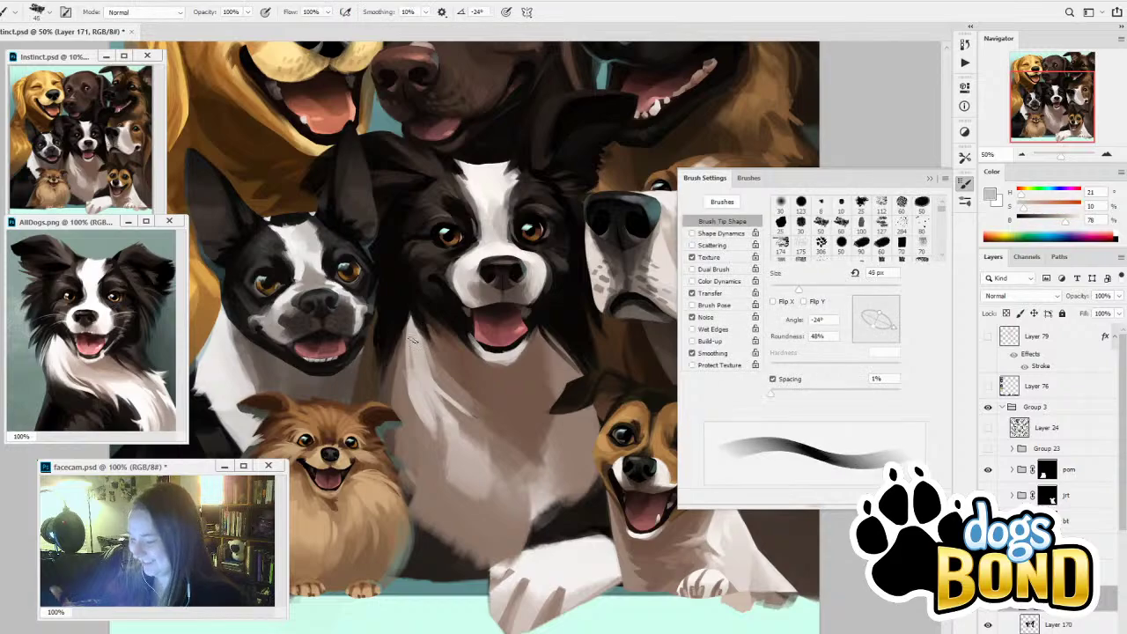
key(bracketright)
key(bracketright)
key(bracketright)
drag(412, 331, 421, 399)
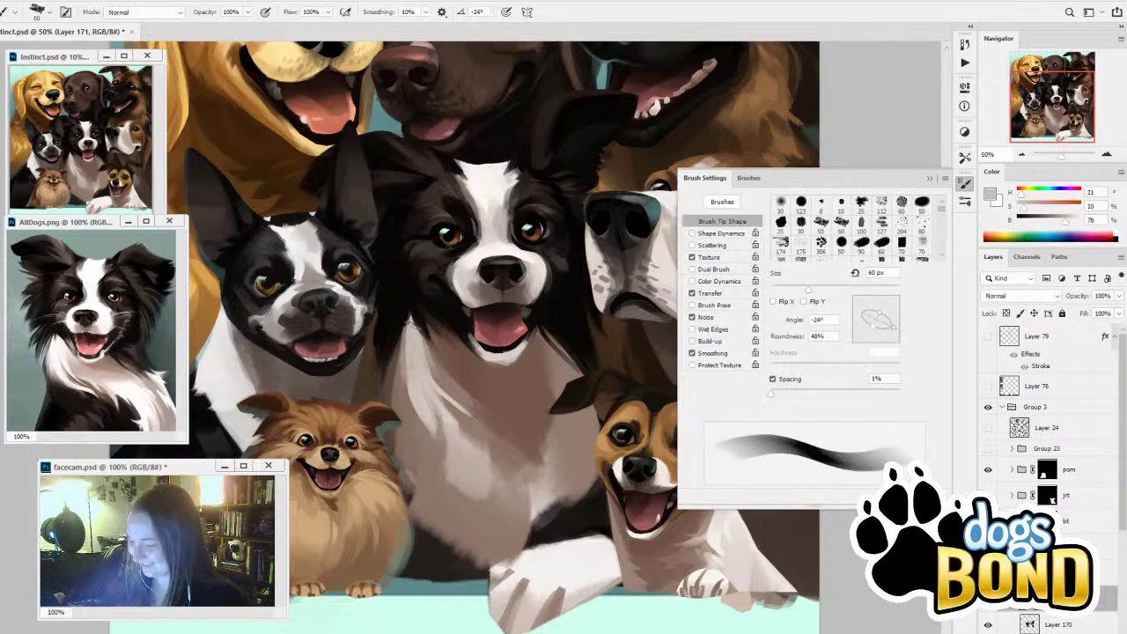
alt+click(413, 329)
alt+click(430, 429)
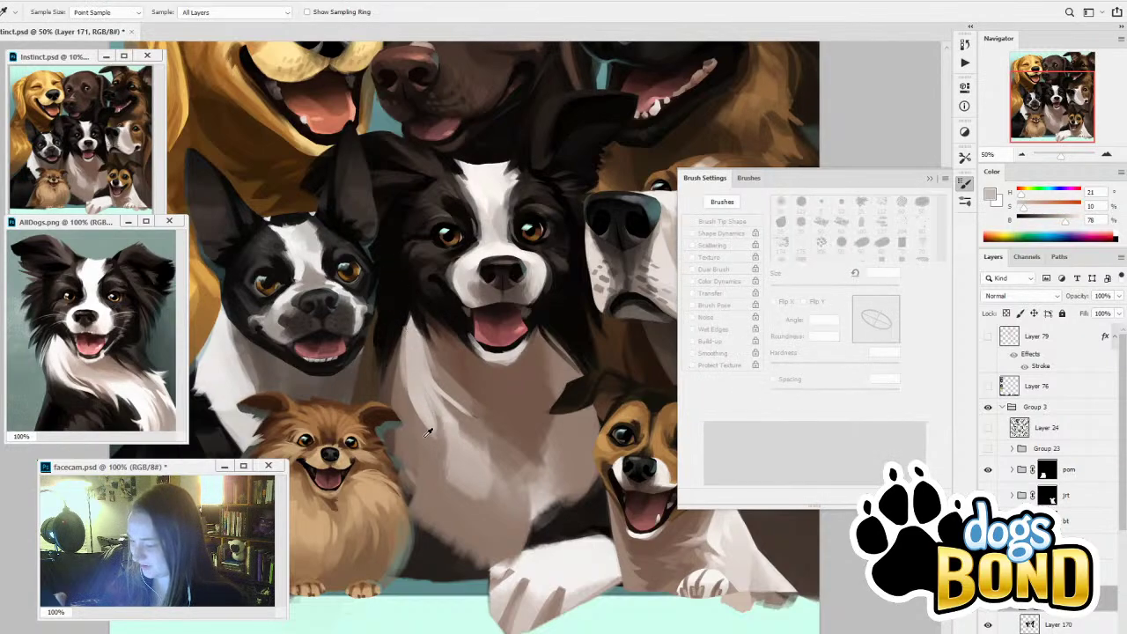
key(bracketleft)
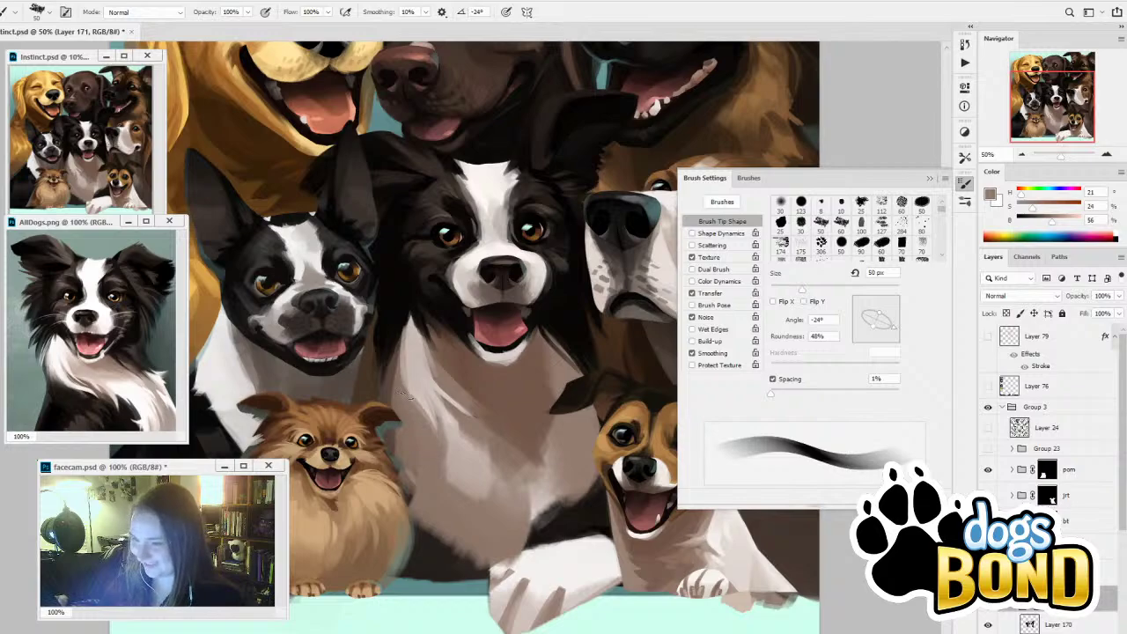
Brighten the fur strands on the chest's upper left with sampled near-white tones and a 35 to 50 px brush
alt+click(423, 367)
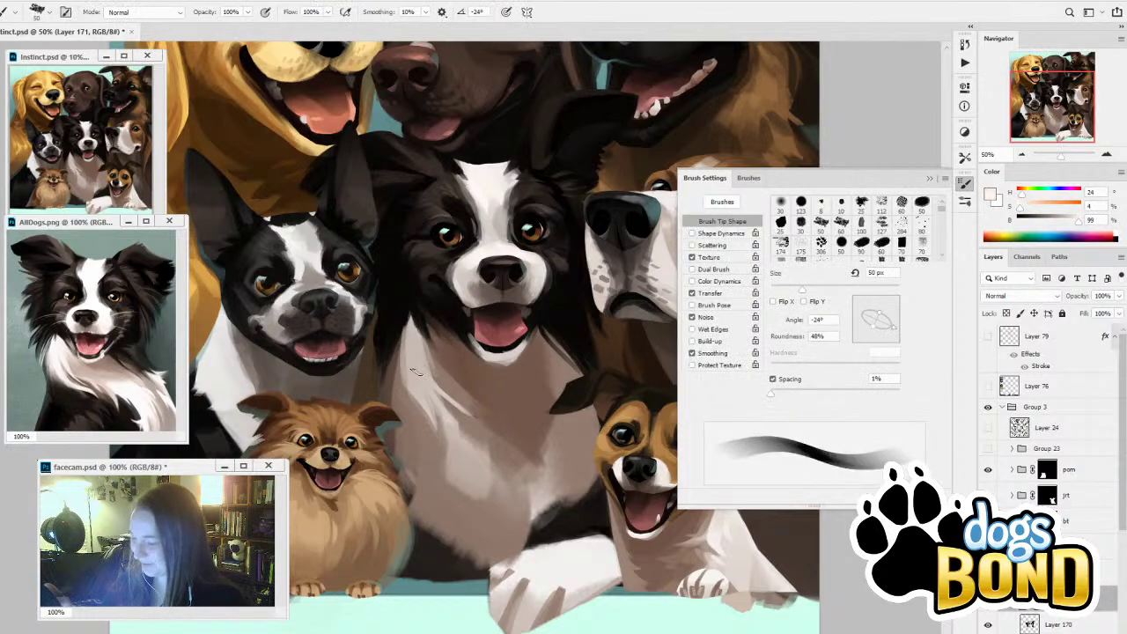
key(bracketleft)
key(bracketleft)
key(bracketleft)
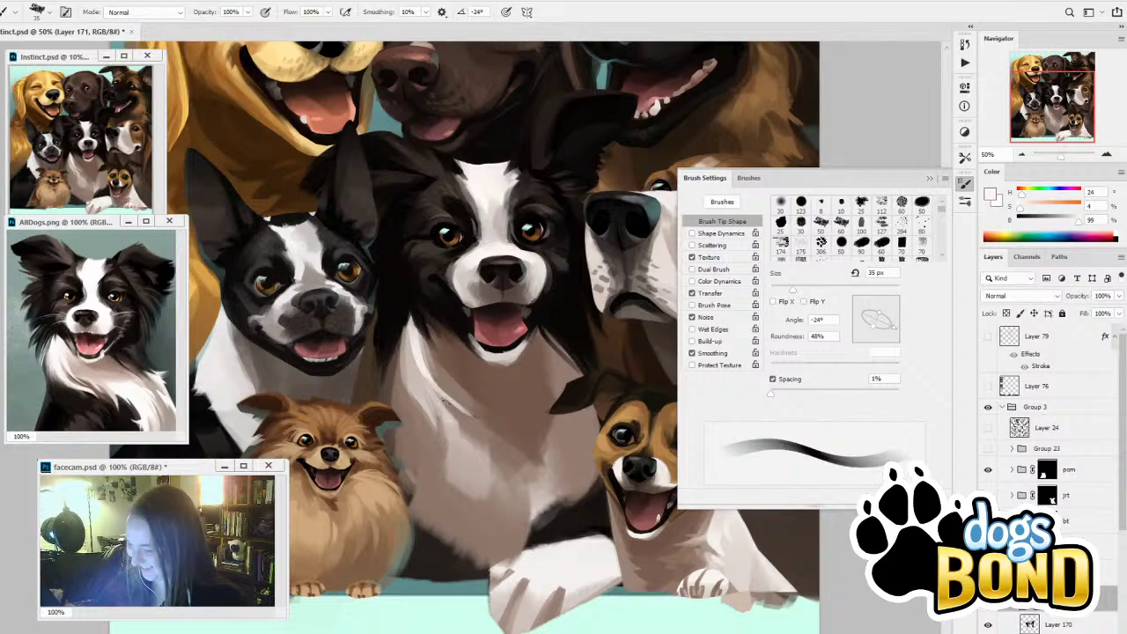
alt+click(418, 361)
key(bracketright)
key(bracketright)
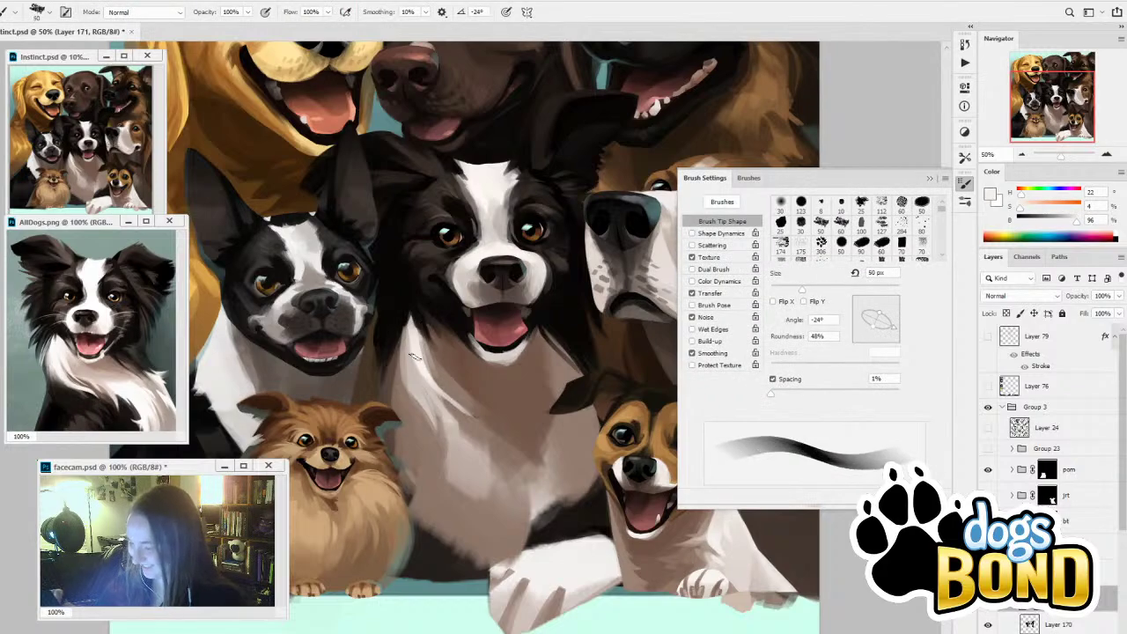
key(bracketleft)
alt+click(432, 392)
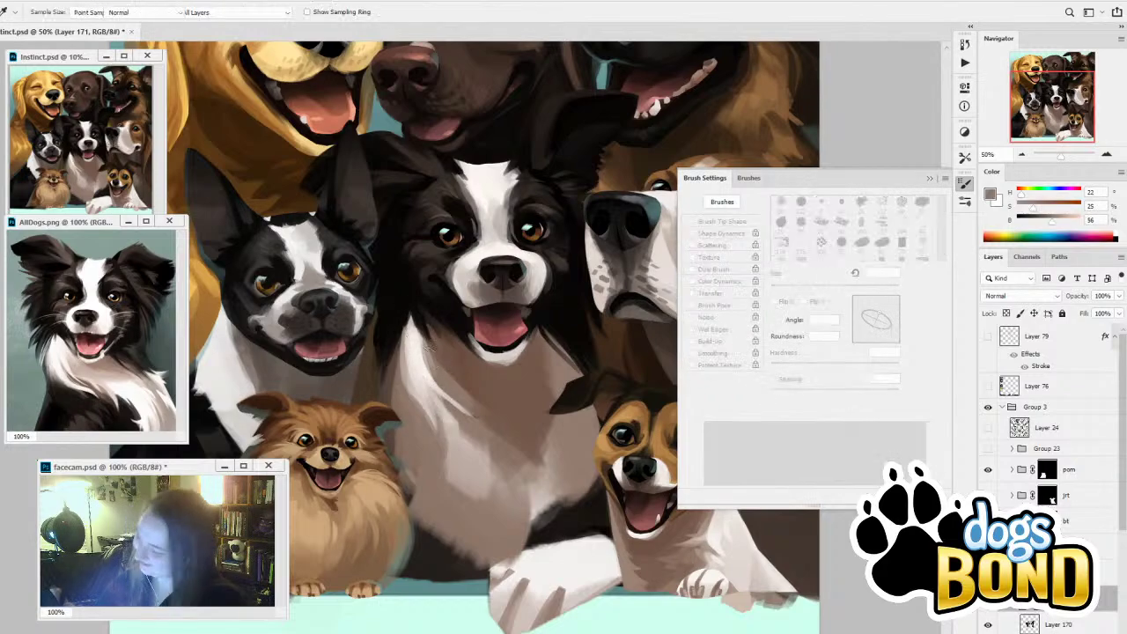
Paint a broad light highlight across the middle of the collie's chest in sampled off-white with a brush of 100 px or more
alt+click(485, 417)
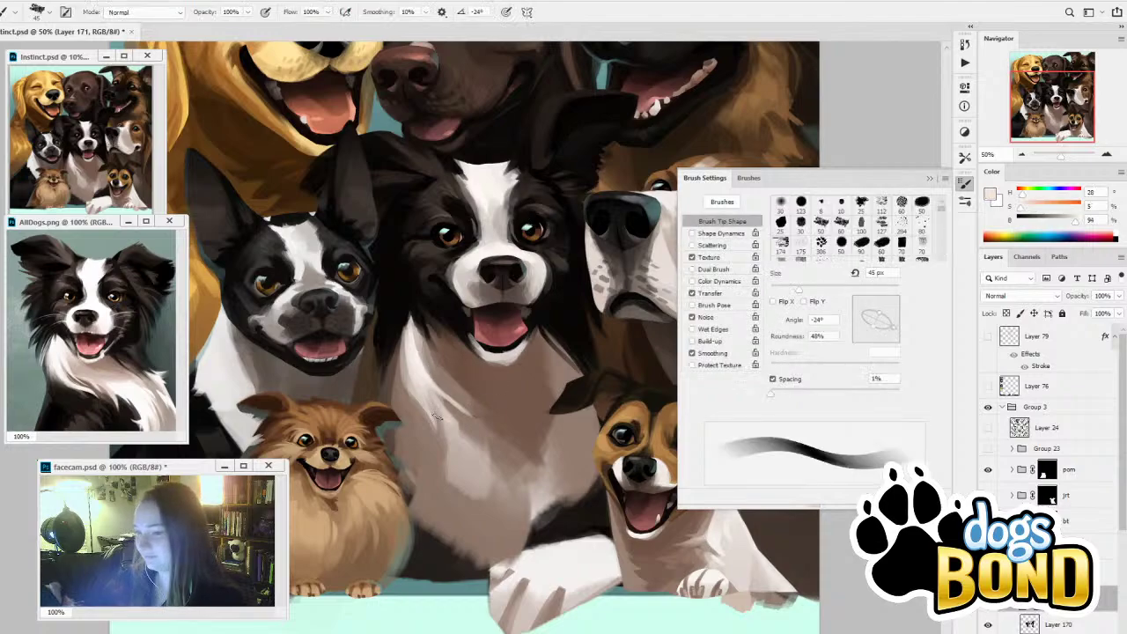
key(bracketright)
key(bracketright)
key(bracketright)
key(bracketright)
key(bracketright)
key(bracketright)
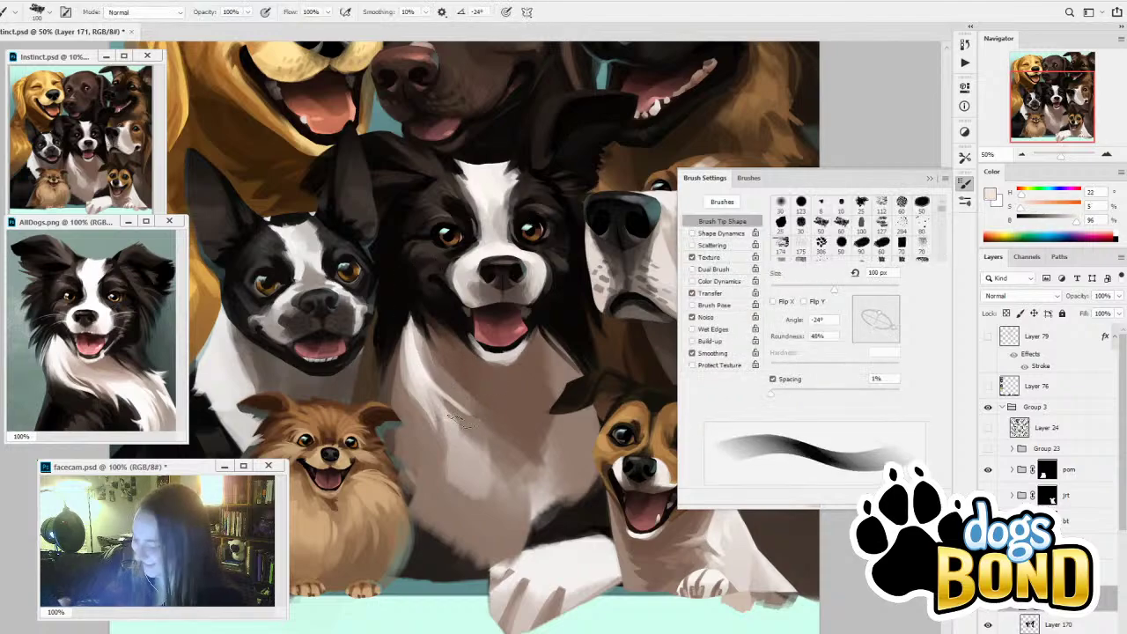
key(bracketright)
key(bracketright)
mouse_move(471, 483)
mouse_down()
mouse_move(470, 411)
mouse_move(483, 387)
mouse_move(515, 481)
mouse_up()
Turn on Shape Dynamics and cut brown shadow fur into the upper edge of the chest highlight with a 70 px brush
key(bracketleft)
key(bracketleft)
key(bracketleft)
key(bracketleft)
key(bracketleft)
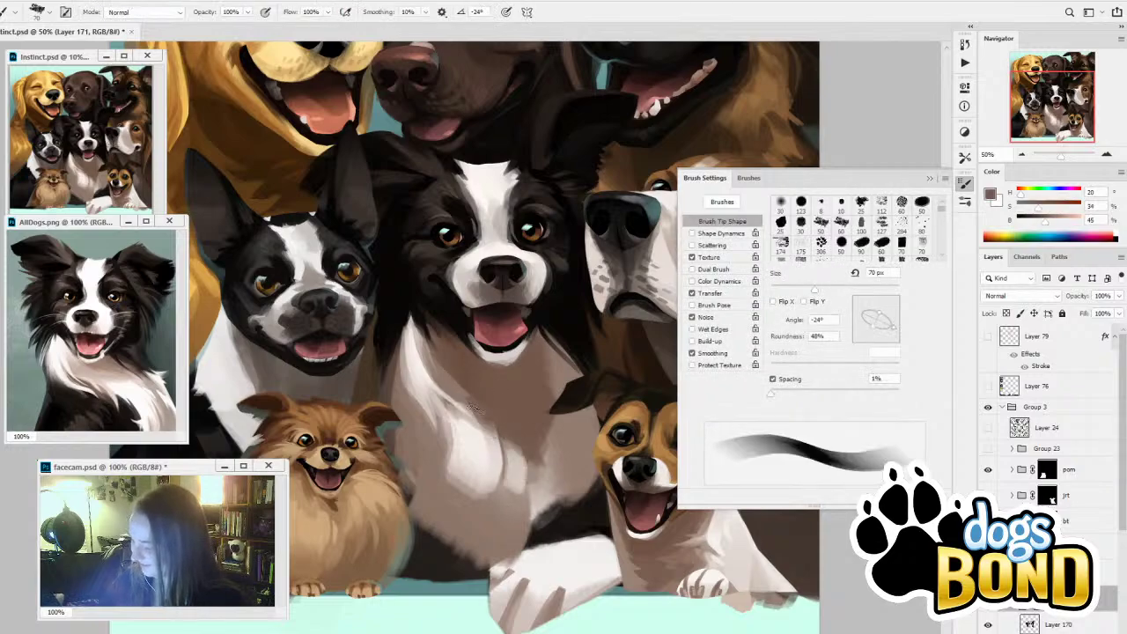
alt+click(655, 312)
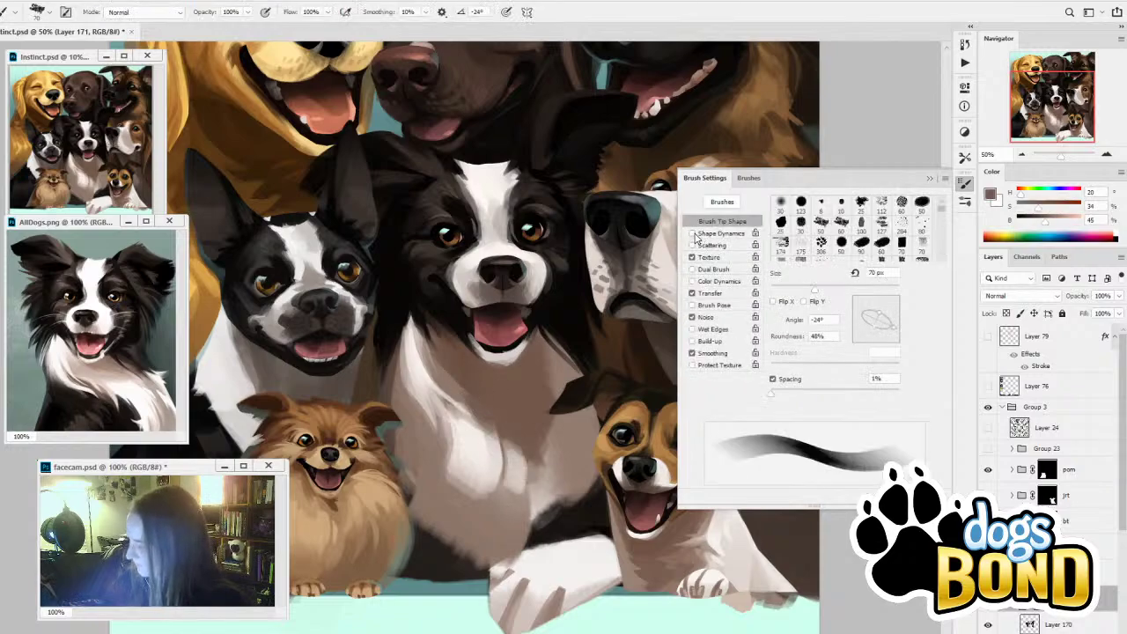
alt+click(480, 398)
drag(455, 378, 474, 402)
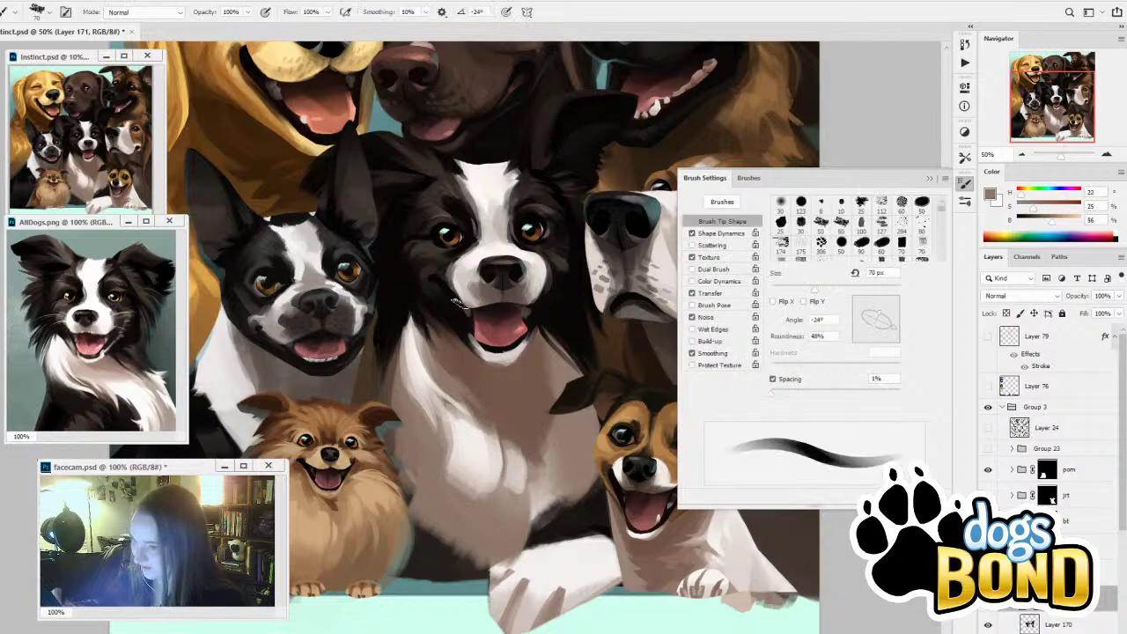
Paint fur strands at the inner edge of the central chest highlight with sampled light and brown tones and a 70 to 30 px brush
alt+click(485, 480)
alt+click(496, 501)
alt+click(518, 440)
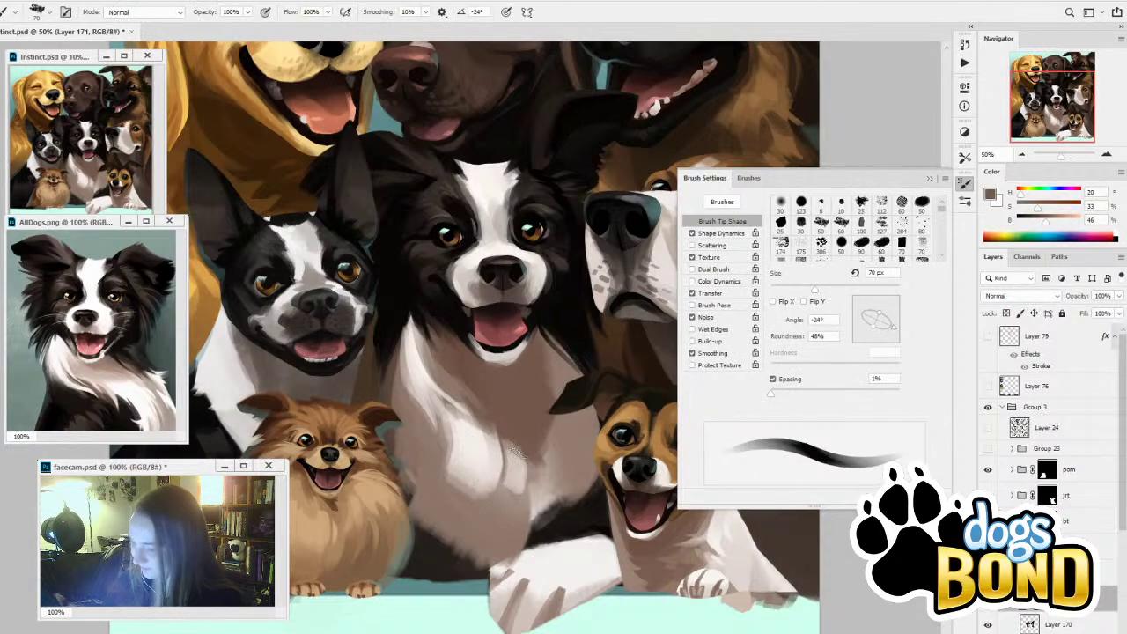
alt+click(519, 453)
key(bracketleft)
key(bracketleft)
key(bracketleft)
key(bracketleft)
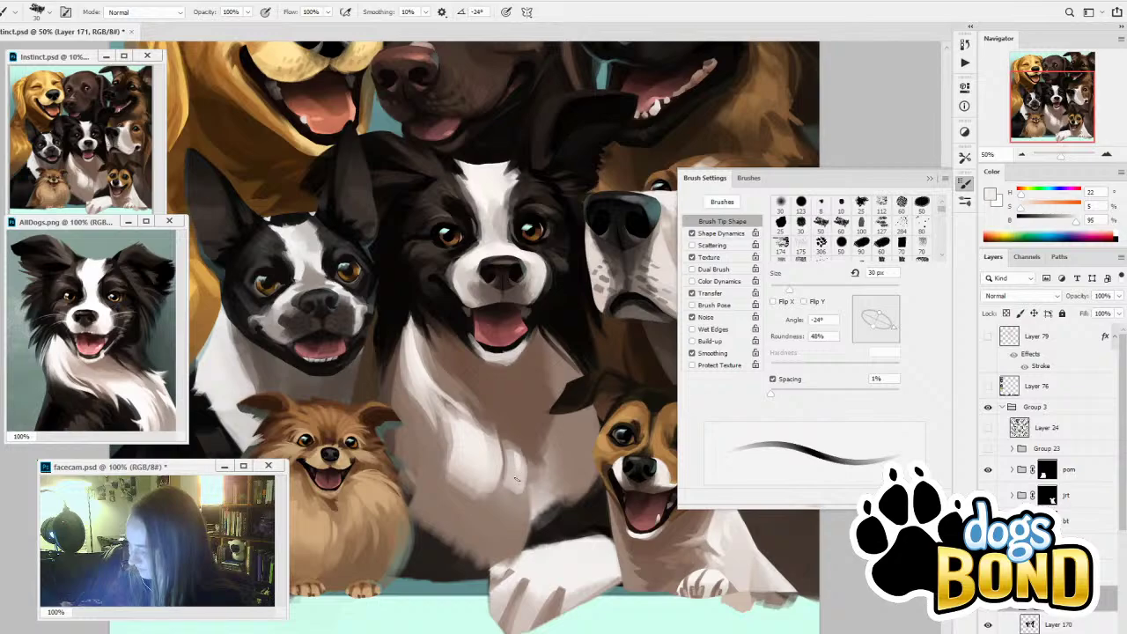
Deepen the shadow fur below the collie's chin and beside the highlight with sampled browns and a 45 to 60 px brush
alt+click(515, 454)
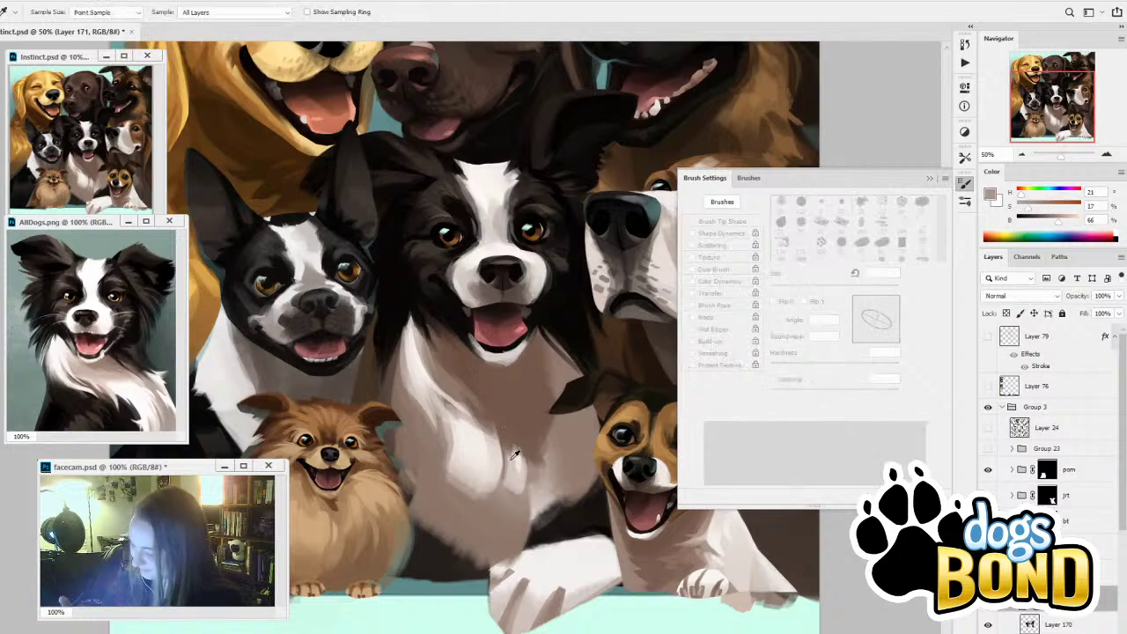
alt+click(520, 454)
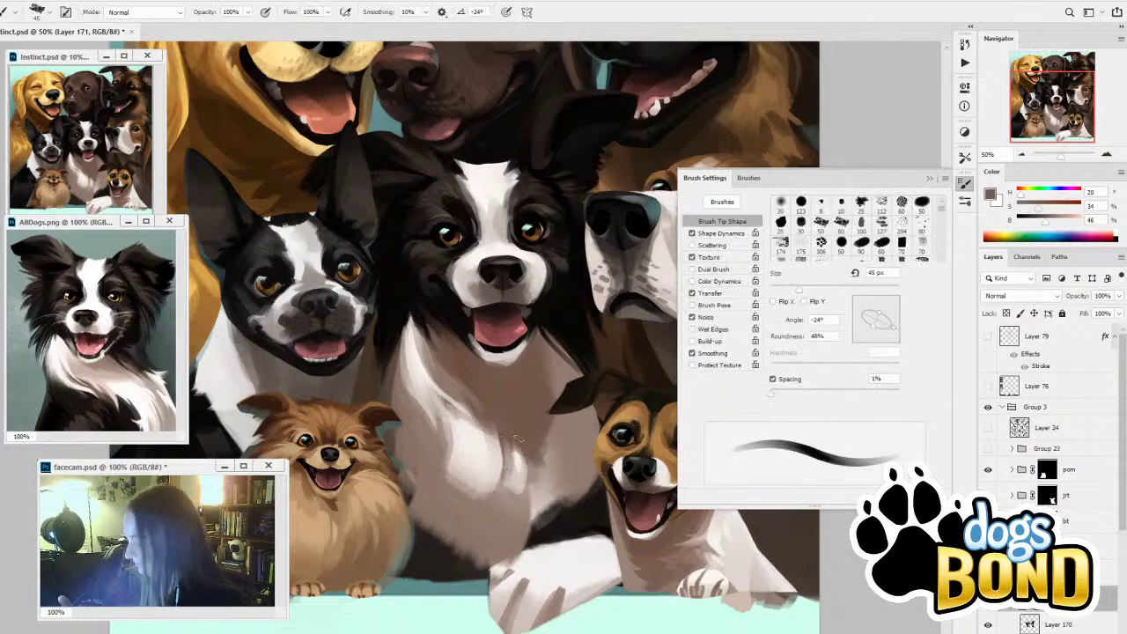
alt+click(457, 337)
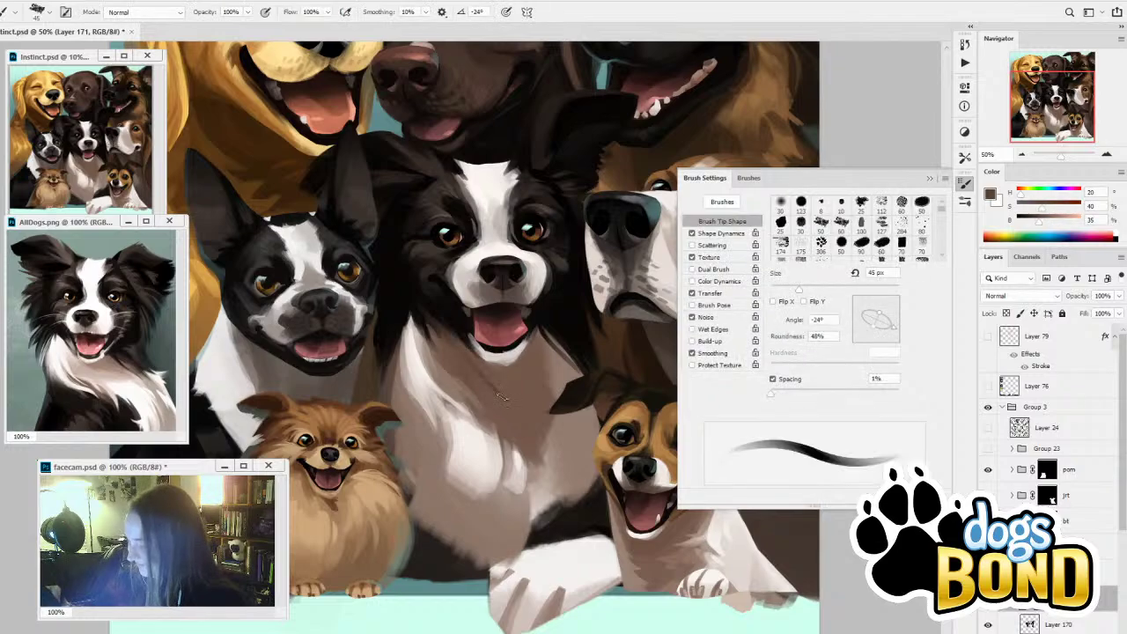
key(bracketright)
key(bracketright)
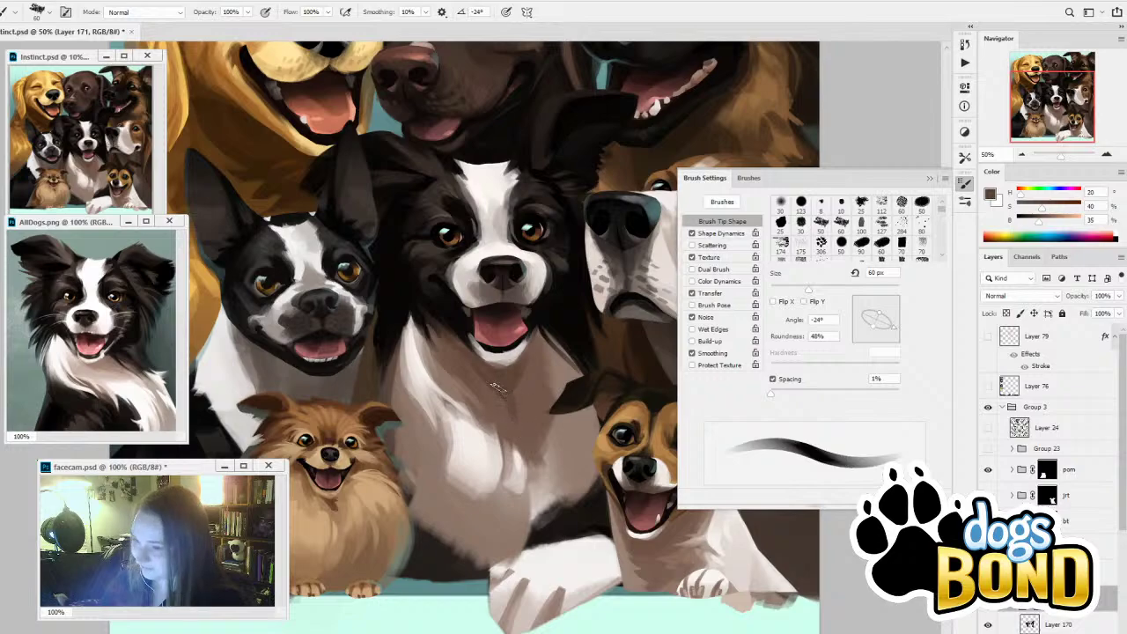
Turn off Shape Dynamics and blend the lower left chest highlight into the shadow with a sampled light grey-beige and a 125 px brush
alt+click(564, 421)
click(692, 233)
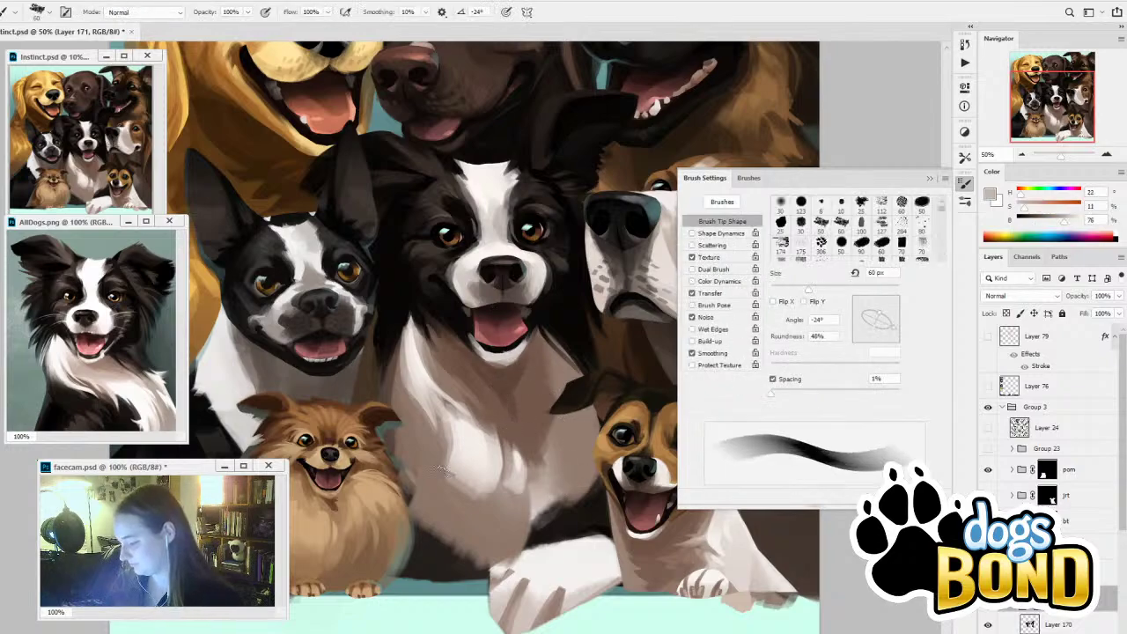
drag(477, 480, 486, 500)
mouse_move(479, 461)
mouse_down()
mouse_move(490, 491)
mouse_move(448, 542)
mouse_up()
key(bracketleft)
key(bracketleft)
key(bracketleft)
key(bracketleft)
key(bracketleft)
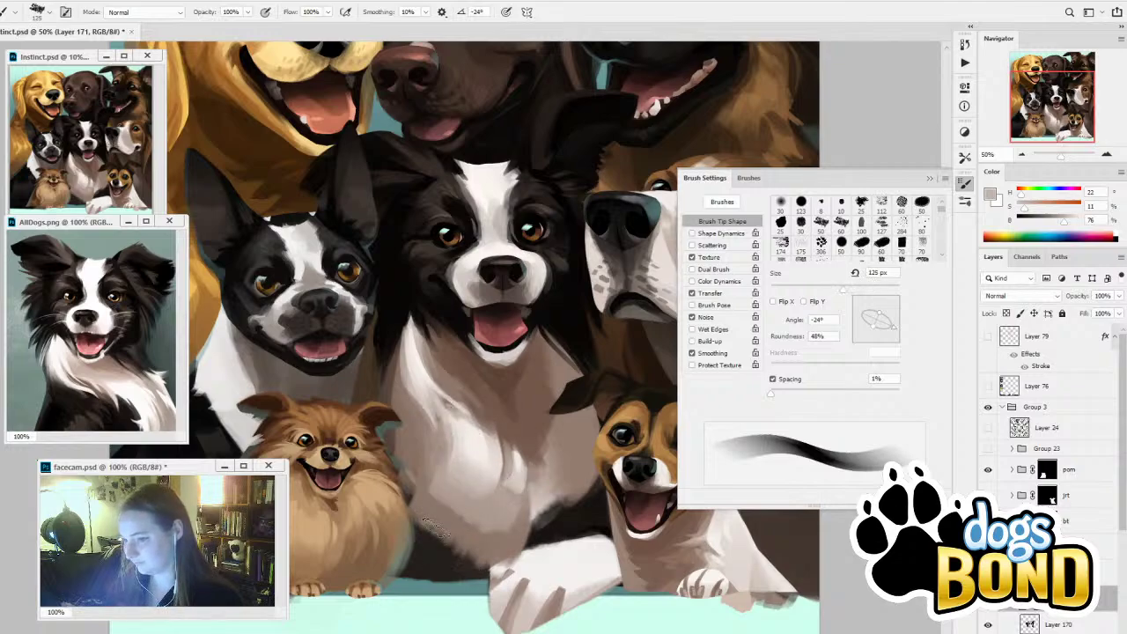
Turn on Shape Dynamics and extend the chest highlight's inner edge with sampled off-white fur strands using a 125 px brush
alt+click(487, 443)
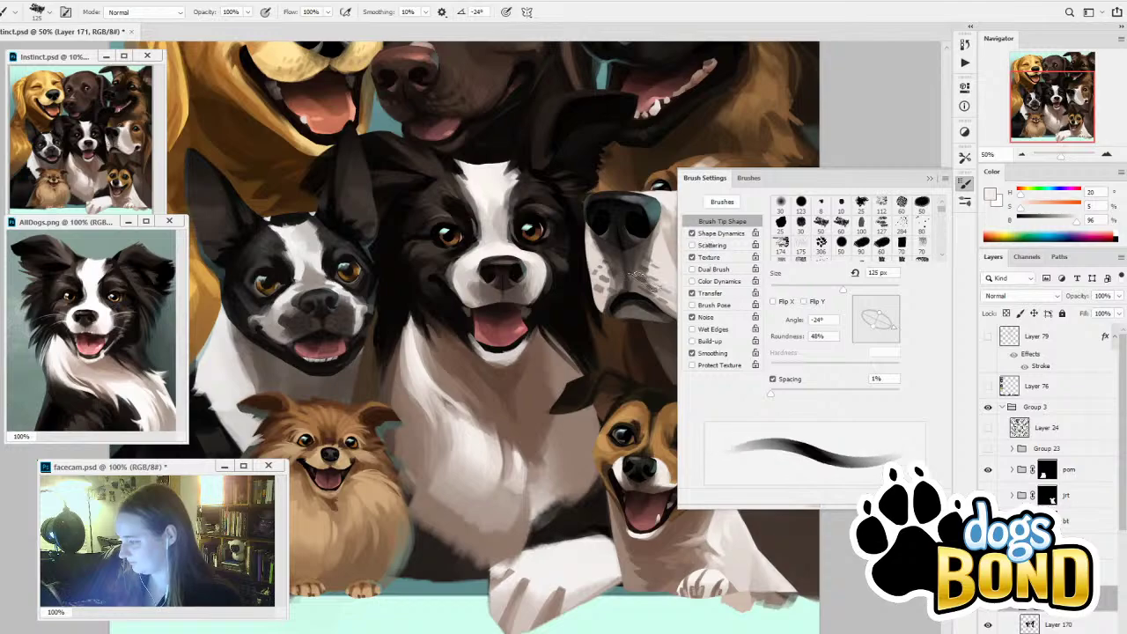
alt+click(508, 443)
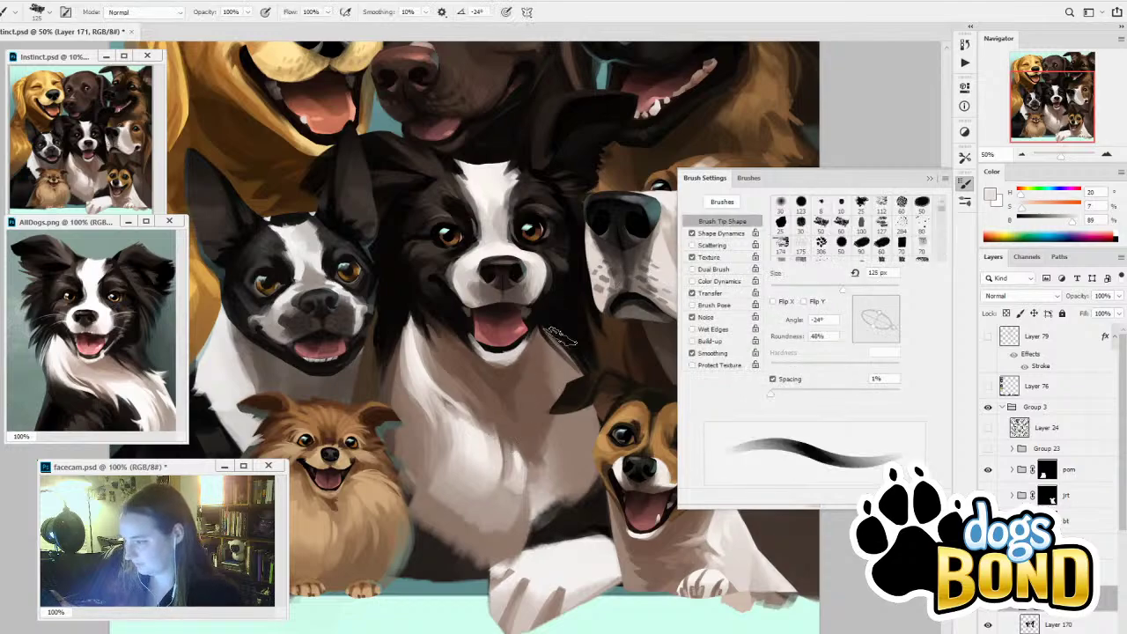
key(bracketleft)
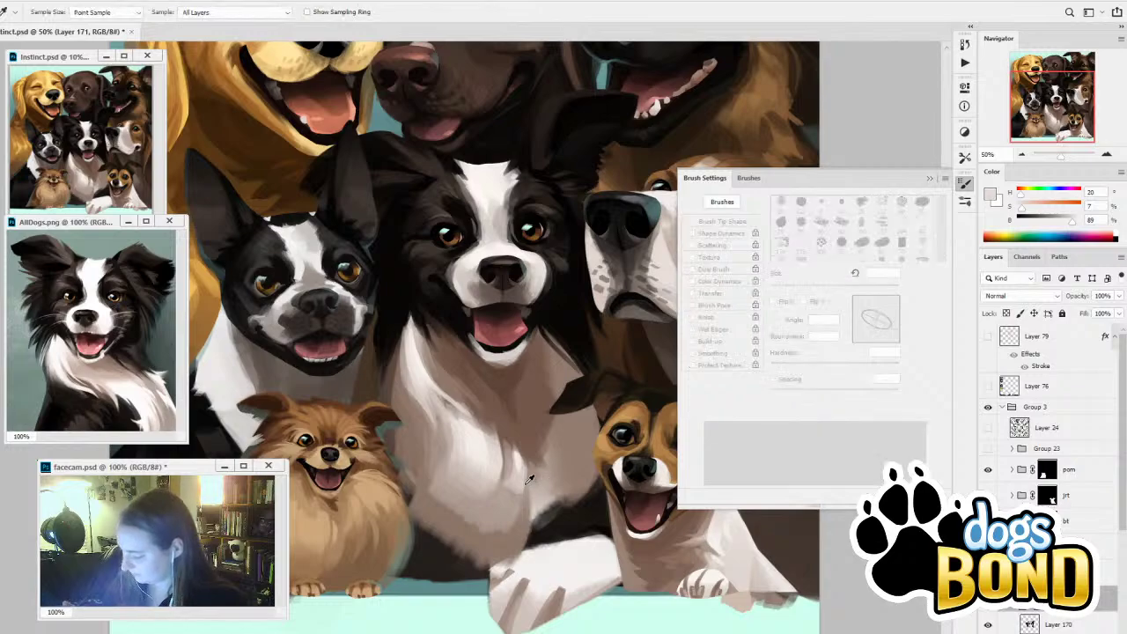
Paint brown shadow strands down the right side of the central chest highlight with sampled tones and a 90 px brush
alt+click(533, 464)
key(bracketright)
key(bracketright)
alt+click(534, 462)
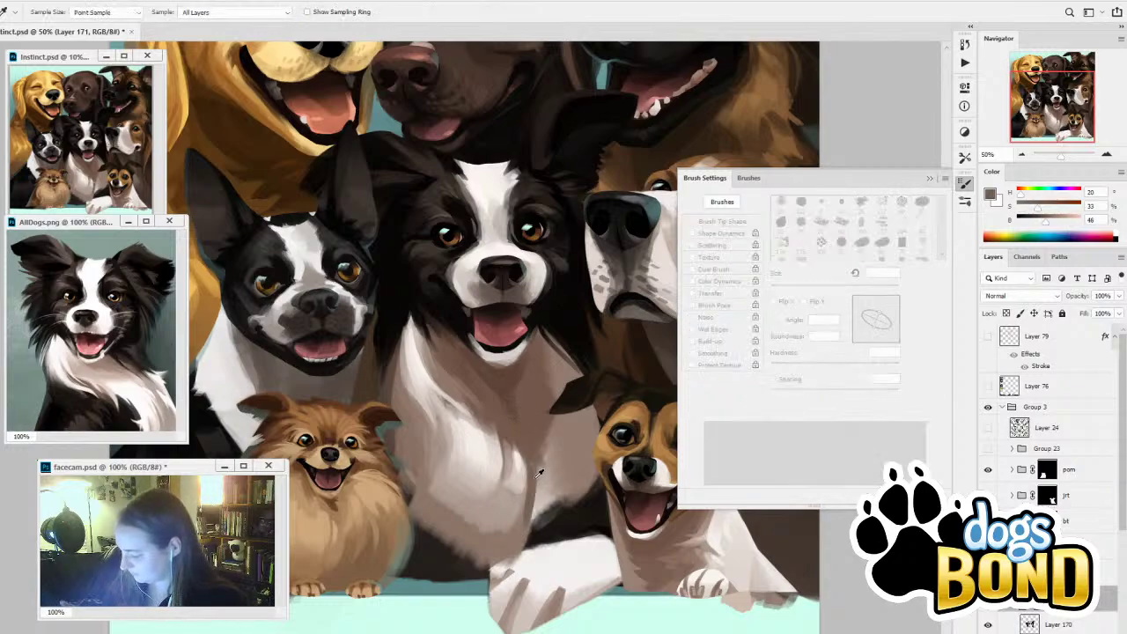
key(bracketright)
key(bracketright)
key(bracketright)
key(bracketright)
key(bracketright)
drag(535, 492, 541, 453)
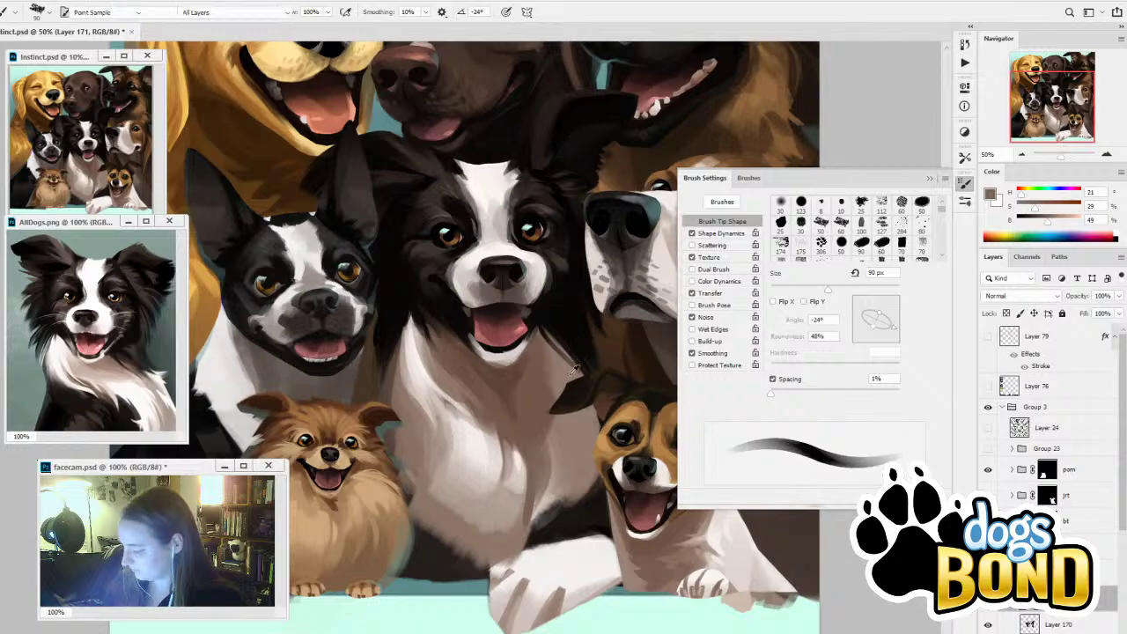
Refine the fur edge where the chest meets the dark fur on the upper right with a sampled brown and a 50 px brush
alt+click(558, 355)
key(bracketleft)
key(bracketleft)
key(bracketleft)
key(bracketleft)
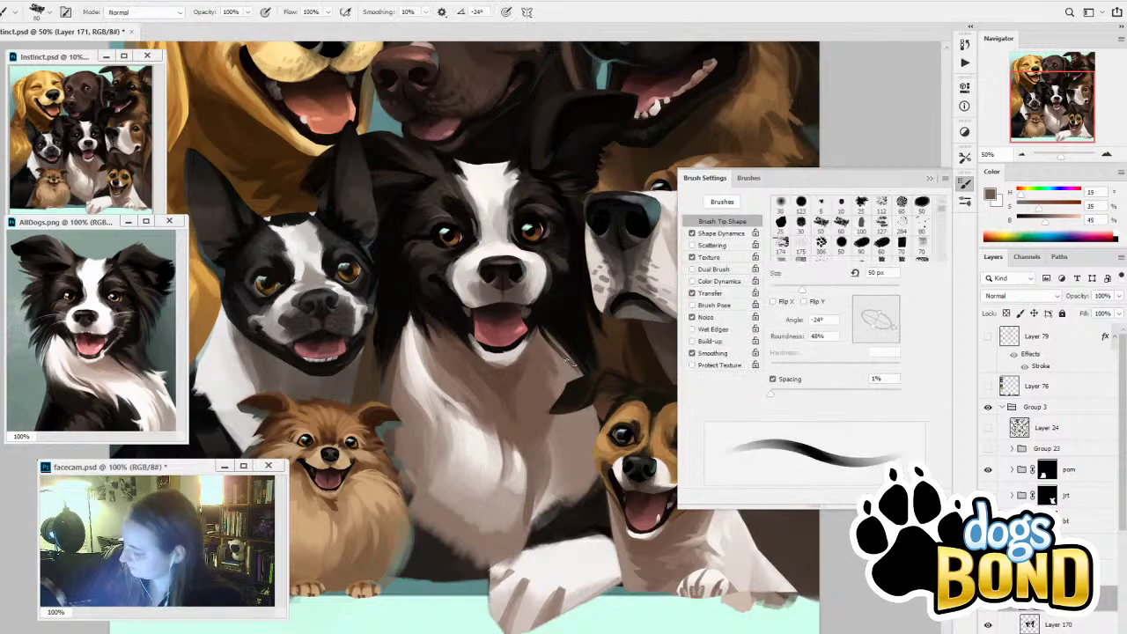
Shade the fur on the chest's right side beside the terrier with sampled brown tones and a 50 to 100 px brush
key(bracketright)
key(bracketright)
key(bracketright)
key(bracketright)
key(bracketright)
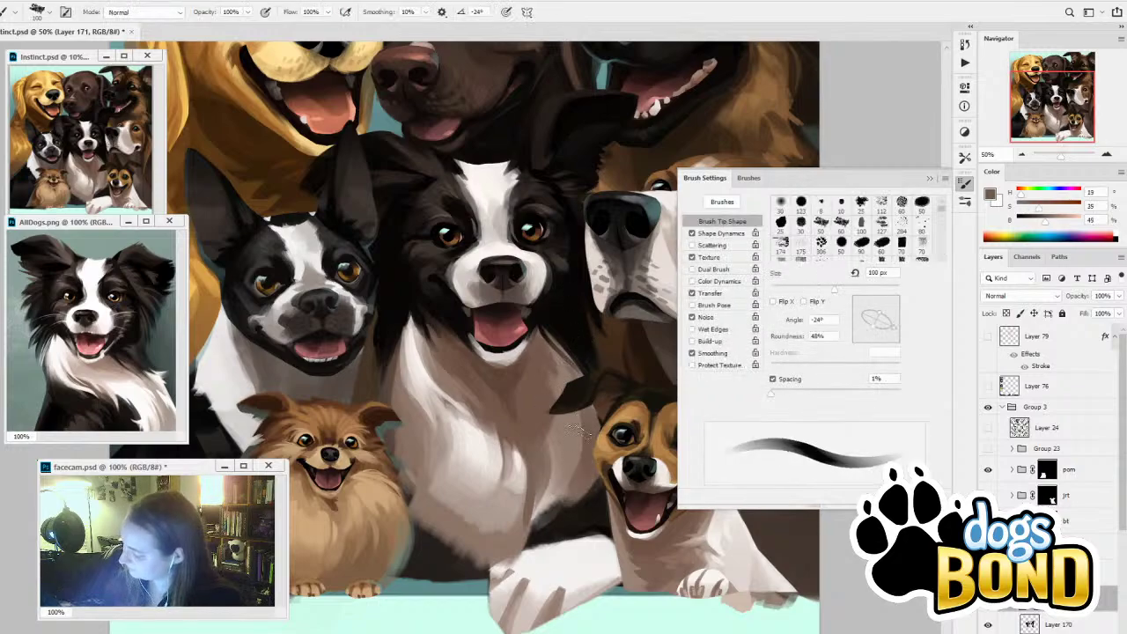
alt+click(581, 423)
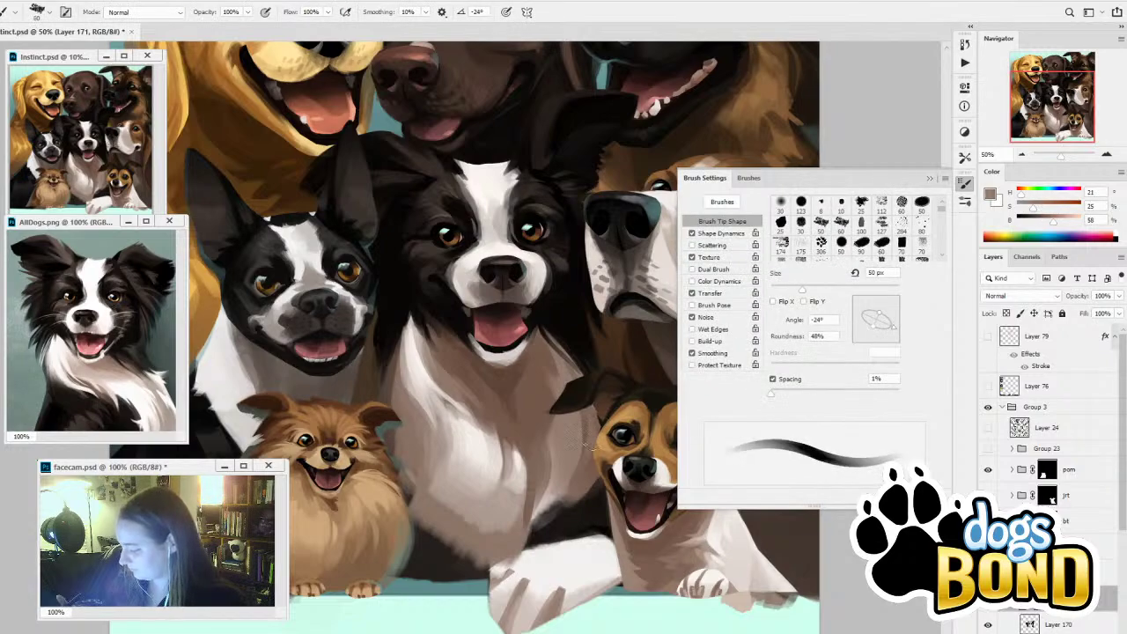
alt+click(570, 447)
alt+click(549, 433)
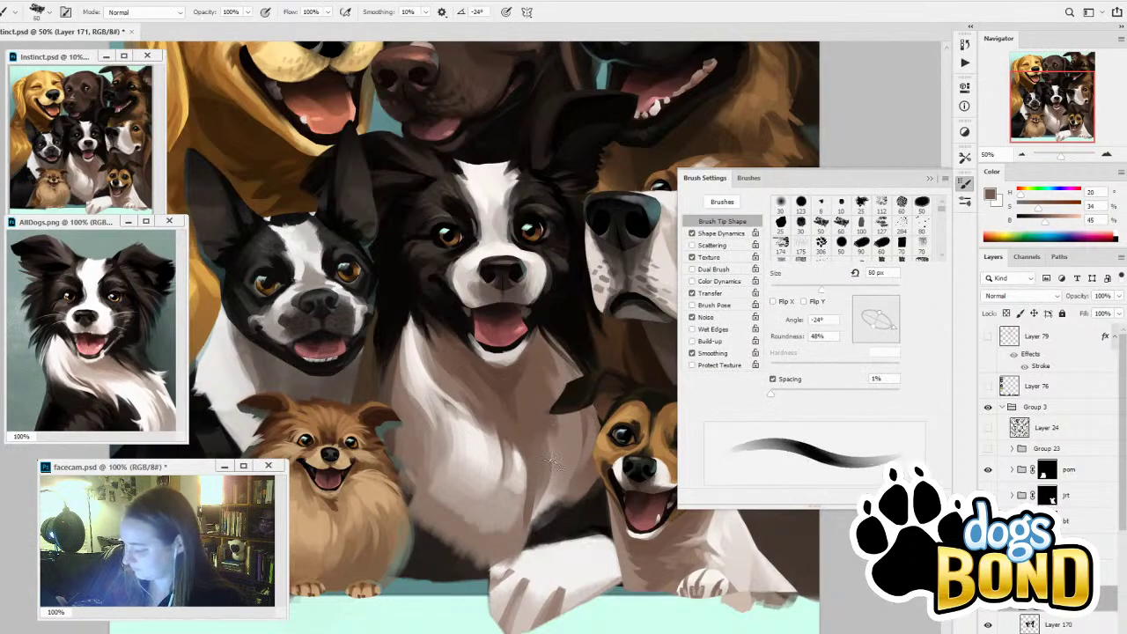
Turn off Shape Dynamics and blend the midtones right of the chest's centre with sampled taupe tones and an 80 px brush
alt+click(549, 454)
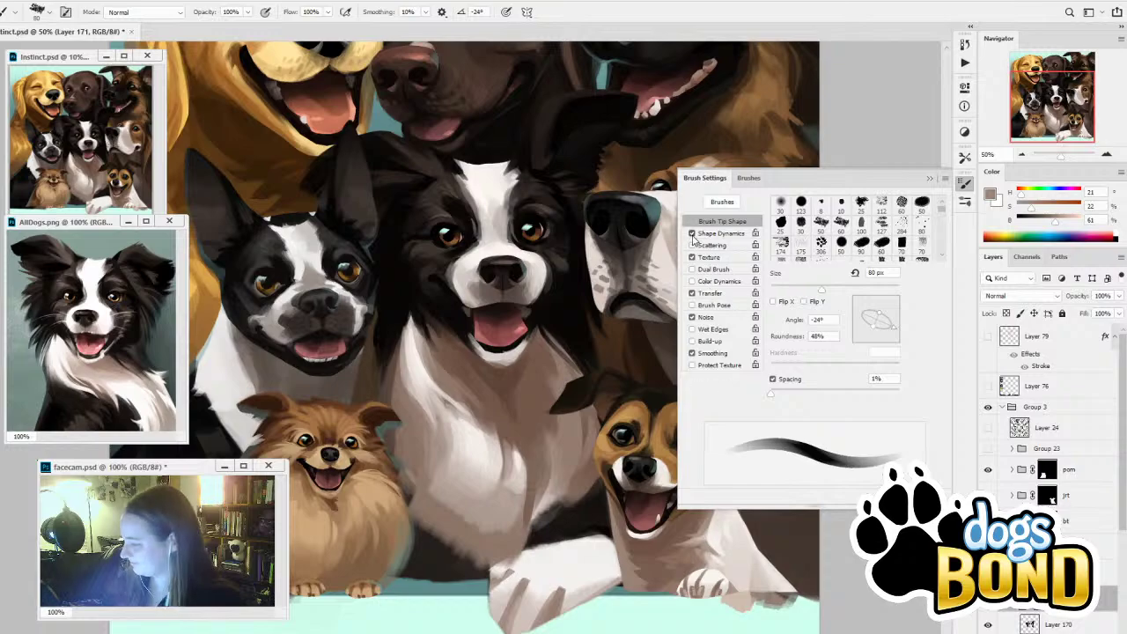
alt+click(561, 451)
drag(552, 452, 543, 419)
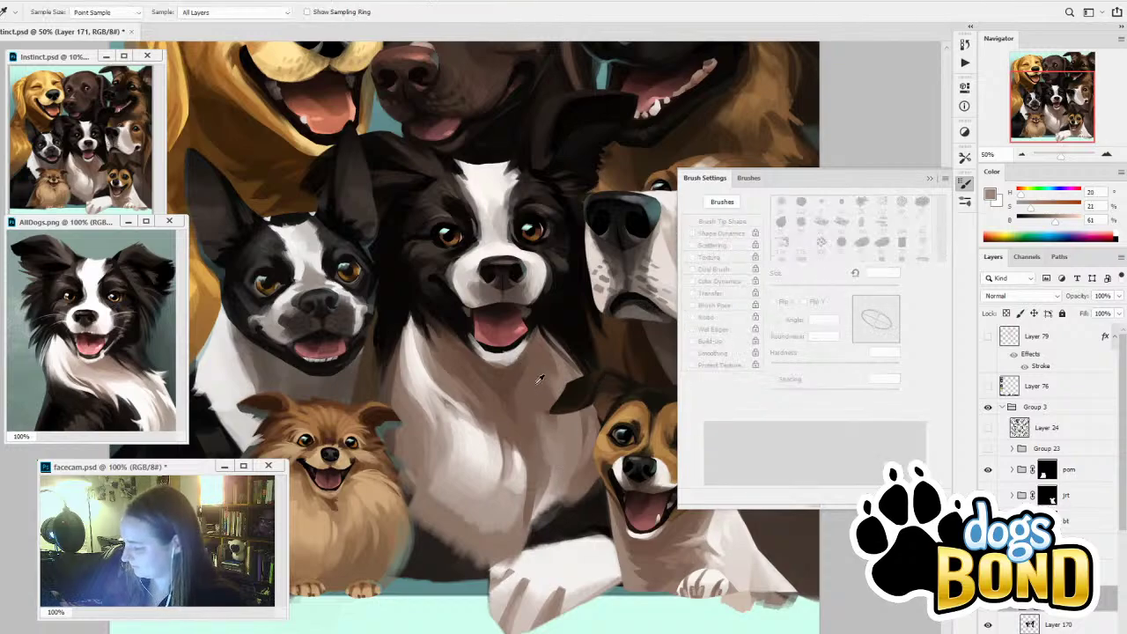
Touch up the light fur on the lower chest with a sampled light grey-beige, reducing the brush to 40 px
alt+click(550, 493)
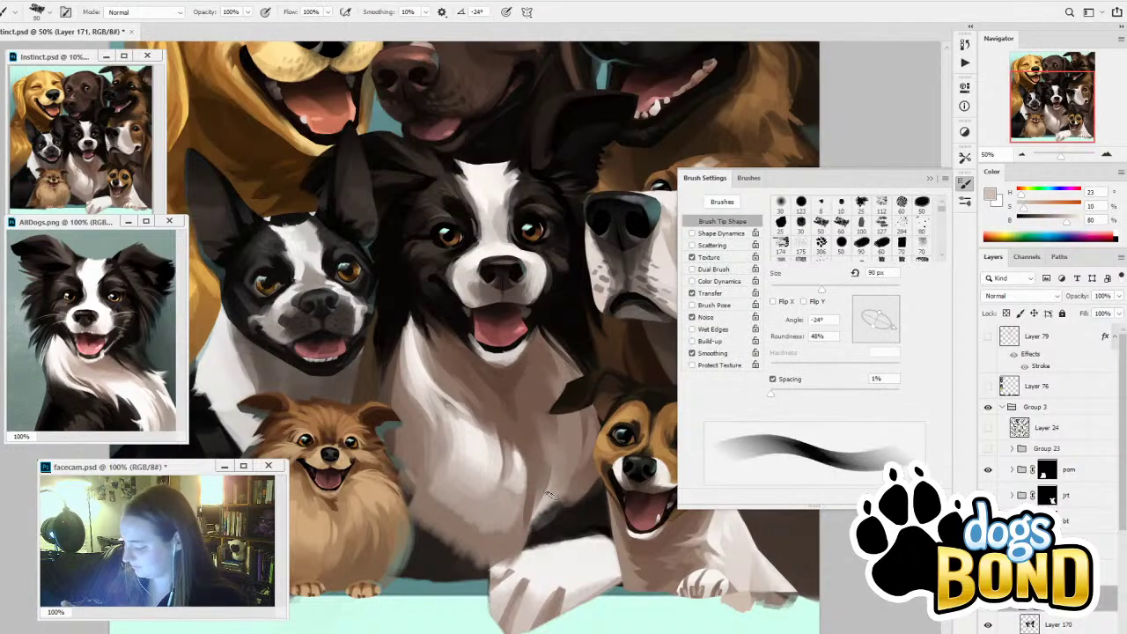
key(bracketleft)
key(bracketleft)
key(bracketleft)
key(bracketleft)
key(bracketleft)
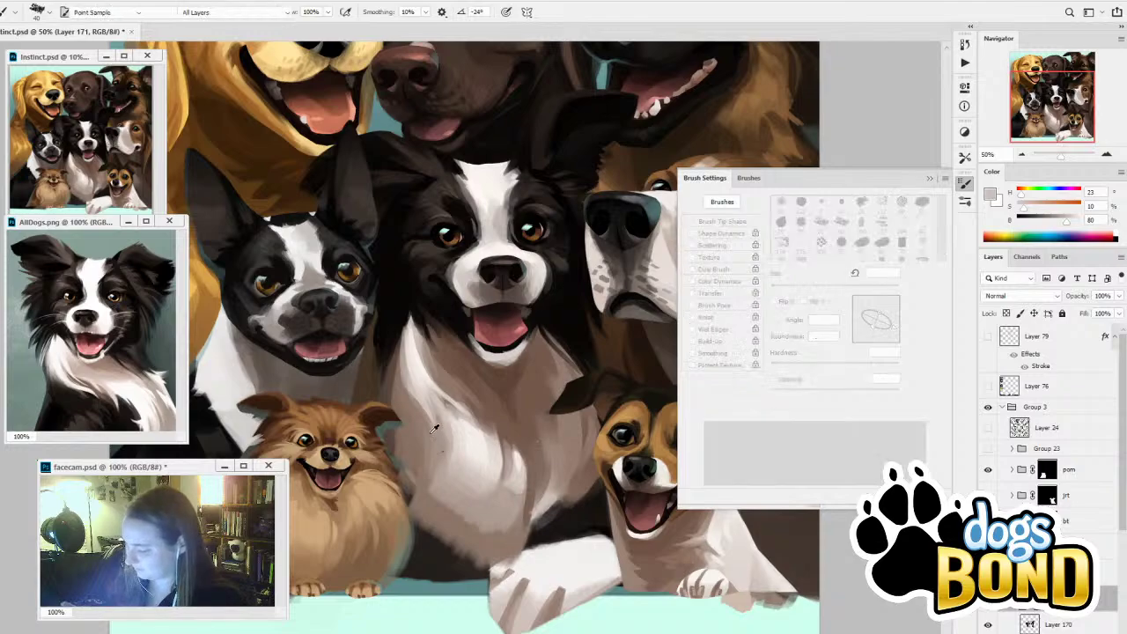
Hide the pom group and fill in the dark fur on the collie's left side with sampled near-black and a 150 px brush
alt+click(389, 354)
key(bracketright)
key(bracketright)
key(bracketright)
key(bracketright)
key(bracketright)
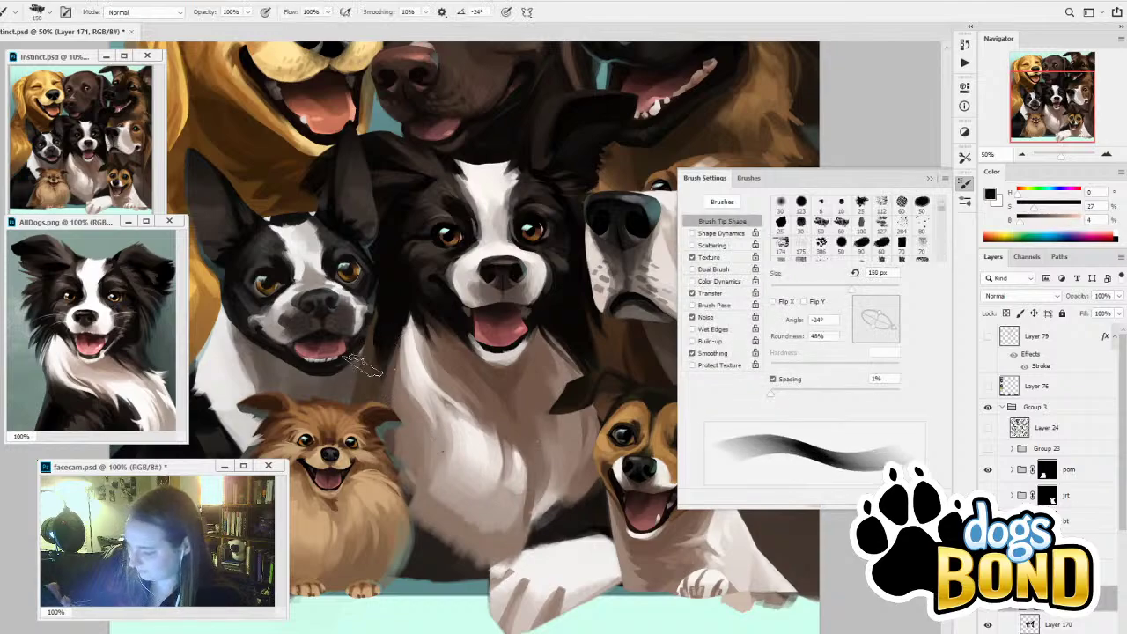
key(bracketright)
key(bracketright)
key(bracketright)
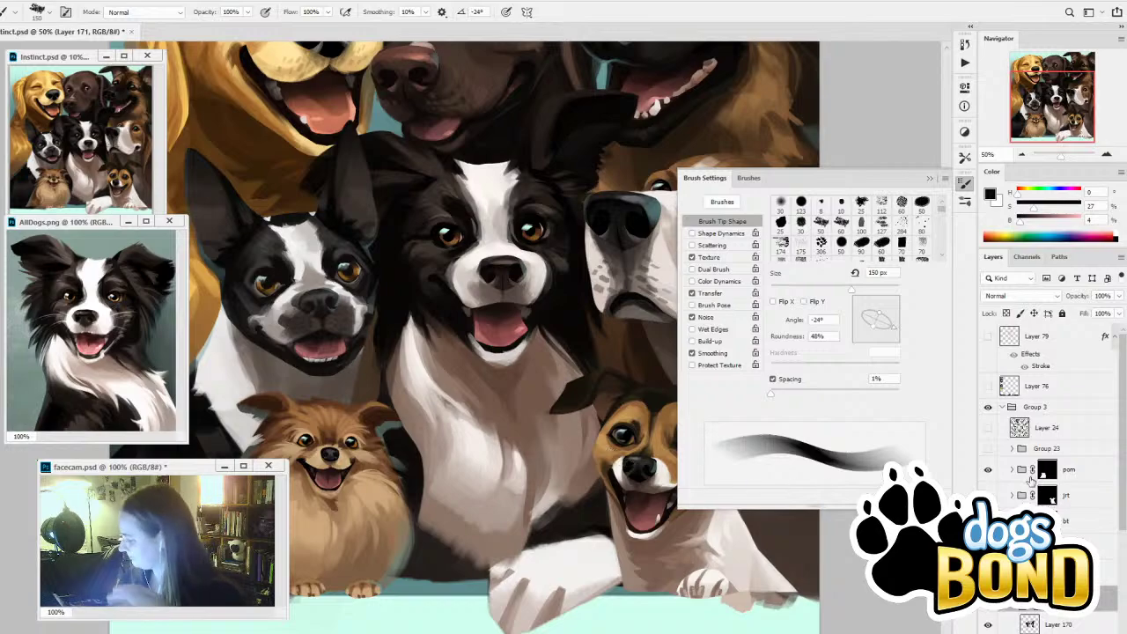
click(988, 474)
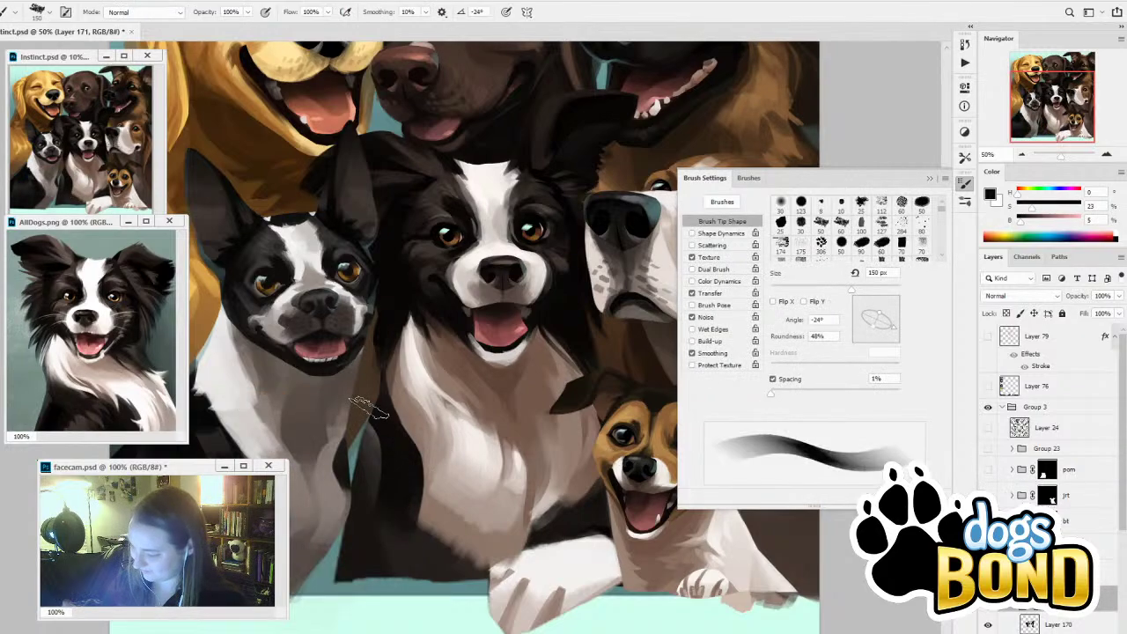
drag(368, 407, 356, 561)
key(alt)
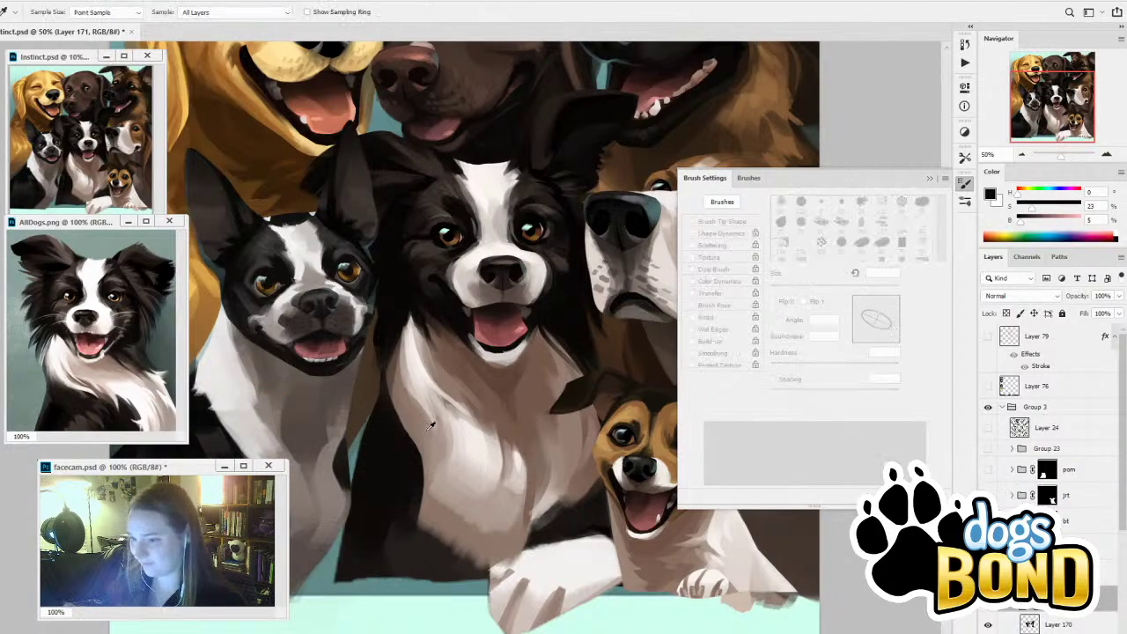
Refine the upper left fur edge of the collie's chest with sampled taupe and dark brown and a 45 px brush
alt+click(420, 408)
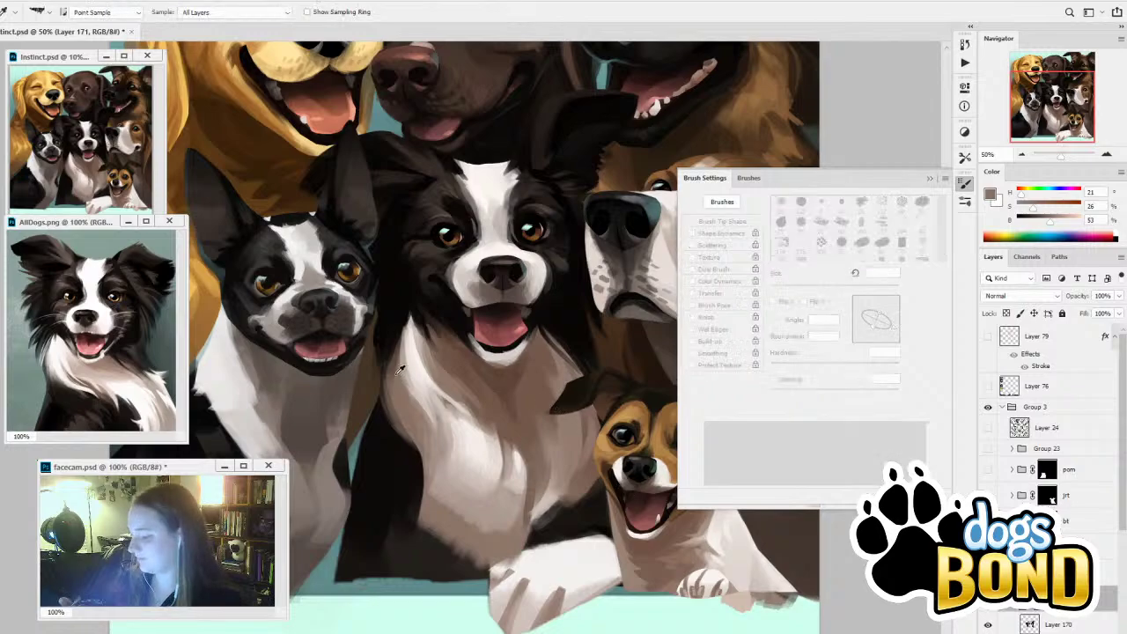
alt+click(391, 342)
alt+click(384, 344)
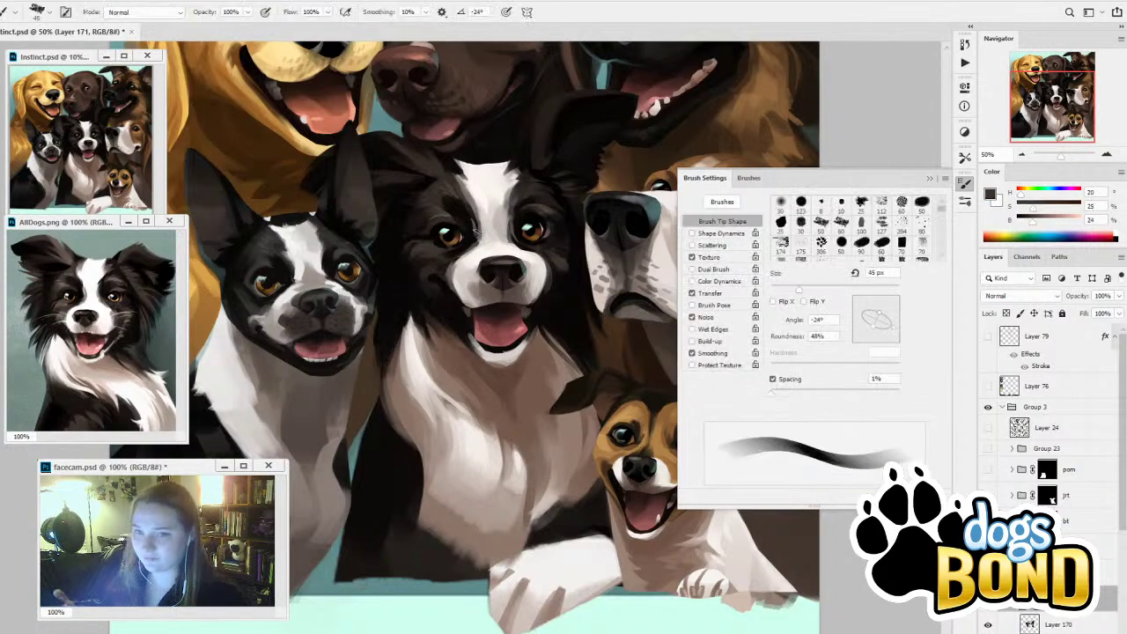
alt+click(413, 405)
Turn on Shape Dynamics and paint a tapered fur tuft at the chest's left edge with sampled taupe and a 35 px brush
click(691, 234)
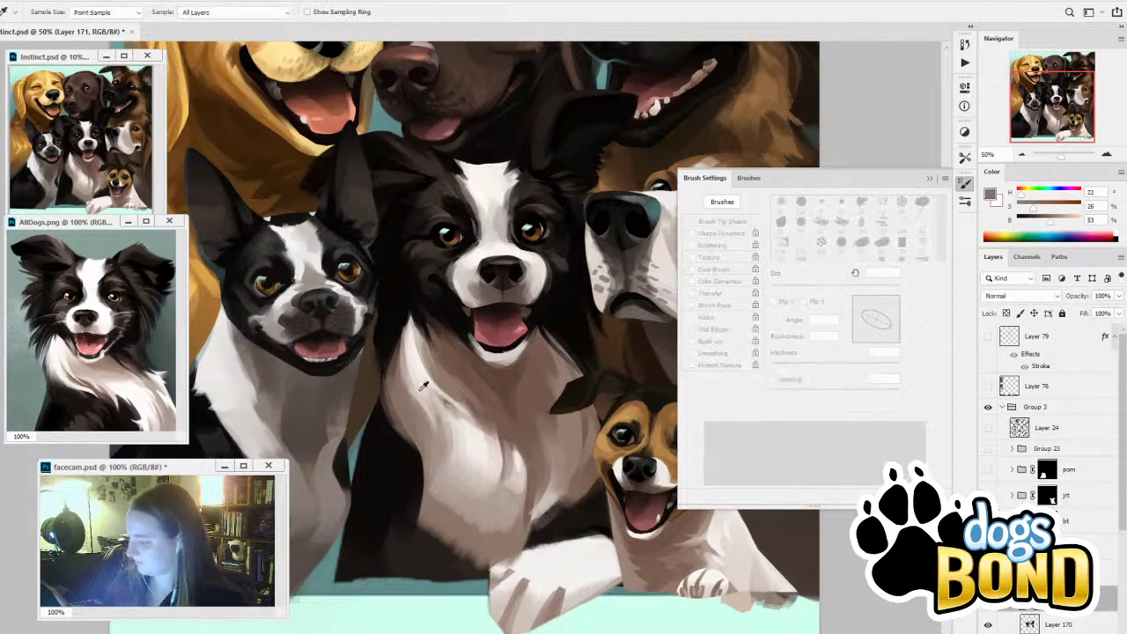
alt+click(426, 386)
key(bracketleft)
key(bracketleft)
key(bracketleft)
key(bracketleft)
key(bracketleft)
key(bracketright)
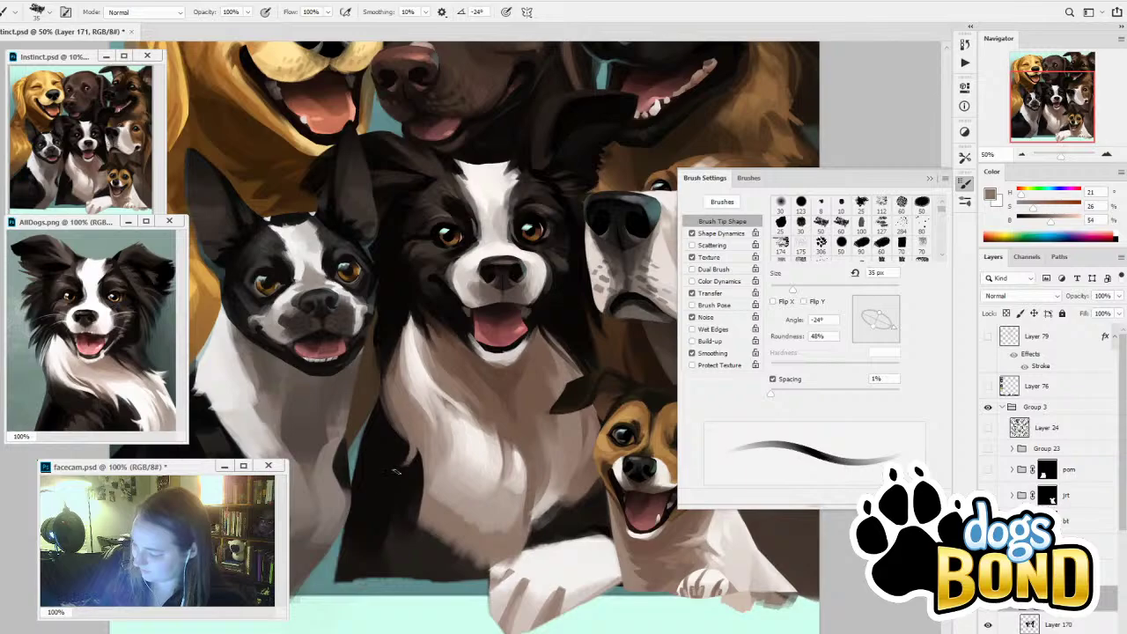
Trim the tuft and clean up the chest's left outline with sampled black, using brush sizes from 30 to 80 px
alt+click(404, 450)
key(bracketleft)
drag(403, 471, 424, 443)
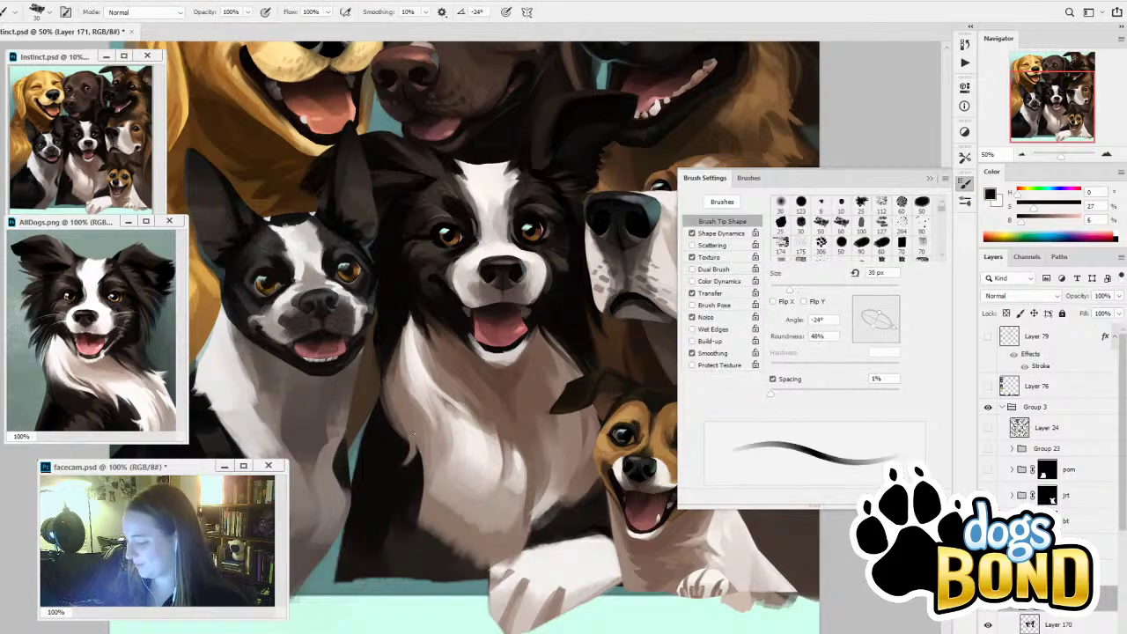
key(bracketright)
key(bracketright)
key(bracketright)
key(bracketright)
key(bracketright)
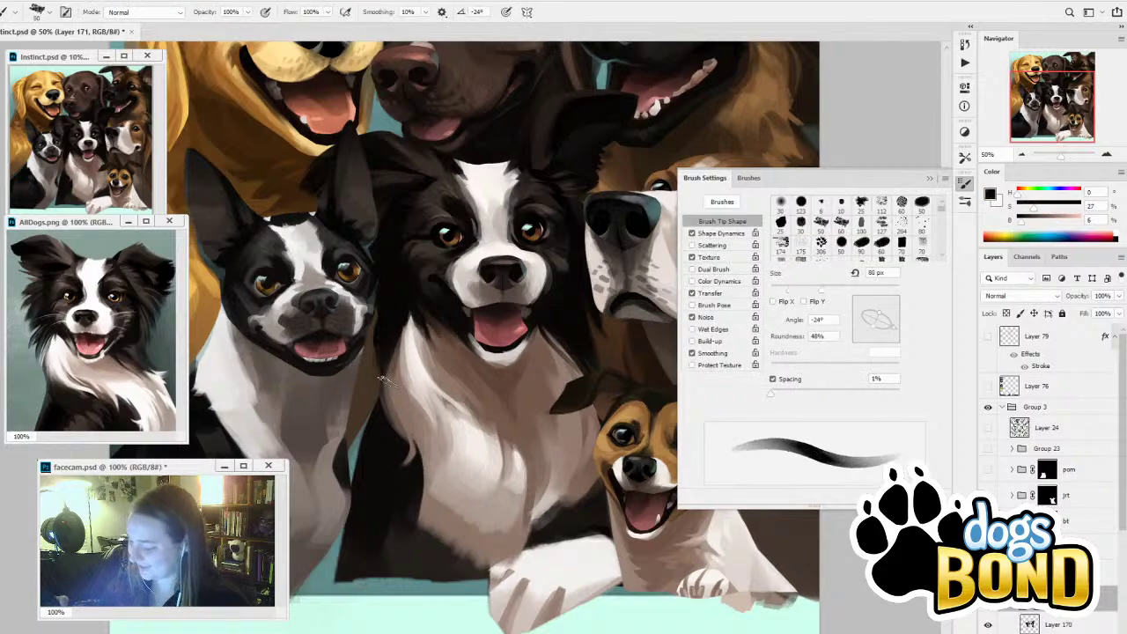
key(bracketleft)
key(bracketleft)
key(bracketleft)
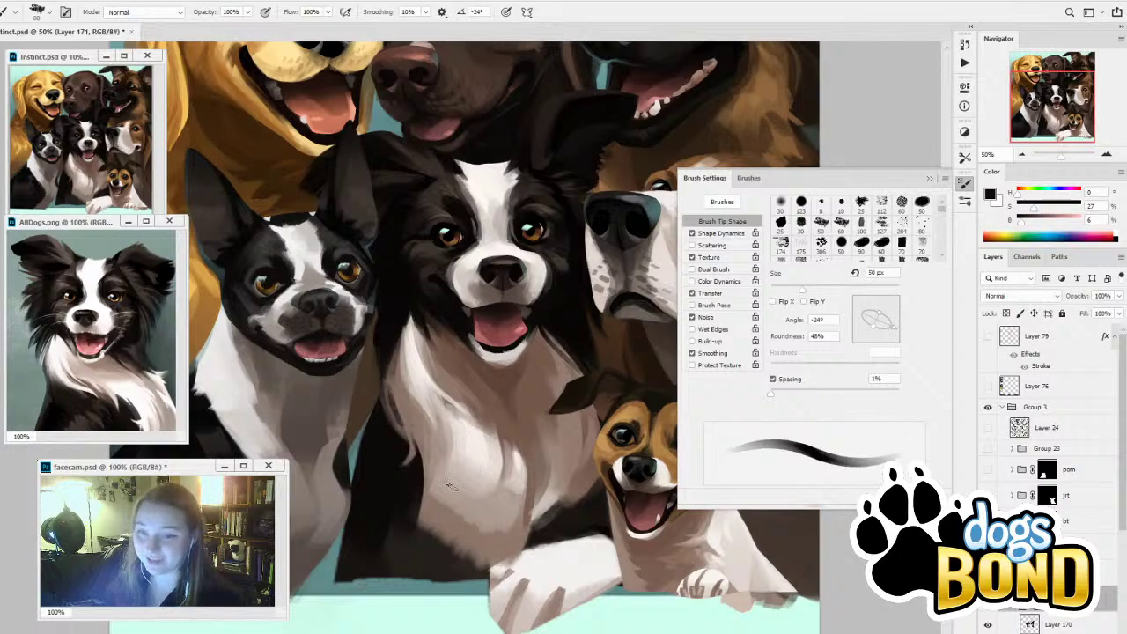
Add fine fur strands along the chest's upper left edge with sampled taupe and a 40 px brush
alt+click(414, 413)
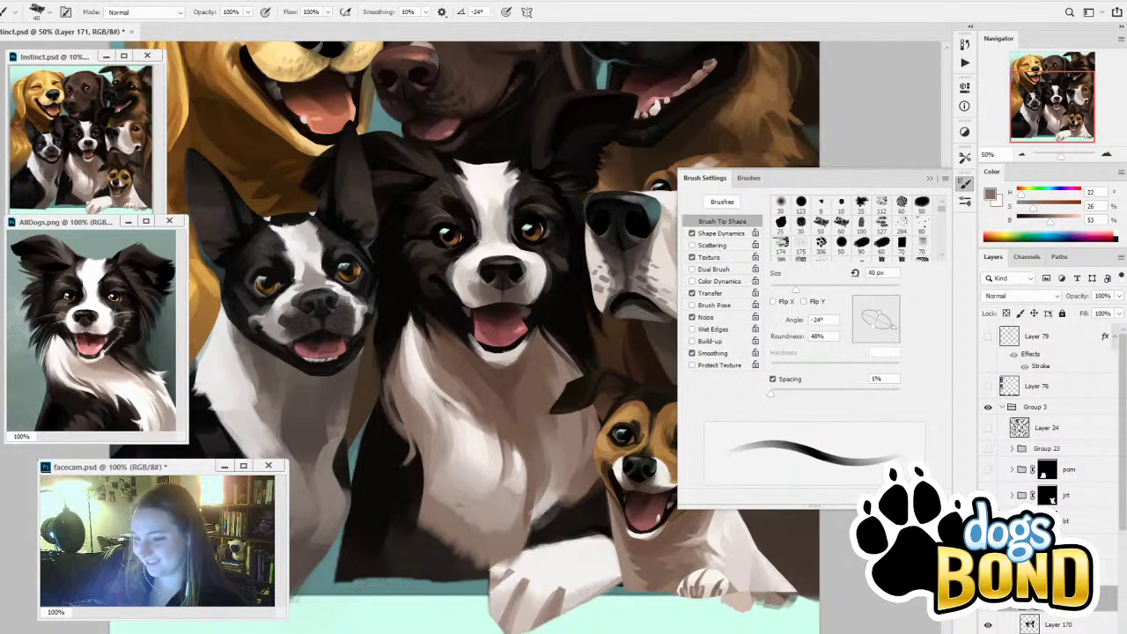
alt+click(413, 404)
drag(392, 386, 399, 419)
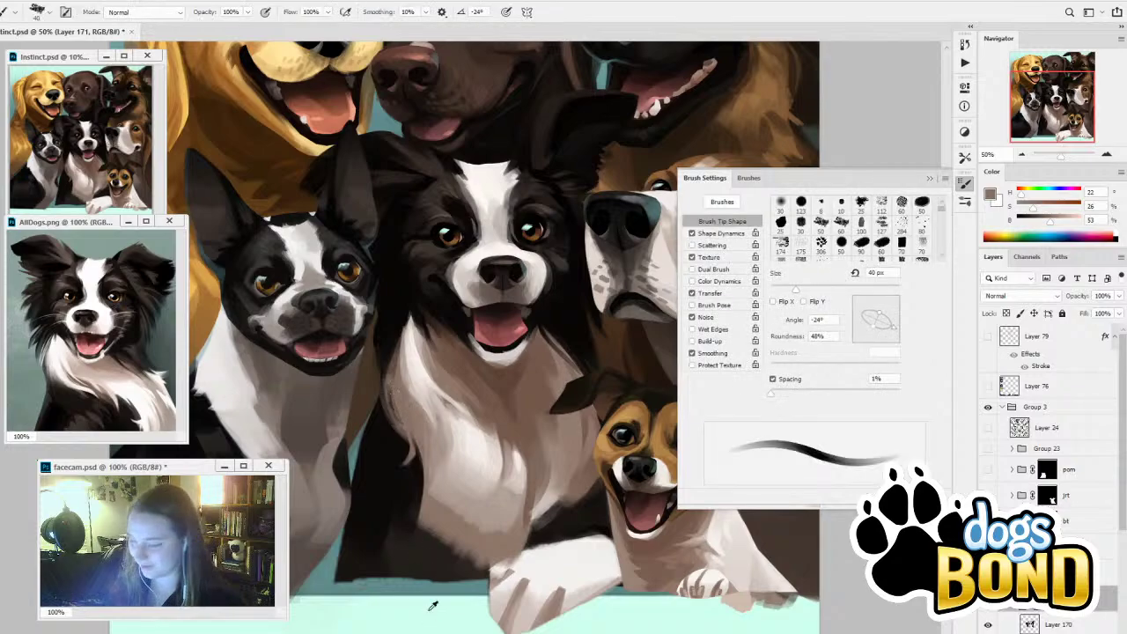
Cover the lower left border of the chest with sampled black and a 200 px brush
alt+click(418, 550)
key(bracketright)
key(bracketright)
key(bracketright)
key(bracketright)
key(bracketright)
key(bracketright)
key(bracketright)
key(bracketright)
key(bracketright)
key(bracketright)
mouse_move(415, 507)
mouse_down()
mouse_move(404, 564)
mouse_move(429, 522)
mouse_up()
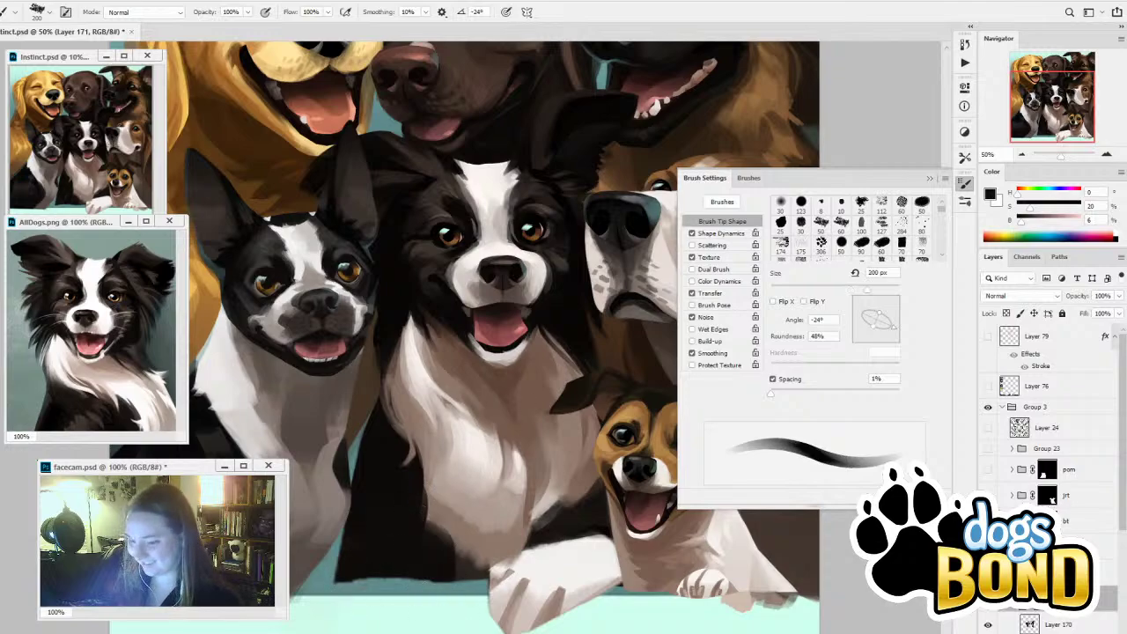
Narrow the lower left chest with sampled black and a 90 px brush, and compare it with the painting without the new layer
key(bracketleft)
key(bracketleft)
key(bracketleft)
key(bracketleft)
key(bracketleft)
alt+click(426, 471)
drag(425, 476, 453, 572)
key(ctrl+z)
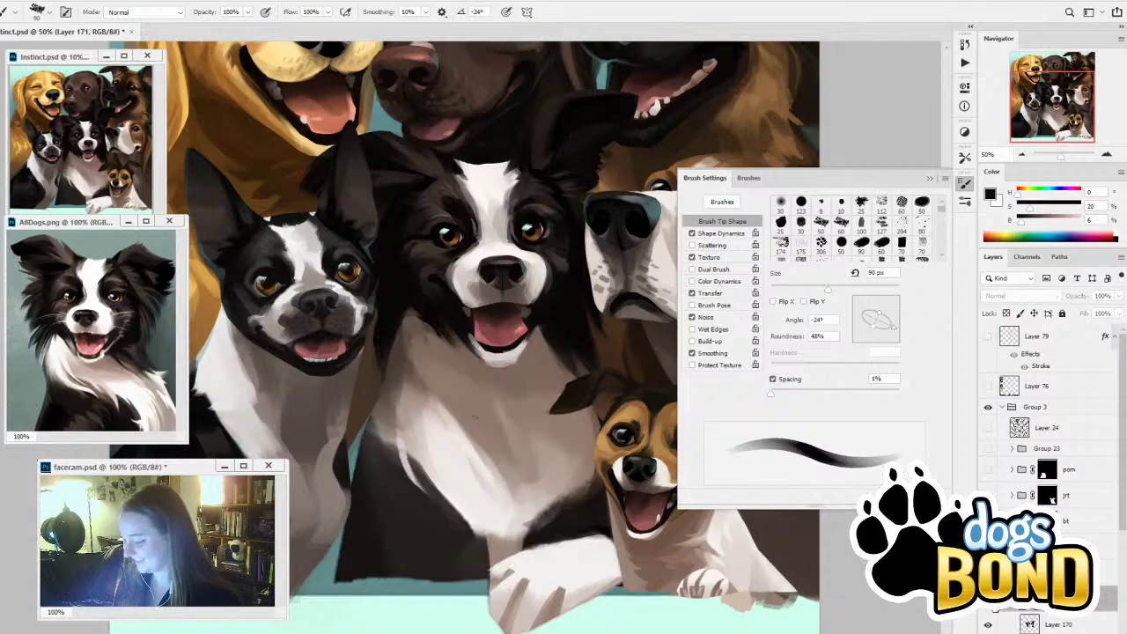
key(ctrl+shift+z)
Carve a cleaner diagonal edge from the chest's left side down to the paw with sampled near-black and an 80 px brush
alt+click(428, 474)
key(bracketleft)
key(bracketleft)
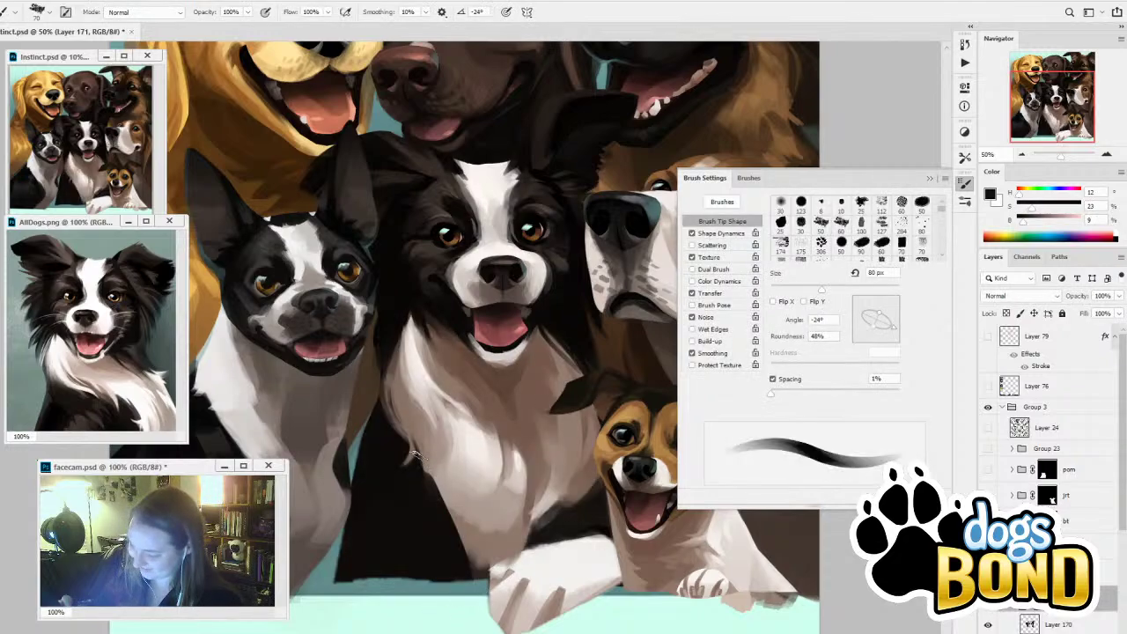
drag(448, 505, 472, 556)
drag(430, 477, 485, 580)
Paint light fur tufts over the chest's lower left edge with sampled grey-beige, using a 40 to 80 px brush
alt+click(449, 468)
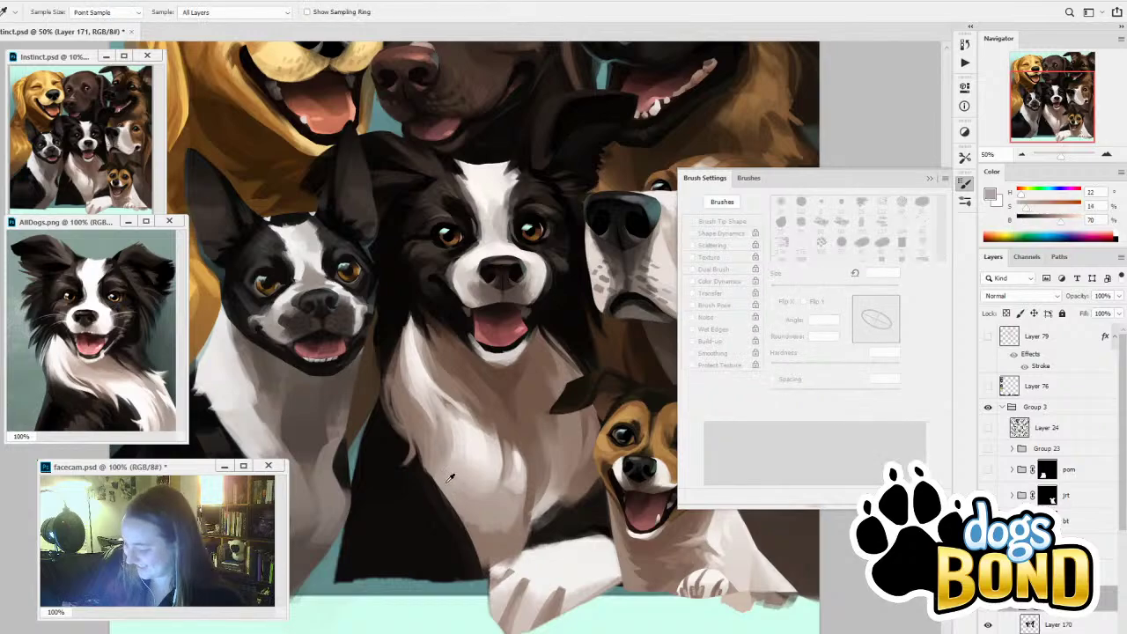
key(bracketleft)
key(bracketleft)
key(bracketleft)
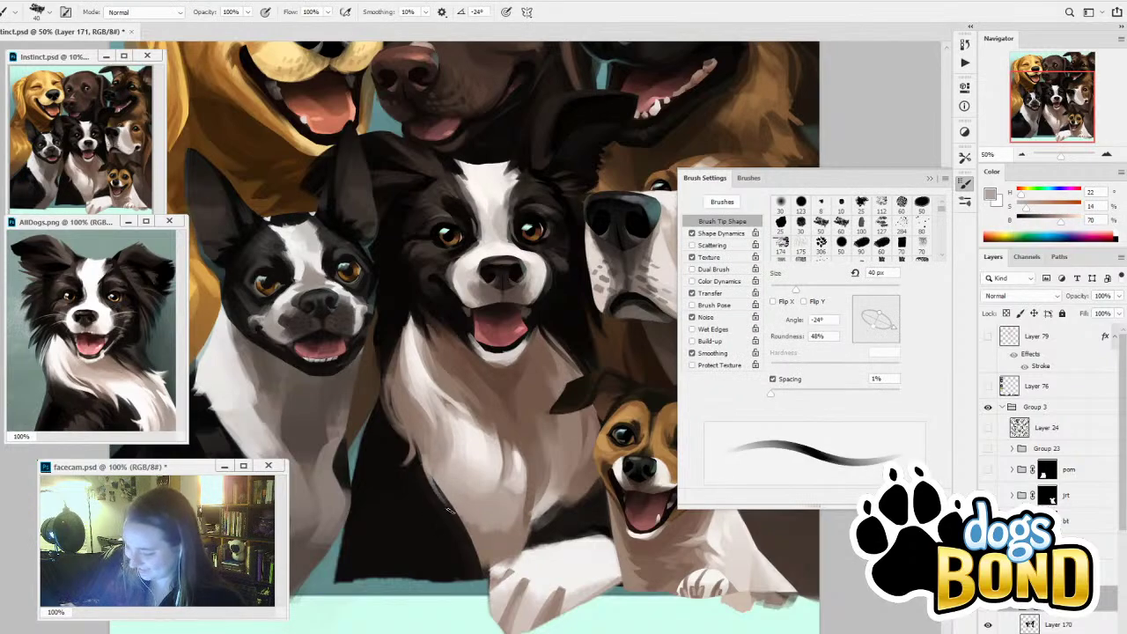
key(bracketright)
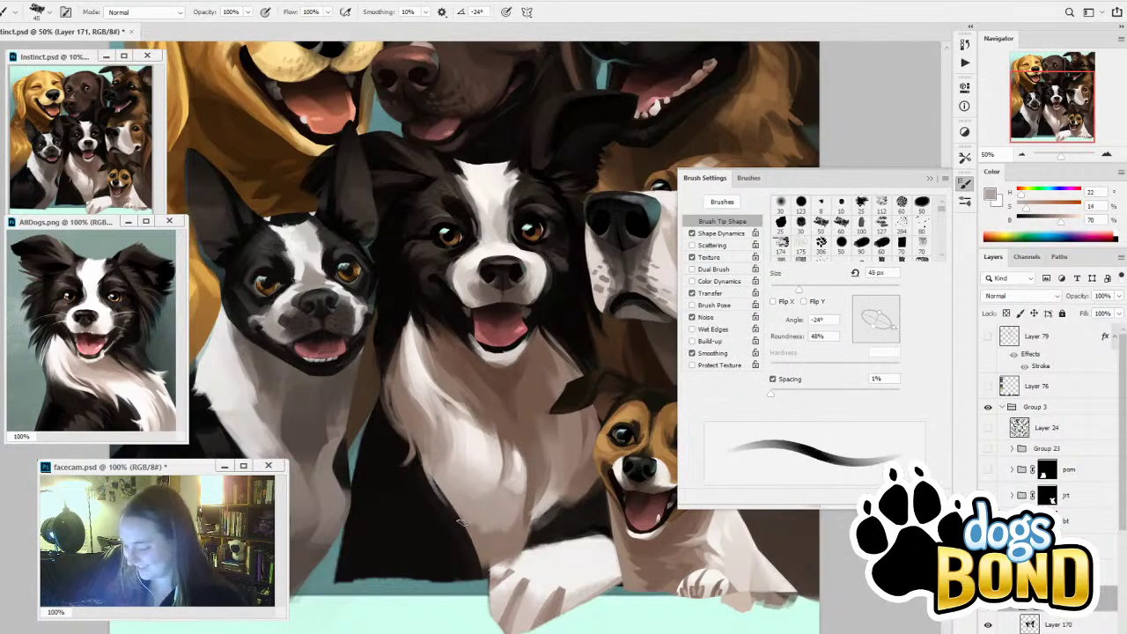
key(bracketright)
key(bracketright)
key(bracketright)
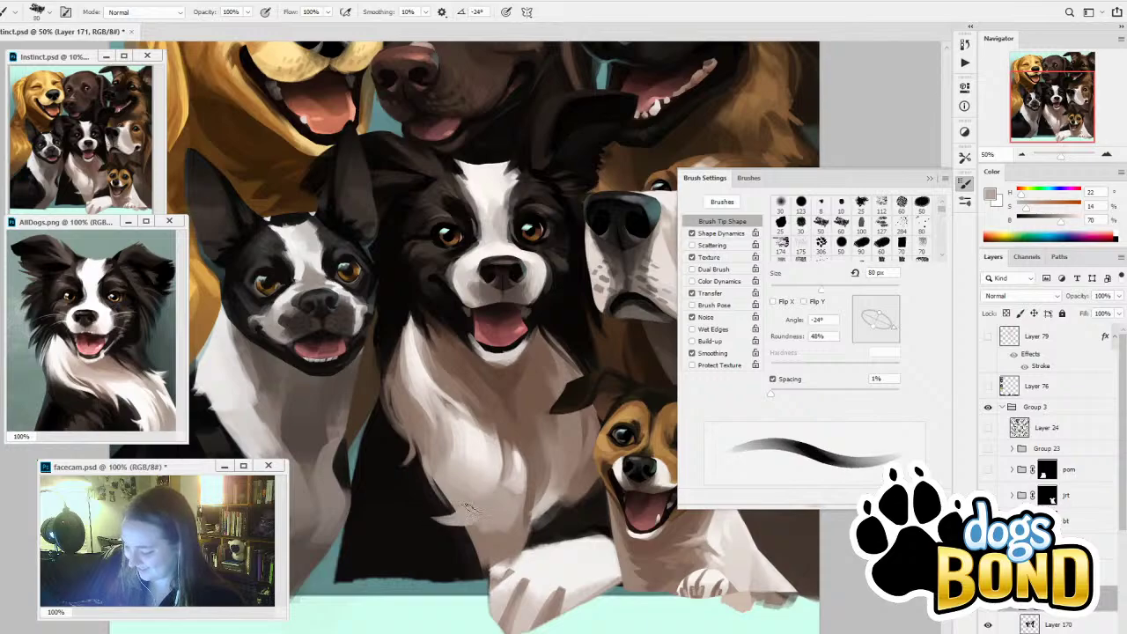
drag(476, 495, 438, 505)
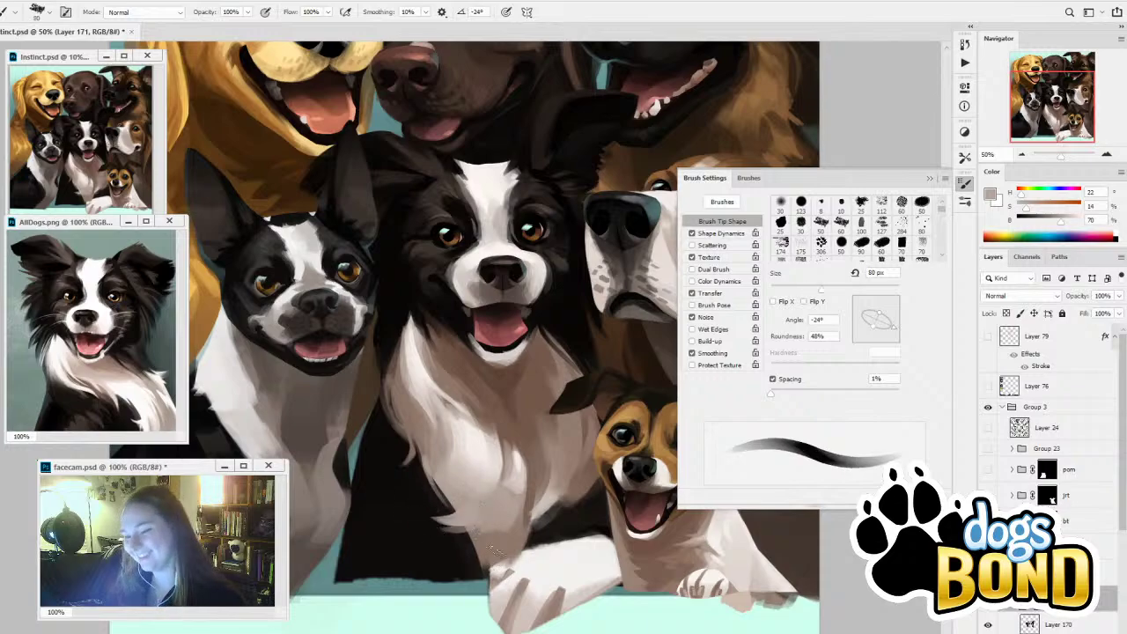
Refine the chest's lower right fur edge above the raised paw with sampled brown and light beige and a 50 px brush
alt+click(579, 489)
key(bracketleft)
key(bracketleft)
key(bracketleft)
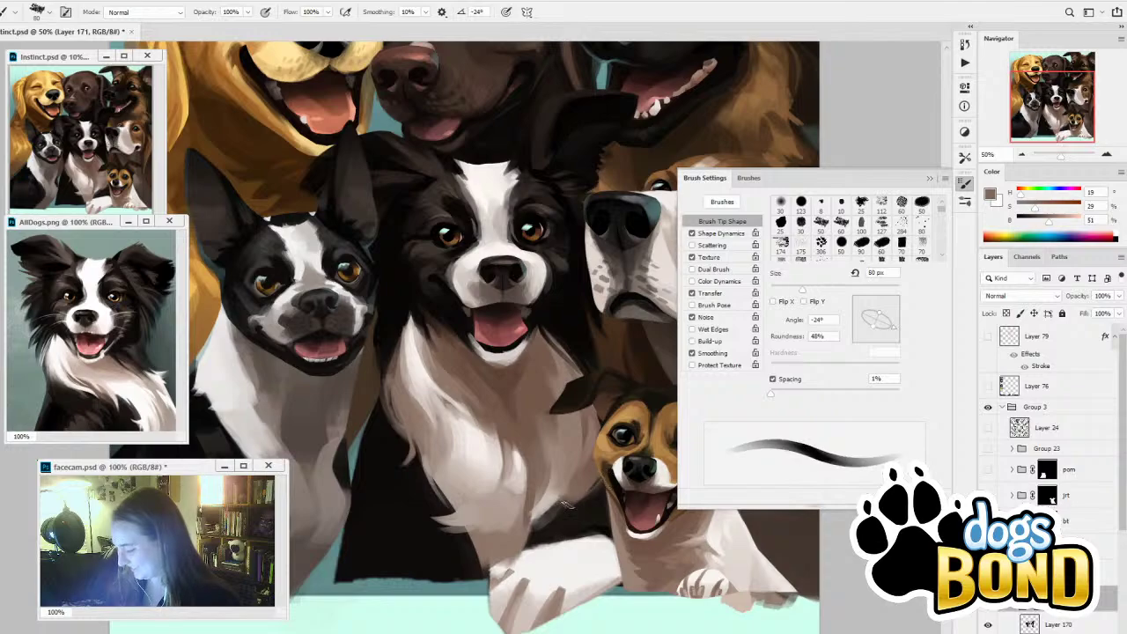
alt+click(539, 515)
key(bracketleft)
key(bracketleft)
key(bracketleft)
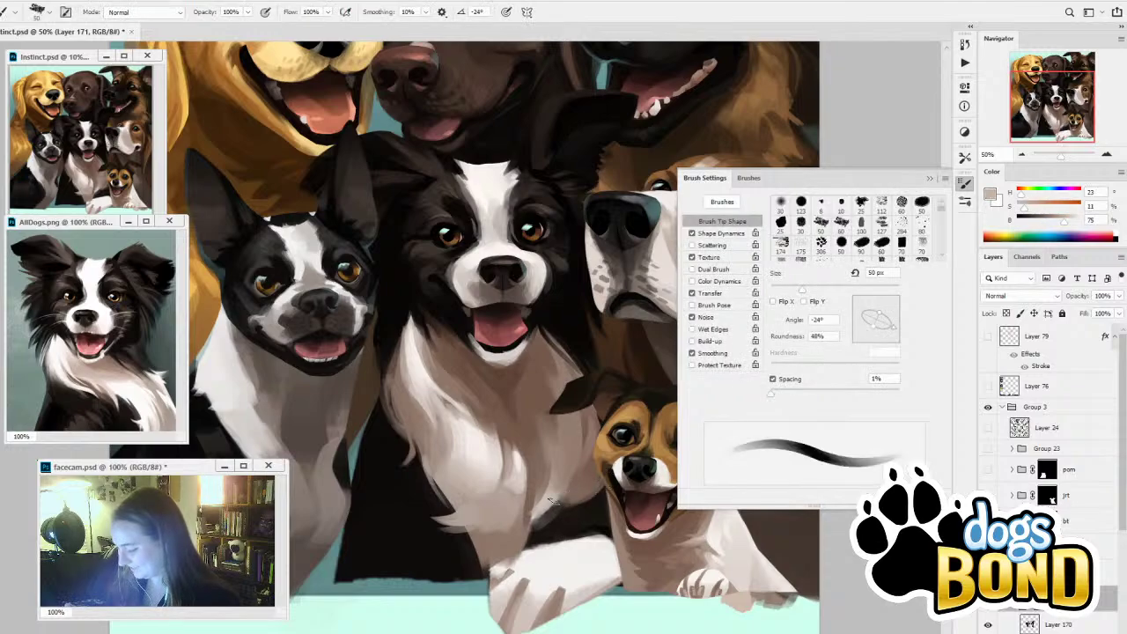
alt+click(524, 543)
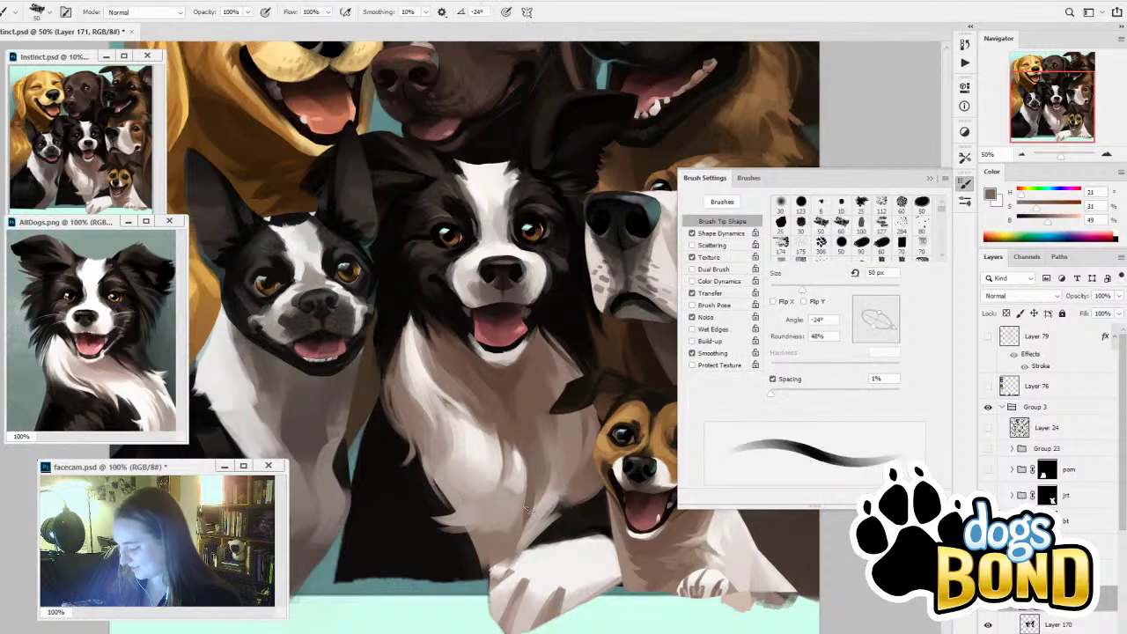
Blend the lowest chest fur above the paw with sampled taupe tones, enlarging the brush to 150 px
alt+click(518, 547)
key(bracketright)
key(bracketright)
key(bracketright)
key(bracketright)
key(bracketright)
key(bracketright)
key(bracketright)
alt+click(484, 555)
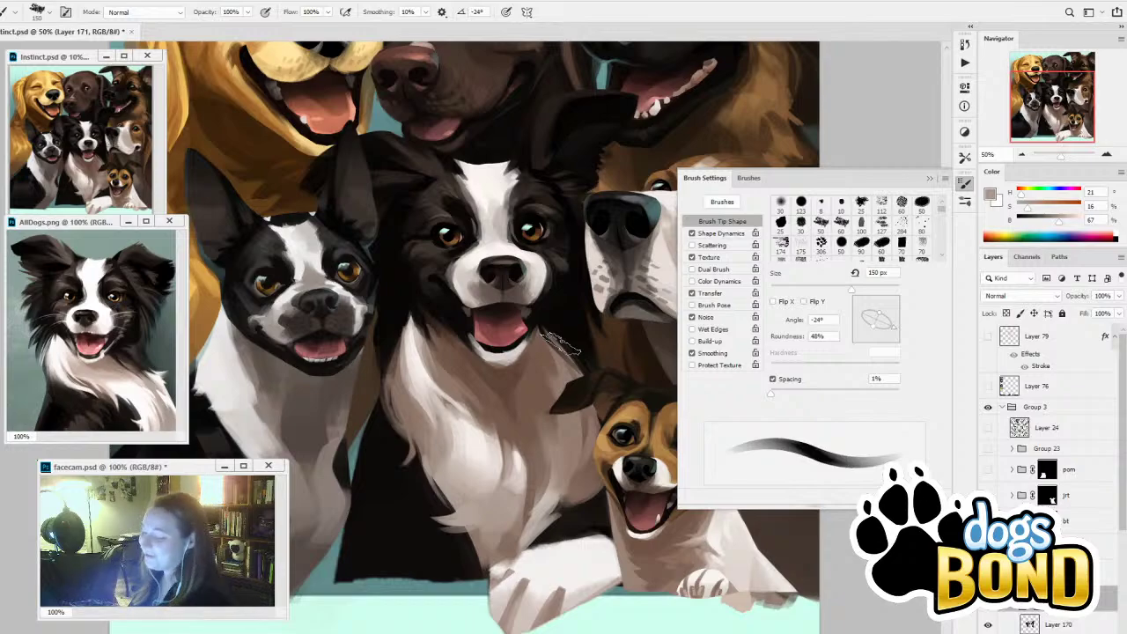
Deepen the shadow around the collie's chin with sampled dark brown and a 60 px brush
alt+click(461, 344)
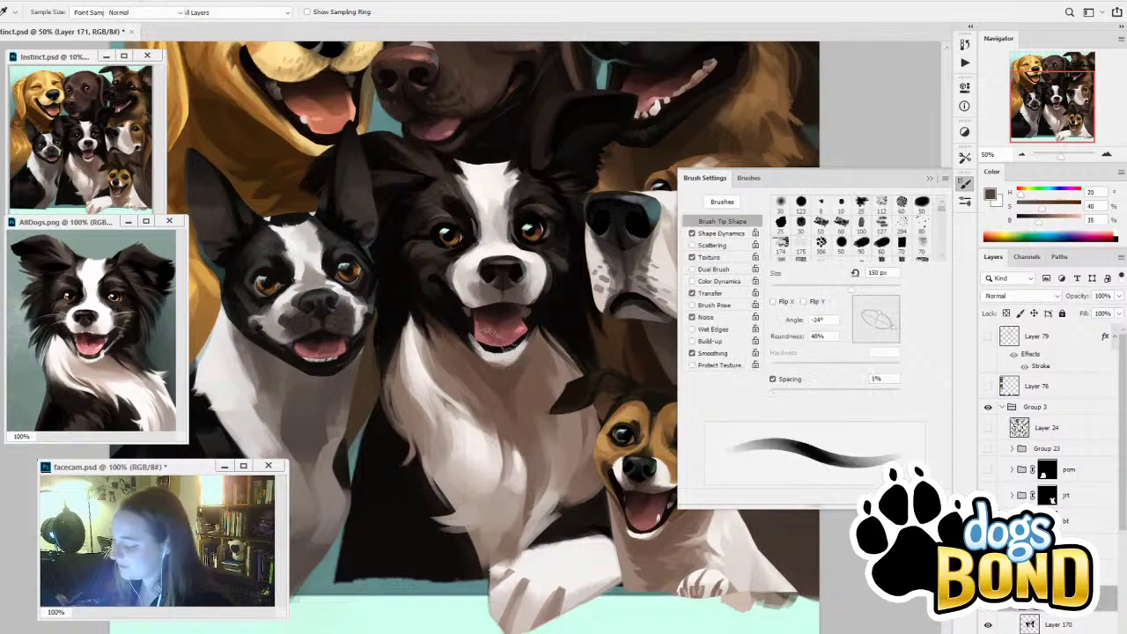
key(bracketleft)
key(bracketleft)
key(bracketleft)
key(bracketleft)
key(bracketleft)
key(bracketleft)
alt+click(529, 357)
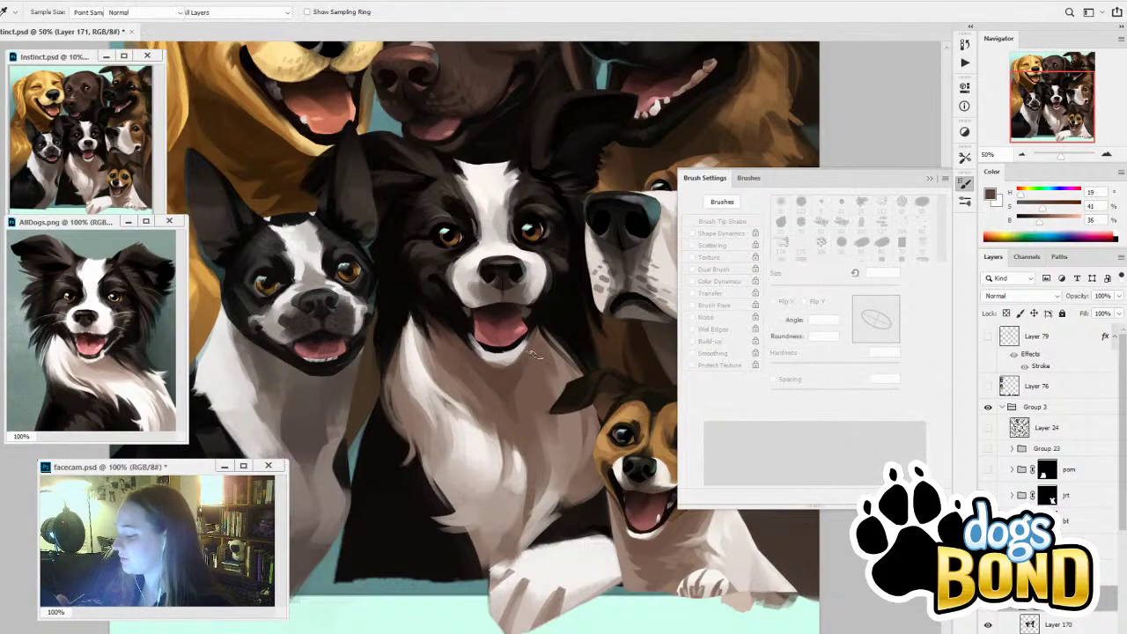
Move the AllDogs.png reference window slightly lower and shade the chest below the chin with sampled browns and a 60 to 90 px brush
mouse_move(96, 223)
mouse_down()
mouse_move(133, 224)
mouse_move(103, 246)
mouse_move(98, 236)
mouse_up()
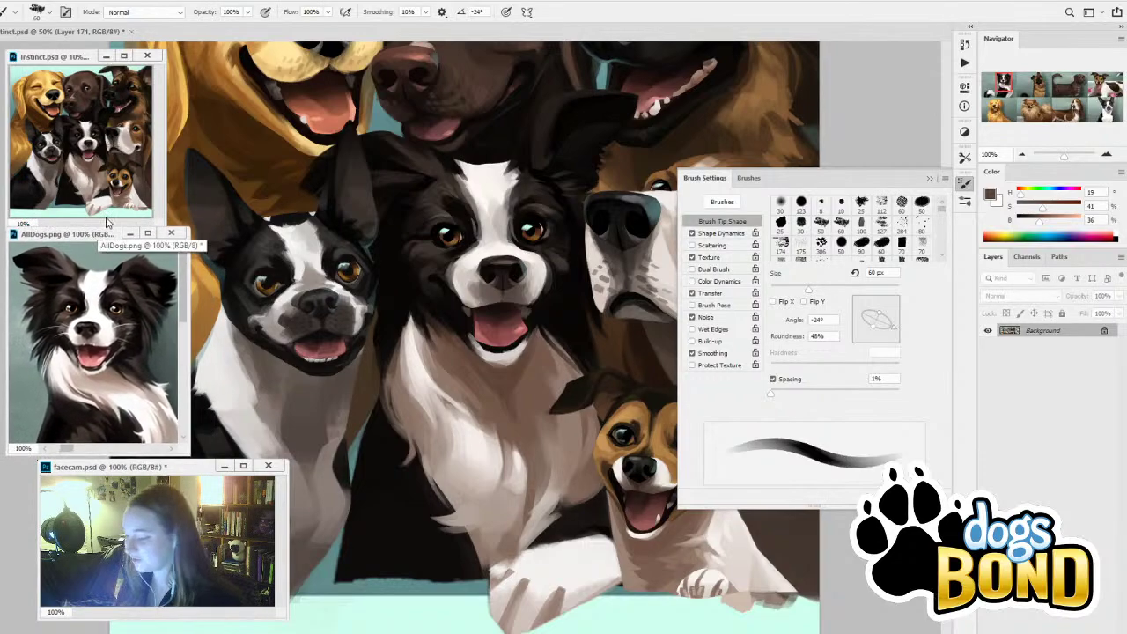
click(499, 381)
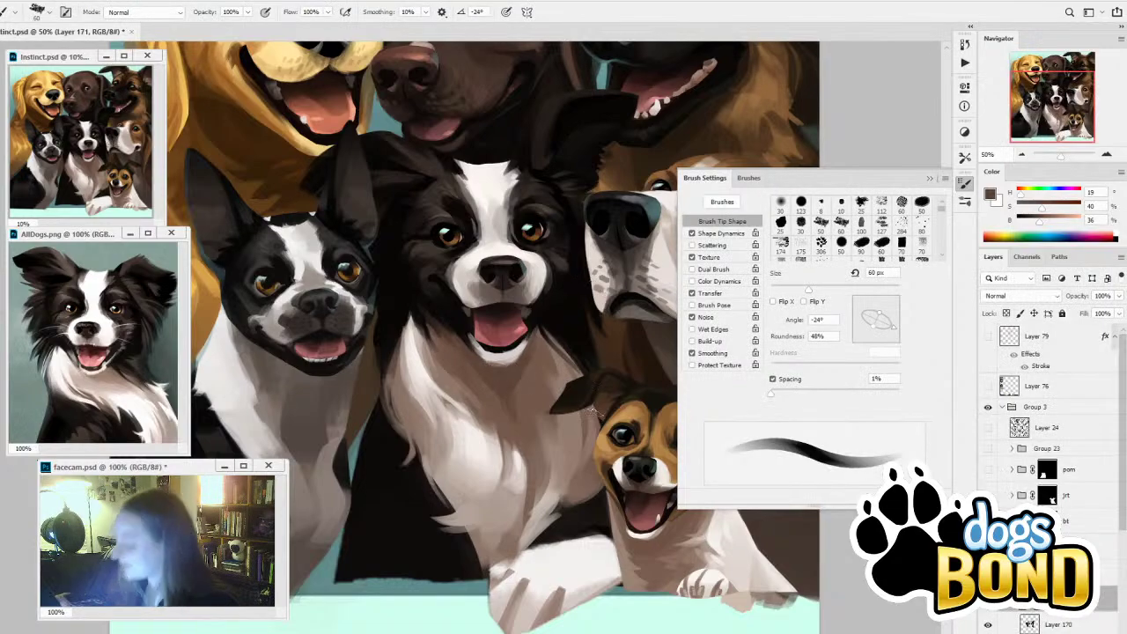
alt+click(516, 381)
alt+click(517, 395)
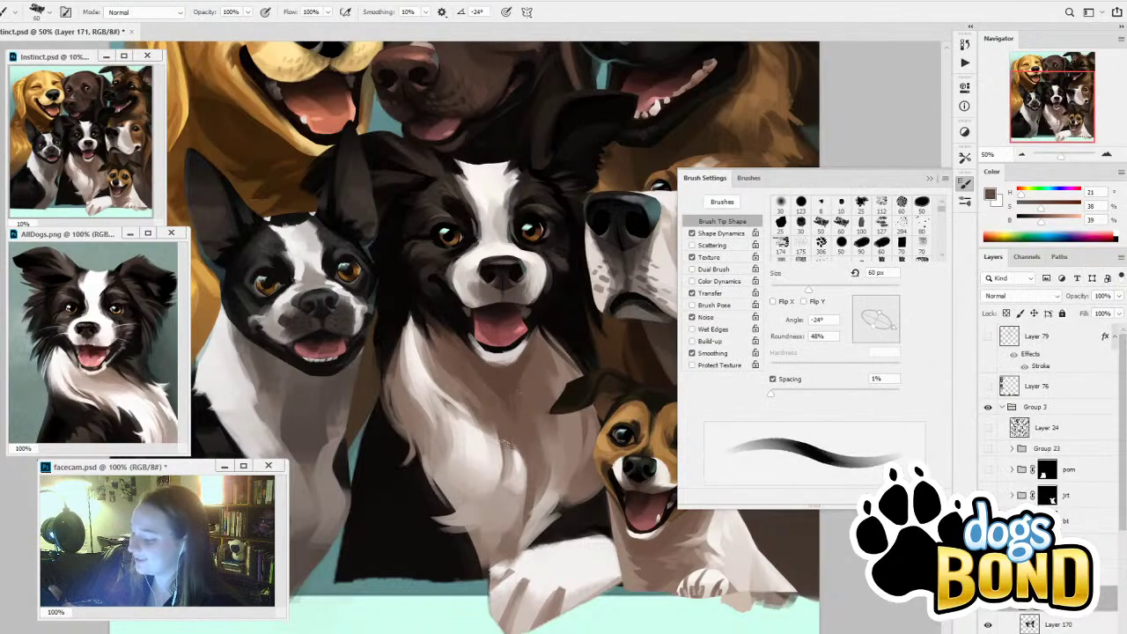
key(bracketright)
key(bracketright)
key(bracketright)
alt+click(469, 350)
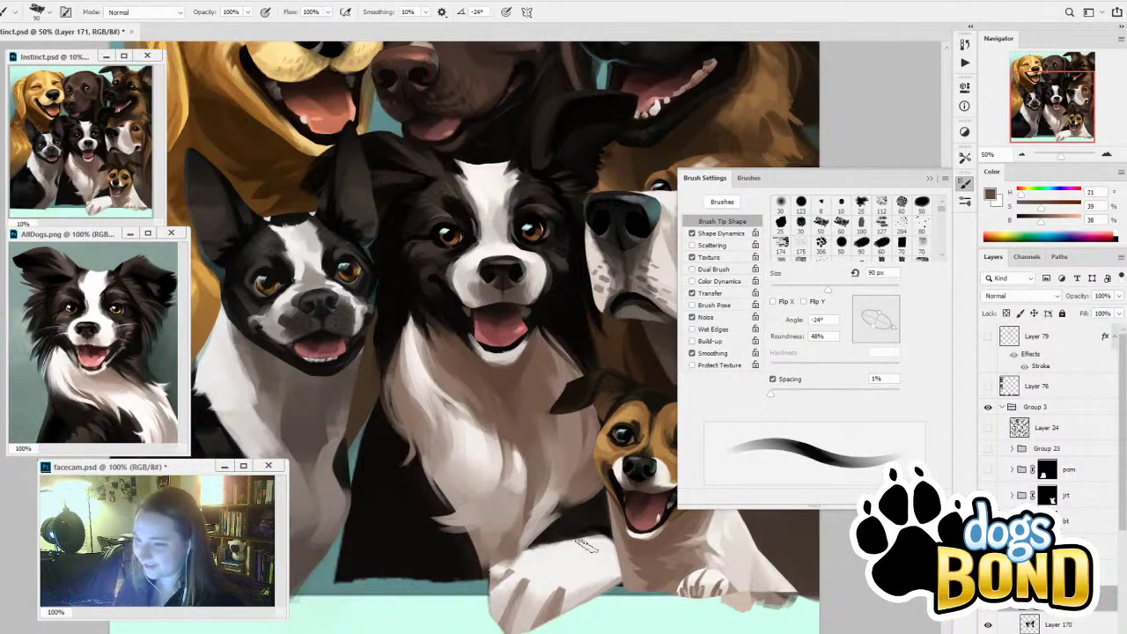
Sharpen the dark fur edge at the chest's lower right beside the terrier with sampled near-black and a 60 px brush
alt+click(581, 500)
key(bracketleft)
key(bracketleft)
key(bracketleft)
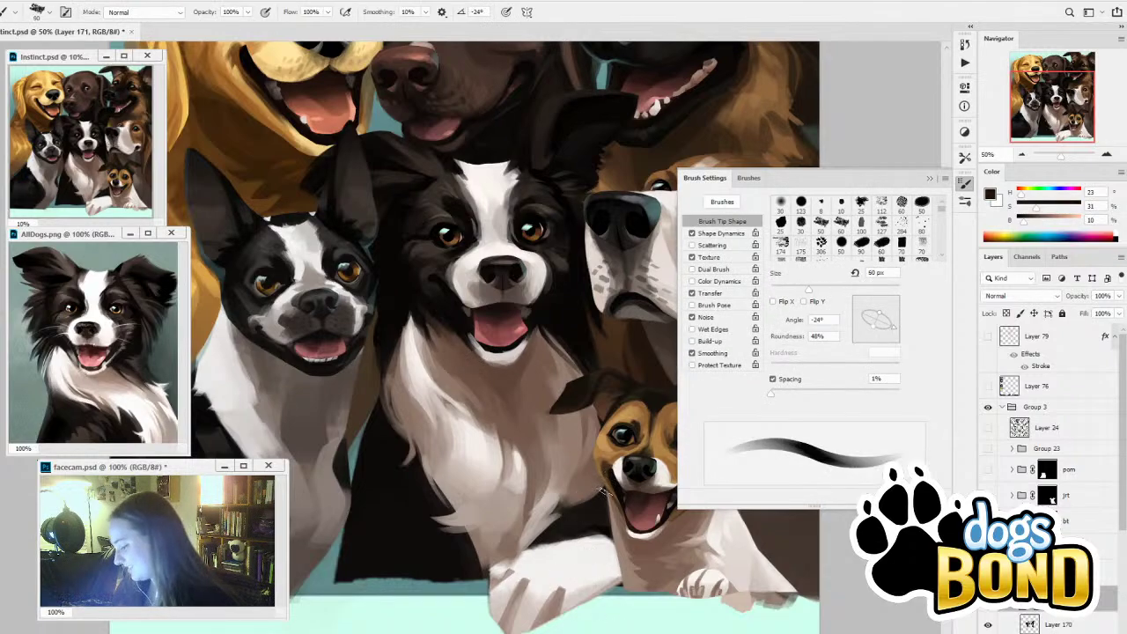
Hide the jrt group and extend fur strands along the chest's right edge with sampled taupe tones and a 60 to 70 px brush
click(996, 497)
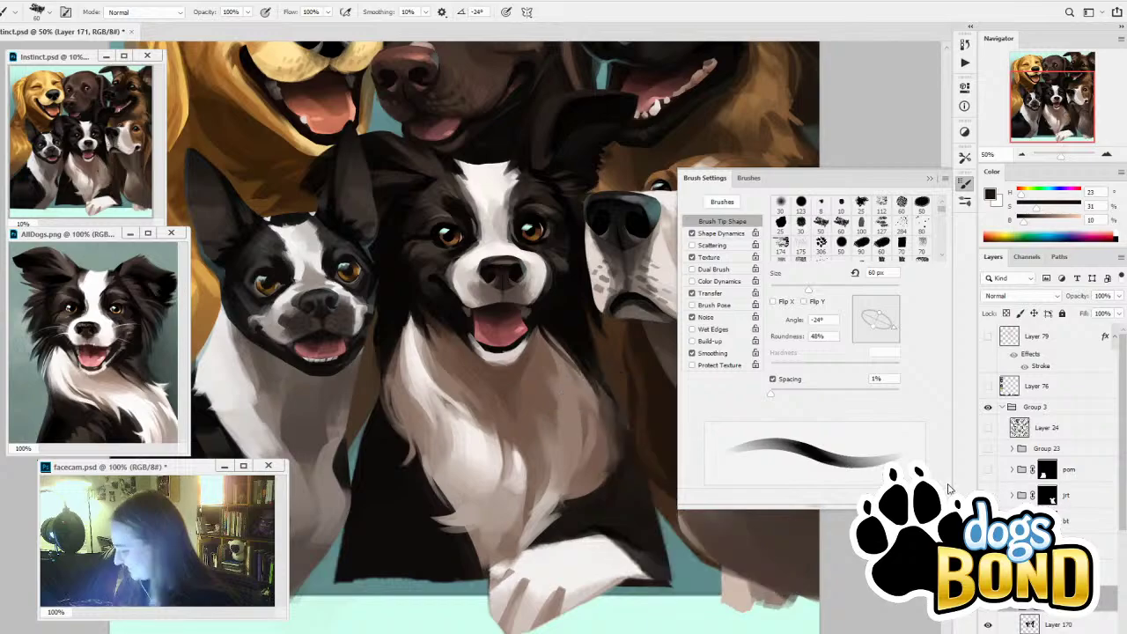
alt+click(599, 450)
key(bracketright)
key(bracketright)
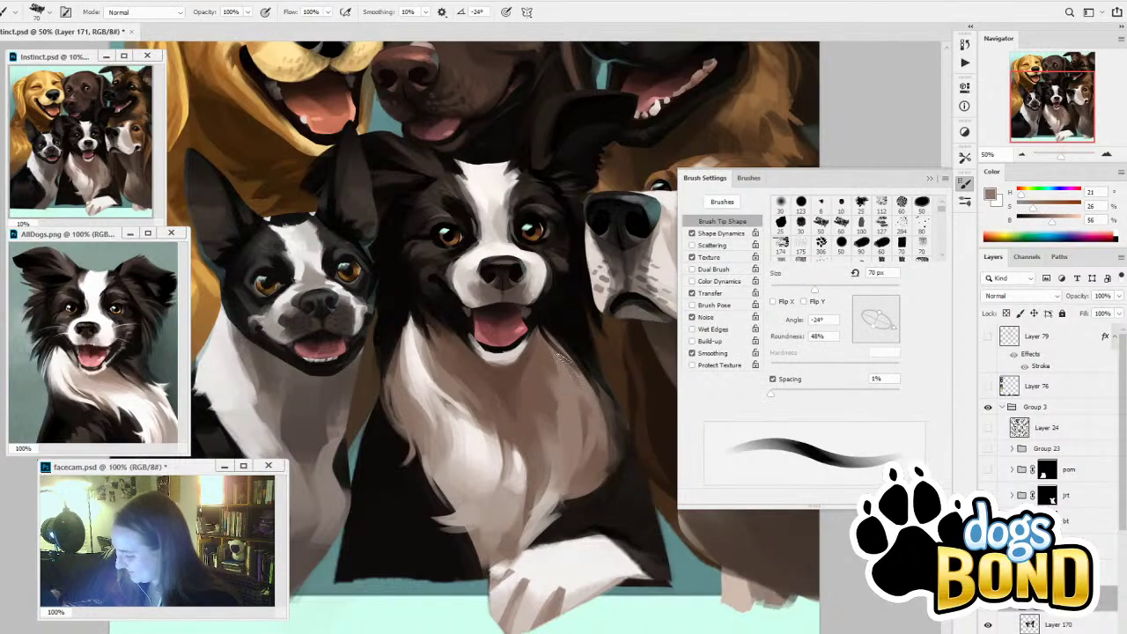
mouse_move(606, 408)
mouse_down()
mouse_move(591, 365)
mouse_move(618, 426)
mouse_up()
mouse_move(599, 382)
mouse_down()
mouse_move(618, 451)
mouse_move(610, 374)
mouse_move(615, 463)
mouse_up()
alt+click(624, 421)
key(bracketleft)
key(bracketleft)
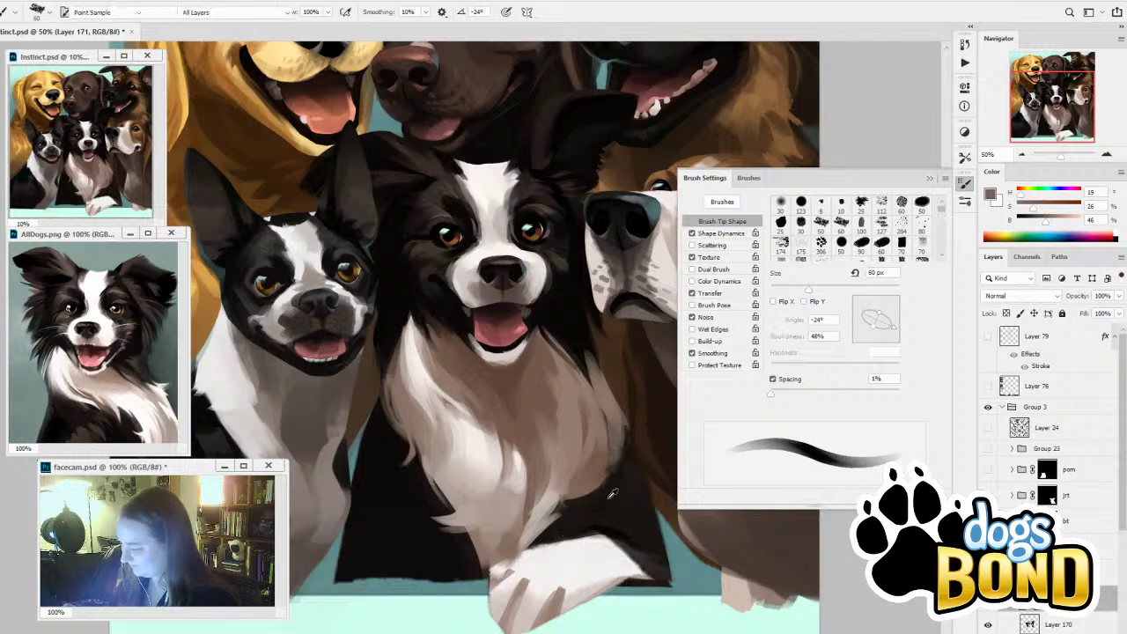
Sharpen the dark fur edge between the collie's lower chest and raised paw with sampled near-black and a 60 px brush
alt+click(549, 532)
drag(565, 510, 530, 547)
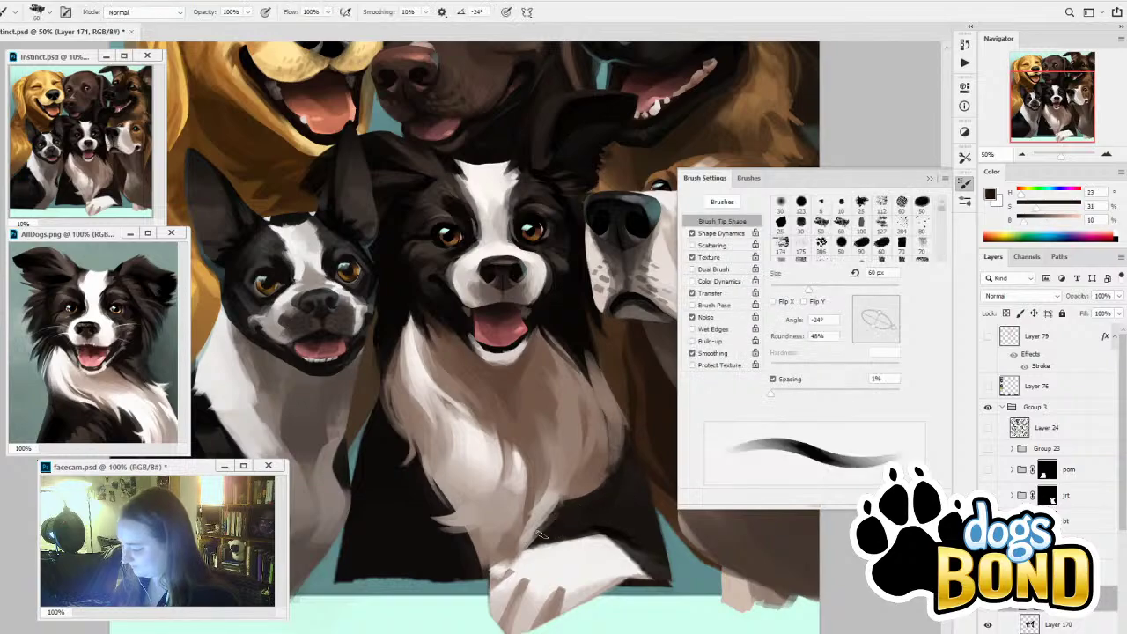
Add a new layer and try a broad stroke of dark brown sampled from AllDogs.png on the collie's left shoulder, 300 px brush
alt+click(462, 535)
alt+click(95, 433)
key(bracketright)
key(bracketright)
key(bracketright)
key(bracketright)
key(bracketright)
key(bracketright)
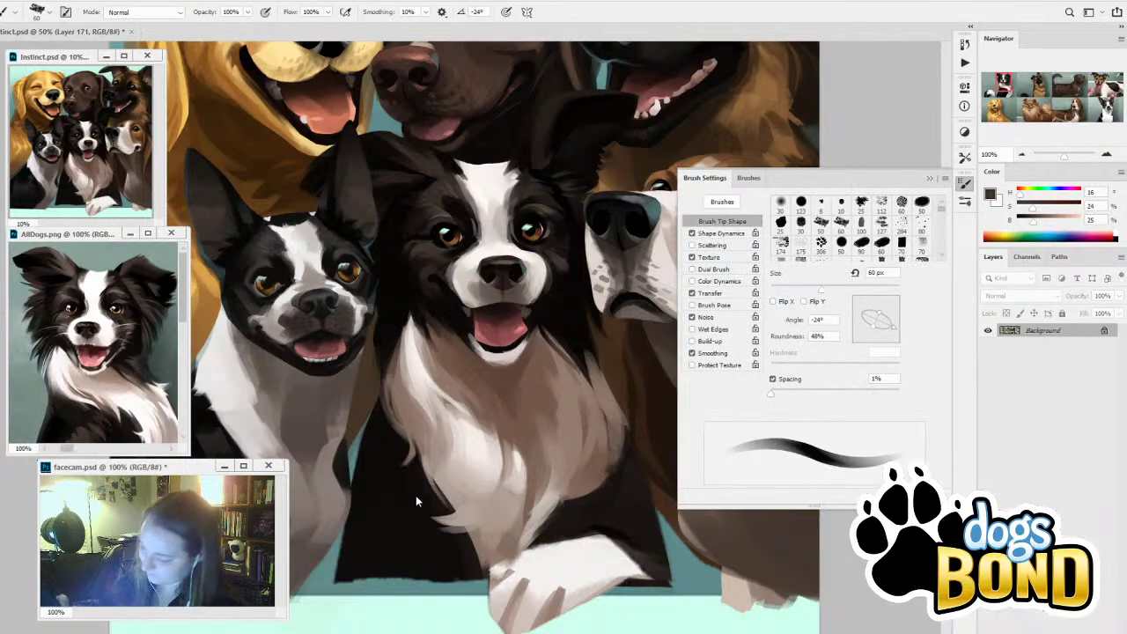
click(416, 495)
key(bracketright)
key(bracketright)
key(bracketright)
key(bracketright)
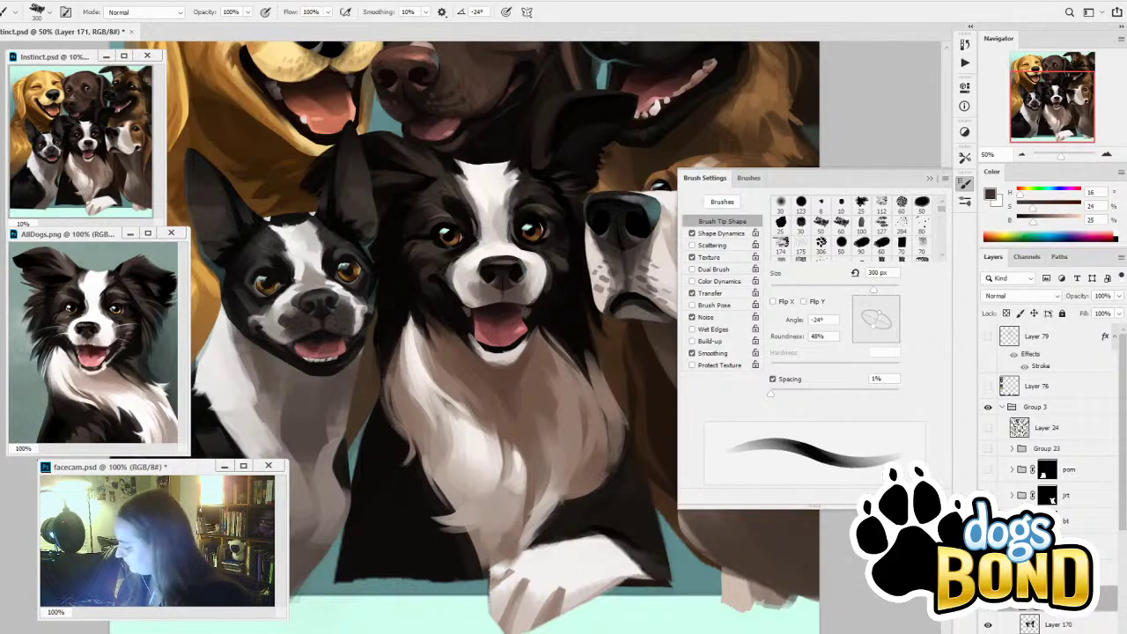
key(ctrl+alt+shift+n)
drag(385, 463, 411, 522)
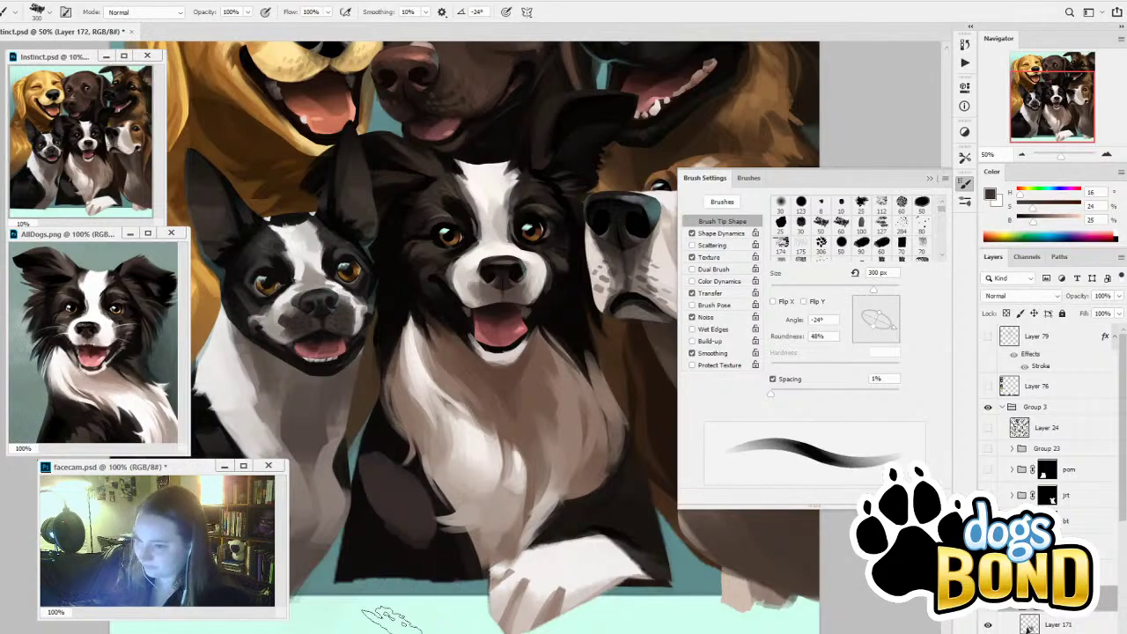
Sample near-black from the AllDogs.png reference and turn off the brush's Shape Dynamics
alt+click(94, 421)
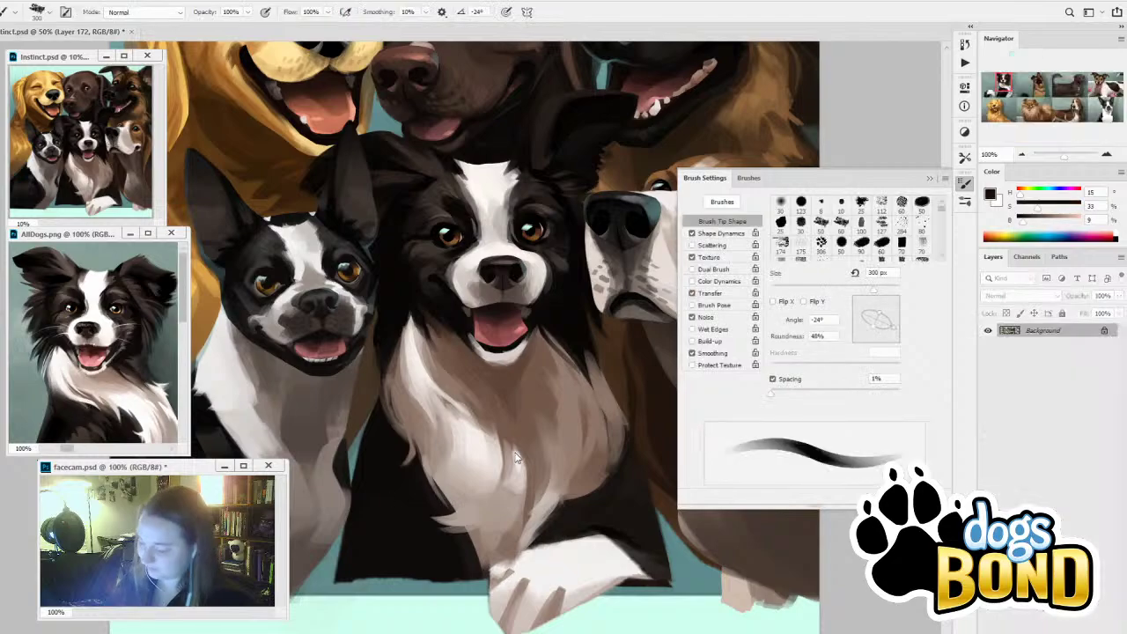
click(692, 233)
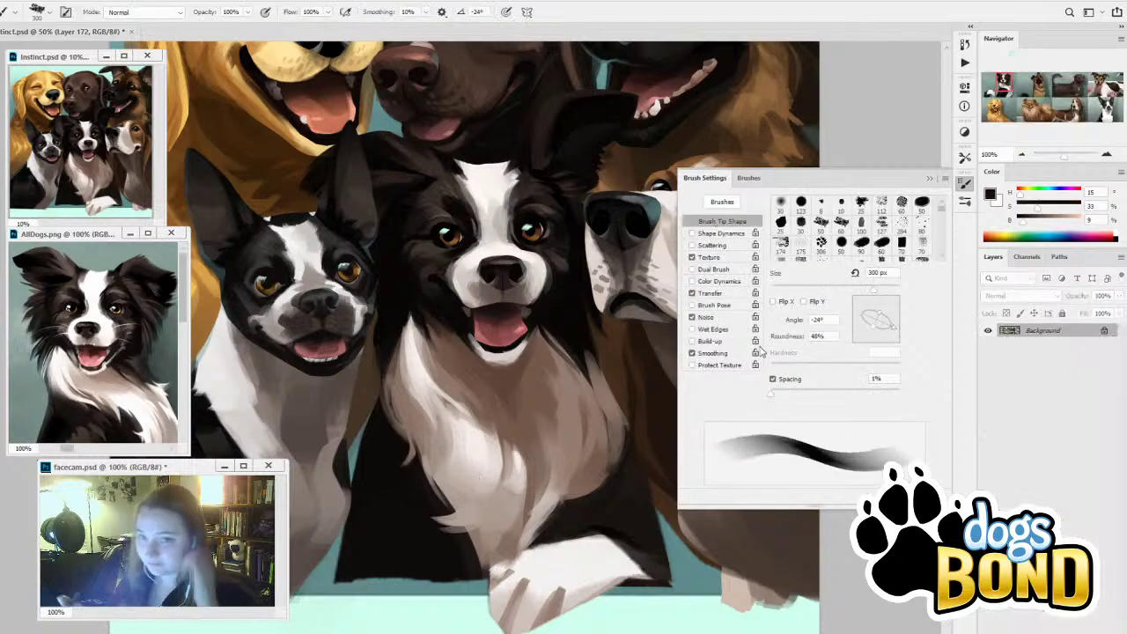
click(929, 179)
click(381, 466)
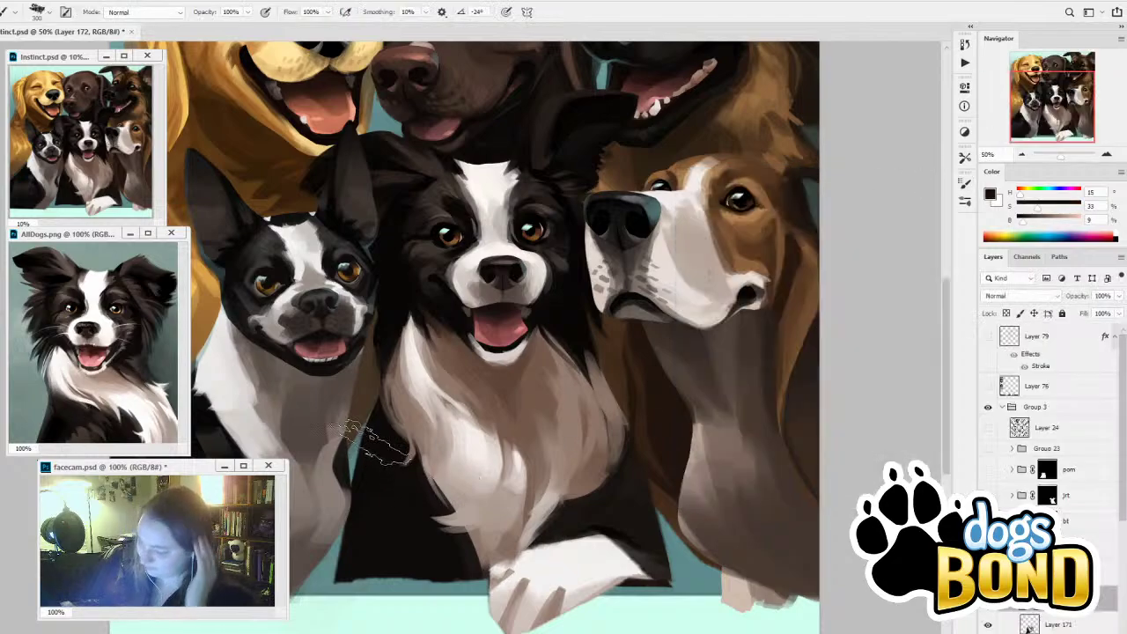
Try blocking in the collie's left shoulder with a lighter sampled brown and a 200 px brush
alt+click(98, 420)
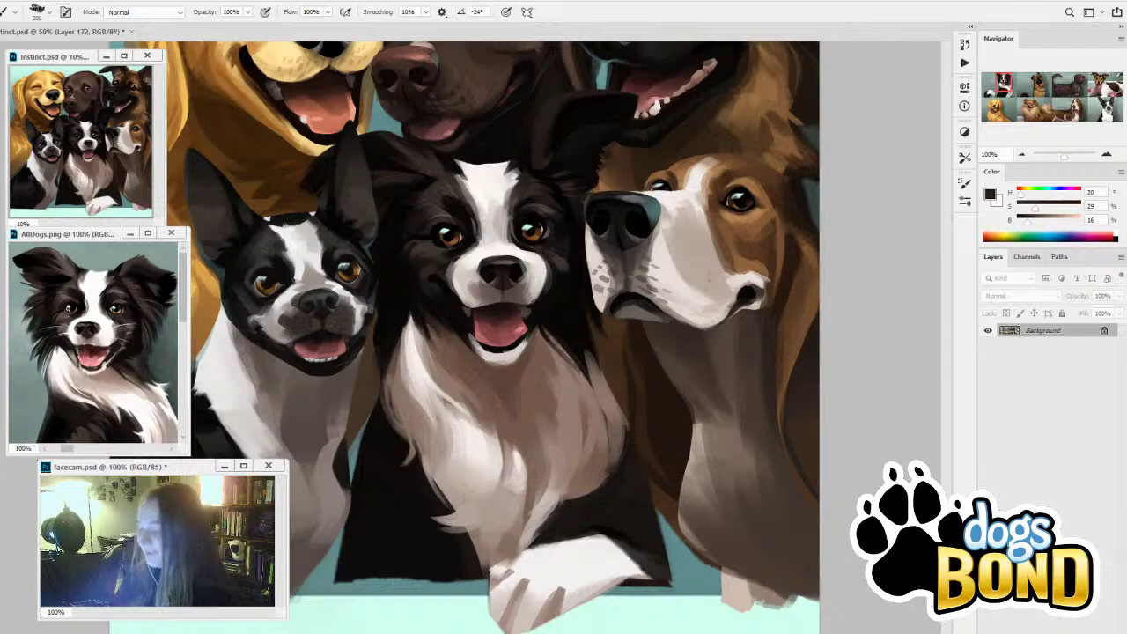
key(alt)
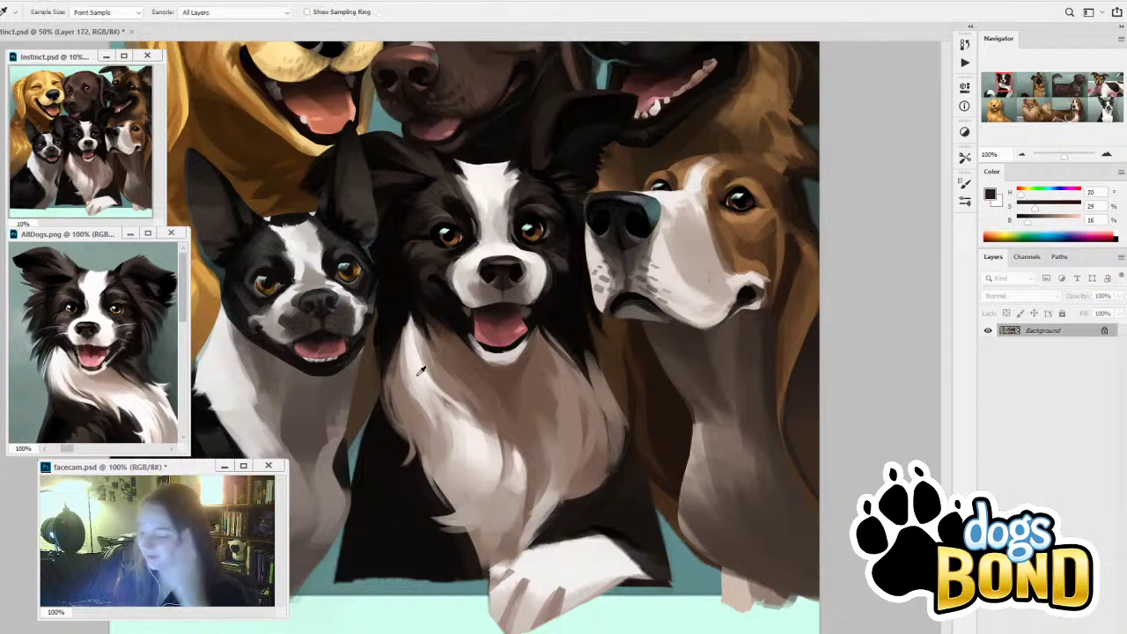
alt+click(398, 360)
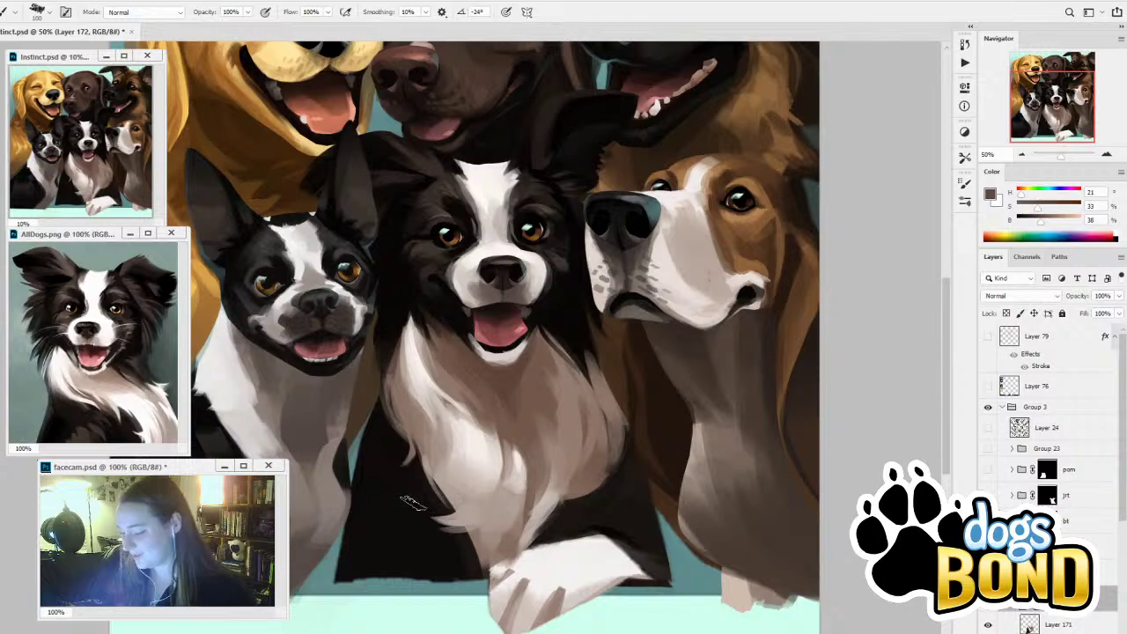
mouse_move(407, 476)
mouse_down()
mouse_move(377, 453)
mouse_move(353, 610)
mouse_up()
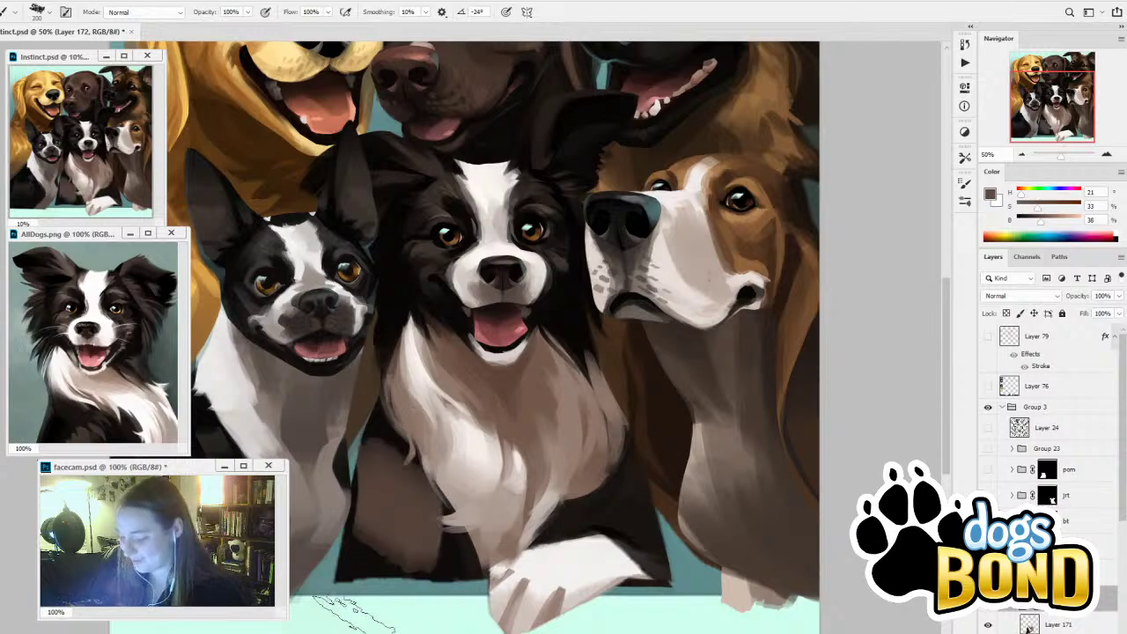
key(ctrl+z)
Set the brush angle to 12° and shade the collie's left shoulder with dark brown sampled from AllDogs.png and a 300 px brush
key(i)
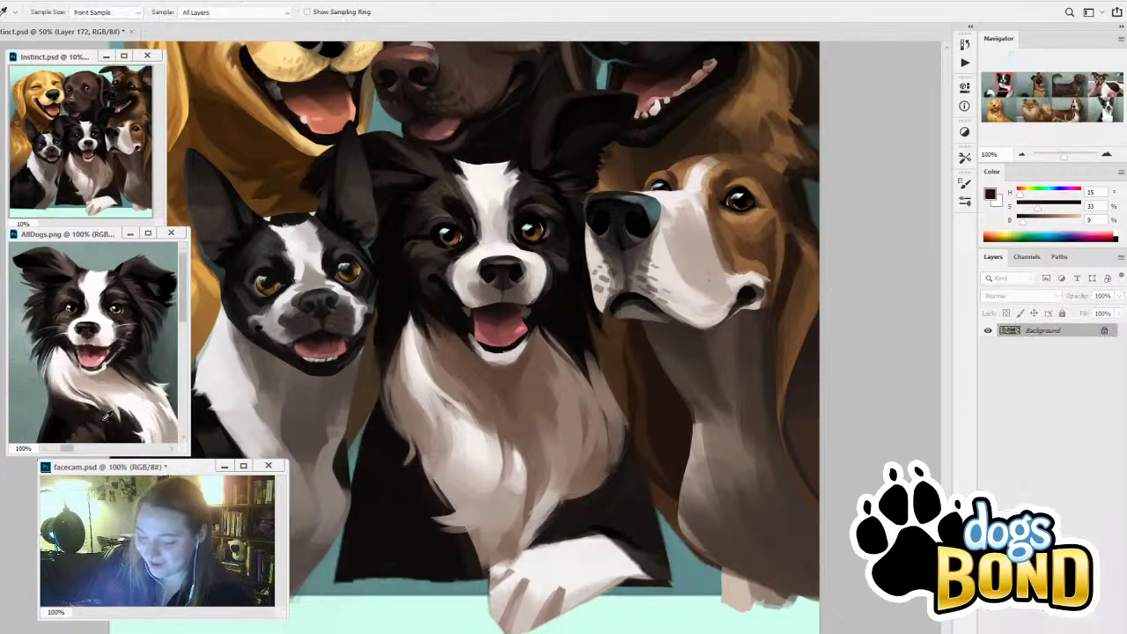
click(108, 410)
key(b)
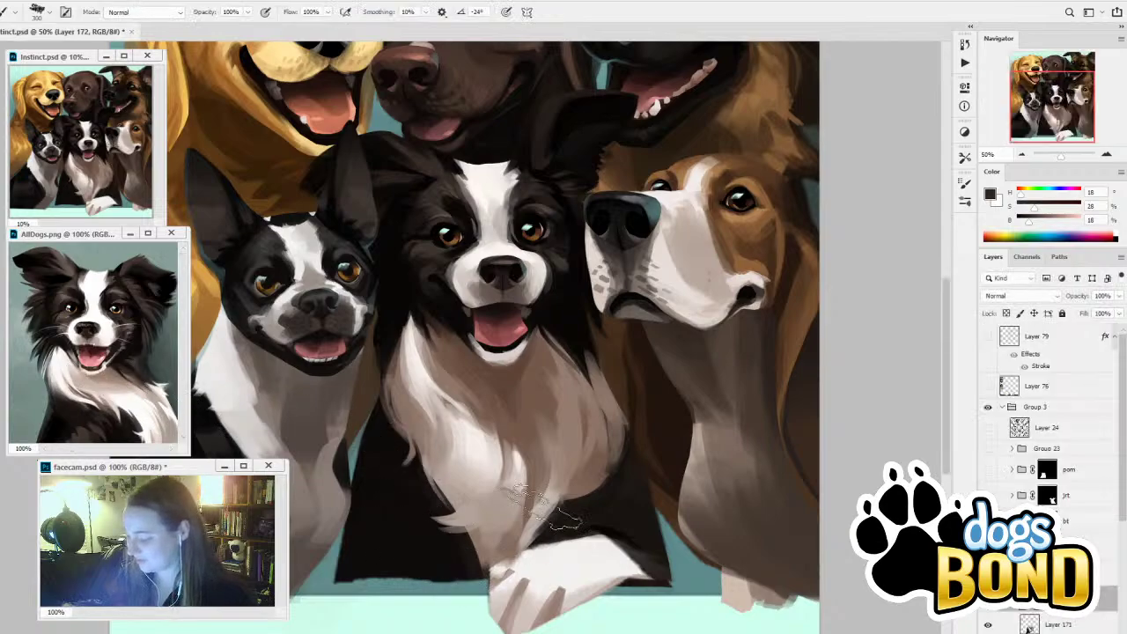
click(965, 201)
click(705, 179)
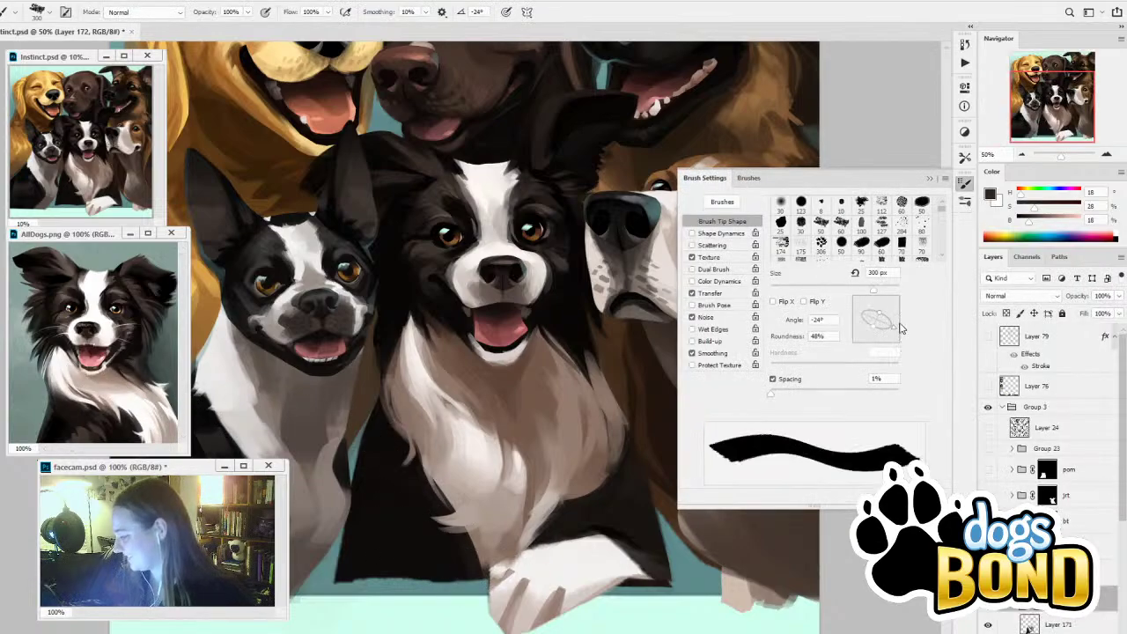
drag(895, 328, 896, 316)
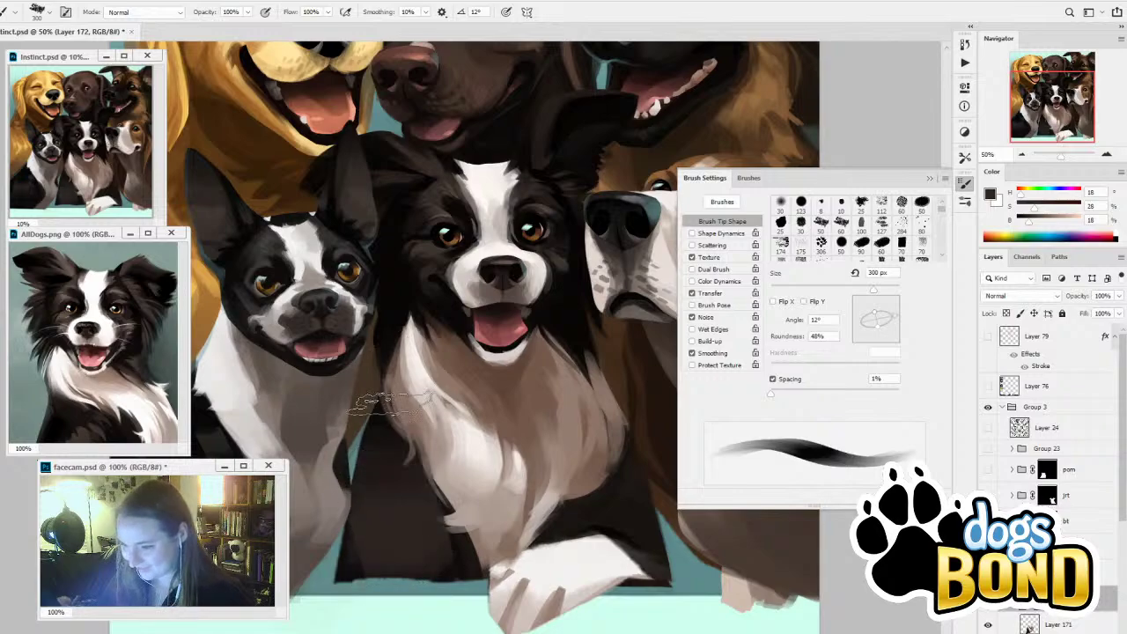
Deepen the shadows on the collie's left shoulder with sampled near-black and a 200 to 300 px brush
key(i)
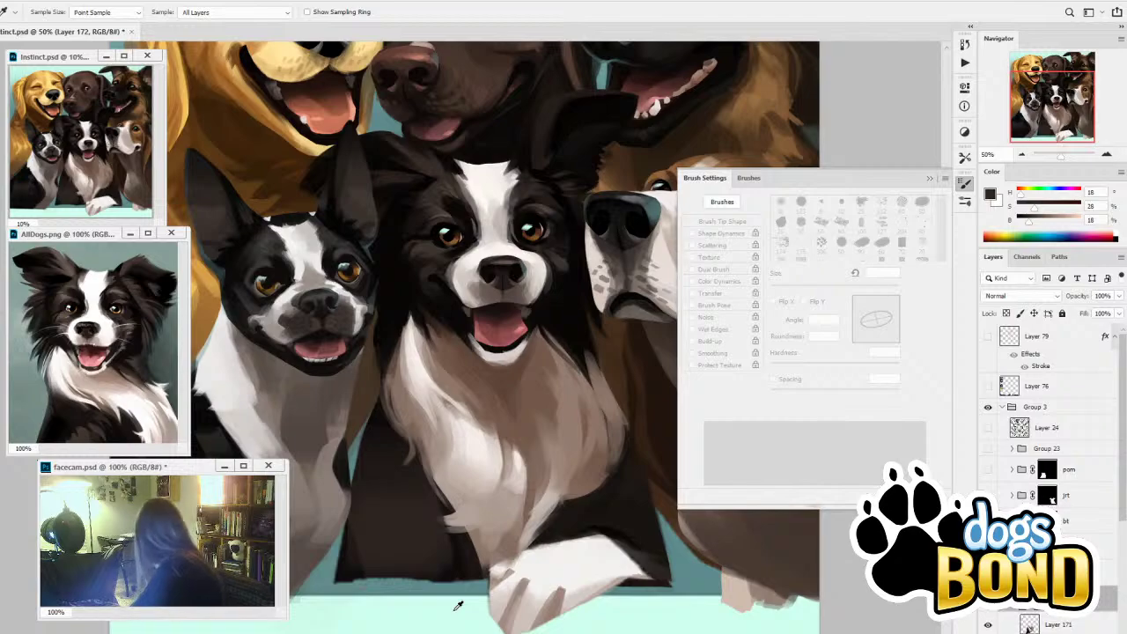
click(489, 553)
key(b)
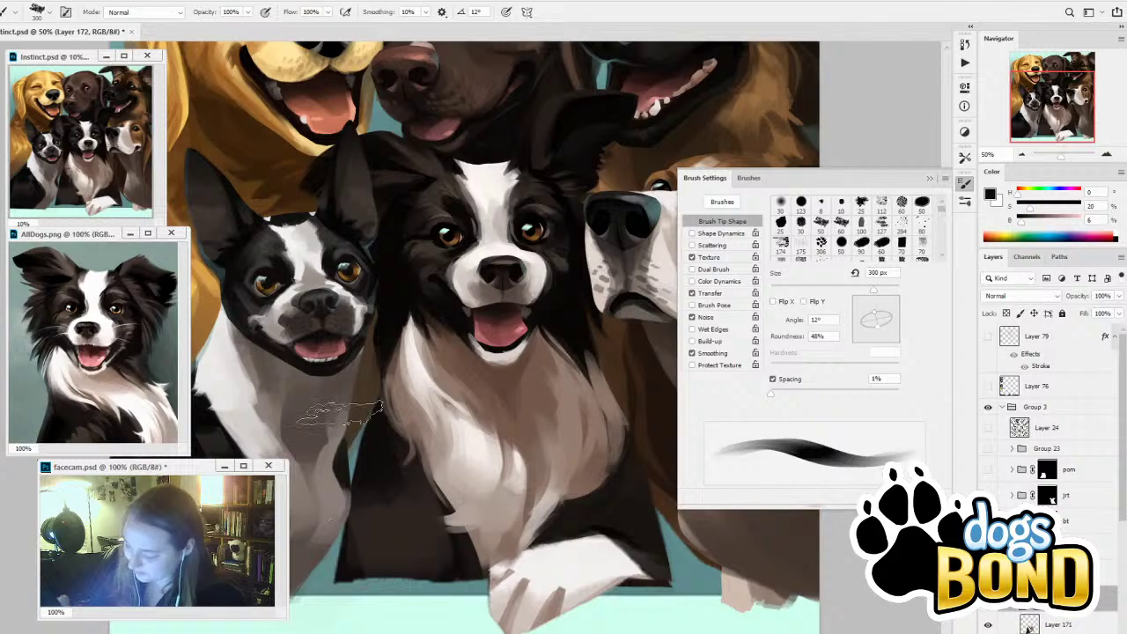
drag(393, 497, 428, 576)
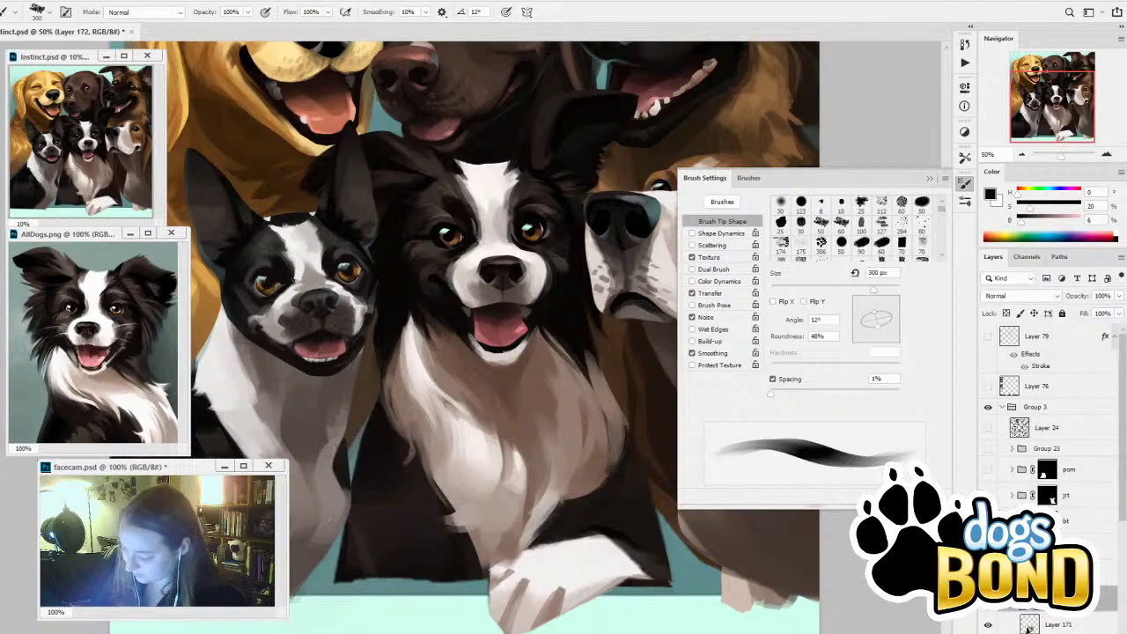
key(ctrl+z)
key(bracketleft)
key(bracketleft)
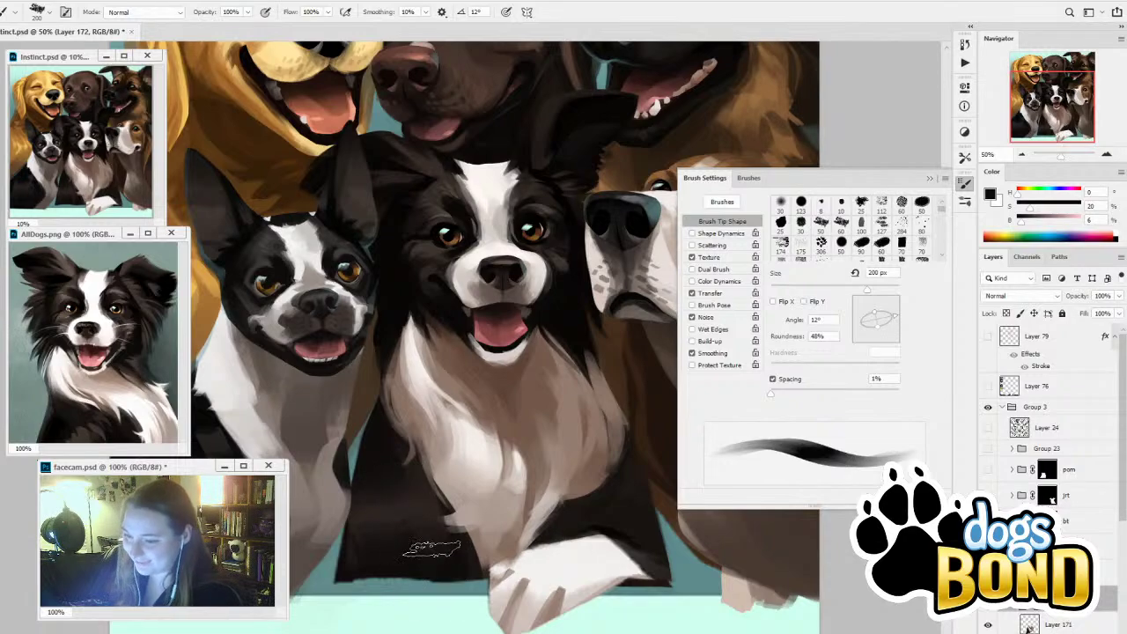
Blend the left shoulder's broad shading down toward its lower edge with sampled near-black and a 400 px brush
key(i)
alt+click(417, 500)
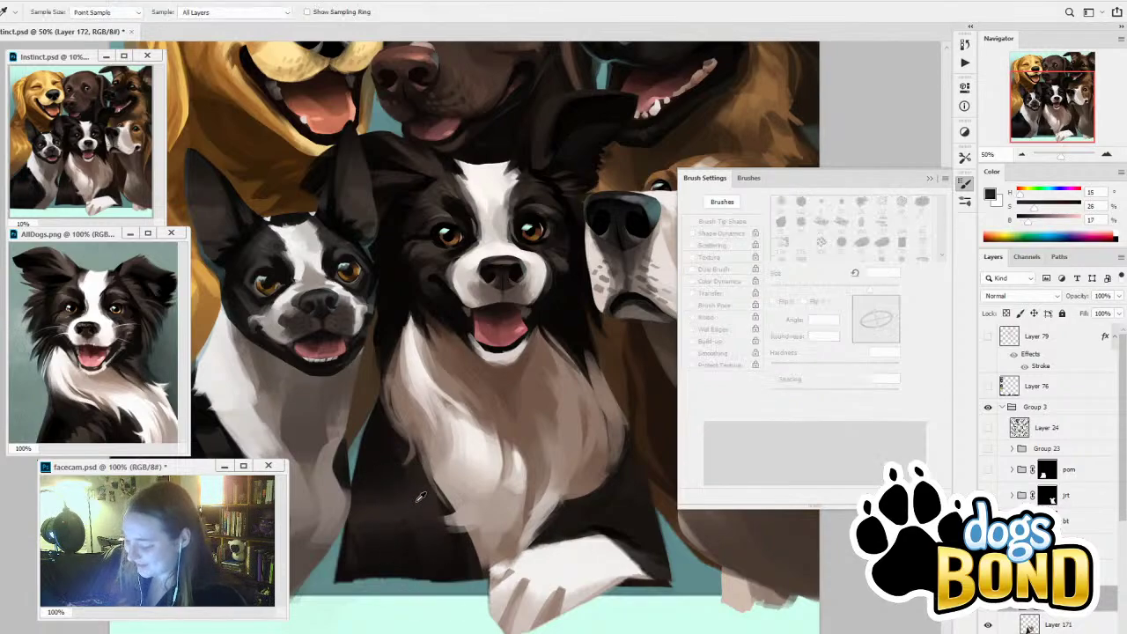
alt+click(377, 462)
drag(404, 525, 415, 612)
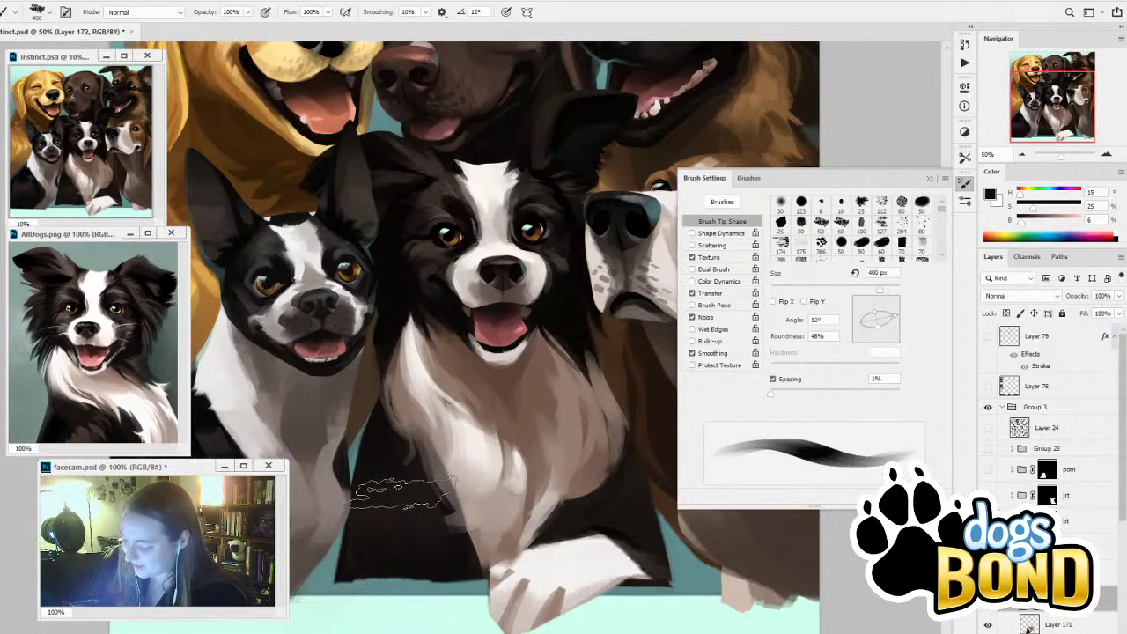
key(ctrl+z)
drag(400, 480, 401, 600)
key(ctrl+z)
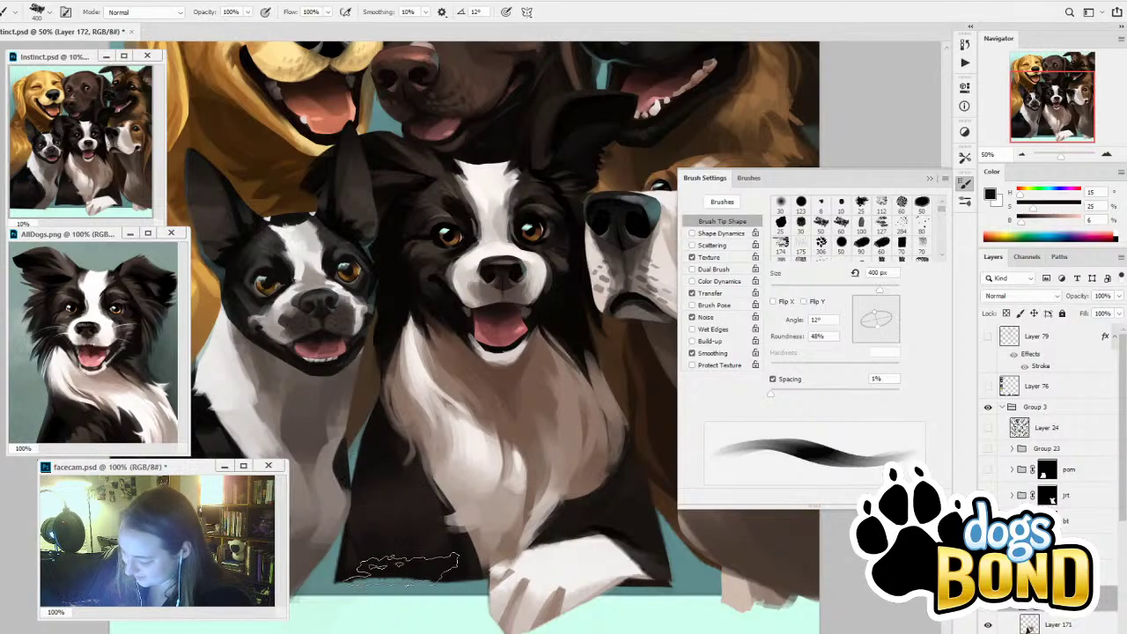
Turn on Shape Dynamics and paint dark brown fur strands on the left shoulder beside the chest with a 50 to 60 px brush
alt+click(85, 437)
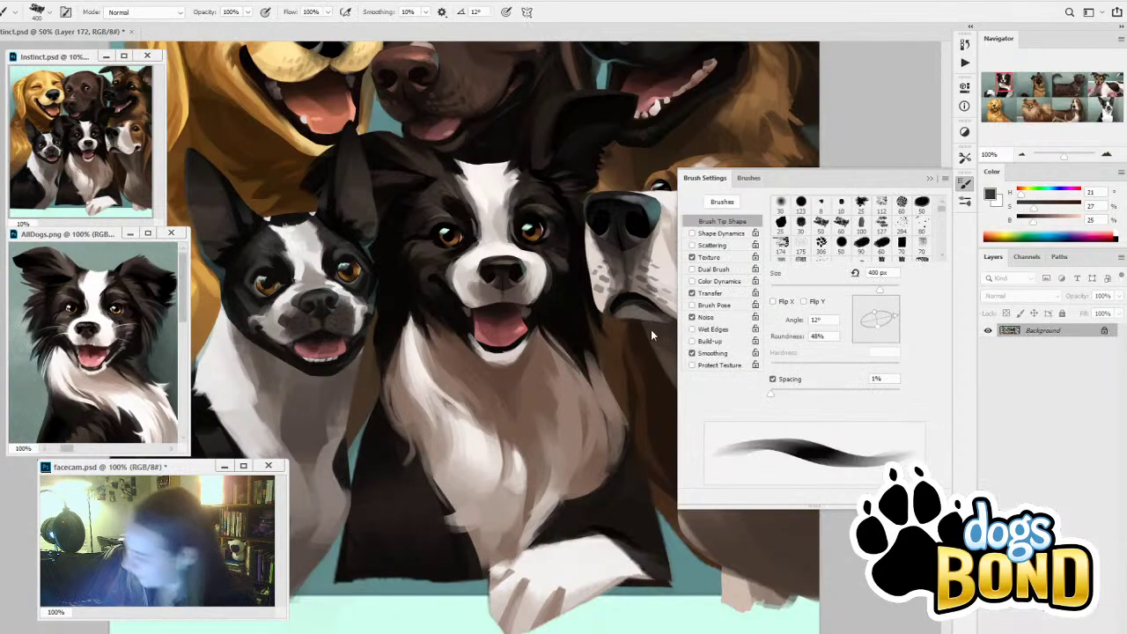
click(693, 233)
click(930, 179)
key(ctrl+Tab)
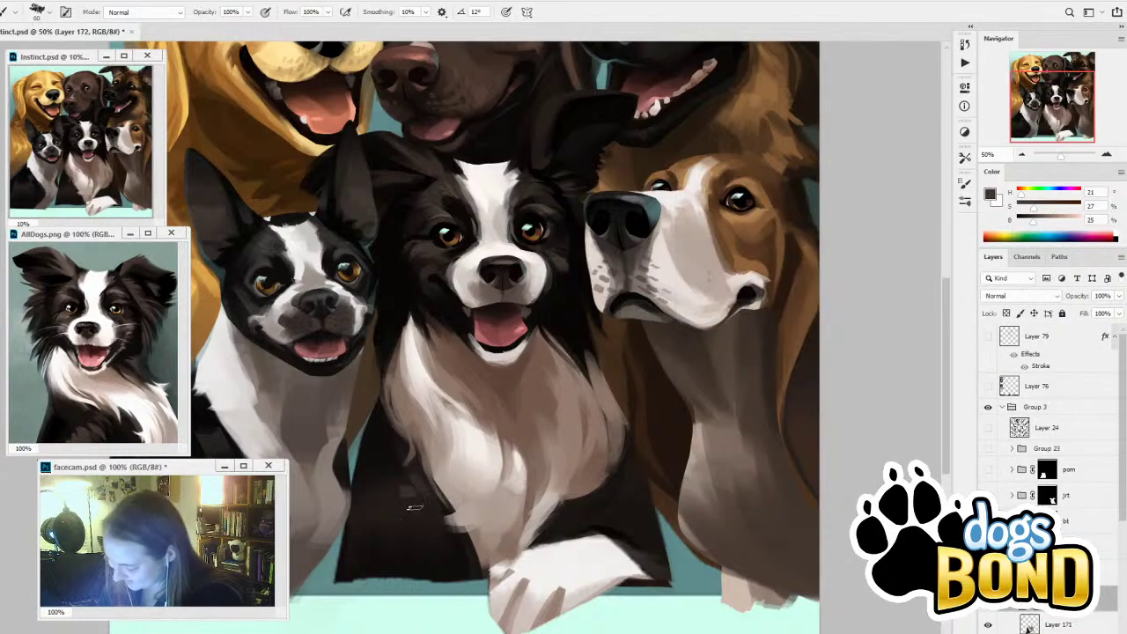
alt+click(421, 496)
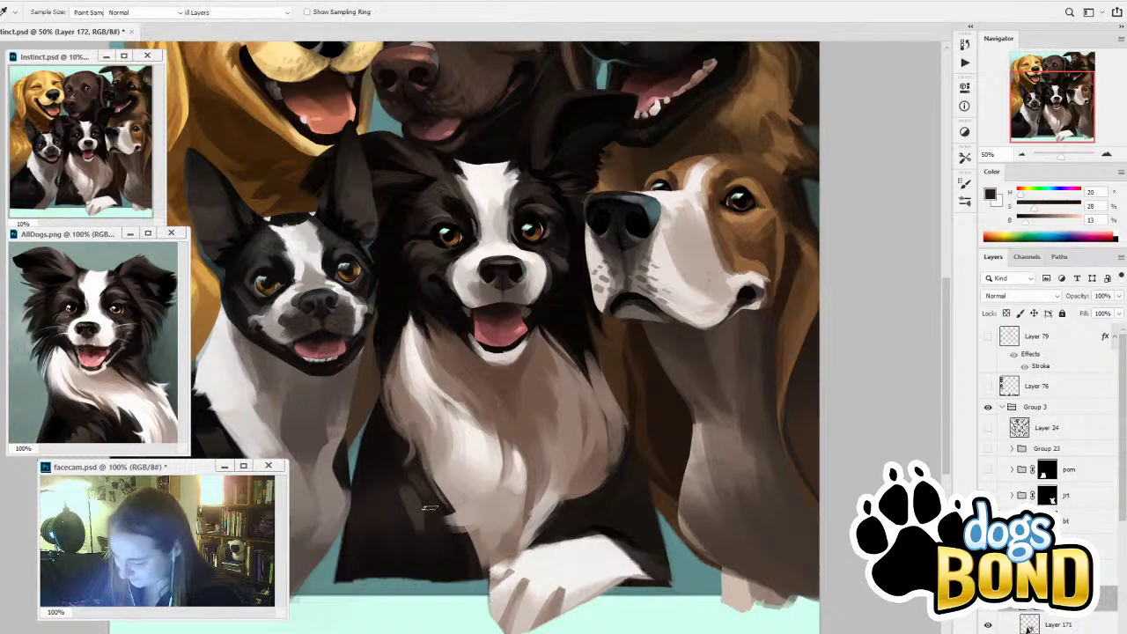
alt+click(421, 531)
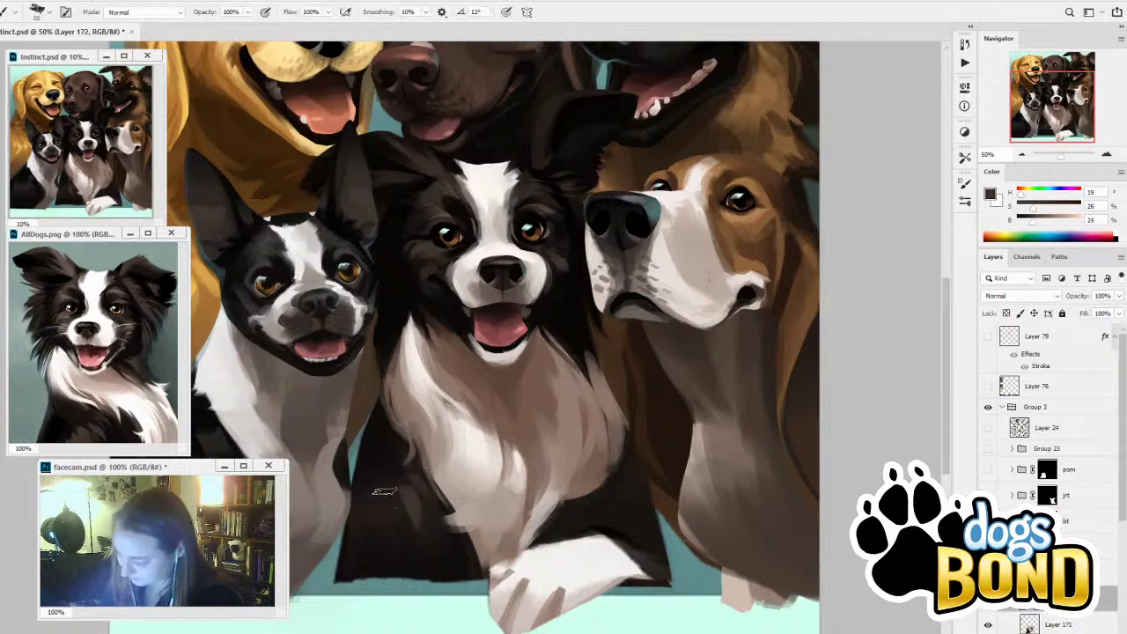
Build up and refine fur strands across the left shoulder with sampled near-black and dark browns and a 25 to 100 px brush
alt+click(385, 490)
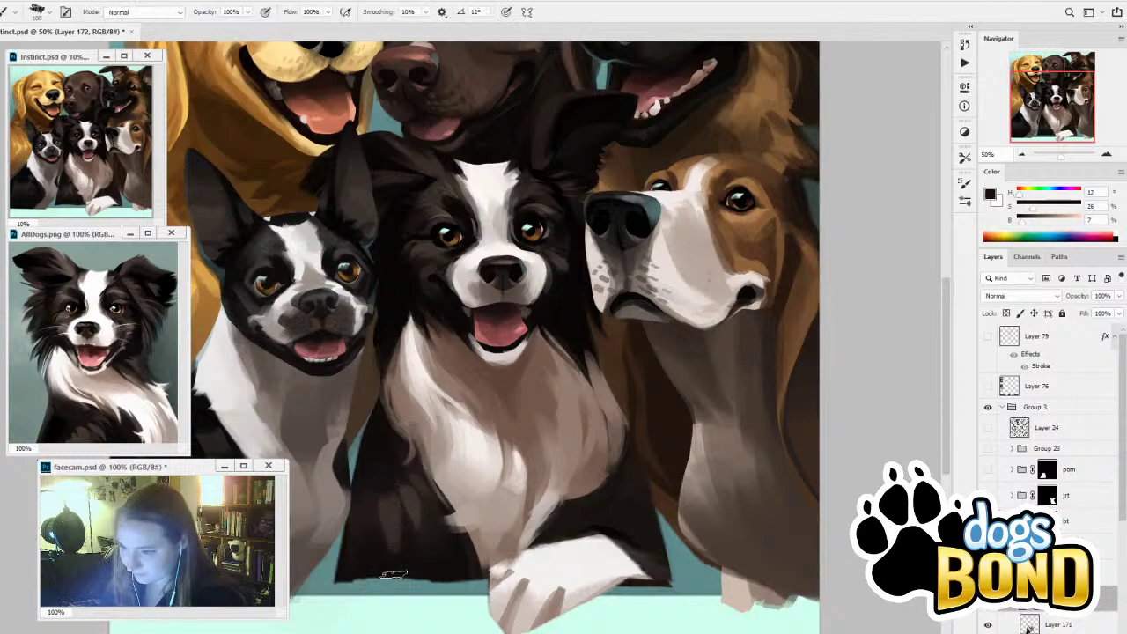
alt+click(367, 496)
alt+click(368, 496)
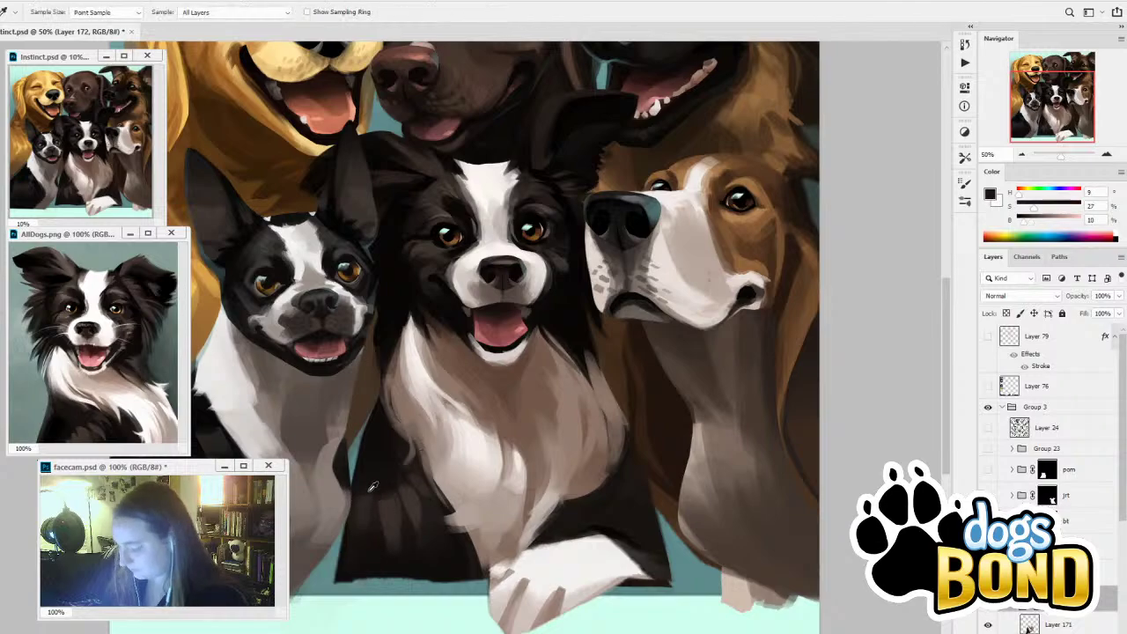
alt+click(376, 532)
alt+click(402, 536)
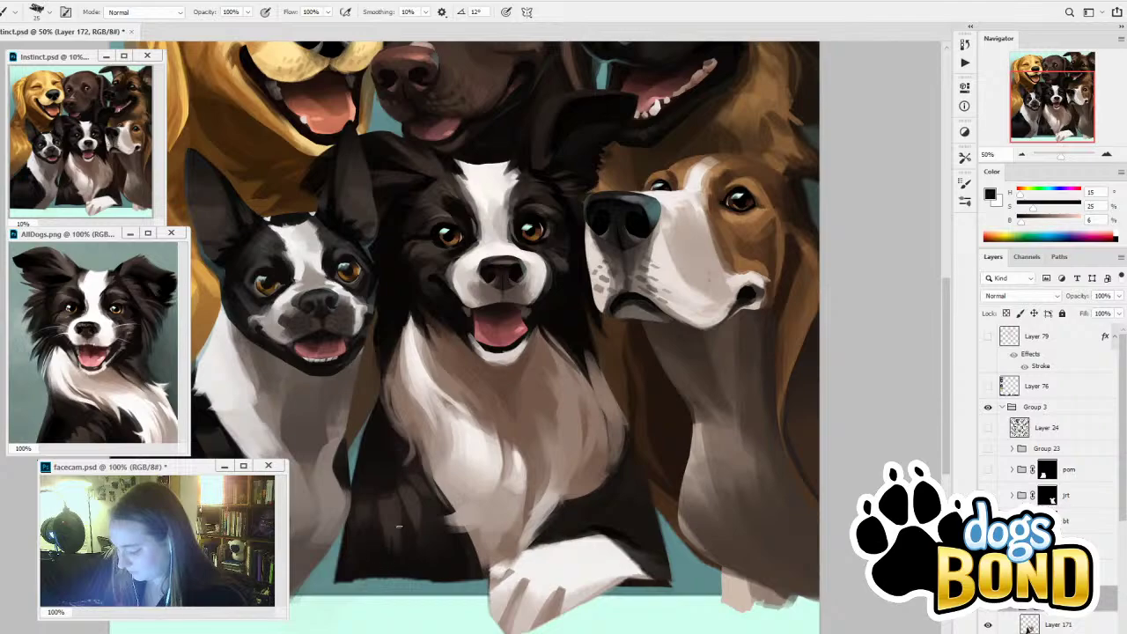
alt+click(406, 528)
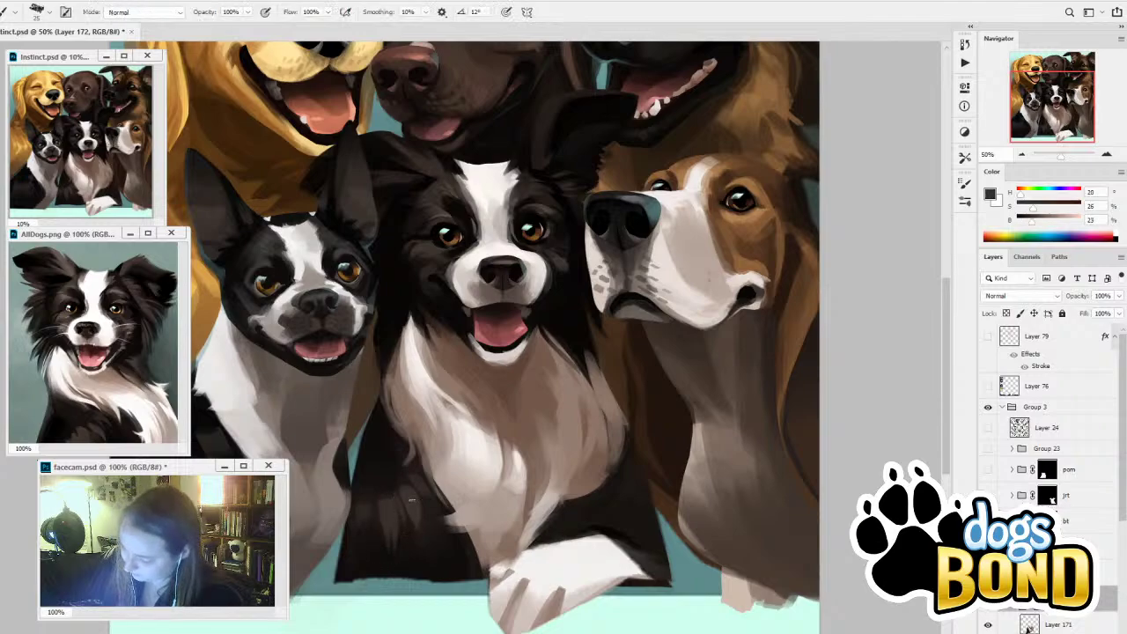
alt+click(397, 451)
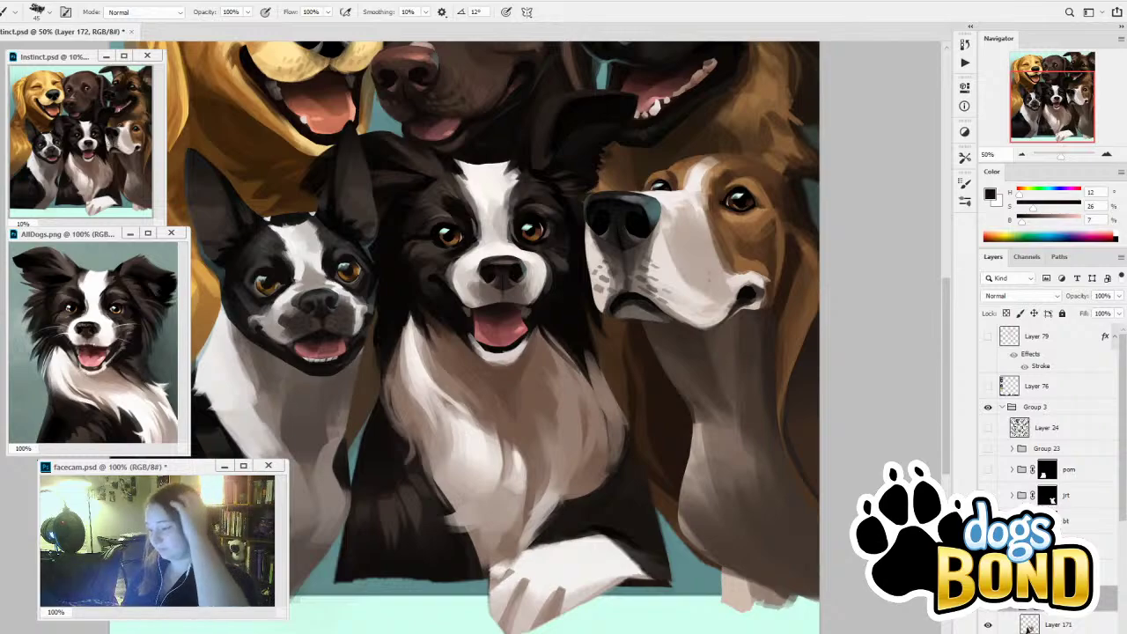
Turn off Shape Dynamics and shade the collie's right shoulder down over the wrist with sampled near-black and a 200 px brush
alt+click(602, 527)
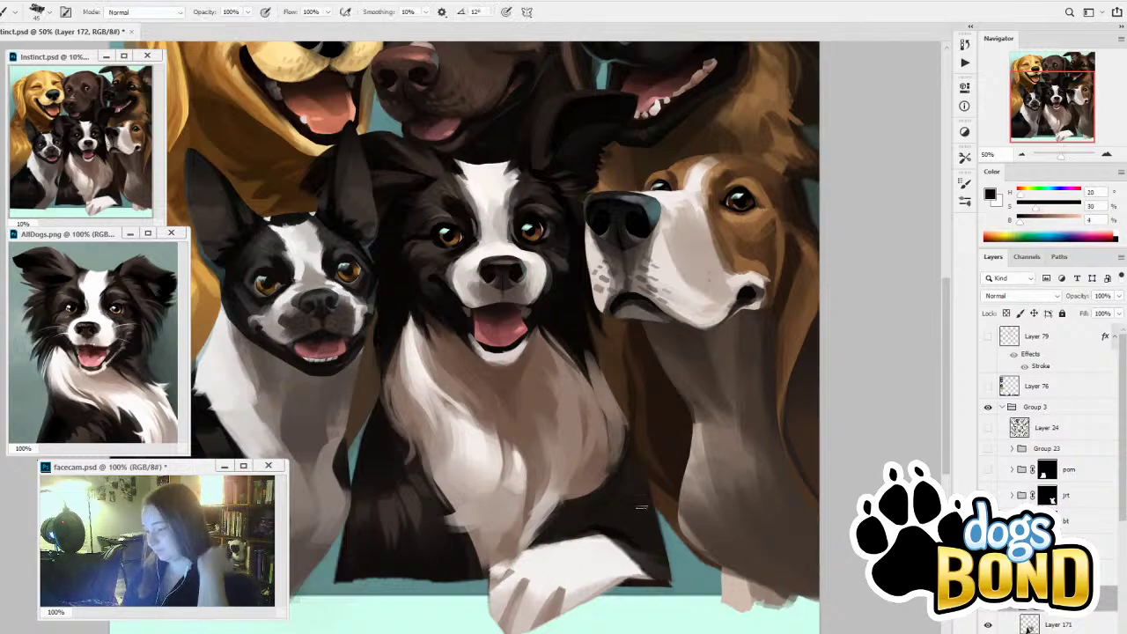
click(965, 182)
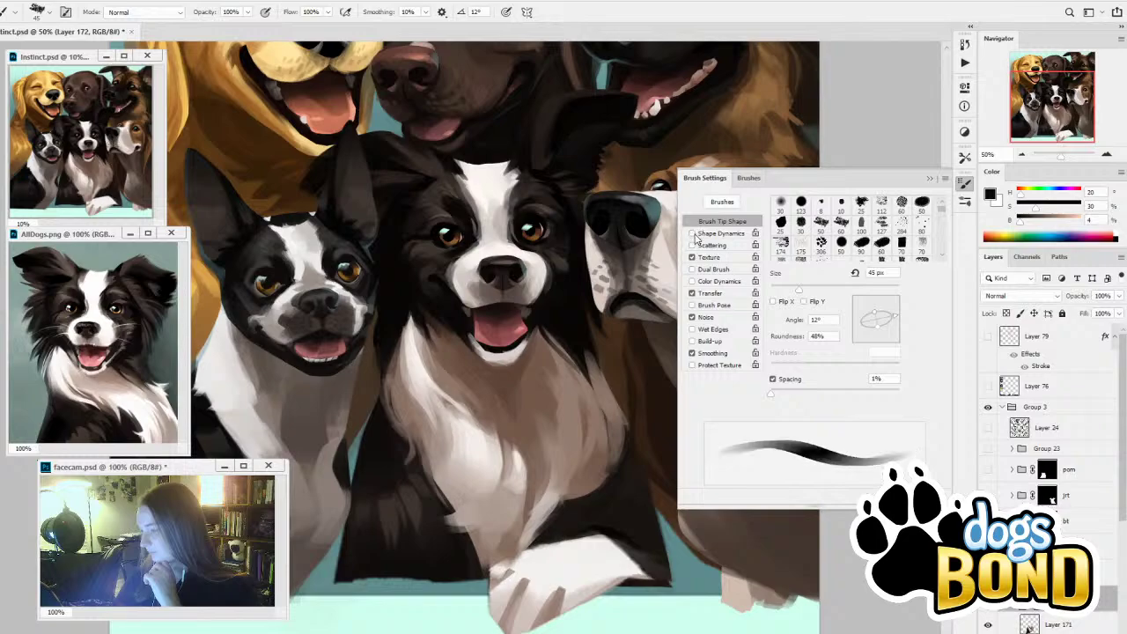
click(929, 178)
alt+click(621, 515)
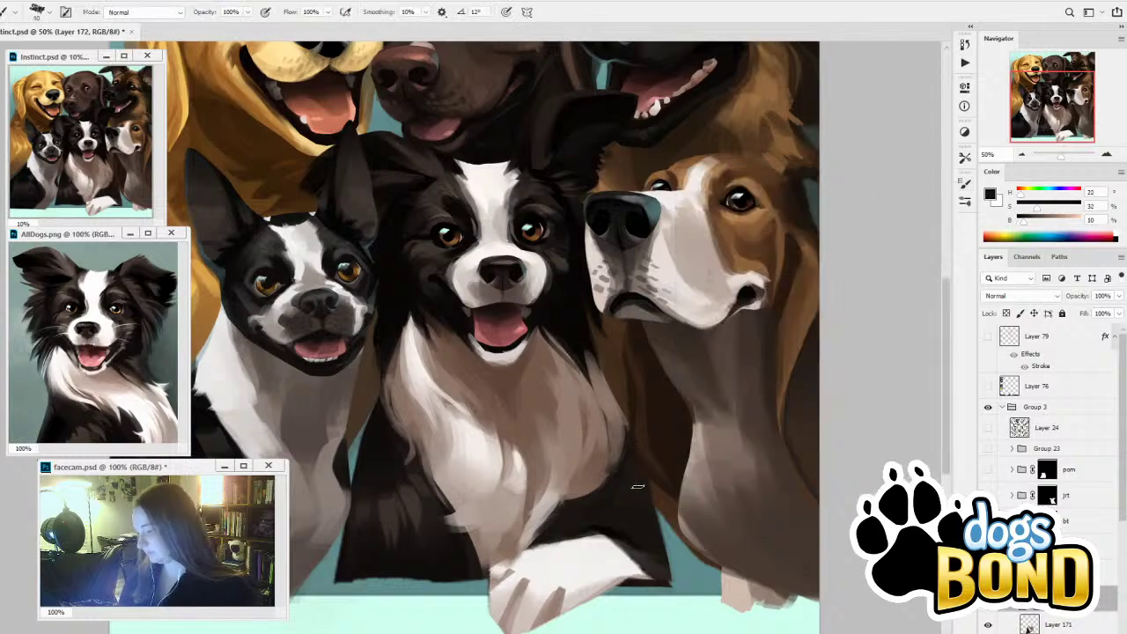
alt+click(614, 531)
key(bracketright)
key(bracketright)
key(bracketright)
key(bracketright)
key(bracketright)
key(bracketright)
key(bracketright)
key(bracketright)
key(bracketright)
key(bracketright)
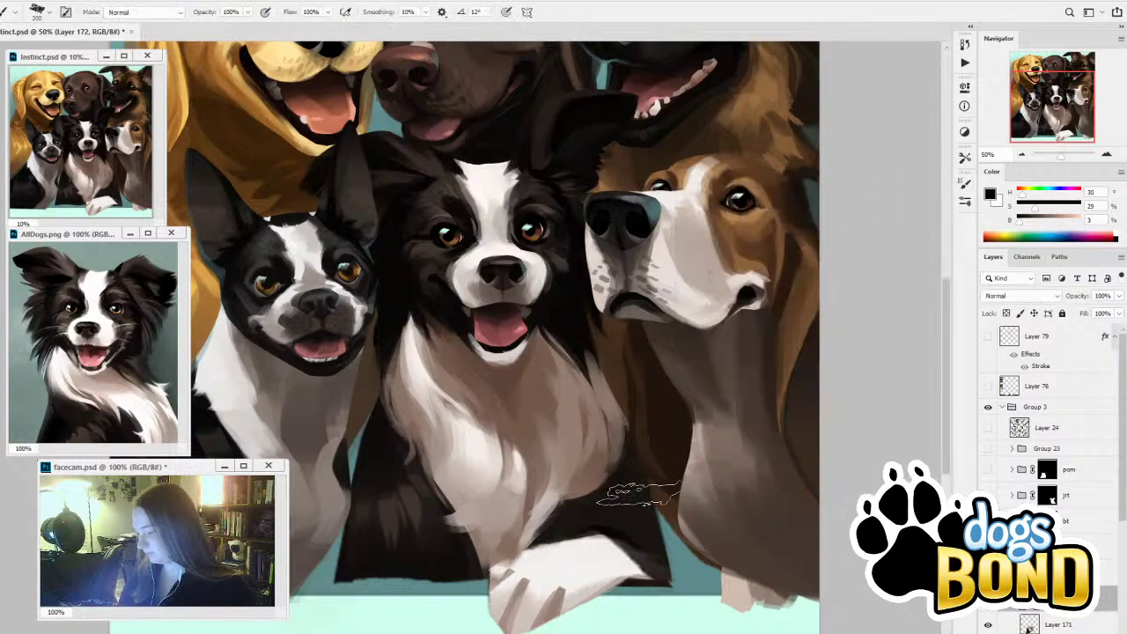
mouse_move(642, 495)
mouse_down()
mouse_move(616, 527)
mouse_move(653, 550)
mouse_move(657, 572)
mouse_up()
Refine the dark fur around the paw and the chest's lower edge with sampled near-black and greyish brown and a smaller brush
key(bracketleft)
key(bracketleft)
key(bracketleft)
drag(585, 511, 471, 584)
alt+click(538, 482)
alt+click(476, 570)
alt+click(486, 561)
drag(469, 536, 480, 588)
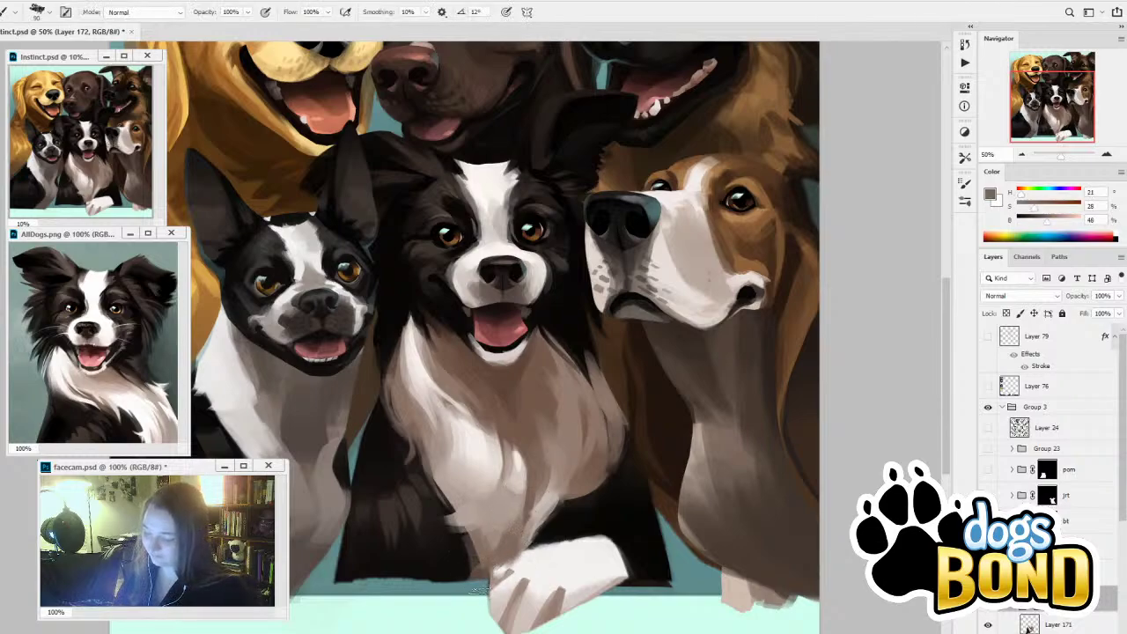
Paint a thin teal rim along the outer edges of the collie's shoulders with sampled background teal and an 80 px brush
alt+click(399, 510)
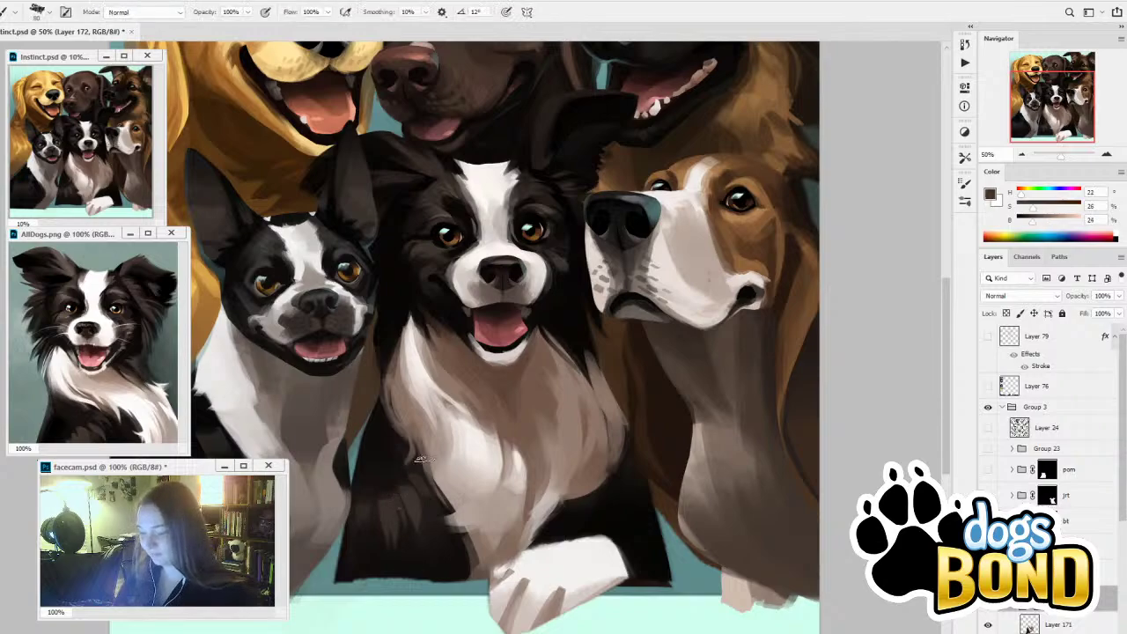
alt+click(356, 456)
drag(366, 396, 354, 500)
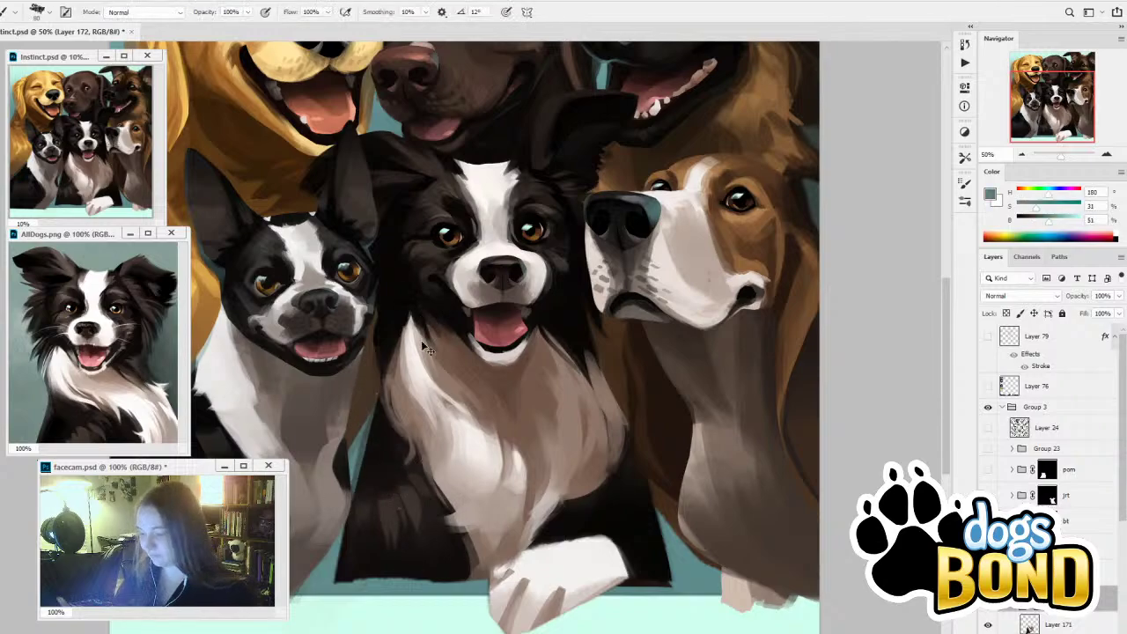
key(ctrl+z)
drag(371, 403, 354, 493)
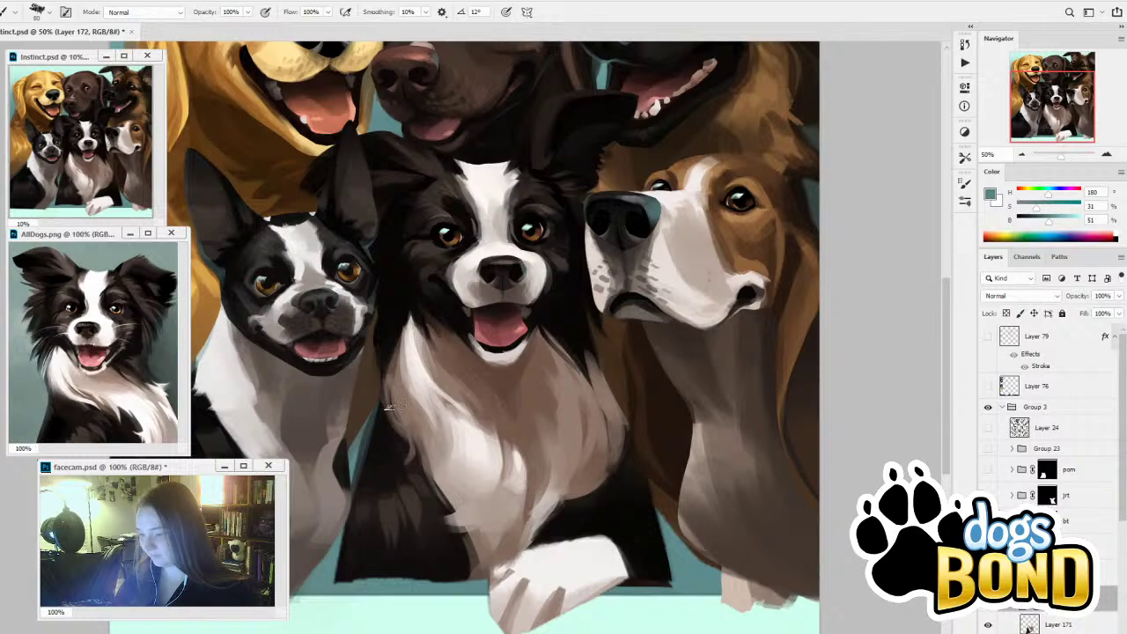
alt+click(368, 402)
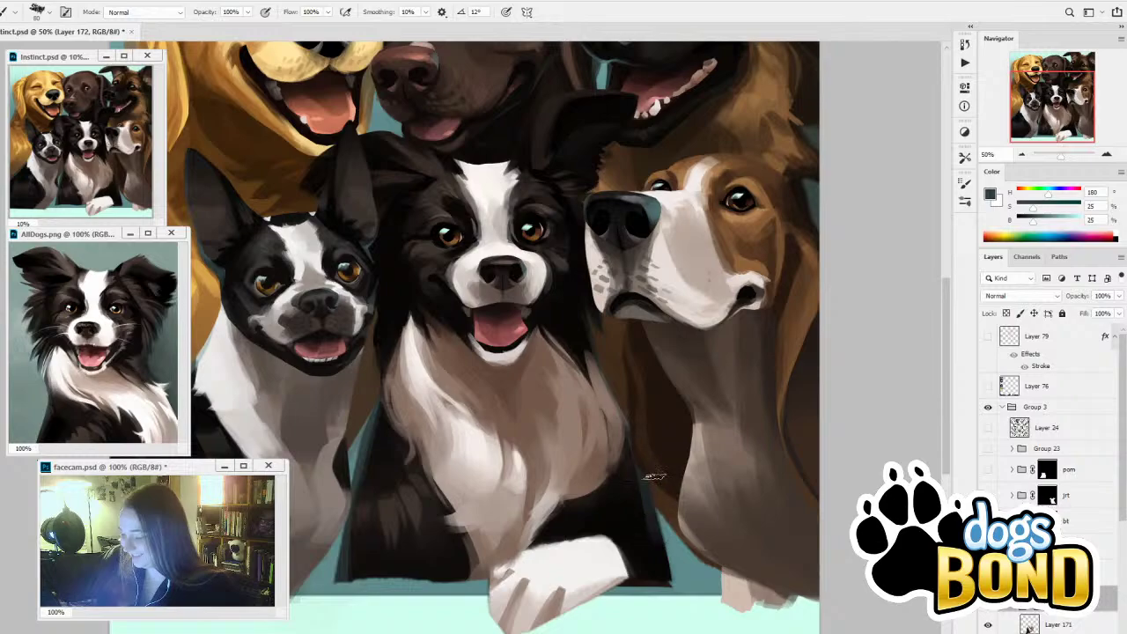
Check the overlap beside the collie's right shoulder by toggling the collie and basset groups and selecting the basset's layer mask
click(989, 572)
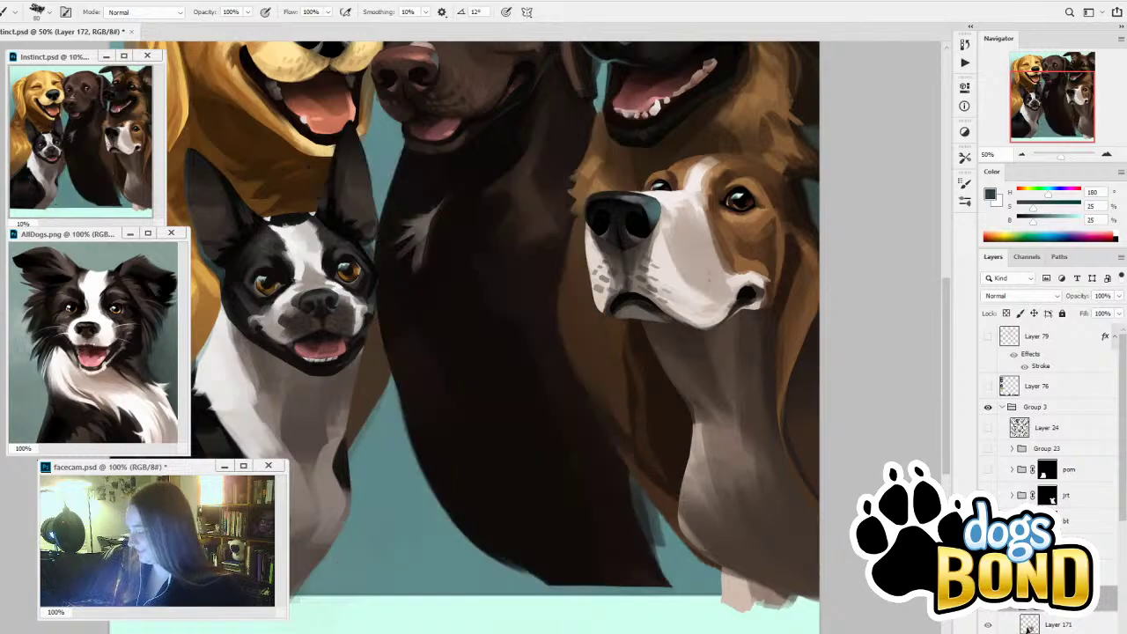
click(988, 573)
click(988, 547)
click(989, 547)
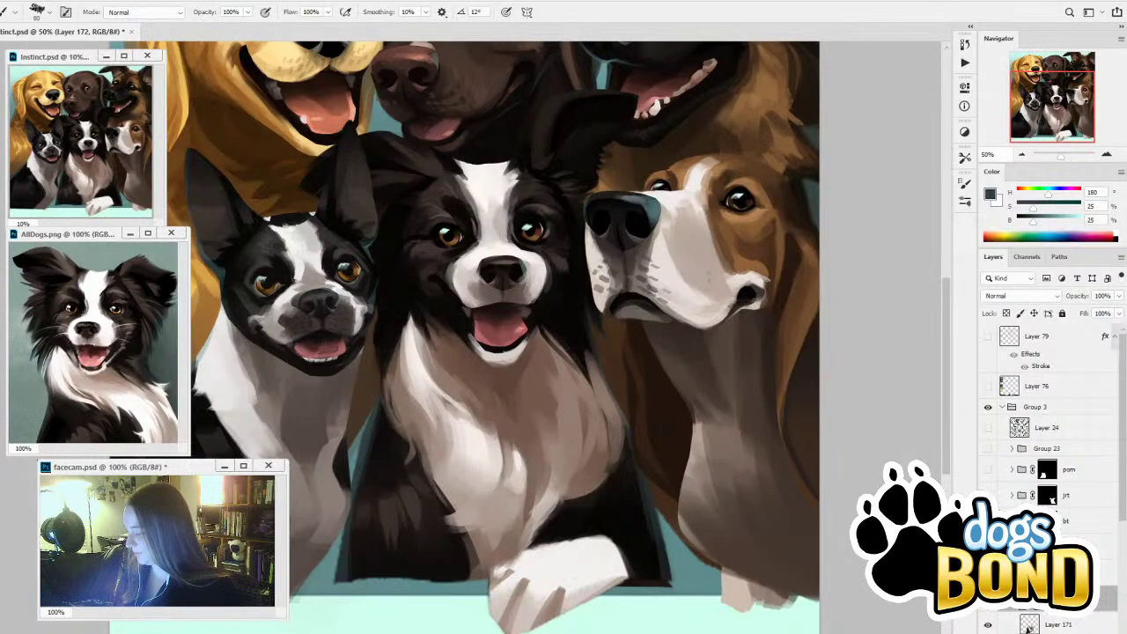
click(1047, 547)
alt+click(610, 375)
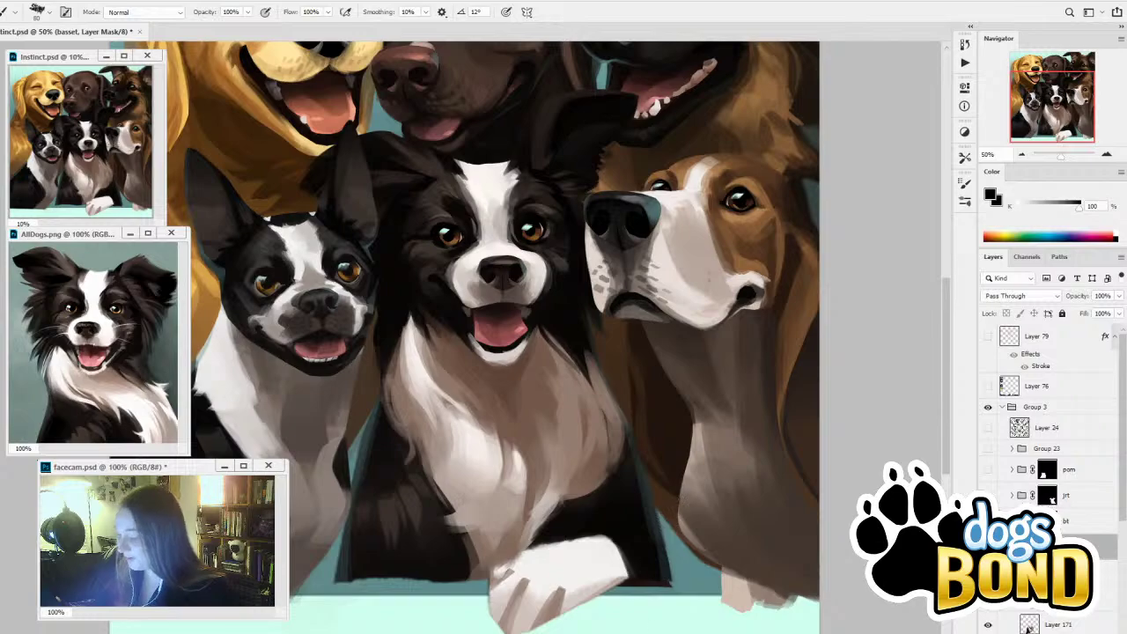
key(x)
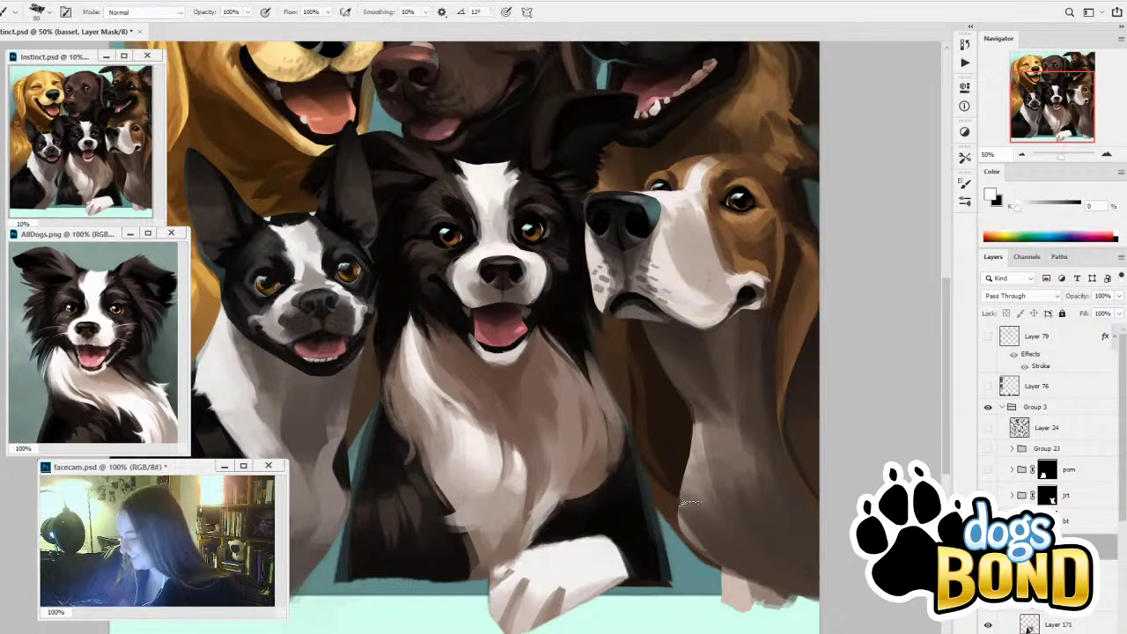
Return to Layer 172 and lasso a selection around the collie's paw
click(1030, 612)
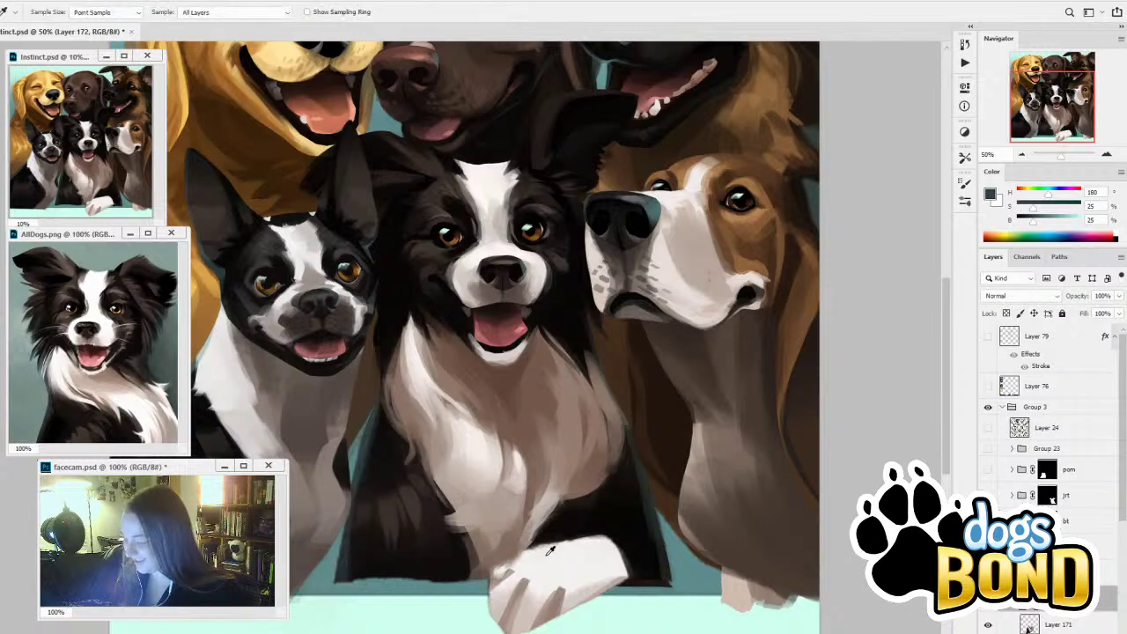
drag(577, 588, 632, 463)
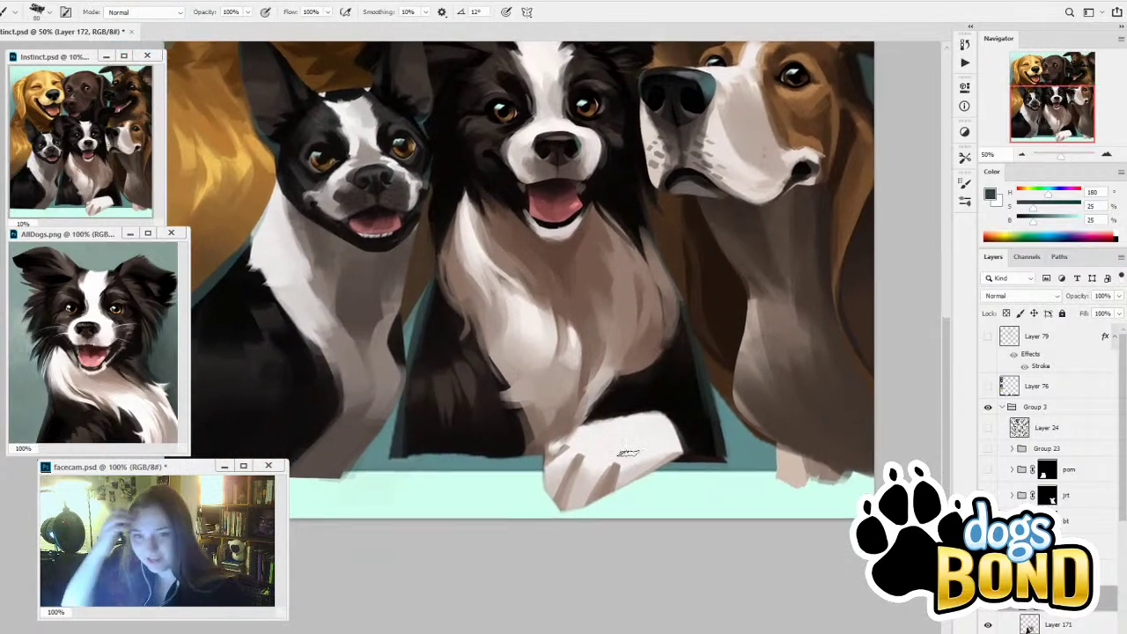
key(m)
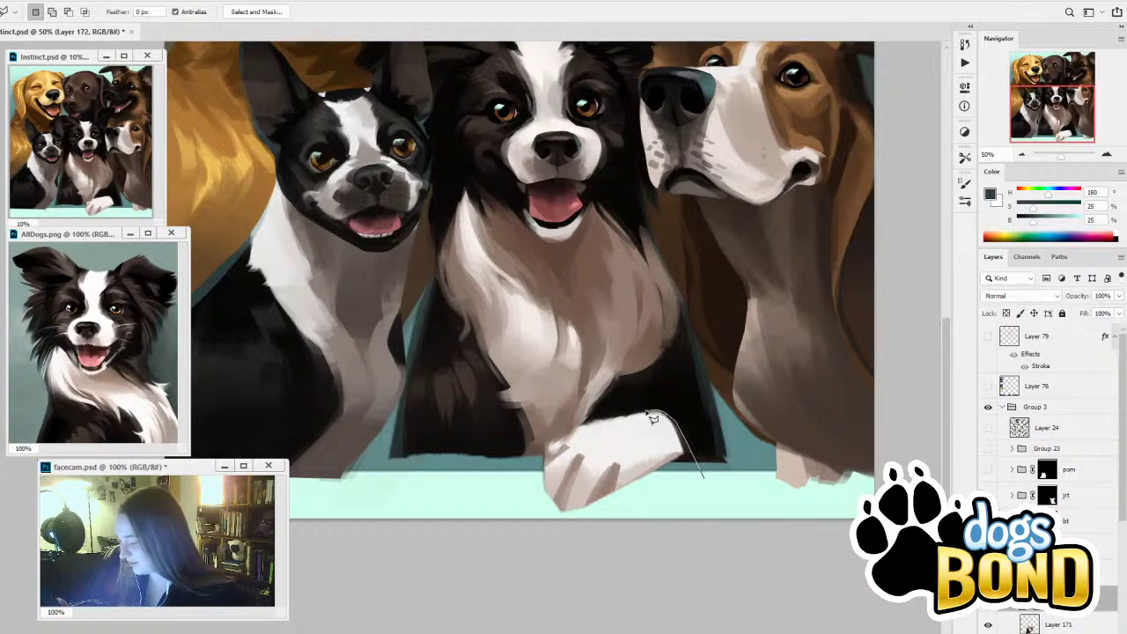
mouse_move(546, 470)
mouse_down()
mouse_move(581, 536)
mouse_move(649, 516)
mouse_move(704, 483)
mouse_move(634, 469)
mouse_move(660, 458)
mouse_move(672, 390)
mouse_move(643, 470)
mouse_move(688, 436)
mouse_up()
Paint over the paw's old toe shadows inside the selection with sampled light warm greys and a brush of 200 px or more
key(i)
alt+click(611, 499)
alt+click(654, 463)
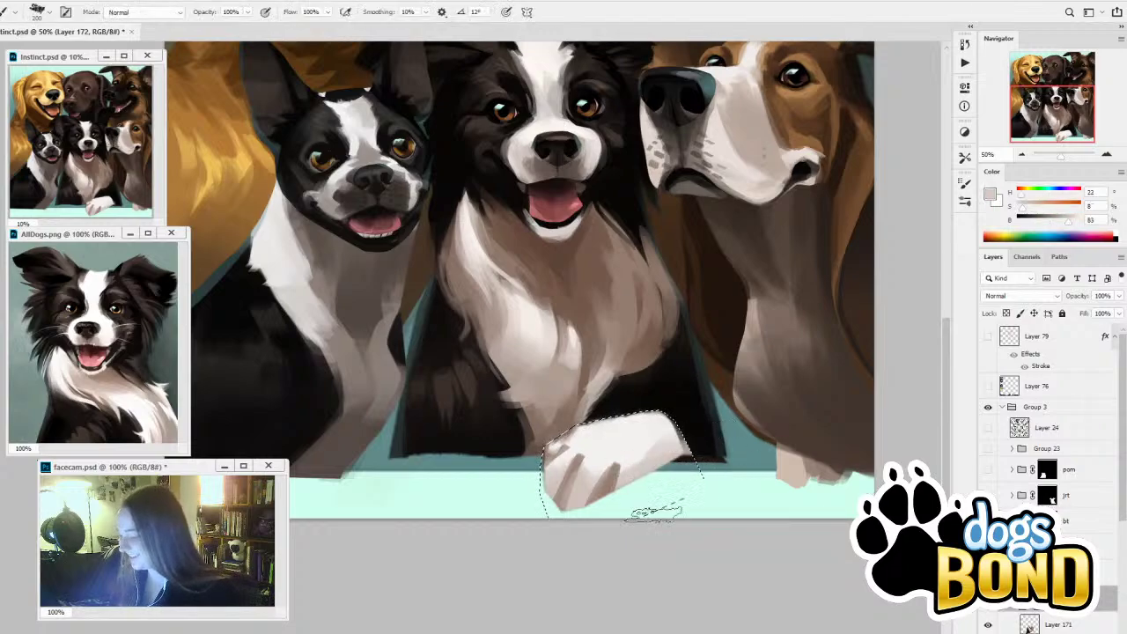
mouse_move(652, 484)
mouse_down()
mouse_move(676, 445)
mouse_move(648, 474)
mouse_move(587, 458)
mouse_move(588, 500)
mouse_up()
key(bracketright)
key(bracketright)
key(bracketright)
key(bracketright)
key(bracketright)
key(bracketright)
alt+click(574, 474)
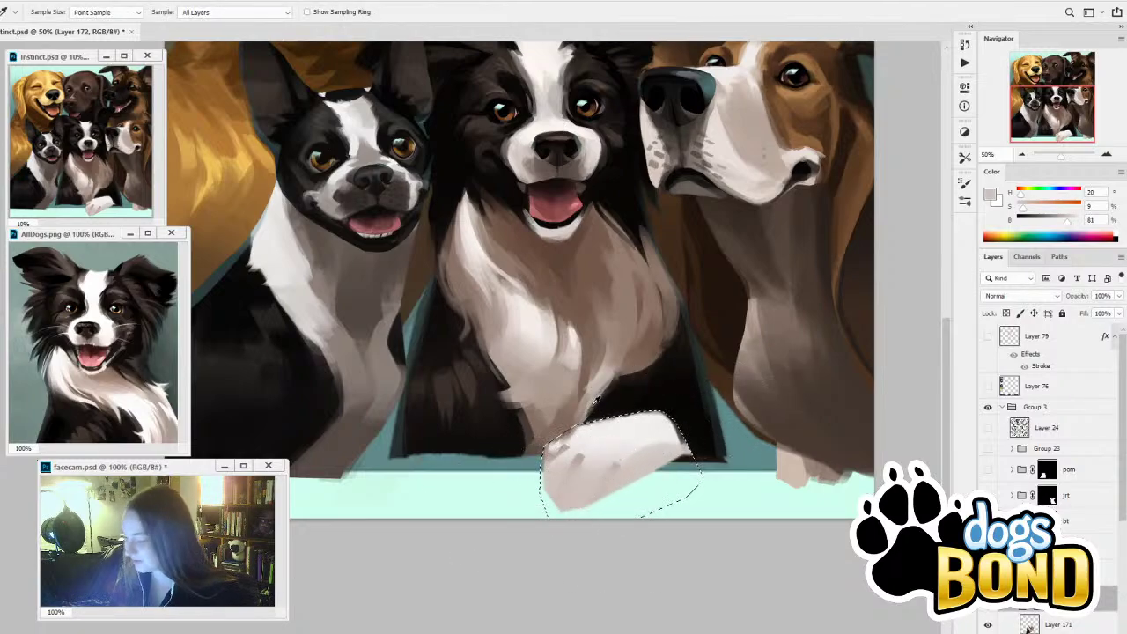
Brighten the paw's upper edge with sampled off-white and a 125 px brush
alt+click(624, 429)
key(bracketleft)
key(bracketleft)
key(bracketleft)
key(bracketleft)
key(bracketleft)
key(bracketleft)
key(bracketleft)
key(bracketleft)
key(bracketleft)
drag(568, 433, 645, 414)
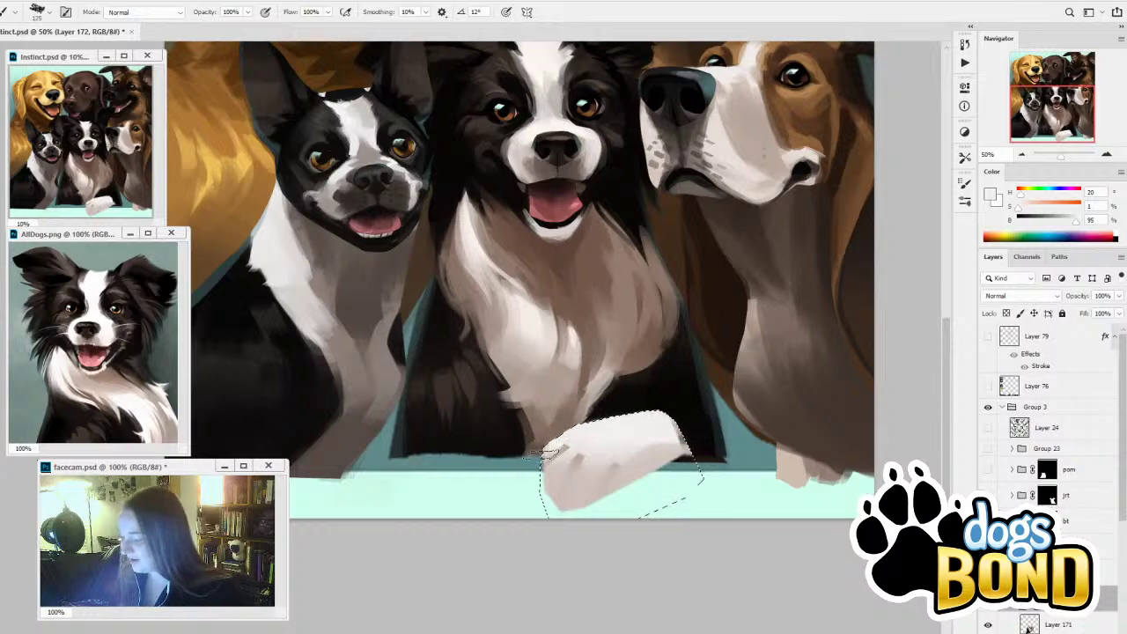
Turn on Shape Dynamics and redraw the gaps between the paw's toes in brown (H 22, S 36, B 53) with a 50 px brush
alt+click(573, 406)
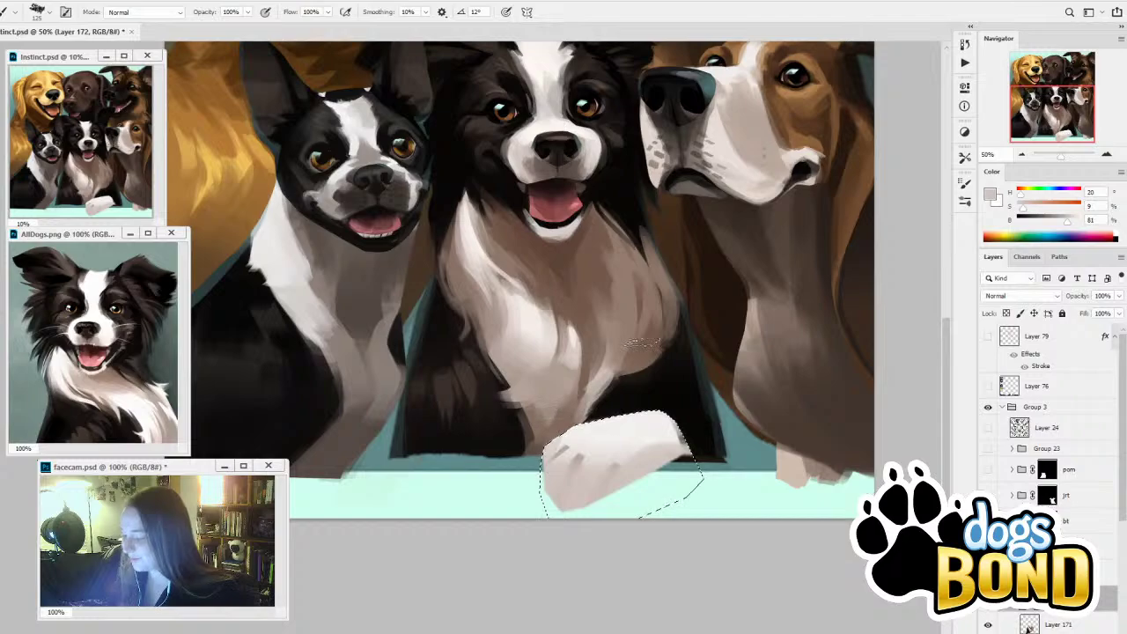
alt+click(786, 352)
drag(1062, 228, 1048, 220)
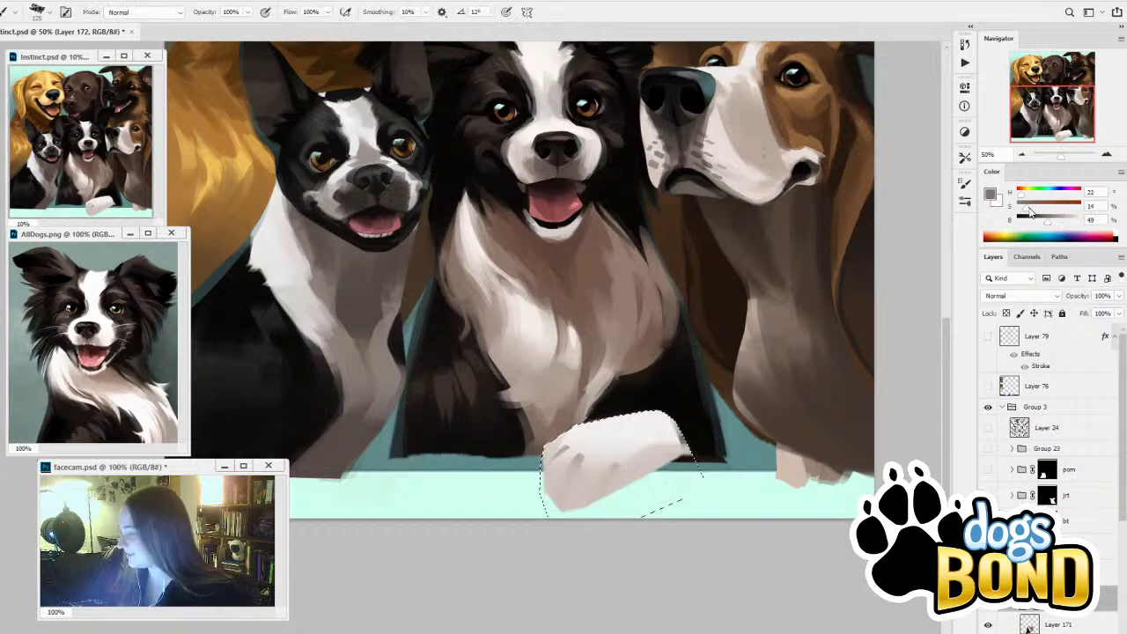
click(966, 202)
click(964, 182)
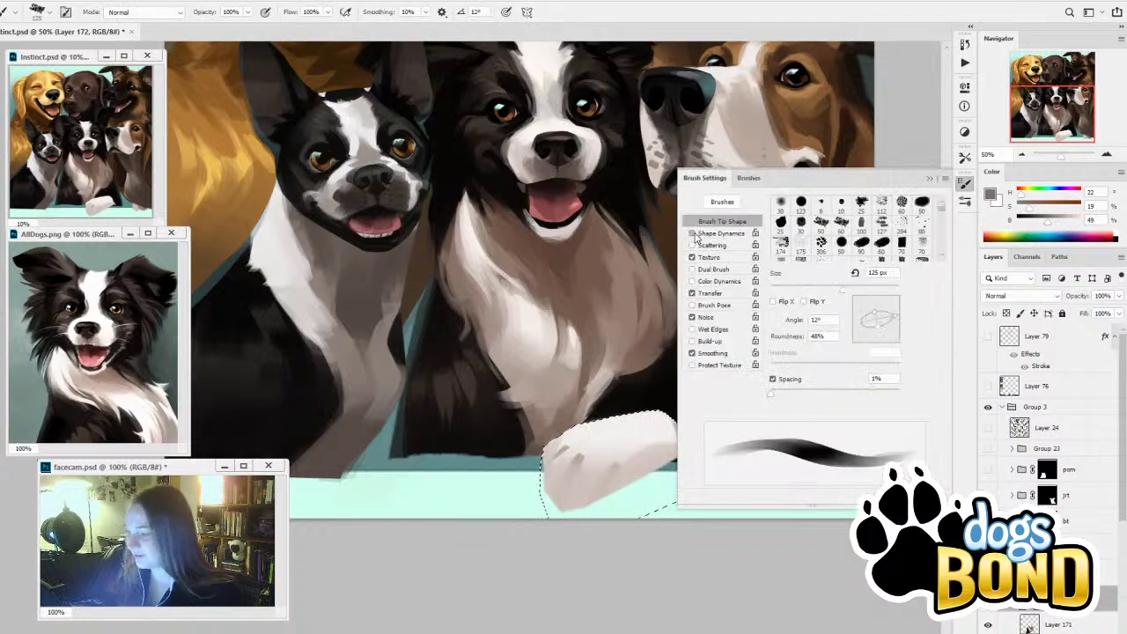
click(930, 179)
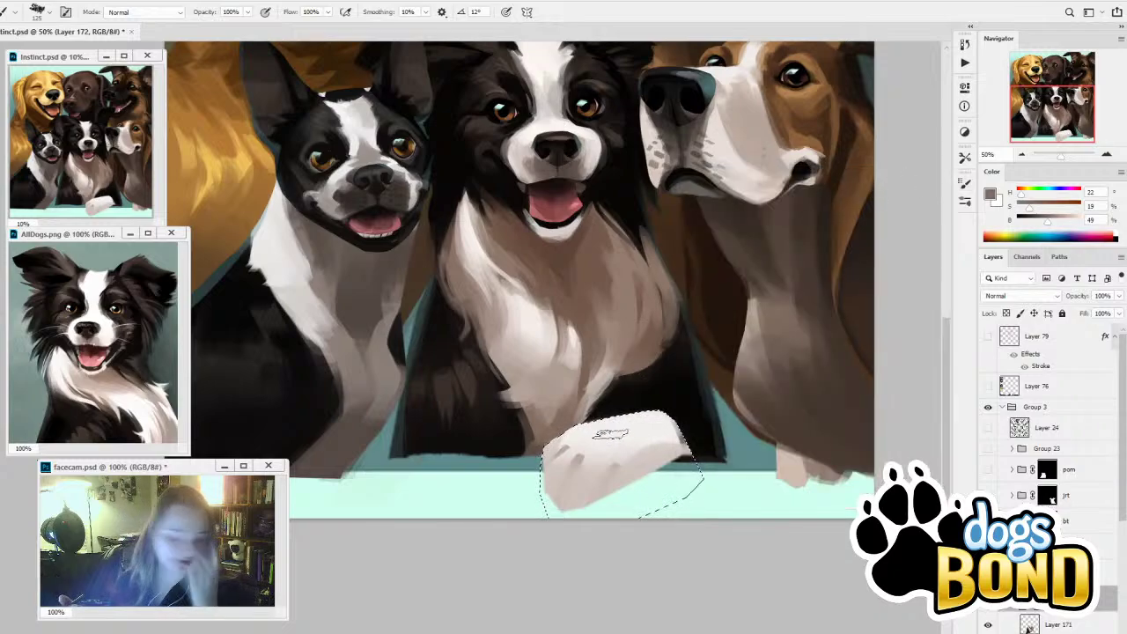
key(i)
click(583, 455)
key(b)
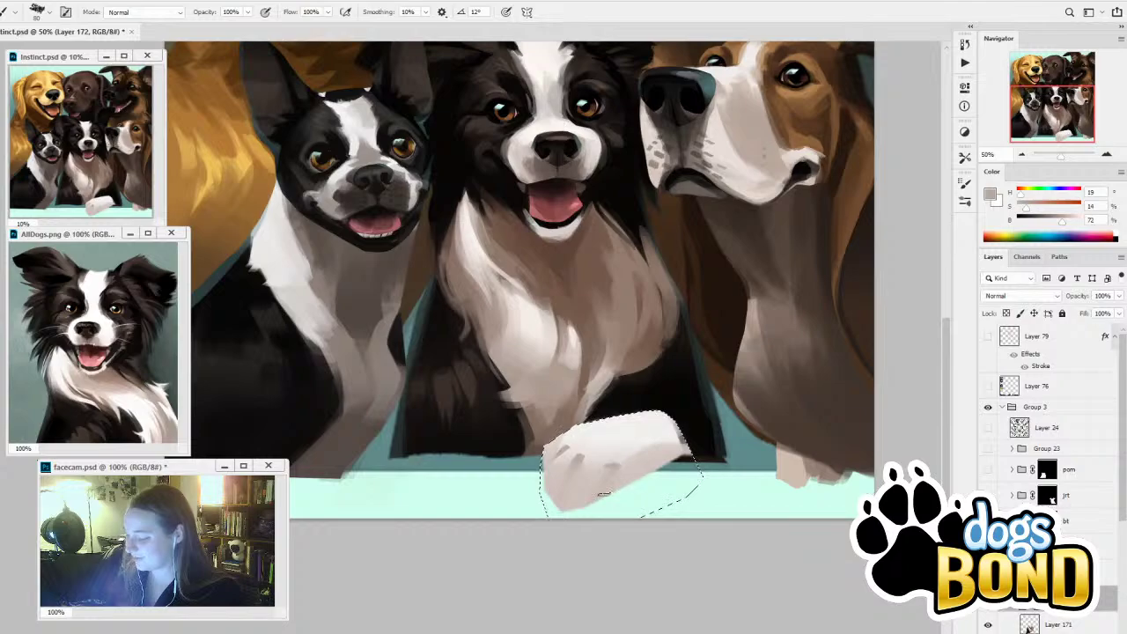
alt+click(617, 466)
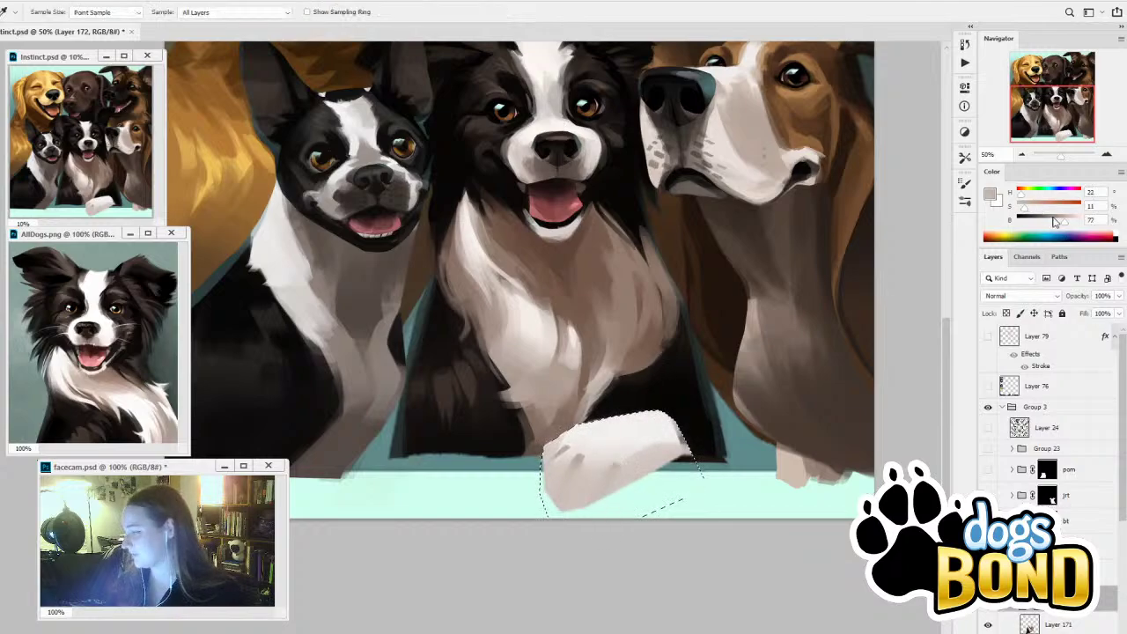
drag(1054, 220, 1040, 207)
key(b)
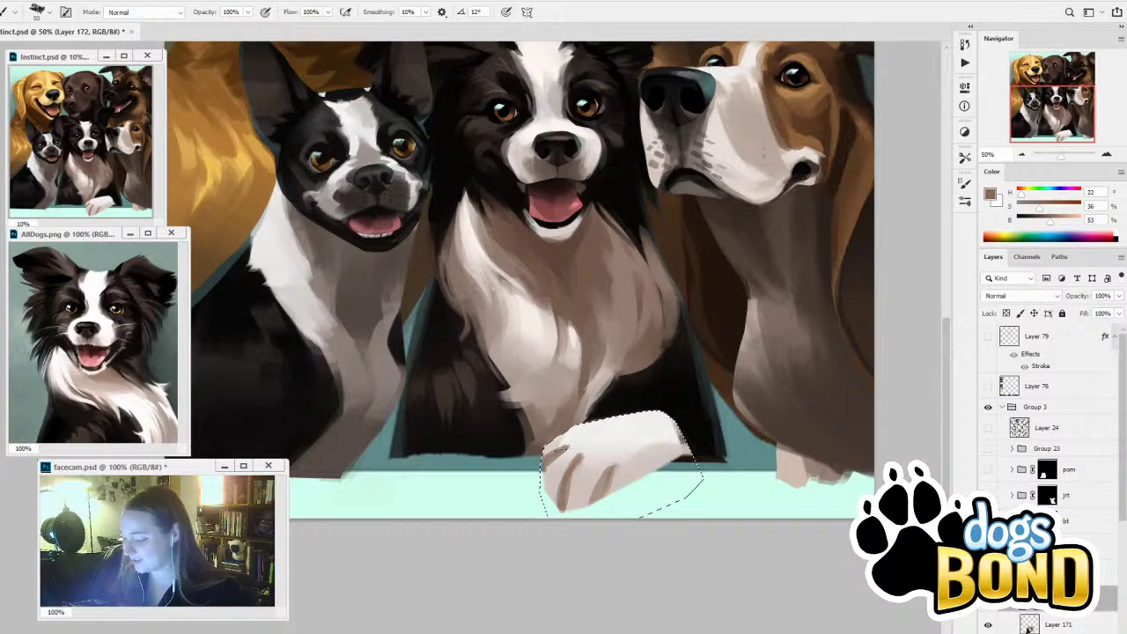
Highlight the toes with sampled off-white at 50 px and soften their shading with a 250 px brush
alt+click(555, 462)
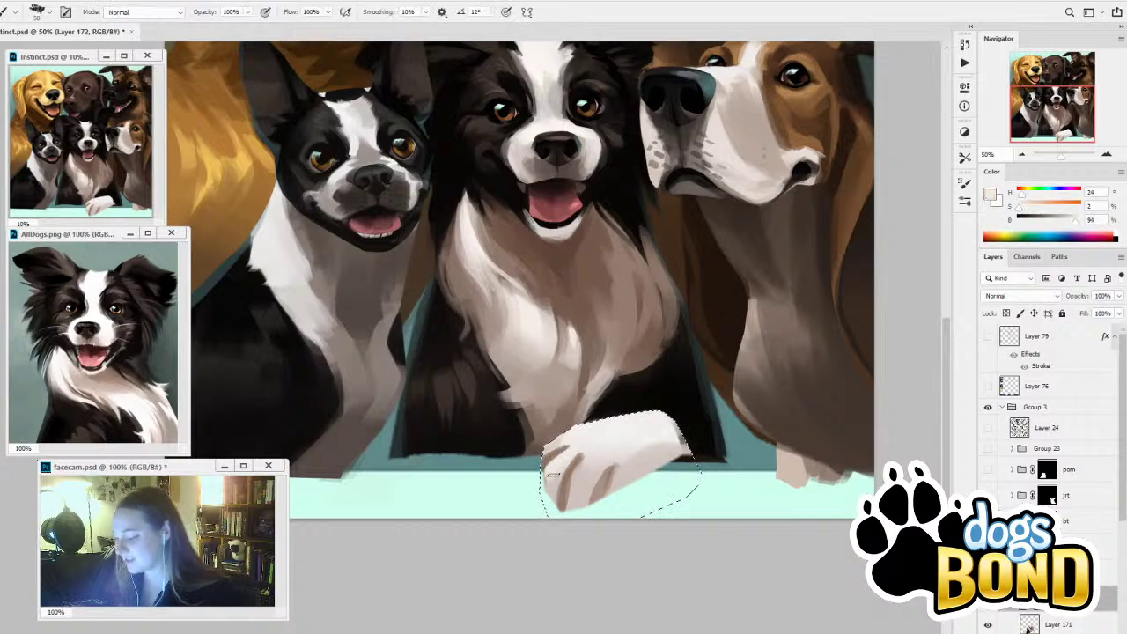
drag(591, 462, 597, 467)
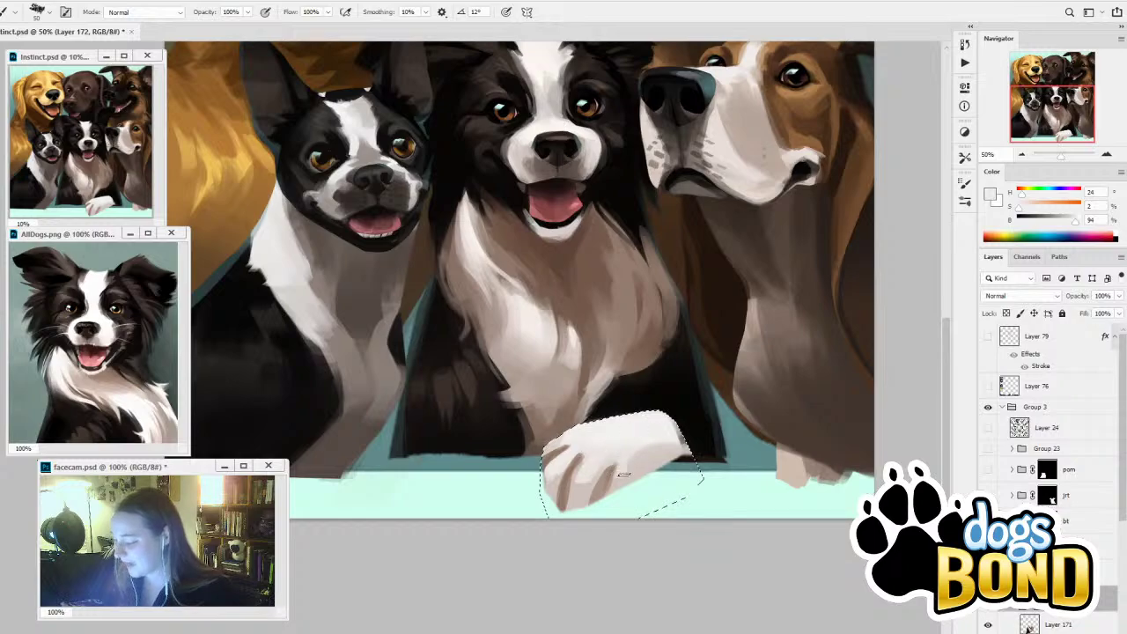
alt+click(601, 458)
key(bracketright)
key(bracketright)
key(bracketright)
key(bracketright)
key(bracketright)
key(bracketright)
key(bracketright)
key(bracketright)
key(bracketright)
key(bracketright)
alt+click(599, 454)
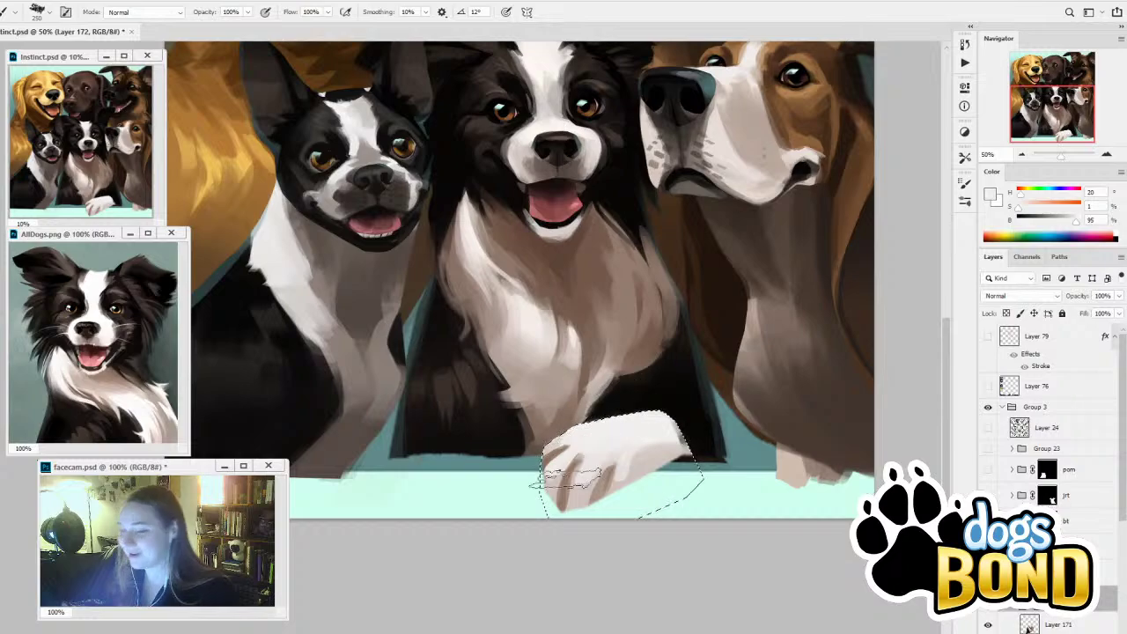
alt+click(587, 493)
Trim and round the paw's lower edge by painting black on the collie group's layer mask with a 50 px brush
click(1047, 573)
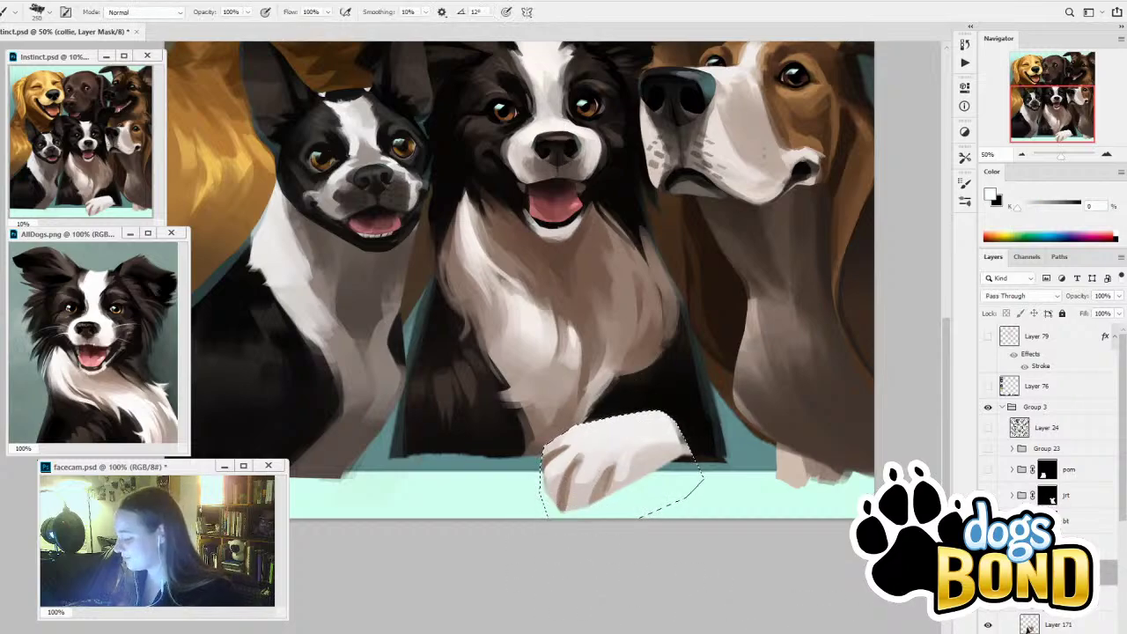
click(988, 573)
click(988, 573)
alt+click(700, 436)
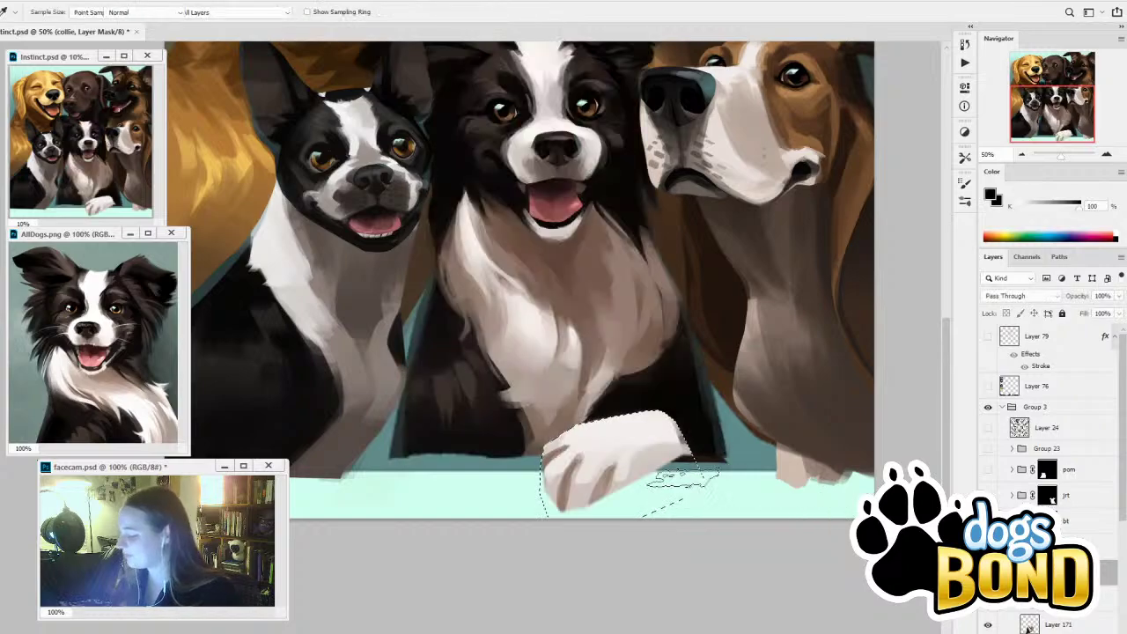
key([)
key([)
key([)
key([)
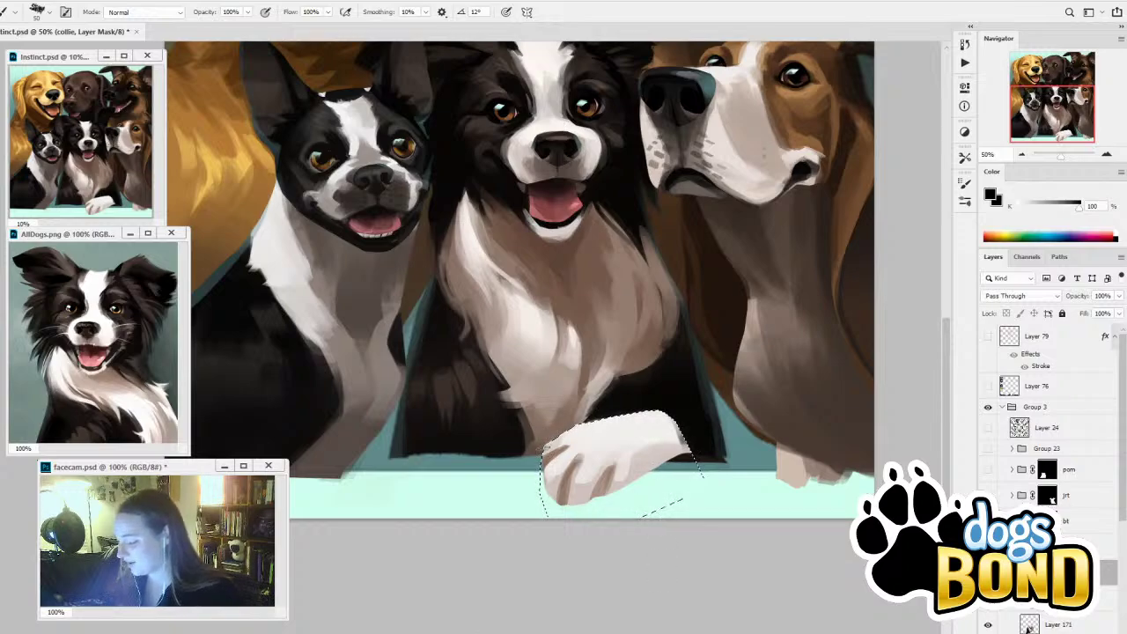
key(x)
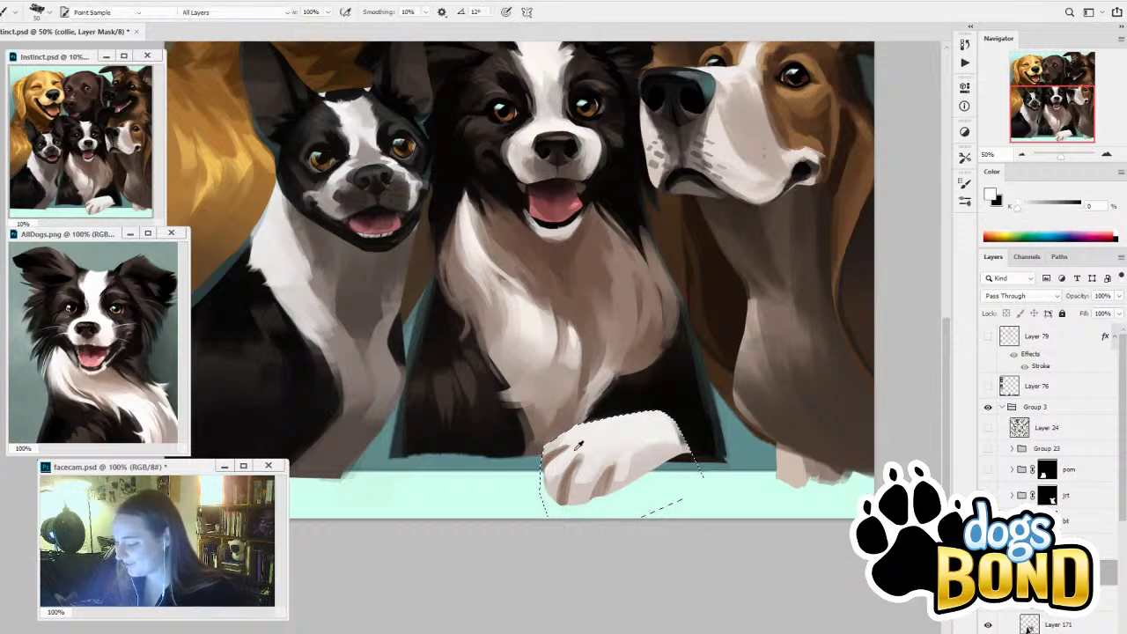
key(x)
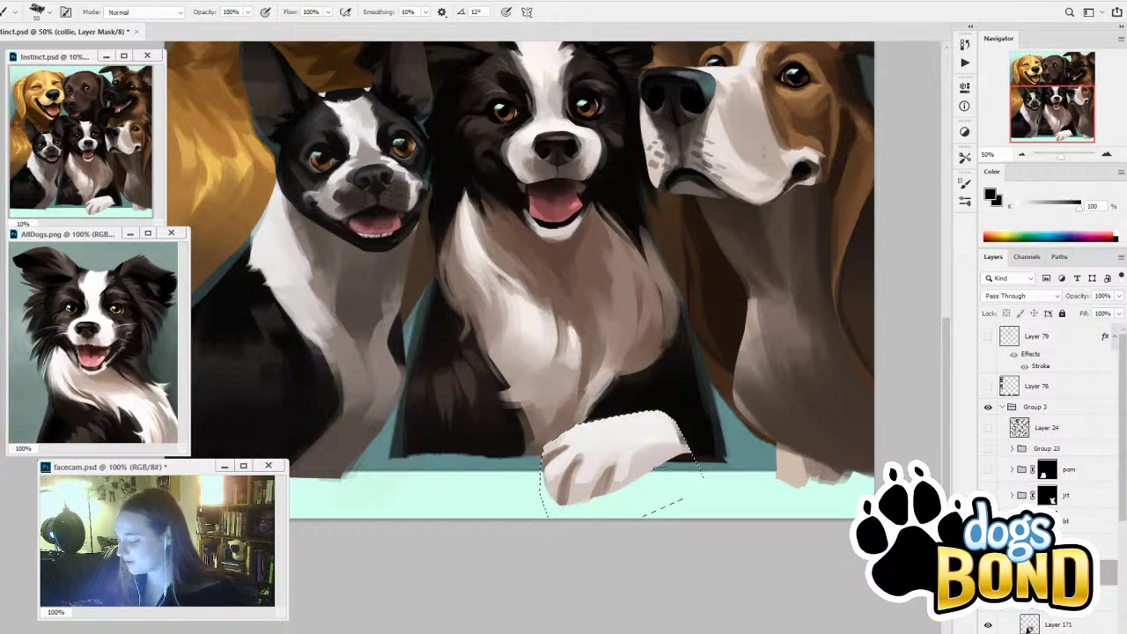
click(988, 572)
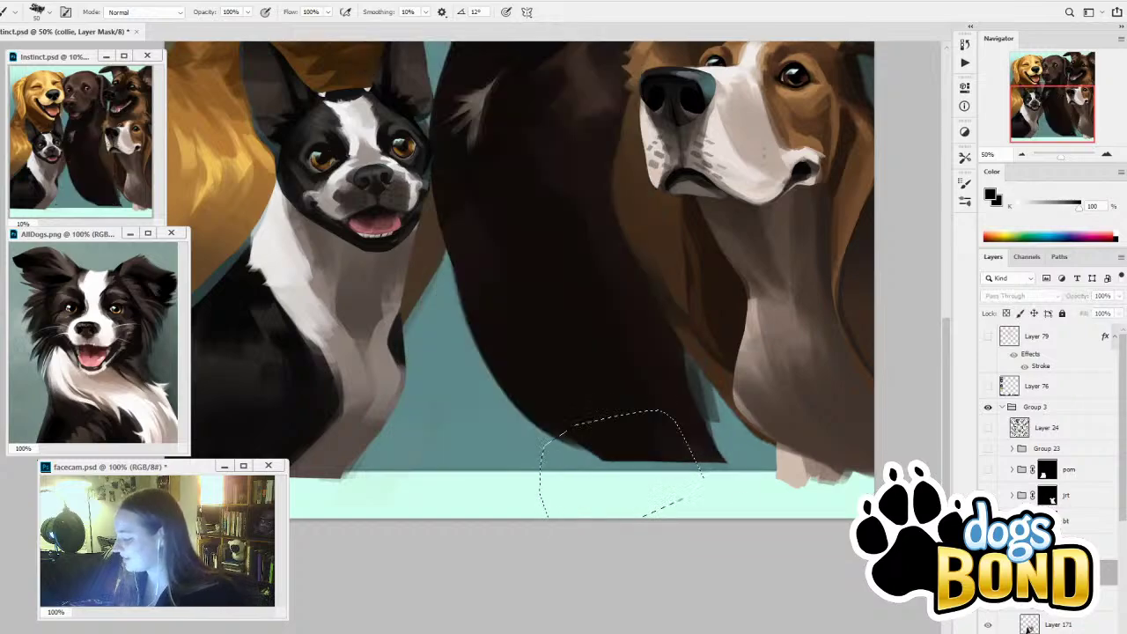
Show the collie group again, collapse it, clear the selection and compare the painting with and without the collie
click(988, 572)
ctrl+click(1030, 624)
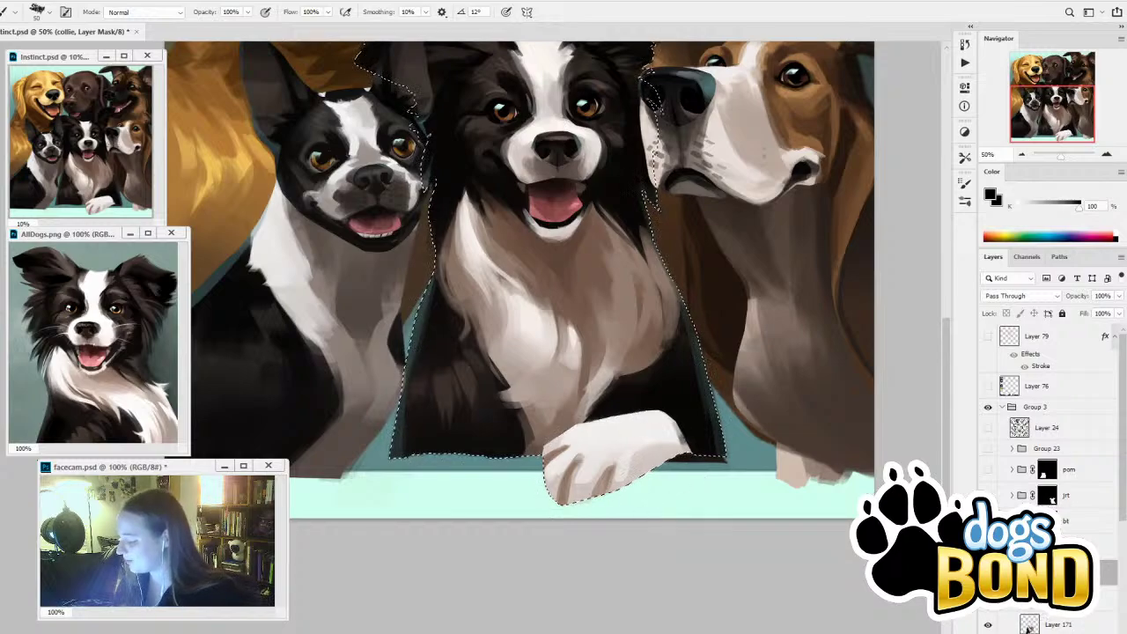
click(1012, 573)
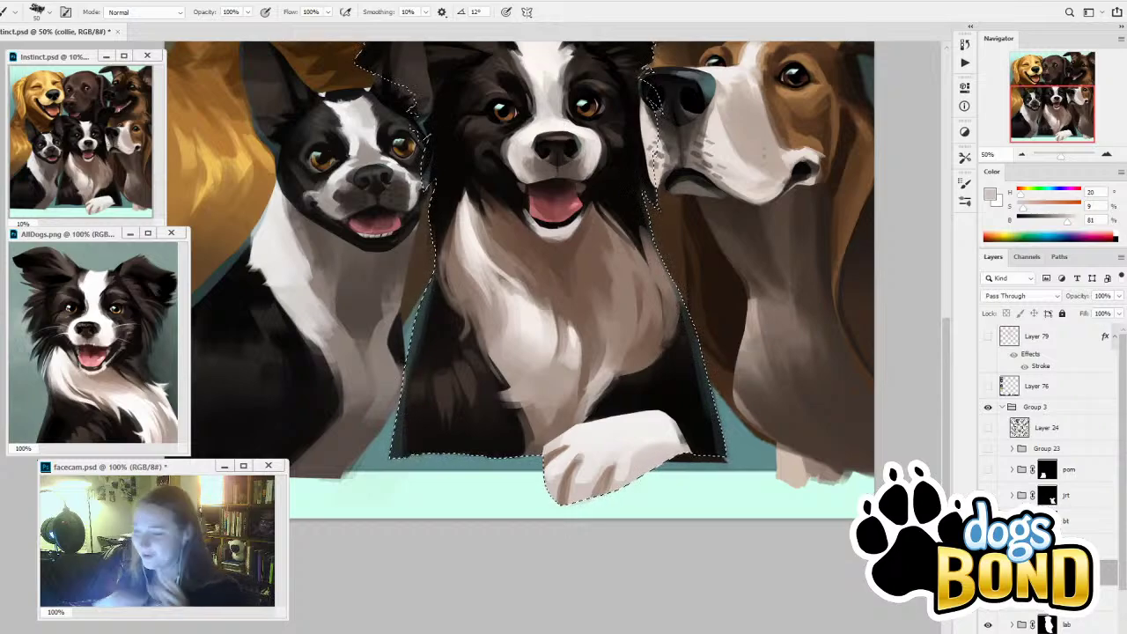
drag(691, 425, 715, 502)
key(ctrl+d)
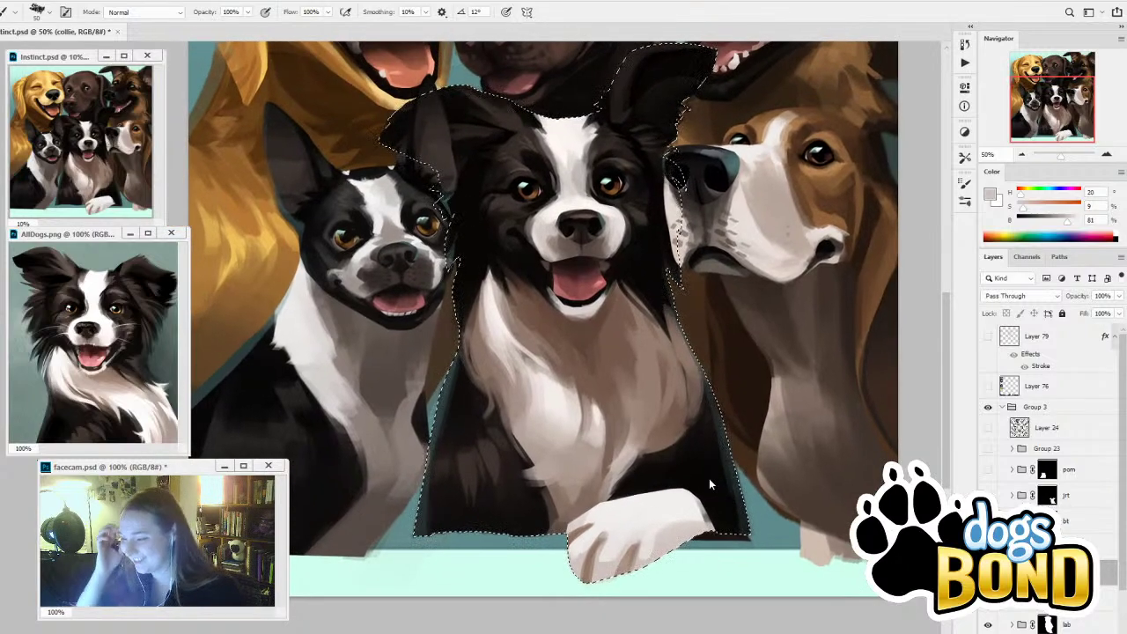
click(988, 573)
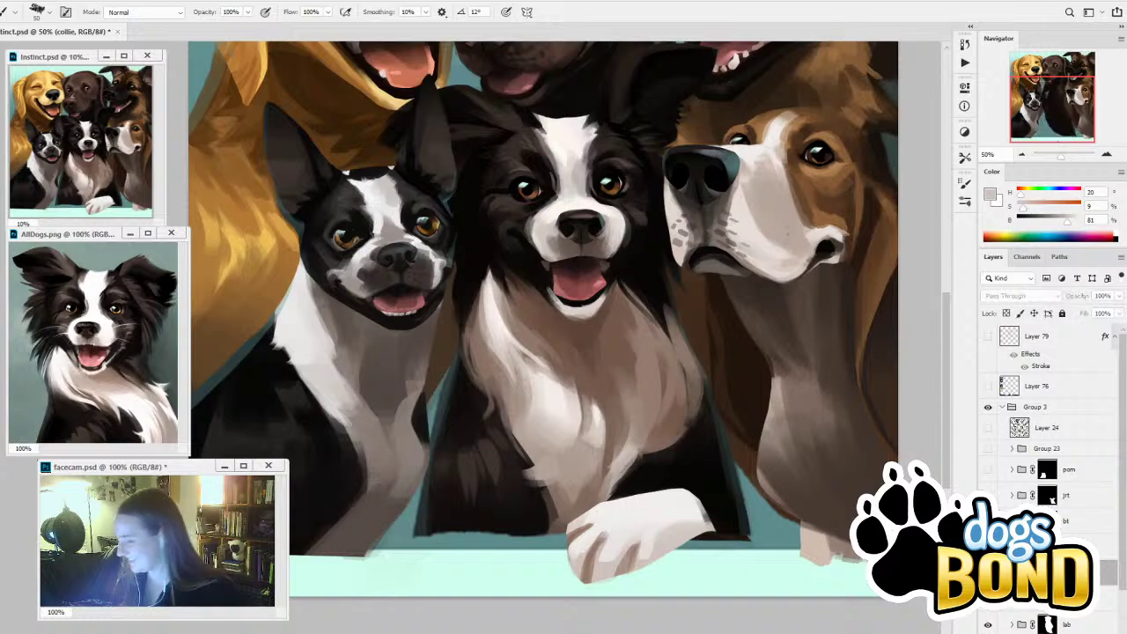
click(988, 572)
key(ctrl+comma)
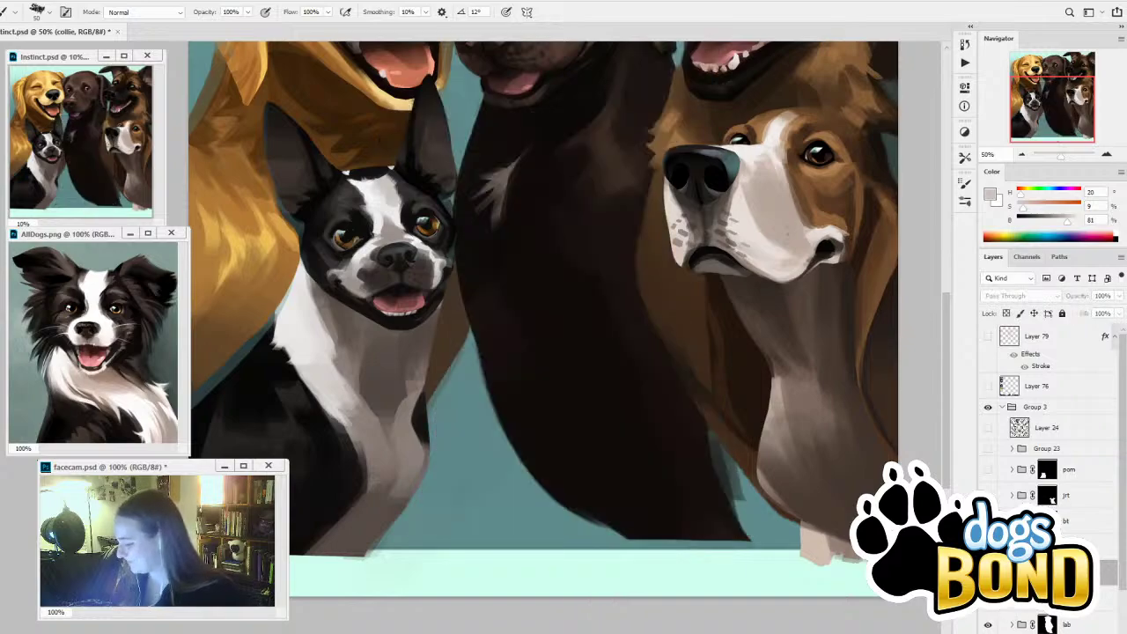
key(ctrl+comma)
Load the collie group's mask as a selection, then show Group 23 and the front dogs' groups and expand Group 23
ctrl+click(1047, 572)
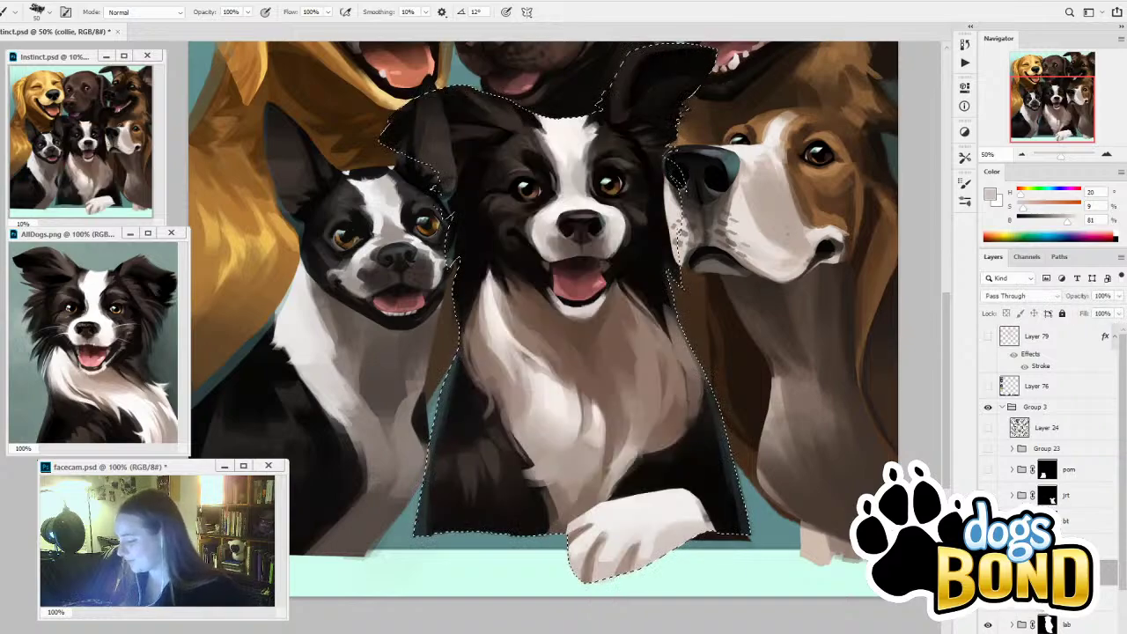
drag(988, 495, 989, 449)
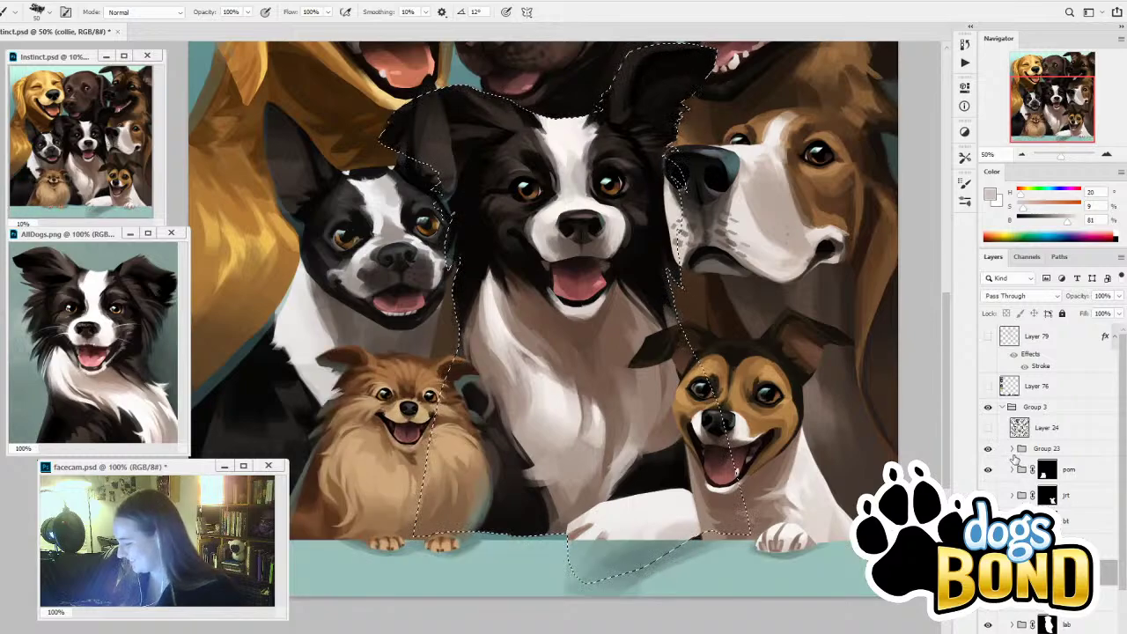
click(1012, 449)
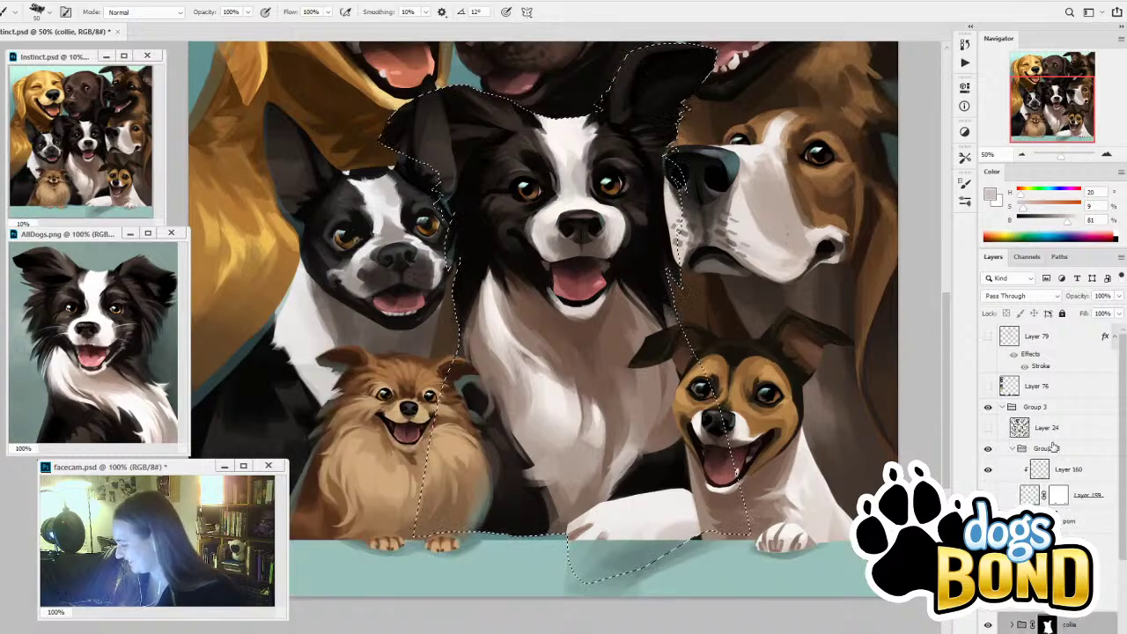
Uncover the collie's paw over the teal ledge by painting black on Layer 159's mask inside the selection with a 70 px brush, and deselect
click(1059, 495)
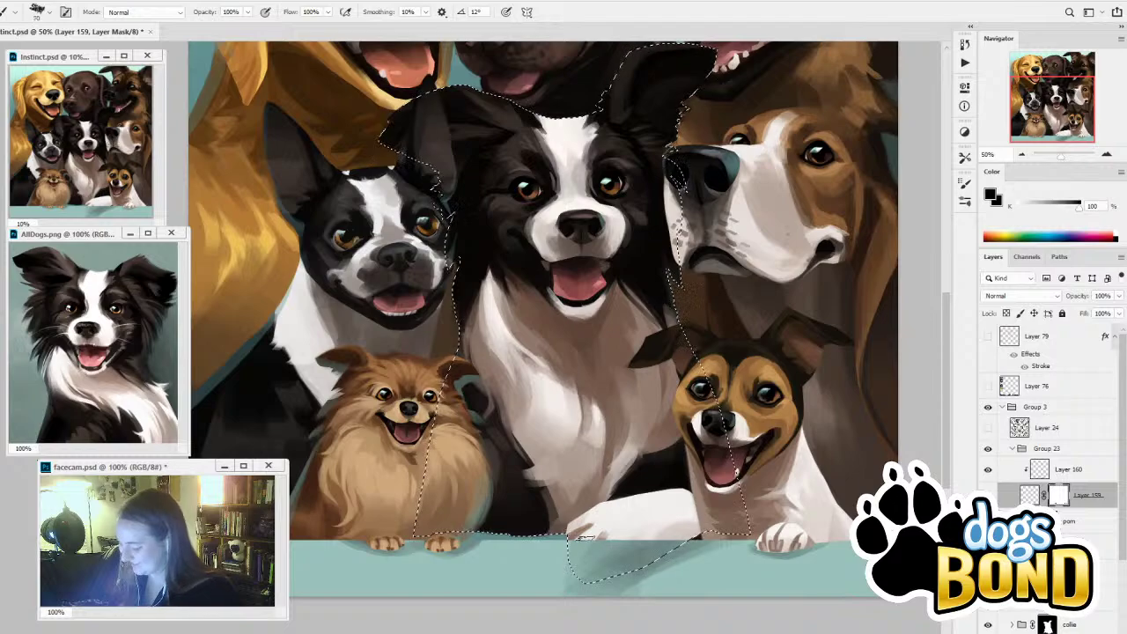
mouse_move(562, 563)
mouse_down()
mouse_move(610, 550)
mouse_move(592, 589)
mouse_move(649, 542)
mouse_up()
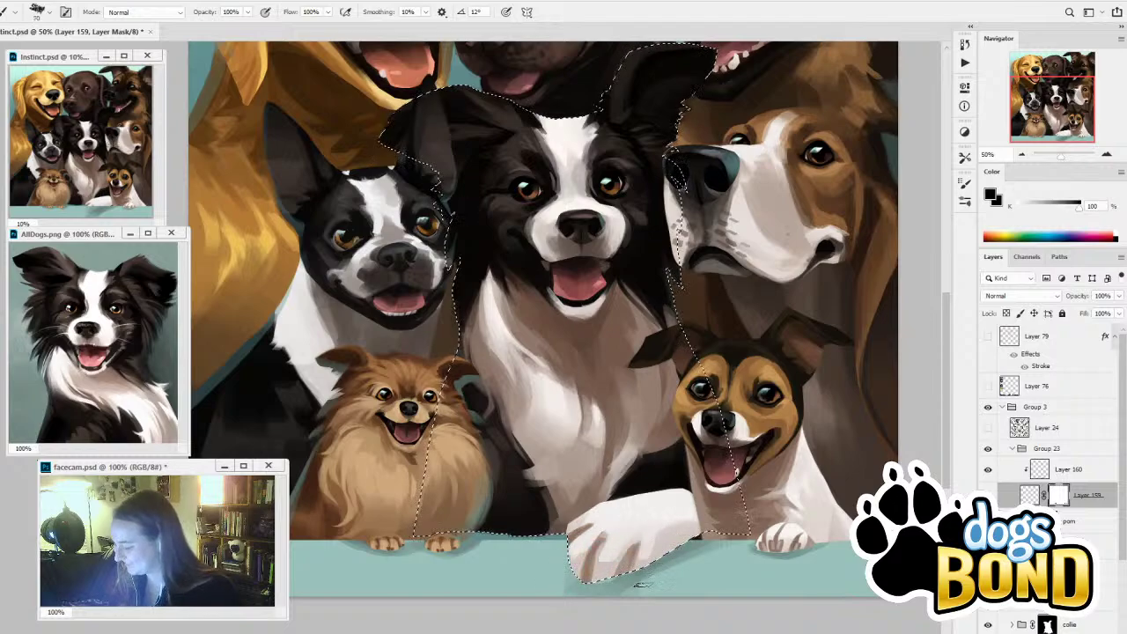
key(ctrl+d)
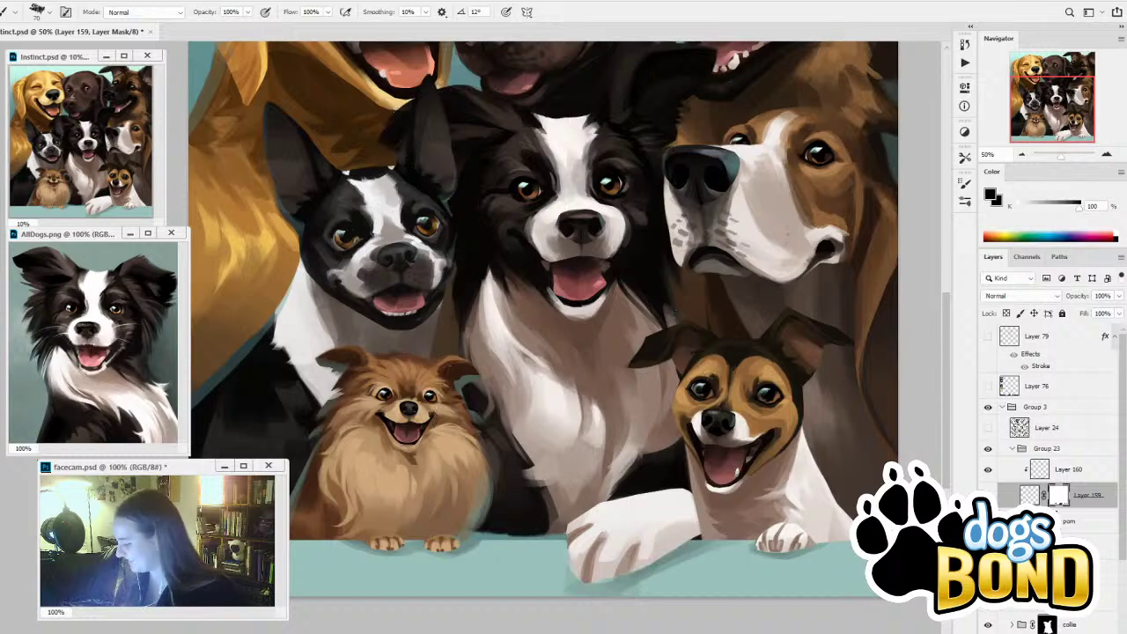
Extend the collie's body down to the ledge by painting white on its group mask at 175 px within the inverted ledge selection, and deselect
scroll(1122, 504, down, 2)
ctrl+click(1015, 457)
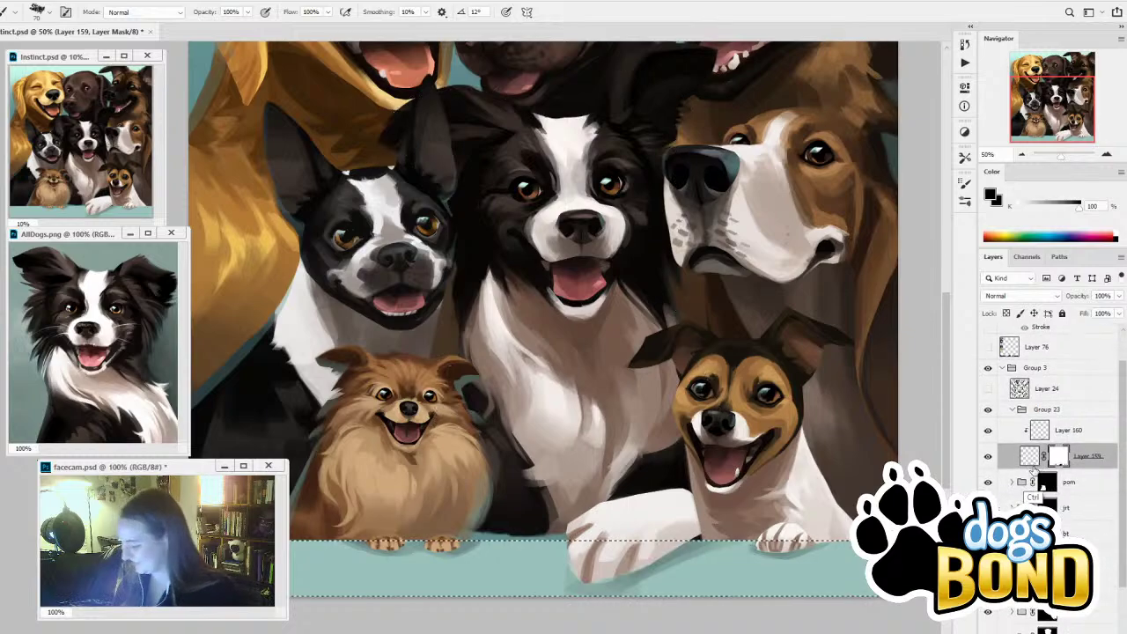
key(ctrl+shift+i)
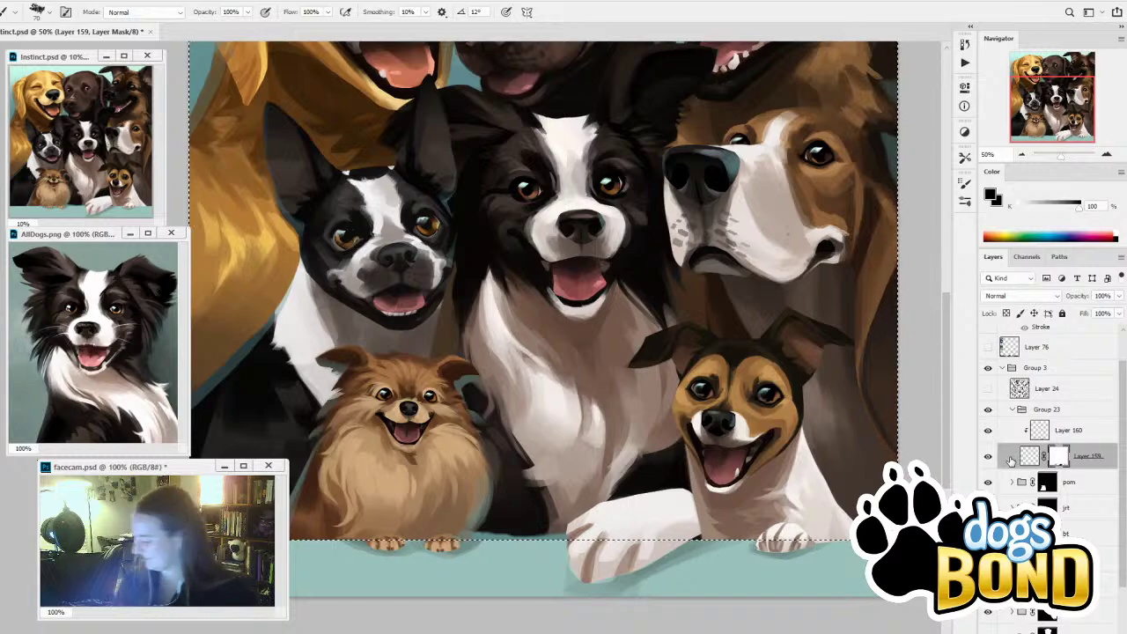
click(1048, 584)
alt+click(527, 521)
key(bracketright)
key(bracketright)
key(bracketright)
key(bracketright)
key(bracketright)
key(bracketright)
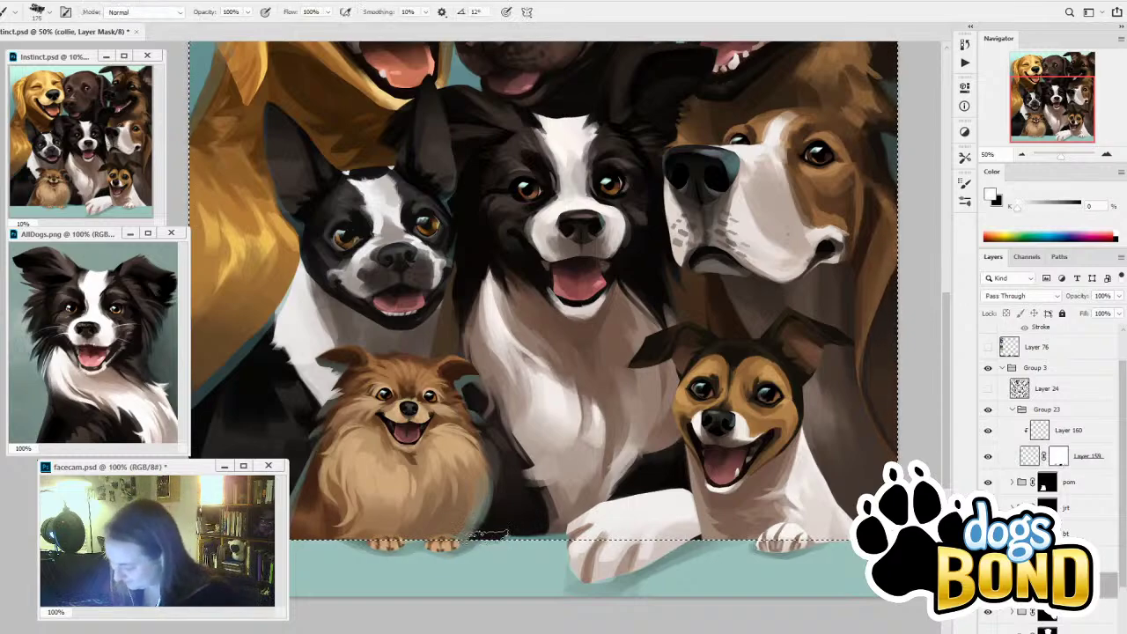
drag(486, 535, 524, 534)
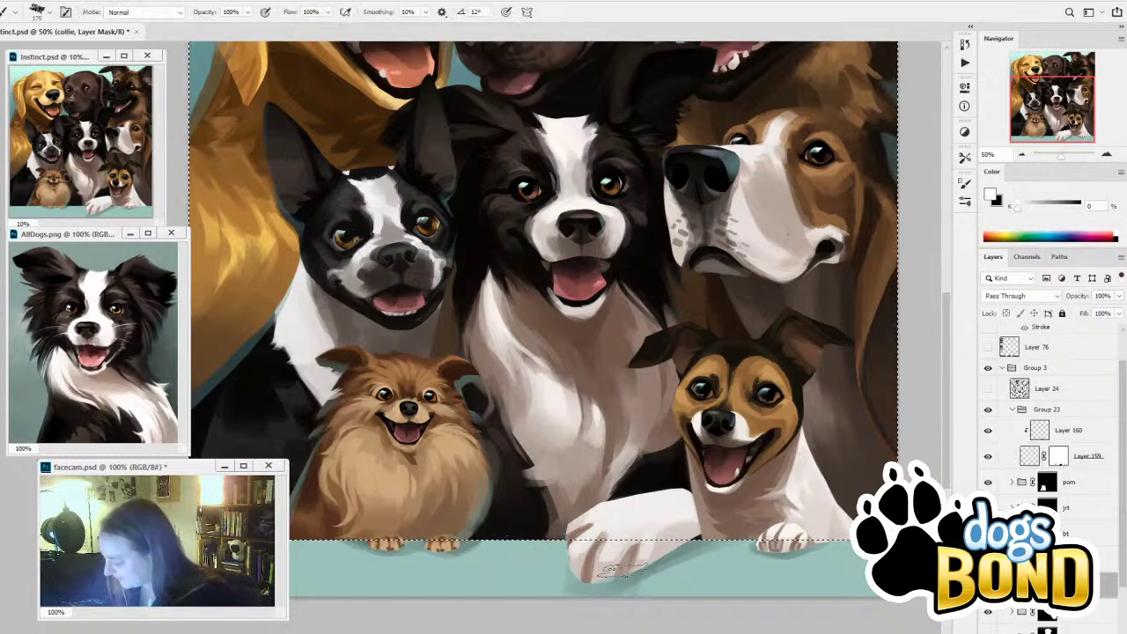
key(i)
key(x)
key(b)
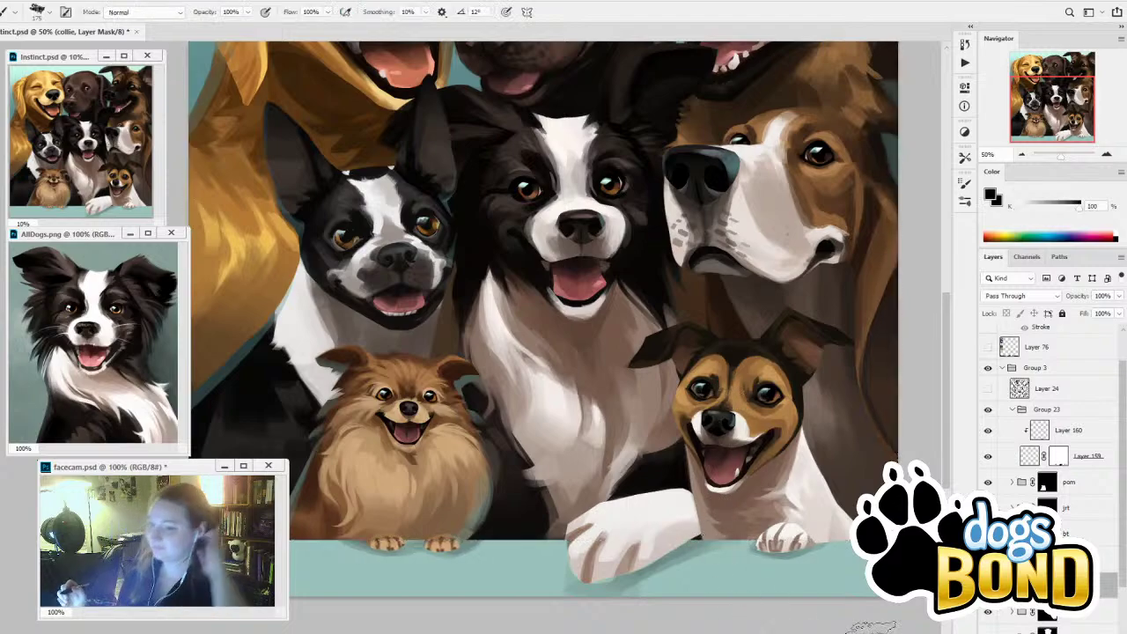
Expand the collie group and compare the painting with and without Layer 172
alt+click(566, 375)
click(1013, 585)
drag(1117, 465, 1115, 560)
click(987, 443)
click(987, 443)
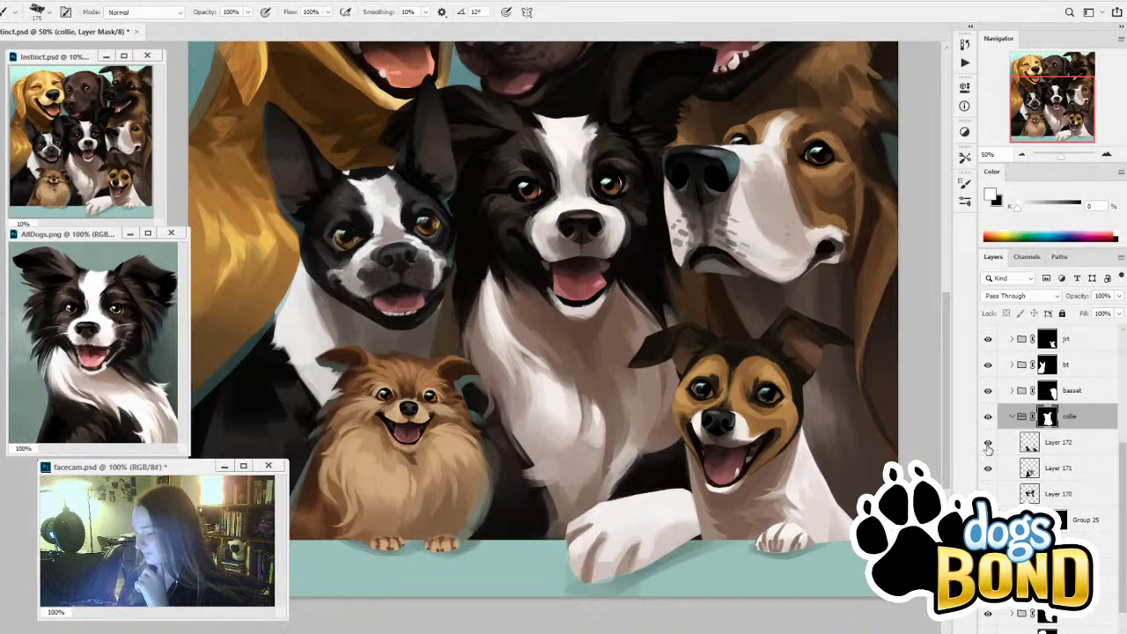
click(988, 443)
click(988, 443)
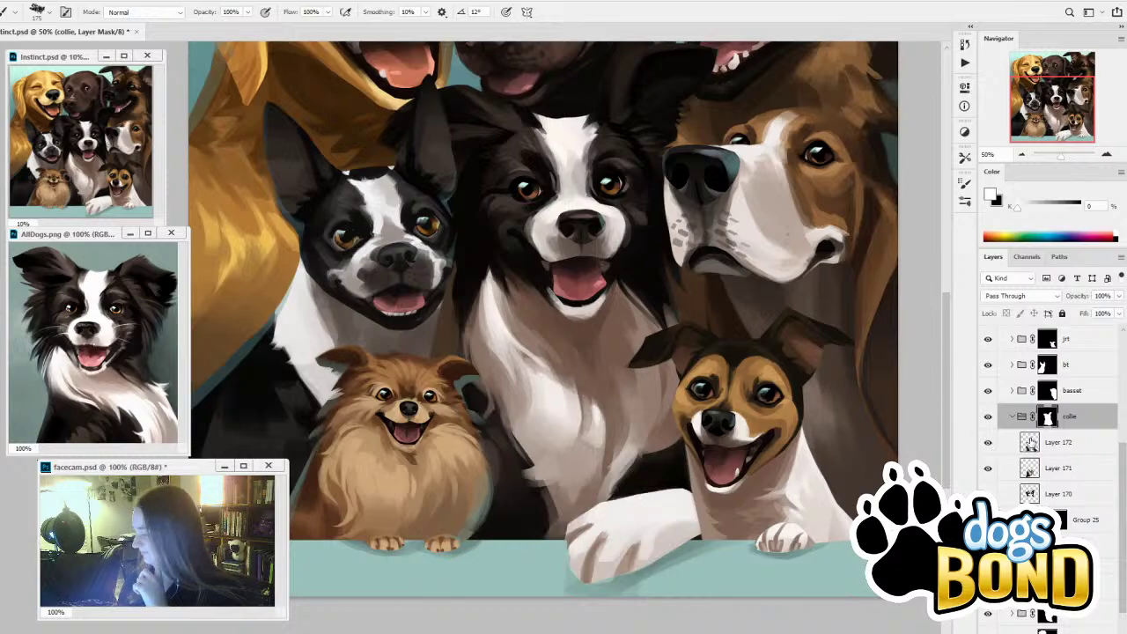
On Layer 172, rework the edge where the collie's white lower chest meets the dark shoulder with sampled dark and grey-beige tones at 35–40 px
click(1032, 443)
alt+click(513, 445)
key(bracketleft)
key(bracketleft)
key(bracketleft)
key(bracketleft)
key(bracketleft)
key(bracketleft)
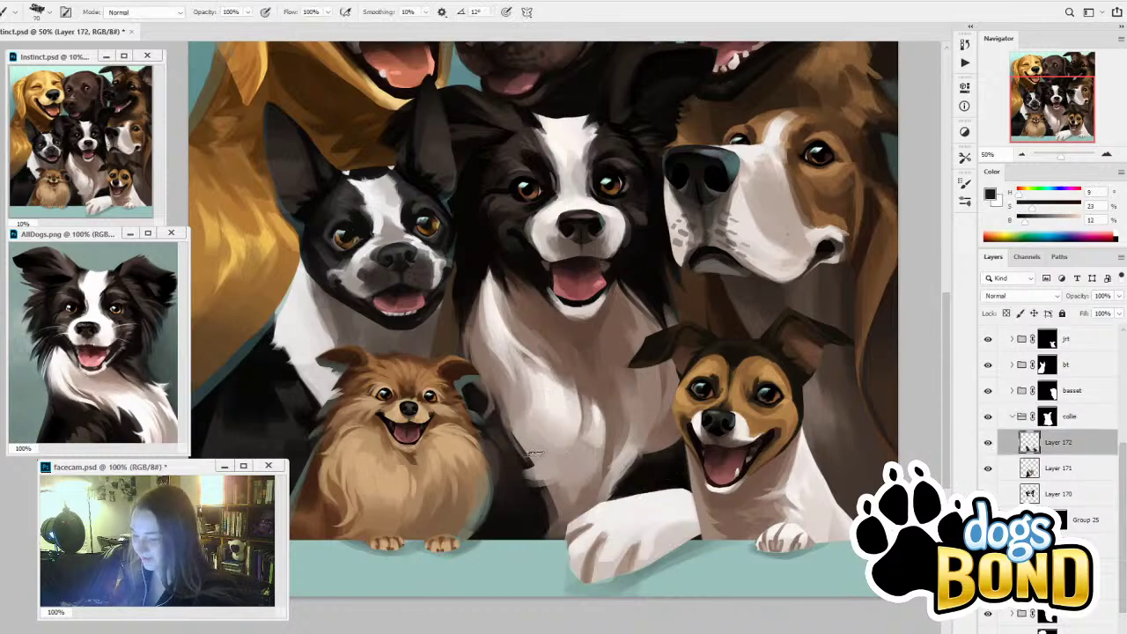
key(bracketleft)
key(bracketleft)
key(bracketleft)
alt+click(526, 434)
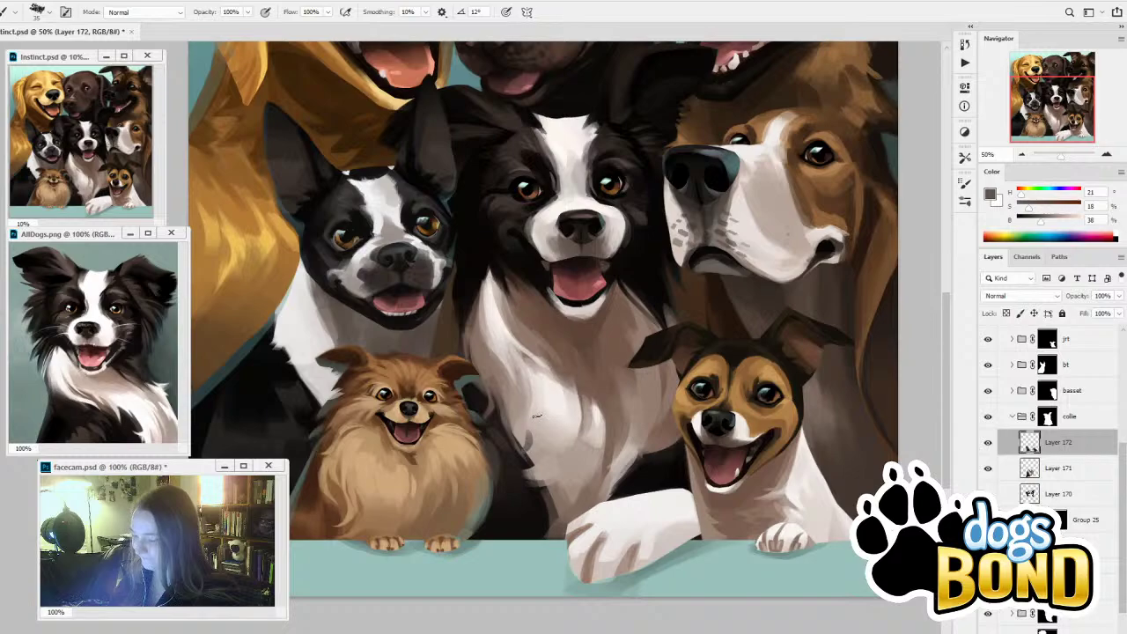
alt+click(537, 452)
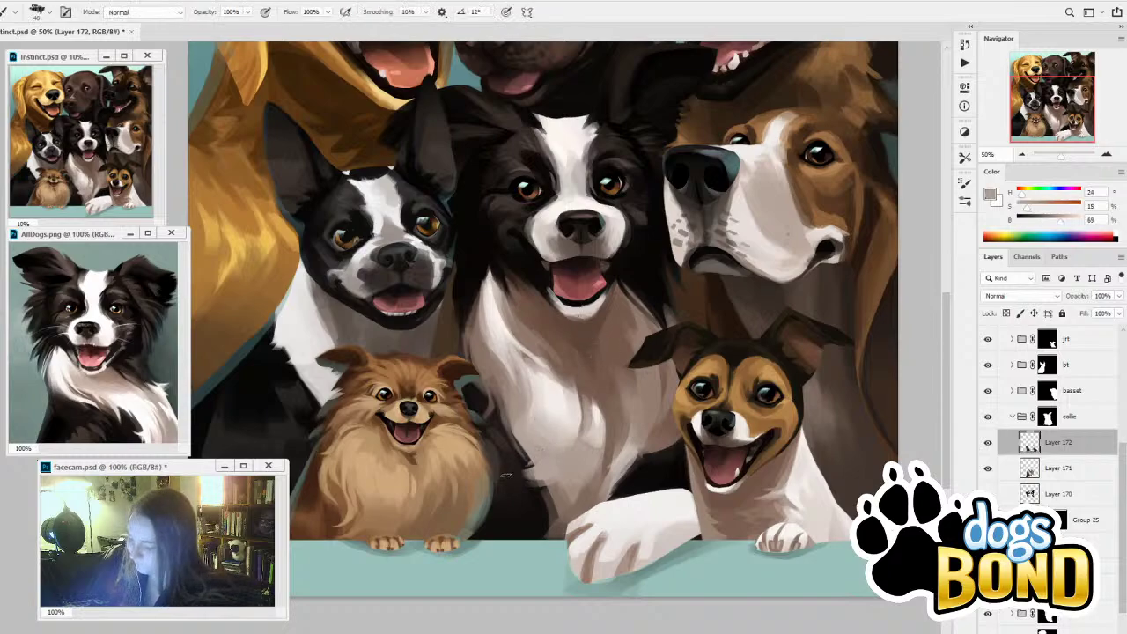
alt+click(527, 459)
drag(512, 431, 532, 466)
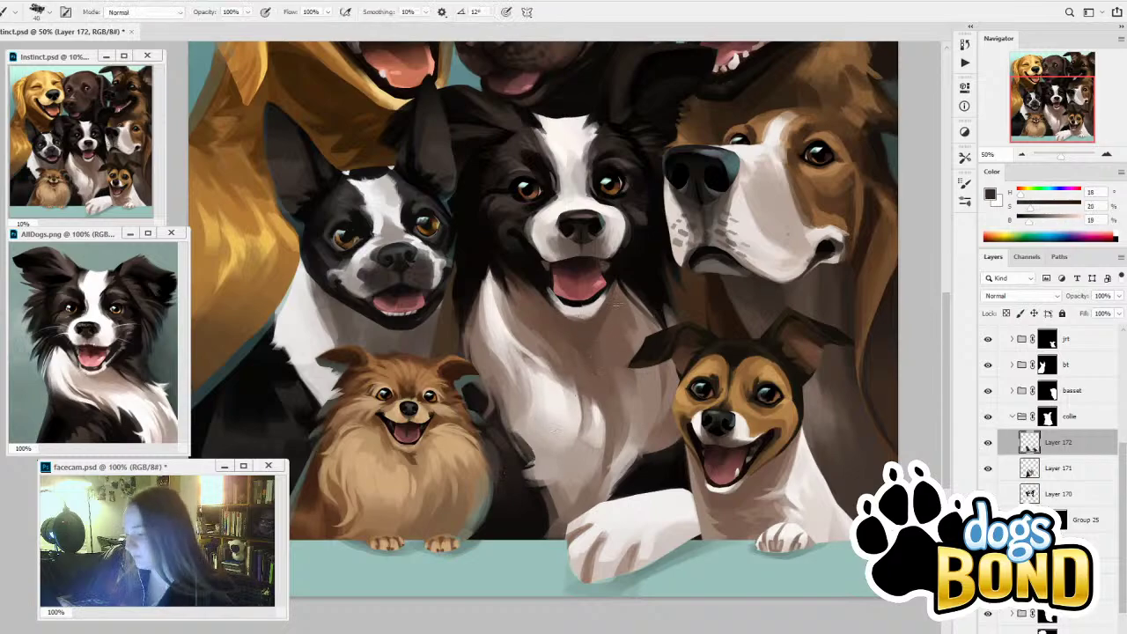
Define the lower chest fur above the paw with sampled near-black (H 0, S 22, B 7) and browns using a 40 px brush
alt+click(530, 435)
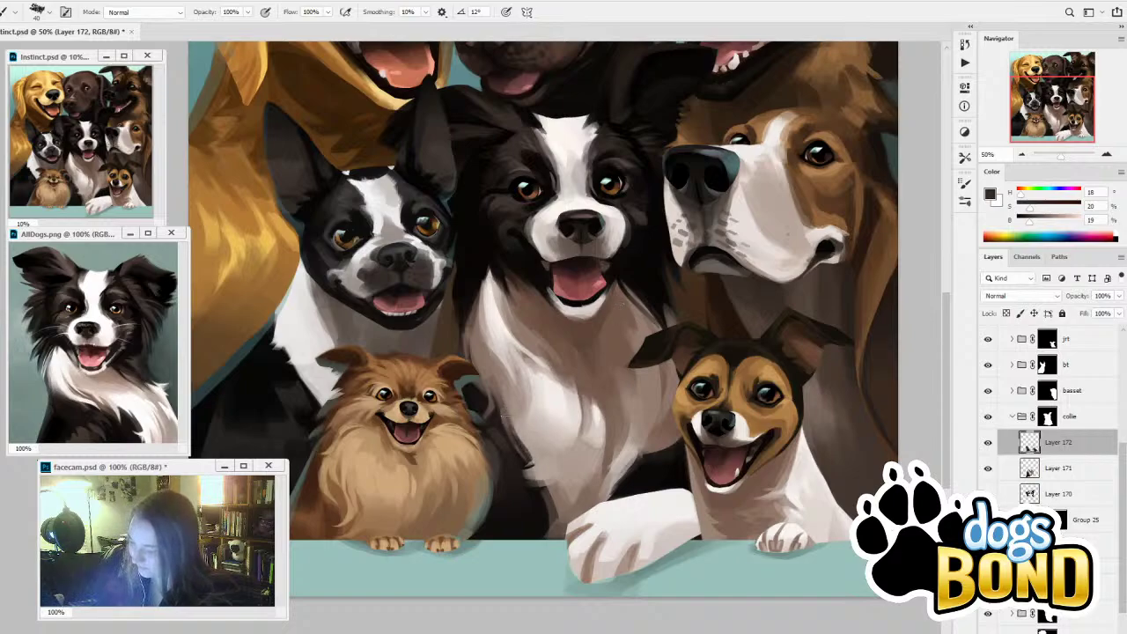
alt+click(537, 496)
drag(539, 487, 544, 515)
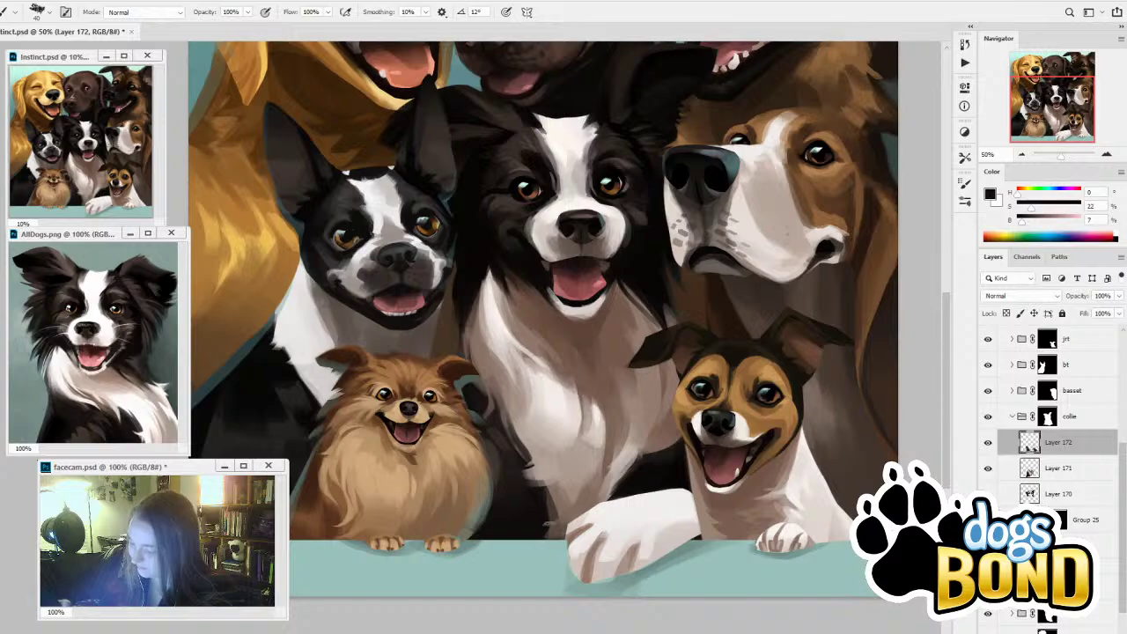
alt+click(548, 524)
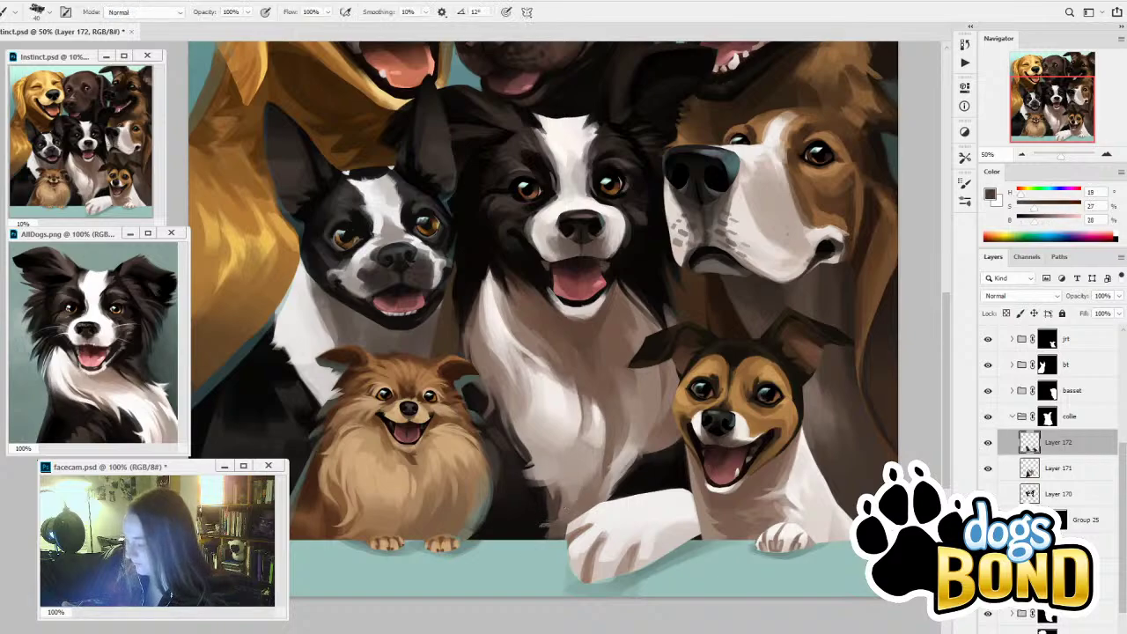
alt+click(555, 495)
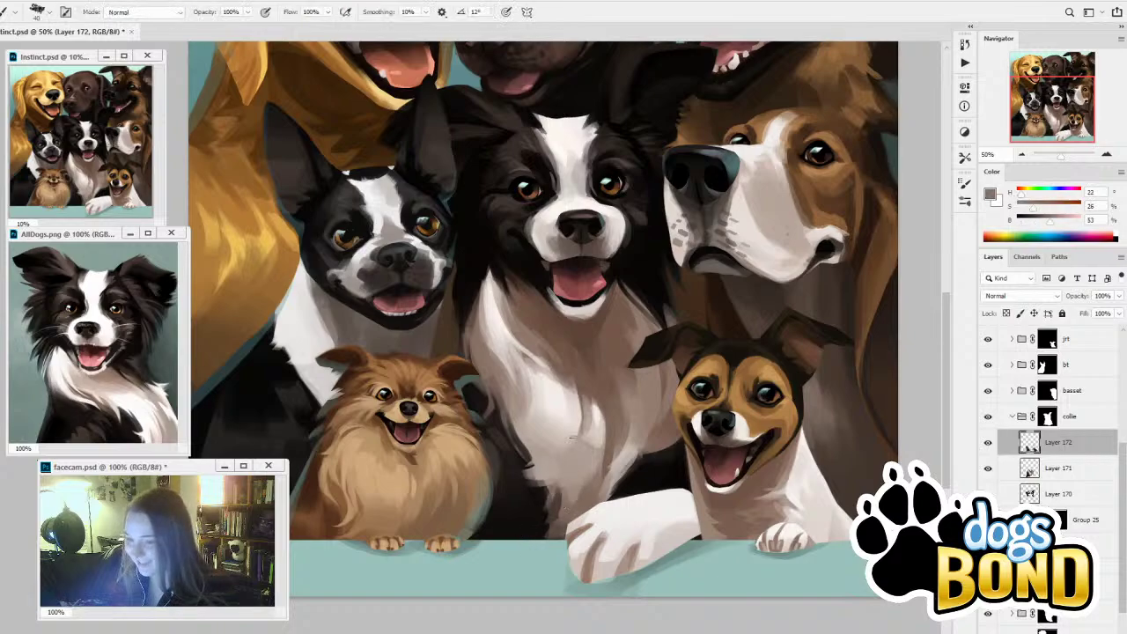
Brighten the collie's lower chest tufts with sampled off-white (H 23, S 6, B 92) and beige using a 40 px brush
alt+click(571, 416)
drag(541, 476, 571, 440)
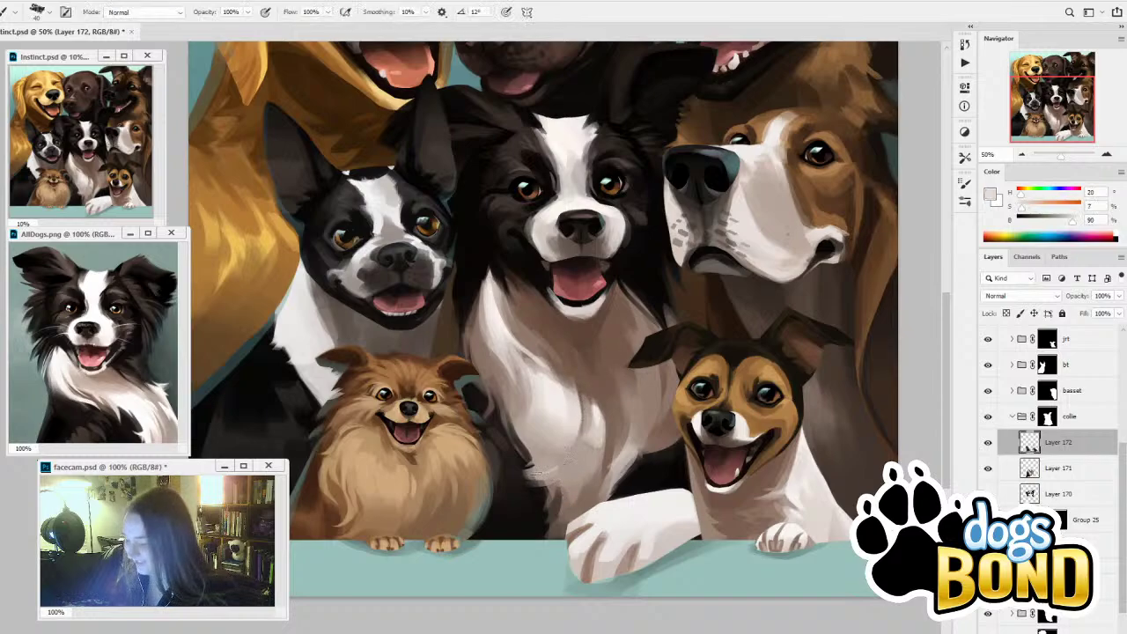
alt+click(548, 470)
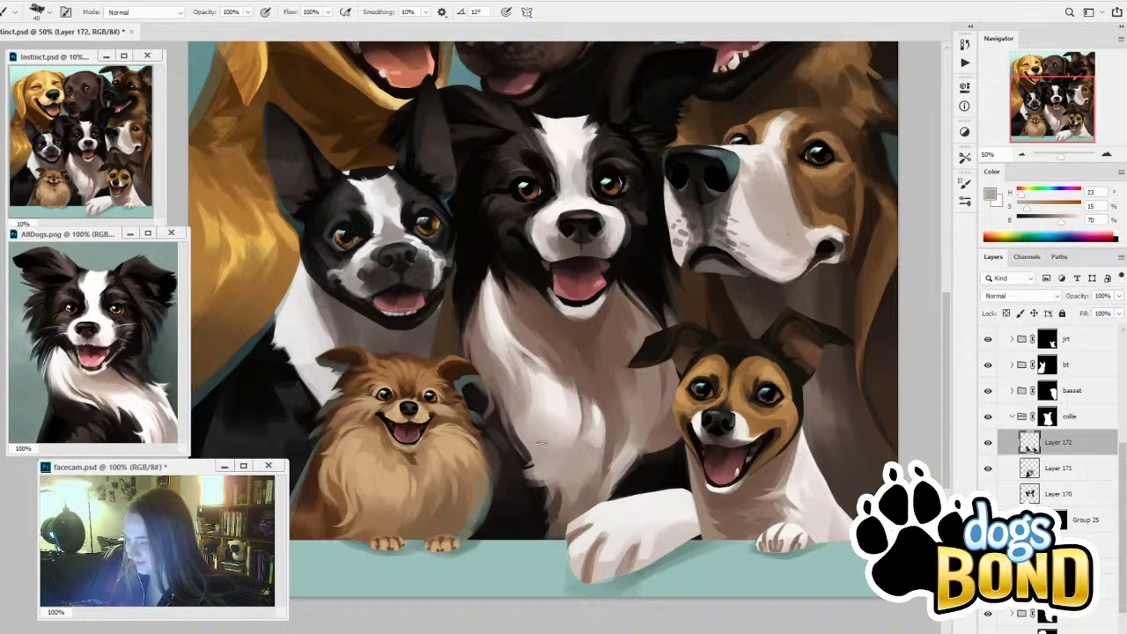
alt+click(573, 418)
mouse_move(564, 454)
mouse_down()
mouse_move(534, 503)
mouse_move(559, 437)
mouse_up()
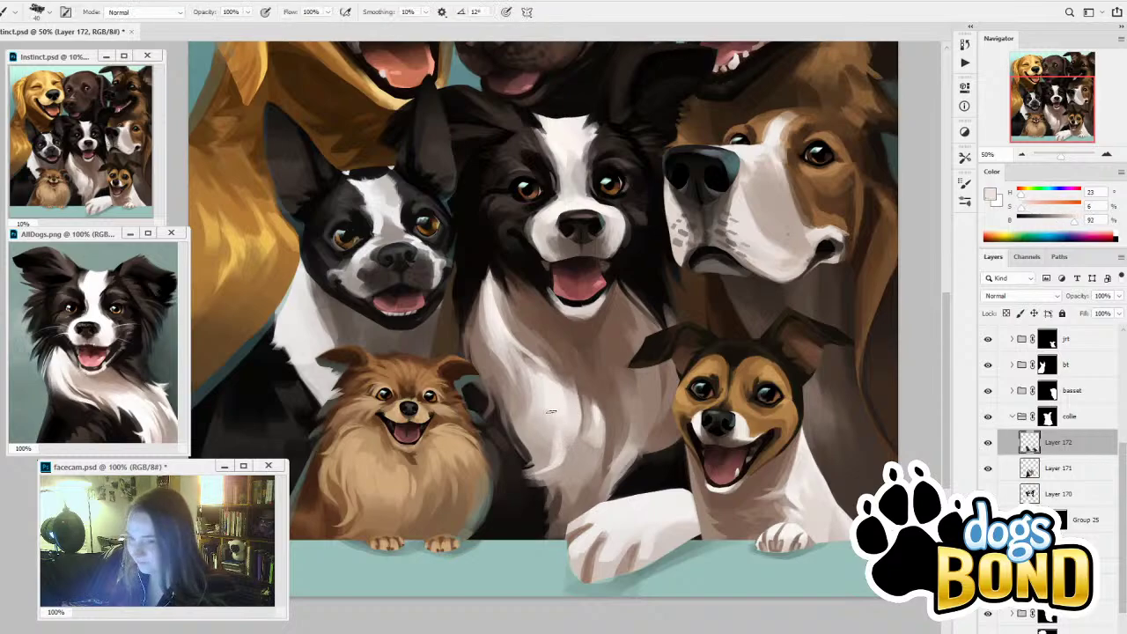
drag(576, 469, 573, 436)
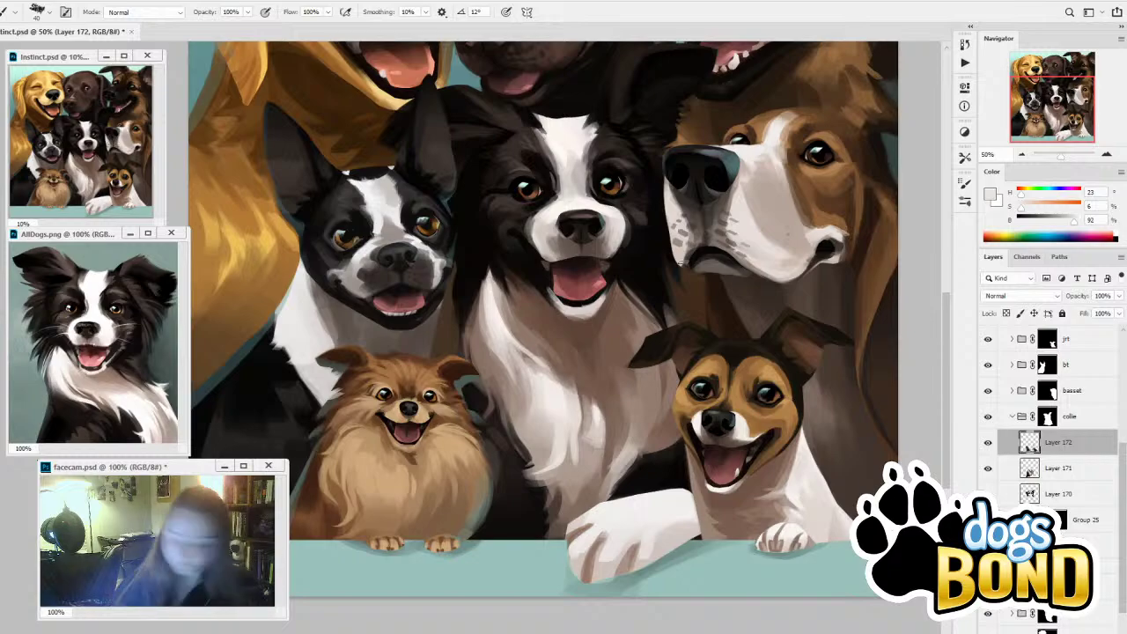
Blend the centre of the collie's lower chest with sampled browns and light beige (H 21, S 8, B 84) using a 40 px brush, undoing the last stroke
alt+click(602, 418)
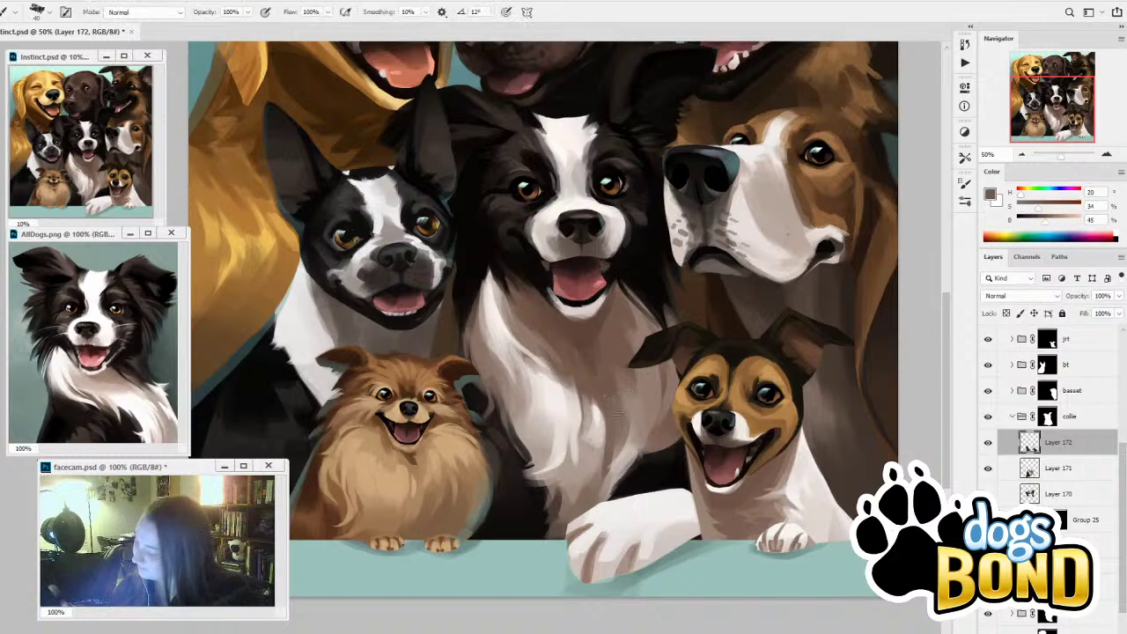
alt+click(596, 443)
alt+click(543, 446)
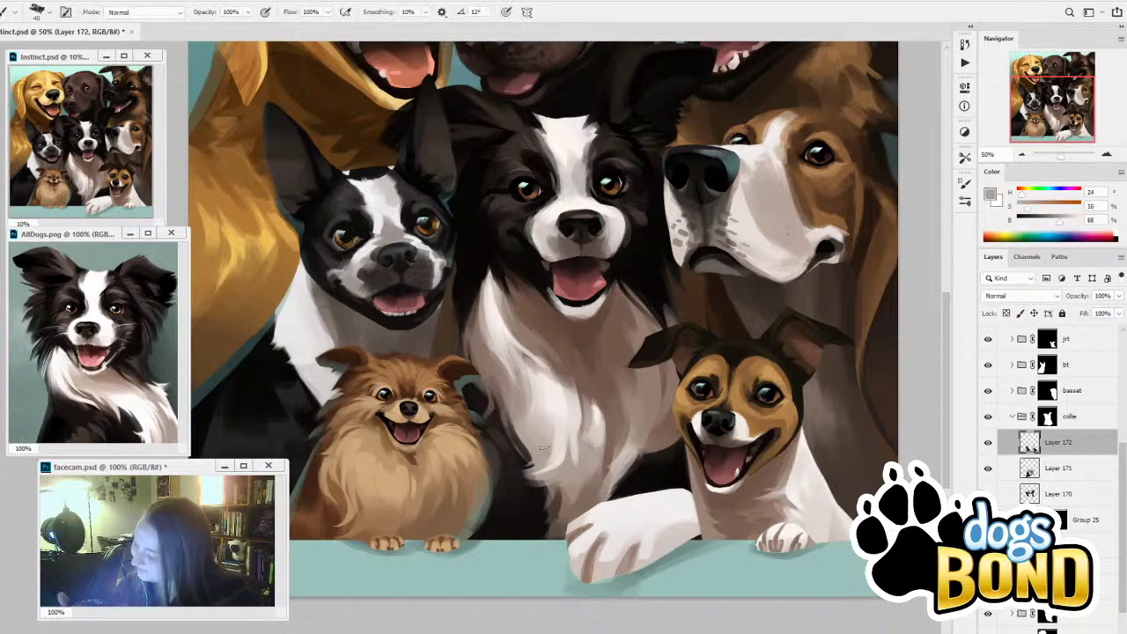
alt+click(536, 429)
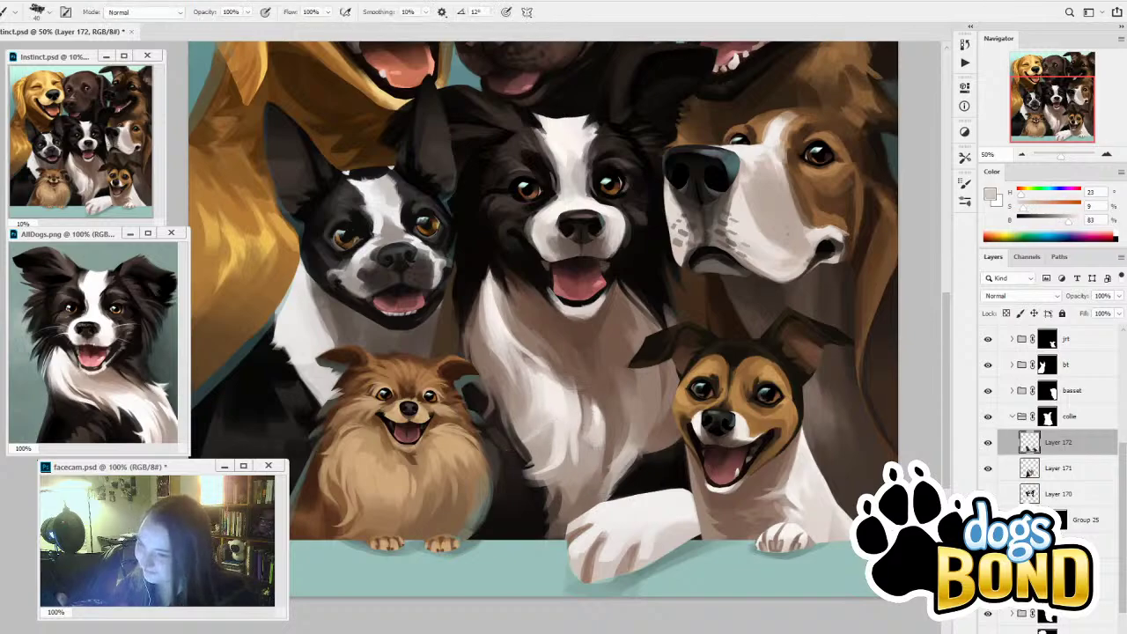
alt+click(603, 431)
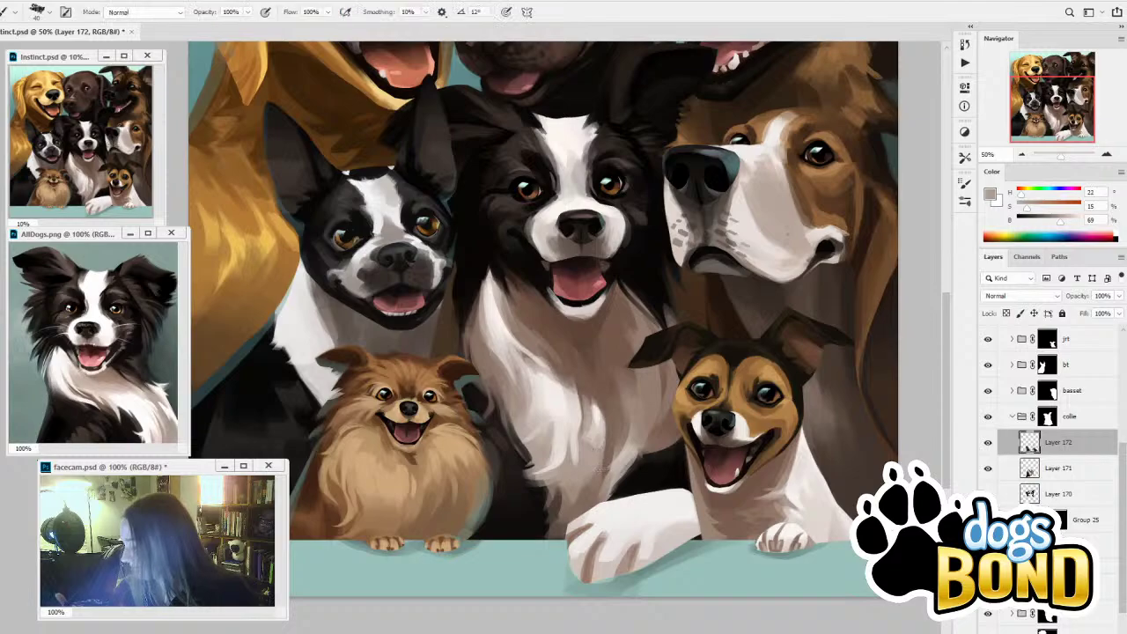
alt+click(605, 429)
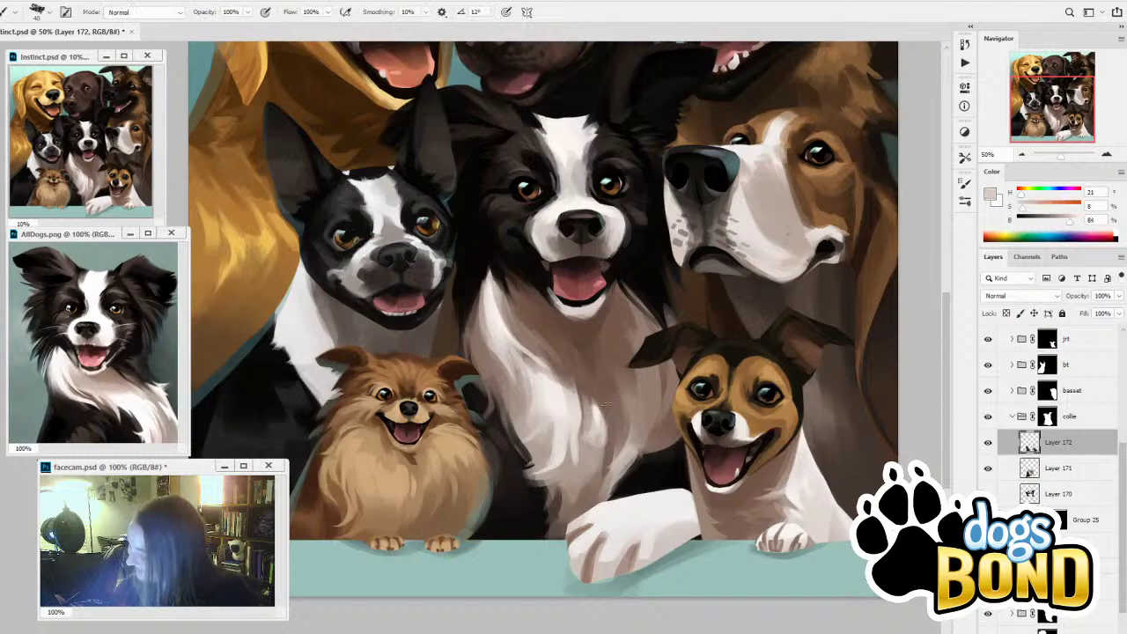
drag(607, 406, 615, 442)
key(ctrl+z)
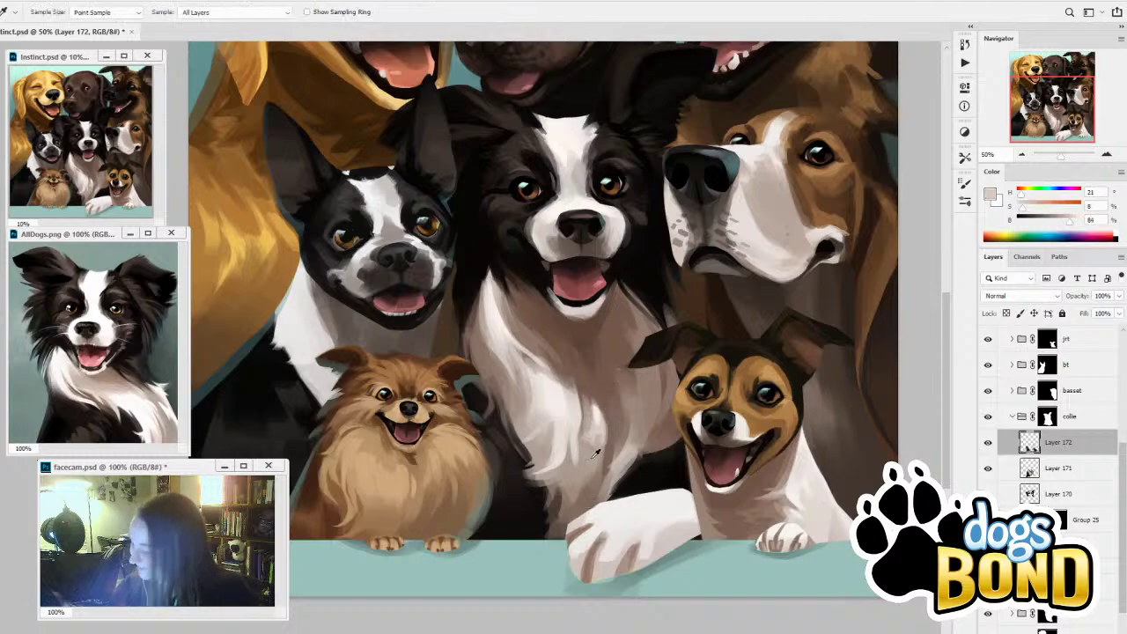
Soften the collie's chest fur beside the terrier's head with sampled grey-beige (H 19, S 16, B 69) and brown (H 19, S 22, B 60) strokes
alt+click(595, 453)
alt+click(588, 423)
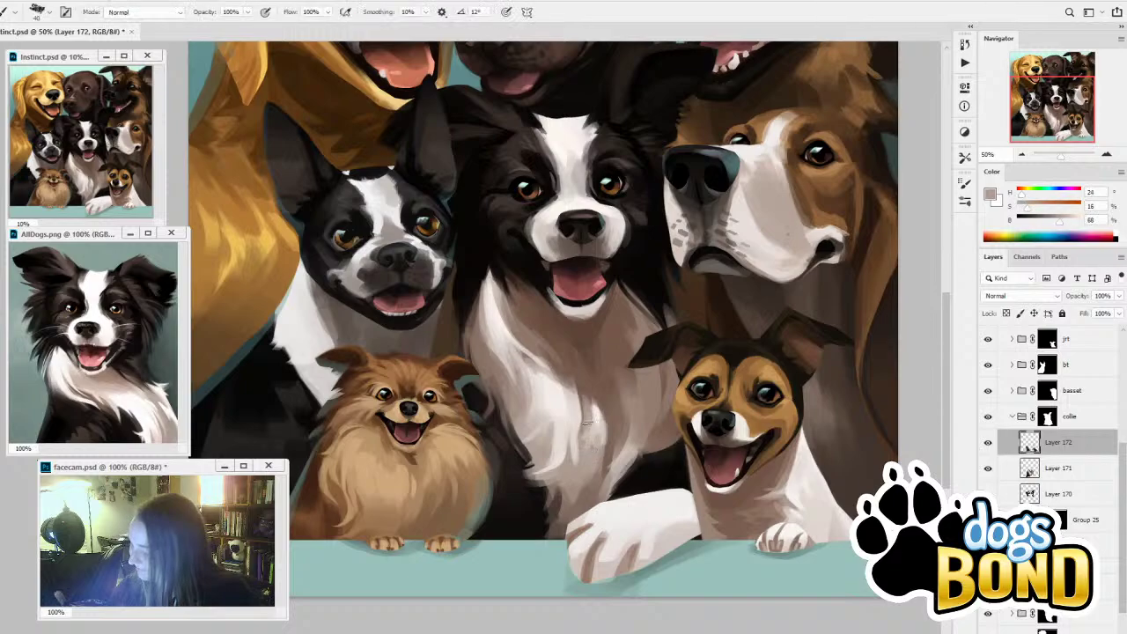
alt+click(599, 433)
alt+click(595, 458)
alt+click(634, 415)
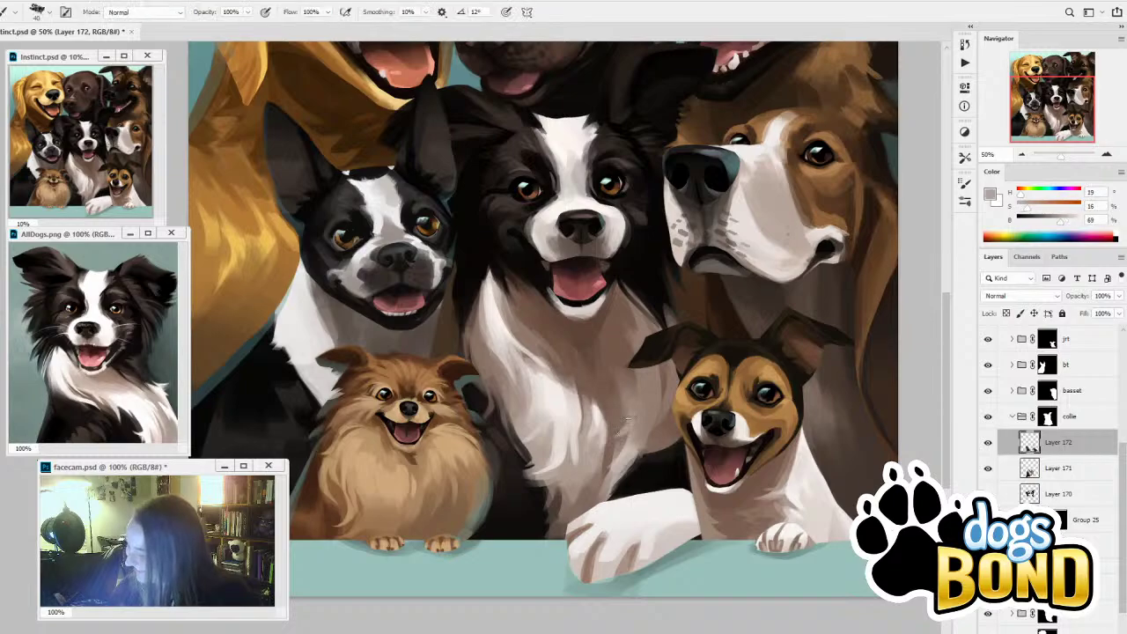
alt+click(641, 411)
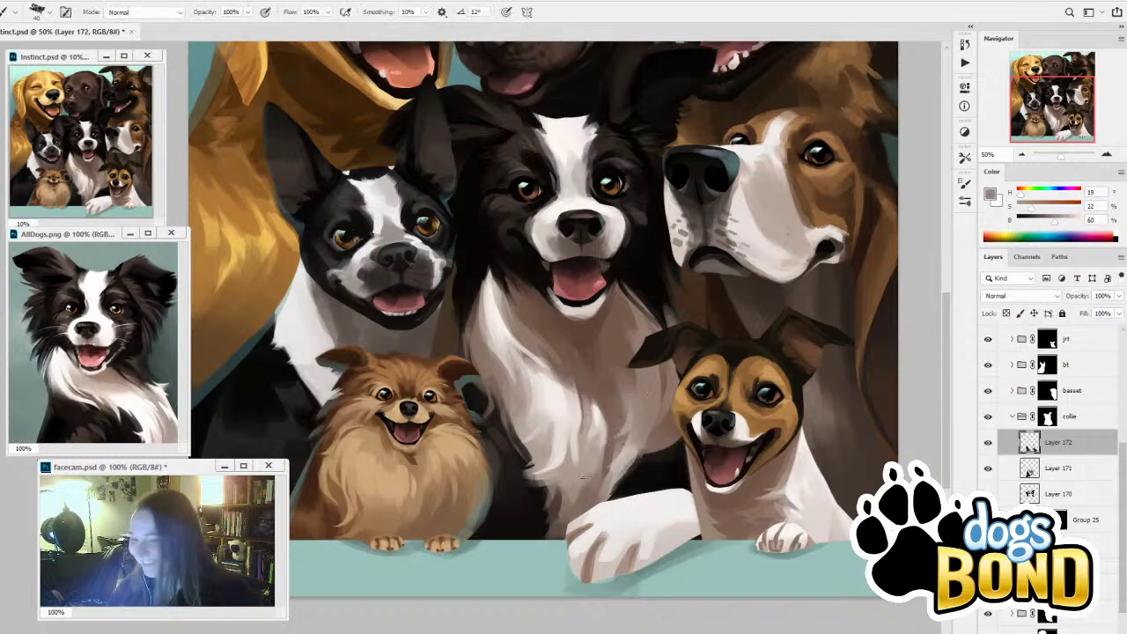
drag(688, 355, 697, 482)
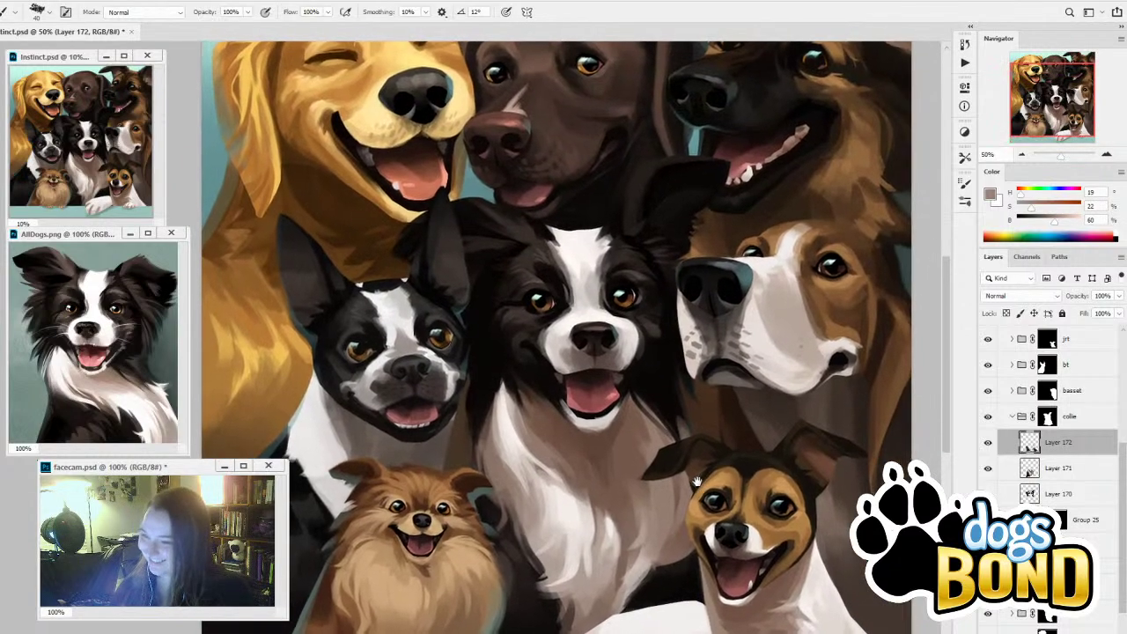
drag(777, 511, 753, 468)
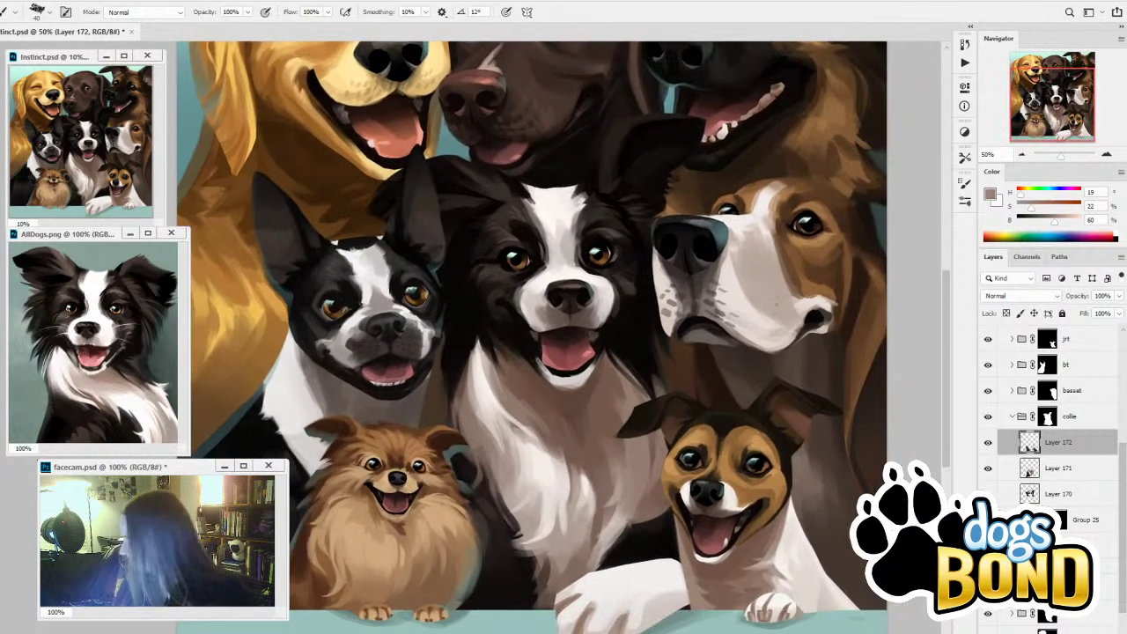
On a new layer in the collie group, turn off Shape Dynamics and glaze muted teal (H 180, S 32, B 53) beside the cheek, erasing the excess
key(ctrl+alt+shift+n)
click(966, 183)
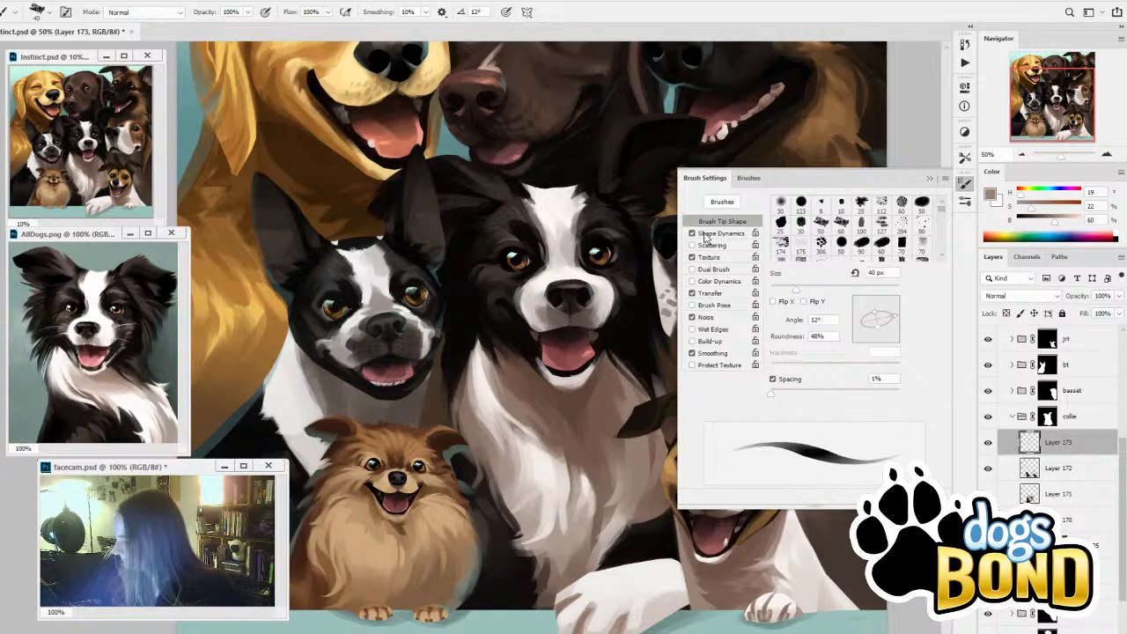
click(692, 233)
click(931, 181)
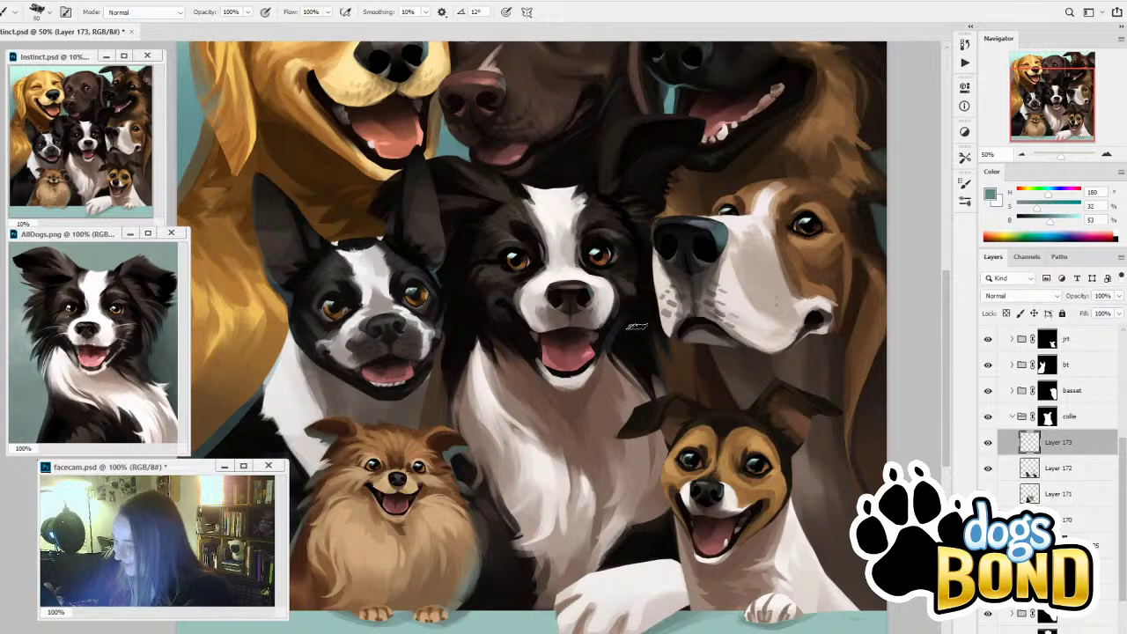
key(e)
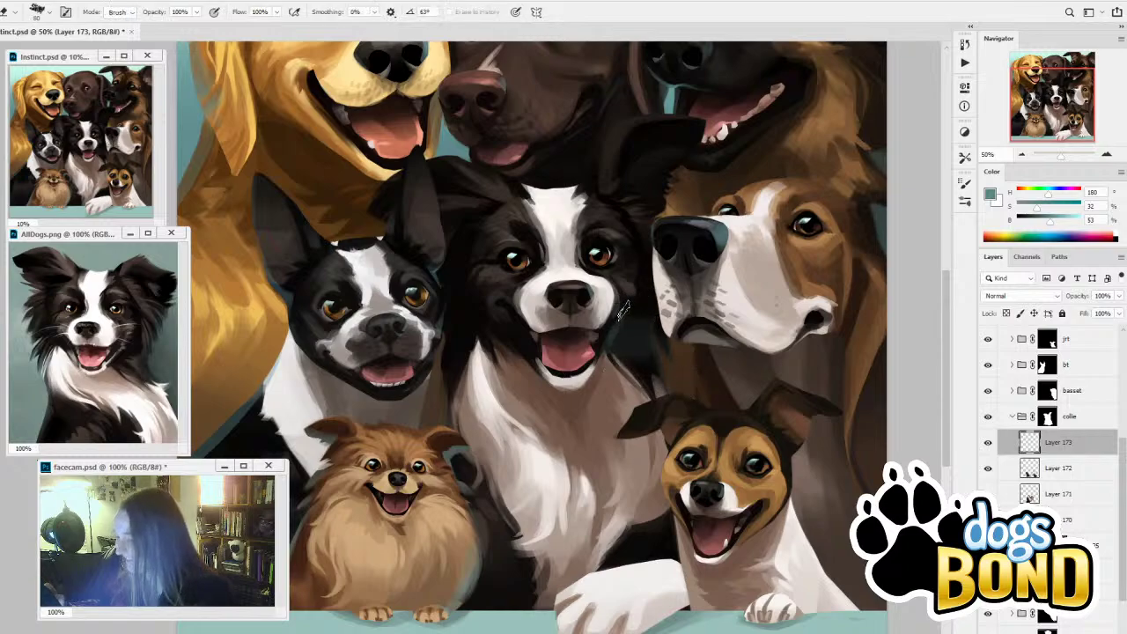
key(b)
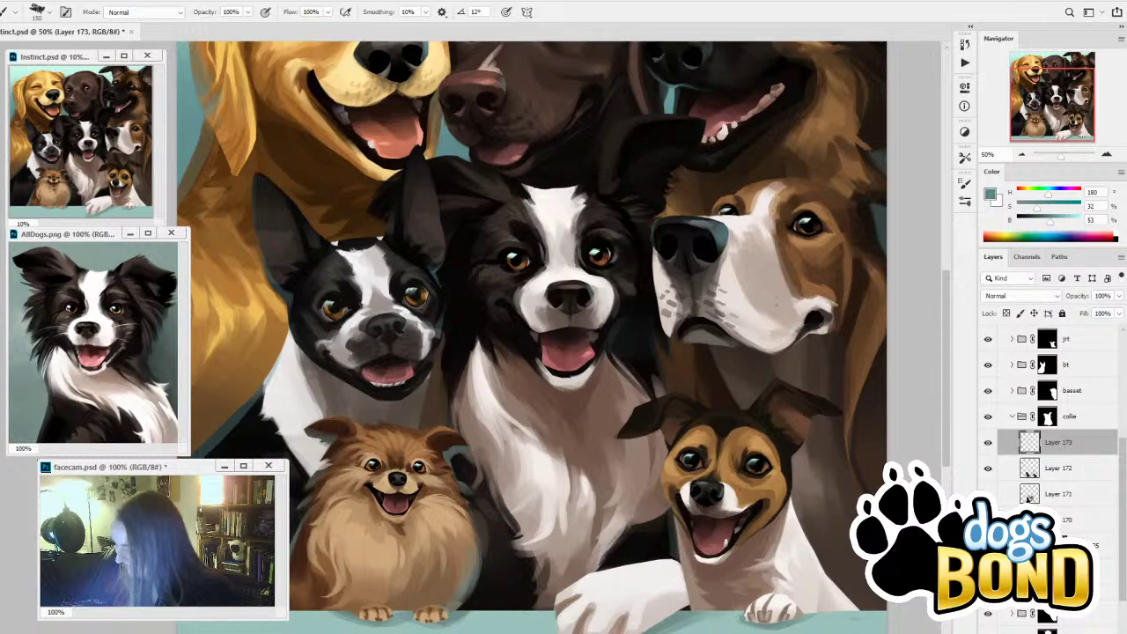
Add a clipped layer above Layer 159 and mix a light teal (H 168, S 21, B 92) from the sampled ledge colour
click(1021, 156)
click(1021, 155)
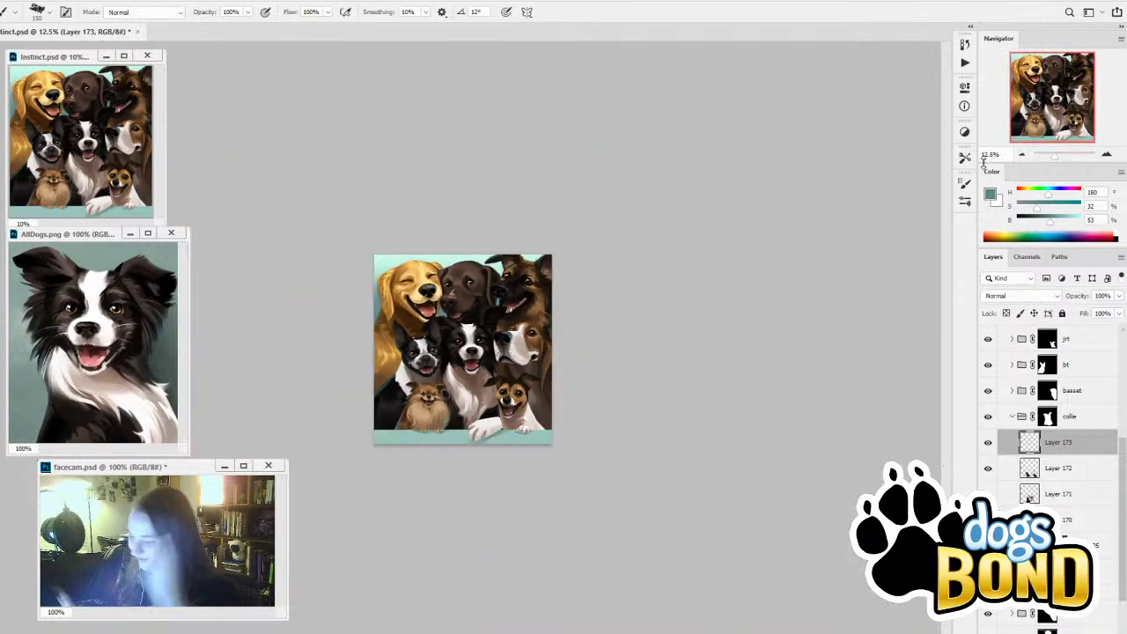
click(1013, 418)
scroll(1125, 466, up, 1)
click(1040, 360)
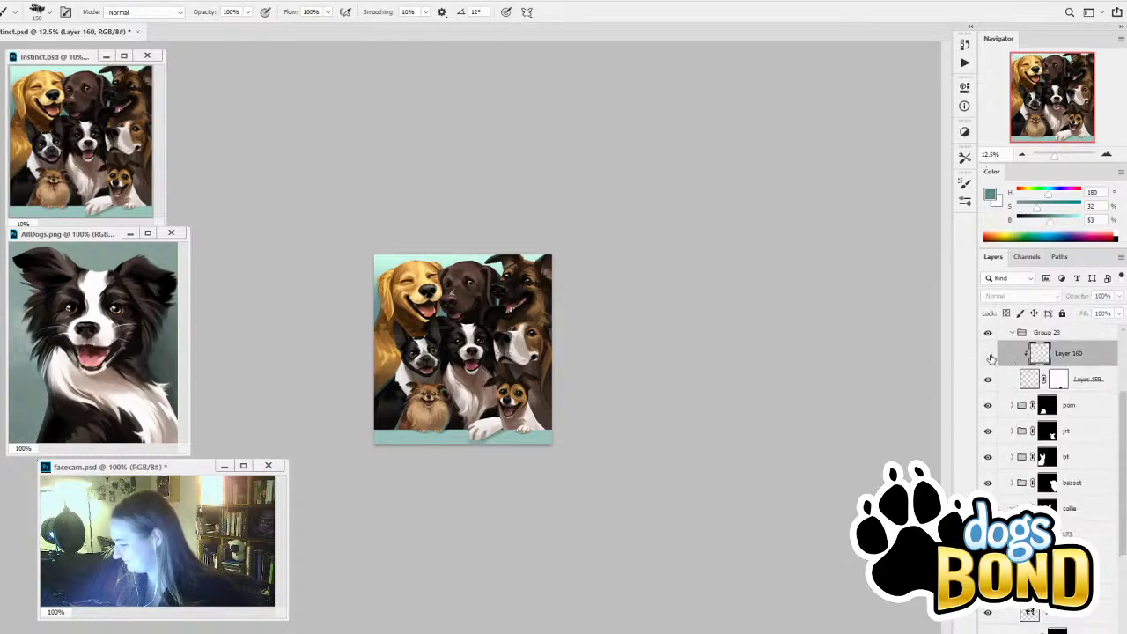
click(1026, 384)
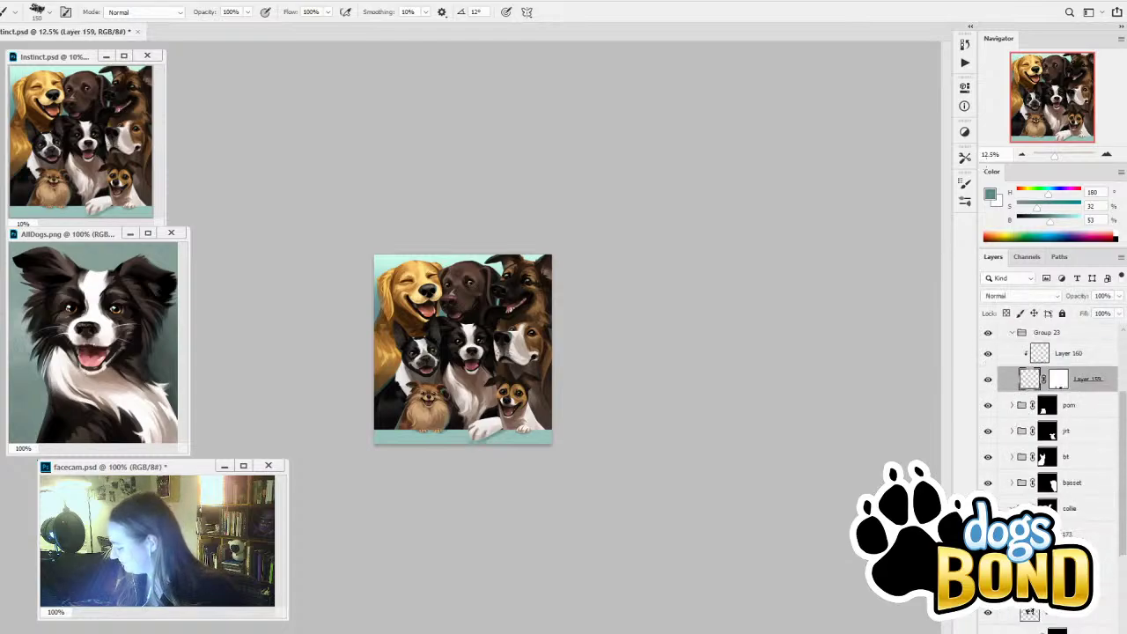
key(ctrl+alt+shift+n)
key(i)
click(400, 440)
drag(1067, 222, 1078, 223)
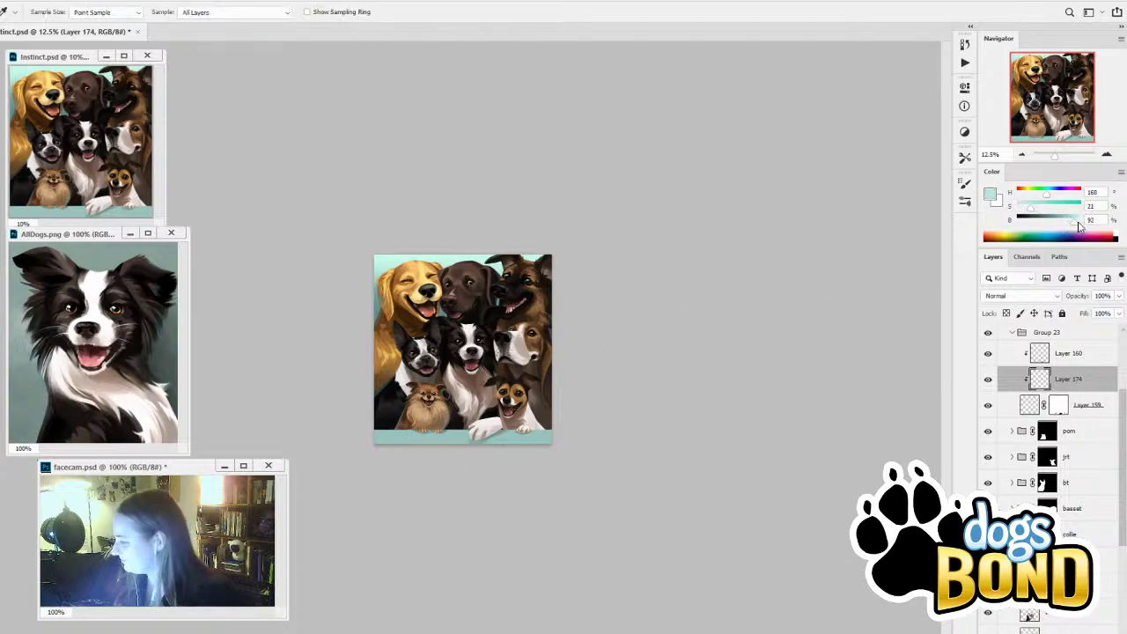
Rotate the canvas to work along the ledge with the light teal and reduce the brush to 400 px
key(b)
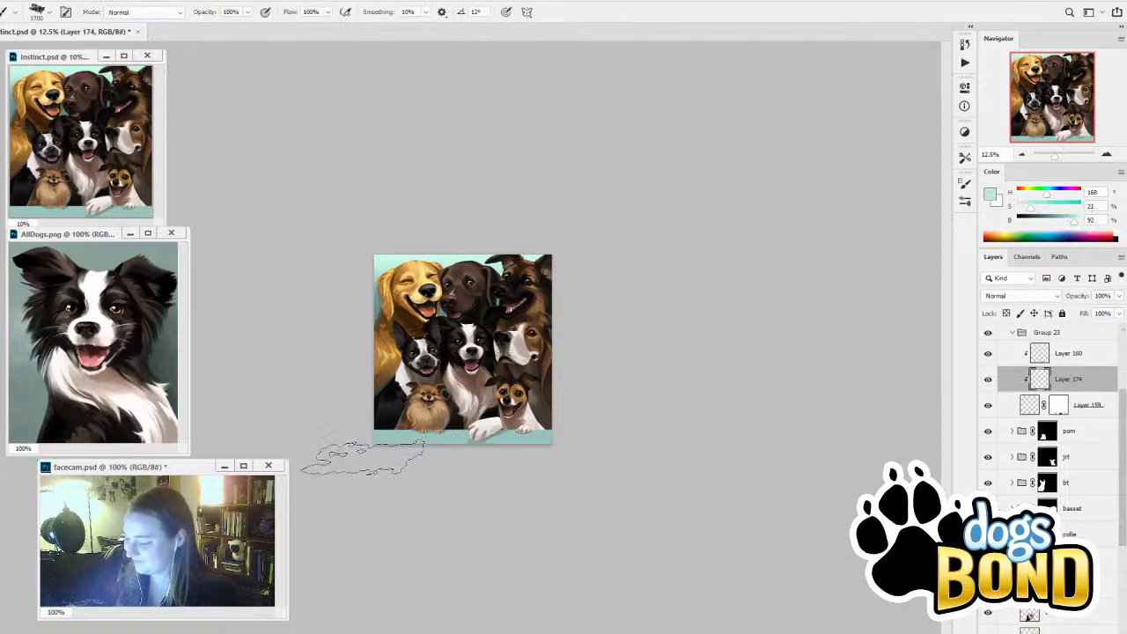
key(r)
mouse_move(675, 420)
mouse_down()
mouse_move(576, 299)
mouse_move(606, 330)
mouse_up()
key(b)
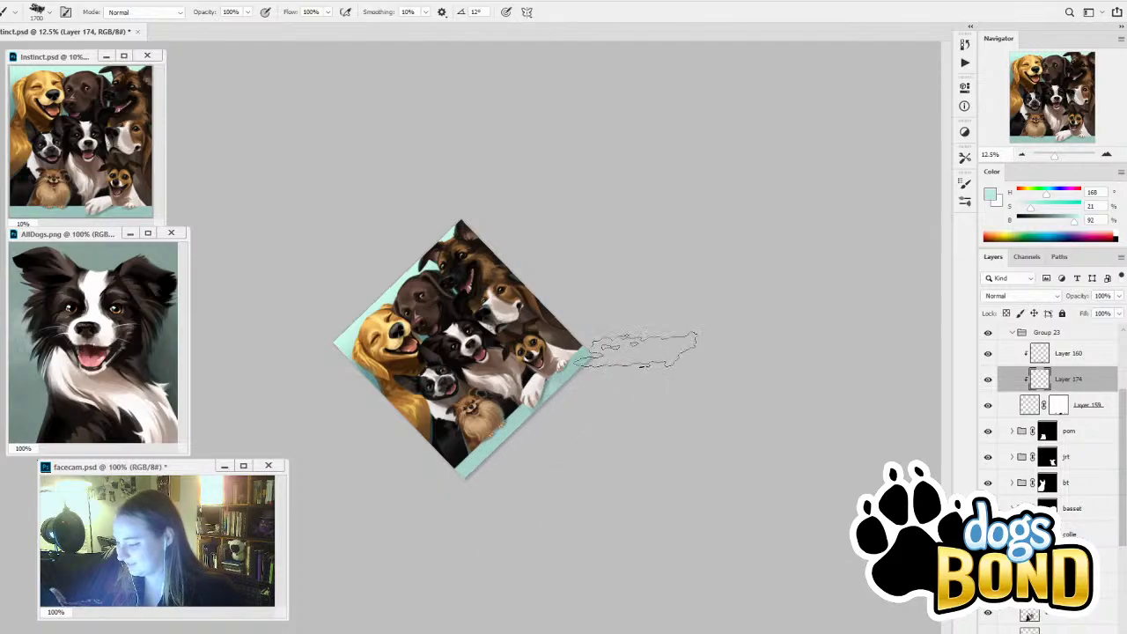
key(bracketleft)
key(bracketleft)
key(bracketleft)
key(bracketleft)
key(bracketleft)
key(bracketleft)
key(bracketleft)
key(bracketleft)
key(bracketleft)
key(bracketleft)
key(bracketleft)
key(bracketleft)
key(bracketleft)
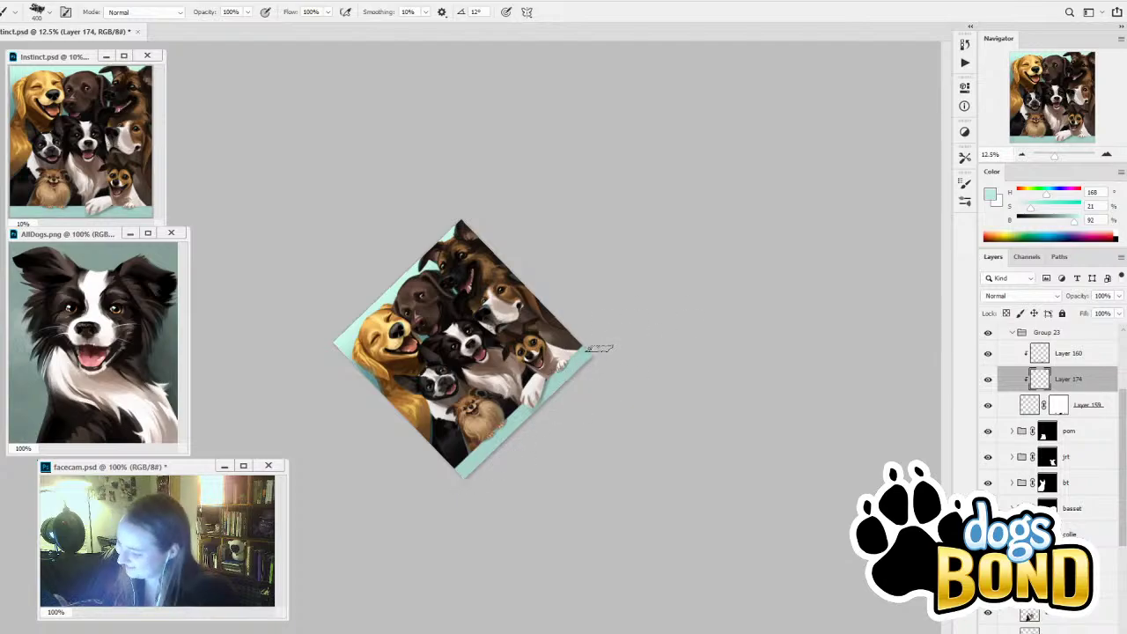
Shade the ledge's upper edge beneath the dogs with darker teal (H 168, S 29, B 59) at 400 px, and compare with and without Layer 174
click(1107, 155)
click(1108, 155)
key(r)
drag(811, 217, 838, 456)
key(i)
click(633, 510)
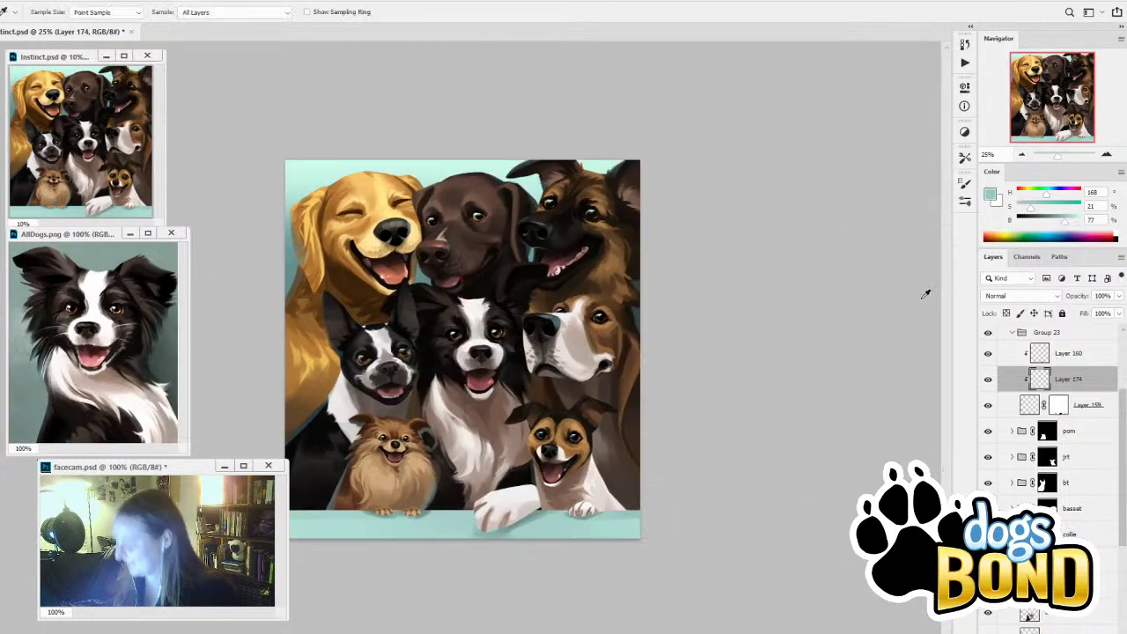
drag(1062, 228, 1036, 211)
key(b)
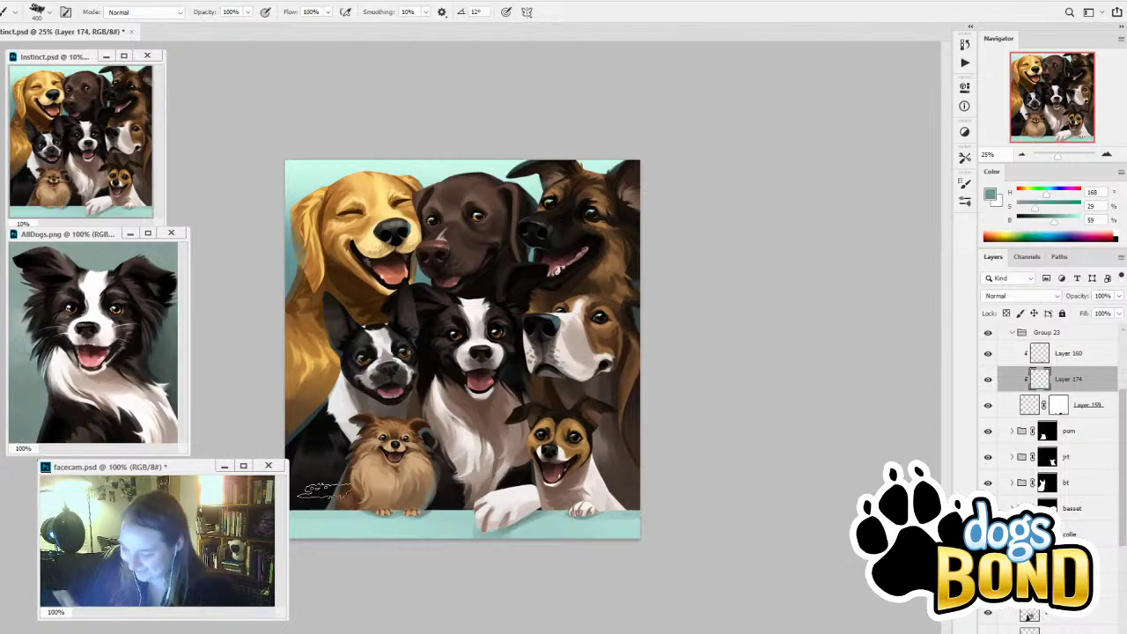
drag(308, 504, 517, 504)
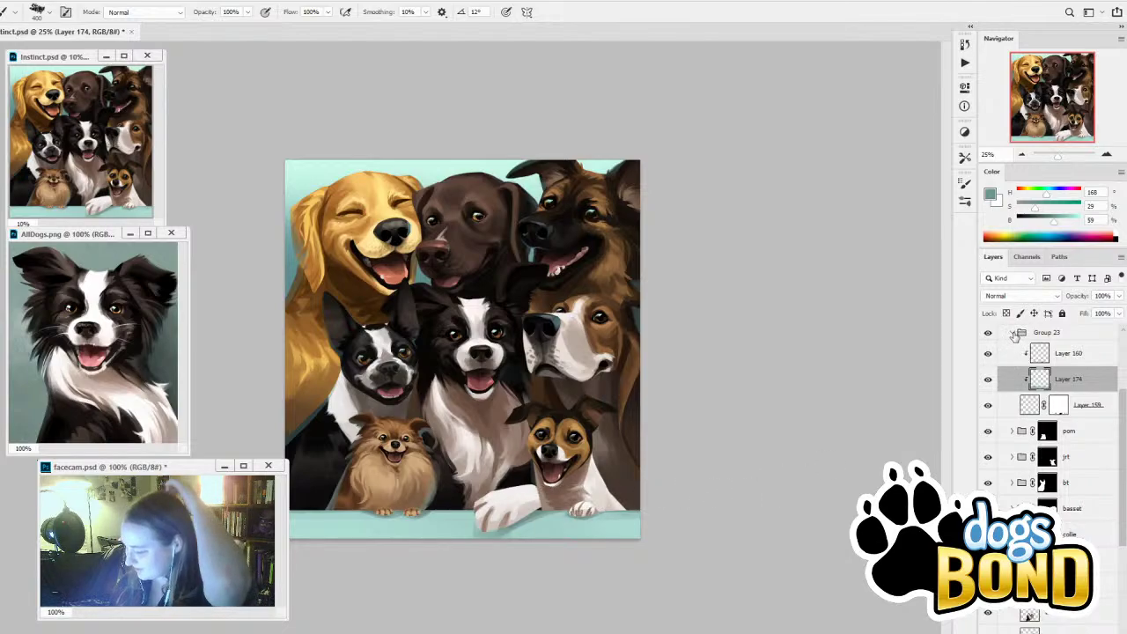
click(988, 378)
click(989, 379)
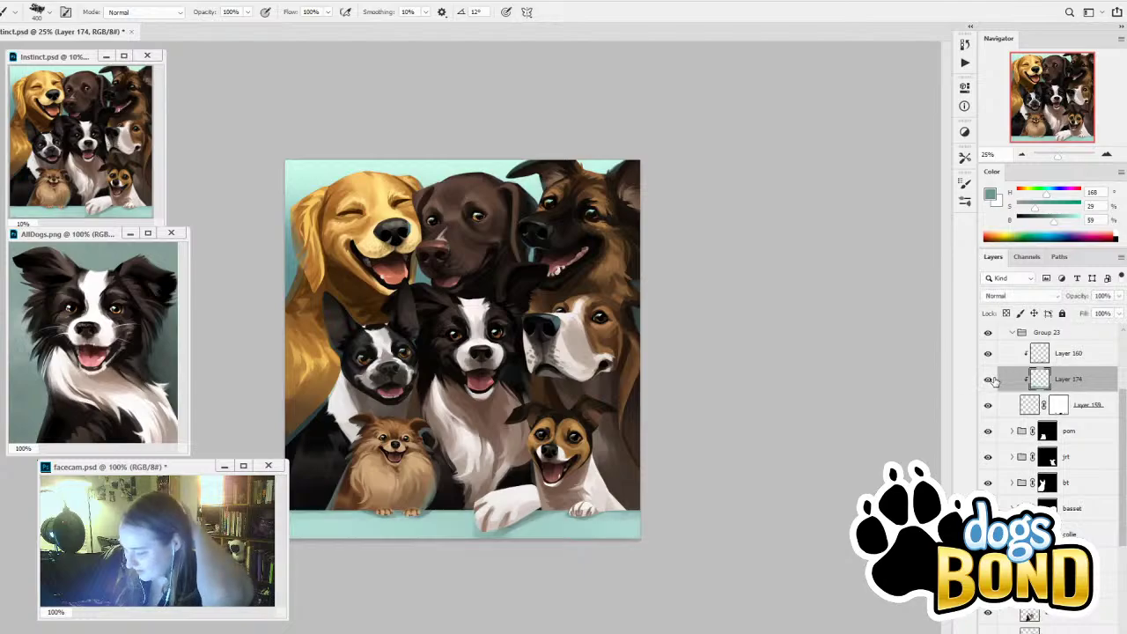
Add a clipped layer above Layer 174 and prepare a 70 px brush with sampled dark teal (H 168, S 24, B 55)
alt+click(424, 513)
click(965, 183)
click(705, 178)
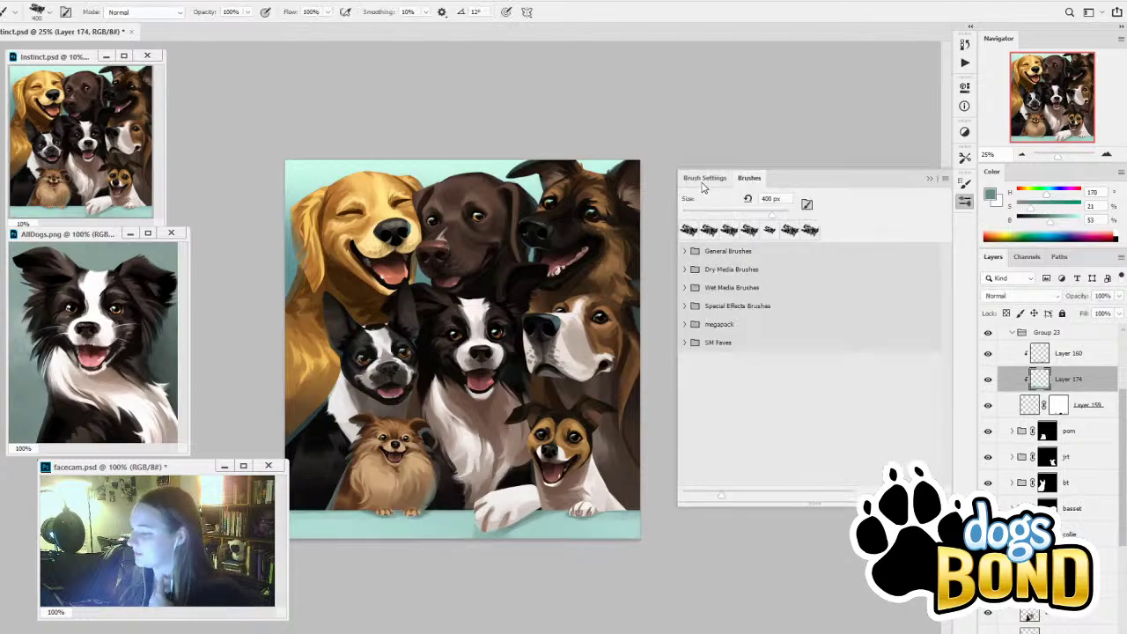
click(931, 179)
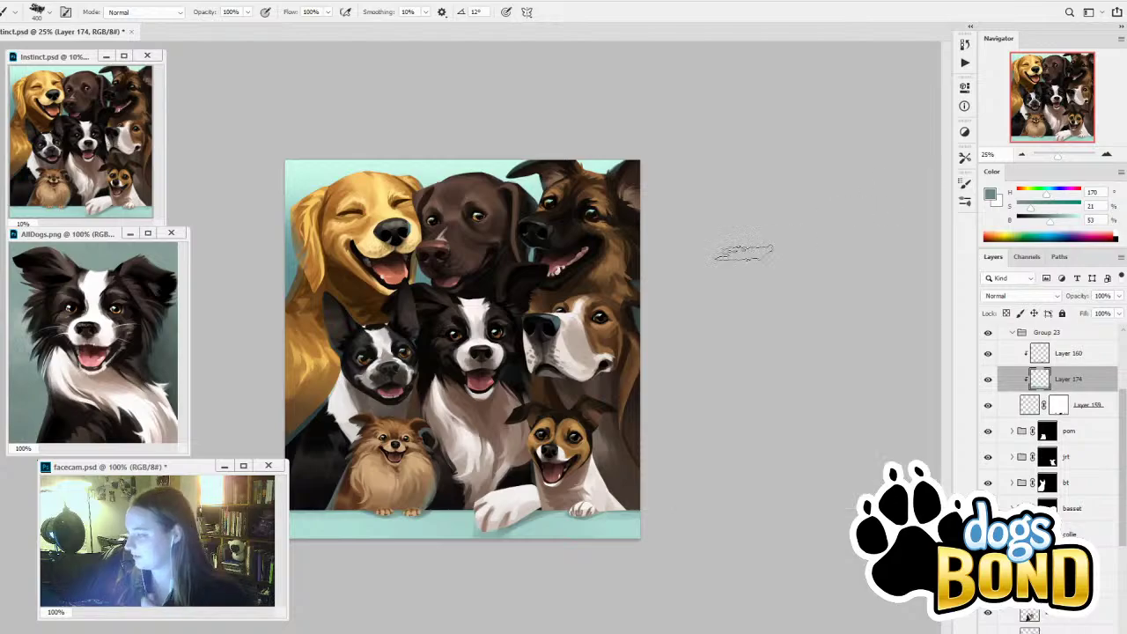
alt+click(402, 513)
click(1082, 632)
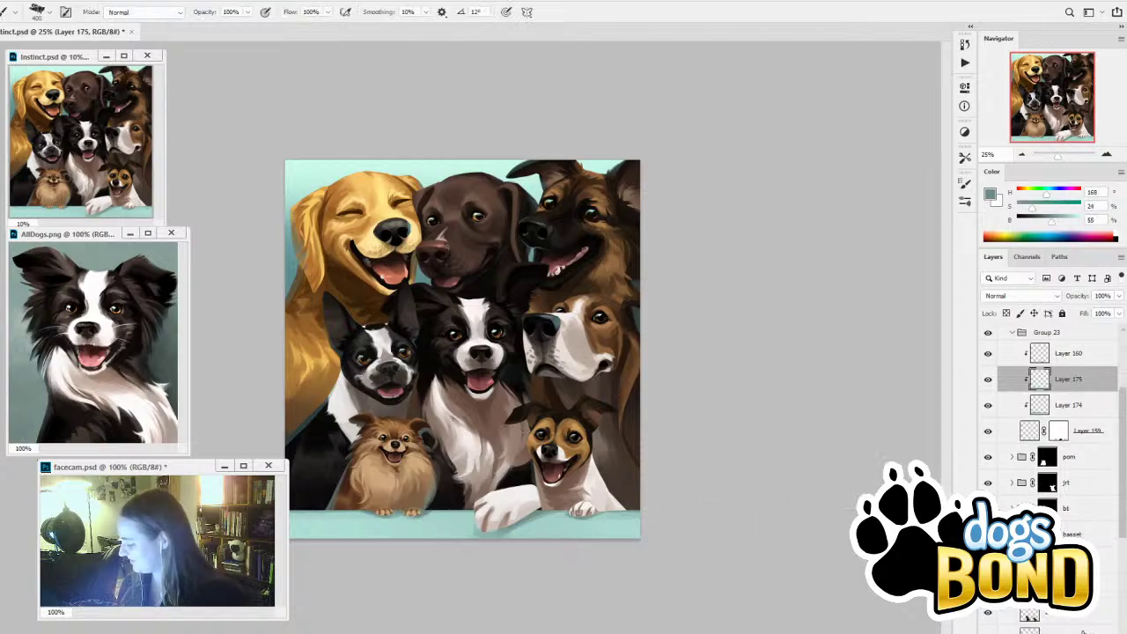
key(bracketleft)
key(bracketleft)
key(bracketleft)
key(bracketleft)
key(bracketleft)
key(bracketleft)
key(bracketleft)
key(bracketleft)
key(bracketleft)
key(bracketleft)
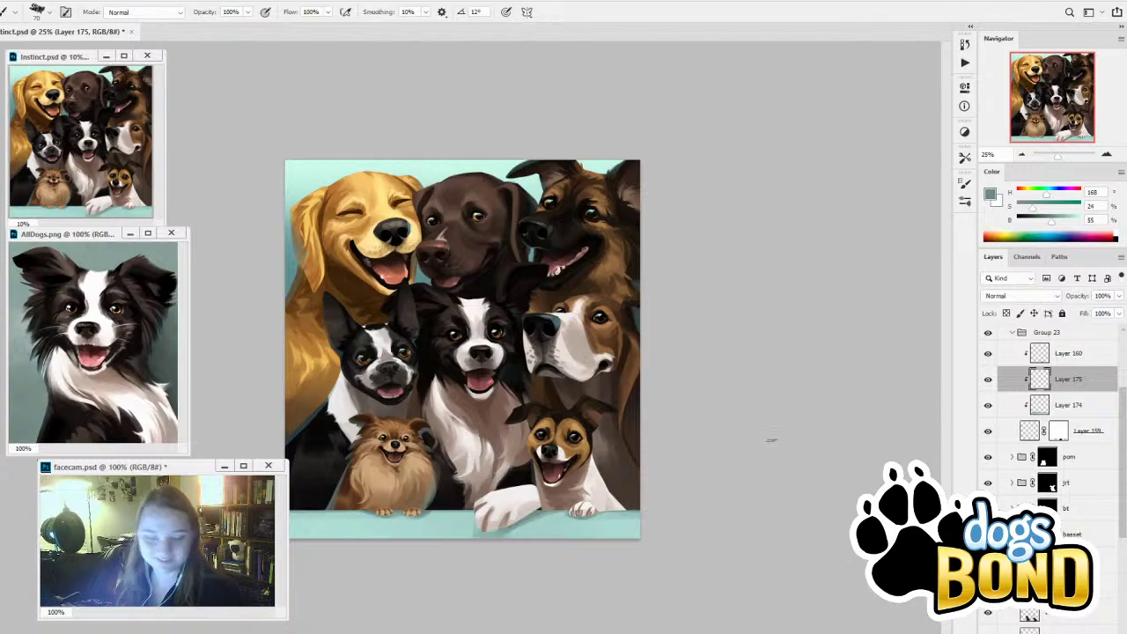
Rotate the canvas a quarter turn and paint thin dark teal wood-grain lines along the length of the ledge on Layer 175
key(r)
mouse_move(772, 441)
mouse_down()
mouse_move(790, 347)
mouse_move(556, 96)
mouse_move(639, 167)
mouse_up()
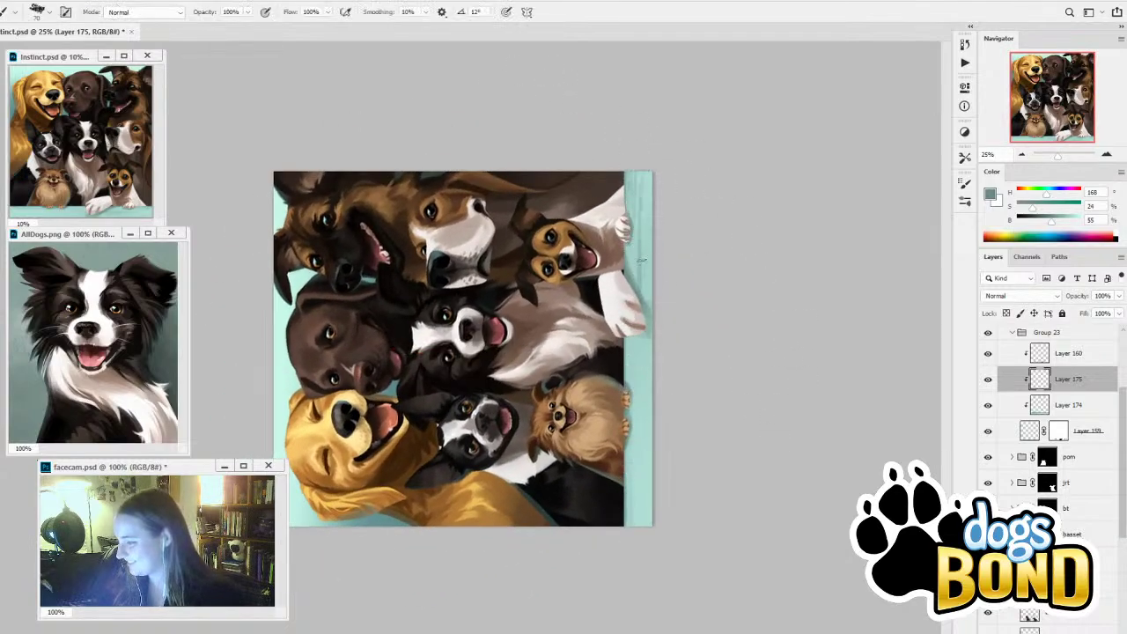
drag(645, 229, 635, 255)
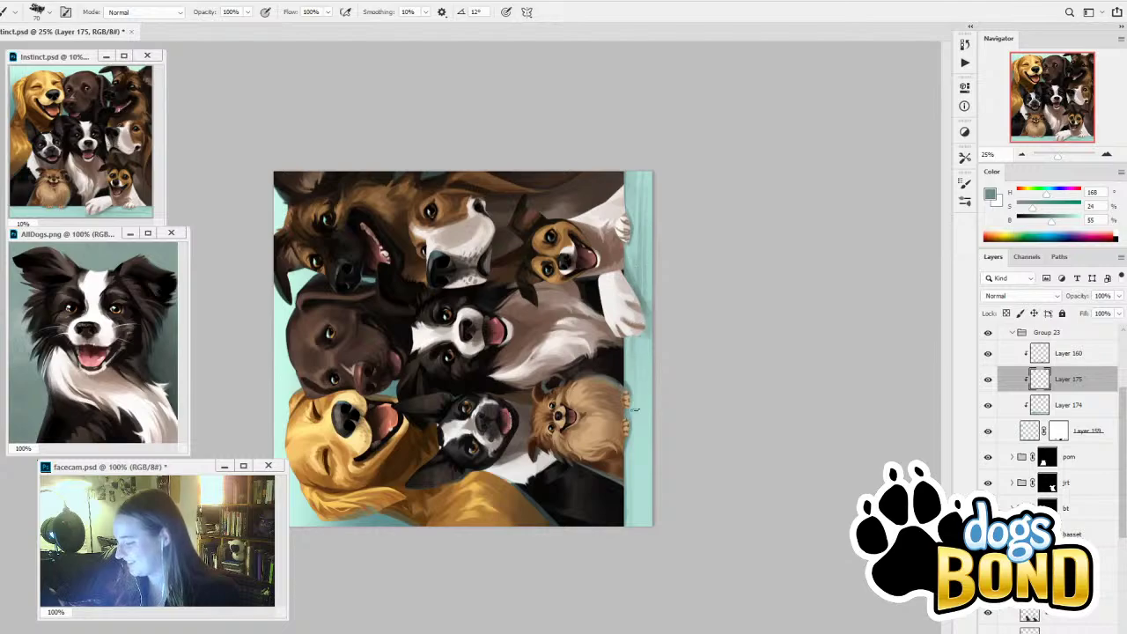
drag(638, 409, 637, 426)
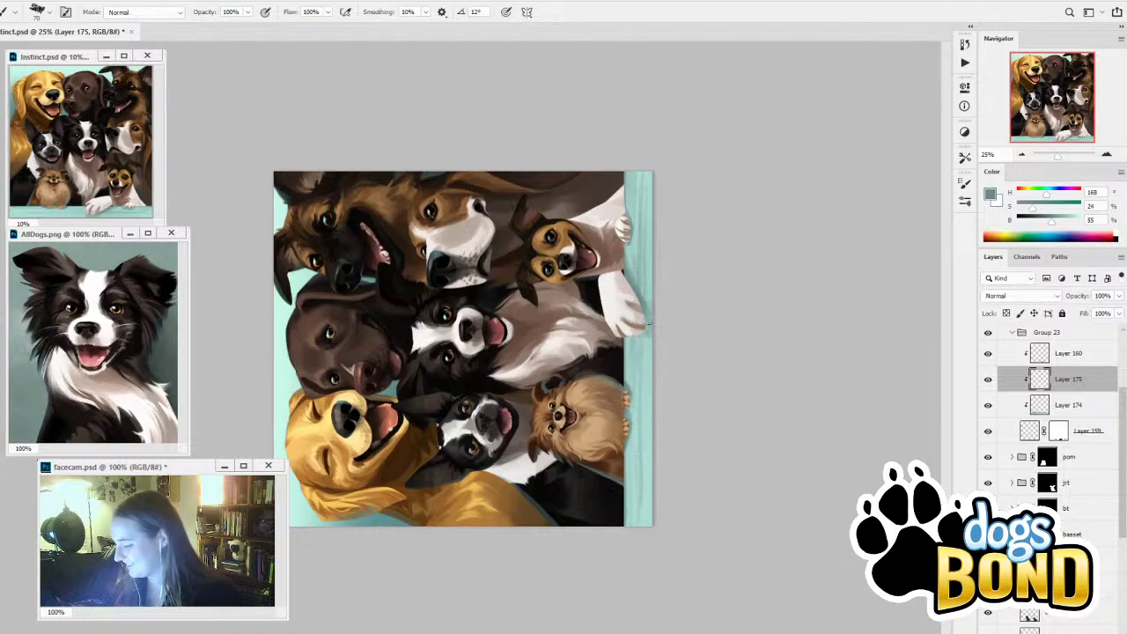
drag(647, 355, 640, 560)
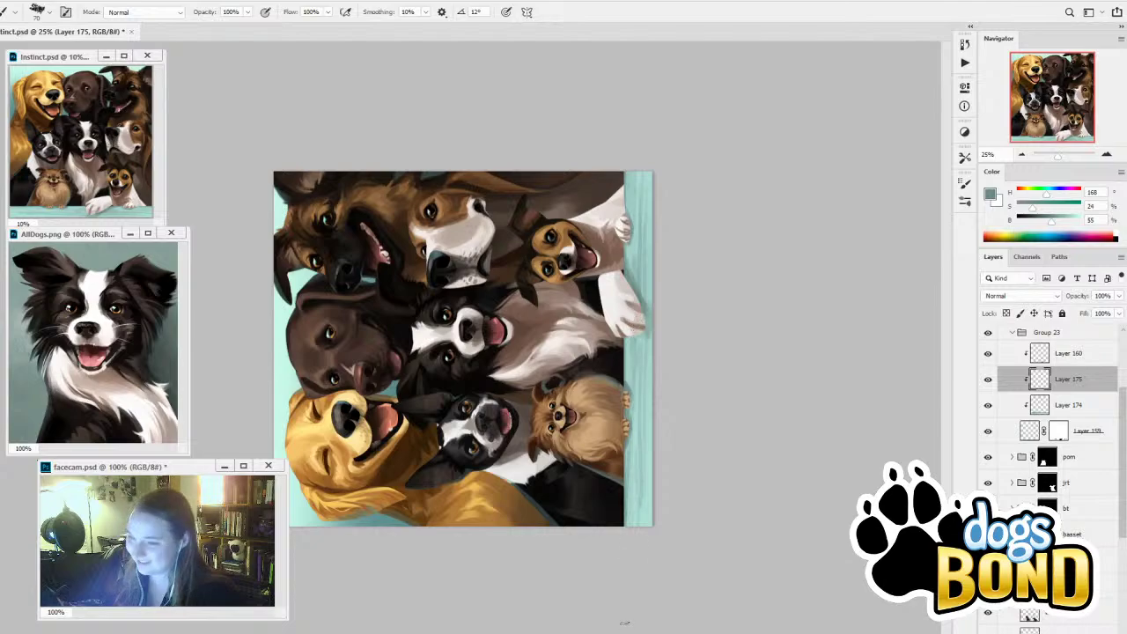
drag(649, 337, 650, 574)
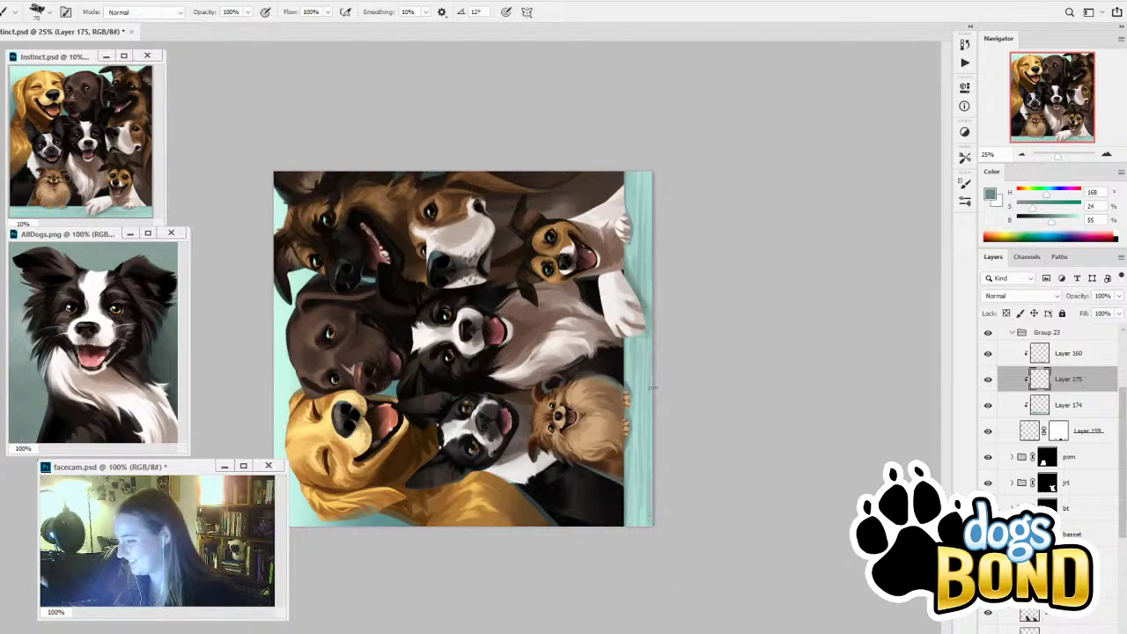
Lower Layer 175's opacity to 54% and prepare a 40 px brush with light teal (H 168, S 24, B 100)
key(r)
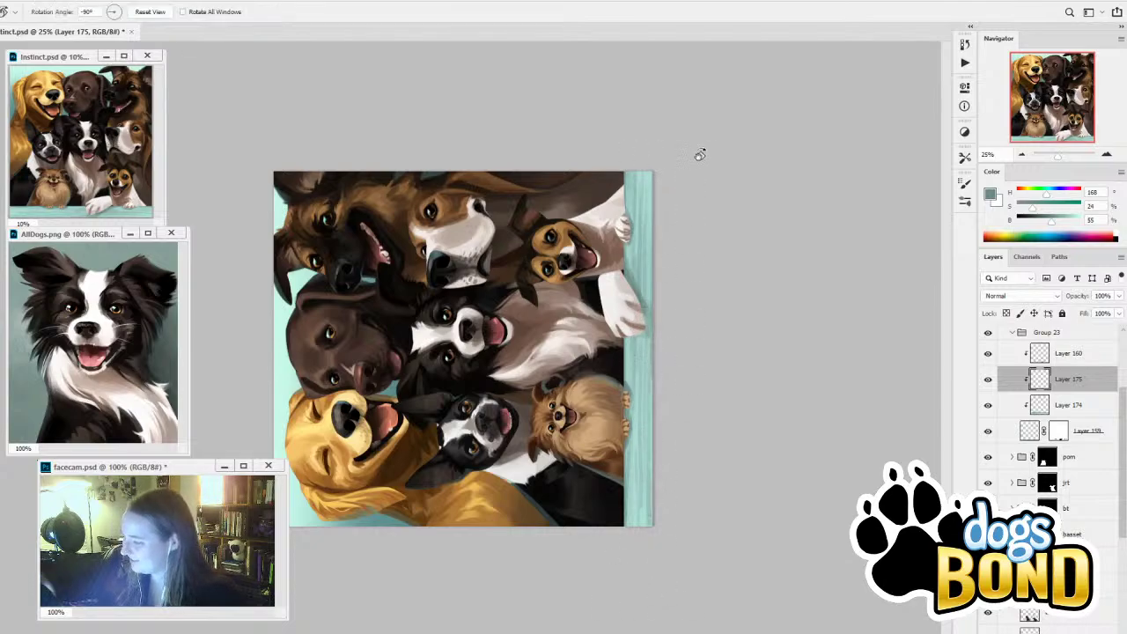
drag(1084, 300, 1051, 309)
drag(839, 308, 871, 350)
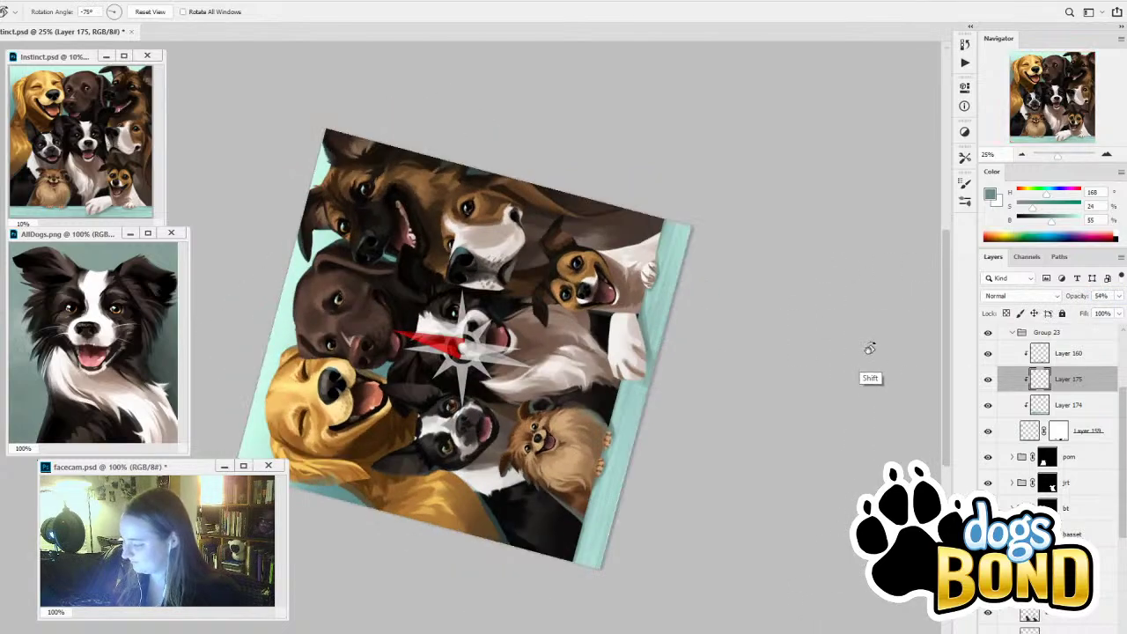
click(1079, 220)
key(b)
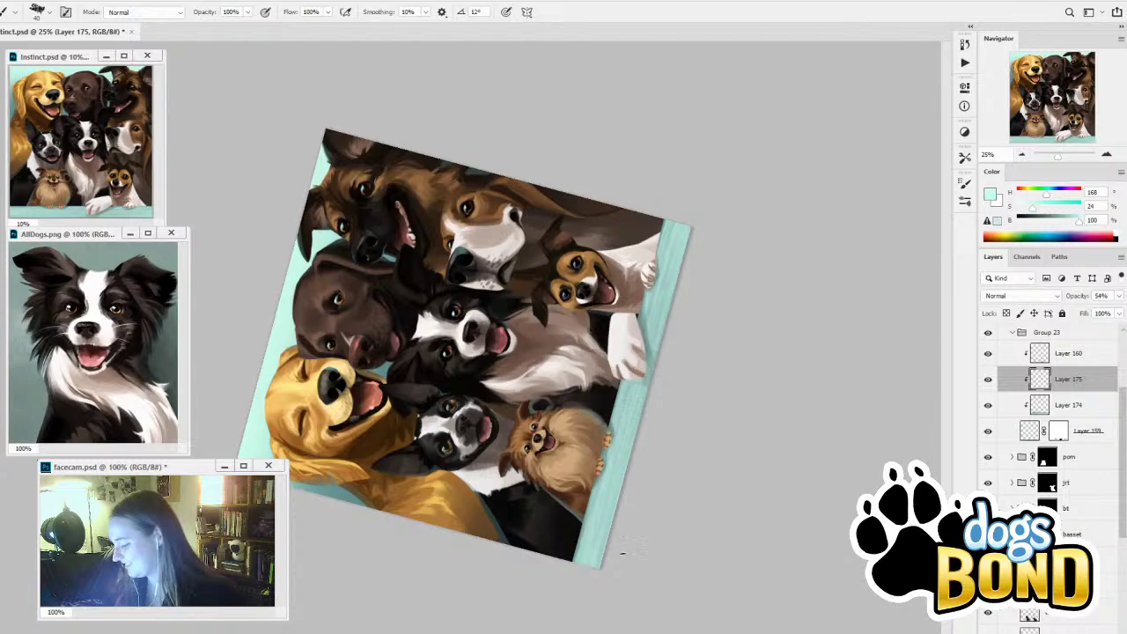
Set Layer 160's blend mode to Multiply and its opacity to 94%
click(1011, 353)
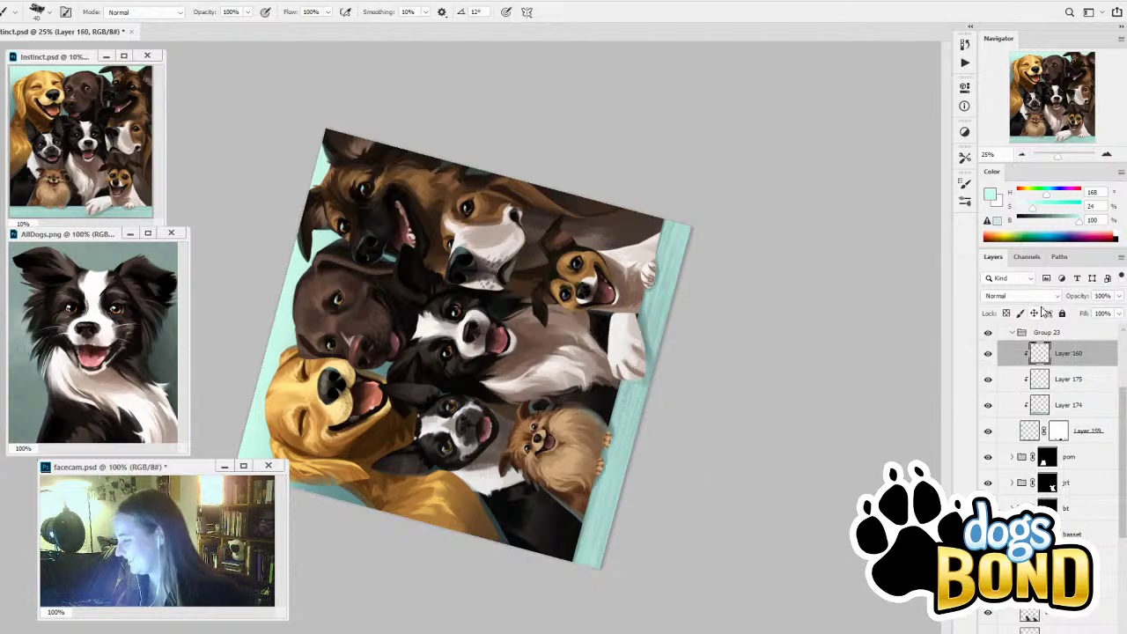
click(1038, 299)
click(1022, 343)
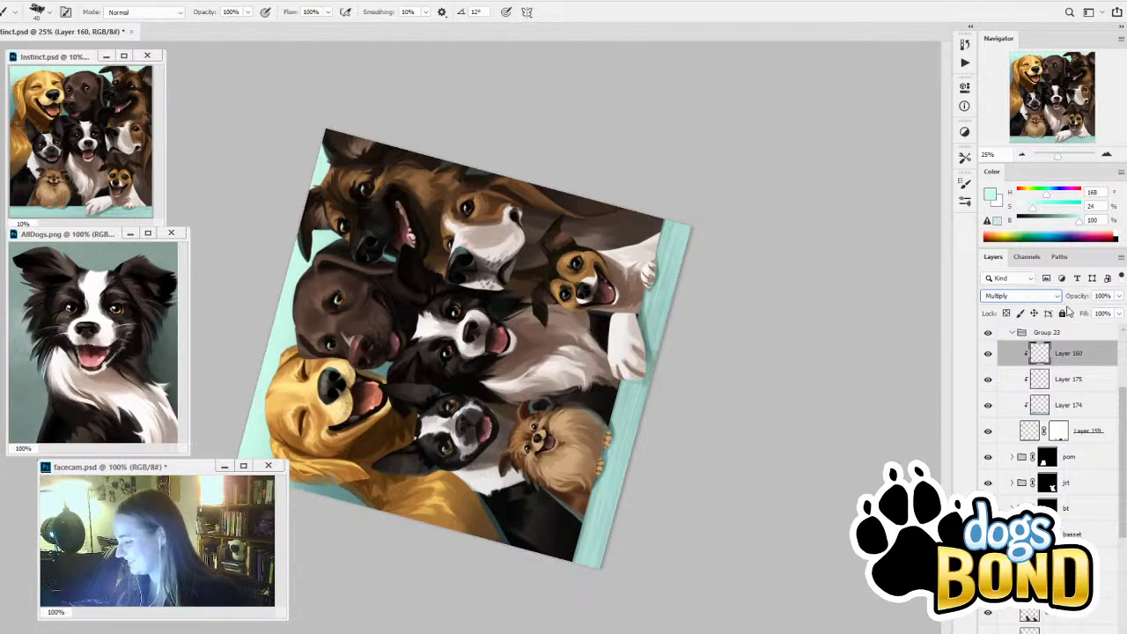
drag(1077, 298, 1073, 300)
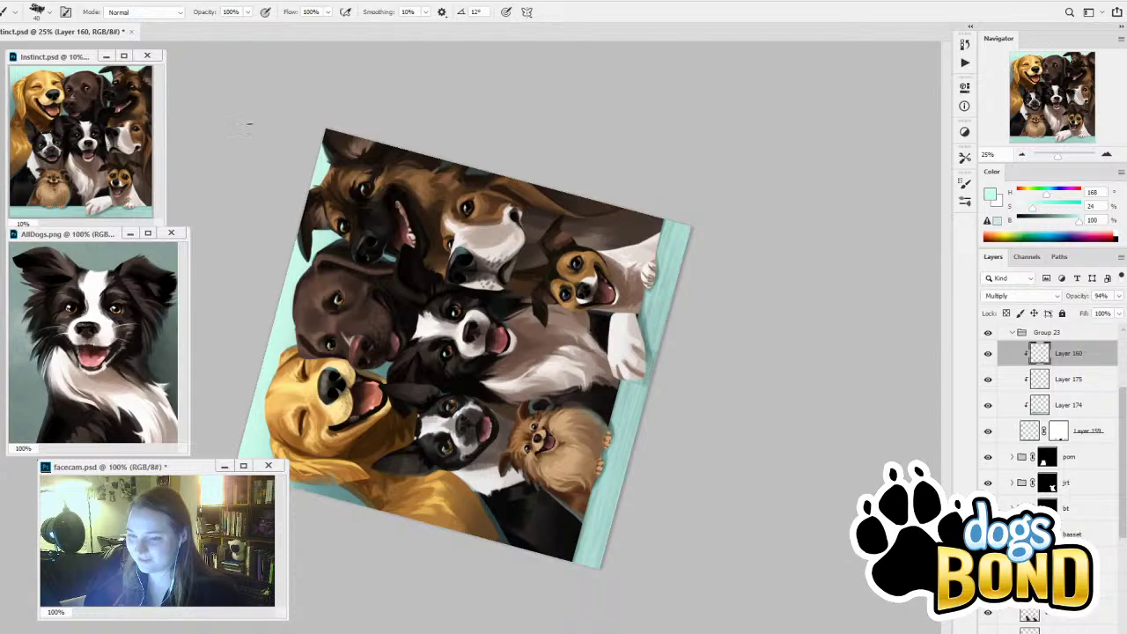
Select Layer 174 and reset the canvas rotation to upright
click(1077, 405)
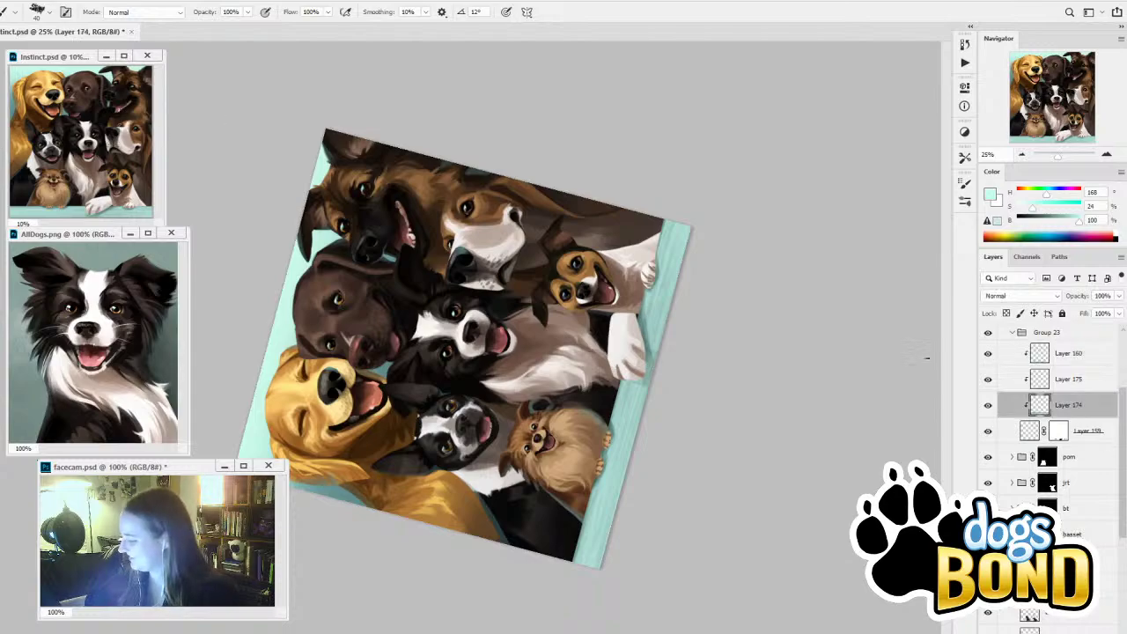
key(r)
drag(680, 184, 526, 535)
drag(755, 340, 539, 633)
drag(724, 202, 529, 611)
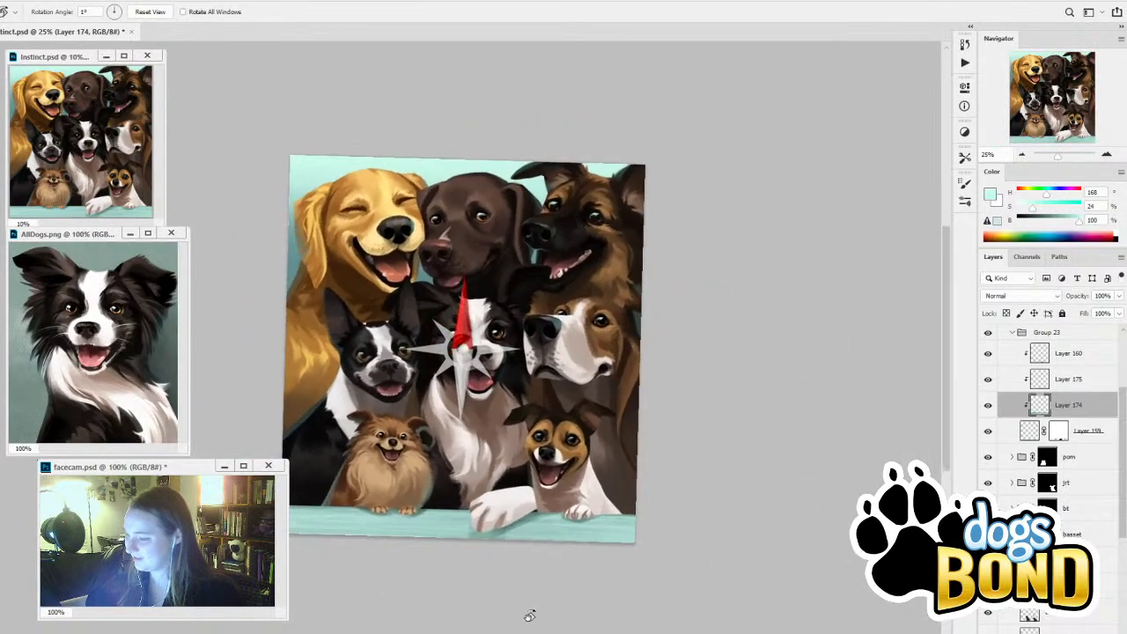
key(Escape)
click(150, 11)
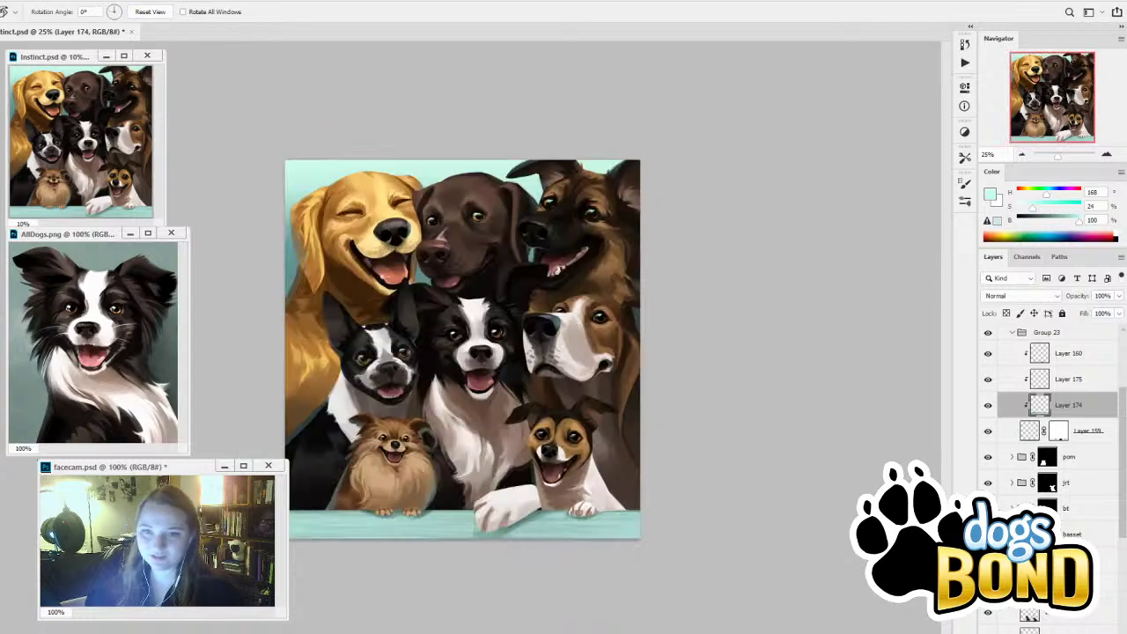
Compare the ledge with and without Group 23, and collapse the group
click(988, 333)
click(988, 333)
click(989, 333)
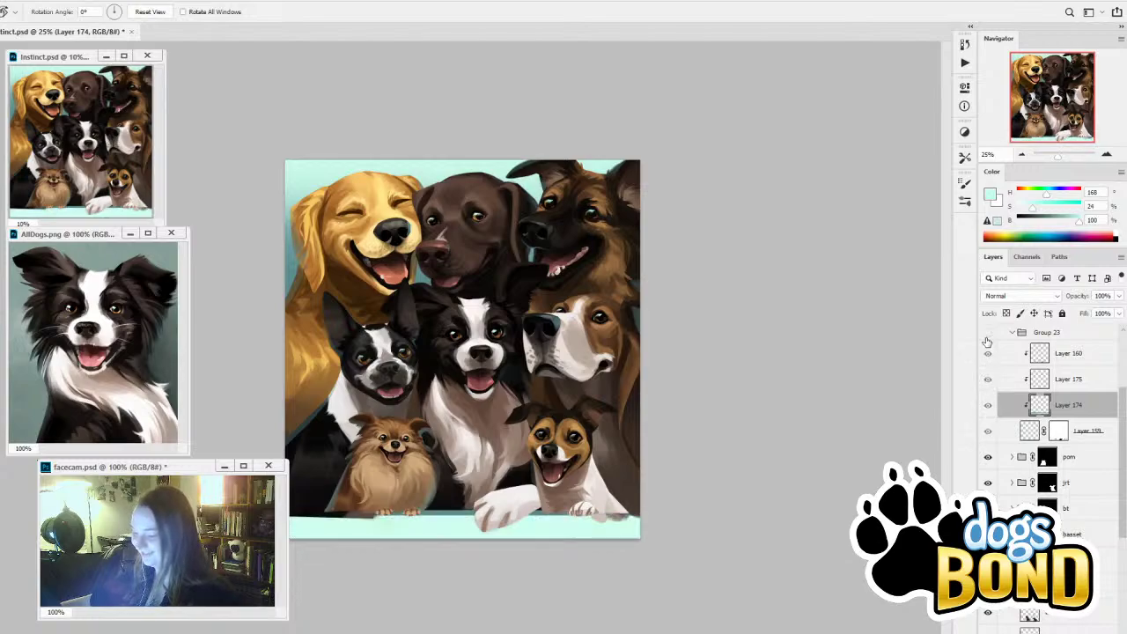
click(988, 333)
click(1012, 332)
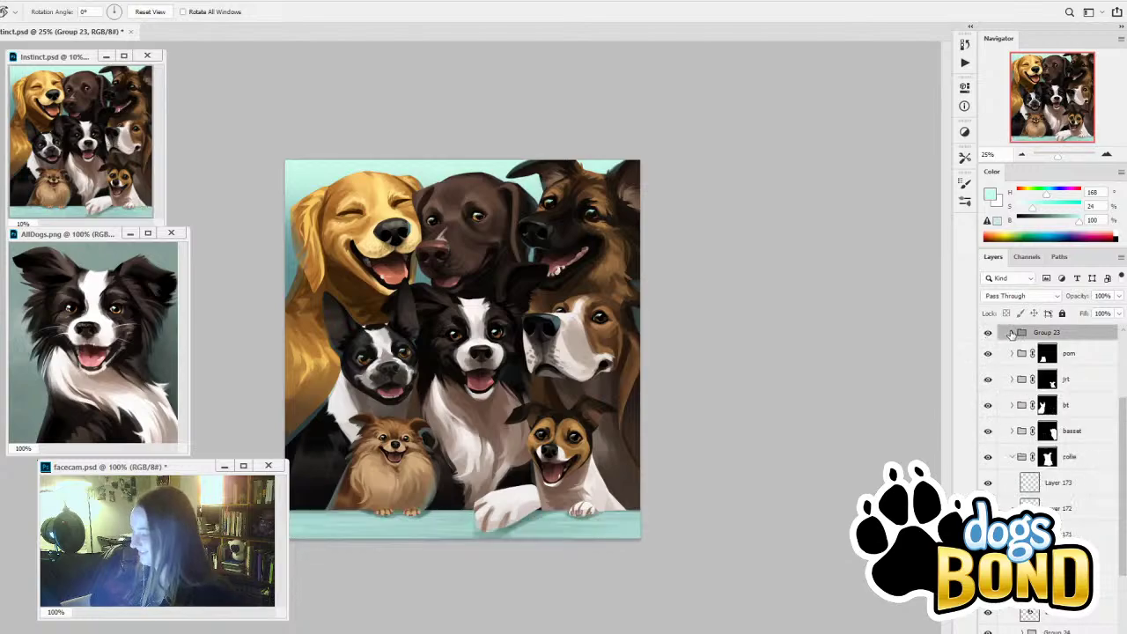
Check the painting under the Instinct card frame, and delete Layer 79 with the handwritten list of breeds
click(989, 385)
click(988, 386)
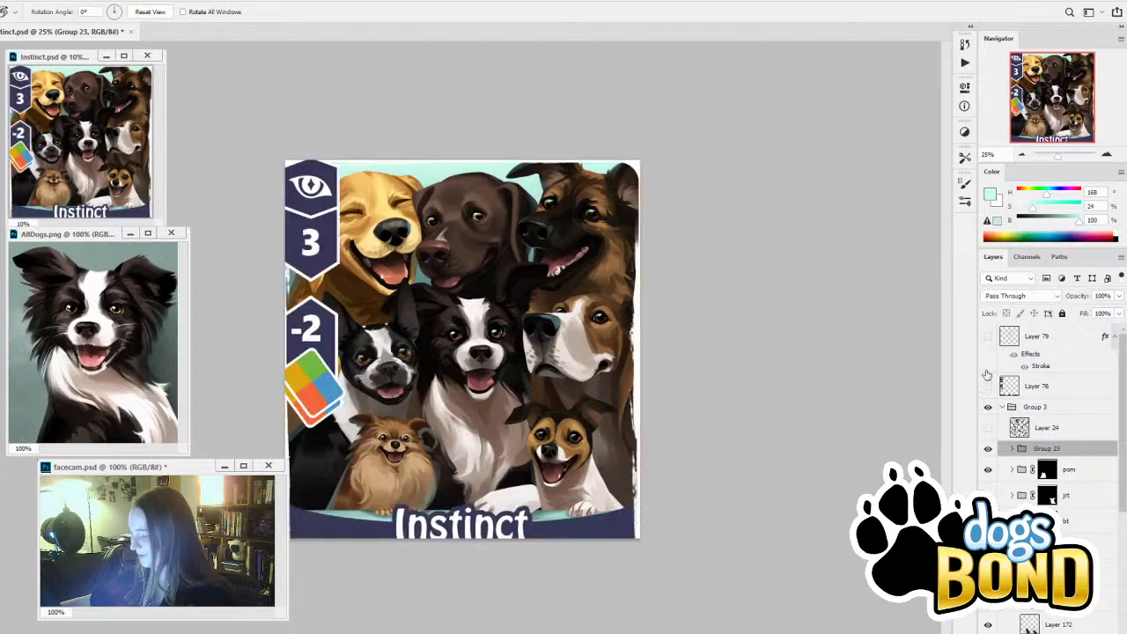
click(988, 336)
click(1092, 340)
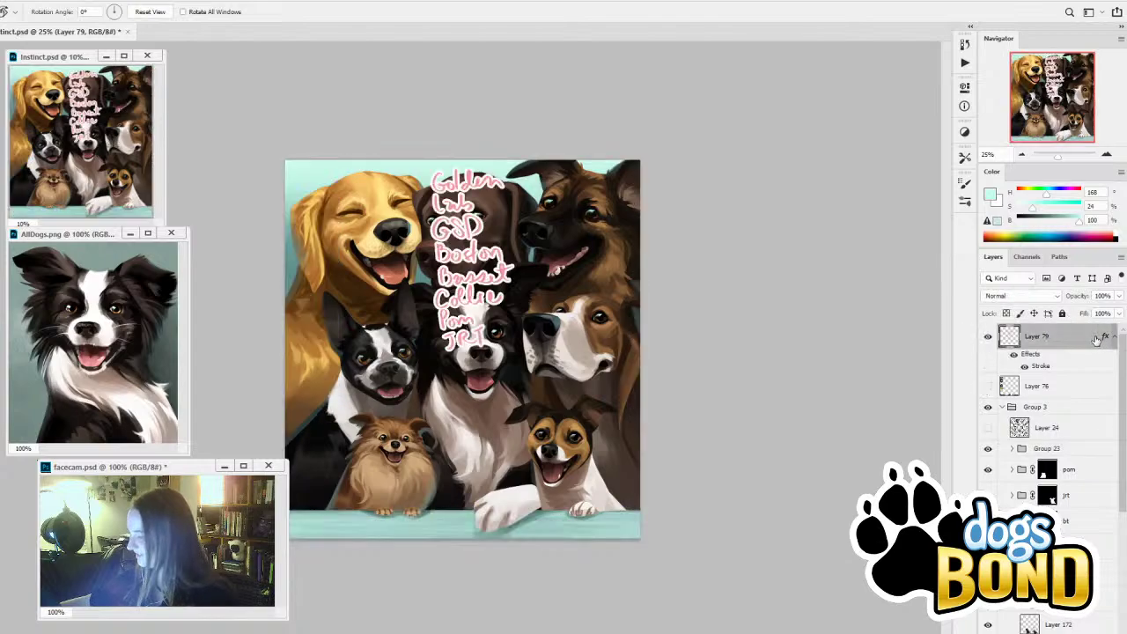
key(Delete)
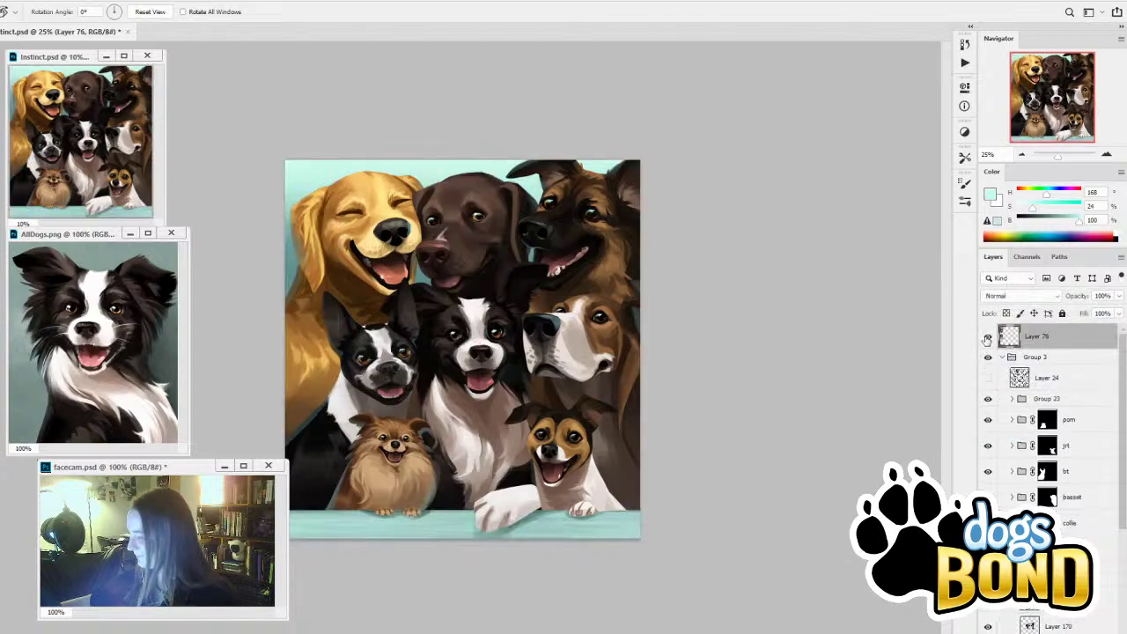
Compare the painting with and without the Instinct card frame on Layer 76, leaving the frame shown
click(987, 338)
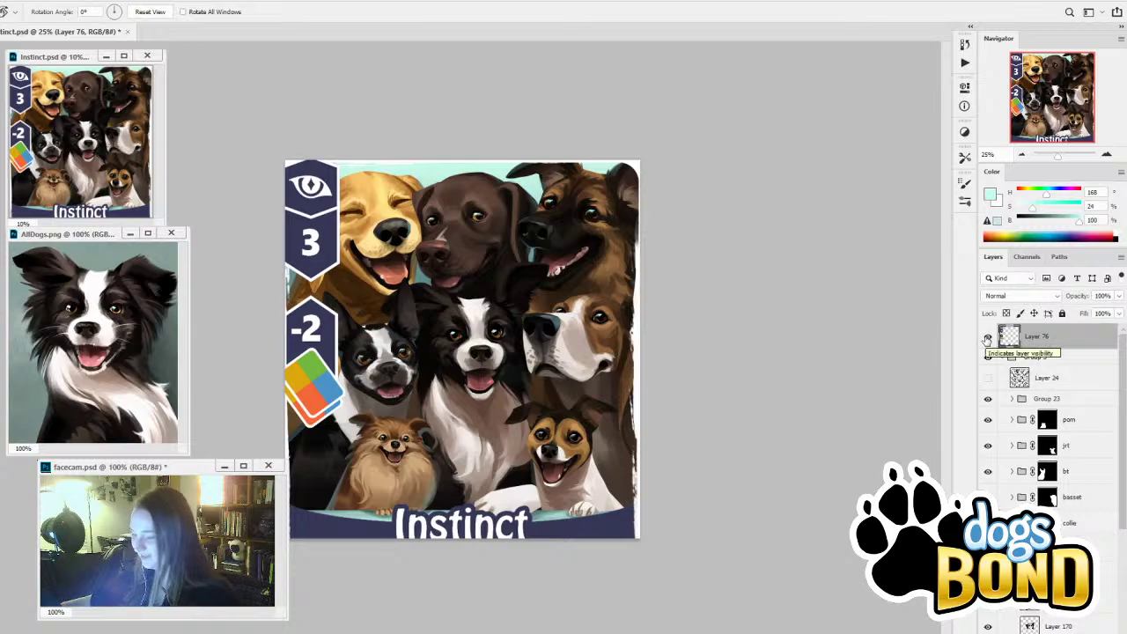
click(987, 338)
click(987, 339)
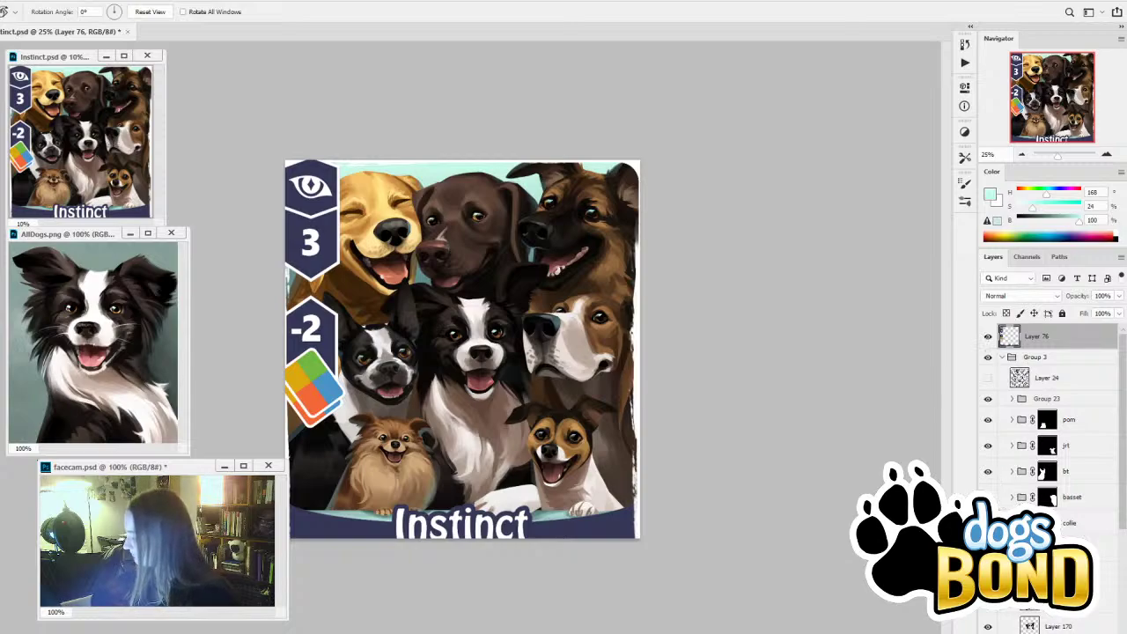
Try a 250 px muted teal stroke (H 181, S 33, B 55) on Layer 173 beside the border collie's face, and undo it
click(1059, 549)
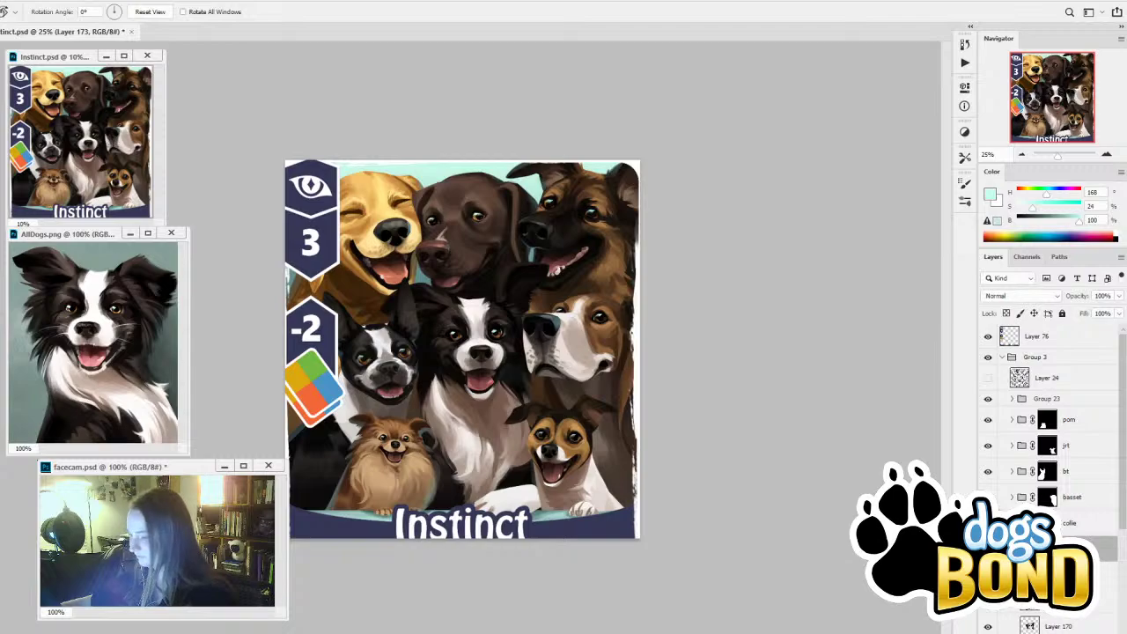
key(b)
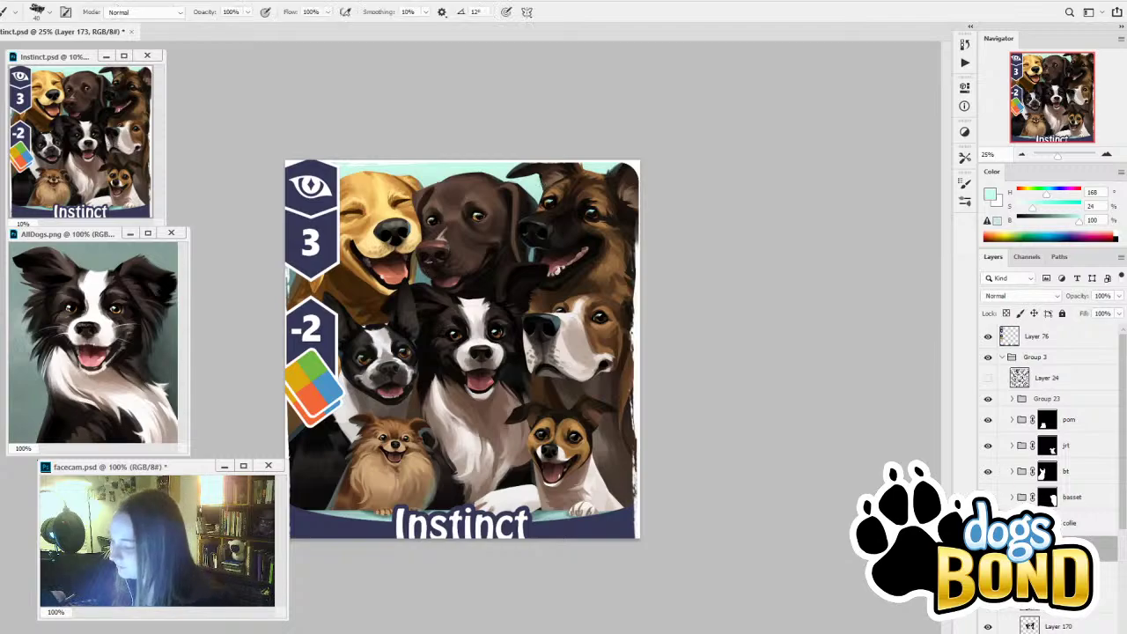
click(964, 182)
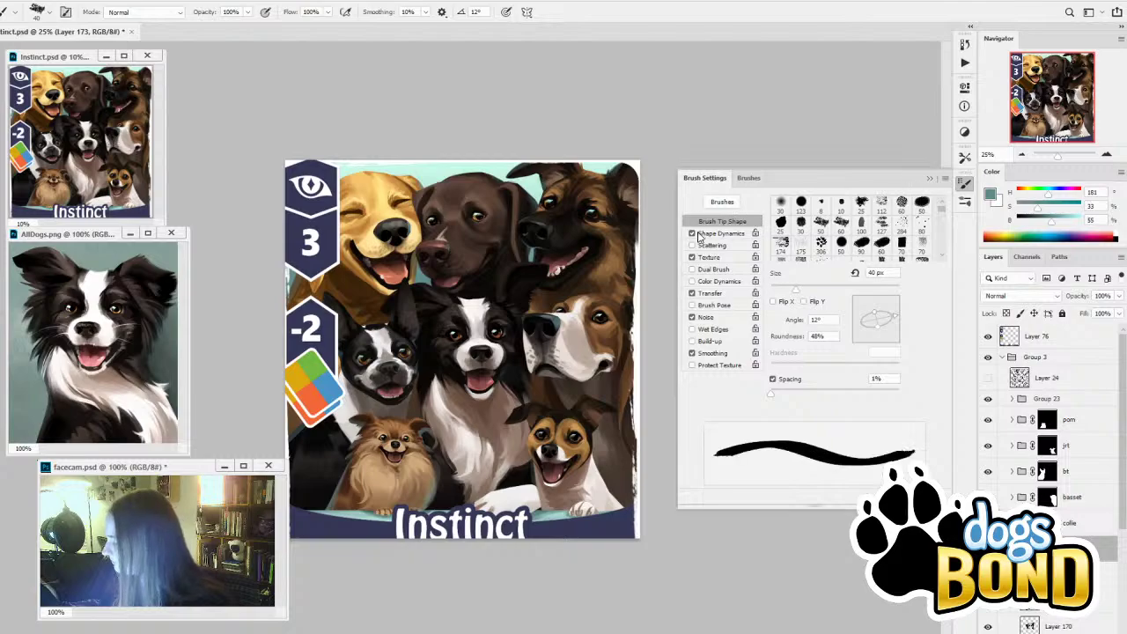
click(931, 179)
key(bracketright)
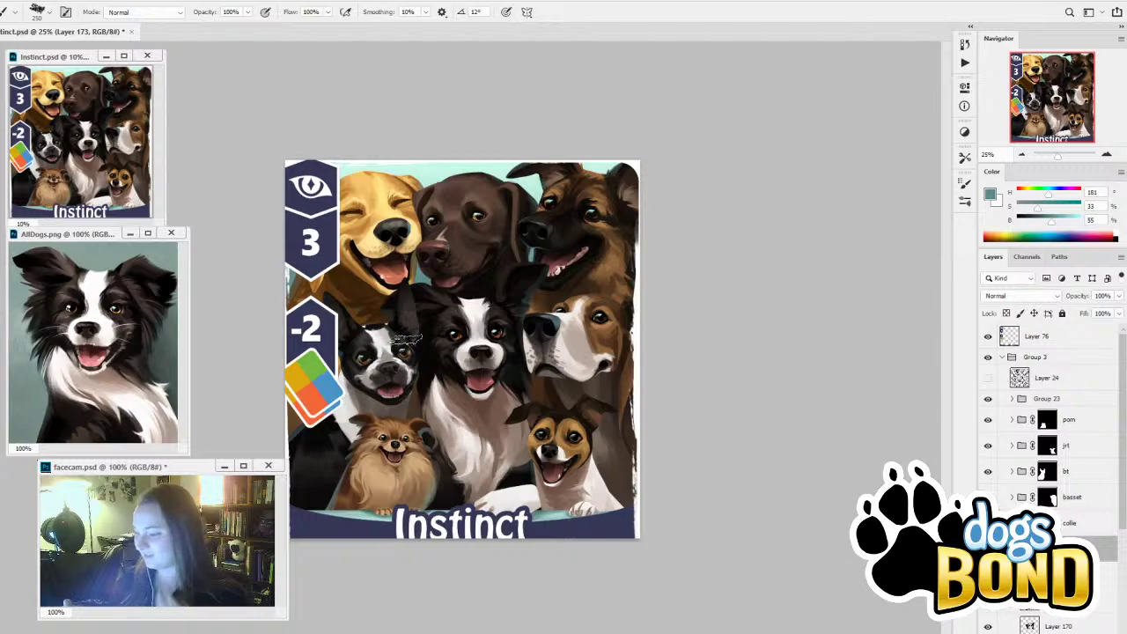
drag(419, 338, 424, 368)
key(ctrl+z)
Reduce the brush to 35 px, try a thin muted teal stroke along the border collie's cheek, and undo it
key(bracketleft)
key(bracketleft)
key(bracketleft)
key(bracketleft)
key(bracketleft)
key(bracketleft)
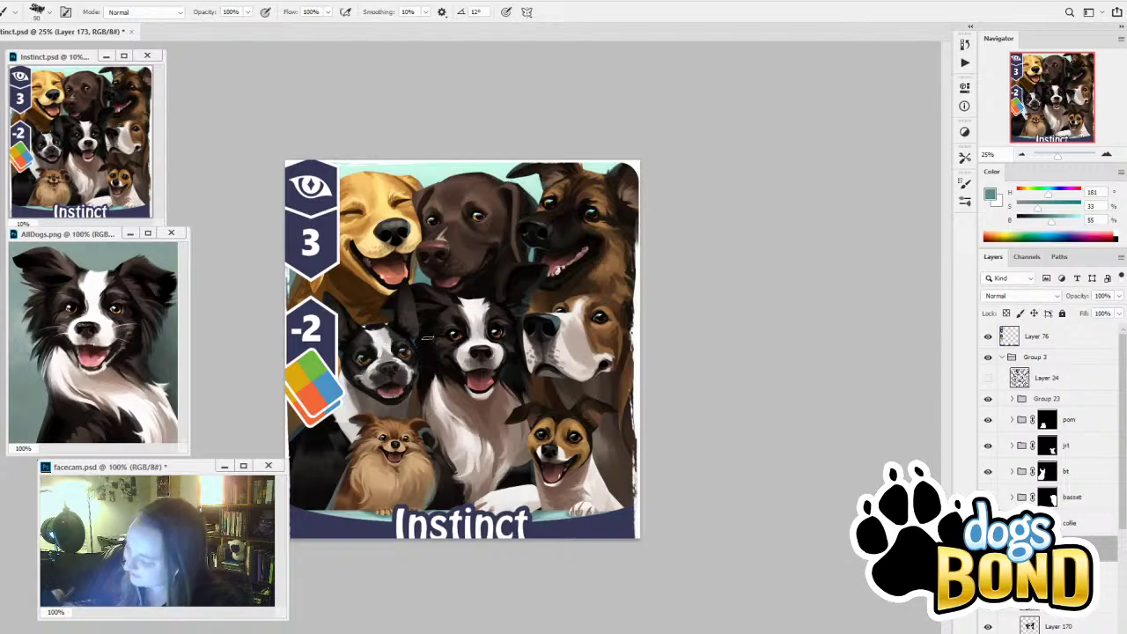
key(bracketleft)
key(bracketleft)
drag(433, 330, 435, 355)
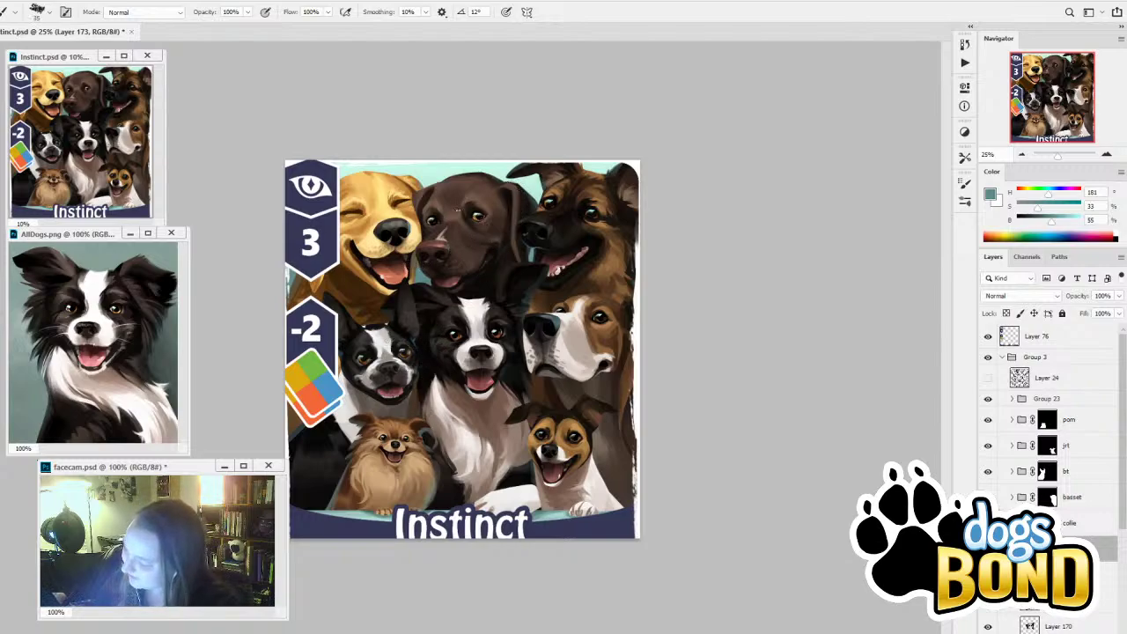
key(ctrl+z)
key(bracketleft)
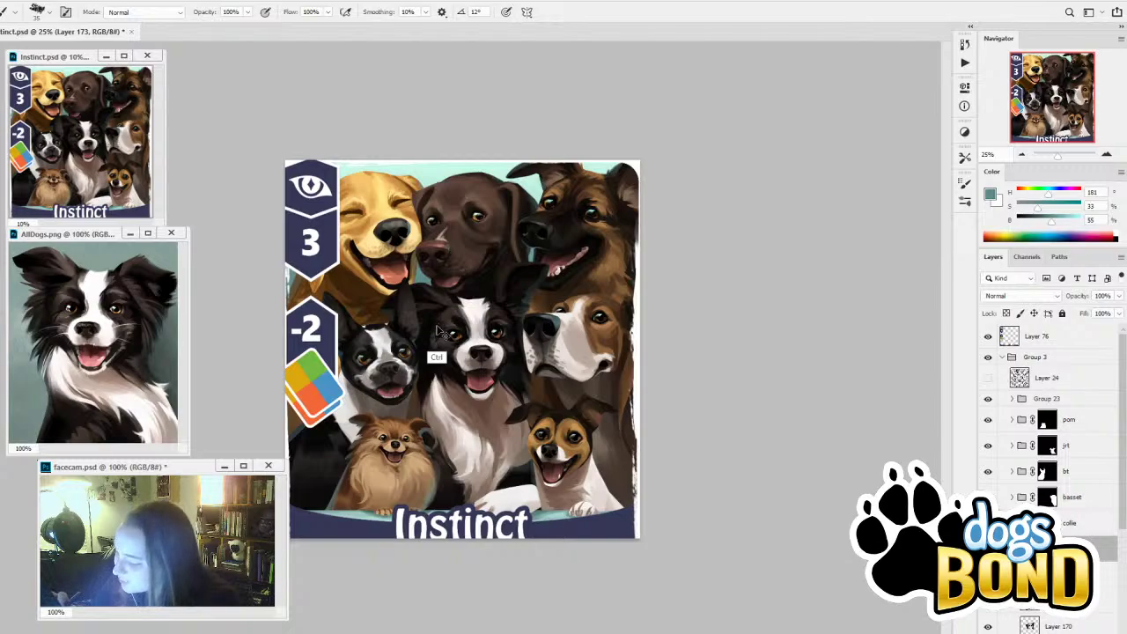
key(e)
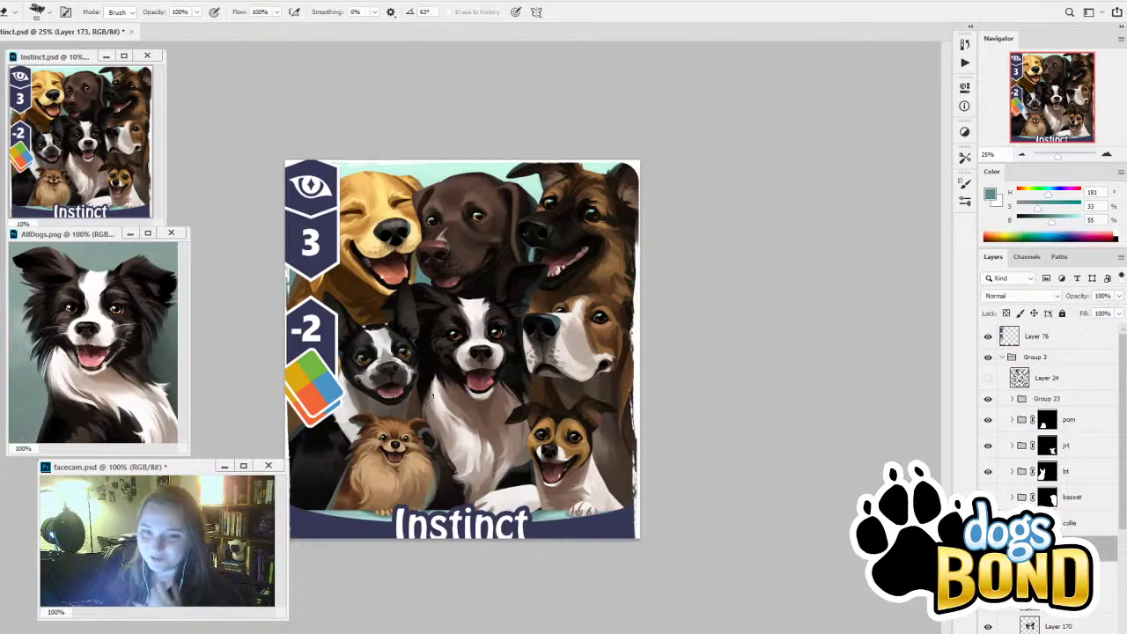
Compare the artwork with and without the Layer 76 card frame and the Layer 24 sketch, leaving both hidden
click(988, 335)
click(988, 335)
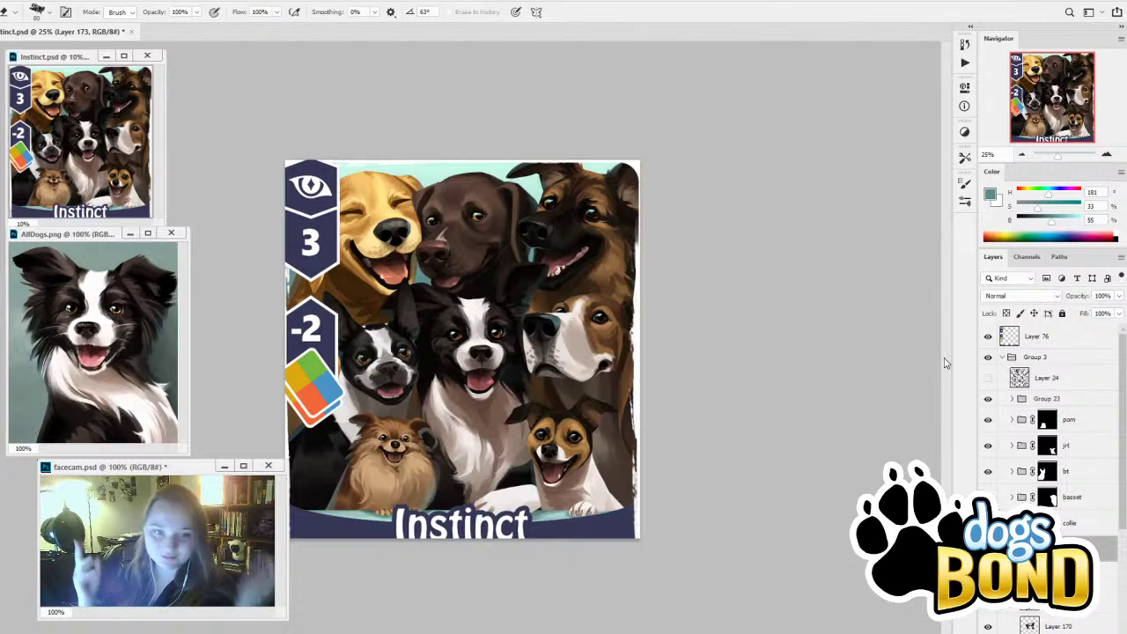
click(988, 338)
click(989, 338)
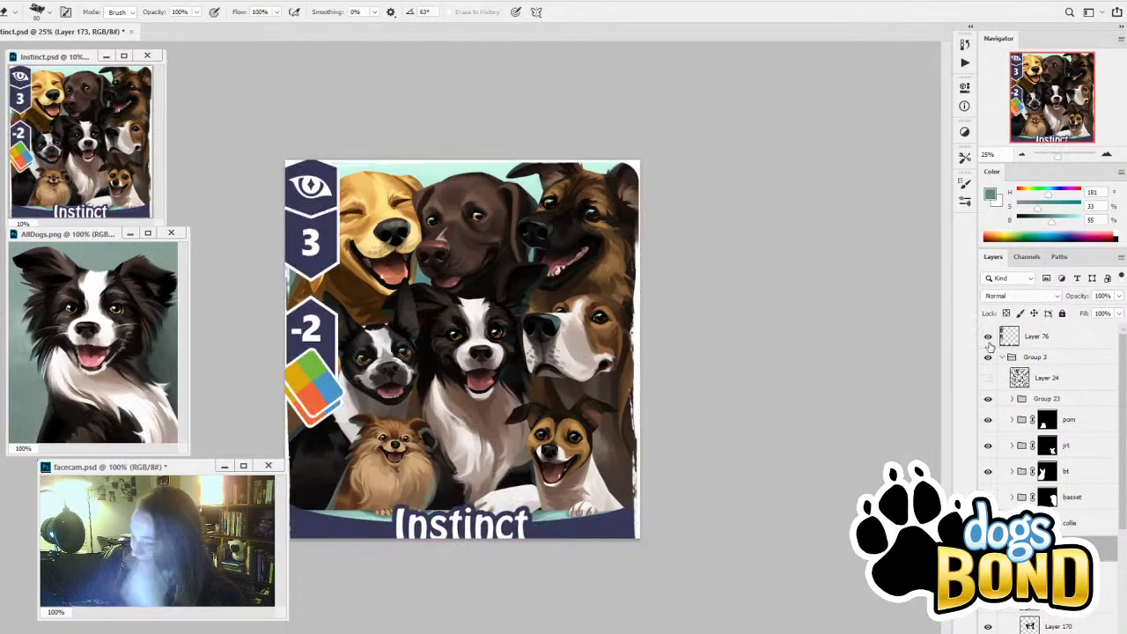
click(989, 377)
click(989, 378)
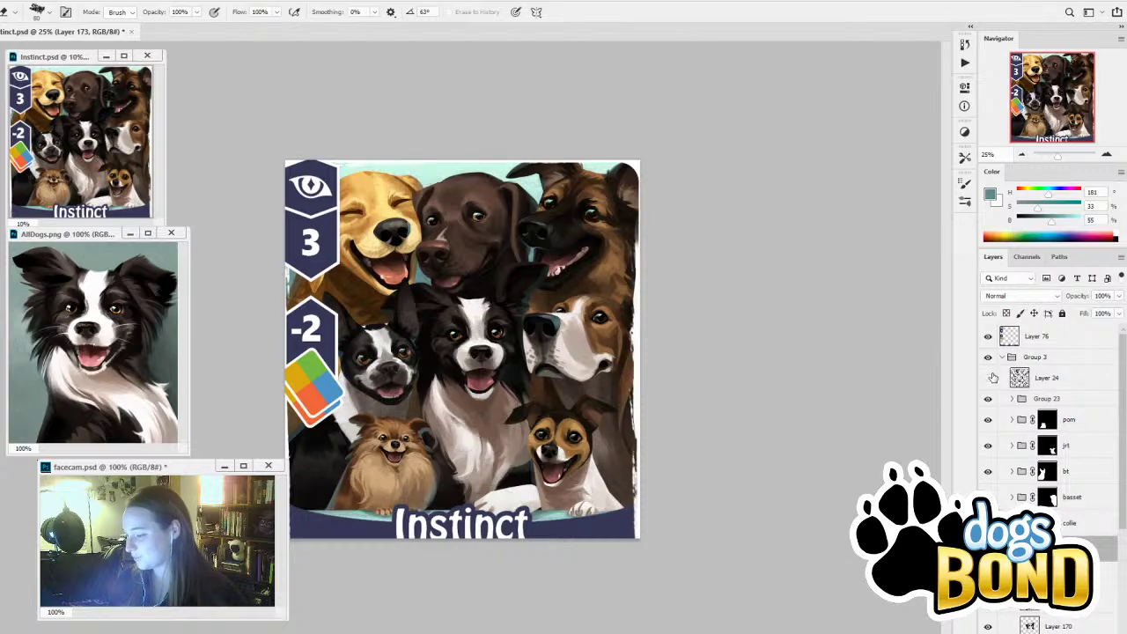
click(988, 337)
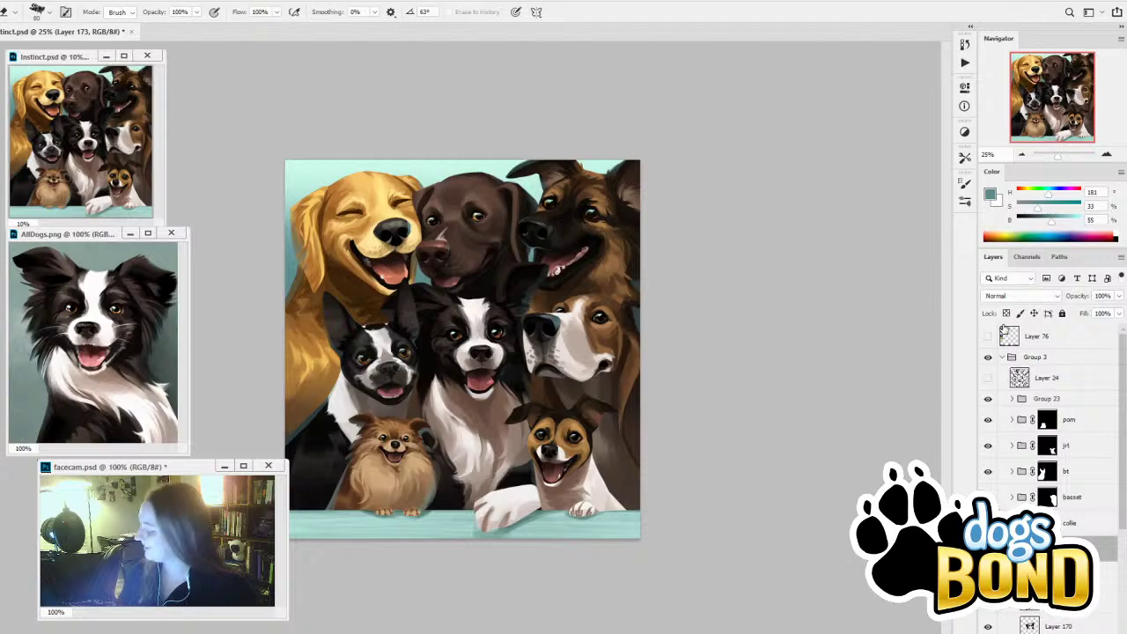
Compare the border collie with and without Layer 170, and collapse the collie group
click(988, 627)
click(988, 627)
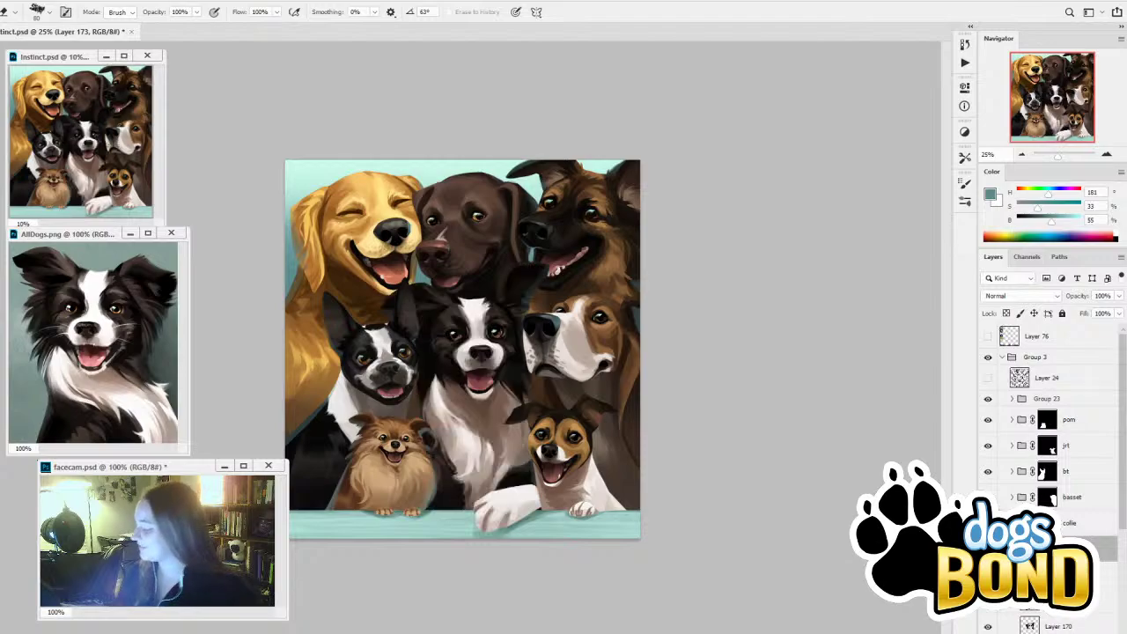
click(1012, 523)
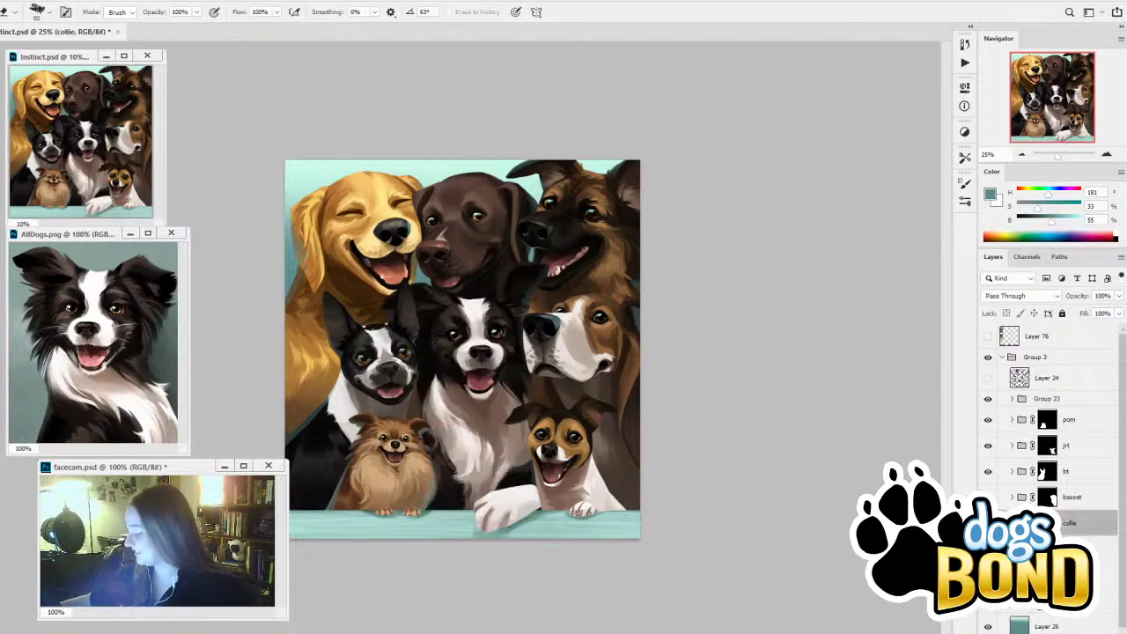
scroll(1048, 520, down, 1)
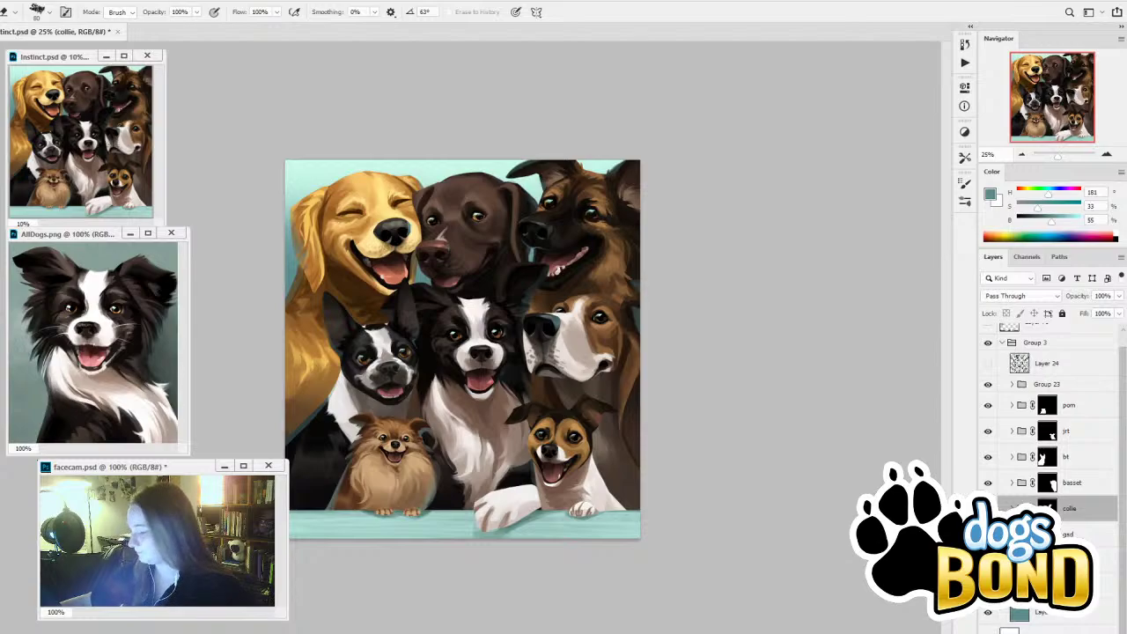
scroll(998, 616, up, 1)
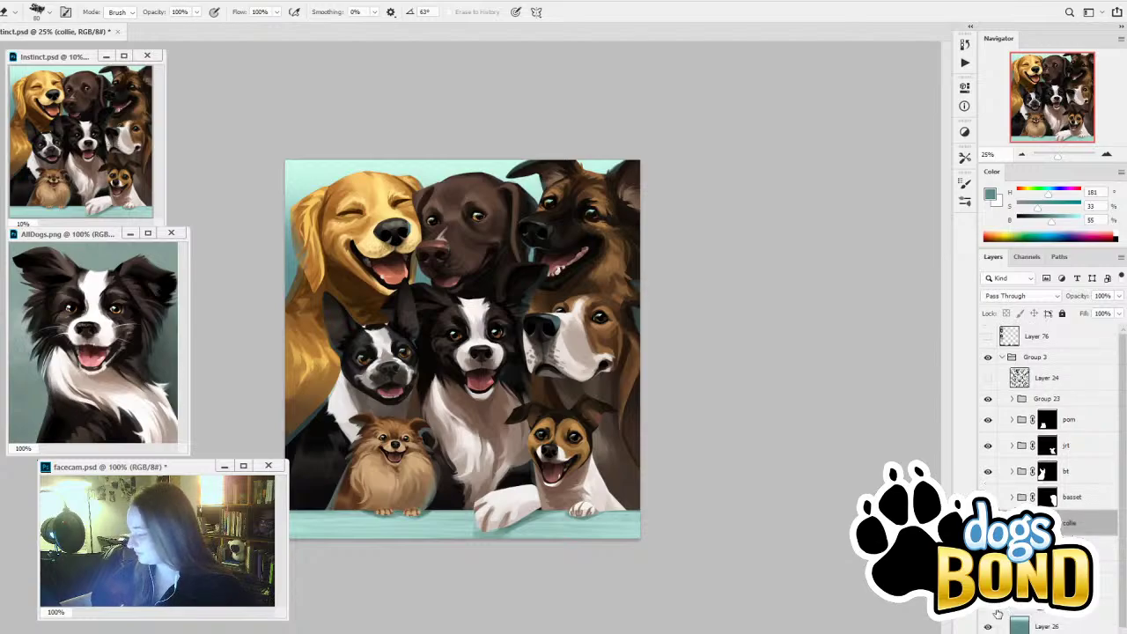
Compare the image with and without Group 3, and review the painting with the Layer 76 card frame shown and hidden
click(987, 357)
click(987, 357)
click(987, 336)
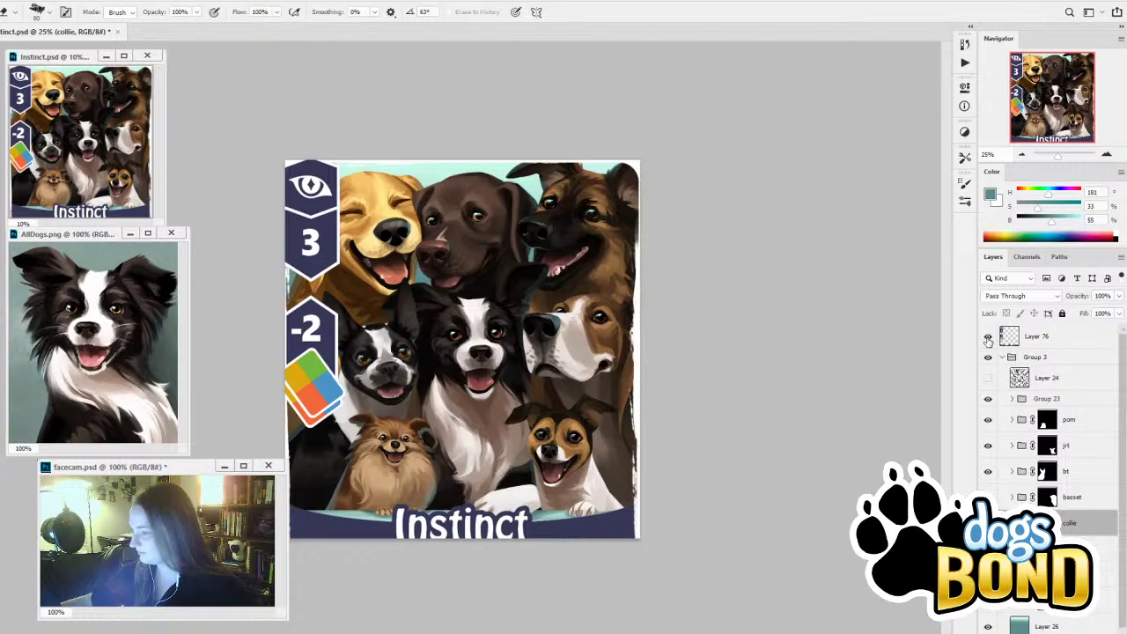
click(1038, 341)
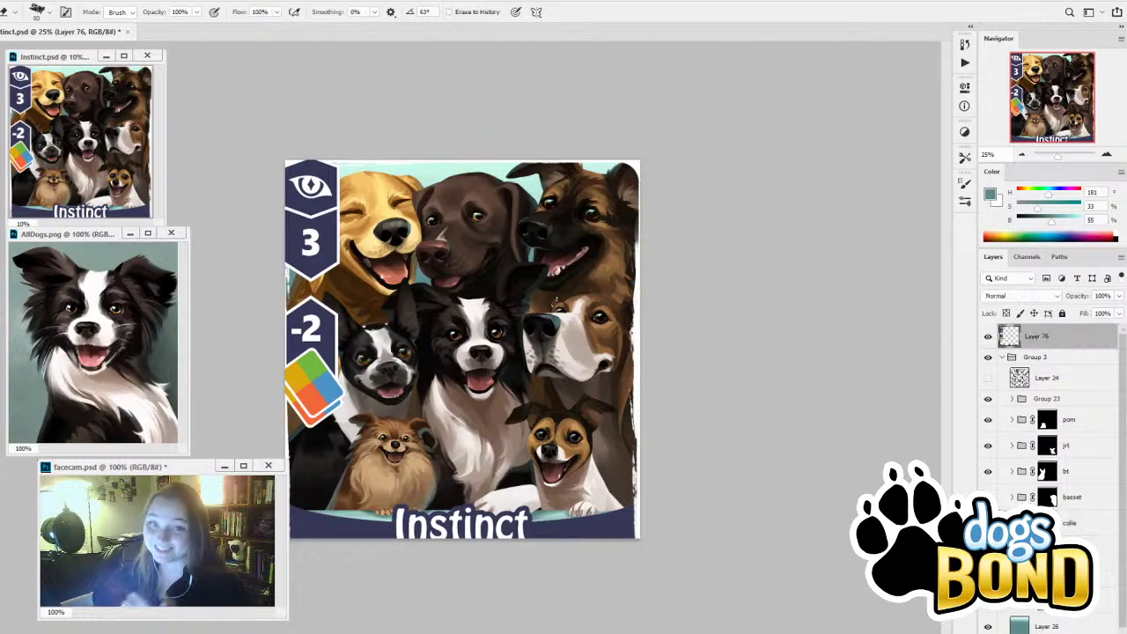
click(988, 337)
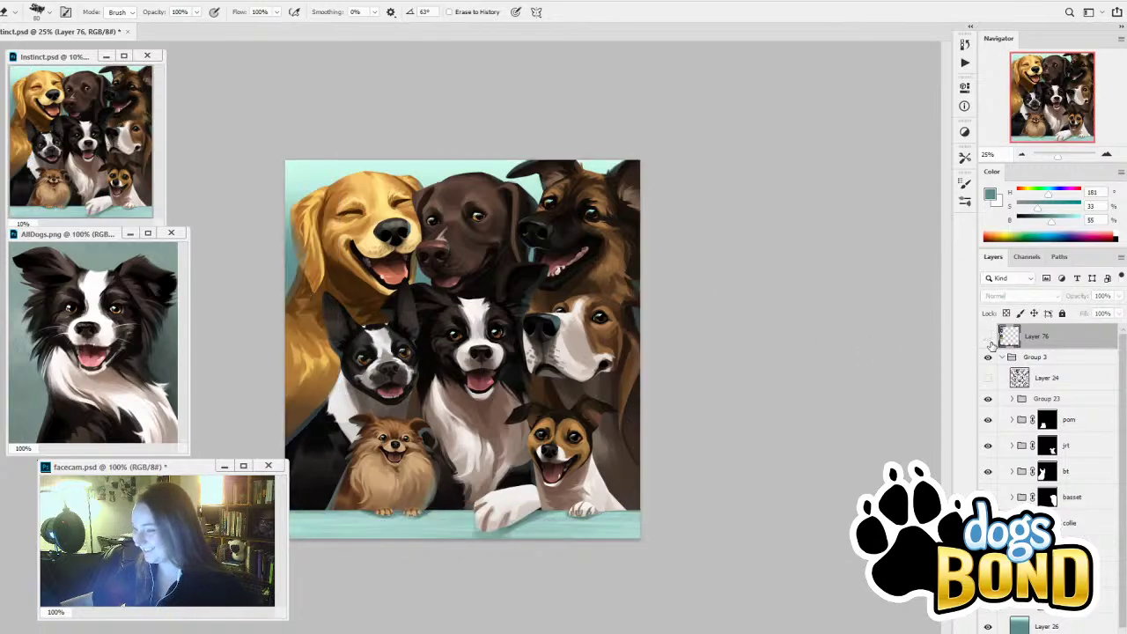
Show the Layer 76 card frame over the group painting and save the Instinct document
click(988, 337)
key(ctrl+s)
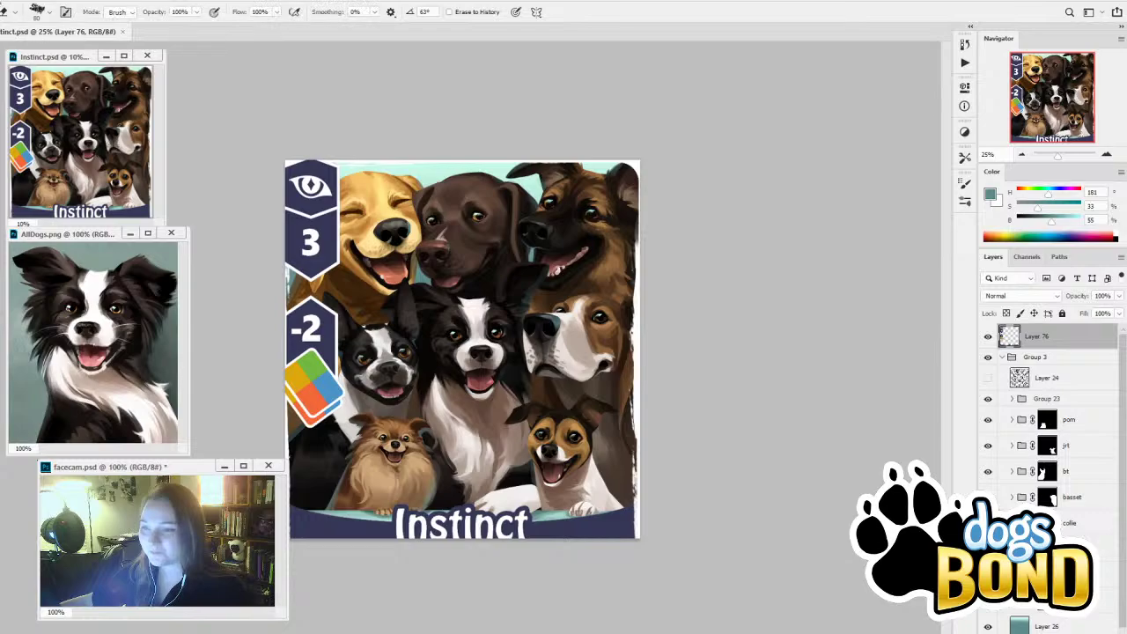
click(2, 1)
click(7, 19)
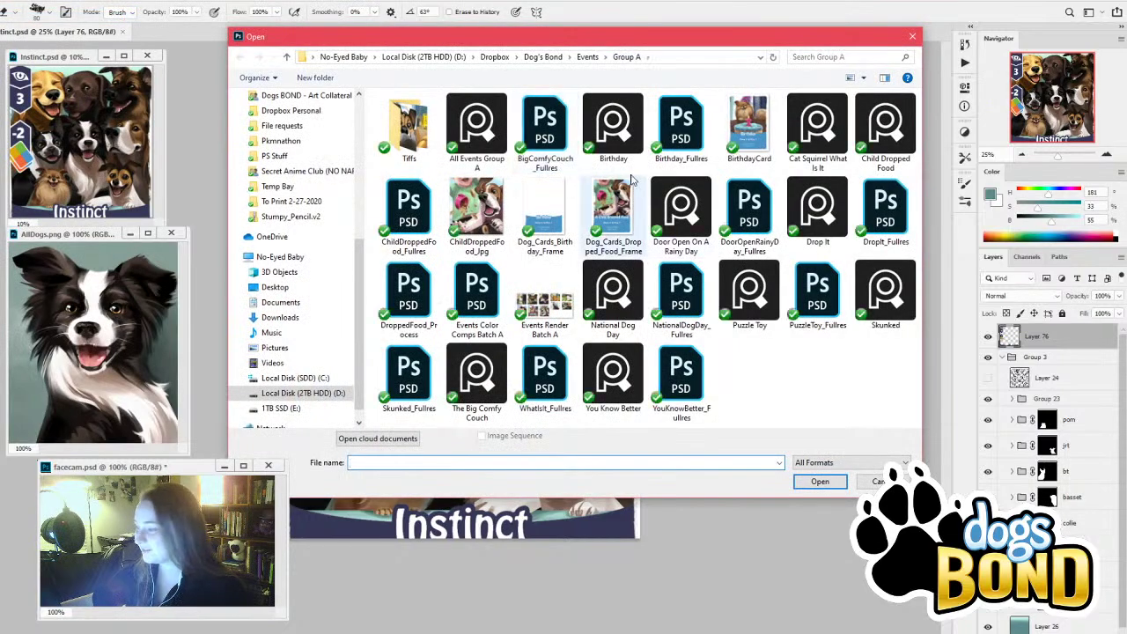
click(586, 57)
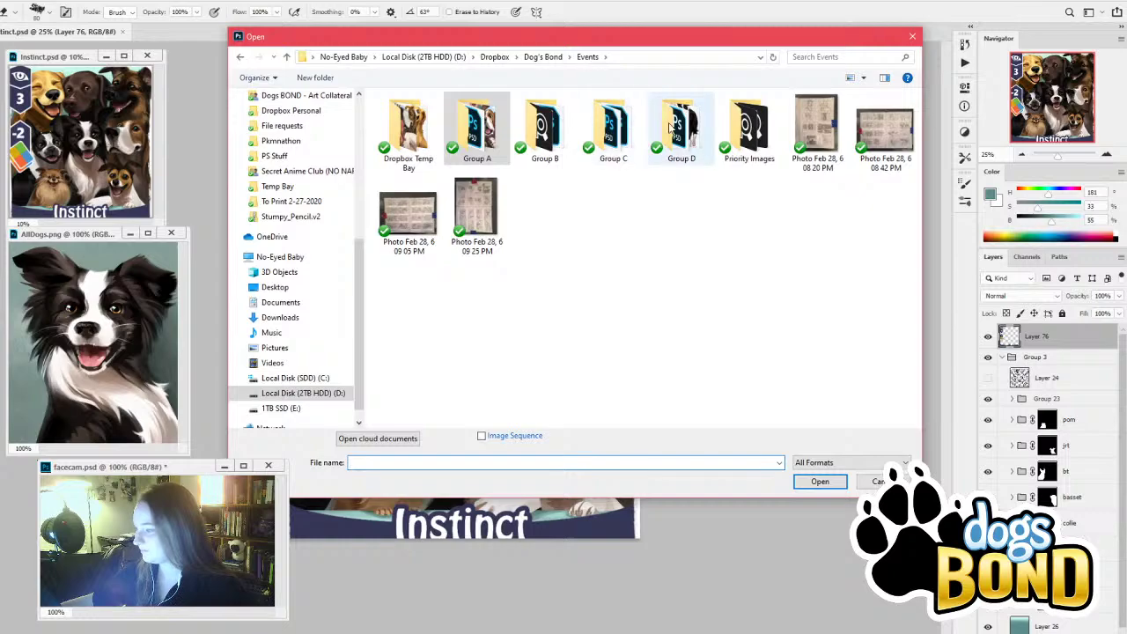
click(543, 57)
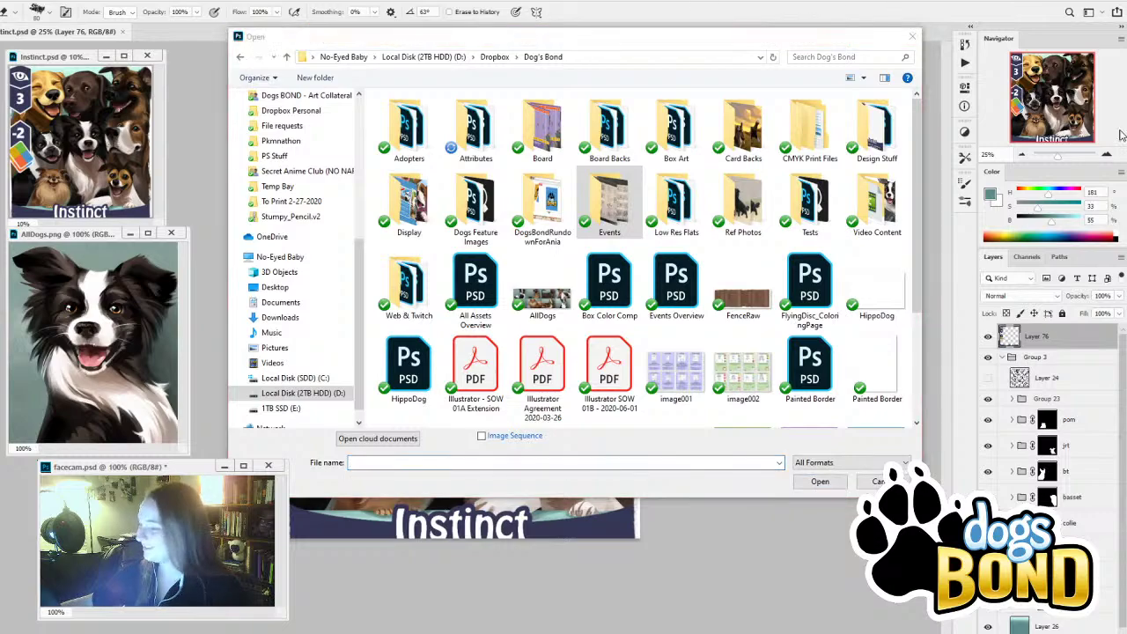
click(883, 482)
Hide the Layer 76 card frame and open Dog_Cards_Instinct_Frame2 from the Attributes folder of Dog's Bond
click(989, 338)
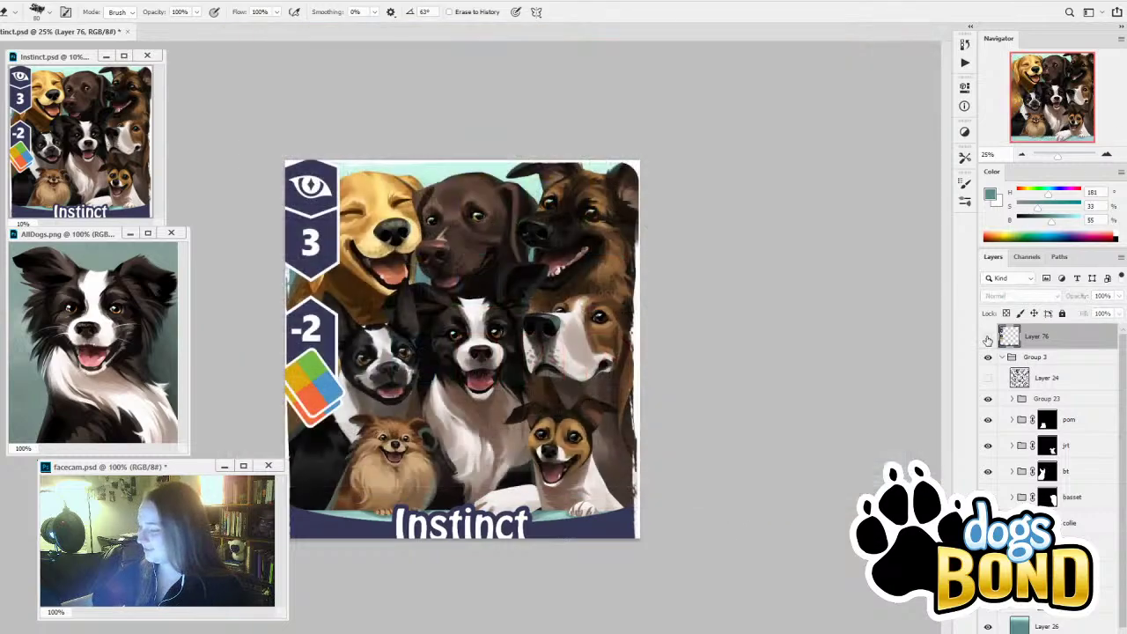
click(989, 337)
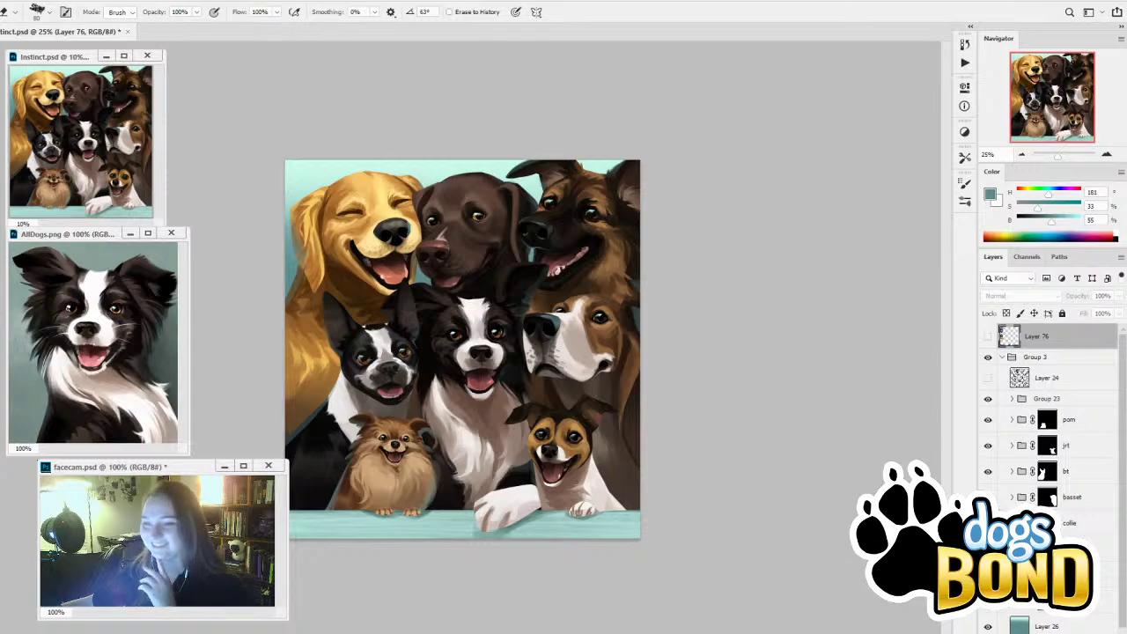
click(37, 8)
click(35, 19)
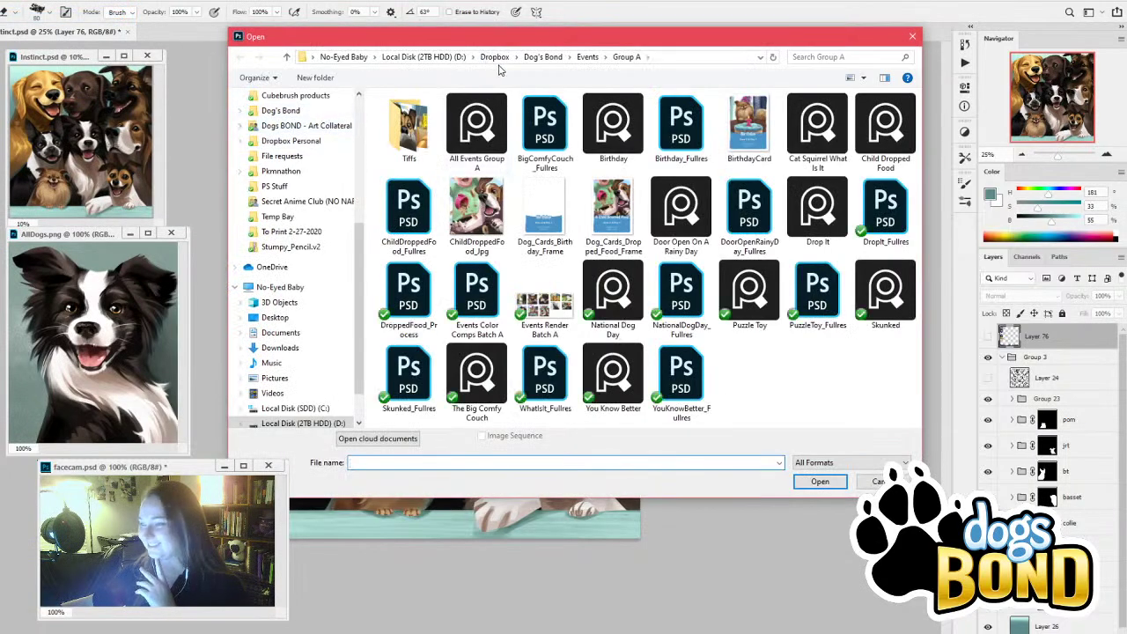
click(542, 56)
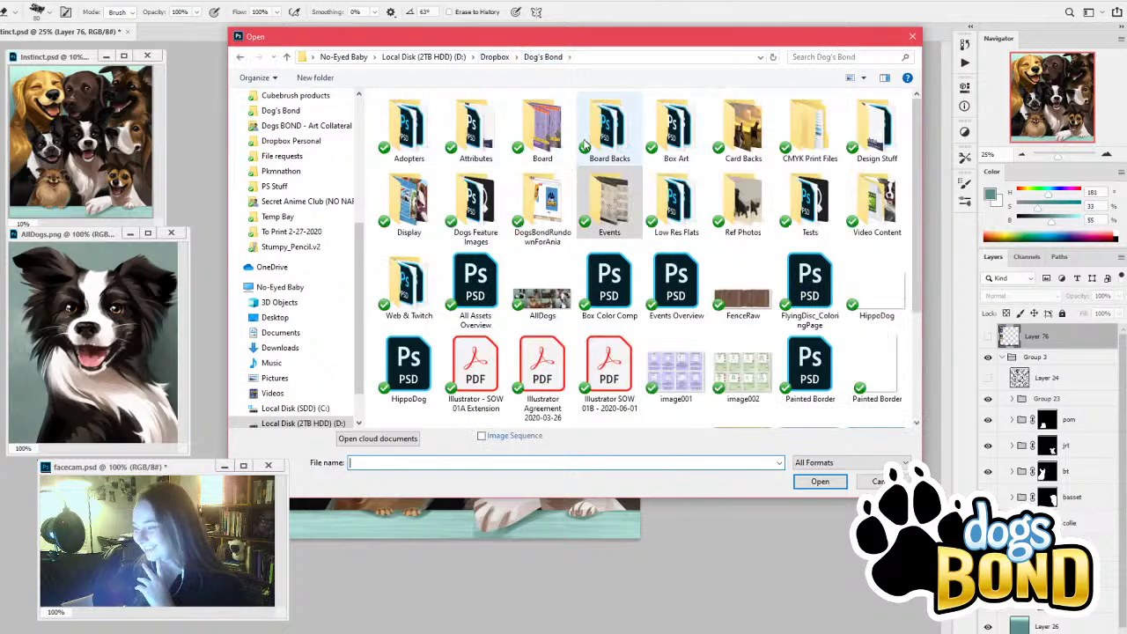
double_click(476, 132)
click(476, 132)
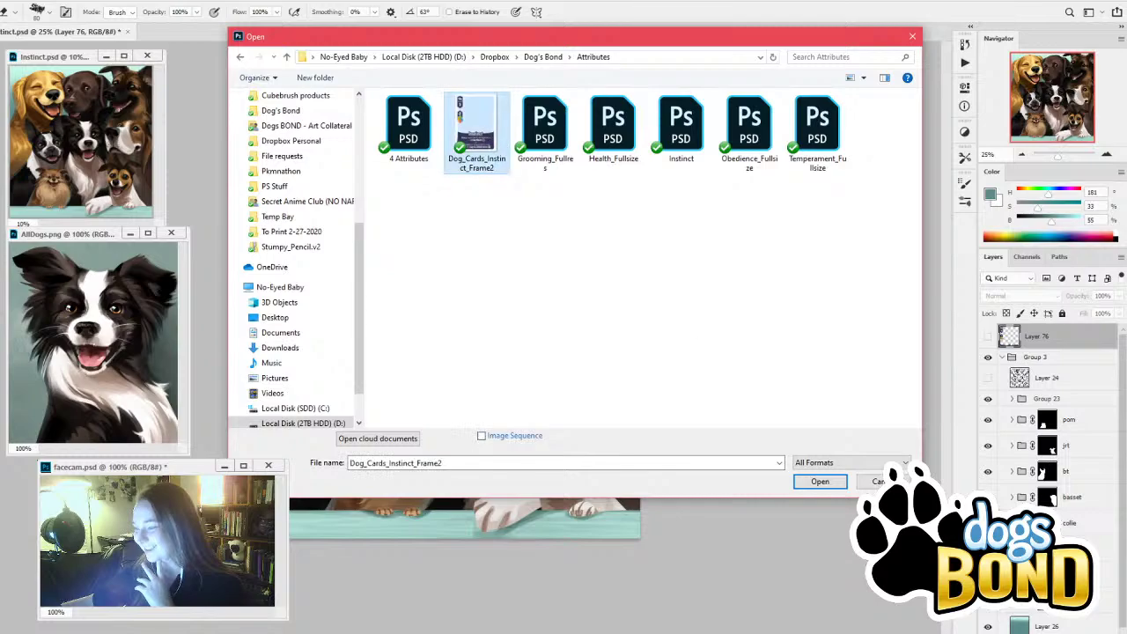
click(820, 481)
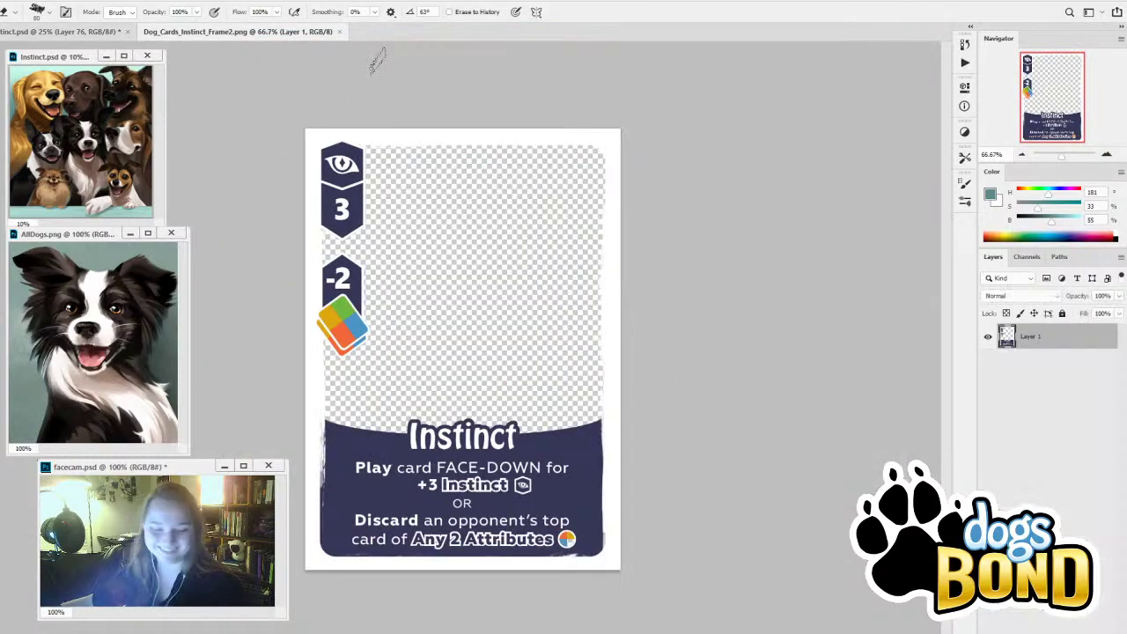
Copy the whole merged painting into Dog_Cards_Instinct_Frame2.png and place it beneath the card frame layer
click(110, 32)
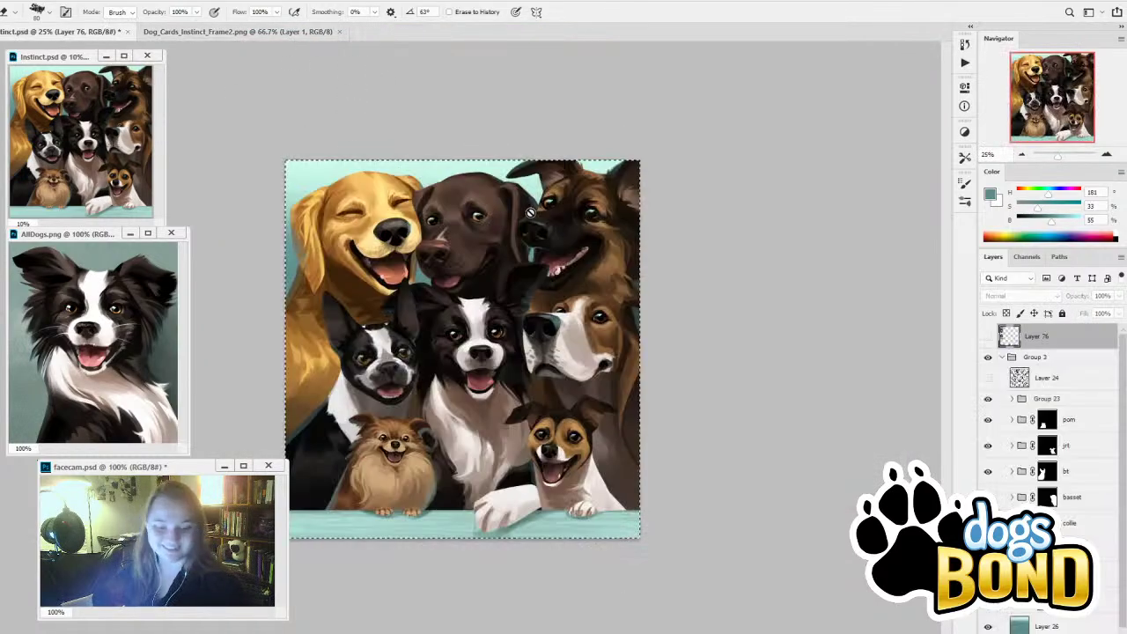
click(289, 36)
key(ctrl+v)
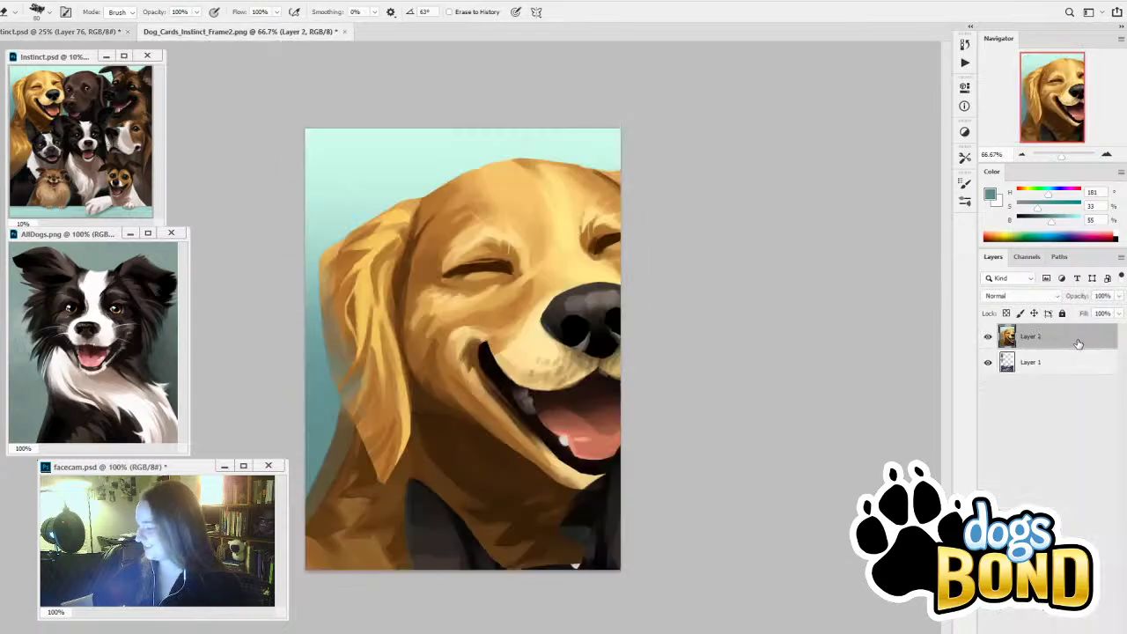
drag(1078, 343, 1077, 378)
Scale the pasted painting to about 30% and position it so all the dogs fill the card frame's opening
key(ctrl+t)
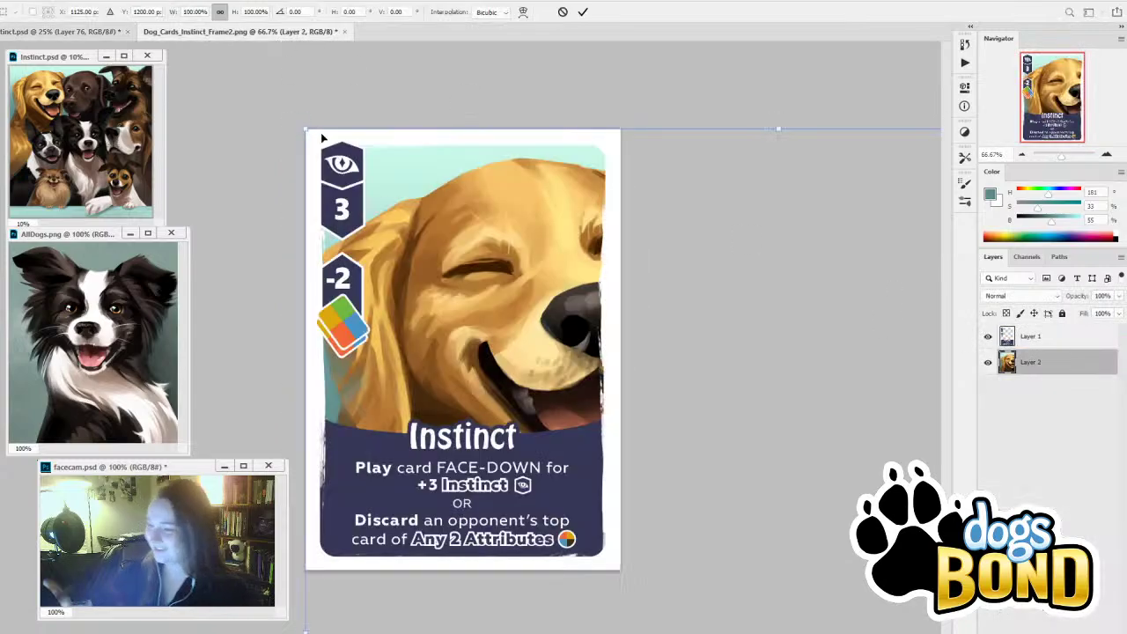
drag(307, 129, 642, 488)
drag(802, 555, 511, 237)
drag(602, 427, 608, 451)
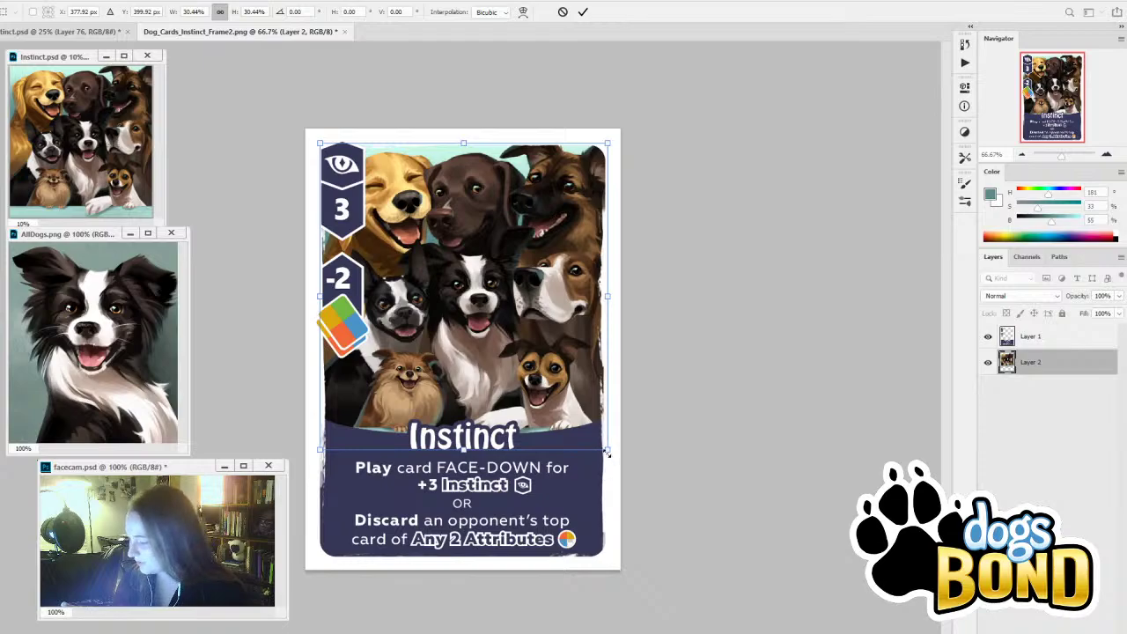
drag(605, 452, 604, 448)
click(583, 11)
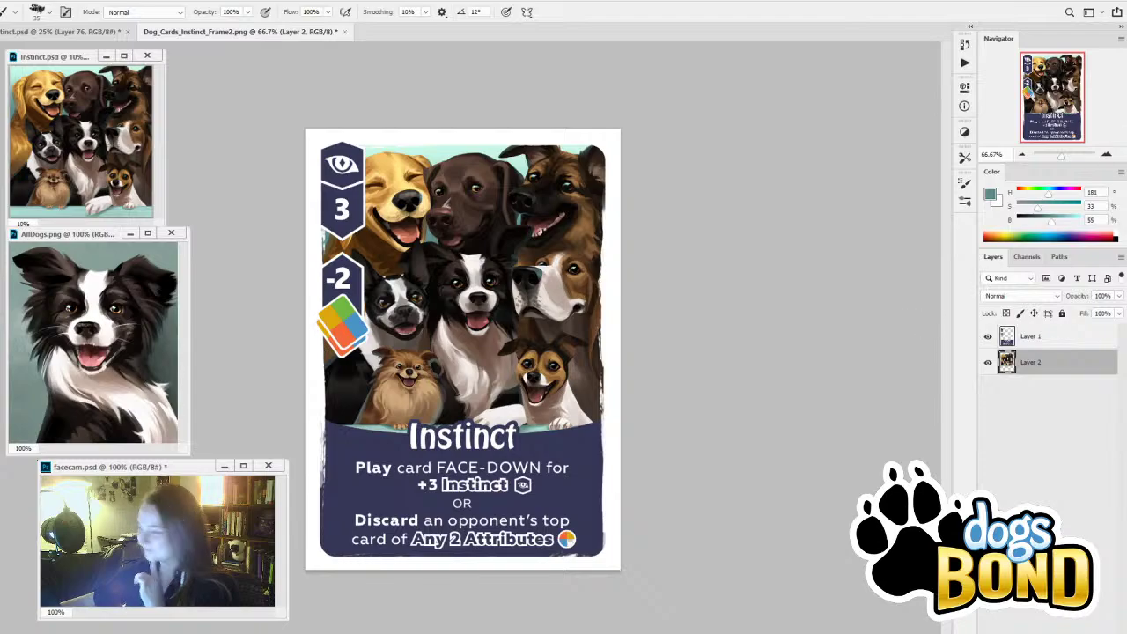
Review the complete Instinct card full screen on black, inspecting the dogs close up and as a whole card
key(f)
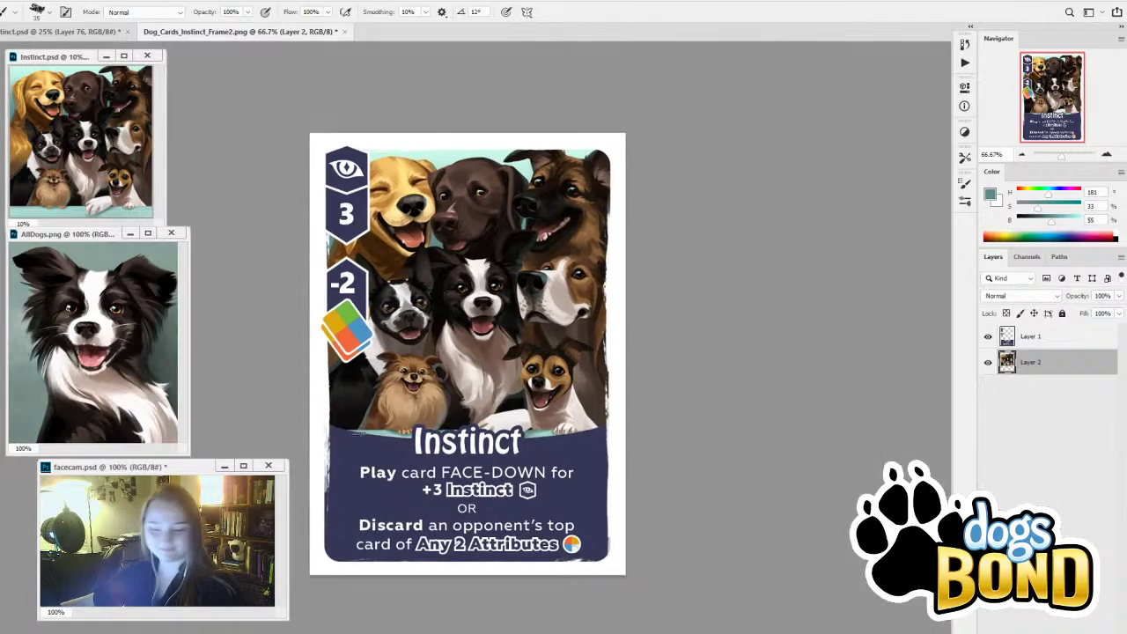
key(f)
key(f)
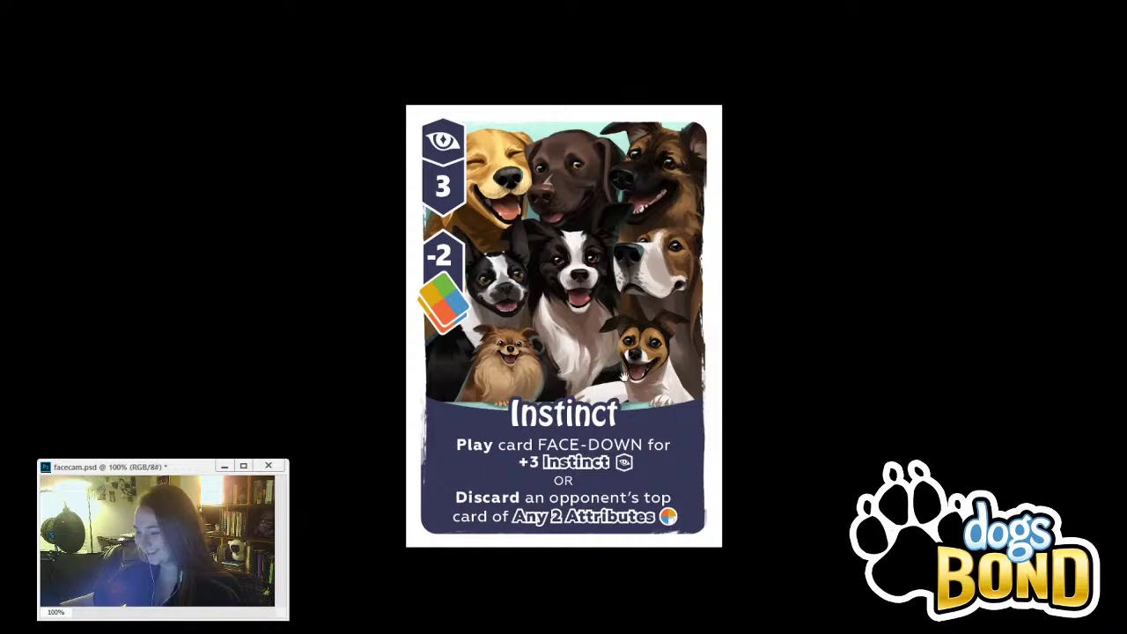
mouse_move(623, 369)
mouse_down()
mouse_move(590, 366)
mouse_move(631, 379)
mouse_up()
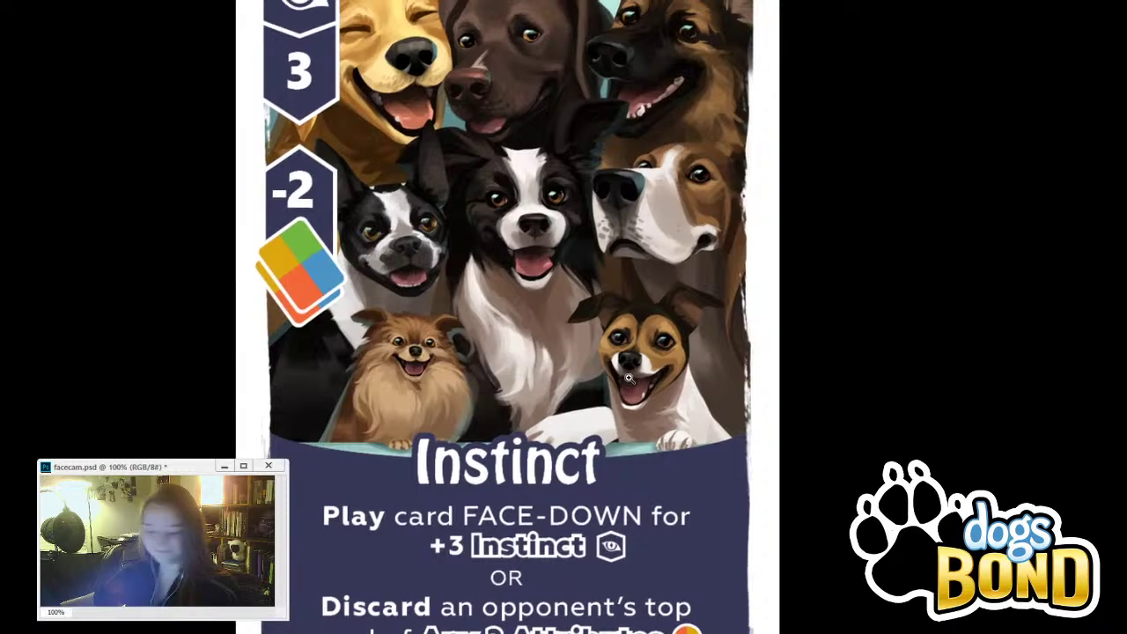
alt+click(628, 379)
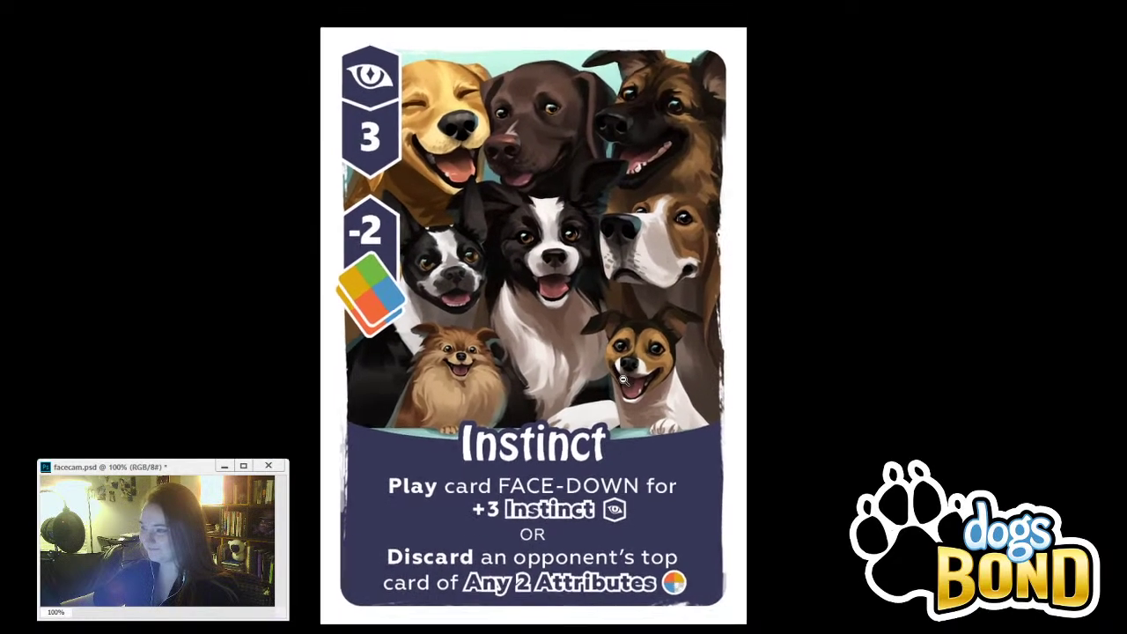
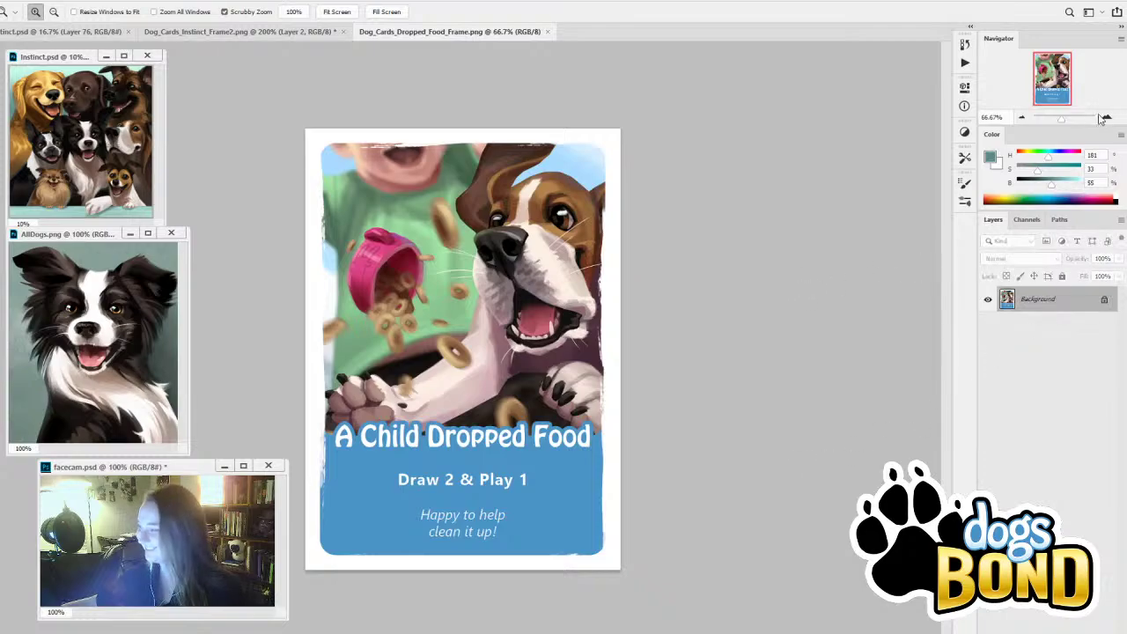
View the A Child Dropped Food card full screen at 100%, and return to the standard screen view
click(1107, 117)
key(f)
key(f)
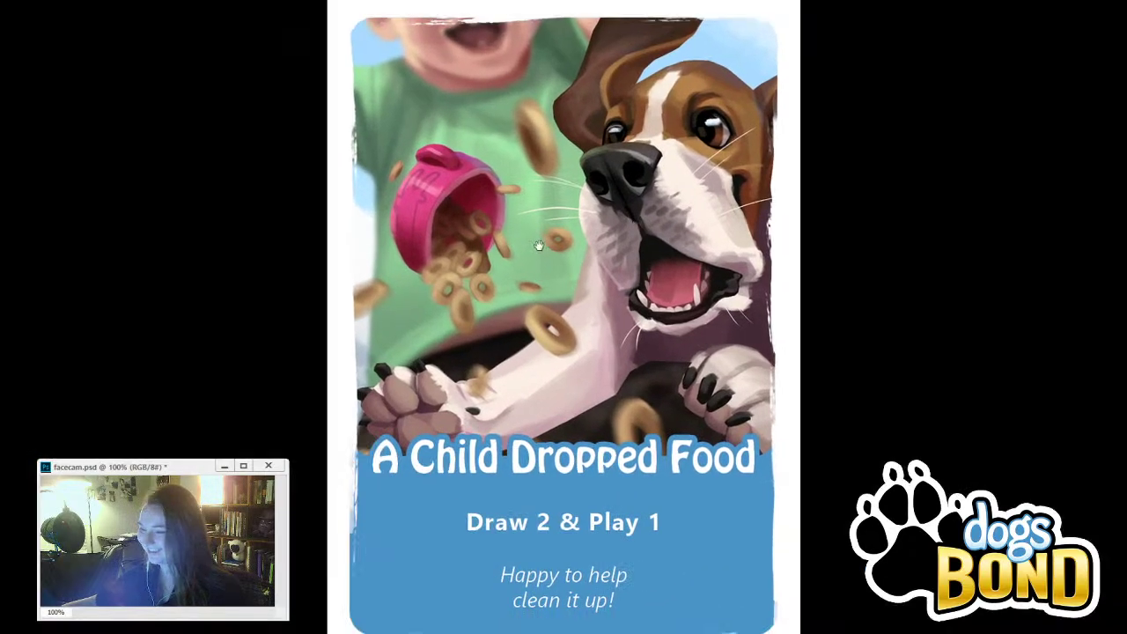
drag(540, 247, 515, 242)
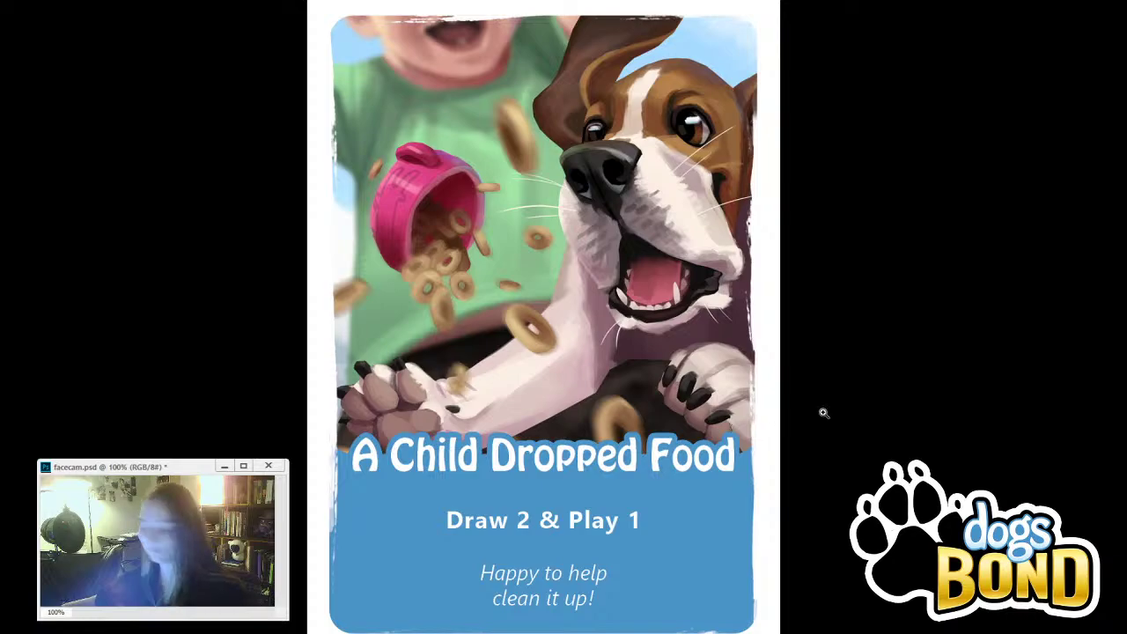
key(f)
key(f)
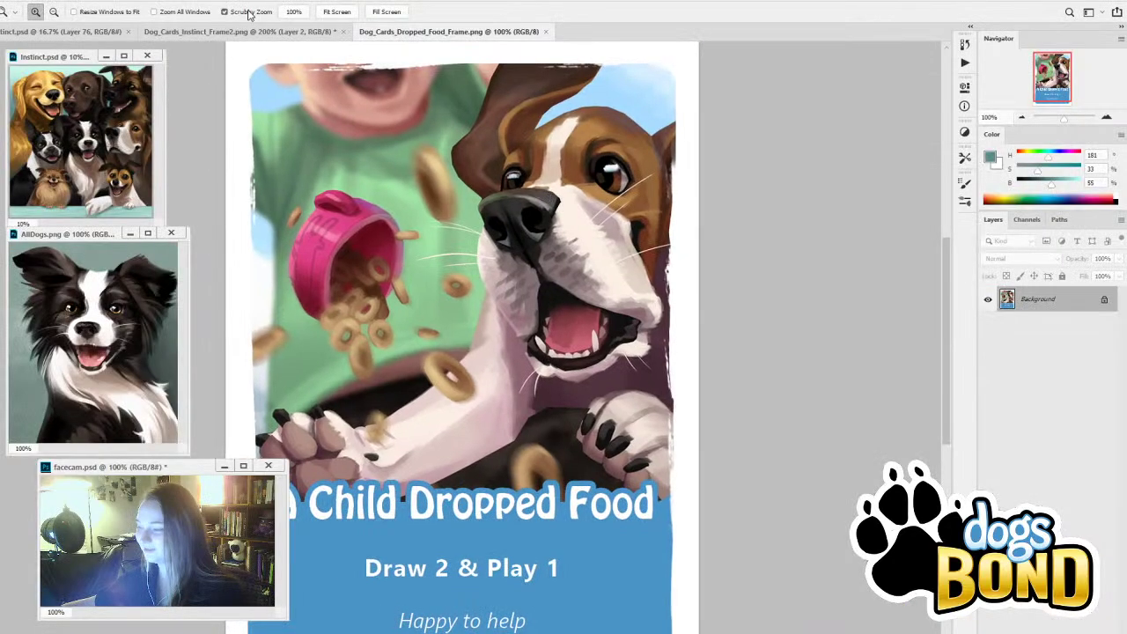
Open the HippoDog PSD from the main Dog's Bond folder
click(9, 2)
click(18, 18)
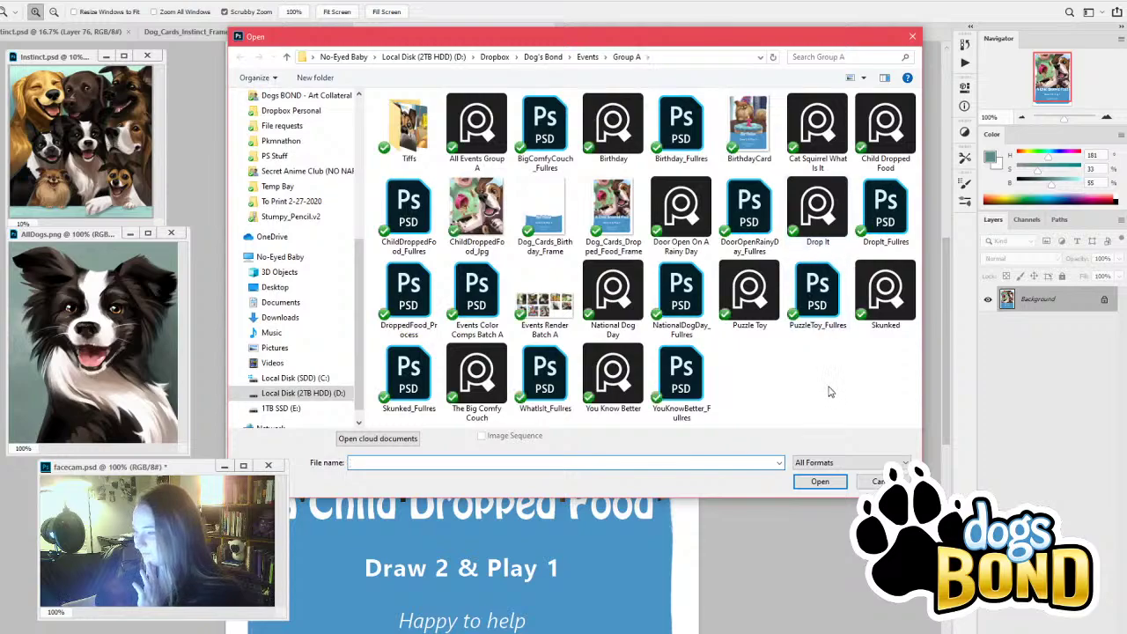
click(585, 57)
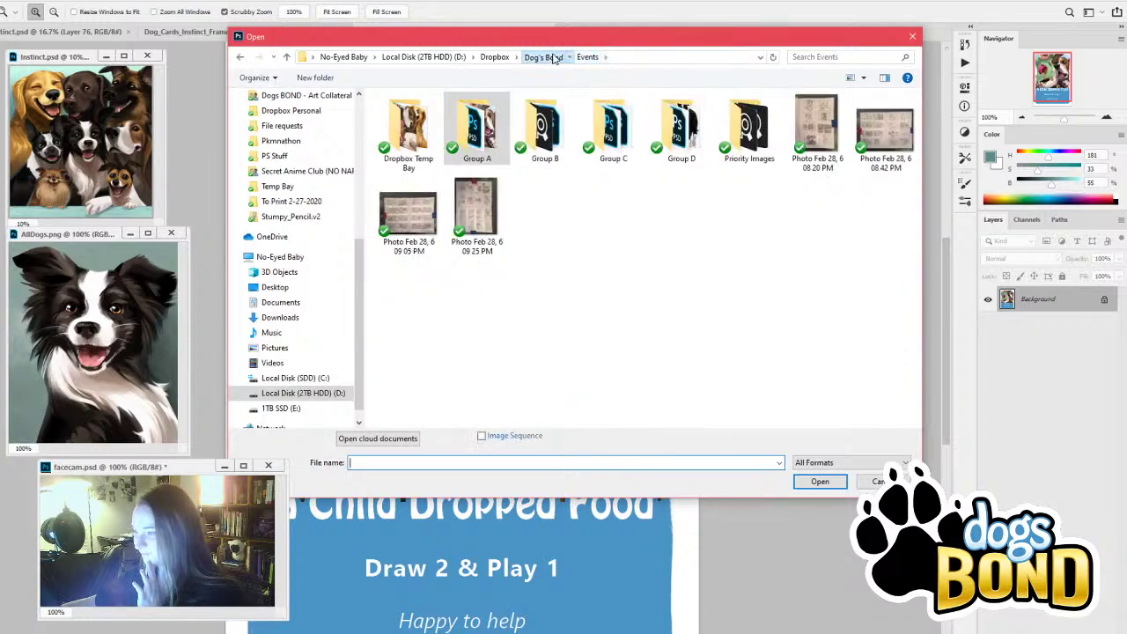
click(542, 57)
scroll(603, 414, down, 5)
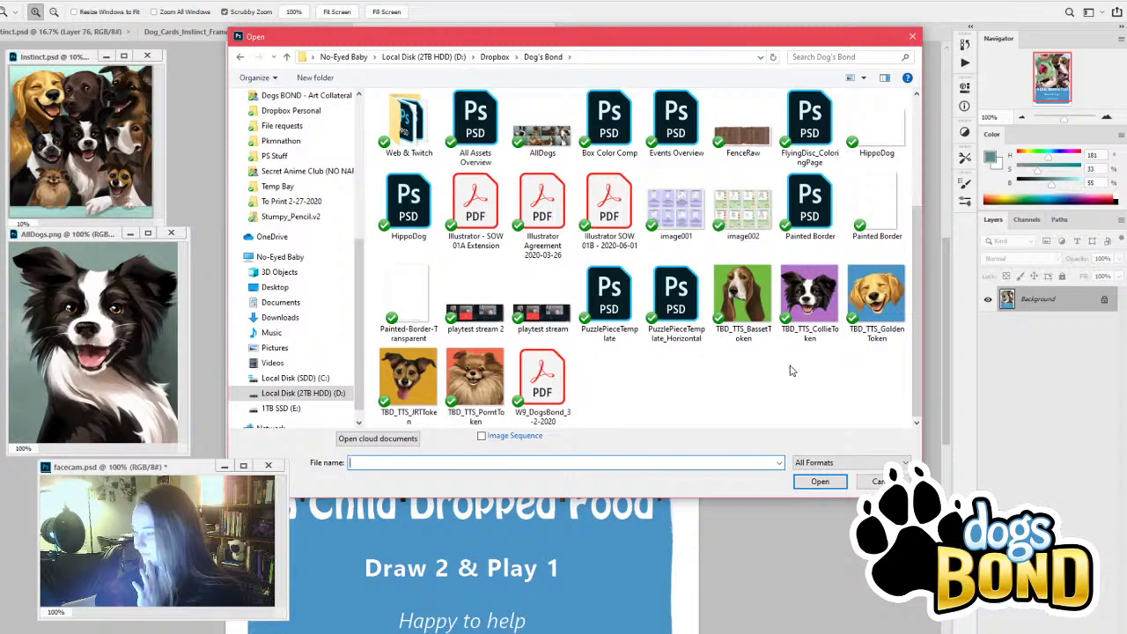
click(409, 205)
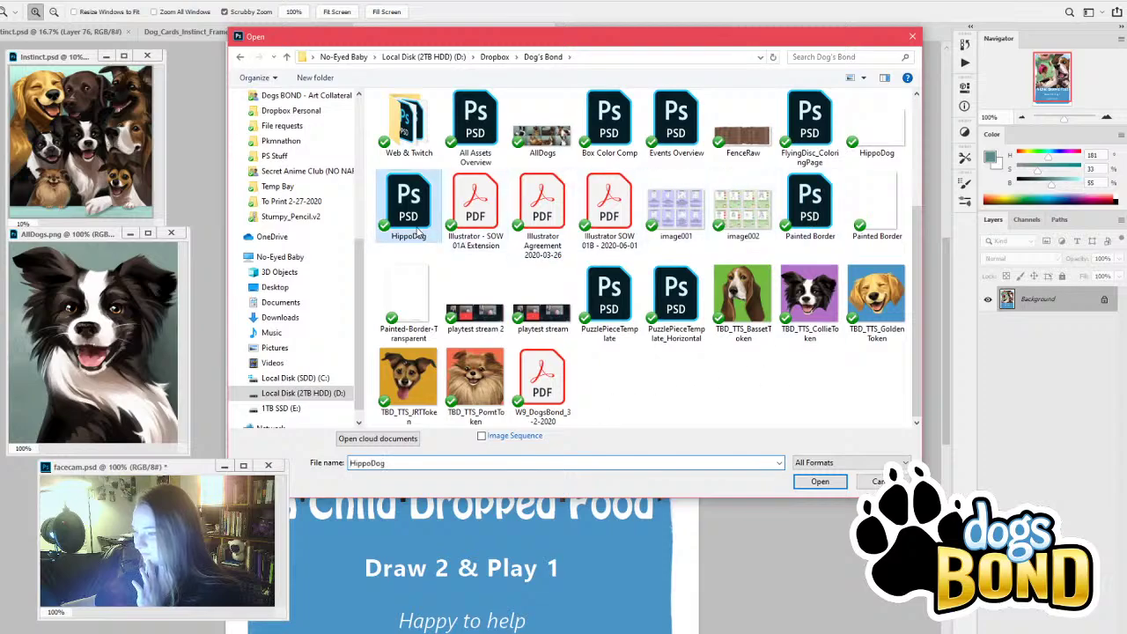
click(815, 481)
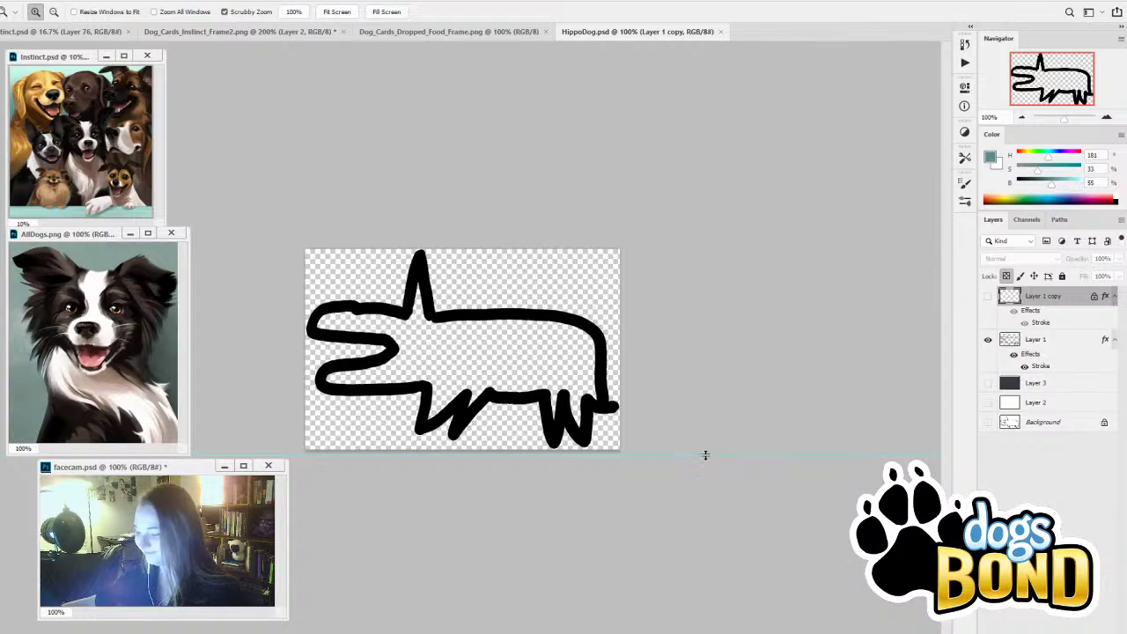
Remove the horizontal guide below the HippoDog drawing and float the document in its own window
drag(706, 456, 740, 11)
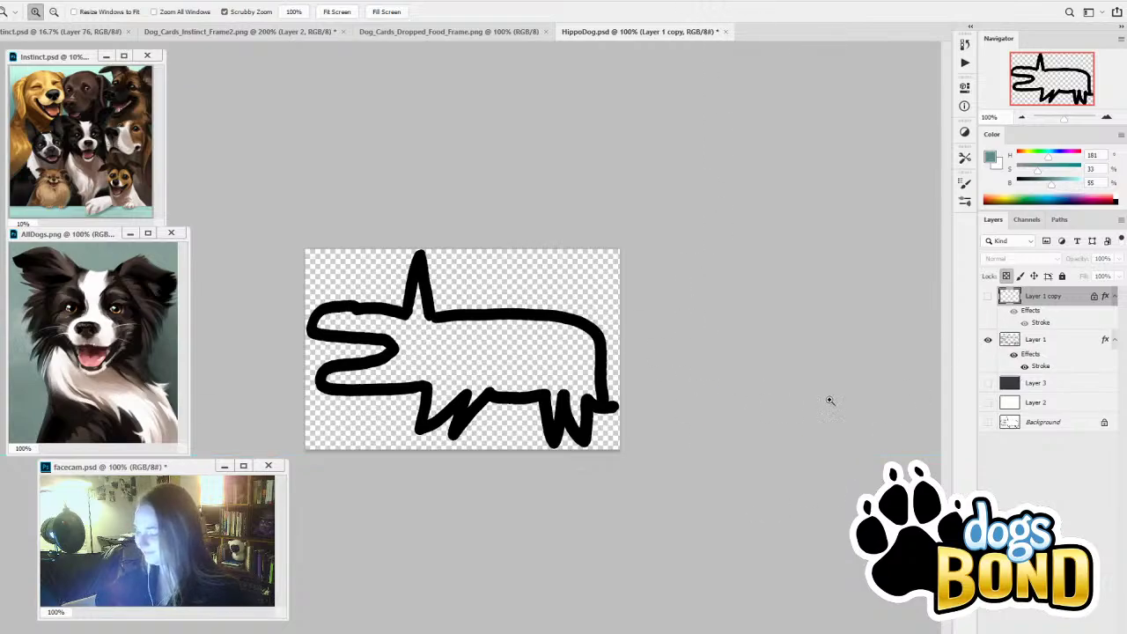
drag(635, 31, 268, 126)
Close the small Instinct.psd preview window and the AllDogs.png reference window
click(147, 56)
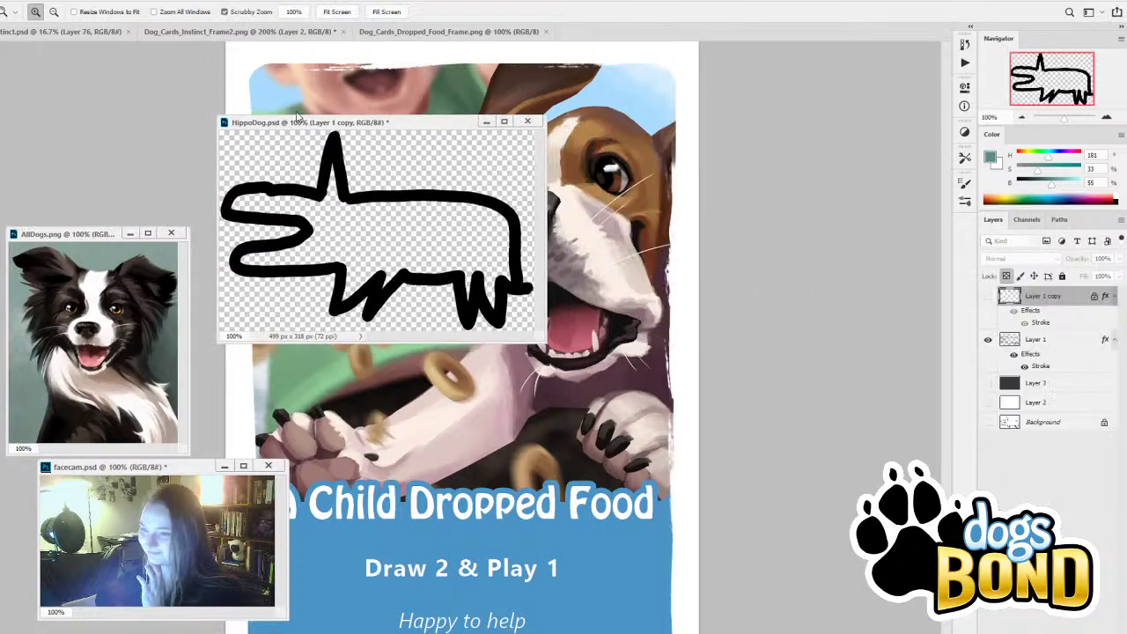
click(171, 233)
click(484, 243)
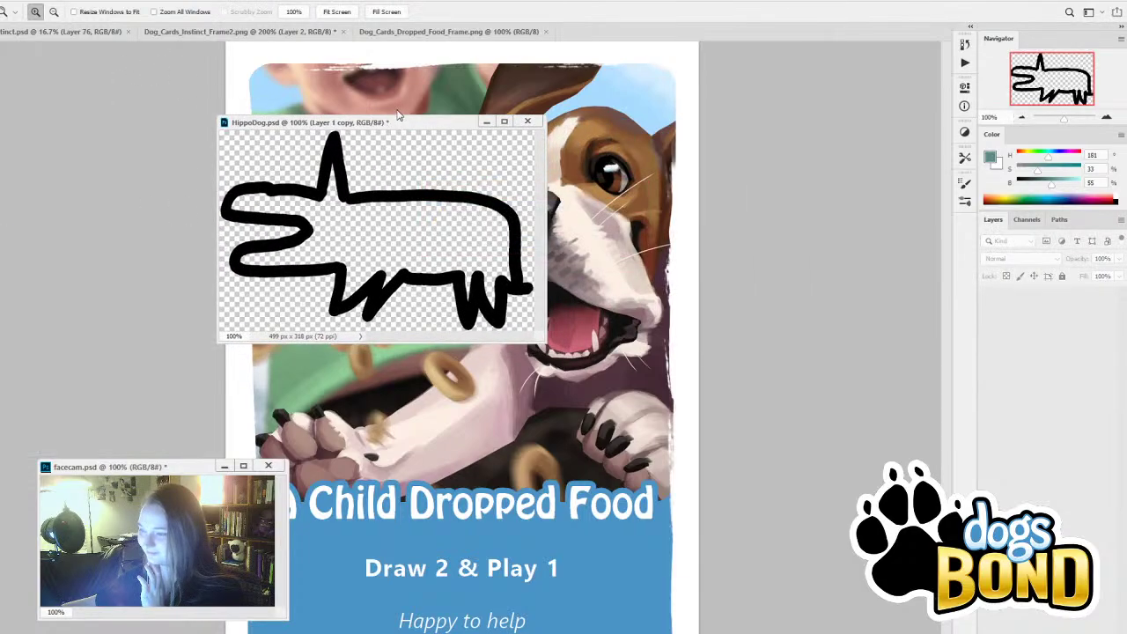
Zoom HippoDog.psd out to 66.67%, shrink its window to fit, and place it beside the dog's head on the card
drag(397, 115, 173, 109)
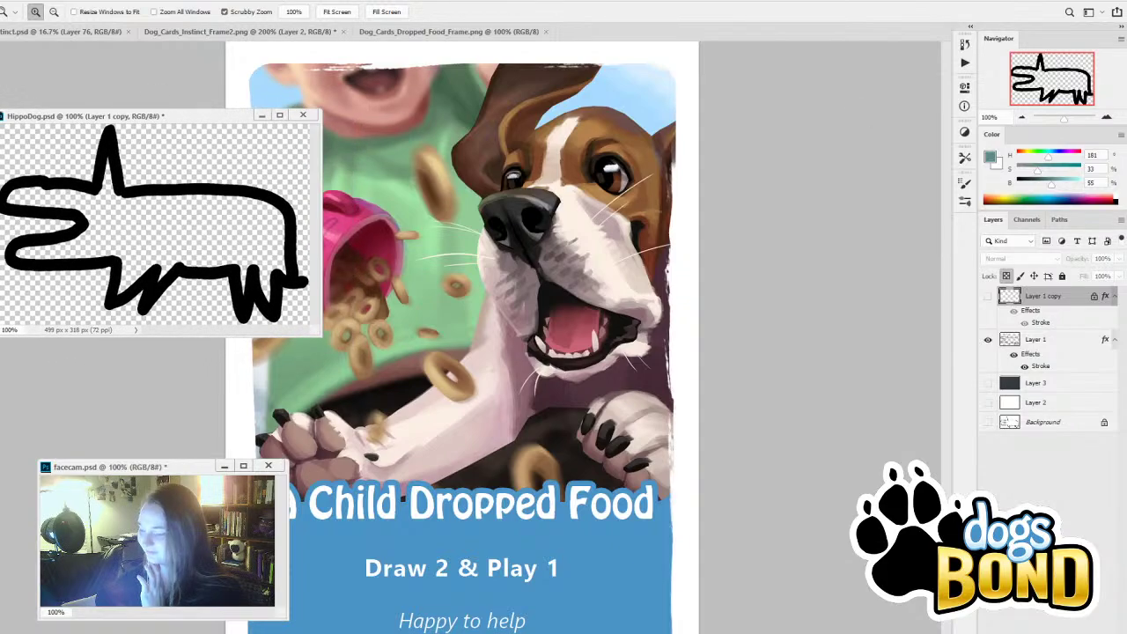
click(1022, 117)
drag(316, 336, 226, 275)
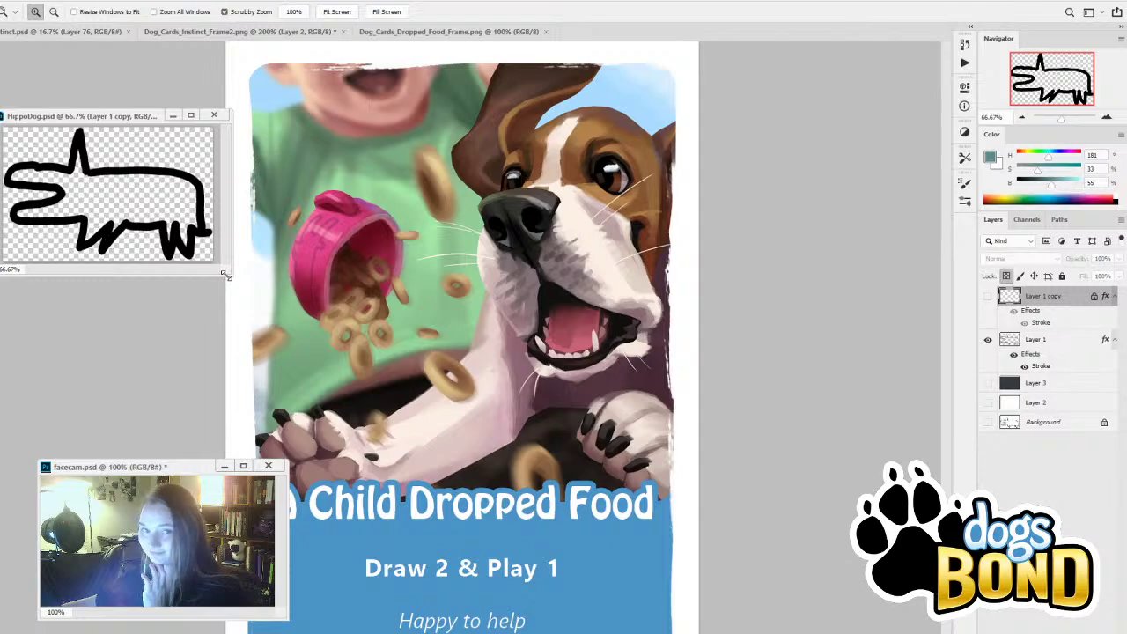
drag(107, 118, 799, 96)
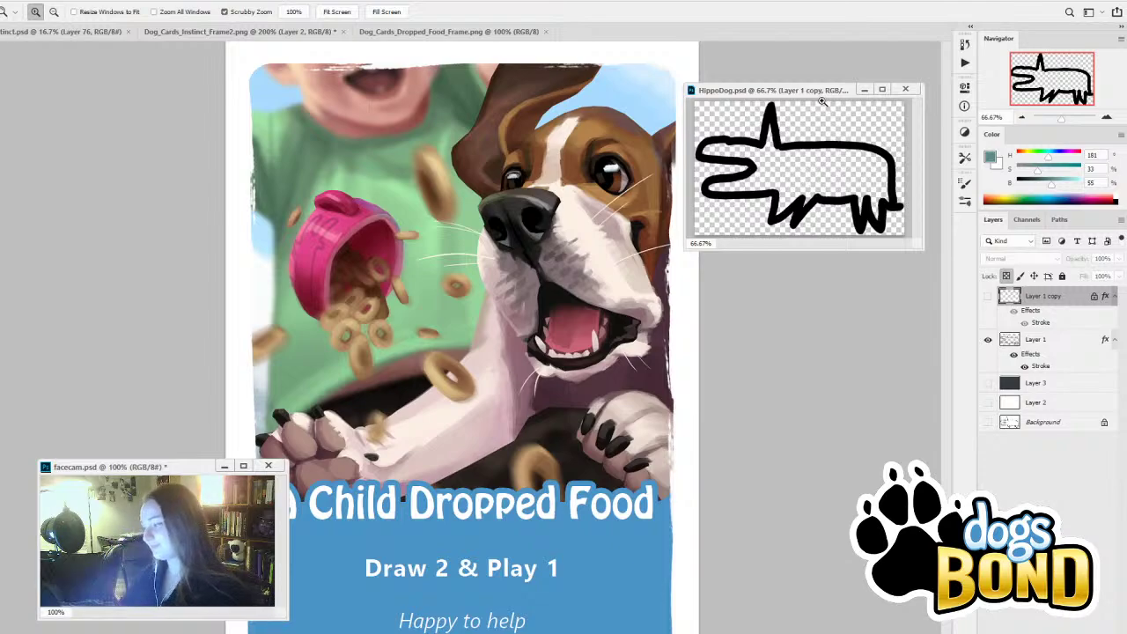
Compare the HippoDog drawing with and without Layer 1 copy, leaving the layer hidden
click(992, 300)
click(992, 301)
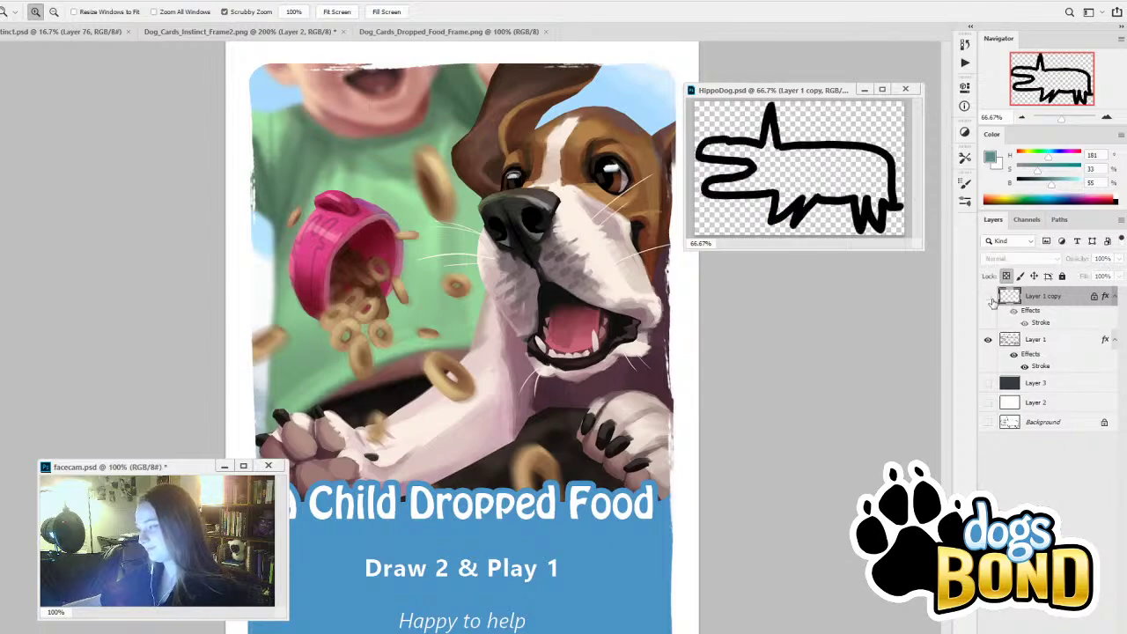
Hide Layer 1 of the HippoDog drawing and show only its Background layer
click(988, 339)
click(987, 402)
click(987, 402)
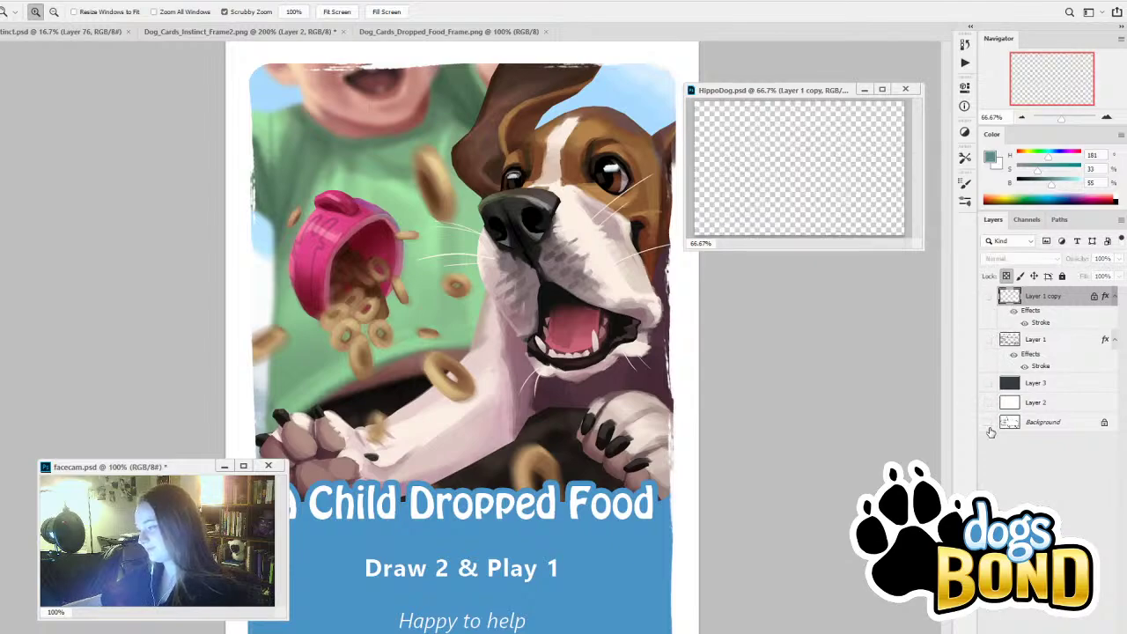
click(990, 427)
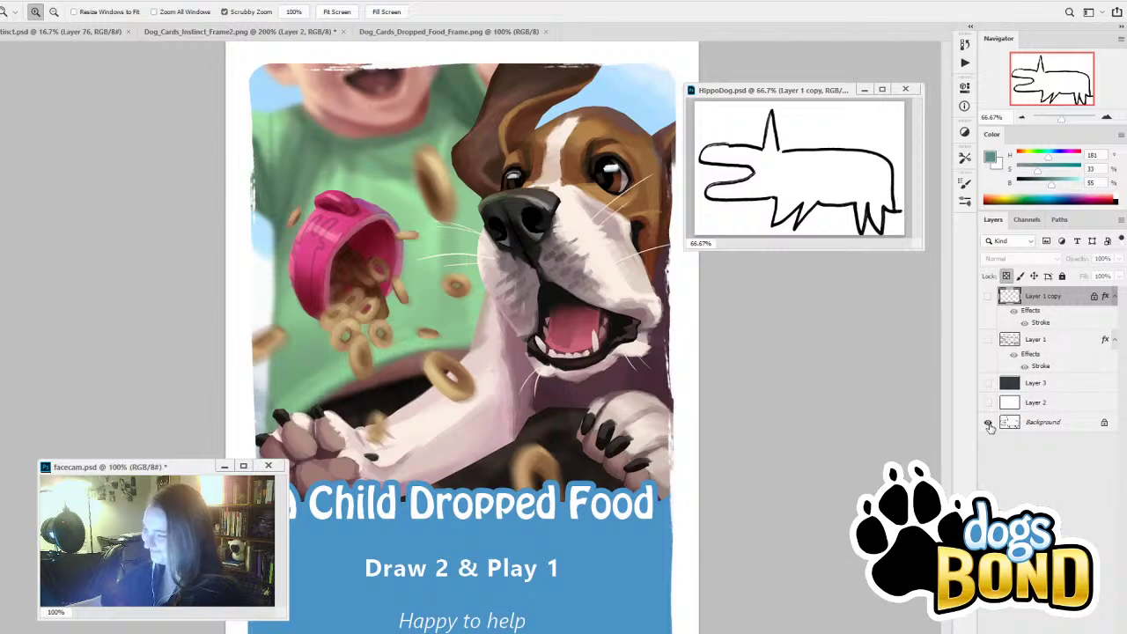
Compare the Background drawing with Layer 1 and Layer 1 copy shown over it, leaving both layers hidden
click(989, 342)
click(988, 341)
click(988, 297)
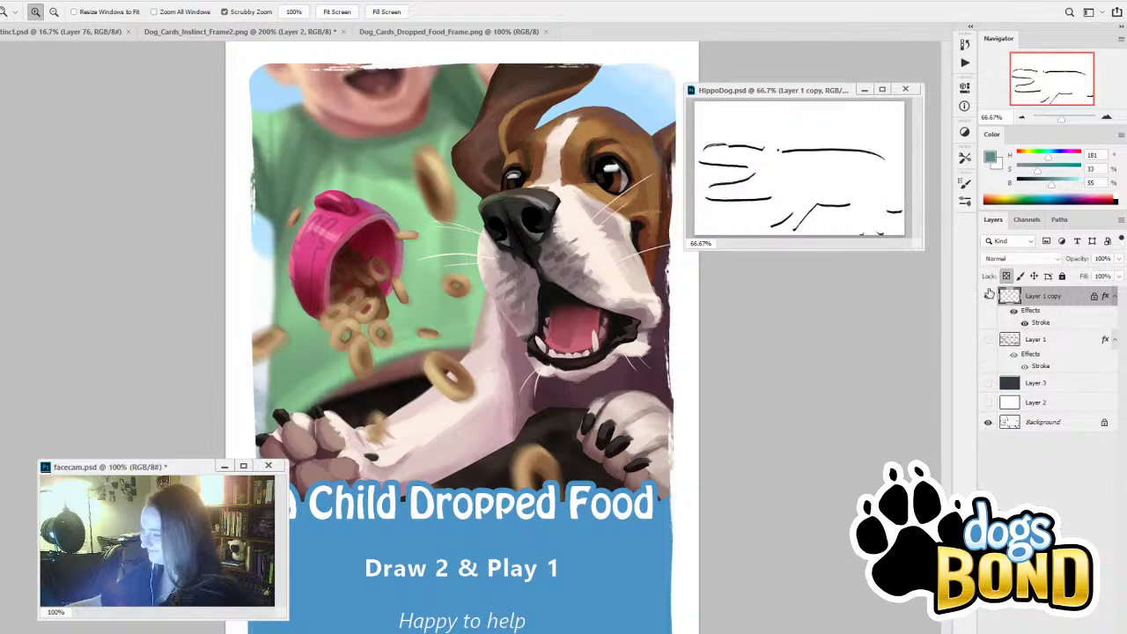
click(988, 296)
Preview the Layer 1 copy outline against the dark Layer 3 fill, and hide both layers again
click(989, 383)
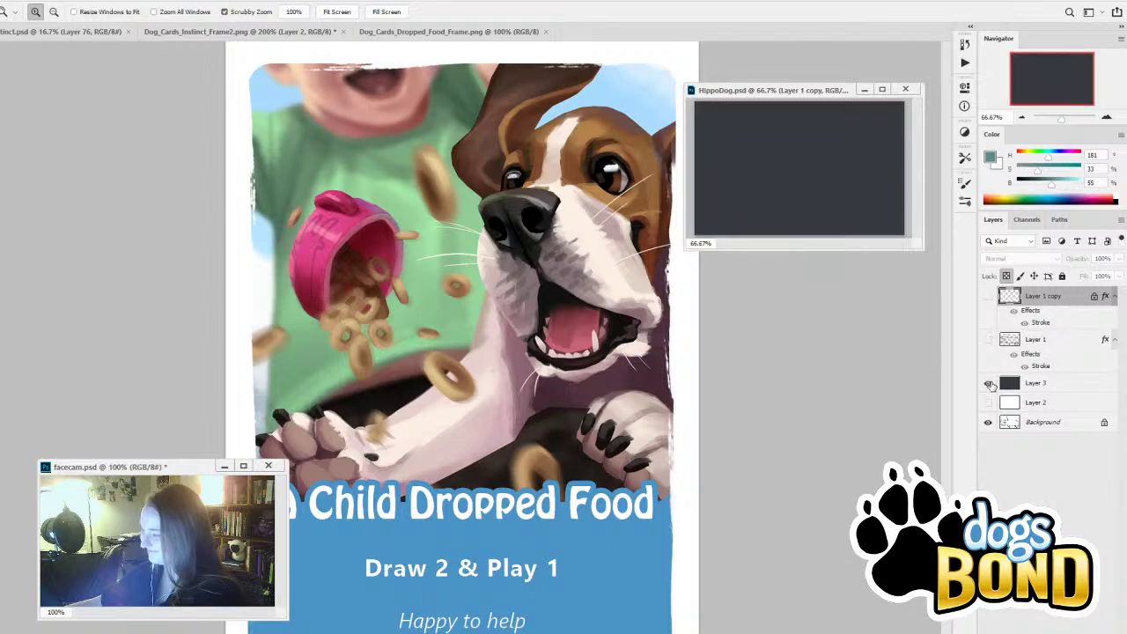
click(988, 296)
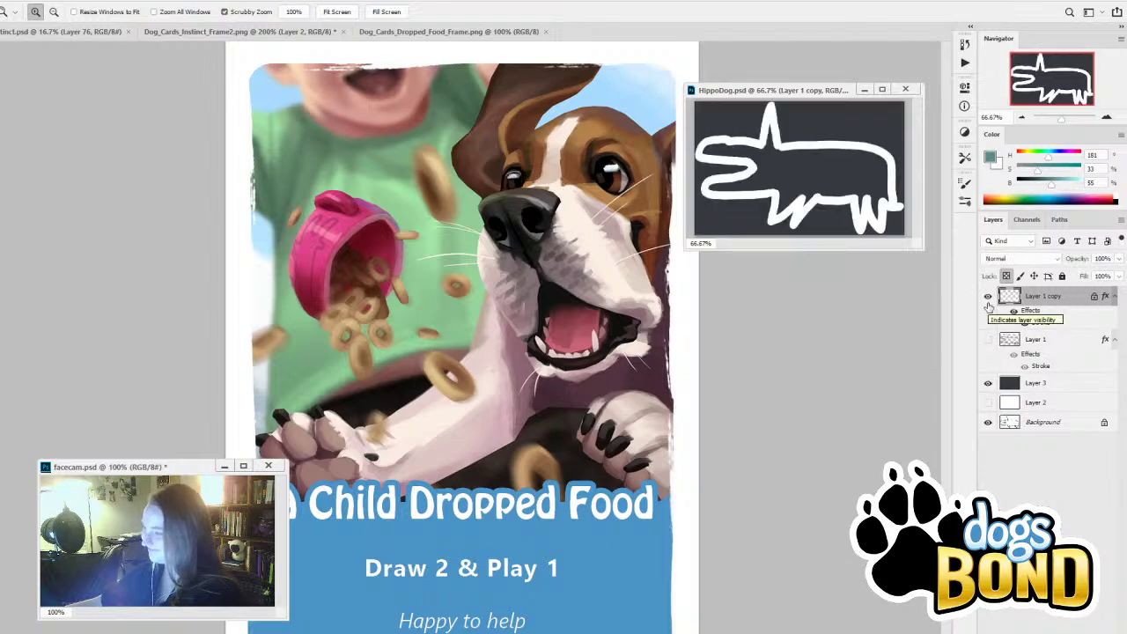
click(988, 297)
click(988, 383)
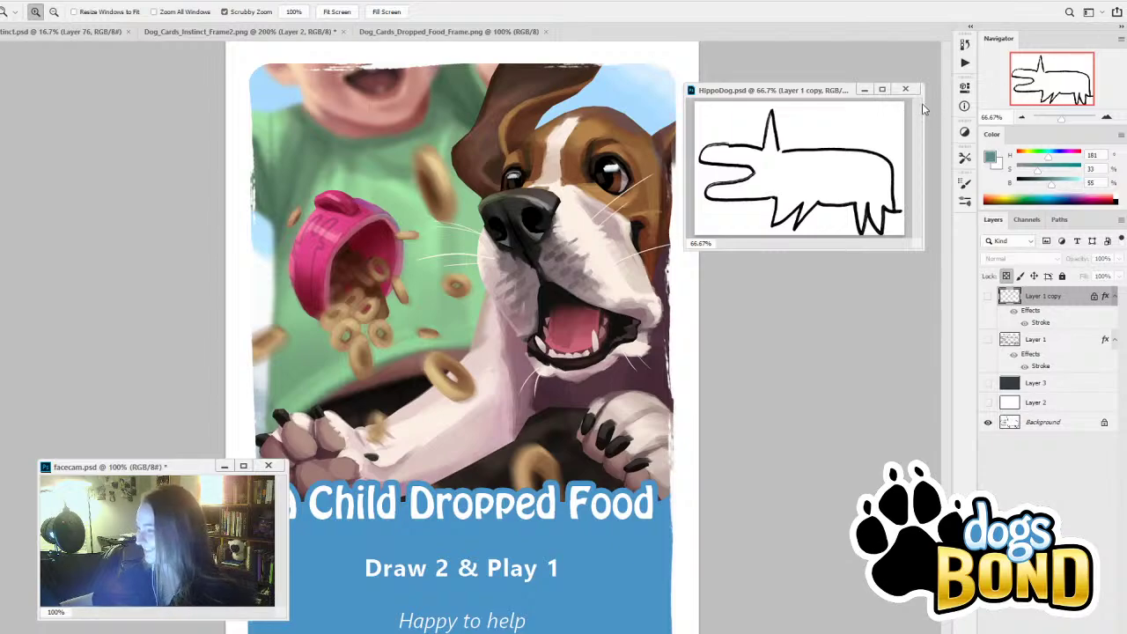
Compare the HippoDog drawing again with Layer 1, Layer 3 and Layer 1 copy toggled, leaving only the Background visible
click(988, 339)
click(988, 339)
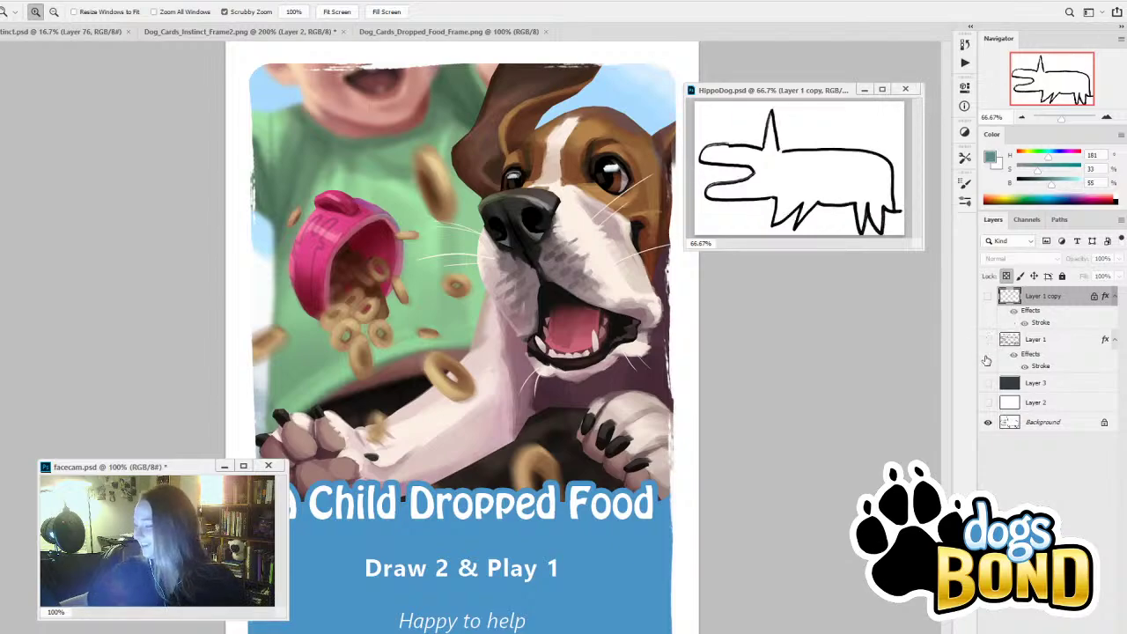
click(989, 383)
click(990, 386)
click(988, 297)
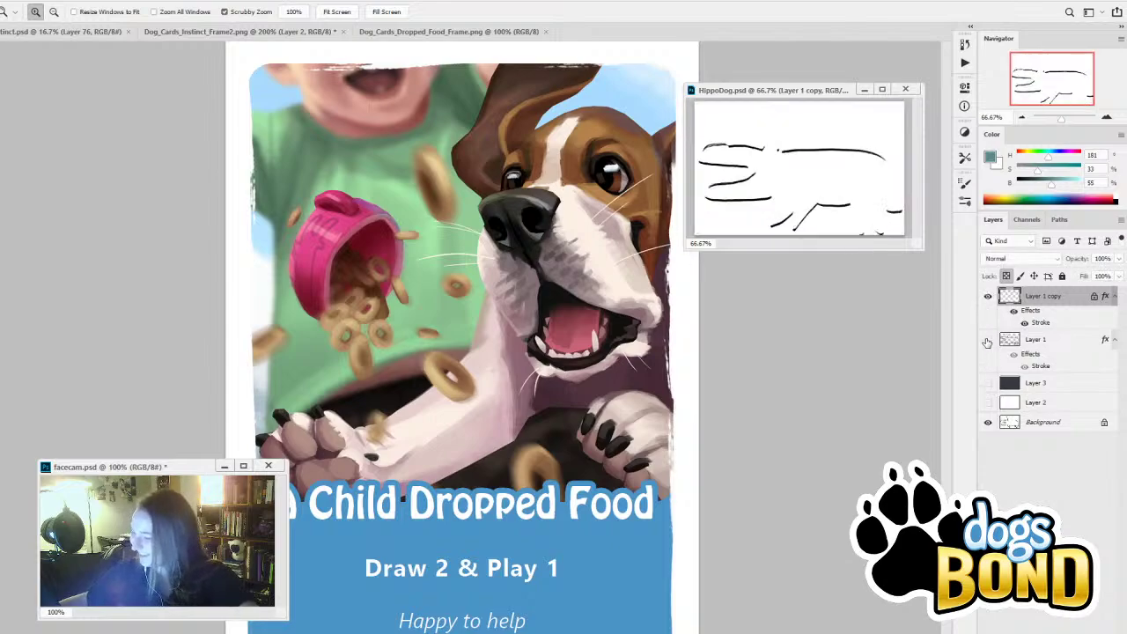
click(989, 384)
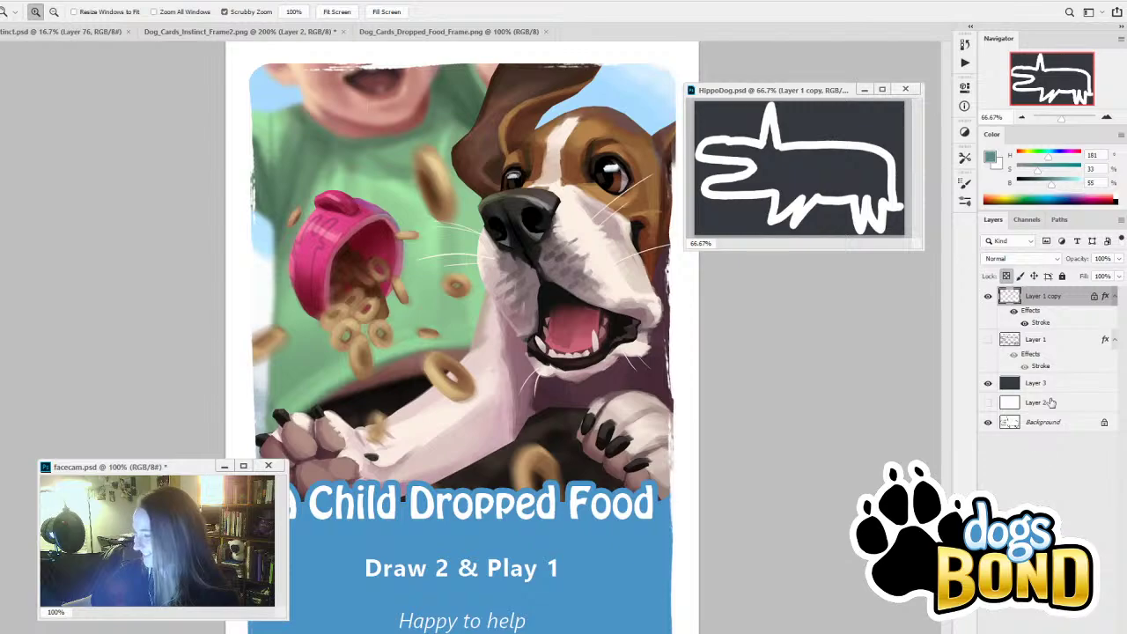
click(988, 297)
click(988, 384)
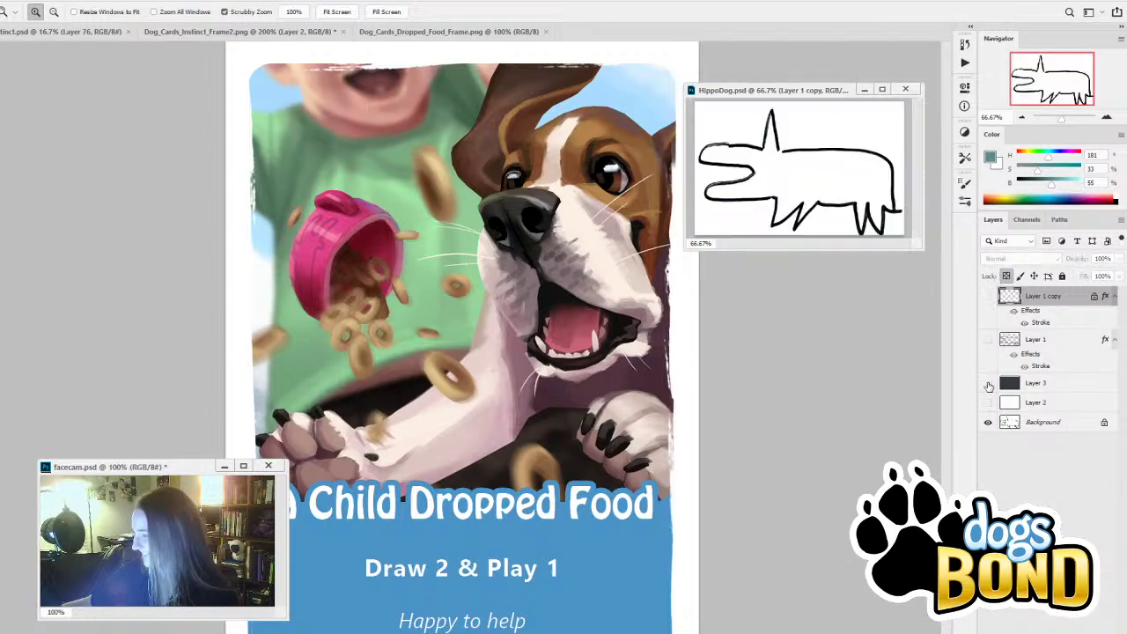
Close HippoDog.psd without saving its changes, and close Dog_Cards_Dropped_Food_Frame.png
click(536, 35)
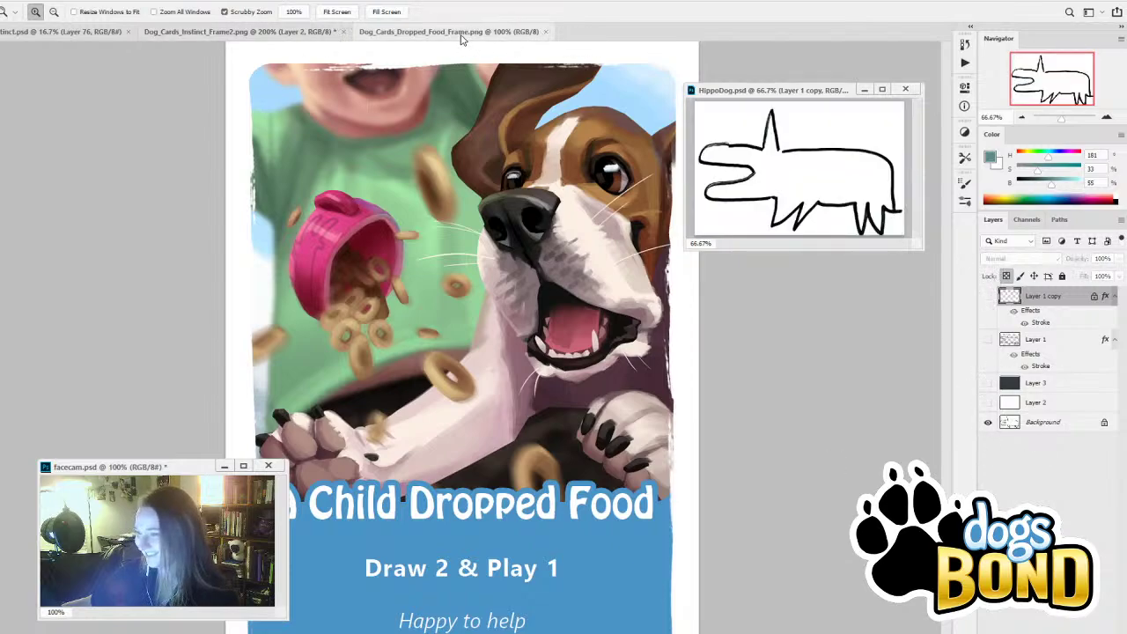
click(906, 89)
click(539, 242)
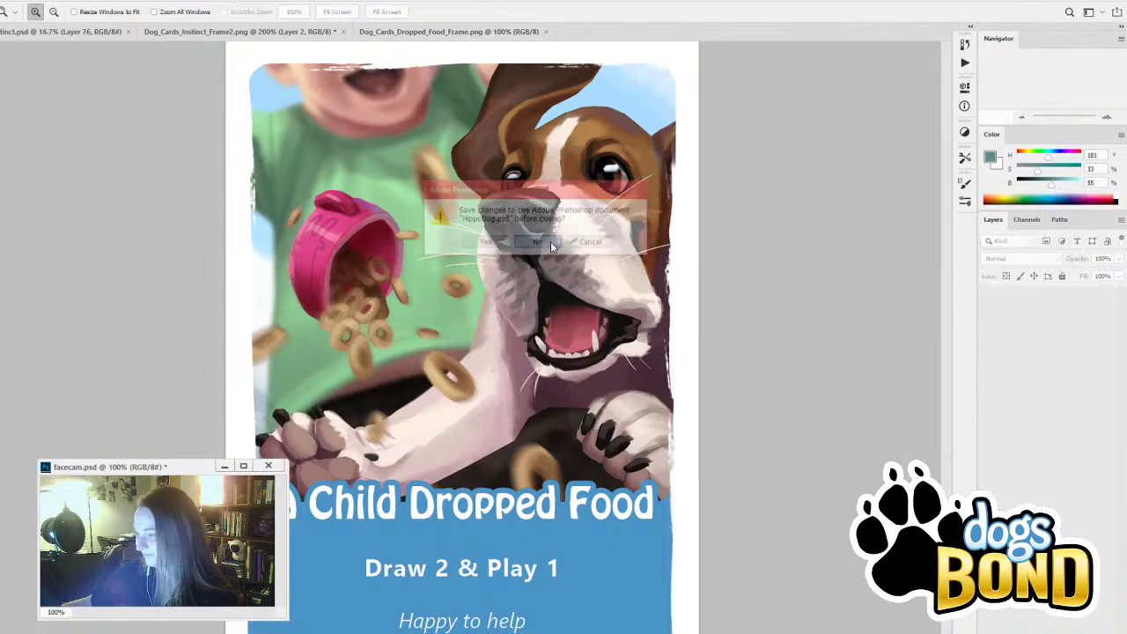
click(234, 33)
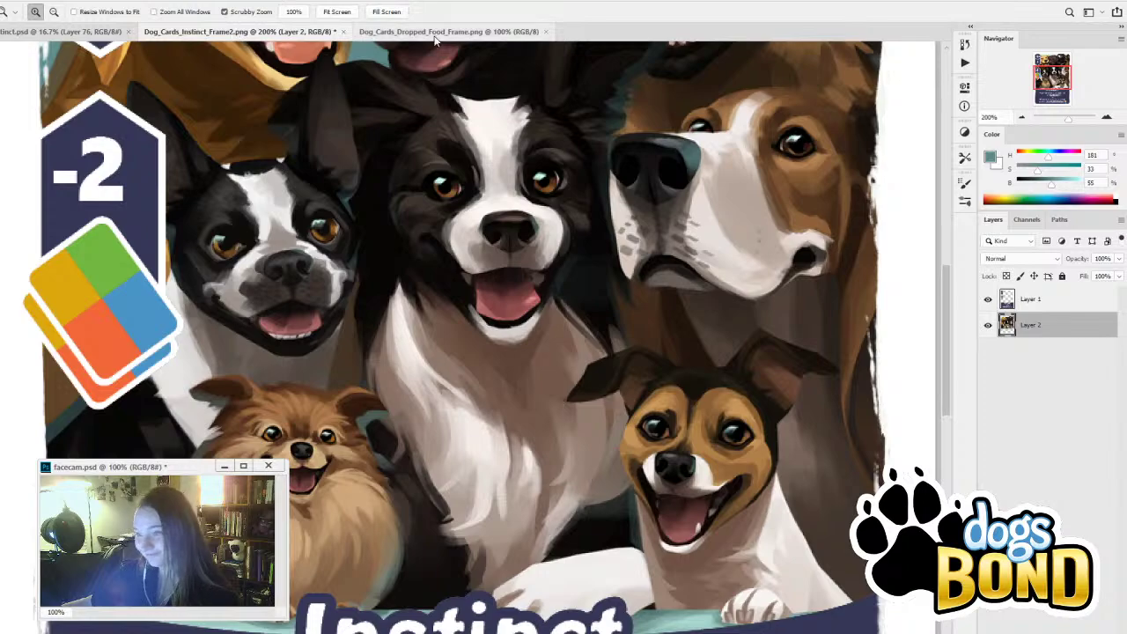
click(520, 33)
click(547, 32)
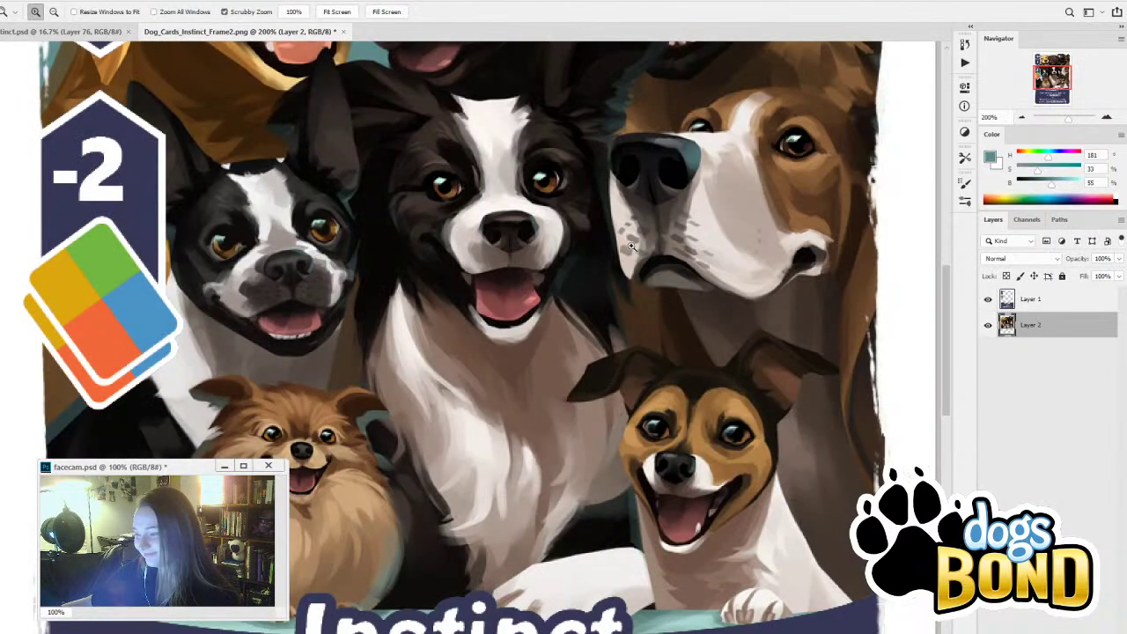
Zoom Dog_Cards_Instinct_Frame2.png out to 66.67% and display the whole card full screen on black
click(51, 33)
click(236, 33)
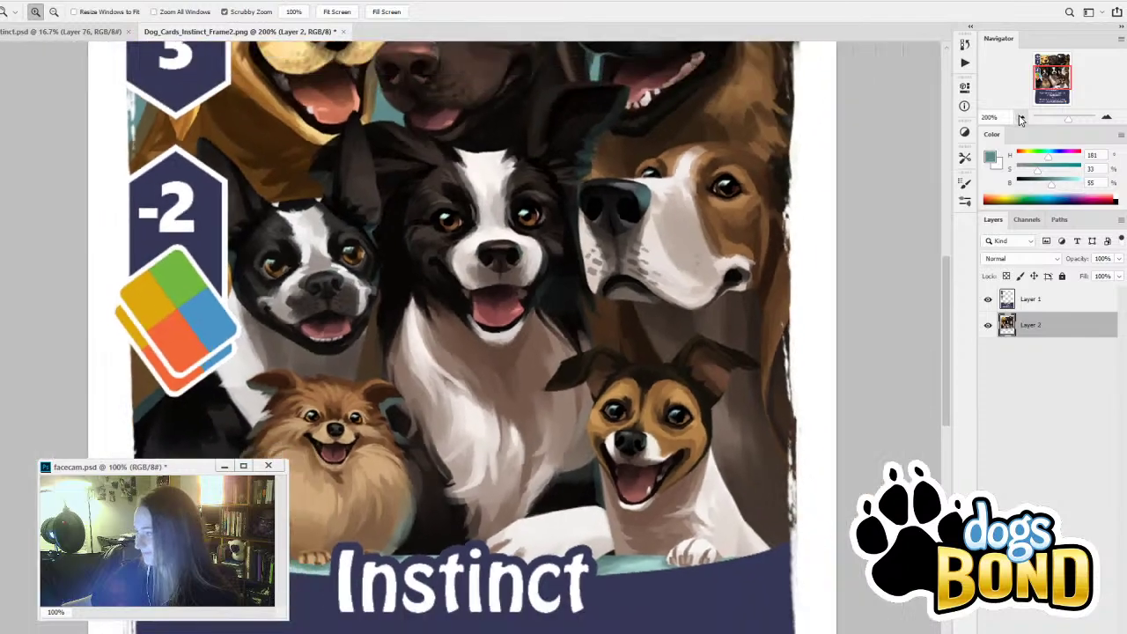
click(1021, 119)
click(1021, 119)
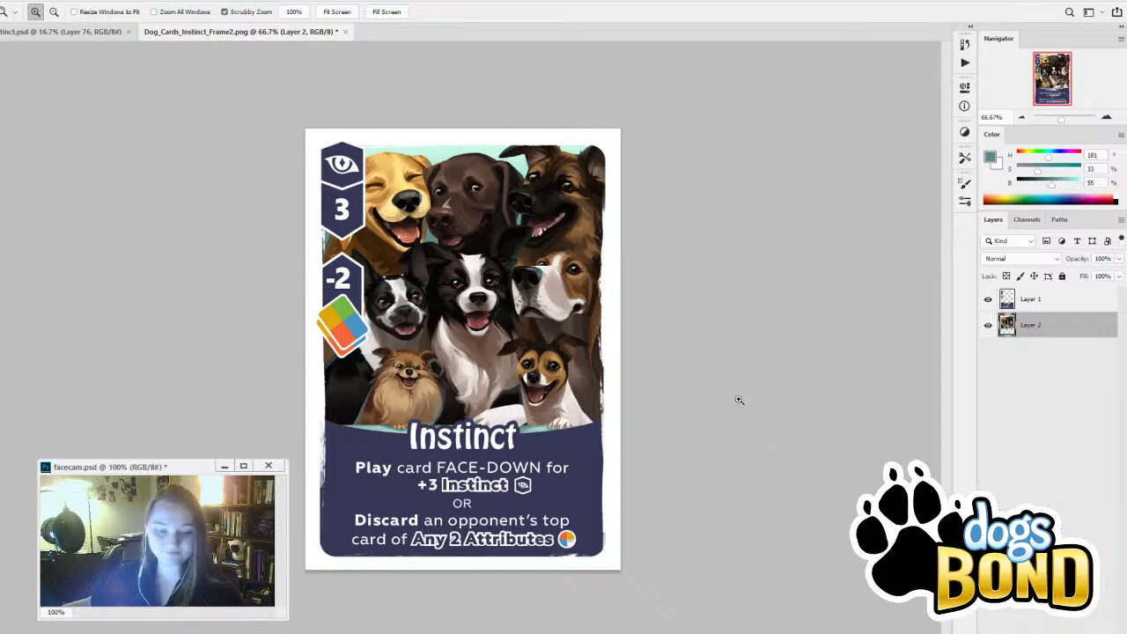
key(f)
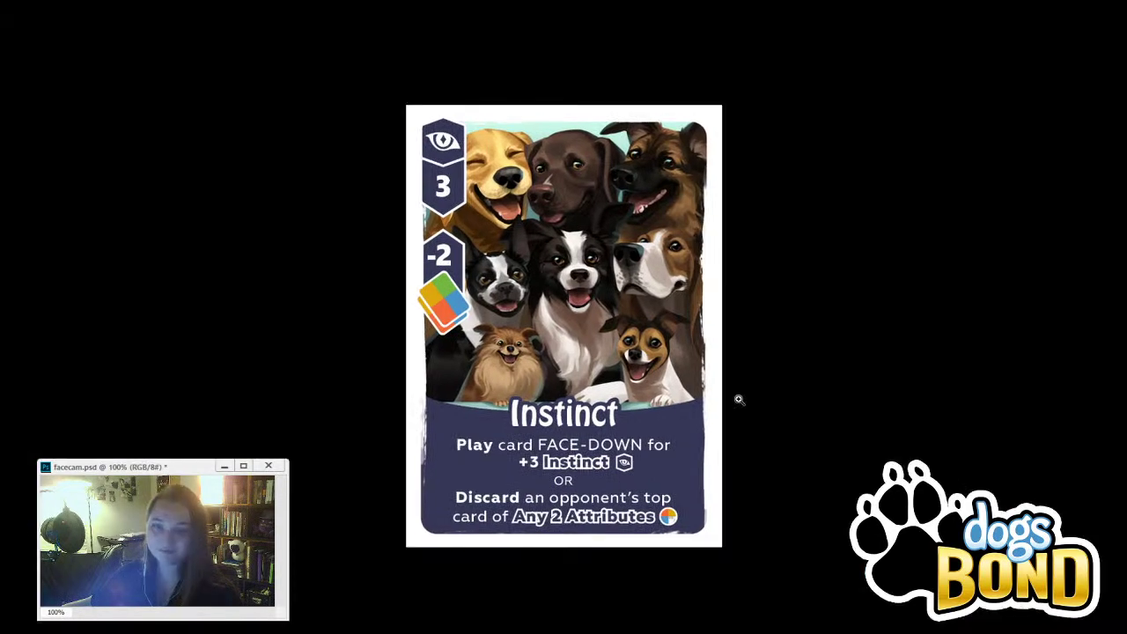
Inspect the Instinct card up close, and centre it at a size that nearly fills the screen height
click(739, 400)
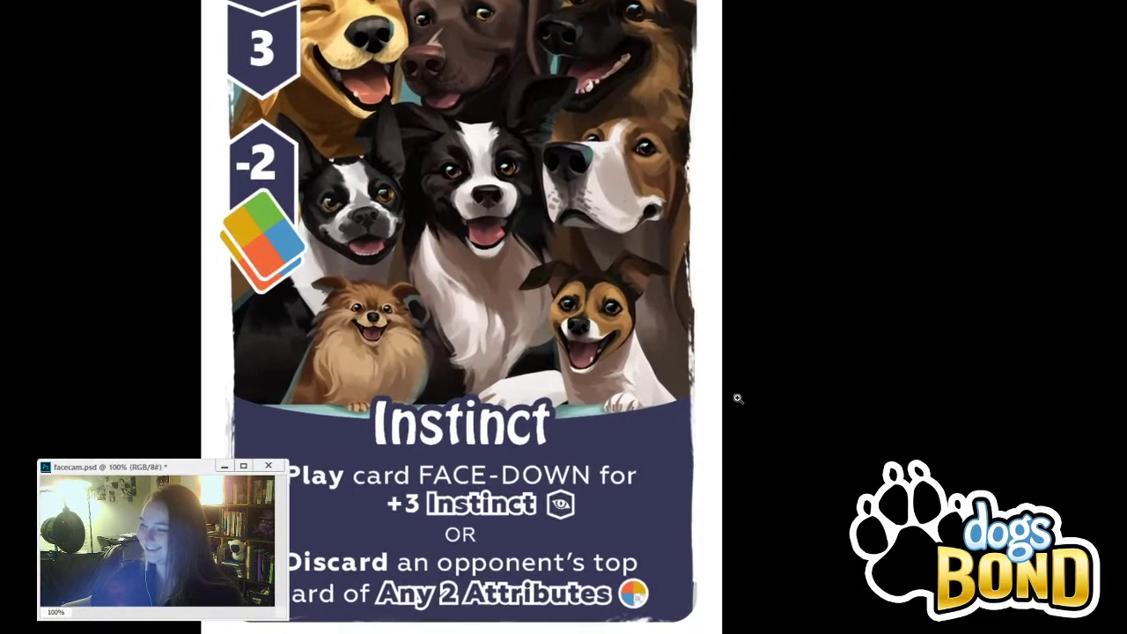
click(732, 399)
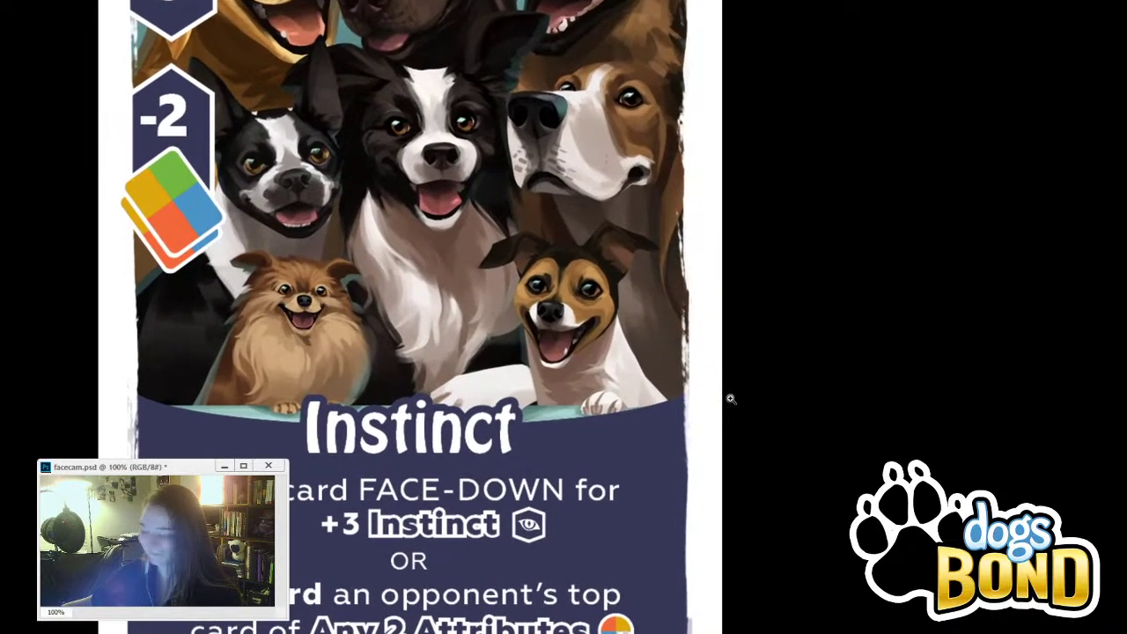
alt+click(726, 393)
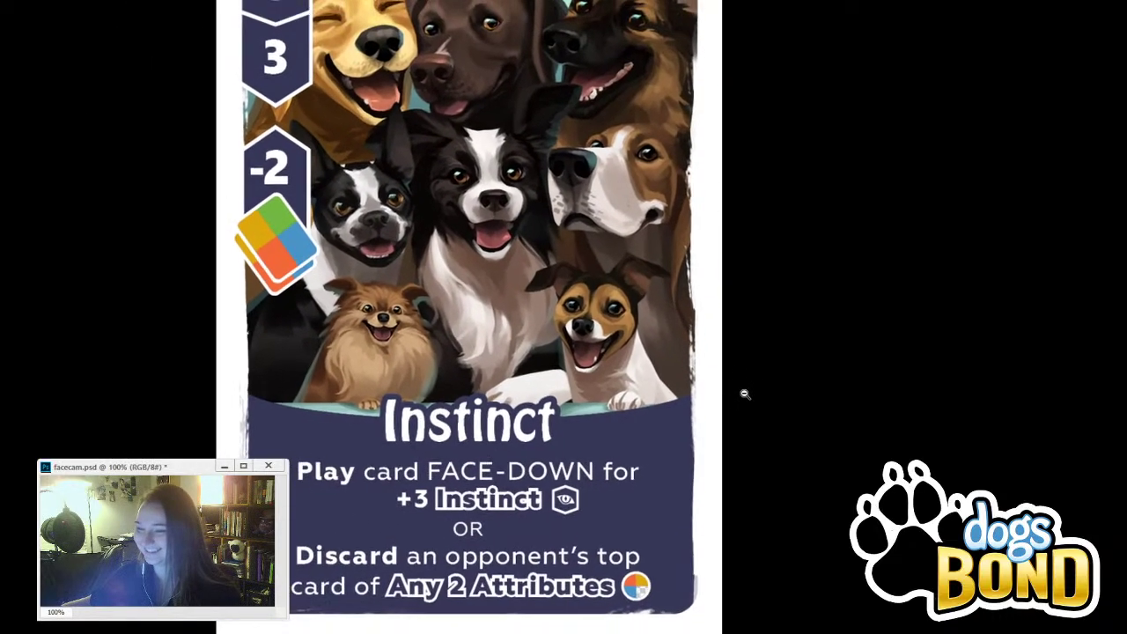
alt+click(750, 393)
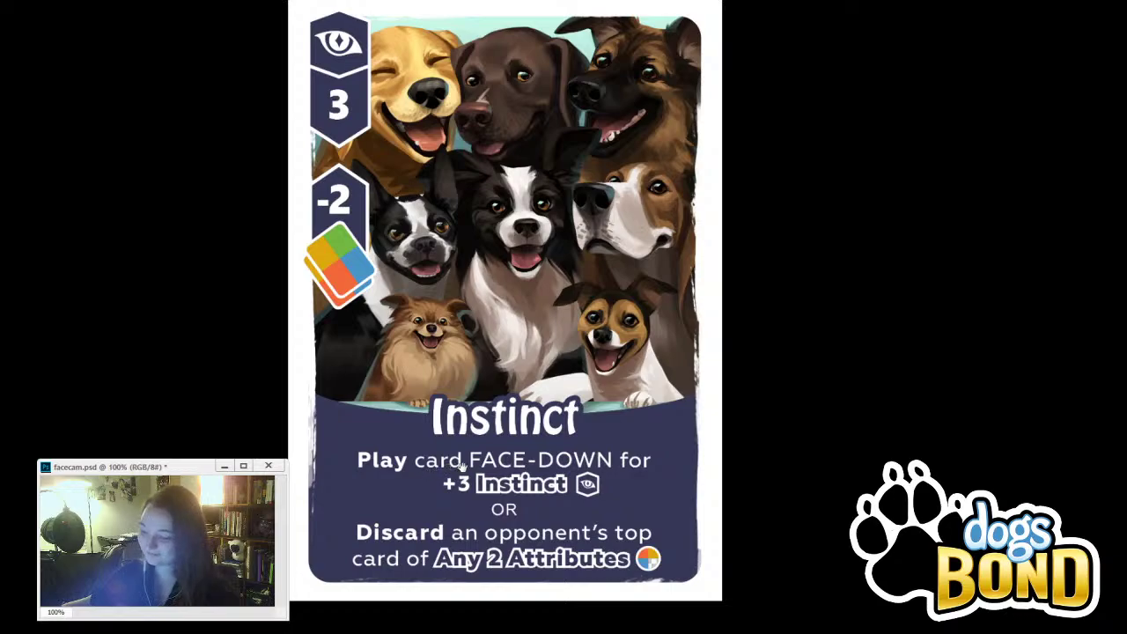
drag(471, 467, 509, 479)
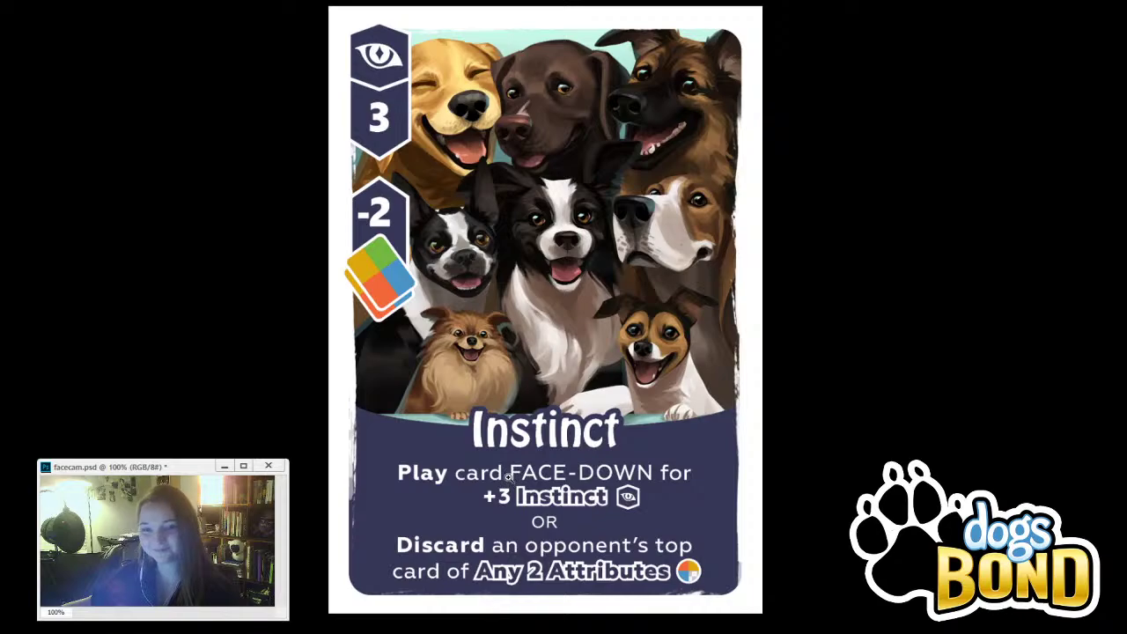